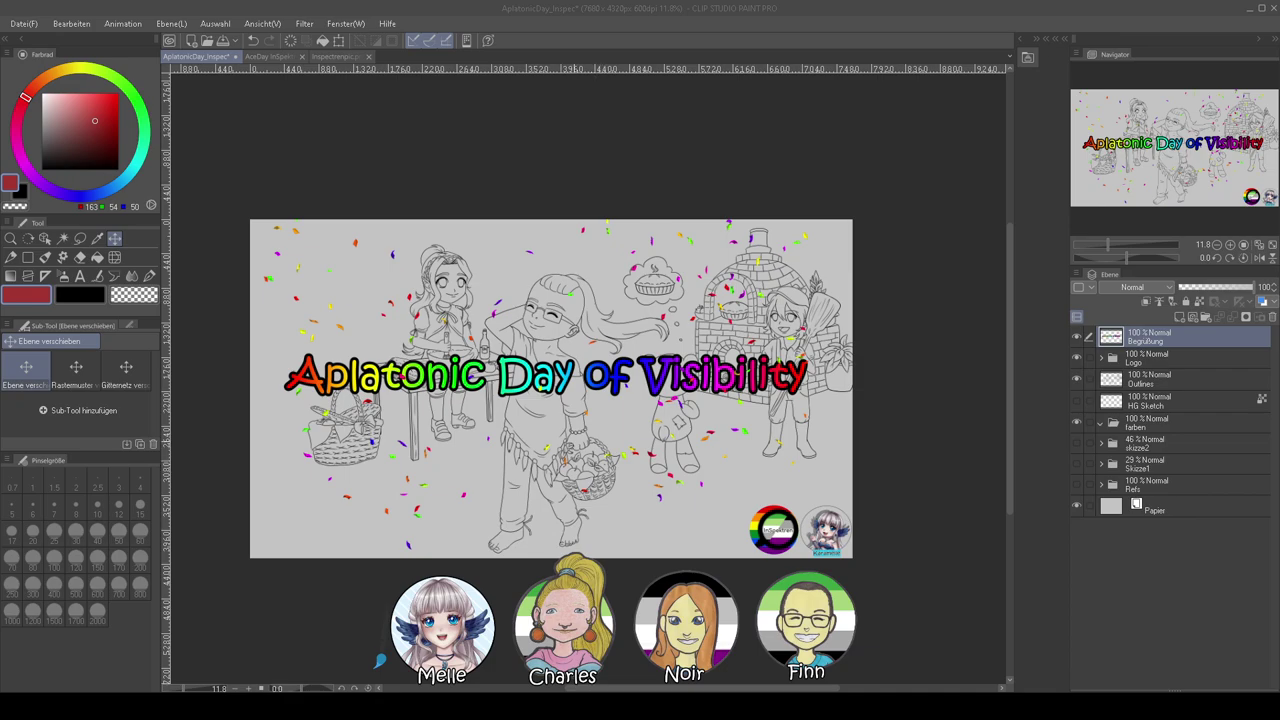
Delete the Begrüßung layer
click(918, 418)
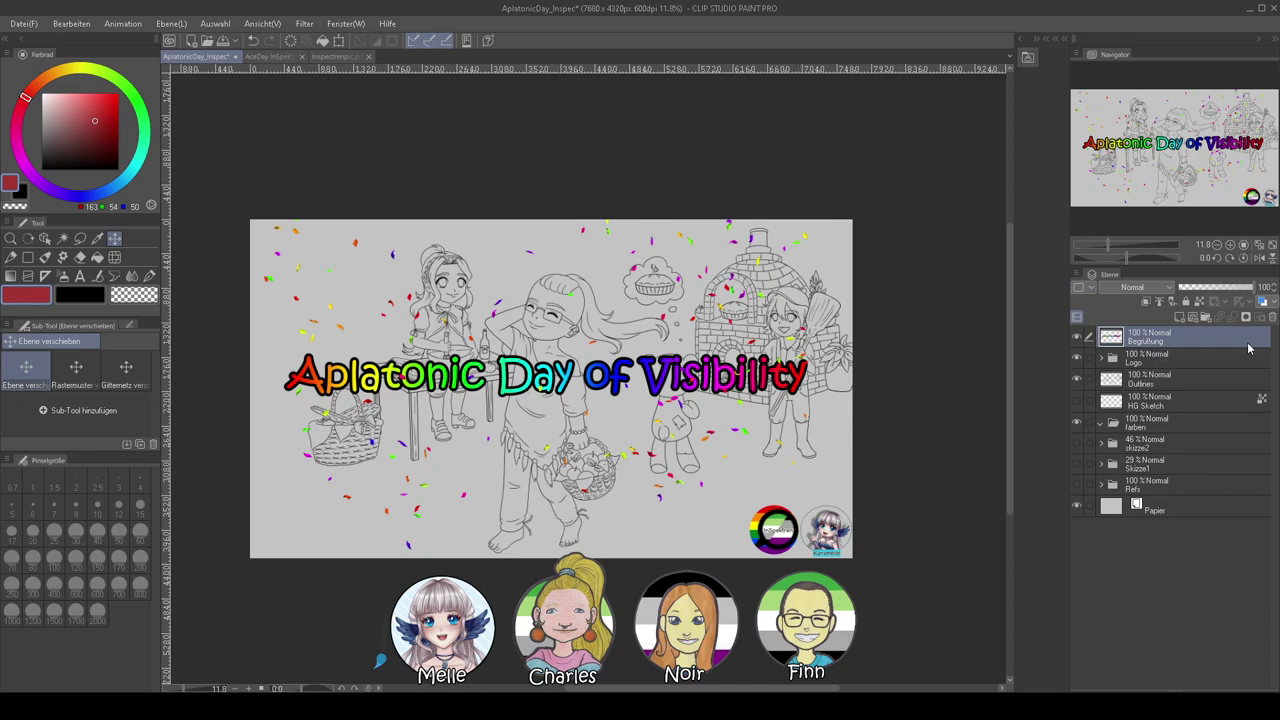
click(1273, 322)
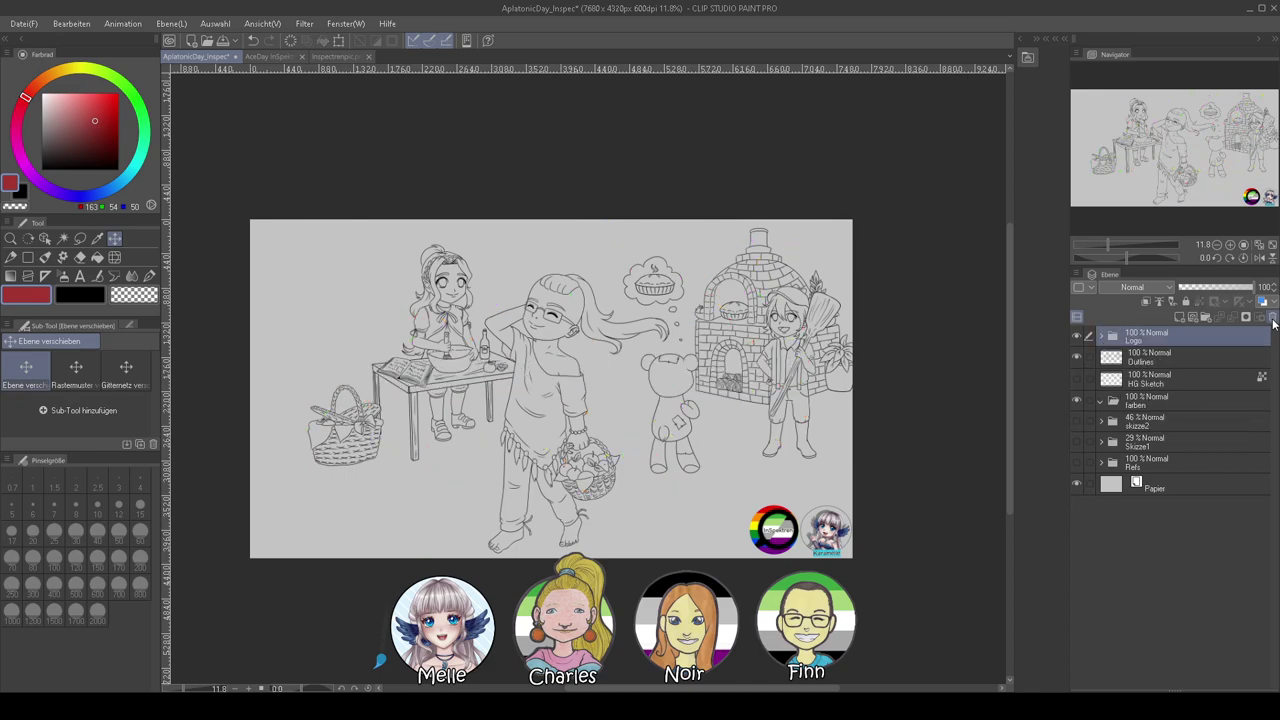
key(ctrl+plus)
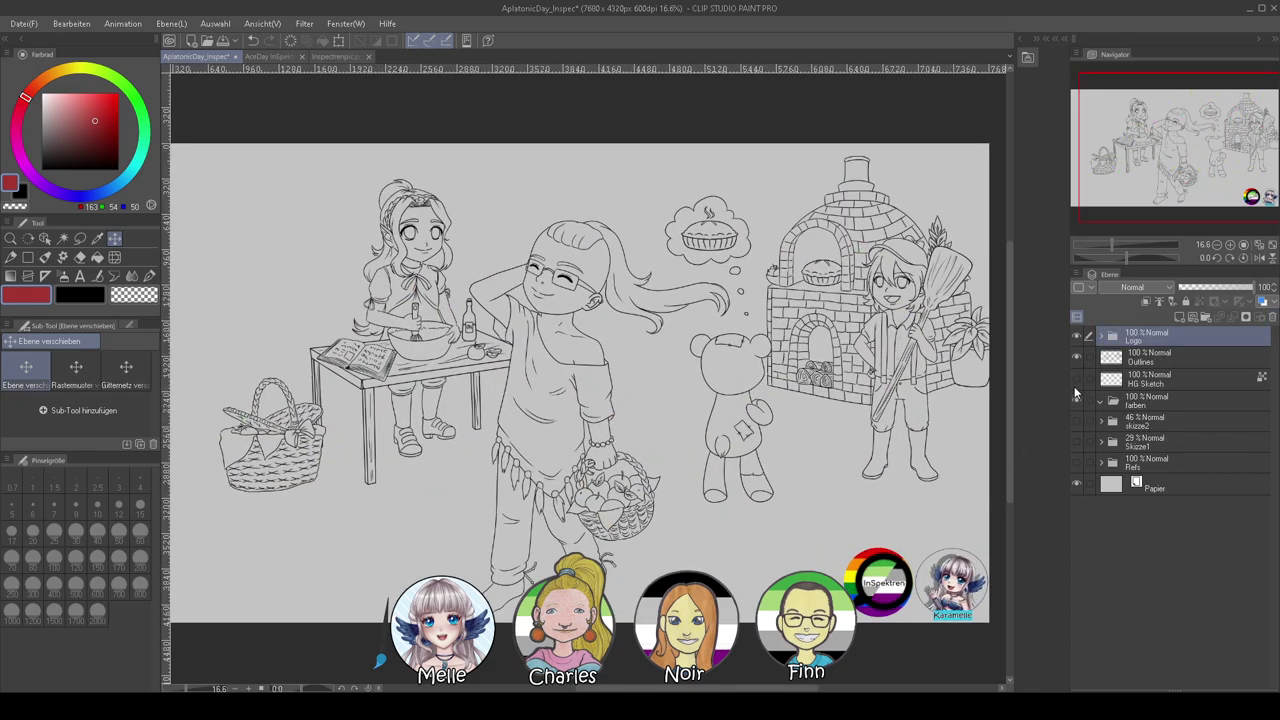
Make the HG Sketch layer visible and add a new layer inside the farben folder
click(1077, 379)
key(ctrl+plus)
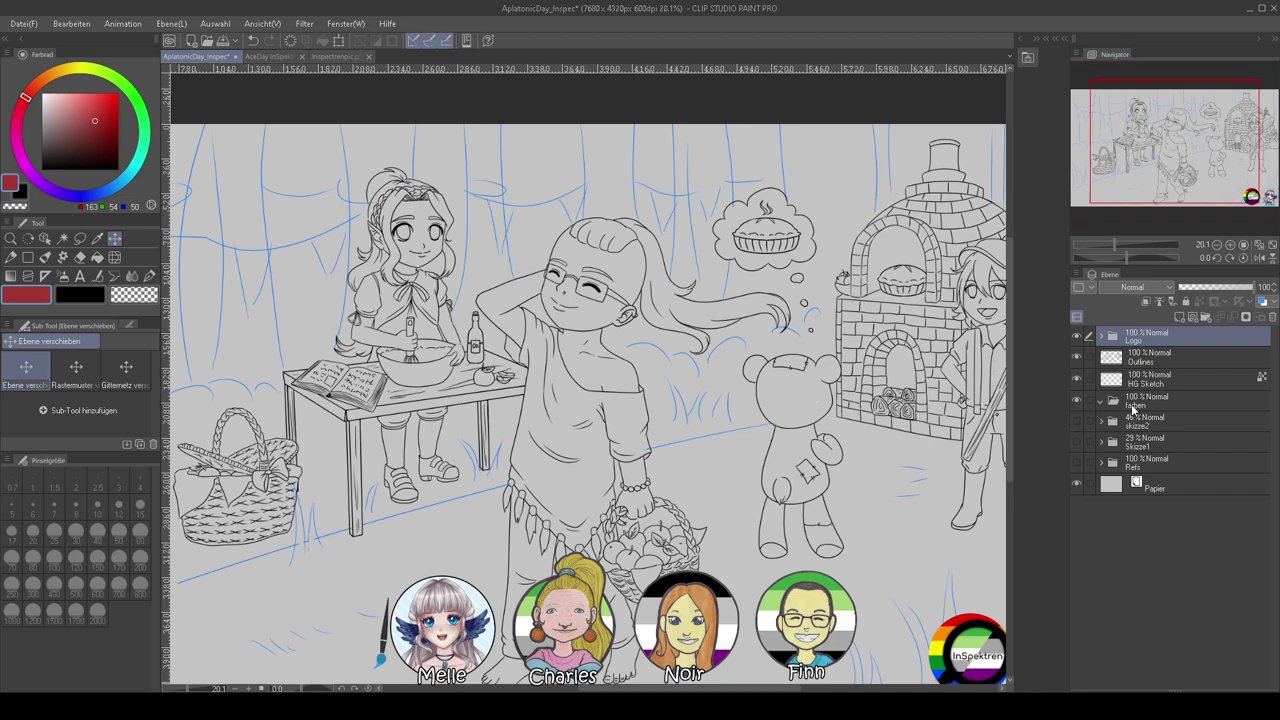
click(1140, 403)
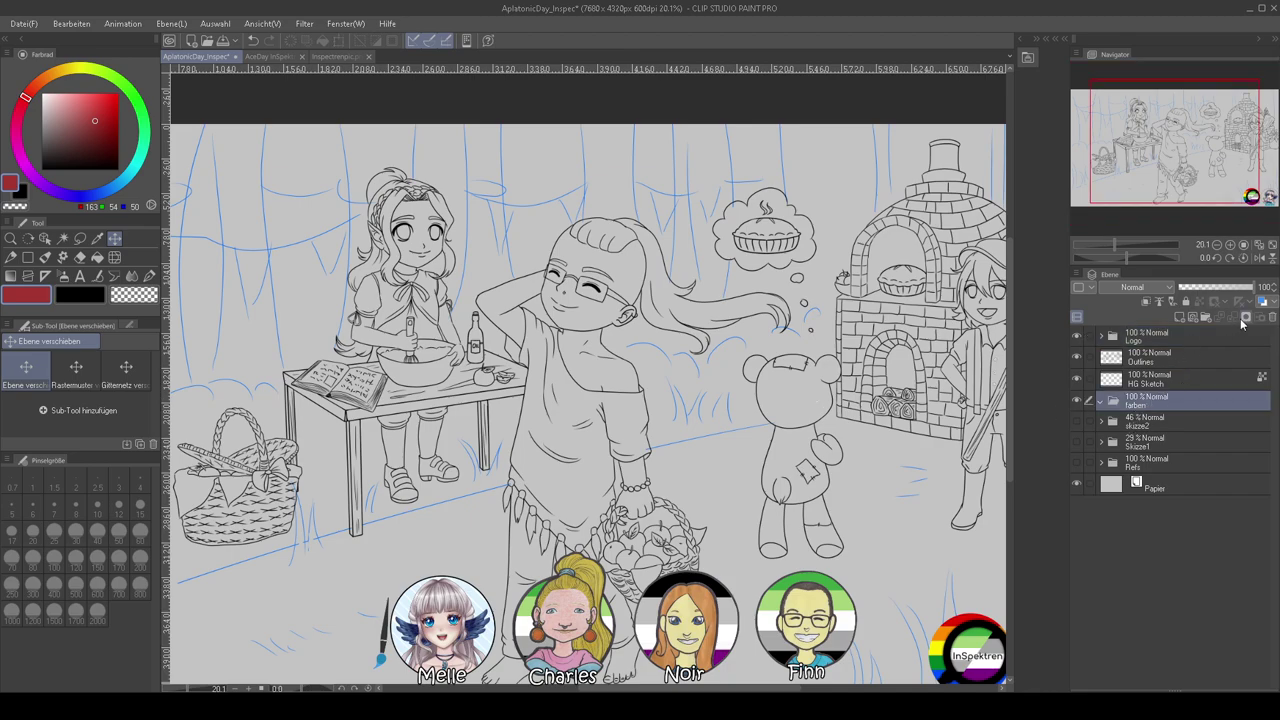
click(1193, 317)
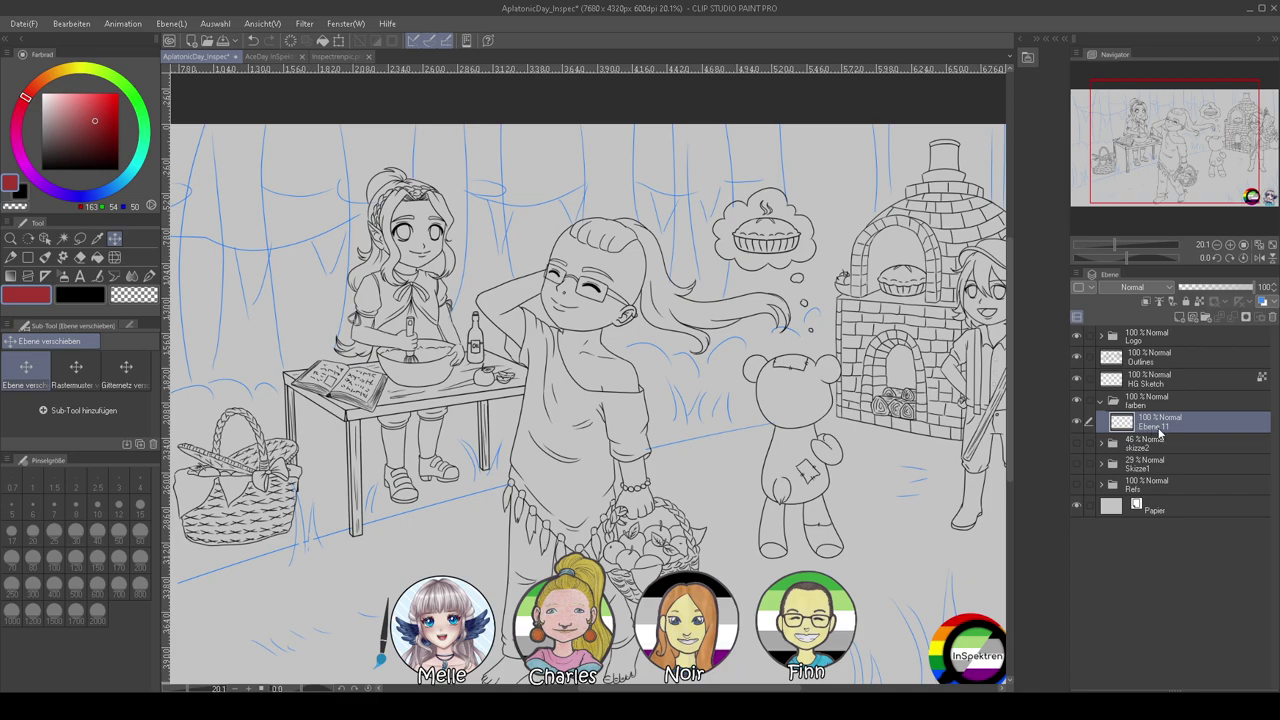
Auto-select the central character's face, forehead, raised arm, neck and shoulder, and ear areas from the Outlines layer
scroll(603, 286, up, 4)
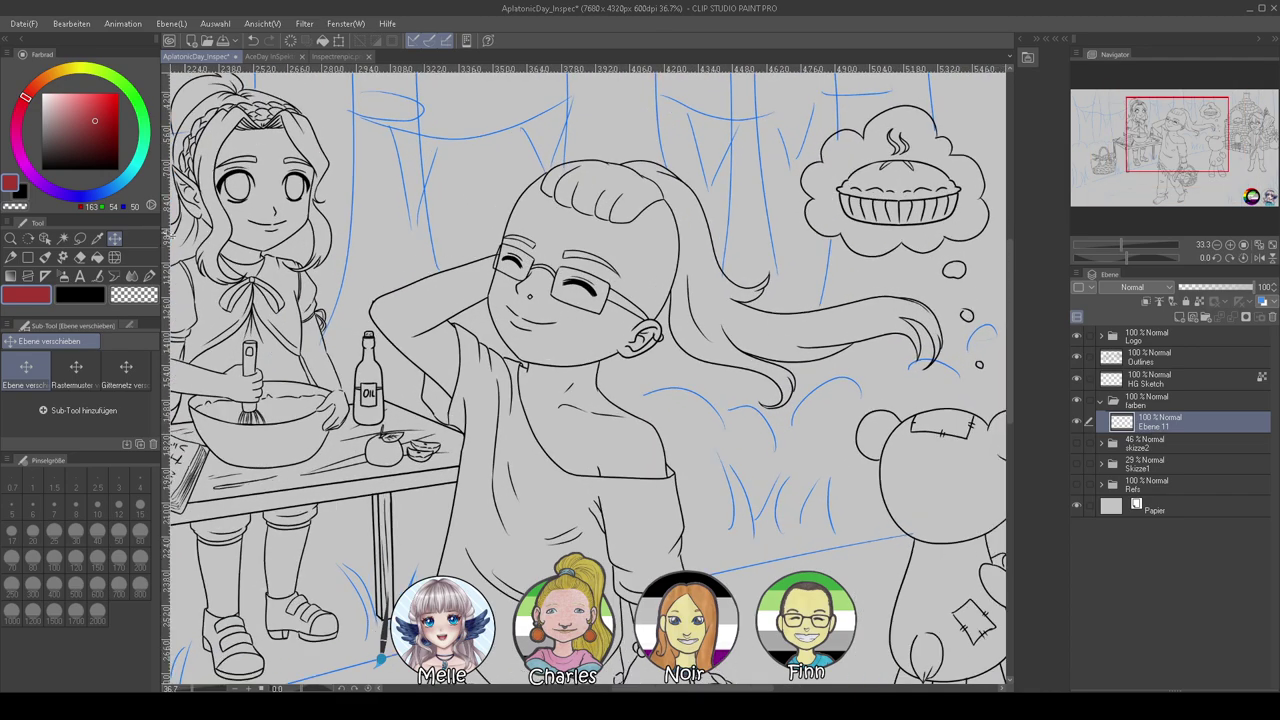
click(62, 239)
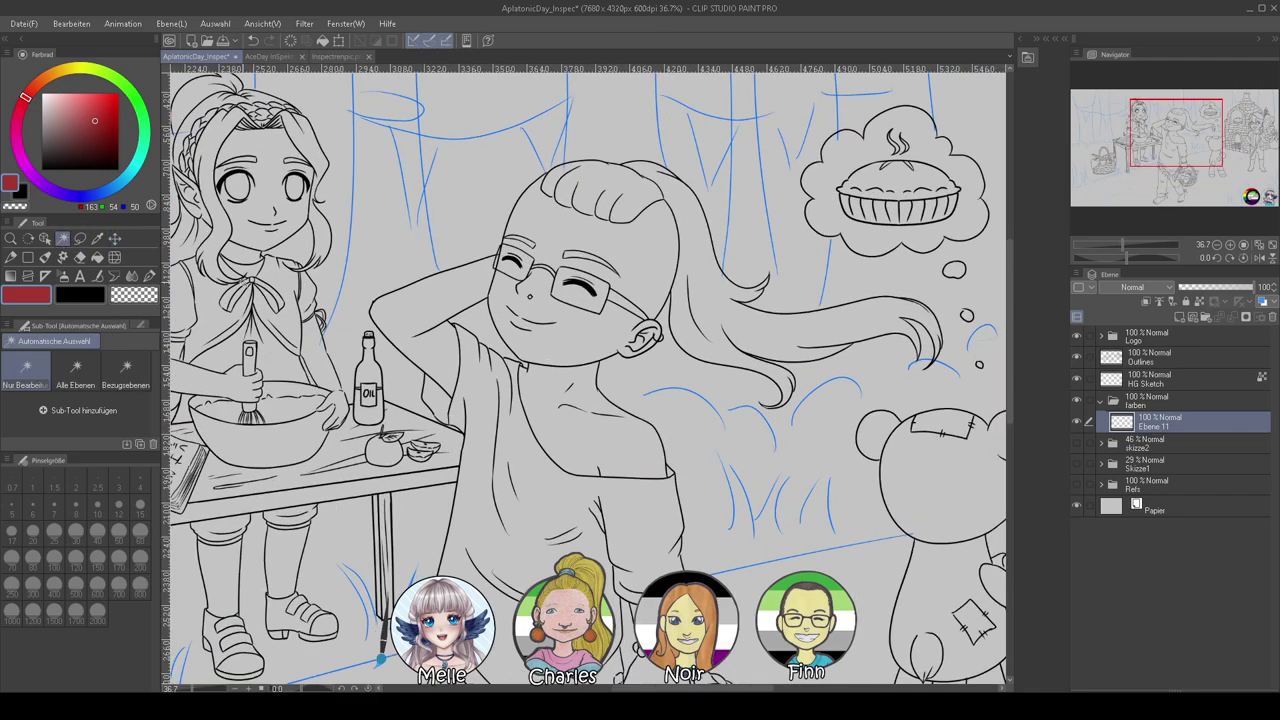
click(578, 324)
click(1104, 357)
click(578, 348)
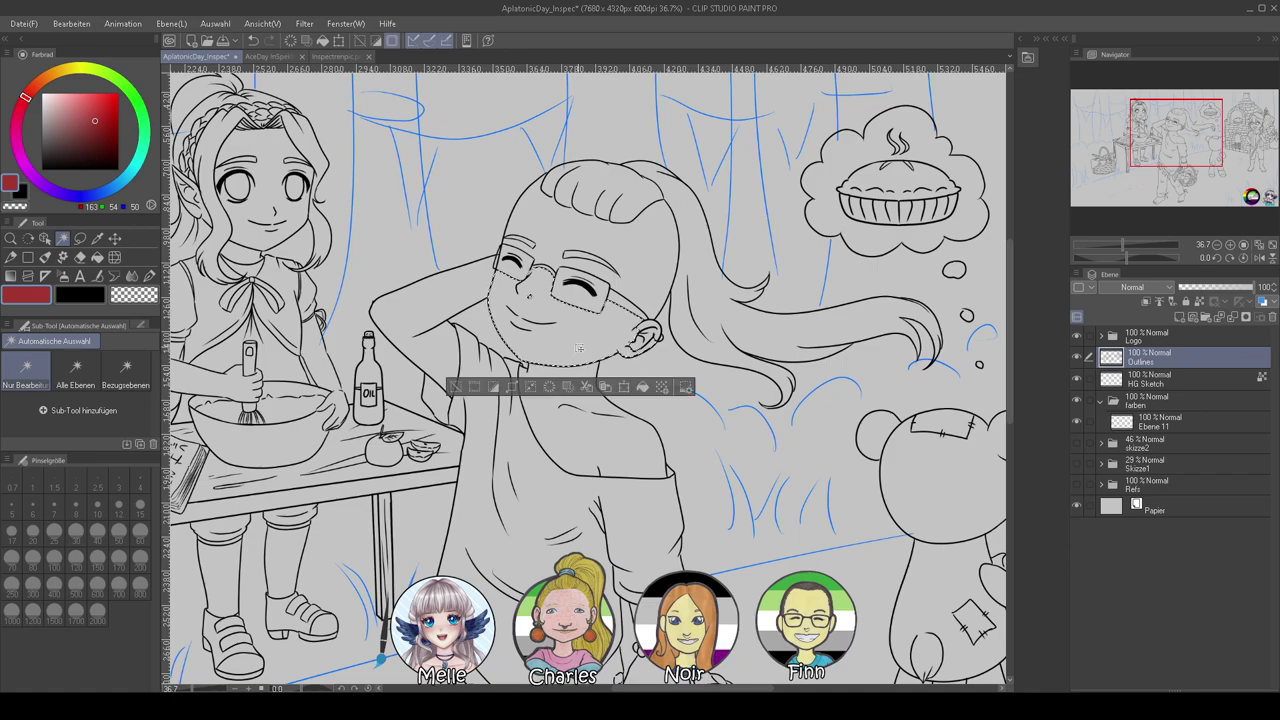
shift+click(566, 259)
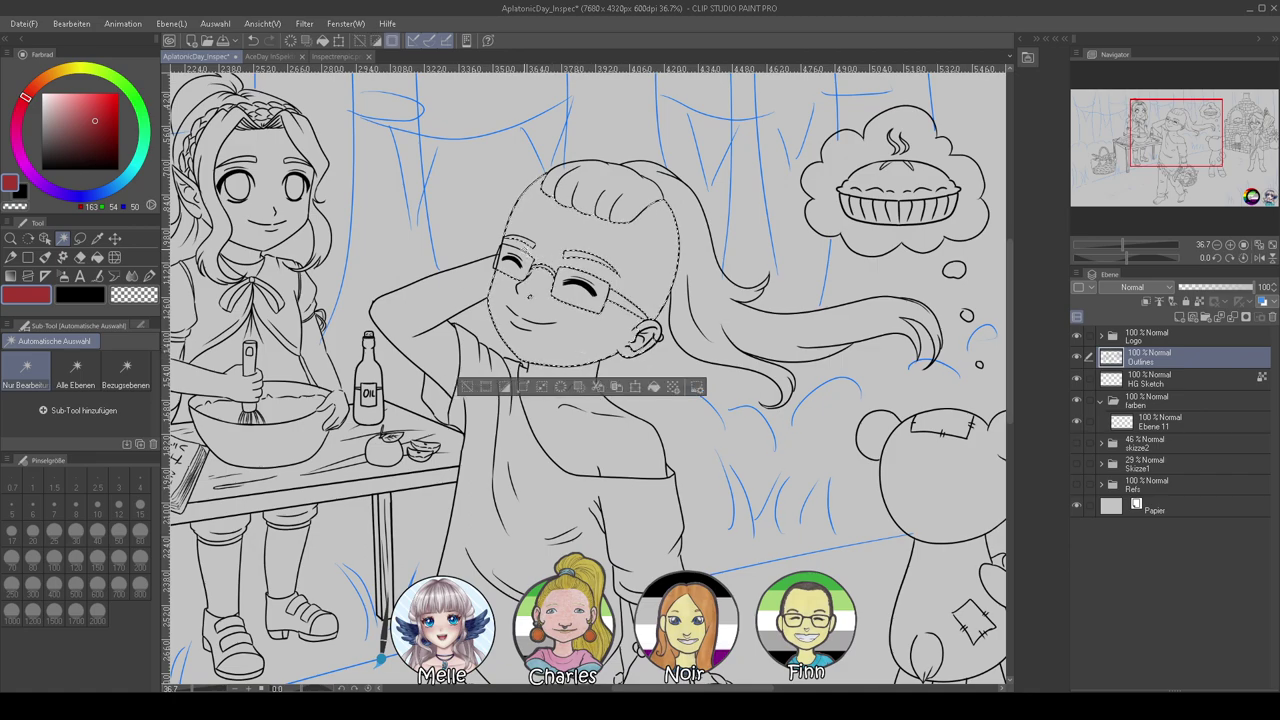
shift+click(425, 302)
shift+click(588, 440)
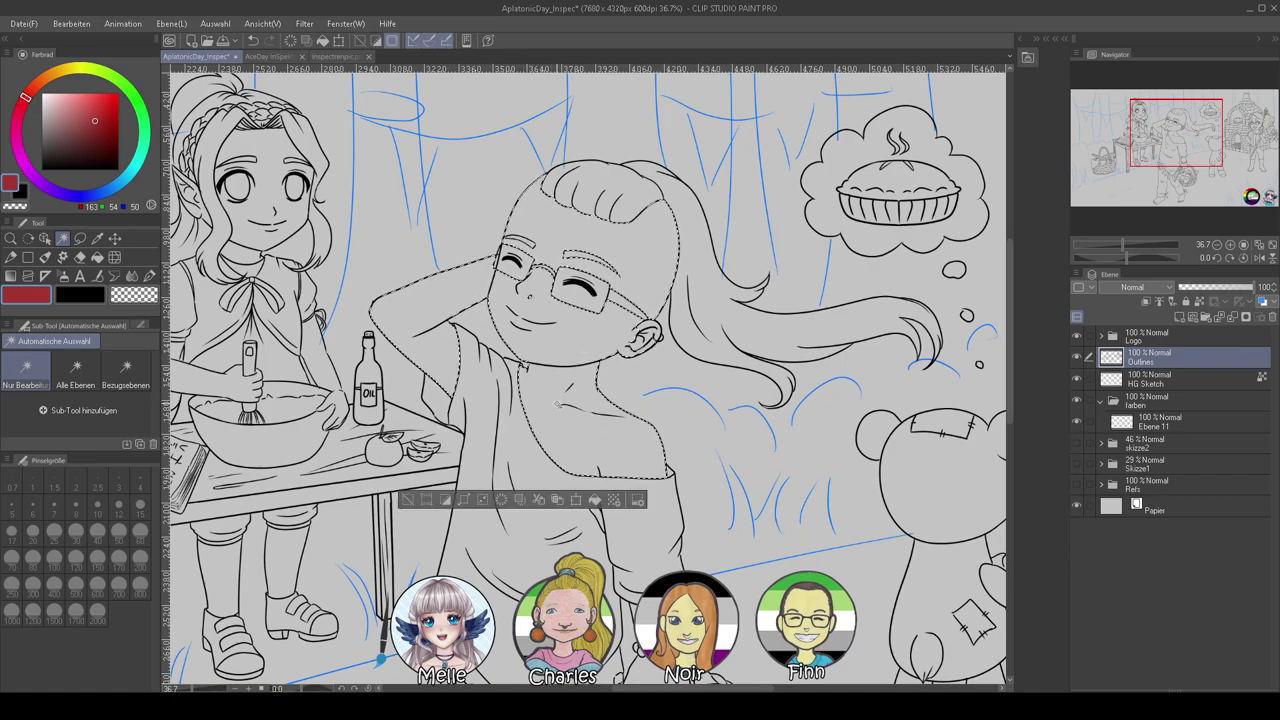
scroll(636, 390, up, 3)
shift+click(646, 356)
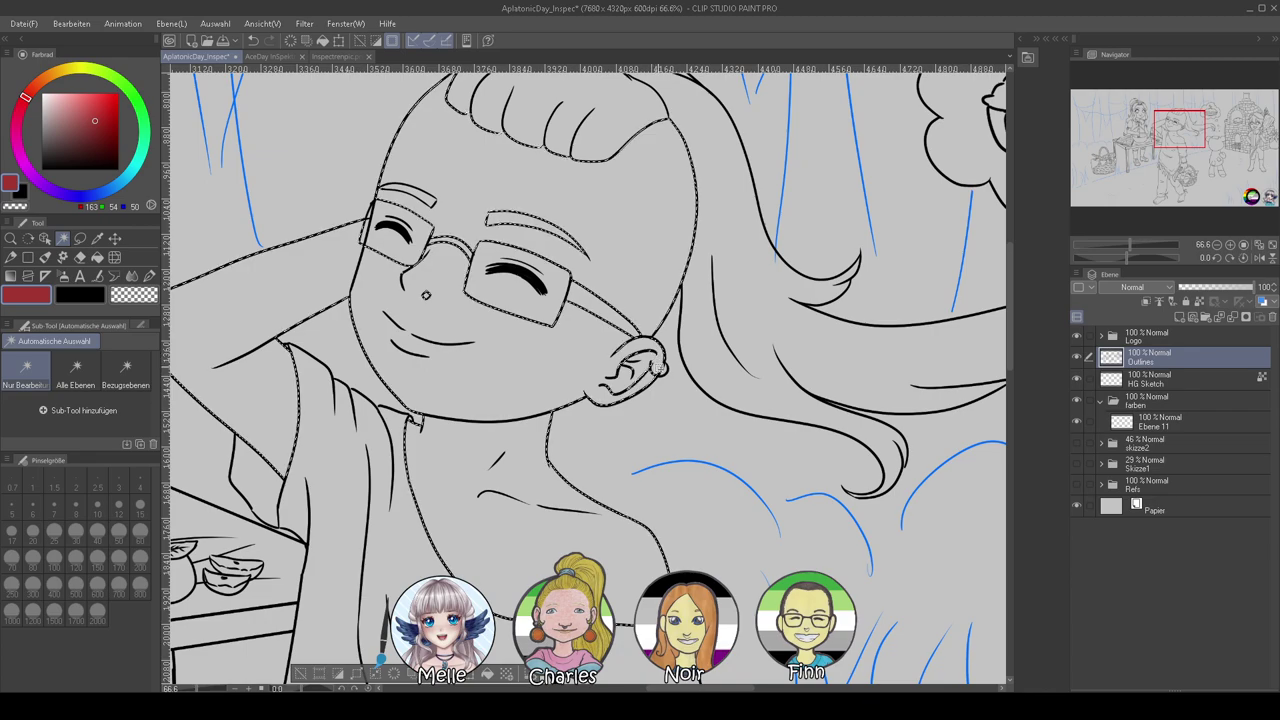
Extend the selection with the central character's lowered forearm, hand and both bare feet
scroll(657, 367, down, 5)
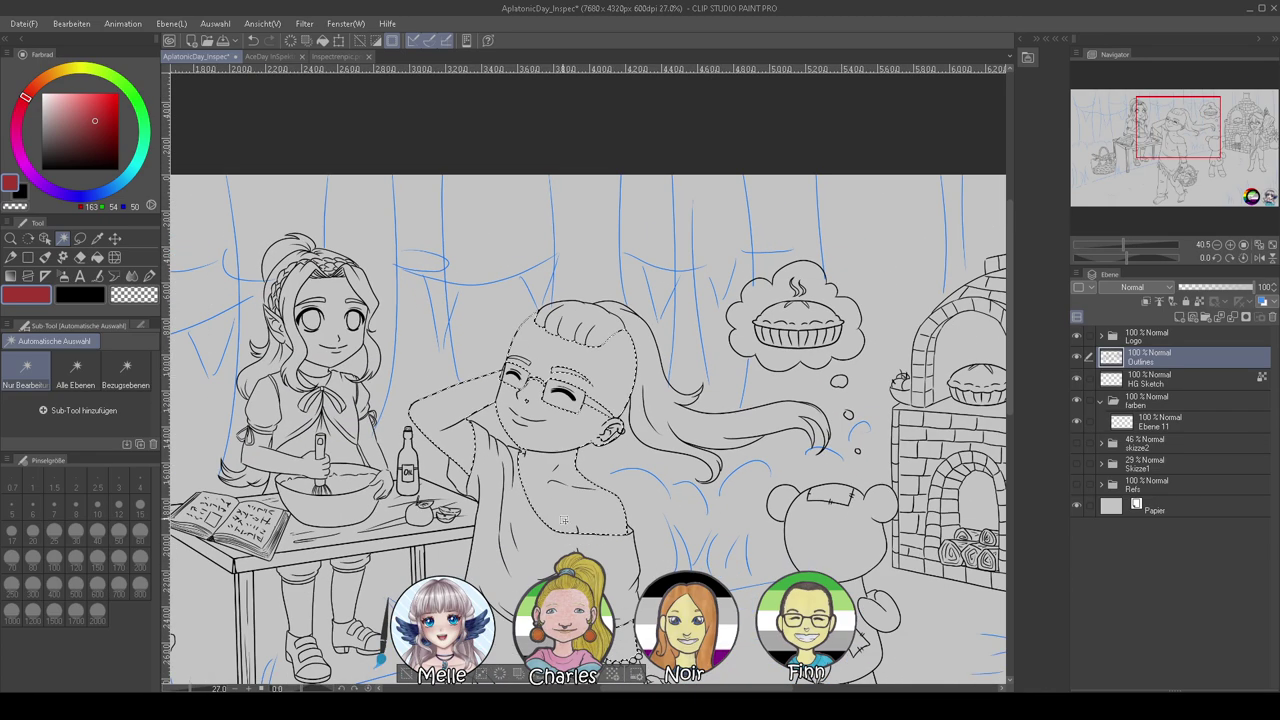
scroll(580, 549, down, 4)
drag(581, 600, 552, 450)
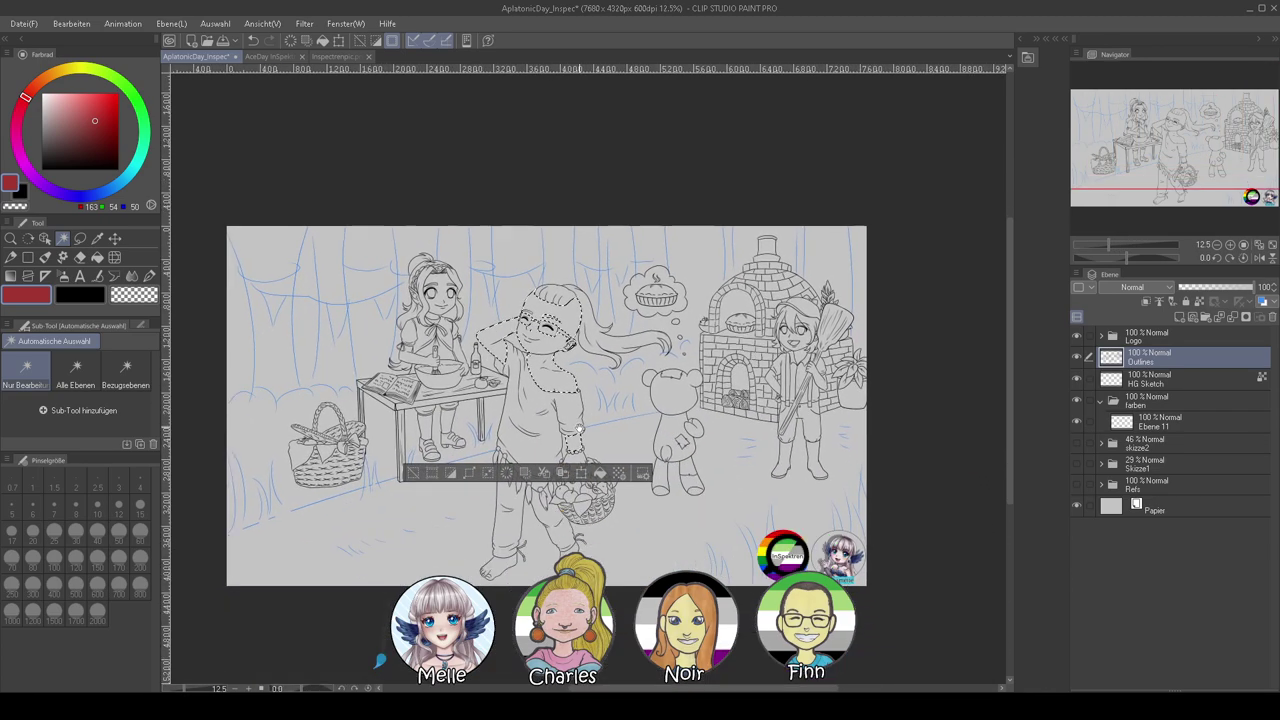
scroll(552, 450, up, 4)
scroll(552, 449, up, 4)
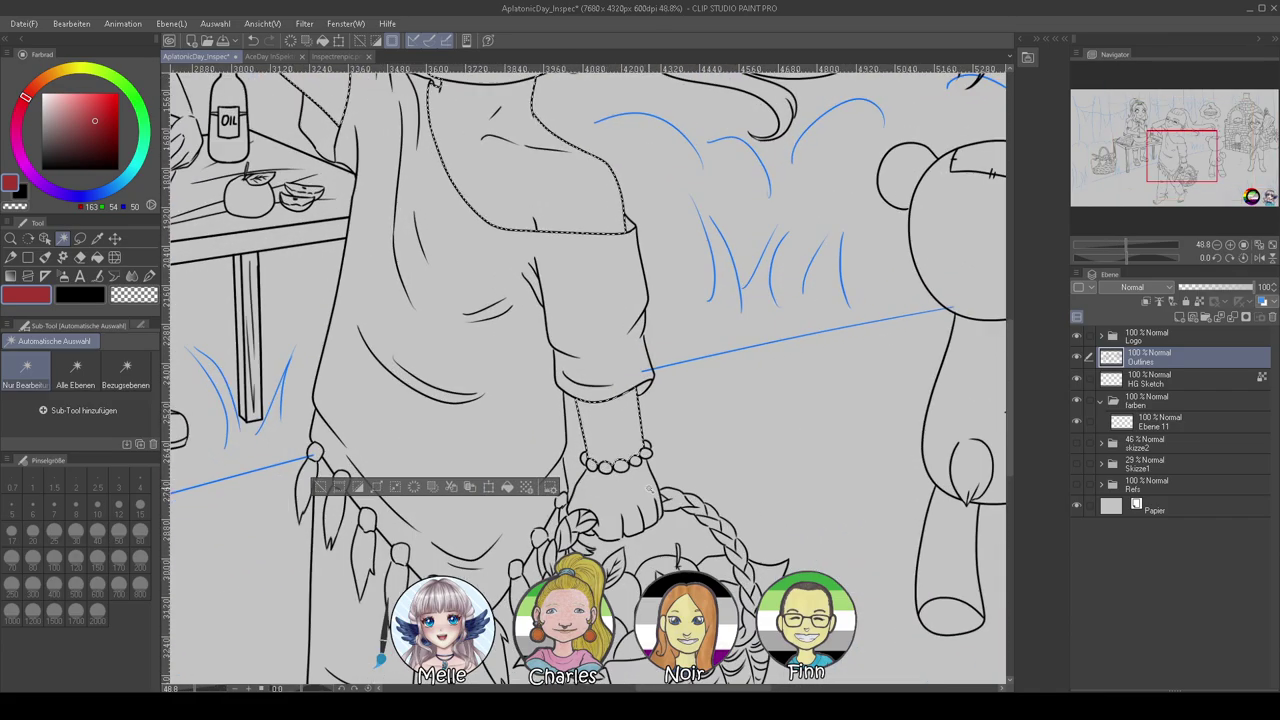
scroll(626, 530, down, 3)
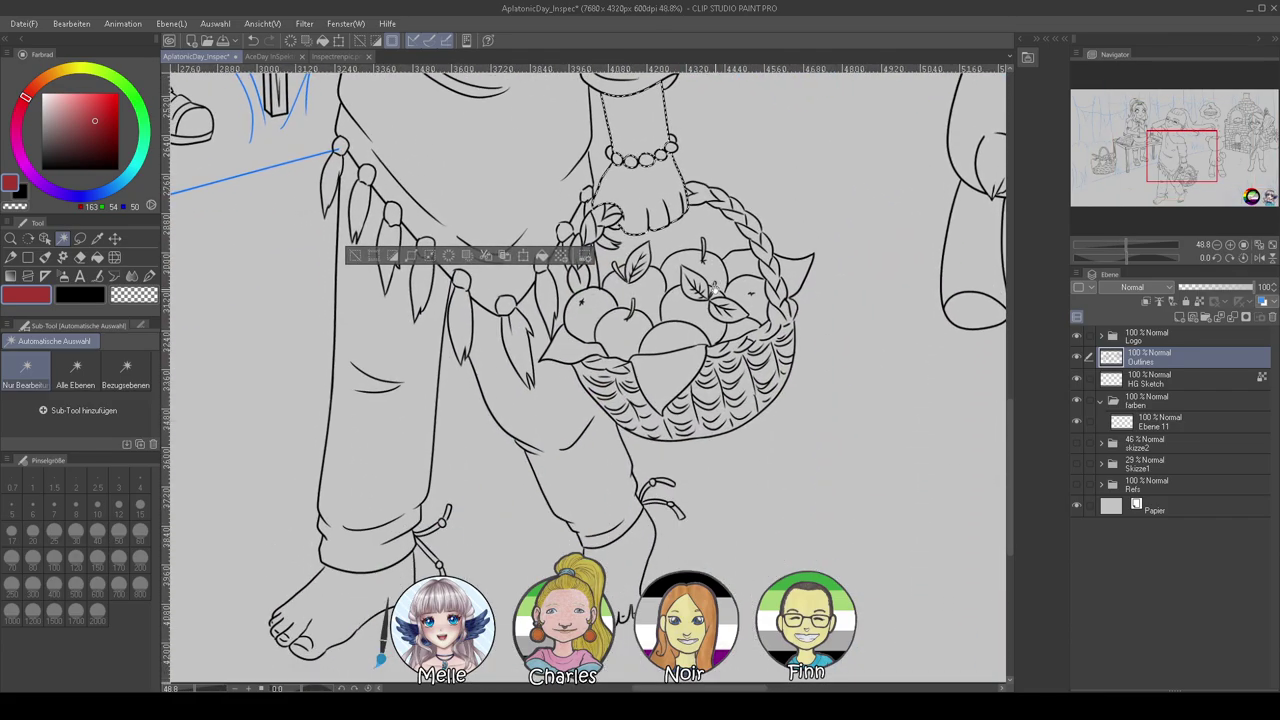
click(628, 565)
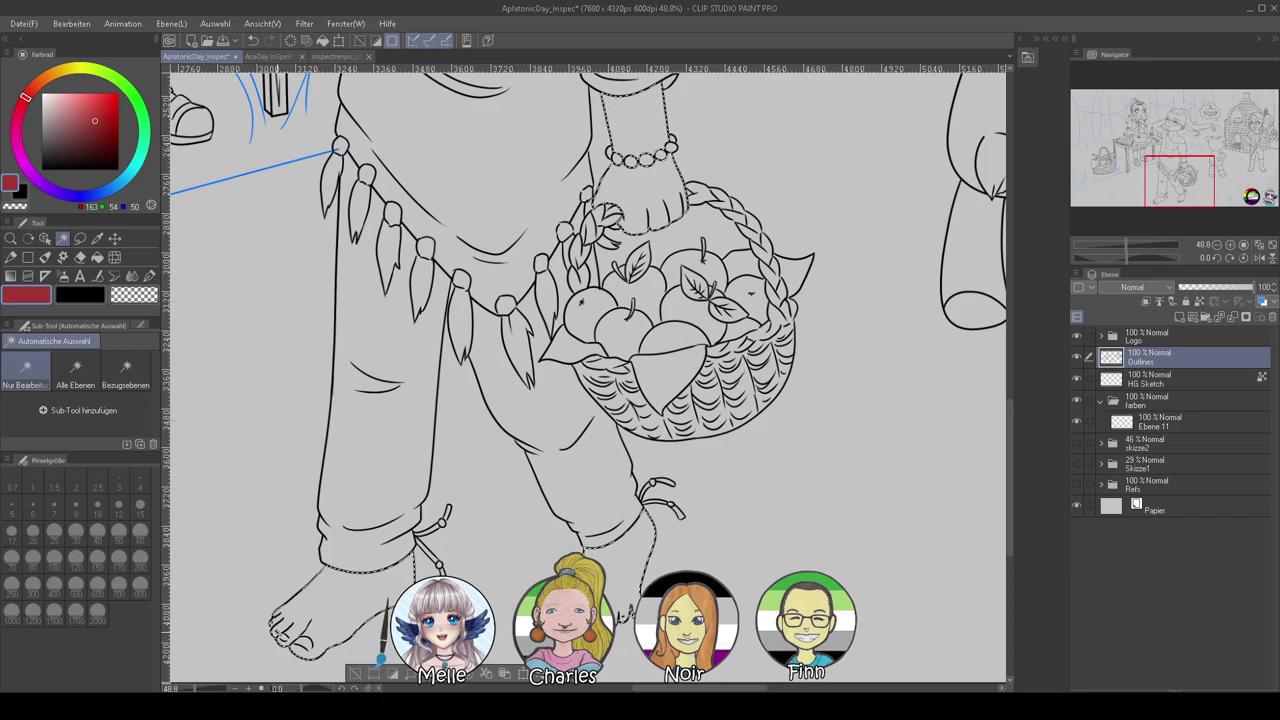
scroll(384, 600, down, 2)
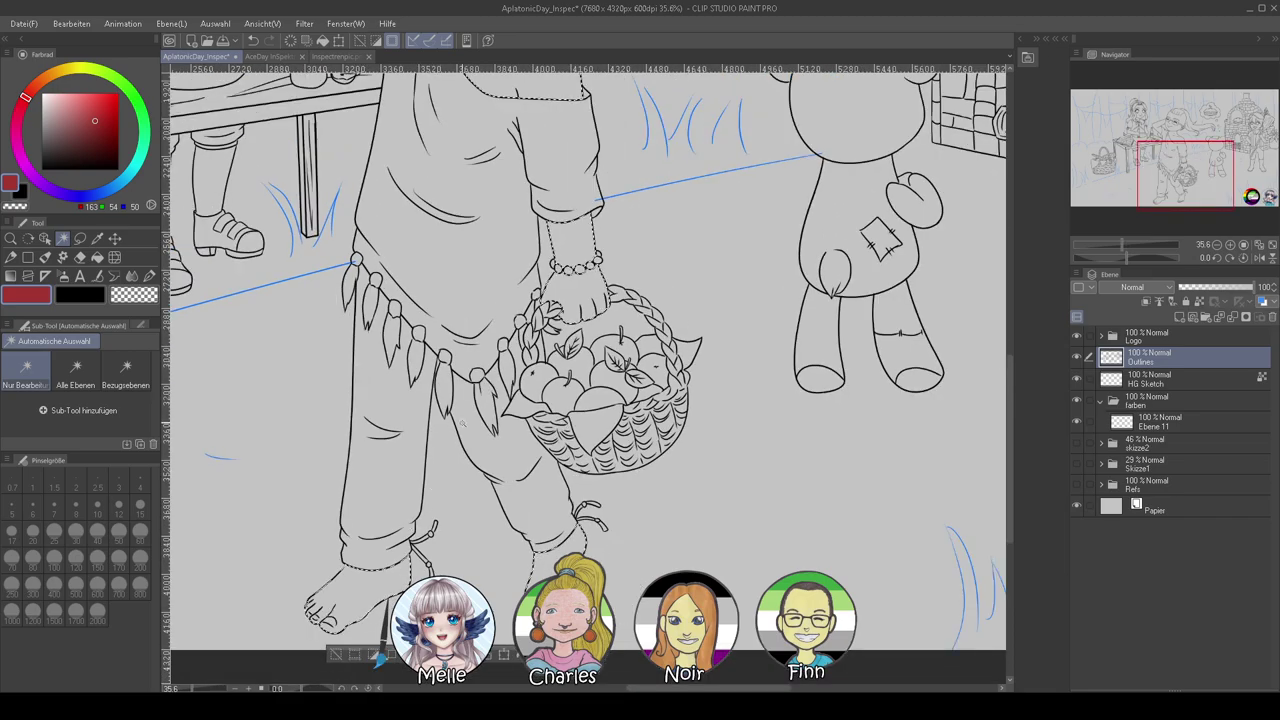
scroll(462, 424, up, 8)
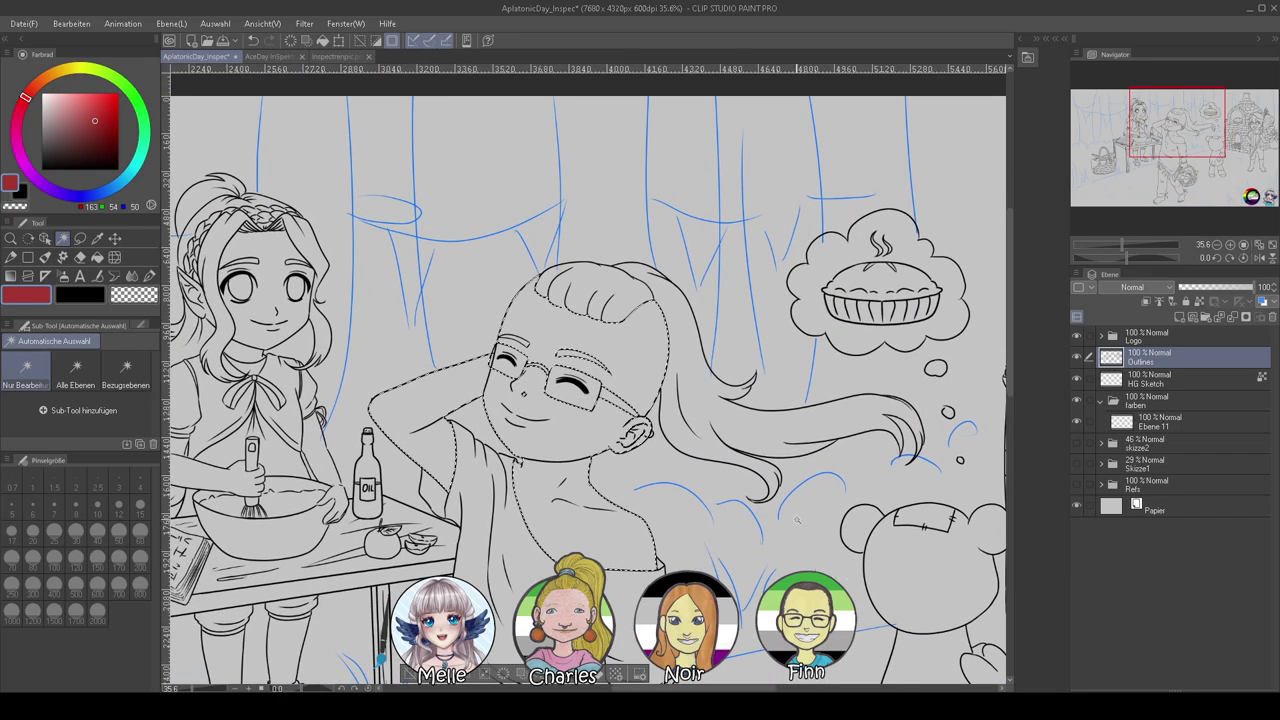
Rename the new layer in the farben folder as Apple Skin
click(1150, 427)
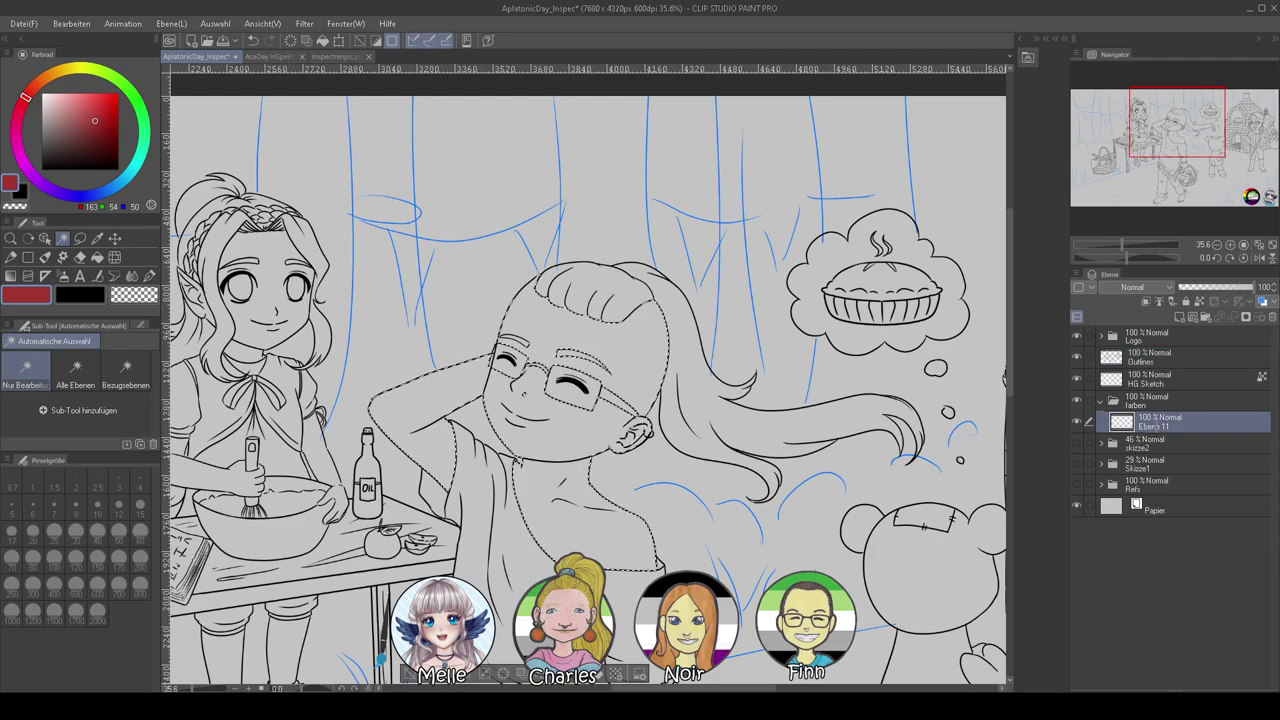
double_click(1157, 427)
text(Apple Skin)
key(Return)
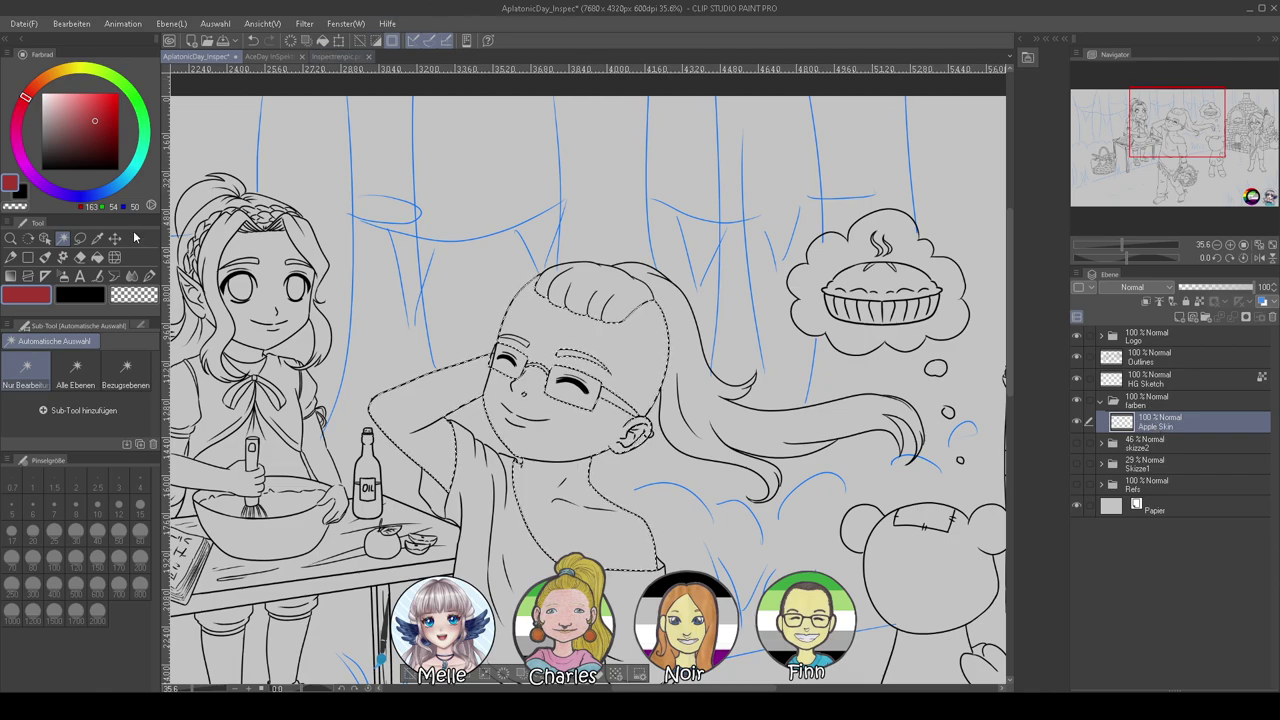
Sample the skin tone of the character with glasses in Inspectrenpic.png and return to the line art document
click(97, 238)
click(268, 57)
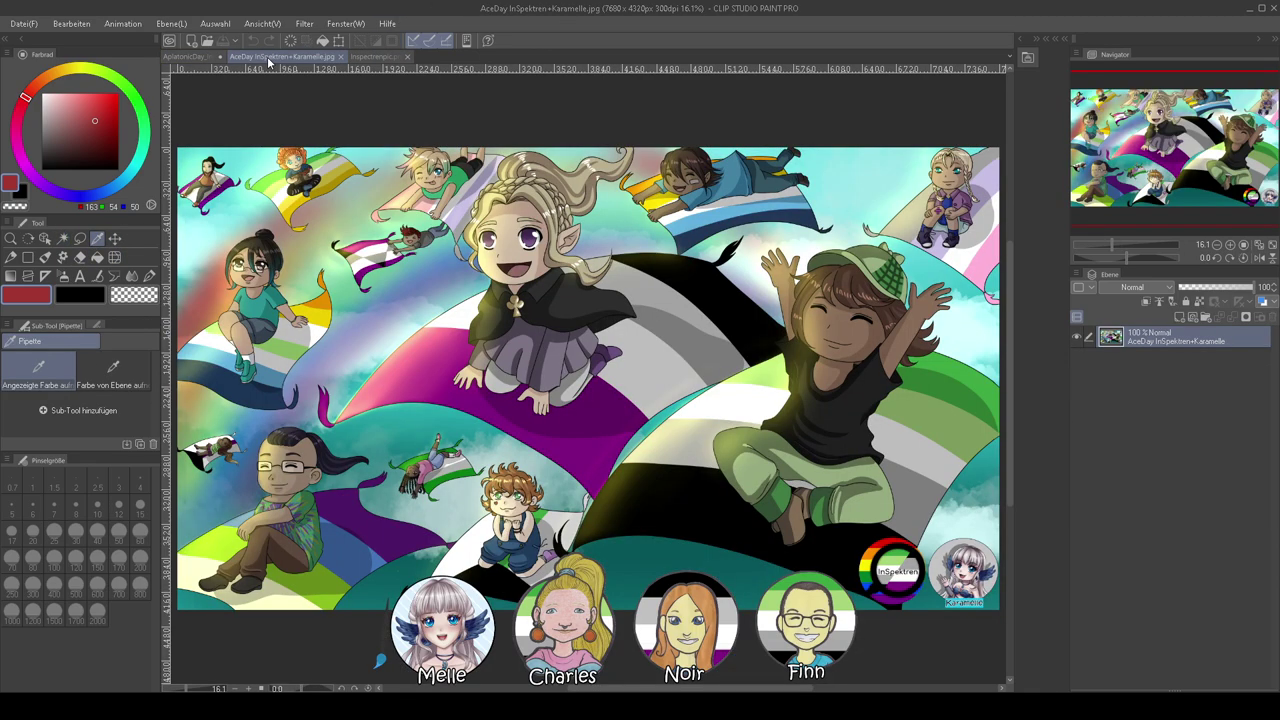
click(372, 57)
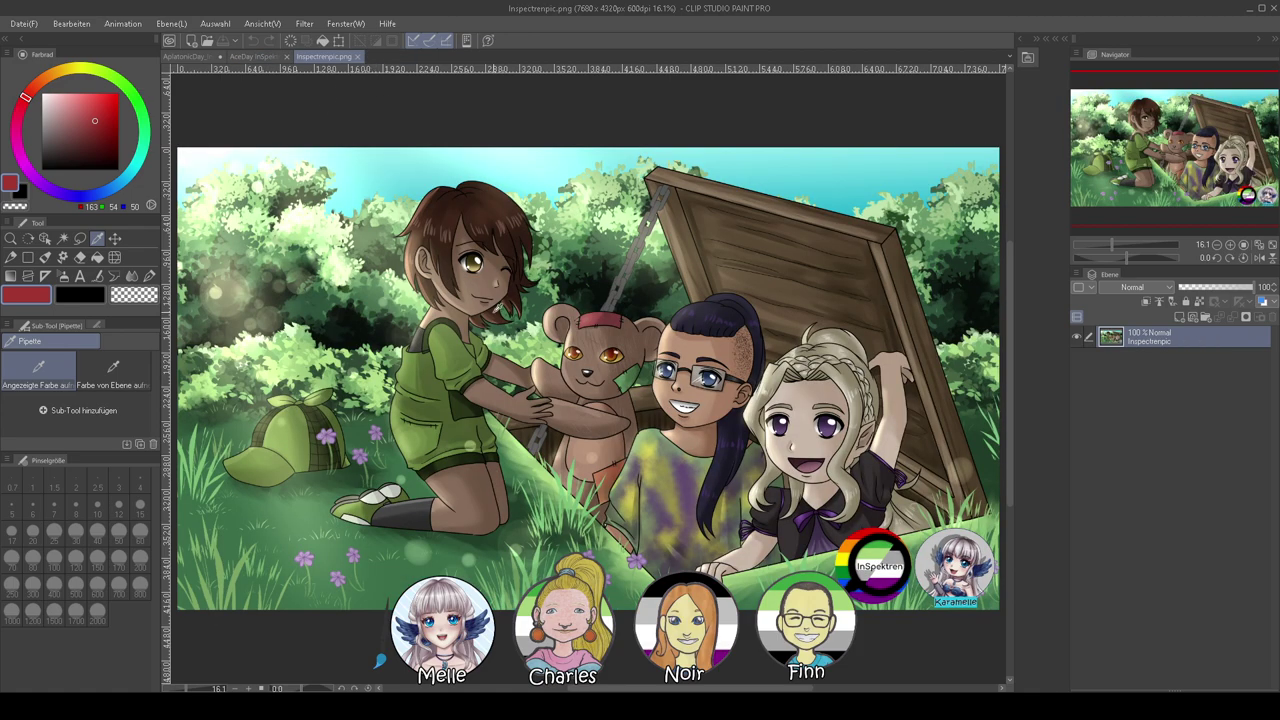
click(703, 347)
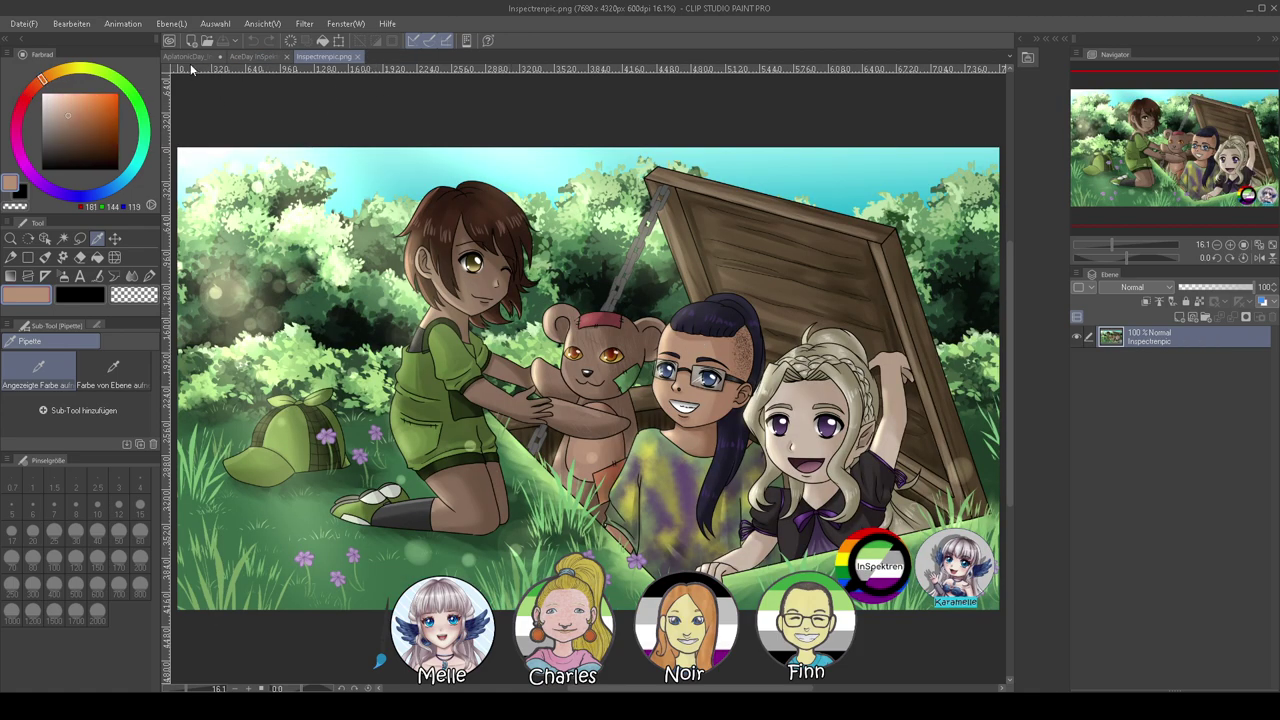
click(192, 57)
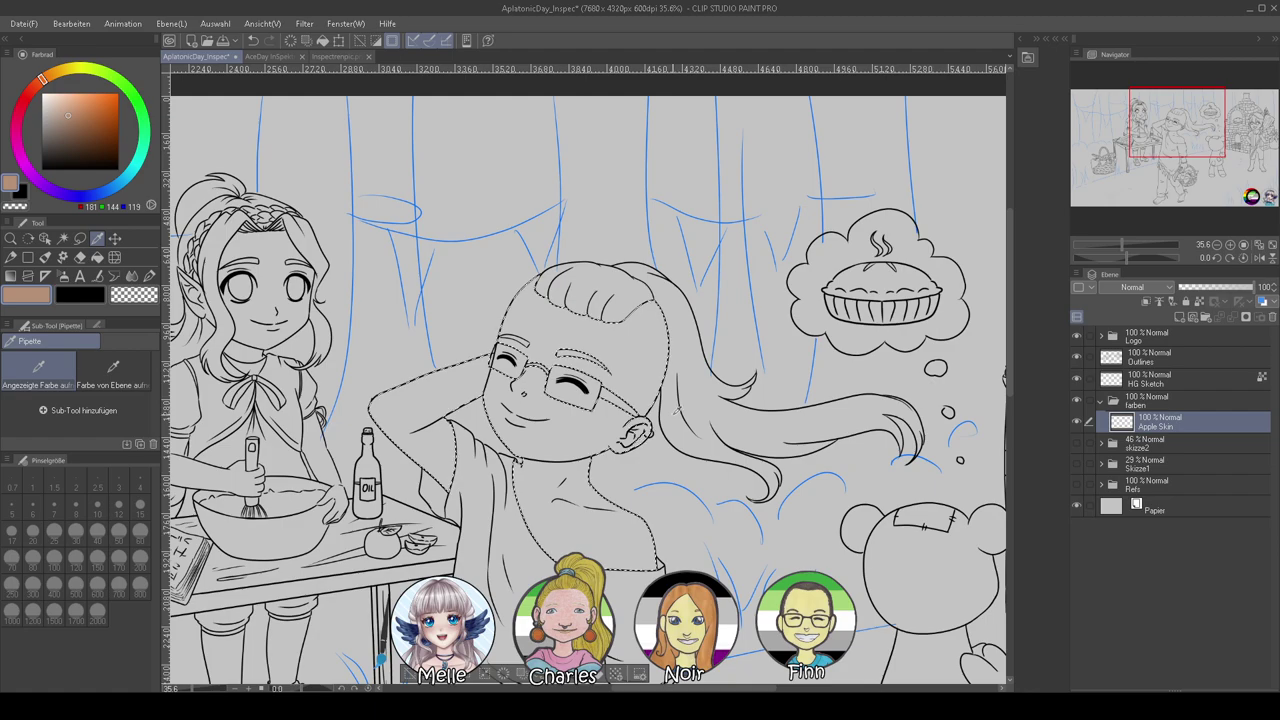
Fill the selected skin areas with the sampled tone on the Apple Skin layer and clear the selection
click(147, 276)
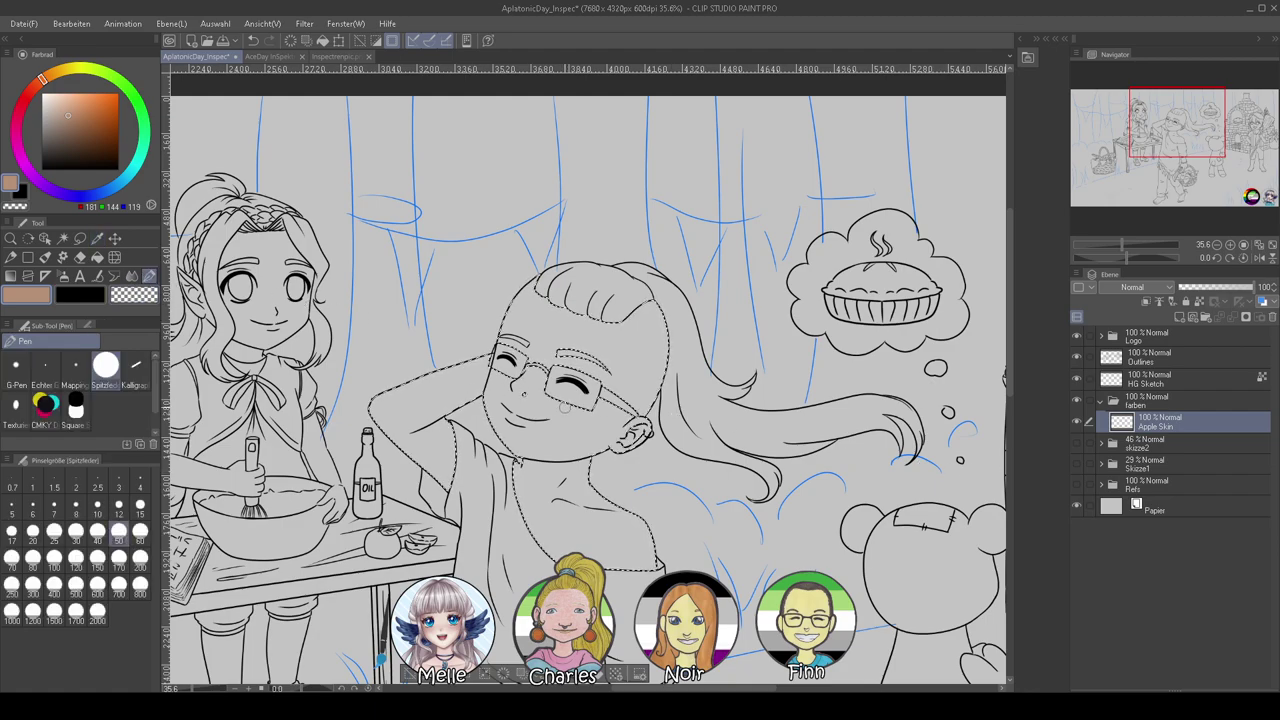
key(alt+Delete)
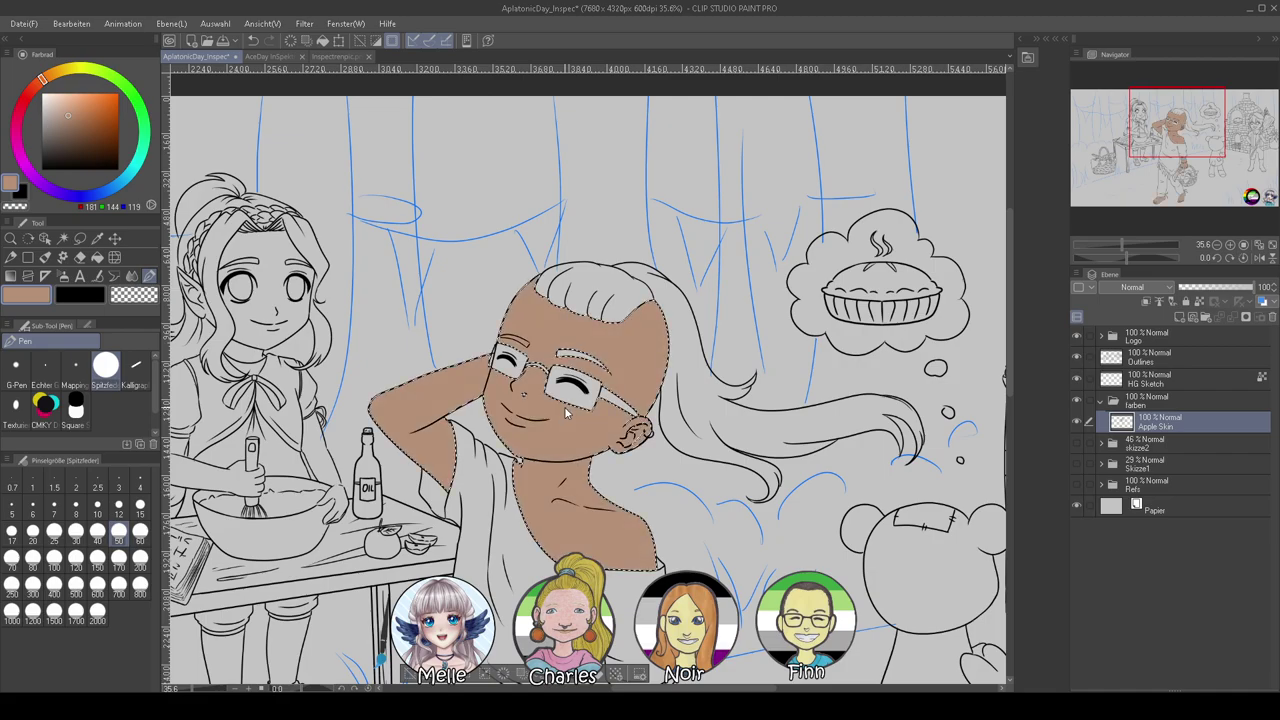
scroll(558, 470, down, 6)
scroll(552, 369, up, 5)
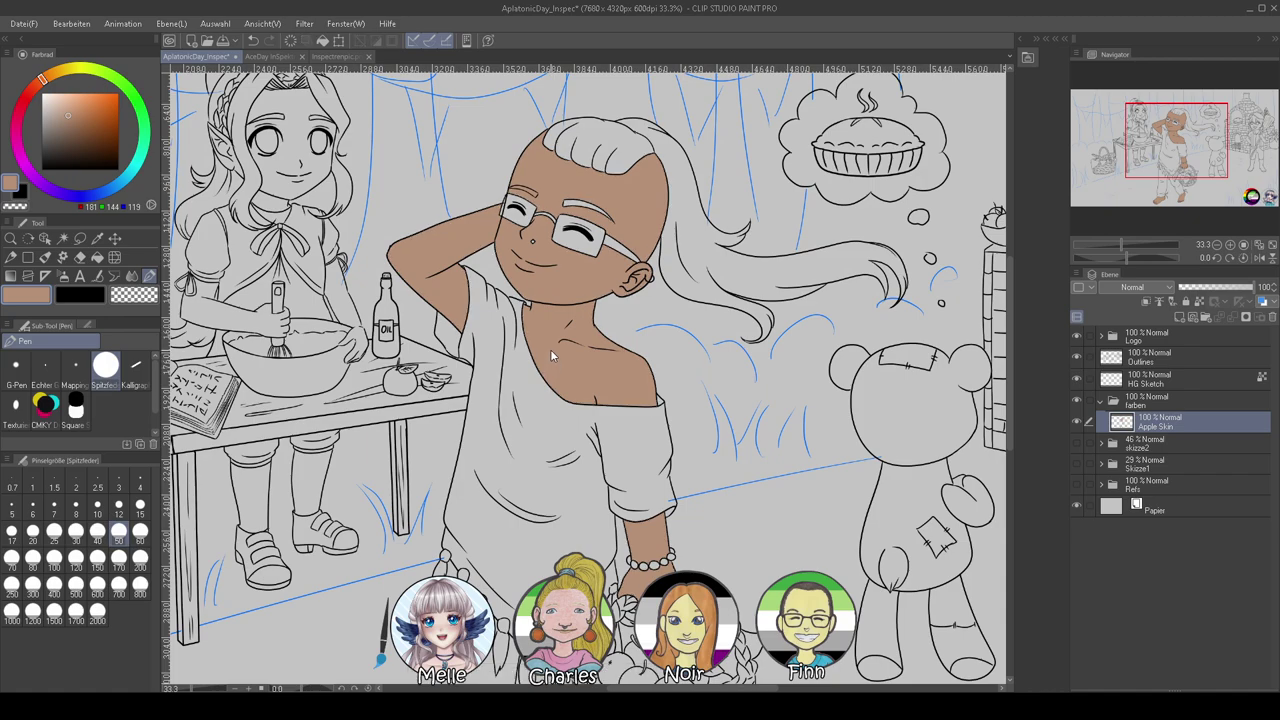
key(ctrl+d)
Select both lens areas of the glasses from the Outlines layer, fill them with the skin tone on Apple Skin, and deselect
scroll(550, 345, up, 3)
key(w)
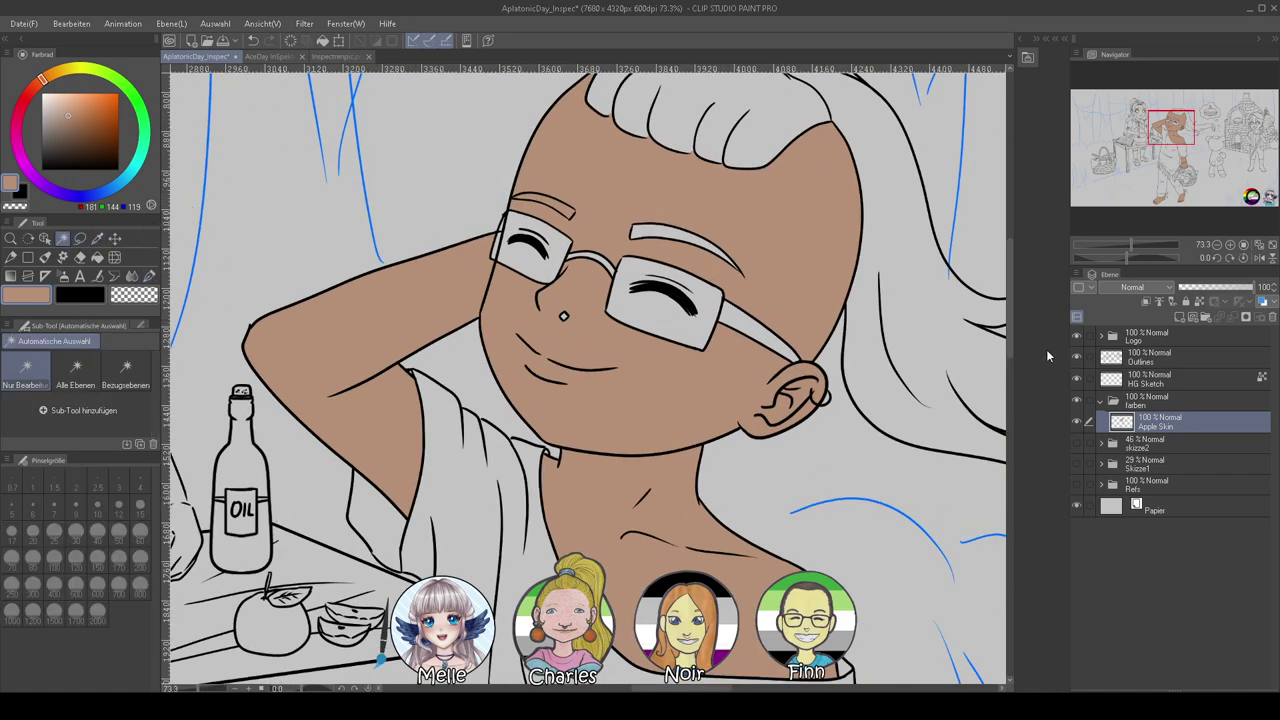
click(1143, 362)
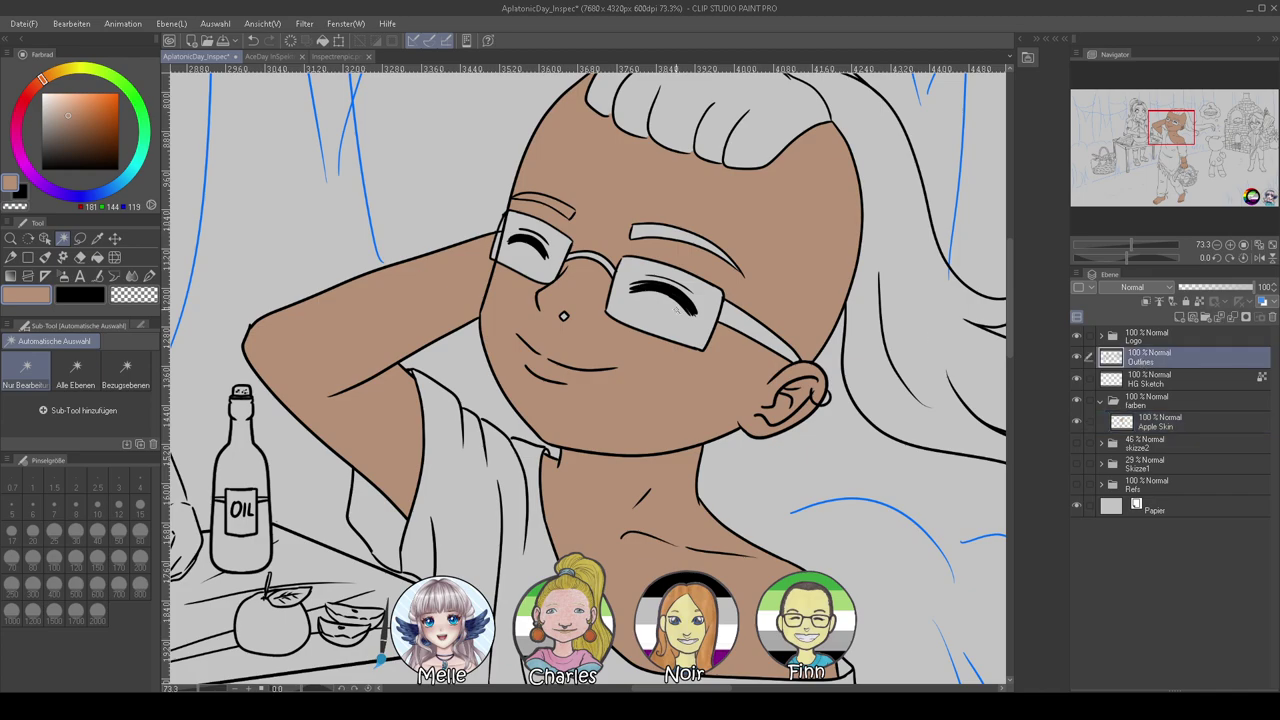
click(495, 249)
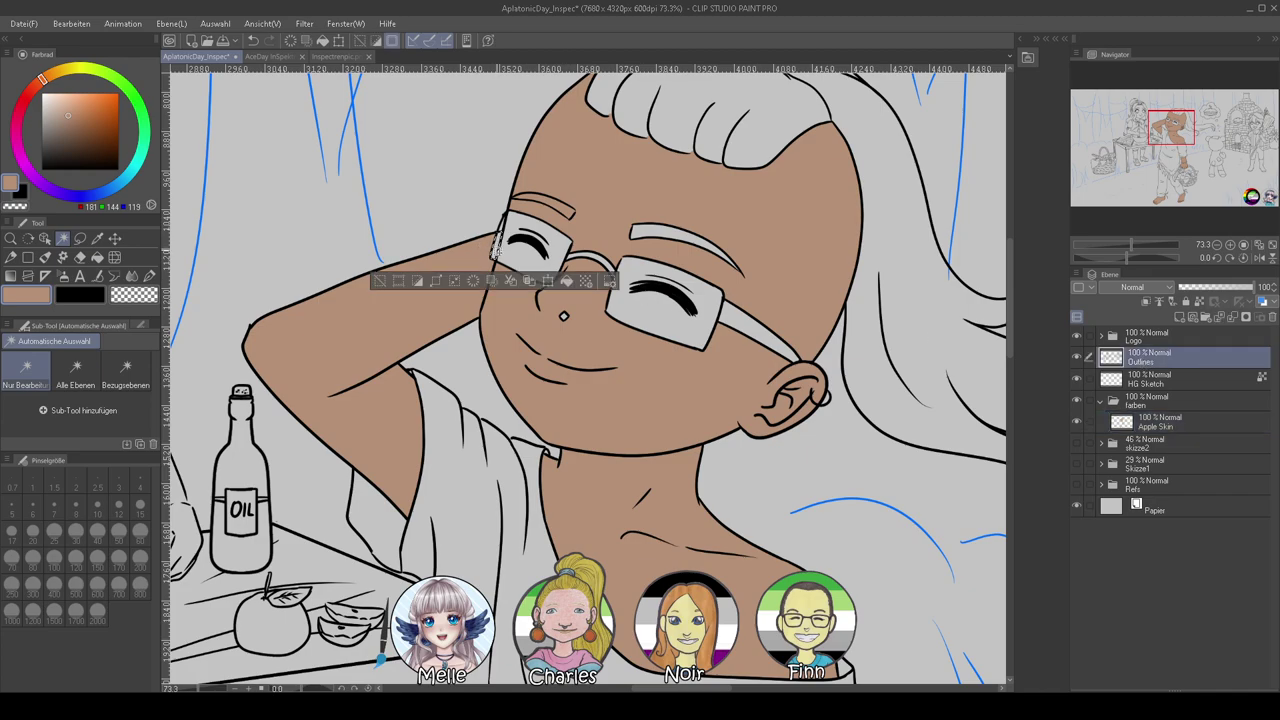
click(522, 256)
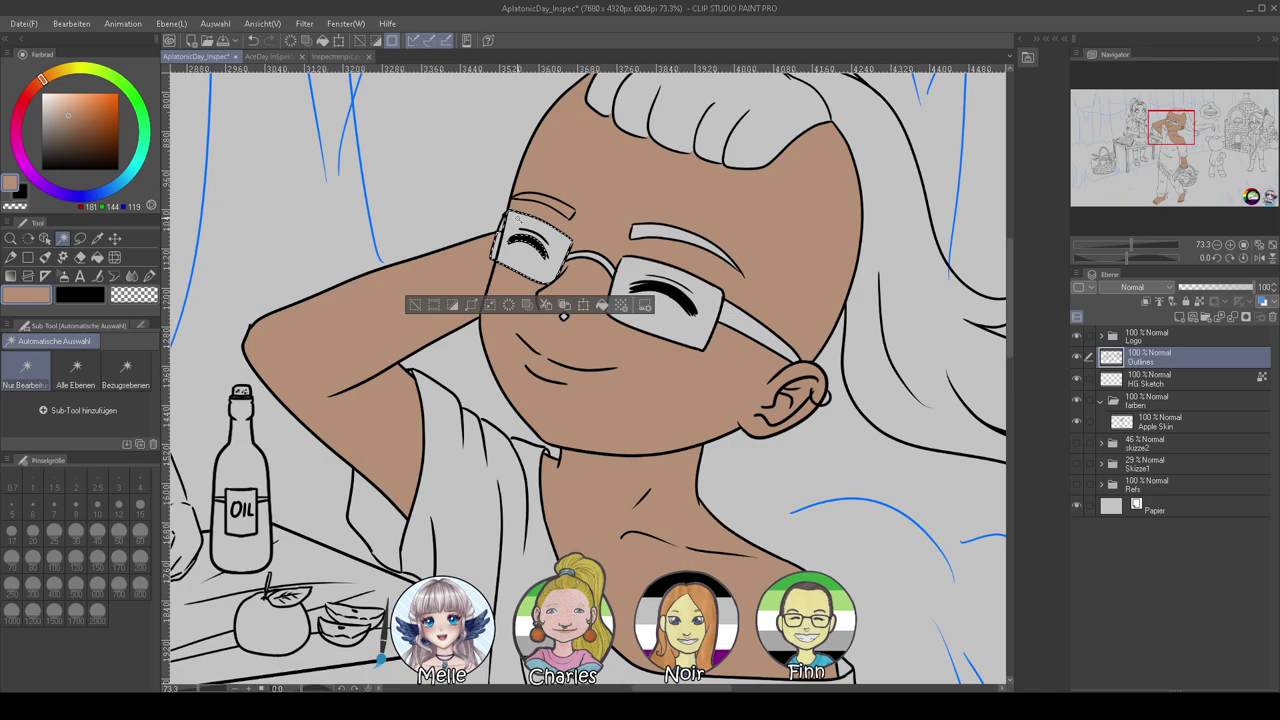
shift+click(628, 265)
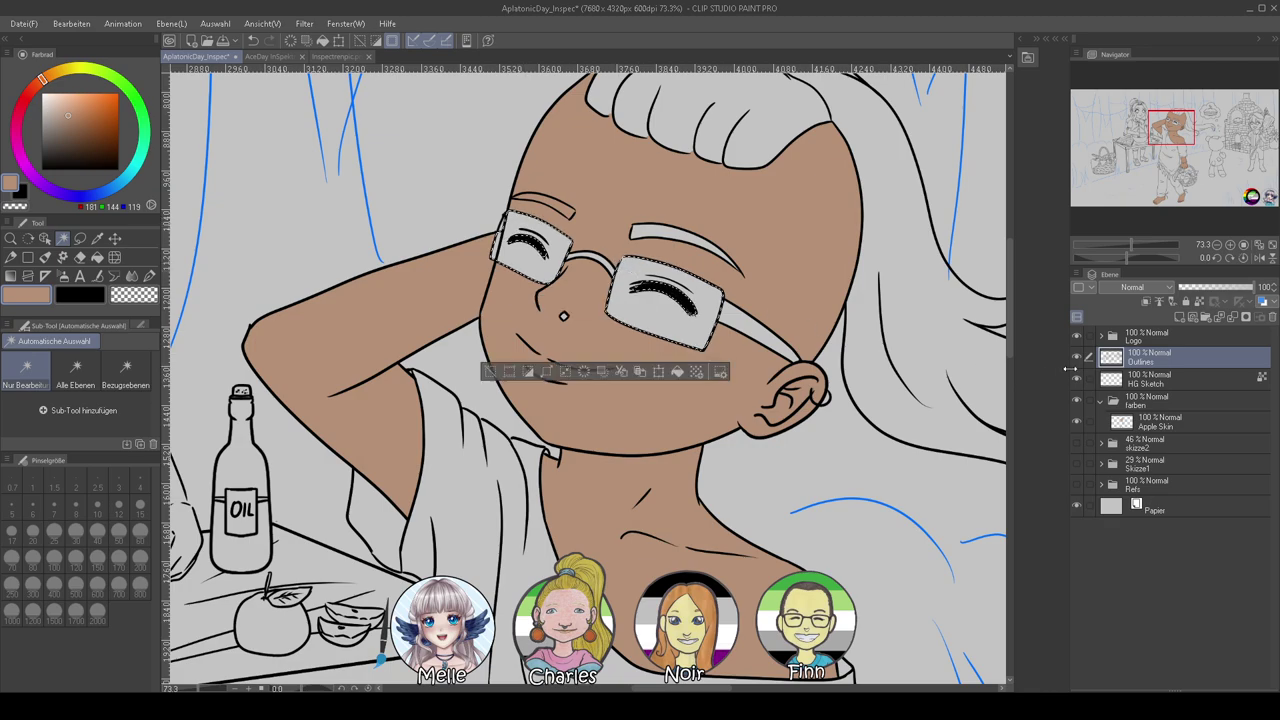
click(1142, 422)
key(alt+Delete)
key(ctrl+d)
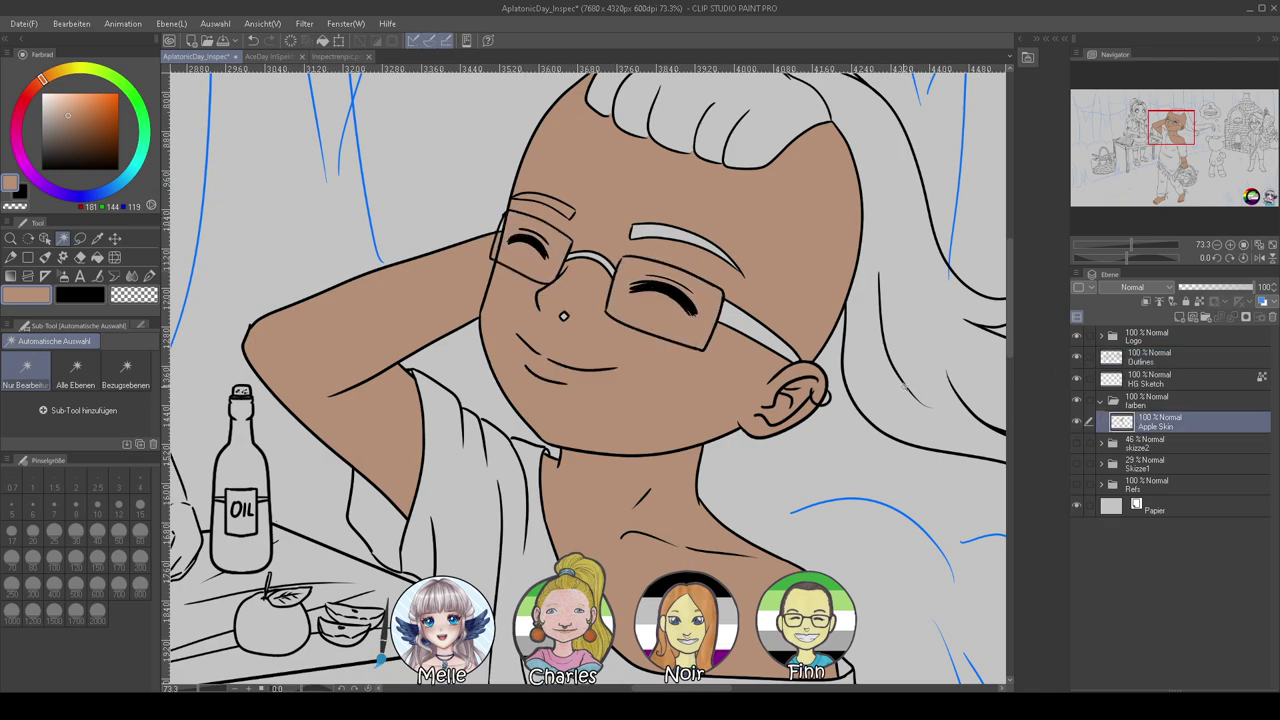
scroll(788, 378, down, 3)
scroll(757, 254, up, 6)
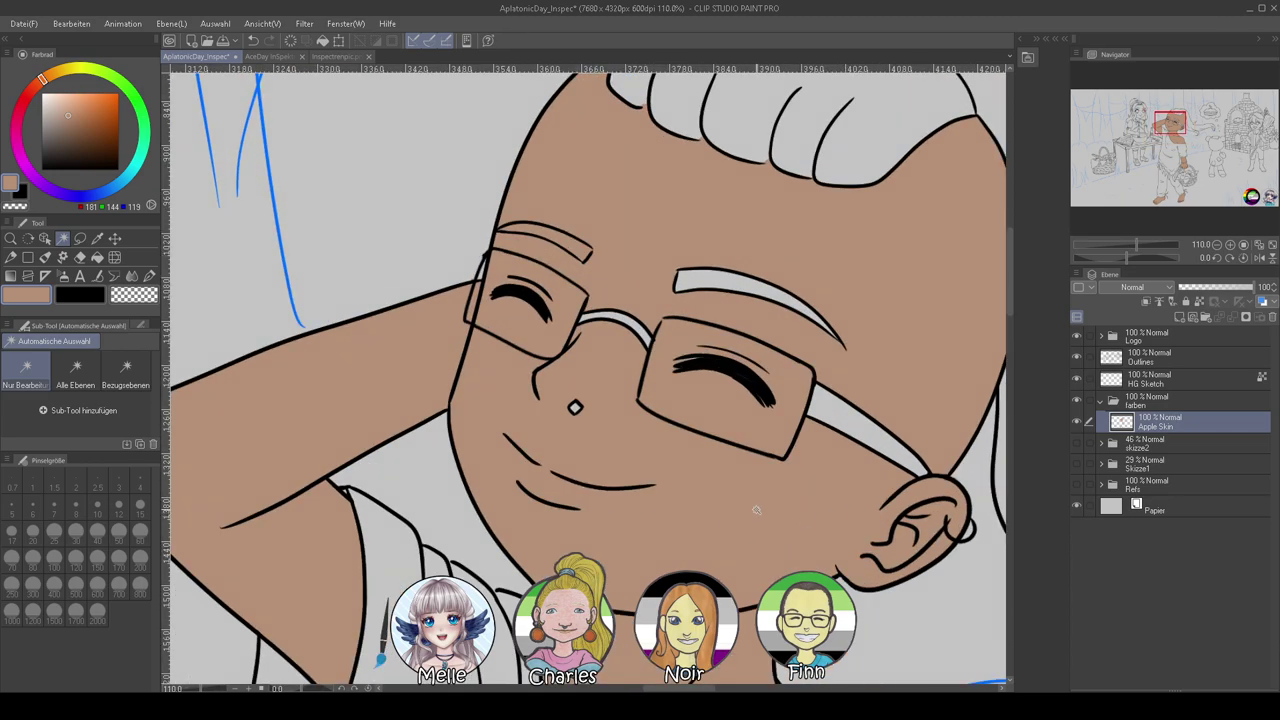
Paint over the unfilled gaps in the toes of both feet with the skin tone on the Apple Skin layer, using the pen
drag(761, 491, 768, 91)
drag(823, 486, 790, 75)
drag(870, 650, 708, 292)
drag(750, 346, 681, 340)
scroll(675, 390, down, 10)
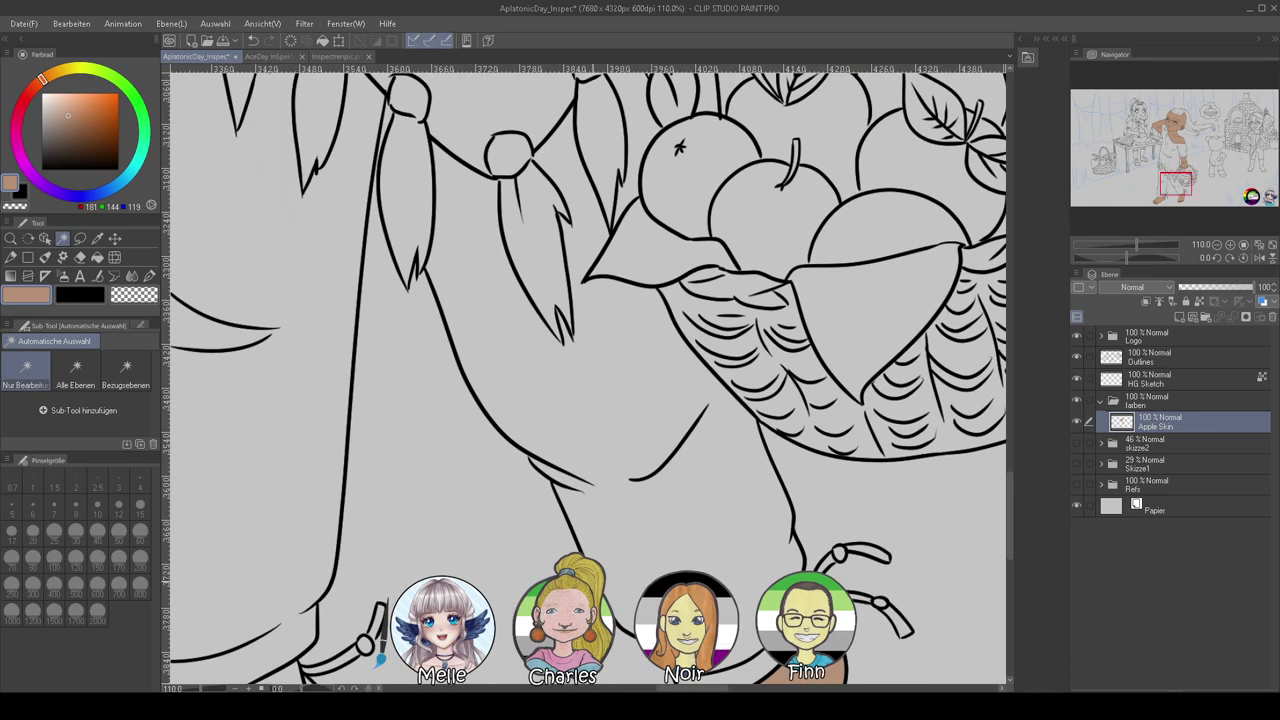
drag(684, 409, 646, 386)
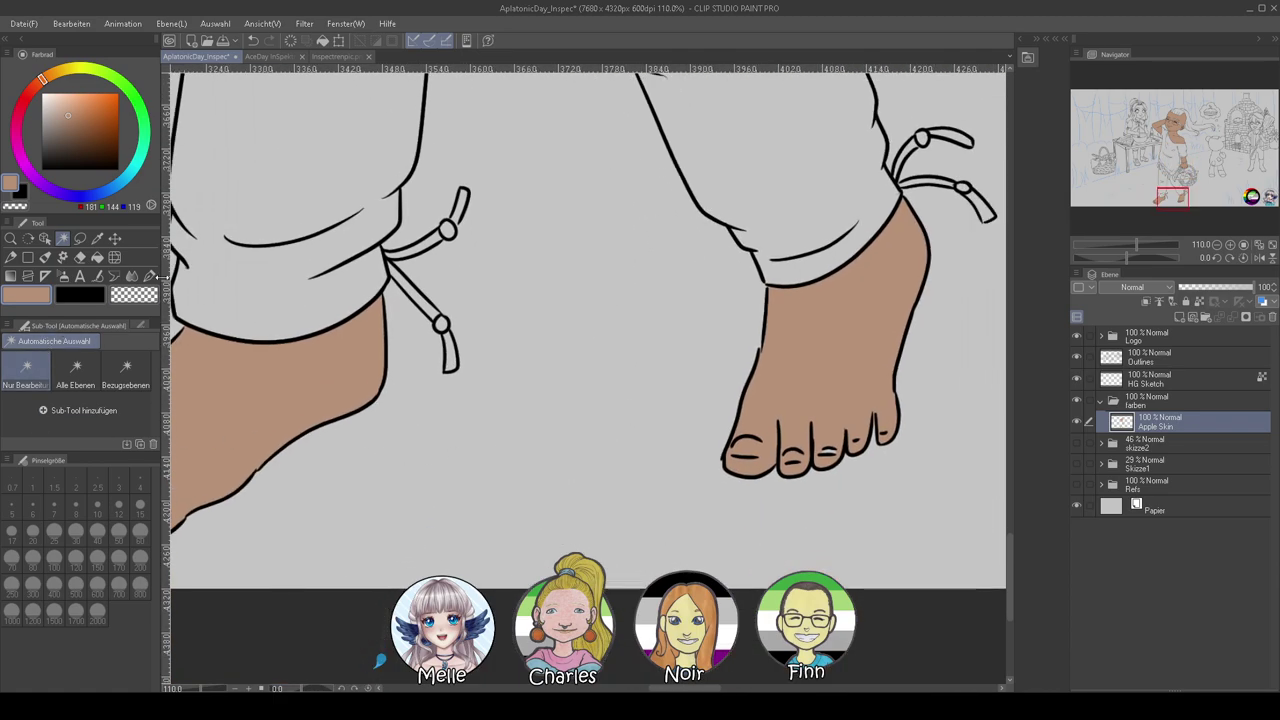
key(p)
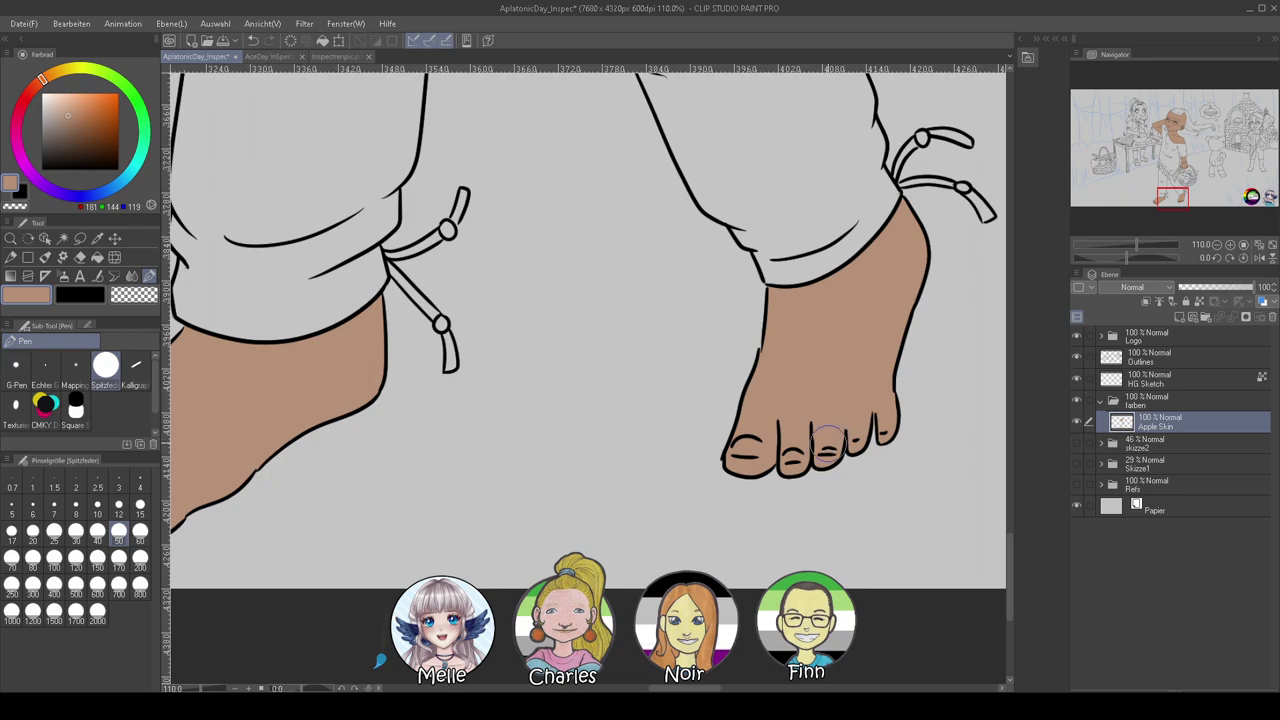
scroll(715, 490, left, 5)
drag(597, 520, 793, 270)
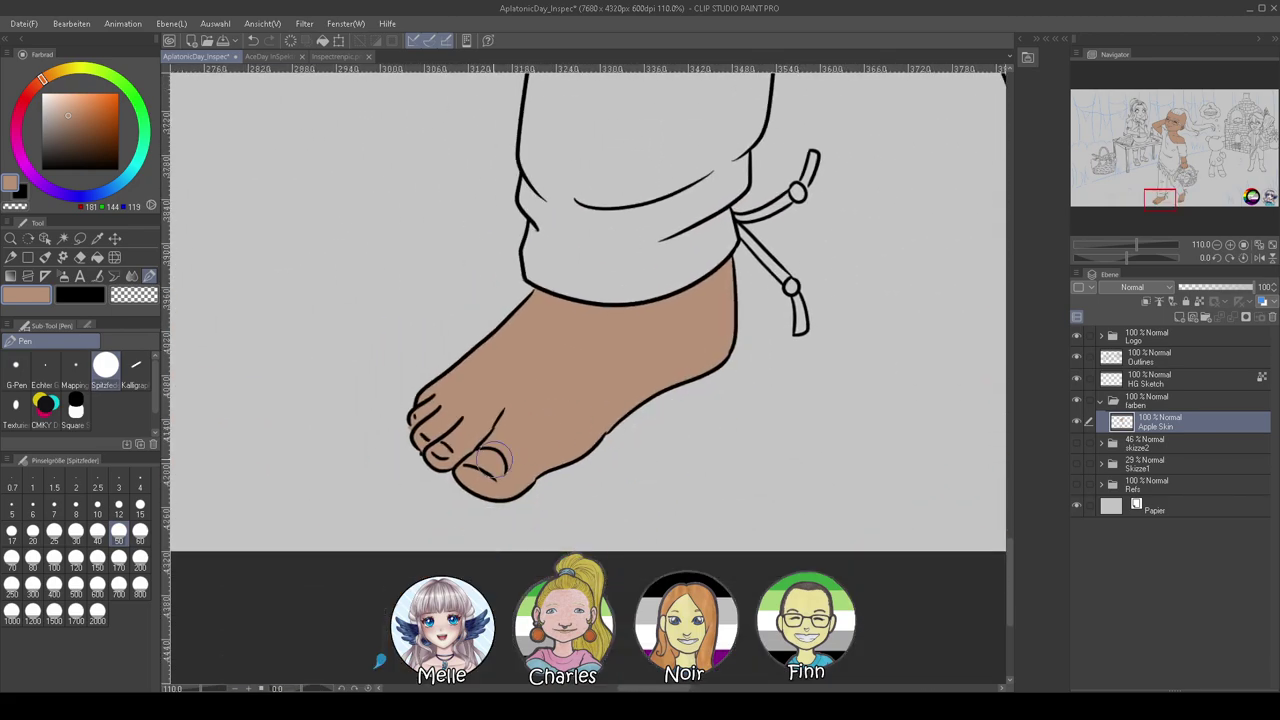
Erase the skin colour spilling past the small toe's outline with transparent colour at brush size 15, then restore the drawing colour
click(140, 507)
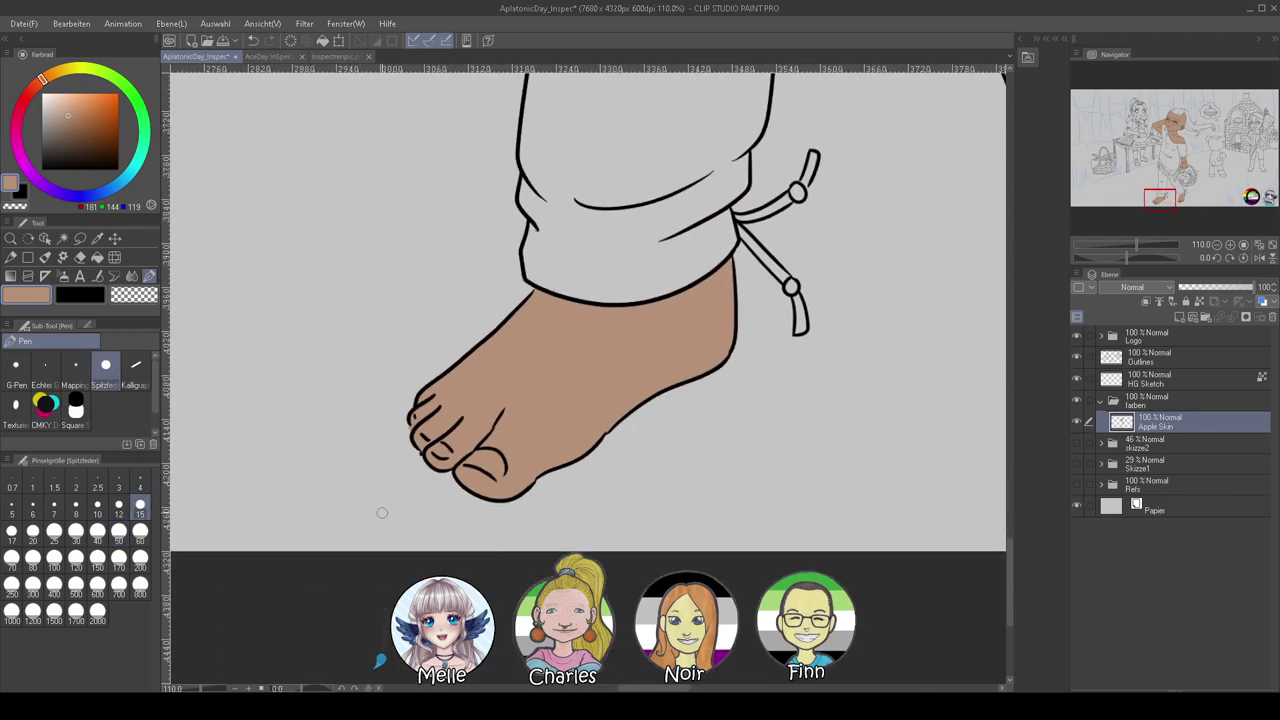
key(c)
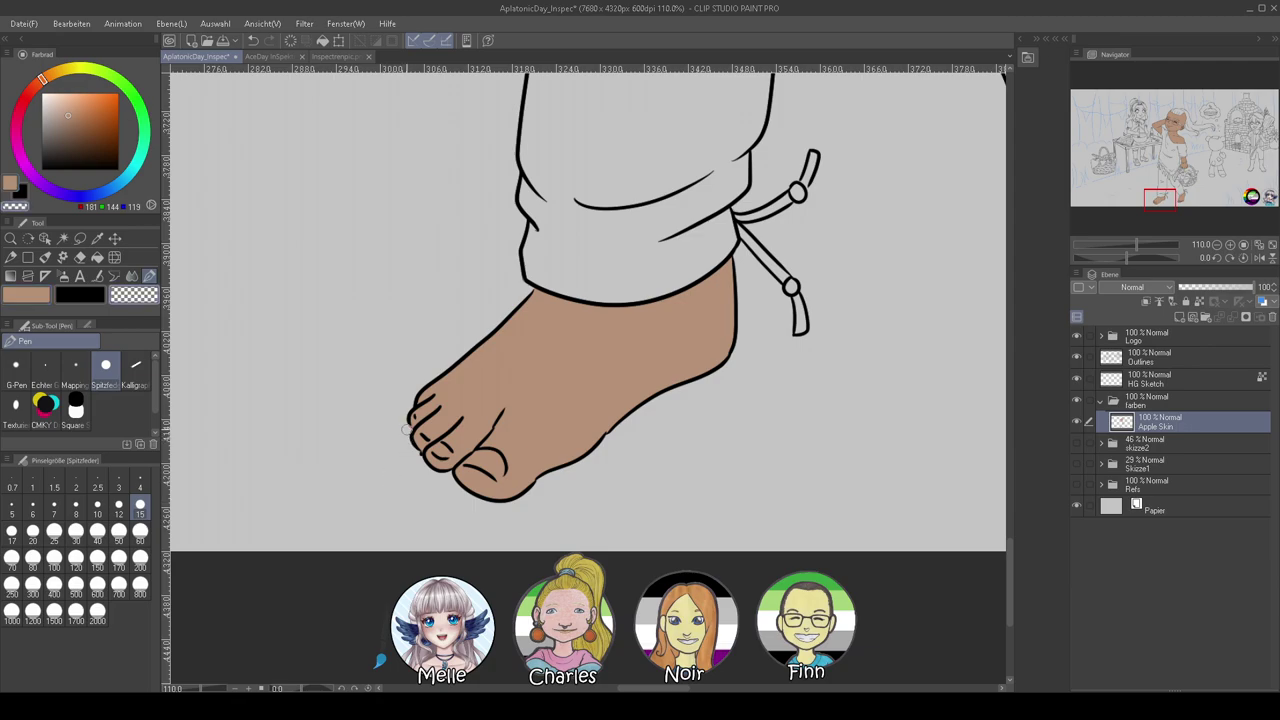
key(c)
Lock the transparent pixels of the Apple Skin layer
drag(687, 224, 497, 664)
drag(613, 219, 520, 560)
drag(616, 178, 523, 520)
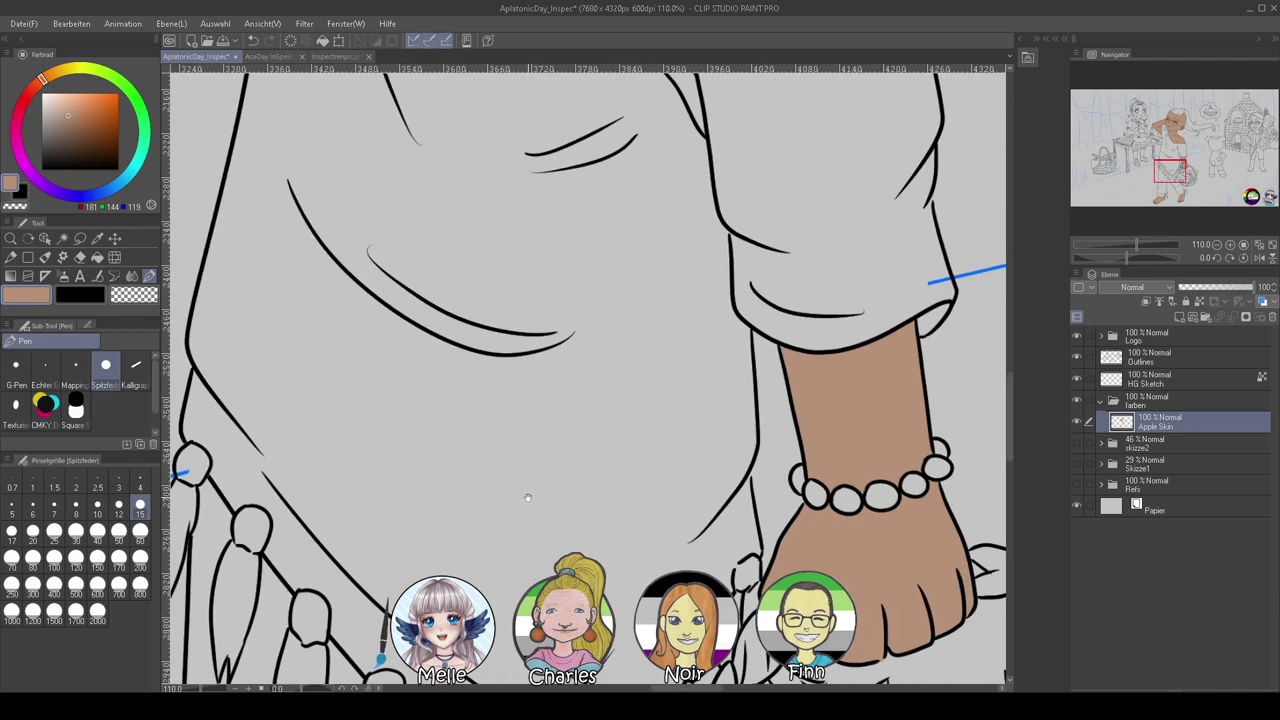
drag(681, 346, 780, 380)
drag(706, 533, 823, 507)
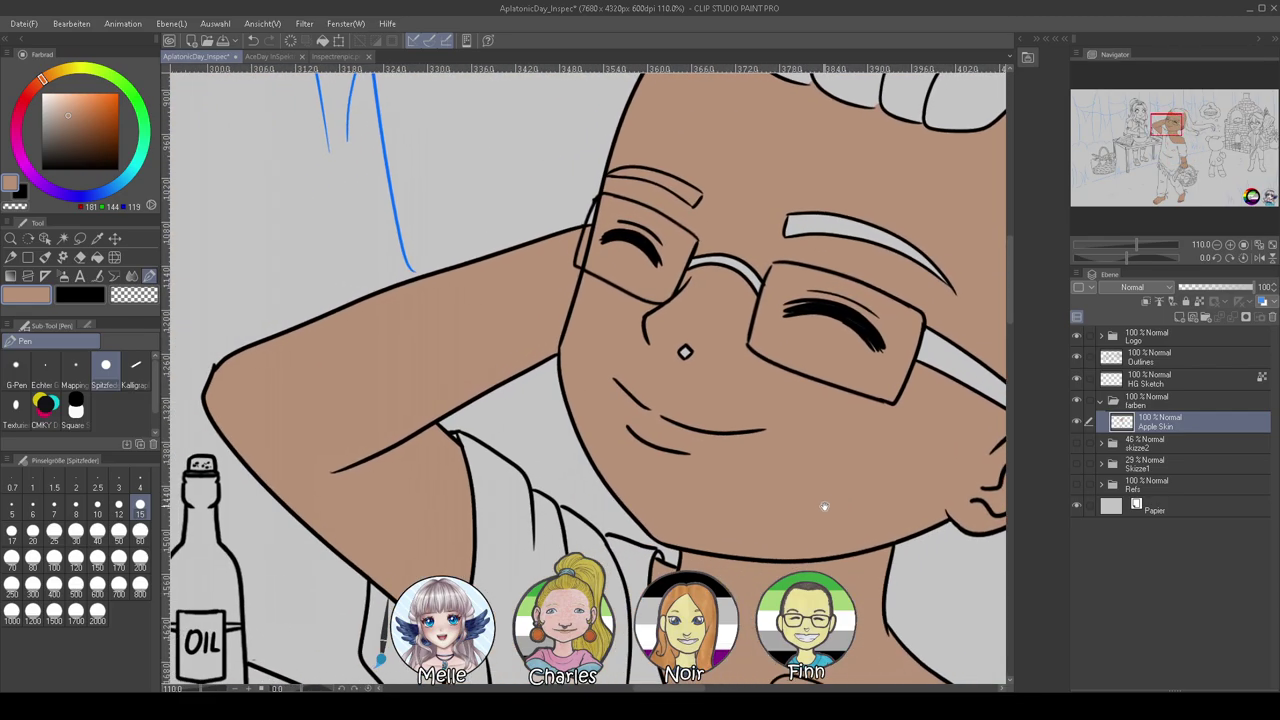
drag(1138, 244, 1116, 243)
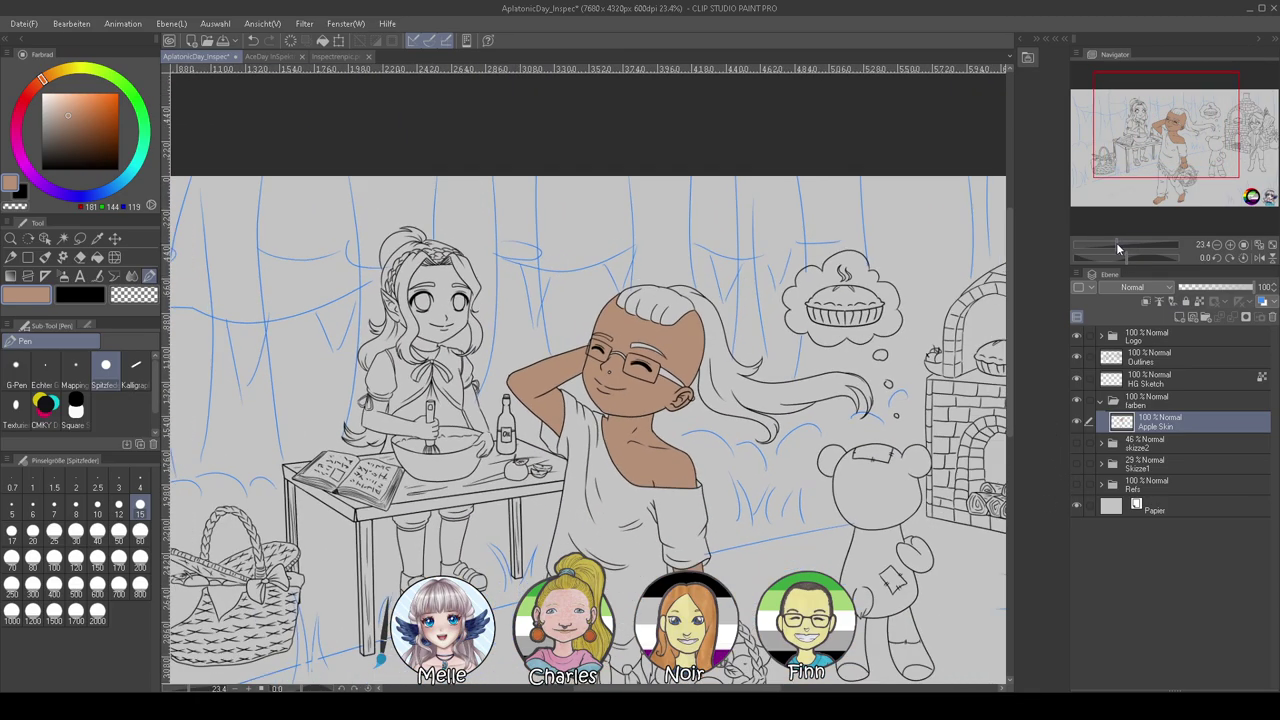
drag(1010, 562, 778, 453)
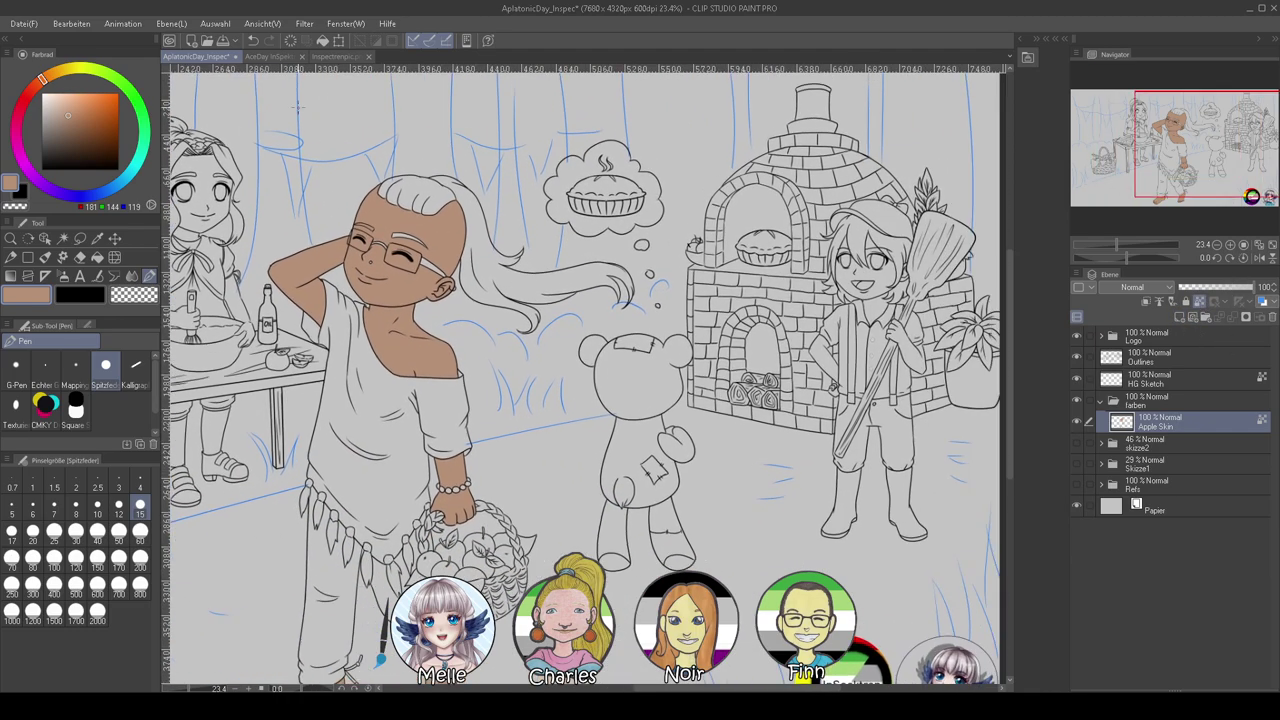
Sample the darker skin shadow tone from the face of the character with glasses in Inspectrenpic.png and return to the line art document
click(270, 56)
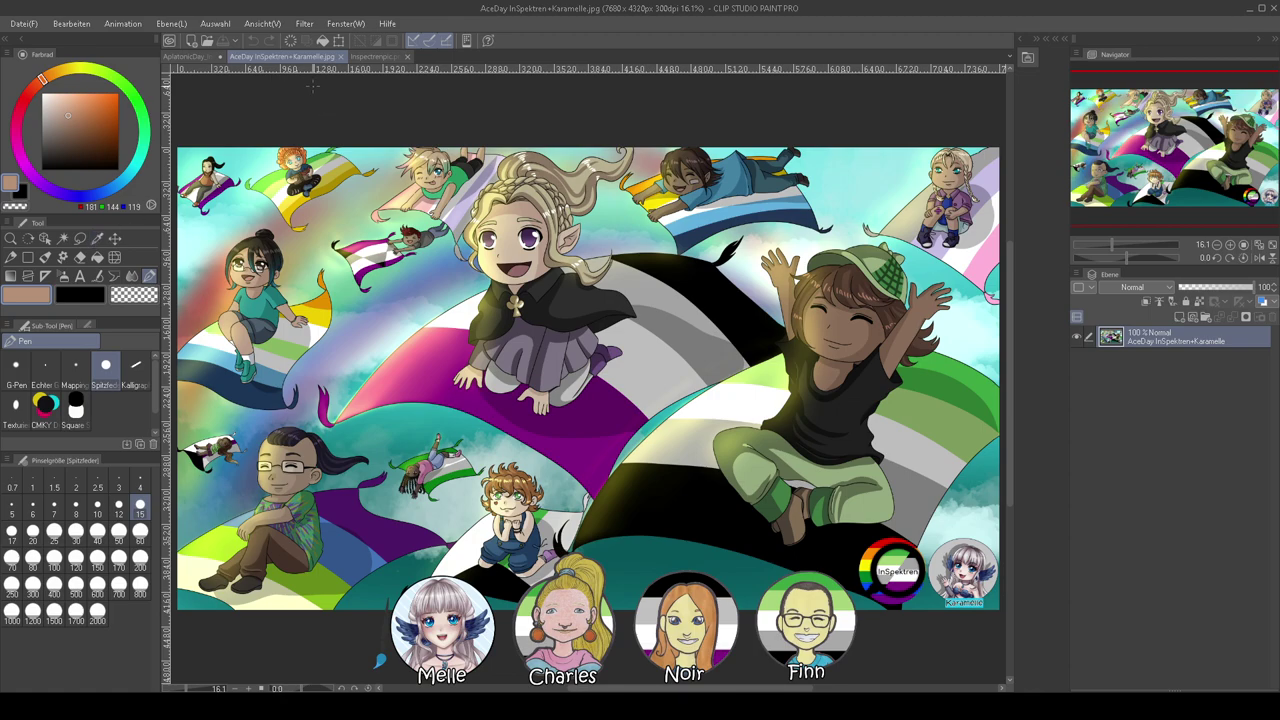
click(340, 57)
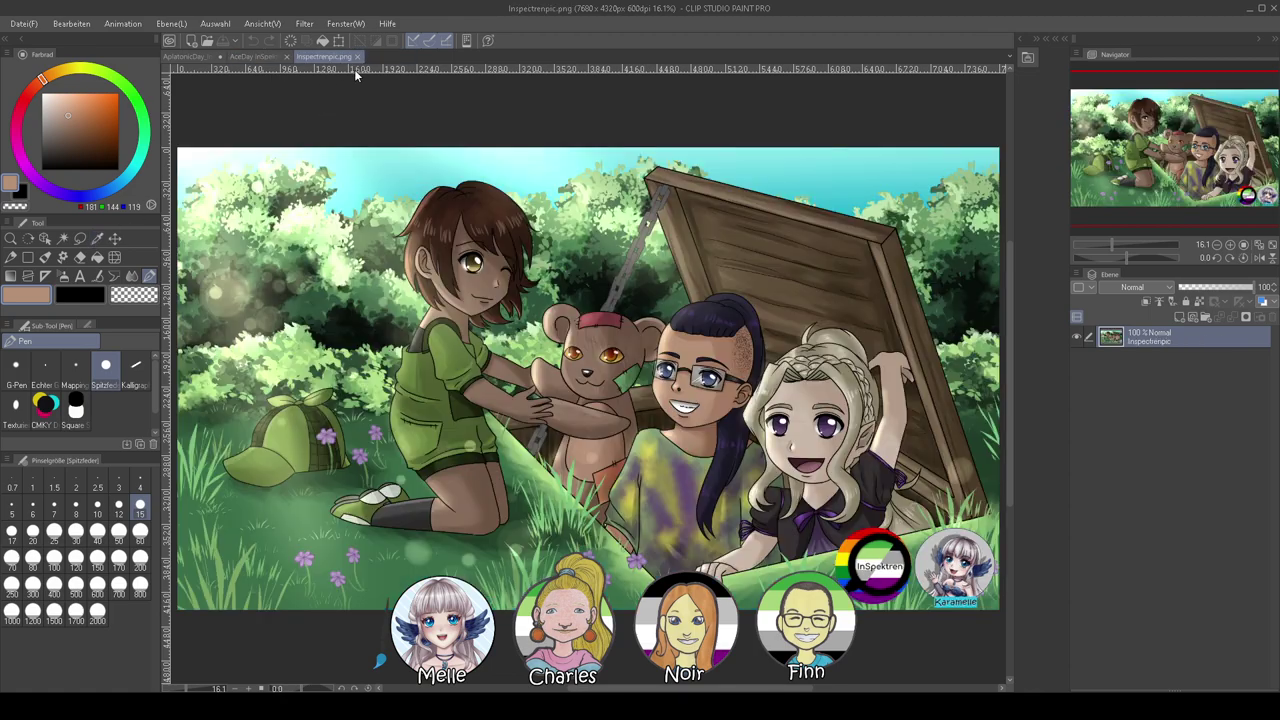
click(97, 238)
click(722, 342)
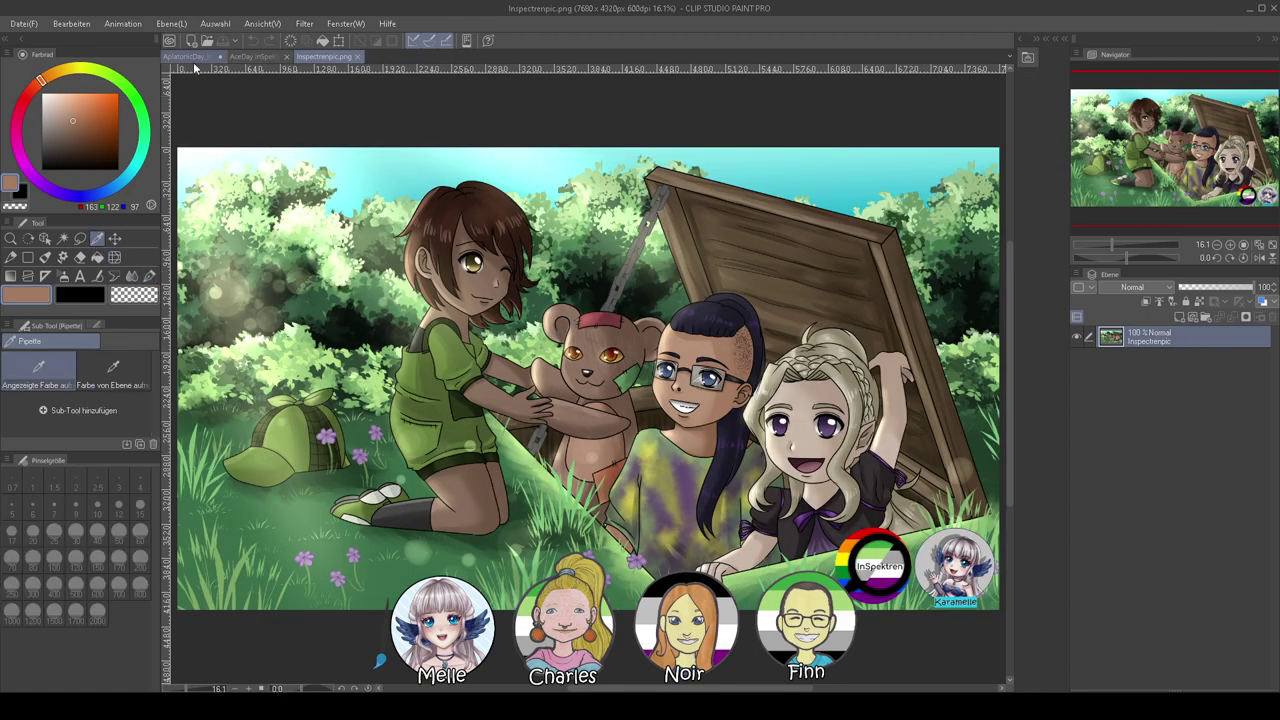
click(190, 57)
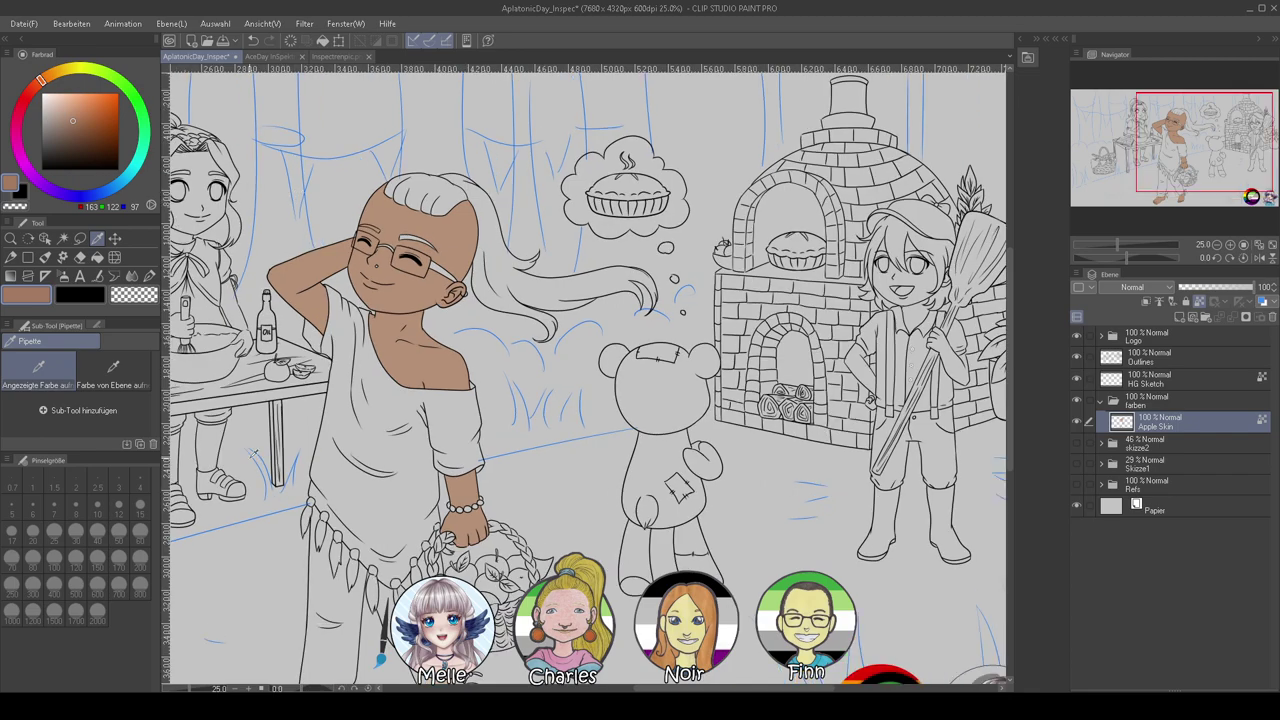
Paint a broad shadow over the side of the head and cheek near the ear with the pen at size 150
key(p)
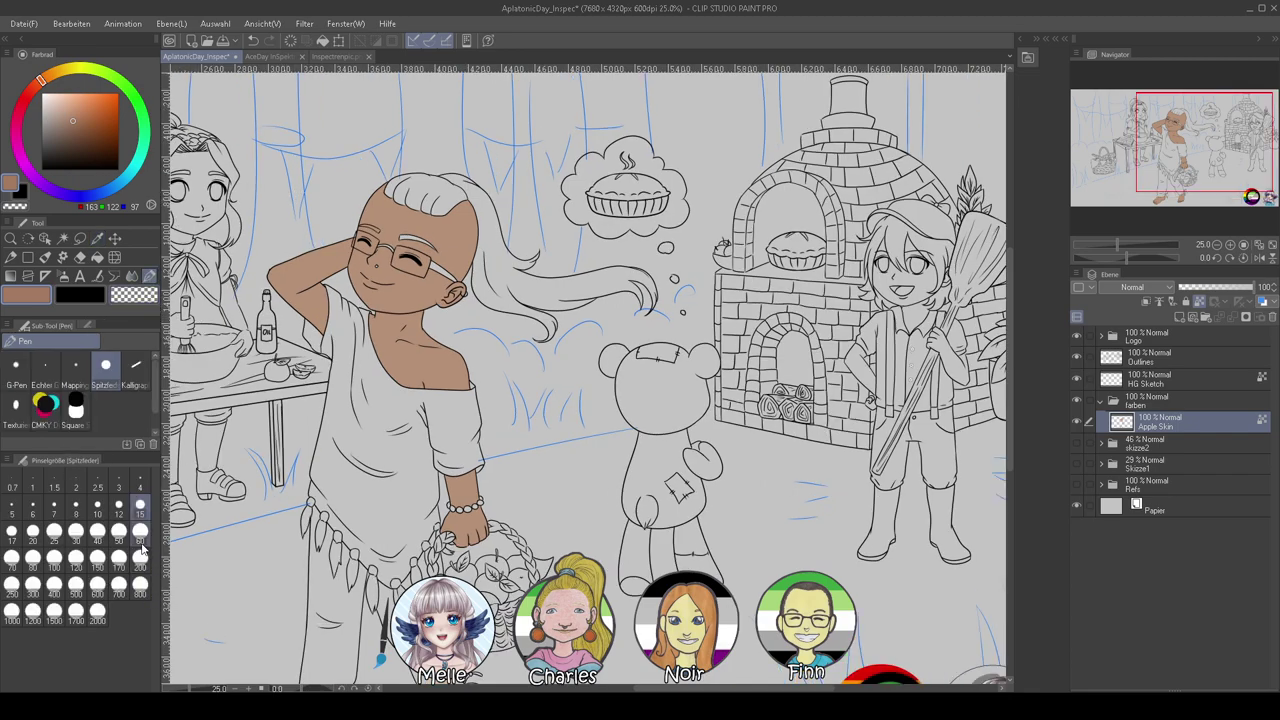
click(97, 560)
drag(401, 337, 478, 414)
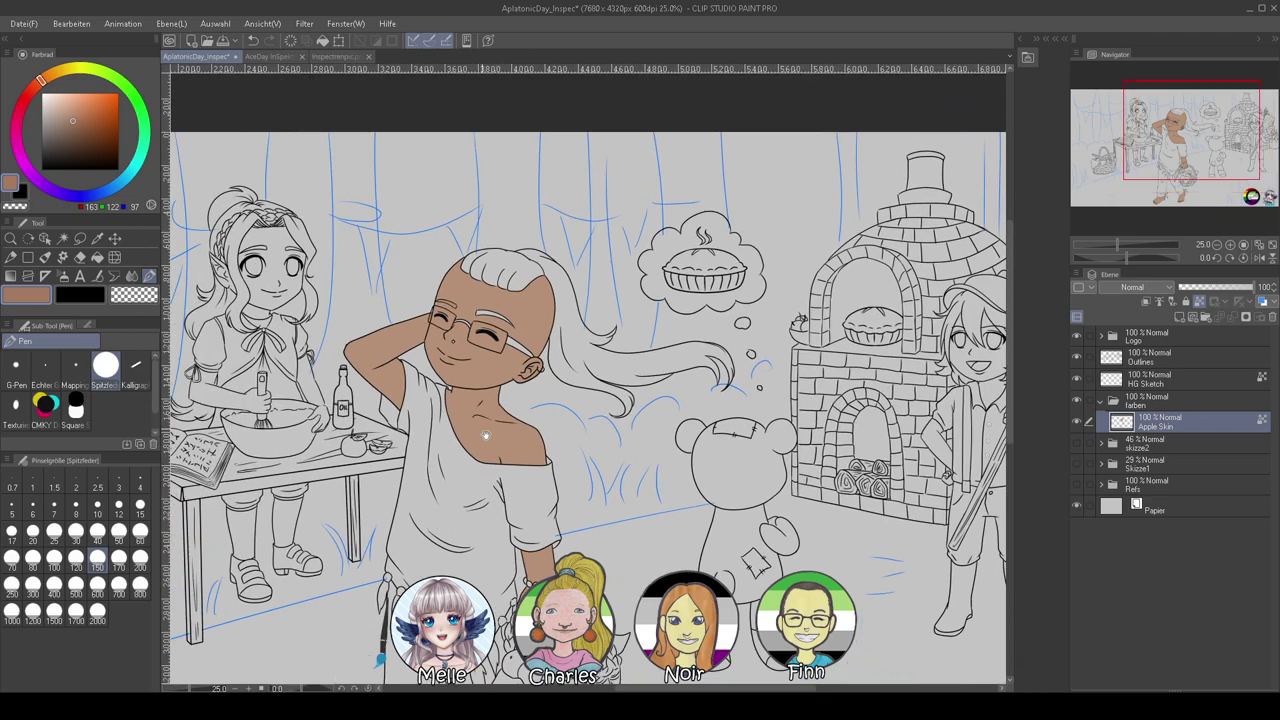
mouse_move(532, 275)
mouse_down()
mouse_move(529, 361)
mouse_move(493, 385)
mouse_move(546, 290)
mouse_move(541, 334)
mouse_up()
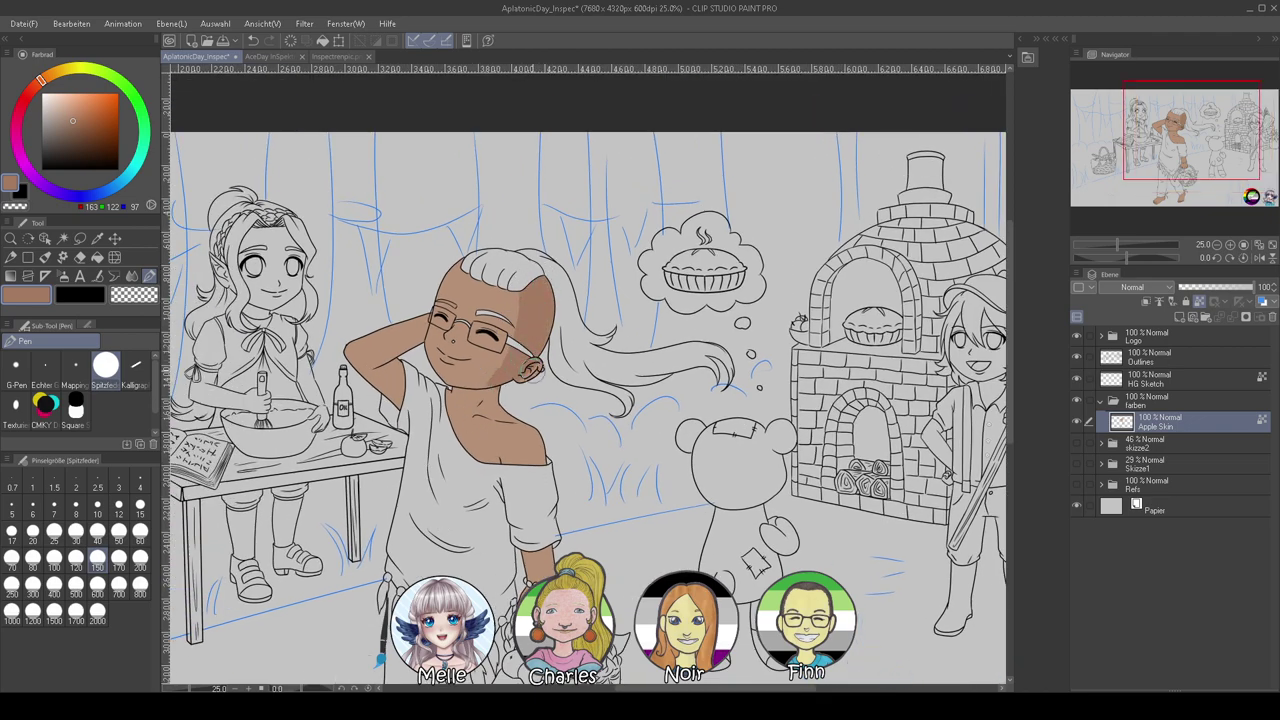
drag(520, 277, 501, 354)
Shade the nose, the skin along the glasses frames and the ear with the shadow tone at brush size 25
drag(1117, 243, 1133, 244)
mouse_move(377, 432)
mouse_down()
mouse_move(720, 460)
mouse_move(772, 489)
mouse_up()
click(133, 510)
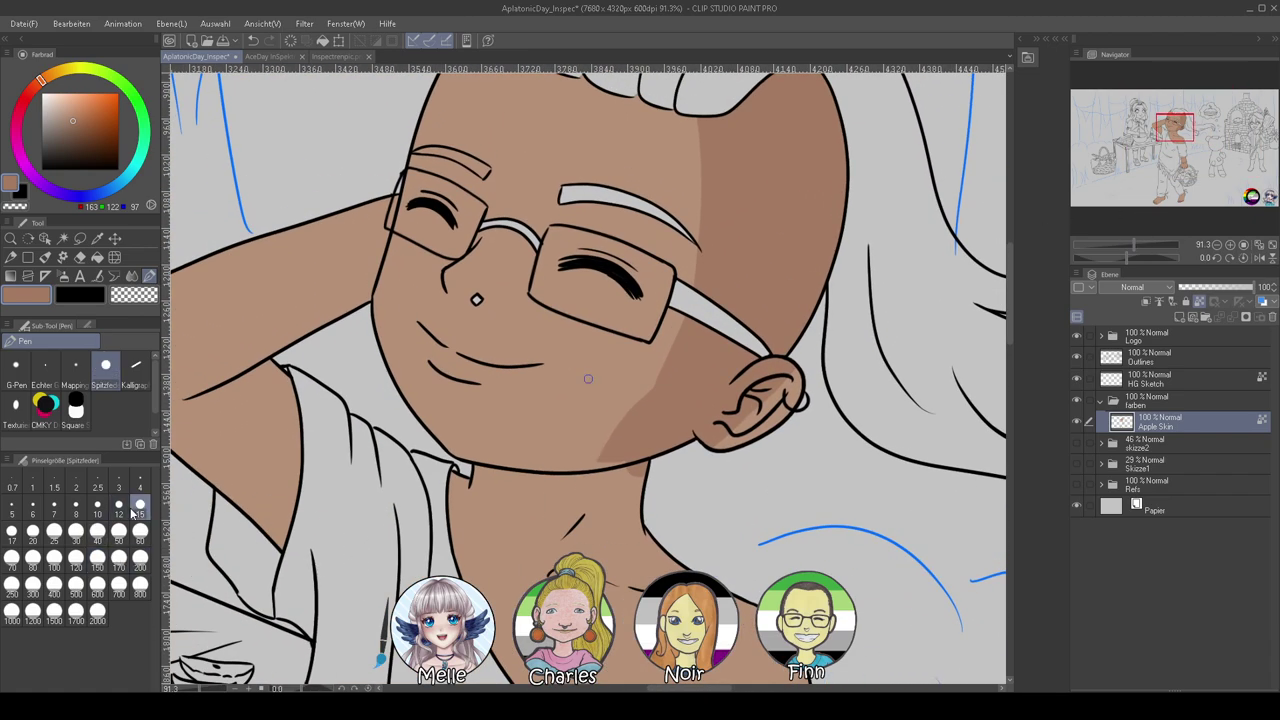
click(54, 530)
mouse_move(451, 287)
mouse_down()
mouse_move(468, 298)
mouse_move(448, 280)
mouse_up()
mouse_move(507, 236)
mouse_down()
mouse_move(478, 241)
mouse_move(527, 240)
mouse_move(549, 261)
mouse_move(536, 289)
mouse_move(615, 338)
mouse_move(665, 325)
mouse_move(675, 308)
mouse_move(635, 315)
mouse_move(689, 387)
mouse_up()
mouse_move(447, 300)
mouse_down()
mouse_move(508, 330)
mouse_move(530, 293)
mouse_up()
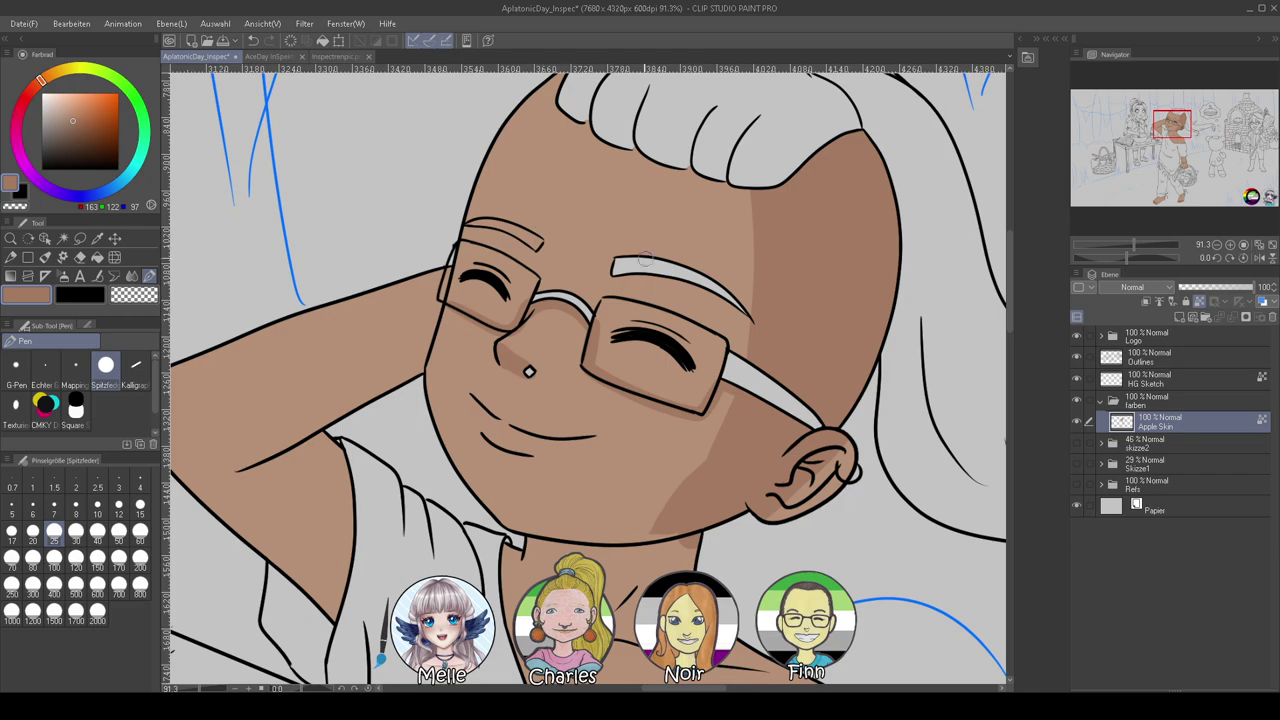
Reshape the edge of the cheek shadow into a smooth curve running from the glasses to the jawline
mouse_move(735, 394)
mouse_down()
mouse_move(719, 354)
mouse_move(669, 425)
mouse_move(610, 475)
mouse_up()
drag(1134, 257, 1152, 257)
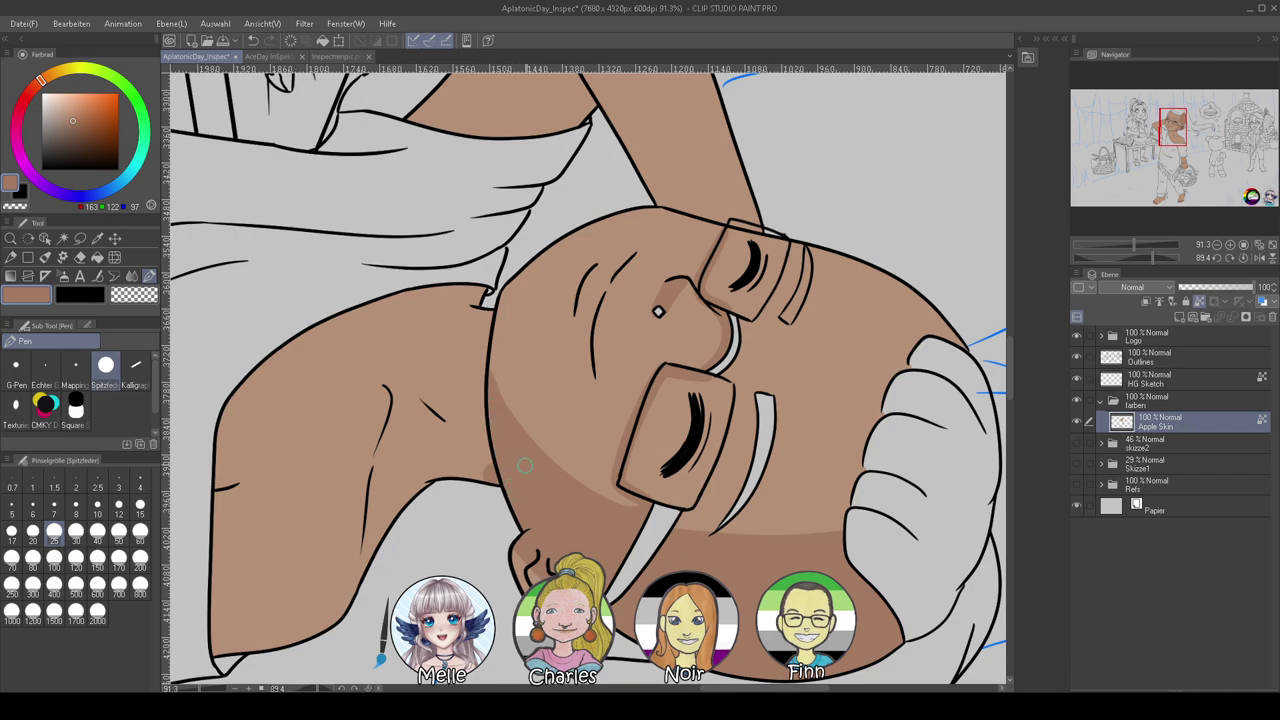
click(1243, 257)
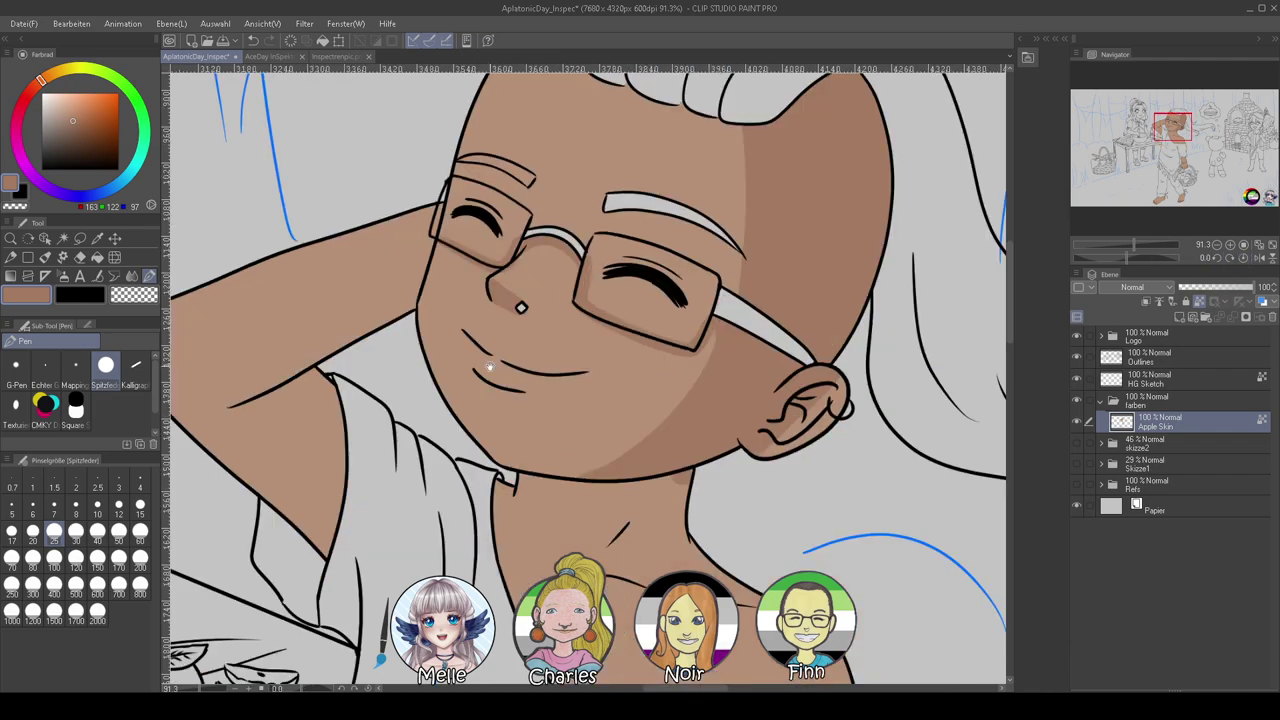
Paint the shadow the chin casts across the top of the neck, undoing the first stroke and redrawing it
scroll(528, 425, down, 2)
mouse_move(497, 395)
mouse_down()
mouse_move(575, 414)
mouse_move(666, 408)
mouse_up()
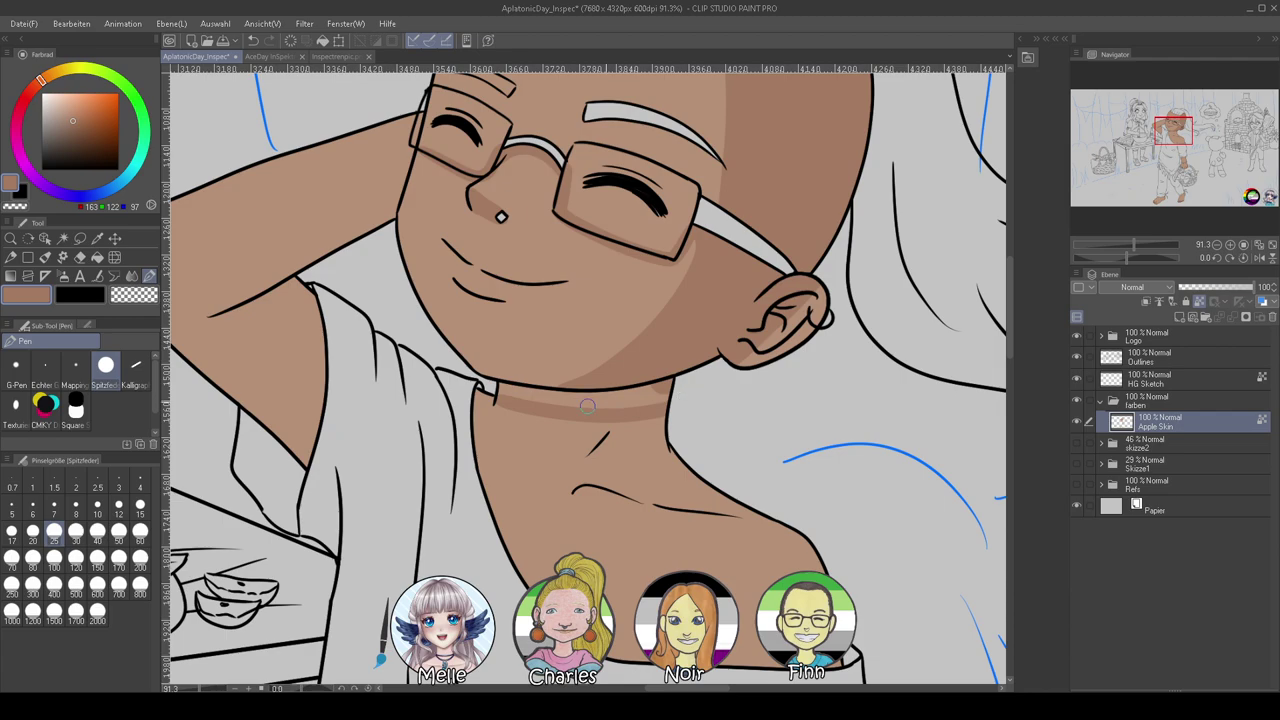
key(ctrl+z)
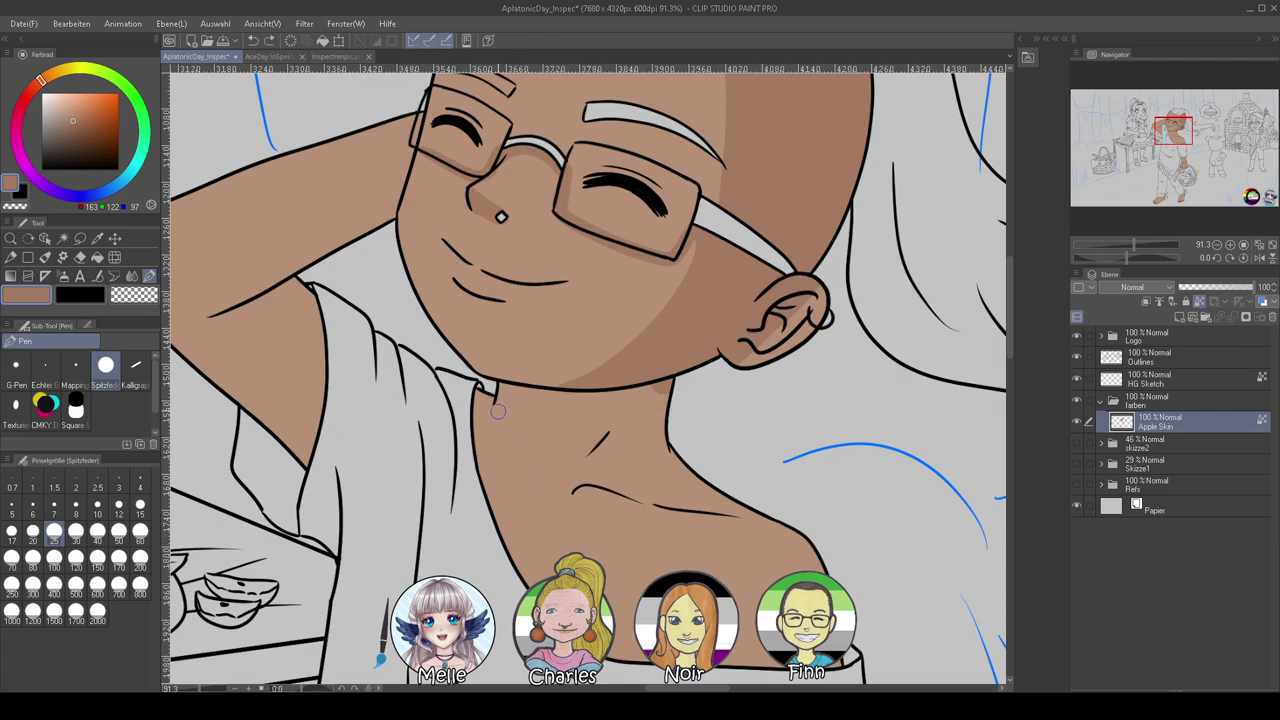
drag(498, 410, 656, 400)
mouse_move(502, 390)
mouse_down()
mouse_move(561, 397)
mouse_move(499, 397)
mouse_up()
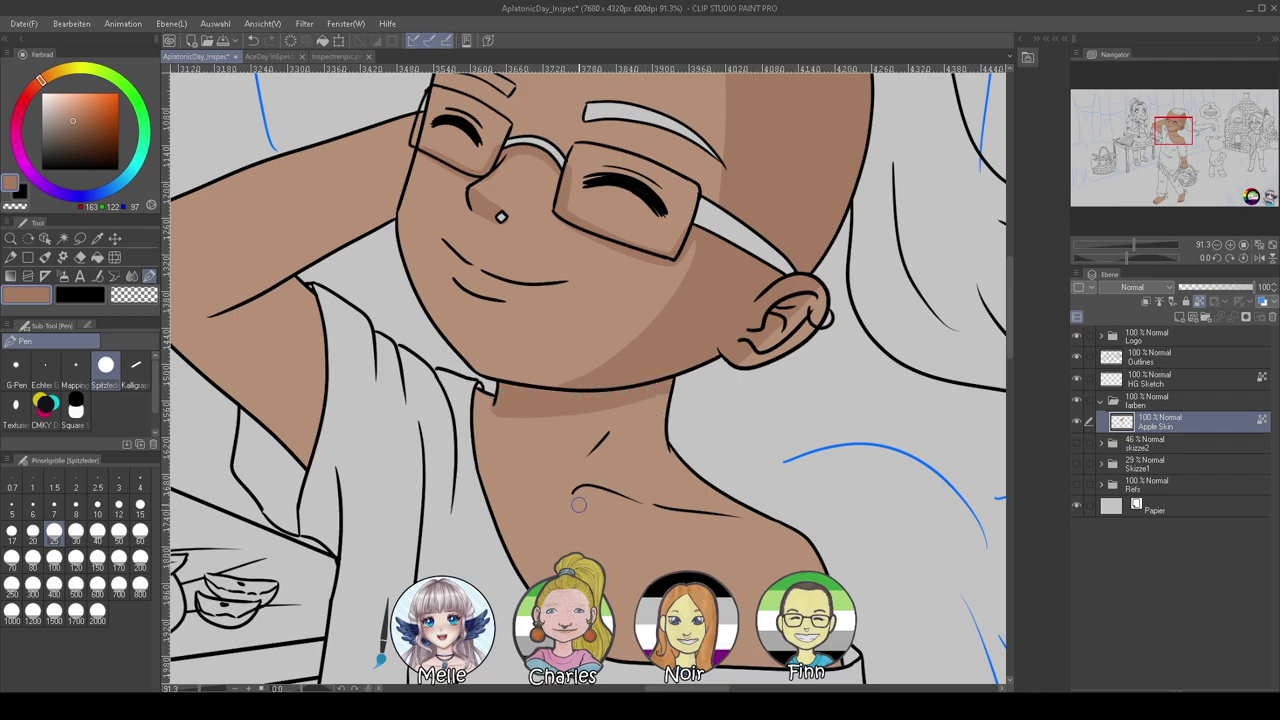
Shade the hollow above the collarbone and the side of the neck below the ear with the shadow tone
drag(574, 481, 689, 500)
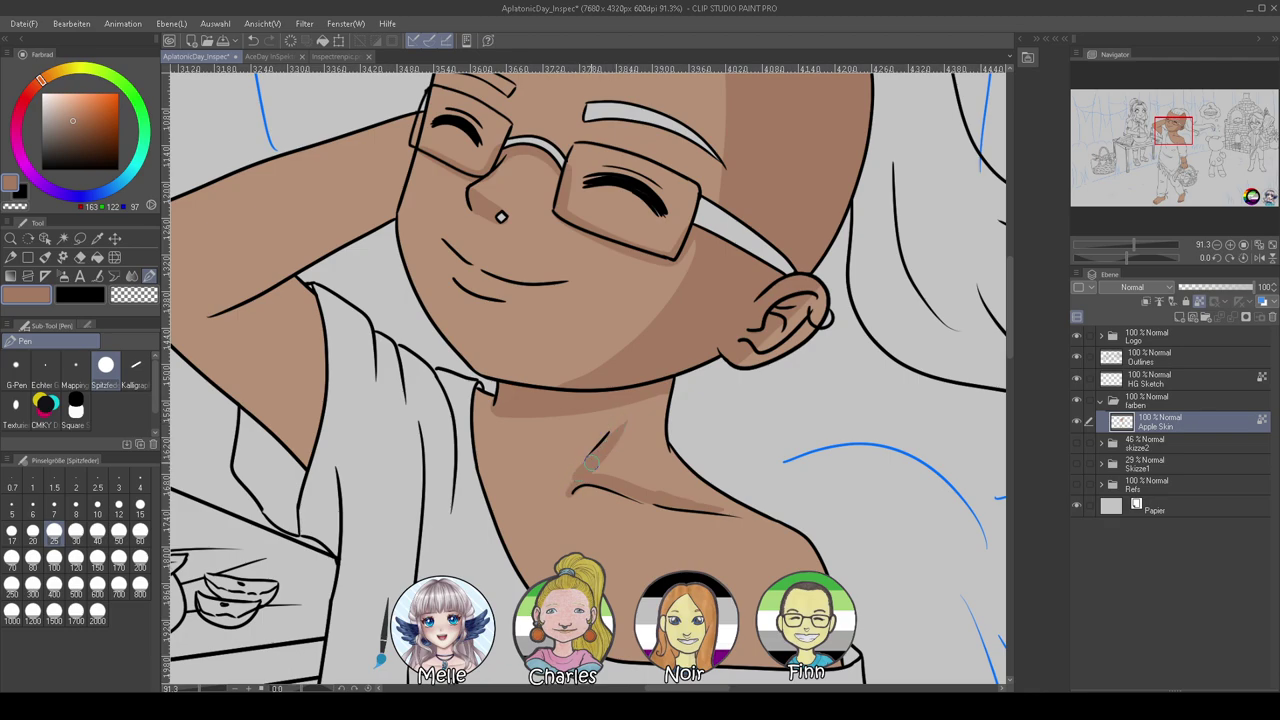
drag(669, 473, 579, 496)
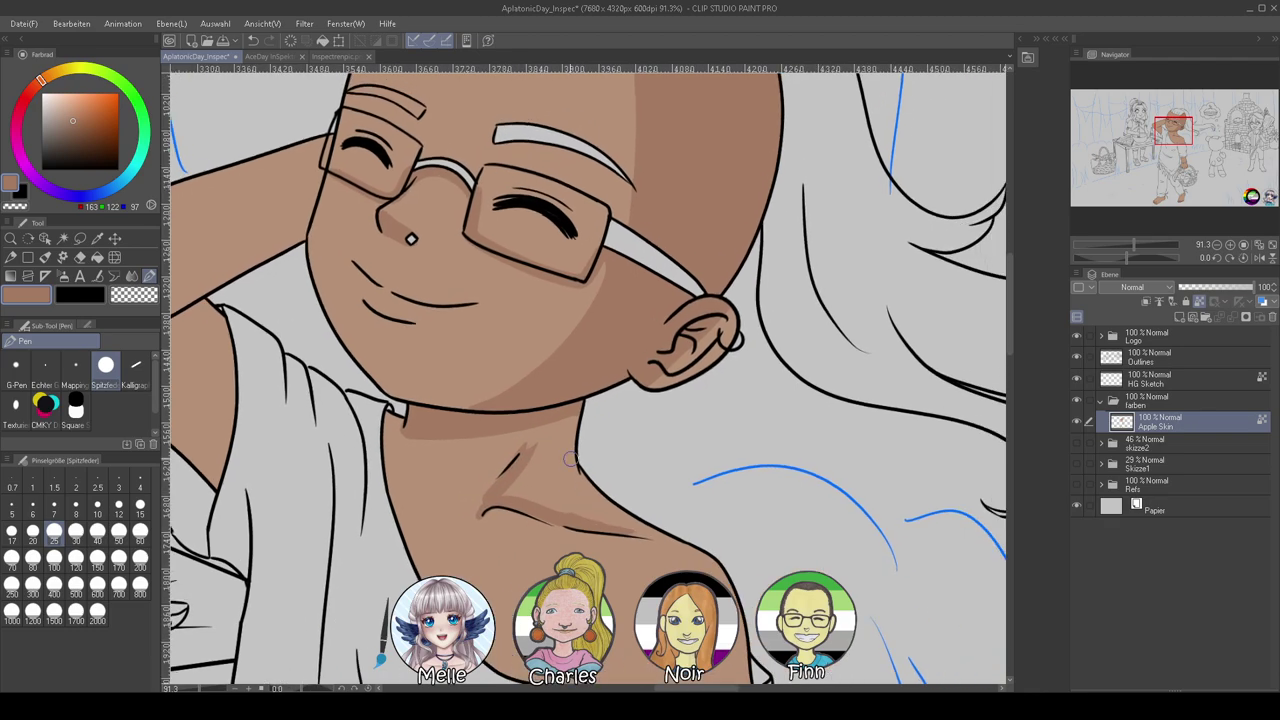
mouse_move(526, 448)
mouse_down()
mouse_move(575, 482)
mouse_move(540, 431)
mouse_move(601, 483)
mouse_move(538, 454)
mouse_move(619, 499)
mouse_up()
mouse_move(556, 426)
mouse_down()
mouse_move(565, 456)
mouse_move(579, 421)
mouse_move(580, 454)
mouse_up()
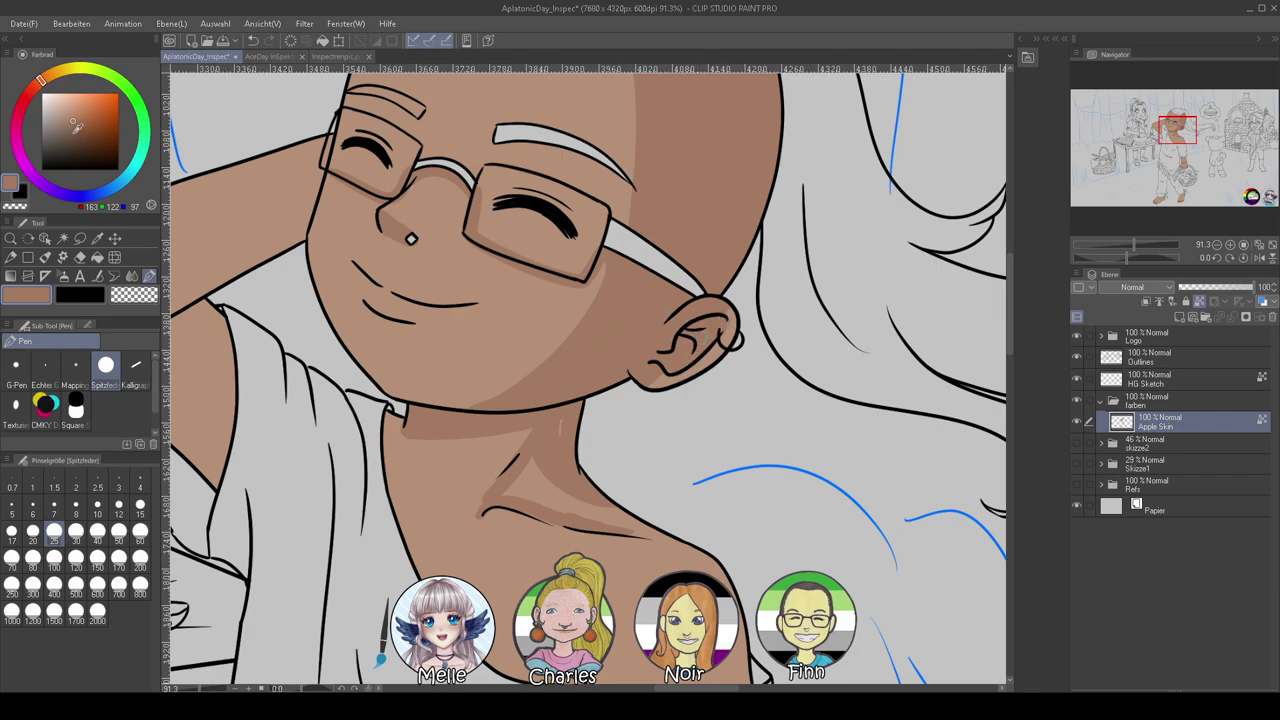
Choose a darker reddish brown (RGB 136, 96, 80) and shade the inside of the ear
click(73, 129)
click(37, 84)
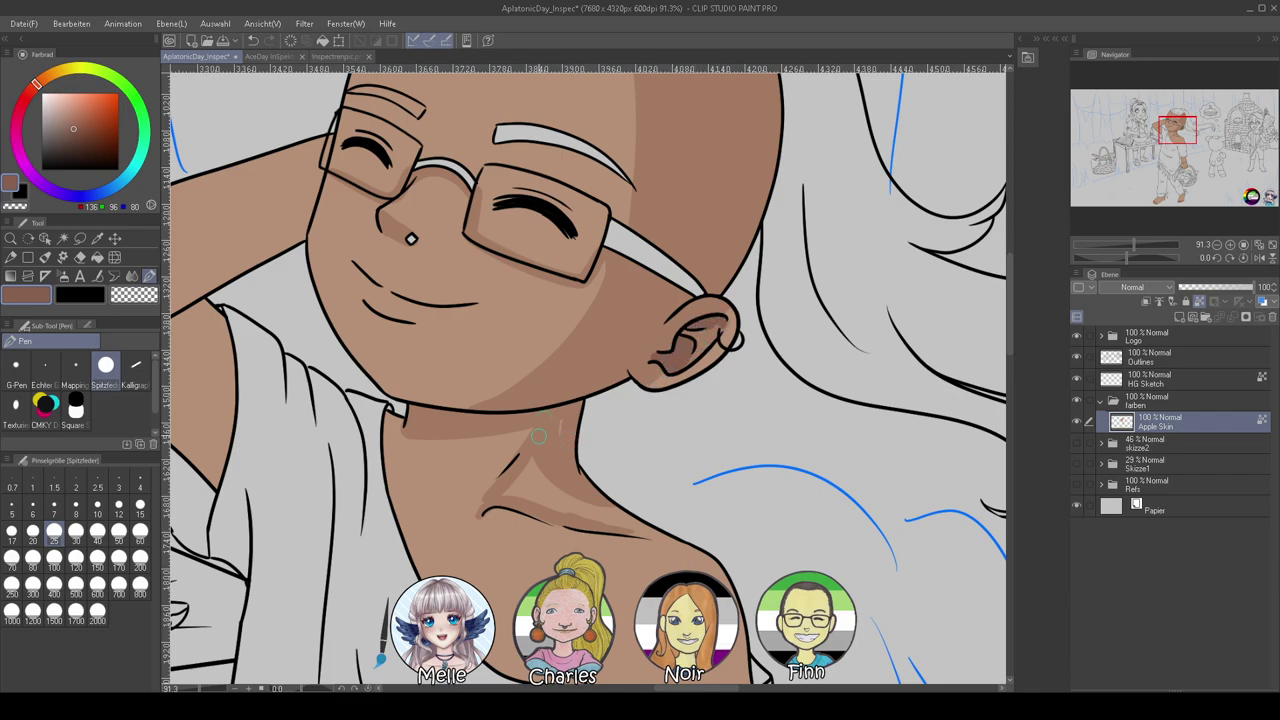
Resample the lighter shadow tone from the ear and fill out the neck shadow beneath the jaw
alt+click(633, 386)
drag(1127, 263, 1166, 278)
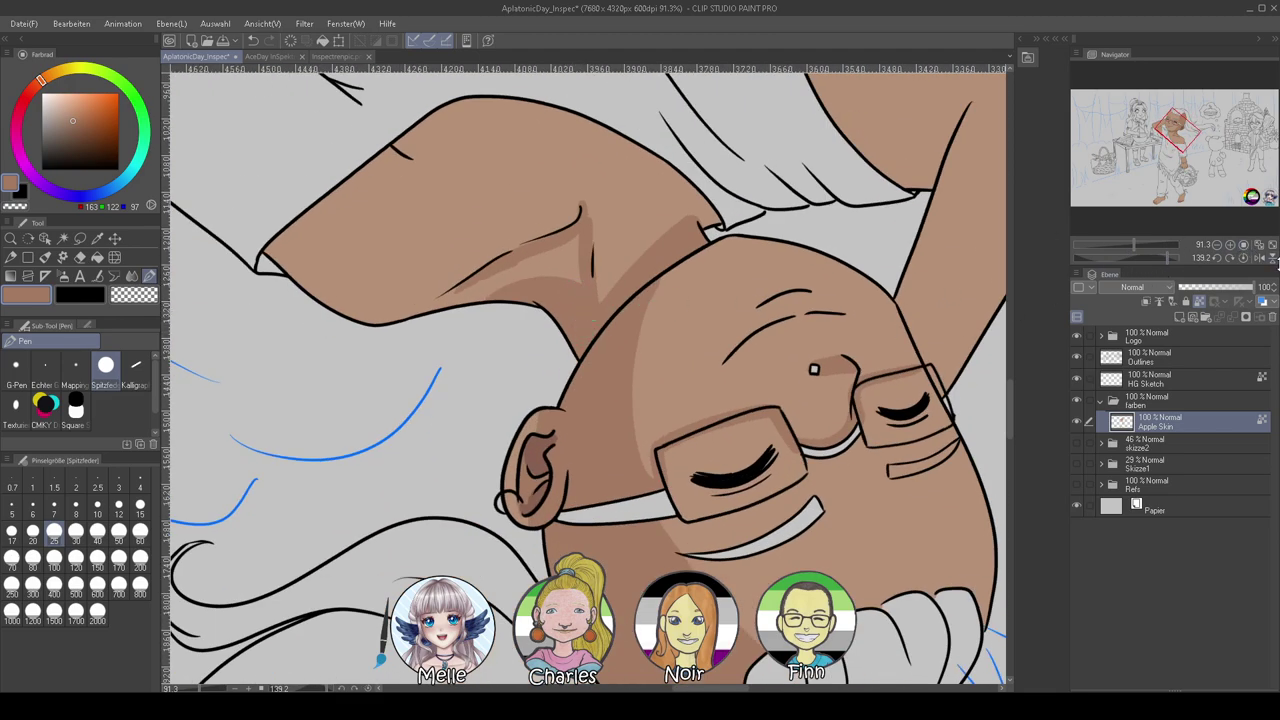
click(1243, 259)
Shade the chest along the shirt neckline, from the side of the neck down to the armpit crease
drag(511, 532, 445, 408)
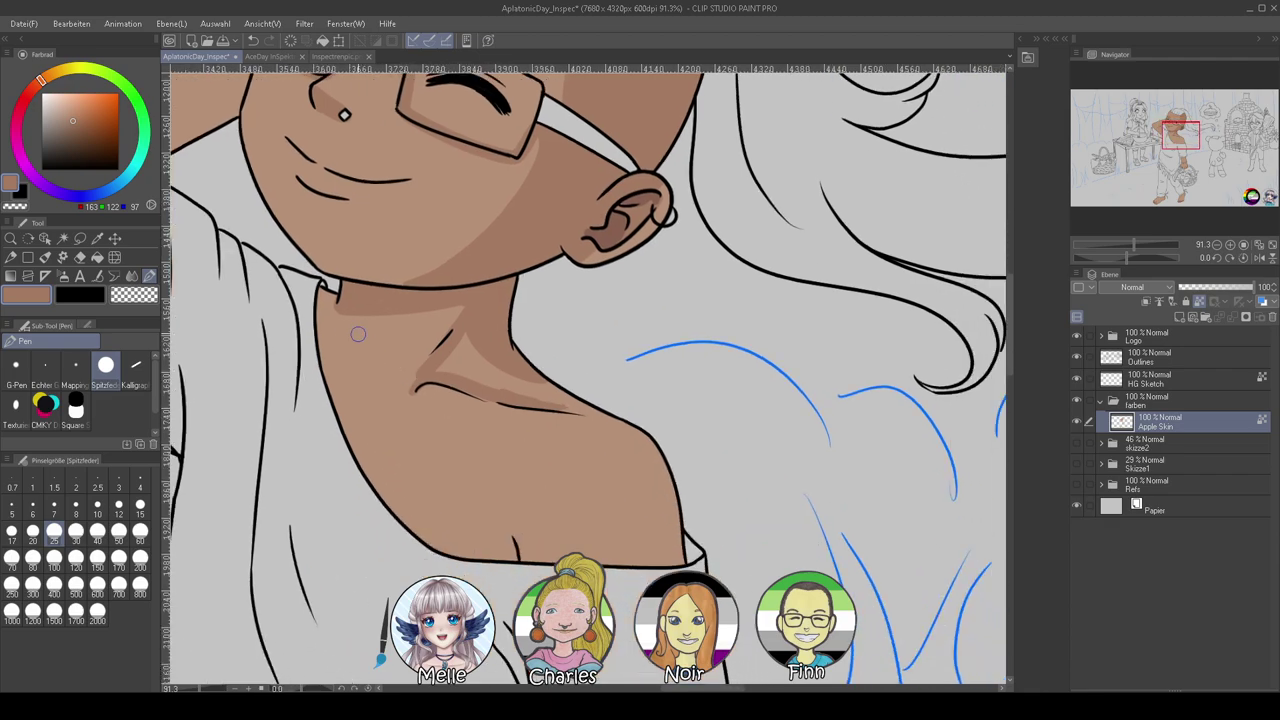
mouse_move(315, 297)
mouse_down()
mouse_move(319, 373)
mouse_move(377, 513)
mouse_move(469, 573)
mouse_up()
mouse_move(313, 353)
mouse_down()
mouse_move(415, 529)
mouse_move(490, 575)
mouse_up()
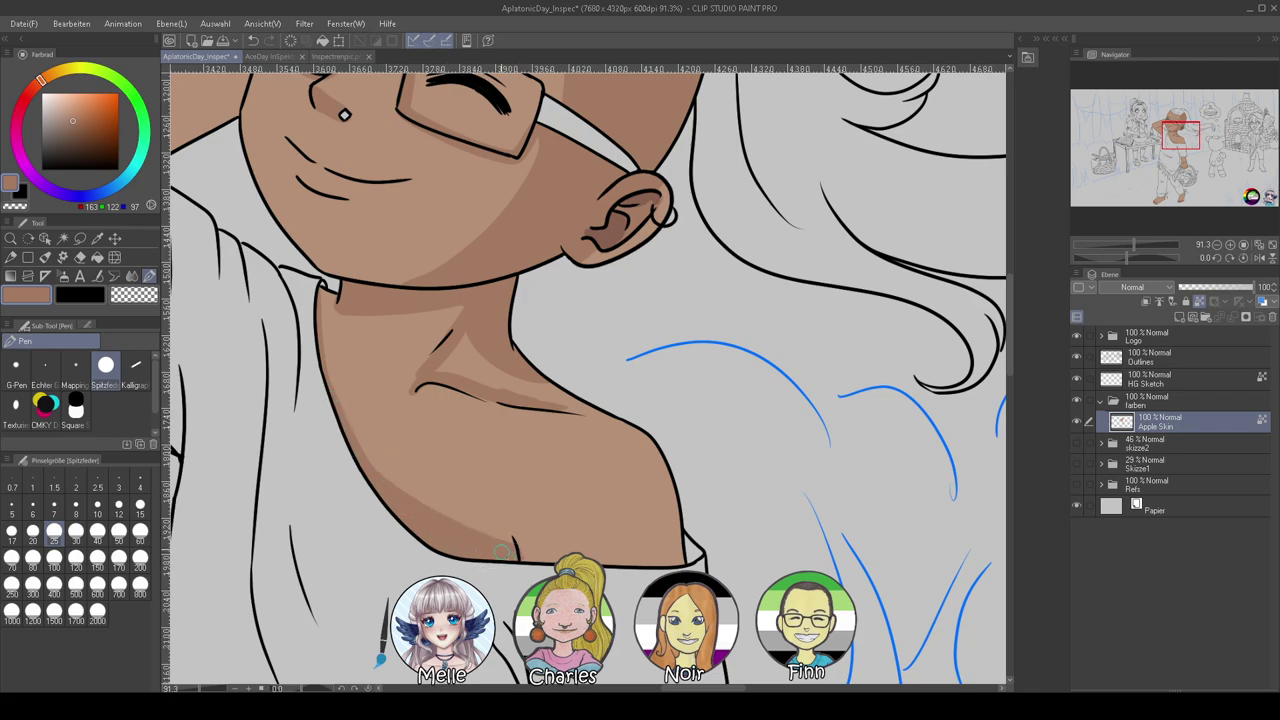
Shade the outer edge of the bare shoulder down to the neckline, widening the shadow at brush size 60 and undoing a stray stroke
drag(624, 422, 668, 556)
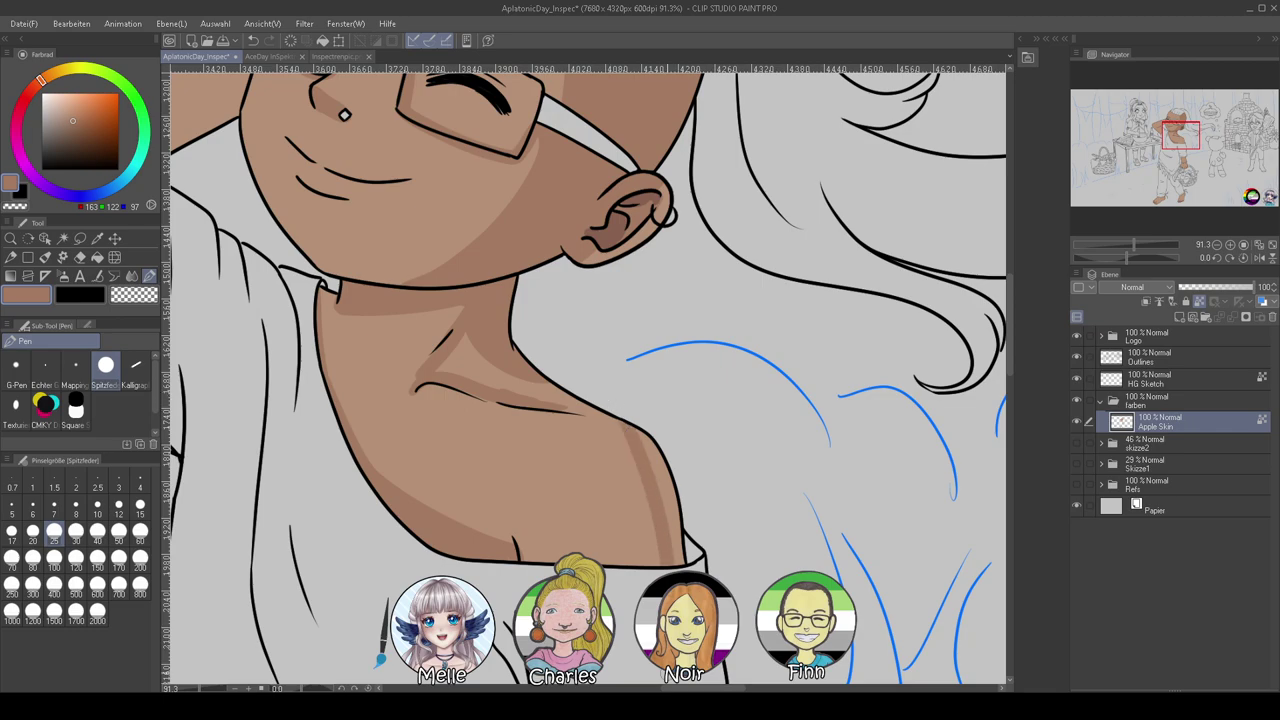
click(140, 533)
mouse_move(563, 390)
mouse_down()
mouse_move(660, 490)
mouse_move(683, 554)
mouse_up()
mouse_move(629, 405)
mouse_down()
mouse_move(640, 520)
mouse_move(666, 554)
mouse_up()
drag(535, 388, 622, 413)
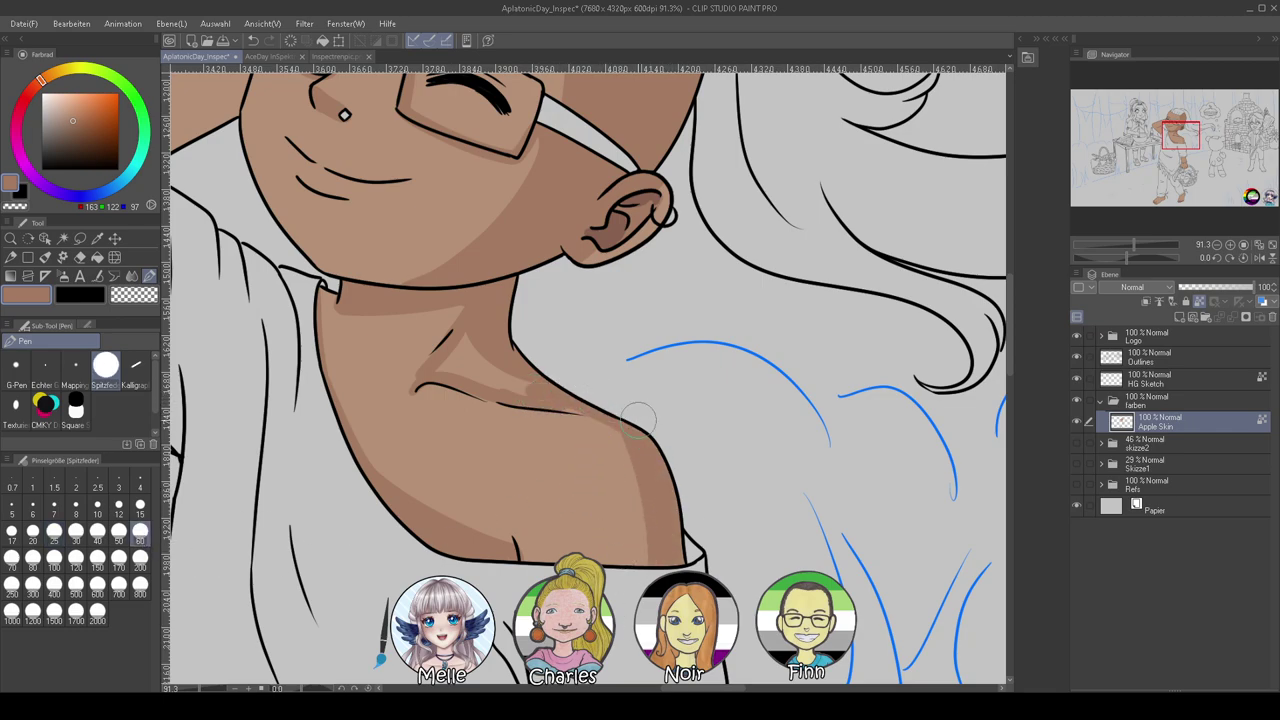
key(ctrl+z)
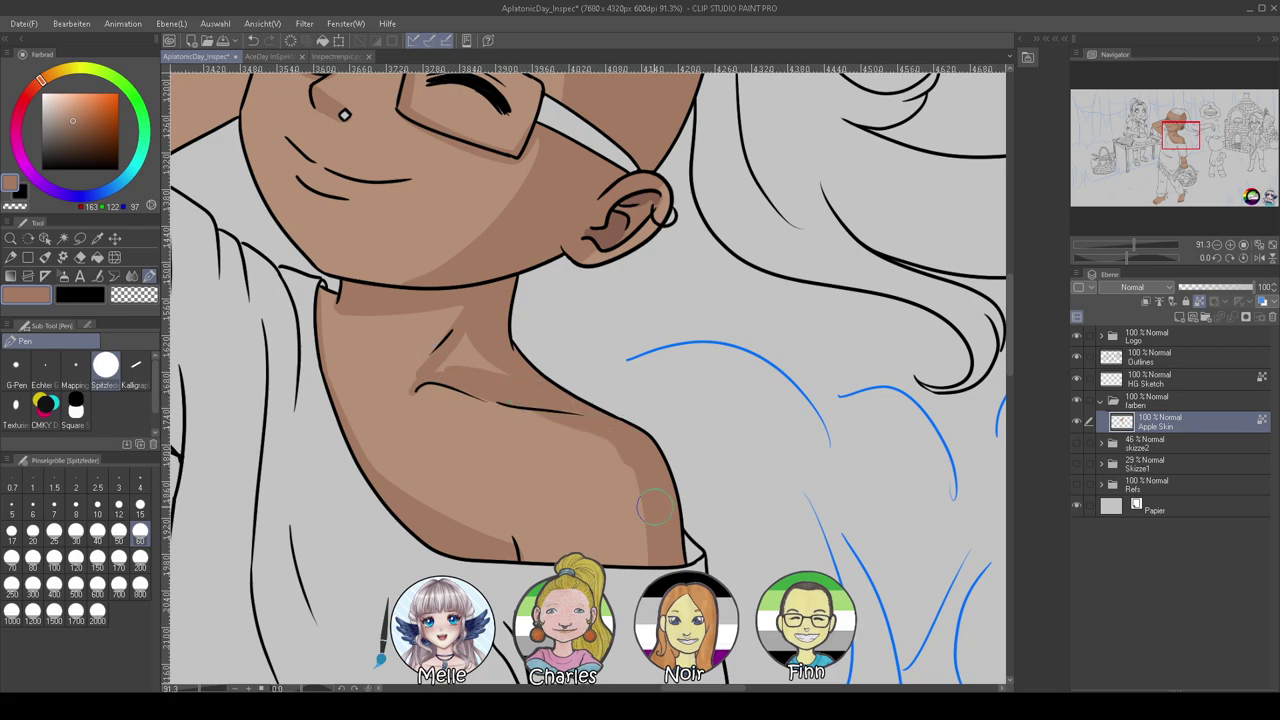
drag(522, 571, 692, 581)
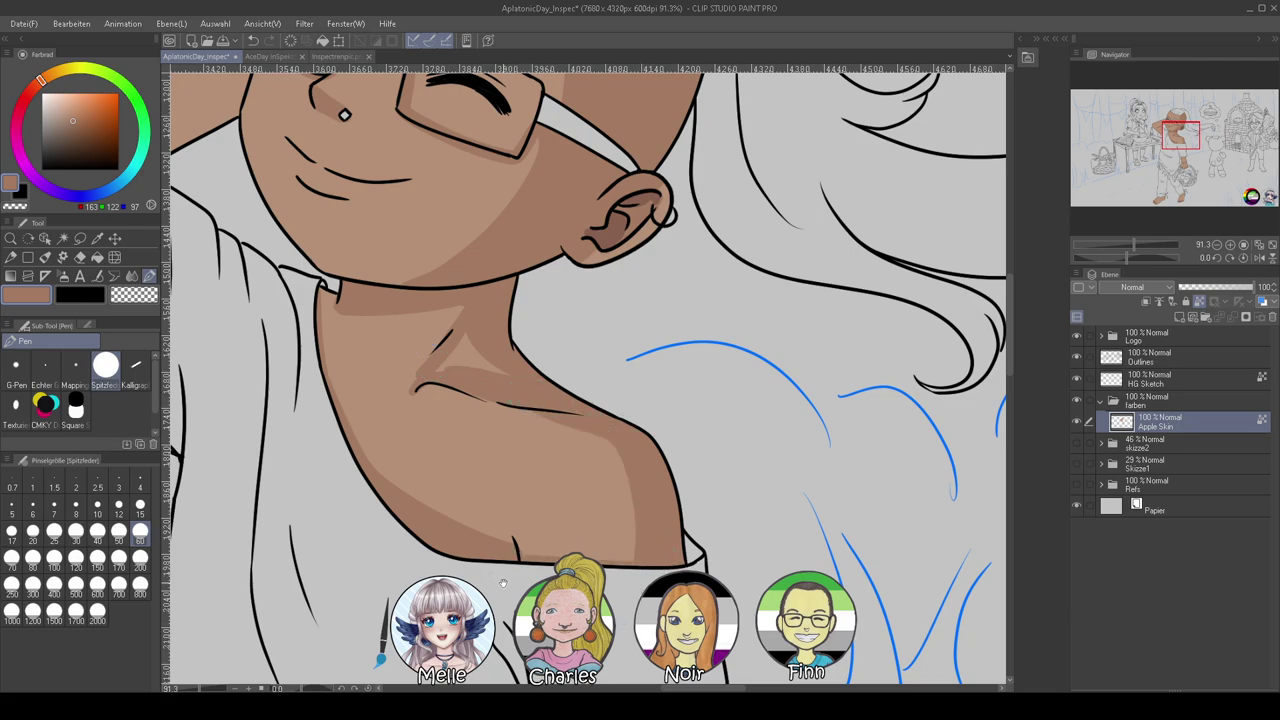
Shade beneath the lower lip and along the smile line in the skin shadow tone with the pen at size 15
mouse_move(343, 392)
mouse_down()
mouse_move(473, 483)
mouse_move(627, 555)
mouse_up()
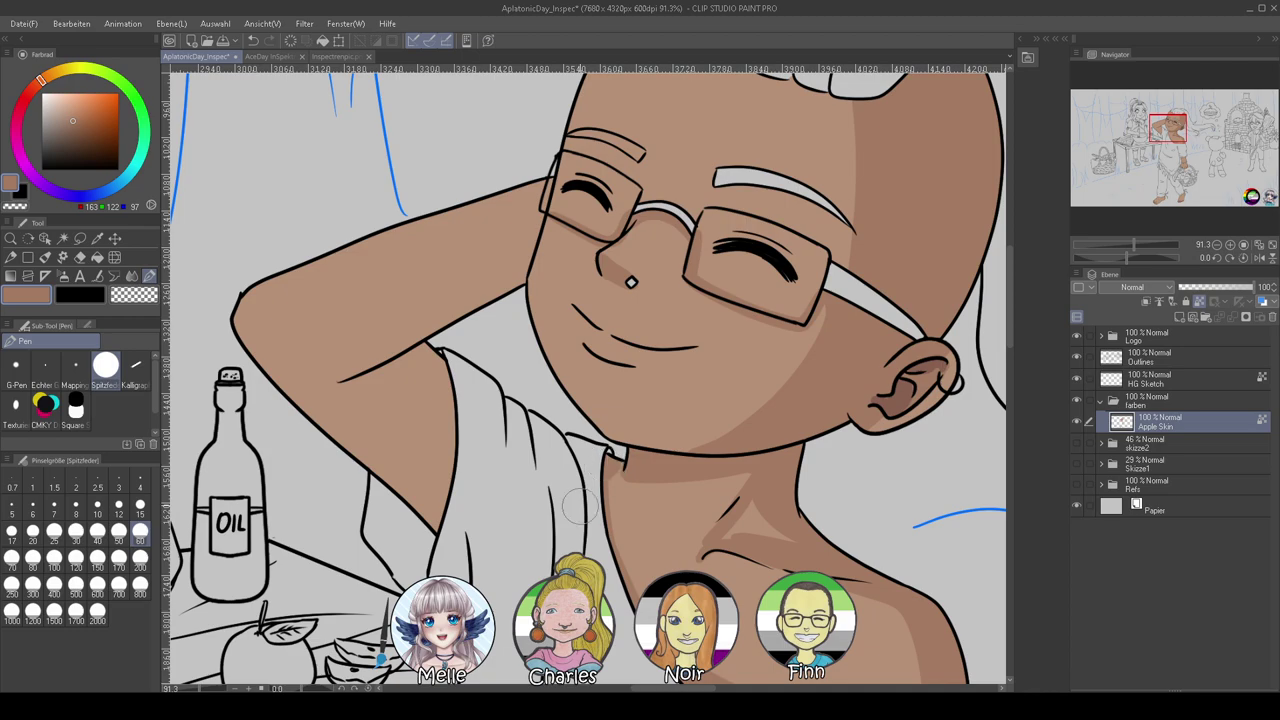
drag(563, 405, 625, 437)
drag(1137, 259, 1144, 259)
drag(619, 428, 605, 461)
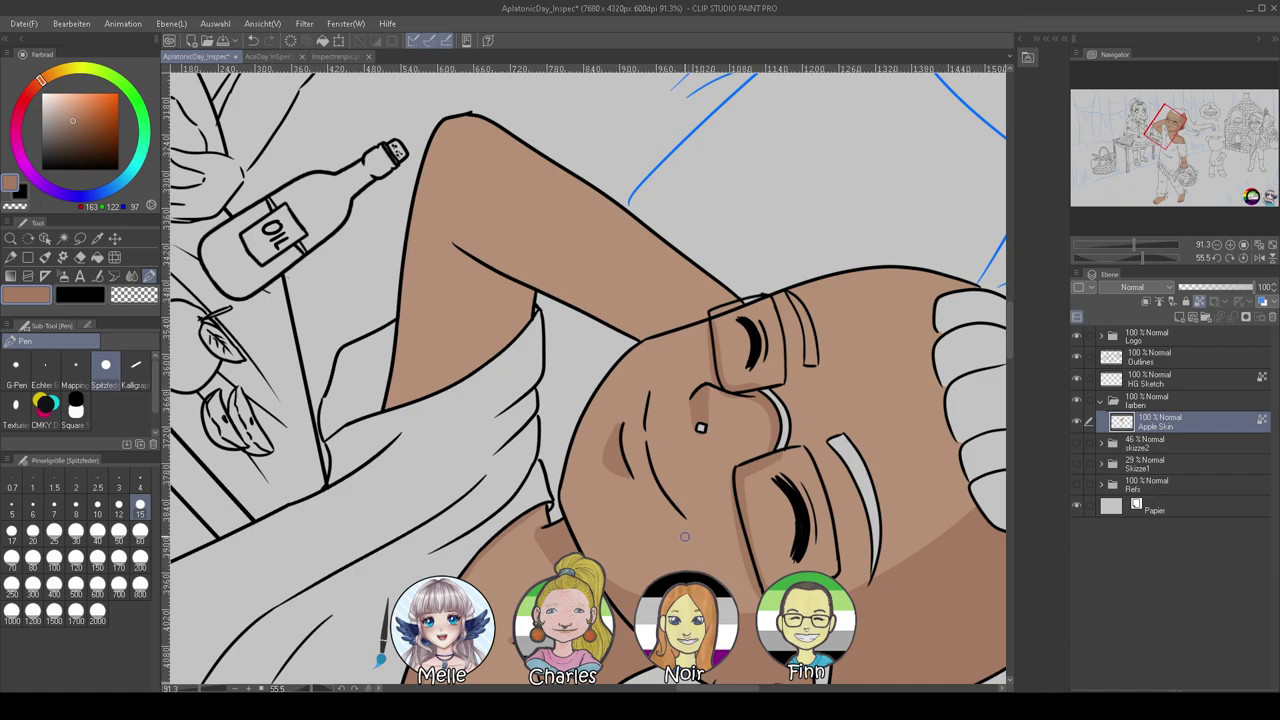
mouse_move(650, 396)
mouse_down()
mouse_move(645, 453)
mouse_move(641, 430)
mouse_move(667, 491)
mouse_up()
alt+click(641, 463)
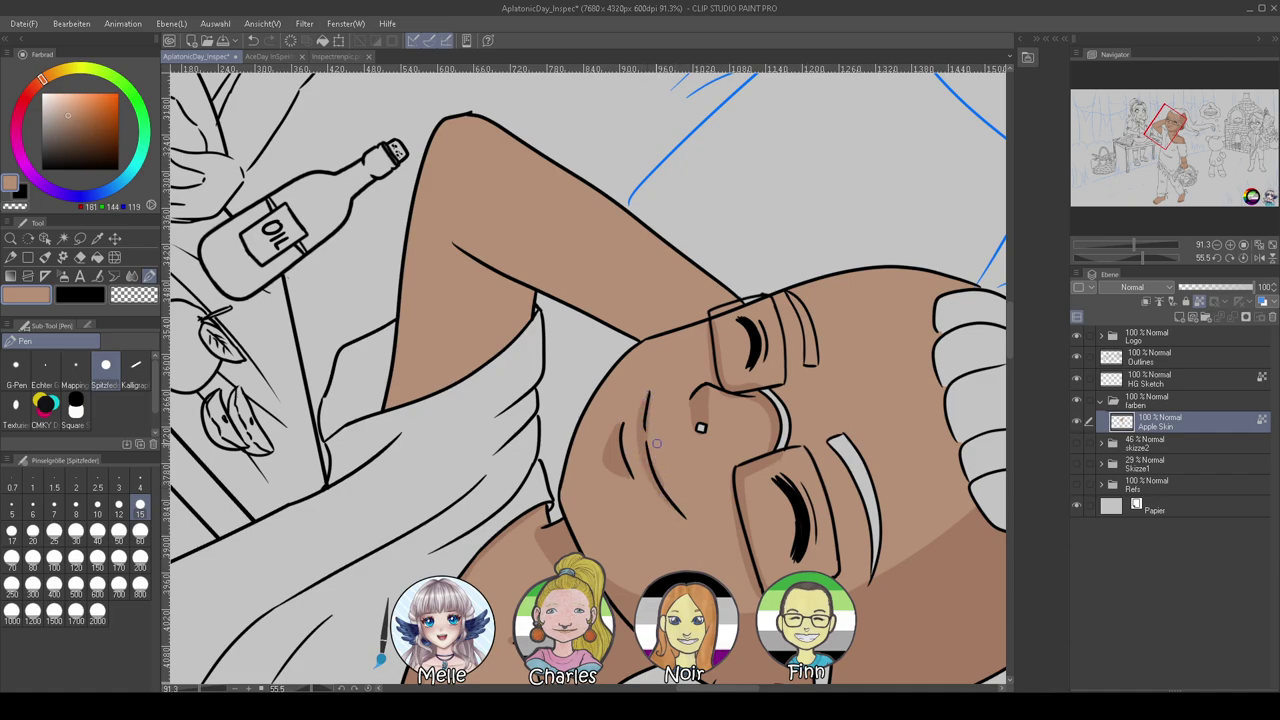
alt+click(608, 456)
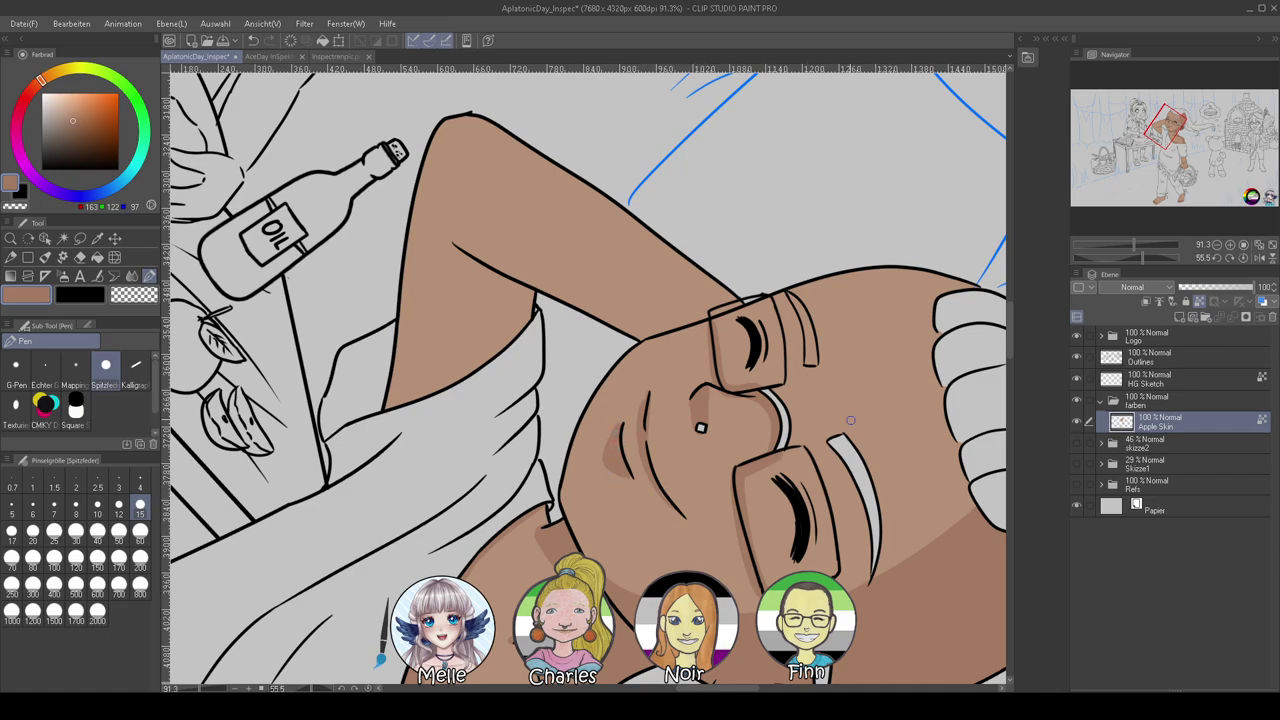
Shade the raised upper arm beside the shirt at brush size 60, refining the shadow at the elbow crease at size 15
click(1241, 259)
click(141, 533)
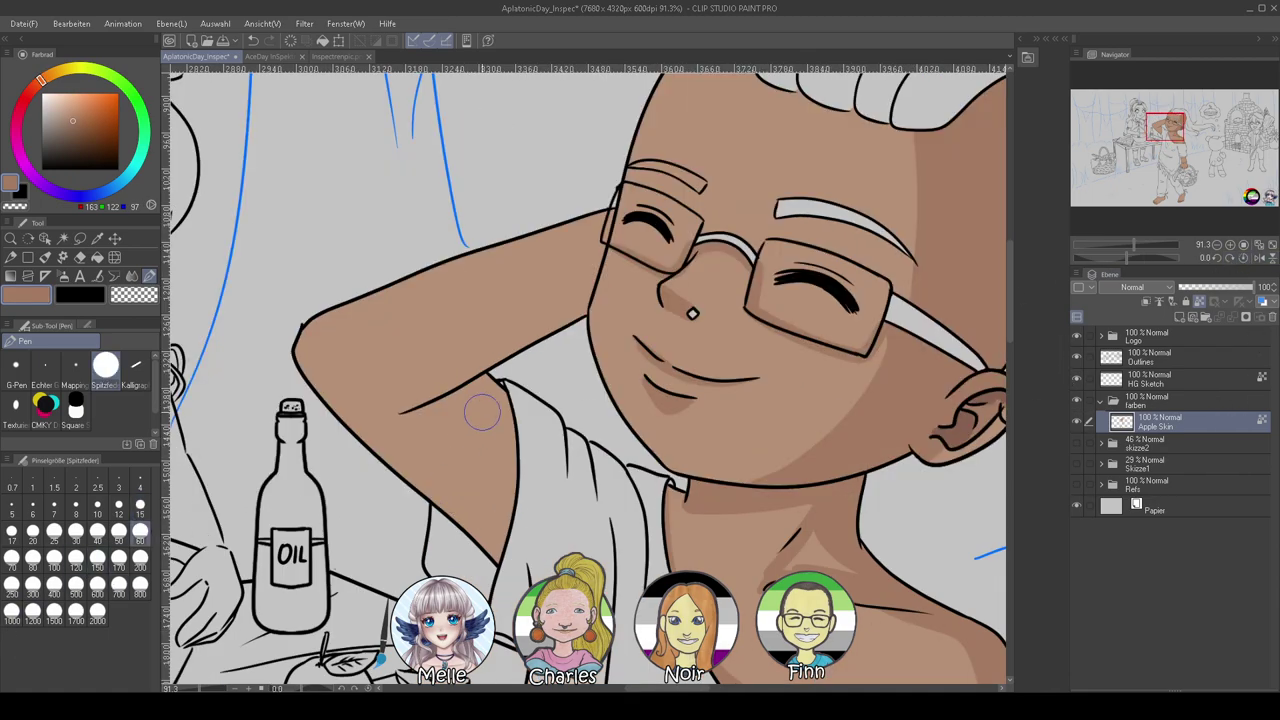
mouse_move(497, 384)
mouse_down()
mouse_move(489, 488)
mouse_move(500, 462)
mouse_move(507, 524)
mouse_move(488, 464)
mouse_move(501, 368)
mouse_move(431, 420)
mouse_move(448, 414)
mouse_move(438, 406)
mouse_move(458, 455)
mouse_move(463, 422)
mouse_up()
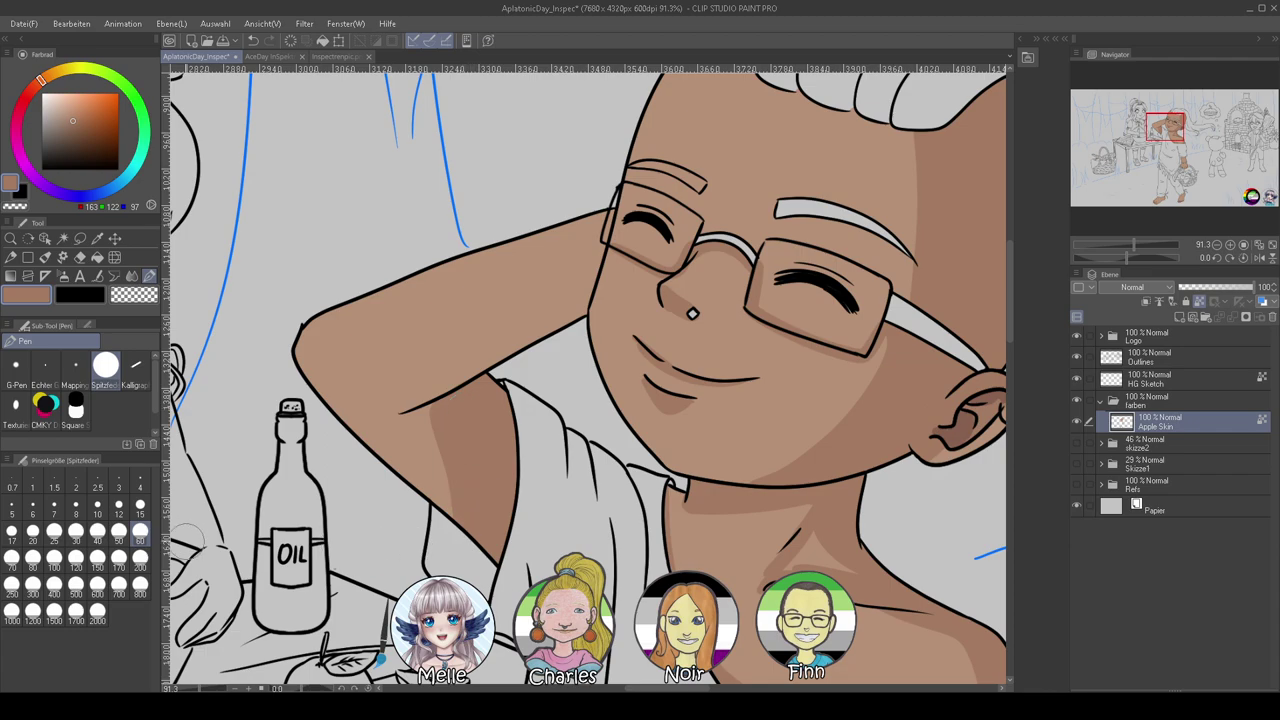
click(140, 503)
mouse_move(414, 413)
mouse_down()
mouse_move(452, 496)
mouse_move(422, 416)
mouse_up()
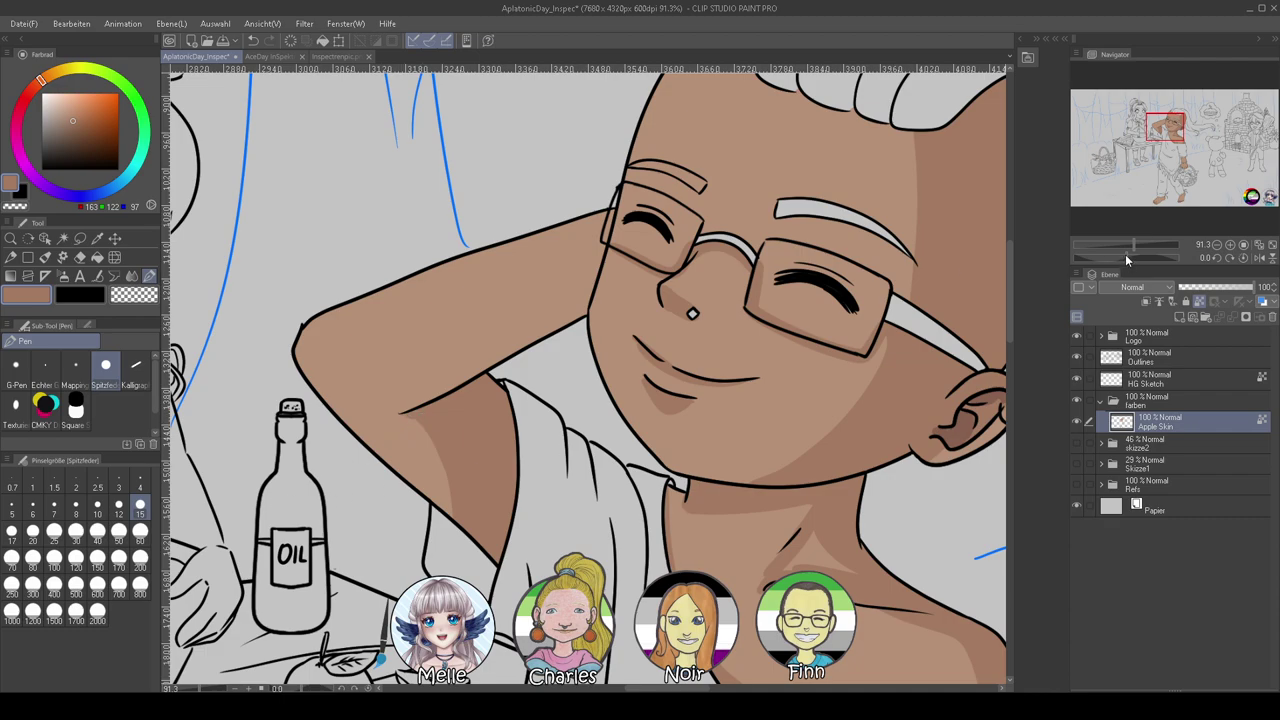
Shade the lower edge of the raised forearm, from the elbow crease up to the face, at brush size 50
drag(1126, 258, 1108, 258)
click(119, 540)
mouse_move(502, 555)
mouse_down()
mouse_move(531, 377)
mouse_move(523, 569)
mouse_move(529, 512)
mouse_move(502, 560)
mouse_up()
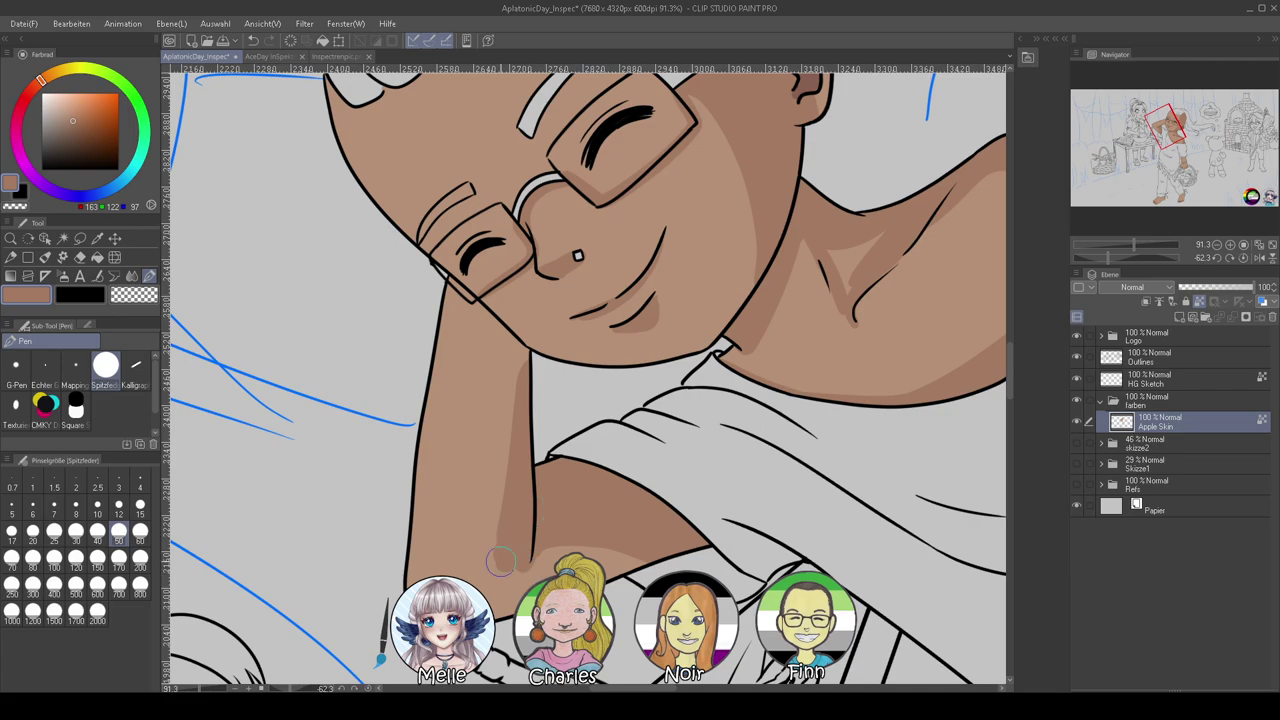
mouse_move(515, 440)
mouse_down()
mouse_move(510, 350)
mouse_move(482, 322)
mouse_up()
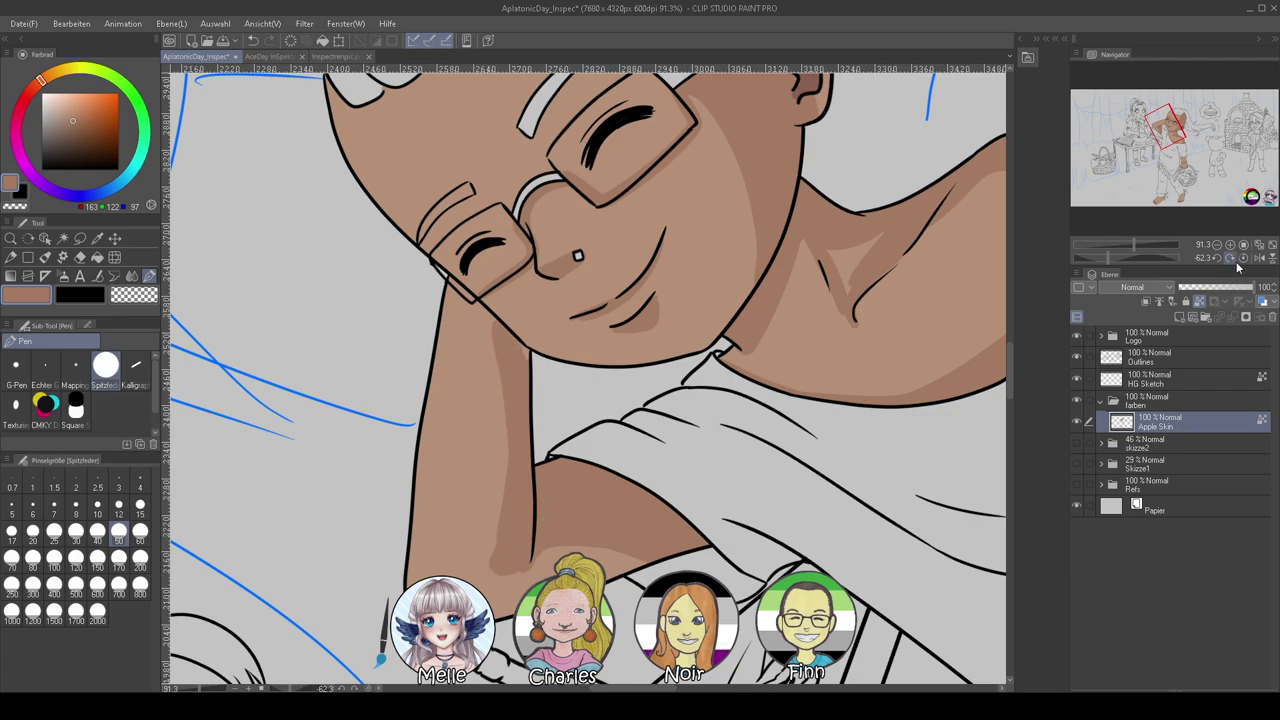
click(1230, 258)
mouse_move(583, 310)
mouse_down()
mouse_move(611, 193)
mouse_move(582, 283)
mouse_move(605, 225)
mouse_move(560, 296)
mouse_move(522, 313)
mouse_up()
Clean up the raised forearm's shadow edge and the elbow crease, alternating sampled base skin and shadow tones
alt+click(364, 363)
drag(362, 396, 430, 354)
mouse_move(430, 354)
mouse_down()
mouse_move(368, 402)
mouse_move(430, 375)
mouse_move(363, 380)
mouse_move(385, 401)
mouse_move(552, 264)
mouse_move(541, 273)
mouse_up()
alt+click(466, 440)
drag(432, 434, 378, 421)
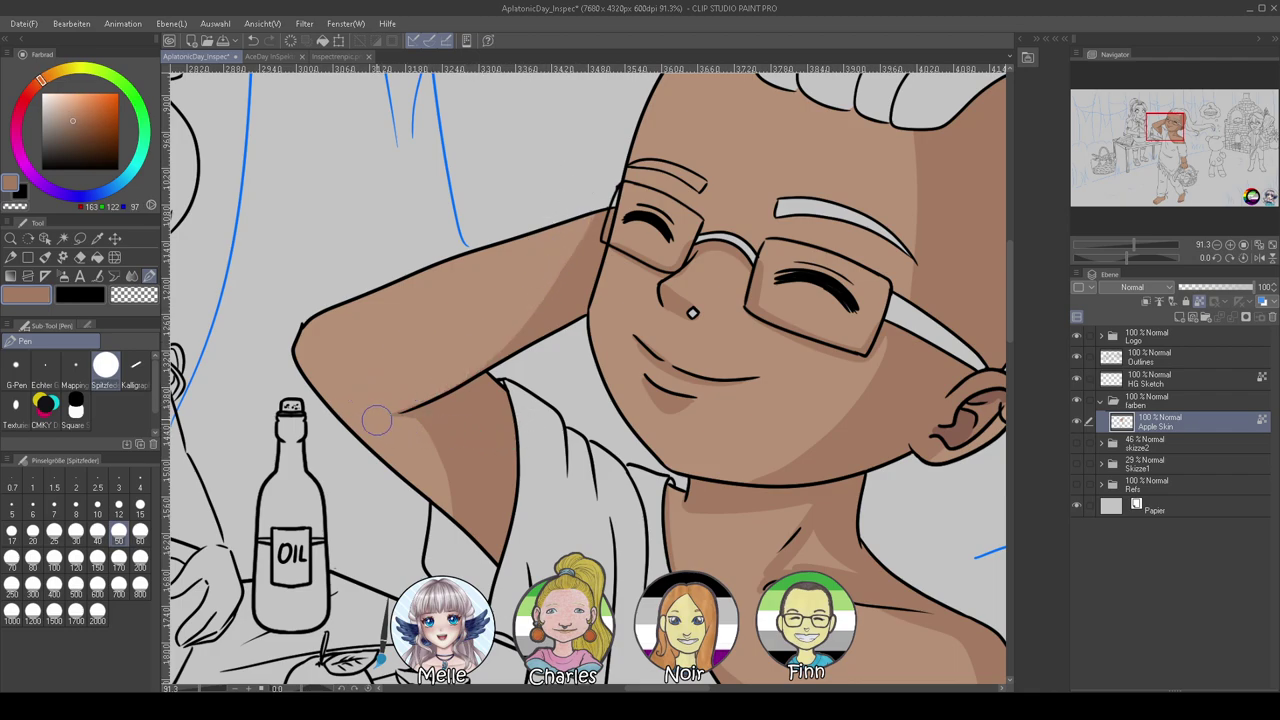
alt+click(371, 401)
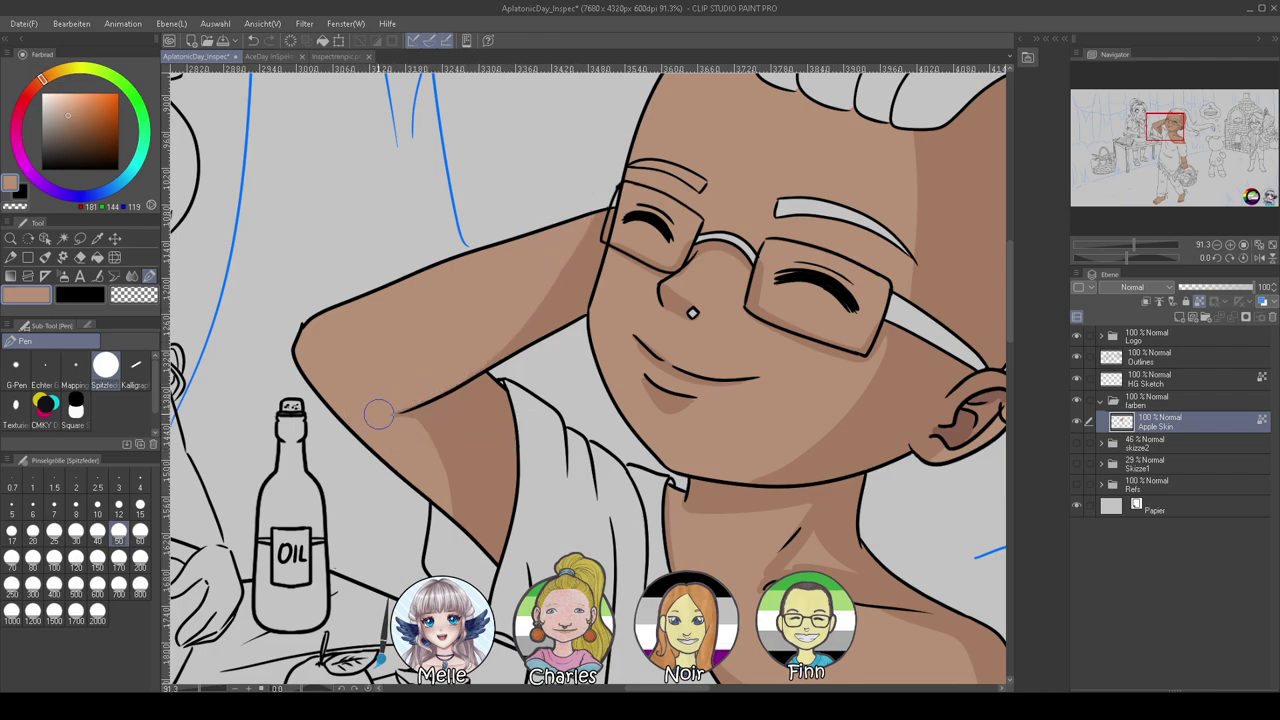
Compare the skin colouring with the finished picture Inspectrenpic.png and return to the Aplatonic Day drawing
drag(629, 547, 449, 638)
drag(714, 468, 582, 532)
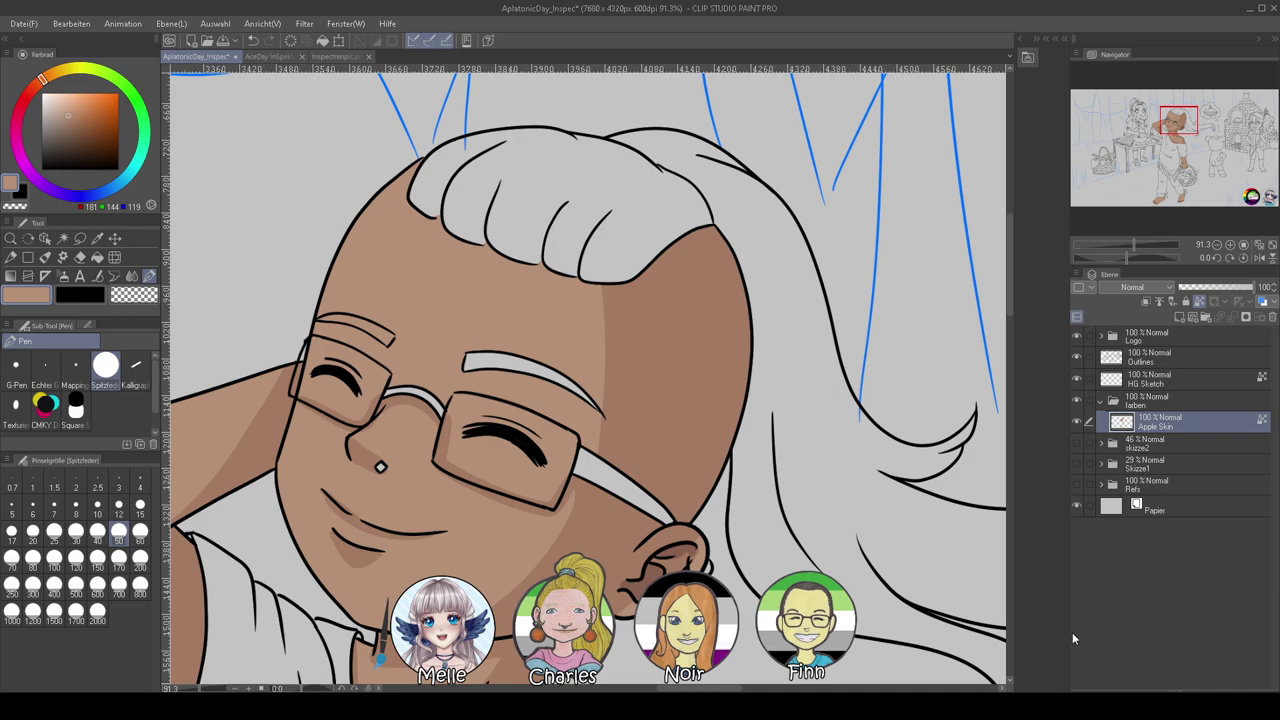
click(338, 56)
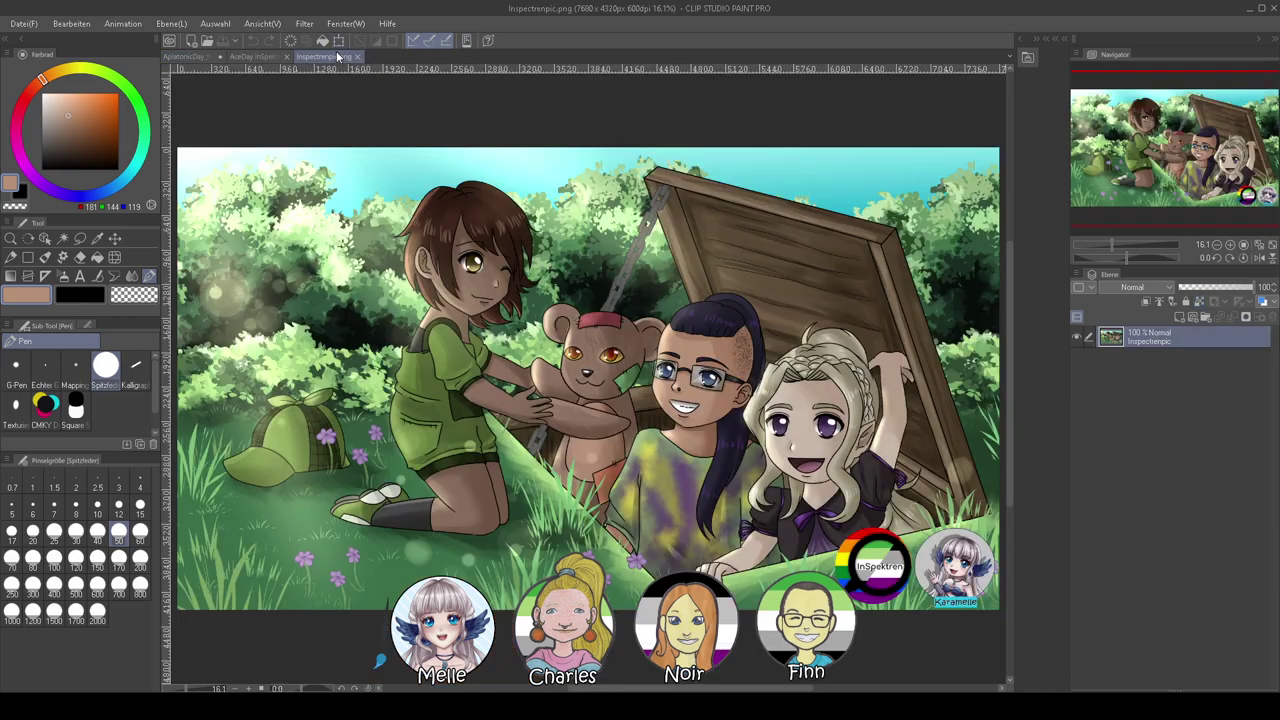
click(193, 57)
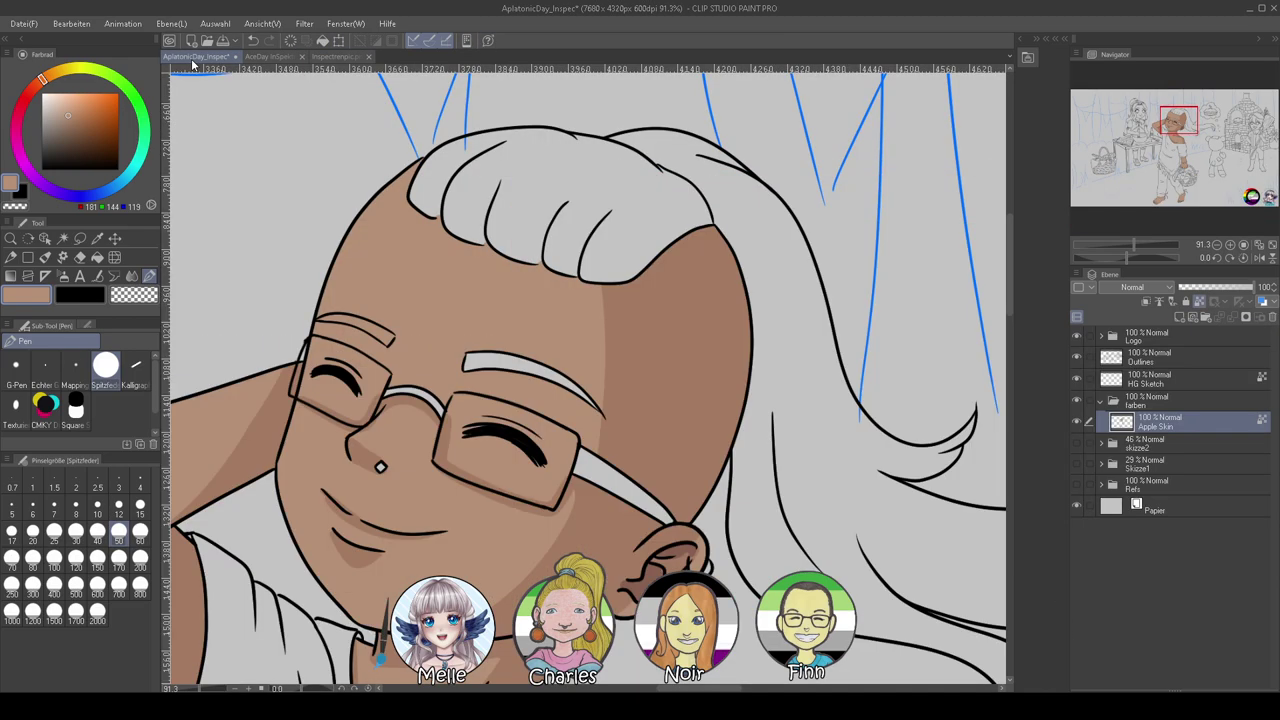
scroll(548, 430, down, 5)
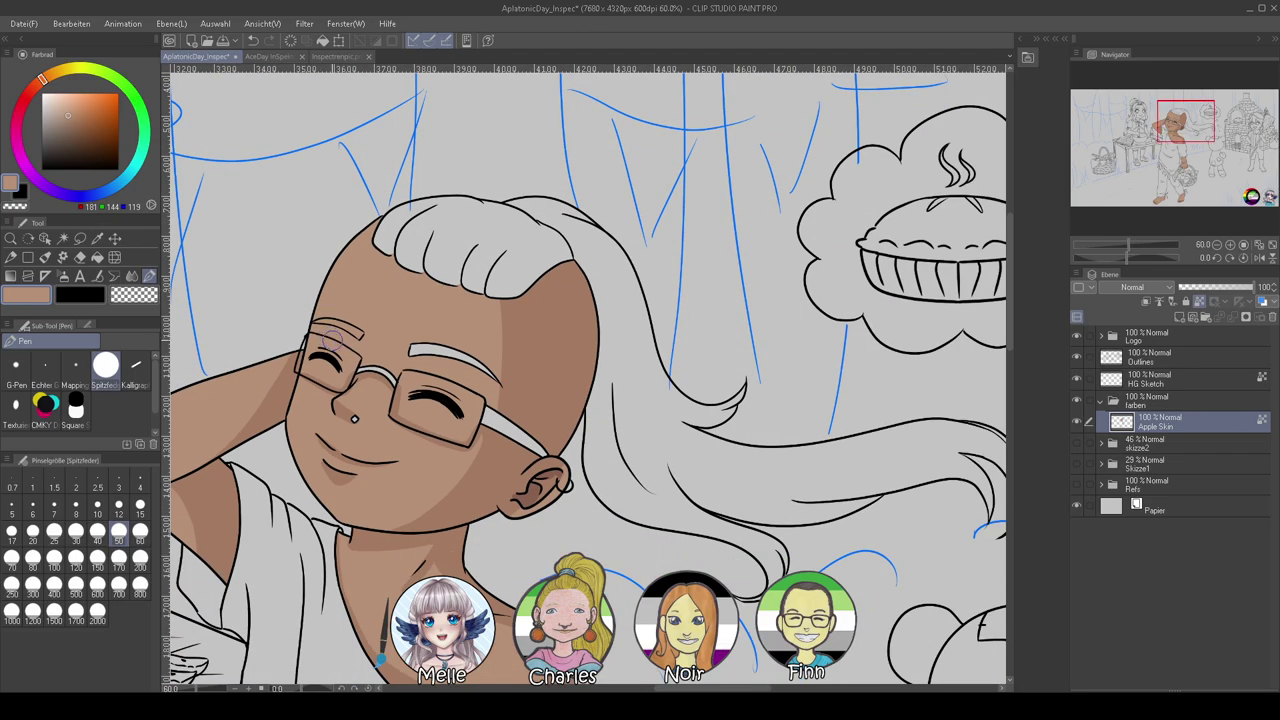
scroll(548, 430, up, 4)
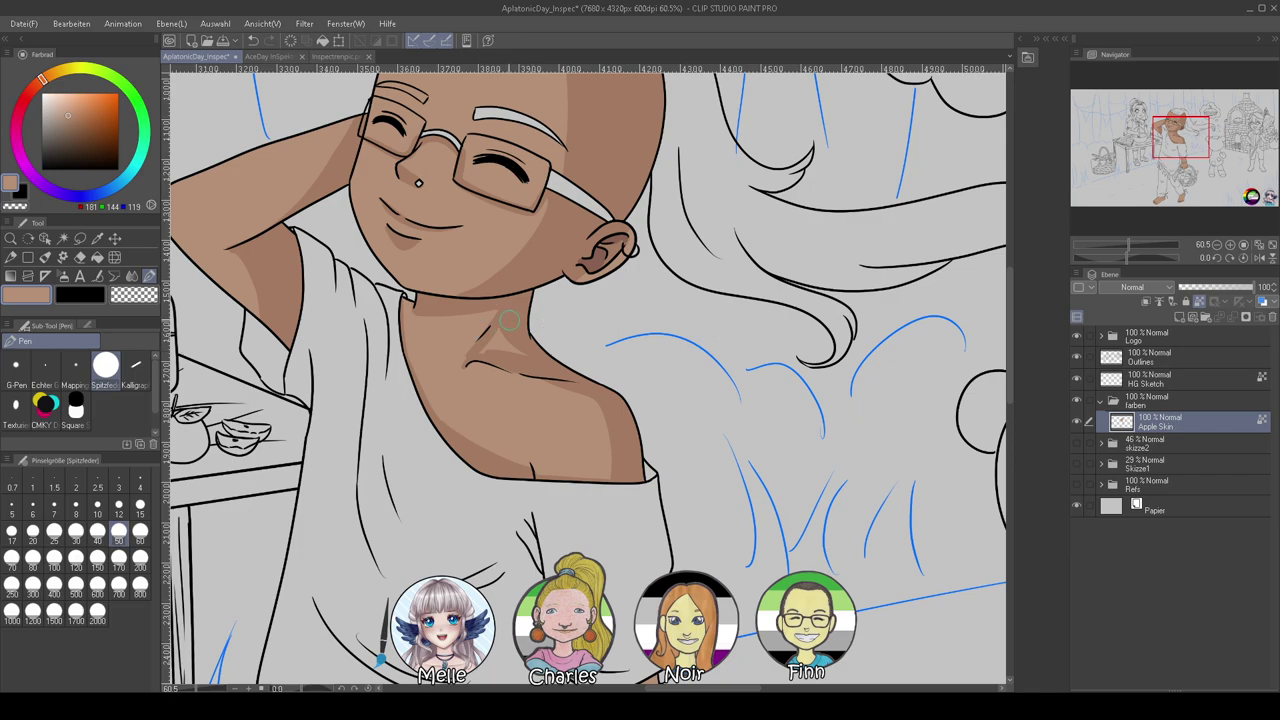
Soften the neck shadow above the collarbone with the blur blending tool at size 60
alt+click(512, 326)
click(133, 276)
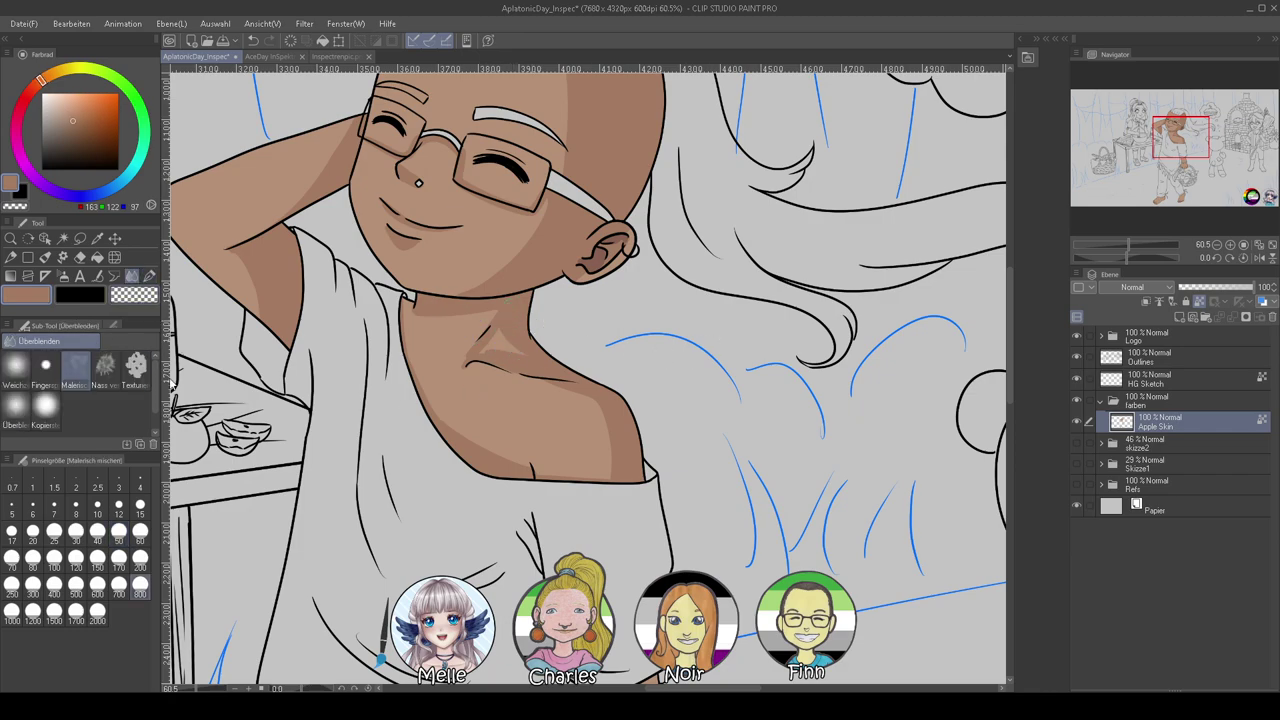
click(18, 380)
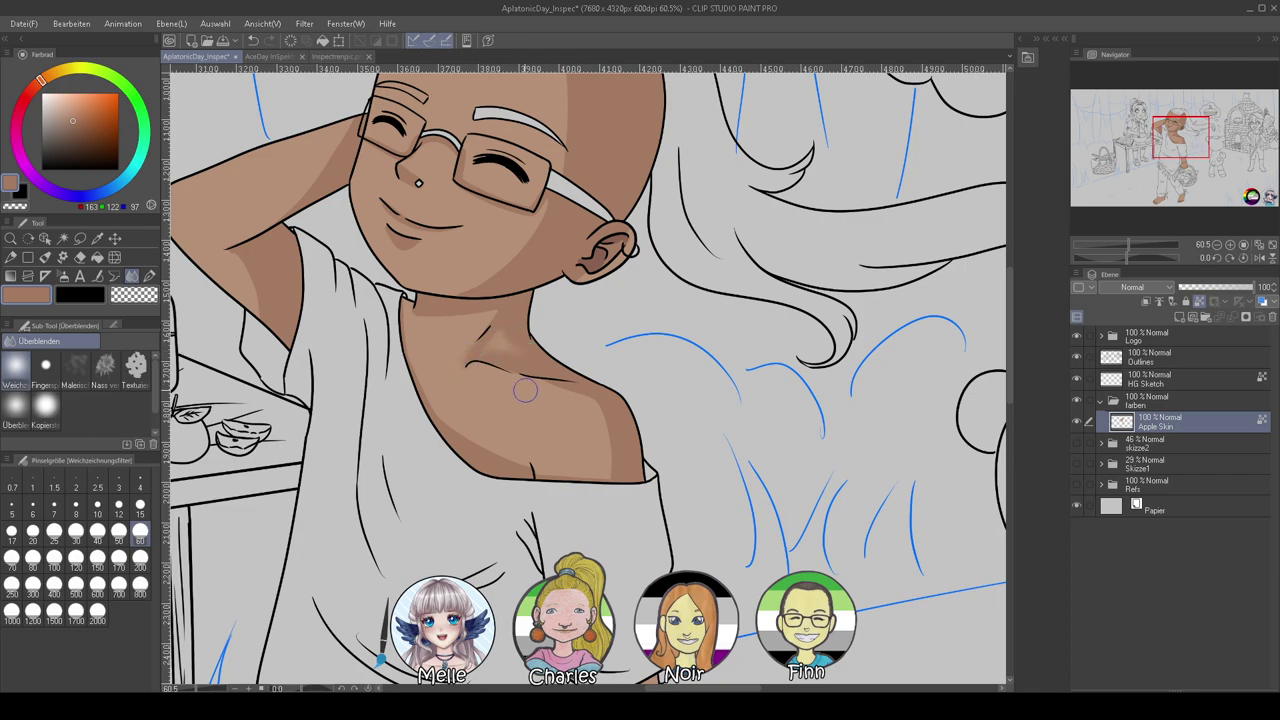
scroll(440, 322, up, 3)
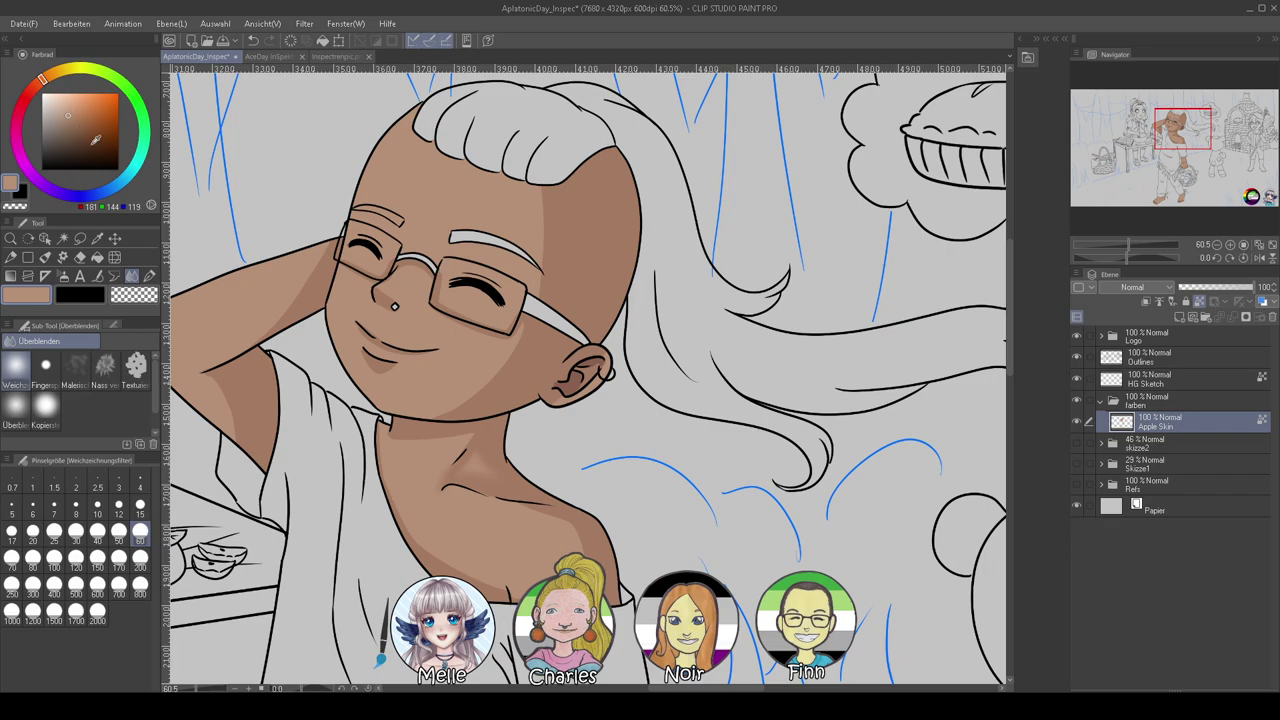
Set up the pen at size 15 over the nose and mix a light beige highlight colour (RGB 199, 180, 151)
click(62, 110)
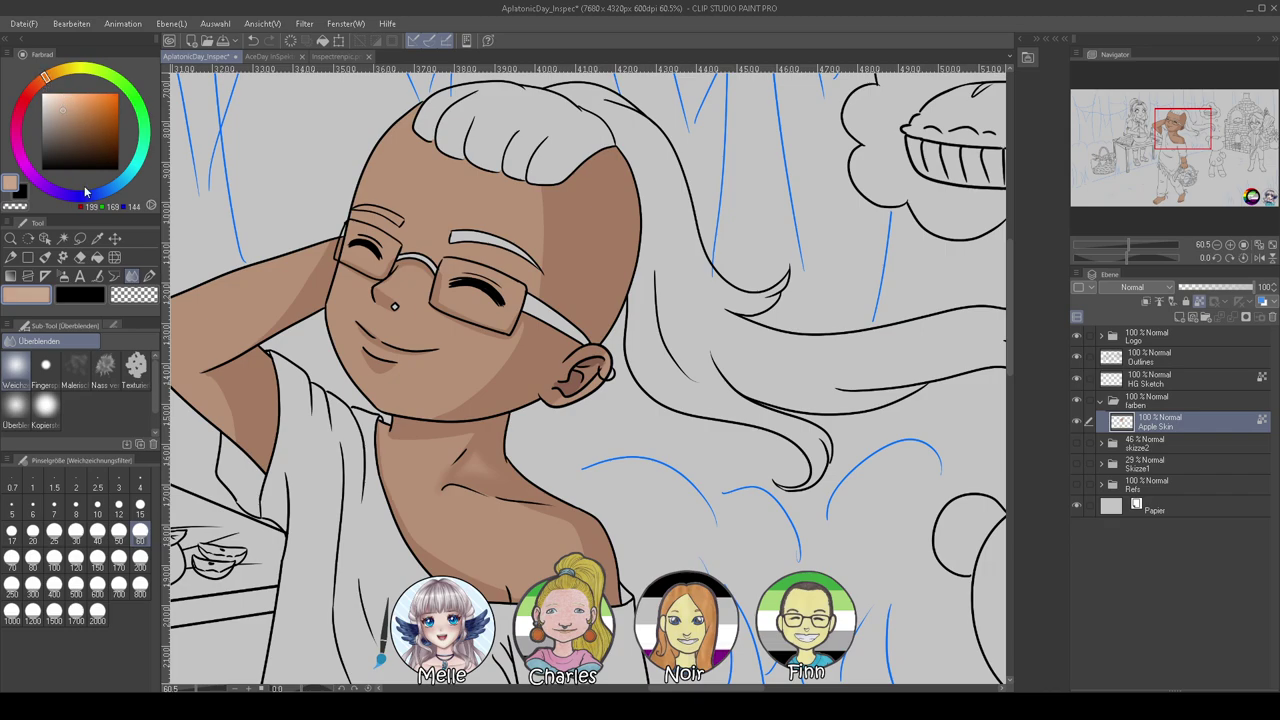
click(149, 276)
drag(1128, 259, 1148, 246)
drag(495, 405, 951, 442)
drag(395, 411, 805, 495)
click(140, 507)
alt+click(428, 314)
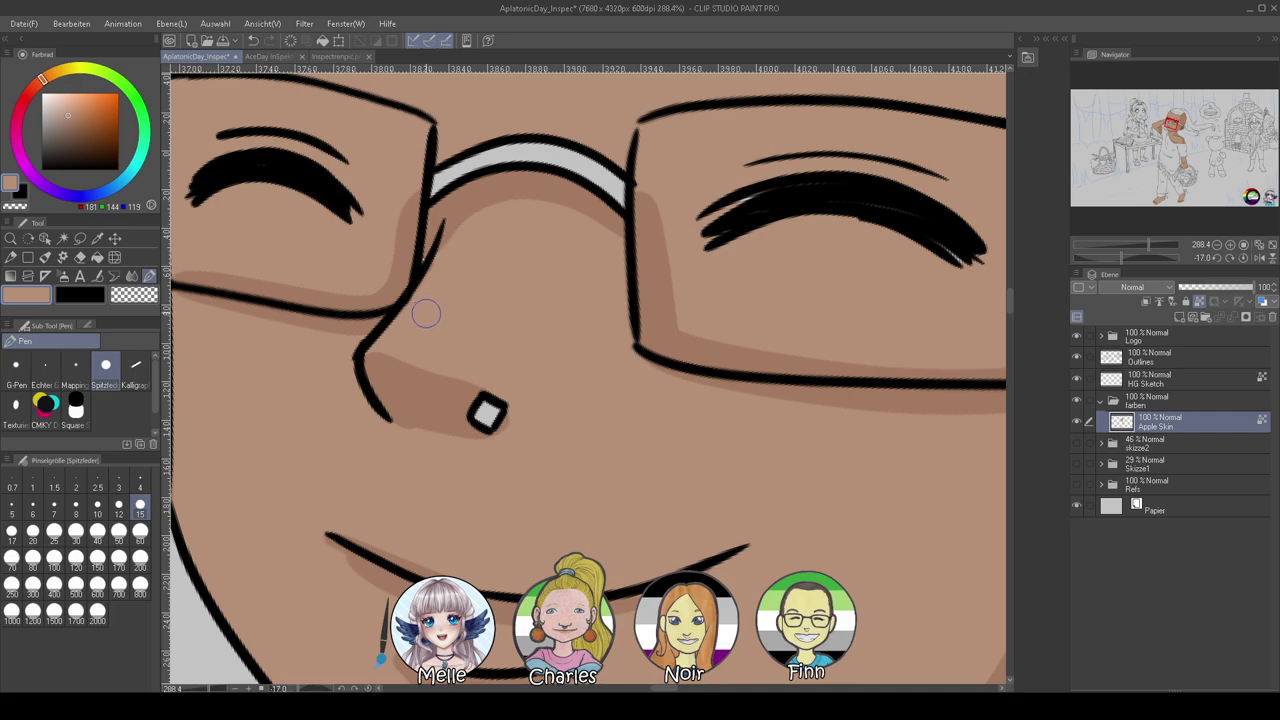
click(60, 110)
drag(43, 79, 54, 72)
Try beige highlight strokes on the bridge of the nose and undo them
drag(402, 330, 383, 342)
drag(382, 346, 394, 336)
key(ctrl+z)
key(ctrl+z)
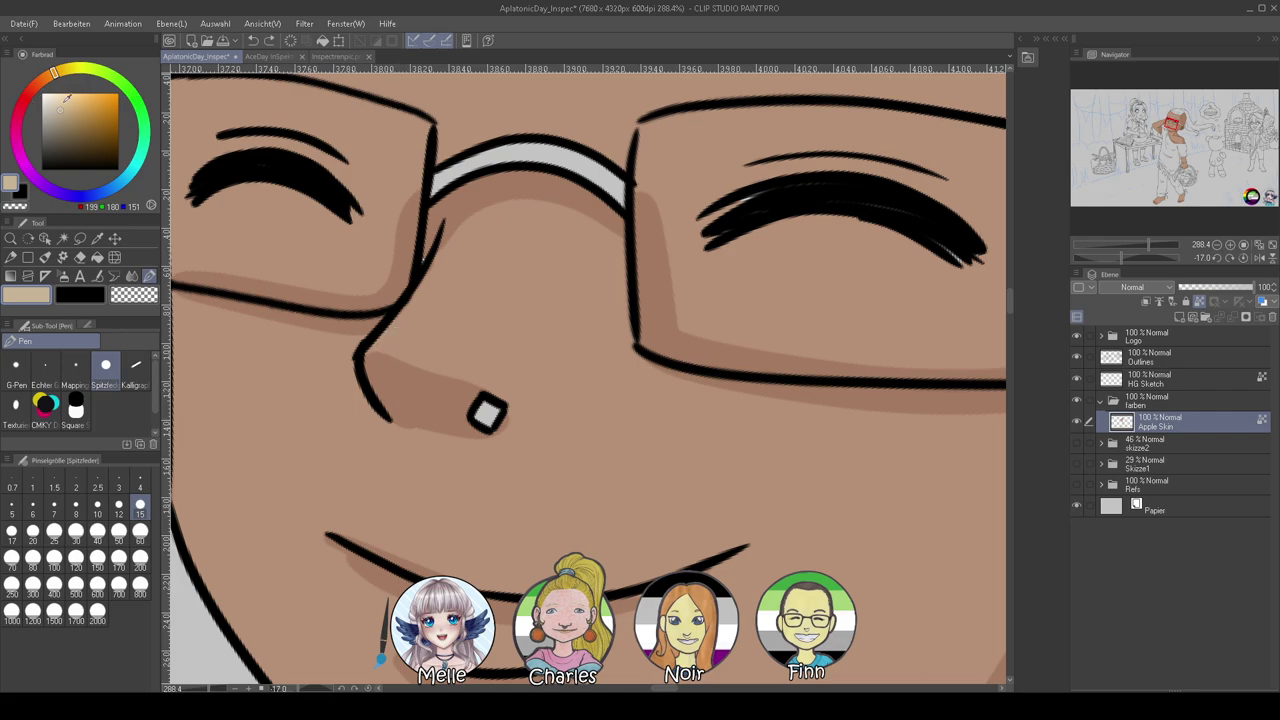
Choose a paler cream (RGB 223, 211, 197) and paint a highlight along the bridge of the nose
click(54, 104)
click(50, 102)
mouse_move(382, 345)
mouse_down()
mouse_move(406, 317)
mouse_move(395, 340)
mouse_move(405, 330)
mouse_move(380, 340)
mouse_move(430, 282)
mouse_move(437, 252)
mouse_up()
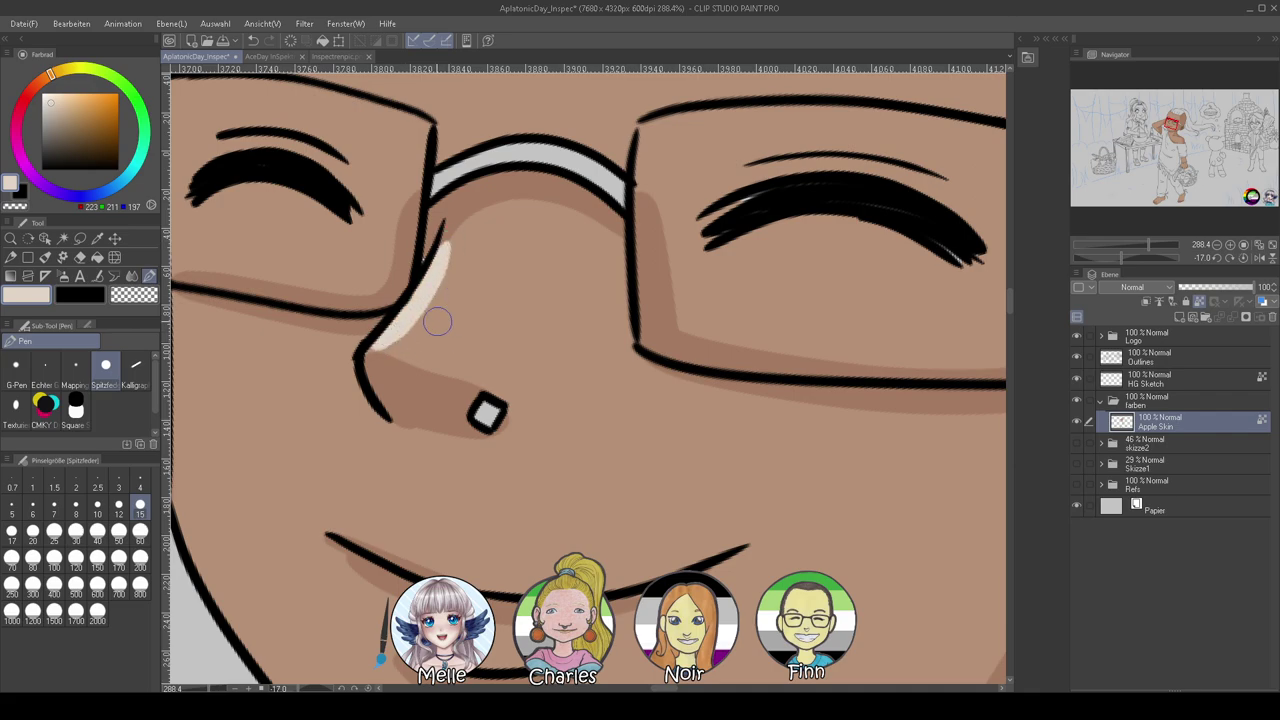
drag(672, 380, 757, 397)
drag(1148, 245, 1126, 246)
drag(935, 433, 845, 271)
drag(820, 340, 845, 470)
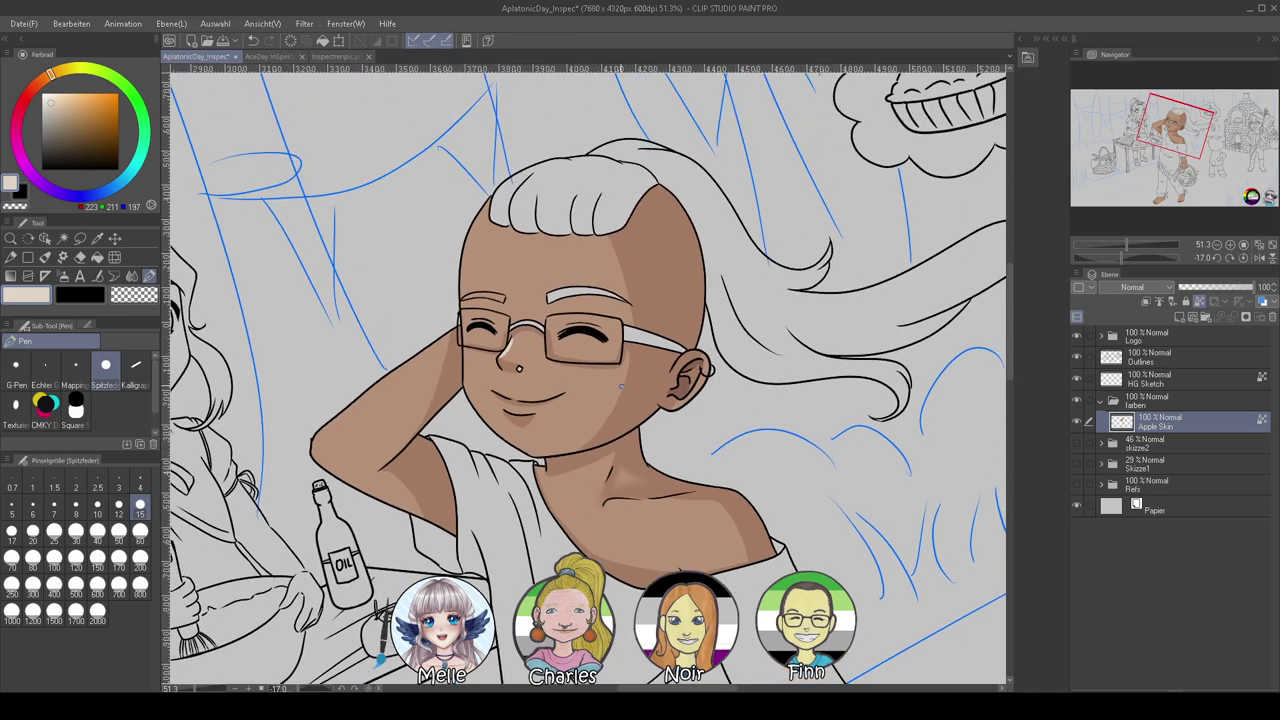
Airbrush soft highlights (RGB 192, 168, 153) onto the raised forearm and forehead with the soft airbrush at size 100
alt+click(586, 348)
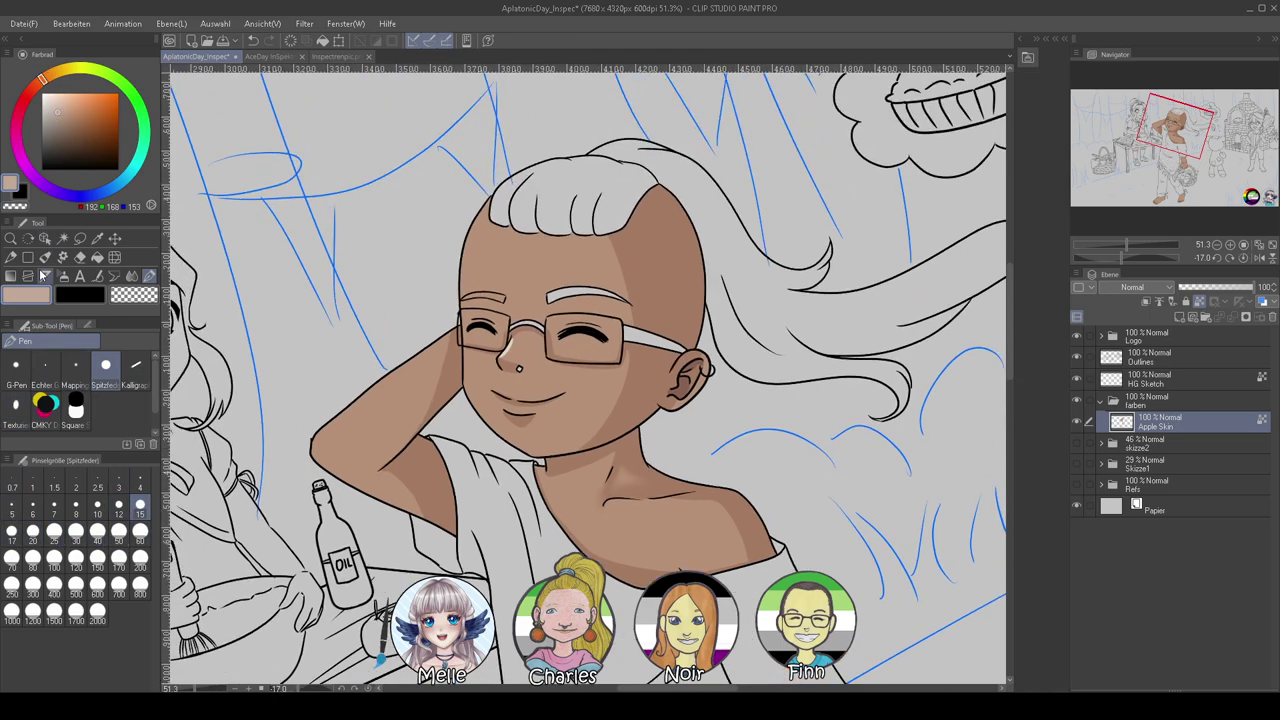
click(62, 277)
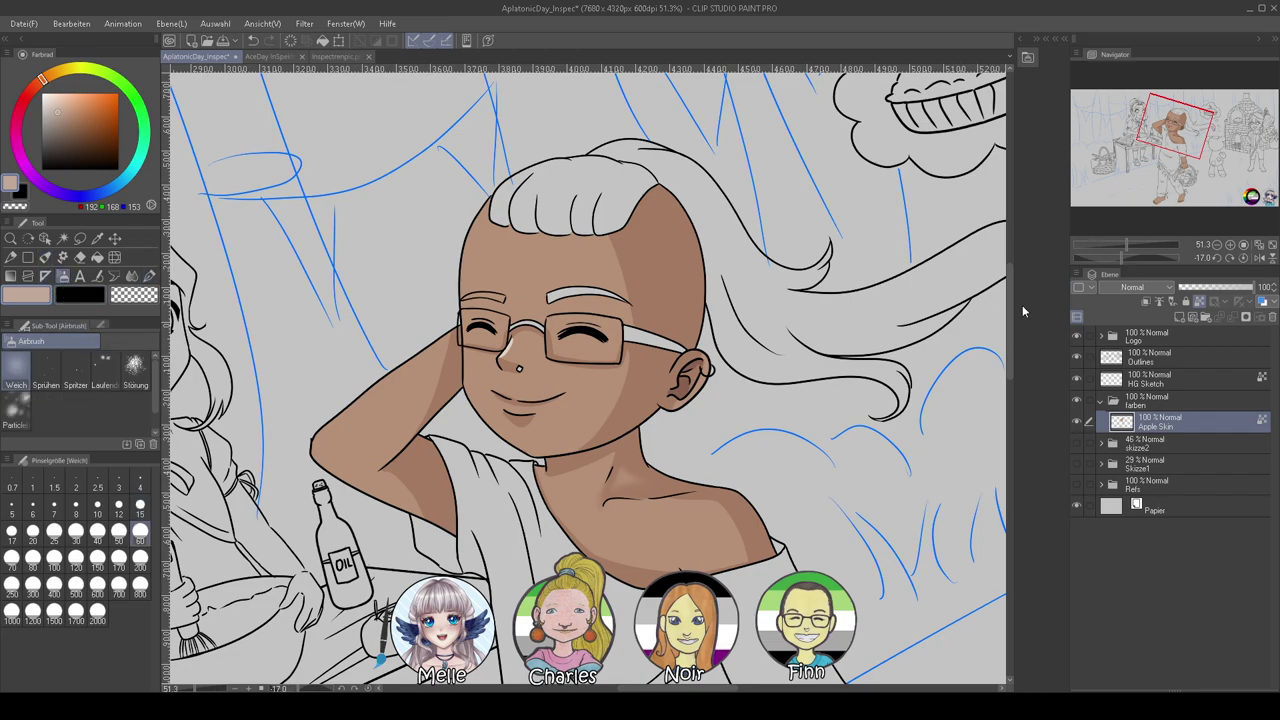
click(54, 557)
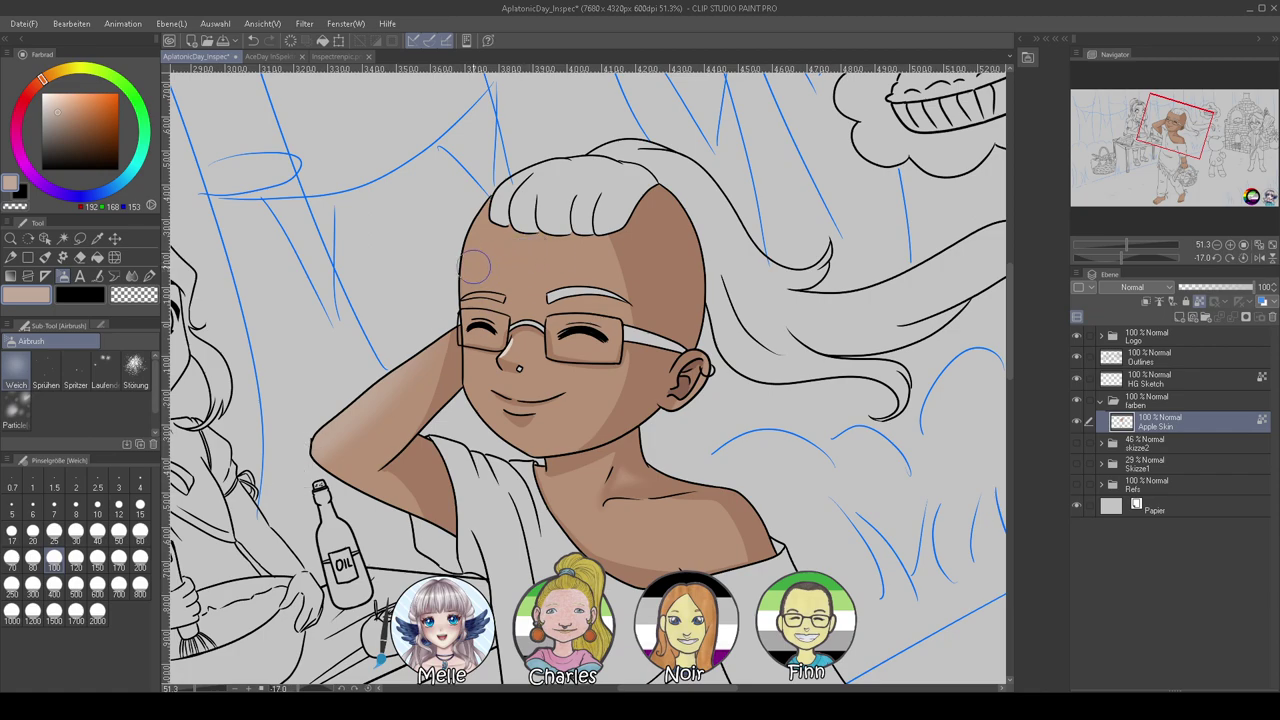
scroll(1014, 378, down, 2)
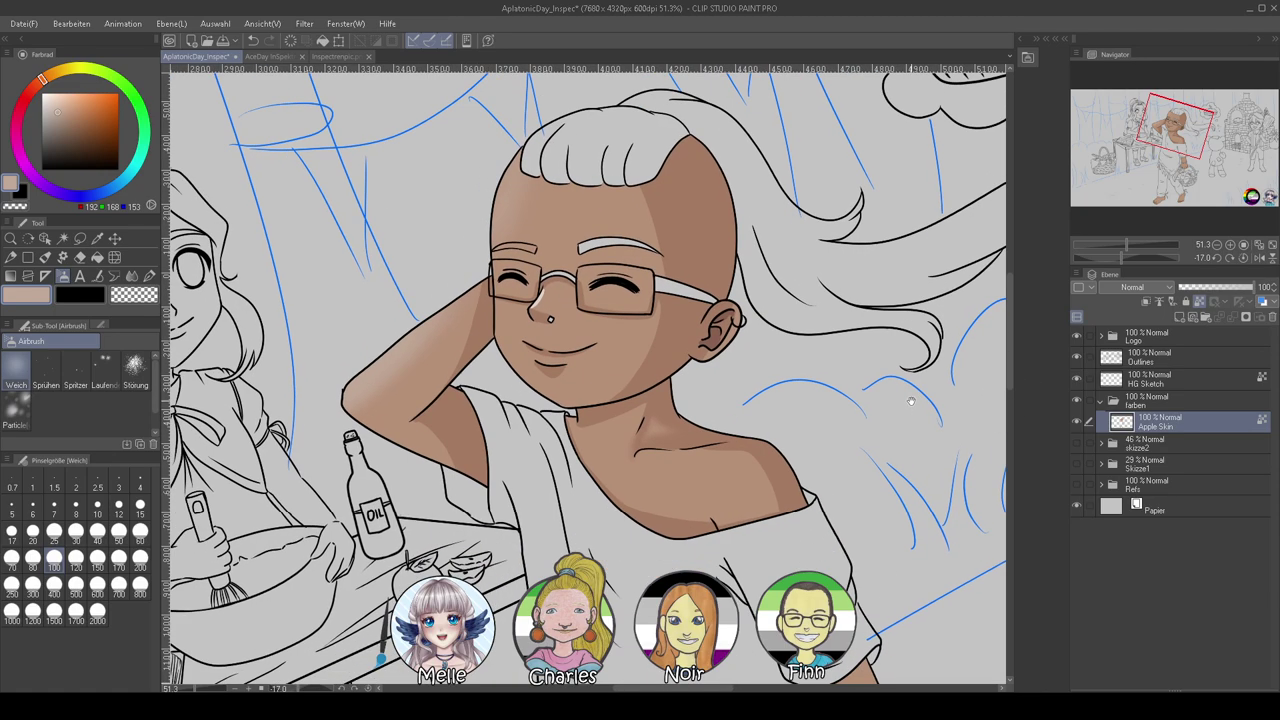
Sample the cream nose highlight and airbrush a small bright highlight onto the bare shoulder at size 40
drag(1127, 244, 1132, 244)
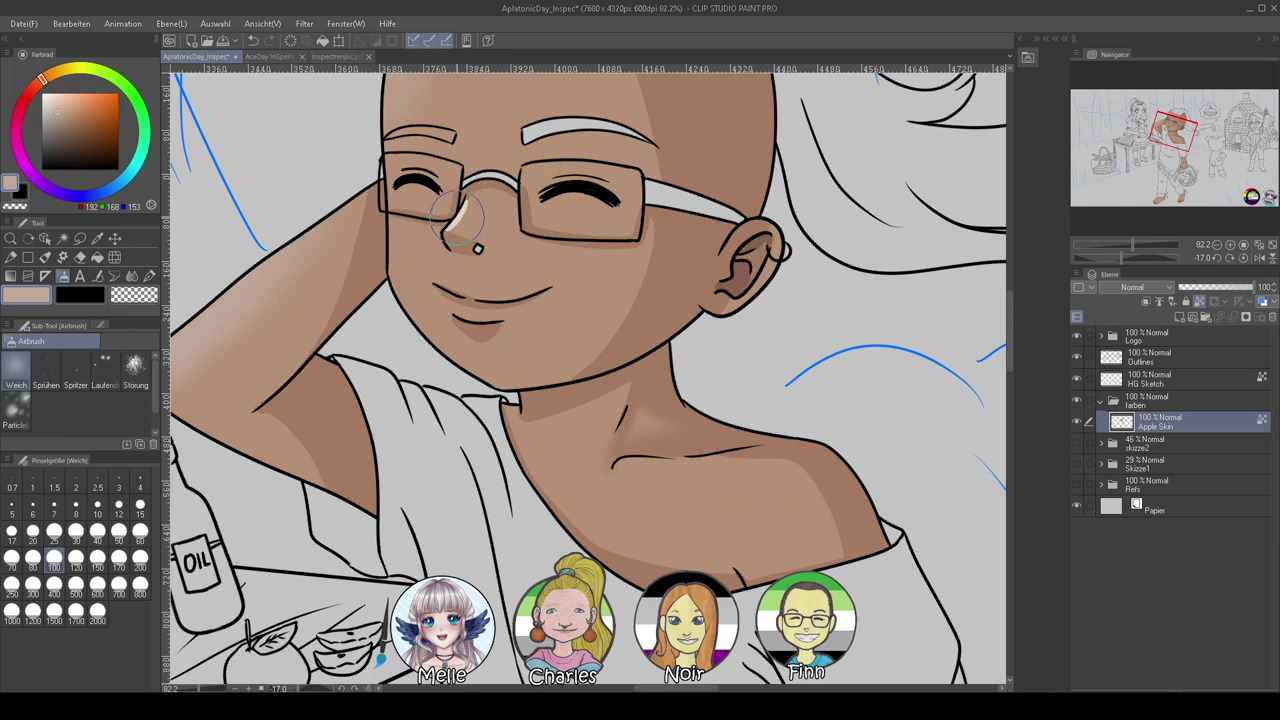
alt+click(460, 222)
click(97, 531)
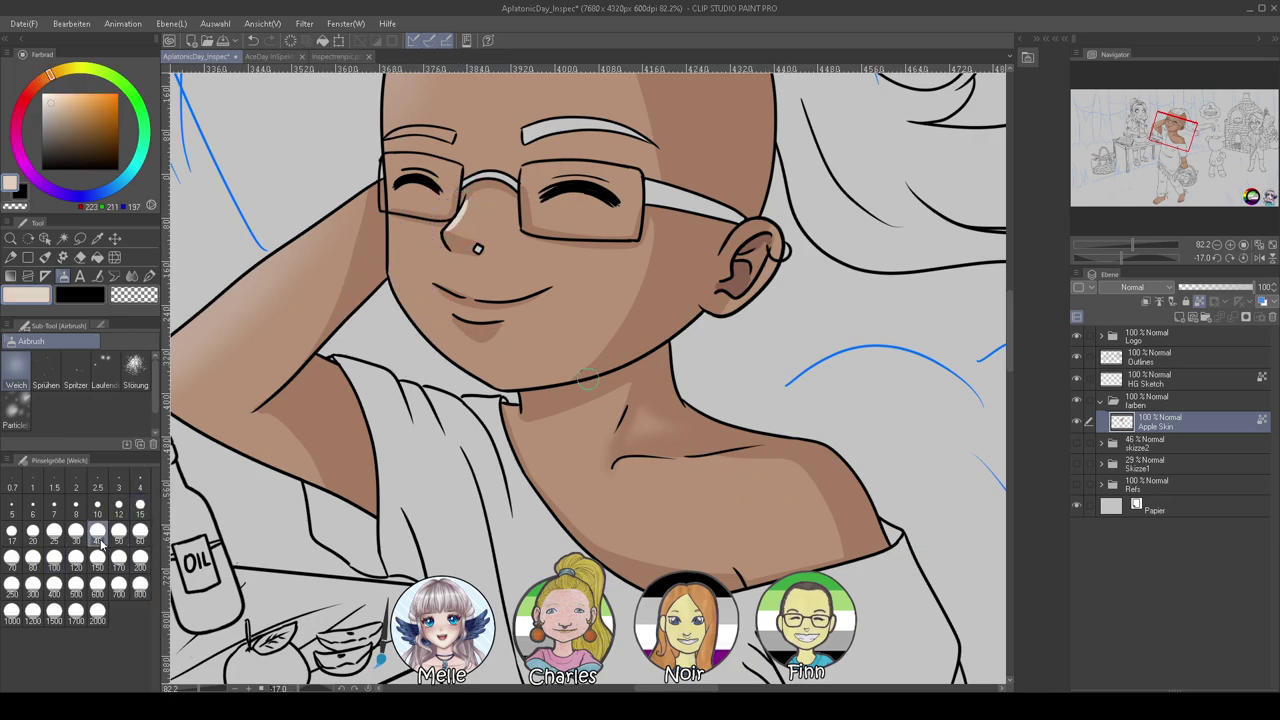
drag(779, 469, 814, 497)
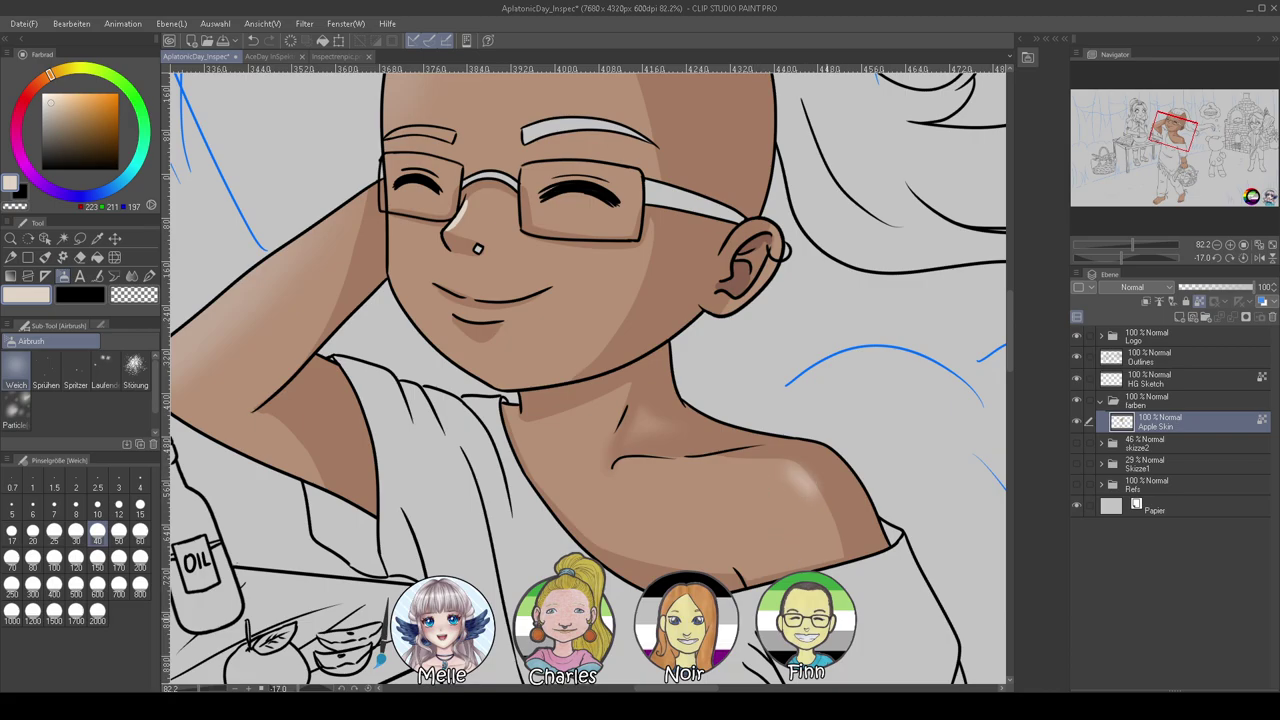
click(1215, 258)
drag(1133, 245, 1112, 247)
drag(894, 581, 873, 491)
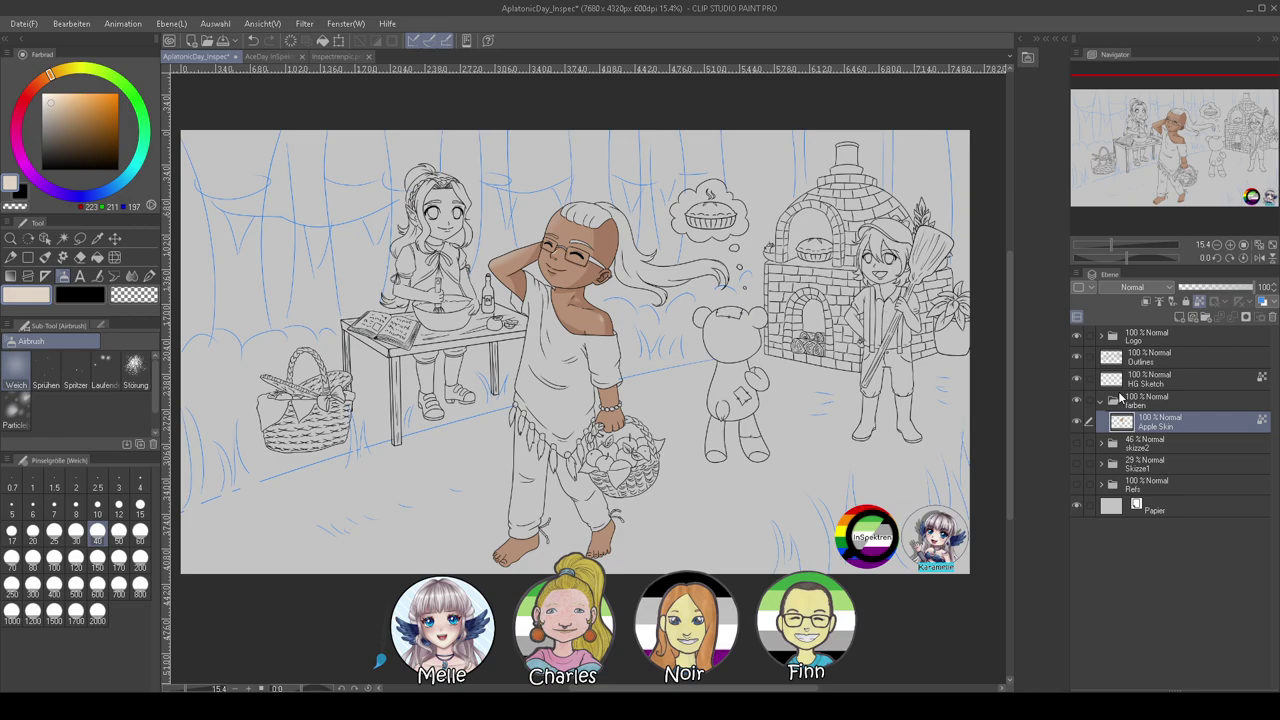
Sample the shoulder's shadow brown (RGB 163, 122, 97) and shade the lowered forearm with the pen at size 50
drag(1111, 246, 1123, 240)
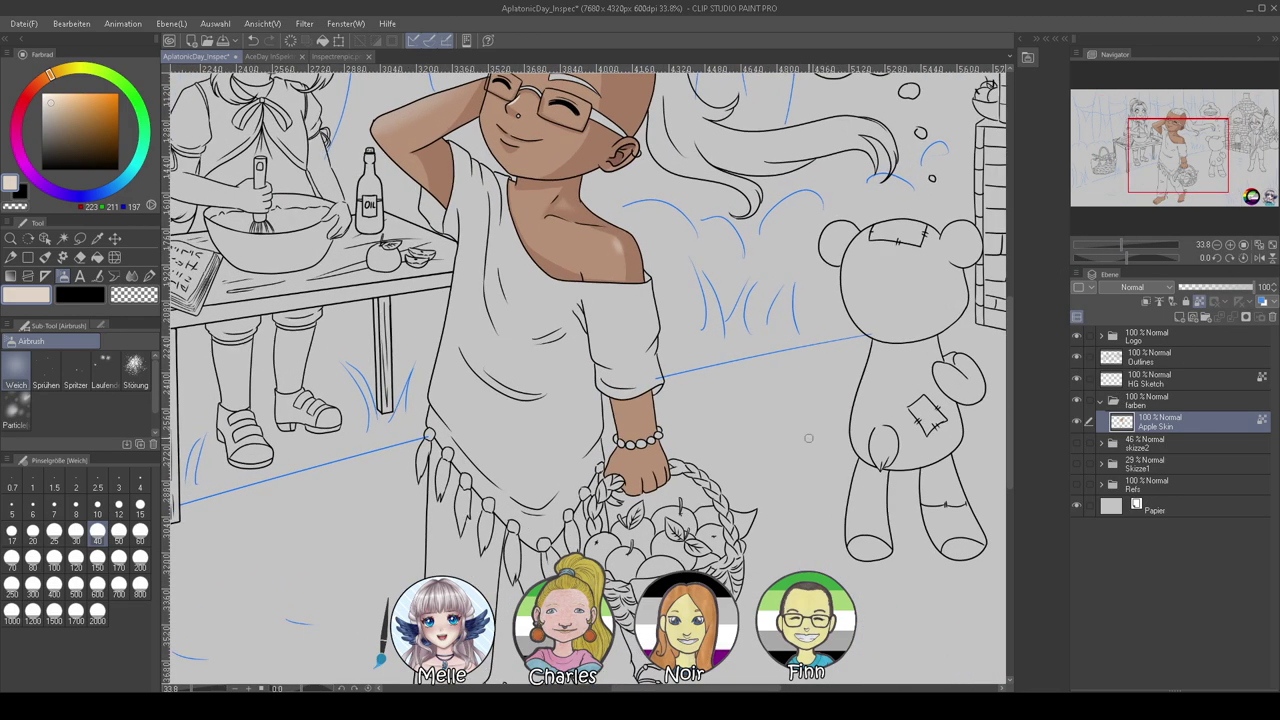
alt+click(638, 266)
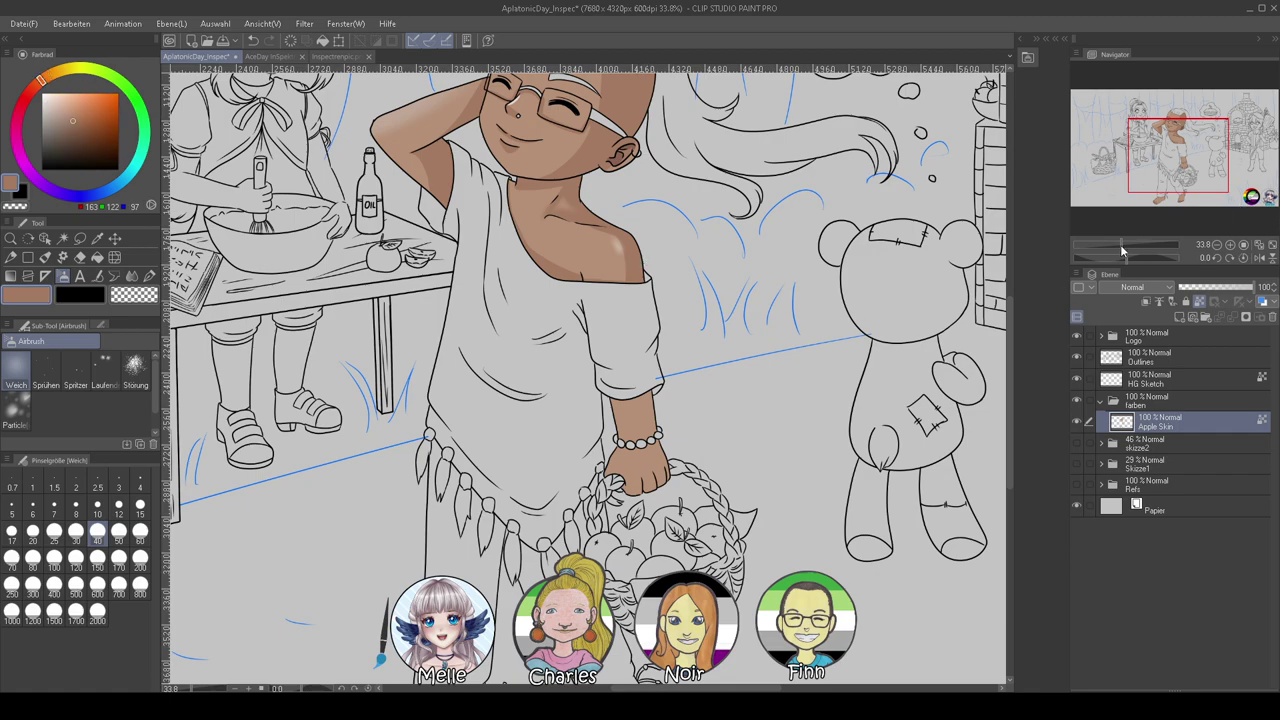
drag(1121, 246, 1128, 246)
click(149, 275)
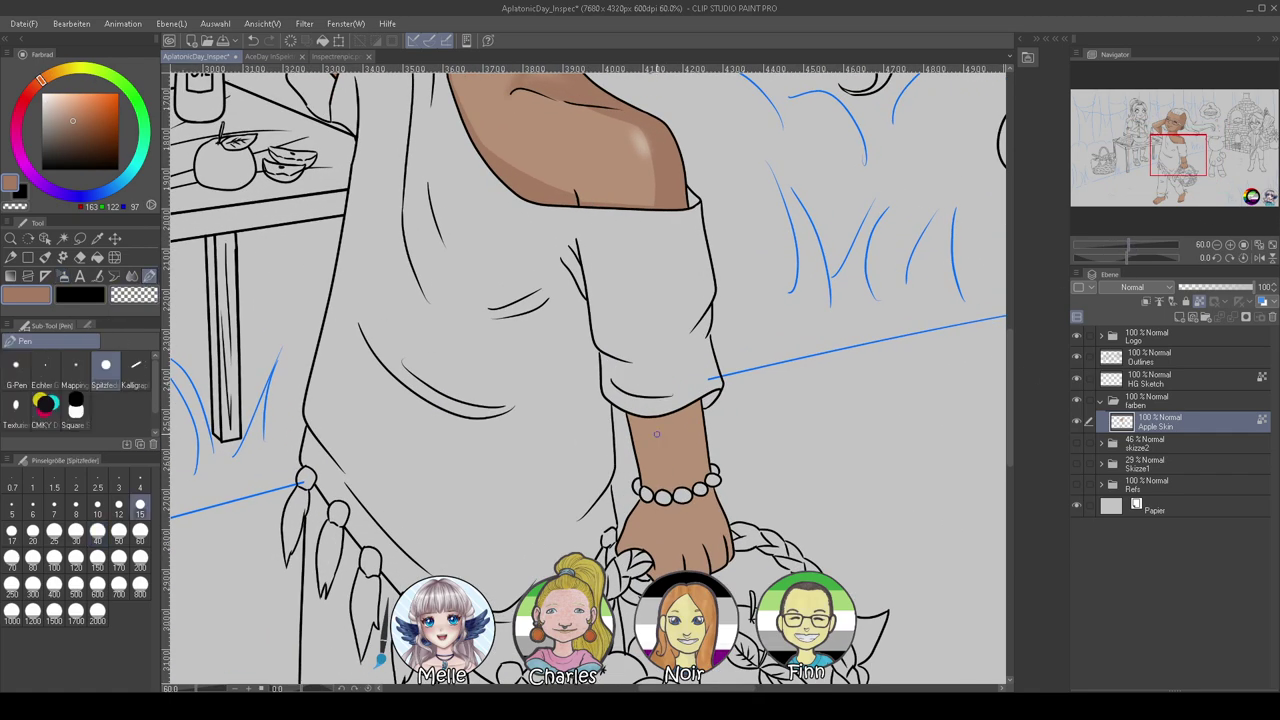
click(119, 532)
mouse_move(669, 429)
mouse_down()
mouse_move(636, 414)
mouse_move(711, 405)
mouse_move(629, 413)
mouse_move(721, 418)
mouse_move(689, 404)
mouse_move(709, 395)
mouse_move(676, 421)
mouse_move(681, 402)
mouse_move(704, 464)
mouse_up()
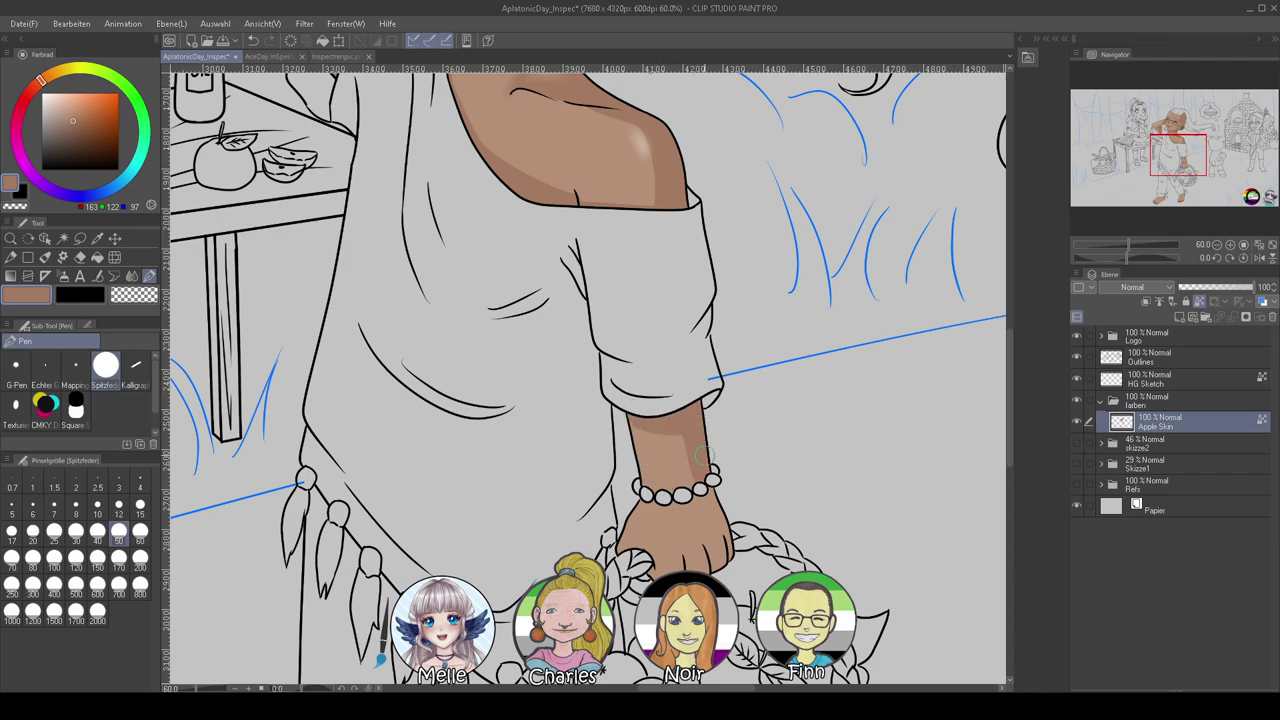
Paint the shadow below the bracelet on the basket hand and shade its fingers at size 30
mouse_move(667, 506)
mouse_down()
mouse_move(648, 499)
mouse_move(708, 494)
mouse_up()
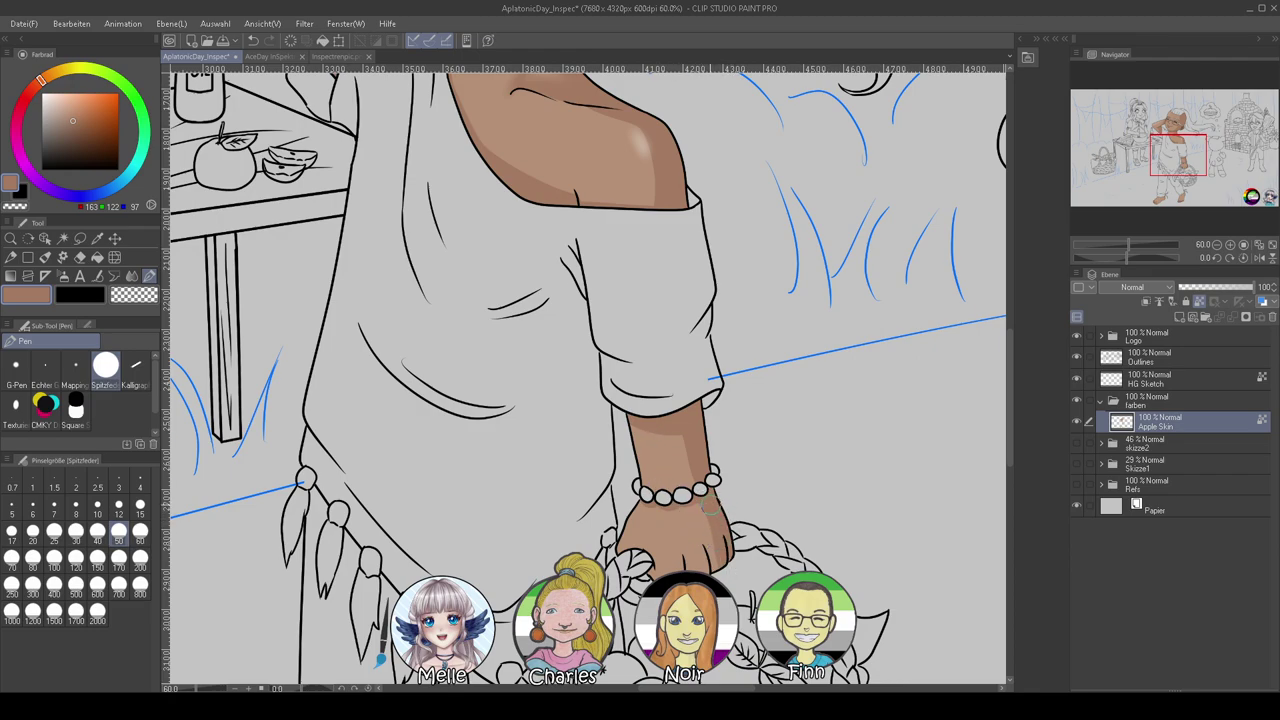
click(76, 531)
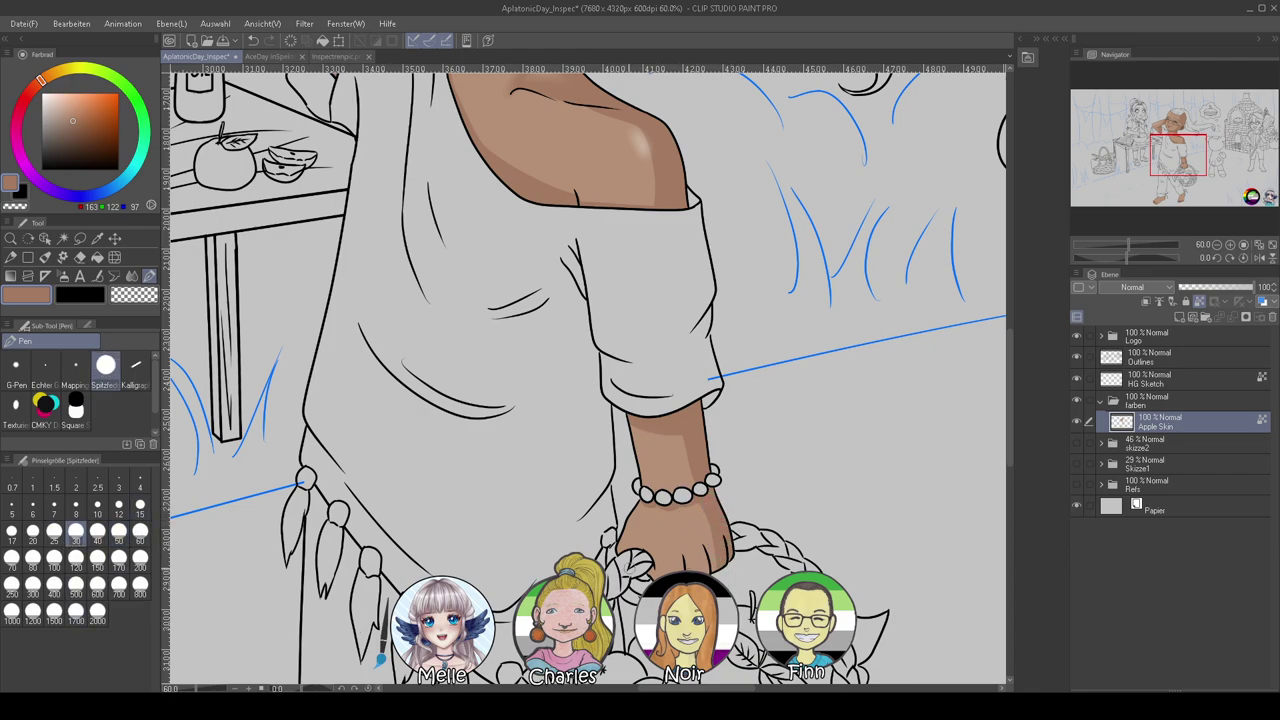
mouse_move(702, 553)
mouse_down()
mouse_move(707, 570)
mouse_move(680, 568)
mouse_up()
Shade both bare feet below the trouser hems and along their shadow sides with the pen at size 60
drag(631, 453, 685, 313)
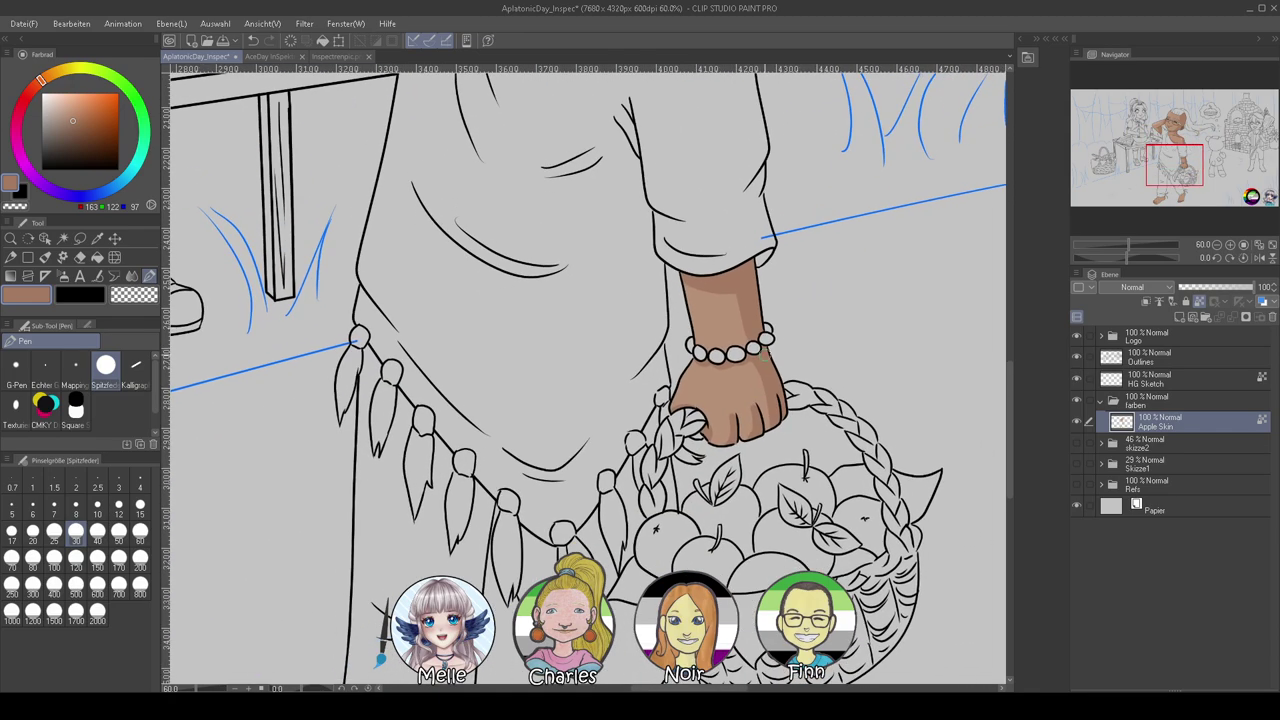
drag(731, 386, 786, 112)
drag(786, 263, 836, 112)
click(140, 537)
mouse_move(443, 421)
mouse_down()
mouse_move(512, 450)
mouse_move(565, 411)
mouse_up()
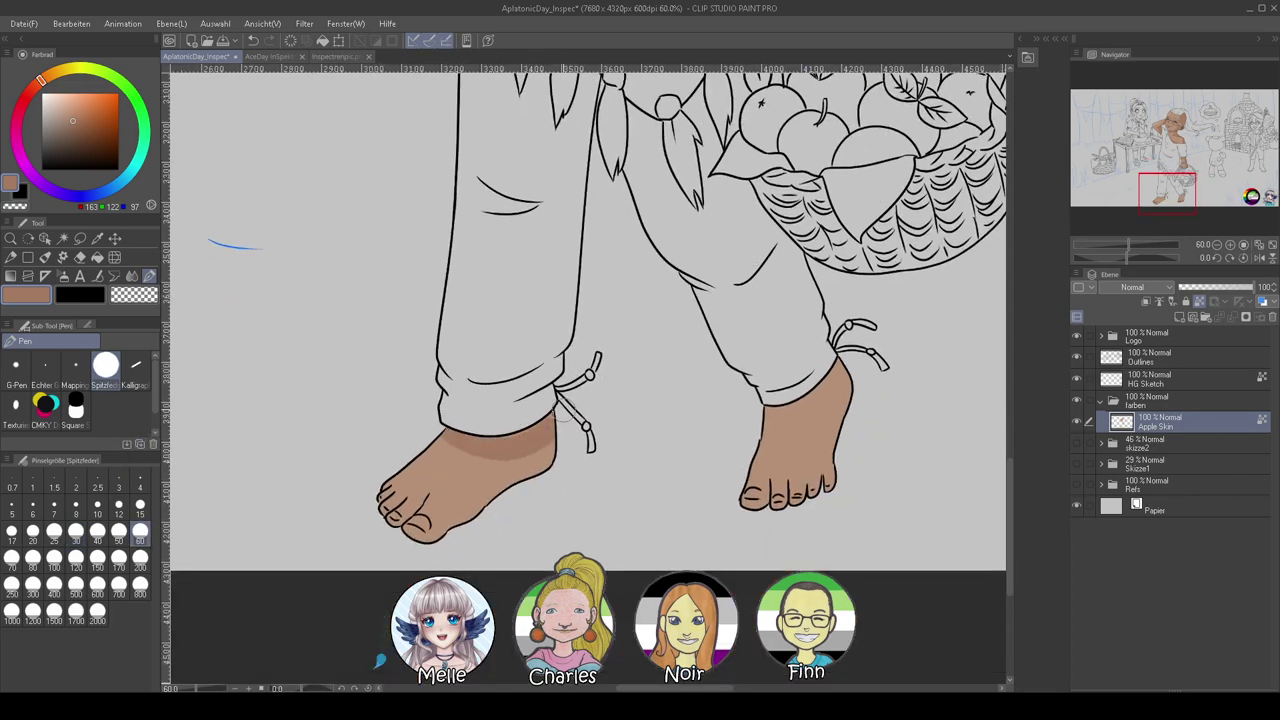
mouse_move(512, 462)
mouse_down()
mouse_move(474, 508)
mouse_move(420, 548)
mouse_up()
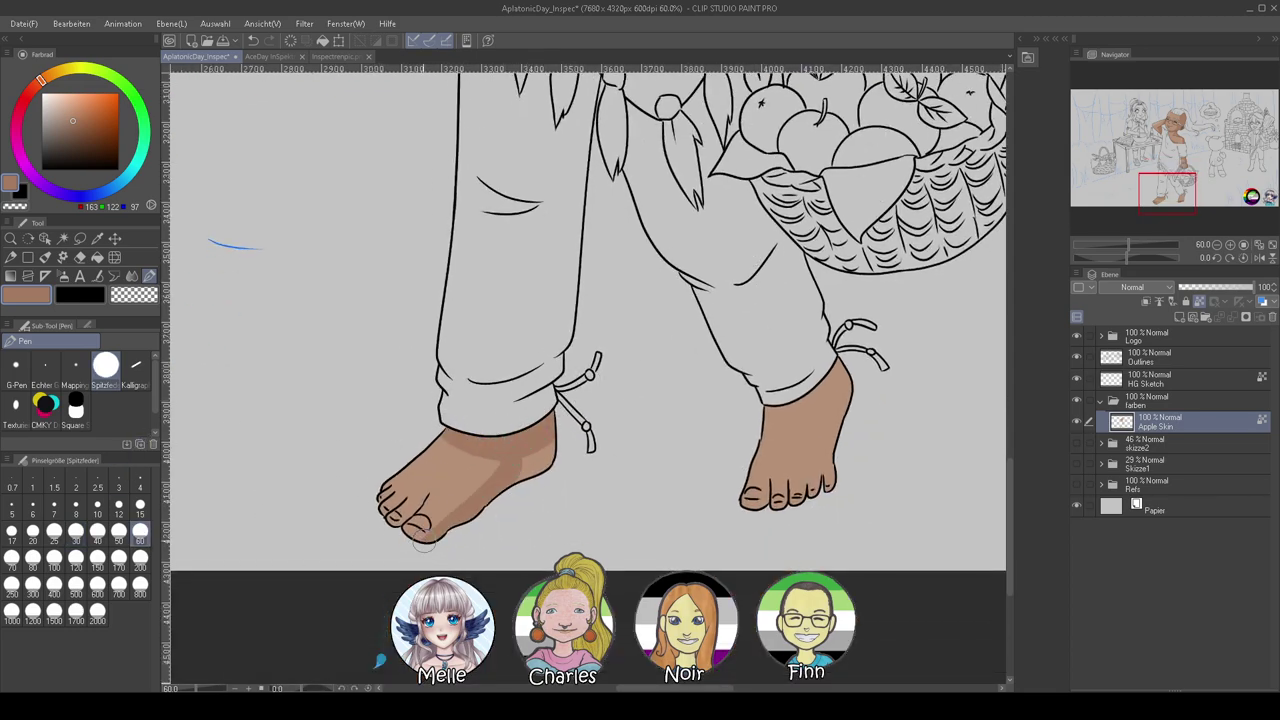
drag(500, 496, 566, 415)
mouse_move(810, 400)
mouse_down()
mouse_move(826, 369)
mouse_move(821, 499)
mouse_move(857, 350)
mouse_up()
mouse_move(812, 465)
mouse_down()
mouse_move(802, 511)
mouse_move(795, 500)
mouse_up()
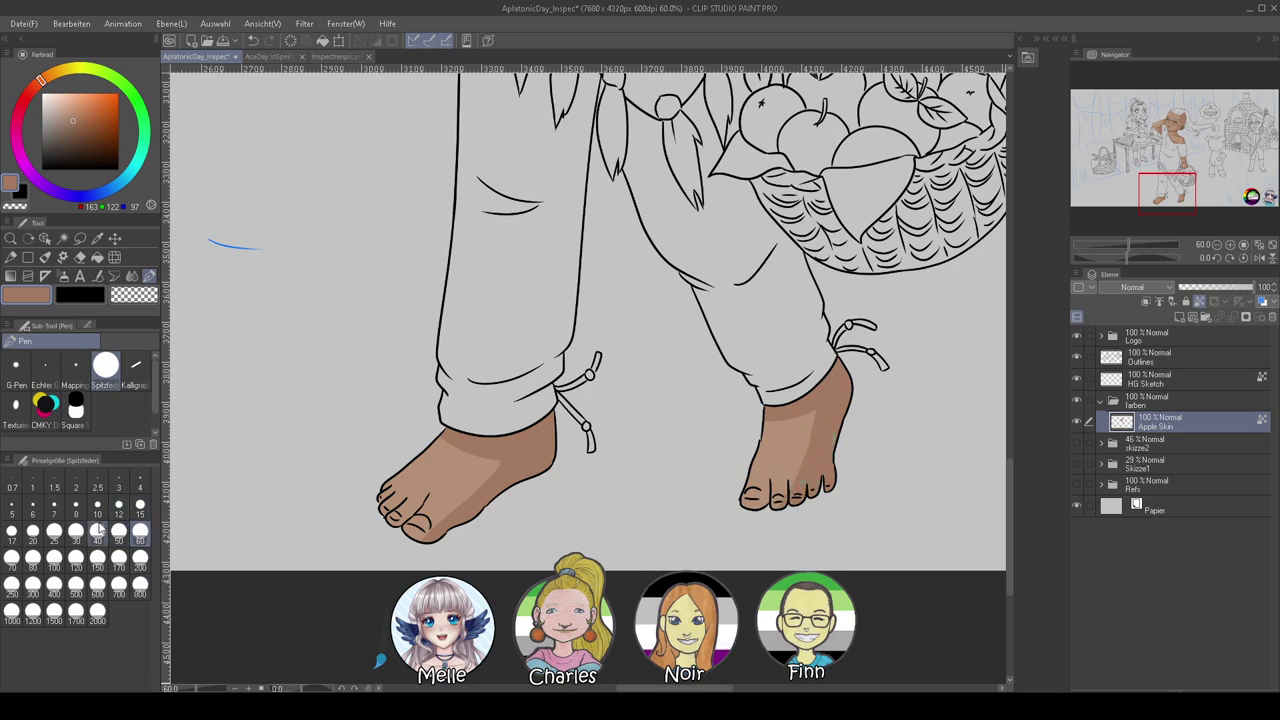
Add fine shadows between and around the toes of both feet with the pen at size 20
click(33, 532)
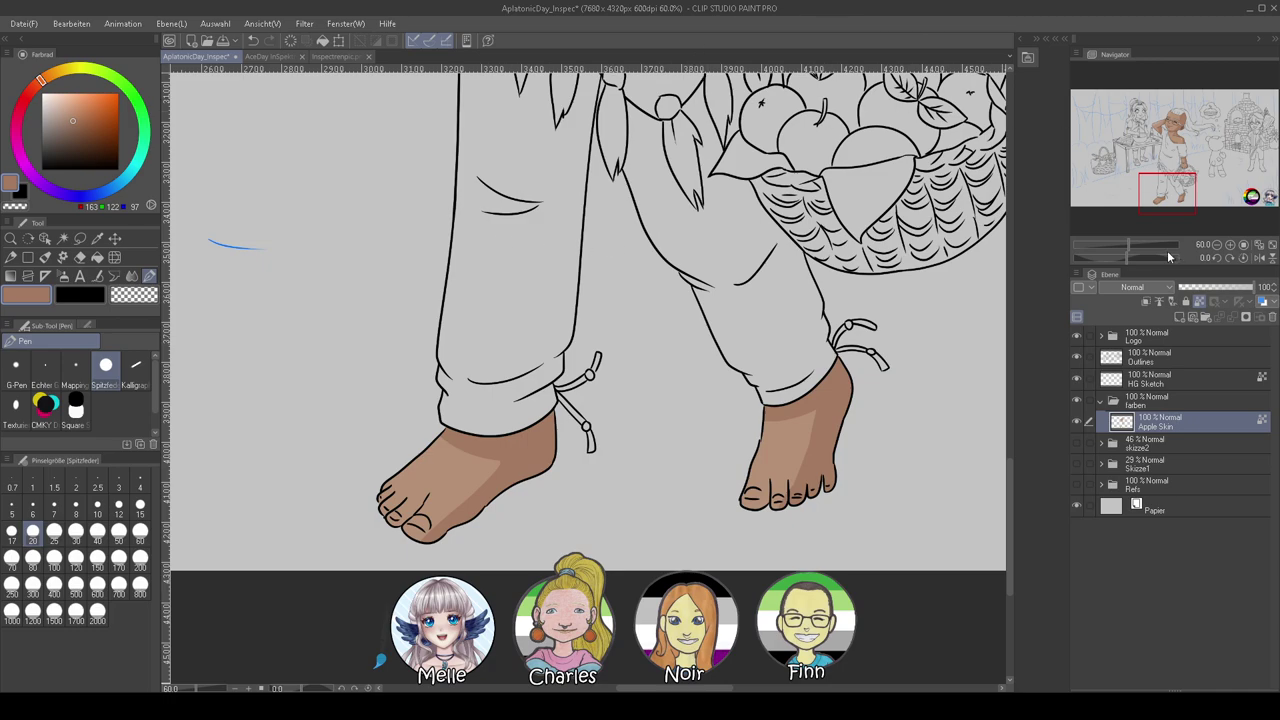
mouse_move(1128, 260)
mouse_down()
mouse_move(1117, 259)
mouse_move(1136, 245)
mouse_up()
drag(574, 501, 630, 245)
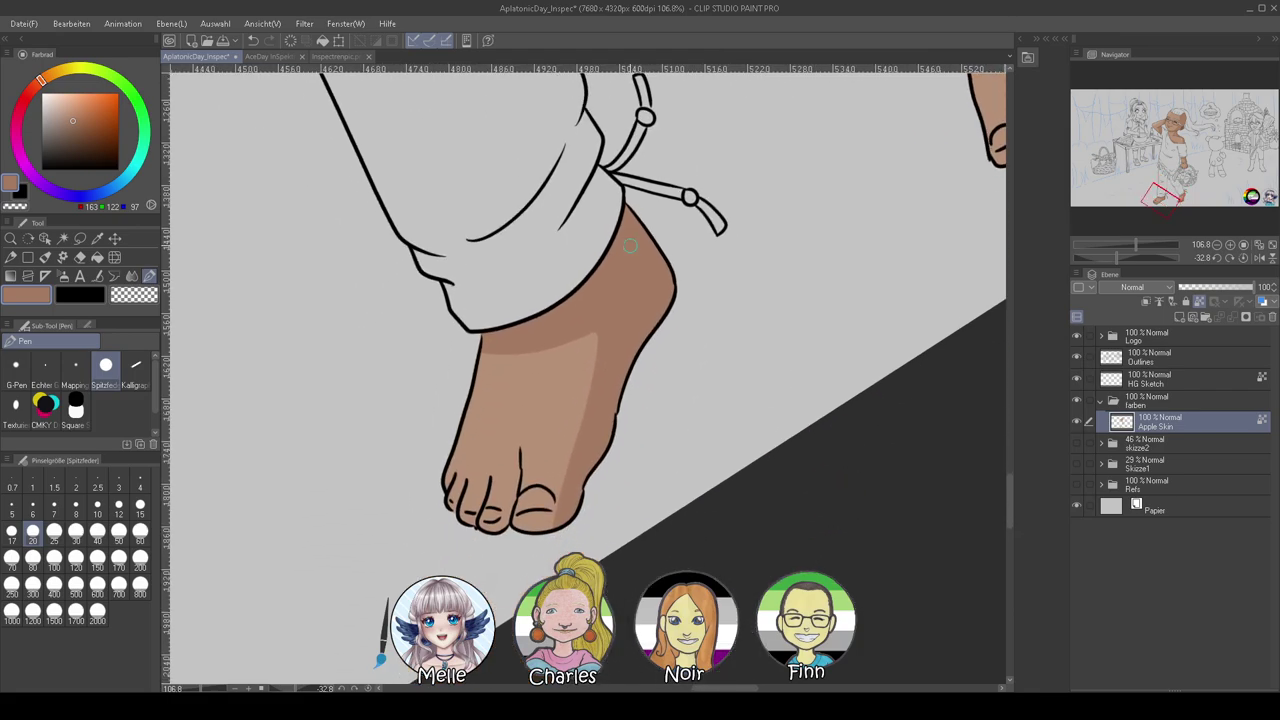
mouse_move(484, 527)
mouse_down()
mouse_move(508, 507)
mouse_move(517, 451)
mouse_up()
drag(519, 519, 559, 511)
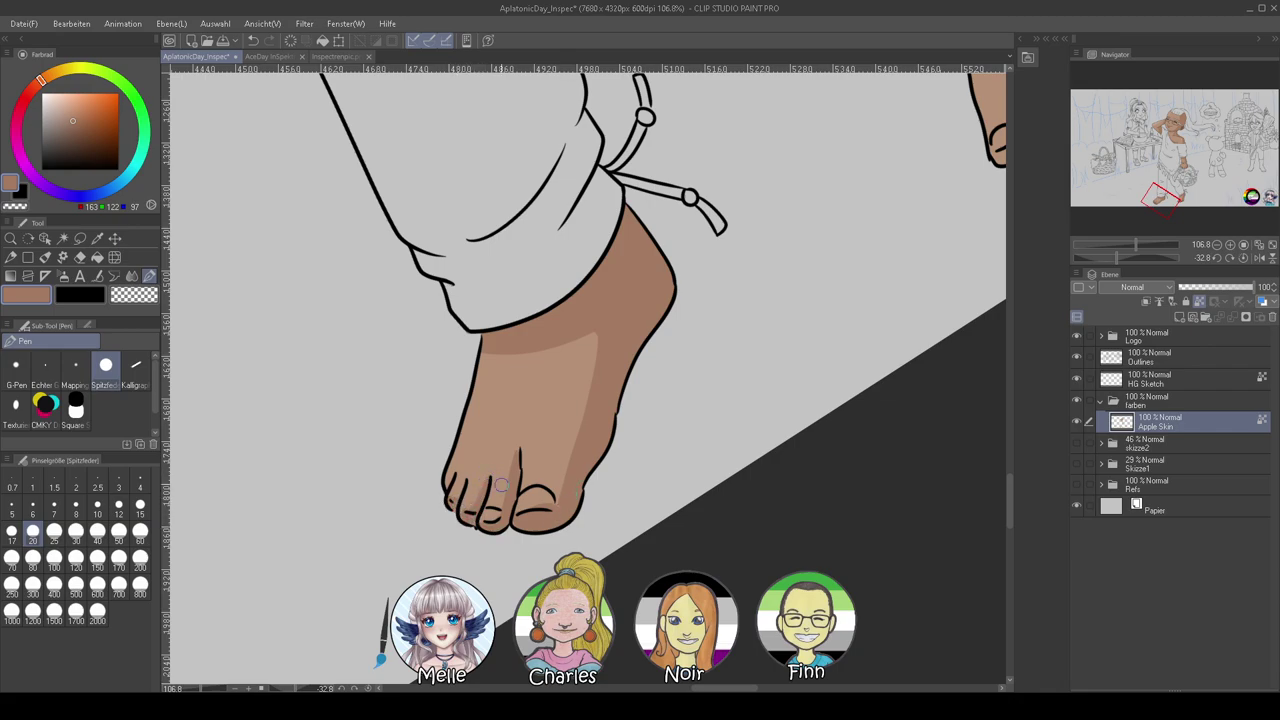
drag(708, 363, 311, 524)
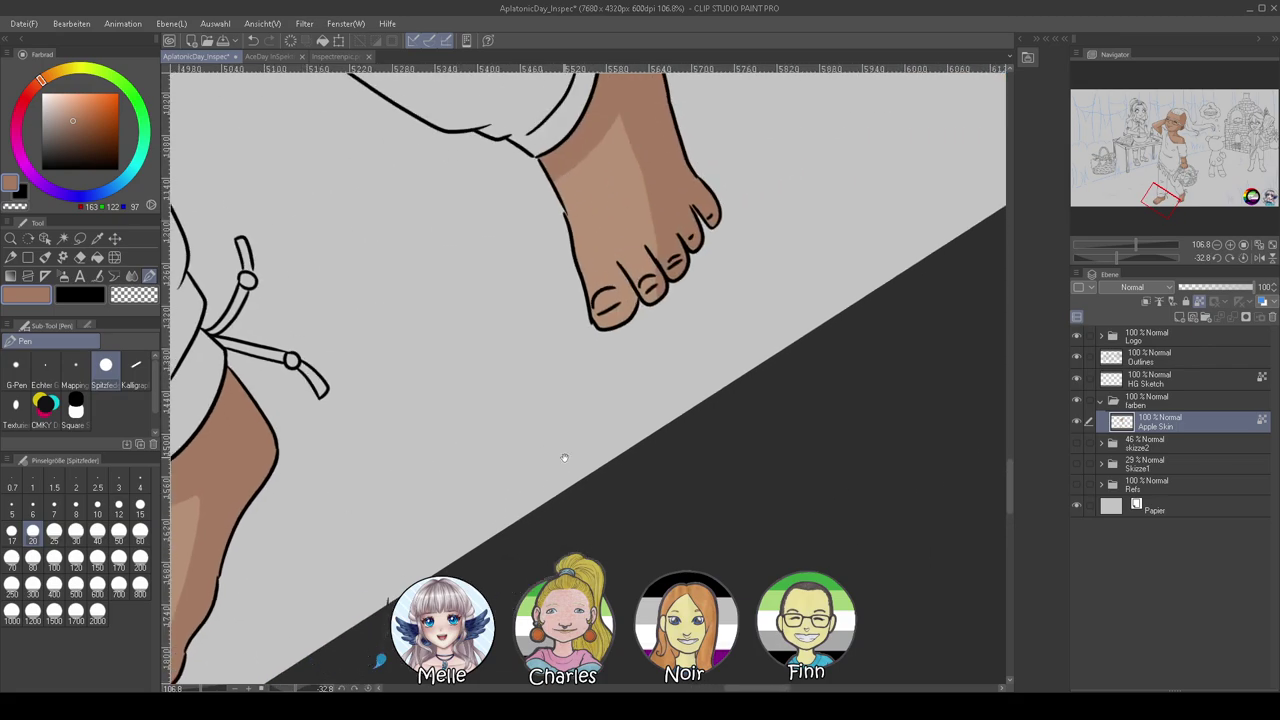
drag(569, 446, 493, 567)
mouse_move(571, 370)
mouse_down()
mouse_move(551, 428)
mouse_move(539, 381)
mouse_move(556, 418)
mouse_up()
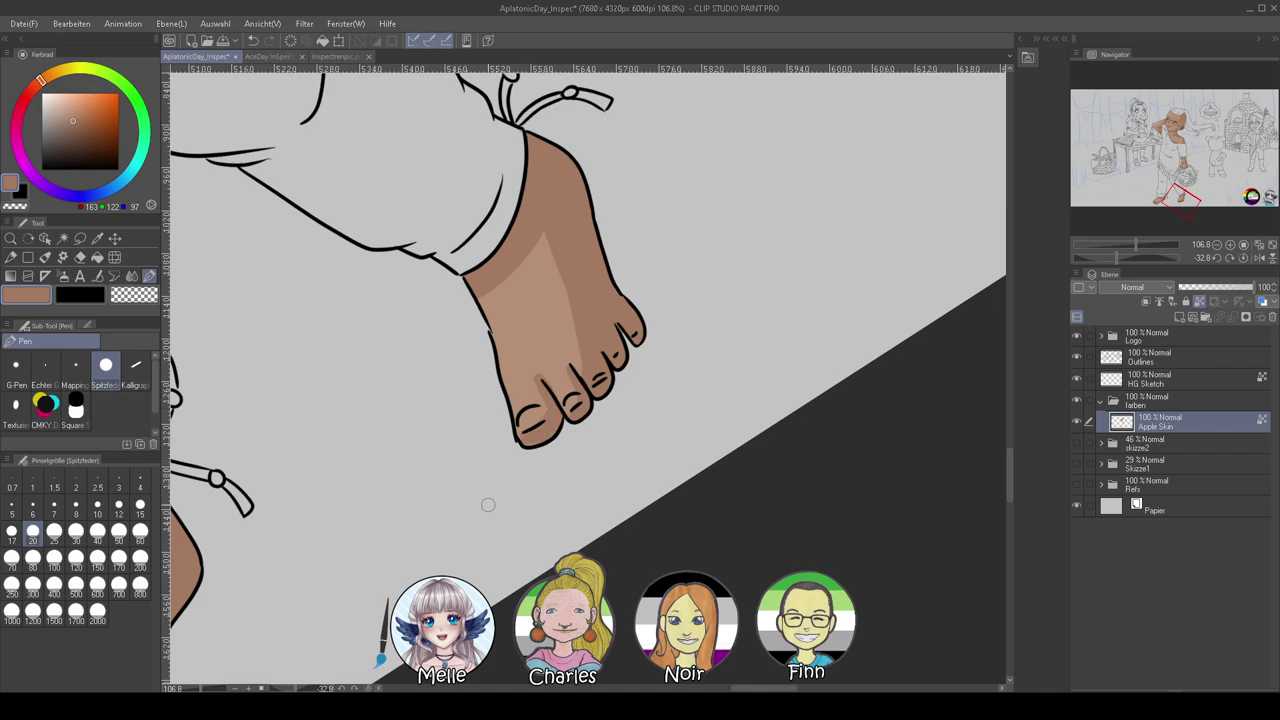
Sample the light tone from the shoulder highlight (RGB 191, 161, 138) and paint the toenails of the front foot
scroll(494, 498, left, 6)
scroll(600, 350, up, 6)
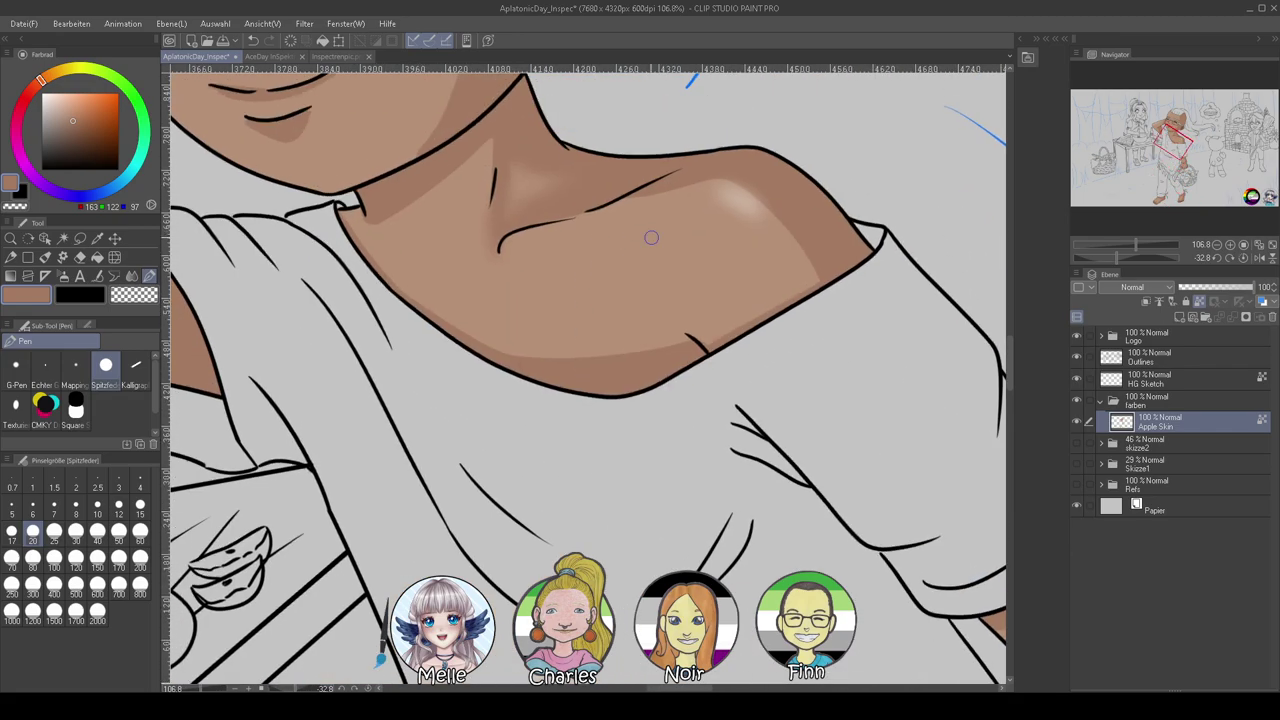
alt+click(738, 203)
alt+click(731, 192)
drag(663, 470, 612, 110)
drag(690, 610, 630, 110)
drag(633, 506, 440, 140)
mouse_move(633, 508)
mouse_down()
mouse_move(408, 257)
mouse_move(374, 194)
mouse_up()
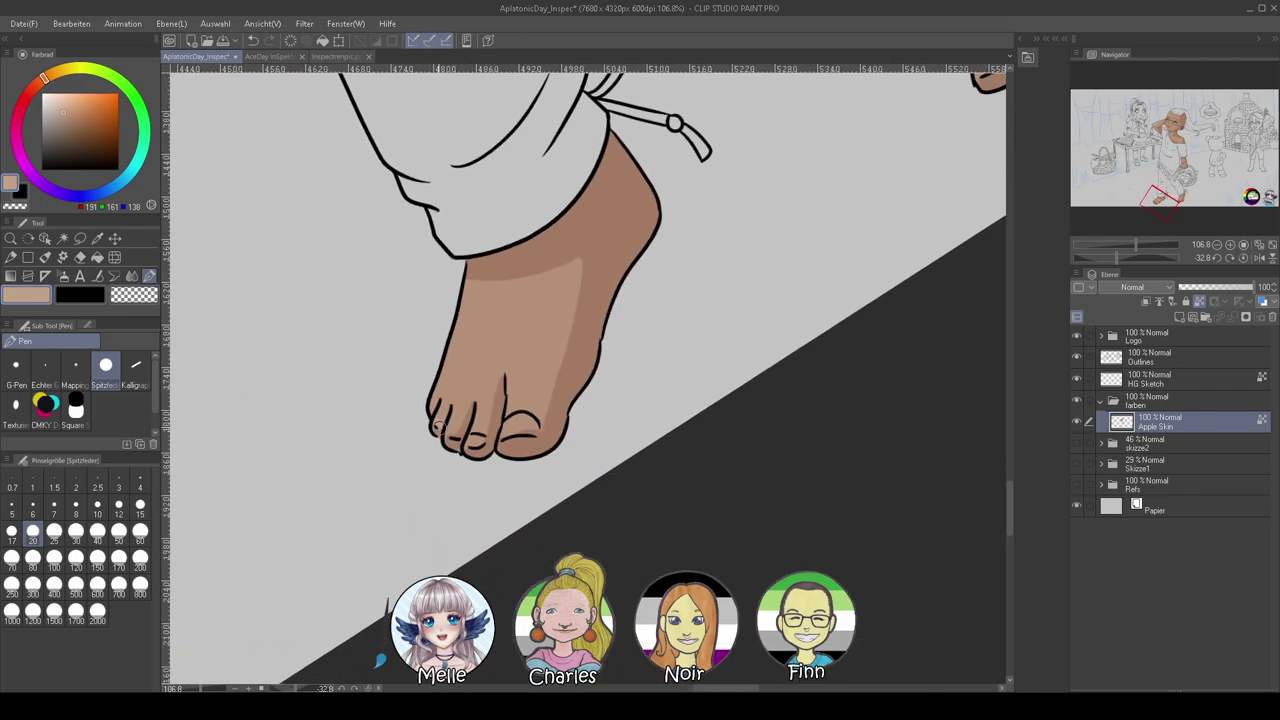
drag(451, 437, 521, 423)
Paint the toenails of the other foot with the same light skin tone
scroll(553, 423, up, 3)
scroll(553, 423, right, 4)
scroll(553, 423, up, 3)
scroll(553, 423, right, 1)
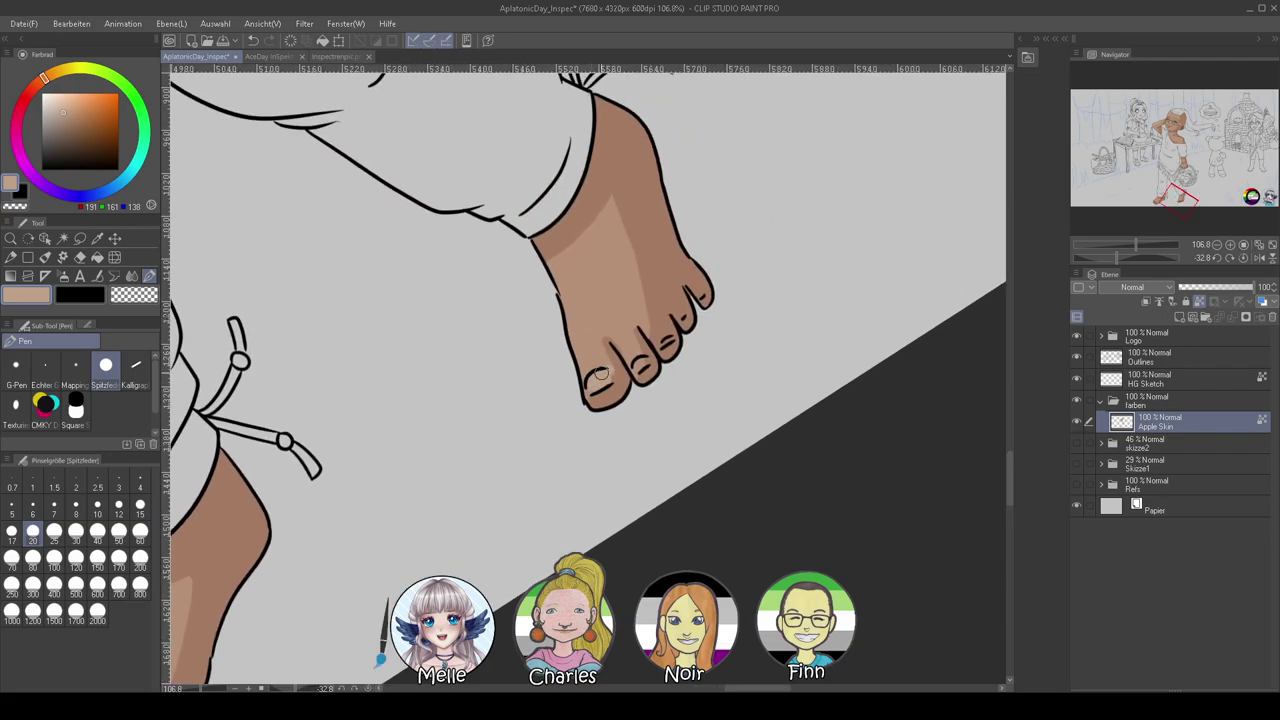
click(640, 366)
Soften the shadow edges on the character's face and head with the blur tool at size 60
drag(1246, 264, 1244, 262)
click(1244, 257)
drag(1138, 243, 1114, 244)
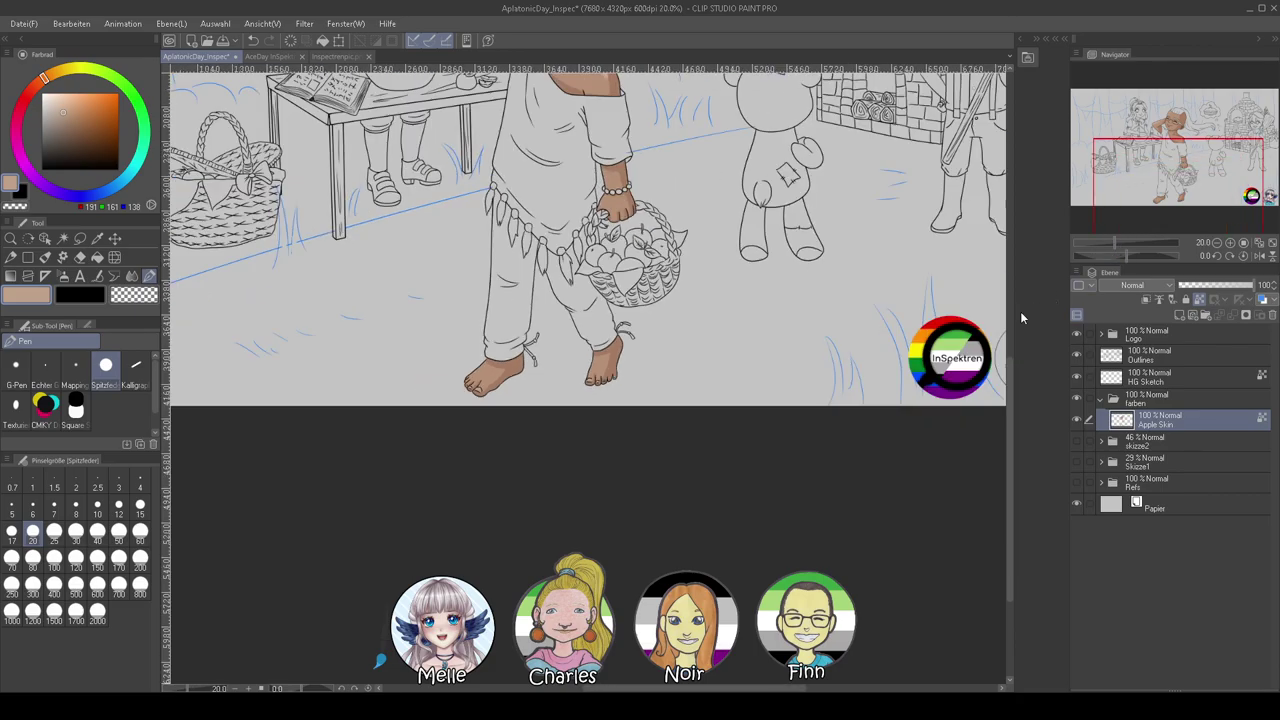
drag(880, 327, 904, 562)
drag(903, 386, 908, 478)
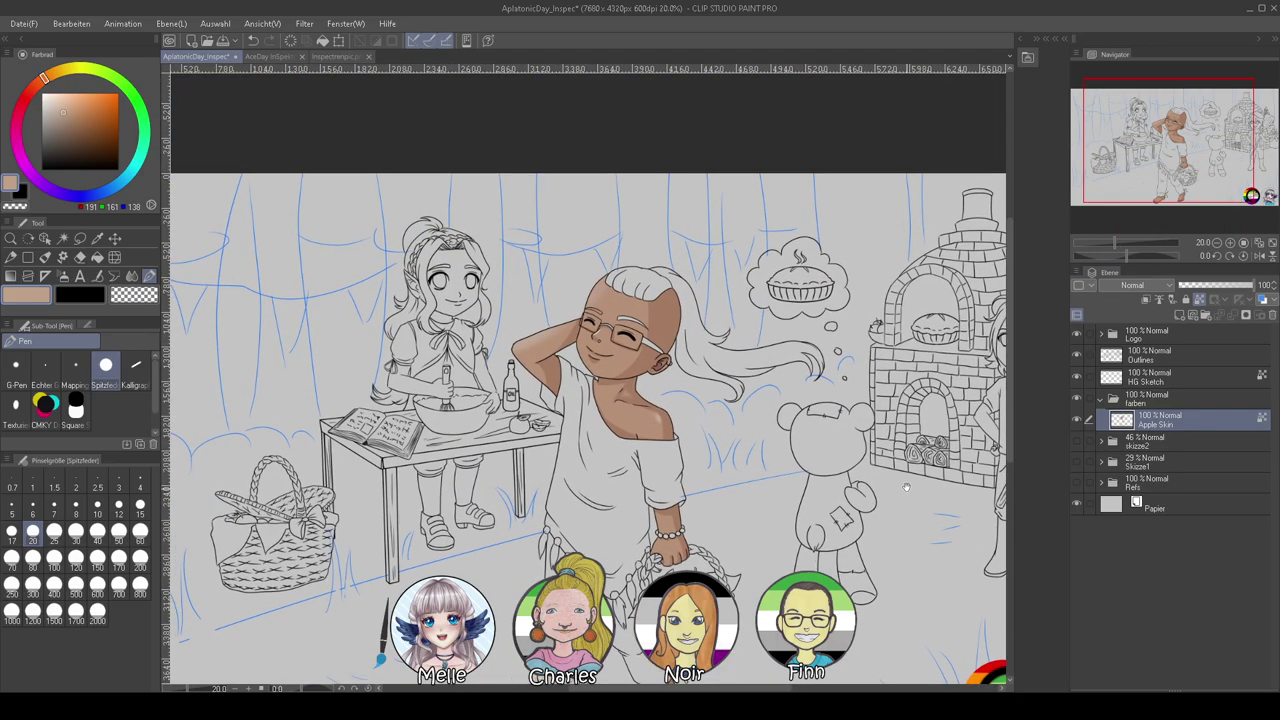
mouse_move(1124, 257)
mouse_down()
mouse_move(1118, 243)
mouse_move(1133, 242)
mouse_up()
click(132, 276)
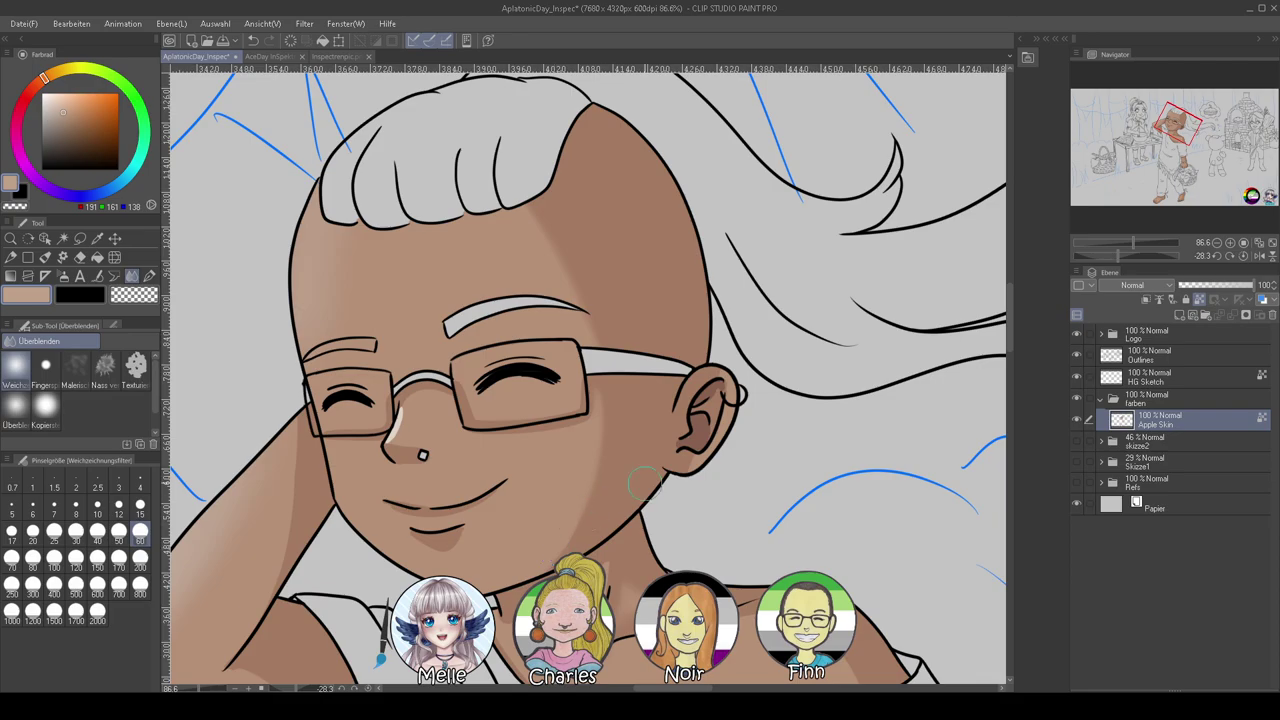
Create a new layer named Hair above the Apple Skin layer
click(1244, 256)
drag(1136, 243, 1112, 245)
drag(852, 540, 903, 457)
drag(898, 388, 898, 439)
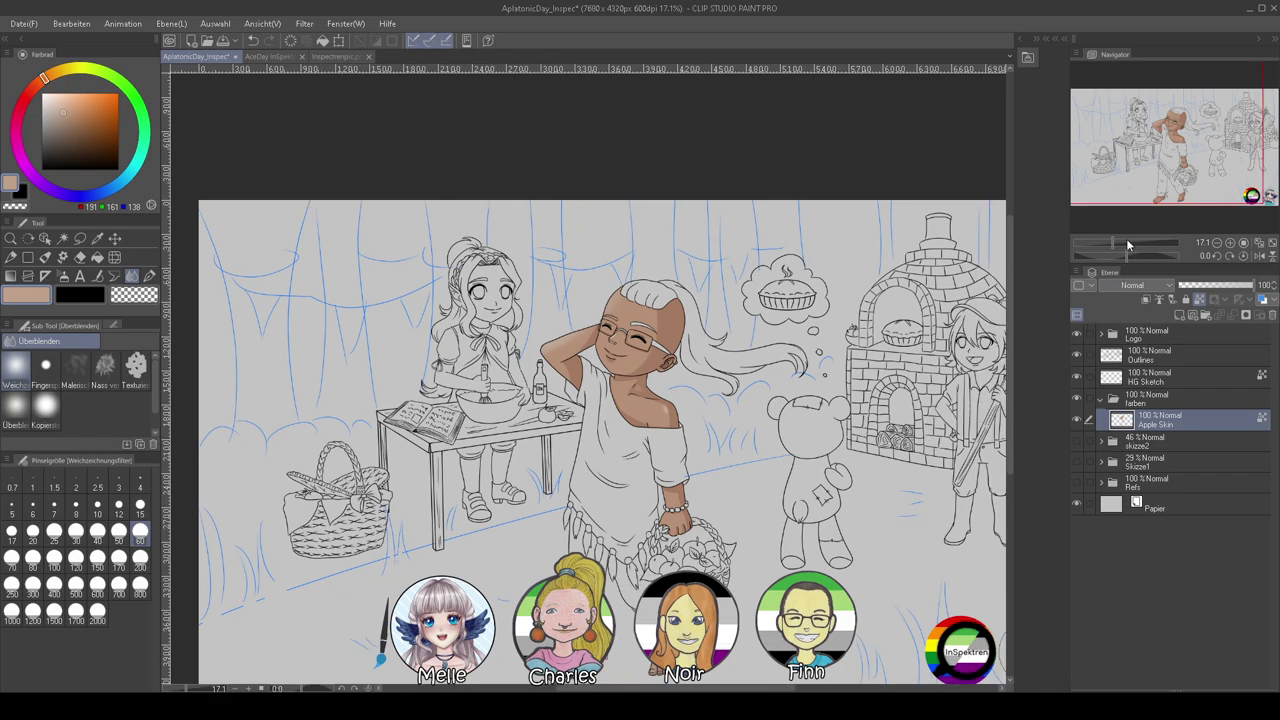
click(1187, 315)
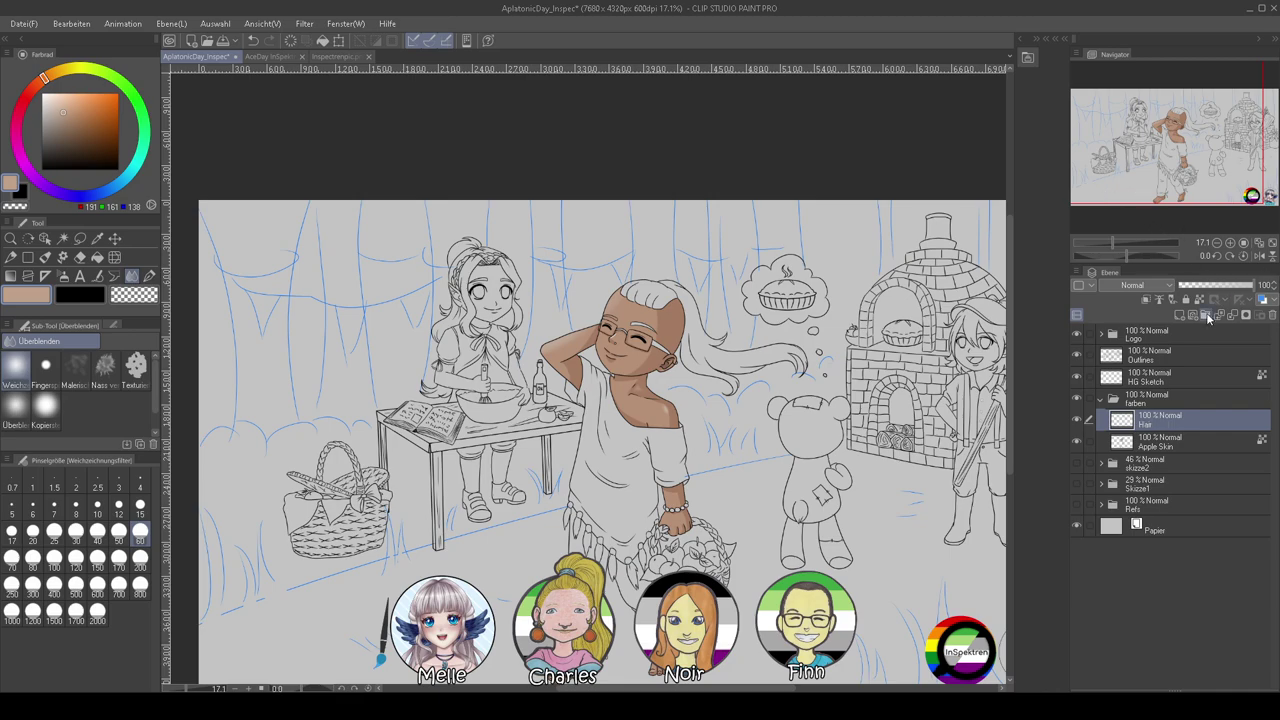
Put the Hair and Apple Skin layers into a new folder named Apple
click(1206, 316)
mouse_move(1155, 450)
mouse_down()
mouse_move(1158, 431)
mouse_move(1157, 447)
mouse_up()
click(1150, 424)
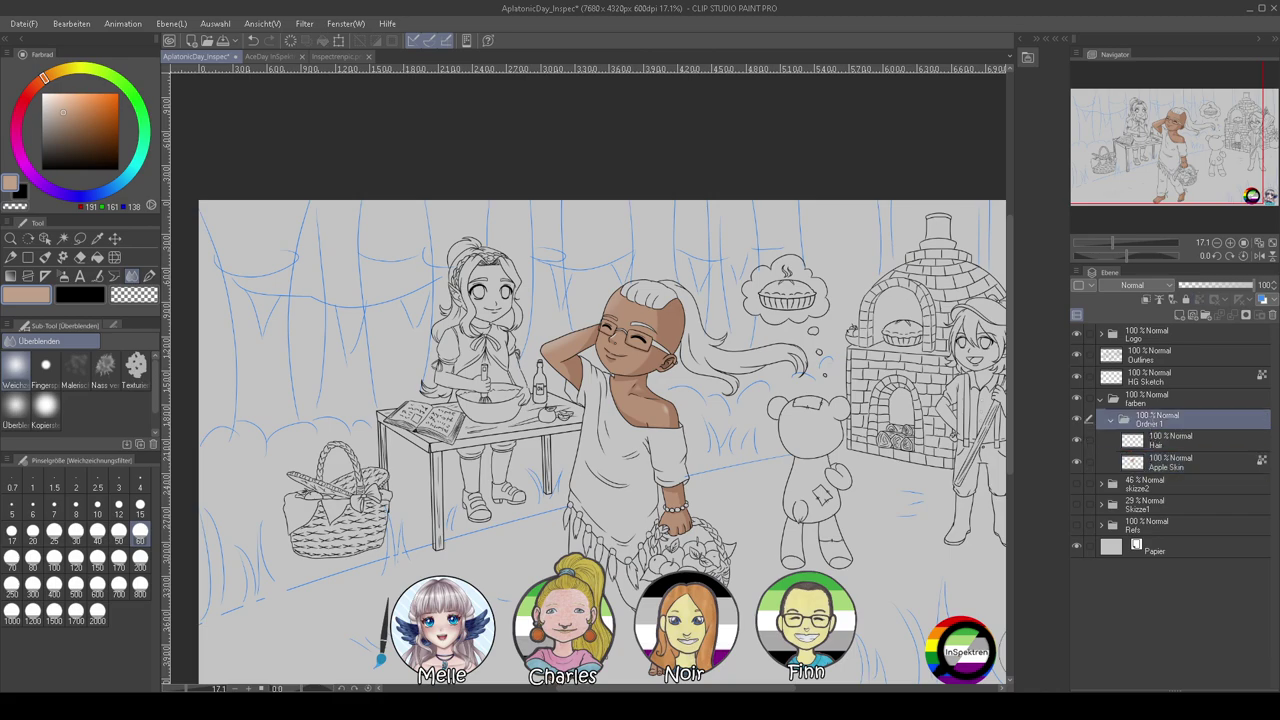
double_click(1150, 424)
text(Apple)
key(Return)
click(1178, 445)
Sample the dark blue hair colour (RGB 44, 42, 58) from the finished reference picture Inspectrenpic and return to the AplatonicDay drawing
click(1136, 380)
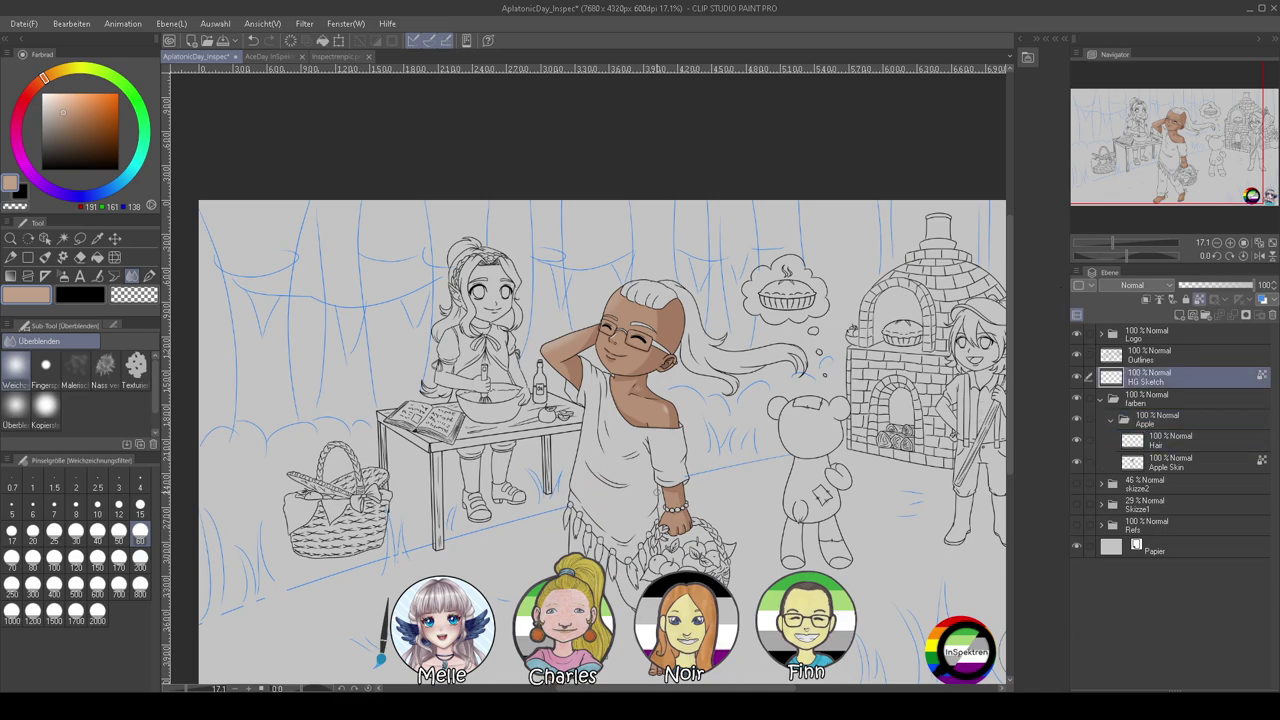
click(62, 240)
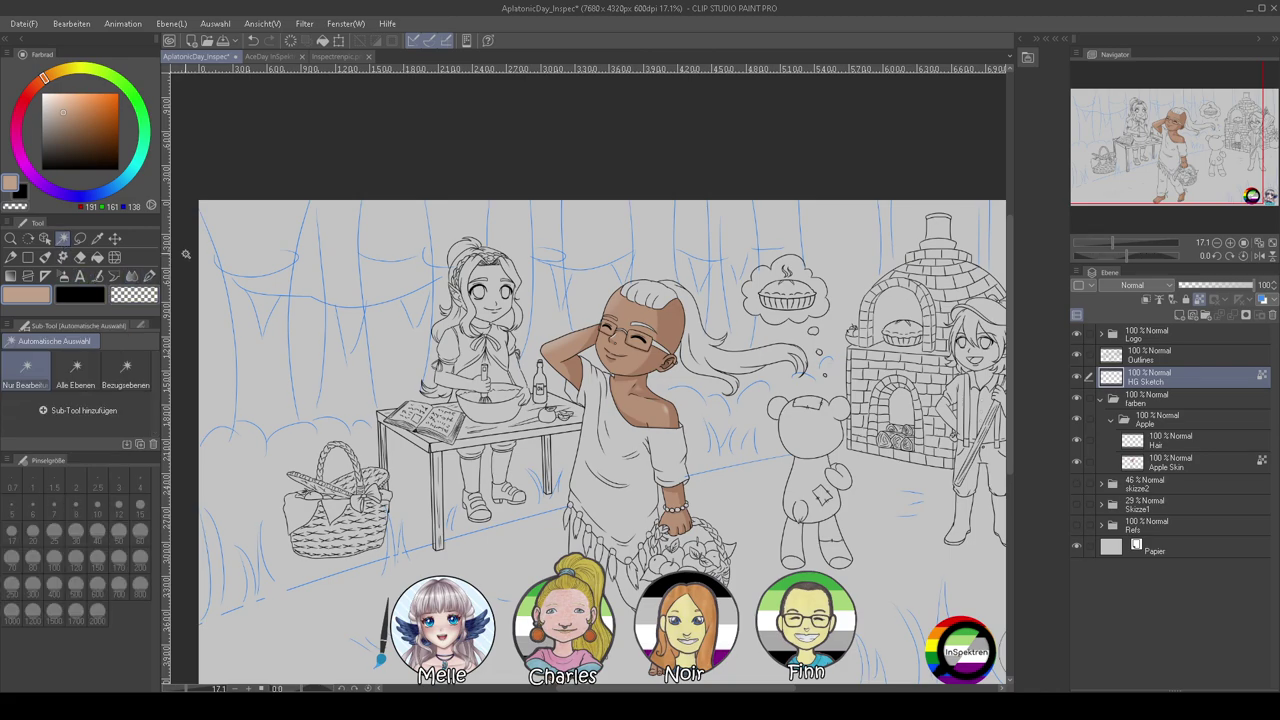
click(335, 56)
key(i)
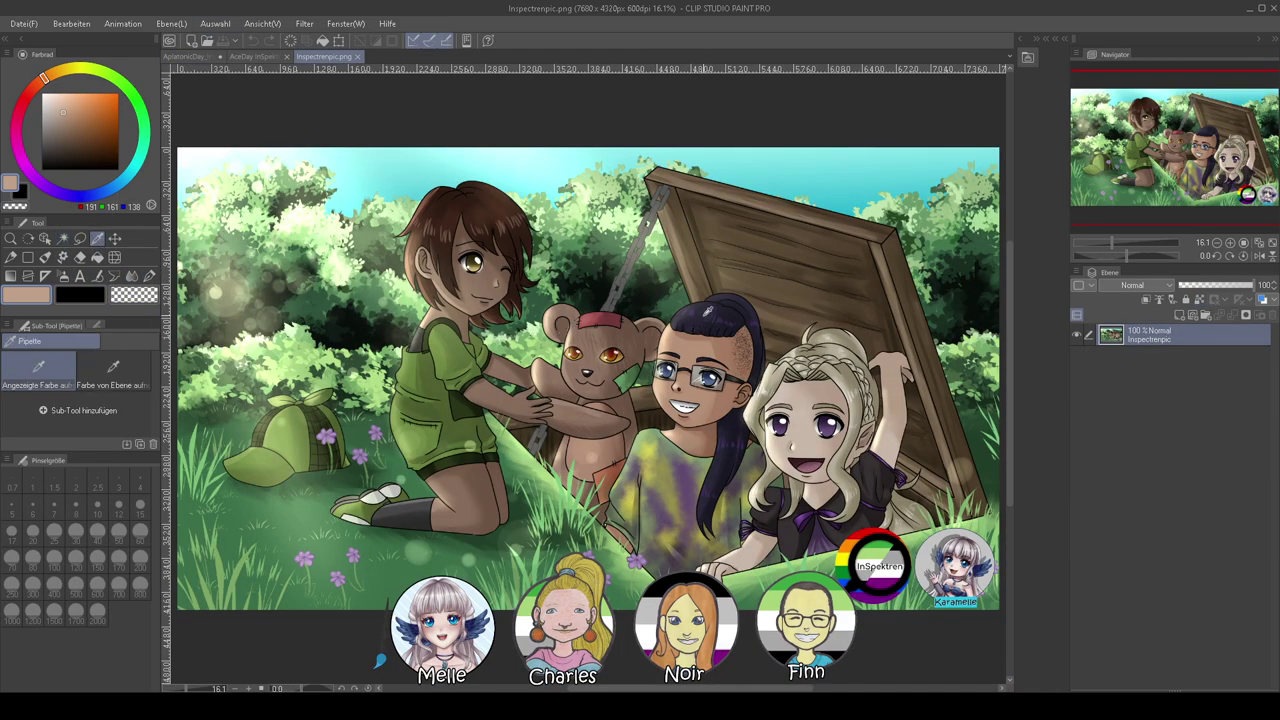
click(707, 312)
click(191, 57)
Make the Outlines layer active for selecting the hair areas with the Auto Select tool
scroll(724, 267, up, 2)
scroll(725, 265, up, 2)
key(w)
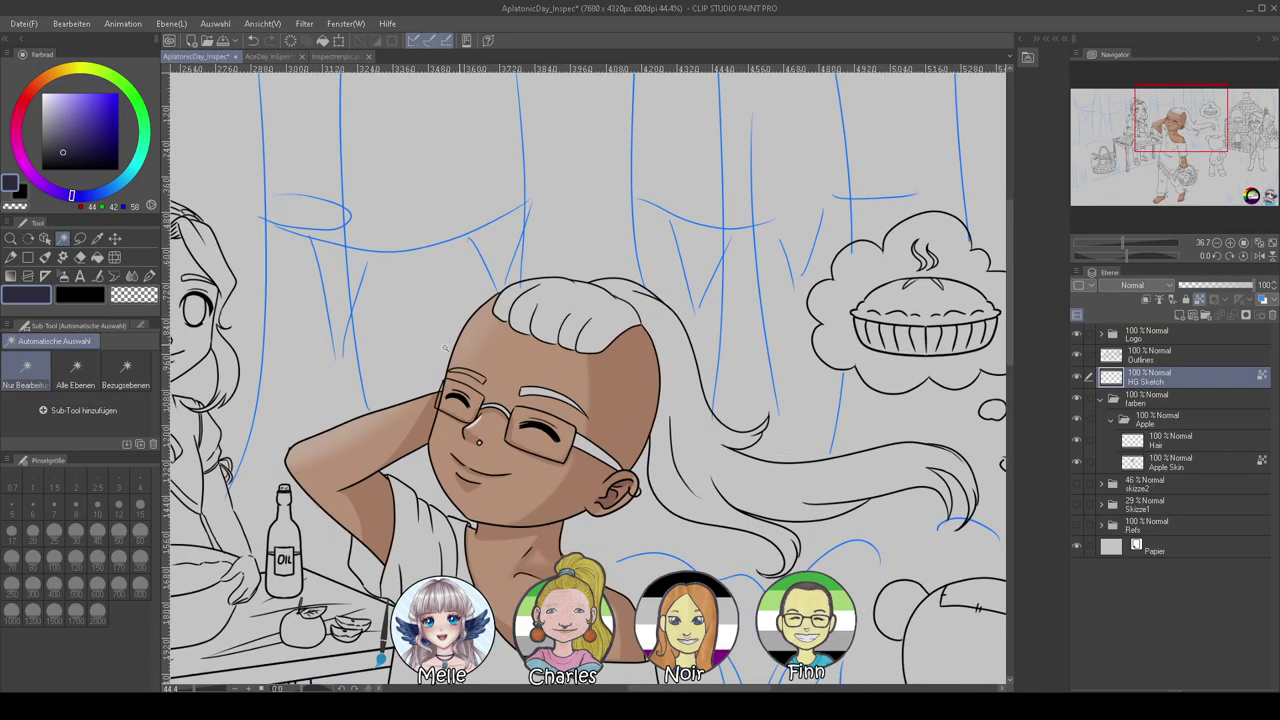
scroll(467, 345, up, 2)
click(1165, 360)
click(643, 305)
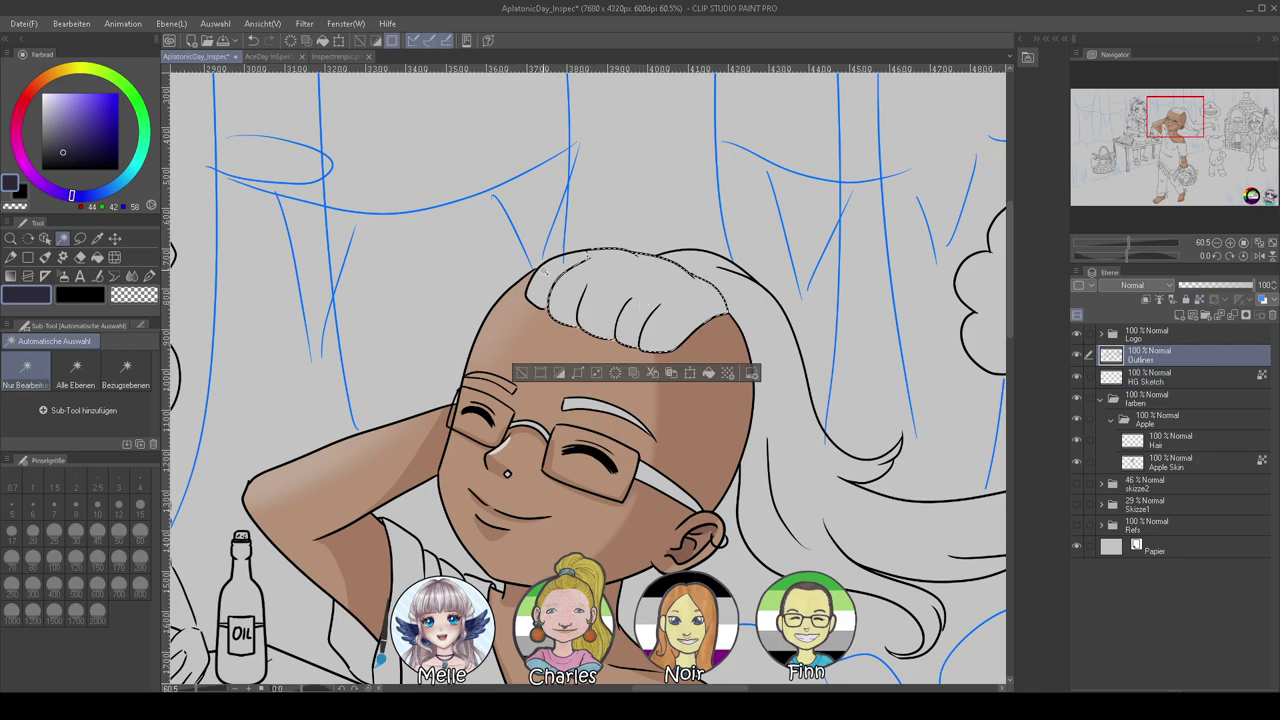
shift+click(545, 270)
shift+click(784, 362)
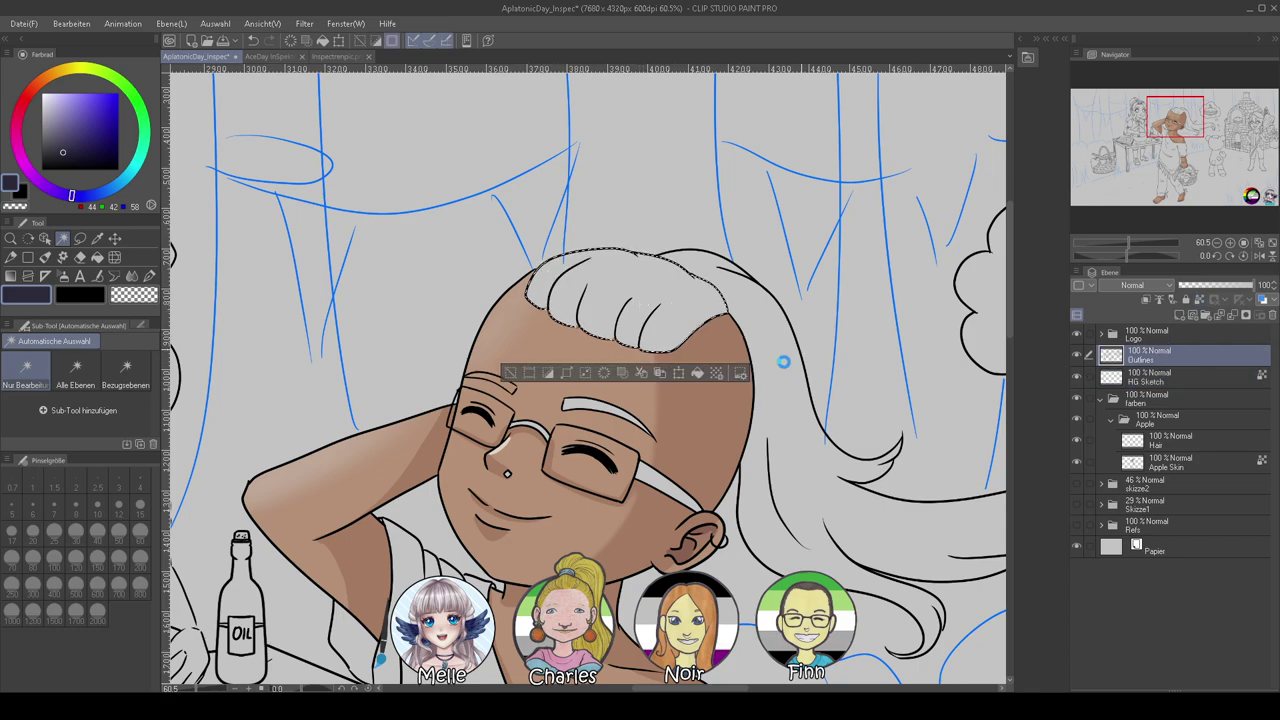
key(ctrl+d)
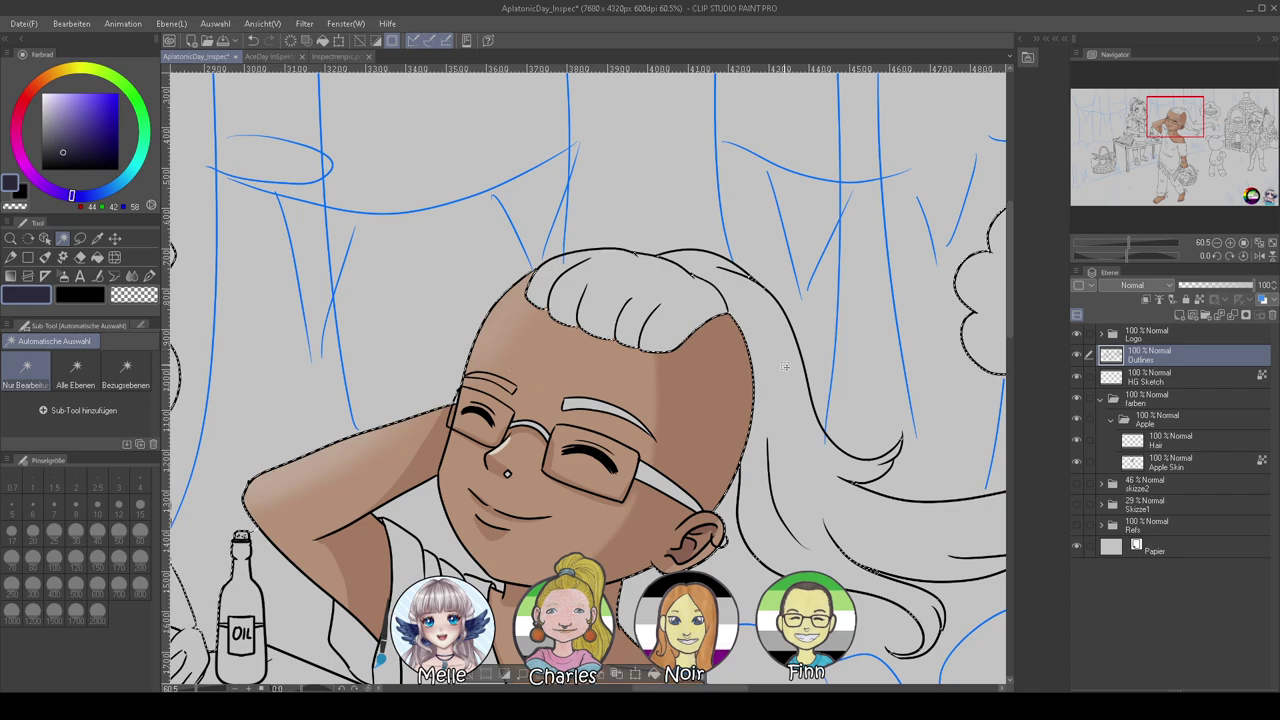
Auto-select the fringe and ponytail areas on the Outlines layer and fill them with the dark blue on the Hair layer
click(698, 316)
shift+click(553, 281)
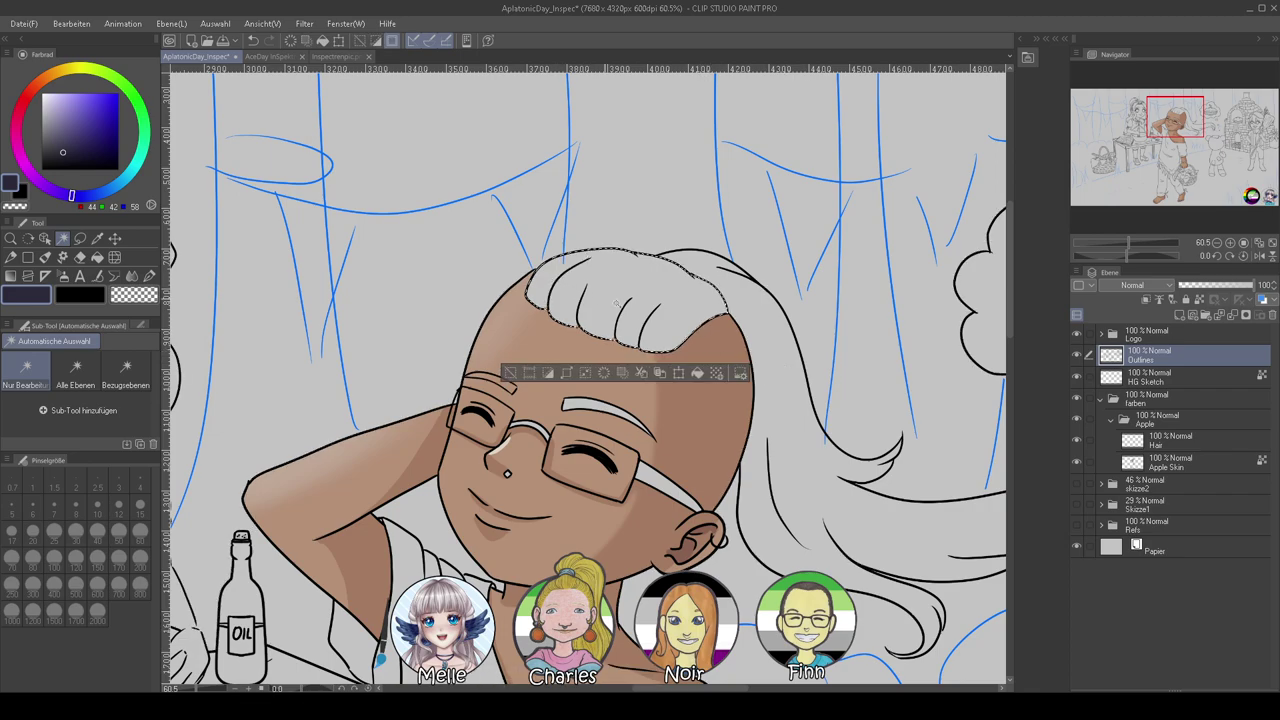
shift+click(785, 414)
drag(785, 414, 525, 309)
drag(485, 415, 650, 379)
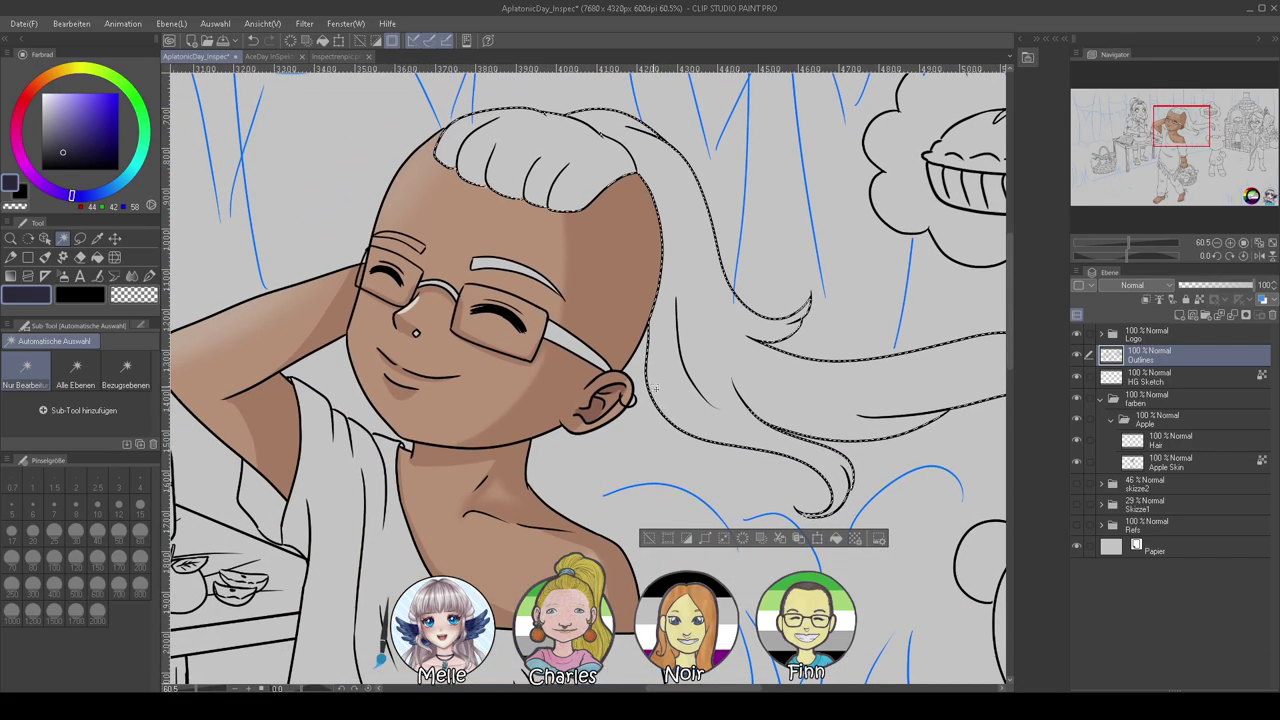
click(1188, 441)
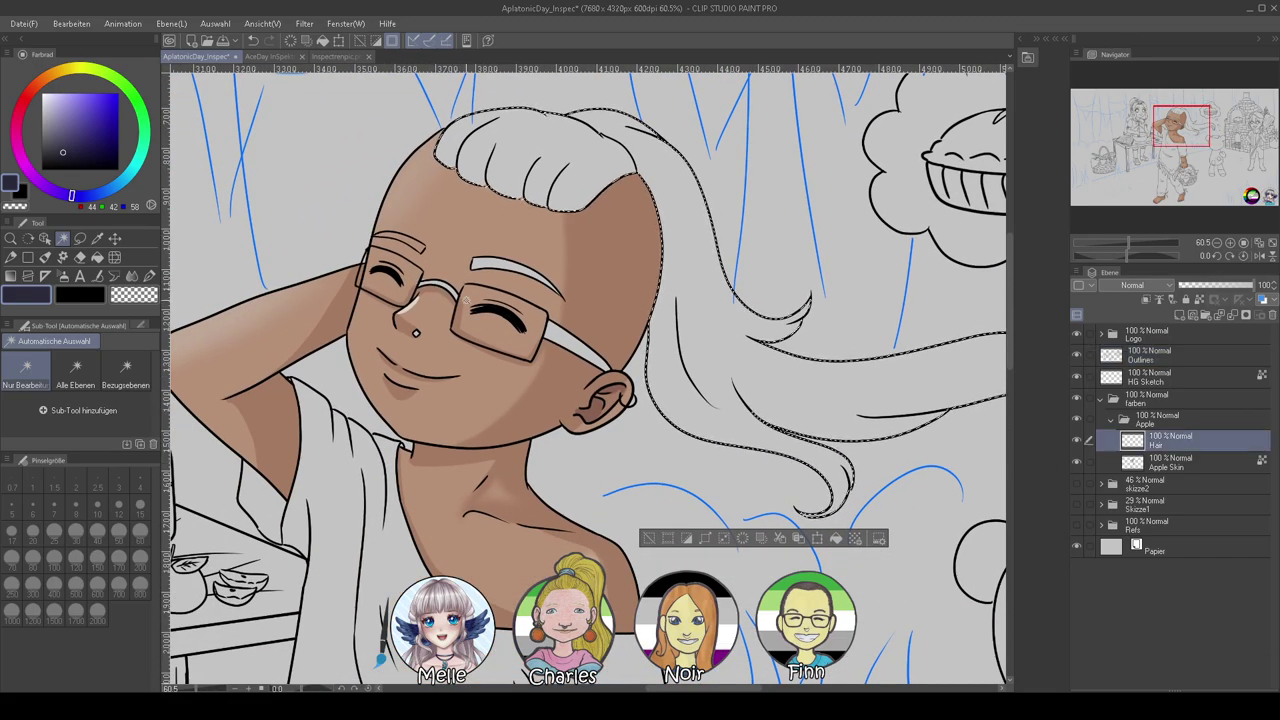
key(alt+BackSpace)
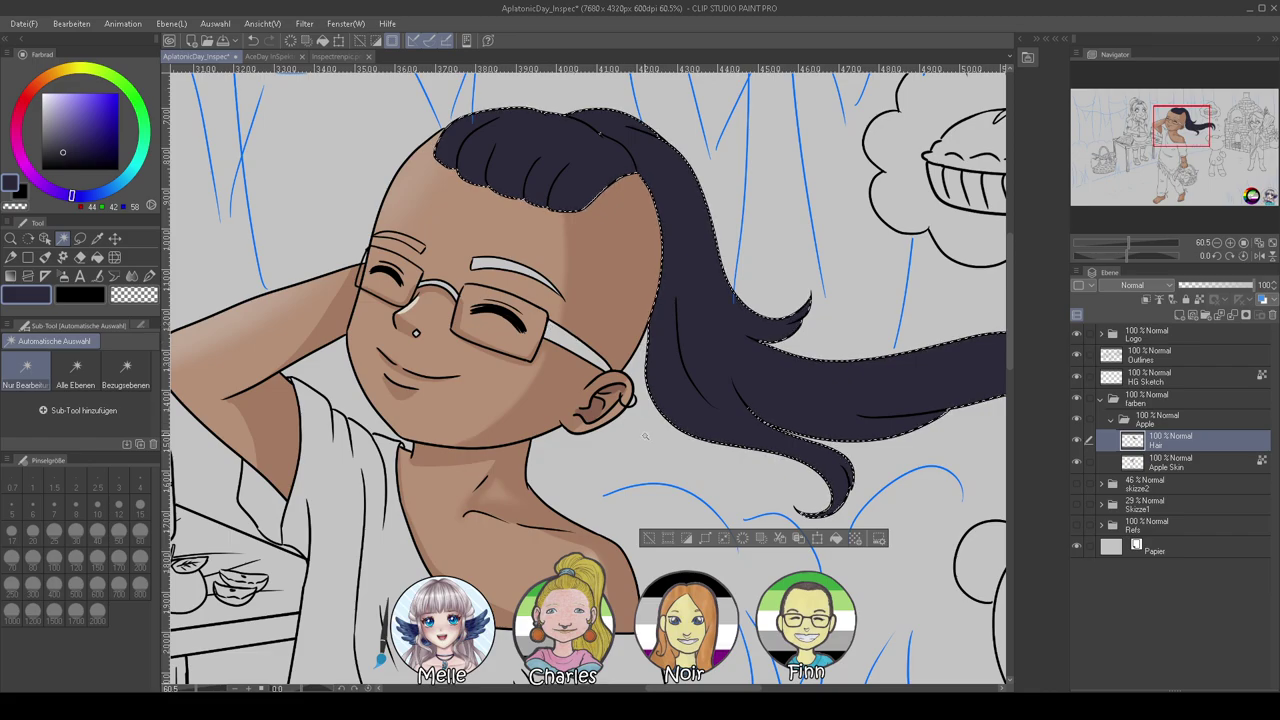
Deselect the hair and fill the gaps at the ponytail's thin tips in dark blue with the Pen at sizes 4 and 6
key(ctrl+d)
scroll(644, 441, down, 2)
scroll(644, 441, down, 4)
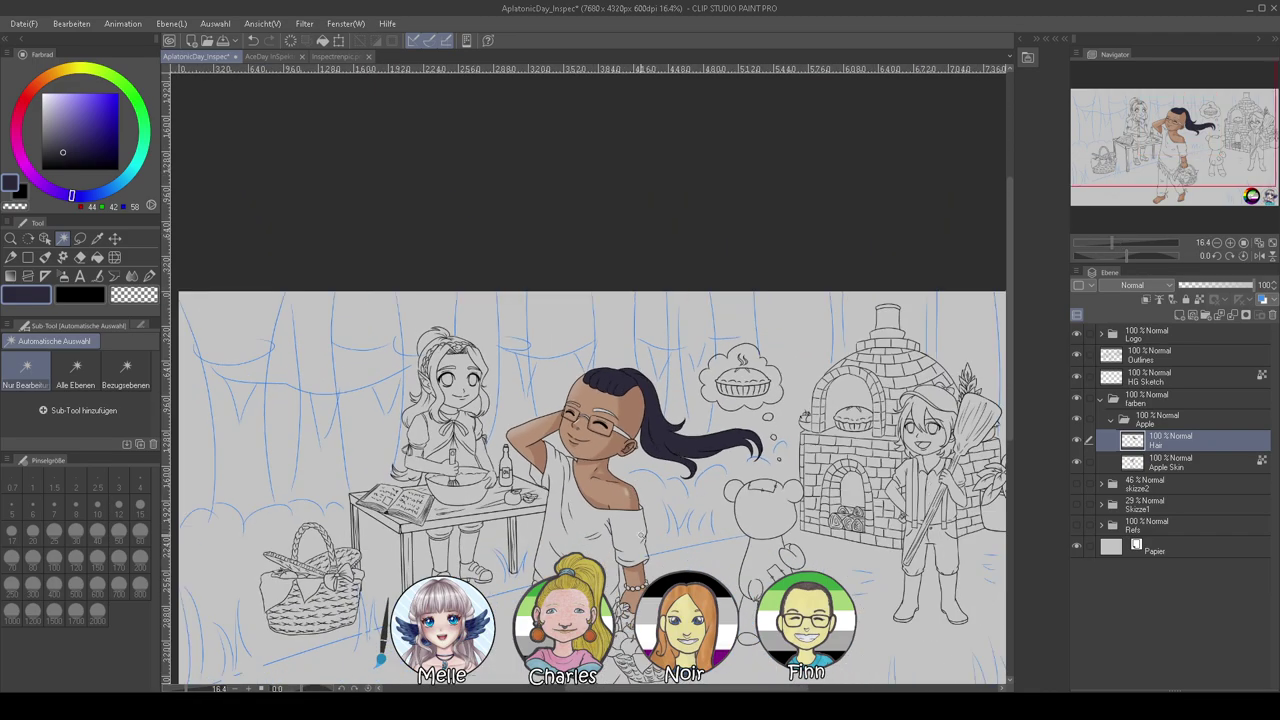
scroll(575, 416, up, 7)
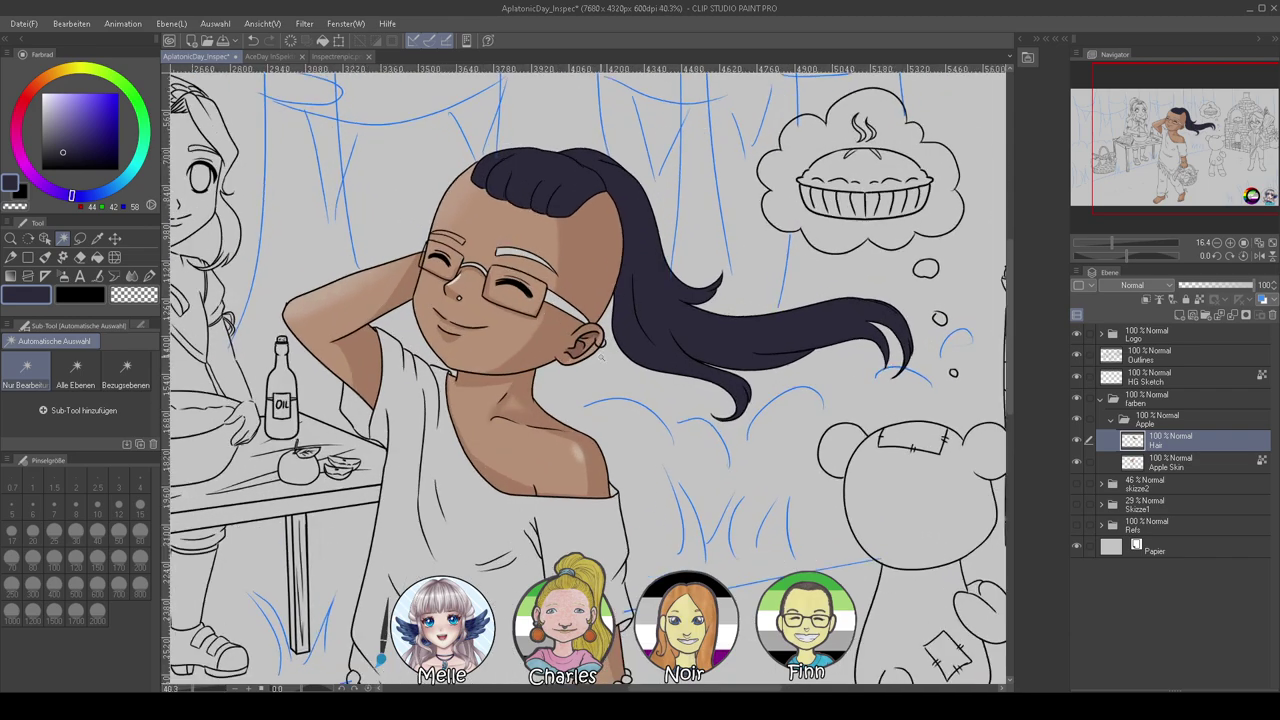
scroll(830, 435, up, 1)
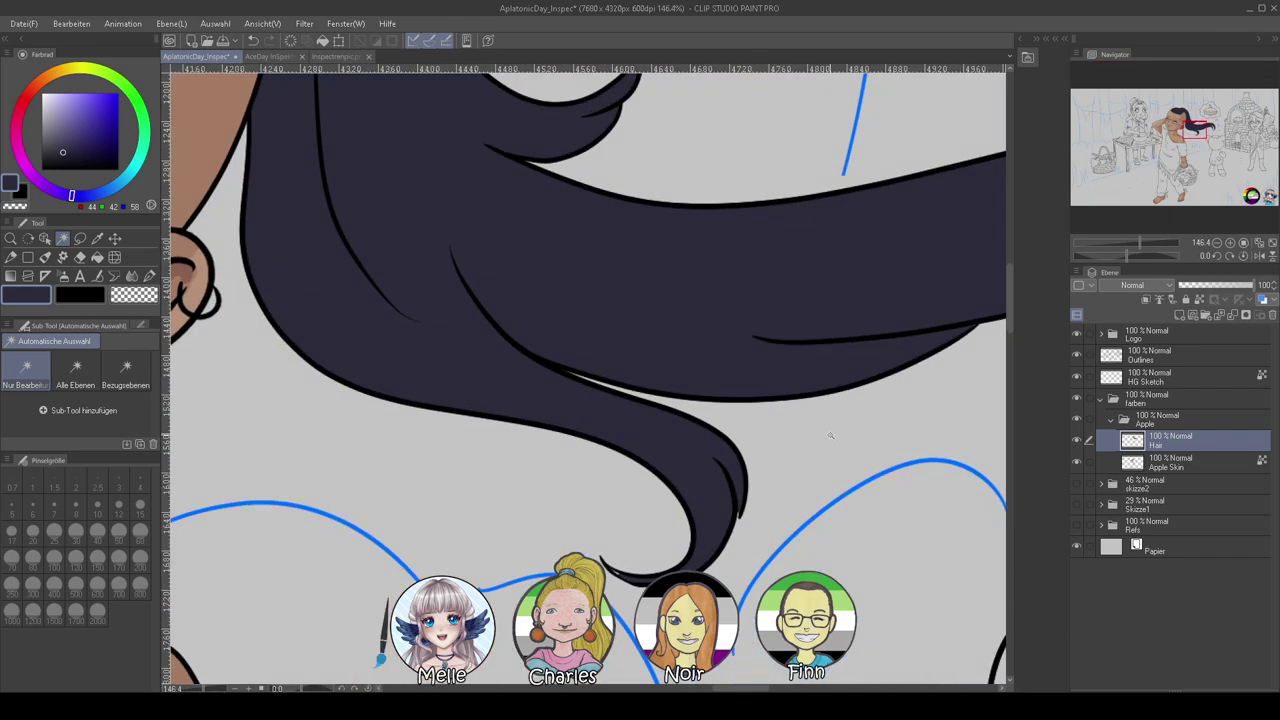
click(149, 275)
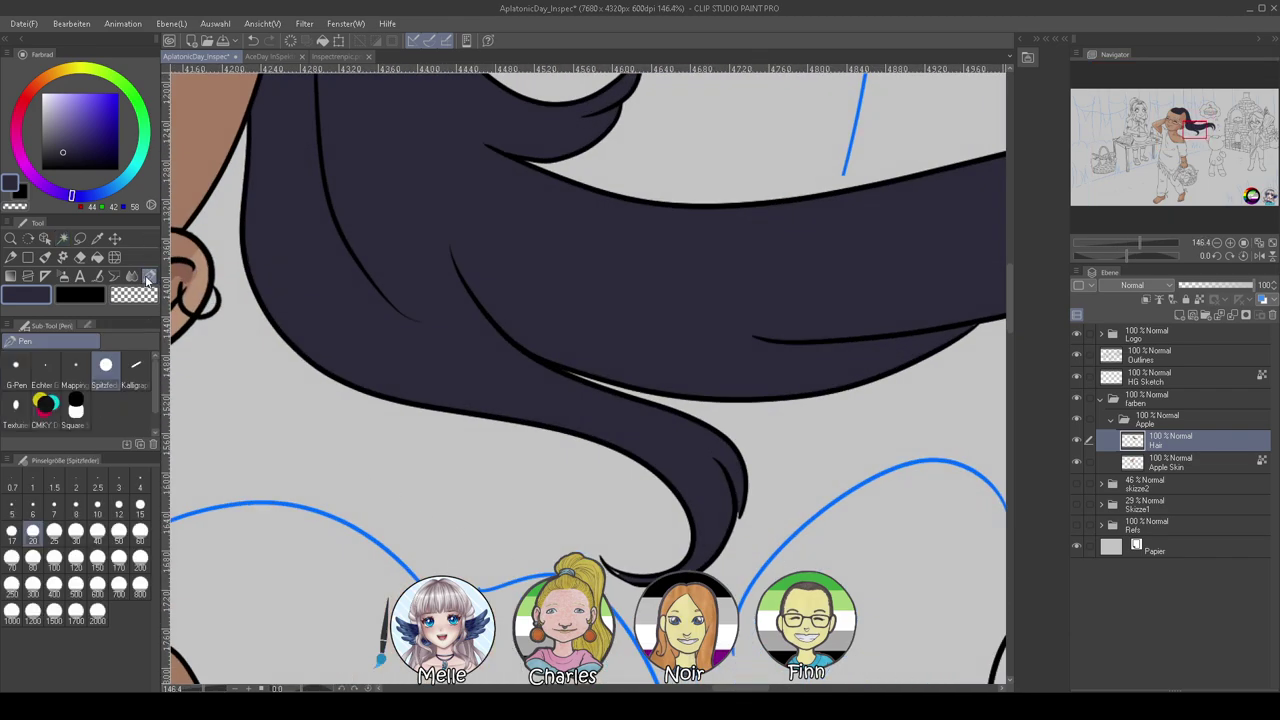
click(140, 487)
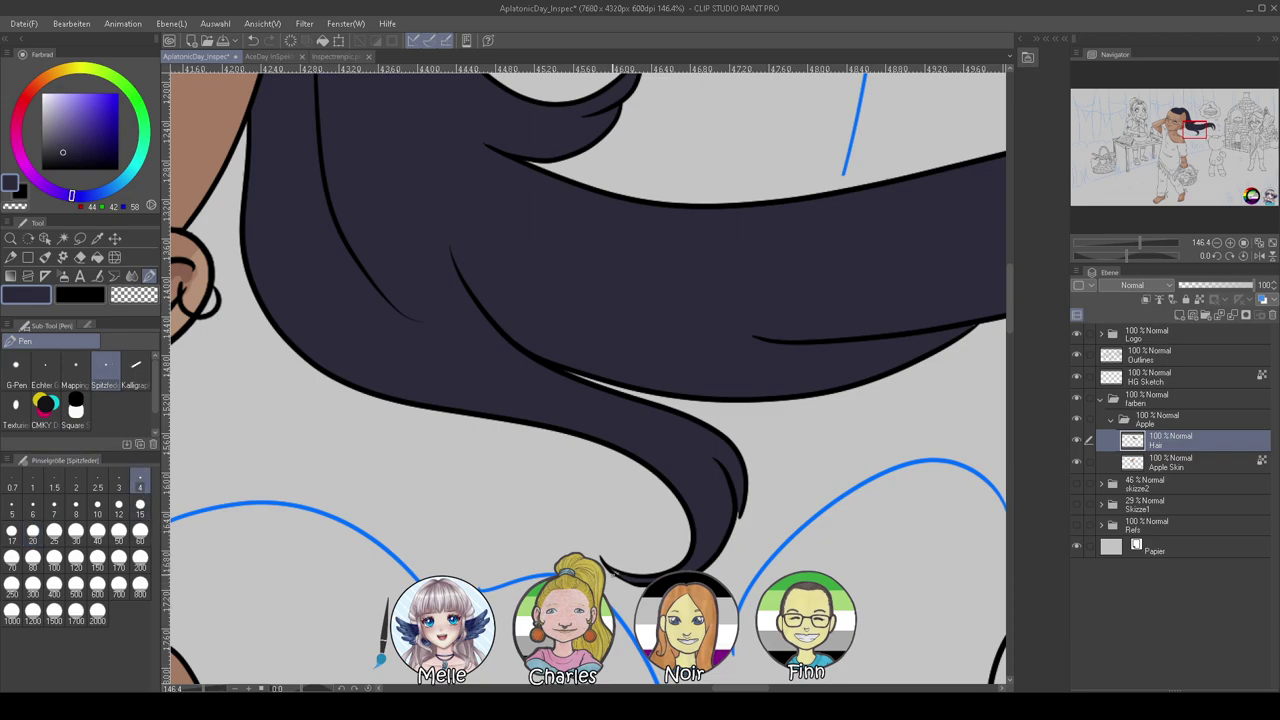
key(ctrl+z)
drag(757, 481, 547, 538)
drag(953, 338, 744, 400)
click(38, 512)
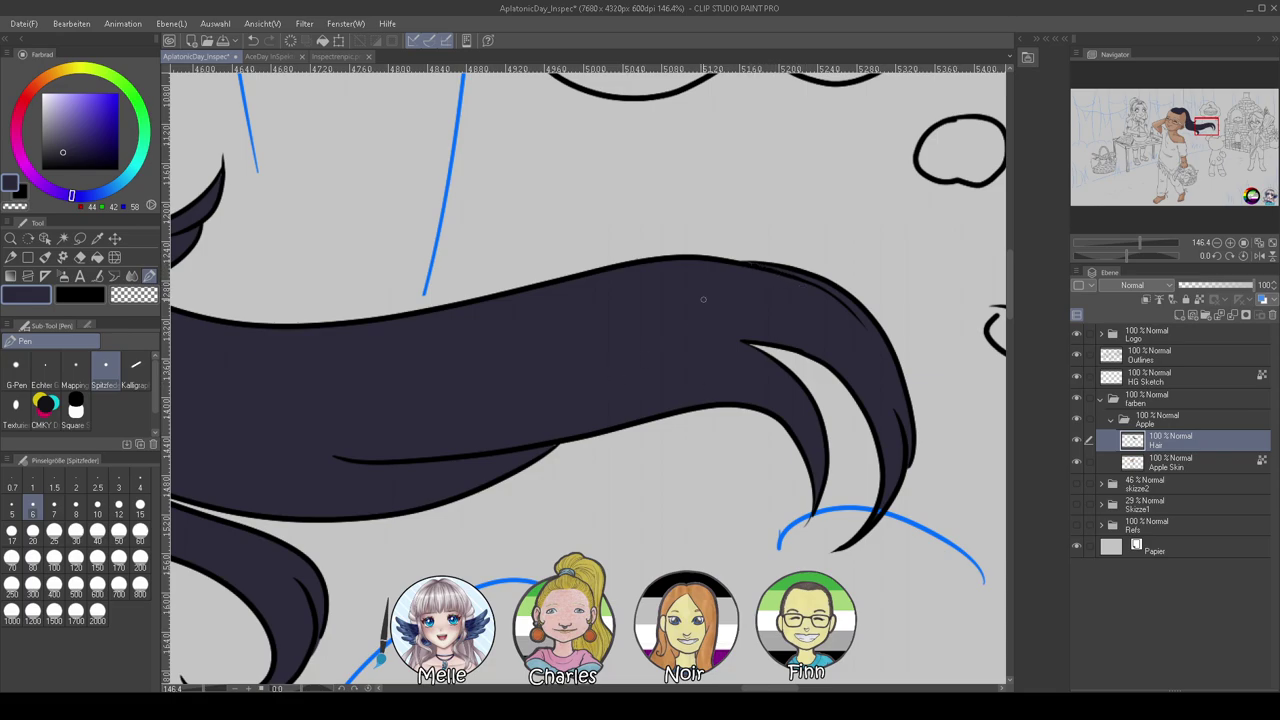
Move the HG Sketch layer below the farben folder and touch up the ponytail and fringe edges on the Hair layer
mouse_move(1178, 382)
mouse_down()
mouse_move(1170, 484)
mouse_move(1137, 482)
mouse_up()
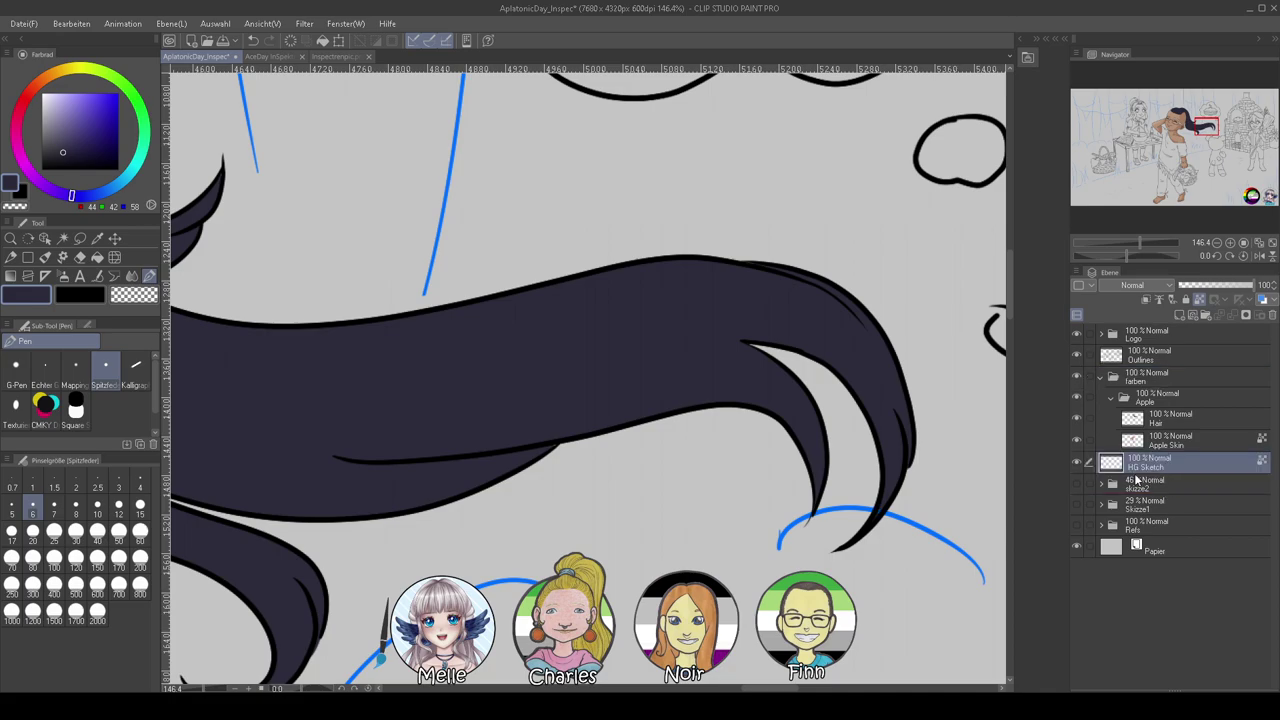
click(1165, 420)
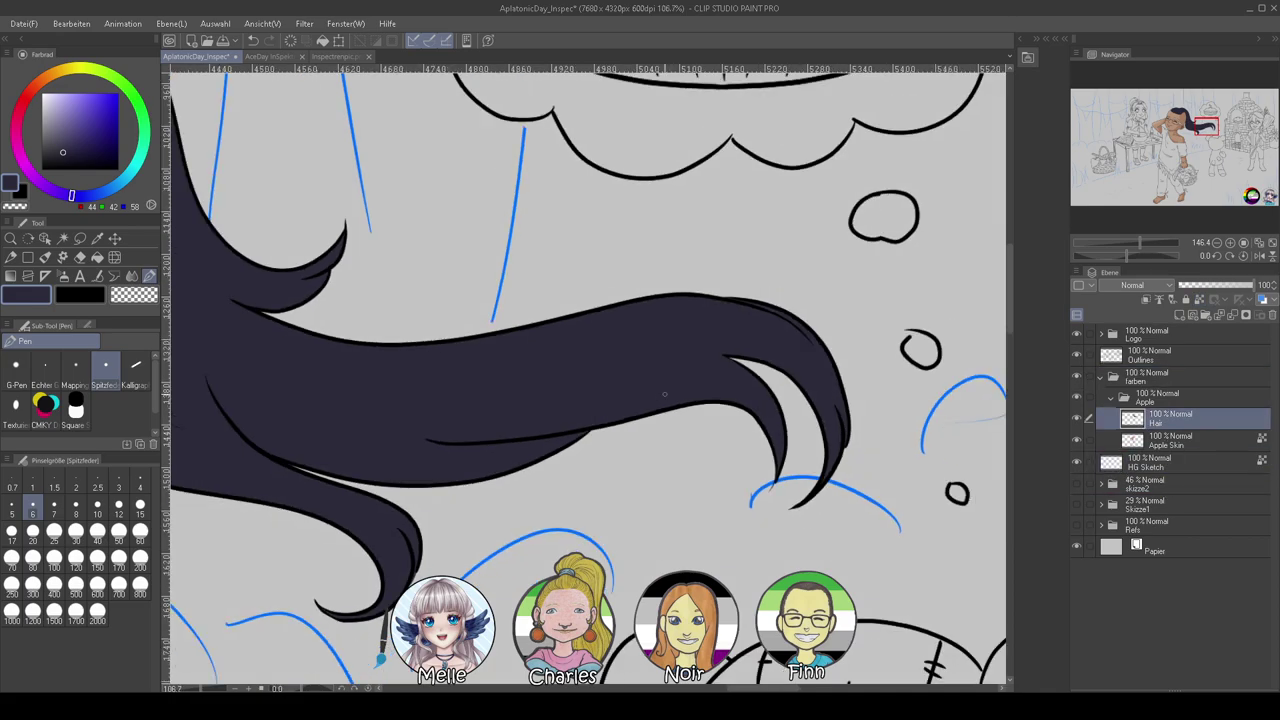
drag(392, 358, 733, 449)
drag(200, 190, 750, 507)
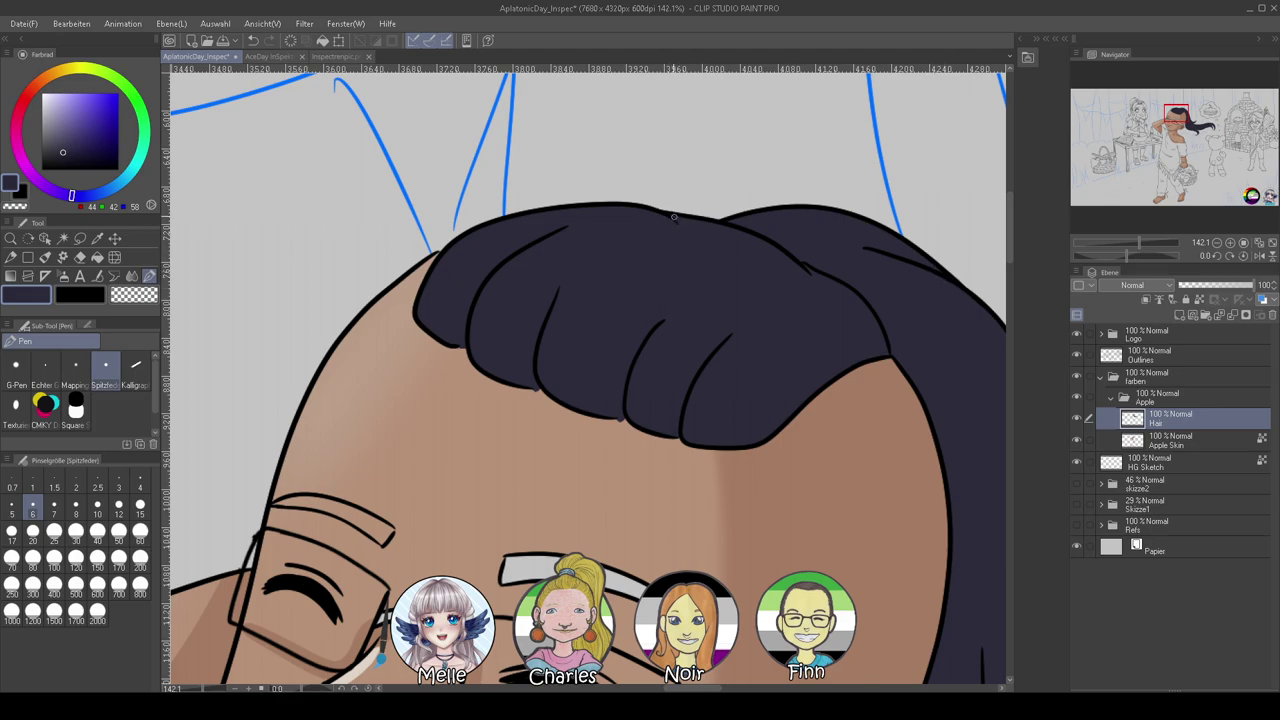
key(c)
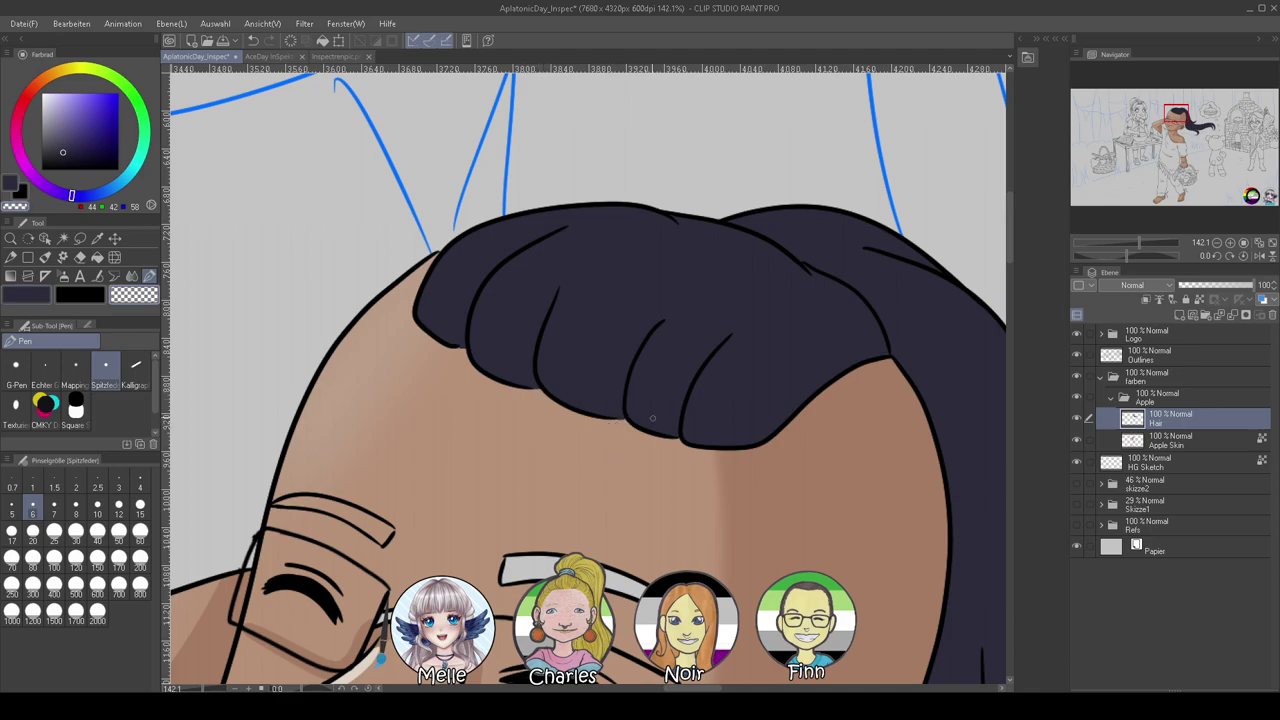
Auto-select both eyebrows on the Outlines layer, fill them with the dark blue on the Hair layer and deselect
click(1156, 362)
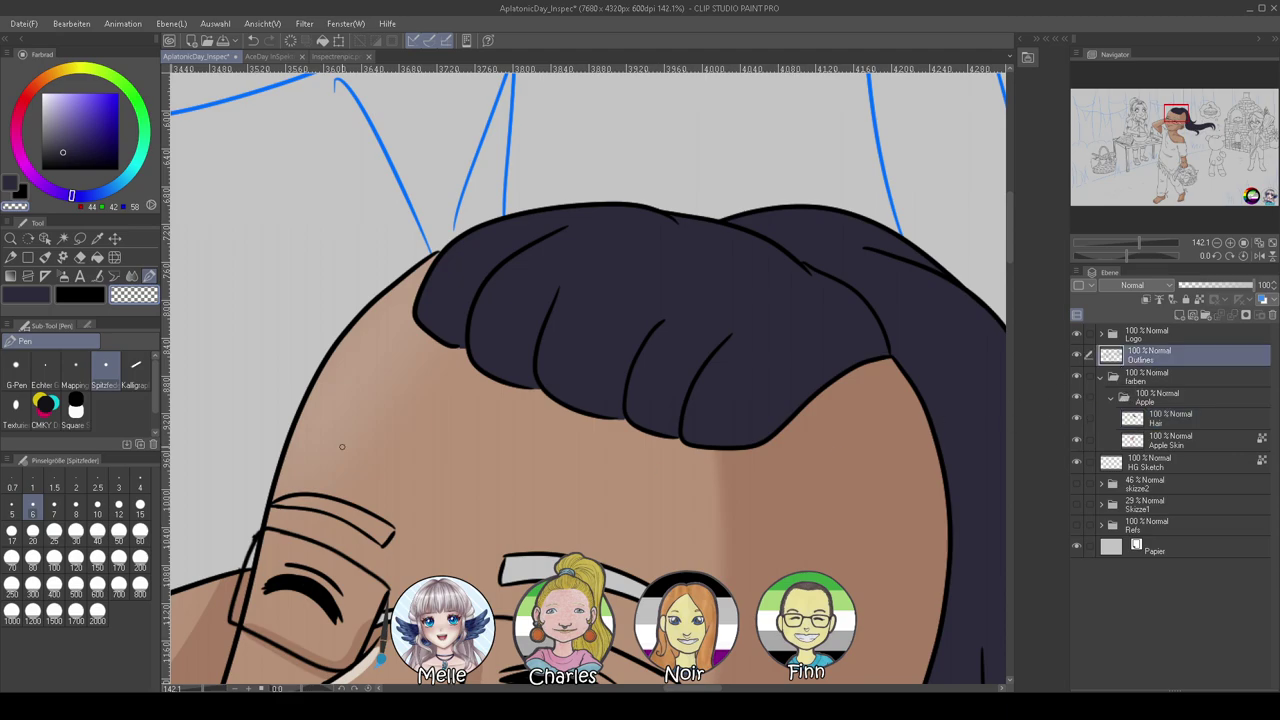
click(62, 238)
click(375, 531)
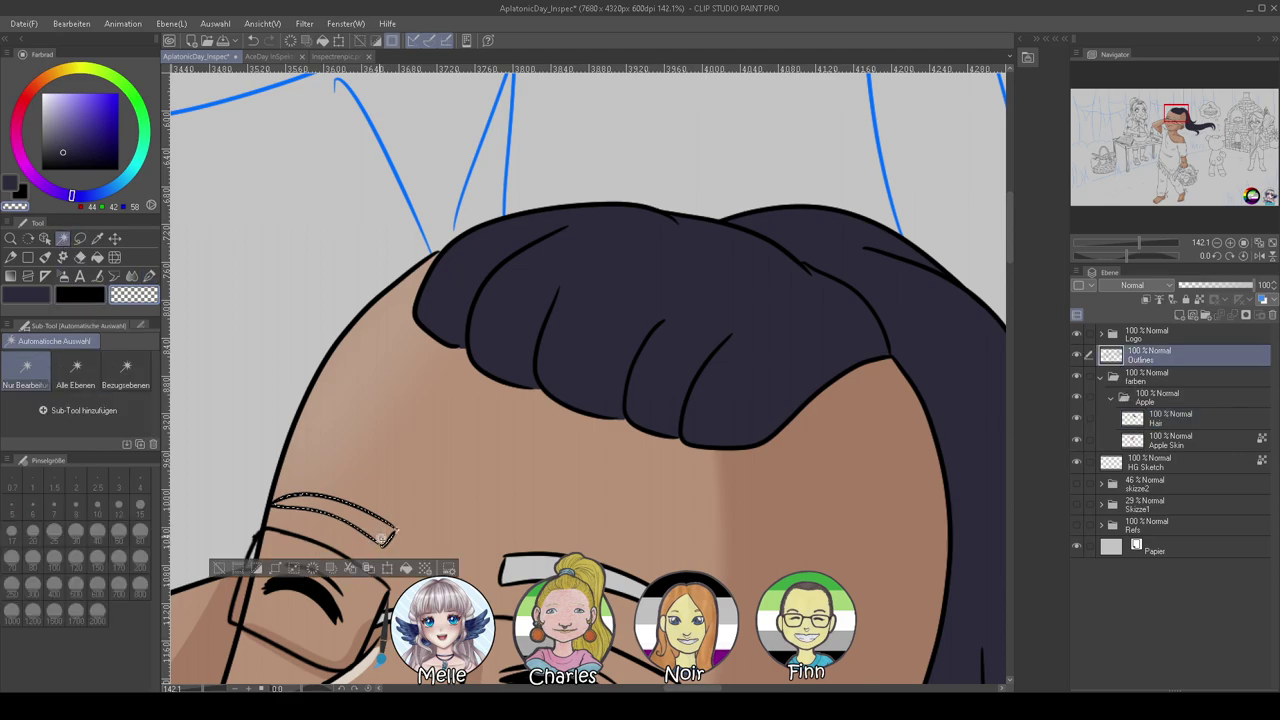
shift+click(525, 571)
click(1183, 425)
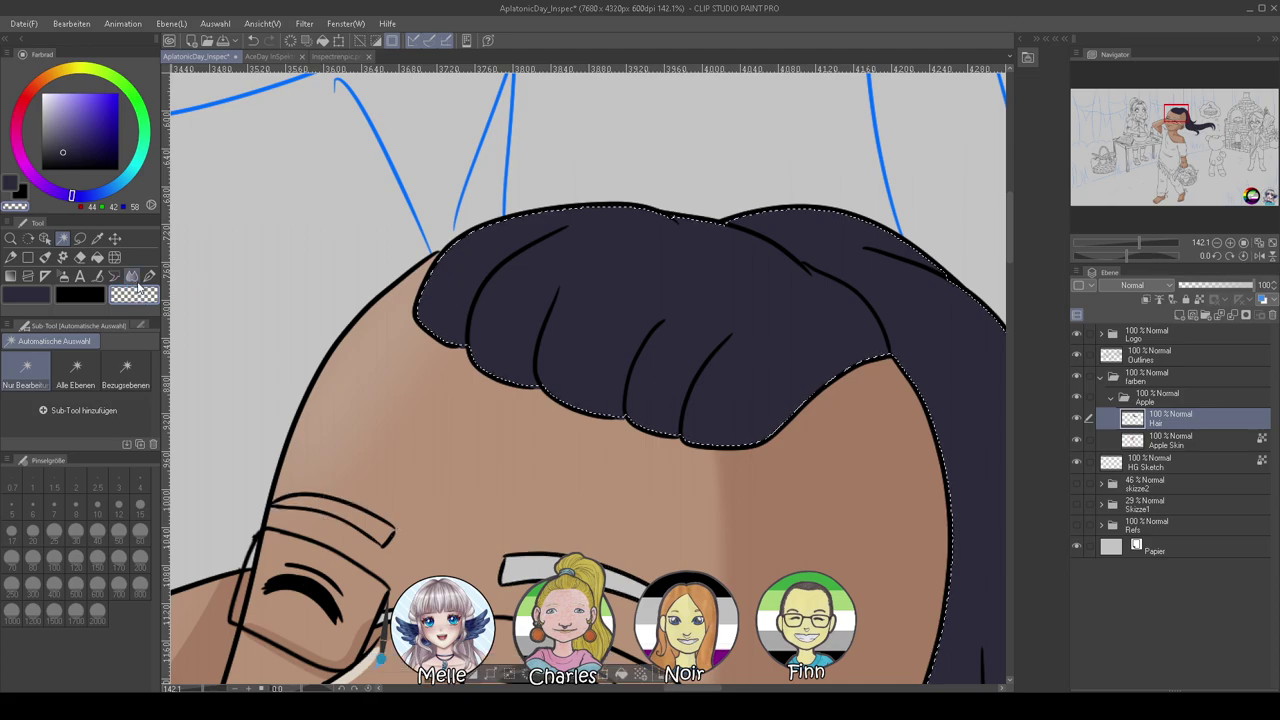
key(ctrl+z)
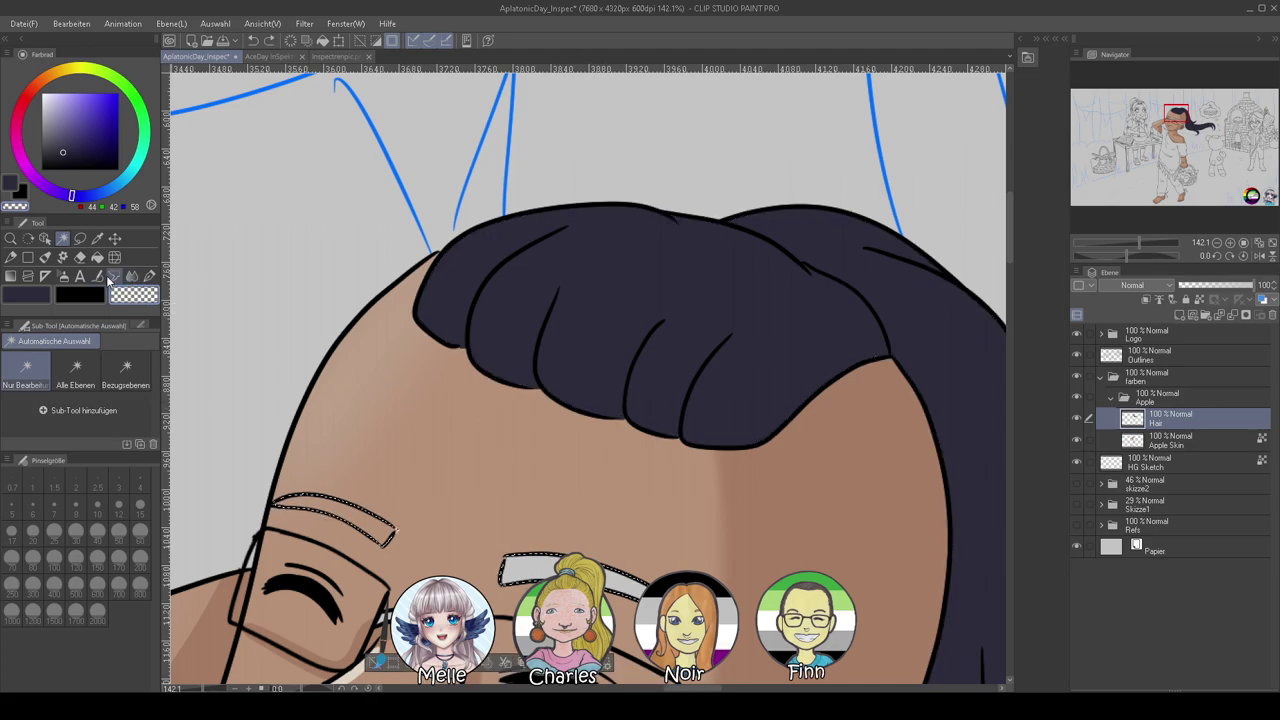
click(149, 276)
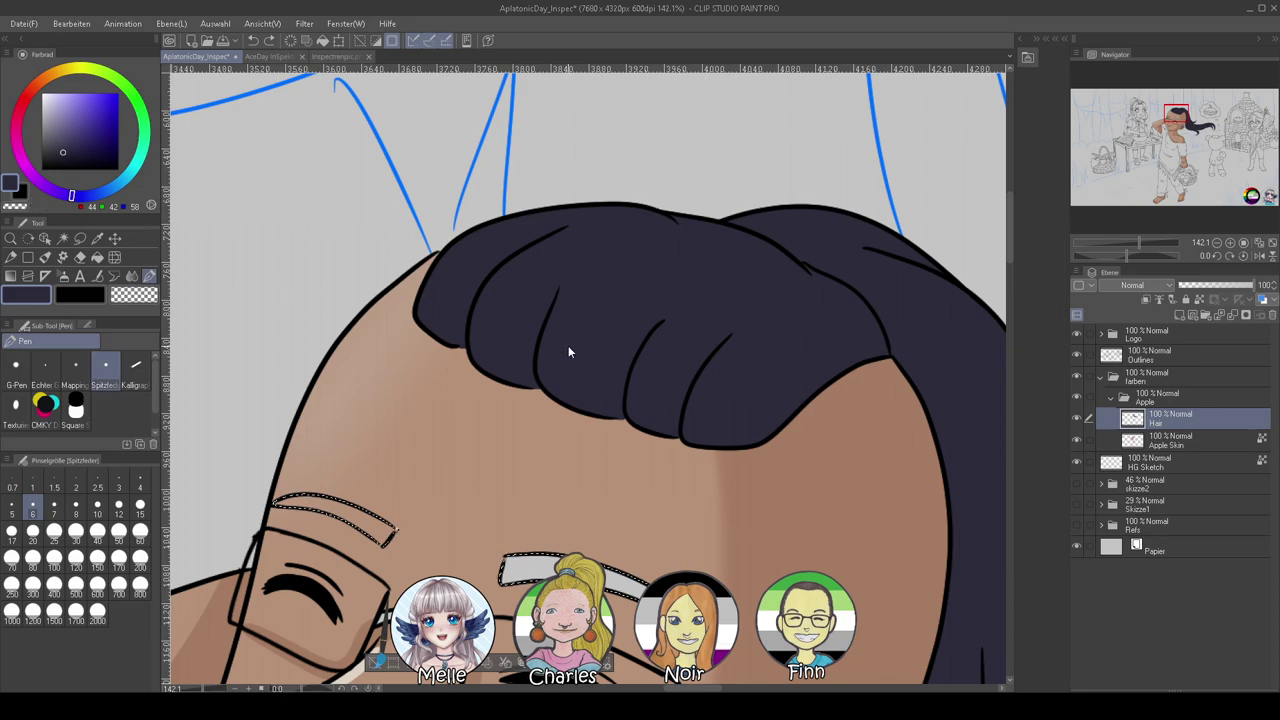
key(alt+BackSpace)
key(ctrl+d)
Unlock the Apple Skin layer's transparent pixels and sample the light skin tone (RGB 181, 144, 119) for the Pen at size 60
mouse_move(1127, 258)
mouse_down()
mouse_move(1152, 255)
mouse_move(1143, 242)
mouse_up()
click(1247, 439)
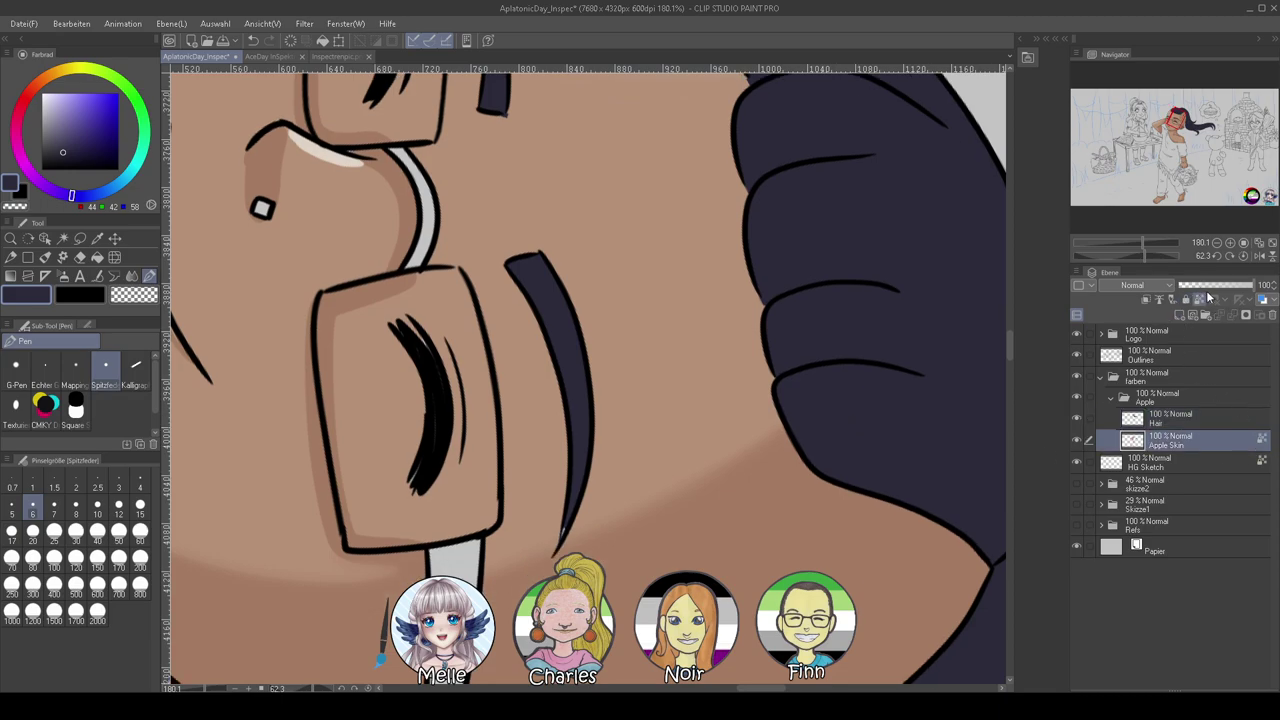
alt+click(420, 381)
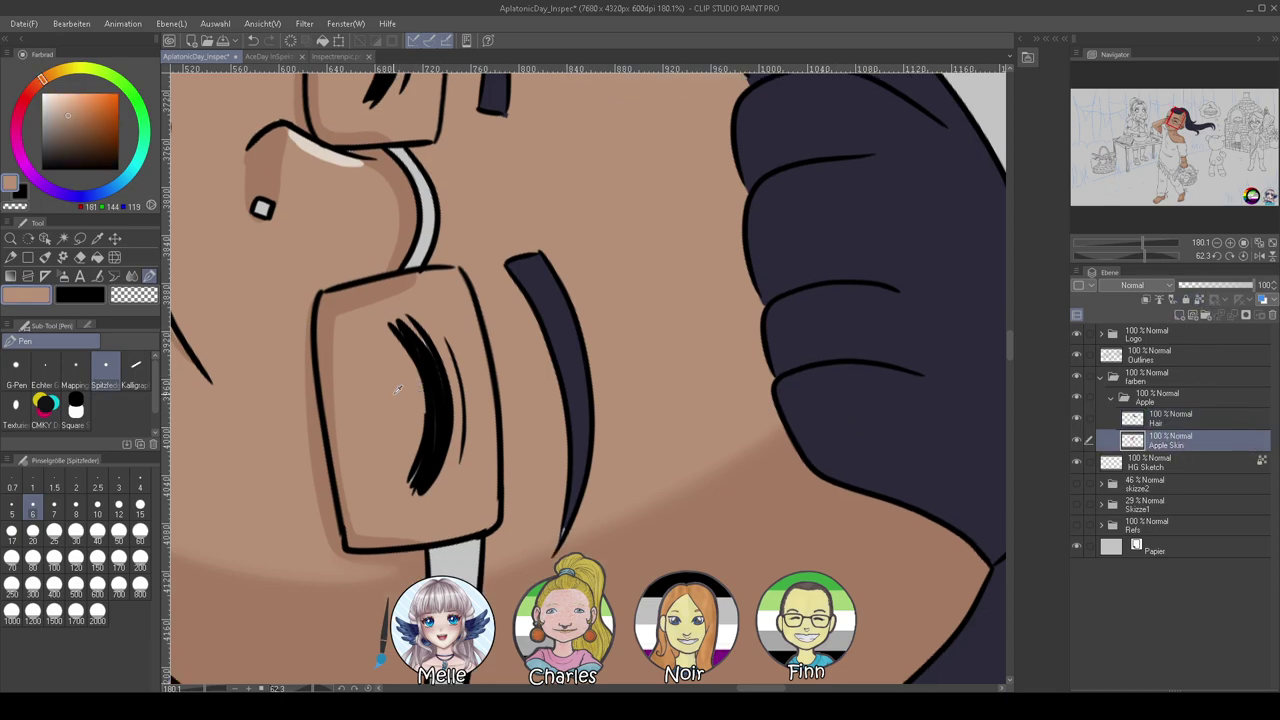
click(140, 530)
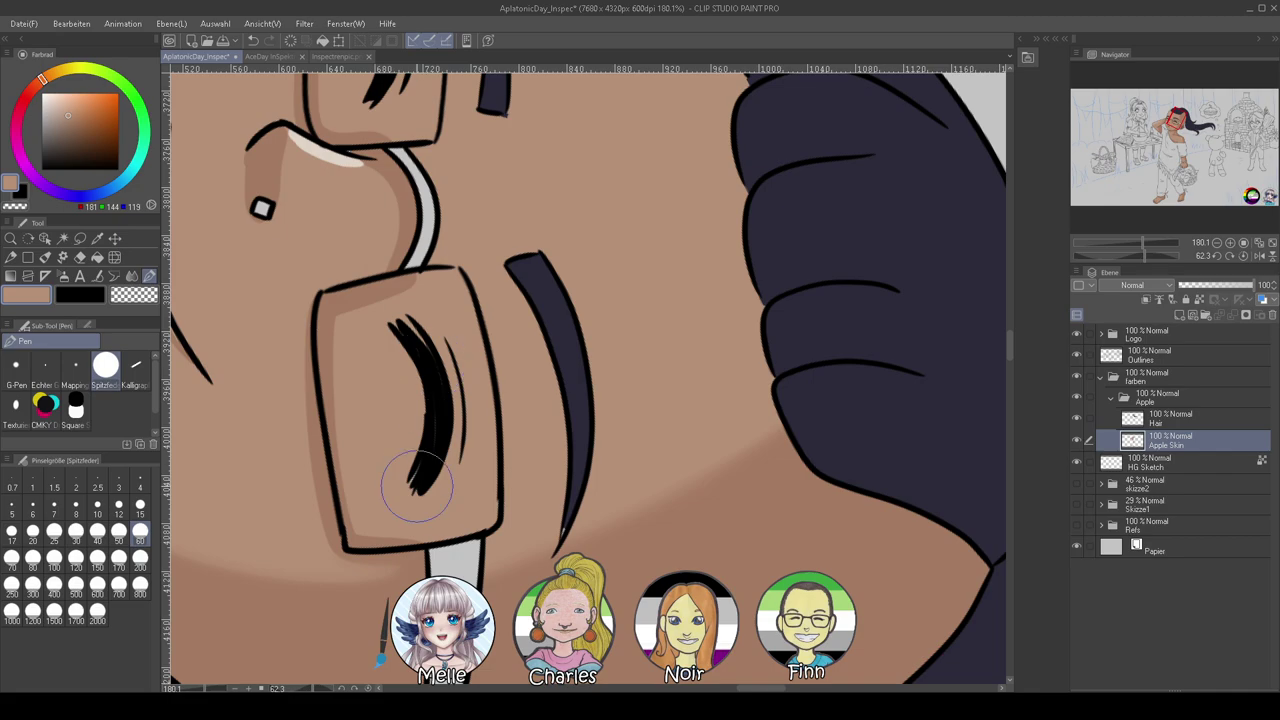
scroll(306, 366, up, 3)
Sample the darker skin tone and paint eyelid shadows above both closed eyes with the Pen at size 15
click(140, 505)
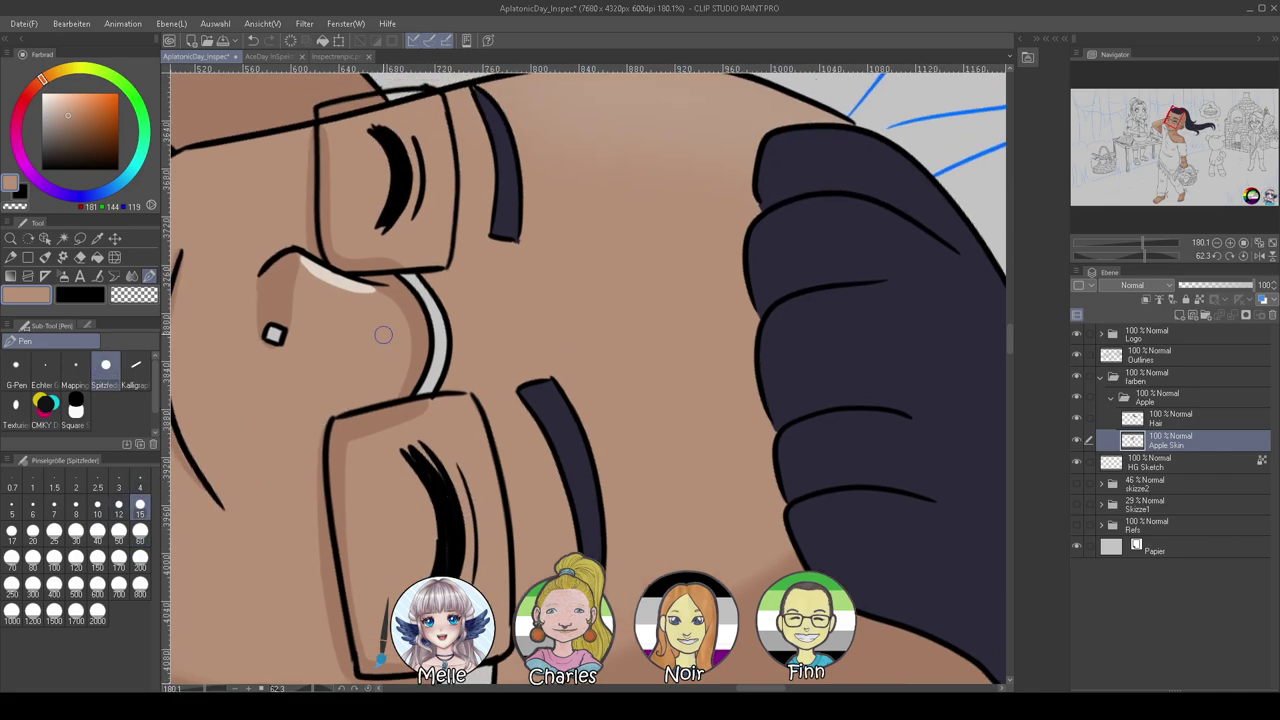
alt+click(392, 292)
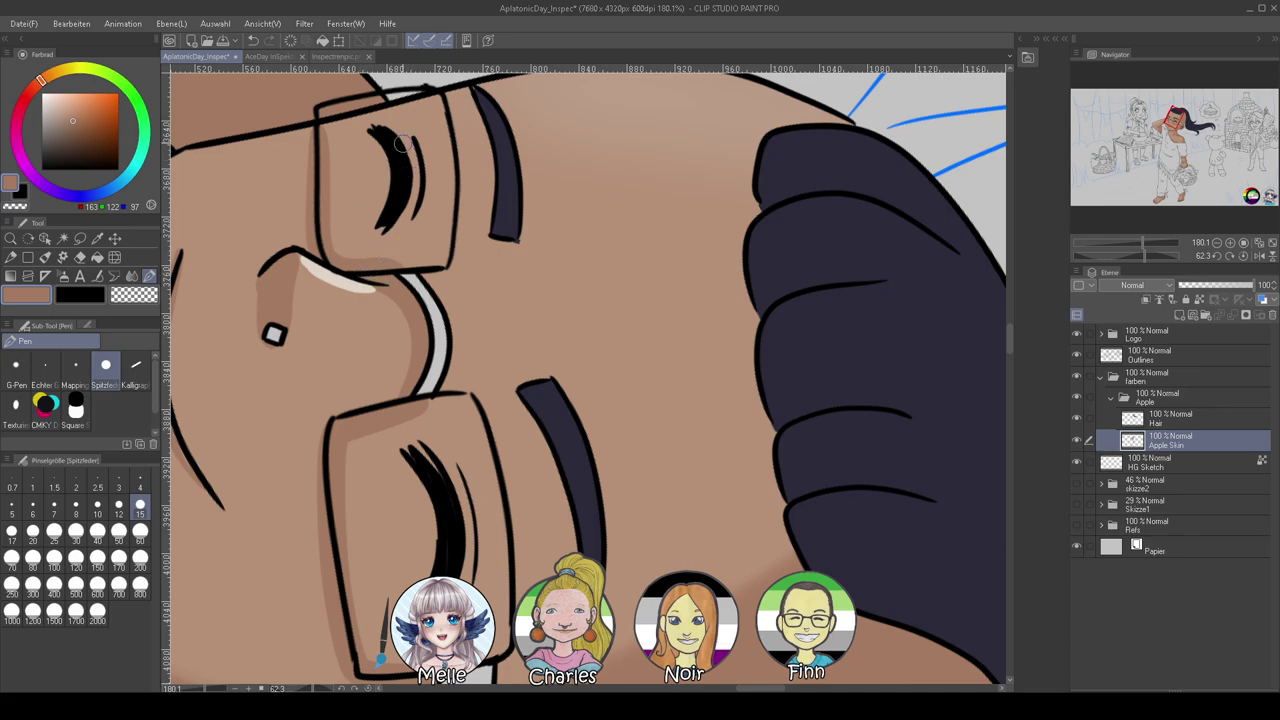
drag(396, 126, 418, 172)
key(ctrl+z)
mouse_move(390, 126)
mouse_down()
mouse_move(424, 157)
mouse_move(419, 209)
mouse_up()
key(ctrl+z)
mouse_move(393, 125)
mouse_down()
mouse_move(429, 161)
mouse_move(421, 207)
mouse_up()
mouse_move(455, 442)
mouse_down()
mouse_move(479, 505)
mouse_move(490, 584)
mouse_up()
Touch up the corners of both eyebrows on the Hair layer with the sampled dark blue and transparent colour at pen size 7
drag(763, 642, 670, 580)
click(1177, 425)
alt+click(862, 394)
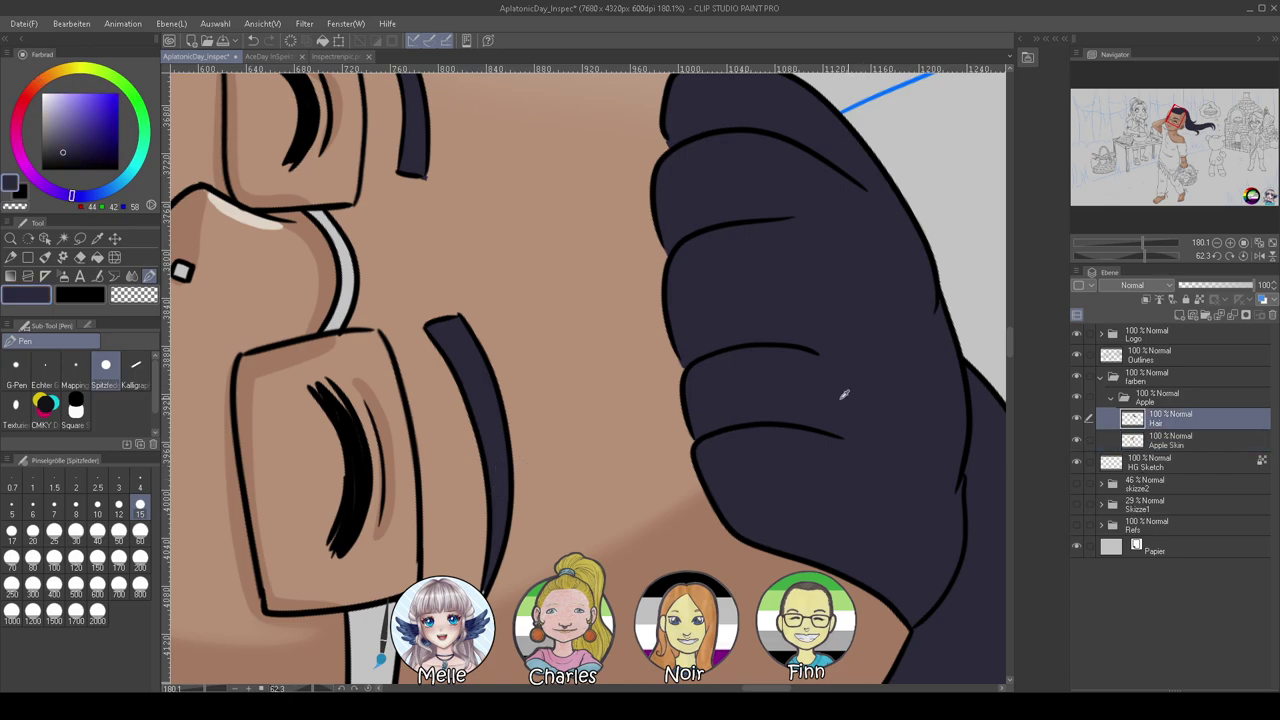
click(54, 507)
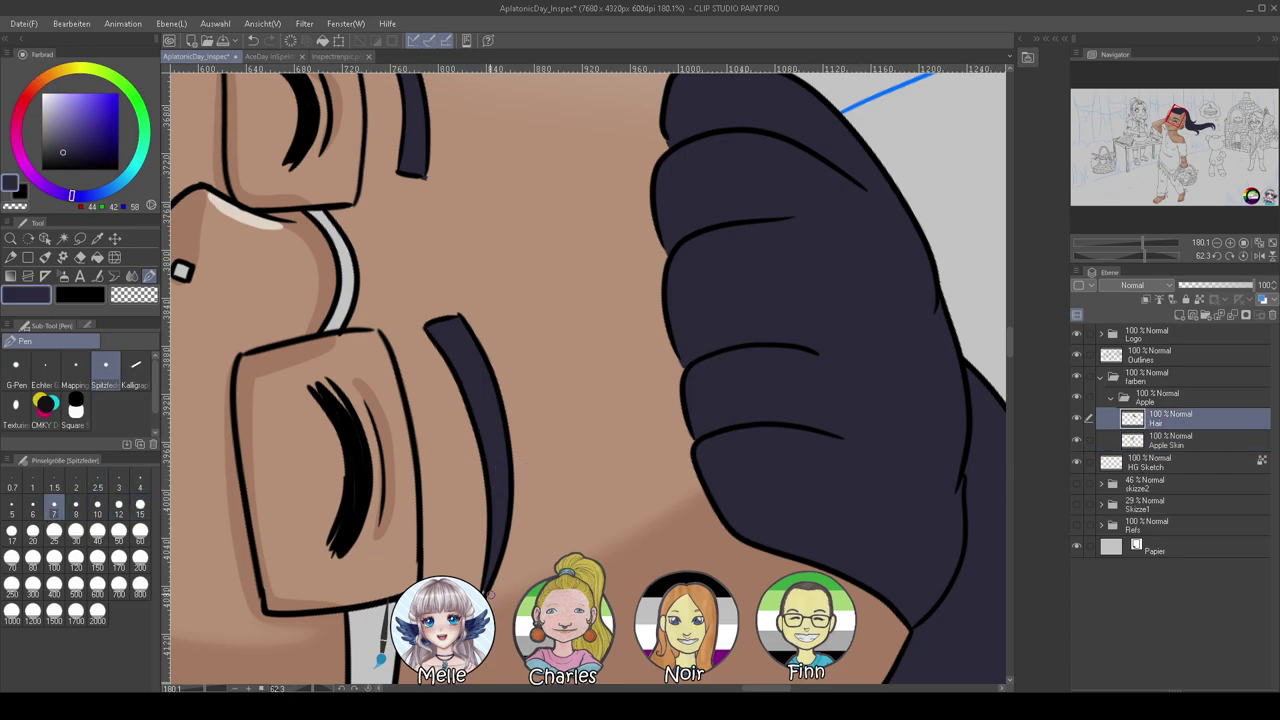
scroll(485, 537, up, 3)
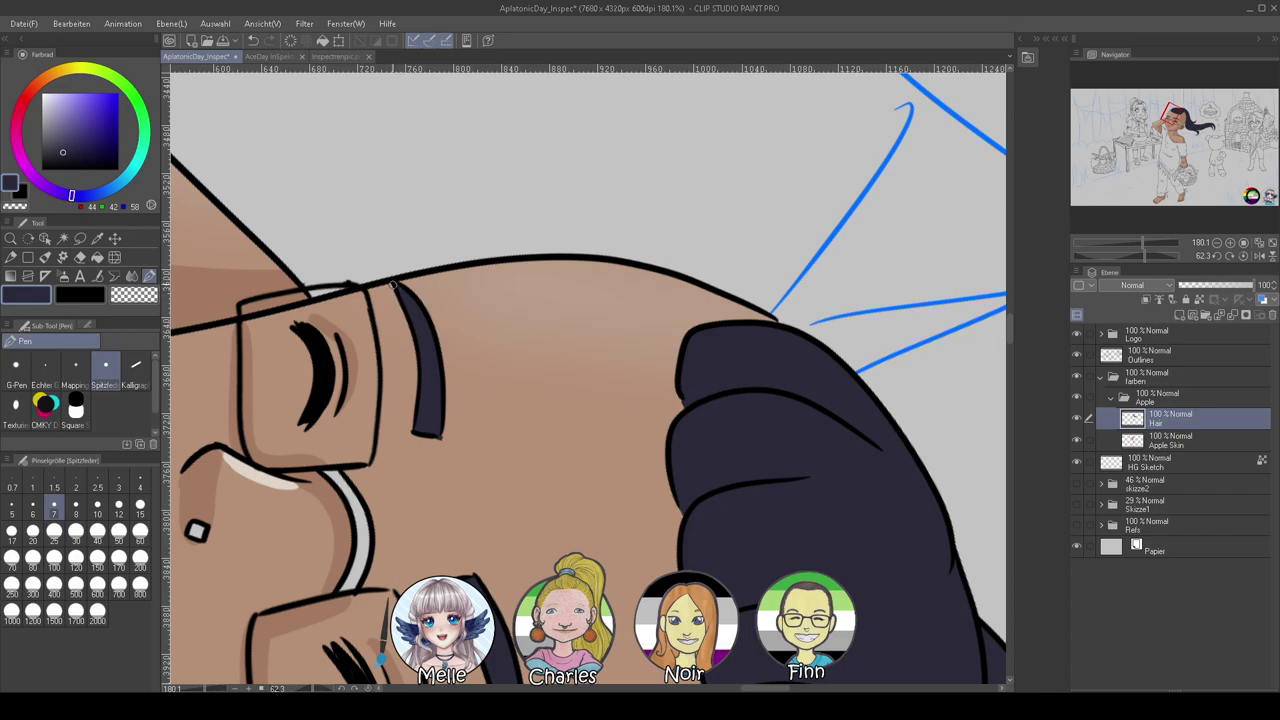
key(c)
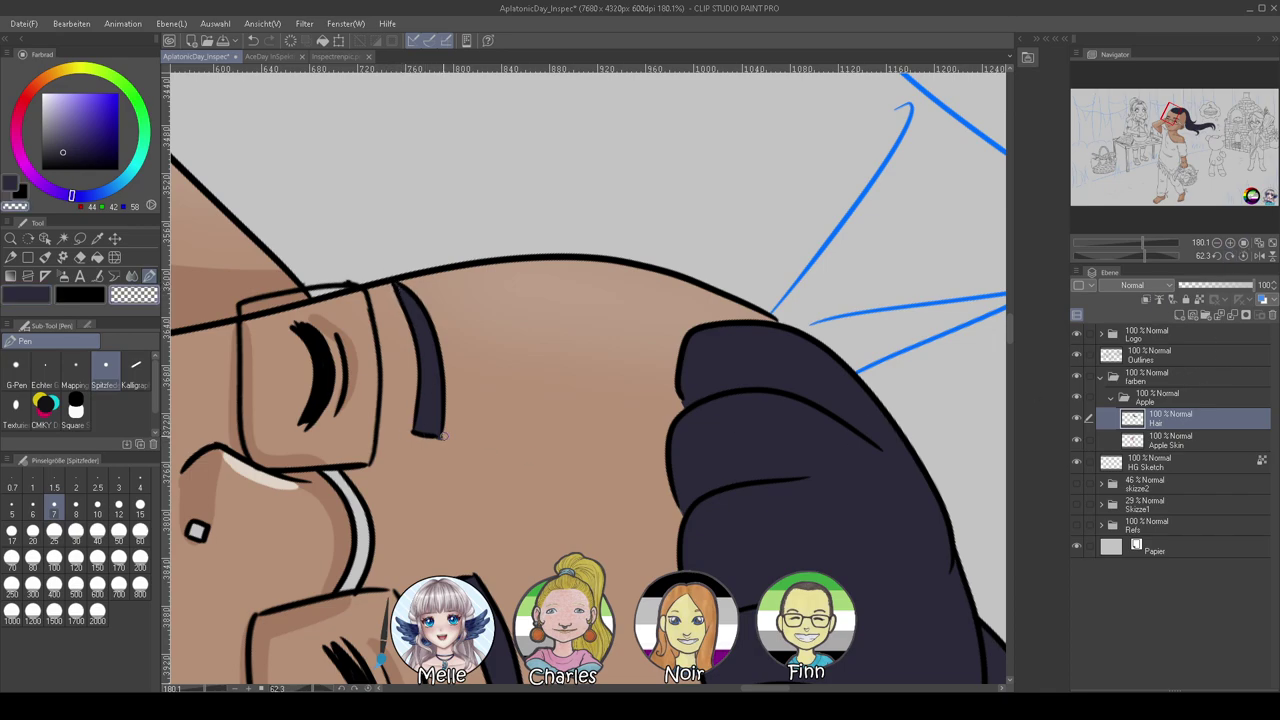
drag(570, 585, 552, 500)
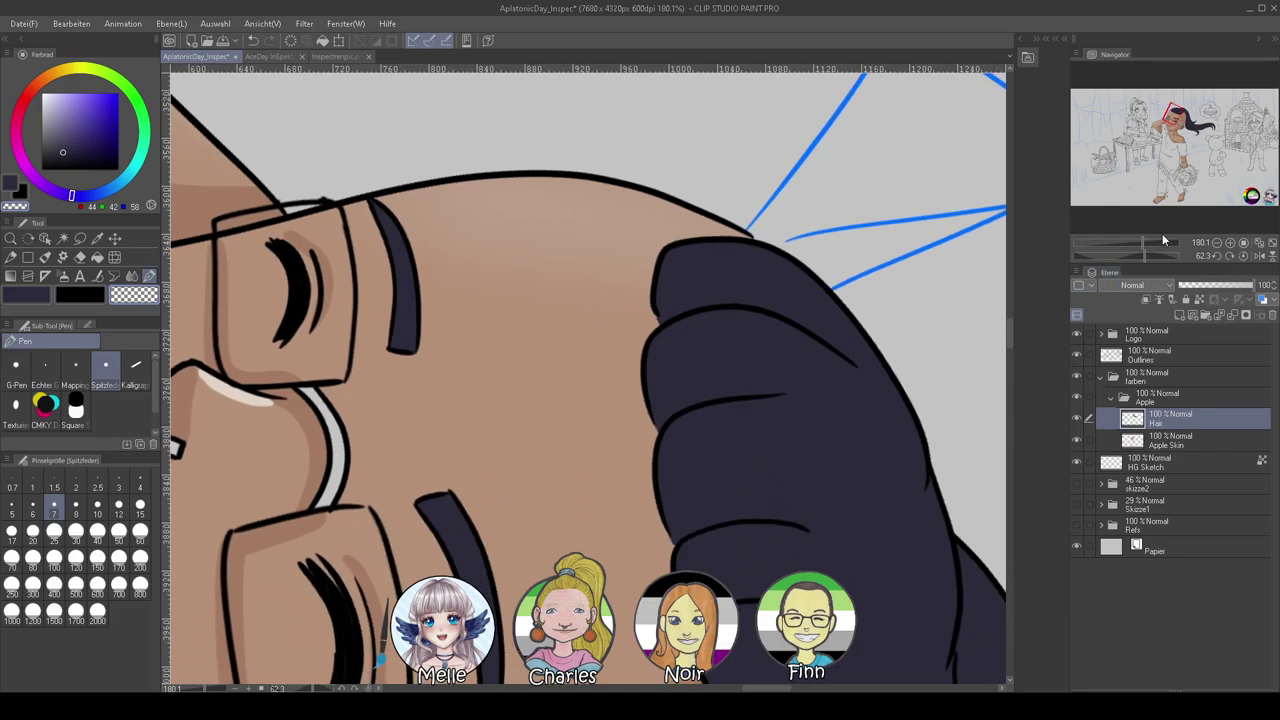
Add a new layer above Apple Skin and clip it to the layer below
click(1243, 257)
drag(1123, 244, 1118, 243)
drag(925, 444, 895, 423)
drag(874, 442, 959, 514)
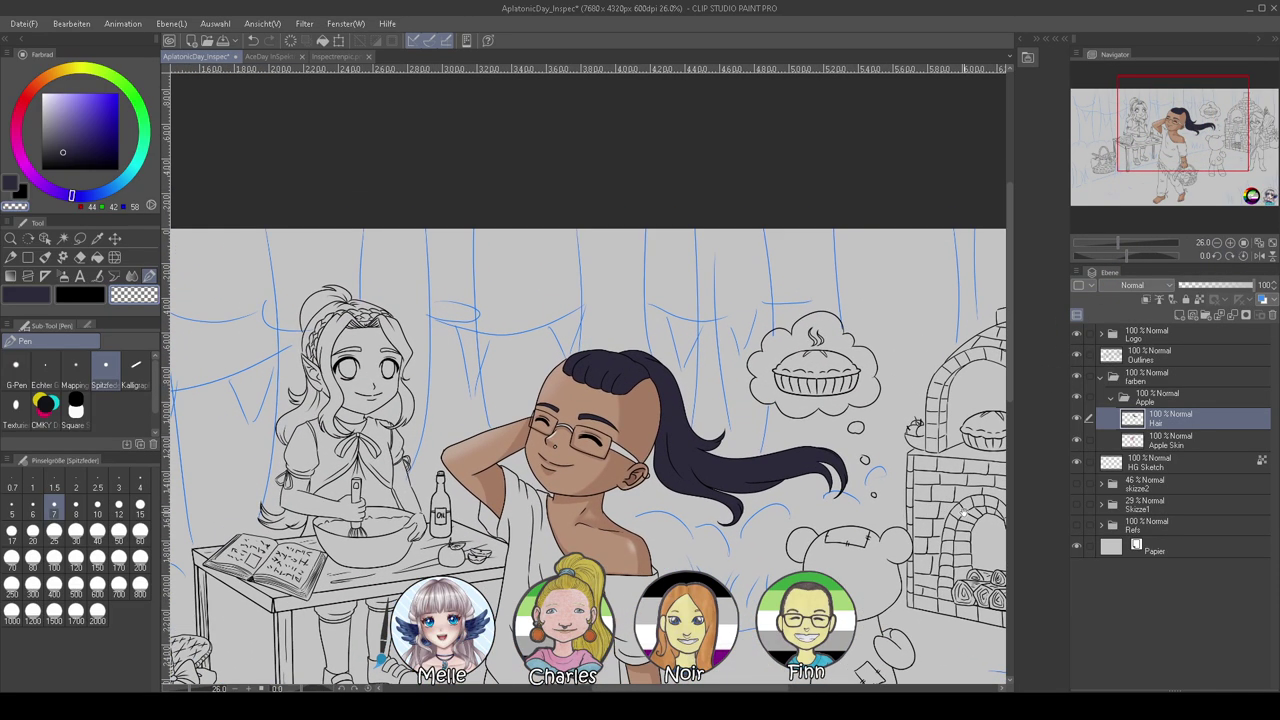
drag(1118, 243, 1134, 242)
click(1175, 440)
click(1192, 316)
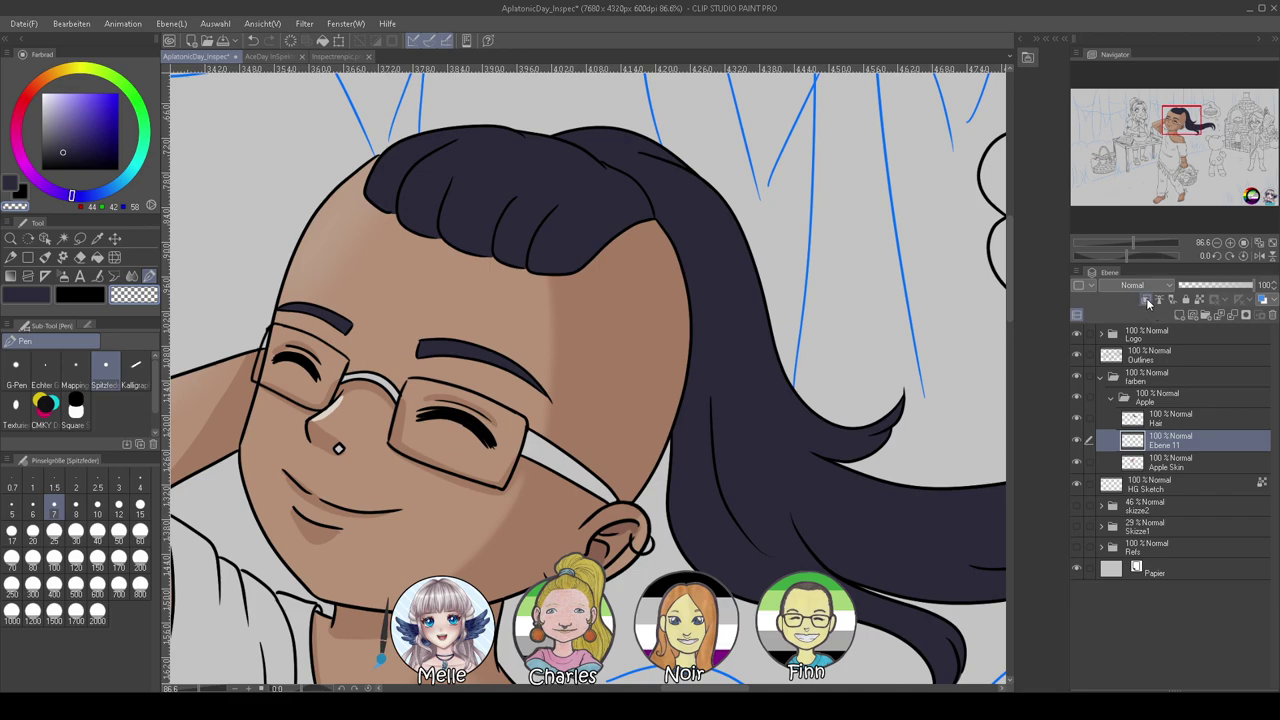
click(1147, 301)
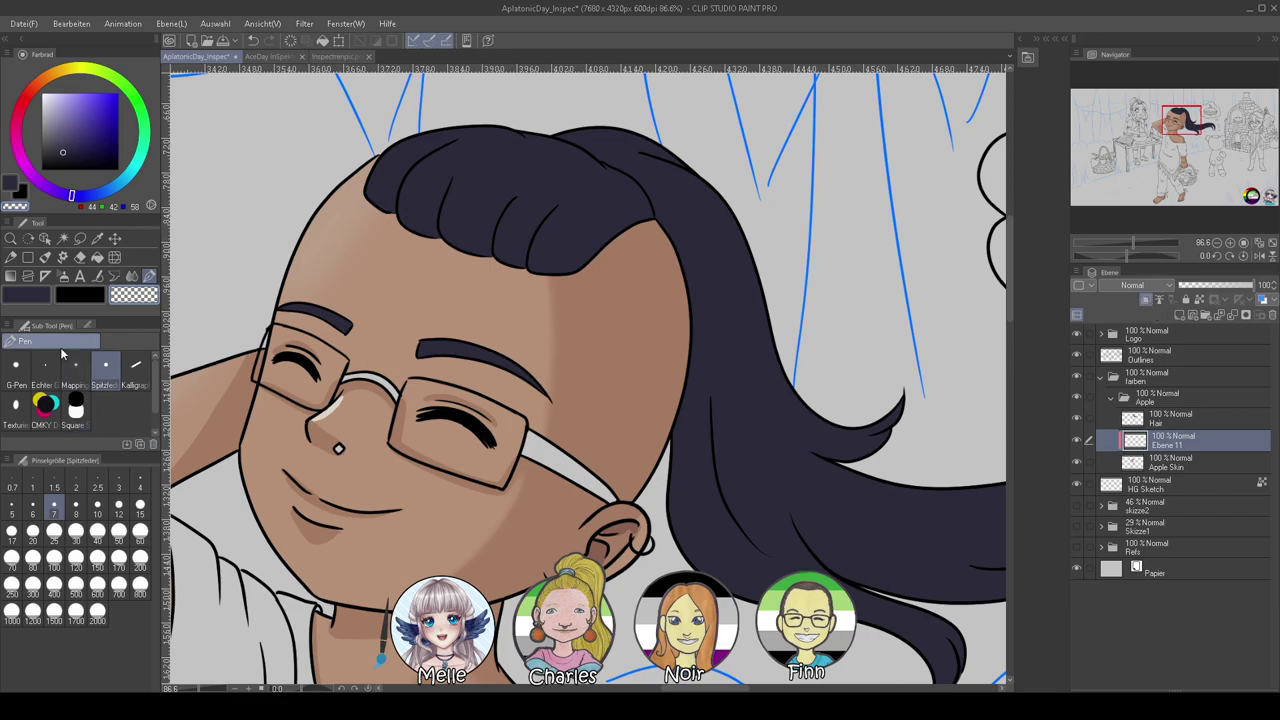
Try spraying dark blue stubble on the shaved side of the head with the Spritzer and Sprühen airbrushes
click(63, 276)
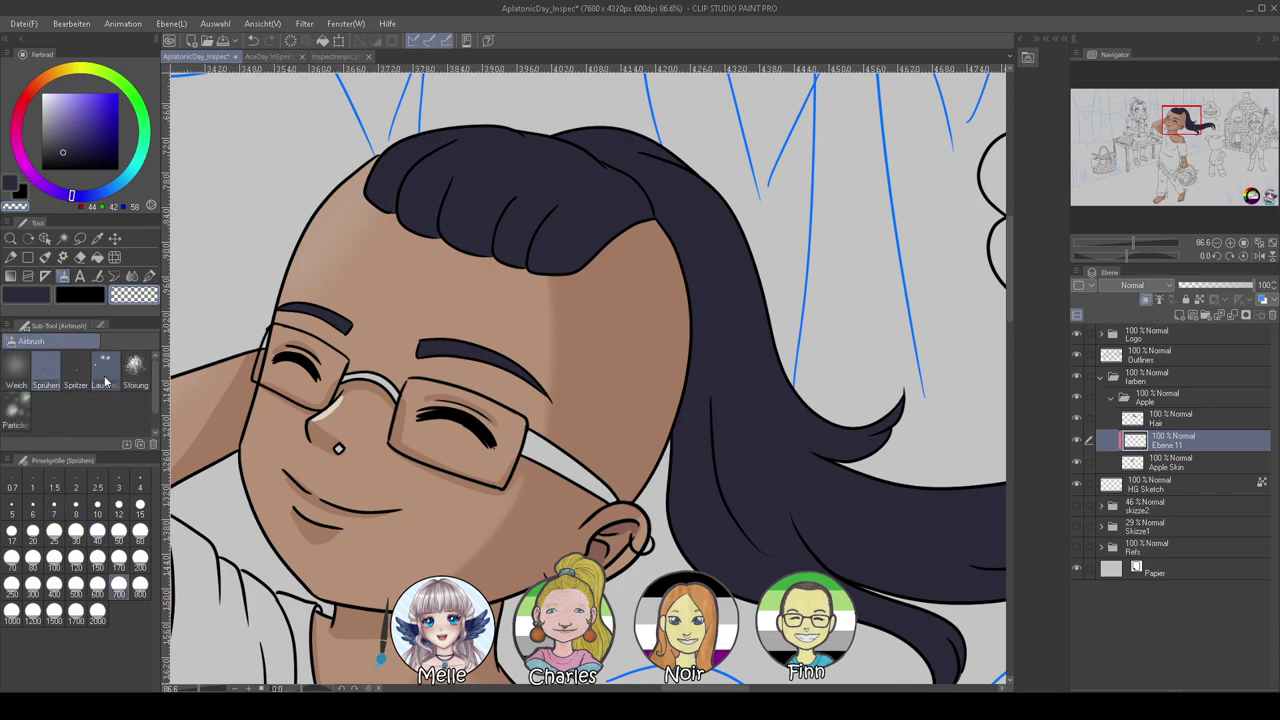
click(75, 368)
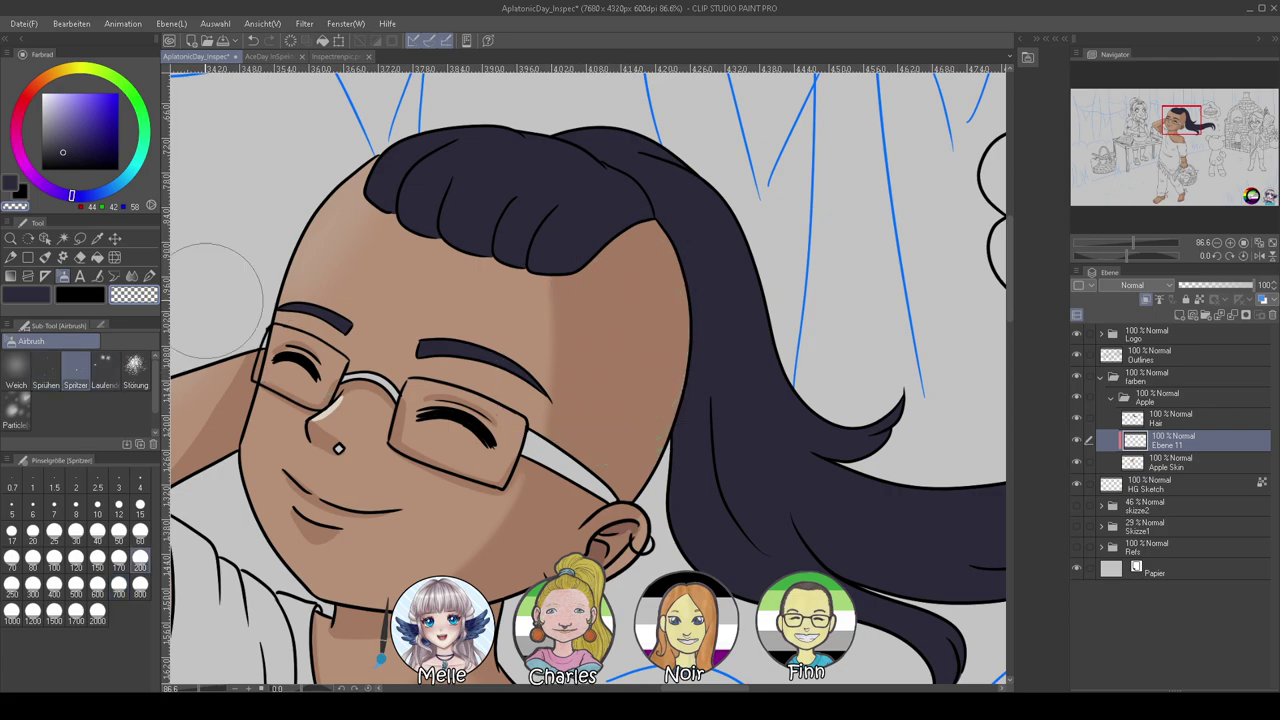
click(14, 184)
mouse_move(571, 300)
mouse_down()
mouse_move(614, 332)
mouse_move(623, 262)
mouse_move(605, 321)
mouse_up()
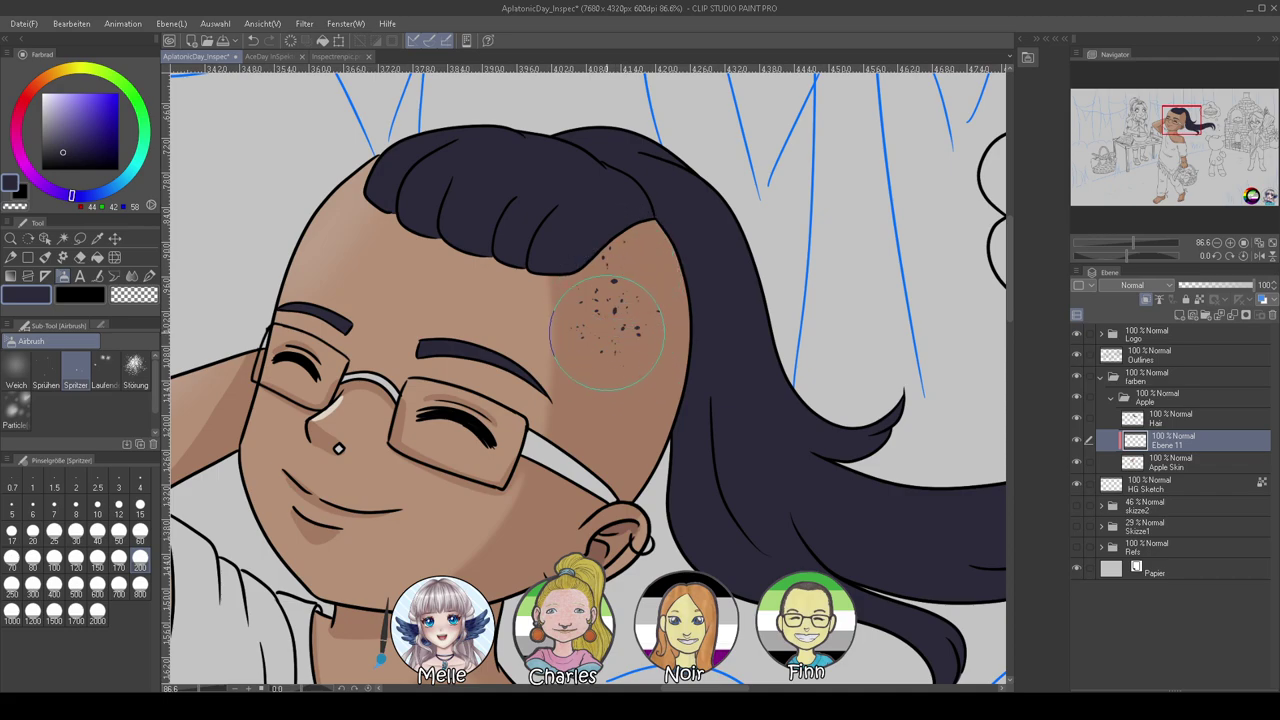
click(55, 373)
drag(540, 290, 560, 300)
key(ctrl+z)
click(140, 531)
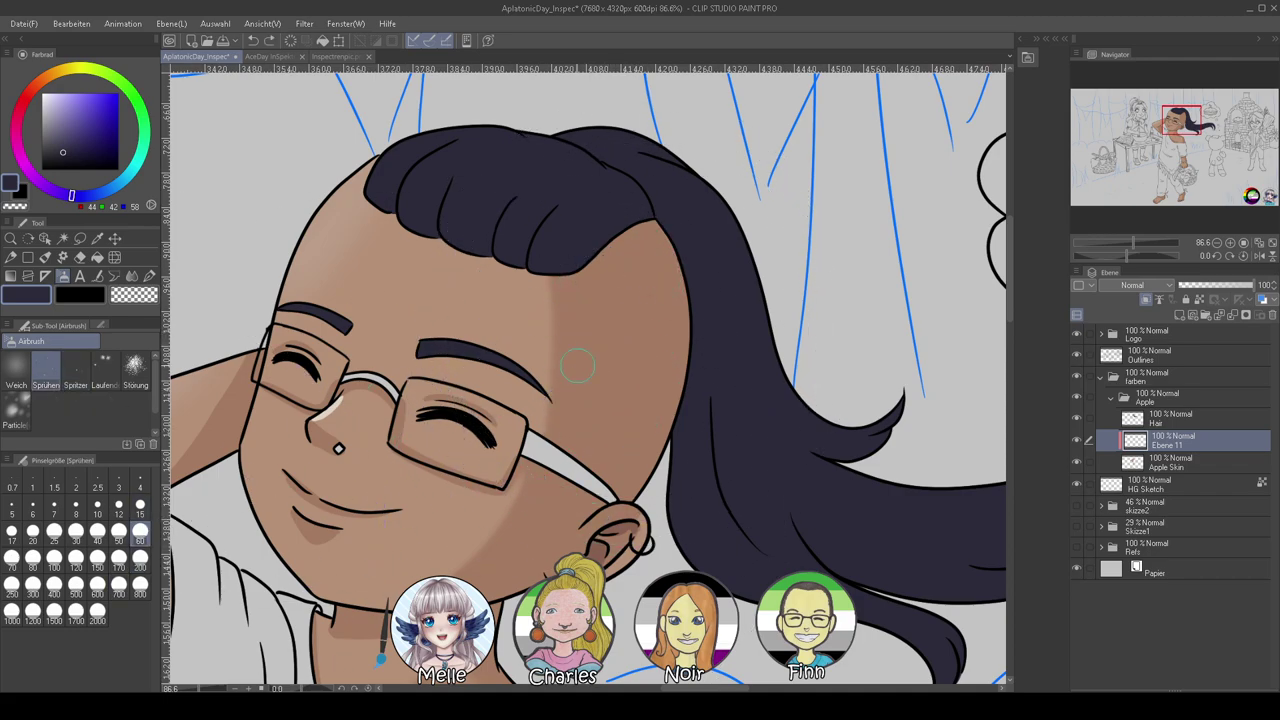
Try a Wolken decoration brush at size 200 for dark blue texture on the shaved side of the head and undo it
click(62, 257)
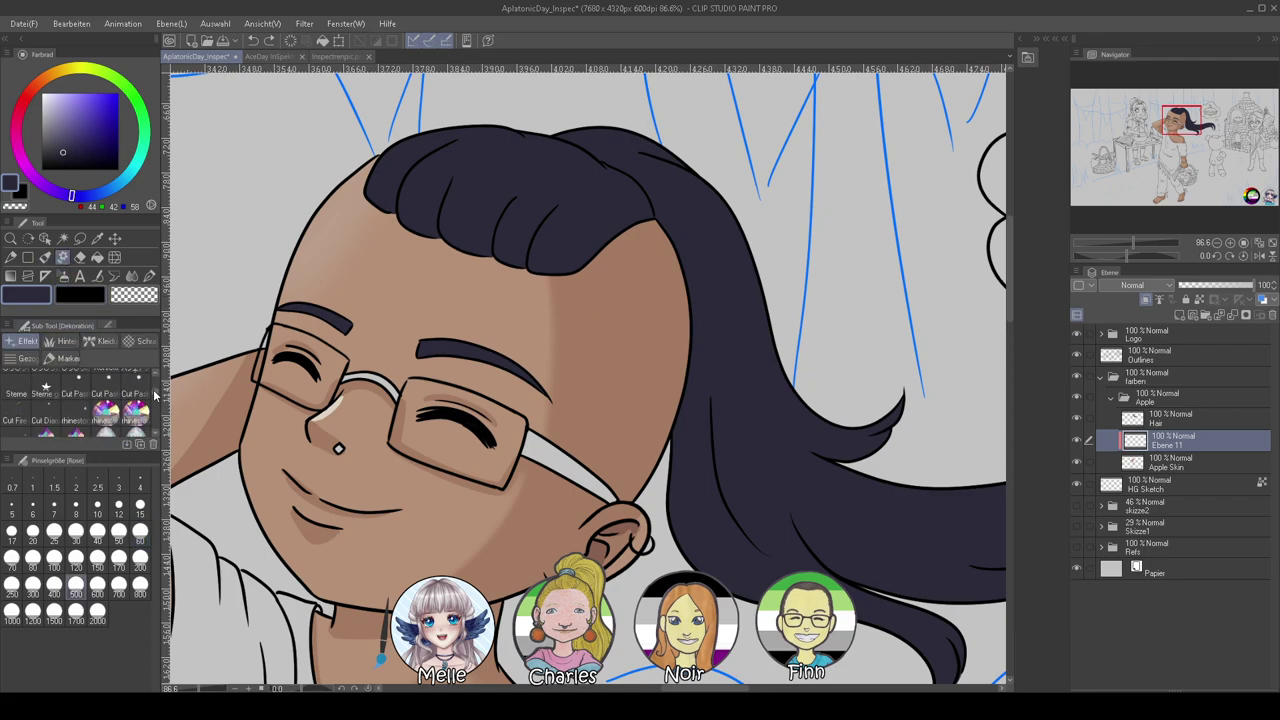
click(62, 341)
scroll(157, 408, down, 4)
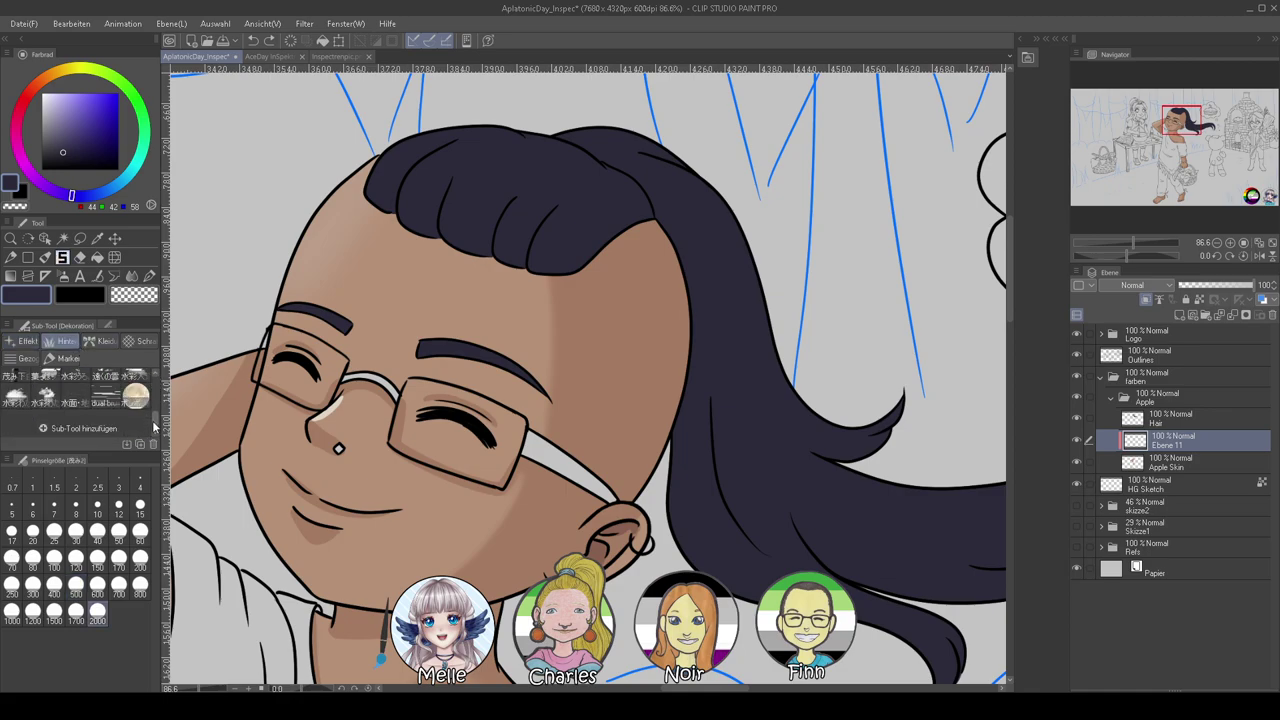
drag(155, 427, 155, 363)
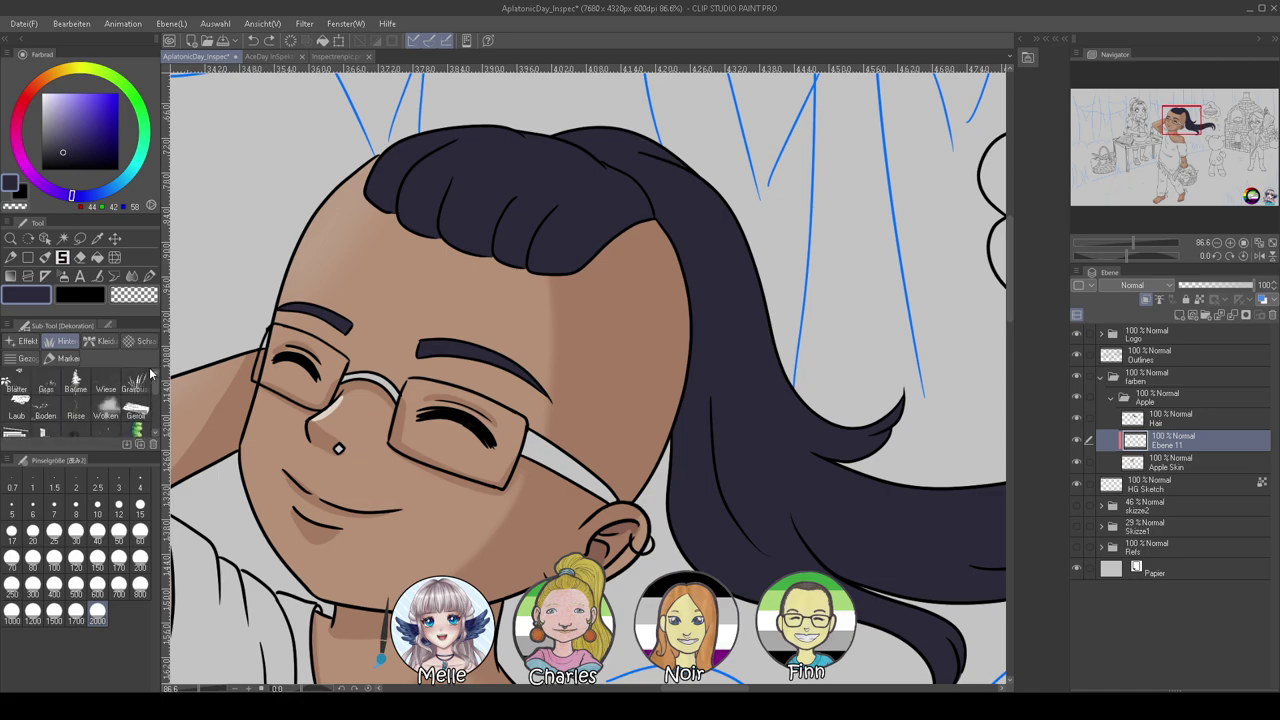
click(133, 345)
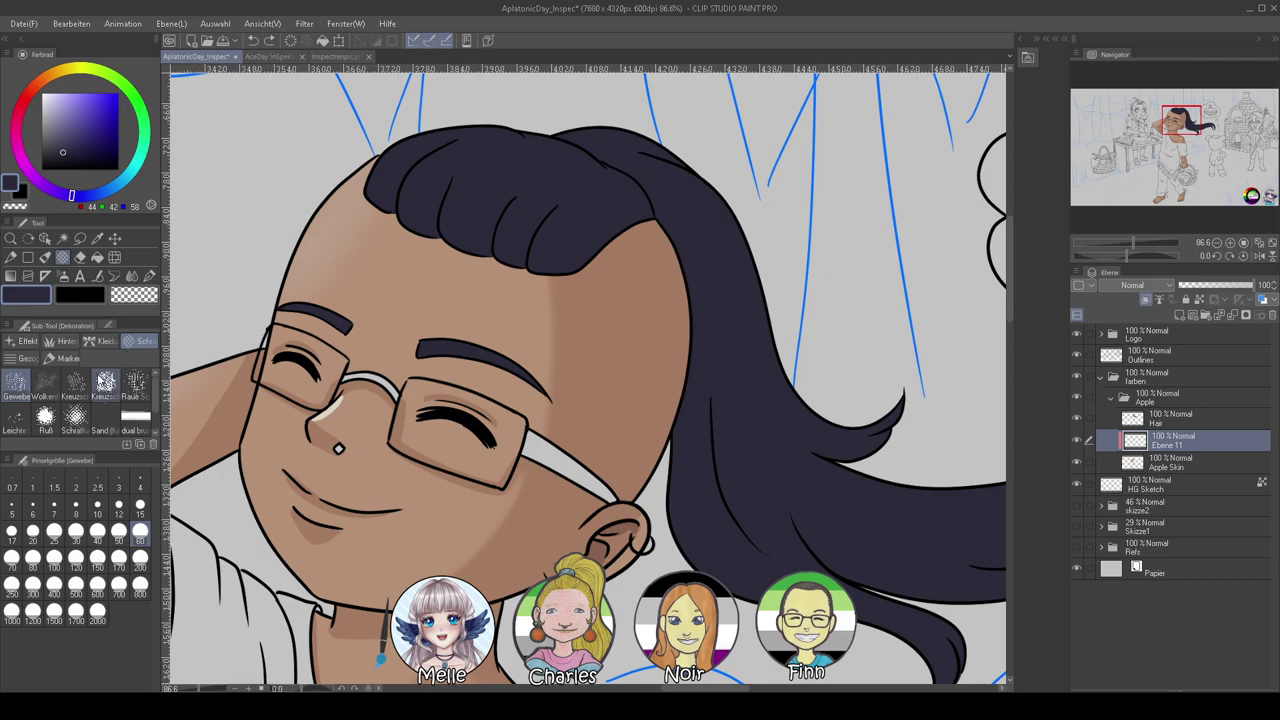
click(58, 382)
drag(622, 302, 645, 350)
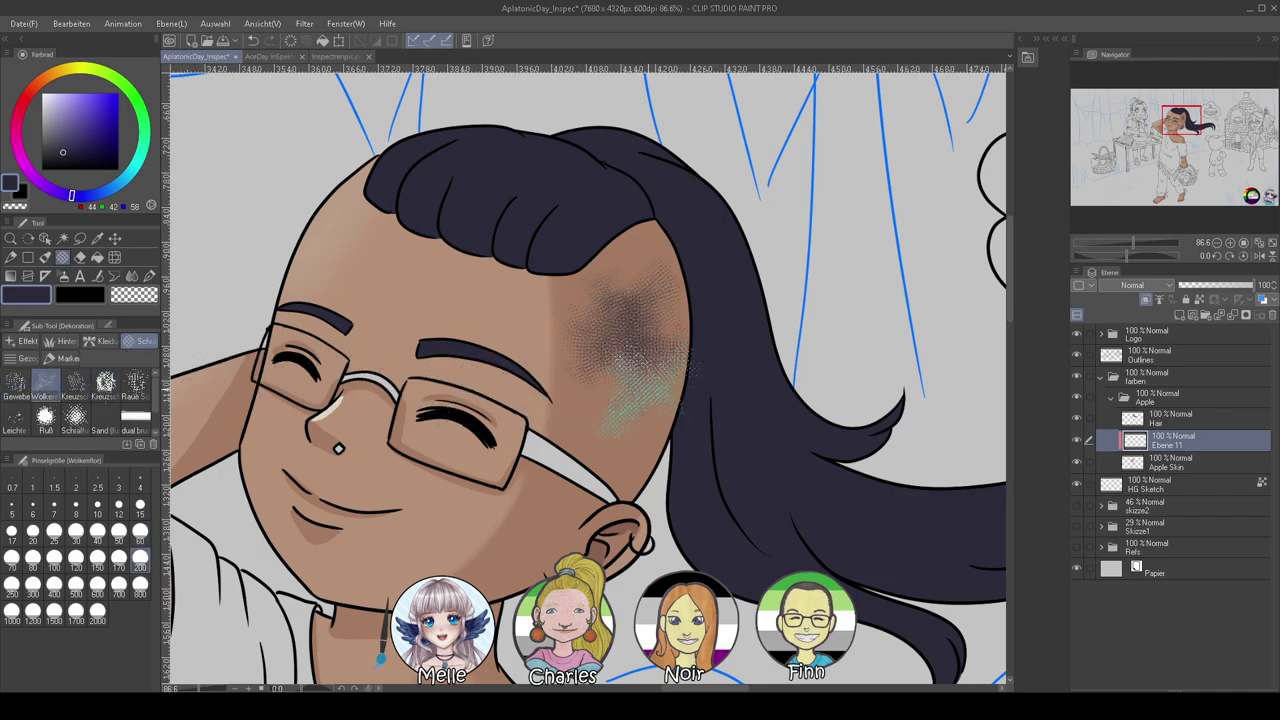
key(ctrl+z)
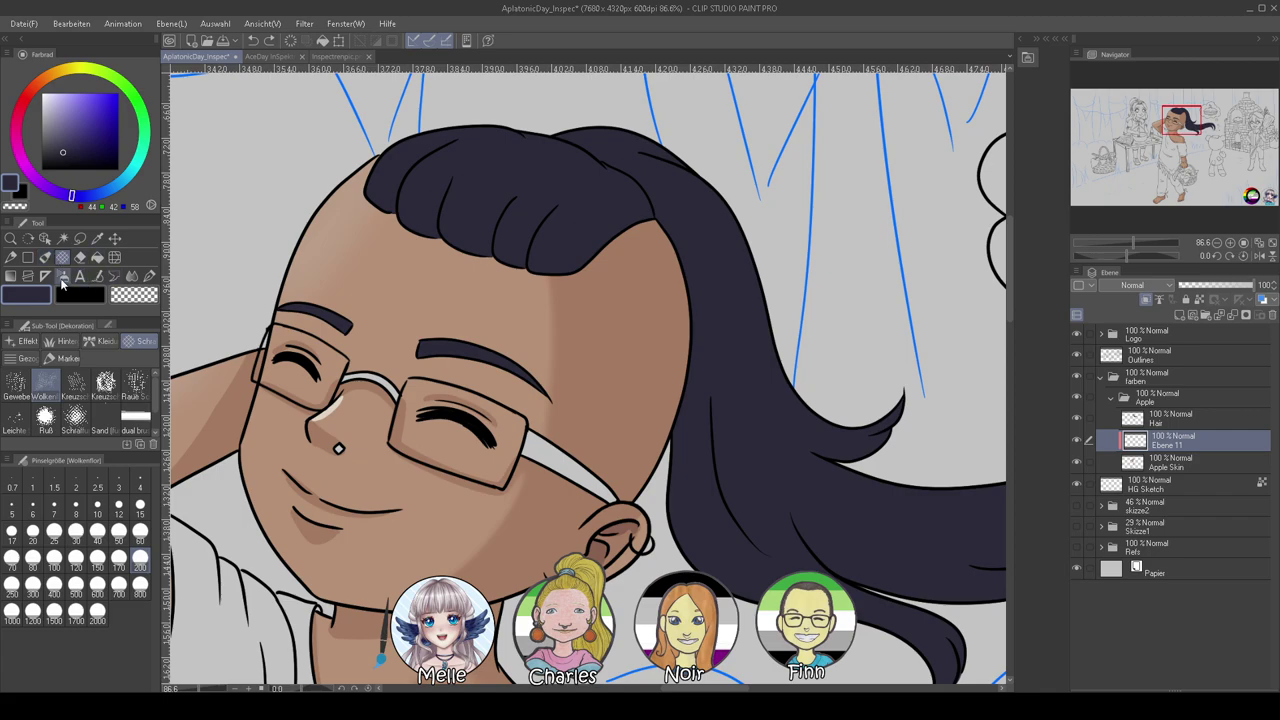
Paint dark blue stubble on the shaved side of the head with the Korean-named texture airbrush from the watercolour brushes at size 300
click(45, 259)
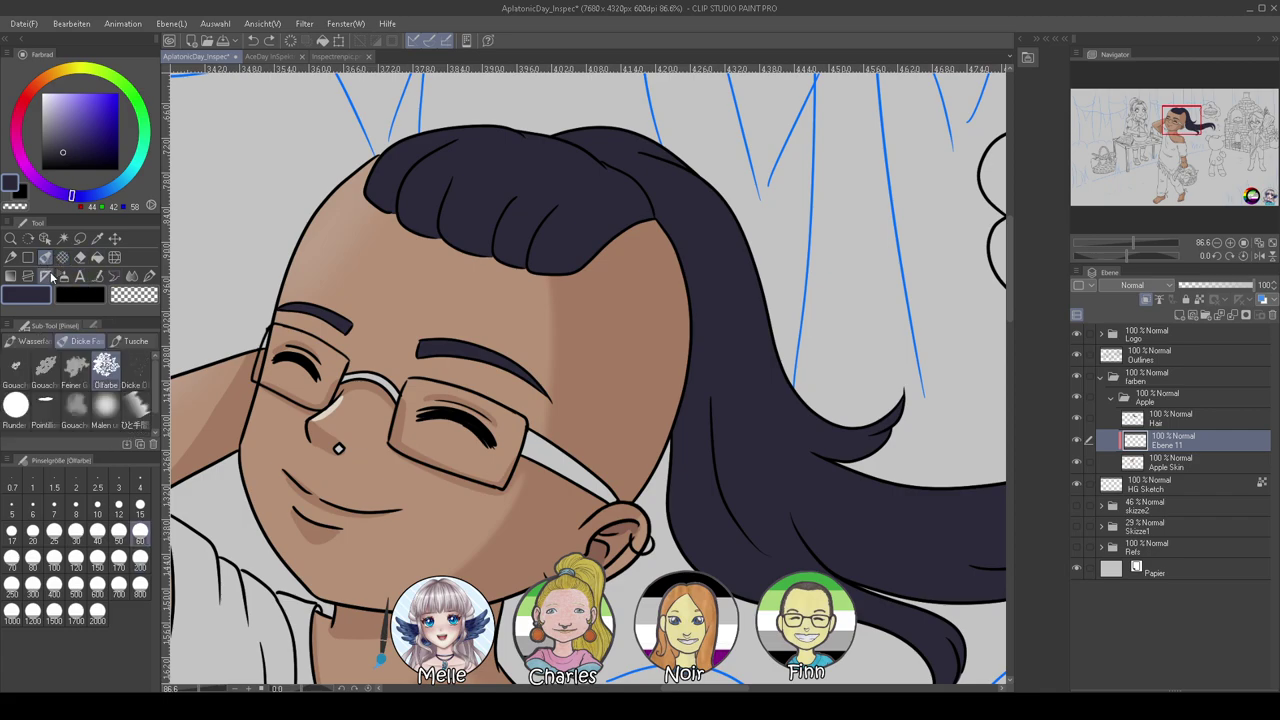
click(136, 368)
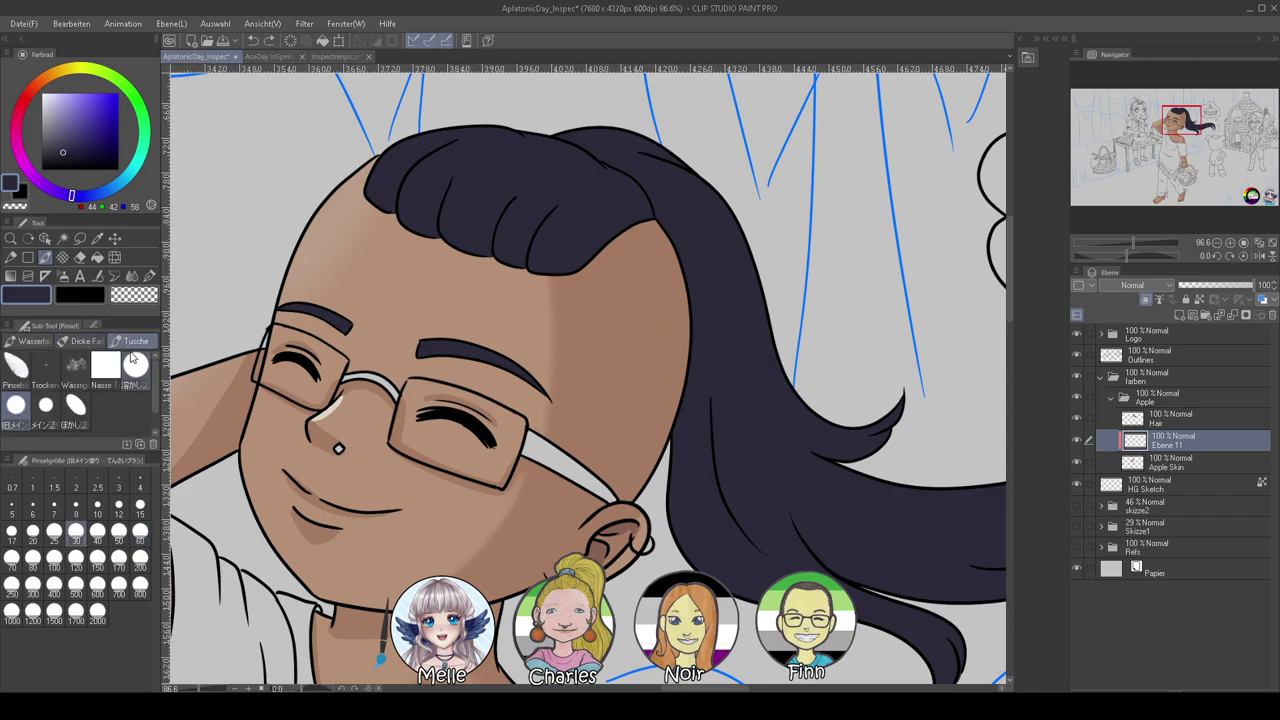
click(36, 342)
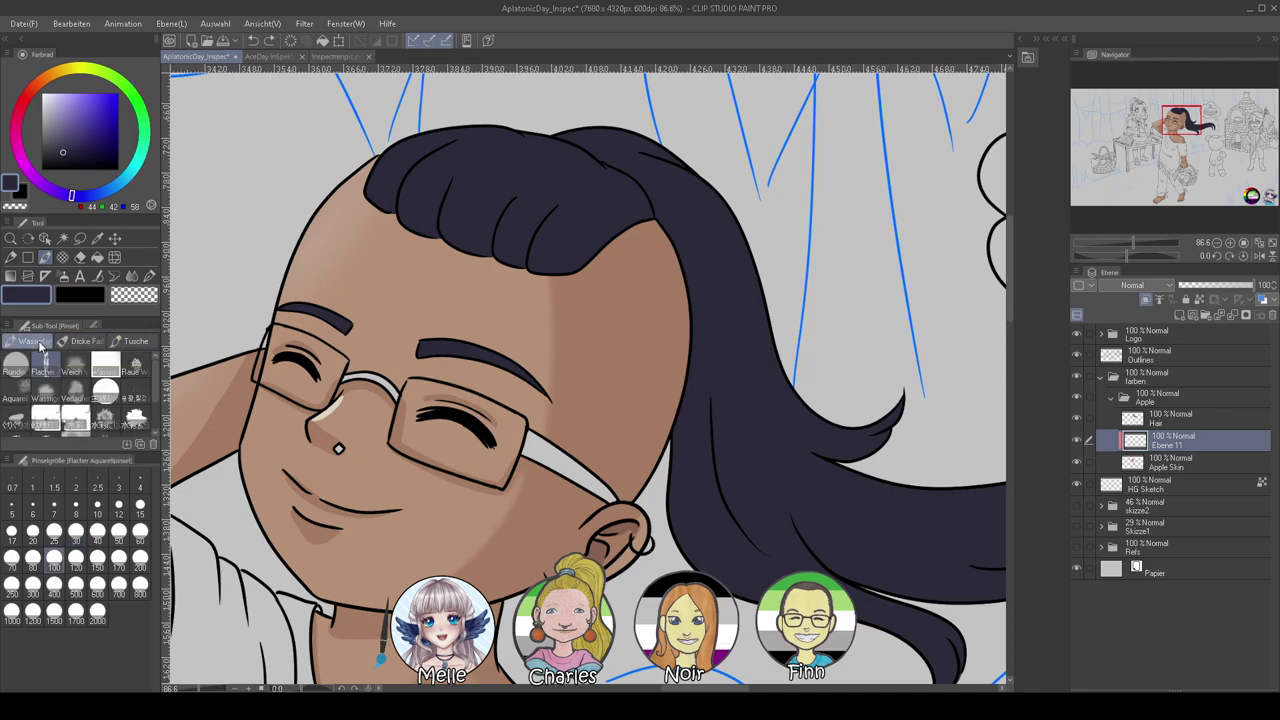
click(135, 366)
mouse_move(584, 310)
mouse_down()
mouse_move(624, 380)
mouse_move(622, 276)
mouse_move(617, 438)
mouse_move(592, 288)
mouse_move(596, 400)
mouse_move(617, 324)
mouse_move(623, 350)
mouse_move(629, 328)
mouse_move(619, 448)
mouse_move(563, 483)
mouse_move(623, 301)
mouse_move(602, 273)
mouse_move(602, 284)
mouse_move(629, 254)
mouse_move(544, 383)
mouse_move(398, 363)
mouse_move(658, 284)
mouse_move(728, 389)
mouse_move(726, 358)
mouse_move(677, 271)
mouse_up()
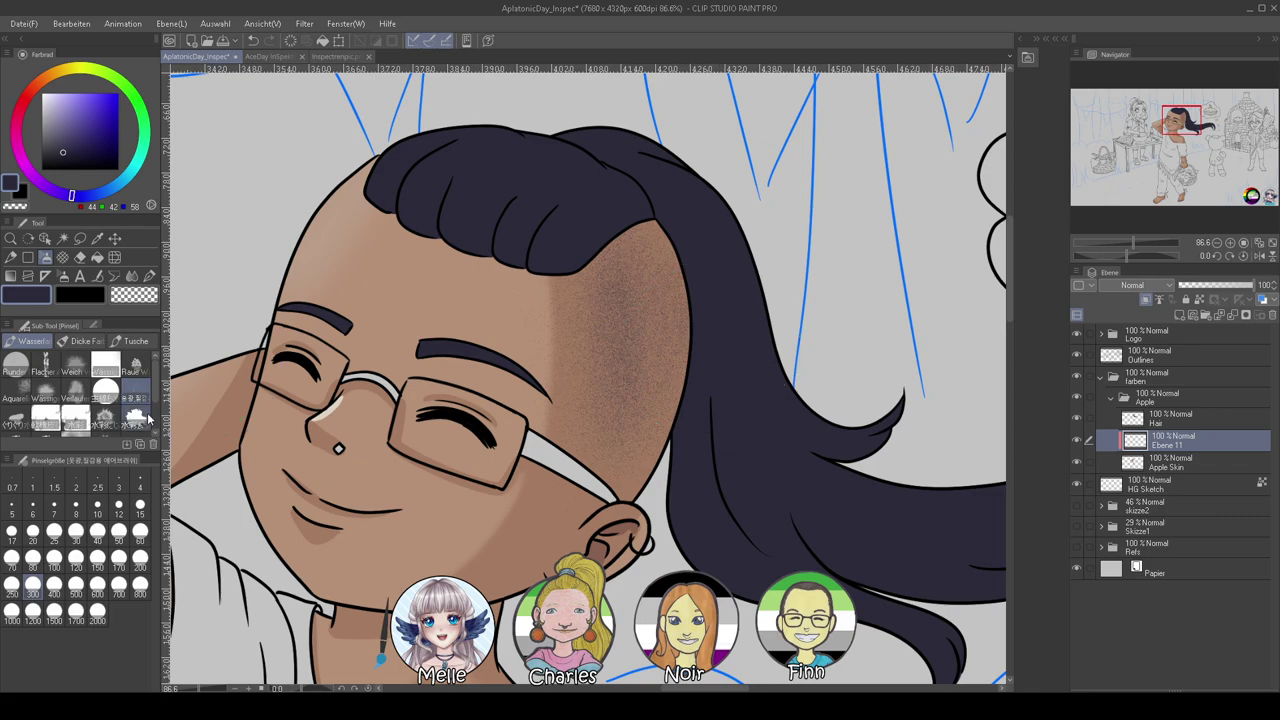
Spray additional dark blue speckles over the shaved side of the head with the Spritzer airbrush at size 200
click(131, 342)
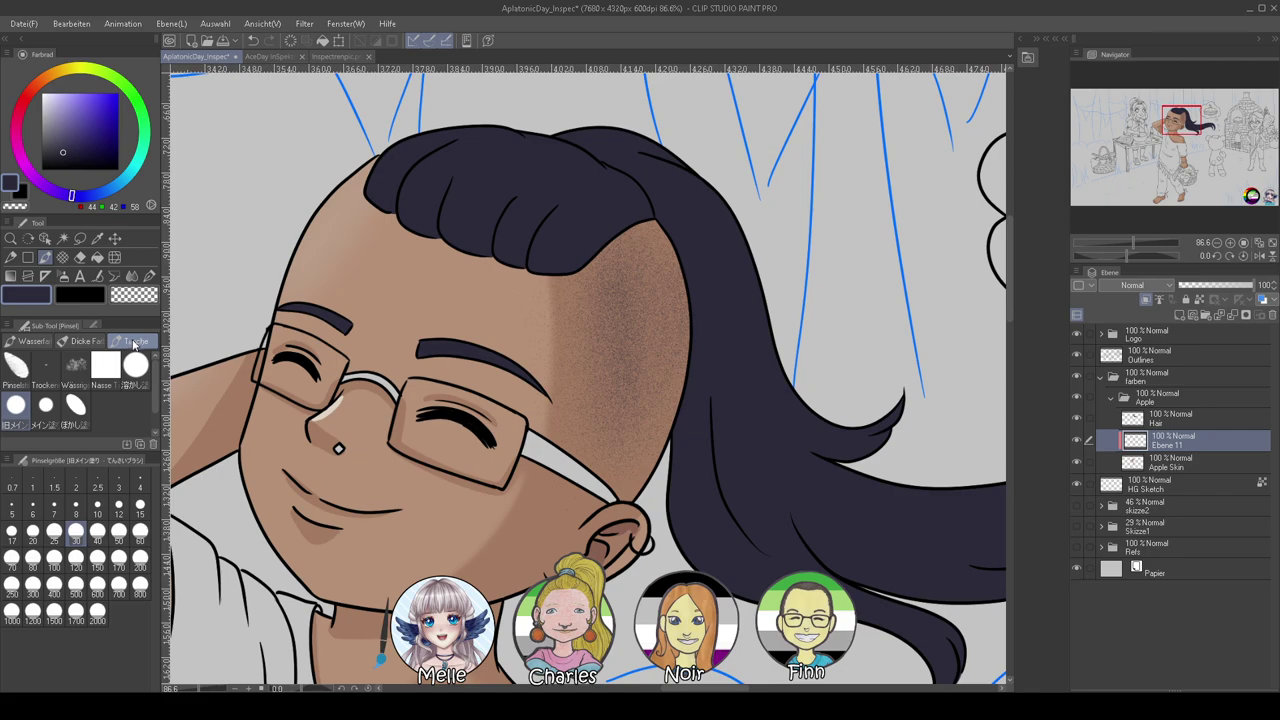
click(82, 341)
click(30, 341)
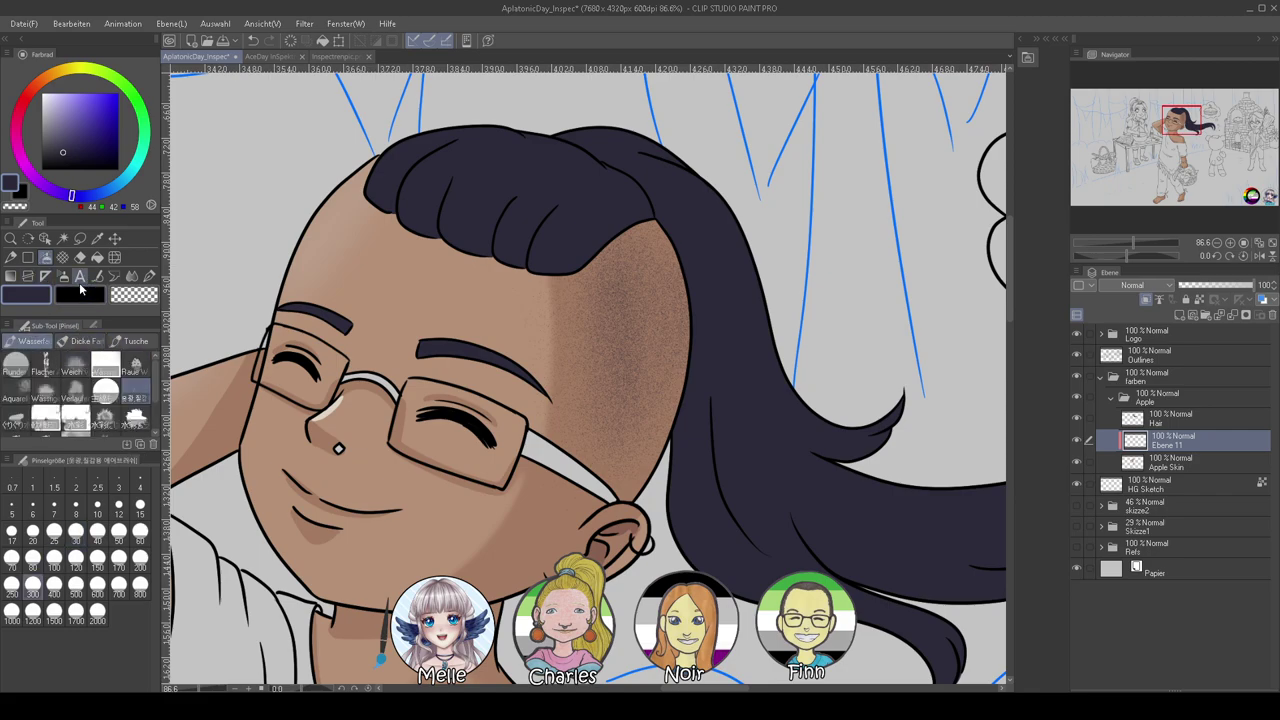
click(63, 276)
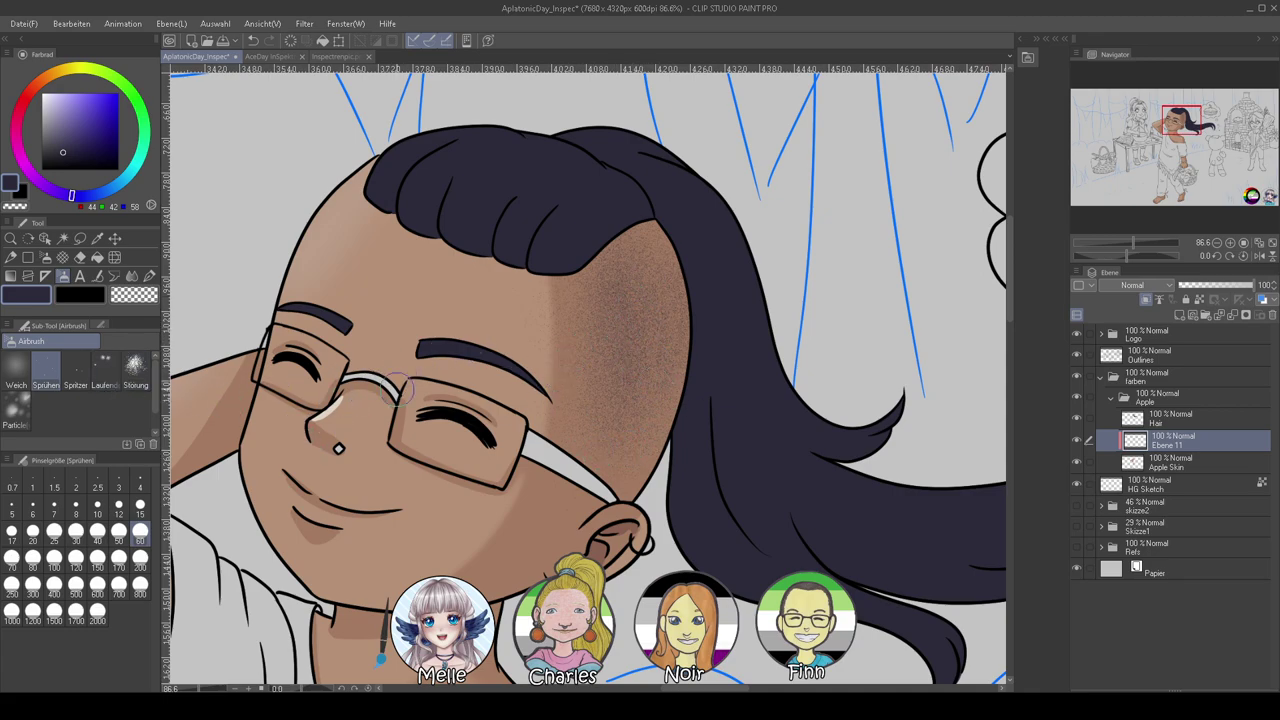
click(84, 379)
mouse_move(609, 320)
mouse_down()
mouse_move(595, 270)
mouse_move(612, 295)
mouse_move(632, 257)
mouse_move(619, 277)
mouse_move(640, 375)
mouse_move(648, 450)
mouse_up()
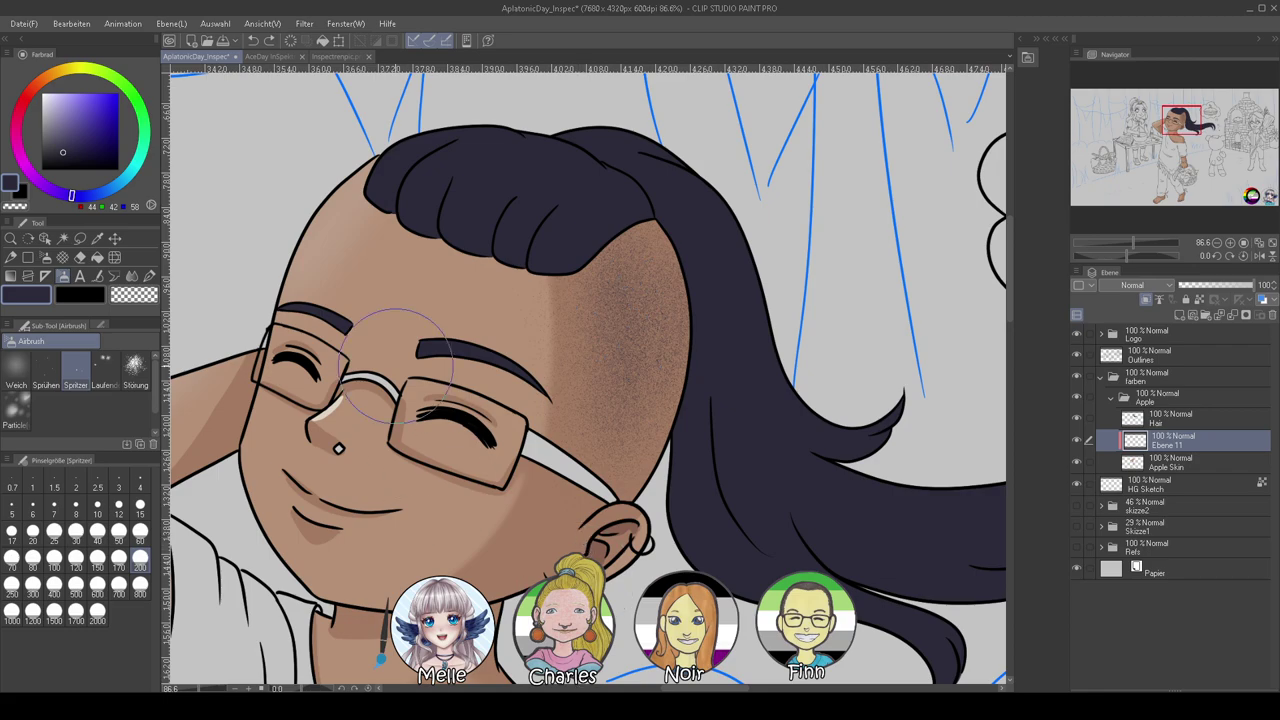
Compare the shaved side of the head with the same character in the Inspectrenpic.png reference image
click(336, 59)
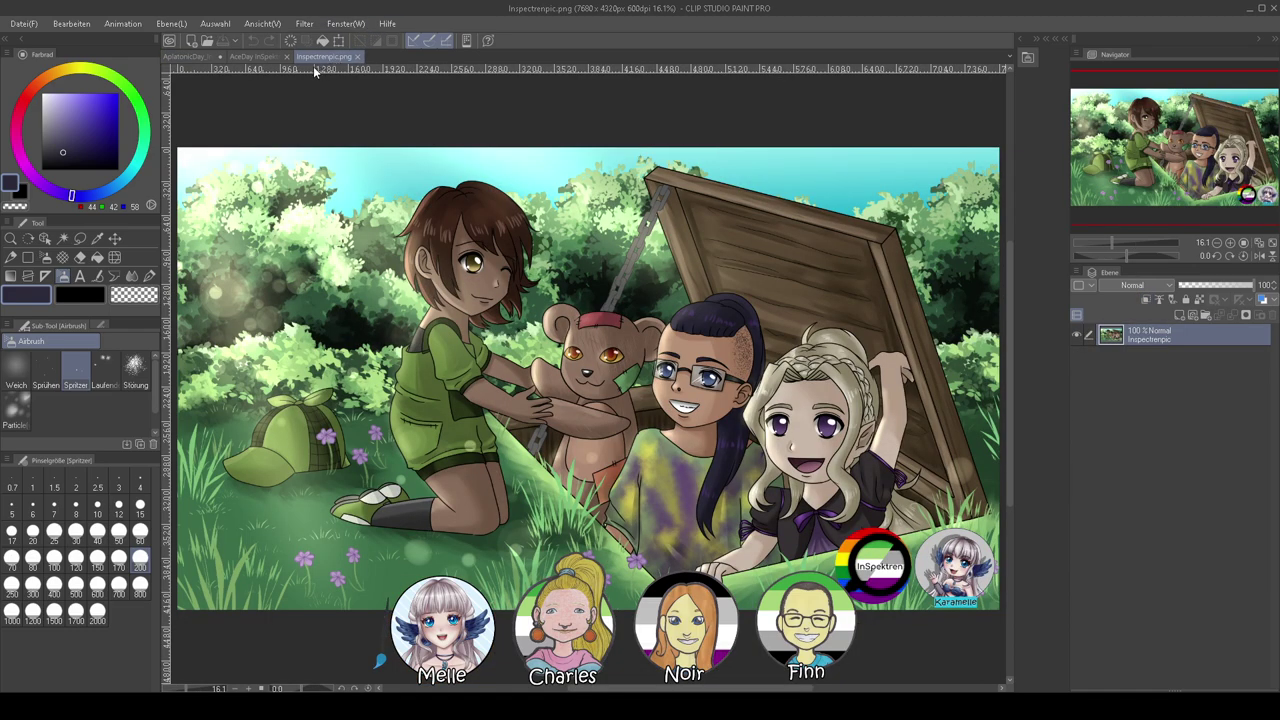
click(181, 60)
scroll(540, 375, down, 3)
scroll(621, 327, up, 3)
scroll(620, 325, up, 2)
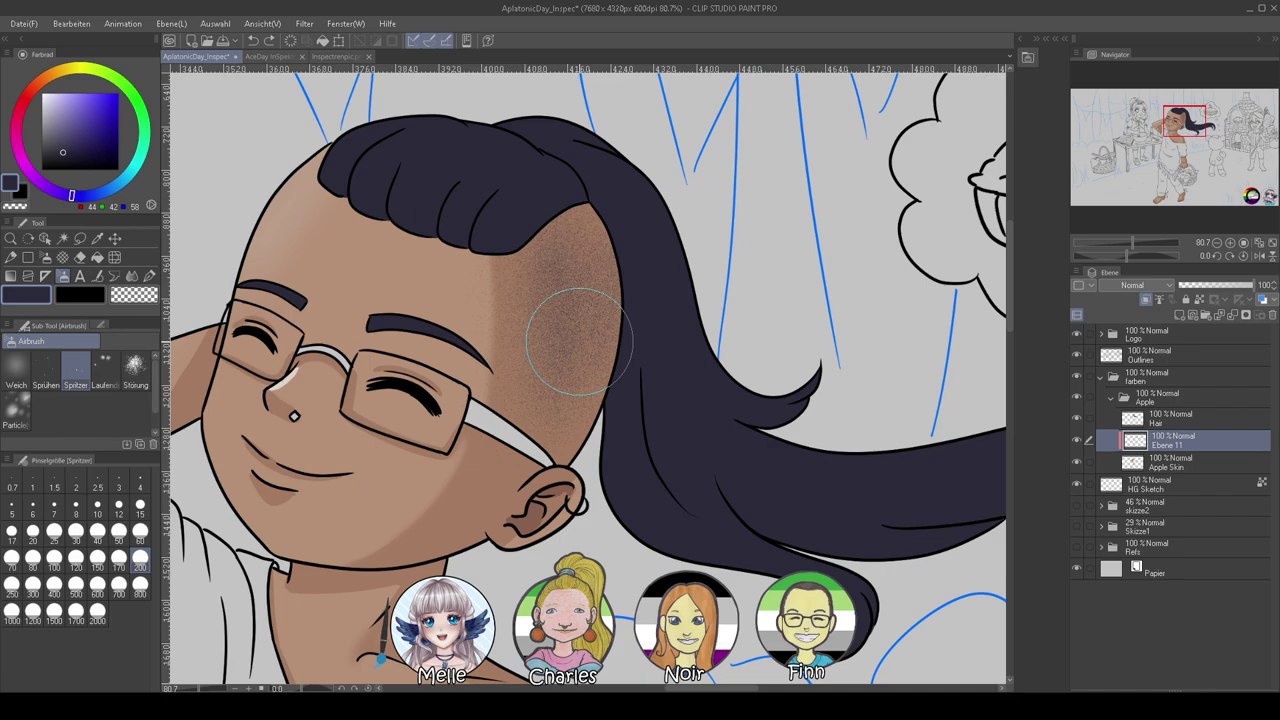
Look through the watercolour, blending and decoration sub tools for a brush suited to the stubble texture
click(50, 257)
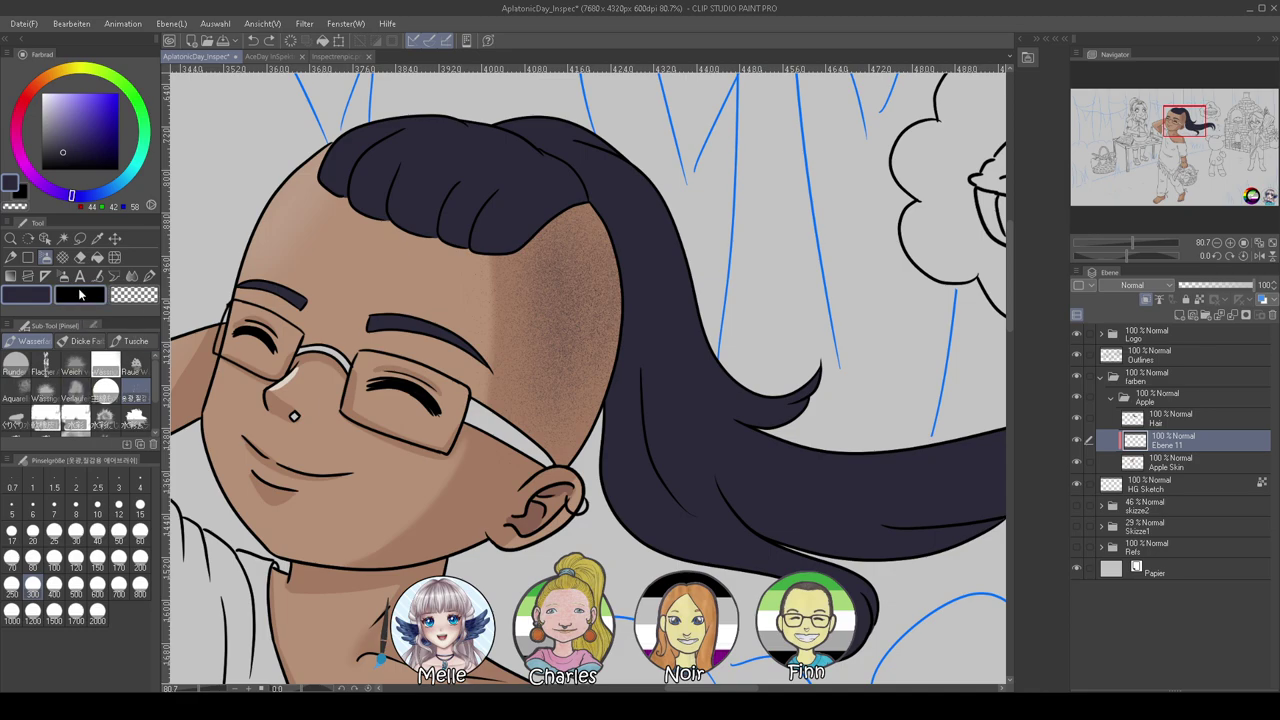
click(147, 277)
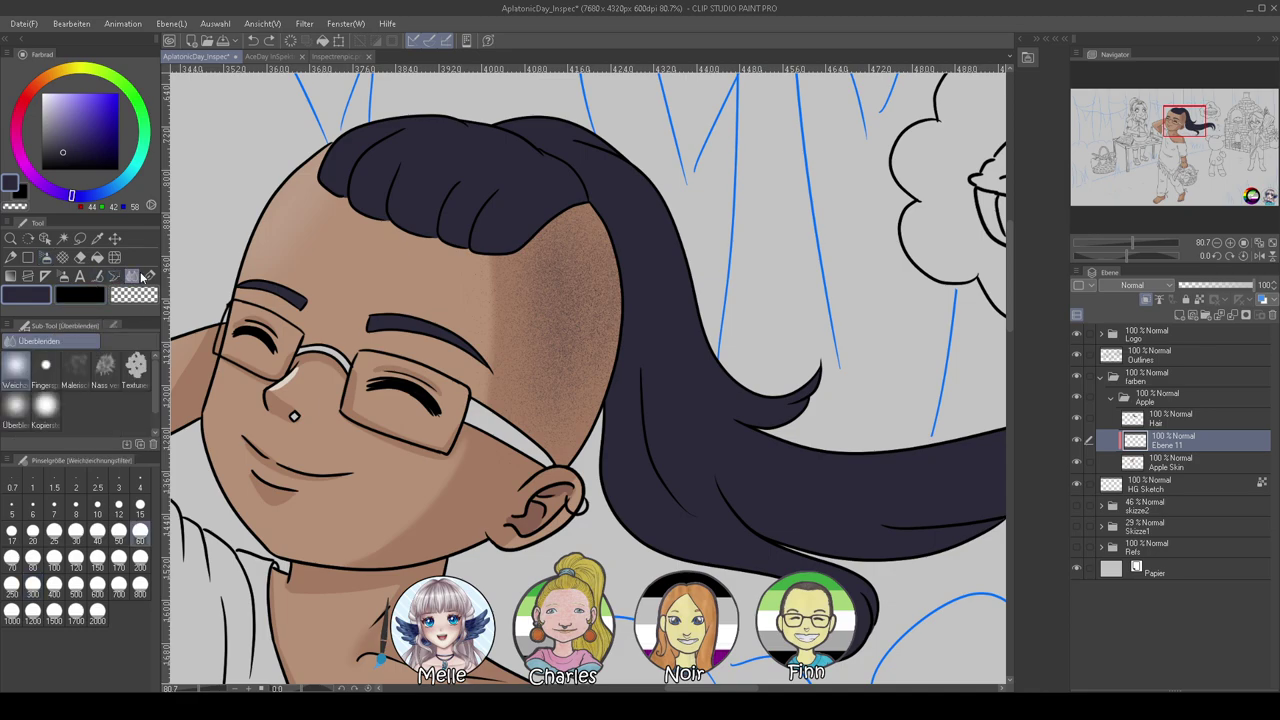
click(136, 277)
click(62, 257)
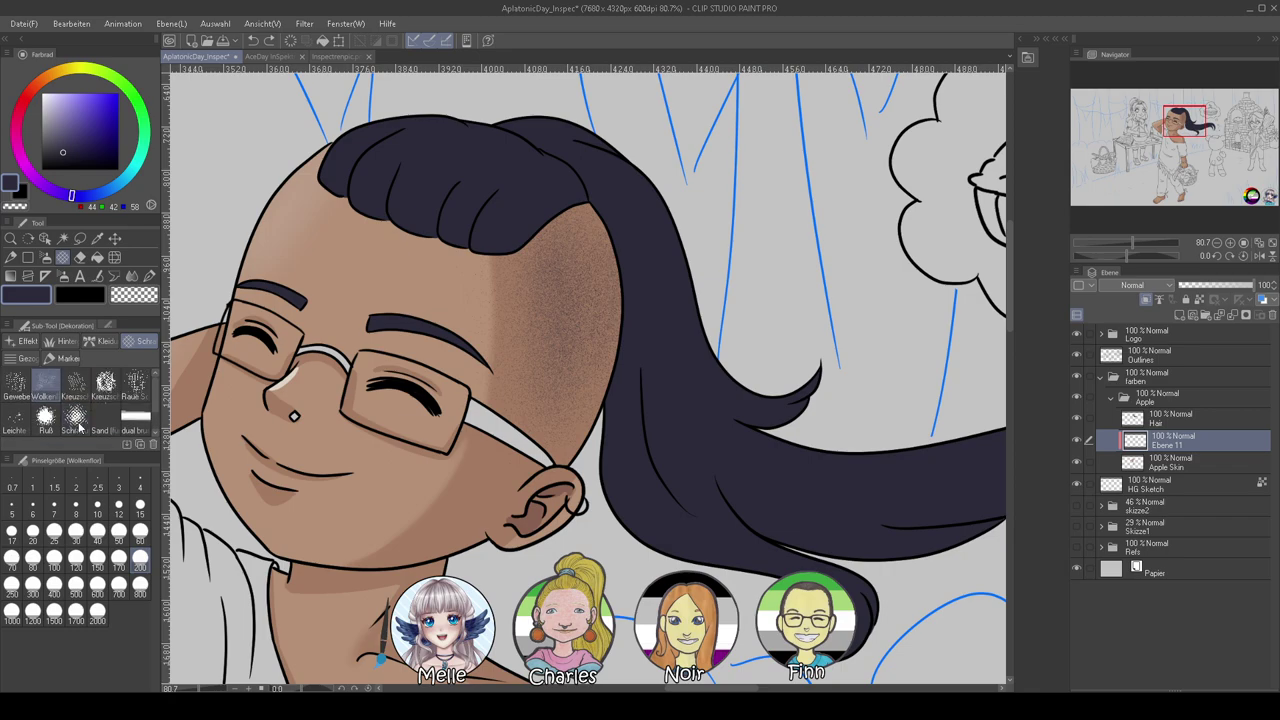
click(25, 341)
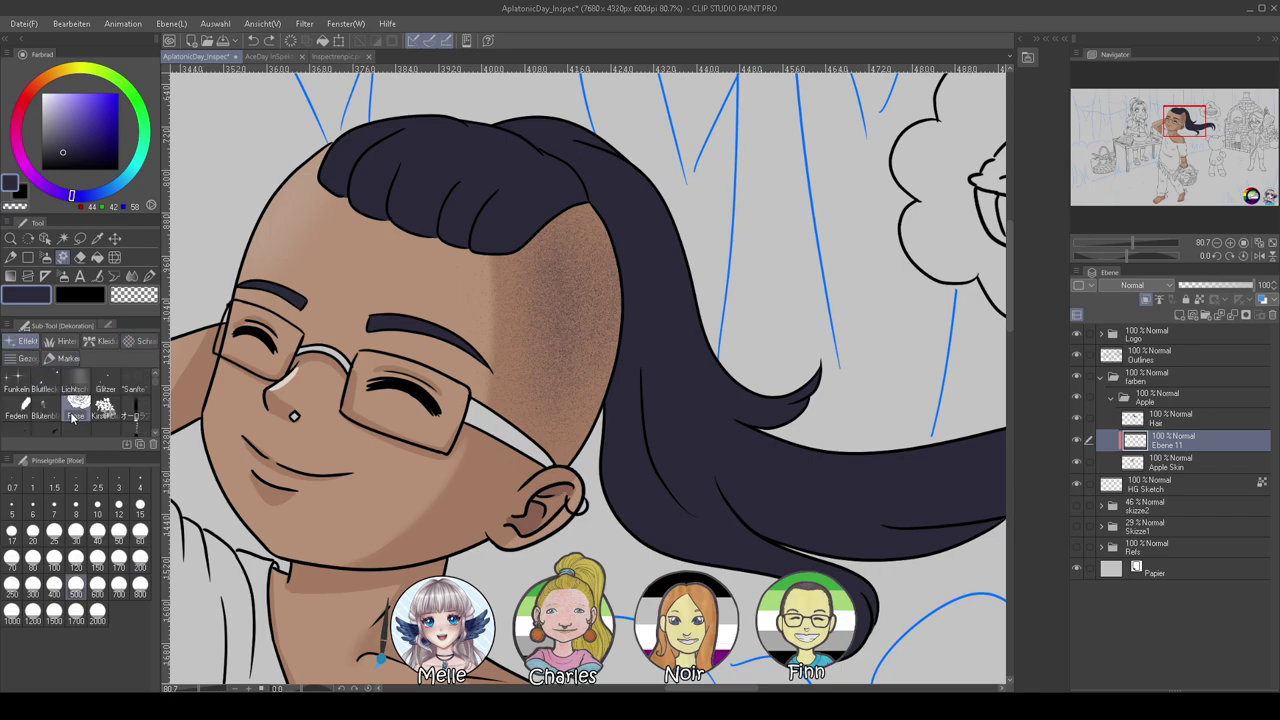
scroll(84, 418, down, 2)
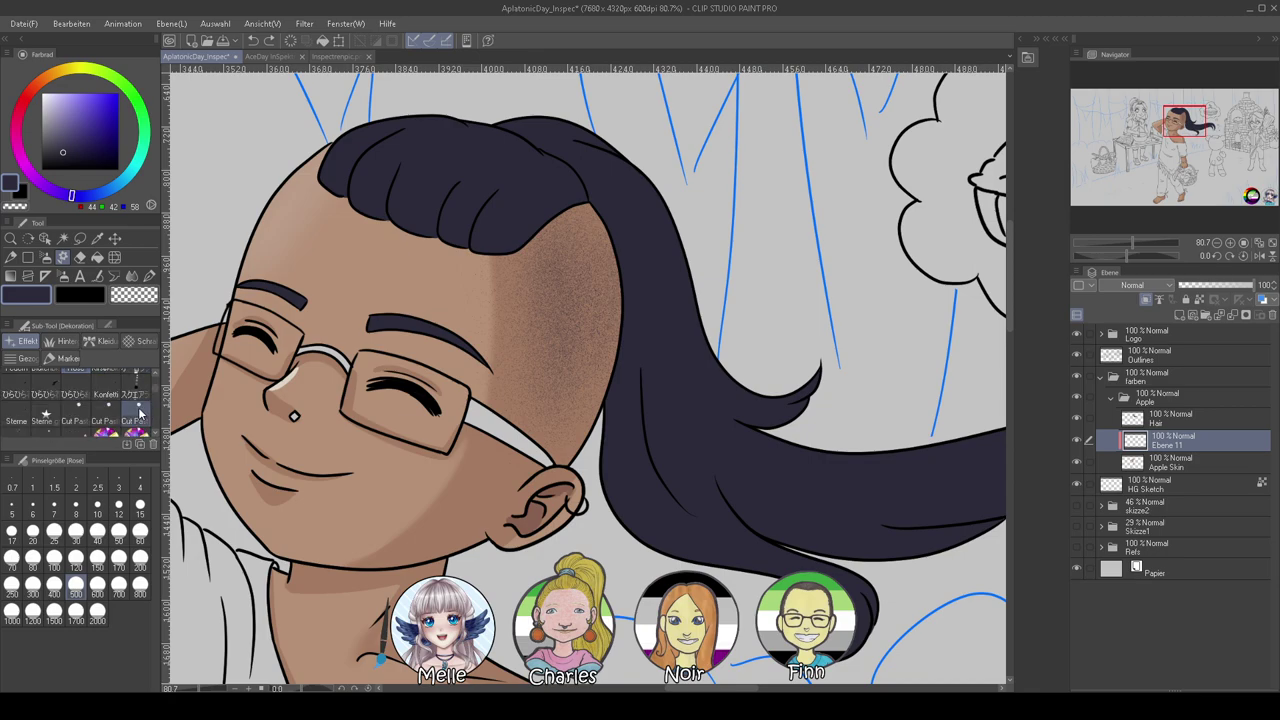
scroll(117, 412, down, 4)
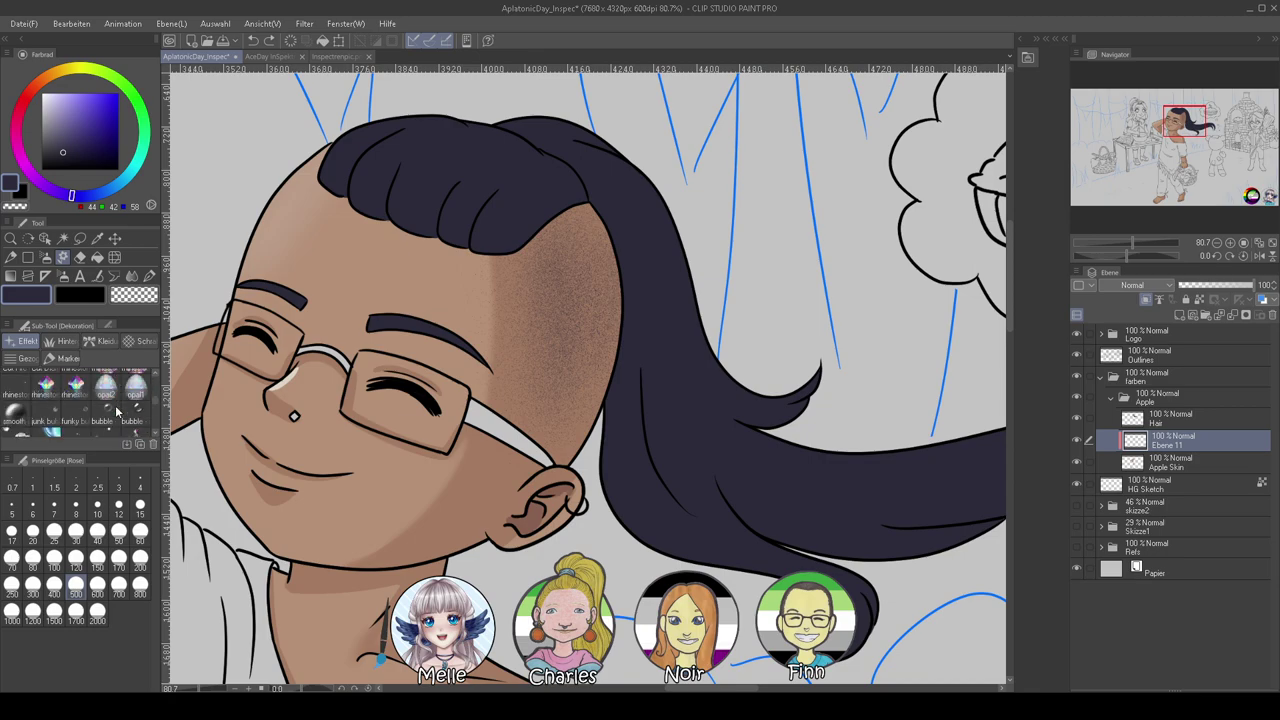
scroll(117, 412, down, 2)
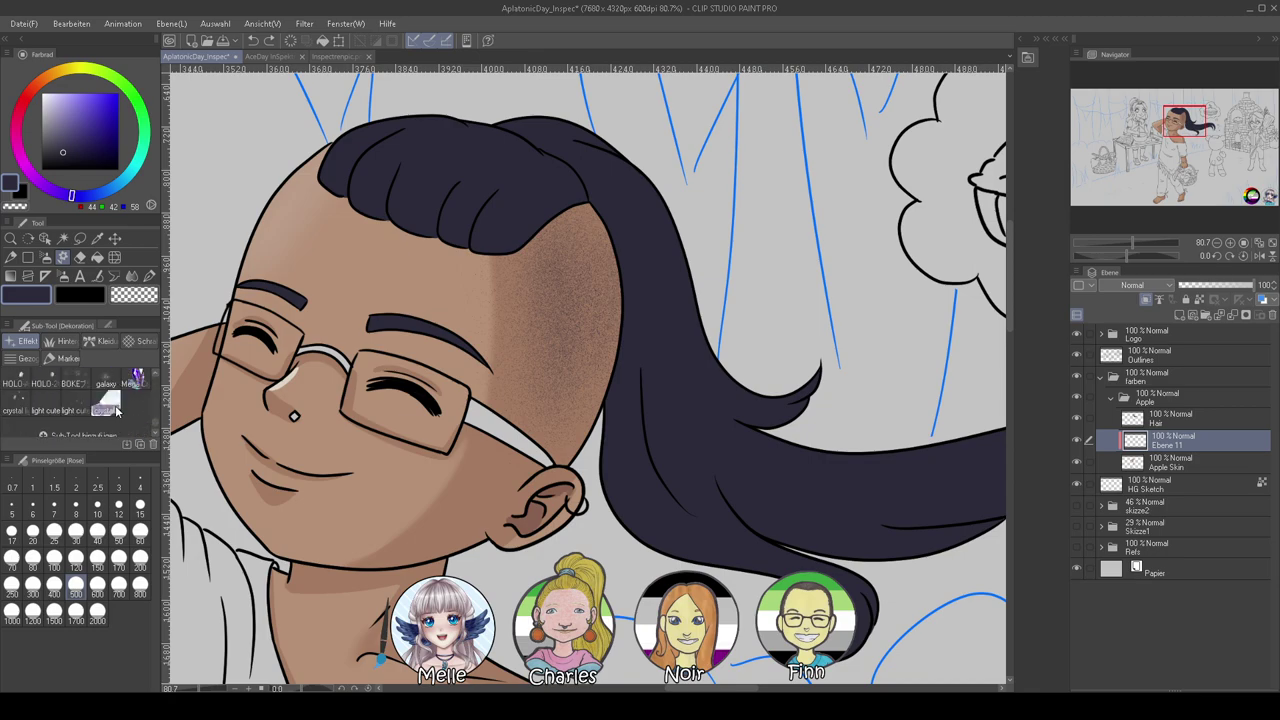
scroll(117, 411, up, 8)
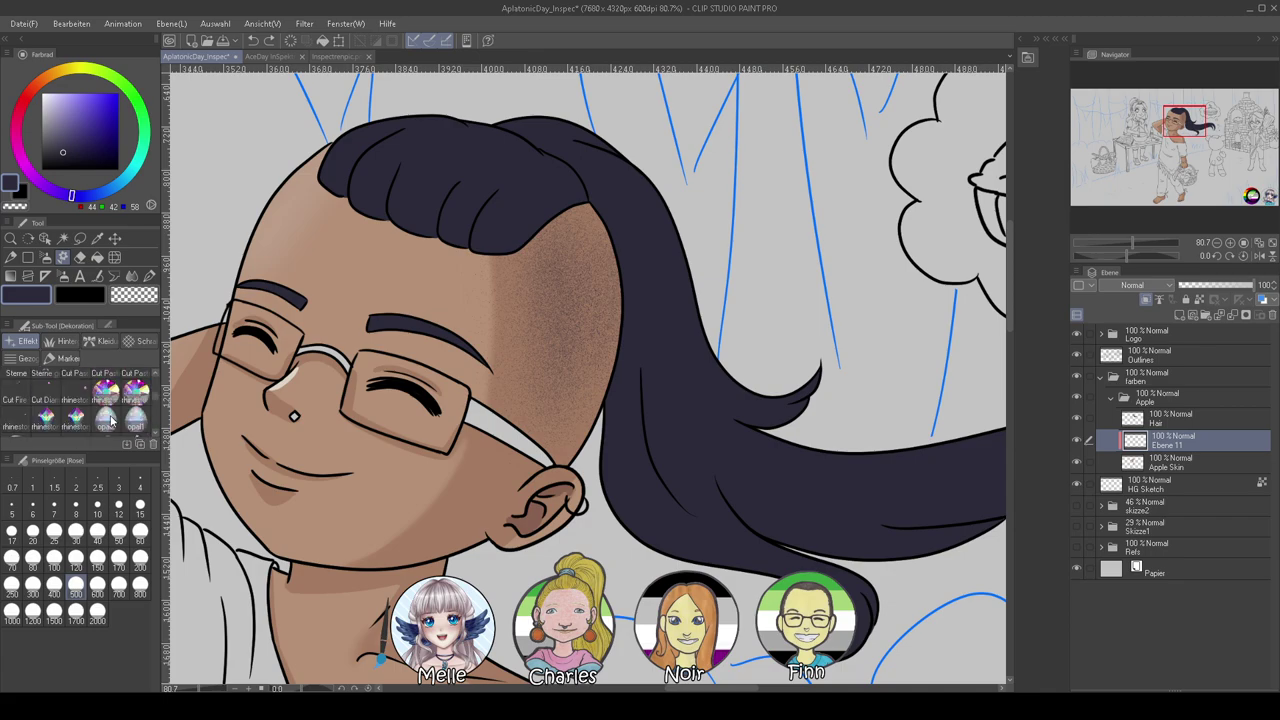
Rework the dark blue stubble on the shaved side with the texture airbrush at size 300, concentrating it just below the hairline
click(101, 341)
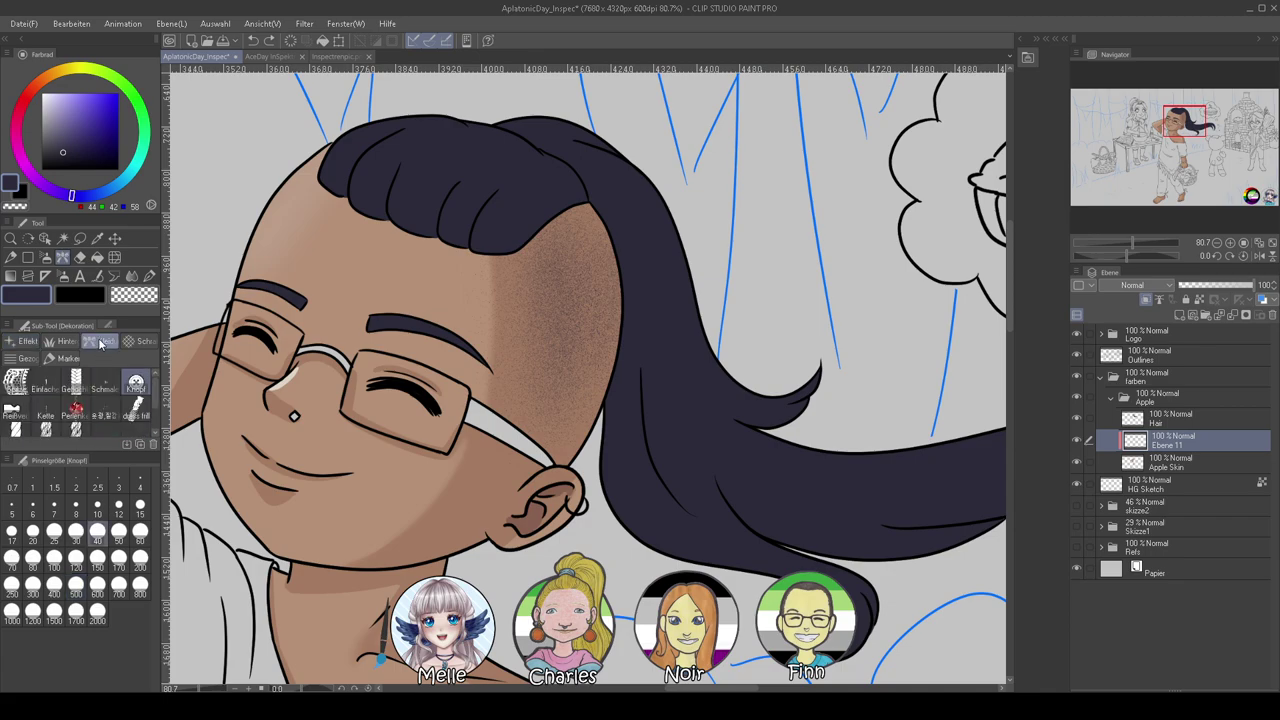
click(104, 402)
mouse_move(546, 296)
mouse_down()
mouse_move(551, 260)
mouse_move(581, 225)
mouse_move(580, 200)
mouse_move(592, 187)
mouse_move(604, 205)
mouse_move(611, 186)
mouse_move(600, 154)
mouse_move(606, 212)
mouse_move(598, 166)
mouse_move(623, 227)
mouse_move(531, 177)
mouse_move(535, 208)
mouse_move(521, 205)
mouse_move(513, 167)
mouse_move(525, 265)
mouse_move(570, 243)
mouse_move(600, 187)
mouse_move(569, 264)
mouse_up()
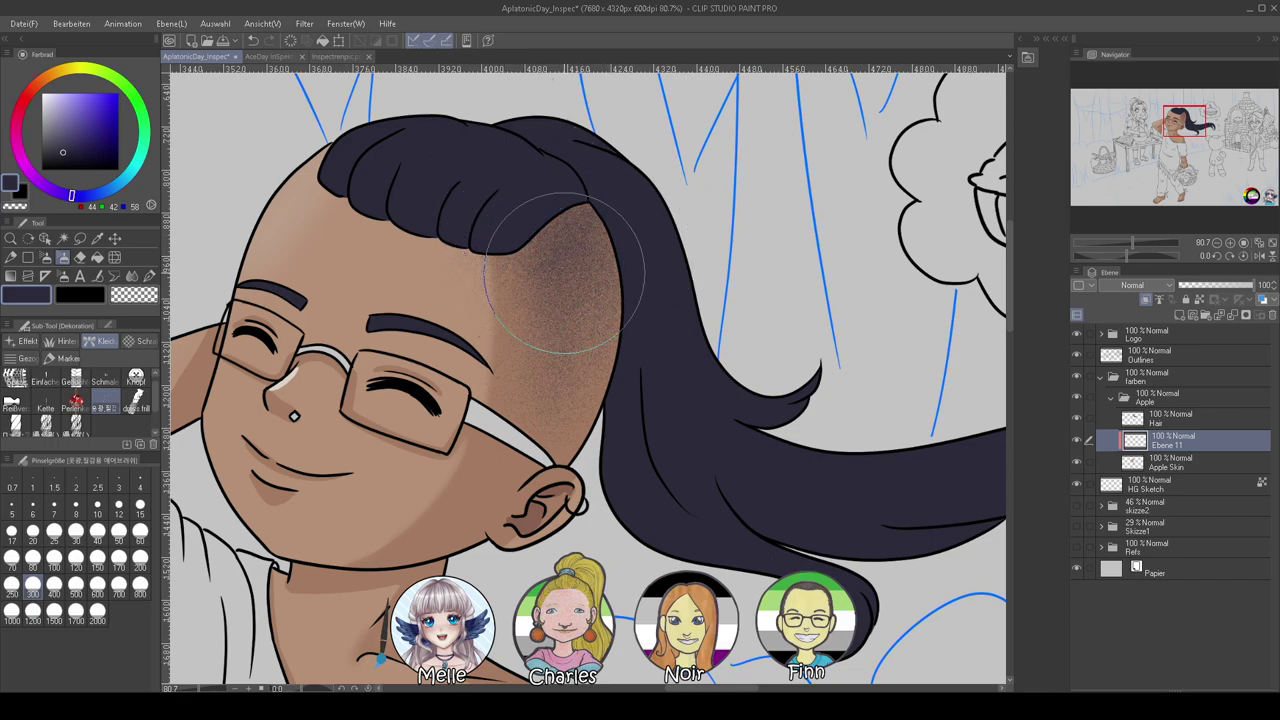
scroll(608, 458, down, 4)
scroll(618, 535, up, 2)
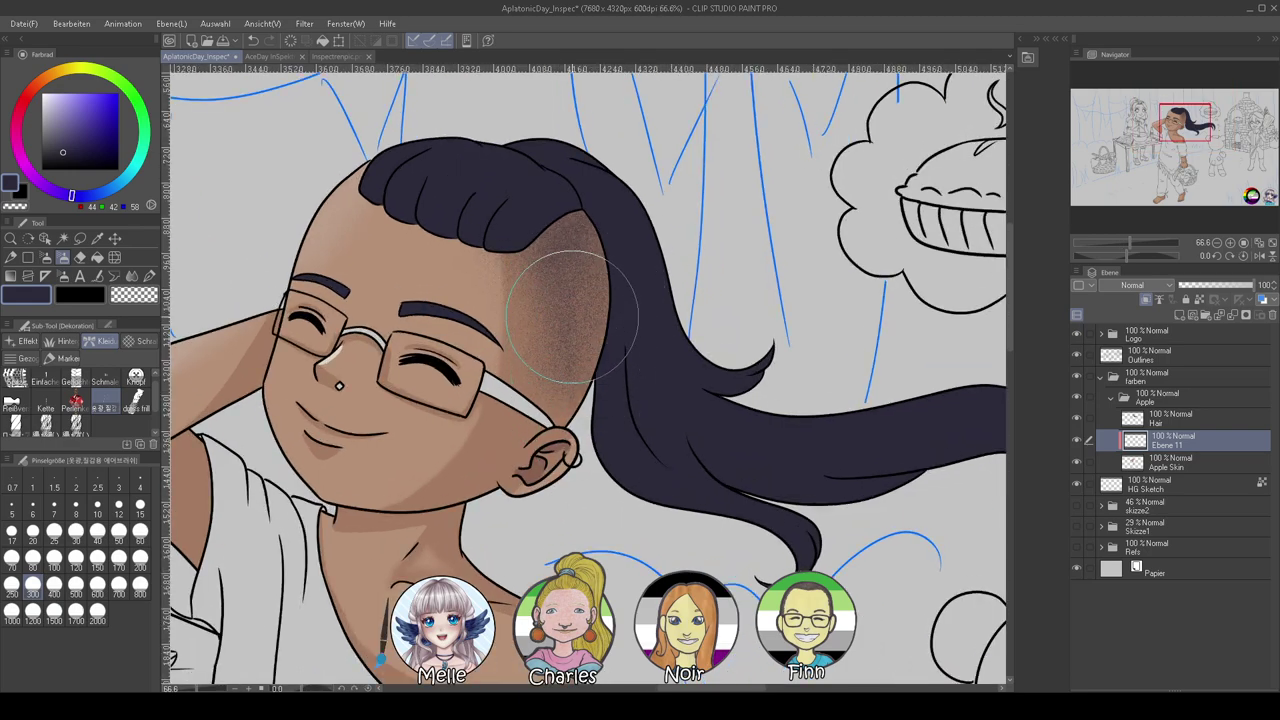
key(ctrl+z)
drag(609, 277, 644, 377)
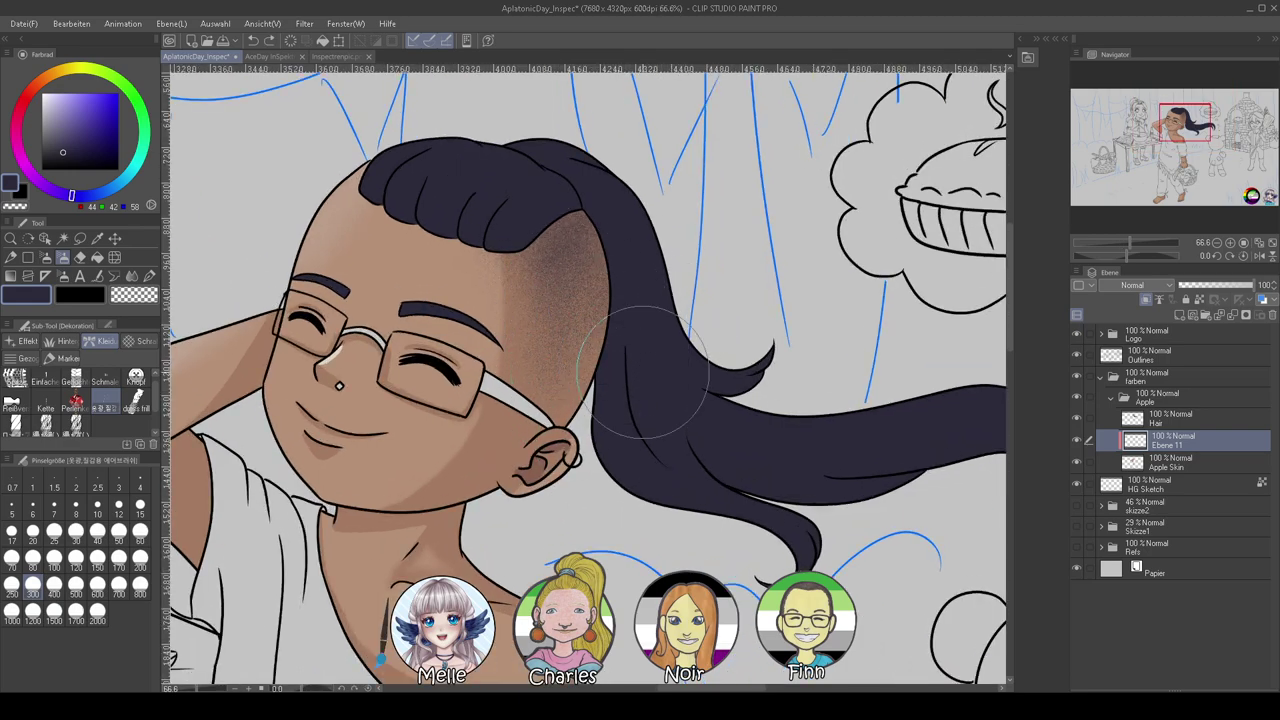
drag(596, 268, 617, 339)
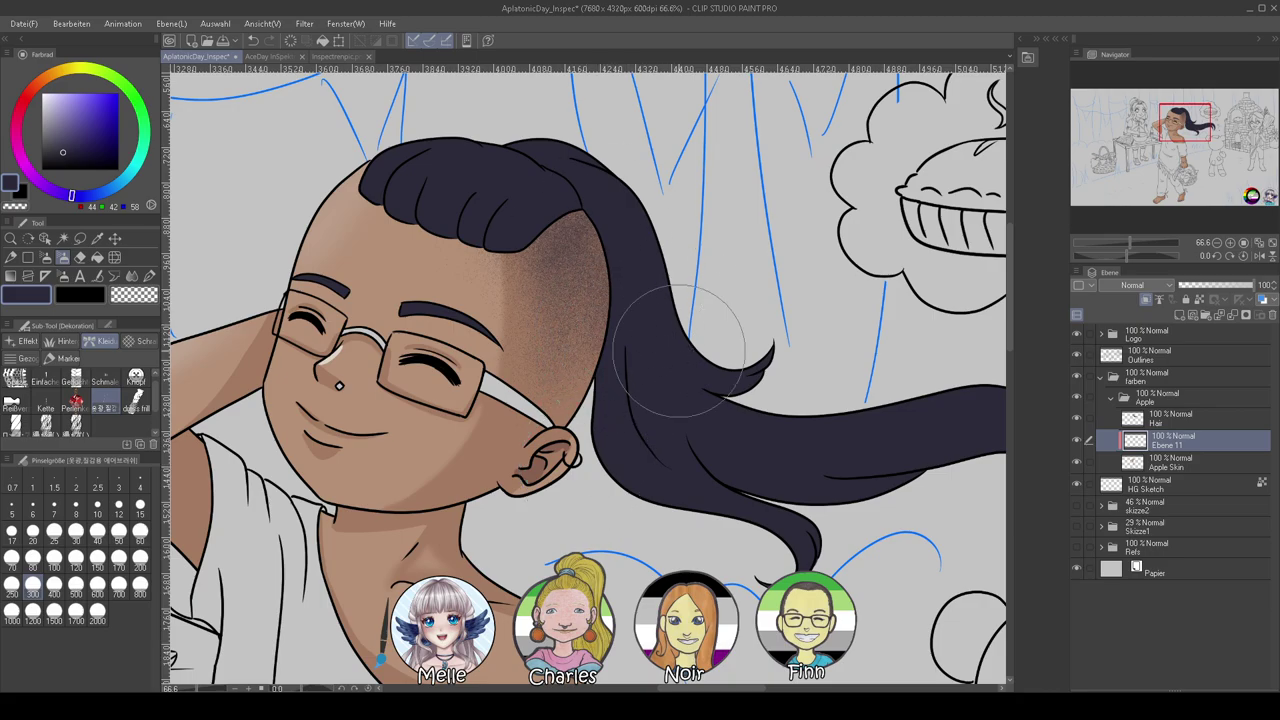
Select the Hair layer and view the character's hair in the Inspectrenpic.png and AceDay InSpektren+Karamelle.jpg reference images
scroll(496, 472, down, 2)
scroll(492, 468, down, 2)
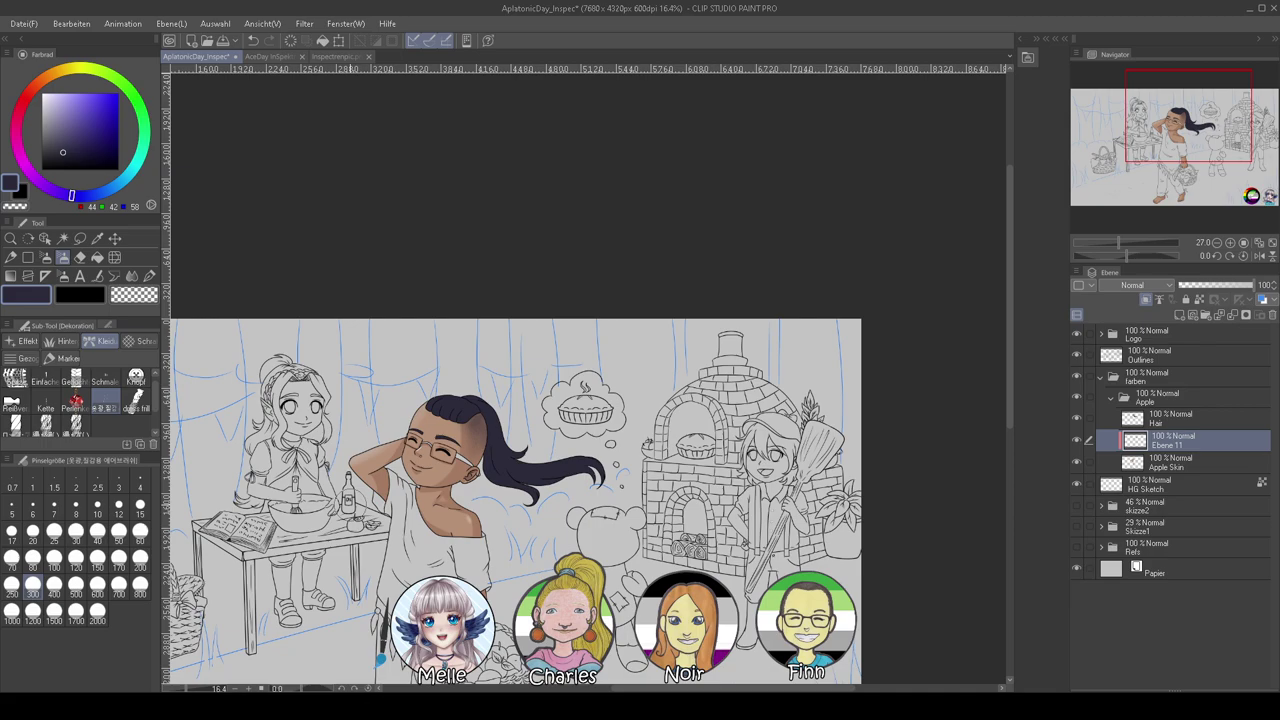
scroll(492, 468, up, 3)
scroll(637, 440, up, 1)
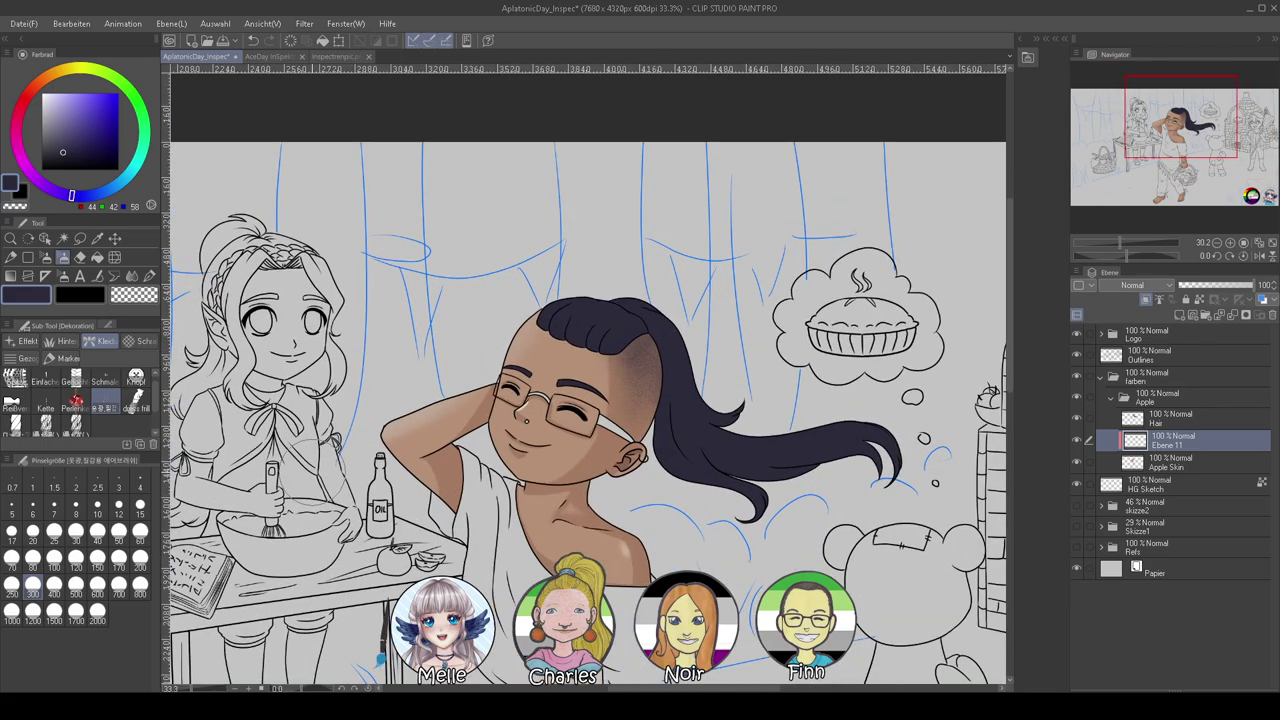
scroll(637, 440, up, 2)
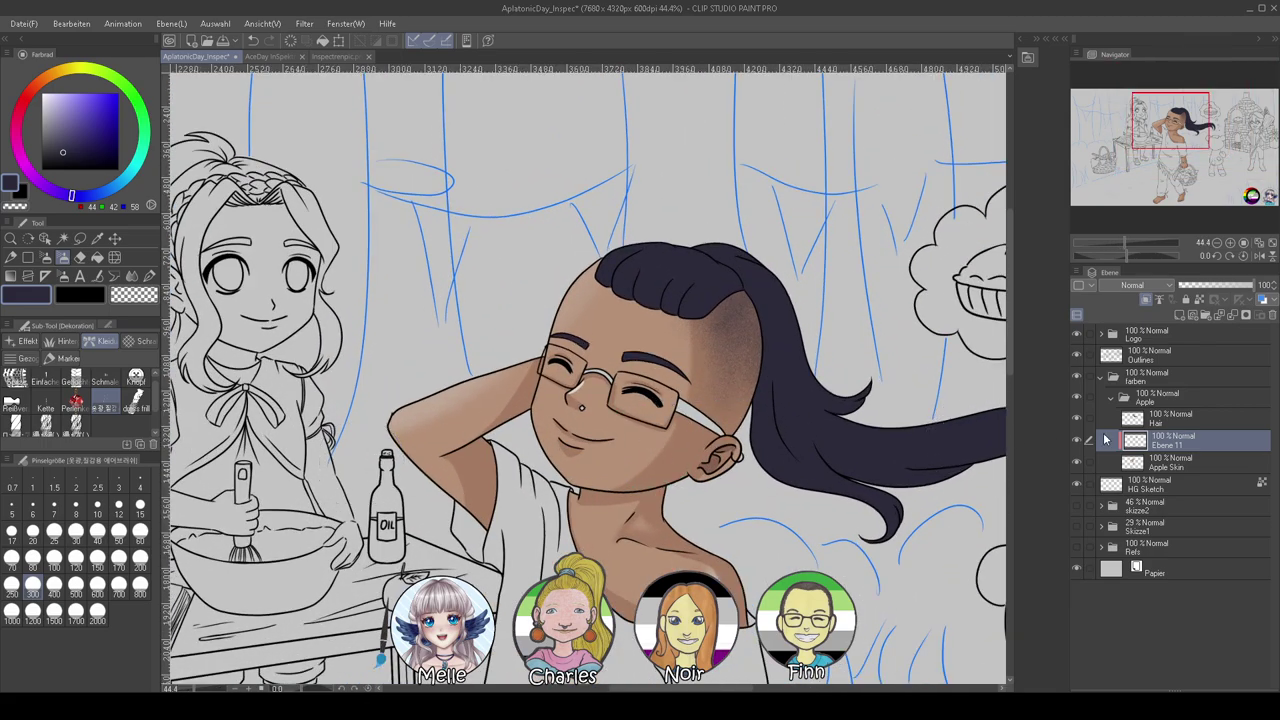
click(1147, 425)
scroll(885, 285, up, 2)
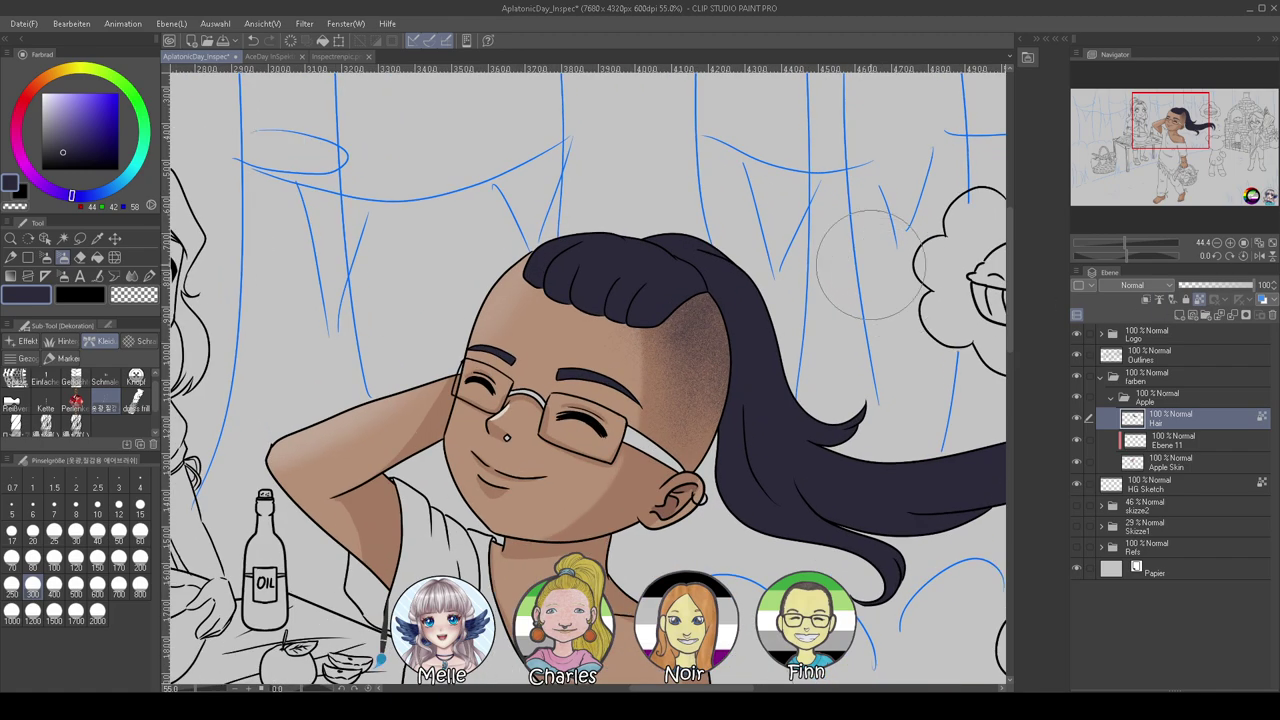
click(328, 56)
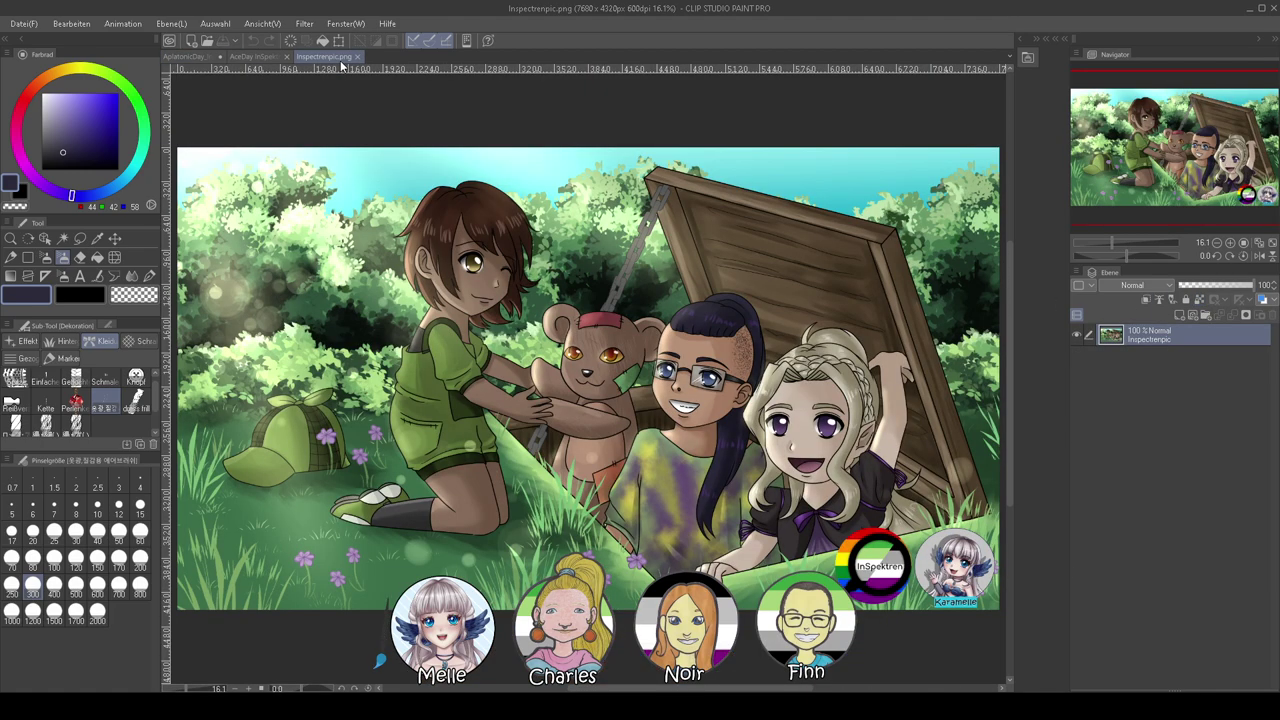
click(256, 58)
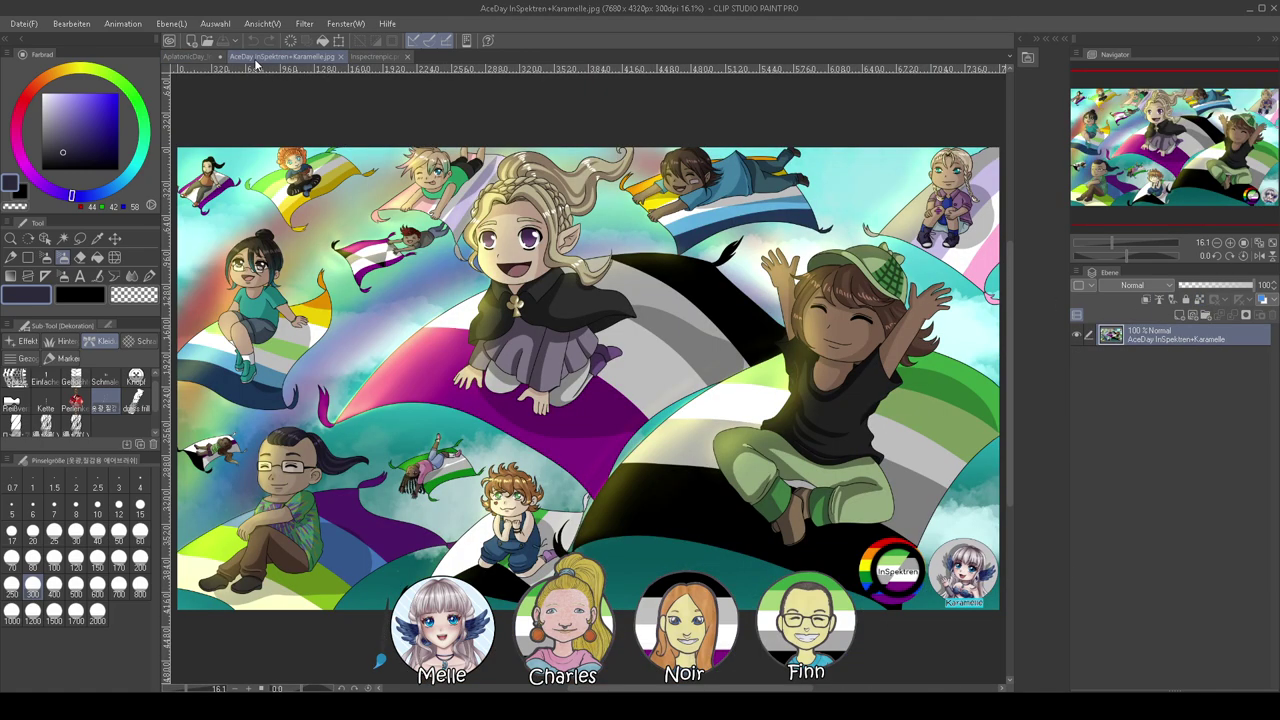
Sample the dark navy of the ponytailed character's hair from the Inspectrenpic.png reference and return to the AplatonicDay line art
click(324, 56)
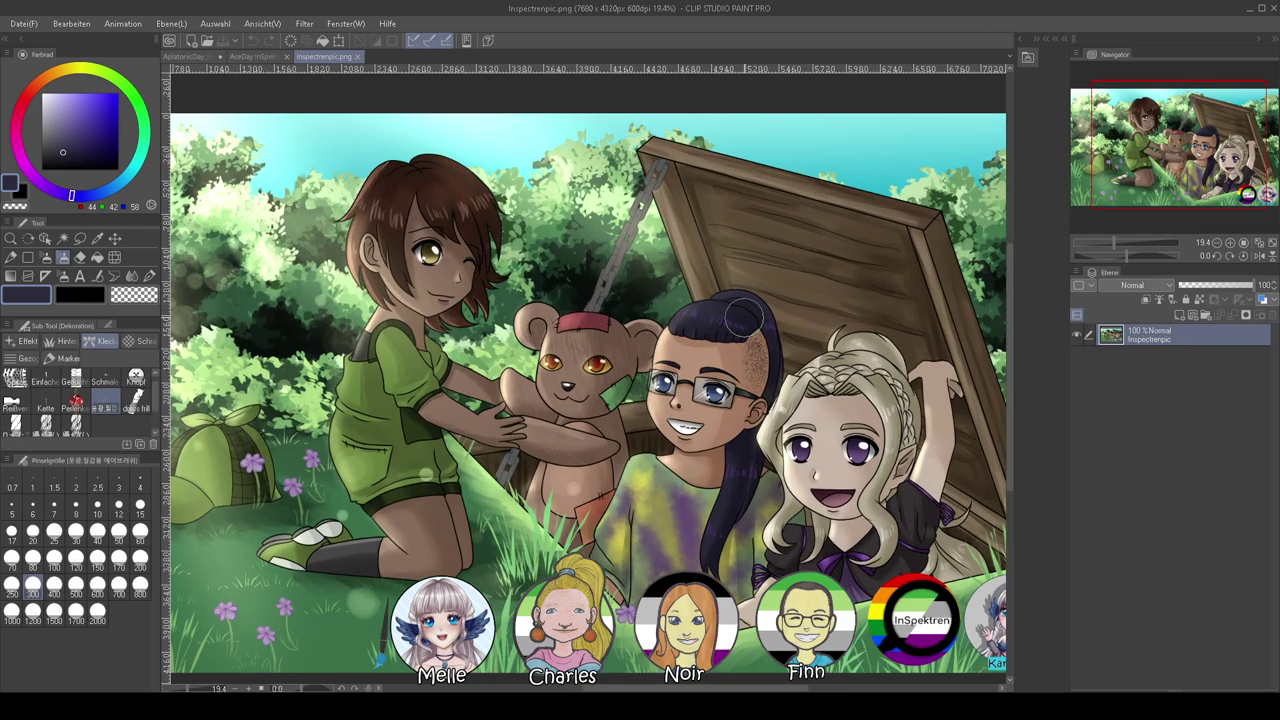
alt+click(749, 311)
click(200, 57)
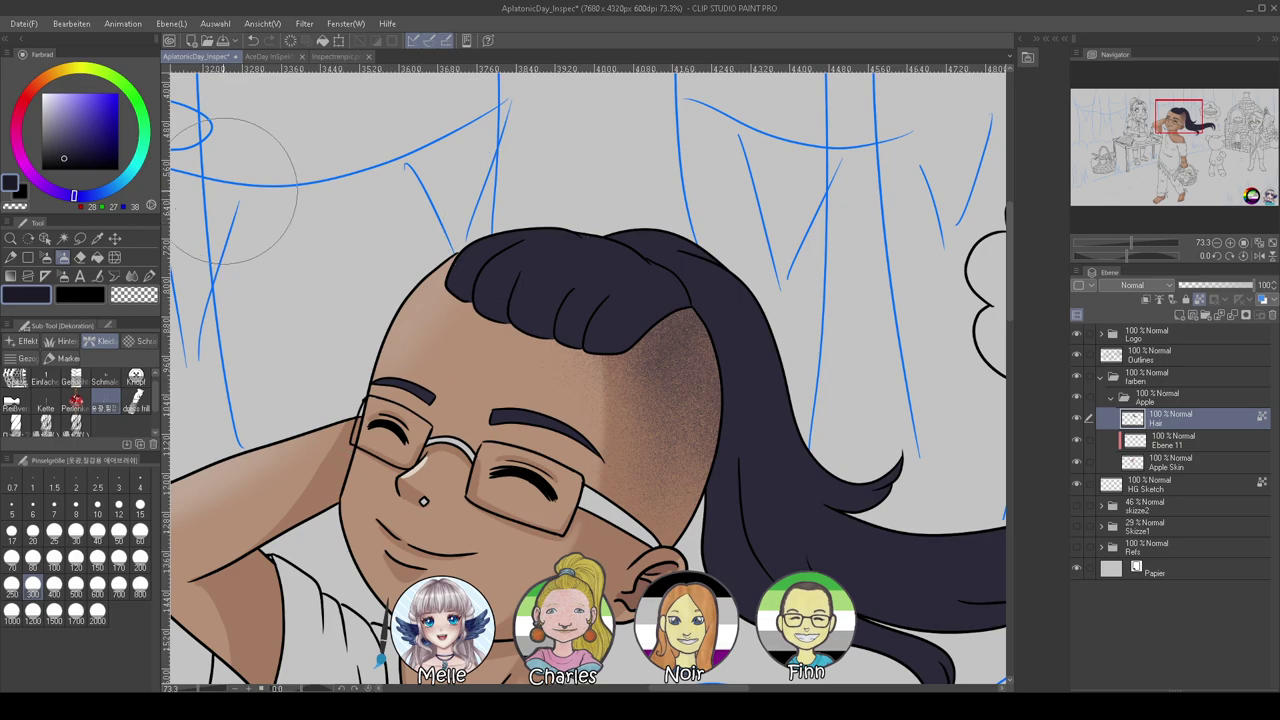
Paint dark shadows on the character's front hair and the base of the ponytail with the Spitzfeder pen at size 60
click(149, 279)
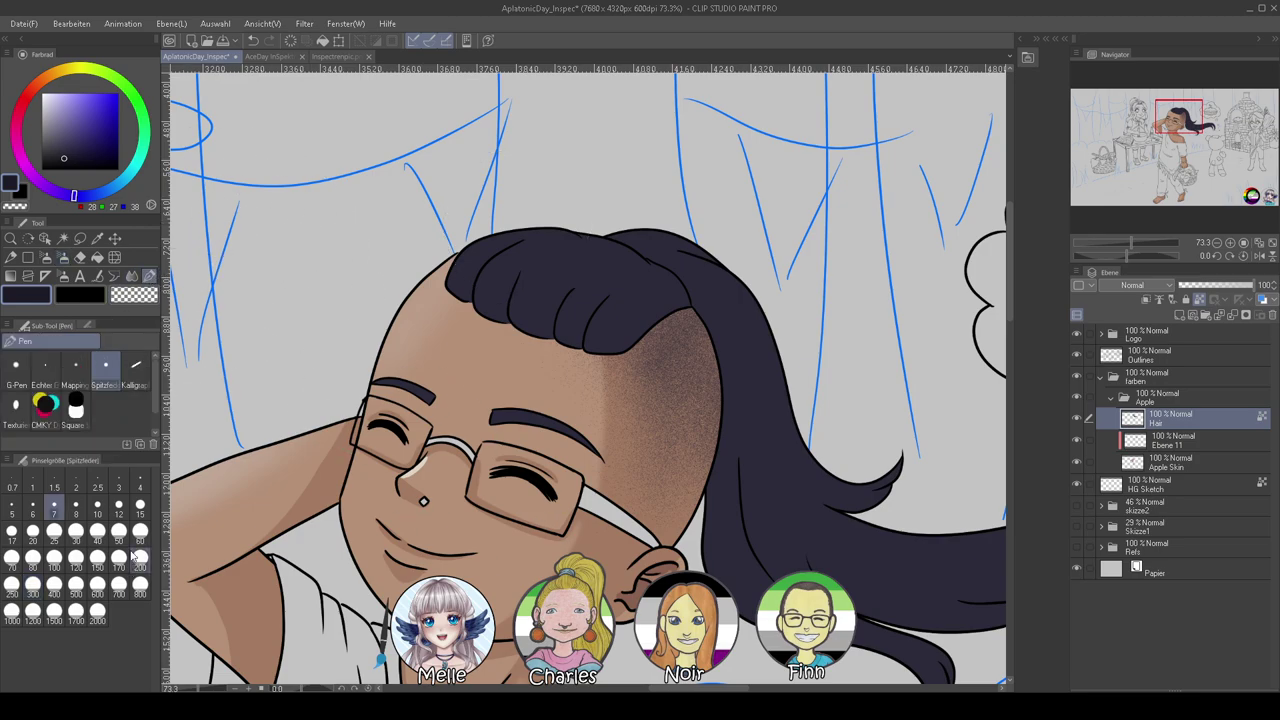
click(140, 531)
mouse_move(519, 270)
mouse_down()
mouse_move(505, 324)
mouse_move(508, 289)
mouse_move(559, 327)
mouse_move(525, 287)
mouse_move(554, 340)
mouse_move(578, 284)
mouse_move(558, 346)
mouse_move(559, 287)
mouse_move(582, 340)
mouse_move(588, 316)
mouse_move(603, 317)
mouse_move(594, 356)
mouse_move(669, 303)
mouse_up()
mouse_move(617, 351)
mouse_down()
mouse_move(679, 287)
mouse_move(618, 300)
mouse_up()
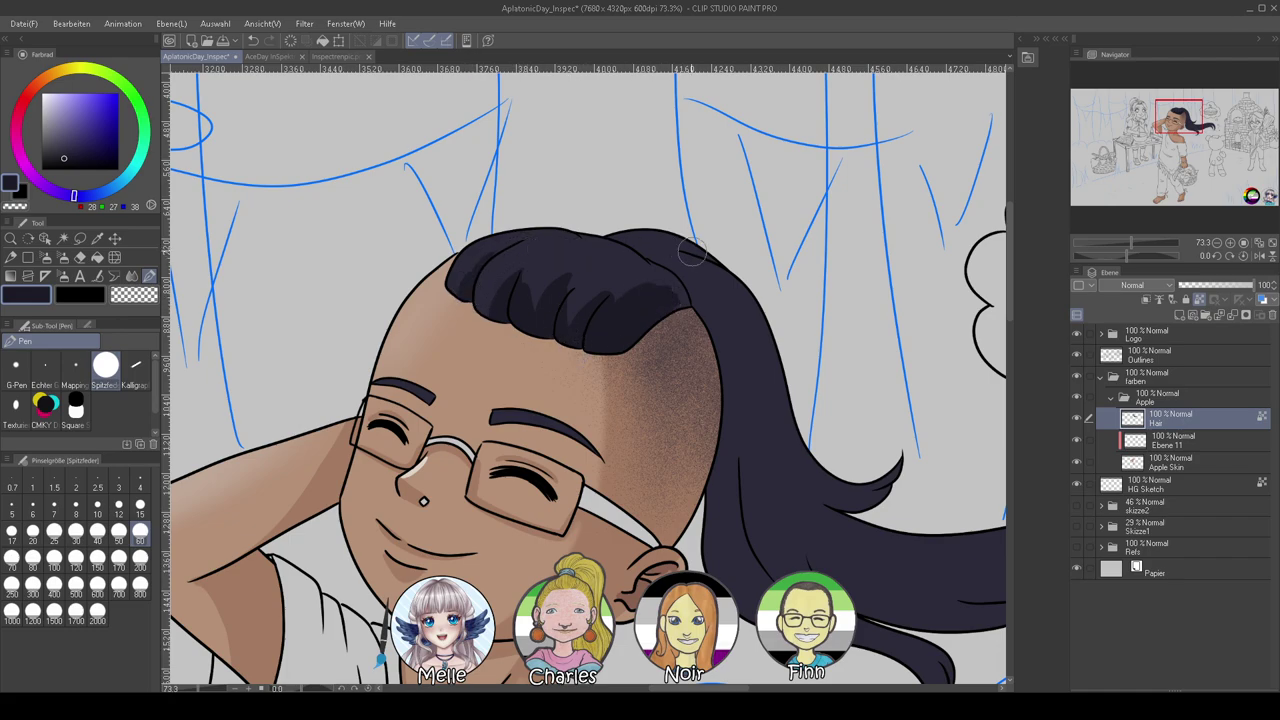
mouse_move(645, 272)
mouse_down()
mouse_move(660, 271)
mouse_move(681, 330)
mouse_up()
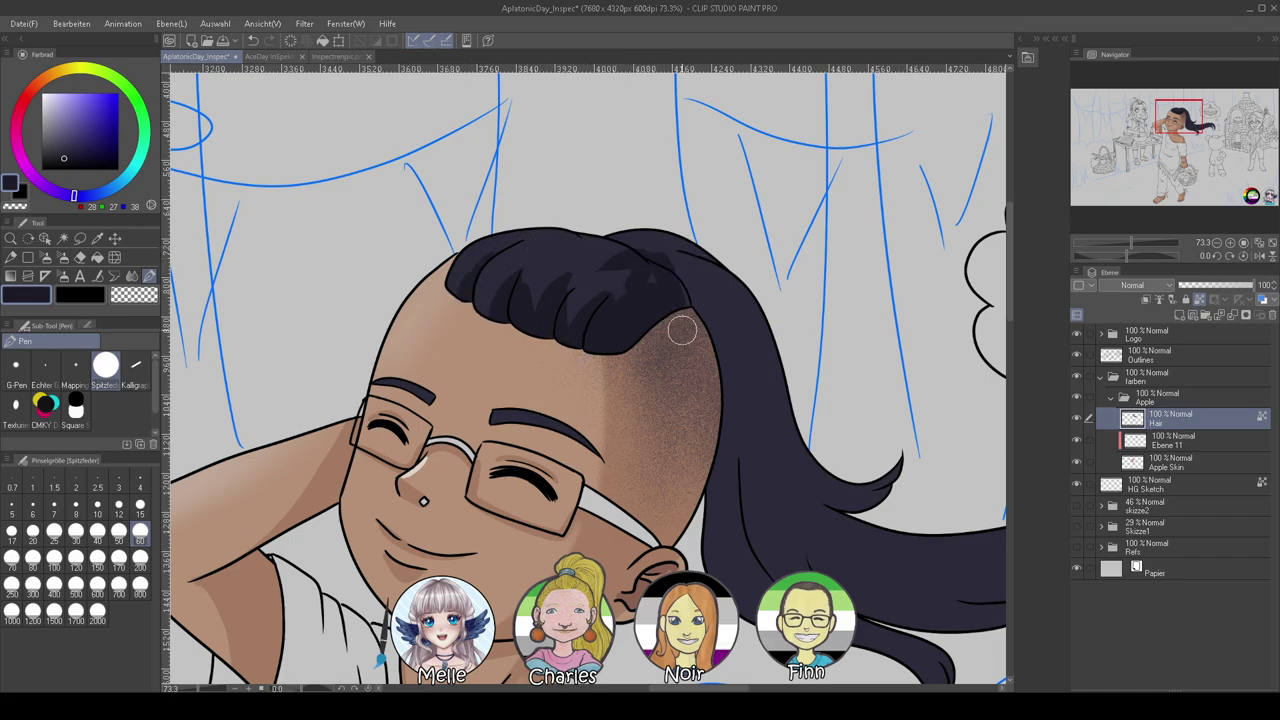
drag(669, 276, 690, 300)
mouse_move(631, 252)
mouse_down()
mouse_move(708, 334)
mouse_move(722, 398)
mouse_up()
Shade the flowing length of the ponytail out to its curled ends with dark pen strokes
drag(749, 488, 515, 405)
drag(487, 271, 541, 523)
drag(479, 403, 587, 516)
mouse_move(521, 444)
mouse_down()
mouse_move(610, 550)
mouse_move(576, 498)
mouse_up()
drag(548, 390, 764, 542)
drag(631, 473, 825, 531)
mouse_move(685, 492)
mouse_down()
mouse_move(592, 458)
mouse_move(888, 498)
mouse_up()
drag(884, 583, 703, 602)
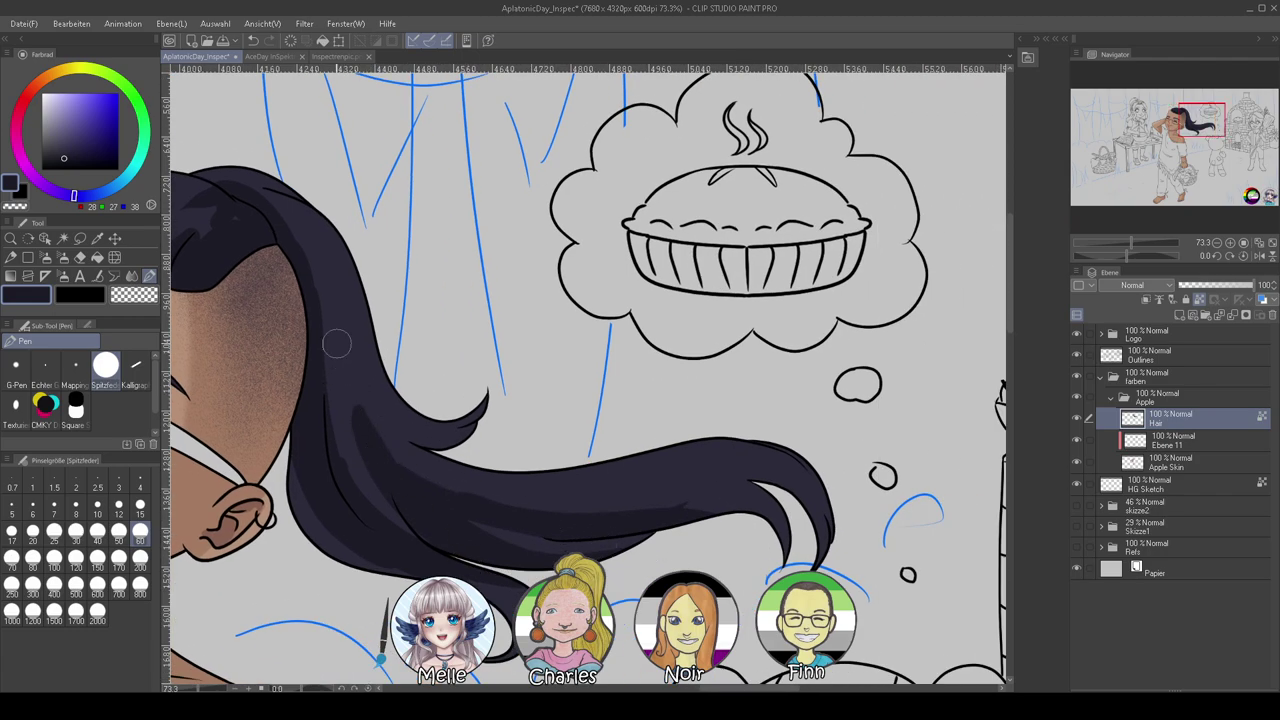
Deepen the shadows down the ponytail's upper strands and along its middle, redoing the strokes near the base
drag(325, 284, 390, 399)
key(ctrl+z)
drag(342, 306, 383, 407)
key(ctrl+z)
drag(329, 276, 425, 521)
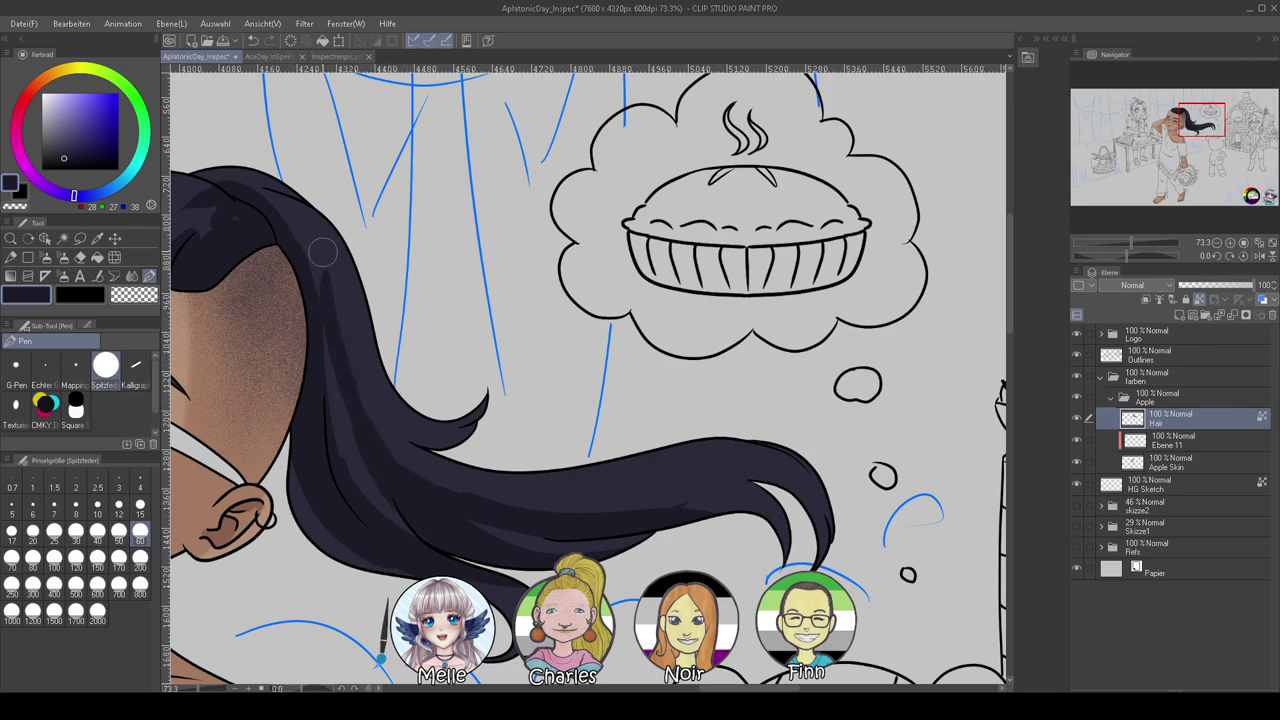
drag(350, 357, 414, 438)
drag(472, 498, 738, 474)
Add finer dark shadows between the front hair strands with the pen at size 25
mouse_move(239, 403)
mouse_down()
mouse_move(494, 375)
mouse_move(612, 418)
mouse_up()
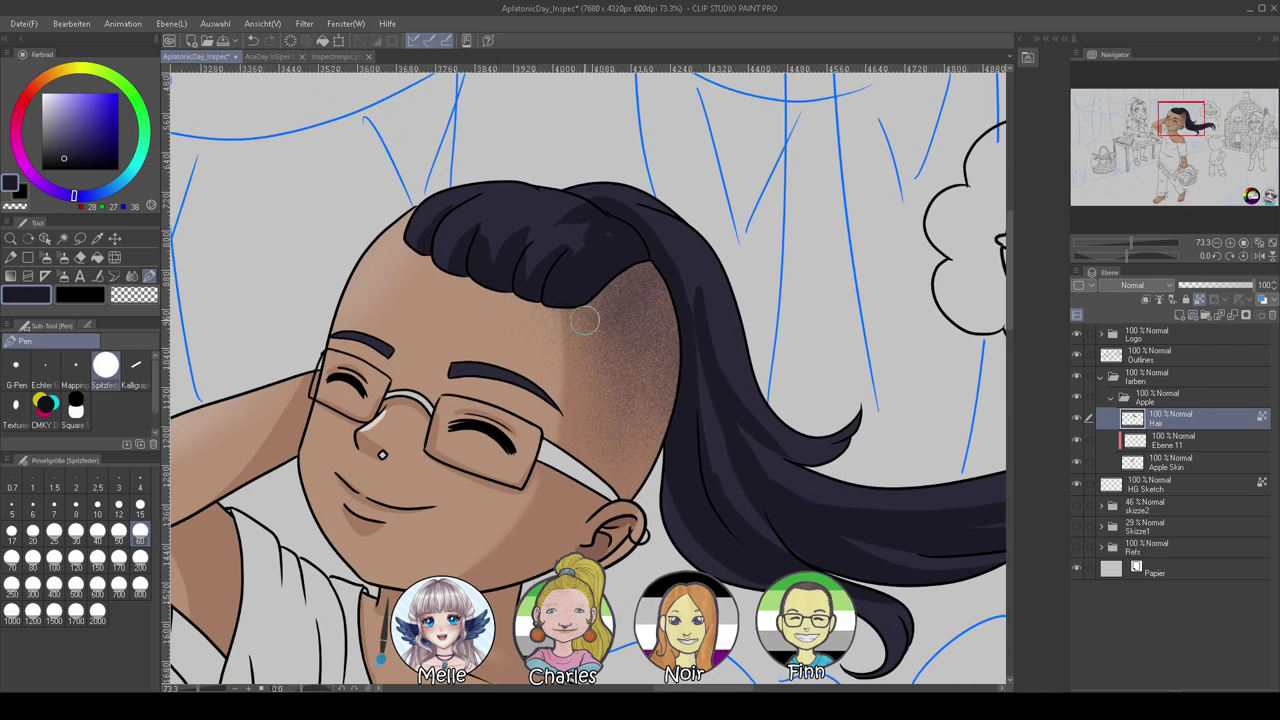
drag(1124, 257, 1070, 256)
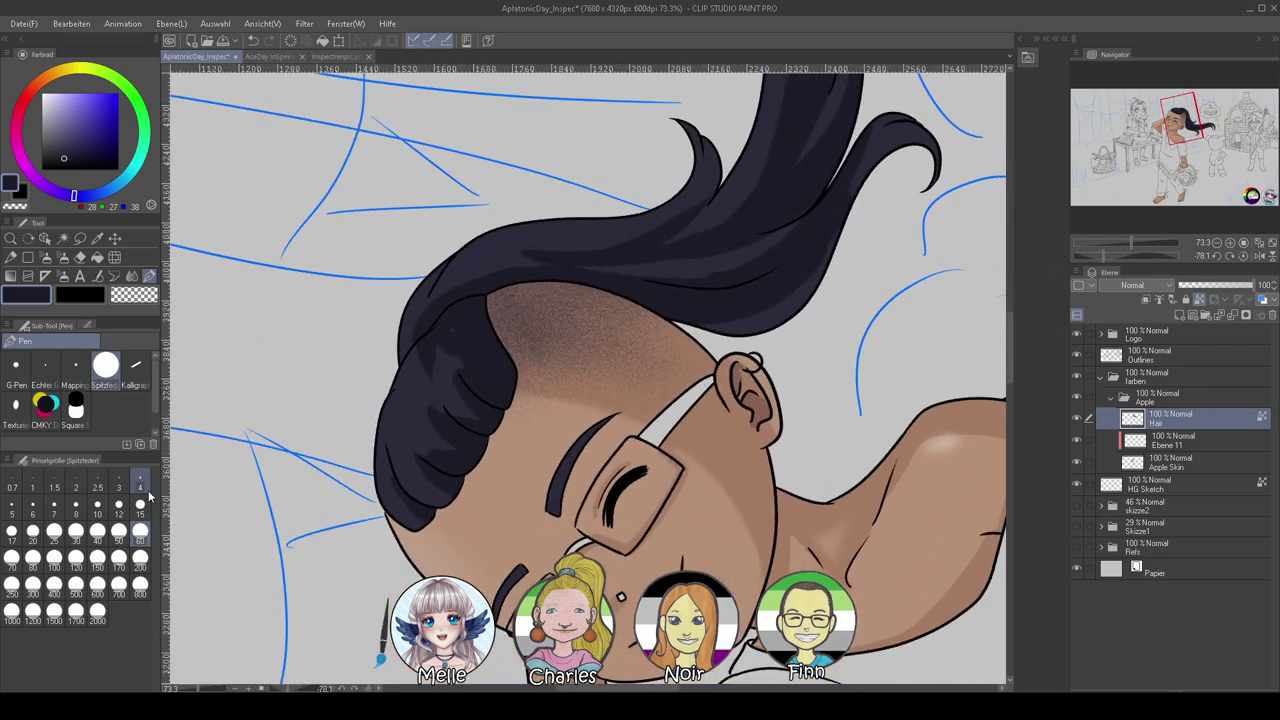
click(62, 541)
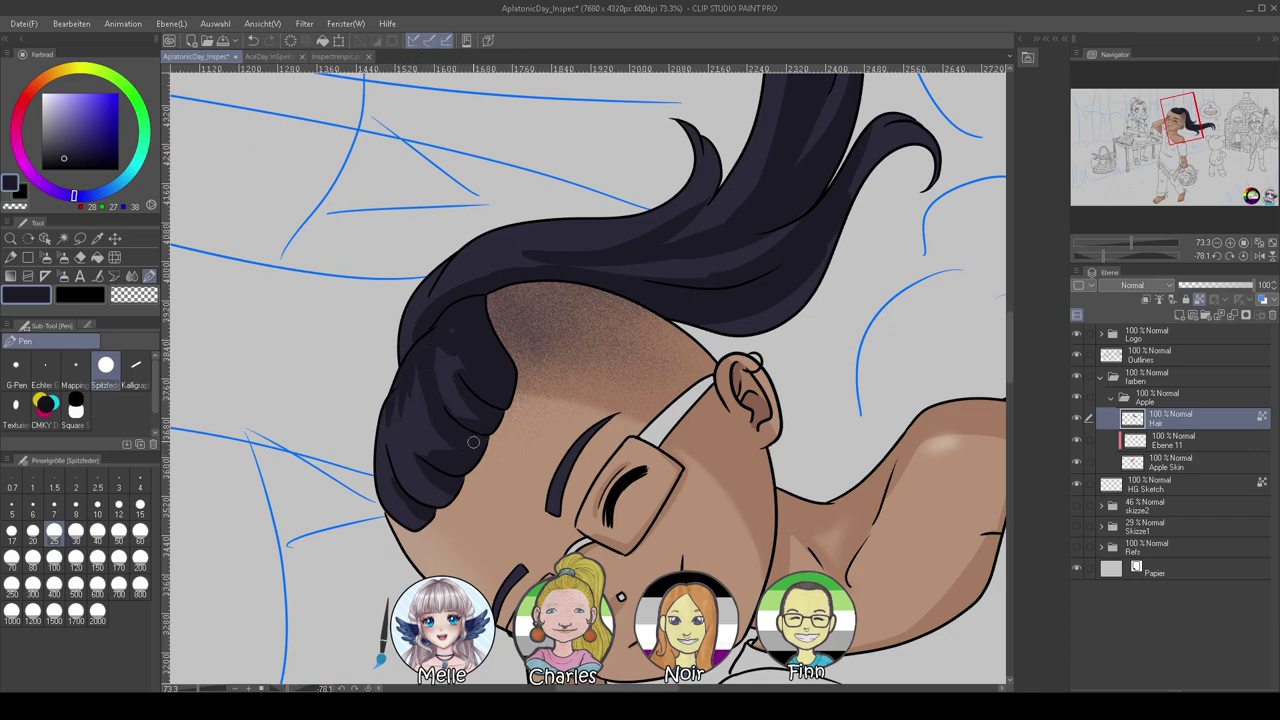
Blend the shadows on the front hair with the Malerisch mischen brush at size 30
click(131, 276)
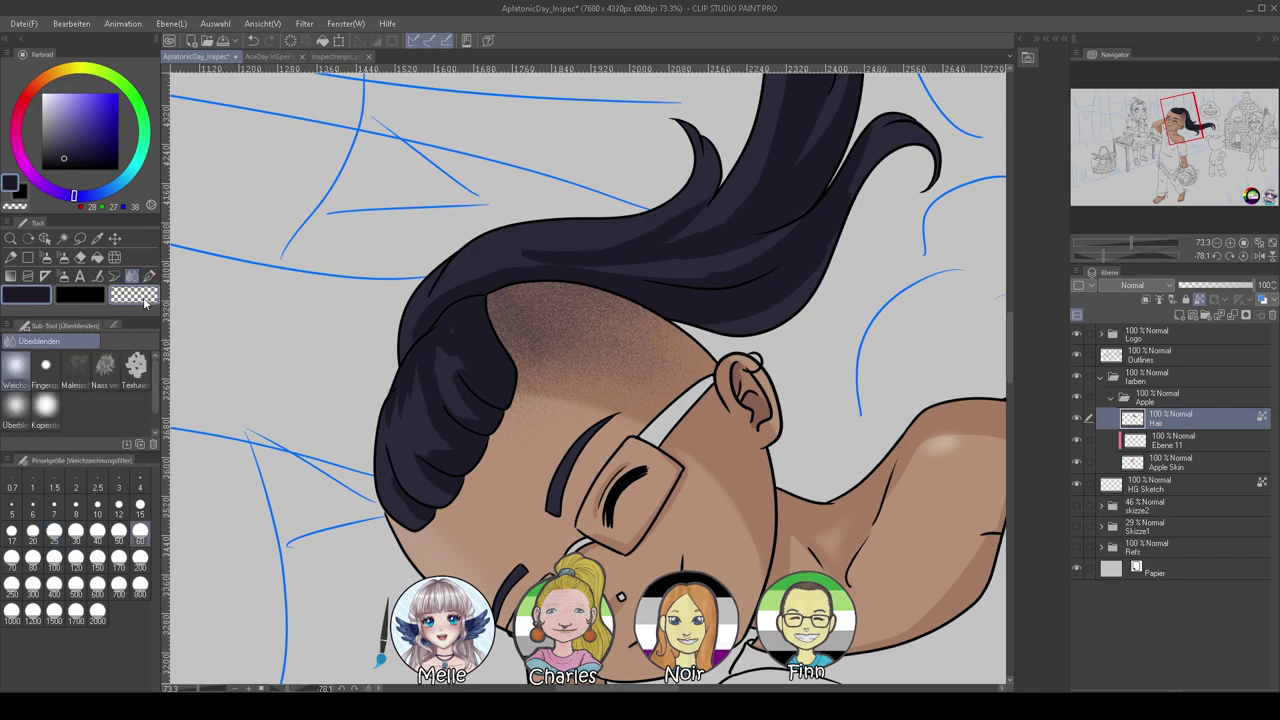
key(ctrl+d)
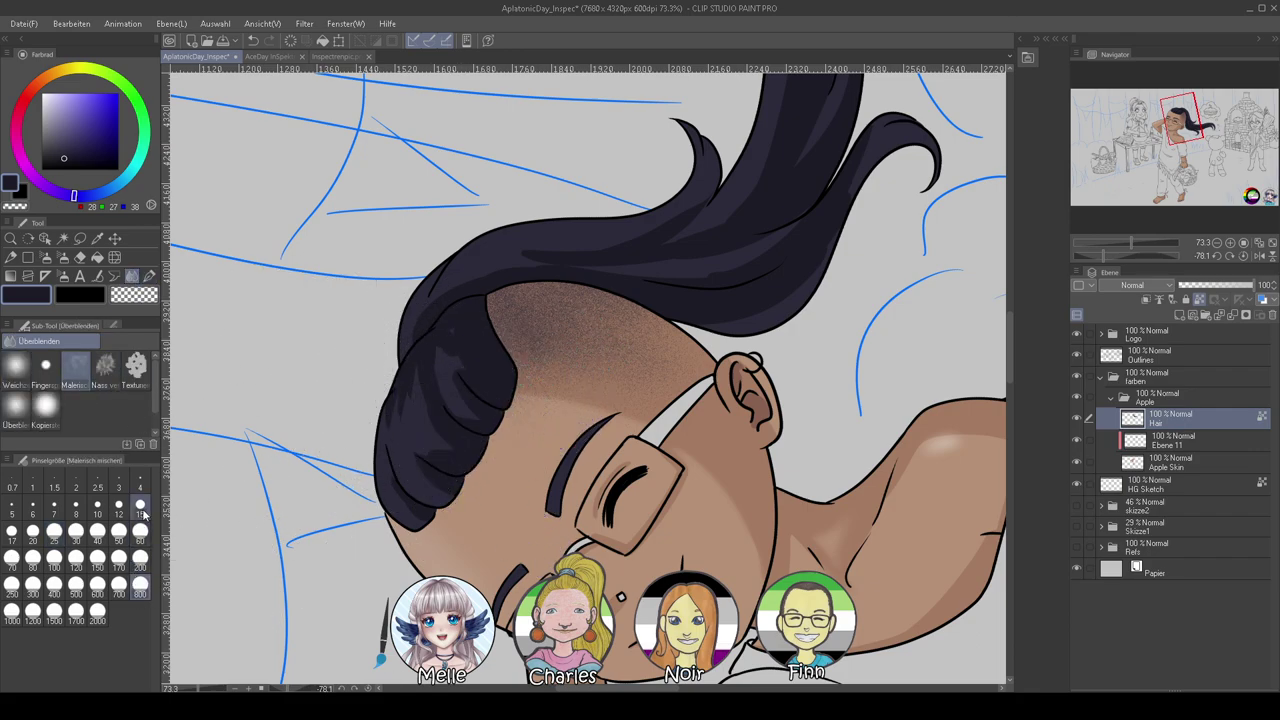
click(76, 540)
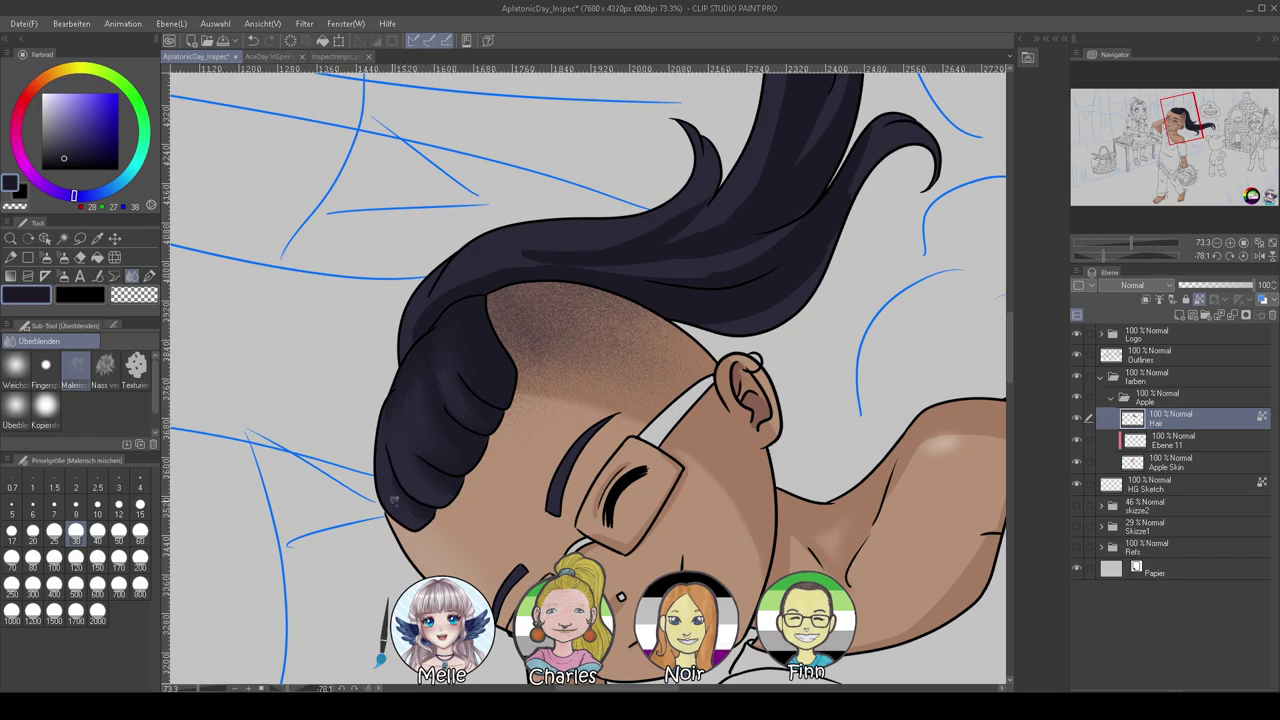
Blend the ponytail's shadows from base to tips with the Malerisch mischen brush, raising its size to 50
drag(1106, 254, 1134, 243)
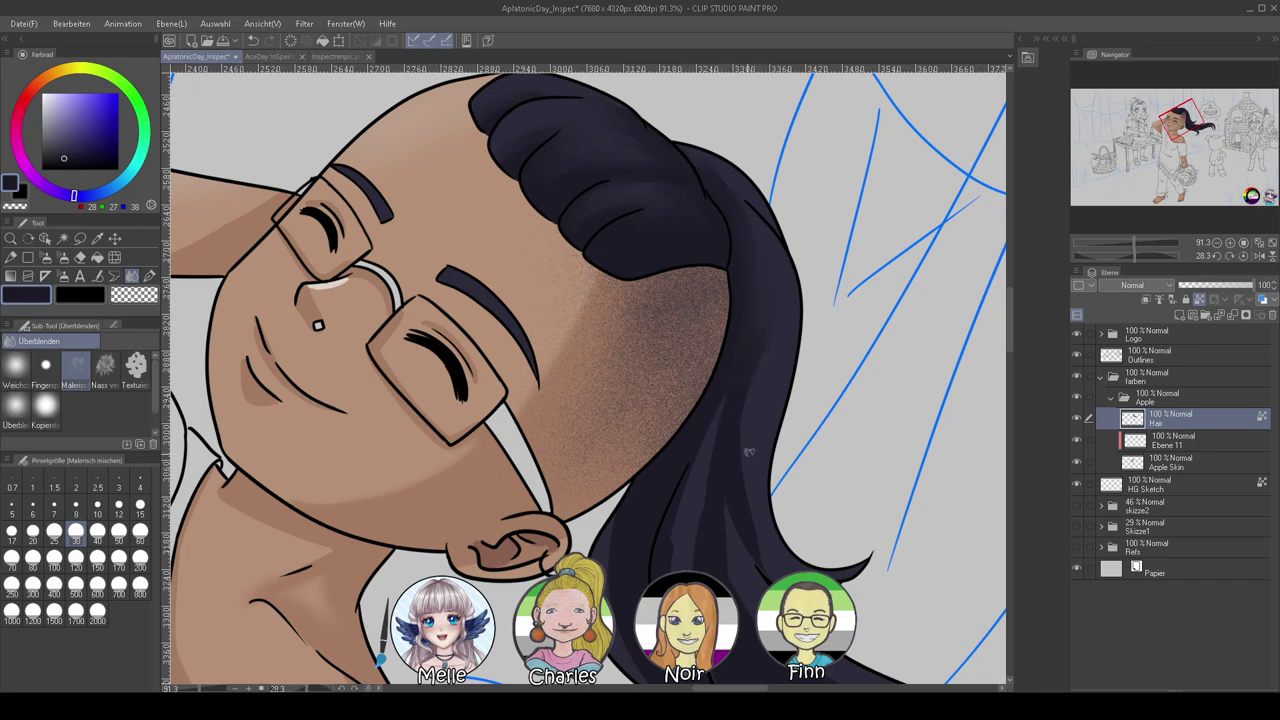
scroll(744, 438, down, 3)
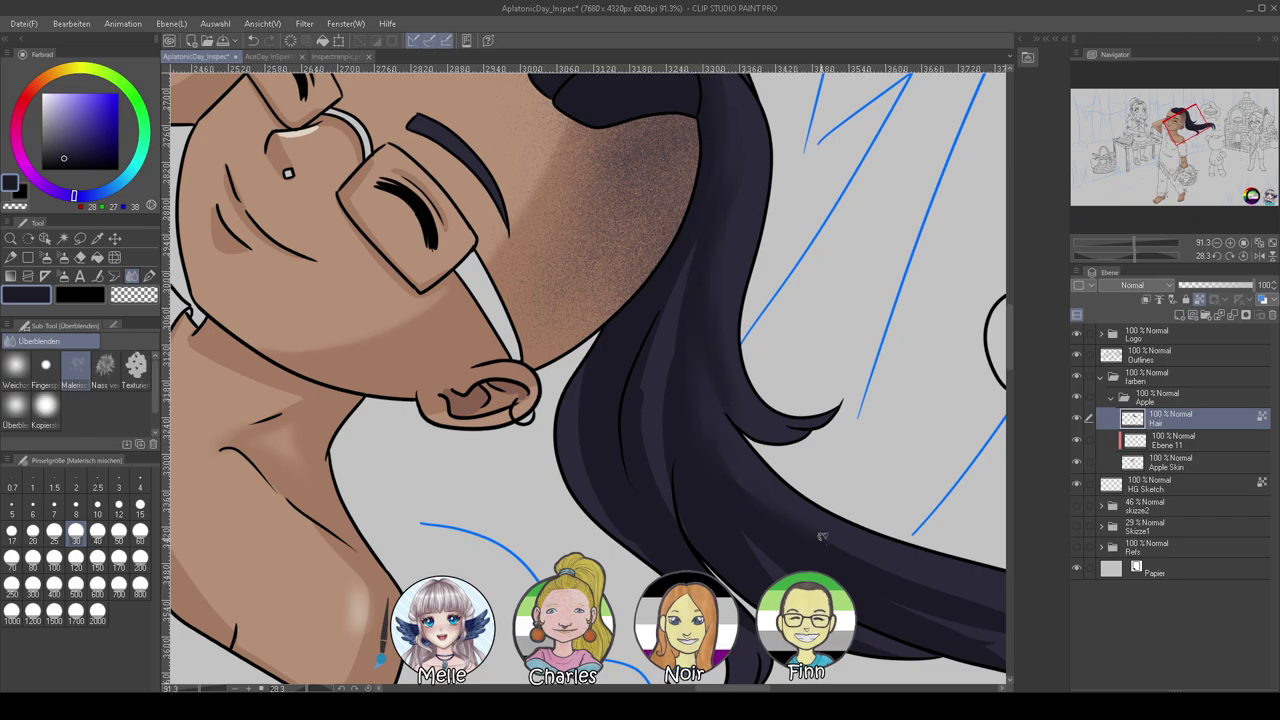
click(119, 530)
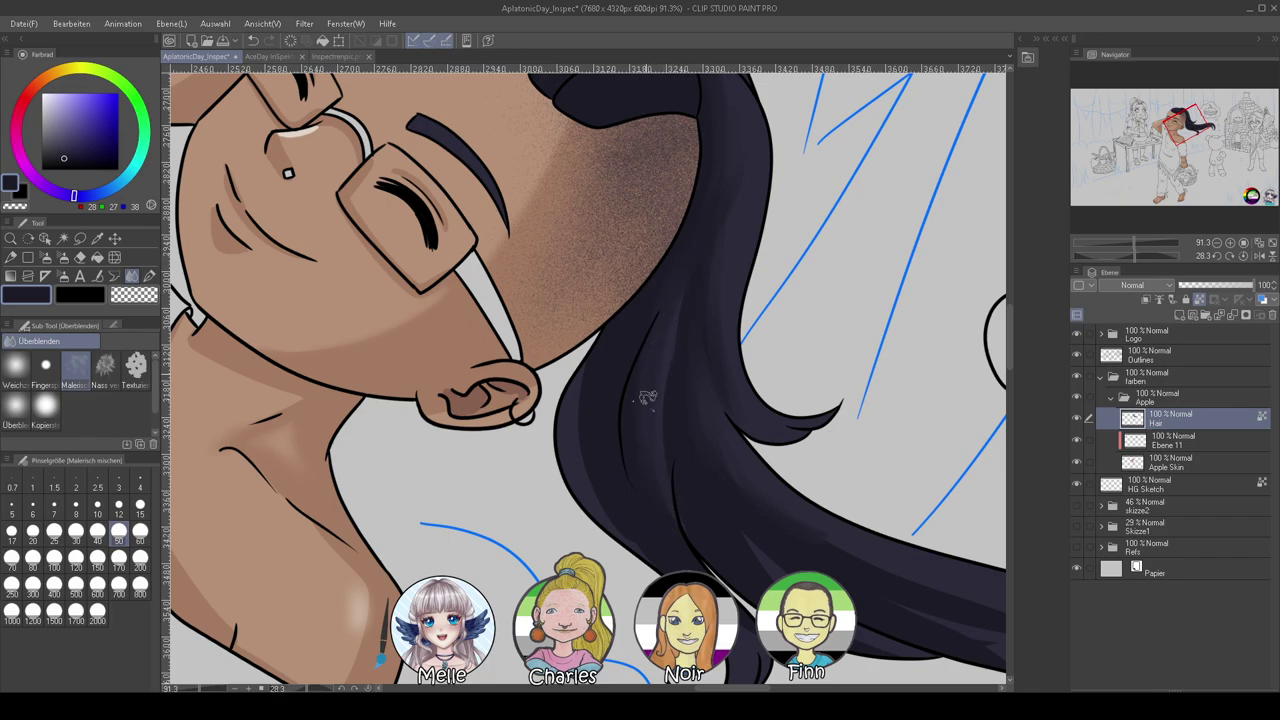
drag(668, 568, 566, 406)
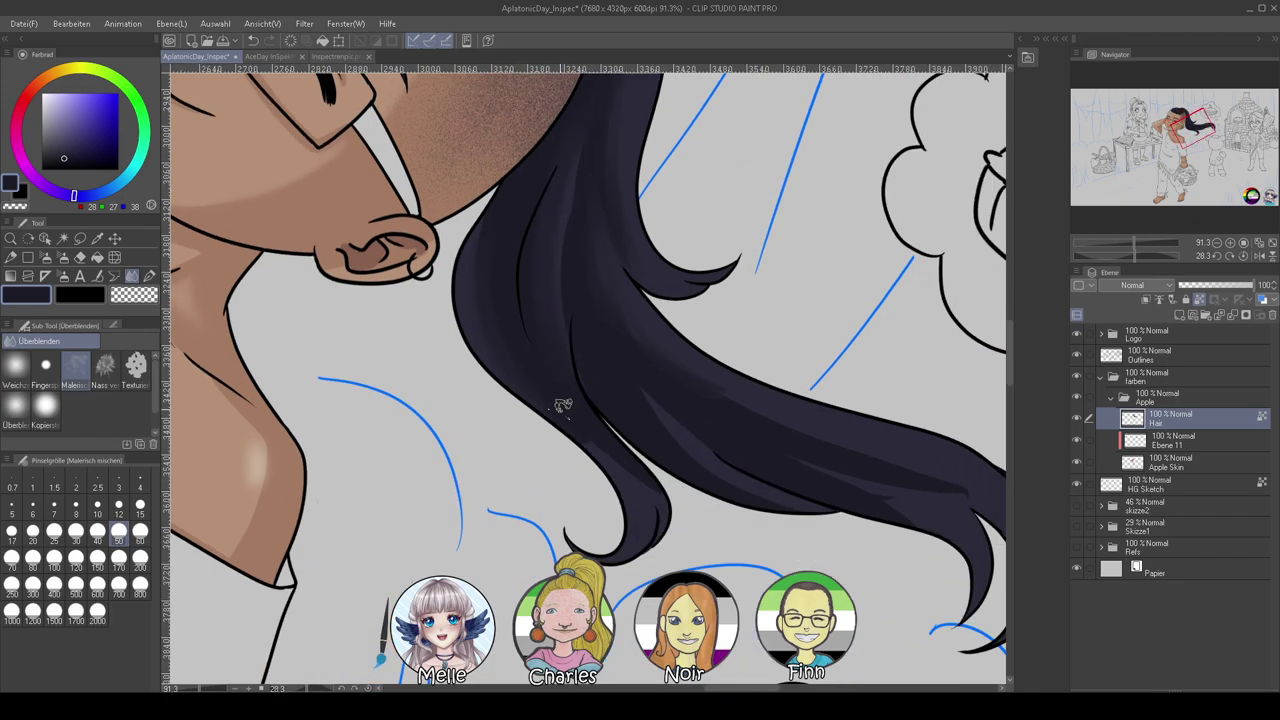
drag(716, 525, 588, 533)
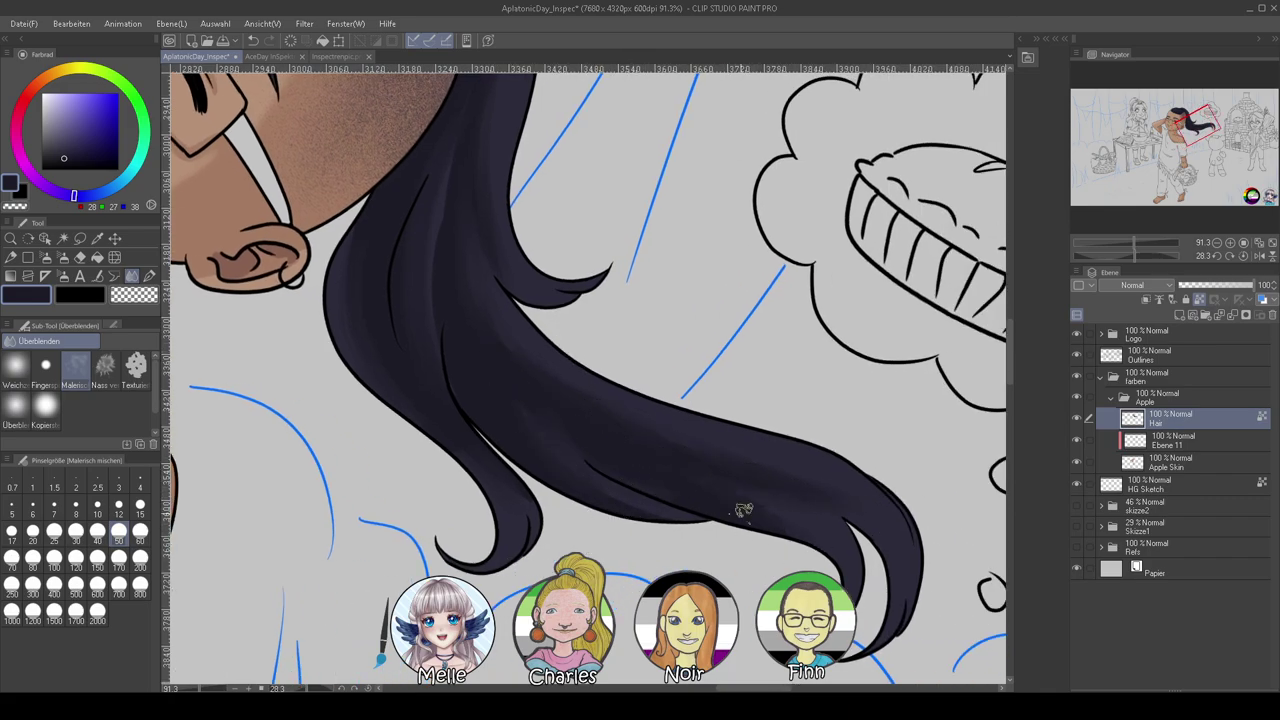
mouse_move(550, 360)
mouse_down()
mouse_move(746, 551)
mouse_move(738, 667)
mouse_up()
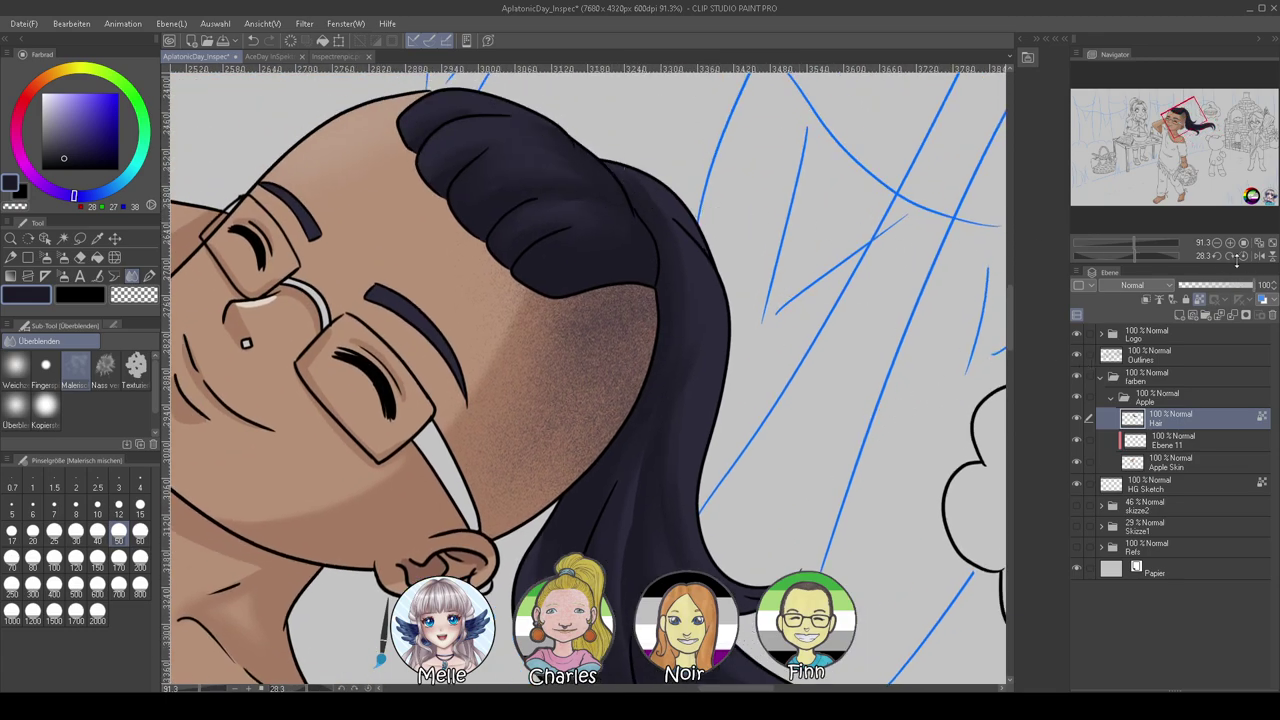
click(1244, 256)
drag(1130, 256, 1098, 249)
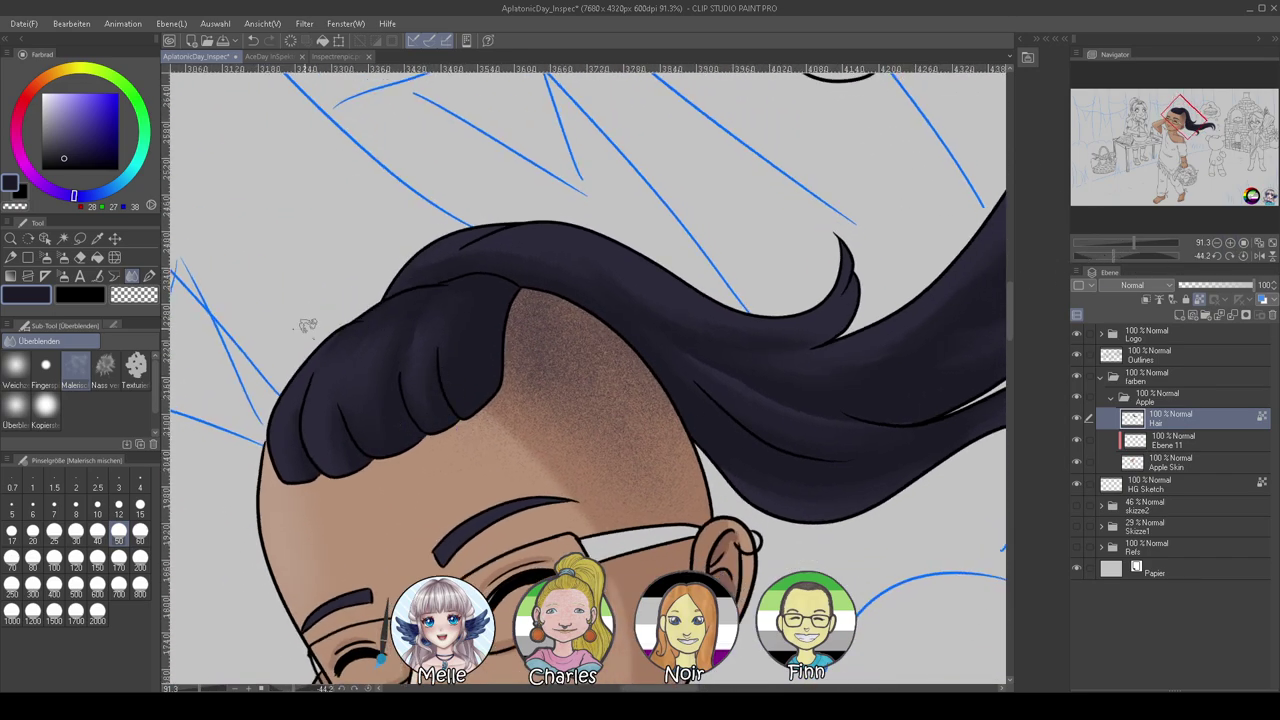
Sample the purple hair highlight of the ponytailed character in the Inspectrenpic.png reference and return to the line art
click(330, 58)
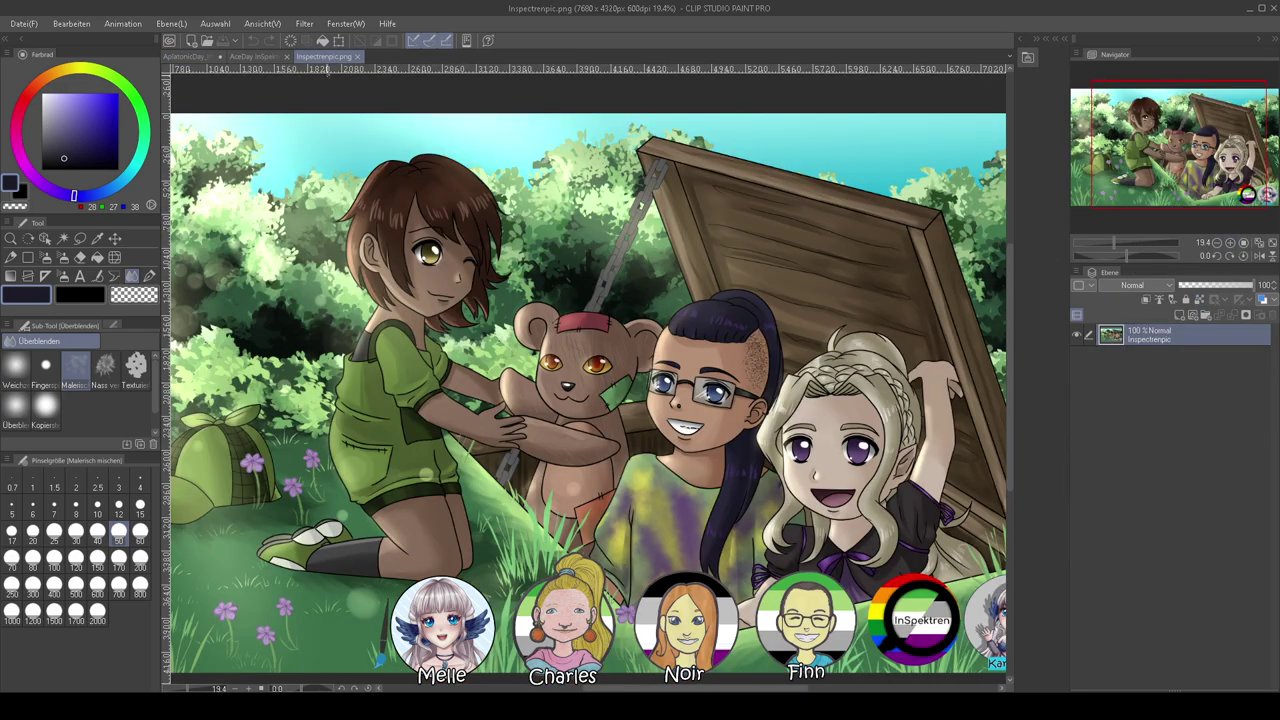
drag(1114, 242, 1119, 242)
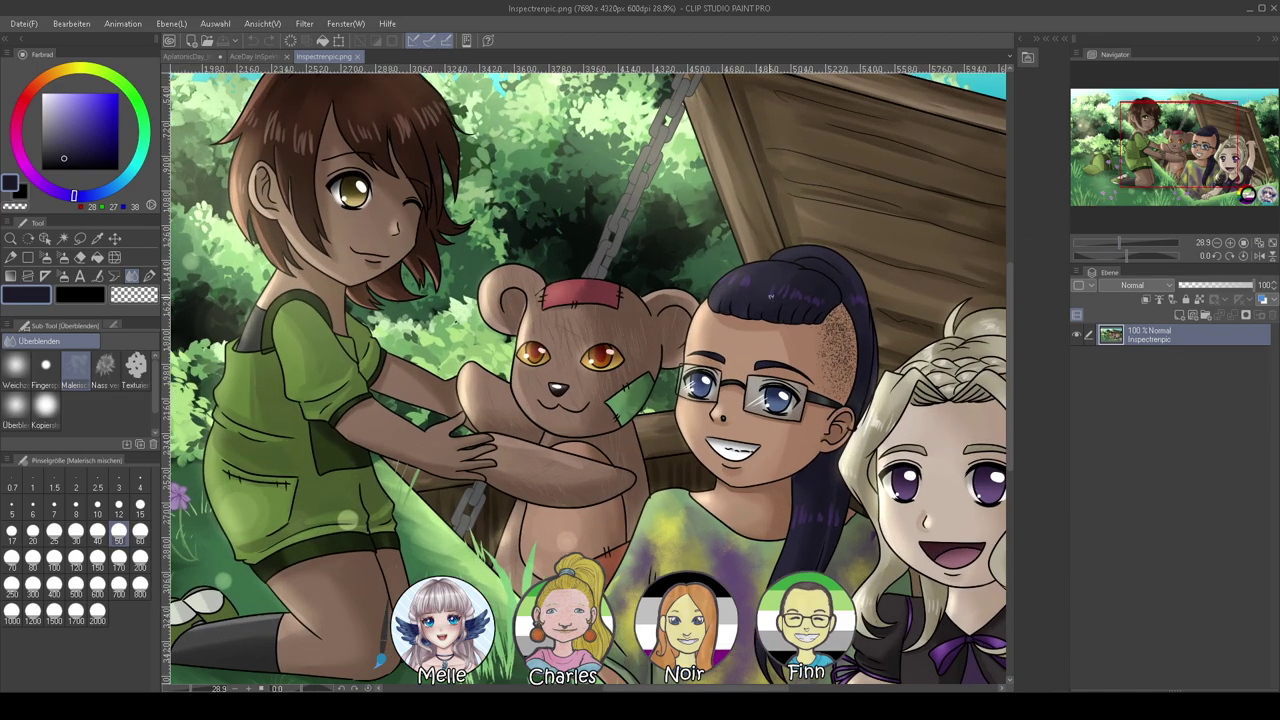
alt+click(853, 300)
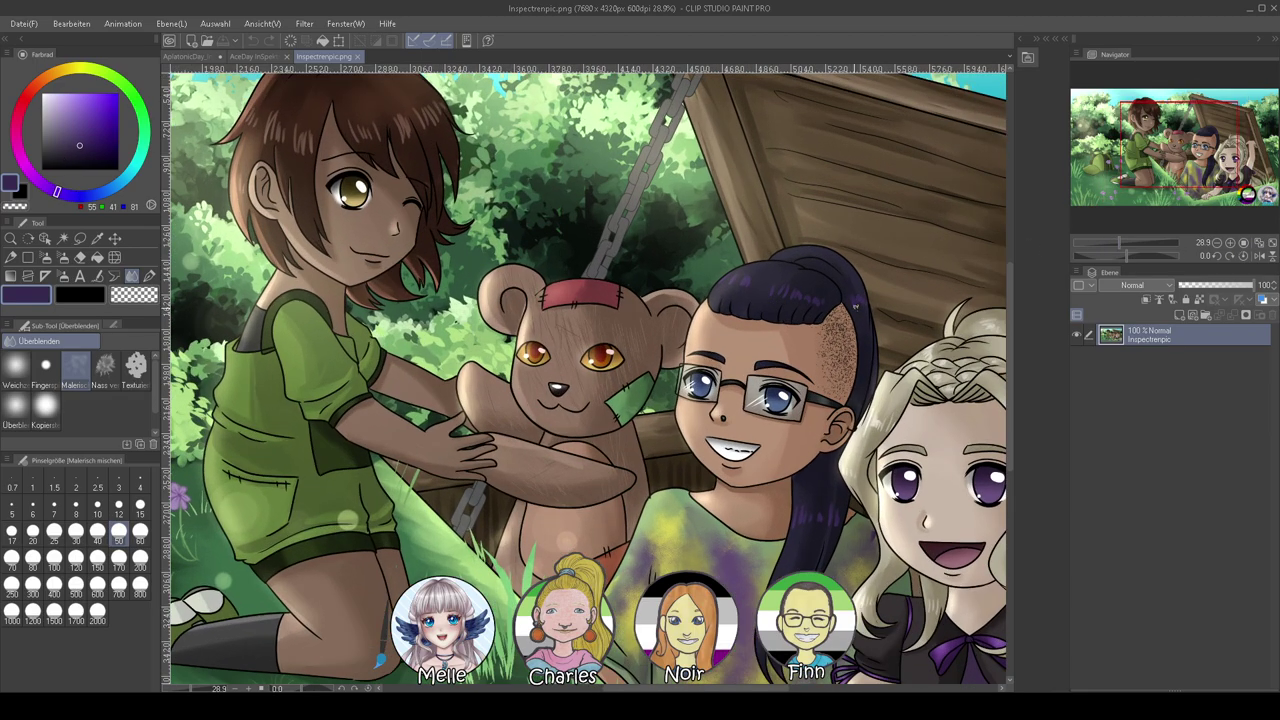
click(182, 57)
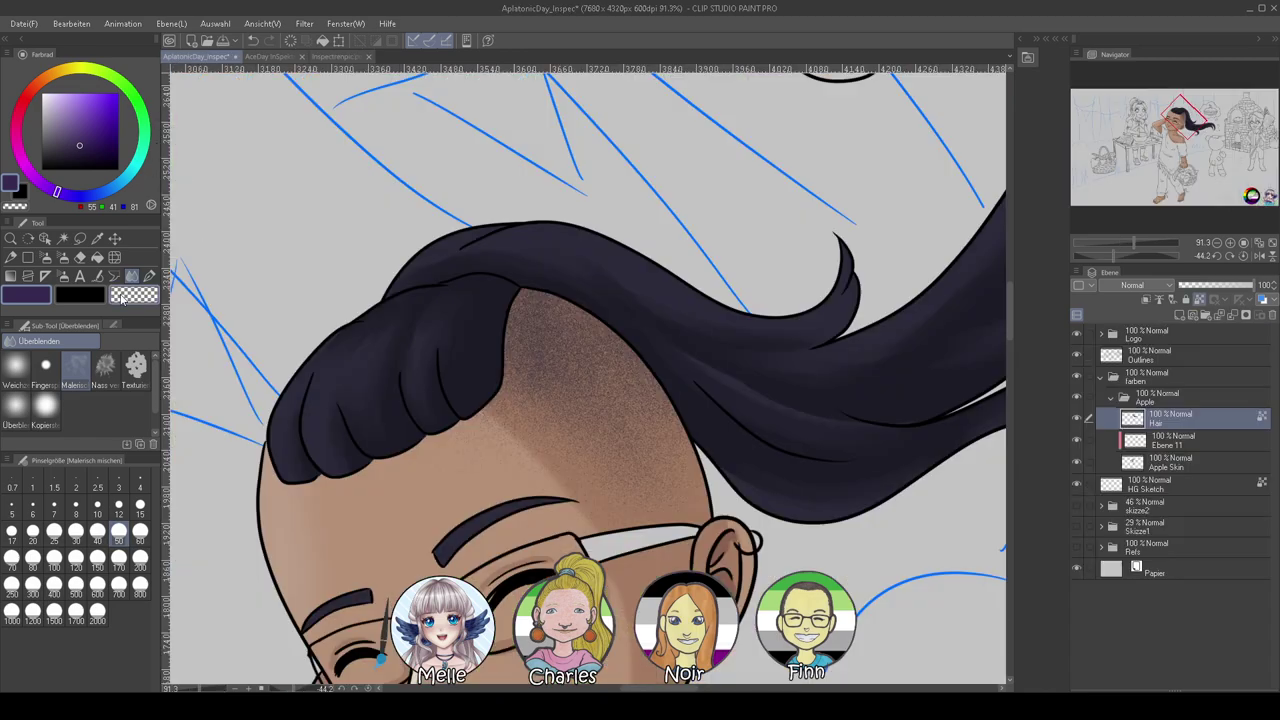
Paint short highlight strokes across the front hair with the pen at size 25 in a lighter purple (RGB 84, 67, 116)
click(149, 276)
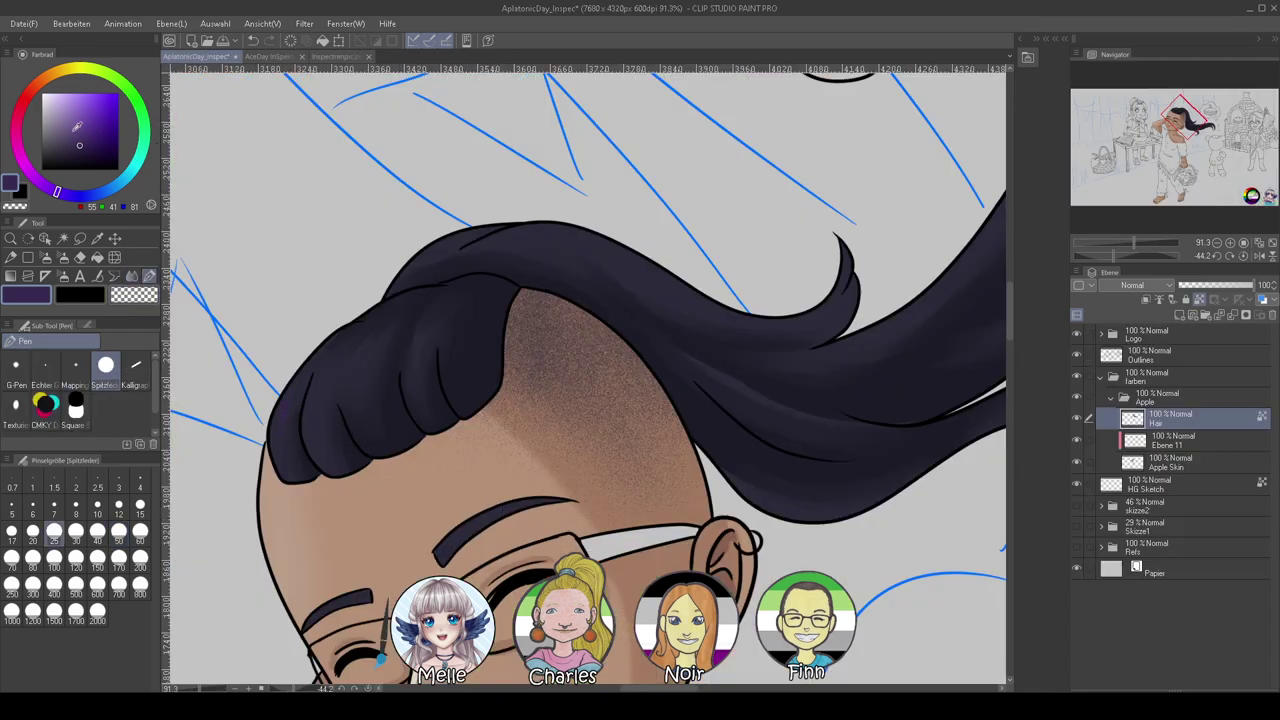
click(72, 128)
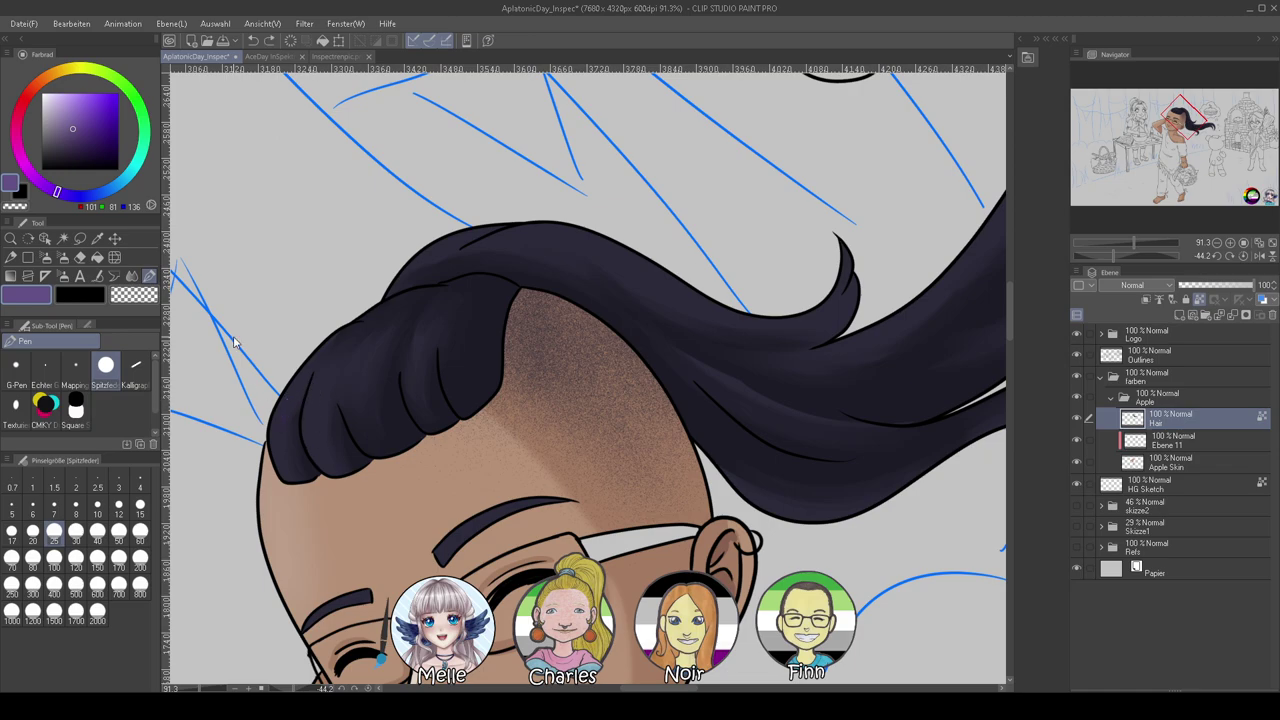
click(80, 132)
mouse_move(285, 398)
mouse_down()
mouse_move(281, 413)
mouse_move(322, 396)
mouse_up()
mouse_move(340, 373)
mouse_down()
mouse_move(337, 388)
mouse_move(352, 382)
mouse_up()
mouse_move(414, 350)
mouse_down()
mouse_move(411, 376)
mouse_move(424, 369)
mouse_up()
drag(1119, 255, 1133, 255)
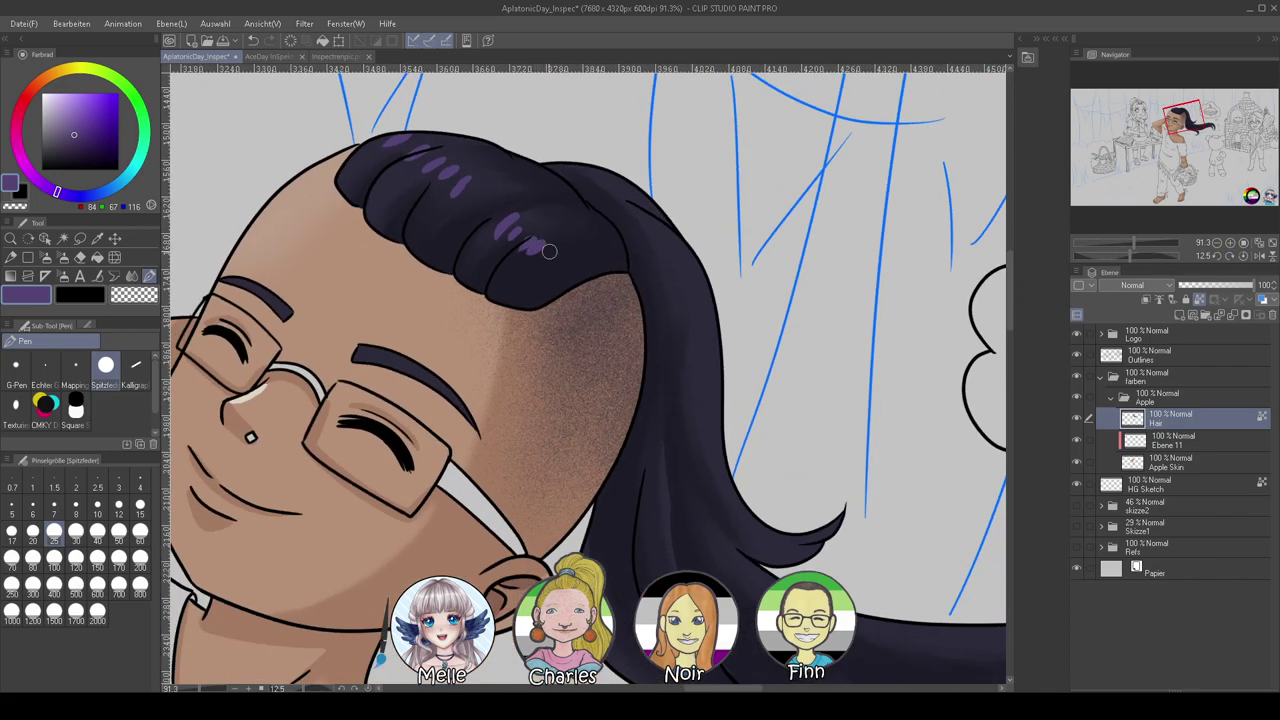
Add short purple highlight strokes along the ponytail, from its base to the strands near the tips
drag(673, 279, 693, 315)
drag(715, 487, 554, 317)
drag(434, 423, 461, 480)
drag(513, 408, 522, 440)
drag(583, 413, 615, 440)
drag(724, 490, 628, 465)
drag(767, 445, 806, 448)
drag(600, 512, 803, 547)
mouse_move(946, 533)
mouse_down()
mouse_move(759, 499)
mouse_move(795, 473)
mouse_up()
drag(814, 493, 793, 489)
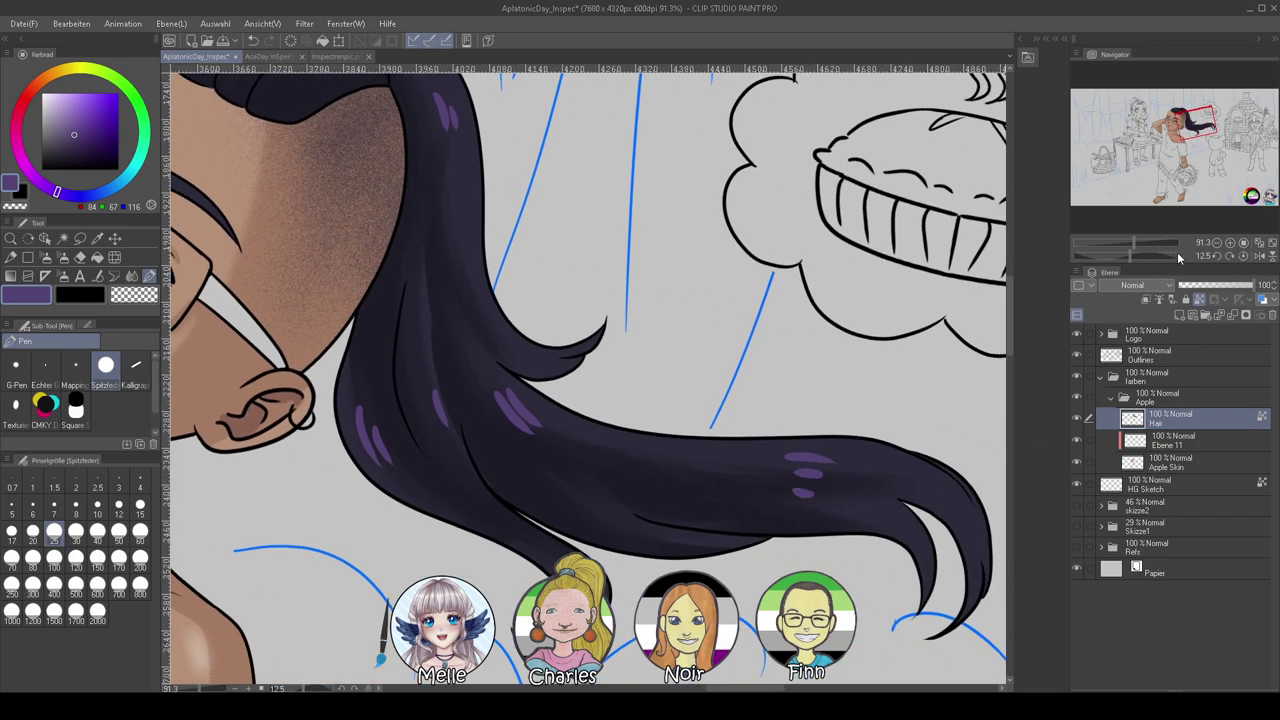
Blend the purple highlights on the front hair with the Malerisch mischen brush at size 50
click(1243, 256)
drag(611, 546, 908, 506)
drag(1121, 254, 1103, 256)
key(j)
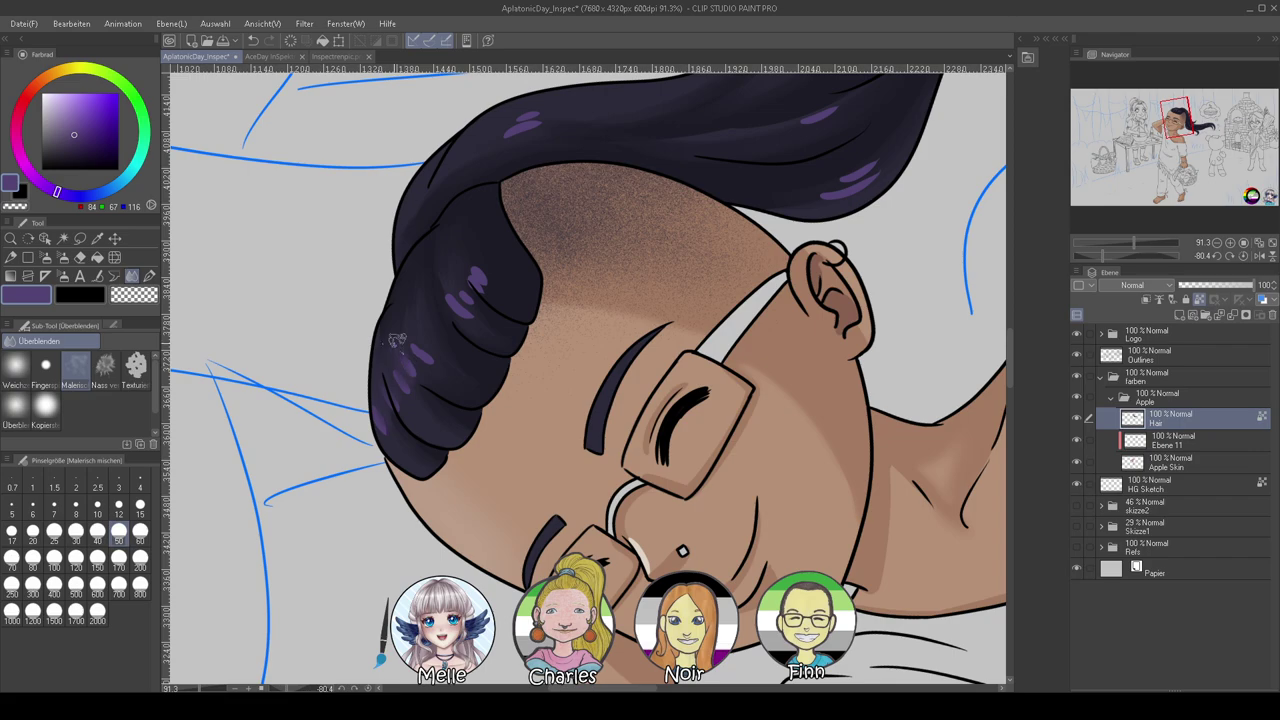
drag(444, 364, 424, 358)
drag(454, 295, 476, 264)
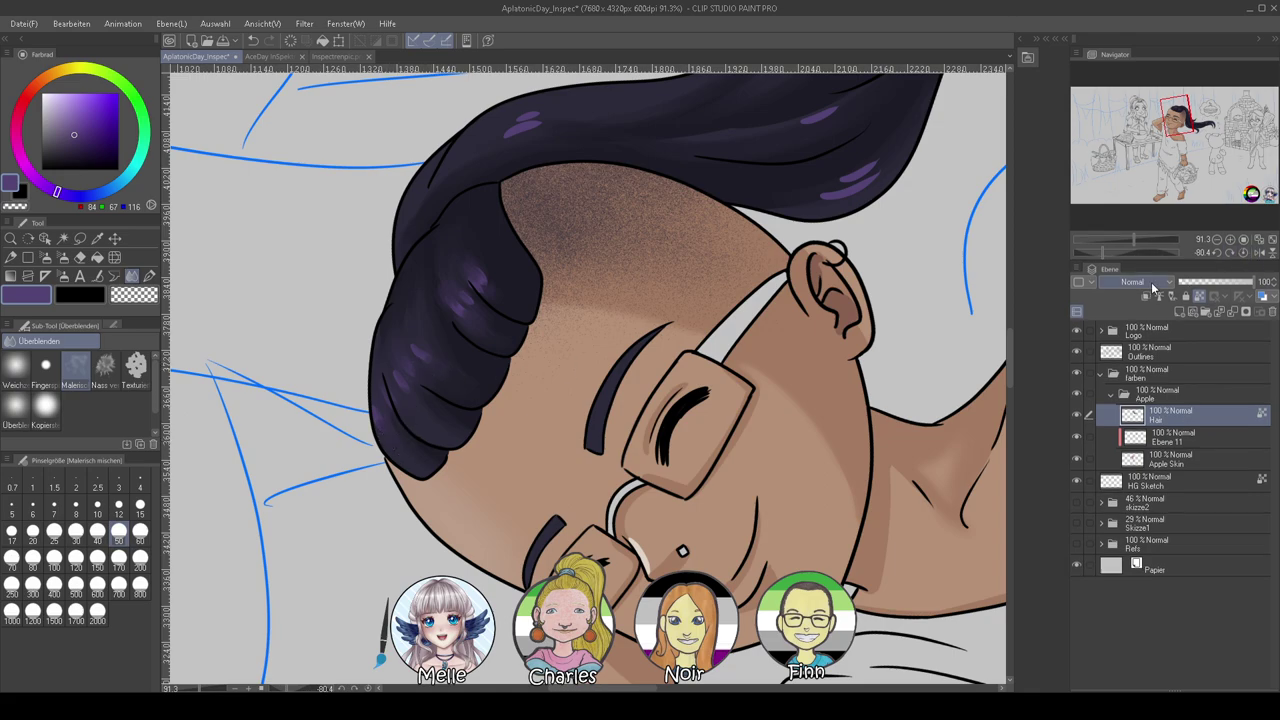
click(1244, 253)
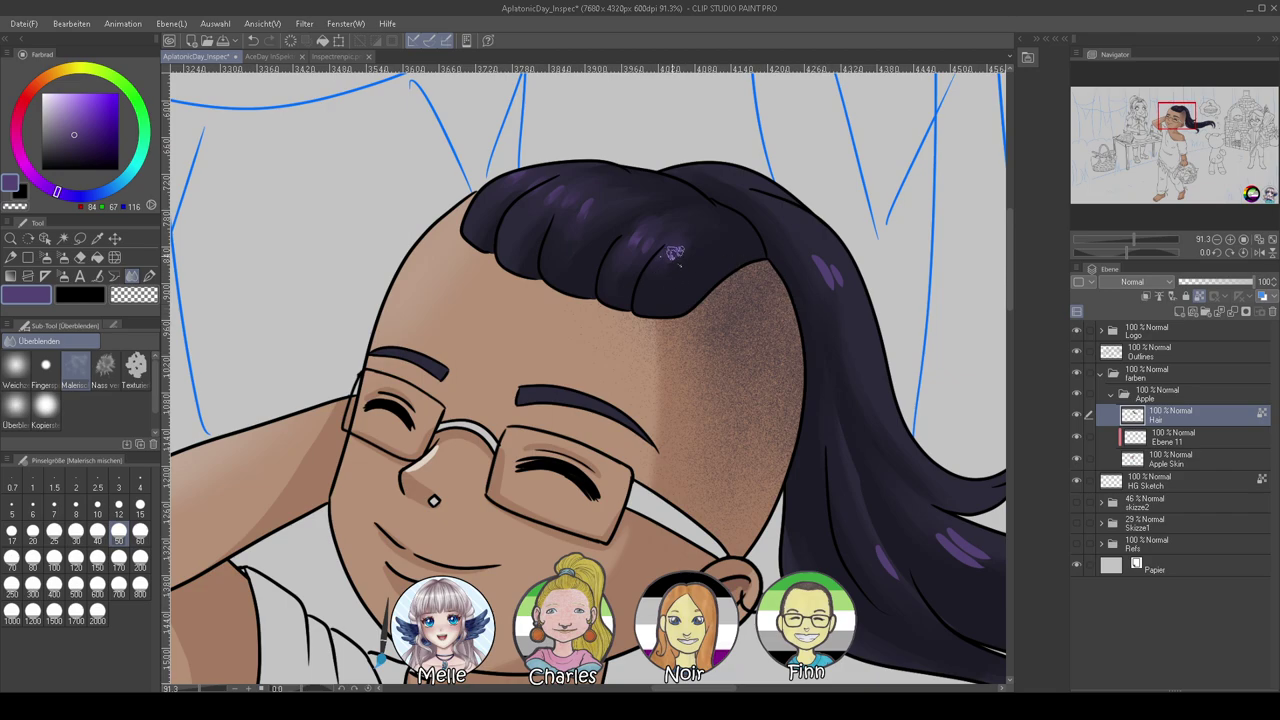
Soften the purple highlights along the ponytail into the dark hair with the same blending brush
drag(812, 251, 848, 308)
drag(897, 501, 762, 406)
drag(674, 476, 686, 504)
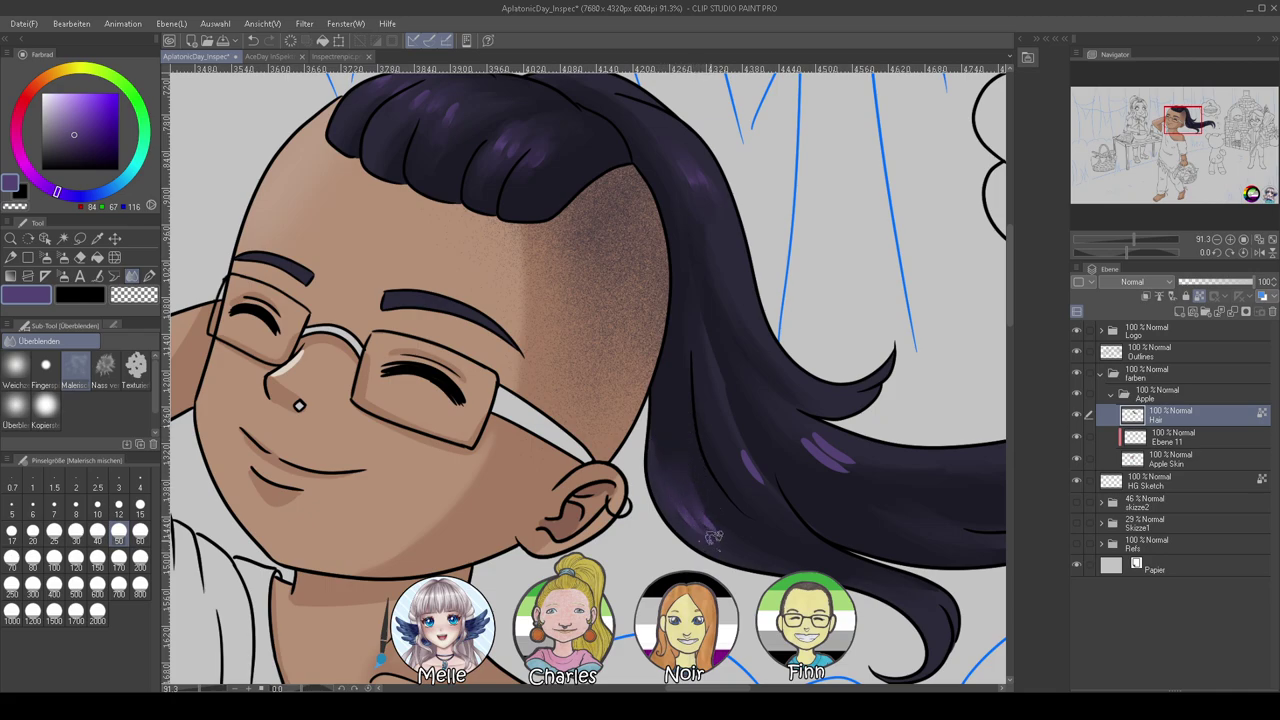
drag(734, 420, 784, 504)
mouse_move(789, 422)
mouse_down()
mouse_move(829, 444)
mouse_move(813, 449)
mouse_move(838, 470)
mouse_move(852, 462)
mouse_up()
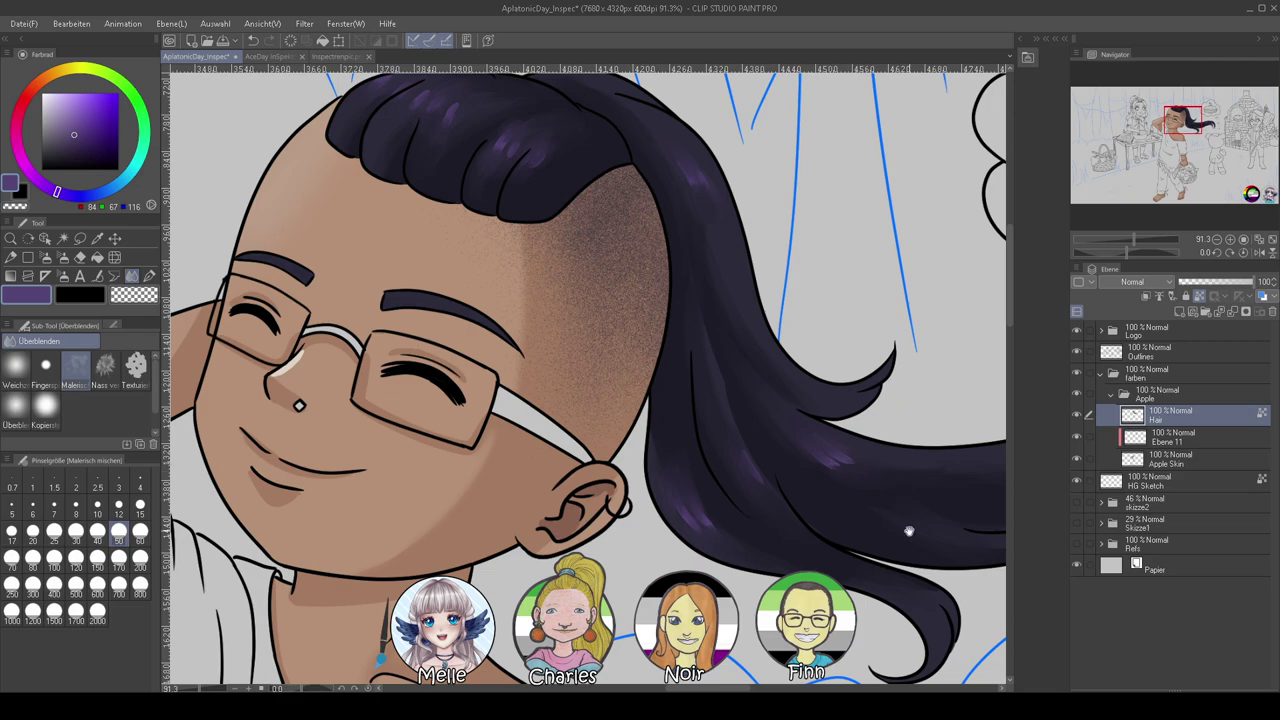
drag(908, 524, 634, 457)
mouse_move(824, 348)
mouse_down()
mouse_move(860, 362)
mouse_move(855, 375)
mouse_move(835, 362)
mouse_move(845, 384)
mouse_move(828, 380)
mouse_up()
Create a new layer above the Hair layer in the Apple folder and name it shirt
drag(1133, 242, 1116, 244)
drag(647, 440, 714, 422)
drag(788, 529, 792, 491)
click(1186, 310)
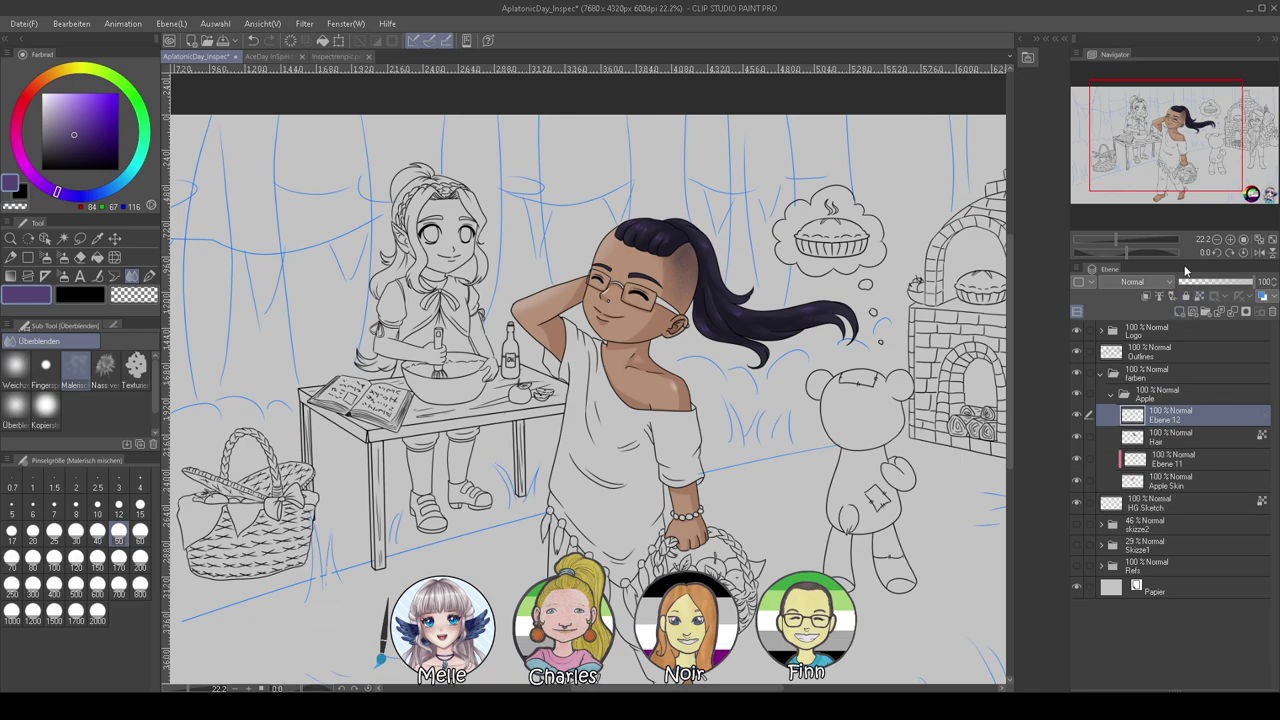
drag(690, 470, 728, 444)
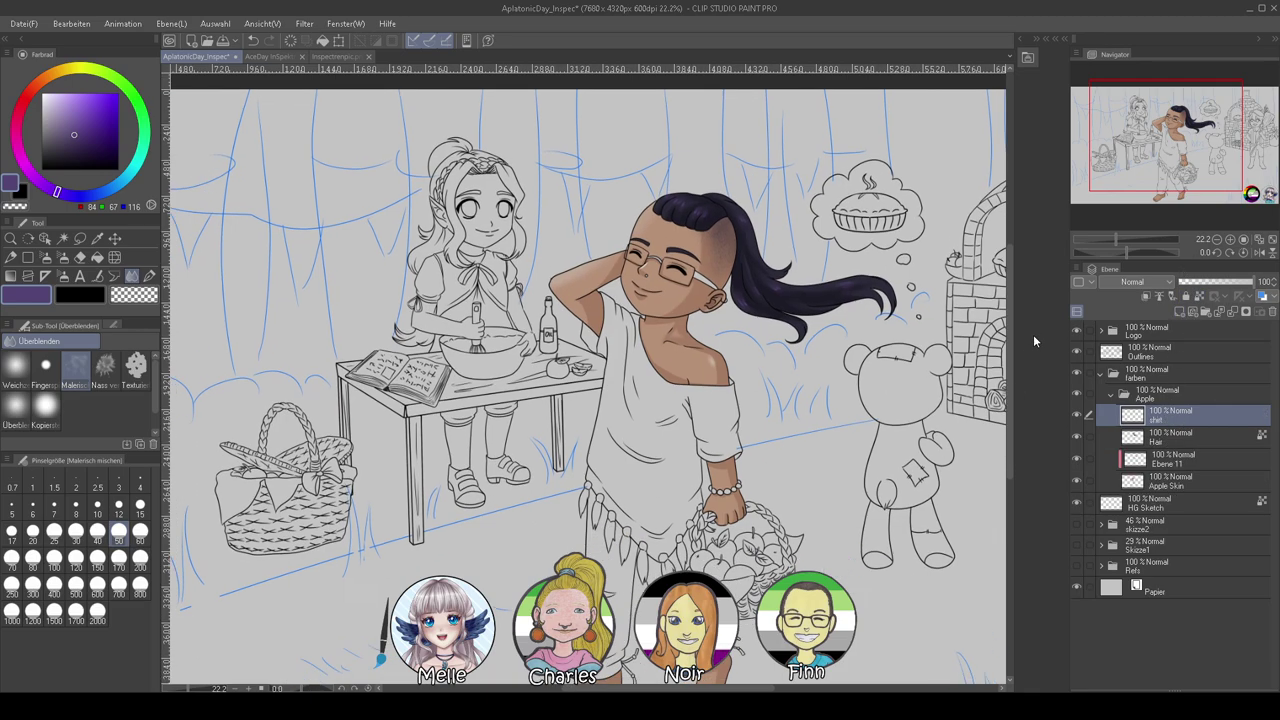
Select the central character's main shirt area on the Outlines layer with the automatic selection tool
click(1156, 352)
click(1122, 237)
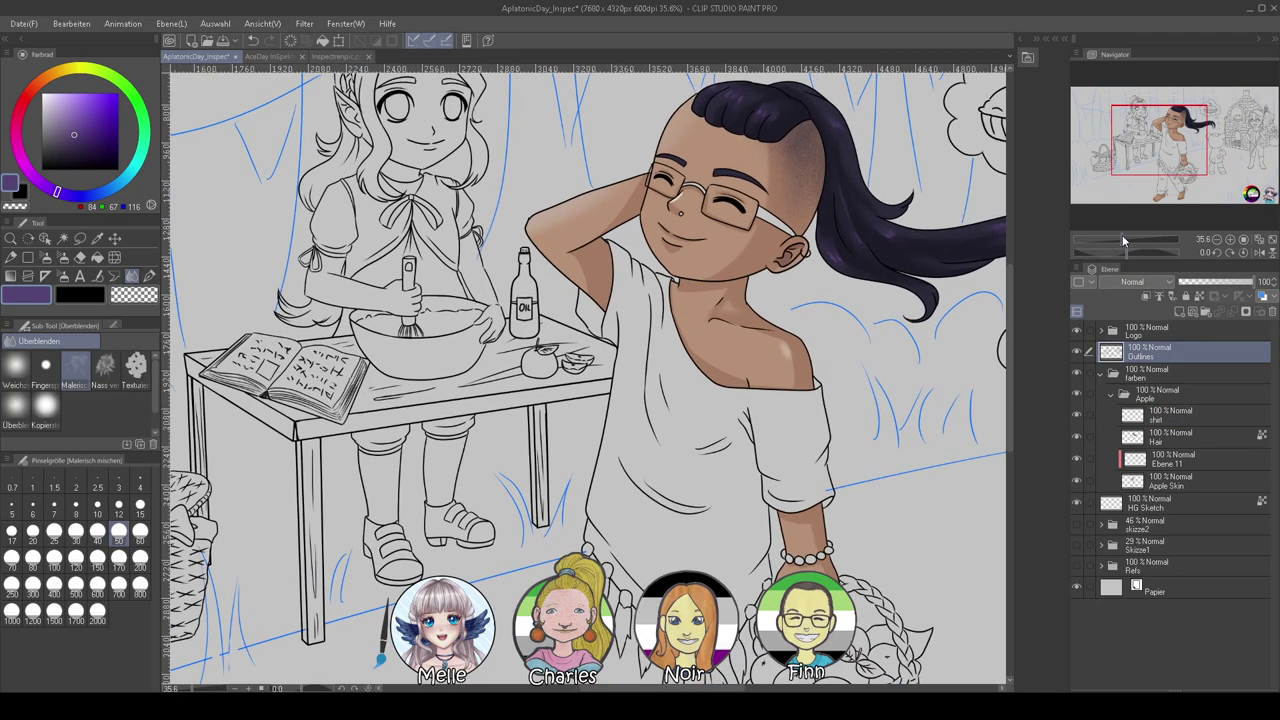
mouse_move(875, 455)
mouse_down()
mouse_move(688, 433)
mouse_move(614, 453)
mouse_up()
click(64, 240)
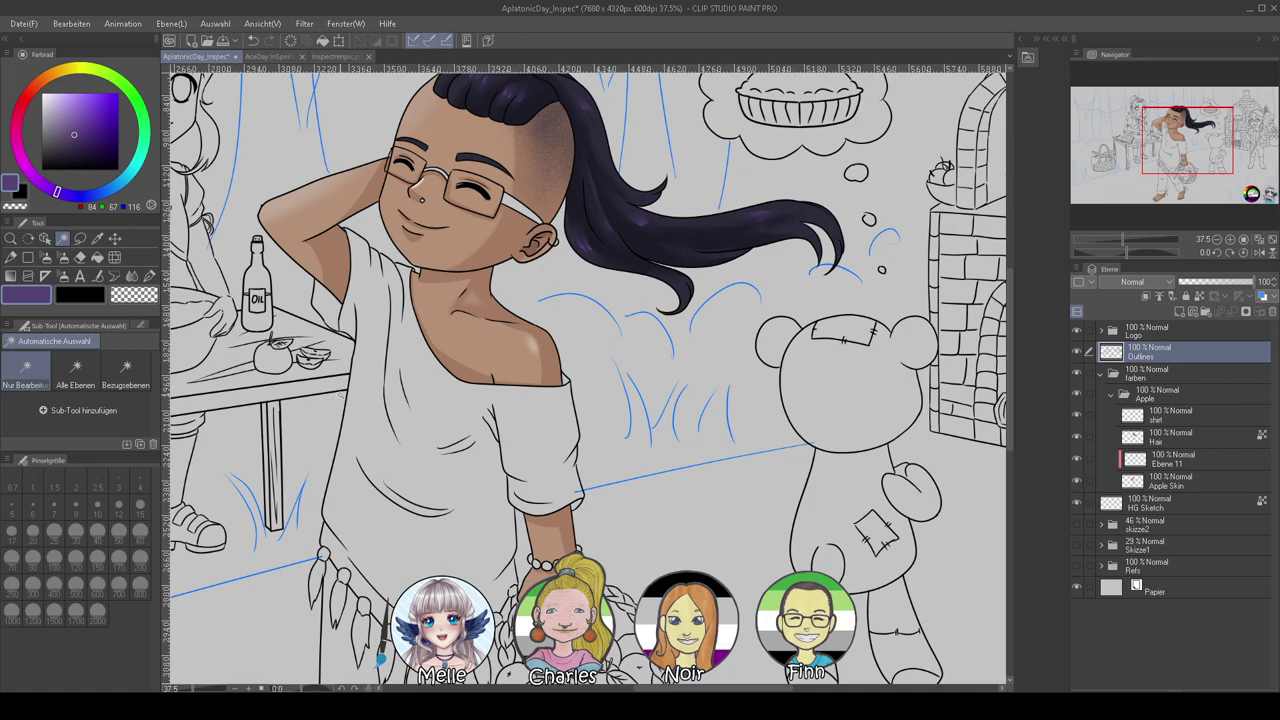
click(390, 322)
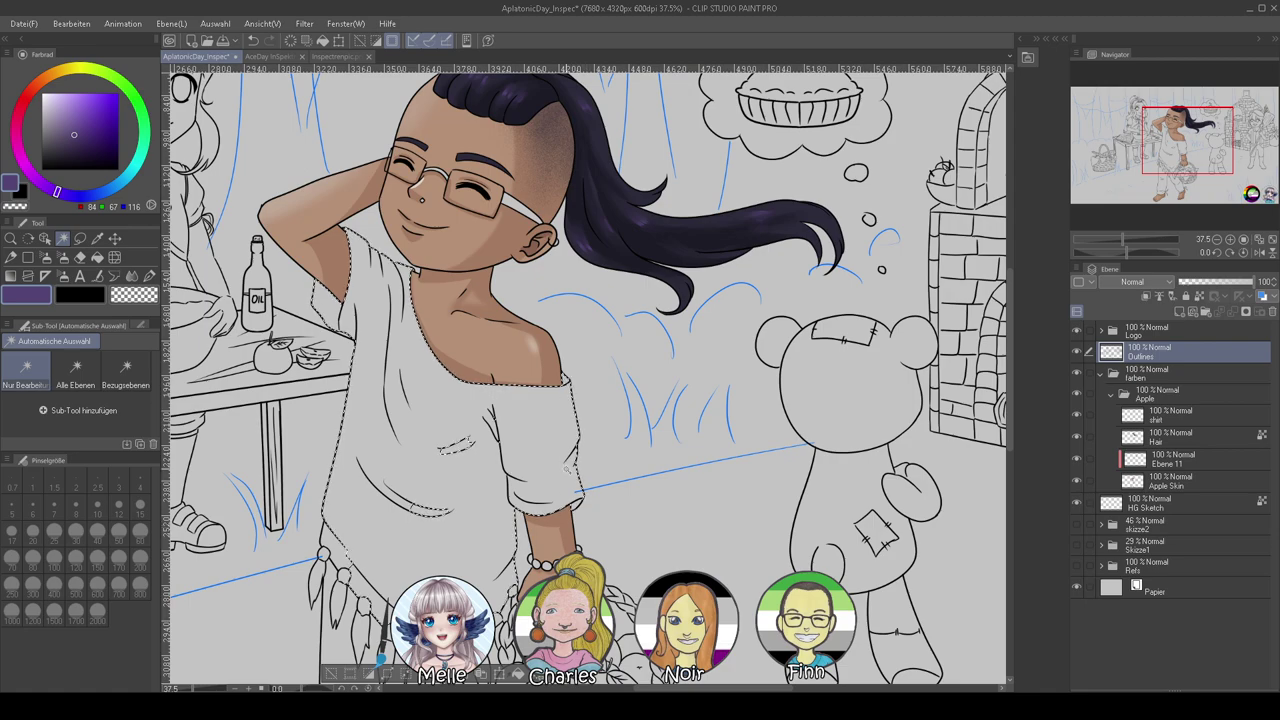
Add the fringe tassels along the shirt's hem to the selection
drag(571, 462, 650, 314)
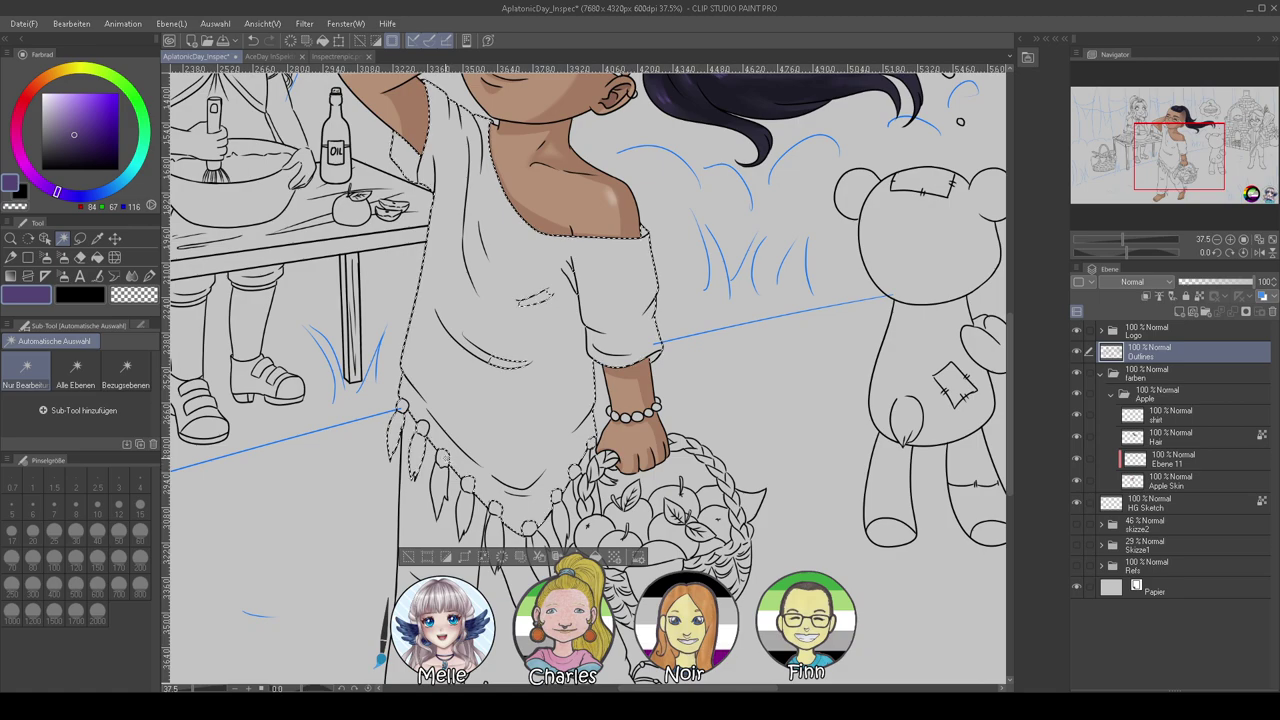
shift+click(465, 510)
shift+click(495, 543)
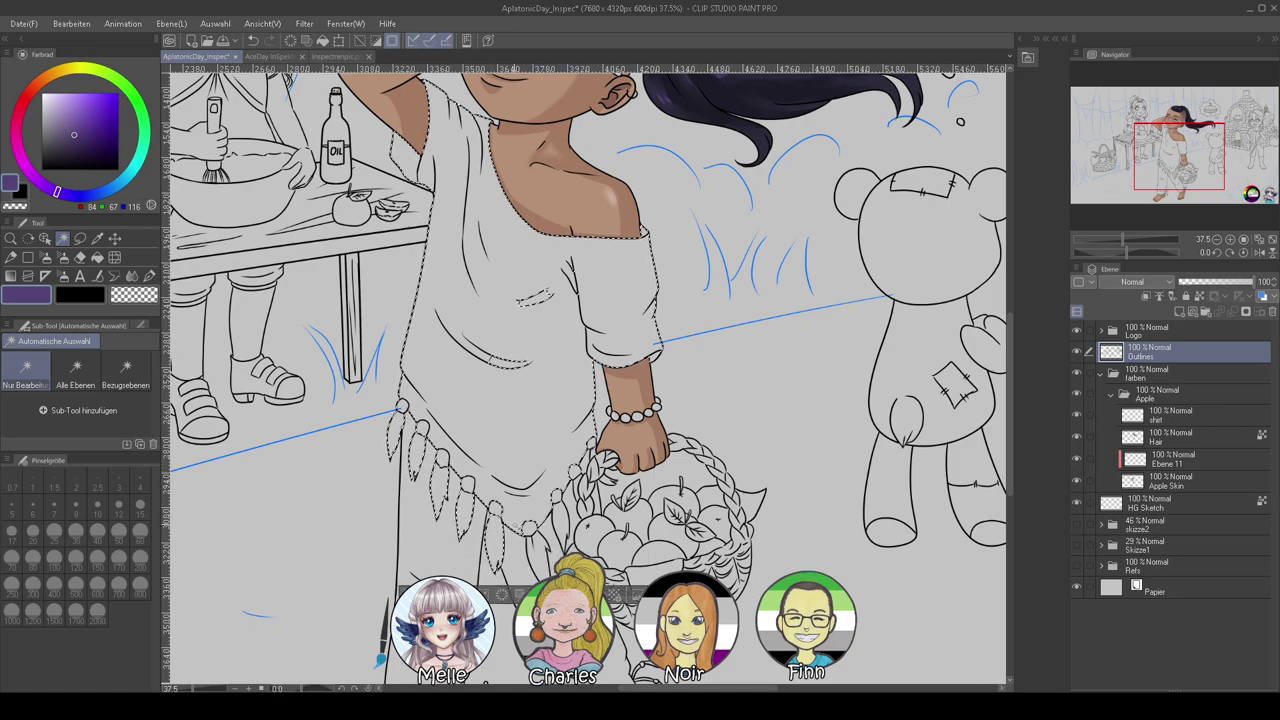
shift+click(537, 553)
shift+click(560, 522)
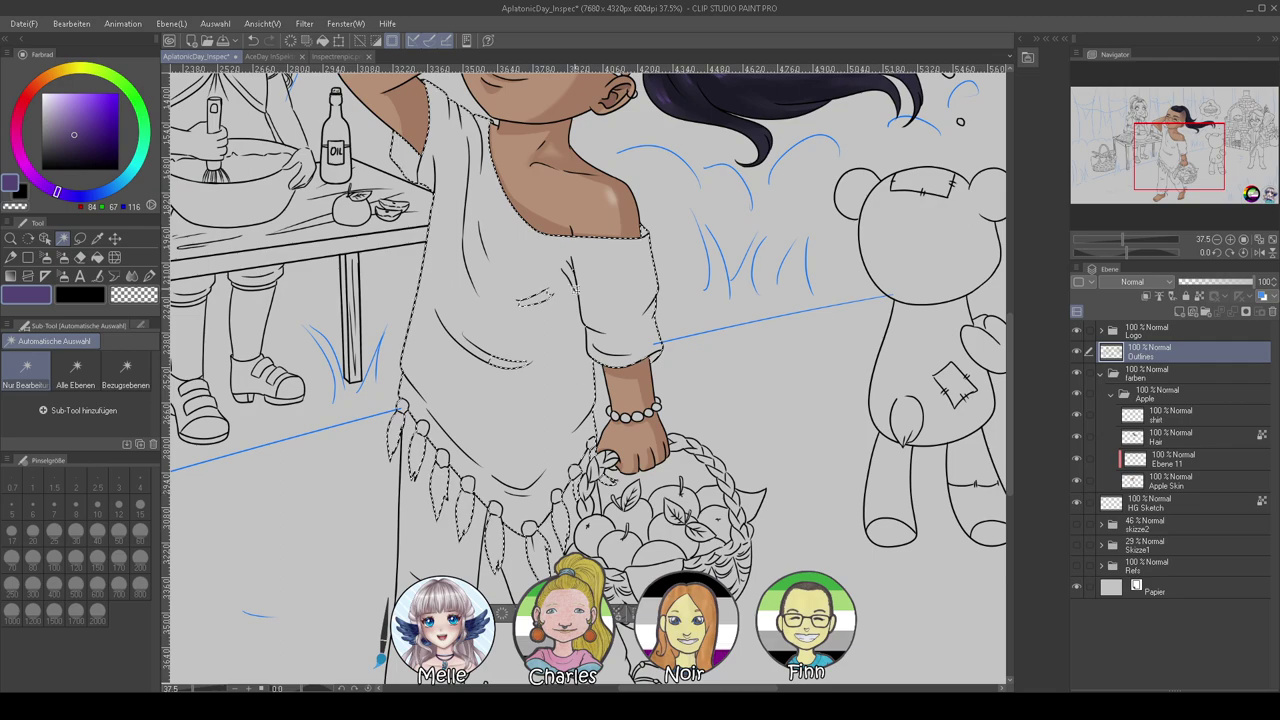
scroll(569, 437, up, 2)
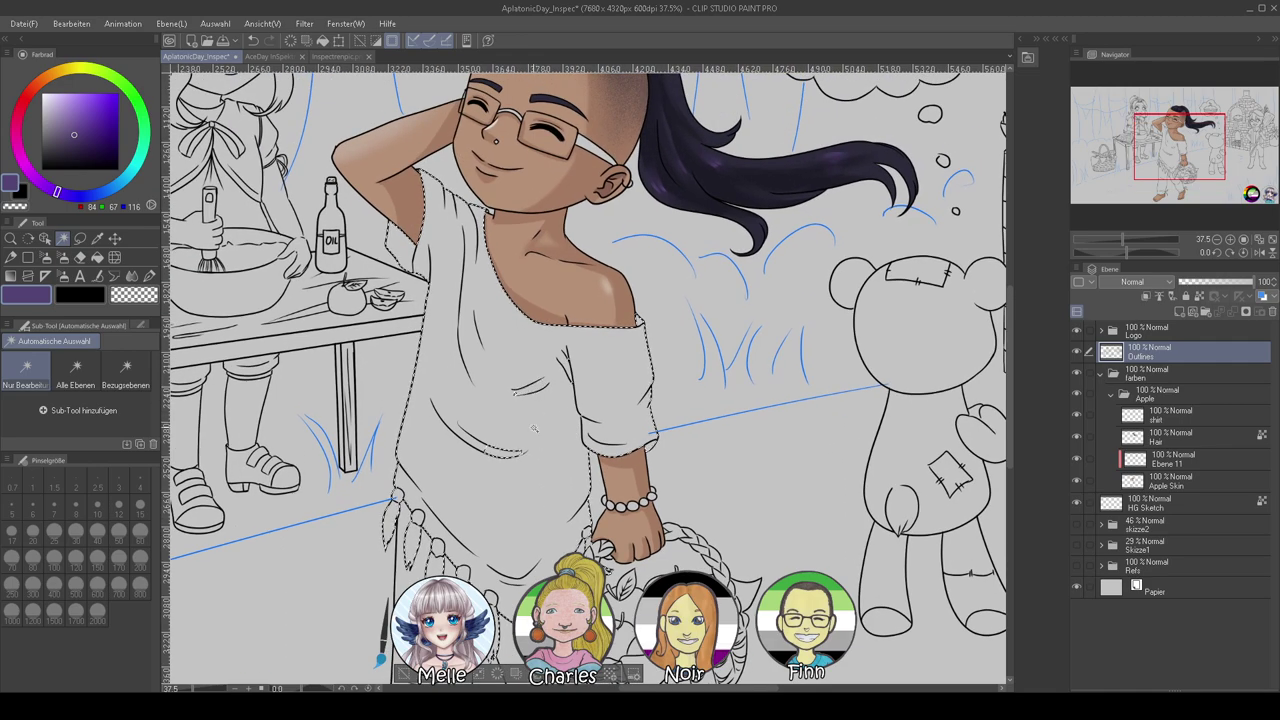
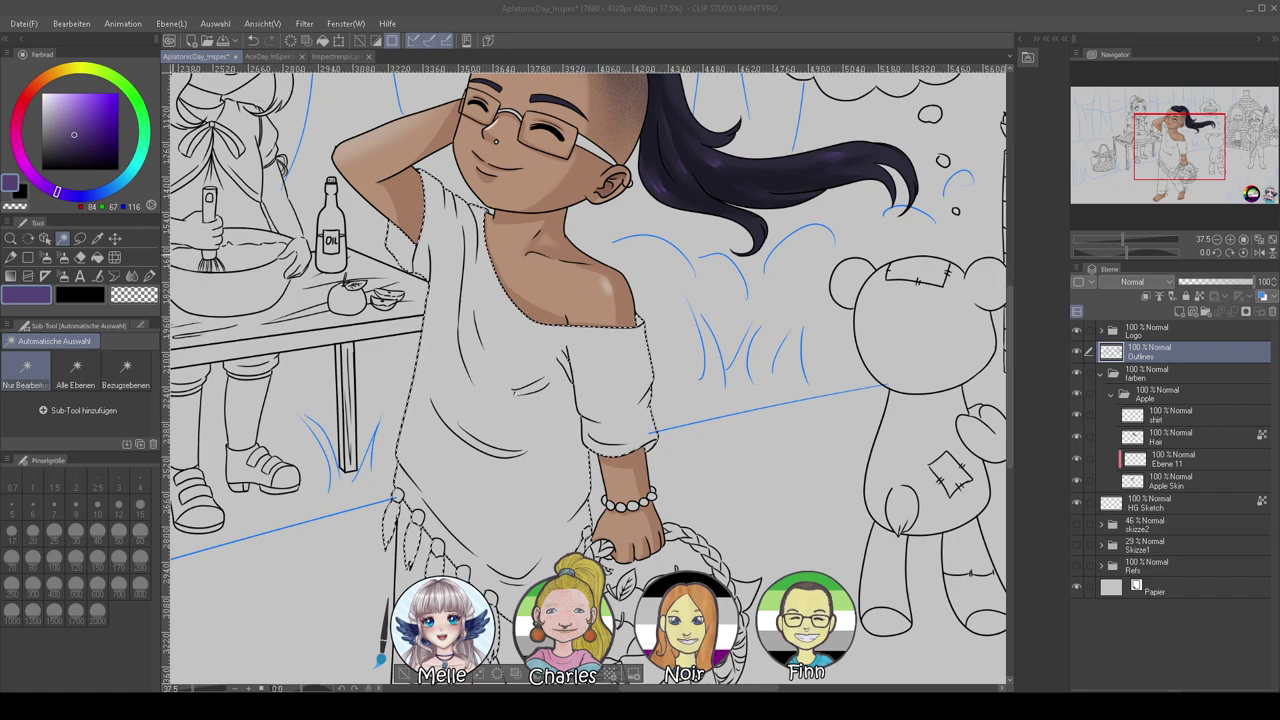
click(797, 429)
scroll(788, 425, down, 4)
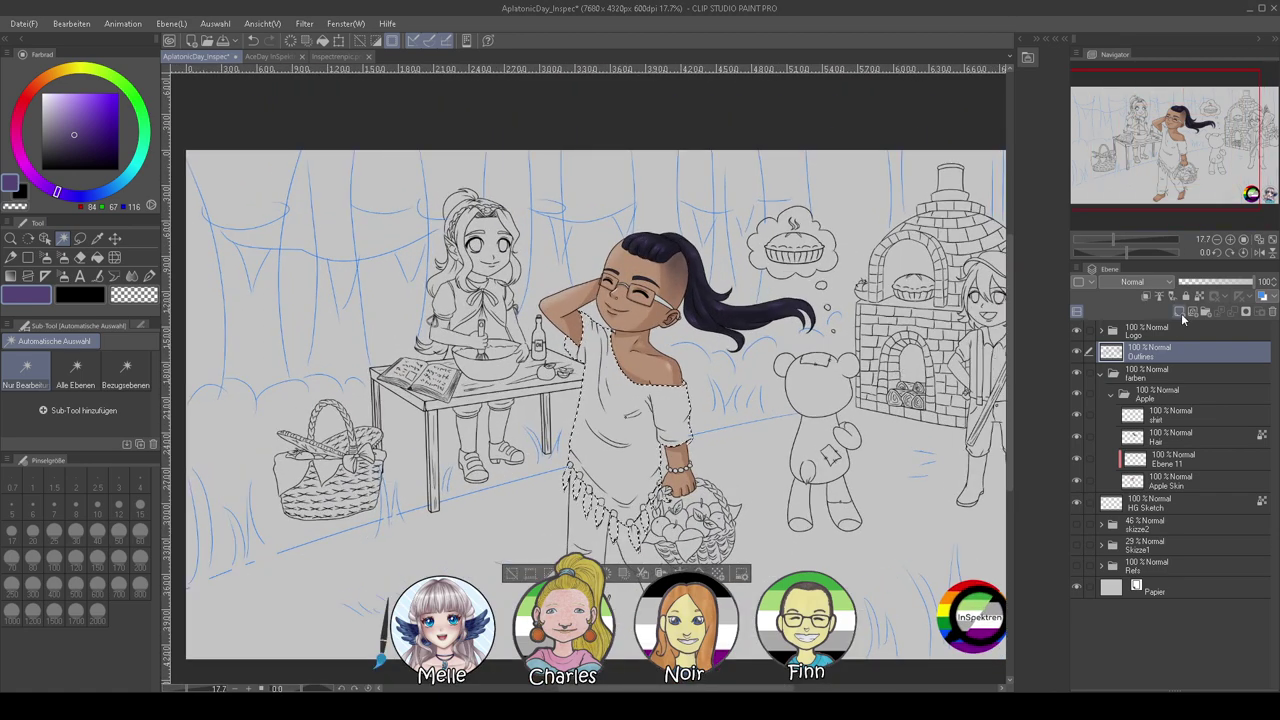
Add a new layer above Outlines, paste the colour swatches and pick the dark purple swatch as drawing colour
click(1181, 312)
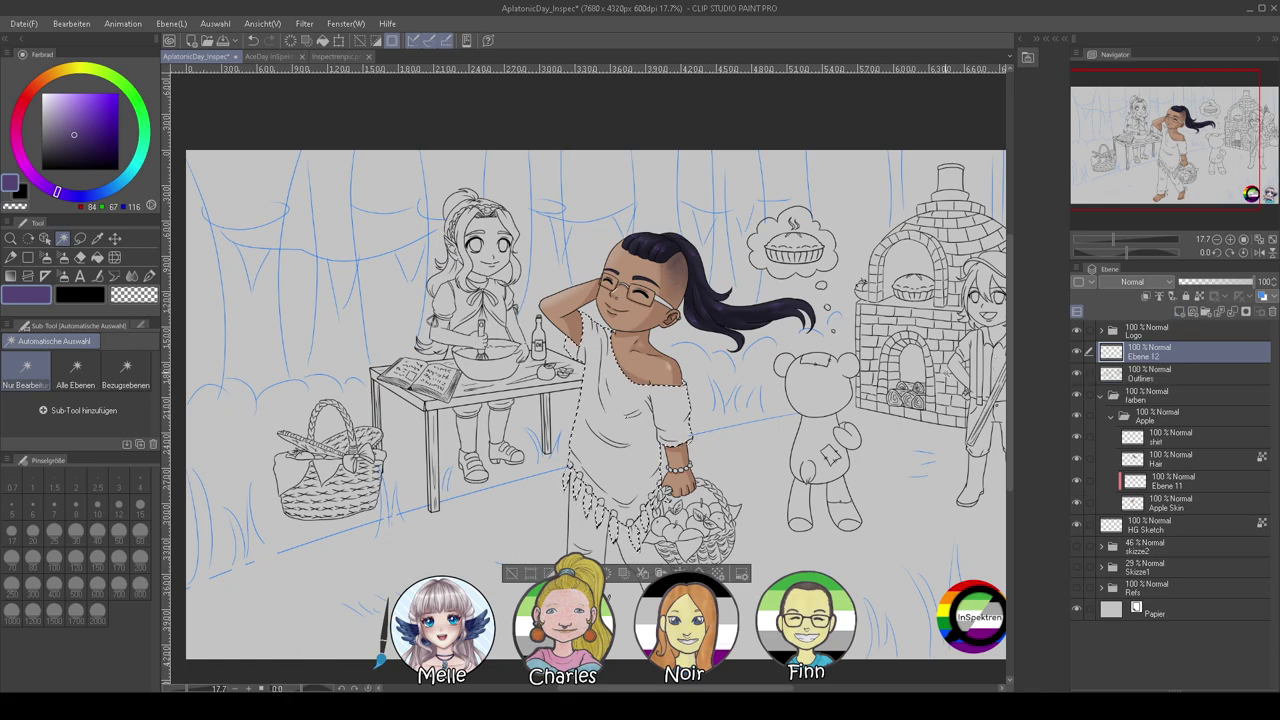
key(ctrl+v)
scroll(627, 368, up, 2)
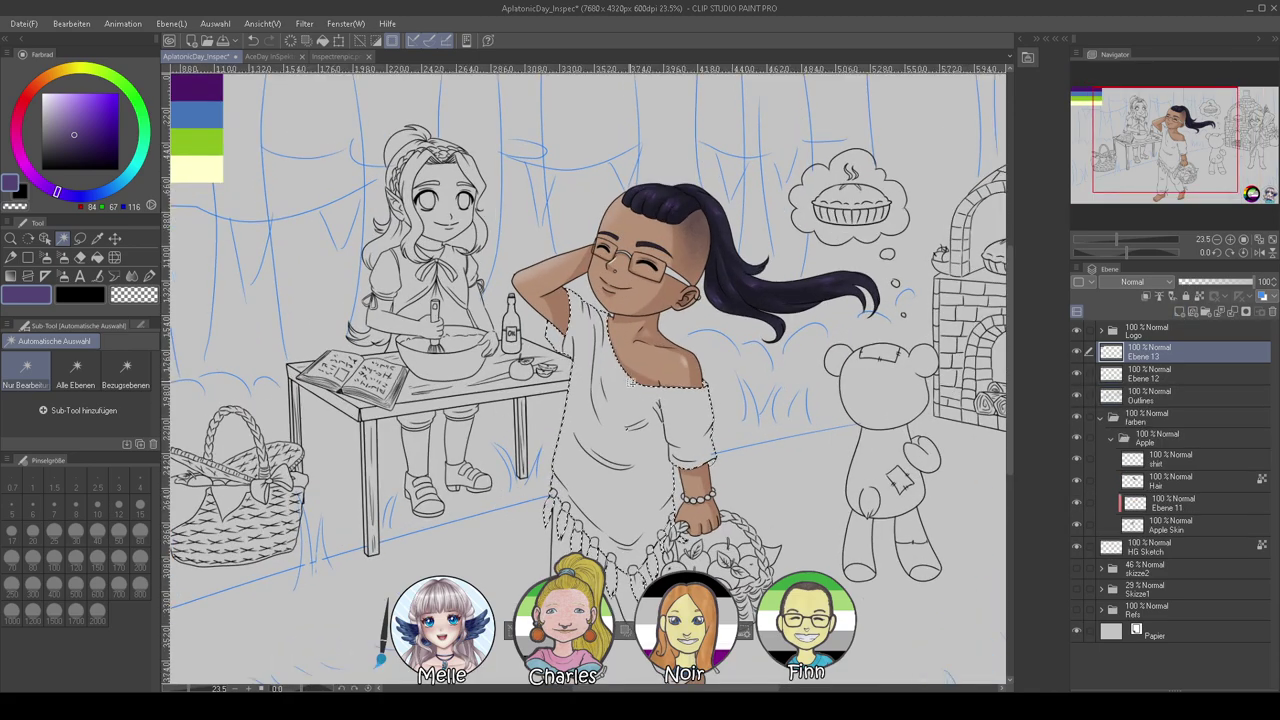
alt+click(190, 84)
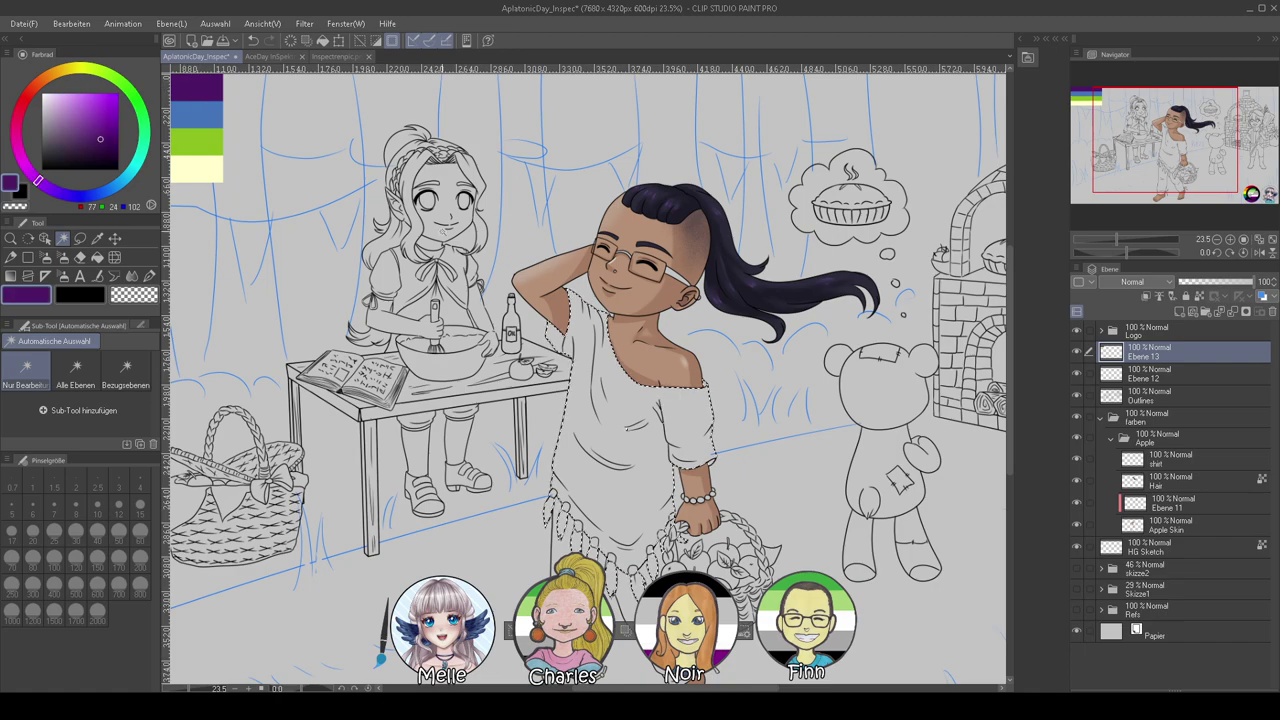
Fill the selected shirt area with the dark purple on the shirt layer and clear the selection
click(1186, 464)
key(alt+BackSpace)
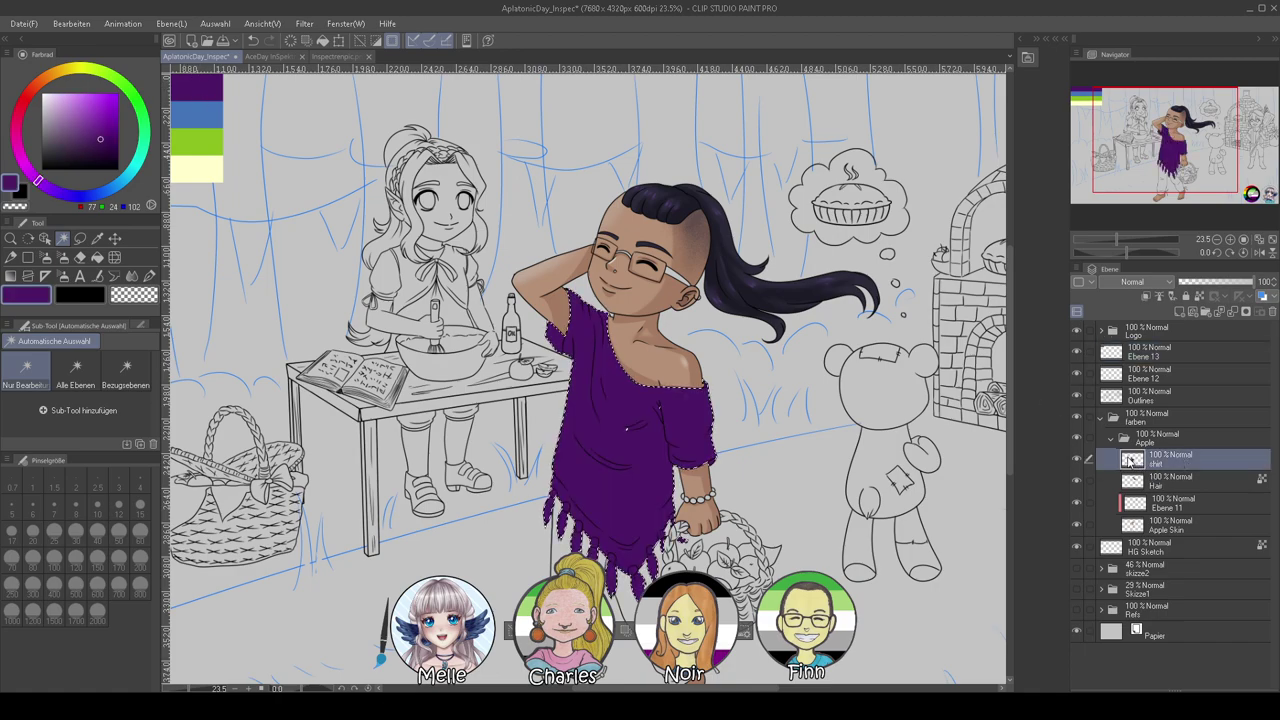
key(ctrl+d)
Paint over unfilled gaps around the back sleeve and side folds with the Spitzfeder pen at size 15
click(149, 278)
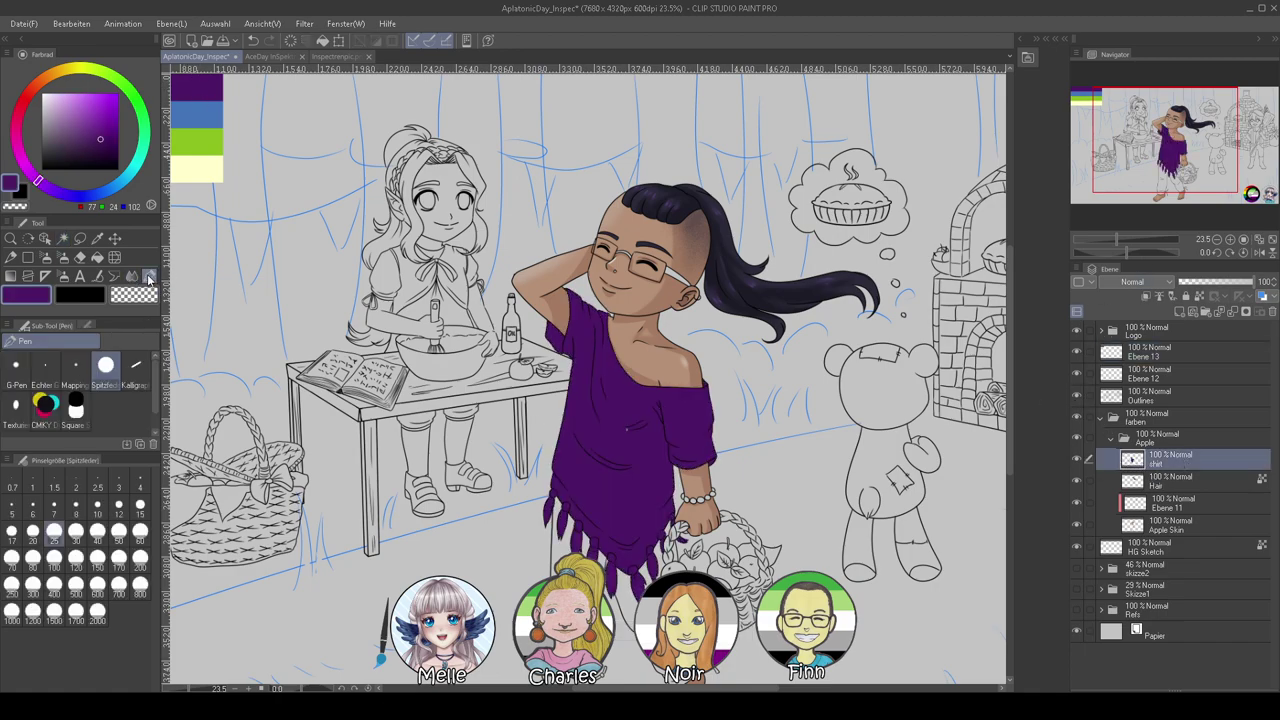
drag(1124, 241, 1142, 241)
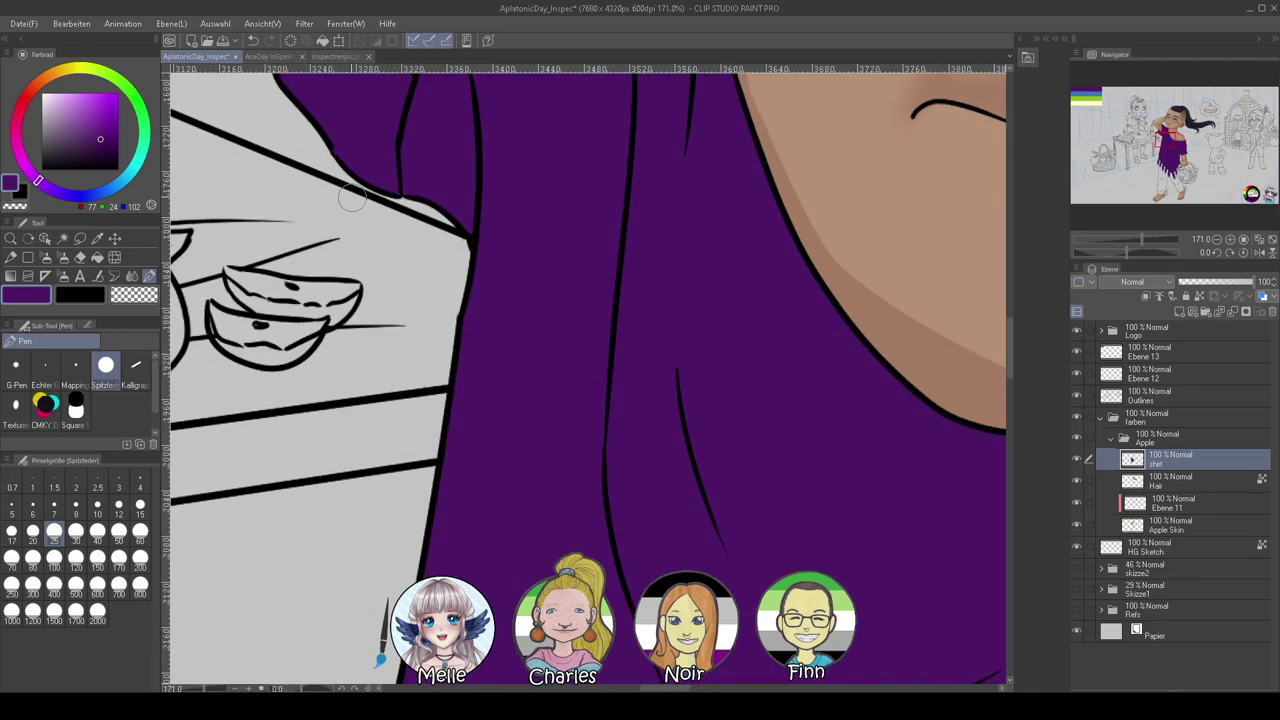
click(140, 507)
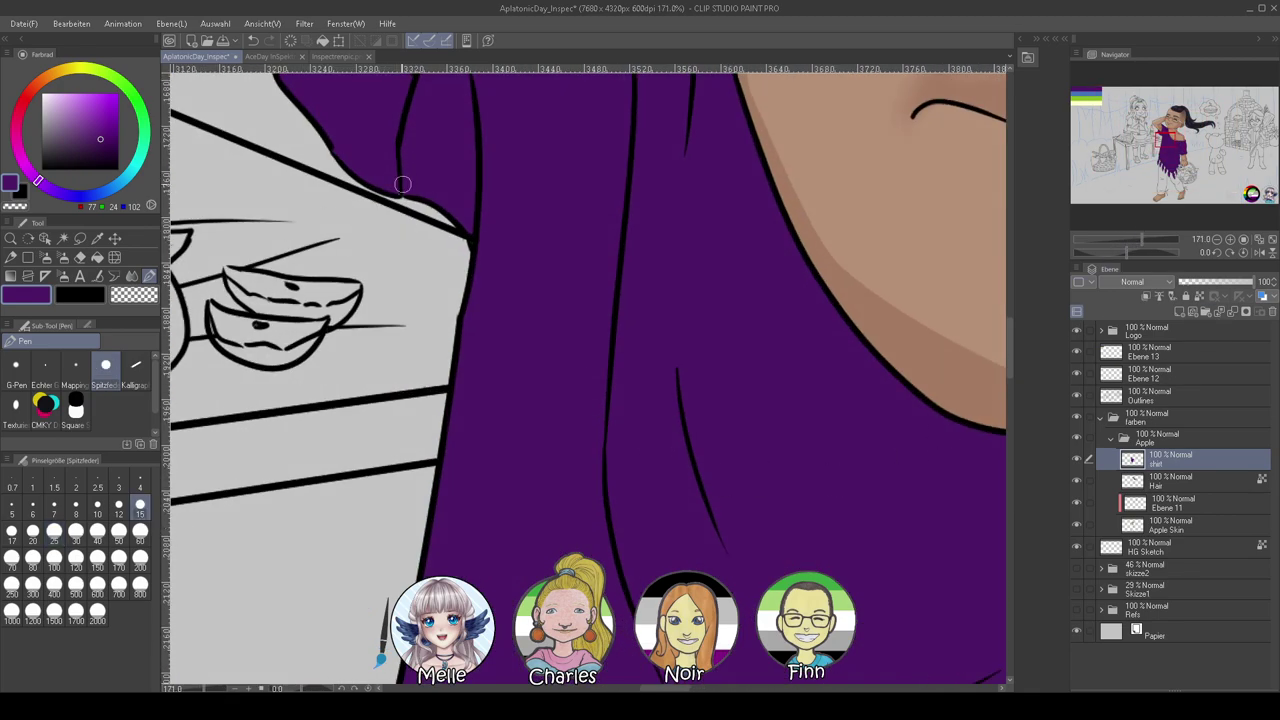
mouse_move(599, 538)
mouse_down()
mouse_move(507, 354)
mouse_move(492, 397)
mouse_up()
drag(606, 412, 605, 376)
scroll(845, 262, down, 1)
Touch up the purple fill along the fold lines on the shirt front, front sleeve and off-shoulder neckline
drag(836, 177, 869, 315)
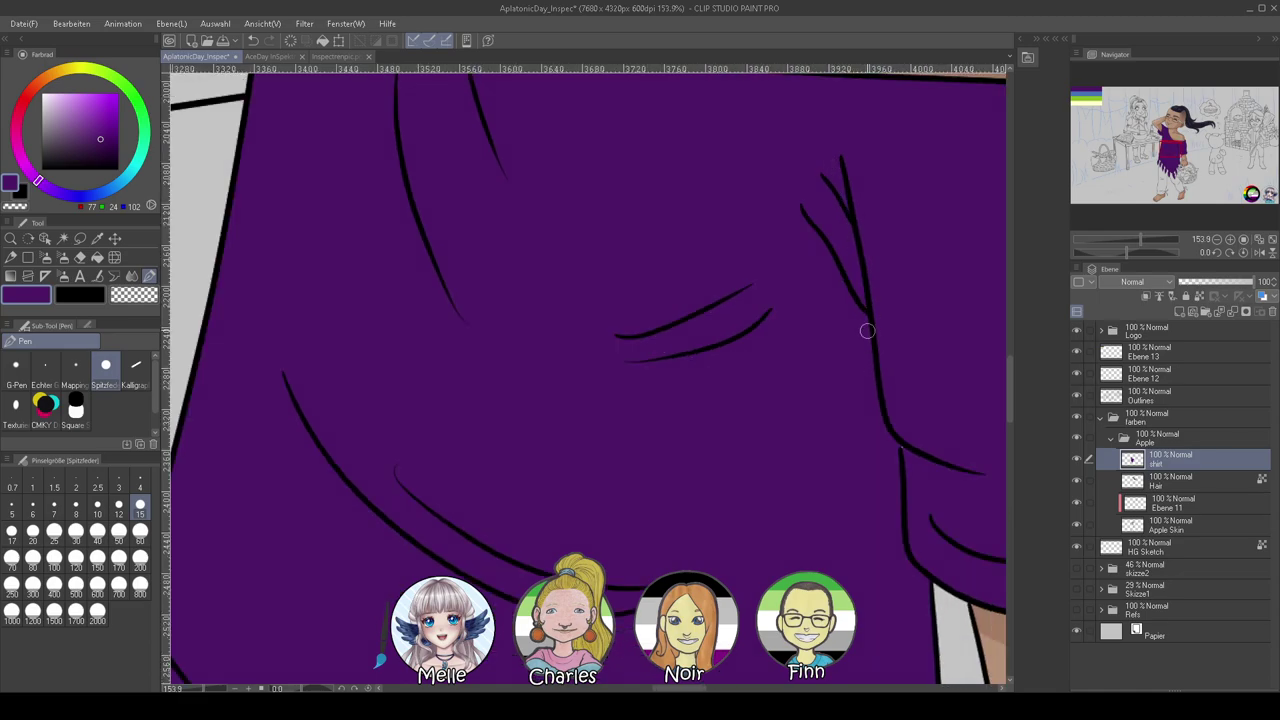
drag(963, 493, 674, 262)
drag(608, 197, 621, 236)
drag(877, 215, 778, 389)
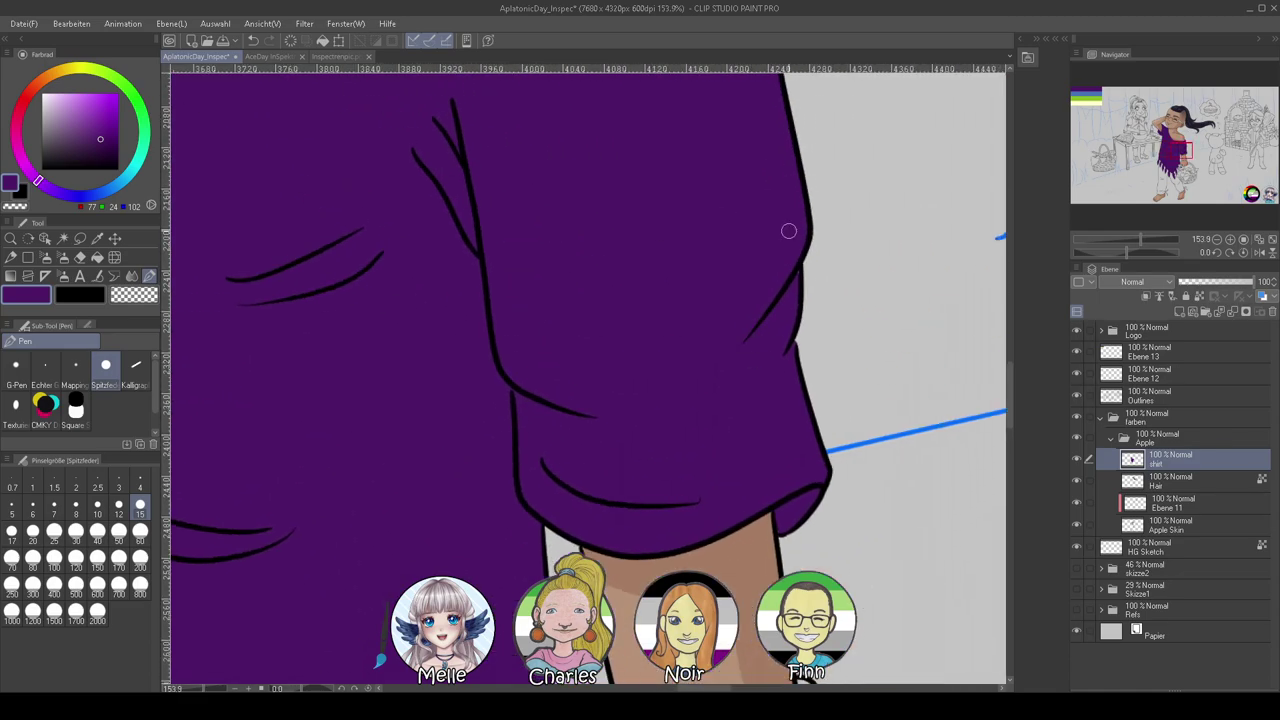
drag(695, 132, 740, 450)
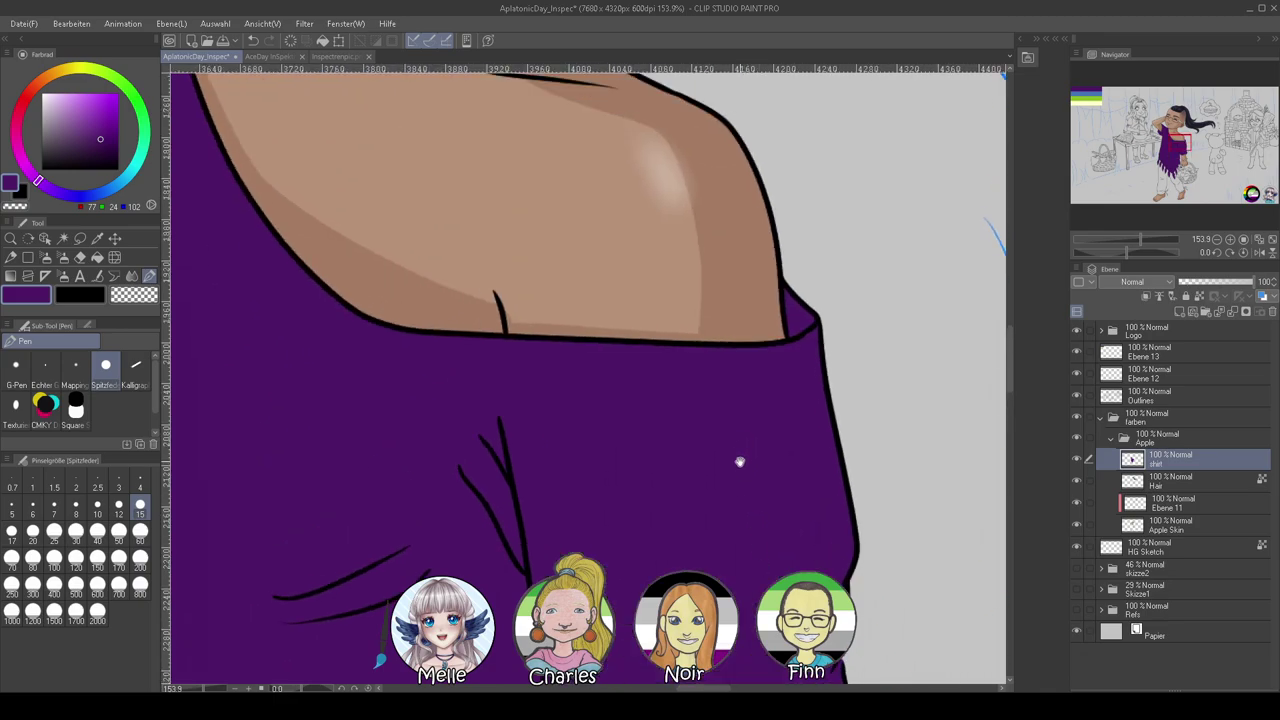
drag(730, 524, 880, 163)
drag(627, 522, 796, 103)
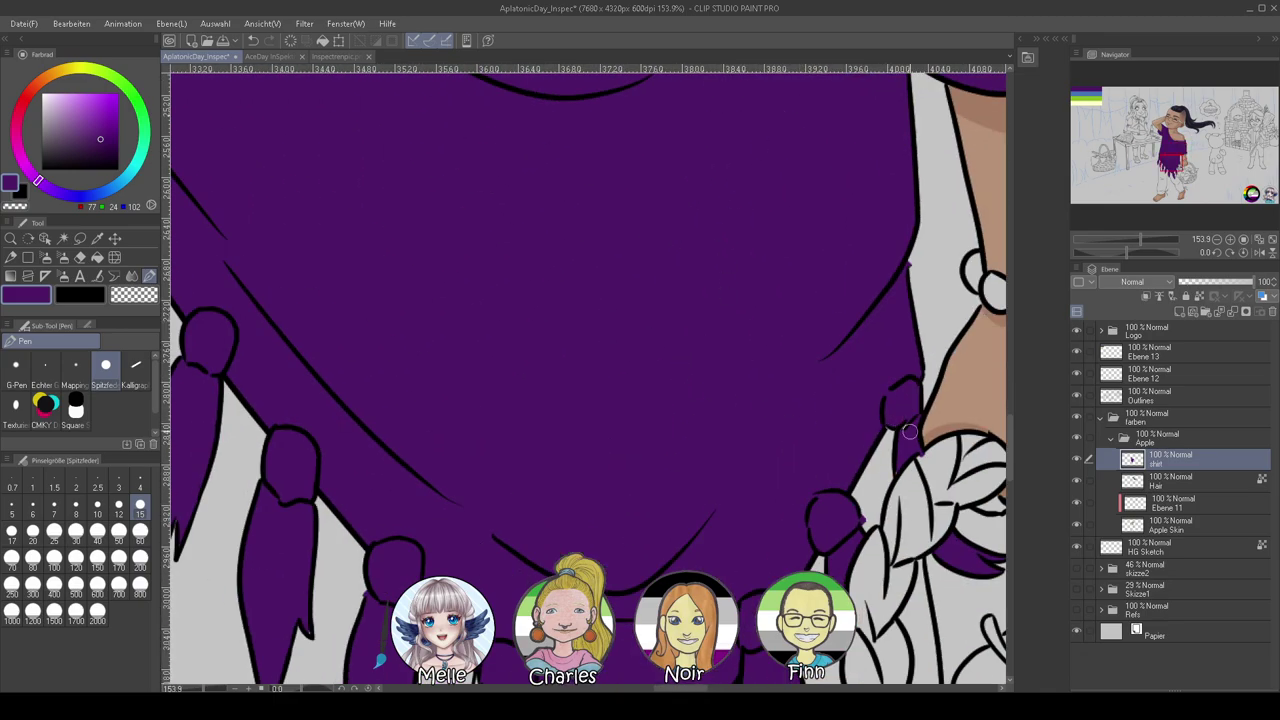
Fill the hem tassels beside the basket and erase purple spilling past the knots with the transparent colour
scroll(841, 469, down, 3)
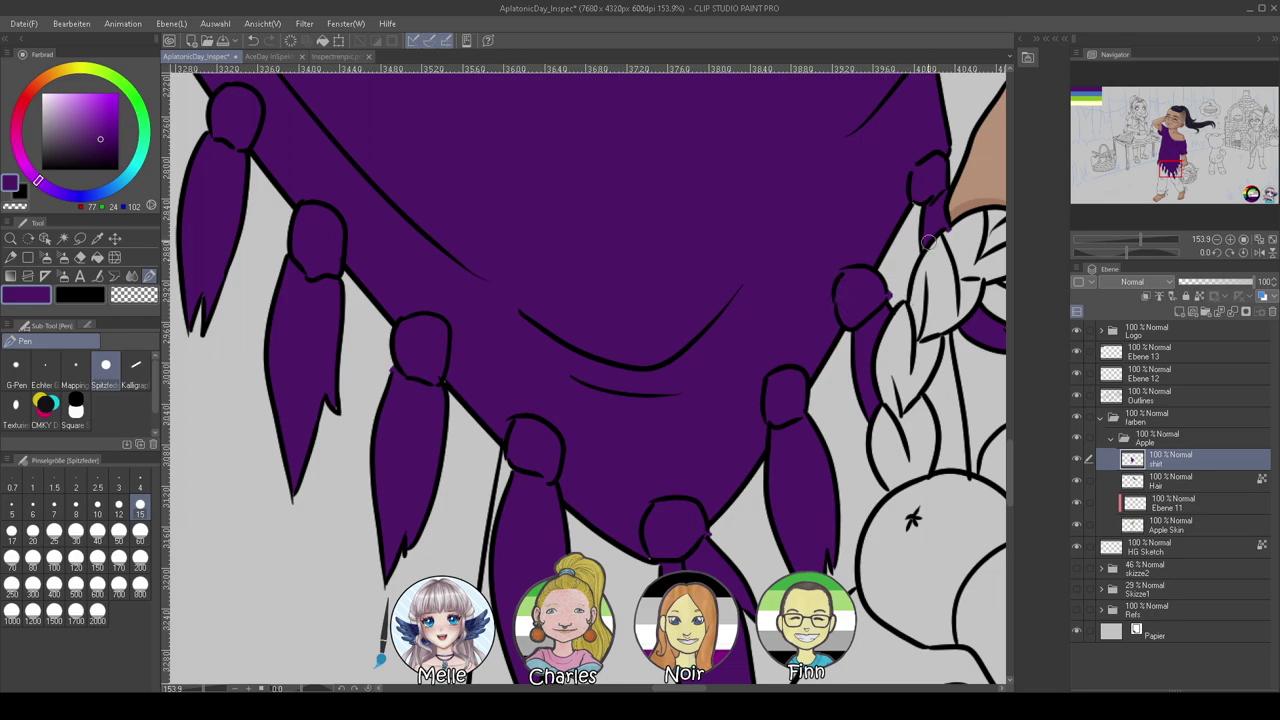
scroll(928, 248, right, 3)
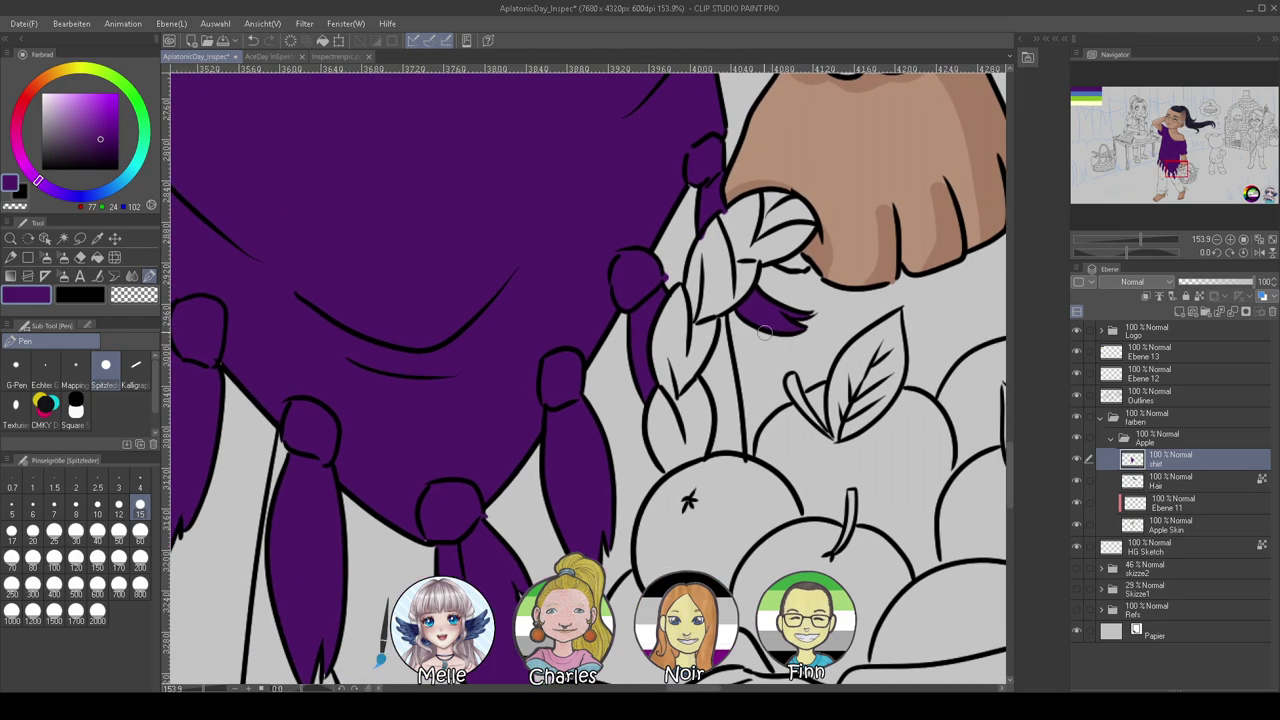
key(c)
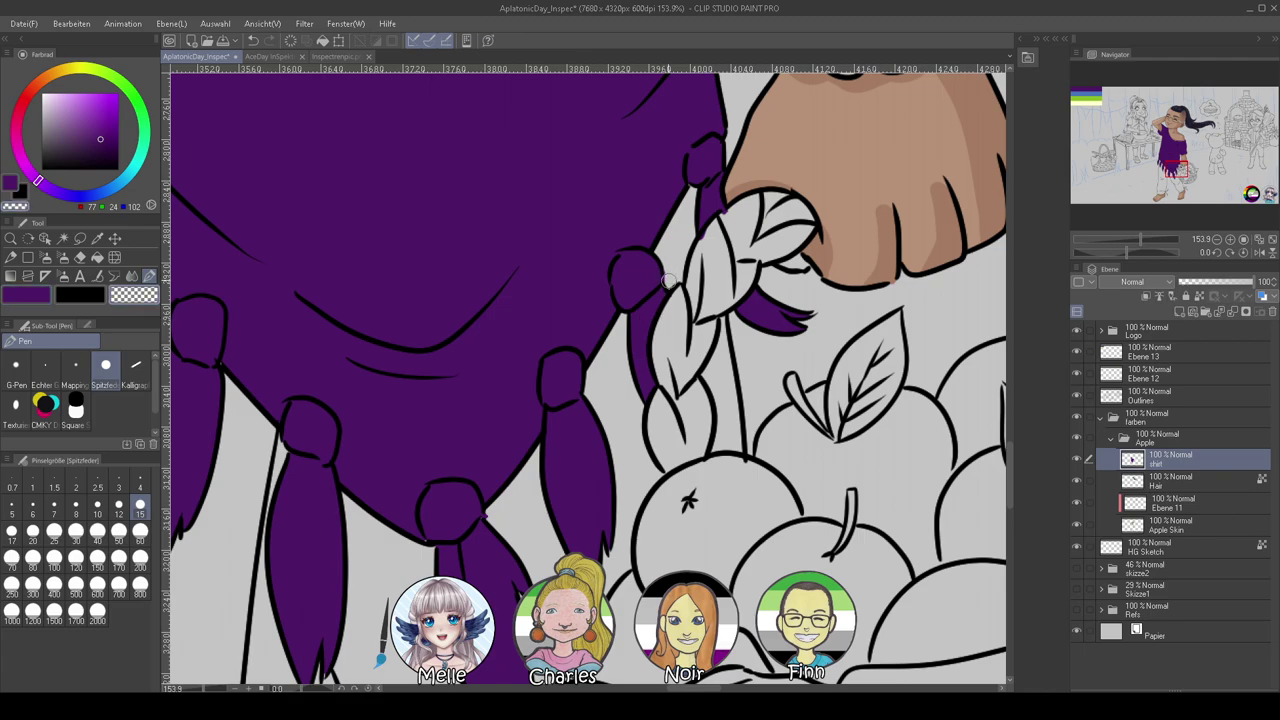
key(c)
drag(410, 430, 663, 315)
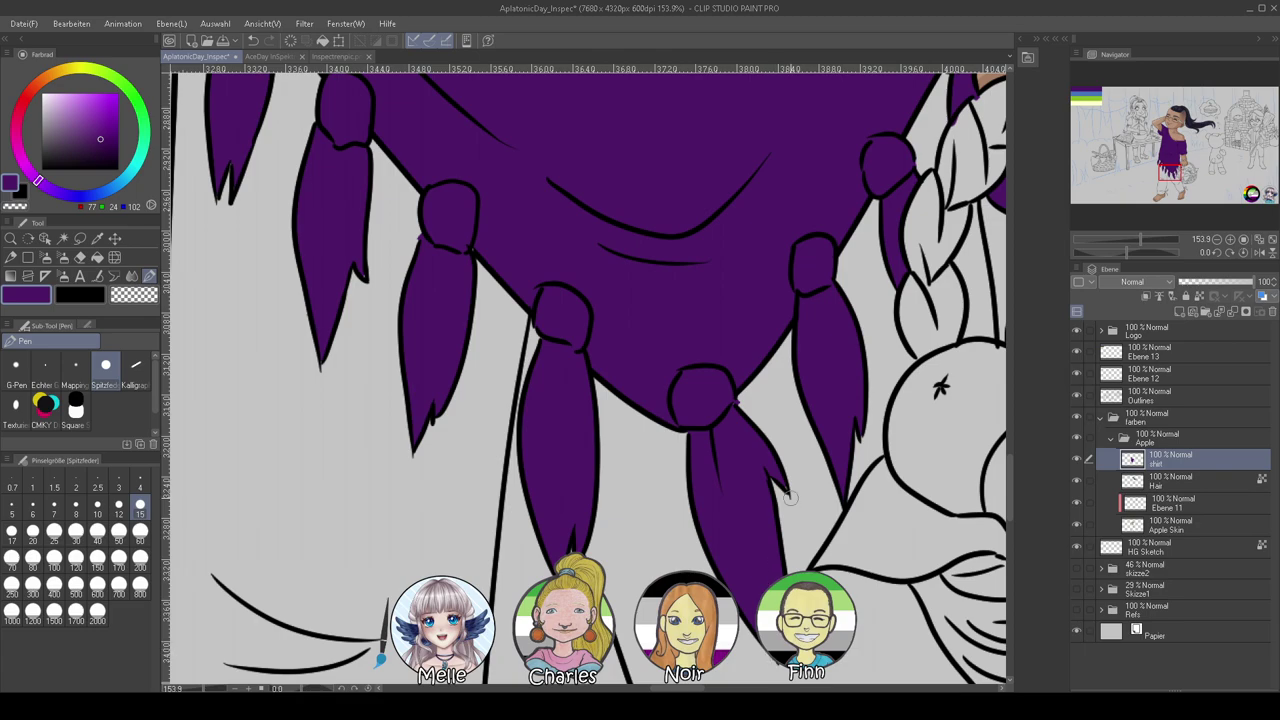
key(c)
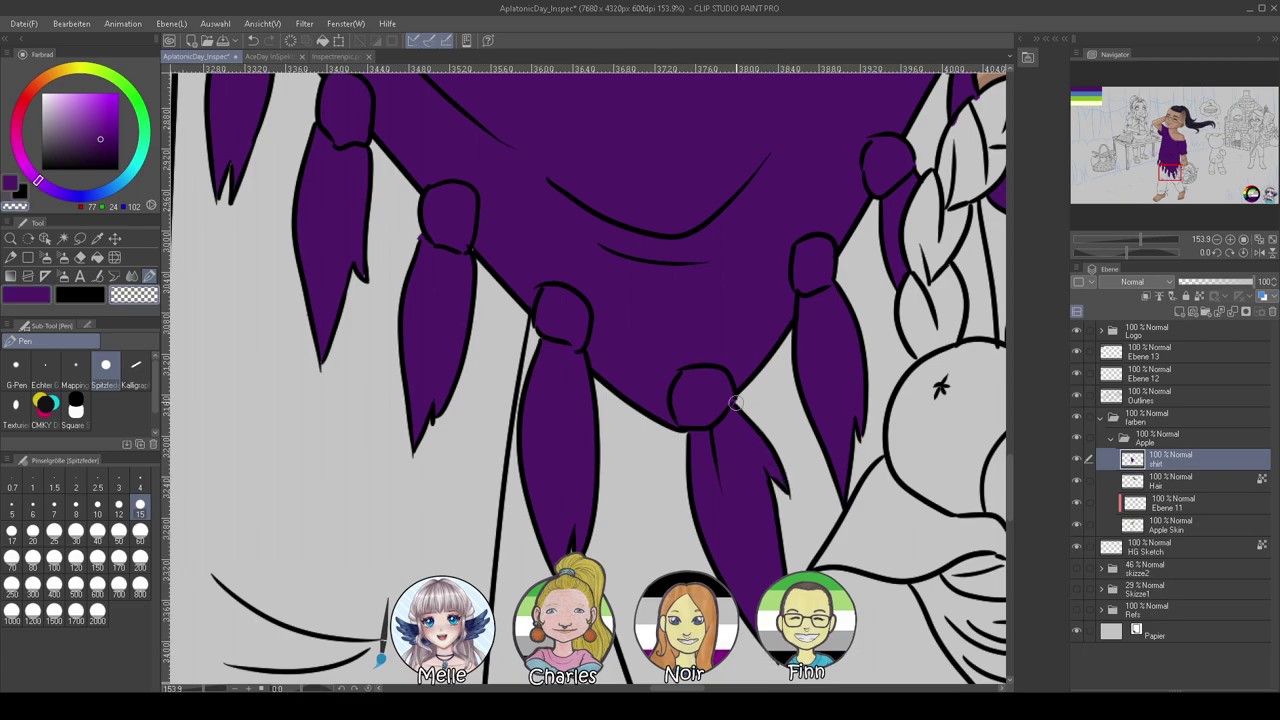
Touch up the purple on the tassels and knots along the hem's edge farthest from the basket
scroll(620, 370, left, 3)
scroll(620, 370, up, 3)
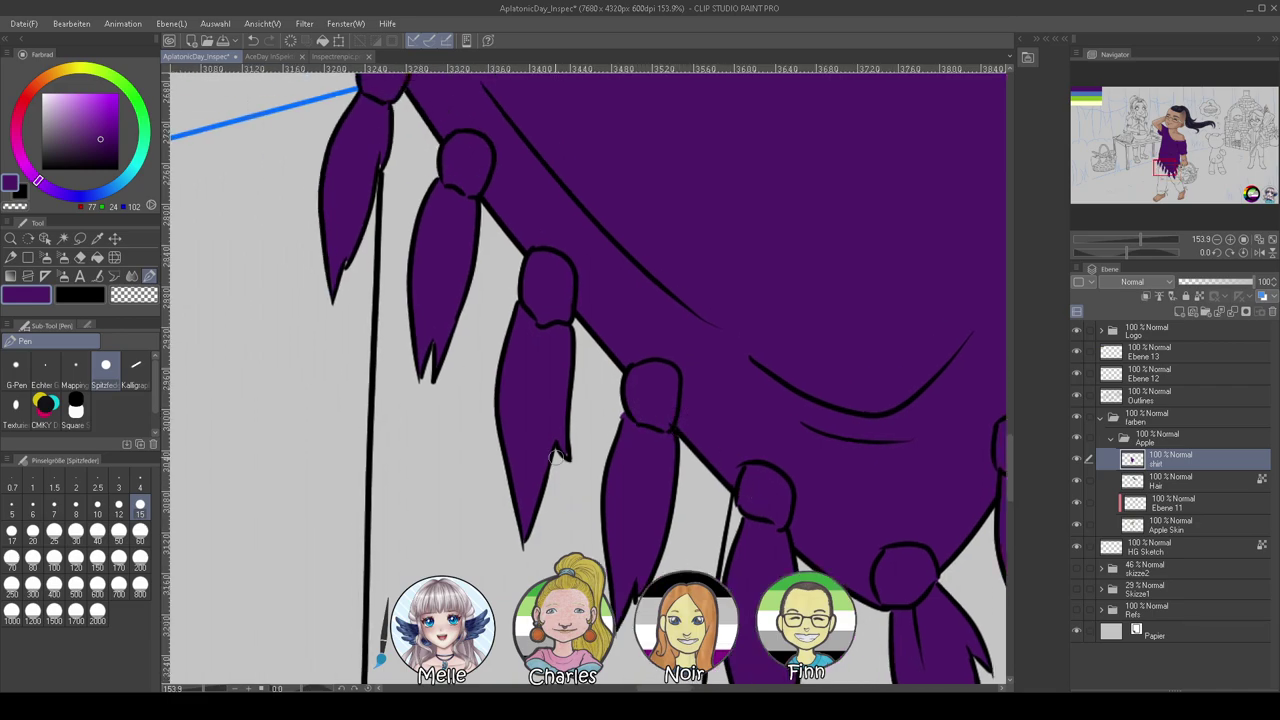
drag(350, 265, 431, 377)
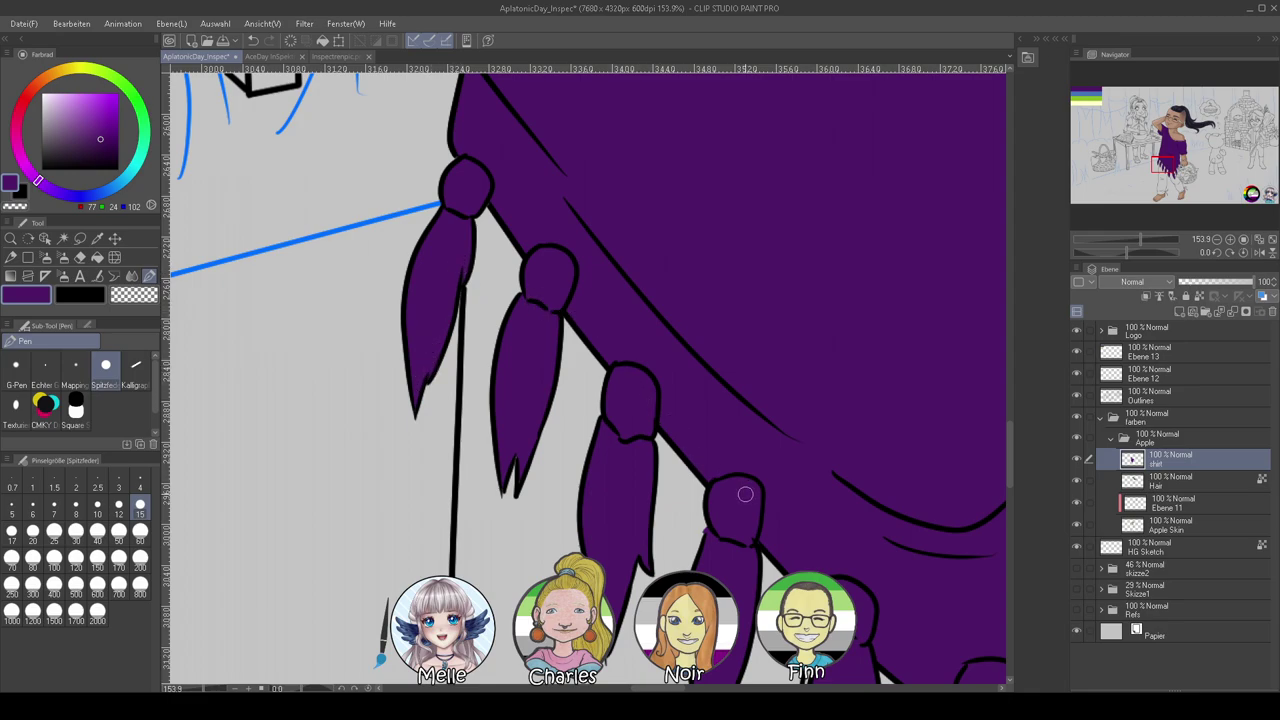
scroll(748, 493, right, 2)
scroll(748, 493, down, 2)
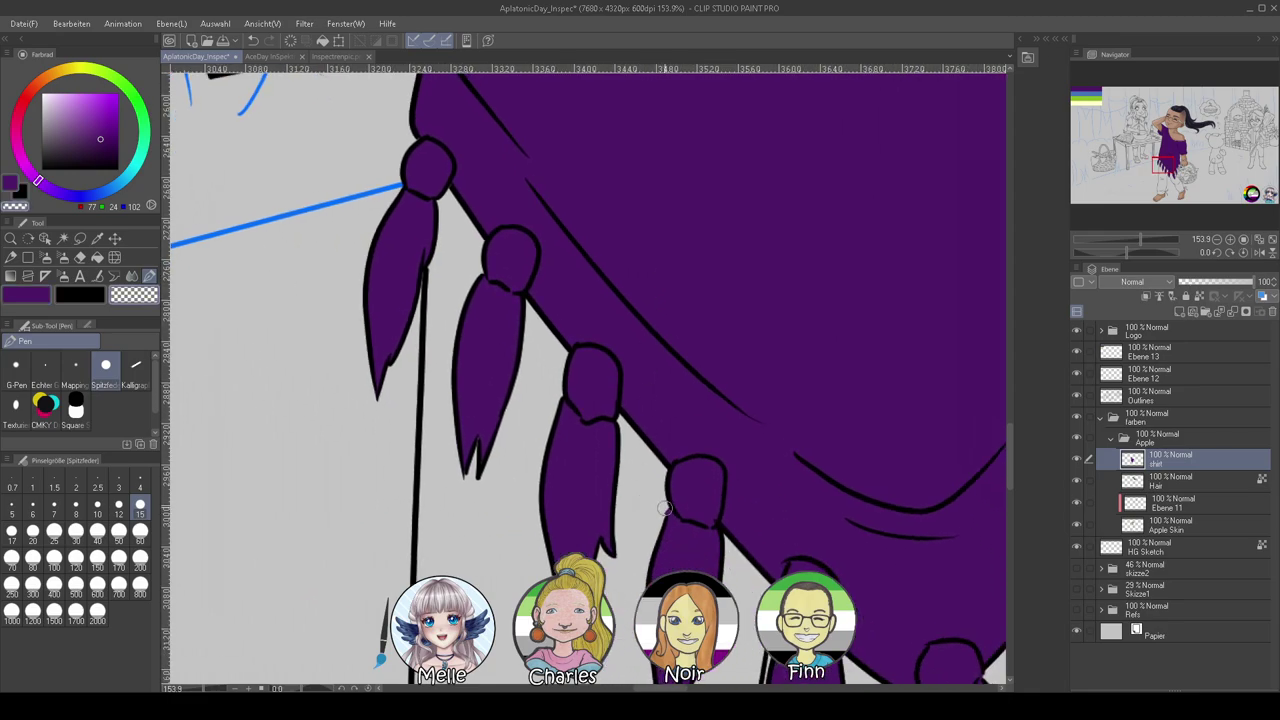
key(c)
Clean up the purple fill on the tassels around the hem's lowest point
drag(608, 209, 614, 604)
drag(654, 561, 511, 269)
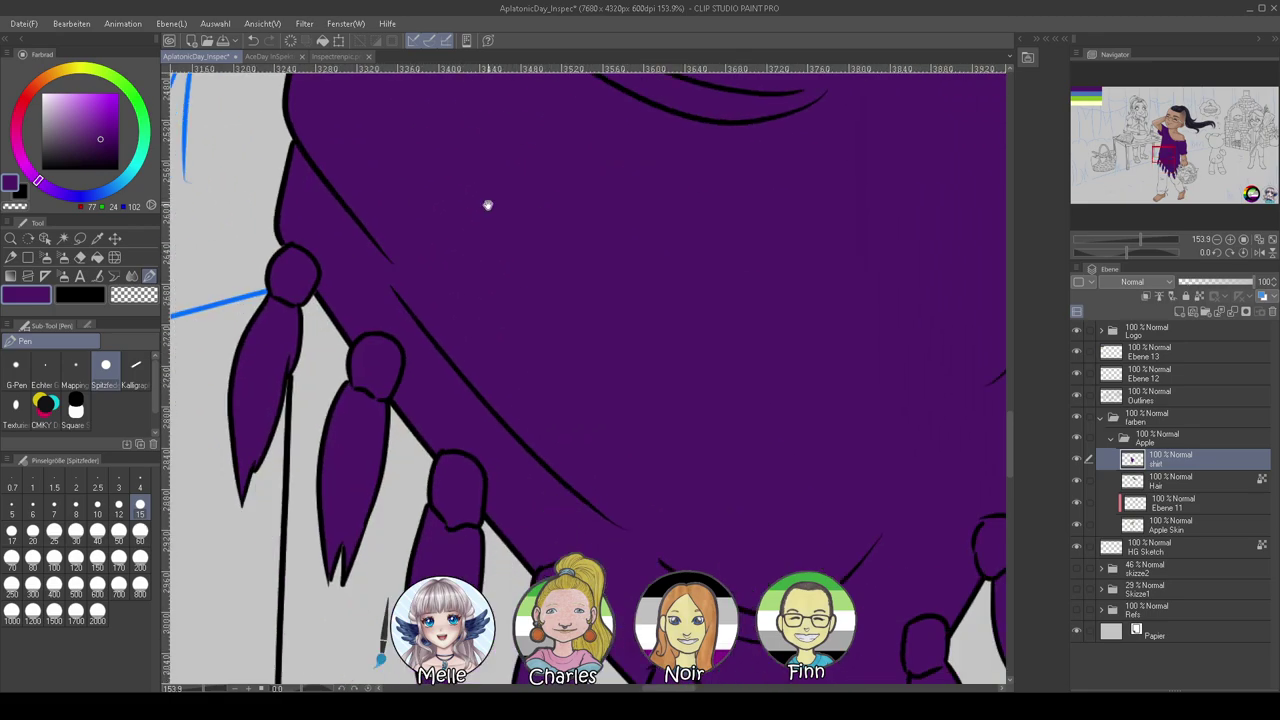
drag(693, 623, 578, 380)
scroll(577, 380, down, 5)
scroll(577, 380, right, 1)
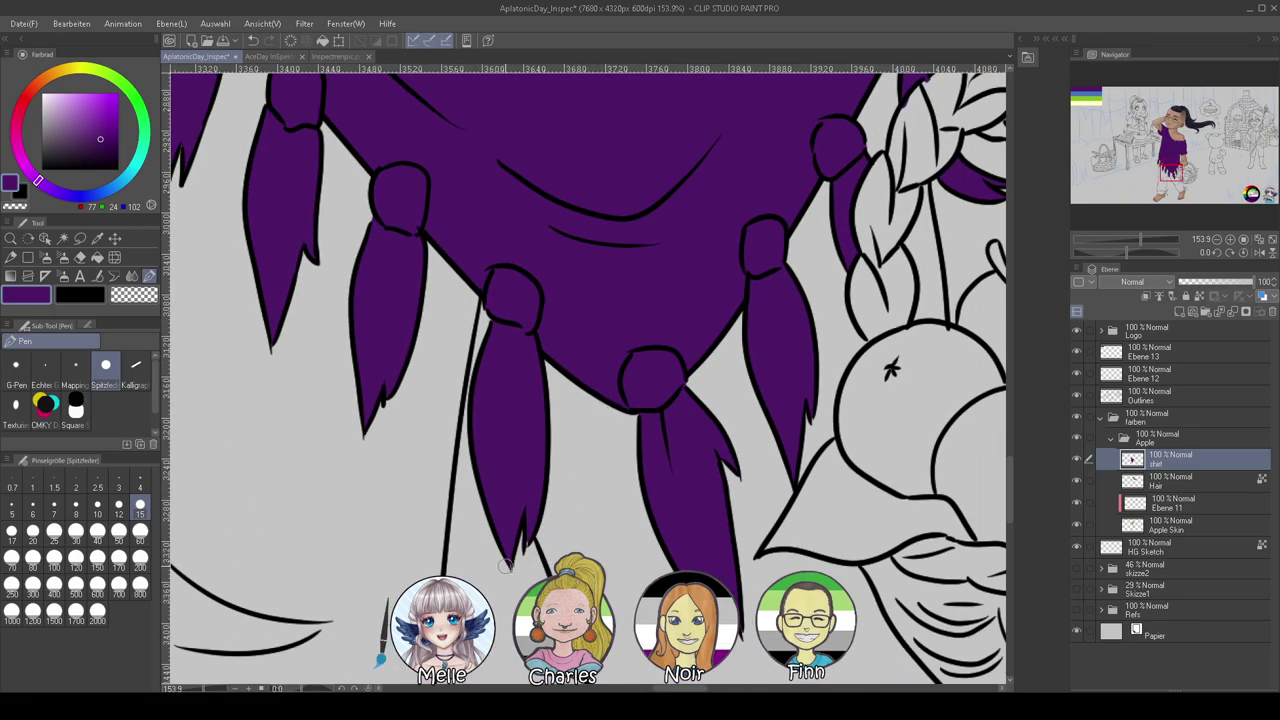
key(c)
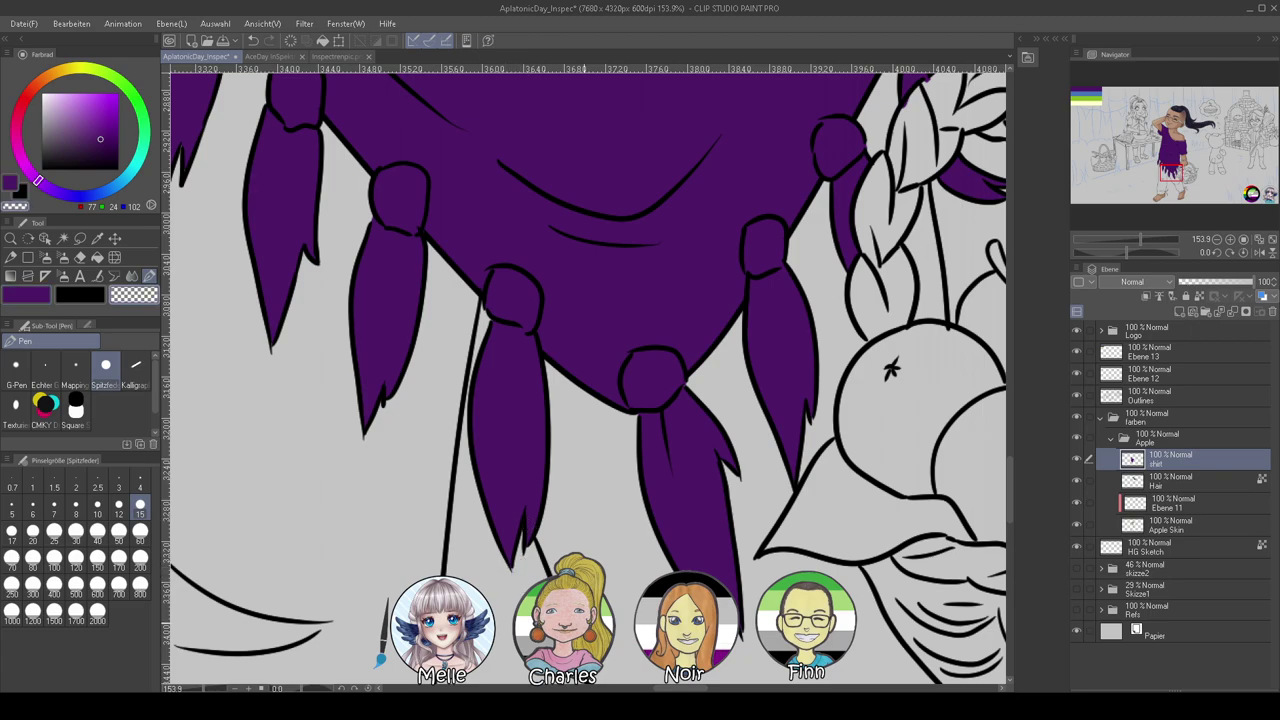
Fill the unpainted gaps at the shirt's shoulder corner beneath the raised arm and at the collar tip with purple
drag(678, 478, 552, 615)
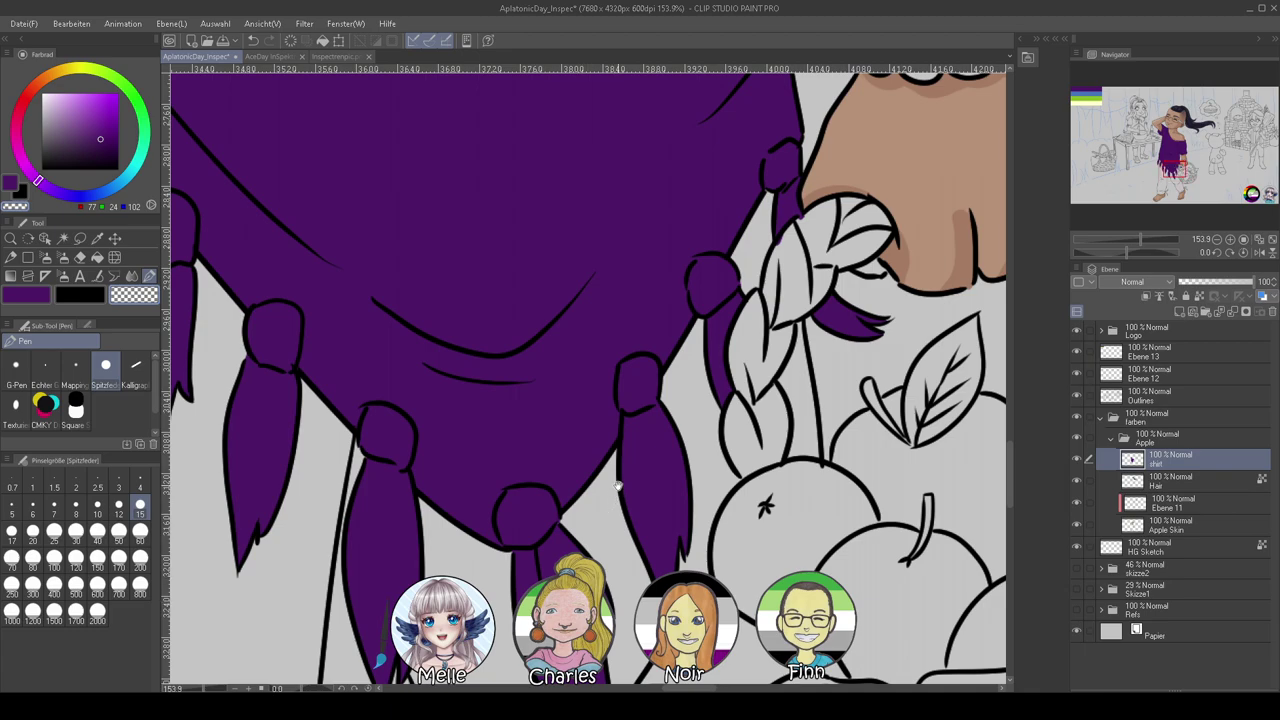
scroll(618, 485, up, 3)
scroll(651, 451, up, 3)
scroll(787, 449, left, 1)
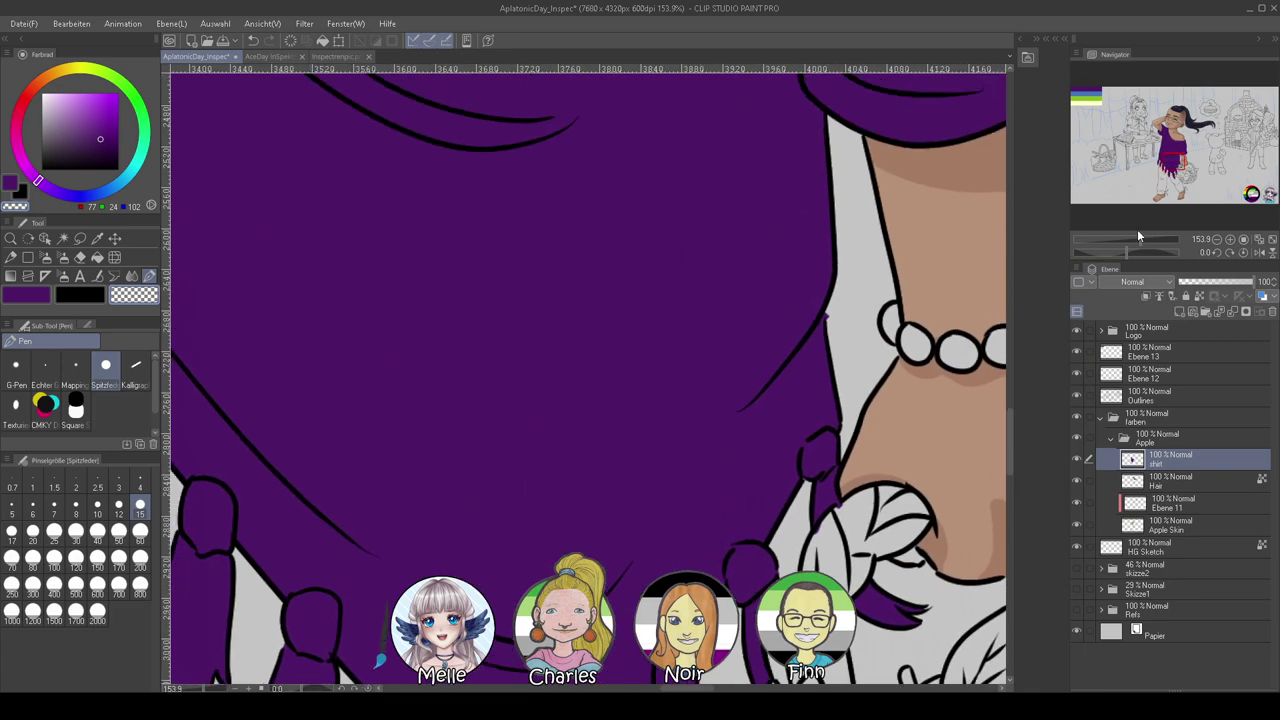
click(1132, 240)
drag(788, 150, 829, 497)
drag(838, 378, 880, 559)
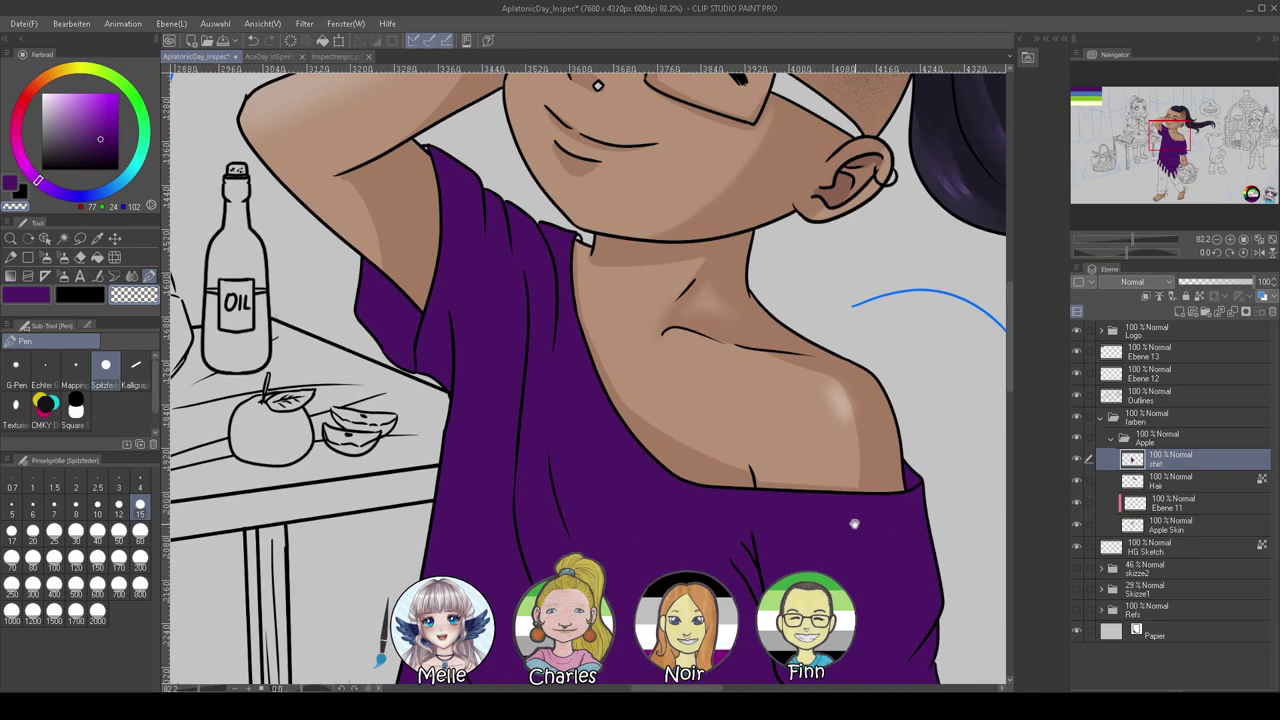
scroll(855, 524, up, 5)
scroll(1146, 236, up, 5)
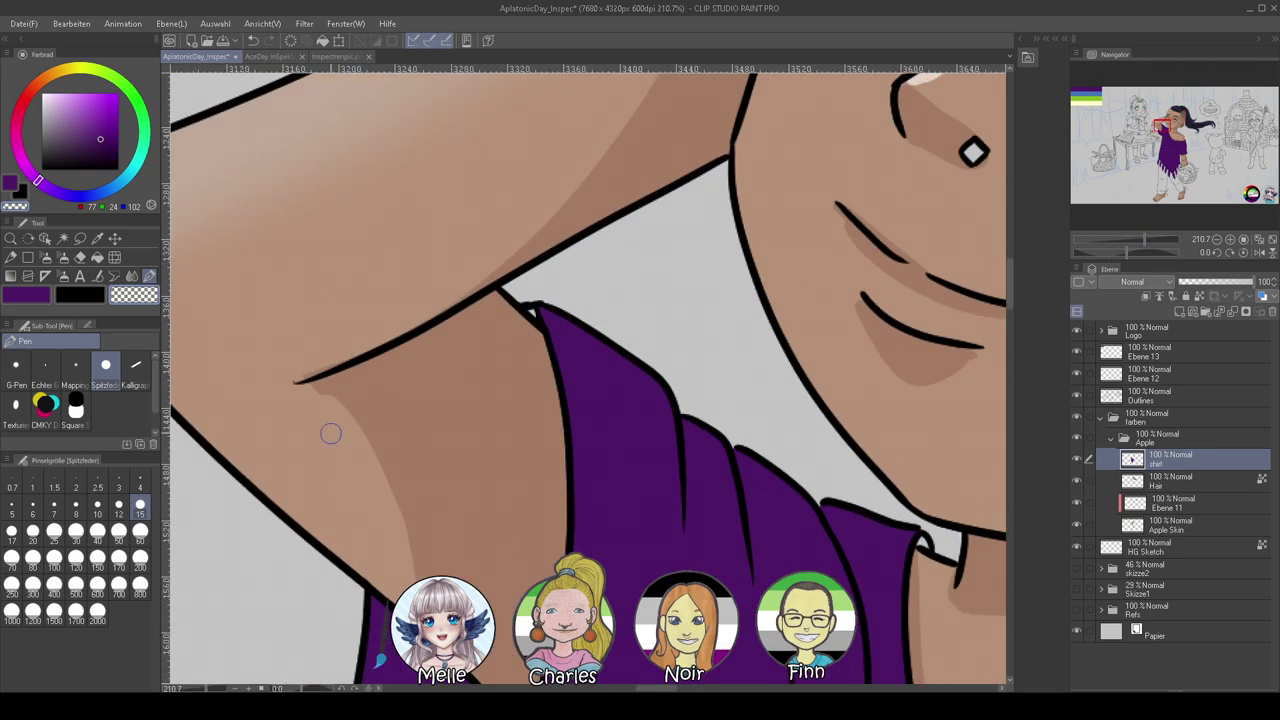
key(c)
drag(531, 318, 539, 313)
drag(960, 563, 776, 447)
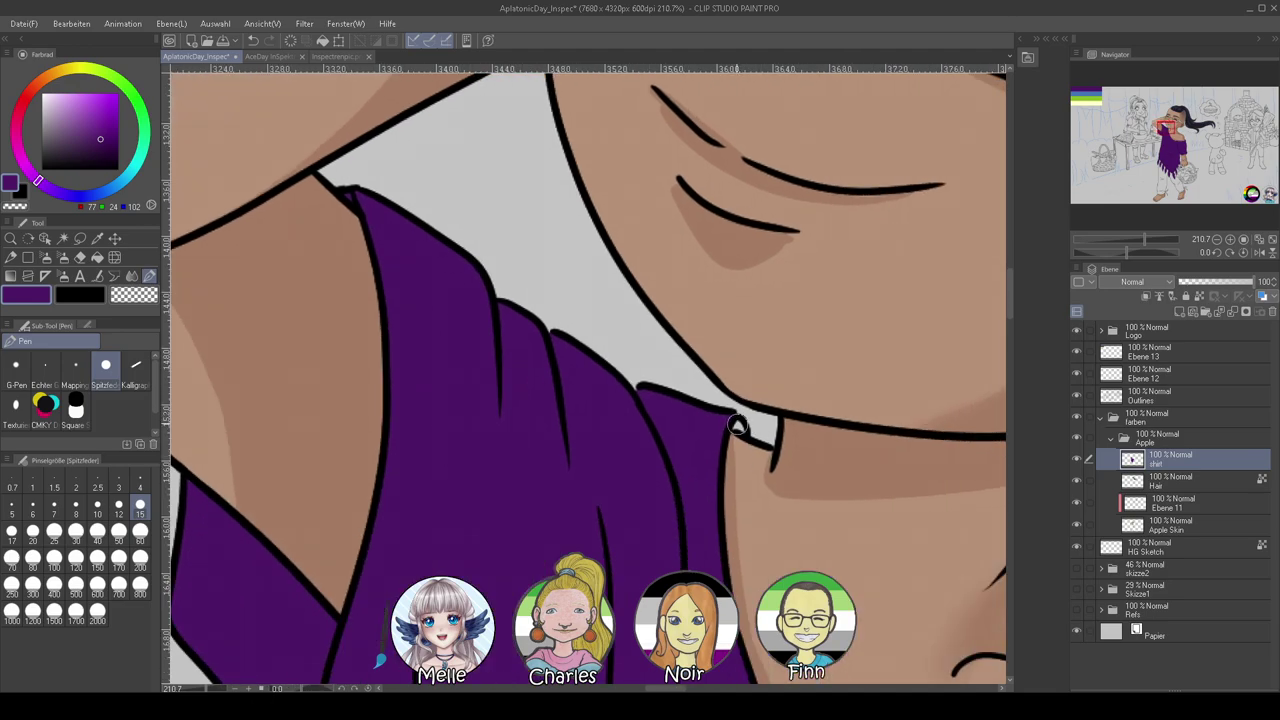
scroll(700, 380, down, 3)
scroll(680, 330, left, 3)
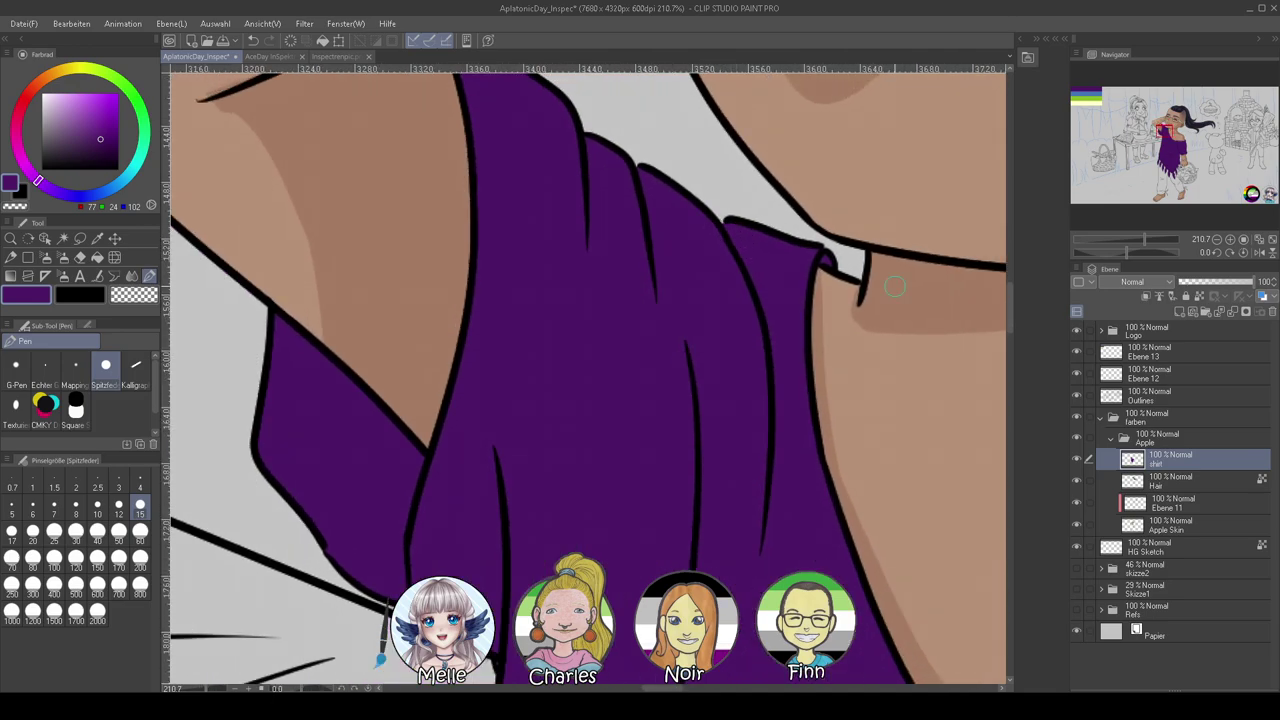
Lock the shirt layer's transparent pixels and paint a size 200 stripe in the palette's blue across the front and the lowered arm's sleeve
drag(1142, 248, 1072, 252)
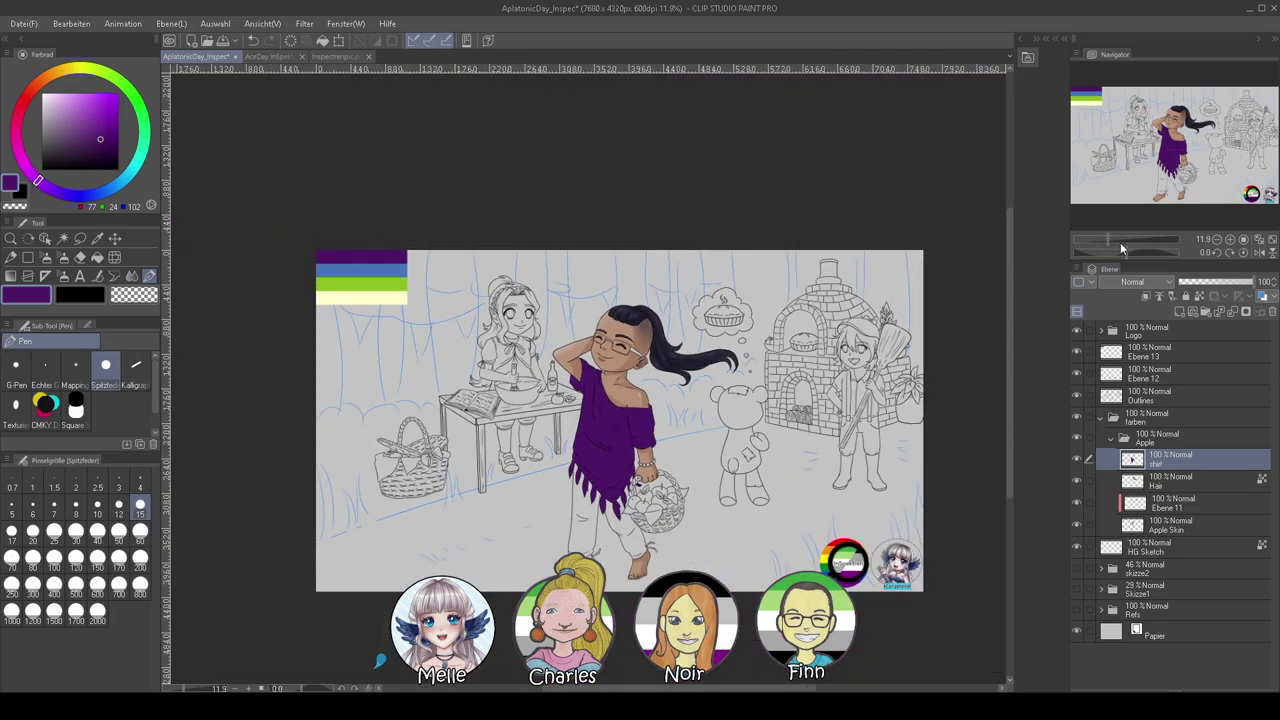
click(1122, 244)
click(1199, 298)
drag(480, 330, 832, 430)
alt+click(368, 168)
mouse_move(626, 437)
mouse_down()
mouse_move(272, 250)
mouse_move(177, 257)
mouse_up()
click(140, 557)
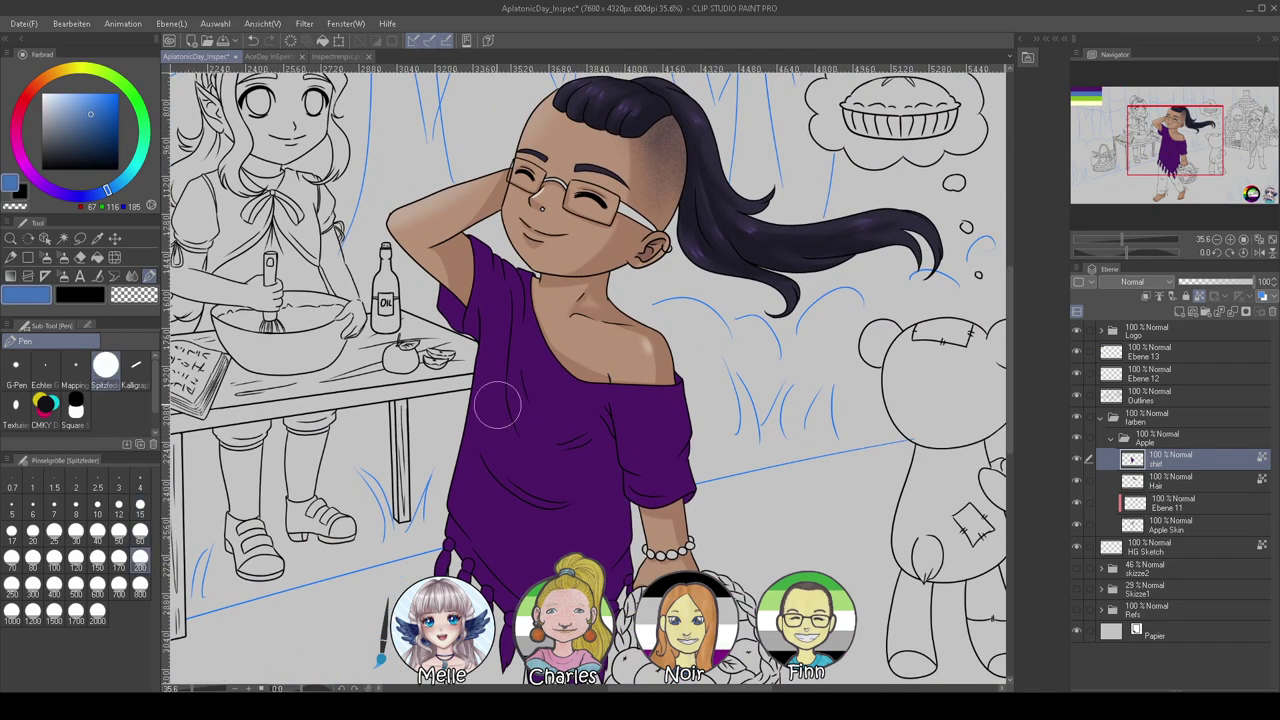
mouse_move(485, 398)
mouse_down()
mouse_move(557, 449)
mouse_move(617, 428)
mouse_up()
mouse_move(454, 354)
mouse_down()
mouse_move(611, 459)
mouse_move(640, 460)
mouse_move(590, 458)
mouse_up()
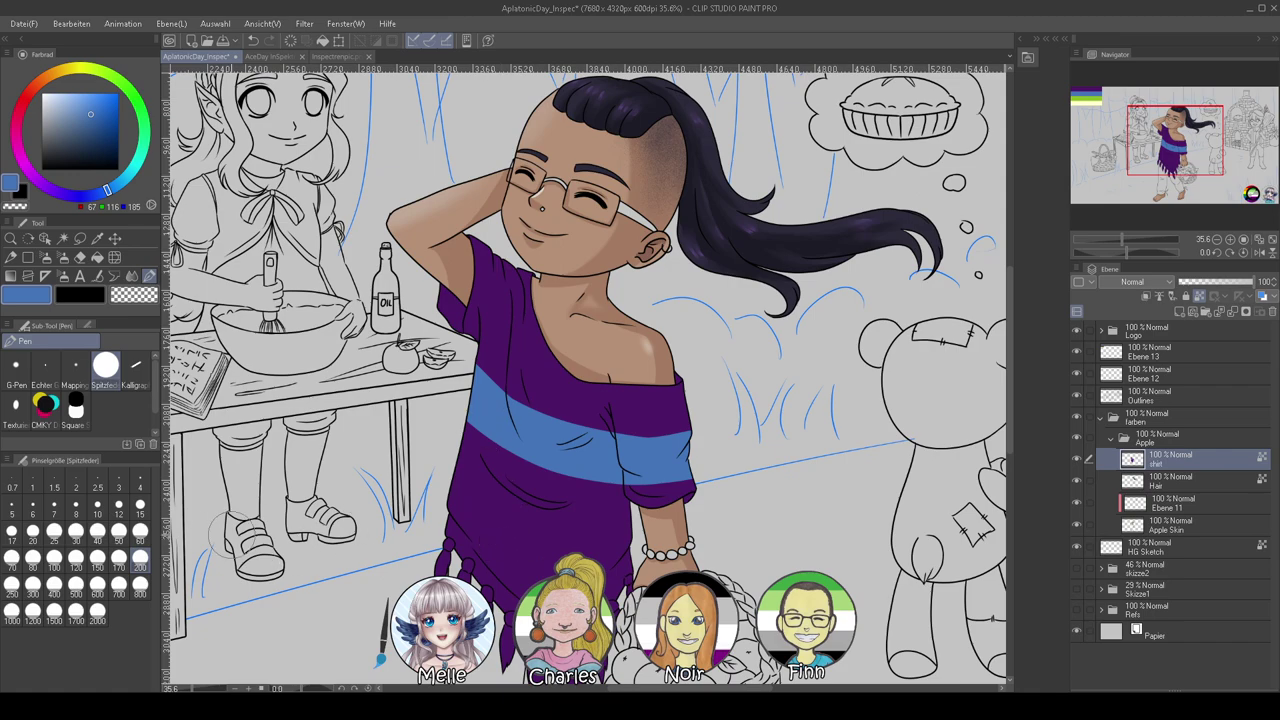
Paint a narrow blue stripe, brush size 60, along the raised arm's sleeve edge, redoing the first stroke
click(140, 540)
drag(473, 331, 481, 232)
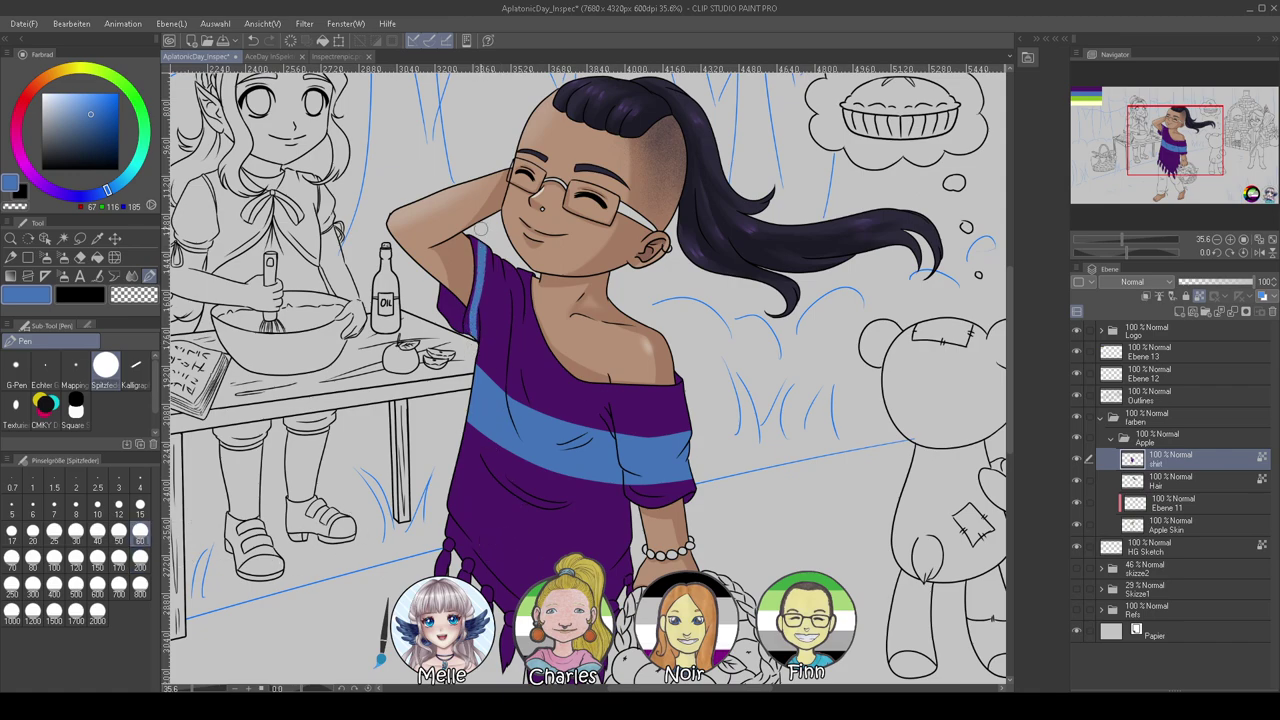
key(ctrl+z)
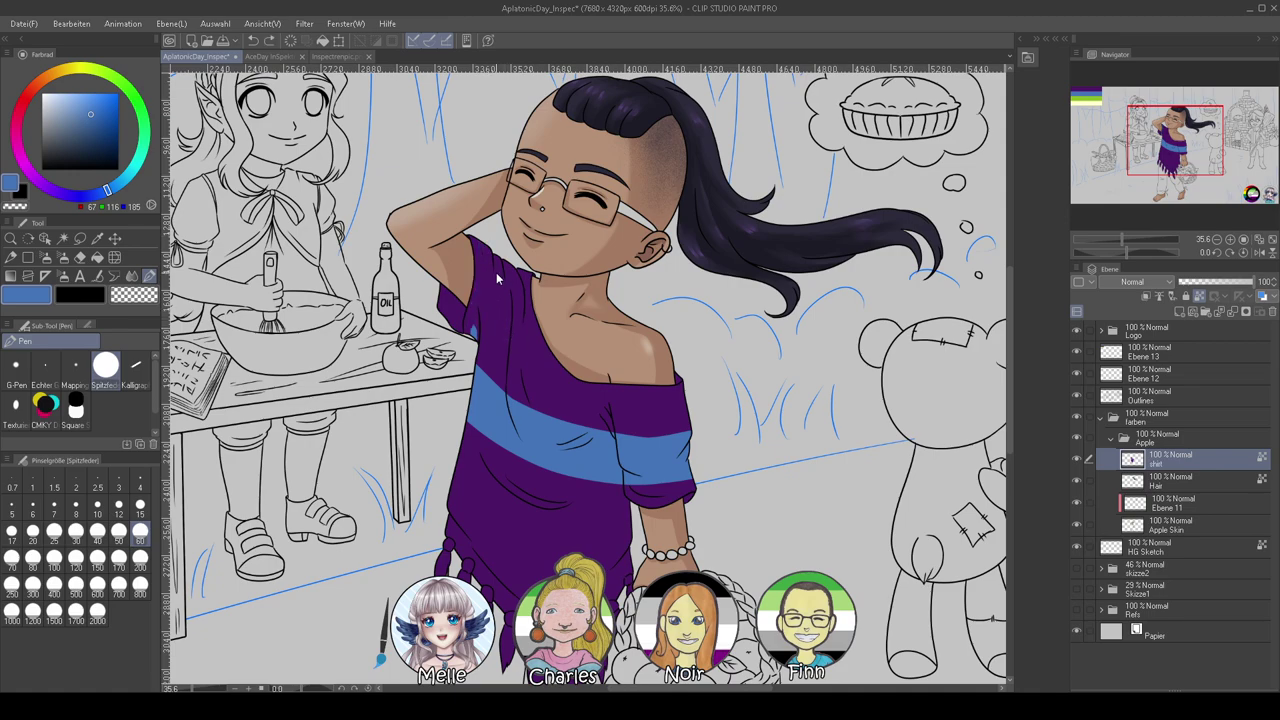
drag(491, 251, 476, 327)
Paint a stripe in the palette's green below the blue one, across the shirt front and sleeve hem, with brush size 200
mouse_move(419, 443)
mouse_down()
mouse_move(822, 510)
mouse_move(1026, 592)
mouse_up()
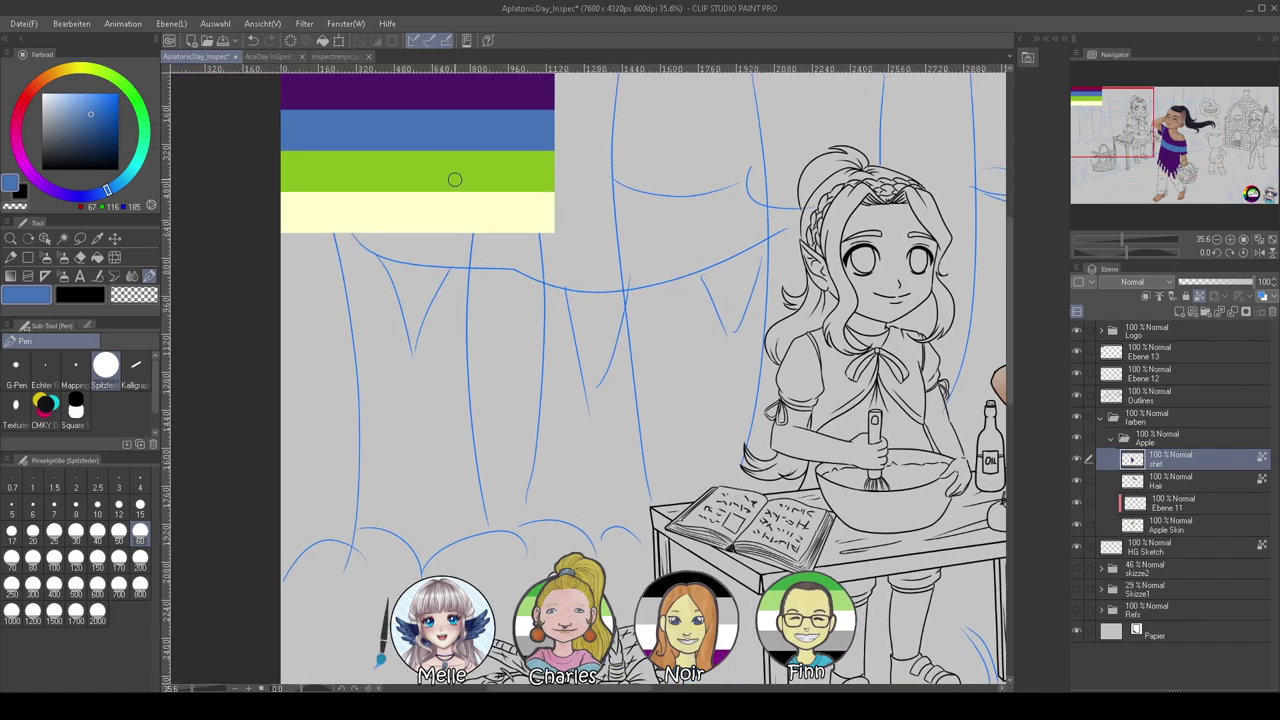
alt+click(470, 160)
drag(613, 495, 166, 262)
drag(432, 515, 189, 452)
click(142, 563)
mouse_move(446, 313)
mouse_down()
mouse_move(570, 386)
mouse_move(616, 388)
mouse_move(543, 372)
mouse_move(449, 319)
mouse_move(591, 385)
mouse_up()
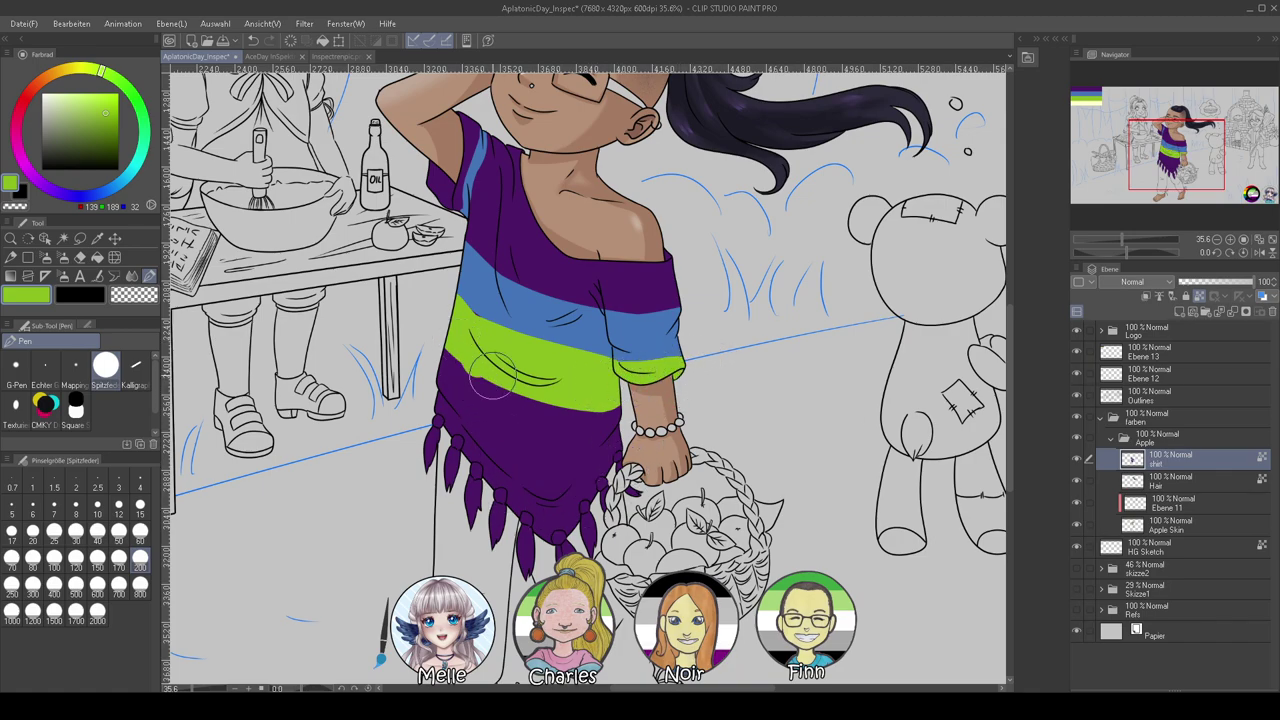
drag(470, 368, 600, 425)
key(ctrl+z)
drag(454, 343, 616, 408)
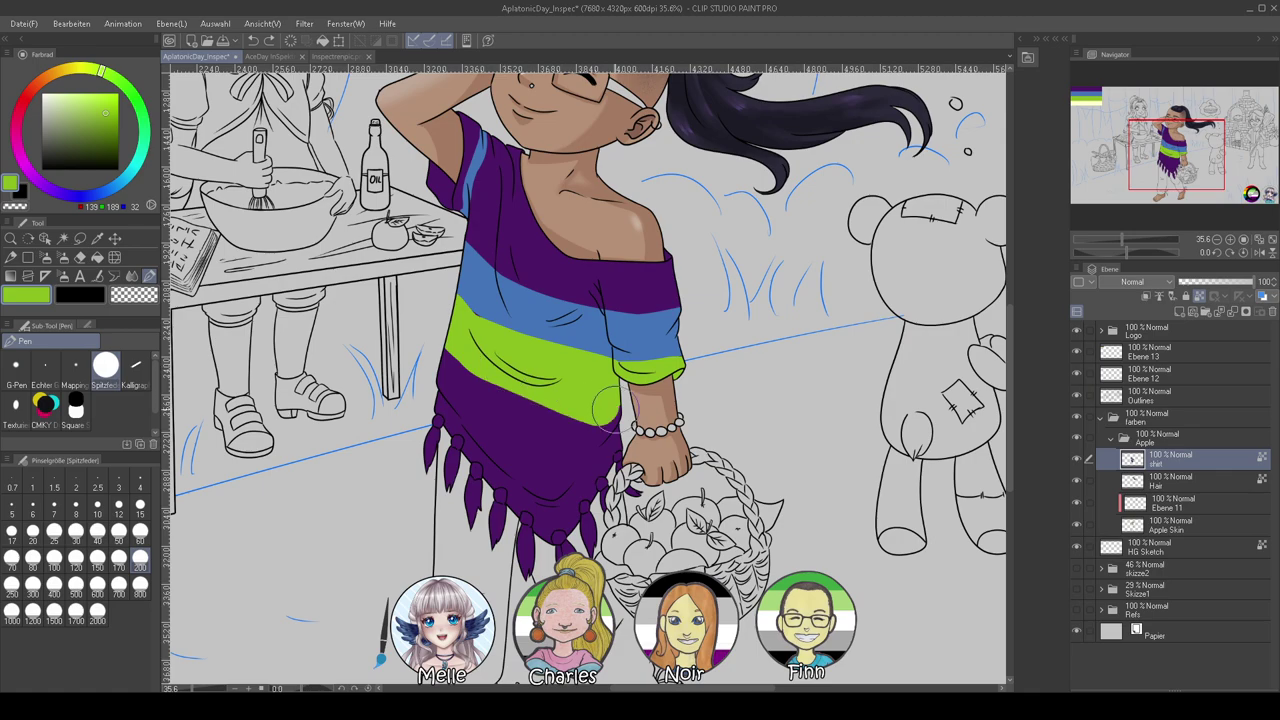
Extend the blue stripe's lower edge on the shirt front beside the sleeve, refining it with brush size 60
drag(530, 411, 685, 506)
alt+click(692, 397)
mouse_move(692, 398)
mouse_down()
mouse_move(541, 340)
mouse_move(556, 387)
mouse_move(619, 404)
mouse_move(616, 393)
mouse_up()
click(140, 531)
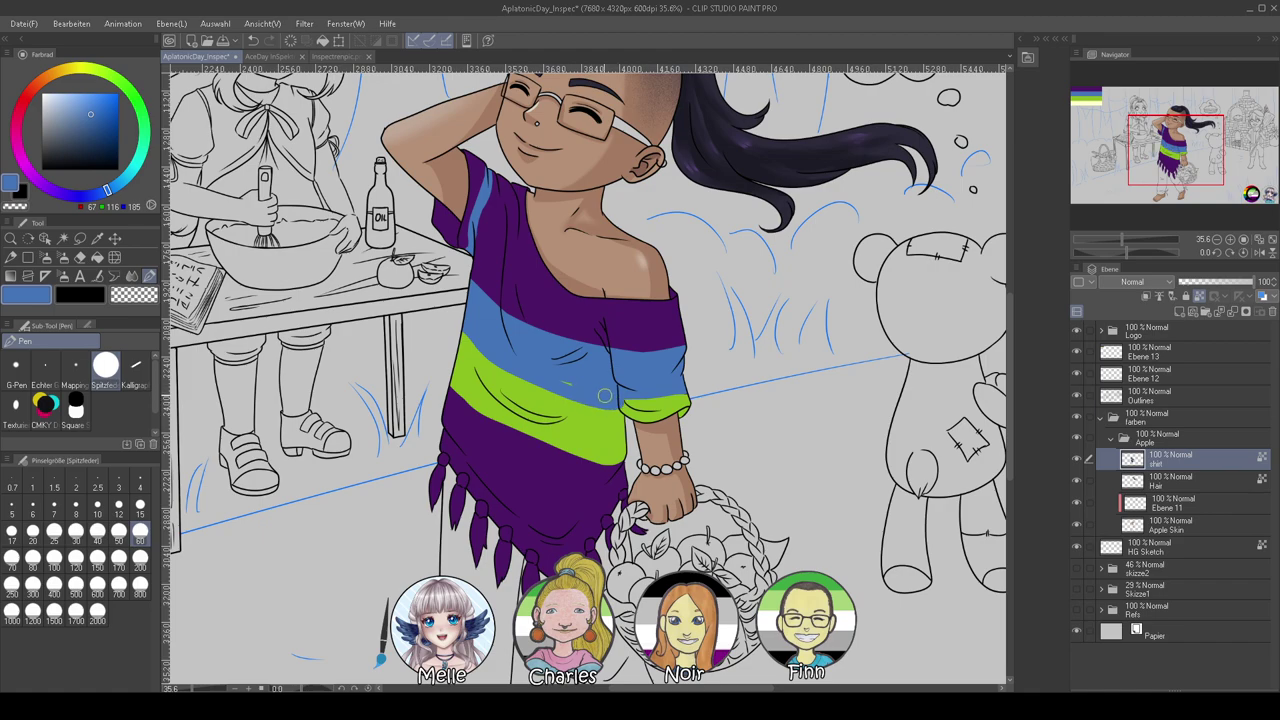
alt+click(596, 436)
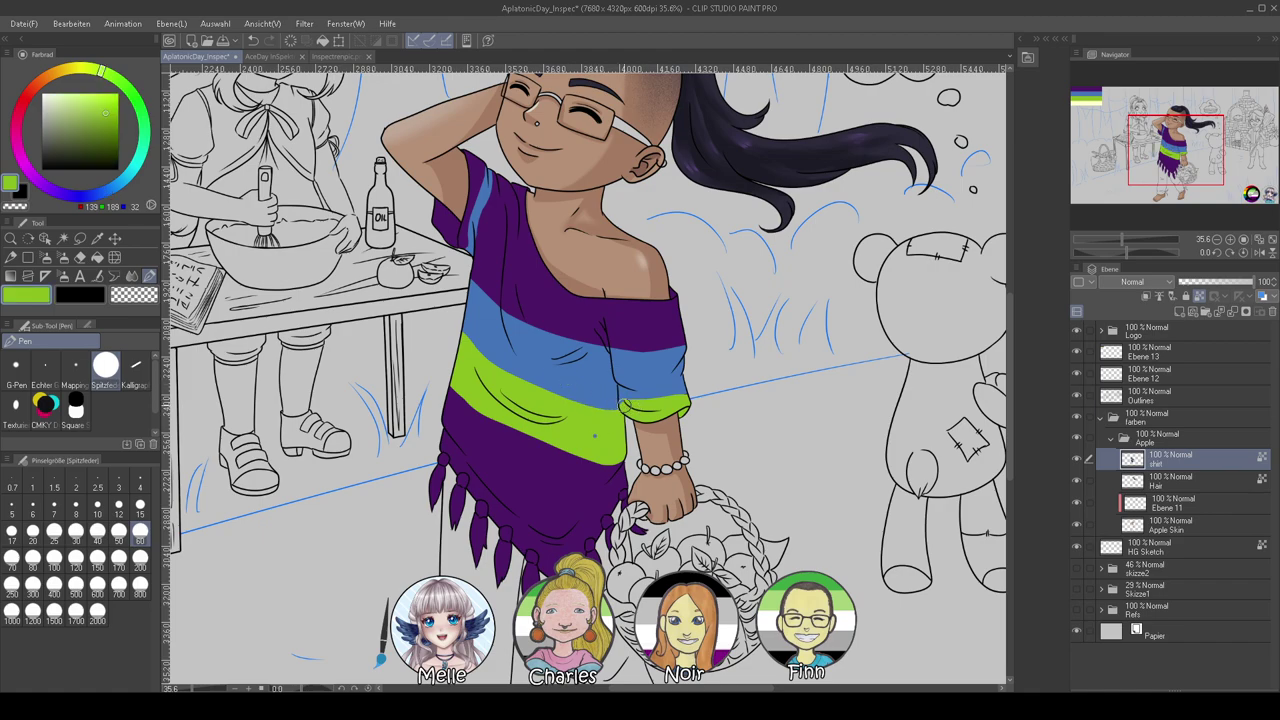
Sample the palette's pale yellow and paint the shirt's lower section and hem tassels with it
drag(472, 433, 800, 640)
mouse_move(424, 344)
mouse_down()
mouse_move(566, 506)
mouse_move(708, 537)
mouse_move(311, 272)
mouse_up()
alt+click(499, 388)
drag(690, 510, 283, 298)
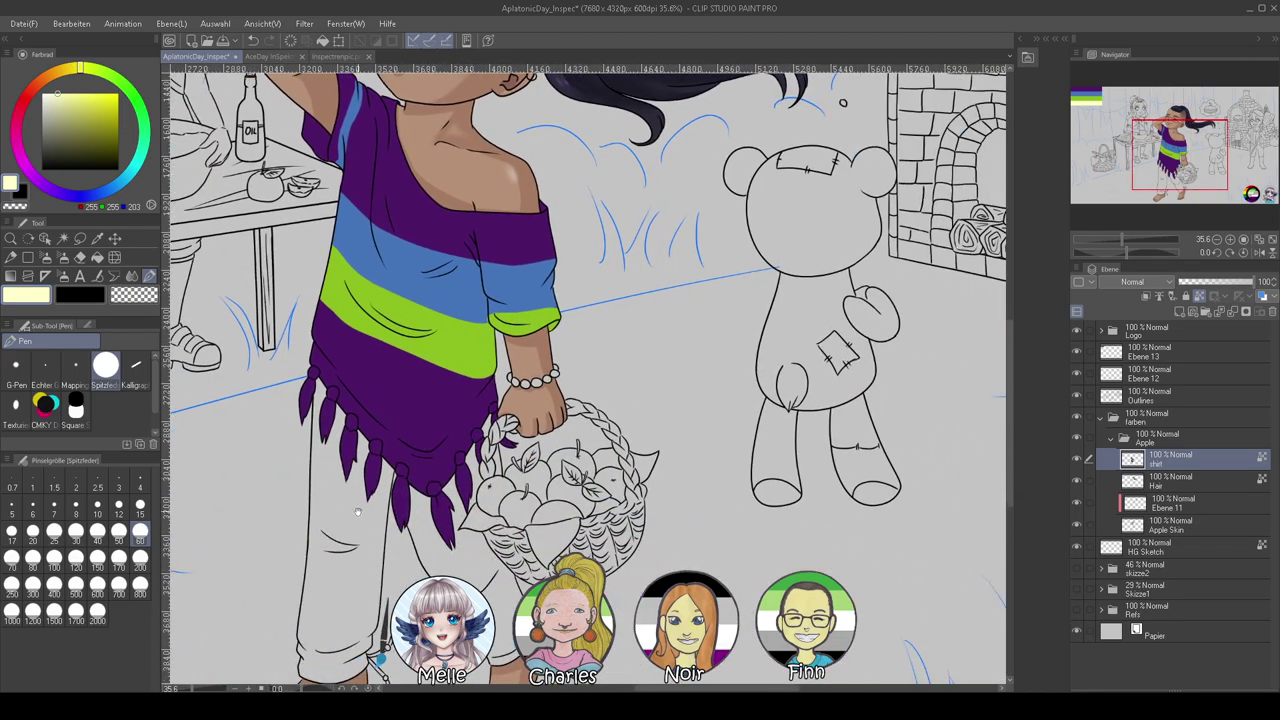
click(140, 586)
mouse_move(300, 400)
mouse_down()
mouse_move(355, 452)
mouse_move(500, 507)
mouse_move(490, 482)
mouse_move(455, 487)
mouse_move(405, 452)
mouse_move(470, 462)
mouse_up()
With brush size 200, widen the green stripe down over the pale yellow and the blue over the green, including the sleeve hem
click(140, 560)
alt+click(362, 339)
alt+click(361, 324)
alt+click(338, 356)
drag(324, 312, 434, 380)
alt+click(367, 311)
drag(318, 290, 442, 361)
key(ctrl+z)
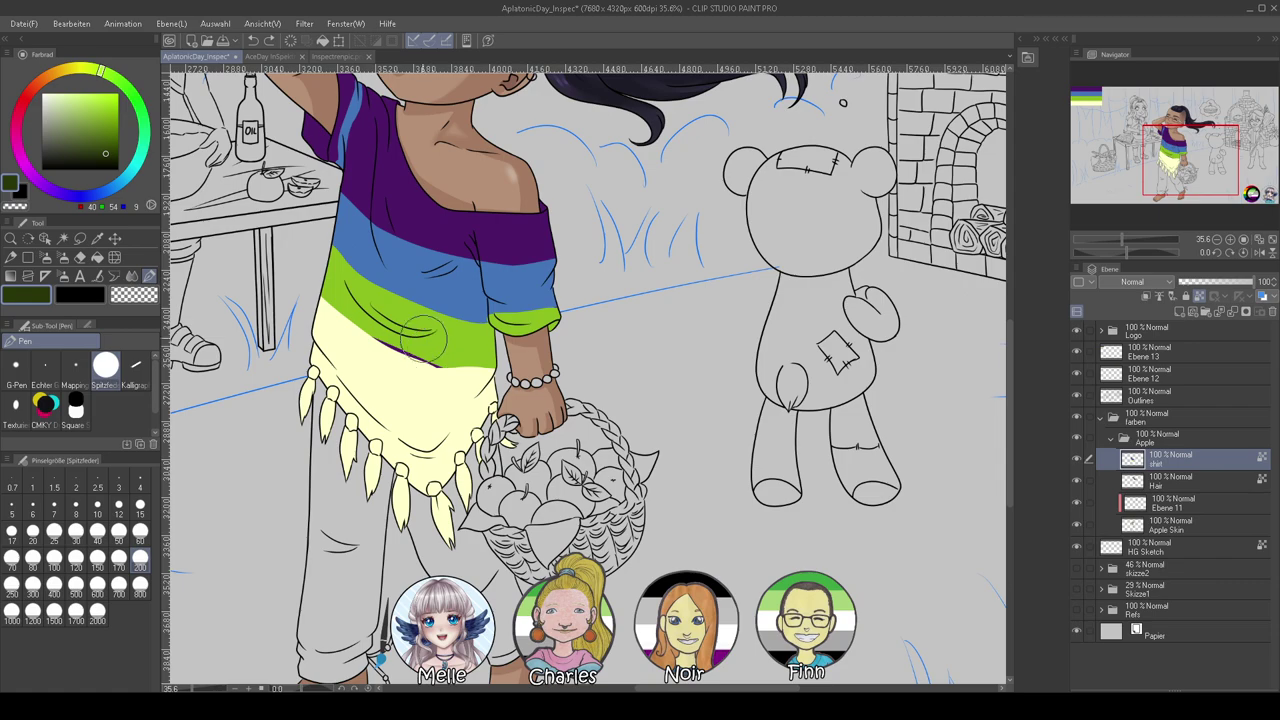
alt+click(408, 322)
mouse_move(323, 296)
mouse_down()
mouse_move(433, 377)
mouse_move(500, 374)
mouse_up()
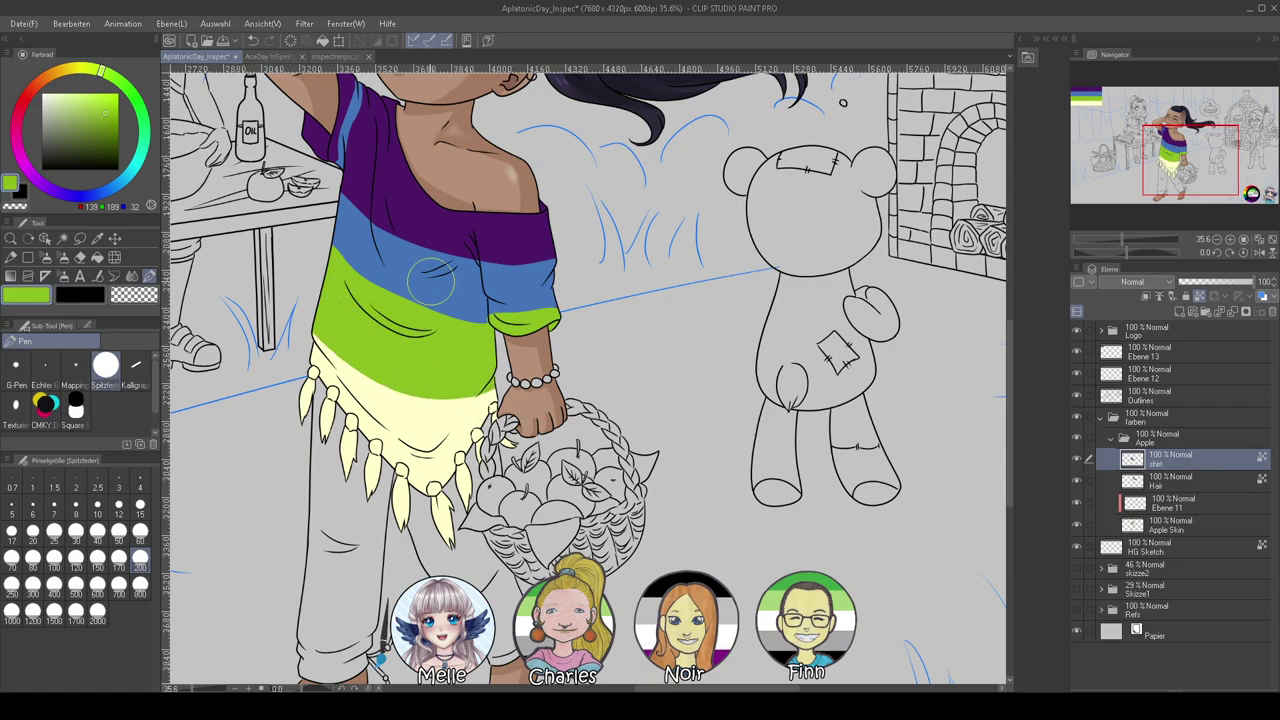
alt+click(386, 265)
drag(326, 242, 424, 316)
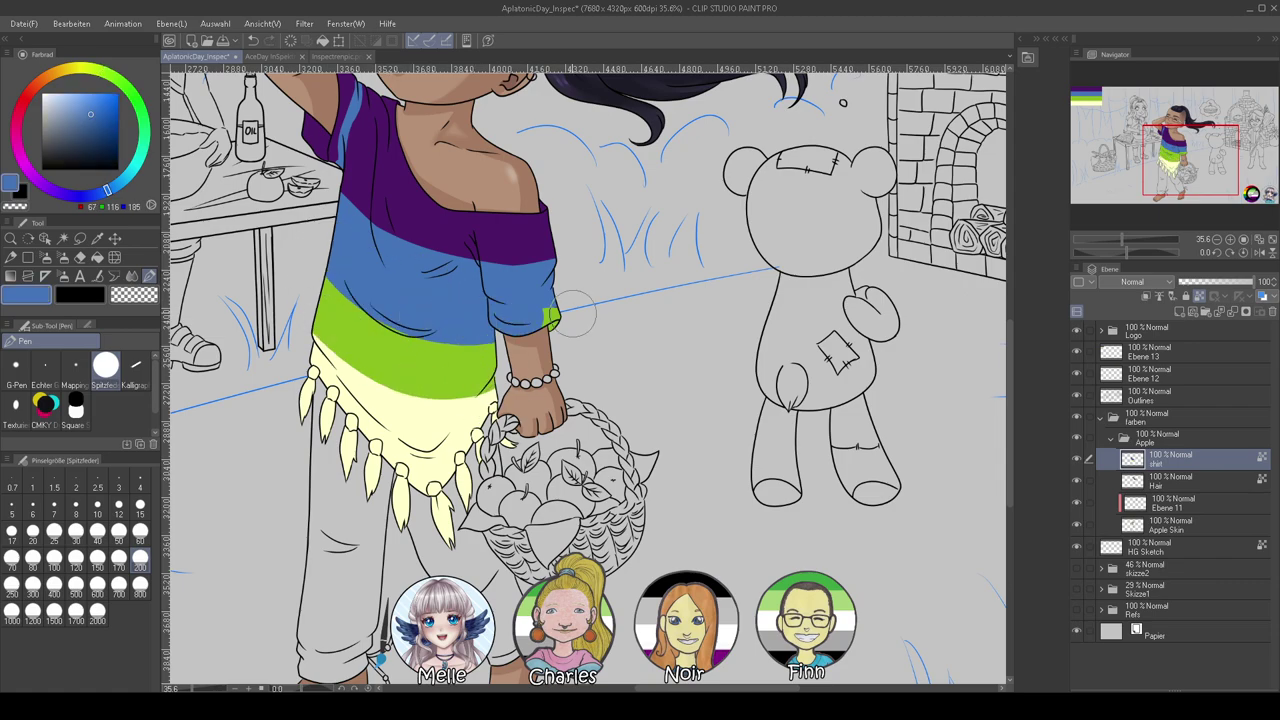
Extend the purple section's lower edge across the chest and lowered arm's sleeve, undoing excess strokes and reducing the brush size to 60
drag(602, 330, 693, 503)
alt+click(479, 365)
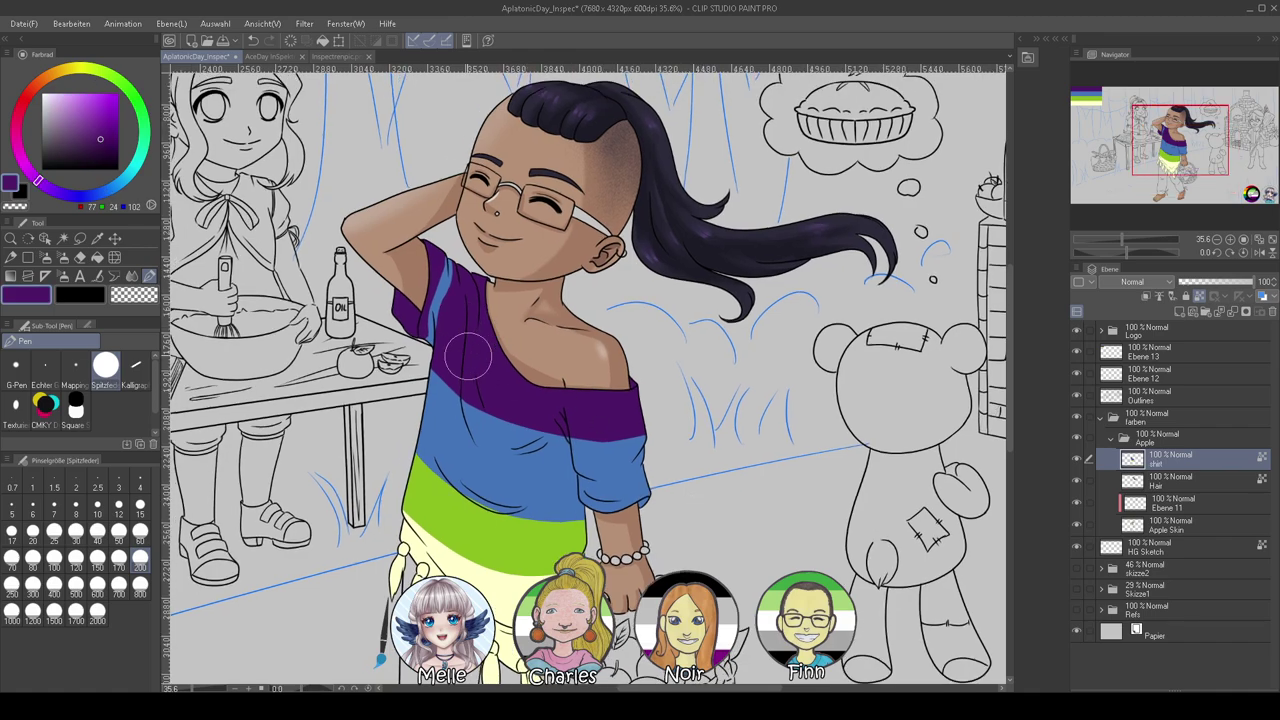
mouse_move(450, 370)
mouse_down()
mouse_move(572, 427)
mouse_move(648, 428)
mouse_move(674, 408)
mouse_up()
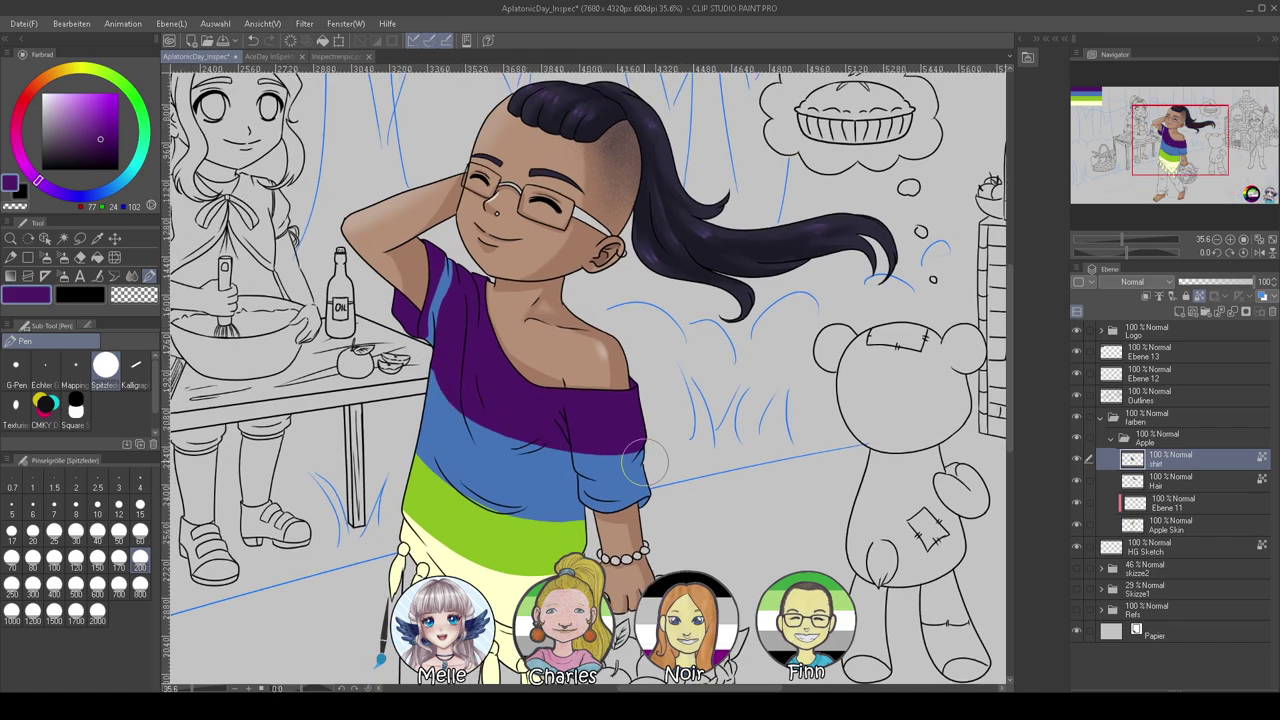
drag(532, 440, 690, 412)
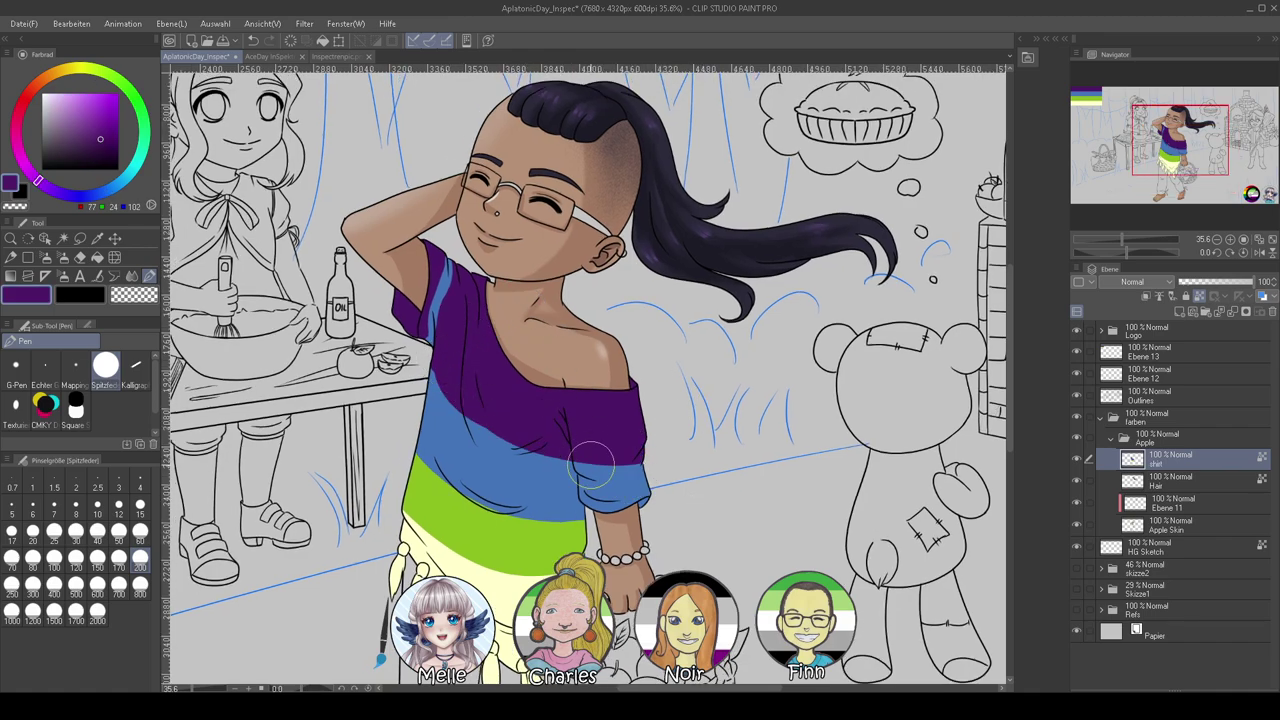
key(ctrl+z)
click(140, 532)
drag(581, 451, 578, 472)
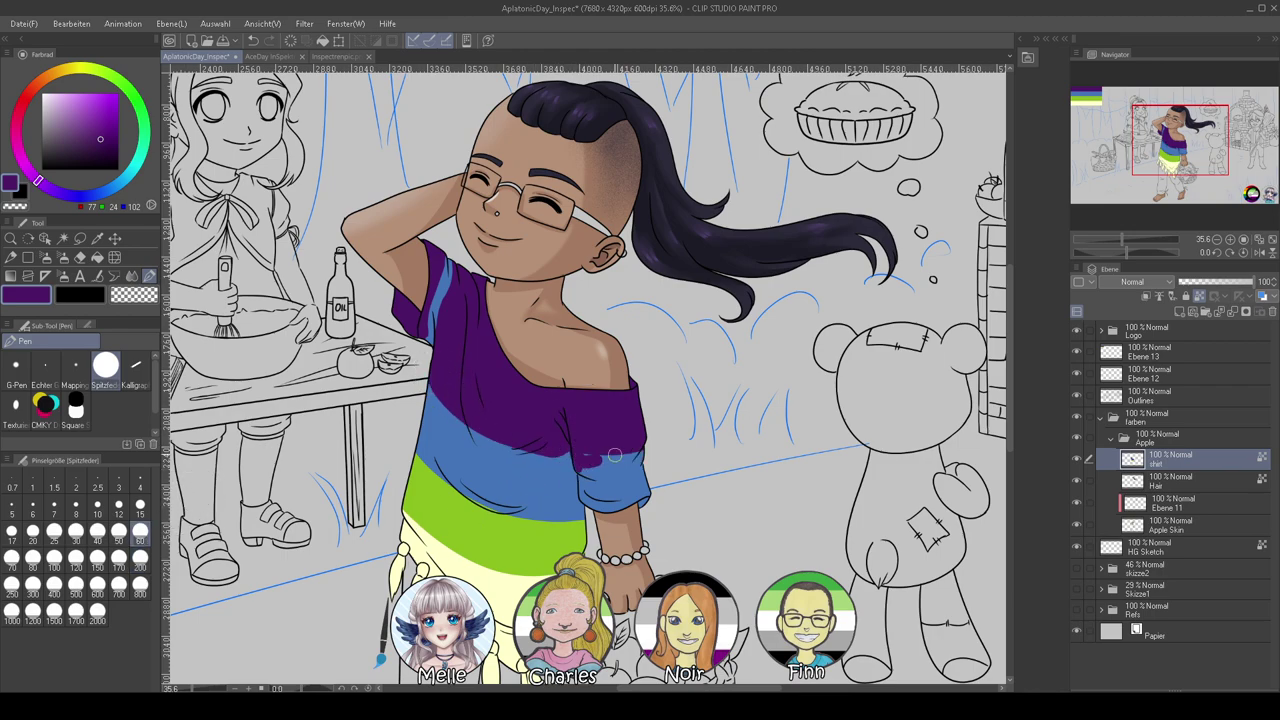
key(ctrl+z)
Paint the raised arm's sleeve and armhole edge blue, and cover the old inner stripe on the shoulder with purple
drag(513, 404, 570, 474)
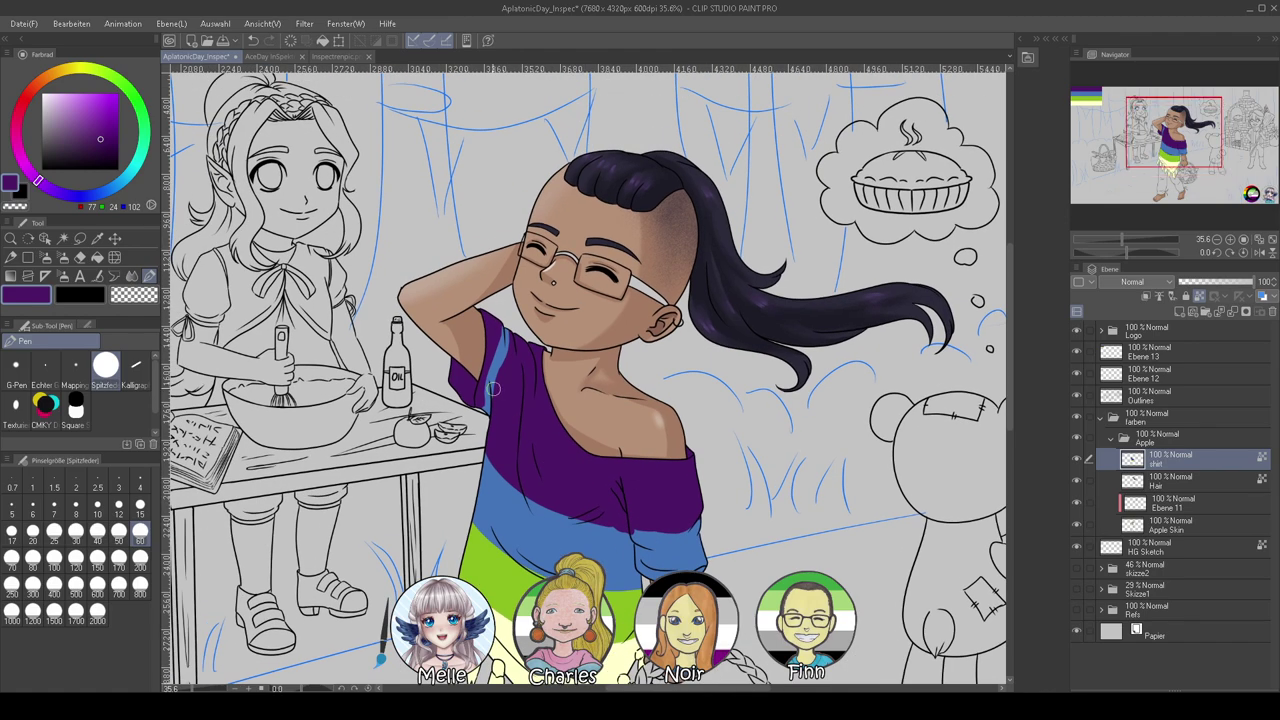
alt+click(520, 535)
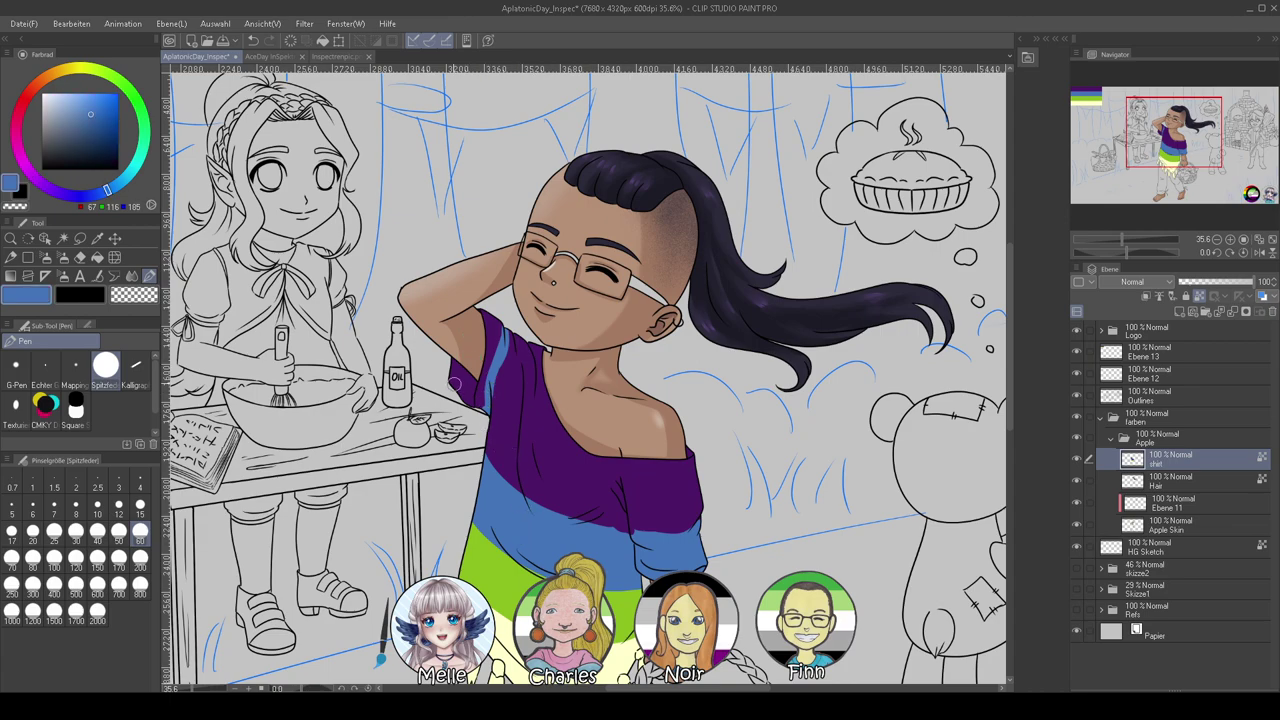
mouse_move(460, 385)
mouse_down()
mouse_move(464, 349)
mouse_move(473, 419)
mouse_move(490, 337)
mouse_up()
alt+click(516, 396)
drag(486, 416, 506, 310)
alt+click(470, 376)
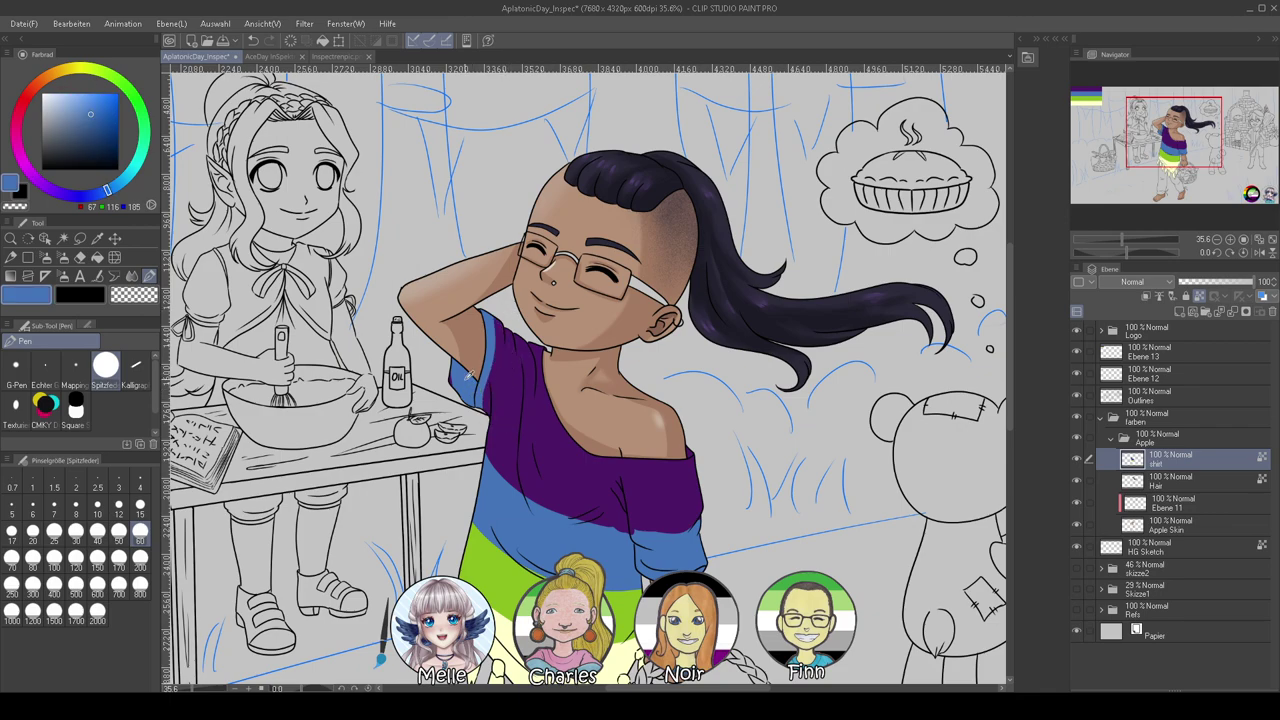
Reshape the lower edges of the green and blue stripes on the shirt front into smooth curves
mouse_move(518, 600)
mouse_down()
mouse_move(486, 409)
mouse_move(484, 423)
mouse_move(582, 456)
mouse_move(511, 447)
mouse_up()
alt+click(482, 432)
key(ctrl+z)
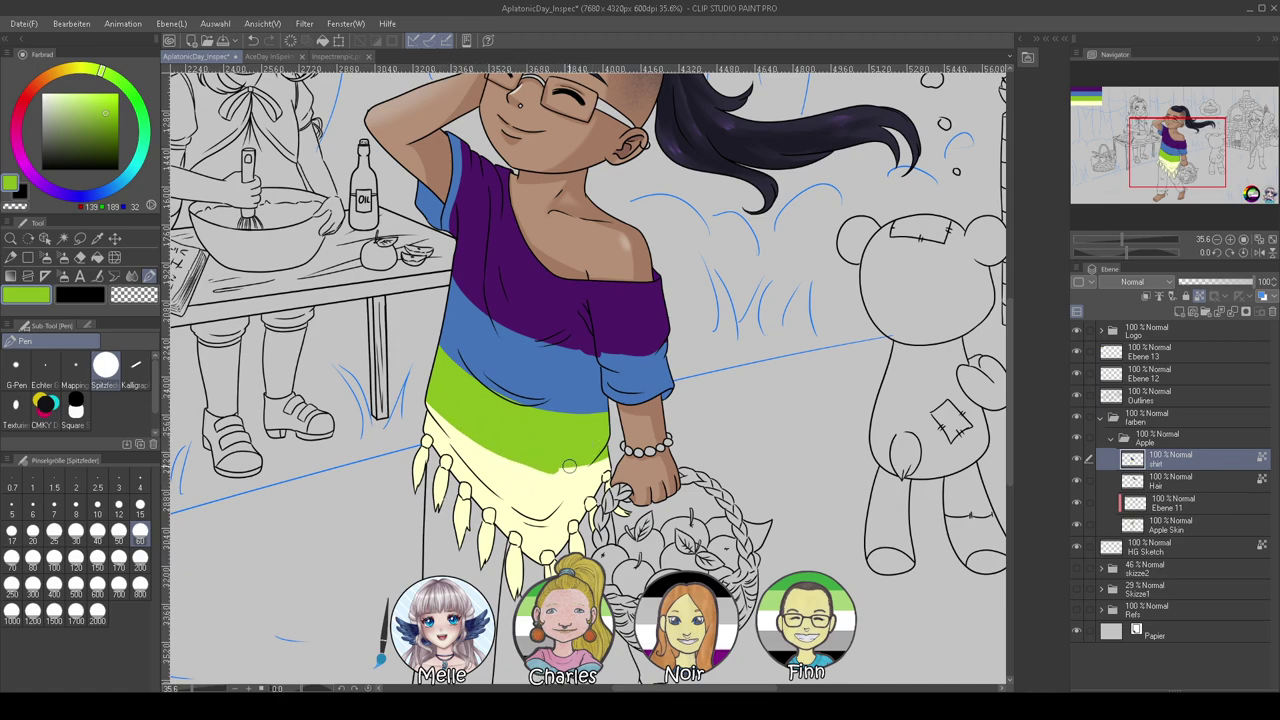
mouse_move(452, 419)
mouse_down()
mouse_move(579, 464)
mouse_move(600, 444)
mouse_up()
alt+click(512, 378)
mouse_move(473, 355)
mouse_down()
mouse_move(550, 412)
mouse_move(563, 403)
mouse_up()
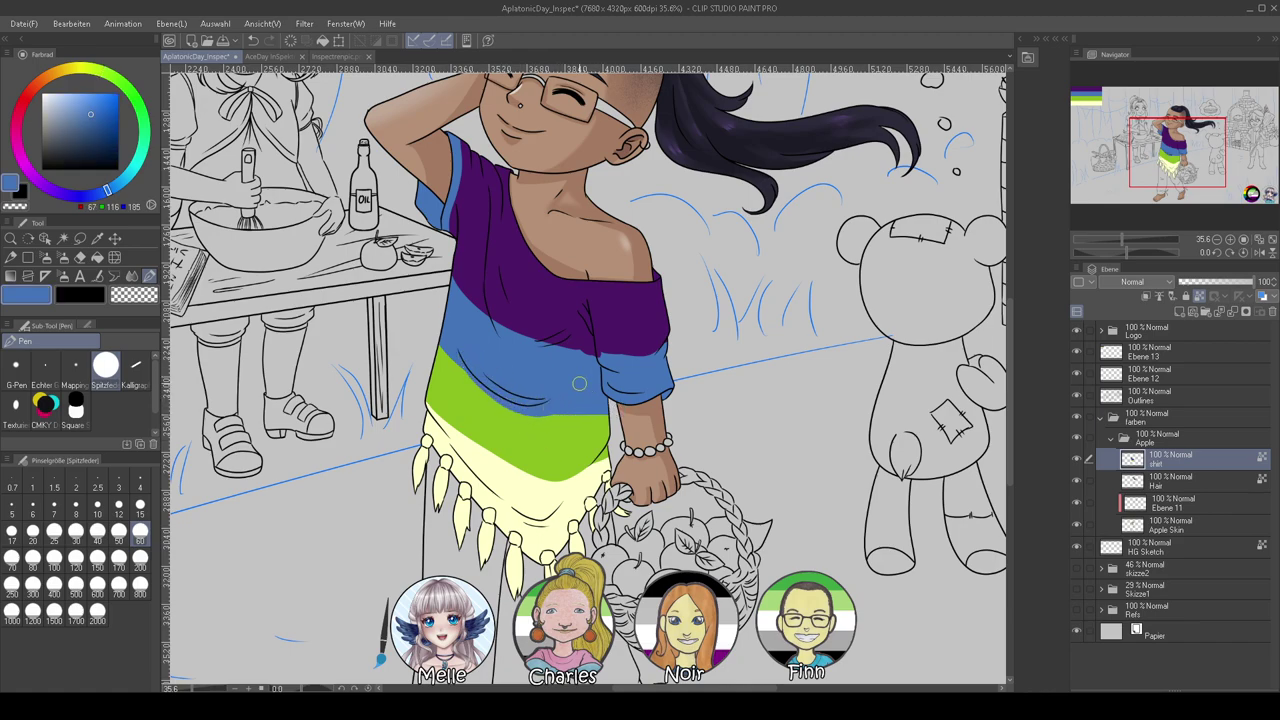
Curve the purple section's lower edge across the chest and refine where it meets the blue on the sleeve
alt+click(537, 322)
drag(504, 326, 574, 340)
drag(459, 286, 576, 354)
key(ctrl+z)
mouse_move(464, 296)
mouse_down()
mouse_move(551, 349)
mouse_move(589, 337)
mouse_up()
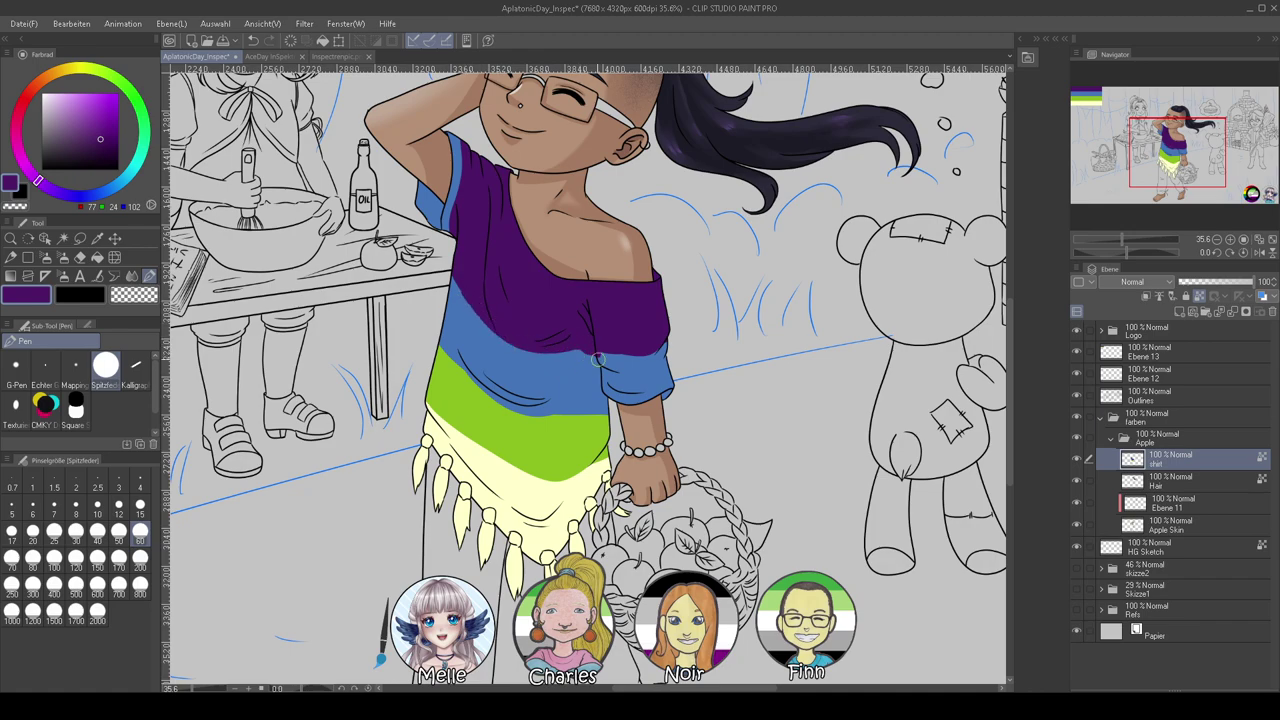
alt+click(608, 362)
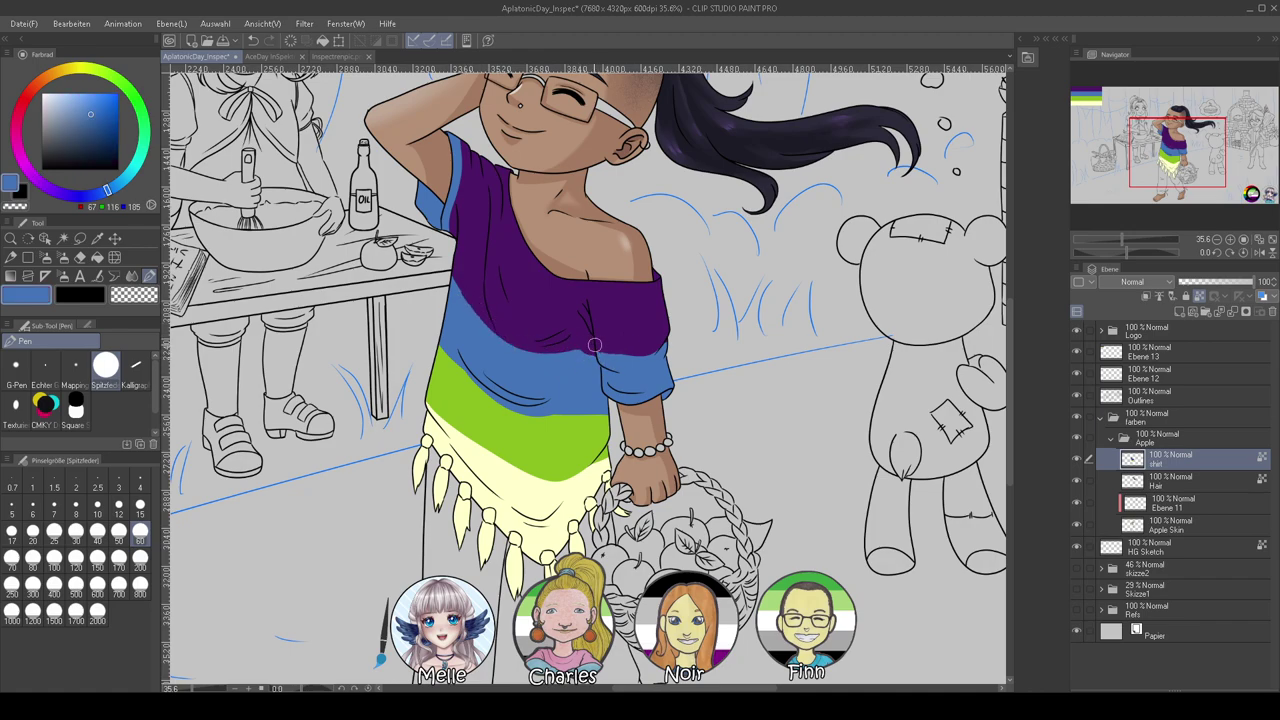
alt+click(598, 338)
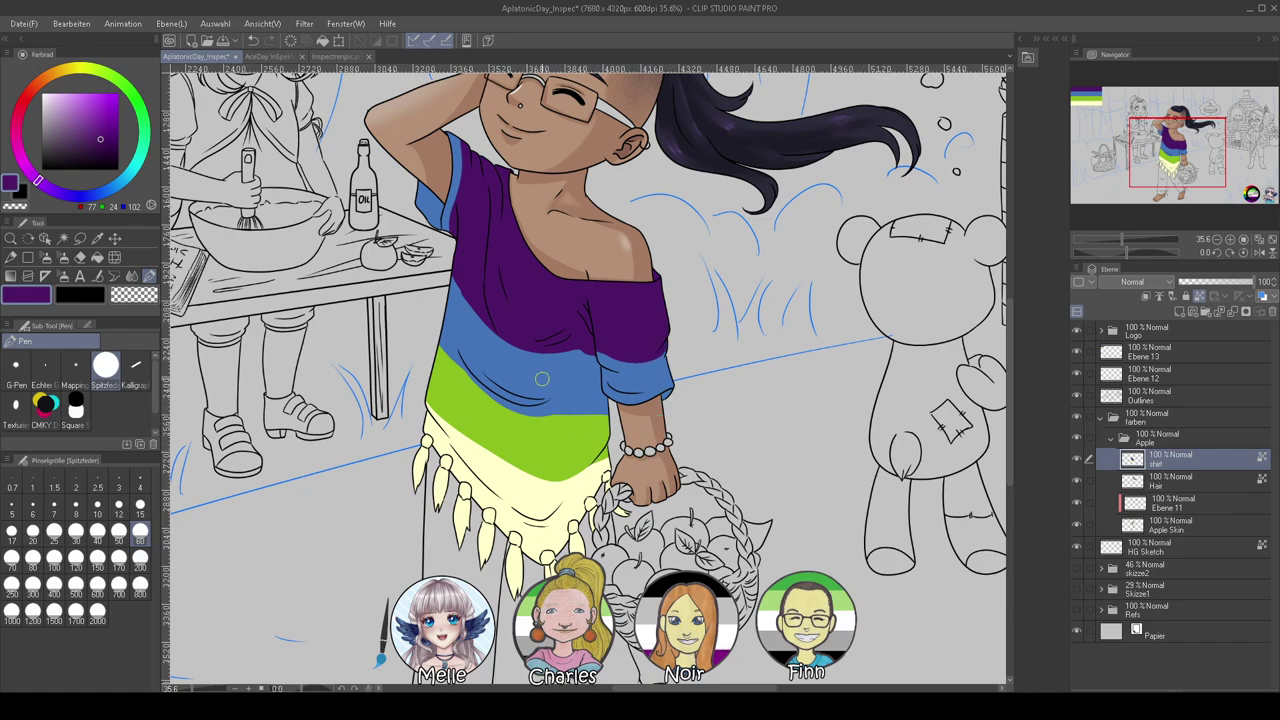
Pick up the pale yellow from the hem and add a new layer directly above the shirt layer
alt+click(577, 487)
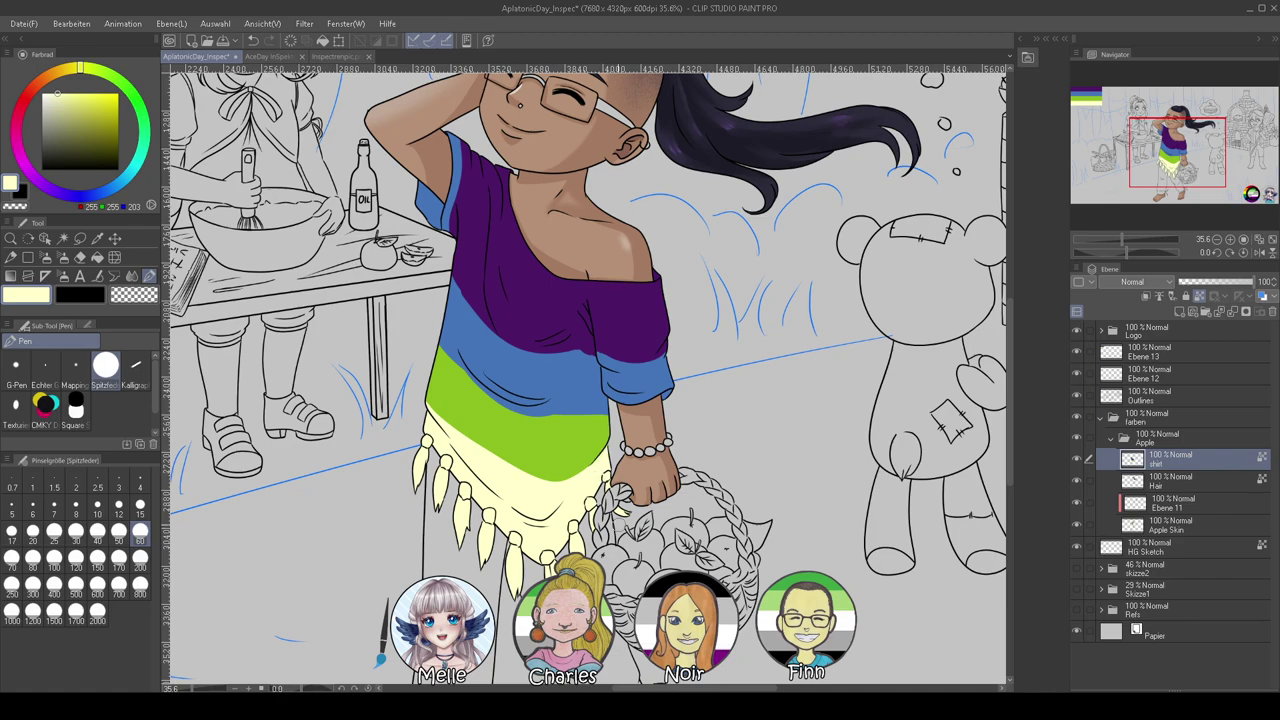
scroll(661, 560, up, 2)
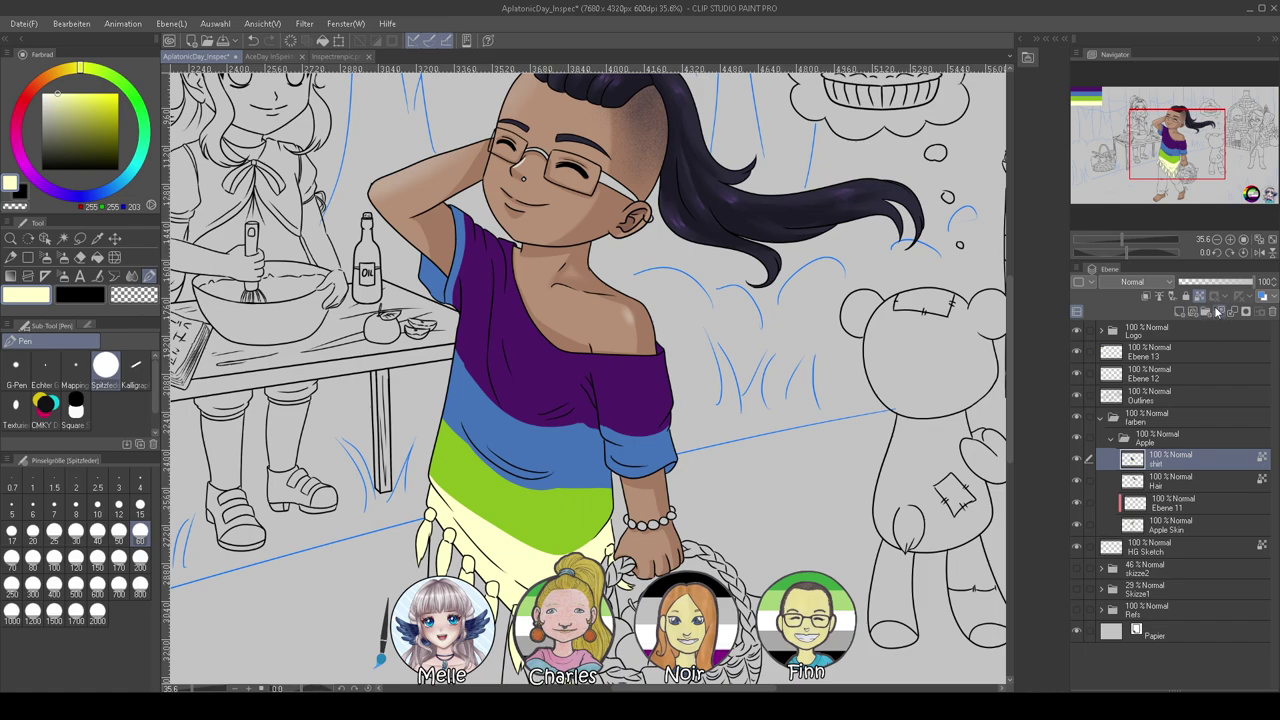
click(1179, 312)
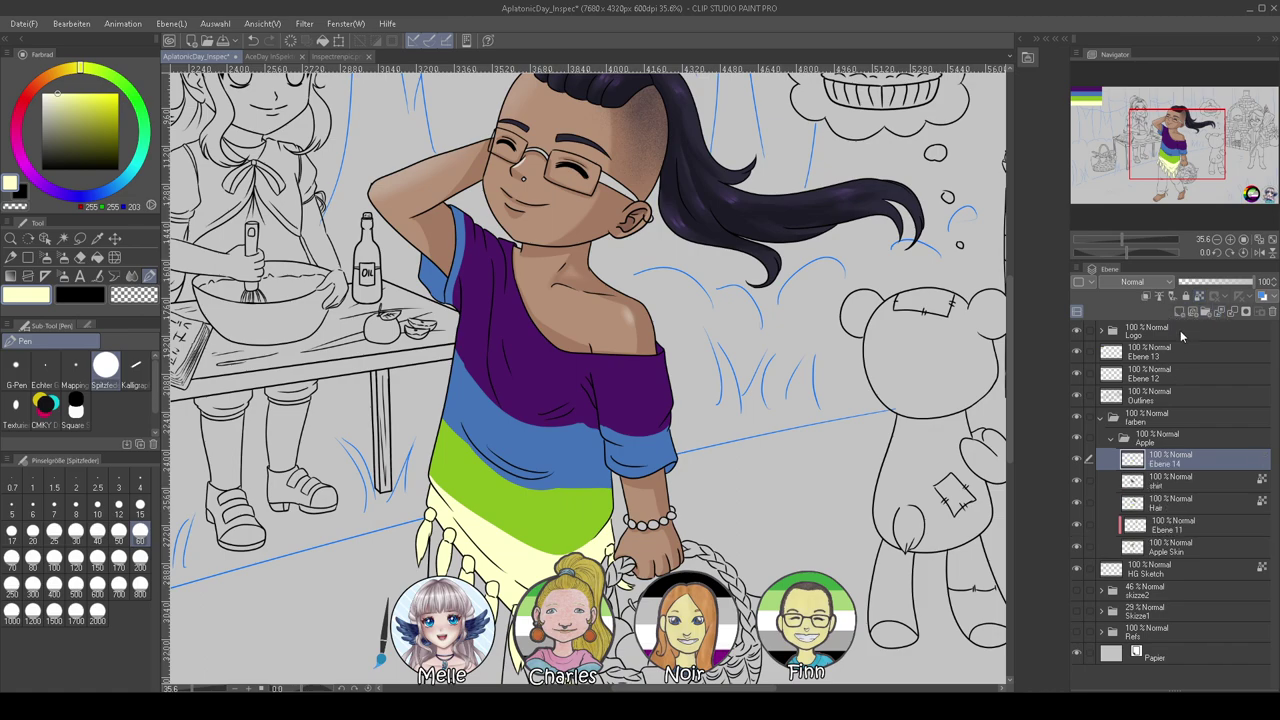
Clip the new layer to the shirt layer below, set its blend mode to Multiply, and choose a dark muted purple
click(1146, 298)
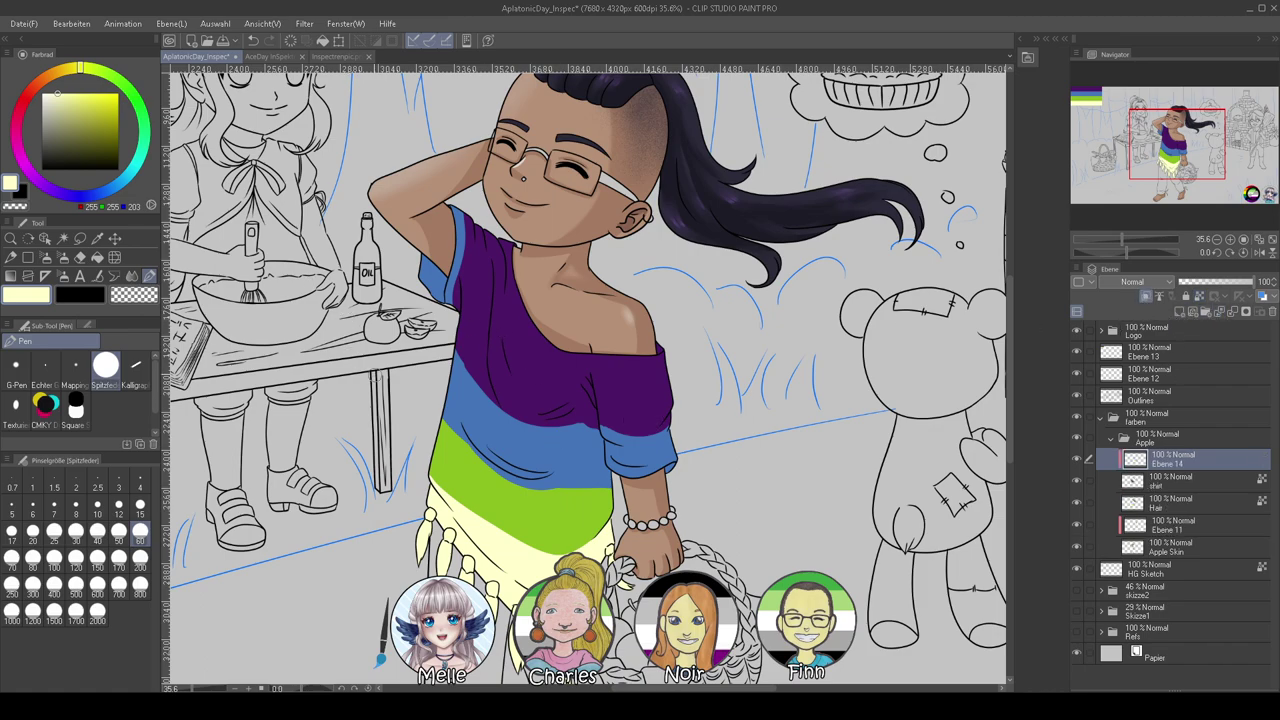
click(1142, 321)
alt+click(502, 379)
click(62, 148)
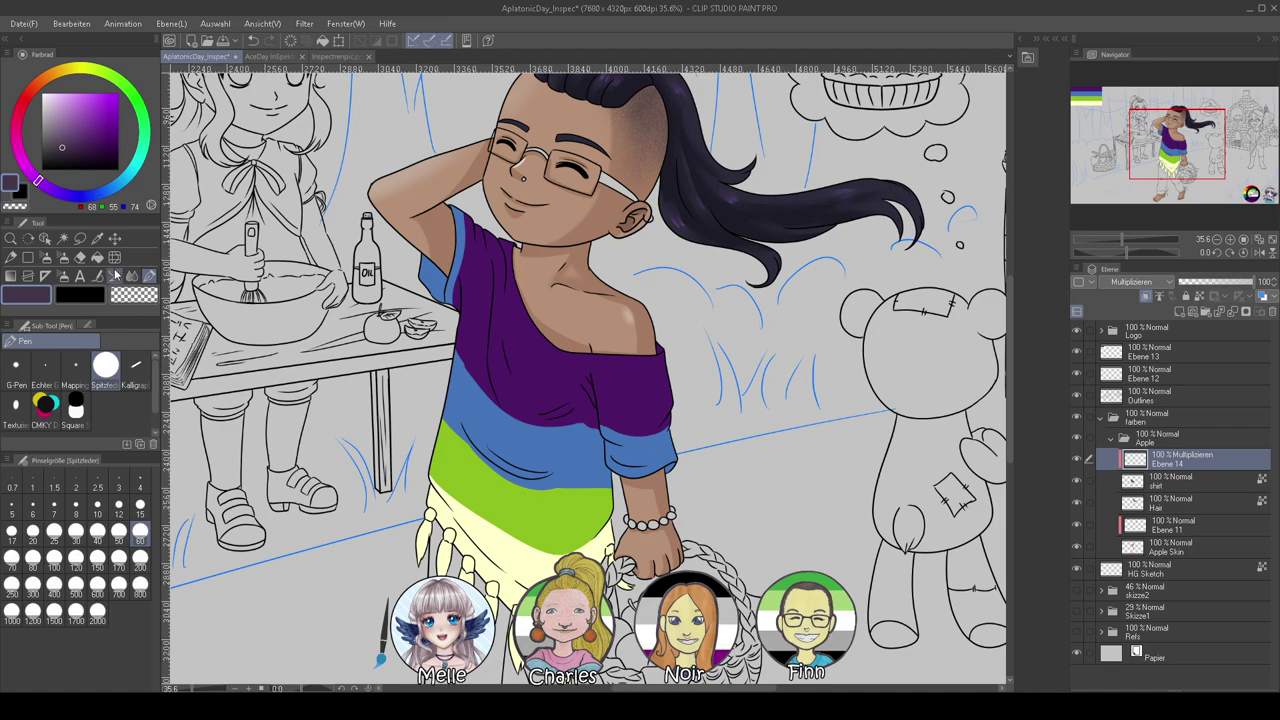
click(140, 566)
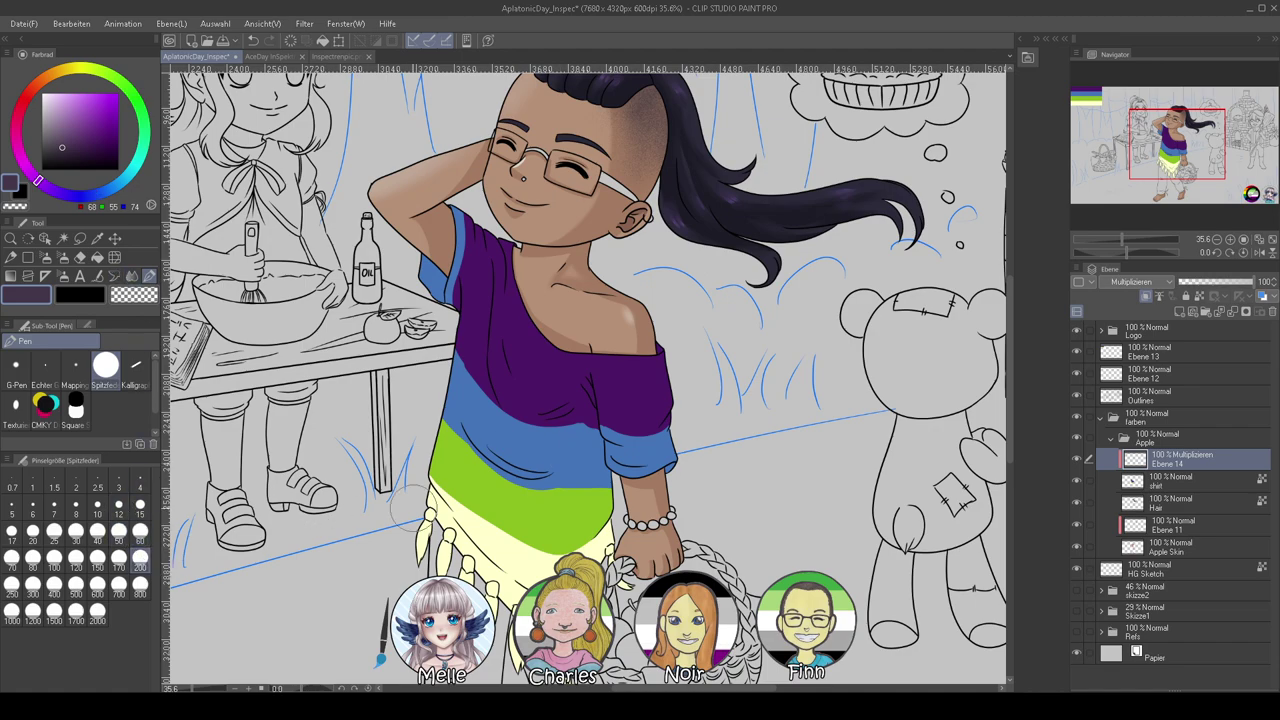
Use the oil paint brush with a greyish purple (RGB 145, 136, 150) to shade the folds of the purple section and both sleeves
scroll(528, 472, down, 1)
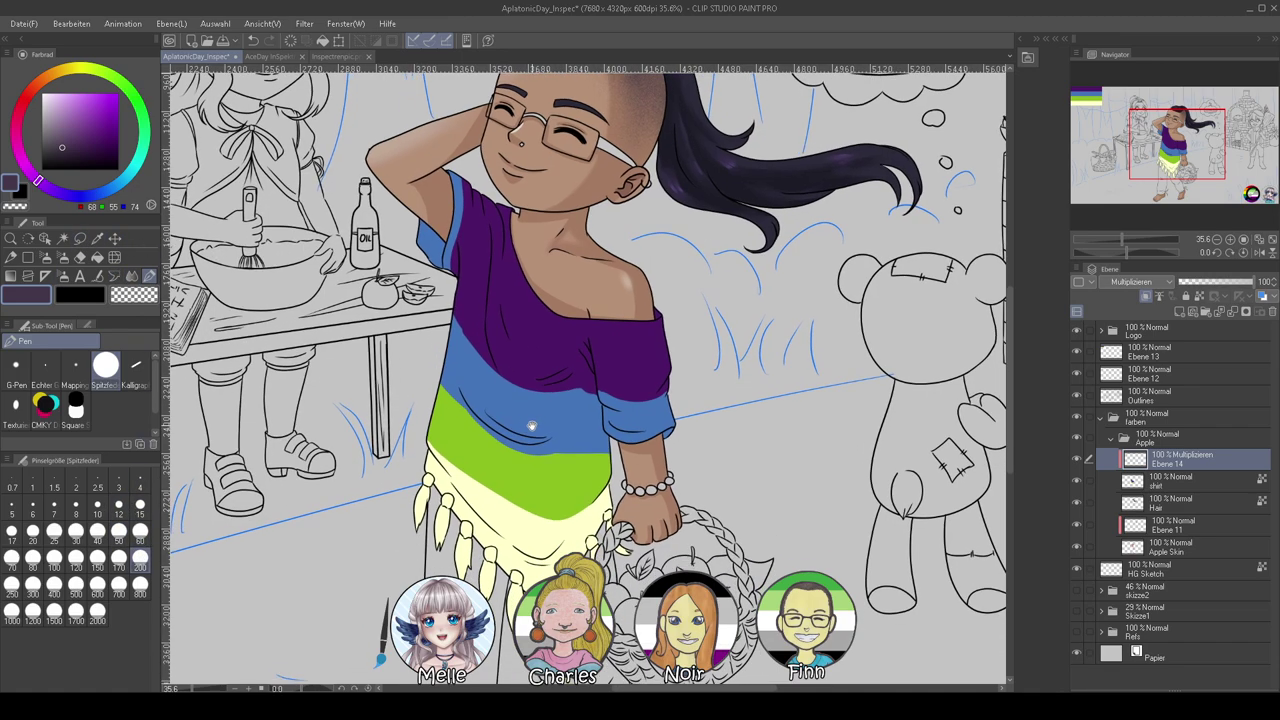
click(45, 257)
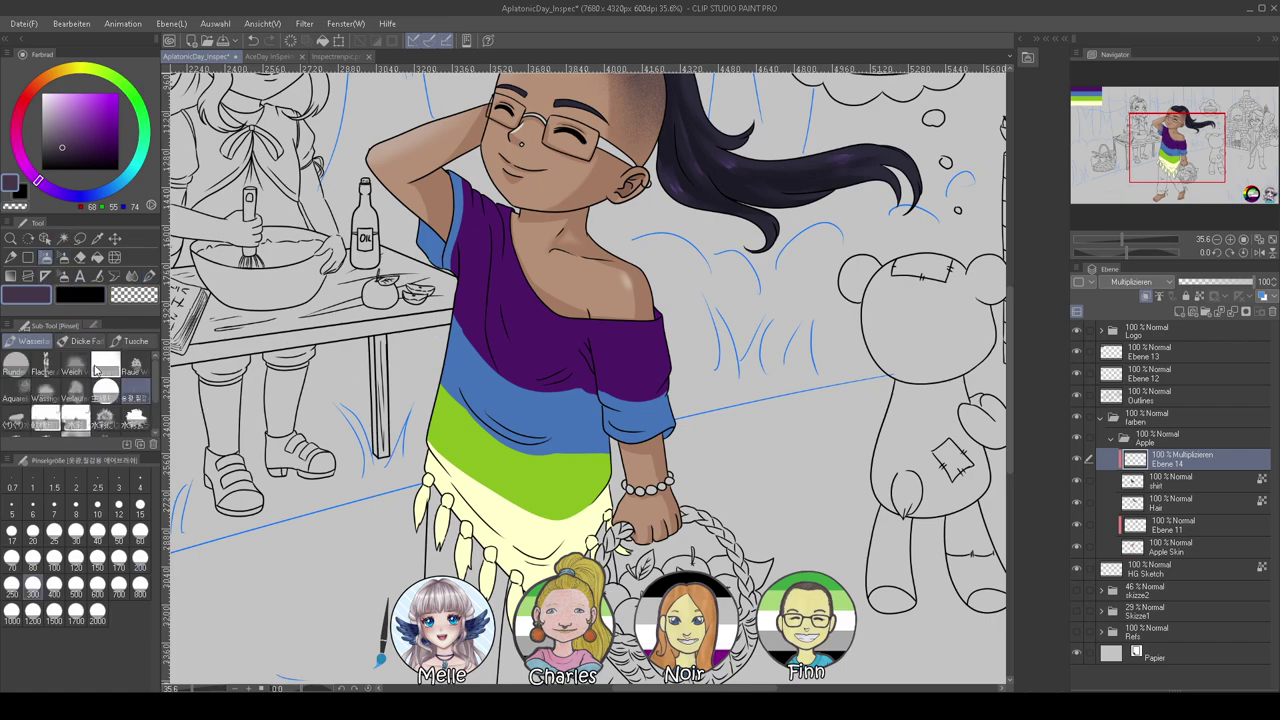
click(85, 341)
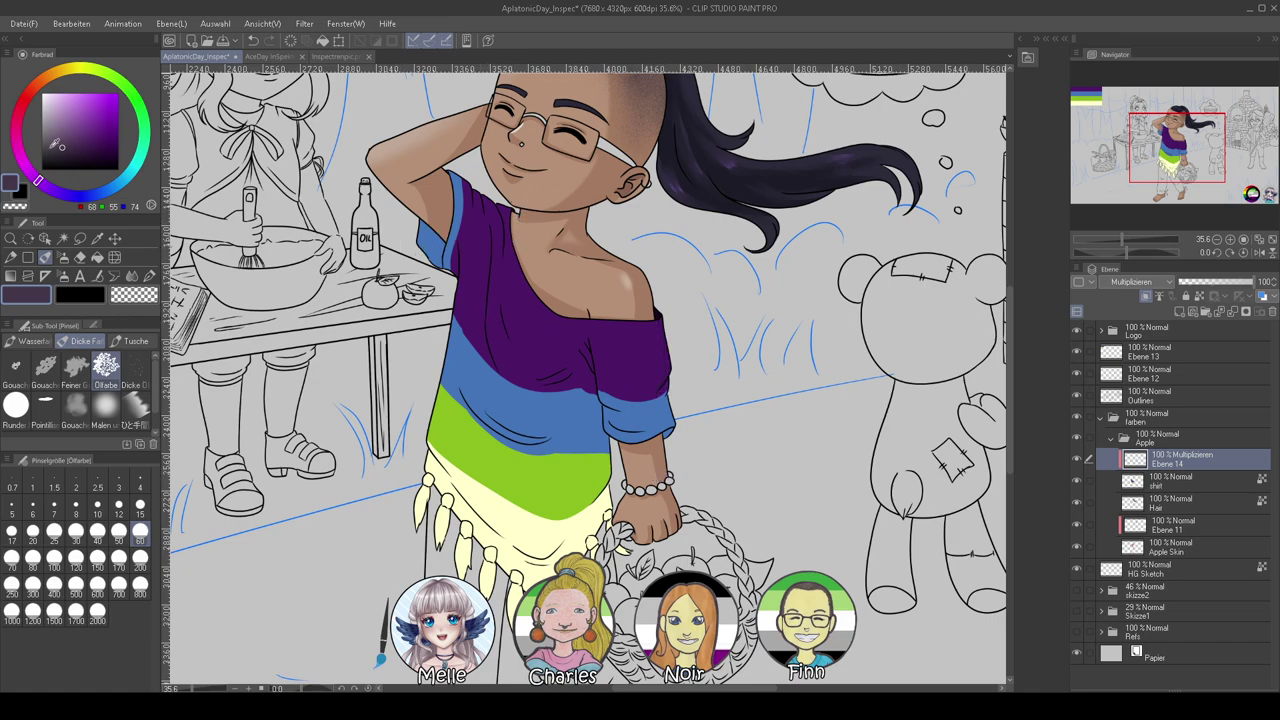
click(59, 133)
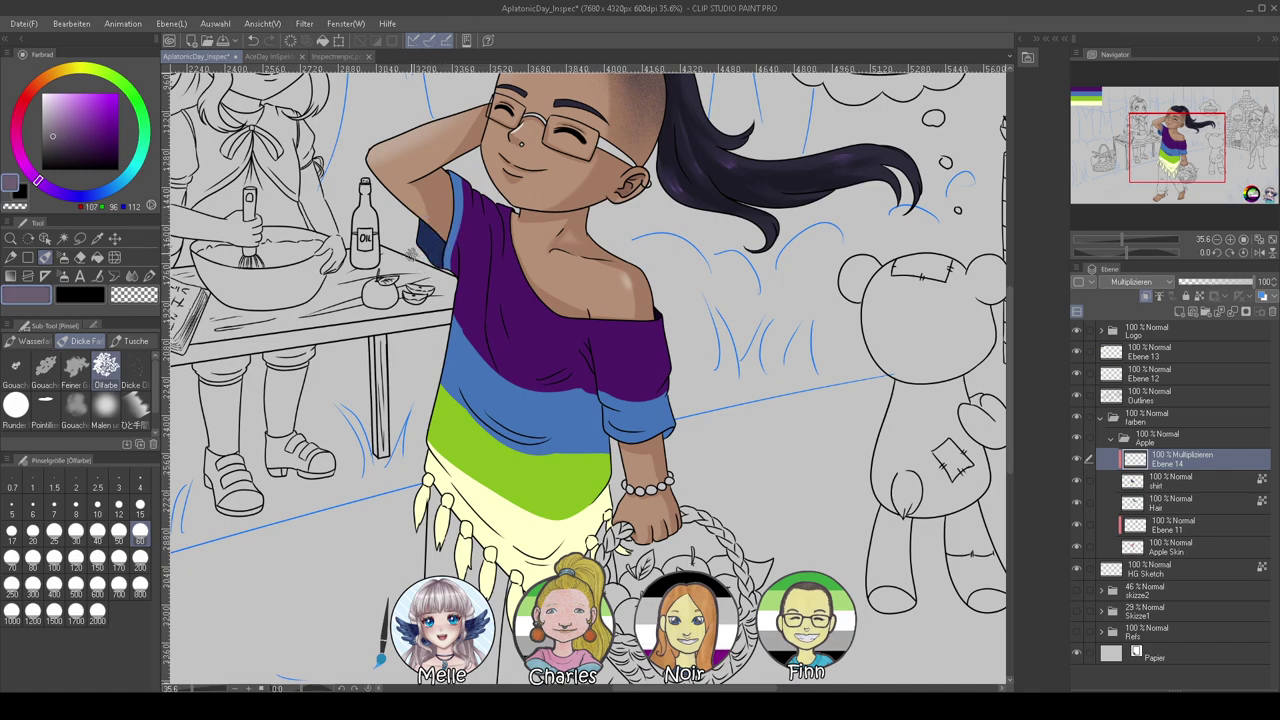
click(51, 120)
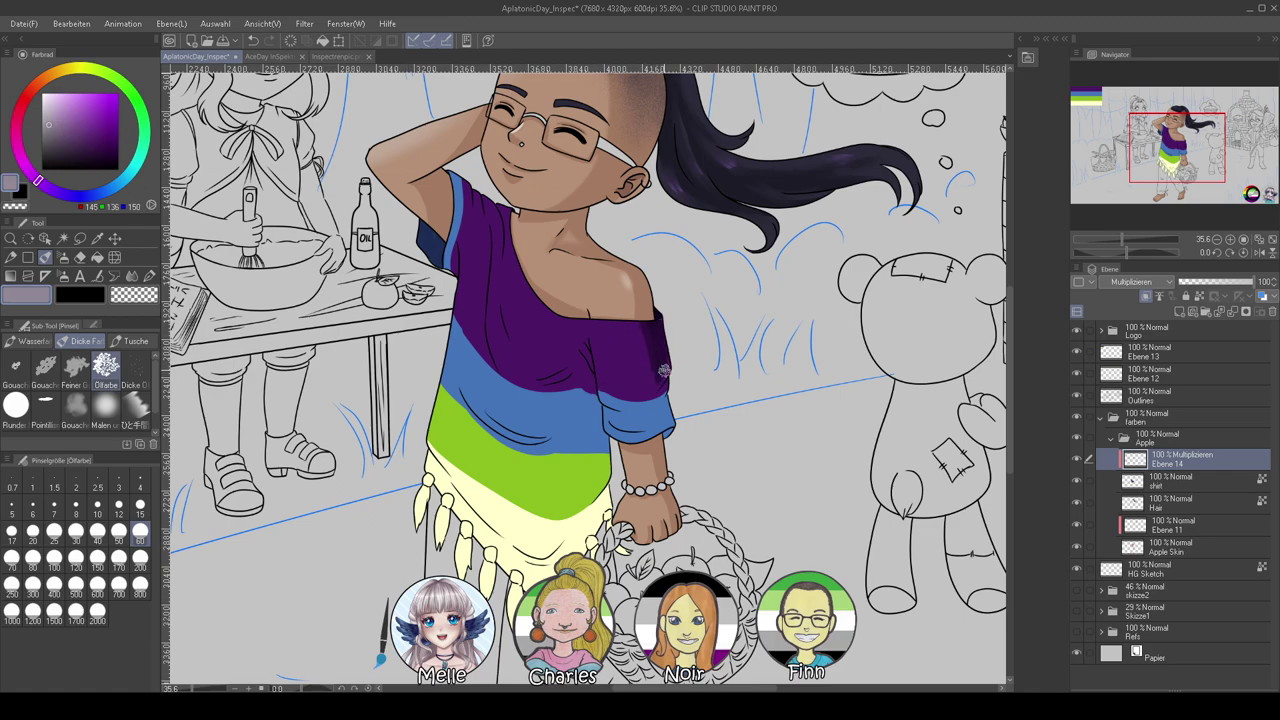
drag(592, 405, 628, 410)
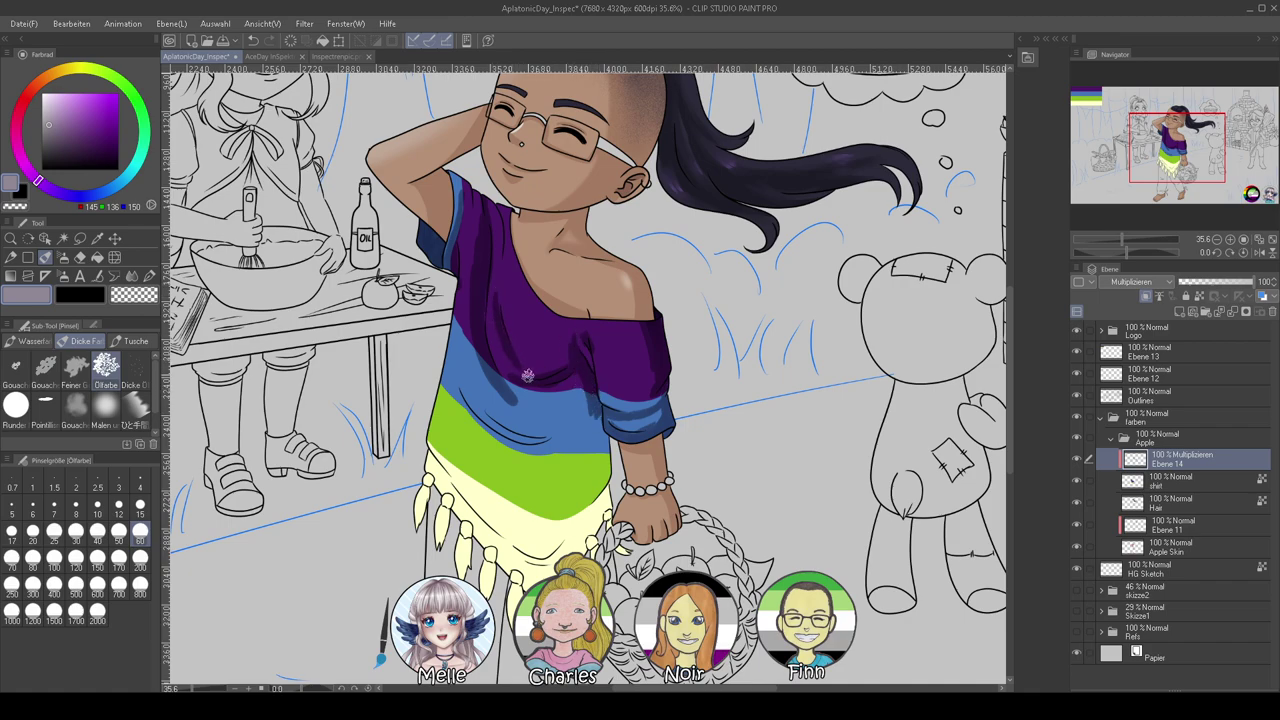
Shade the folds of the blue and green stripes on the shirt front, using brush size 120 for the green stripe
mouse_move(461, 382)
mouse_down()
mouse_move(534, 466)
mouse_move(470, 399)
mouse_move(564, 451)
mouse_move(498, 437)
mouse_move(579, 439)
mouse_move(517, 447)
mouse_move(545, 448)
mouse_move(535, 460)
mouse_move(578, 457)
mouse_move(601, 468)
mouse_move(600, 484)
mouse_move(603, 461)
mouse_move(558, 509)
mouse_move(591, 424)
mouse_move(558, 505)
mouse_up()
click(140, 560)
click(77, 560)
mouse_move(588, 458)
mouse_down()
mouse_move(559, 500)
mouse_move(525, 510)
mouse_move(564, 508)
mouse_move(467, 491)
mouse_up()
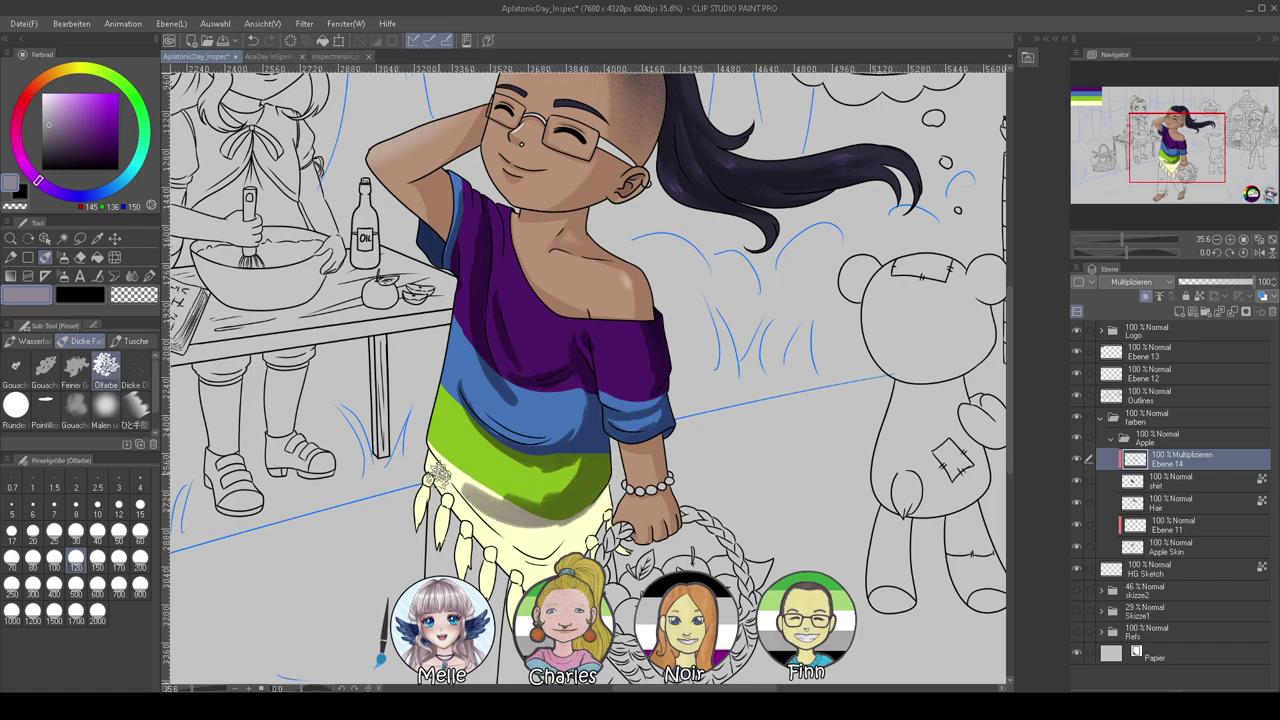
key(ctrl+z)
mouse_move(566, 510)
mouse_down()
mouse_move(504, 503)
mouse_move(546, 523)
mouse_up()
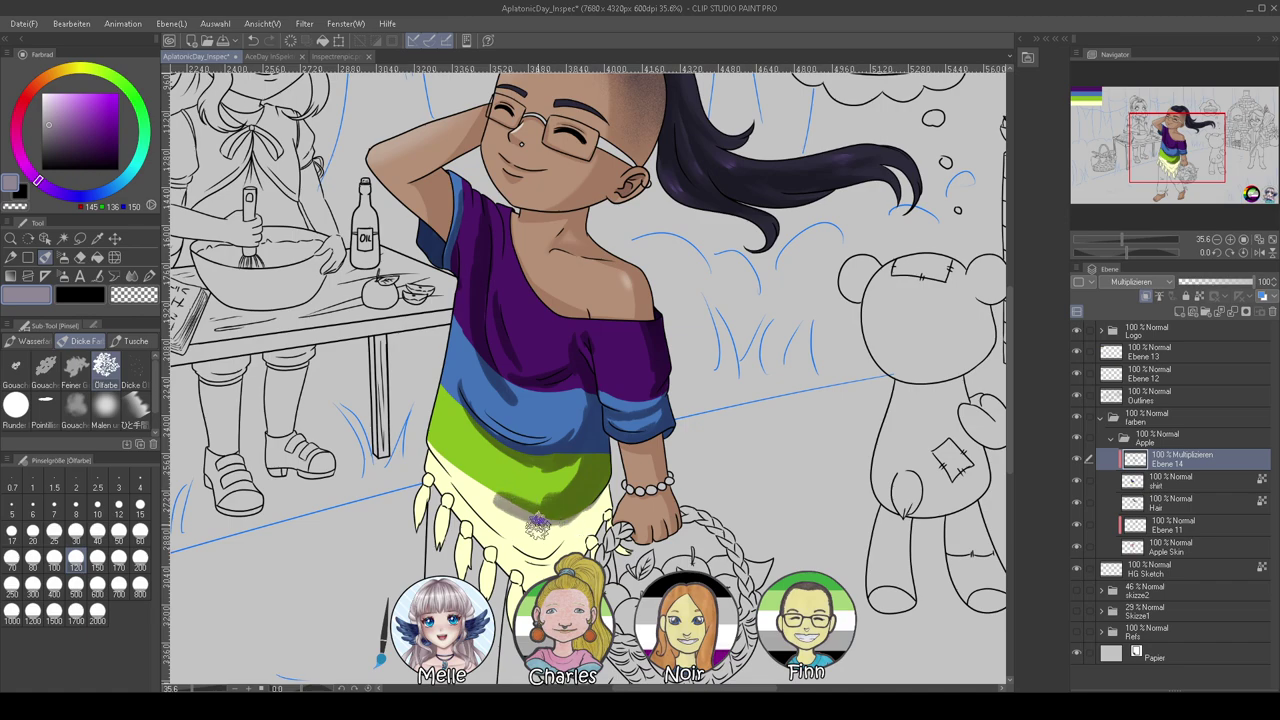
Choose a pale lavender (RGB 211, 195, 218) and shade the pale yellow hem below the green stripe
alt+click(497, 502)
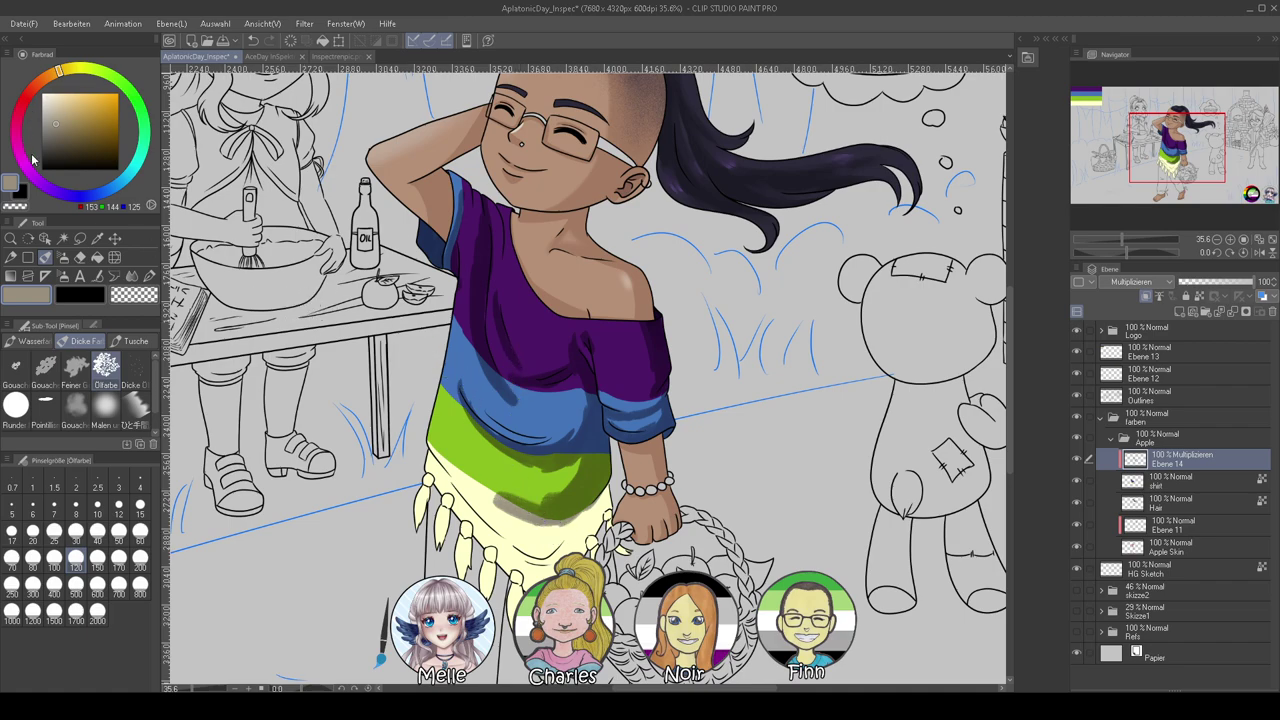
click(44, 186)
alt+click(484, 275)
drag(58, 106, 50, 104)
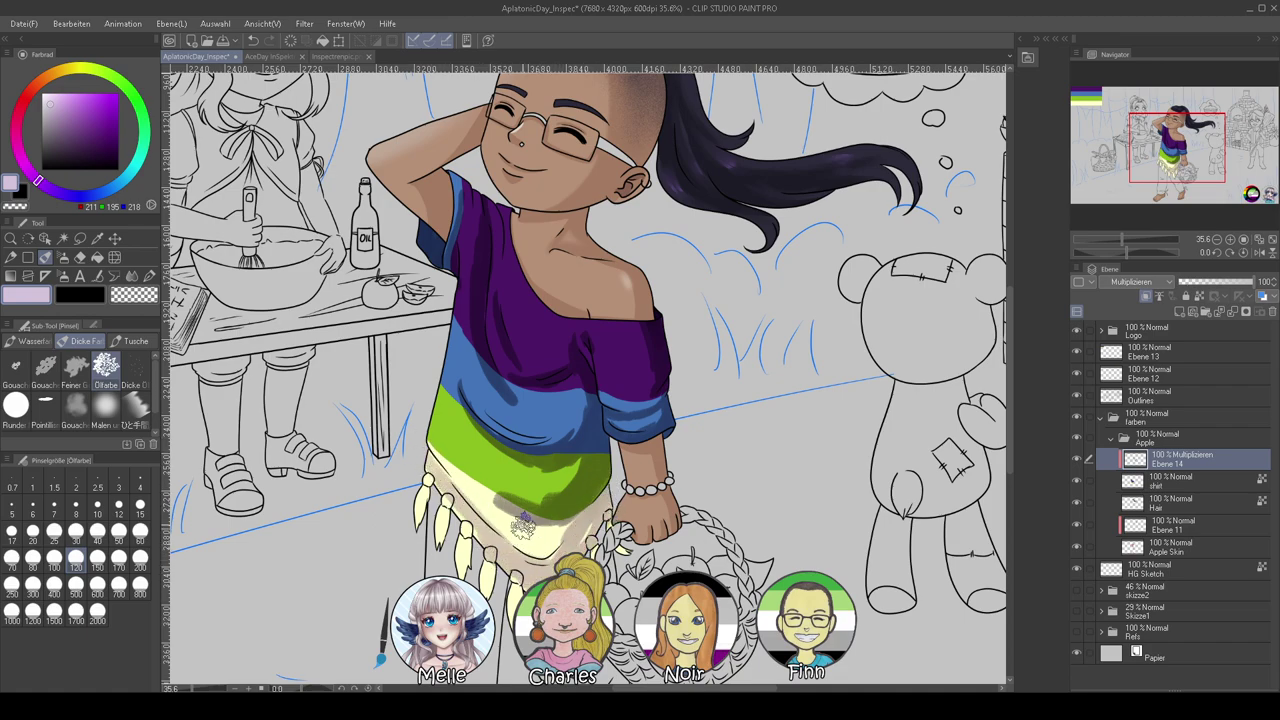
alt+click(530, 535)
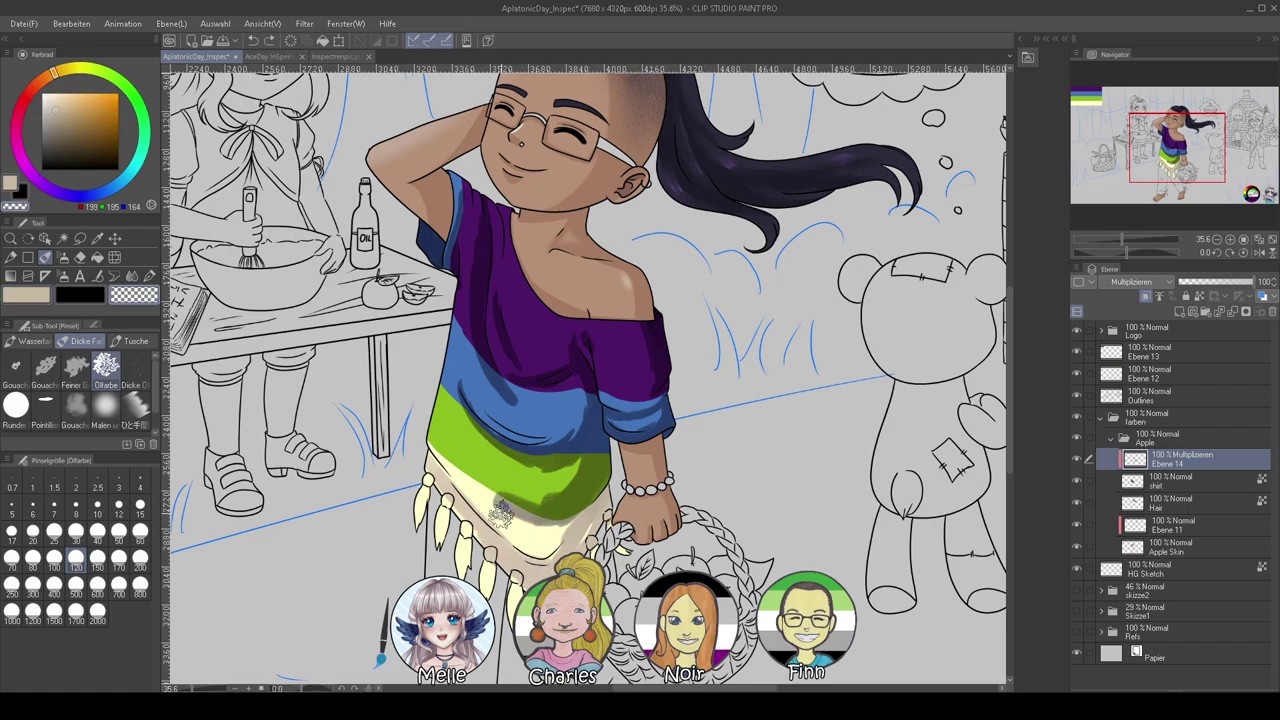
Add softer shadows over the shirt's stripes, hem and tassels with a pale lavender (RGB 213, 202, 218)
alt+click(565, 510)
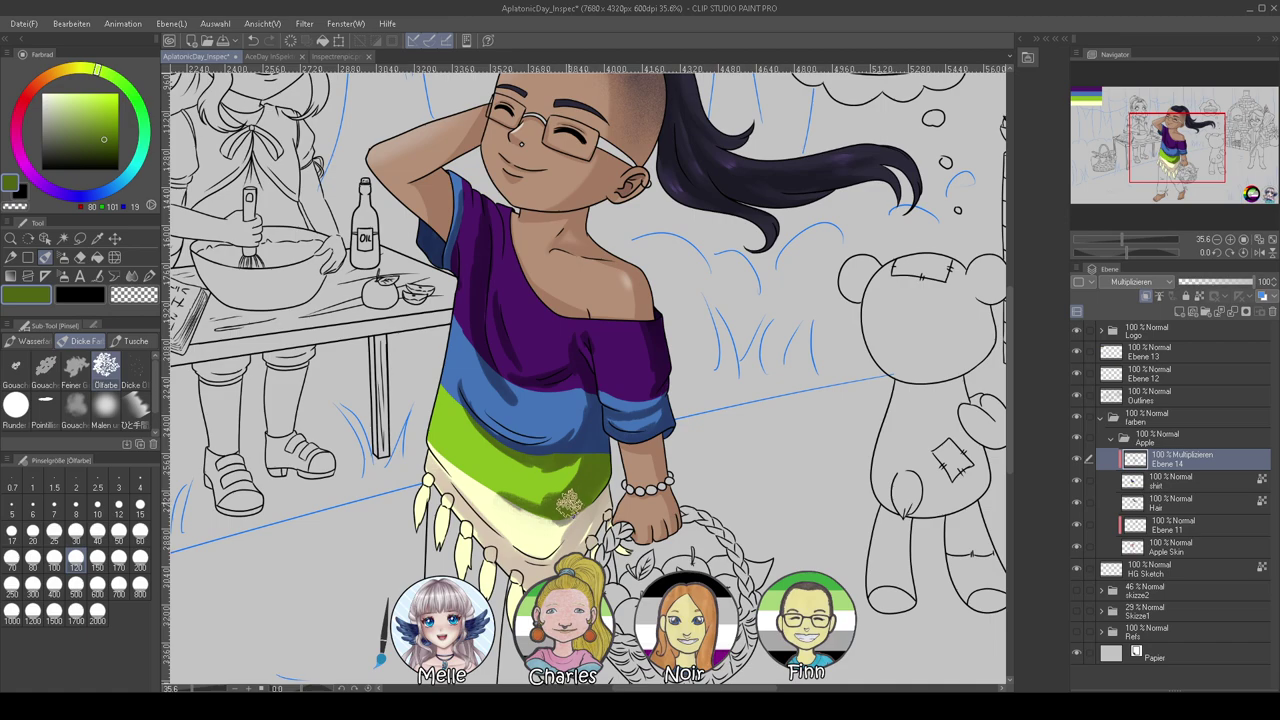
alt+click(534, 332)
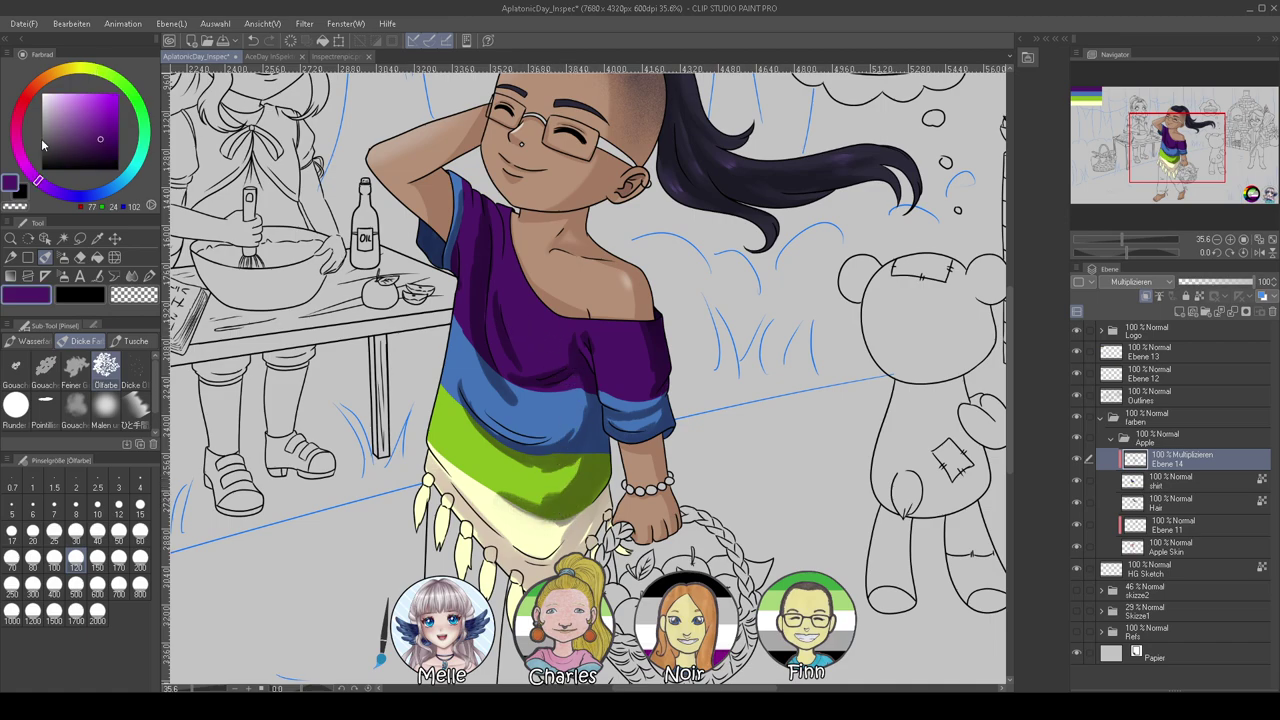
click(48, 104)
mouse_move(494, 466)
mouse_down()
mouse_move(543, 500)
mouse_move(516, 493)
mouse_move(586, 465)
mouse_move(520, 489)
mouse_move(576, 466)
mouse_move(469, 429)
mouse_move(553, 472)
mouse_move(501, 467)
mouse_move(521, 472)
mouse_move(496, 445)
mouse_move(545, 487)
mouse_move(513, 482)
mouse_move(474, 438)
mouse_move(540, 477)
mouse_move(487, 459)
mouse_move(569, 475)
mouse_move(552, 482)
mouse_move(591, 523)
mouse_move(607, 495)
mouse_move(582, 535)
mouse_move(543, 528)
mouse_up()
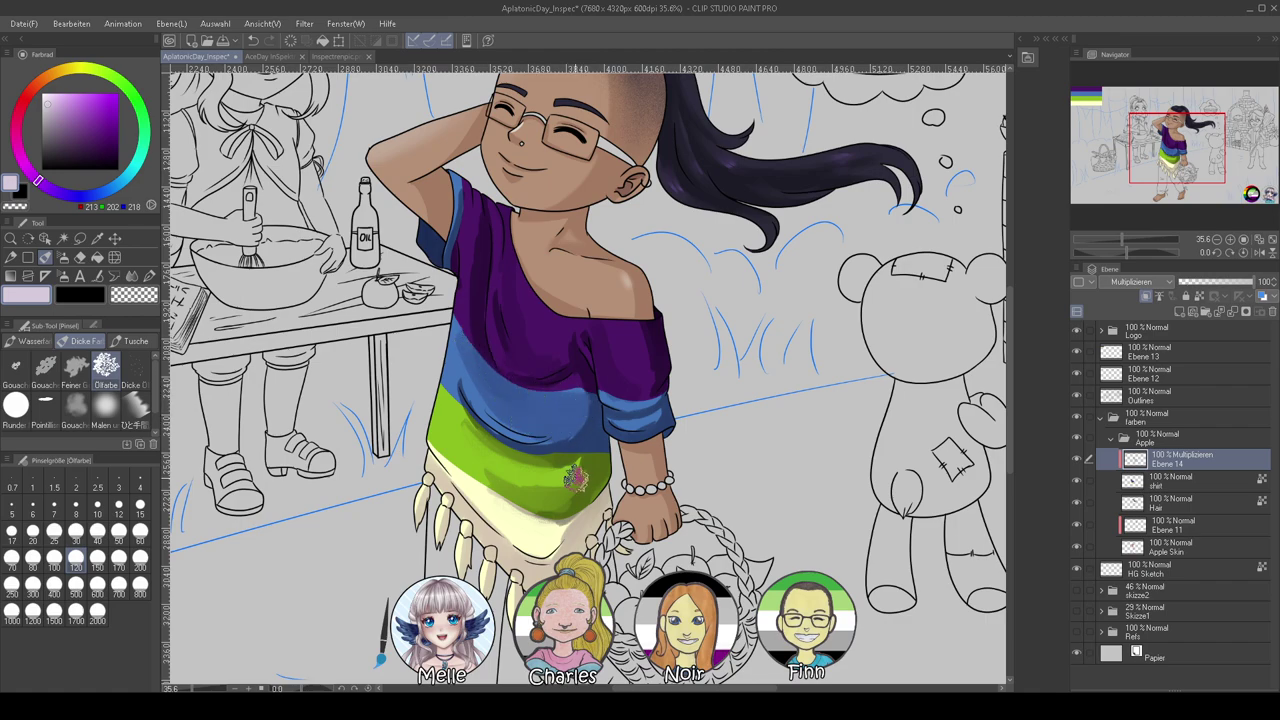
drag(555, 540, 535, 475)
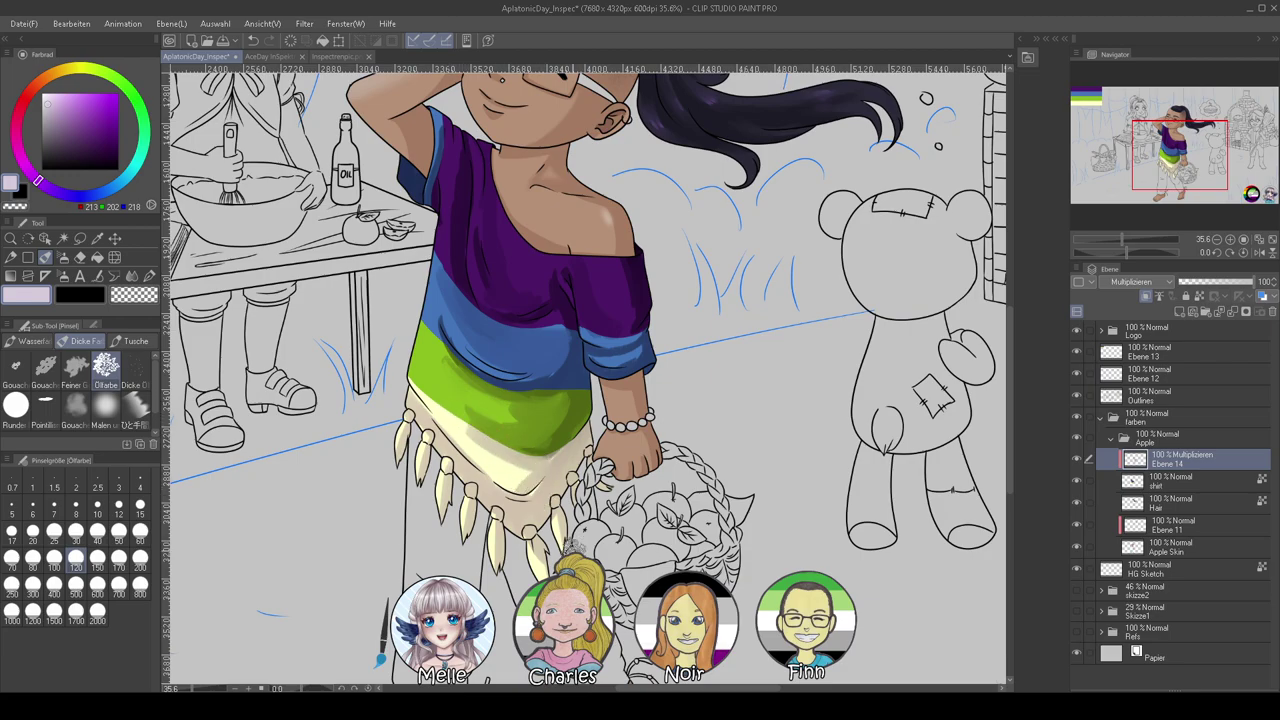
Clean the shadows off the round knots of the hem tassels using the transparent colour at brush size 30
drag(600, 500, 670, 446)
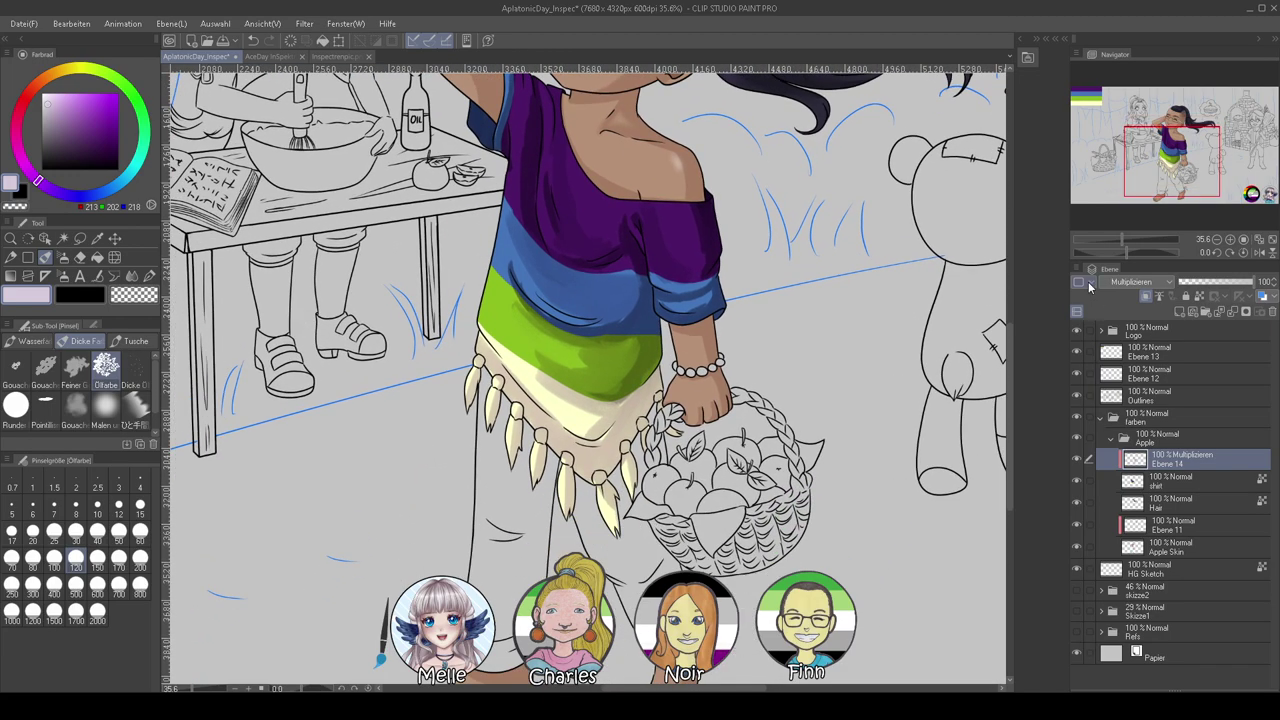
drag(1122, 241, 1135, 240)
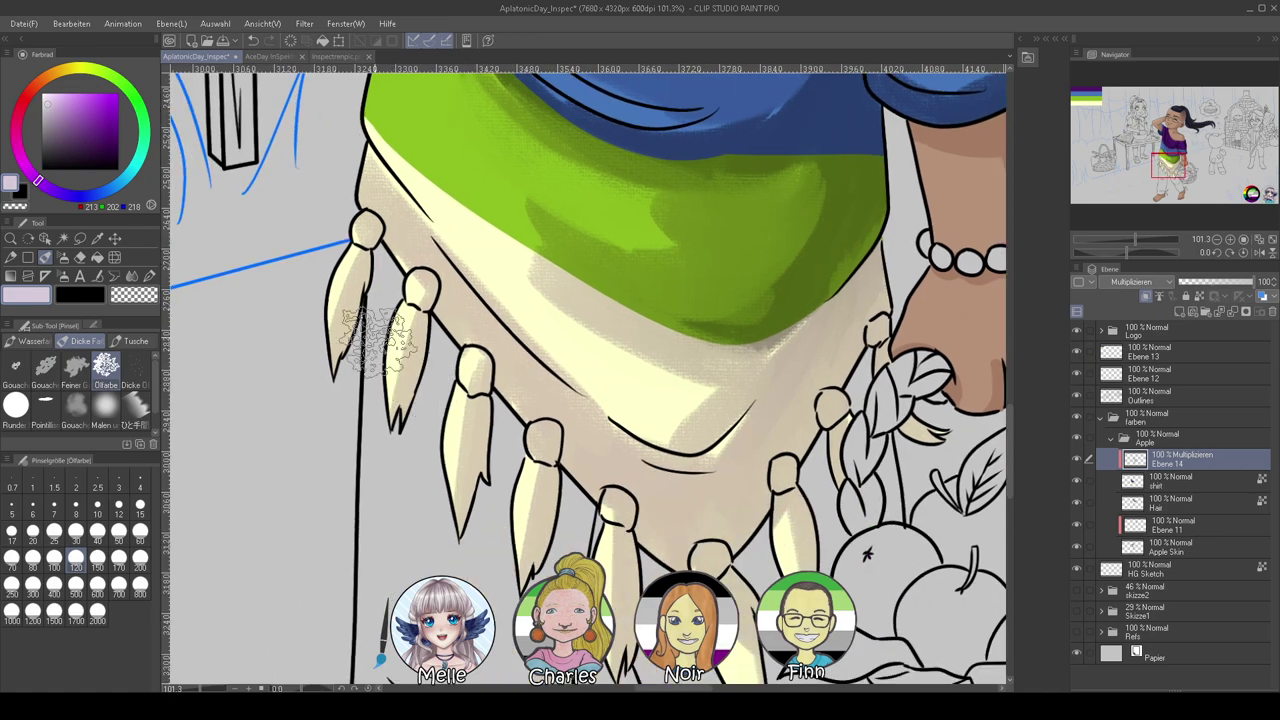
click(140, 508)
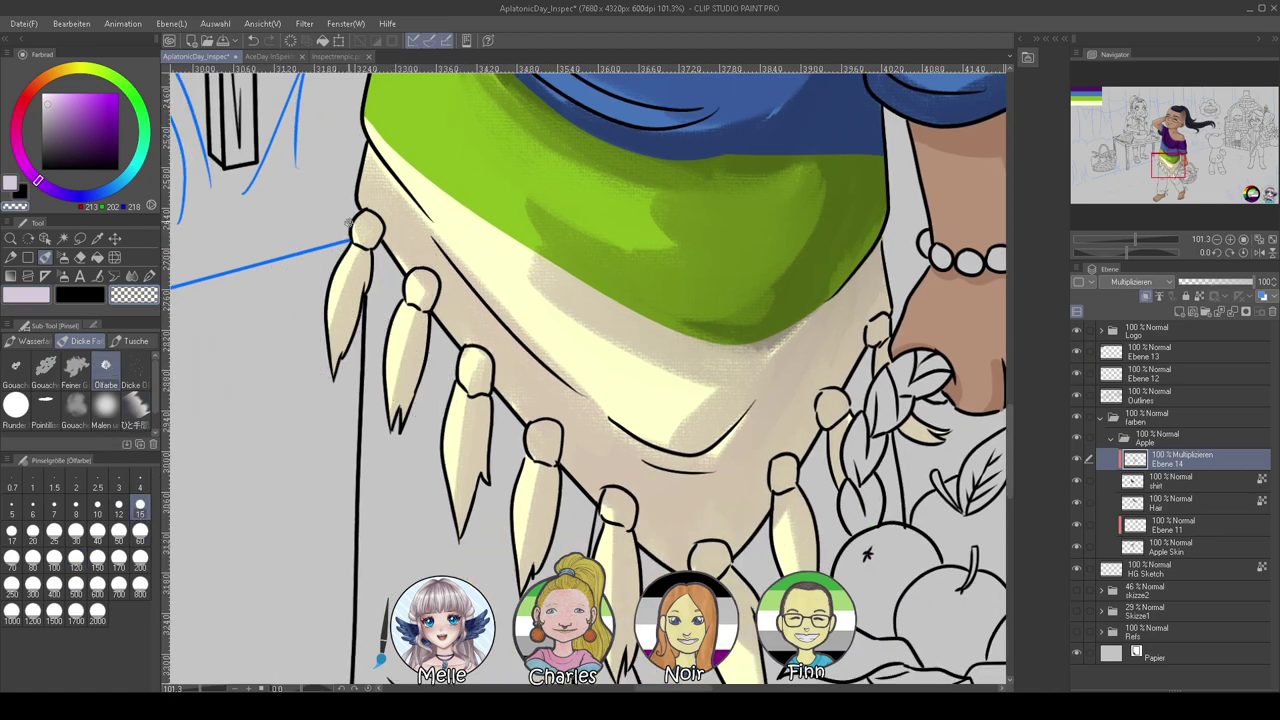
click(76, 535)
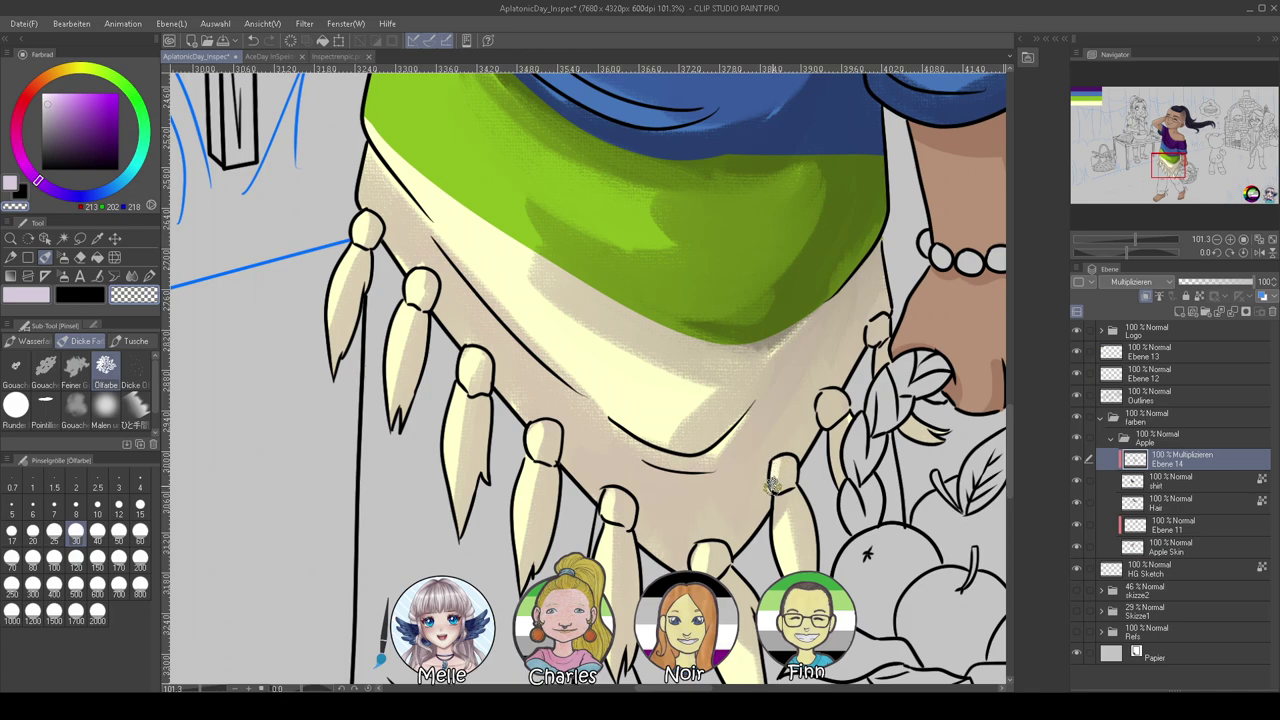
drag(822, 407, 821, 404)
key(ctrl+z)
key(c)
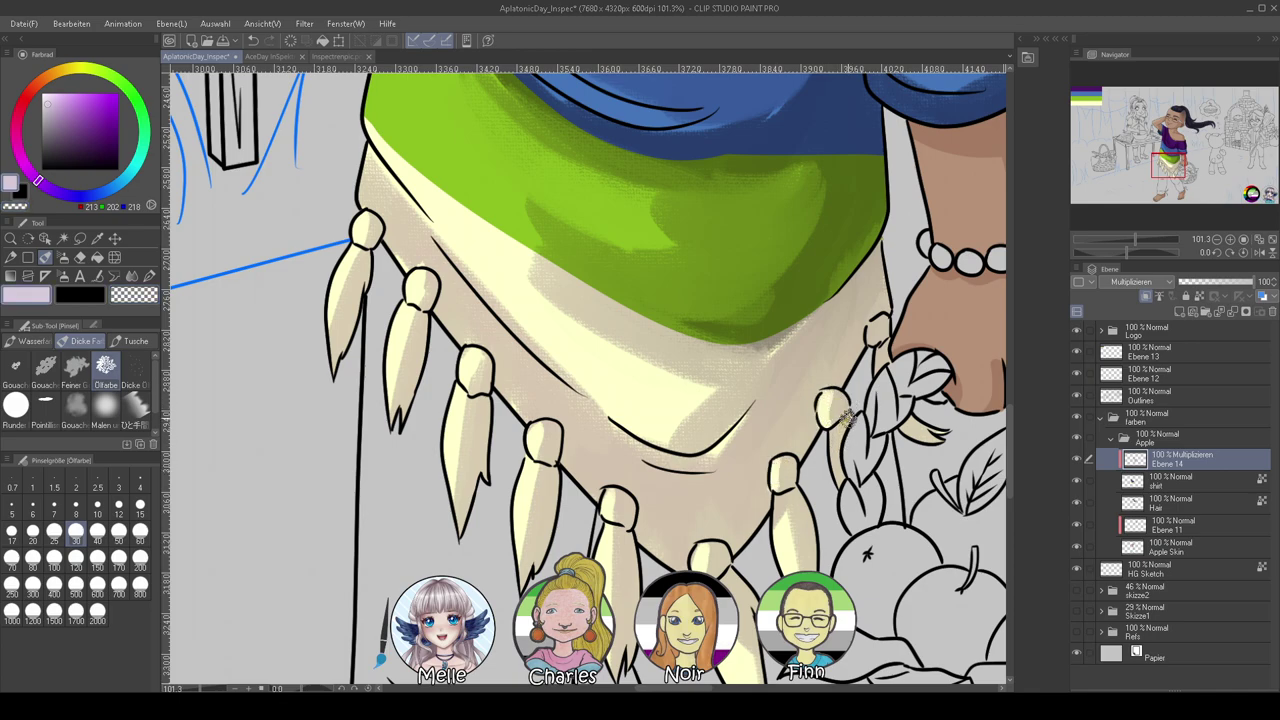
key(c)
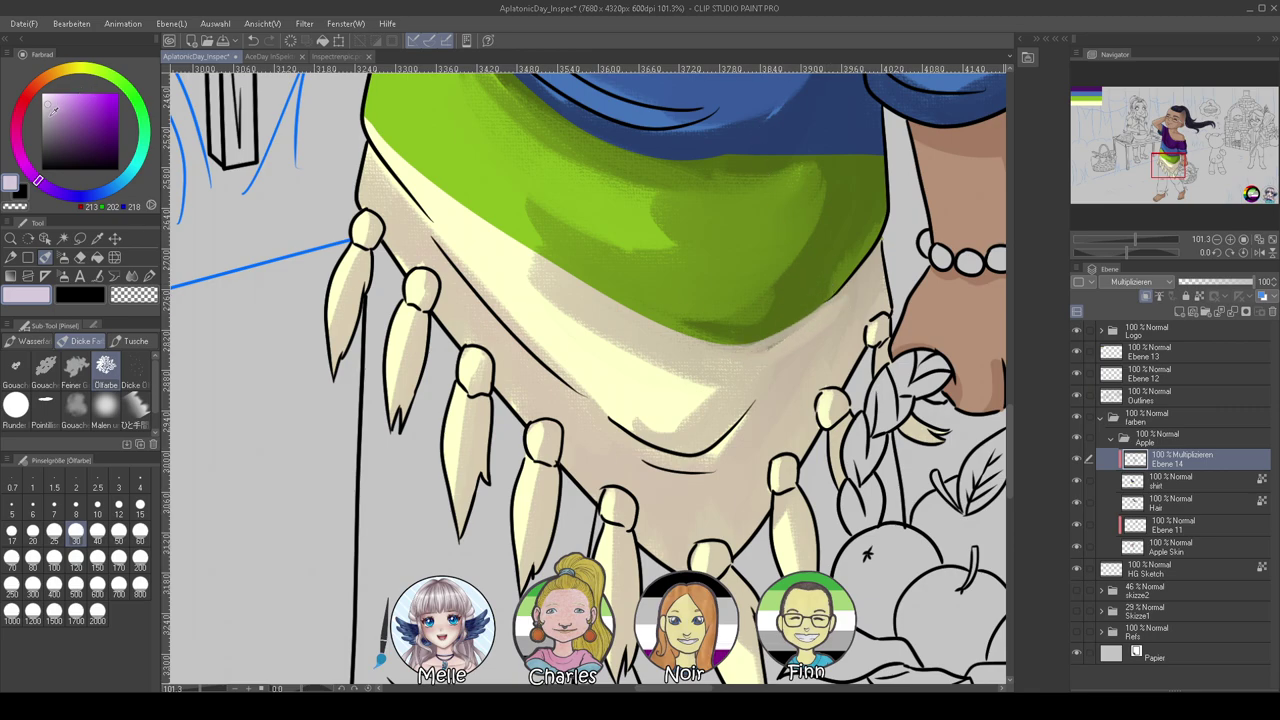
Deepen the shadows under the green stripe and along the hem's fold lines with a stronger purple (RGB 146, 119, 159)
click(60, 122)
mouse_move(878, 240)
mouse_down()
mouse_move(840, 317)
mouse_move(874, 258)
mouse_move(785, 344)
mouse_move(857, 292)
mouse_move(787, 327)
mouse_move(860, 262)
mouse_up()
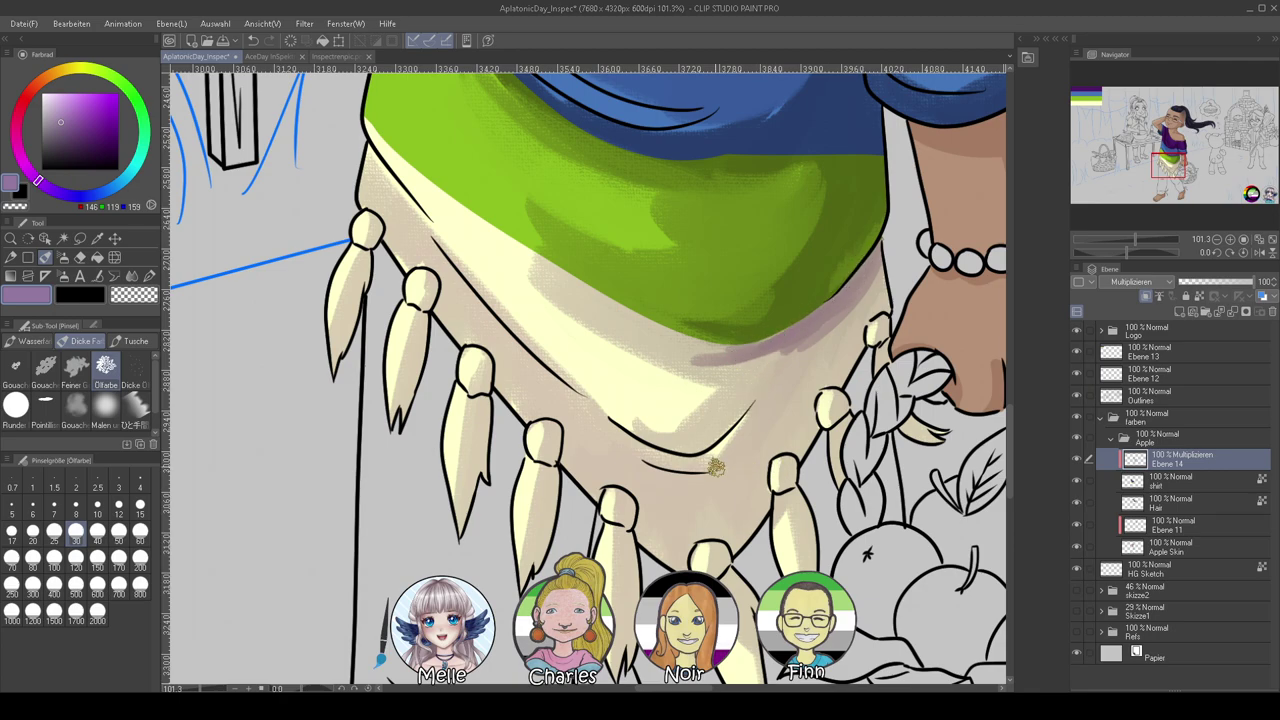
mouse_move(605, 436)
mouse_down()
mouse_move(687, 462)
mouse_move(806, 333)
mouse_move(700, 460)
mouse_move(817, 319)
mouse_move(695, 436)
mouse_move(705, 468)
mouse_up()
drag(567, 299, 596, 392)
drag(447, 331, 576, 479)
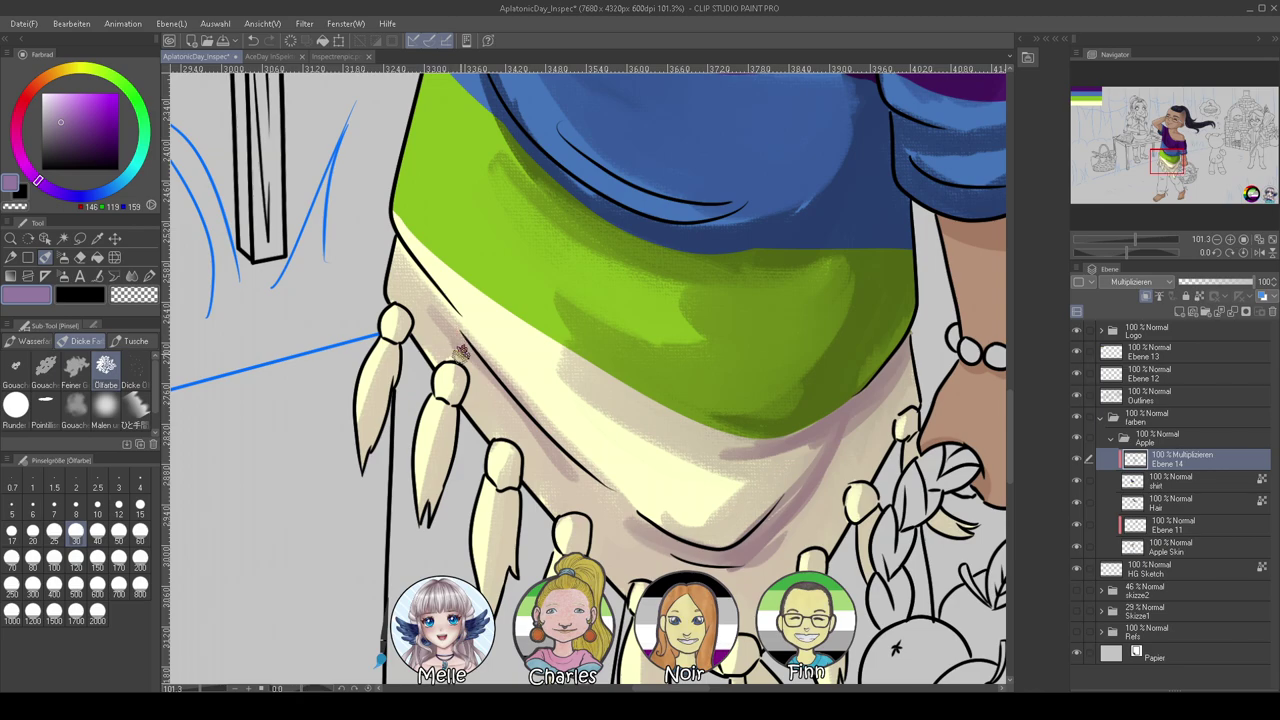
Switch to a light lavender (RGB 225, 196, 238) and touch up the shading along the side of the pale yellow hem
alt+click(520, 446)
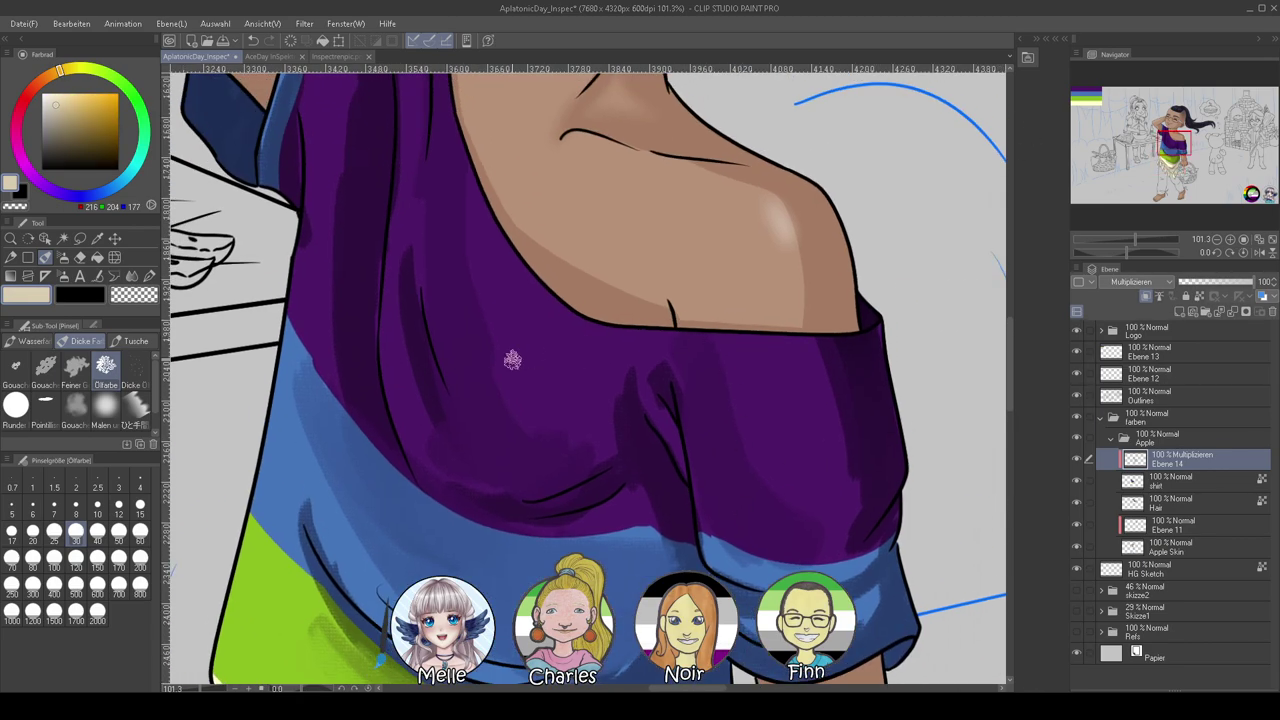
alt+click(526, 343)
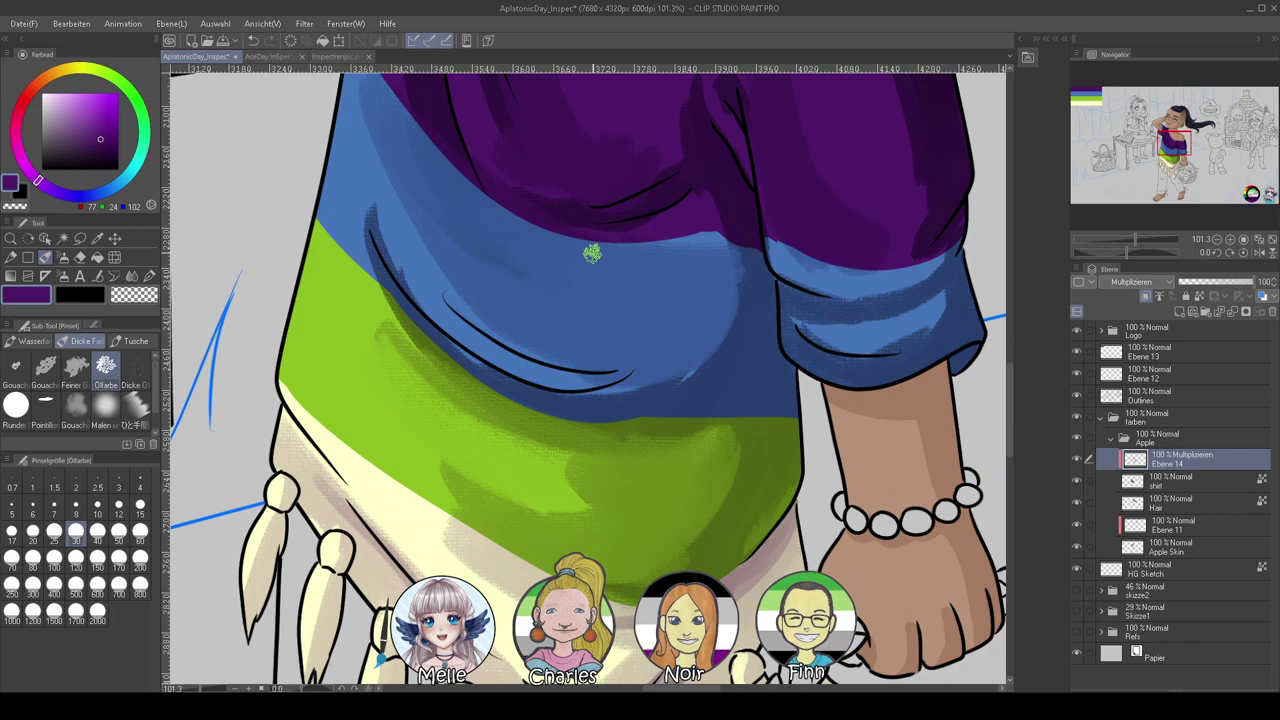
alt+click(592, 253)
click(57, 97)
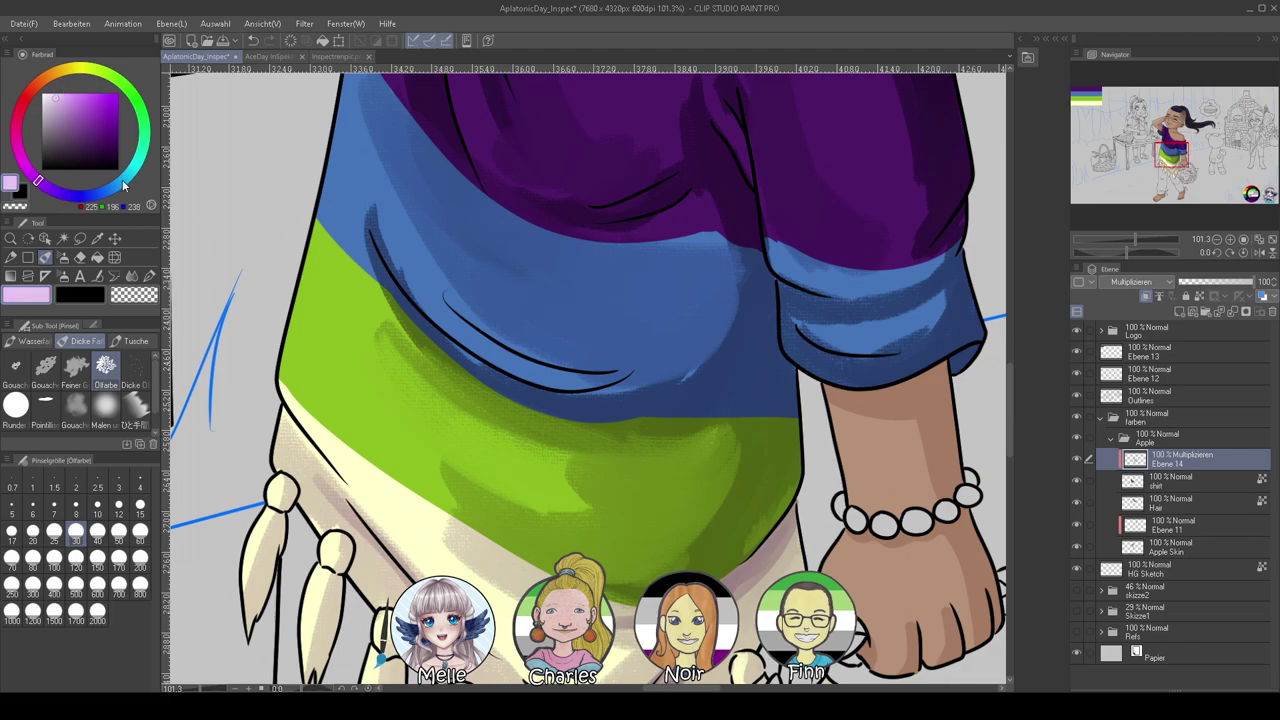
mouse_move(299, 437)
mouse_down()
mouse_move(390, 555)
mouse_move(291, 455)
mouse_move(334, 517)
mouse_up()
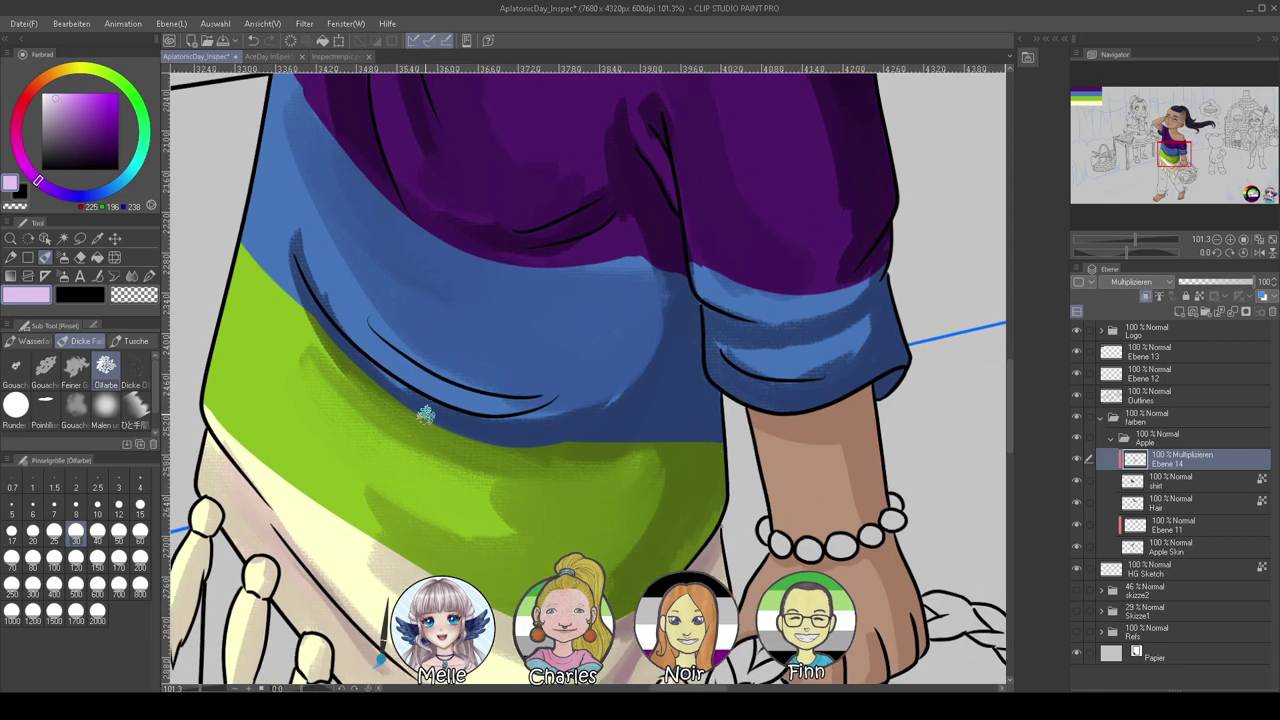
Choose a muted purple (RGB 120, 96, 132) and darken the shadows around the curved folds of the blue stripe
alt+click(362, 345)
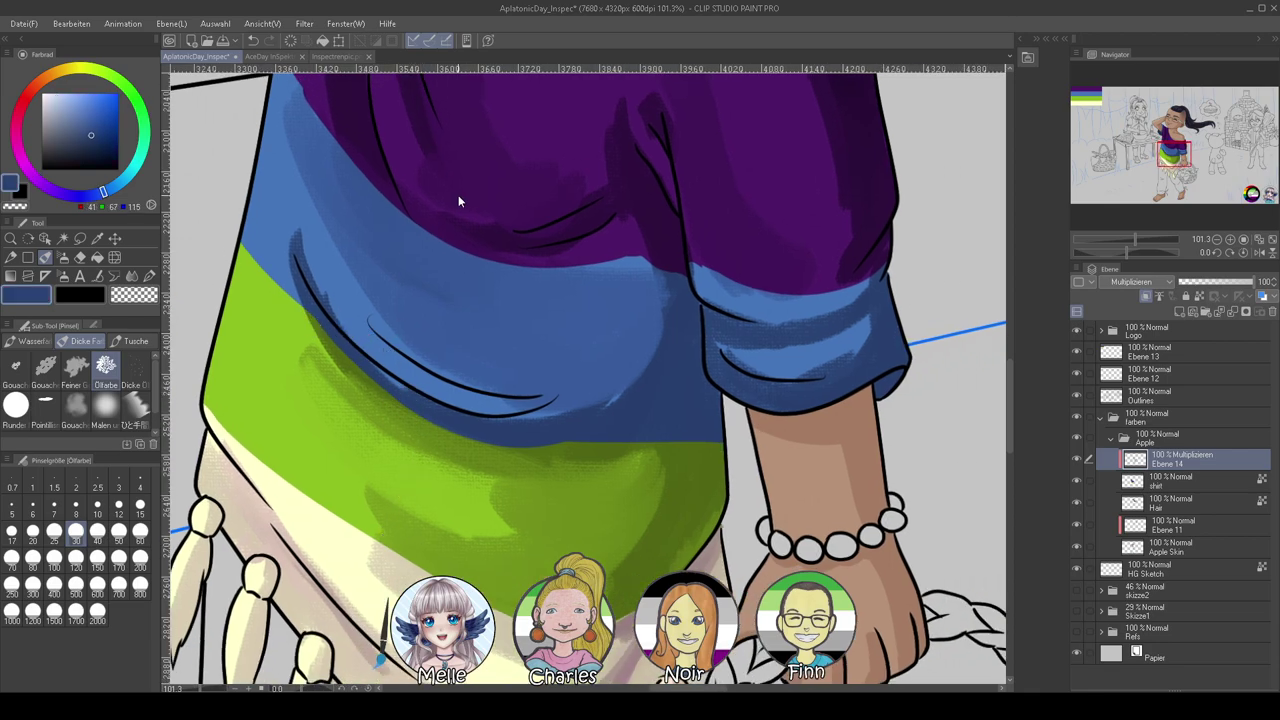
alt+click(548, 129)
click(62, 130)
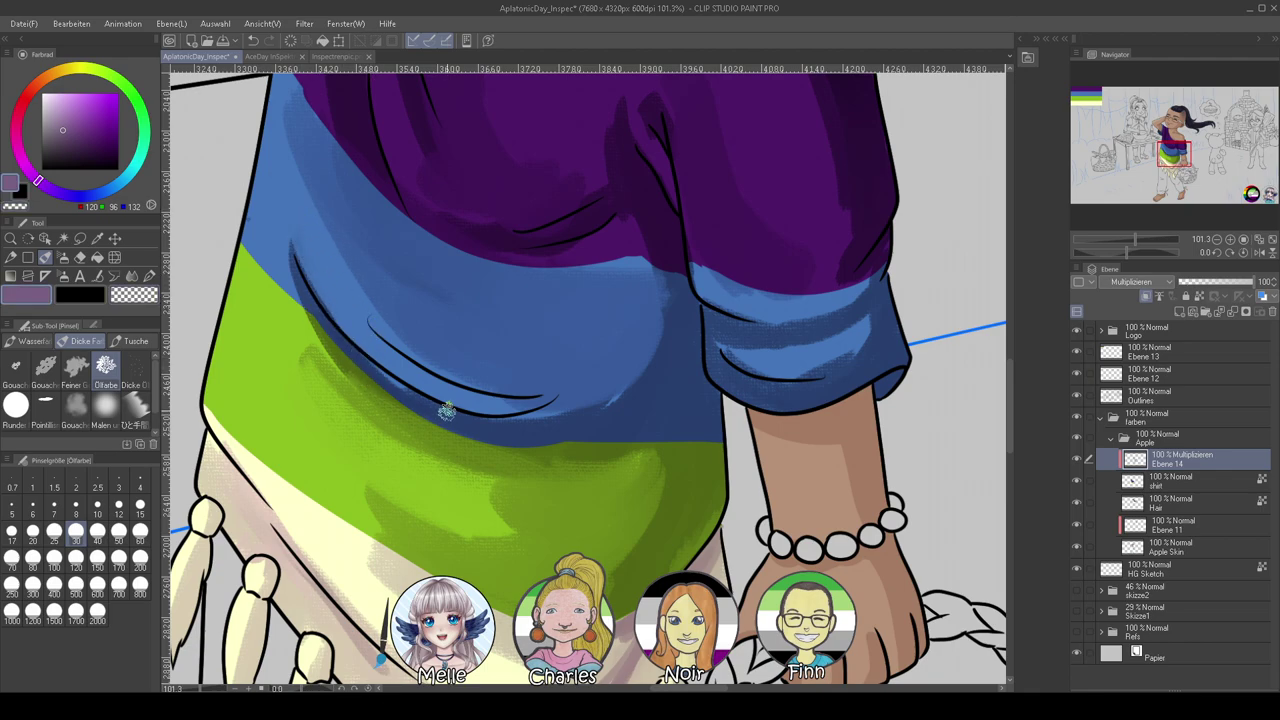
drag(558, 390, 430, 366)
drag(514, 383, 344, 295)
mouse_move(376, 333)
mouse_down()
mouse_move(552, 382)
mouse_move(496, 449)
mouse_up()
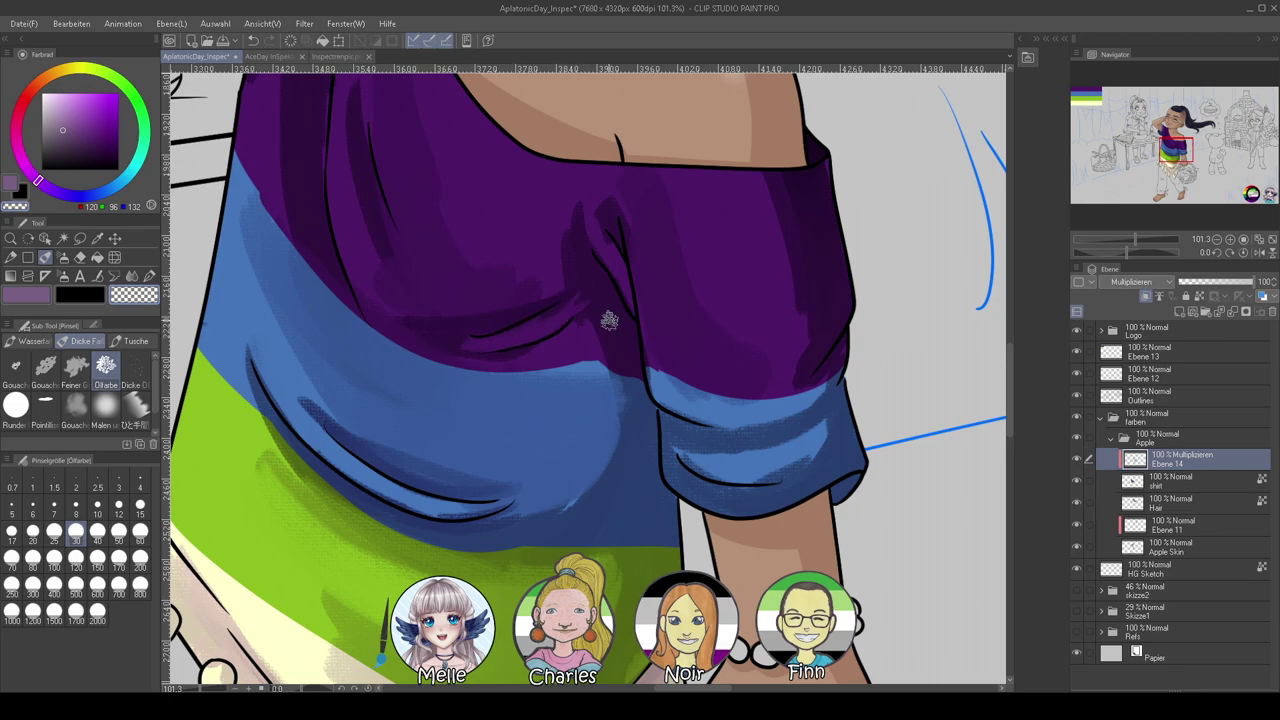
Deepen the shadows along the long vertical folds in the purple section of the shirt
key(c)
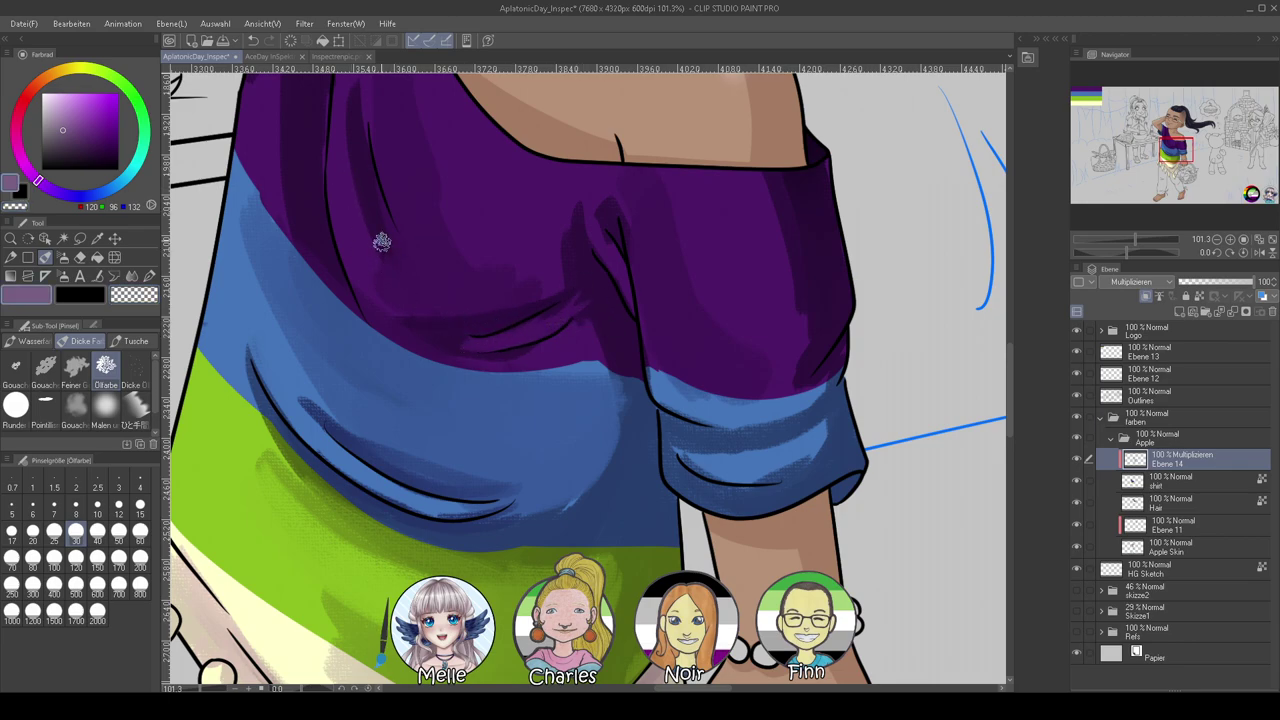
drag(366, 117, 366, 143)
drag(353, 79, 387, 211)
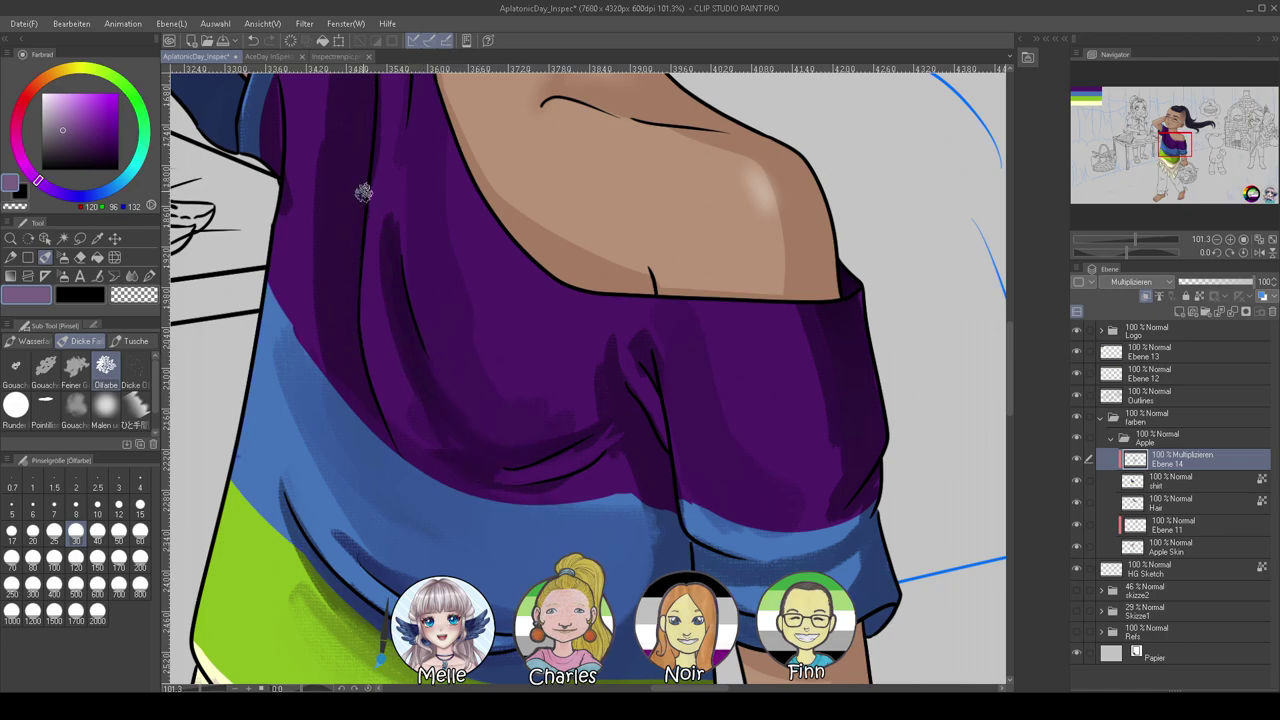
Choose a dark purple (RGB 82, 57, 94) and deepen the shadows along the vertical folds below the shirt's shoulder and neckline
scroll(368, 300, up, 3)
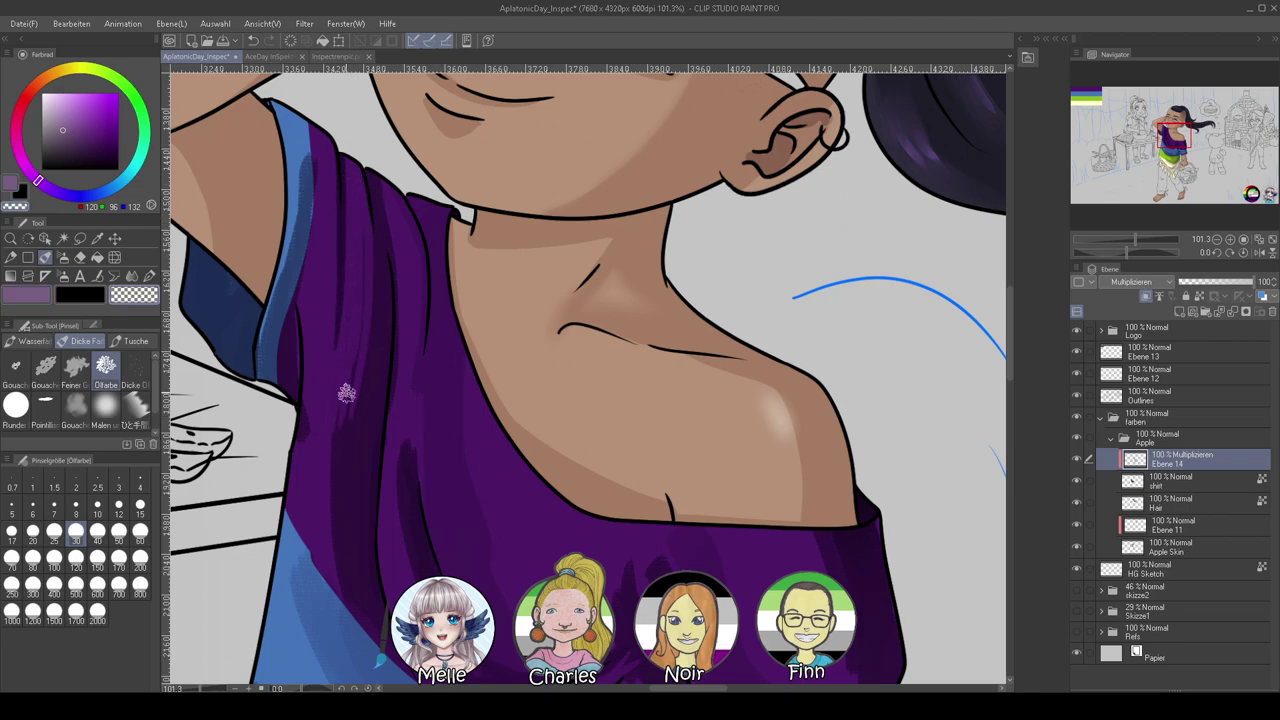
key(c)
click(74, 137)
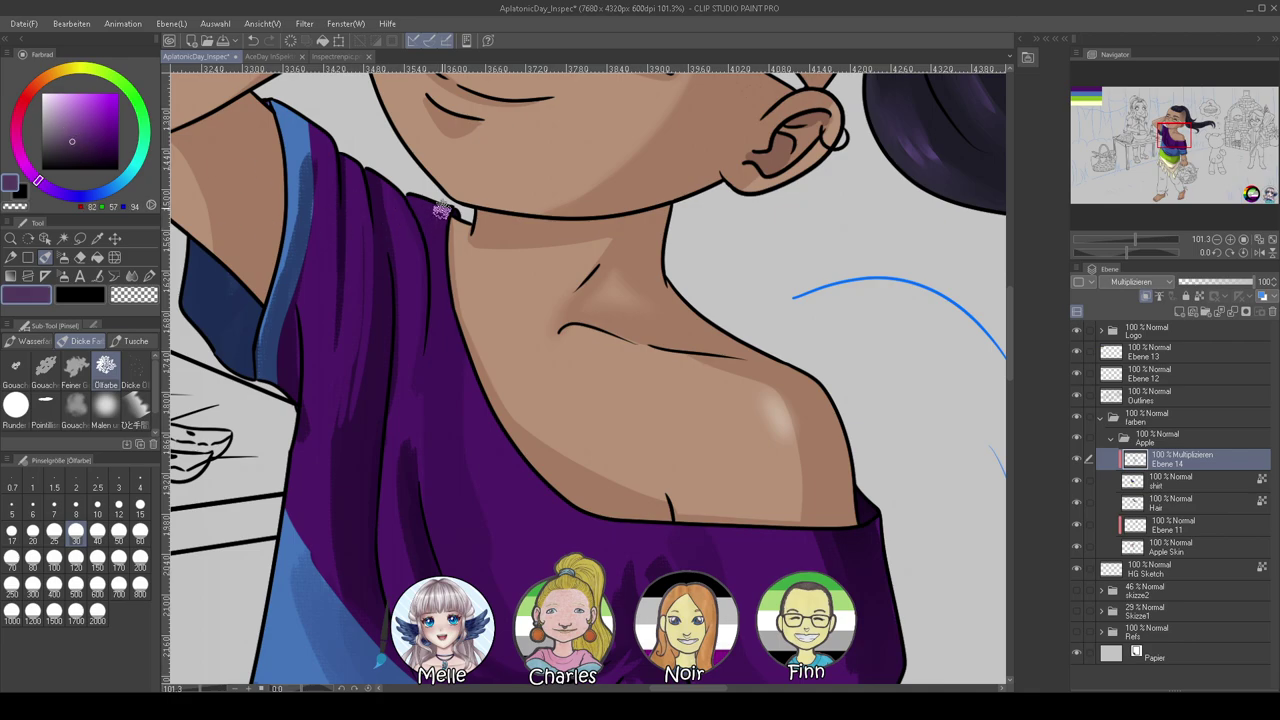
mouse_move(426, 239)
mouse_down()
mouse_move(431, 281)
mouse_move(423, 220)
mouse_move(422, 400)
mouse_up()
drag(431, 334, 434, 545)
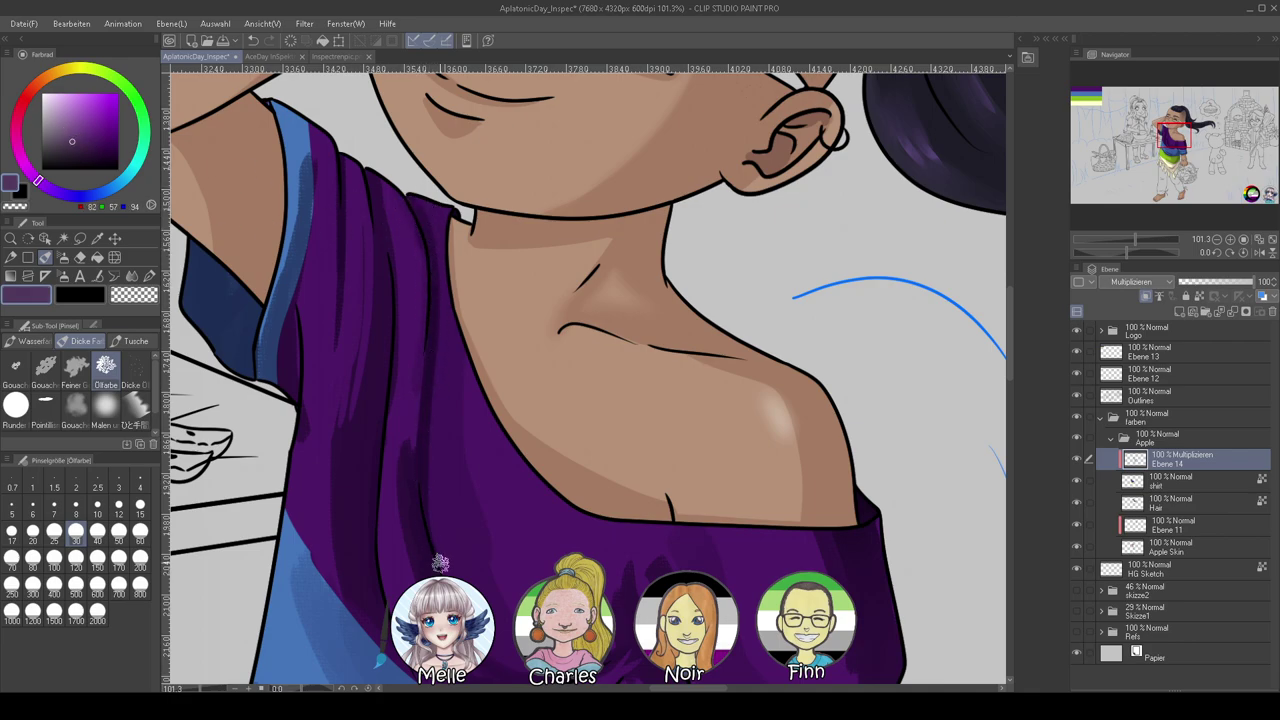
drag(509, 570, 416, 481)
key(c)
drag(329, 290, 328, 385)
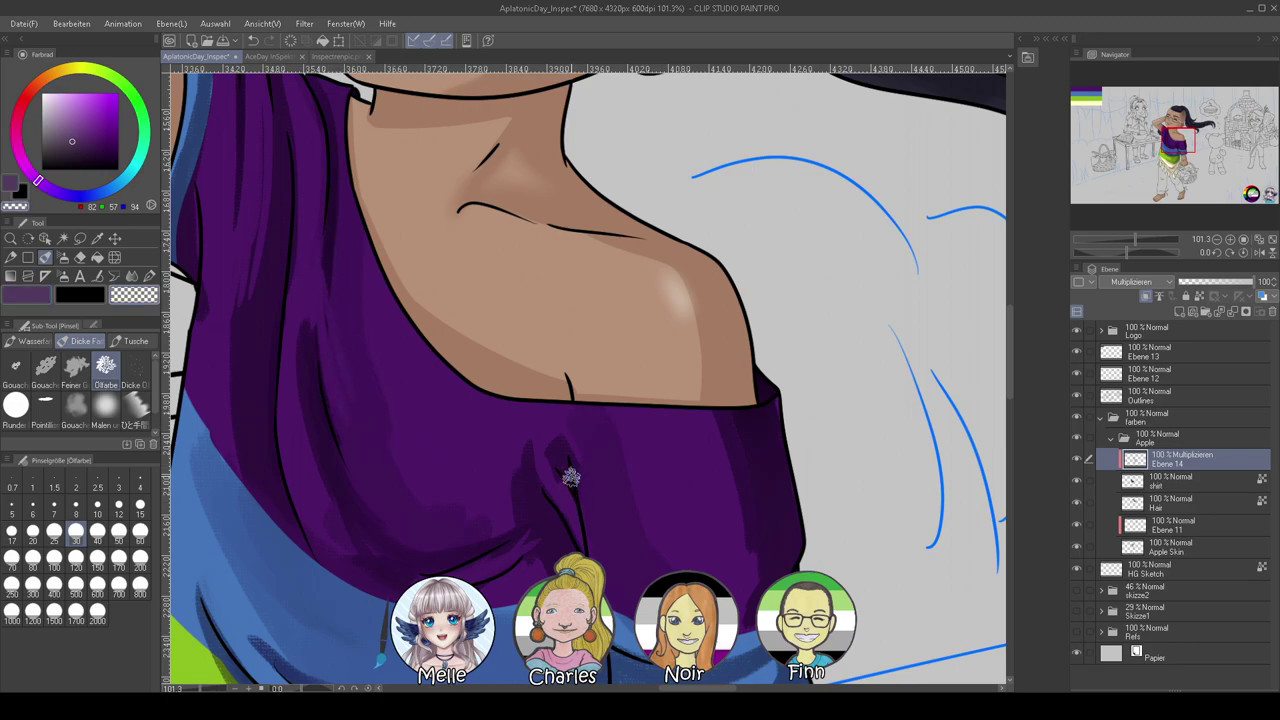
Darken the underarm fold between the shirt body and the purple sleeve, and switch to a lighter purple (RGB 131, 96, 147)
key(c)
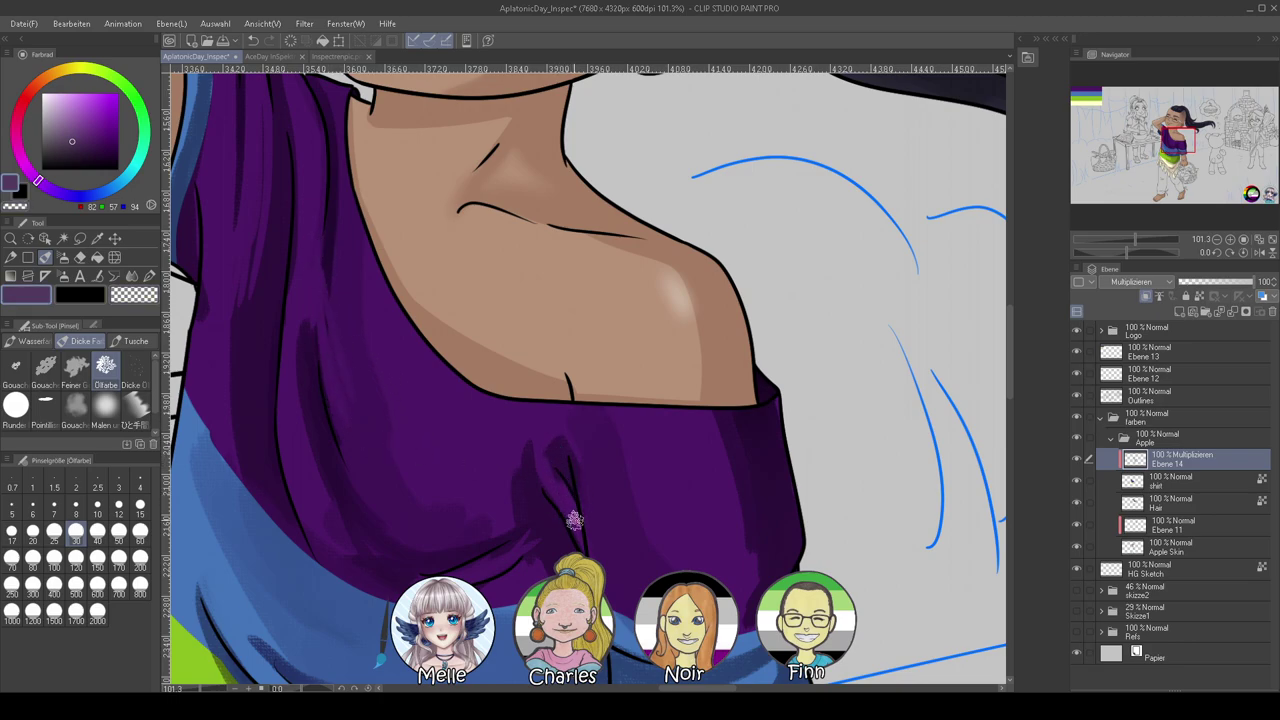
drag(566, 486, 584, 551)
key(c)
key(c)
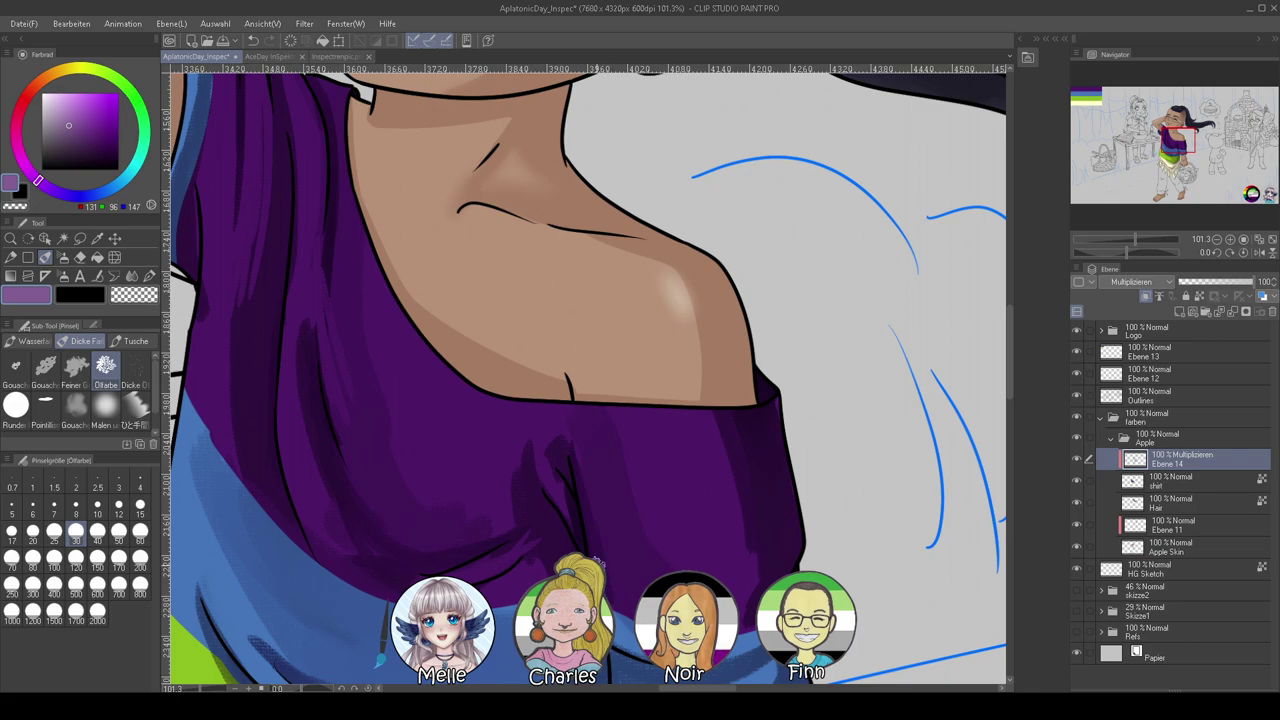
drag(617, 652, 537, 502)
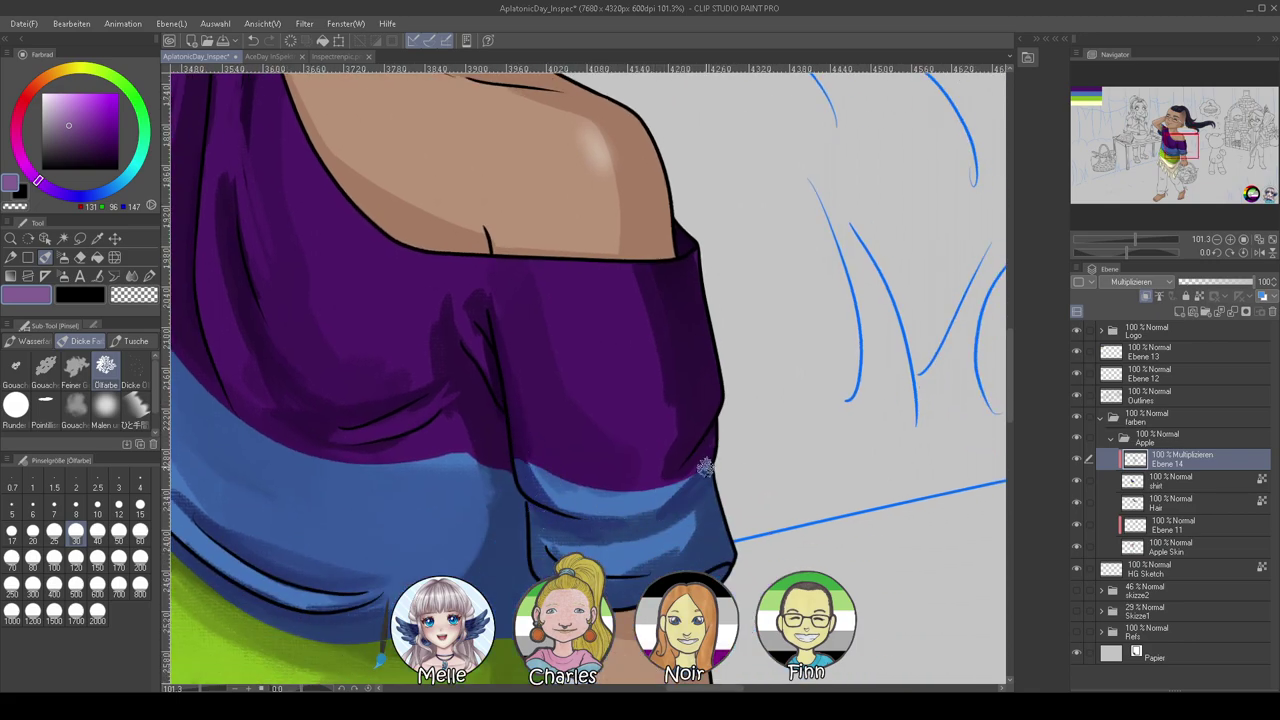
Merge the Multiply shading layer down into the shirt layer and switch to the Nass verlaufen blending tool
click(1231, 314)
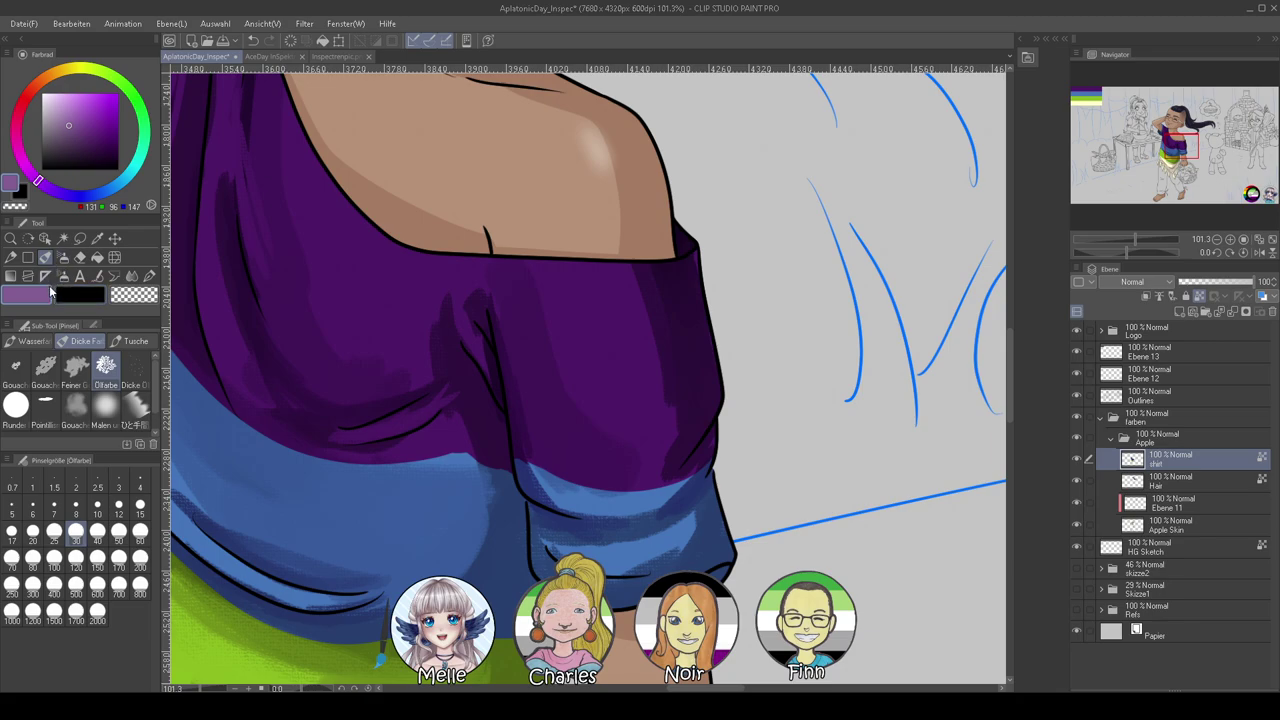
click(132, 275)
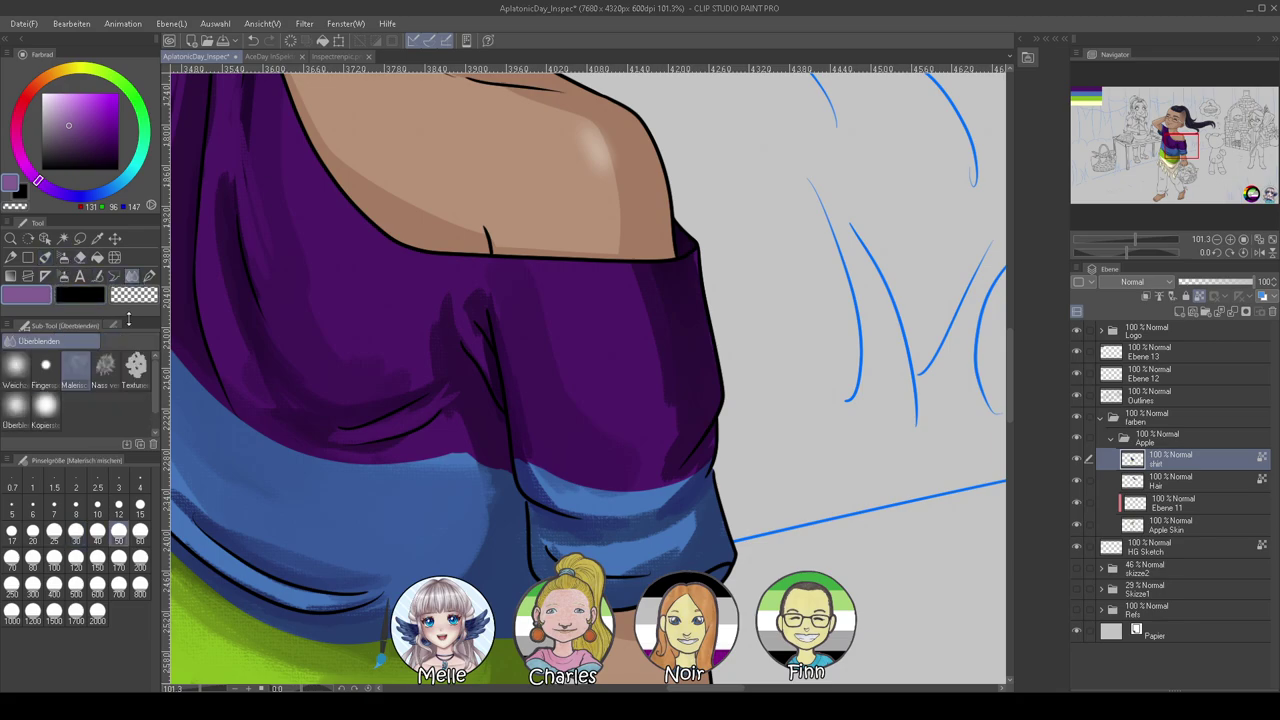
click(107, 387)
Blend the shadows in the shirt's purple folds and soften the blue edge of the raised arm's sleeve into the purple
mouse_move(414, 400)
mouse_down()
mouse_move(537, 380)
mouse_move(740, 318)
mouse_move(654, 411)
mouse_up()
drag(1136, 240, 1096, 247)
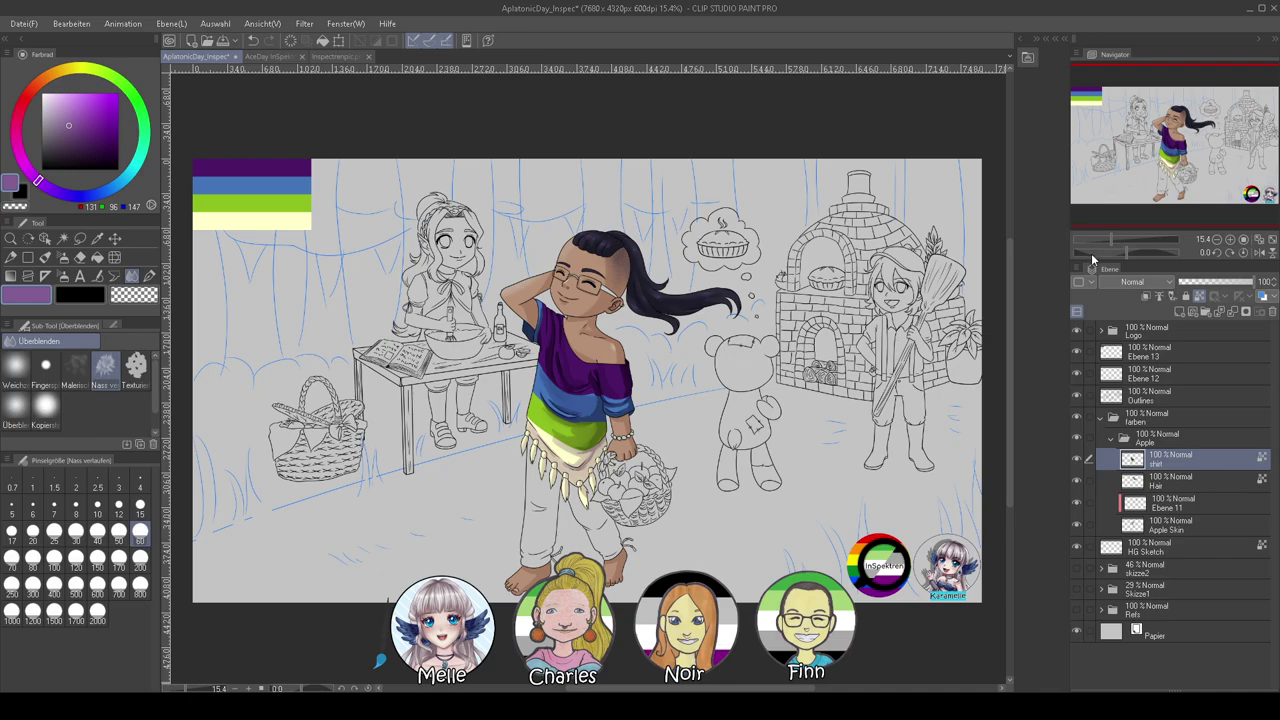
drag(1113, 235, 1130, 238)
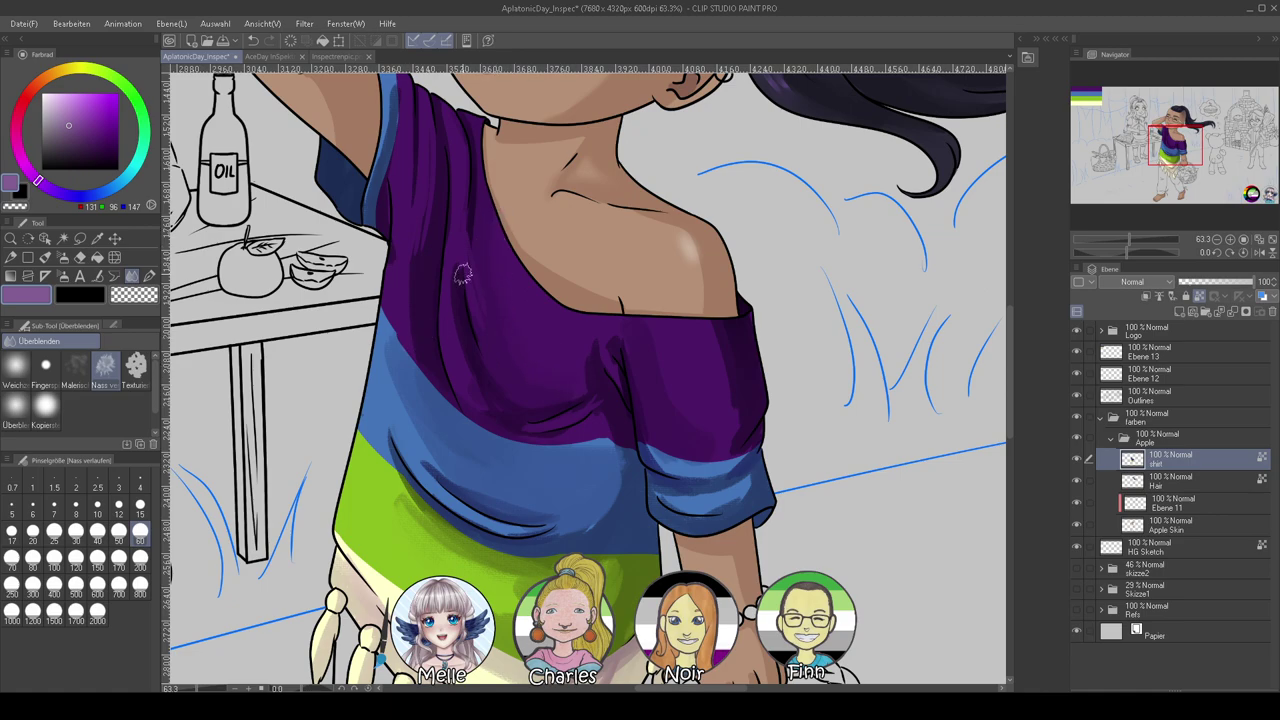
drag(466, 202, 479, 294)
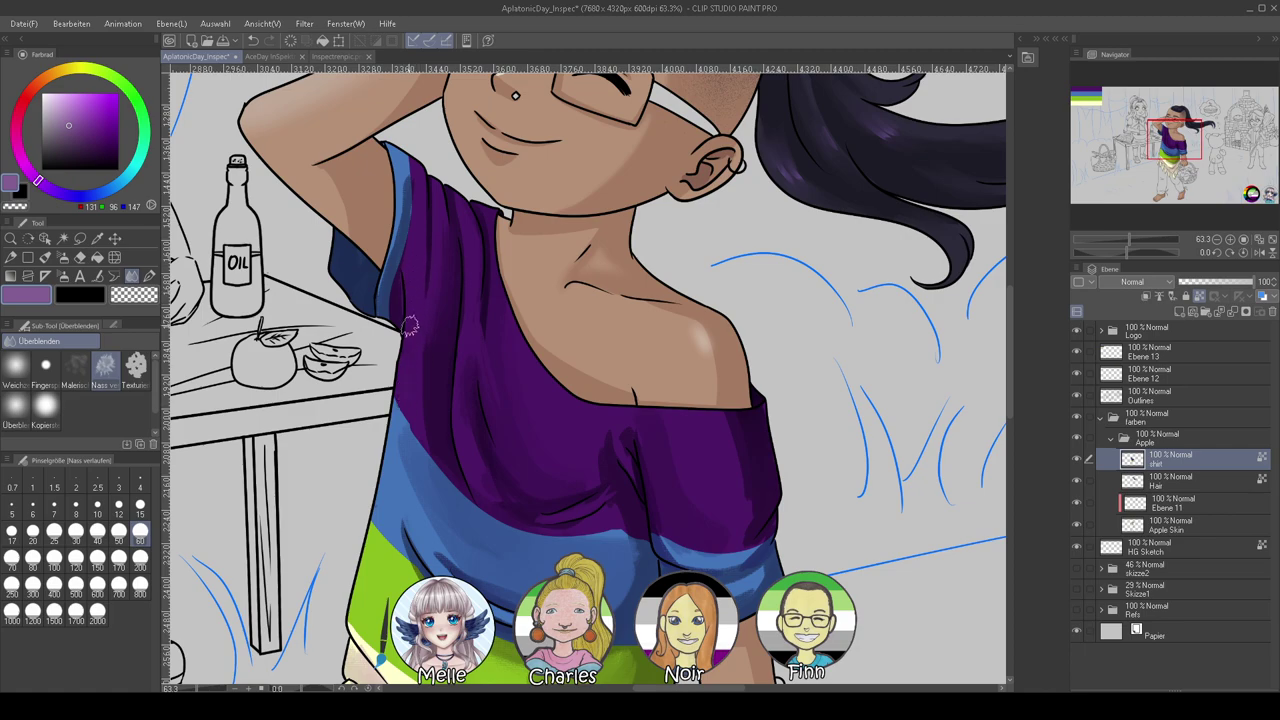
drag(410, 182, 399, 301)
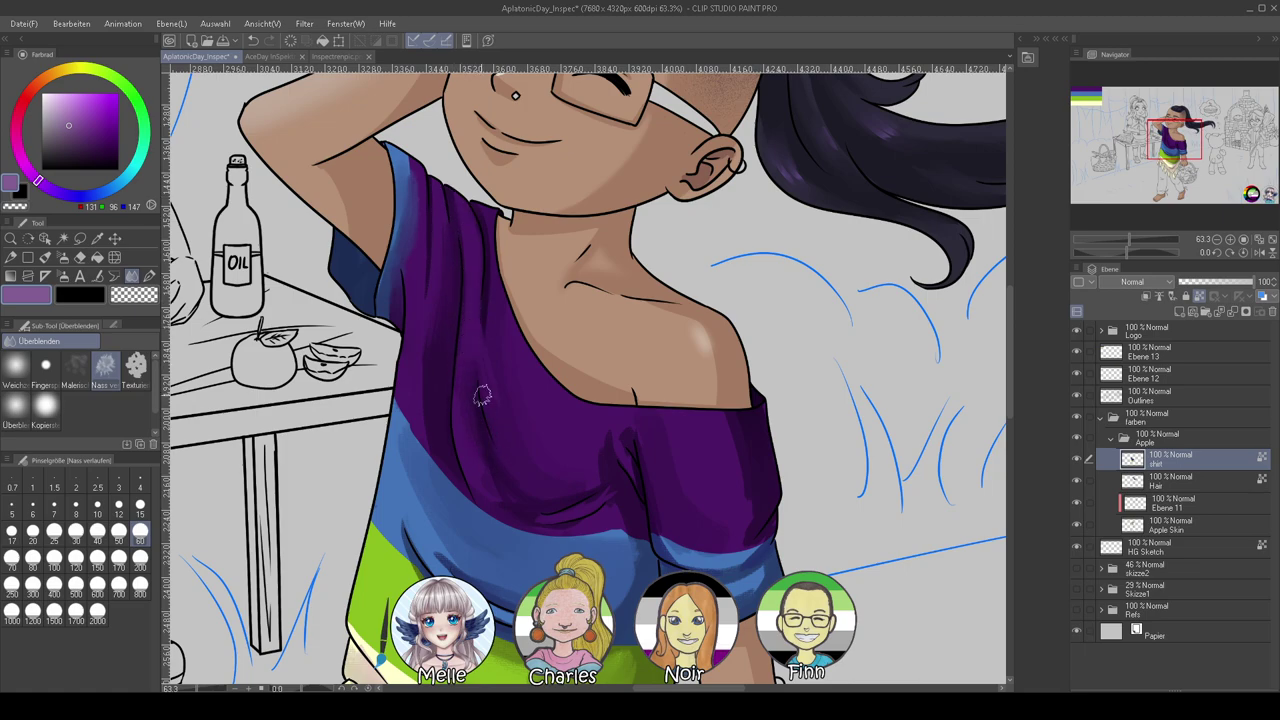
Smooth the transition between the purple and blue stripes on the lowered arm's sleeve and across the chest
drag(529, 394, 481, 338)
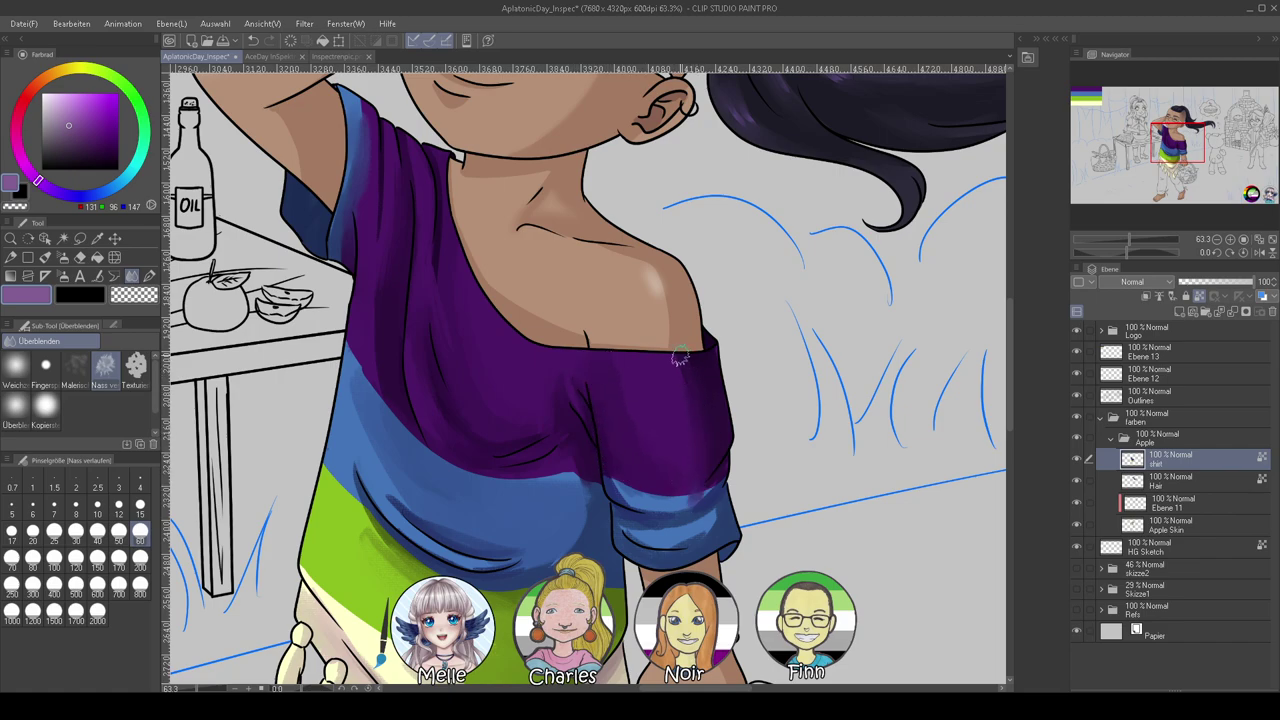
mouse_move(716, 487)
mouse_down()
mouse_move(638, 505)
mouse_move(608, 477)
mouse_move(655, 509)
mouse_move(658, 492)
mouse_move(682, 537)
mouse_move(632, 524)
mouse_move(670, 533)
mouse_move(649, 533)
mouse_move(700, 519)
mouse_move(664, 552)
mouse_move(654, 502)
mouse_up()
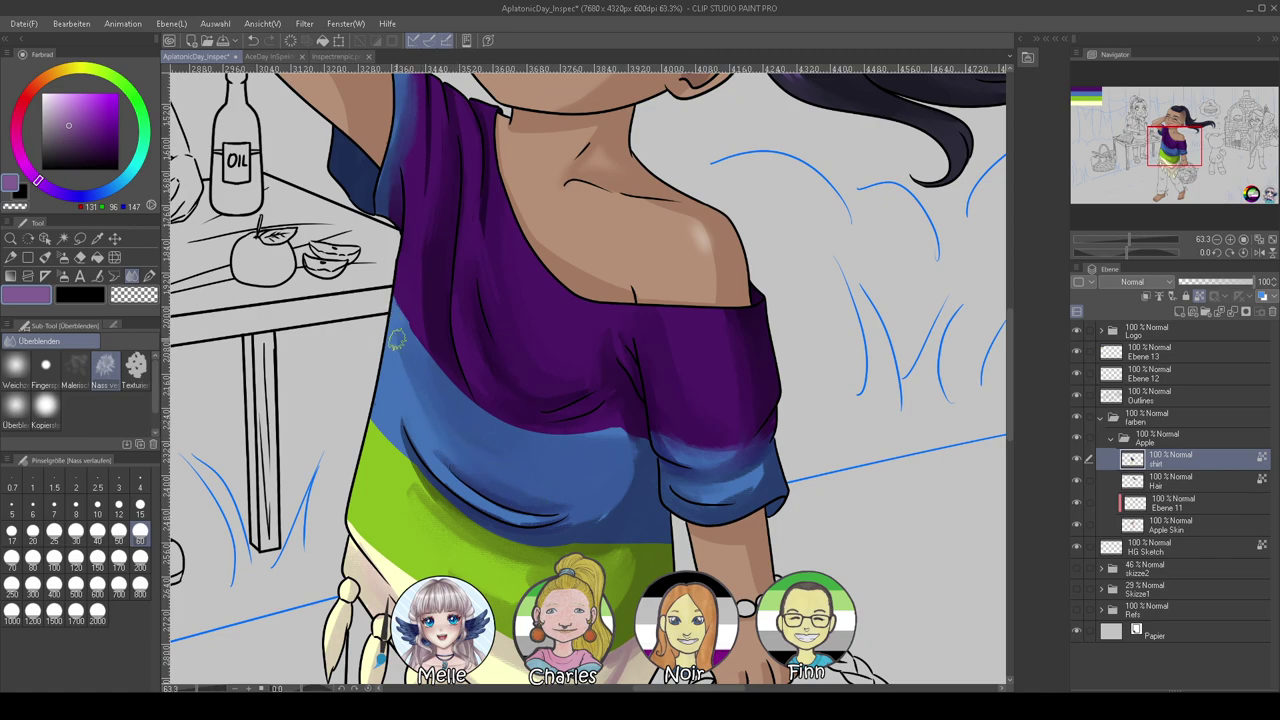
mouse_move(423, 337)
mouse_down()
mouse_move(495, 428)
mouse_move(399, 313)
mouse_move(566, 457)
mouse_move(520, 429)
mouse_move(619, 436)
mouse_move(636, 484)
mouse_move(608, 511)
mouse_move(635, 487)
mouse_move(605, 413)
mouse_move(647, 472)
mouse_move(619, 406)
mouse_move(643, 502)
mouse_up()
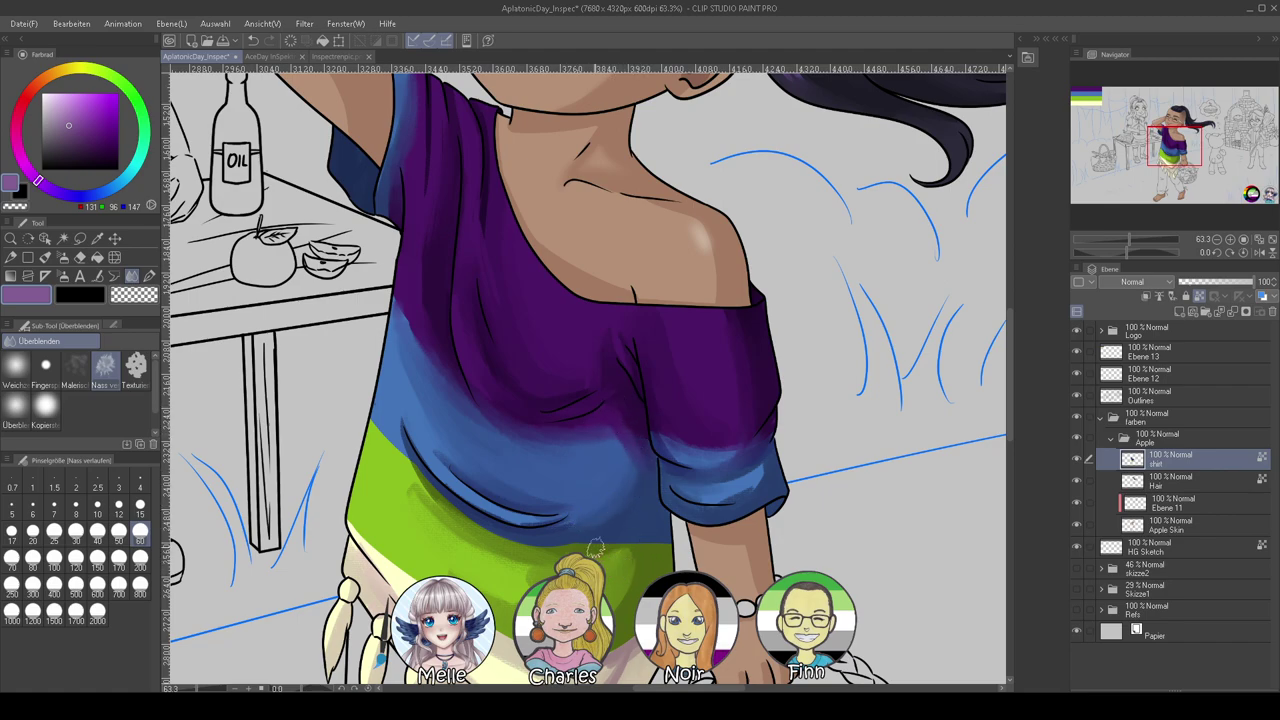
Blend the shading in the lower shirt and soften the transitions from blue to green and from green to pale yellow
scroll(540, 465, down, 1)
scroll(549, 462, down, 2)
drag(425, 352, 597, 410)
drag(514, 396, 668, 399)
drag(472, 343, 565, 378)
mouse_move(644, 440)
mouse_down()
mouse_move(521, 496)
mouse_move(651, 474)
mouse_move(587, 506)
mouse_move(419, 419)
mouse_move(568, 513)
mouse_move(468, 478)
mouse_move(431, 447)
mouse_move(512, 498)
mouse_move(355, 366)
mouse_move(526, 508)
mouse_move(486, 481)
mouse_up()
mouse_move(373, 387)
mouse_down()
mouse_move(389, 401)
mouse_move(357, 373)
mouse_move(420, 471)
mouse_up()
mouse_move(426, 410)
mouse_down()
mouse_move(553, 479)
mouse_move(478, 430)
mouse_move(571, 460)
mouse_up()
drag(462, 532, 529, 566)
drag(460, 508, 582, 540)
drag(418, 446, 574, 546)
mouse_move(478, 492)
mouse_down()
mouse_move(563, 543)
mouse_move(509, 563)
mouse_move(606, 519)
mouse_move(548, 526)
mouse_move(630, 500)
mouse_move(534, 573)
mouse_move(610, 533)
mouse_up()
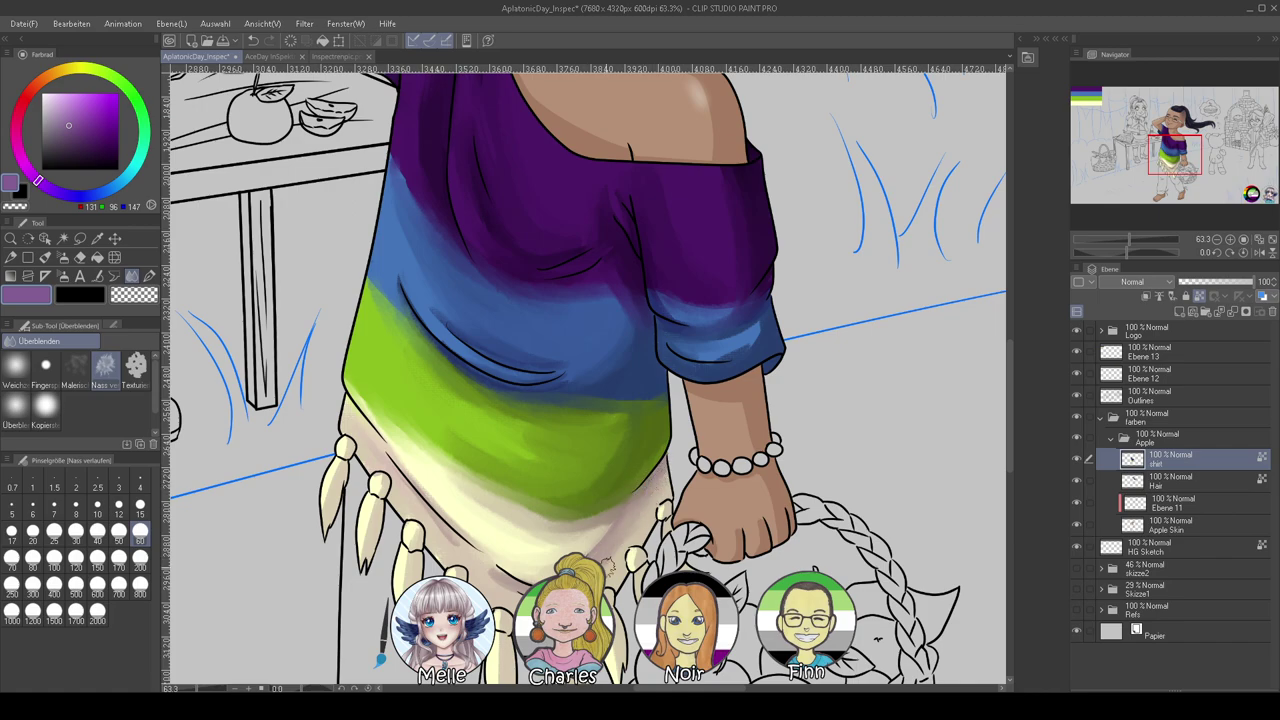
Blend the shadows along the side and lower edge of the pale yellow hem above the tassels
drag(408, 458, 514, 576)
drag(358, 394, 502, 553)
mouse_move(368, 376)
mouse_down()
mouse_move(379, 427)
mouse_move(449, 474)
mouse_up()
scroll(571, 457, up, 5)
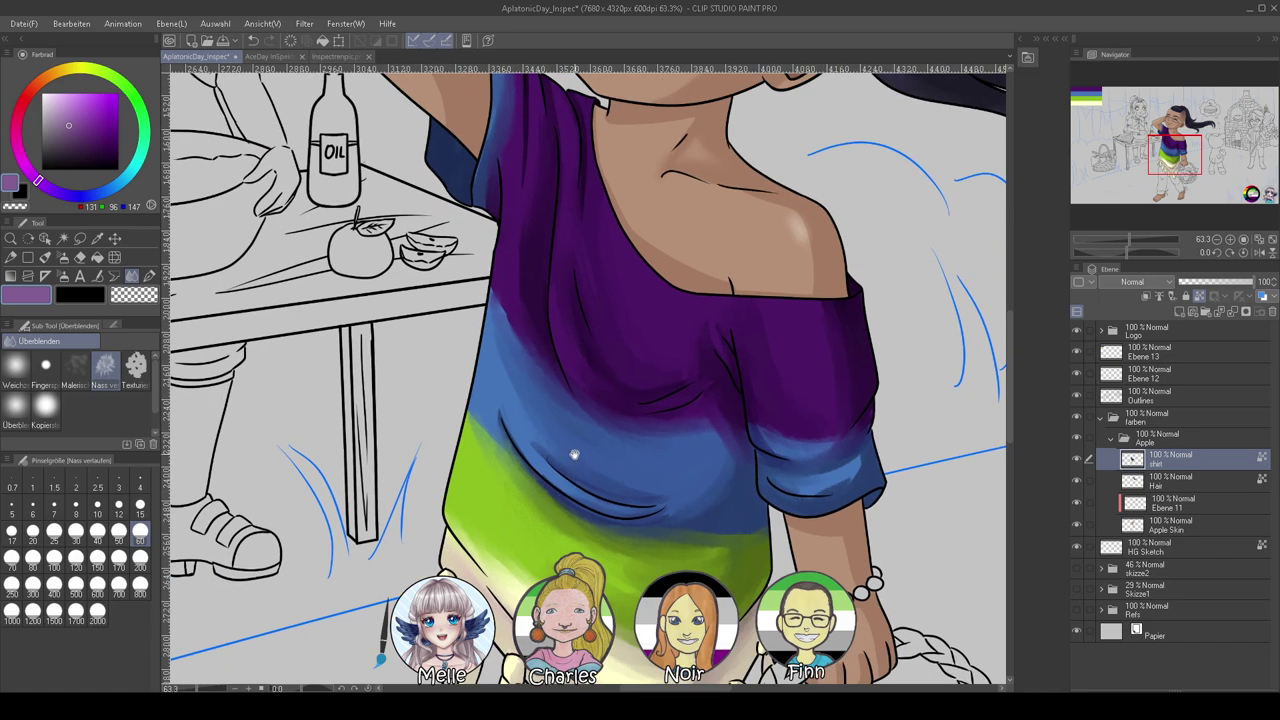
scroll(560, 490, up, 2)
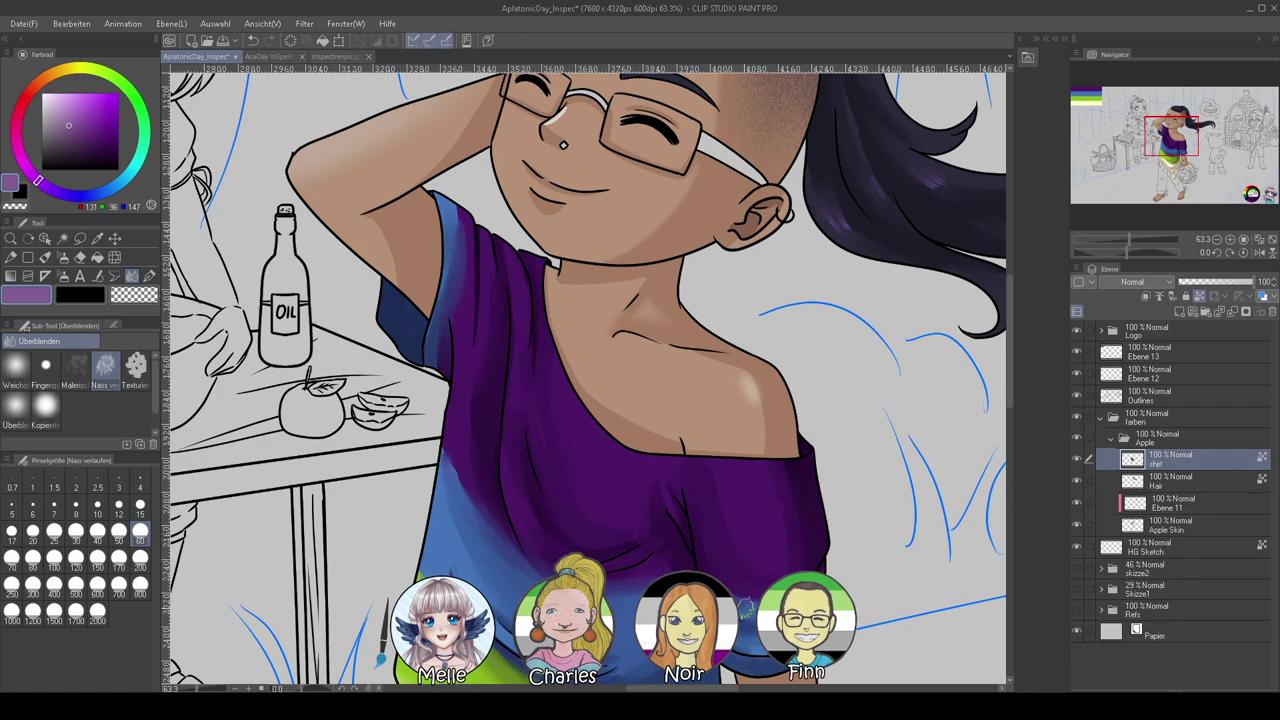
Save the illustration and add a new layer named "hose" above the shirt layer in the Apple folder
drag(1128, 240, 1108, 253)
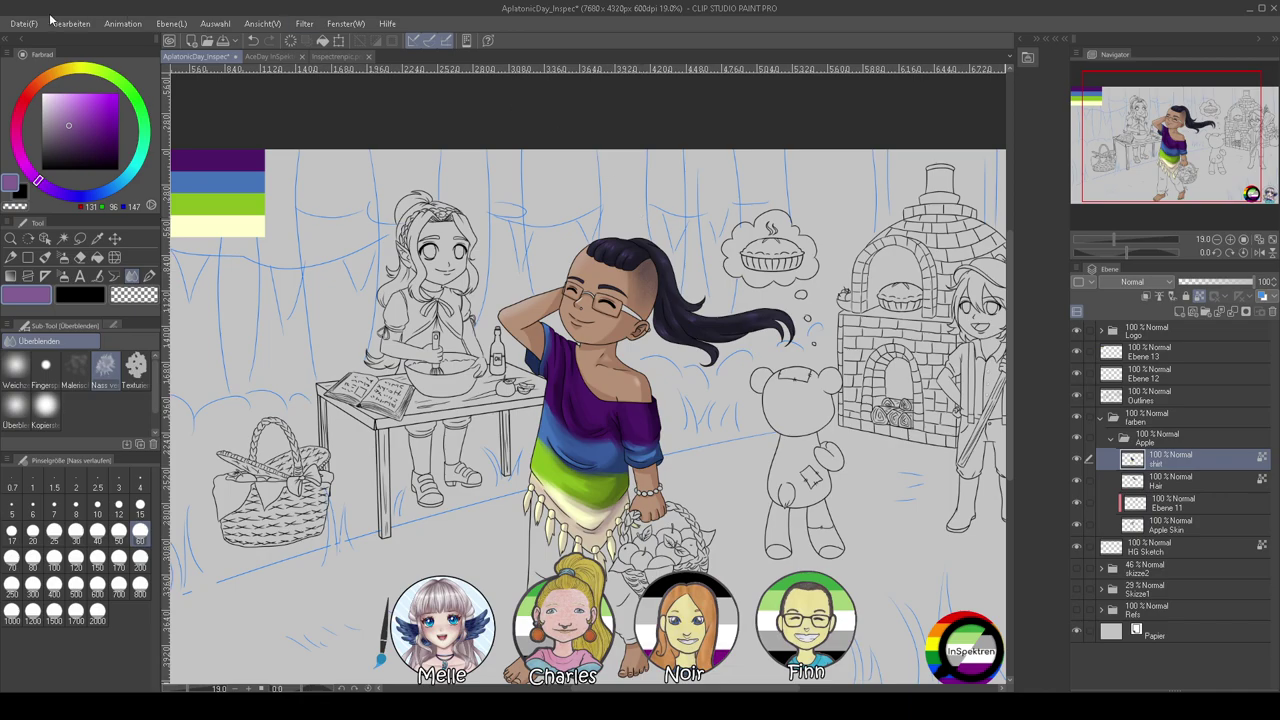
key(ctrl+s)
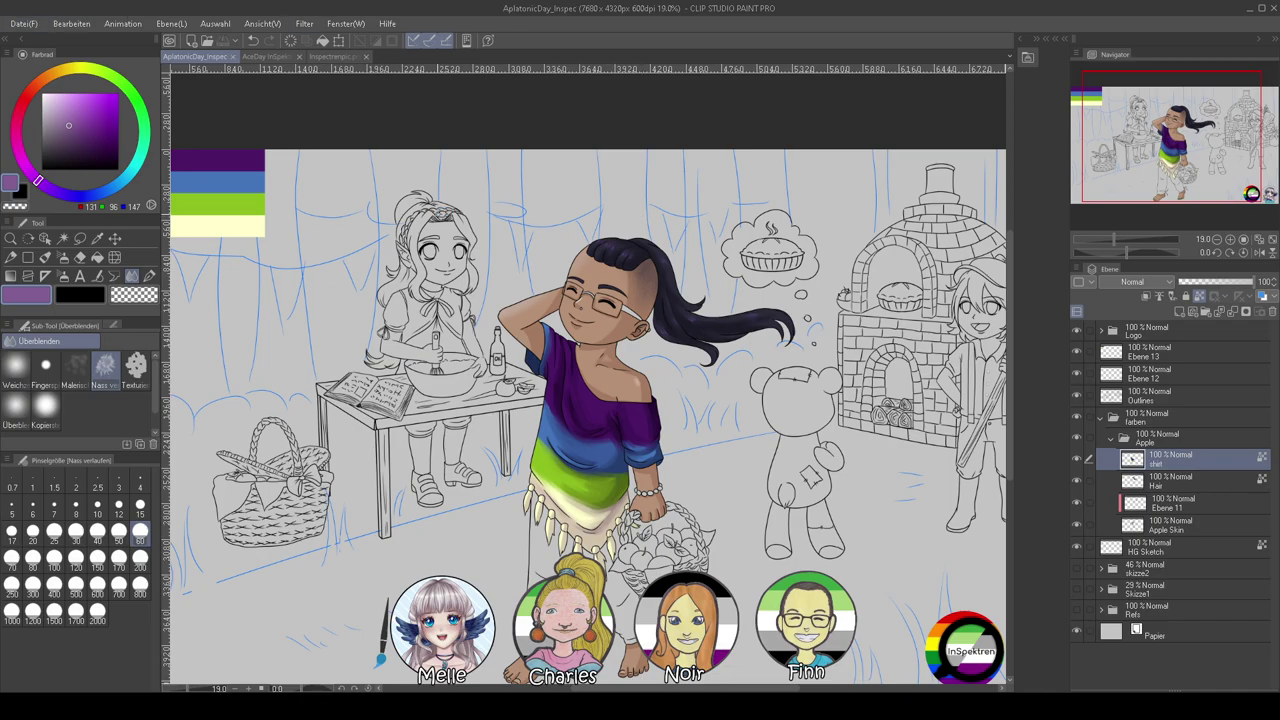
scroll(590, 420, up, 5)
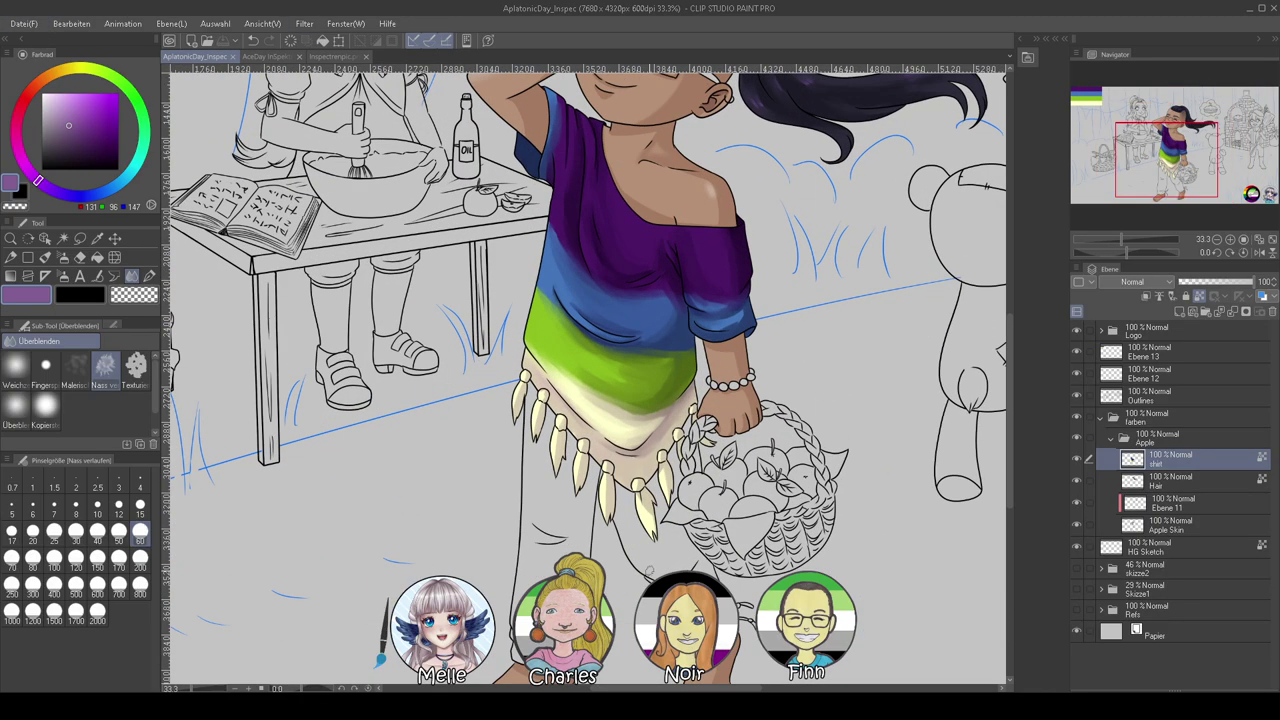
click(1180, 311)
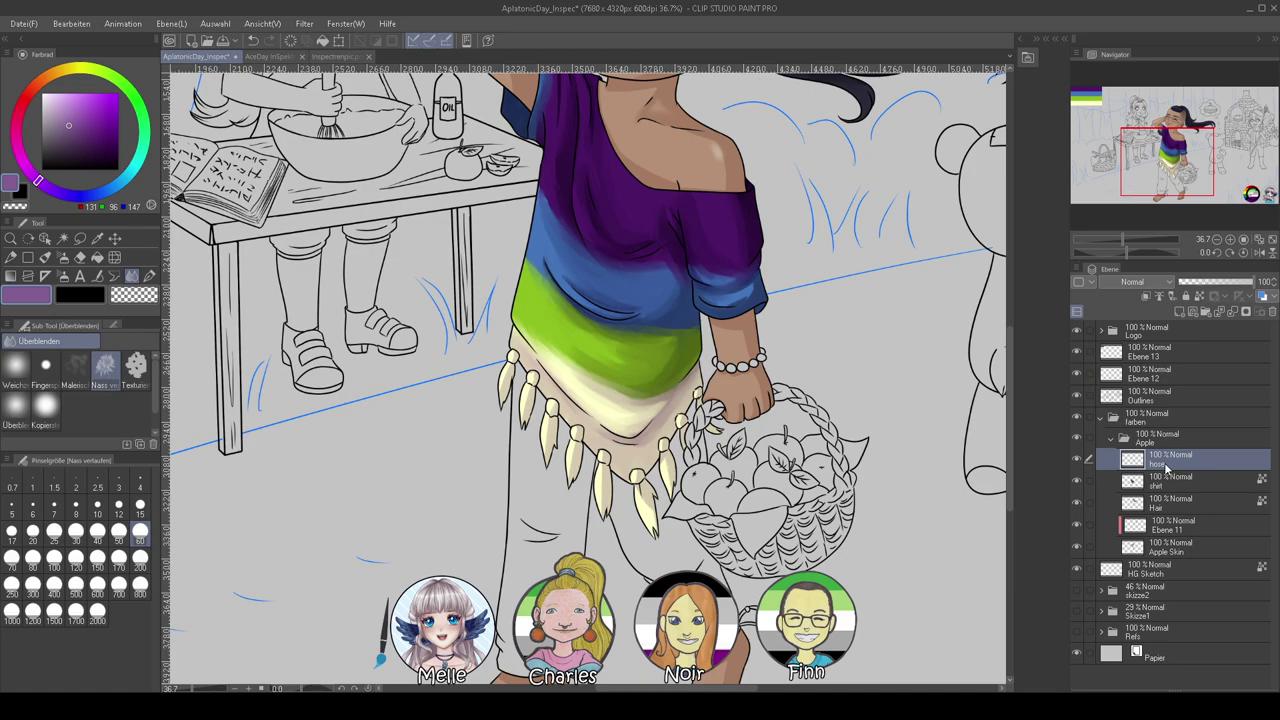
On the Outlines layer, select the insides of both trouser legs with the Auto Select tool
click(1136, 393)
key(w)
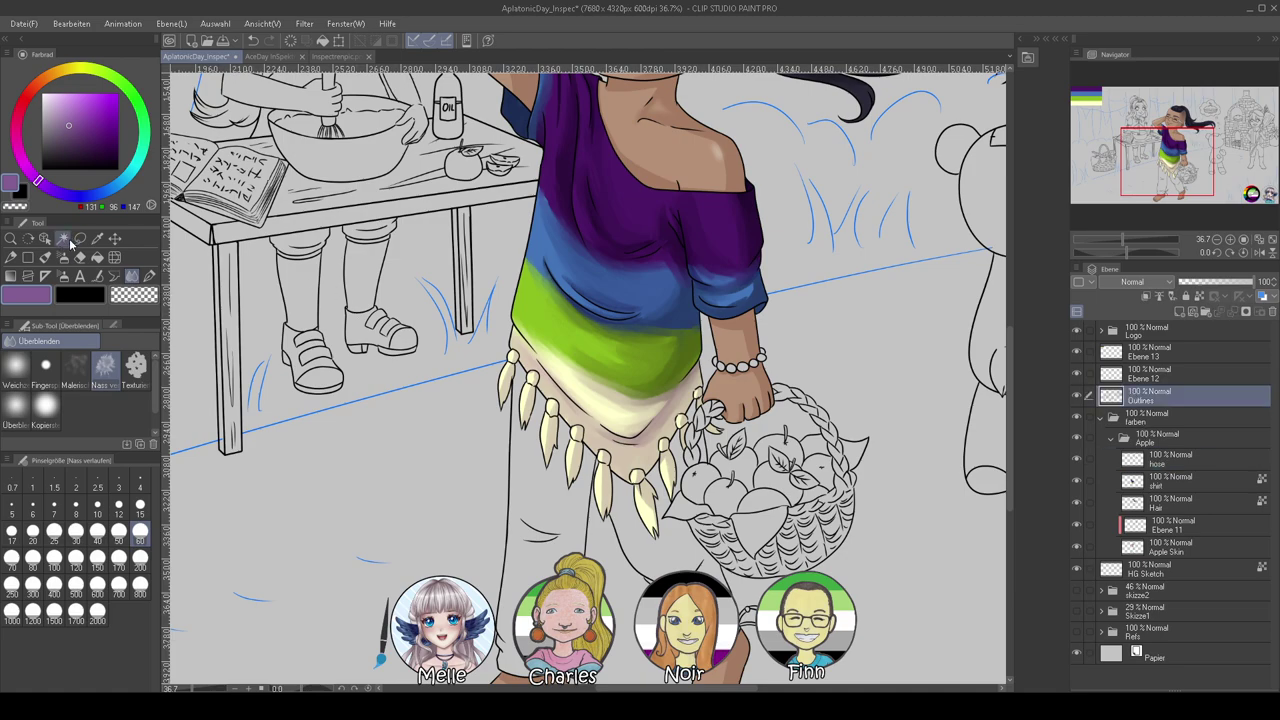
click(559, 511)
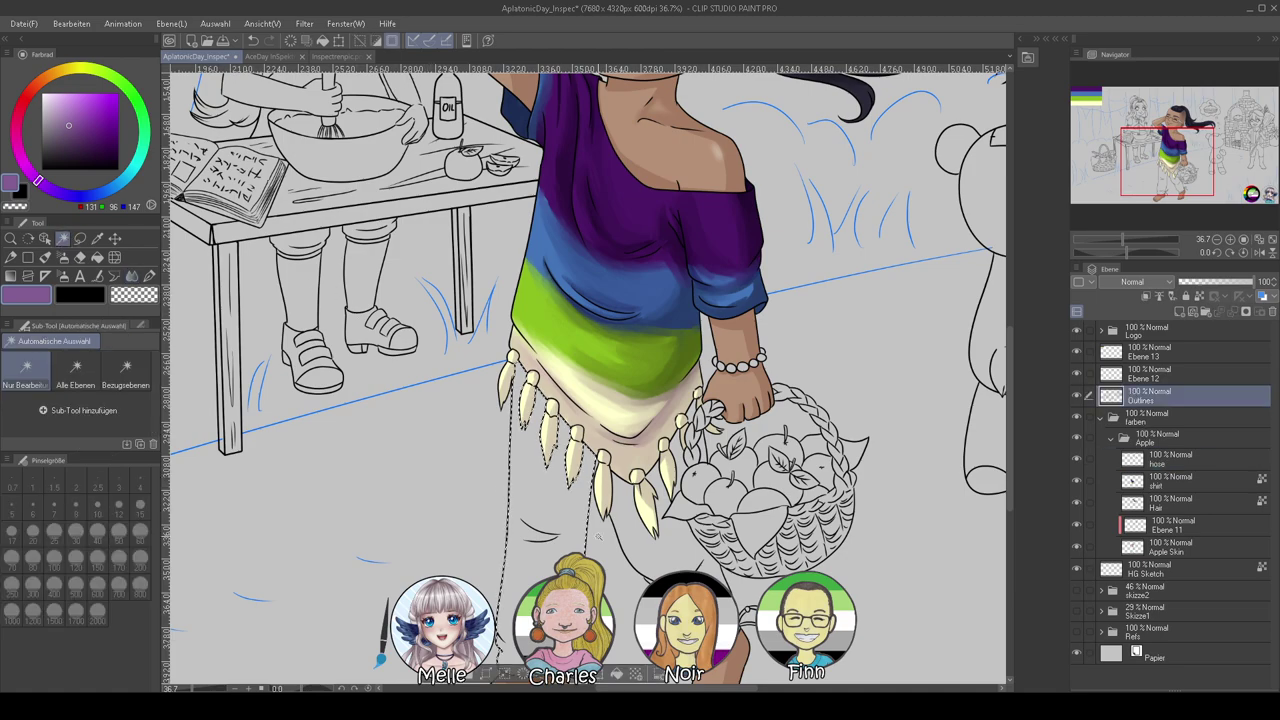
shift+click(648, 548)
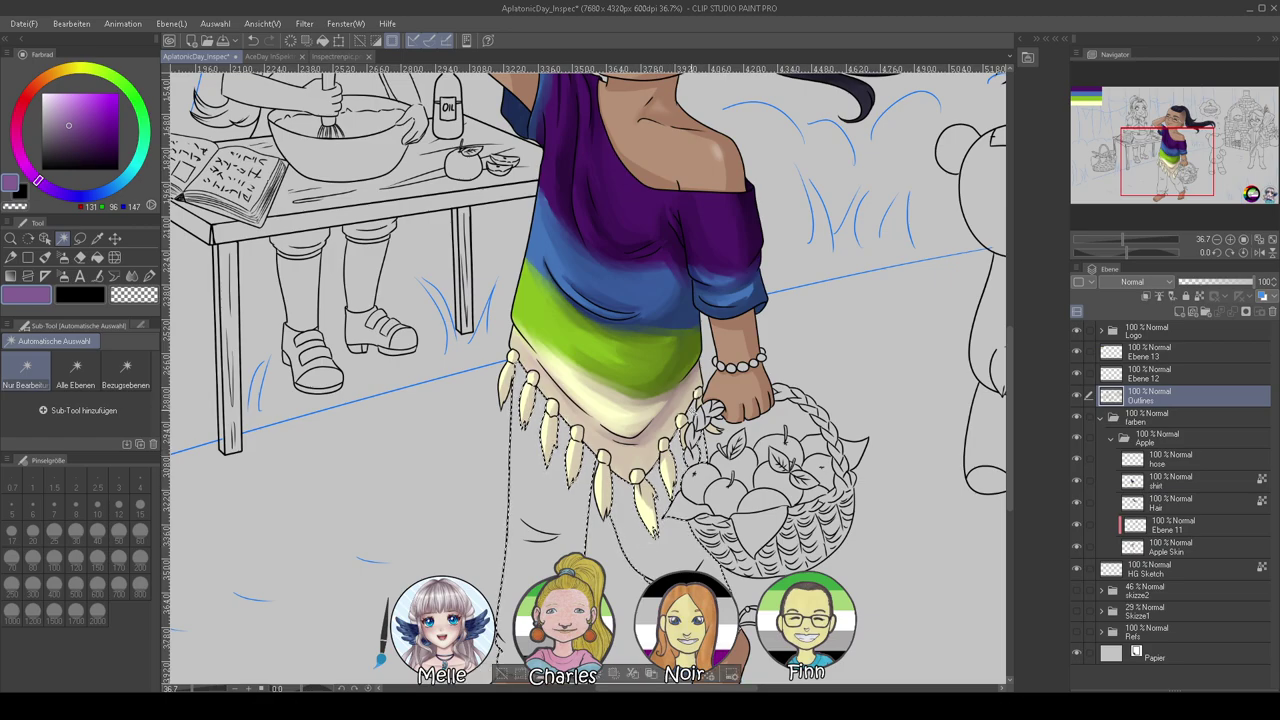
Add the small cord and knot areas at both trouser ankles to the selection
scroll(620, 515, down, 4)
scroll(615, 520, up, 7)
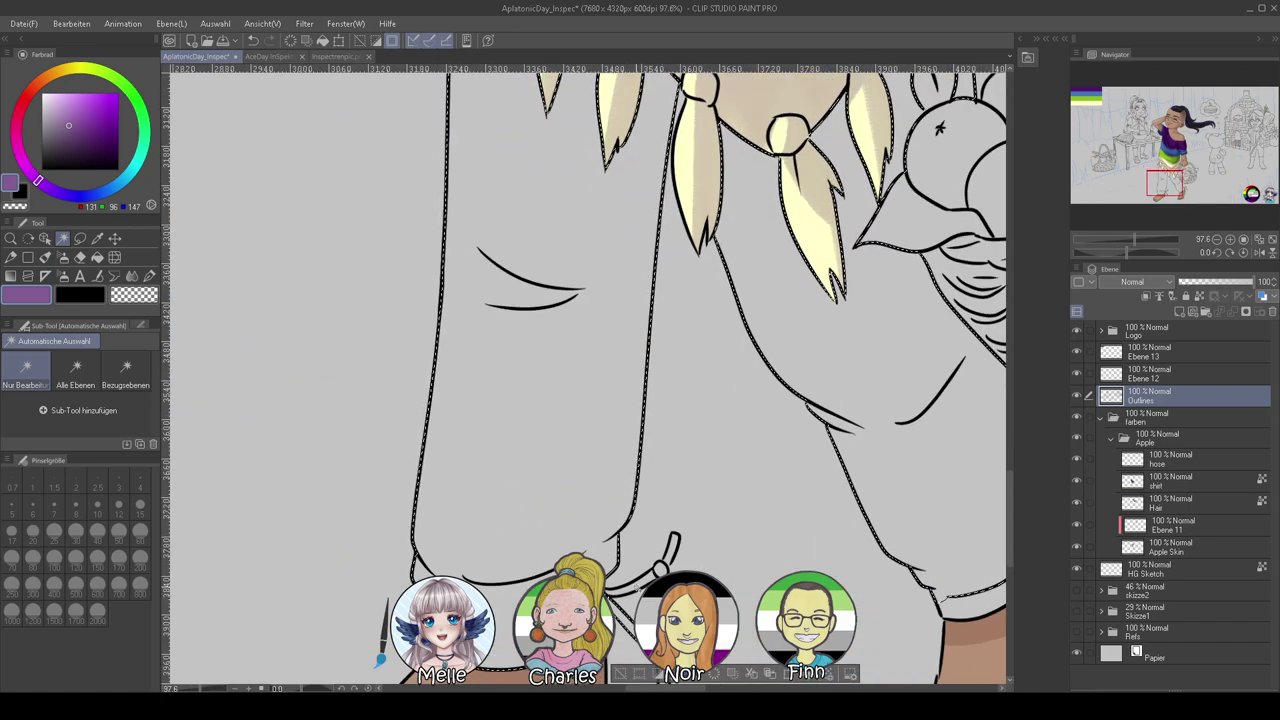
shift+click(673, 555)
drag(670, 562, 582, 421)
shift+click(575, 531)
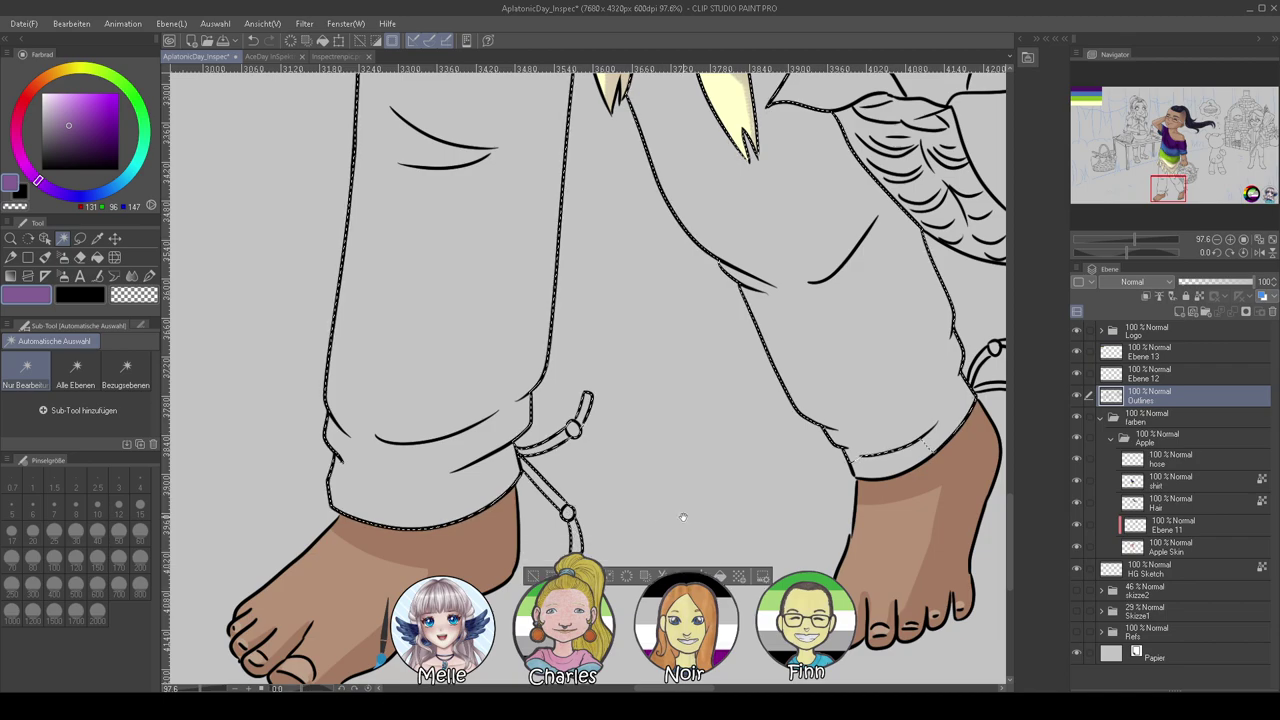
drag(900, 456, 756, 502)
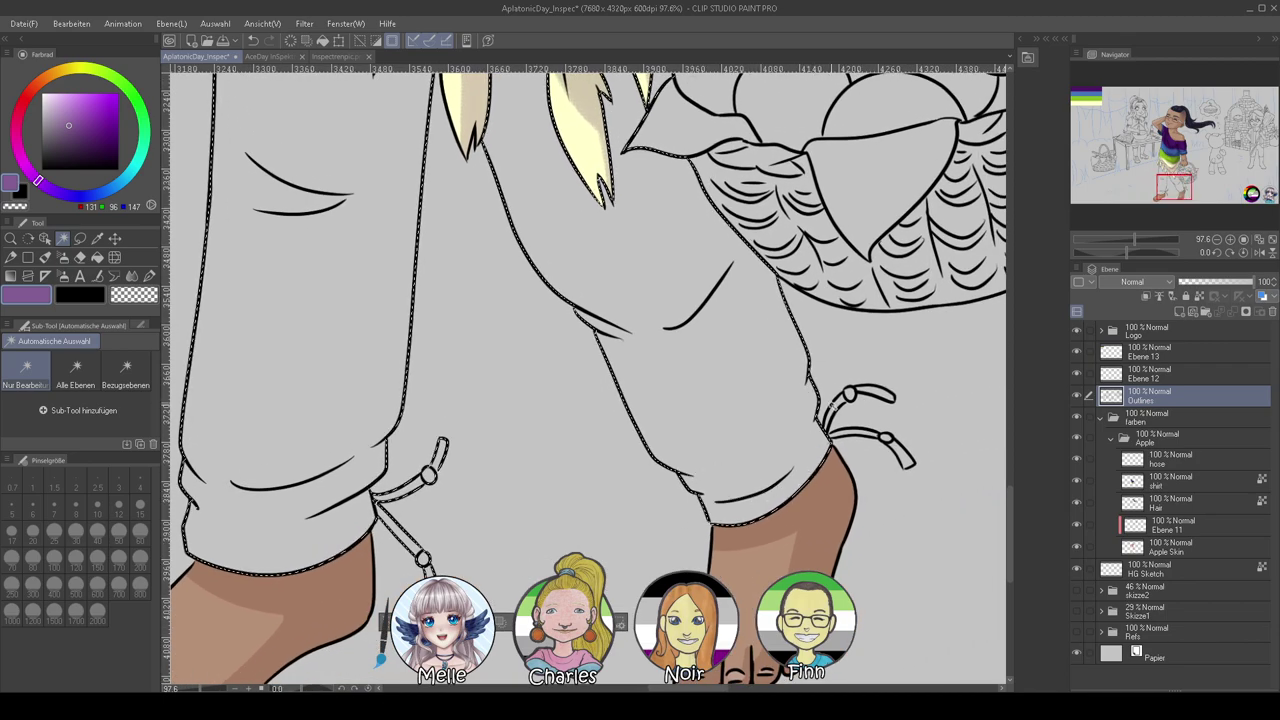
shift+click(844, 402)
shift+click(869, 390)
shift+click(866, 434)
Fill the selected trousers on the hose layer with dark blue, RGB 50, 47, 68, and clear the selection
scroll(576, 377, down, 3)
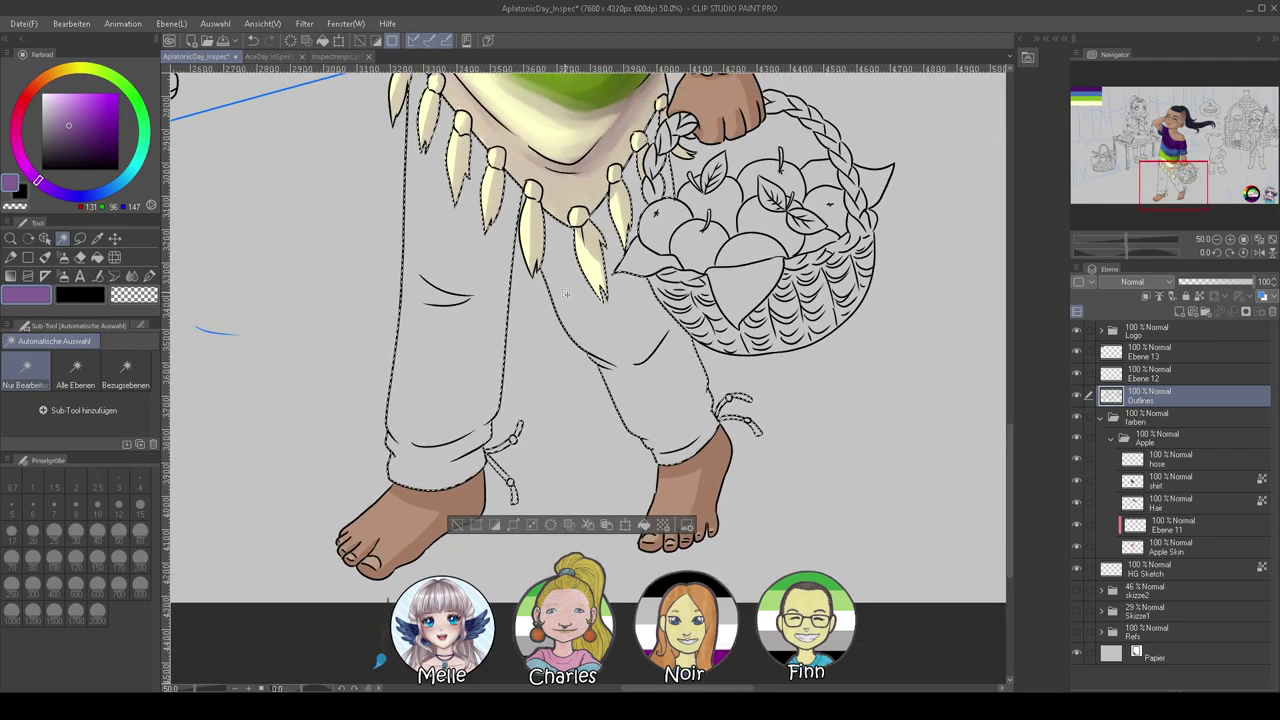
scroll(577, 380, down, 1)
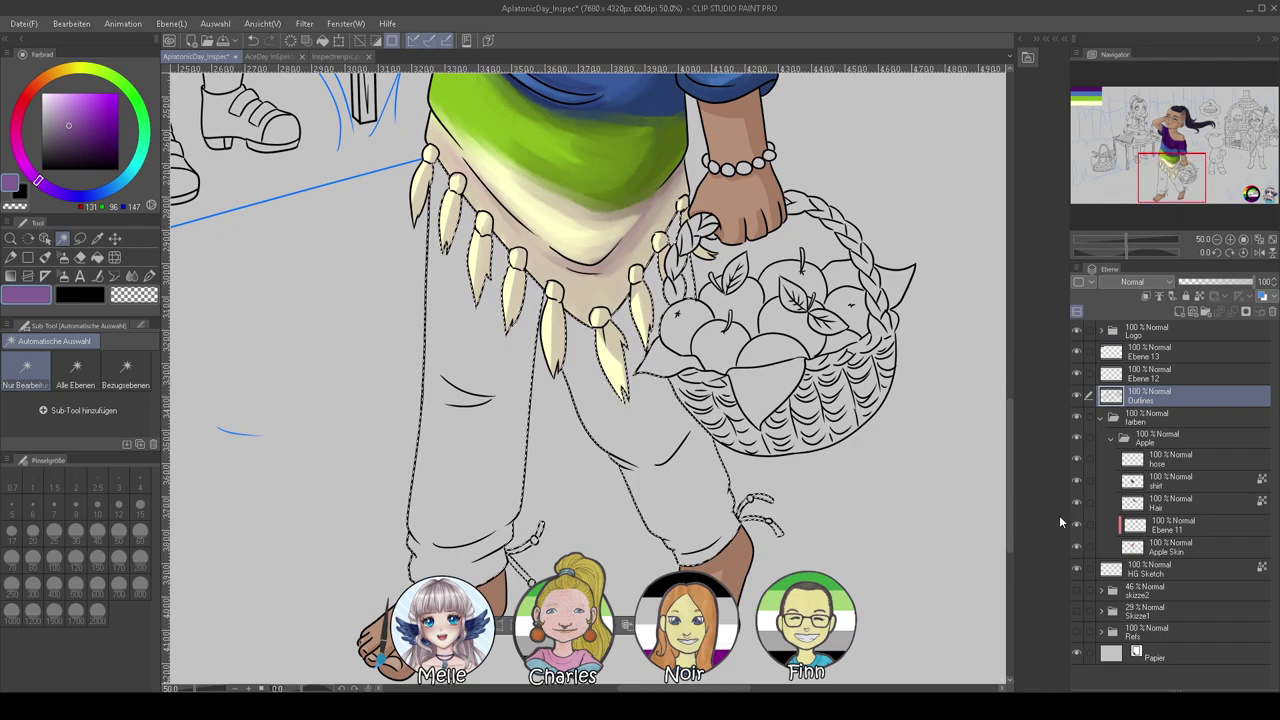
click(1156, 465)
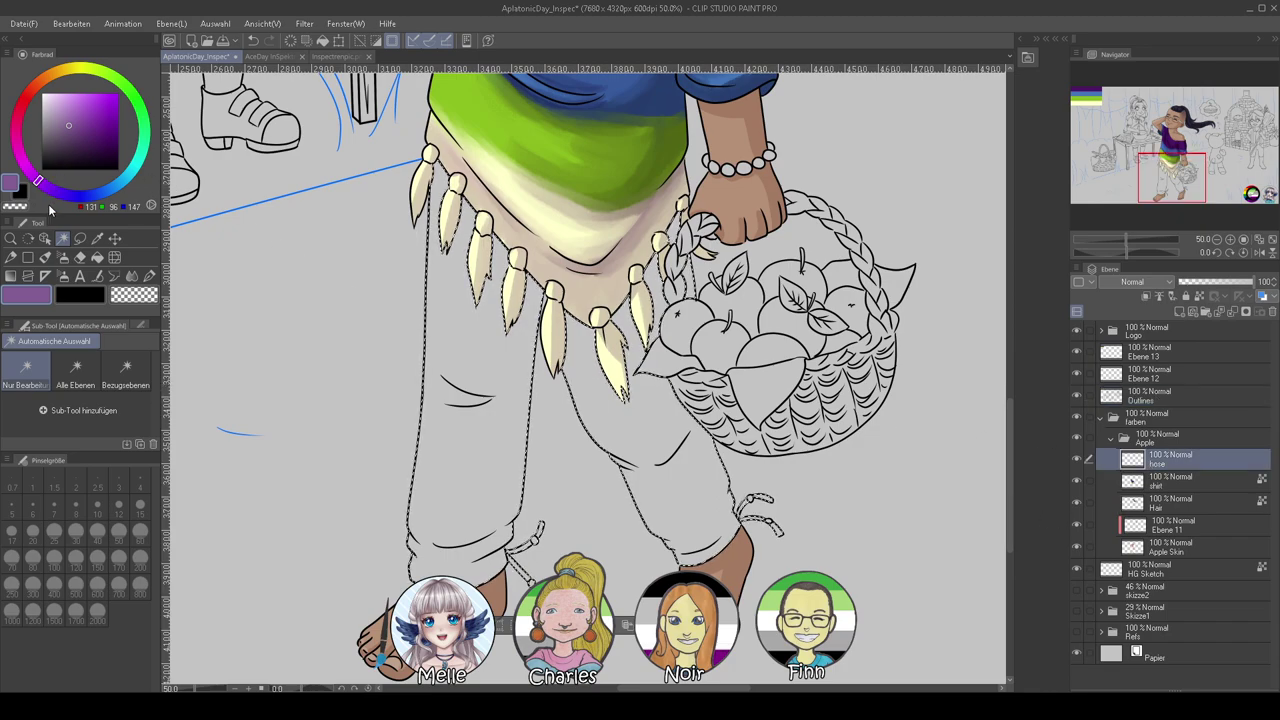
click(71, 196)
click(77, 144)
key(alt+Delete)
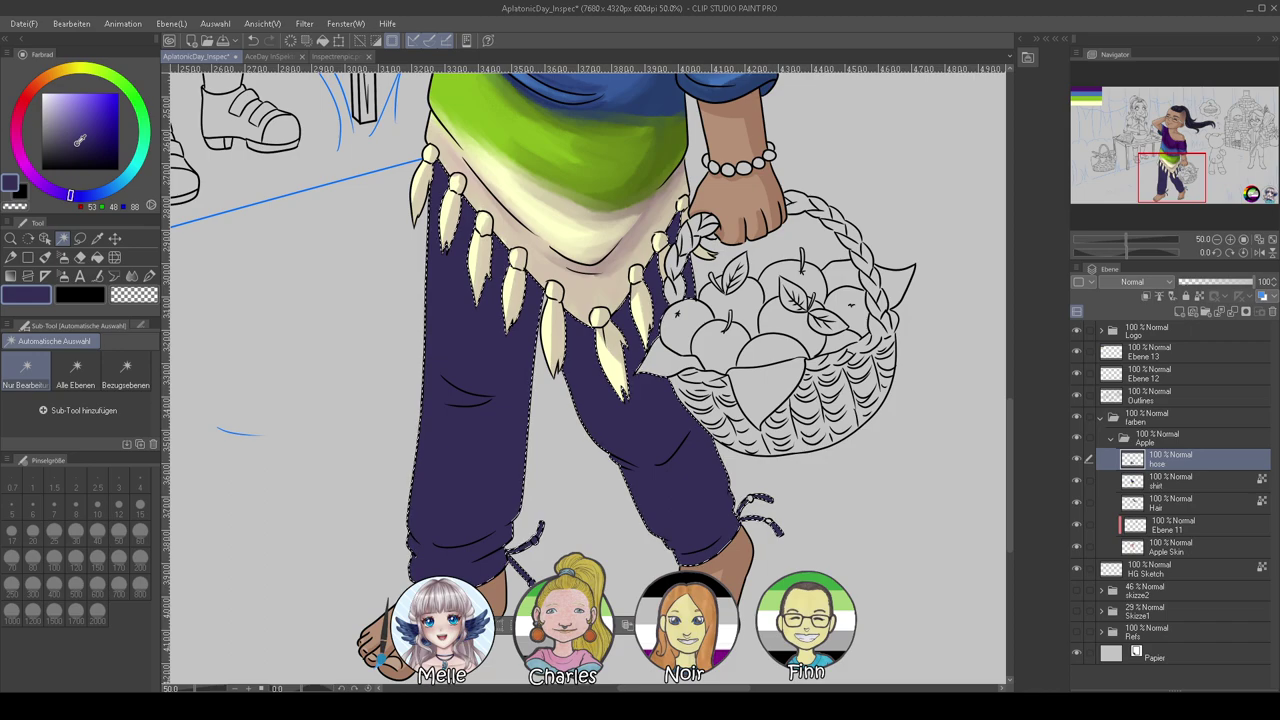
click(68, 146)
key(ctrl+d)
scroll(370, 345, down, 8)
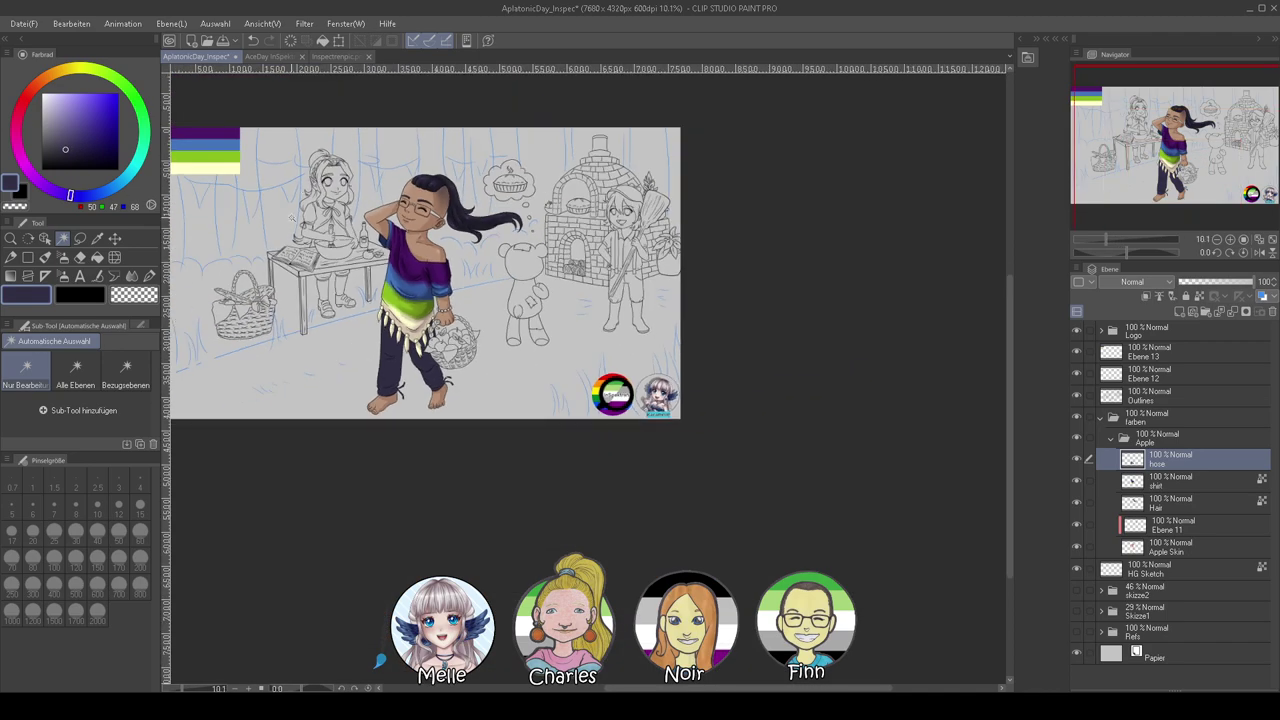
Switch to the pen at brush size 8 and check the trouser fill from the shirt's fringe down to the ankle
scroll(380, 660, up, 4)
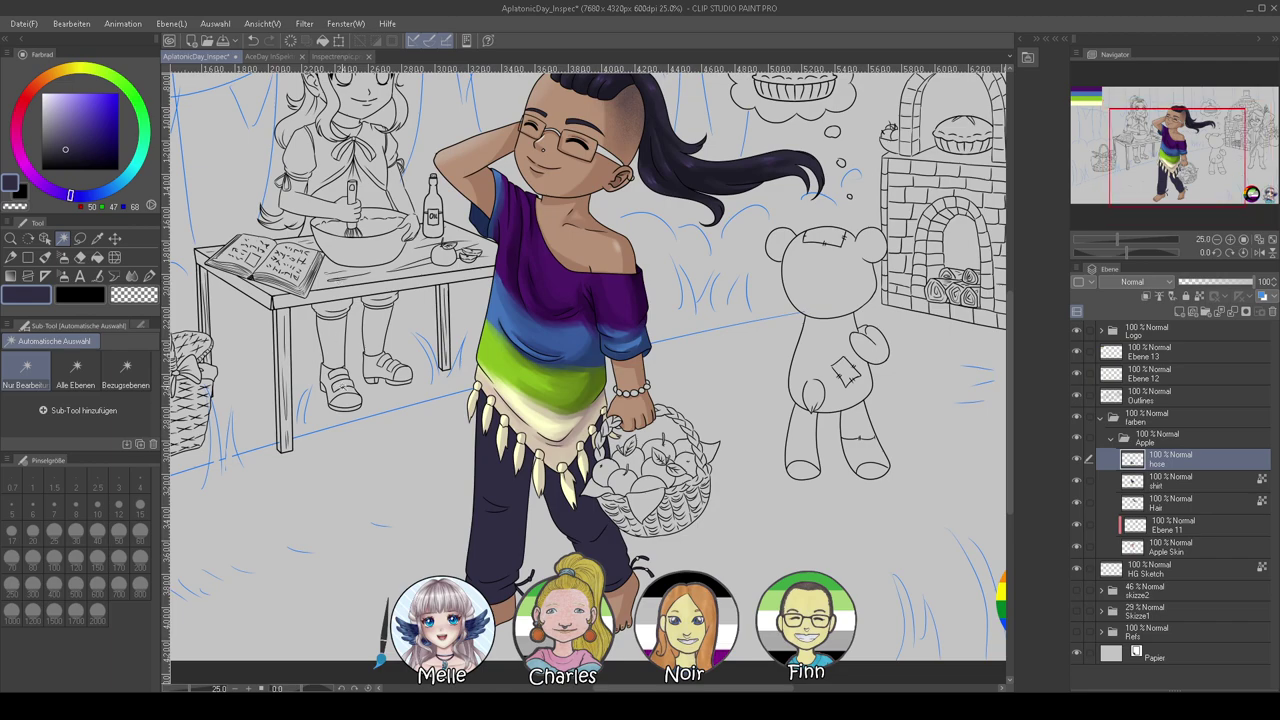
scroll(492, 327, up, 6)
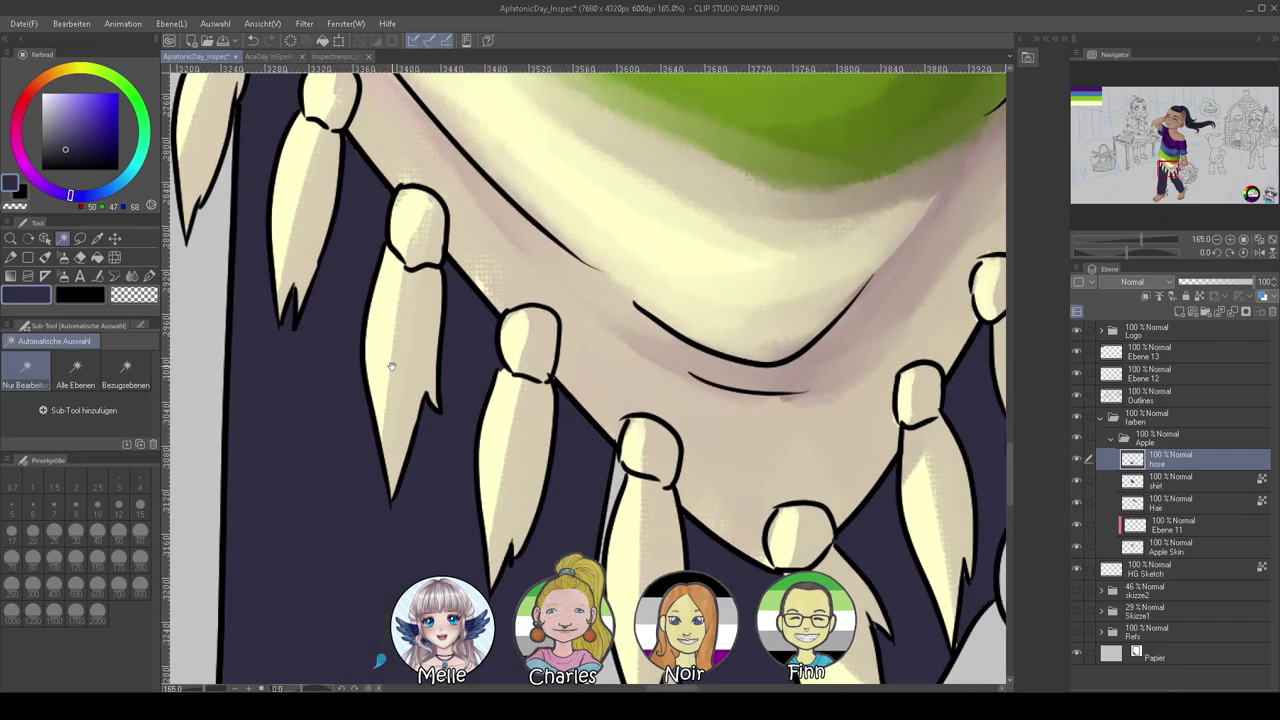
drag(391, 366, 583, 502)
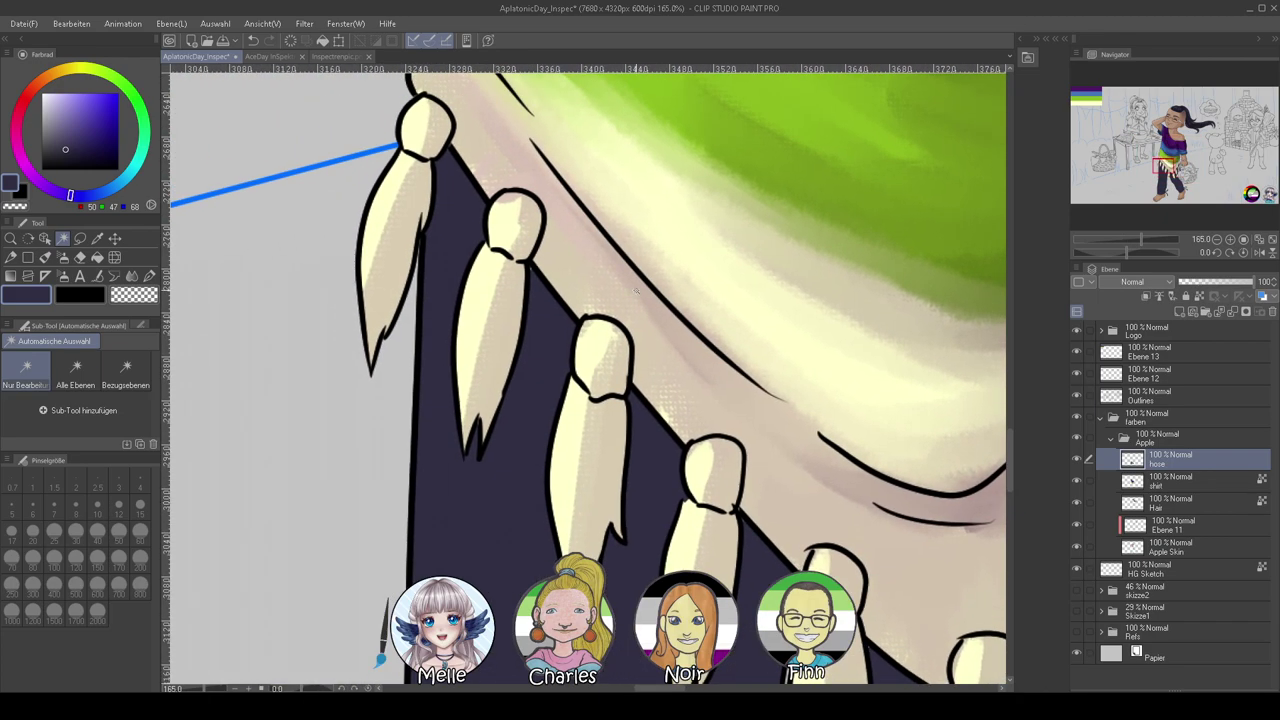
drag(162, 370, 114, 333)
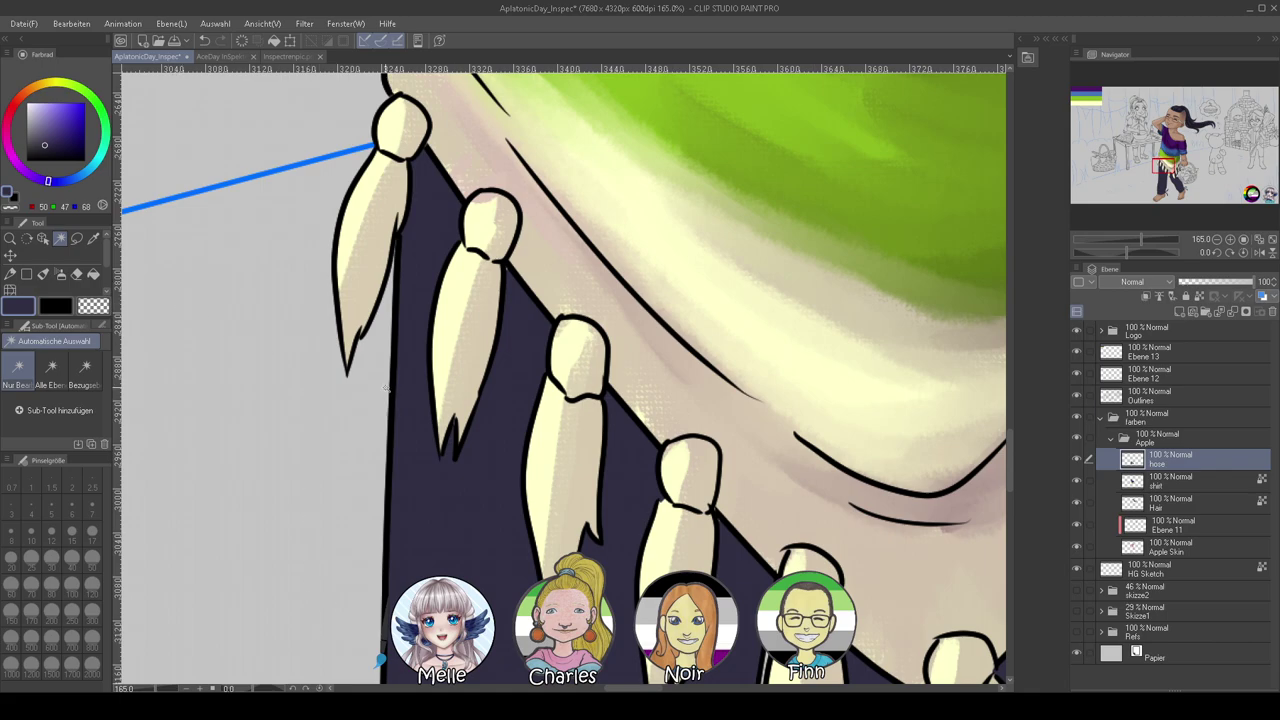
drag(110, 281, 166, 300)
key(p)
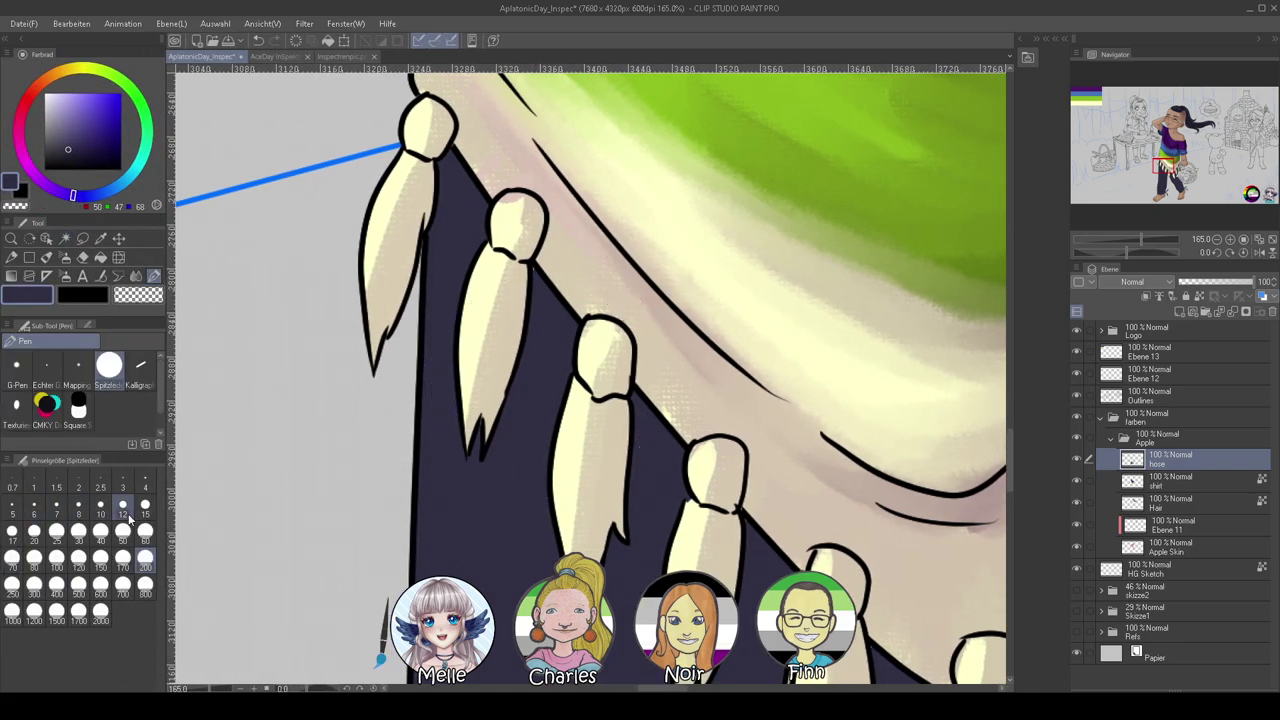
click(78, 505)
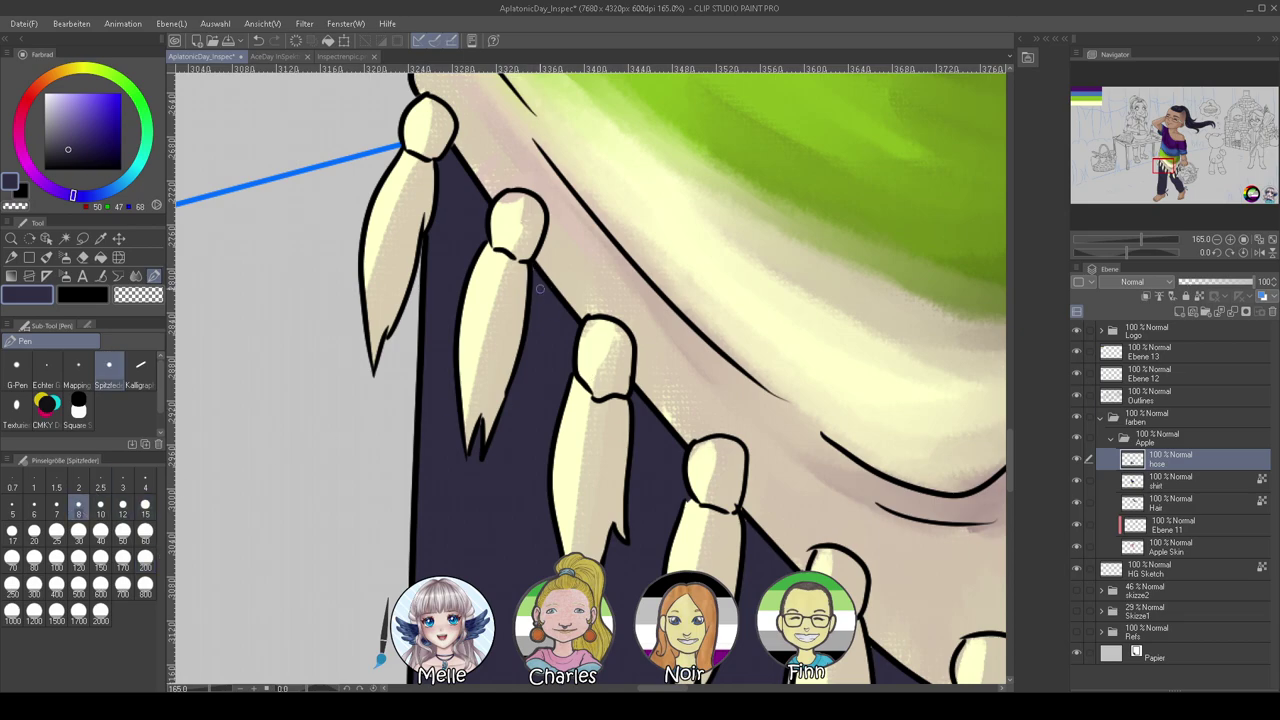
scroll(555, 425, down, 10)
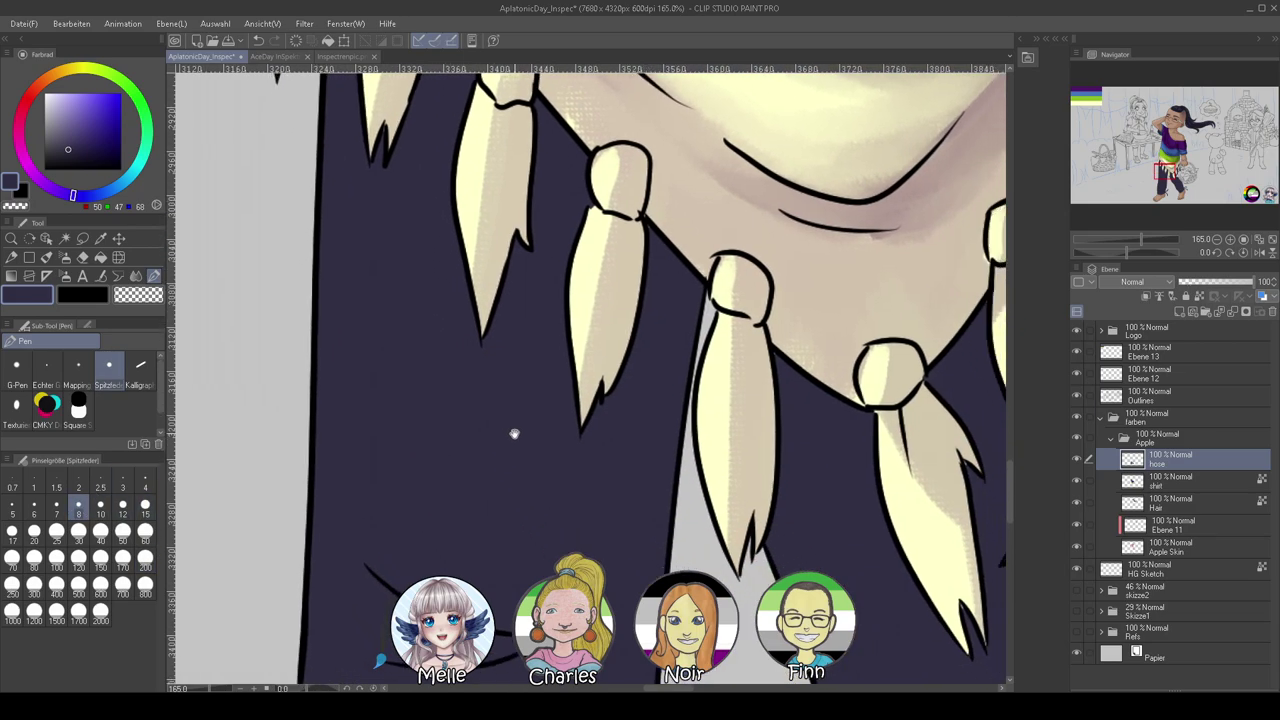
scroll(543, 423, down, 3)
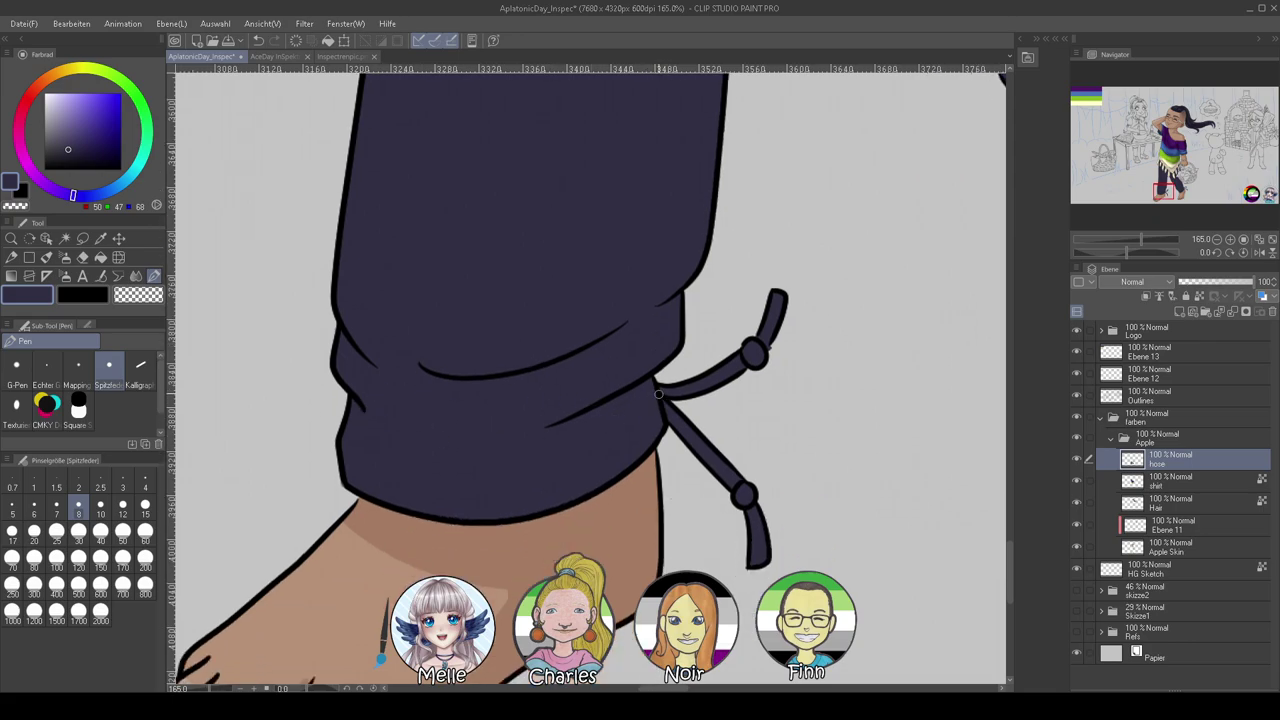
Erase the trouser colour from the cord knots at both ankles using the pen with transparent colour
key(c)
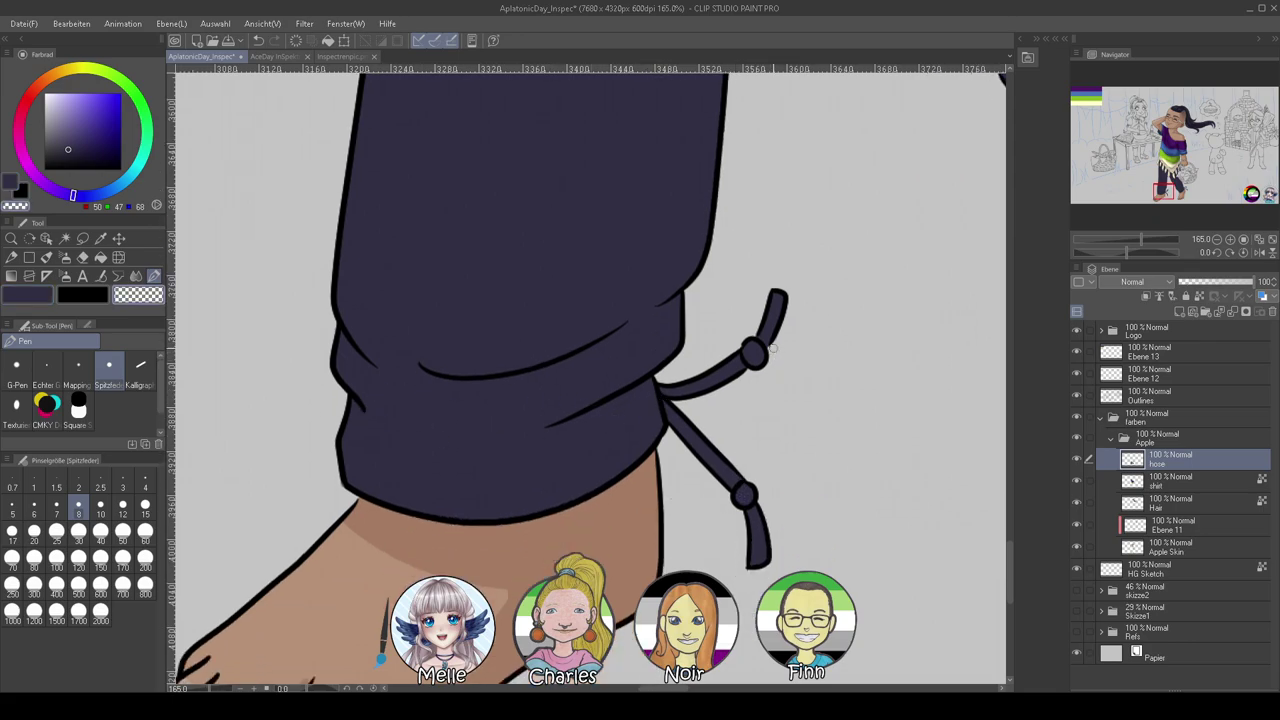
drag(749, 505, 735, 496)
drag(407, 452, 386, 459)
drag(619, 249, 500, 486)
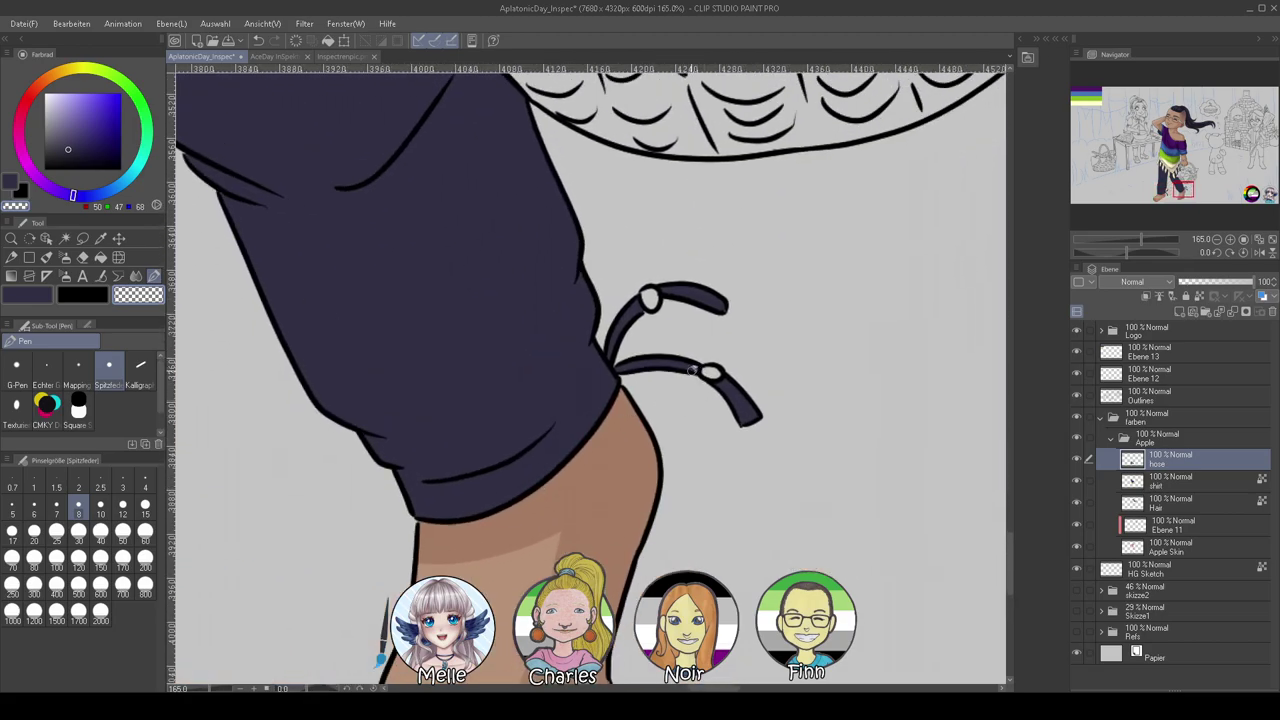
Pick up the trouser colour and touch up the fill around the ankle cord and between the shirt's fringe tassels
alt+click(540, 377)
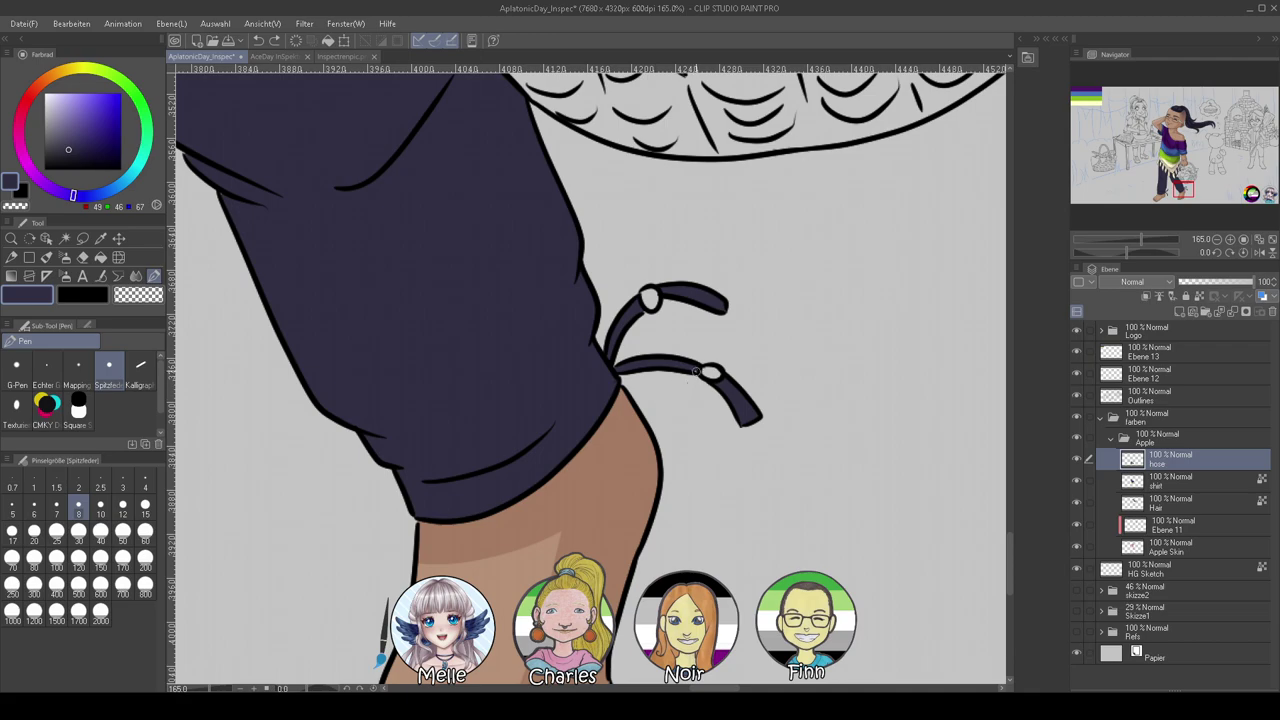
scroll(663, 377, up, 8)
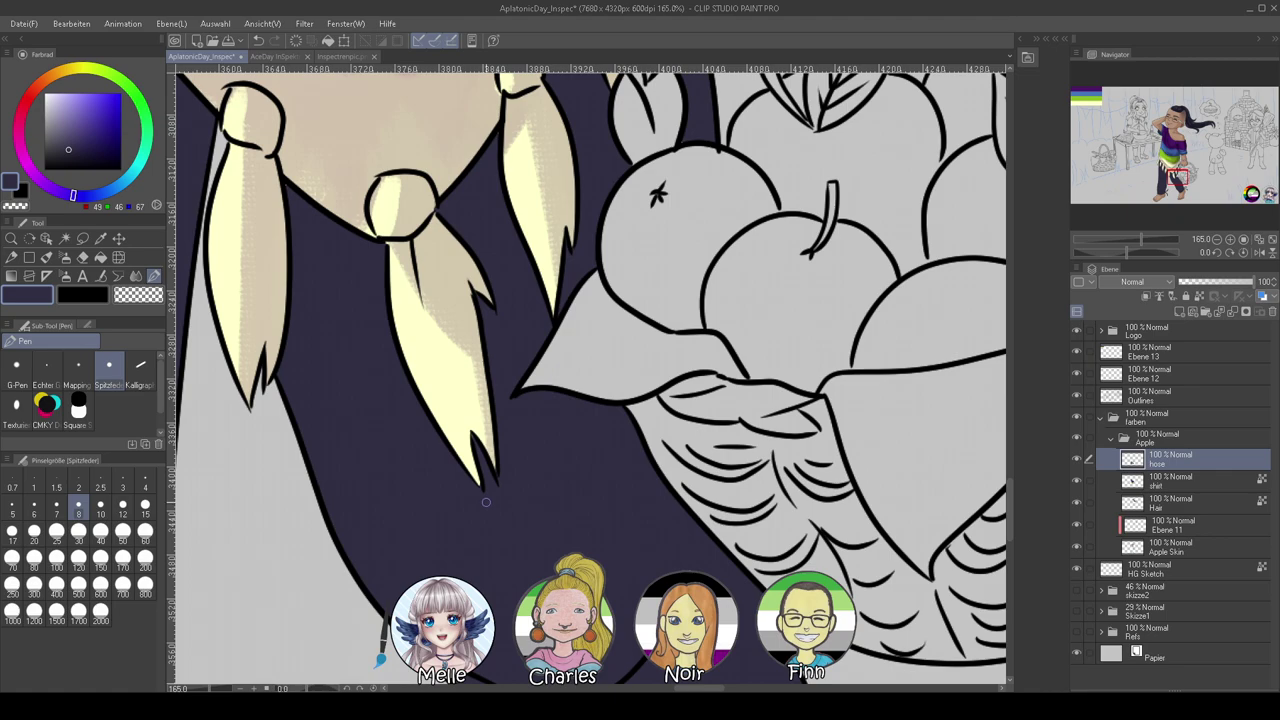
drag(410, 337, 534, 442)
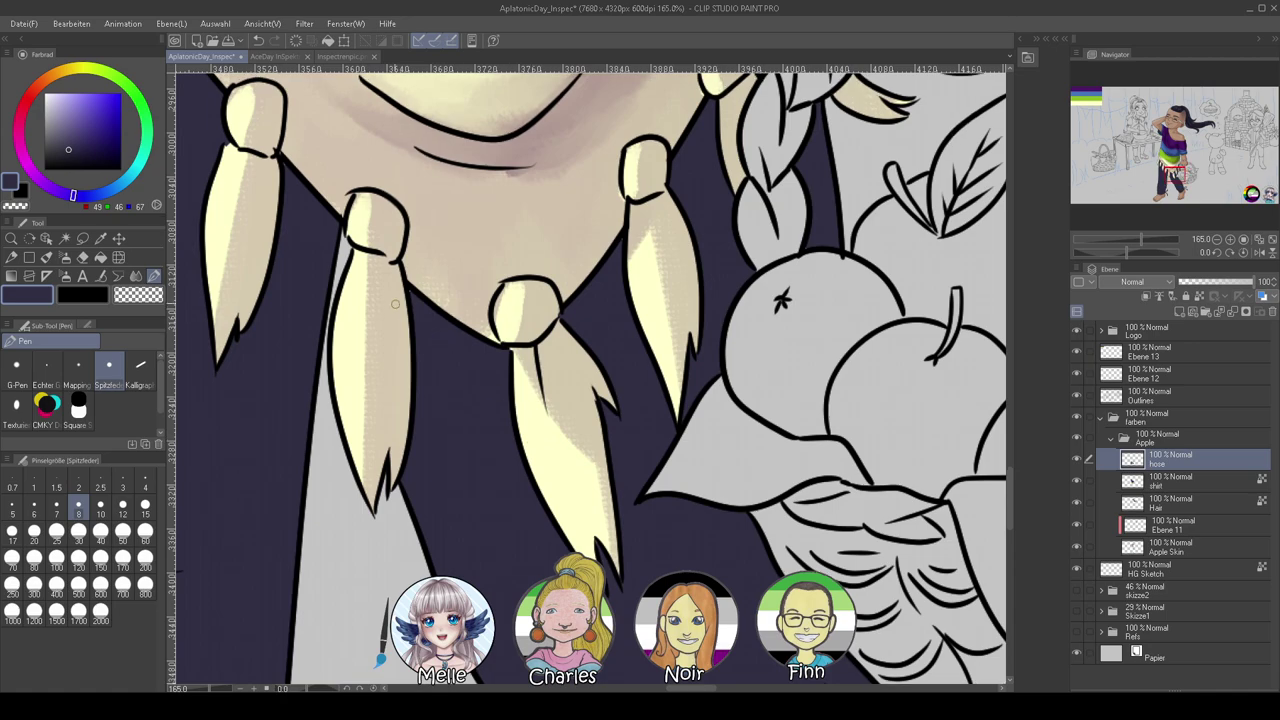
scroll(649, 400, up, 3)
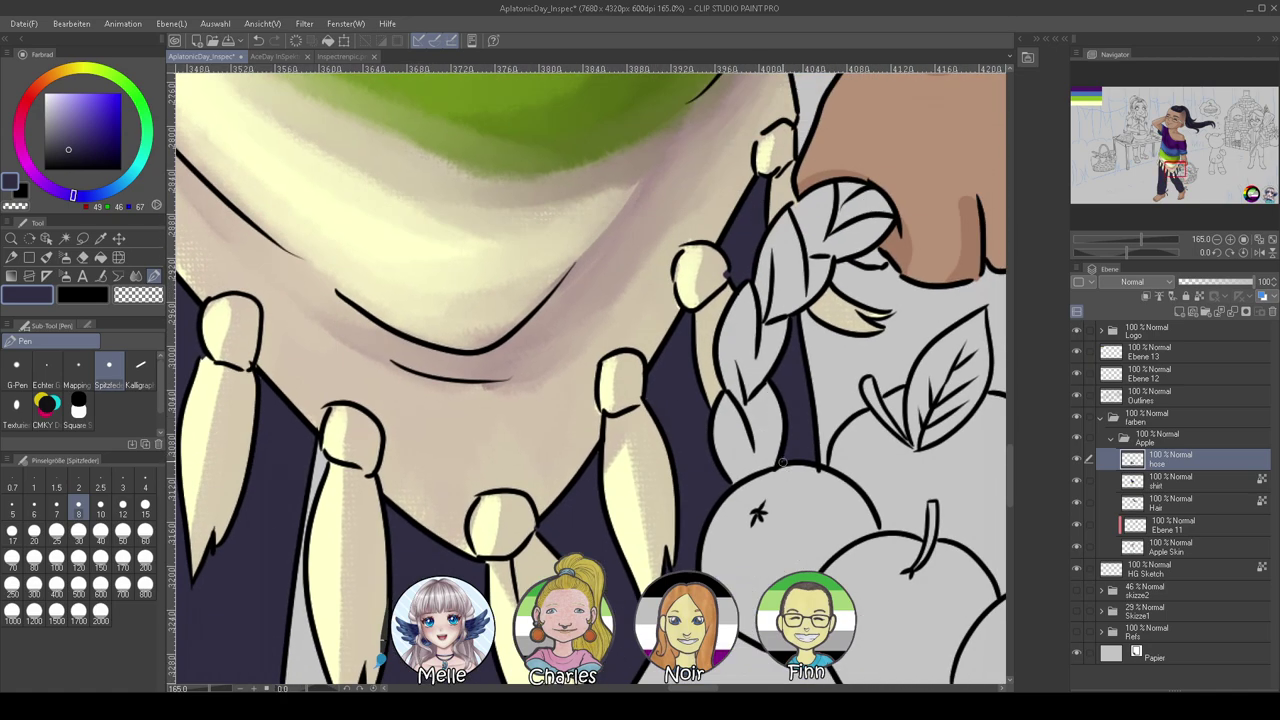
drag(587, 543, 817, 433)
drag(546, 424, 712, 550)
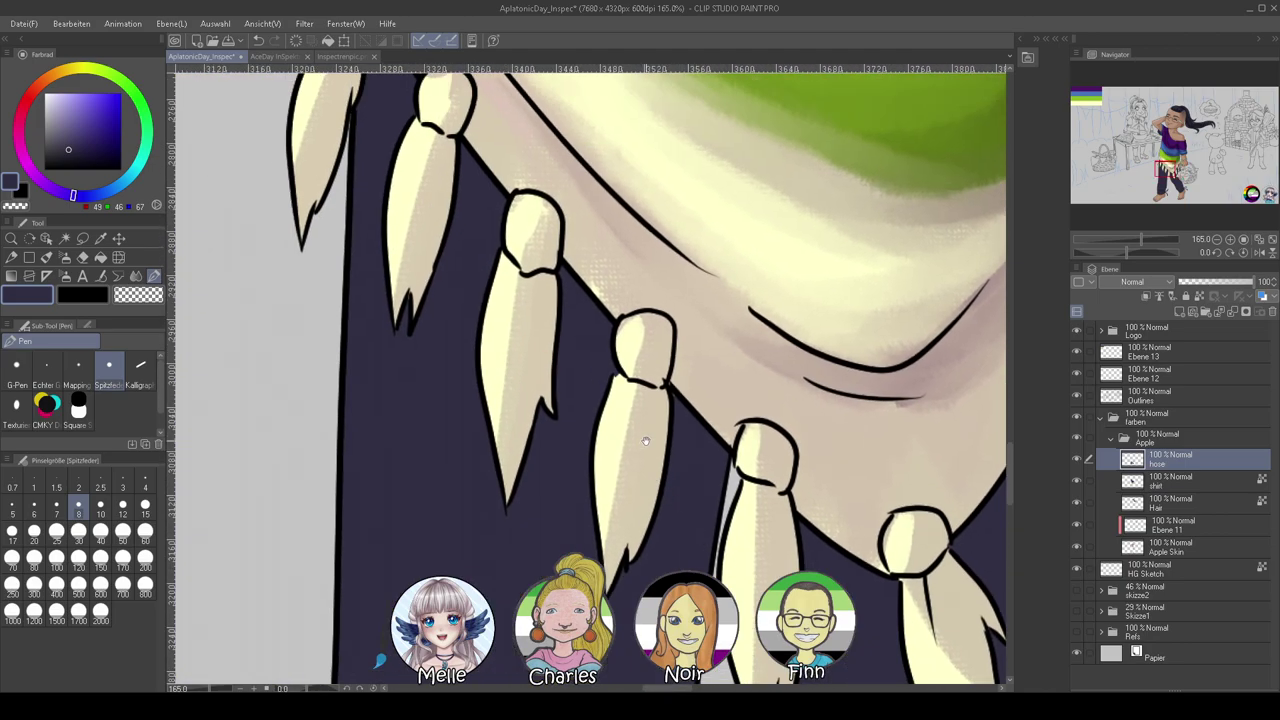
drag(667, 234, 660, 365)
drag(1141, 239, 1122, 240)
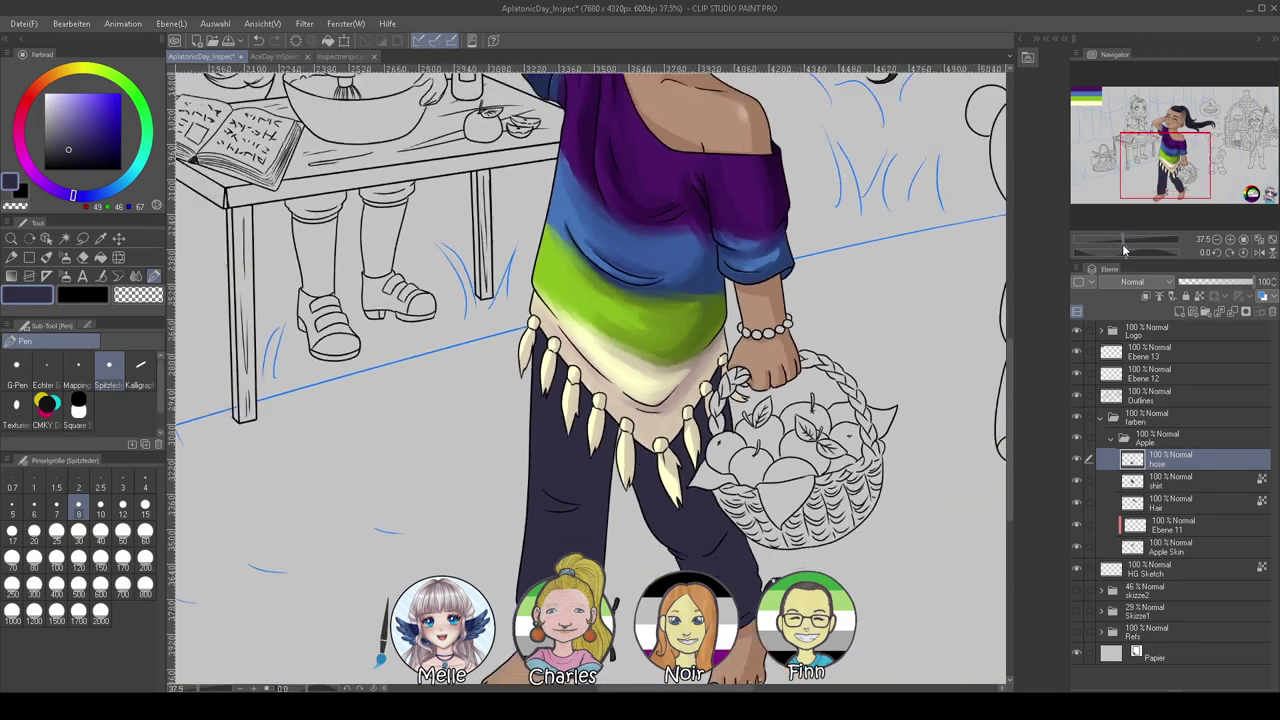
Lock the transparent pixels of the hose layer and set the drawing colour to very dark blue, RGB 19, 17, 32
drag(958, 396, 965, 328)
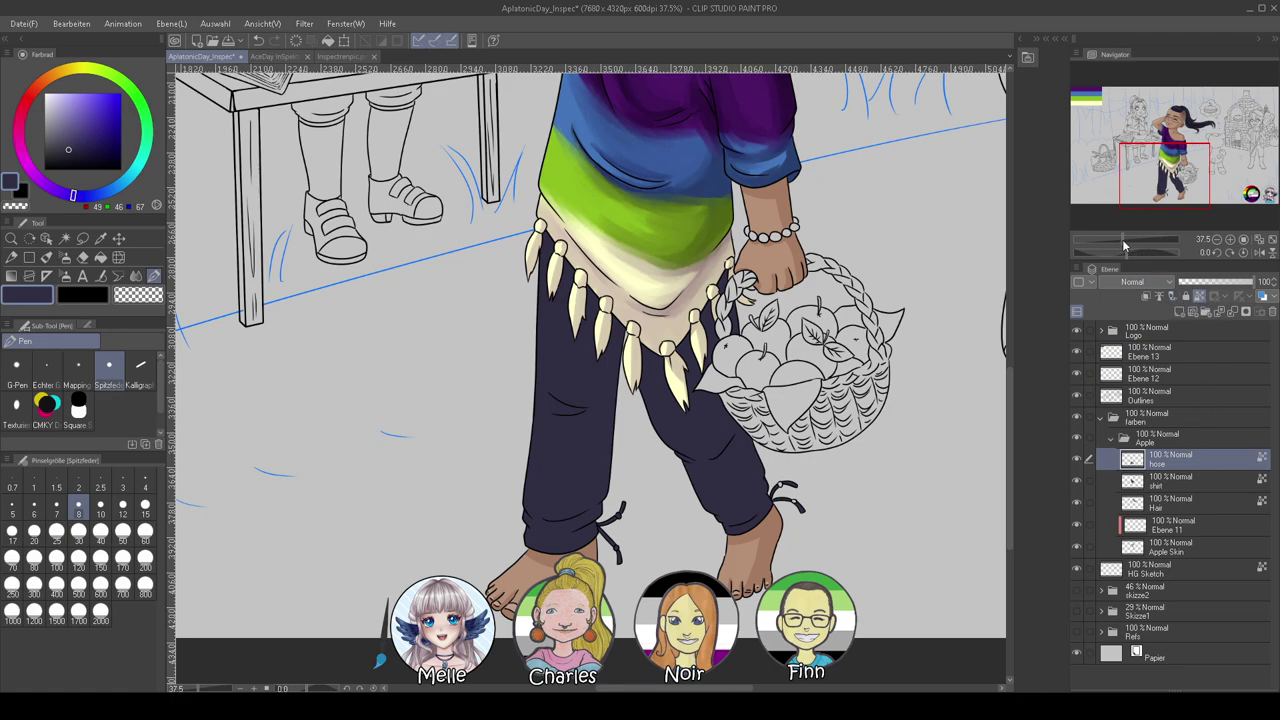
scroll(626, 403, up, 5)
click(81, 159)
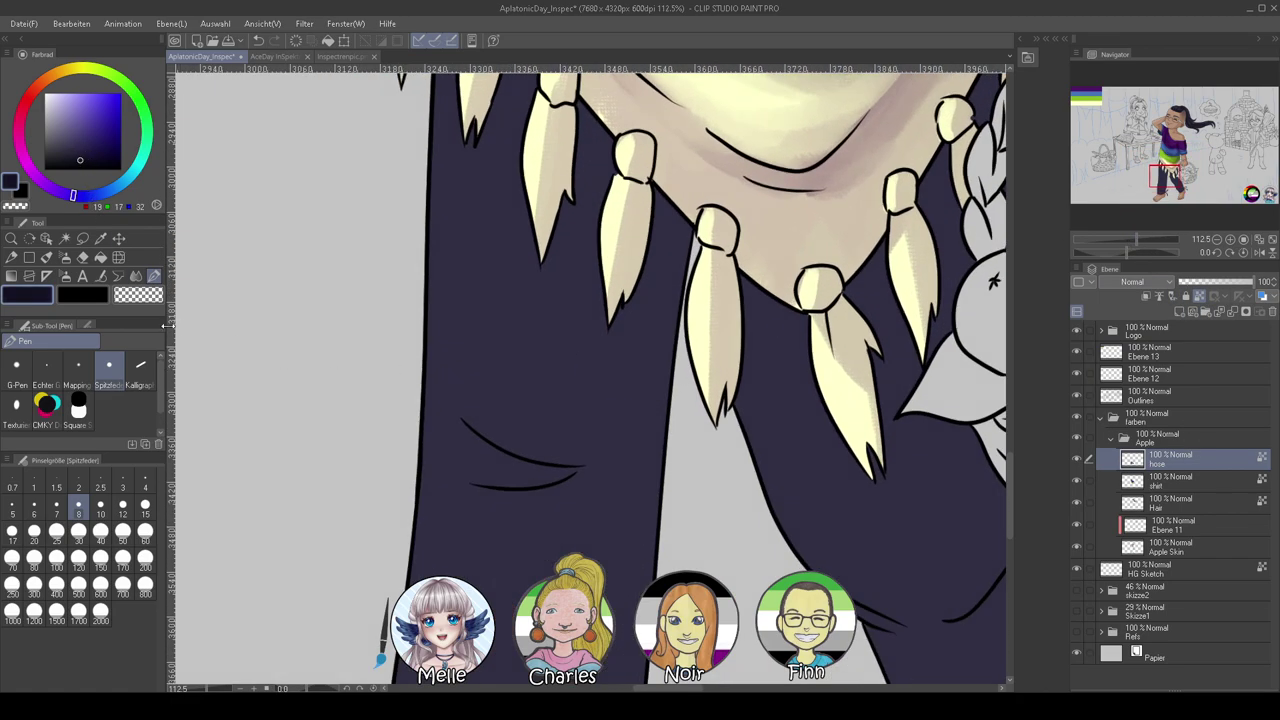
drag(169, 330, 143, 332)
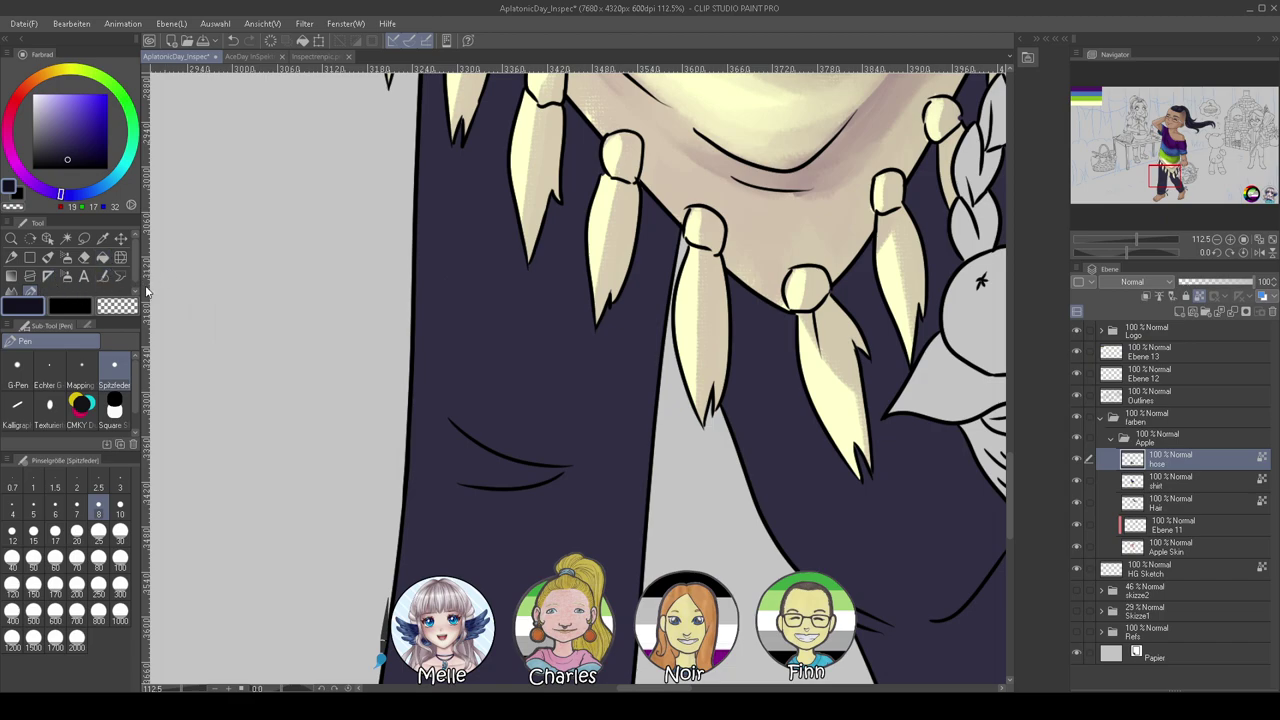
drag(143, 287, 168, 281)
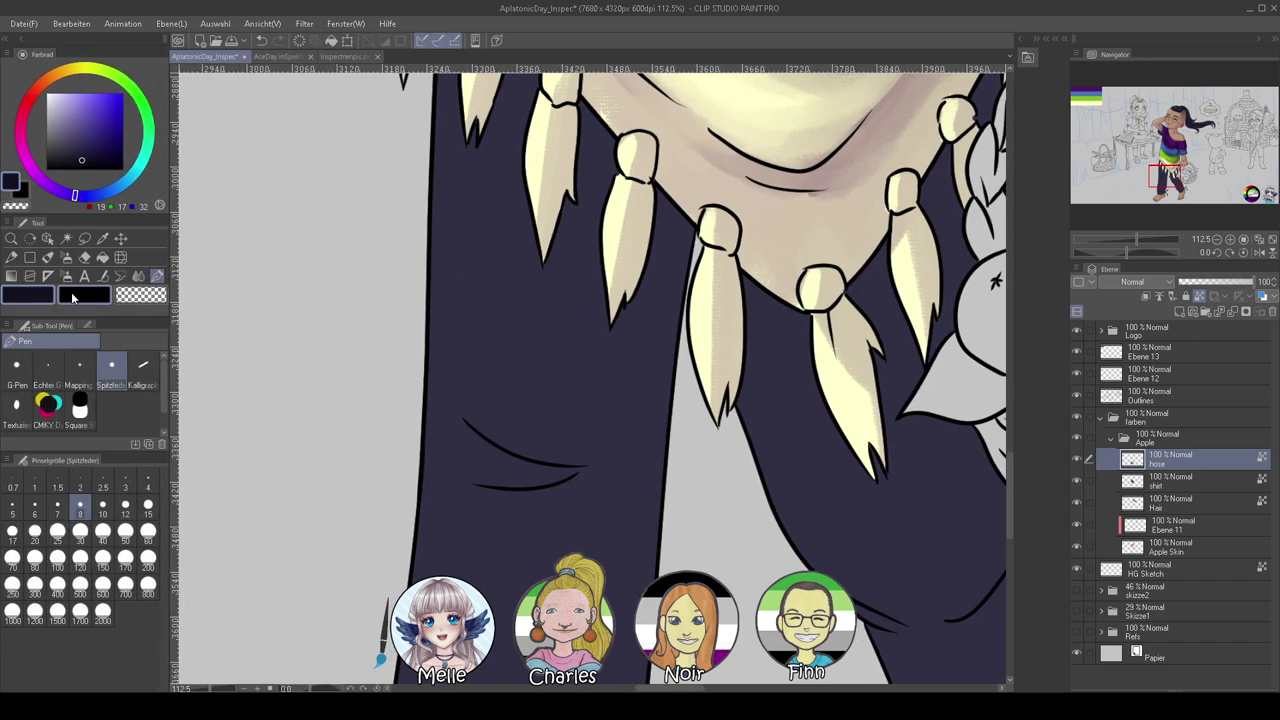
Paint dark shadows on the straight trouser leg below the shirt's fringe and around the knee folds with the Ölfarbe brush at size 60
click(66, 276)
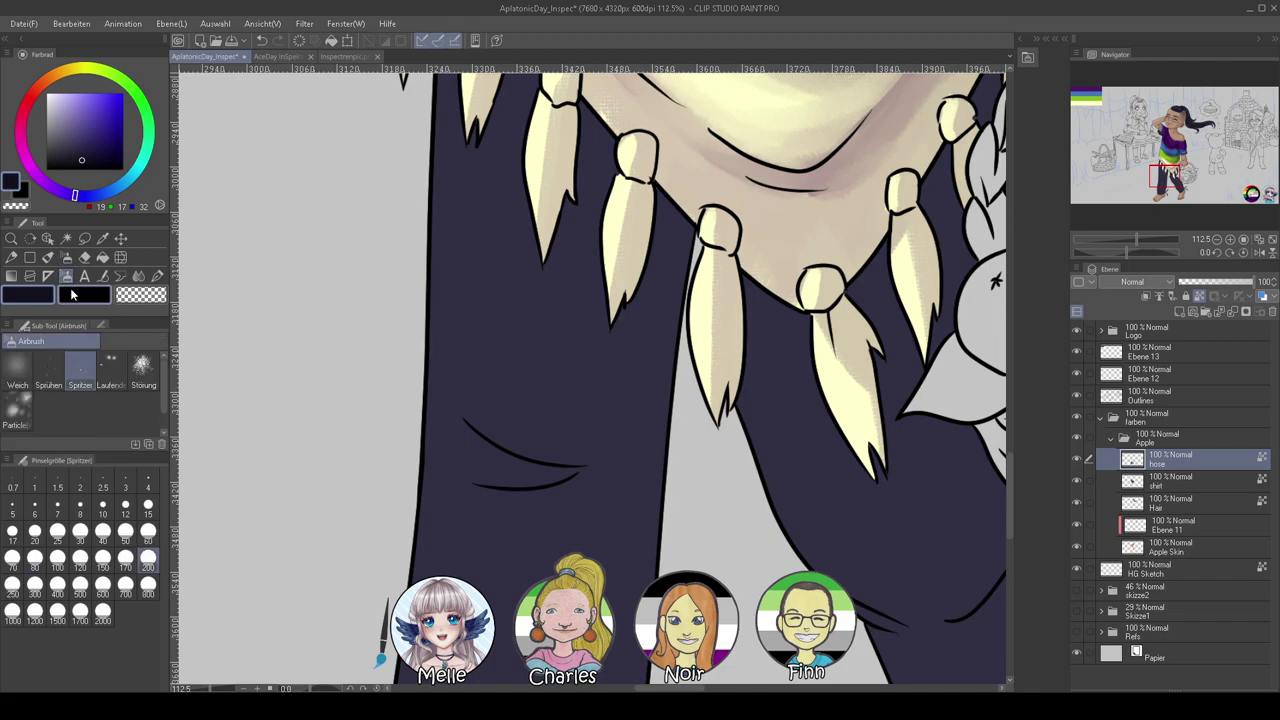
click(50, 262)
click(147, 535)
drag(1134, 239, 1127, 238)
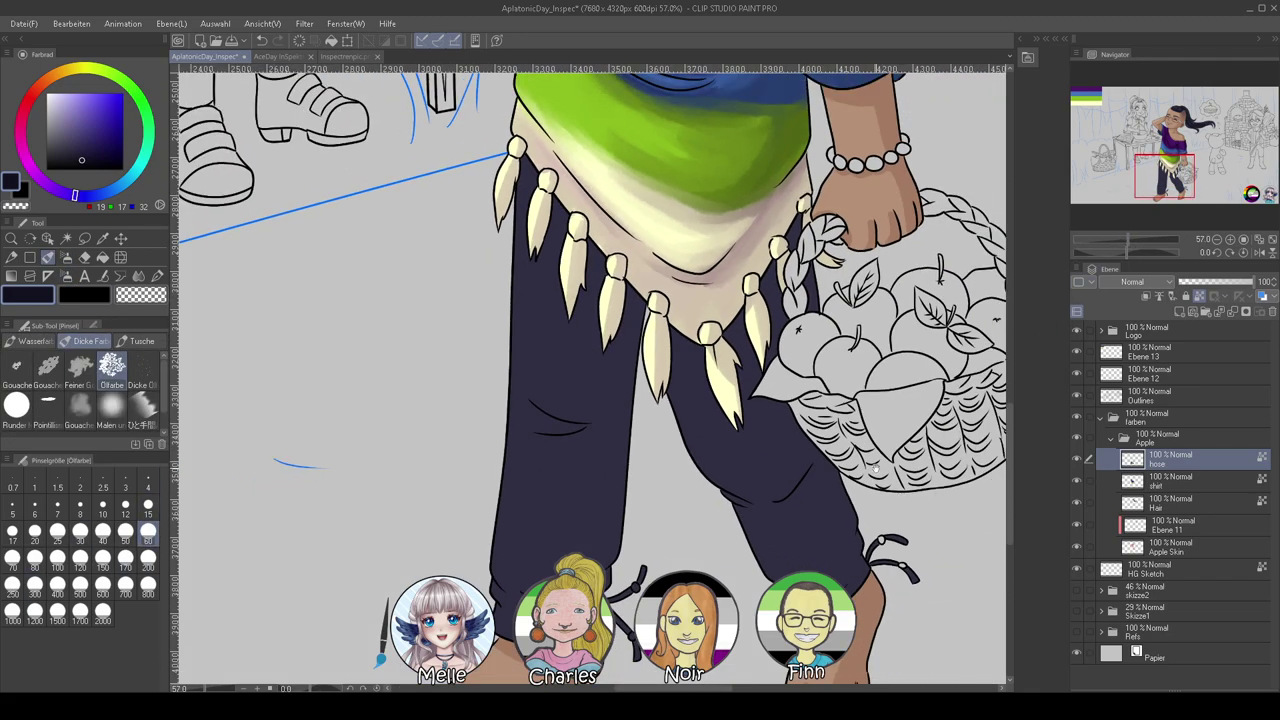
drag(882, 459, 820, 393)
drag(504, 146, 525, 298)
mouse_move(533, 143)
mouse_down()
mouse_move(540, 354)
mouse_move(579, 182)
mouse_move(547, 353)
mouse_move(540, 303)
mouse_move(516, 364)
mouse_move(445, 367)
mouse_move(515, 374)
mouse_move(445, 368)
mouse_move(546, 358)
mouse_move(454, 373)
mouse_move(462, 330)
mouse_move(532, 333)
mouse_move(498, 340)
mouse_up()
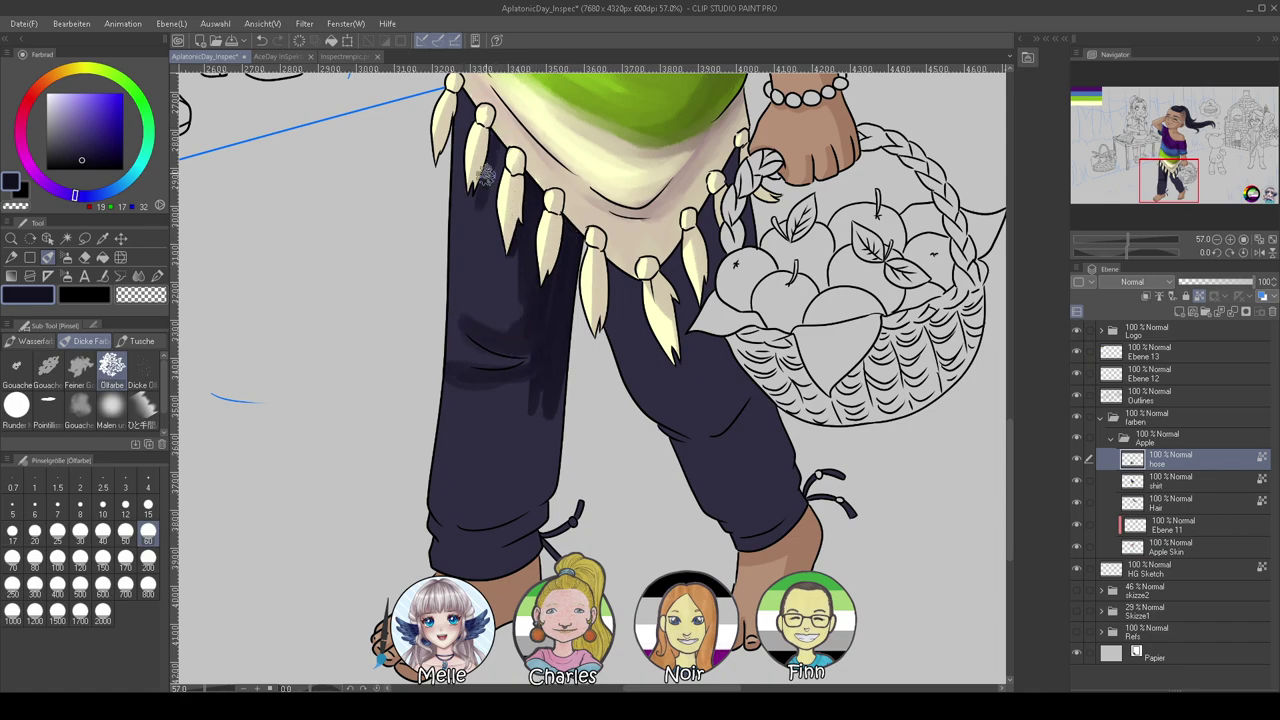
drag(537, 184, 545, 291)
drag(473, 198, 499, 310)
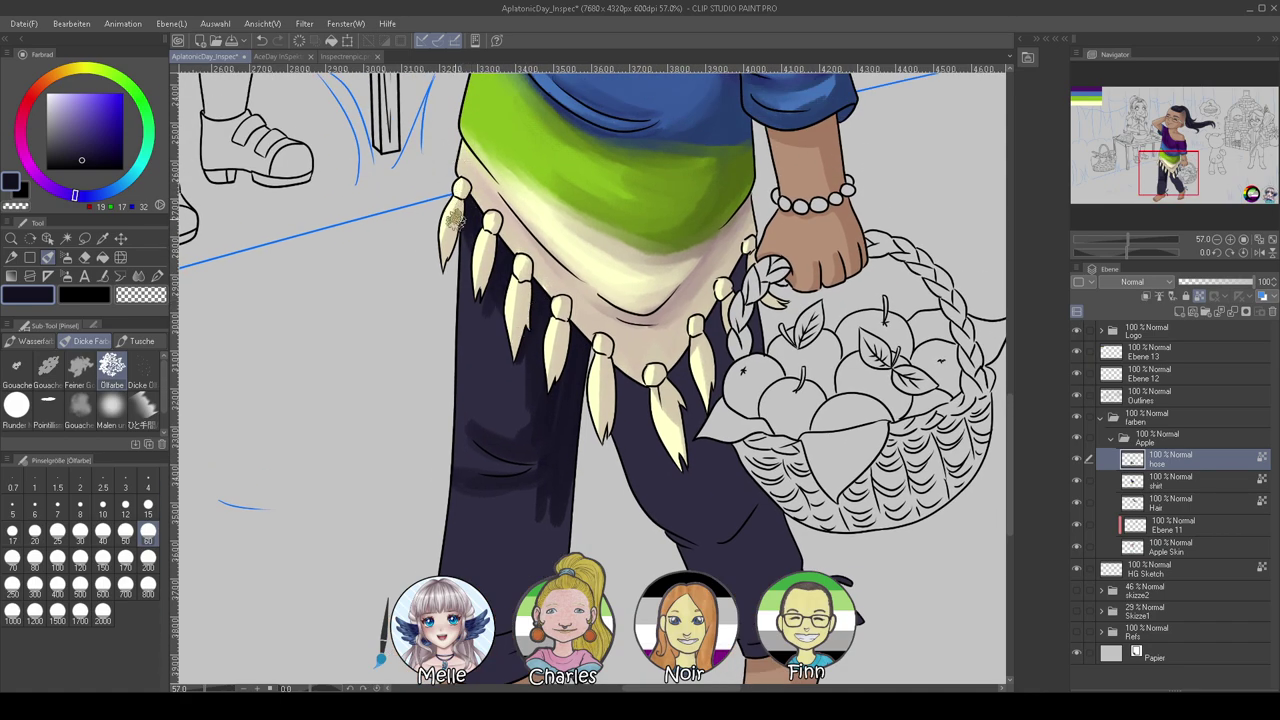
Lay broad shadows along the inner side of the straight leg and over the bent leg with the brush at size 150
click(103, 567)
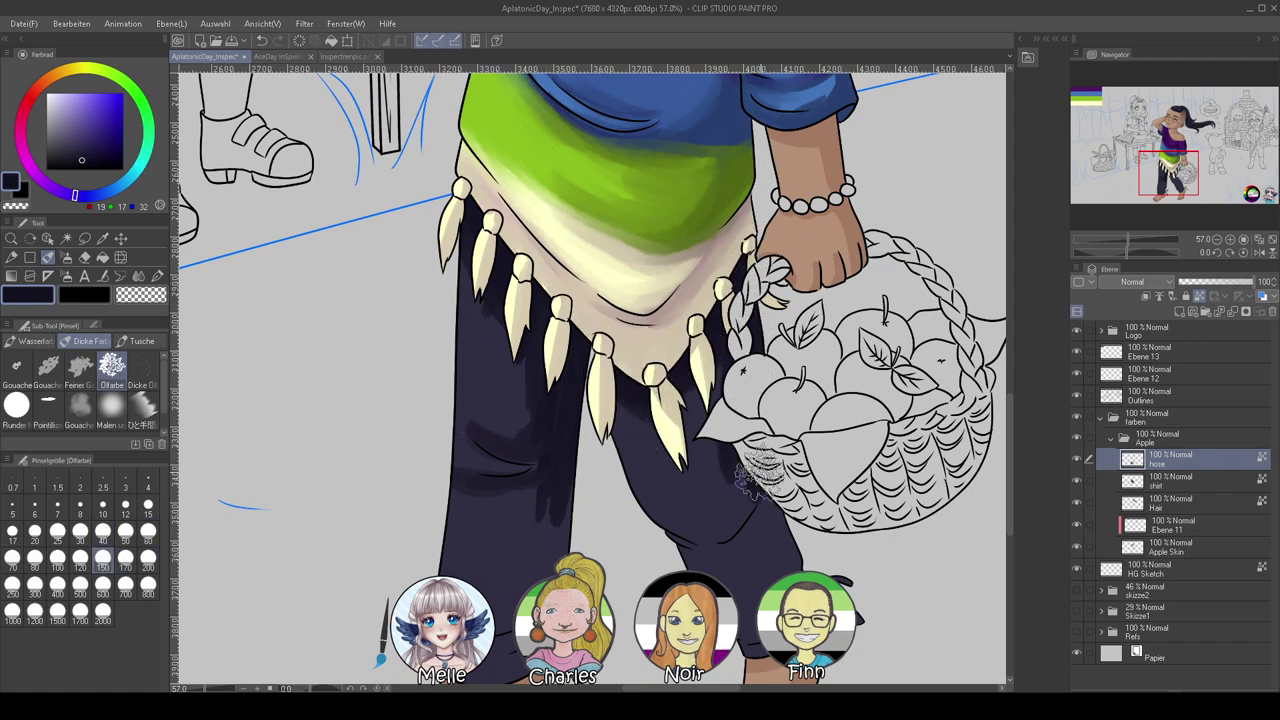
drag(764, 533, 689, 455)
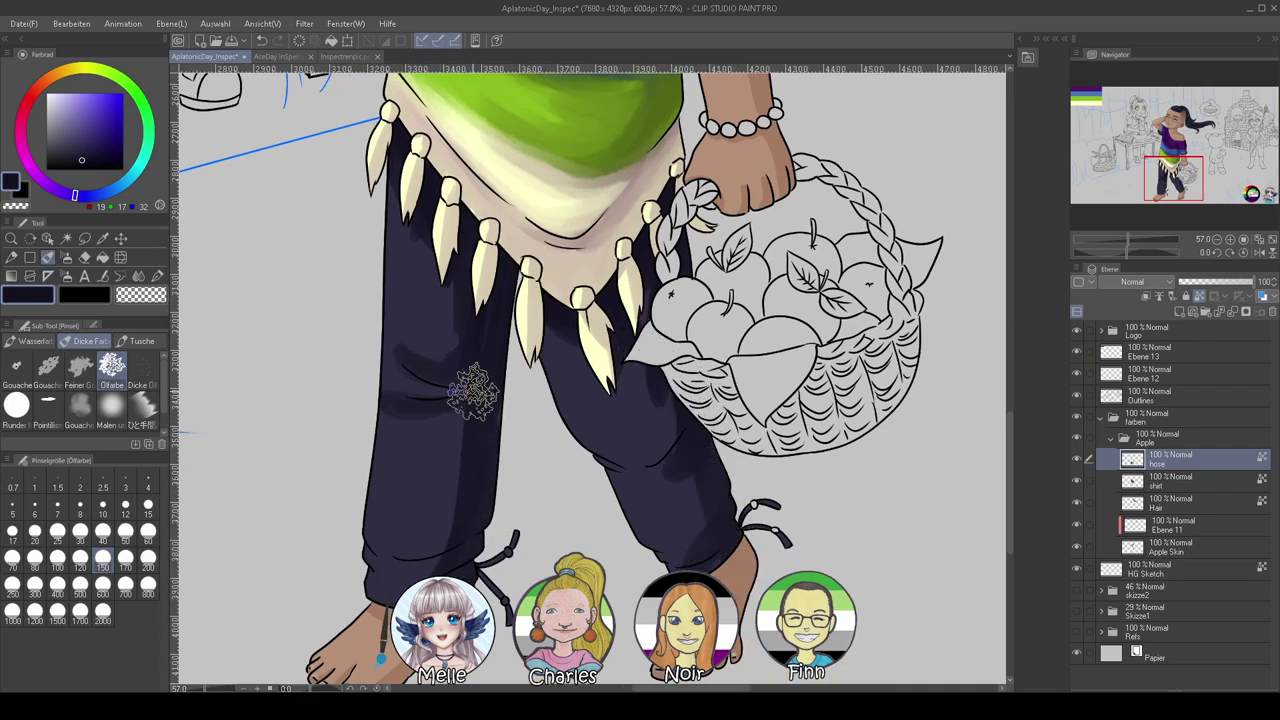
drag(511, 555, 593, 438)
Shade the folds of the straight leg's ankle cuff at brush size 40, sampling dark and mid tones from the trousers
click(1135, 239)
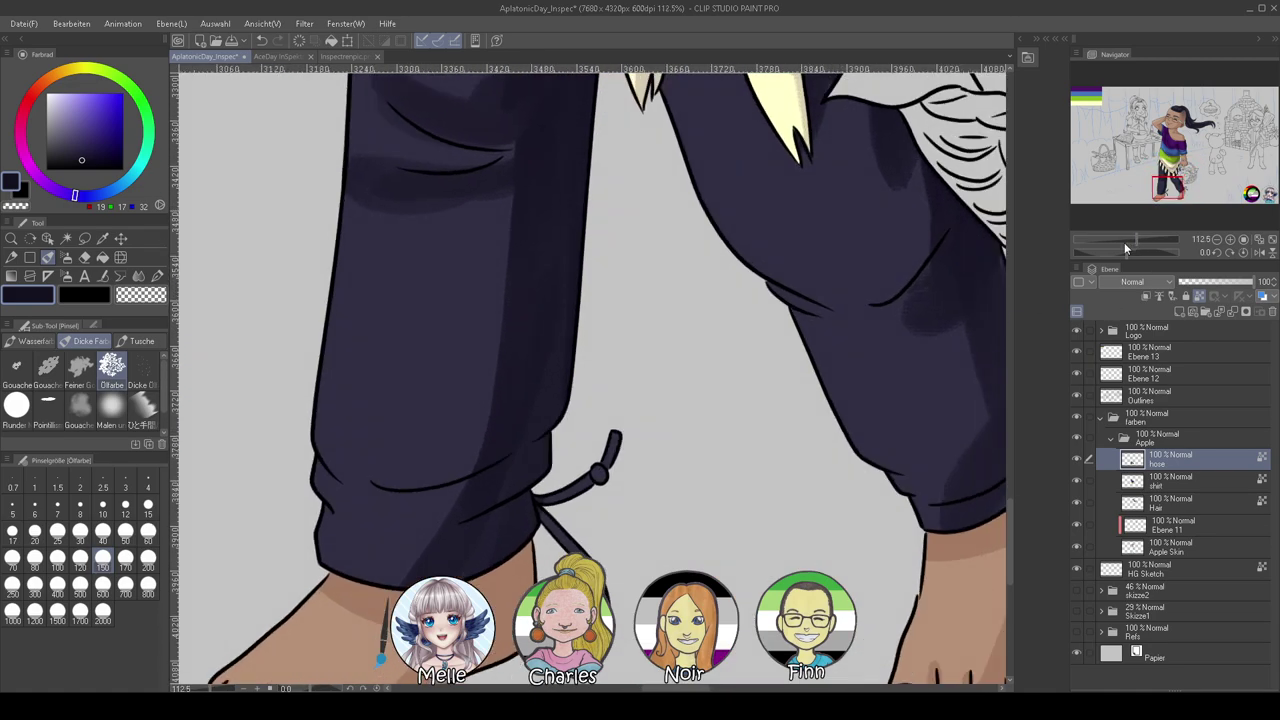
drag(735, 487, 815, 462)
drag(1127, 252, 1146, 253)
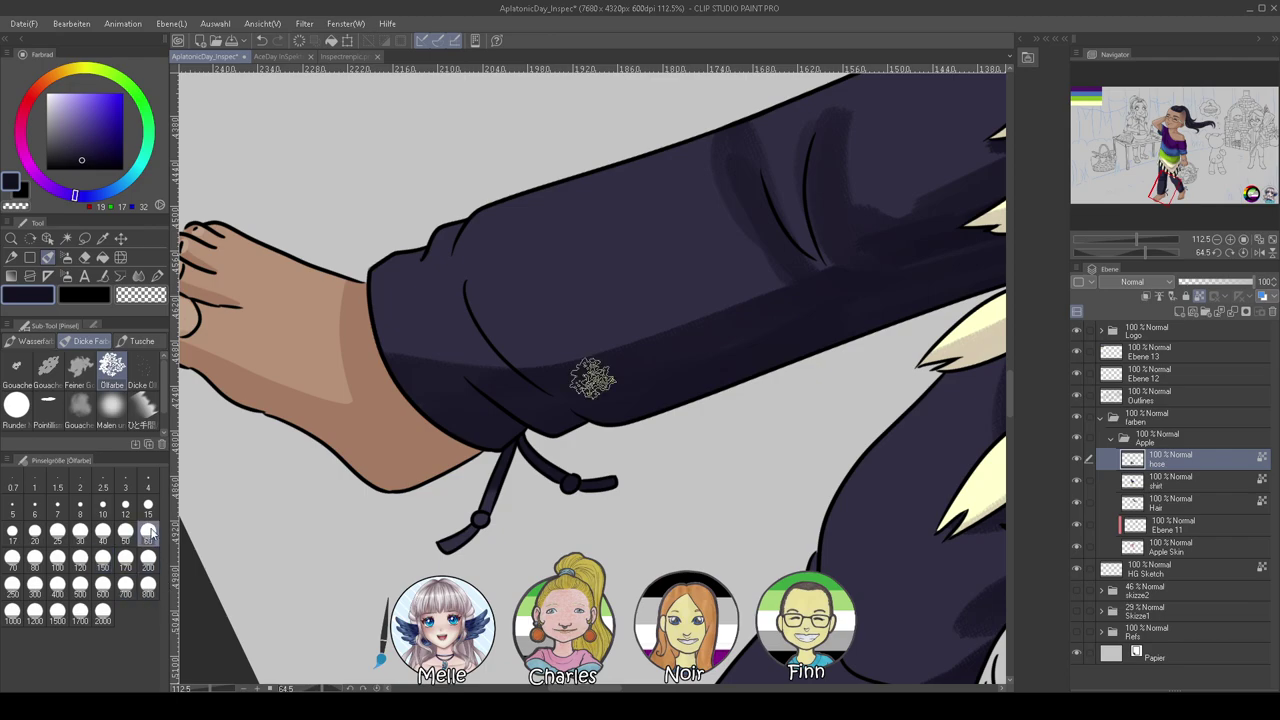
click(80, 505)
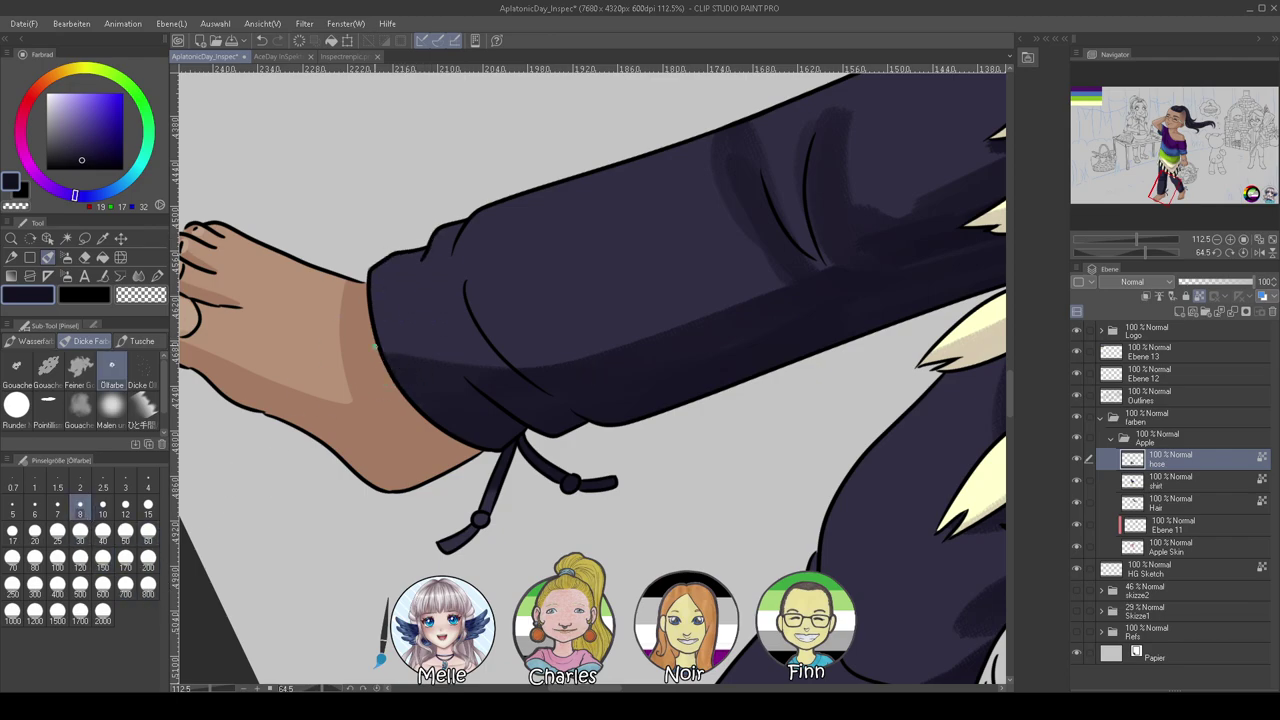
click(103, 531)
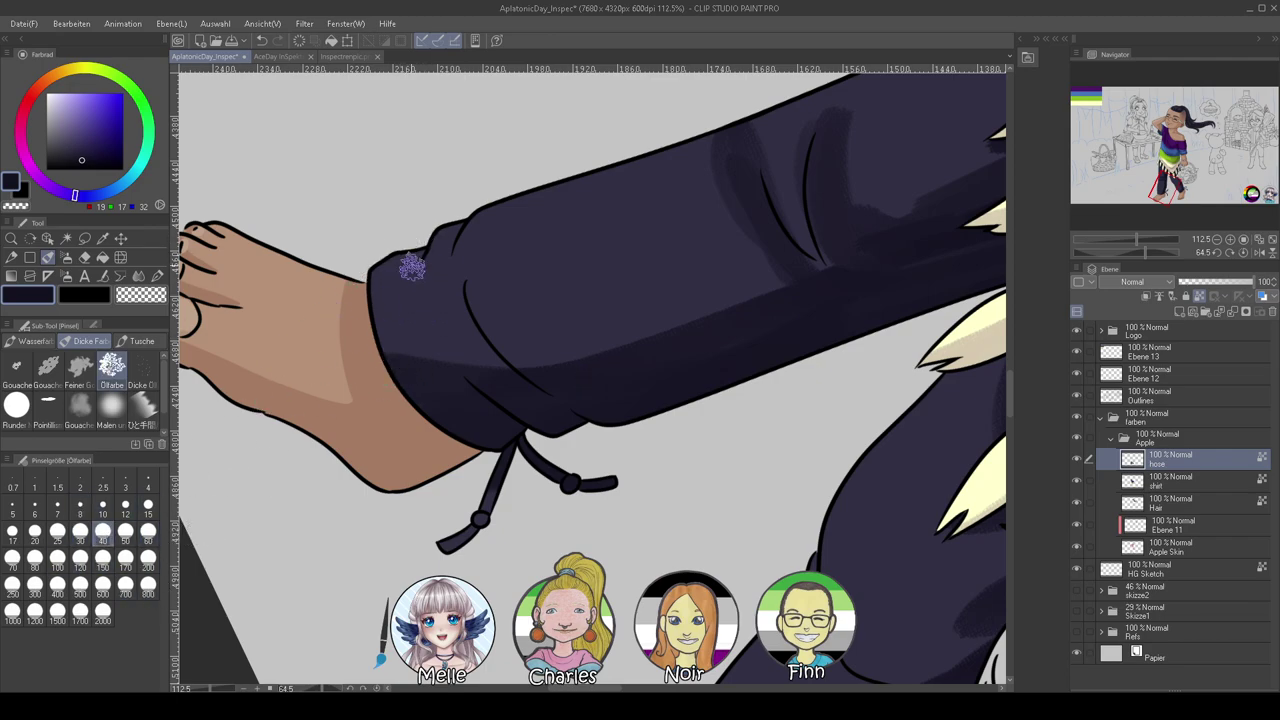
mouse_move(416, 254)
mouse_down()
mouse_move(441, 298)
mouse_move(423, 314)
mouse_move(451, 338)
mouse_move(418, 290)
mouse_move(480, 392)
mouse_move(446, 348)
mouse_up()
alt+click(421, 296)
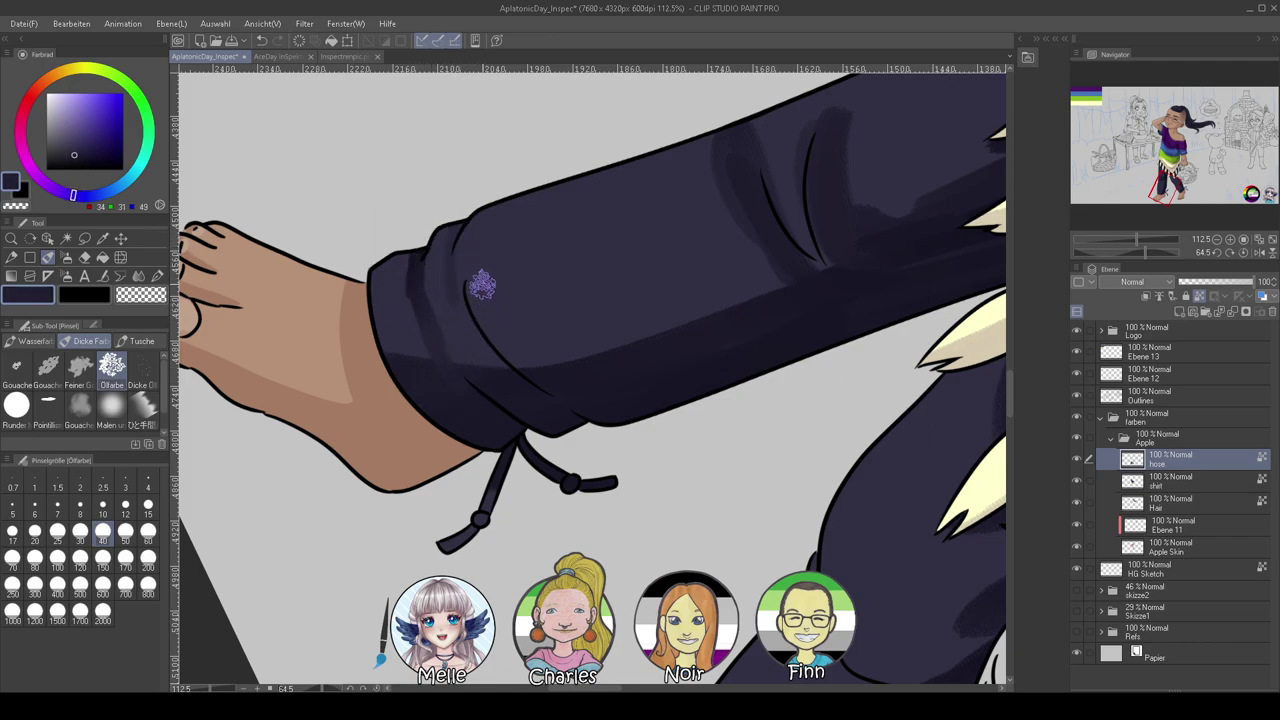
alt+click(480, 238)
alt+click(410, 302)
mouse_move(391, 345)
mouse_down()
mouse_move(371, 316)
mouse_move(400, 320)
mouse_up()
drag(535, 417, 403, 422)
Refine the shadows around the straight leg's knee folds by alternately sampling the lighter and darker trouser tones
mouse_move(505, 357)
mouse_down()
mouse_move(461, 449)
mouse_move(277, 423)
mouse_up()
alt+click(477, 253)
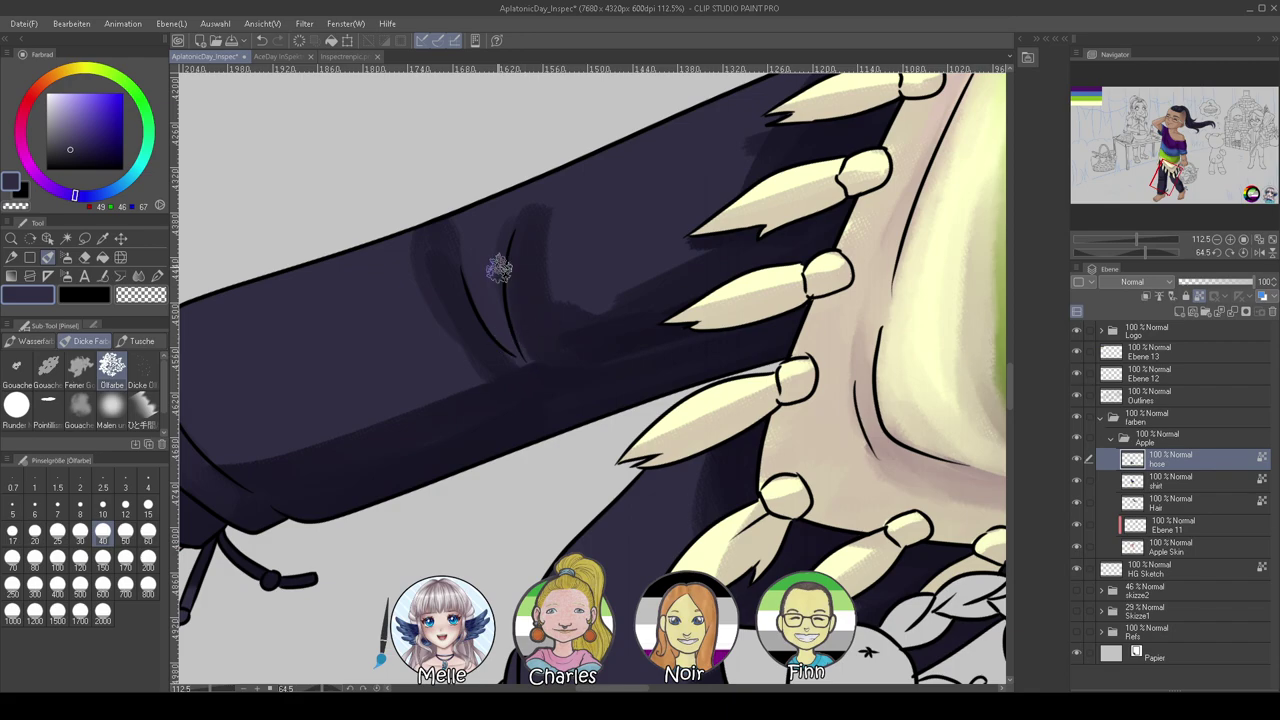
alt+click(505, 346)
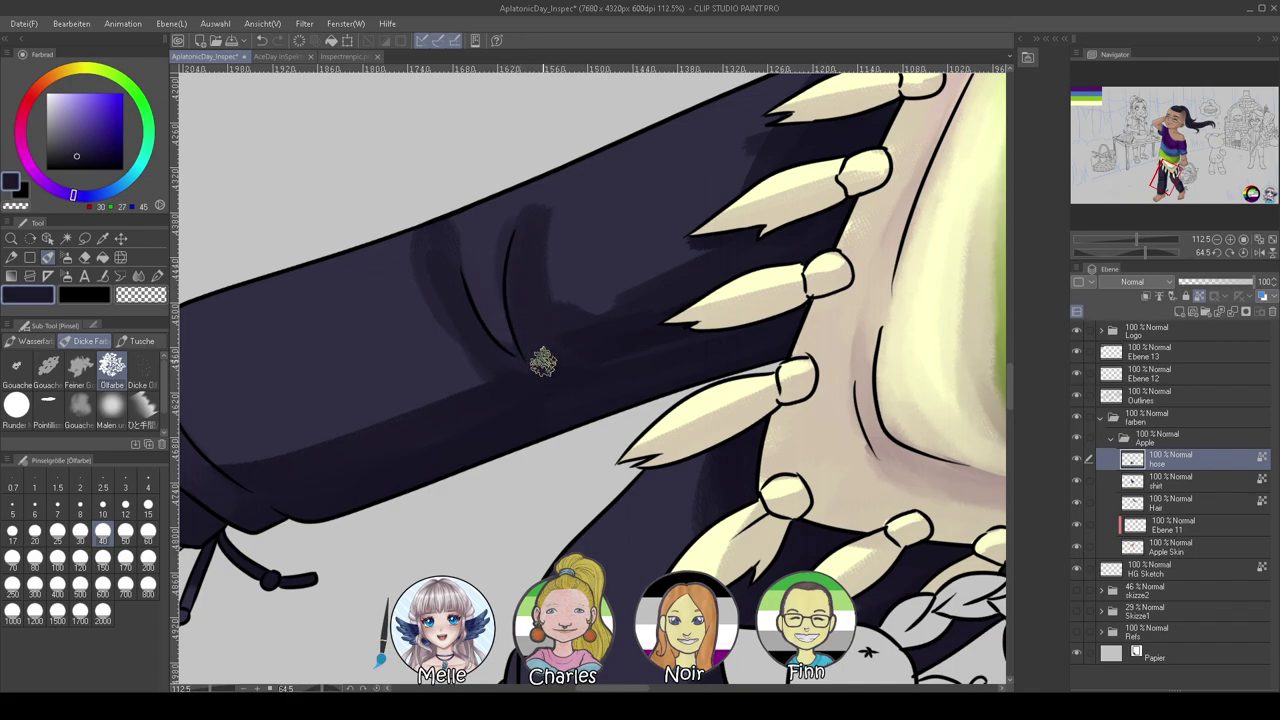
alt+click(563, 220)
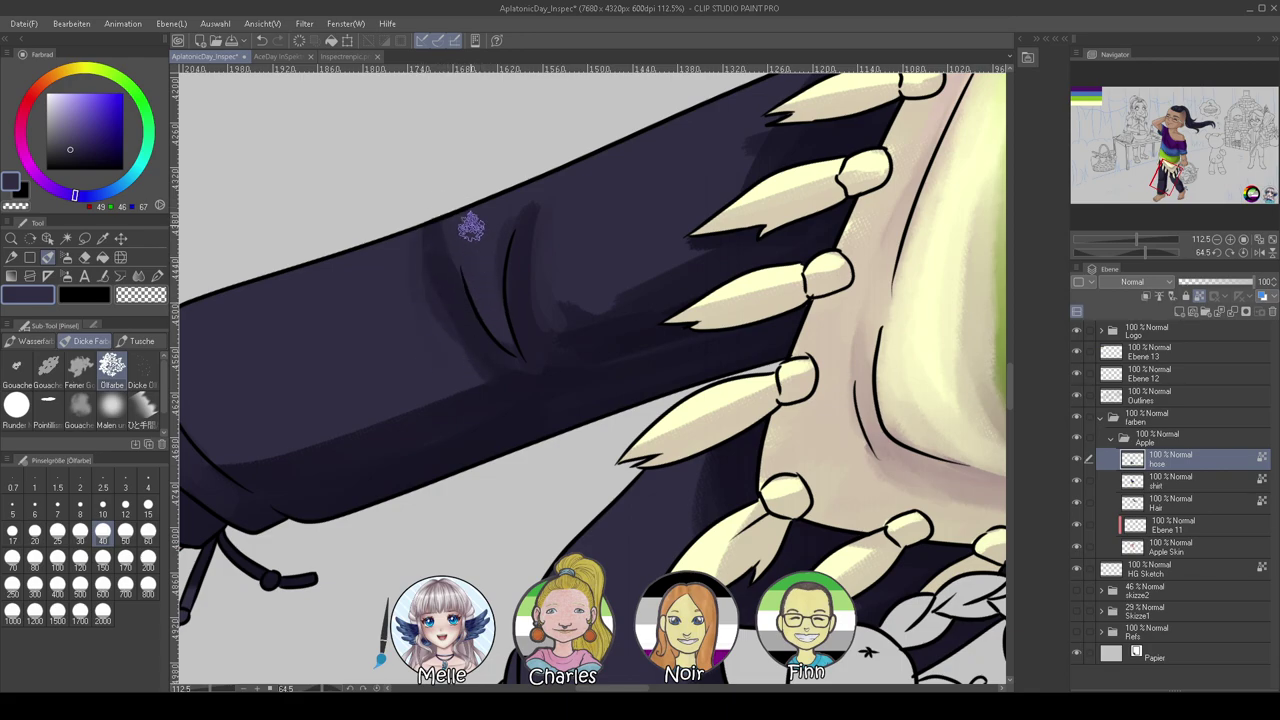
Sample the dark trouser tone and deepen the shadows beneath the fringe tassels on the straight leg
click(1252, 251)
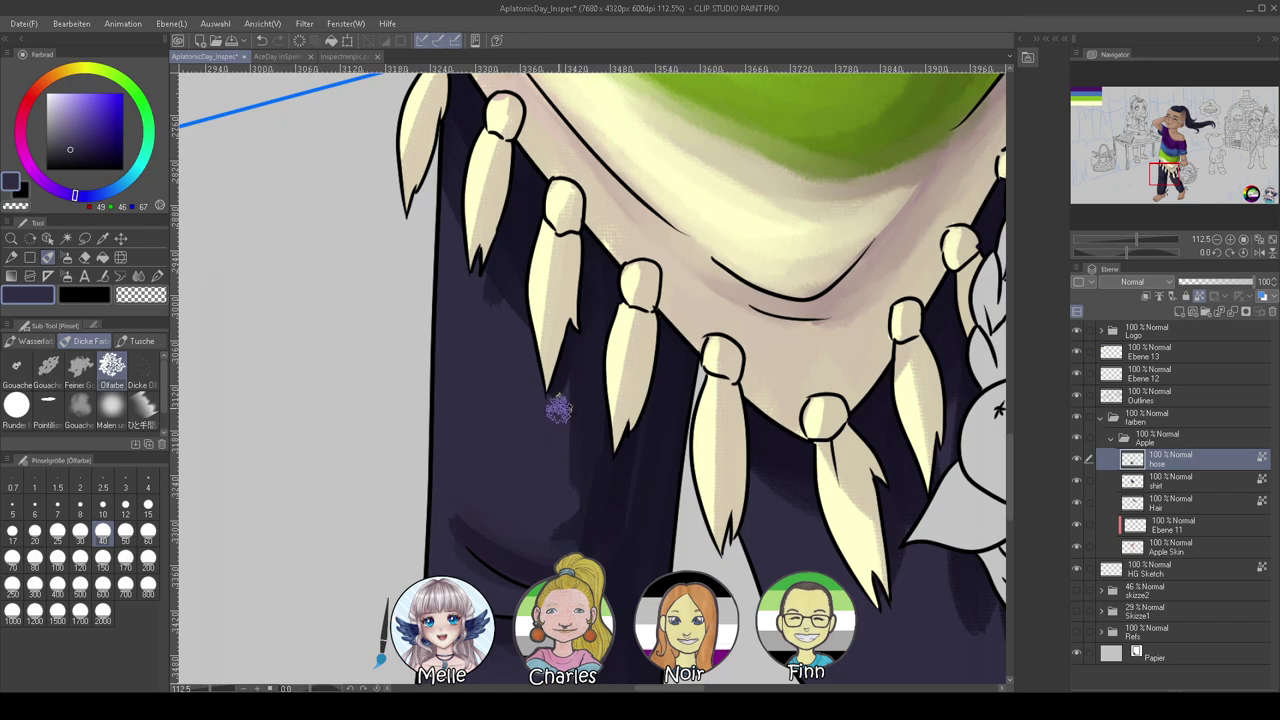
alt+click(480, 255)
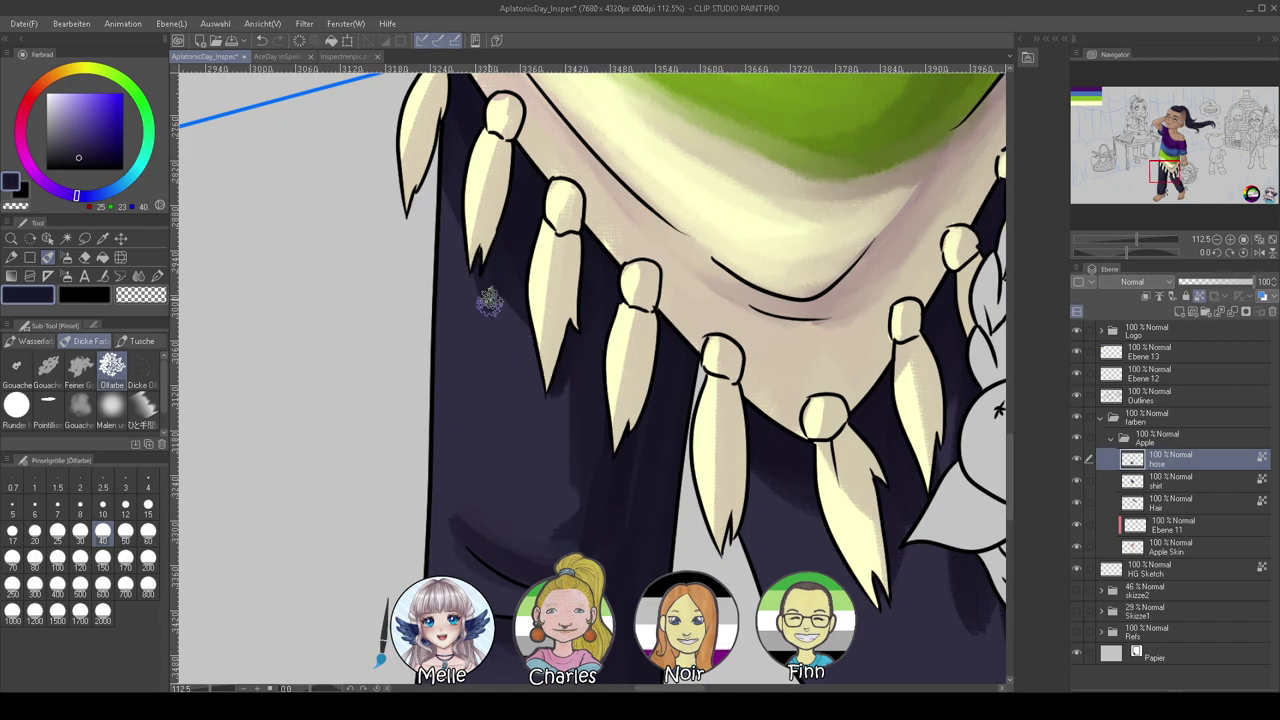
drag(541, 350, 560, 418)
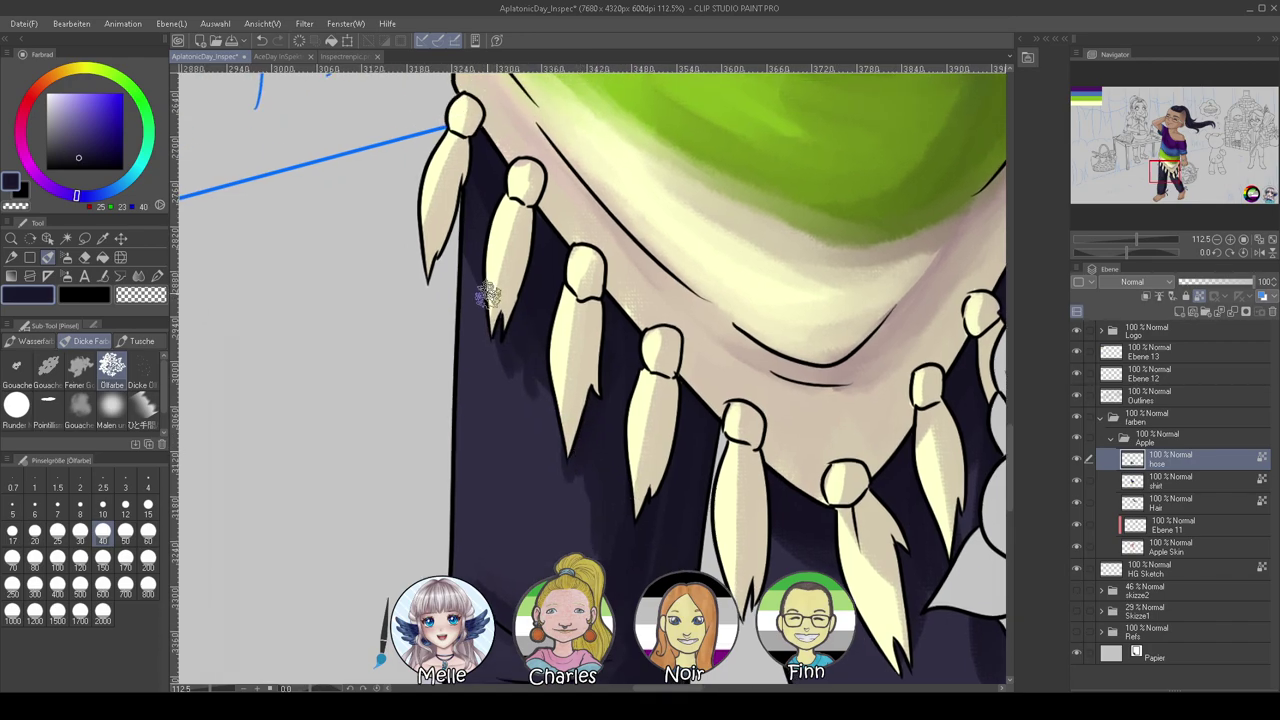
Shade the bent leg below the fringe, basket and knee with sampled dark tones, using brush sizes 40 and 60
drag(774, 554, 471, 334)
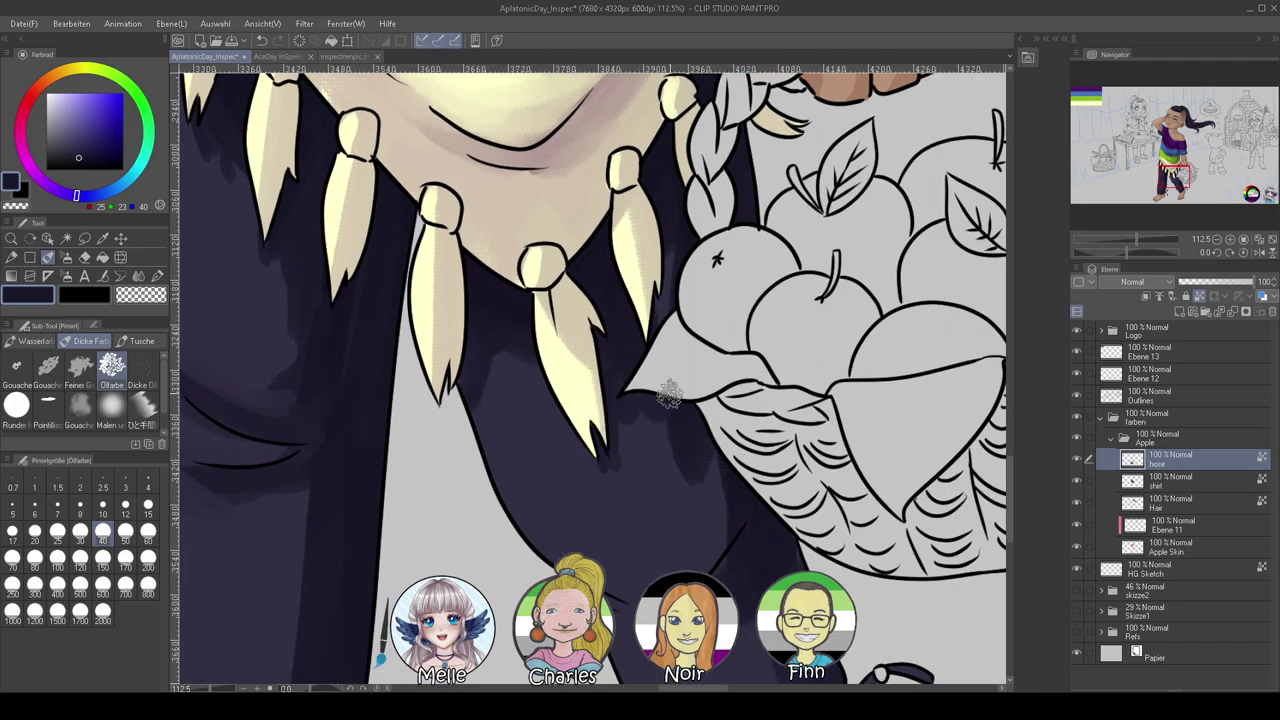
drag(708, 482, 619, 380)
drag(634, 494, 602, 426)
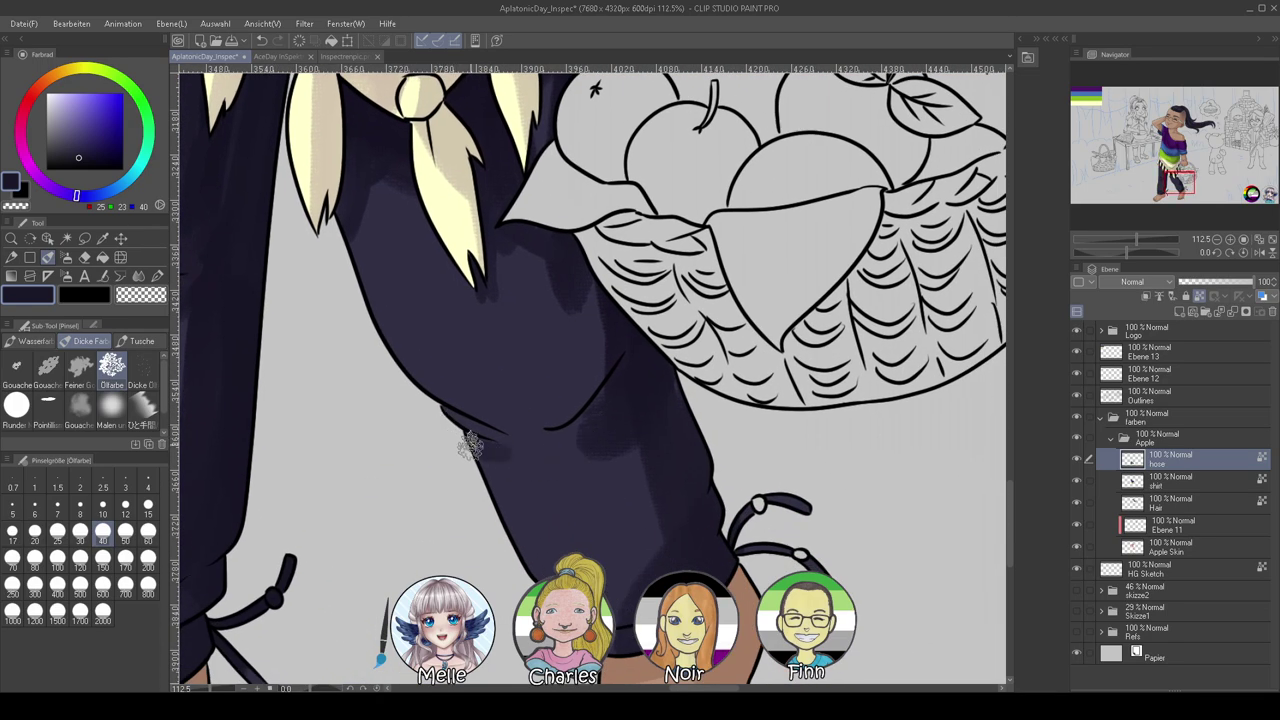
alt+click(588, 450)
click(148, 565)
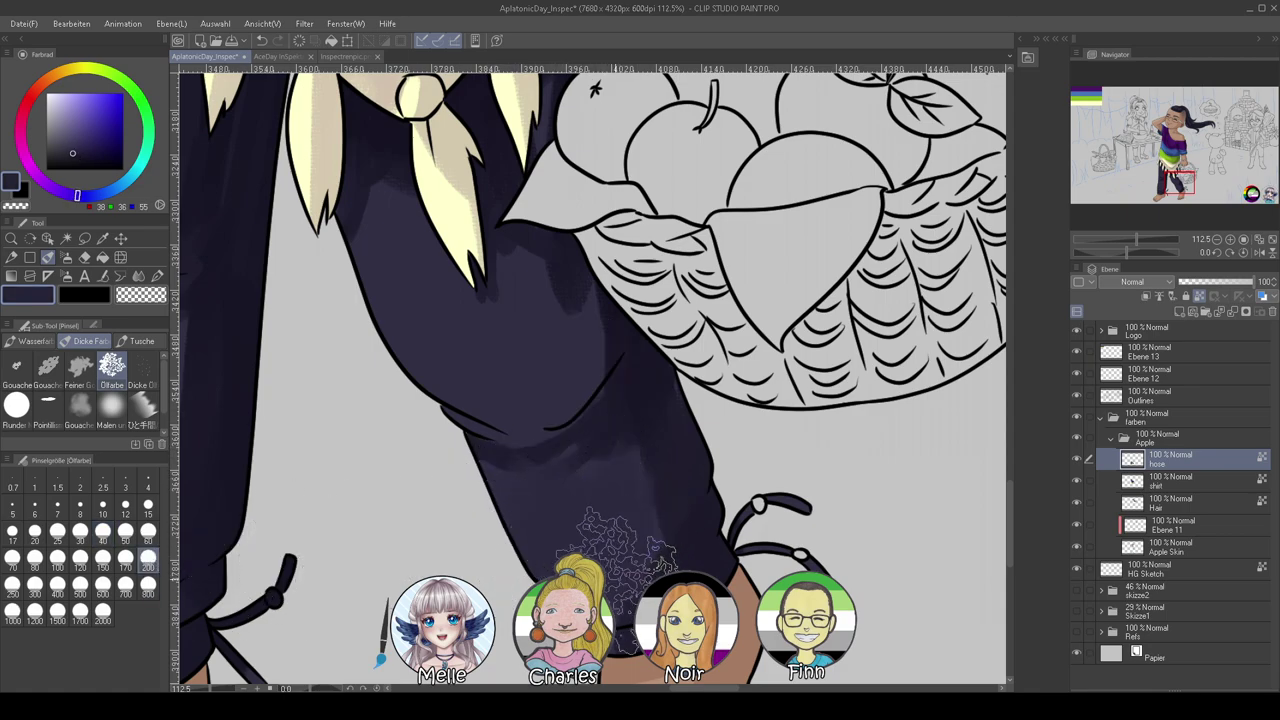
click(148, 540)
alt+click(659, 512)
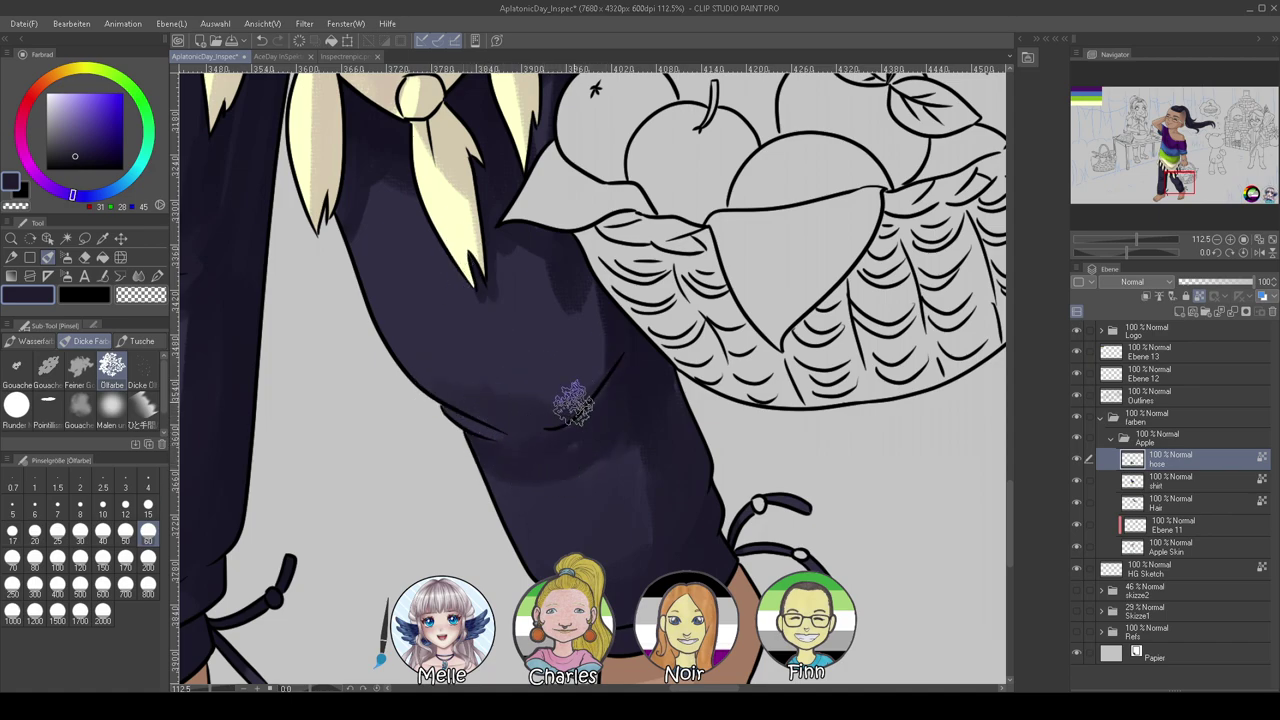
Model the shading around the bent leg's knee crease at brush size 50, sampling light and dark trouser tones
alt+click(647, 357)
click(59, 566)
click(125, 534)
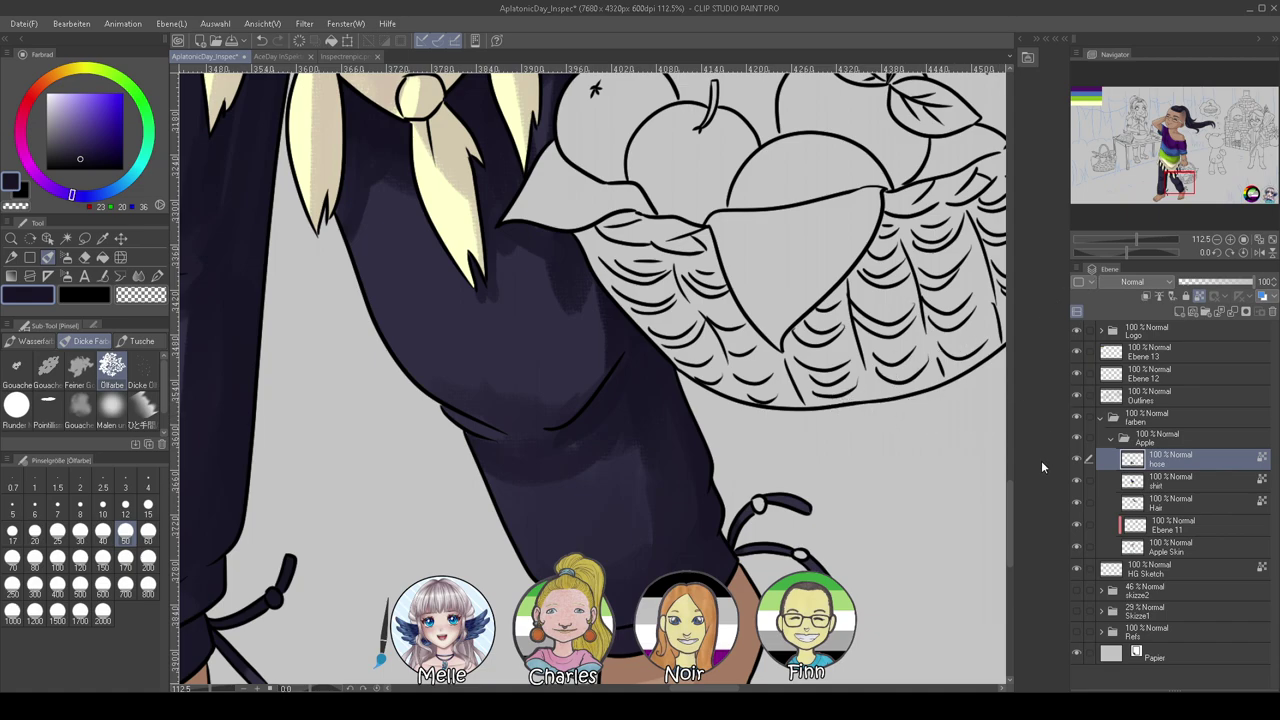
drag(1127, 253, 1151, 253)
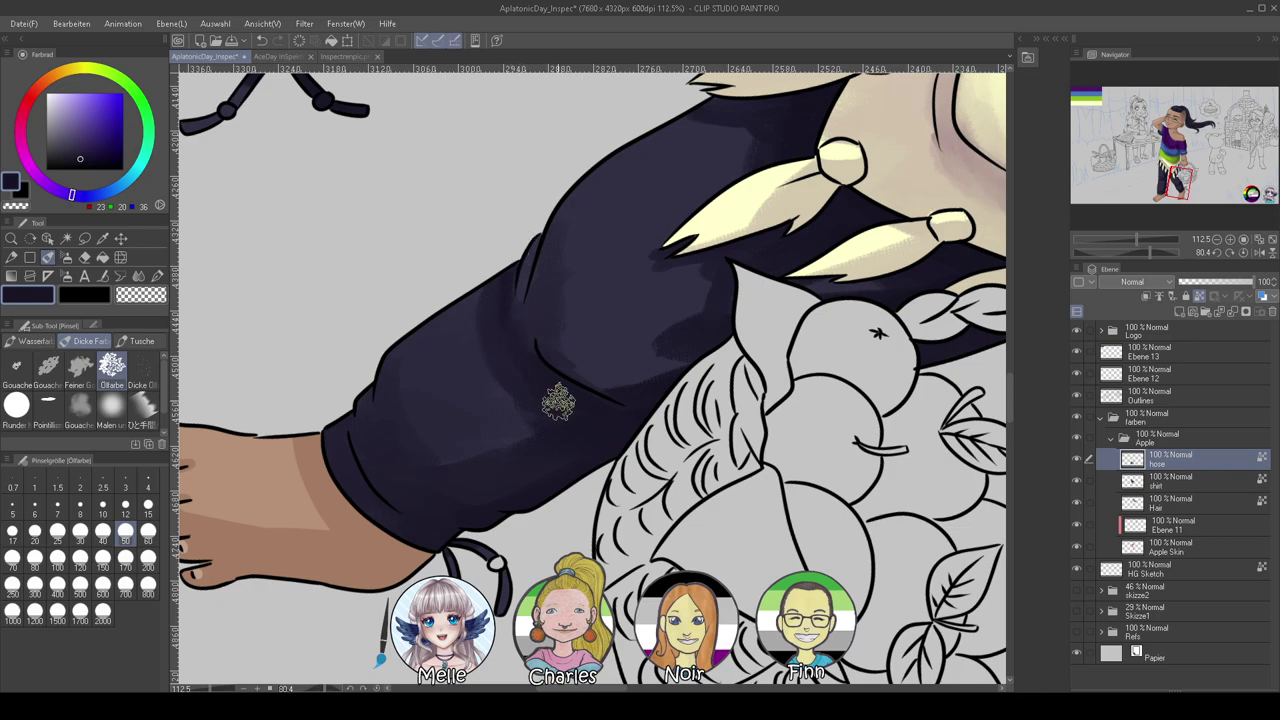
alt+click(573, 250)
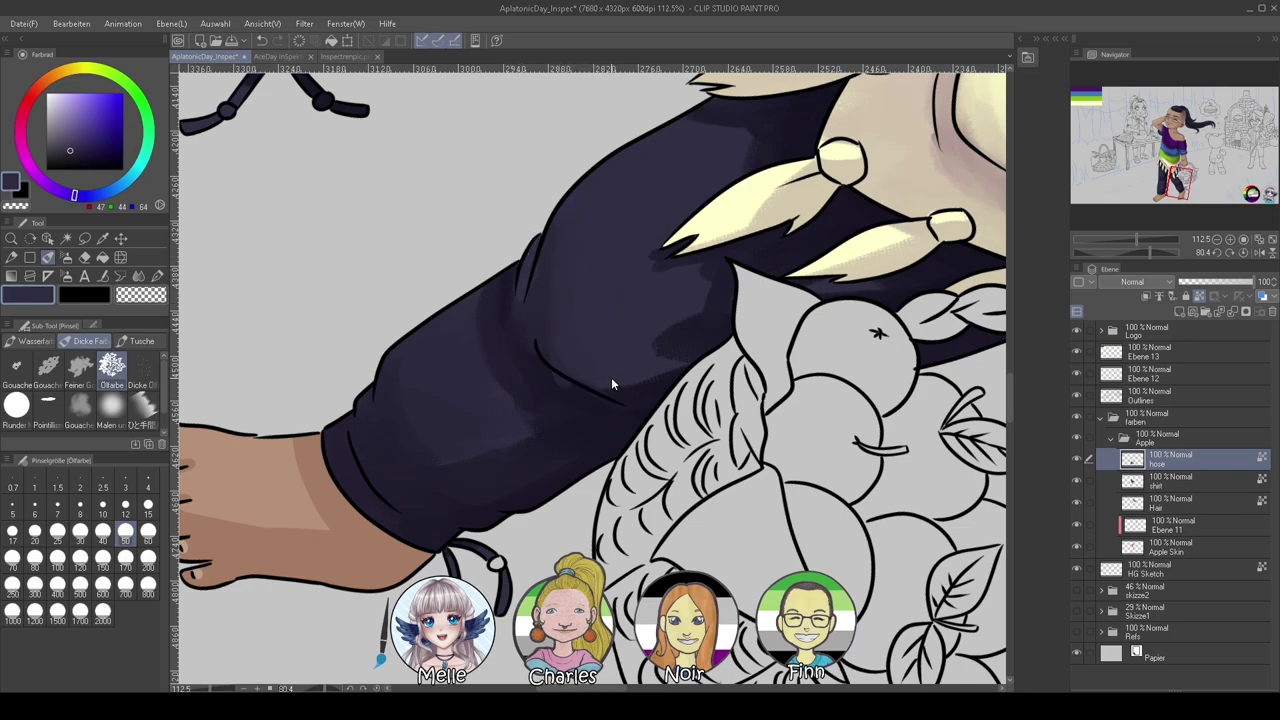
alt+click(543, 371)
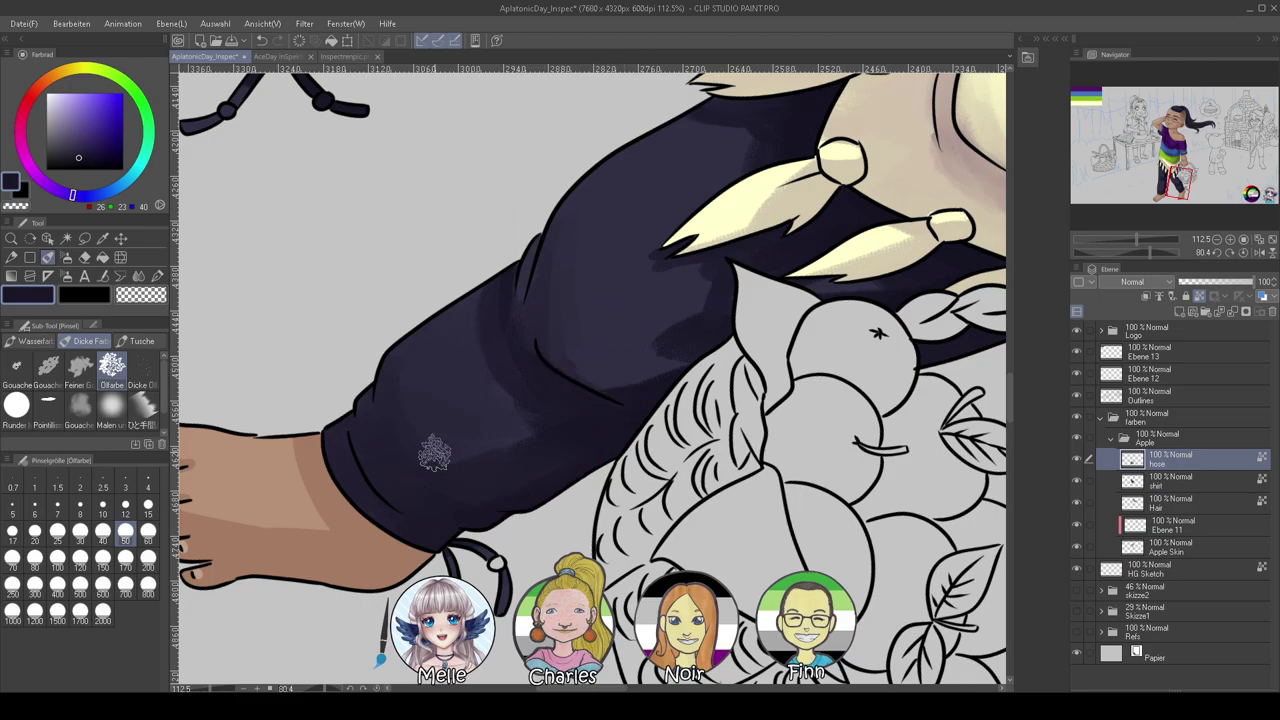
Paint soft fabric strokes down the bent leg's thigh and over its shin at brush size 50
click(1244, 253)
mouse_move(1135, 240)
mouse_down()
mouse_move(1117, 242)
mouse_move(1135, 243)
mouse_up()
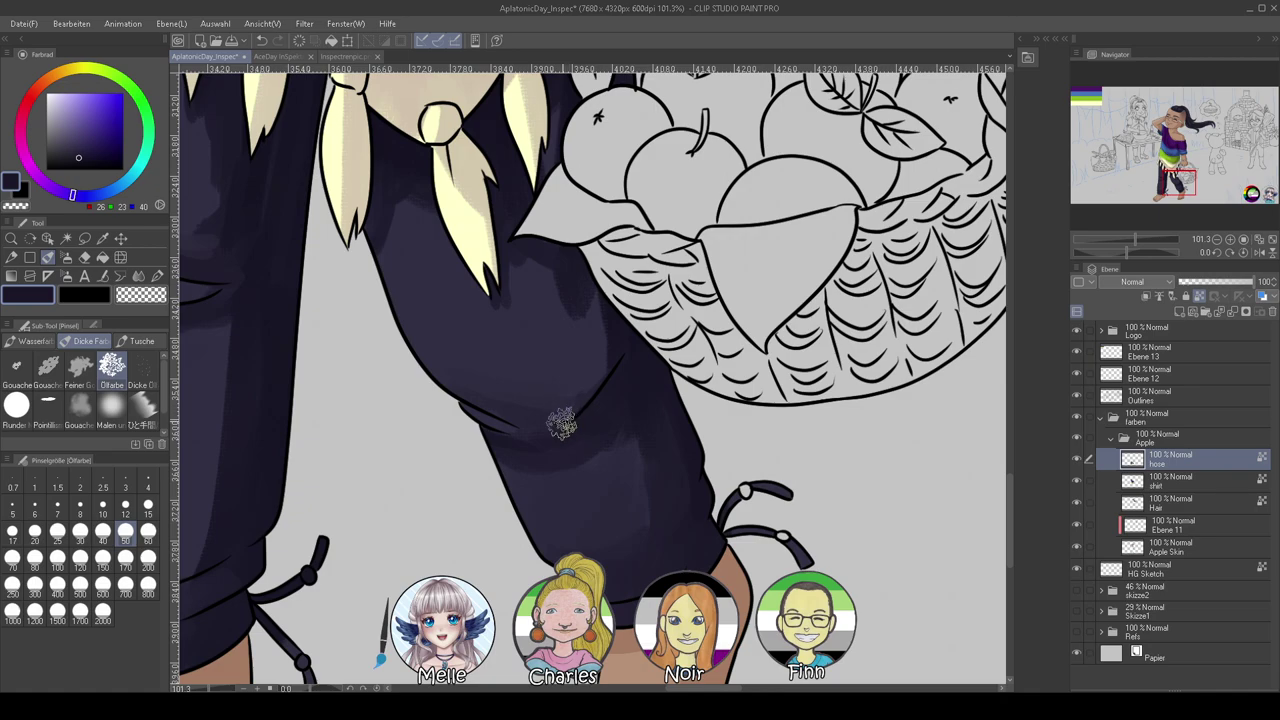
mouse_move(543, 344)
mouse_down()
mouse_move(563, 389)
mouse_move(546, 297)
mouse_move(571, 280)
mouse_move(593, 301)
mouse_move(566, 374)
mouse_move(546, 354)
mouse_move(551, 402)
mouse_up()
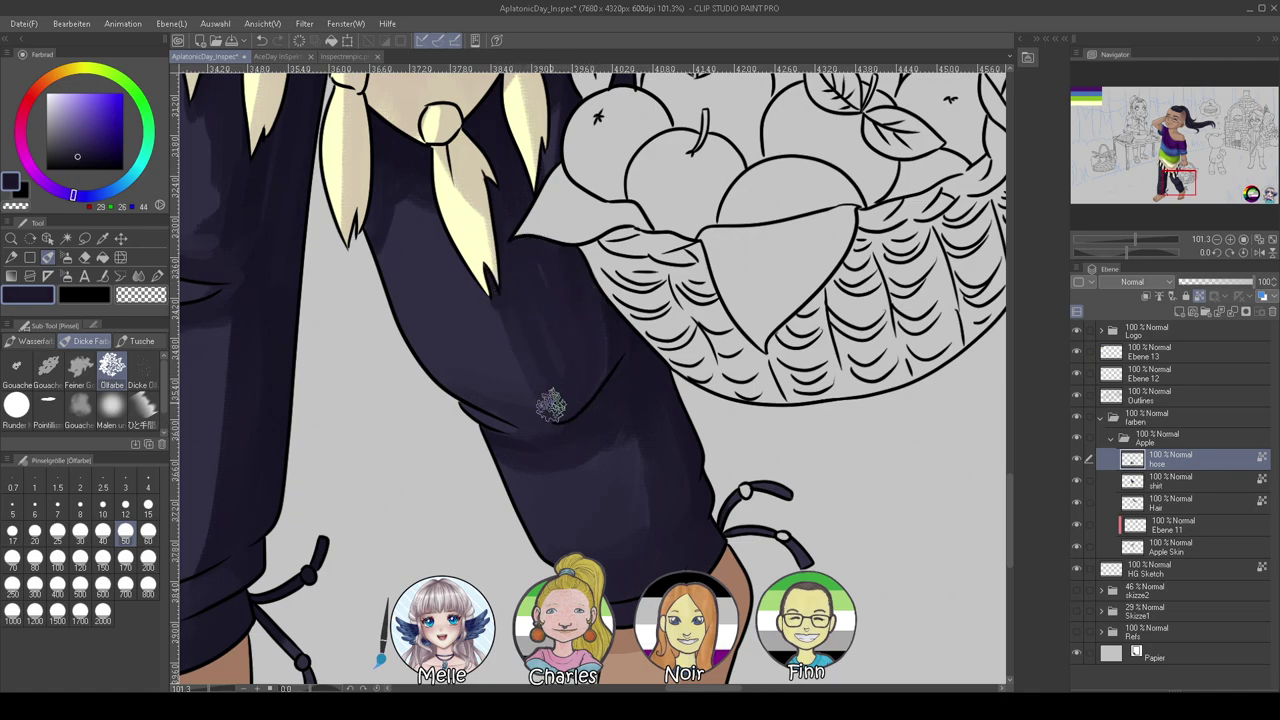
drag(435, 199, 505, 360)
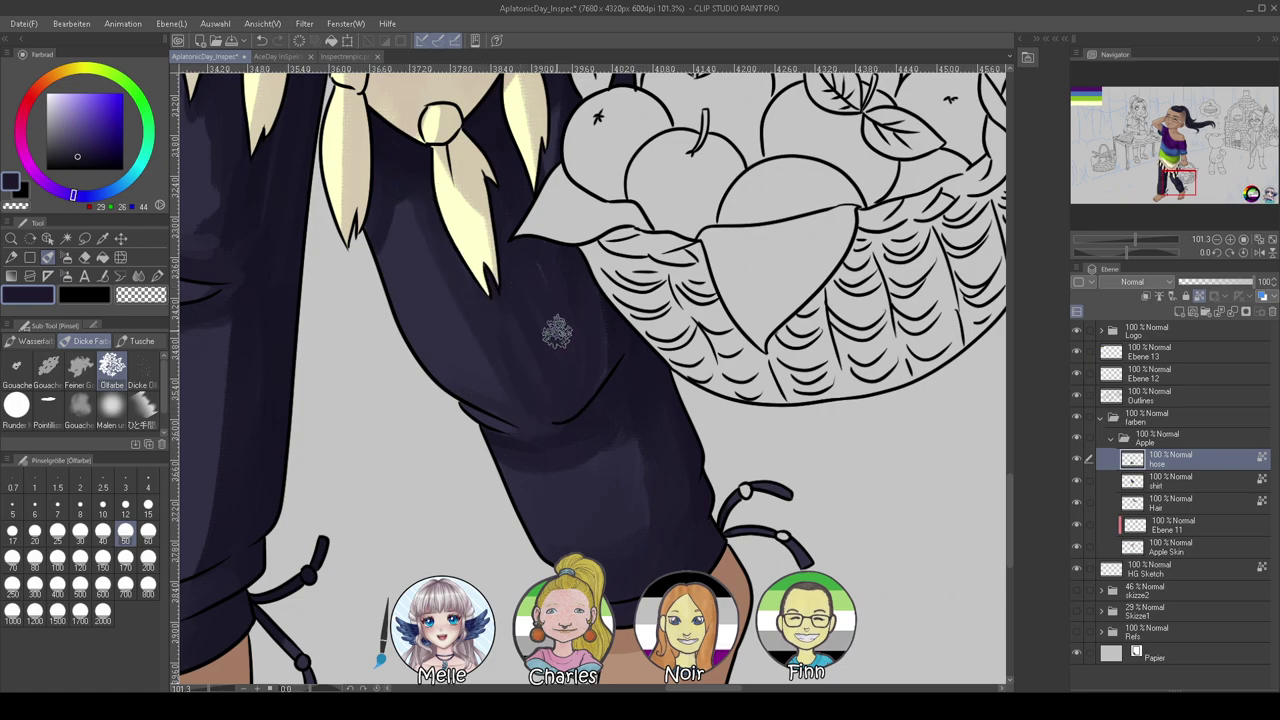
drag(572, 520, 780, 464)
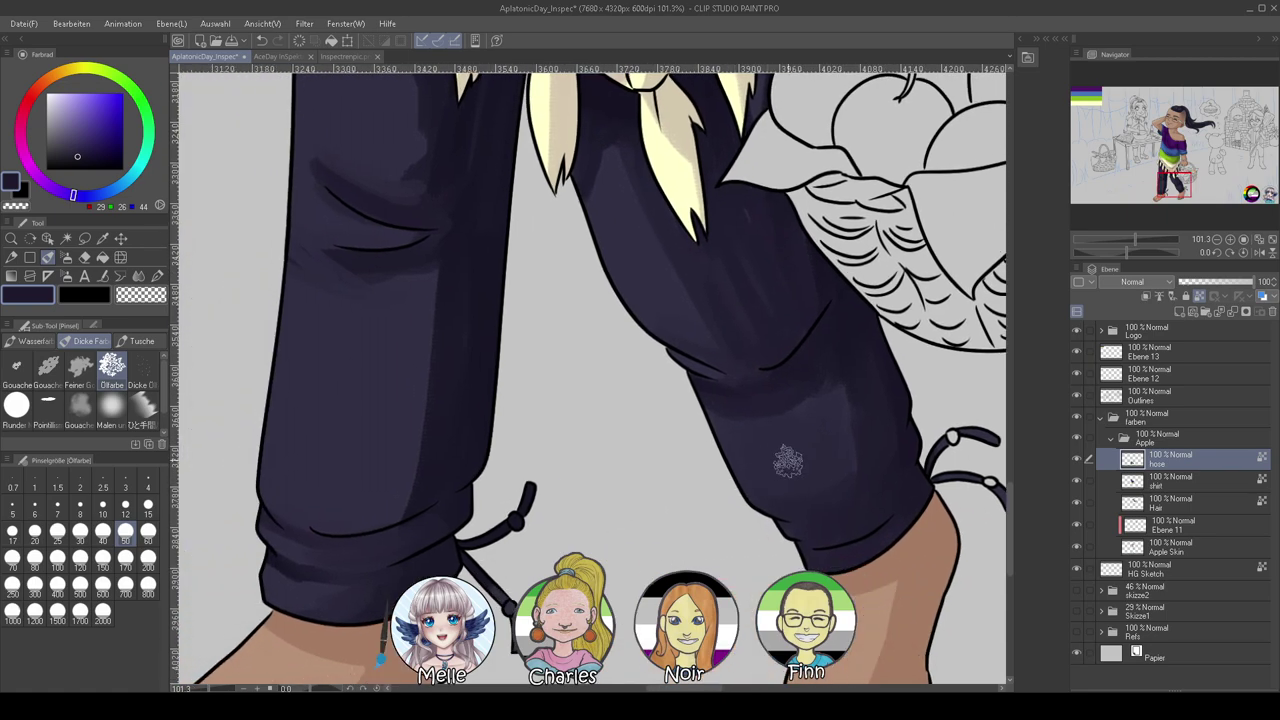
mouse_move(807, 411)
mouse_down()
mouse_move(826, 389)
mouse_move(796, 384)
mouse_up()
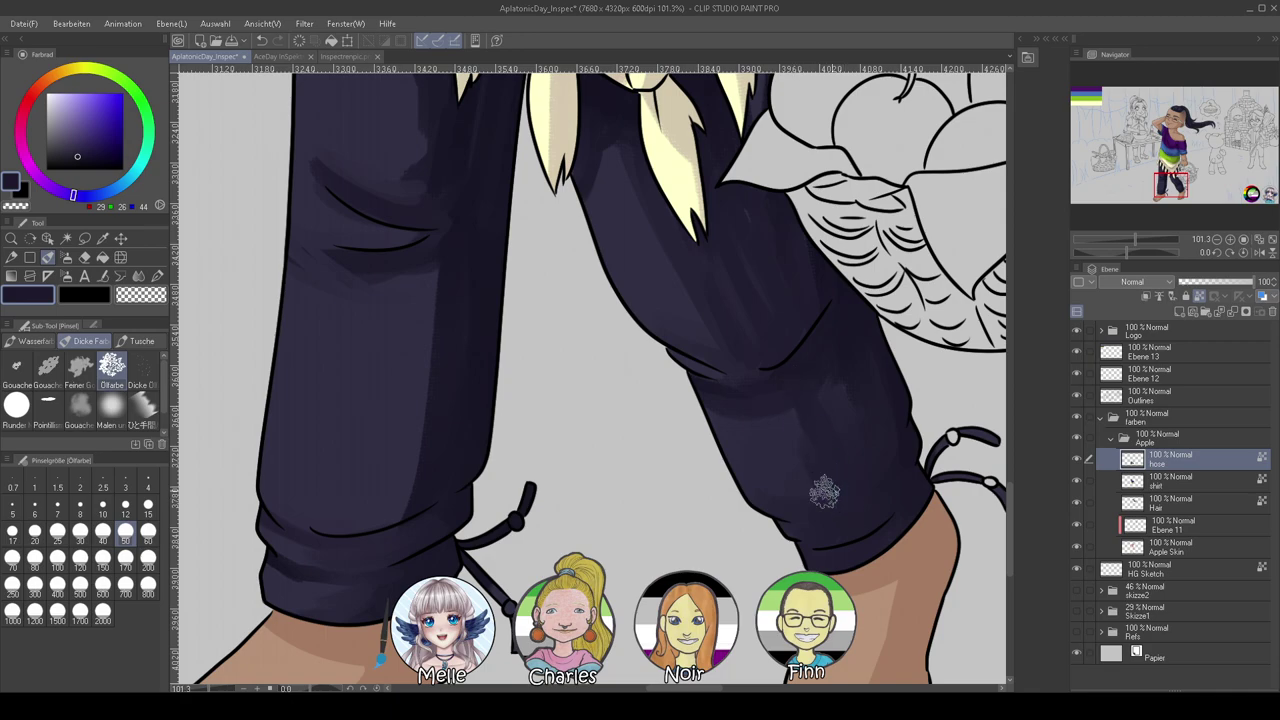
Blend the straight leg's shadow edges from the fringe down to the ankle cuff with the Nass verlaufen tool at size 60
drag(676, 387, 797, 535)
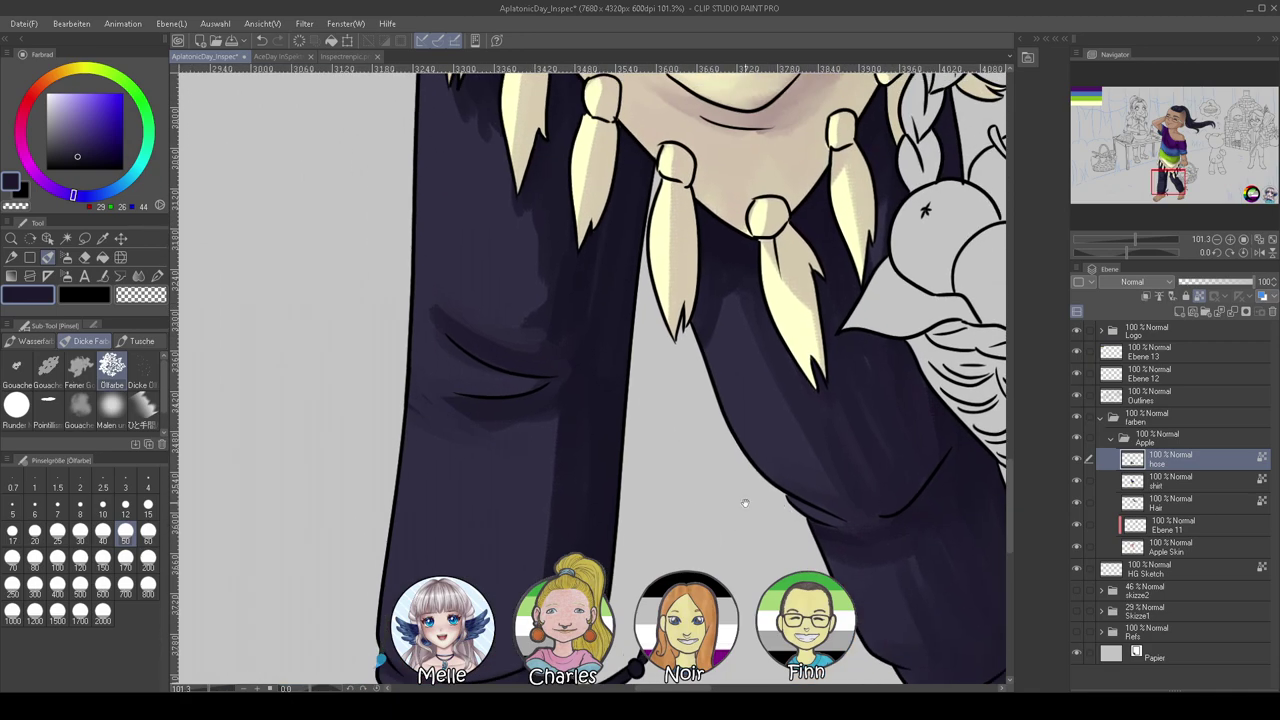
click(137, 280)
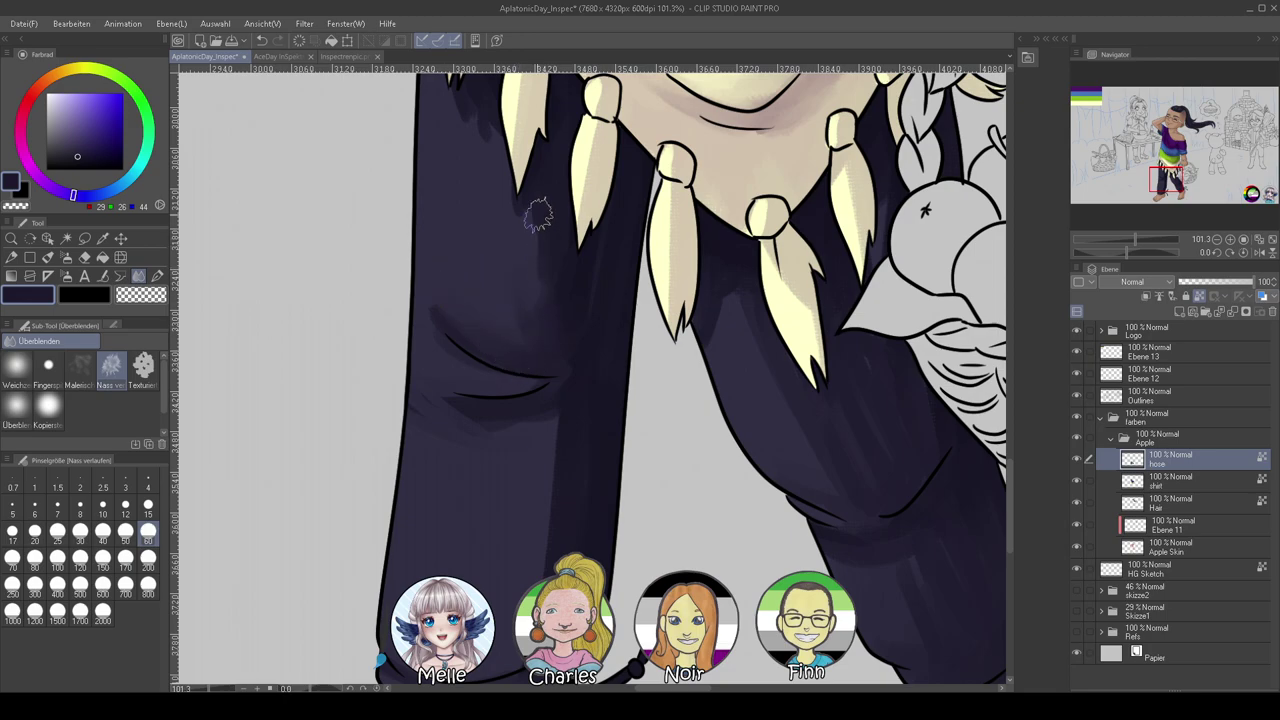
drag(573, 302, 584, 416)
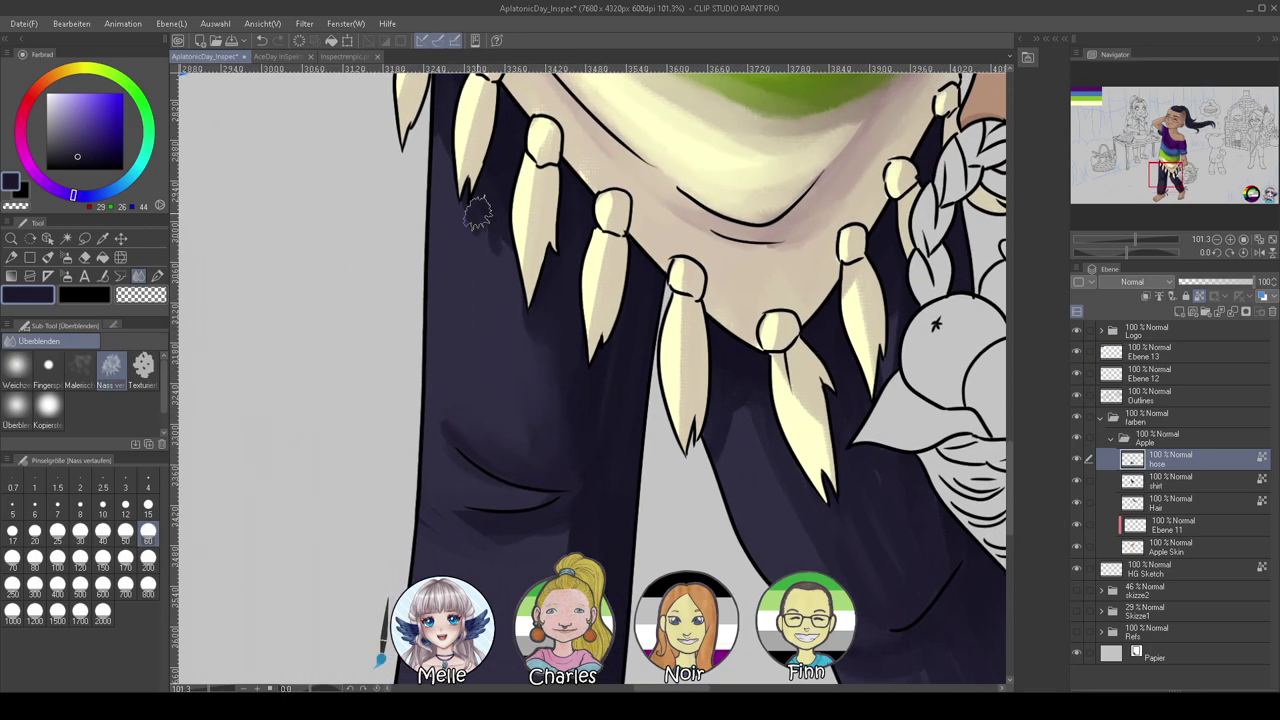
scroll(555, 477, down, 5)
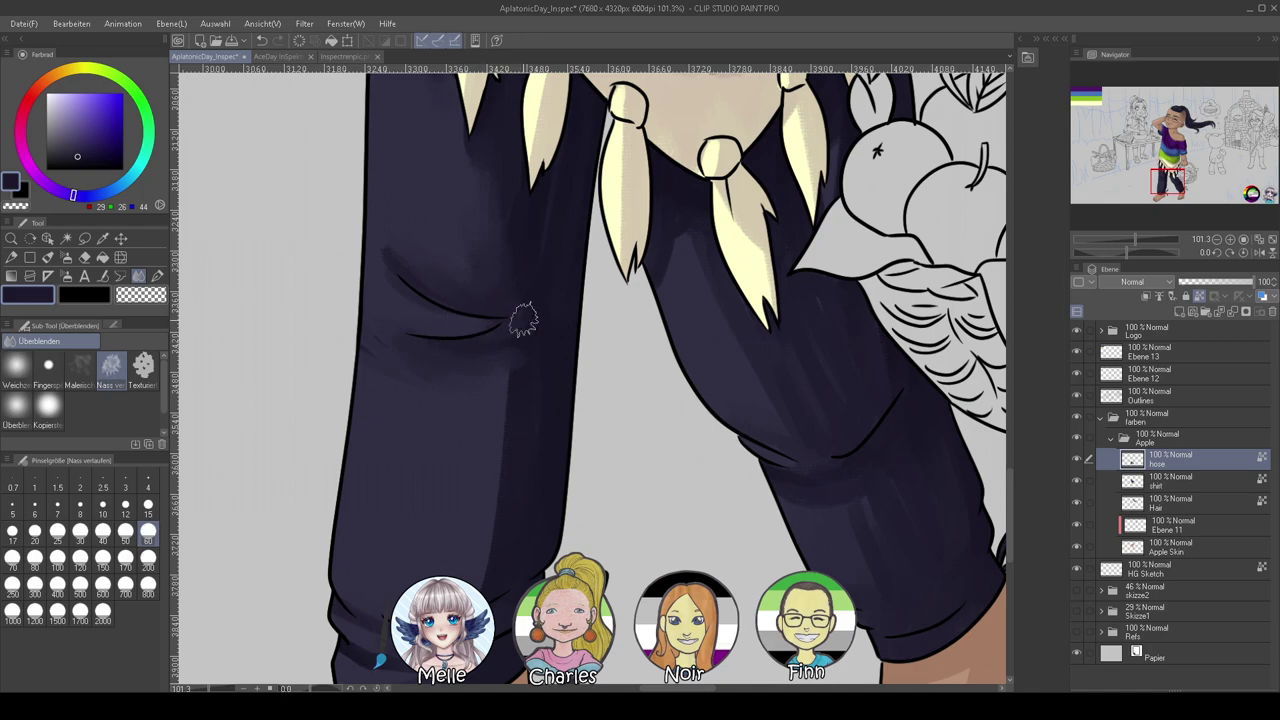
scroll(519, 437, down, 5)
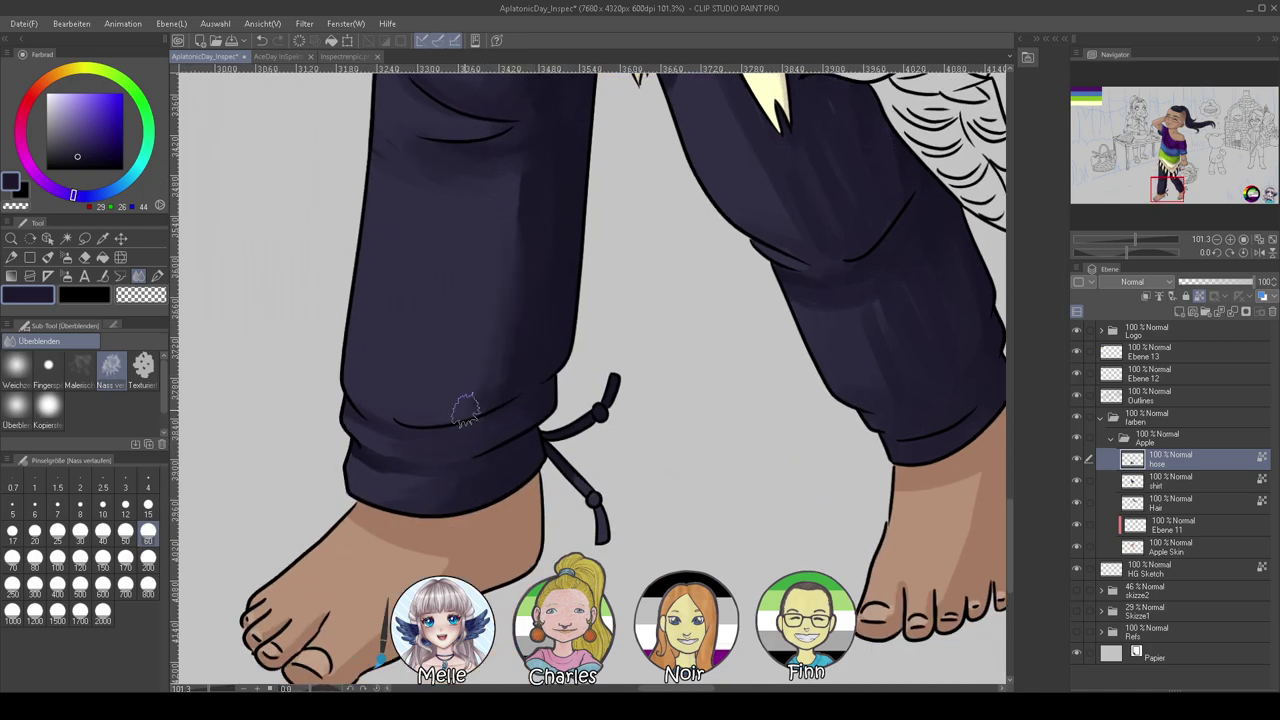
Soften the remaining tone edges on the straight leg between knee and cuff with the Nass verlaufen tool at size 60
drag(559, 470, 500, 570)
drag(463, 274, 442, 471)
mouse_move(485, 303)
mouse_down()
mouse_move(439, 453)
mouse_move(480, 326)
mouse_up()
scroll(480, 326, up, 2)
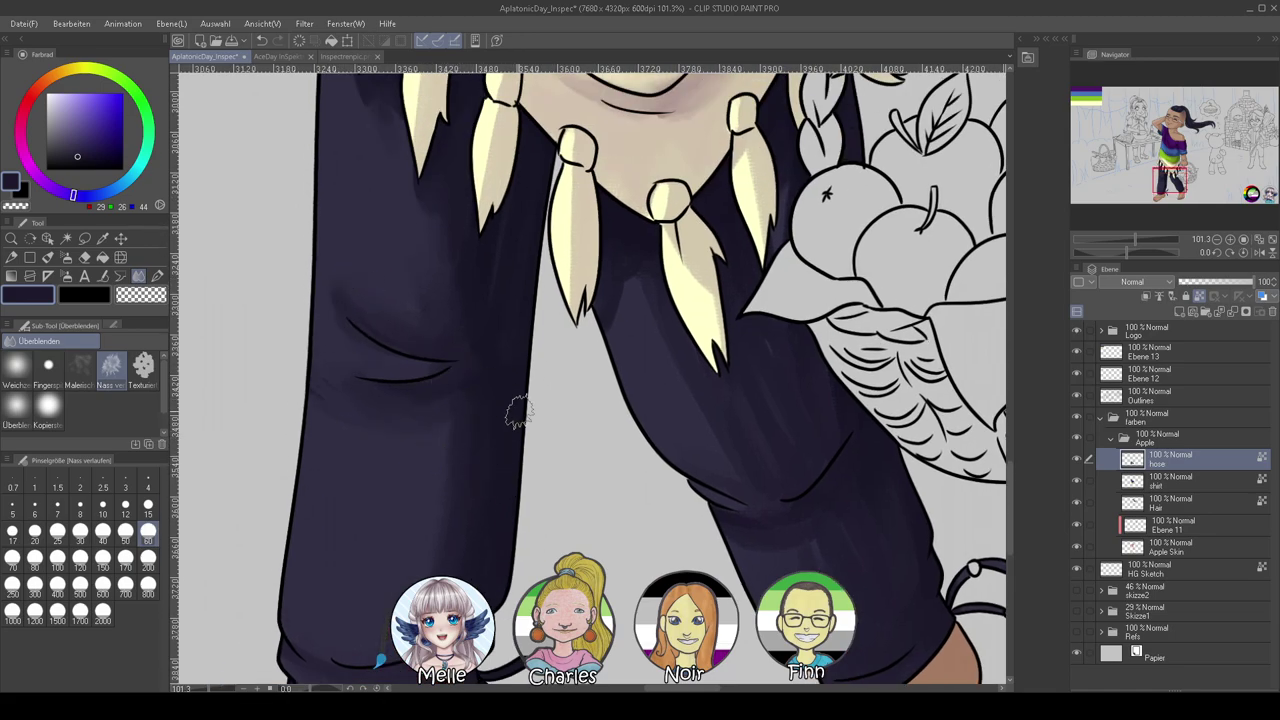
Blend the bent leg's fabric strokes from the fringe down over the knee and shin at size 60
drag(638, 378, 456, 356)
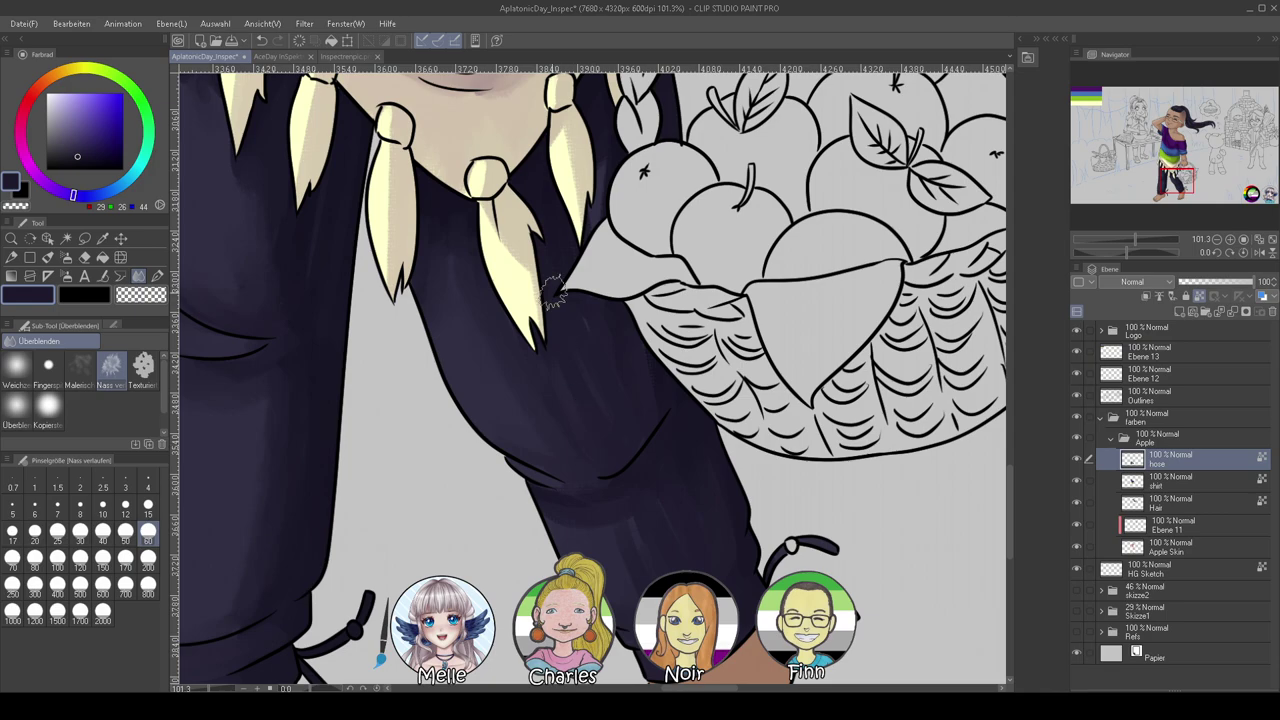
drag(662, 482, 596, 418)
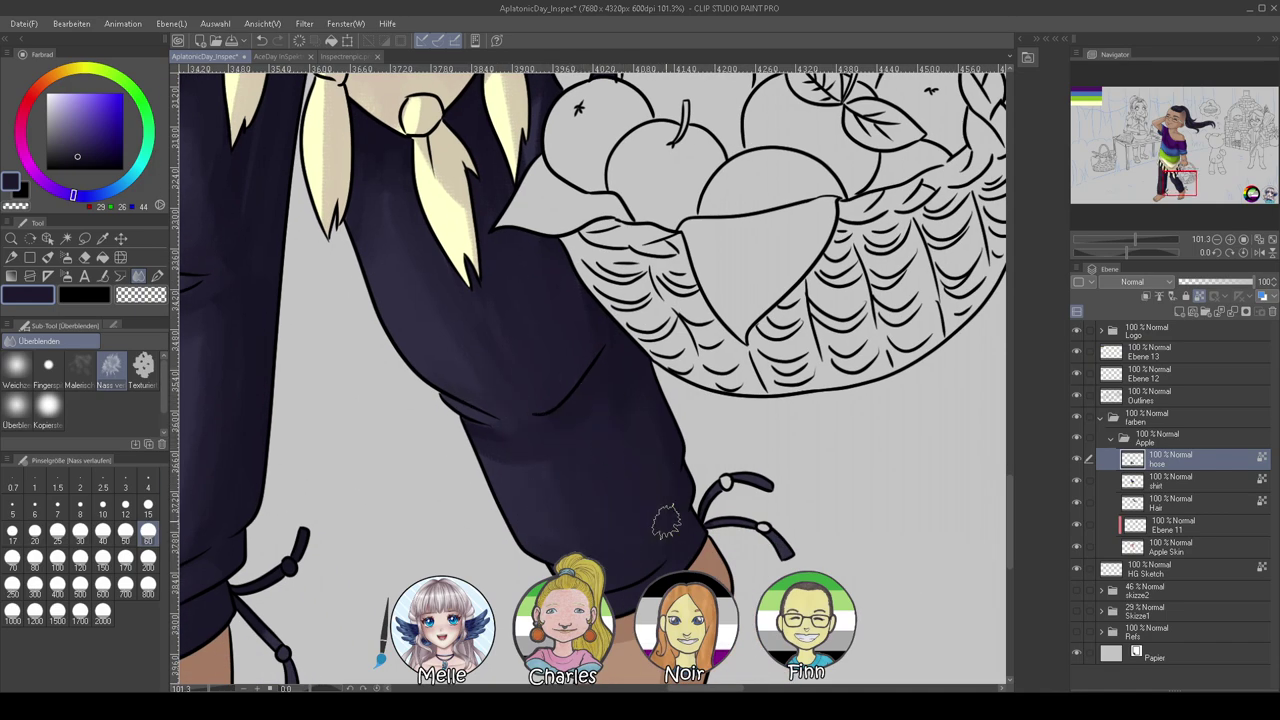
scroll(657, 523, left, 4)
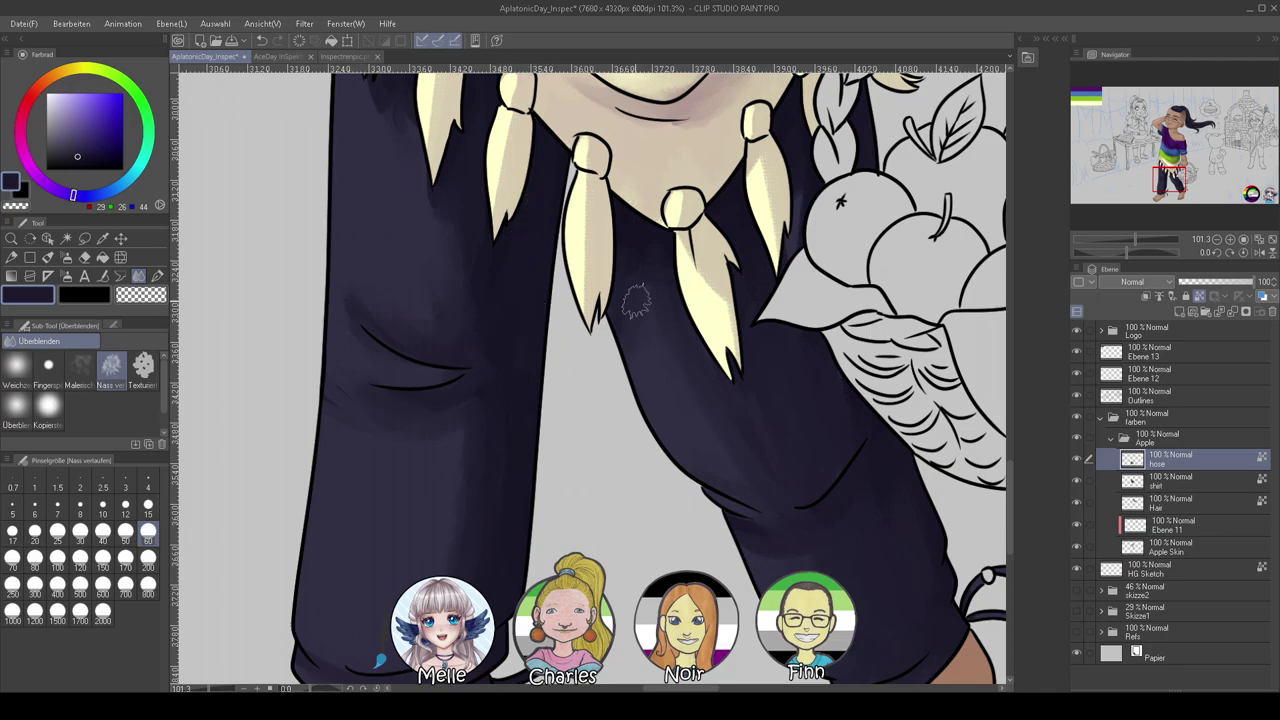
drag(1122, 242, 1113, 243)
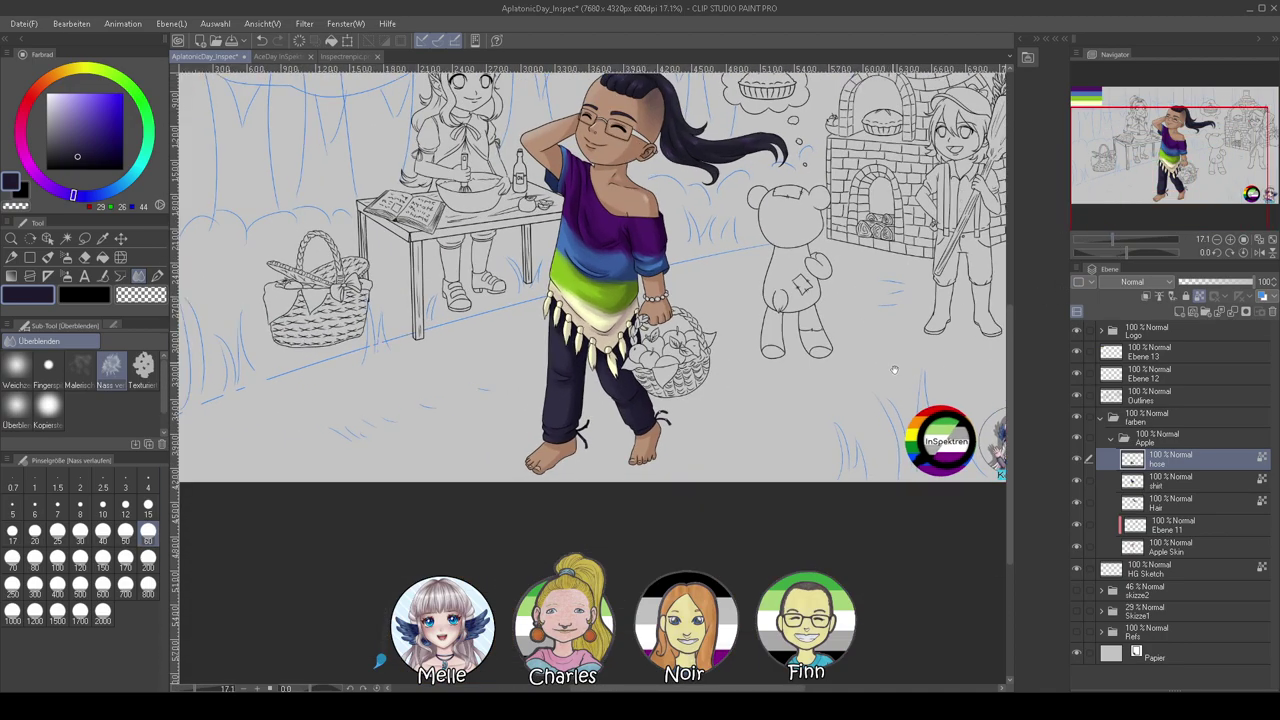
drag(889, 349, 899, 256)
Paint the ankle ties on both trouser legs with a sampled dark trouser tone using the Ölfarbe brush at size 50
drag(1113, 240, 1137, 241)
drag(879, 256, 828, 541)
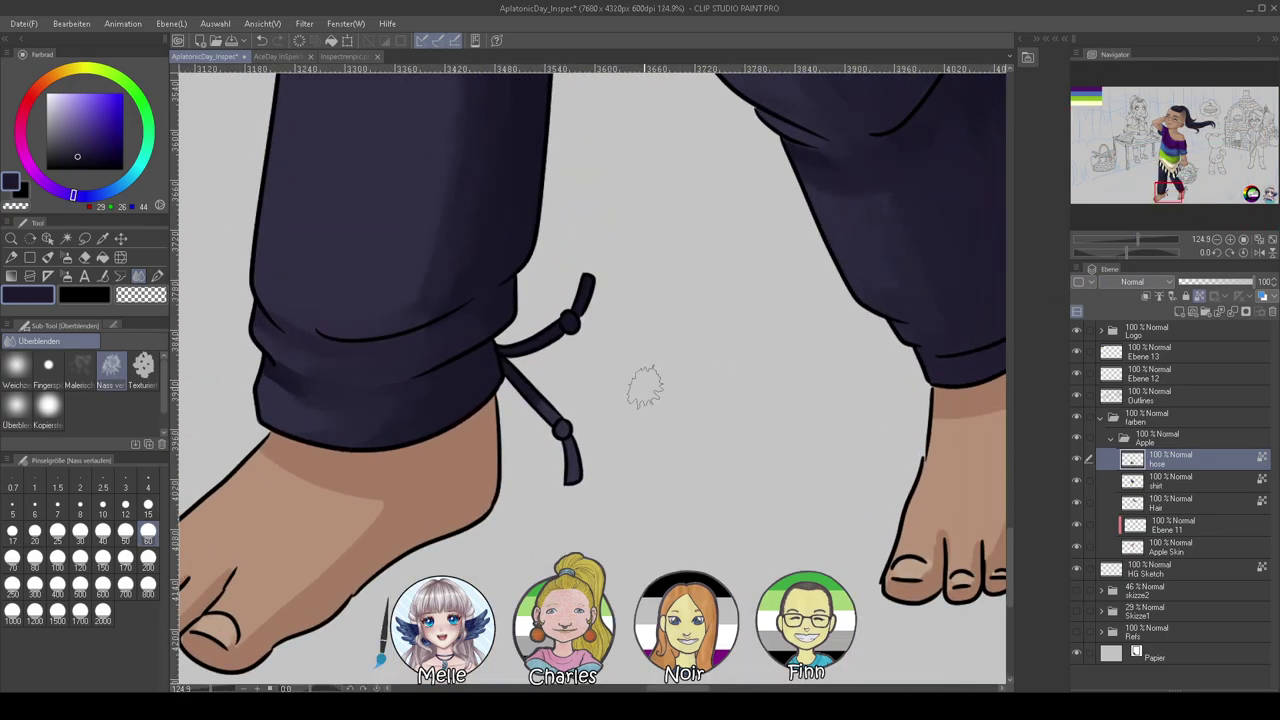
right_click(443, 389)
click(47, 257)
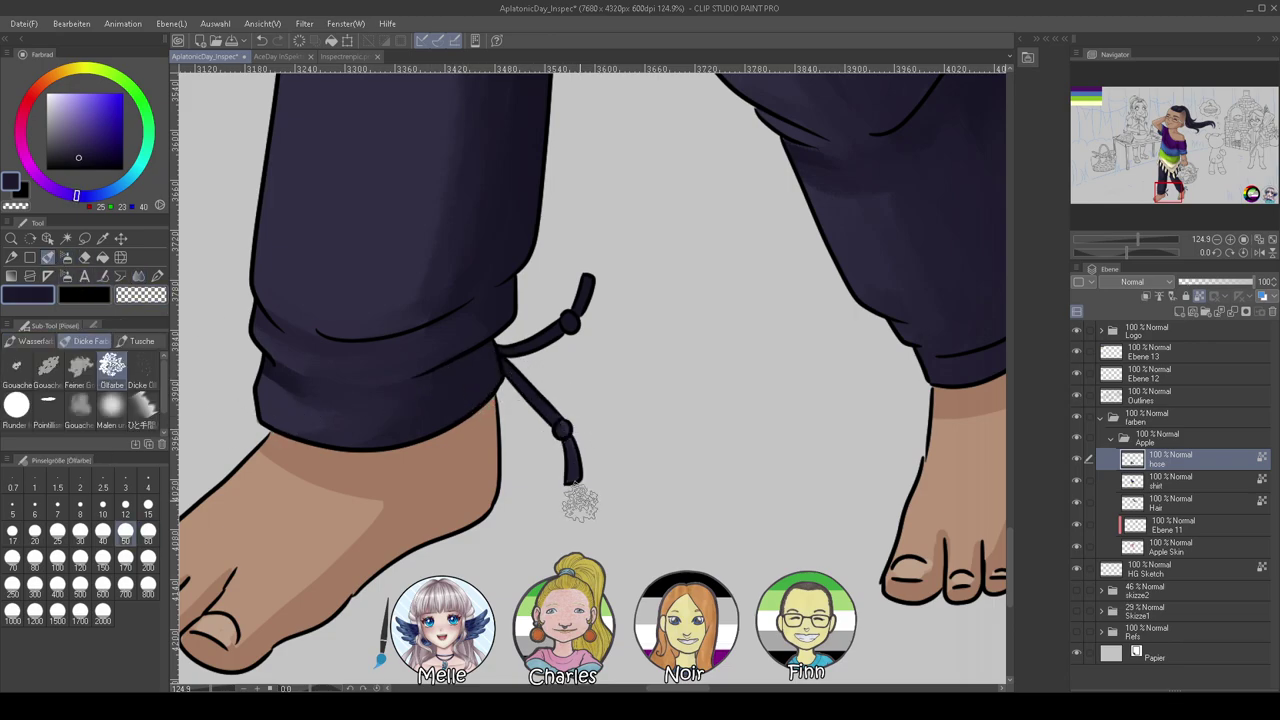
drag(656, 449, 244, 479)
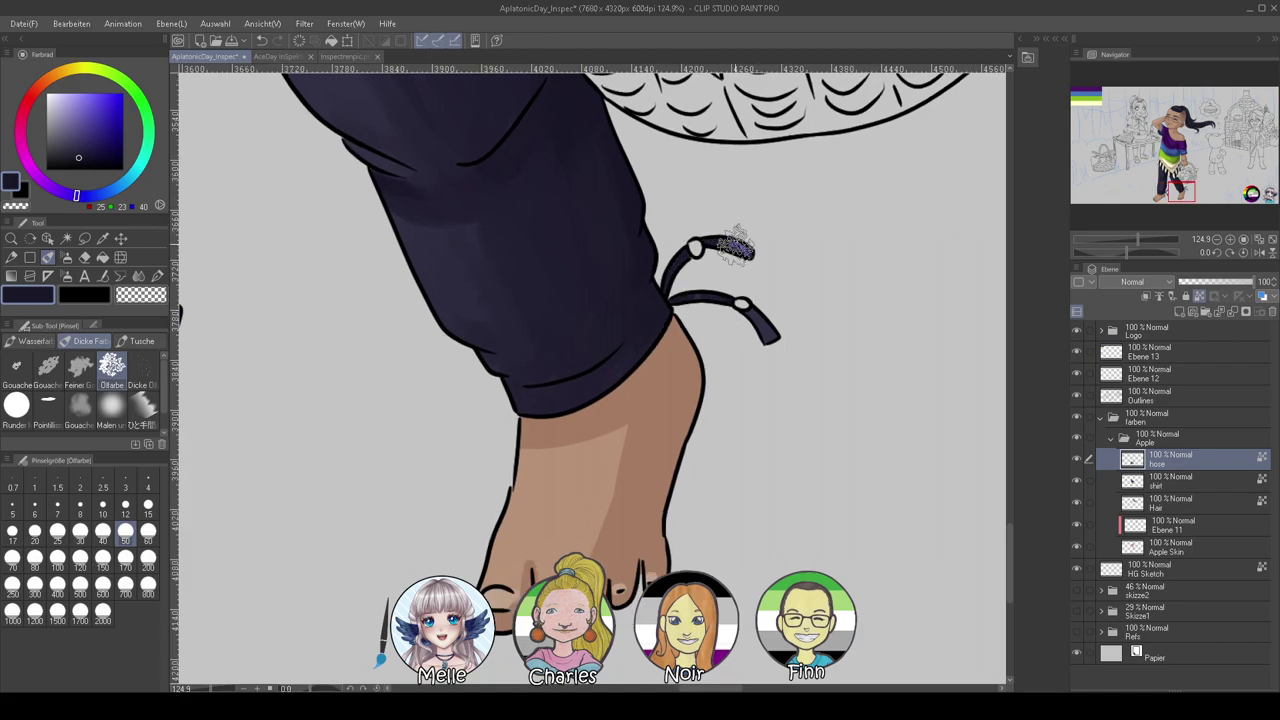
Lighten the ends of the ankle ties on both legs with a lighter tone sampled from the straight leg
scroll(665, 356, left, 5)
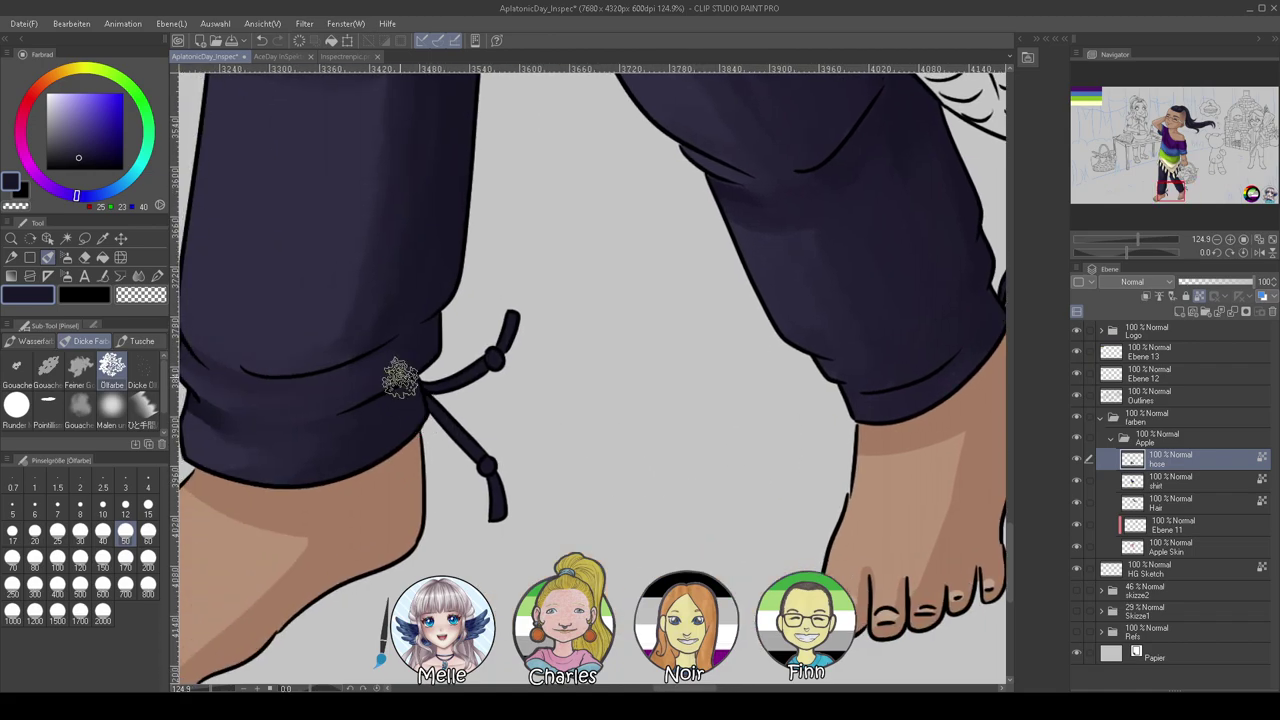
alt+click(243, 229)
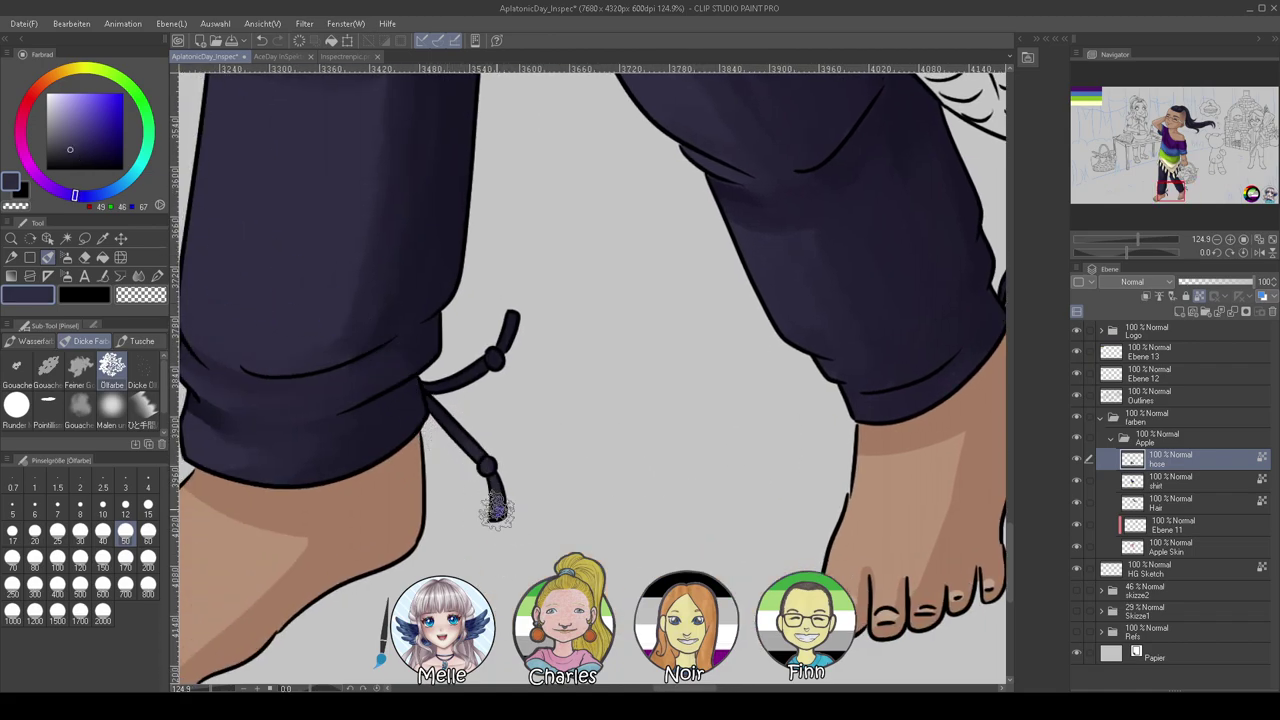
scroll(500, 515, right, 3)
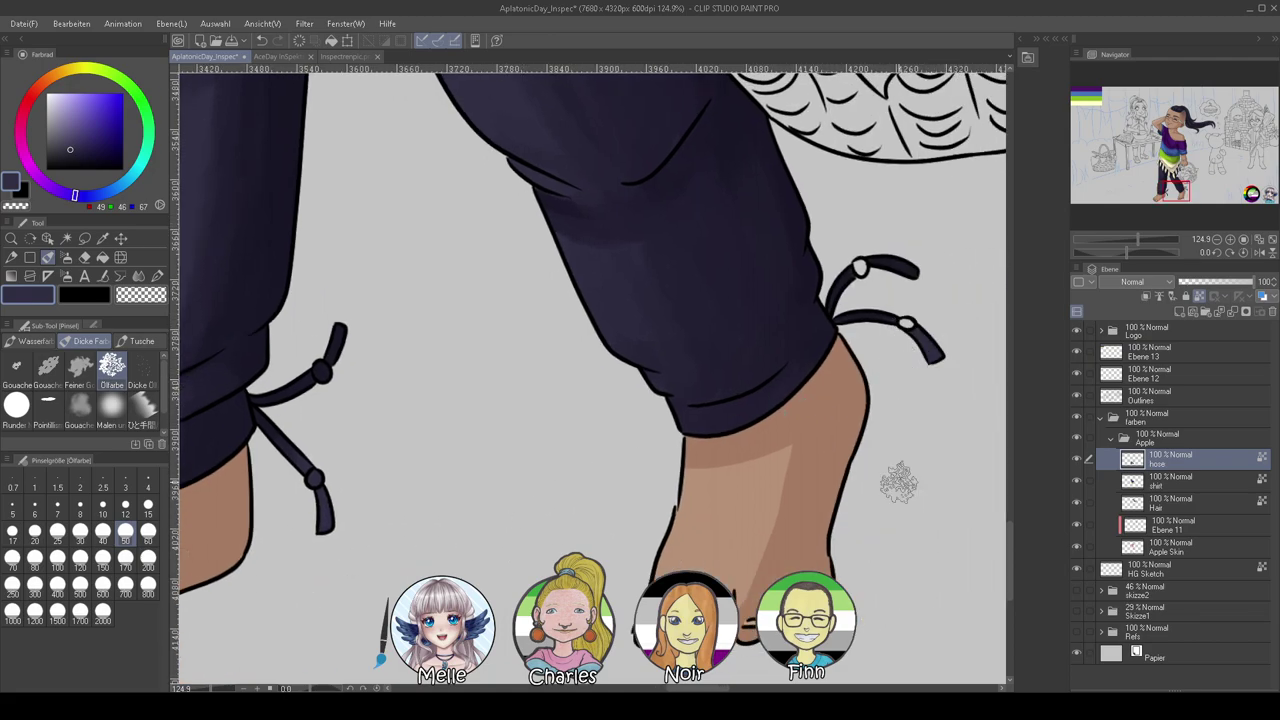
scroll(536, 457, left, 1)
Paint the two beads on the straight leg's ties in purple sampled from the shirt, using the Spitzfeder pen at size 20
drag(536, 457, 706, 449)
drag(1137, 241, 1115, 240)
drag(588, 131, 568, 292)
alt+click(579, 273)
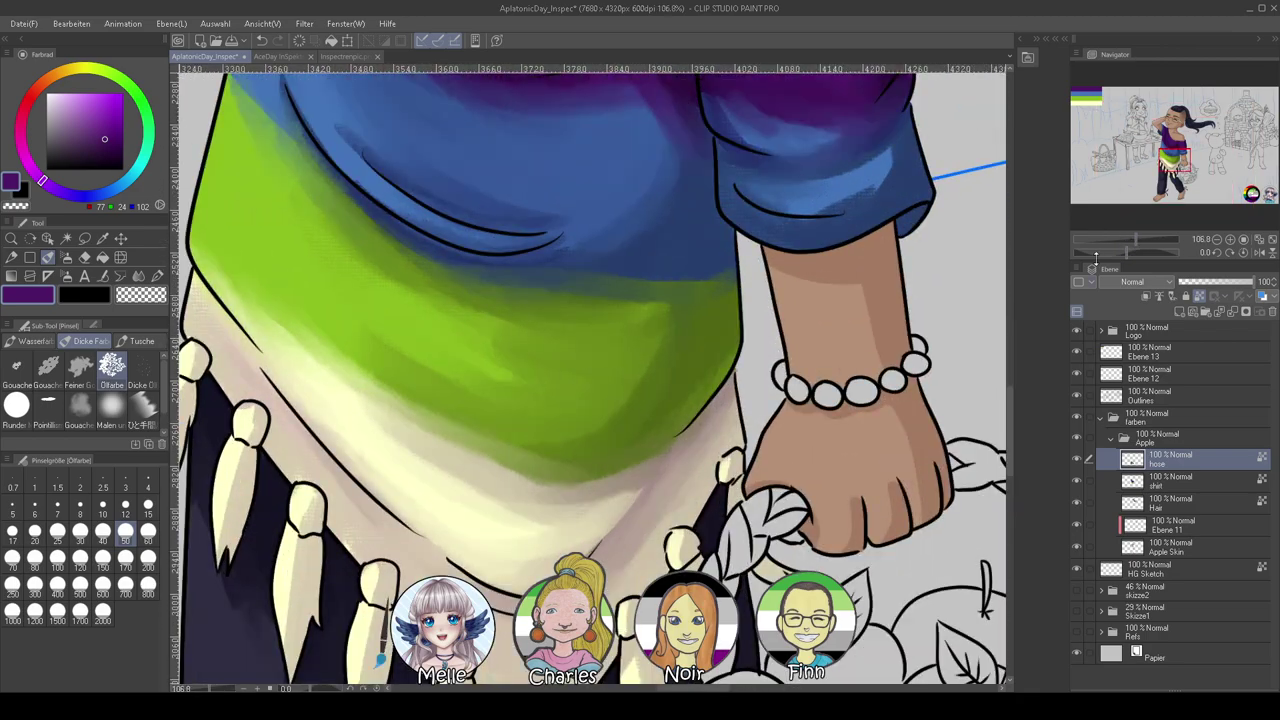
drag(1115, 240, 1136, 240)
drag(630, 610, 751, 114)
drag(751, 466, 788, 72)
drag(763, 366, 850, 403)
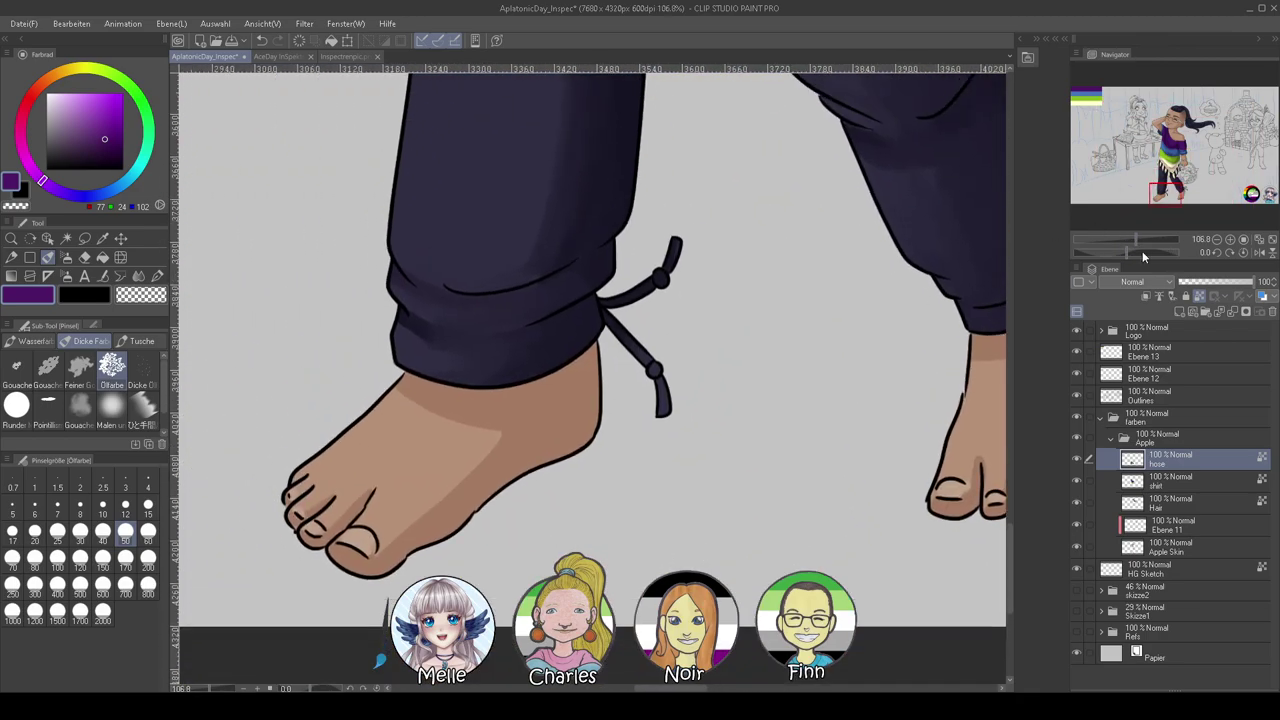
scroll(1144, 251, down, 5)
key(p)
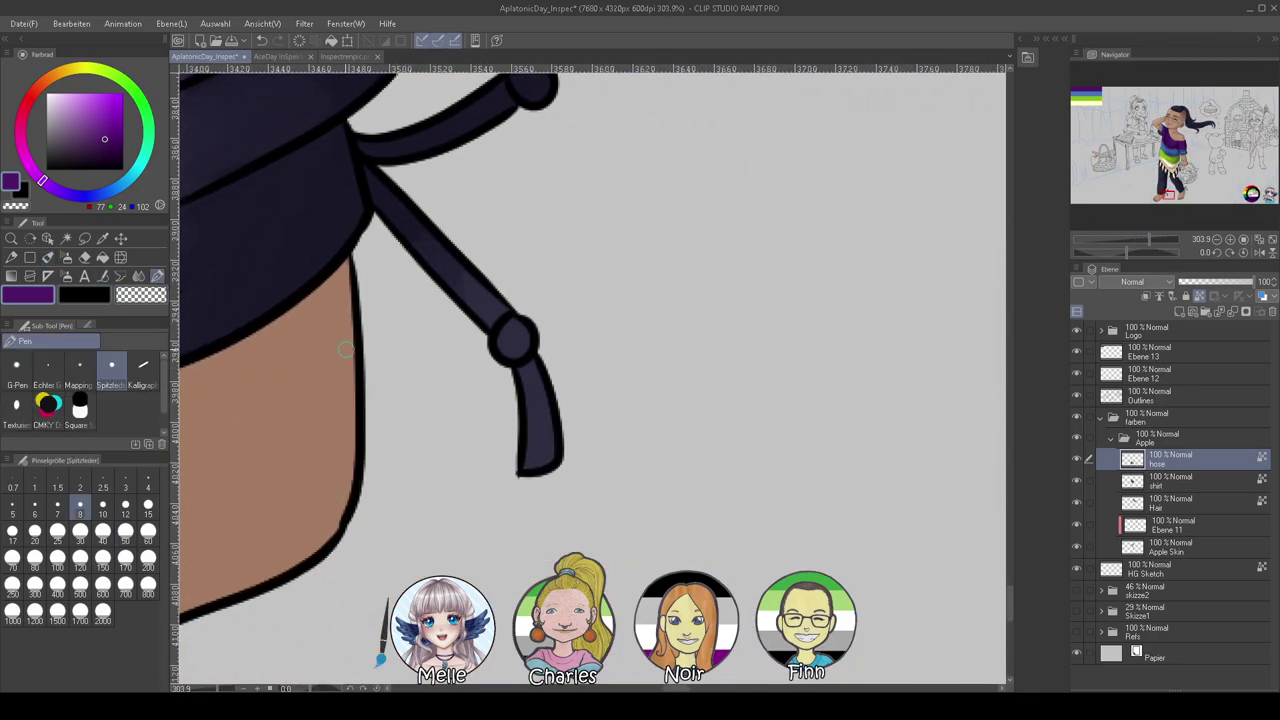
click(35, 533)
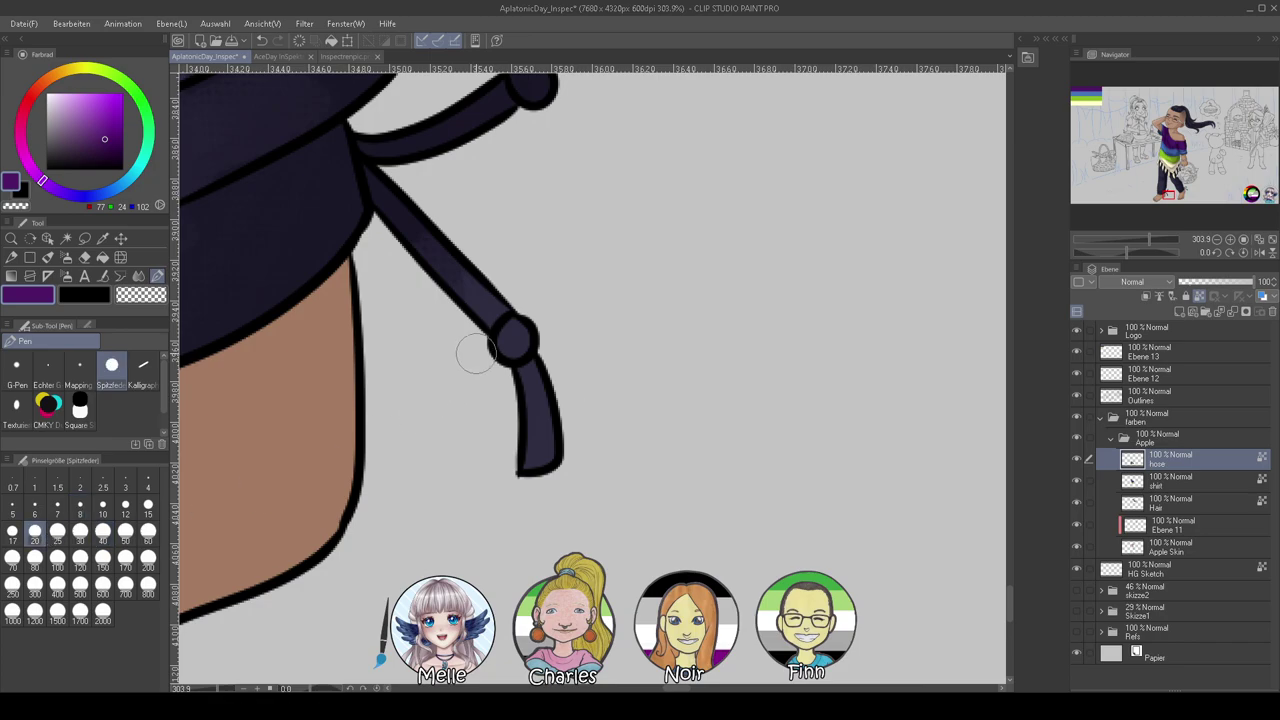
click(513, 338)
scroll(671, 241, up, 2)
click(513, 162)
Paint the two beads on the bent leg's ties purple with the trousers layer's transparency lock off, trimming spill with the transparent colour
drag(711, 353, 190, 290)
drag(605, 286, 617, 560)
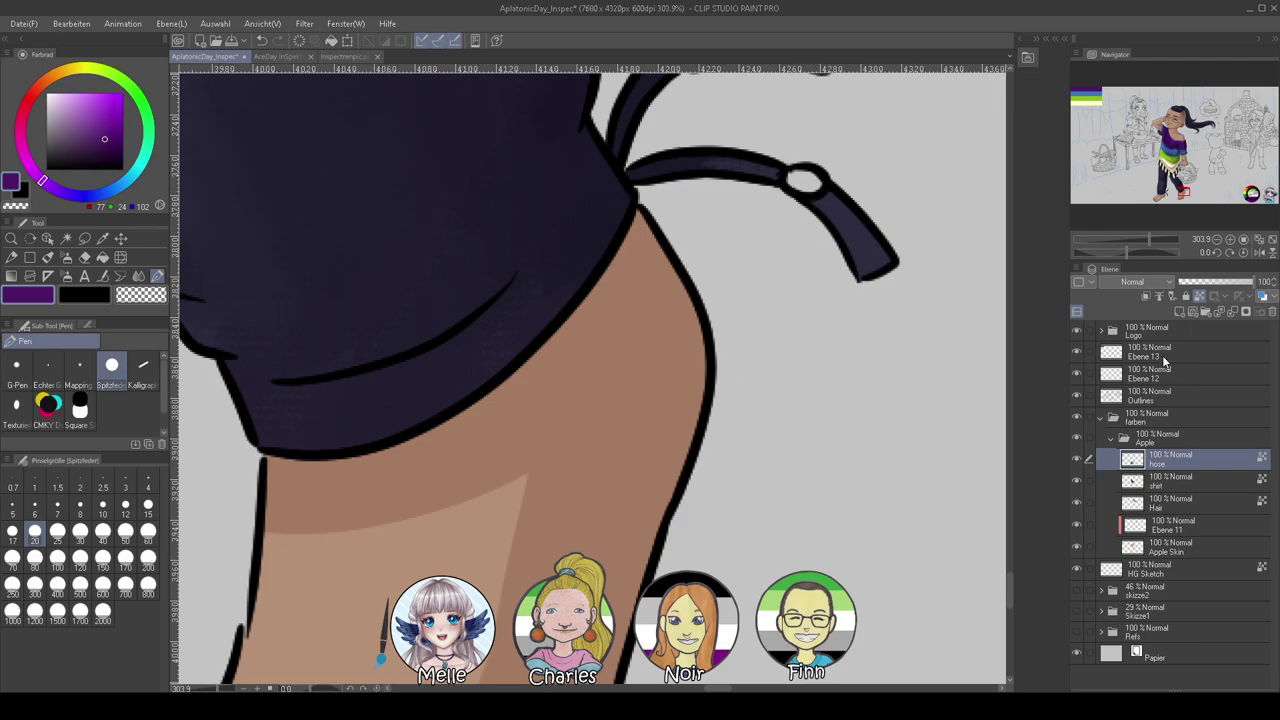
click(801, 181)
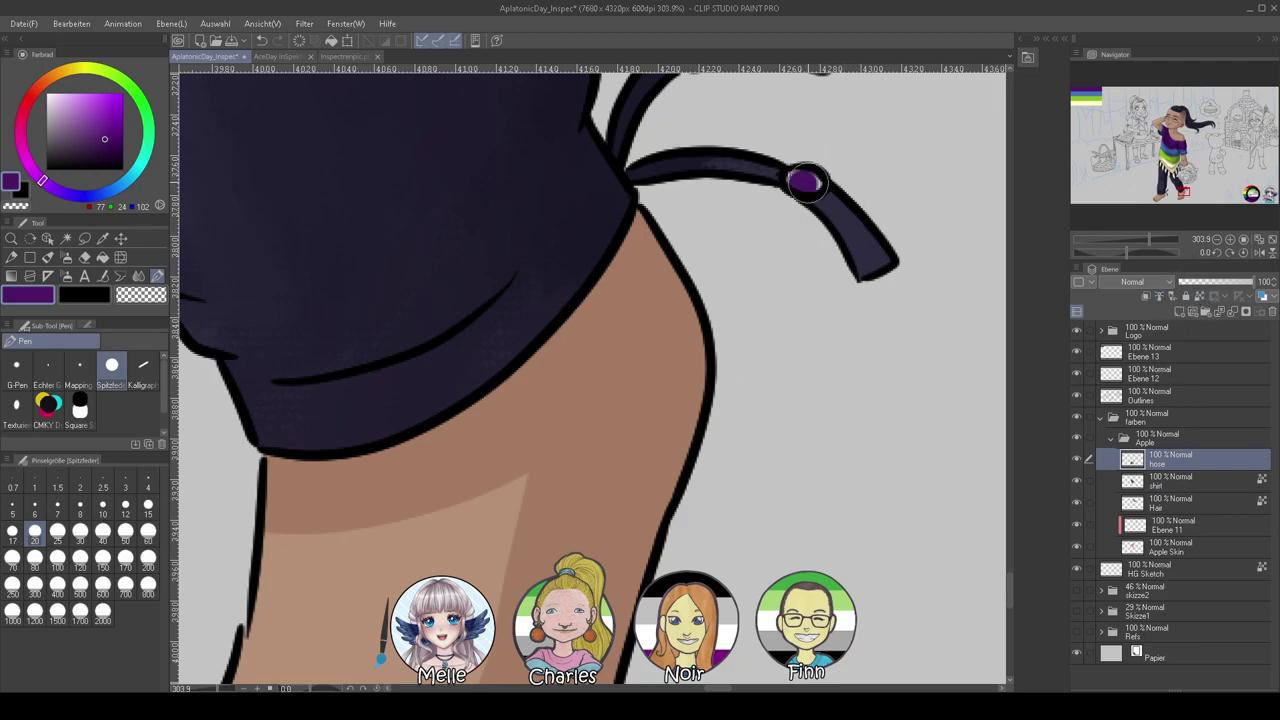
scroll(760, 240, up, 4)
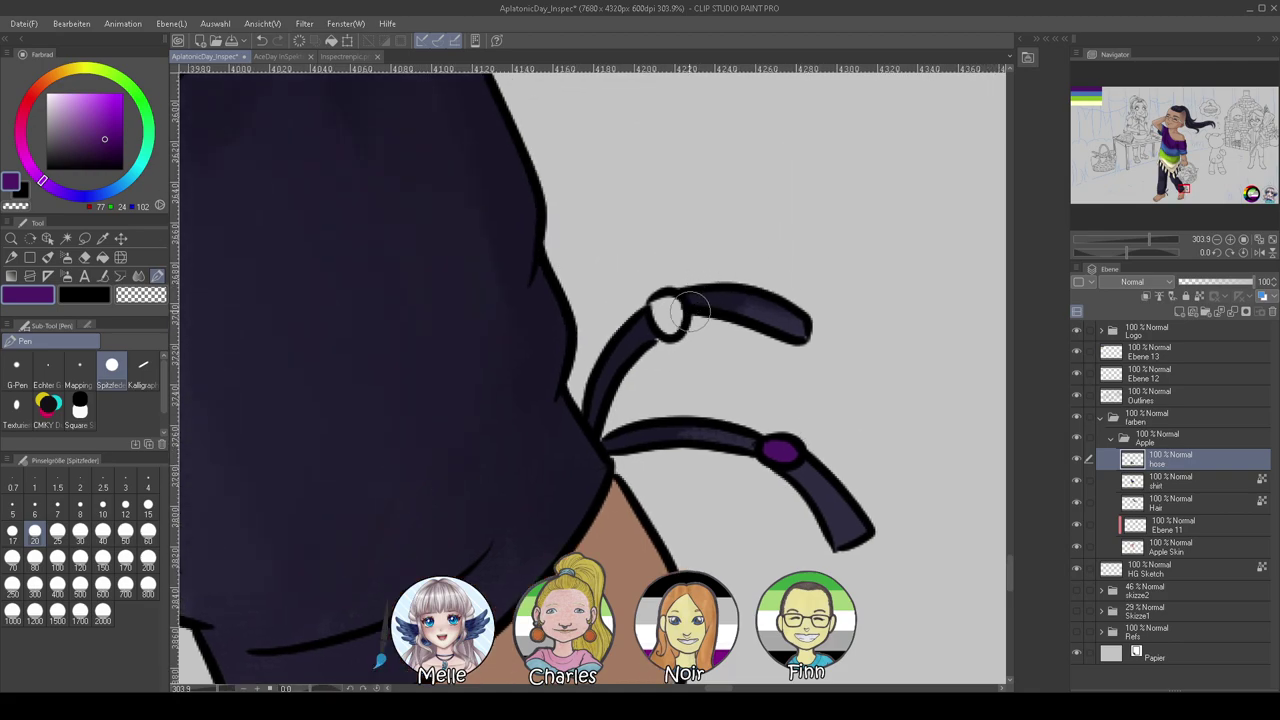
mouse_move(660, 311)
mouse_down()
mouse_move(680, 296)
mouse_move(673, 269)
mouse_up()
key(c)
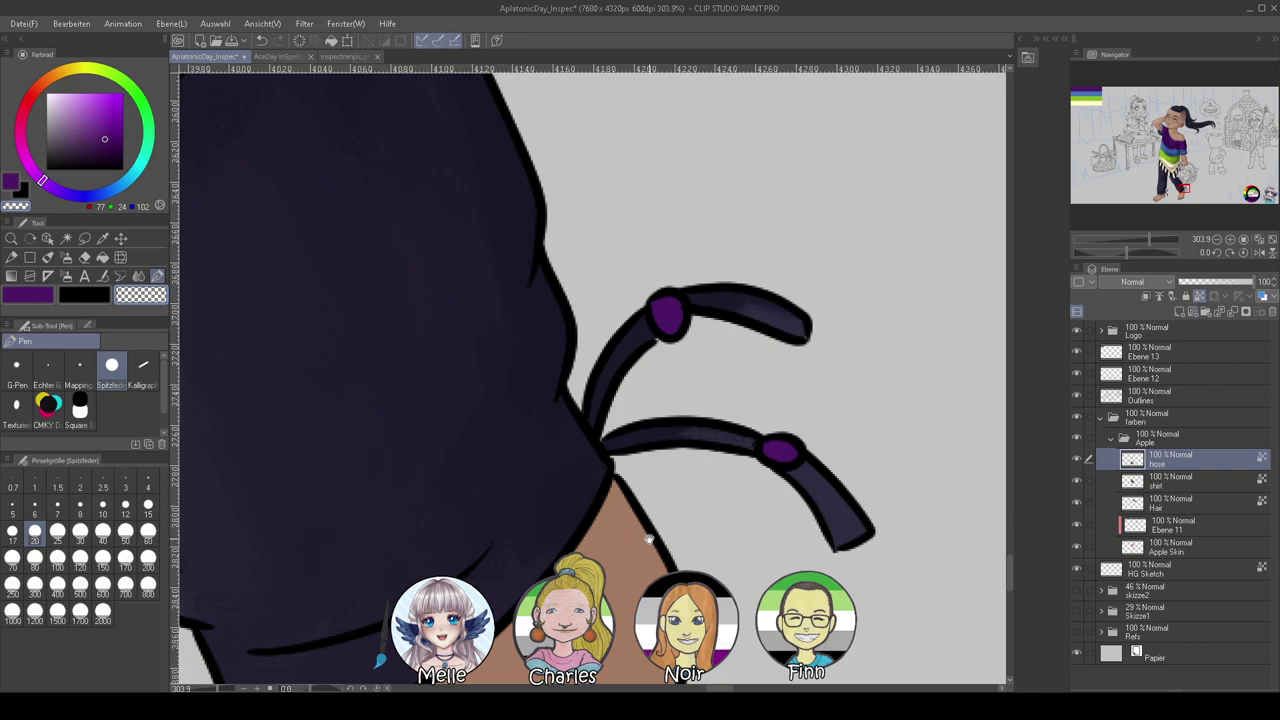
Dab a lighter purple highlight onto each of the four tie beads with the pen at size 15
drag(644, 541, 970, 268)
drag(651, 483, 928, 357)
drag(648, 303, 680, 488)
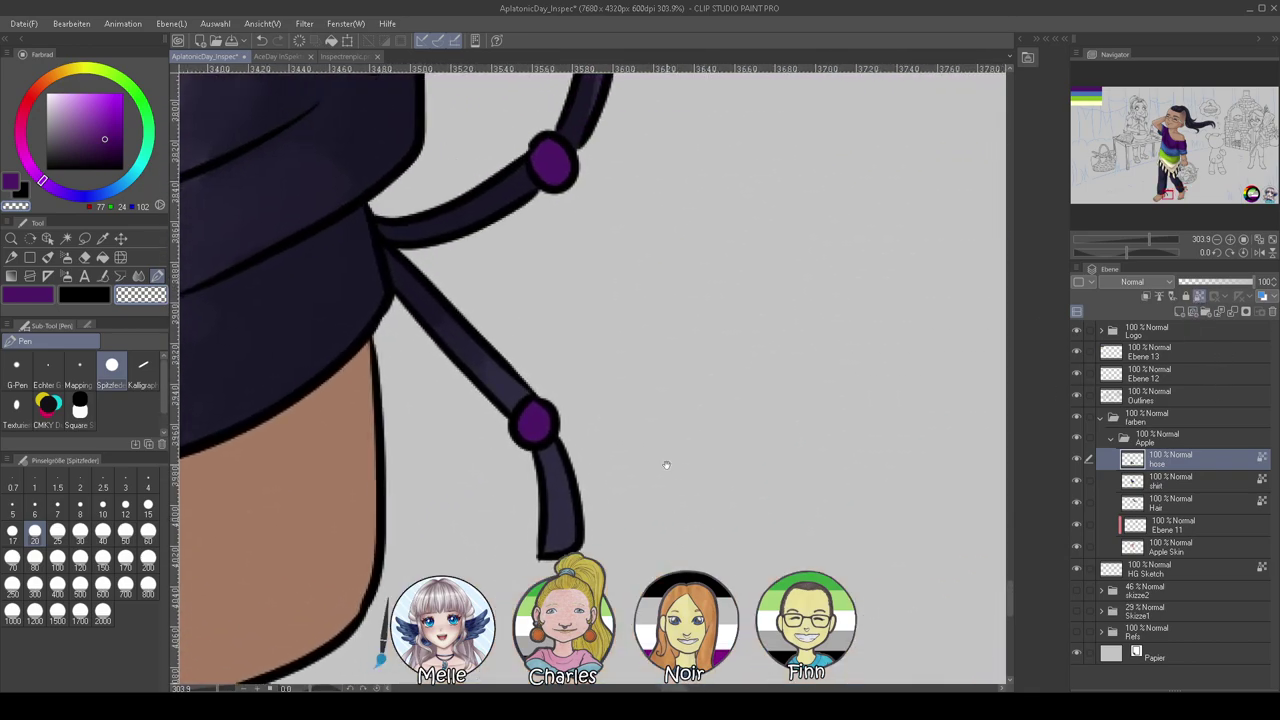
click(77, 126)
click(148, 503)
click(534, 428)
click(546, 169)
mouse_move(832, 285)
mouse_down()
mouse_move(314, 337)
mouse_move(192, 396)
mouse_up()
mouse_move(985, 292)
mouse_down()
mouse_move(699, 370)
mouse_move(428, 489)
mouse_up()
click(777, 370)
click(665, 235)
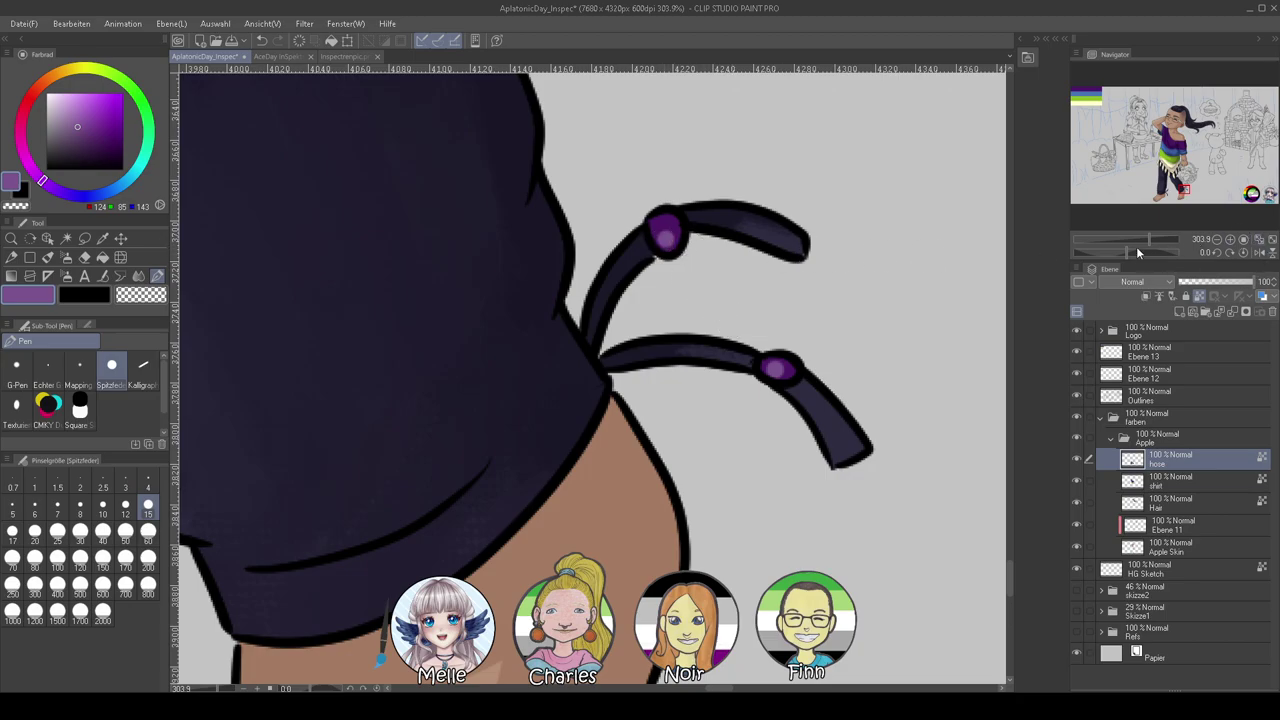
Activate the Outlines layer and the automatic selection tool for working on the bracelet at the wrist
drag(1148, 241, 1121, 242)
drag(787, 319, 816, 654)
drag(974, 532, 1005, 342)
drag(1129, 243, 1142, 242)
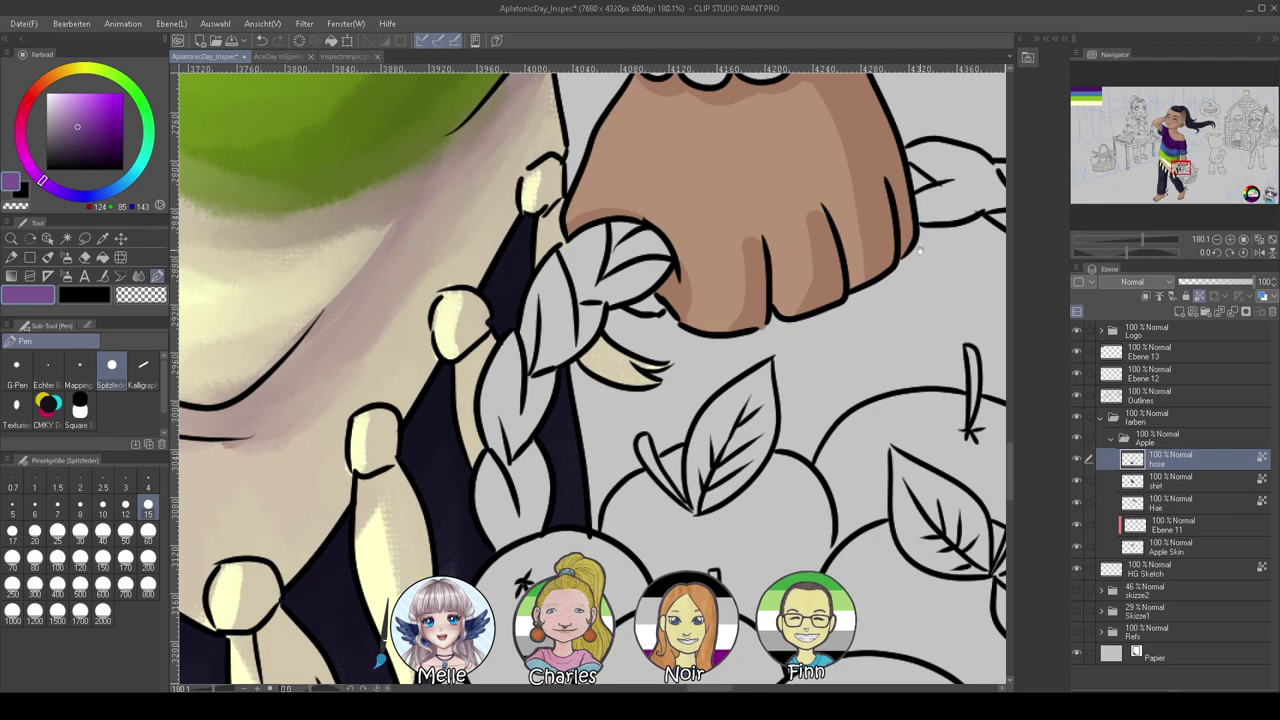
drag(927, 247, 805, 454)
click(1155, 398)
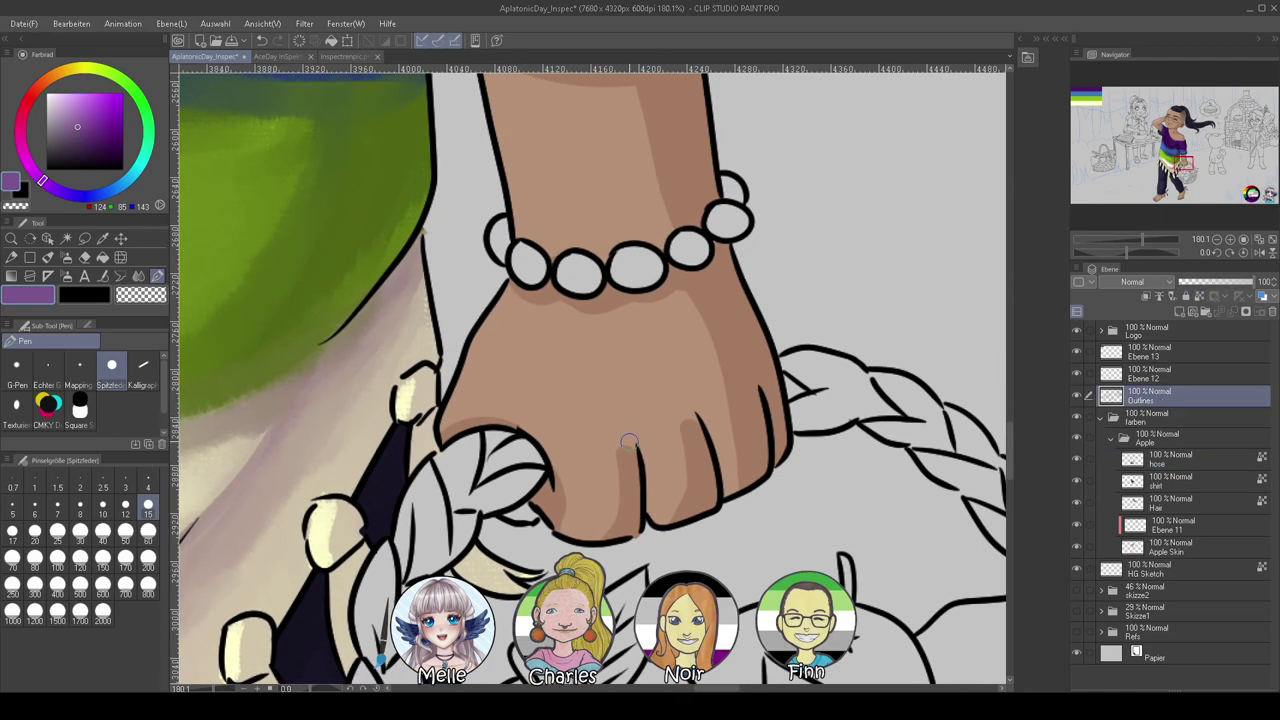
click(67, 238)
click(510, 256)
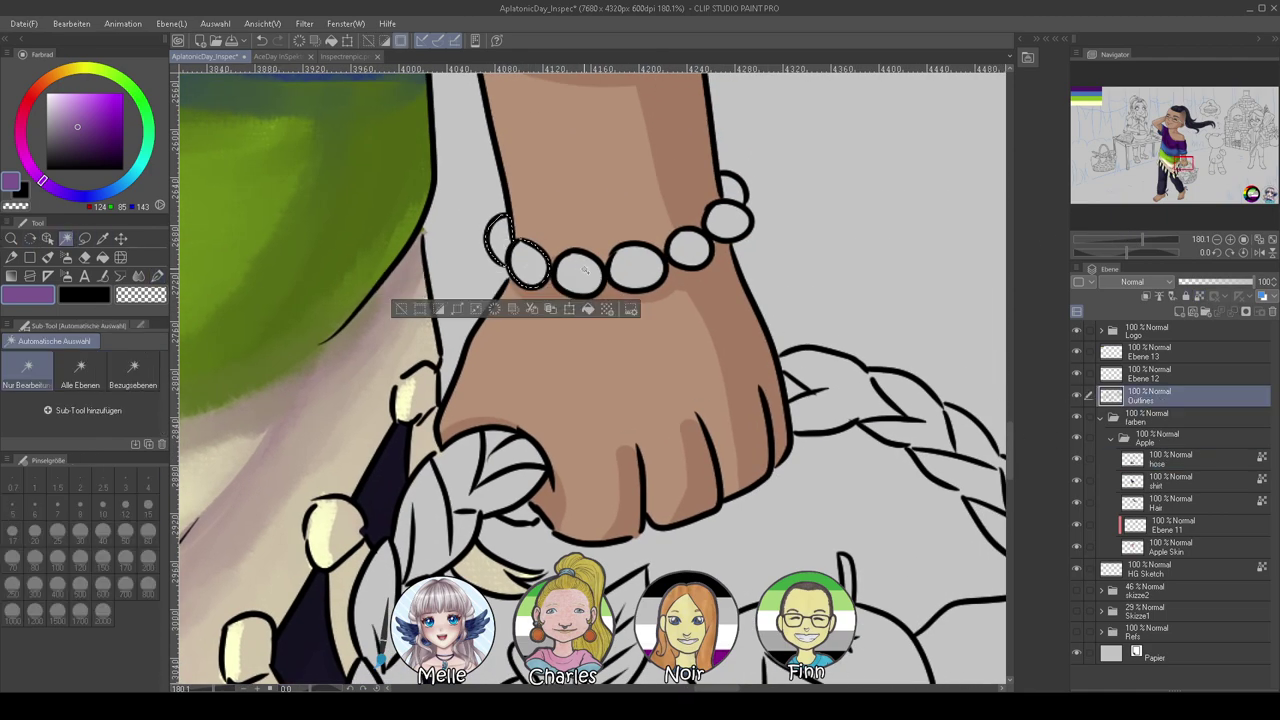
shift+click(745, 192)
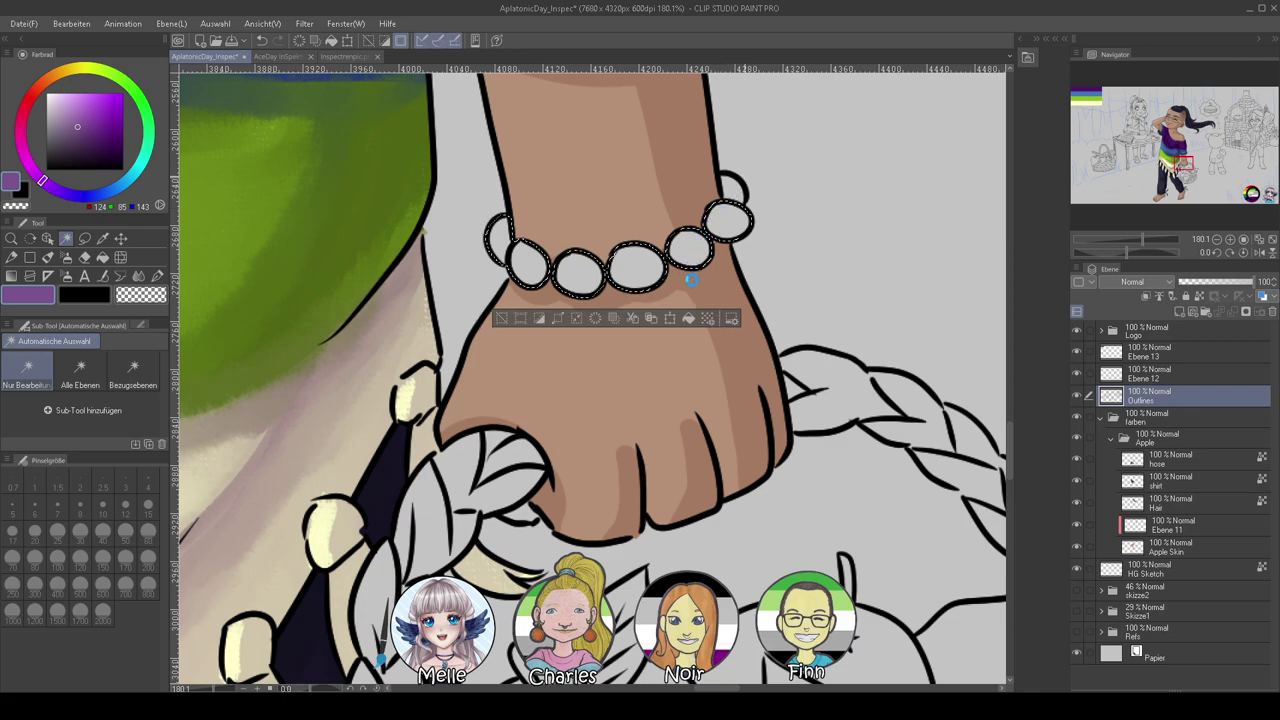
key(ctrl+d)
Select the insides of all the bracelet beads and add a new layer named "details" above the hose layer
click(497, 250)
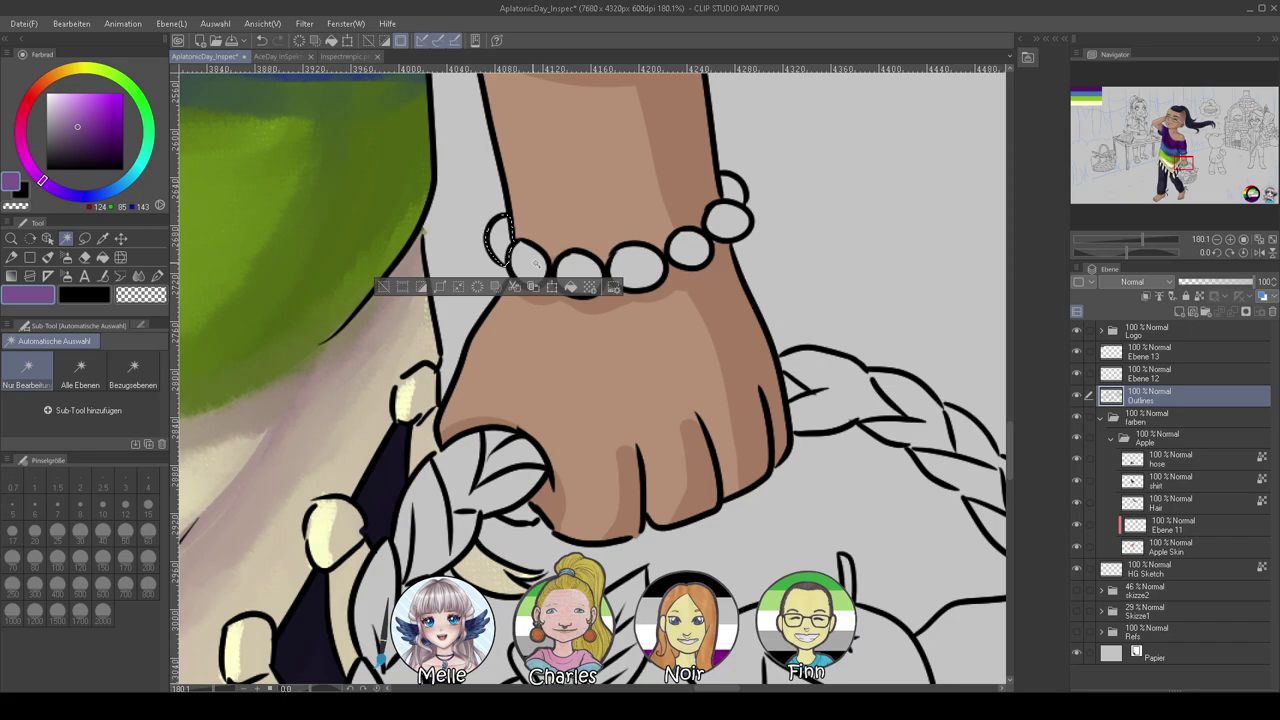
shift+click(737, 193)
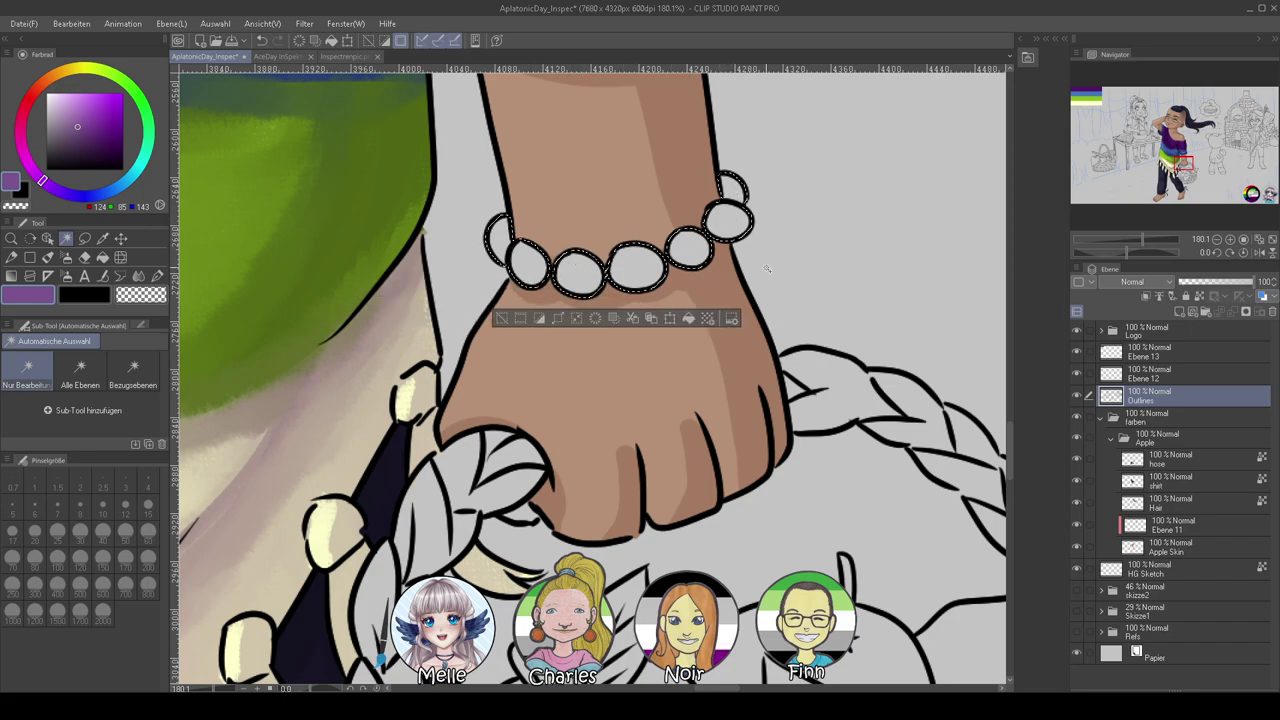
click(1165, 459)
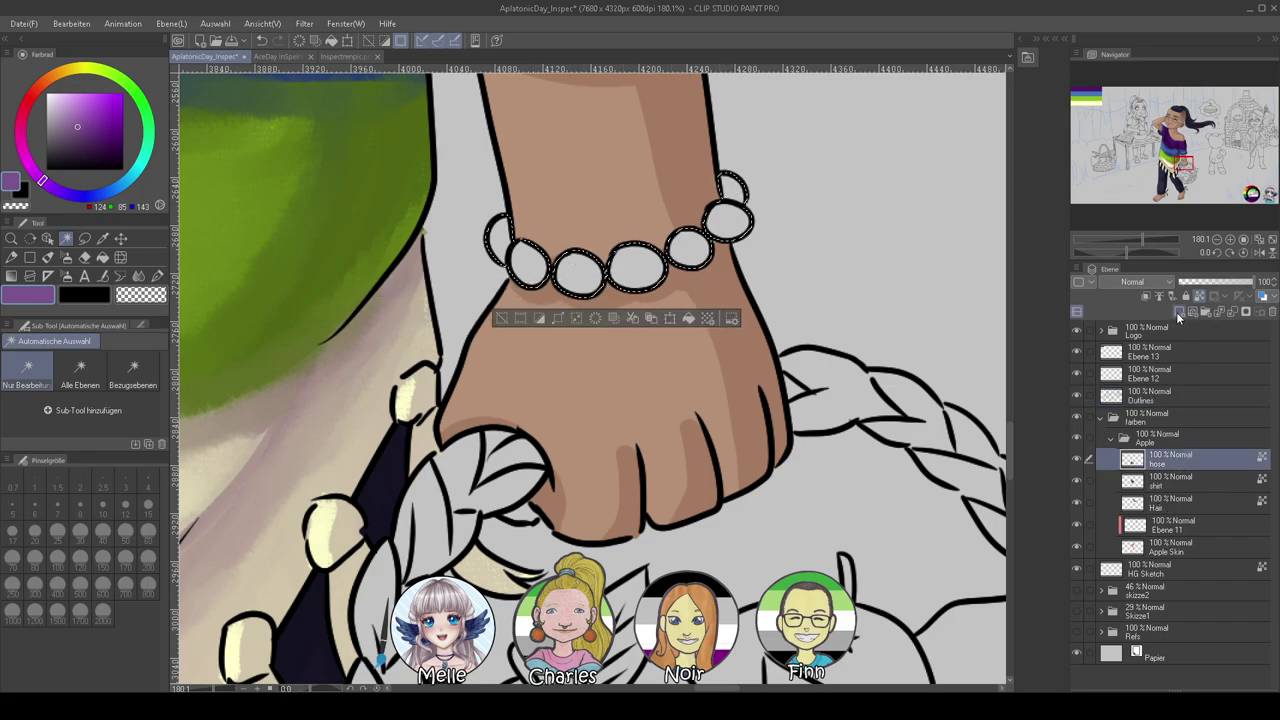
click(1176, 311)
text(details)
key(Return)
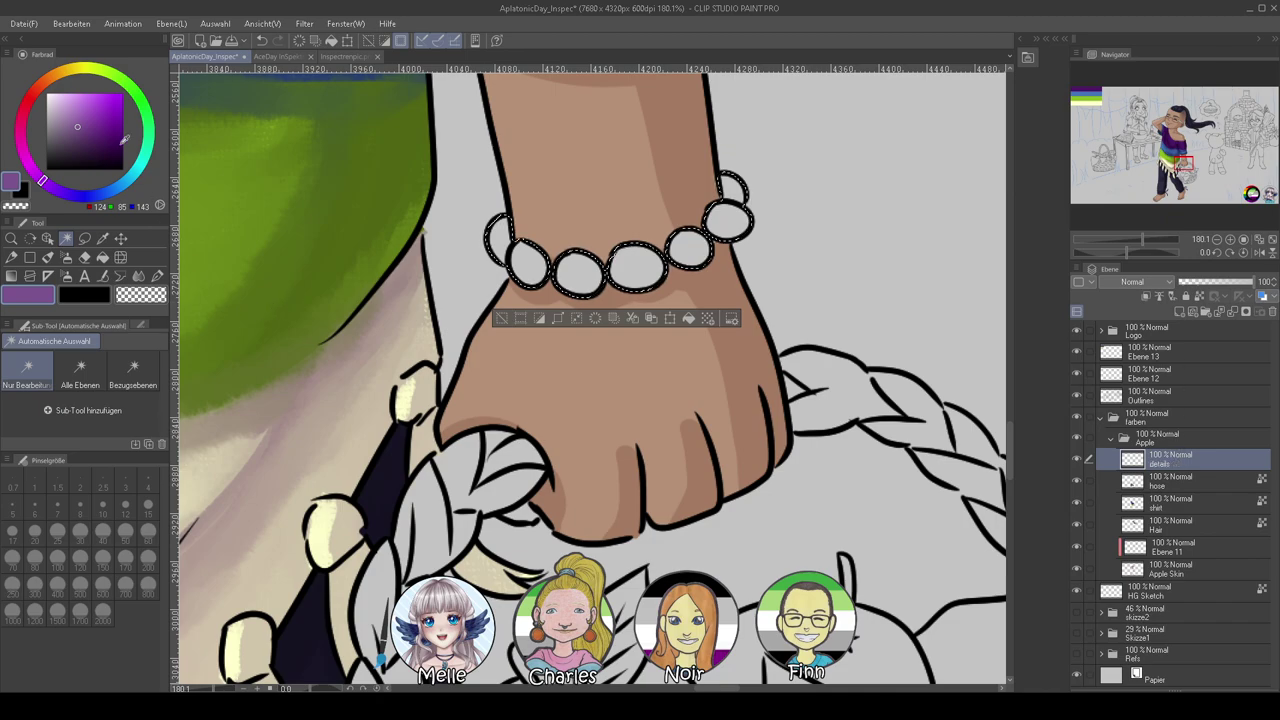
Paint the bracelet's first bead, beside the thumb side of the wrist, in the shirt's sampled purple with the pen at size 60
key(p)
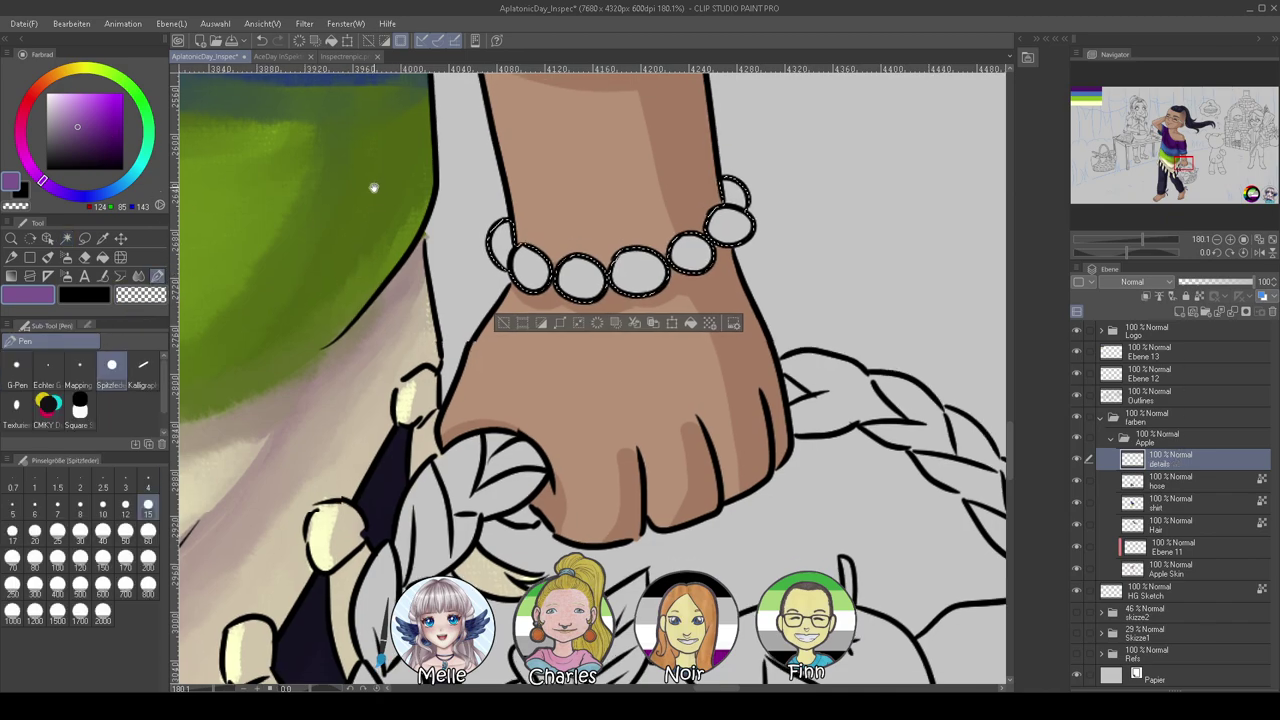
drag(372, 184, 424, 453)
alt+click(628, 160)
drag(648, 524, 504, 101)
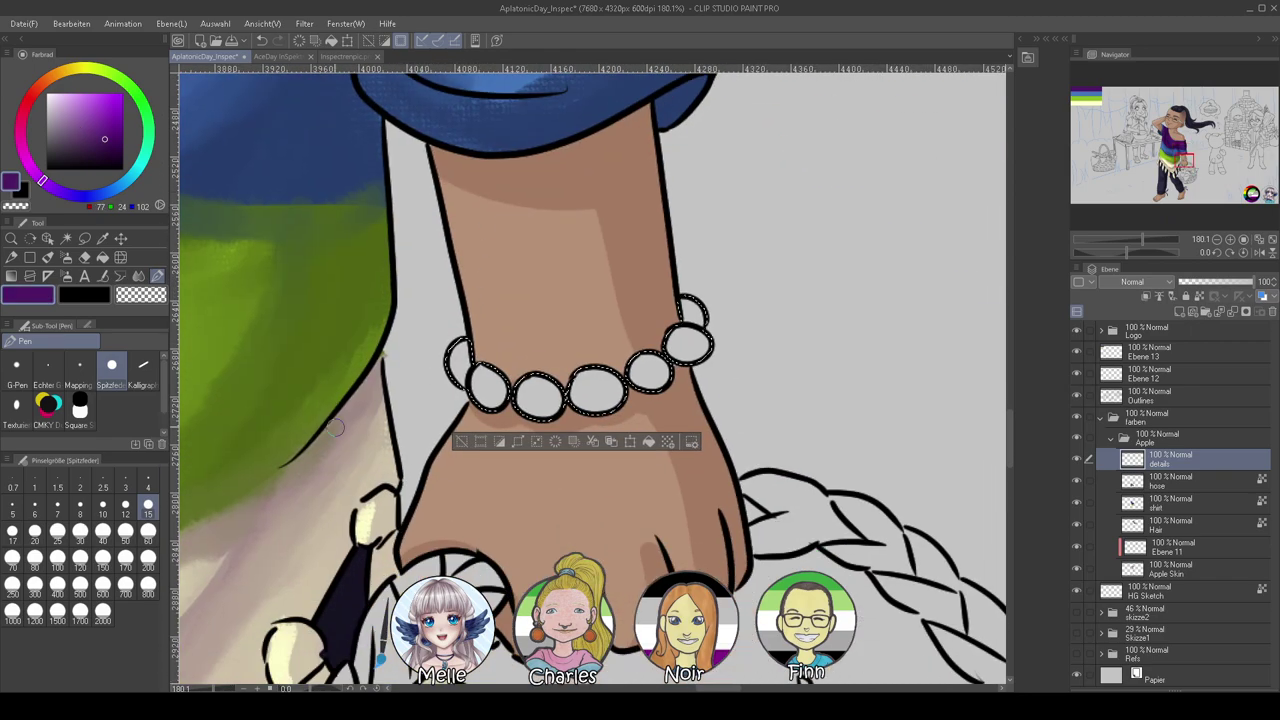
click(148, 534)
drag(469, 334, 450, 362)
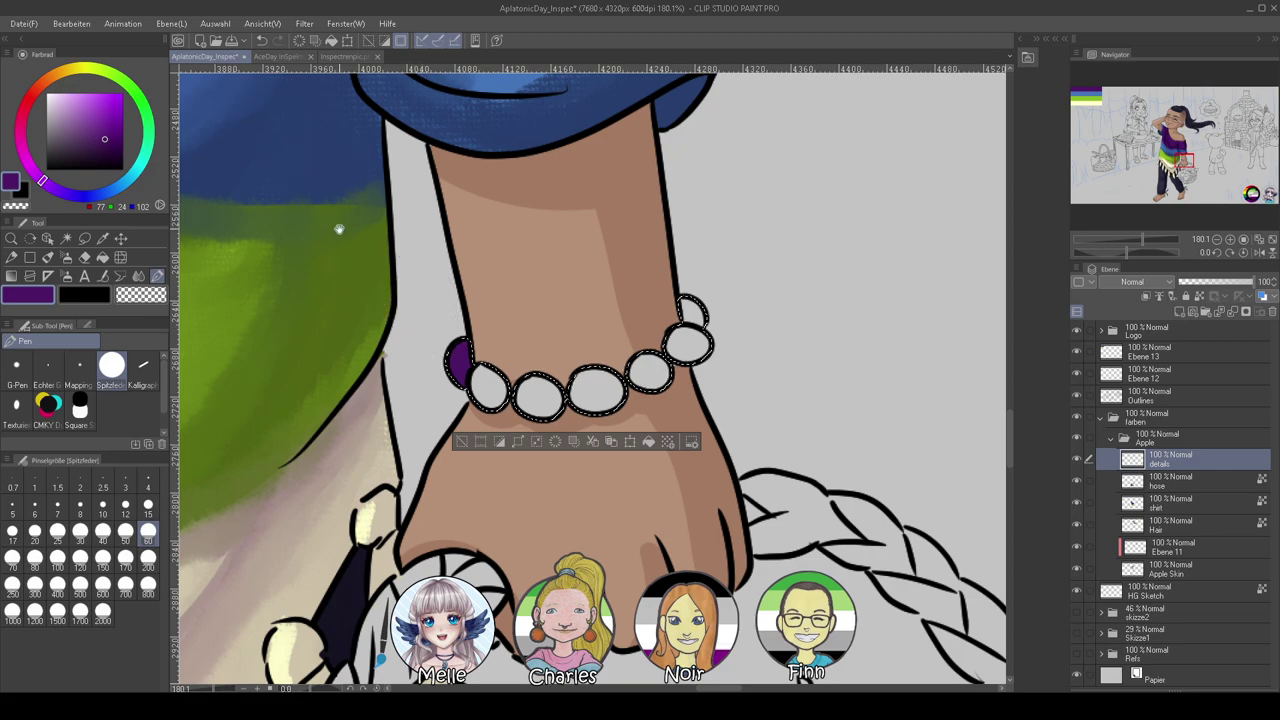
Fill the bracelet's second bead with blue sampled from the shirt, using the pen at size 30
drag(337, 226, 437, 260)
alt+click(445, 279)
scroll(445, 279, down, 1)
drag(628, 450, 374, 254)
click(126, 508)
click(82, 538)
drag(484, 366, 488, 368)
Fill the bracelet's third bead with green and the fourth with cream, using colours sampled from the shirt and its tassels
alt+click(221, 333)
drag(328, 331, 354, 335)
mouse_move(560, 370)
mouse_down()
mouse_move(574, 401)
mouse_move(610, 394)
mouse_move(575, 326)
mouse_up()
alt+click(224, 572)
Fill the three remaining bracelet beads in purple, blue and green, sampling the colours from the beads already painted
alt+click(458, 292)
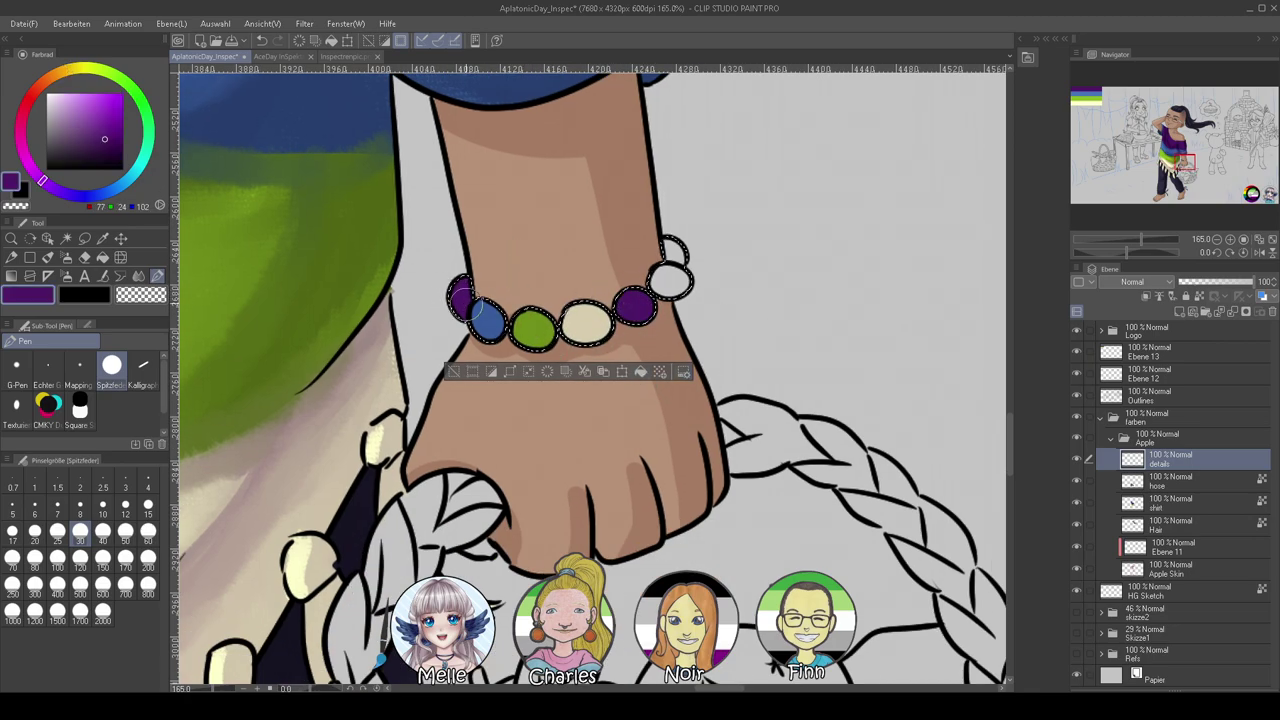
alt+click(482, 312)
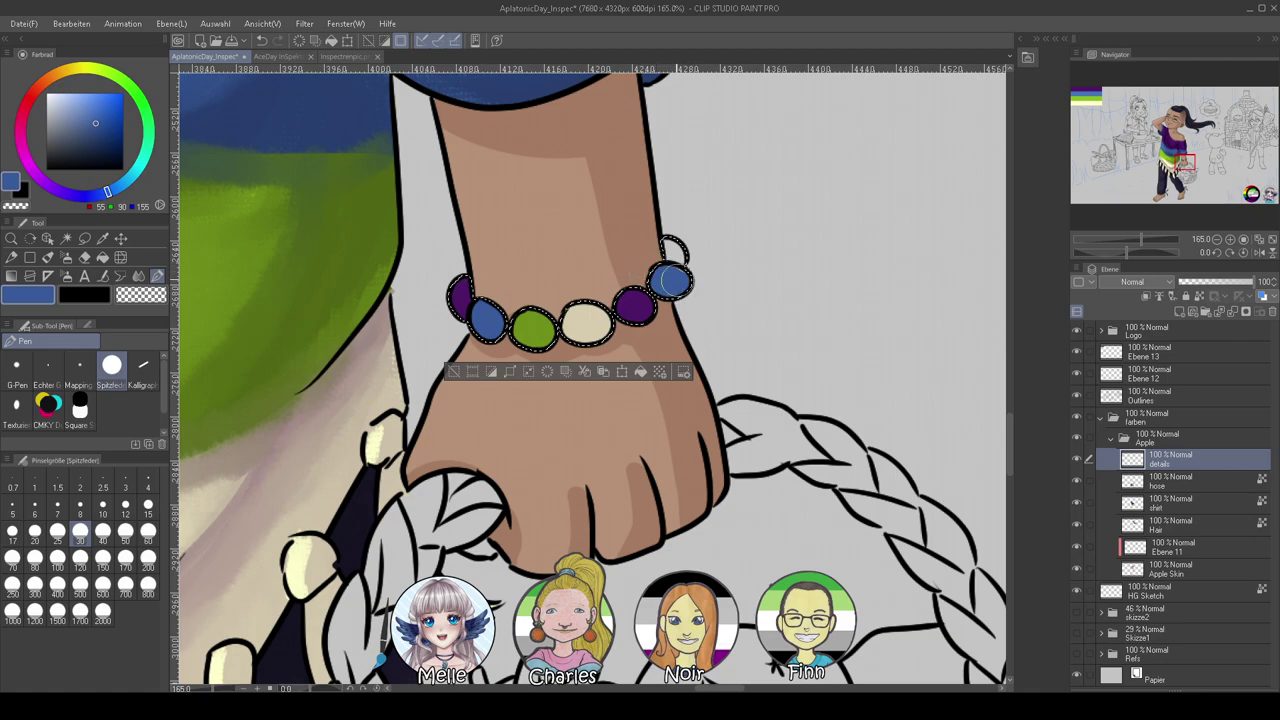
alt+click(535, 328)
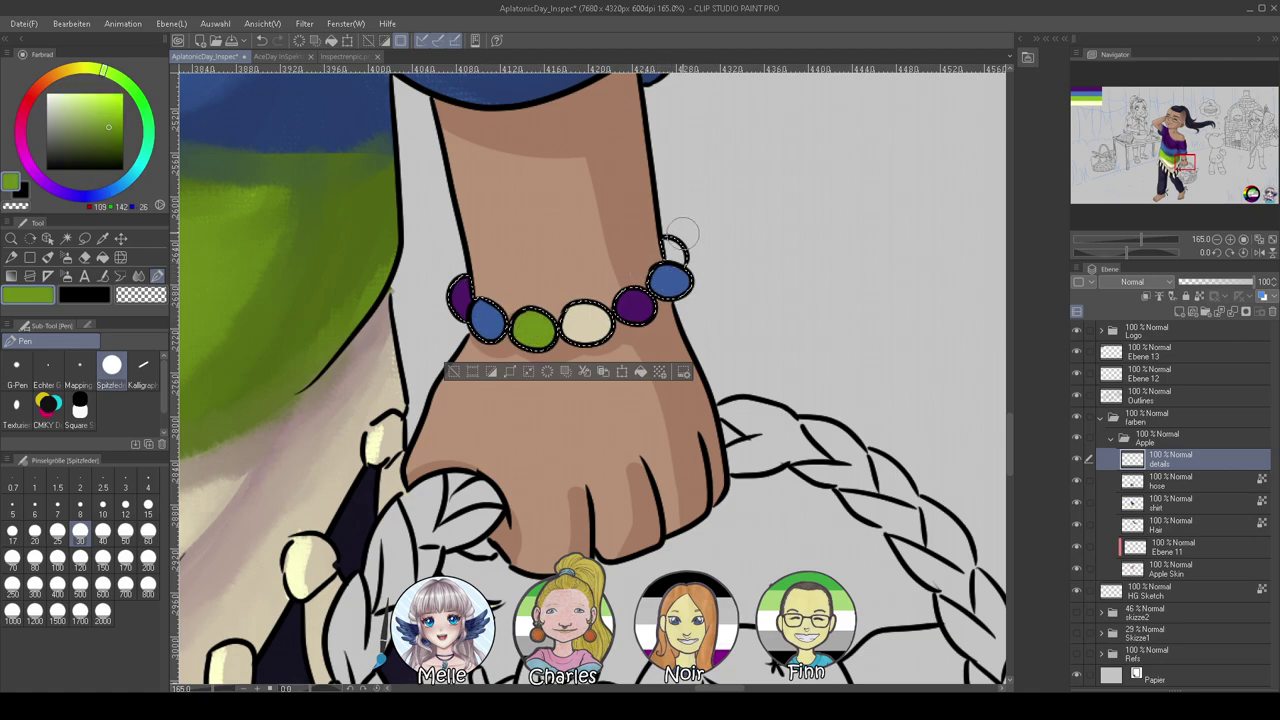
Shade the bracelet beads in greyish purple on a new clipped Multiplizieren layer above details, using the pen at size 15
click(1180, 312)
click(1134, 330)
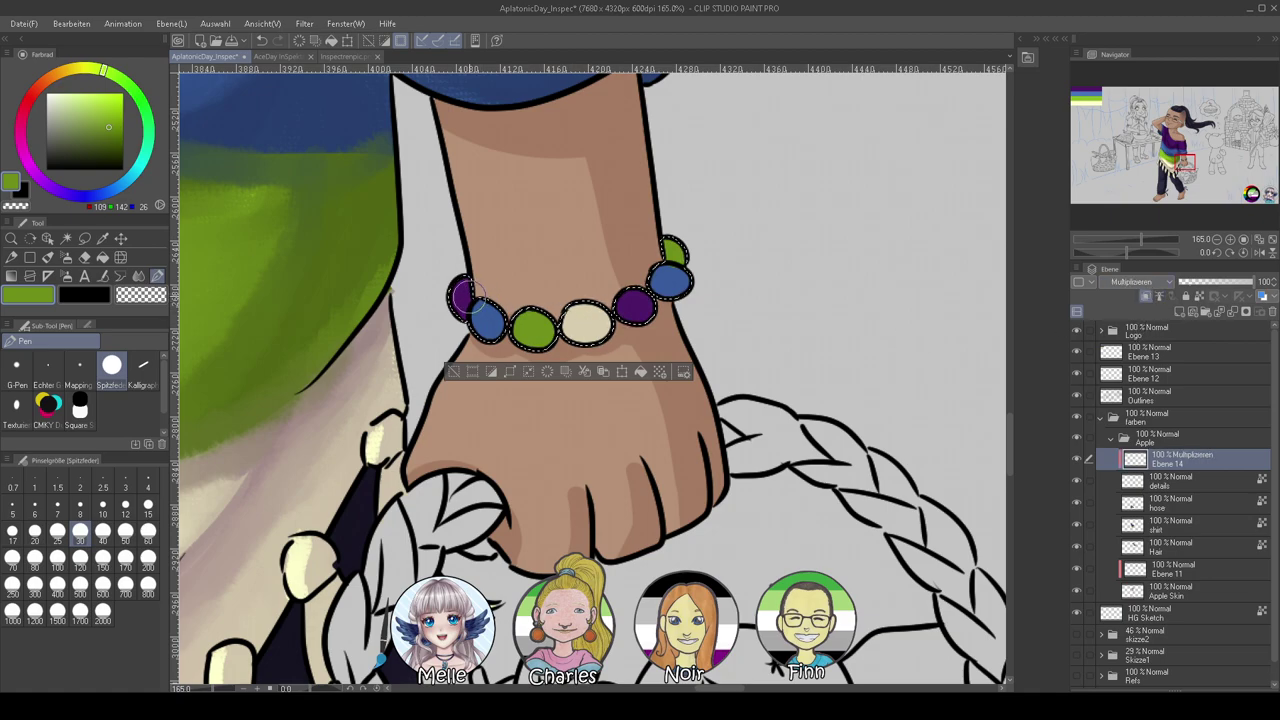
alt+click(466, 294)
click(65, 126)
click(148, 505)
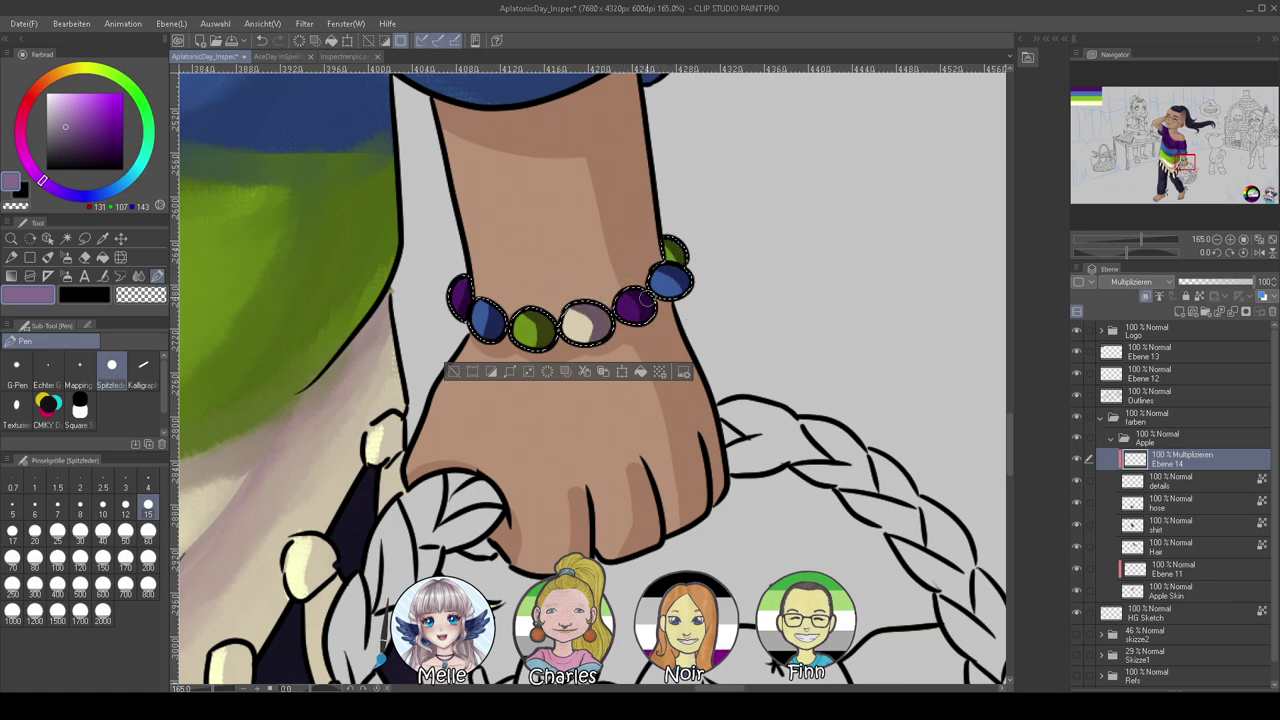
Merge the bead shading into details and paint pale purple highlights on a new clipped Hinzufügen (Schein) layer
click(1233, 313)
click(1176, 311)
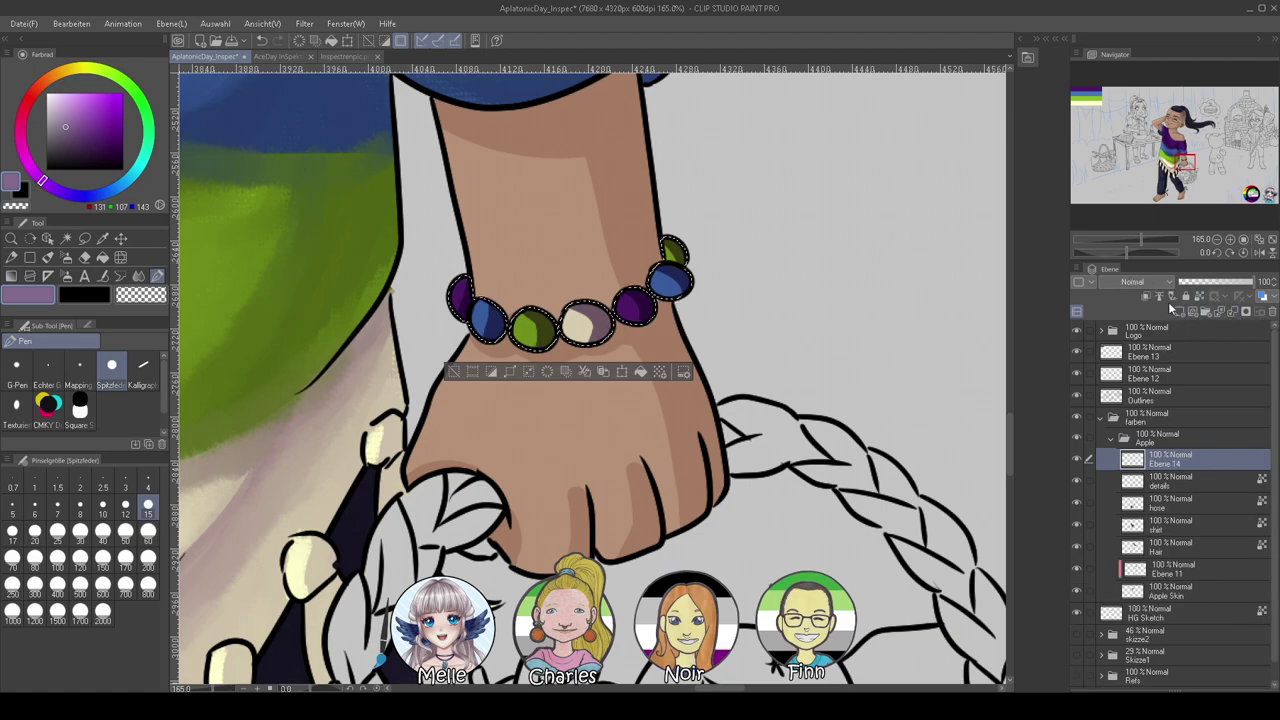
click(1144, 296)
click(1125, 438)
click(55, 108)
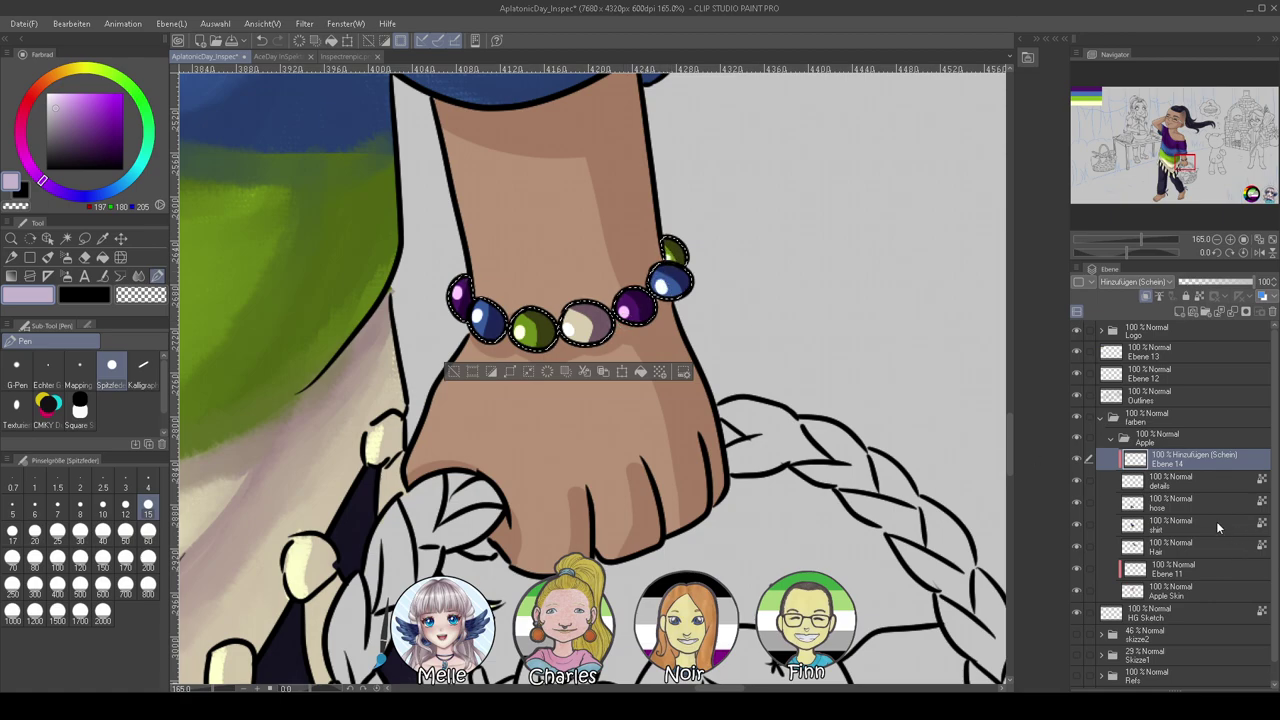
Merge the bead highlights into the details layer, lock its transparent pixels and clear the bracelet selection
click(1231, 315)
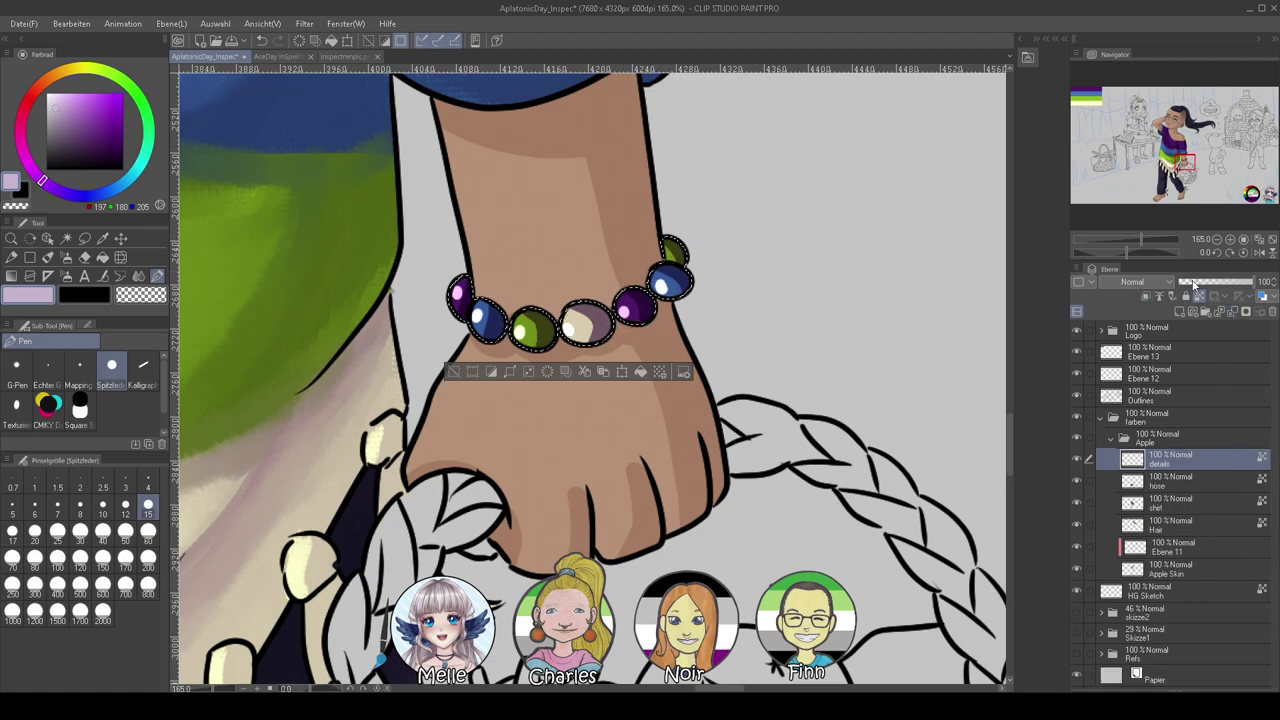
drag(1143, 247, 1120, 269)
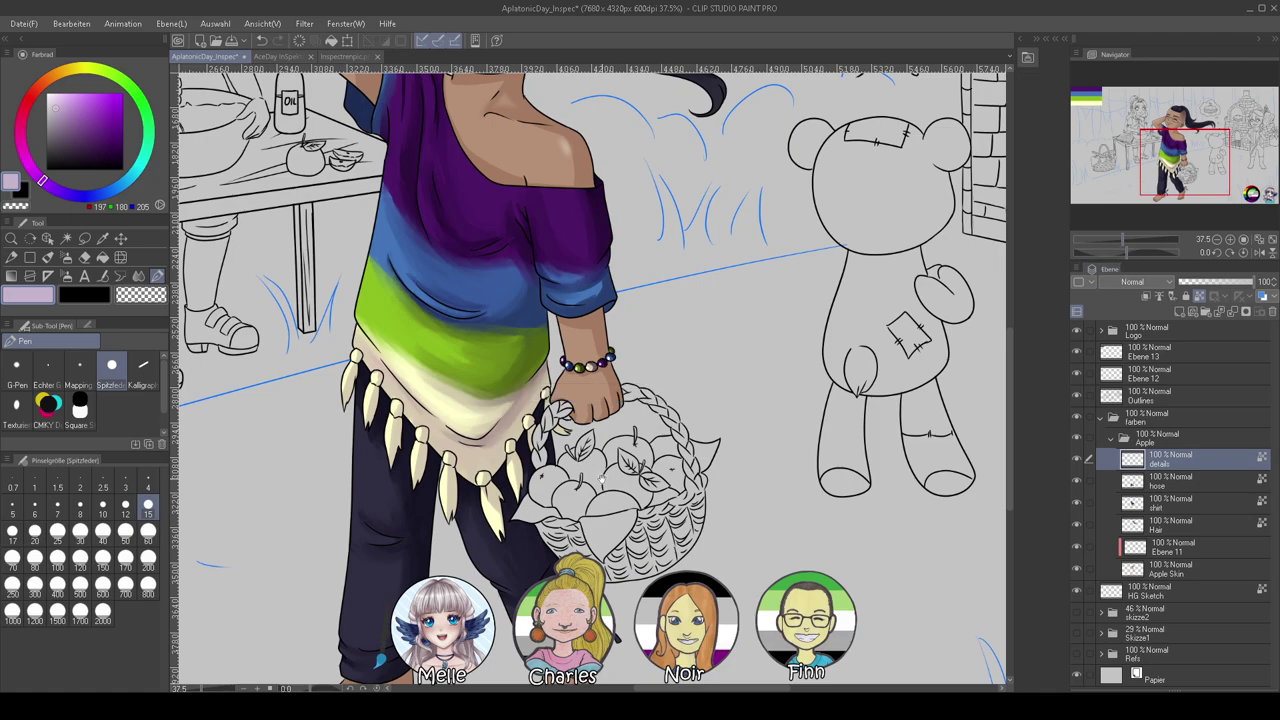
drag(602, 480, 748, 482)
drag(1122, 242, 1107, 240)
scroll(380, 660, up, 5)
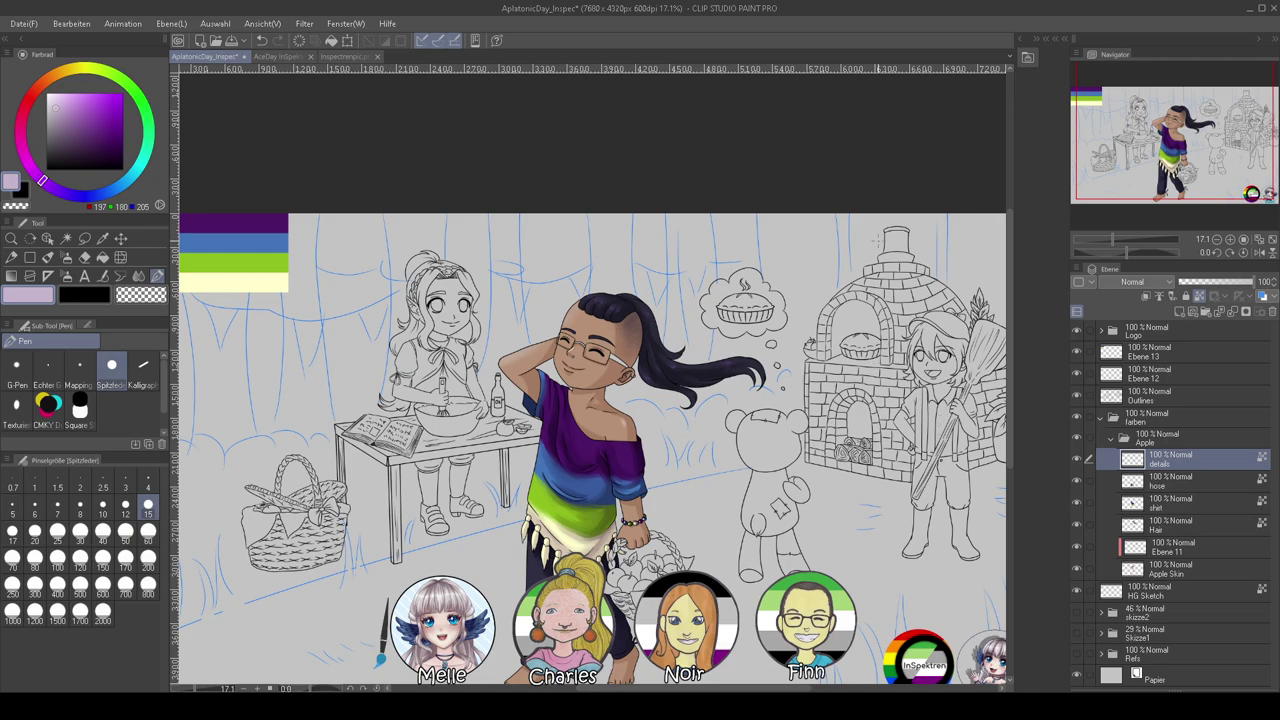
Check the character's face and glasses in the Inspectrenpic.png reference and return to the AplatonicDay illustration
click(338, 57)
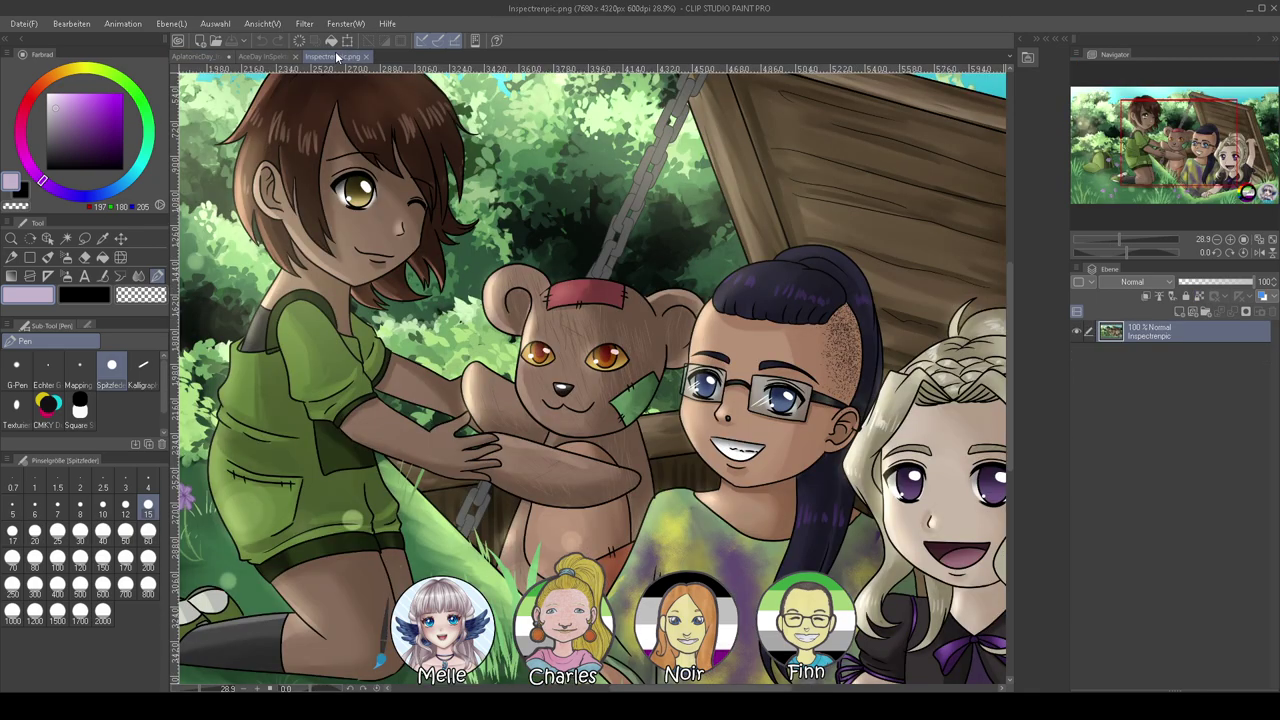
click(200, 58)
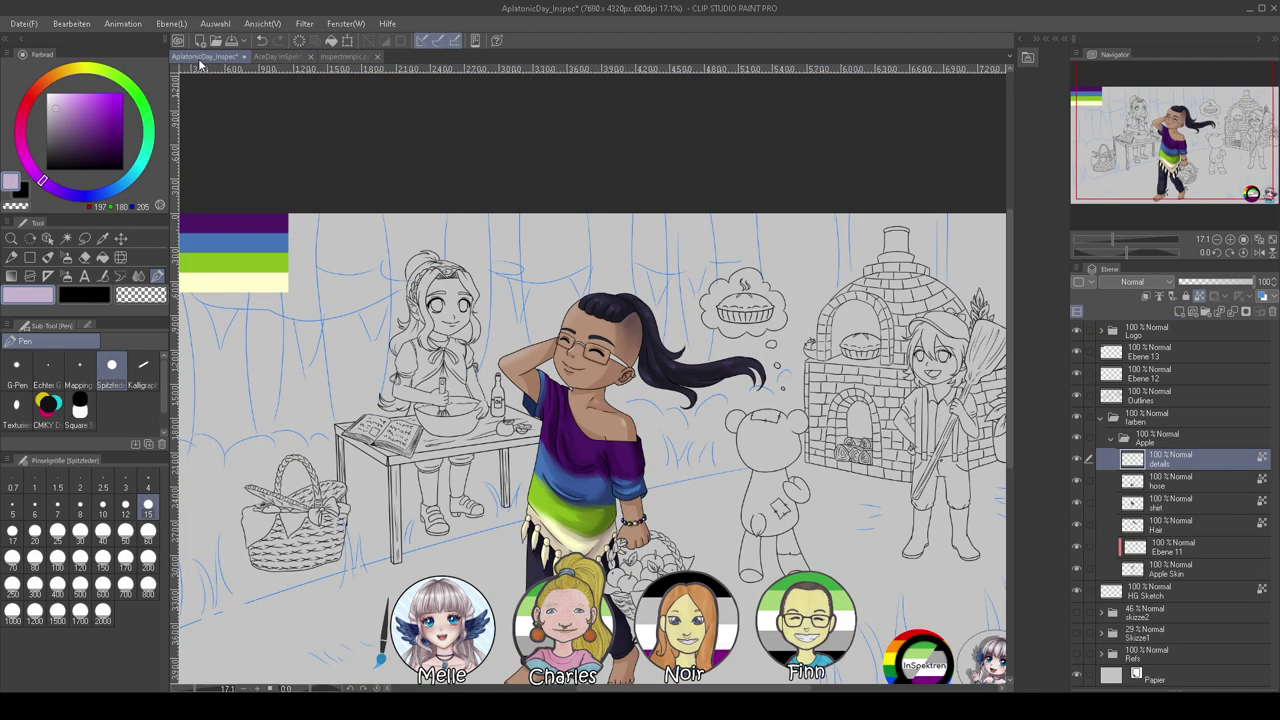
scroll(608, 366, up, 6)
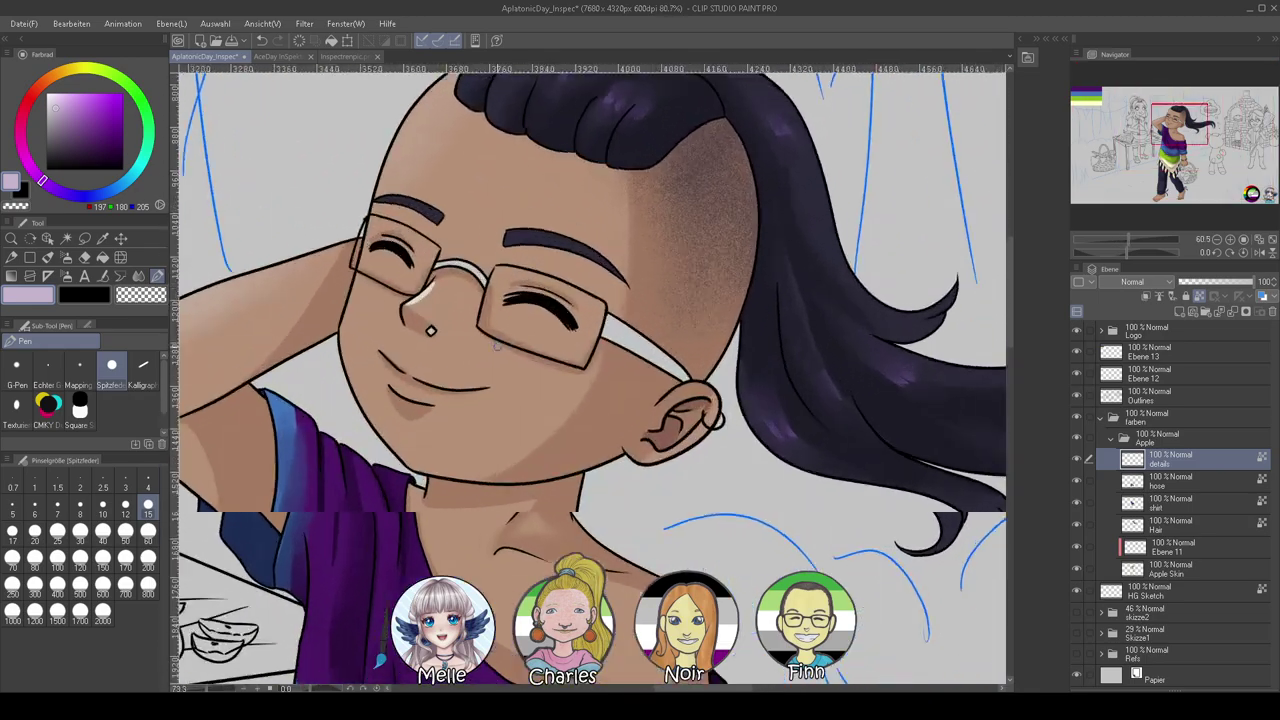
Select the glasses' bridge and temple on the Outlines layer, fill them with dark grey on details, and deselect
click(1140, 396)
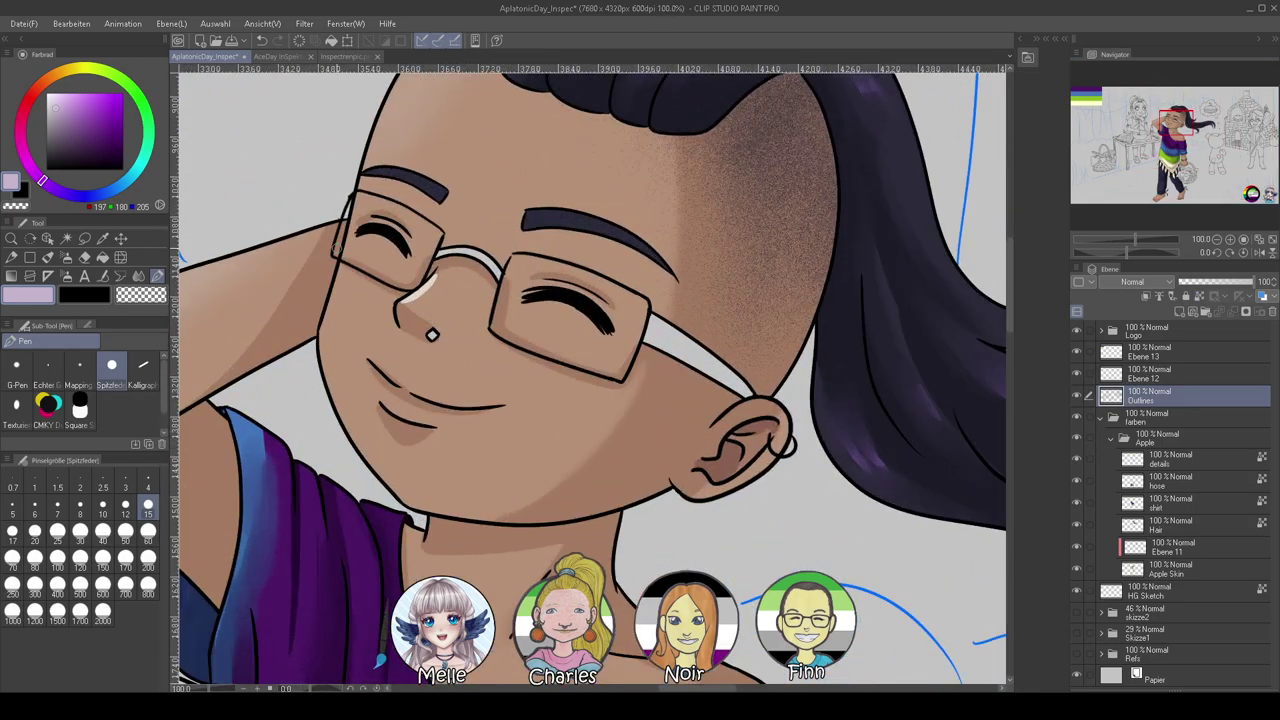
click(66, 239)
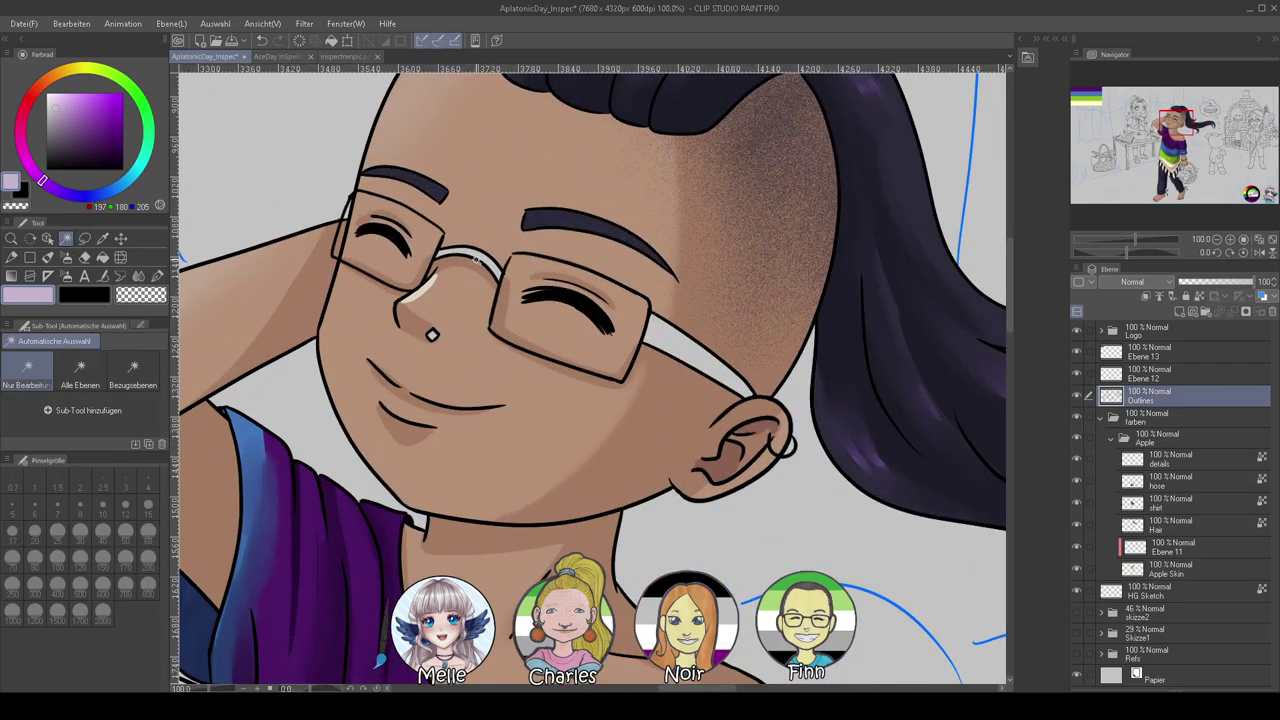
click(476, 259)
shift+click(680, 345)
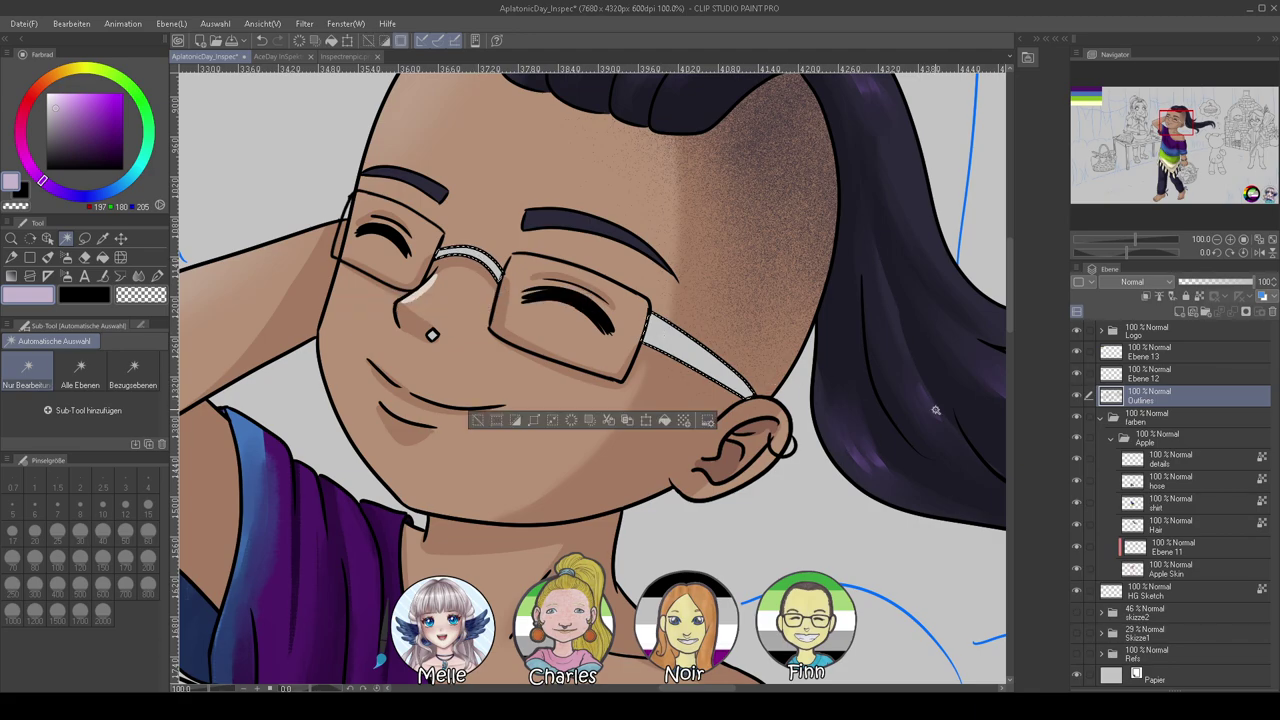
click(1187, 462)
click(56, 152)
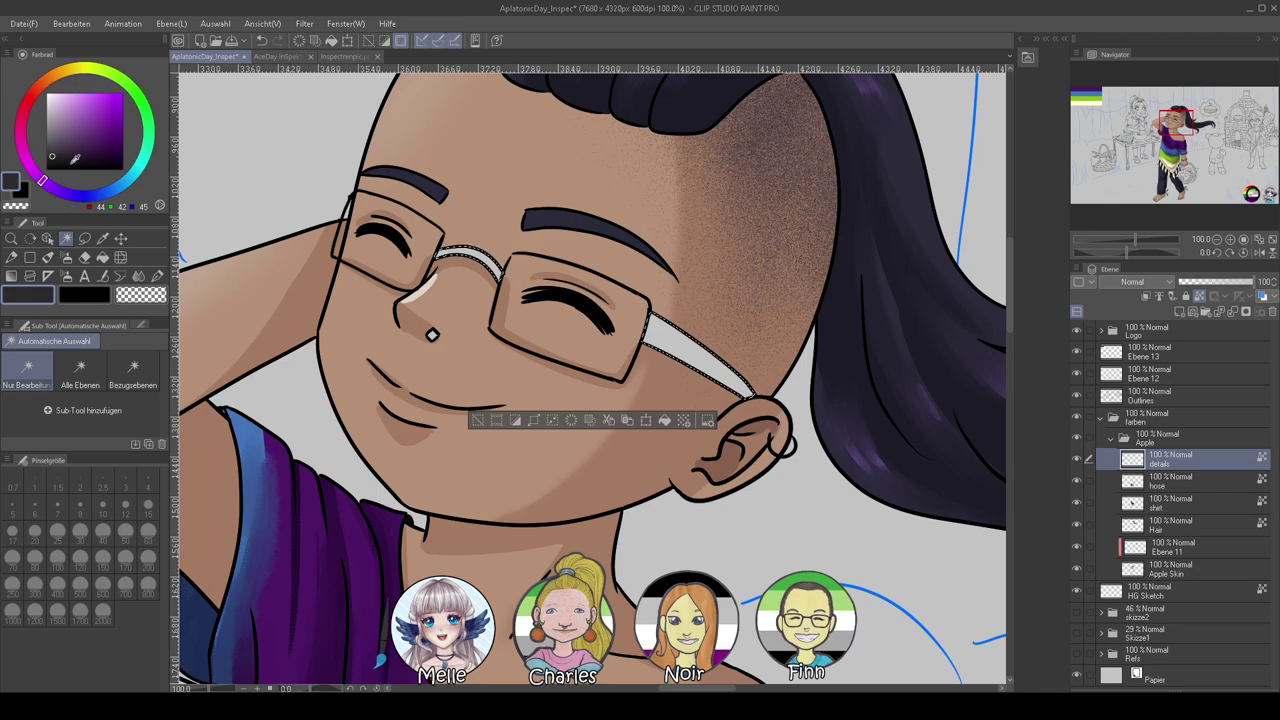
key(alt+BackSpace)
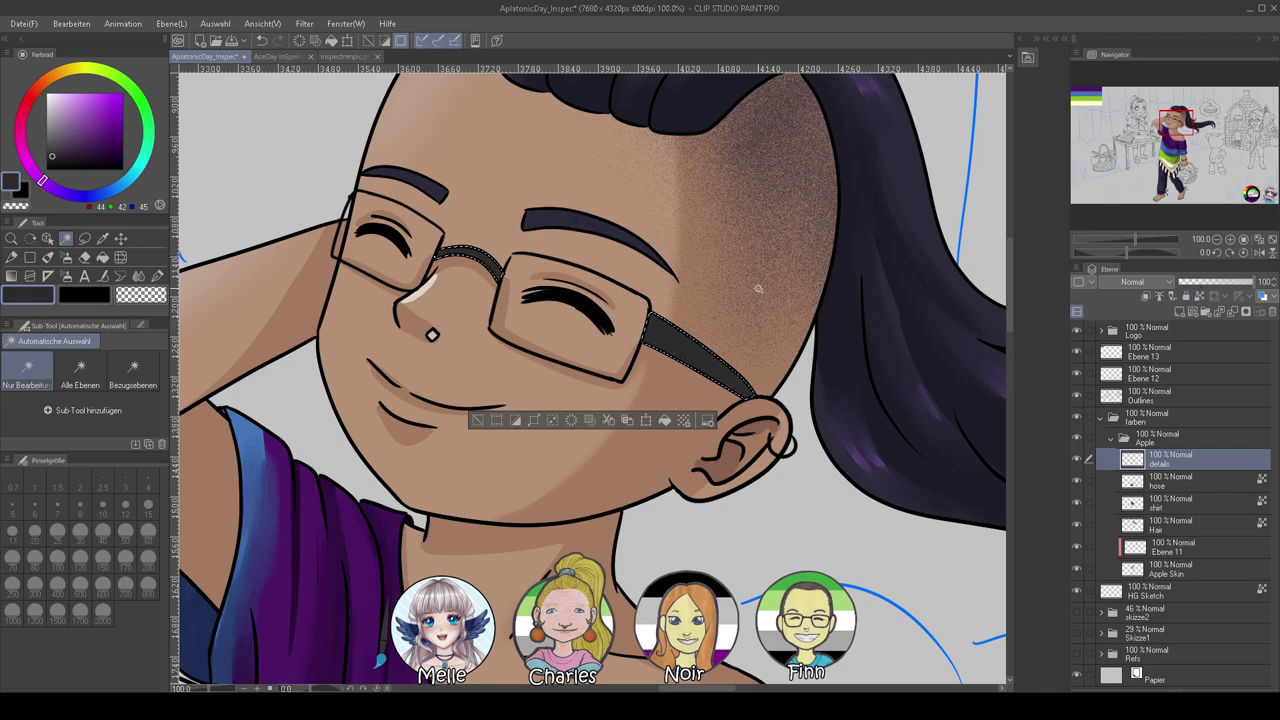
key(ctrl+d)
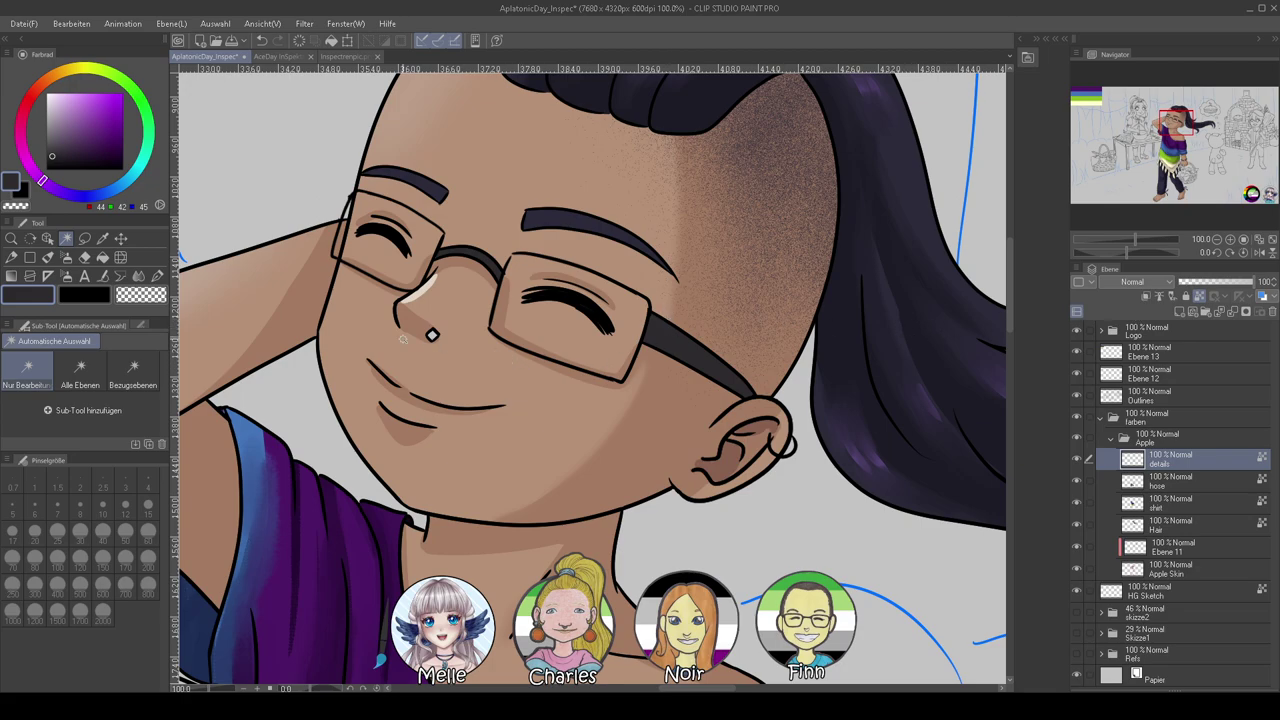
Select the inside of the nose piercing on the Outlines layer, fill it with dark grey on details, and deselect
scroll(413, 341, up, 1)
click(1141, 399)
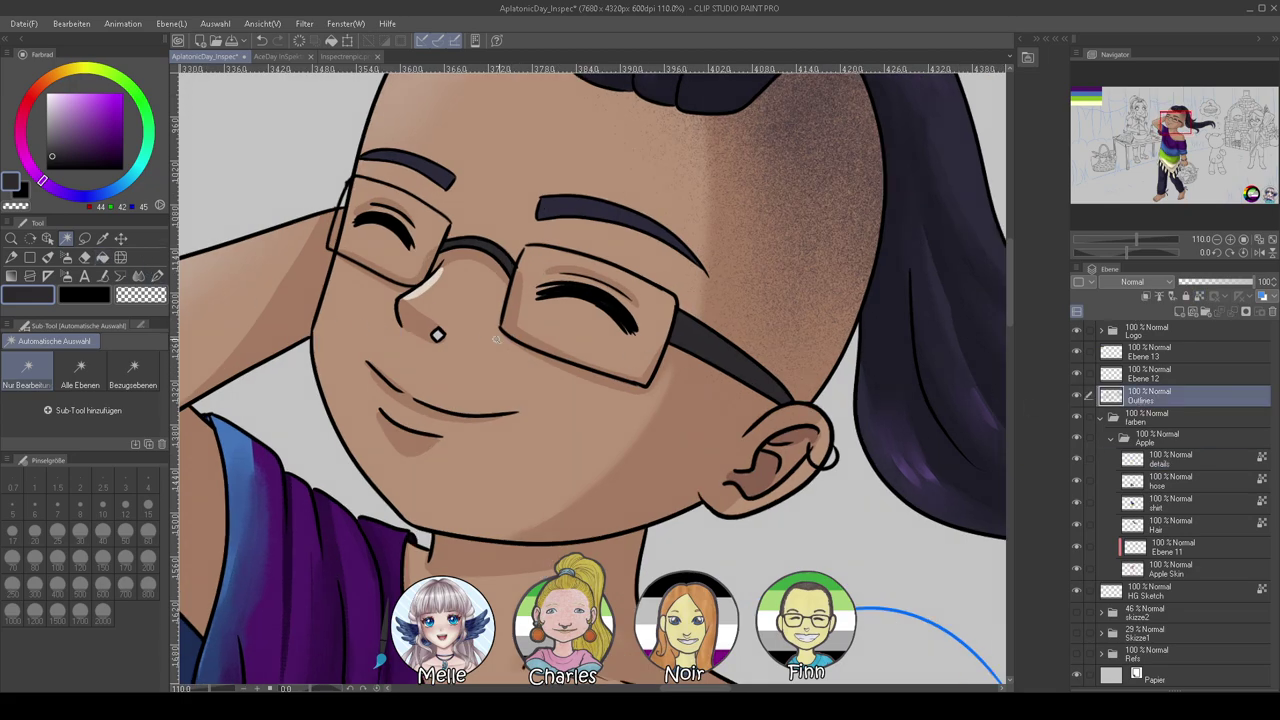
click(437, 335)
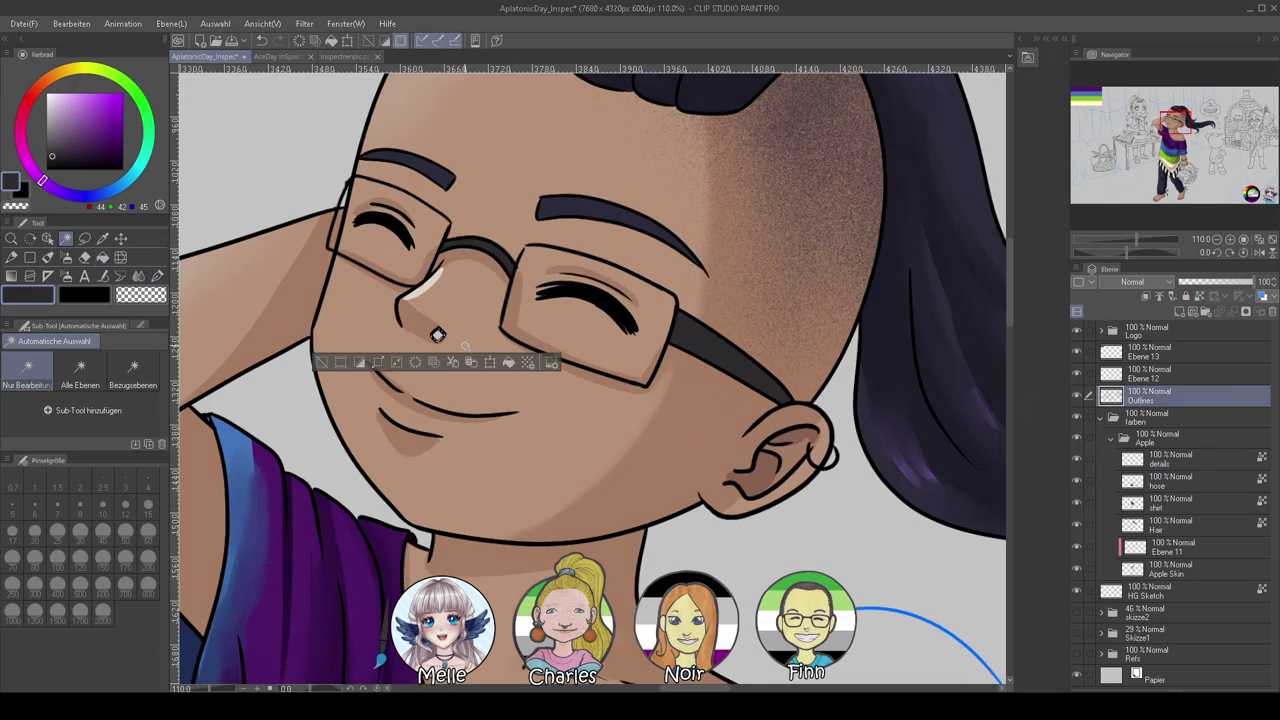
click(1197, 462)
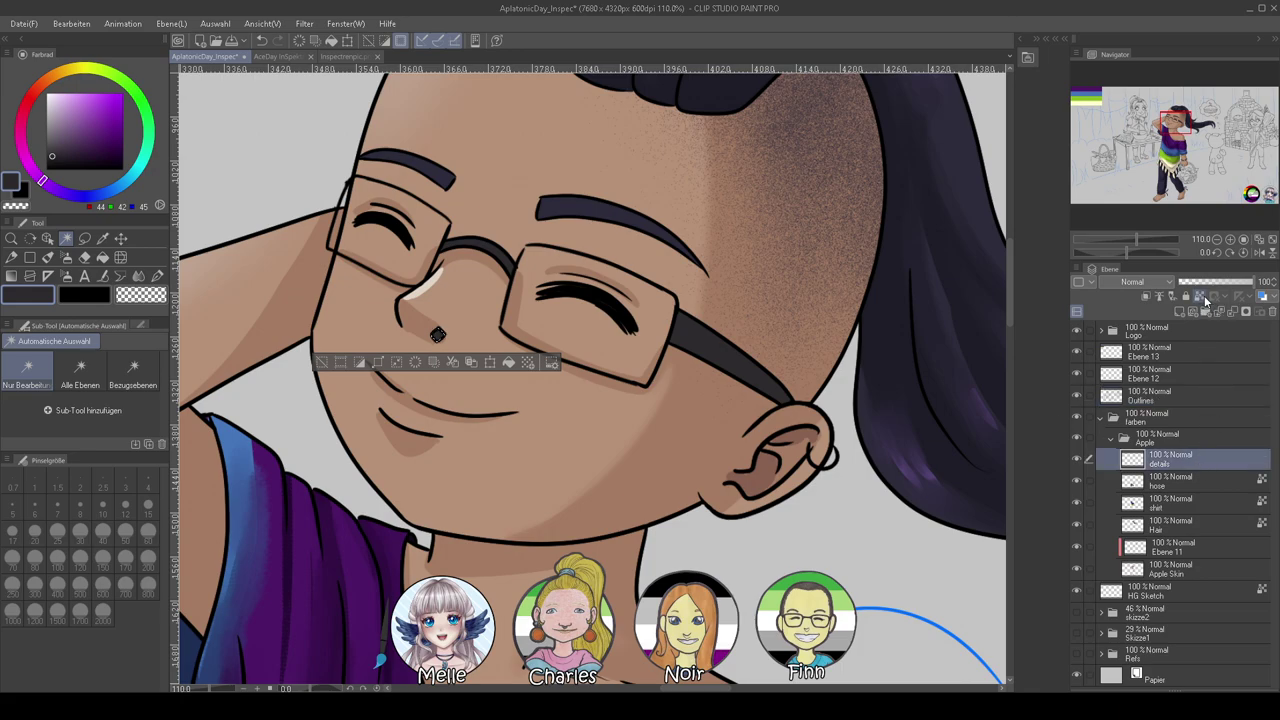
key(ctrl+d)
Shade the glasses' temple in near-black with the Ölfarbe brush at size 50, keeping the details layer's transparent pixels locked
click(1187, 297)
drag(1118, 252, 1141, 248)
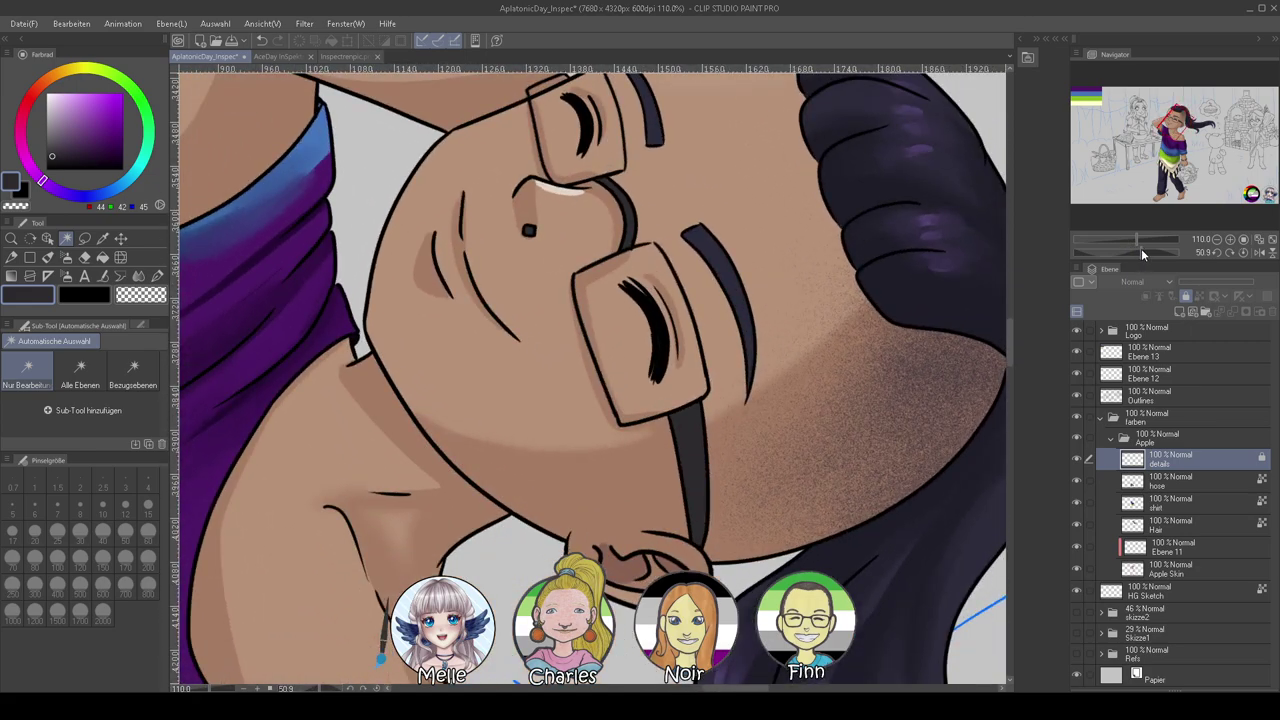
click(48, 258)
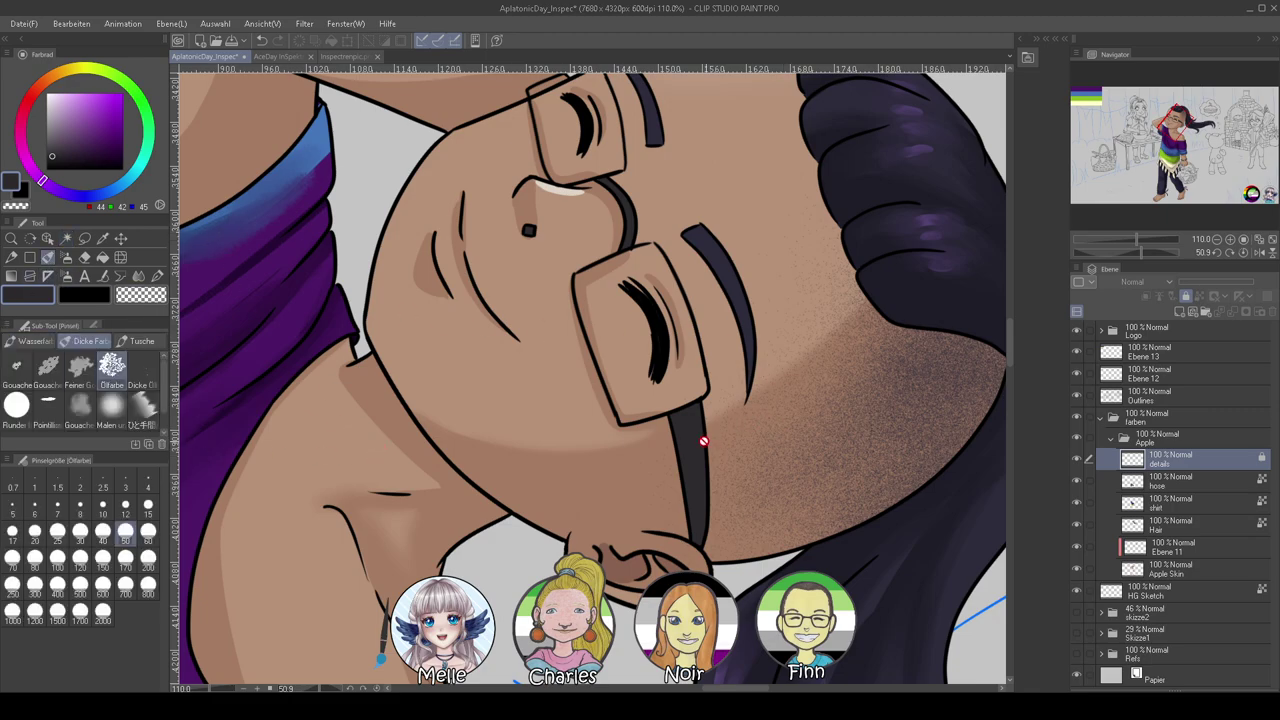
click(52, 164)
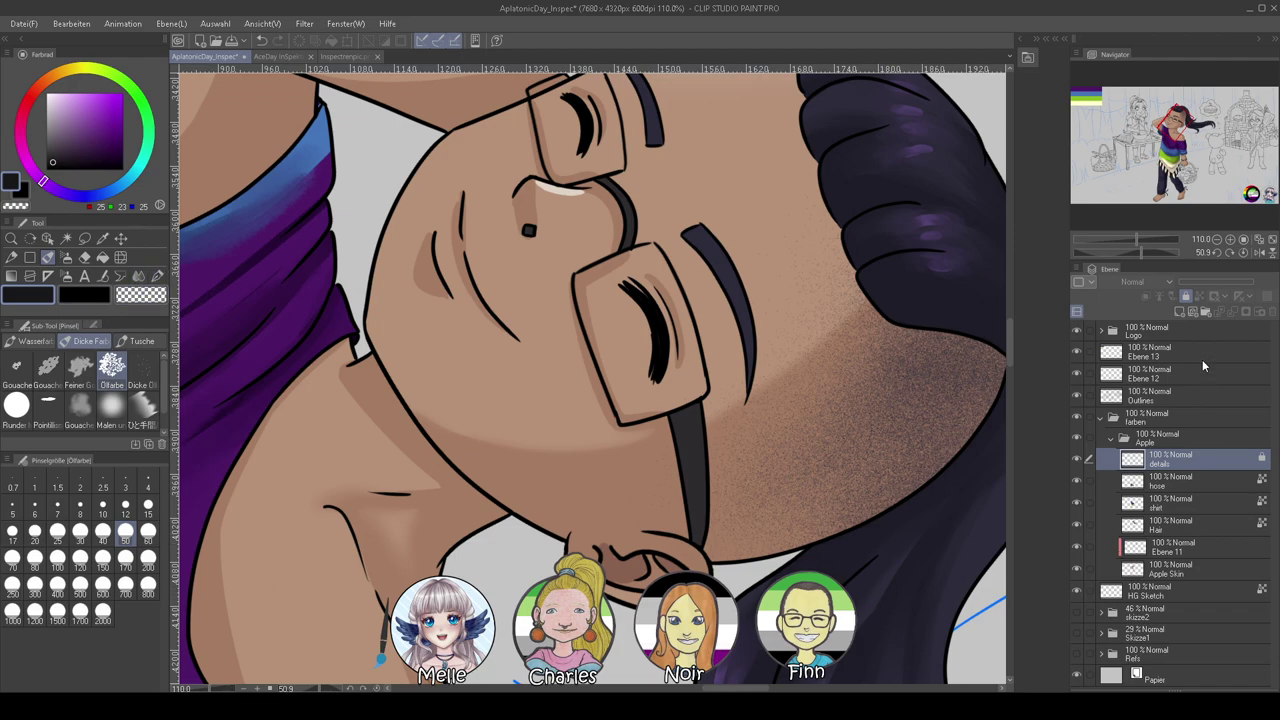
click(1191, 297)
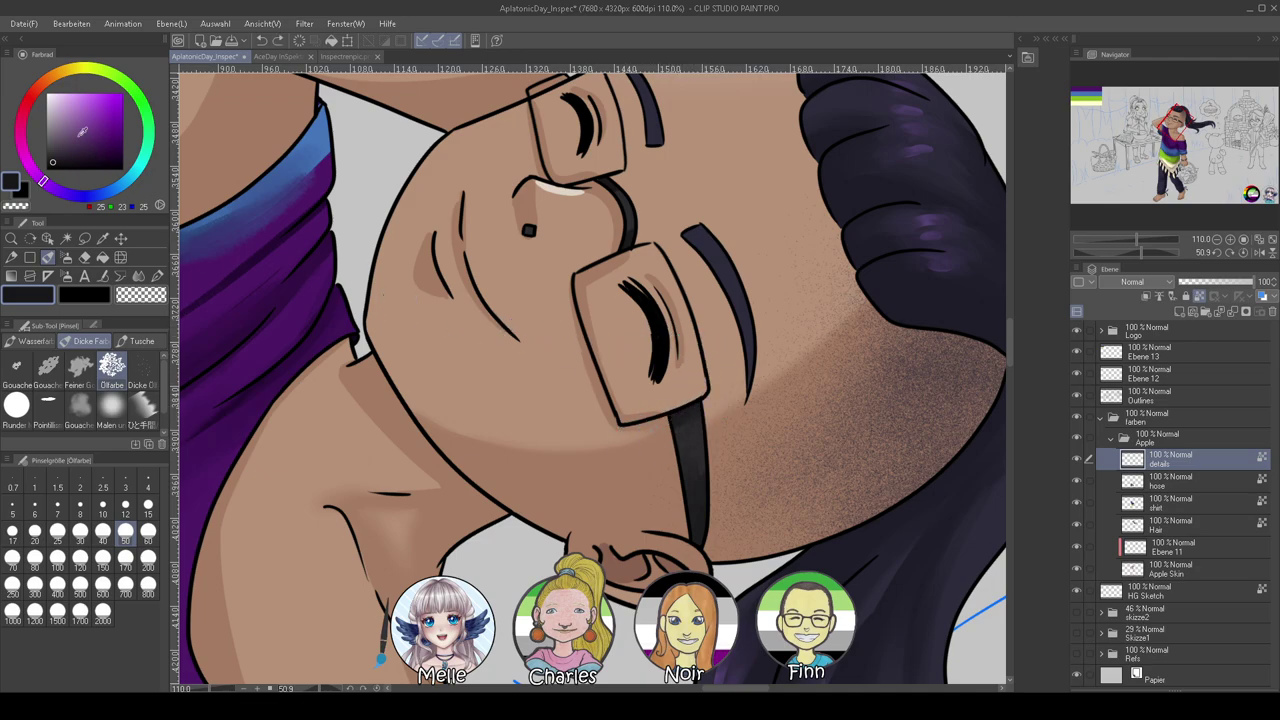
Paint greyish-purple highlights on the glasses' temple and bridge, and blend the temple's highlight with the painterly blending brush
click(58, 132)
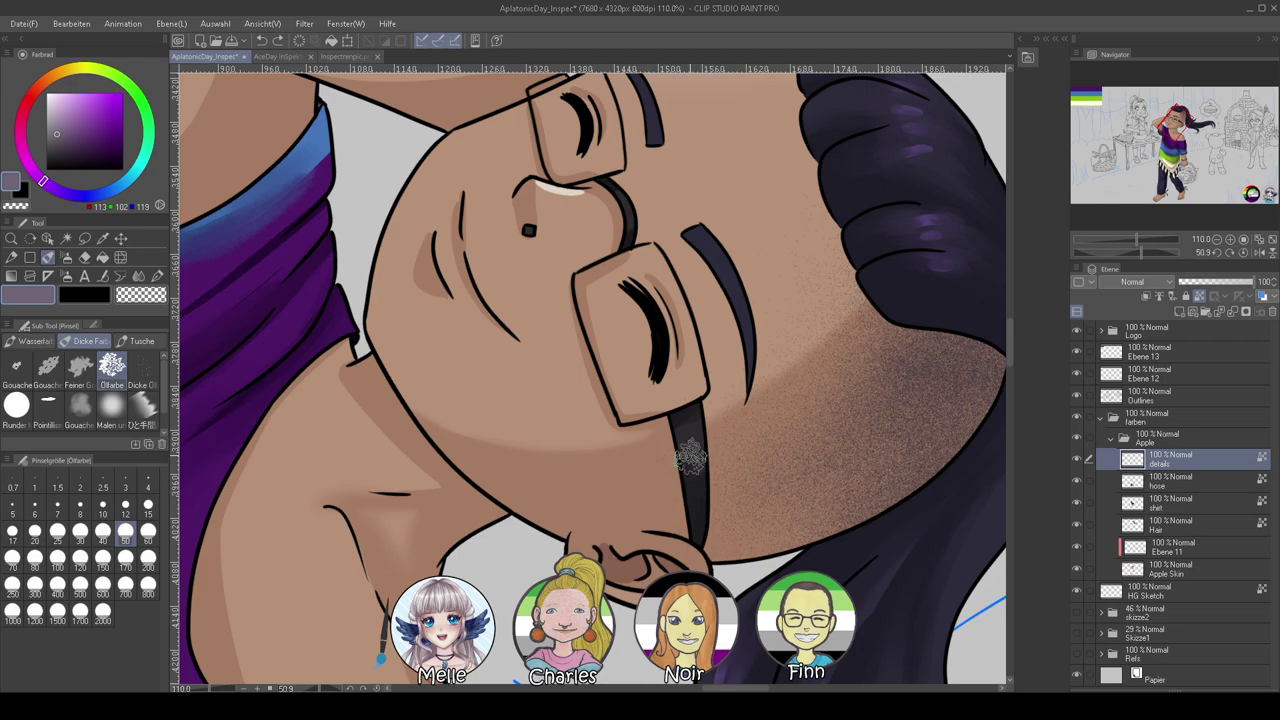
click(596, 218)
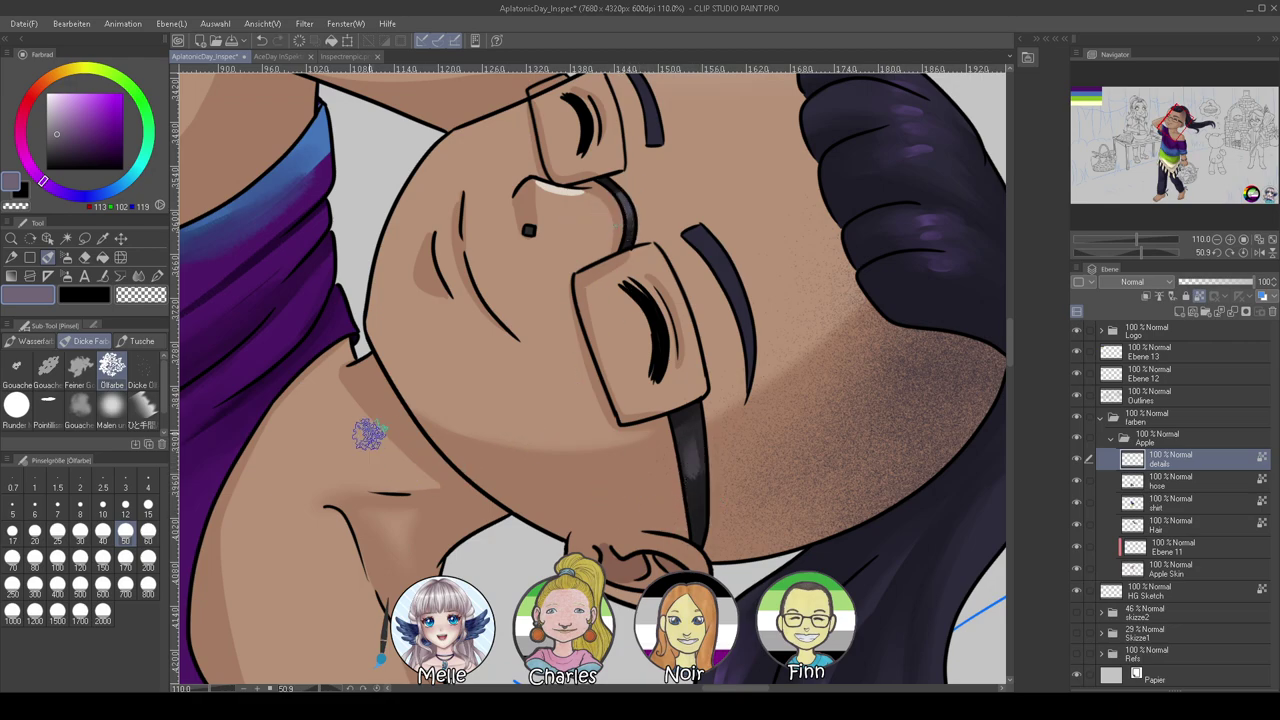
key(j)
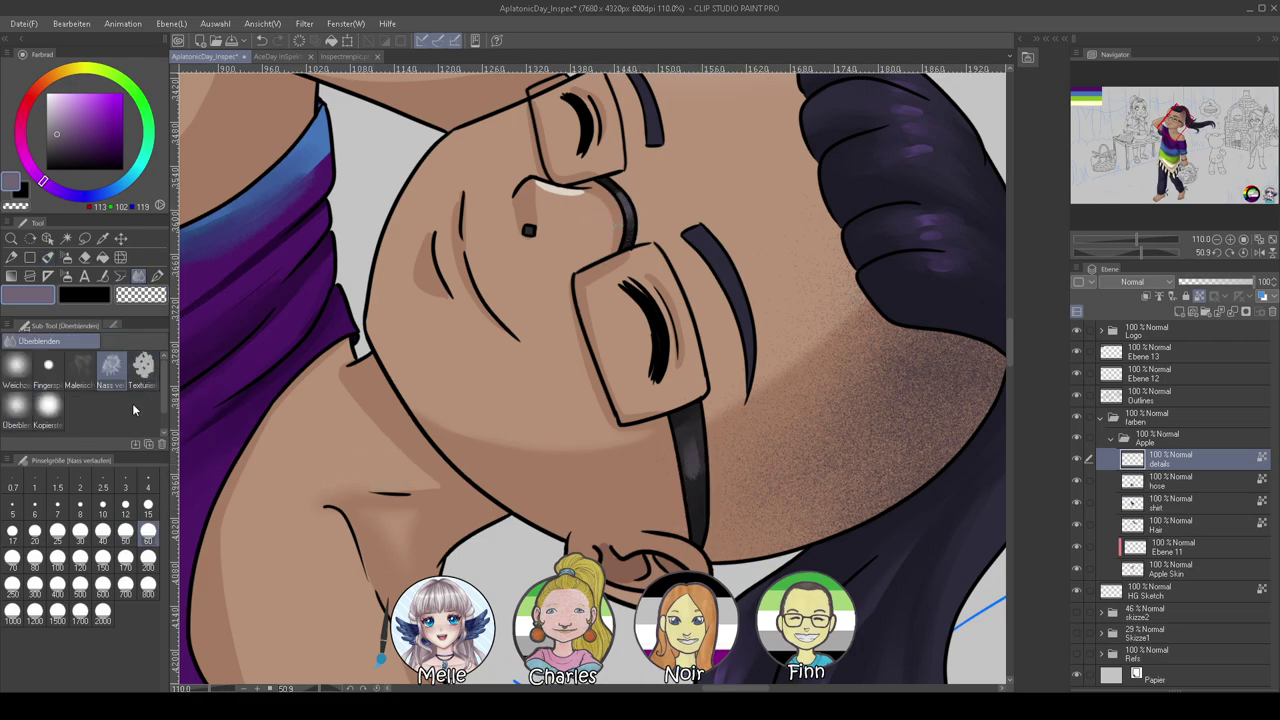
drag(691, 464, 701, 497)
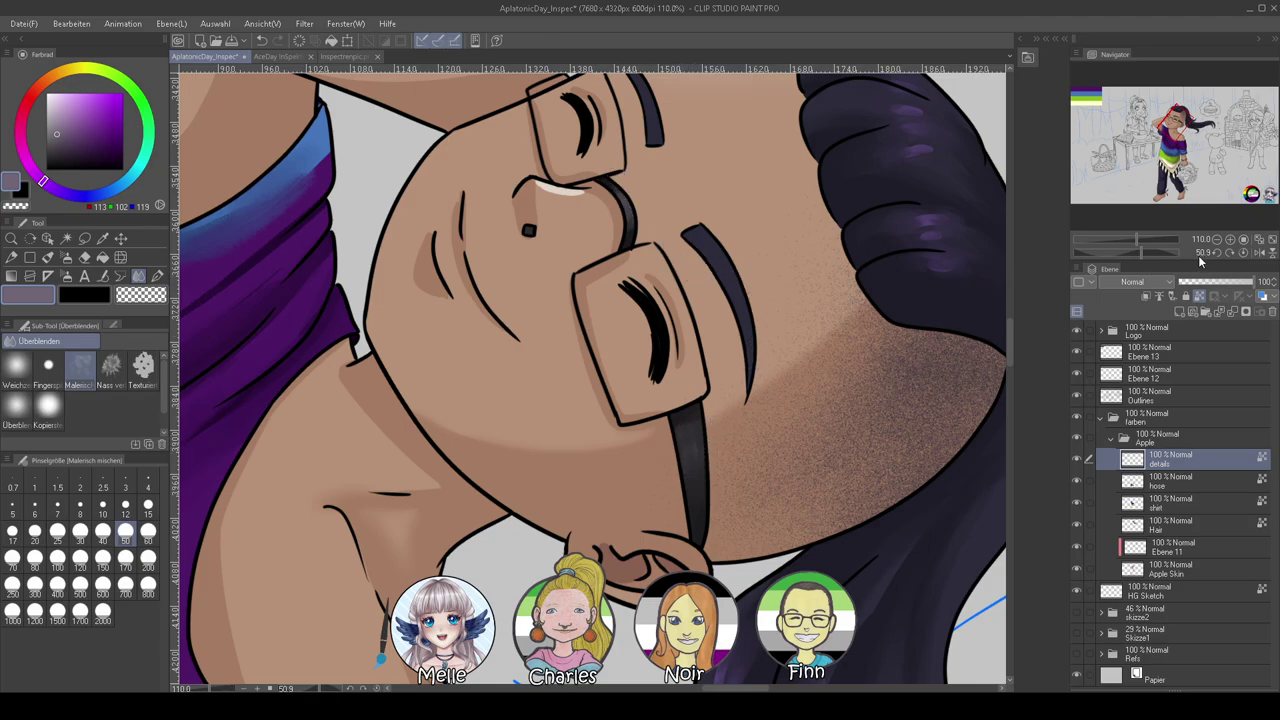
Reset the canvas rotation and shade both eyebrows on the Hair layer with dark tones sampled from the hair, using Ölfarbe at size 50
click(1244, 254)
mouse_move(1135, 239)
mouse_down()
mouse_move(1119, 239)
mouse_move(1134, 239)
mouse_up()
drag(717, 79, 684, 250)
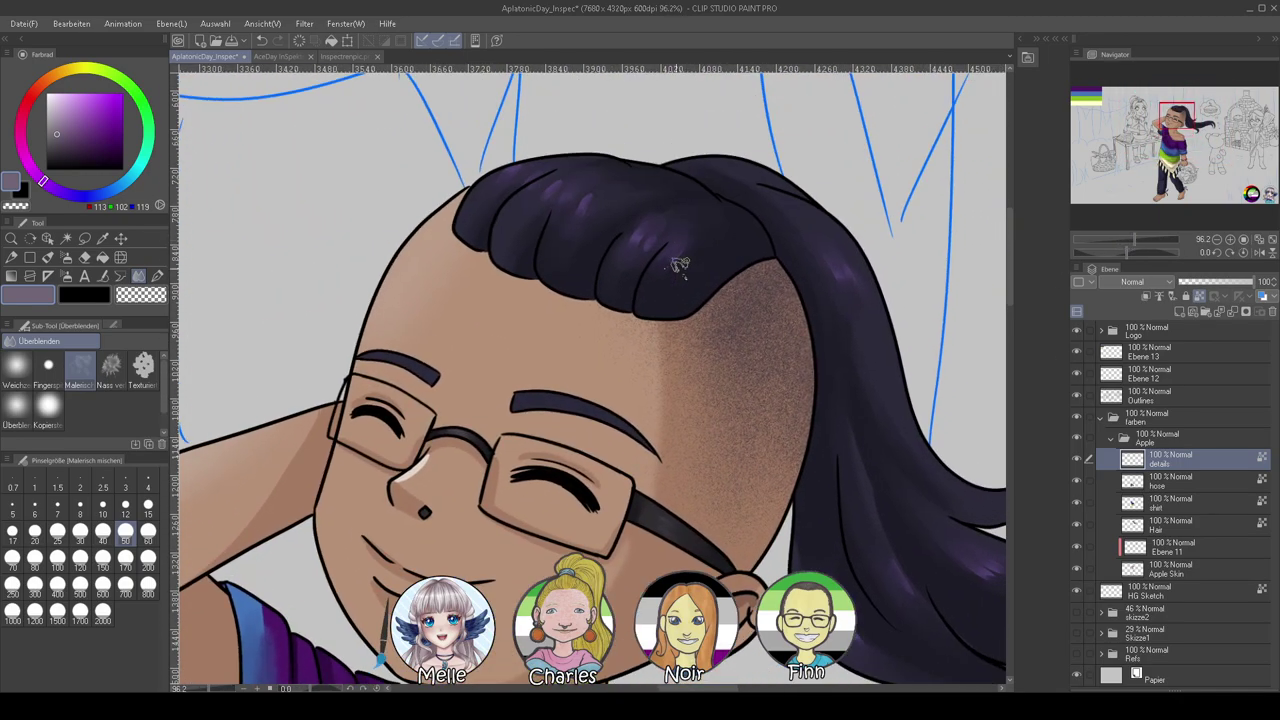
alt+click(672, 295)
click(1158, 528)
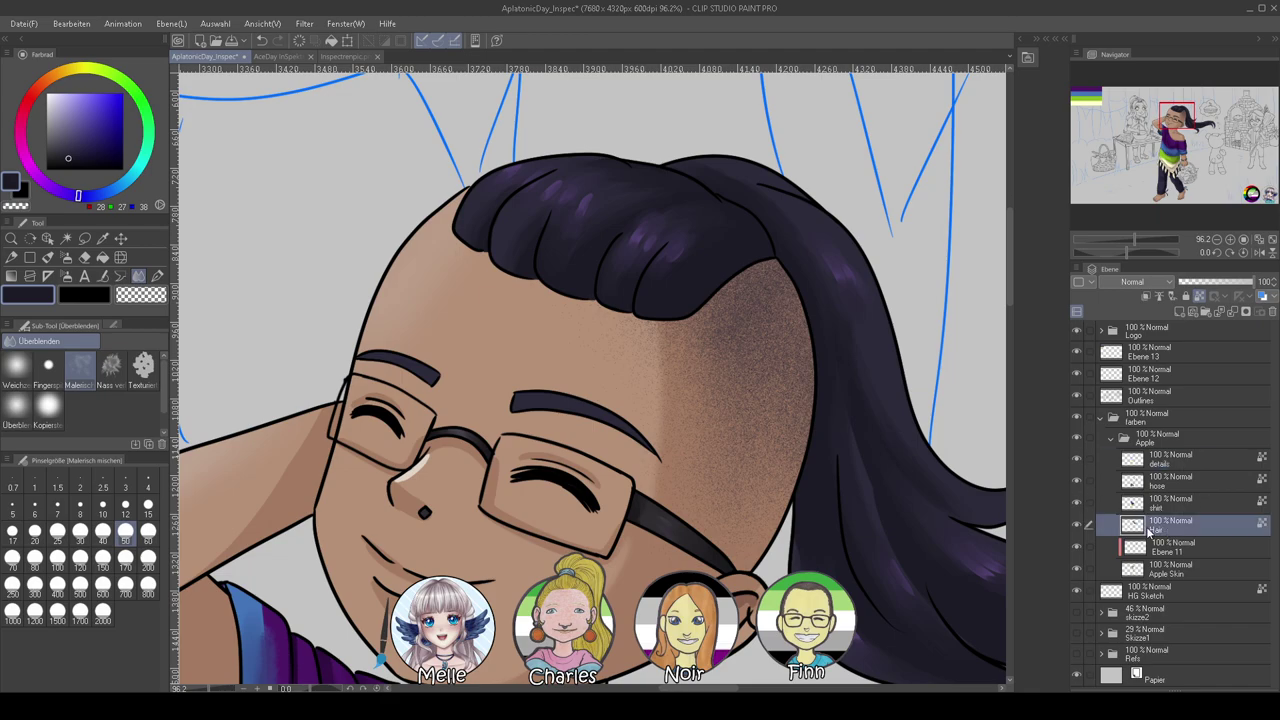
click(47, 257)
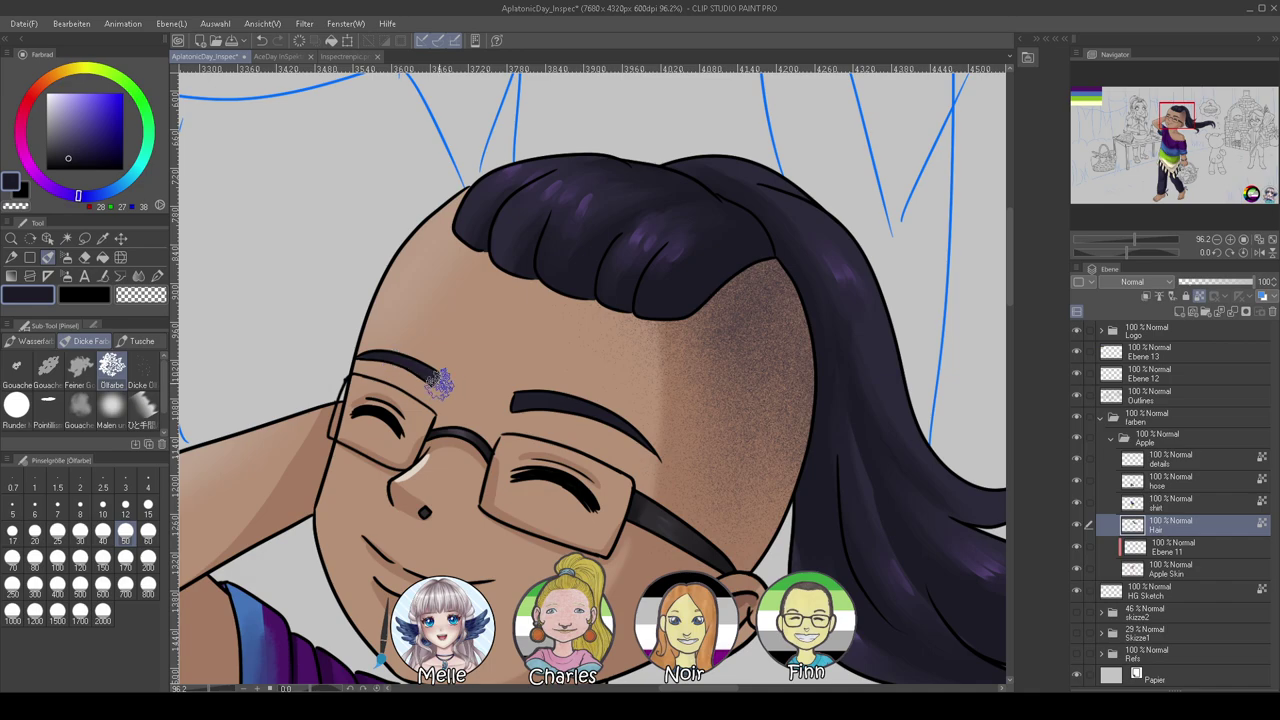
alt+click(623, 258)
alt+click(623, 258)
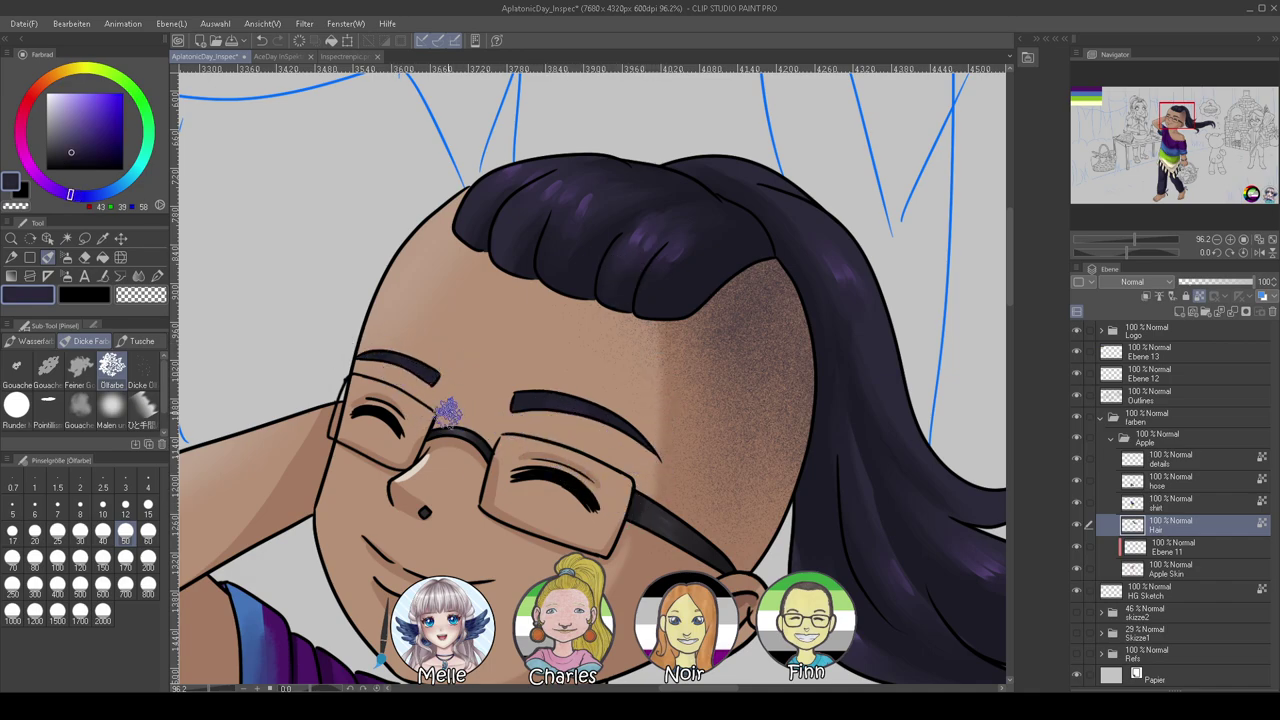
Add a pale lilac highlight to the nose piercing on the details layer with the Spitzfeder pen at size 8
drag(1134, 240, 1123, 239)
drag(777, 543, 931, 460)
drag(1125, 239, 1140, 240)
drag(990, 452, 753, 467)
click(1185, 459)
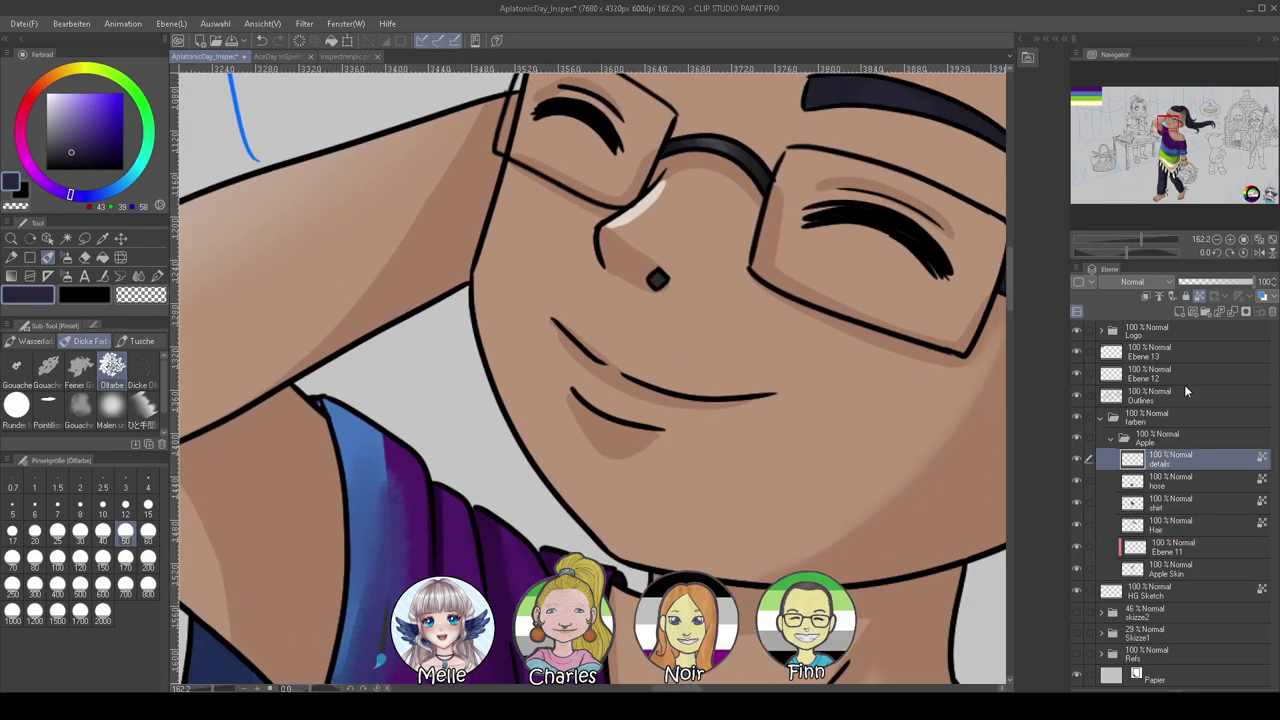
click(1148, 227)
drag(1181, 132, 1173, 123)
click(64, 103)
click(157, 276)
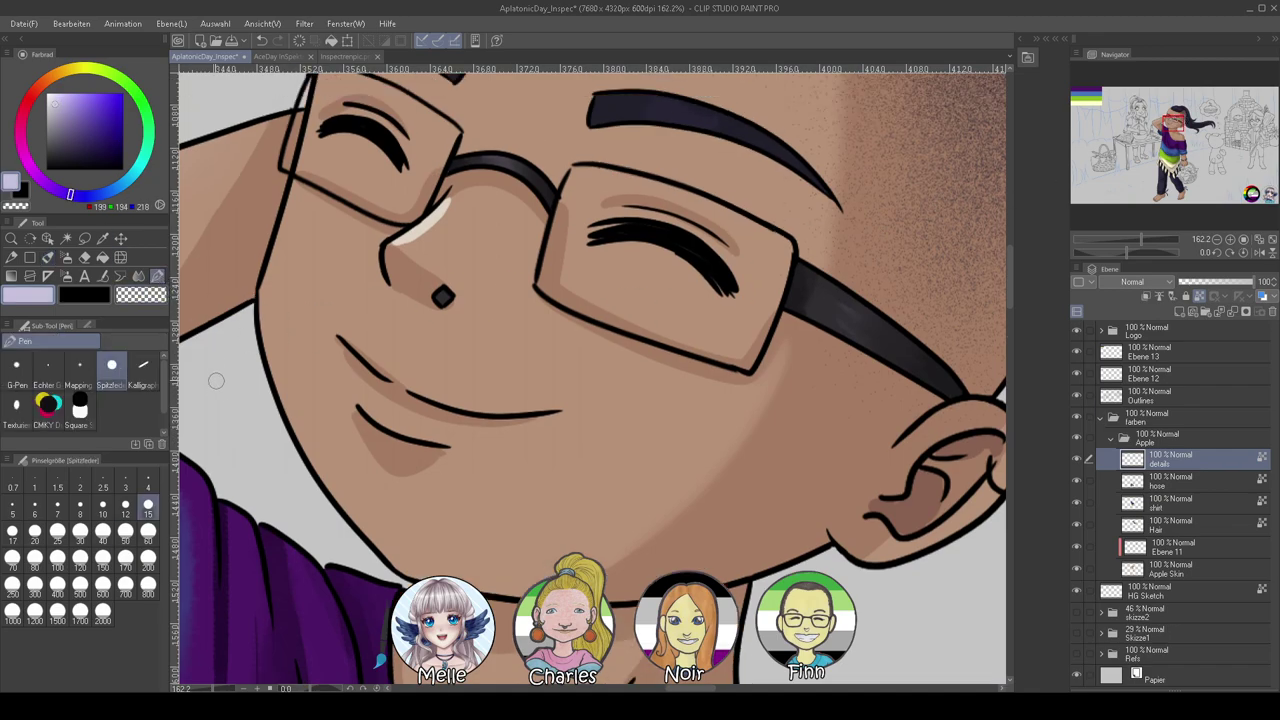
click(80, 505)
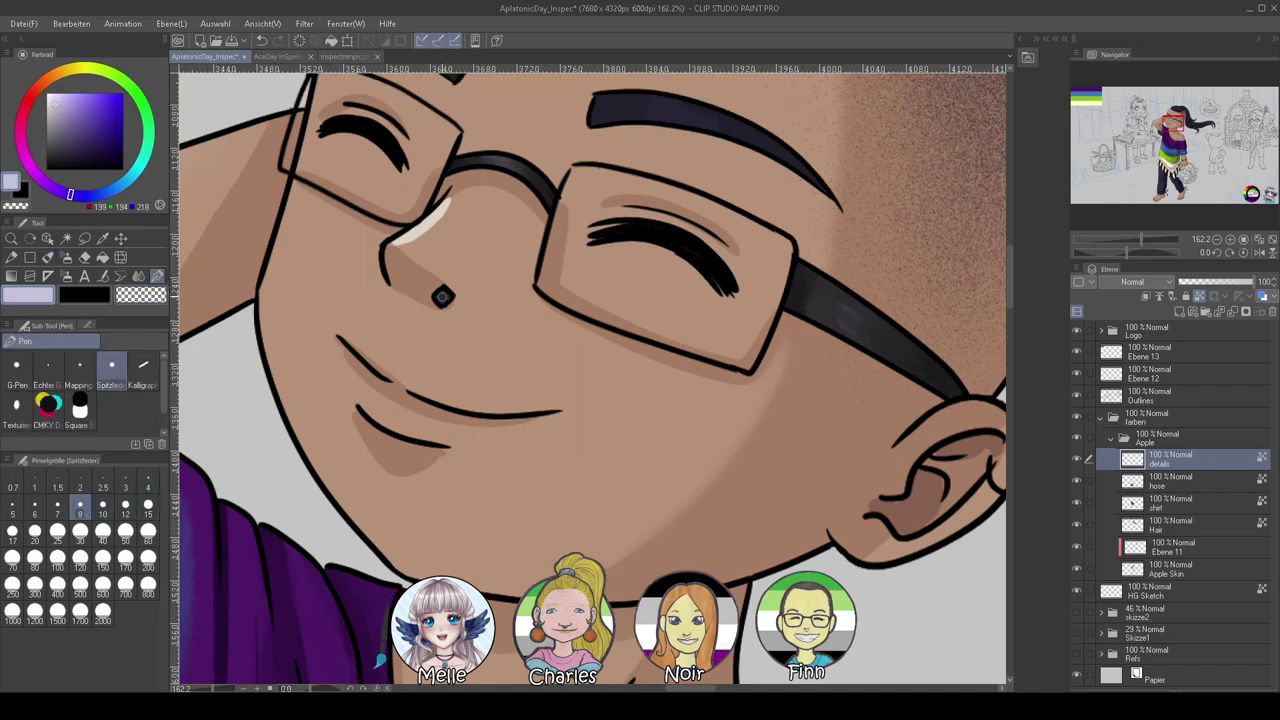
Add a new layer above details in the Apple folder
drag(1141, 241, 1113, 243)
drag(812, 533, 825, 428)
drag(982, 453, 927, 375)
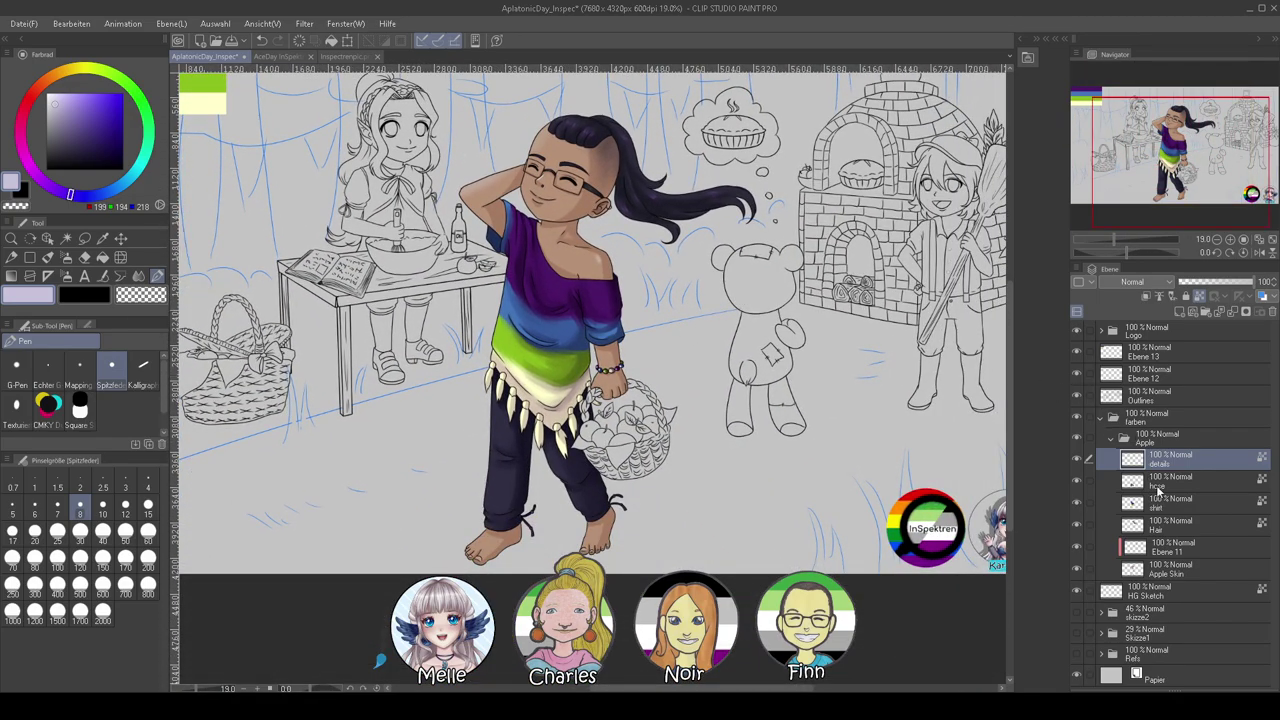
click(1181, 316)
Select the braid segments of the basket handle's left half with the Auto Select tool on the Outlines layer
click(1150, 420)
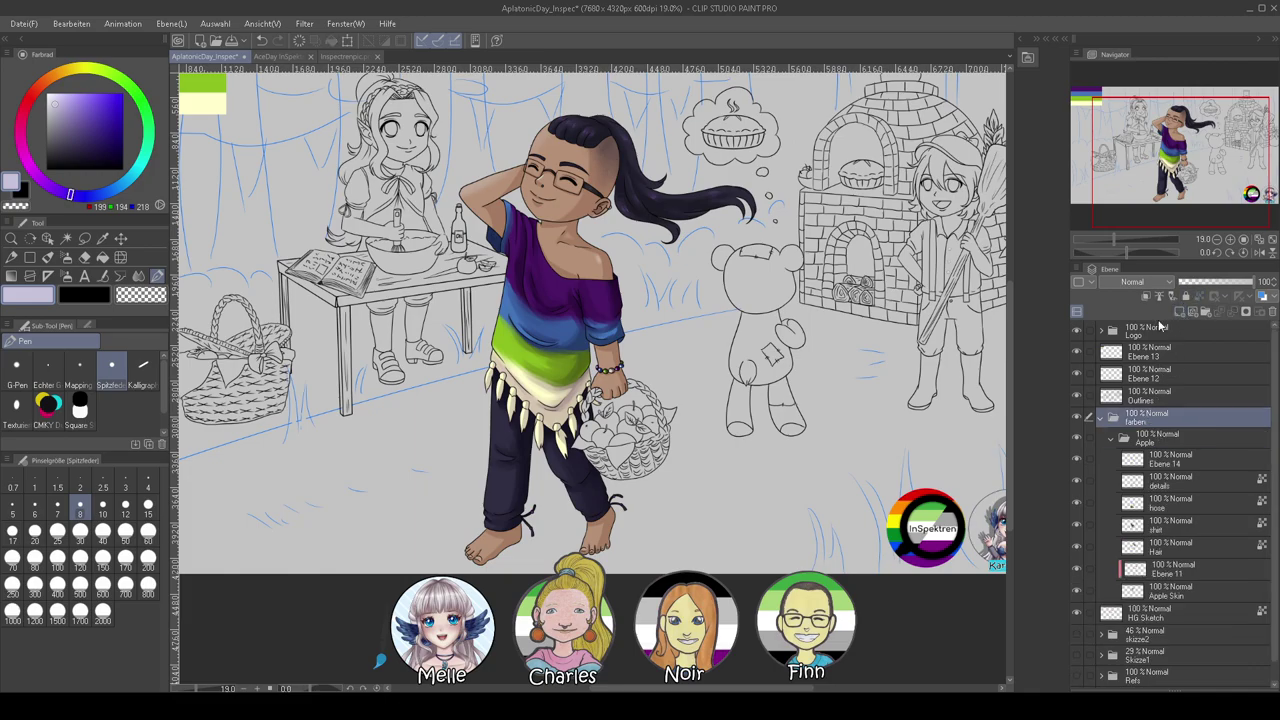
click(1152, 398)
drag(1113, 241, 1134, 240)
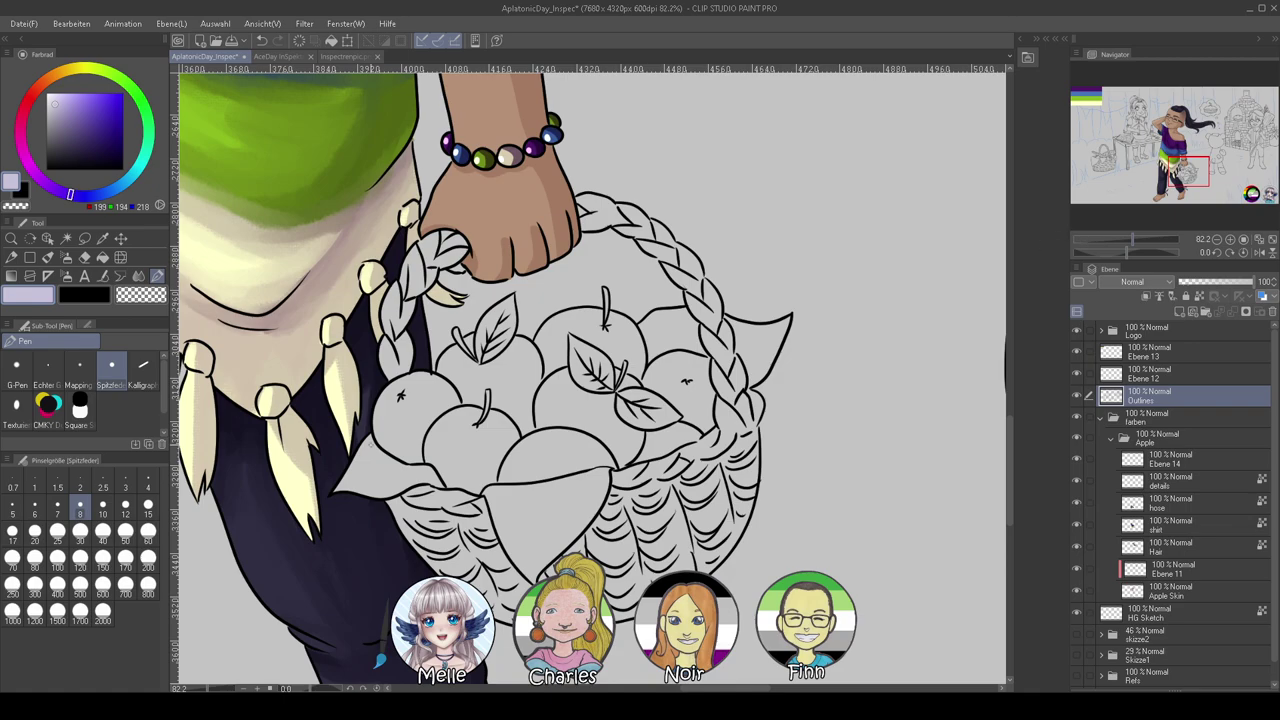
click(66, 239)
click(396, 350)
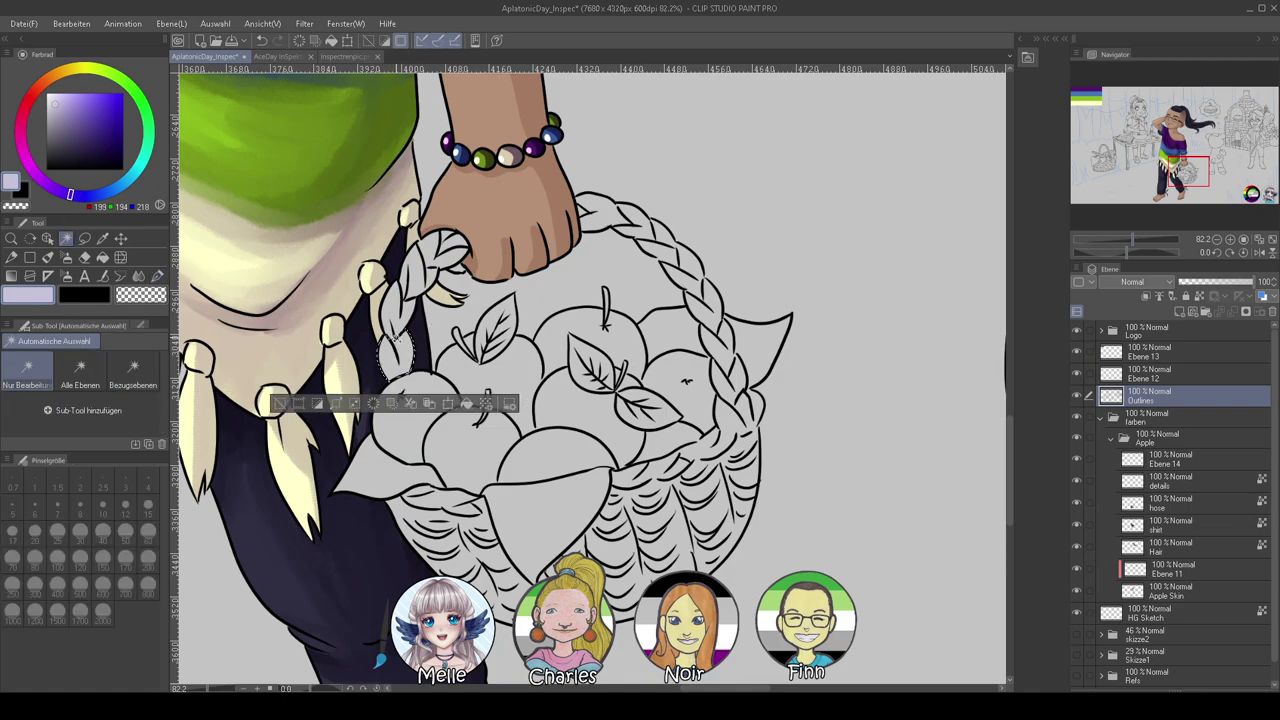
shift+click(413, 270)
shift+click(448, 249)
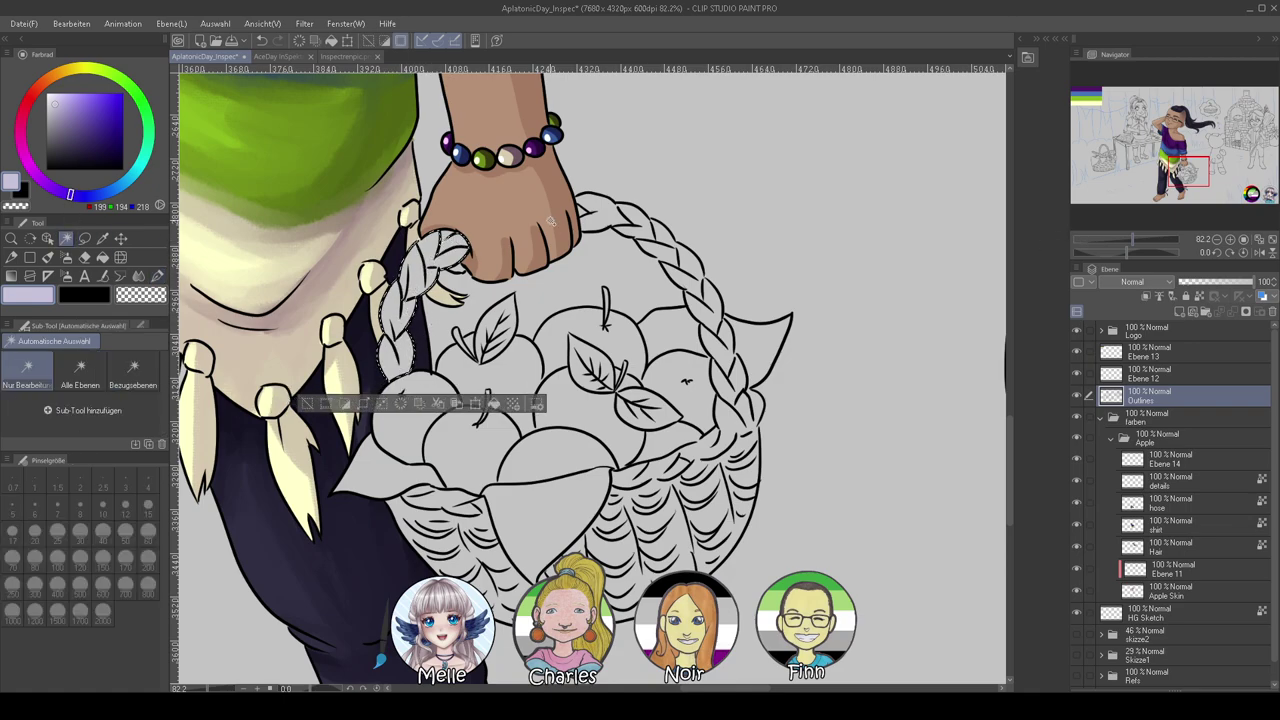
Add the braid segments of the handle's right half, from the hand down to the basket rim, to the selection
shift+click(595, 214)
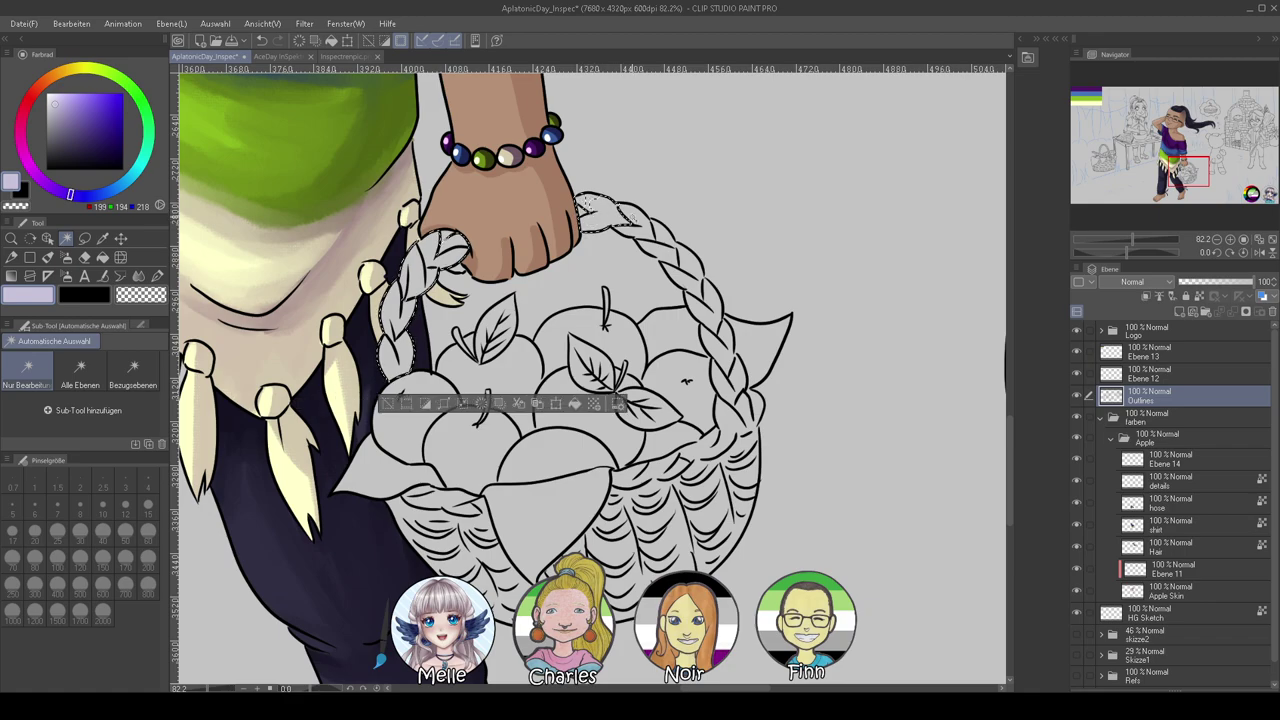
shift+click(666, 246)
shift+click(689, 267)
shift+click(706, 298)
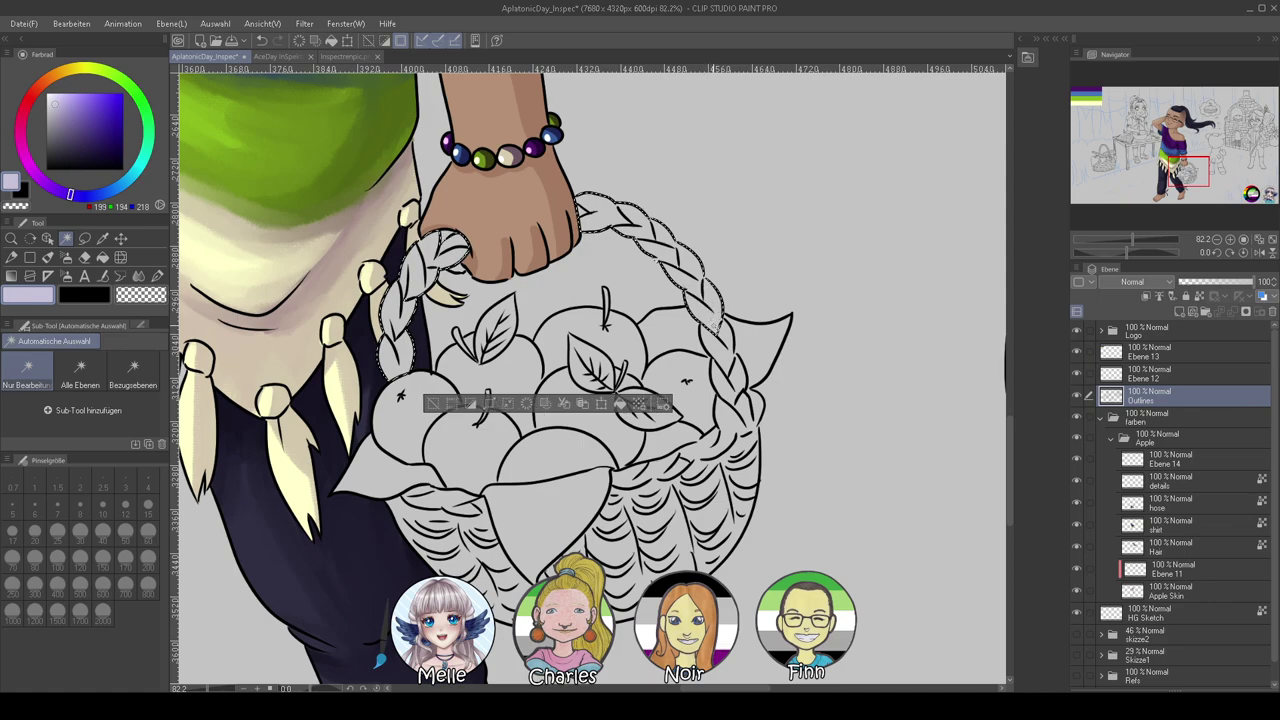
shift+click(731, 386)
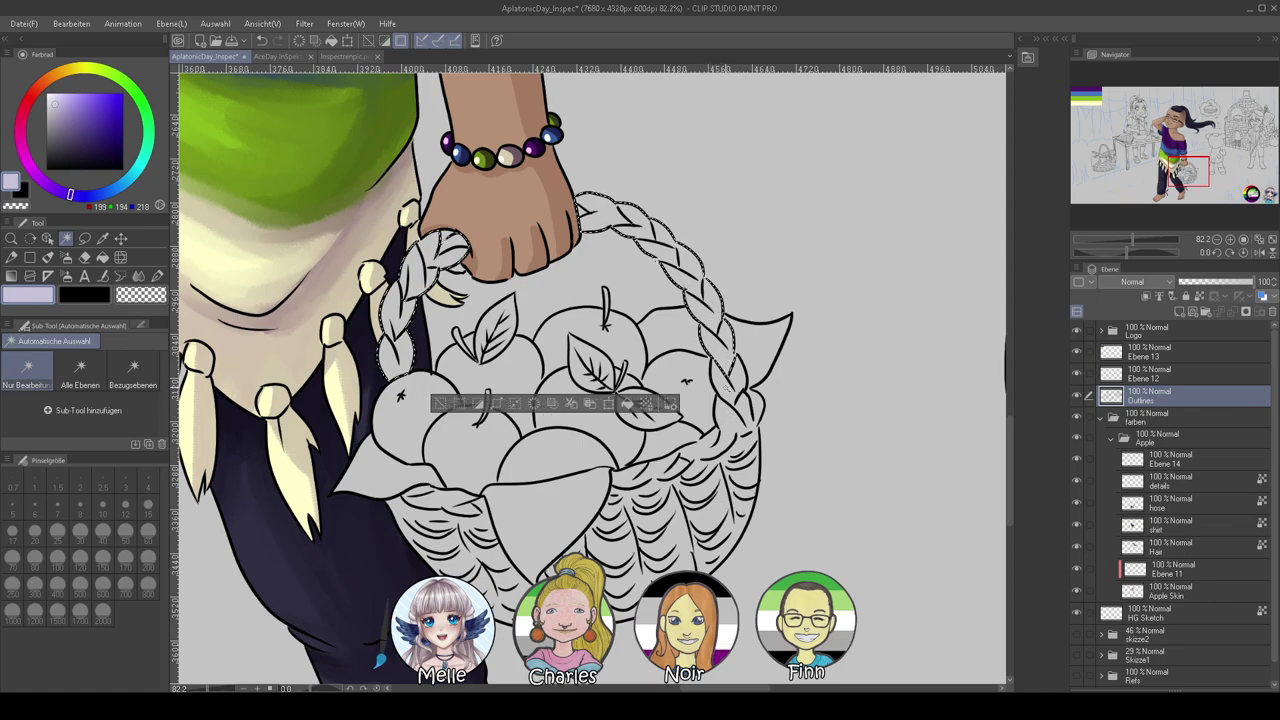
shift+click(725, 394)
shift+click(738, 413)
shift+click(741, 436)
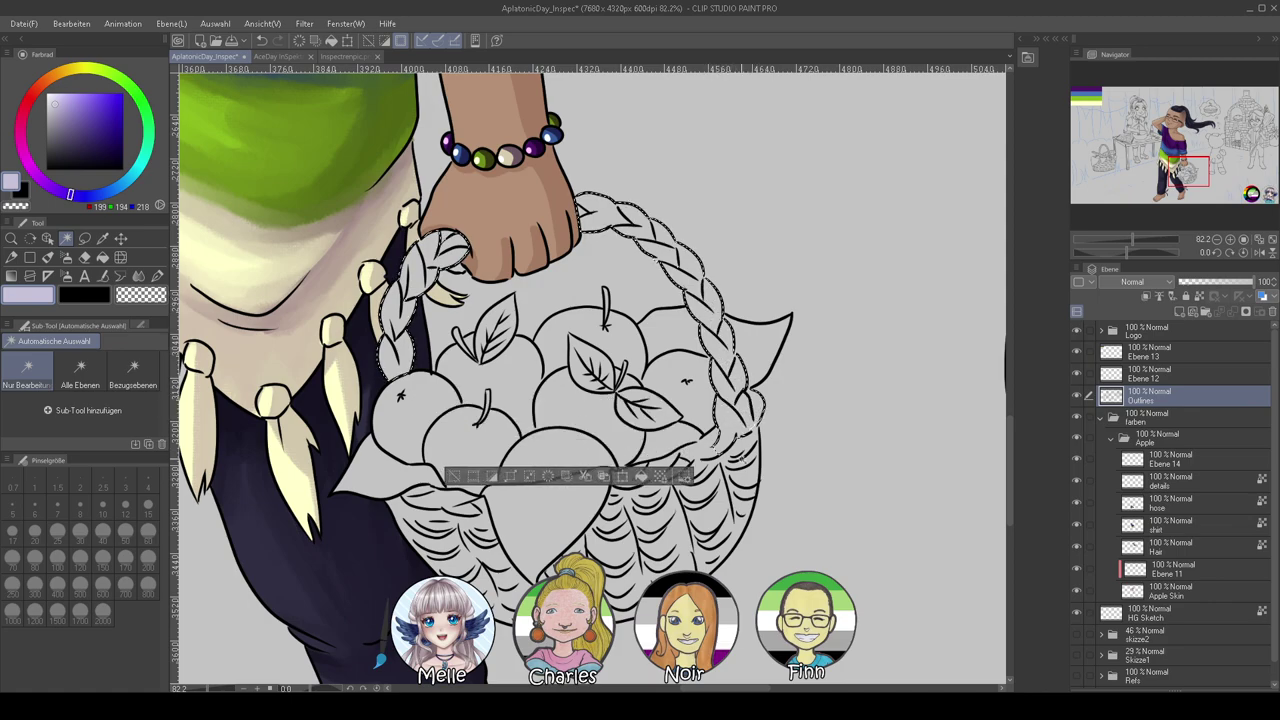
Add the left rim braid and the woven areas below it on the basket to the selection
shift+click(412, 508)
shift+click(453, 518)
shift+click(454, 505)
shift+click(487, 586)
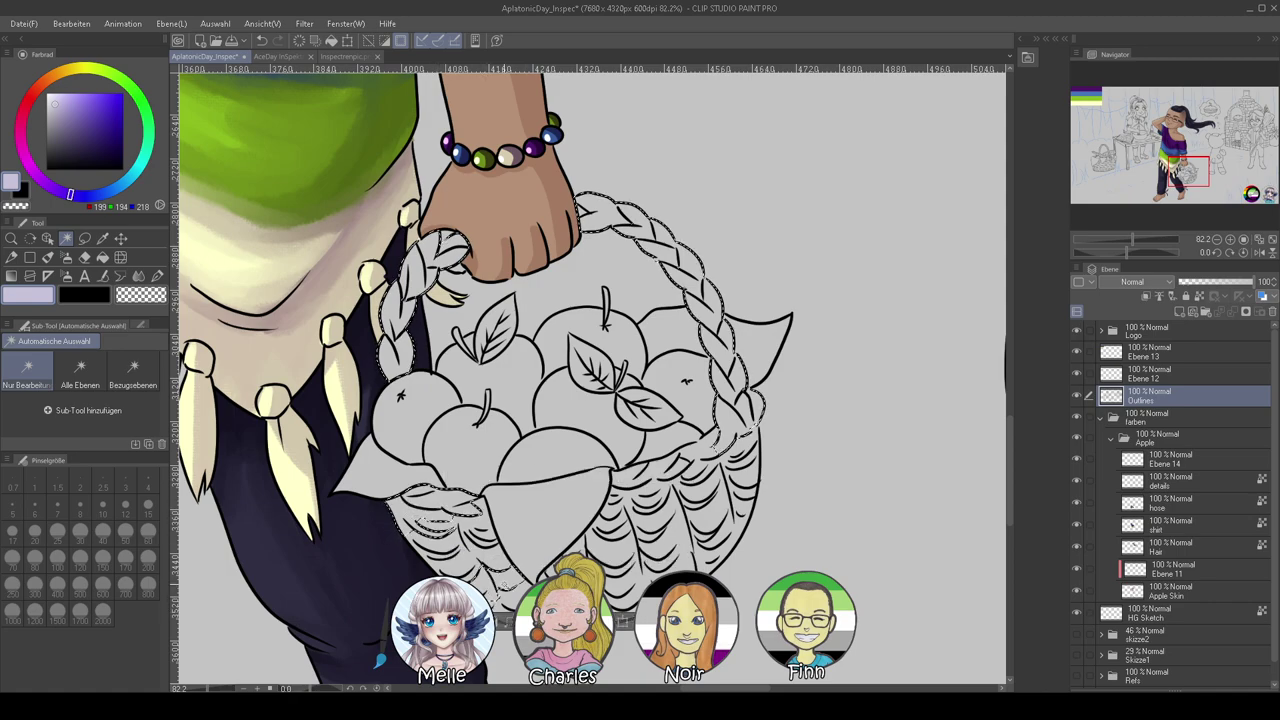
shift+click(498, 600)
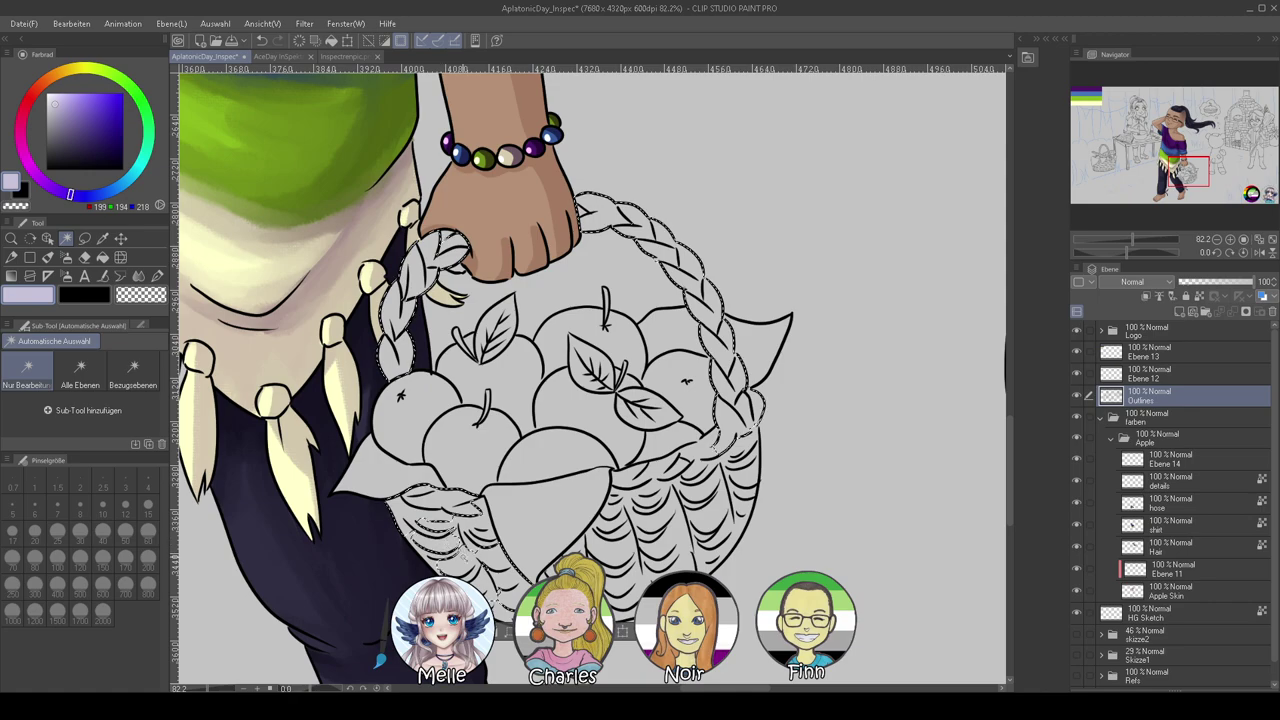
Fill the selected basket parts with dark brown on the new layer above details, and deselect
click(1130, 460)
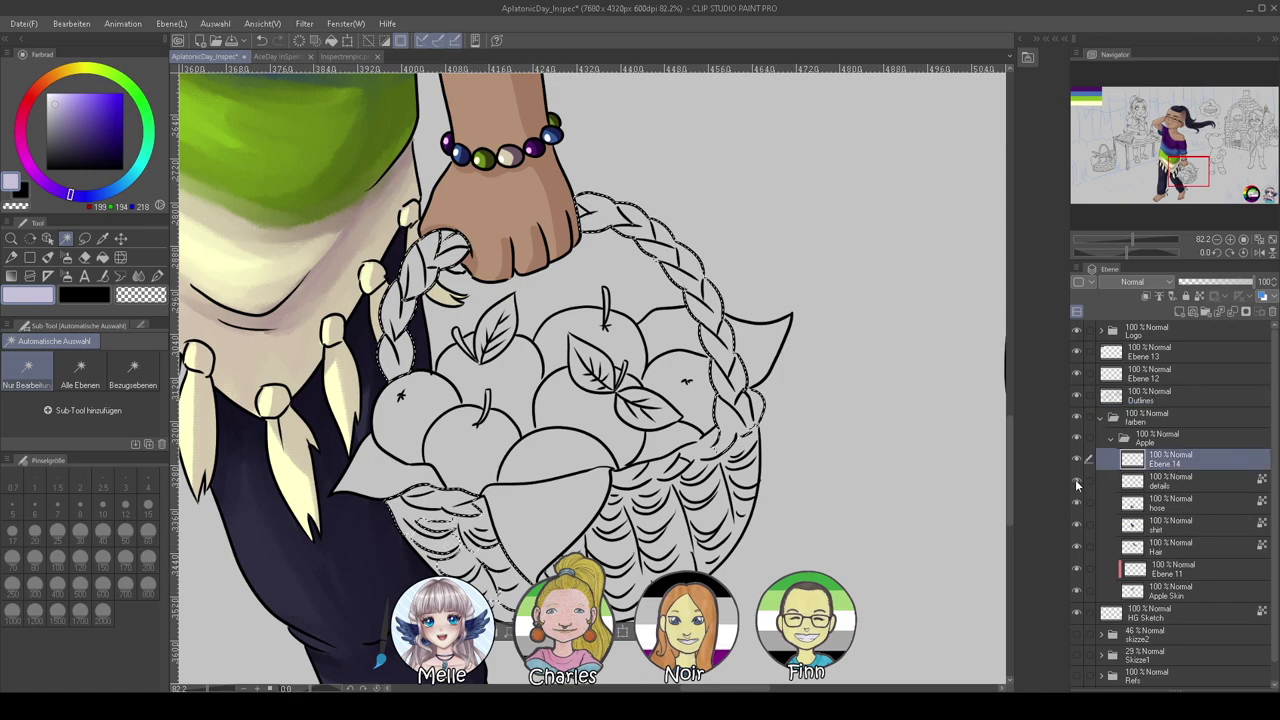
click(38, 96)
mouse_move(63, 116)
mouse_down()
mouse_move(67, 127)
mouse_move(44, 78)
mouse_up()
click(73, 139)
key(alt+BackSpace)
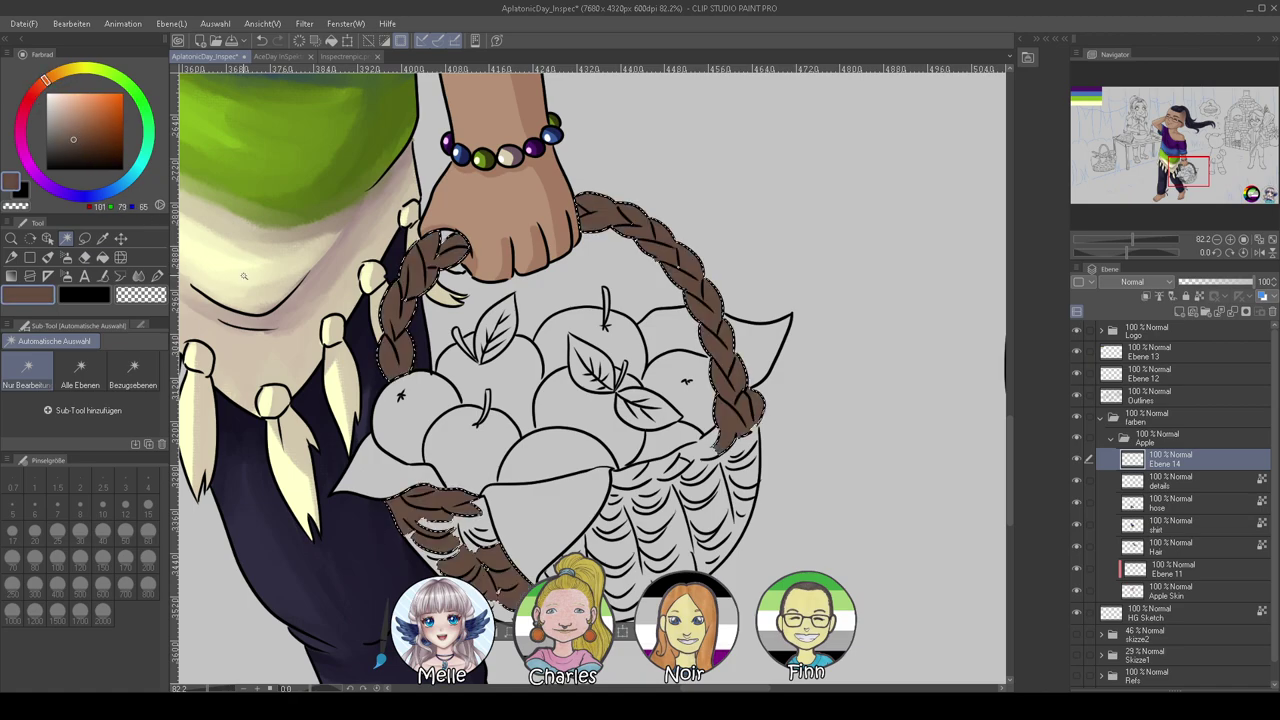
key(ctrl+d)
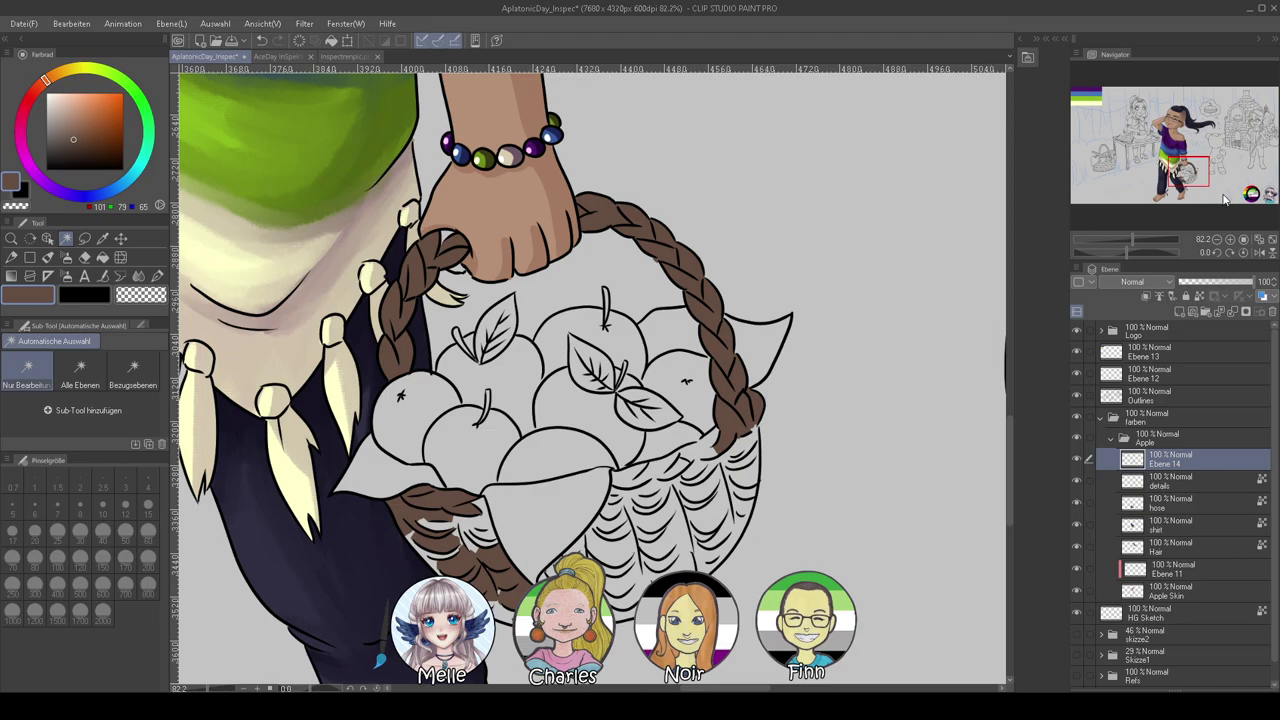
Fill the uncoloured fingertip behind the basket handle on the Apple Skin layer, using the Spitzfeder pen and the sampled skin shadow tone
drag(1124, 249, 1123, 251)
click(1138, 239)
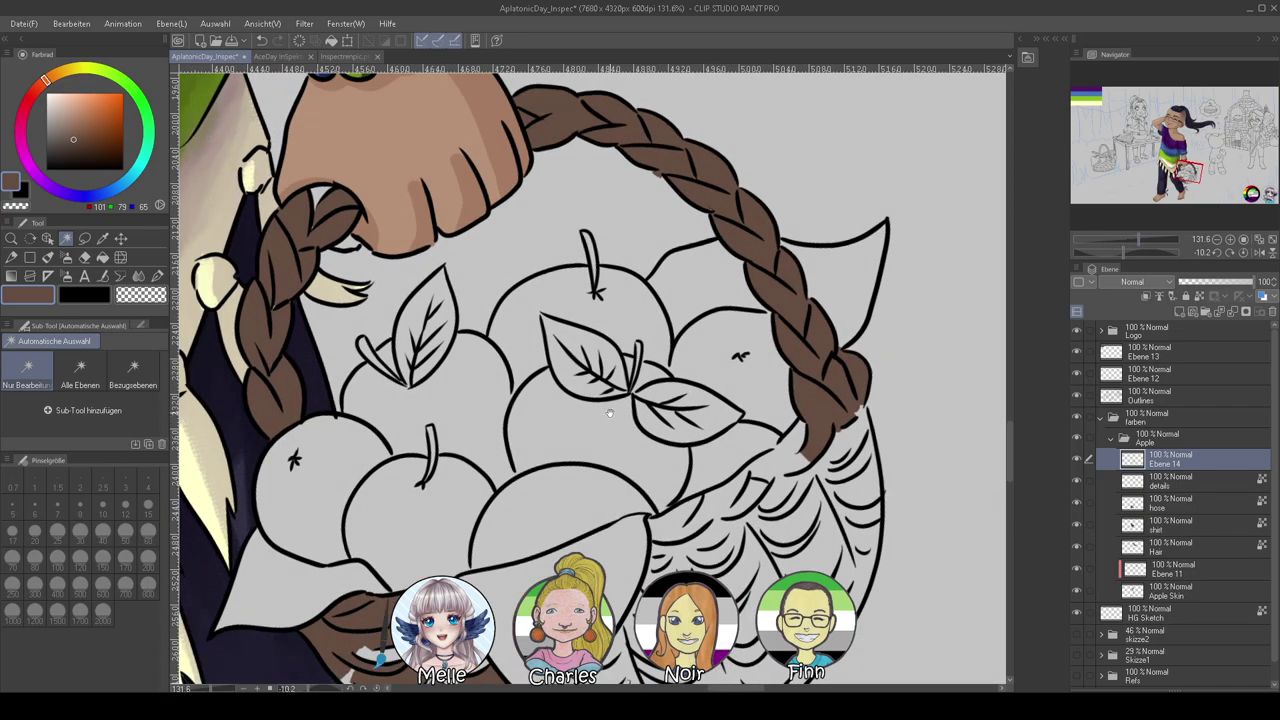
drag(602, 415, 790, 478)
drag(1146, 237, 1142, 239)
drag(600, 380, 640, 467)
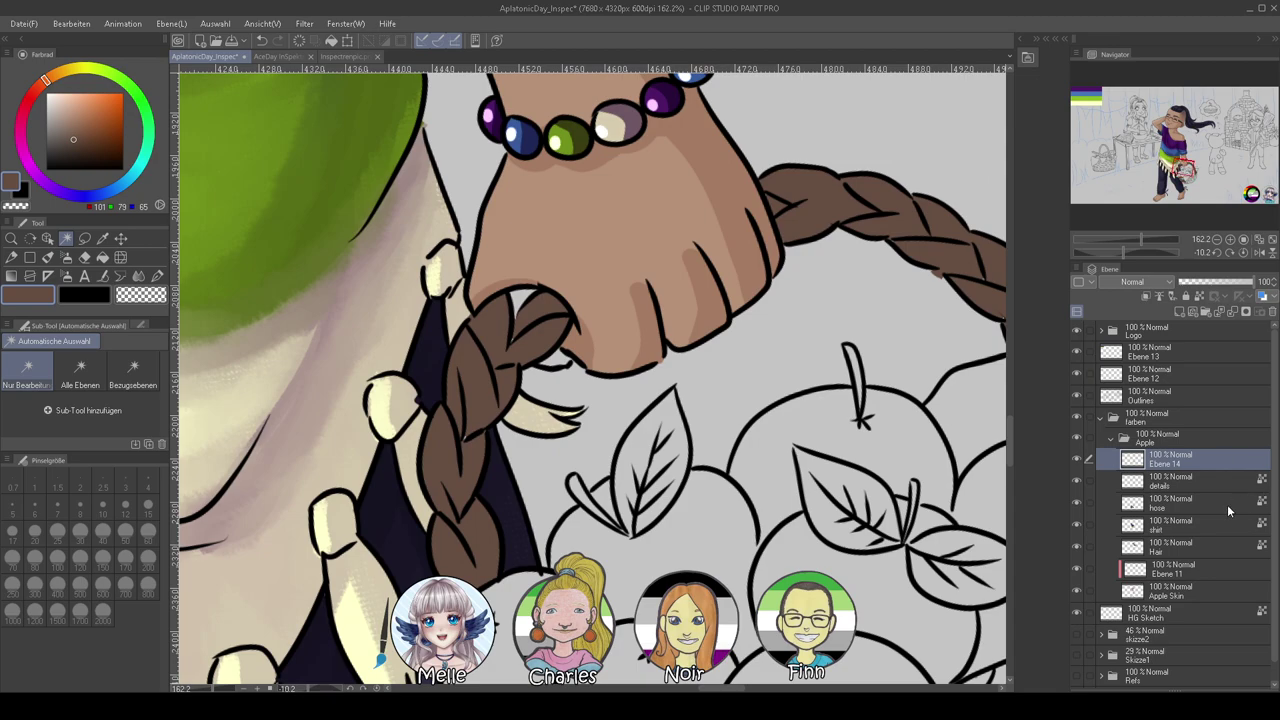
click(1163, 595)
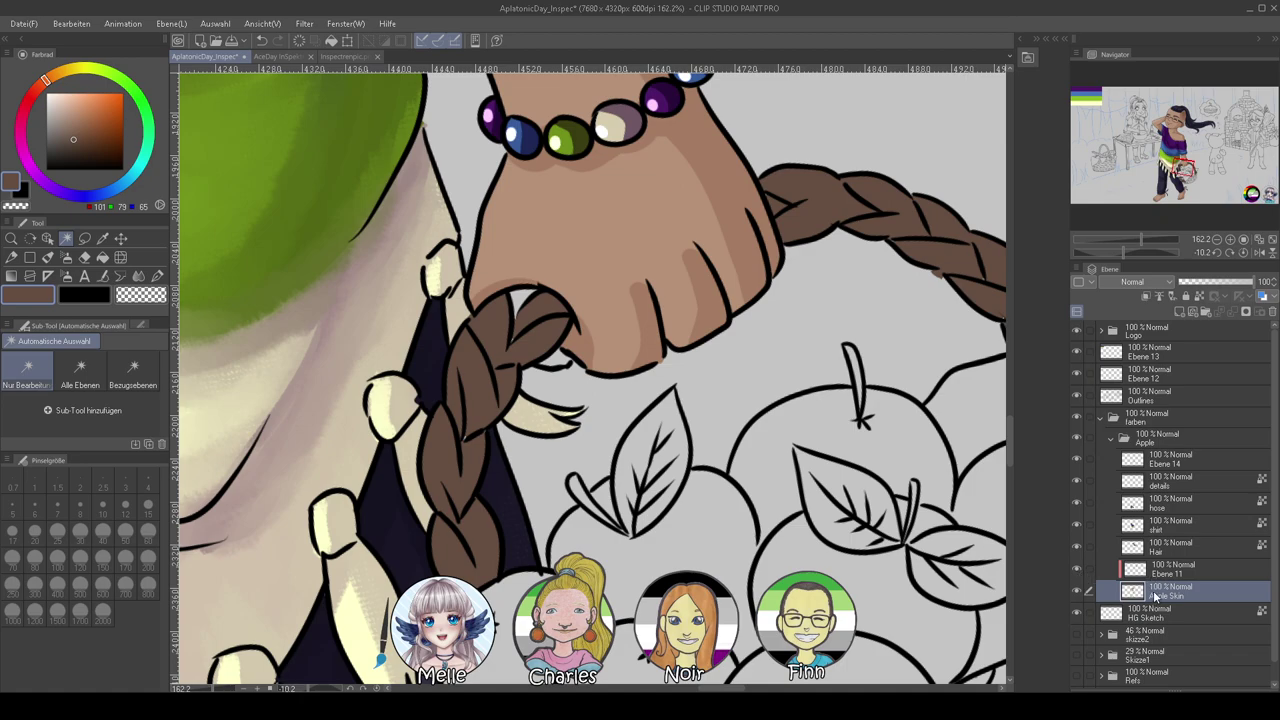
drag(1133, 232, 1149, 238)
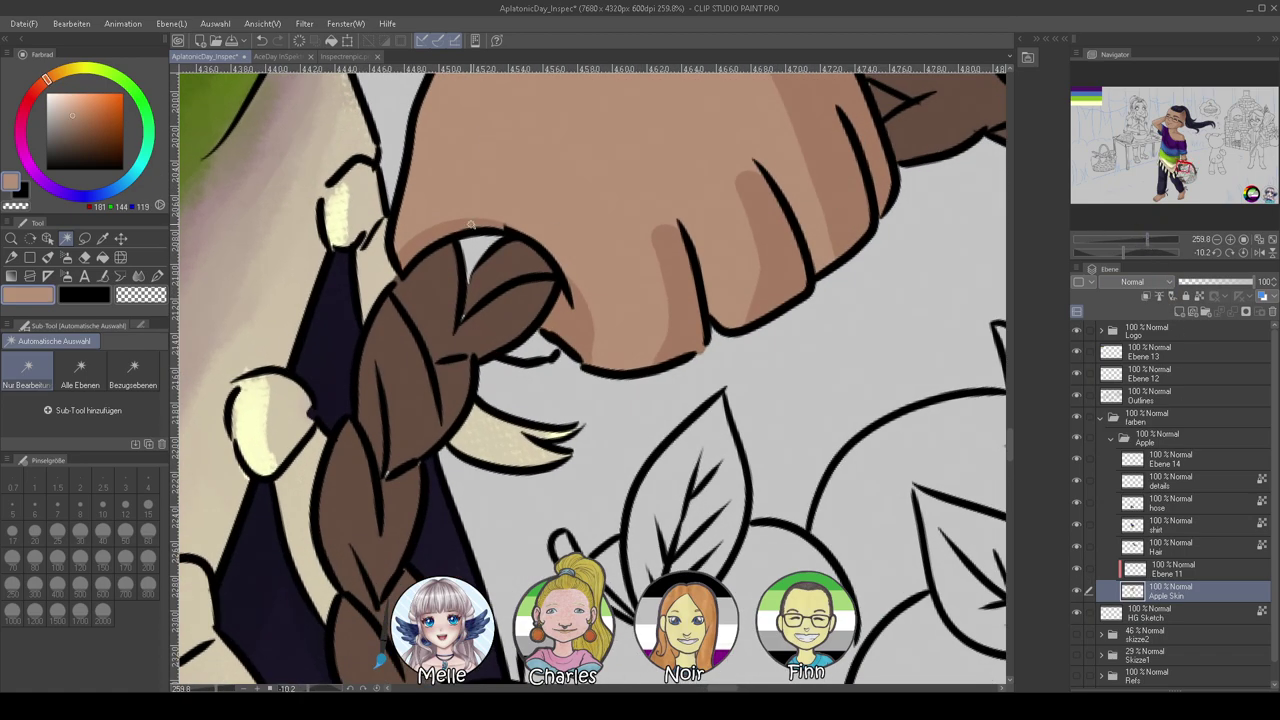
click(157, 277)
alt+click(562, 317)
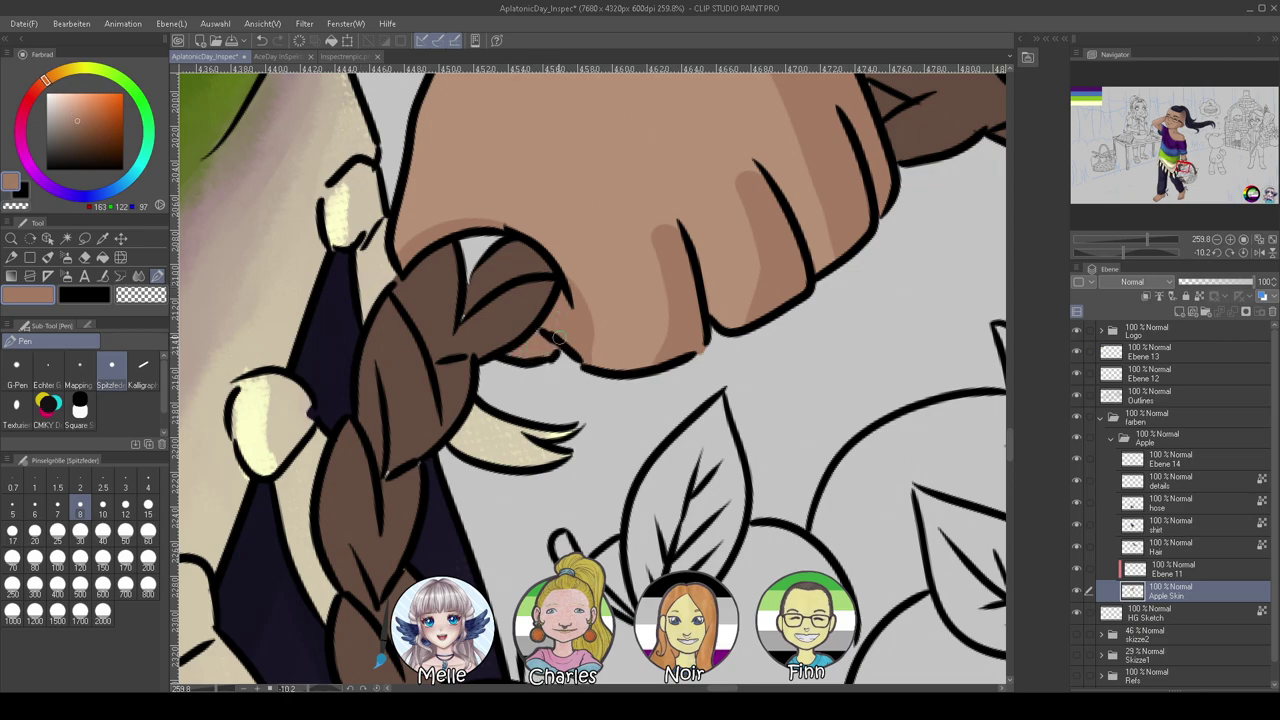
Rename the basket layer as korb and fill the handle's gap under the hand with its sampled brown at pen size 15
click(1168, 462)
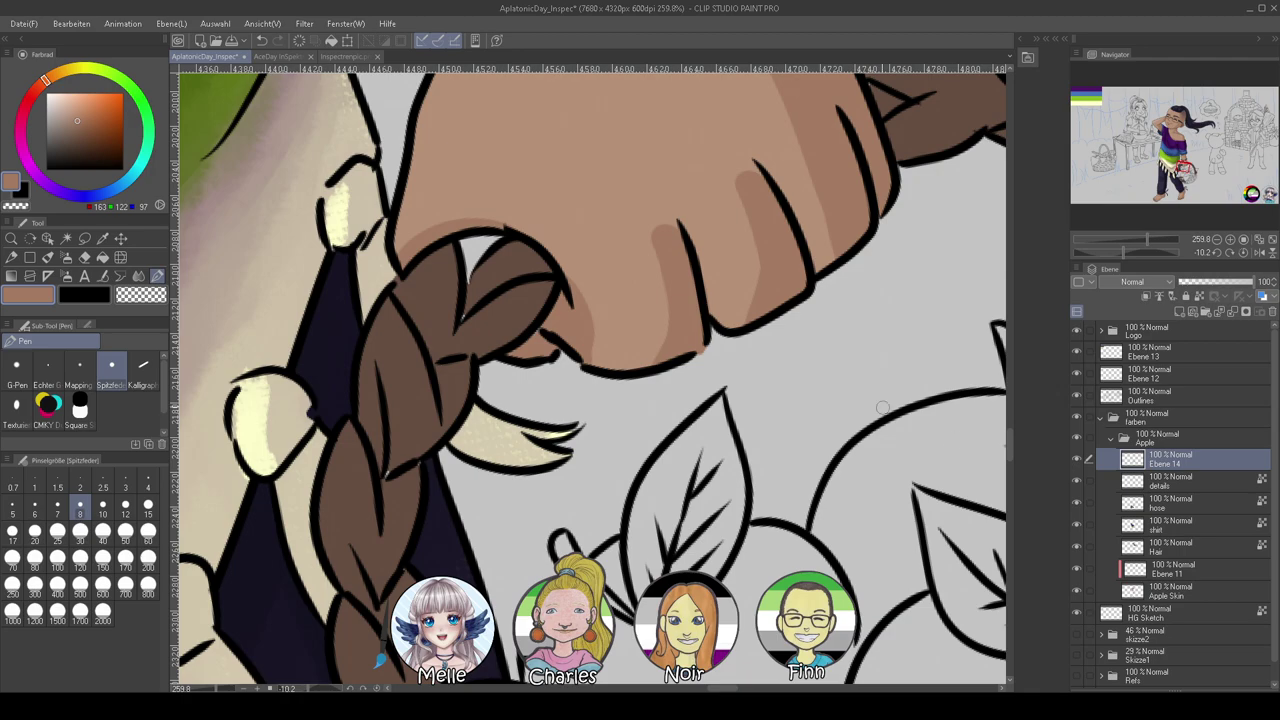
alt+click(400, 343)
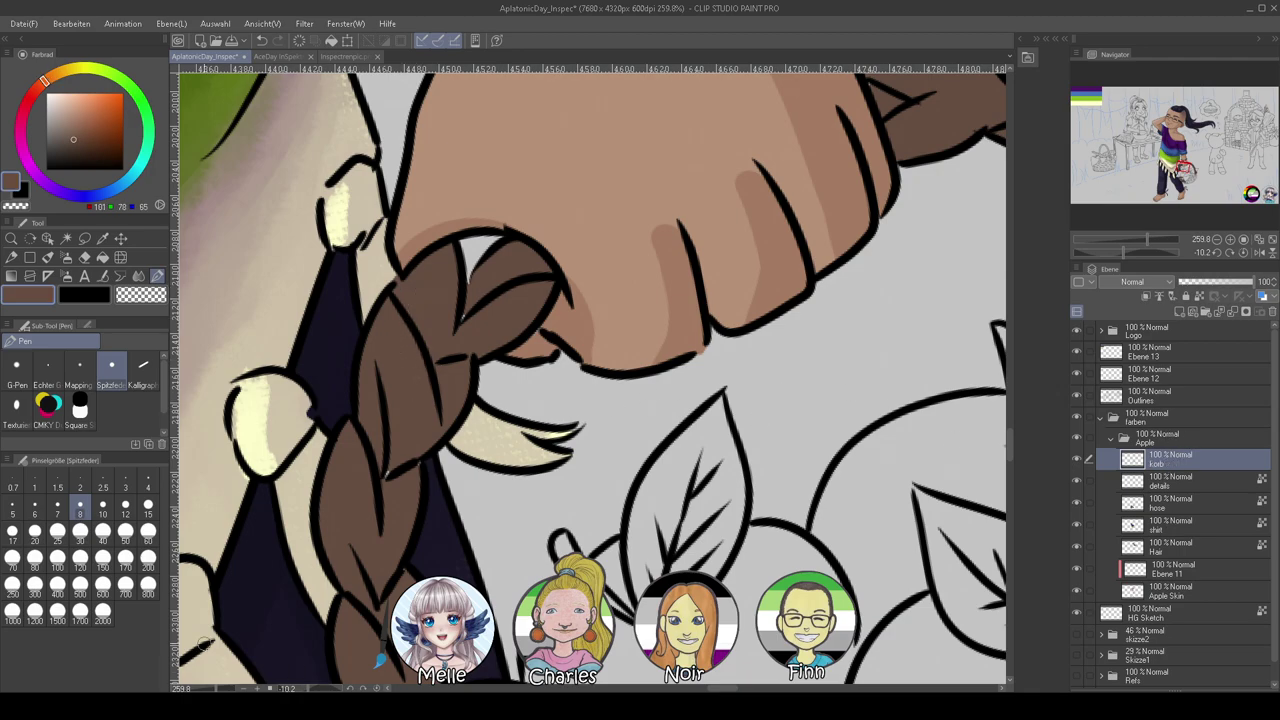
click(148, 506)
drag(481, 261, 483, 253)
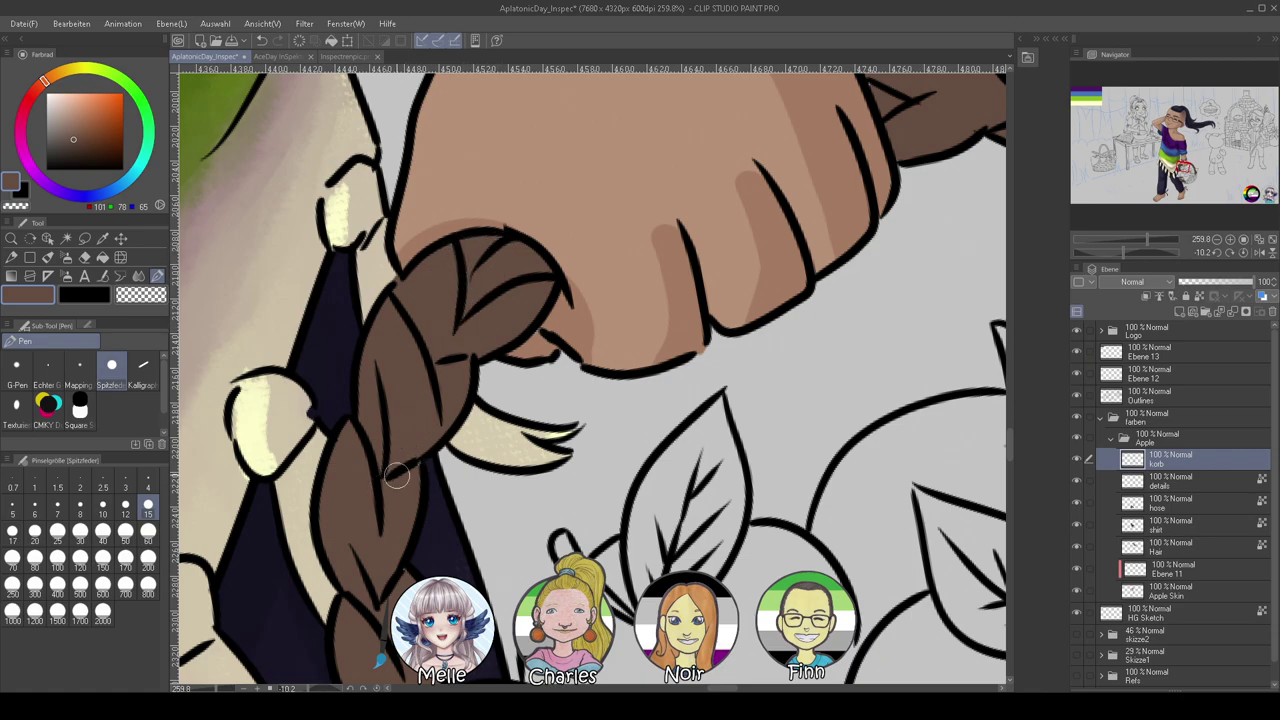
Clean up the edges of the handle's left braid using transparent colour, and return to brown
key(c)
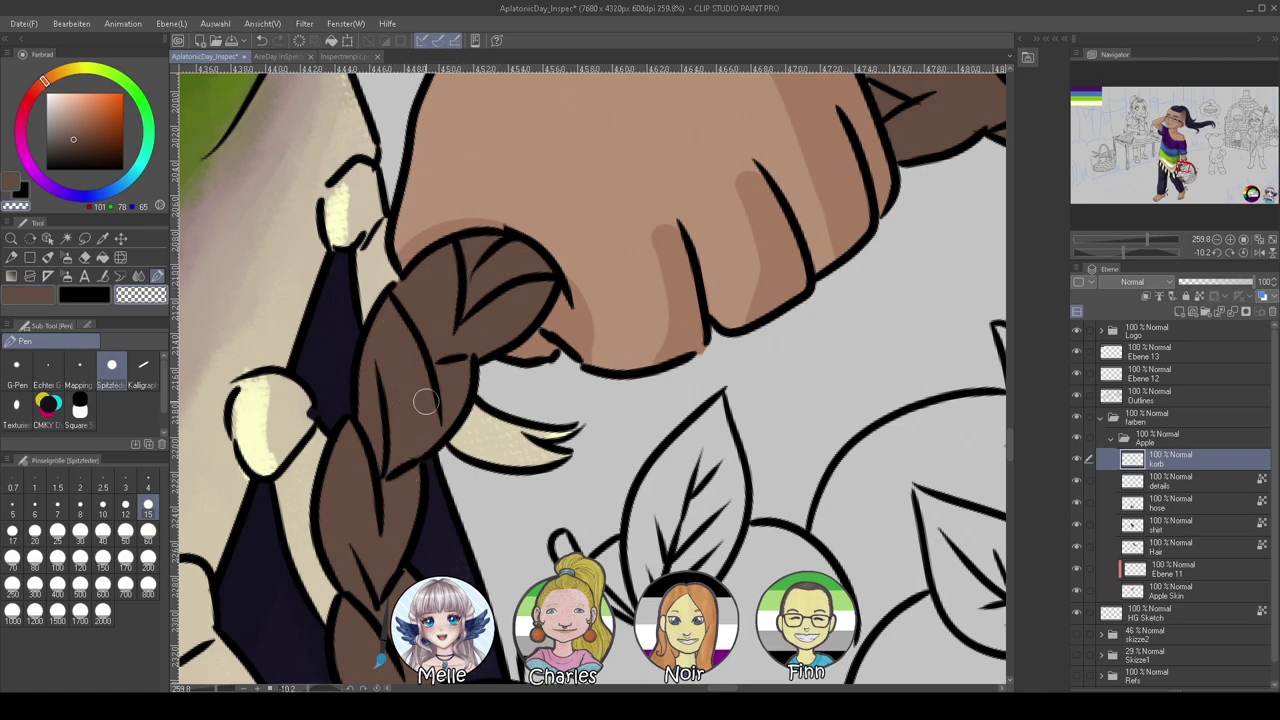
drag(440, 518, 395, 270)
drag(350, 327, 360, 331)
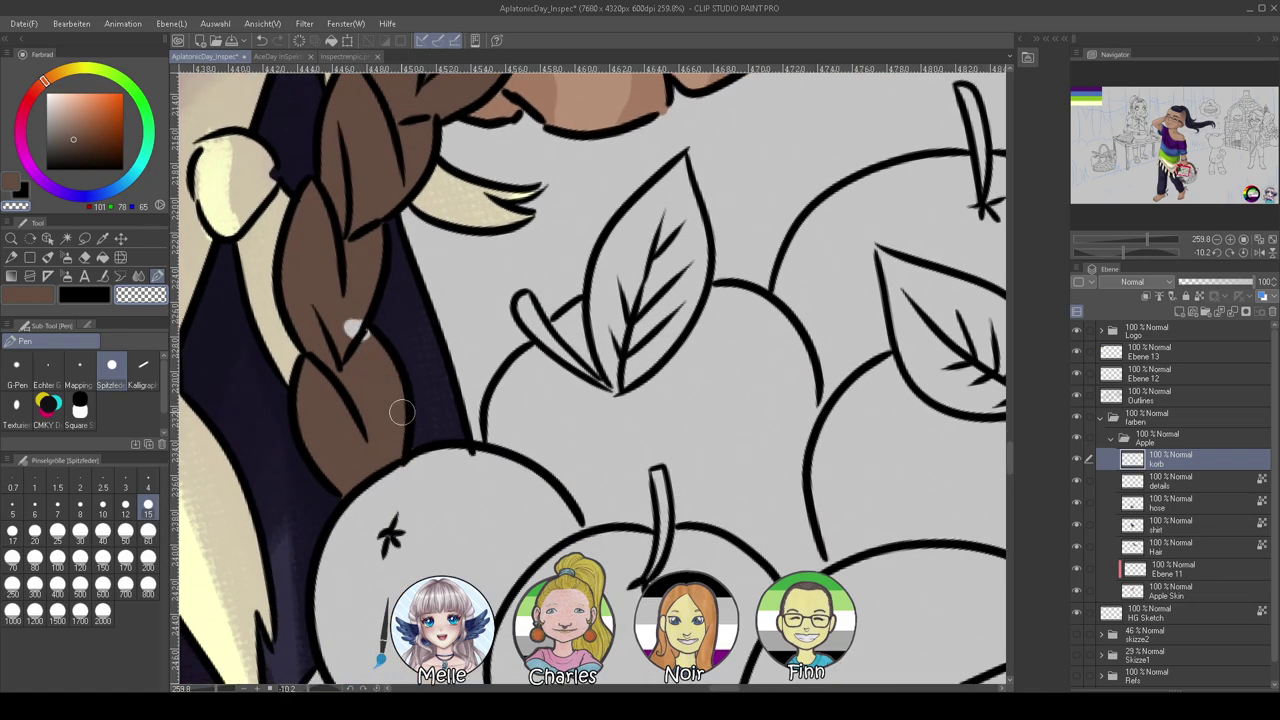
key(c)
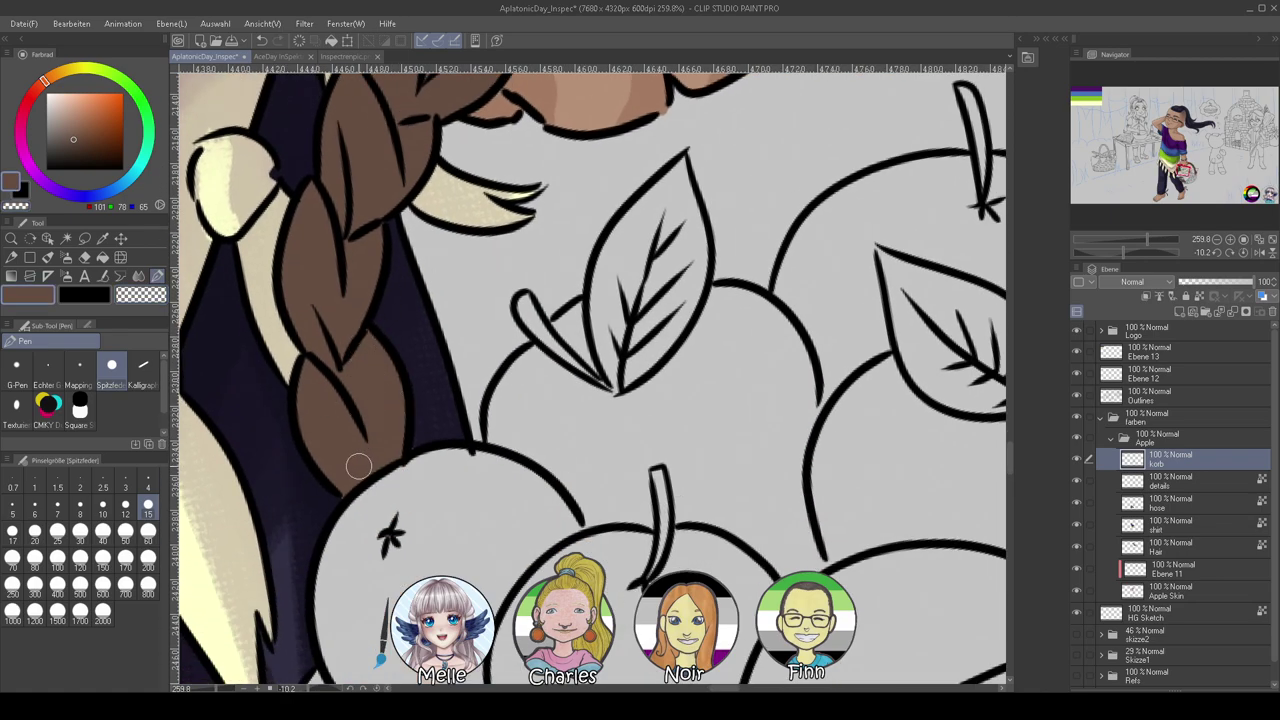
Touch up the edges of the handle's right braid with transparent colour and the sampled brown
drag(640, 330, 455, 472)
drag(743, 97, 453, 355)
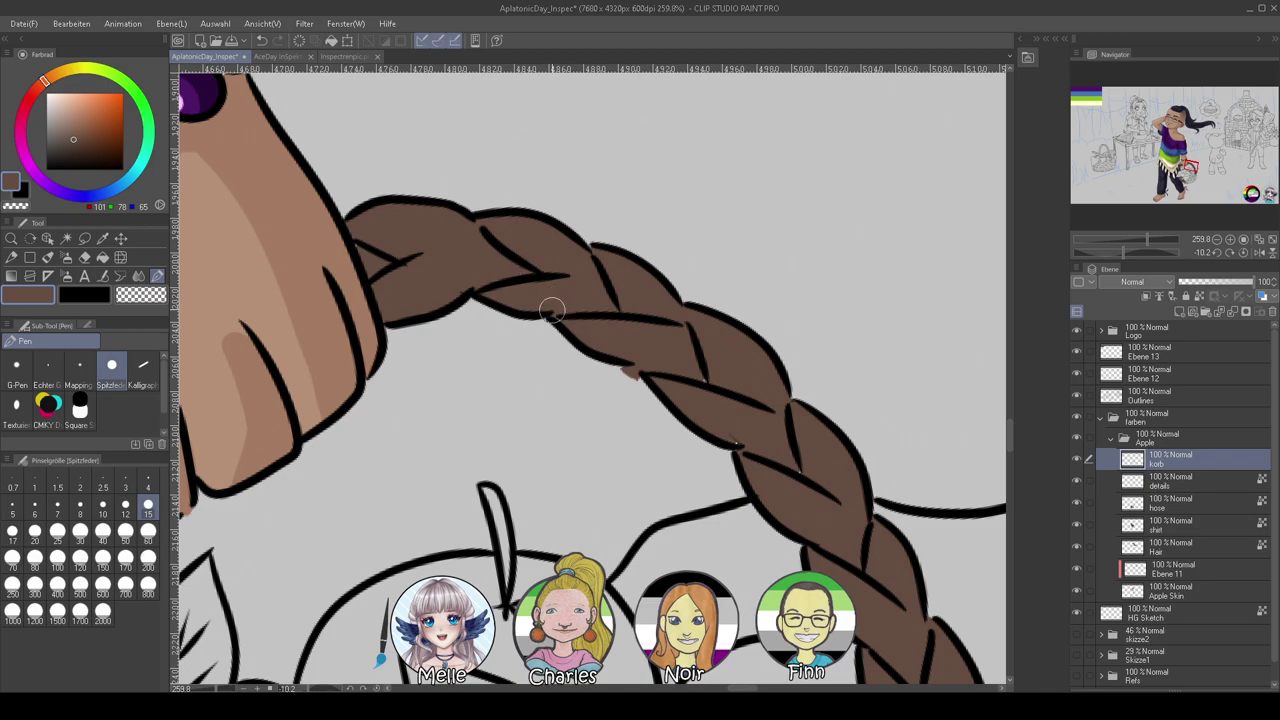
key(c)
drag(732, 458, 628, 374)
alt+click(631, 340)
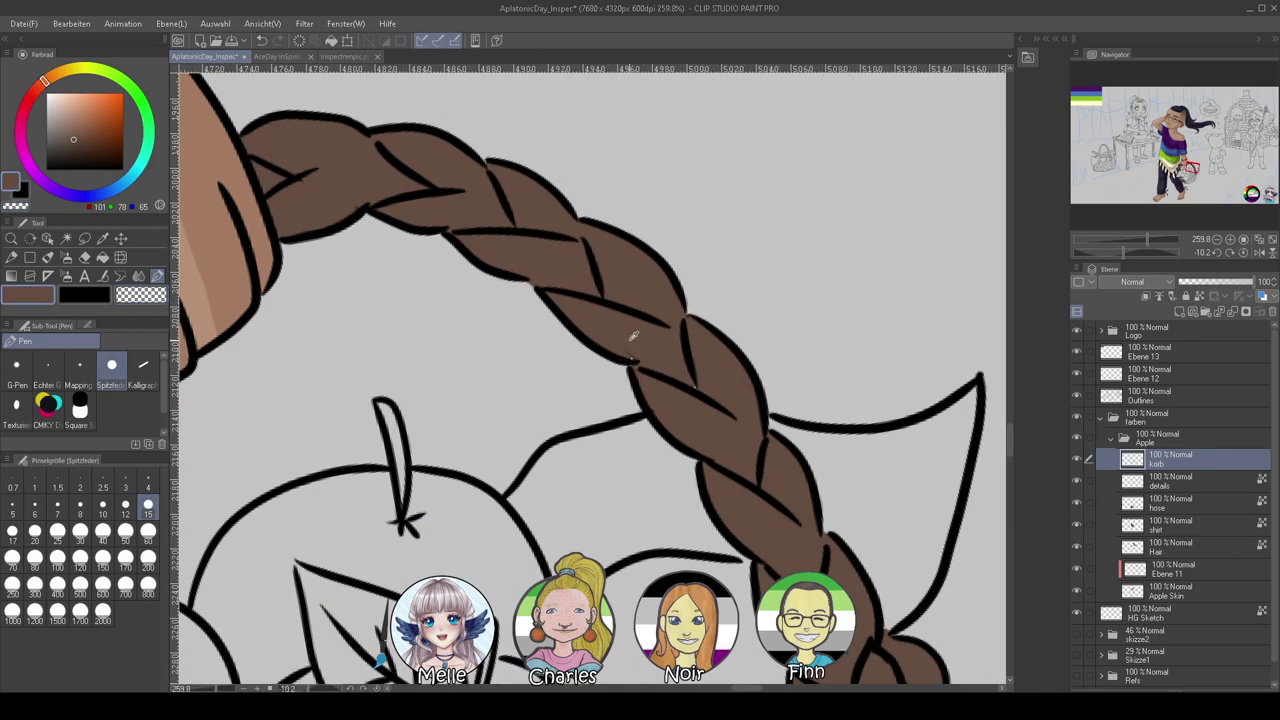
drag(815, 650, 709, 419)
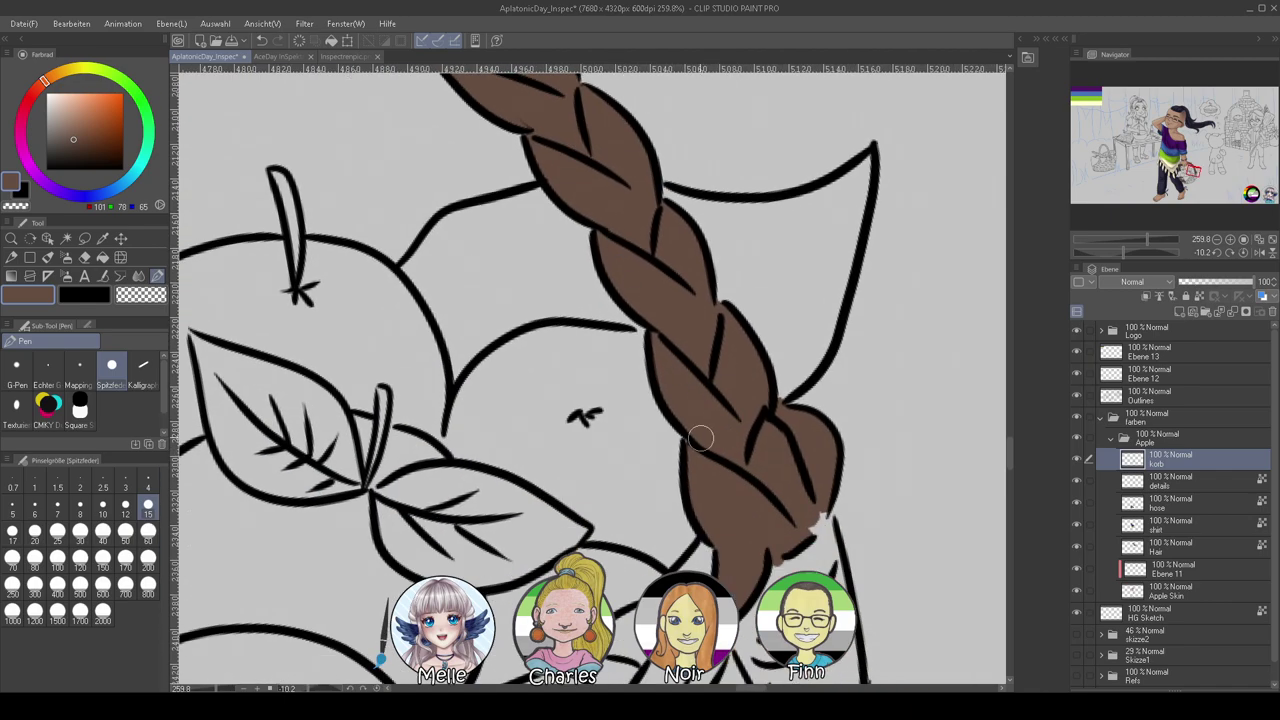
Fill most of the basket's left woven section with brown, using the Spitzfeder pen up to size 60
drag(730, 513, 808, 389)
drag(703, 432, 822, 234)
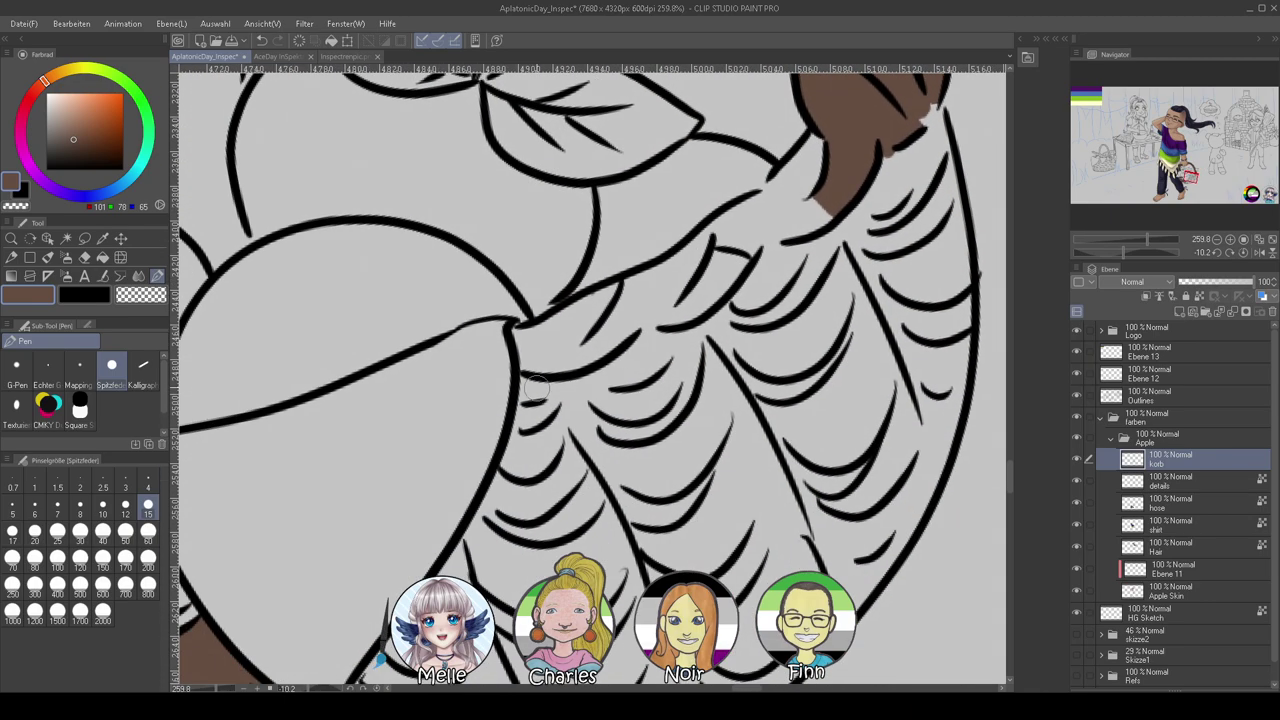
mouse_move(516, 330)
mouse_down()
mouse_move(542, 356)
mouse_move(518, 330)
mouse_move(538, 350)
mouse_move(523, 336)
mouse_move(731, 245)
mouse_move(626, 285)
mouse_move(694, 251)
mouse_move(810, 158)
mouse_up()
mouse_move(614, 565)
mouse_down()
mouse_move(983, 243)
mouse_move(1008, 255)
mouse_up()
drag(310, 328, 422, 428)
key(ctrl+z)
mouse_move(372, 388)
mouse_down()
mouse_move(317, 331)
mouse_move(376, 354)
mouse_move(324, 338)
mouse_move(307, 293)
mouse_up()
click(148, 530)
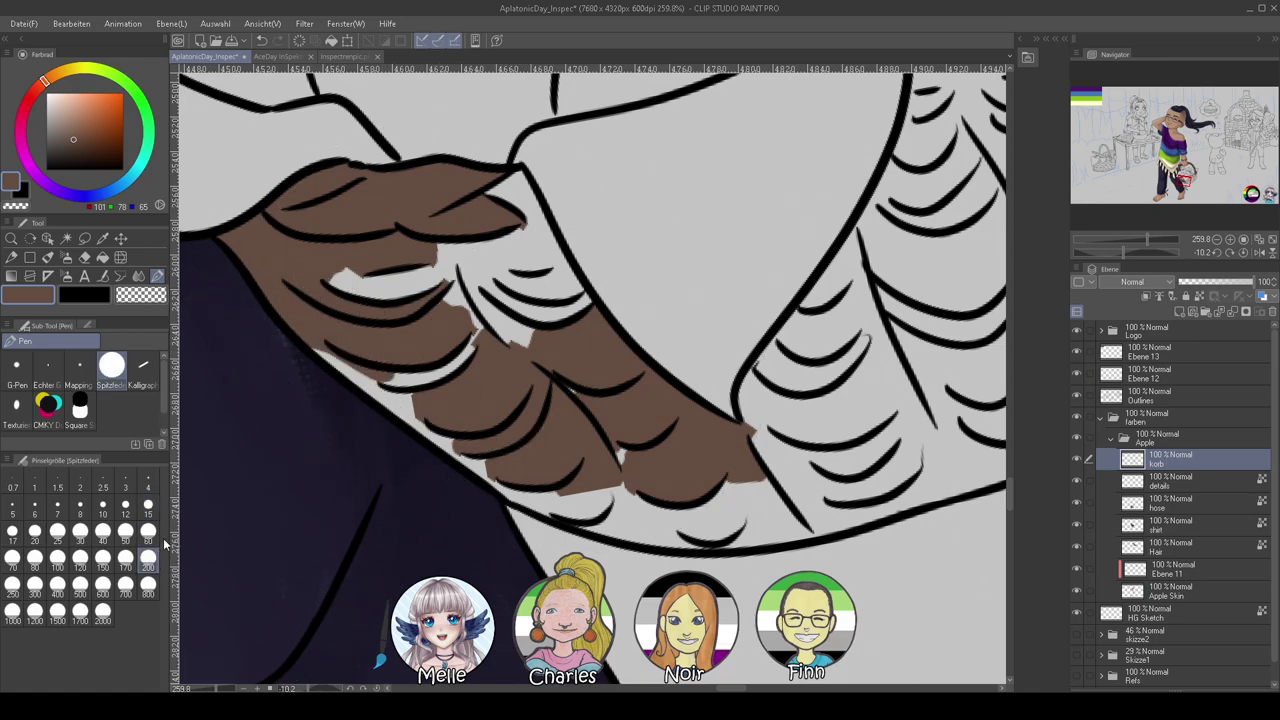
mouse_move(371, 357)
mouse_down()
mouse_move(496, 382)
mouse_move(507, 340)
mouse_move(478, 265)
mouse_move(500, 254)
mouse_move(583, 365)
mouse_up()
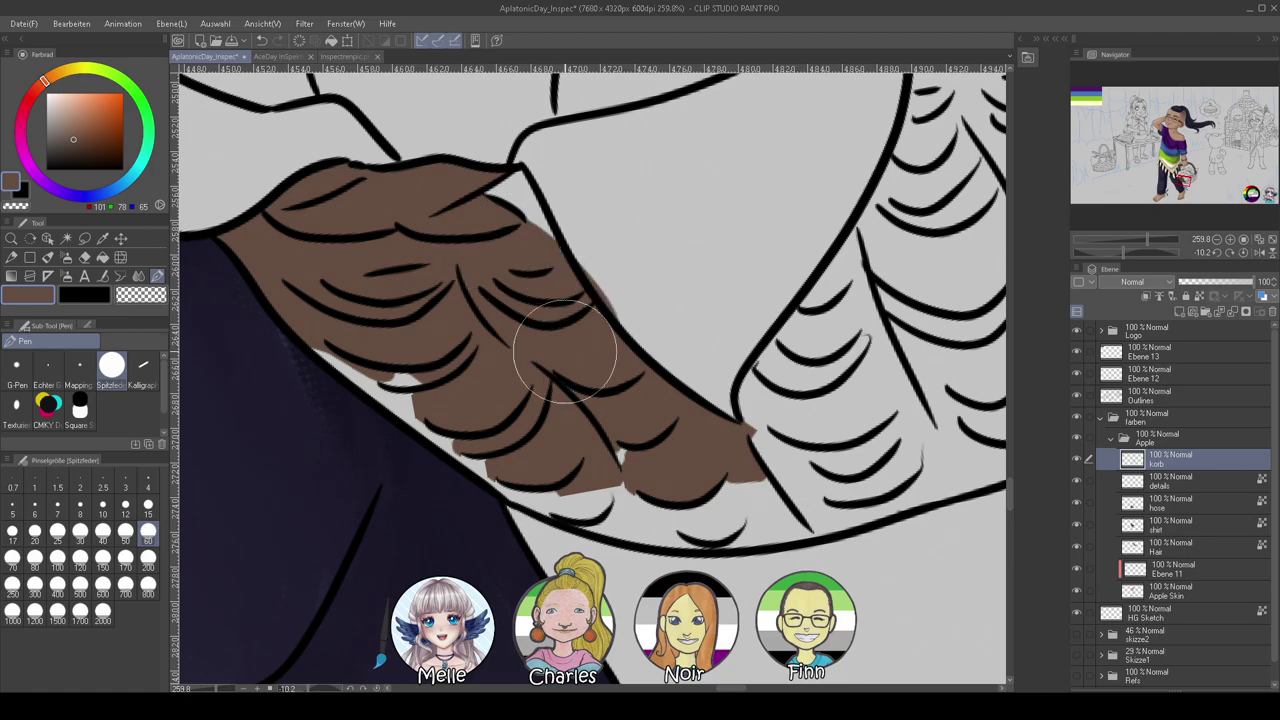
Fill the remaining gaps along the edges of the basket's left woven section at pen size 25
click(57, 530)
mouse_move(475, 229)
mouse_down()
mouse_move(559, 339)
mouse_move(550, 278)
mouse_move(515, 208)
mouse_move(590, 318)
mouse_move(504, 201)
mouse_move(518, 186)
mouse_move(537, 229)
mouse_move(512, 185)
mouse_up()
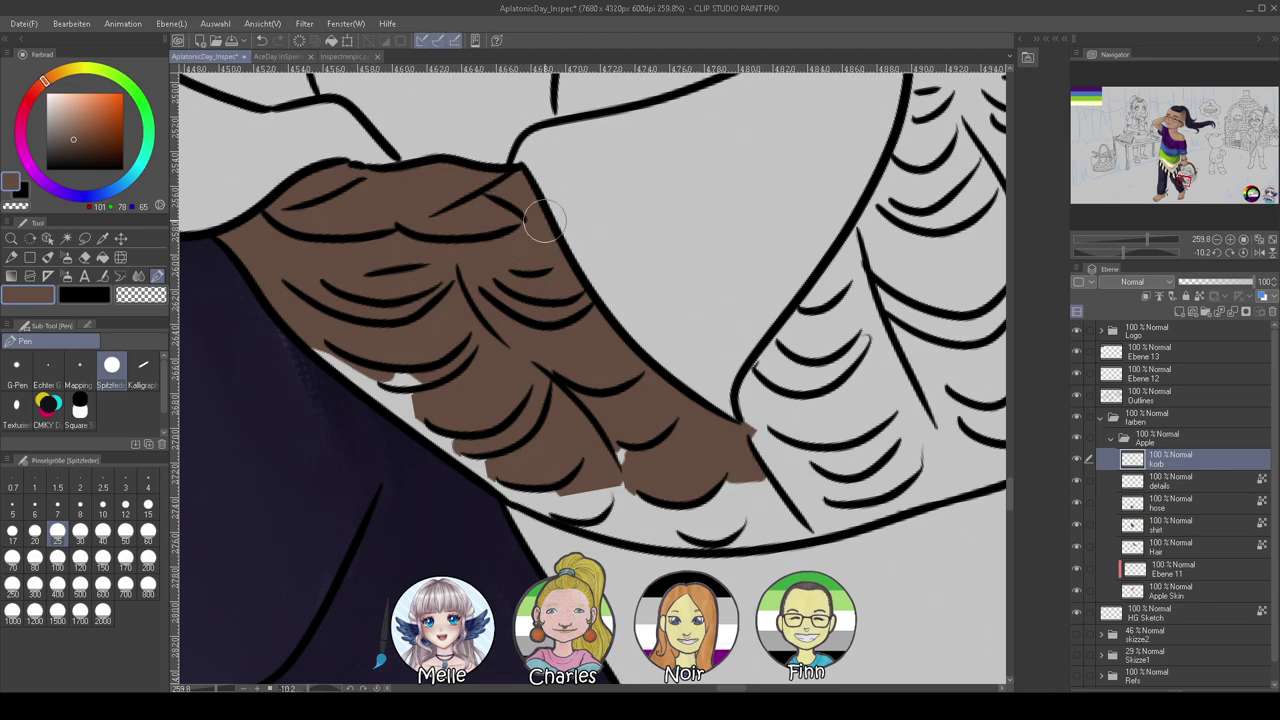
drag(1123, 252, 1137, 252)
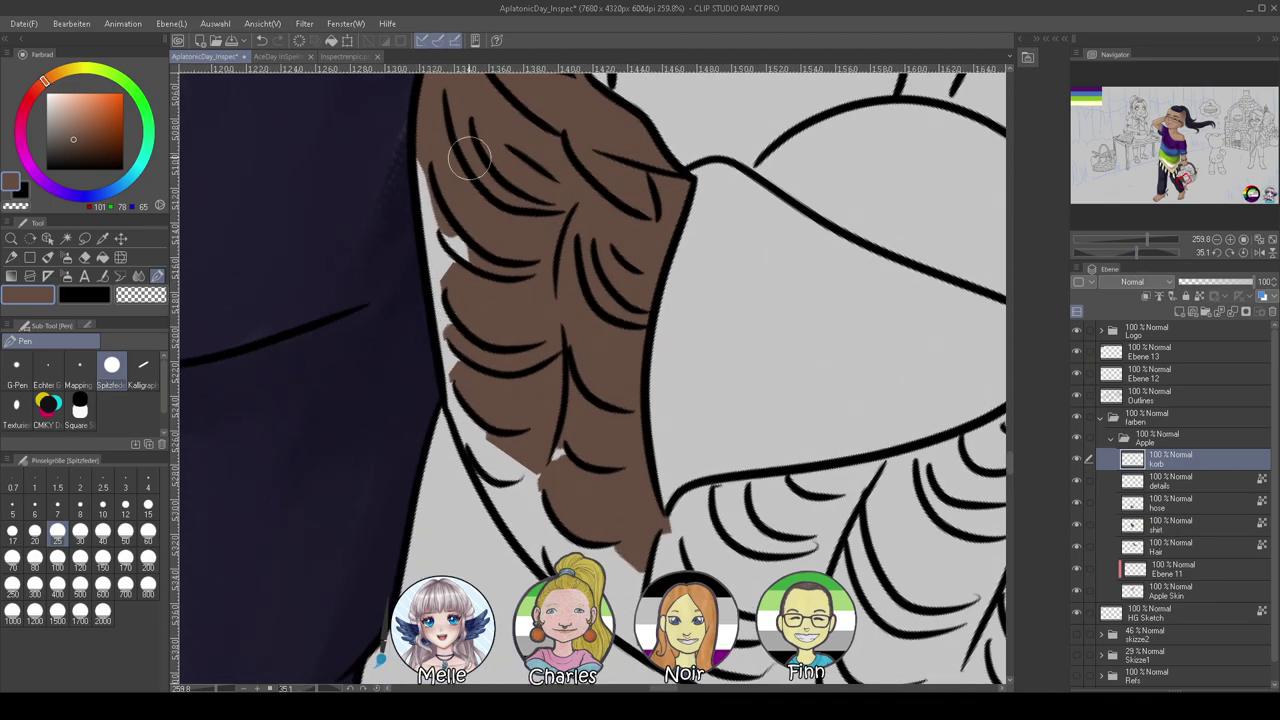
drag(450, 226, 508, 505)
drag(473, 392, 592, 572)
mouse_move(545, 491)
mouse_down()
mouse_move(540, 433)
mouse_move(614, 561)
mouse_move(387, 358)
mouse_move(540, 512)
mouse_move(341, 328)
mouse_move(475, 506)
mouse_move(359, 382)
mouse_move(571, 526)
mouse_move(509, 485)
mouse_move(437, 394)
mouse_move(525, 439)
mouse_move(583, 421)
mouse_move(598, 369)
mouse_move(513, 410)
mouse_move(585, 370)
mouse_move(509, 394)
mouse_move(825, 324)
mouse_move(788, 349)
mouse_move(713, 356)
mouse_move(841, 311)
mouse_move(820, 315)
mouse_move(910, 248)
mouse_up()
Fill the basket's lower middle and begin the right woven section with the same brown
click(1190, 180)
drag(1136, 253, 1152, 254)
mouse_move(443, 122)
mouse_down()
mouse_move(392, 112)
mouse_move(390, 249)
mouse_move(428, 402)
mouse_move(406, 274)
mouse_move(420, 238)
mouse_move(440, 230)
mouse_move(497, 311)
mouse_move(600, 520)
mouse_move(580, 360)
mouse_move(590, 230)
mouse_move(762, 503)
mouse_move(782, 486)
mouse_move(787, 500)
mouse_up()
drag(601, 534, 384, 358)
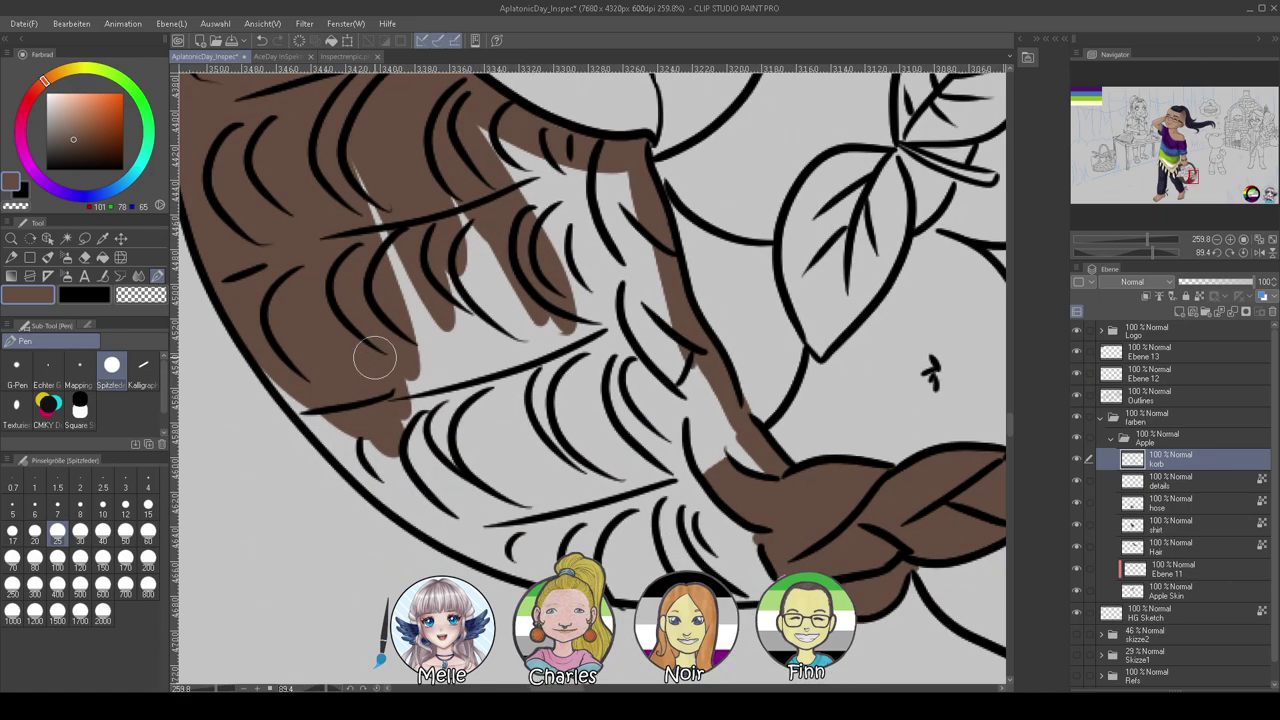
Fill the outer edge of the basket's right woven section with brown up to the handle's base
drag(1152, 252, 1162, 253)
mouse_move(340, 145)
mouse_down()
mouse_move(367, 320)
mouse_move(384, 228)
mouse_move(360, 210)
mouse_move(351, 165)
mouse_move(369, 333)
mouse_move(353, 154)
mouse_move(375, 367)
mouse_move(350, 167)
mouse_move(425, 494)
mouse_up()
drag(362, 327, 490, 549)
key(ctrl+z)
key(ctrl+z)
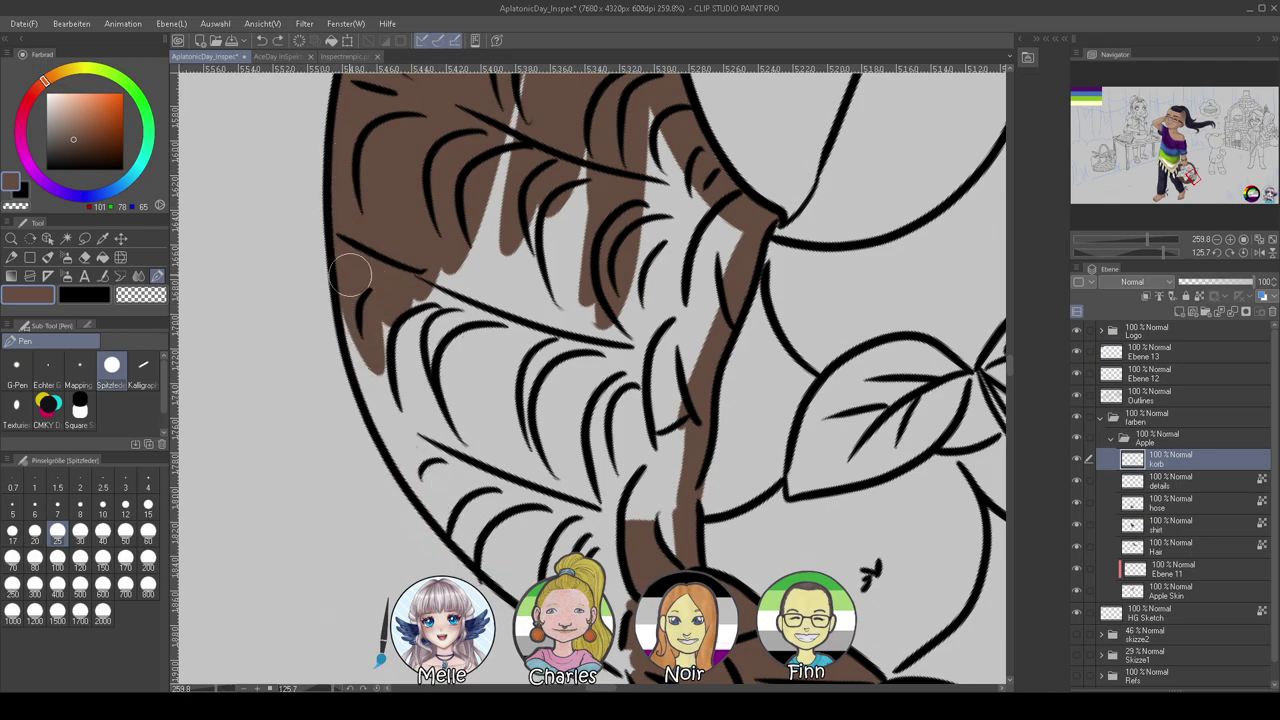
drag(355, 296, 446, 498)
drag(393, 340, 500, 580)
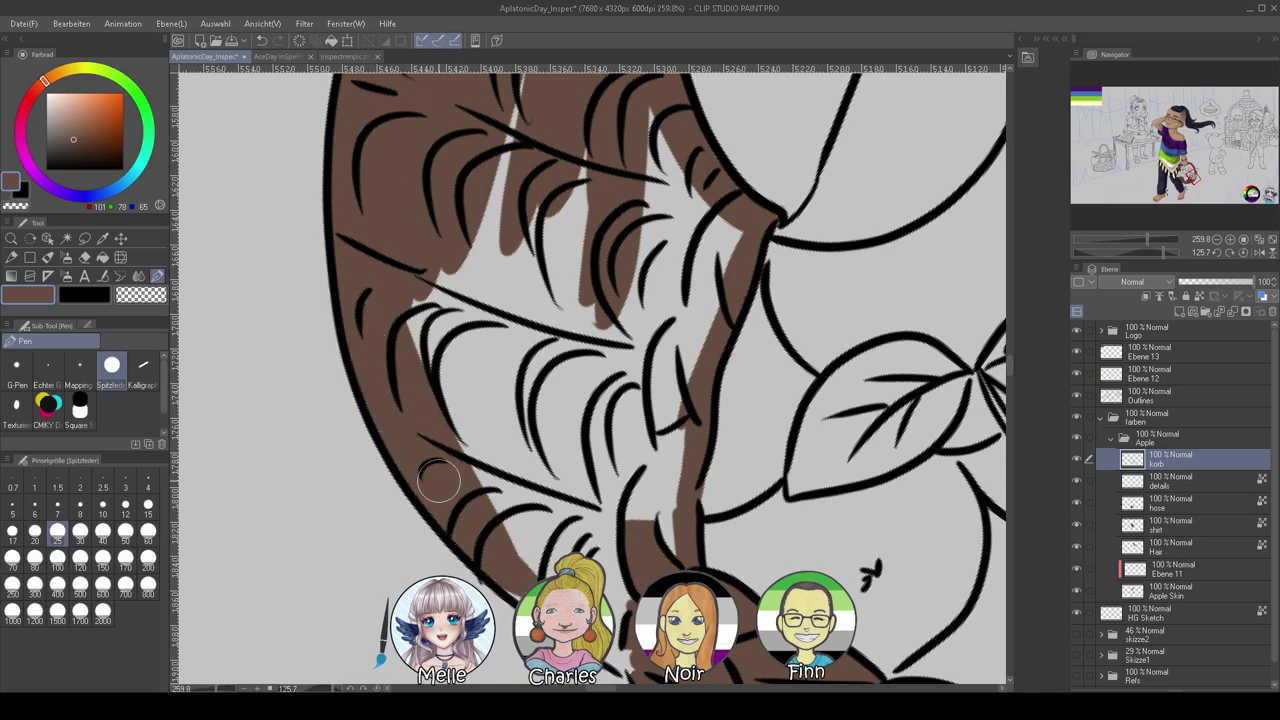
Fill the inner rim and all remaining gaps in the basket's right woven section with brown
drag(605, 509, 507, 412)
drag(490, 530, 552, 563)
mouse_move(463, 295)
mouse_down()
mouse_move(525, 494)
mouse_move(550, 477)
mouse_move(570, 339)
mouse_move(593, 456)
mouse_move(675, 285)
mouse_move(620, 440)
mouse_move(585, 240)
mouse_move(598, 205)
mouse_move(570, 165)
mouse_up()
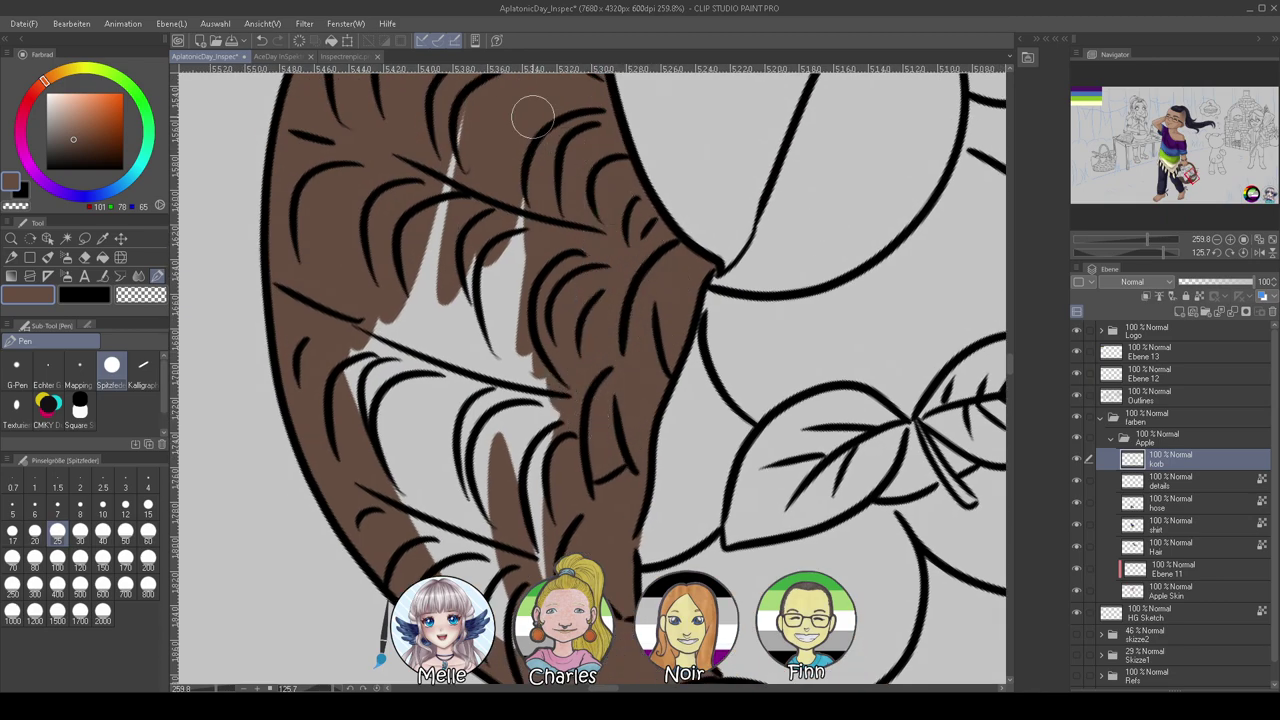
drag(456, 181, 462, 140)
drag(431, 240, 507, 541)
drag(412, 300, 450, 510)
drag(388, 335, 426, 489)
mouse_move(362, 360)
mouse_down()
mouse_move(407, 542)
mouse_move(499, 610)
mouse_move(534, 420)
mouse_move(498, 440)
mouse_move(518, 340)
mouse_move(499, 313)
mouse_up()
Lock the korb layer's transparency and shade the basket and handle in dark brown with the Ölfarbe brush at size 50
drag(1238, 261, 1238, 256)
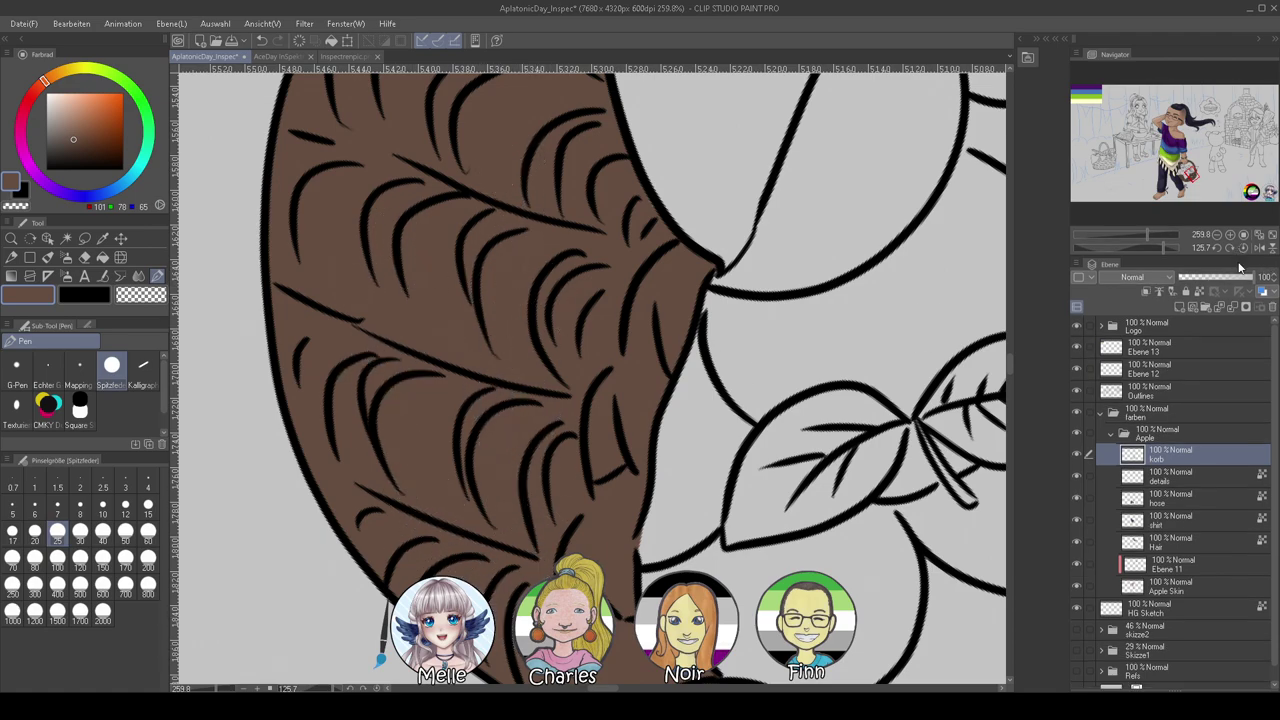
click(1244, 249)
drag(1146, 233, 1134, 231)
drag(698, 404, 862, 450)
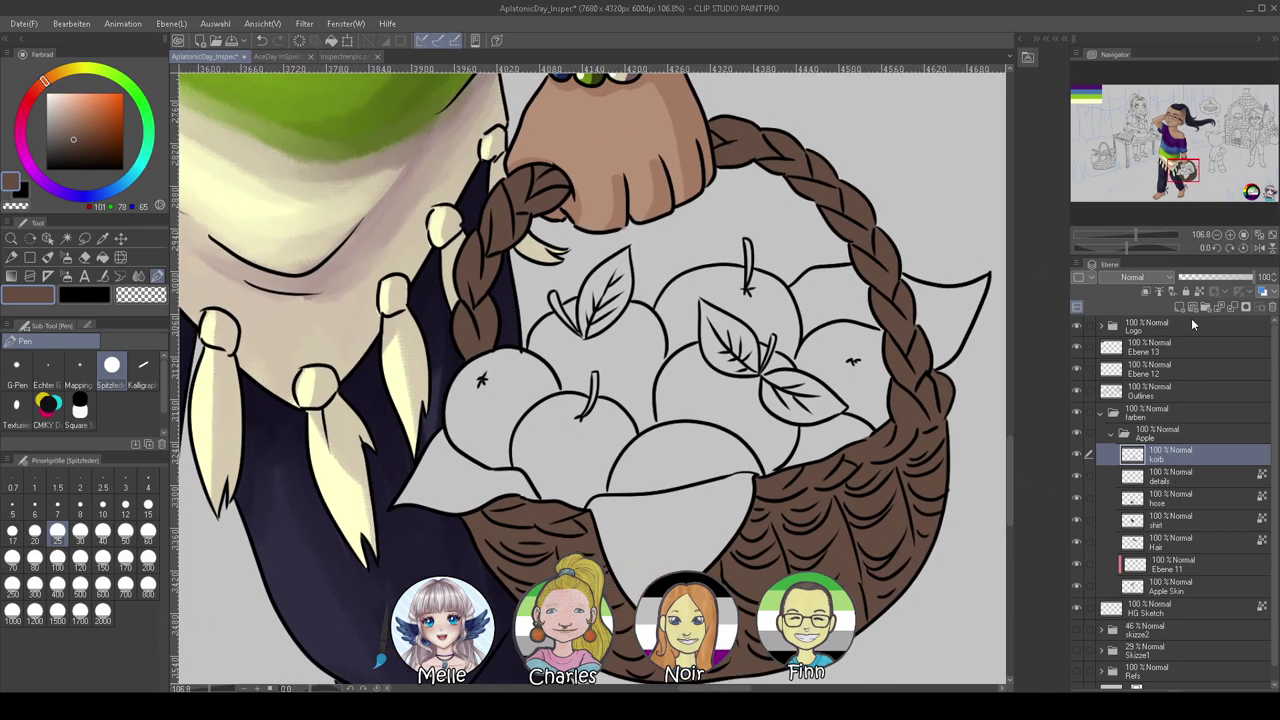
click(80, 147)
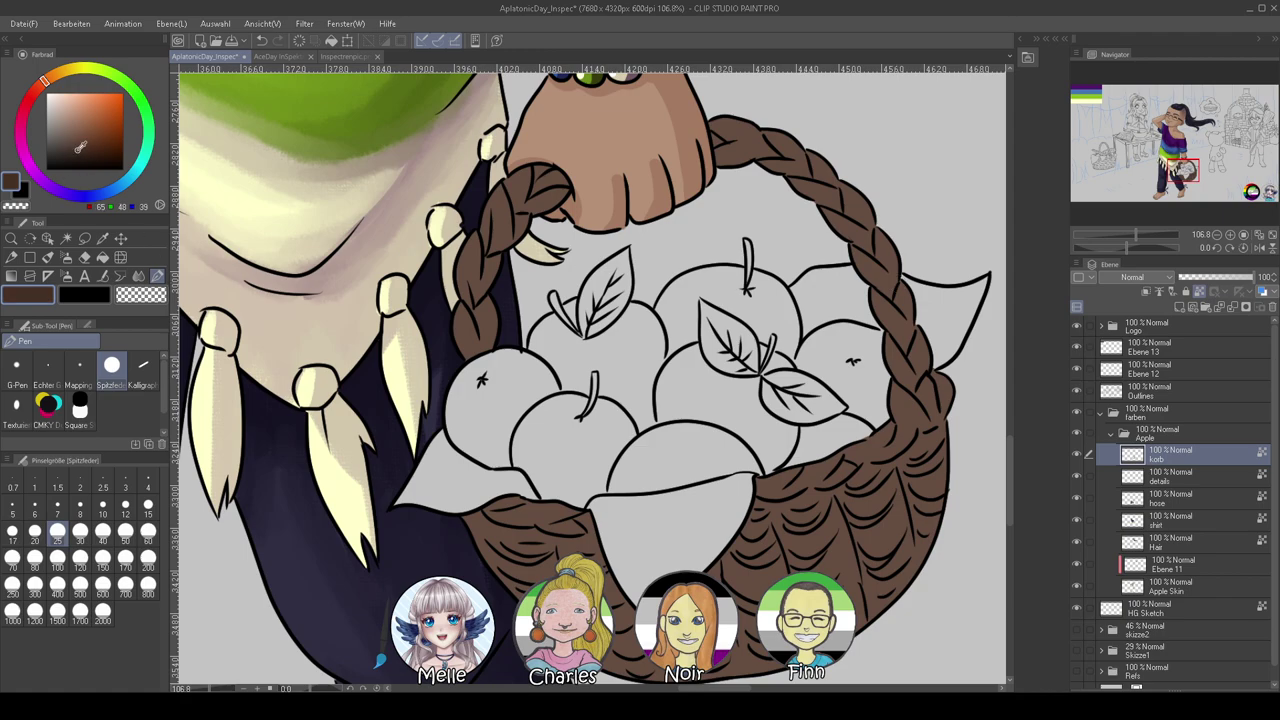
click(48, 257)
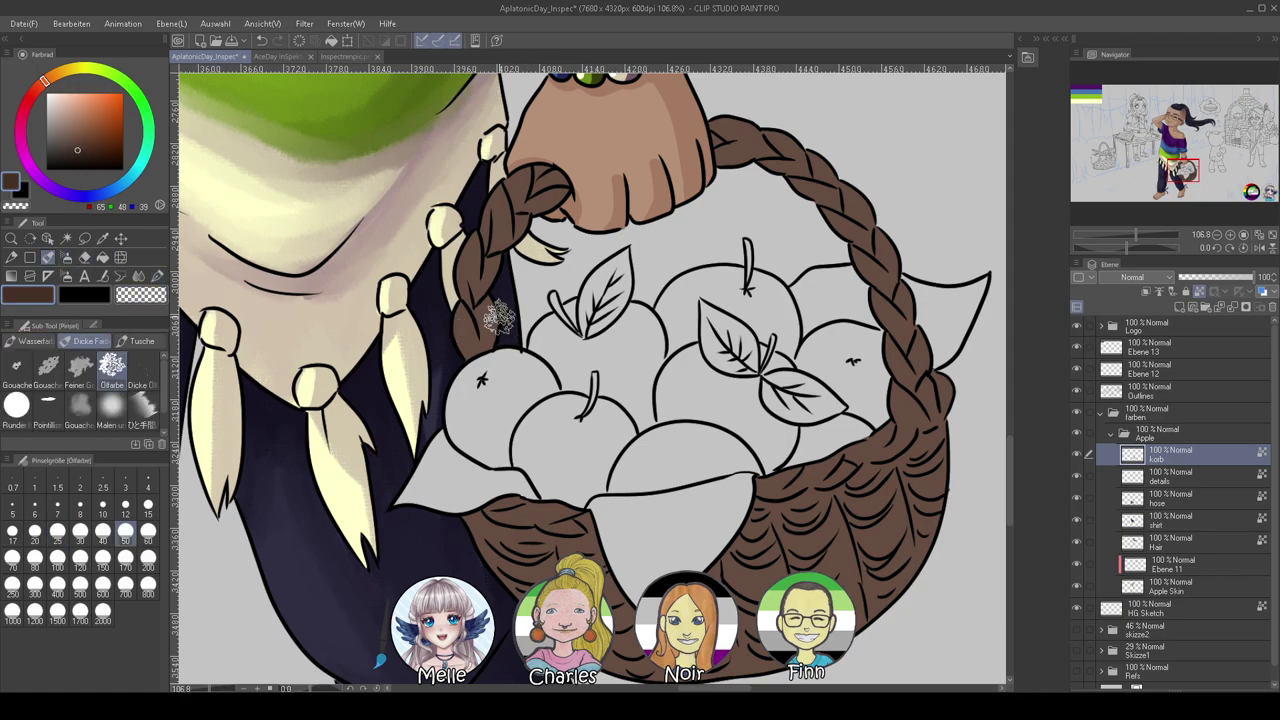
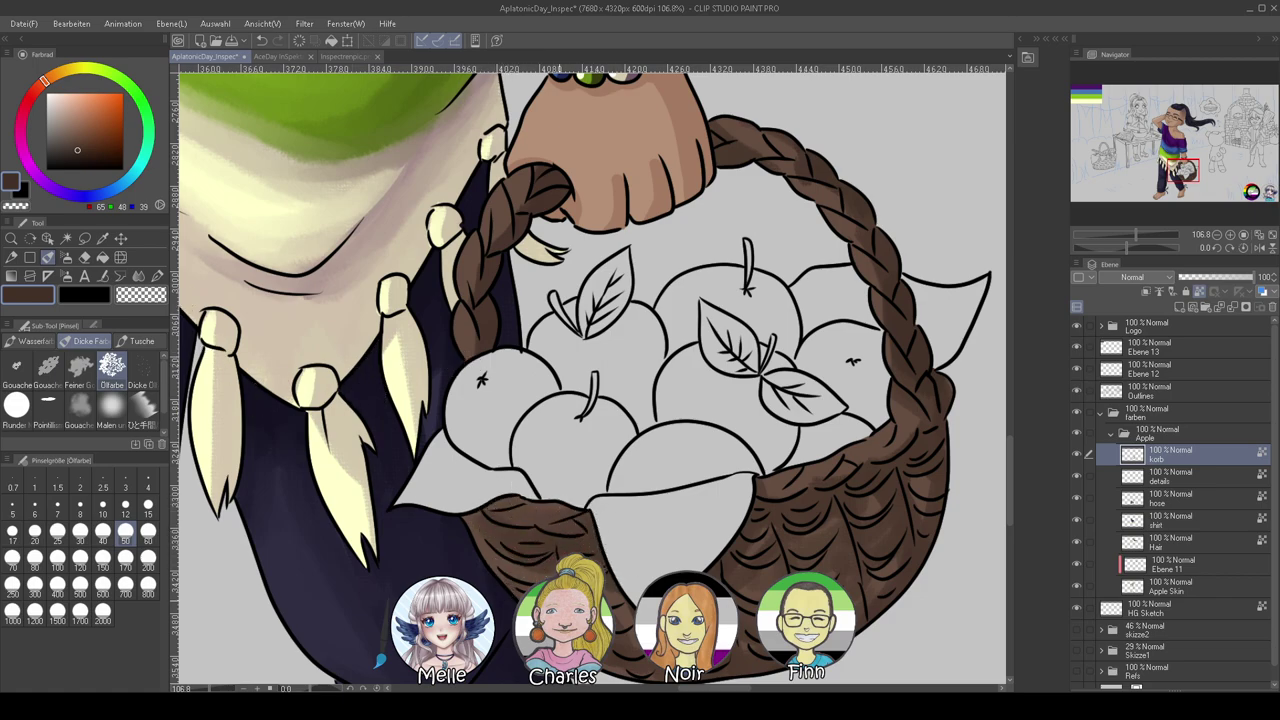
Deepen the shadows on the handle's left braid with a darker brown, using the Ölfarbe brush at size 25
click(96, 152)
click(148, 531)
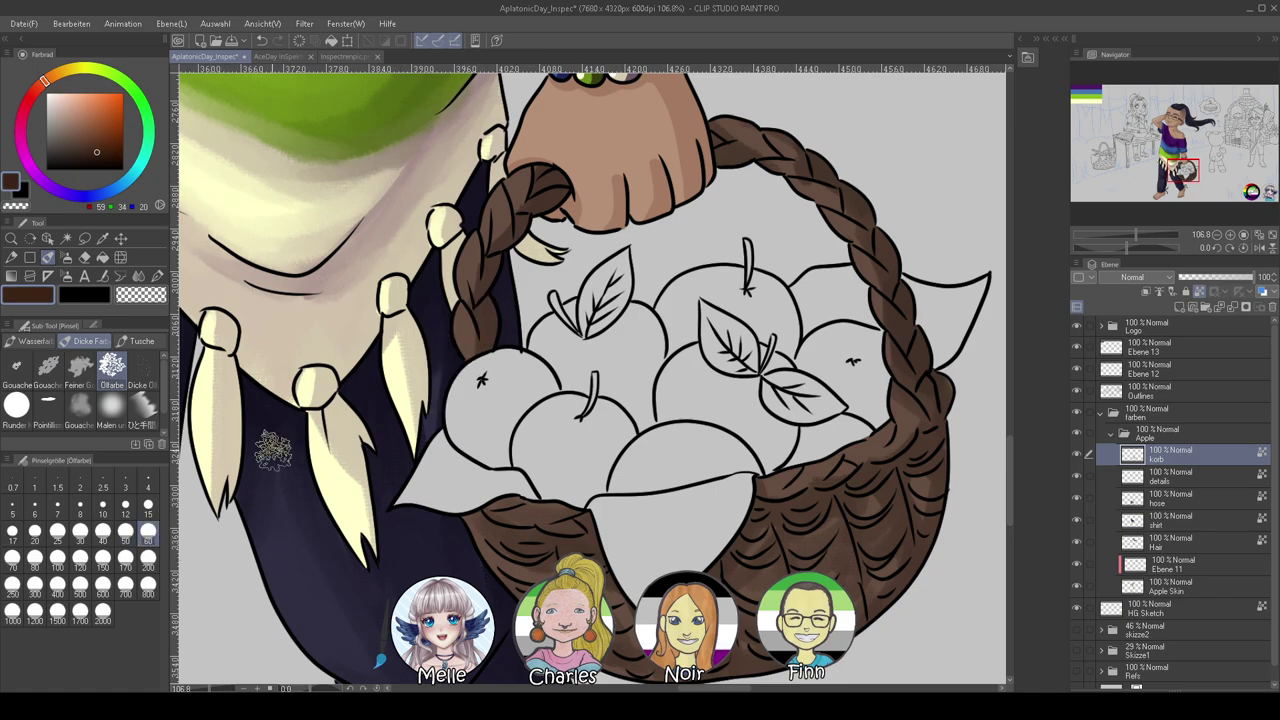
click(57, 531)
drag(464, 309, 464, 345)
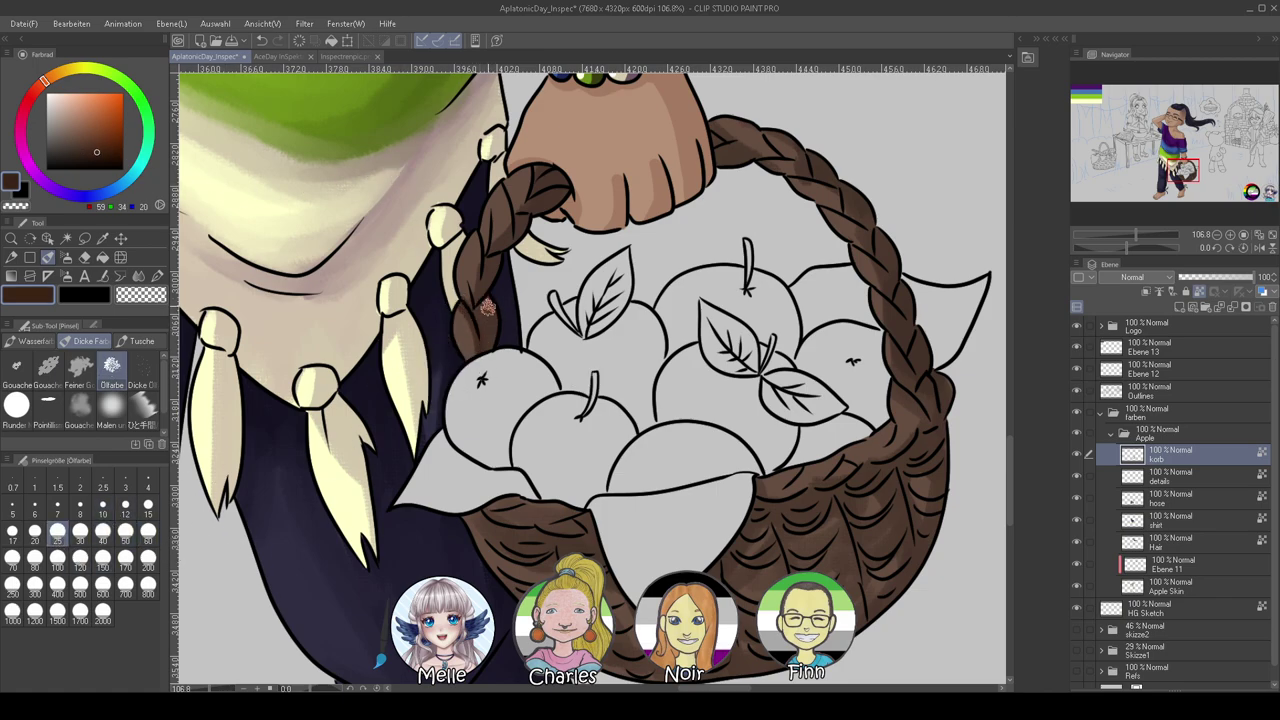
mouse_move(482, 302)
mouse_down()
mouse_move(473, 236)
mouse_move(492, 262)
mouse_move(517, 205)
mouse_up()
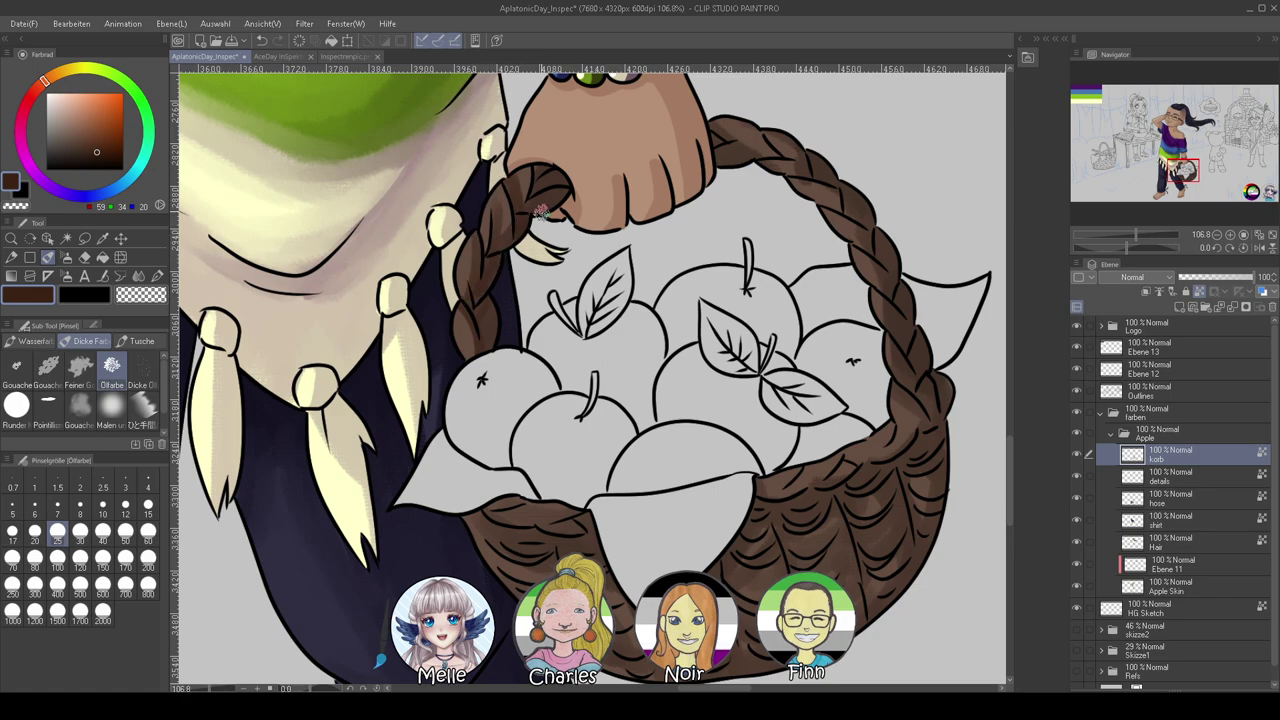
Deepen the shadows on the handle's right braid from the hand down to the basket rim
drag(1132, 248, 1146, 249)
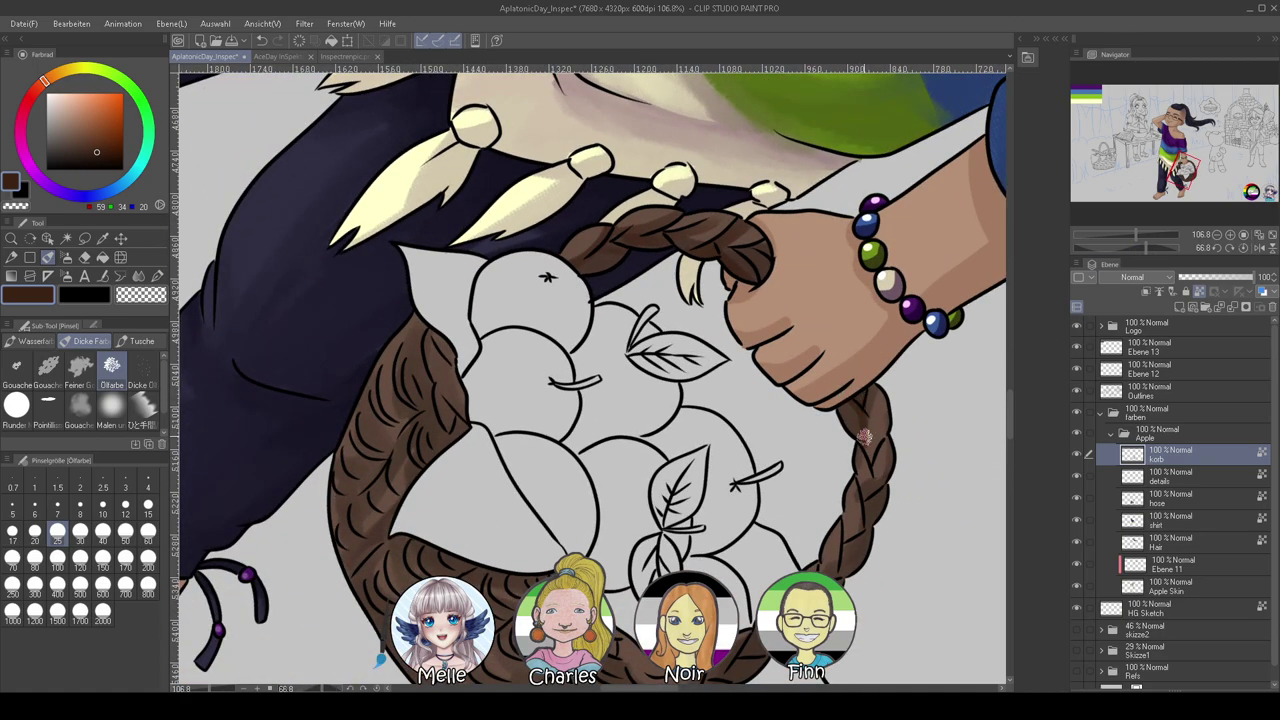
drag(872, 484, 875, 390)
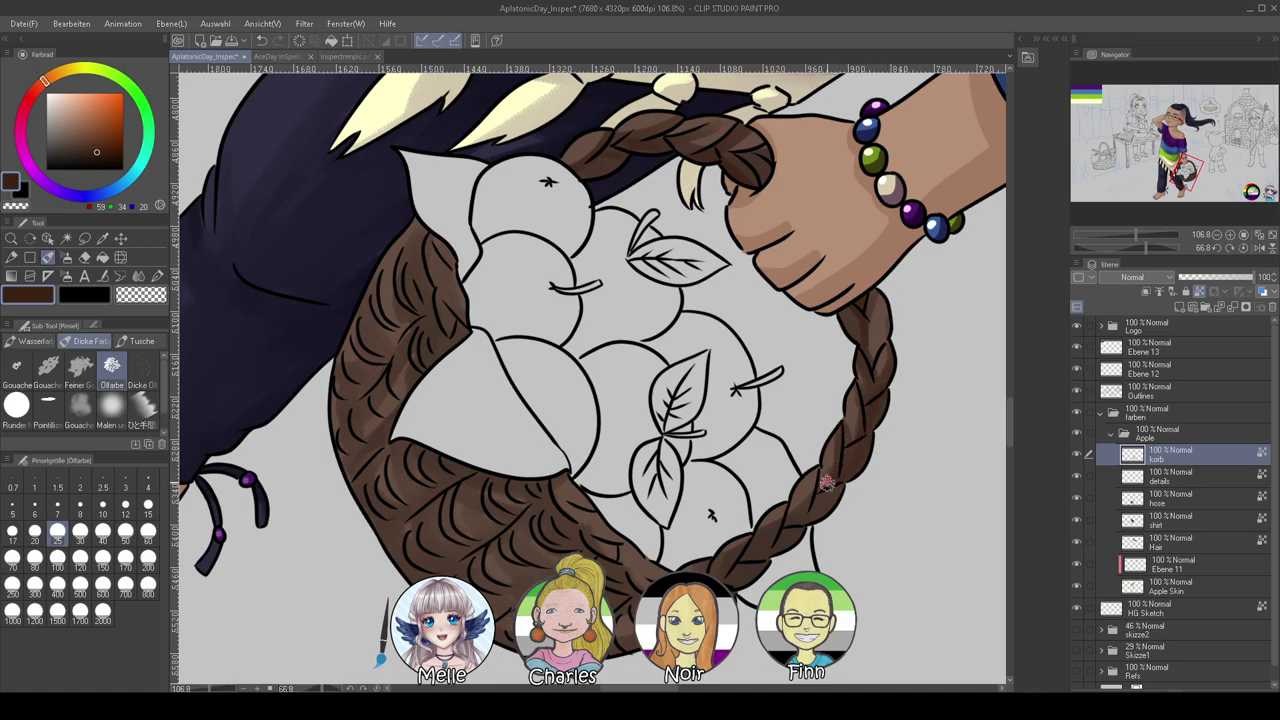
drag(1156, 254, 1143, 254)
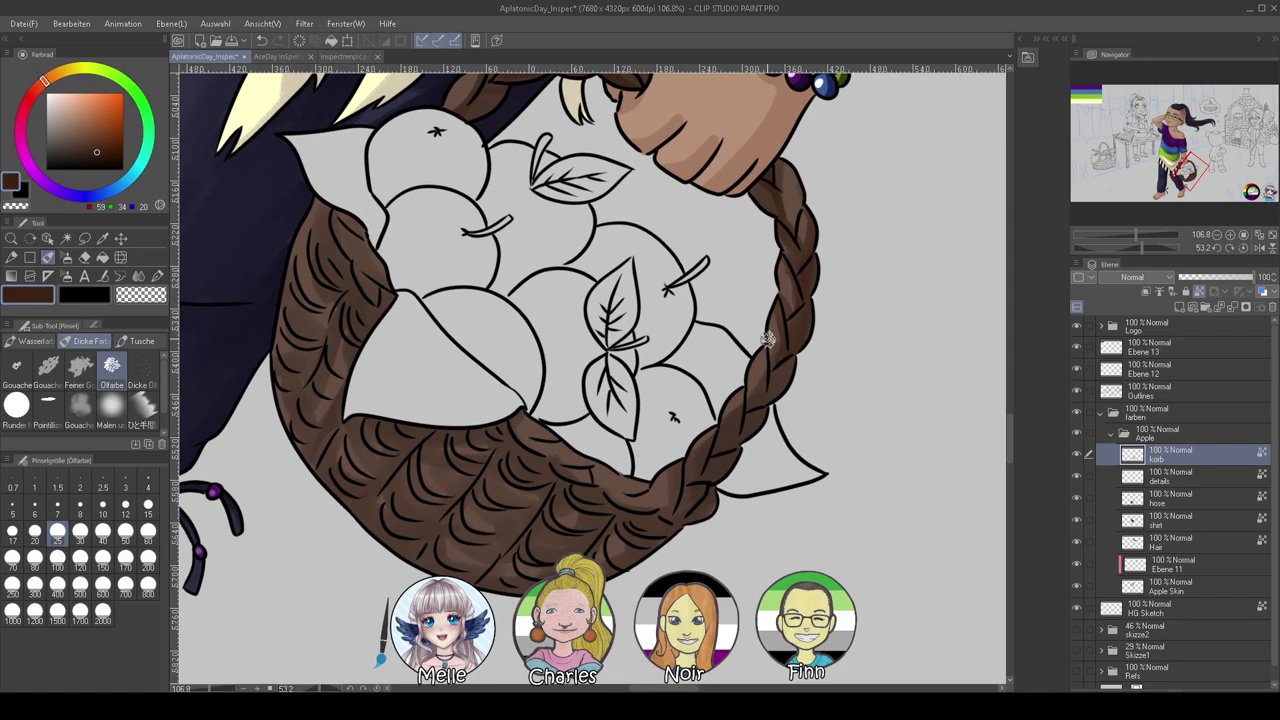
drag(769, 400, 805, 346)
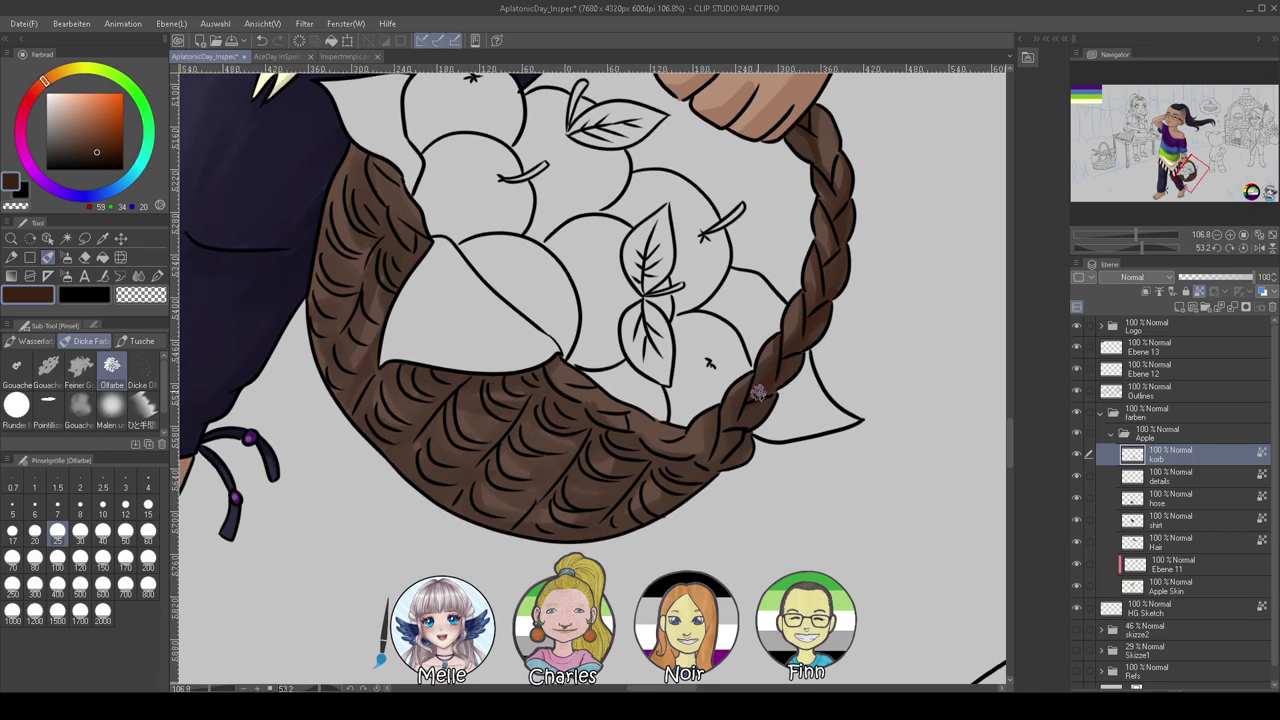
drag(1143, 248, 1130, 251)
mouse_move(720, 337)
mouse_down()
mouse_move(730, 367)
mouse_move(722, 336)
mouse_move(738, 336)
mouse_move(736, 310)
mouse_move(731, 371)
mouse_up()
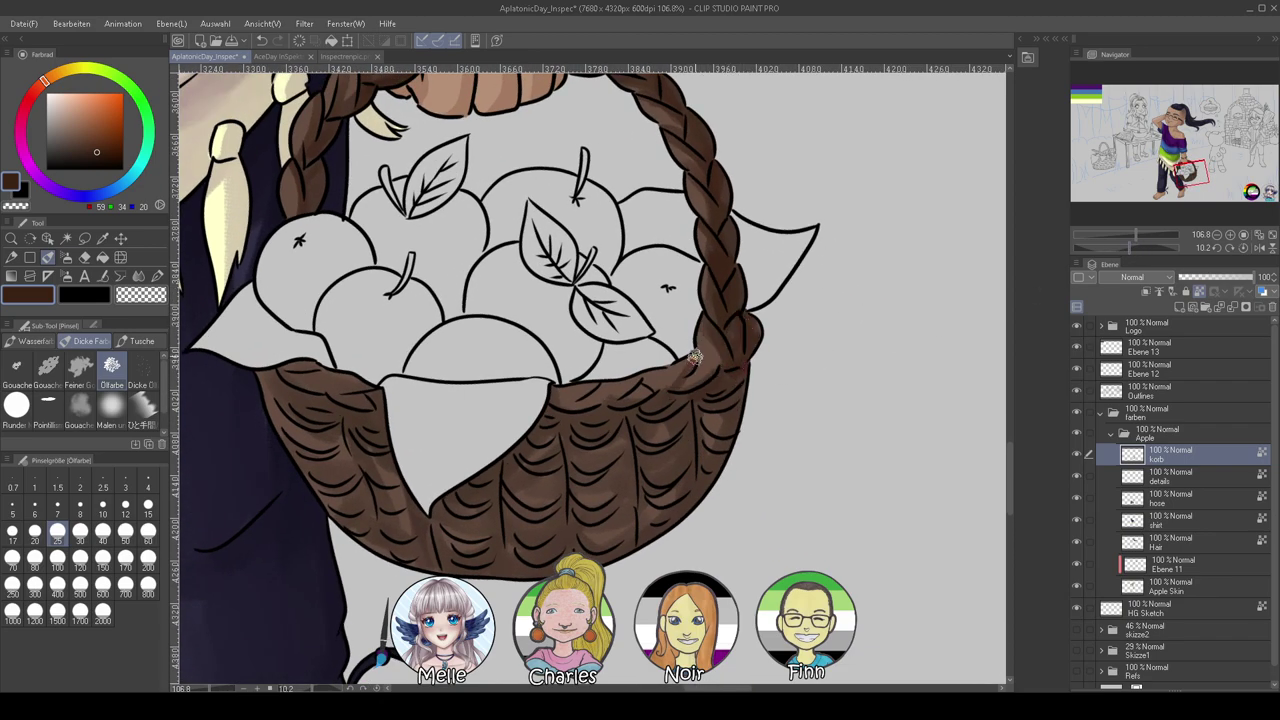
Paint dark brown shadows along the rim and between the weave strands of the basket's right and left sections
mouse_move(640, 387)
mouse_down()
mouse_move(580, 409)
mouse_move(683, 418)
mouse_move(692, 484)
mouse_move(761, 477)
mouse_up()
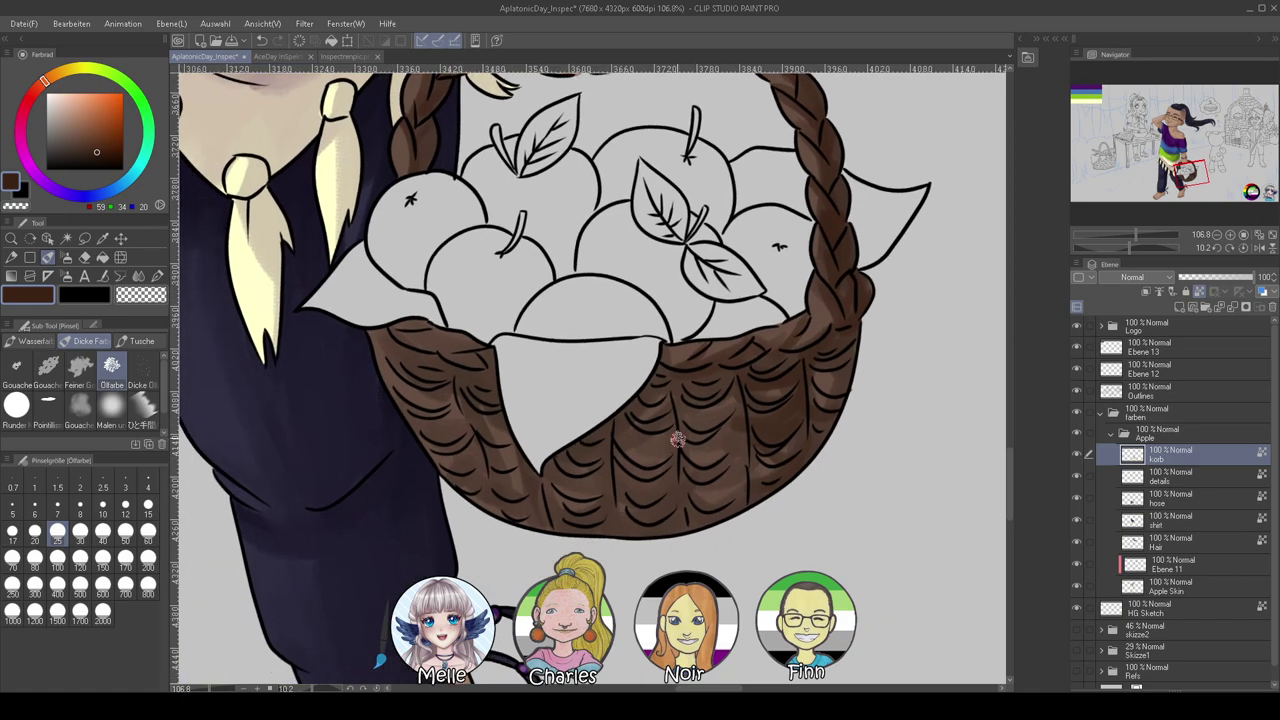
drag(631, 445, 670, 456)
mouse_move(629, 471)
mouse_down()
mouse_move(664, 475)
mouse_move(667, 510)
mouse_move(741, 492)
mouse_up()
drag(710, 494, 745, 466)
mouse_move(695, 432)
mouse_down()
mouse_move(745, 409)
mouse_move(732, 402)
mouse_up()
mouse_move(621, 484)
mouse_down()
mouse_move(788, 476)
mouse_move(768, 494)
mouse_up()
drag(737, 472, 777, 466)
drag(609, 402, 628, 411)
mouse_move(661, 430)
mouse_down()
mouse_move(694, 469)
mouse_move(655, 470)
mouse_up()
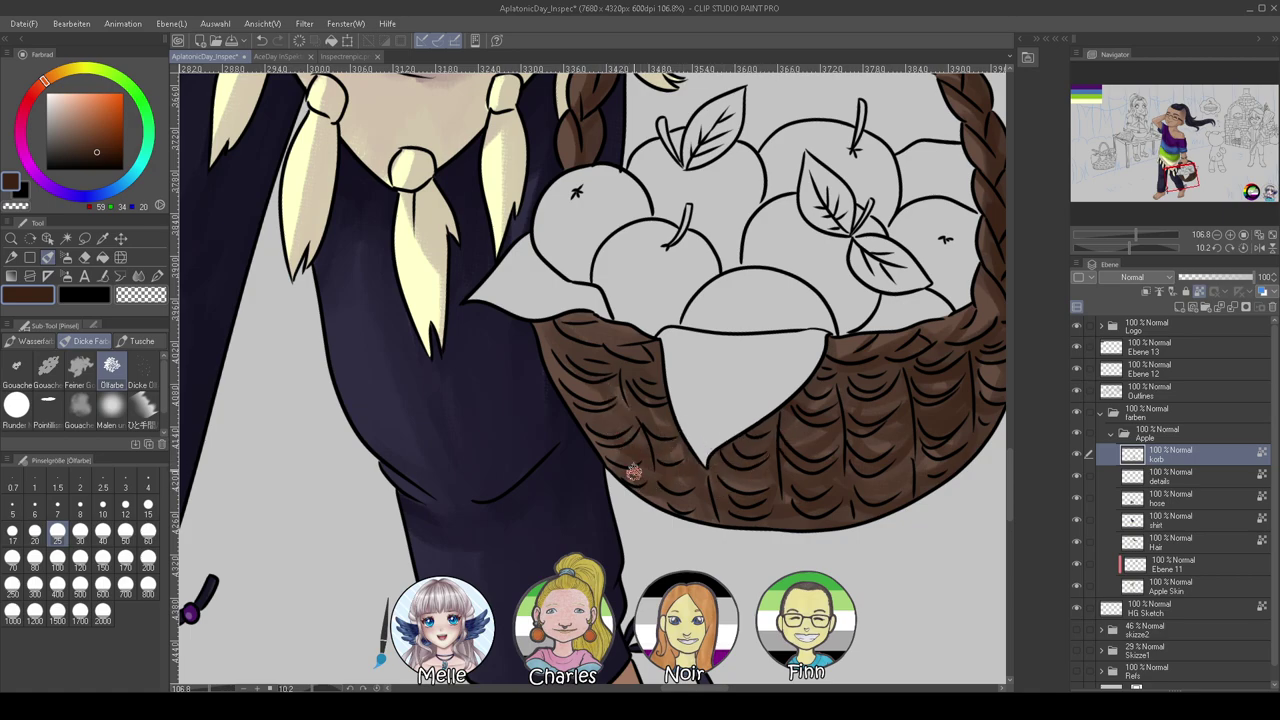
mouse_move(575, 333)
mouse_down()
mouse_move(627, 360)
mouse_move(672, 412)
mouse_move(625, 409)
mouse_up()
drag(657, 247, 611, 444)
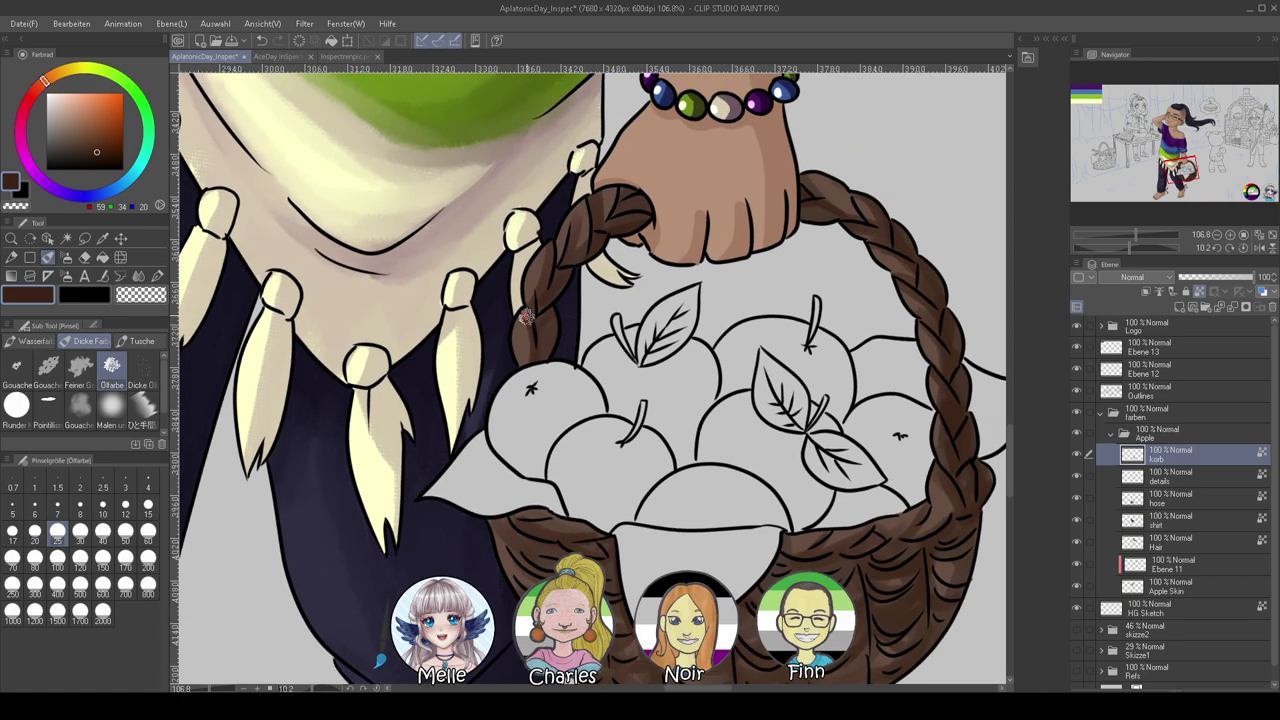
Add highlights to the strands of both handle braids, switching from a greyish brown to a lighter beige brown
click(73, 126)
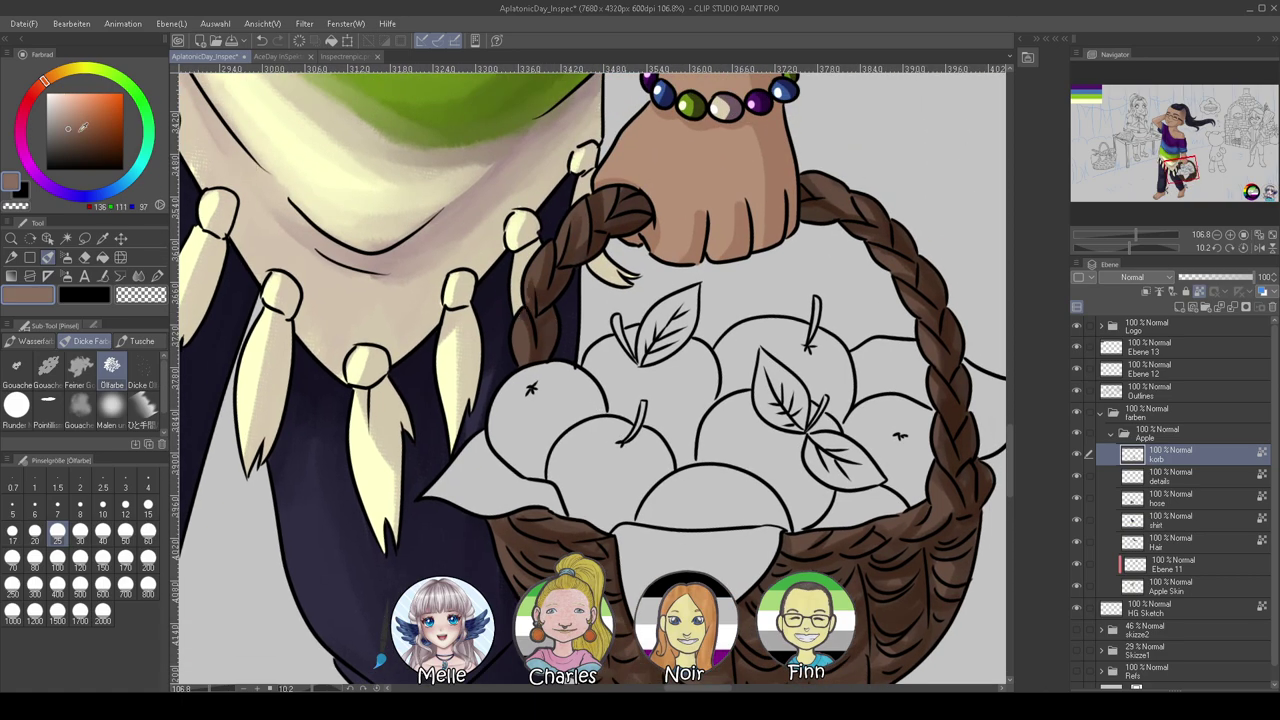
drag(524, 312, 531, 345)
alt+click(423, 241)
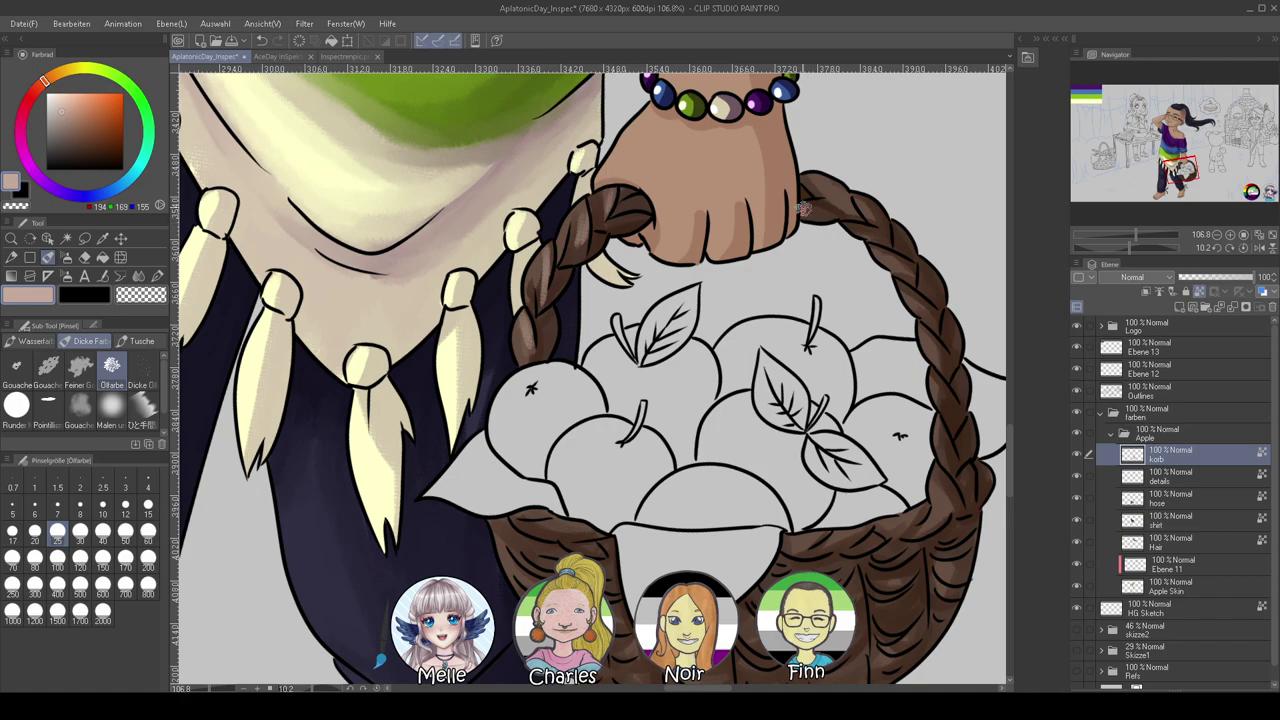
mouse_move(808, 178)
mouse_down()
mouse_move(910, 238)
mouse_move(876, 249)
mouse_move(928, 273)
mouse_move(943, 338)
mouse_move(918, 309)
mouse_move(951, 332)
mouse_move(936, 368)
mouse_up()
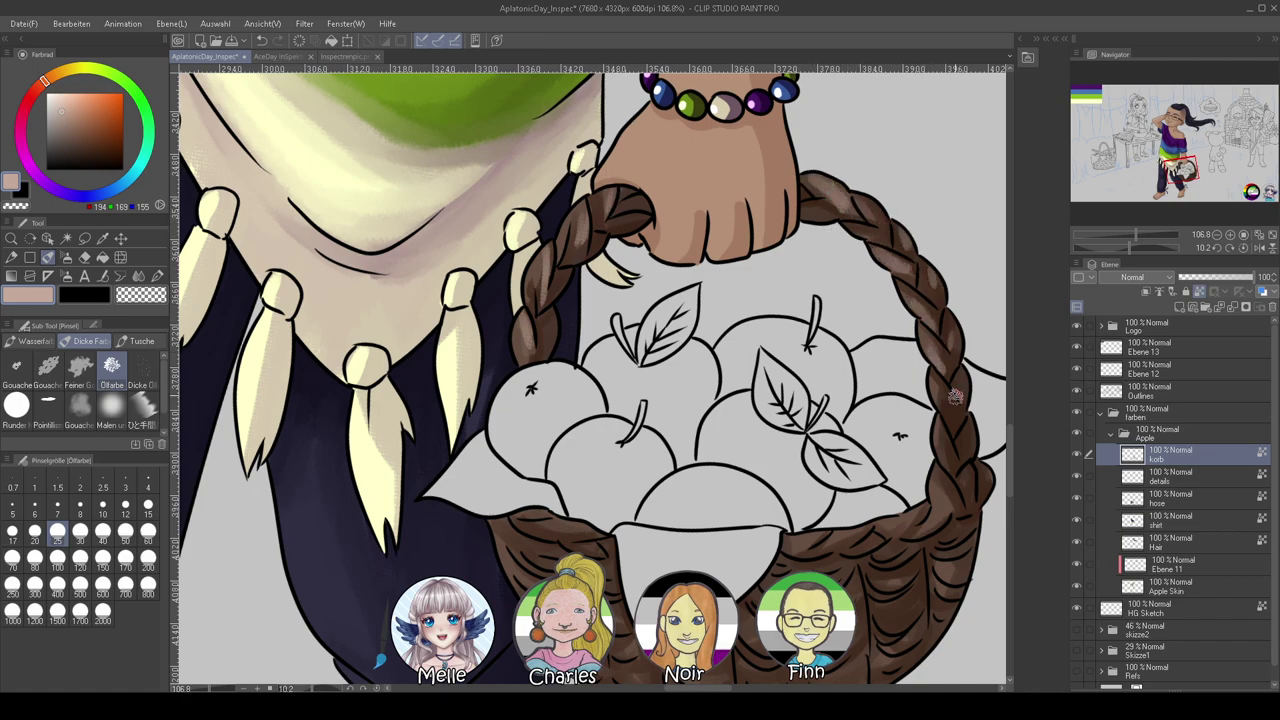
Paint light beige-brown highlights across the basket's woven strands and refine those on the handle
scroll(958, 378, down, 2)
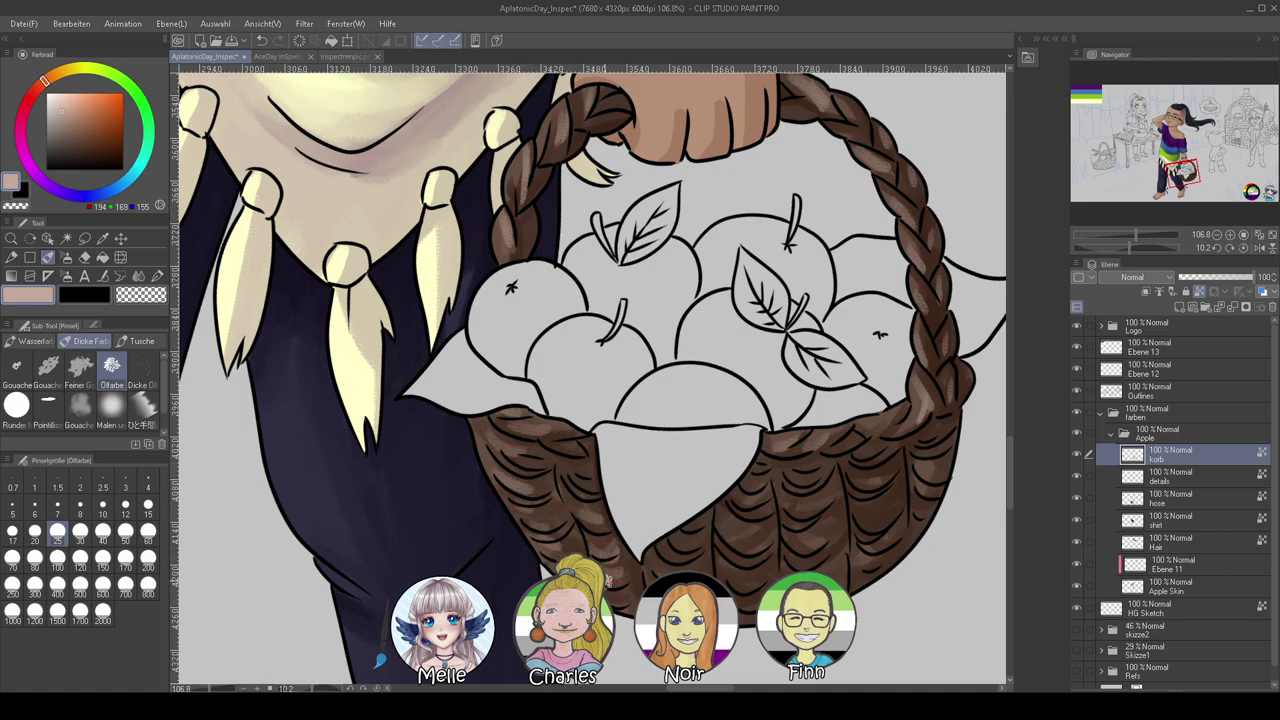
drag(659, 527, 595, 472)
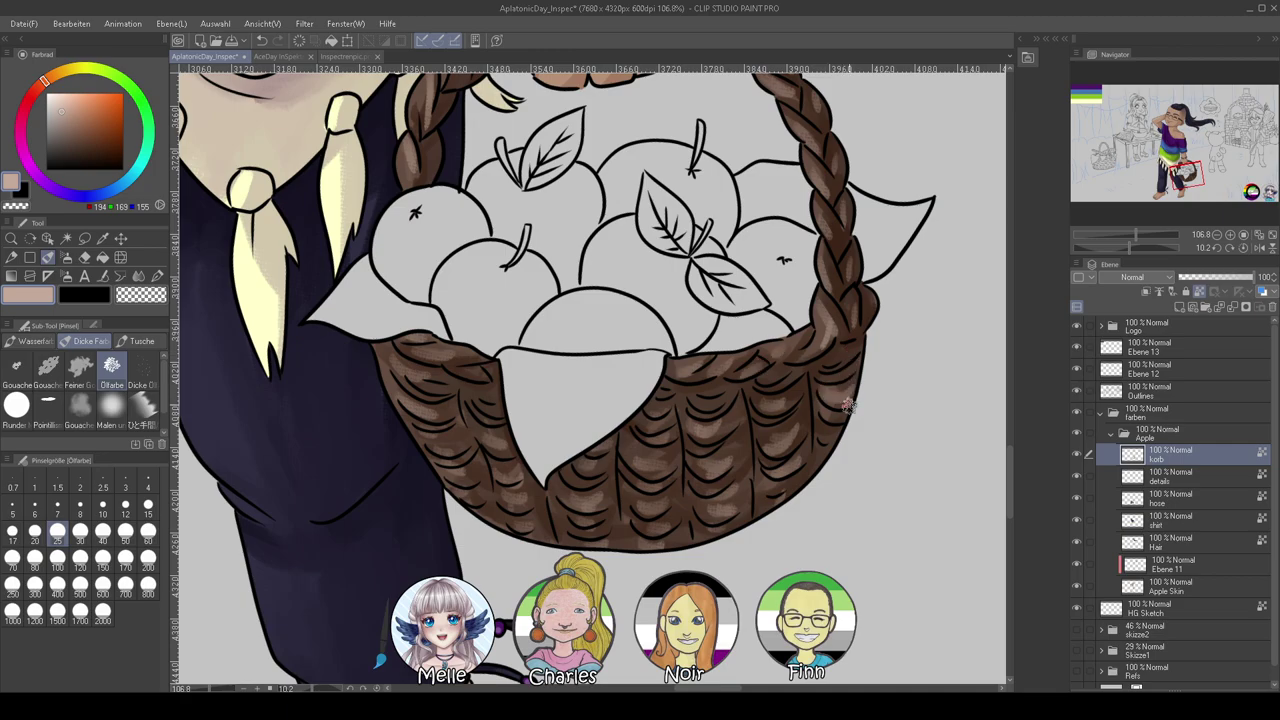
drag(1131, 237, 1125, 239)
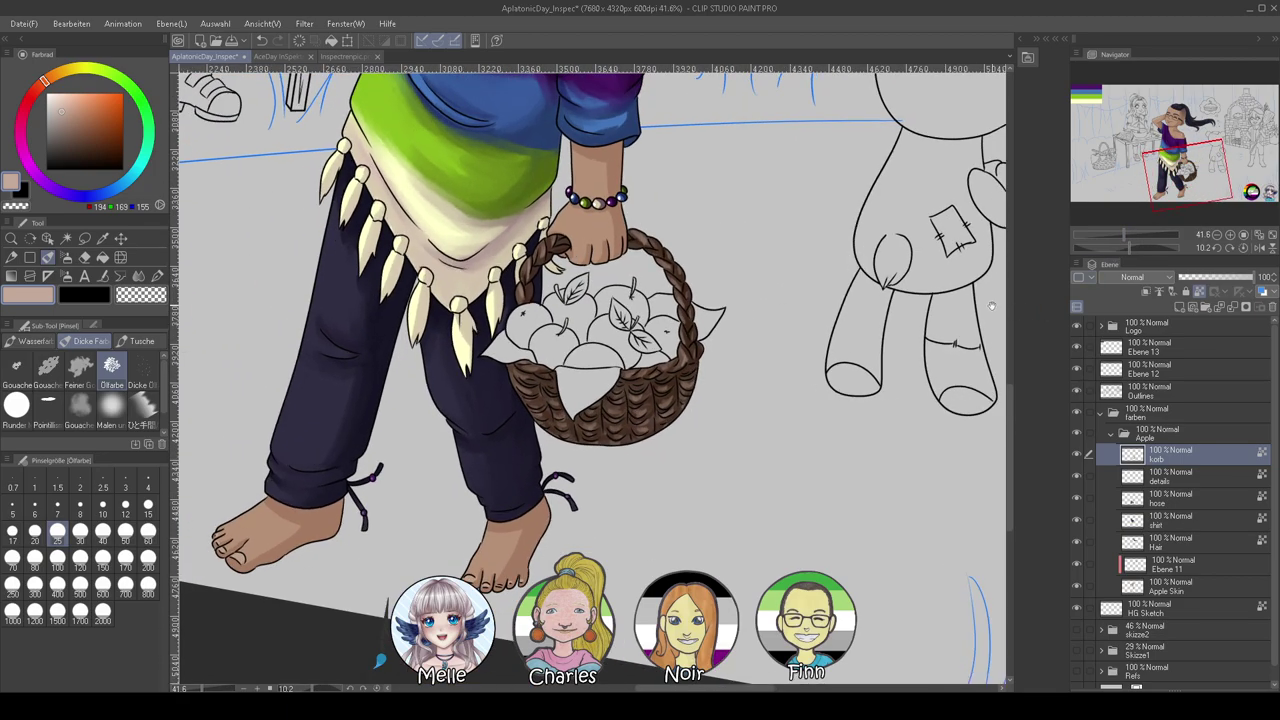
drag(999, 309, 981, 360)
drag(1127, 235, 1134, 235)
drag(519, 308, 567, 381)
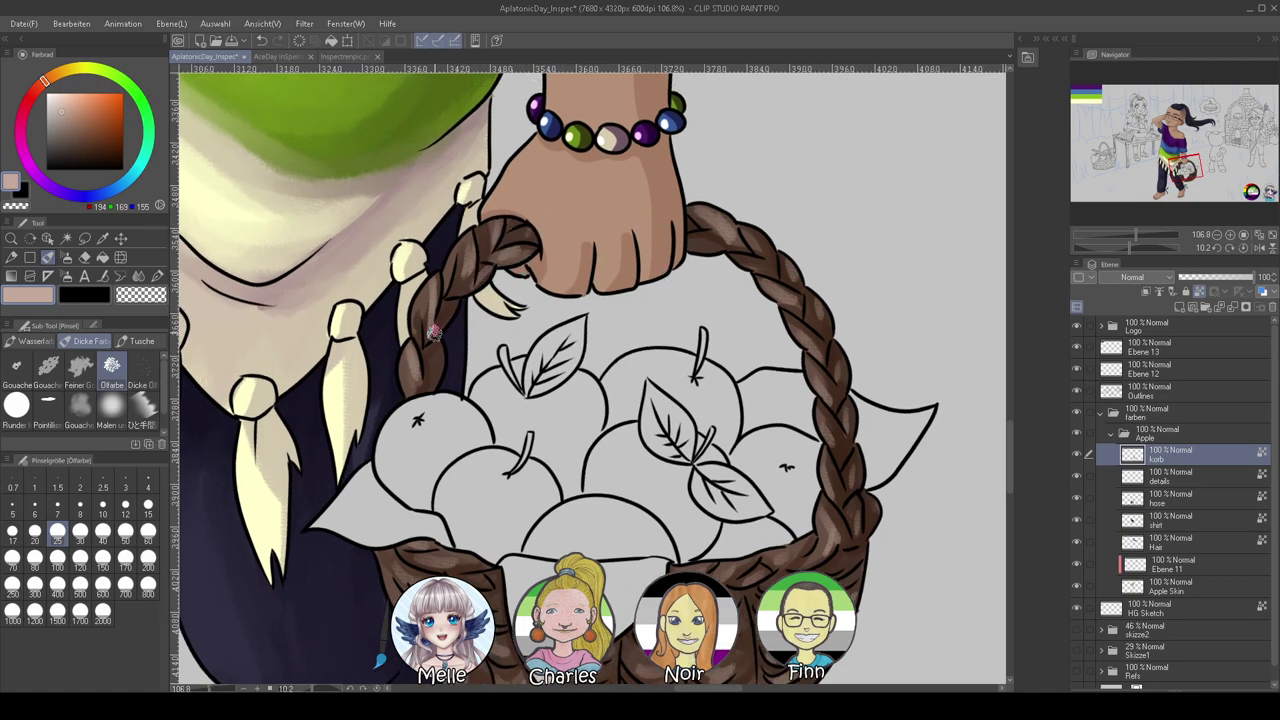
mouse_move(649, 456)
mouse_down()
mouse_move(703, 466)
mouse_move(707, 435)
mouse_move(679, 463)
mouse_up()
Sample a dark brown from the basket and darken the handle's right braid beside the hand
alt+click(725, 237)
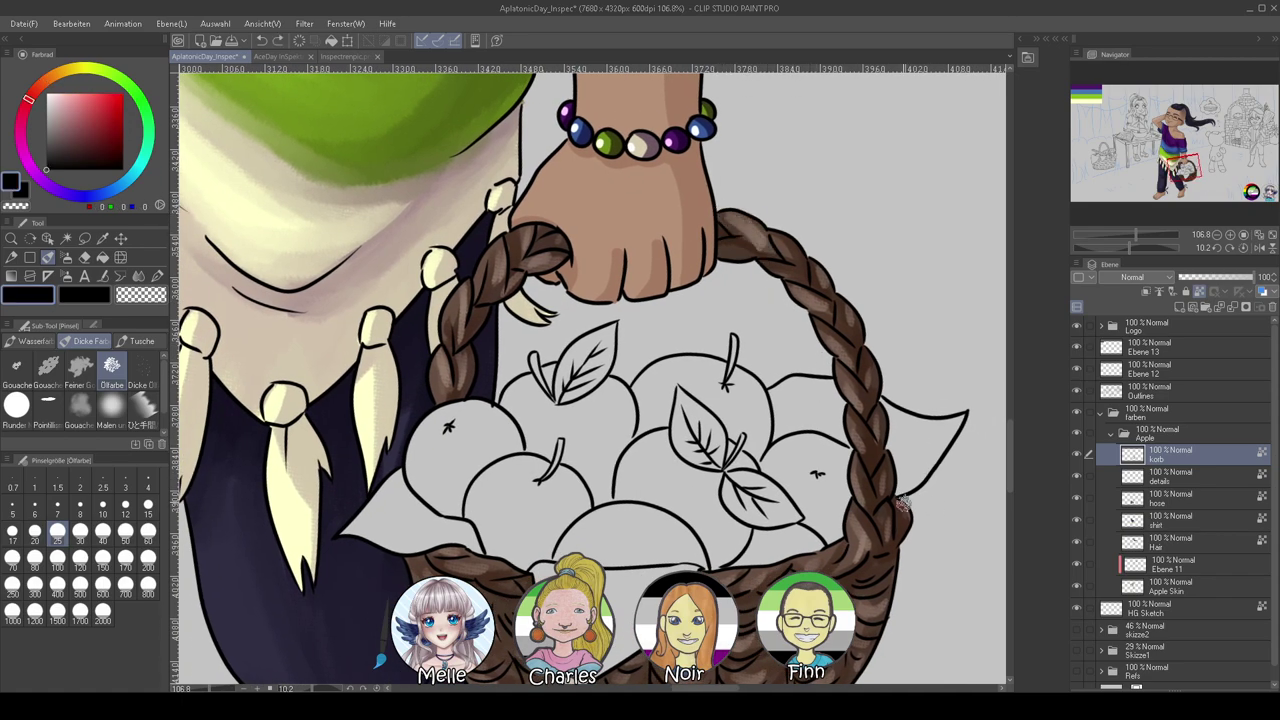
alt+click(701, 229)
drag(737, 220, 757, 223)
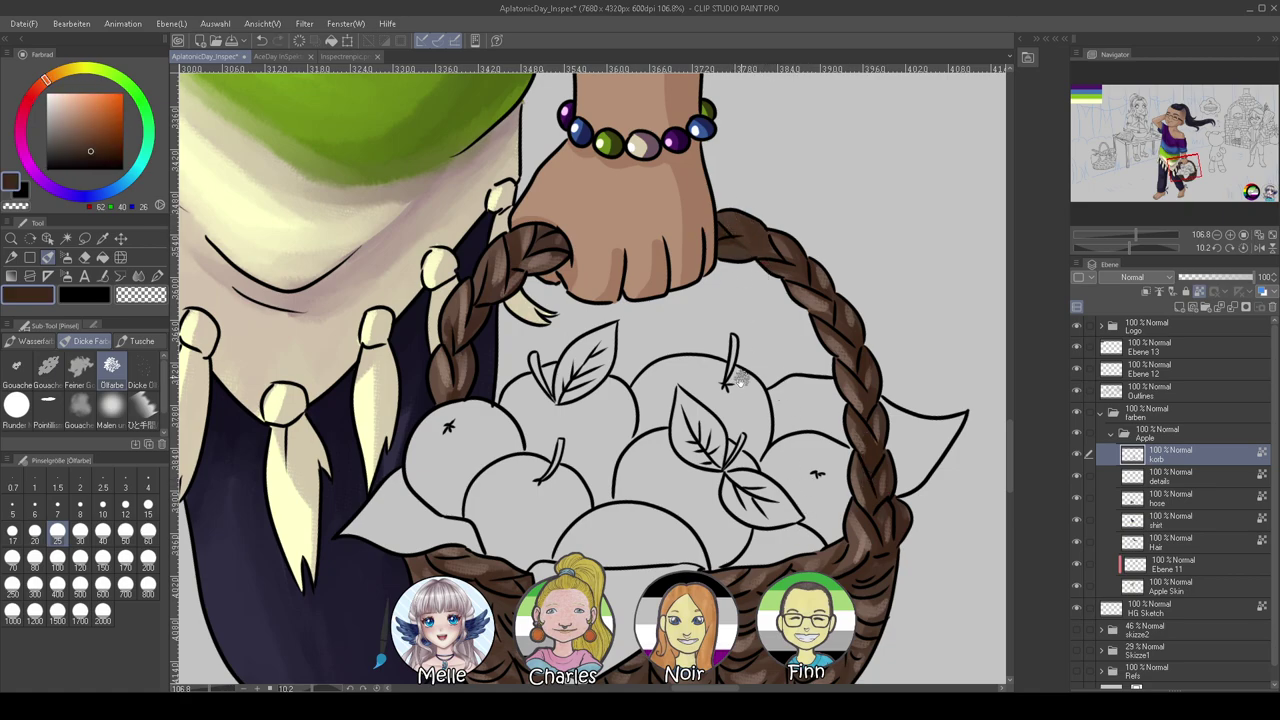
scroll(741, 375, down, 5)
scroll(847, 438, up, 1)
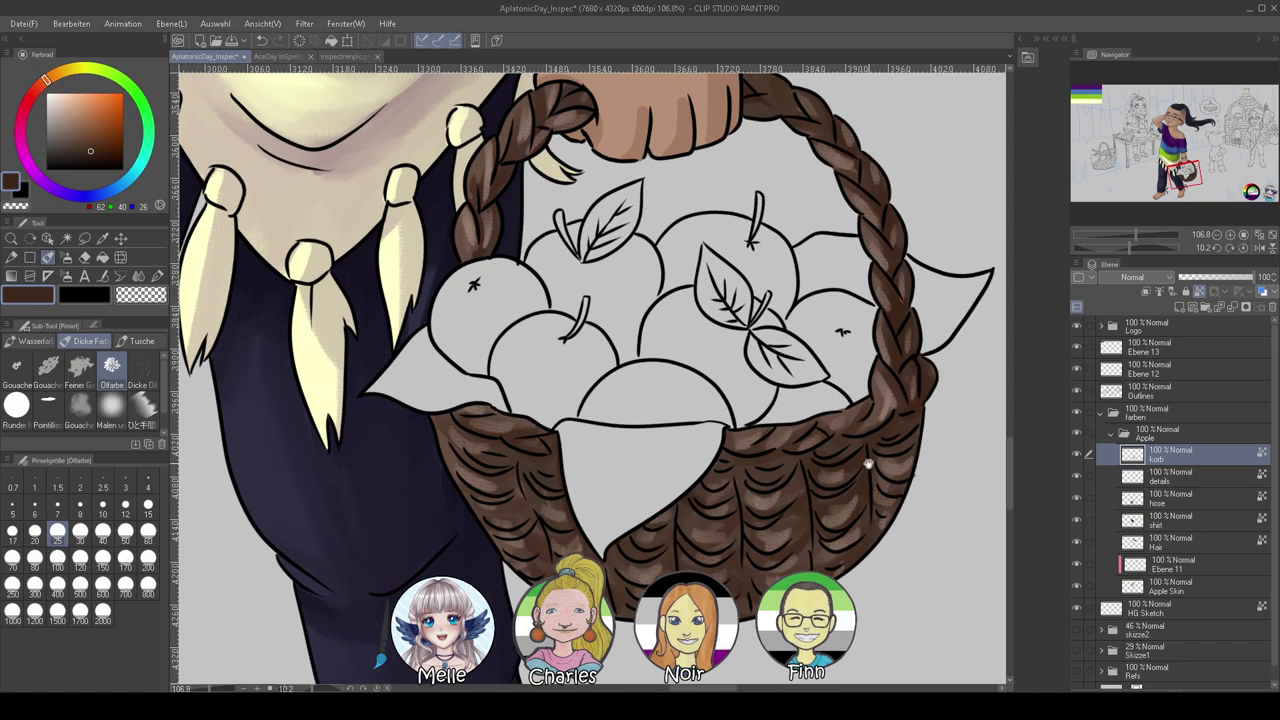
Select the cloth corners hanging out around the basket with Auto Select on the Outlines layer
click(1112, 396)
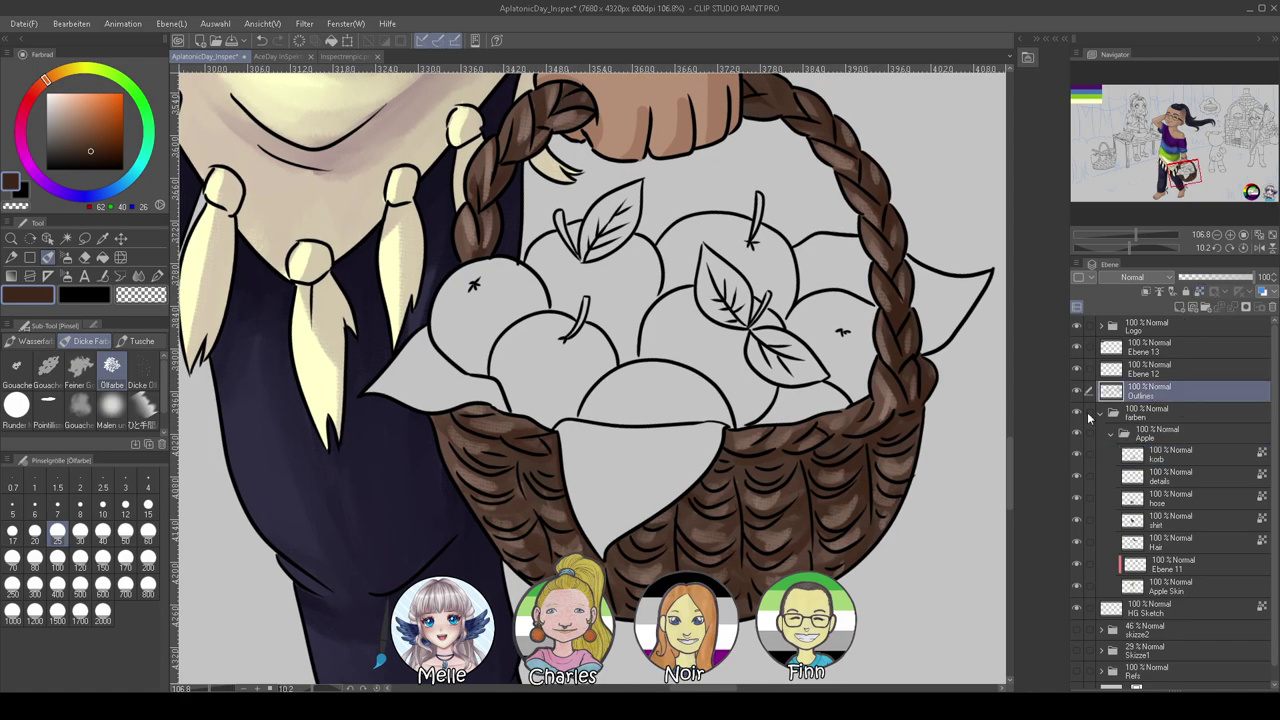
click(66, 239)
click(444, 391)
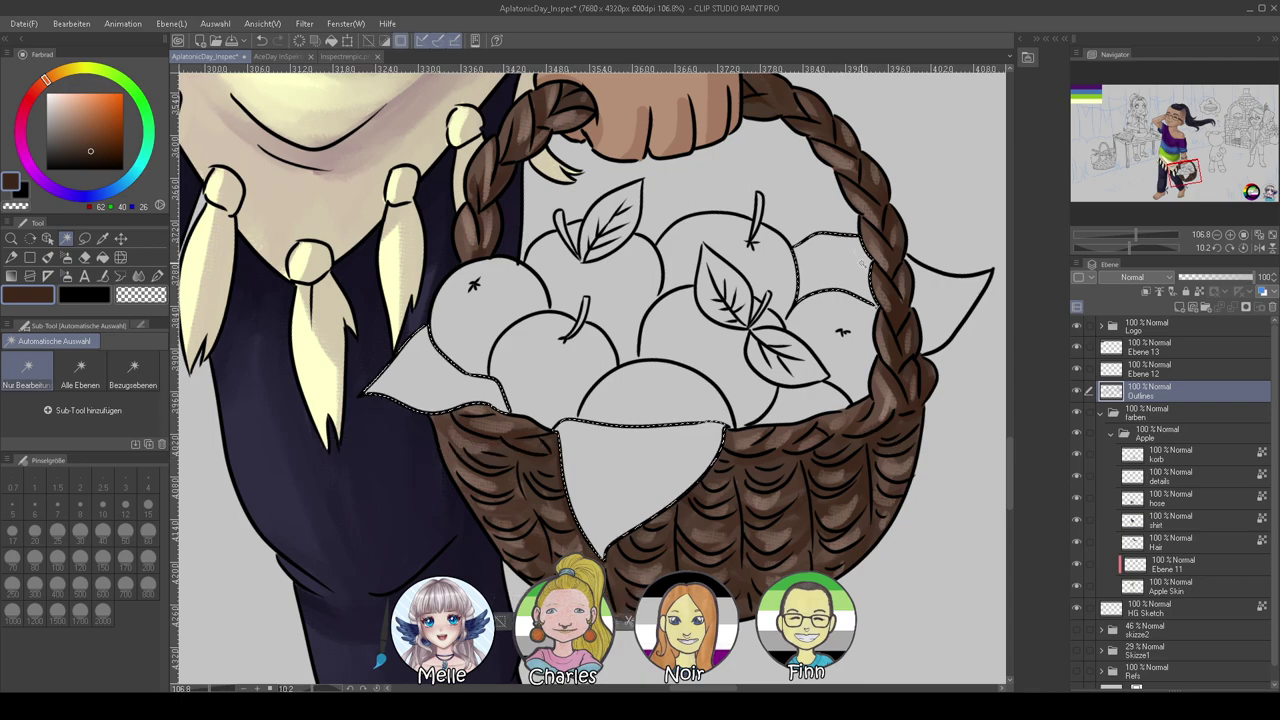
shift+click(946, 310)
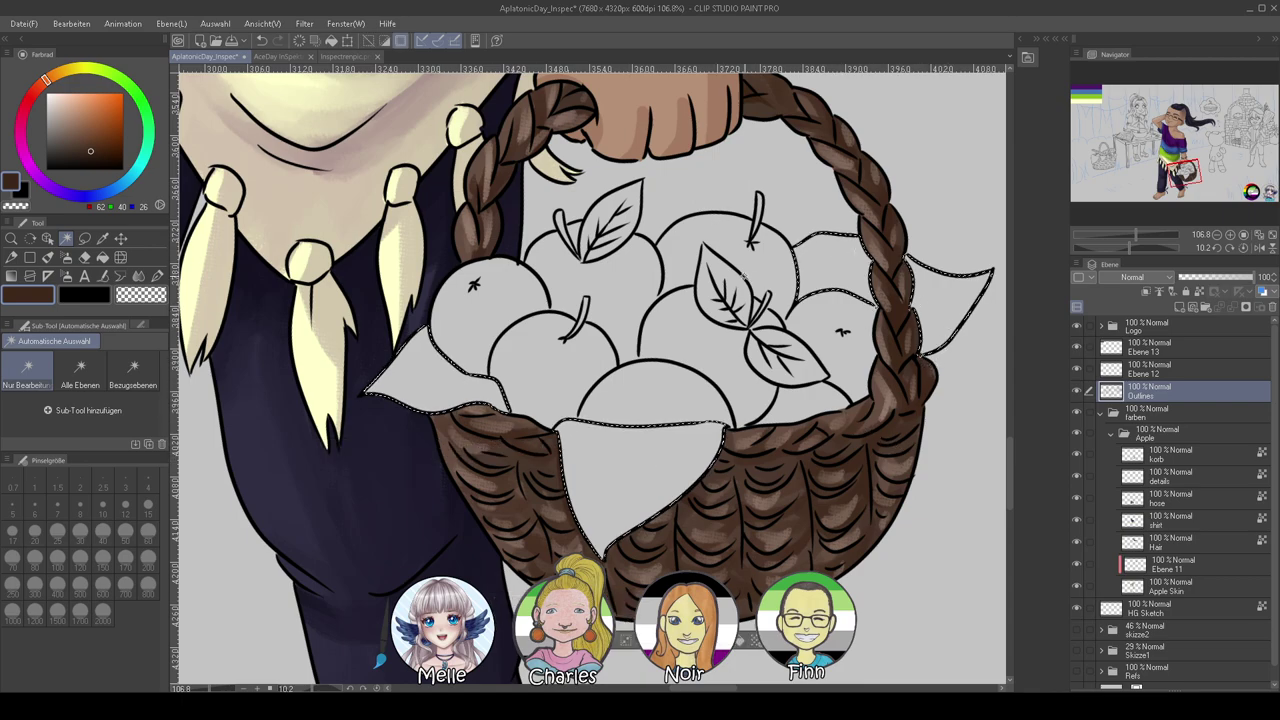
Fill the selected cloth corners with dark purple (RGB 77, 24, 102) on the korb layer
click(1153, 457)
drag(755, 194, 825, 520)
drag(764, 159, 833, 486)
right_click(614, 186)
mouse_move(814, 429)
mouse_down()
mouse_move(763, 323)
mouse_move(706, 135)
mouse_up()
mouse_move(790, 490)
mouse_down()
mouse_move(690, 275)
mouse_move(667, 70)
mouse_up()
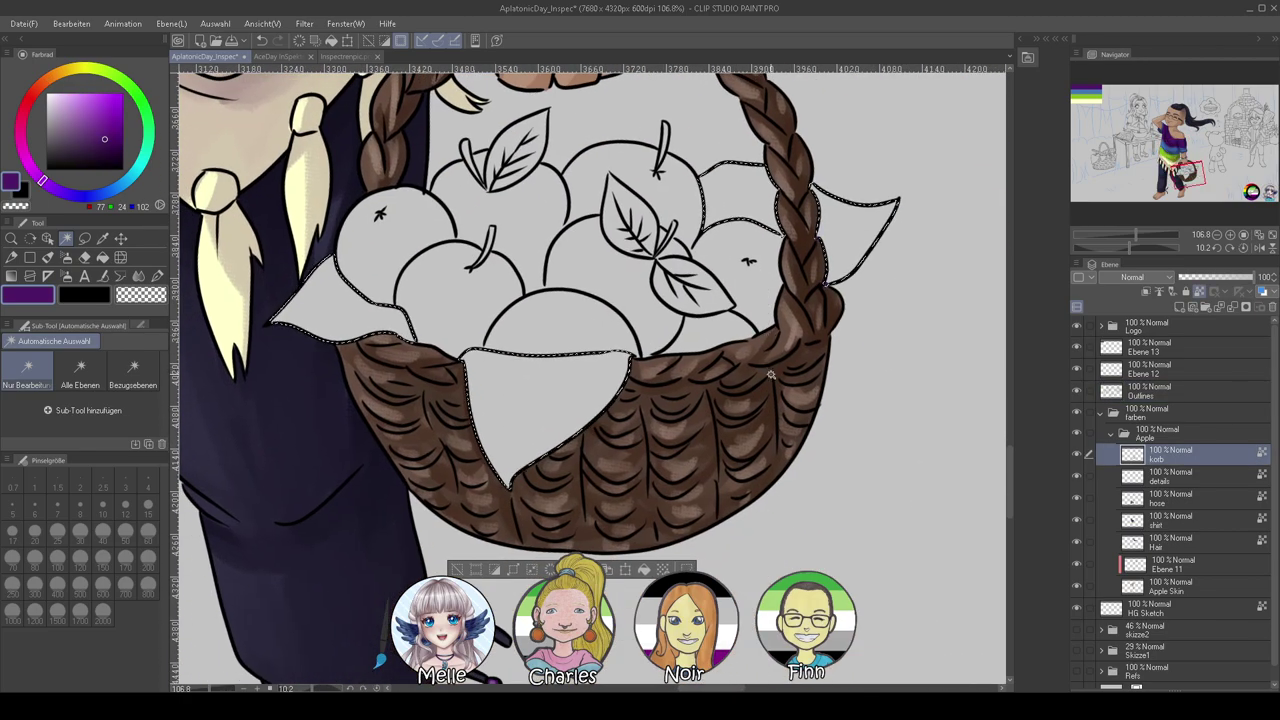
key(alt+Delete)
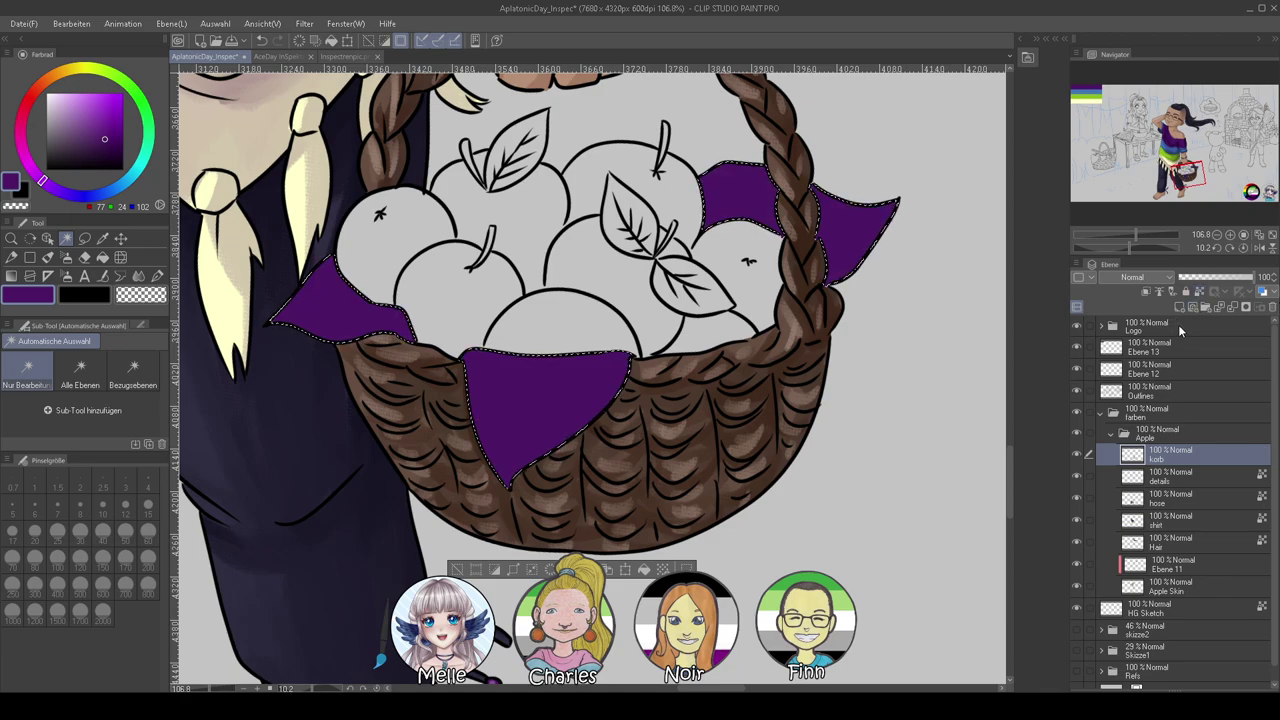
Paint lighter purple highlights and very dark purple shadows on the cloth using the Ölfarbe brush at size 50
click(80, 119)
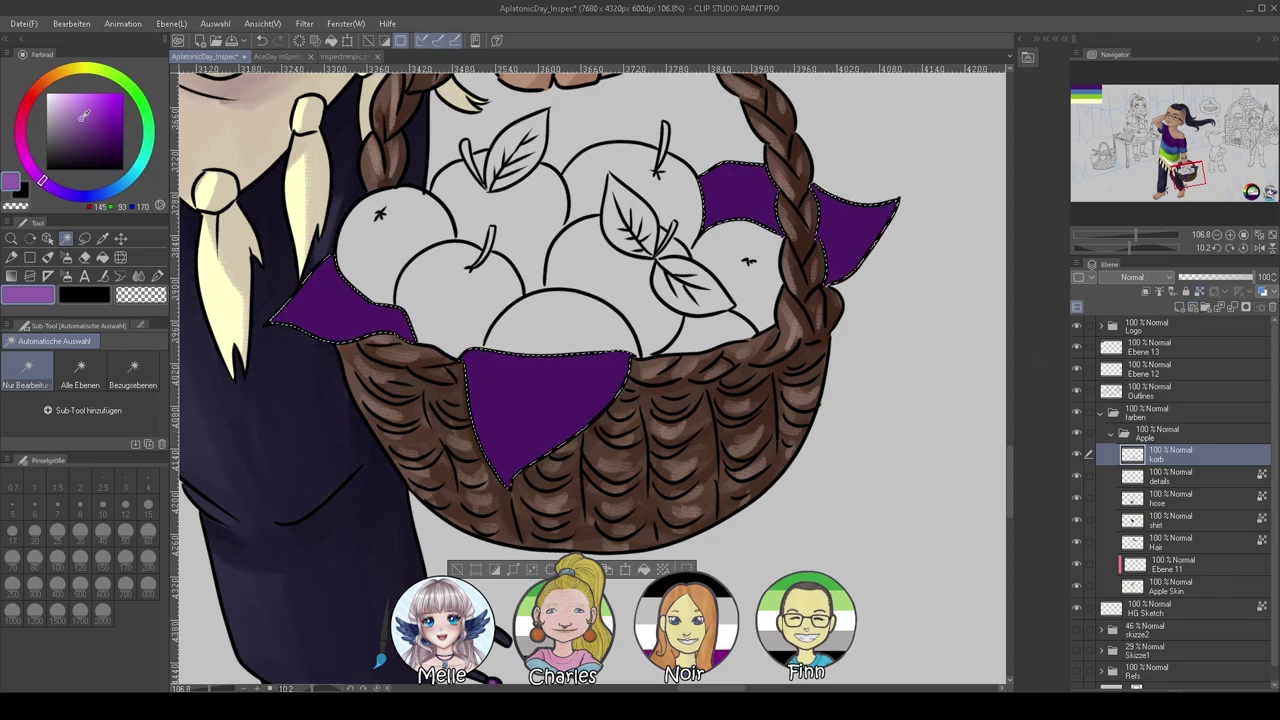
click(48, 258)
click(125, 533)
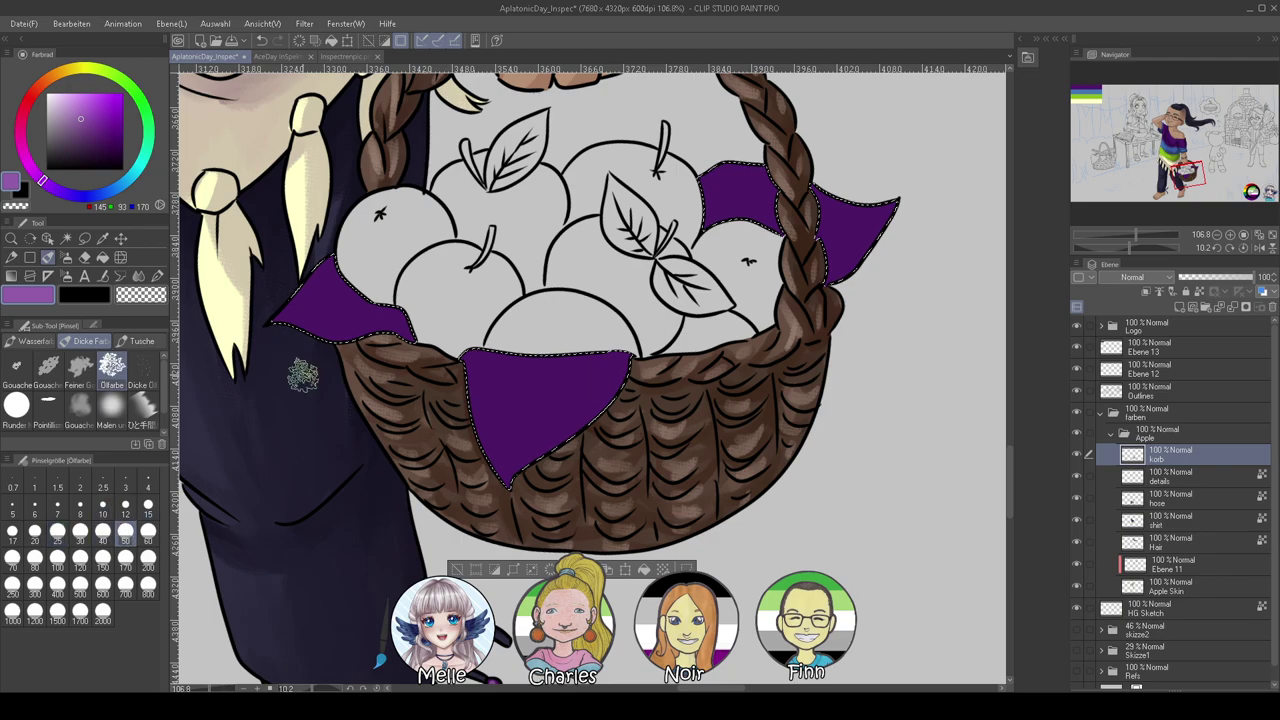
drag(292, 324, 362, 247)
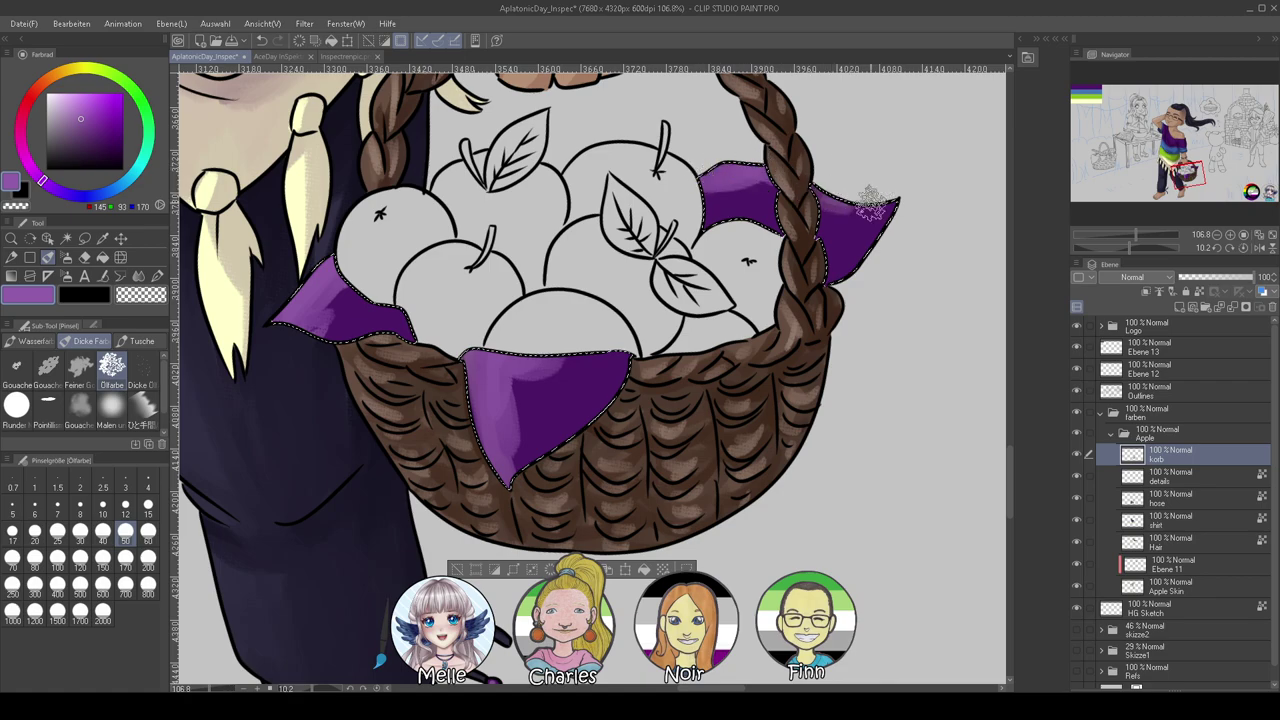
alt+click(368, 328)
click(108, 153)
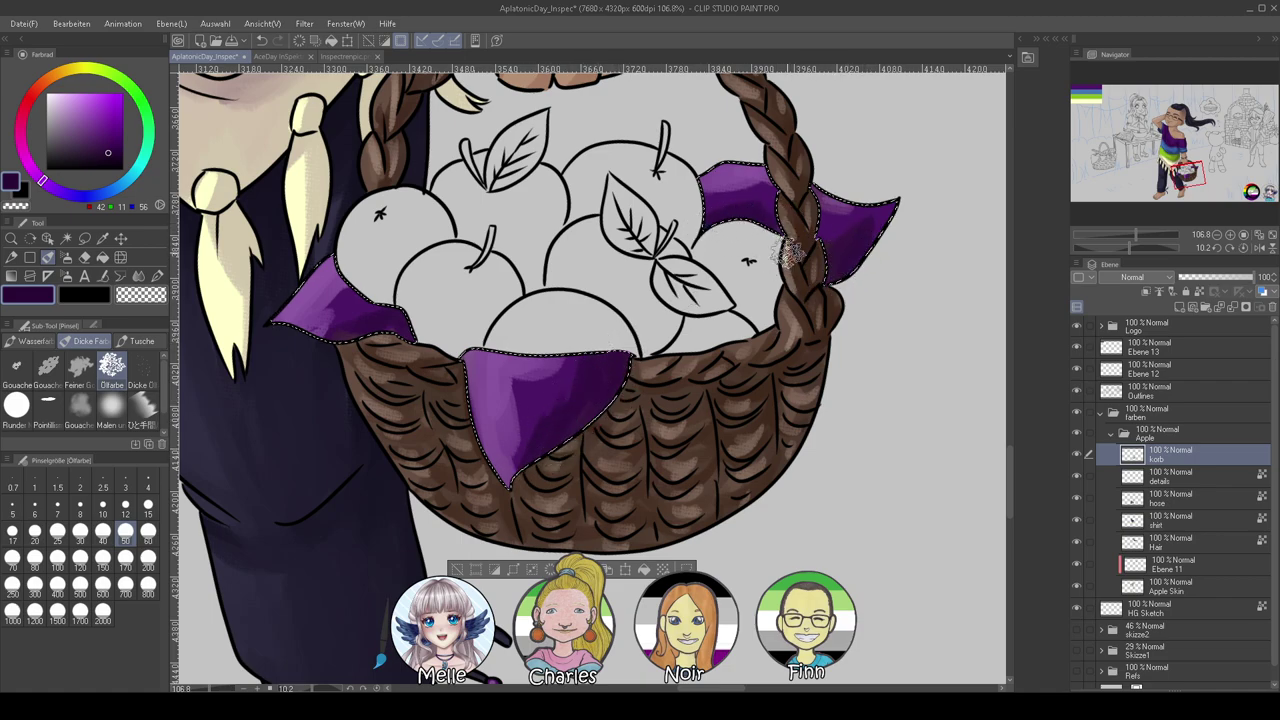
Blend the highlights and shadows on all the cloth corners with the painterly blending tool, and clear the selection
click(138, 275)
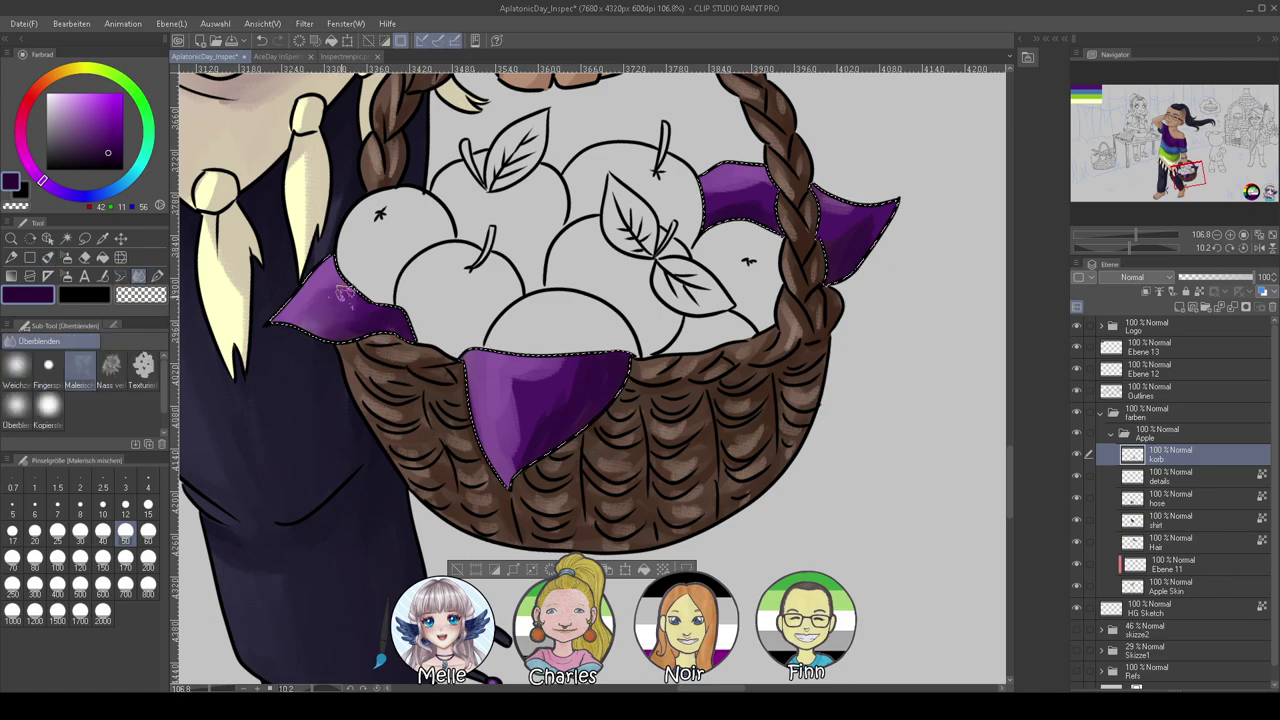
mouse_move(493, 371)
mouse_down()
mouse_move(515, 411)
mouse_move(555, 399)
mouse_move(564, 421)
mouse_move(550, 374)
mouse_move(572, 365)
mouse_move(564, 396)
mouse_move(590, 373)
mouse_move(790, 354)
mouse_move(533, 368)
mouse_up()
mouse_move(768, 228)
mouse_down()
mouse_move(751, 208)
mouse_move(766, 191)
mouse_up()
mouse_move(836, 229)
mouse_down()
mouse_move(851, 223)
mouse_move(830, 243)
mouse_move(847, 227)
mouse_up()
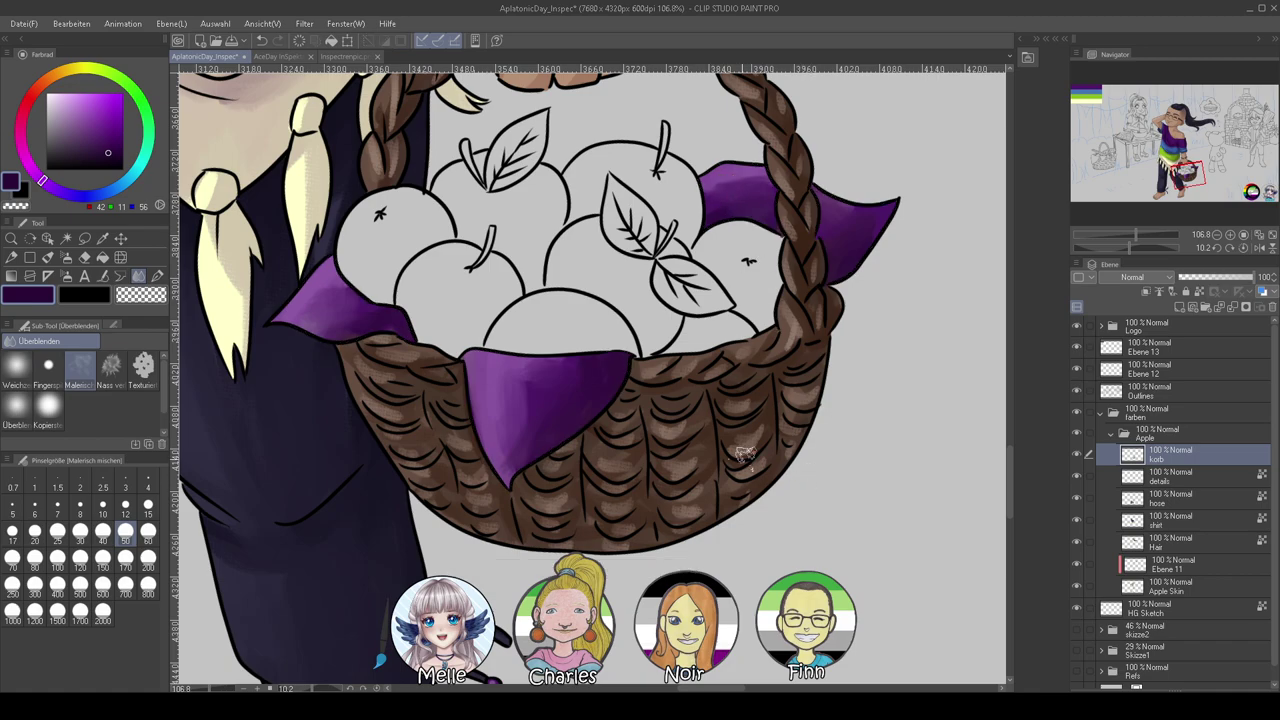
Create a layer named Apfel above korb and select all the apples' areas from the Outlines layer
drag(730, 379, 768, 475)
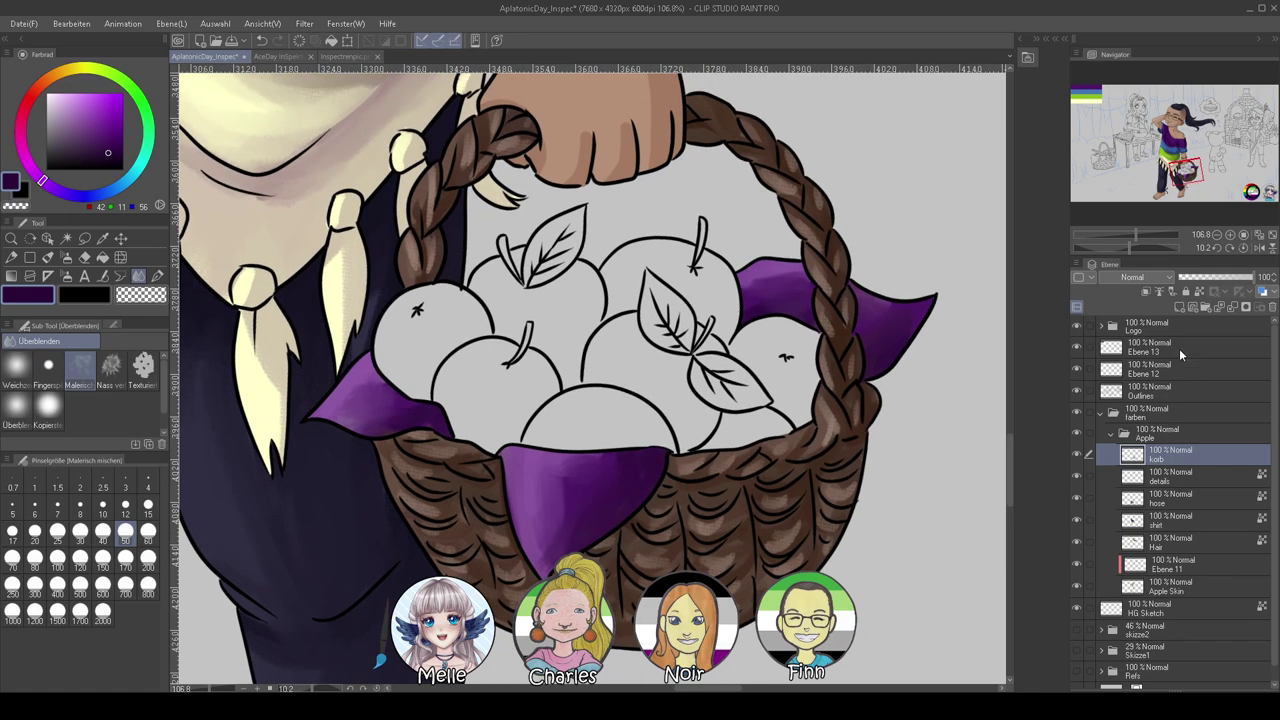
click(1182, 306)
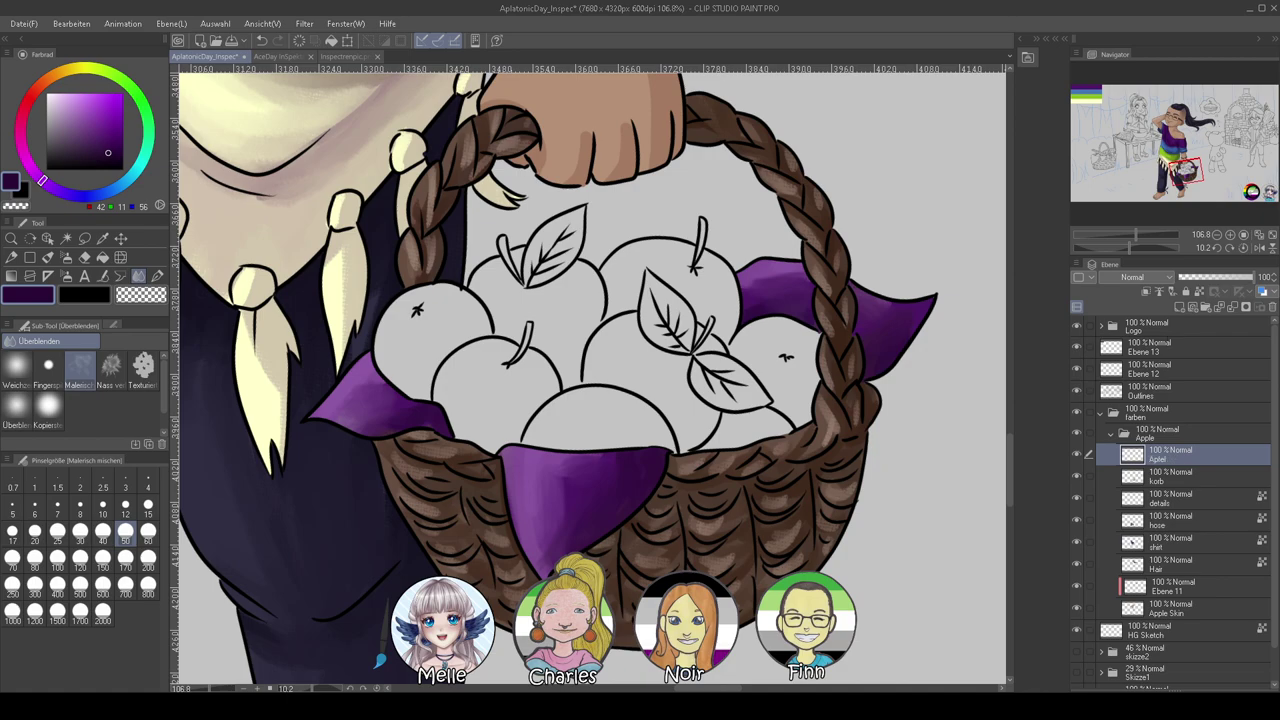
click(1150, 391)
click(64, 240)
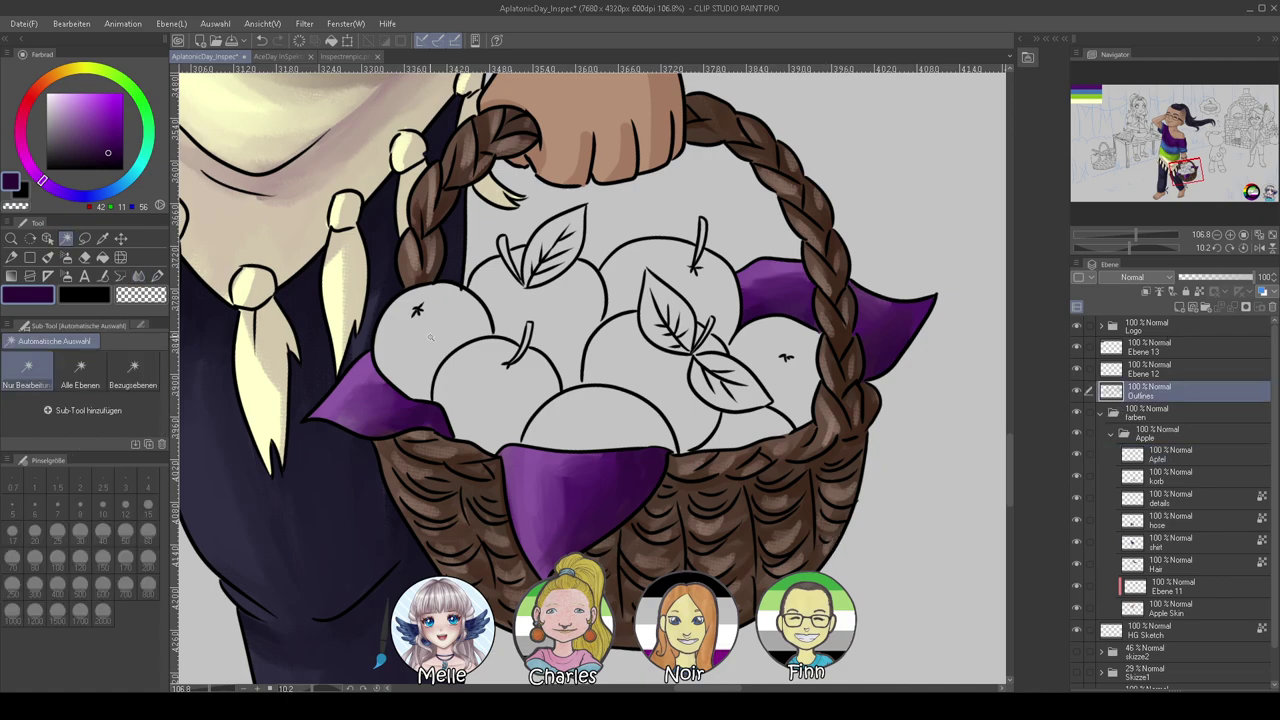
click(417, 310)
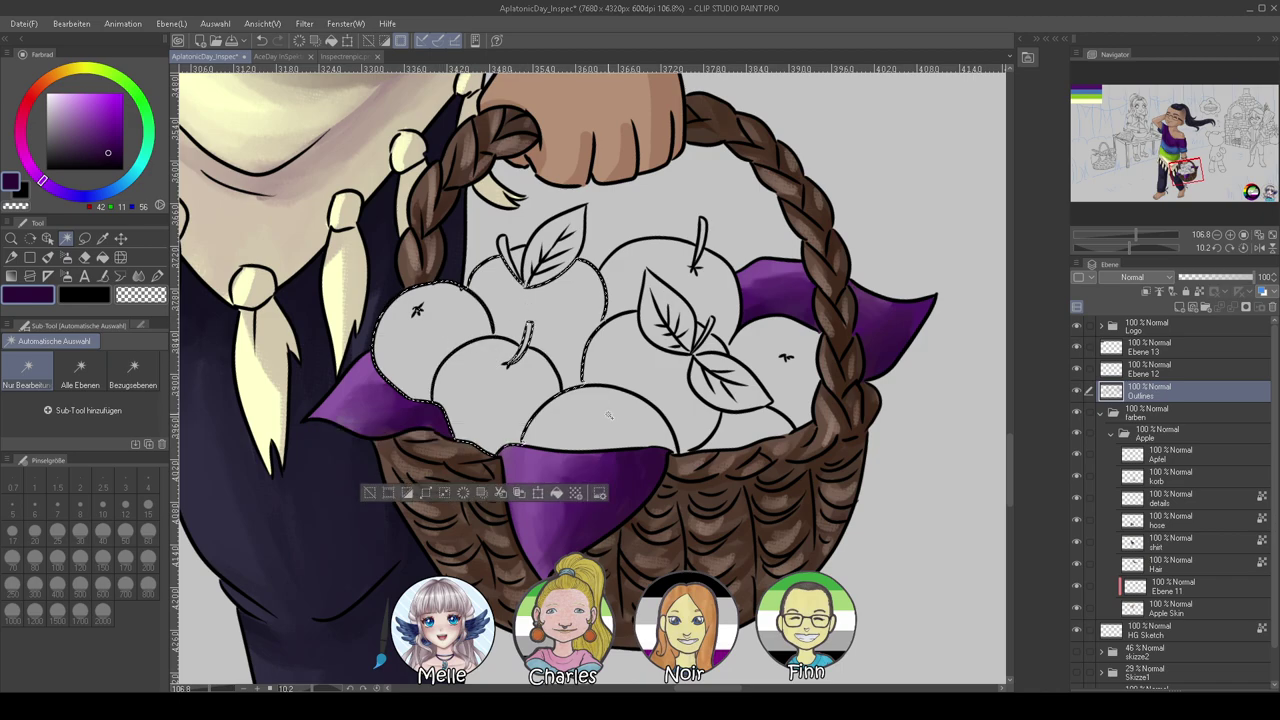
shift+click(764, 373)
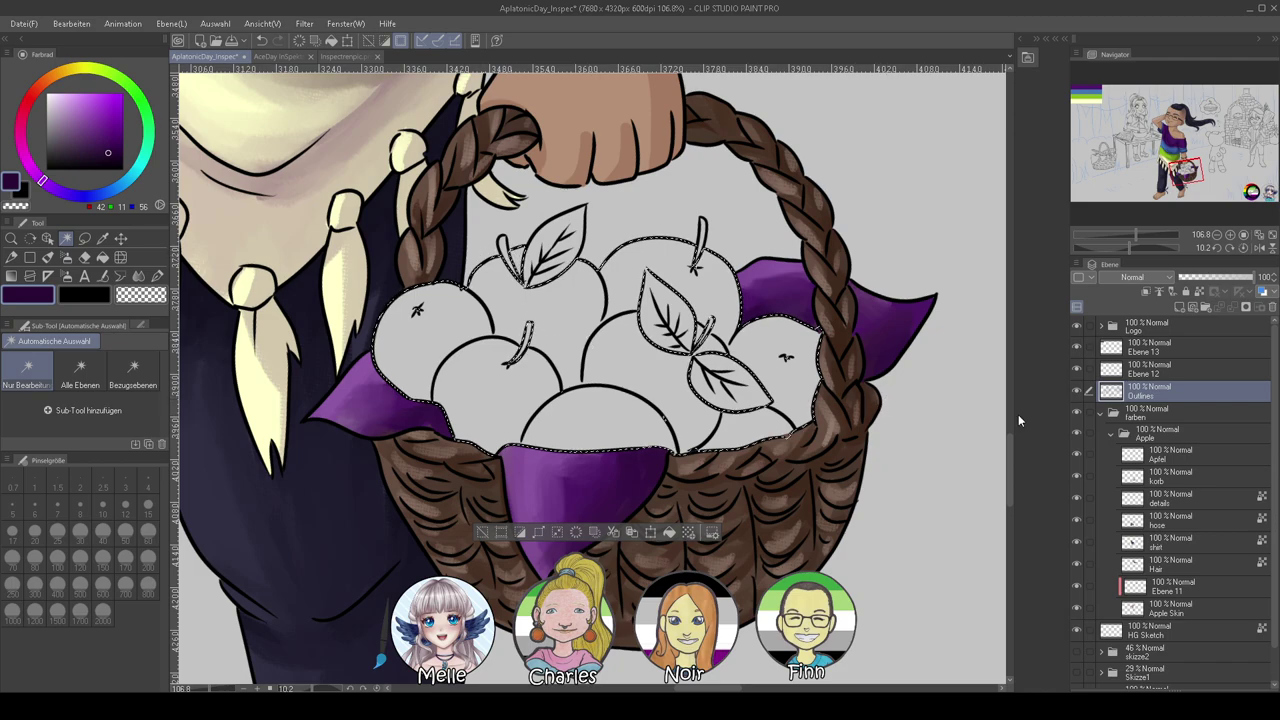
Fill the selected apples with muted red (RGB 150, 89, 83) on the Apfel layer and clear the selection
click(1164, 455)
drag(95, 125, 81, 112)
click(84, 120)
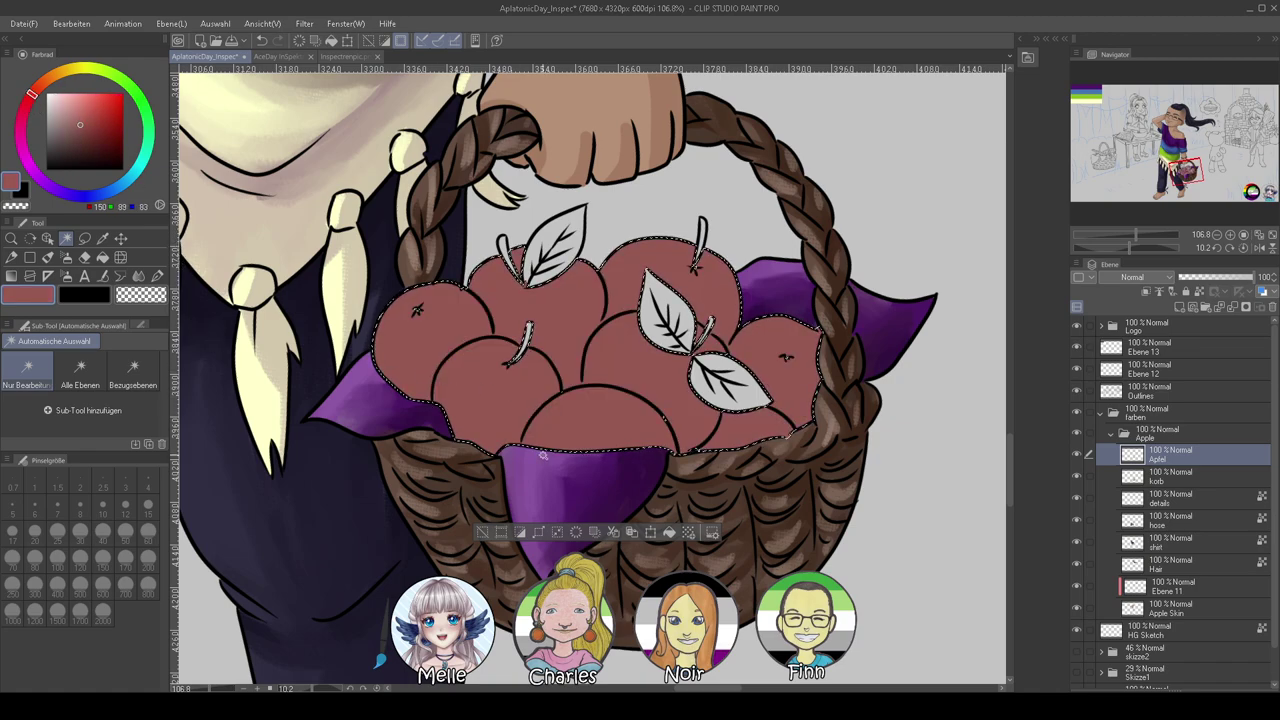
key(ctrl+d)
Touch up the red fill around the apples' stems, leaves and edges with the Pen at sizes 15 and 10, erasing overspill in transparent colour
mouse_move(1134, 241)
mouse_down()
mouse_move(1109, 238)
mouse_move(1147, 234)
mouse_up()
click(157, 276)
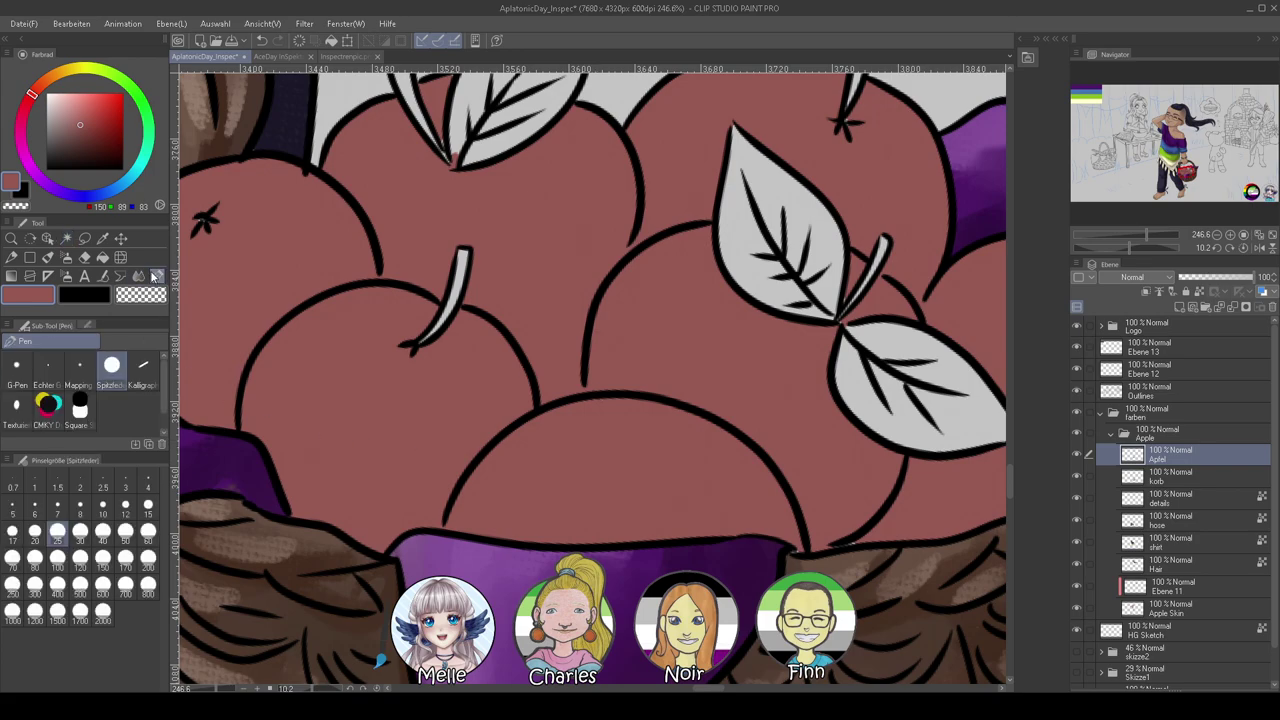
drag(447, 242, 446, 331)
click(148, 507)
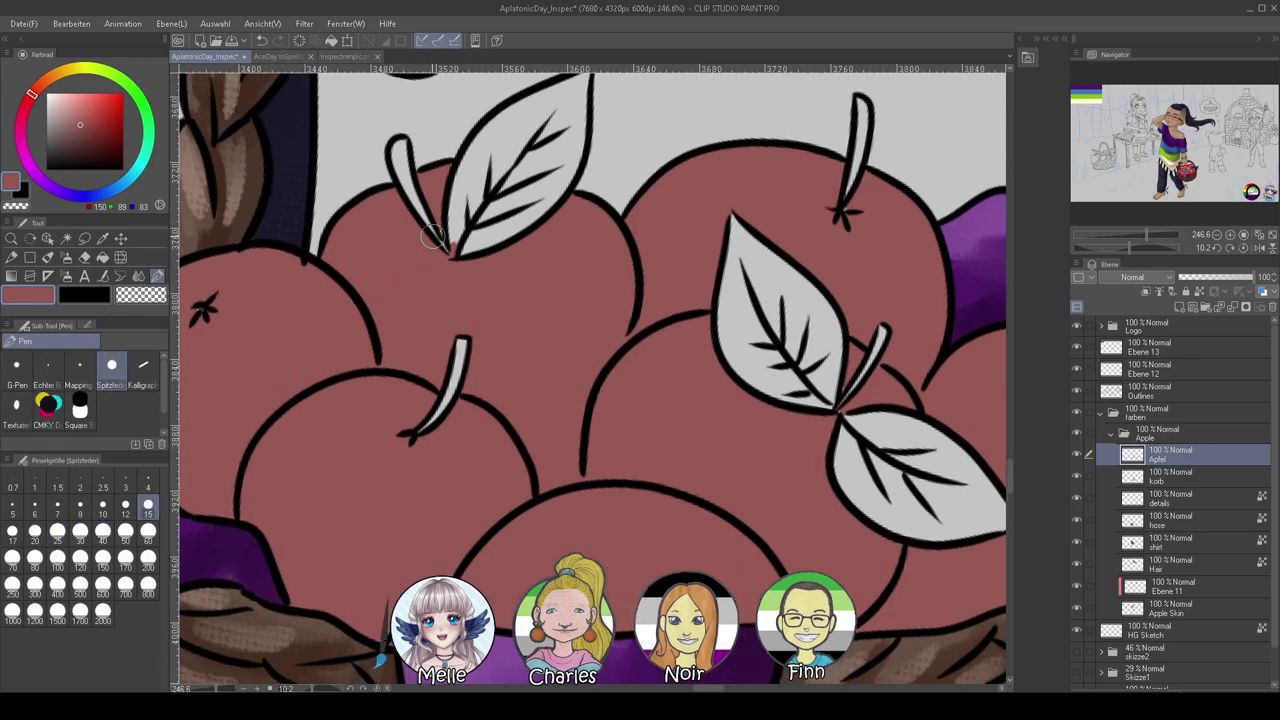
drag(672, 408, 493, 370)
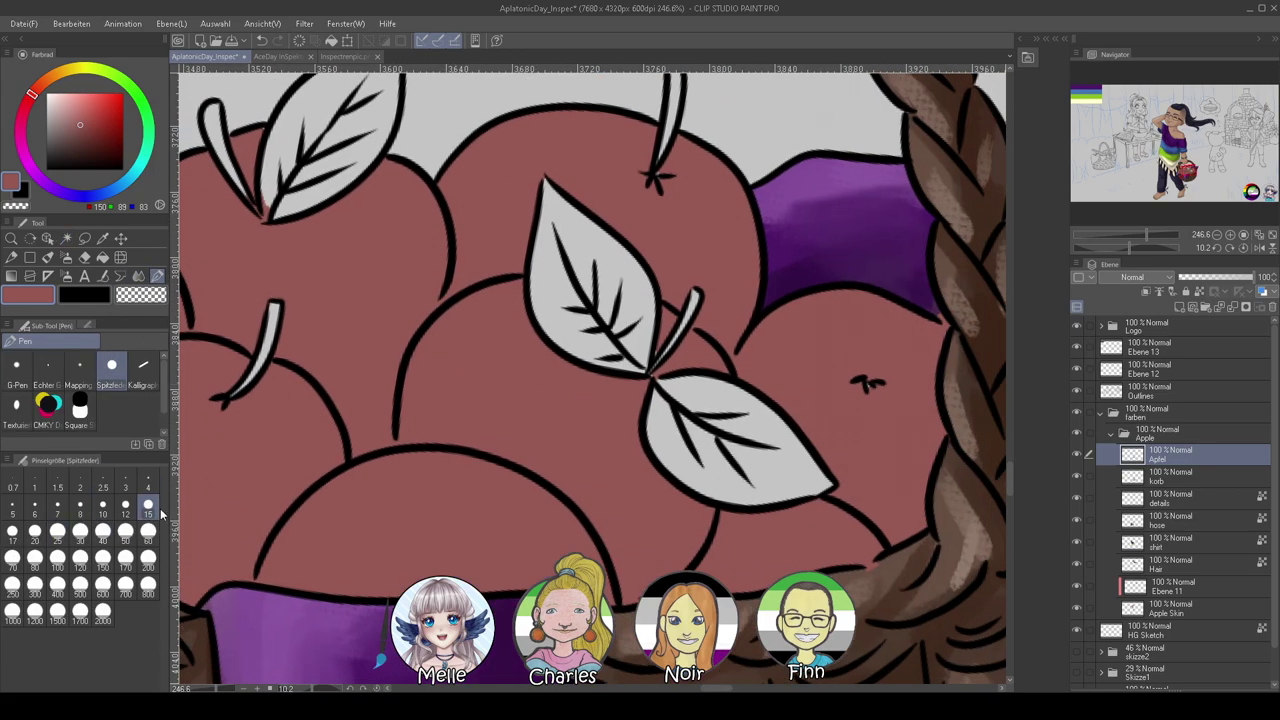
click(102, 507)
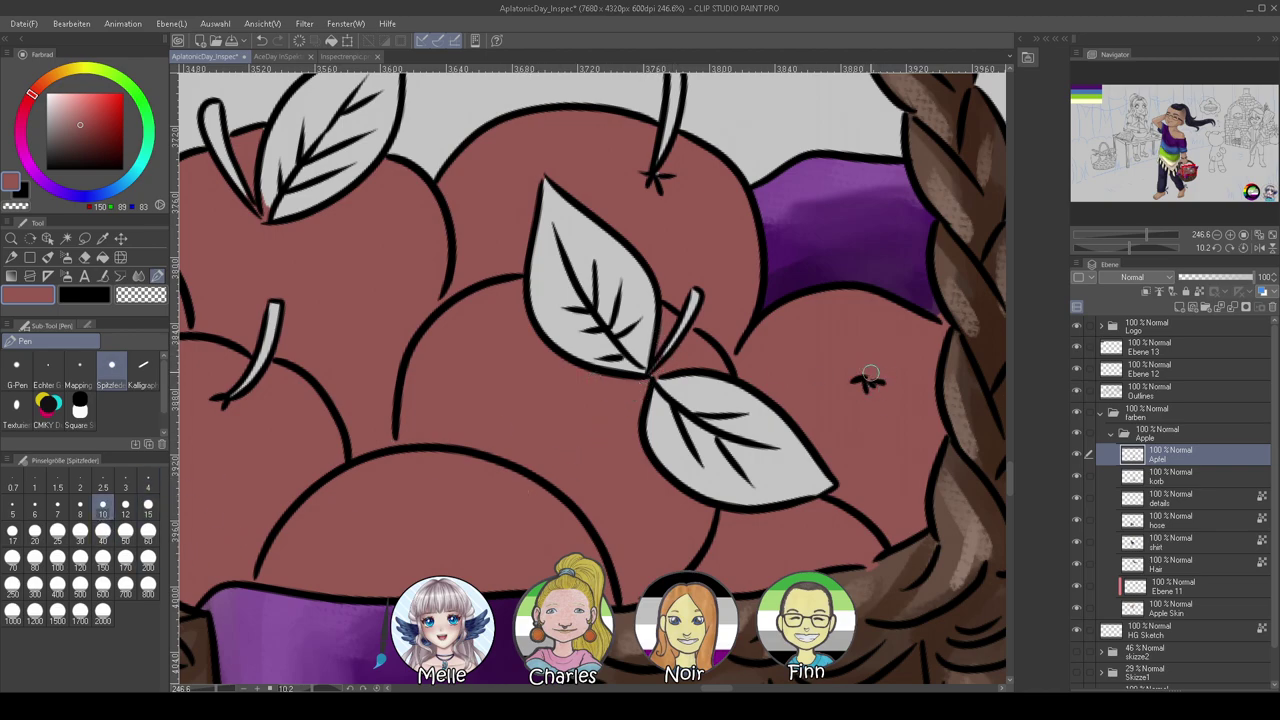
key(c)
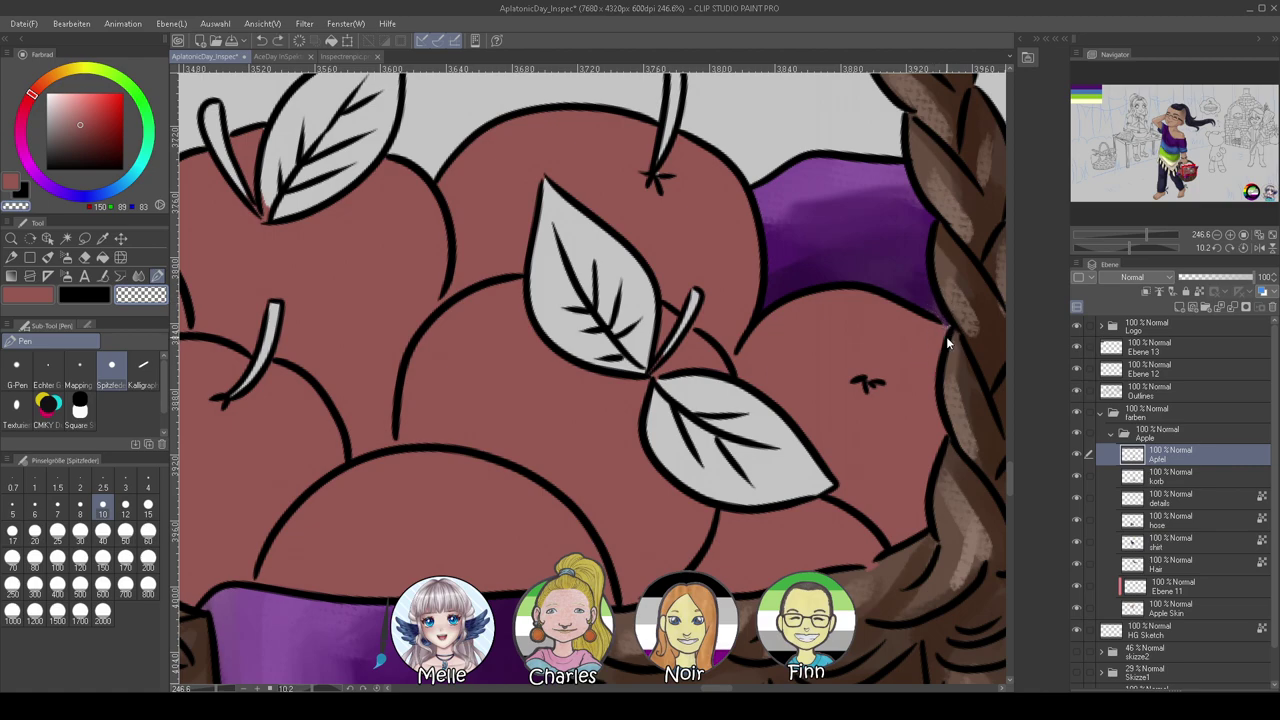
Clean up the stray line at the top of the leftmost apple on the Outlines layer using transparent colour
drag(631, 411, 841, 420)
drag(632, 424, 769, 429)
drag(799, 360, 839, 461)
click(1169, 397)
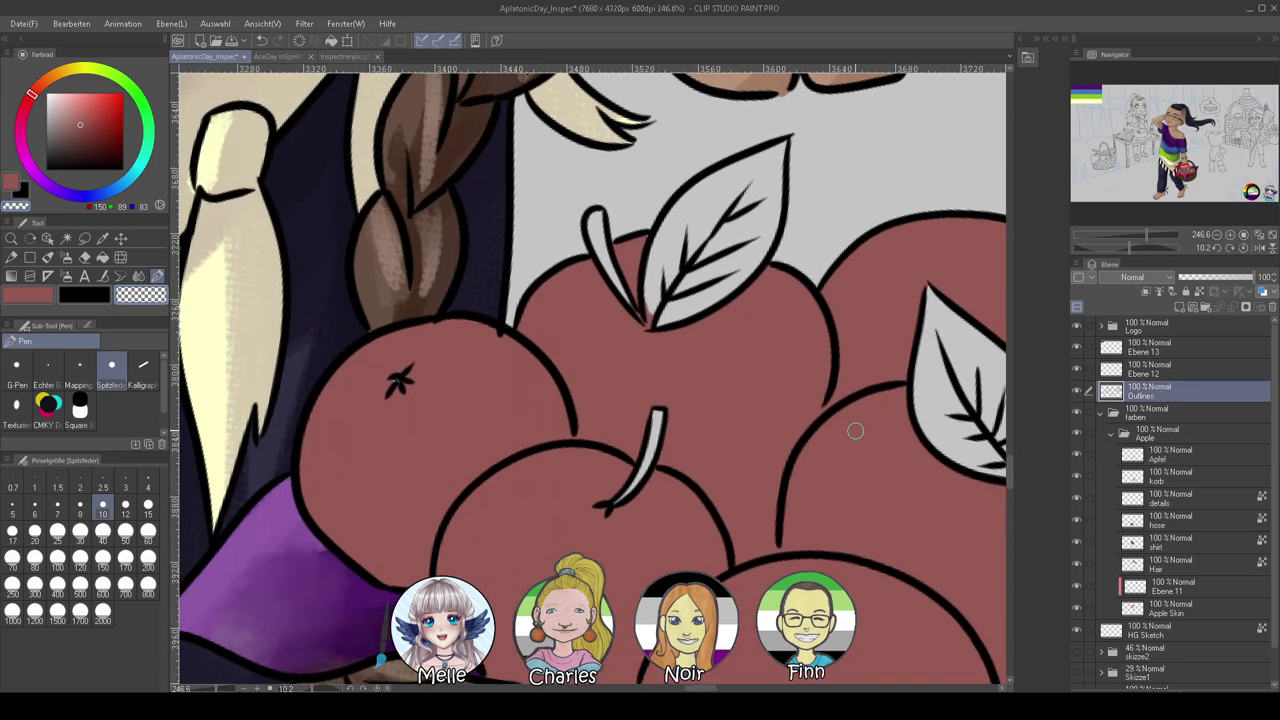
key(x)
key(c)
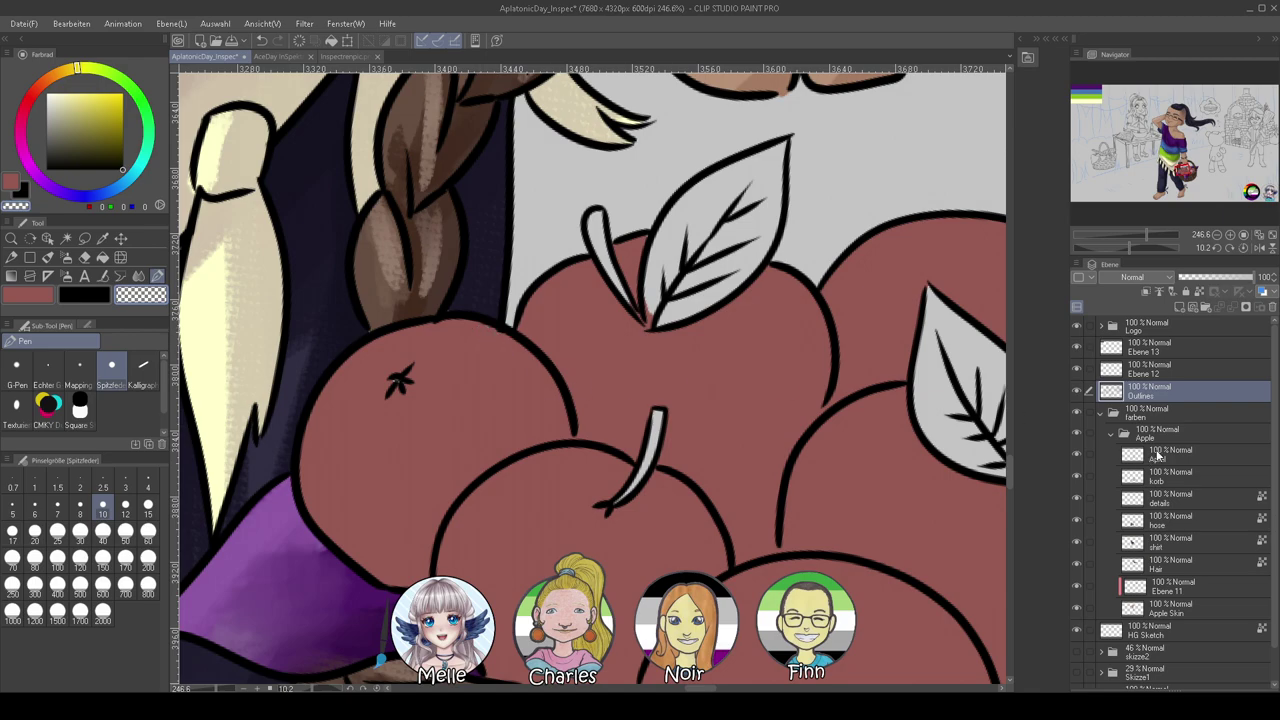
Refine the Apfel layer's fill around the stems and leaves, alternating between the sampled apple red and transparent colour
click(1152, 455)
alt+click(734, 352)
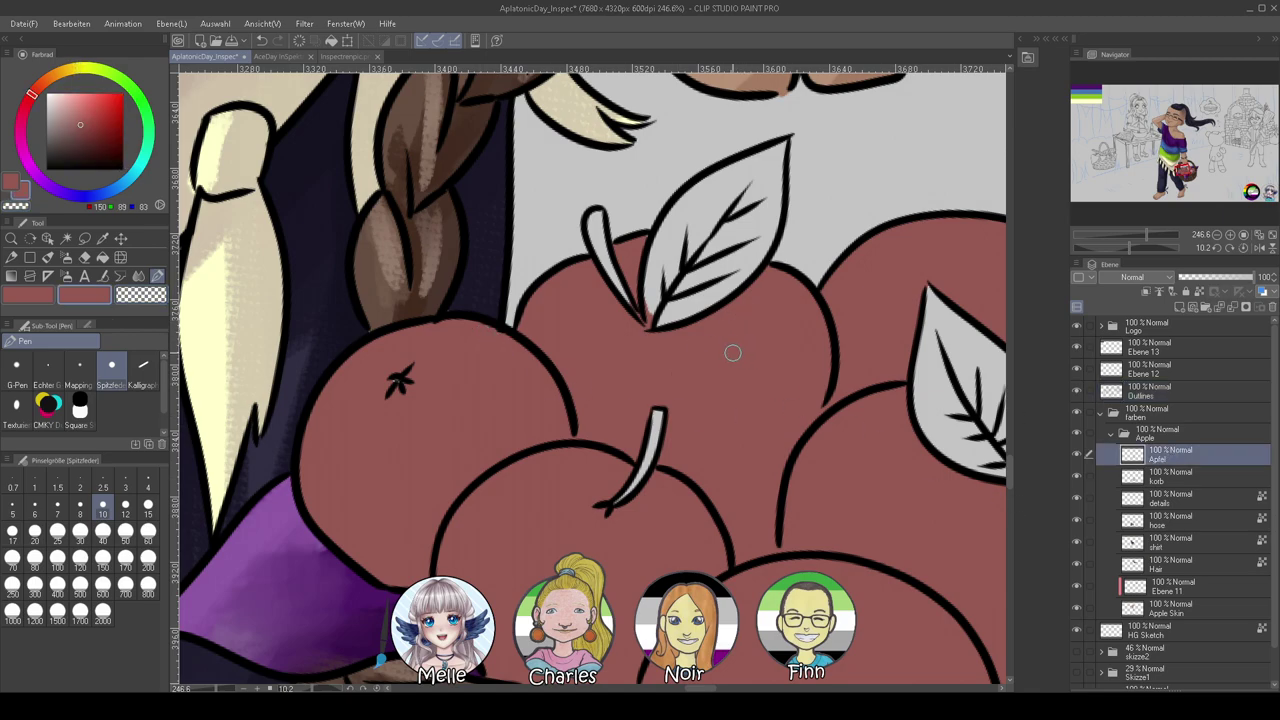
key(c)
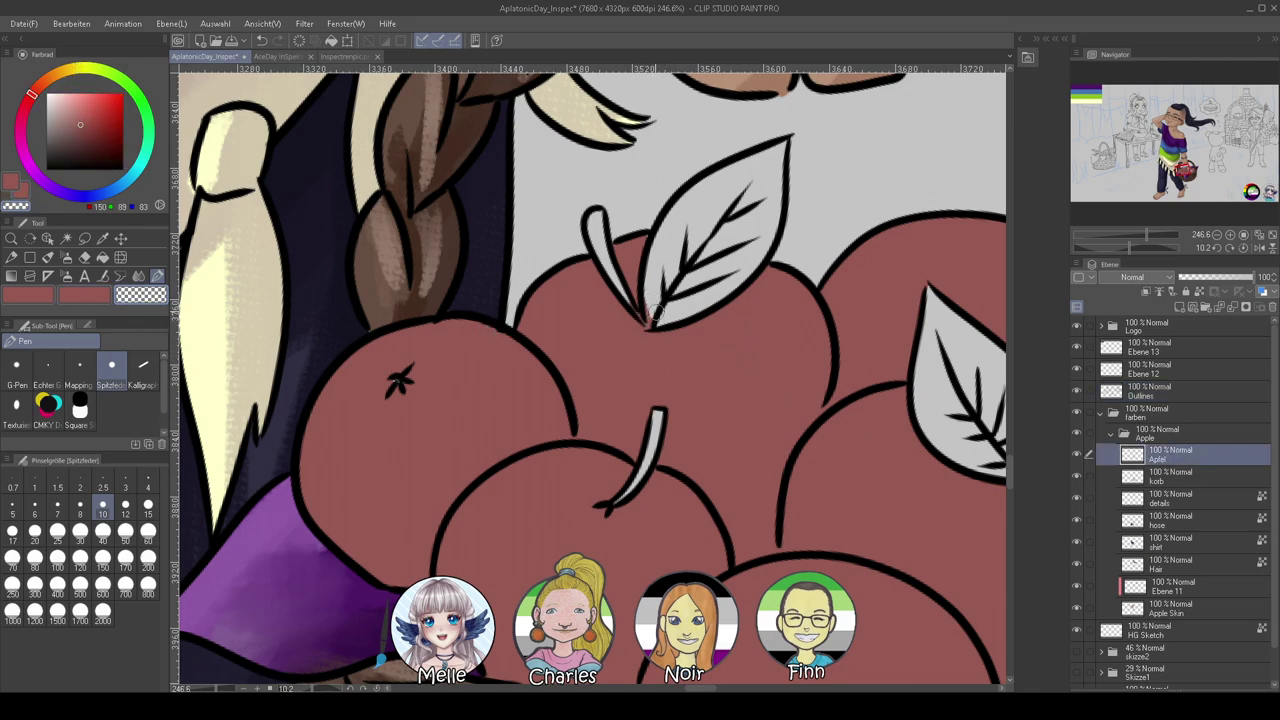
drag(693, 339, 547, 301)
drag(697, 363, 722, 369)
key(c)
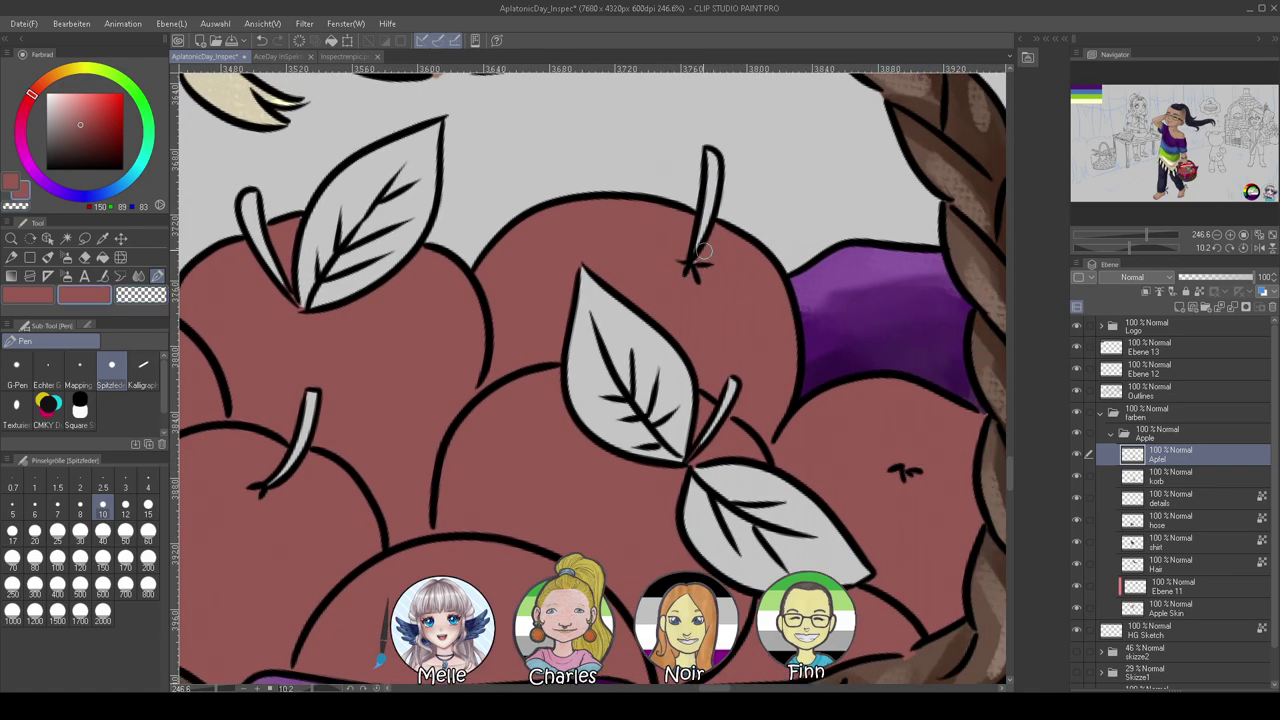
key(c)
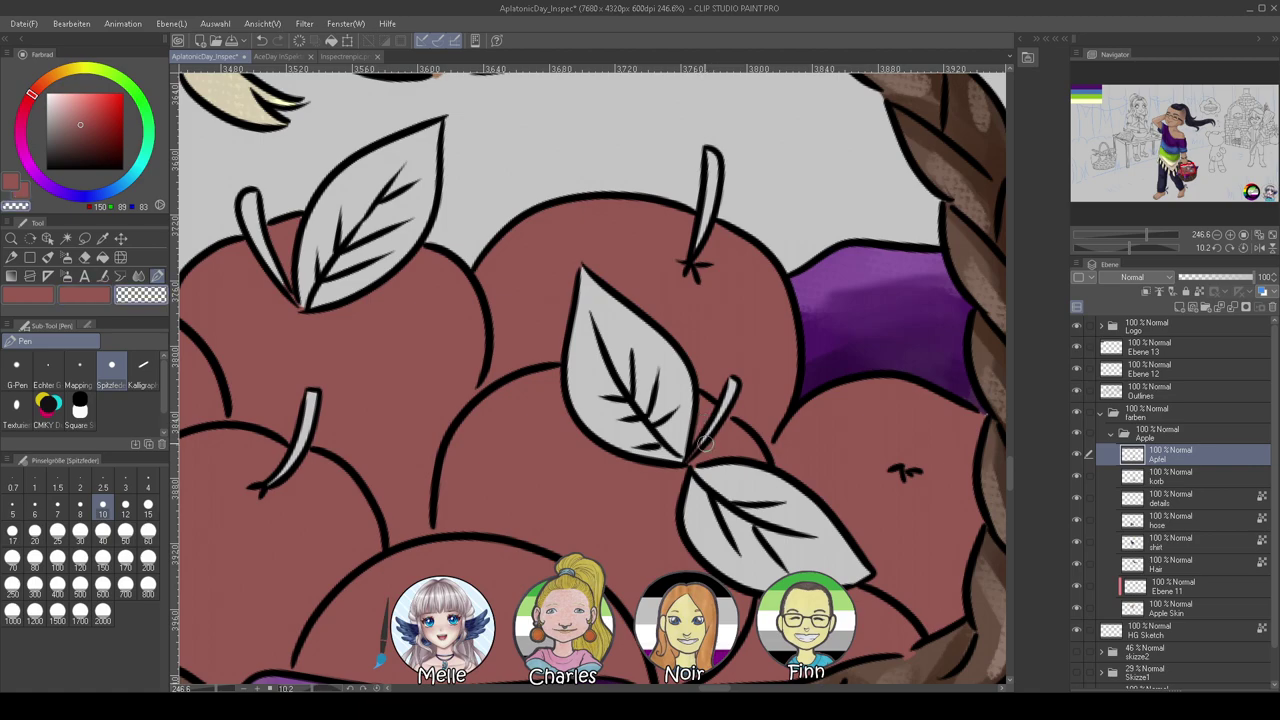
drag(663, 497, 787, 458)
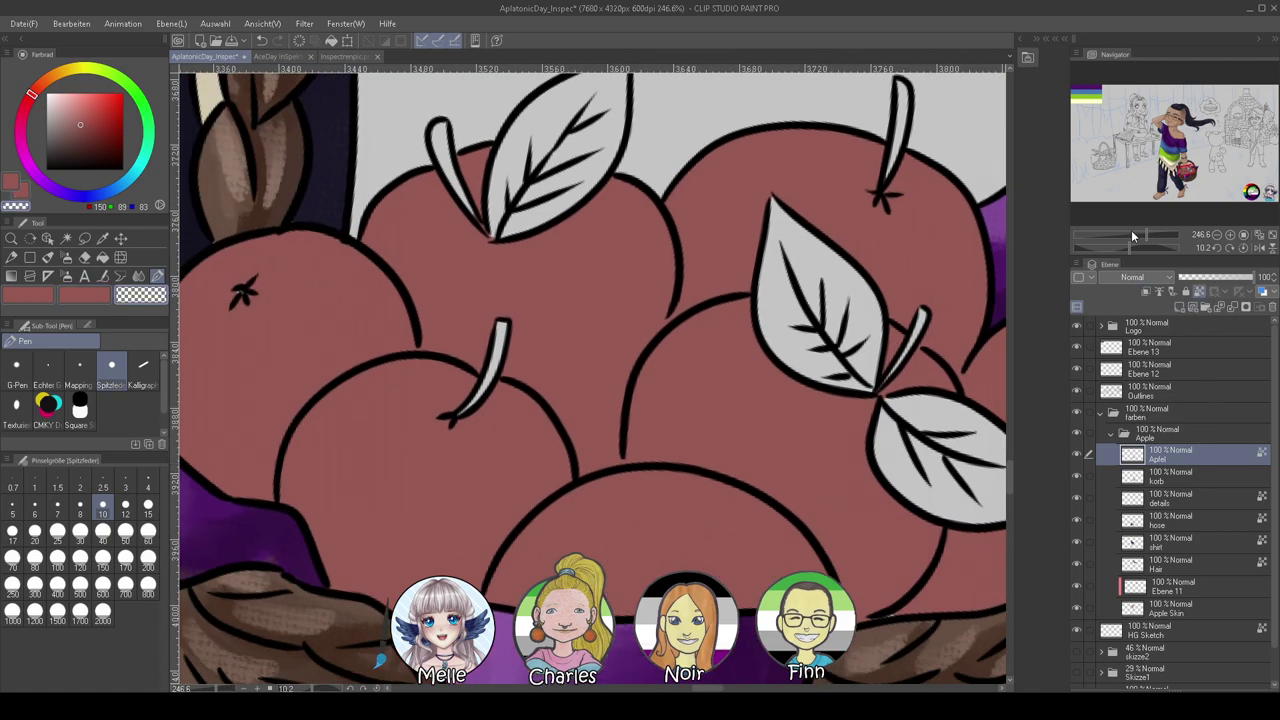
Shade the leftmost apple with a darker red, trying the Pen at size 60 before painting with the Ölfarbe brush
drag(1133, 235, 1137, 237)
drag(31, 96, 37, 90)
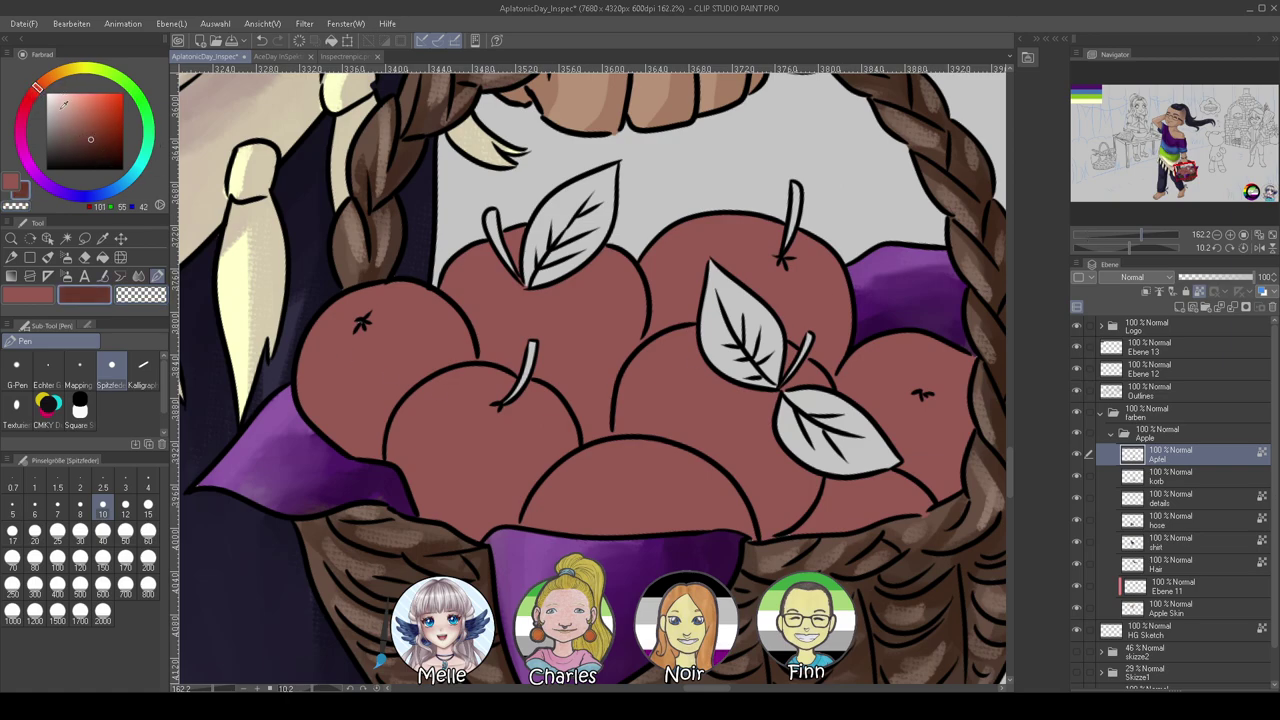
click(148, 531)
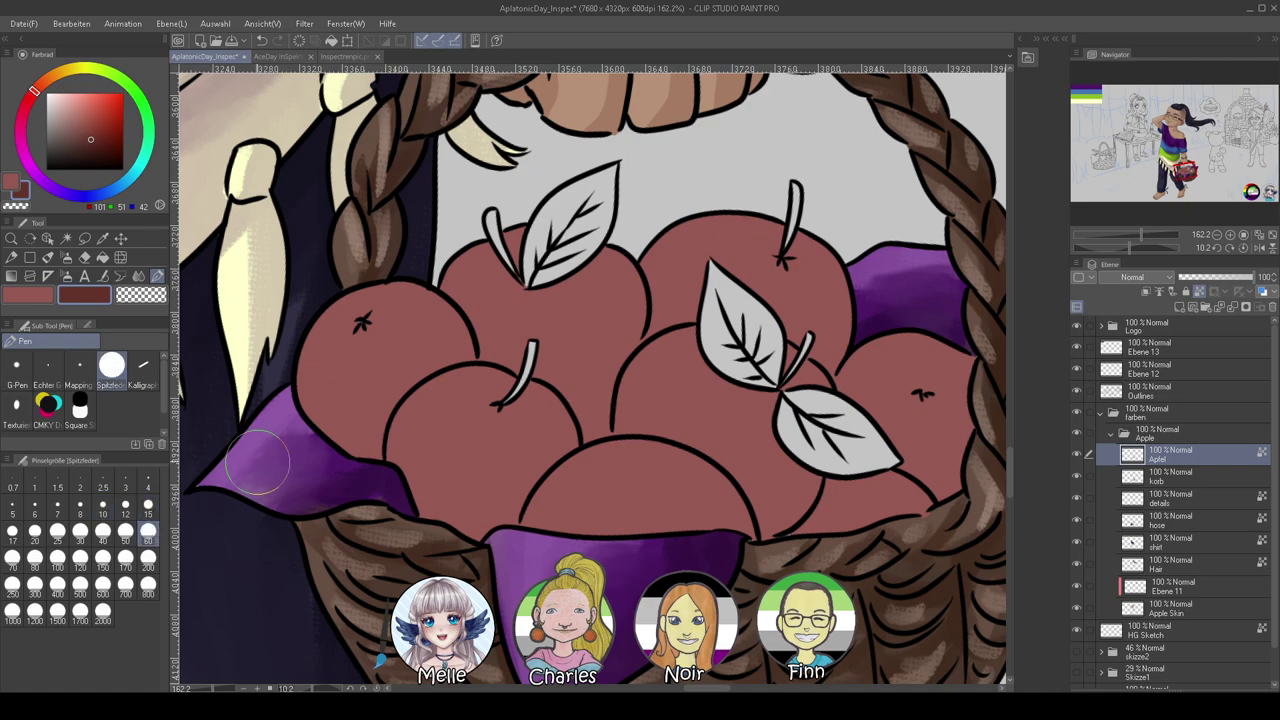
drag(357, 392, 352, 452)
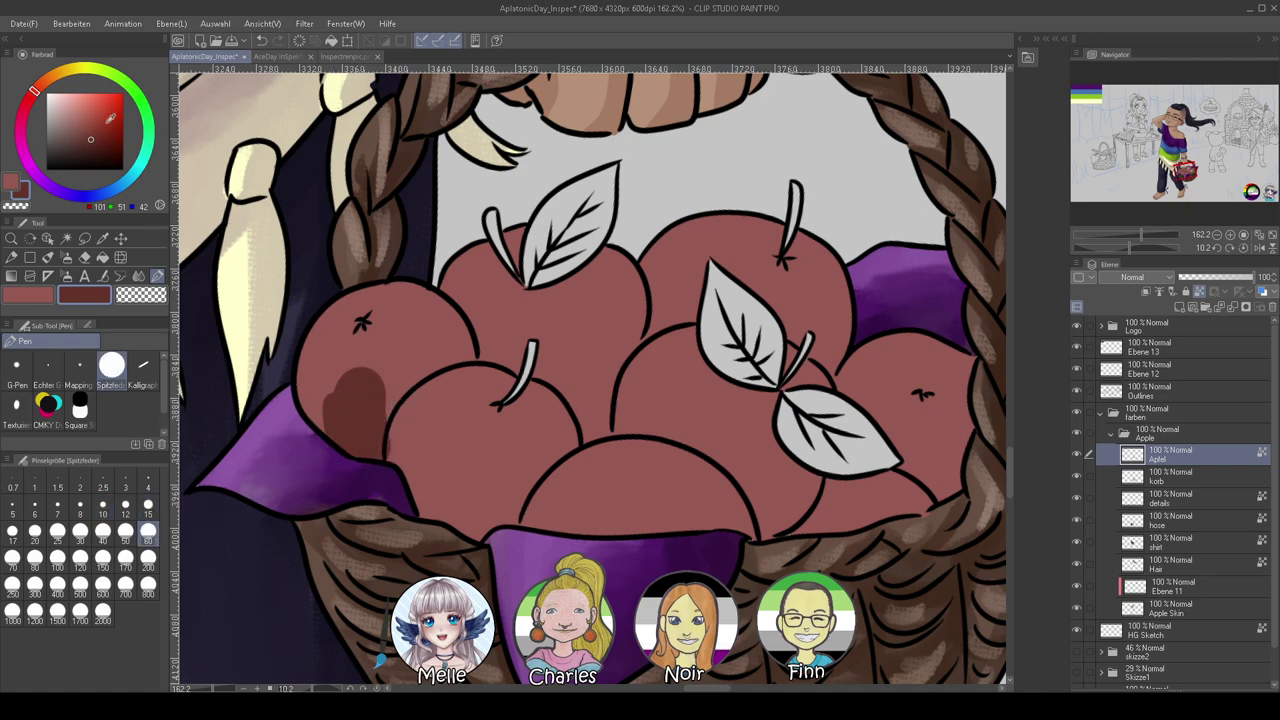
click(56, 257)
mouse_move(371, 343)
mouse_down()
mouse_move(390, 395)
mouse_move(444, 349)
mouse_move(420, 317)
mouse_move(450, 339)
mouse_move(432, 312)
mouse_up()
Paint ochre yellow patches on the lit side of the leftmost apple and sample its base red to soften them
click(66, 73)
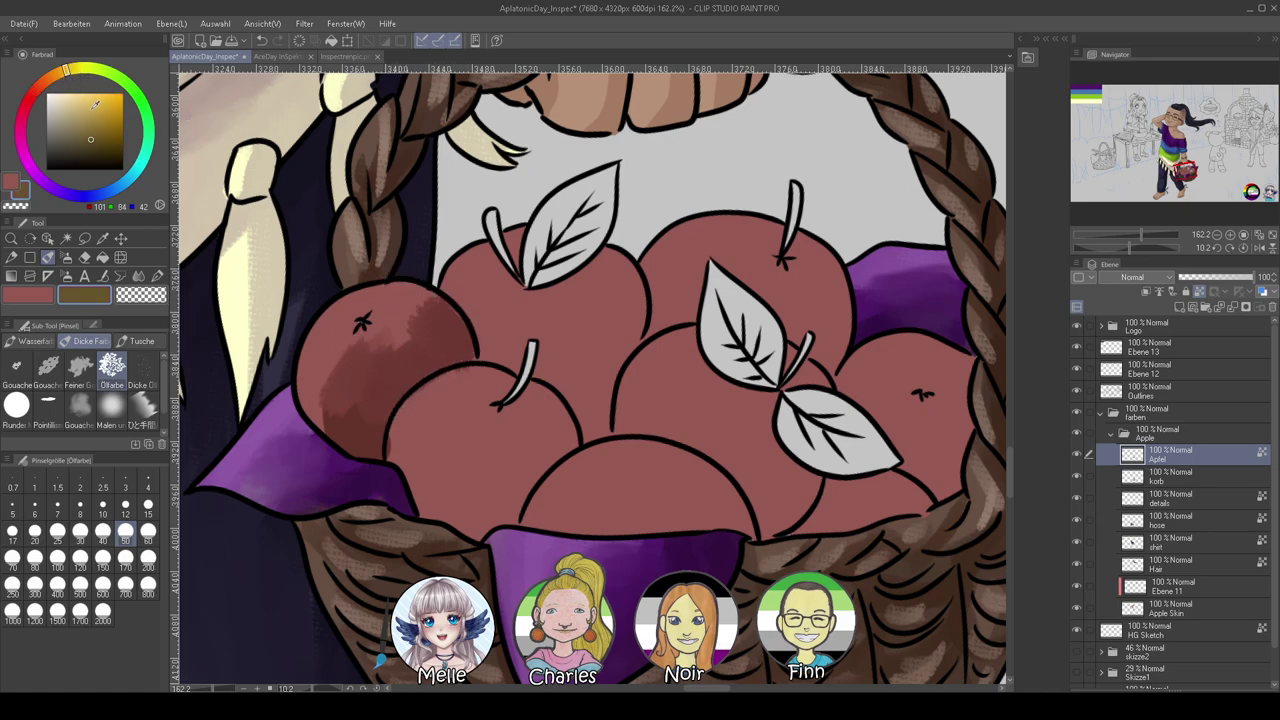
mouse_move(345, 335)
mouse_down()
mouse_move(374, 323)
mouse_move(357, 320)
mouse_move(323, 349)
mouse_move(337, 357)
mouse_move(375, 340)
mouse_move(340, 330)
mouse_move(335, 310)
mouse_move(394, 325)
mouse_move(343, 414)
mouse_move(329, 320)
mouse_move(347, 390)
mouse_move(362, 340)
mouse_move(425, 295)
mouse_up()
alt+click(417, 339)
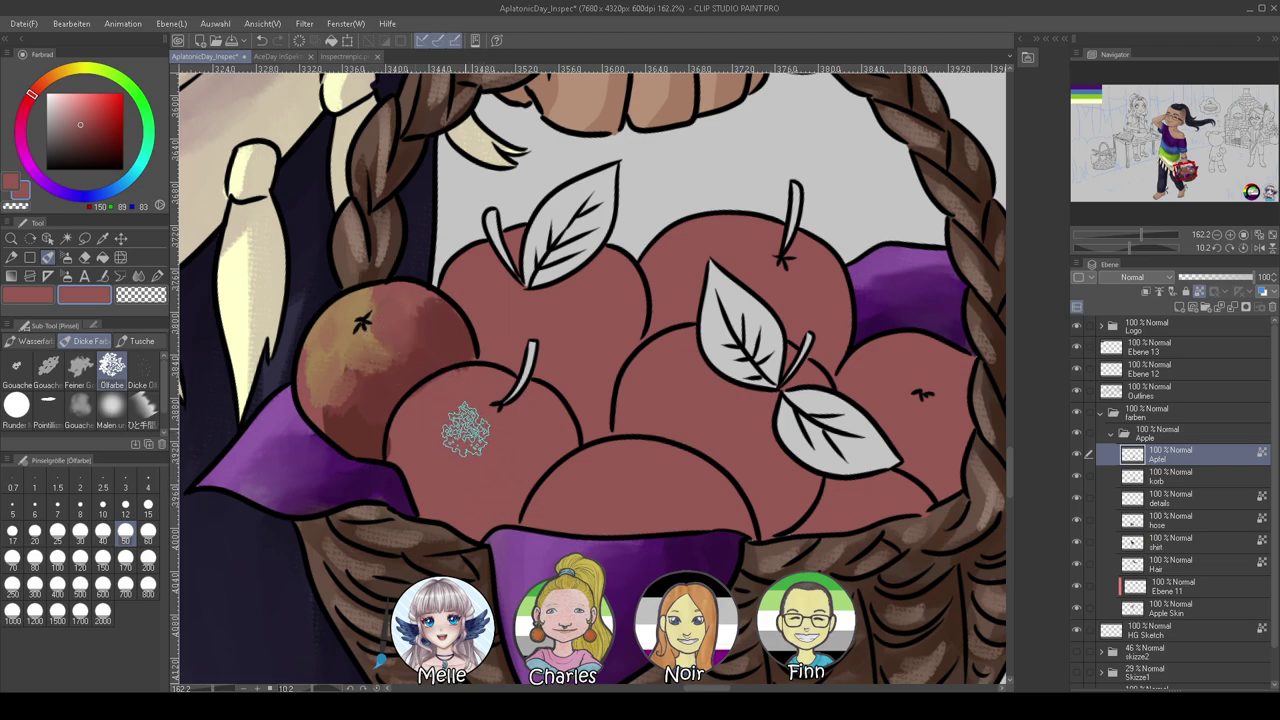
Paint deep red shadows (RGB 110, 35, 21) on the apple in front of the leftmost one
alt+click(369, 432)
click(108, 137)
mouse_move(523, 457)
mouse_down()
mouse_move(500, 509)
mouse_move(415, 464)
mouse_move(390, 471)
mouse_move(469, 456)
mouse_move(504, 499)
mouse_move(559, 434)
mouse_move(520, 487)
mouse_move(545, 428)
mouse_up()
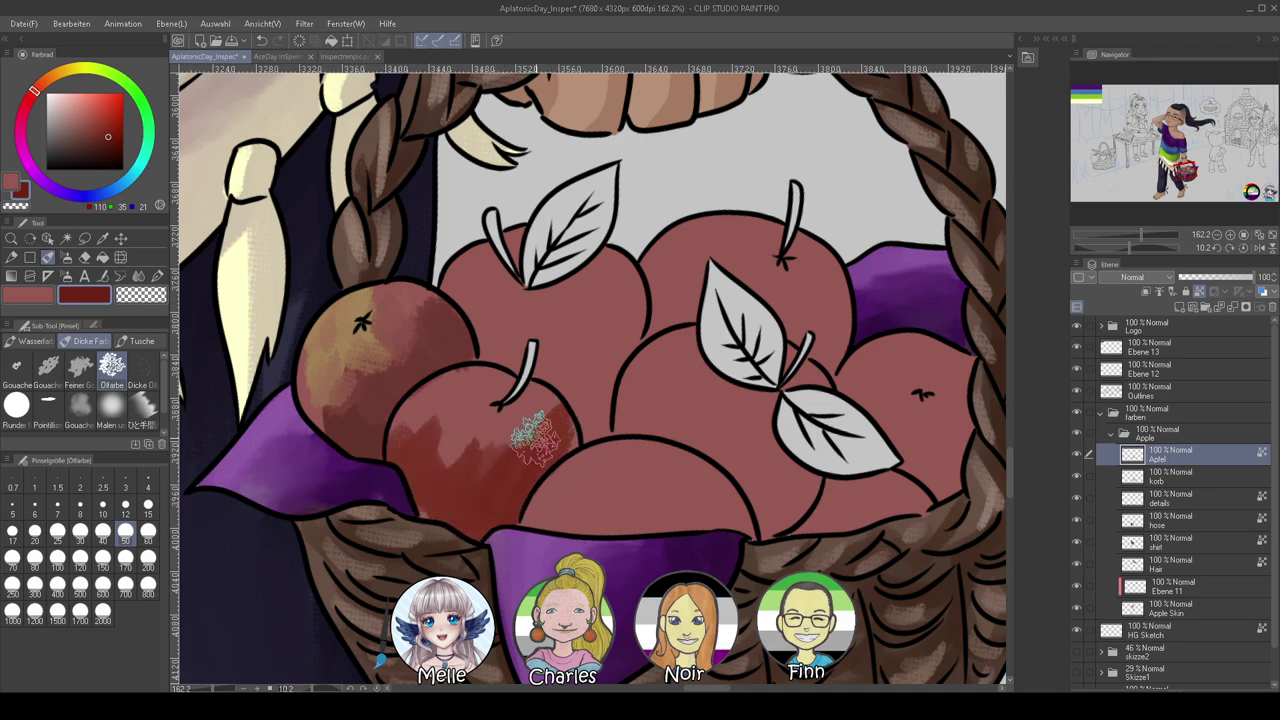
Add sampled ochre around the stem of the red apple beside the leftmost one, plus a pink highlight (RGB 196, 119, 111) at size 30
alt+click(360, 350)
mouse_move(455, 388)
mouse_down()
mouse_move(491, 376)
mouse_move(510, 405)
mouse_up()
alt+click(445, 402)
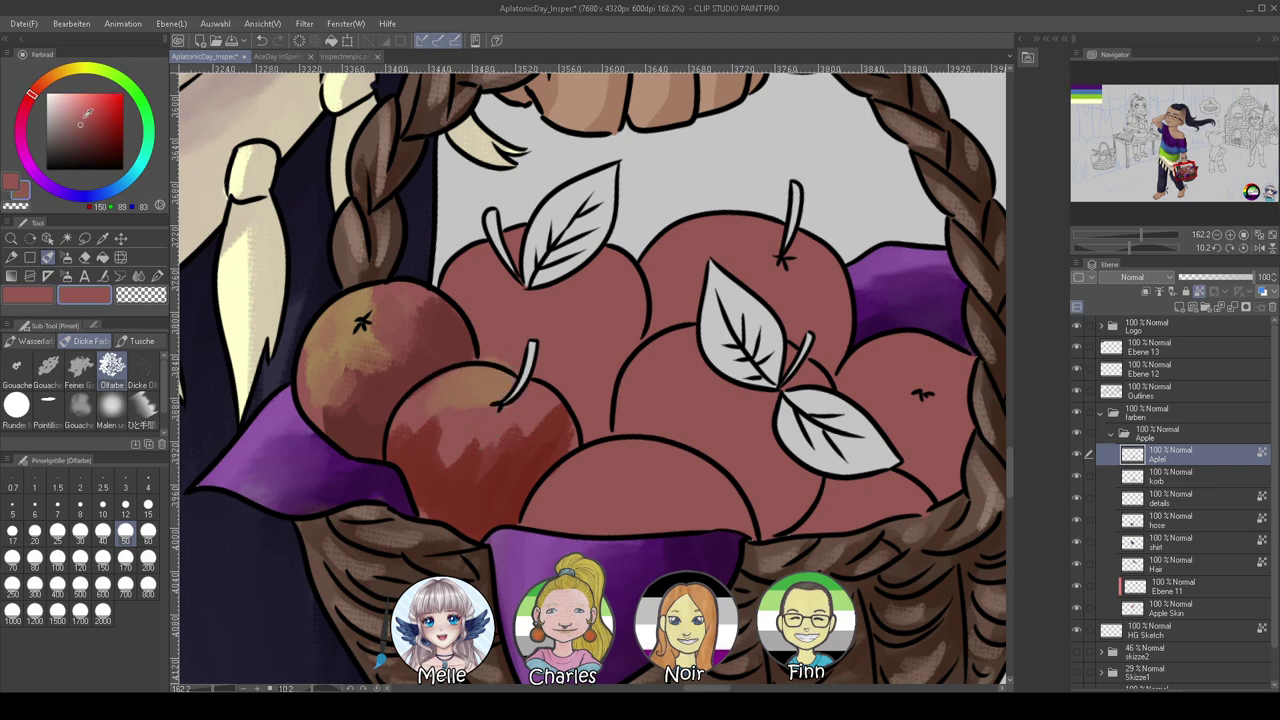
click(80, 110)
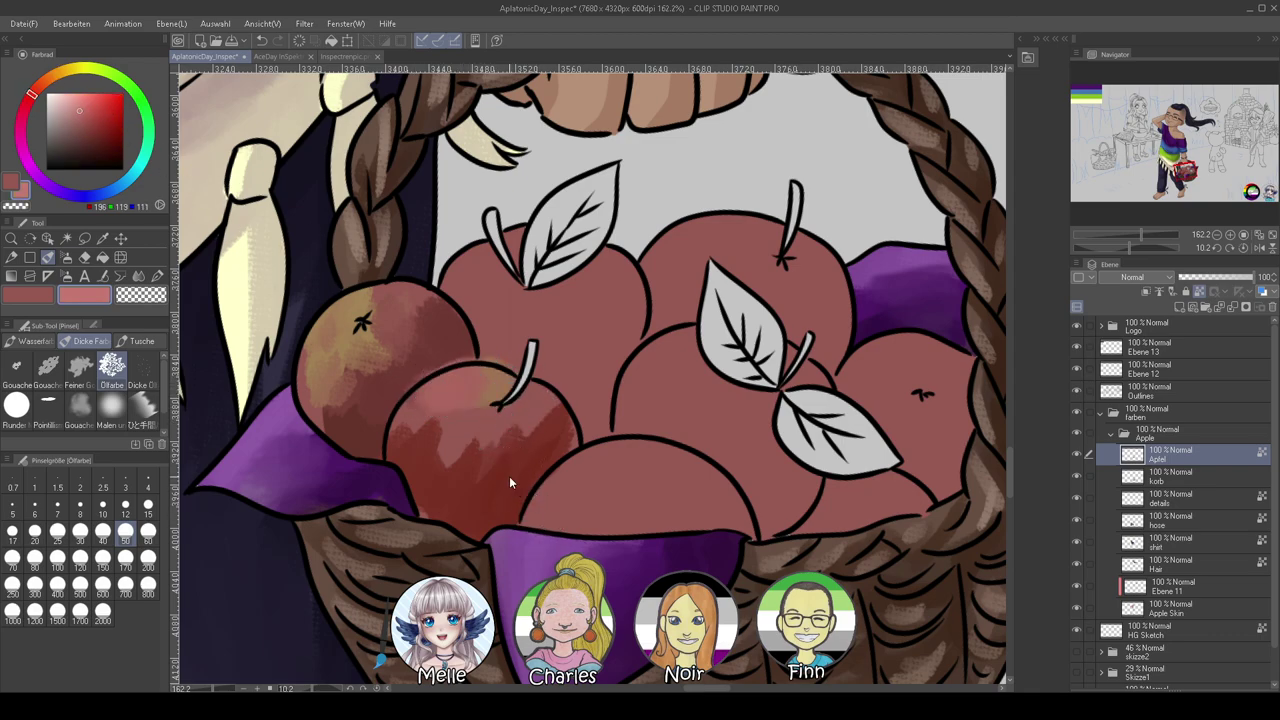
click(80, 532)
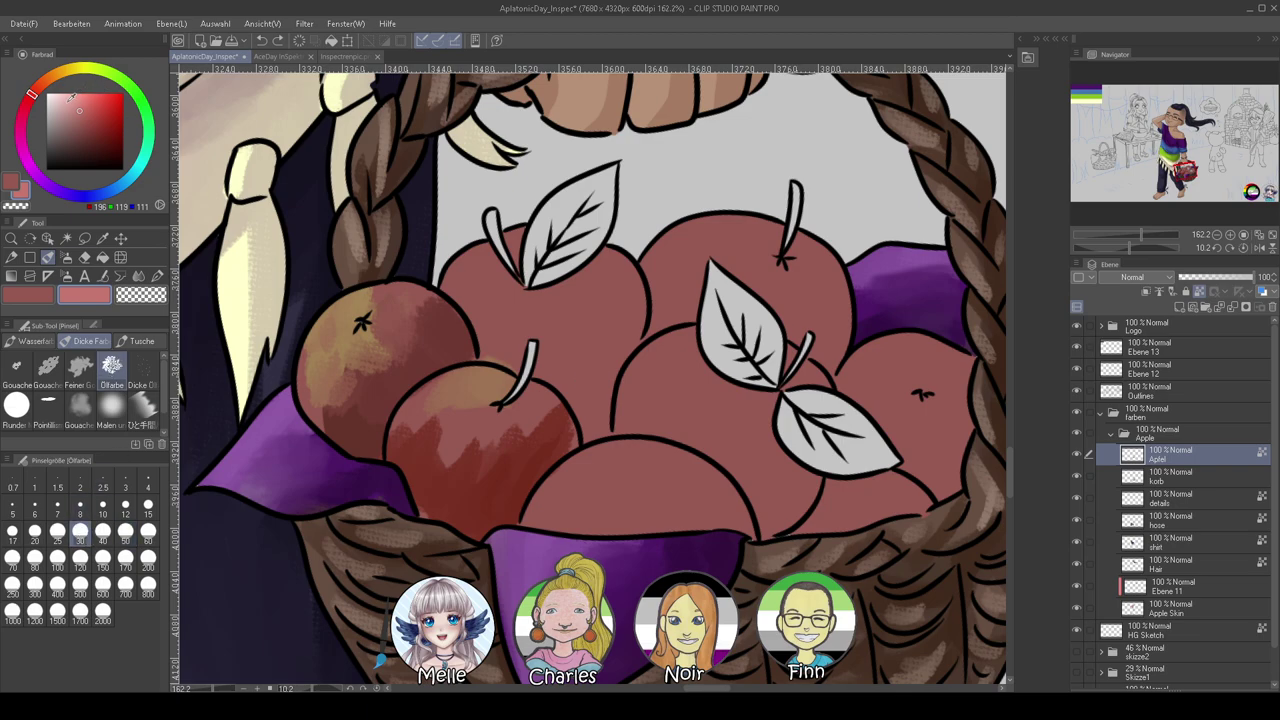
mouse_move(434, 397)
mouse_down()
mouse_move(420, 427)
mouse_move(430, 412)
mouse_move(396, 392)
mouse_up()
Highlight the leftmost apple with pale beige (RGB 205, 176, 143) over its ochre patches
alt+click(345, 320)
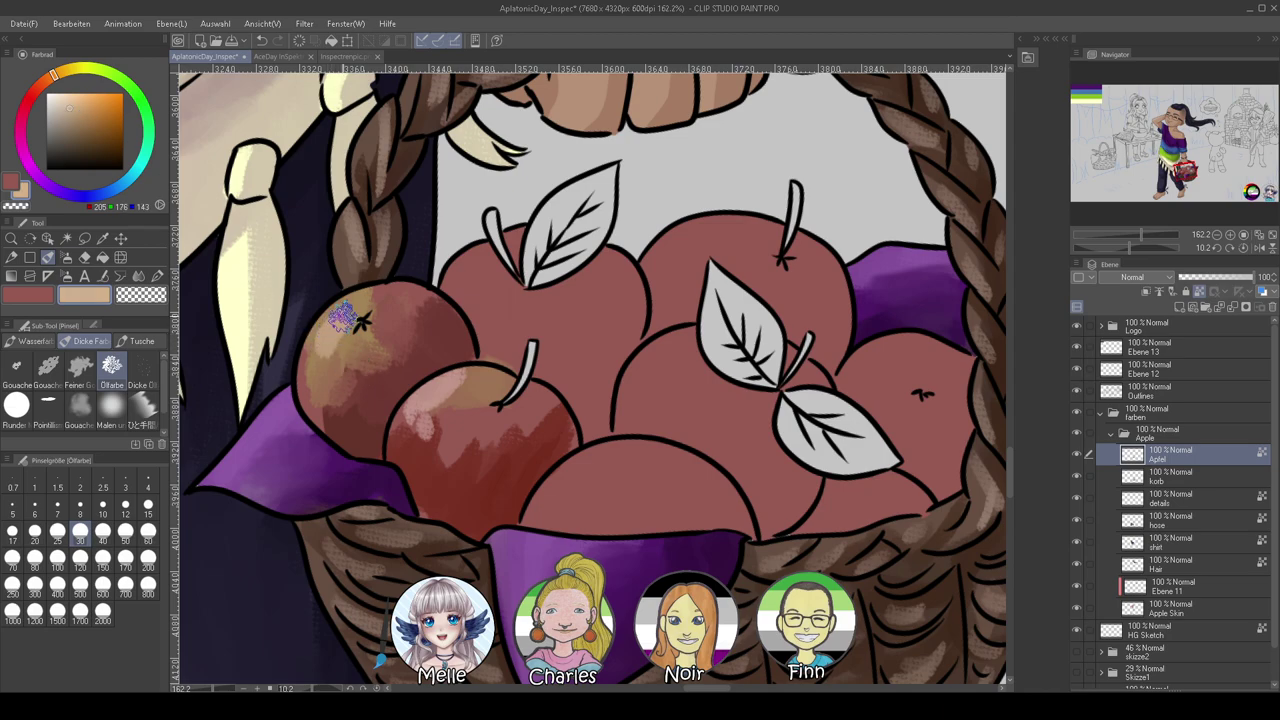
drag(330, 355, 340, 322)
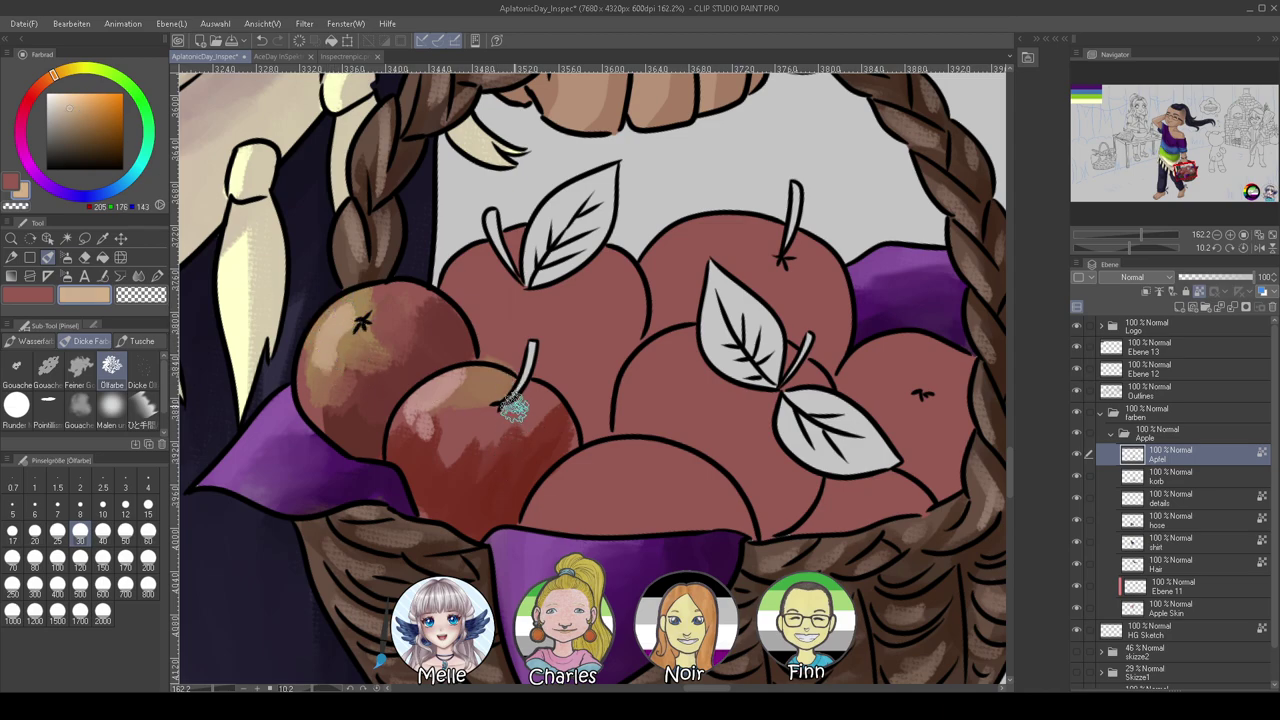
alt+click(474, 388)
click(136, 98)
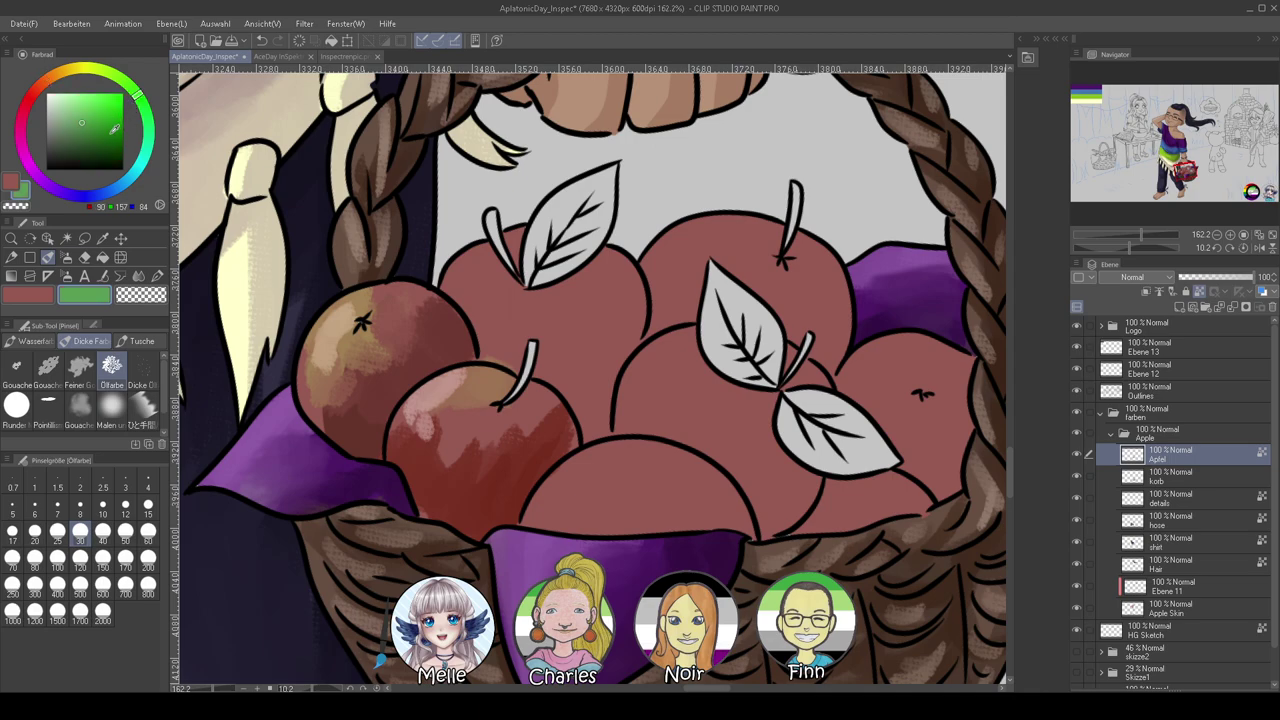
Rework the upper and right side of the stemmed red apple with sampled base red and deep red (RGB 120, 48, 35)
alt+click(477, 432)
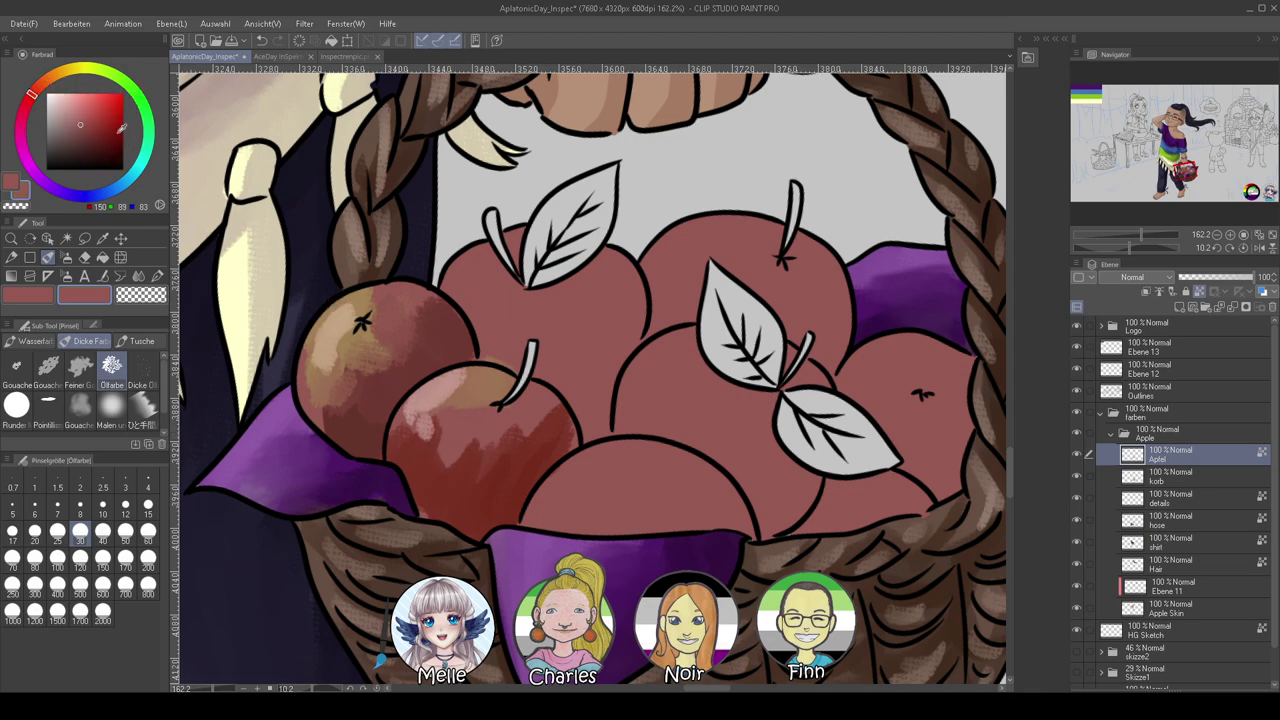
click(114, 130)
drag(457, 417, 548, 408)
alt+click(514, 463)
alt+click(500, 461)
drag(542, 437, 573, 430)
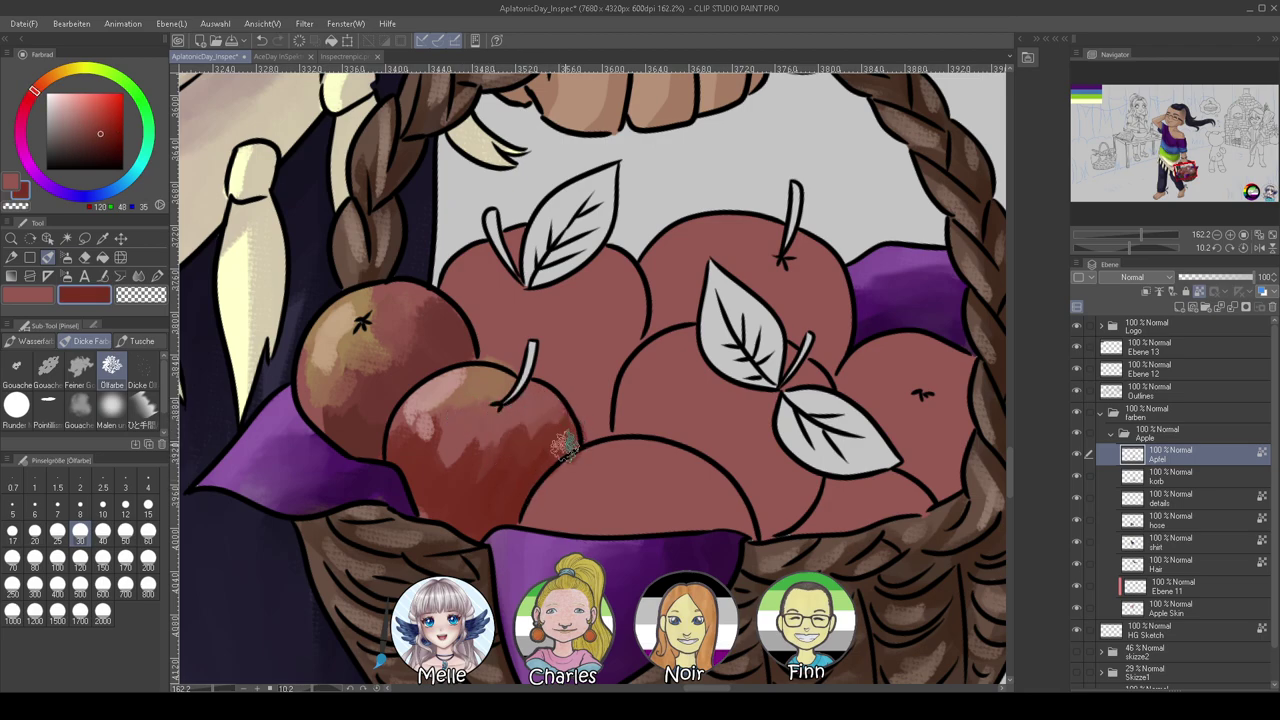
Soften the transition between light and shadow on the stemmed red apple with sampled reds at brush size 60
alt+click(440, 462)
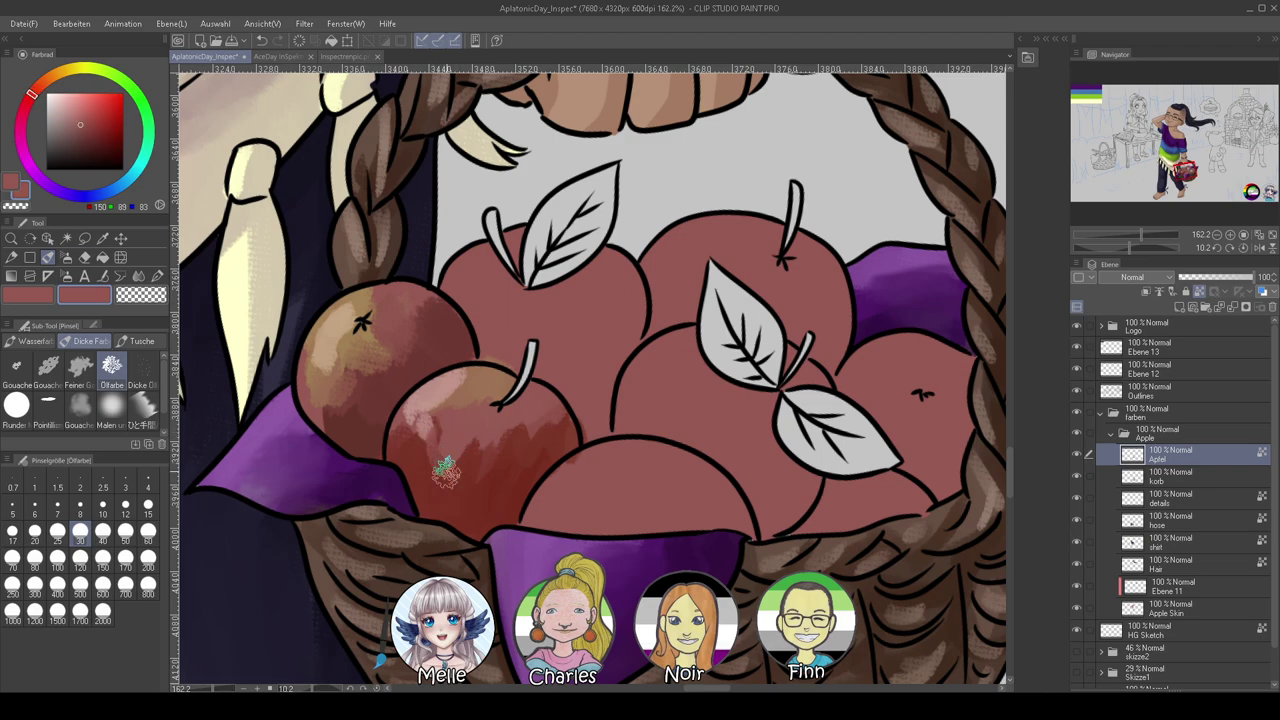
click(148, 531)
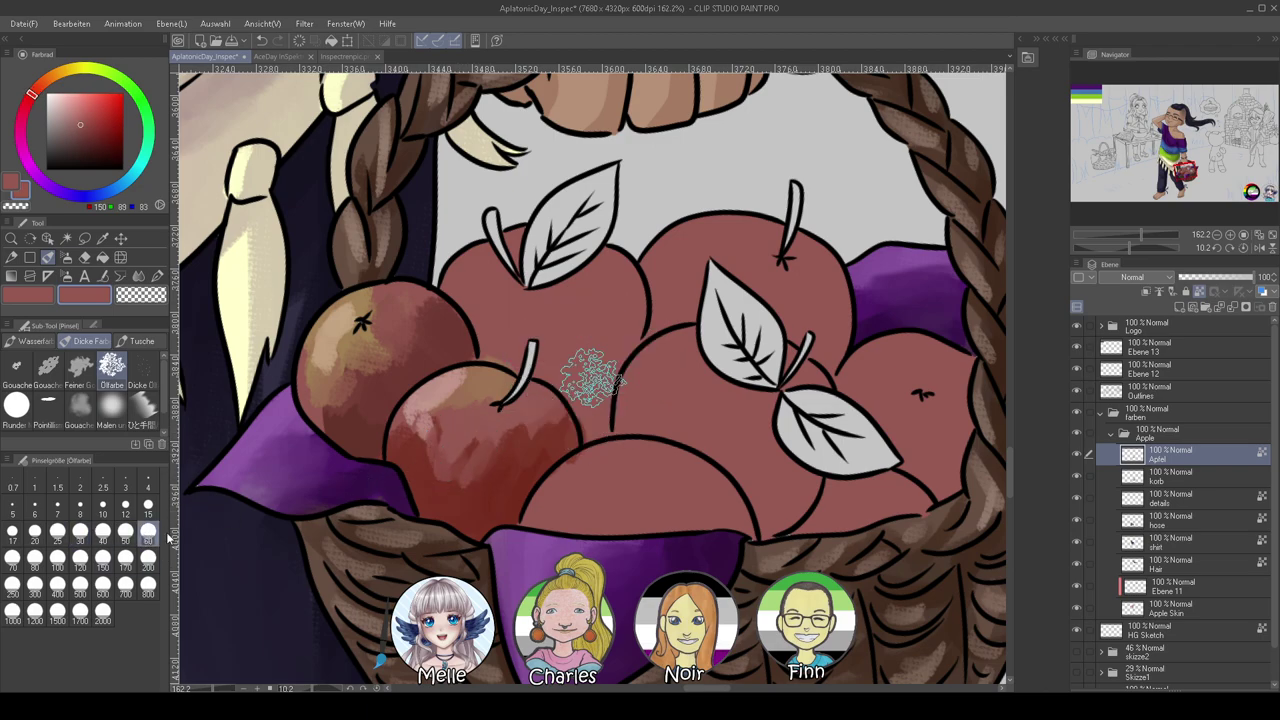
mouse_move(456, 486)
mouse_down()
mouse_move(524, 433)
mouse_move(449, 448)
mouse_move(494, 433)
mouse_move(449, 448)
mouse_move(481, 430)
mouse_move(497, 446)
mouse_move(435, 440)
mouse_up()
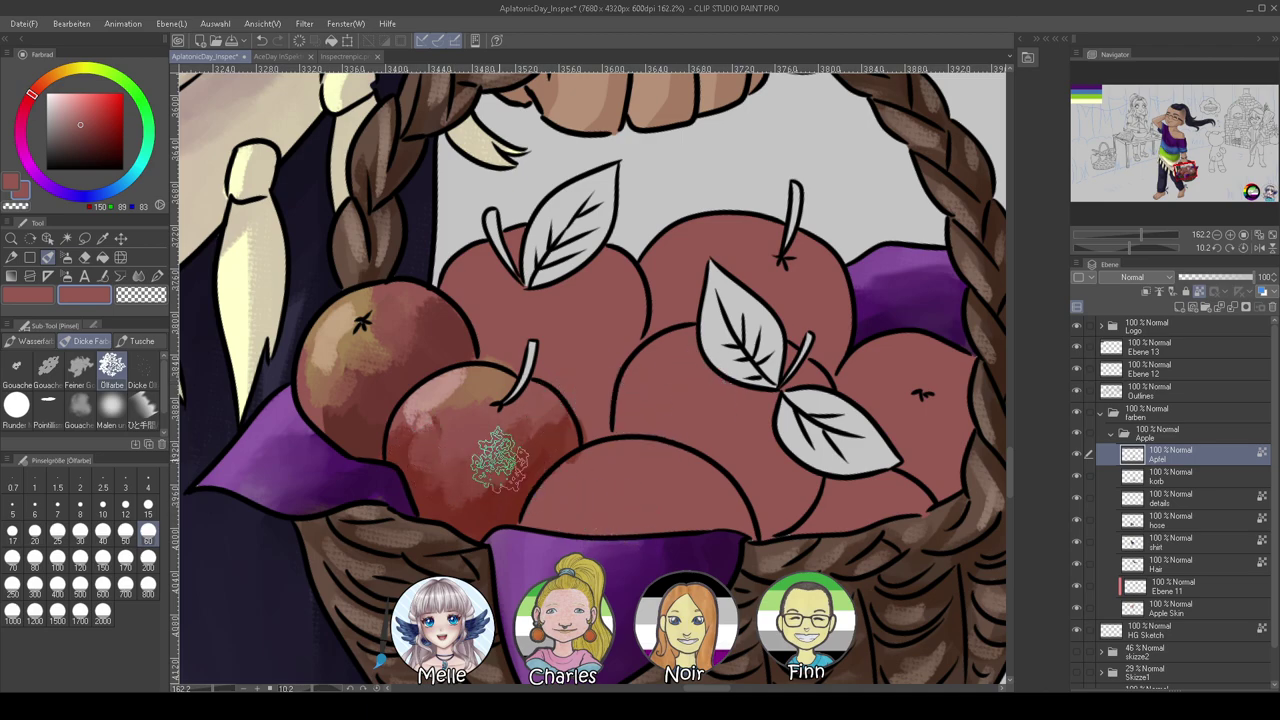
alt+click(480, 501)
drag(431, 452, 559, 426)
Paint the front centre apple with green (RGB 32, 118, 43) and ochre (RGB 181, 143, 77)
mouse_move(637, 573)
mouse_down()
mouse_move(546, 534)
mouse_move(508, 554)
mouse_up()
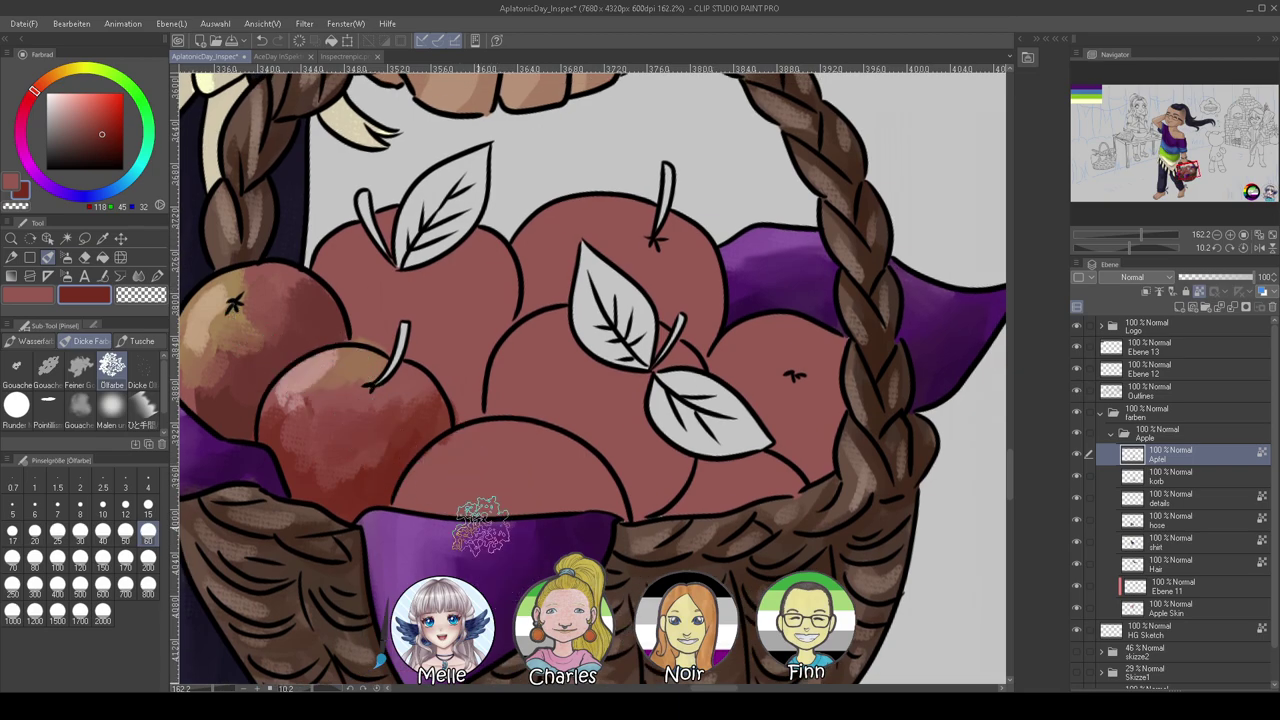
click(143, 112)
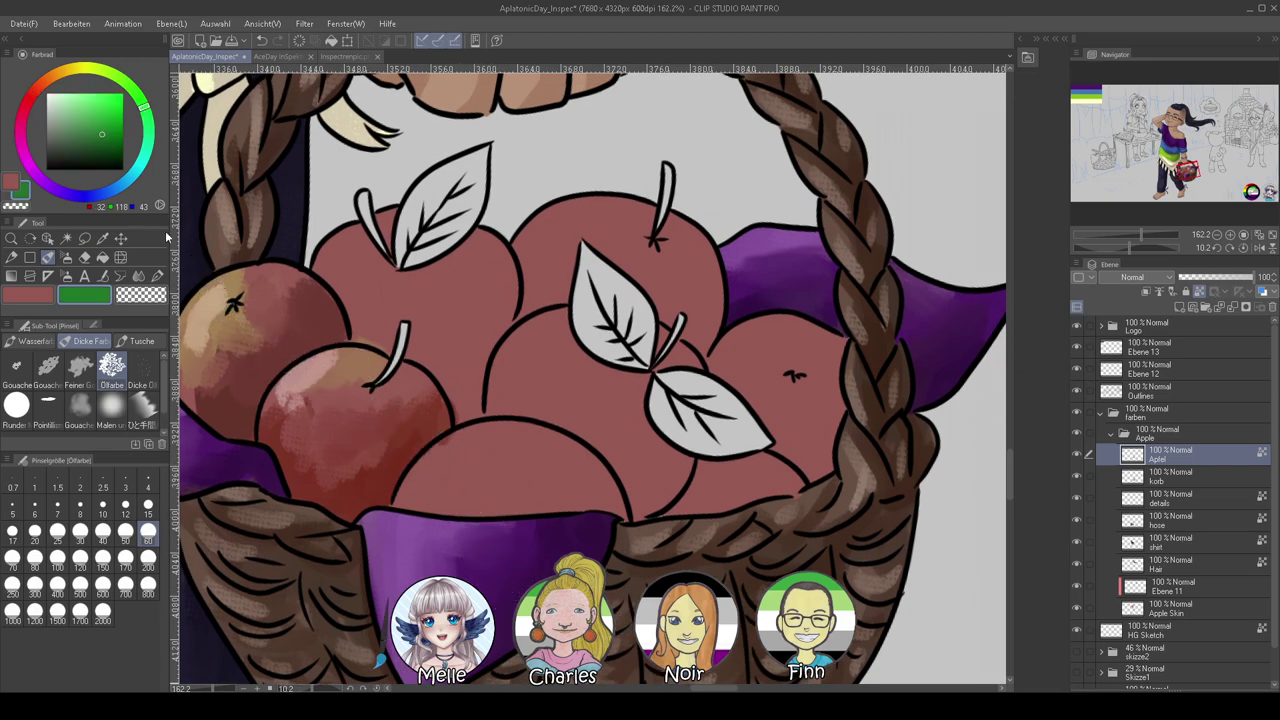
mouse_move(429, 457)
mouse_down()
mouse_move(497, 446)
mouse_move(602, 489)
mouse_move(479, 442)
mouse_move(441, 456)
mouse_move(487, 486)
mouse_move(579, 501)
mouse_move(462, 469)
mouse_move(417, 481)
mouse_move(452, 459)
mouse_move(419, 479)
mouse_move(497, 491)
mouse_move(459, 443)
mouse_move(417, 461)
mouse_move(491, 441)
mouse_move(547, 478)
mouse_move(594, 486)
mouse_move(485, 473)
mouse_move(512, 469)
mouse_move(476, 405)
mouse_move(394, 391)
mouse_move(467, 484)
mouse_move(435, 461)
mouse_move(476, 459)
mouse_move(459, 451)
mouse_move(422, 479)
mouse_move(480, 496)
mouse_move(453, 439)
mouse_move(553, 480)
mouse_up()
alt+click(456, 460)
click(90, 116)
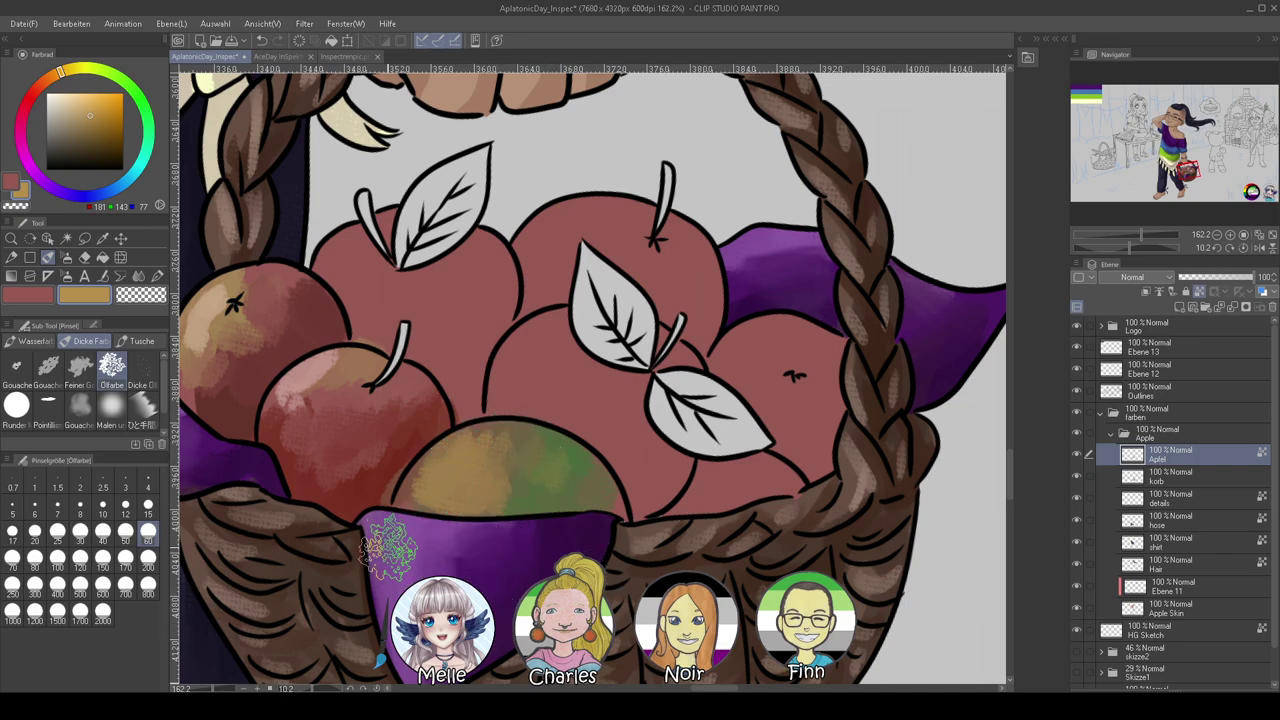
Touch up the edges around the front centre apple at brush size 15, using sampled dark red and olive
alt+click(373, 488)
click(148, 507)
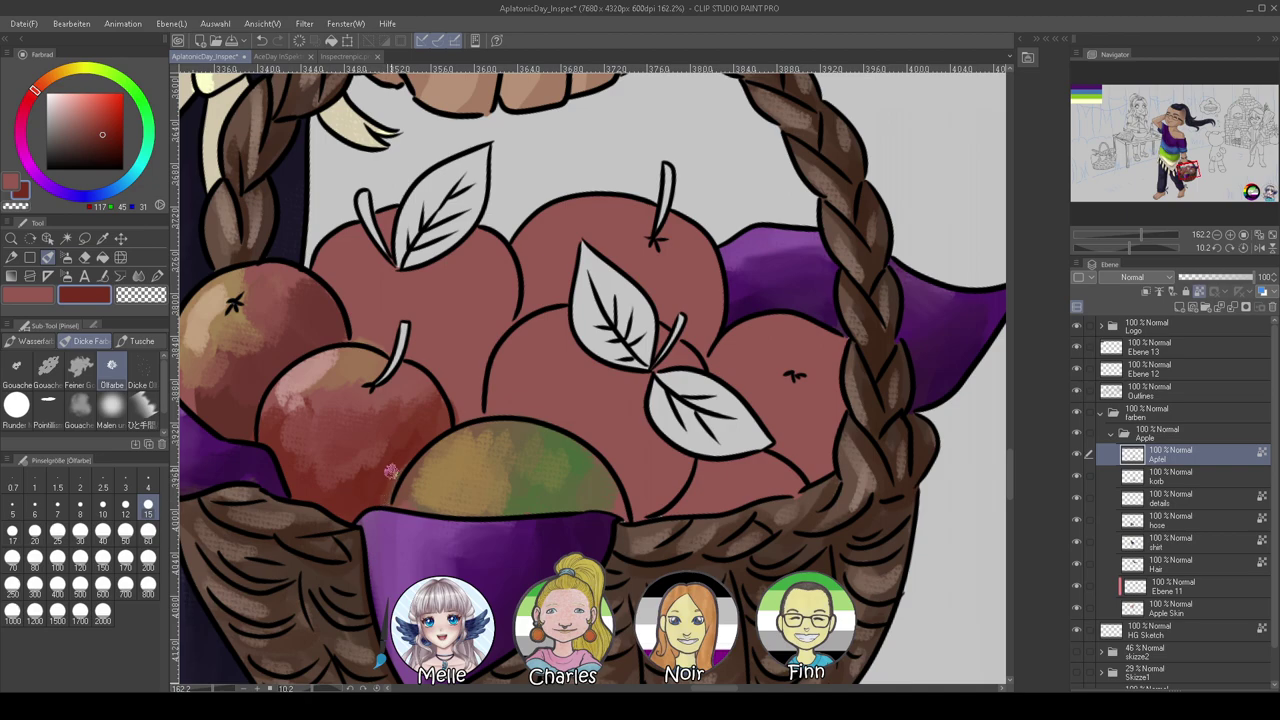
alt+click(608, 483)
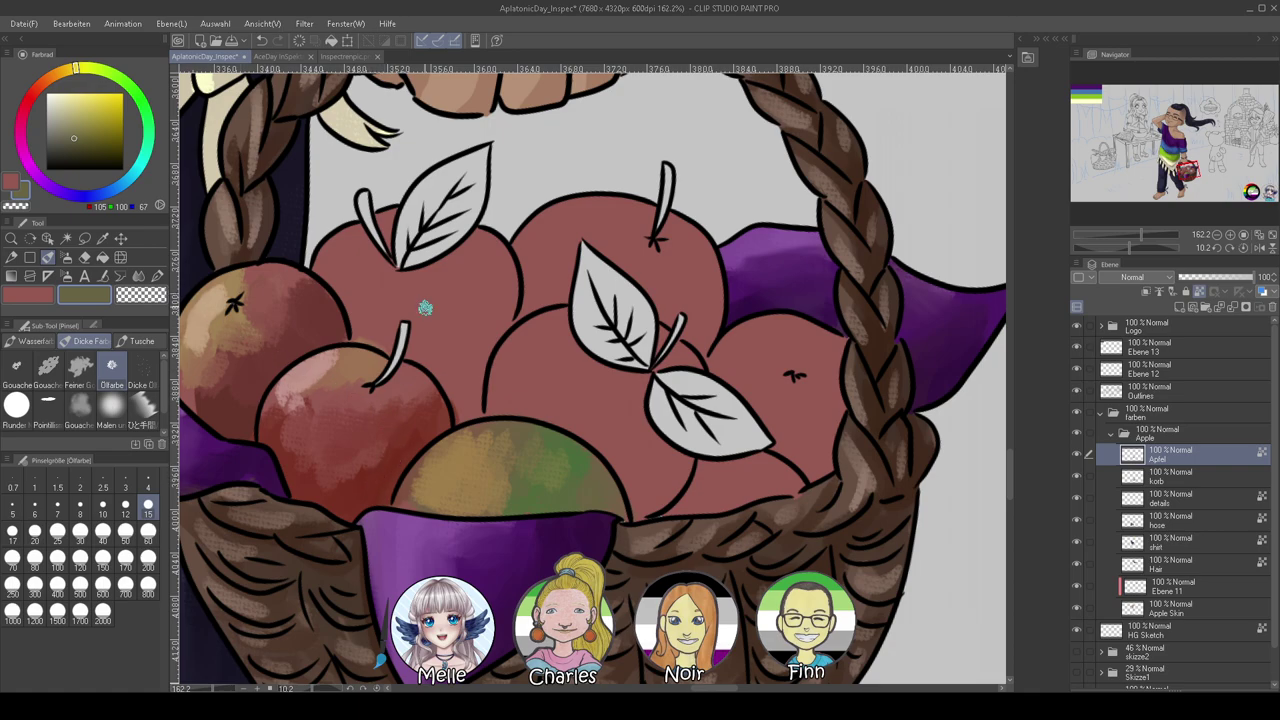
Paint the back left apple at brush size 50 with sampled green and ochre, and add beige highlights (RGB 195, 164, 130)
click(128, 538)
mouse_move(465, 305)
mouse_down()
mouse_move(457, 277)
mouse_move(449, 349)
mouse_move(466, 366)
mouse_move(478, 290)
mouse_move(407, 268)
mouse_move(395, 330)
mouse_move(360, 253)
mouse_move(468, 325)
mouse_move(480, 283)
mouse_move(450, 262)
mouse_move(450, 355)
mouse_move(438, 269)
mouse_move(352, 242)
mouse_move(372, 222)
mouse_move(369, 297)
mouse_up()
alt+click(580, 483)
alt+click(497, 485)
alt+click(207, 320)
mouse_move(325, 220)
mouse_down()
mouse_move(424, 287)
mouse_move(488, 278)
mouse_move(425, 298)
mouse_move(478, 272)
mouse_move(495, 285)
mouse_up()
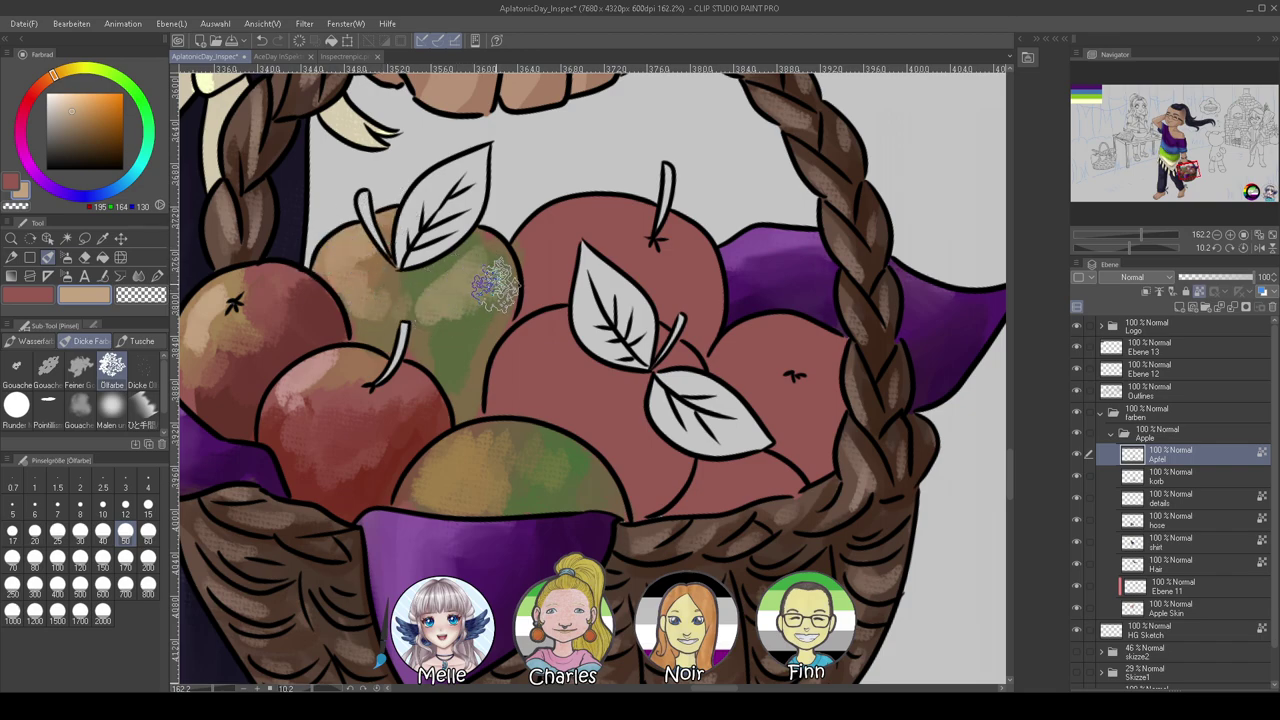
Shade the right and lower side of the back left apple with sampled tones and dark red (RGB 94, 48, 43)
alt+click(452, 344)
drag(80, 149, 80, 150)
mouse_move(475, 367)
mouse_down()
mouse_move(426, 348)
mouse_move(466, 378)
mouse_move(461, 400)
mouse_move(491, 340)
mouse_up()
alt+click(478, 378)
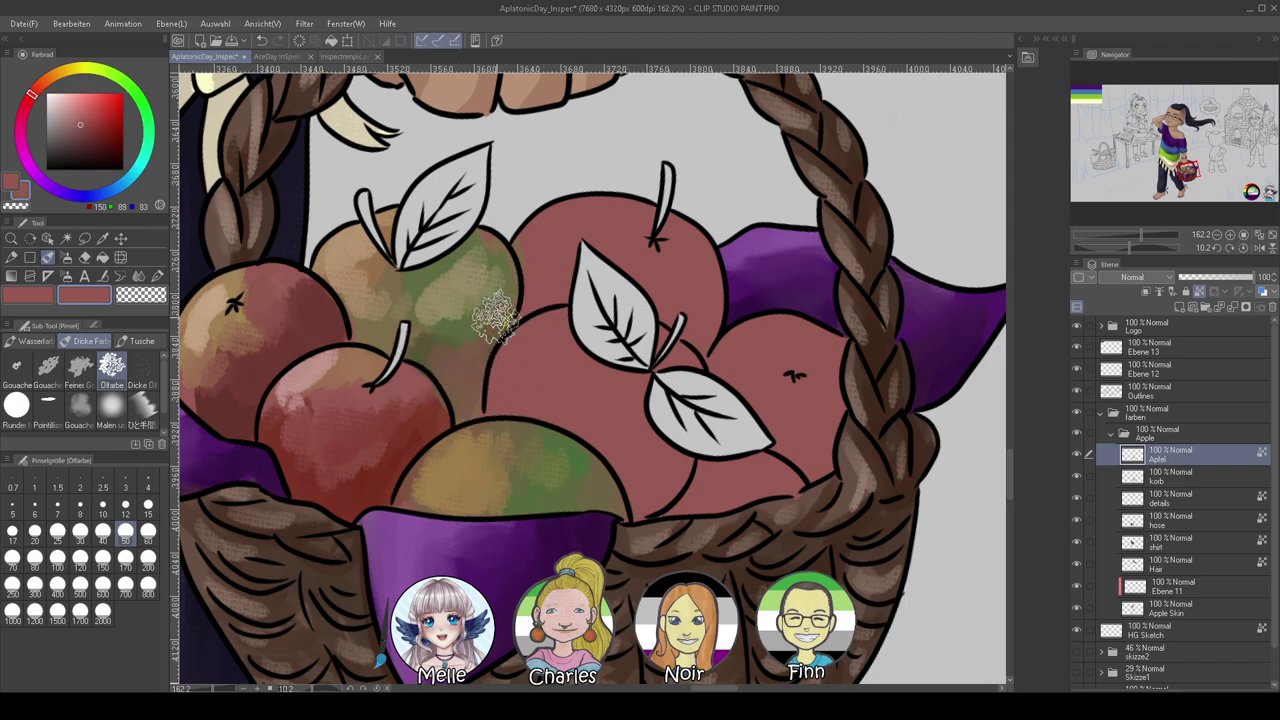
click(87, 141)
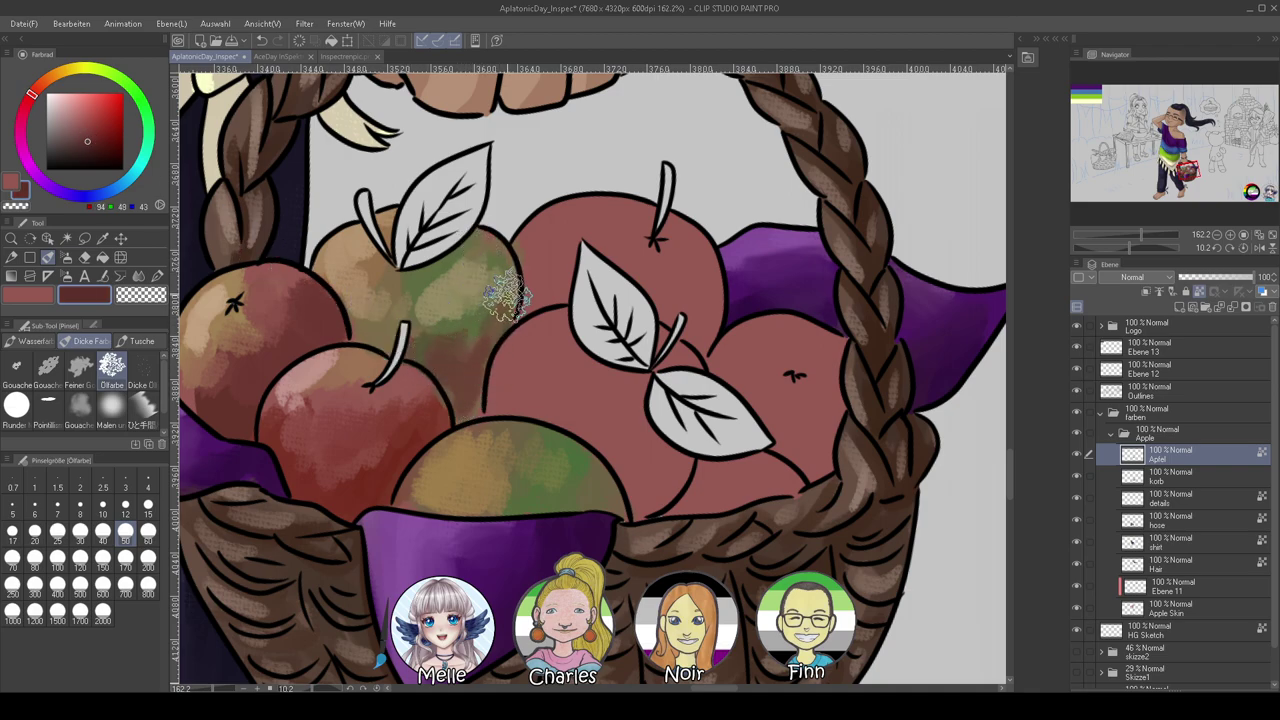
mouse_move(477, 318)
mouse_down()
mouse_move(465, 348)
mouse_move(433, 322)
mouse_move(407, 345)
mouse_move(397, 332)
mouse_move(473, 402)
mouse_up()
Clean up the boundary between the stemmed red apple and the green one behind it with sampled colours at brush size 25
alt+click(431, 420)
click(57, 530)
alt+click(418, 382)
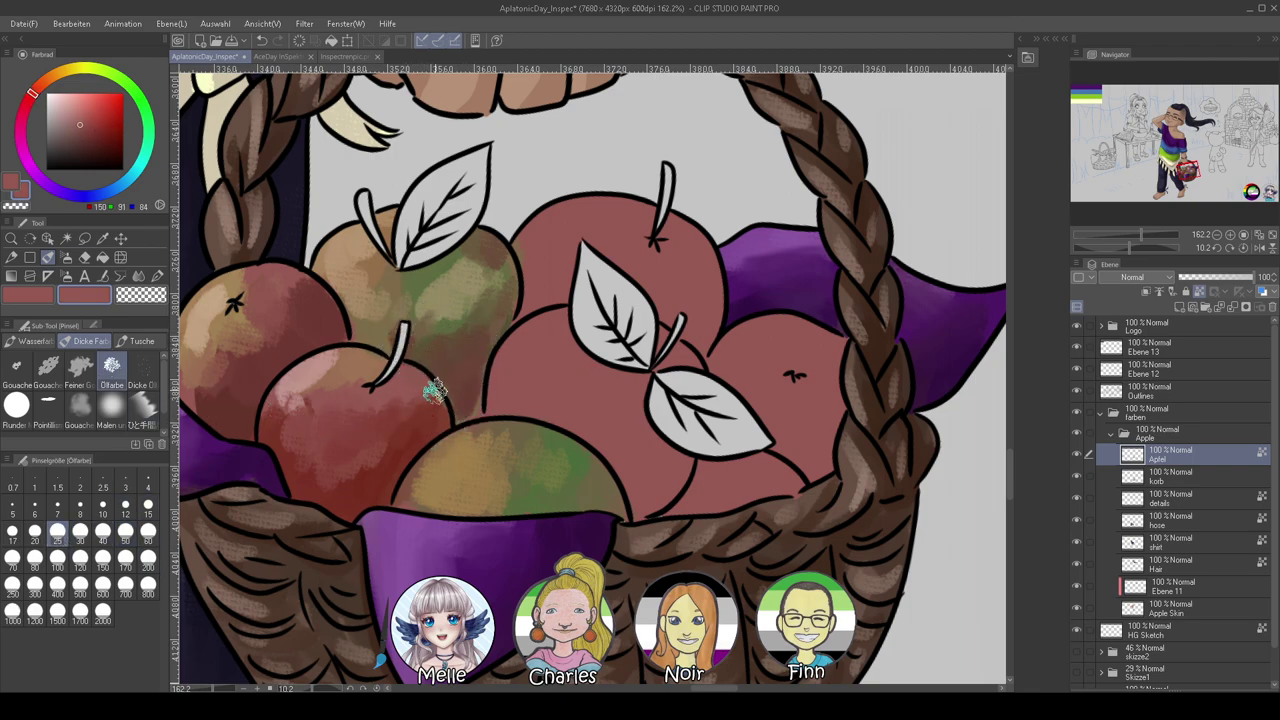
alt+click(395, 342)
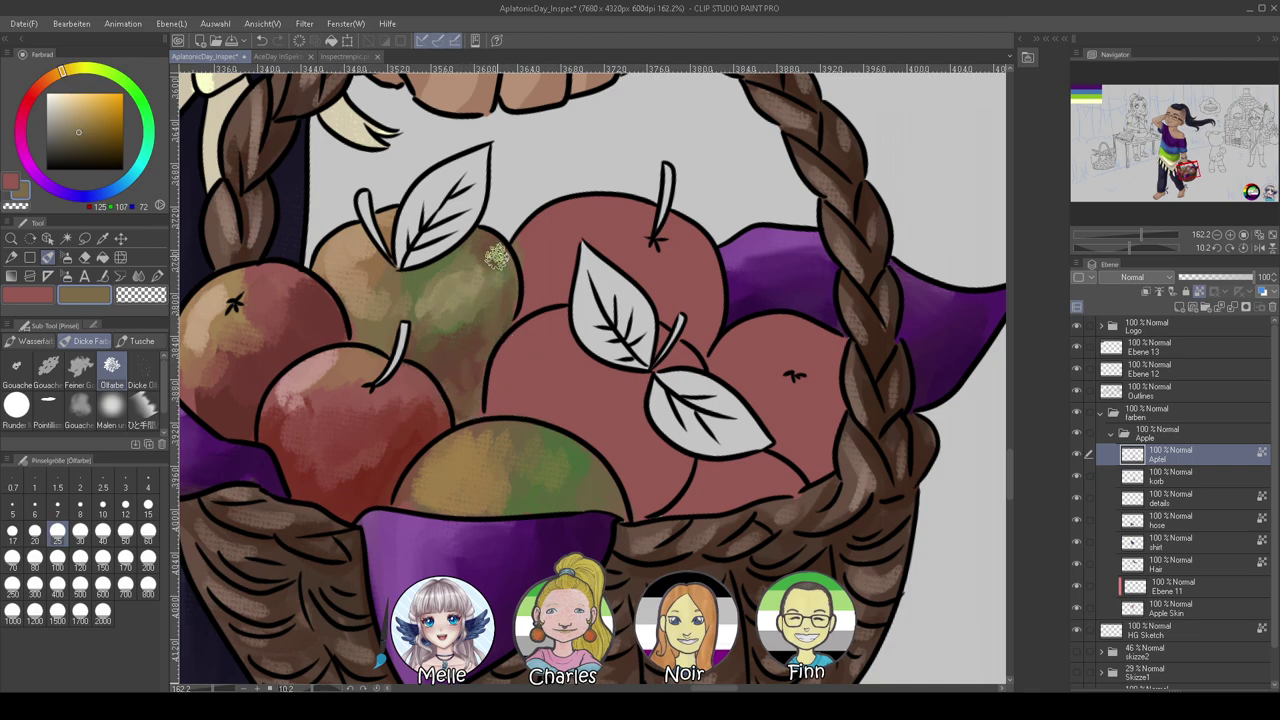
Shade the upper and left side of the back right apple with darker red (RGB 129, 61, 48)
alt+click(546, 252)
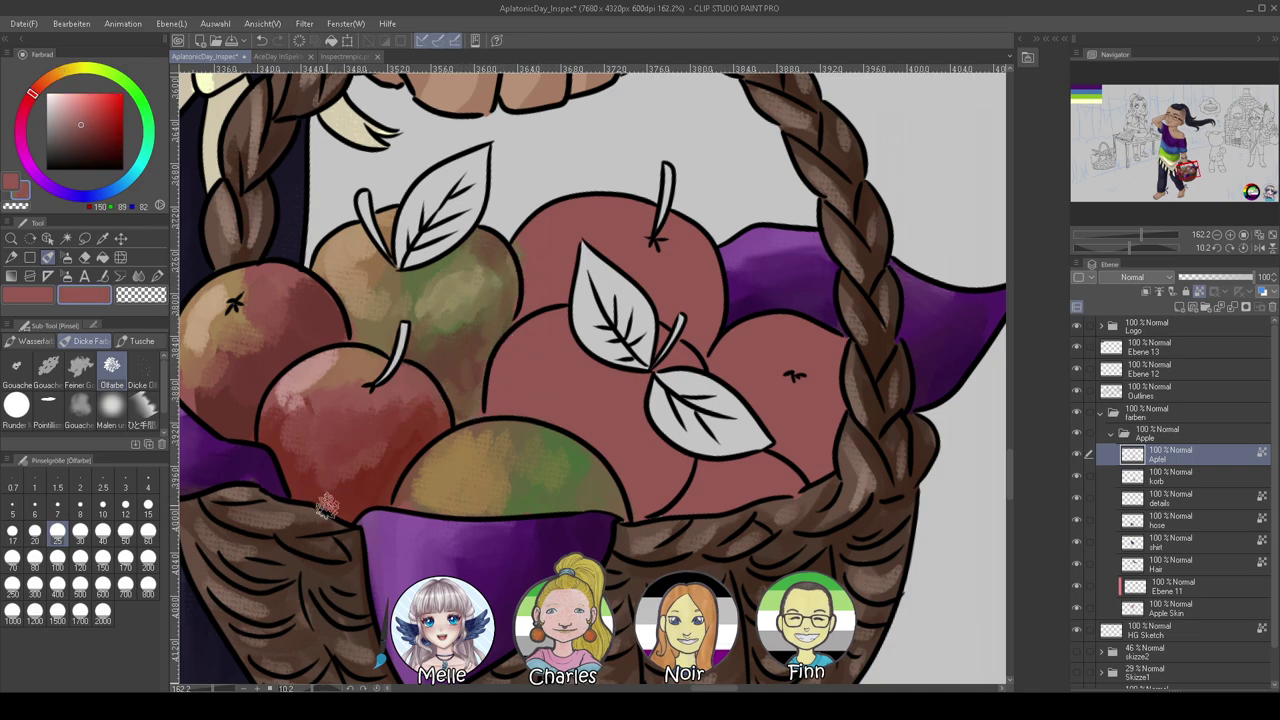
alt+click(394, 428)
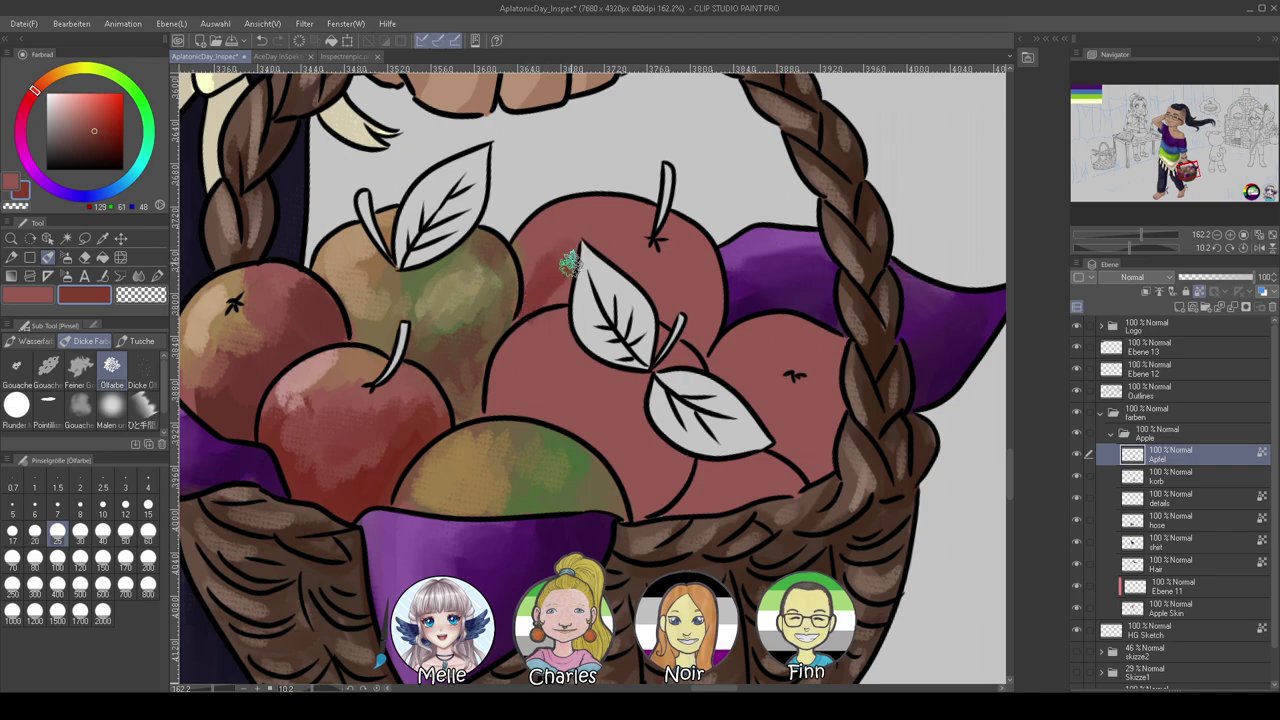
mouse_move(541, 267)
mouse_down()
mouse_move(575, 249)
mouse_move(607, 277)
mouse_up()
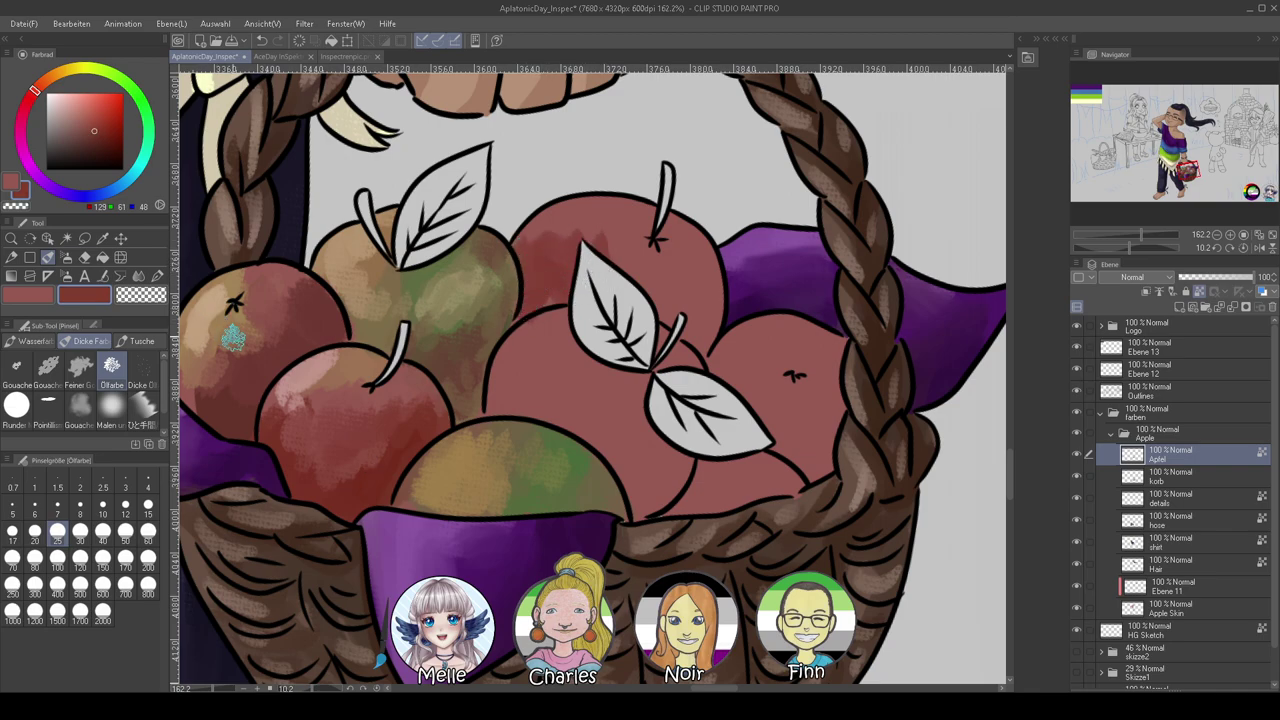
Paint ochre and golden yellow (RGB 201, 153, 47) around the back right apple's stem at brush size 60, adding lighter yellow strokes
alt+click(231, 338)
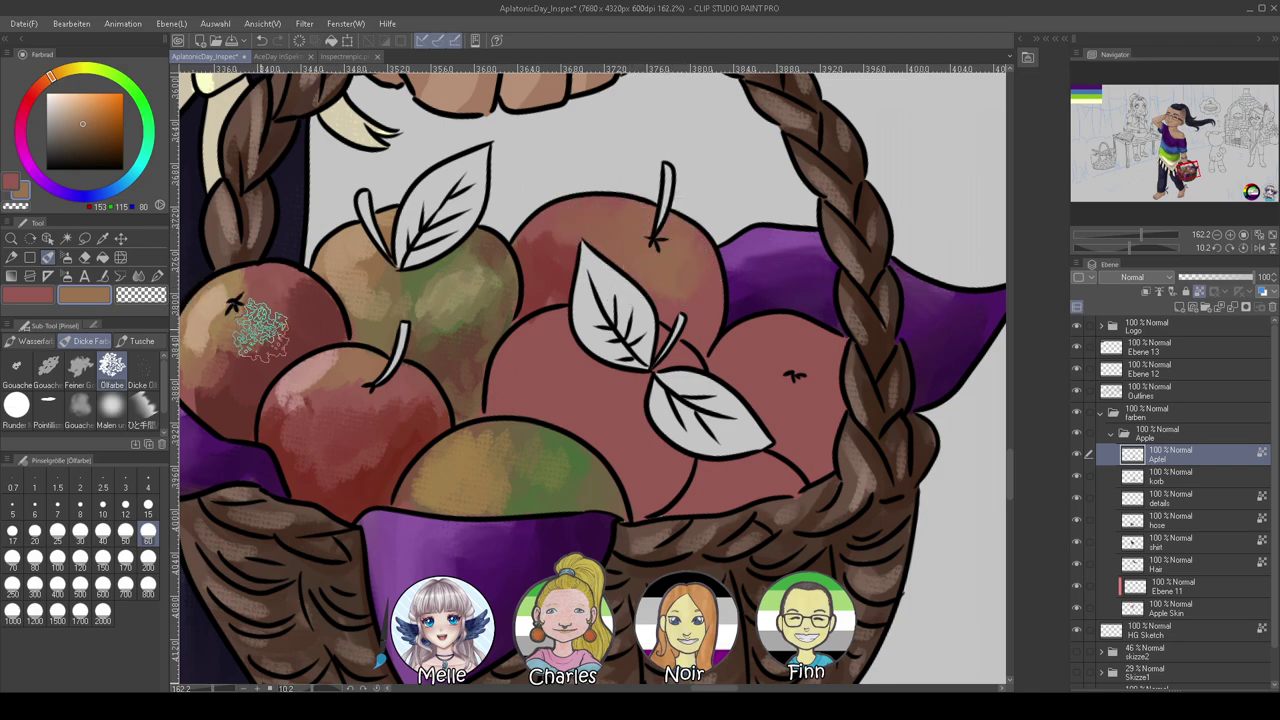
click(65, 72)
click(105, 110)
mouse_move(622, 235)
mouse_down()
mouse_move(606, 205)
mouse_move(588, 222)
mouse_move(636, 265)
mouse_move(697, 255)
mouse_up()
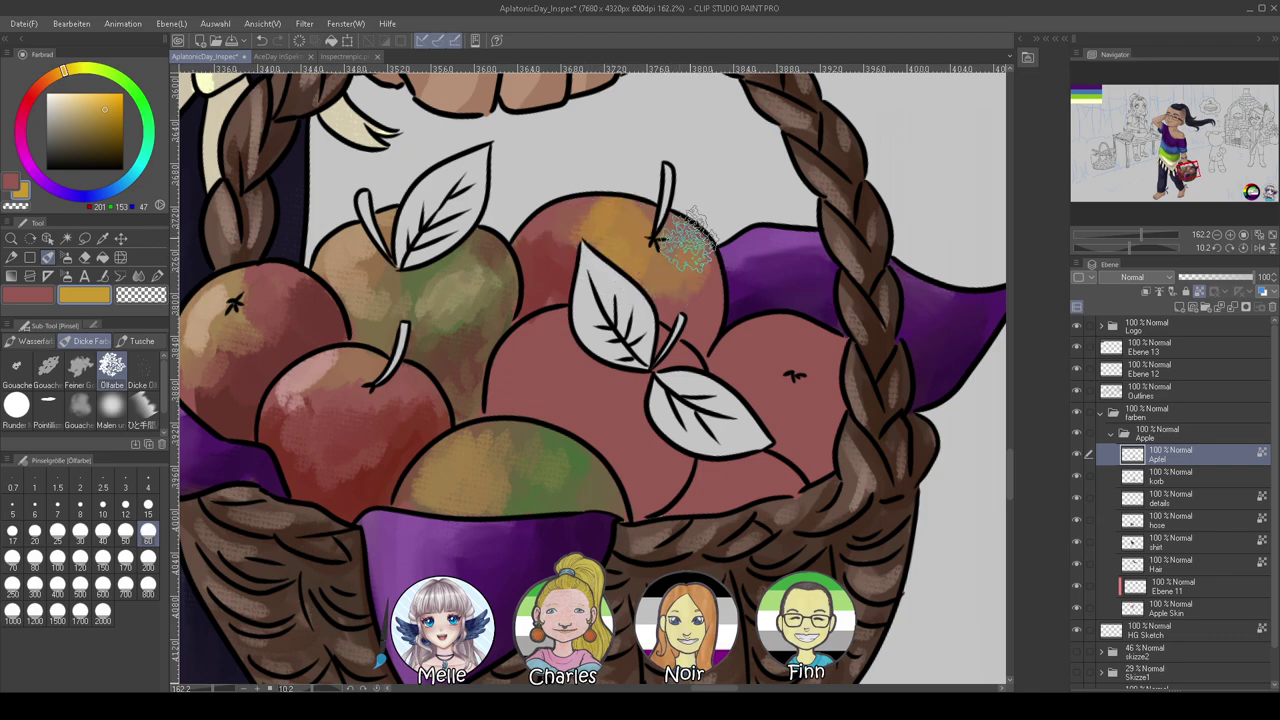
drag(65, 70, 71, 69)
mouse_move(612, 226)
mouse_down()
mouse_move(551, 212)
mouse_move(611, 235)
mouse_move(618, 262)
mouse_move(661, 295)
mouse_move(688, 285)
mouse_move(678, 243)
mouse_move(601, 212)
mouse_move(548, 235)
mouse_move(598, 232)
mouse_move(603, 258)
mouse_move(591, 212)
mouse_move(665, 212)
mouse_move(670, 280)
mouse_up()
Dab light yellow onto the middle apple beneath the leaves and paint its lower right side green (RGB 73, 107, 58)
mouse_move(590, 350)
mouse_down()
mouse_move(614, 400)
mouse_move(622, 378)
mouse_move(551, 354)
mouse_move(608, 377)
mouse_up()
alt+click(590, 450)
mouse_move(634, 455)
mouse_down()
mouse_move(665, 450)
mouse_move(670, 395)
mouse_move(603, 412)
mouse_up()
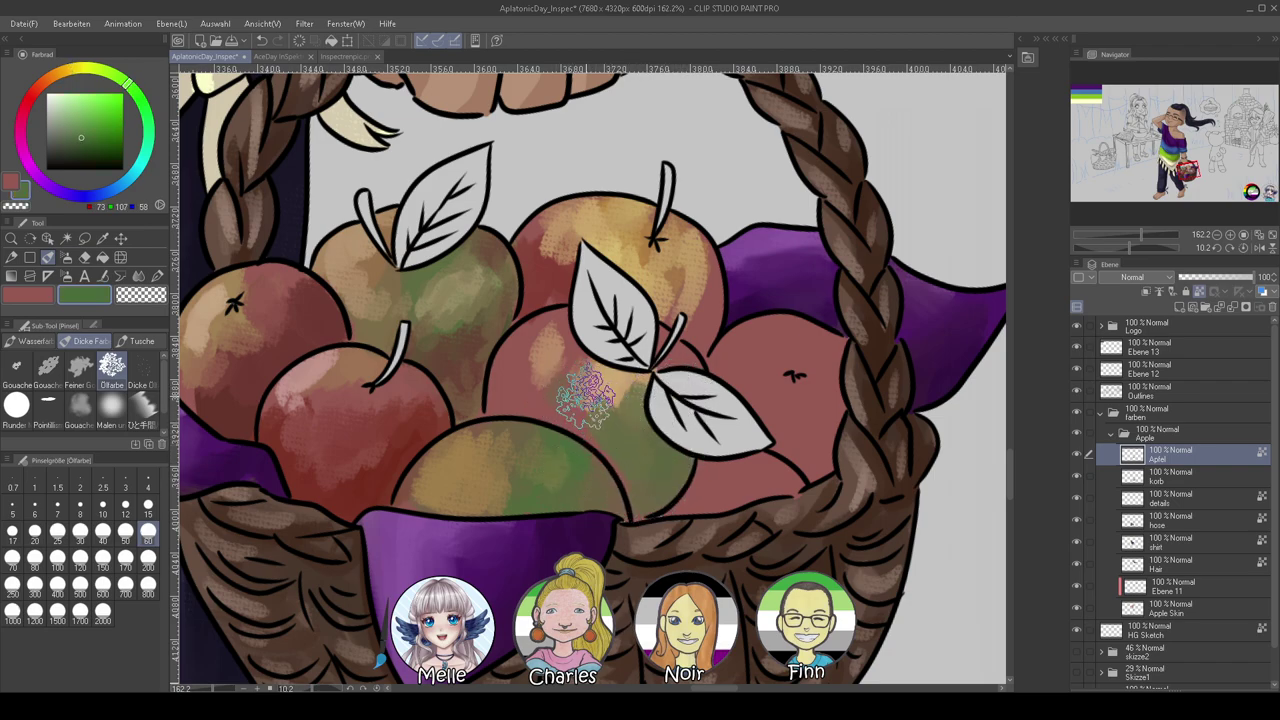
Blend sampled red across the middle apple's green area and paint olive (RGB 94, 102, 65) beside its stem
alt+click(538, 370)
alt+click(348, 452)
mouse_move(557, 382)
mouse_down()
mouse_move(600, 400)
mouse_move(620, 385)
mouse_move(619, 418)
mouse_up()
mouse_move(601, 370)
mouse_down()
mouse_move(652, 372)
mouse_move(654, 442)
mouse_move(640, 451)
mouse_move(634, 404)
mouse_up()
alt+click(640, 480)
drag(672, 352, 683, 357)
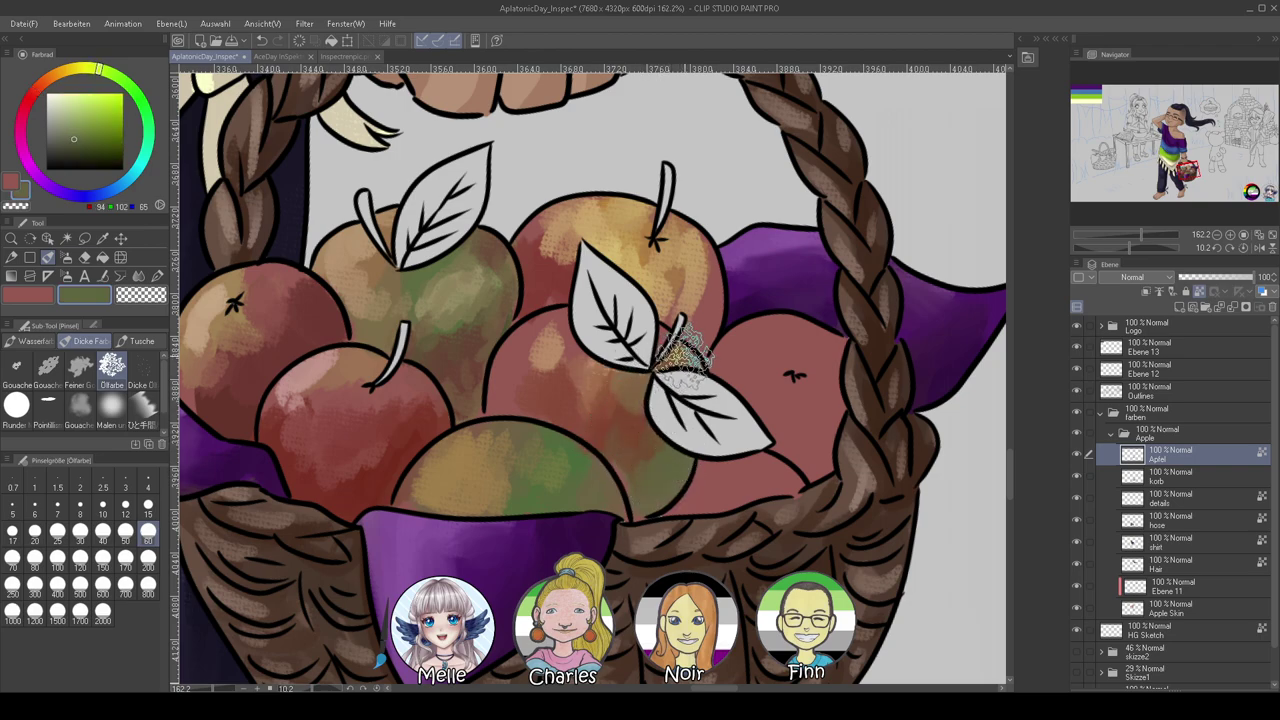
Tone the middle apple with reddish brown (RGB 129, 83, 62) and shade its lower right side in dark brown (RGB 83, 50, 29)
alt+click(548, 398)
mouse_move(515, 393)
mouse_down()
mouse_move(552, 404)
mouse_move(572, 369)
mouse_move(607, 392)
mouse_move(582, 339)
mouse_move(552, 339)
mouse_move(572, 379)
mouse_move(619, 410)
mouse_up()
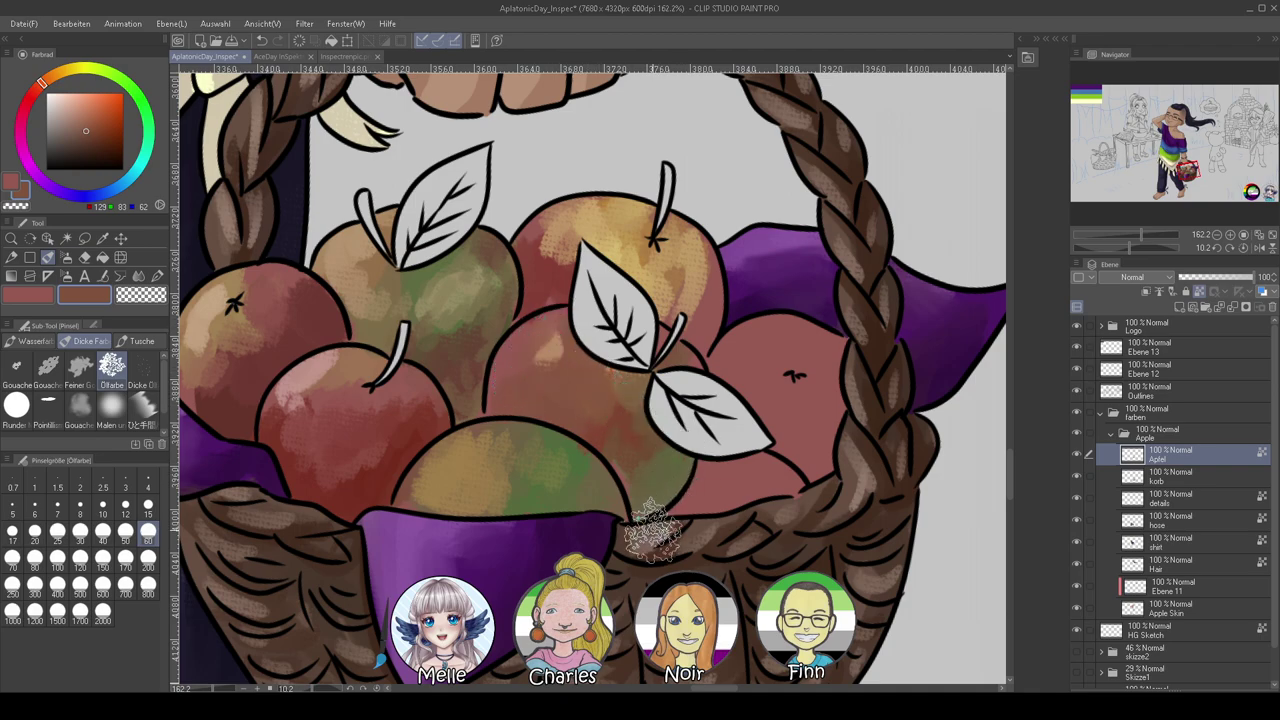
alt+click(567, 277)
alt+click(625, 453)
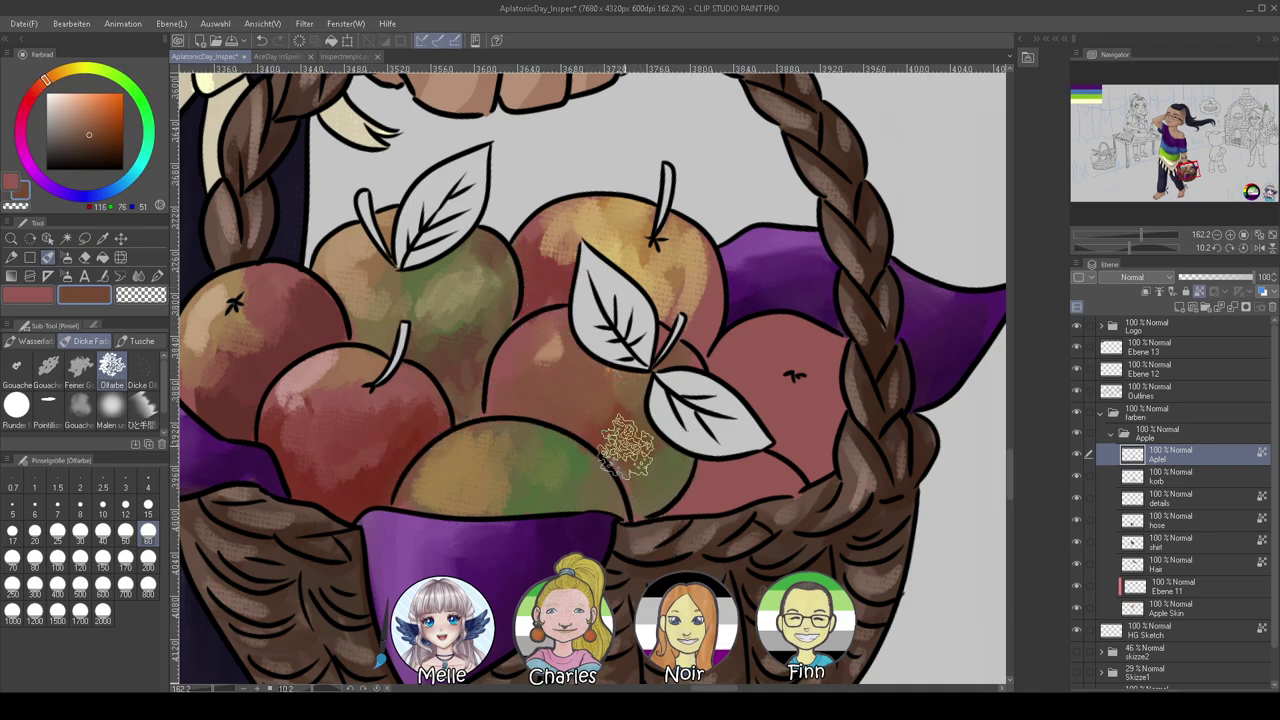
click(96, 145)
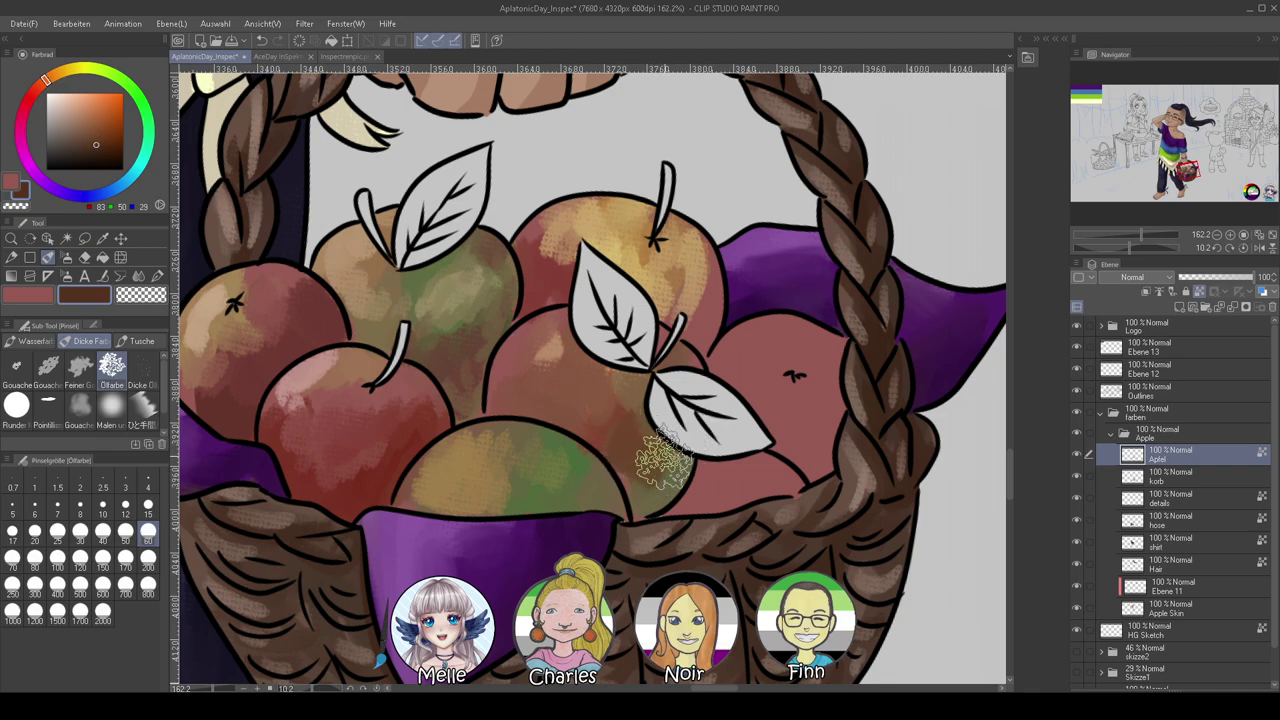
mouse_move(678, 475)
mouse_down()
mouse_move(624, 460)
mouse_move(644, 398)
mouse_move(594, 413)
mouse_move(599, 383)
mouse_move(664, 370)
mouse_move(629, 380)
mouse_move(587, 333)
mouse_move(594, 373)
mouse_move(560, 370)
mouse_up()
Paint golden highlights (RGB 198, 162, 102) on the middle apple's upper left side at brush size 40, and sample the neighbouring apple's dark red
alt+click(630, 230)
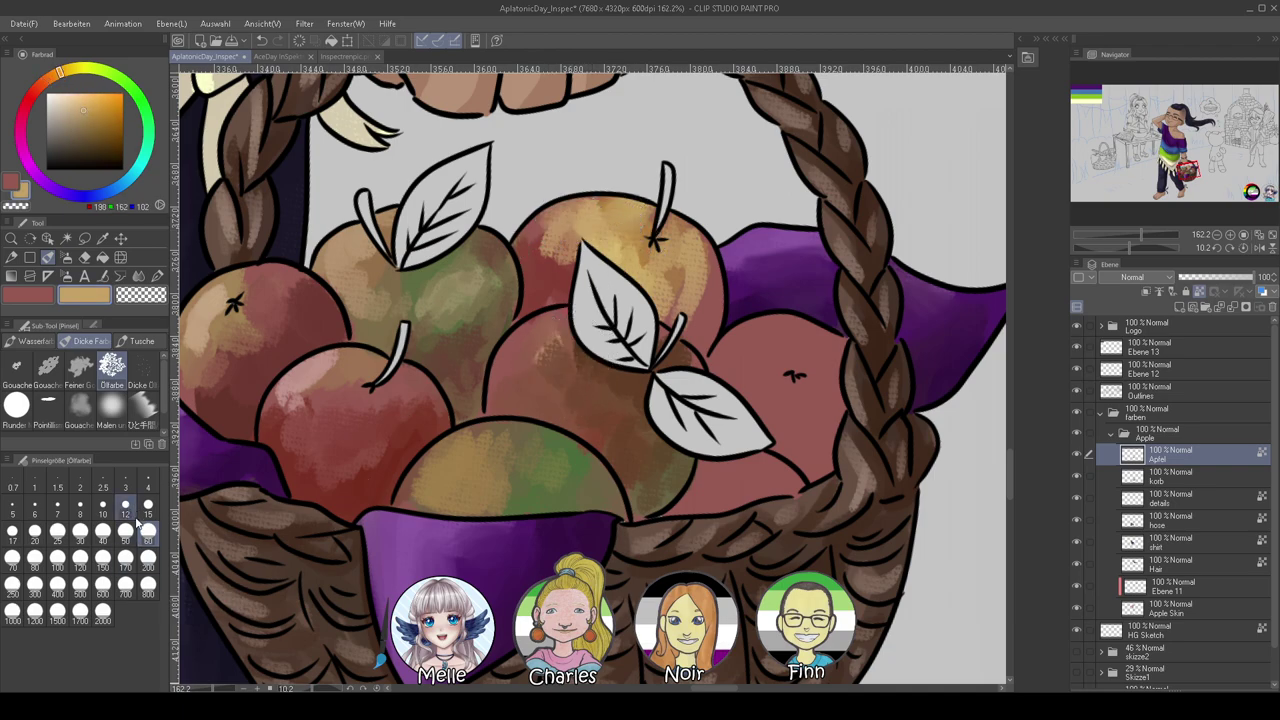
click(103, 531)
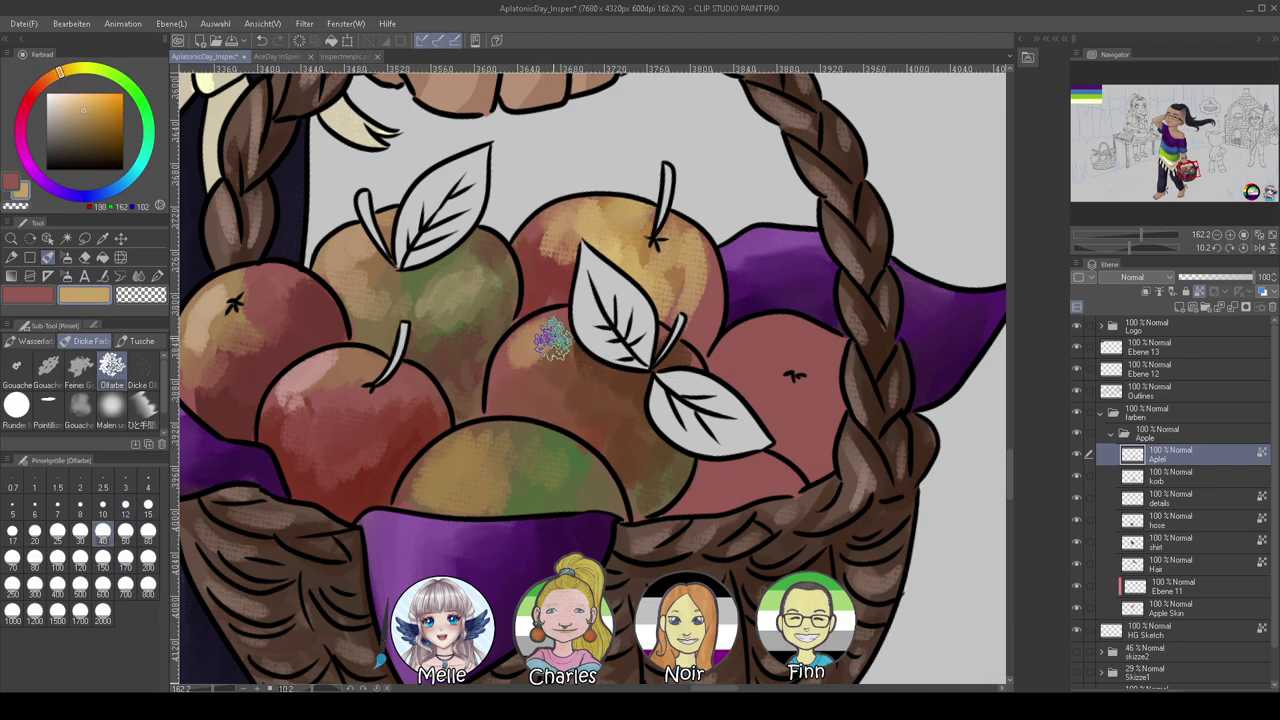
mouse_move(509, 381)
mouse_down()
mouse_move(534, 356)
mouse_move(559, 373)
mouse_move(562, 320)
mouse_up()
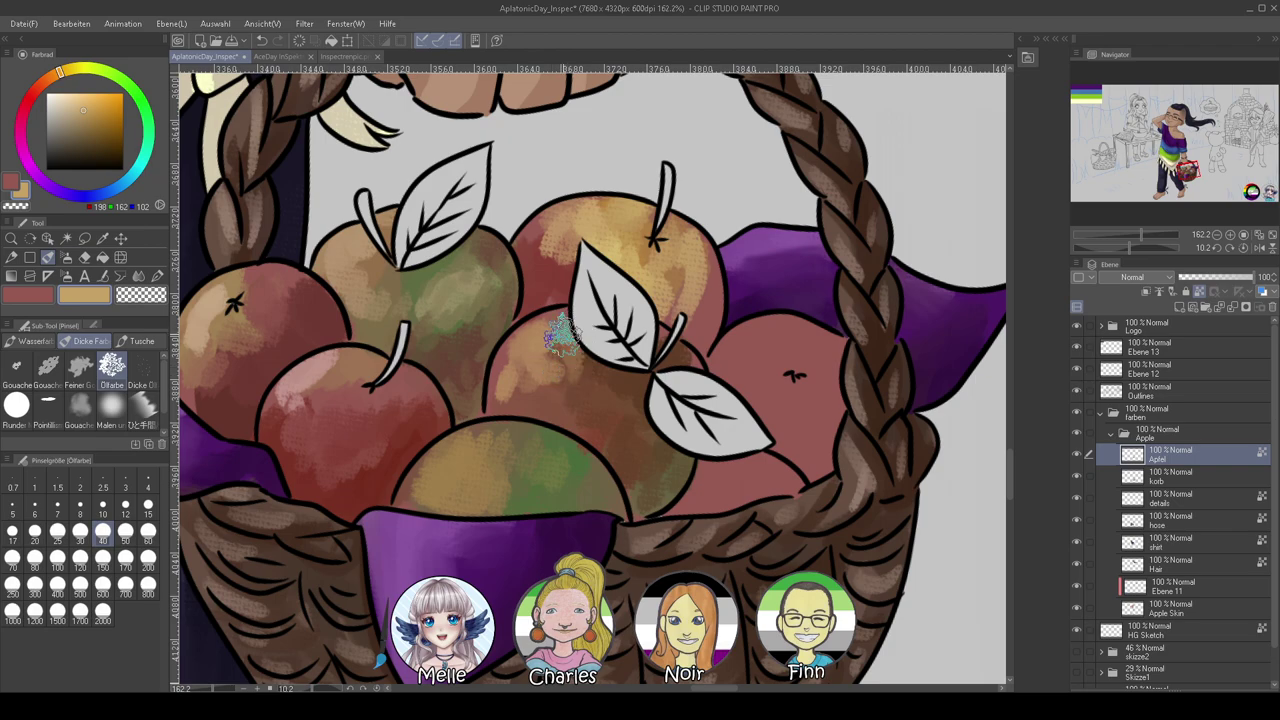
alt+click(556, 275)
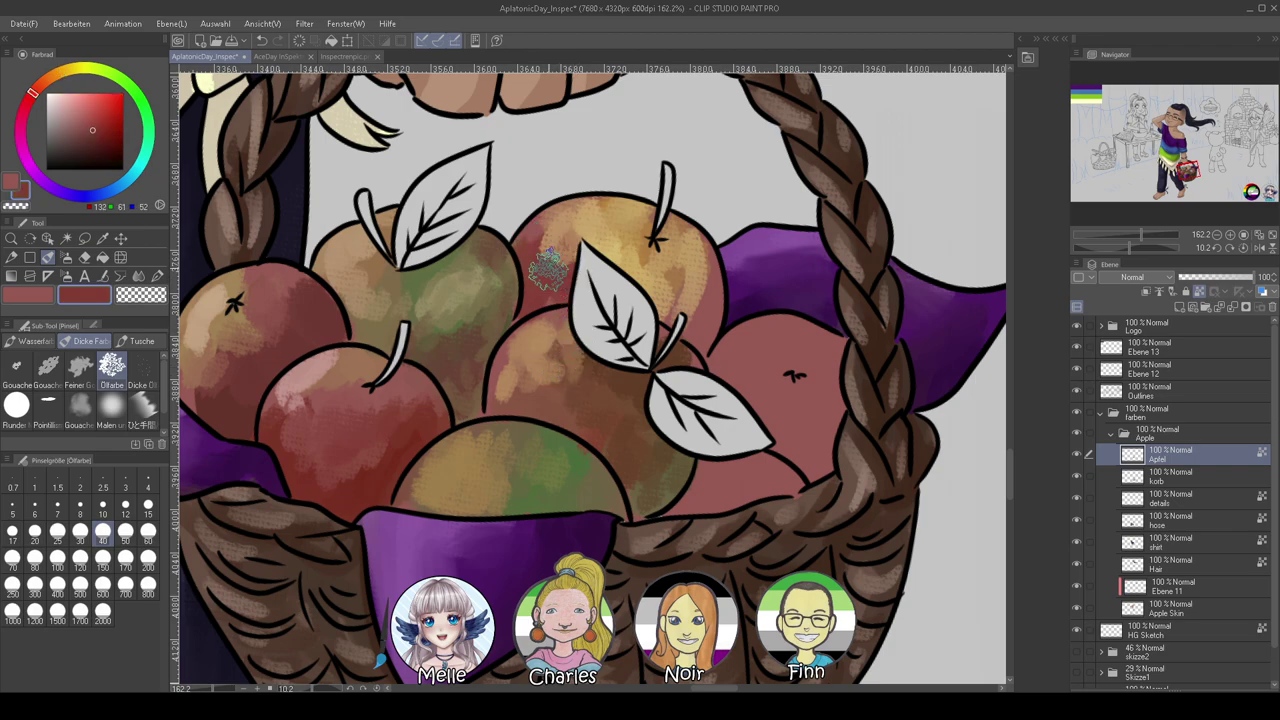
Blend dark red over the upper right apple and paint the small lower right apple dark red (RGB 117, 45, 31)
mouse_move(643, 268)
mouse_down()
mouse_move(701, 272)
mouse_move(710, 330)
mouse_move(679, 302)
mouse_move(705, 302)
mouse_move(710, 280)
mouse_move(624, 236)
mouse_move(682, 231)
mouse_up()
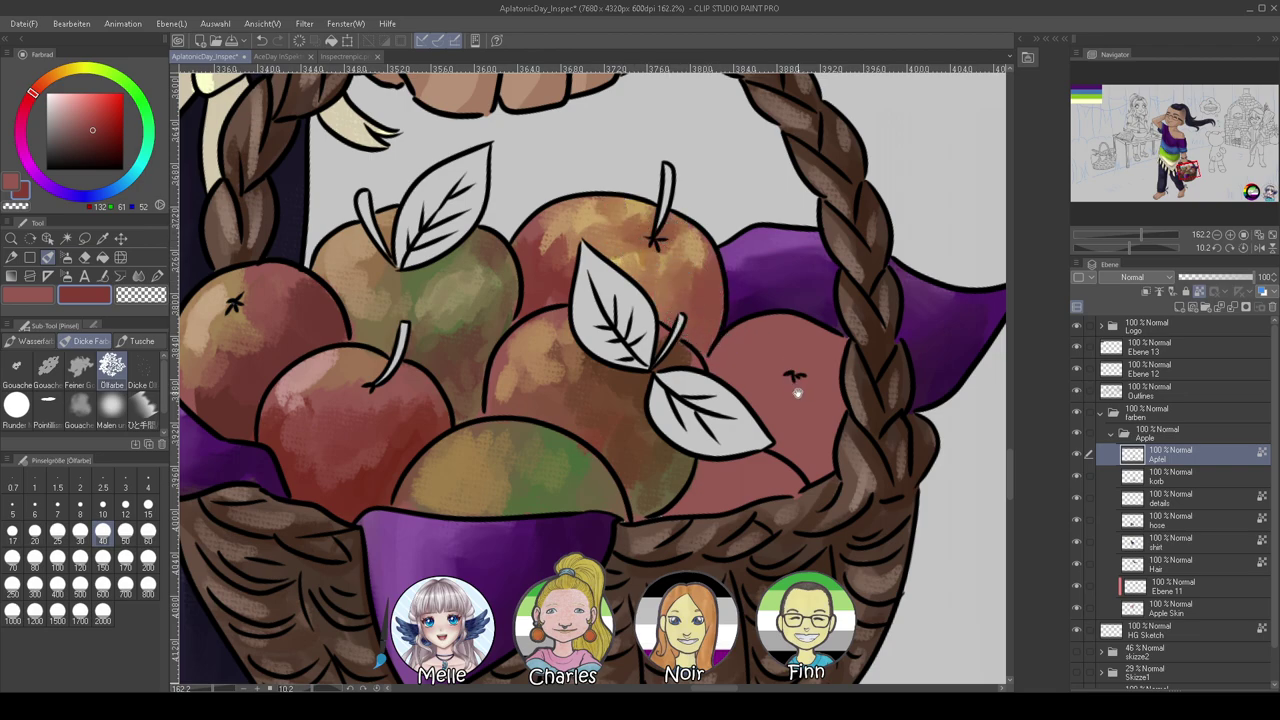
drag(797, 390, 653, 368)
alt+click(423, 392)
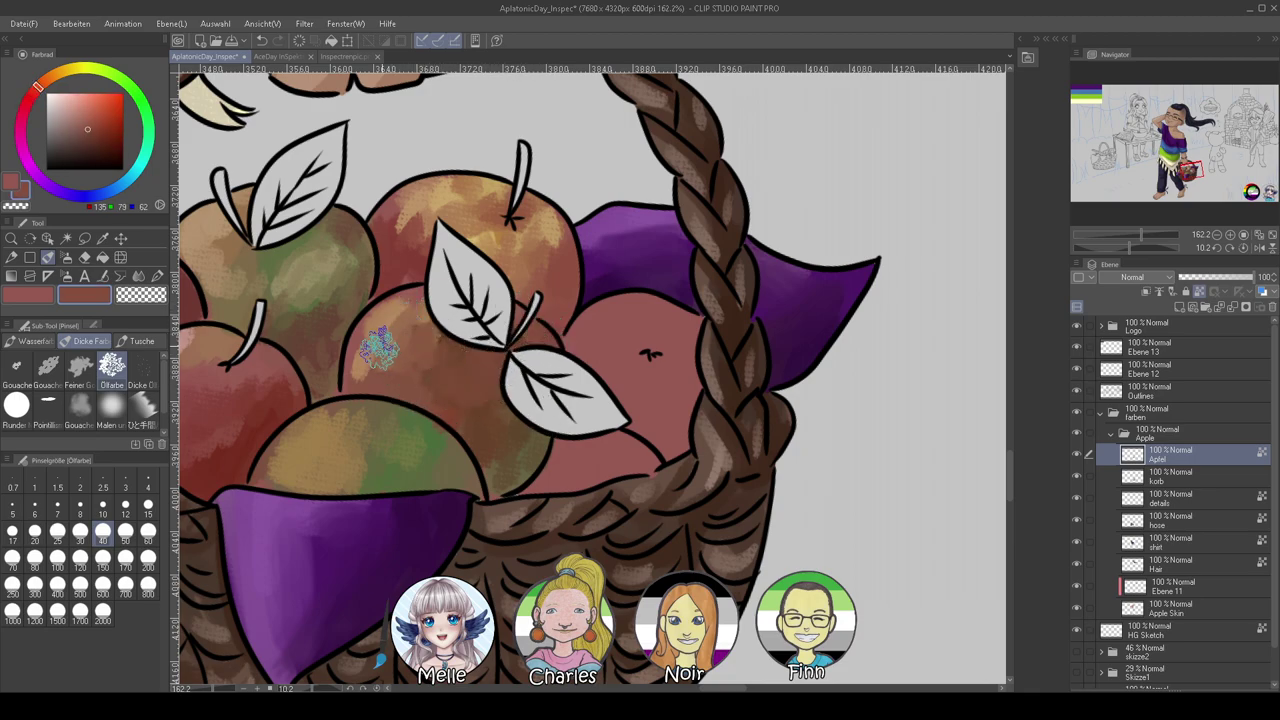
mouse_move(528, 490)
mouse_down()
mouse_move(674, 514)
mouse_move(578, 498)
mouse_move(664, 451)
mouse_up()
alt+click(279, 486)
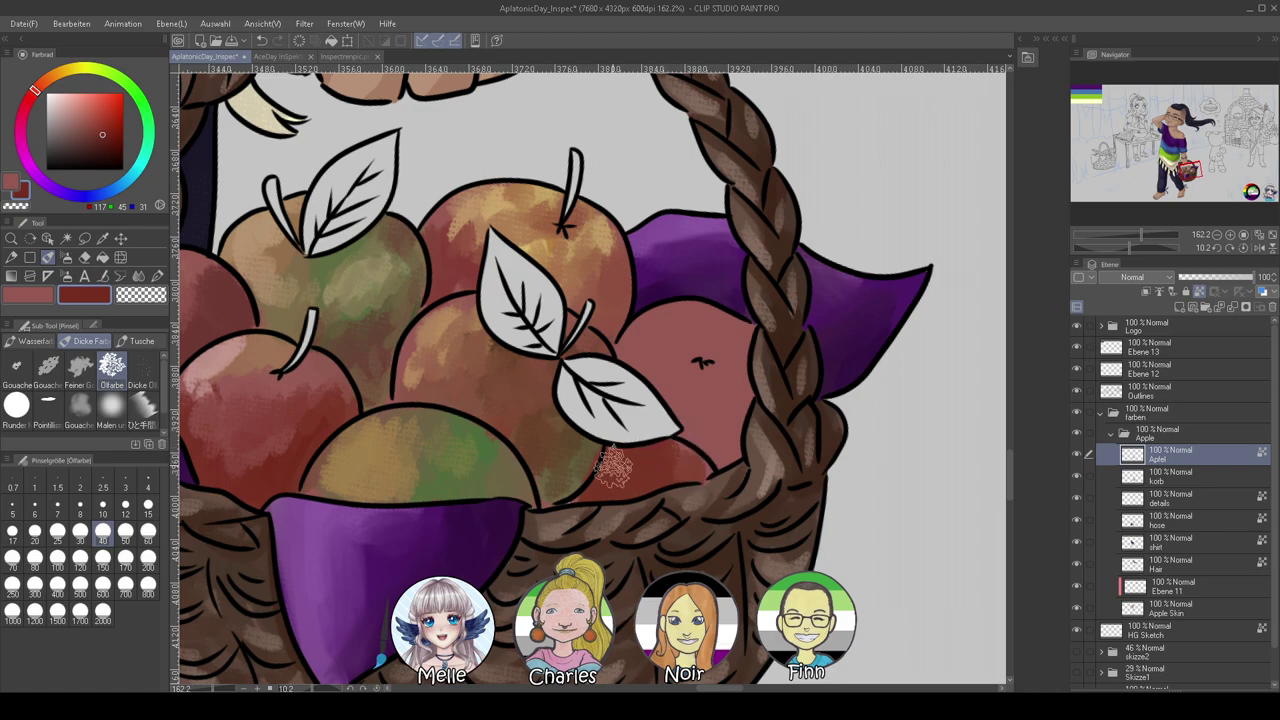
Paint the apple beside the basket handle red, with ochre patches (RGB 196, 159, 94) around its blossom end and dark red touches
mouse_move(641, 393)
mouse_down()
mouse_move(689, 444)
mouse_move(720, 422)
mouse_move(753, 446)
mouse_move(736, 368)
mouse_move(665, 356)
mouse_move(708, 396)
mouse_move(541, 233)
mouse_move(696, 354)
mouse_move(711, 383)
mouse_move(685, 396)
mouse_move(726, 422)
mouse_move(703, 353)
mouse_move(734, 360)
mouse_move(736, 334)
mouse_move(672, 333)
mouse_move(674, 359)
mouse_move(731, 341)
mouse_up()
alt+click(615, 288)
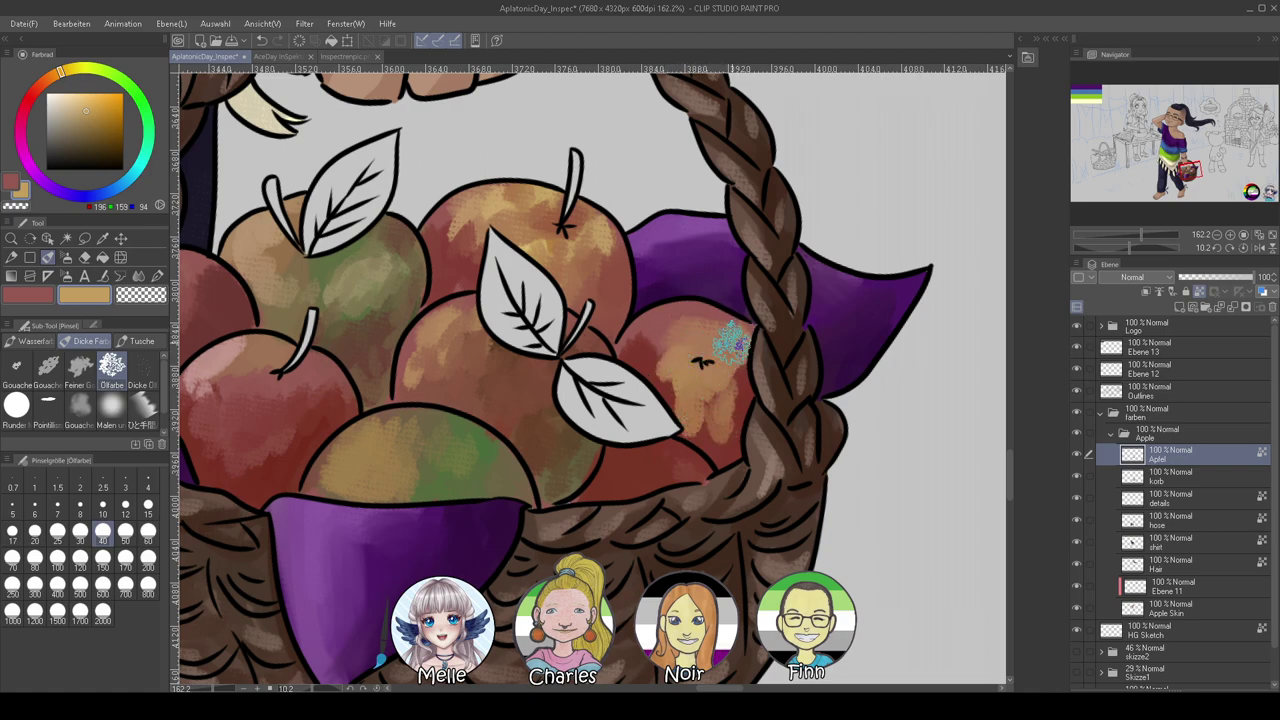
alt+click(714, 437)
mouse_move(706, 445)
mouse_down()
mouse_move(693, 412)
mouse_move(725, 426)
mouse_move(720, 389)
mouse_move(698, 404)
mouse_move(736, 393)
mouse_up()
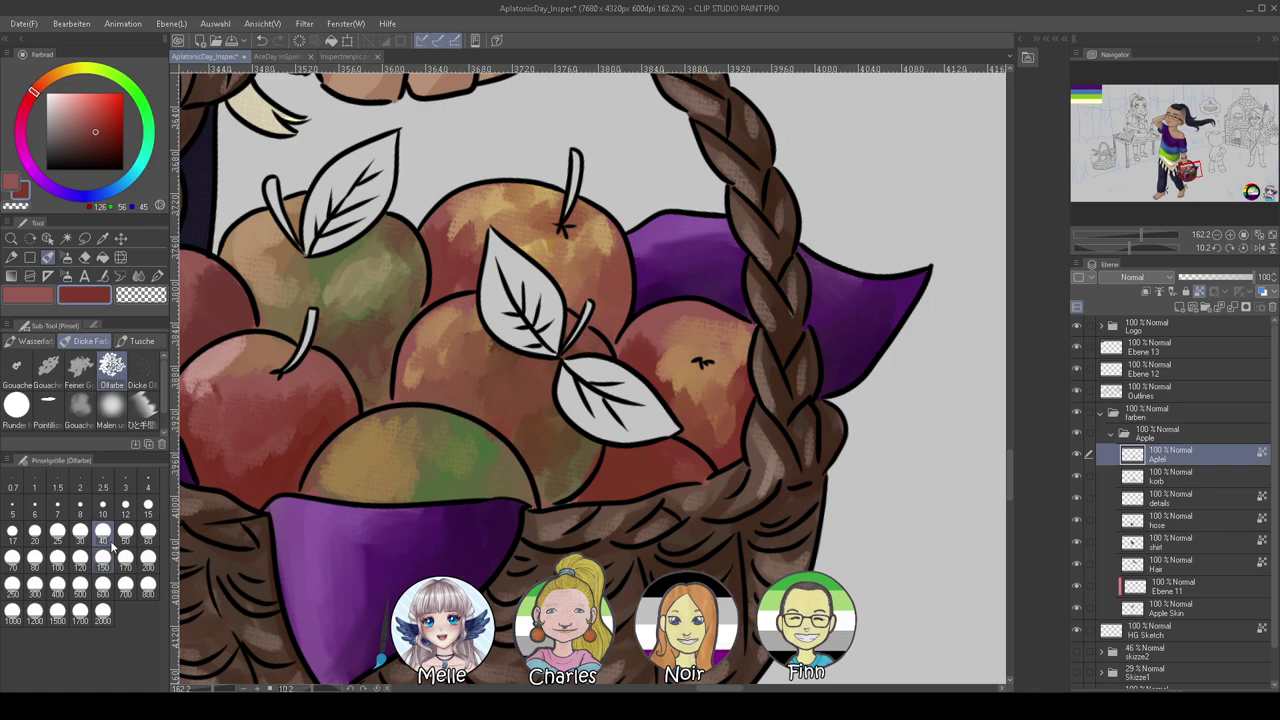
Soften the ochre patches on the apple beside the handle with red (RGB 126, 56, 45) at brush size 80
click(34, 557)
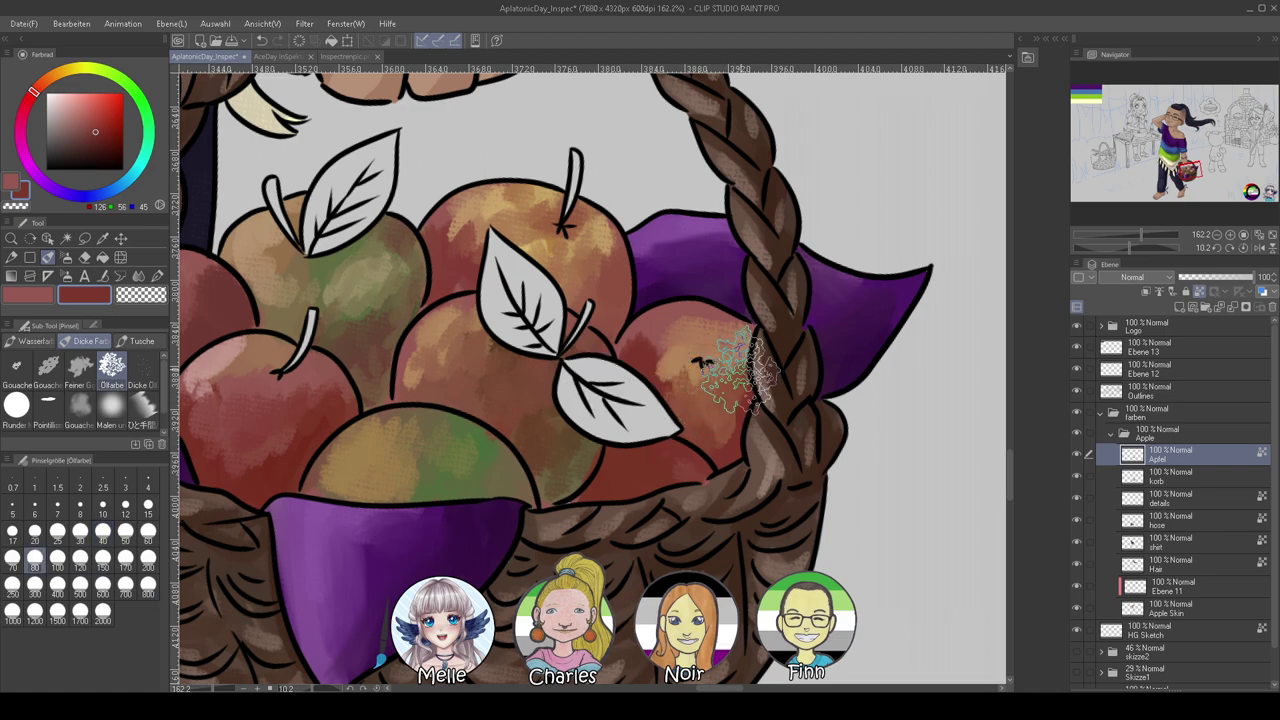
mouse_move(656, 345)
mouse_down()
mouse_move(721, 348)
mouse_move(721, 368)
mouse_move(686, 383)
mouse_move(729, 383)
mouse_move(657, 342)
mouse_up()
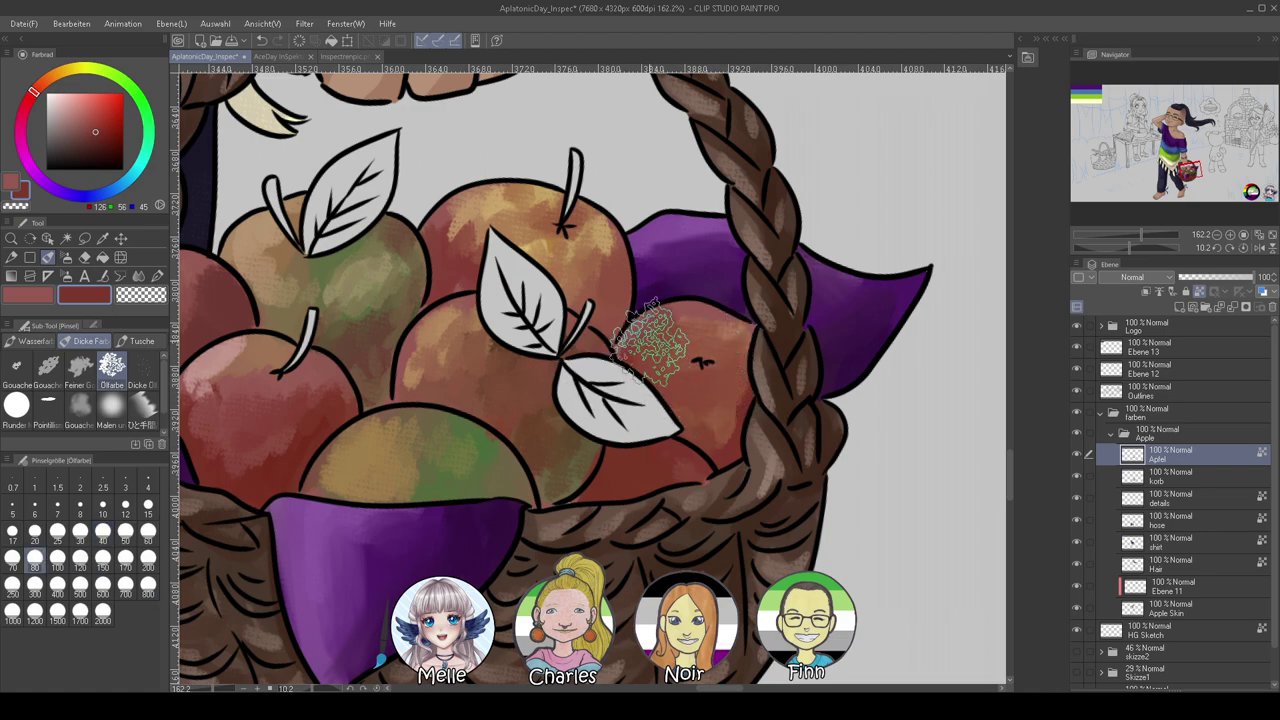
drag(679, 493, 708, 493)
drag(475, 582, 640, 520)
drag(697, 411, 600, 494)
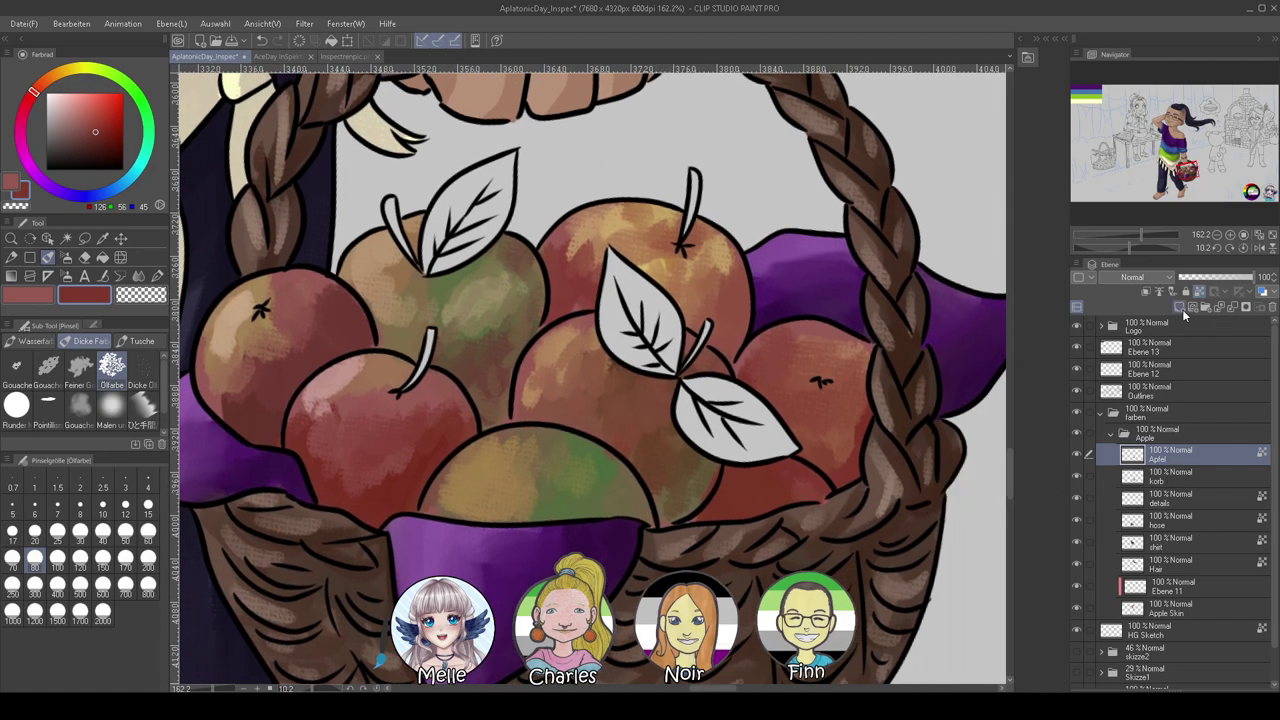
Add a clipped layer above the Apfel layer and set its blending mode to Hinzufügen (Schein)
click(1178, 308)
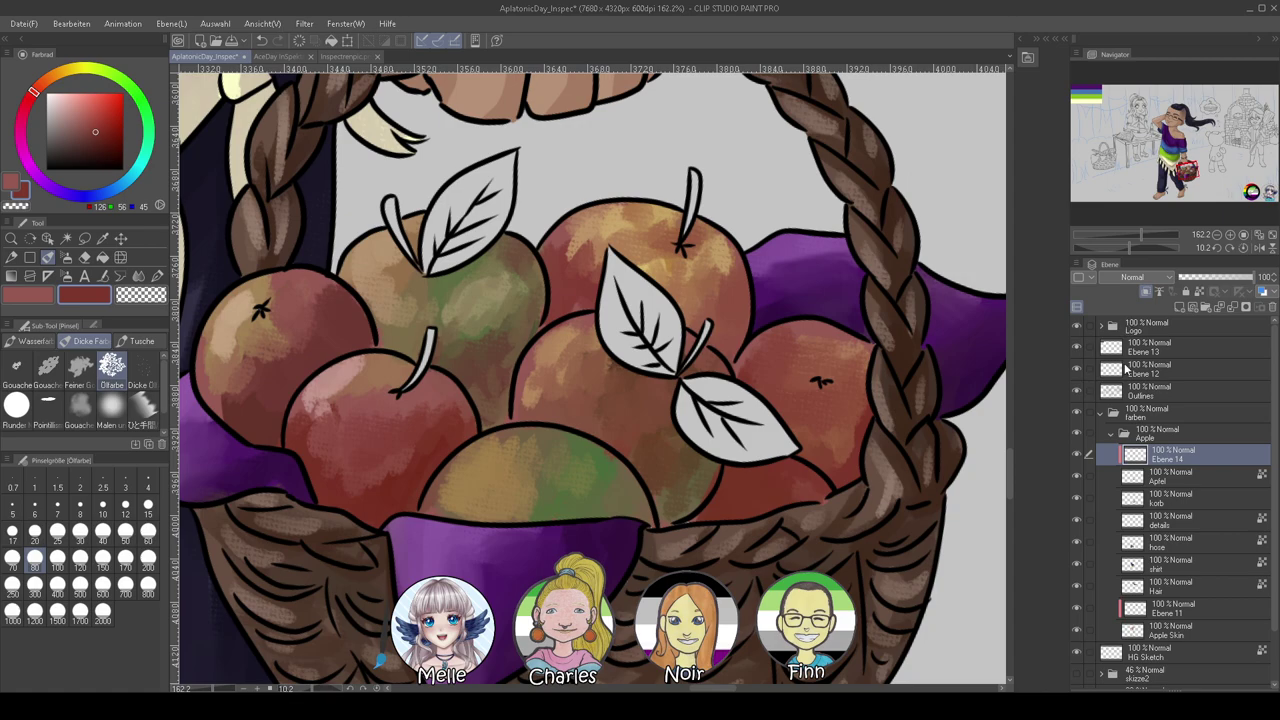
click(1133, 432)
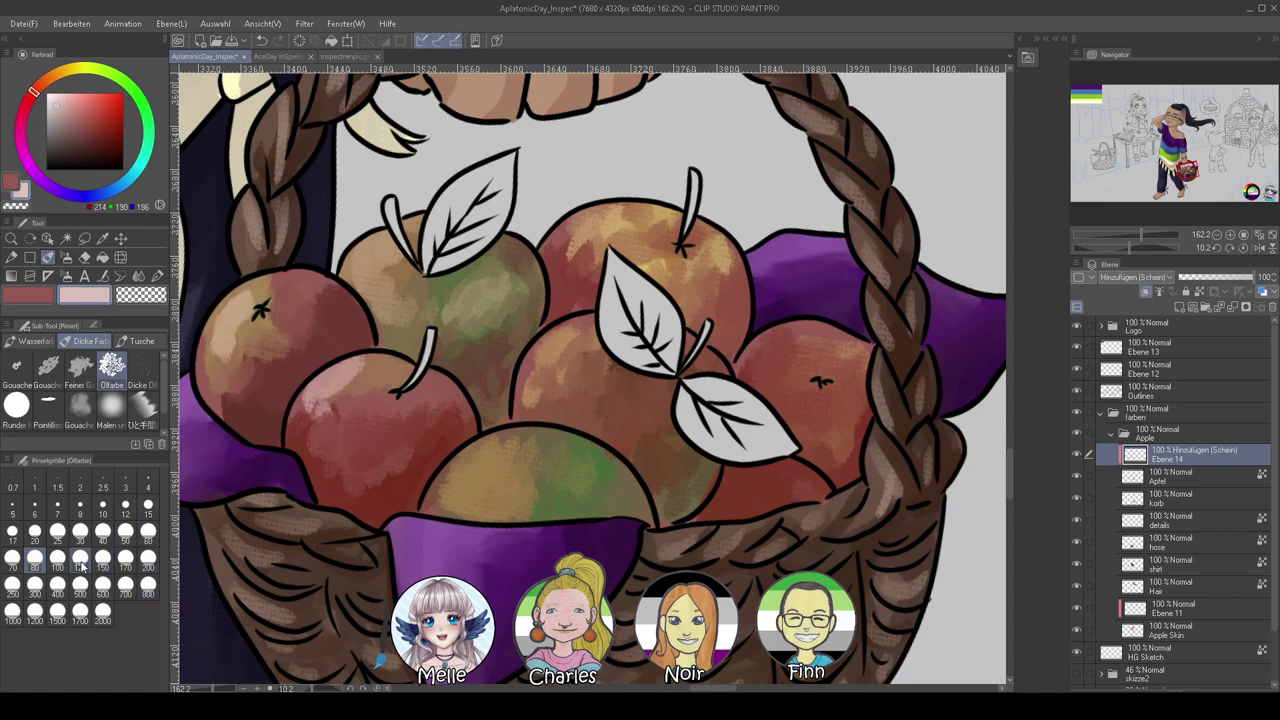
click(148, 531)
drag(222, 318, 245, 340)
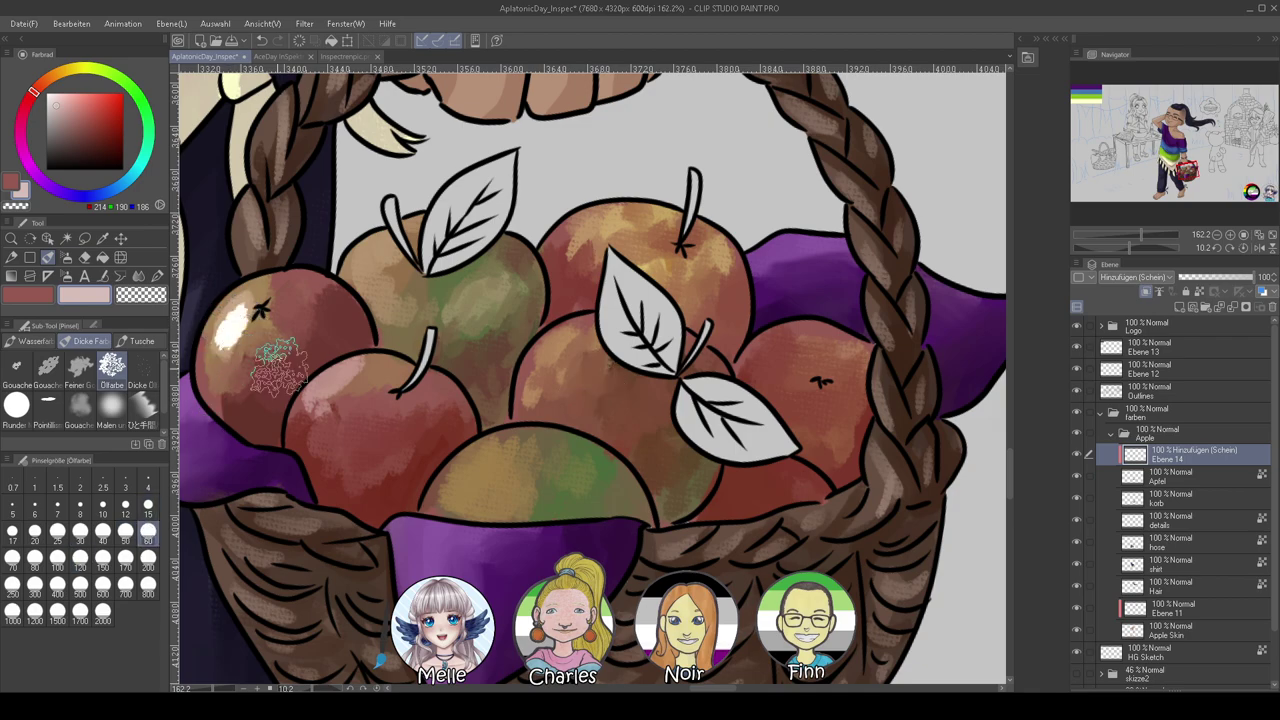
key(ctrl+z)
Paint a pale pink glow highlight (RGB 214, 190, 186) on the upper left side of each apple at brush size 50
click(125, 541)
drag(224, 342, 249, 313)
drag(314, 394, 334, 380)
drag(366, 272, 381, 250)
drag(574, 242, 600, 213)
drag(557, 386, 576, 357)
drag(484, 475, 503, 448)
drag(757, 378, 770, 355)
drag(729, 490, 738, 470)
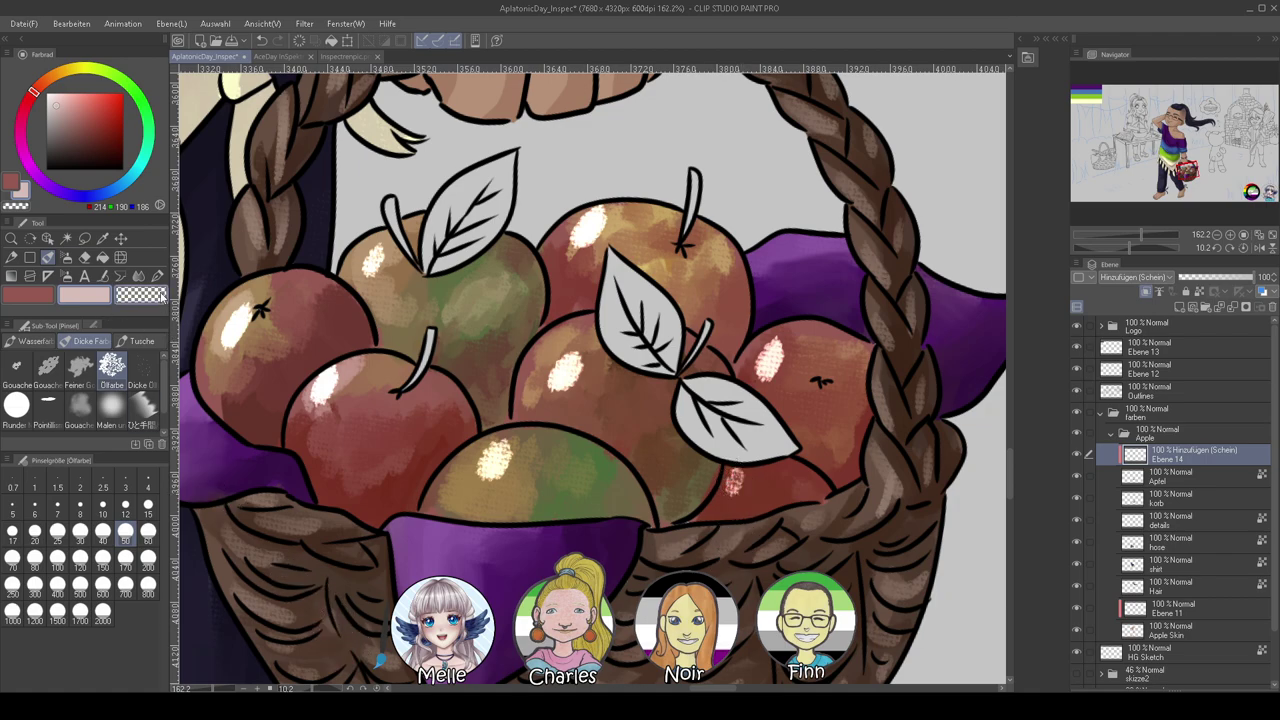
Soften the edges of all the apple highlights with the Überblenden blending tool at size 60
key(j)
click(19, 411)
mouse_move(246, 332)
mouse_down()
mouse_move(352, 400)
mouse_move(266, 334)
mouse_up()
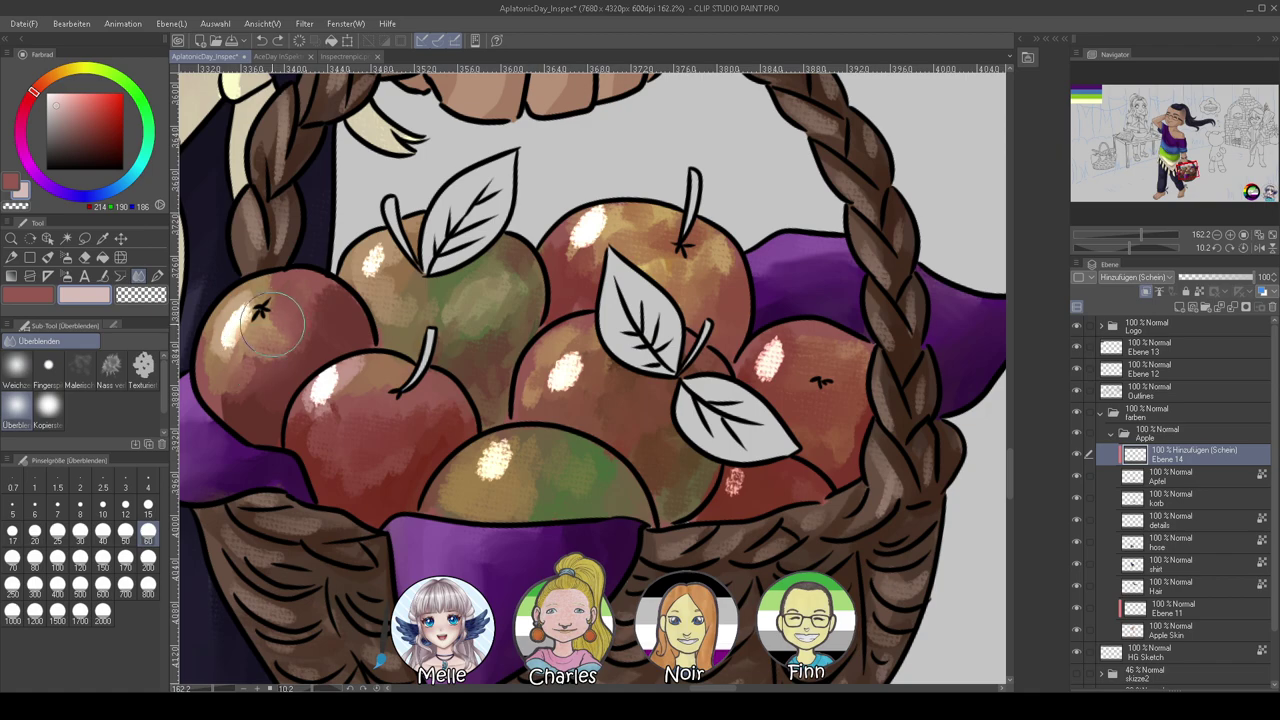
drag(342, 379, 394, 351)
drag(389, 268, 372, 262)
drag(563, 457, 522, 453)
drag(592, 368, 578, 378)
drag(605, 245, 620, 222)
drag(768, 350, 783, 368)
drag(735, 478, 753, 483)
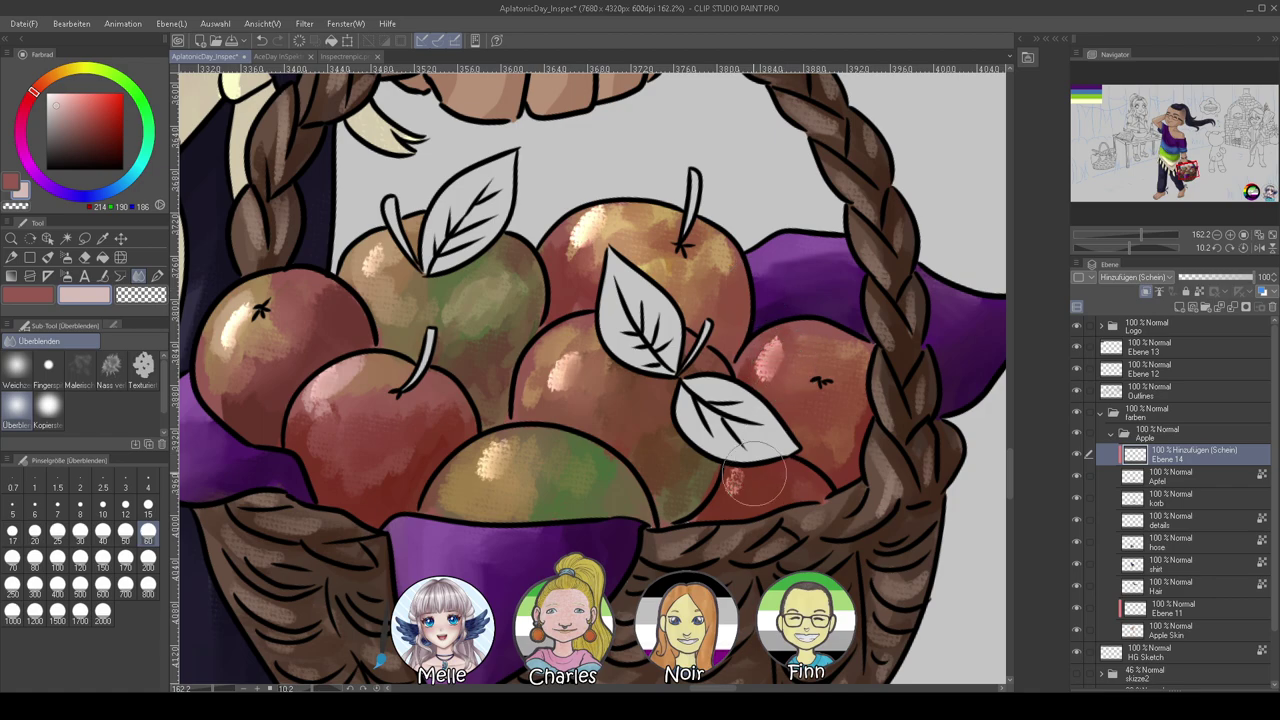
drag(786, 395, 801, 375)
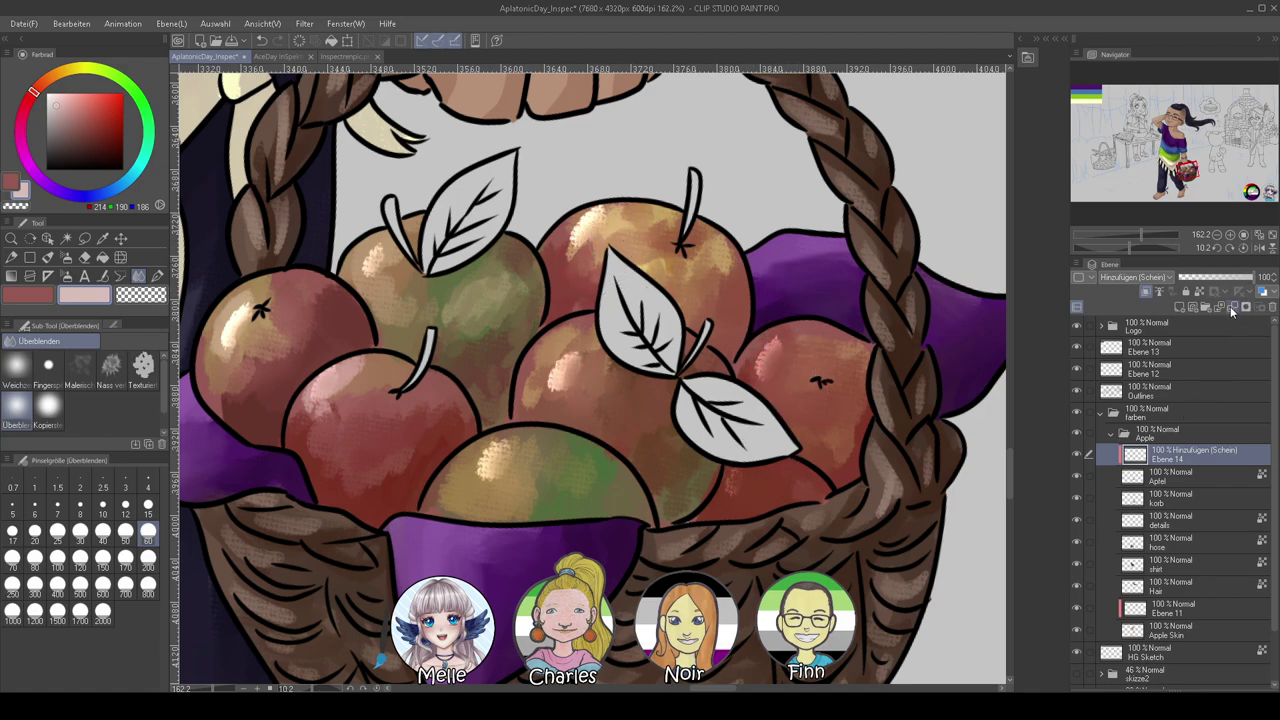
Merge the highlight layer down into the Apfel layer
click(1232, 309)
mouse_move(1140, 234)
mouse_down()
mouse_move(1106, 234)
mouse_move(1120, 234)
mouse_up()
drag(924, 533, 922, 445)
drag(1121, 236, 1143, 236)
drag(911, 449, 721, 206)
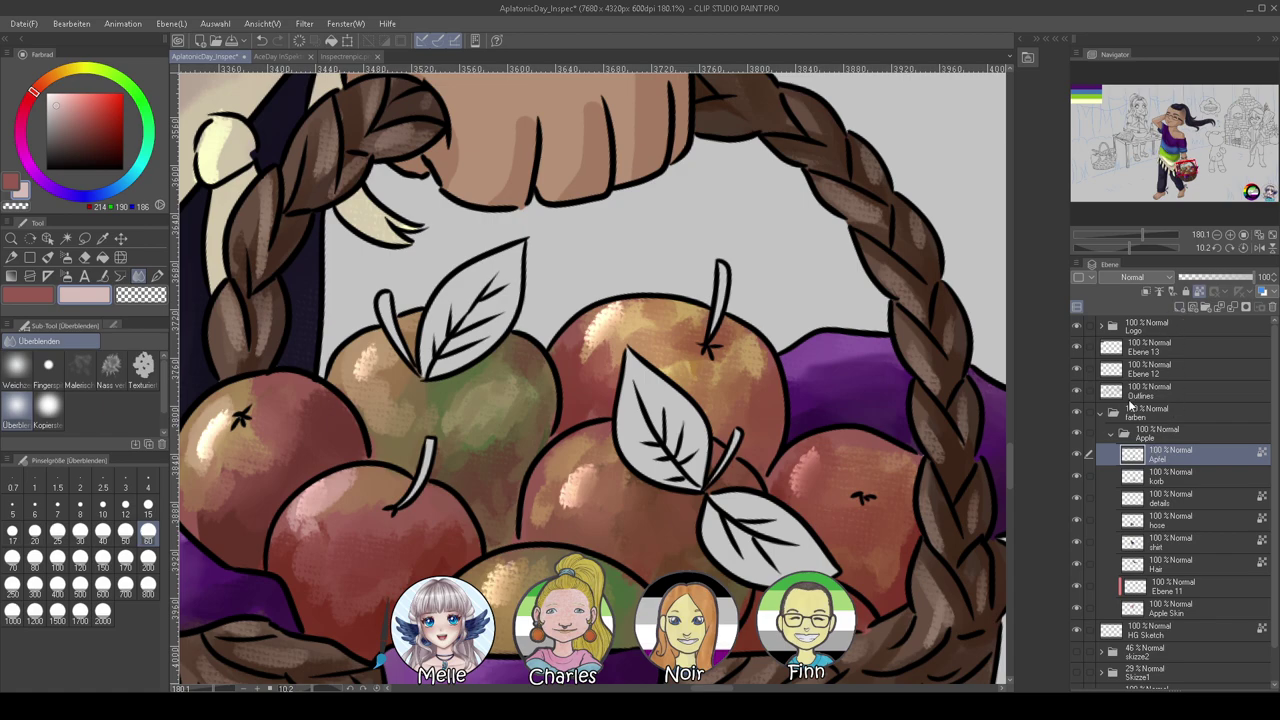
Auto-select the interiors of the three apple leaves using the Outlines layer
click(1130, 398)
click(66, 238)
click(462, 297)
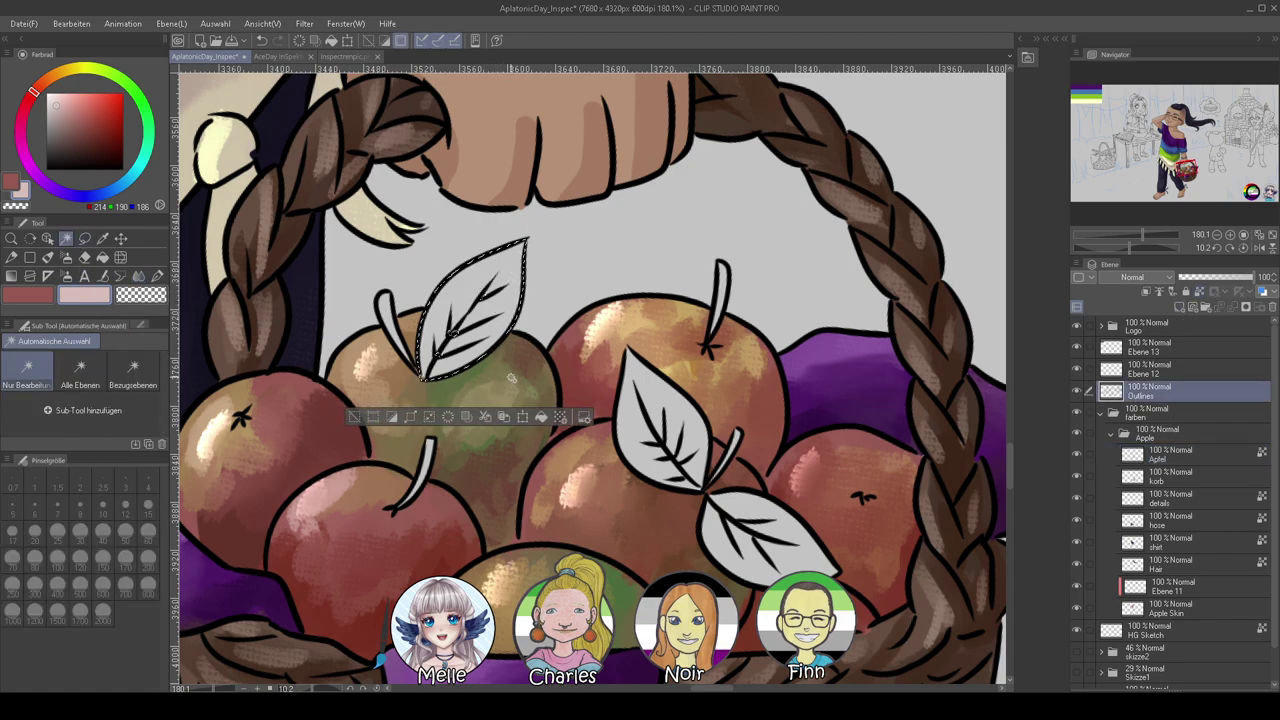
shift+click(676, 408)
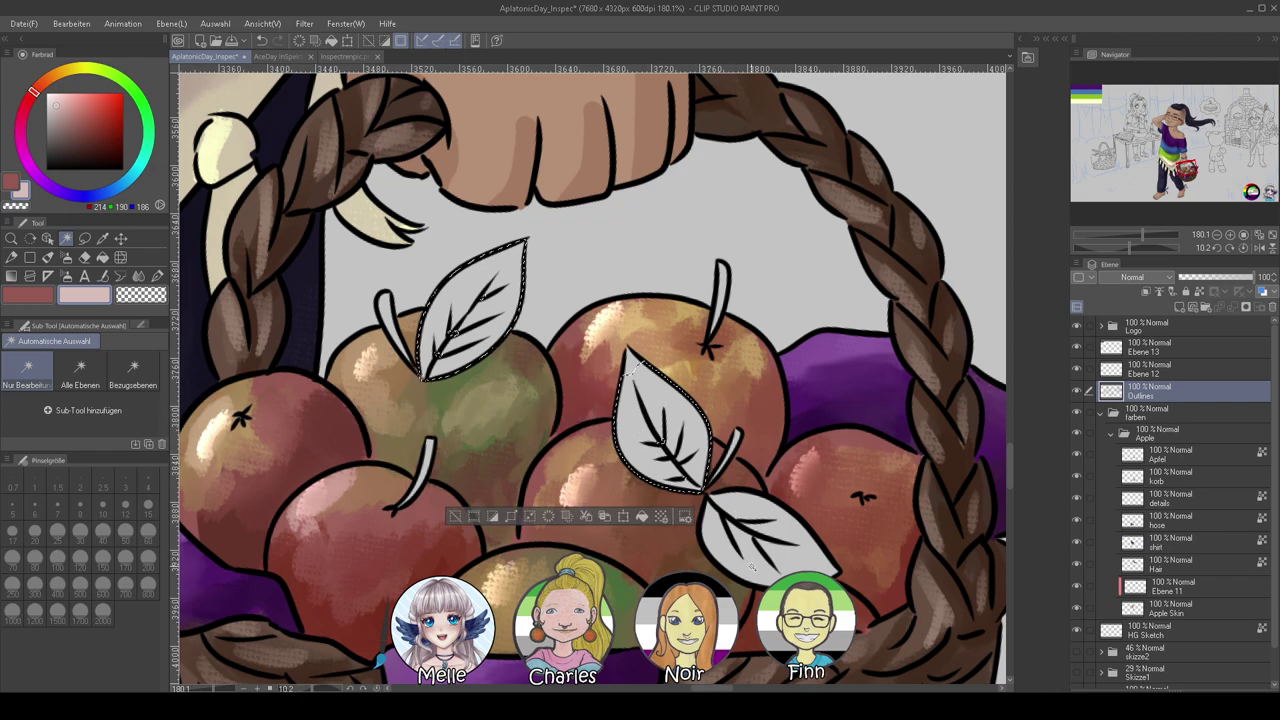
shift+click(759, 524)
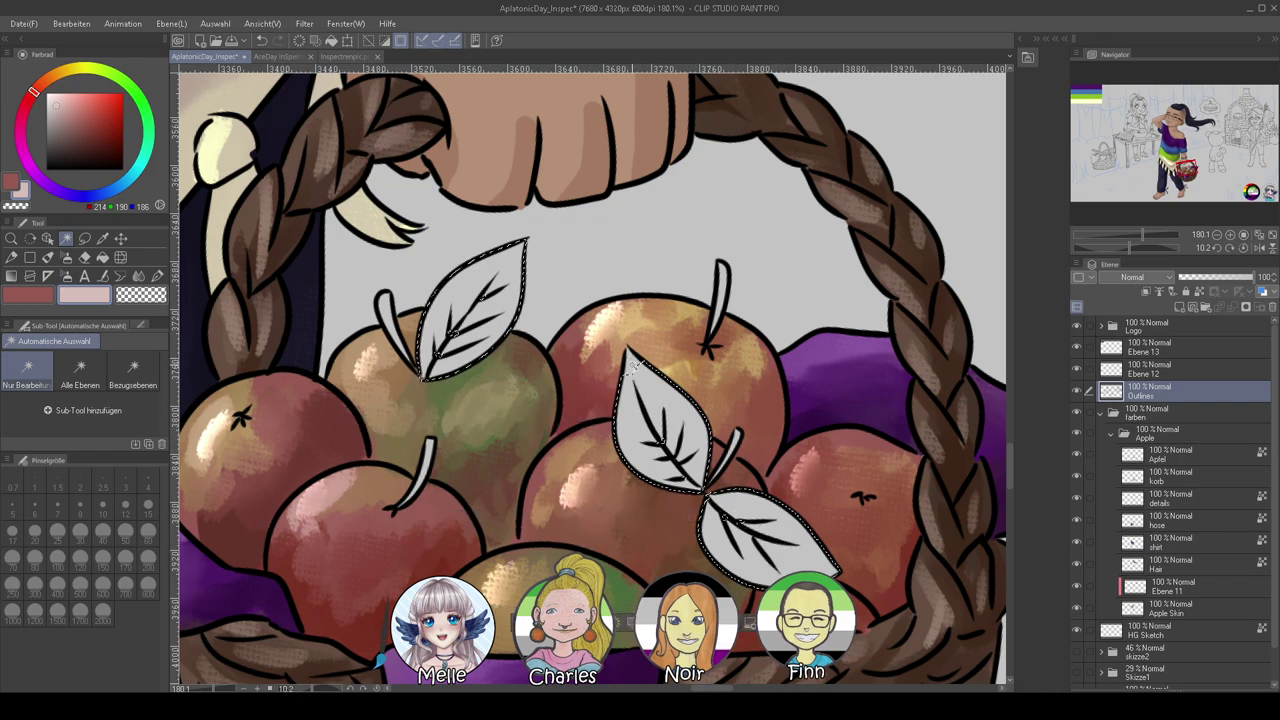
Fill the three selected leaves with green (RGB 120, 156, 98) on the Apfel layer
click(1164, 458)
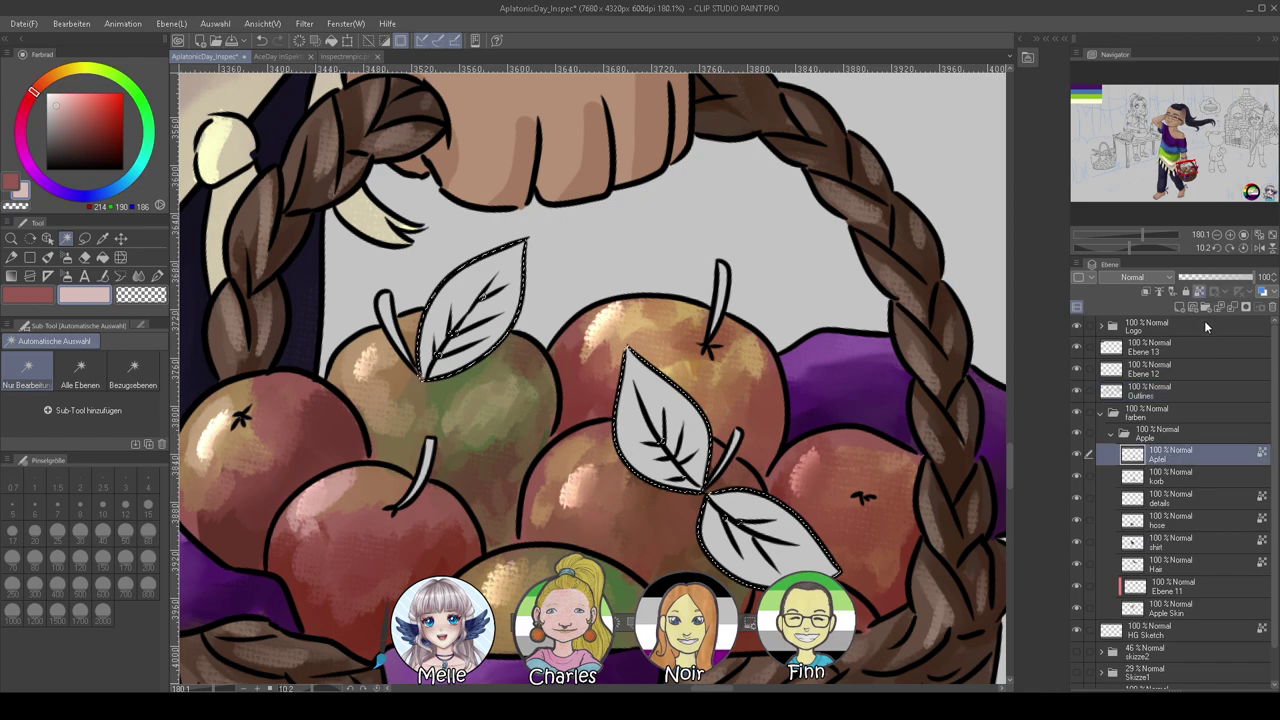
click(146, 112)
click(86, 148)
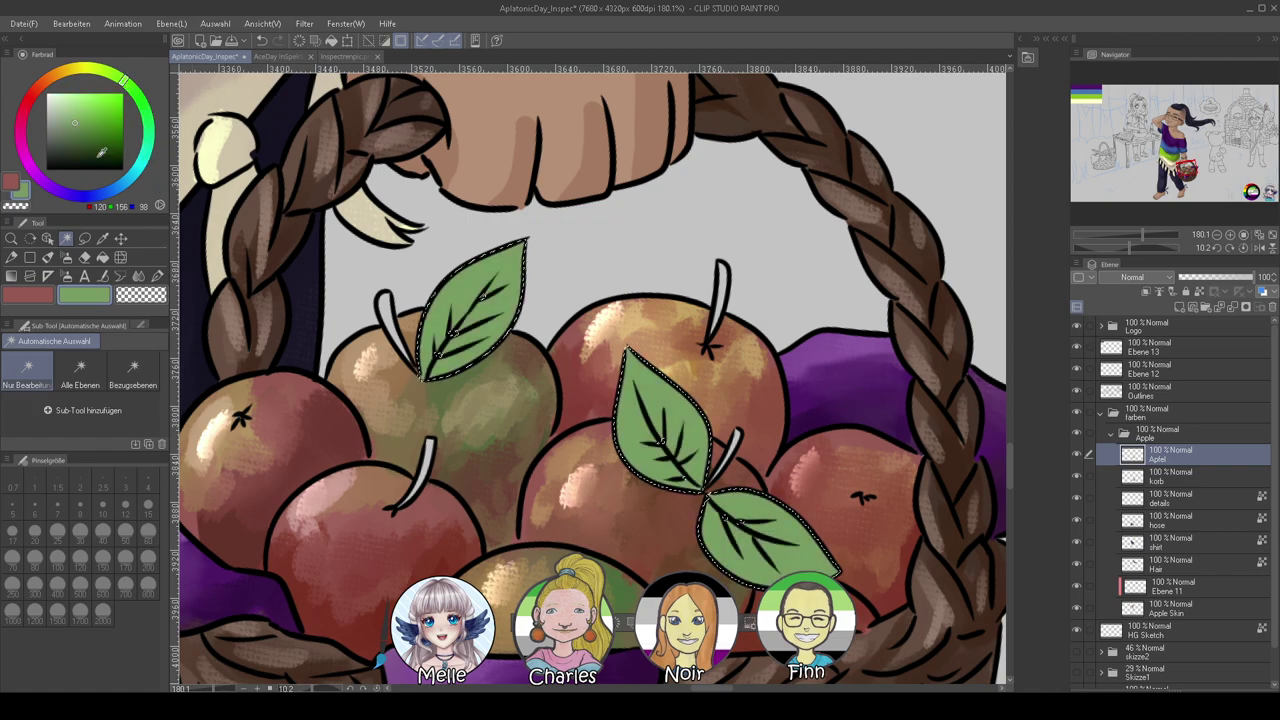
Shade the leaves in dark green (RGB 50, 76, 33) with the Ölfarbe brush at size 50
click(157, 277)
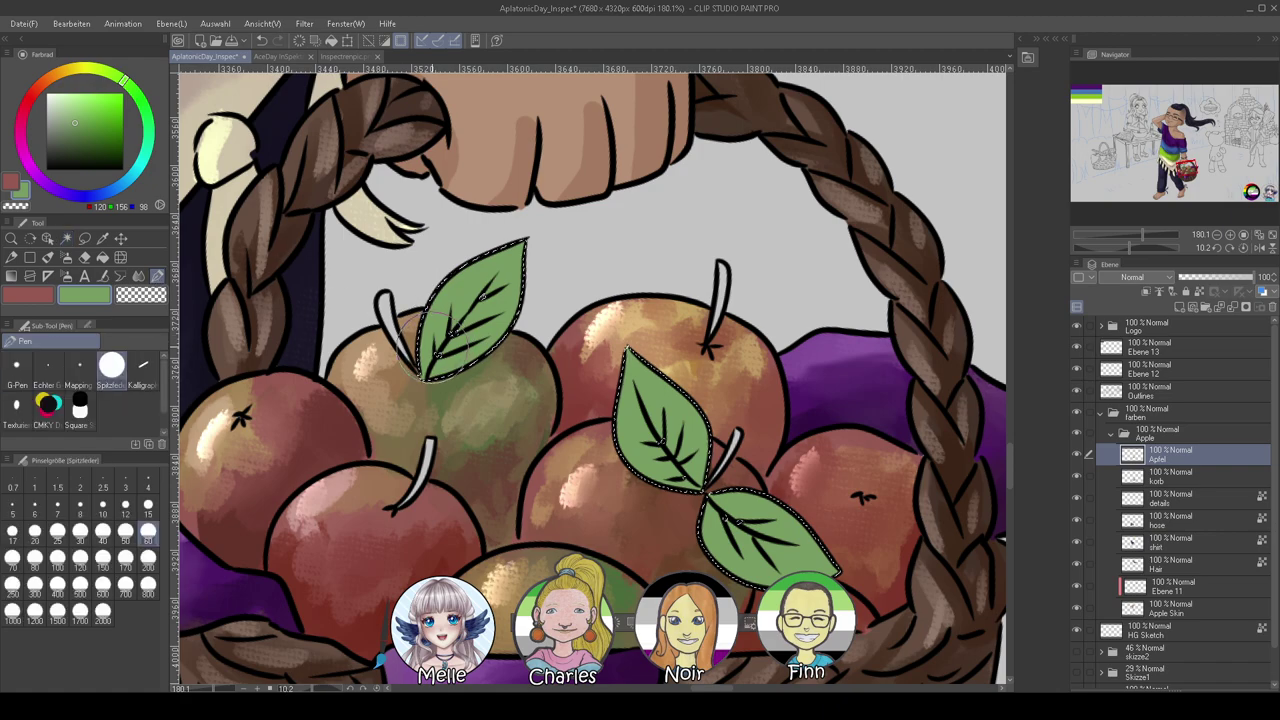
click(89, 147)
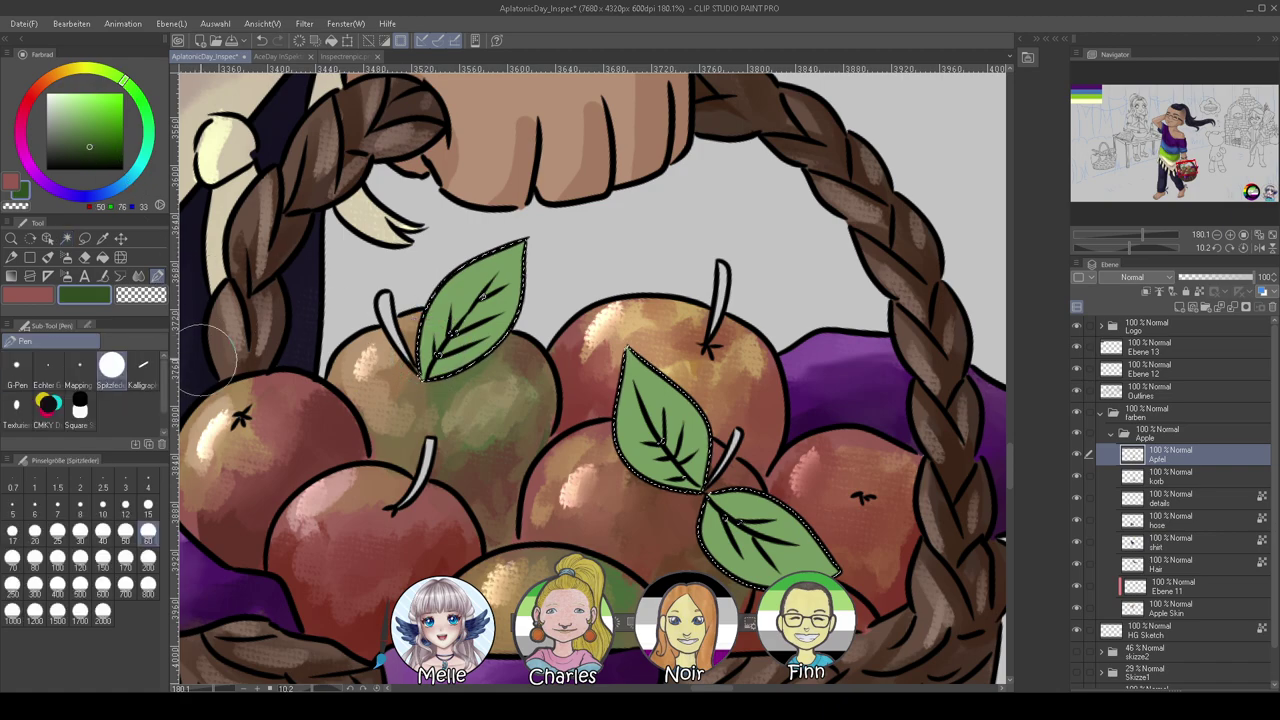
click(47, 257)
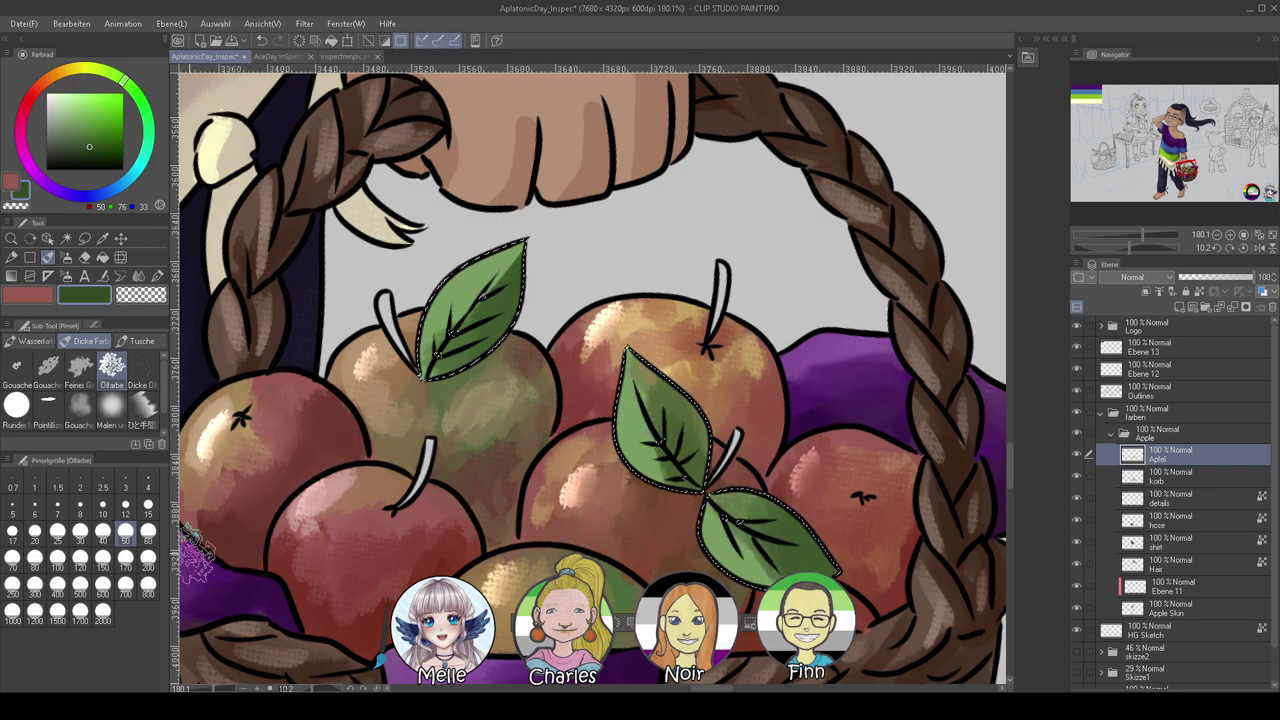
Add light green strokes (RGB 120, 156, 98) between the leaf veins at brush size 15 and deselect the leaves
click(148, 504)
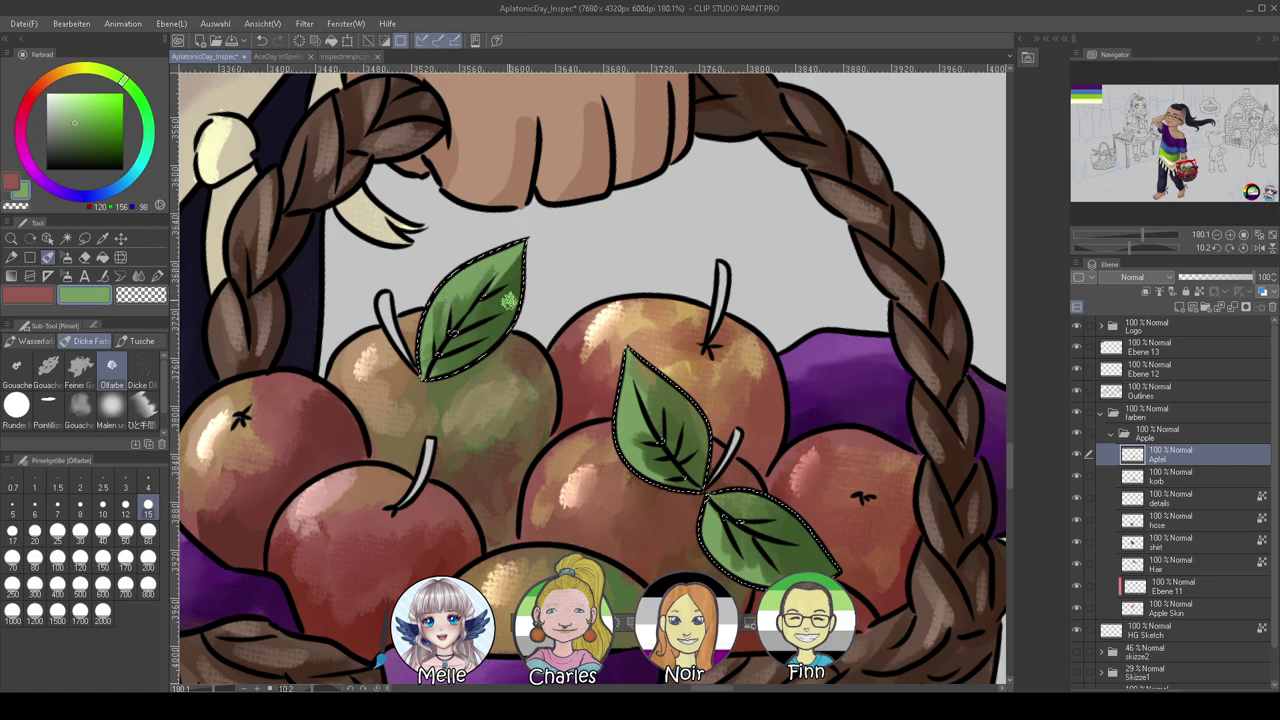
drag(691, 436, 670, 390)
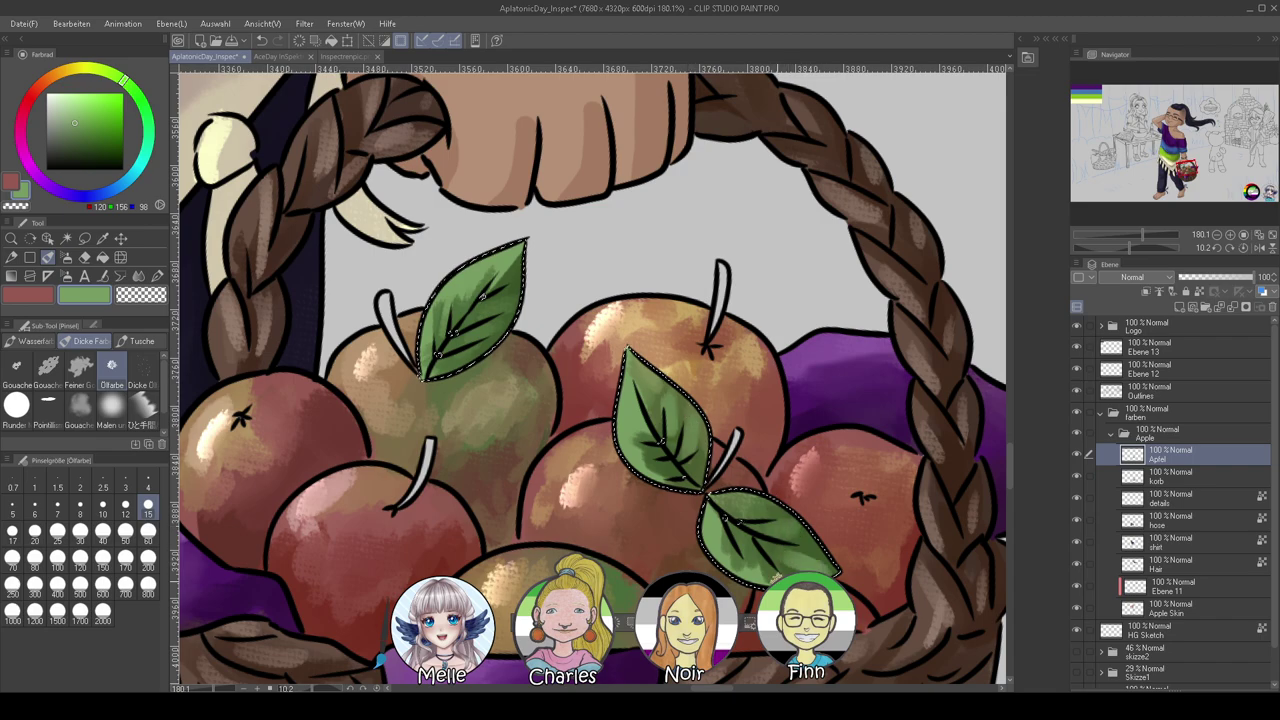
key(ctrl+d)
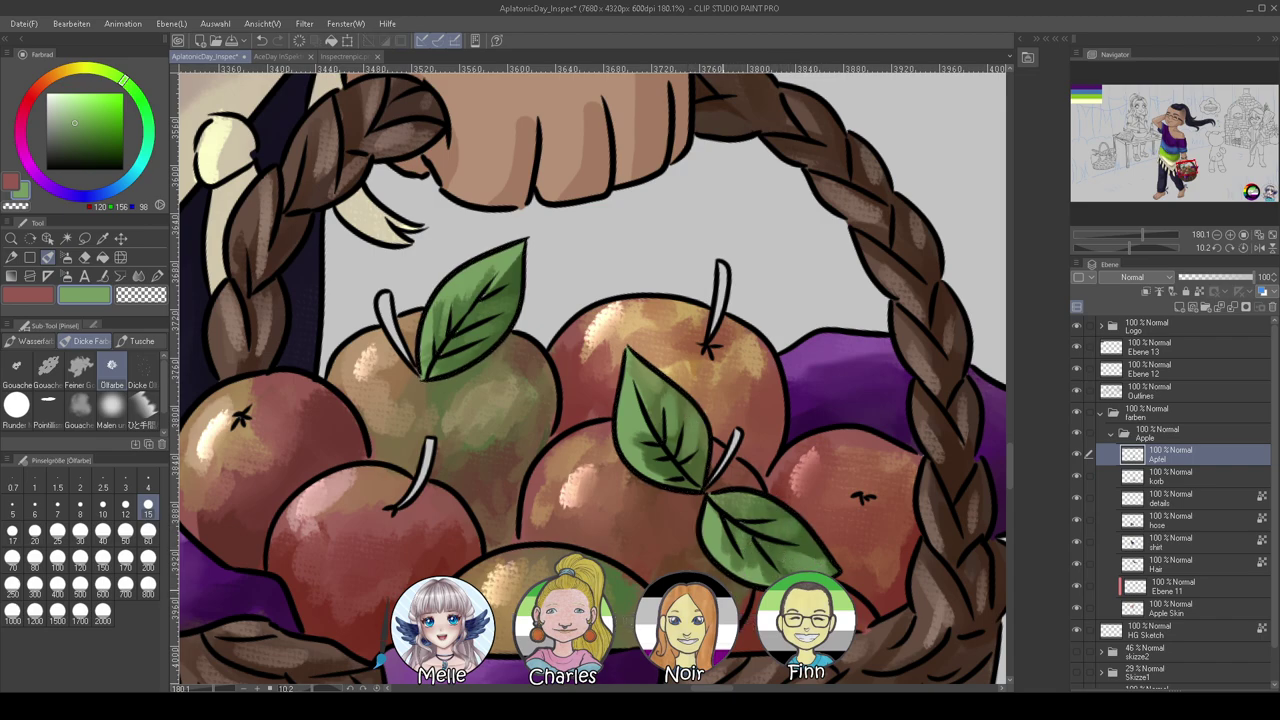
Touch up the leaf veins in near-black (RGB 1, 2, 1) with the Spitzfeder pen at size 4
mouse_move(1139, 238)
mouse_down()
mouse_move(1118, 243)
mouse_move(1150, 236)
mouse_up()
click(157, 275)
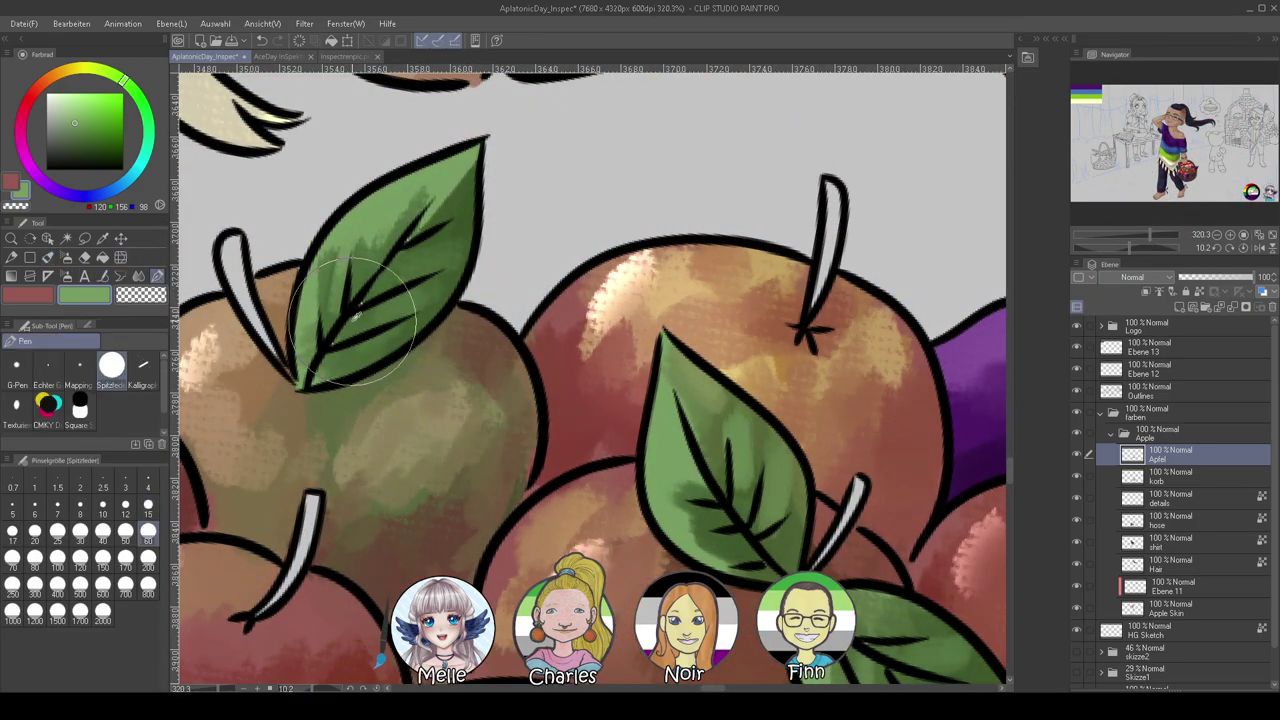
click(150, 488)
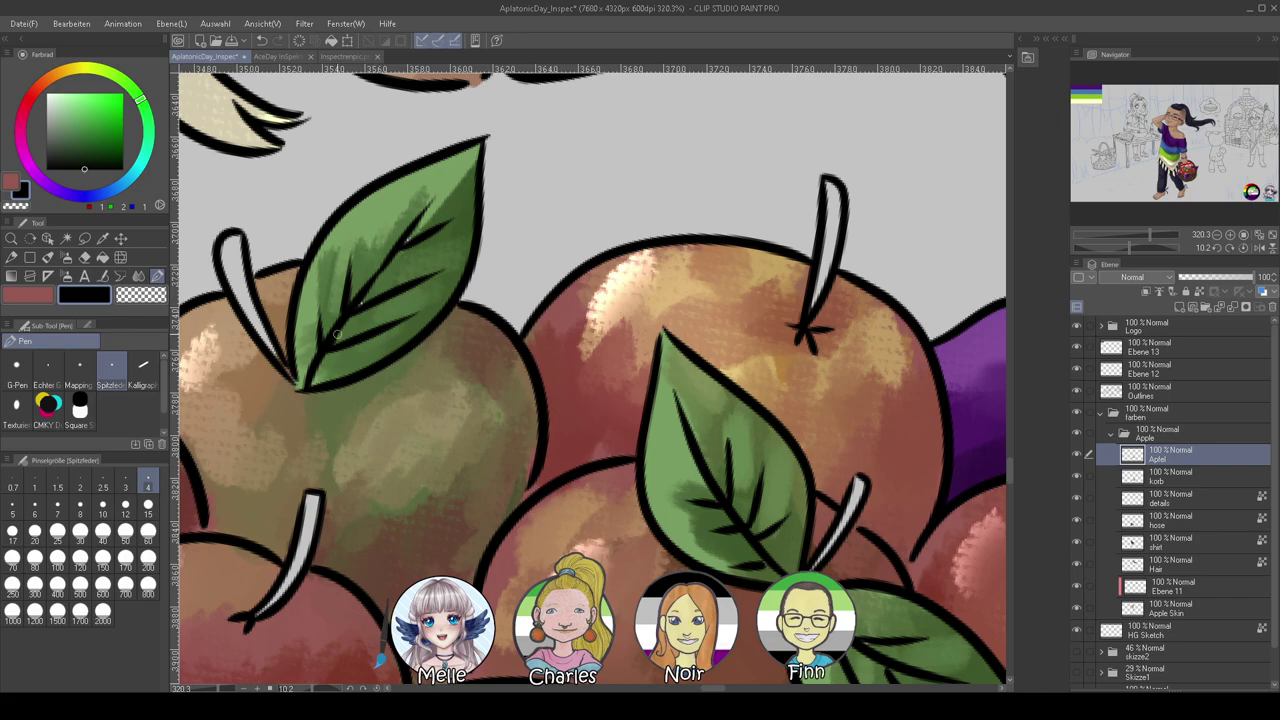
drag(799, 570, 705, 476)
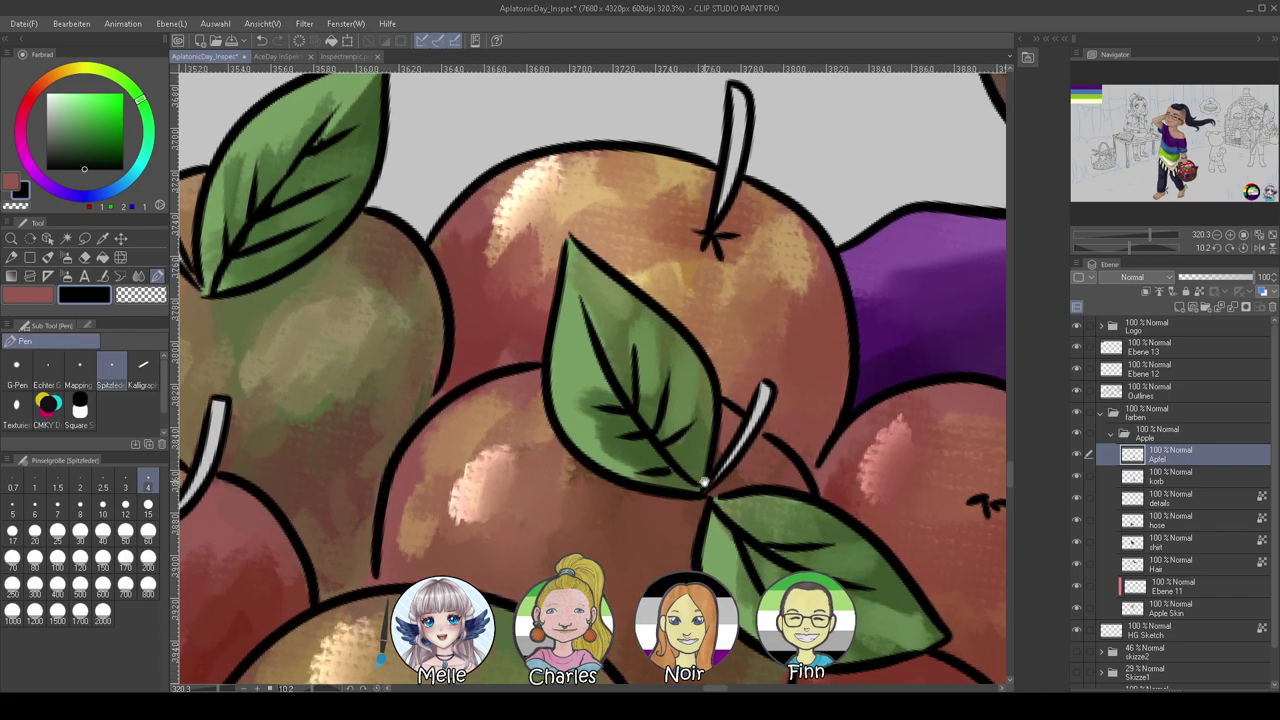
Colour the stems of the upper left and front left apples brown (RGB 94, 62, 46) at brush sizes 15 and 8
scroll(742, 545, left, 4)
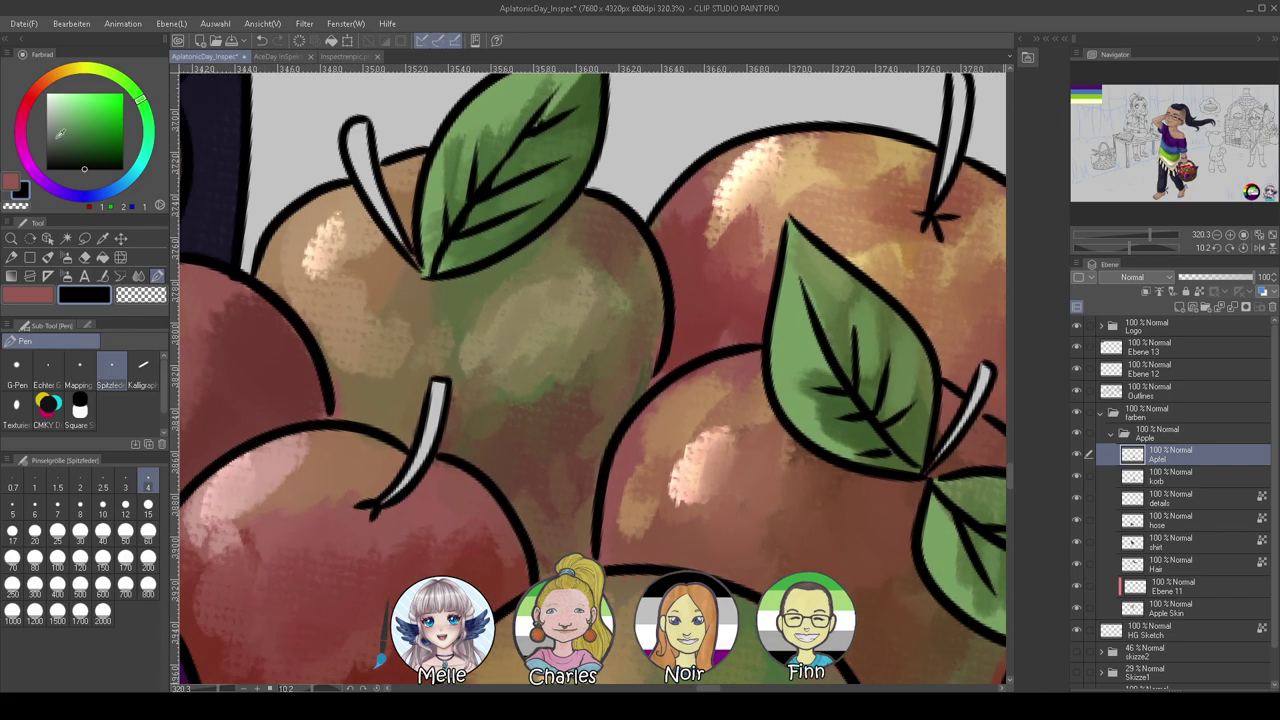
click(42, 84)
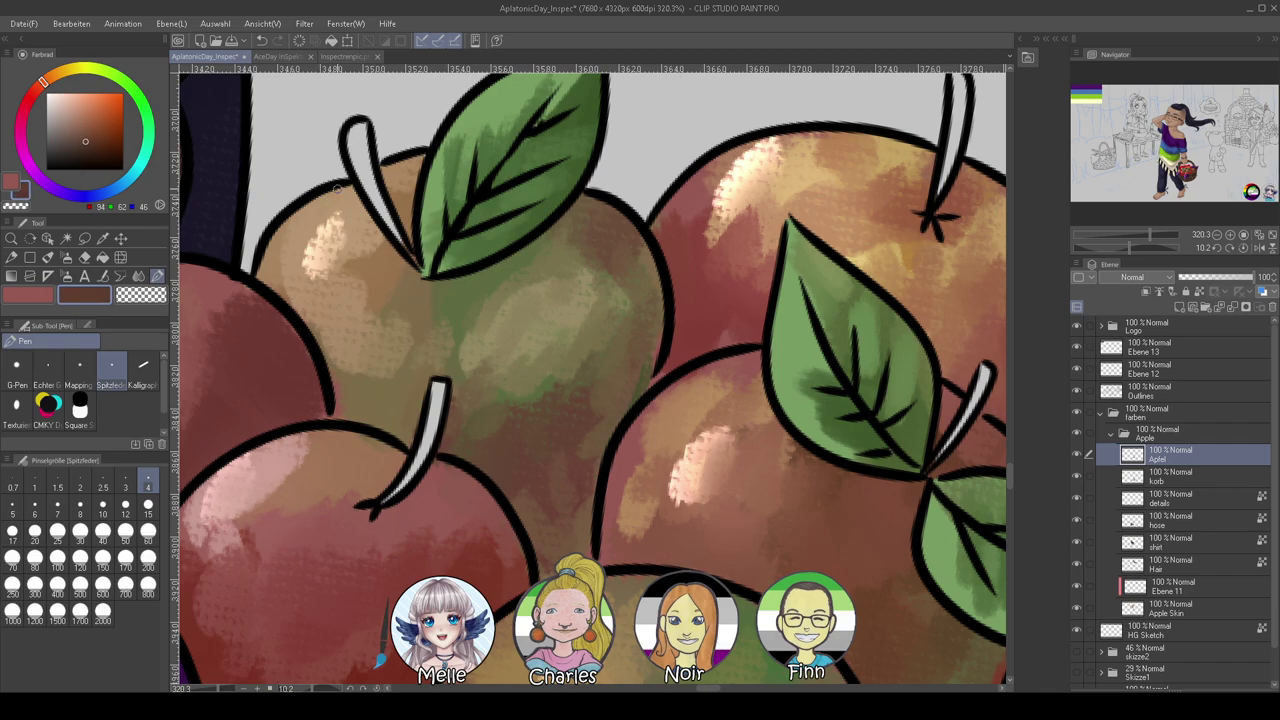
click(148, 505)
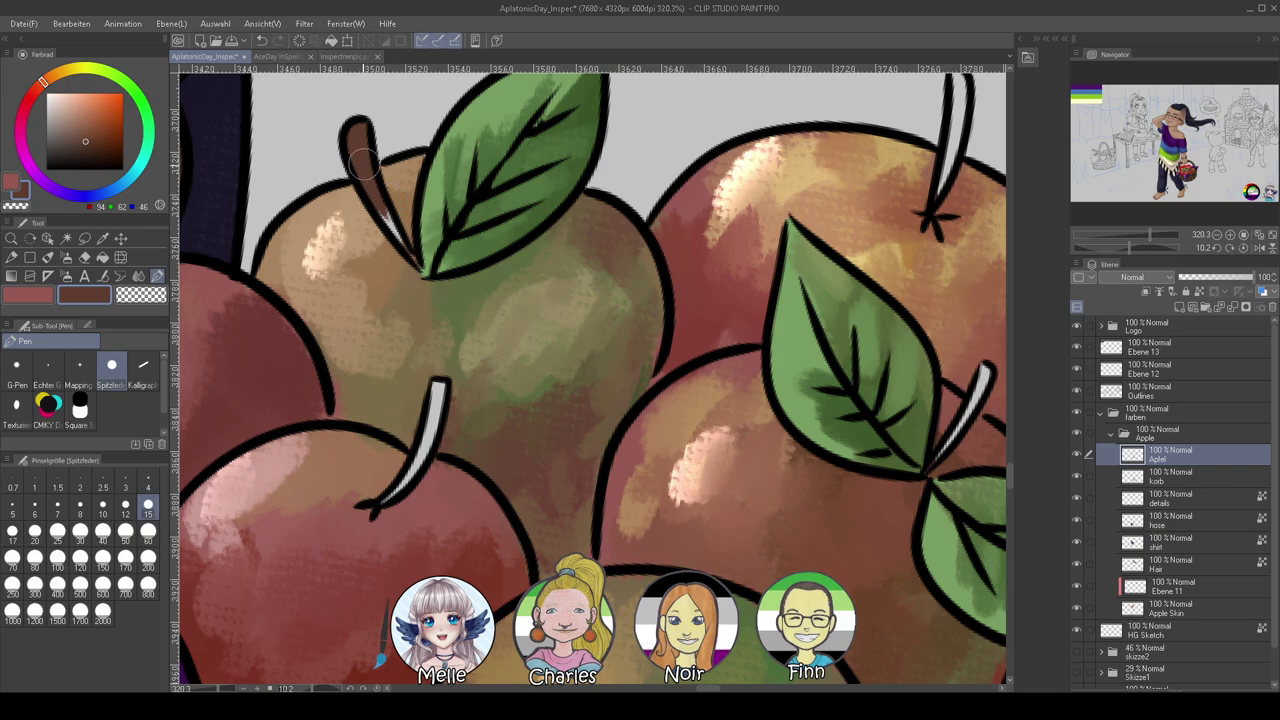
scroll(388, 215, down, 3)
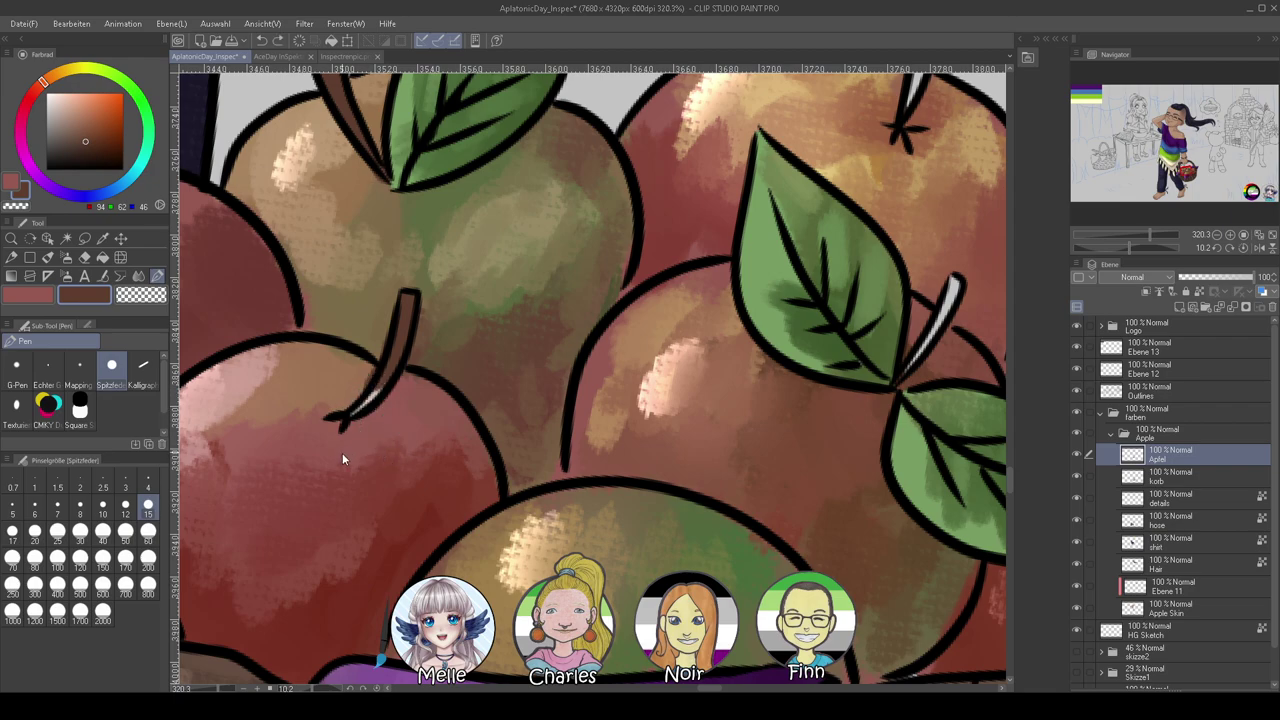
click(80, 507)
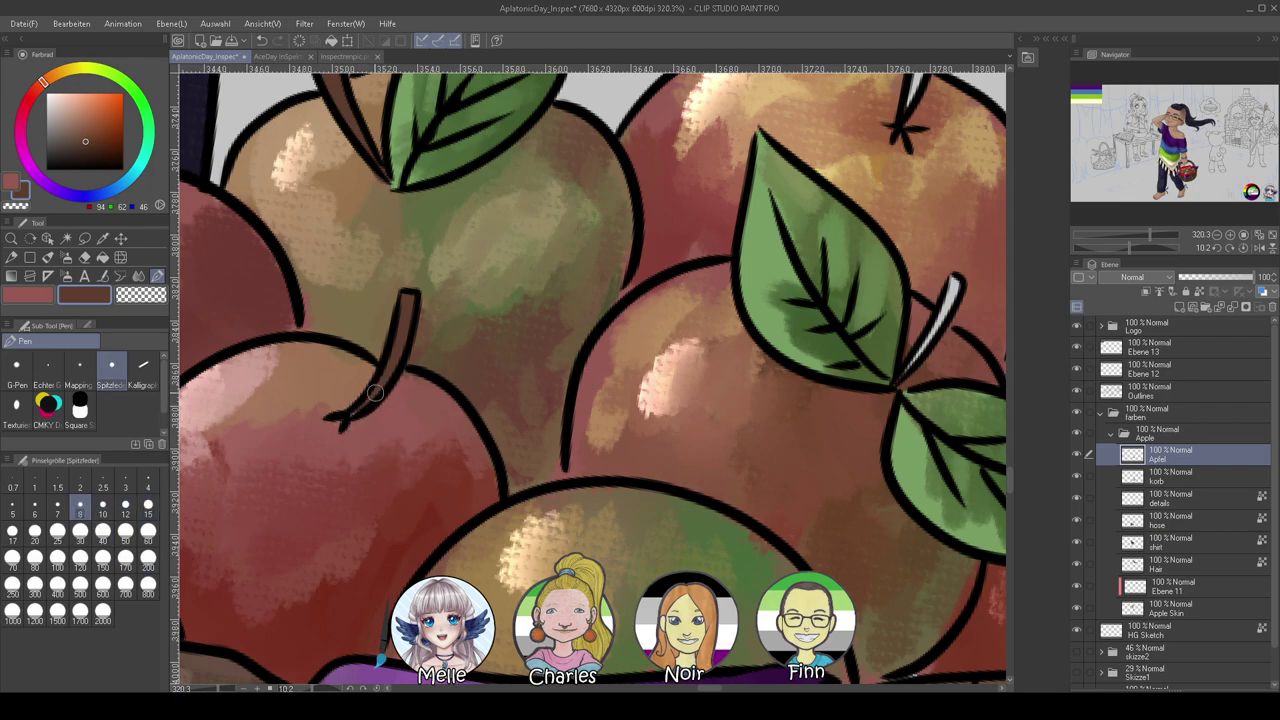
Colour the stems of the rear apple and the middle leafed apple brown (RGB 94, 62, 46) at brush size 8
drag(578, 355, 281, 510)
drag(537, 294, 508, 318)
mouse_move(602, 207)
mouse_down()
mouse_move(596, 163)
mouse_move(604, 196)
mouse_move(600, 163)
mouse_move(578, 283)
mouse_up()
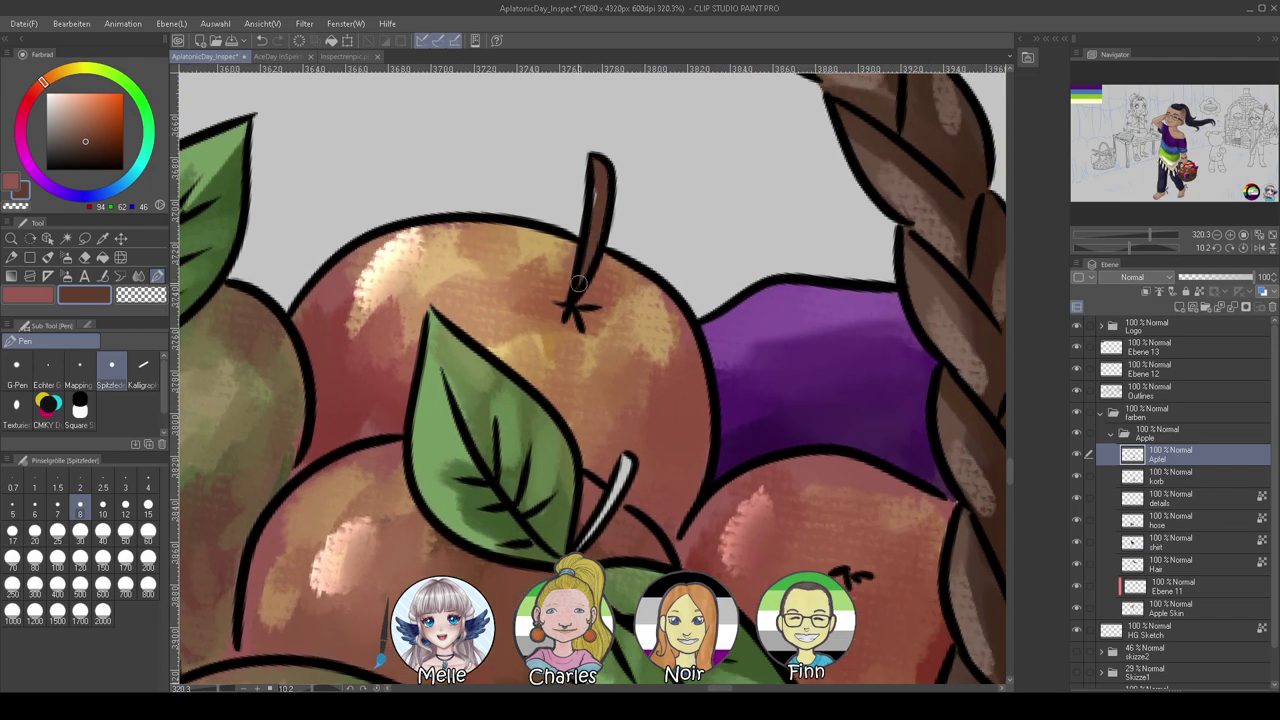
scroll(600, 330, down, 2)
drag(602, 390, 606, 390)
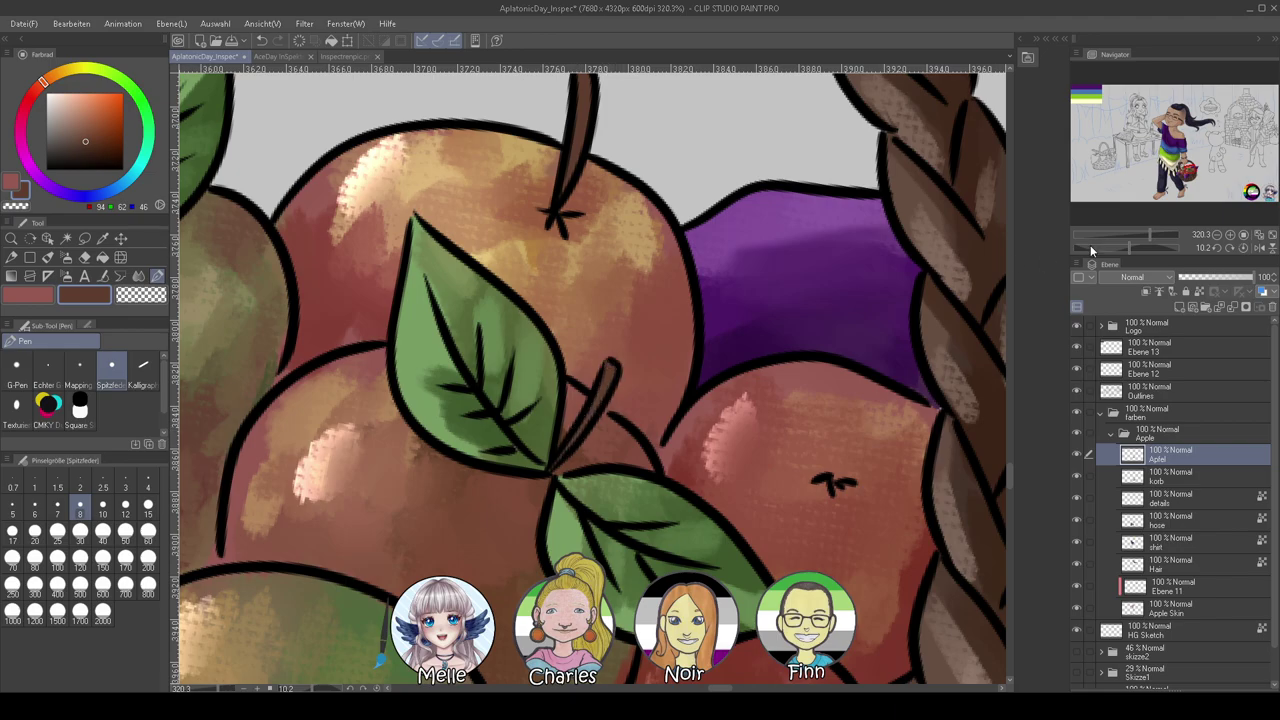
Collapse the Apple layer folder and create a folder named Flick above it containing a new layer
drag(1136, 231, 1112, 235)
click(1244, 250)
drag(793, 280, 833, 338)
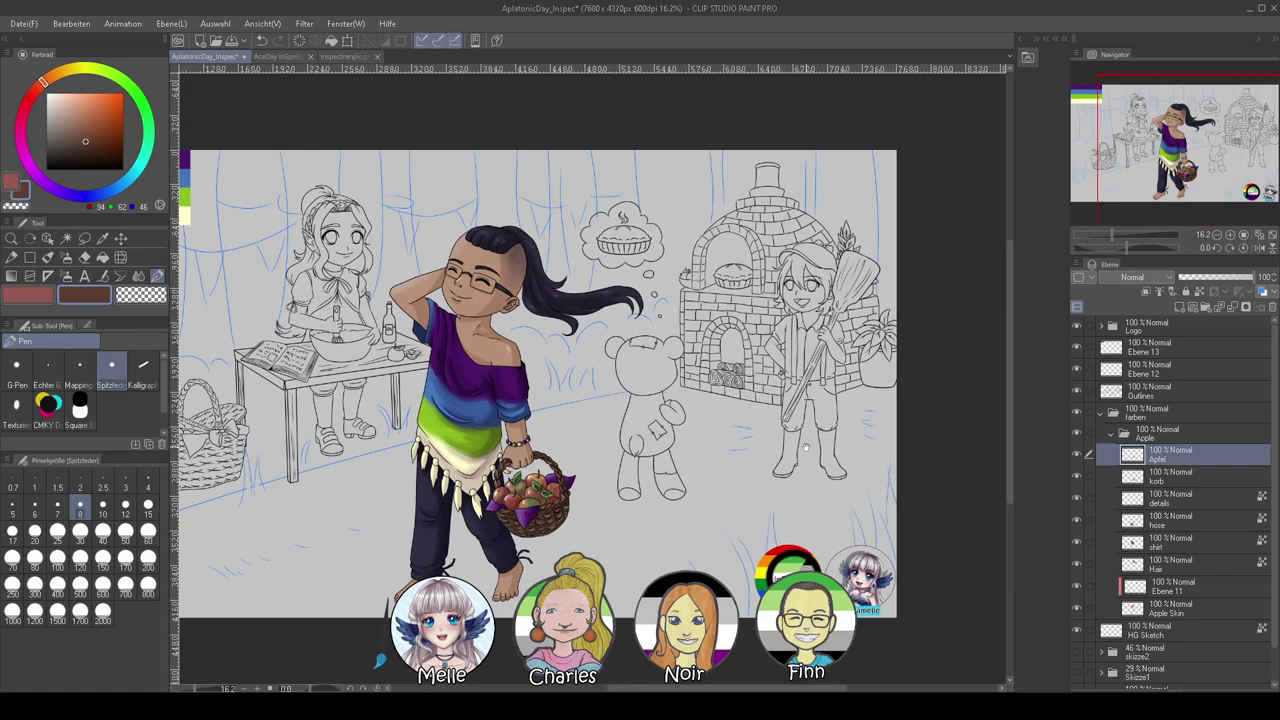
click(1110, 436)
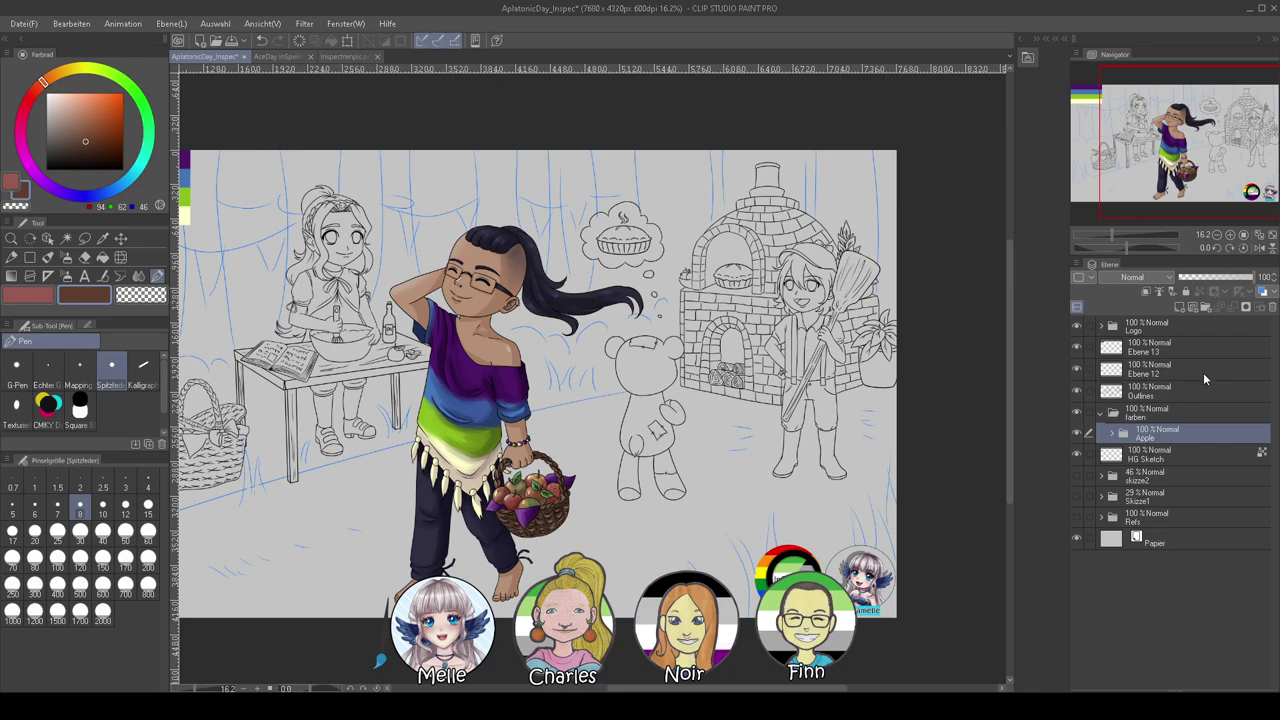
click(1205, 308)
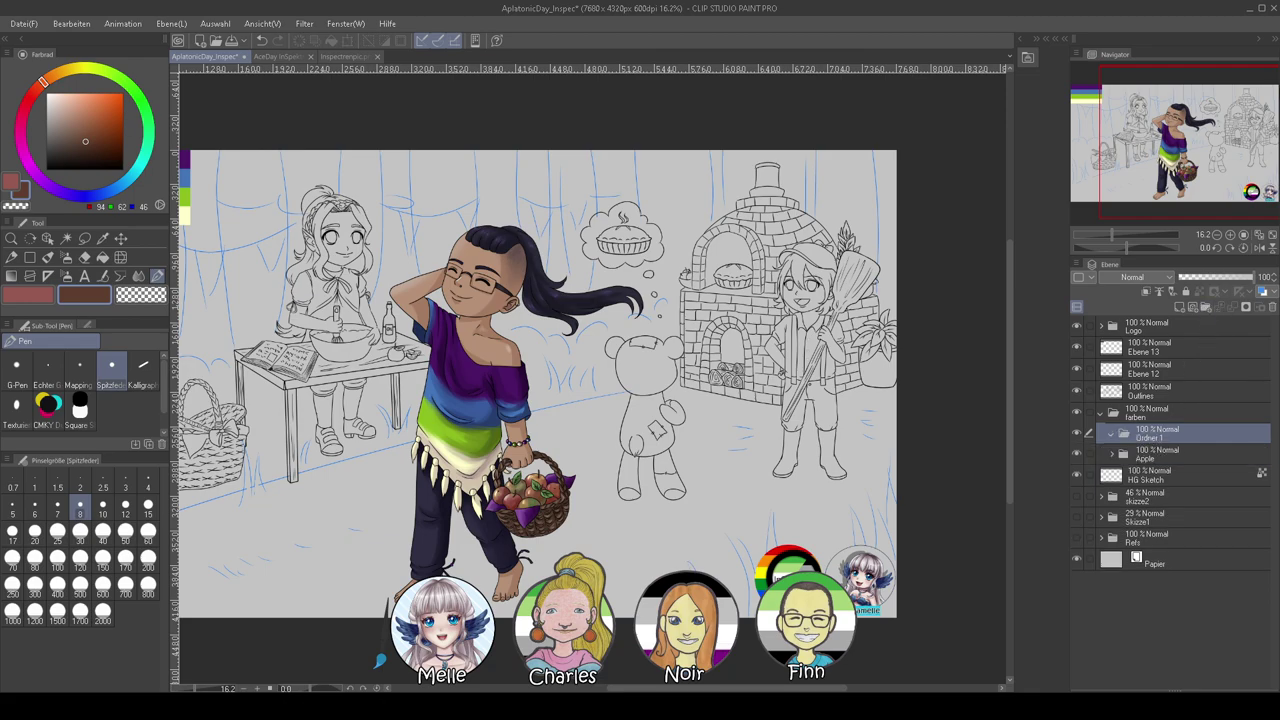
click(1182, 309)
drag(1112, 237, 1118, 237)
Select the teddy bear's head, ears, body, arm and legs on the Outlines layer with automatic selection, leaving out the patches
click(66, 239)
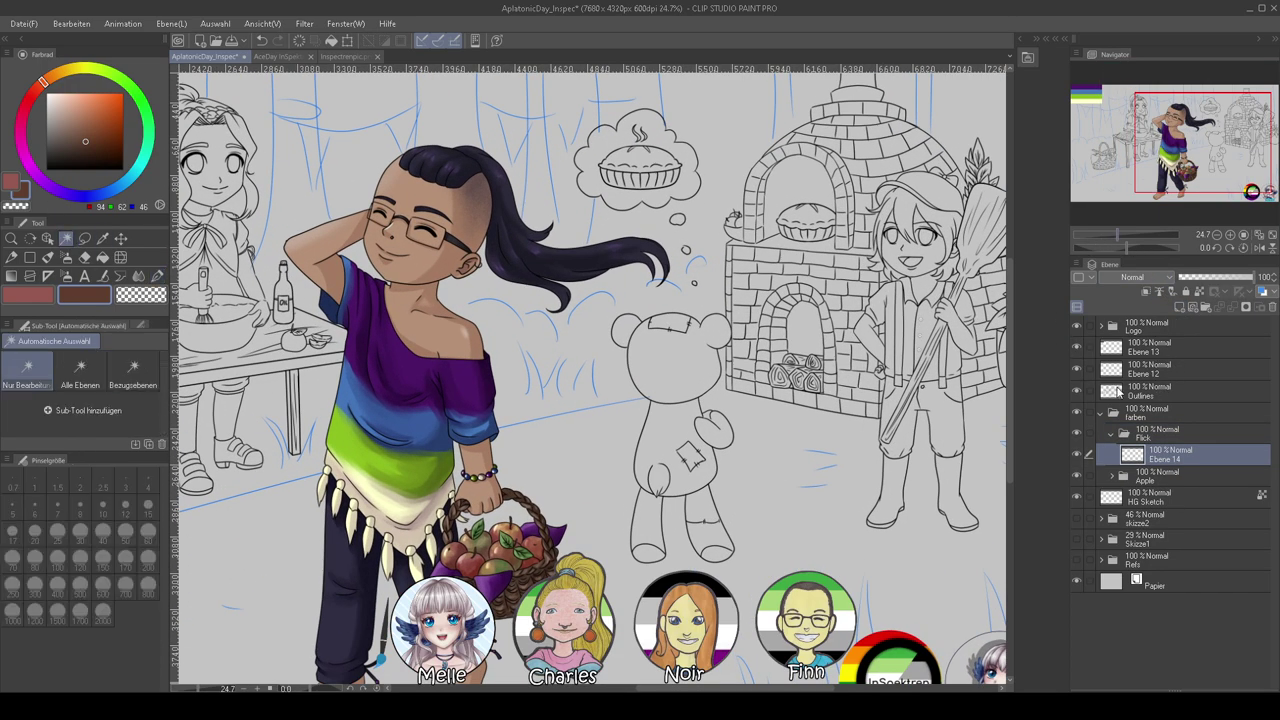
click(1140, 391)
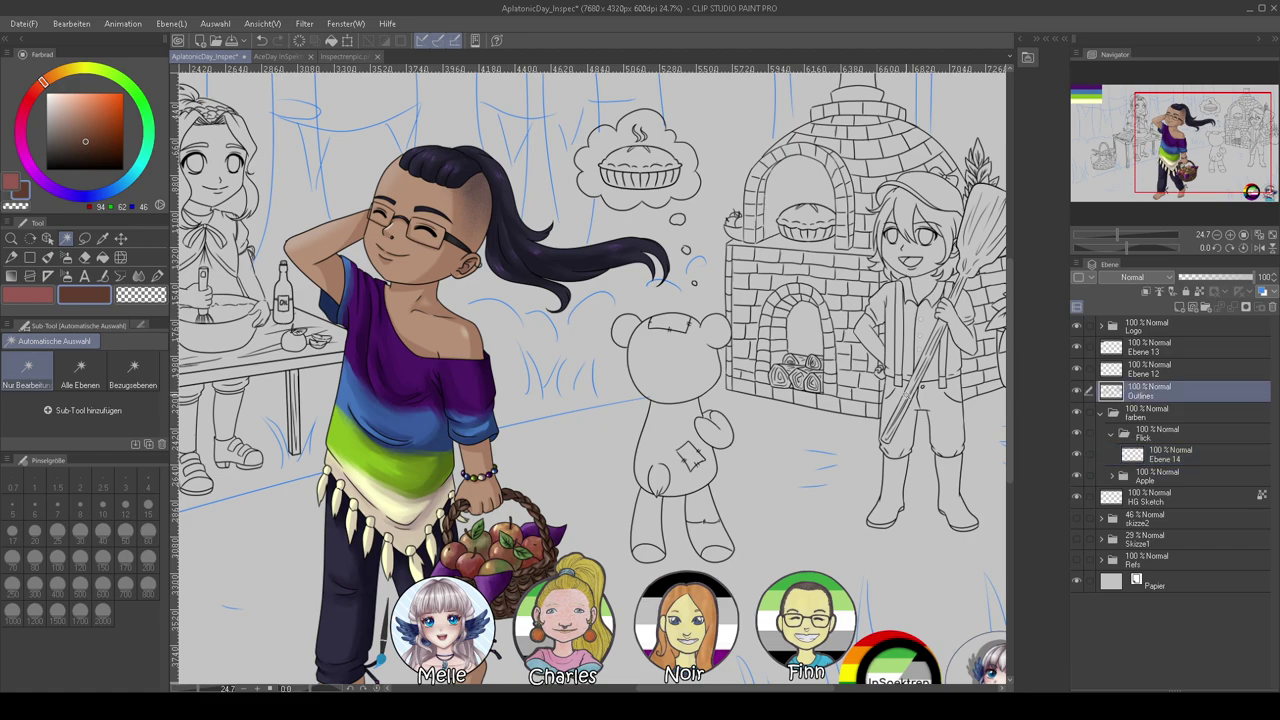
click(687, 360)
key(-)
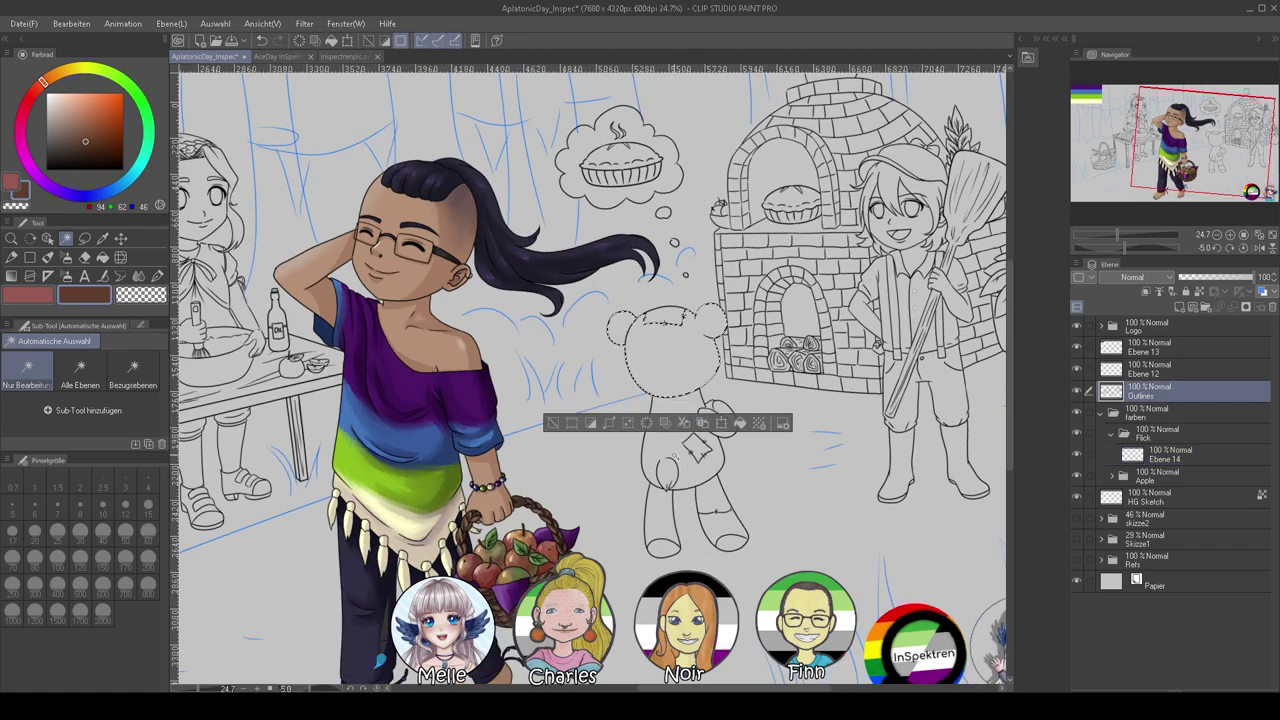
shift+click(670, 462)
shift+click(716, 420)
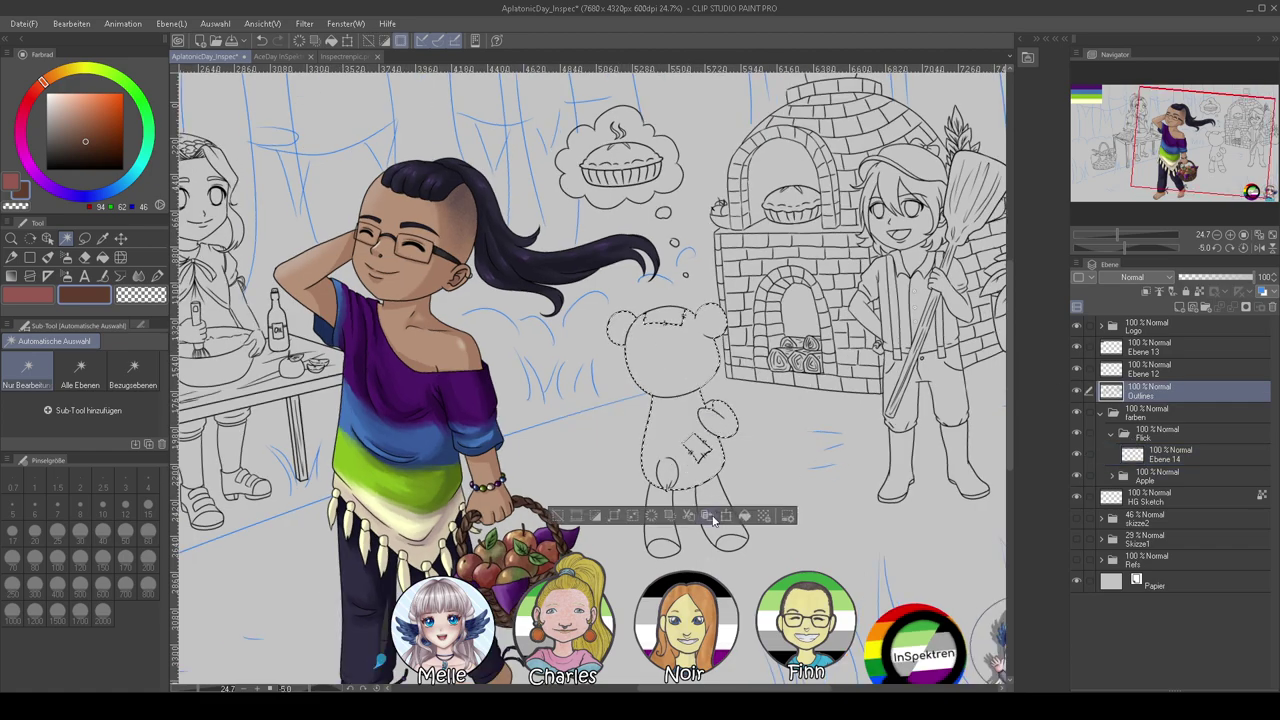
shift+click(726, 538)
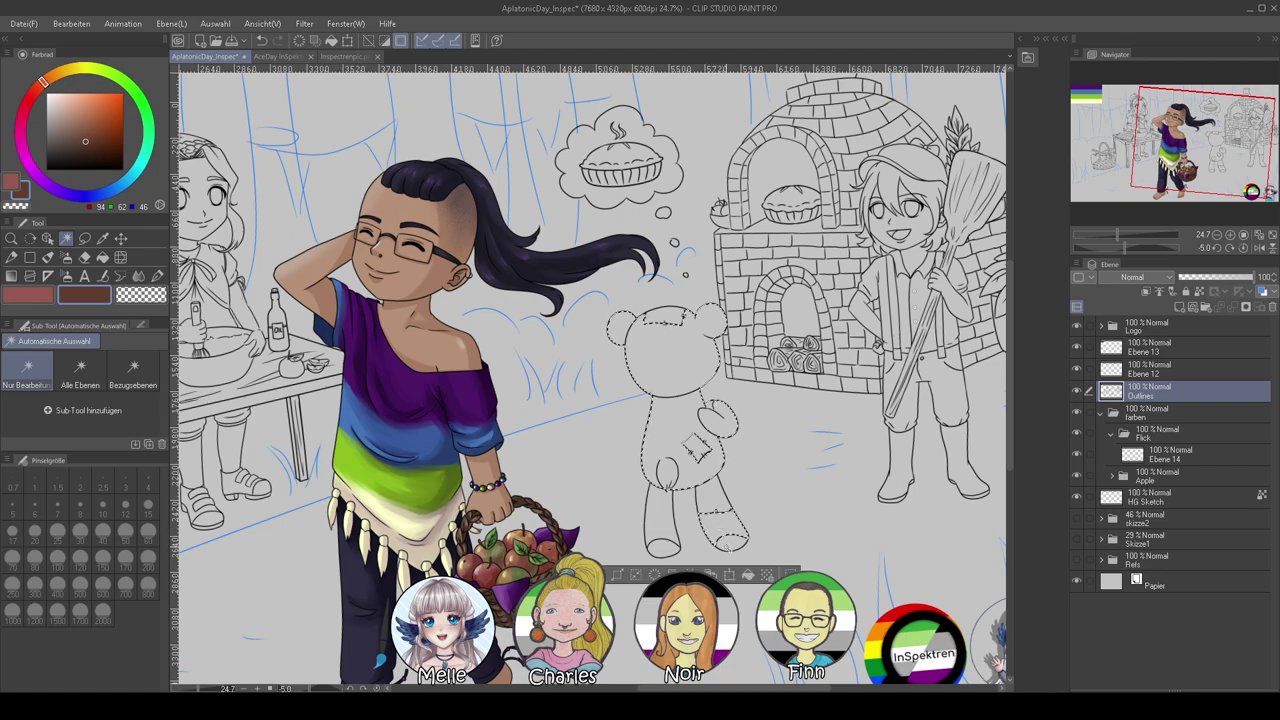
shift+click(666, 530)
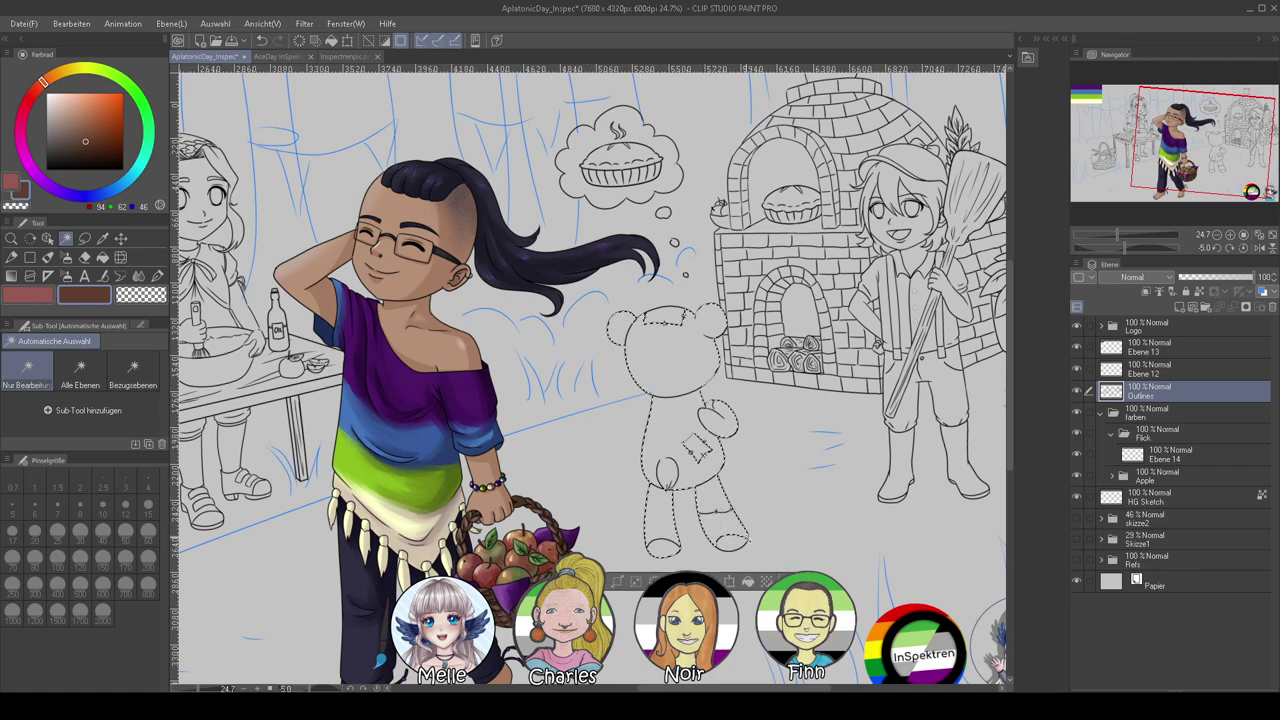
Fill the bear selection on Ebene 14 with the brown (RGB 143, 116, 99) sampled from the bear in Inspectrenpic.png, and deselect
click(1150, 456)
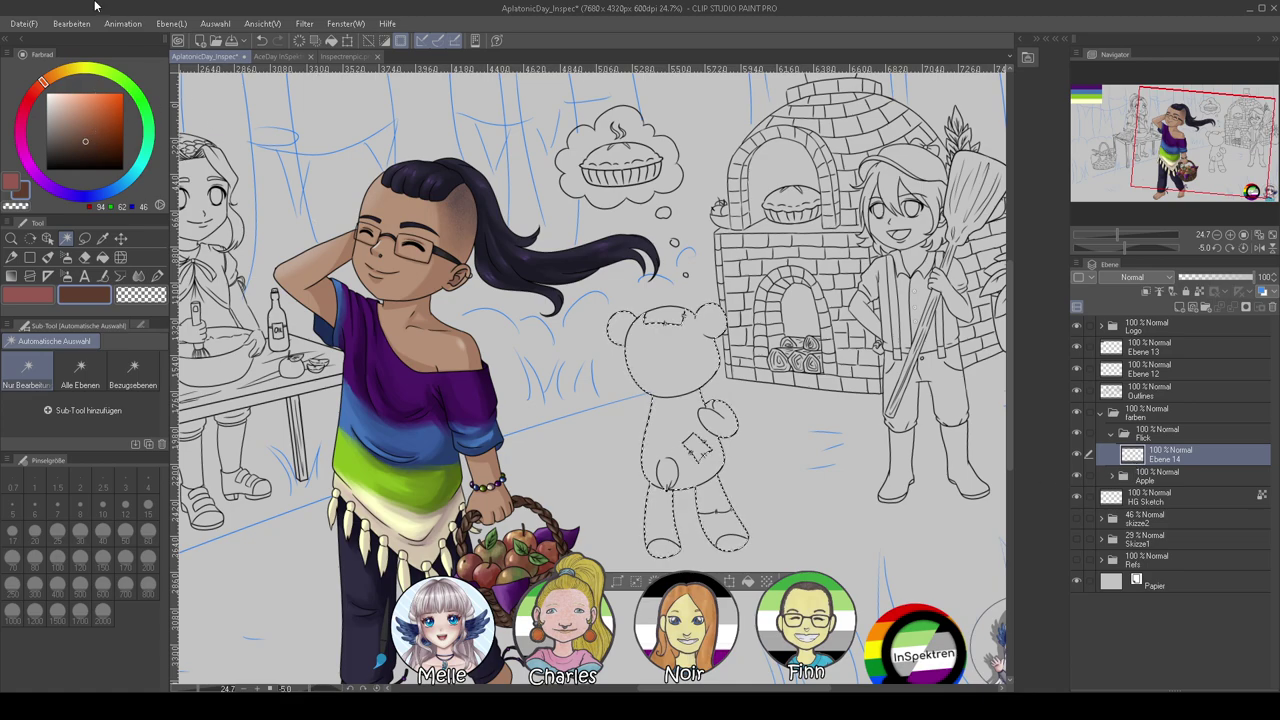
click(335, 56)
key(alt)
click(157, 277)
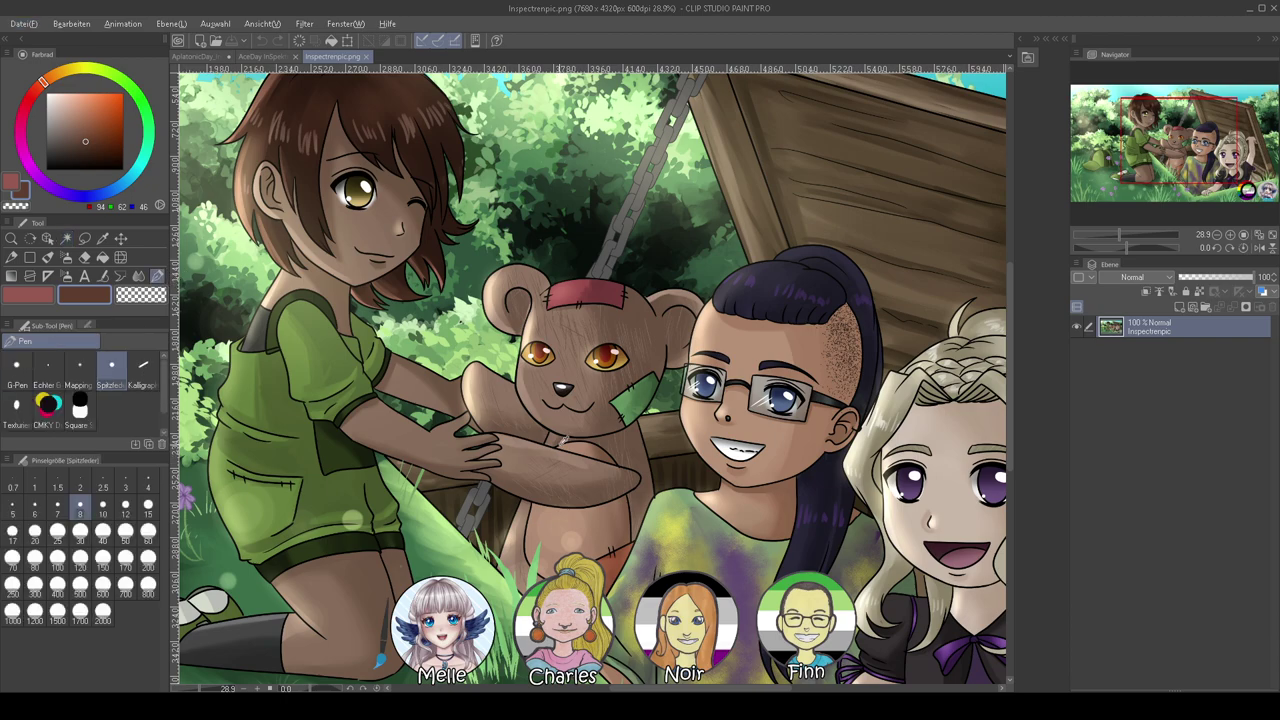
alt+click(577, 398)
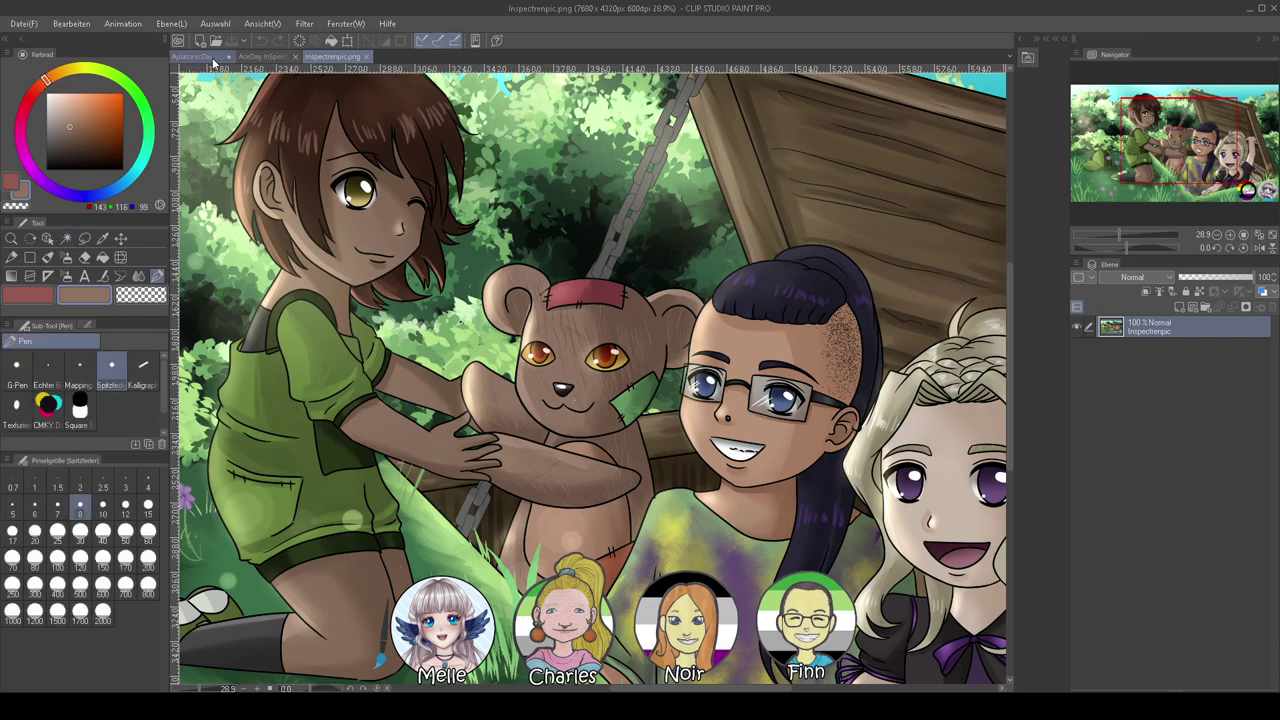
click(212, 57)
key(alt+Delete)
key(ctrl+d)
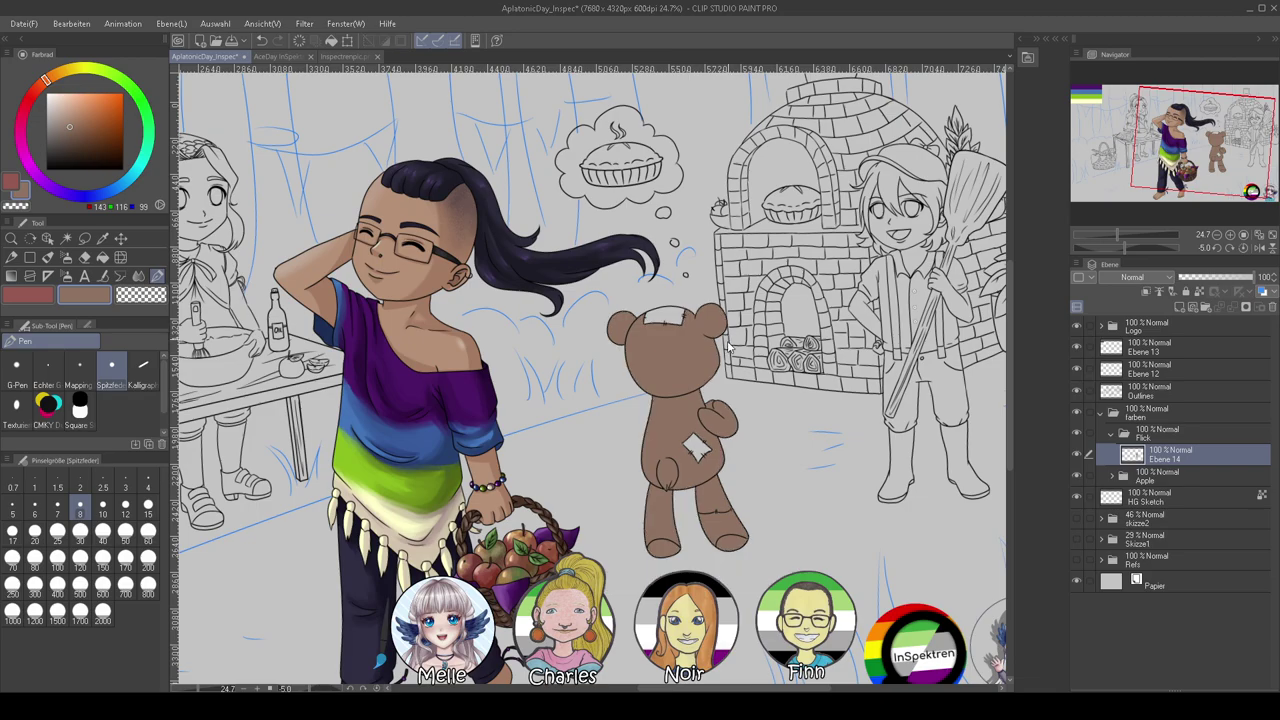
Check the bear in the Inspectrenpic.png reference and lock the transparent pixels of Ebene 14
scroll(730, 344, down, 5)
scroll(717, 394, up, 4)
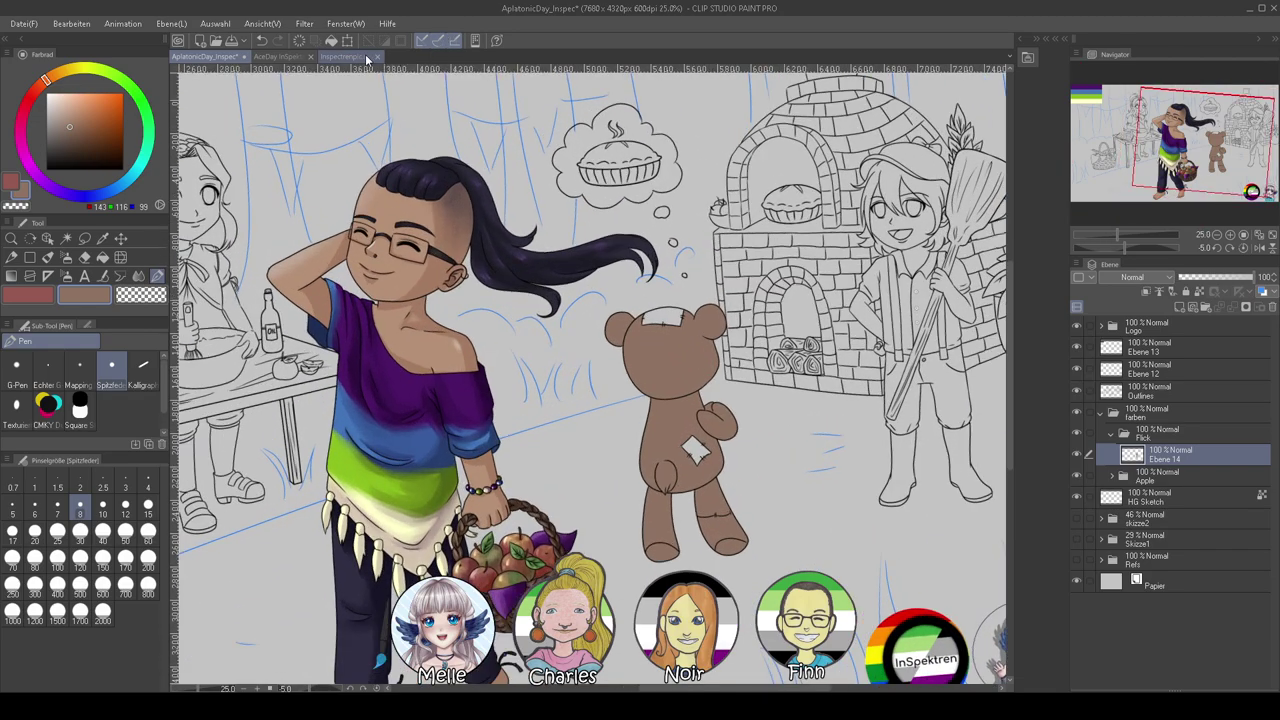
click(340, 57)
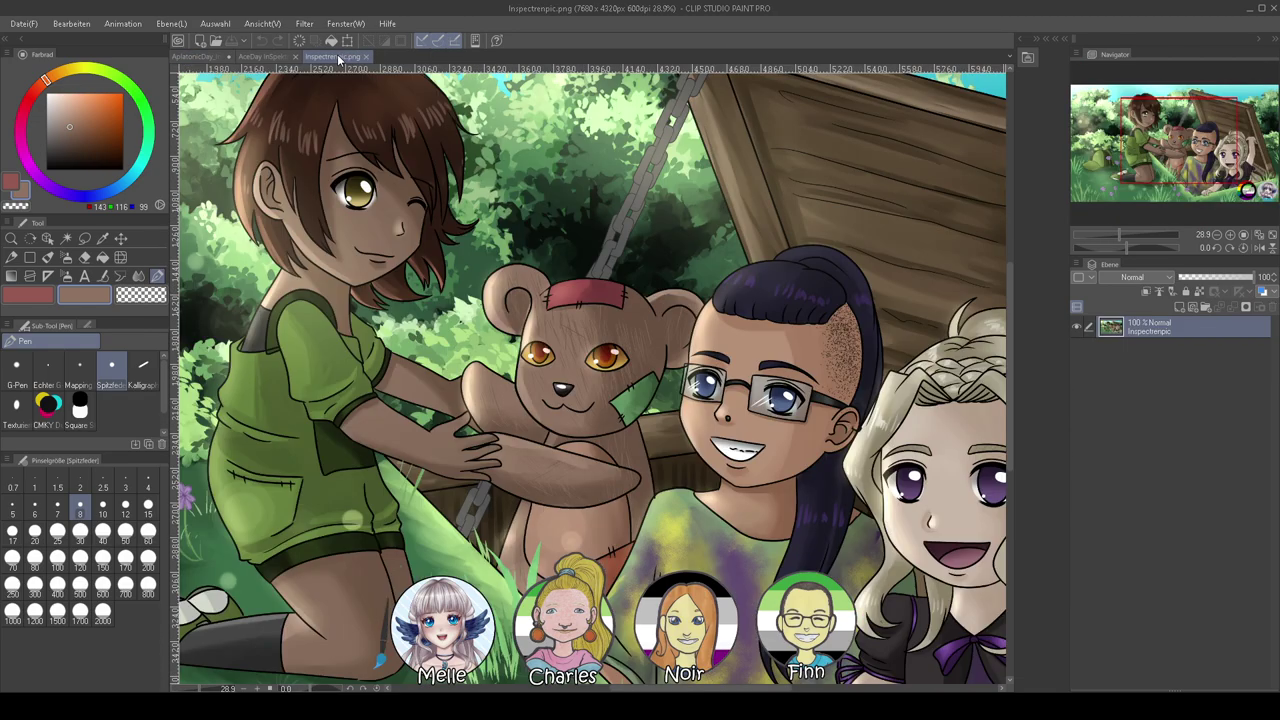
click(200, 57)
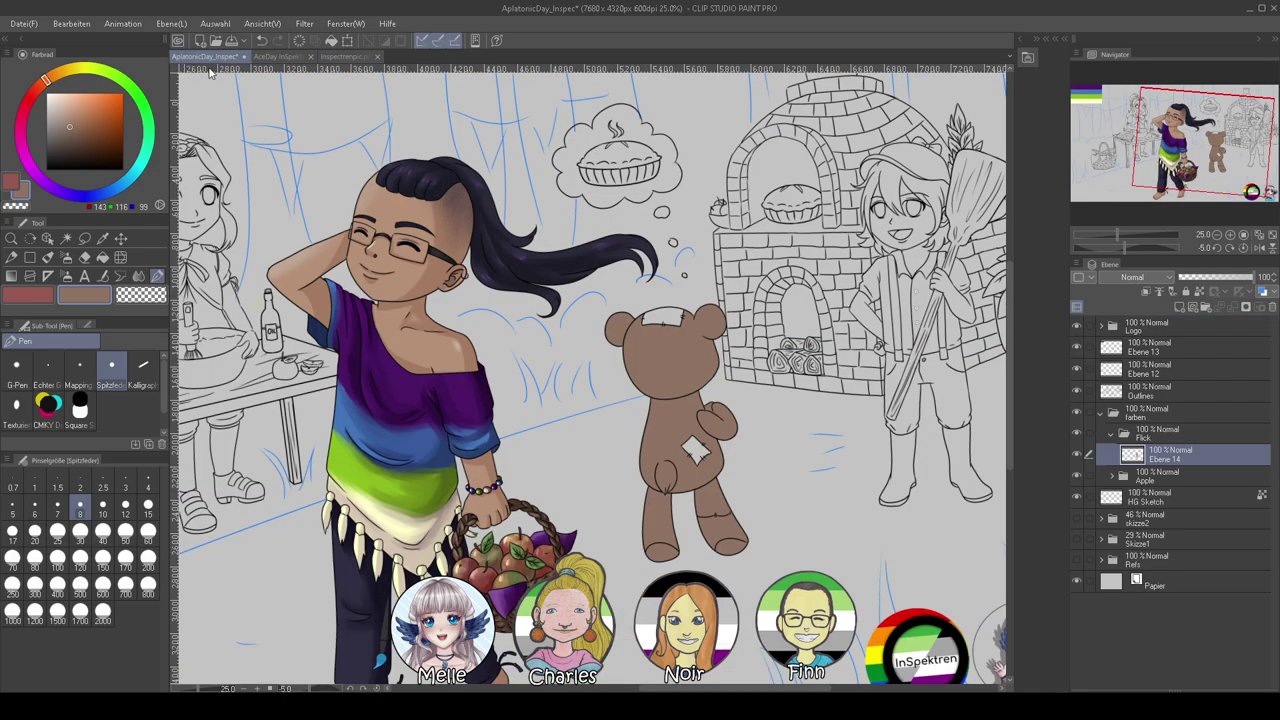
scroll(697, 408, up, 5)
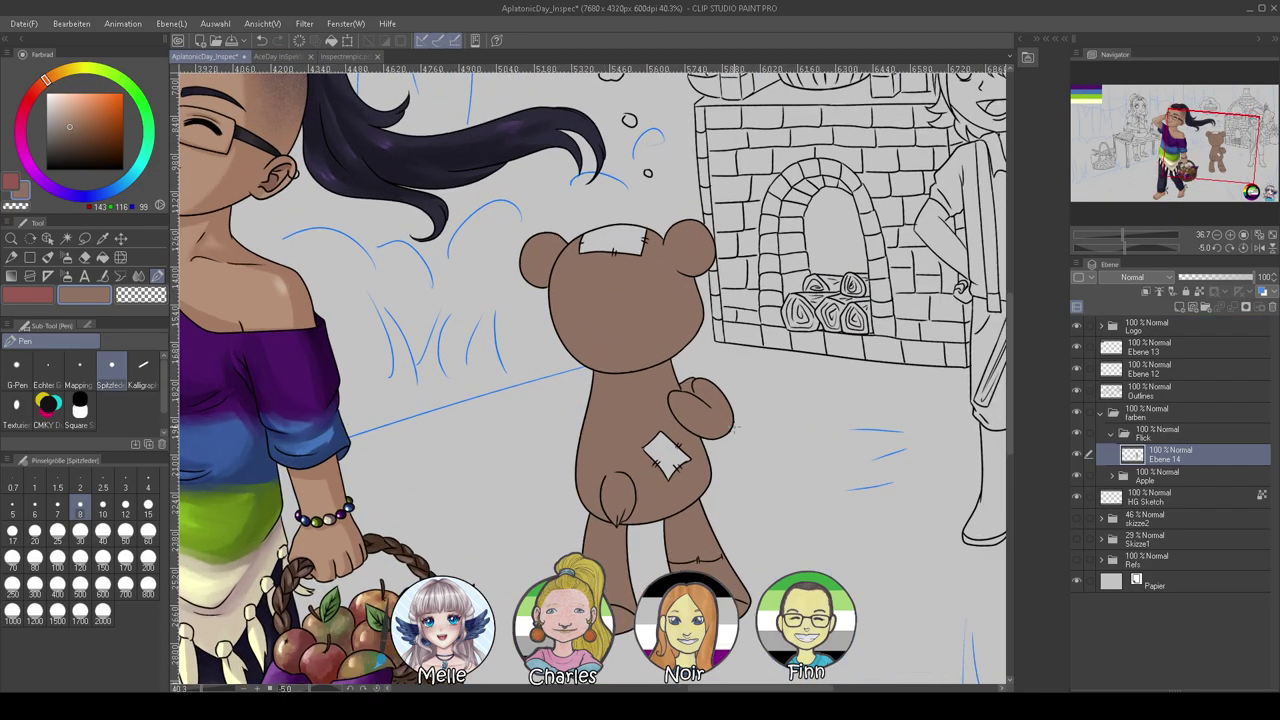
scroll(662, 365, up, 1)
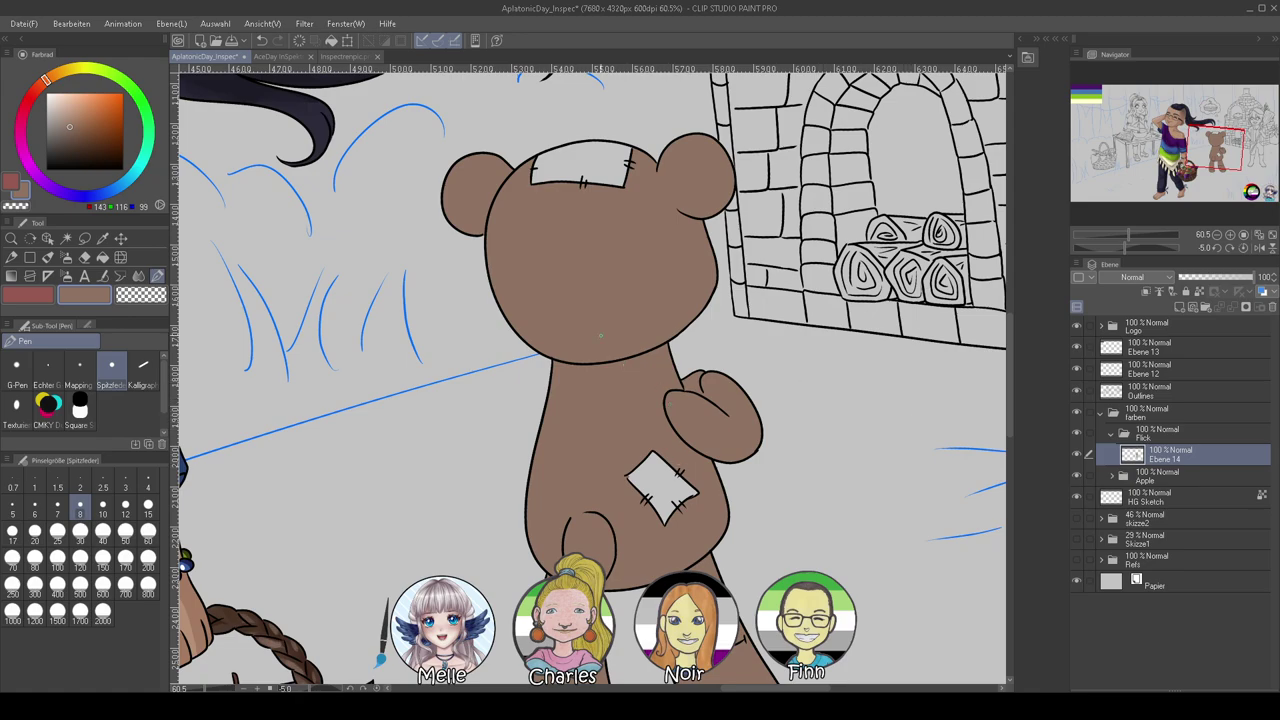
scroll(672, 455, down, 6)
scroll(667, 545, up, 5)
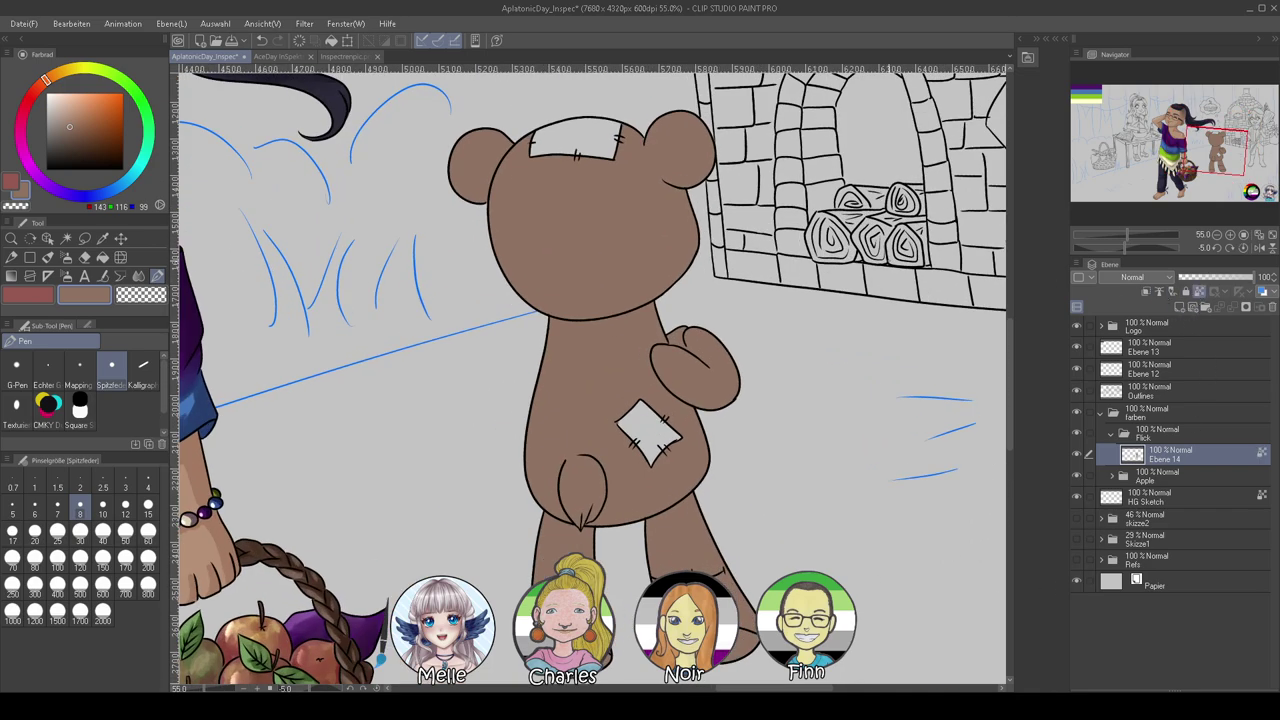
Start shading the bear in dark brown (RGB 90, 68, 54) with the Ölfarbe brush at sizes 60 and 150
click(48, 257)
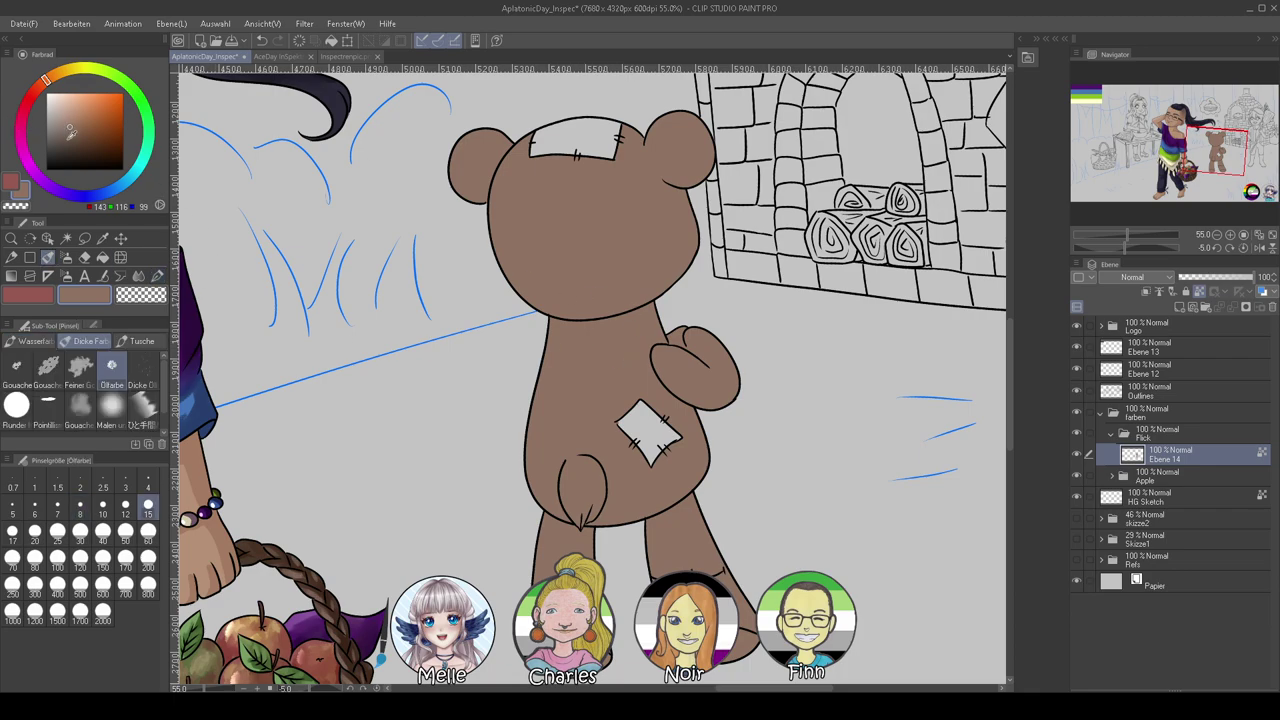
click(76, 143)
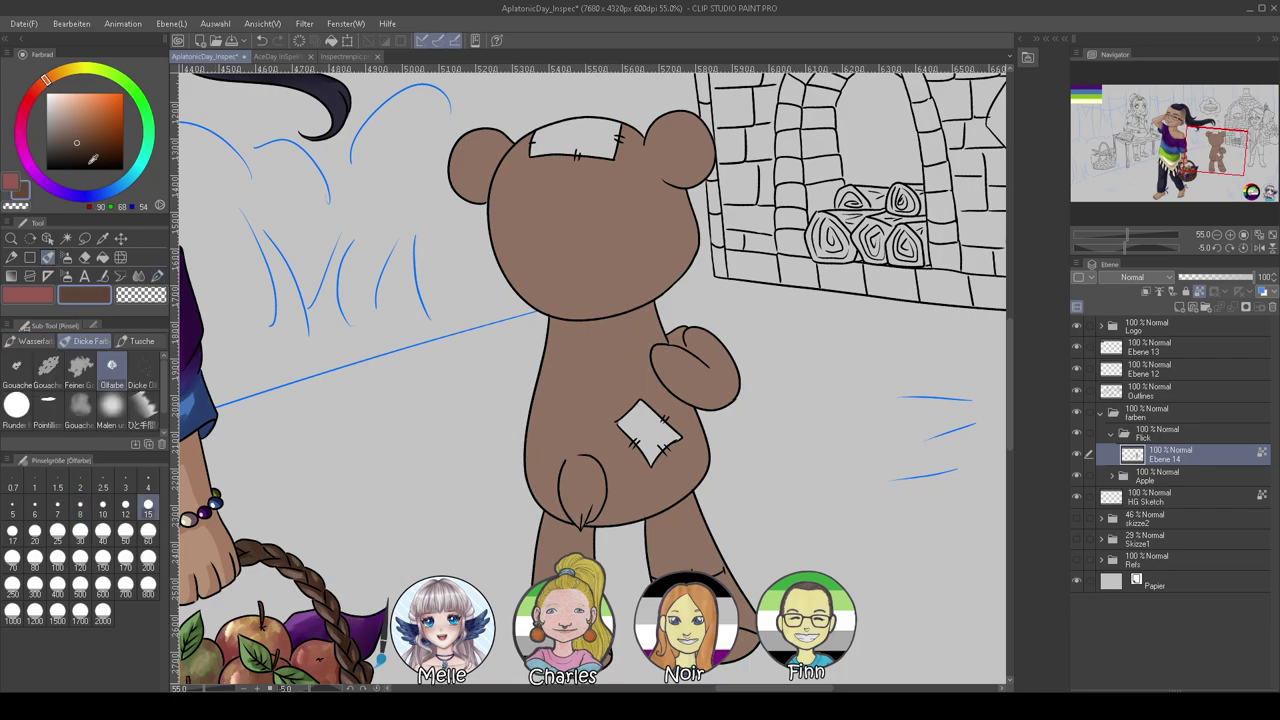
click(125, 531)
click(148, 535)
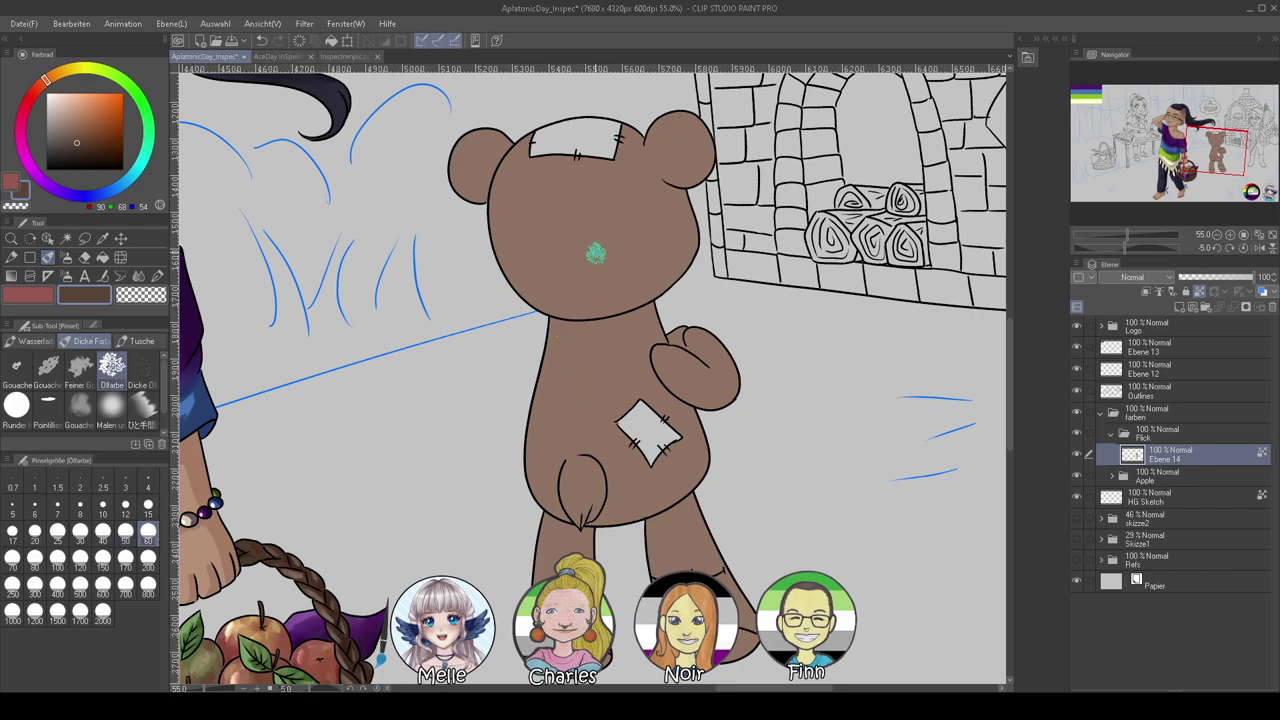
mouse_move(629, 157)
mouse_down()
mouse_move(672, 268)
mouse_move(692, 267)
mouse_move(697, 230)
mouse_up()
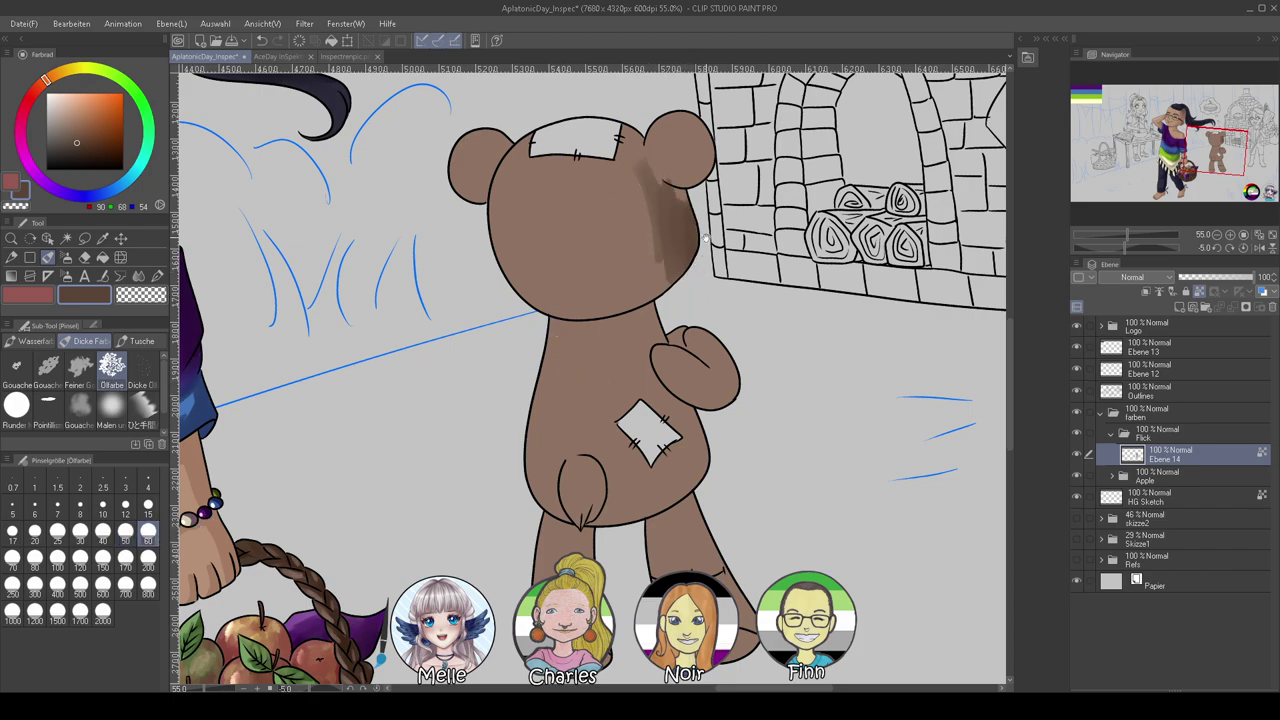
drag(465, 320, 425, 454)
click(103, 562)
mouse_move(560, 430)
mouse_down()
mouse_move(605, 403)
mouse_move(632, 340)
mouse_move(576, 426)
mouse_move(626, 374)
mouse_move(660, 258)
mouse_up()
Deepen the shadows on the bear's head, body, arm and legs in reddish dark brown (RGB 83, 53, 40) at brush size 60
click(42, 84)
click(85, 145)
click(148, 540)
mouse_move(585, 390)
mouse_down()
mouse_move(493, 445)
mouse_move(615, 434)
mouse_move(613, 463)
mouse_move(593, 482)
mouse_move(578, 468)
mouse_move(609, 506)
mouse_move(622, 469)
mouse_move(664, 508)
mouse_move(670, 476)
mouse_move(652, 464)
mouse_move(671, 487)
mouse_move(668, 535)
mouse_move(648, 468)
mouse_move(685, 525)
mouse_up()
drag(628, 585, 575, 433)
mouse_move(562, 347)
mouse_down()
mouse_move(580, 419)
mouse_move(585, 397)
mouse_move(562, 353)
mouse_move(587, 397)
mouse_move(588, 448)
mouse_move(570, 483)
mouse_move(557, 477)
mouse_move(566, 436)
mouse_move(557, 473)
mouse_move(605, 469)
mouse_move(551, 508)
mouse_move(495, 502)
mouse_move(507, 500)
mouse_move(511, 453)
mouse_move(520, 478)
mouse_move(514, 451)
mouse_move(523, 500)
mouse_move(539, 475)
mouse_move(490, 478)
mouse_move(479, 441)
mouse_move(500, 461)
mouse_move(485, 480)
mouse_move(504, 566)
mouse_move(436, 514)
mouse_move(452, 504)
mouse_move(490, 543)
mouse_move(464, 511)
mouse_move(499, 525)
mouse_move(481, 513)
mouse_move(508, 618)
mouse_up()
drag(473, 517, 478, 571)
mouse_move(588, 491)
mouse_down()
mouse_move(614, 539)
mouse_move(609, 528)
mouse_move(612, 567)
mouse_move(596, 489)
mouse_move(608, 517)
mouse_move(607, 537)
mouse_move(584, 487)
mouse_move(605, 499)
mouse_move(574, 435)
mouse_up()
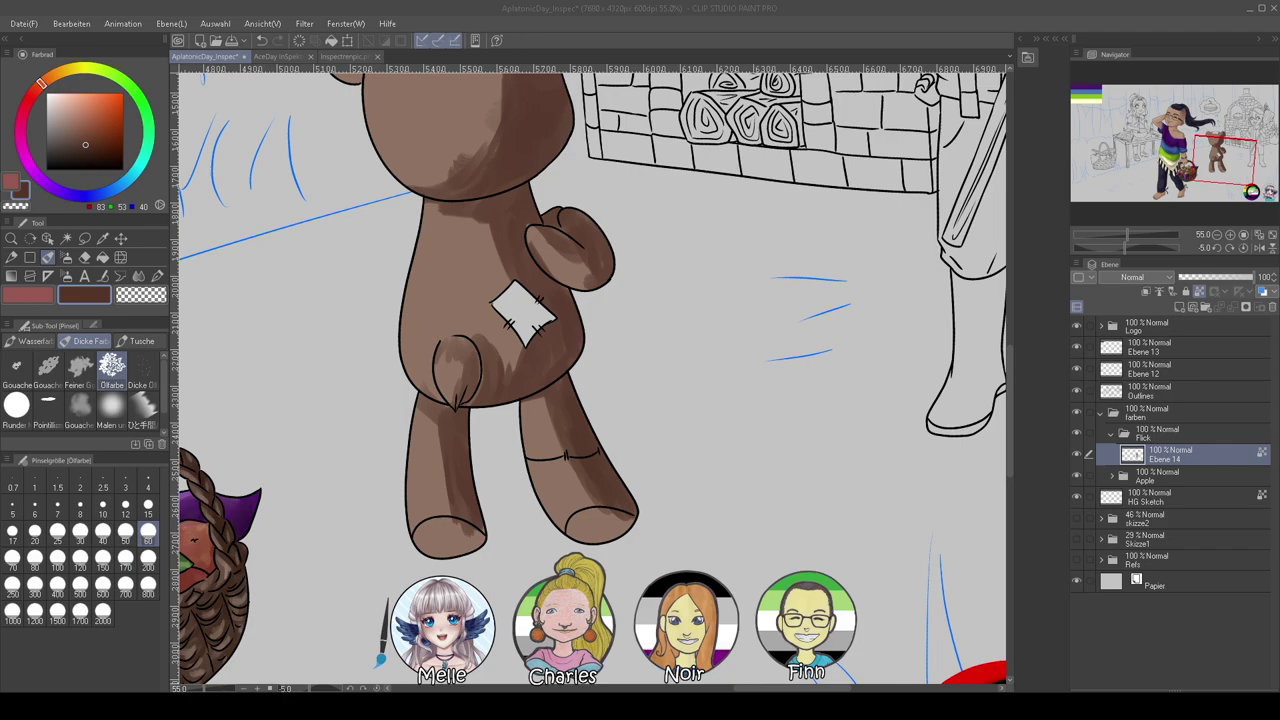
click(617, 437)
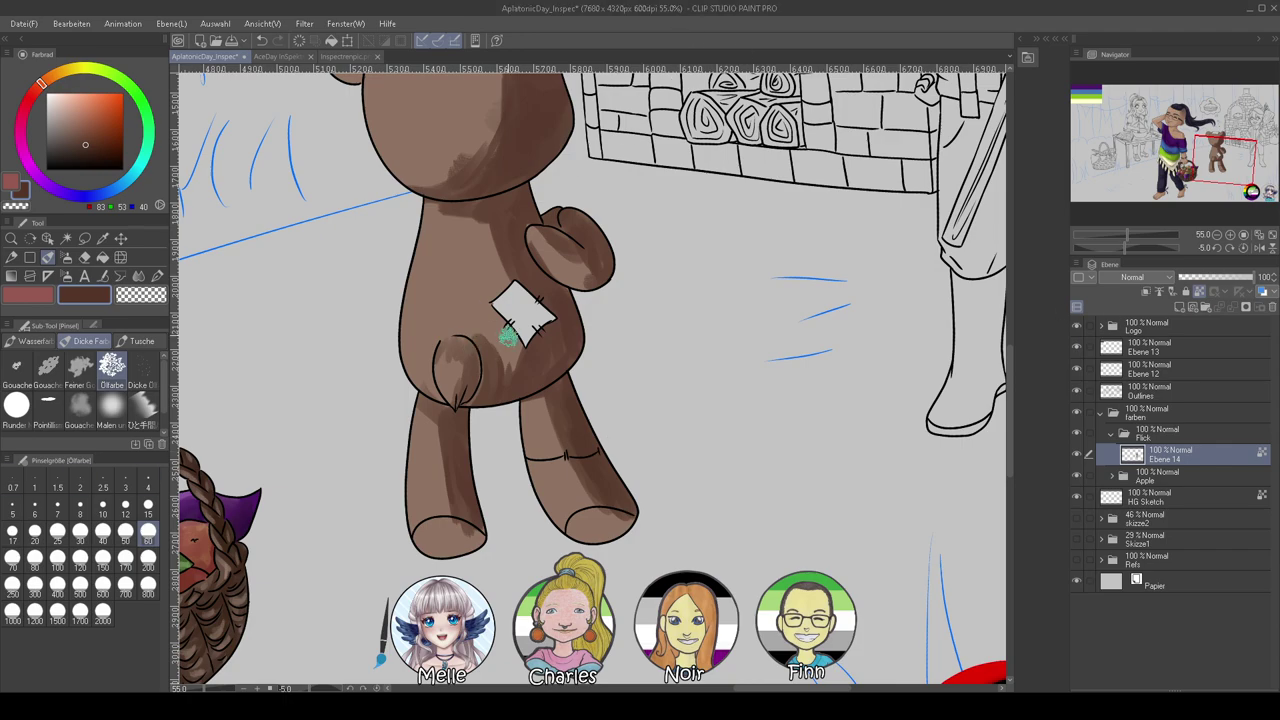
drag(491, 97, 524, 294)
mouse_move(393, 278)
mouse_down()
mouse_move(386, 216)
mouse_move(403, 240)
mouse_move(388, 262)
mouse_move(386, 214)
mouse_move(408, 212)
mouse_up()
scroll(518, 490, down, 3)
drag(522, 444, 574, 515)
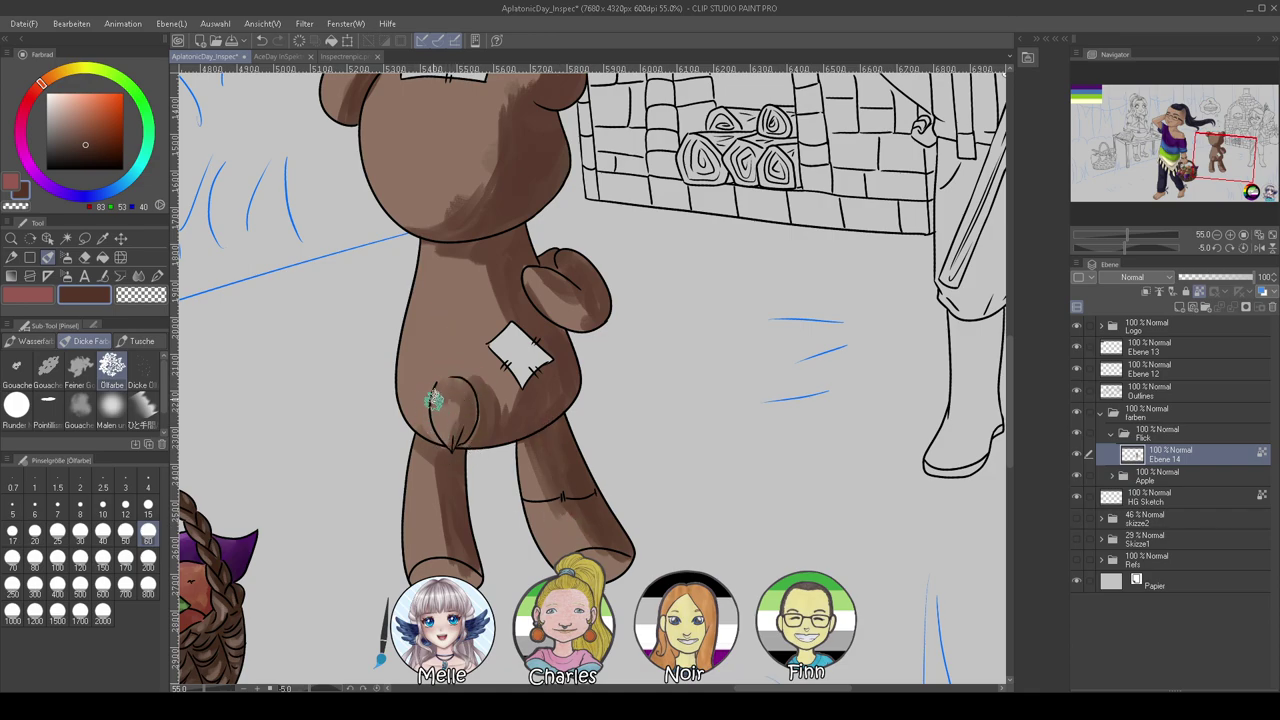
Lighten the bear's arm and tail again with the base brown (RGB 143, 116, 99) sampled from the fur
alt+click(532, 277)
mouse_move(532, 277)
mouse_down()
mouse_move(554, 309)
mouse_move(532, 276)
mouse_move(576, 314)
mouse_move(568, 291)
mouse_move(571, 324)
mouse_up()
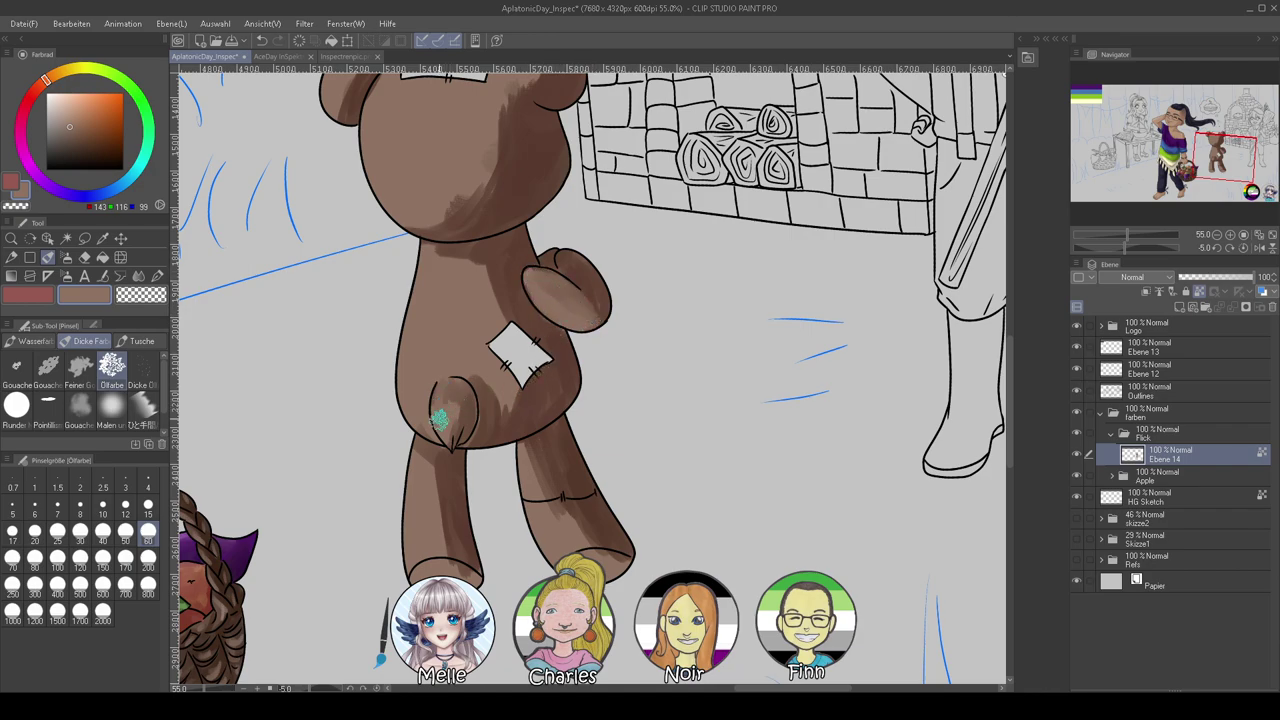
drag(472, 360, 518, 530)
Paint light beige-brown highlights (RGB 176, 153, 138) on the bear's head, body, tail and legs
drag(68, 124, 62, 116)
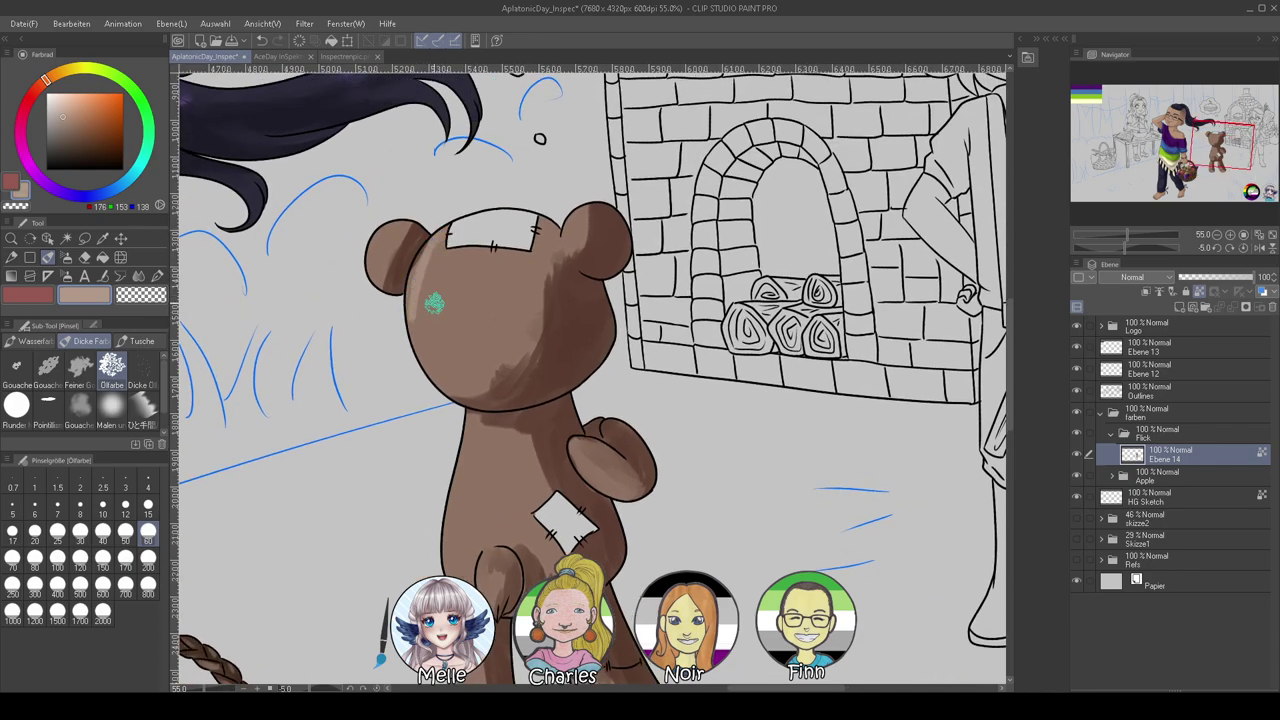
scroll(450, 318, down, 3)
mouse_move(450, 318)
mouse_down()
mouse_move(429, 426)
mouse_move(469, 503)
mouse_up()
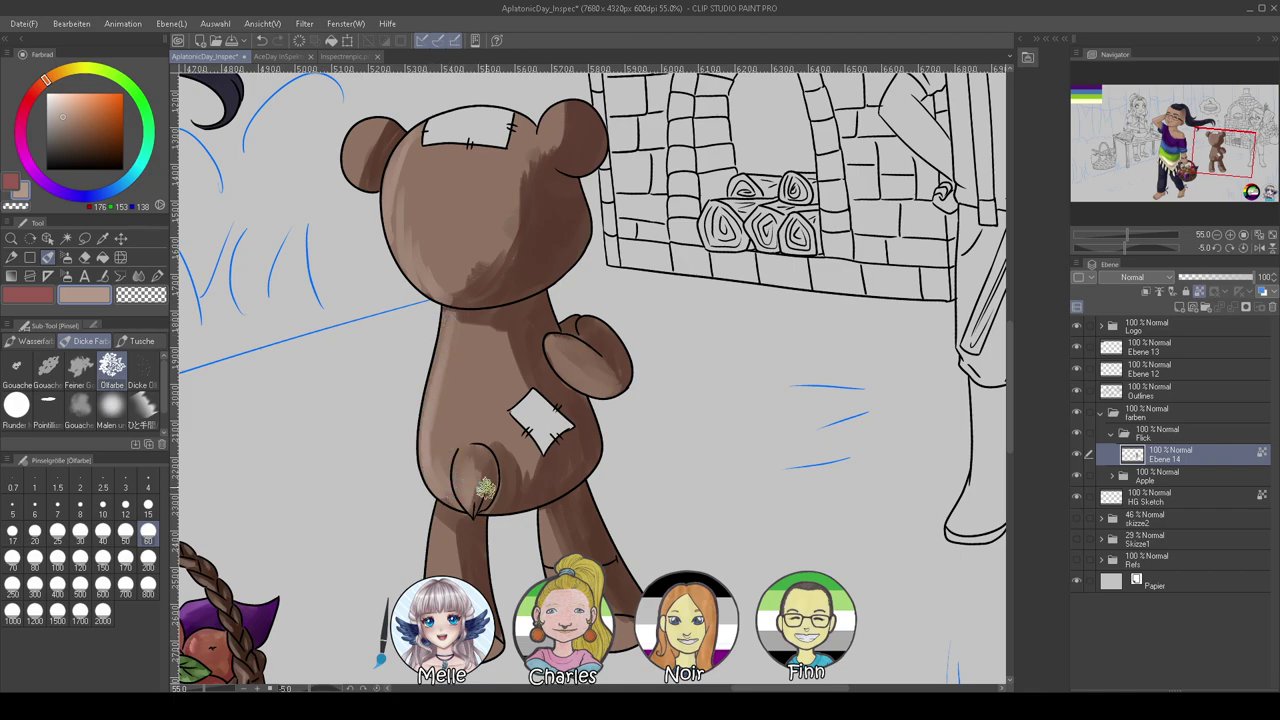
drag(454, 334, 446, 410)
mouse_move(466, 357)
mouse_down()
mouse_move(458, 400)
mouse_move(470, 398)
mouse_up()
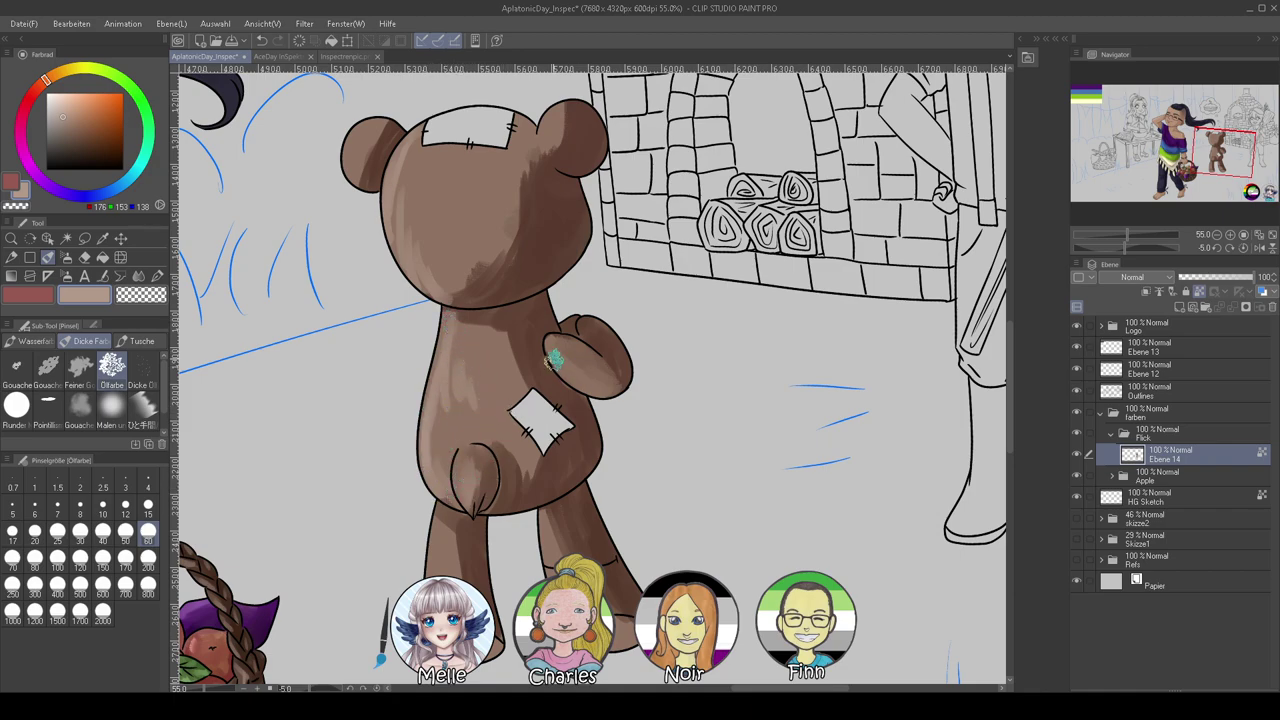
scroll(560, 370, up, 3)
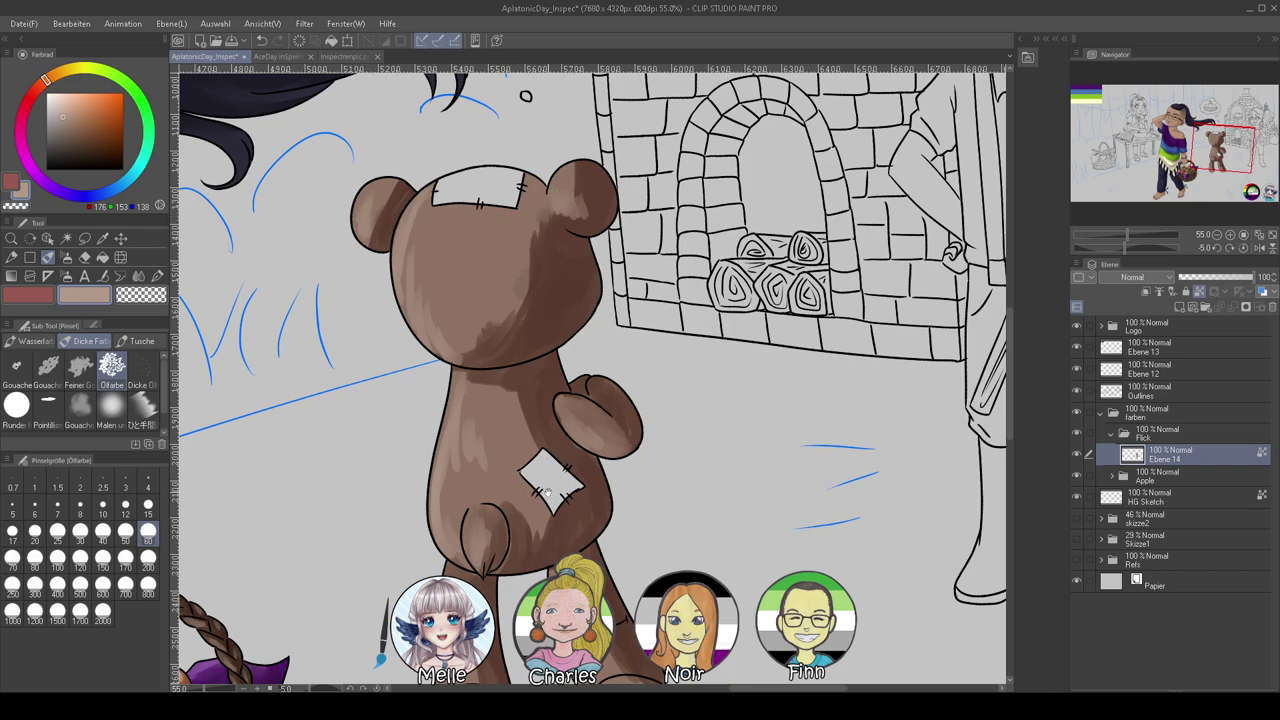
scroll(549, 496, down, 3)
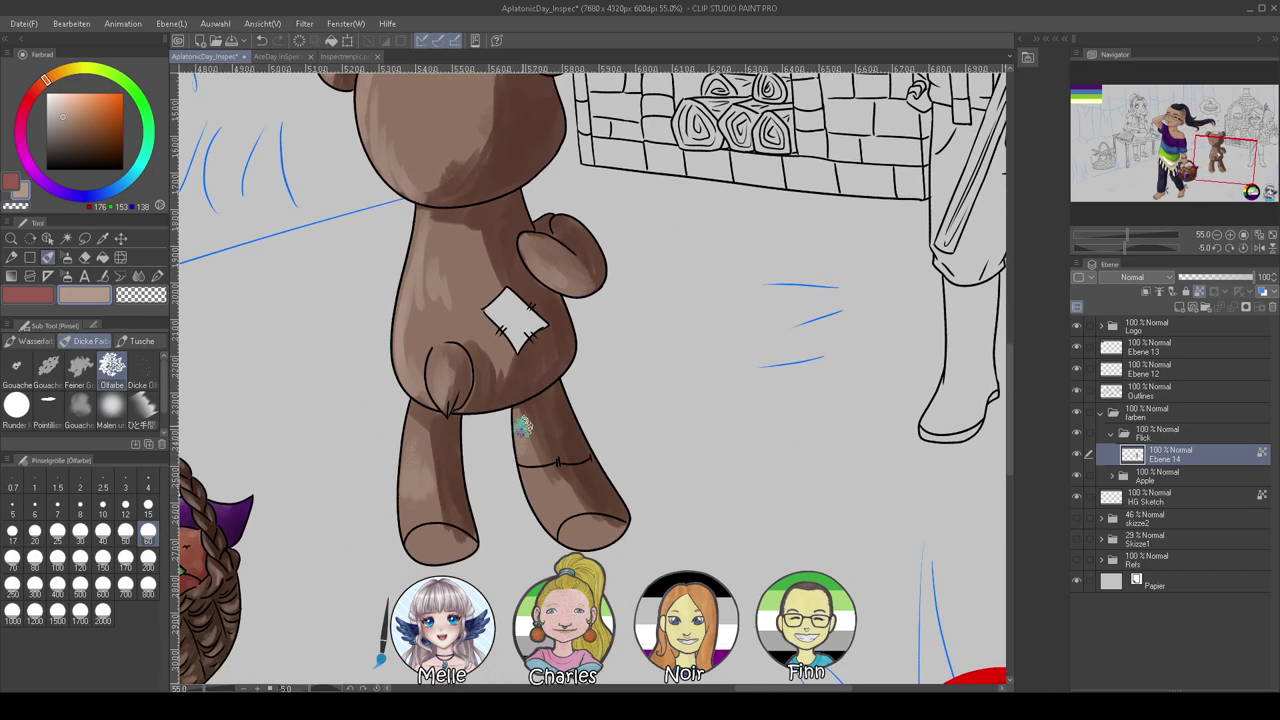
Paint the soles of both bear feet in light peach (RGB 212, 162, 131) with the Ölfarbe brush at size 100
scroll(522, 428, down, 1)
click(80, 113)
click(57, 557)
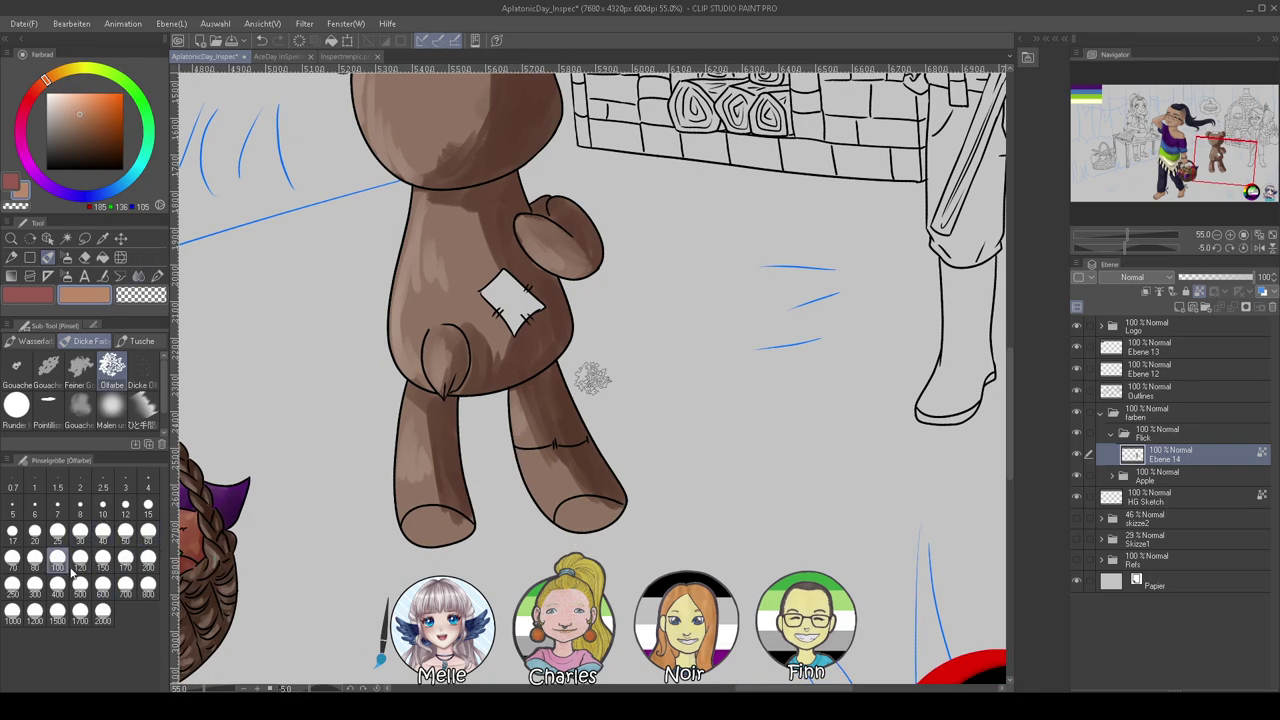
click(95, 103)
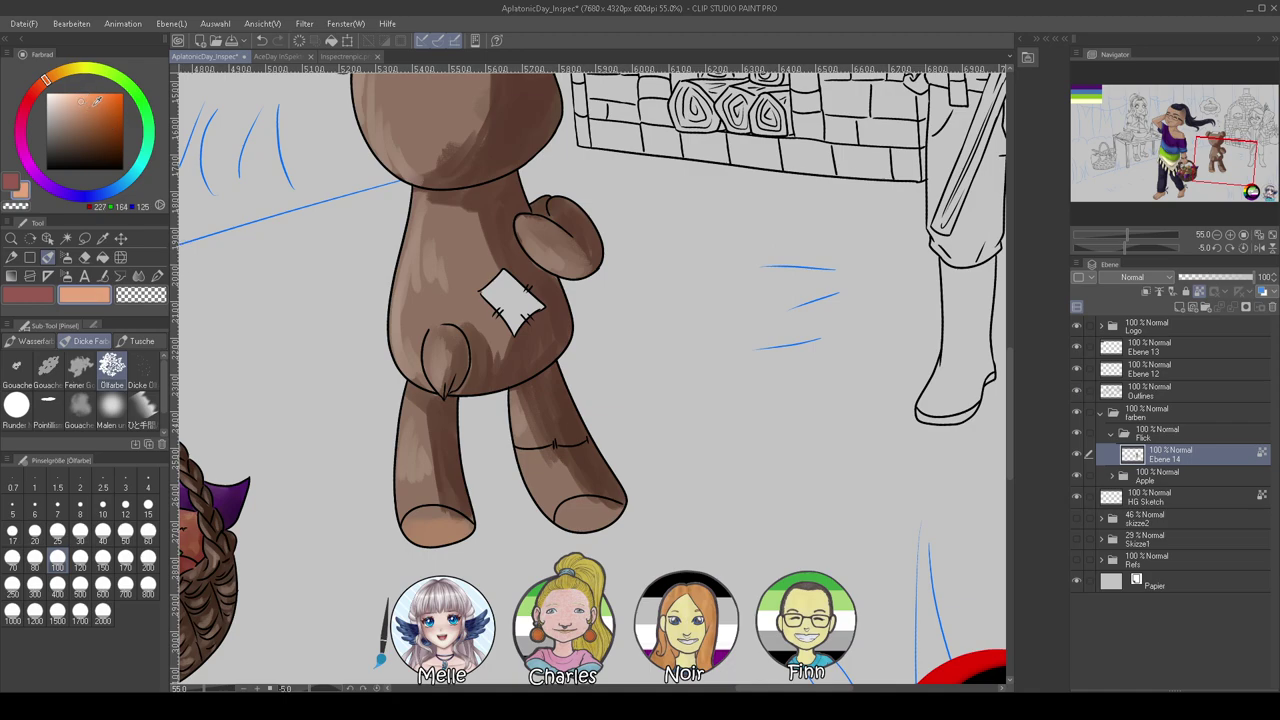
mouse_move(471, 537)
mouse_down()
mouse_move(423, 523)
mouse_move(435, 545)
mouse_up()
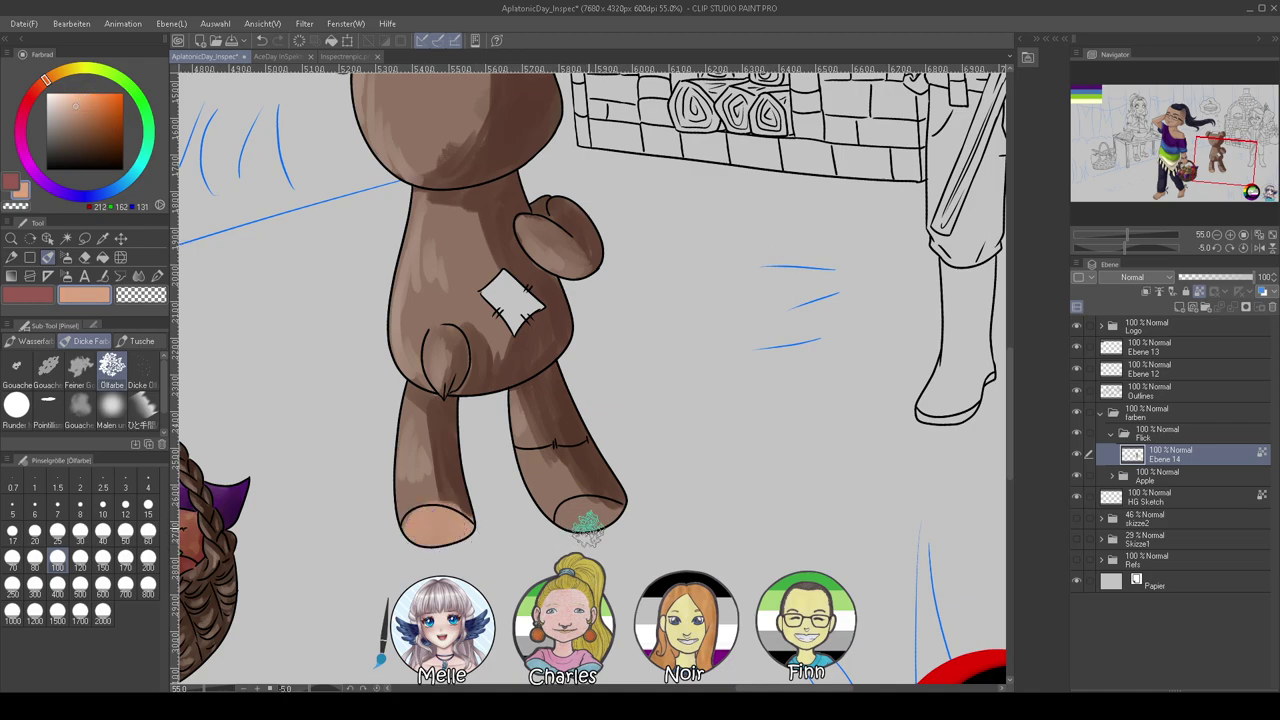
mouse_move(580, 518)
mouse_down()
mouse_move(591, 508)
mouse_move(580, 517)
mouse_up()
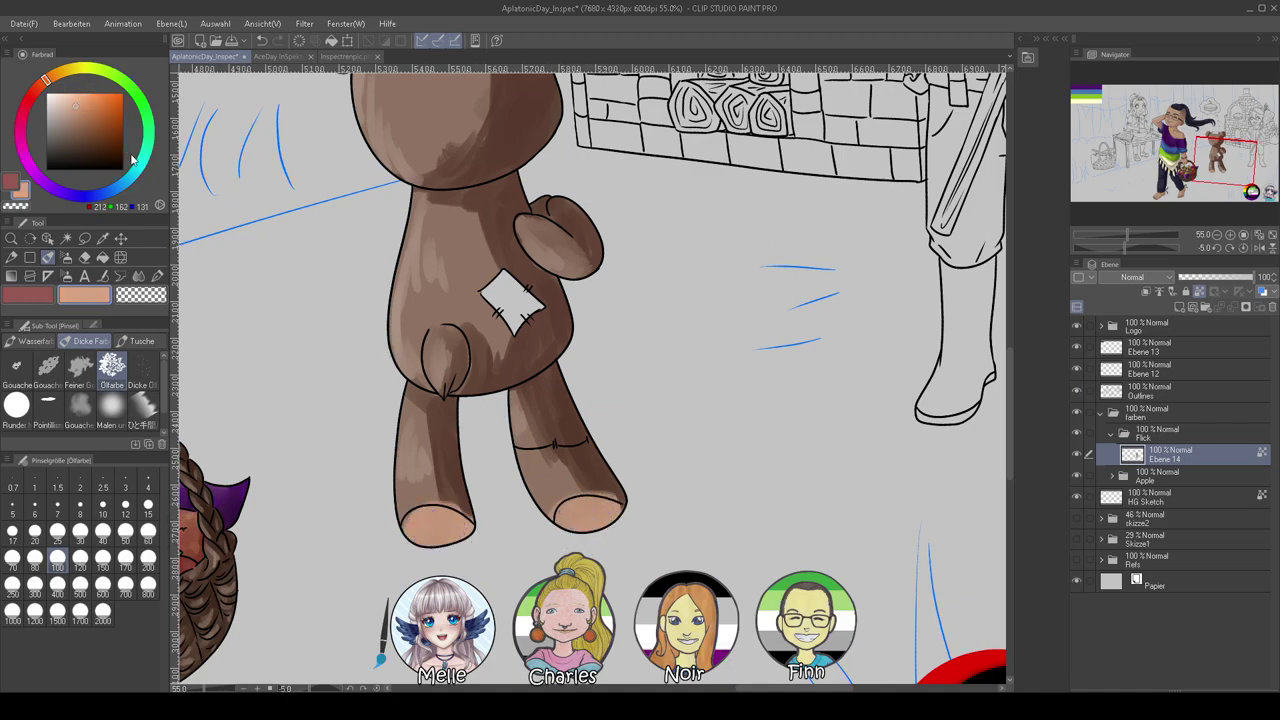
Colour the bear's lower leg below the seam orange-brown (RGB 159, 111, 81) and shade it in dark brown (RGB 108, 73, 51)
click(83, 122)
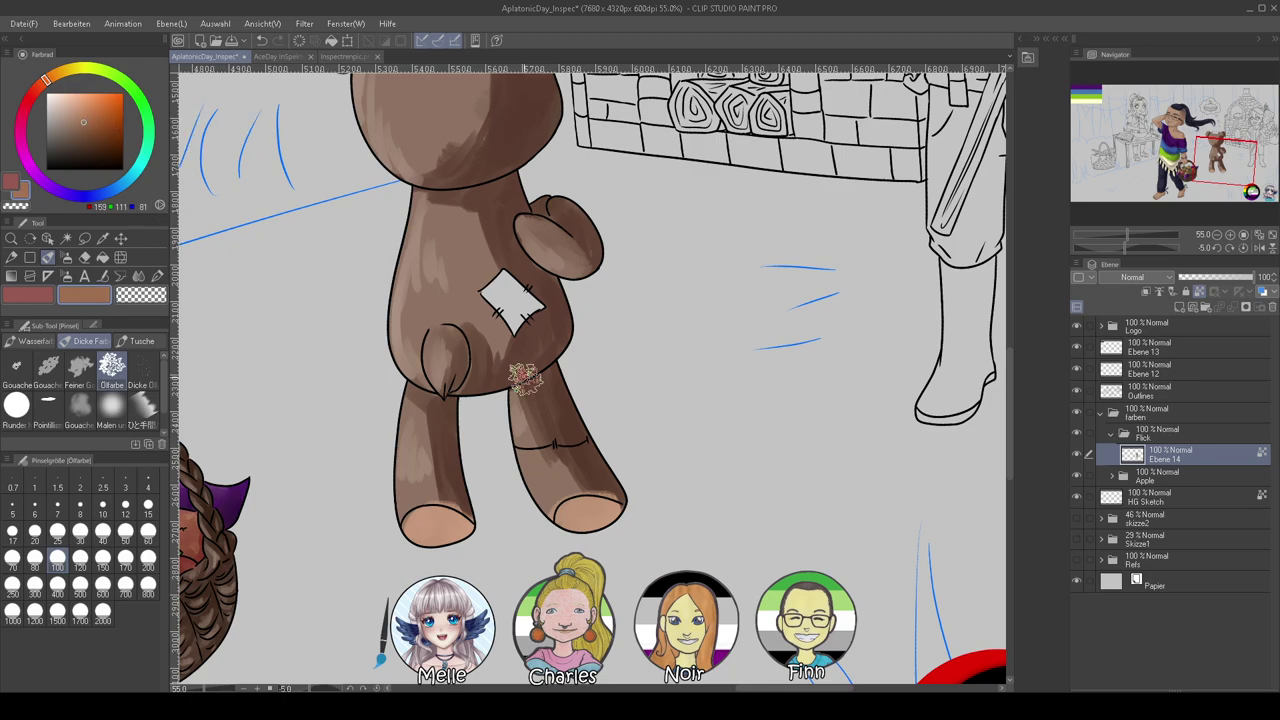
mouse_move(545, 470)
mouse_down()
mouse_move(582, 489)
mouse_move(593, 473)
mouse_move(558, 466)
mouse_move(539, 493)
mouse_move(586, 452)
mouse_up()
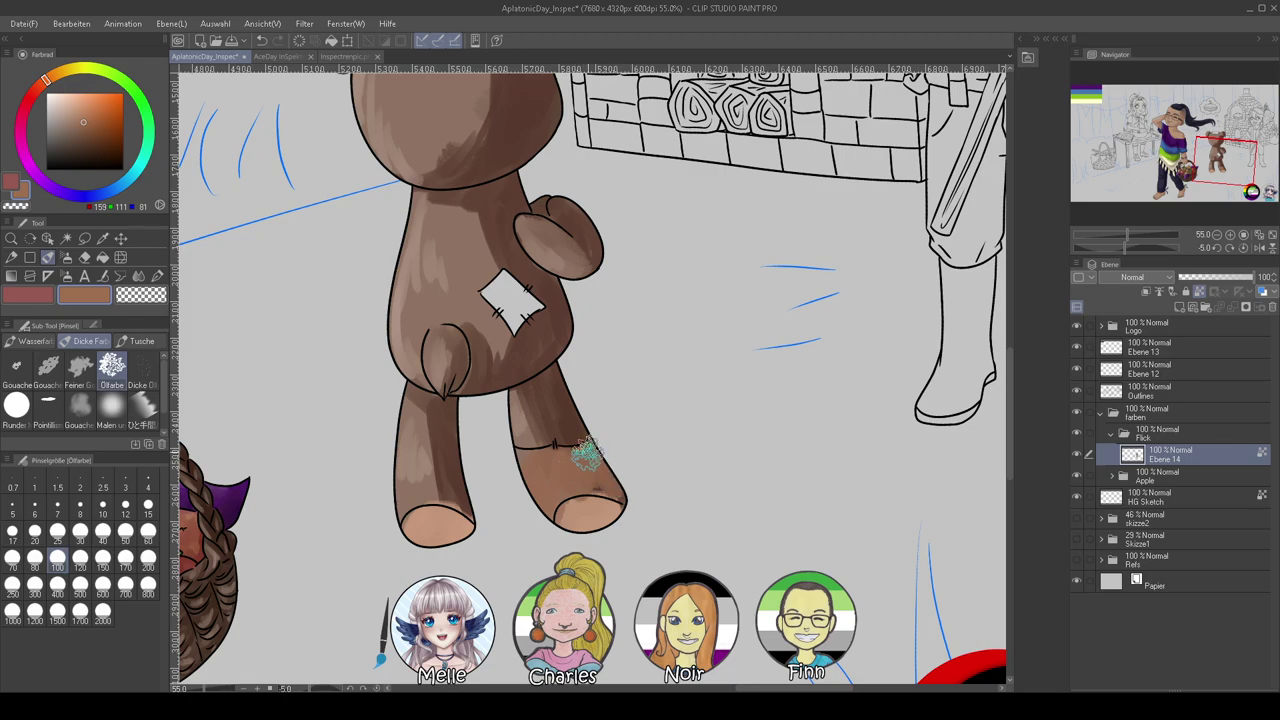
click(86, 137)
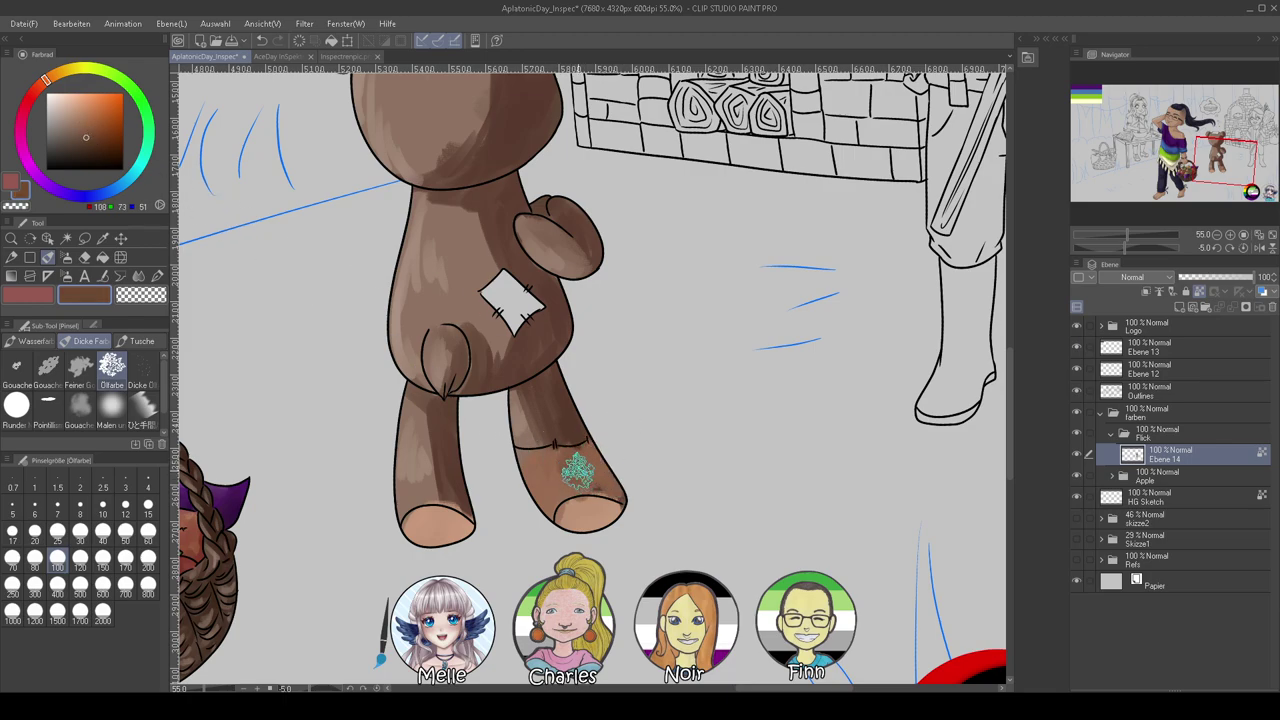
mouse_move(594, 456)
mouse_down()
mouse_move(592, 478)
mouse_move(570, 458)
mouse_move(574, 486)
mouse_up()
Blend the shading on the bear's torso and arm with the Malerisch mischen blending tool at size 50
mouse_move(555, 294)
mouse_down()
mouse_move(567, 471)
mouse_move(560, 294)
mouse_up()
drag(1128, 236, 1134, 235)
click(138, 277)
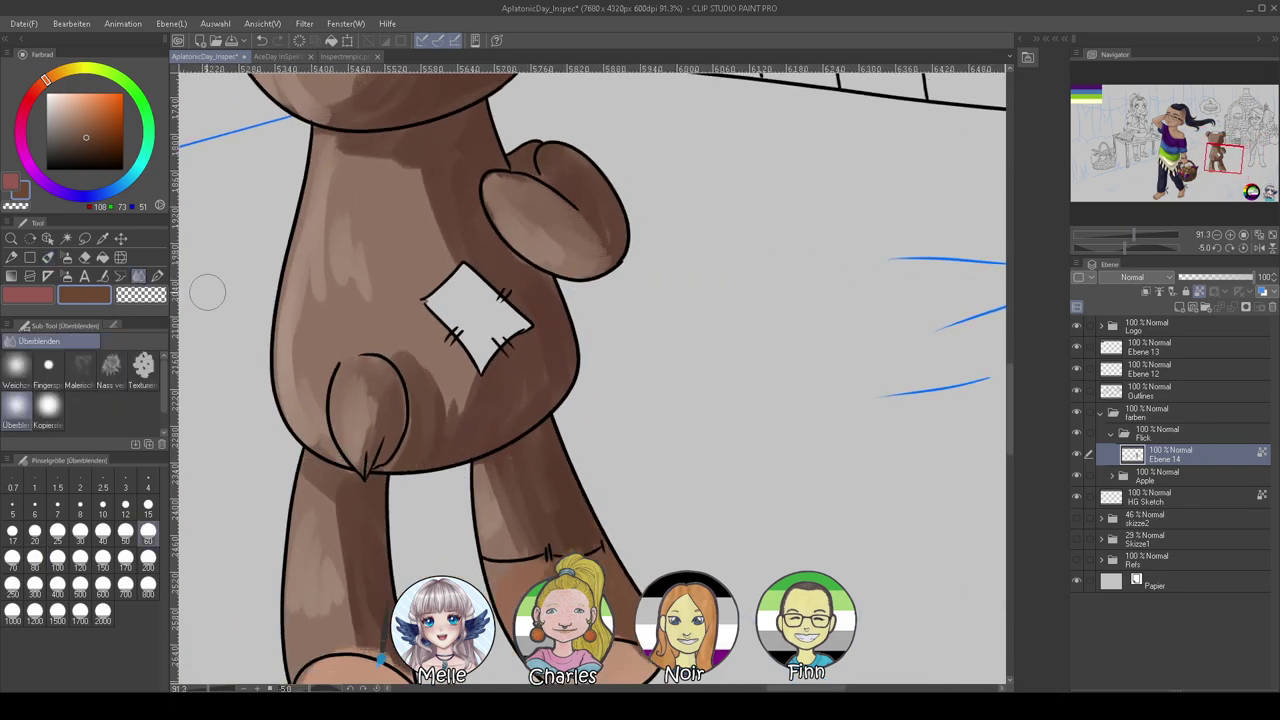
click(80, 367)
mouse_move(386, 421)
mouse_down()
mouse_move(362, 453)
mouse_move(388, 380)
mouse_move(402, 409)
mouse_move(399, 367)
mouse_move(424, 388)
mouse_move(402, 334)
mouse_move(432, 355)
mouse_move(446, 414)
mouse_move(451, 347)
mouse_move(450, 432)
mouse_up()
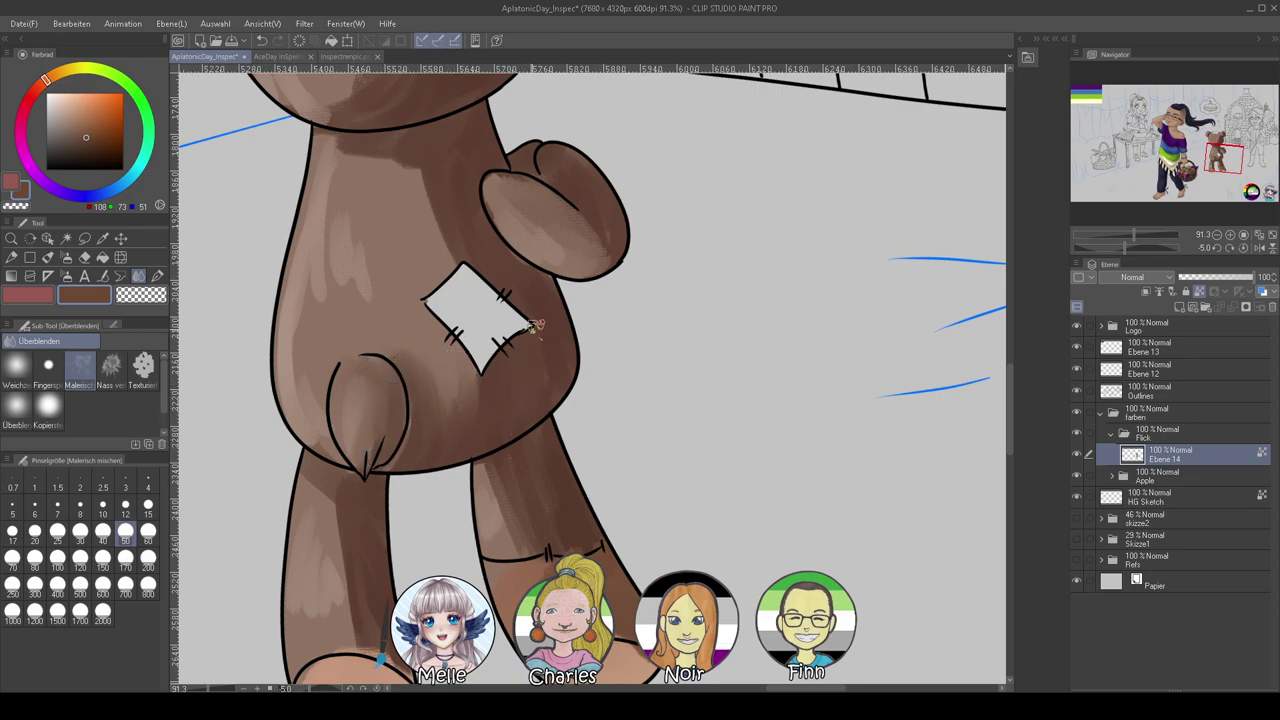
drag(531, 242, 505, 217)
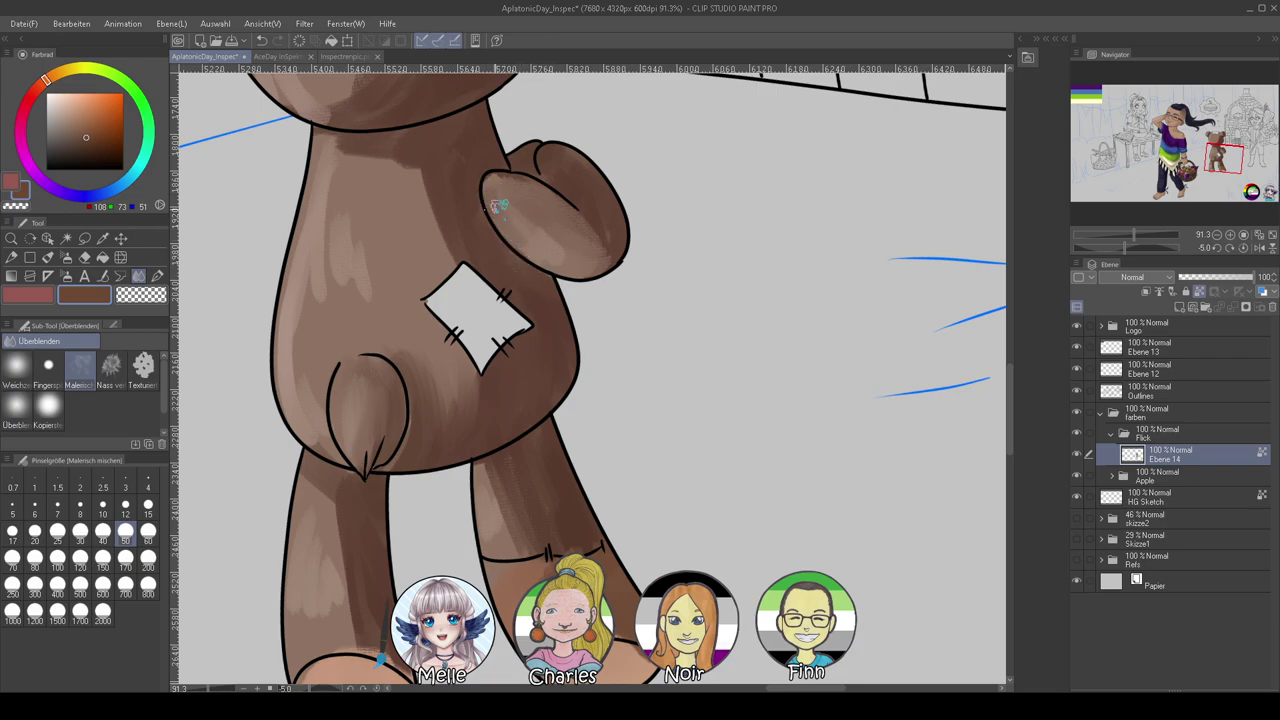
drag(580, 205, 592, 258)
drag(410, 269, 460, 363)
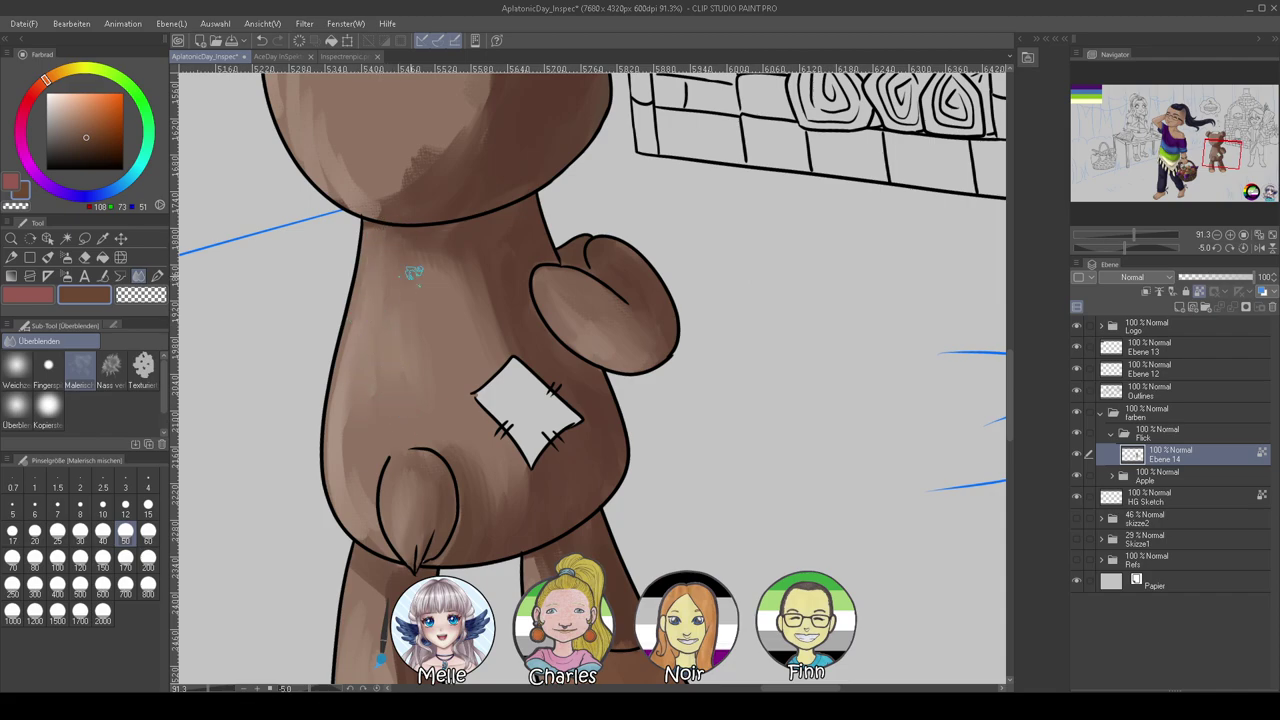
Blend the light and dark brown tones on the bear's ears and head, down to the chin edge
drag(464, 270, 519, 444)
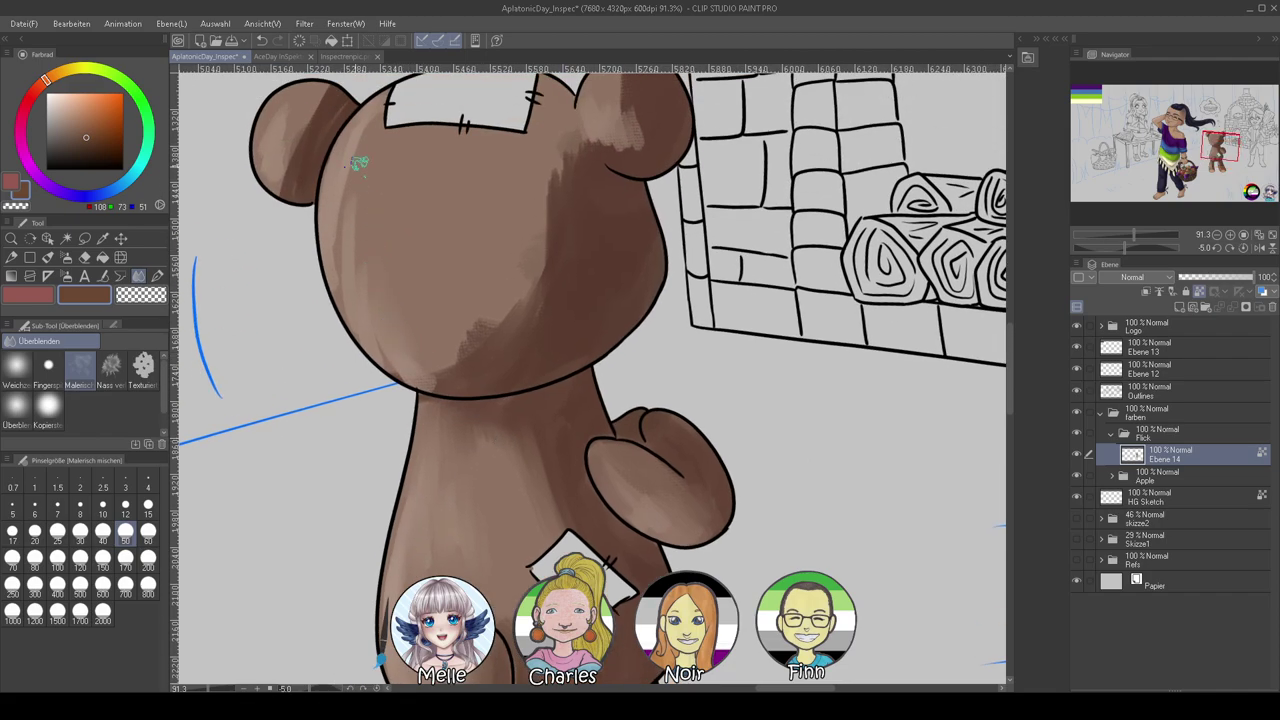
mouse_move(286, 152)
mouse_down()
mouse_move(307, 143)
mouse_move(325, 97)
mouse_up()
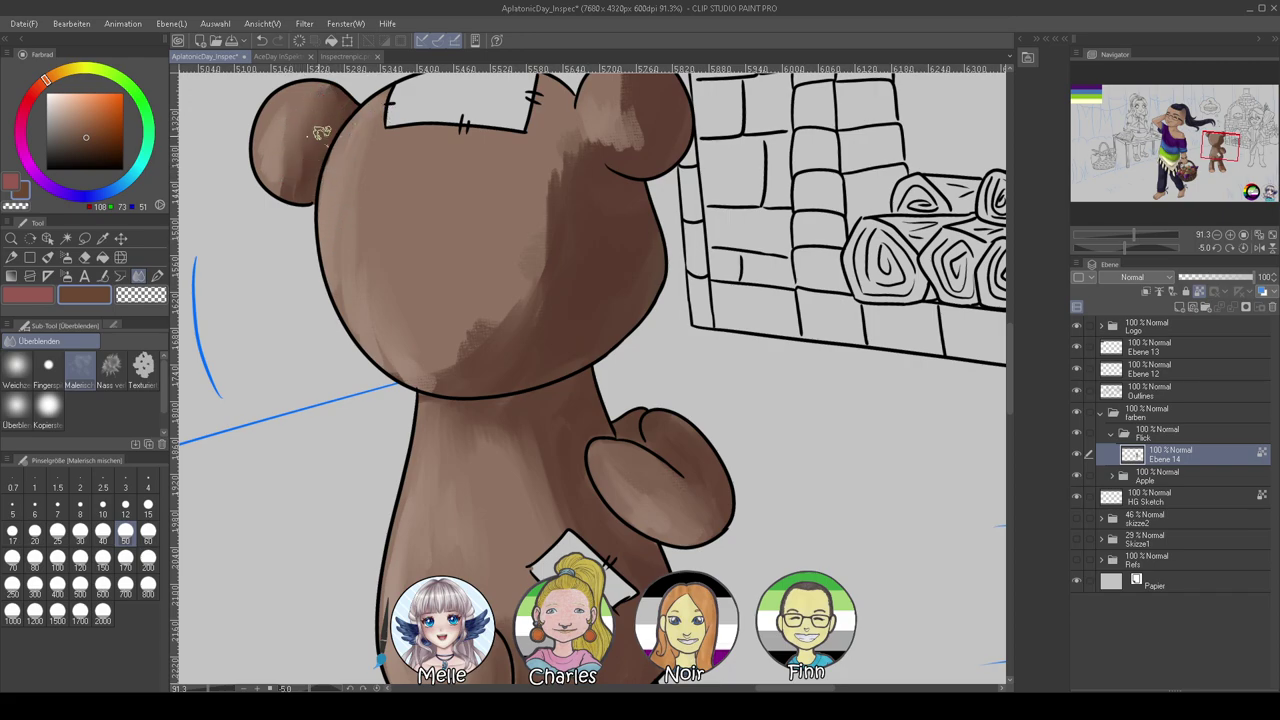
mouse_move(588, 113)
mouse_down()
mouse_move(626, 145)
mouse_move(630, 93)
mouse_move(630, 114)
mouse_move(634, 151)
mouse_up()
mouse_move(590, 229)
mouse_down()
mouse_move(555, 204)
mouse_move(557, 334)
mouse_move(543, 384)
mouse_move(531, 393)
mouse_move(516, 354)
mouse_move(500, 419)
mouse_move(493, 376)
mouse_move(471, 411)
mouse_up()
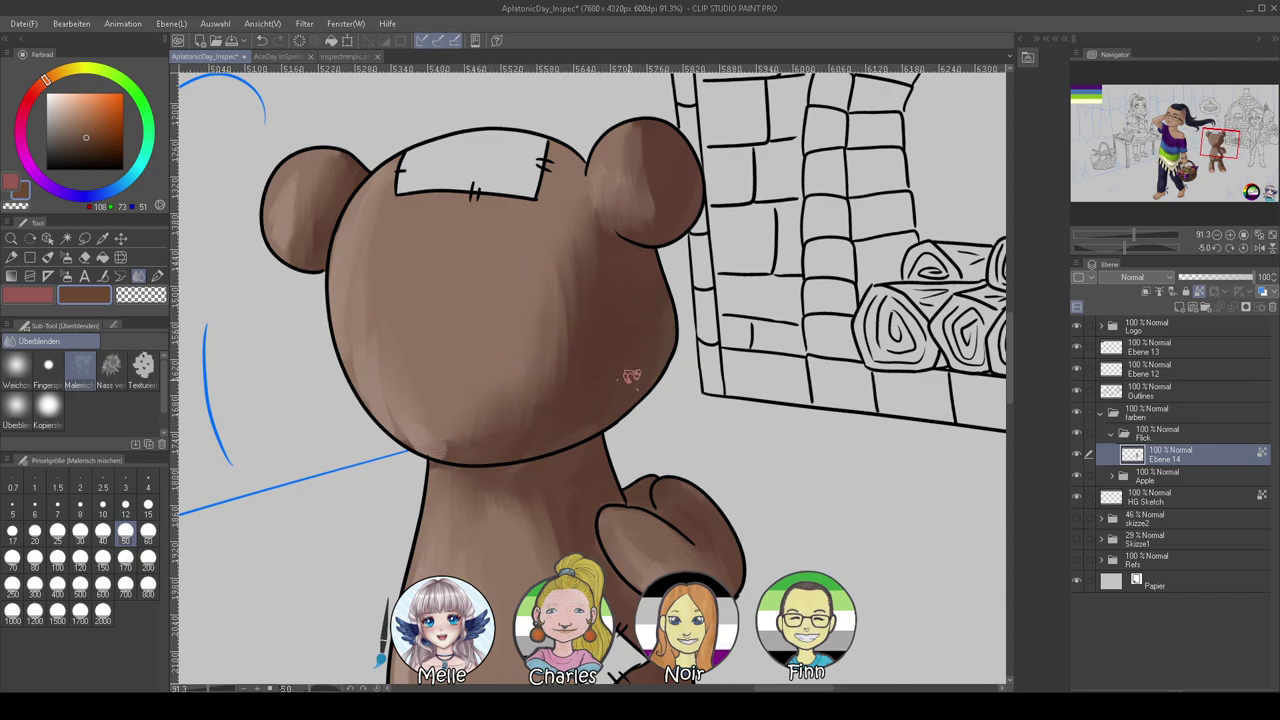
drag(471, 457, 433, 448)
Blend the shading on both bear legs, including the orange-brown section below the seam
drag(480, 485, 497, 291)
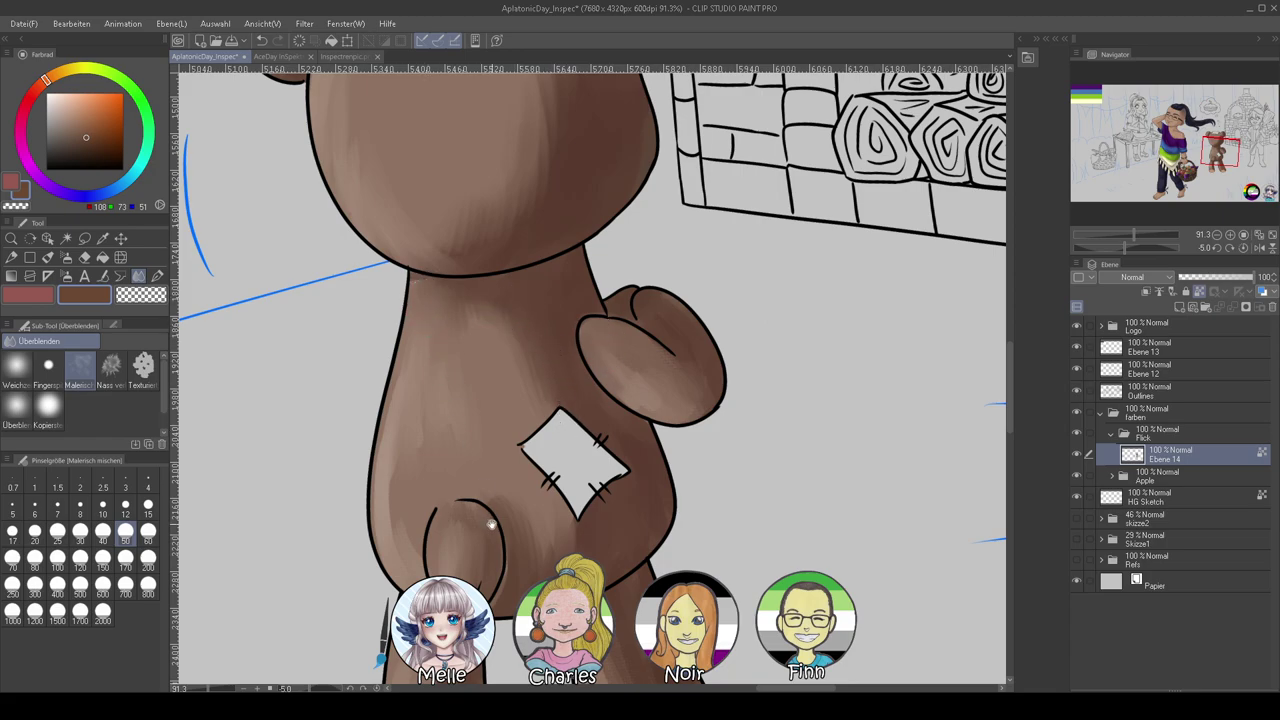
drag(490, 527, 531, 383)
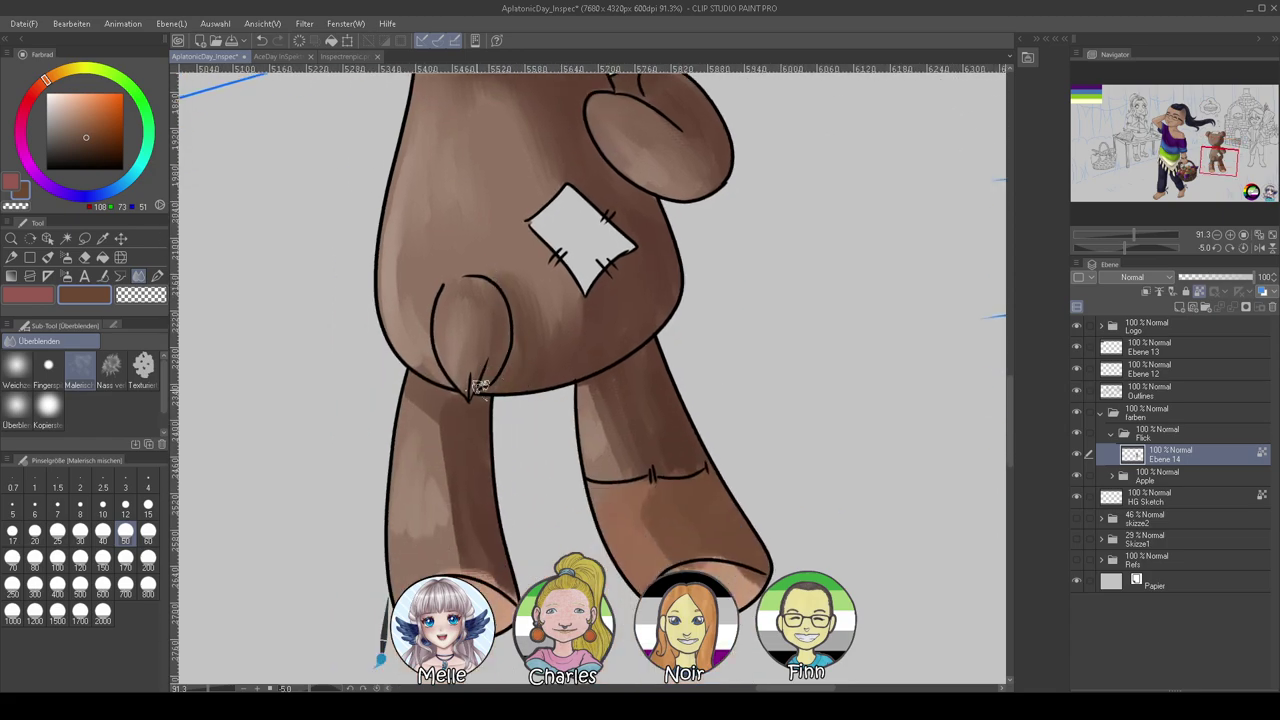
drag(459, 468, 453, 523)
drag(448, 438, 454, 534)
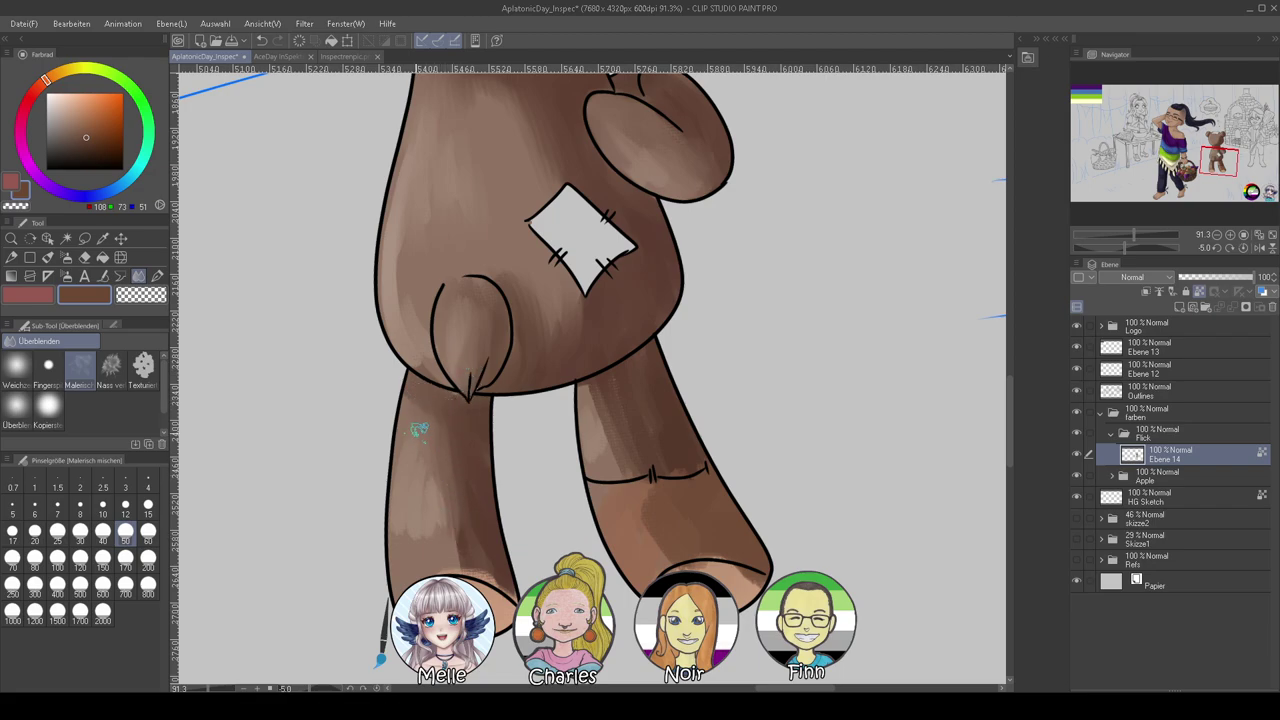
drag(458, 565, 500, 588)
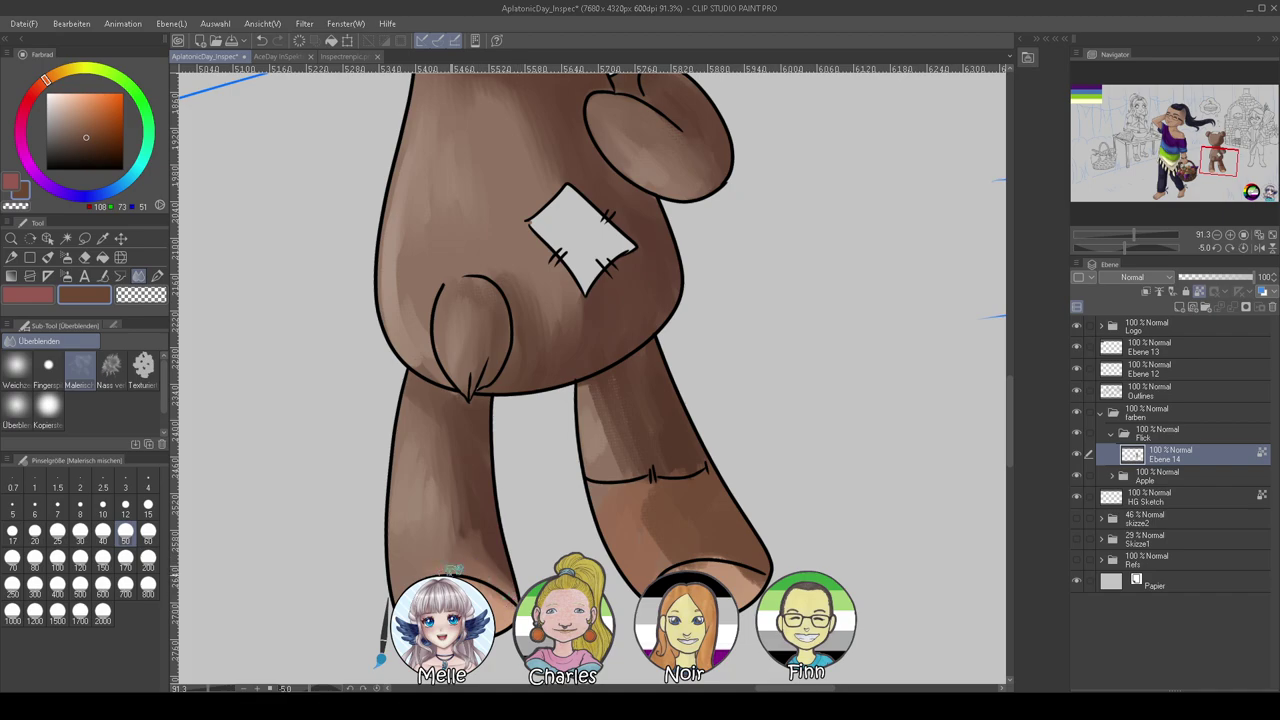
drag(613, 412, 605, 445)
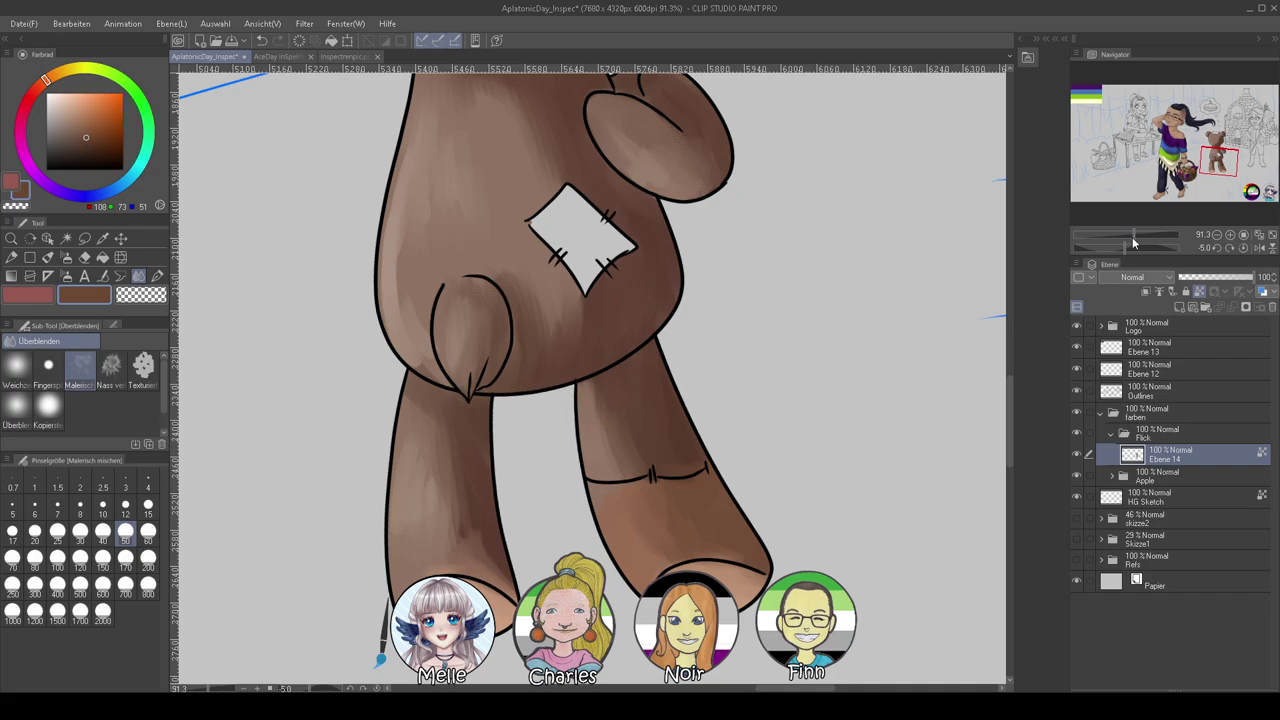
Smooth the brown shading around the teddy bear's tail and upper leg with the painterly blending brush at size 50
drag(1133, 242, 1168, 290)
alt+click(408, 382)
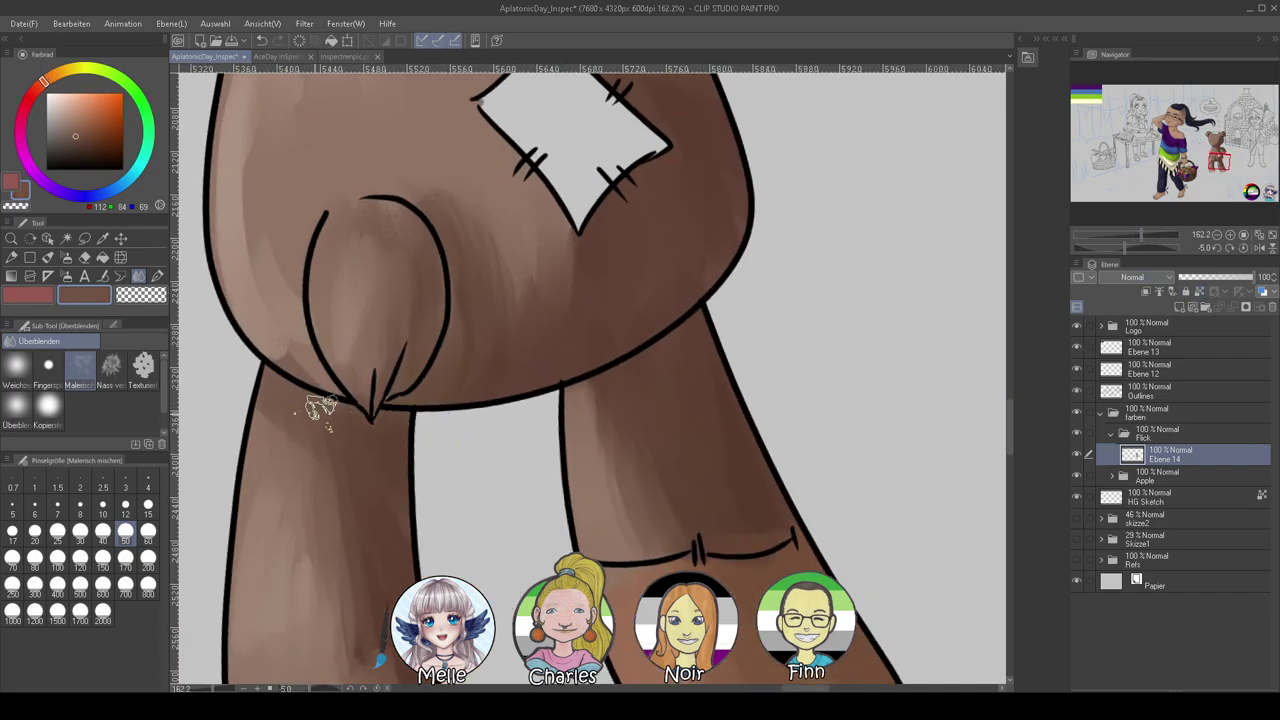
click(157, 276)
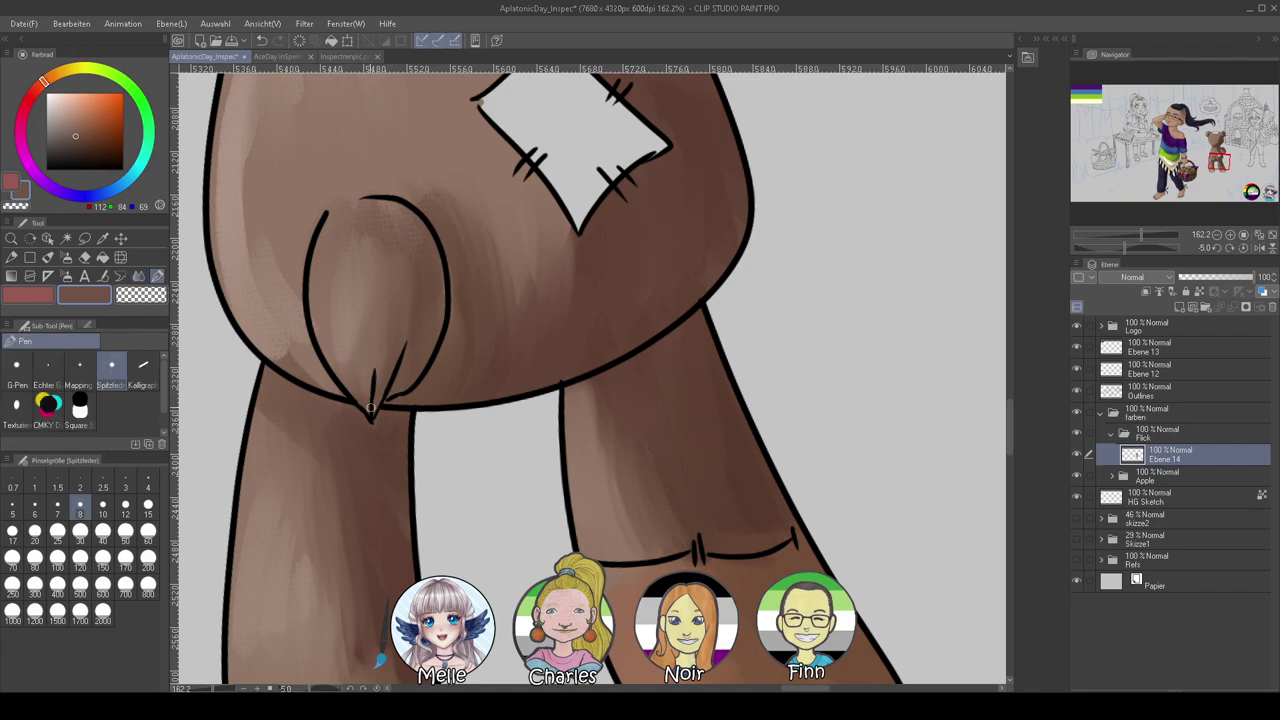
click(138, 276)
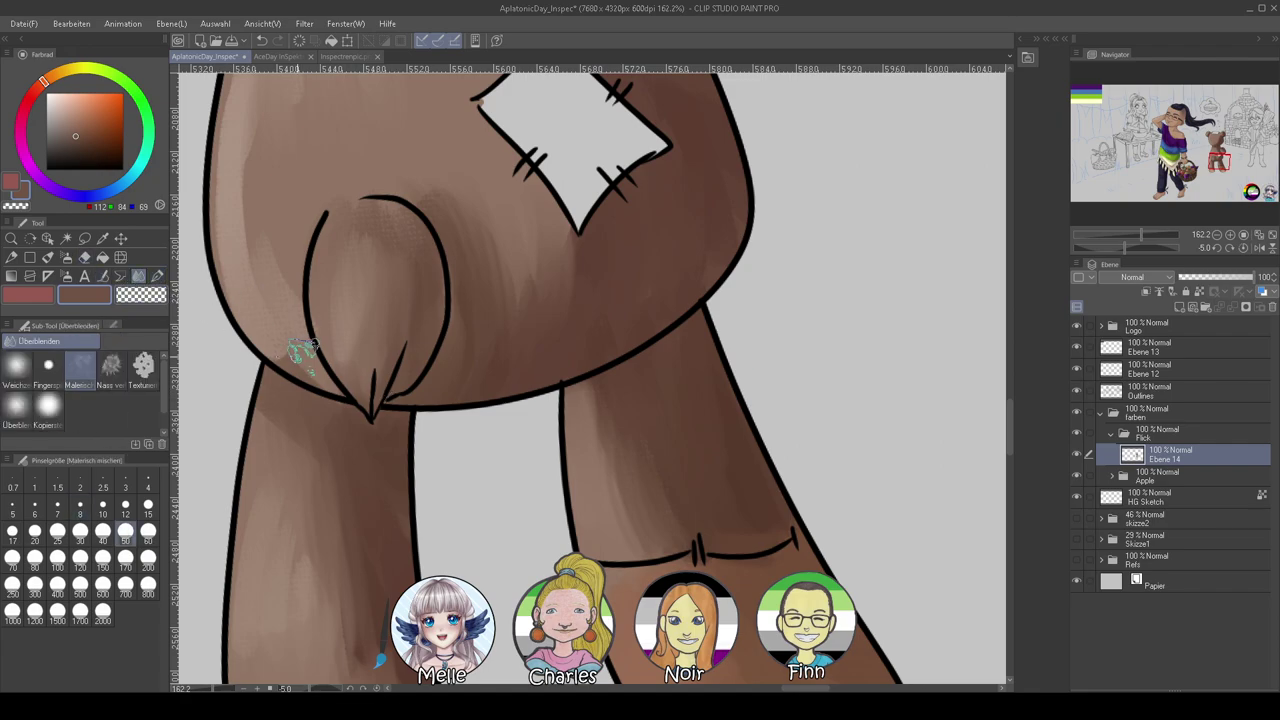
Paint a lighter brown highlight on the bear's raised arm with the oil paint brush at size 25, using a sampled fur colour
drag(497, 208, 554, 551)
drag(612, 298, 588, 428)
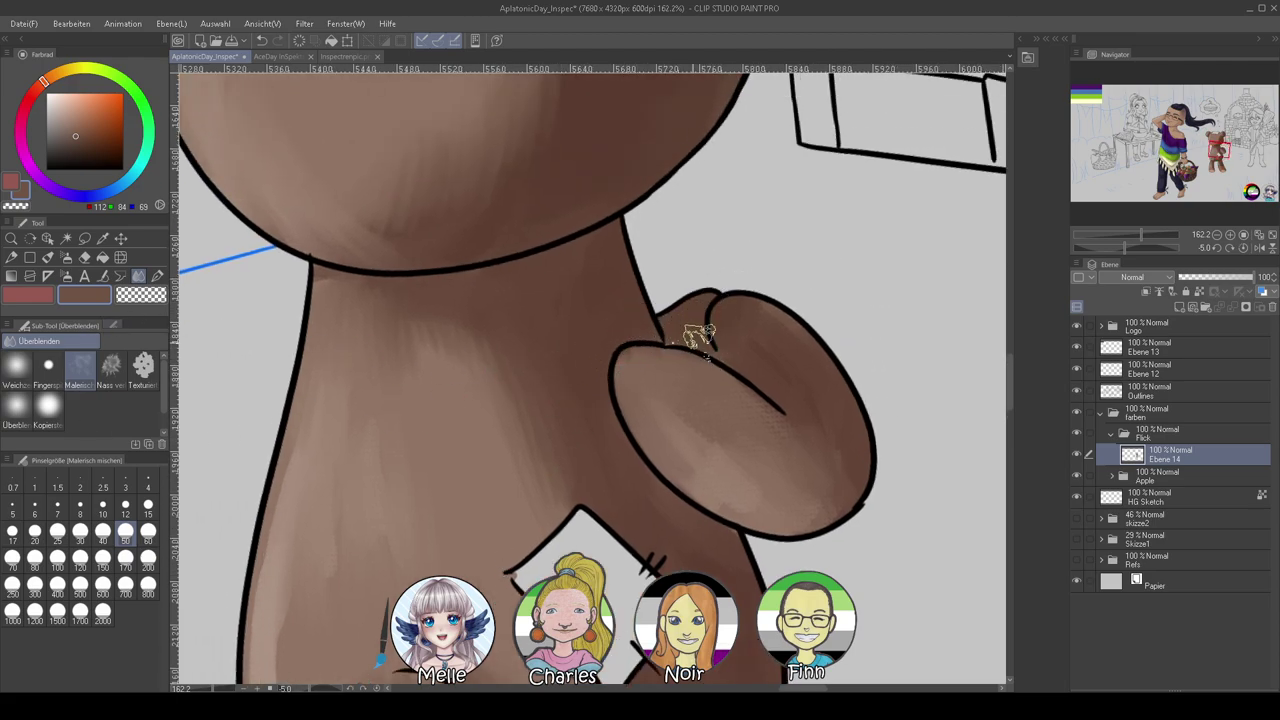
alt+click(706, 457)
click(47, 257)
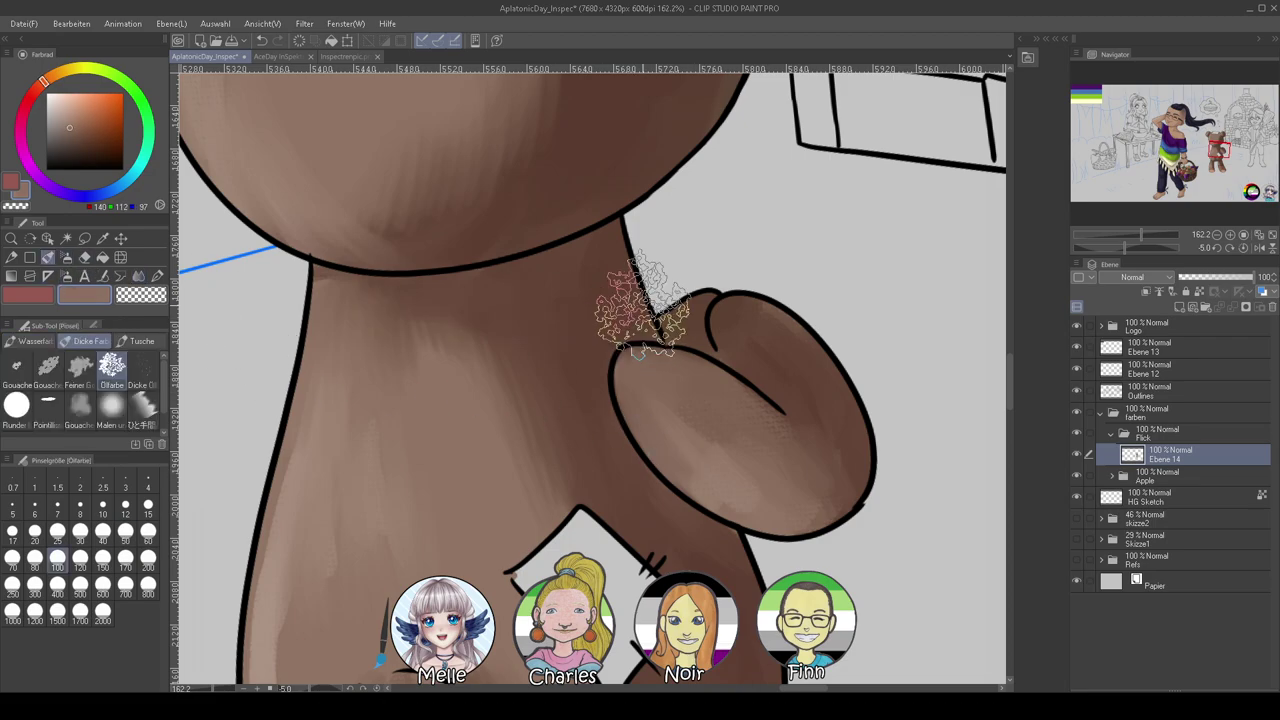
click(57, 531)
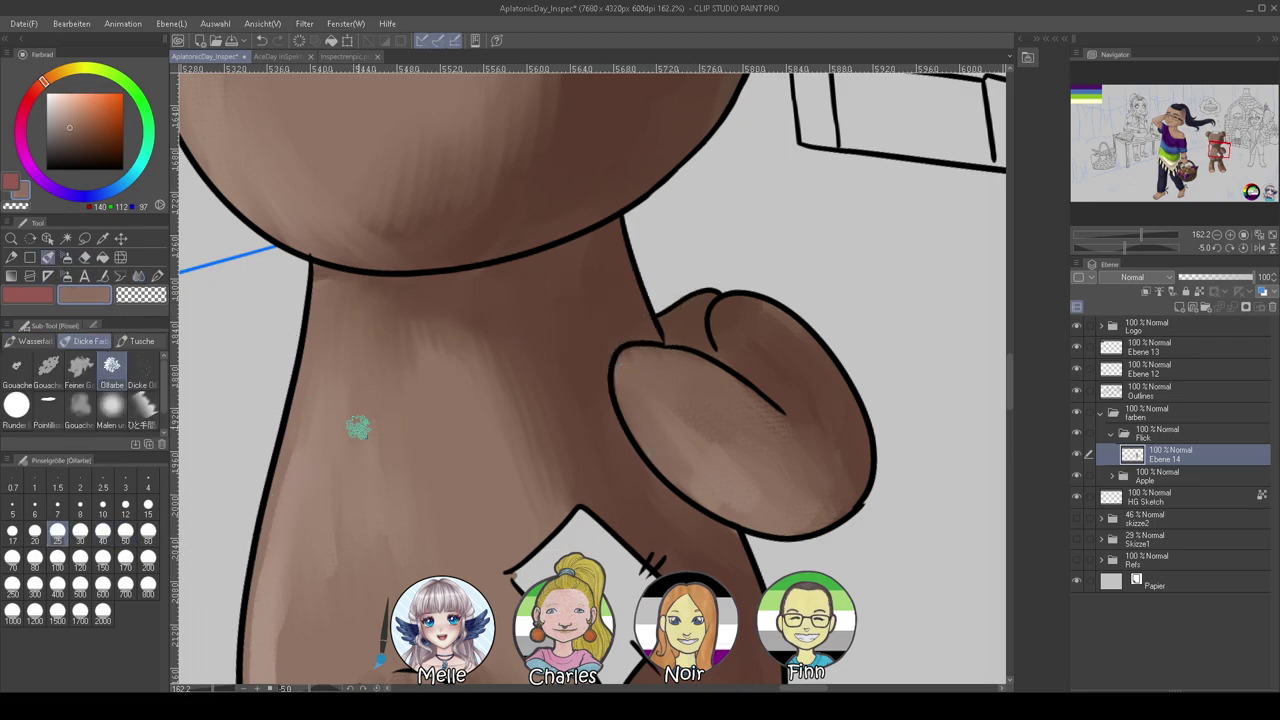
mouse_move(708, 340)
mouse_down()
mouse_move(686, 286)
mouse_move(698, 306)
mouse_up()
key(ctrl+z)
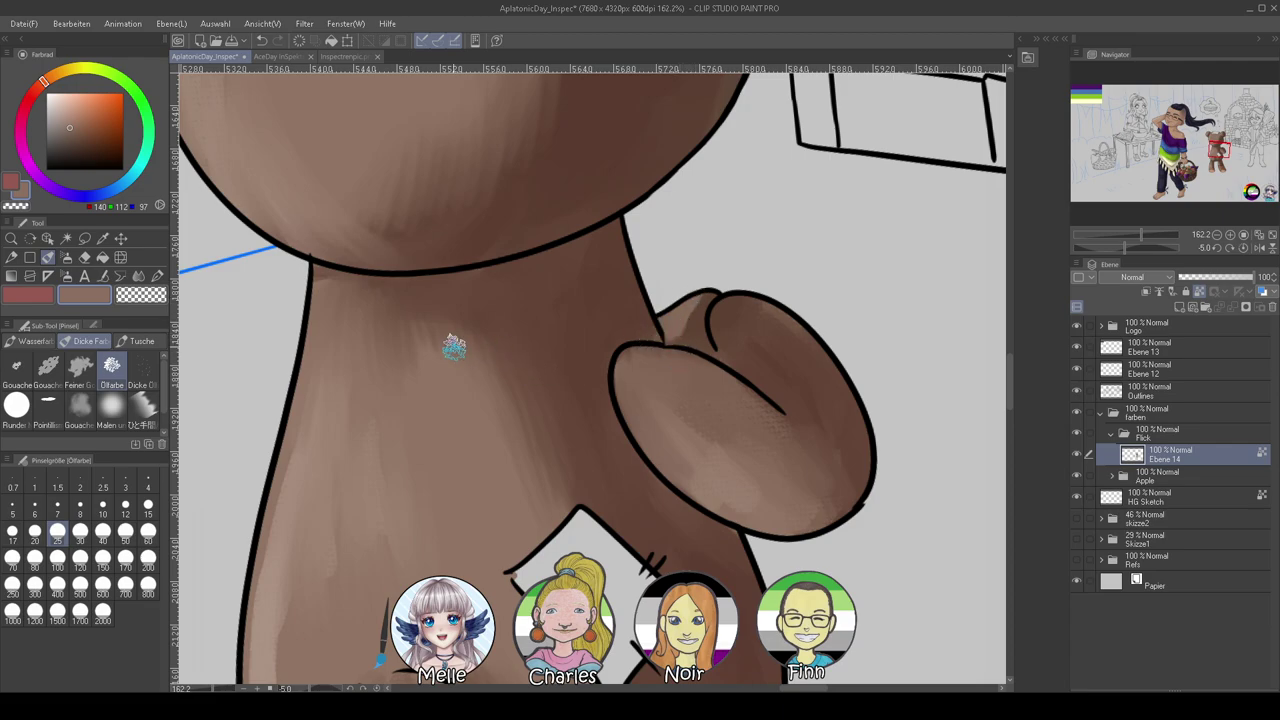
click(139, 276)
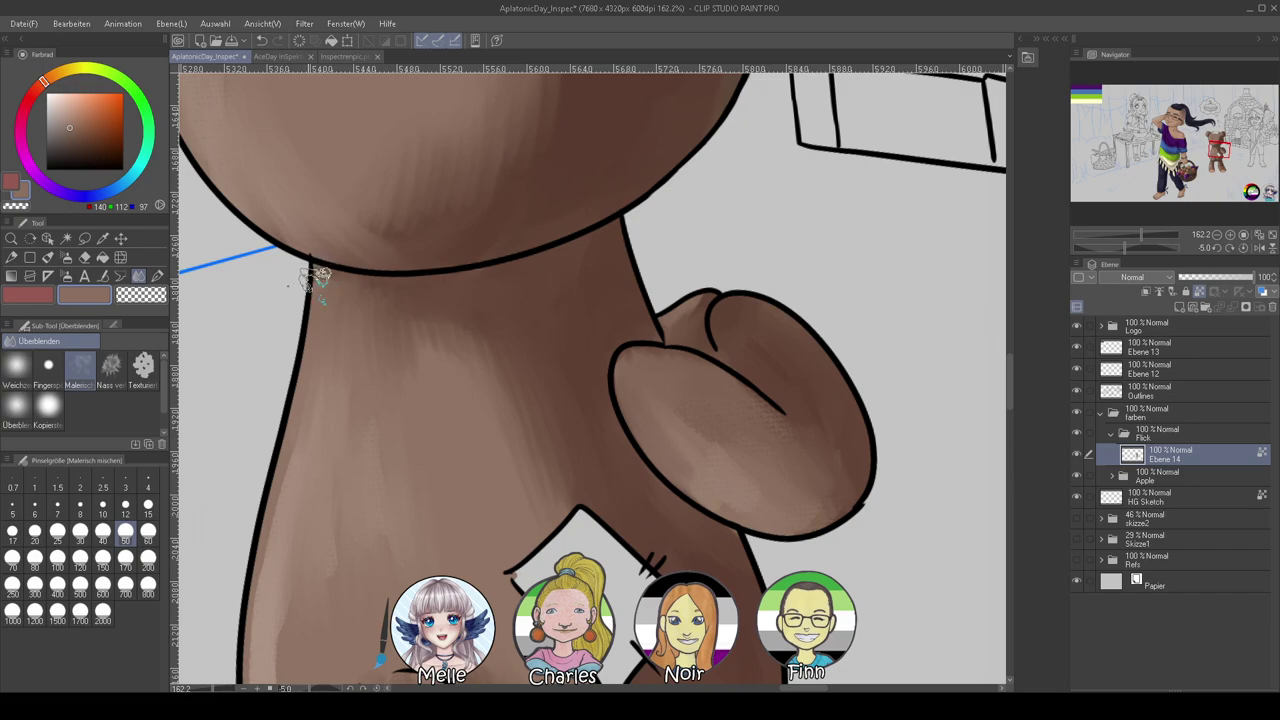
Paint a dark brown shadow on the bear's neck just below the head and soften it with the painterly blending brush
drag(564, 348, 597, 452)
alt+click(621, 388)
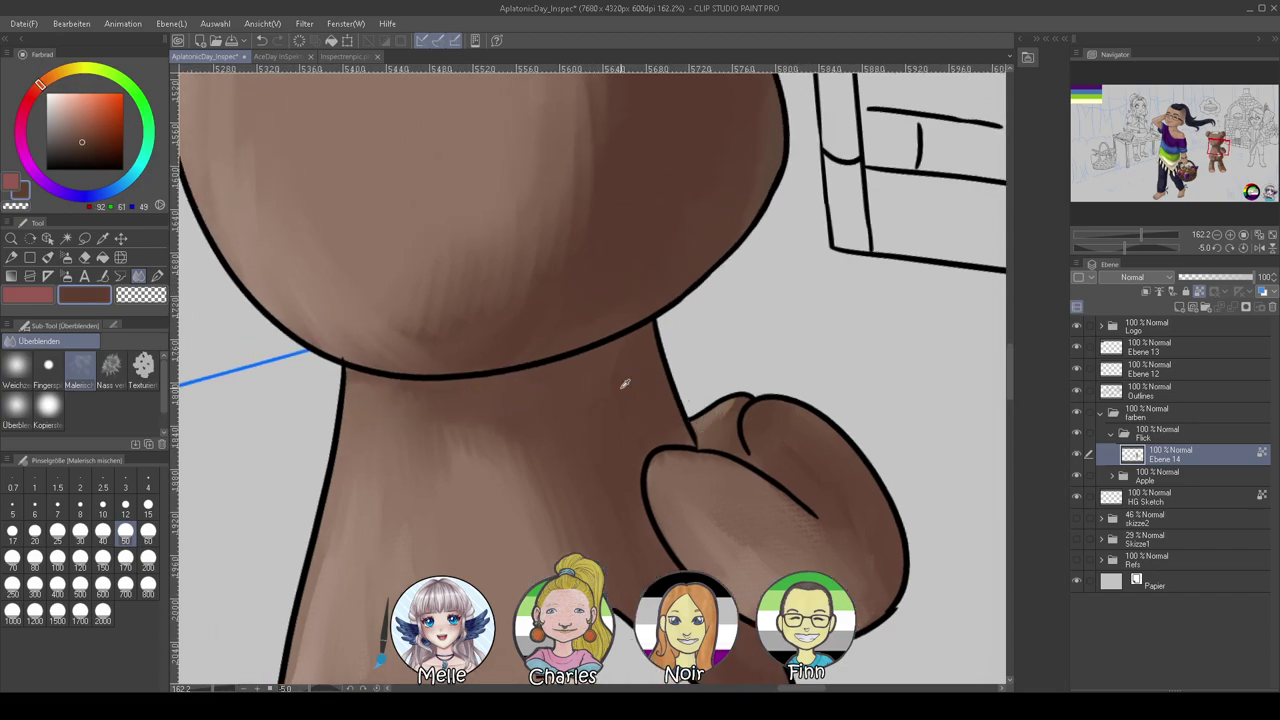
click(44, 263)
click(92, 149)
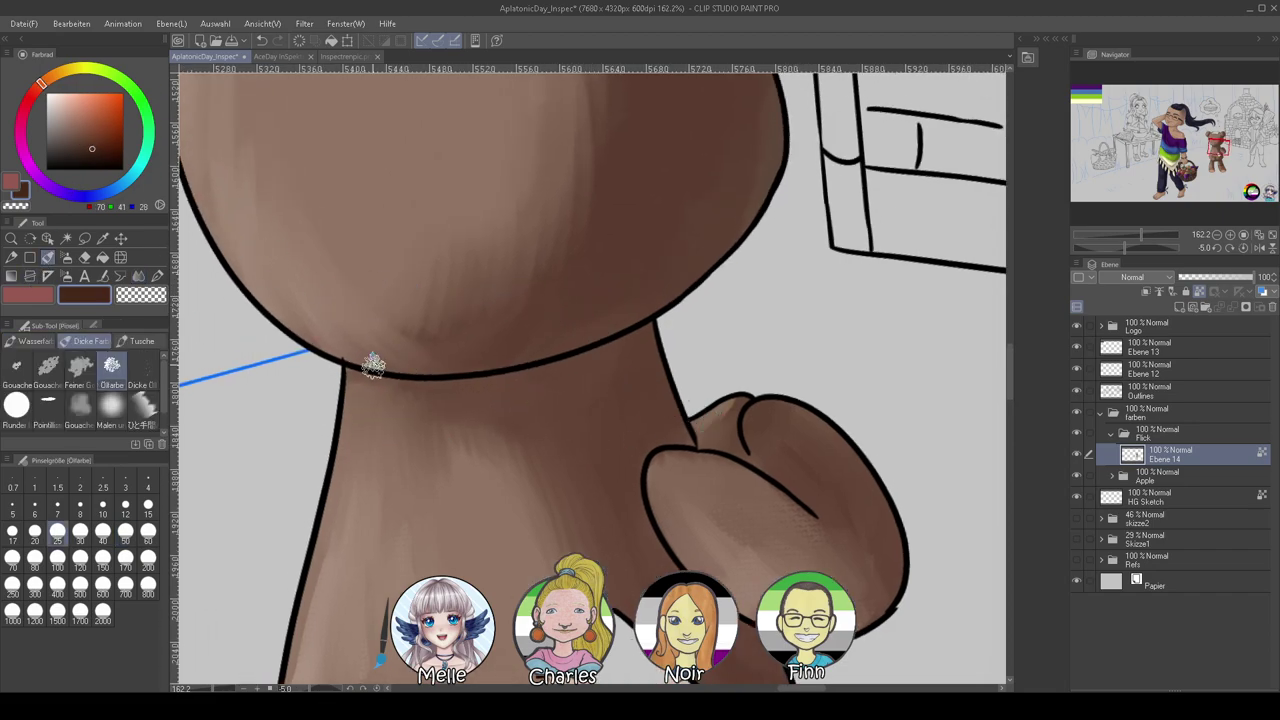
mouse_move(374, 360)
mouse_down()
mouse_move(530, 388)
mouse_move(643, 329)
mouse_move(616, 423)
mouse_move(633, 361)
mouse_move(658, 357)
mouse_move(597, 357)
mouse_move(530, 396)
mouse_move(366, 359)
mouse_move(500, 386)
mouse_move(571, 417)
mouse_move(589, 388)
mouse_move(634, 425)
mouse_move(654, 383)
mouse_move(506, 390)
mouse_move(587, 360)
mouse_move(460, 414)
mouse_move(574, 407)
mouse_move(441, 388)
mouse_move(475, 382)
mouse_up()
key(j)
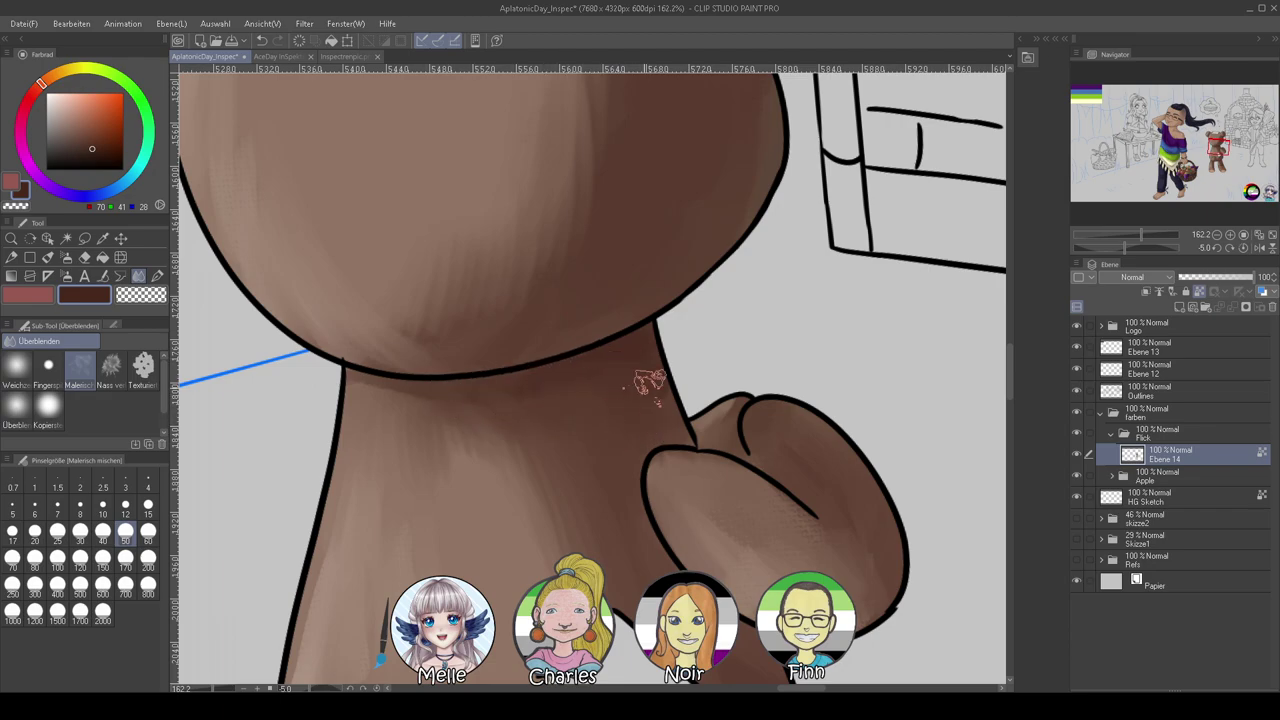
Sample a light brown from the bear's ear and paint light fur strokes on the head with the oil paint brush
drag(573, 374, 741, 582)
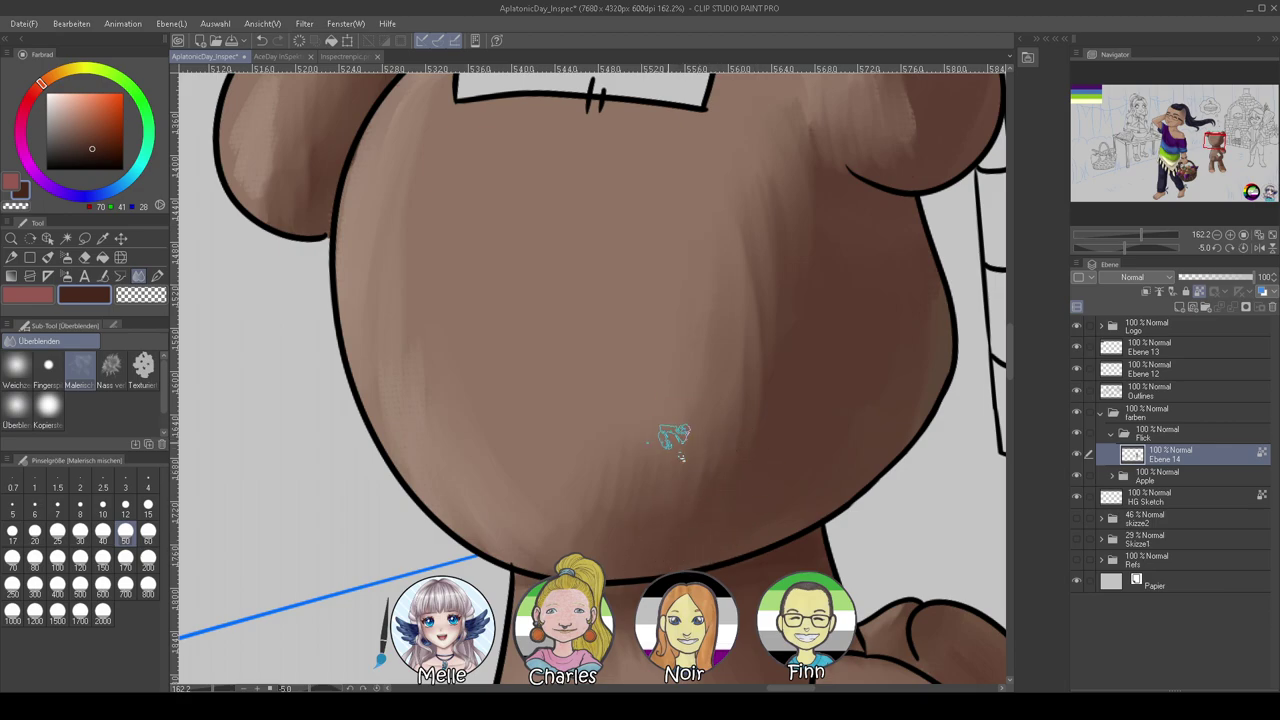
drag(408, 188, 380, 278)
alt+click(294, 320)
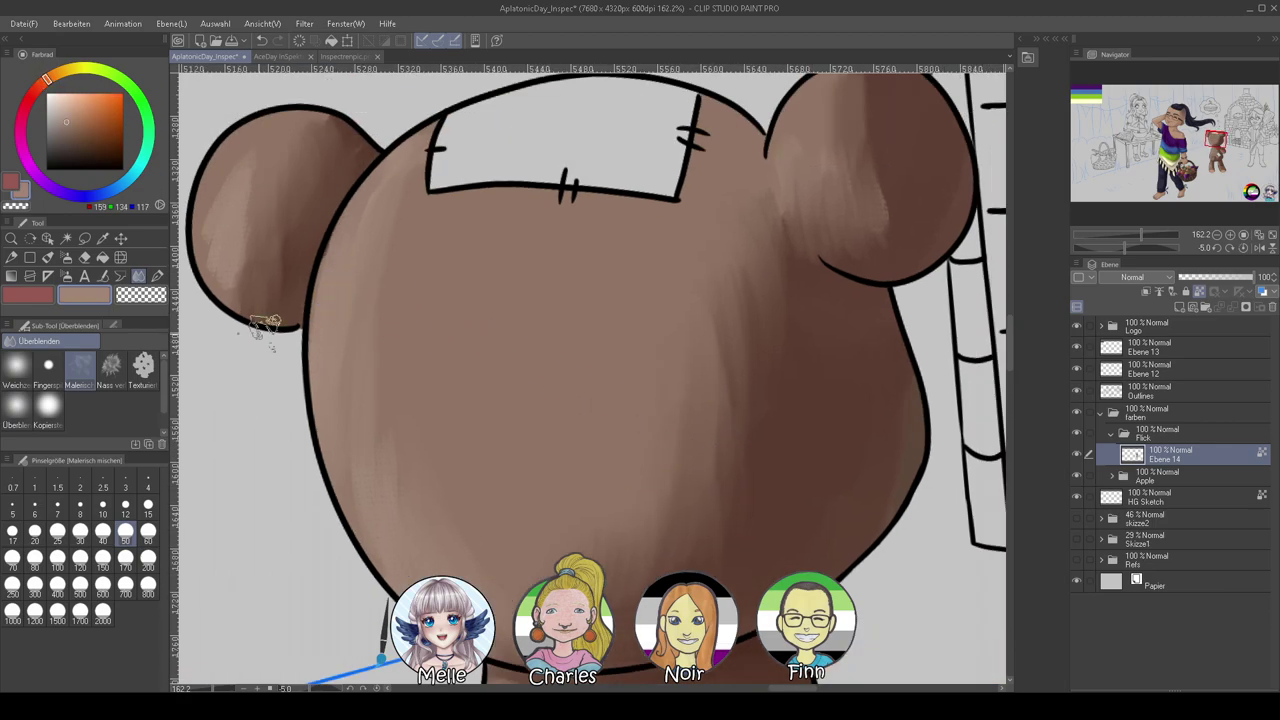
key(b)
mouse_move(409, 321)
mouse_down()
mouse_move(462, 328)
mouse_move(533, 428)
mouse_move(577, 397)
mouse_move(510, 474)
mouse_move(554, 510)
mouse_up()
scroll(700, 500, down, 3)
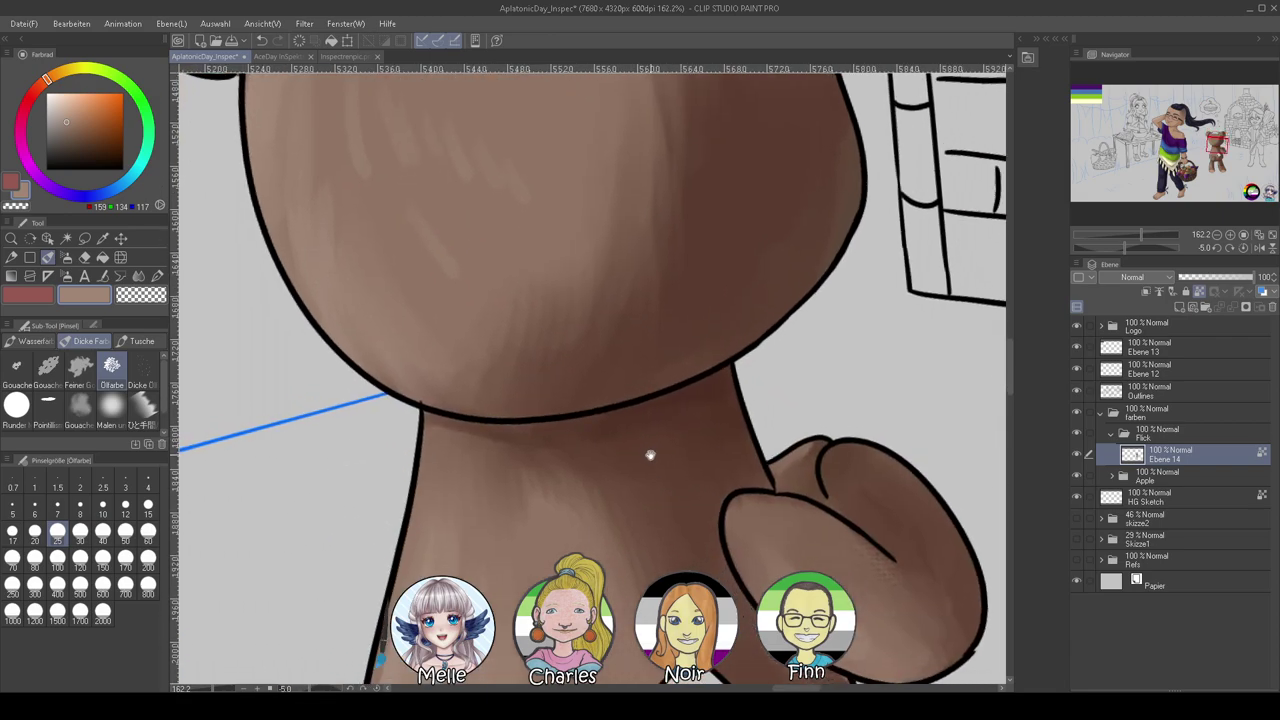
Add light brown fur strokes to the bear's back, tail and both legs with the oil paint brush at size 25
scroll(608, 360, down, 3)
scroll(540, 315, down, 2)
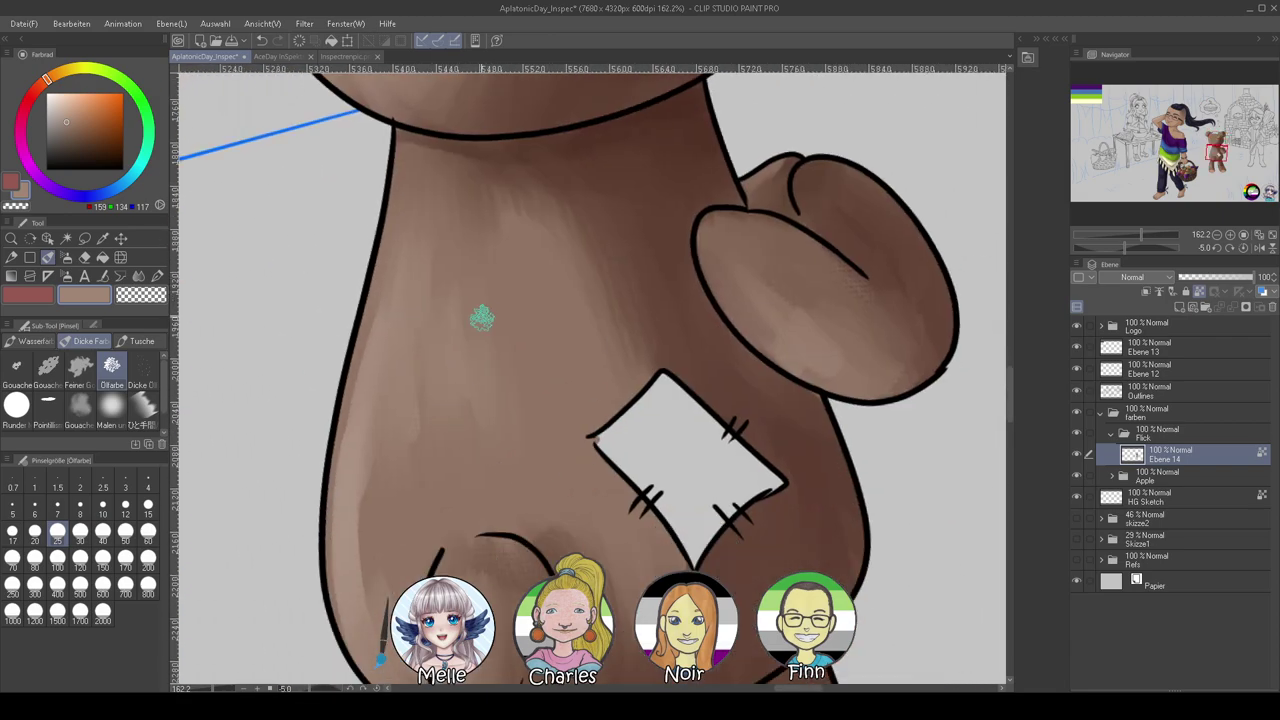
scroll(560, 440, down, 3)
scroll(598, 402, down, 1)
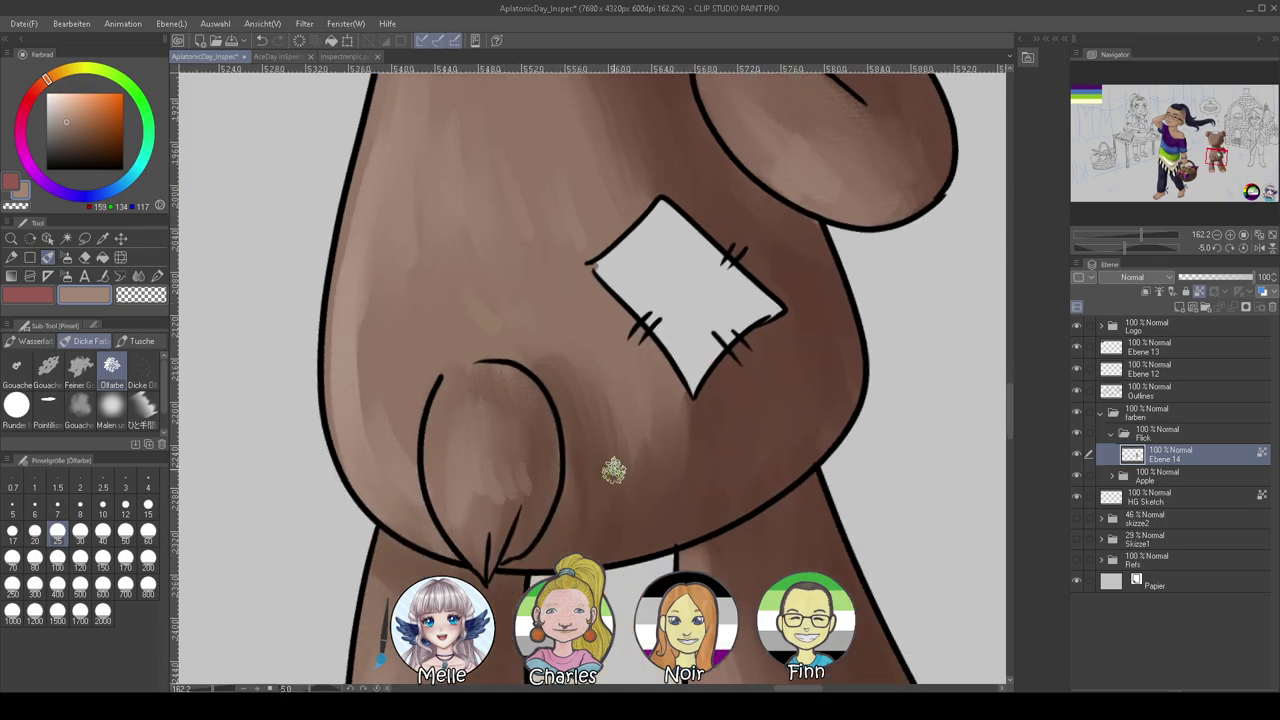
scroll(600, 466, down, 5)
mouse_move(762, 318)
mouse_down()
mouse_move(814, 286)
mouse_move(800, 286)
mouse_up()
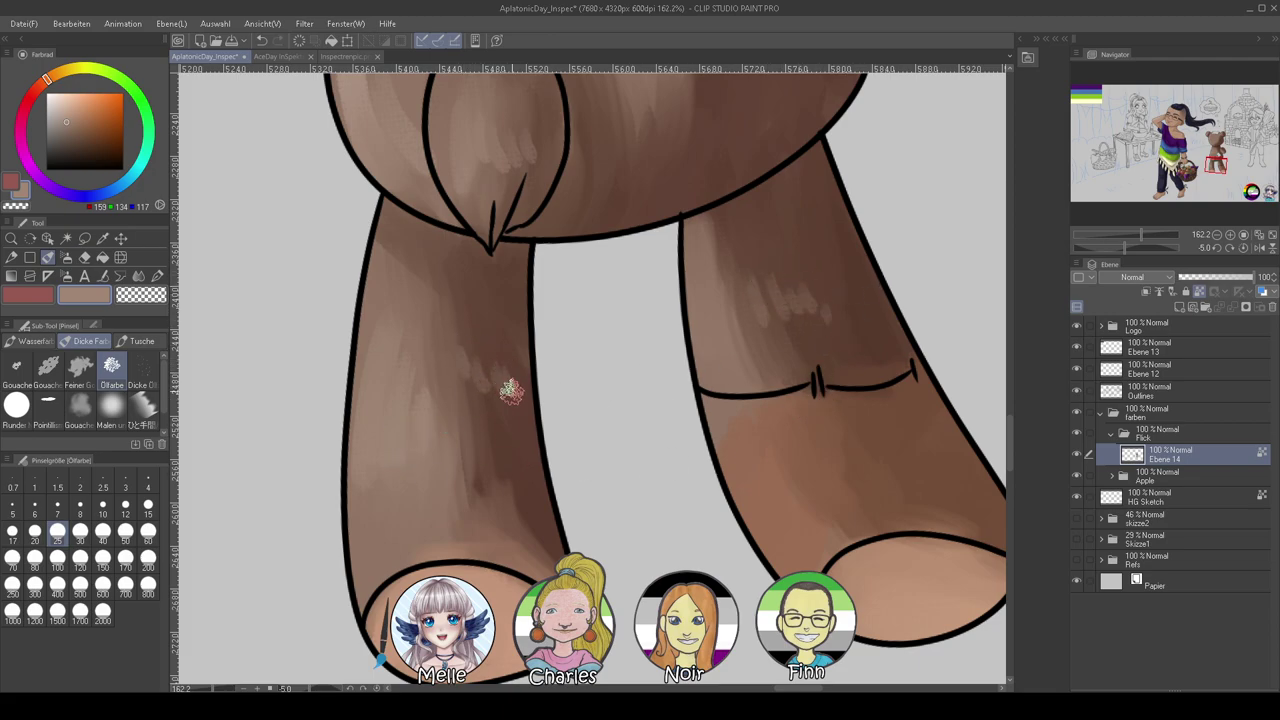
Soften the light fur strokes on the bear's legs and back with the painterly blending brush at size 50
click(139, 277)
click(125, 531)
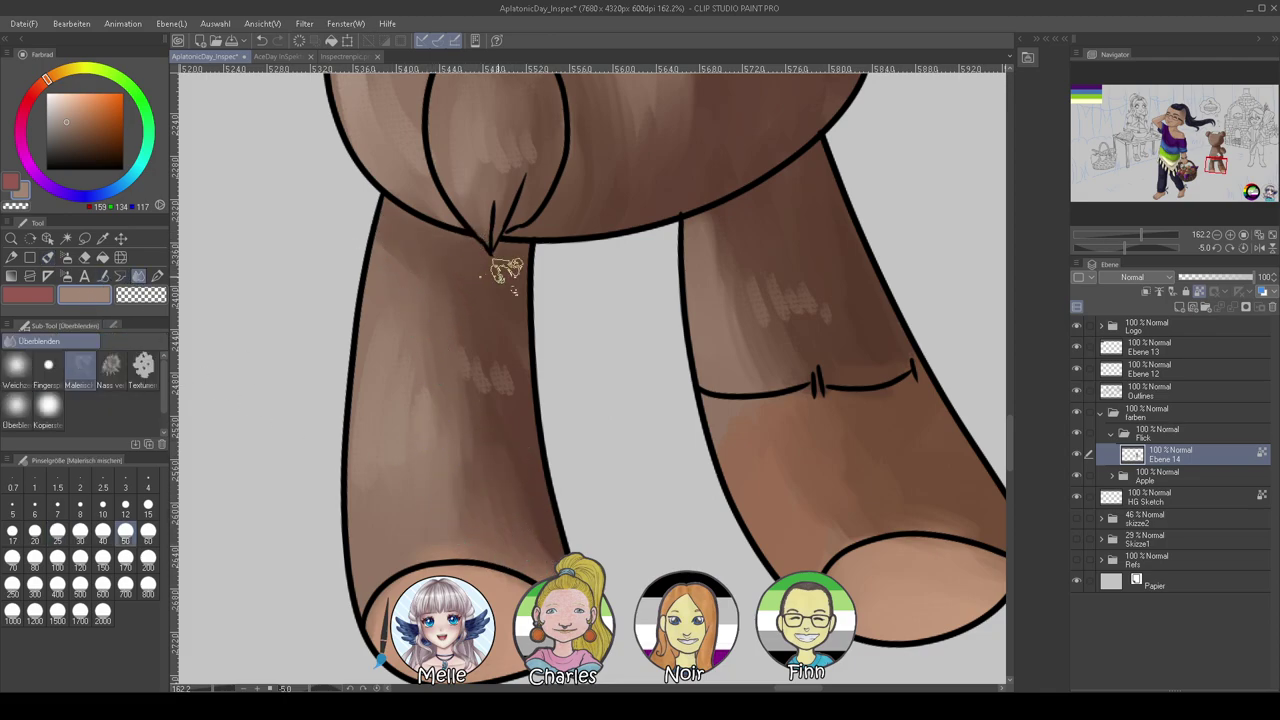
scroll(503, 268, up, 10)
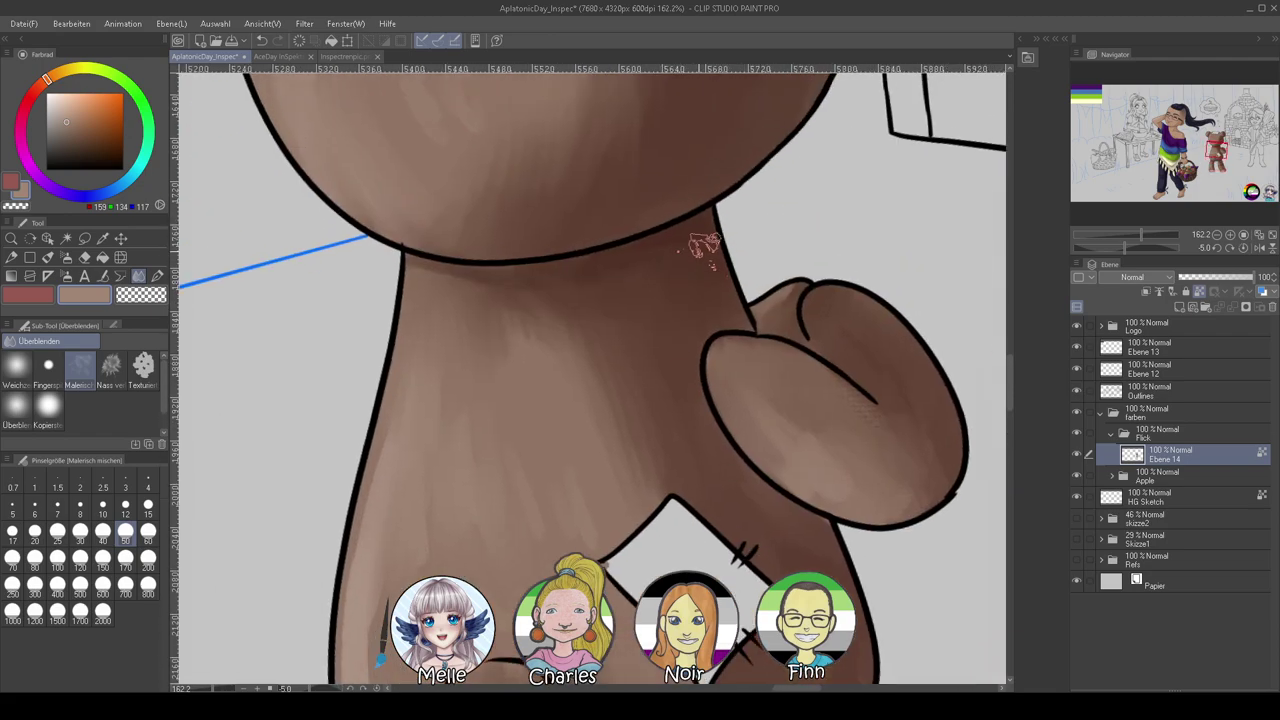
Paint more light brown fur strokes on the bear's head, raised arm and ear beside the brick wall with the size 25 oil paint brush
mouse_move(1133, 238)
mouse_down()
mouse_move(1120, 245)
mouse_move(1140, 233)
mouse_up()
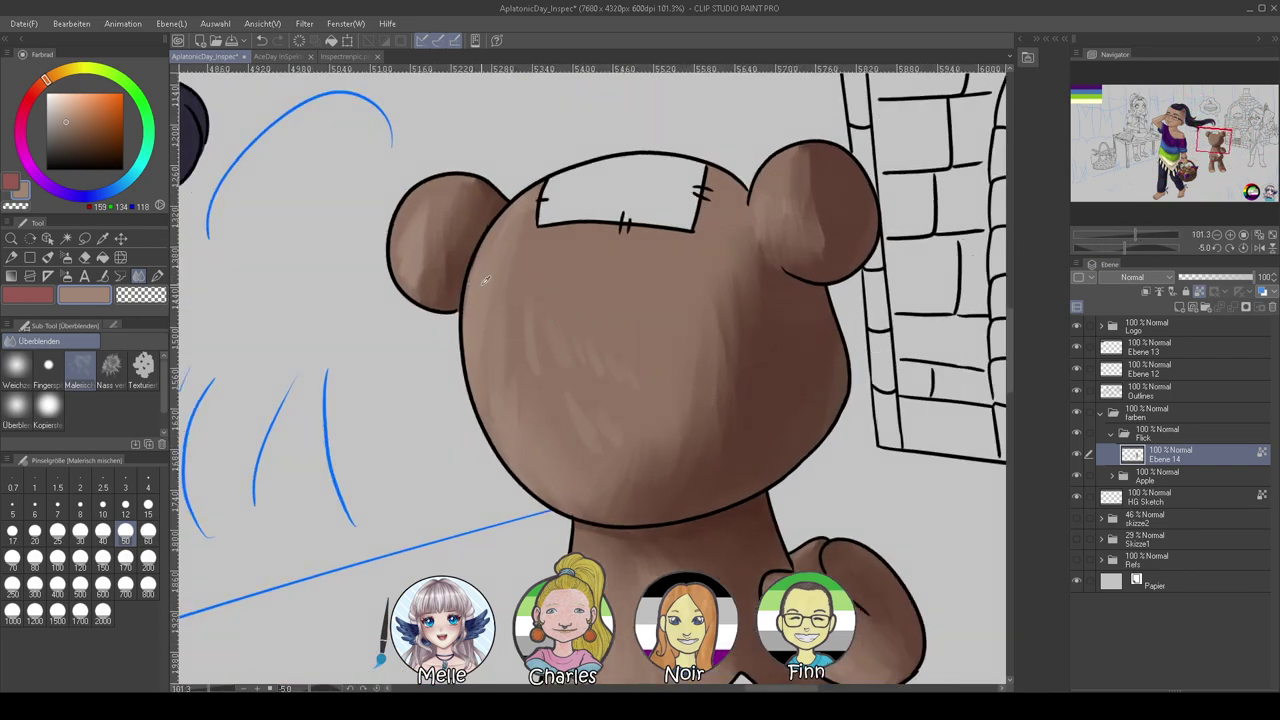
click(58, 257)
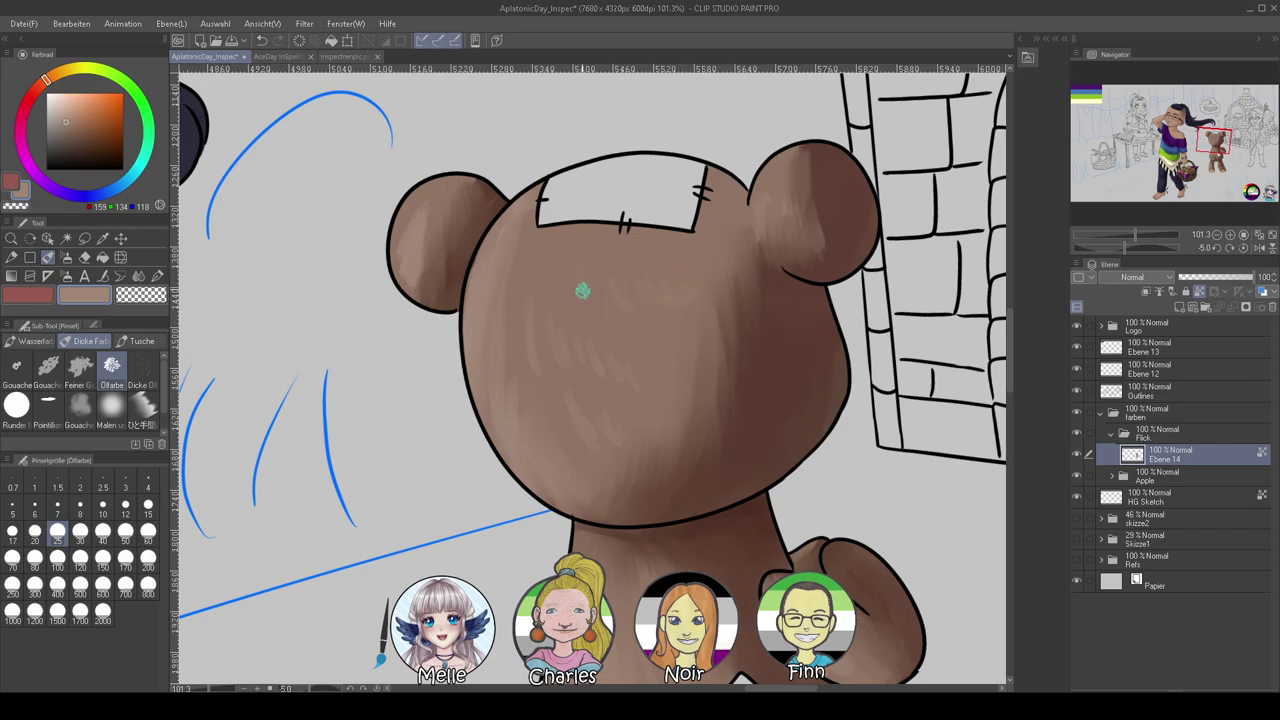
drag(829, 474, 717, 309)
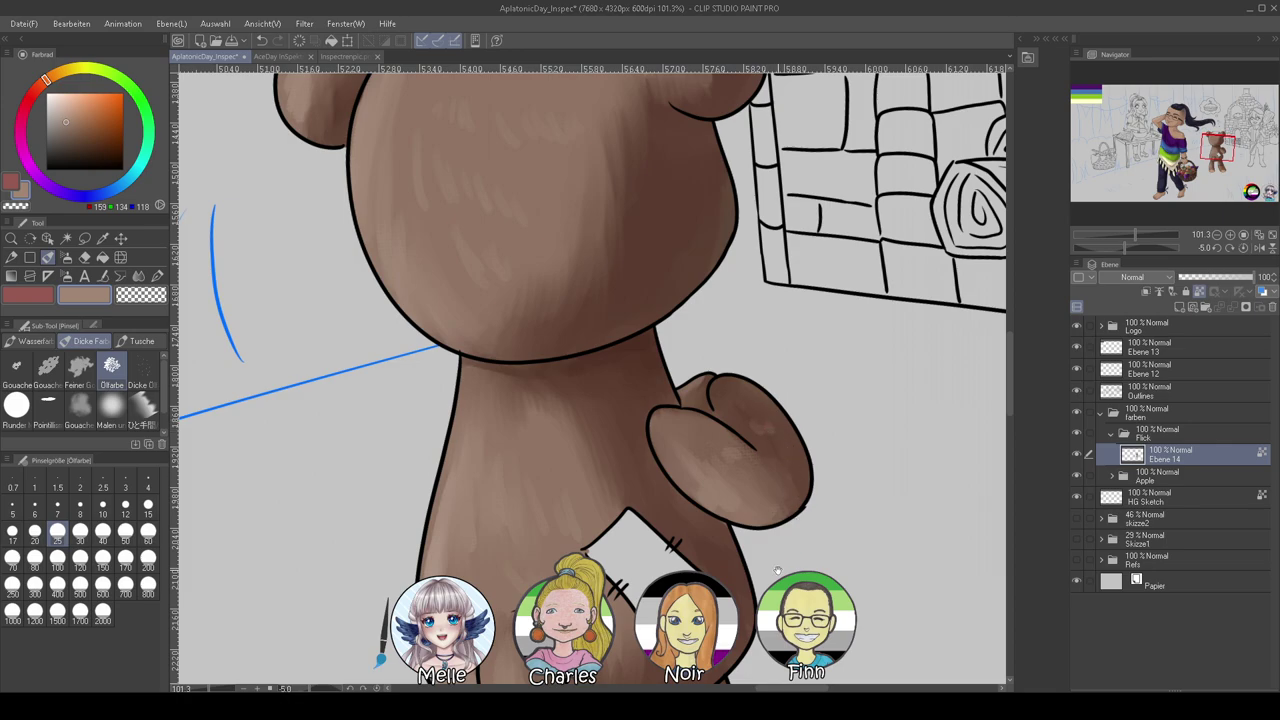
scroll(779, 566, down, 5)
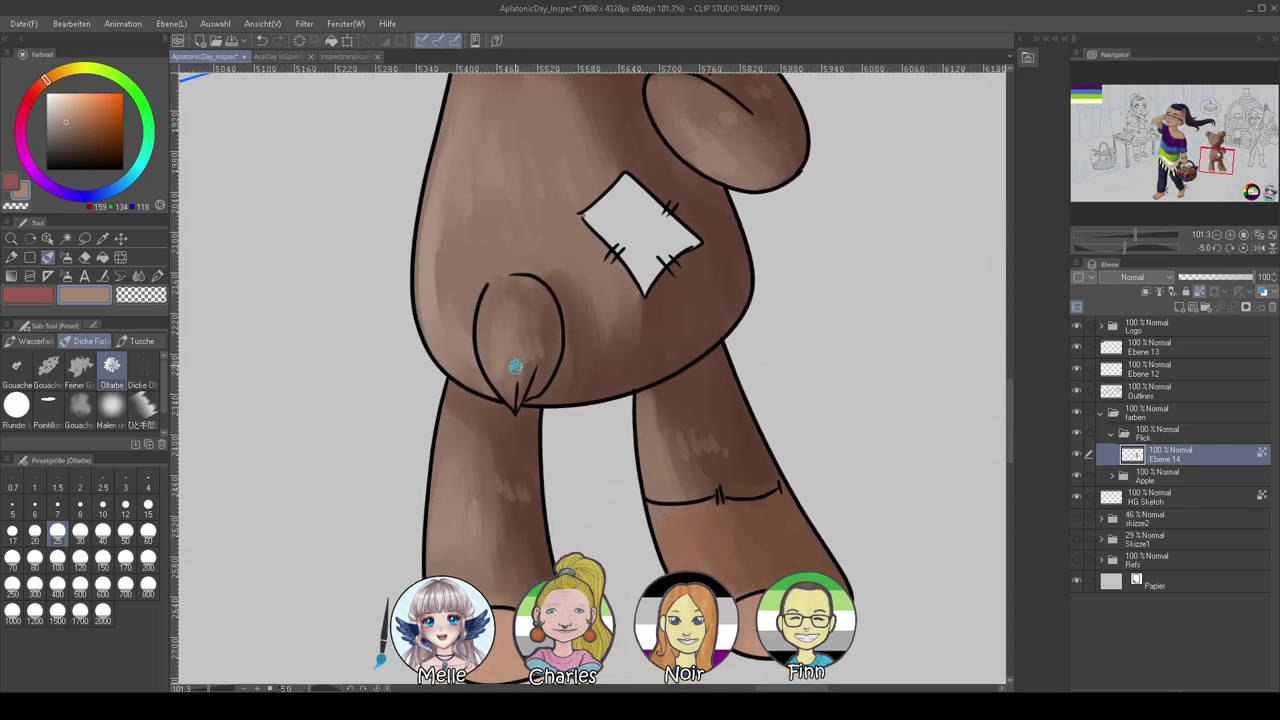
scroll(620, 375, up, 10)
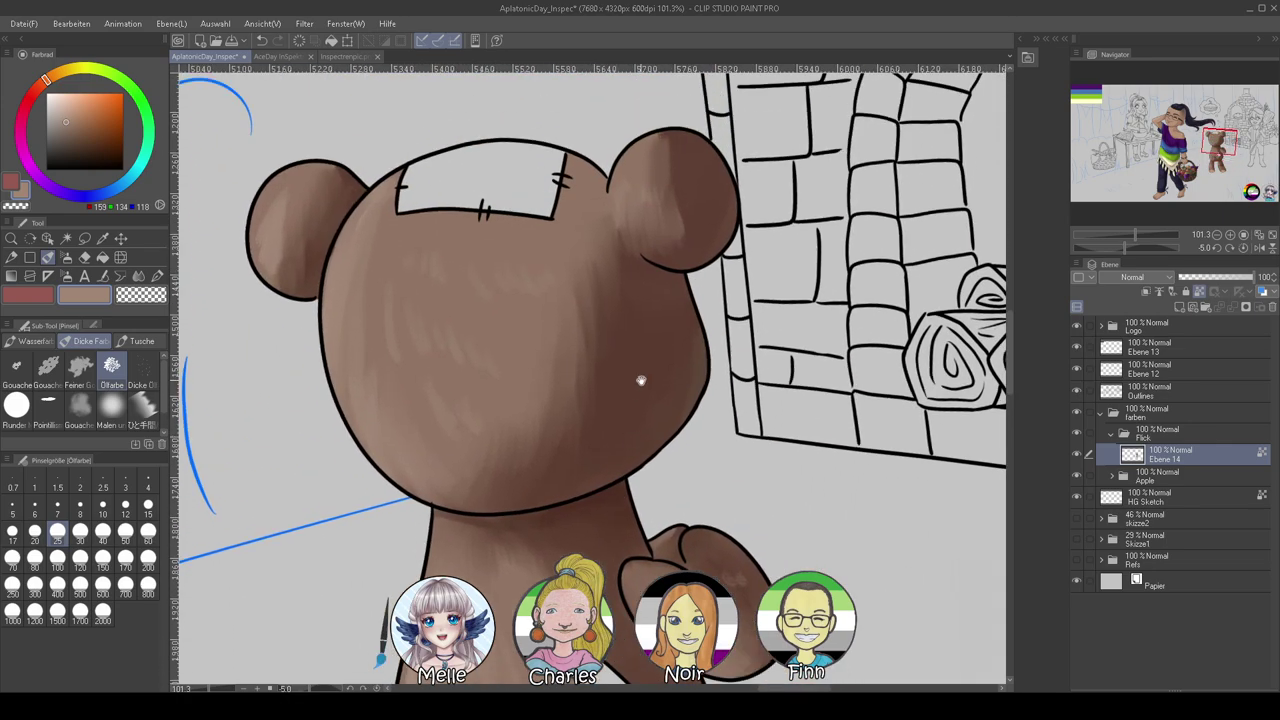
scroll(640, 380, up, 2)
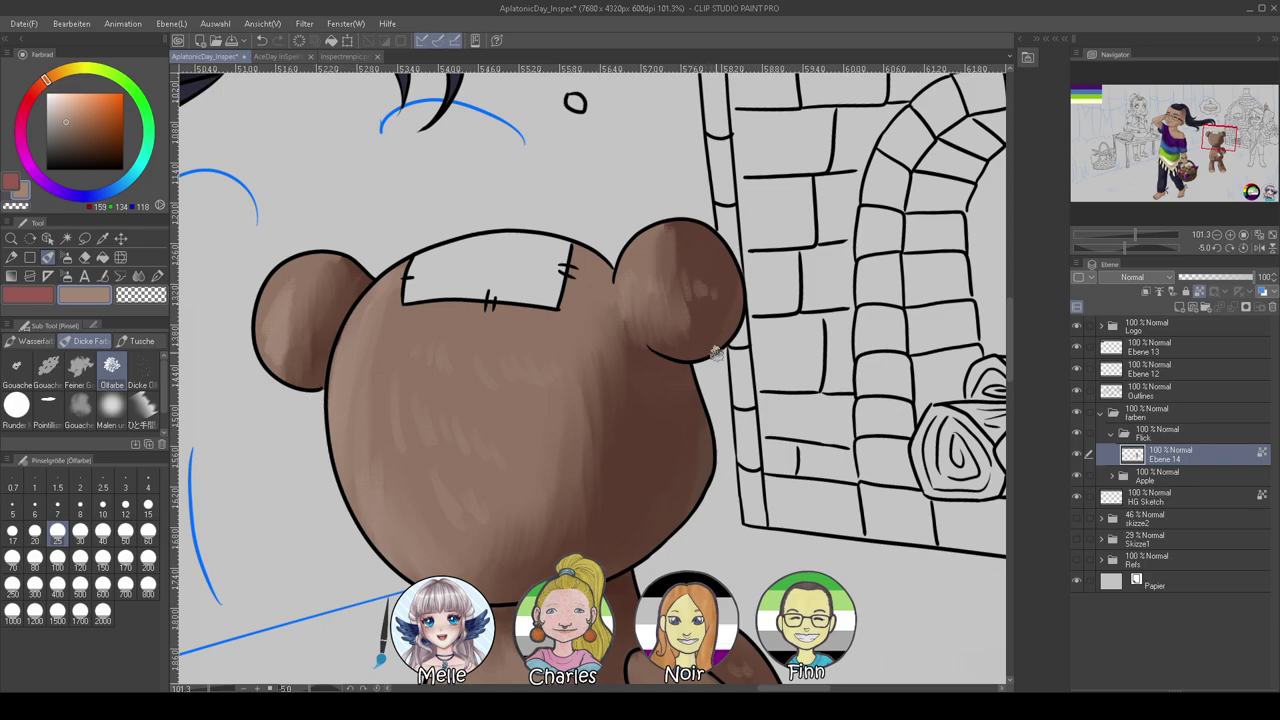
drag(651, 379, 705, 417)
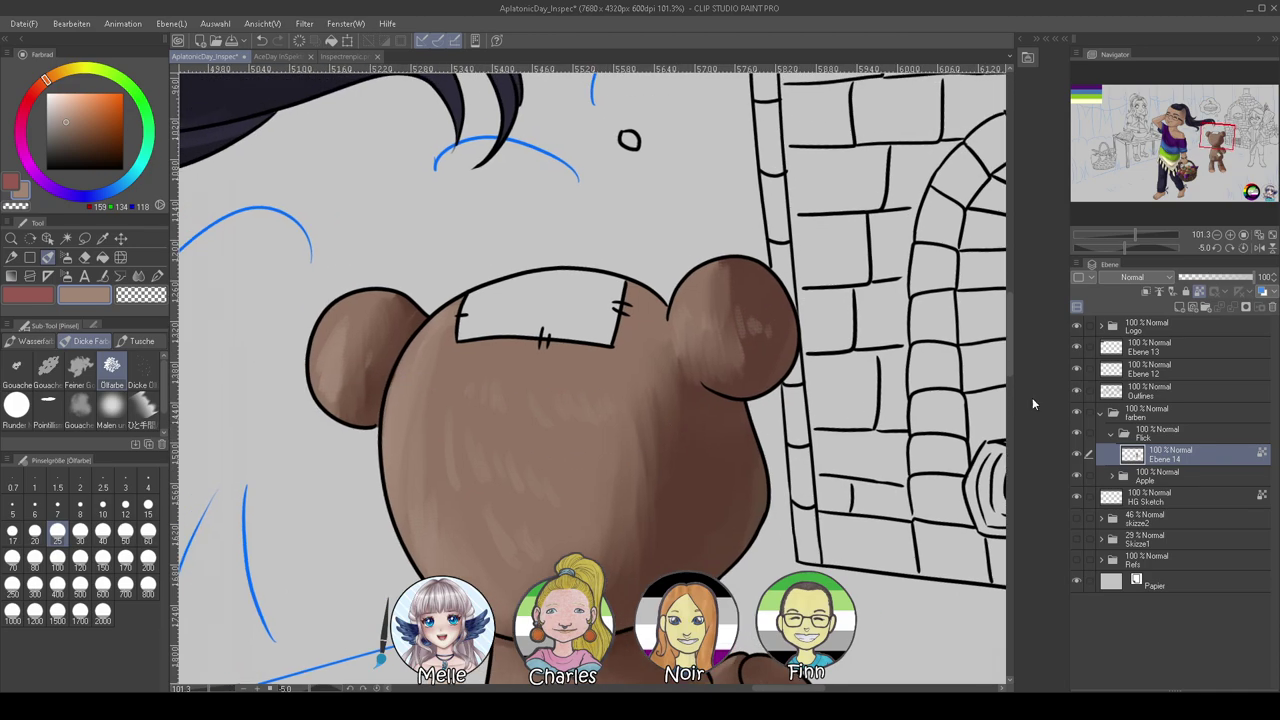
Auto-select the patch area on the bear's head from the Outlines layer and add a new layer above Ebene 14
click(1152, 391)
click(72, 239)
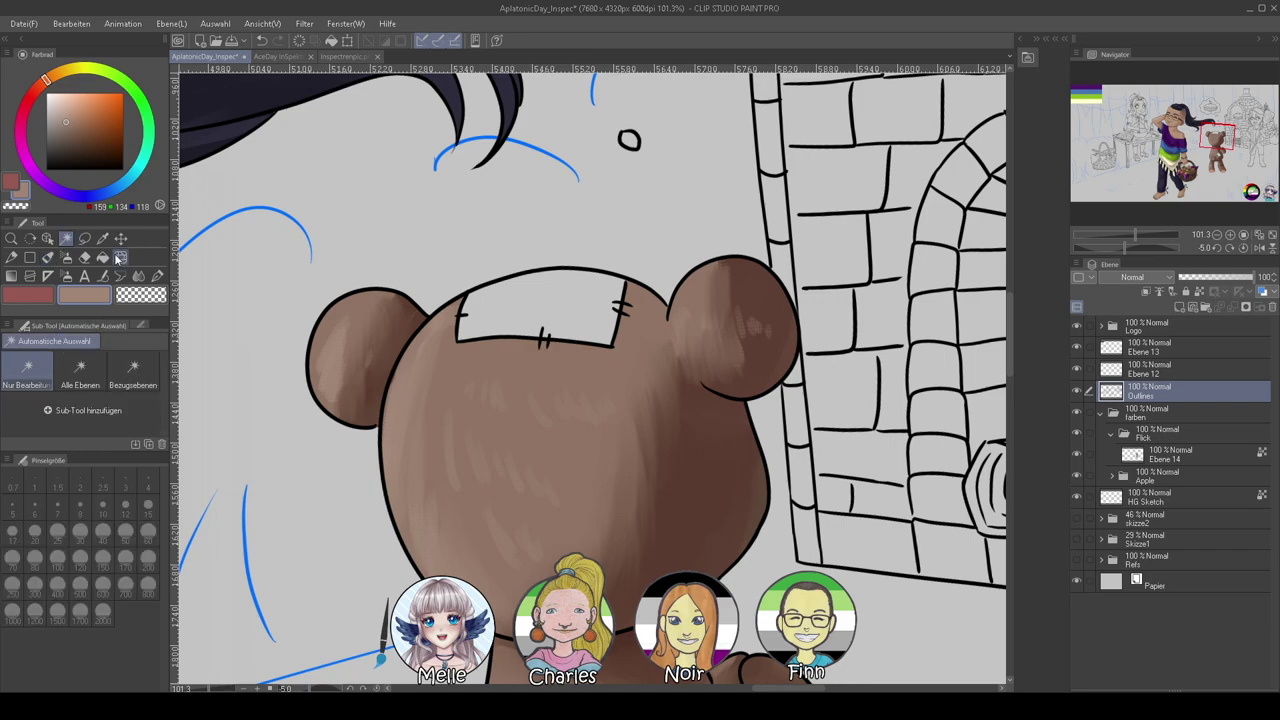
click(566, 308)
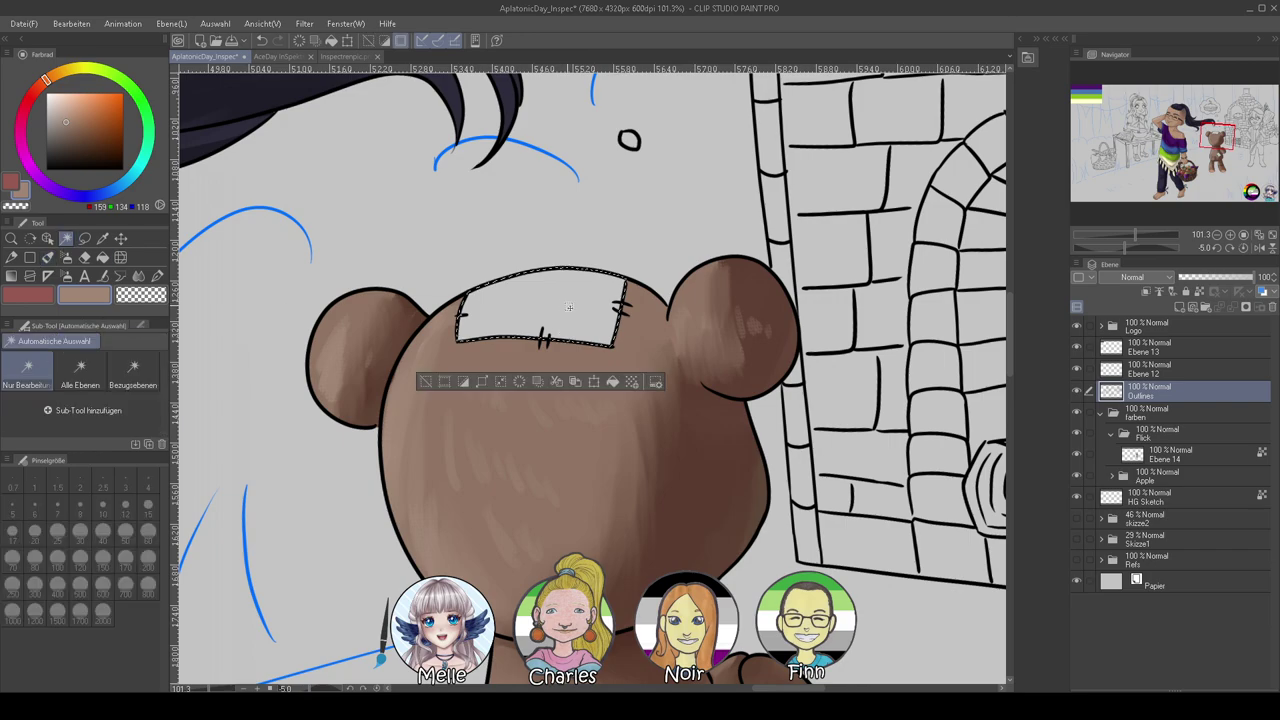
click(1182, 453)
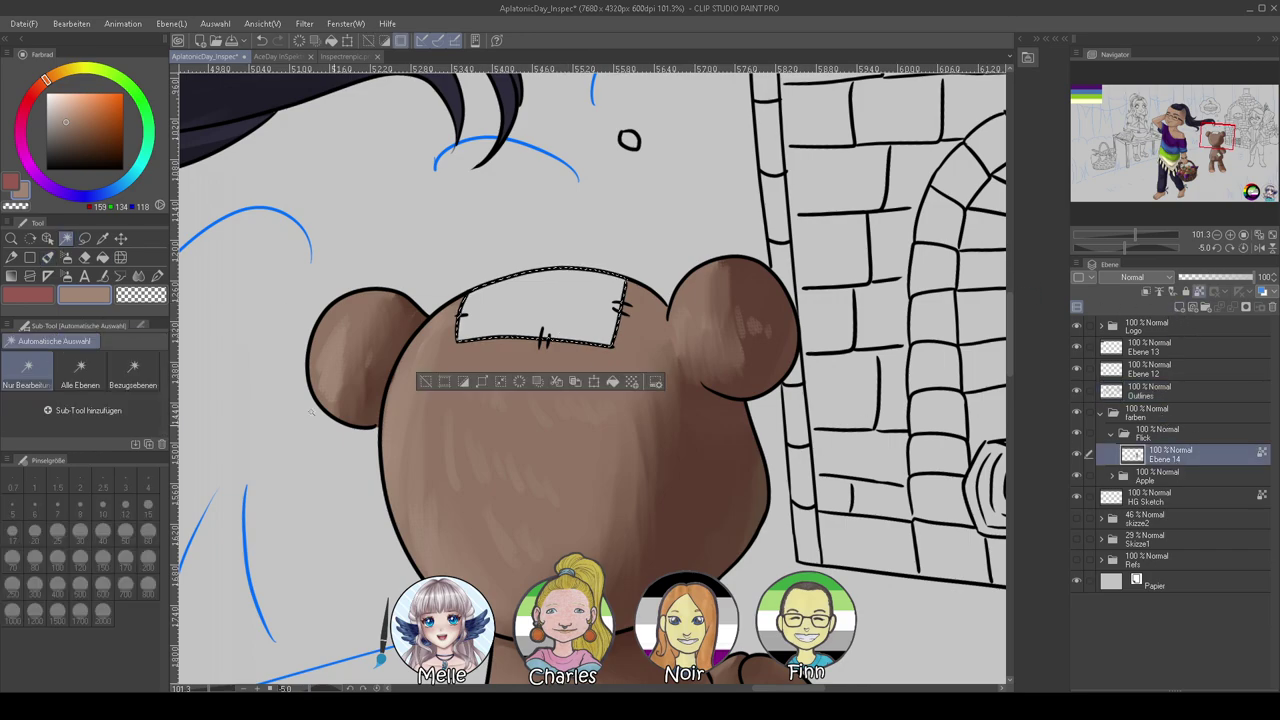
click(1207, 308)
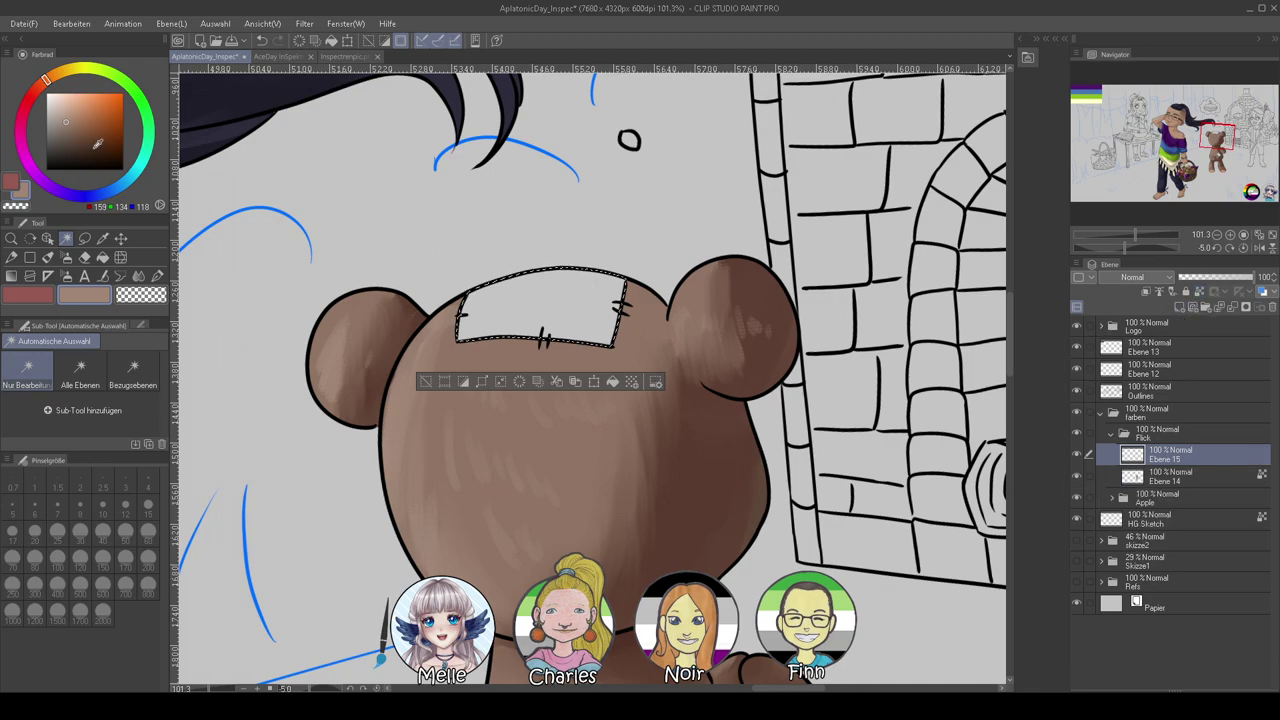
Fill the selected head patch with a dark red and clear the selection
click(30, 96)
click(99, 122)
key(alt+BackSpace)
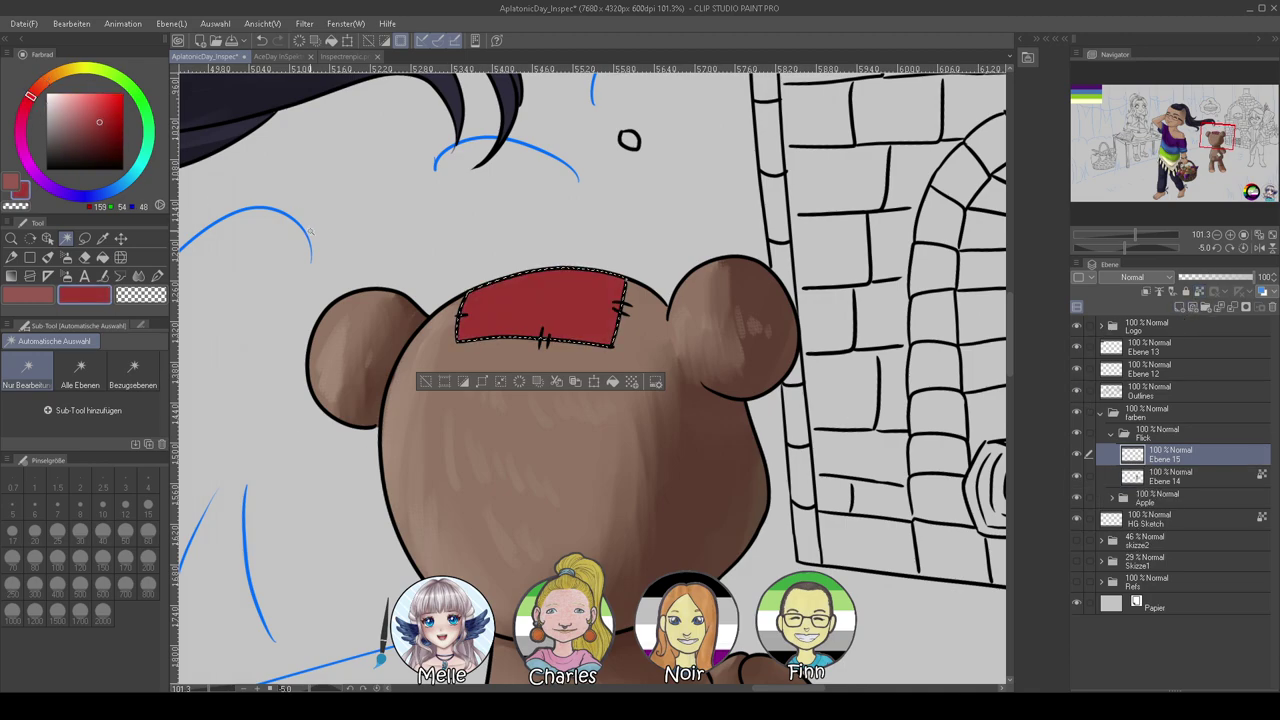
key(ctrl+d)
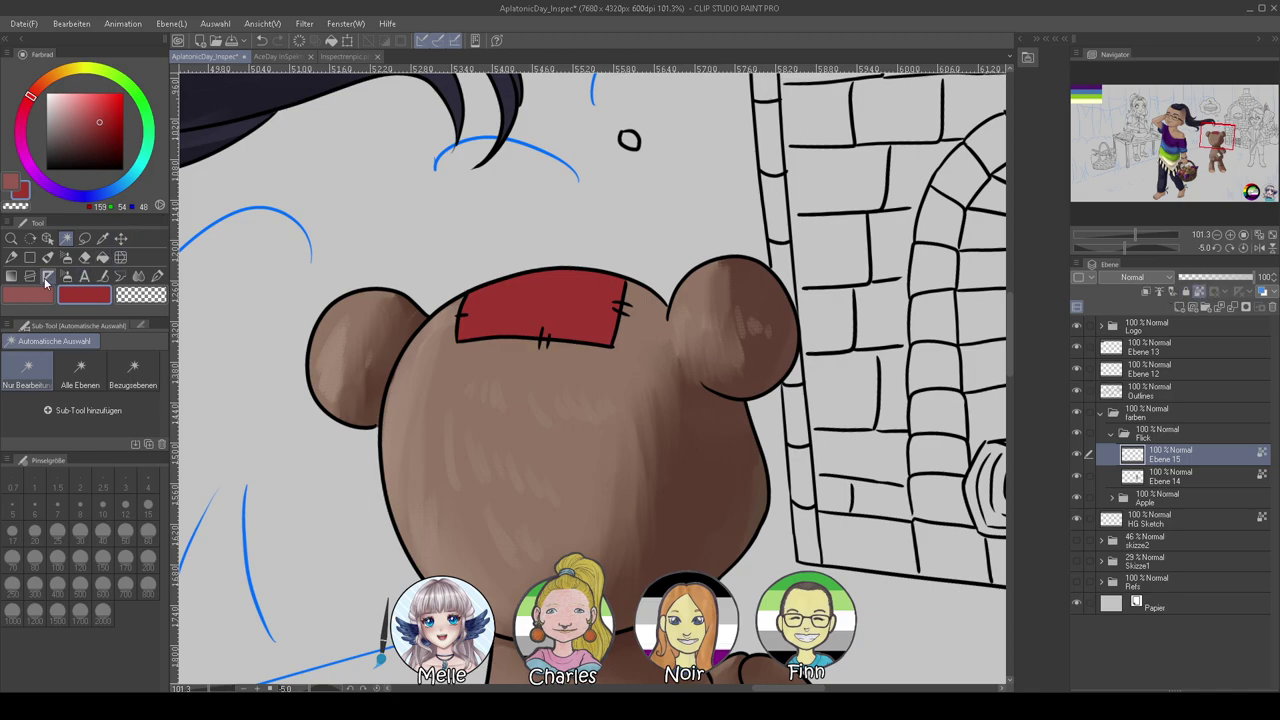
Shade the red head patch with darker and lighter red strokes using the oil paint brush, increasing its size to 50
click(47, 258)
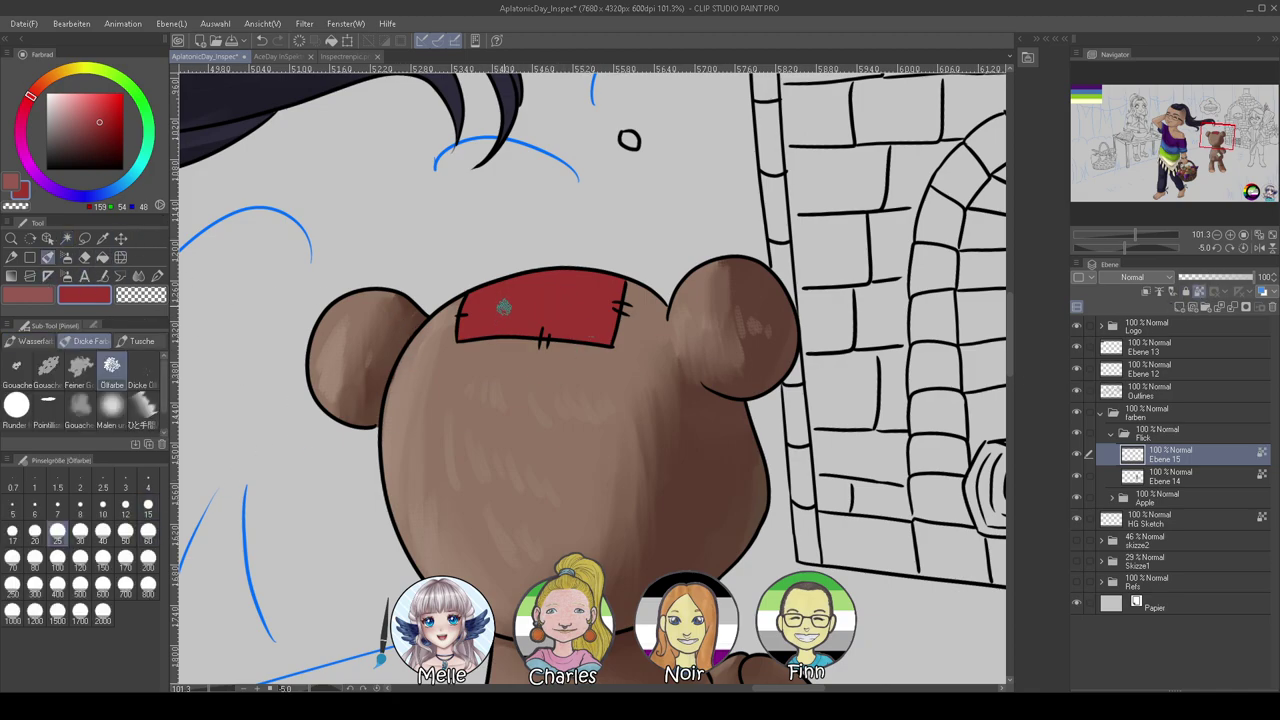
click(106, 144)
mouse_move(520, 300)
mouse_down()
mouse_move(572, 332)
mouse_move(602, 287)
mouse_move(620, 320)
mouse_up()
click(125, 540)
alt+click(556, 345)
mouse_move(540, 340)
mouse_down()
mouse_move(590, 319)
mouse_move(618, 267)
mouse_move(599, 311)
mouse_move(574, 283)
mouse_move(536, 295)
mouse_move(607, 273)
mouse_move(580, 290)
mouse_up()
click(79, 115)
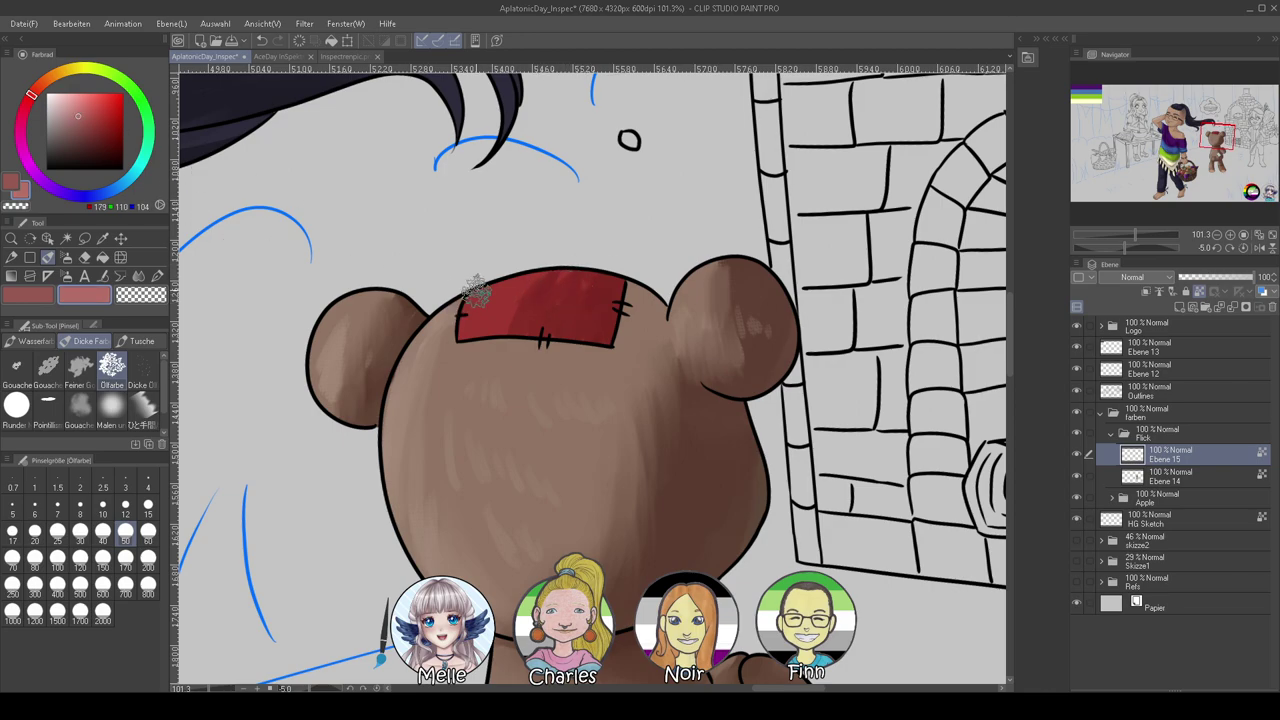
scroll(584, 449, down, 1)
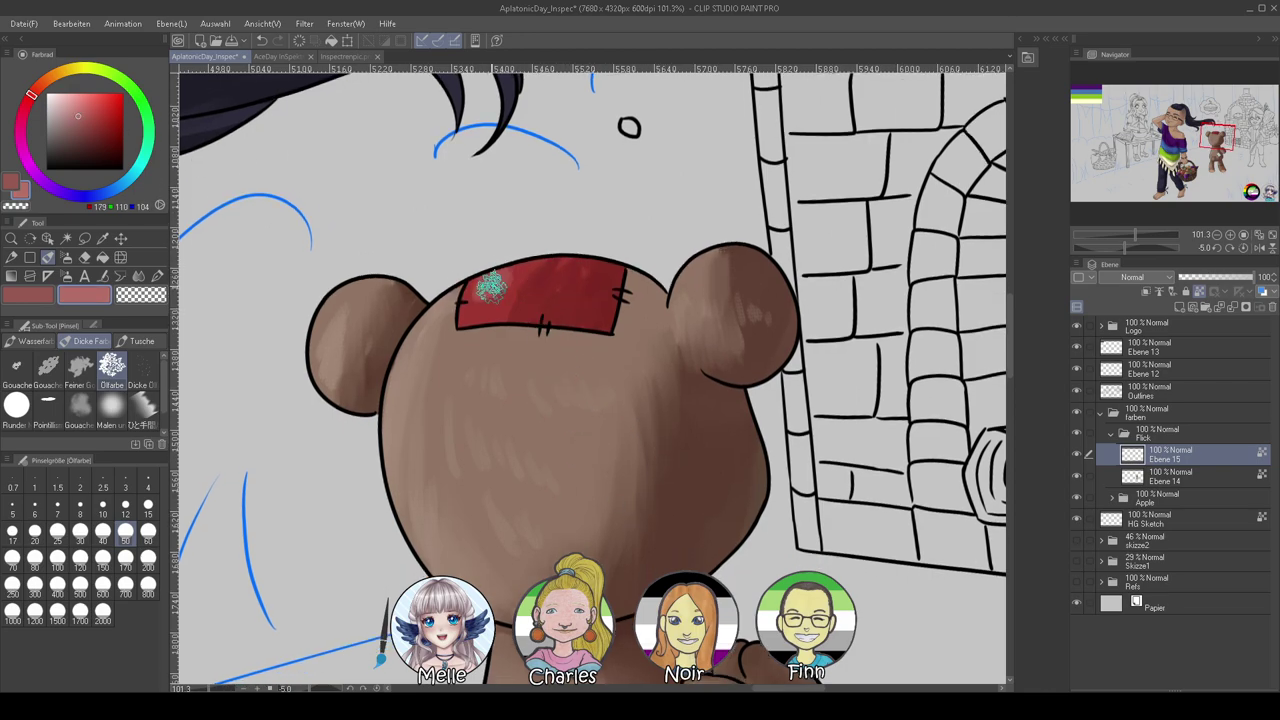
Auto-select the unpainted patch on the bear's back from the Outlines layer
scroll(623, 534, down, 5)
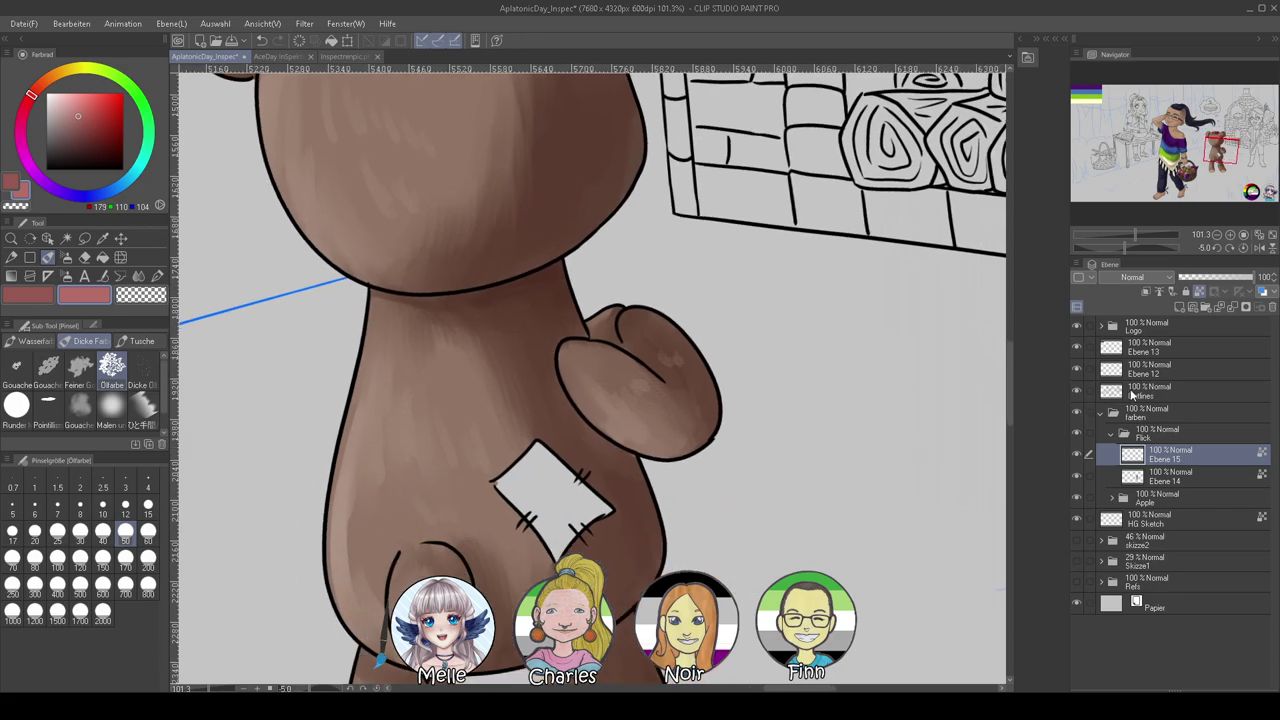
click(1132, 396)
click(67, 239)
click(553, 488)
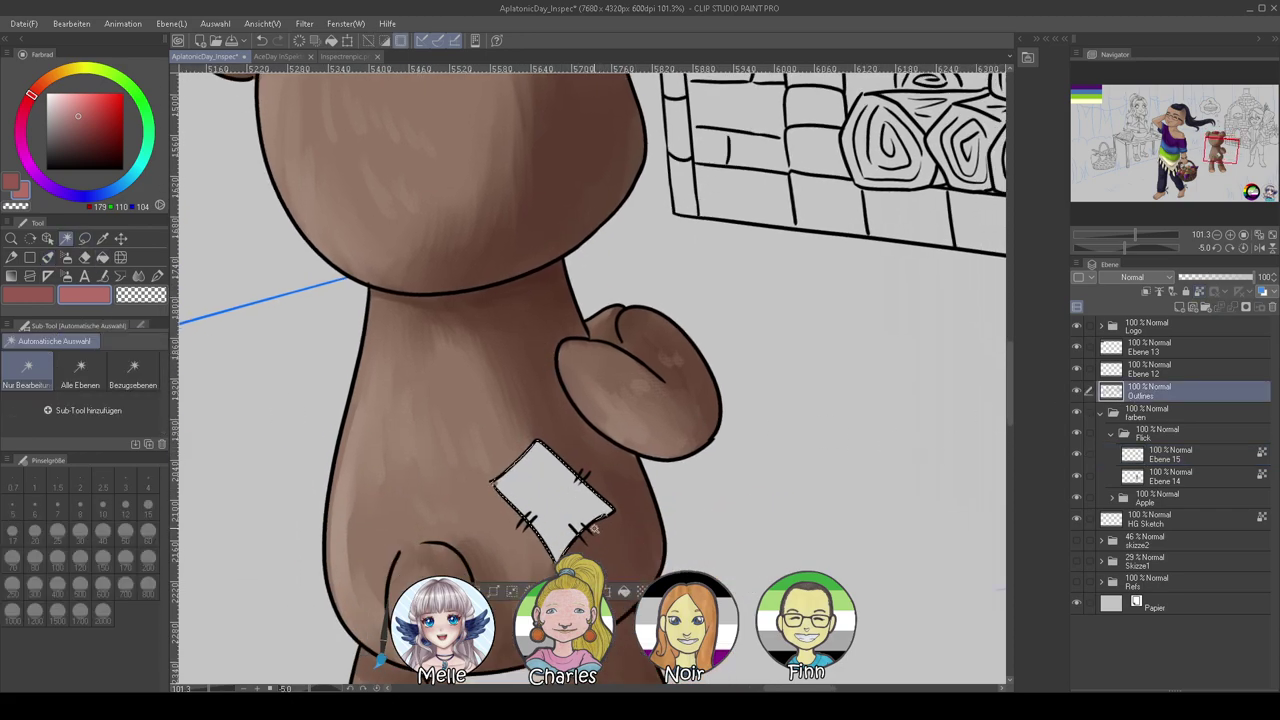
Fill the selected back patch with light green on Ebene 15, with its transparent pixels unlocked, and clear the selection
click(1170, 454)
click(1198, 290)
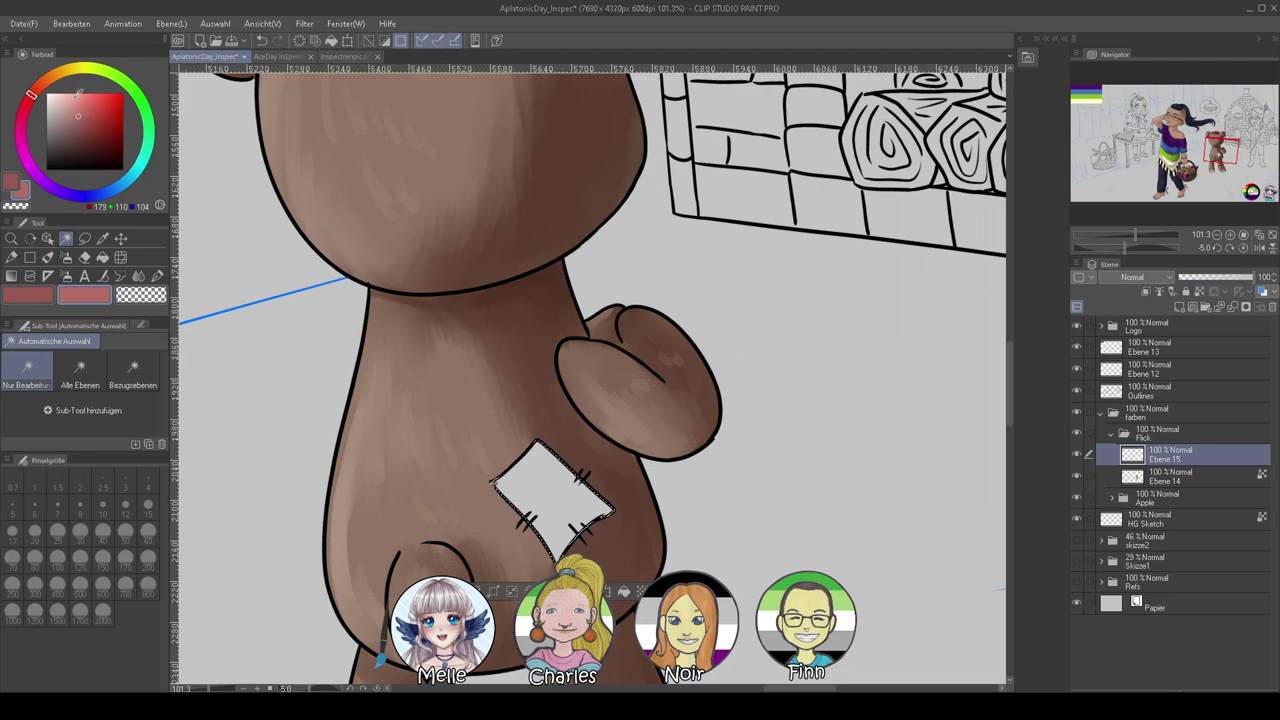
click(131, 90)
key(alt+BackSpace)
key(ctrl+d)
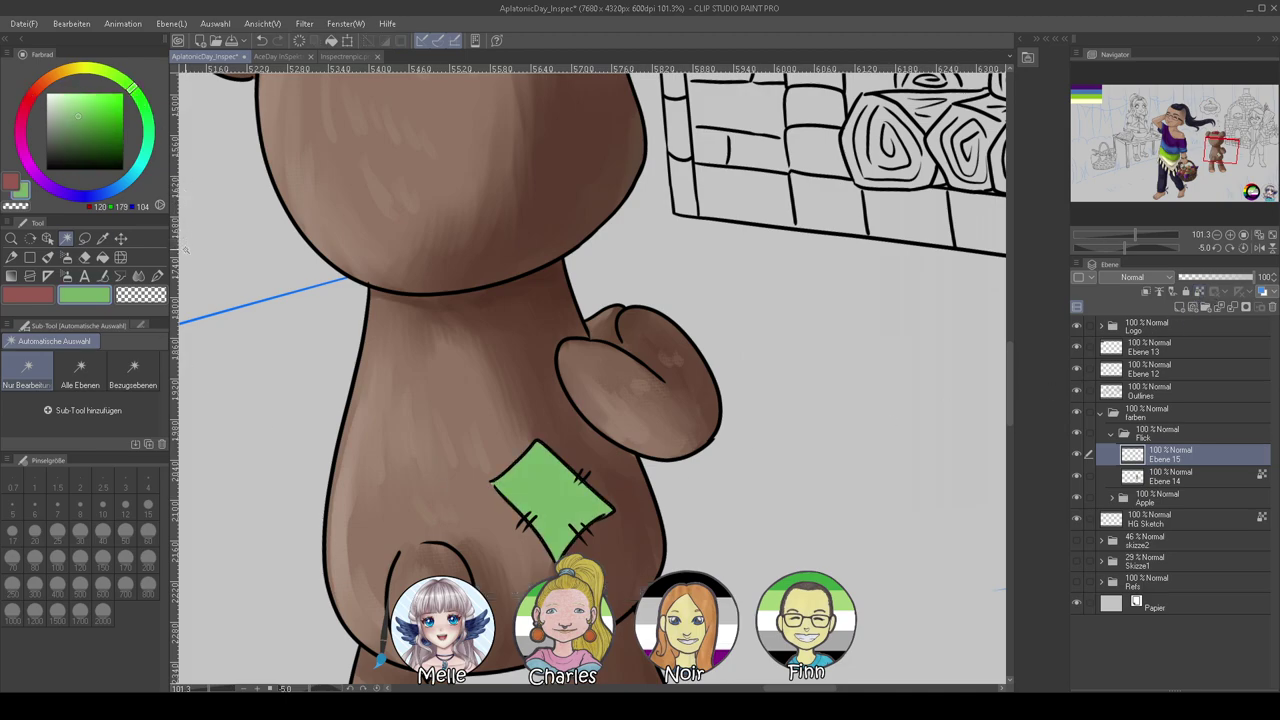
Shade the green back patch with dark green and pale green strokes using the size 50 oil paint brush
click(84, 138)
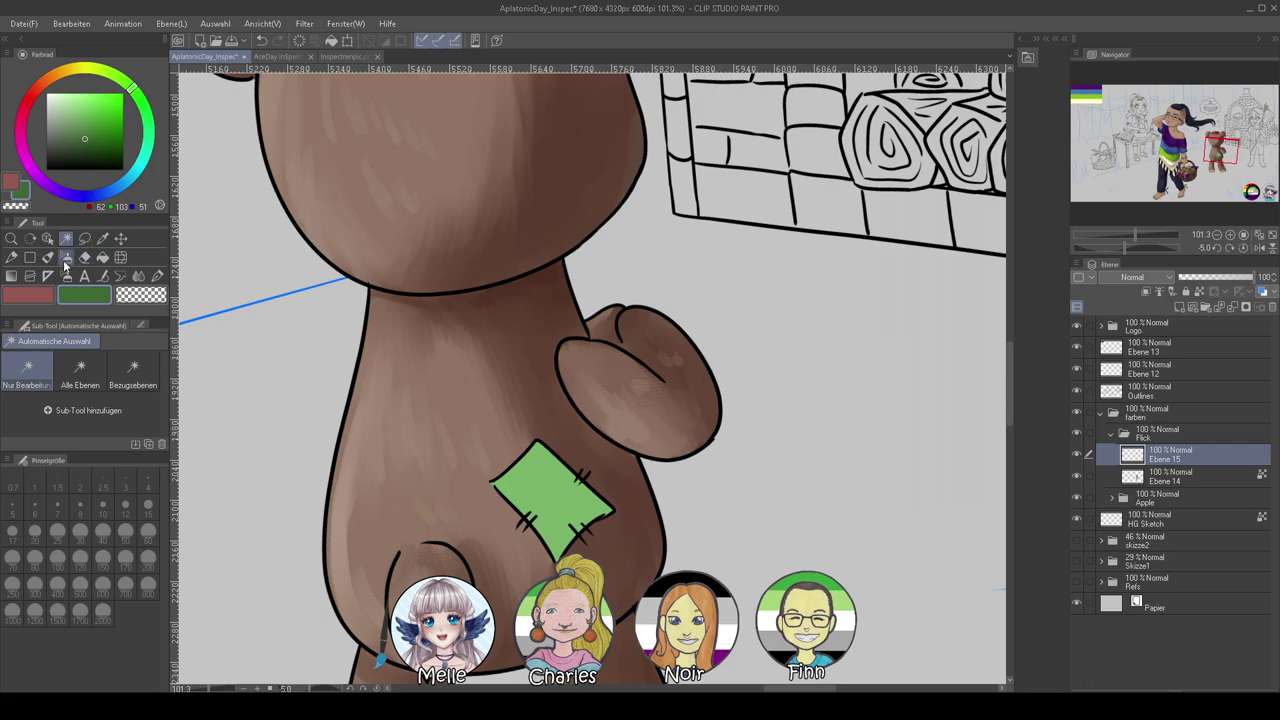
click(66, 257)
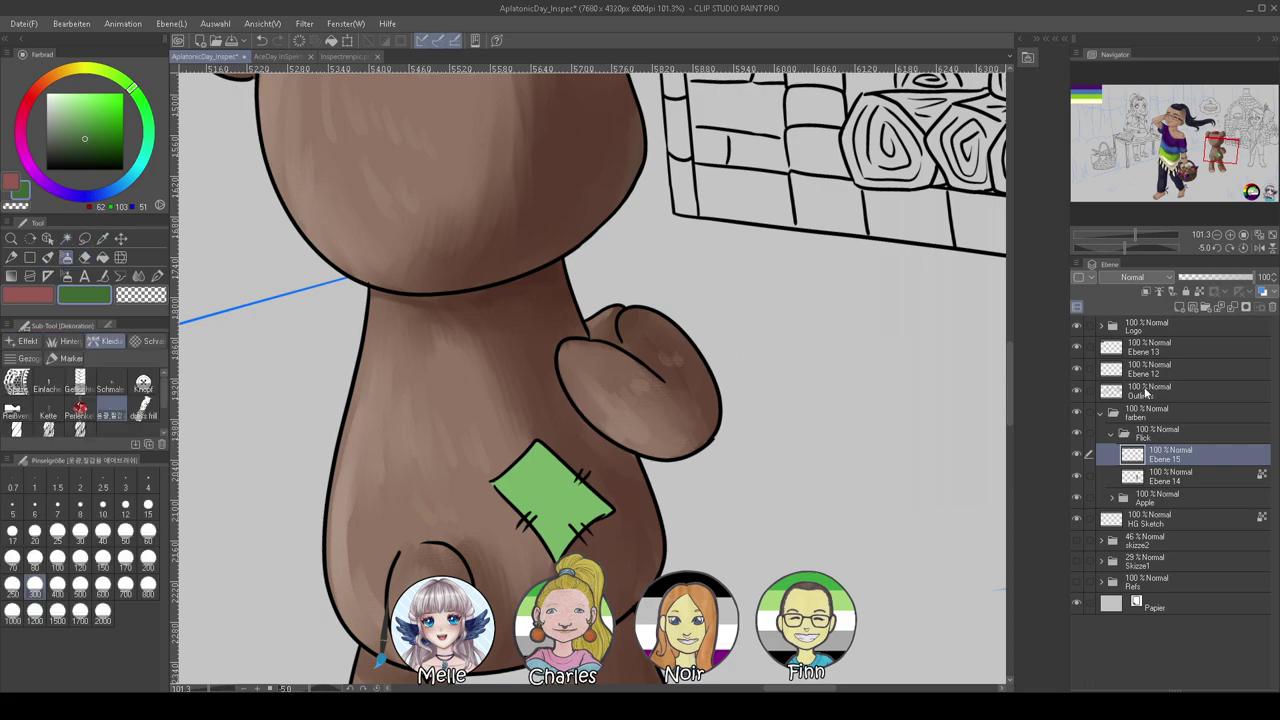
click(47, 257)
mouse_move(573, 505)
mouse_down()
mouse_move(580, 478)
mouse_move(534, 500)
mouse_move(571, 491)
mouse_move(545, 472)
mouse_move(554, 497)
mouse_move(530, 462)
mouse_move(535, 478)
mouse_up()
click(64, 108)
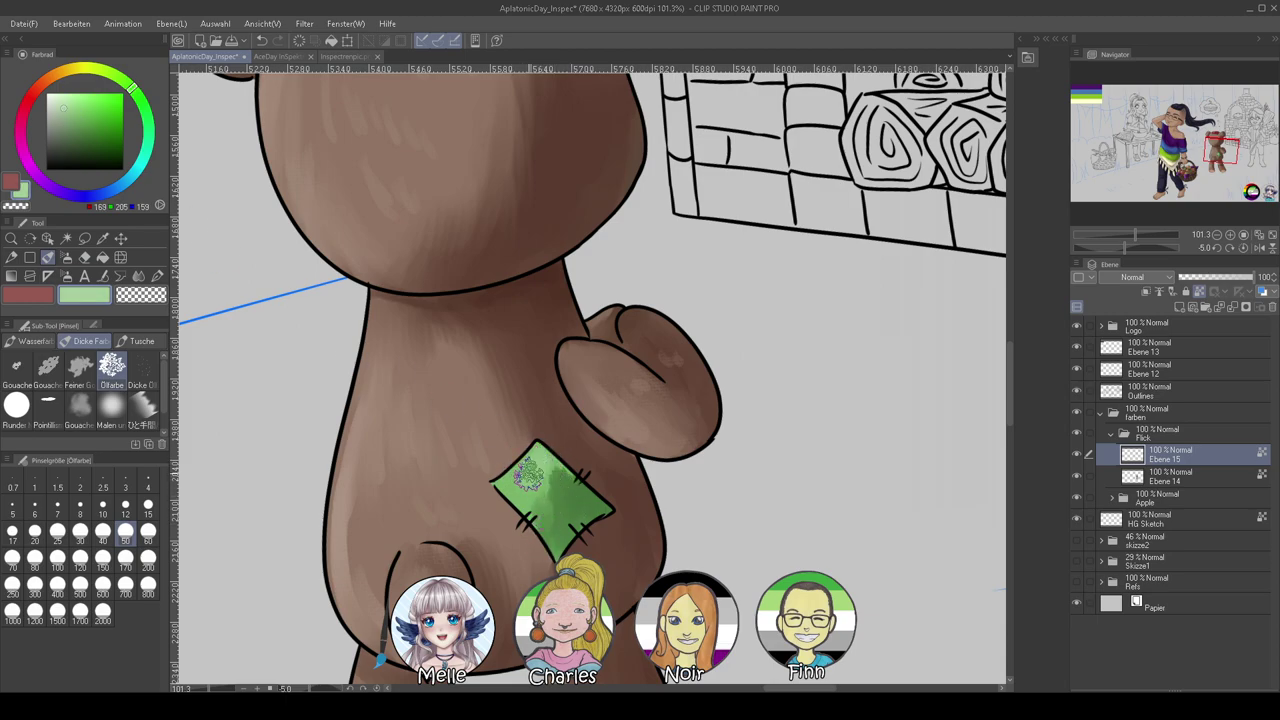
Auto-select the thought cloud around the pie from the Outlines layer and fill it white on Ebene 15
drag(1127, 243, 1108, 249)
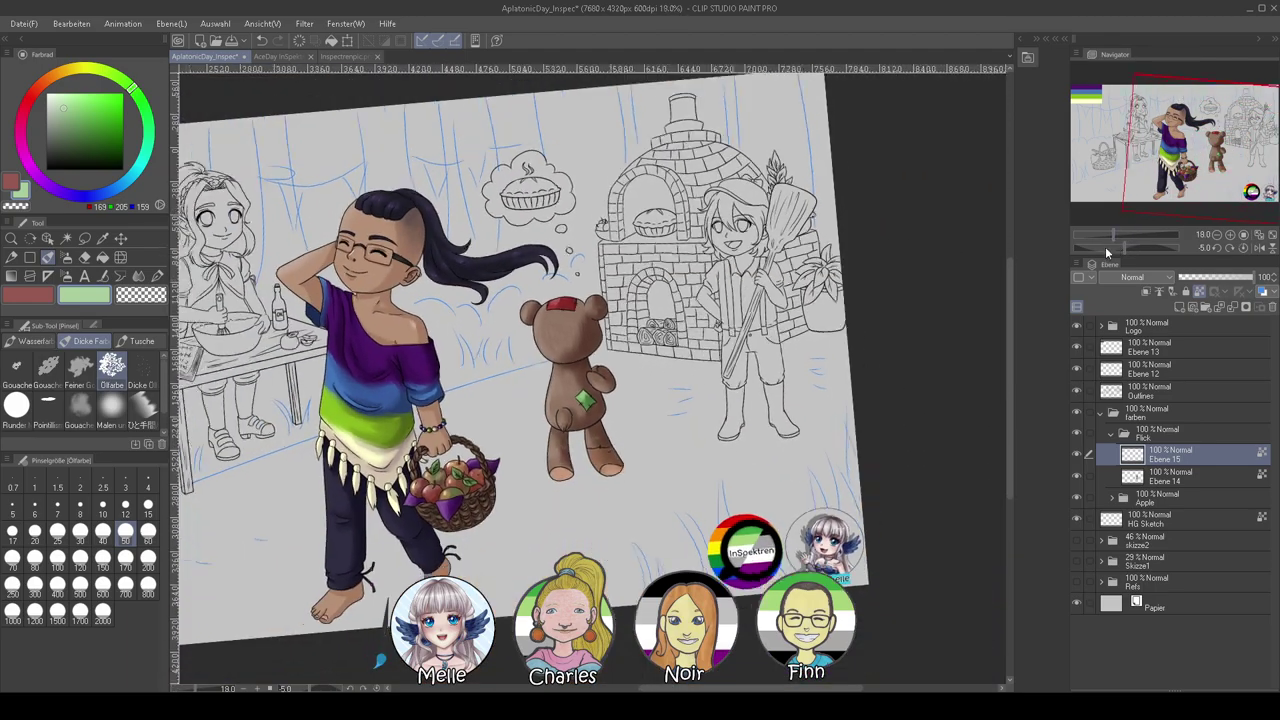
drag(731, 450, 769, 579)
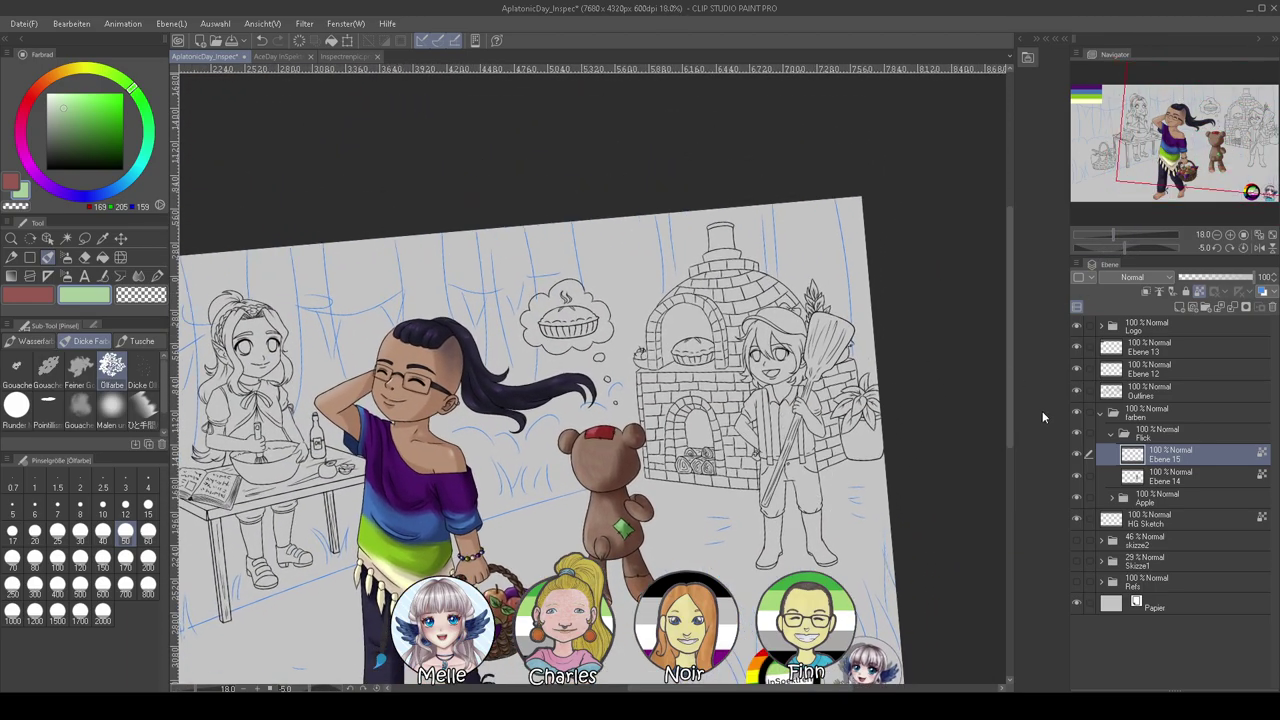
drag(1126, 238, 1128, 232)
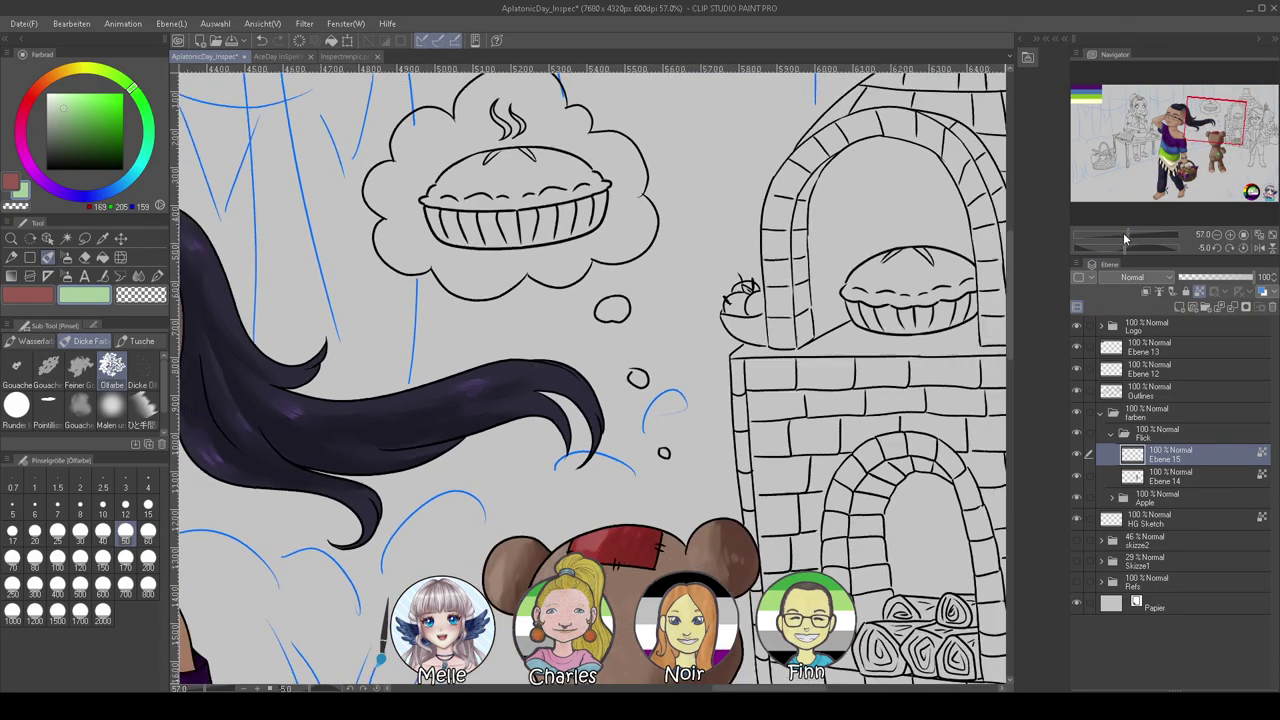
drag(760, 320, 793, 478)
click(1163, 385)
click(67, 241)
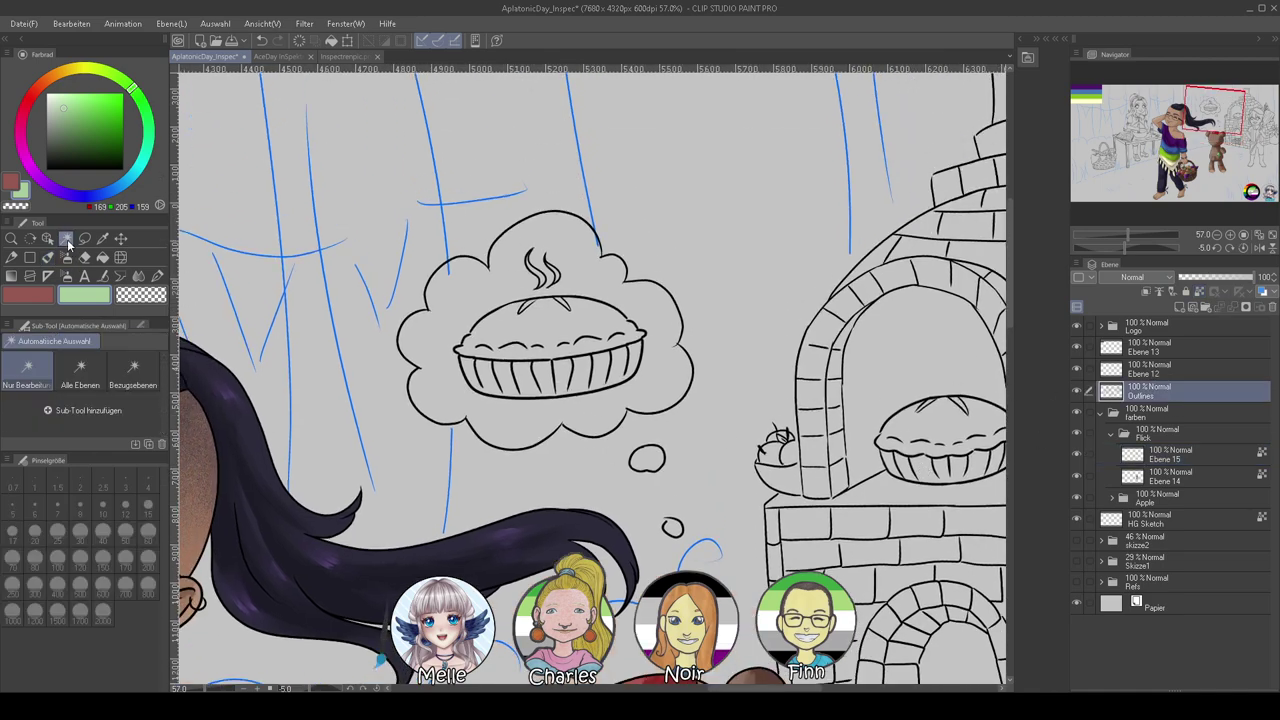
click(477, 292)
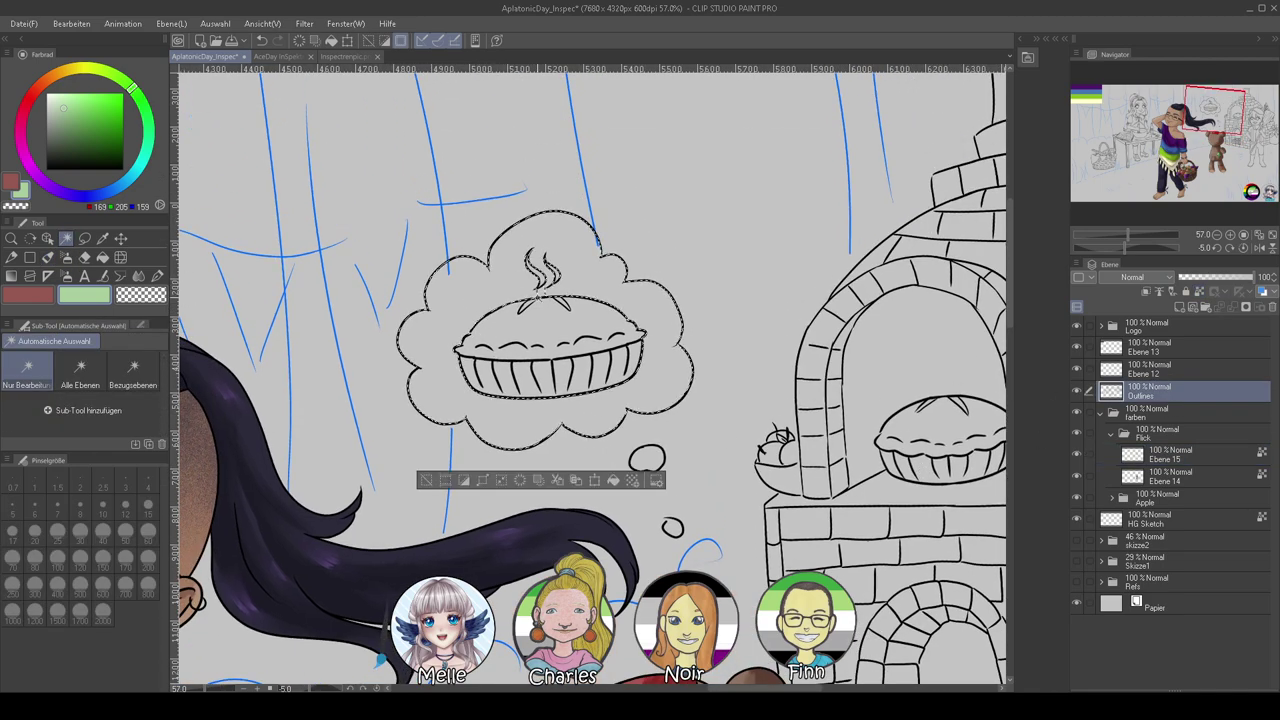
click(1177, 453)
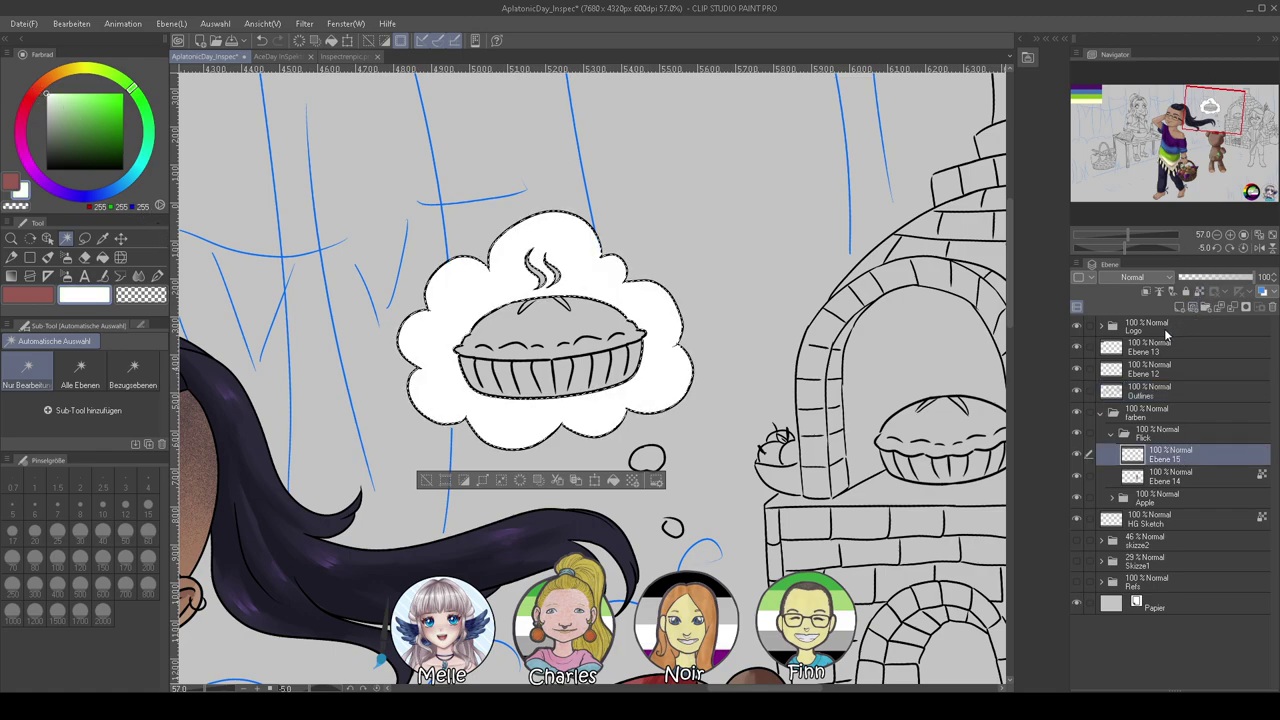
Add the two small thought bubbles to the selection from the Outlines layer, fill them white on Ebene 15 and deselect
click(1175, 396)
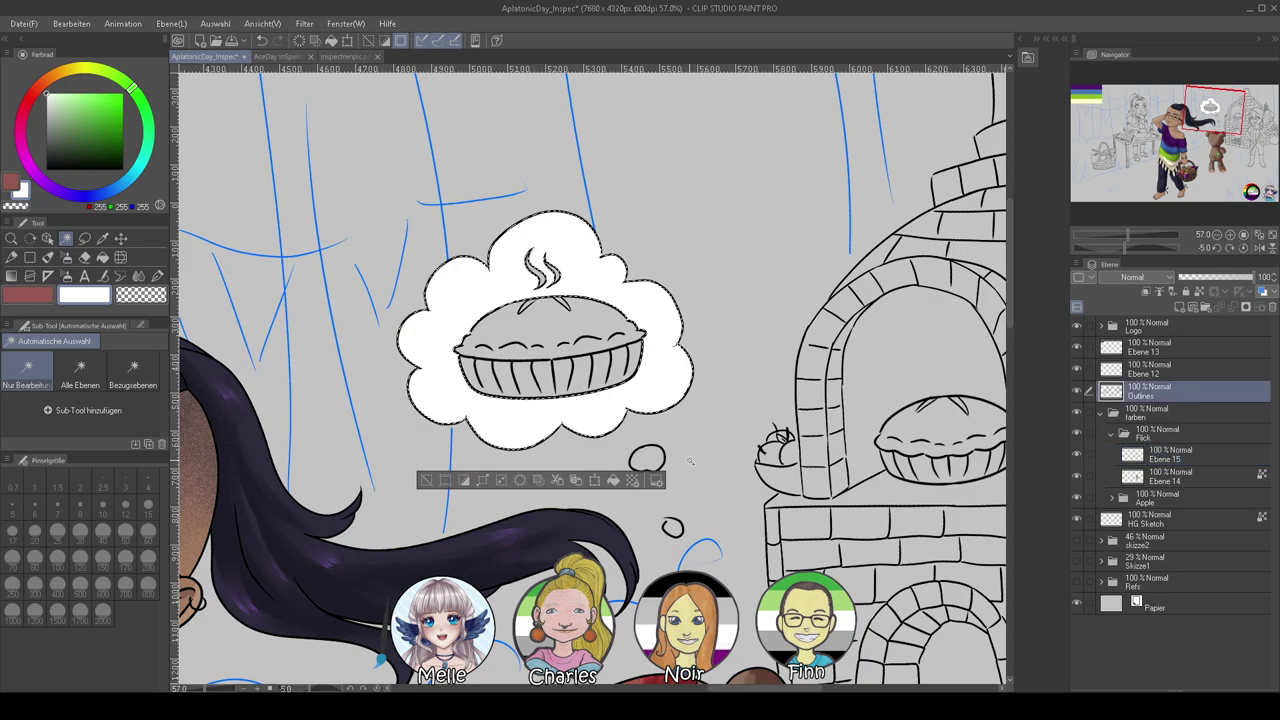
shift+click(645, 460)
shift+click(672, 528)
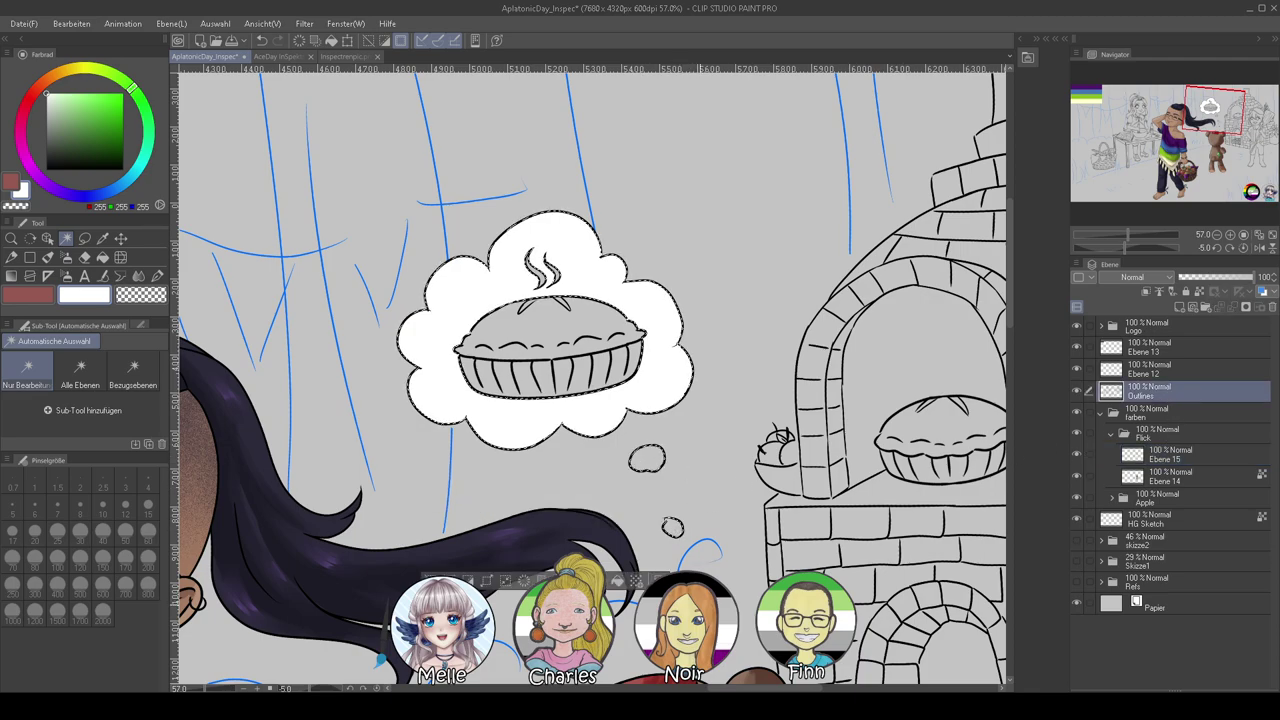
click(1178, 460)
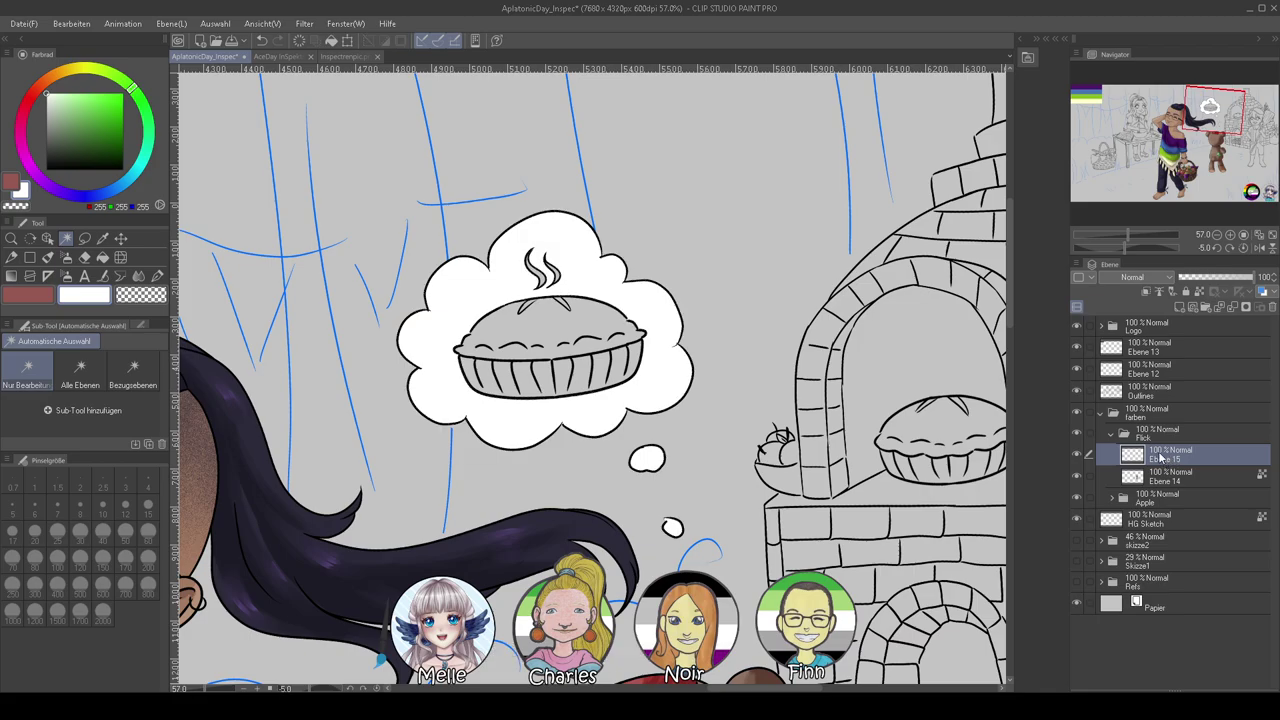
Add a new layer directly above Ebene 15 in the Flick folder
mouse_move(1127, 241)
mouse_down()
mouse_move(1104, 237)
mouse_move(1134, 233)
mouse_up()
drag(903, 340, 974, 422)
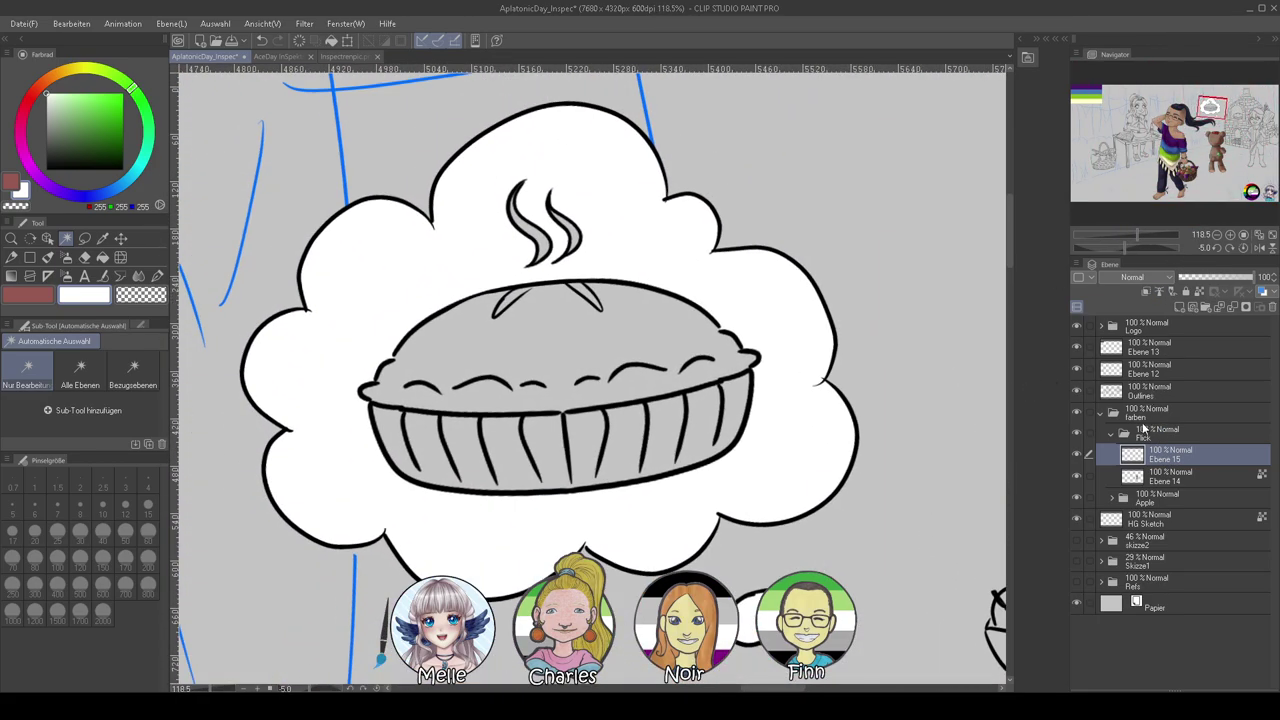
click(1152, 395)
drag(1131, 240, 1143, 238)
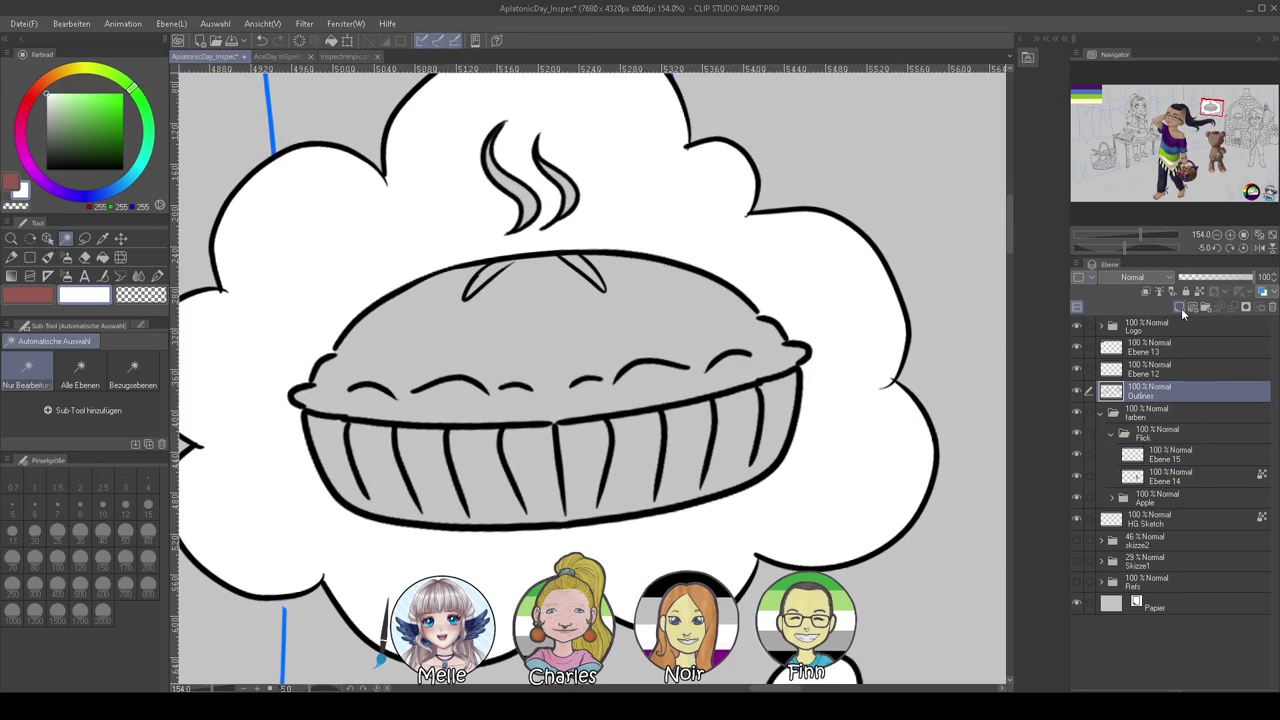
click(1180, 307)
drag(1170, 467, 1175, 478)
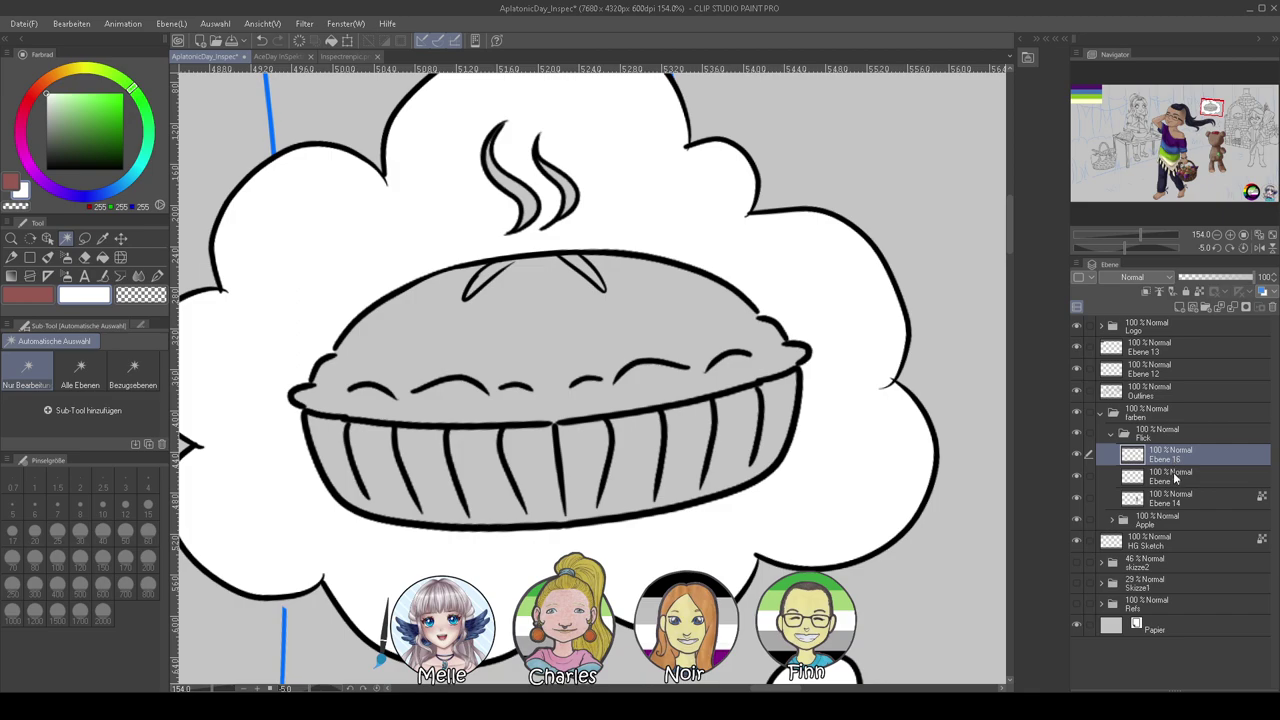
Isolate the pie by auto-selecting the cloud area around it on the Outlines layer, inverting the selection and activating Ebene 16
click(1152, 395)
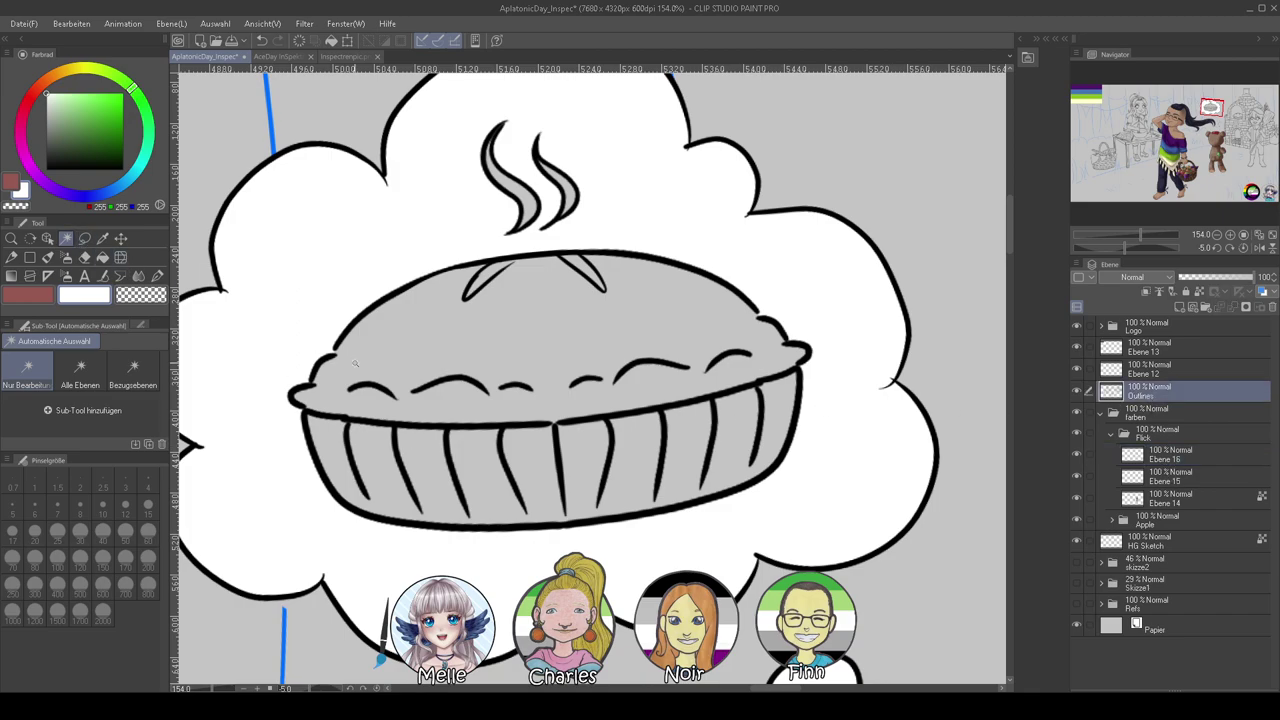
click(503, 360)
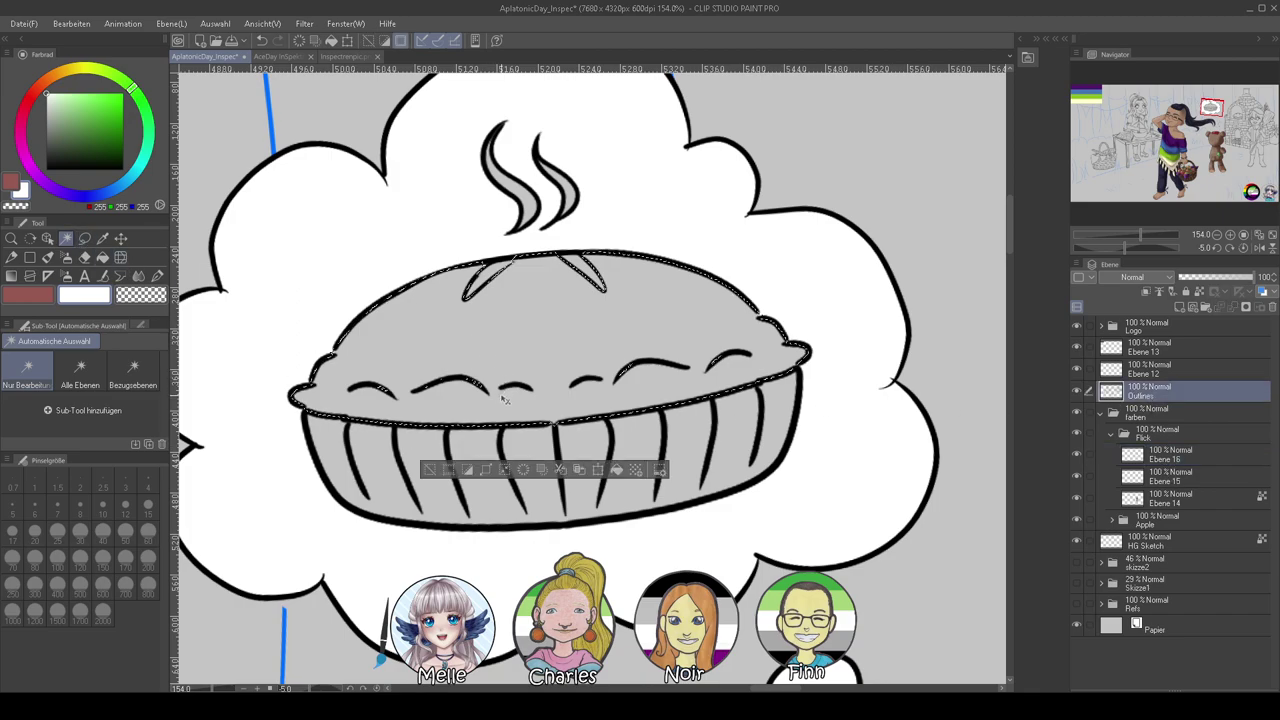
click(288, 350)
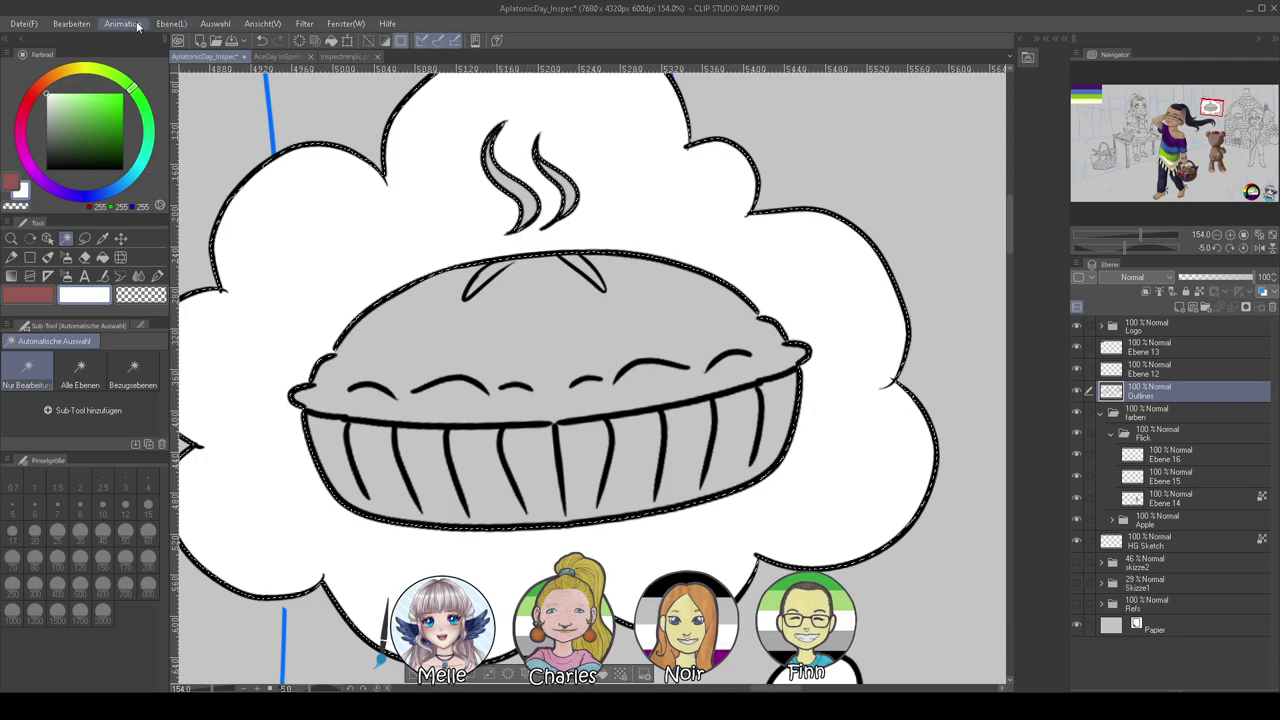
click(297, 92)
click(1177, 457)
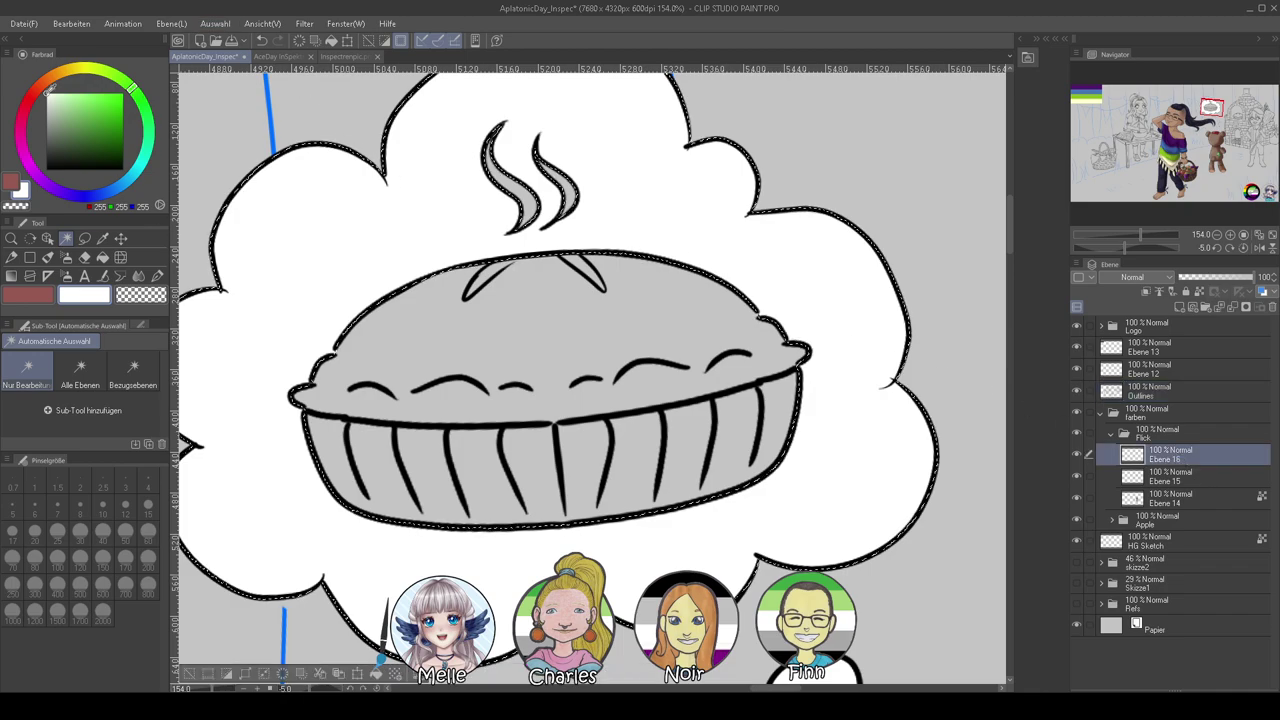
Block in the whole pie with a flat orange-brown on Ebene 16 using the Spitzfeder pen at size 200
click(51, 79)
click(92, 110)
key(alt+Delete)
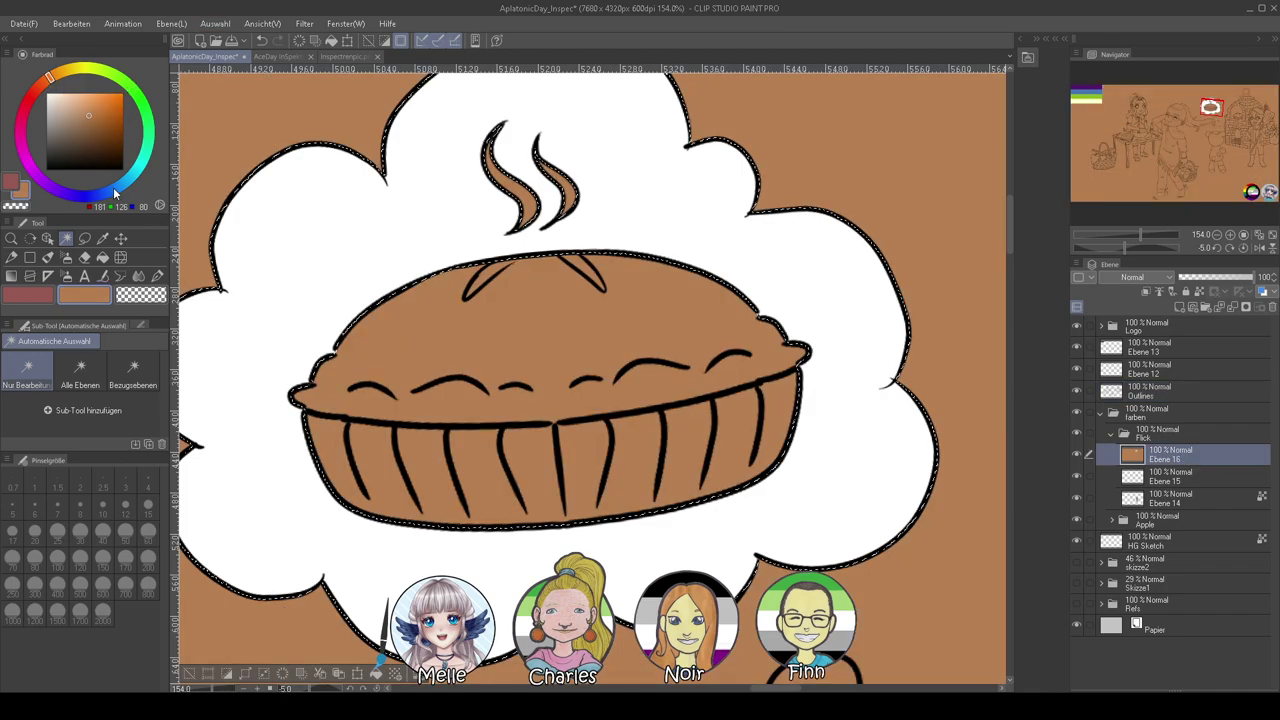
key(ctrl+z)
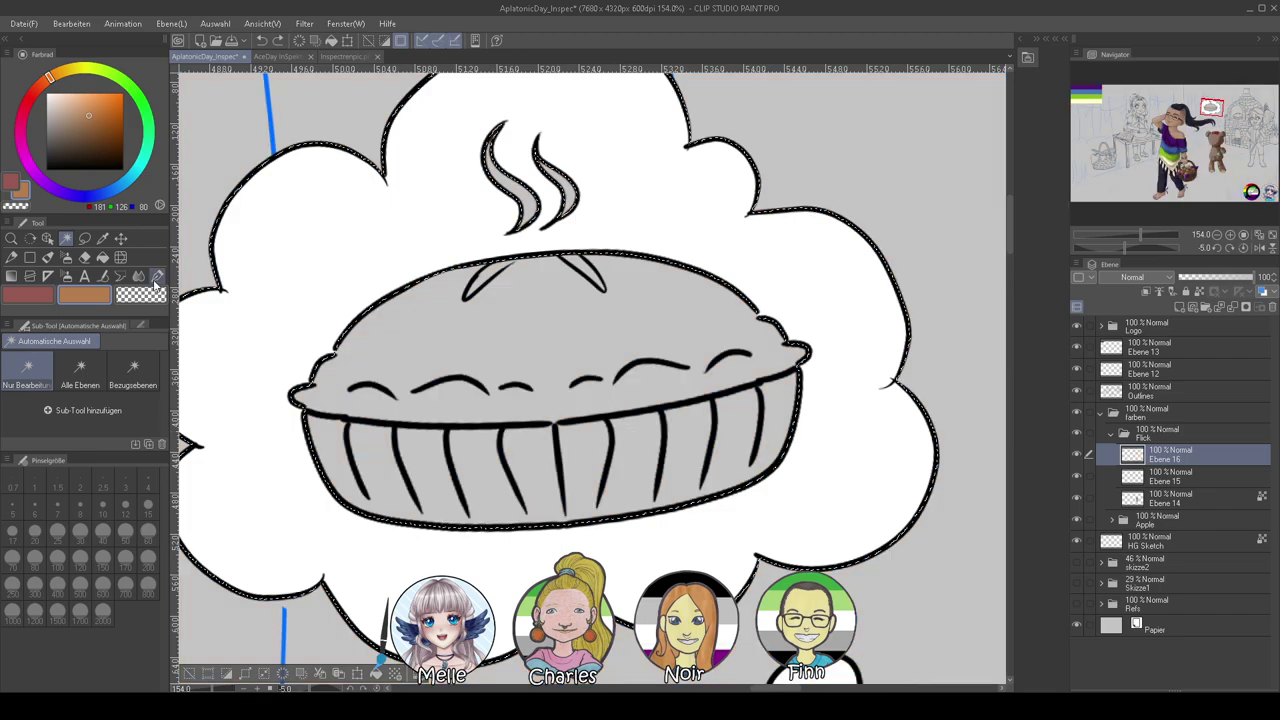
click(157, 276)
click(148, 533)
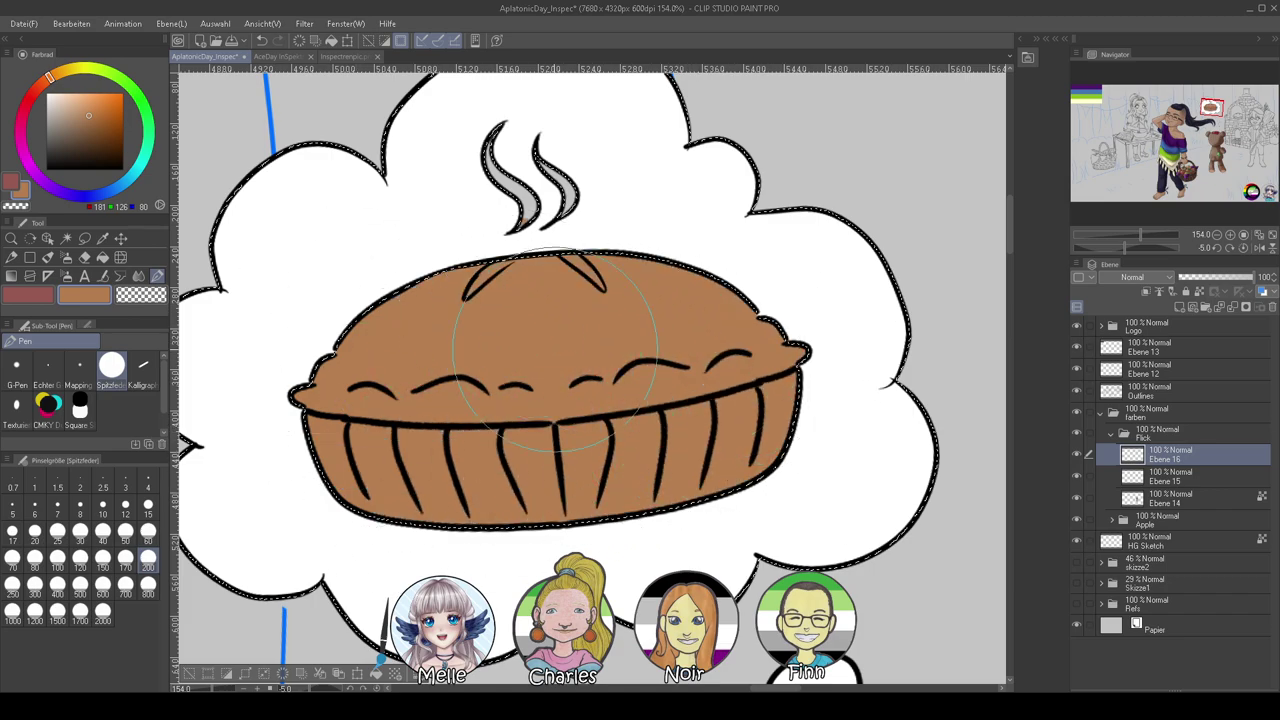
drag(480, 487, 466, 483)
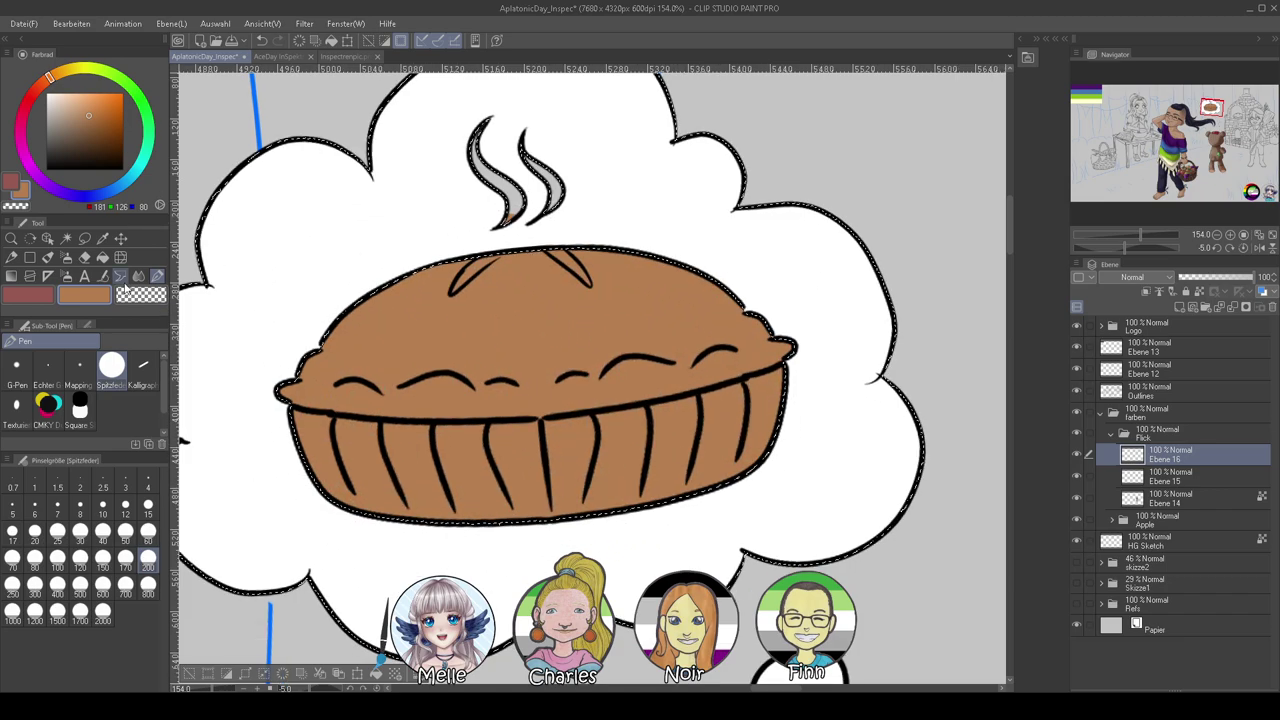
Paint light tan highlights across the pie's domed top crust with the size 50 oil paint brush
click(48, 257)
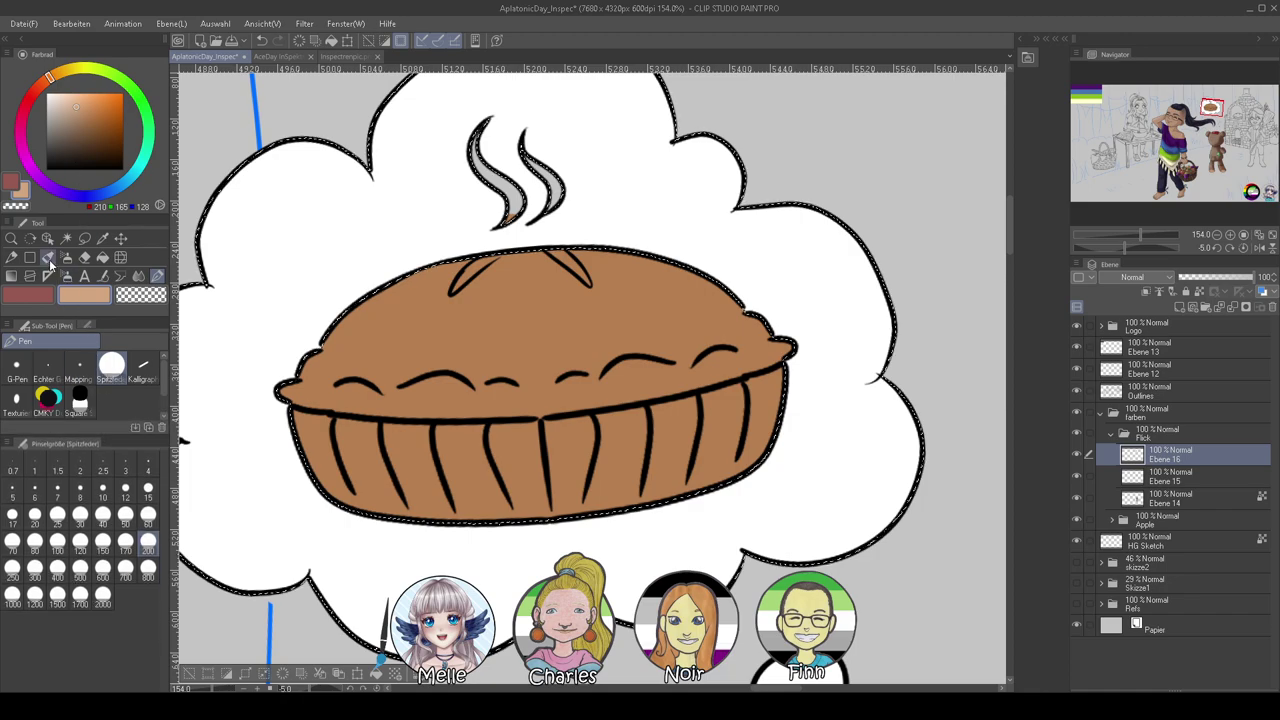
mouse_move(467, 382)
mouse_down()
mouse_move(428, 320)
mouse_move(412, 328)
mouse_move(388, 295)
mouse_move(426, 260)
mouse_move(373, 312)
mouse_move(411, 300)
mouse_move(404, 338)
mouse_move(454, 320)
mouse_move(471, 335)
mouse_move(506, 323)
mouse_move(612, 340)
mouse_move(475, 318)
mouse_up()
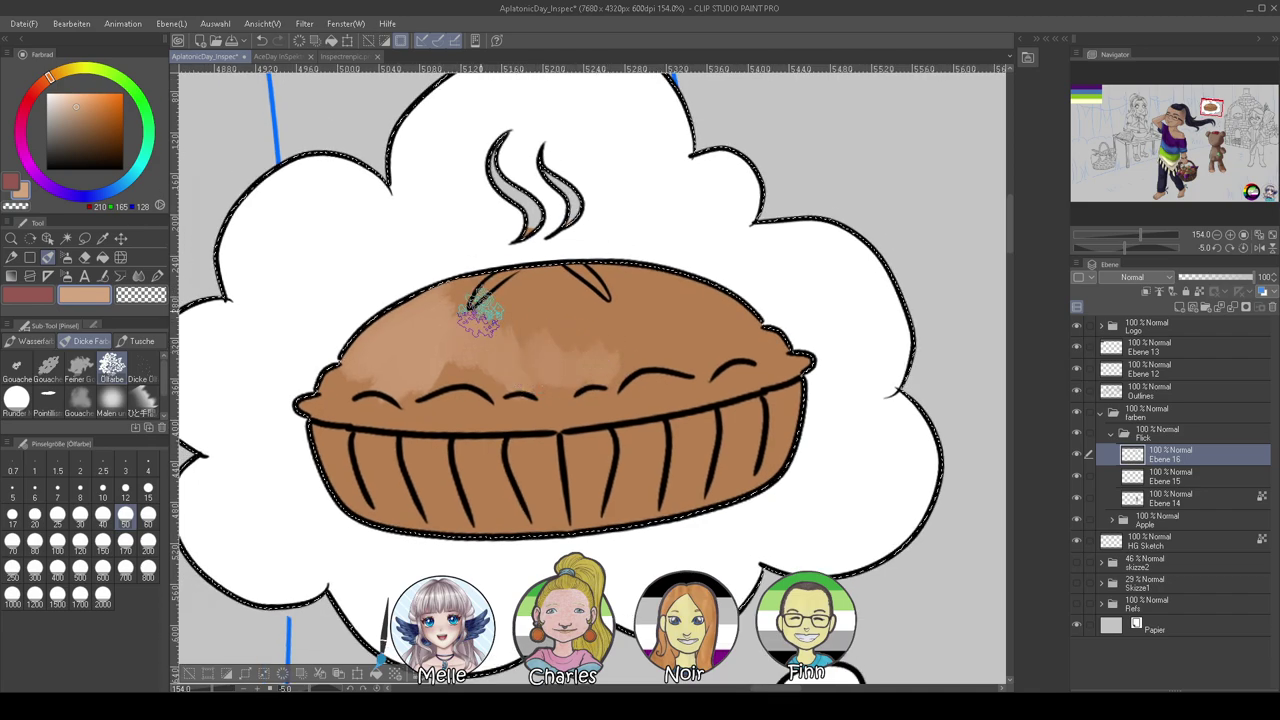
mouse_move(410, 360)
mouse_down()
mouse_move(457, 364)
mouse_move(527, 347)
mouse_move(626, 364)
mouse_move(660, 350)
mouse_up()
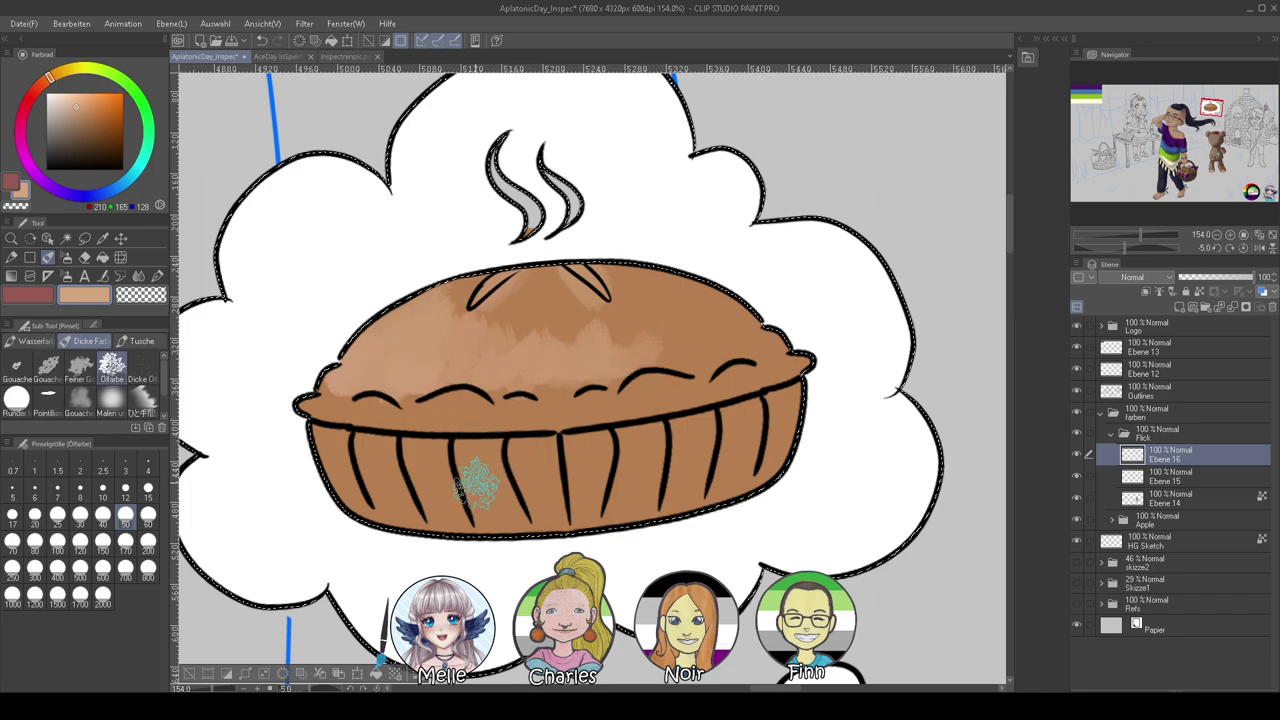
click(86, 130)
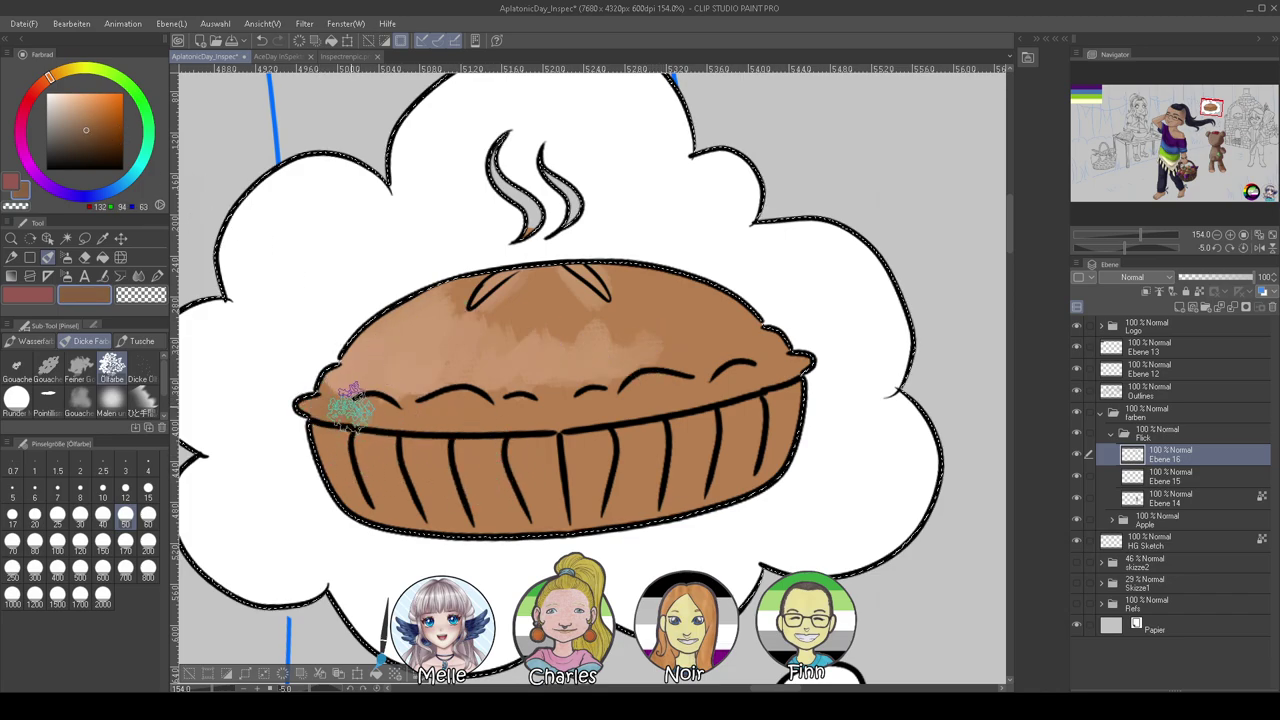
drag(376, 405, 429, 414)
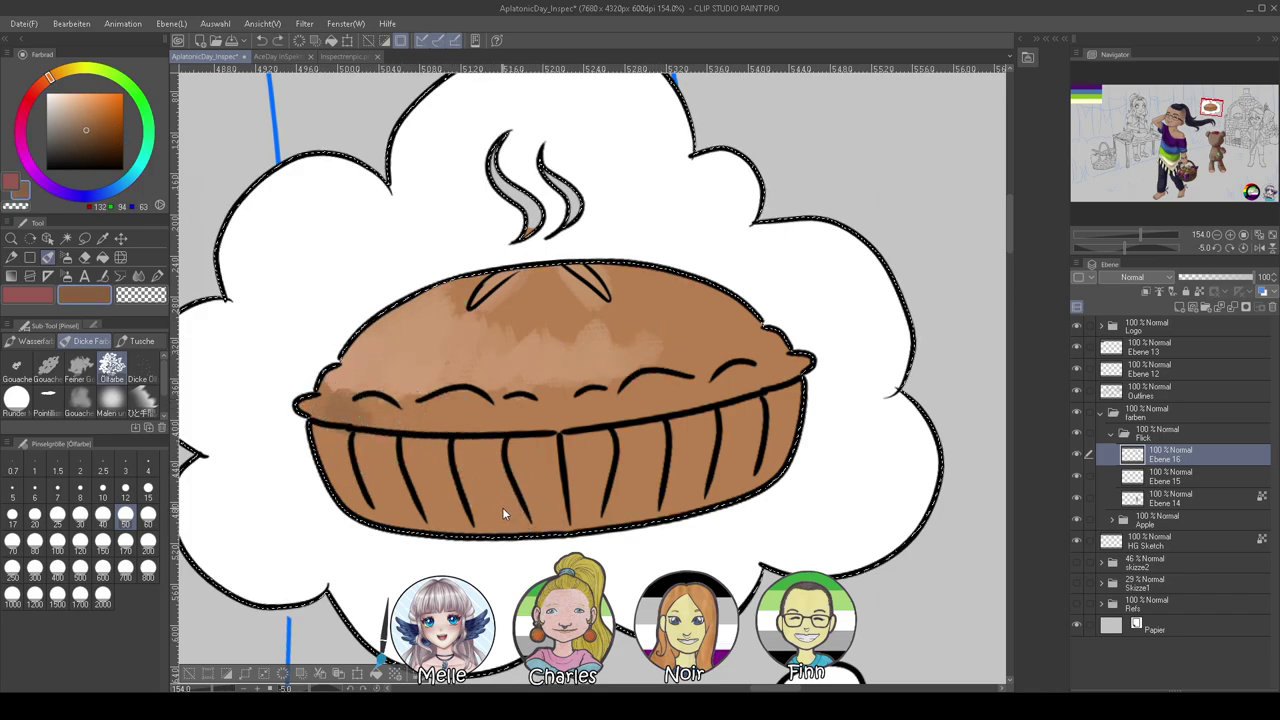
alt+click(571, 312)
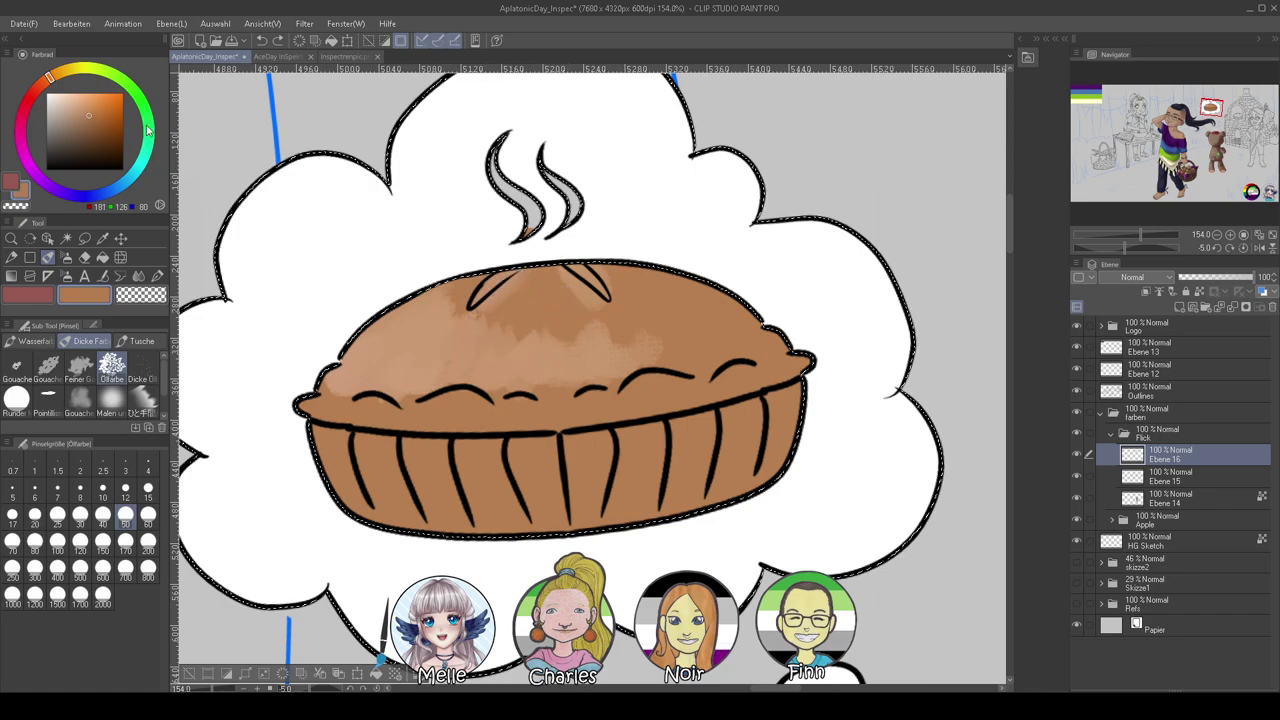
Shade the pie's crimped edge and the shadowed side of its top crust with a reddish dark brown, RGB 132, 64, 32
drag(49, 78, 42, 83)
click(103, 136)
click(104, 130)
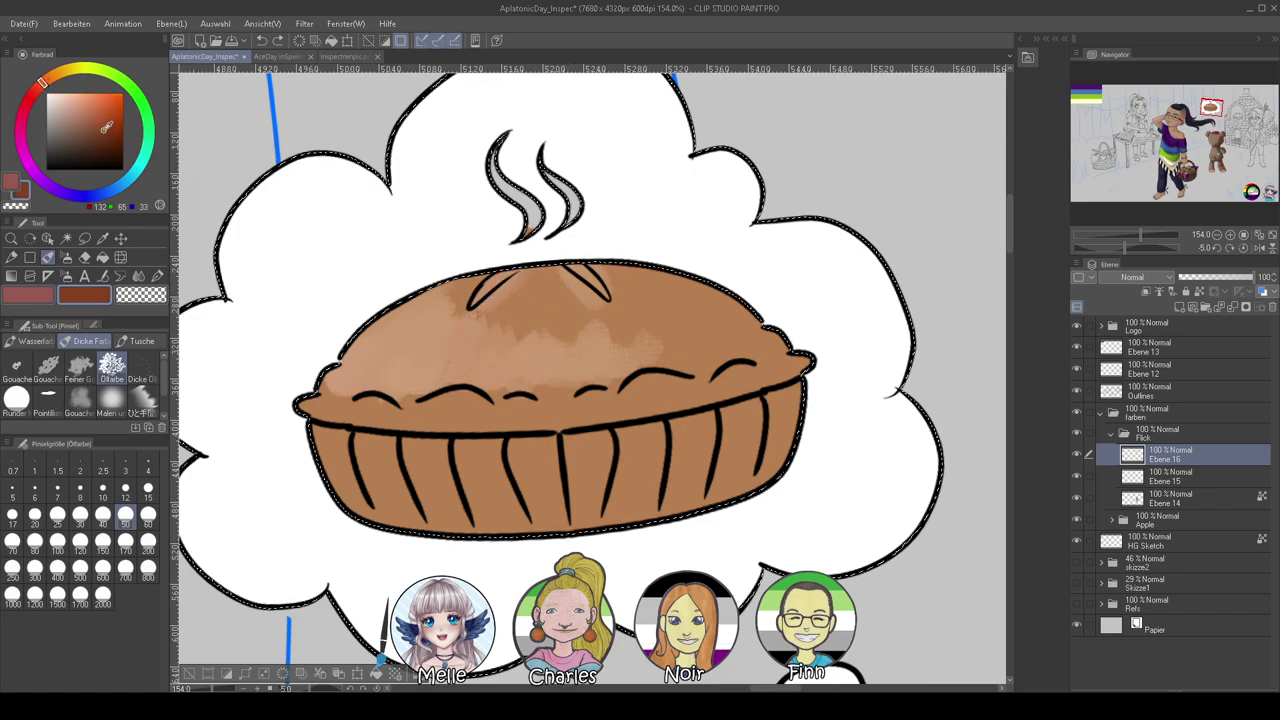
mouse_move(345, 385)
mouse_down()
mouse_move(315, 399)
mouse_move(553, 401)
mouse_move(706, 377)
mouse_move(778, 347)
mouse_move(723, 331)
mouse_move(744, 329)
mouse_move(625, 258)
mouse_up()
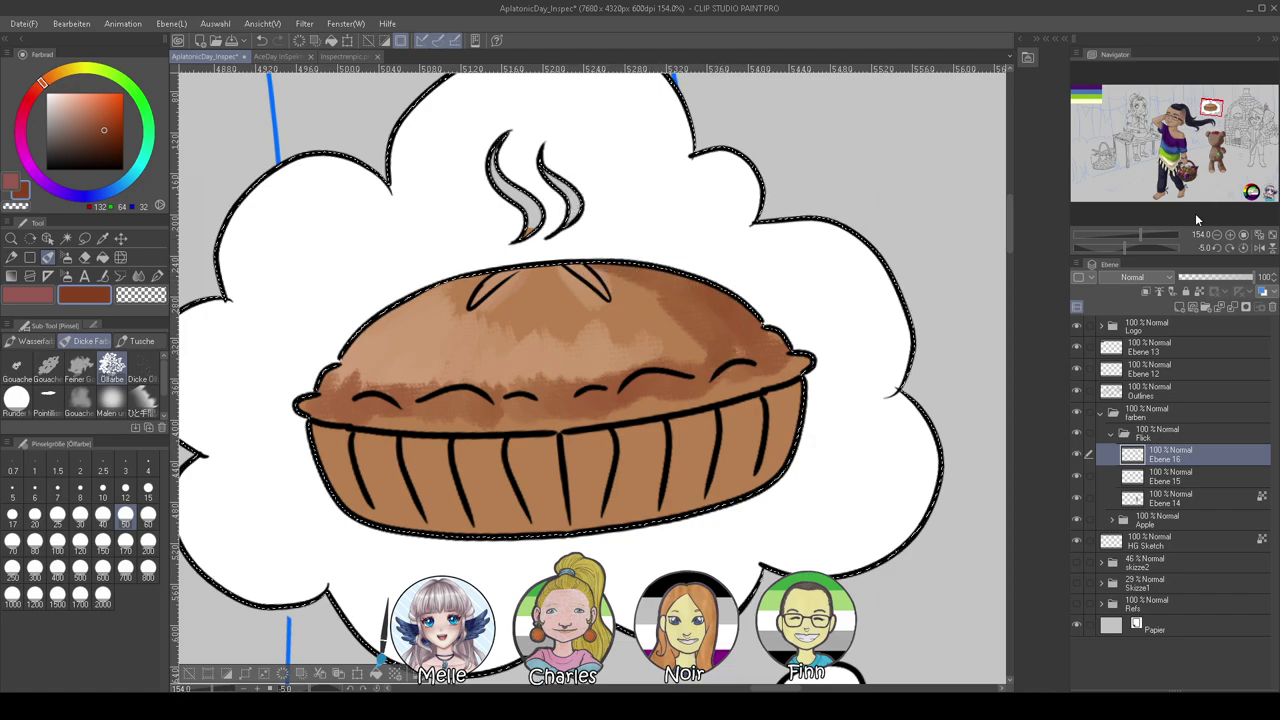
Paint soft brown shadows around the two steam slits on the top crust with the size 15 oil paint brush
click(1148, 237)
click(1150, 237)
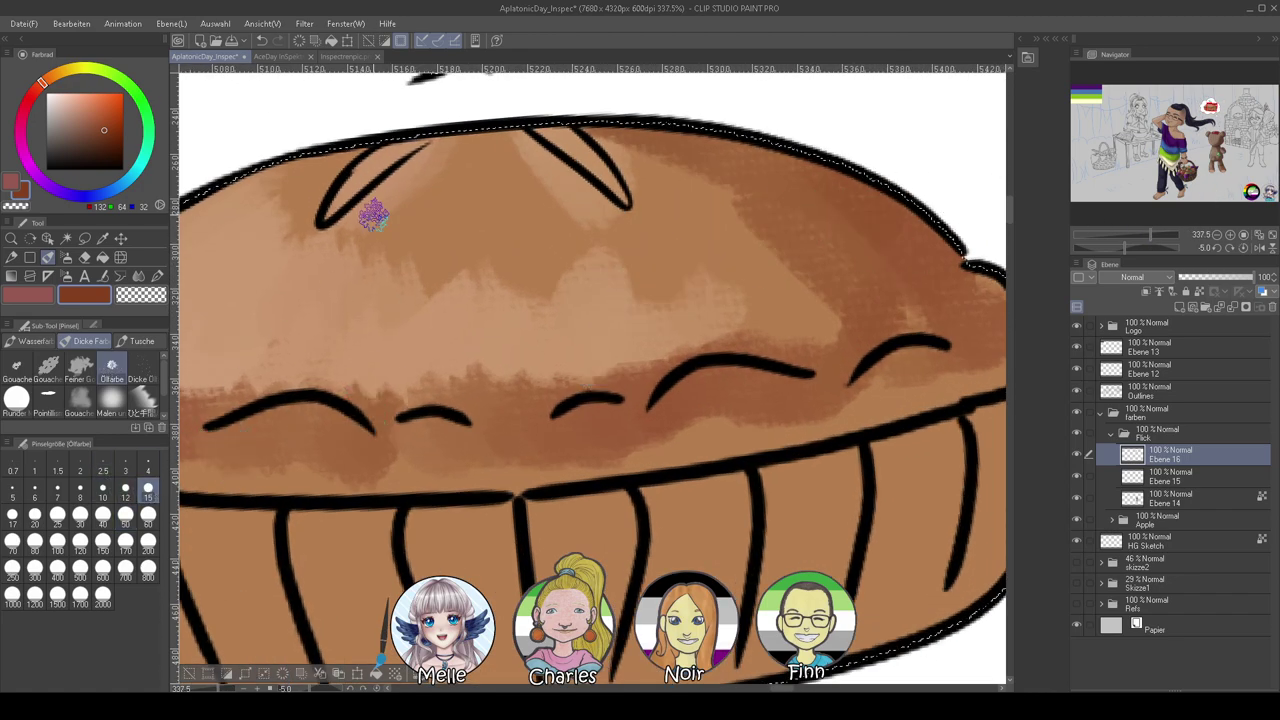
drag(511, 143, 557, 166)
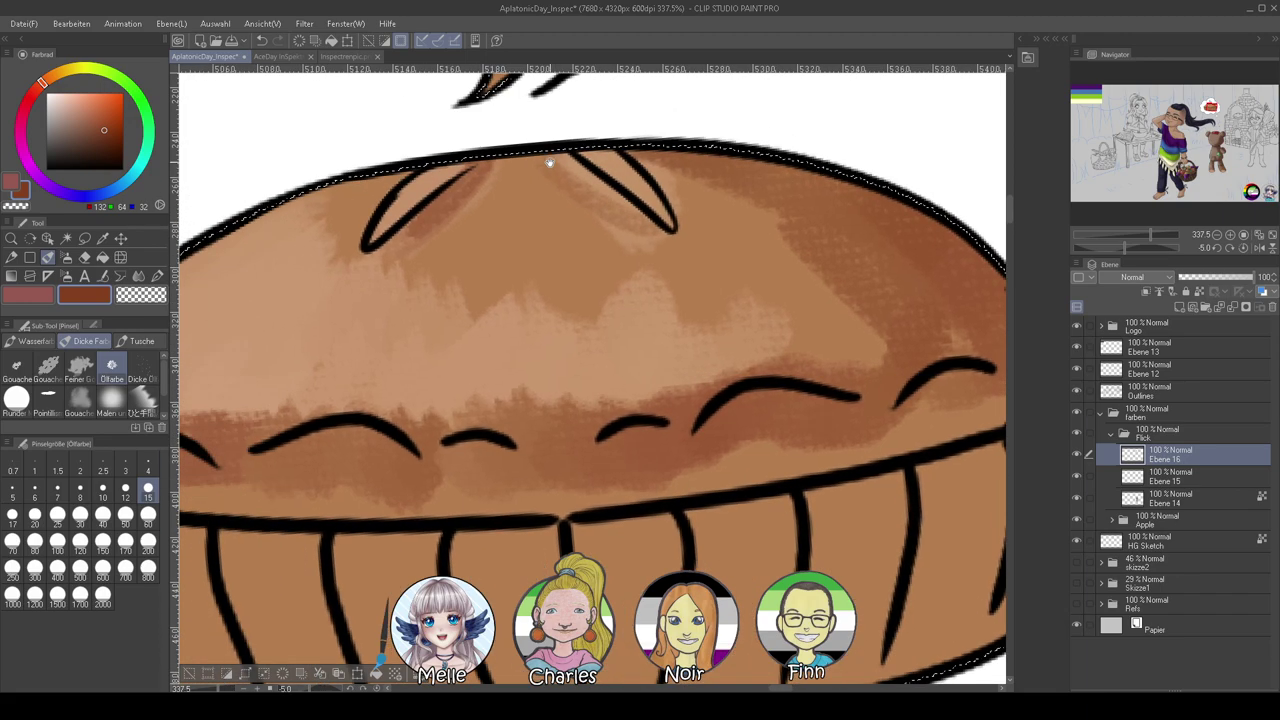
alt+click(570, 210)
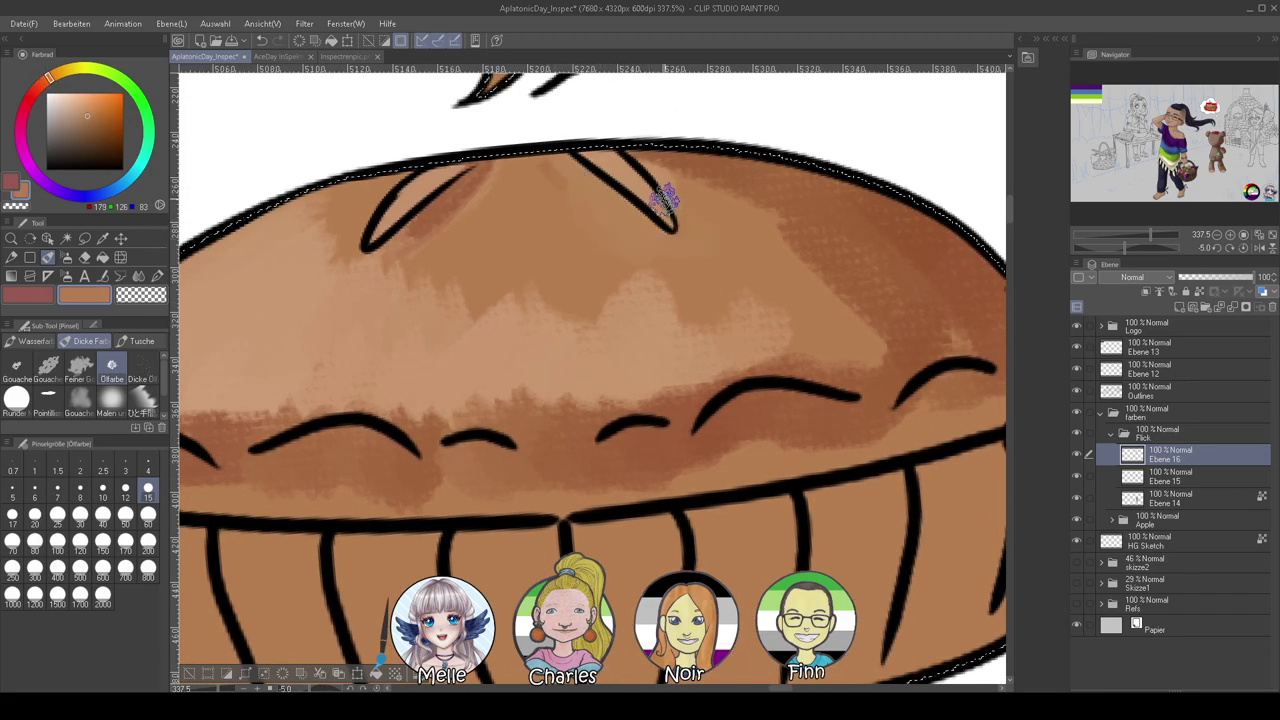
alt+click(600, 197)
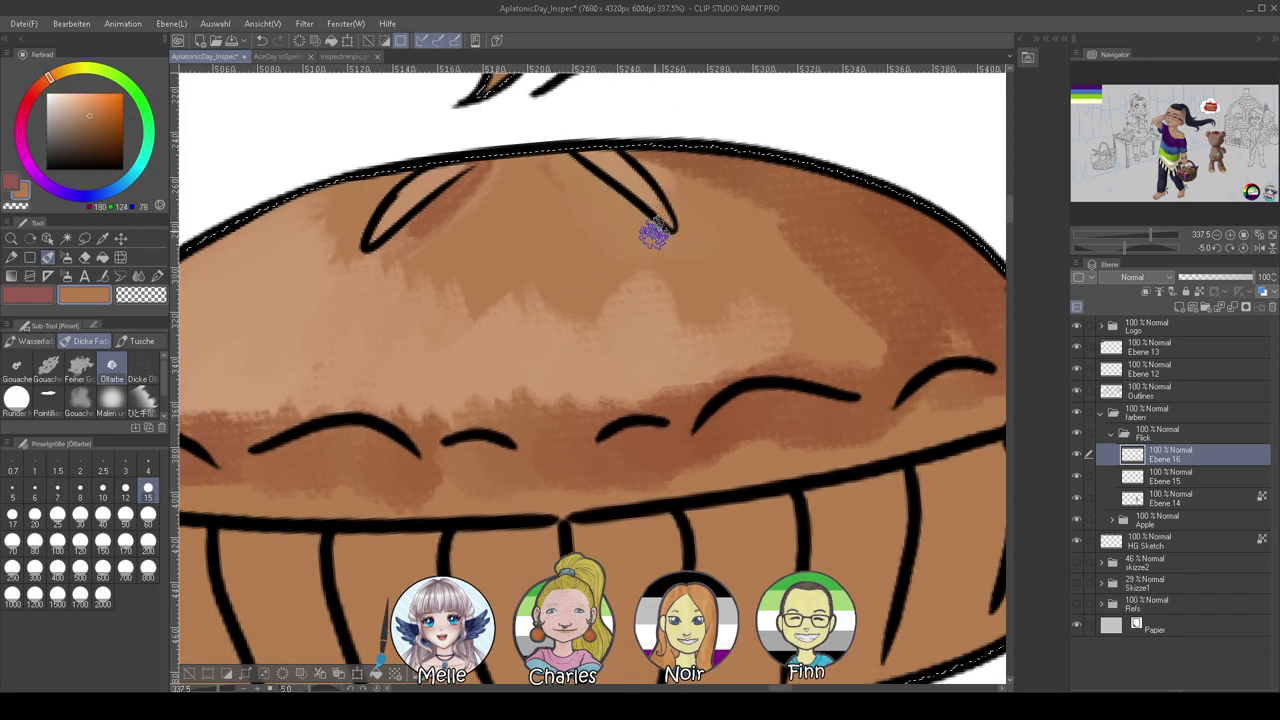
alt+click(772, 185)
mouse_move(634, 245)
mouse_down()
mouse_move(677, 253)
mouse_move(732, 252)
mouse_move(723, 200)
mouse_up()
mouse_move(598, 198)
mouse_down()
mouse_move(724, 226)
mouse_move(648, 158)
mouse_move(676, 232)
mouse_move(422, 250)
mouse_move(487, 182)
mouse_move(396, 232)
mouse_move(394, 182)
mouse_up()
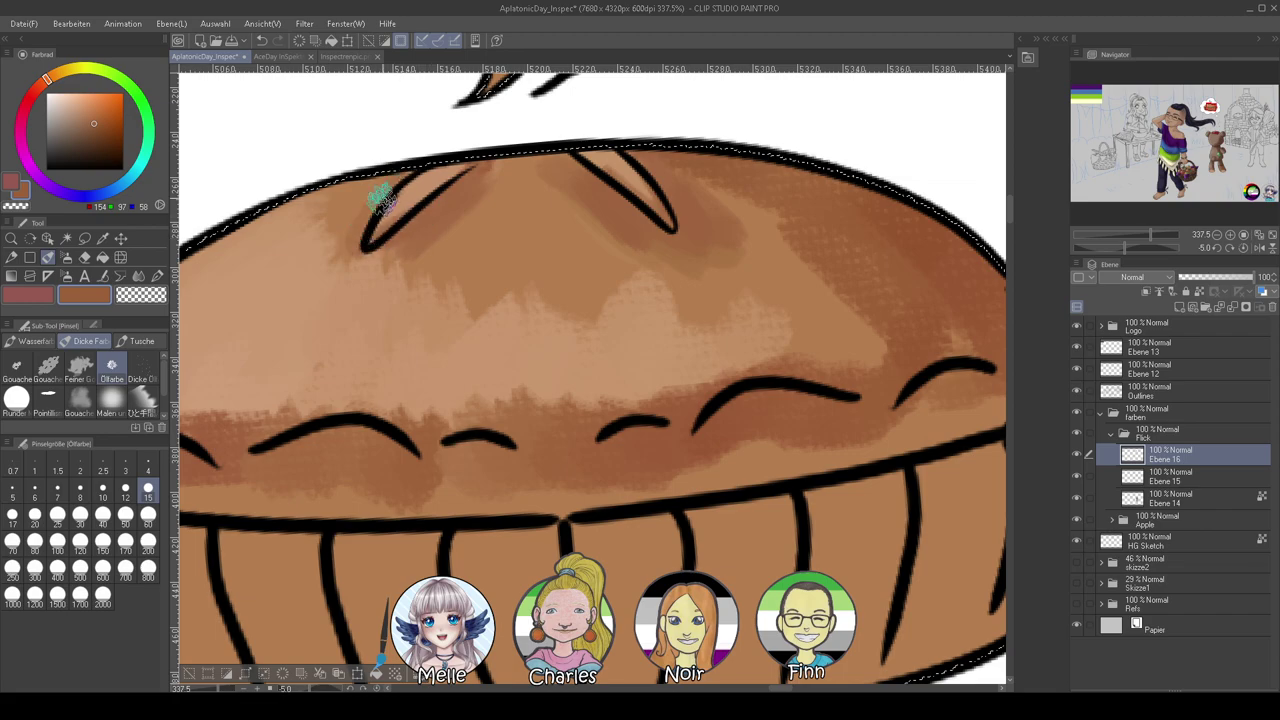
mouse_move(496, 195)
mouse_down()
mouse_move(518, 168)
mouse_move(577, 185)
mouse_move(497, 237)
mouse_up()
mouse_move(615, 341)
mouse_down()
mouse_move(703, 407)
mouse_move(602, 311)
mouse_up()
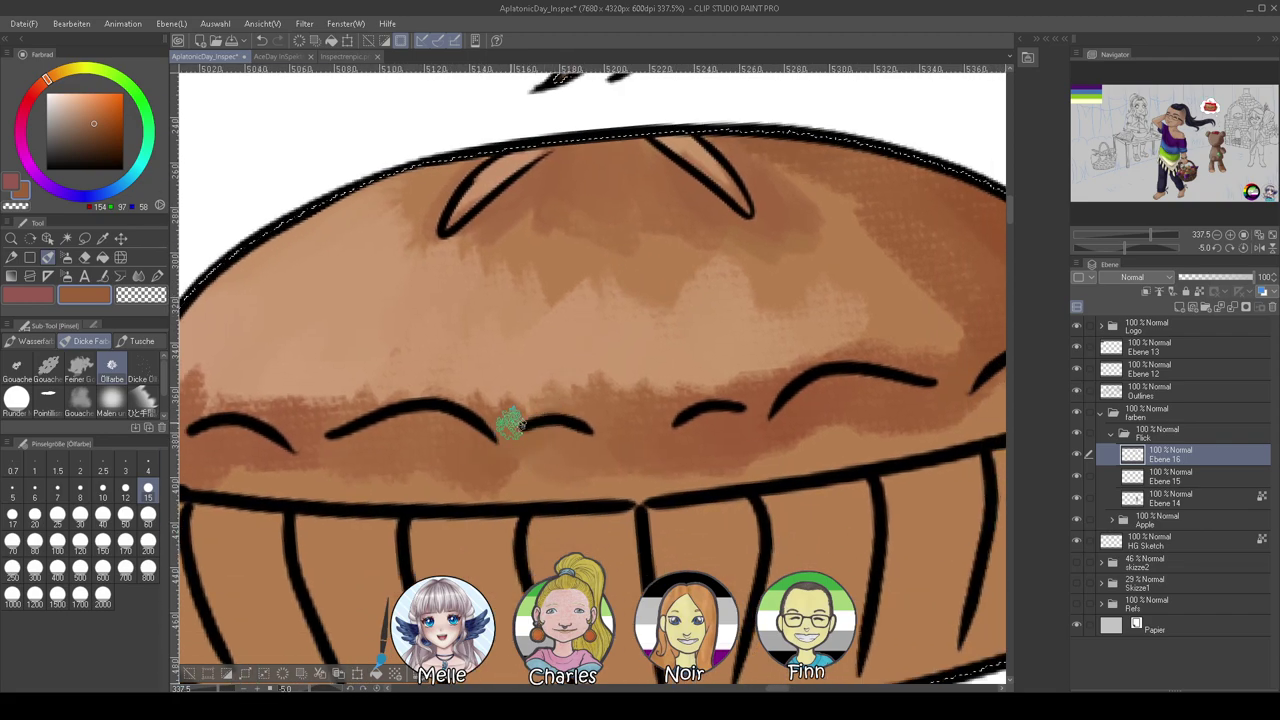
Smooth and deepen the brown shadow where the domed crust meets the crimped edge, using sampled crust browns
drag(575, 393, 746, 395)
alt+click(394, 410)
mouse_move(338, 391)
mouse_down()
mouse_move(486, 429)
mouse_move(580, 417)
mouse_move(677, 426)
mouse_move(766, 400)
mouse_move(889, 412)
mouse_move(643, 370)
mouse_up()
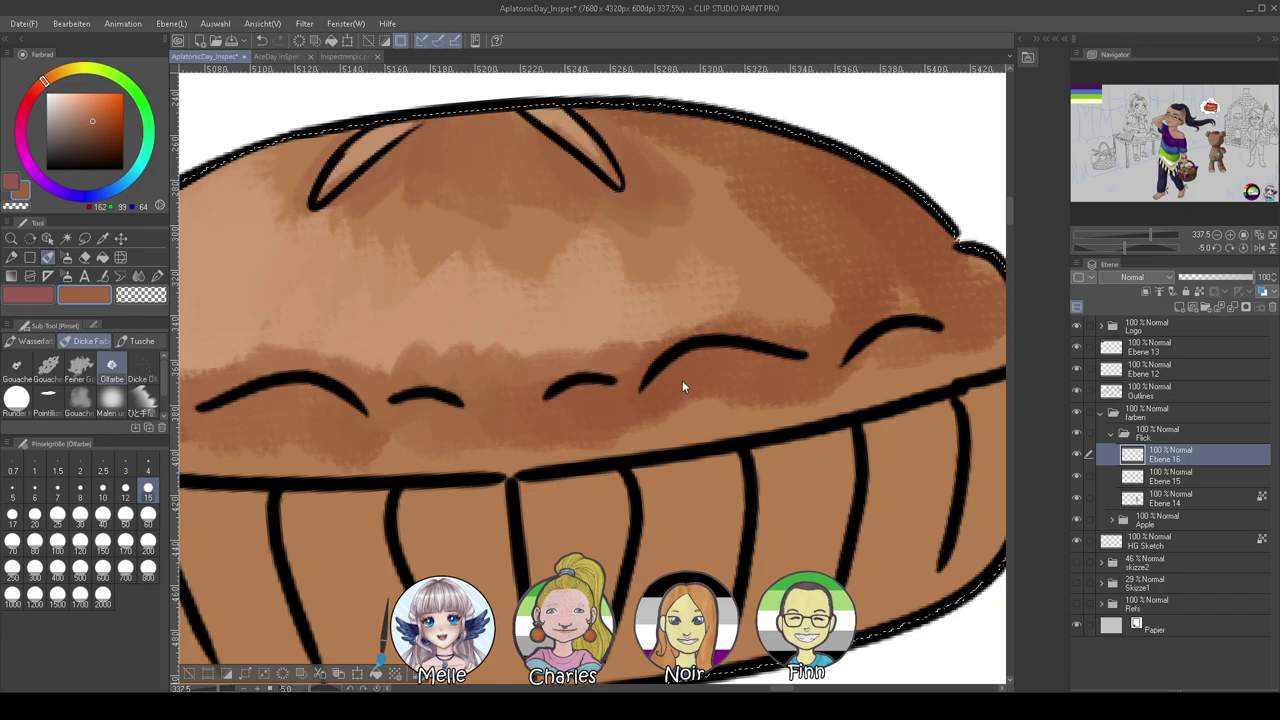
Paint light tan highlights below the crimp lines along the crust's edge, sampling the colour from the dome
alt+click(365, 130)
drag(382, 444, 600, 383)
mouse_move(322, 352)
mouse_down()
mouse_move(246, 360)
mouse_move(283, 342)
mouse_move(312, 349)
mouse_move(285, 366)
mouse_move(206, 360)
mouse_up()
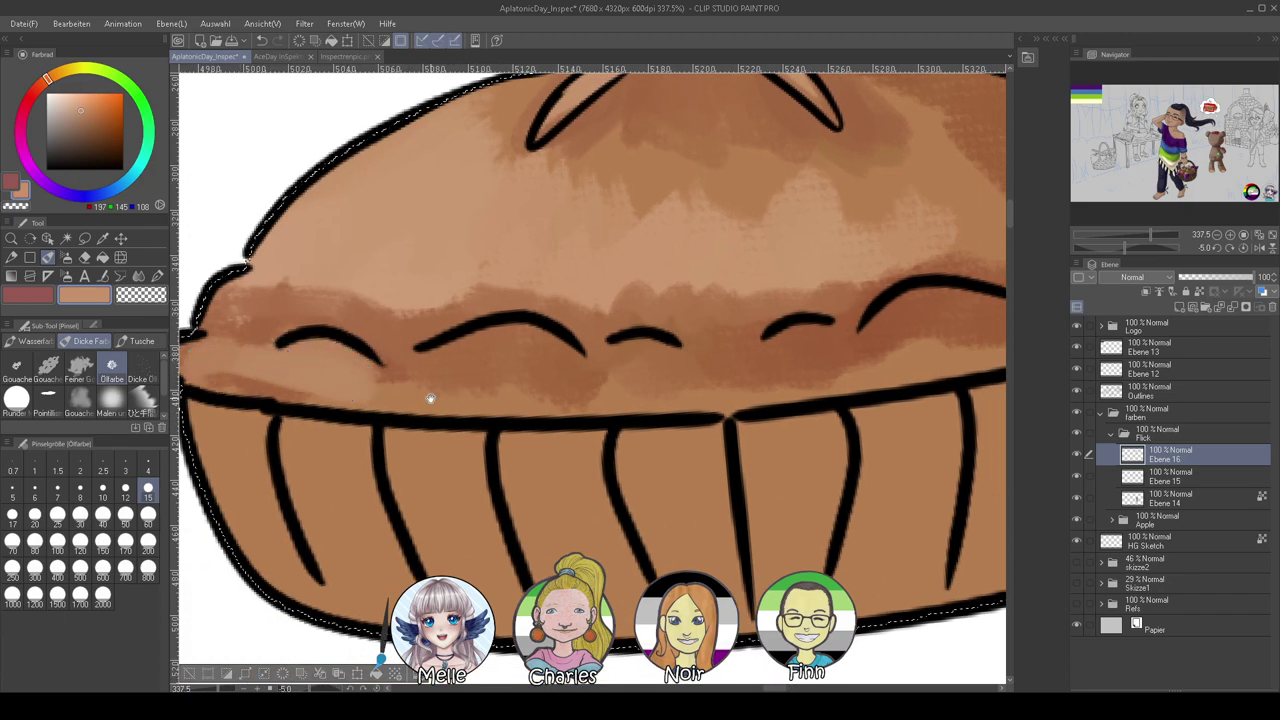
mouse_move(360, 386)
mouse_down()
mouse_move(319, 379)
mouse_move(499, 349)
mouse_move(649, 370)
mouse_move(629, 354)
mouse_move(822, 328)
mouse_move(823, 357)
mouse_move(593, 364)
mouse_move(592, 346)
mouse_move(653, 327)
mouse_move(711, 330)
mouse_move(726, 311)
mouse_move(762, 313)
mouse_move(720, 339)
mouse_move(805, 339)
mouse_move(896, 293)
mouse_move(885, 315)
mouse_move(733, 356)
mouse_move(619, 383)
mouse_move(602, 373)
mouse_move(712, 329)
mouse_move(791, 327)
mouse_move(611, 371)
mouse_move(576, 361)
mouse_move(474, 395)
mouse_move(527, 380)
mouse_up()
Paint a reddish-brown shadow along the underside of the crust's edge, just above the dish
alt+click(826, 262)
drag(494, 446, 782, 427)
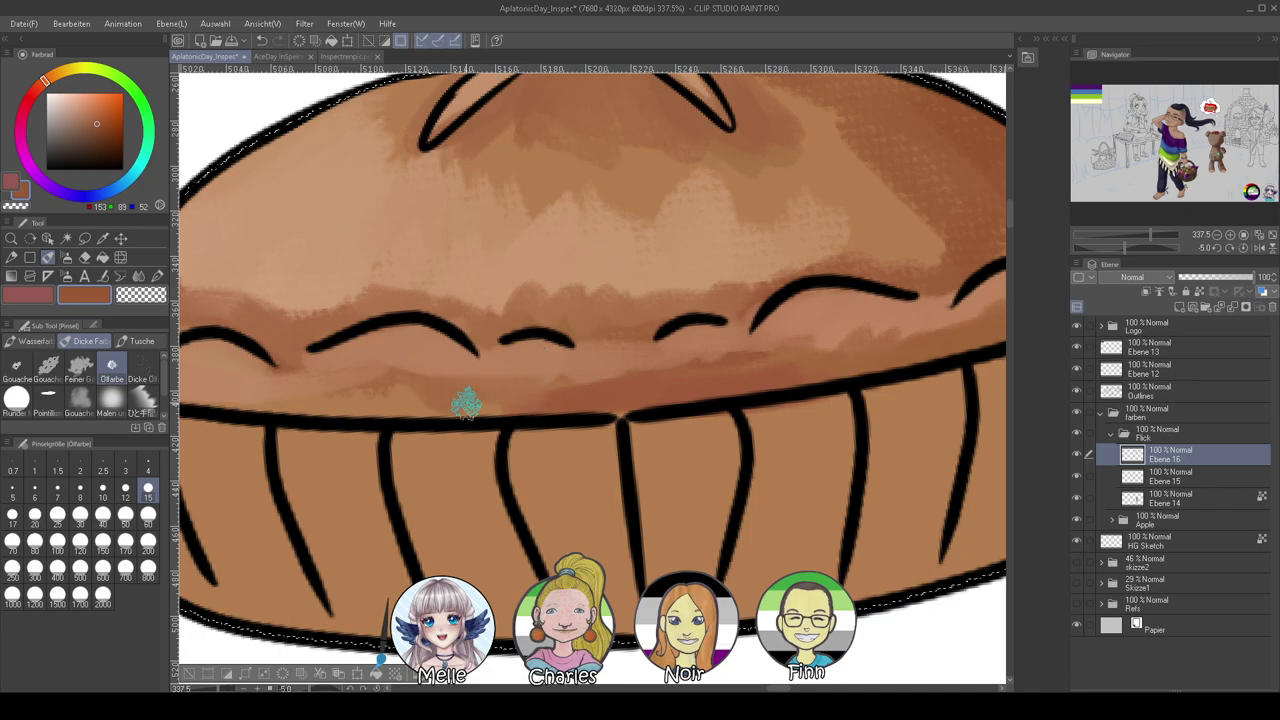
drag(480, 385, 540, 390)
drag(457, 434, 653, 442)
mouse_move(632, 414)
mouse_down()
mouse_move(503, 399)
mouse_move(299, 402)
mouse_move(268, 378)
mouse_up()
mouse_move(738, 368)
mouse_down()
mouse_move(517, 426)
mouse_move(508, 446)
mouse_up()
mouse_move(426, 242)
mouse_down()
mouse_move(359, 285)
mouse_move(571, 180)
mouse_move(664, 229)
mouse_move(740, 213)
mouse_move(824, 305)
mouse_up()
Blend the highlights and shadows across the dome and crimped edge with the Malerisch wischen blending tool at size 50
drag(1133, 235, 1146, 235)
click(139, 276)
mouse_move(358, 315)
mouse_down()
mouse_move(614, 286)
mouse_move(710, 328)
mouse_move(757, 286)
mouse_move(700, 309)
mouse_move(820, 300)
mouse_move(835, 345)
mouse_up()
mouse_move(508, 376)
mouse_down()
mouse_move(530, 388)
mouse_move(680, 366)
mouse_up()
mouse_move(489, 375)
mouse_down()
mouse_move(328, 384)
mouse_move(306, 402)
mouse_move(278, 369)
mouse_move(291, 384)
mouse_move(471, 376)
mouse_move(445, 437)
mouse_up()
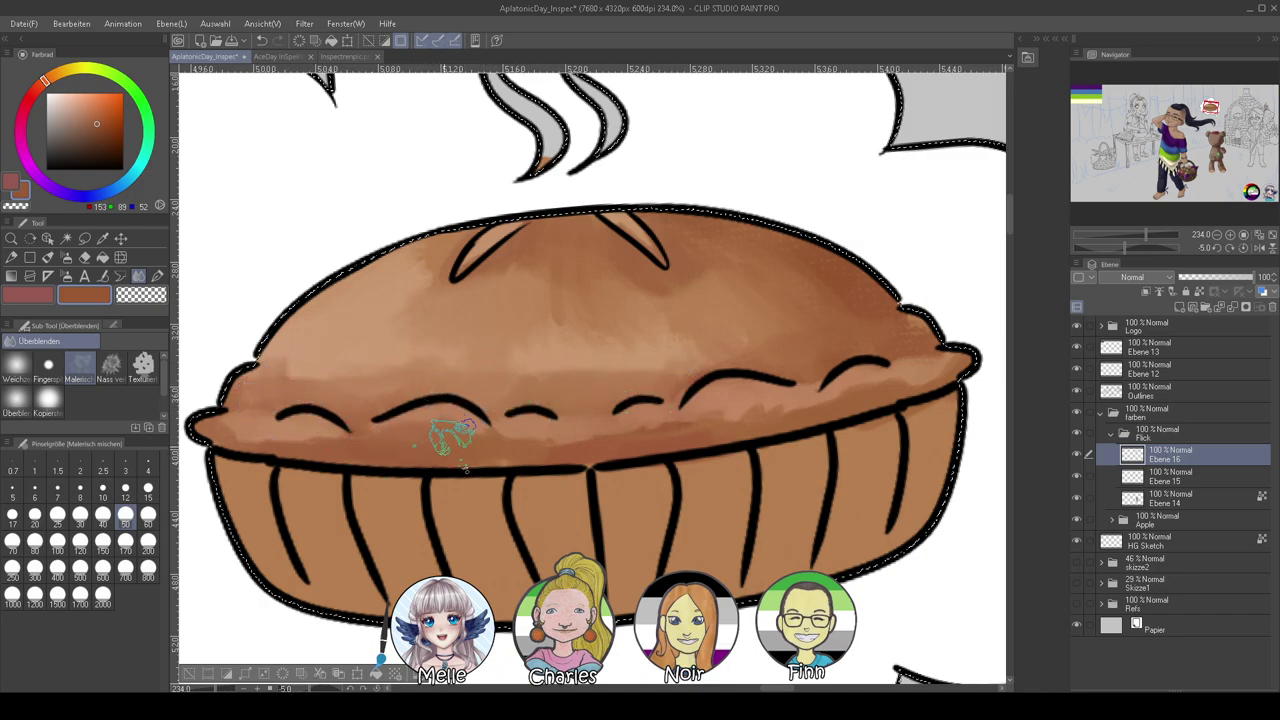
mouse_move(577, 447)
mouse_down()
mouse_move(676, 472)
mouse_move(815, 385)
mouse_up()
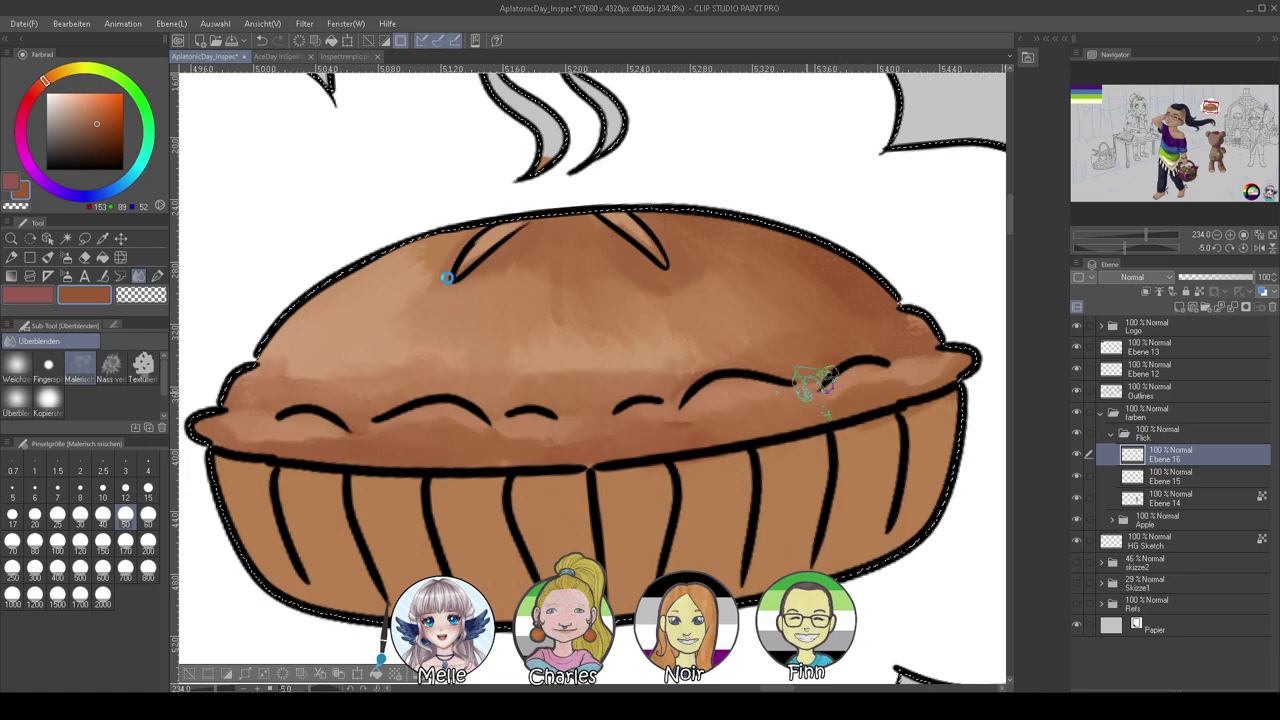
Add pale beige highlights, RGB 218, 191, 169, to the crimps and inside the steam slits with the size 15 oil paint brush
alt+click(447, 282)
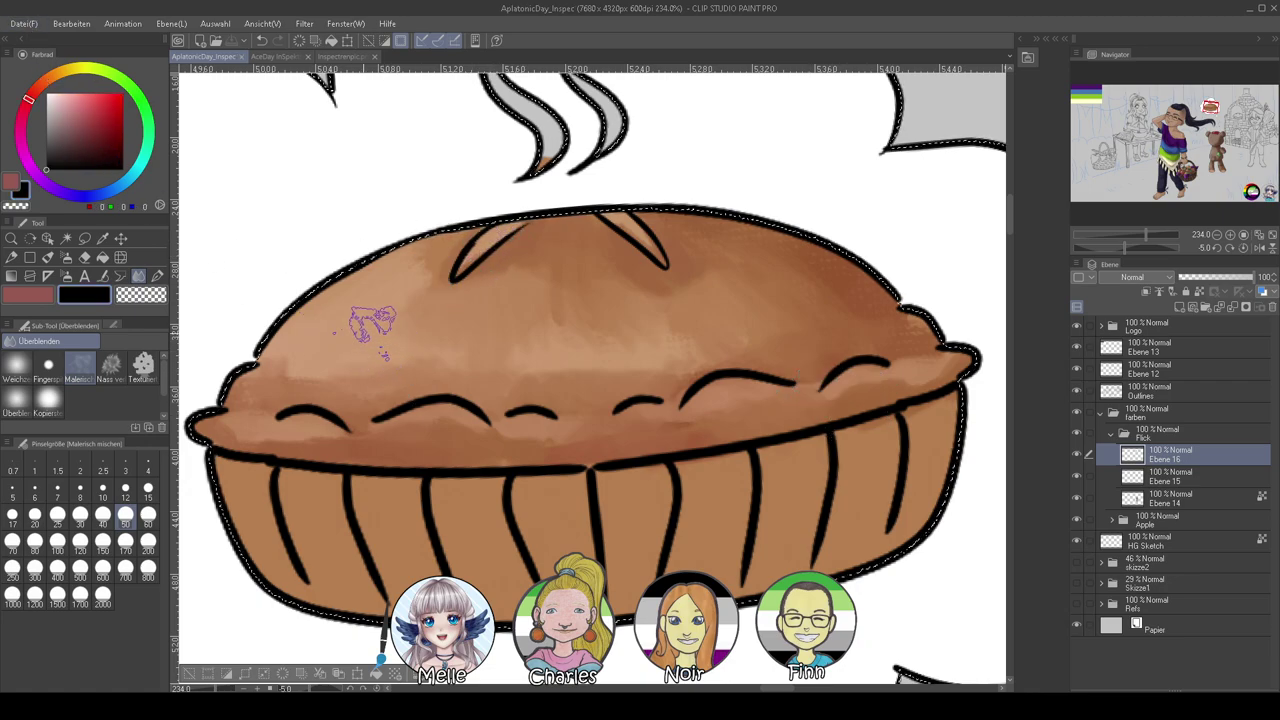
alt+click(372, 327)
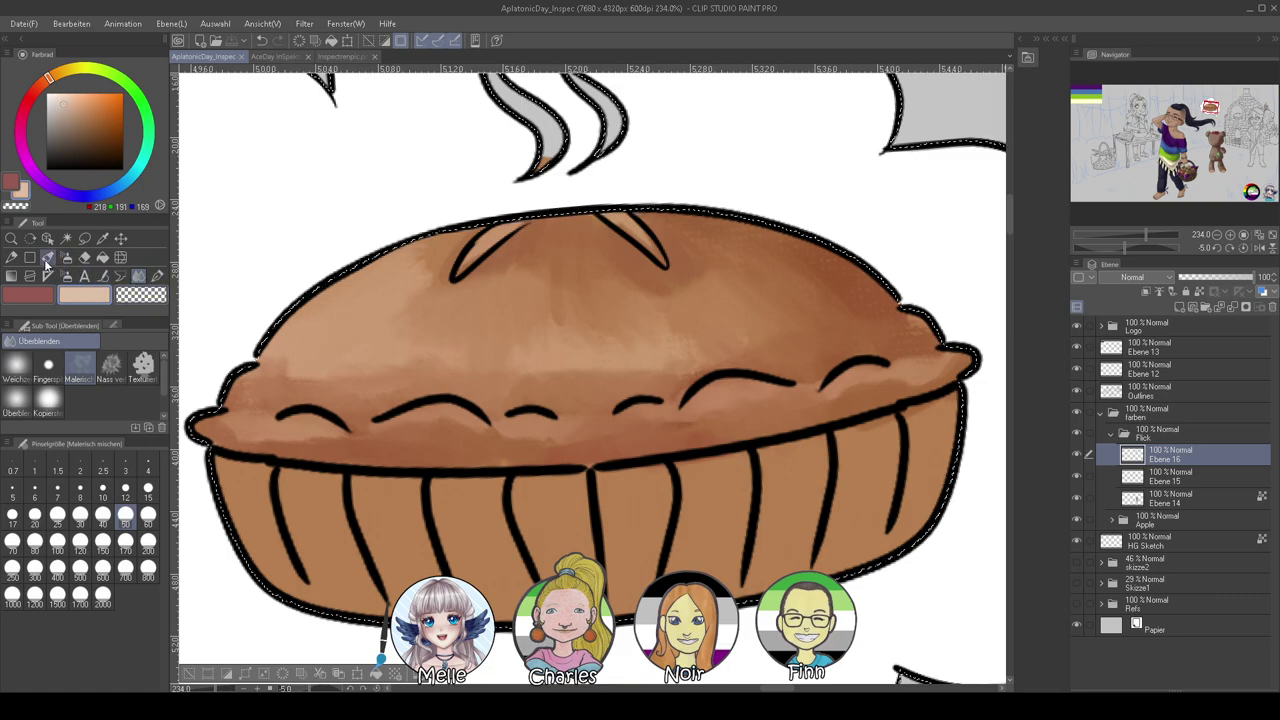
key(b)
drag(287, 418, 234, 426)
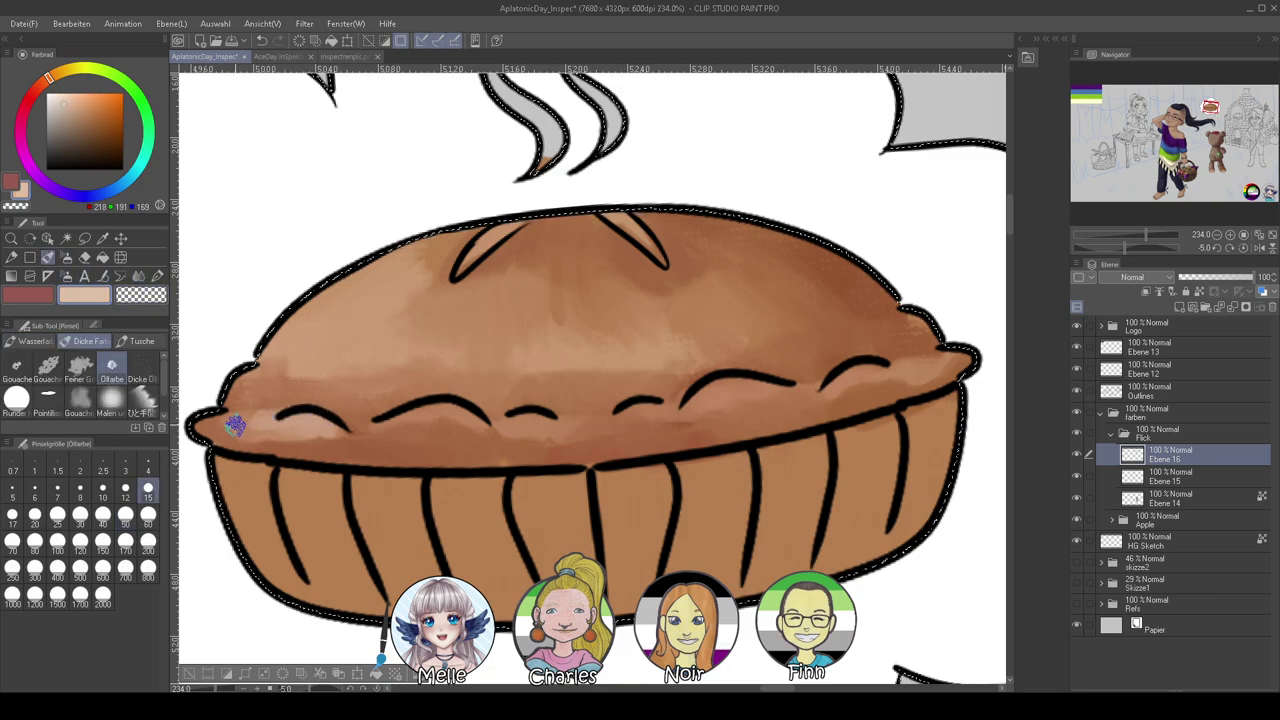
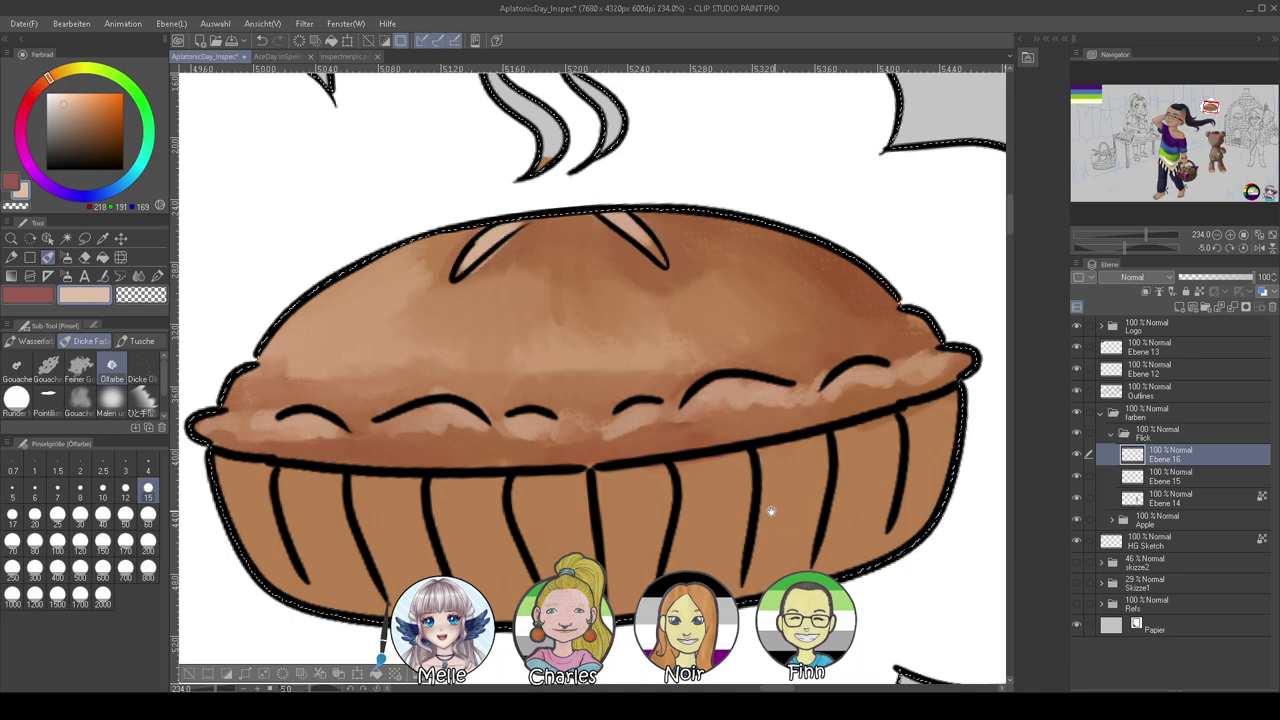
Block in the whole pie dish with a flat grey-brown, RGB 101, 88, 78, using the Spitzfeder pen at size 60
drag(747, 547, 828, 421)
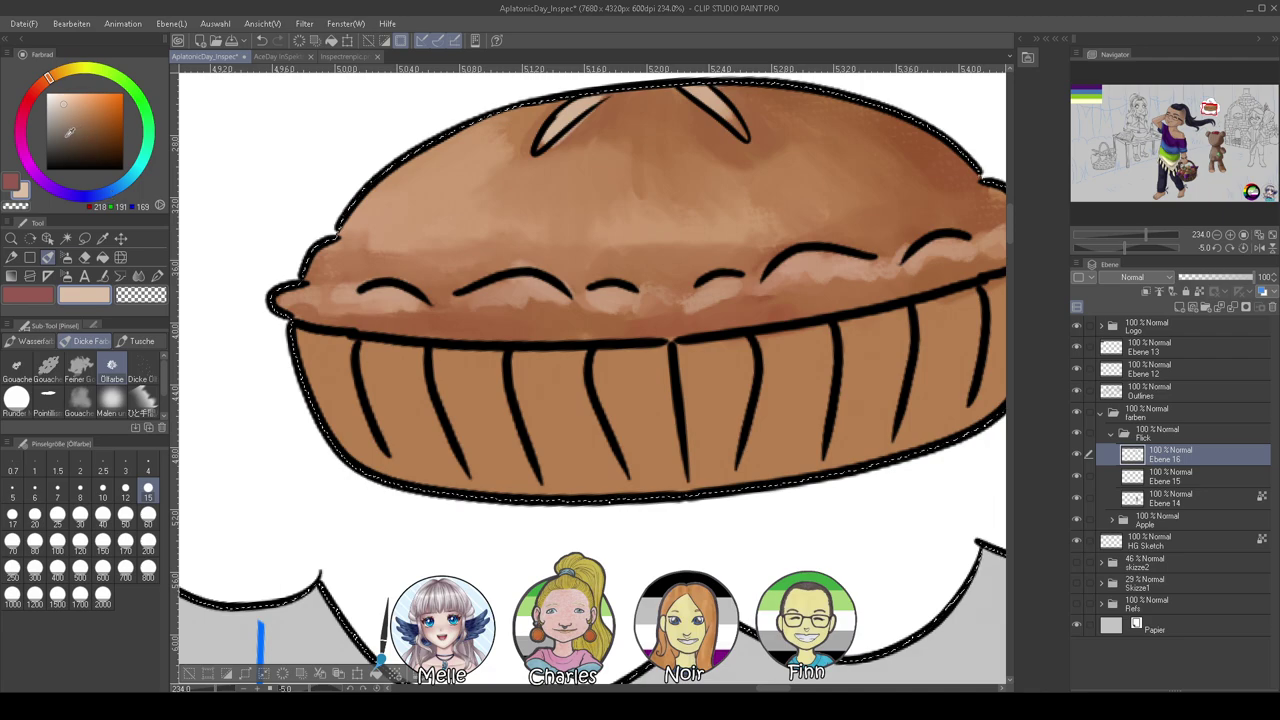
click(63, 138)
click(155, 278)
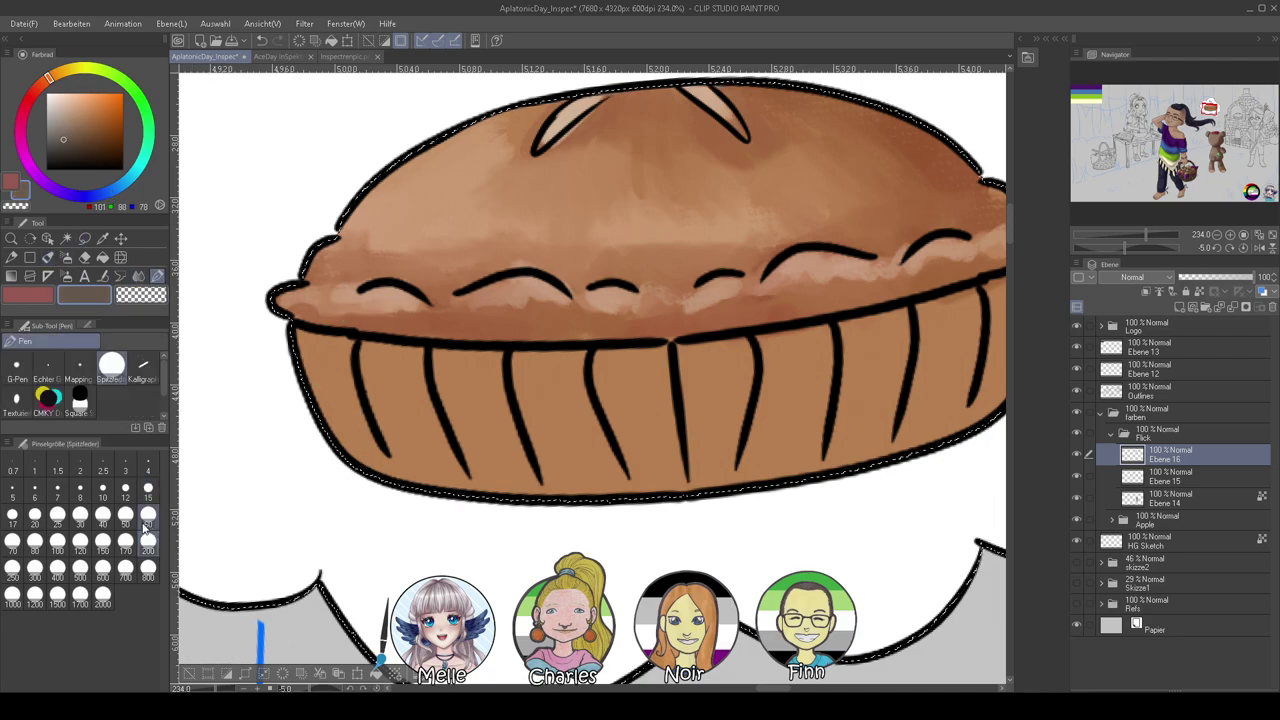
mouse_move(297, 417)
mouse_down()
mouse_move(447, 446)
mouse_move(313, 379)
mouse_move(502, 429)
mouse_move(327, 373)
mouse_move(564, 424)
mouse_move(359, 363)
mouse_move(610, 392)
mouse_move(424, 402)
mouse_move(547, 465)
mouse_up()
key(ctrl+z)
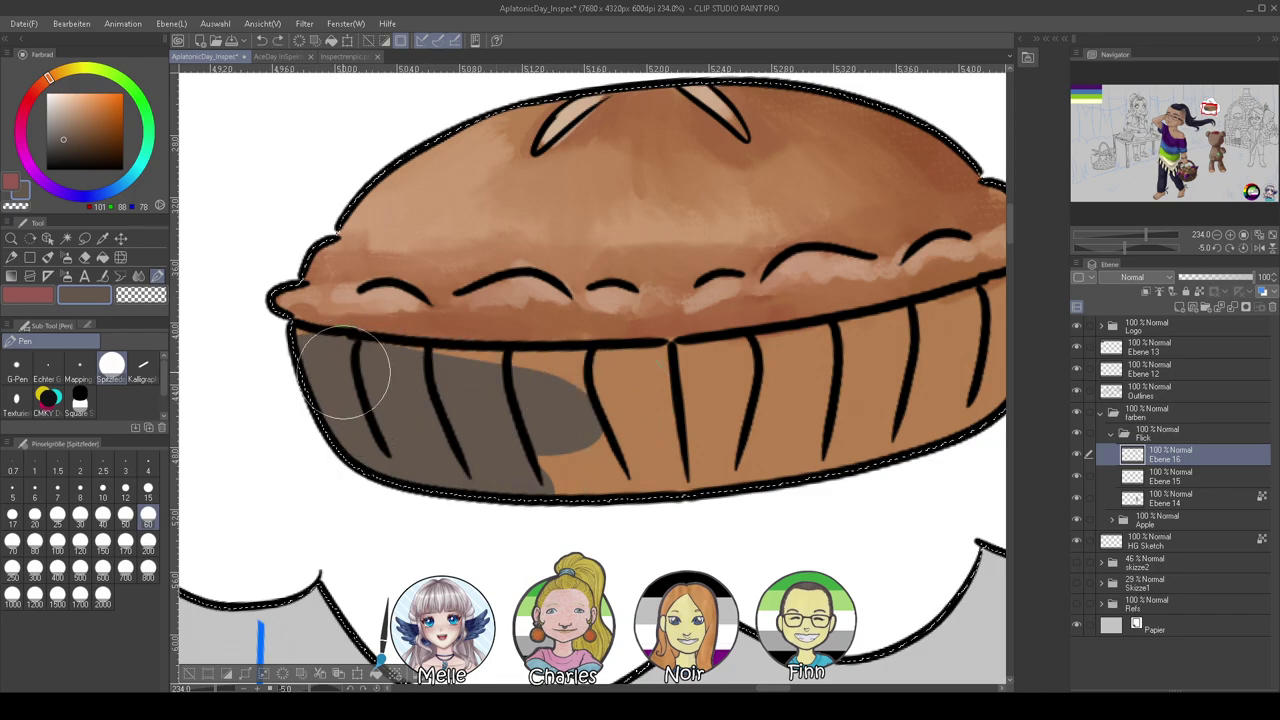
mouse_move(449, 396)
mouse_down()
mouse_move(535, 409)
mouse_move(502, 416)
mouse_move(472, 389)
mouse_move(826, 390)
mouse_move(465, 423)
mouse_move(785, 426)
mouse_move(737, 457)
mouse_up()
mouse_move(818, 458)
mouse_down()
mouse_move(432, 454)
mouse_move(437, 440)
mouse_move(689, 340)
mouse_move(643, 322)
mouse_move(443, 388)
mouse_up()
drag(598, 324, 674, 300)
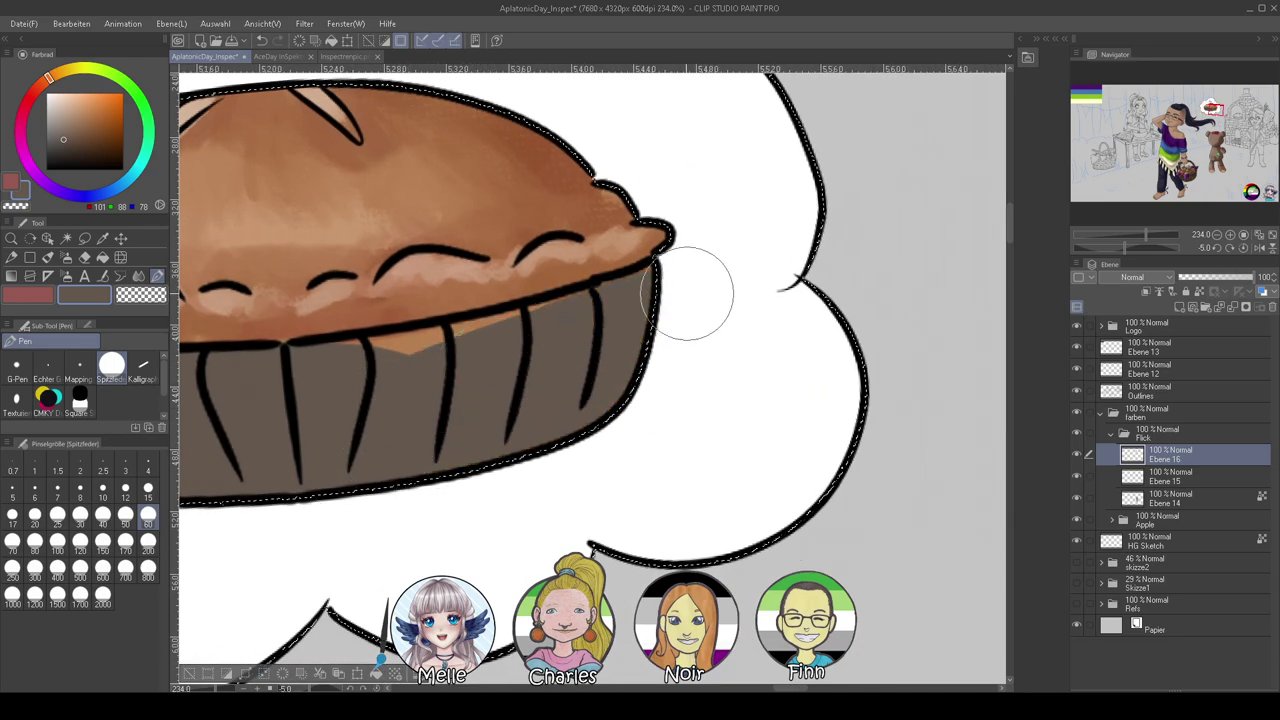
drag(401, 449, 703, 371)
drag(591, 314, 784, 282)
drag(541, 394, 812, 449)
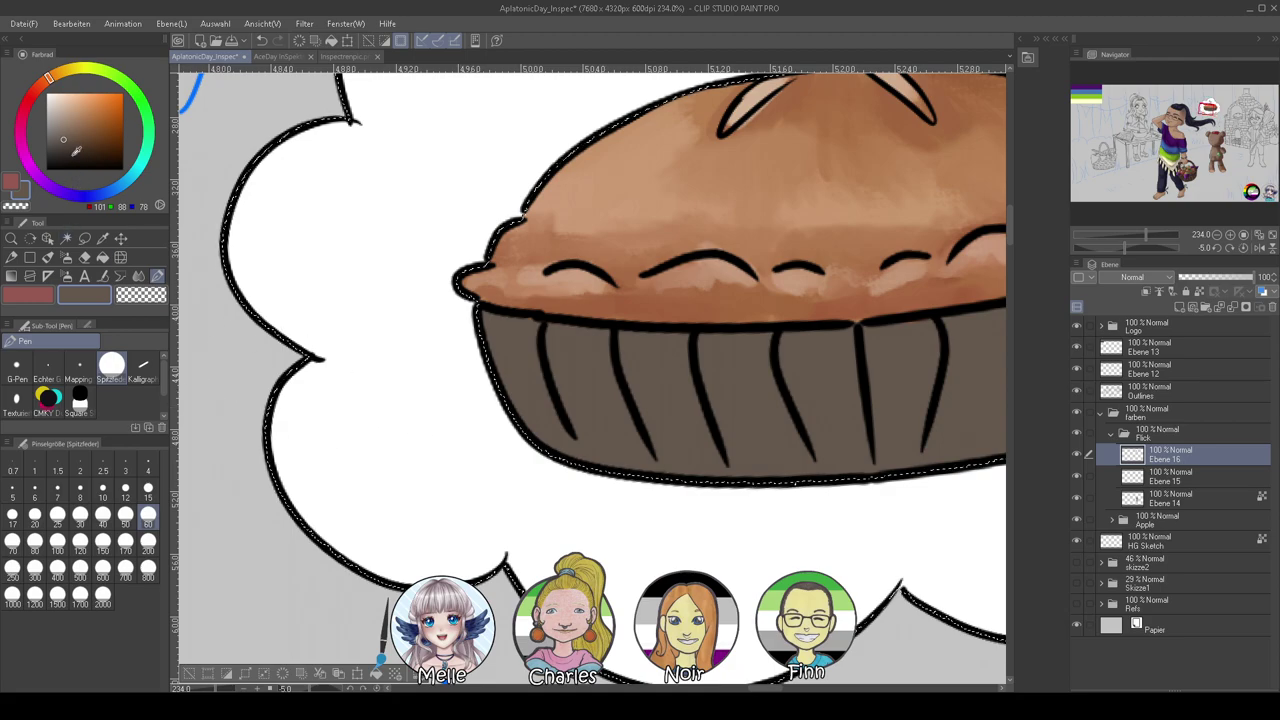
Shade the dish's fluted folds and bottom edge with a near-black brown, RGB 39, 33, 29, using the size 15 oil paint brush
click(66, 158)
click(48, 257)
mouse_move(534, 359)
mouse_down()
mouse_move(416, 348)
mouse_move(440, 393)
mouse_up()
mouse_move(409, 316)
mouse_down()
mouse_move(471, 452)
mouse_move(521, 462)
mouse_up()
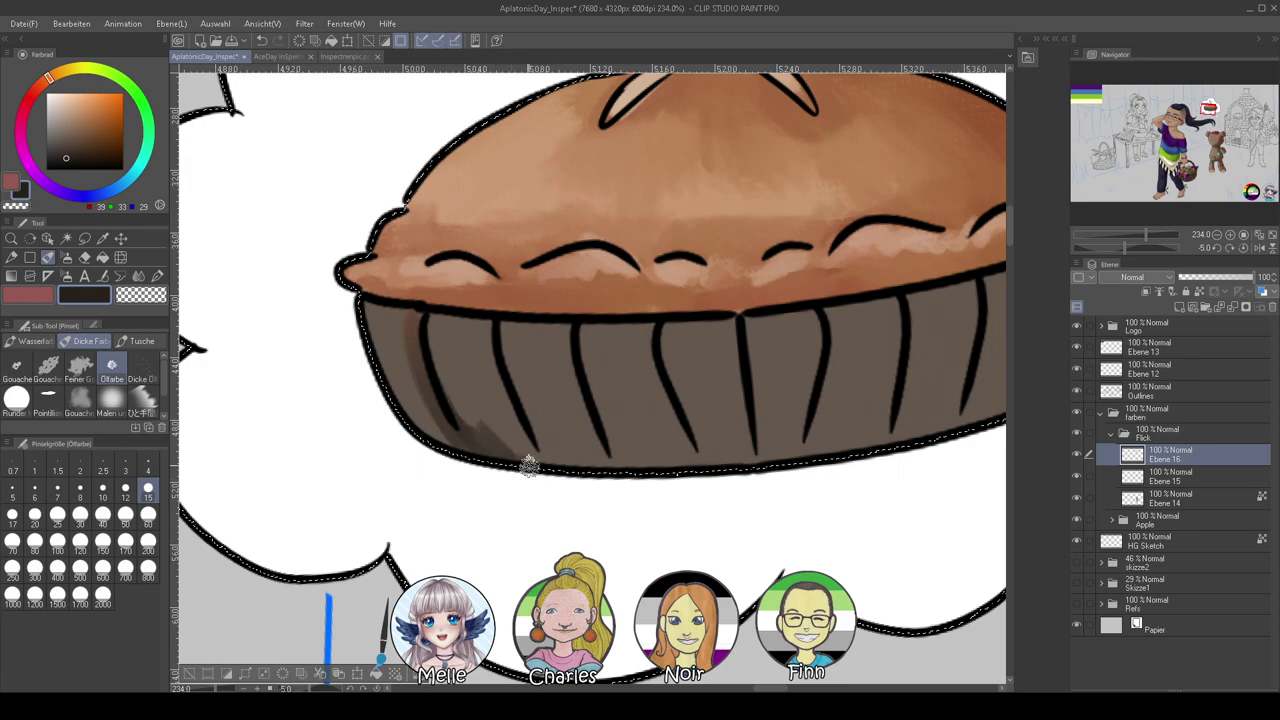
mouse_move(510, 322)
mouse_down()
mouse_move(529, 400)
mouse_move(509, 443)
mouse_move(477, 428)
mouse_up()
drag(584, 450, 438, 436)
mouse_move(397, 393)
mouse_down()
mouse_move(429, 437)
mouse_move(443, 320)
mouse_move(517, 449)
mouse_move(513, 305)
mouse_move(543, 434)
mouse_move(597, 443)
mouse_move(571, 437)
mouse_move(597, 404)
mouse_move(592, 440)
mouse_up()
mouse_move(478, 400)
mouse_down()
mouse_move(492, 443)
mouse_move(536, 344)
mouse_move(516, 426)
mouse_move(441, 468)
mouse_move(566, 429)
mouse_move(609, 376)
mouse_move(569, 452)
mouse_move(618, 436)
mouse_move(615, 424)
mouse_move(679, 374)
mouse_move(672, 424)
mouse_move(626, 426)
mouse_move(691, 426)
mouse_move(754, 399)
mouse_move(656, 429)
mouse_move(690, 431)
mouse_move(755, 282)
mouse_move(748, 390)
mouse_move(775, 358)
mouse_move(774, 394)
mouse_up()
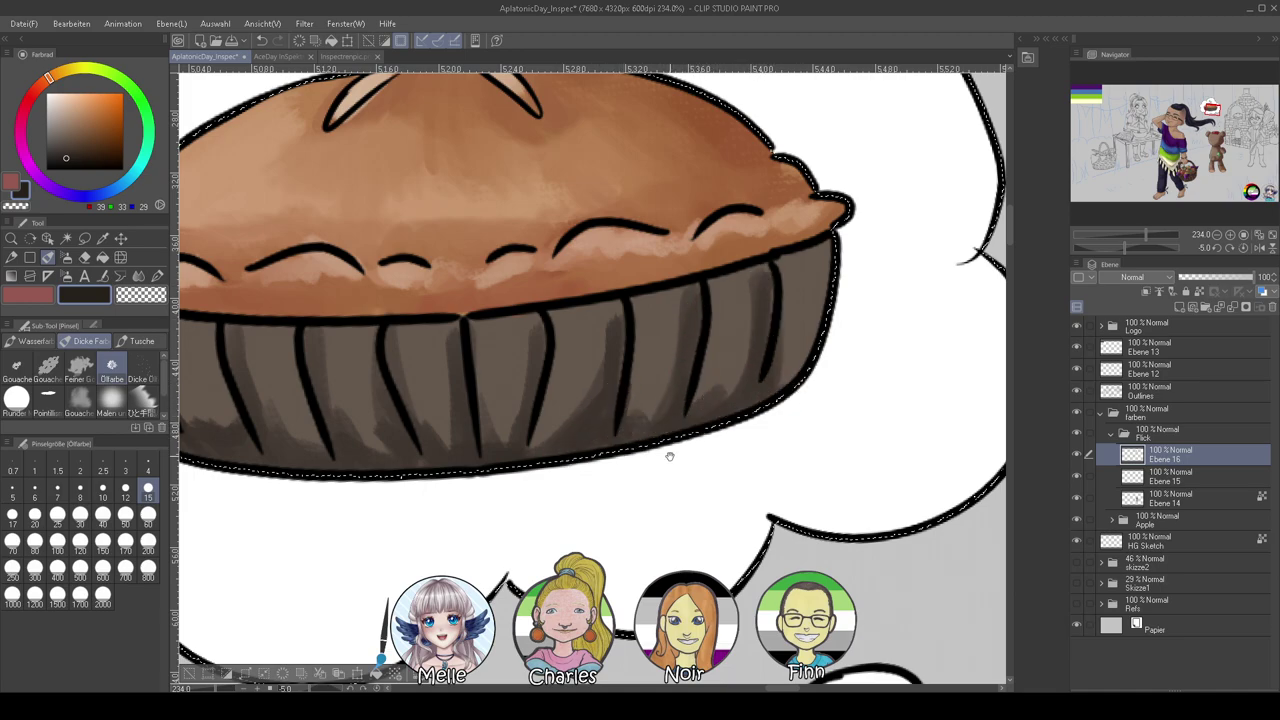
Paint light grey vertical highlights, RGB 192, 183, 177, on each flute around the pie dish
drag(686, 454, 908, 458)
alt+click(342, 377)
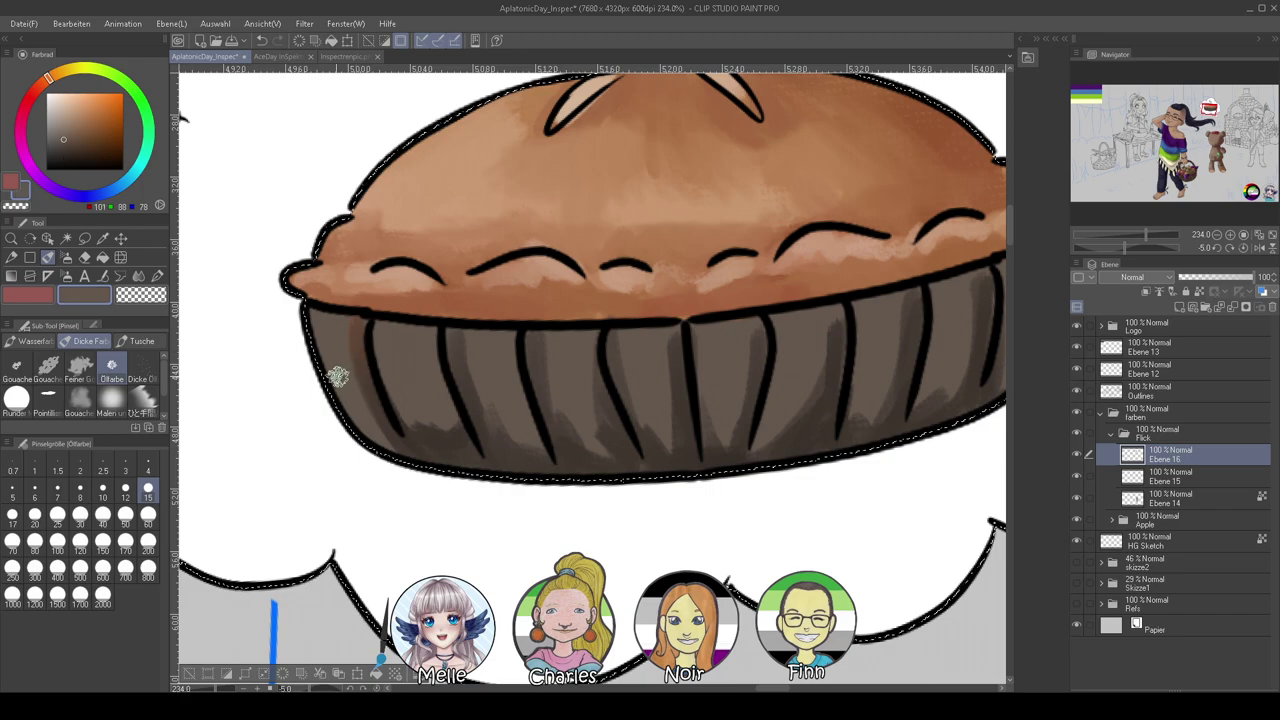
click(52, 112)
mouse_move(326, 331)
mouse_down()
mouse_move(341, 393)
mouse_move(386, 331)
mouse_move(446, 420)
mouse_move(500, 437)
mouse_move(543, 384)
mouse_move(563, 433)
mouse_up()
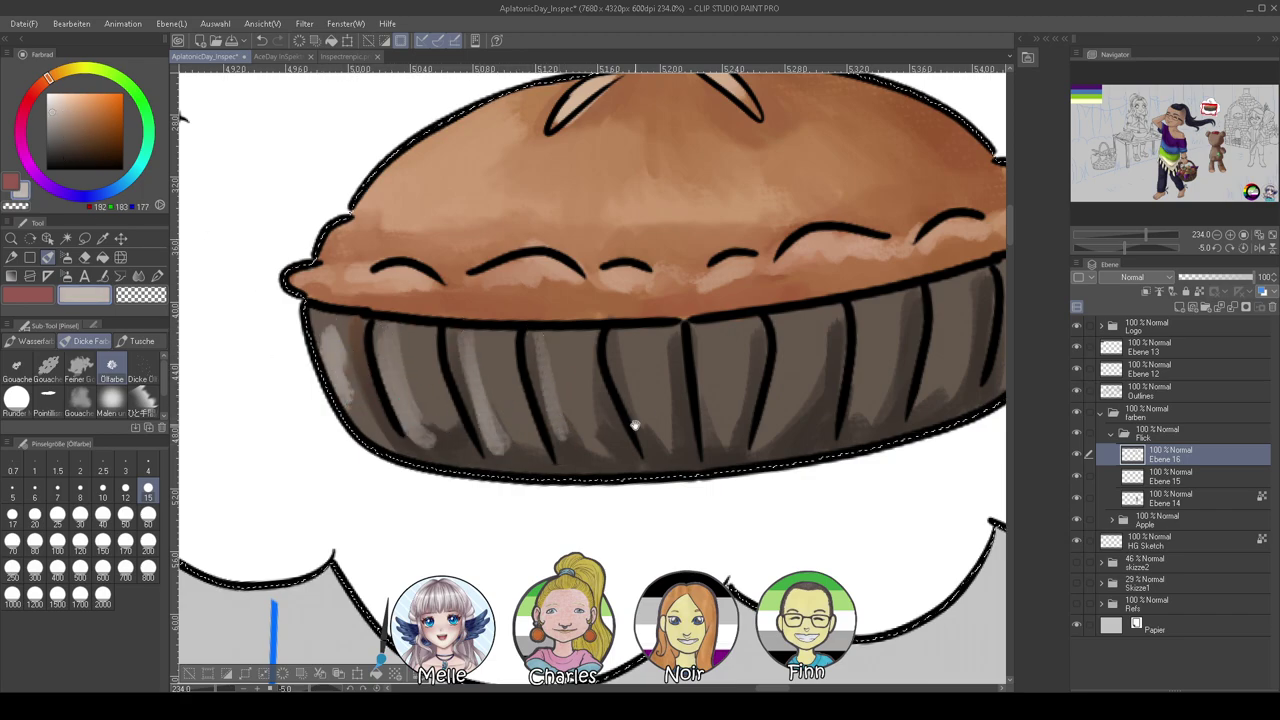
drag(640, 426, 510, 398)
drag(478, 310, 522, 422)
mouse_move(566, 309)
mouse_down()
mouse_move(583, 424)
mouse_move(574, 415)
mouse_up()
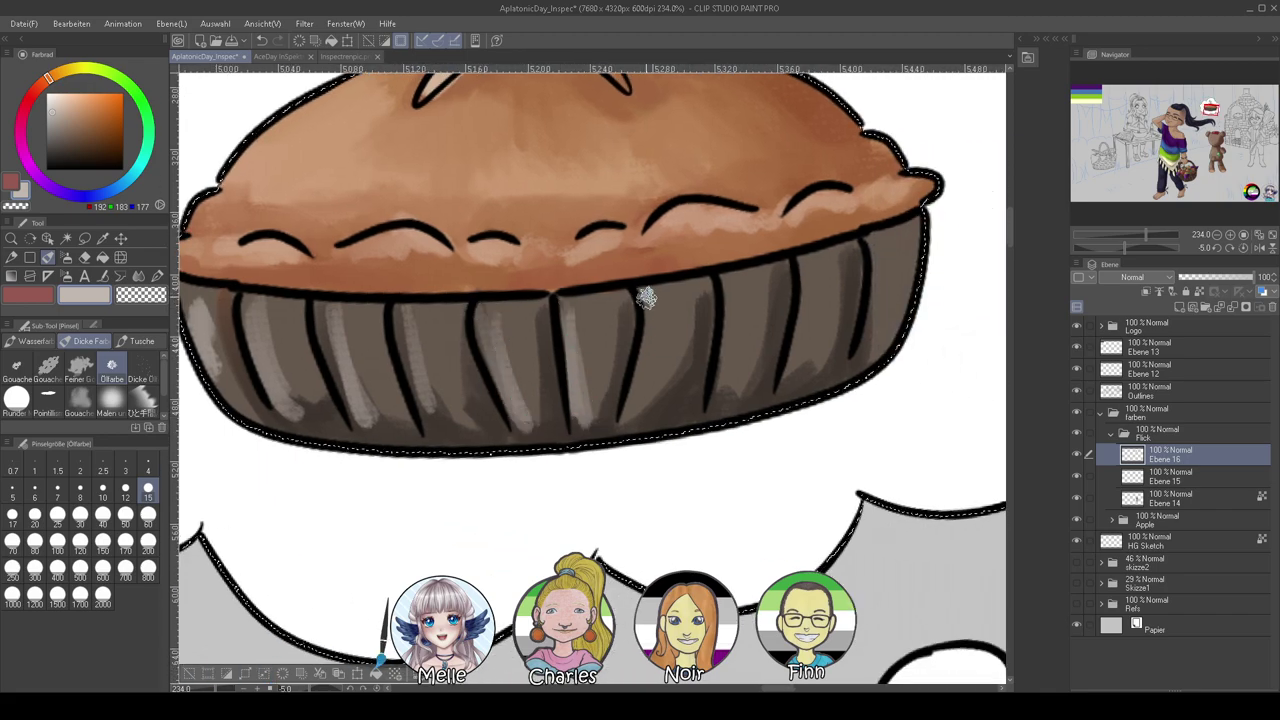
drag(643, 294, 632, 418)
drag(721, 287, 726, 408)
drag(802, 262, 797, 368)
drag(872, 240, 868, 340)
Auto-select the interiors of the two steam wisps on the Outlines layer and fill them light grey on Ebene 16
drag(1145, 235, 1120, 235)
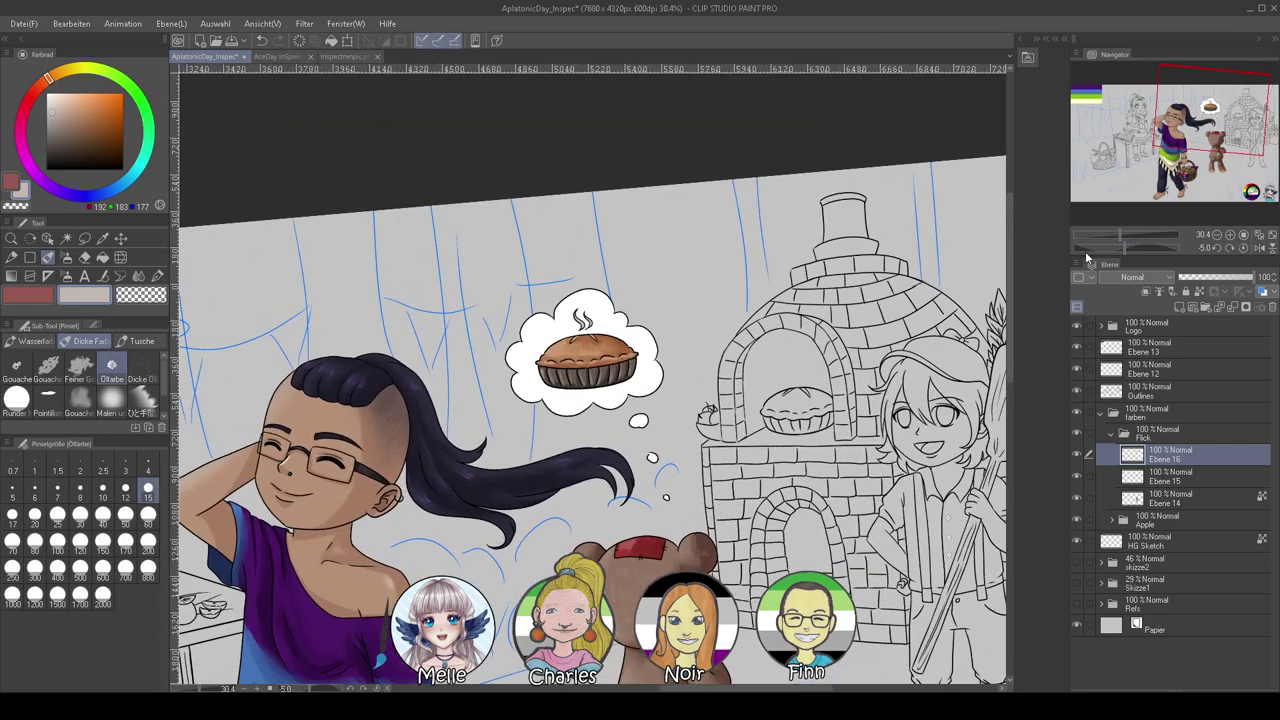
drag(836, 489, 823, 560)
drag(1134, 237, 1142, 235)
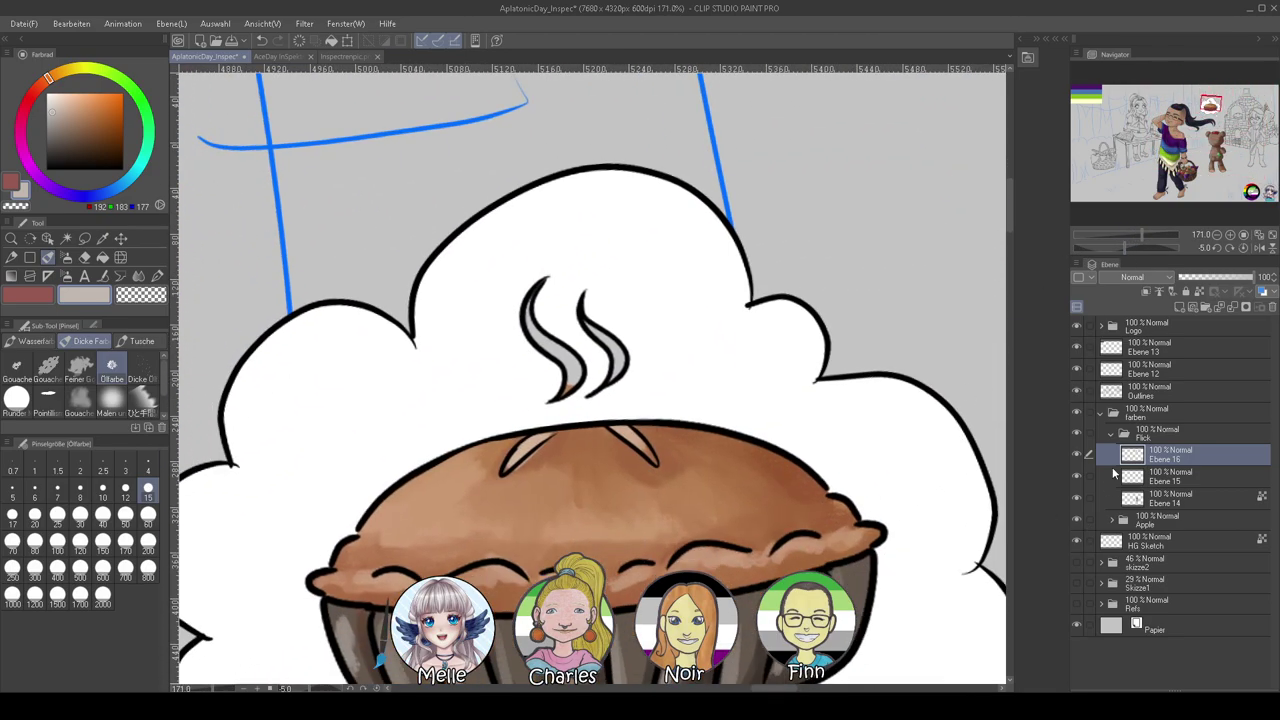
click(1130, 392)
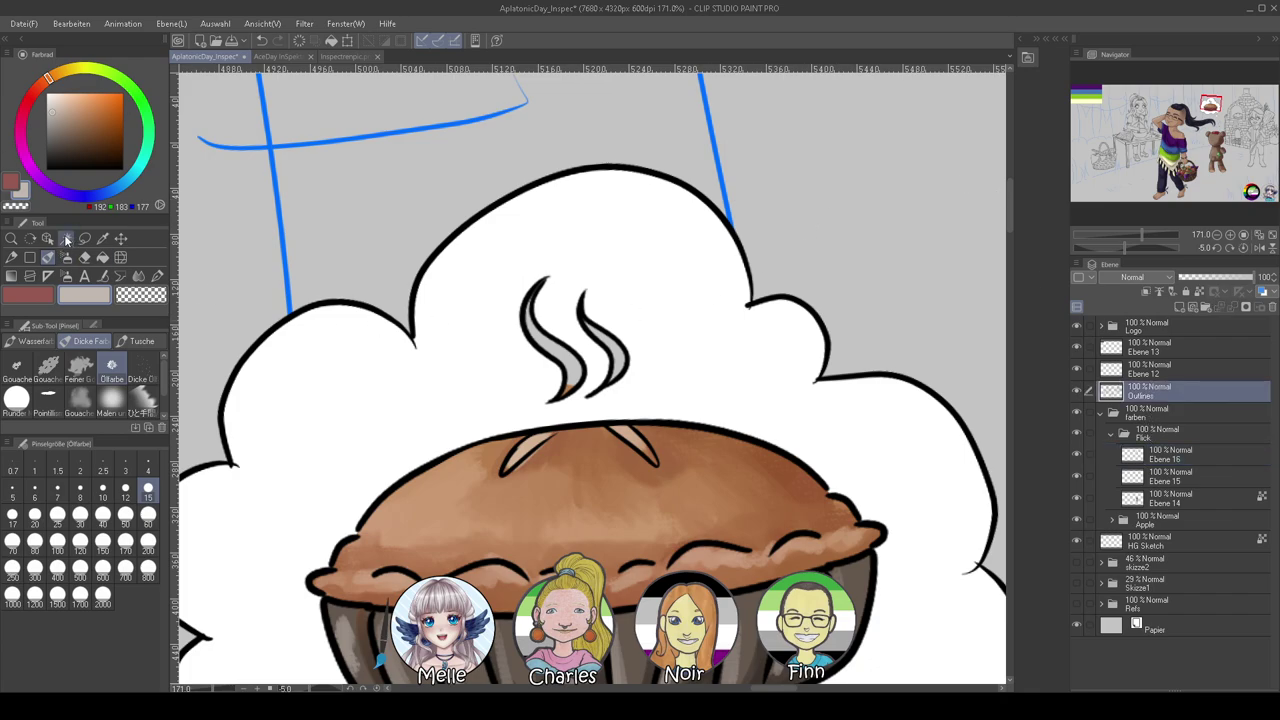
click(66, 238)
click(576, 367)
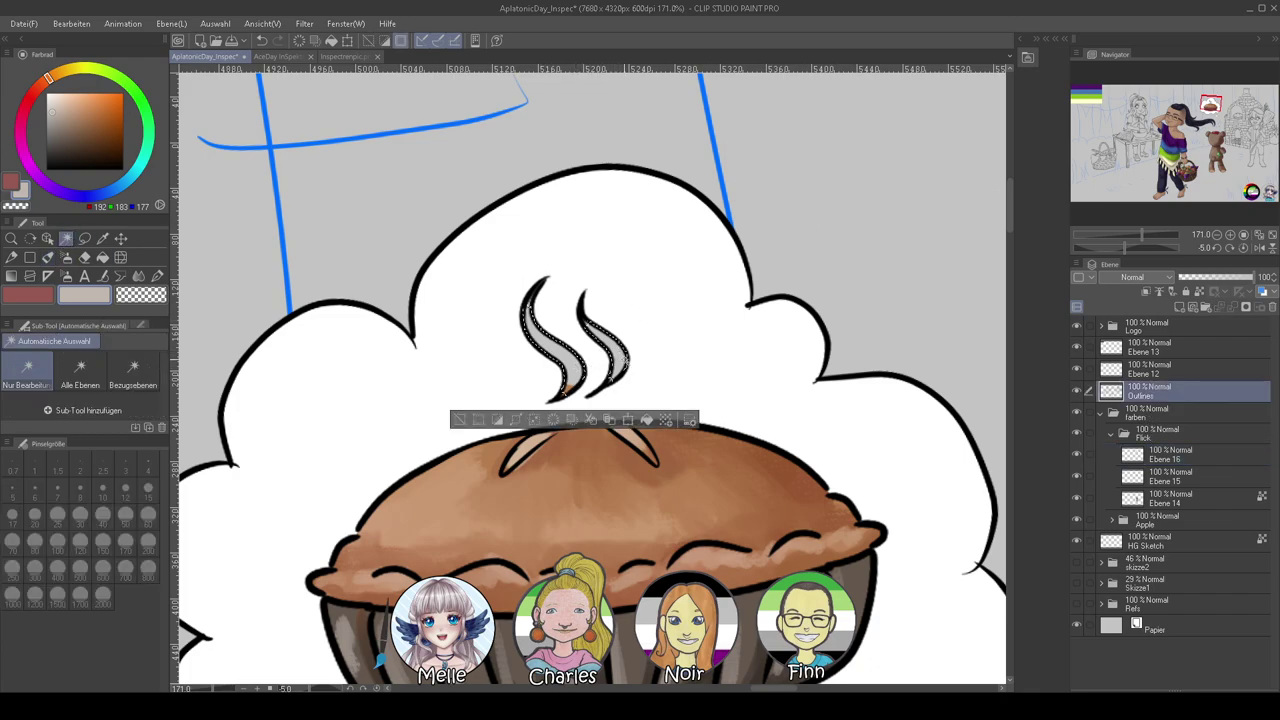
click(1165, 456)
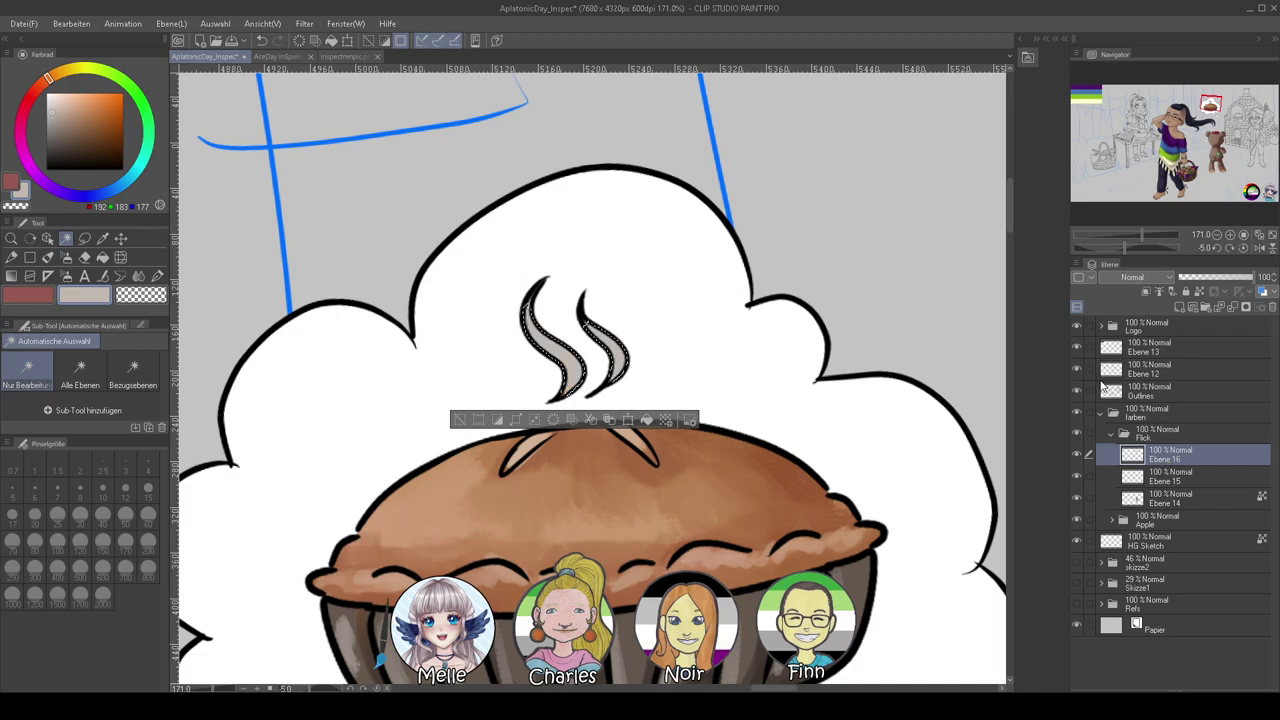
Try filling the two selected steam wisps with white and with dark grey, RGB 114, 108, 103, on Ebene 16
drag(76, 128, 27, 71)
key(alt+Delete)
key(ctrl+d)
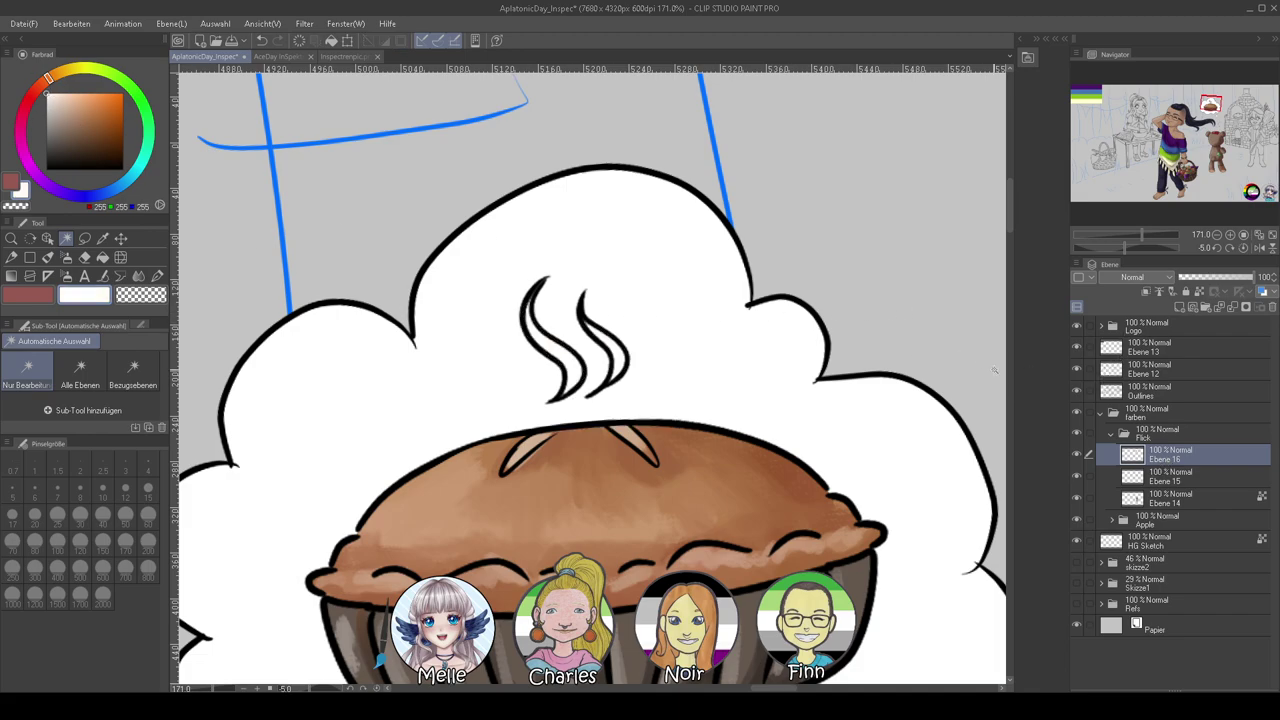
key(ctrl+shift+d)
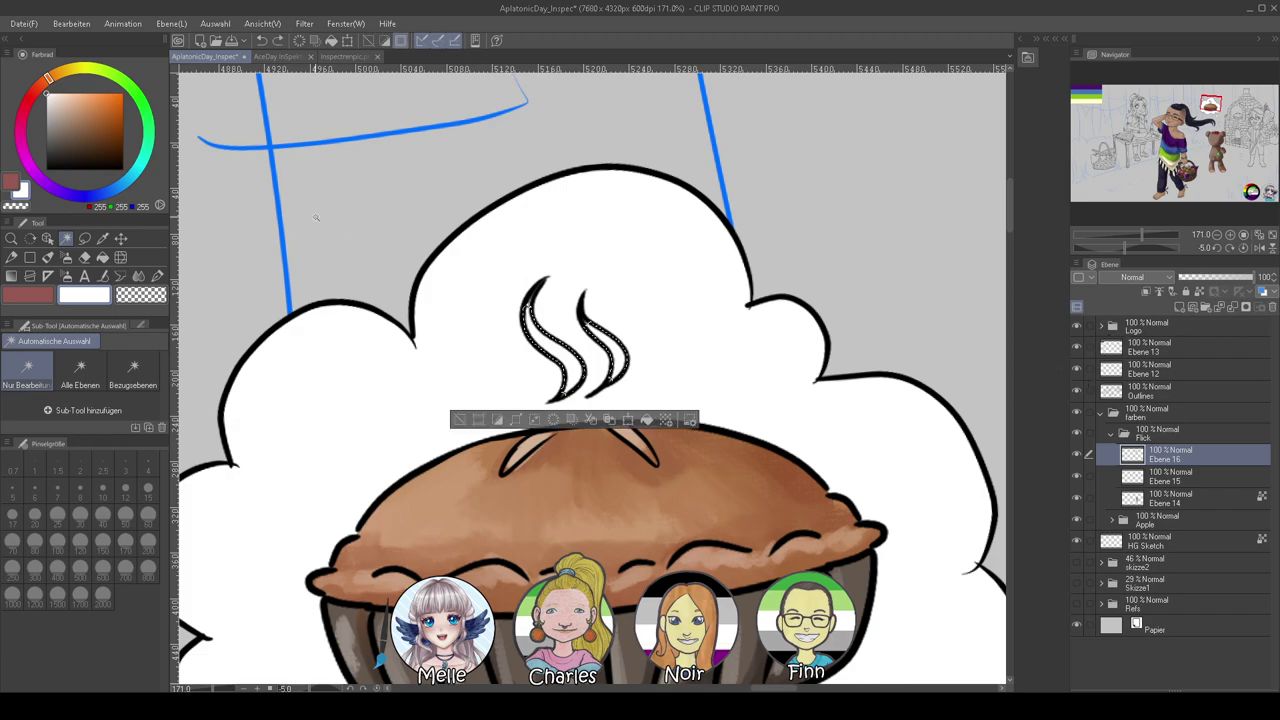
click(53, 135)
key(alt+Delete)
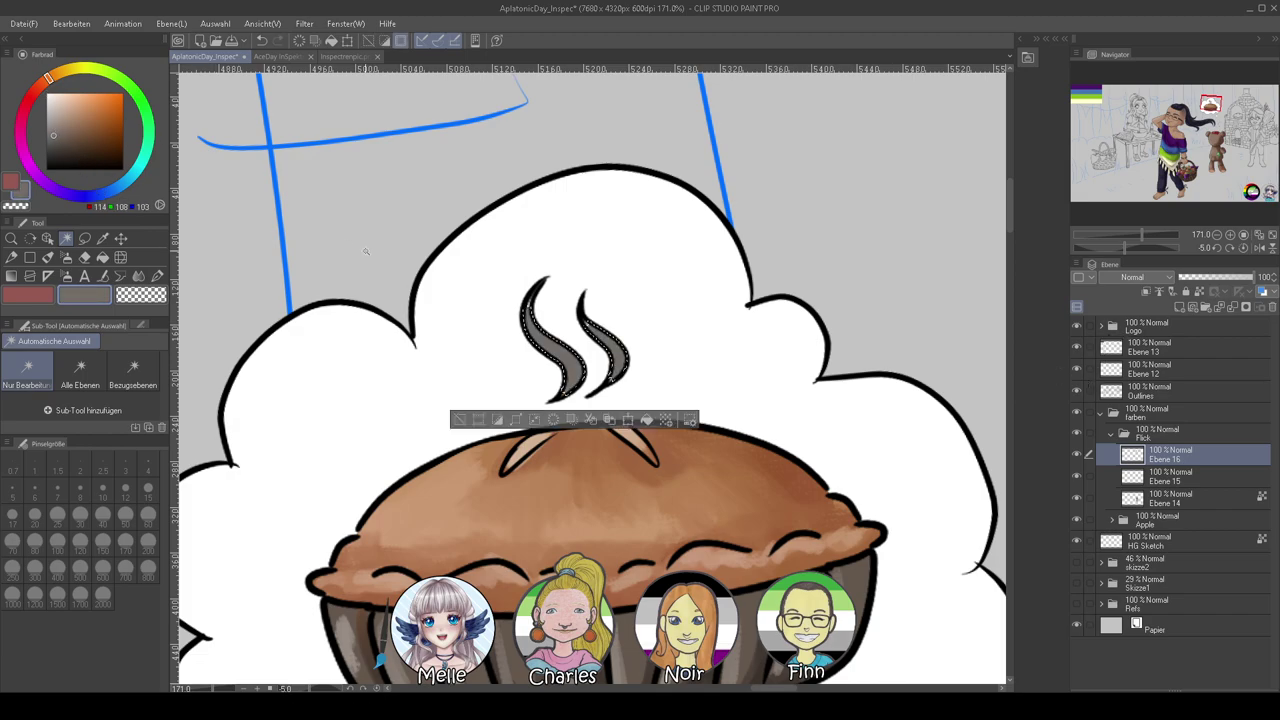
Fill the selected steam wisps with light warm grey, RGB 183, 174, 167, and clear the selection
click(56, 112)
click(52, 113)
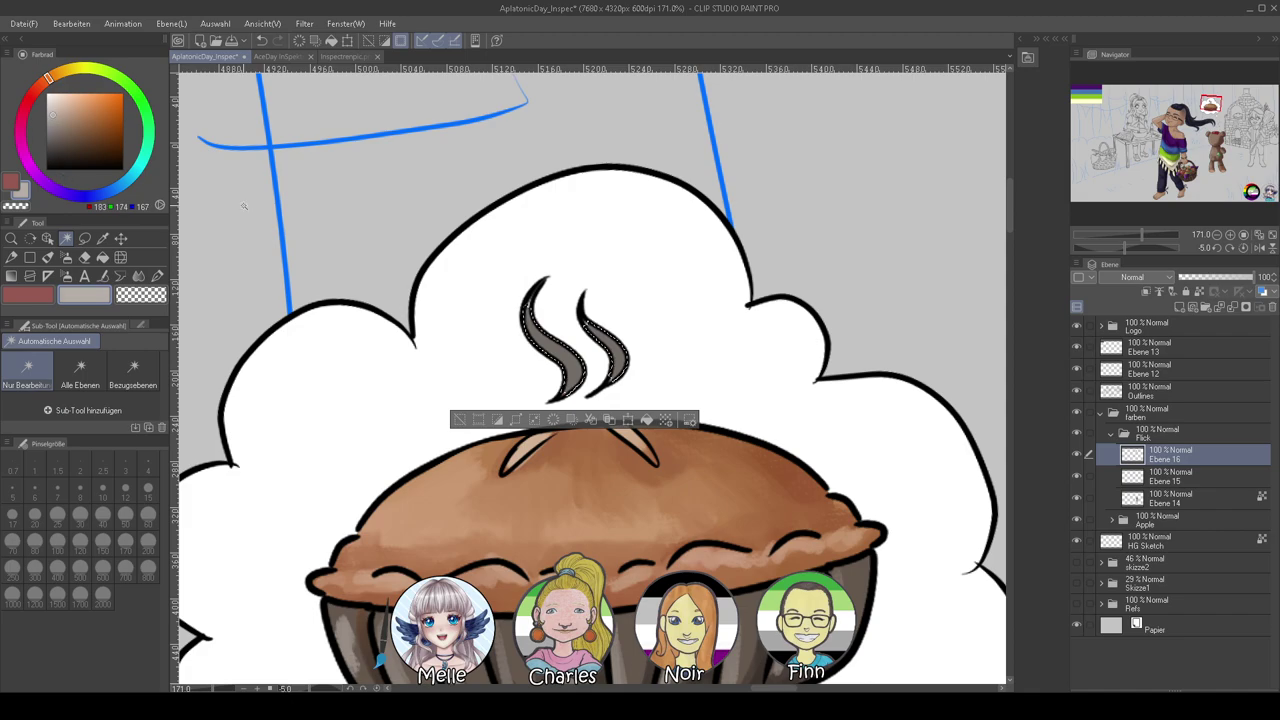
key(alt+Delete)
key(ctrl+d)
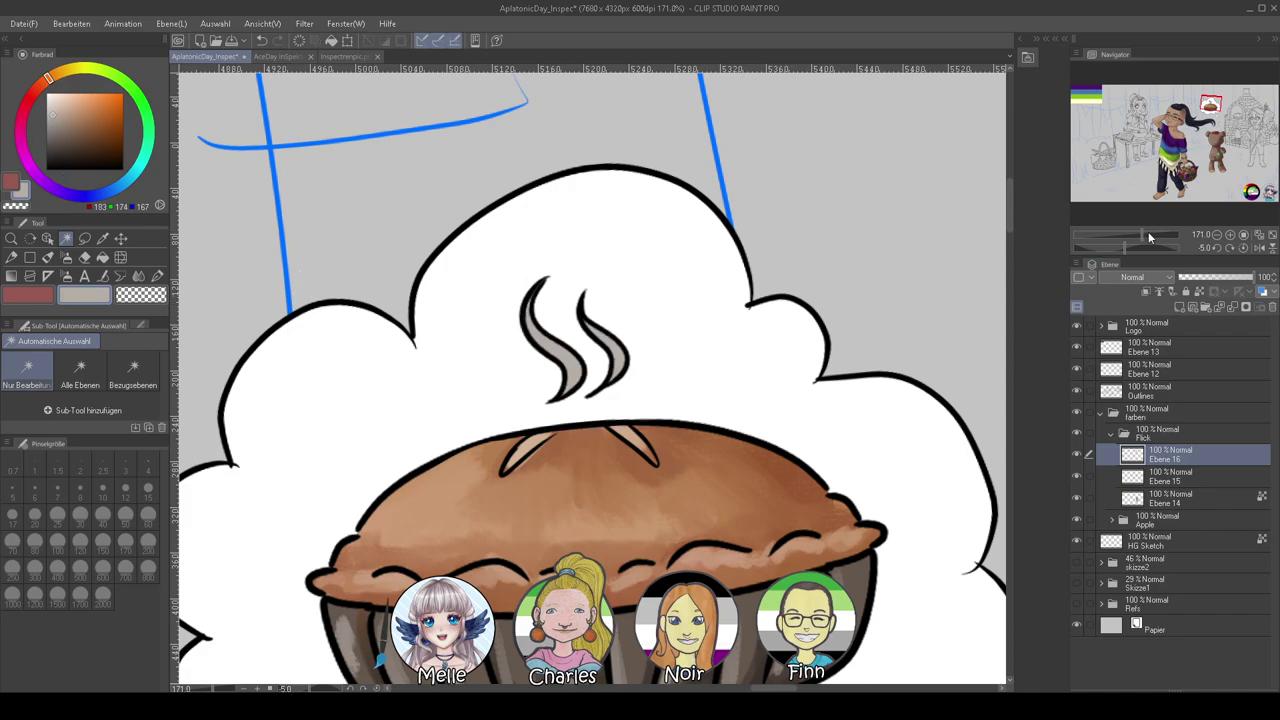
click(1149, 238)
click(157, 275)
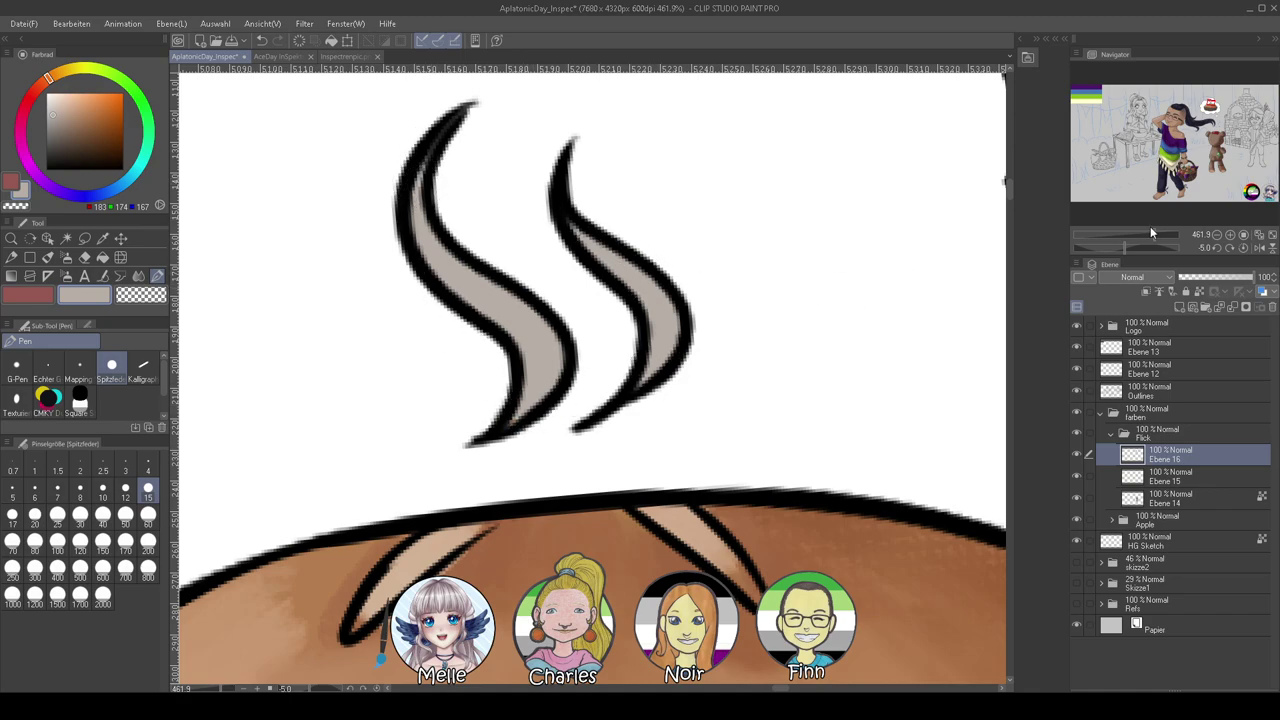
drag(1155, 237, 1130, 237)
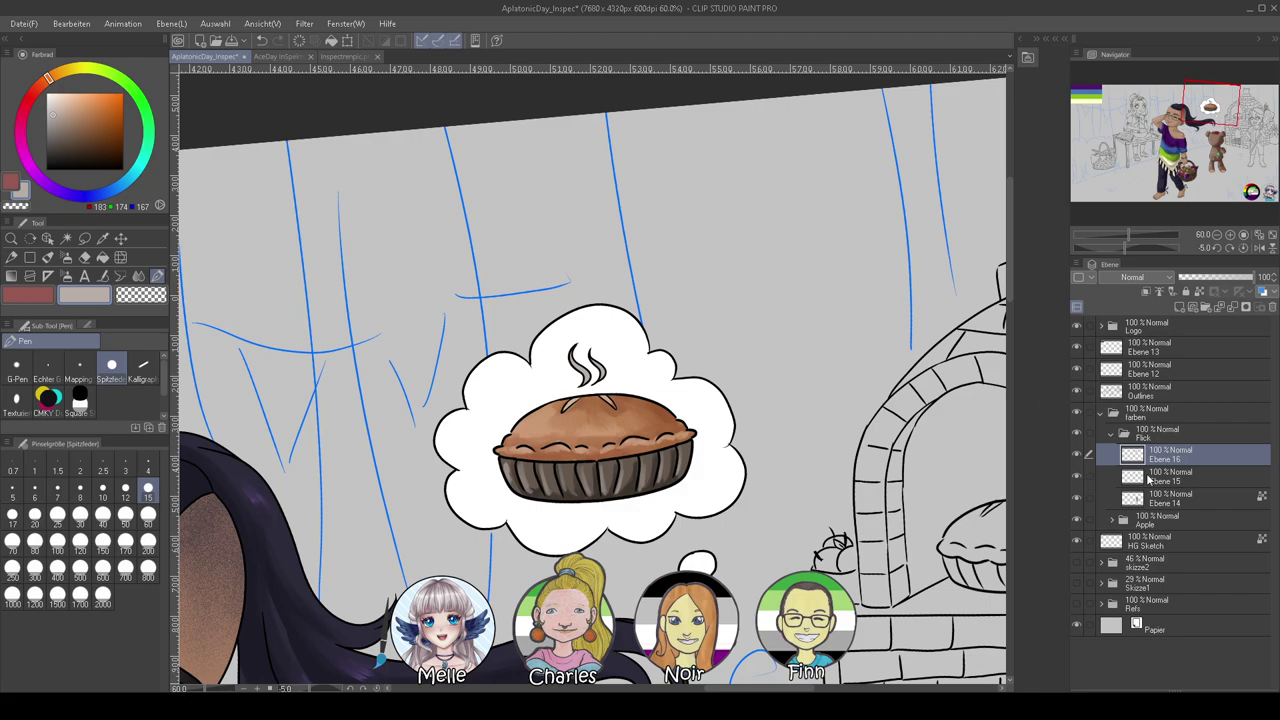
Add a layer named highlights above Ebene 14 and auto-select the thought cloud's white area around the pie
click(1168, 477)
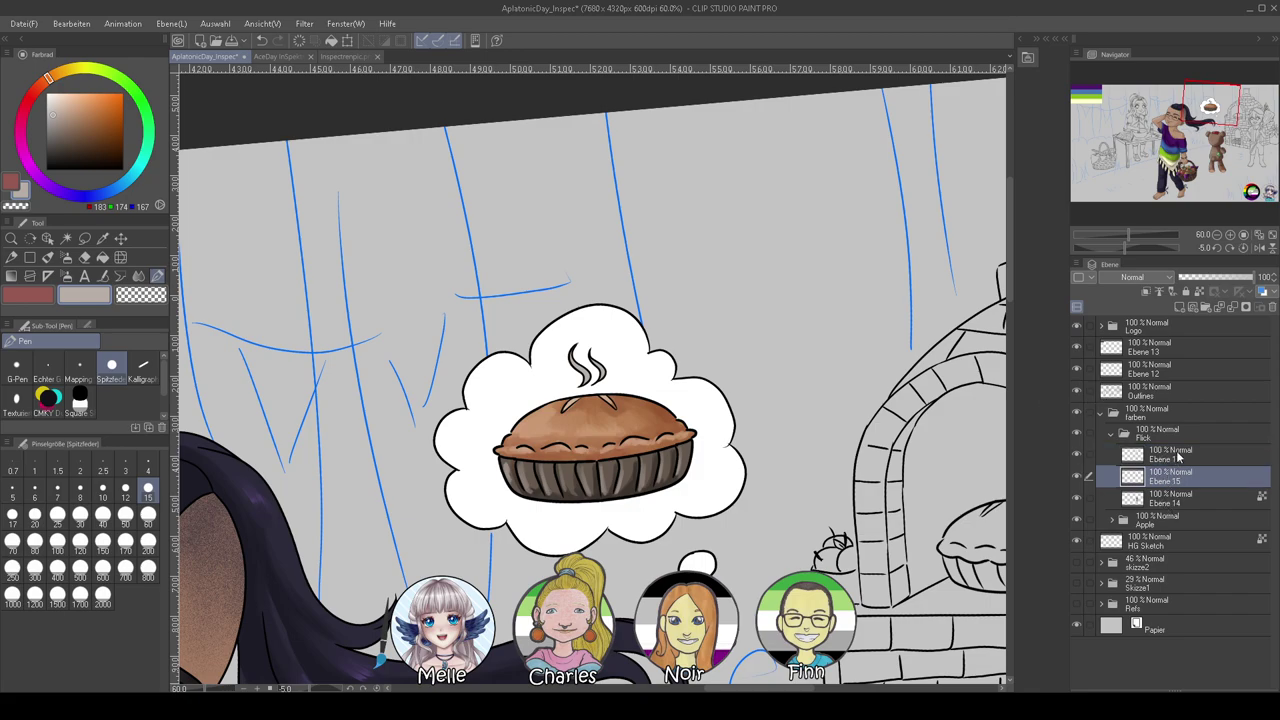
click(1178, 503)
key(ctrl+shift+n)
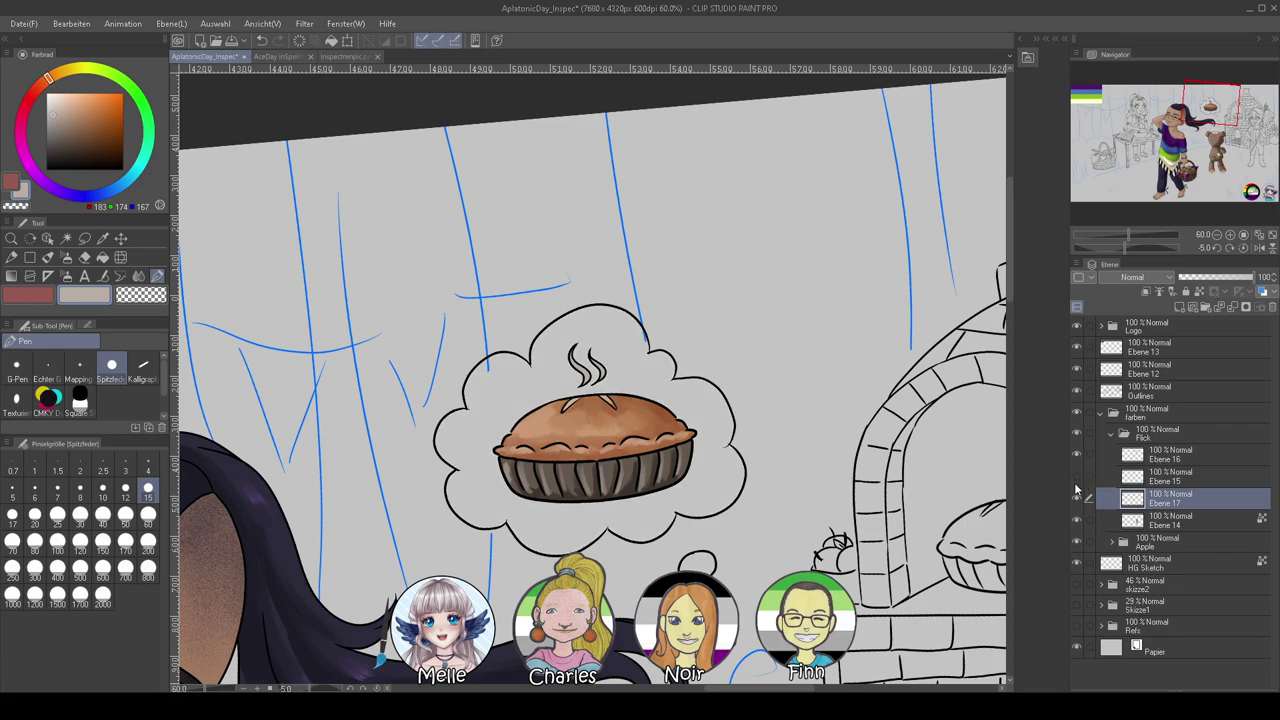
click(1113, 480)
click(67, 240)
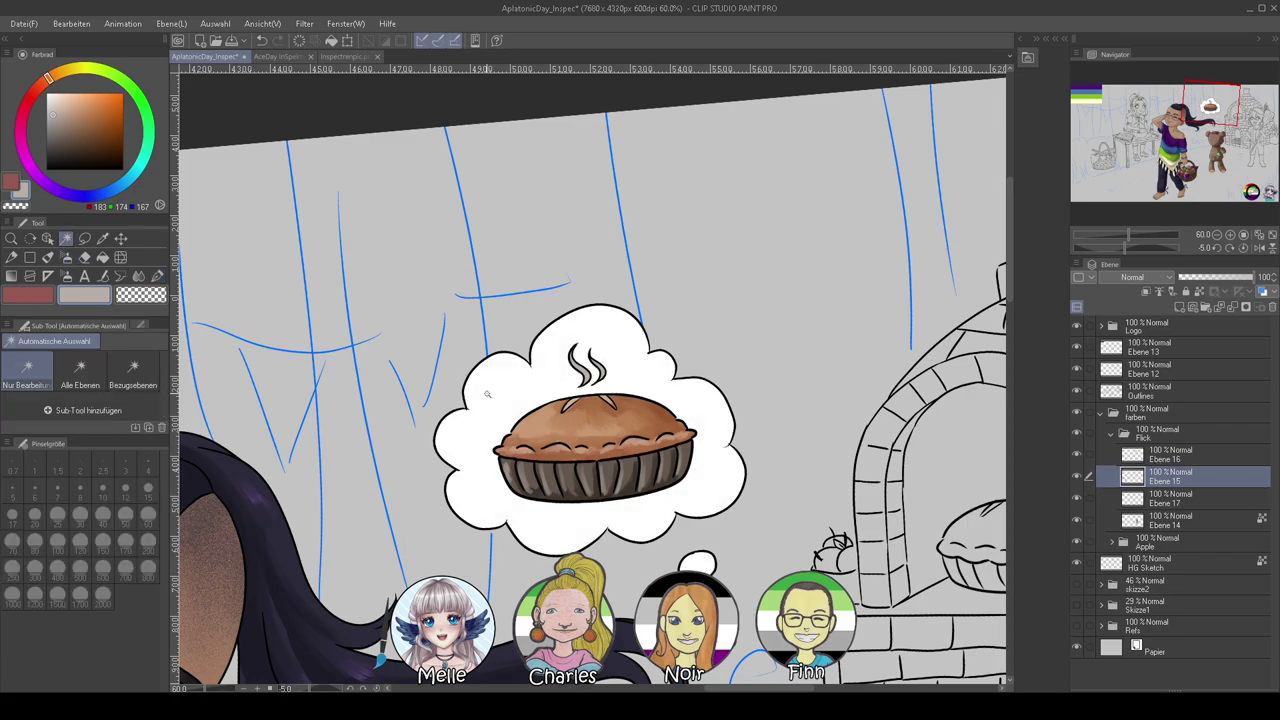
click(491, 393)
click(1168, 500)
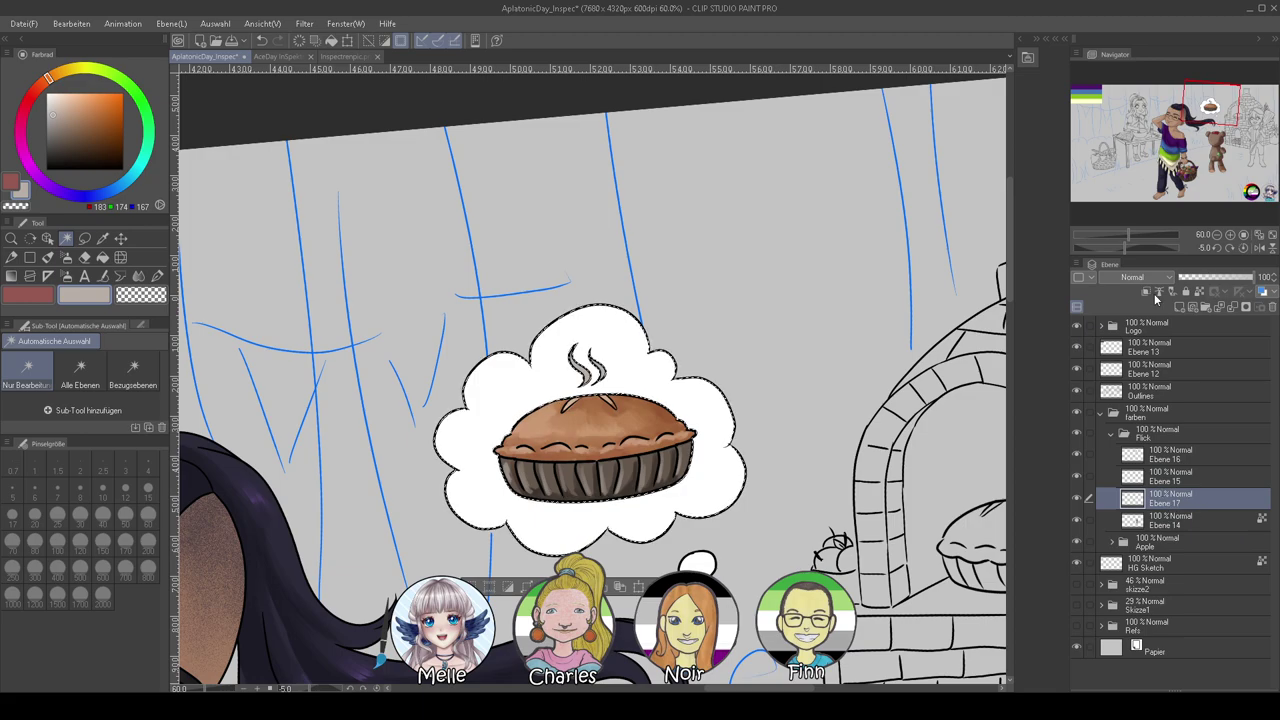
text(highlights)
key(Return)
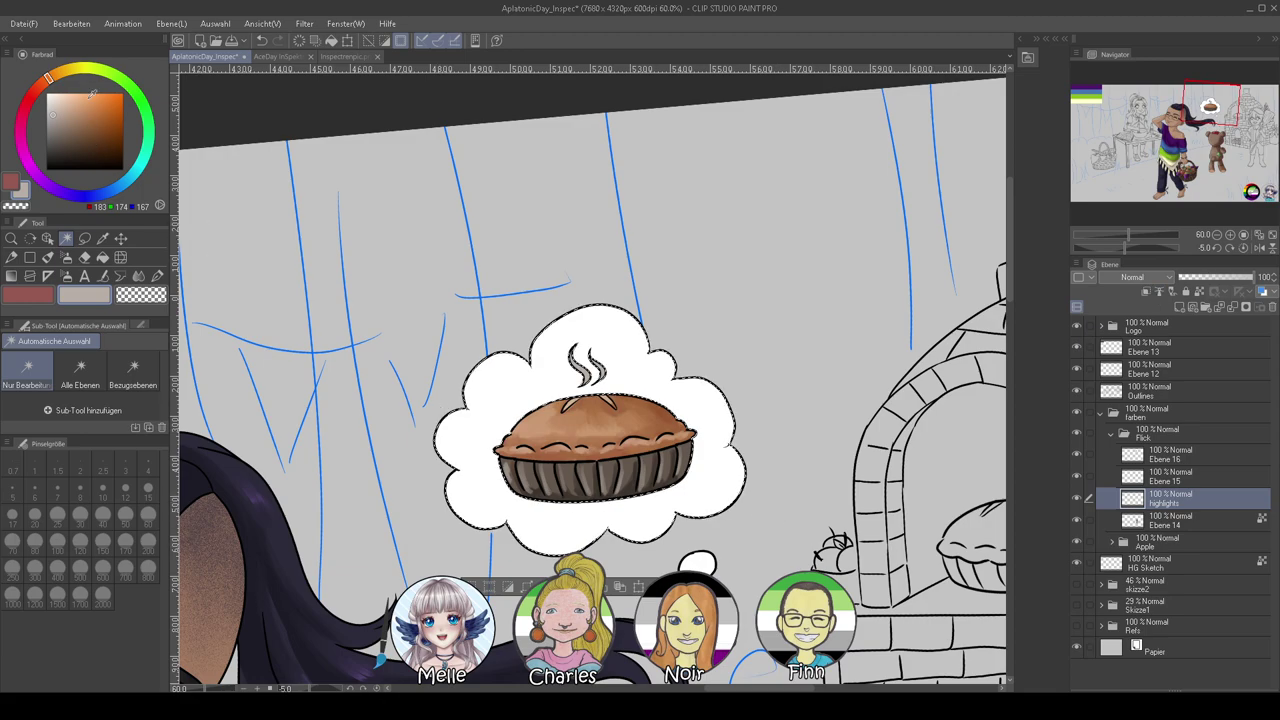
Move the highlights layer above Ebene 15 and spray a yellow glow, RGB 245, 236, 98, around the pie with the size 200 Weich airbrush
click(83, 70)
click(102, 277)
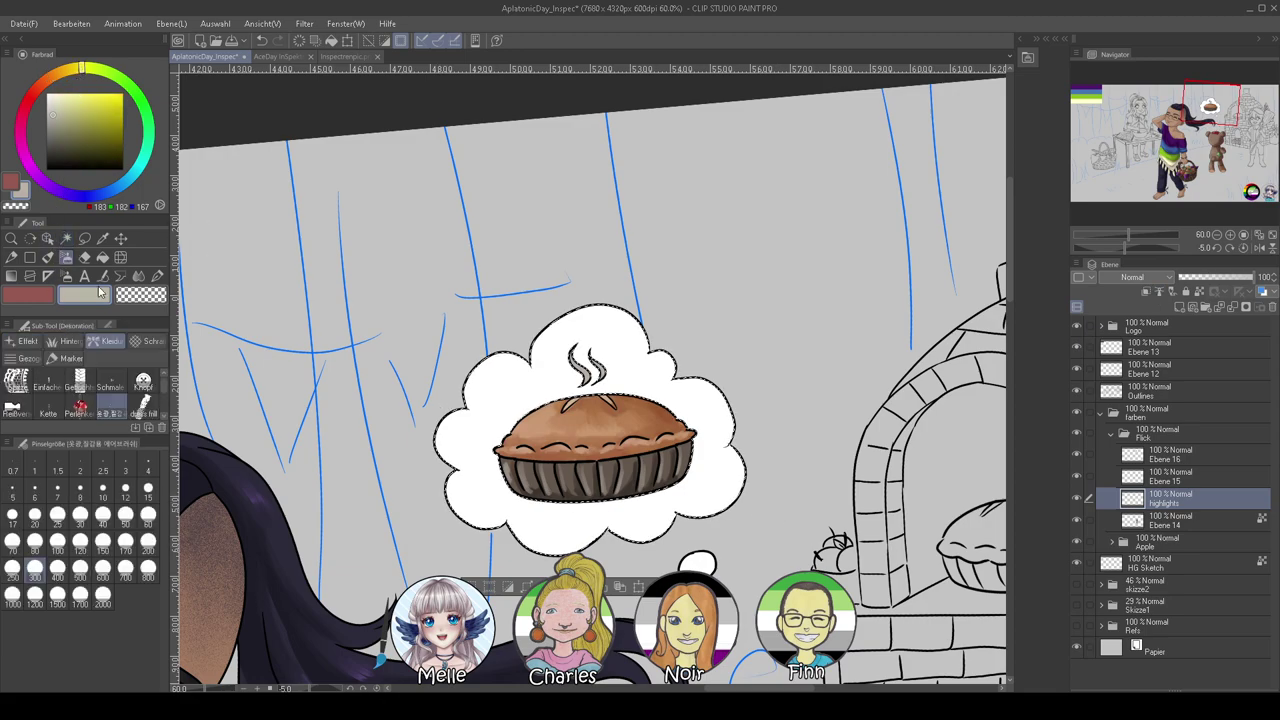
click(104, 93)
click(91, 96)
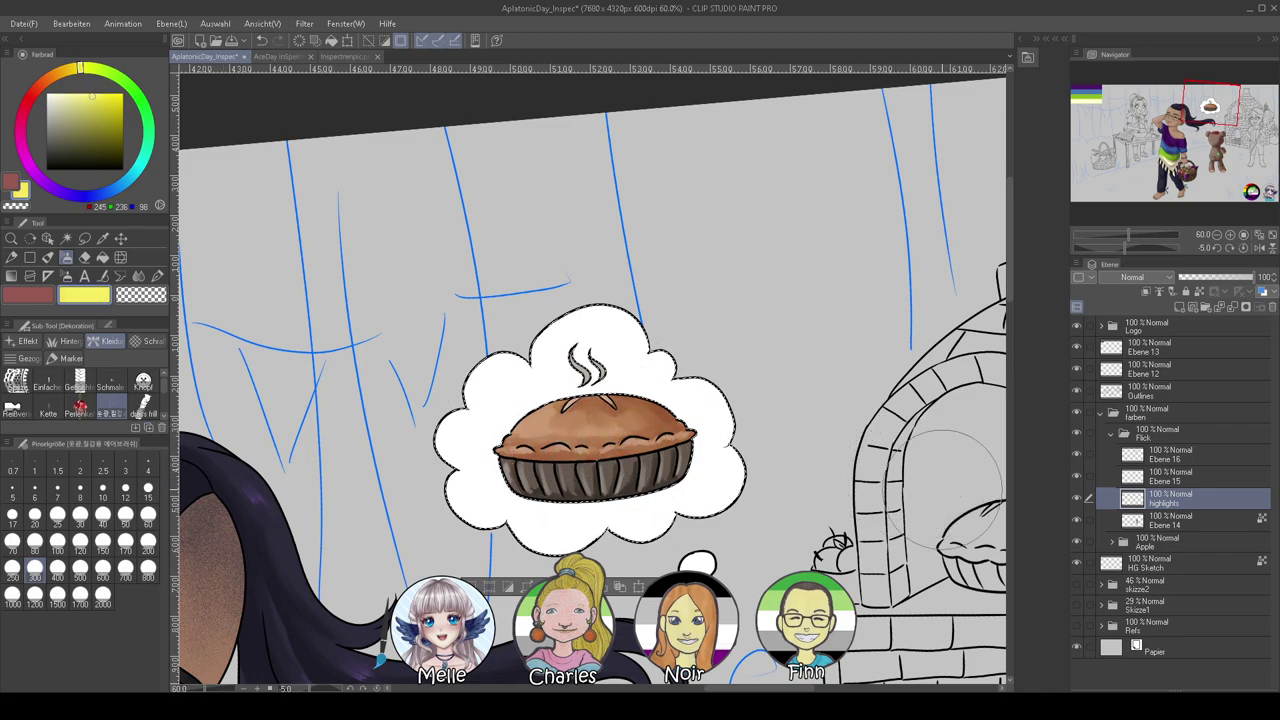
drag(1158, 478, 1157, 482)
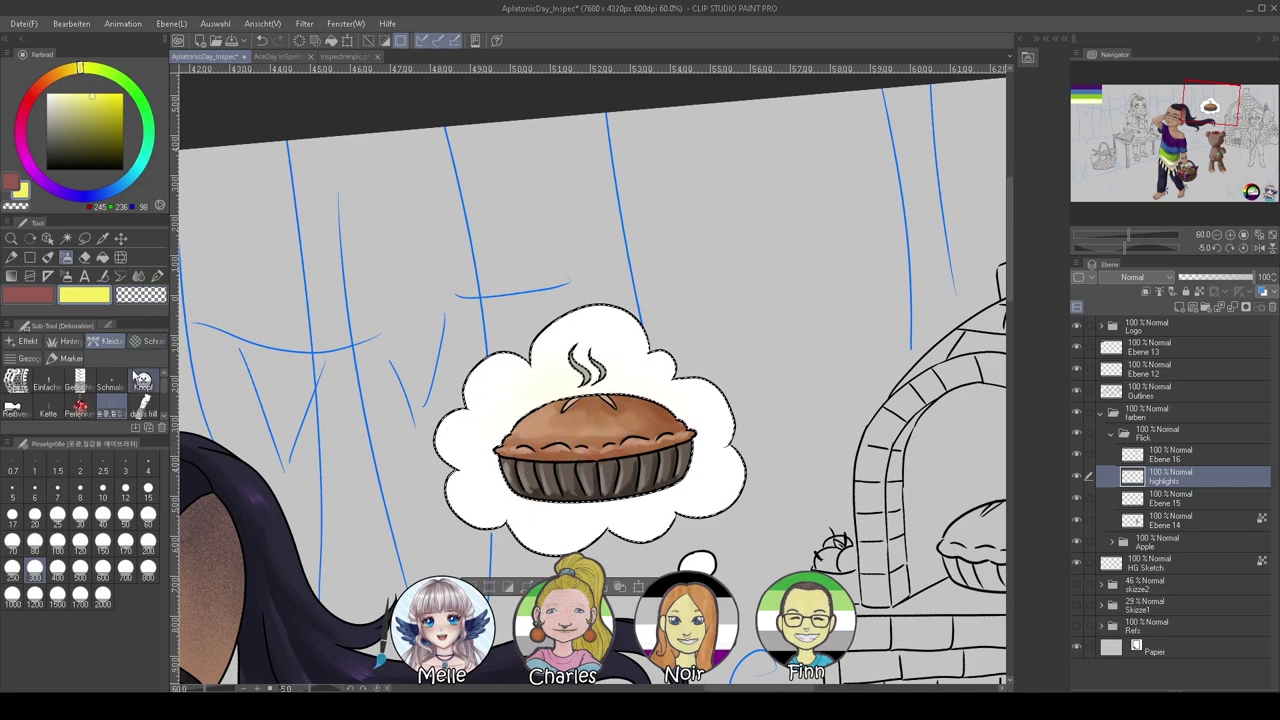
click(24, 341)
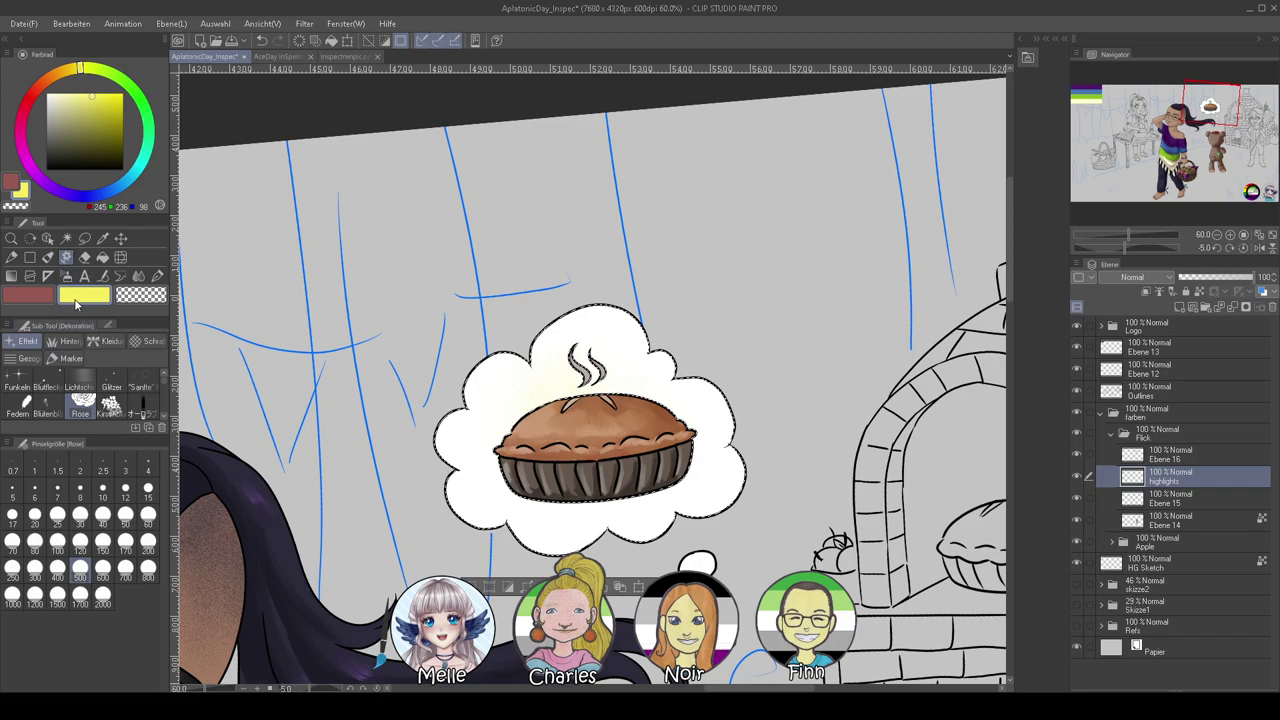
click(66, 276)
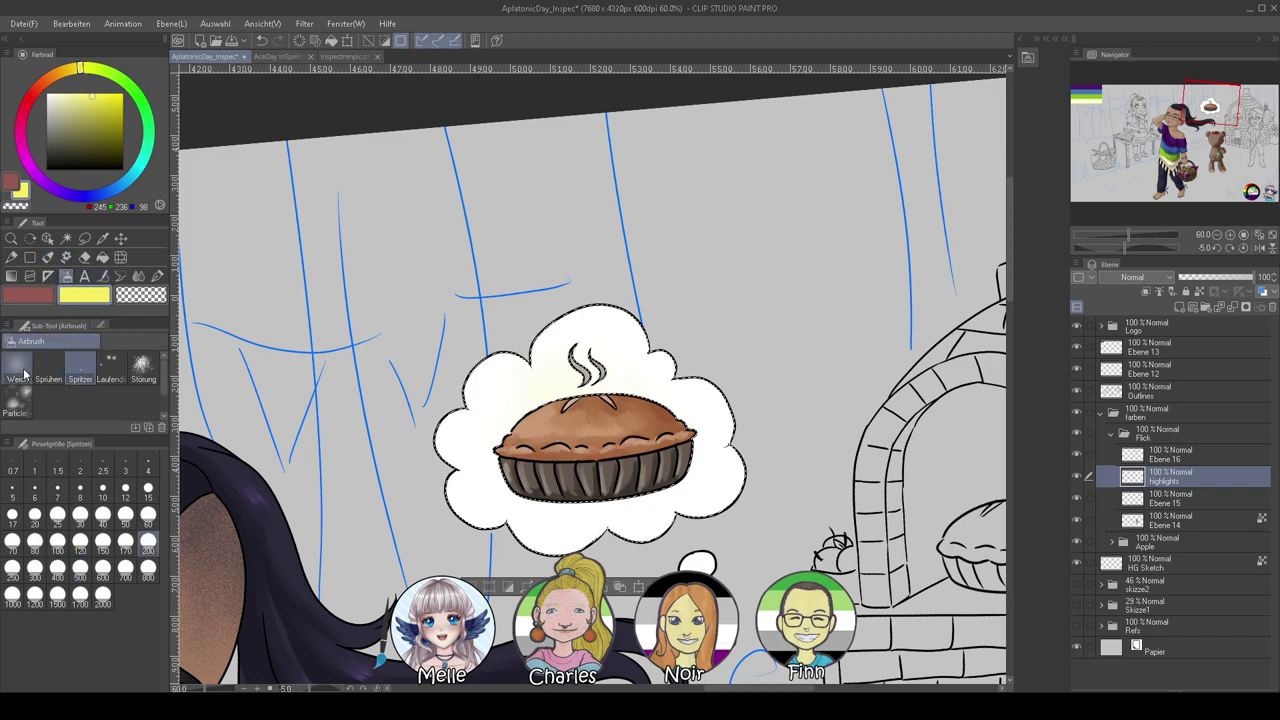
click(148, 541)
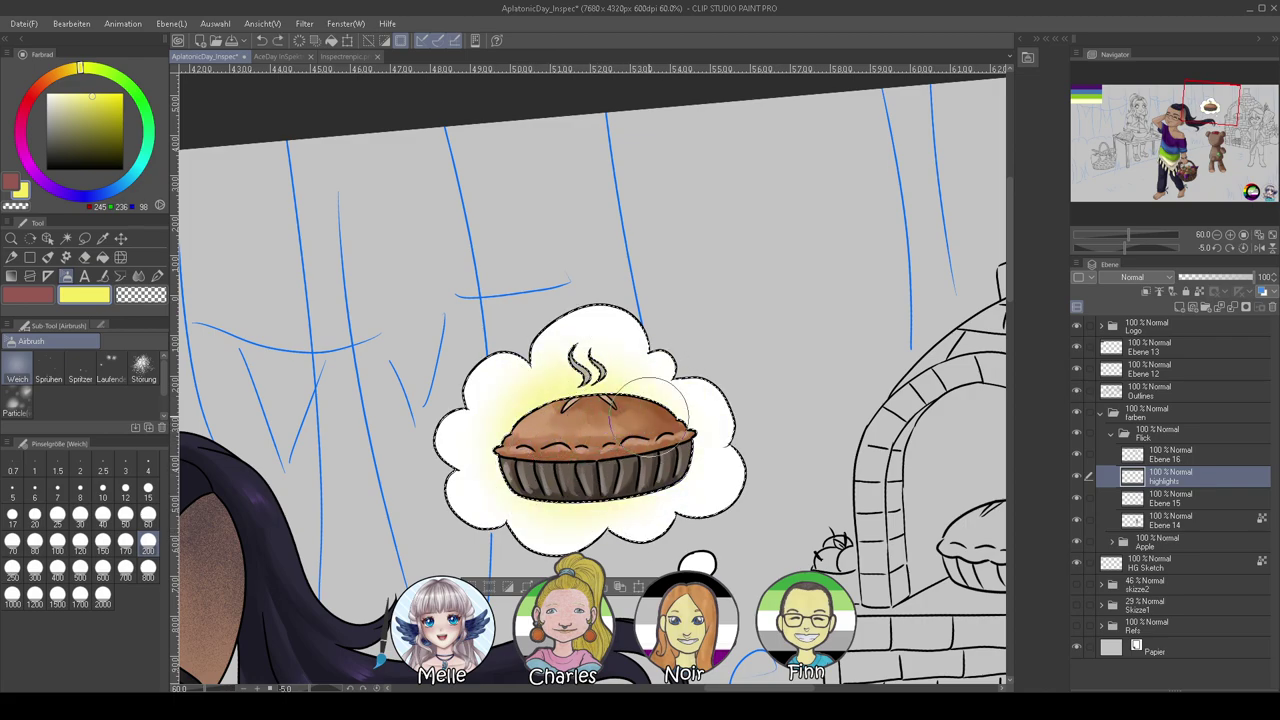
drag(1128, 233, 1113, 235)
drag(760, 652, 928, 538)
click(1076, 477)
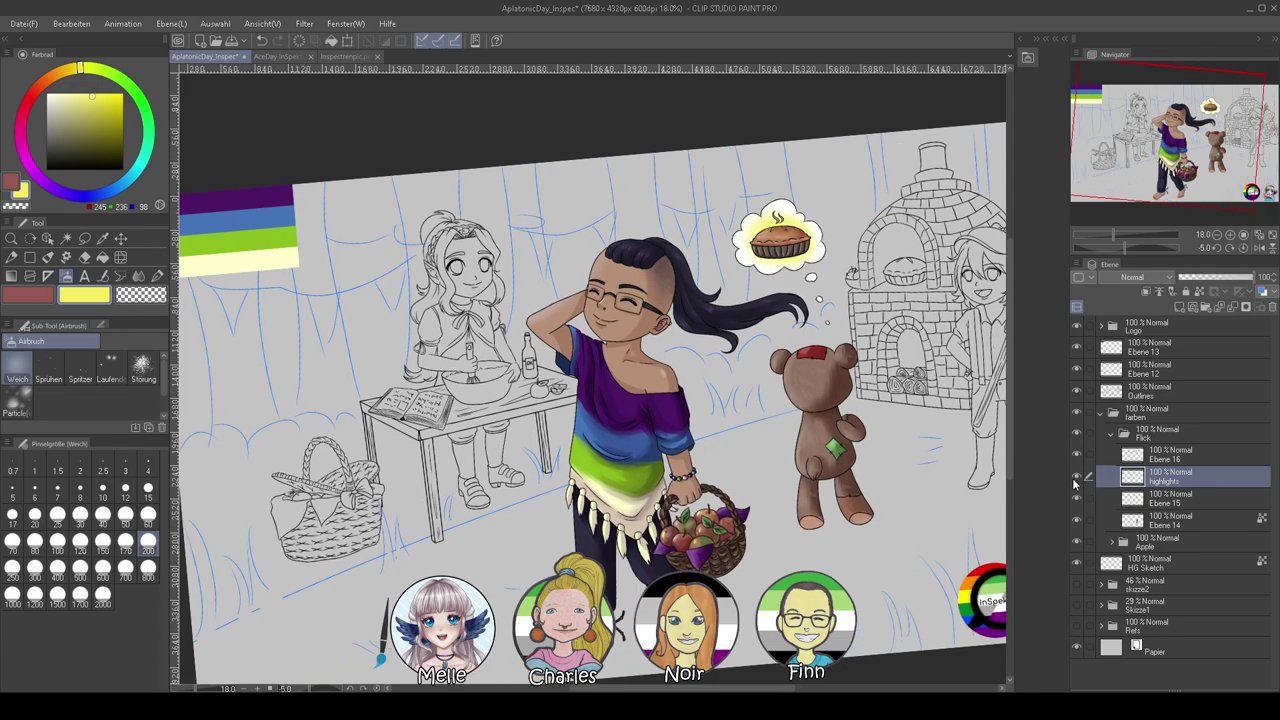
drag(888, 476, 828, 491)
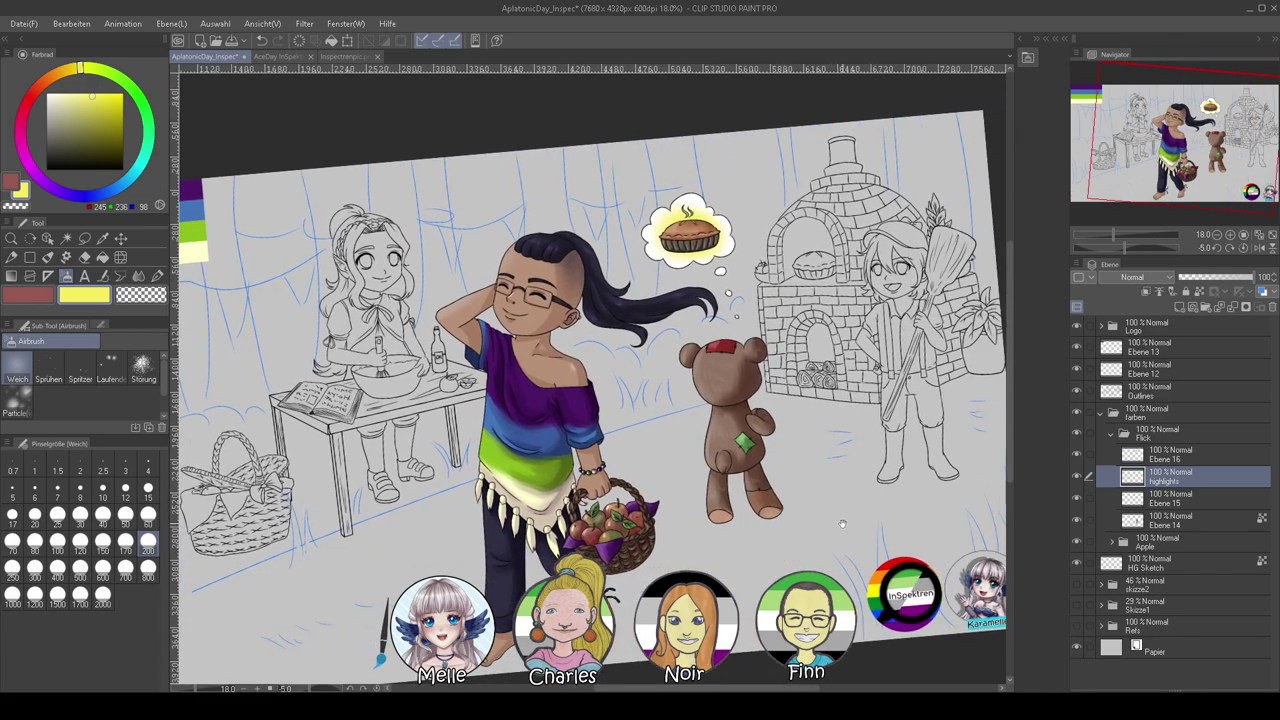
Delete the layer Ebene 13 above the outlines and save the illustration
click(1143, 352)
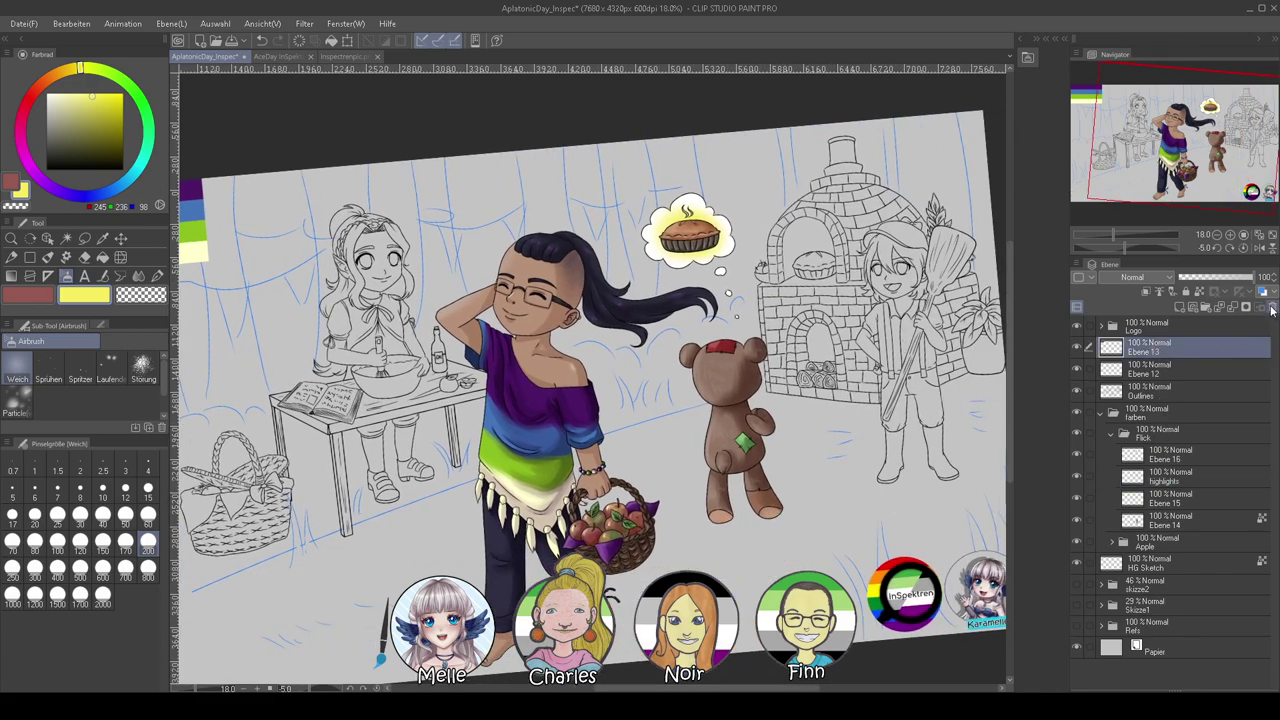
click(1271, 307)
drag(609, 396, 831, 380)
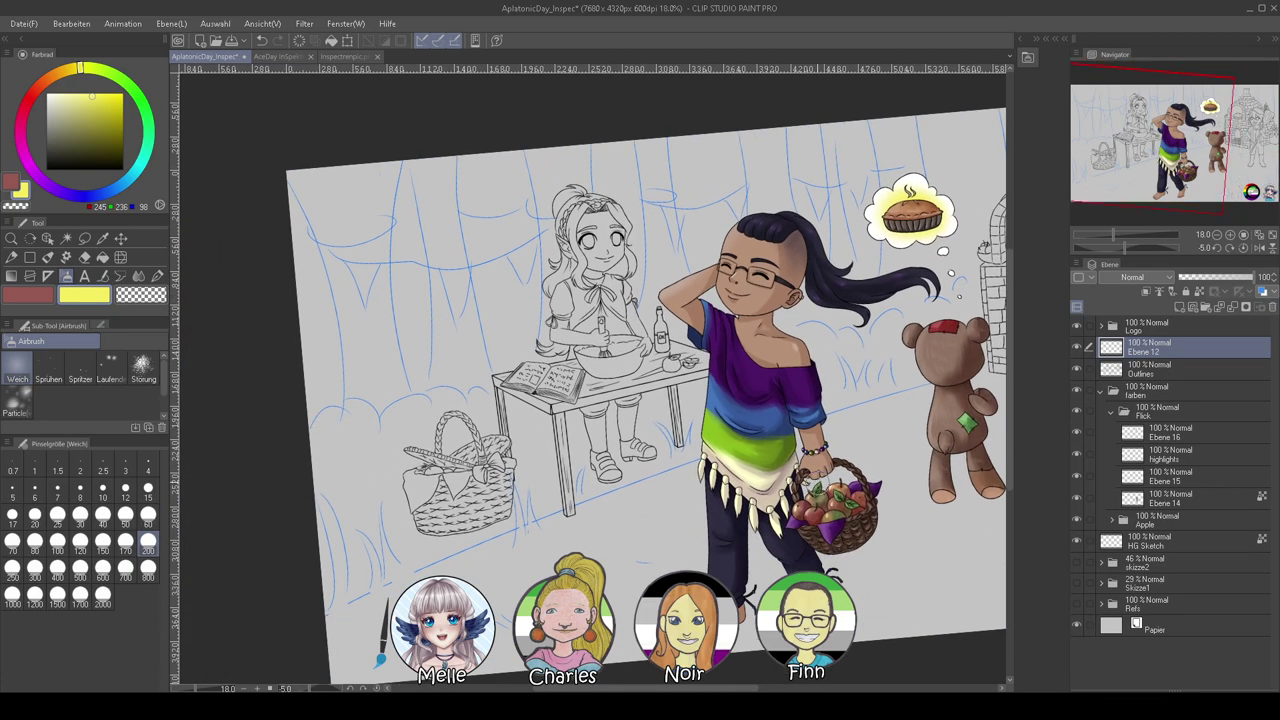
scroll(490, 325, down, 3)
scroll(690, 295, up, 3)
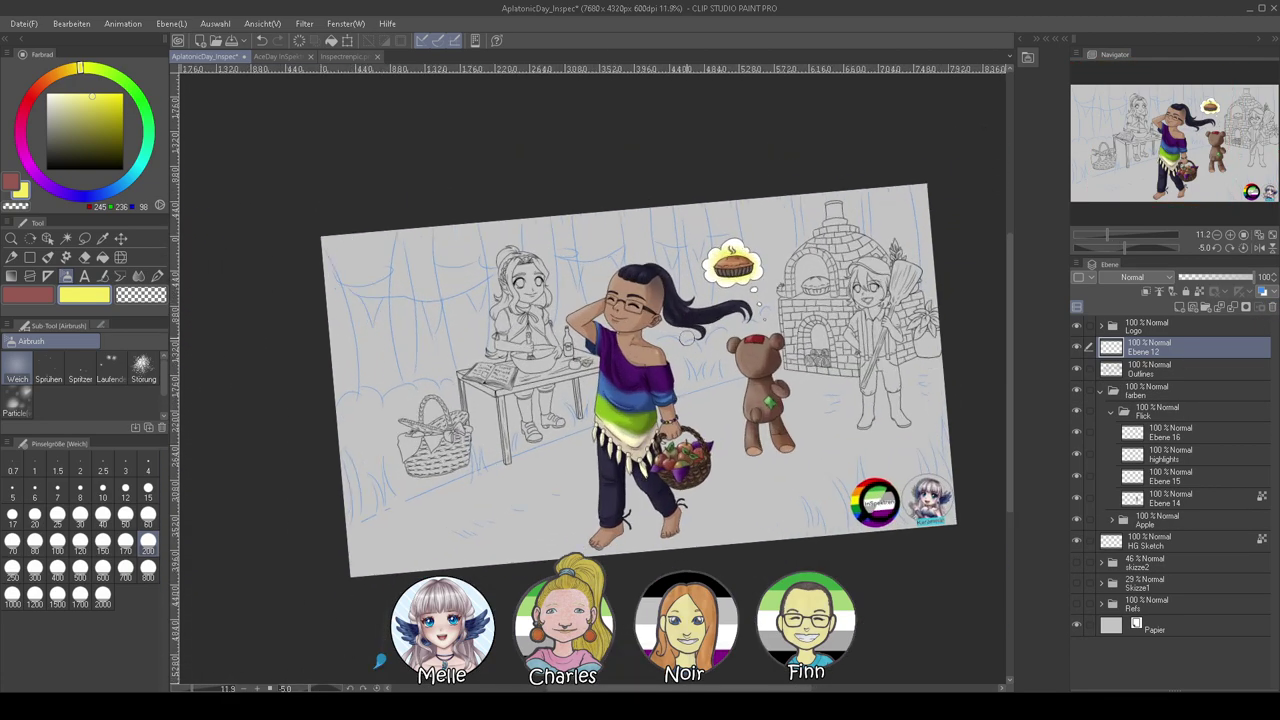
click(54, 127)
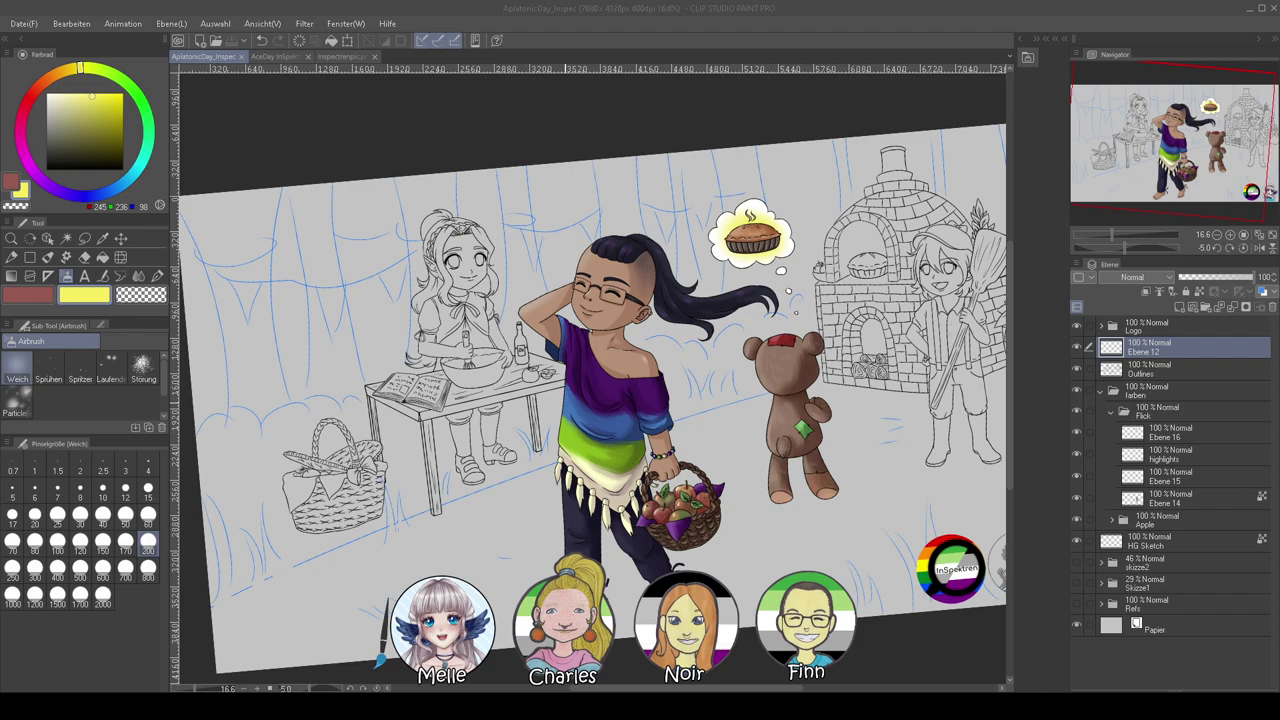
Collapse the Flick folder and create a folder named Acey above it containing a new layer named Skin
scroll(555, 402, down, 3)
scroll(480, 398, up, 4)
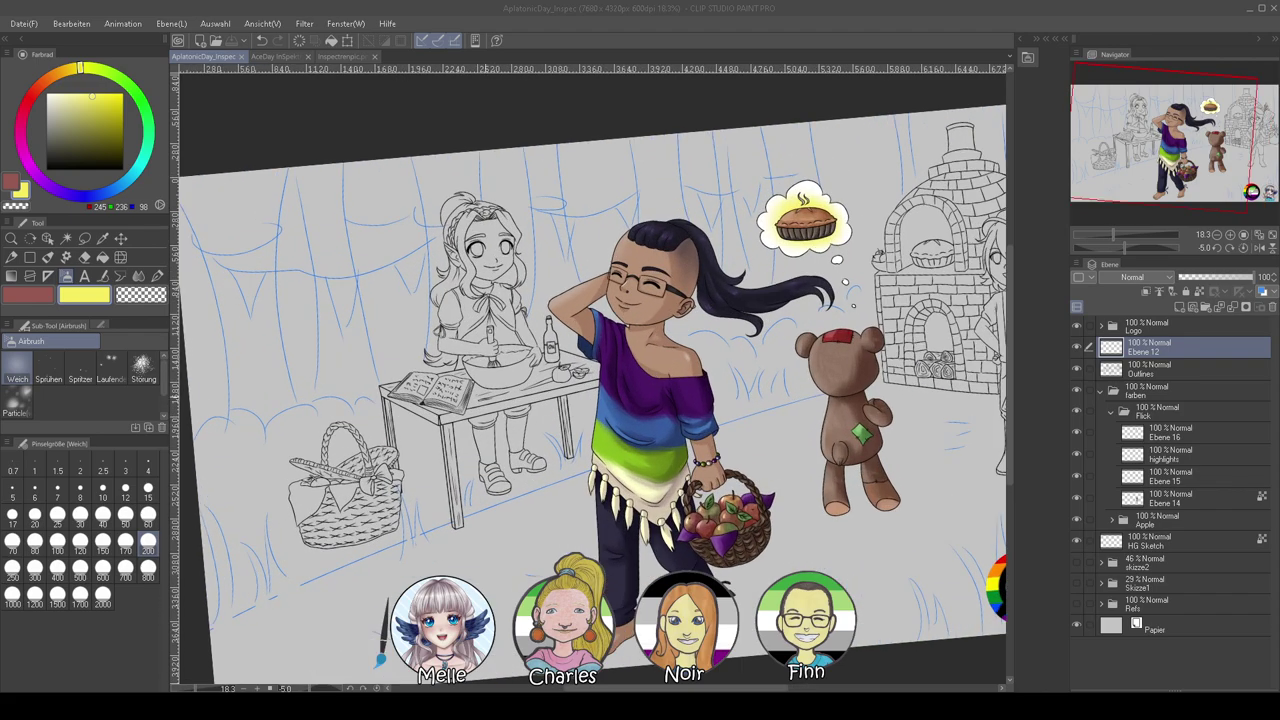
scroll(475, 360, up, 1)
click(1111, 412)
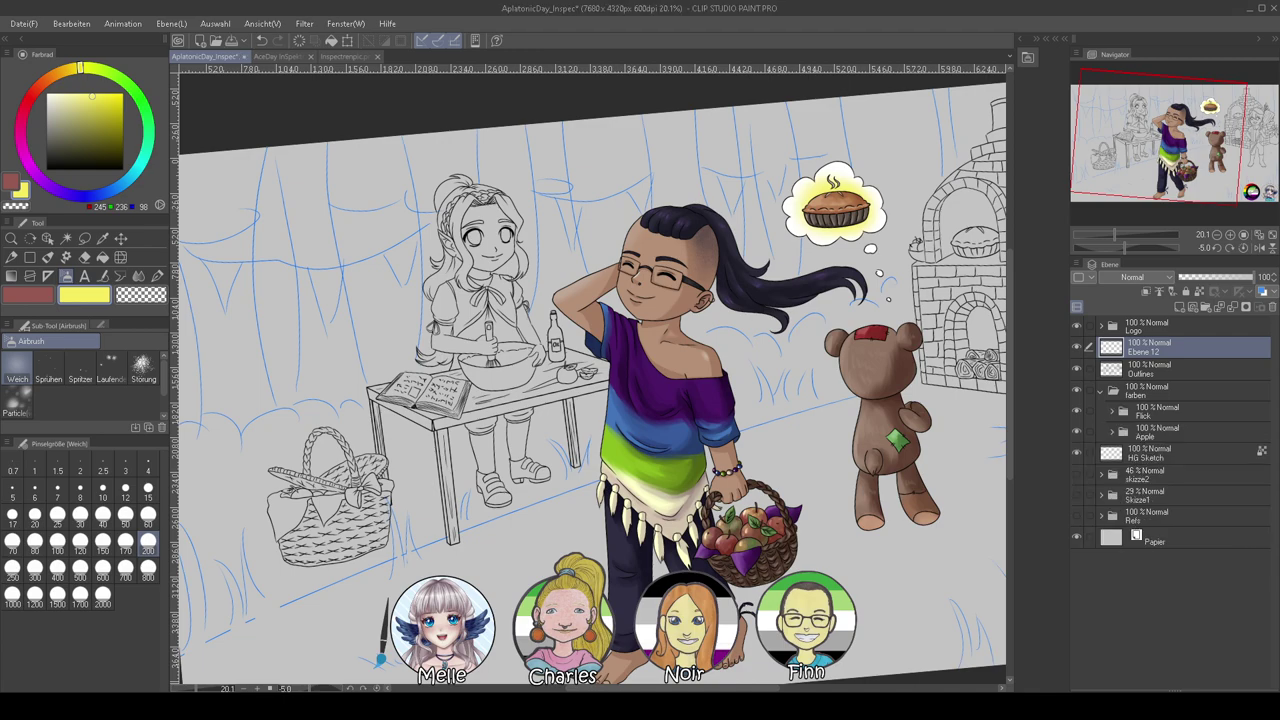
click(1160, 414)
click(1206, 308)
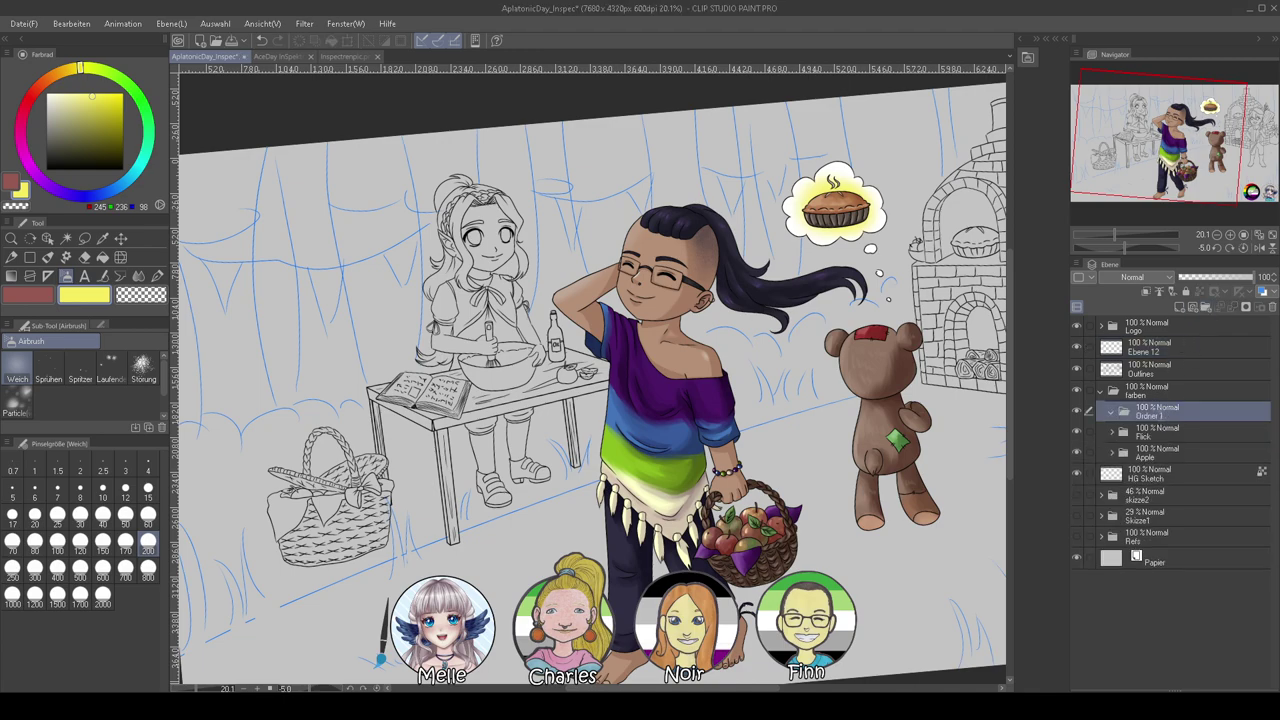
click(1180, 308)
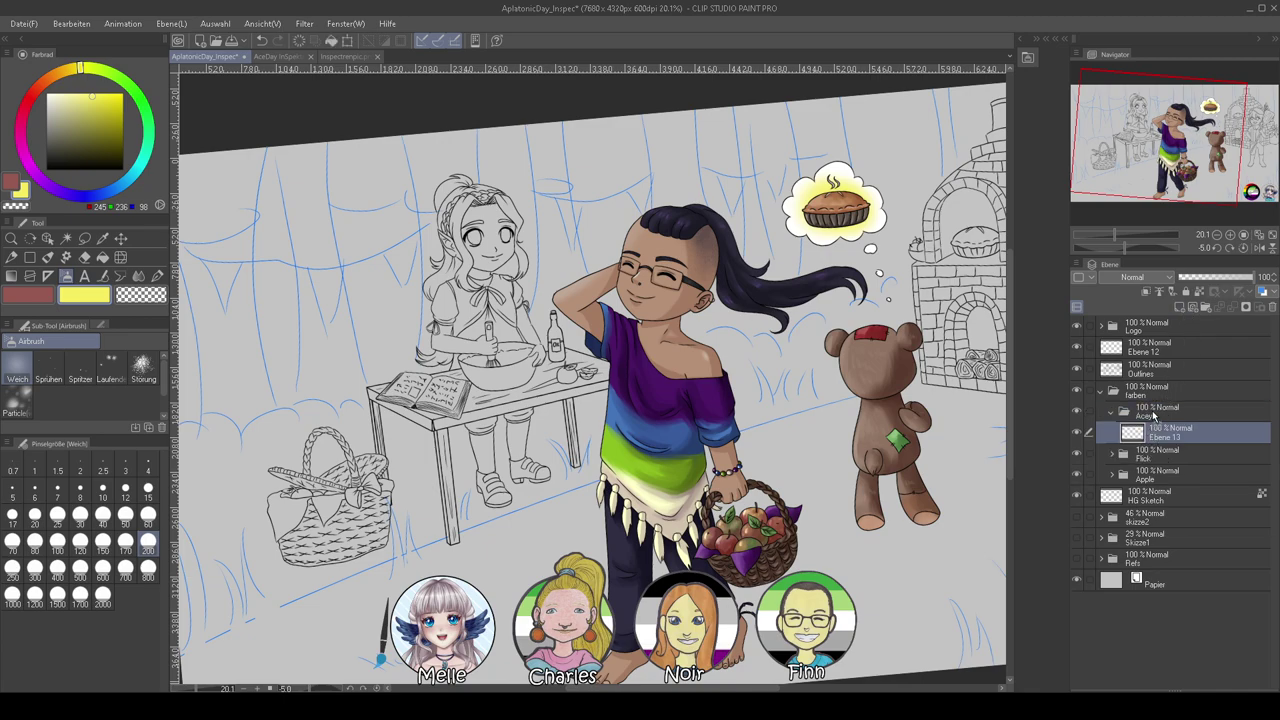
scroll(518, 234, up, 4)
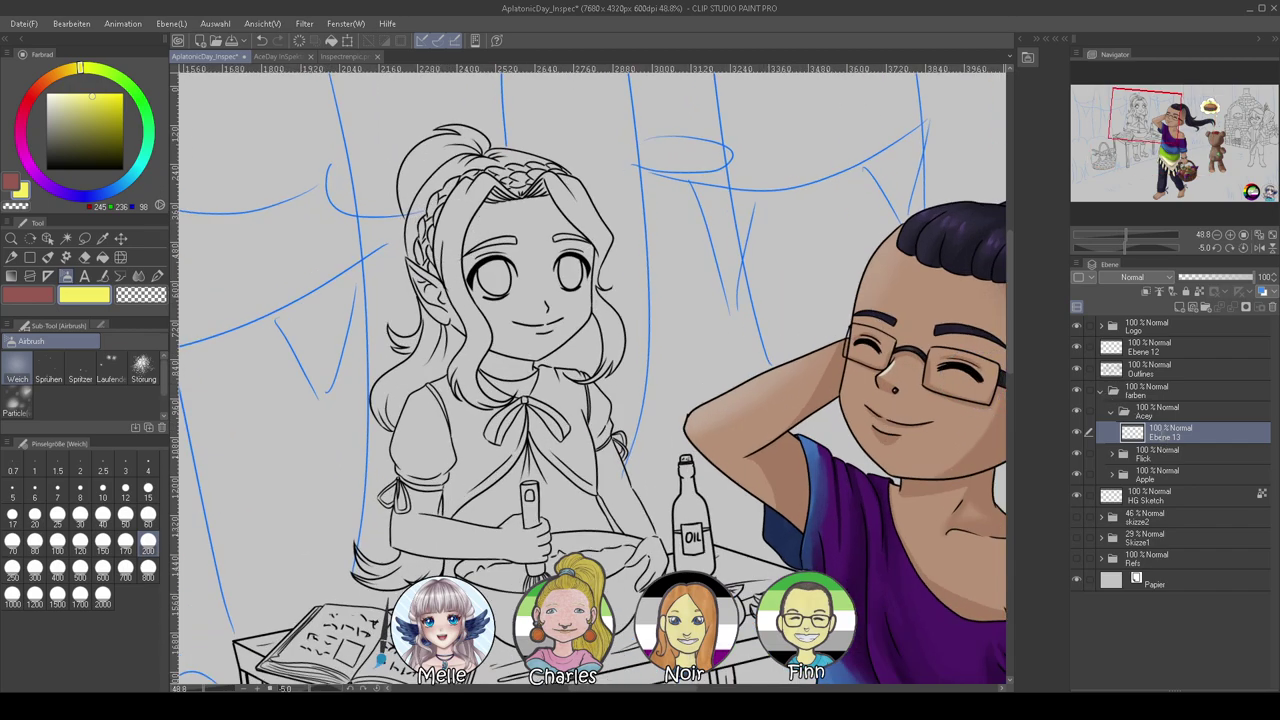
scroll(525, 220, up, 2)
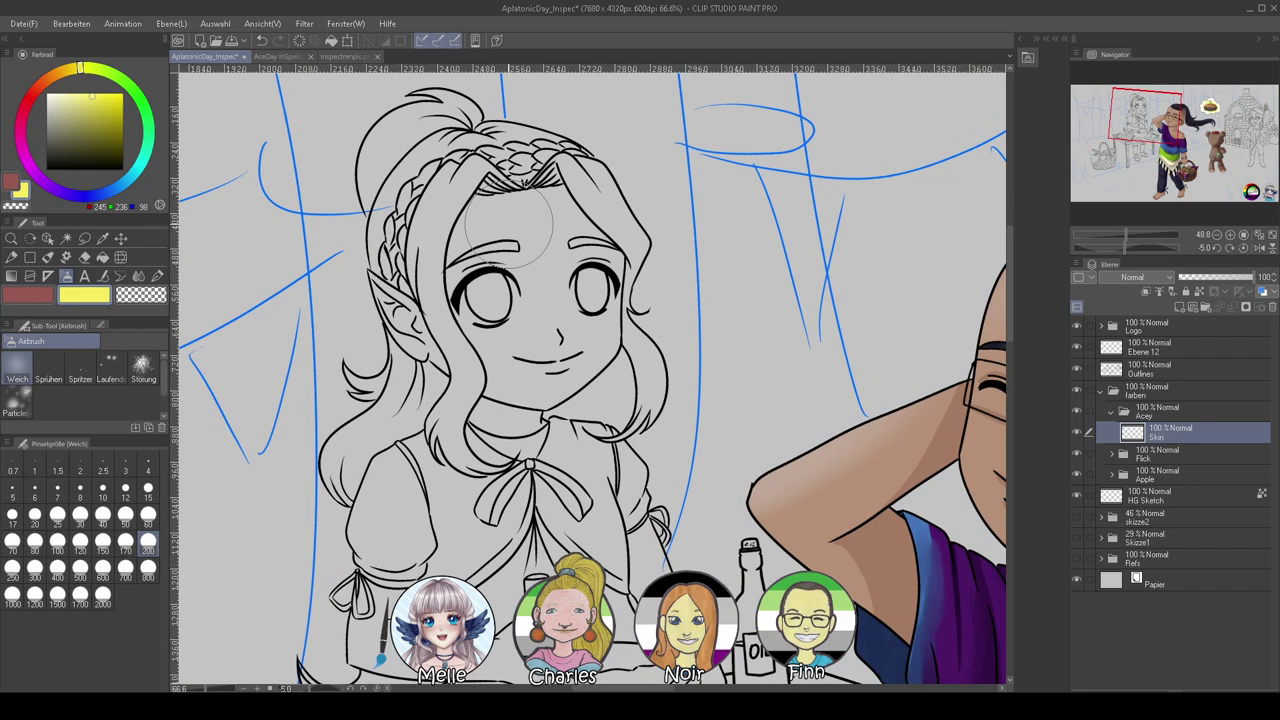
Auto-select the face of the girl at the table on the Outlines layer
click(65, 239)
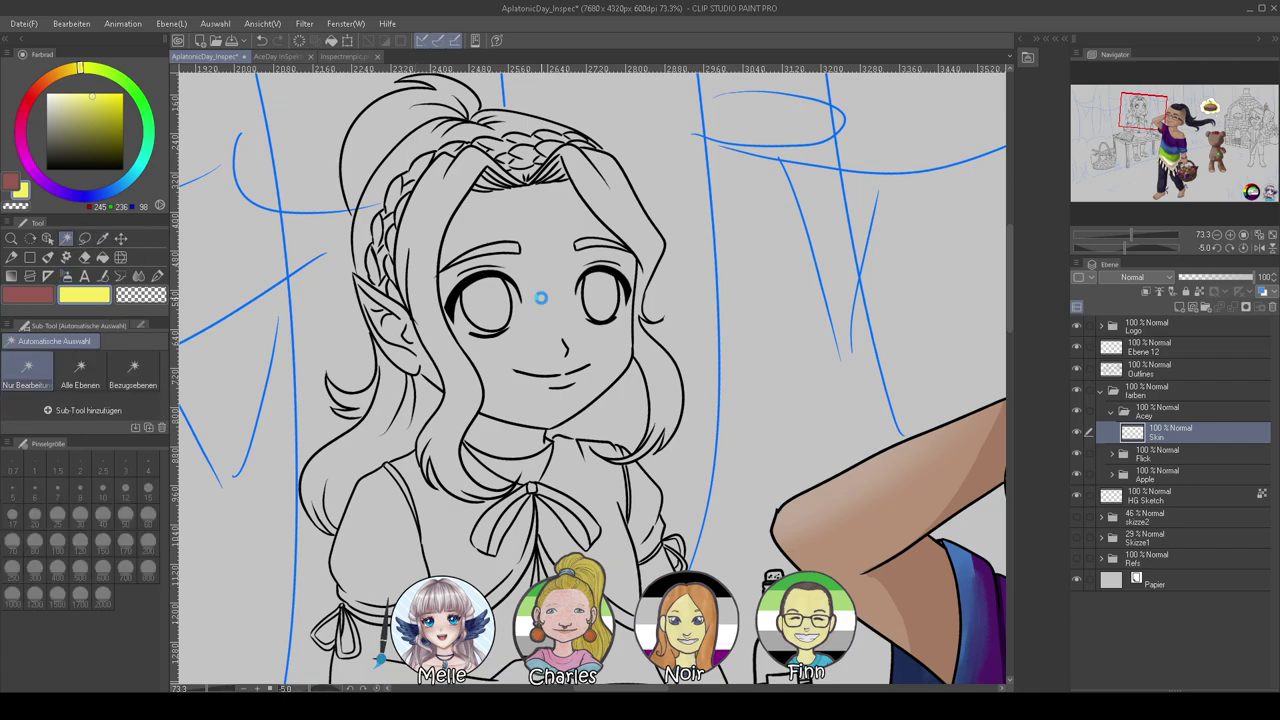
click(541, 297)
key(ctrl+d)
click(1143, 375)
click(548, 318)
scroll(490, 295, up, 3)
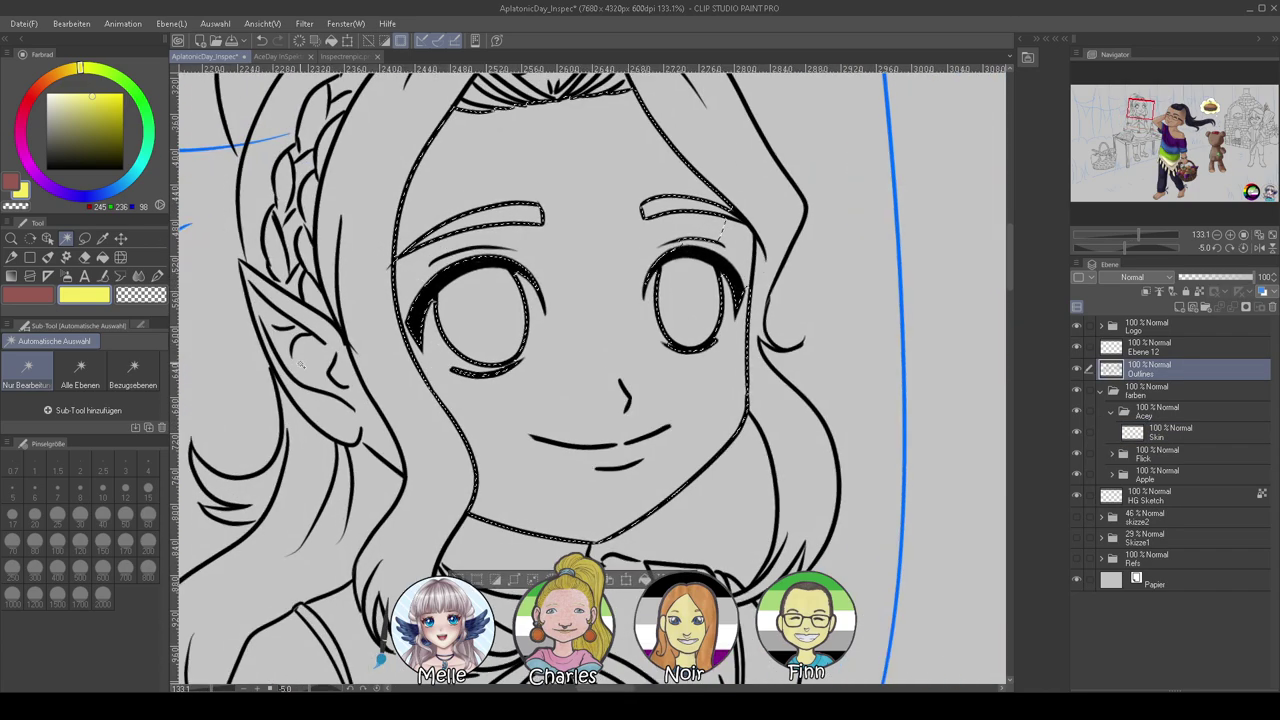
Add all inner sections of the girl's pointed ear and the skin beside its lobe to the selection
shift+click(287, 333)
shift+click(276, 318)
shift+click(258, 292)
shift+click(291, 385)
shift+click(298, 331)
shift+click(350, 388)
shift+click(336, 411)
shift+click(343, 359)
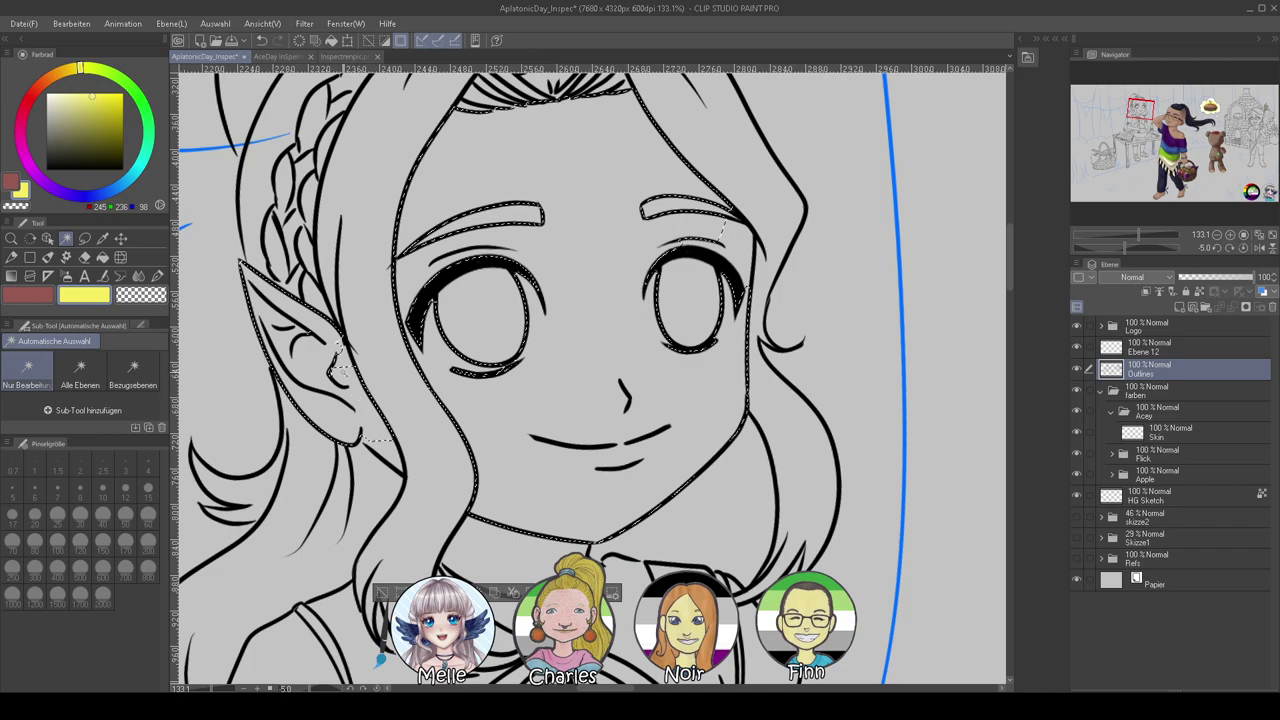
shift+click(375, 433)
Add the girl's neck, both forearms and her hands to the skin selection on the Outlines layer
shift+click(588, 527)
shift+click(749, 251)
scroll(338, 418, down, 10)
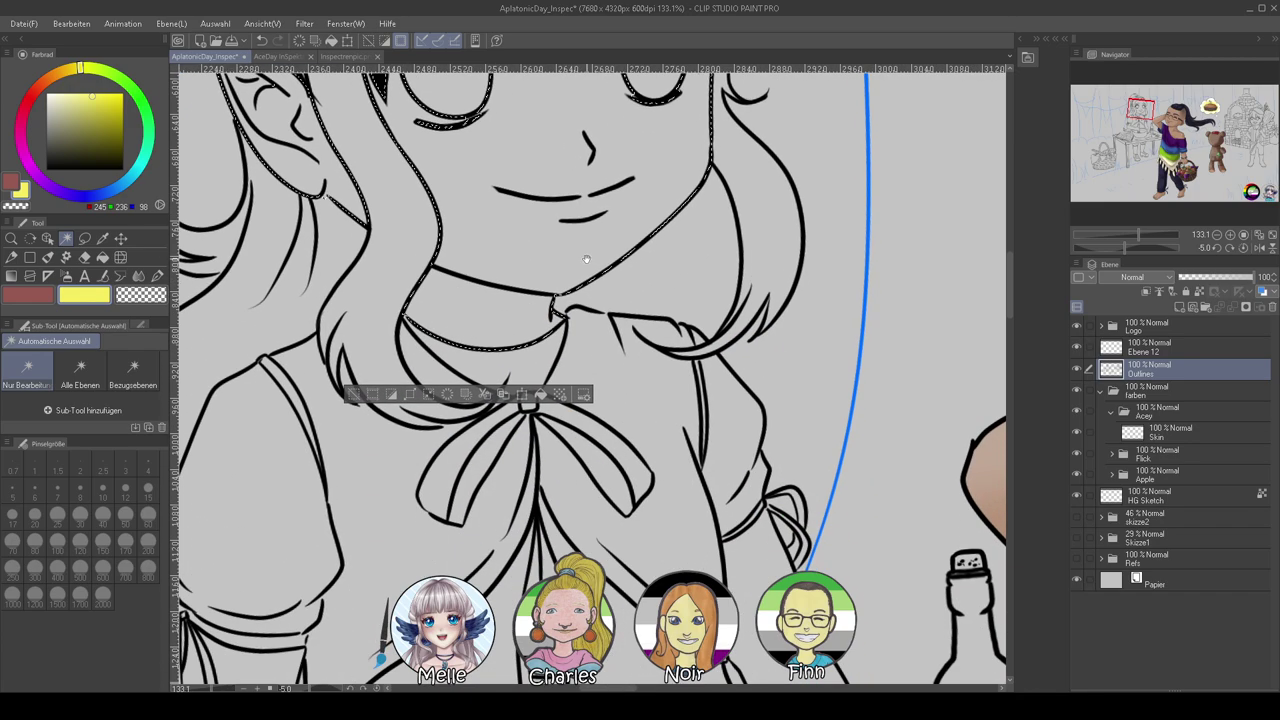
shift+click(270, 428)
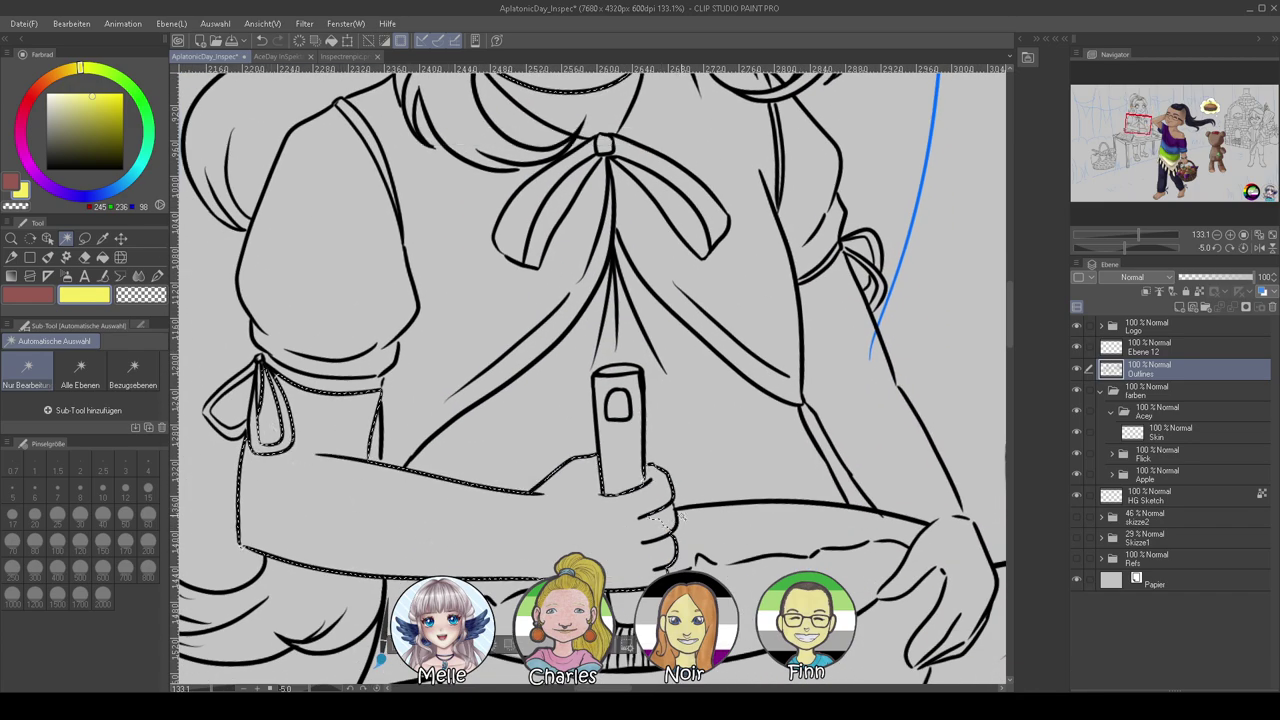
shift+click(915, 480)
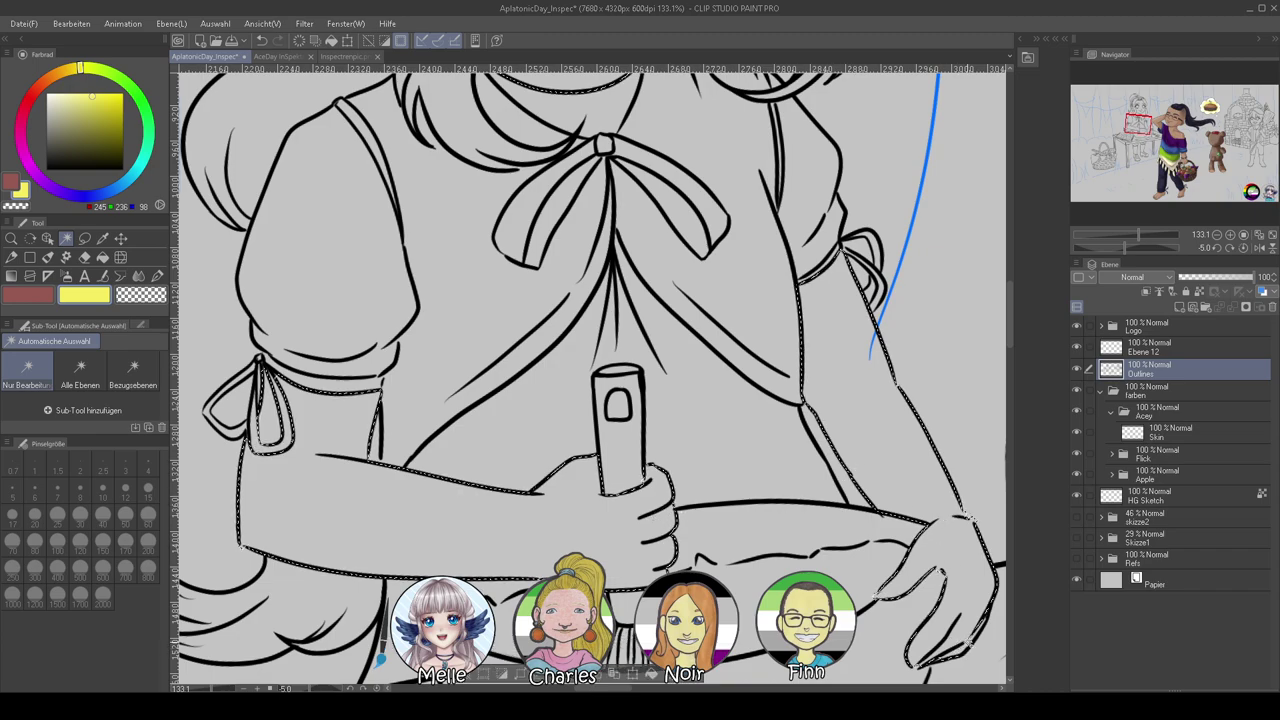
scroll(812, 556, down, 8)
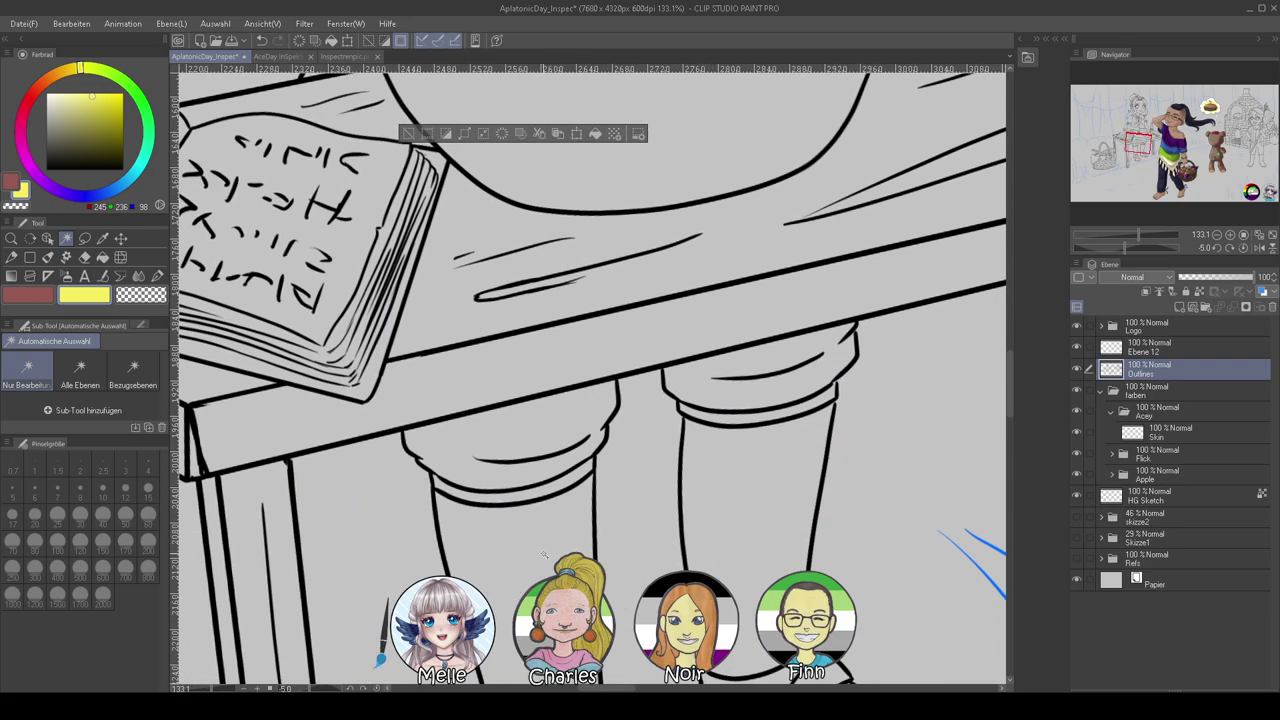
scroll(736, 526, up, 10)
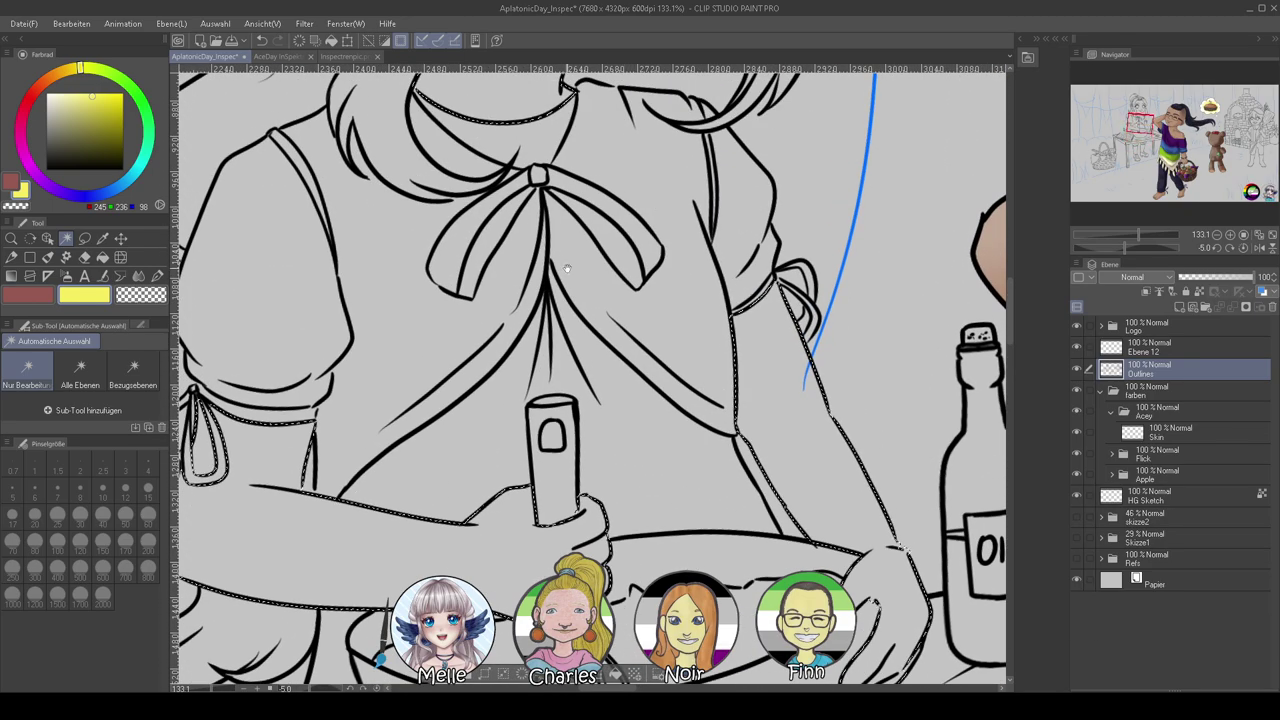
scroll(621, 534, up, 8)
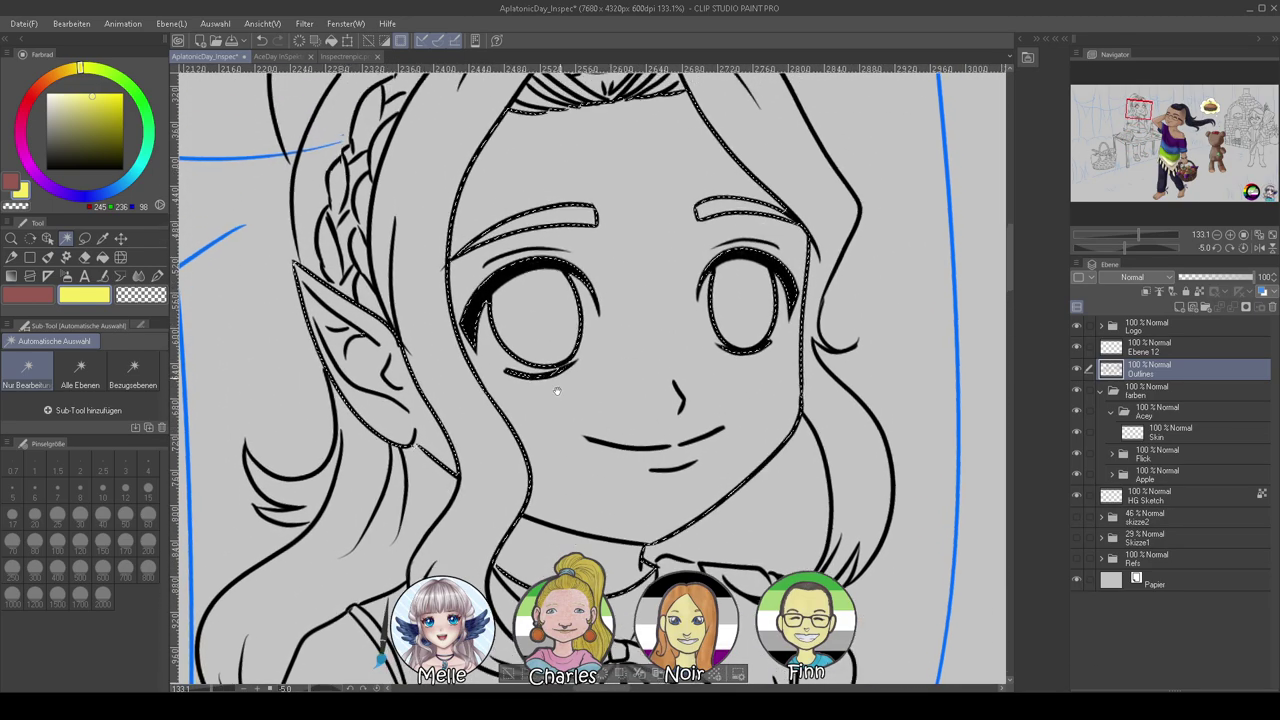
Fill the selection on the Skin layer with the pale skin tone sampled from the blonde girl in Inspectrenpic.png, then deselect
click(1140, 435)
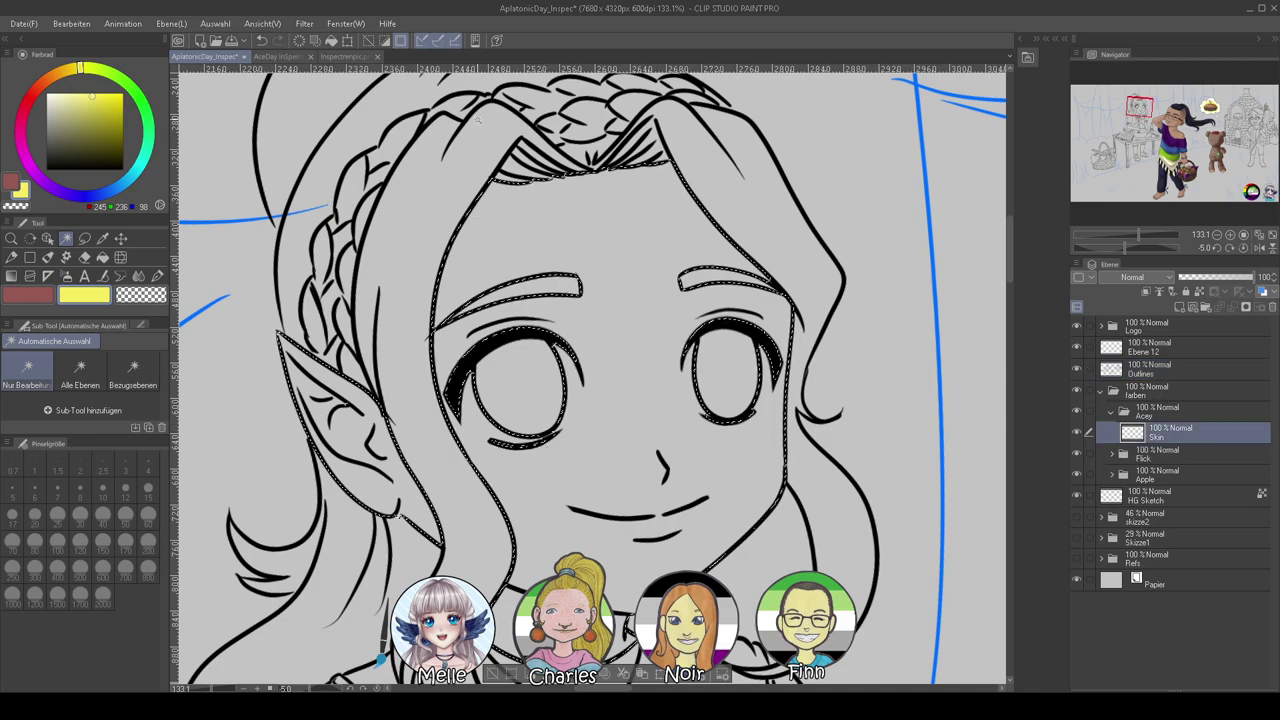
click(342, 57)
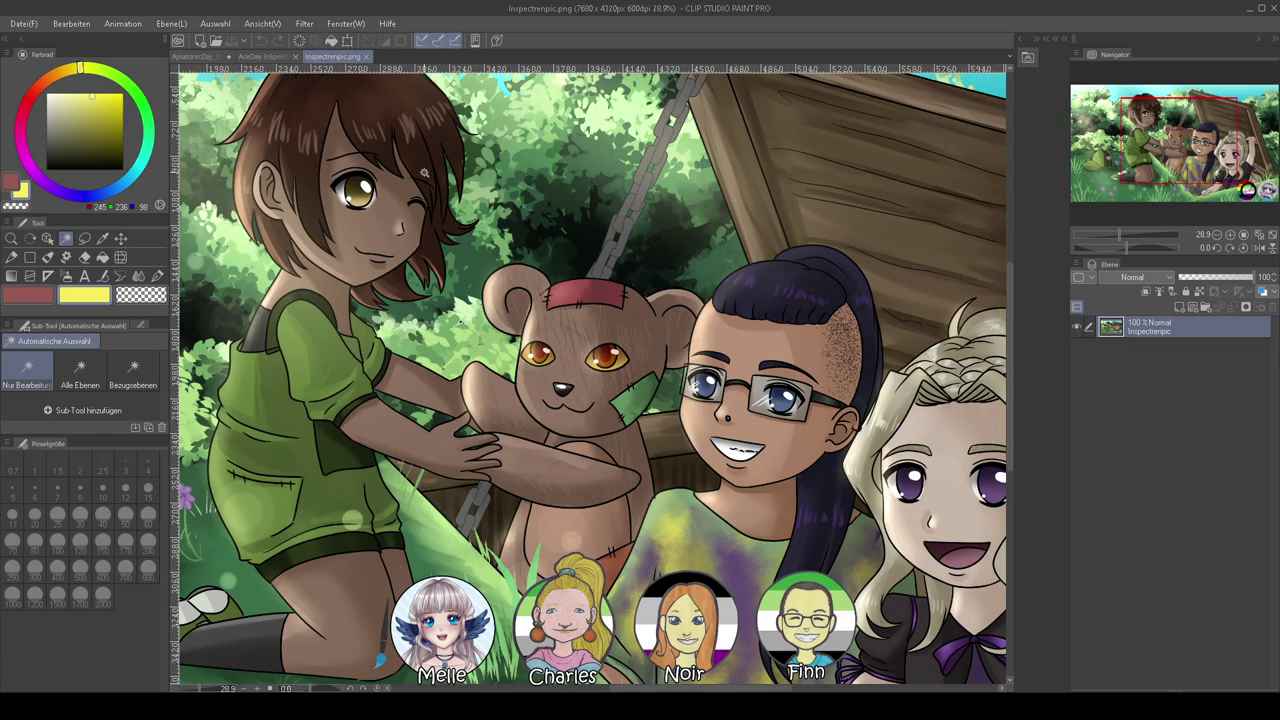
click(102, 238)
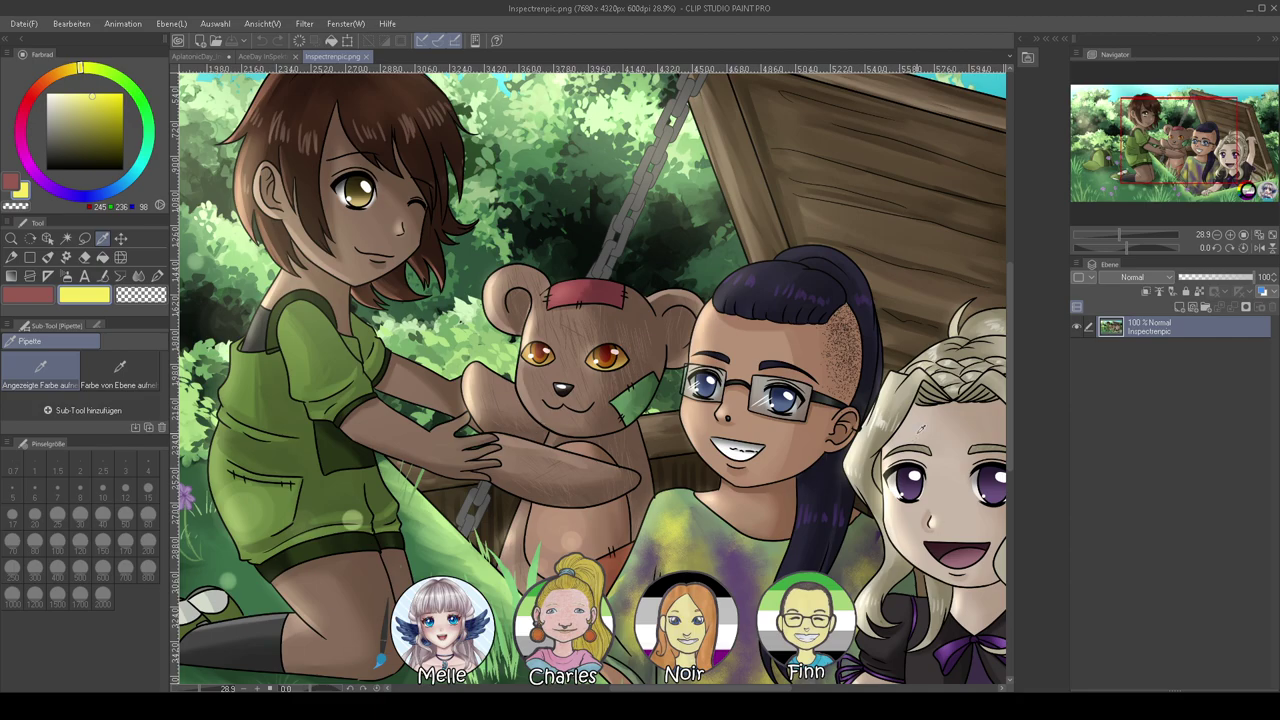
click(921, 429)
click(200, 57)
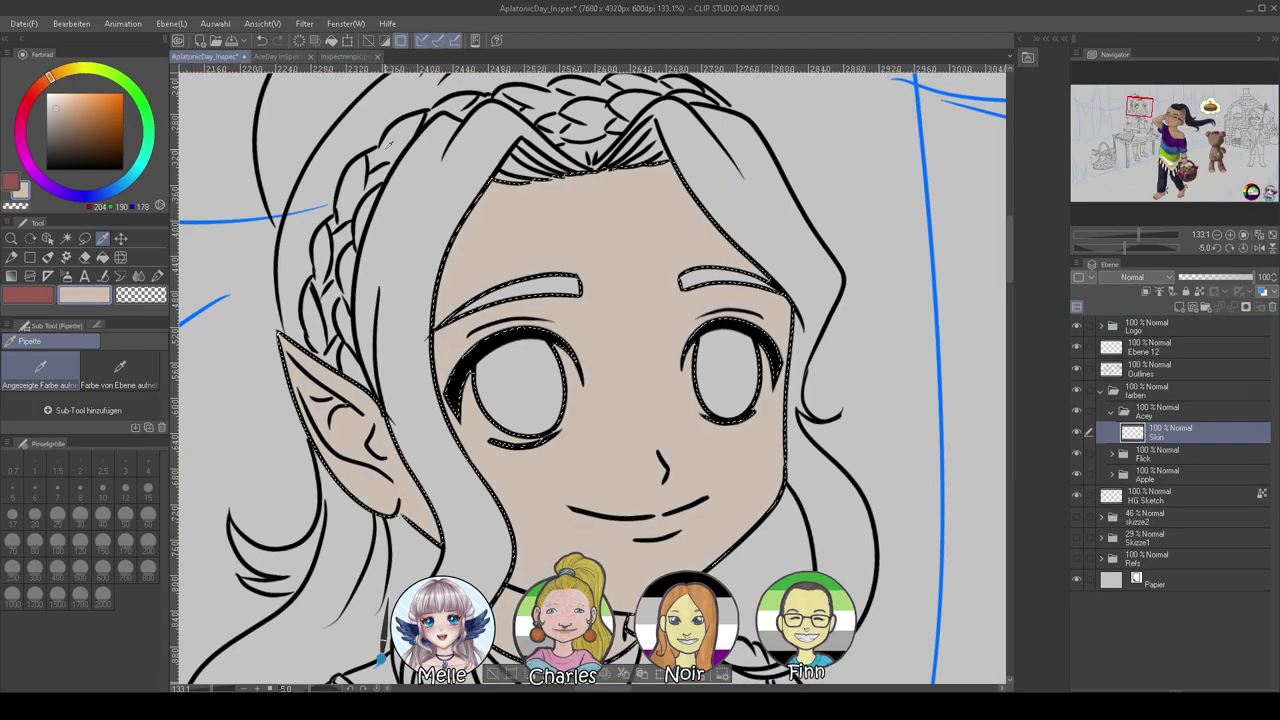
key(ctrl+d)
Clean up the line art inside the girl's sleeve bow on the Outlines layer using the round pen with transparent colour
scroll(728, 351, down, 4)
drag(640, 560, 560, 288)
scroll(502, 496, up, 1)
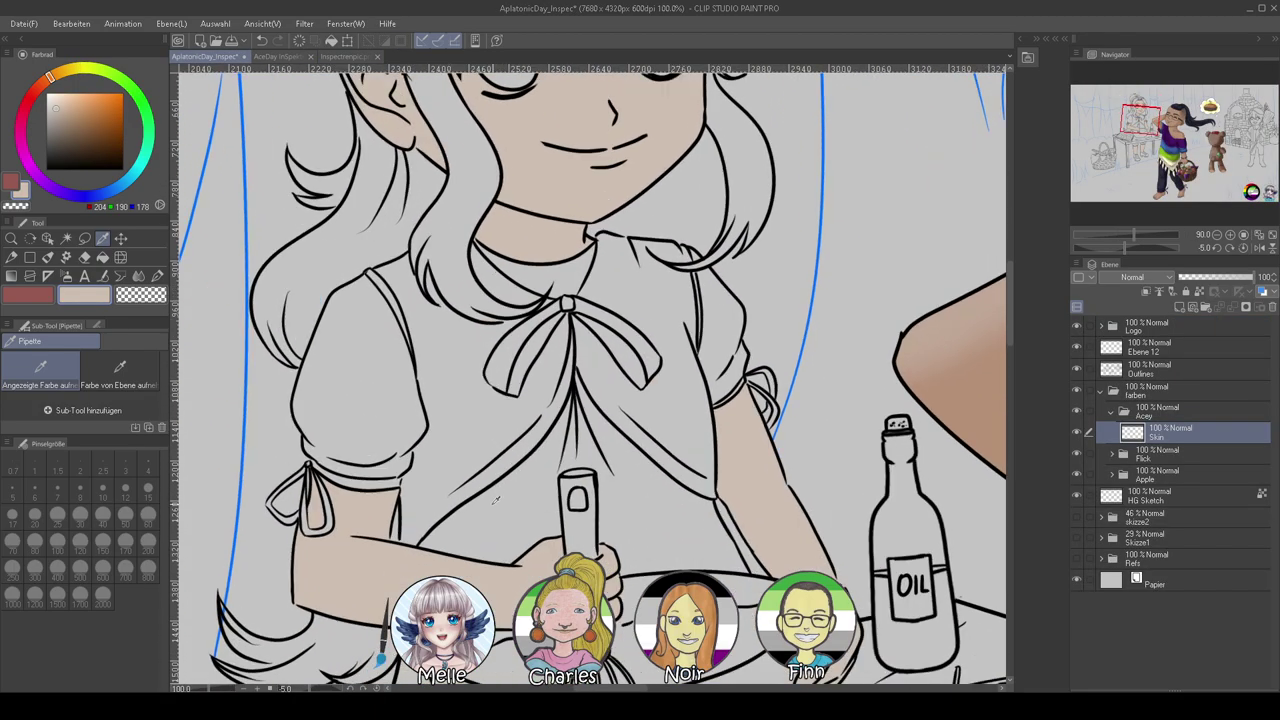
scroll(436, 559, up, 6)
drag(443, 555, 501, 402)
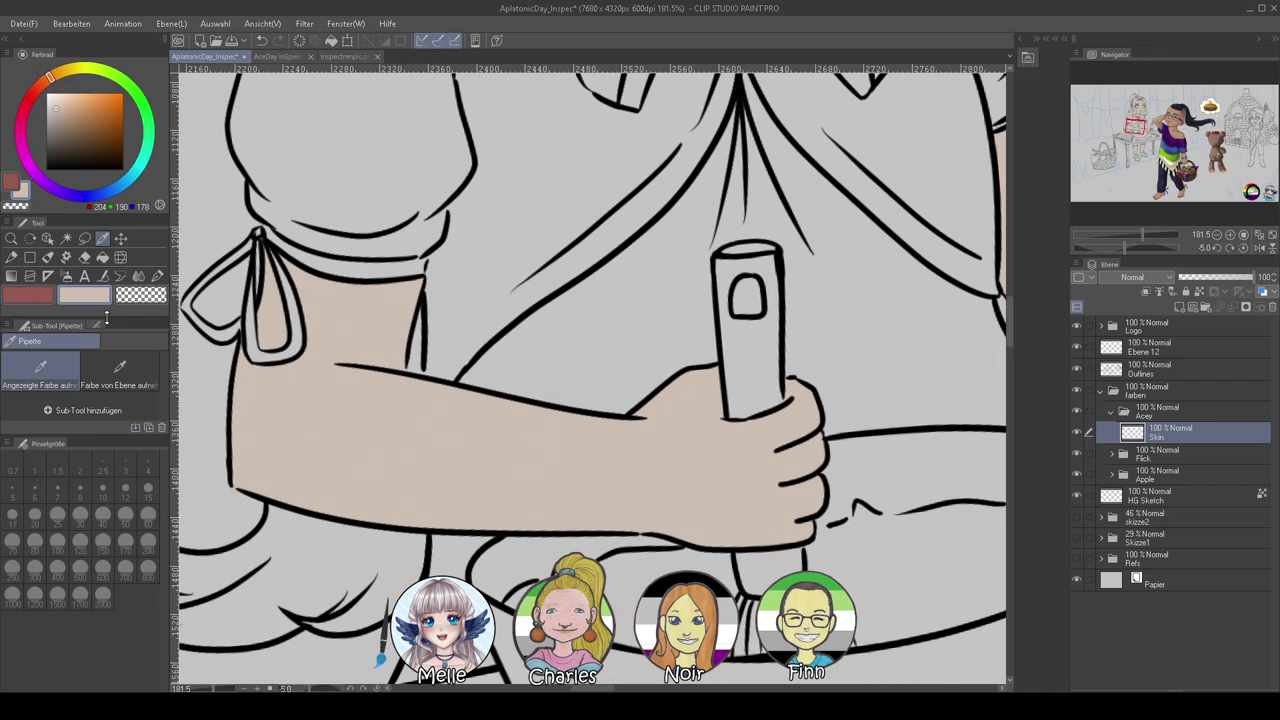
click(156, 276)
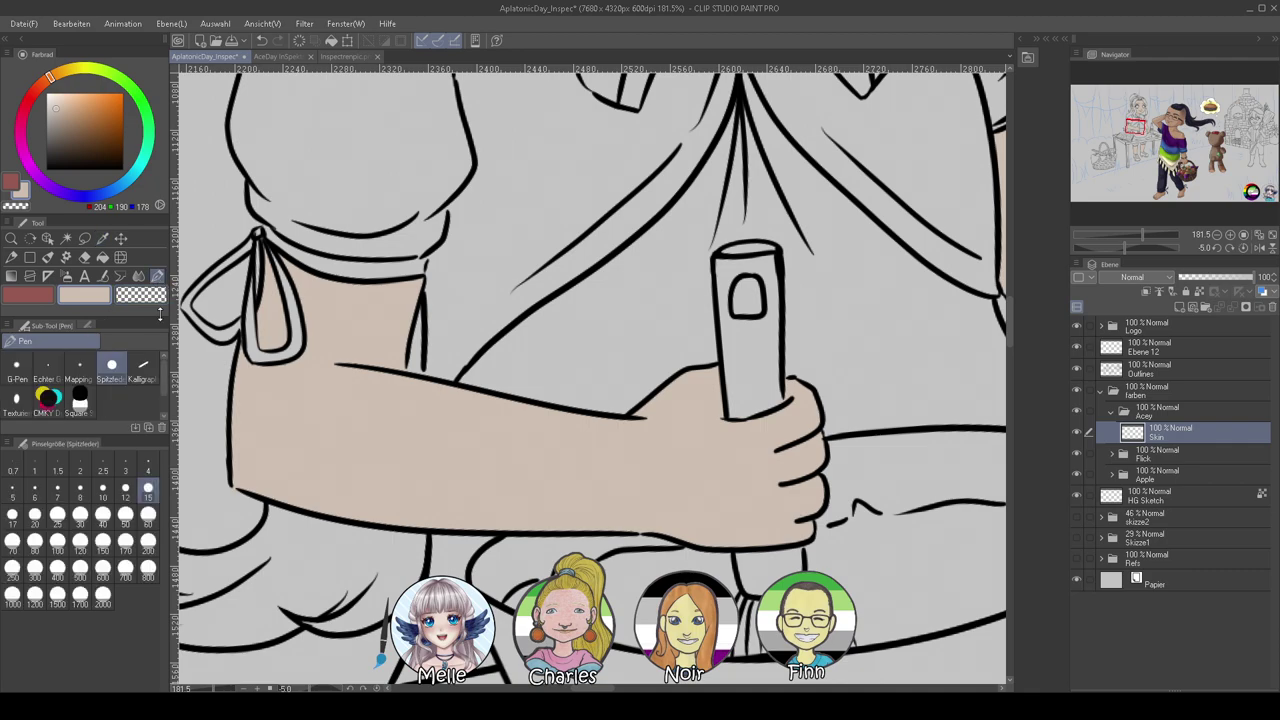
drag(371, 434, 566, 544)
click(1165, 375)
key(c)
mouse_move(453, 382)
mouse_down()
mouse_move(449, 394)
mouse_move(444, 426)
mouse_move(452, 349)
mouse_move(450, 388)
mouse_up()
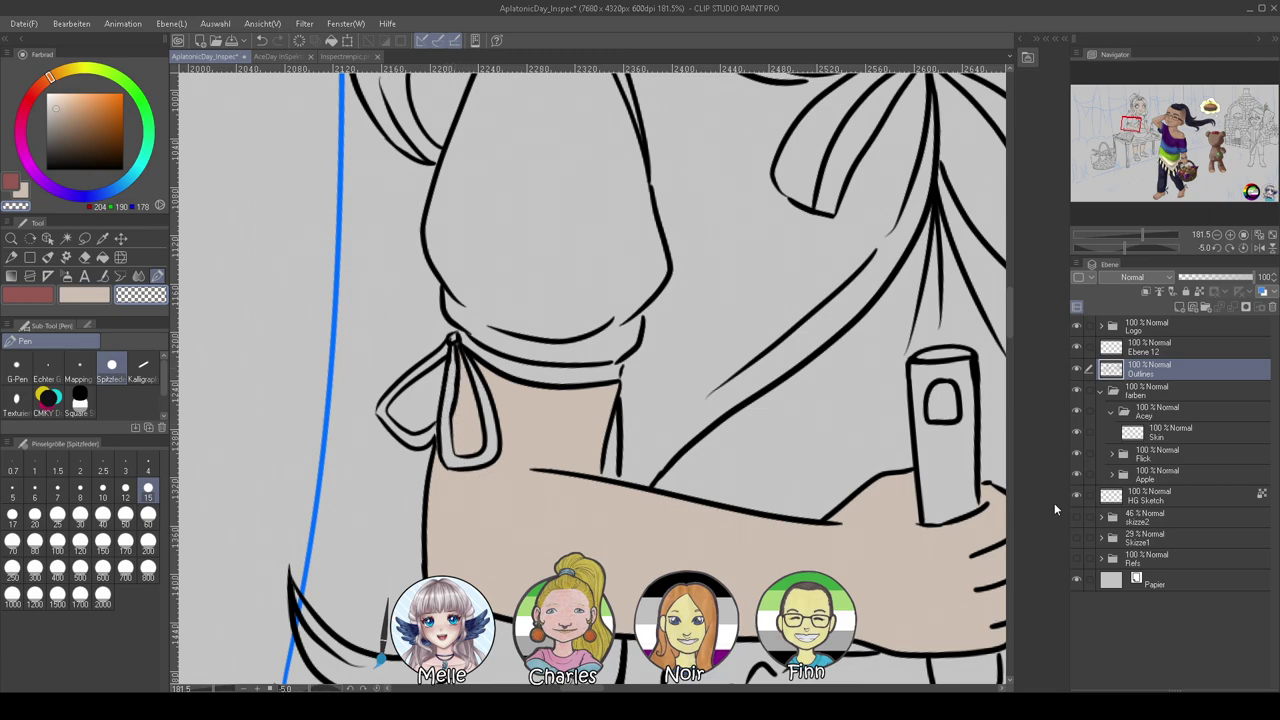
Lock the transparent pixels of the Skin layer and recolour the skin dark blue (35, 44, 110) to expose gaps
click(1163, 431)
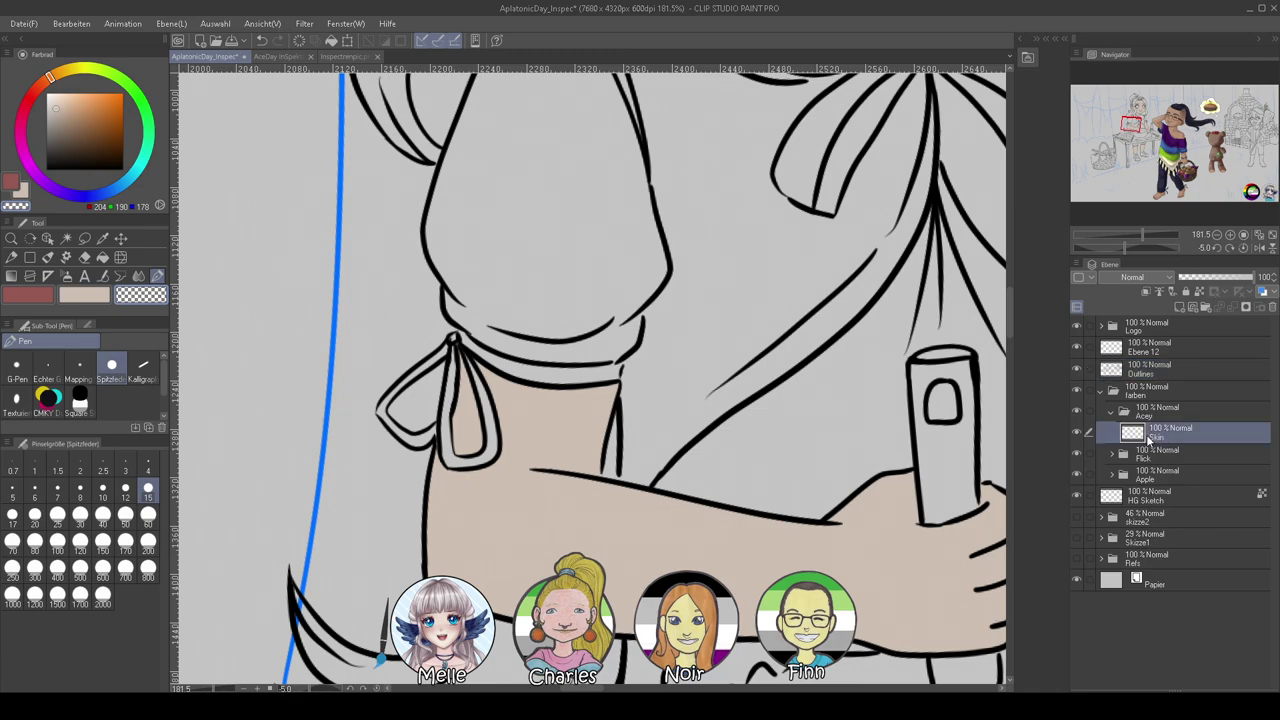
key(x)
drag(643, 520, 663, 566)
drag(860, 215, 570, 527)
drag(718, 186, 628, 580)
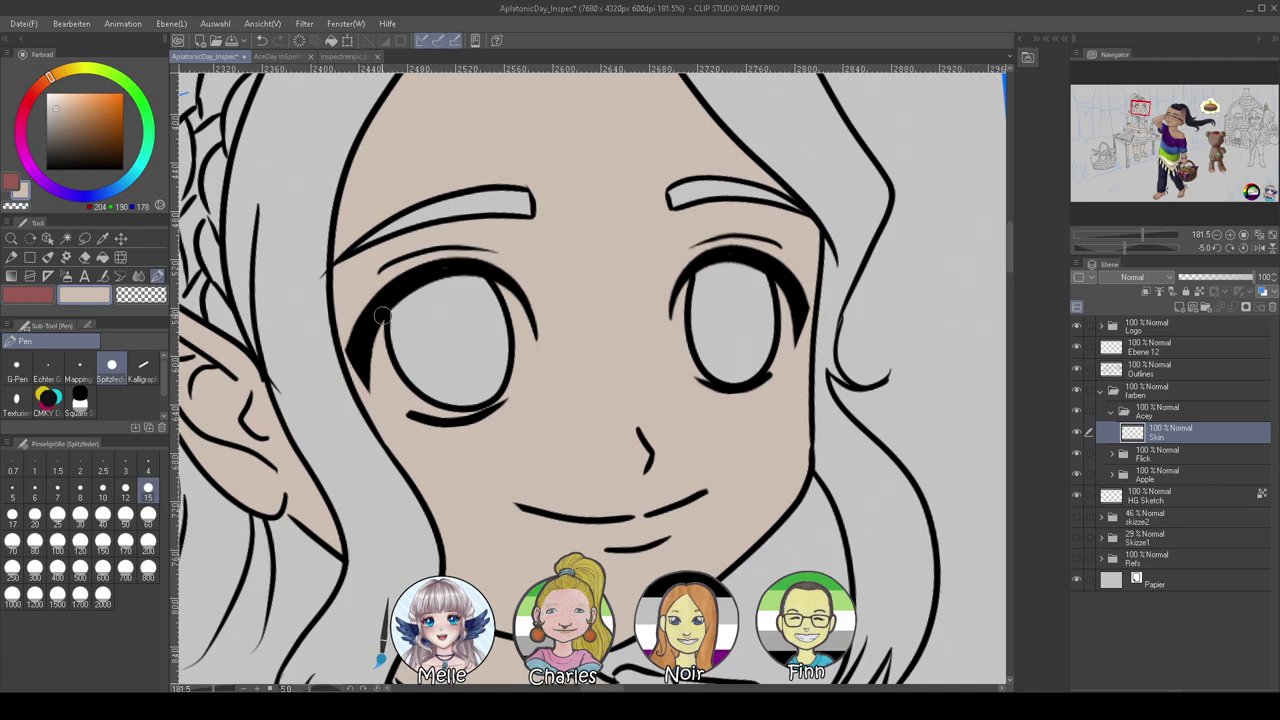
click(1199, 291)
click(98, 137)
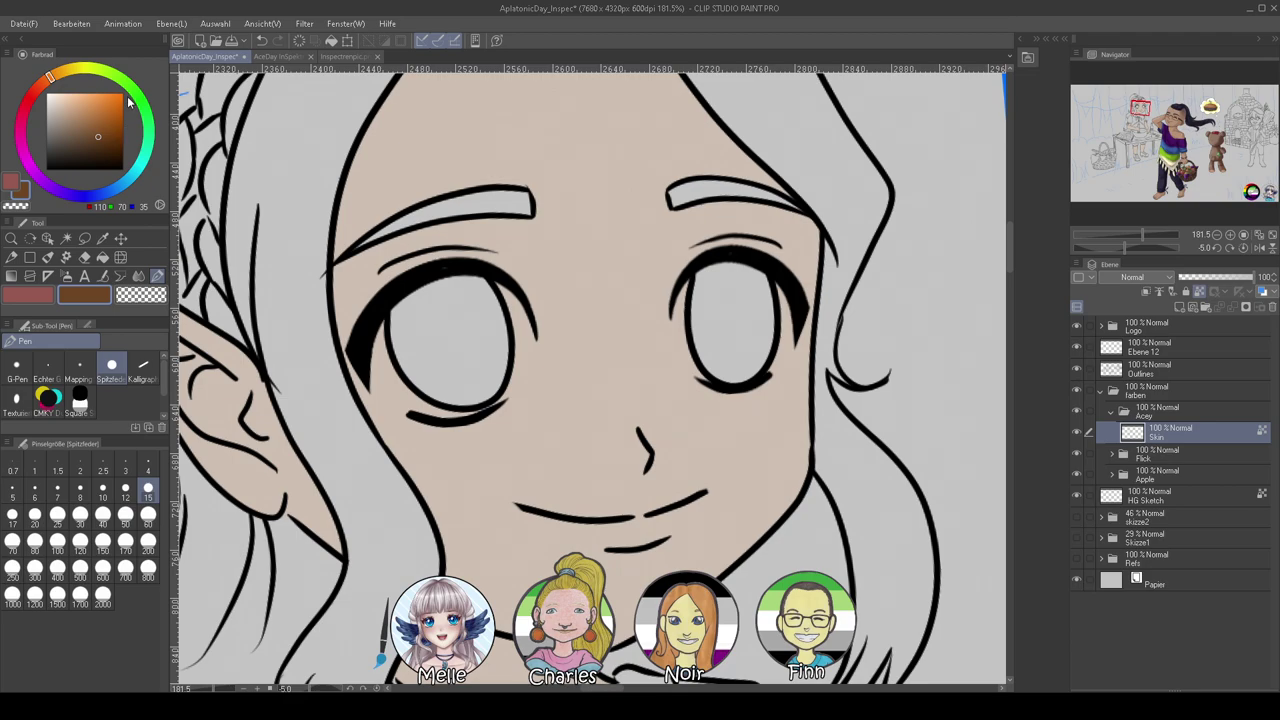
click(92, 196)
key(alt+BackSpace)
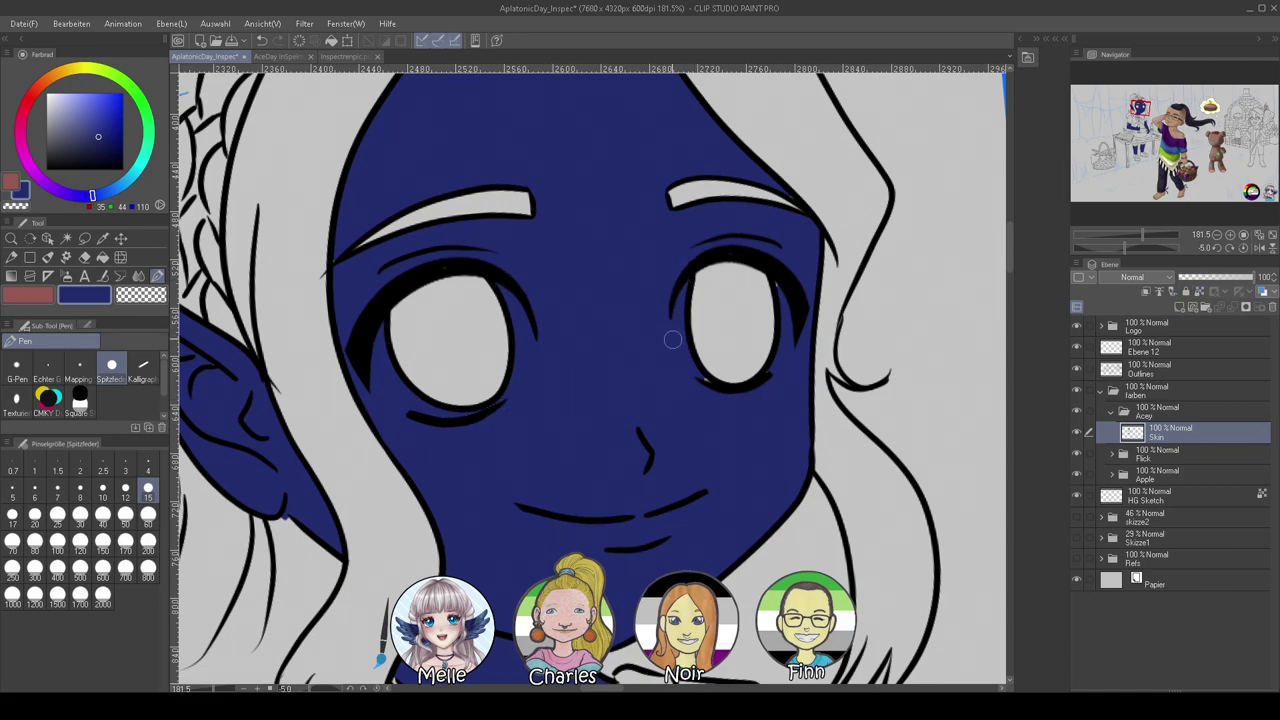
Touch up the blue skin fill along the face, ear and arm outlines and erase the overspill at the resting hand's wrist
drag(631, 217, 702, 359)
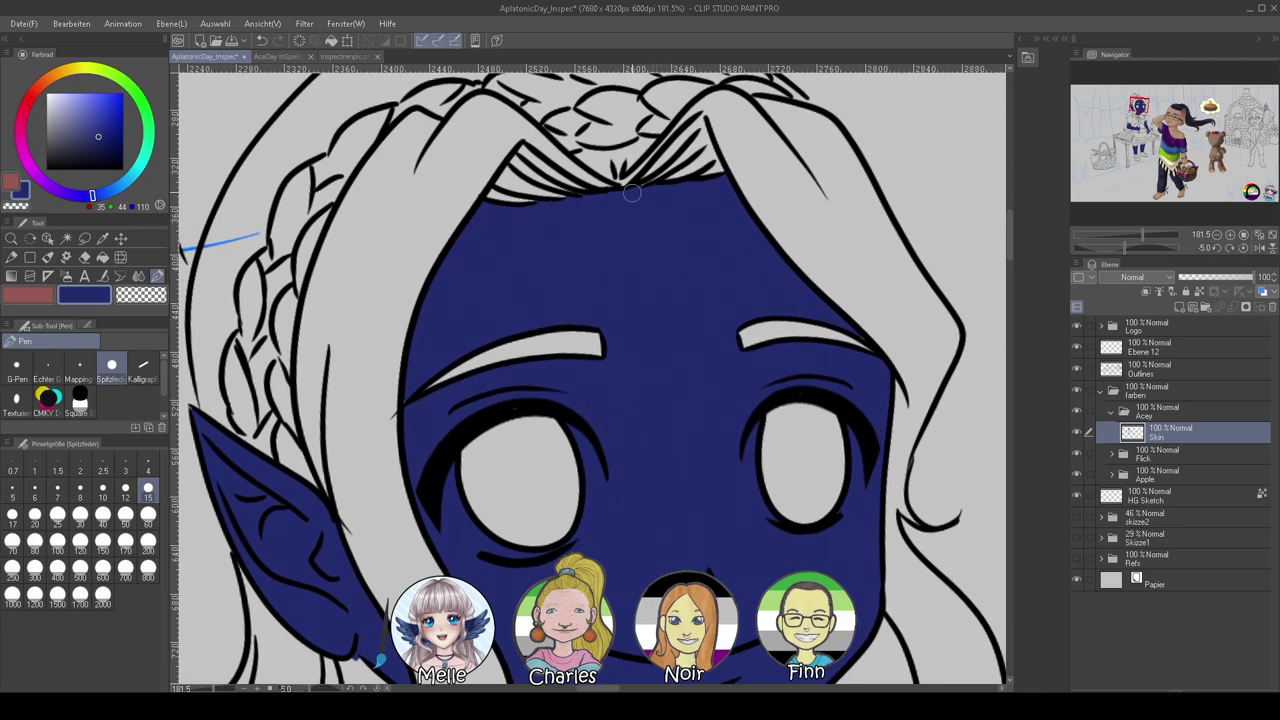
scroll(423, 381, down, 3)
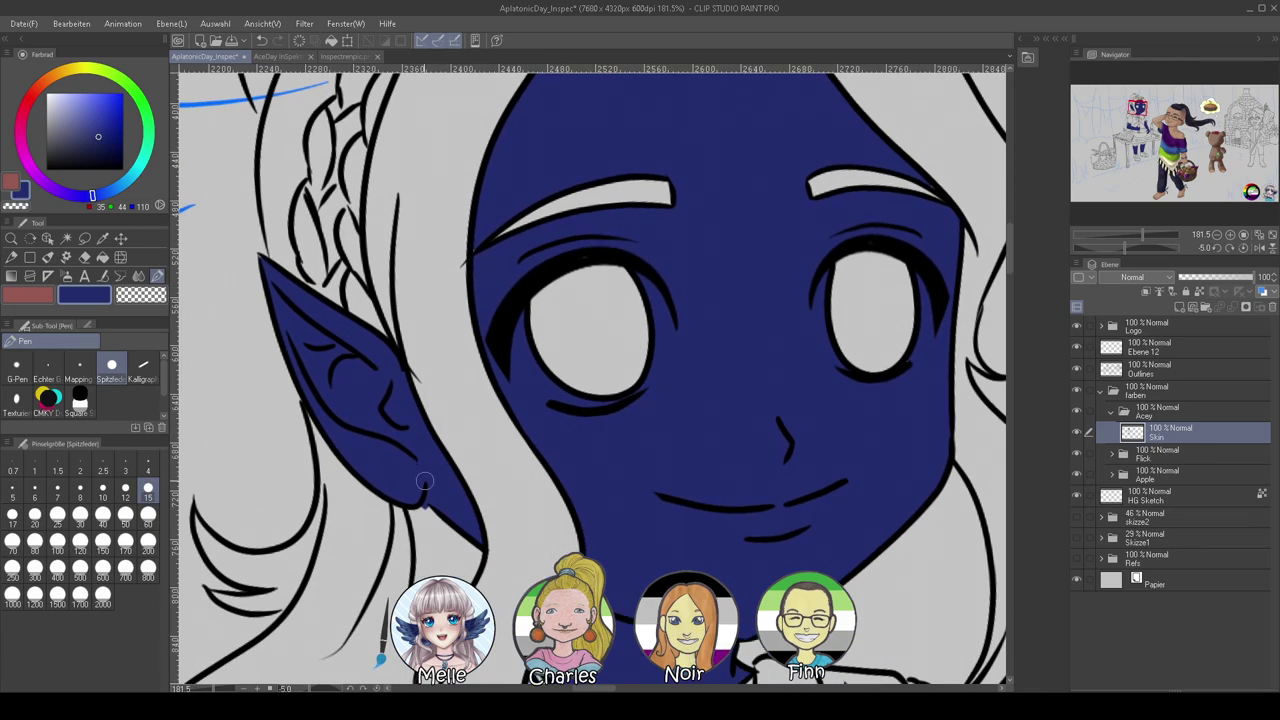
key(c)
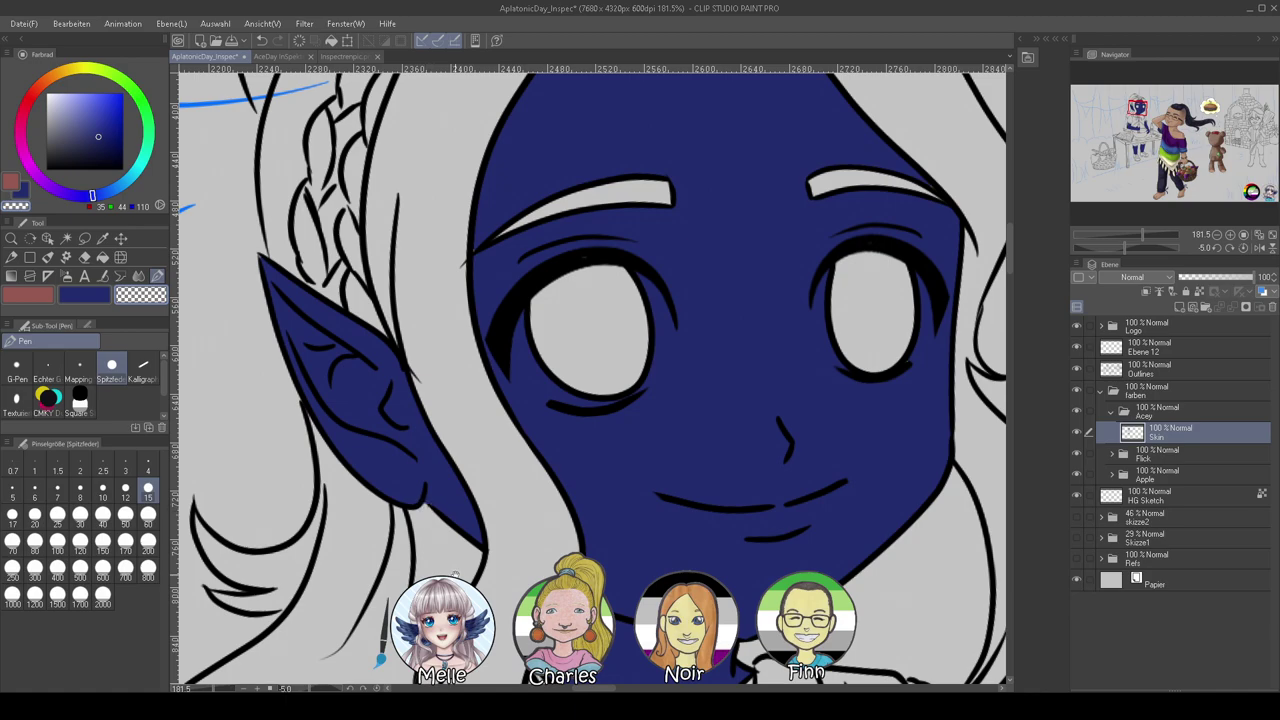
scroll(450, 567, down, 15)
key(c)
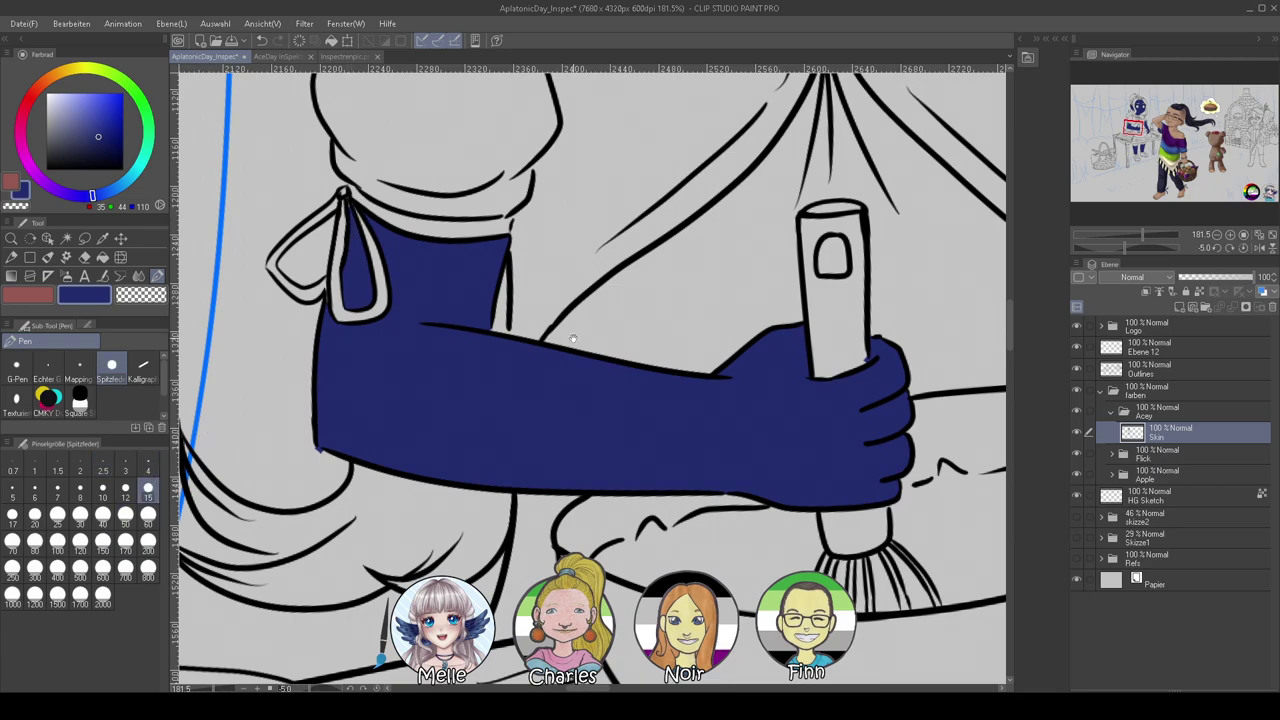
scroll(556, 340, right, 4)
scroll(537, 386, right, 1)
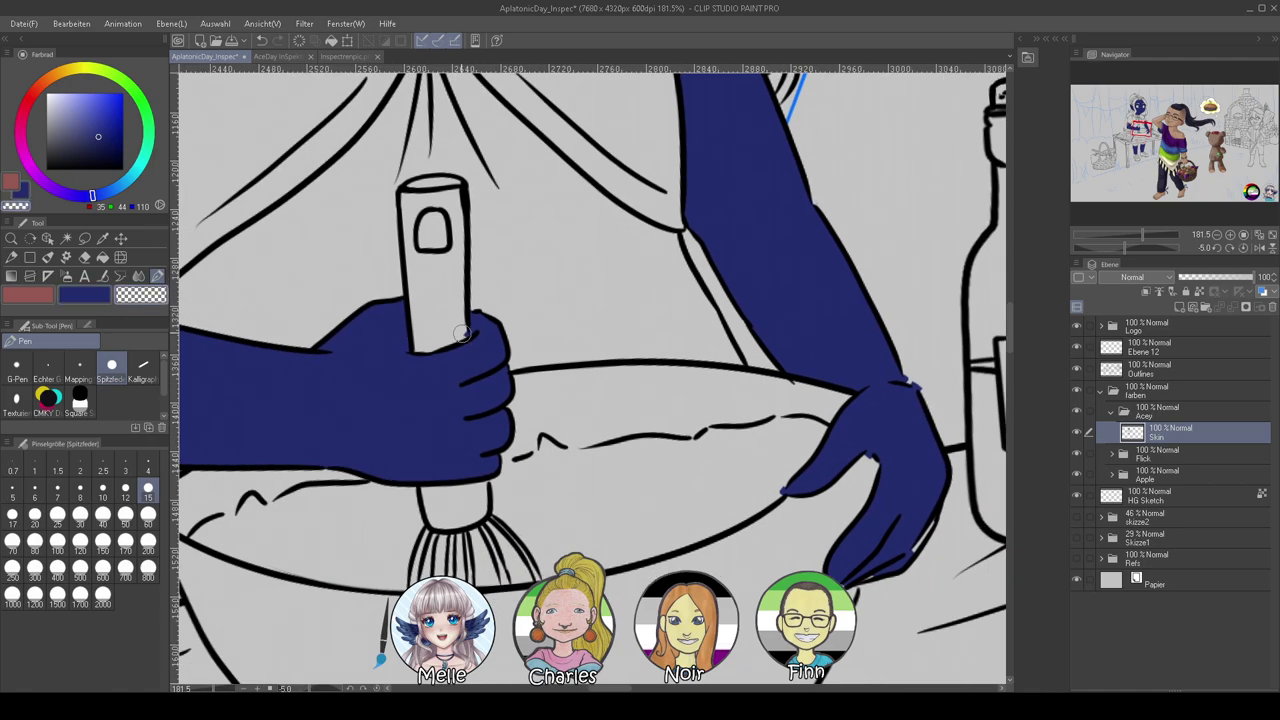
drag(628, 462, 385, 376)
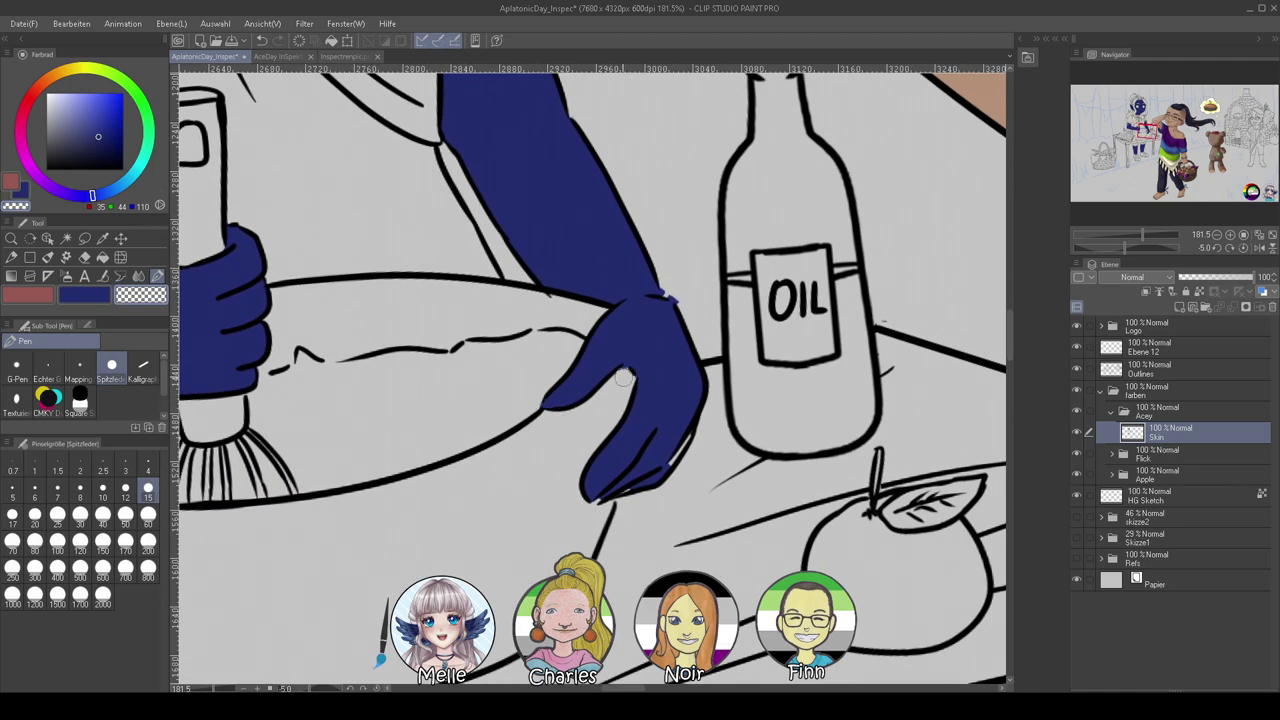
drag(667, 281, 686, 310)
Resample the dark blue from the resting hand and fill the gaps around its fingertips
alt+click(666, 420)
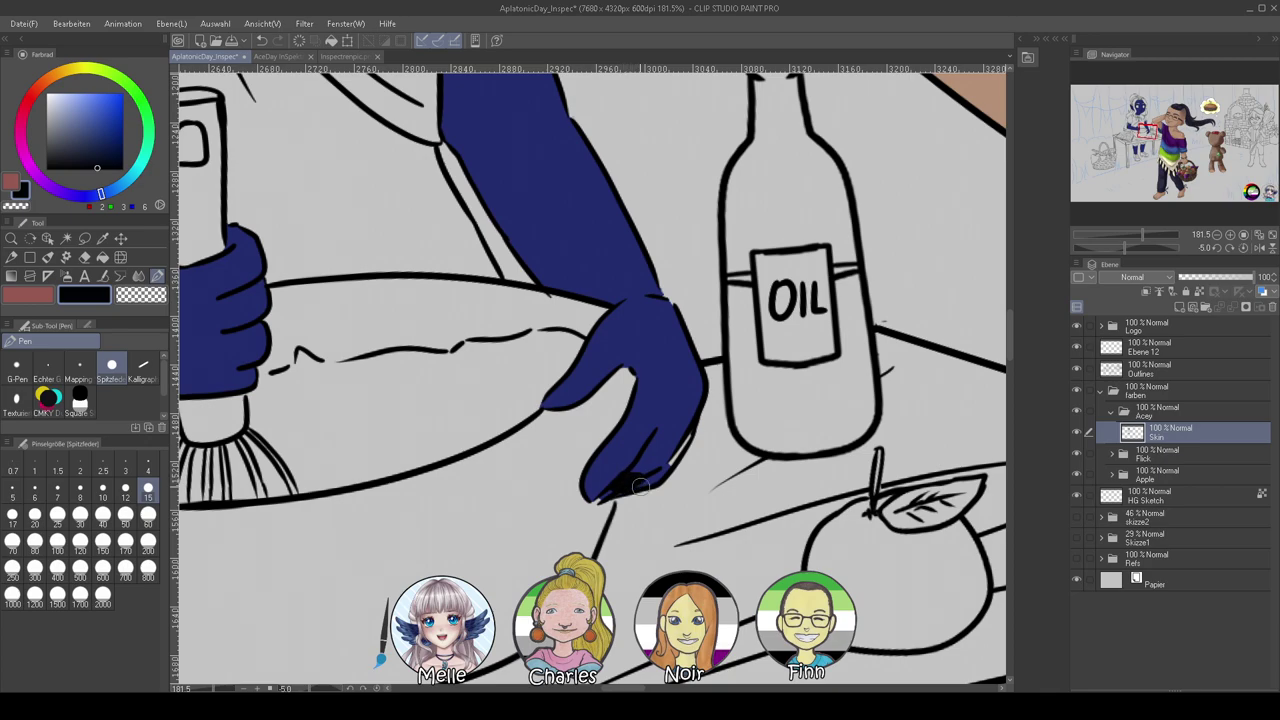
alt+click(674, 368)
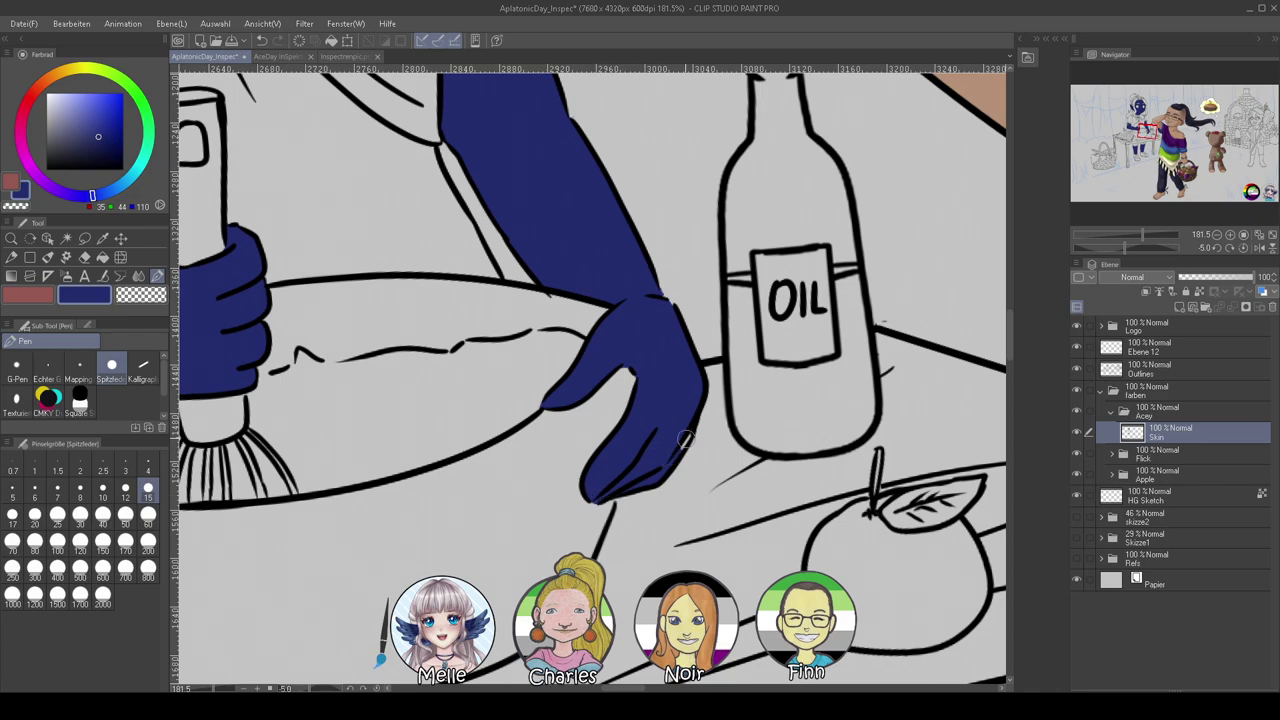
mouse_move(592, 251)
mouse_down()
mouse_move(689, 457)
mouse_move(772, 565)
mouse_up()
drag(594, 320, 790, 615)
drag(590, 300, 681, 468)
scroll(679, 468, up, 5)
scroll(679, 468, right, 1)
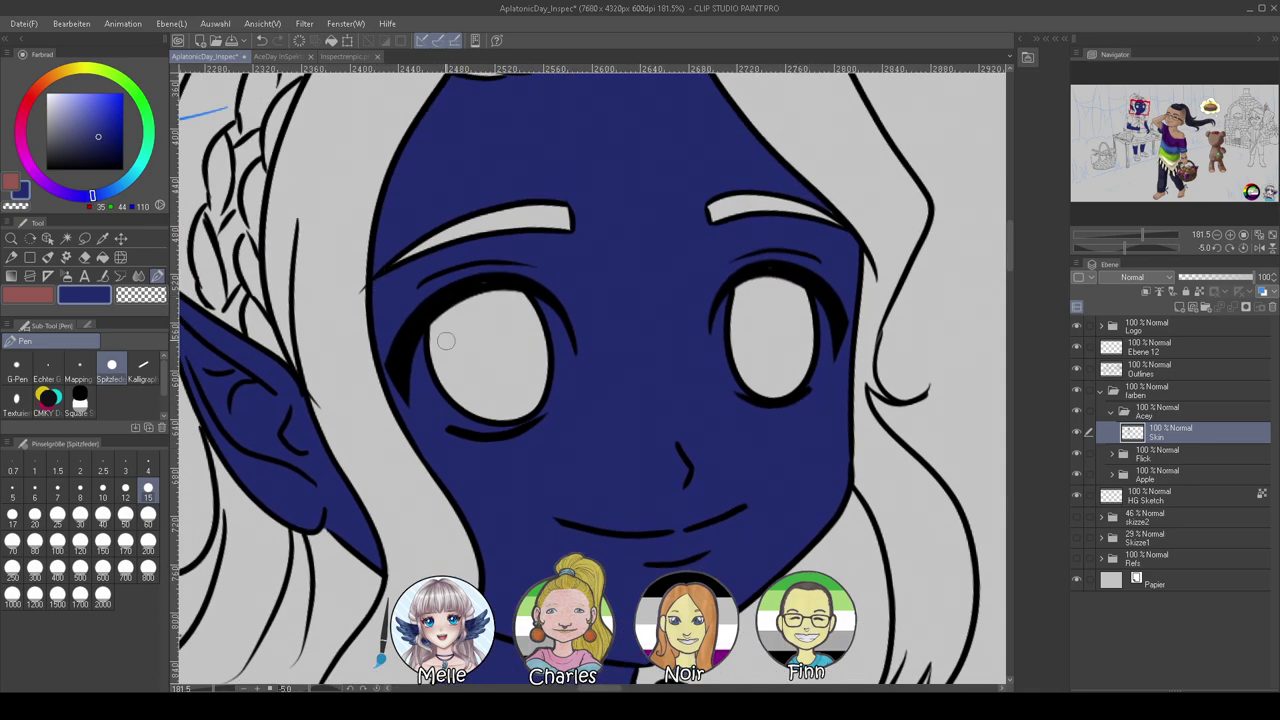
Recolour the locked Skin layer with the pale skin tone sampled from the blonde girl's face in Inspectrenpic.png
click(345, 57)
right_click(886, 424)
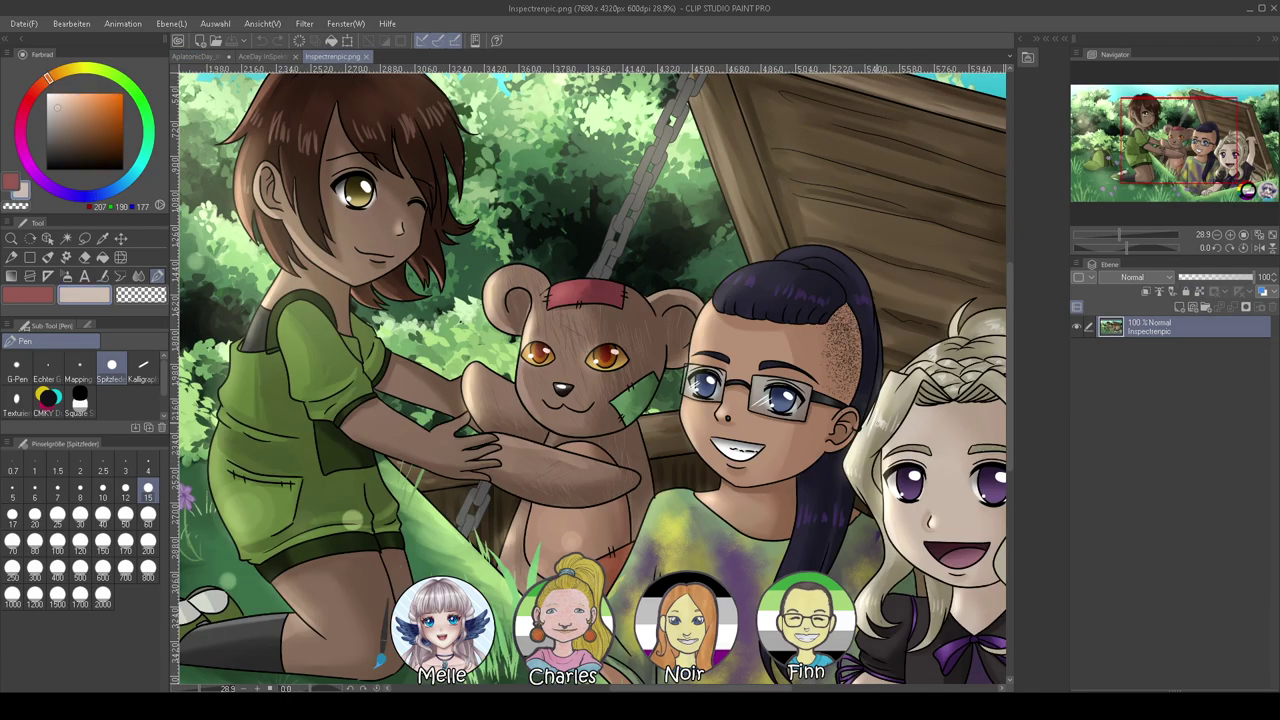
click(208, 57)
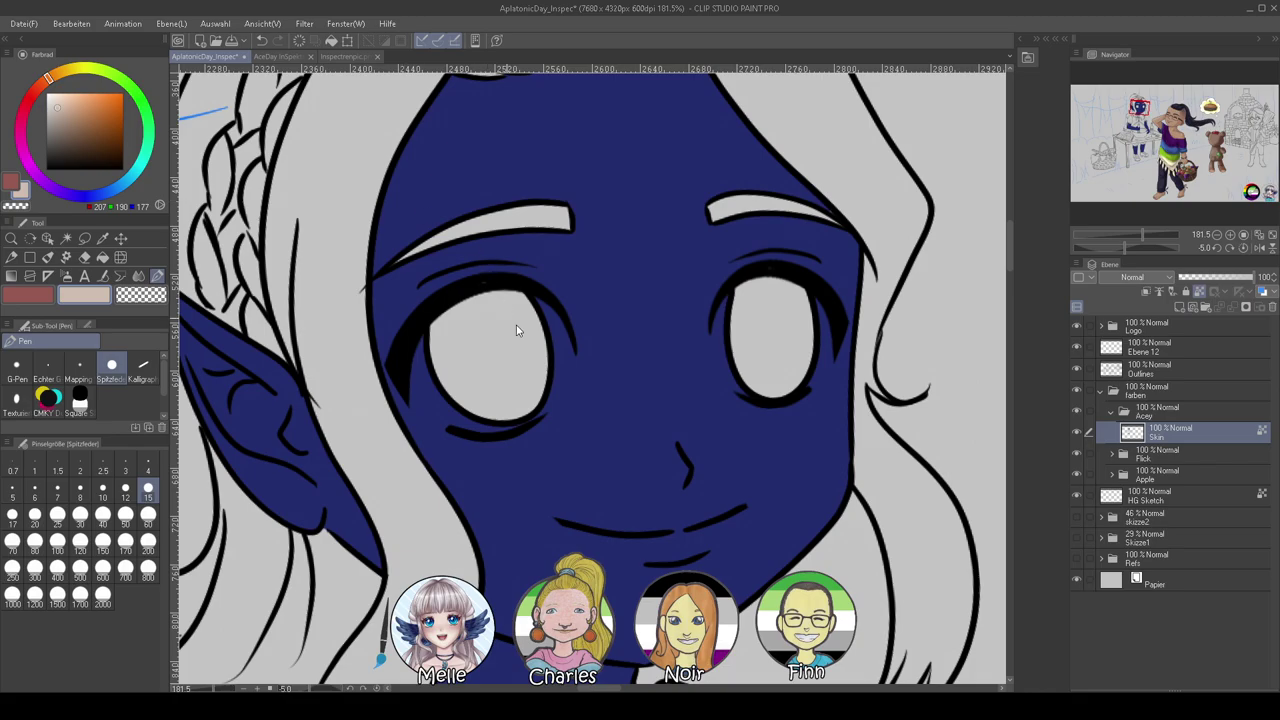
key(alt+BackSpace)
Sample a darker skin shadow tone (181, 154, 137) from the blonde elf in the AceDay InSpektren+Karamelle reference and return to the illustration
drag(1132, 250, 1116, 235)
click(1242, 248)
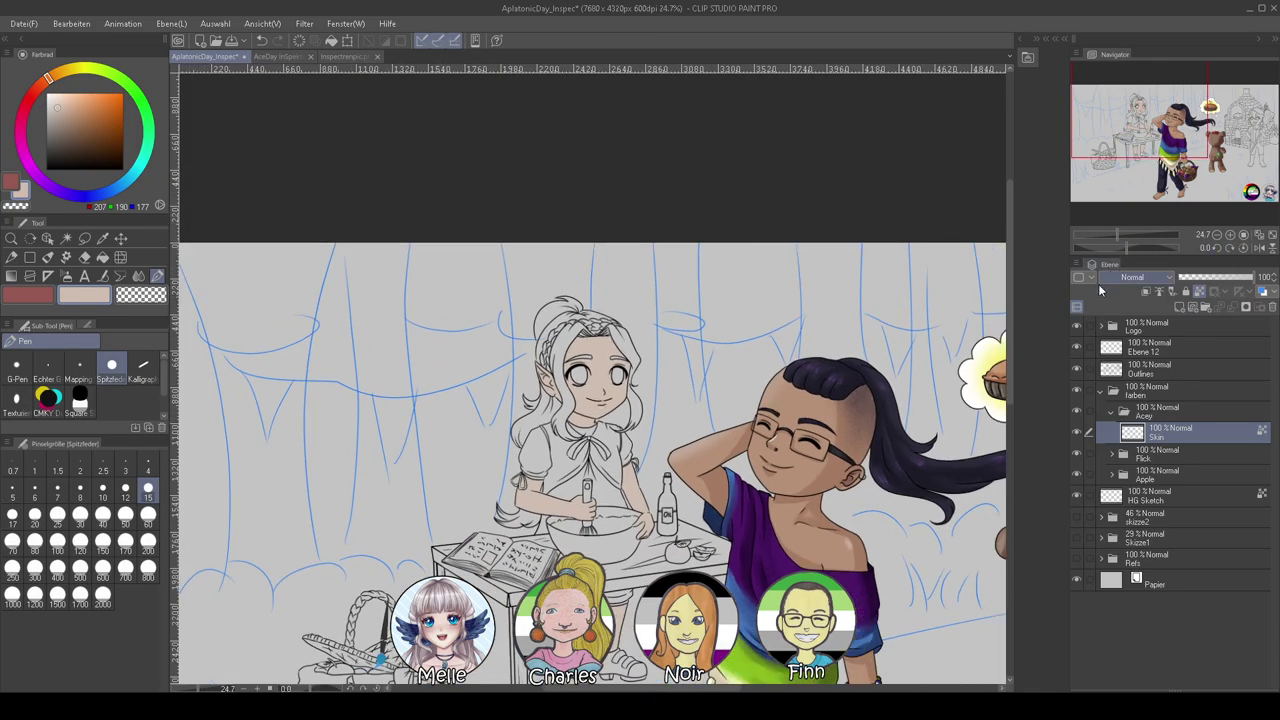
scroll(735, 405, down, 2)
scroll(735, 390, up, 3)
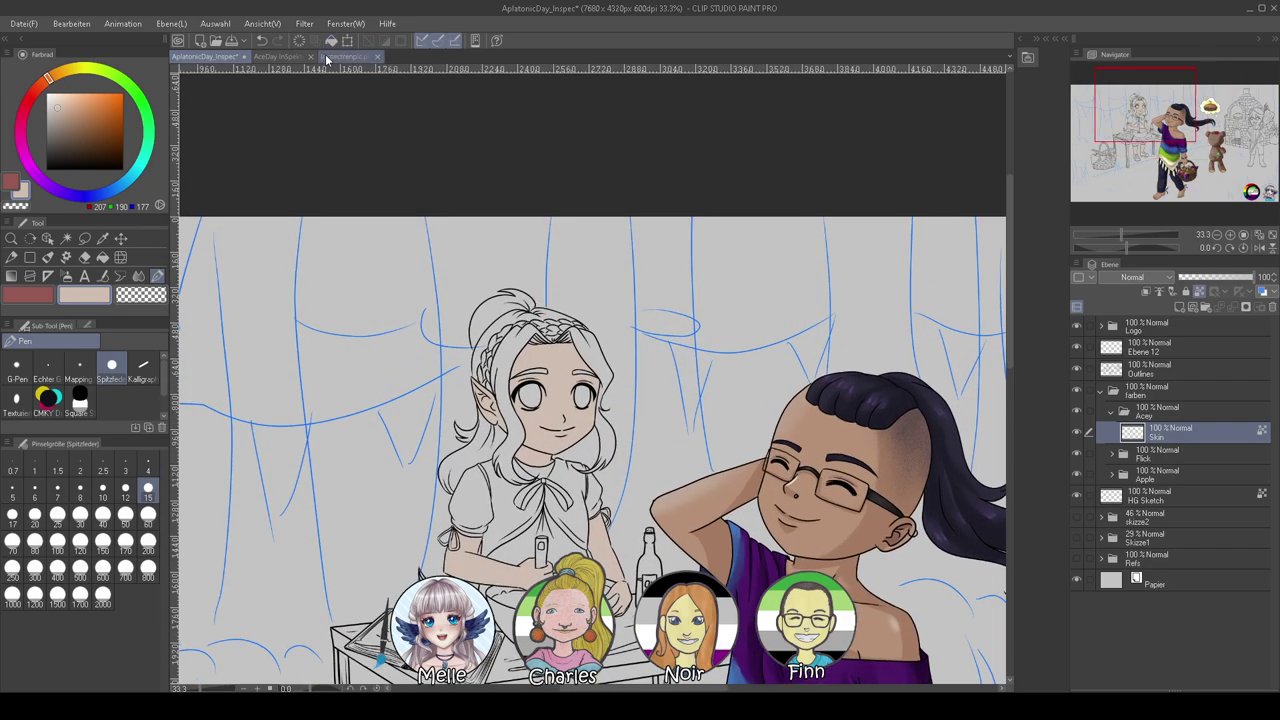
click(277, 56)
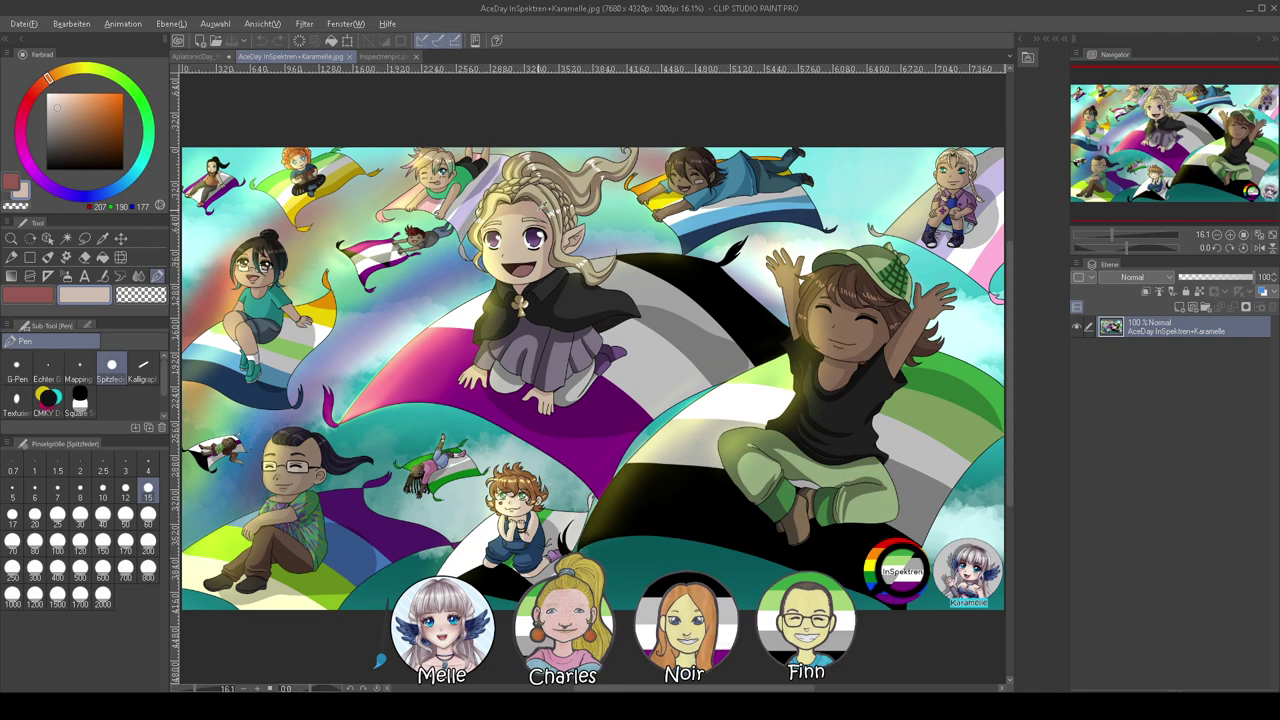
right_click(542, 207)
click(214, 60)
Shade the girl's forehead along the hair and the far side of her face down to the jaw with a size 60 pen
scroll(575, 395, up, 4)
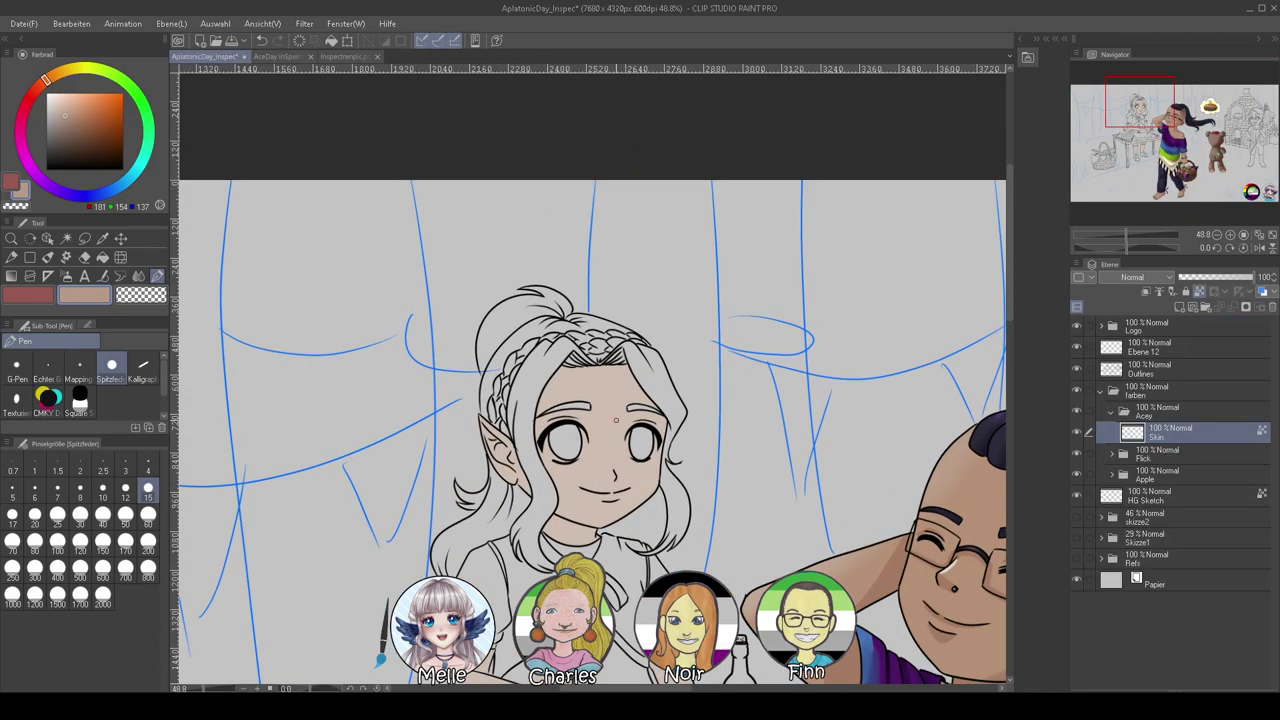
scroll(626, 529, up, 2)
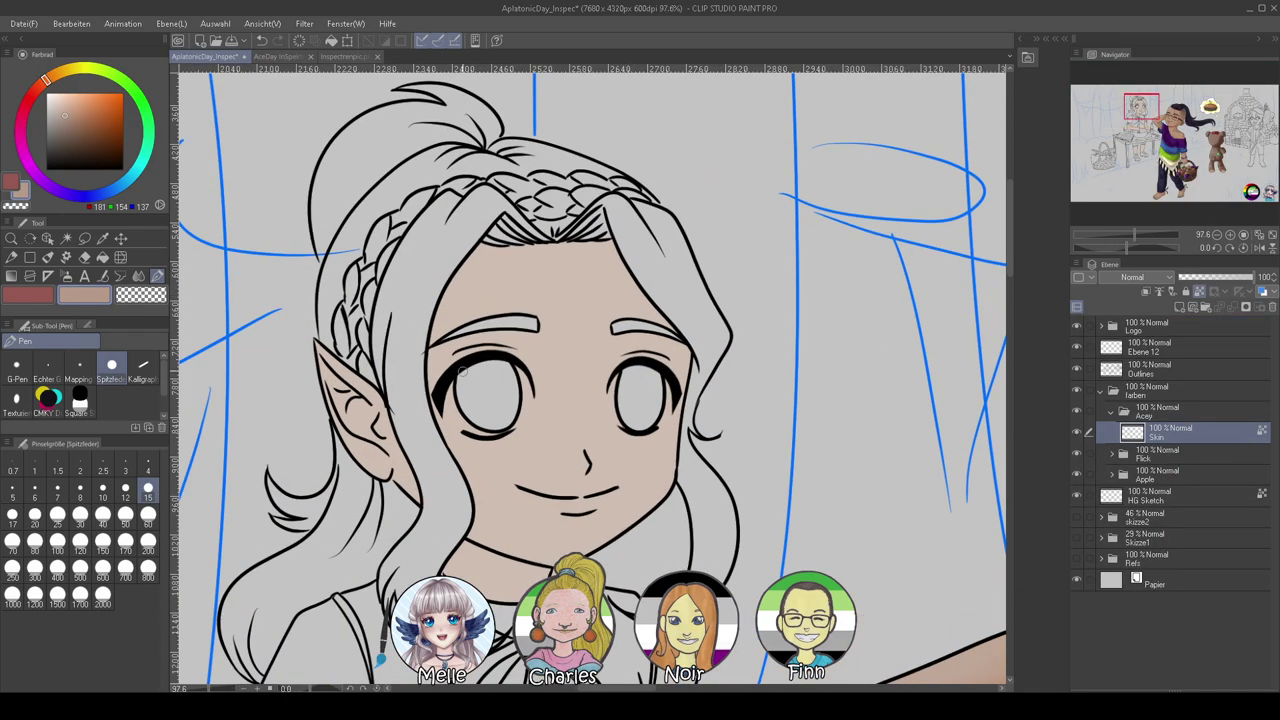
click(148, 515)
mouse_move(422, 392)
mouse_down()
mouse_move(435, 311)
mouse_move(479, 237)
mouse_move(540, 196)
mouse_move(592, 256)
mouse_move(471, 237)
mouse_move(624, 225)
mouse_up()
mouse_move(494, 230)
mouse_down()
mouse_move(628, 226)
mouse_move(608, 238)
mouse_move(690, 365)
mouse_up()
scroll(730, 420, down, 2)
key(ctrl+z)
drag(612, 180, 720, 324)
drag(638, 287, 685, 338)
mouse_move(622, 301)
mouse_down()
mouse_move(671, 297)
mouse_move(687, 327)
mouse_move(679, 319)
mouse_move(671, 396)
mouse_move(632, 458)
mouse_move(570, 510)
mouse_up()
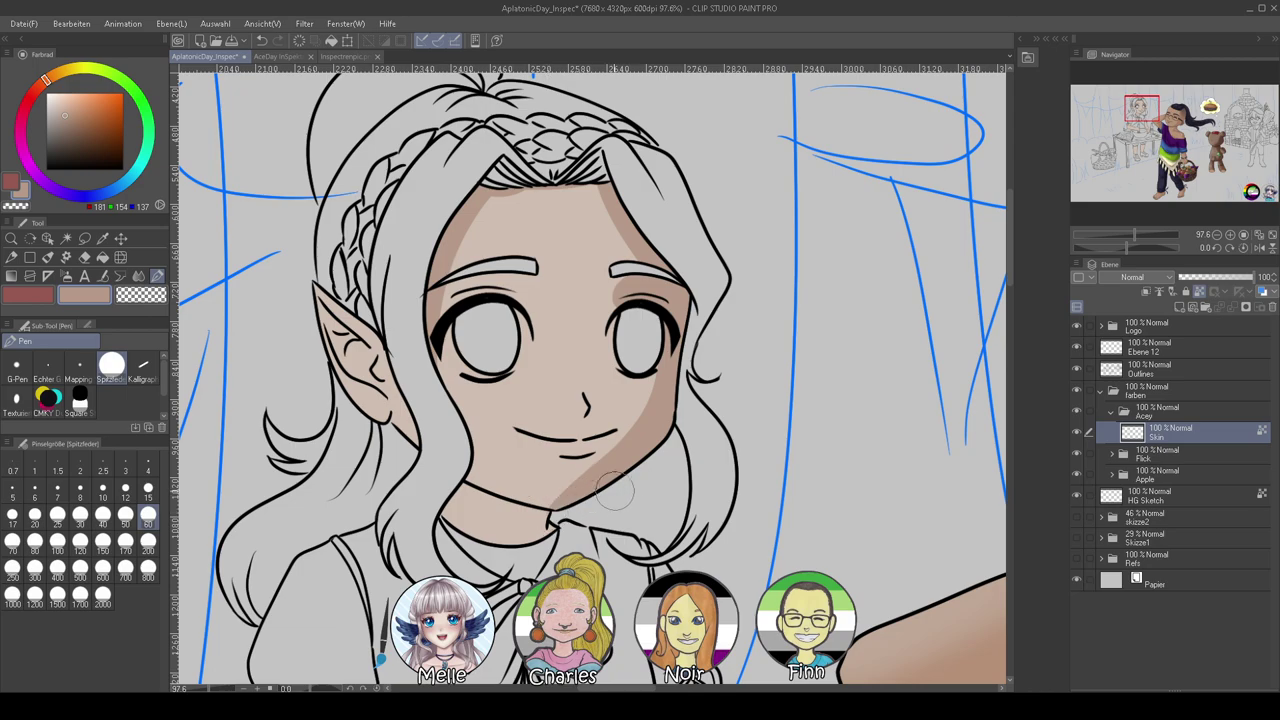
Repaint the far cheek and jaw shadow as a narrower band, then shade the nose and near eyelid with a size 15 pen
key(ctrl+z)
mouse_move(672, 298)
mouse_down()
mouse_move(668, 432)
mouse_move(583, 514)
mouse_up()
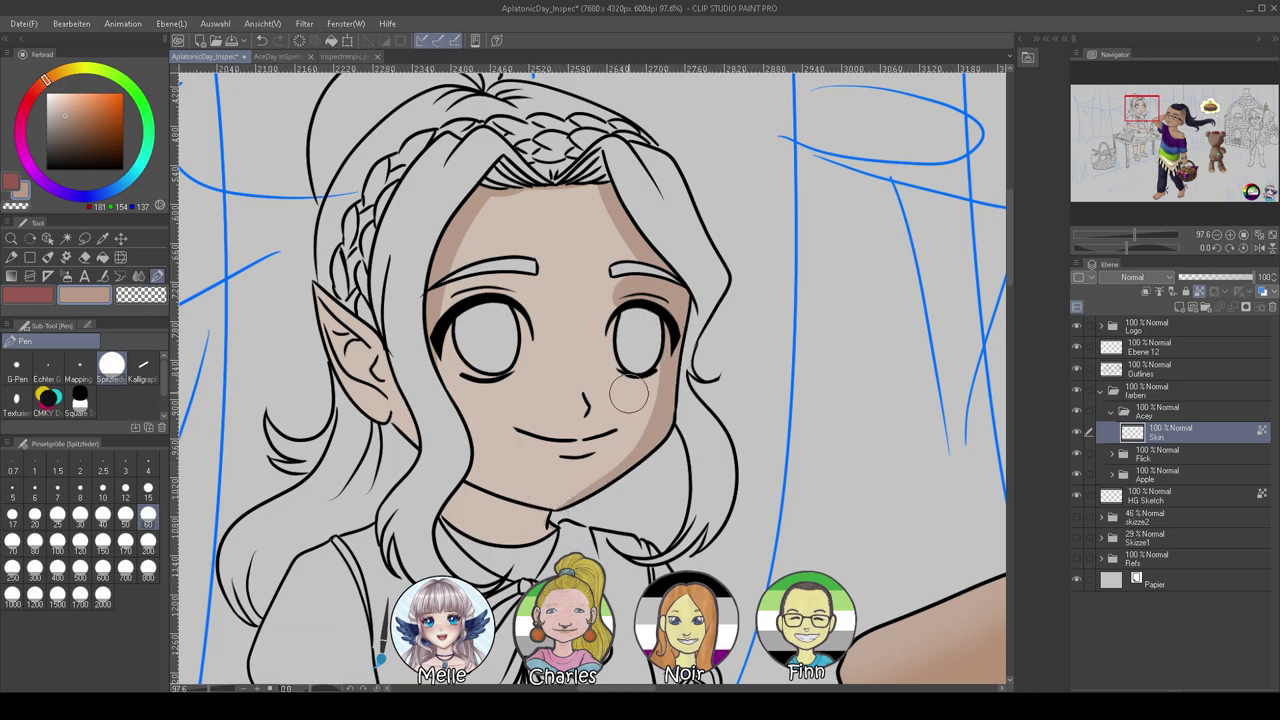
click(148, 490)
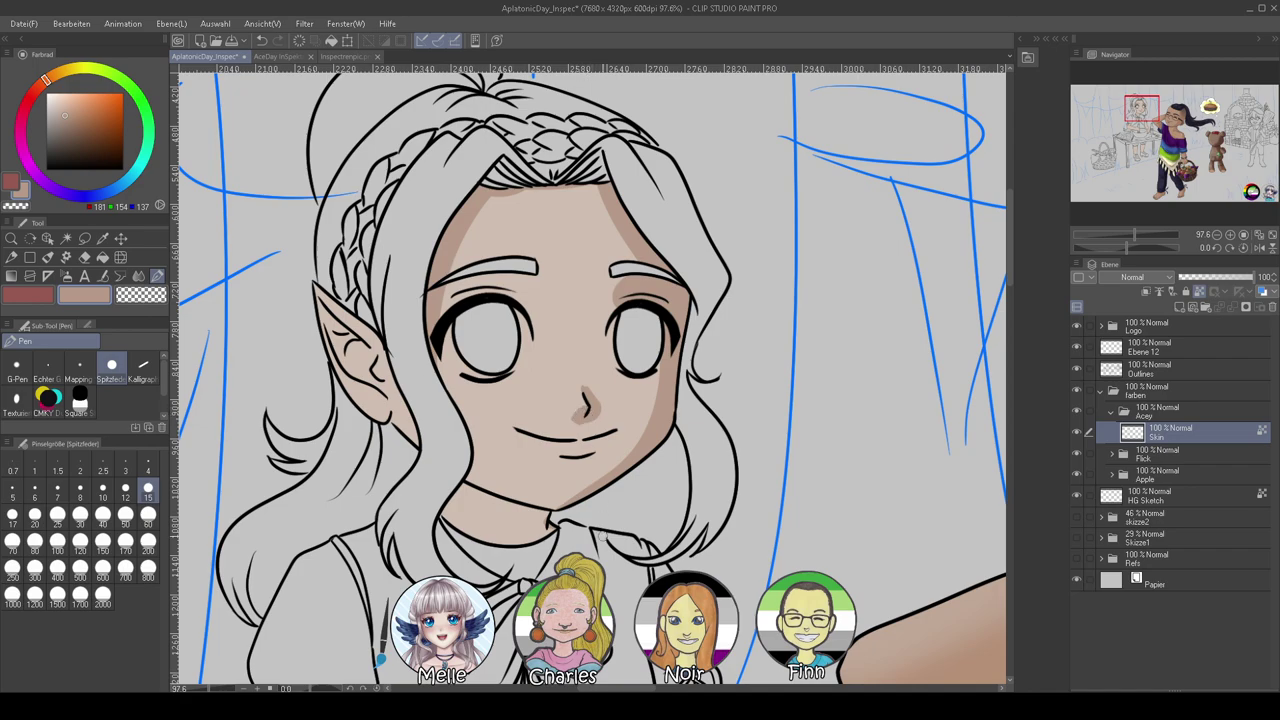
drag(440, 305, 478, 284)
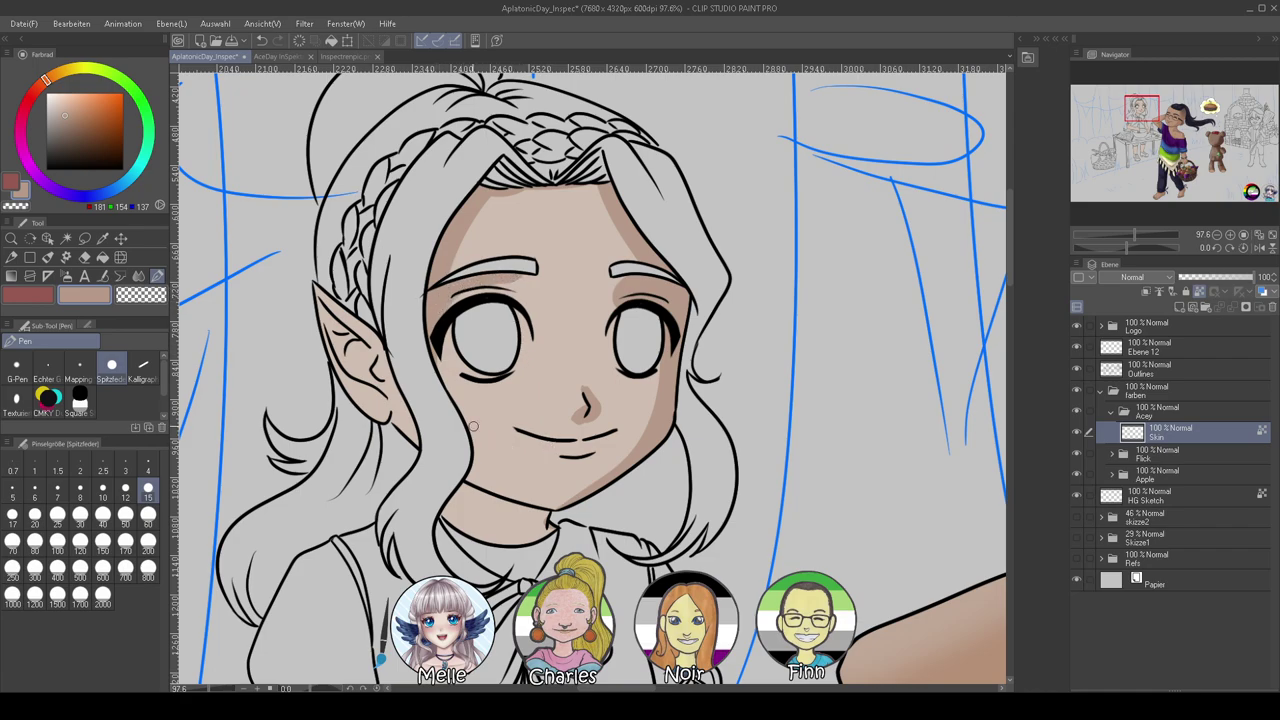
Shade the near cheek along the hair and the neck beneath the chin with a size 40 pen, redoing unsatisfactory strokes
click(103, 515)
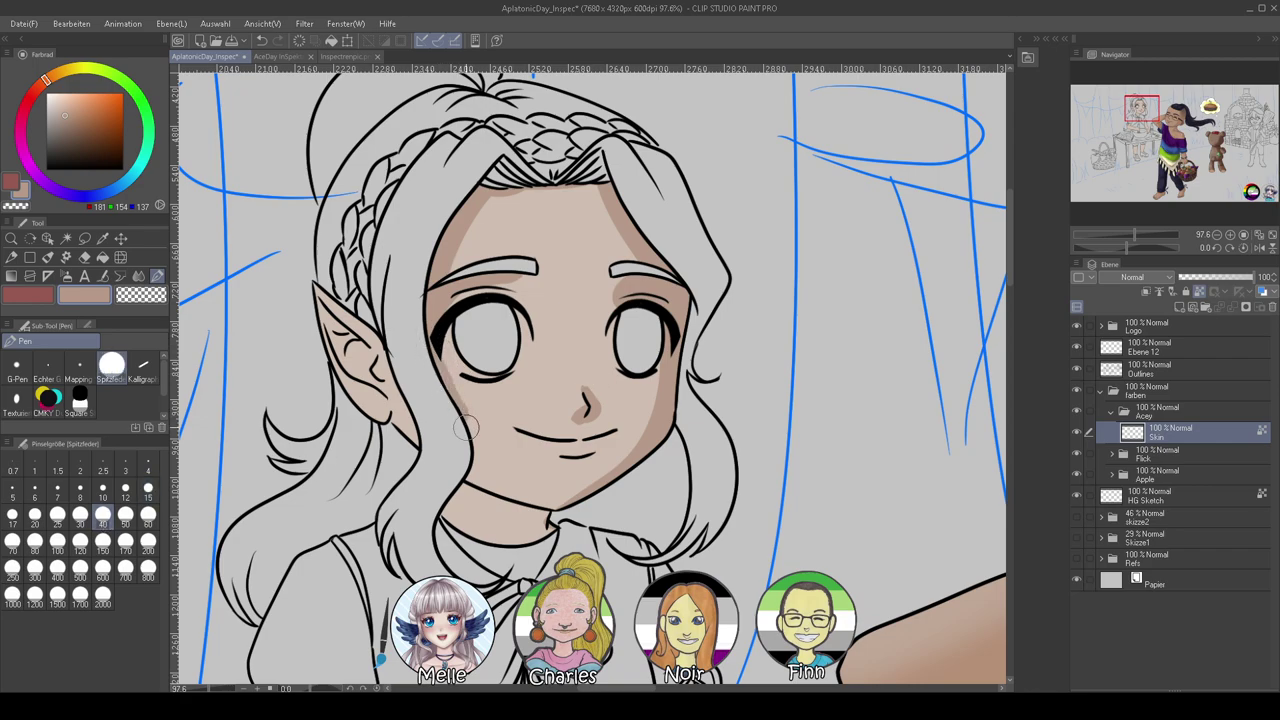
key(ctrl+z)
mouse_move(429, 374)
mouse_down()
mouse_move(467, 431)
mouse_move(473, 474)
mouse_move(406, 494)
mouse_move(476, 504)
mouse_move(449, 476)
mouse_move(495, 546)
mouse_move(445, 459)
mouse_move(487, 540)
mouse_move(439, 477)
mouse_move(493, 510)
mouse_move(551, 516)
mouse_move(566, 542)
mouse_up()
key(ctrl+z)
drag(463, 497, 577, 536)
key(ctrl+z)
mouse_move(451, 479)
mouse_down()
mouse_move(516, 511)
mouse_move(571, 510)
mouse_up()
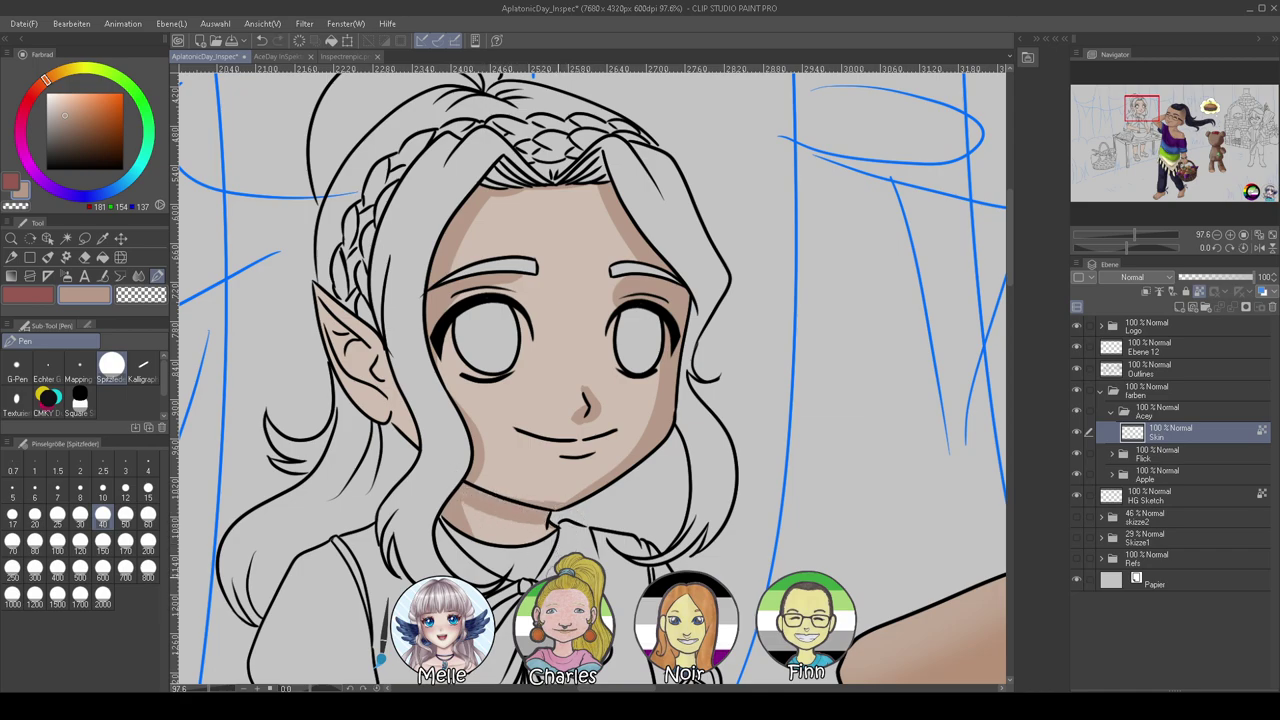
Paint a shadow below the lower lip with a size 25 pen, using the skin shadow tone sampled from the jaw
drag(1128, 248, 1141, 234)
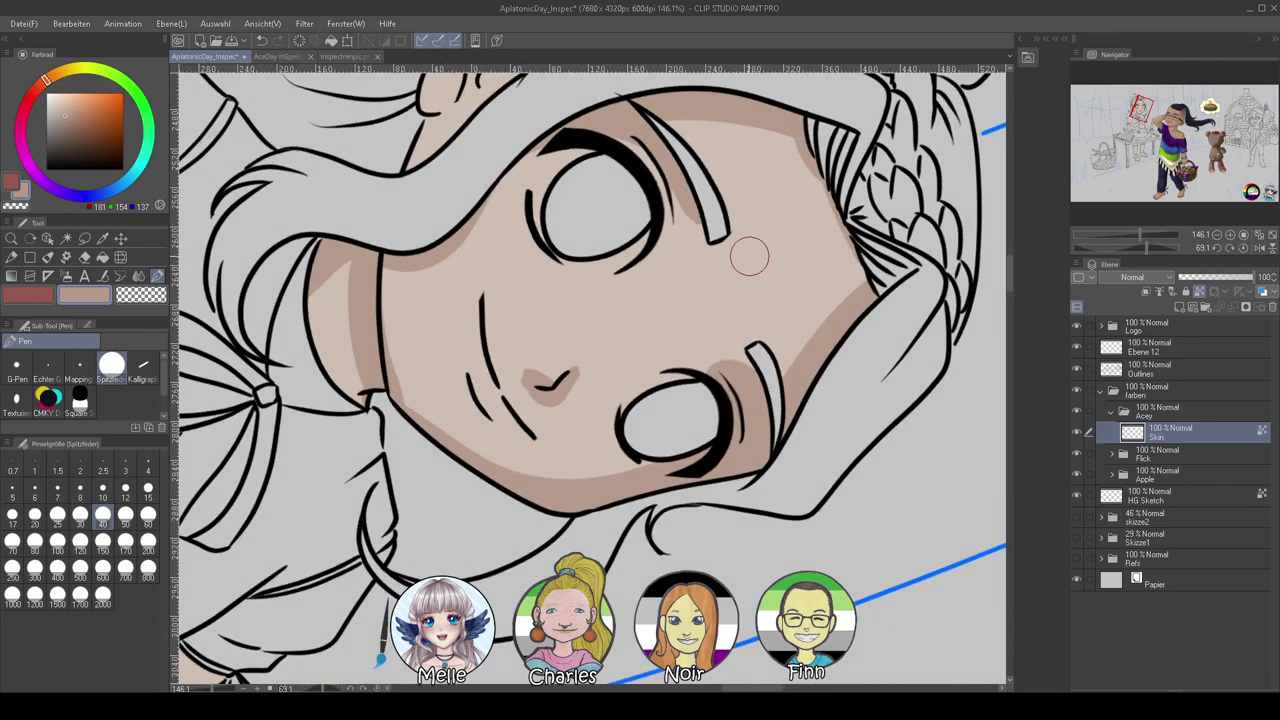
click(57, 513)
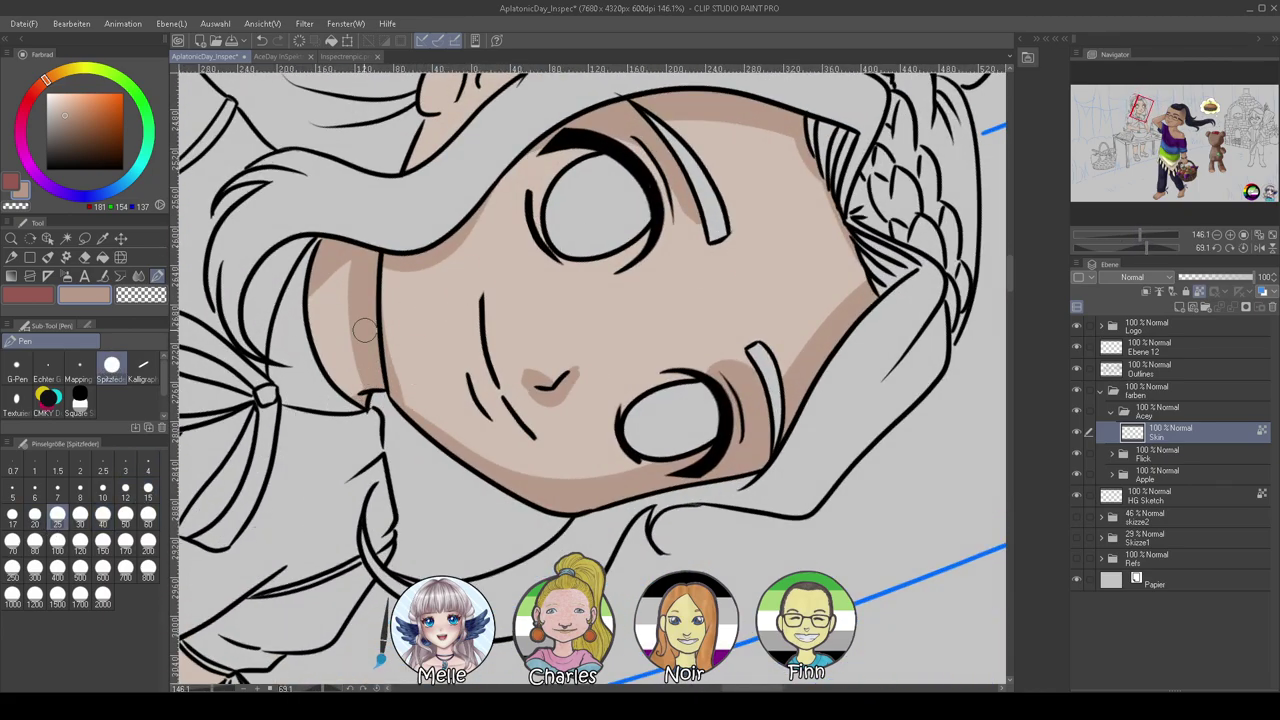
alt+click(410, 329)
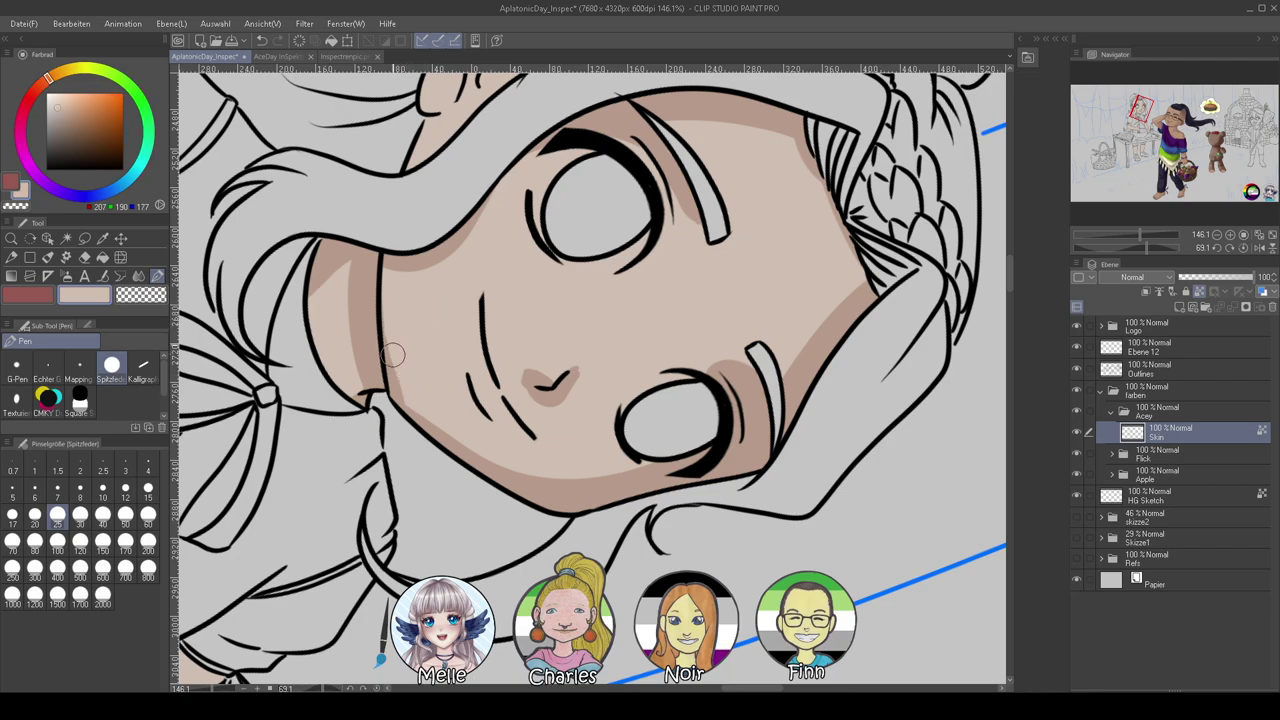
alt+click(474, 457)
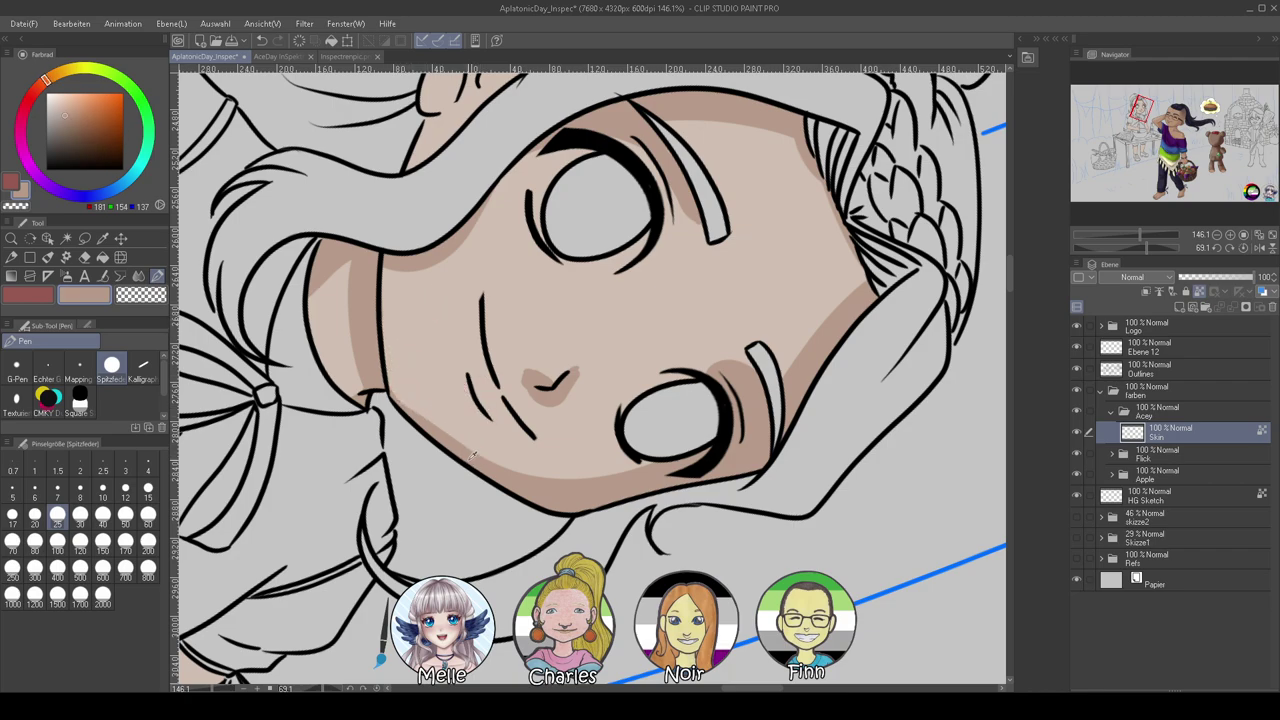
mouse_move(455, 378)
mouse_down()
mouse_move(474, 409)
mouse_move(466, 358)
mouse_move(482, 405)
mouse_up()
alt+click(460, 340)
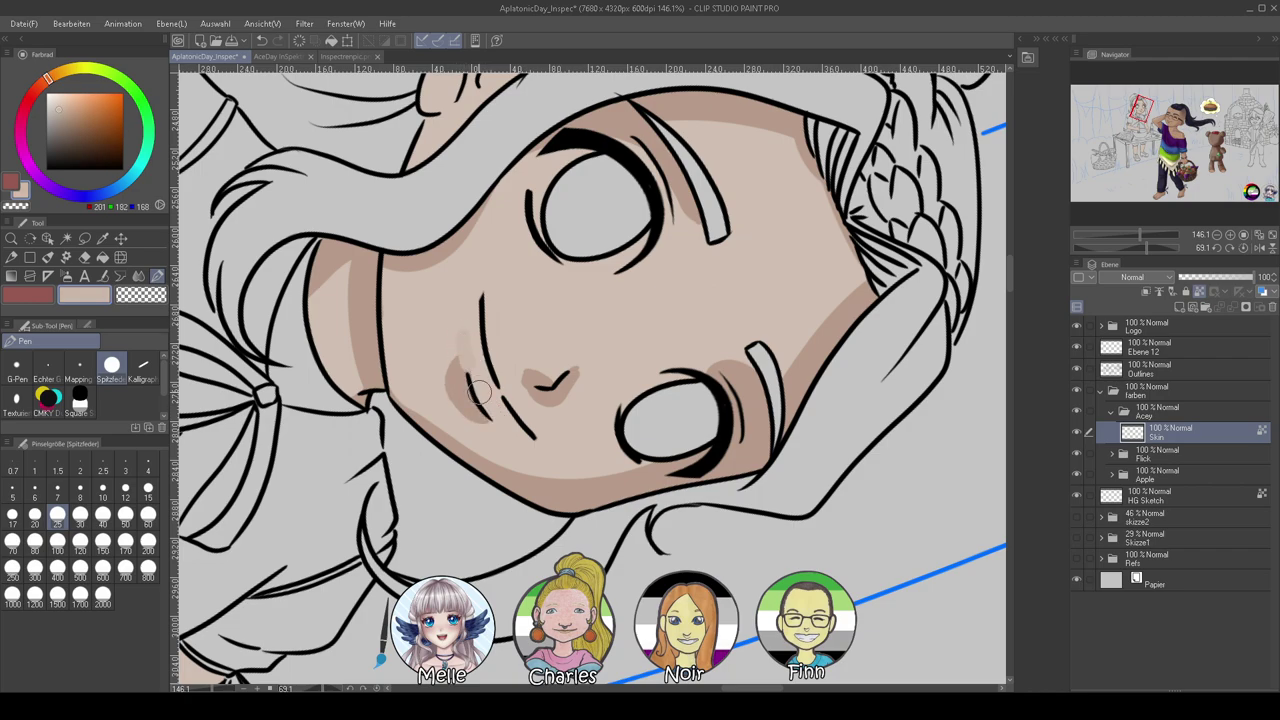
Refine the shadow around the lower lip with a size 15 pen, alternating sampled shadow and light skin tones
alt+click(472, 333)
click(148, 488)
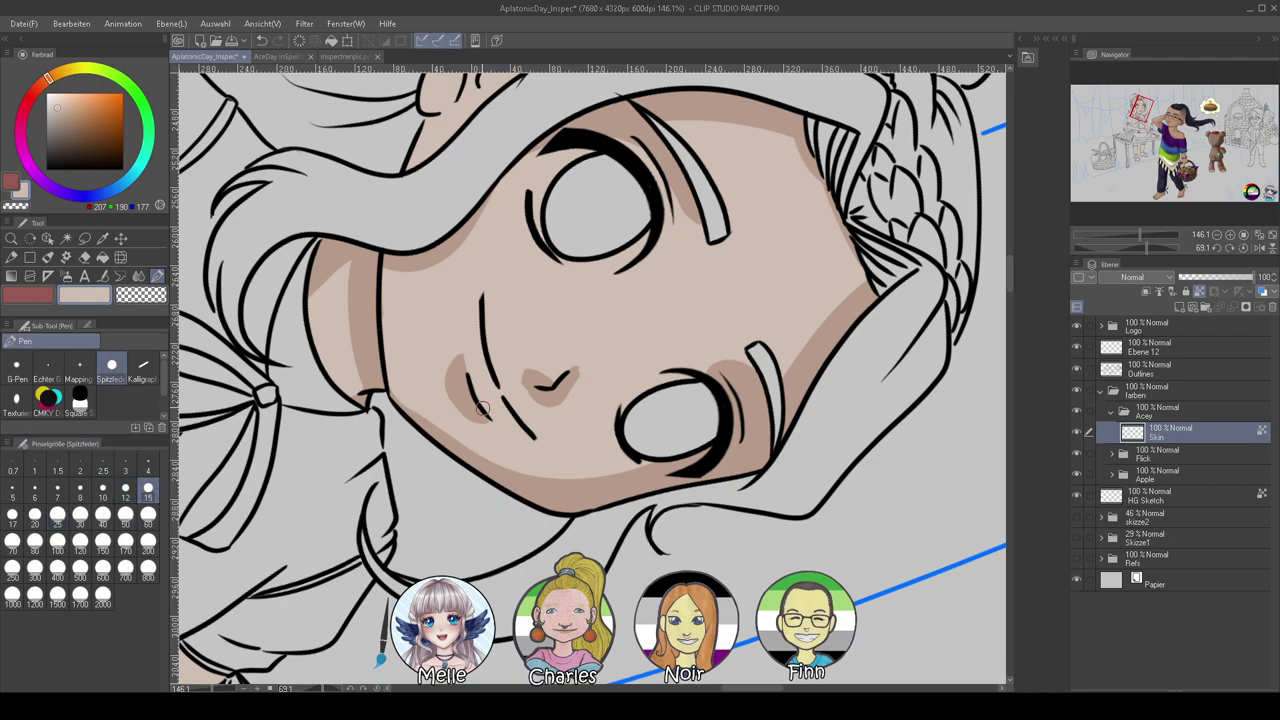
alt+click(465, 397)
mouse_move(483, 307)
mouse_down()
mouse_move(495, 390)
mouse_move(520, 411)
mouse_up()
drag(488, 368, 537, 438)
alt+click(517, 376)
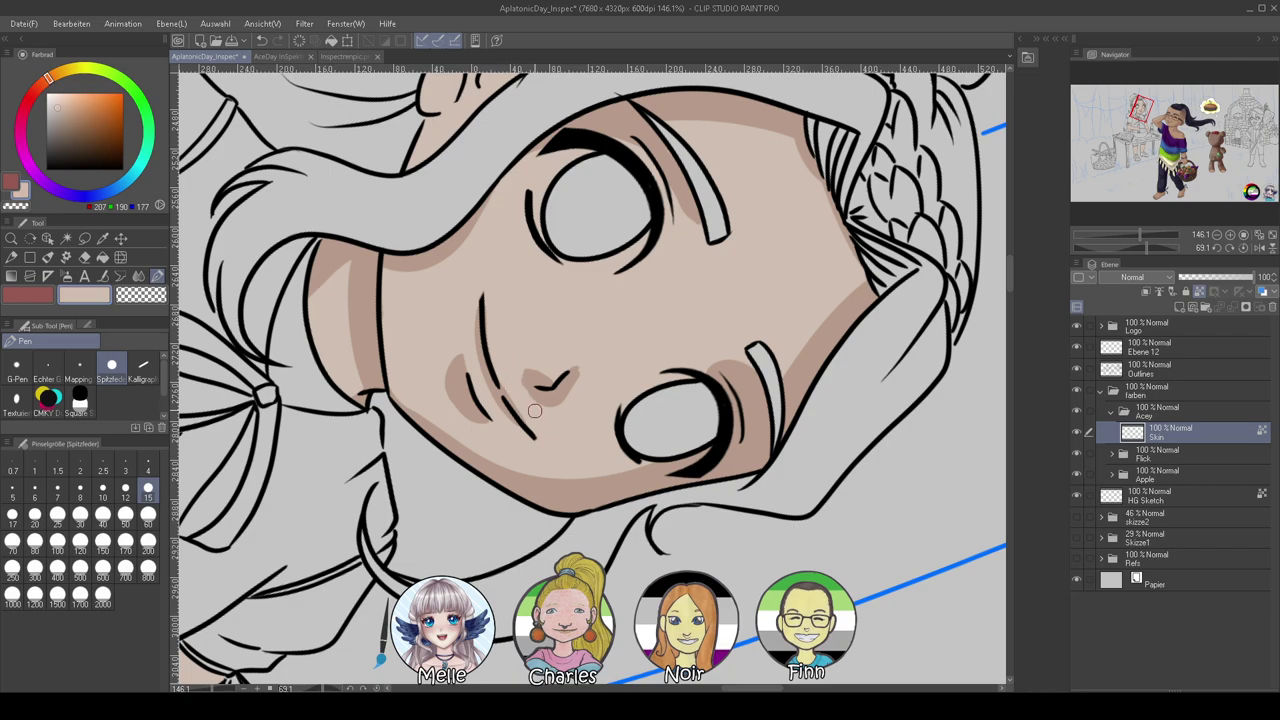
drag(433, 365, 508, 420)
Shade the inner ear with a size 15 pen and the skin between ear and hair at size 60, using the sampled shadow tone
click(1244, 247)
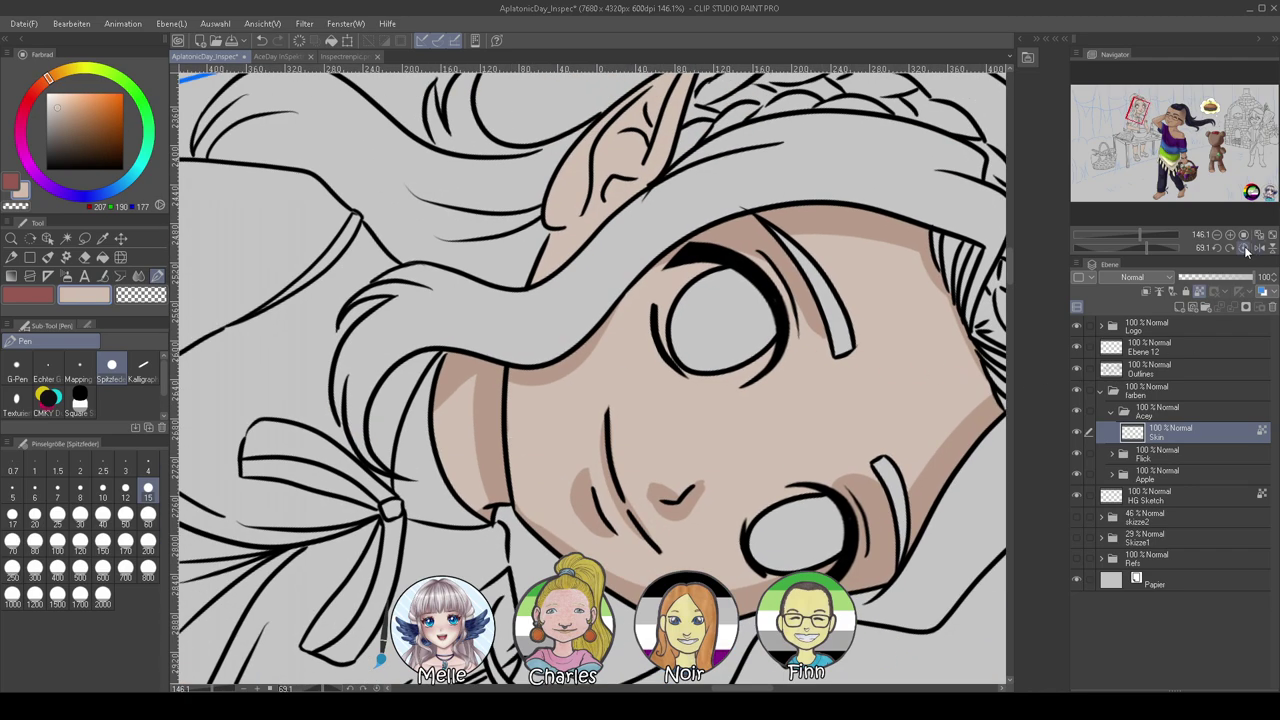
mouse_move(505, 404)
mouse_down()
mouse_move(614, 512)
mouse_move(577, 537)
mouse_up()
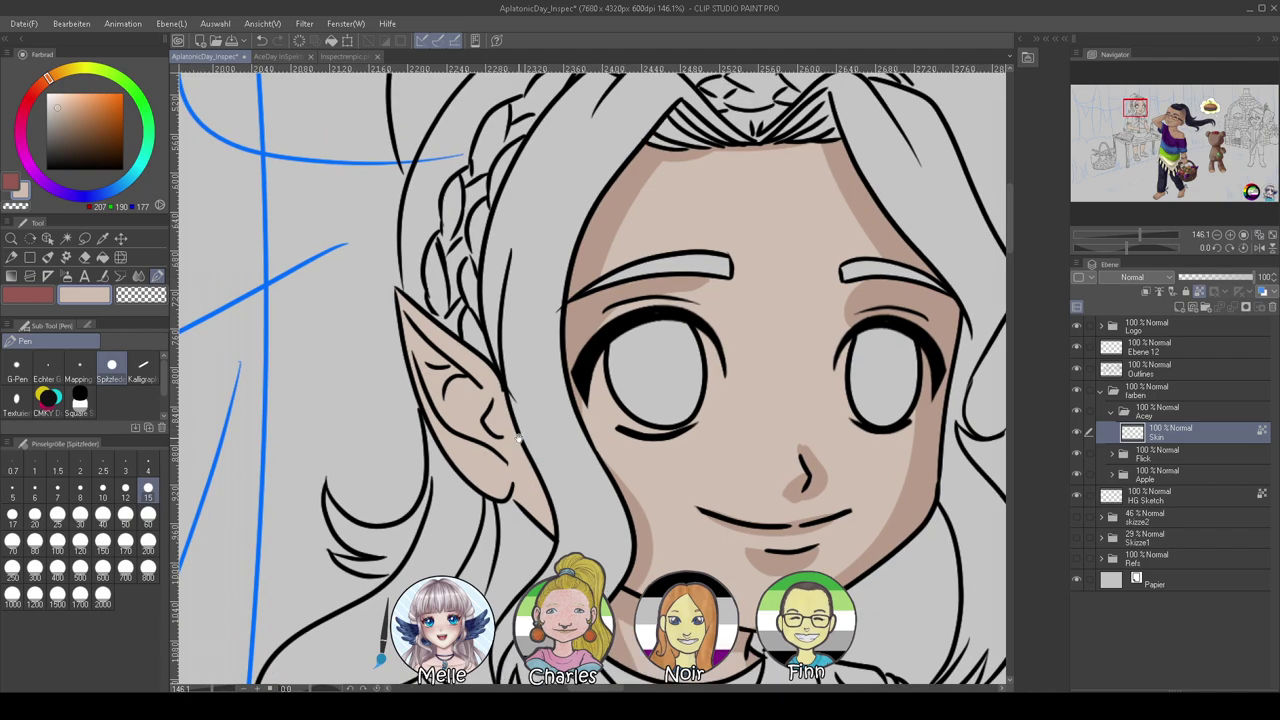
alt+click(575, 322)
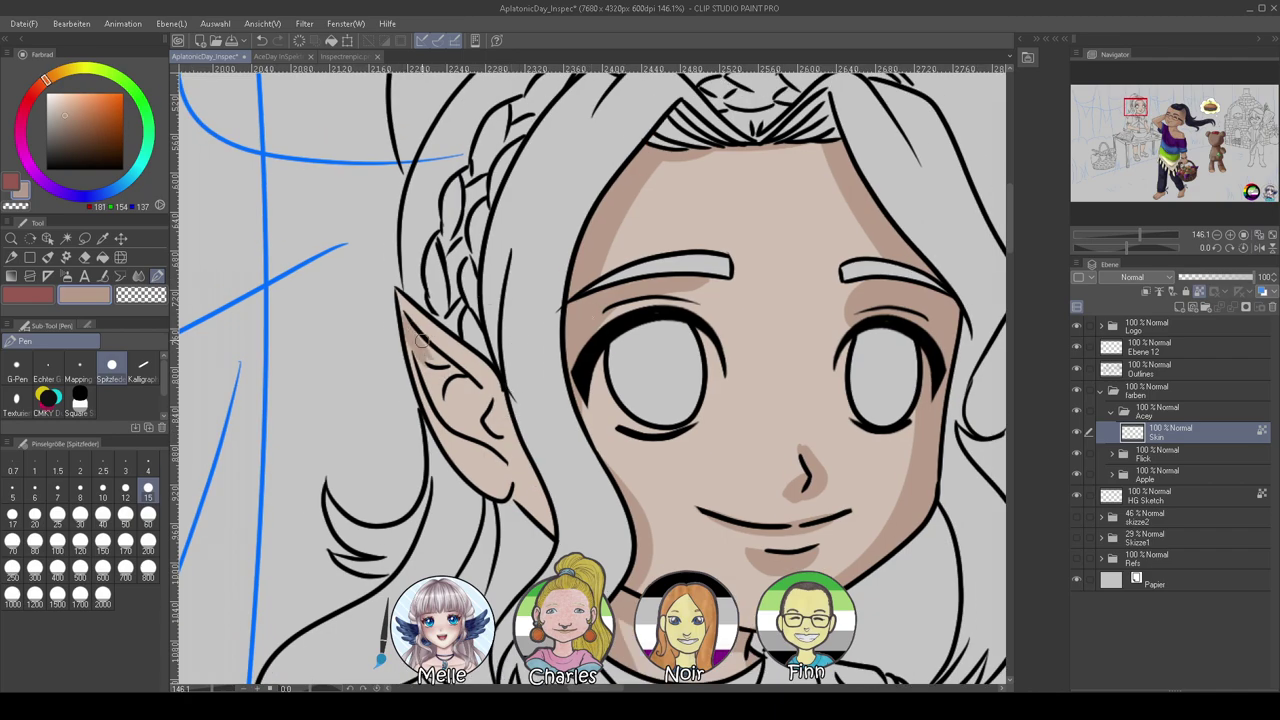
mouse_move(413, 344)
mouse_down()
mouse_move(450, 422)
mouse_move(425, 374)
mouse_move(469, 428)
mouse_move(456, 395)
mouse_move(449, 407)
mouse_move(457, 386)
mouse_move(481, 395)
mouse_move(460, 381)
mouse_move(478, 384)
mouse_move(482, 411)
mouse_move(466, 429)
mouse_move(467, 390)
mouse_move(489, 443)
mouse_move(461, 421)
mouse_move(464, 407)
mouse_move(512, 464)
mouse_up()
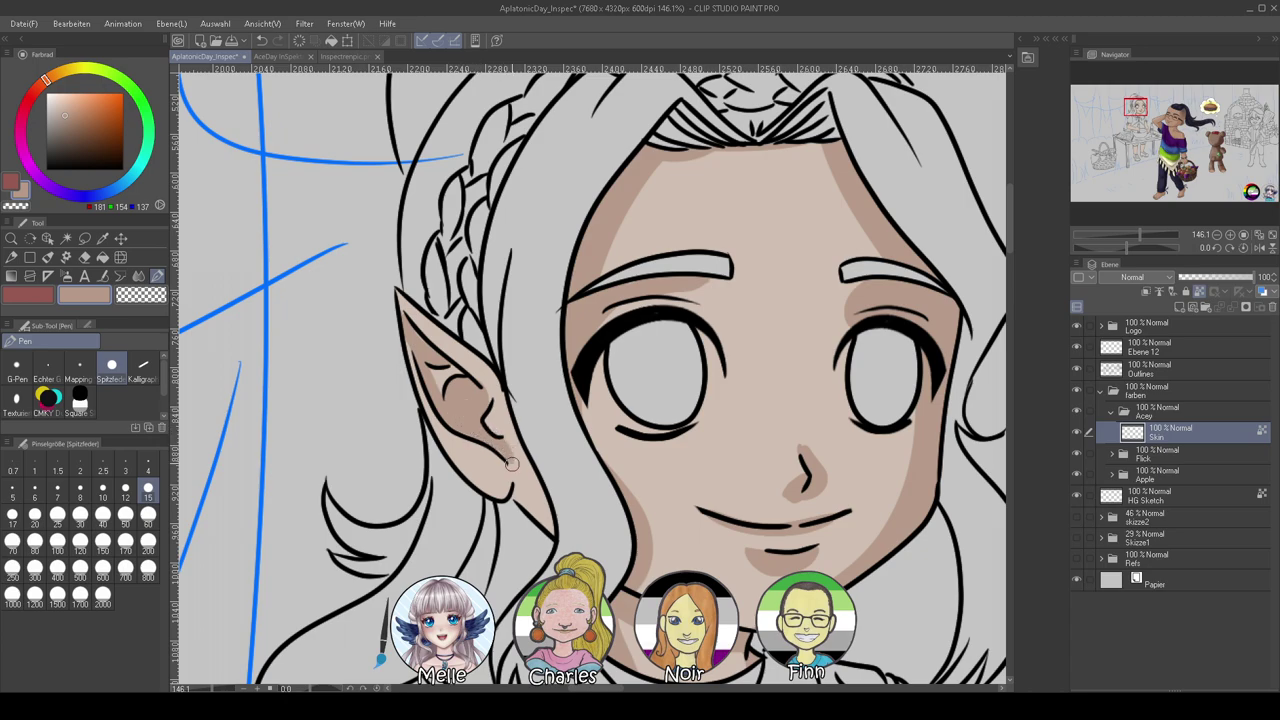
click(148, 510)
drag(524, 426, 546, 513)
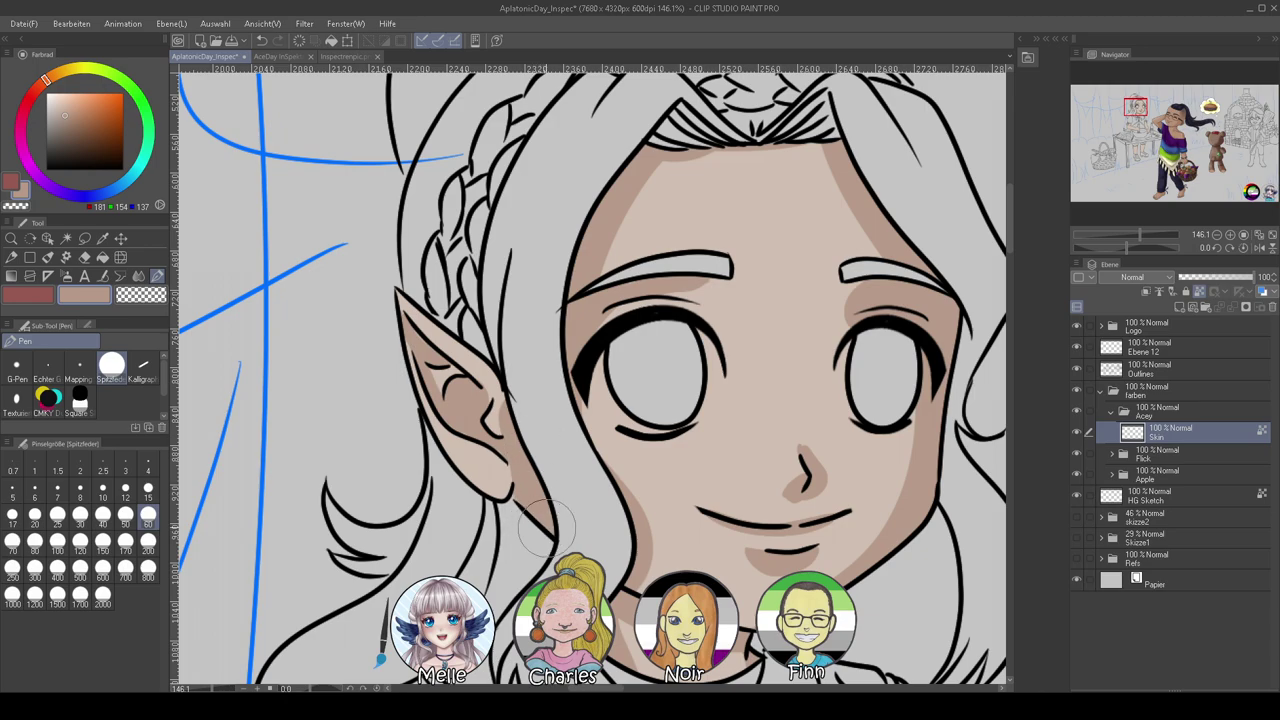
drag(518, 456, 498, 348)
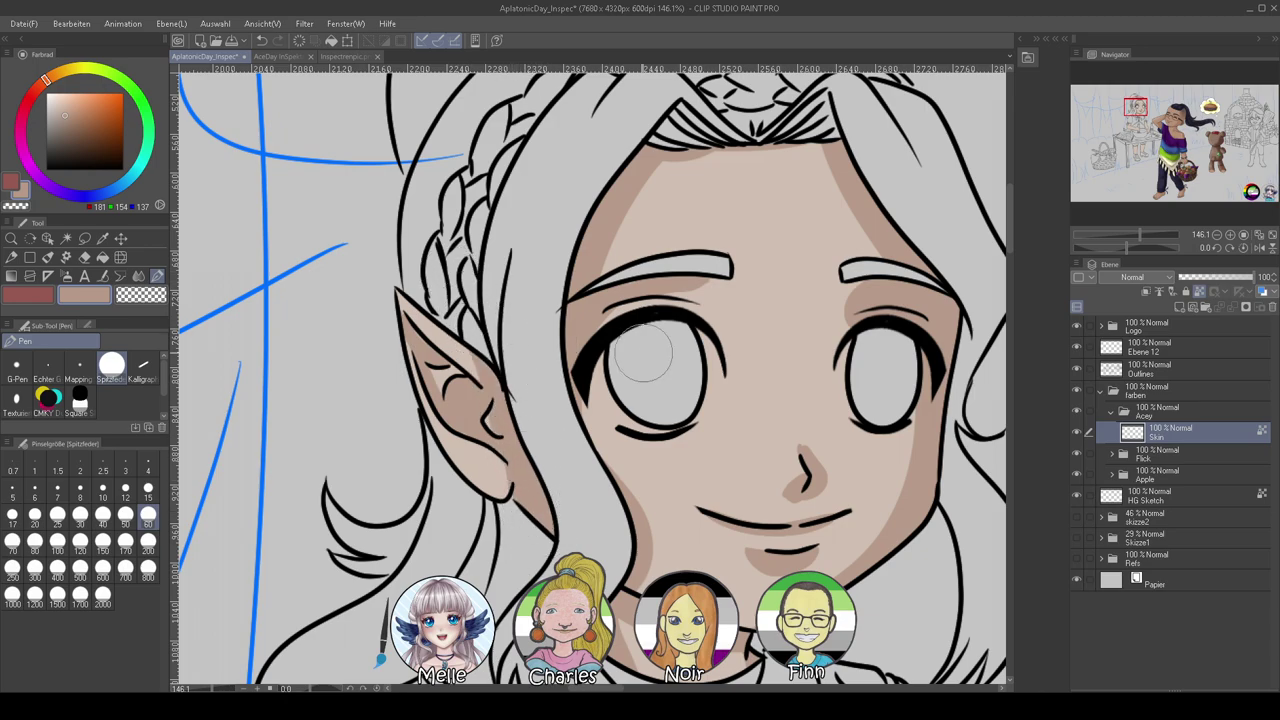
Clean up the inner ear's shadow edge with the light skin tone (207, 190, 177) and a size 15 pen
alt+click(636, 228)
click(148, 490)
mouse_move(489, 410)
mouse_down()
mouse_move(471, 366)
mouse_move(501, 413)
mouse_move(467, 347)
mouse_move(505, 415)
mouse_move(472, 360)
mouse_move(499, 398)
mouse_up()
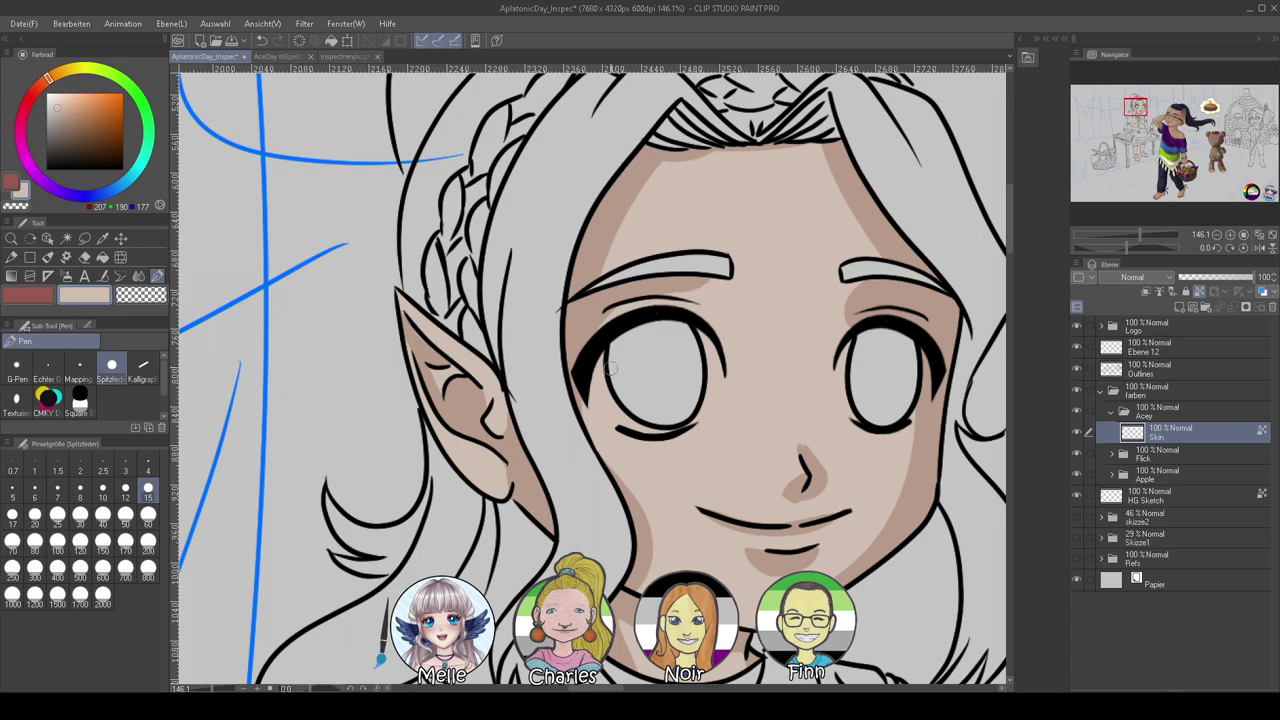
Reshape the shadow beneath the nose, alternating the sampled shadow and light skin tones with the size 15 pen
drag(694, 456, 535, 386)
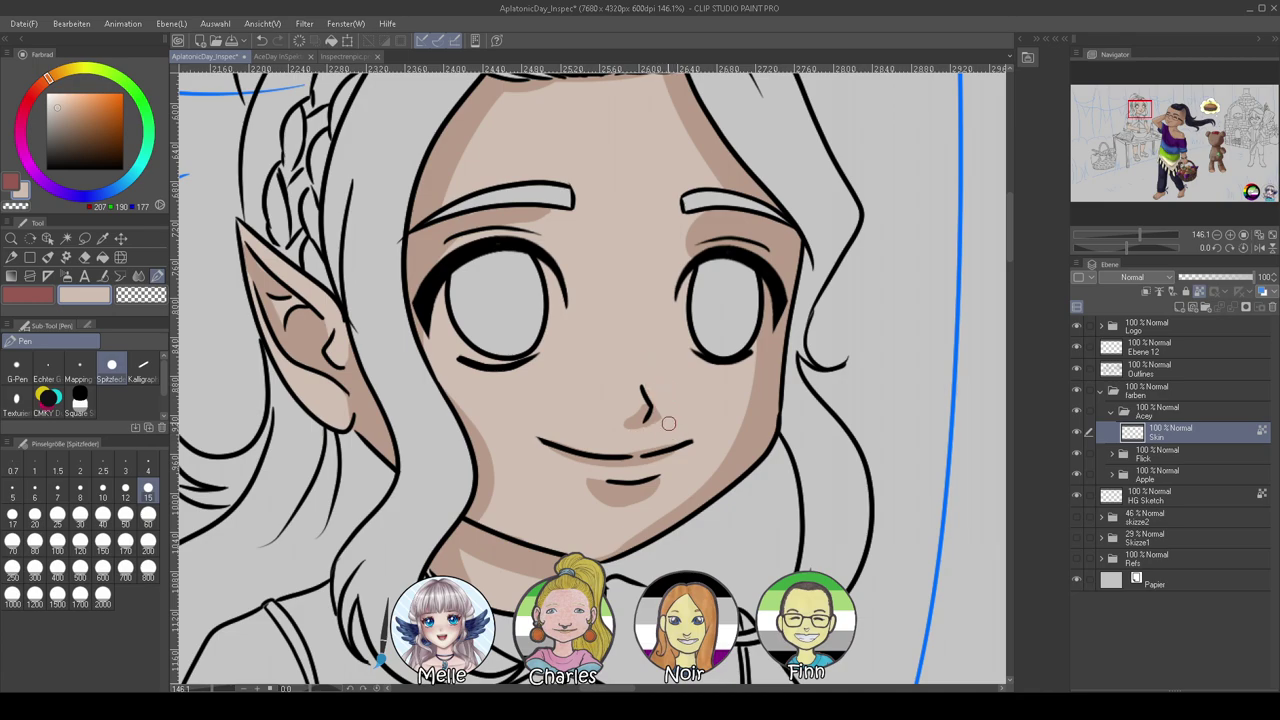
alt+click(771, 403)
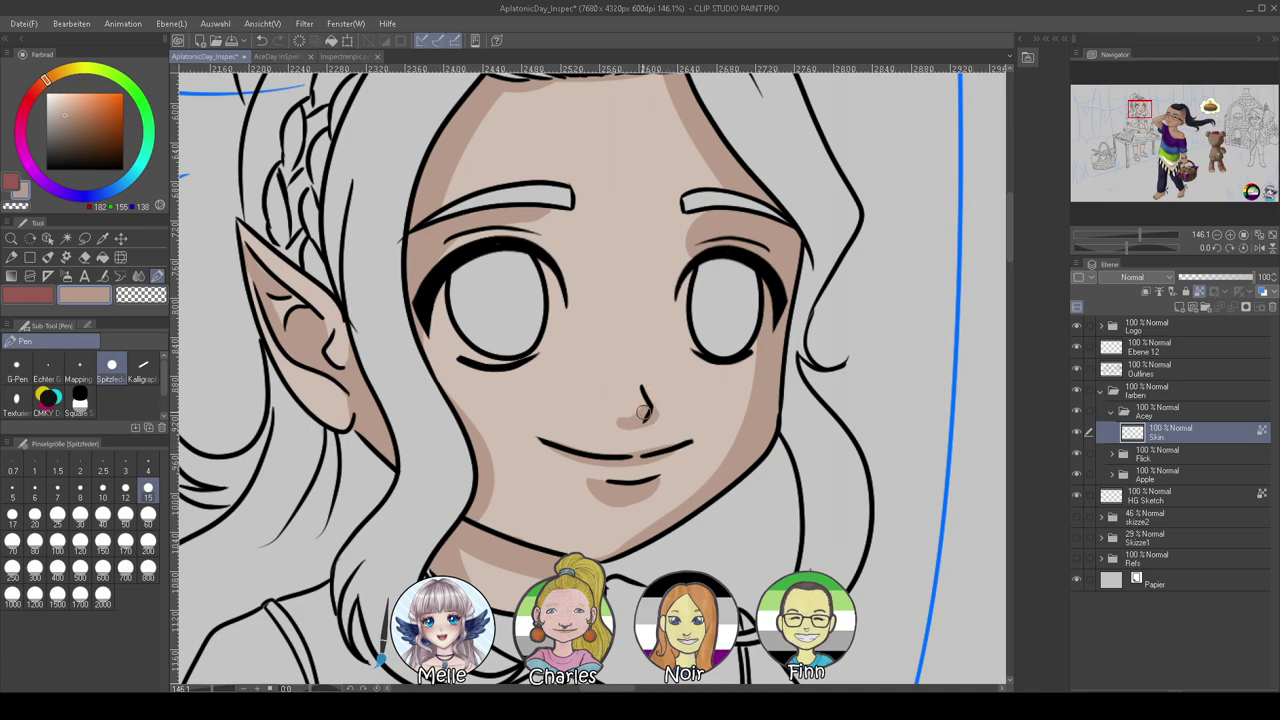
alt+click(668, 387)
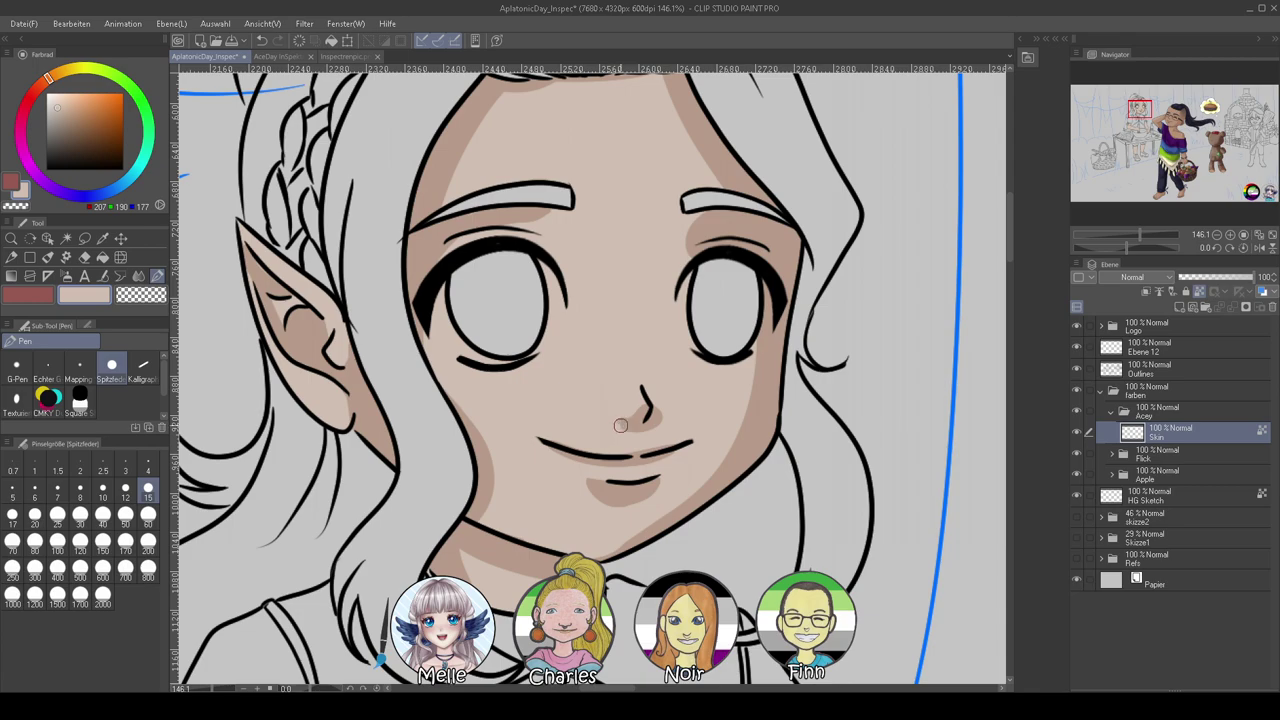
mouse_move(659, 403)
mouse_down()
mouse_move(662, 427)
mouse_move(633, 437)
mouse_move(639, 409)
mouse_up()
alt+click(742, 430)
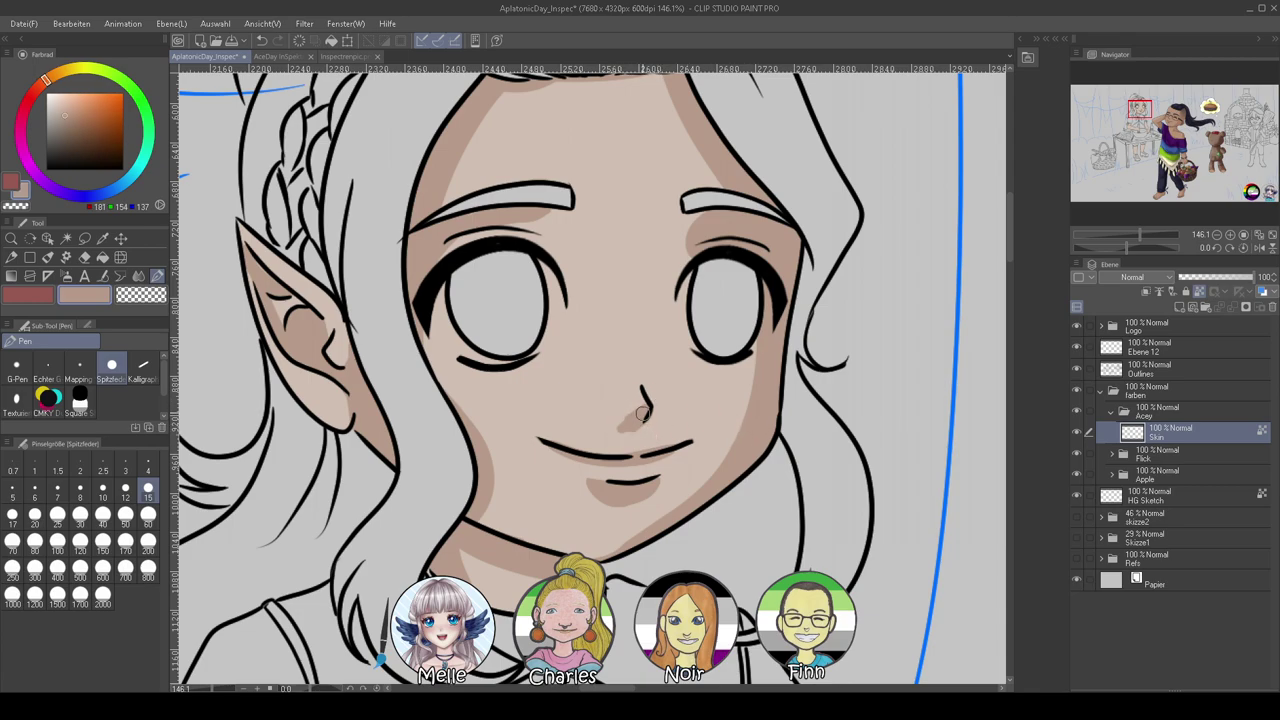
alt+click(652, 431)
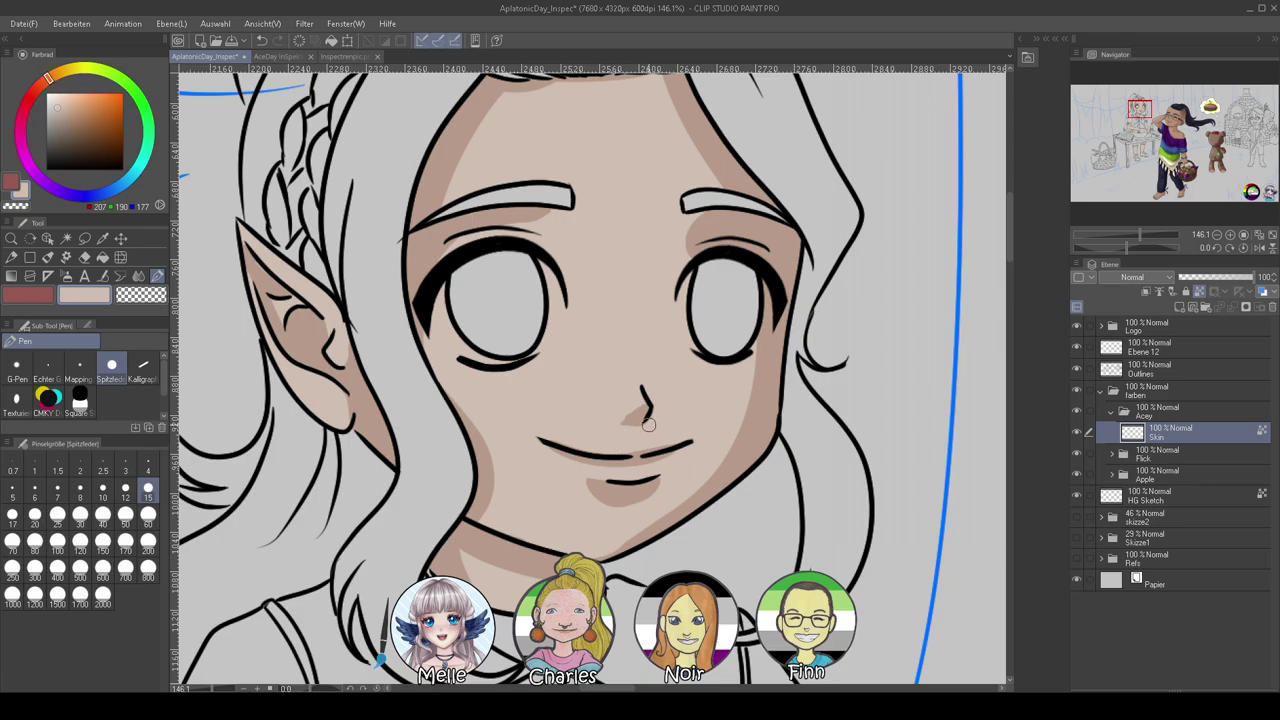
Deepen the shadows inside the ear with the Ölfarbe brush at size 15 in reddish brown (128, 74, 53)
drag(412, 411, 605, 463)
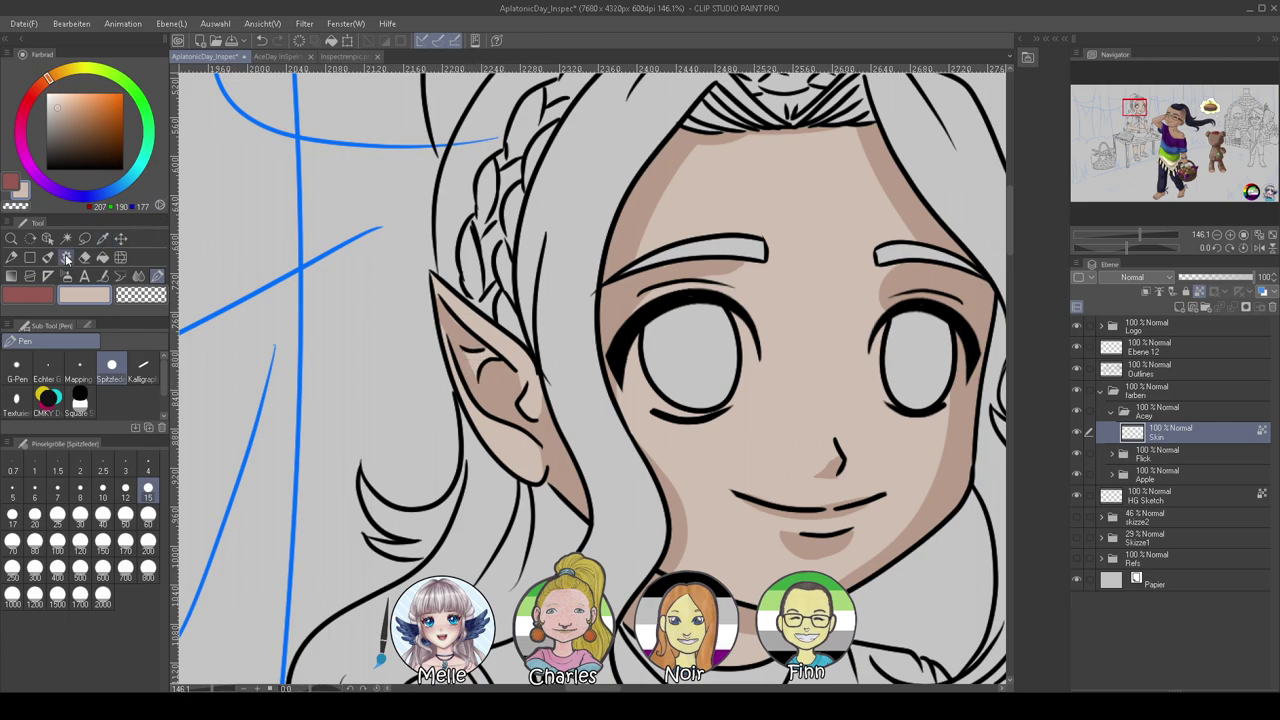
click(48, 257)
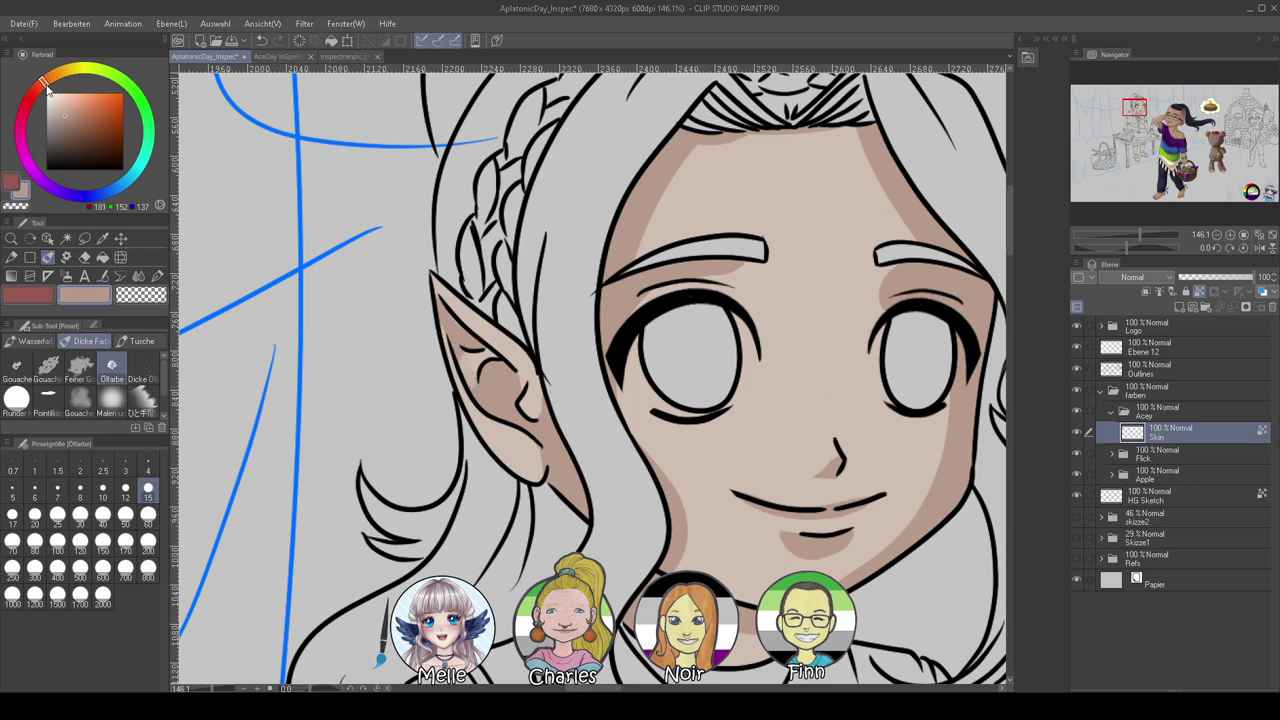
drag(80, 123, 90, 131)
mouse_move(438, 308)
mouse_down()
mouse_move(468, 343)
mouse_move(448, 315)
mouse_up()
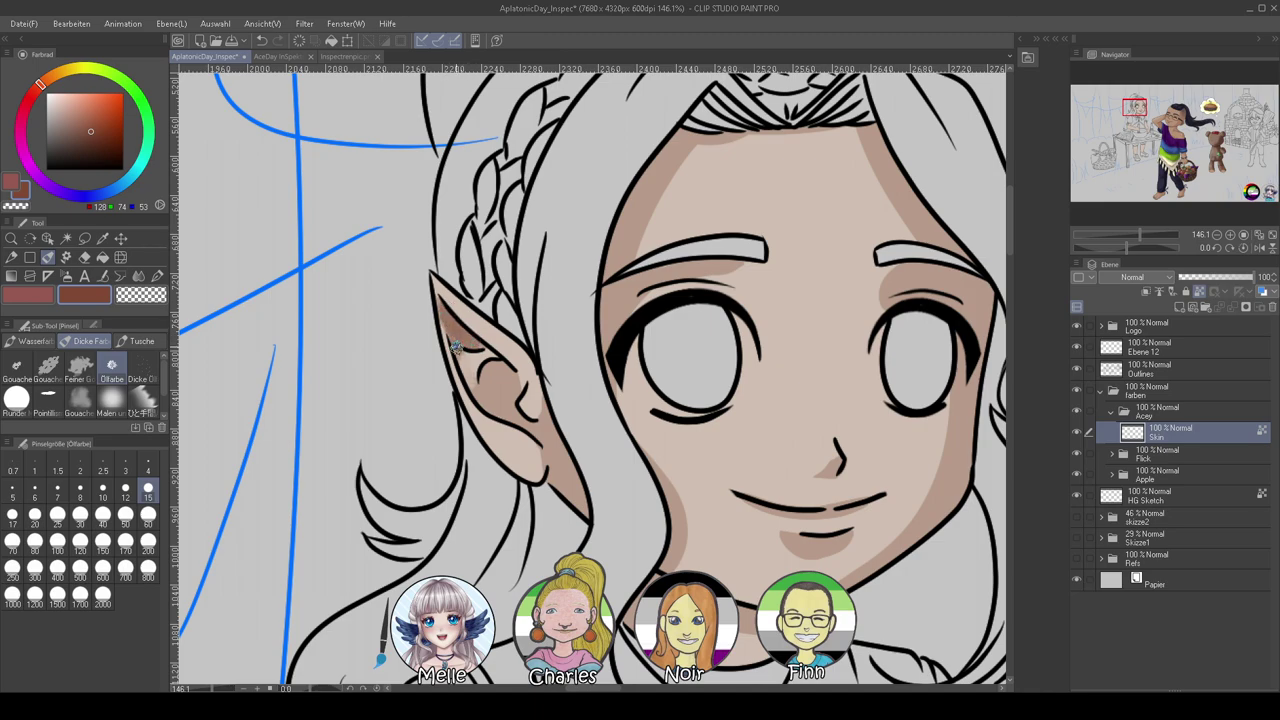
drag(499, 373, 503, 373)
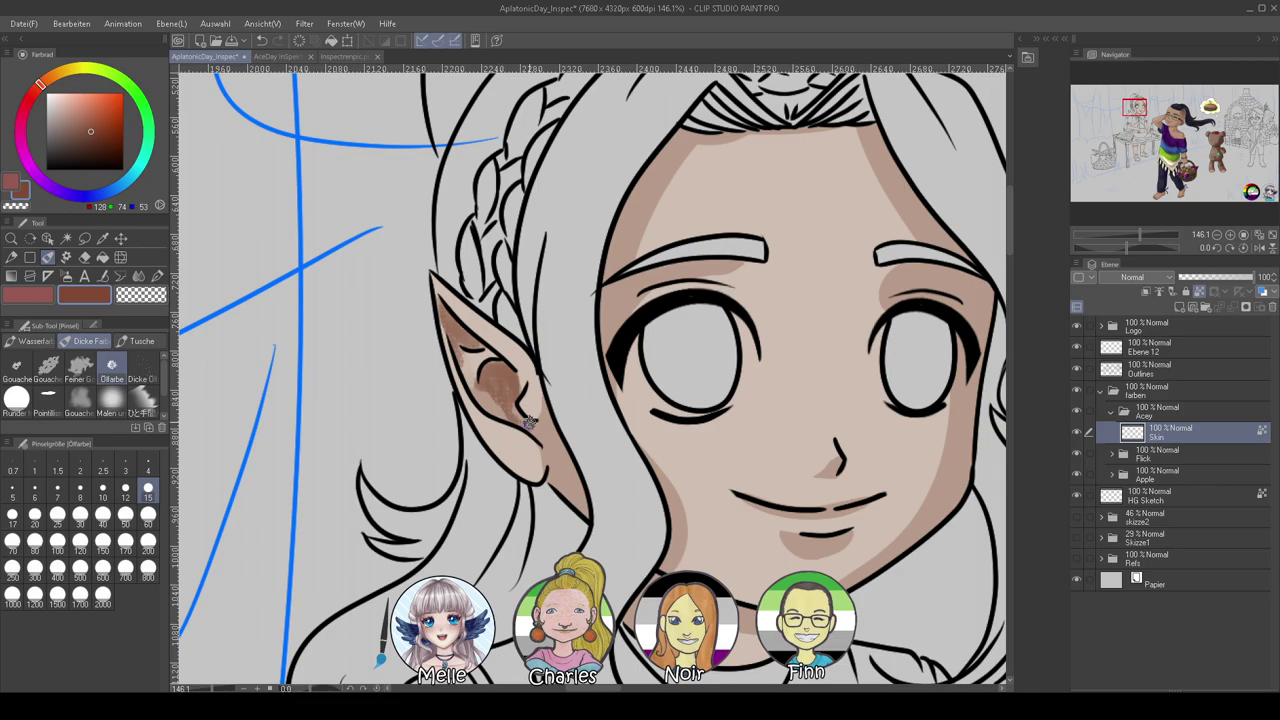
Soften the shadow edges on the girl's face, neck and ear with the Weichzeichnungsfilter blending brush at size 30
drag(603, 437, 412, 206)
mouse_move(1143, 238)
mouse_down()
mouse_move(1115, 241)
mouse_move(1134, 236)
mouse_up()
drag(943, 254, 945, 485)
drag(402, 436, 406, 364)
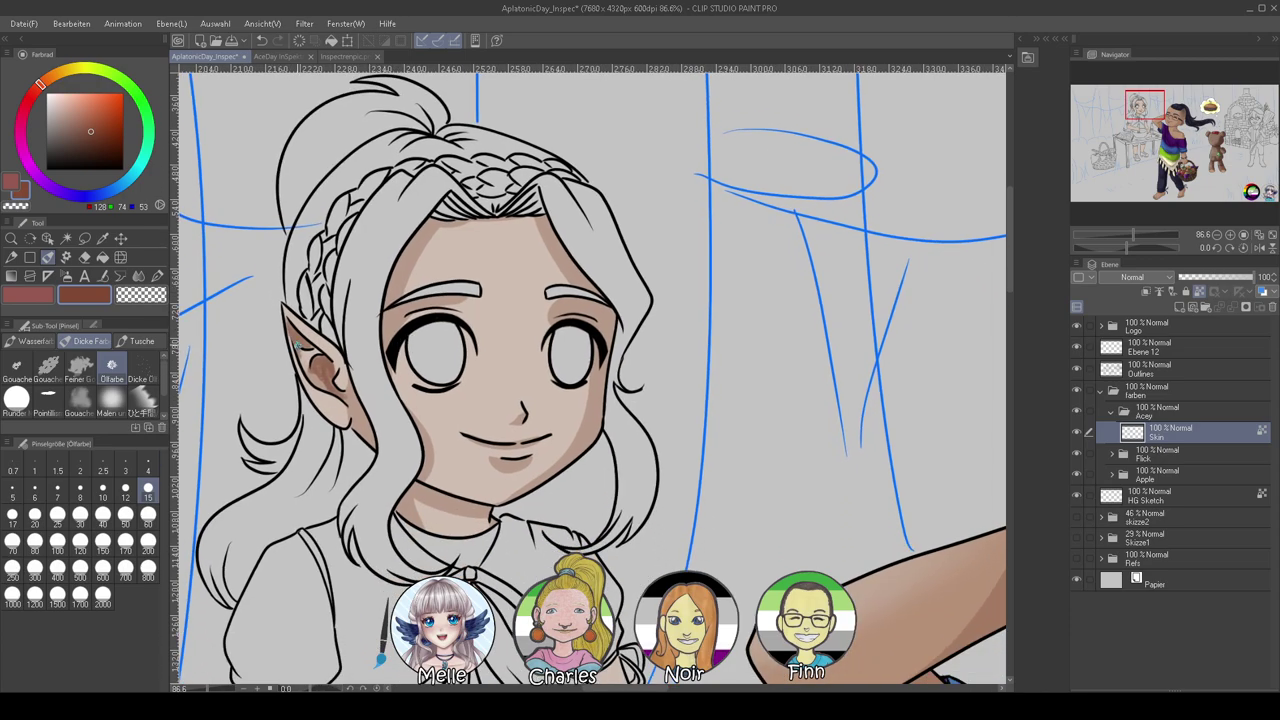
click(139, 276)
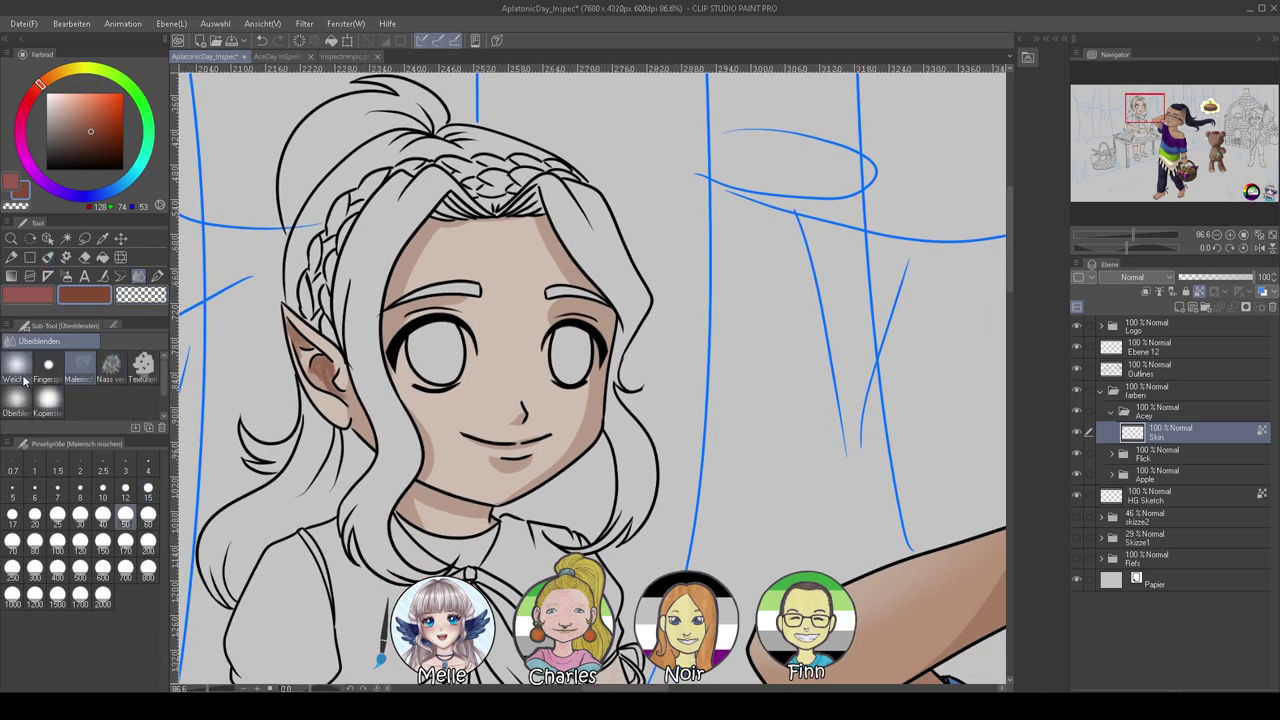
click(16, 366)
alt+click(565, 418)
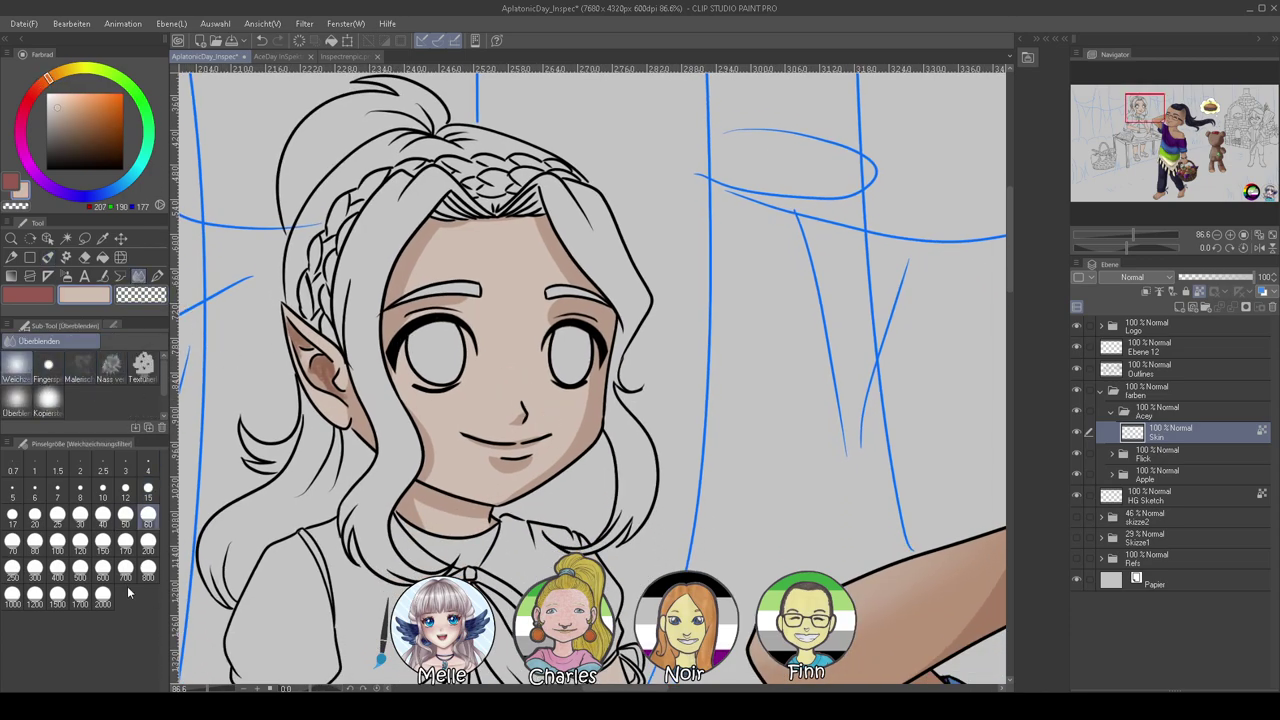
click(80, 514)
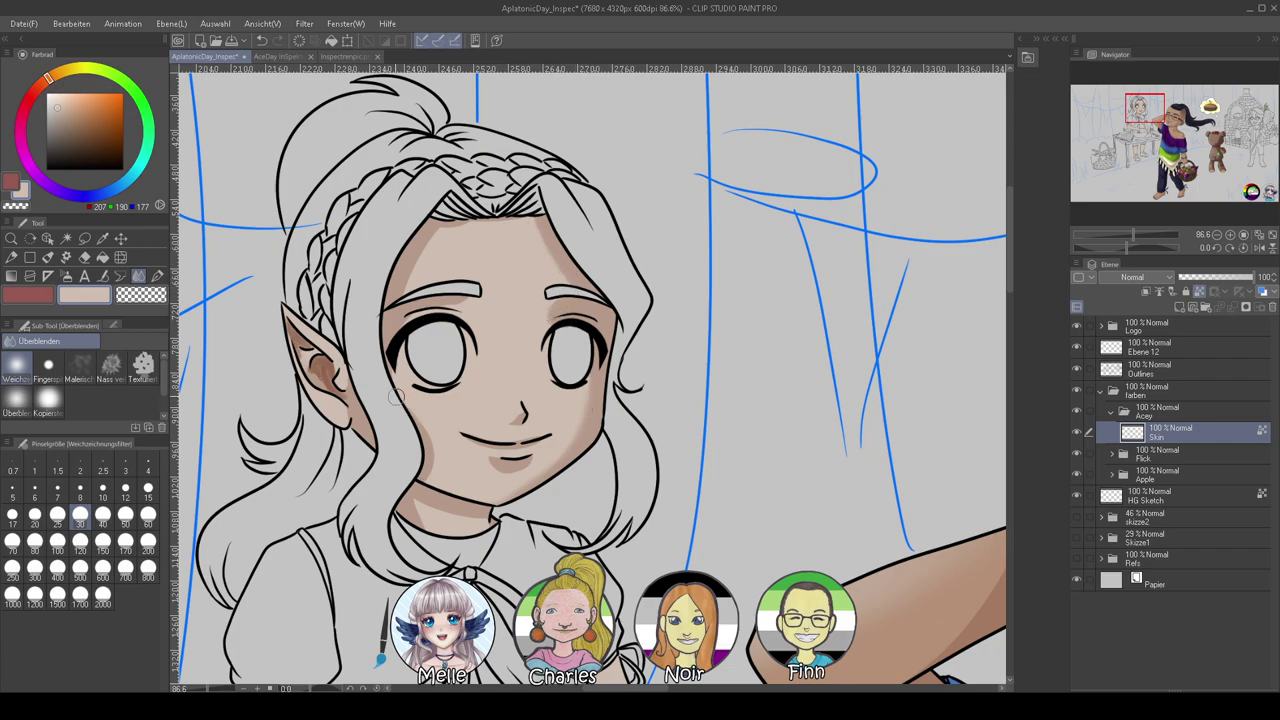
drag(445, 525, 450, 497)
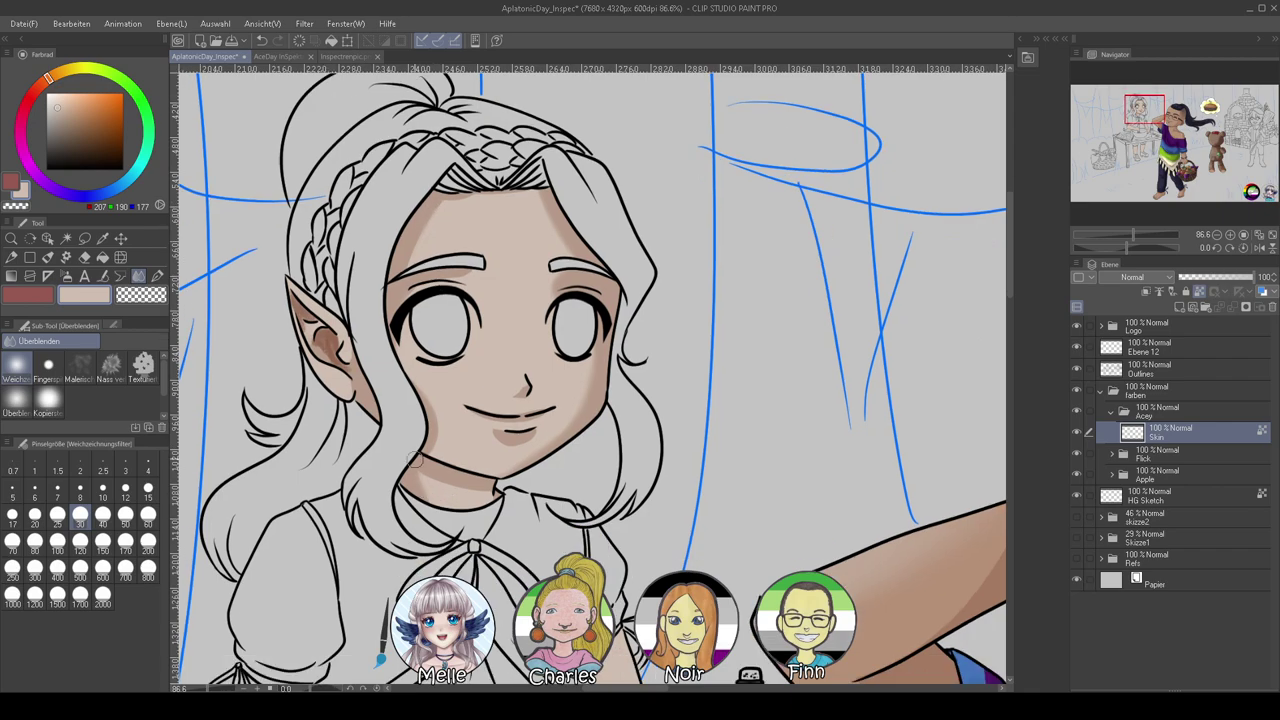
drag(325, 347, 367, 385)
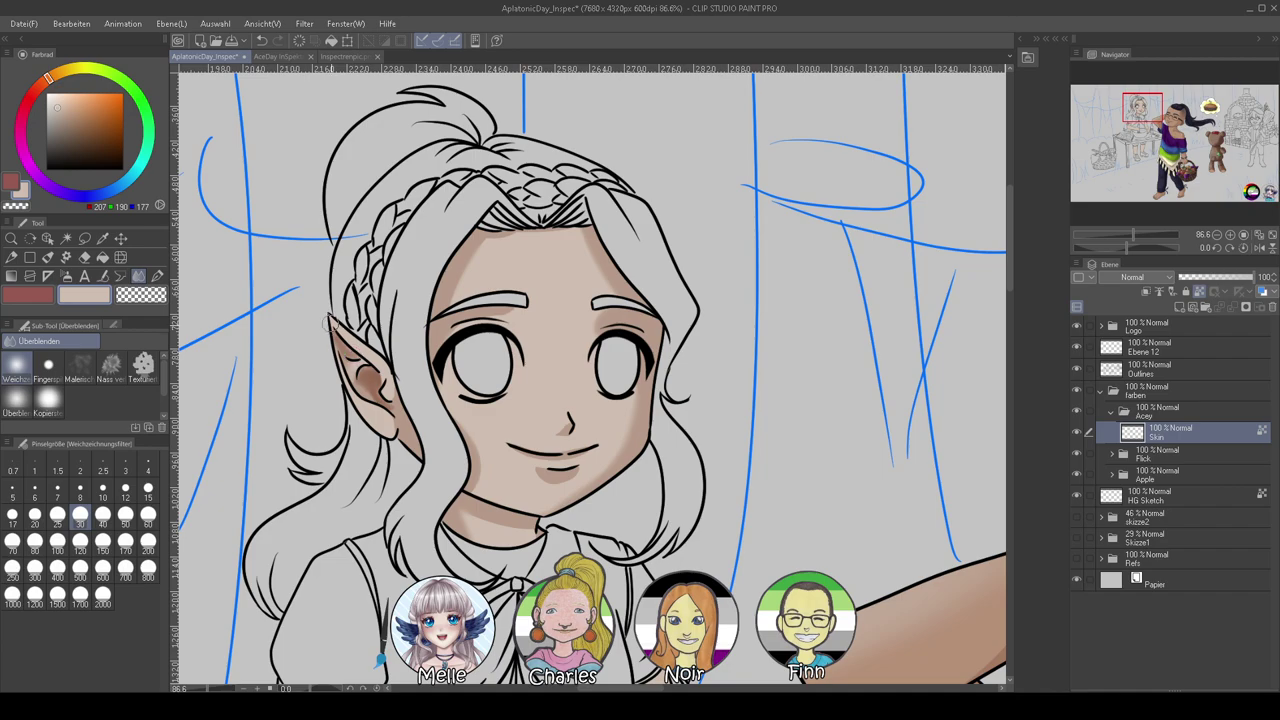
mouse_move(449, 483)
mouse_down()
mouse_move(387, 255)
mouse_move(469, 422)
mouse_up()
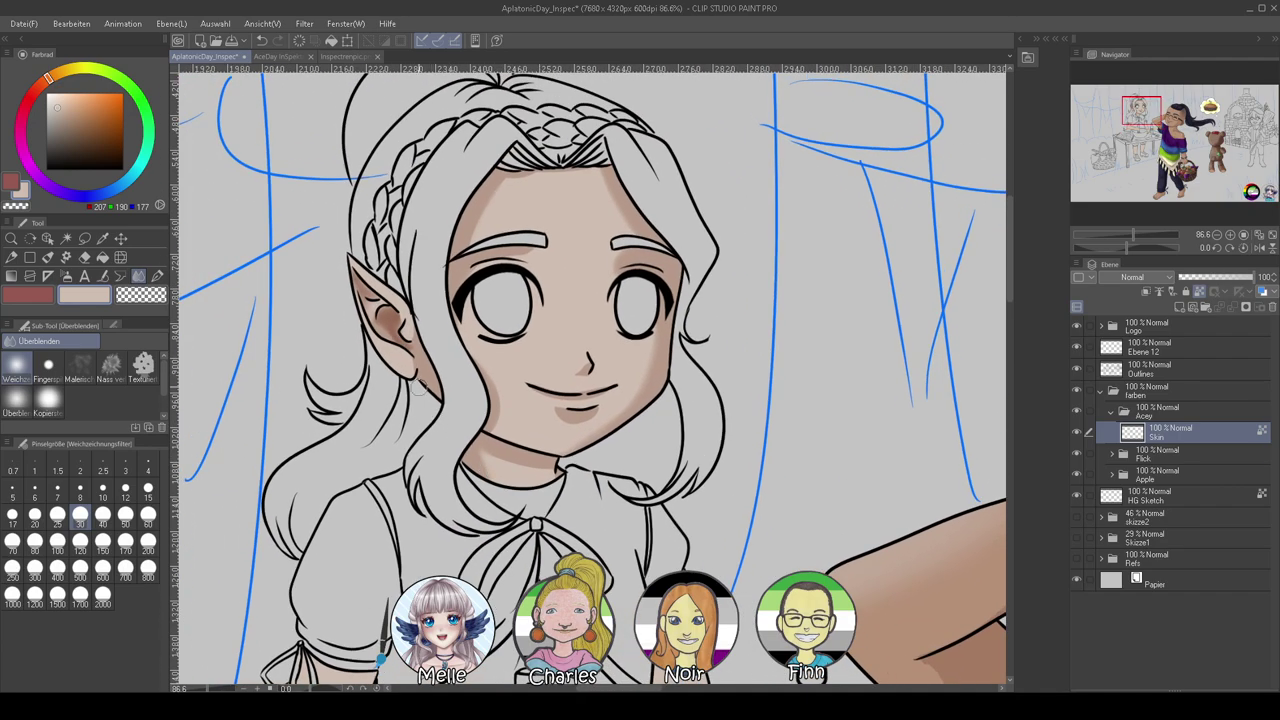
Extend the shadow on the girl's earlobe and ear edge using the Ölfarbe brush at size 30 in the sampled shadow tone (181, 154, 137)
click(48, 257)
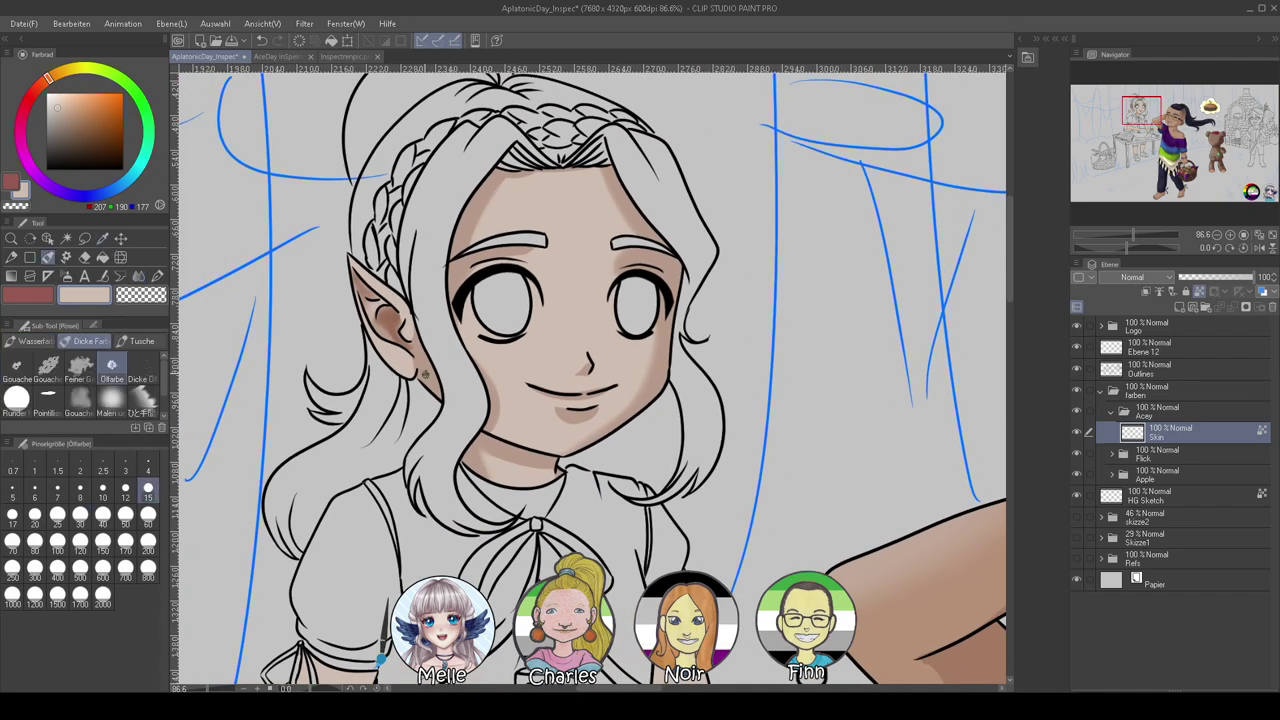
alt+click(425, 374)
click(80, 516)
drag(415, 373, 388, 354)
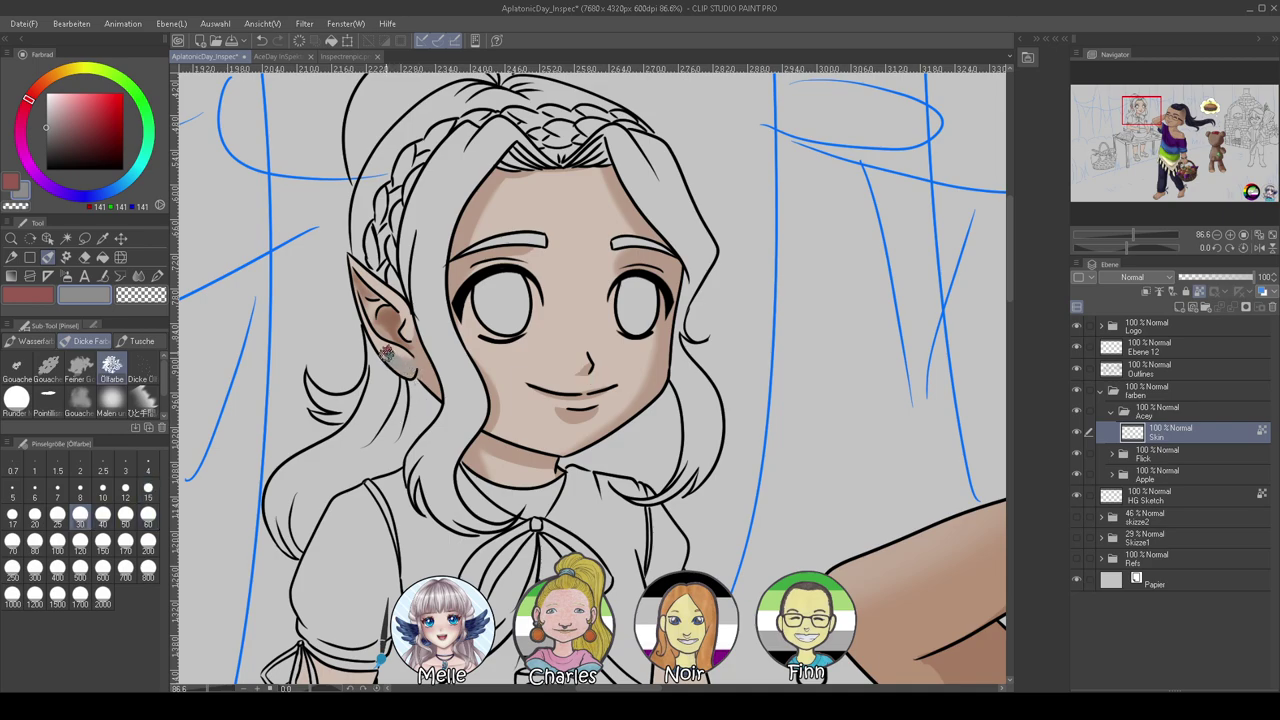
key(ctrl+z)
alt+click(404, 362)
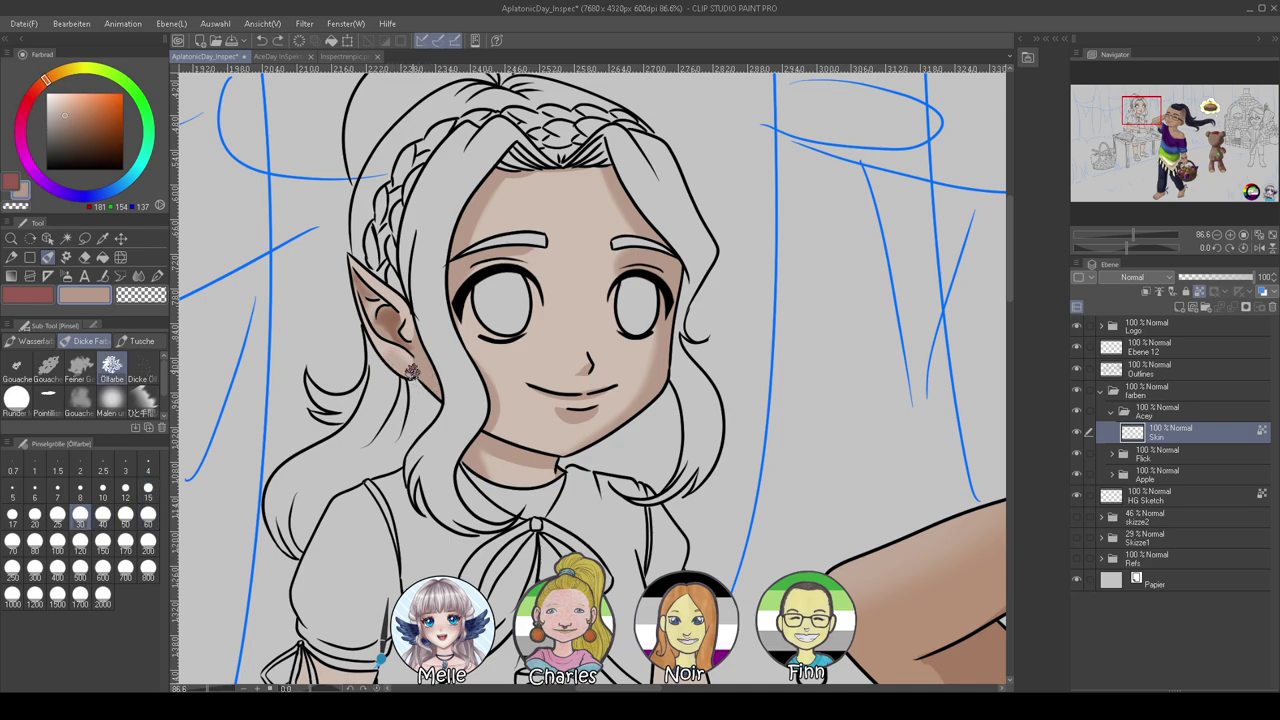
mouse_move(385, 347)
mouse_down()
mouse_move(375, 344)
mouse_move(406, 330)
mouse_up()
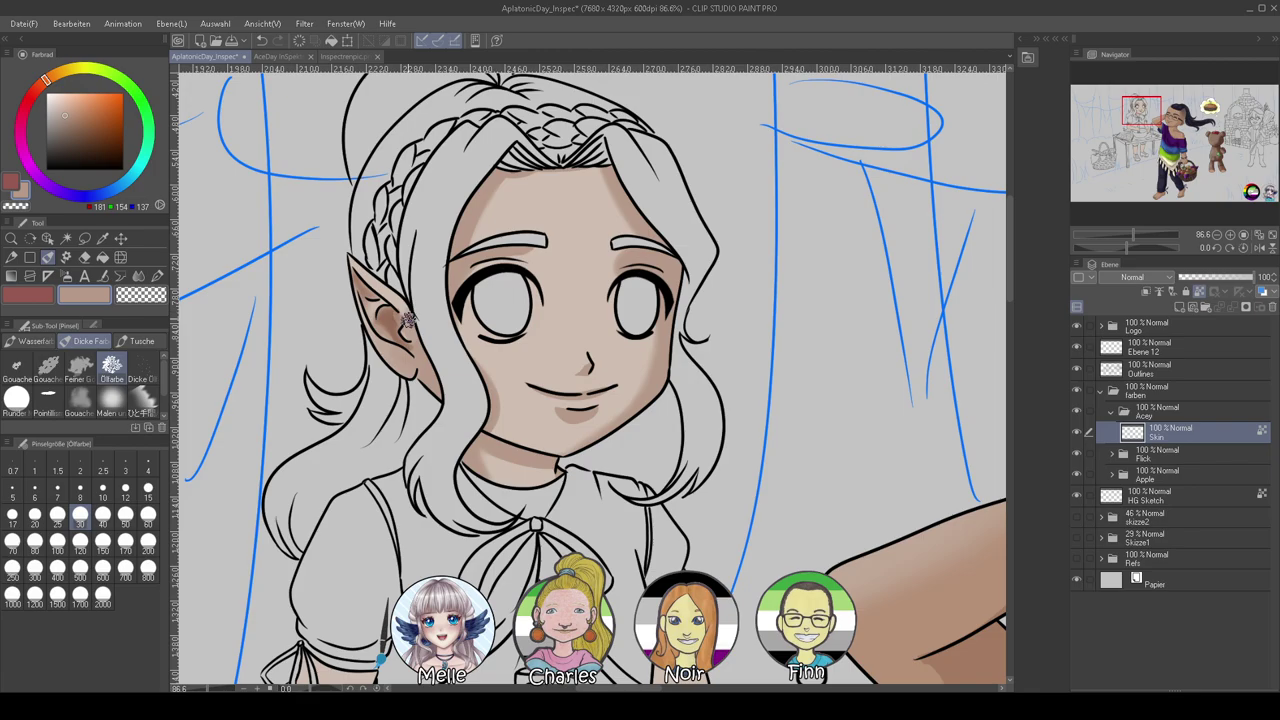
Airbrush soft shadows around the girl's face with the Weich airbrush at sizes 100 and 60, and smooth them with the Weichzeichnungsfilter at size 30
mouse_move(604, 542)
mouse_down()
mouse_move(616, 459)
mouse_move(559, 366)
mouse_move(567, 474)
mouse_move(530, 384)
mouse_move(549, 391)
mouse_move(568, 220)
mouse_move(525, 440)
mouse_move(509, 395)
mouse_up()
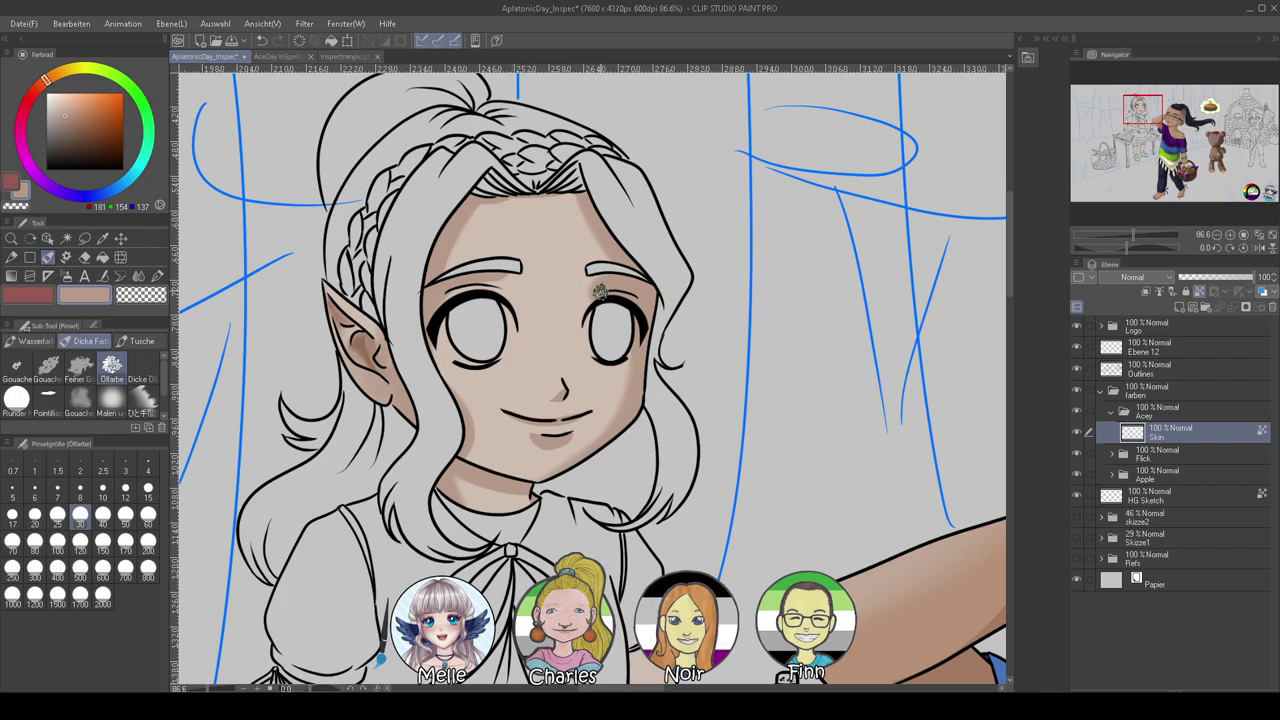
click(66, 276)
click(57, 540)
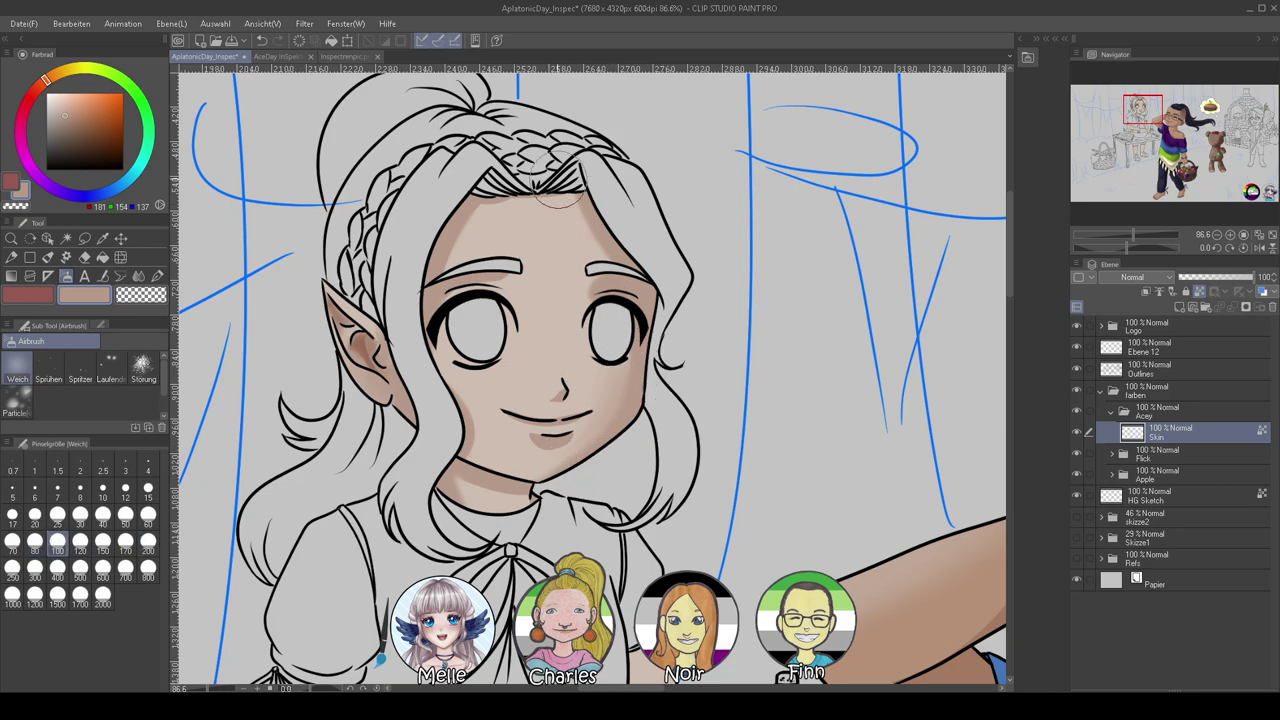
mouse_move(464, 220)
mouse_down()
mouse_move(459, 248)
mouse_move(464, 236)
mouse_up()
drag(466, 386, 469, 413)
mouse_move(605, 452)
mouse_down()
mouse_move(677, 322)
mouse_move(623, 370)
mouse_up()
mouse_move(1126, 247)
mouse_down()
mouse_move(1142, 248)
mouse_move(1140, 235)
mouse_up()
click(148, 518)
drag(579, 452, 409, 532)
click(138, 275)
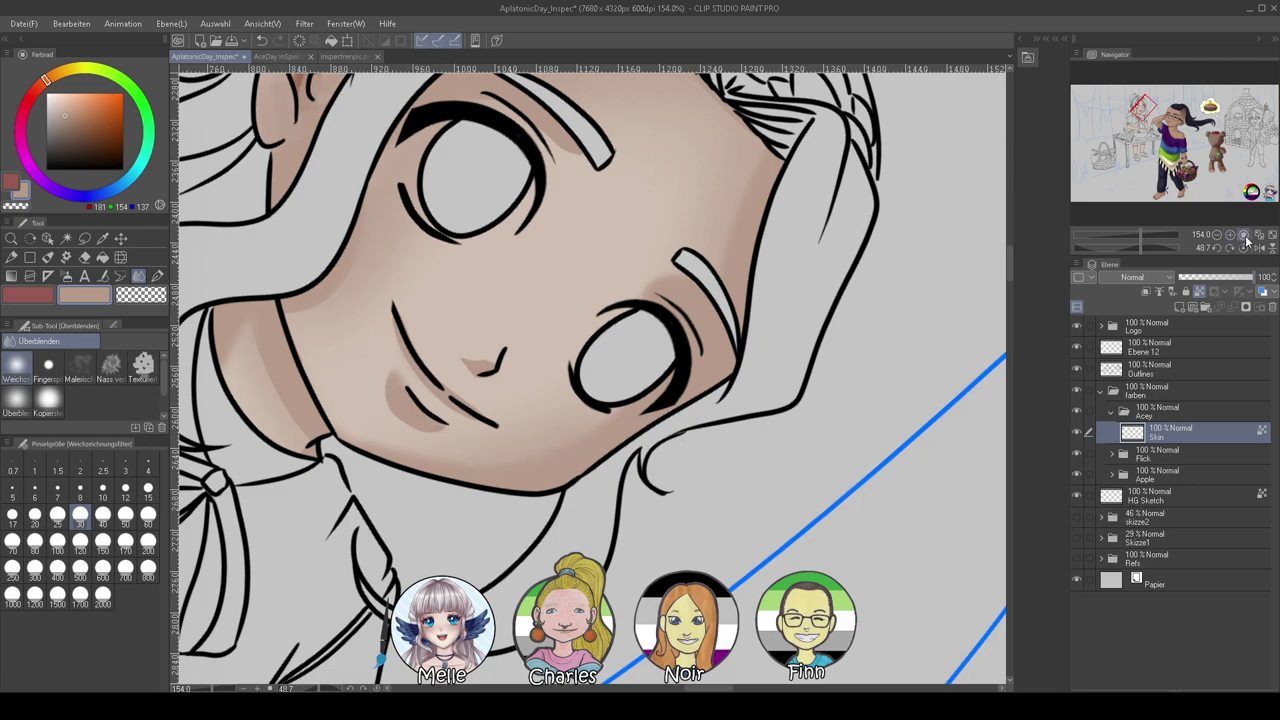
Add a small highlight on the bridge of the nose with the Spitzfeder pen at size 15 in a pale skin tone (236, 225, 216)
click(1242, 248)
alt+click(455, 432)
click(47, 94)
click(157, 276)
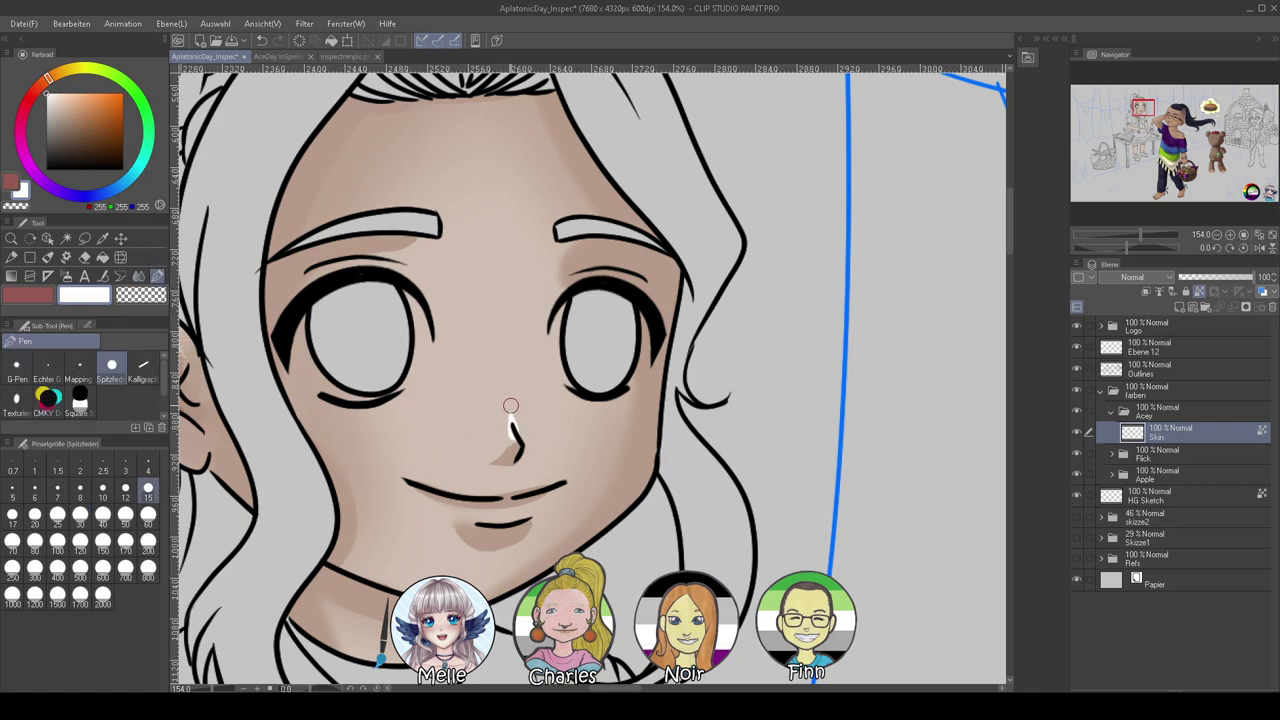
drag(514, 445, 501, 407)
key(ctrl+z)
alt+click(478, 317)
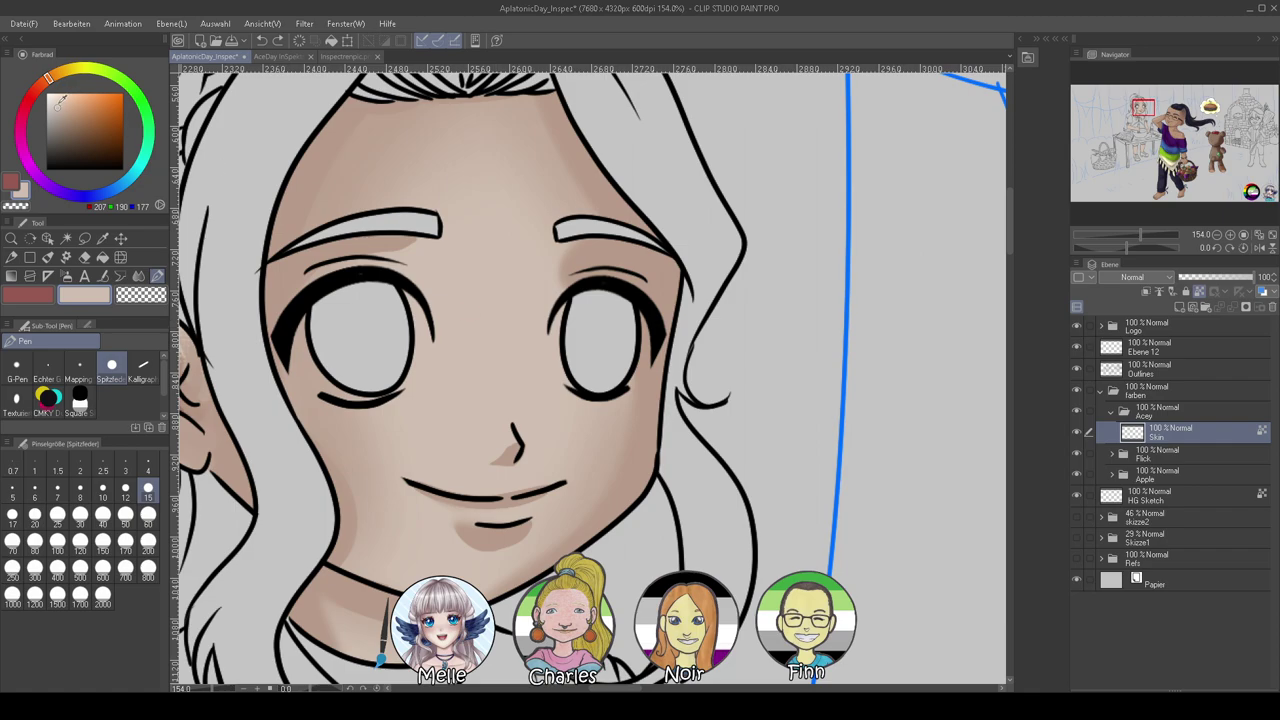
drag(61, 101, 53, 99)
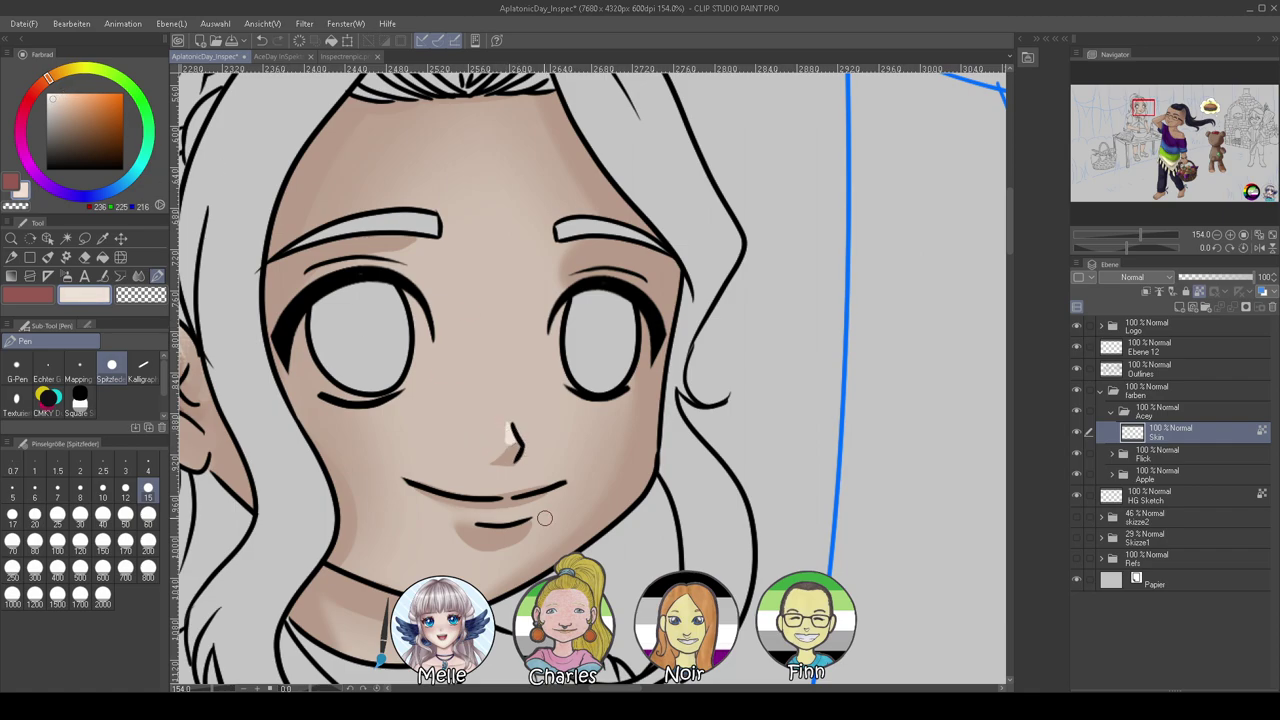
drag(1131, 252, 1124, 250)
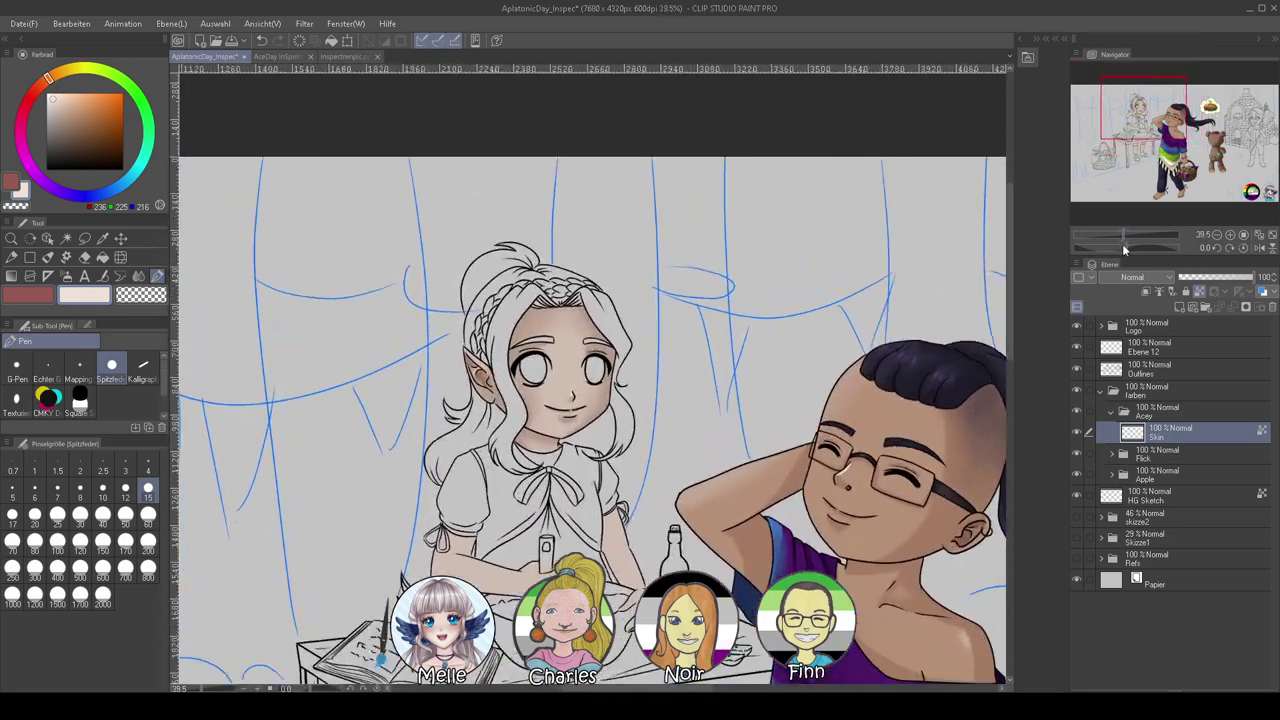
Paint shadows beneath the sleeve and its ribbon on the whisking arm with the Spitzfeder pen in the sampled shadow tone (181, 154, 137)
drag(709, 491, 749, 447)
drag(1125, 234, 1132, 234)
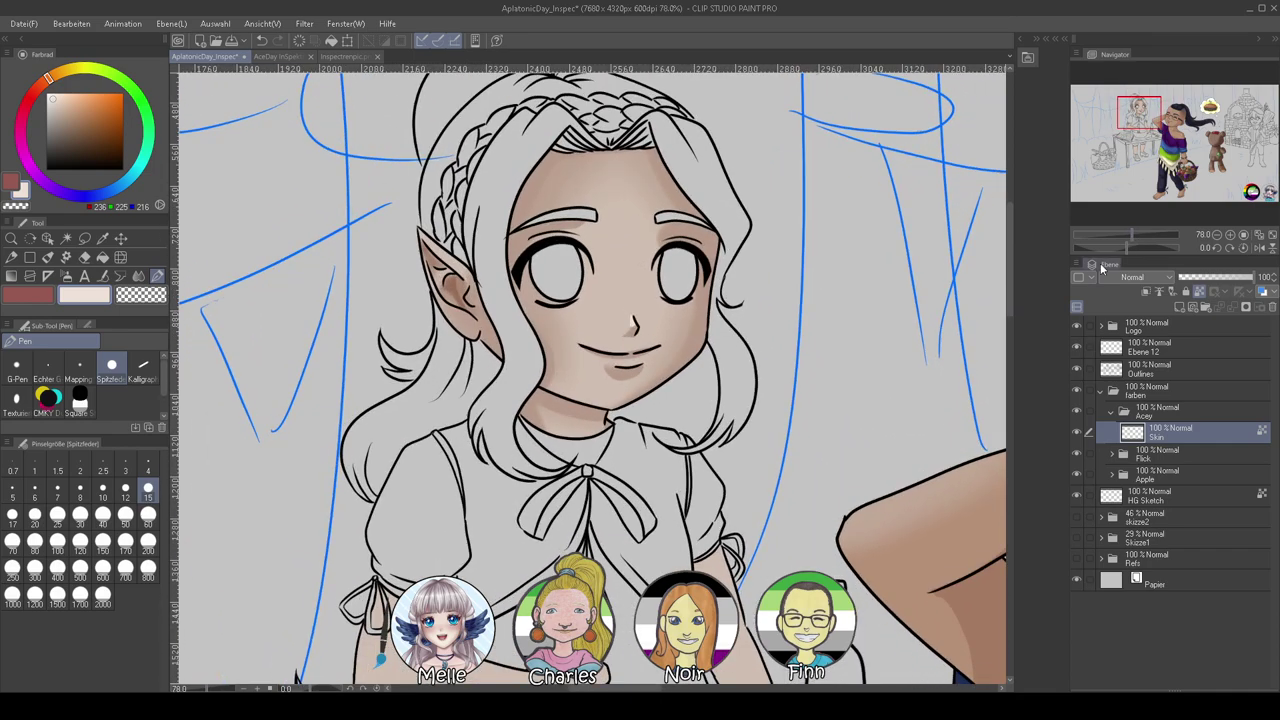
drag(695, 355, 731, 268)
alt+click(526, 235)
drag(545, 408, 517, 238)
click(125, 514)
mouse_move(386, 353)
mouse_down()
mouse_move(393, 322)
mouse_move(443, 385)
mouse_move(417, 339)
mouse_up()
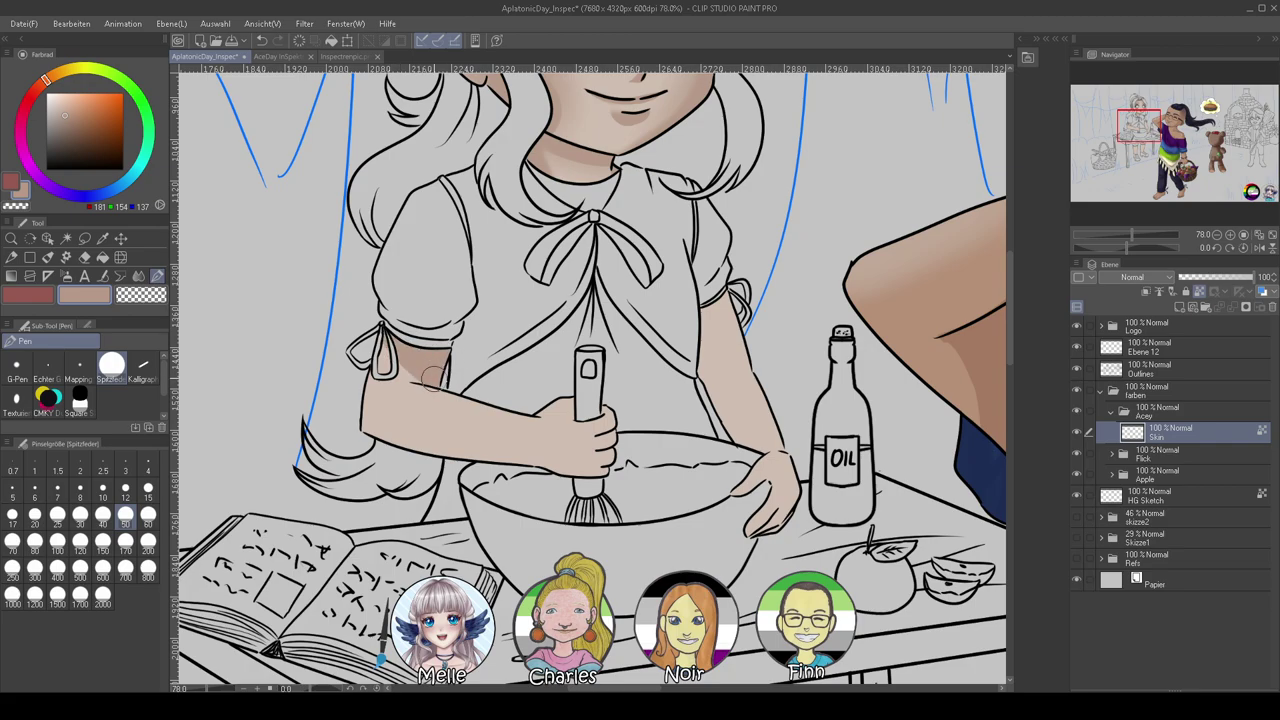
drag(1132, 235, 1138, 235)
drag(603, 417, 763, 465)
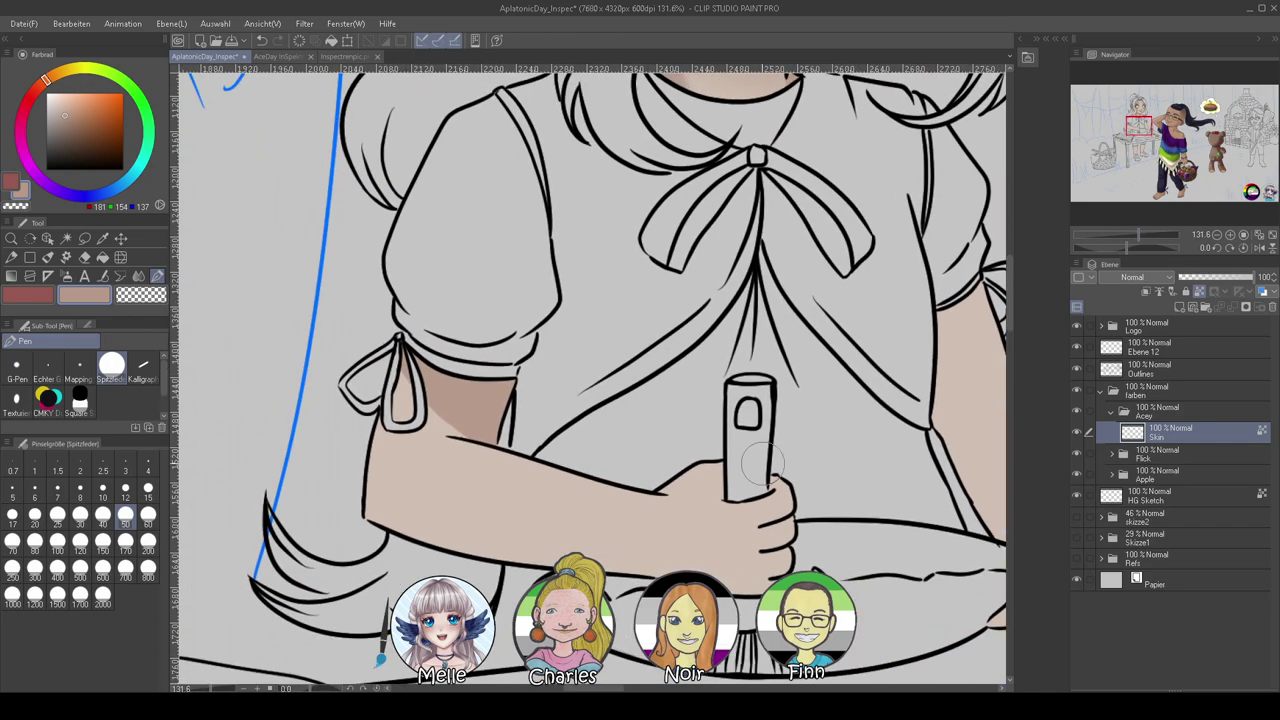
click(139, 276)
click(157, 276)
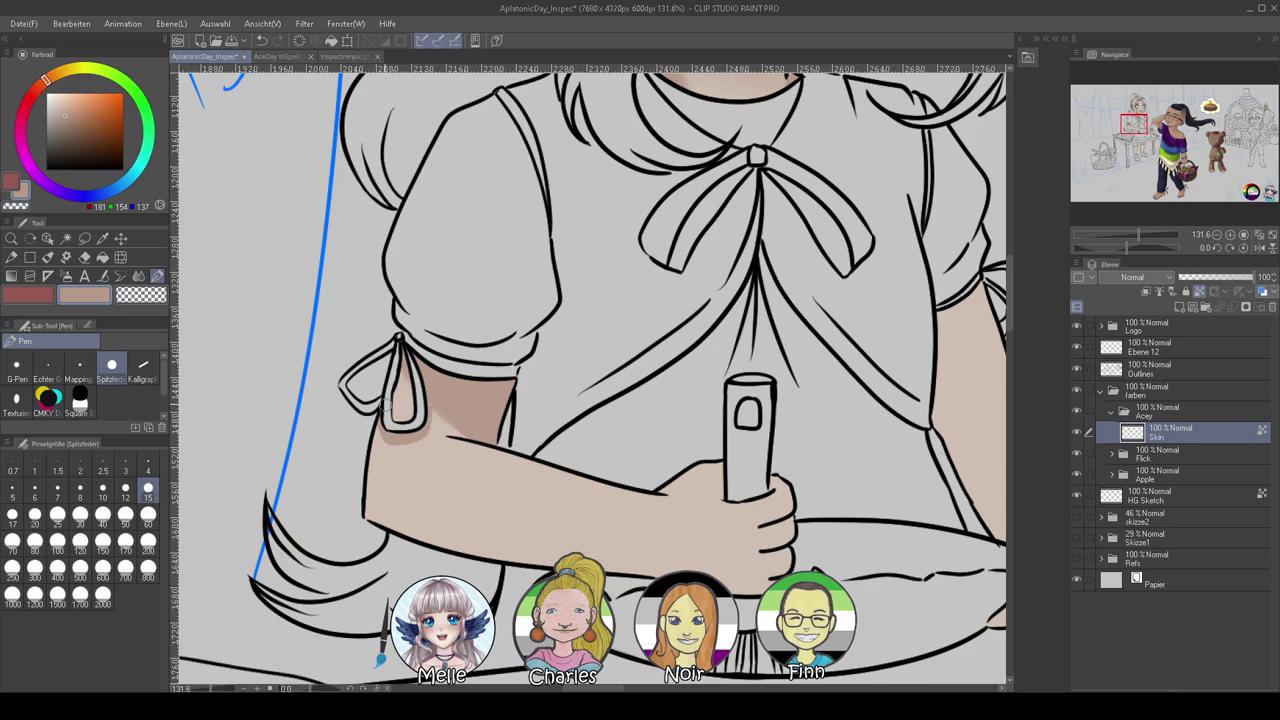
Shade the edge of the whisking forearm down to the wrist with the Weich airbrush at size 60
drag(689, 508, 573, 436)
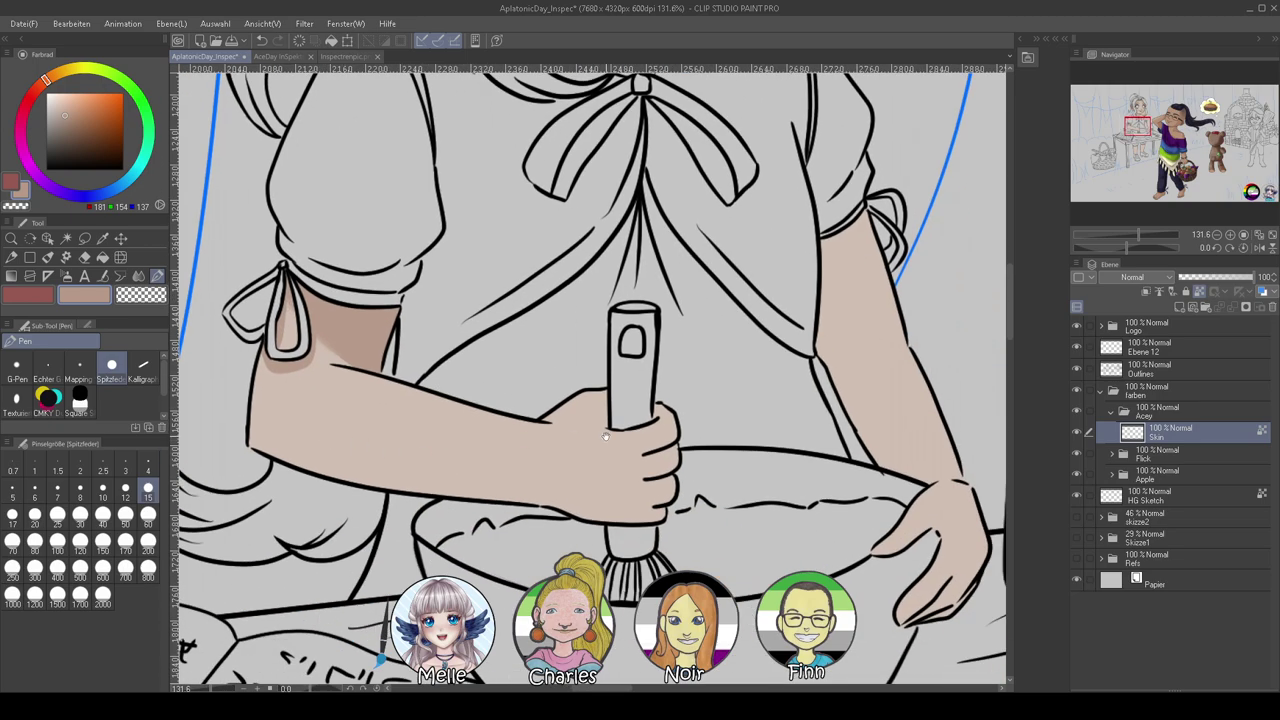
drag(1131, 247, 1146, 247)
scroll(855, 322, up, 1)
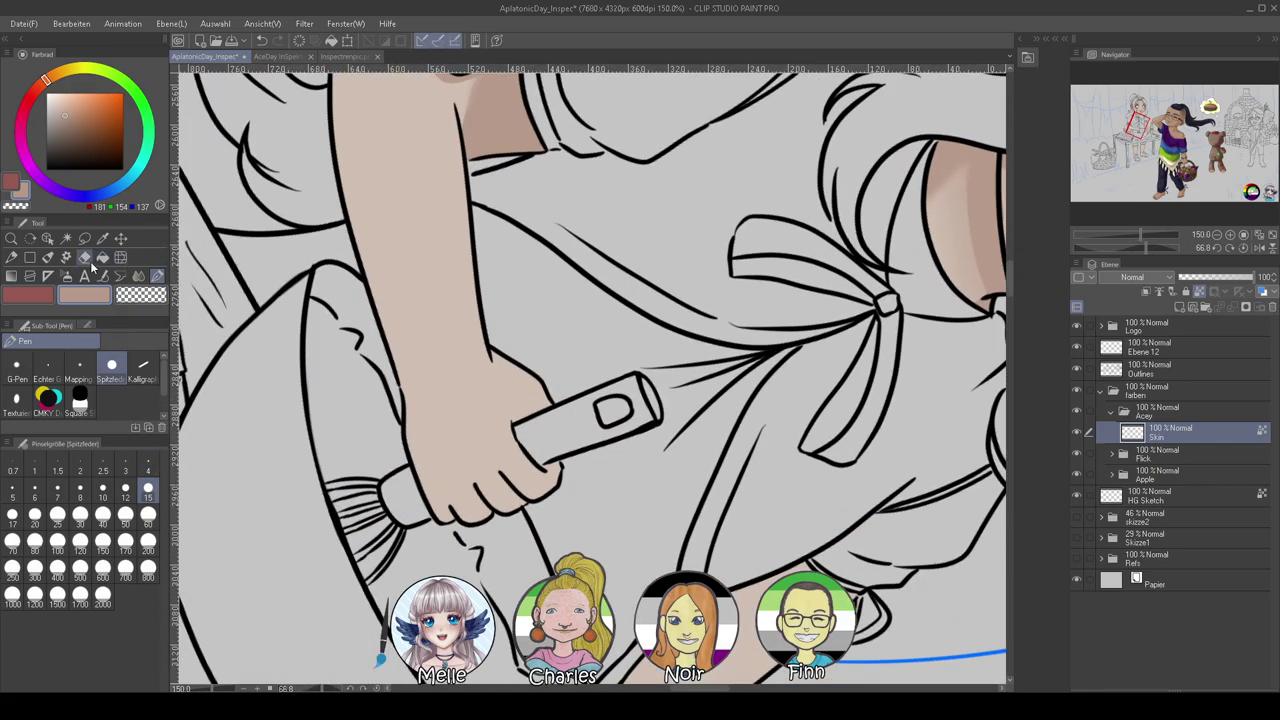
click(67, 277)
scroll(297, 270, up, 1)
drag(510, 243, 524, 343)
mouse_move(488, 204)
mouse_down()
mouse_move(500, 337)
mouse_move(491, 194)
mouse_move(491, 429)
mouse_move(503, 456)
mouse_move(488, 302)
mouse_up()
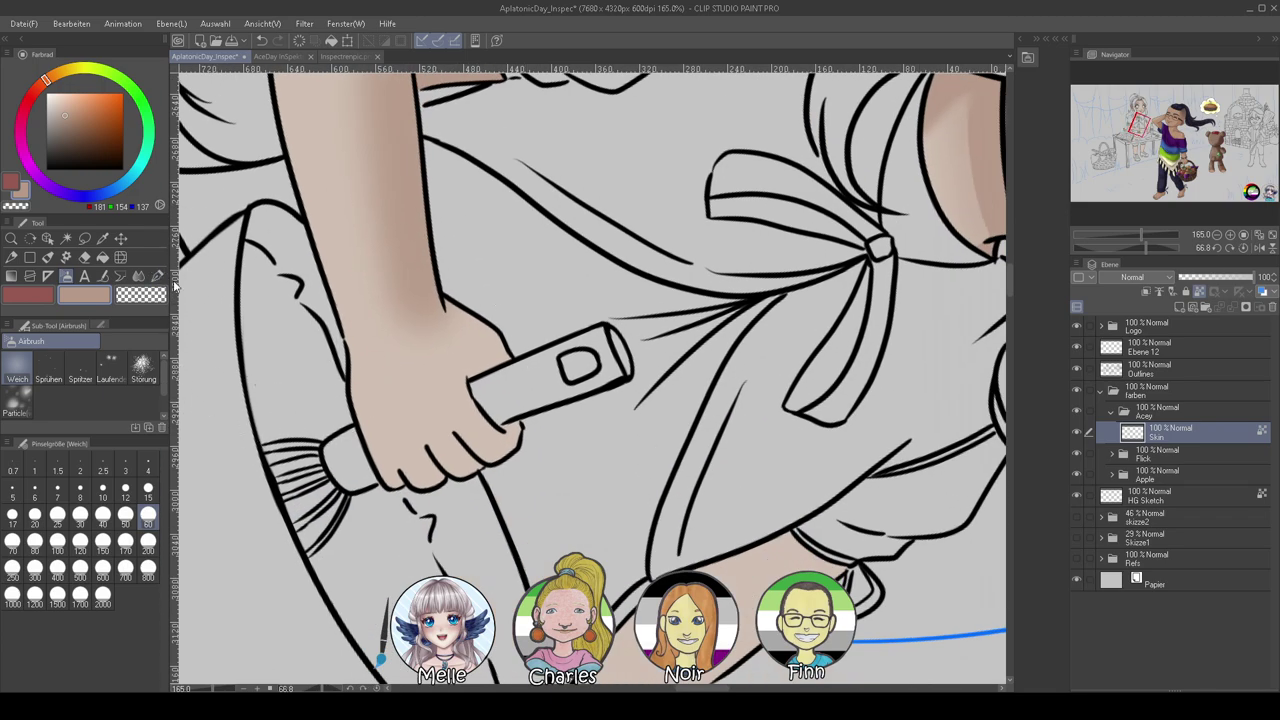
Paint shadows on the hand behind the whisk handle and between the fingers with the Spitzfeder pen at size 15
click(157, 276)
mouse_move(452, 297)
mouse_down()
mouse_move(473, 381)
mouse_move(447, 300)
mouse_move(490, 358)
mouse_move(452, 305)
mouse_up()
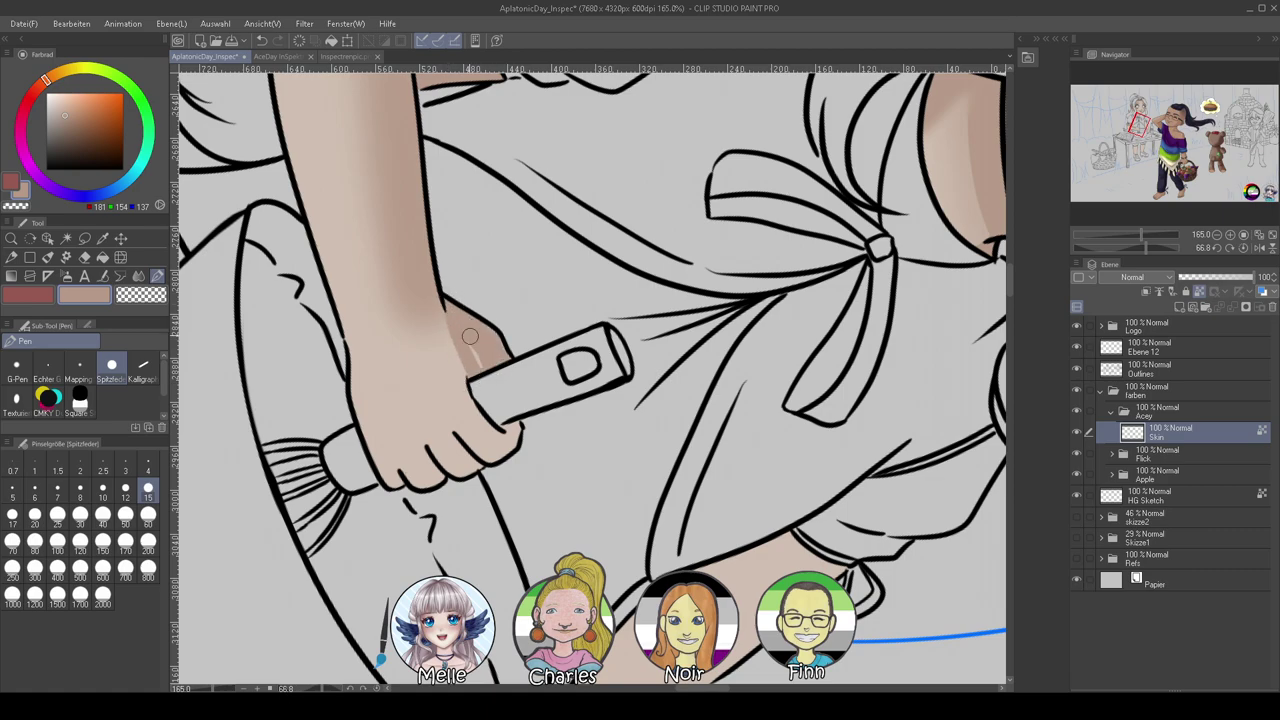
mouse_move(476, 454)
mouse_down()
mouse_move(515, 453)
mouse_move(448, 458)
mouse_move(444, 442)
mouse_move(459, 451)
mouse_move(447, 432)
mouse_move(499, 467)
mouse_up()
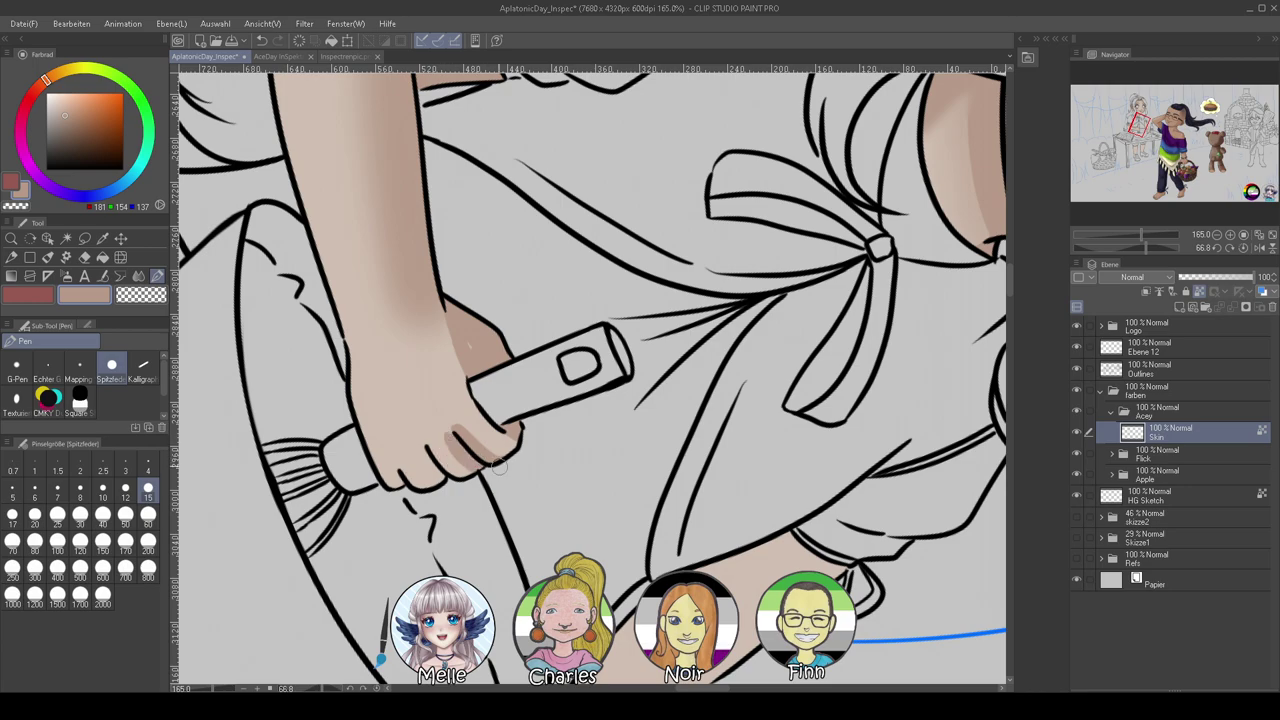
key(ctrl+z)
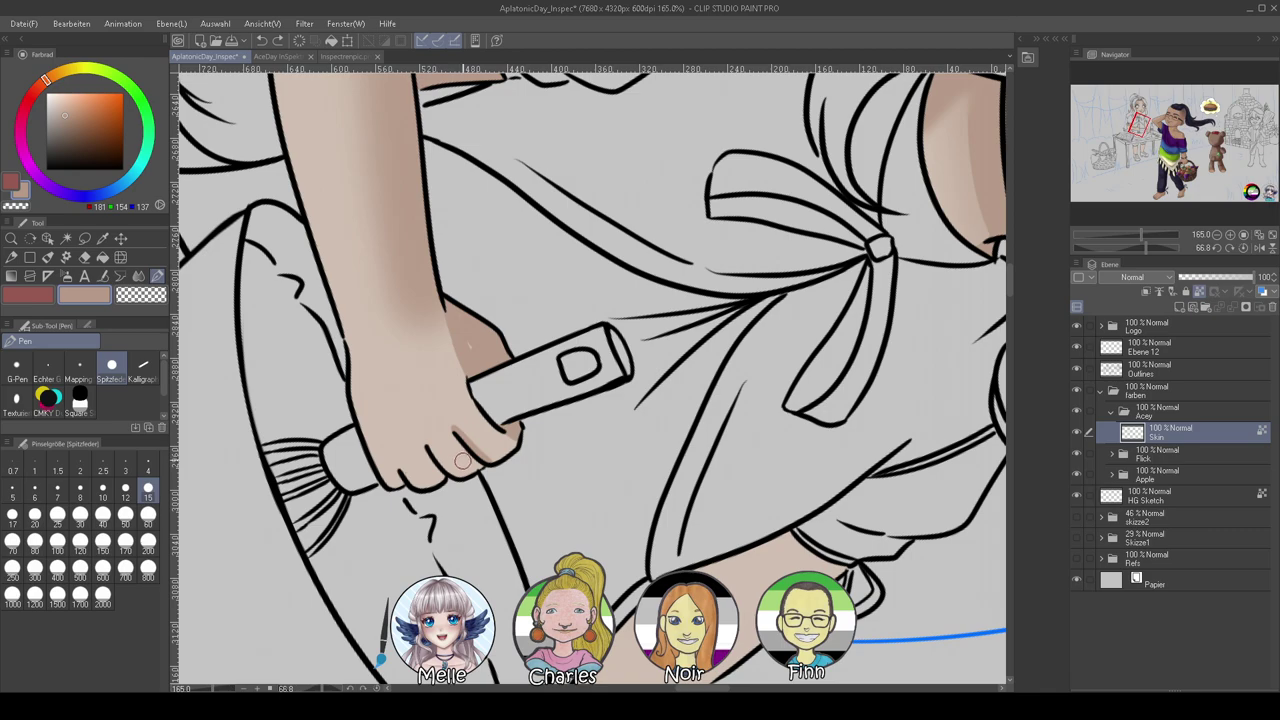
drag(461, 447, 516, 445)
drag(437, 452, 484, 469)
mouse_move(407, 460)
mouse_down()
mouse_move(421, 483)
mouse_move(397, 460)
mouse_up()
click(1243, 248)
mouse_move(1142, 236)
mouse_down()
mouse_move(1117, 240)
mouse_move(1133, 241)
mouse_up()
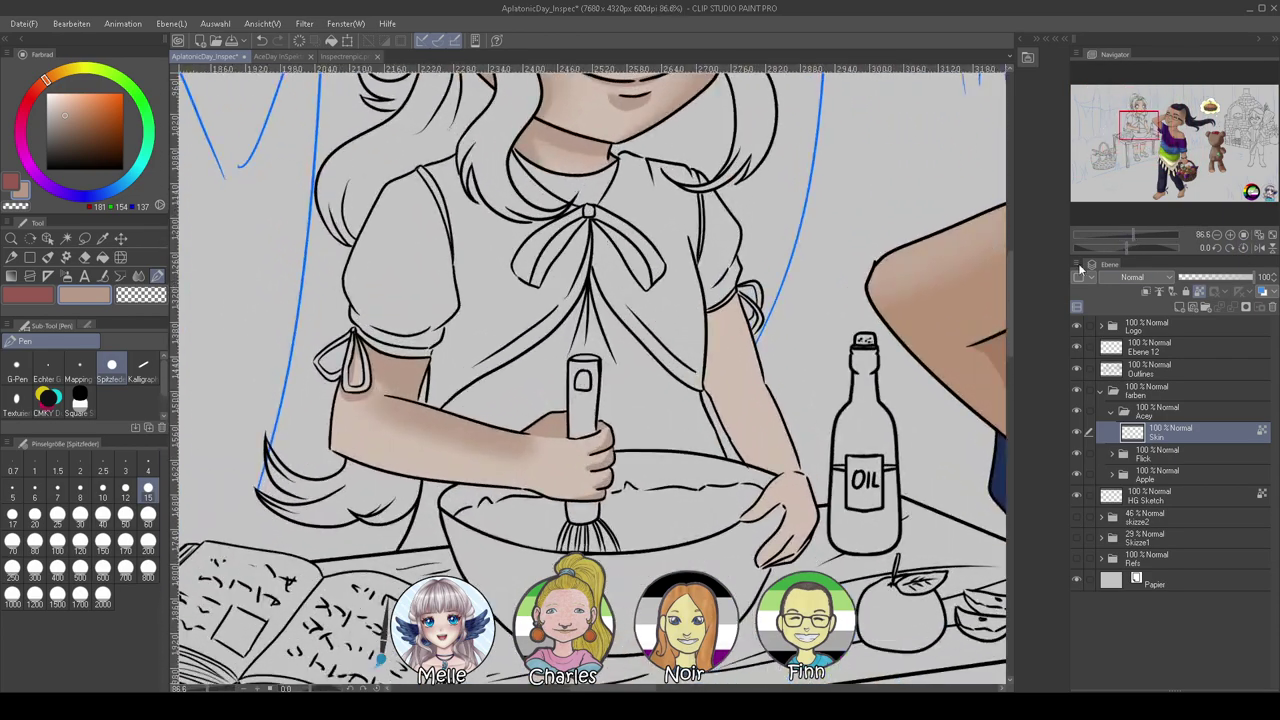
Soften the whisking arm's shading and shade the other arm with the Weich airbrush at size 100, using the sampled light and shadow skin tones
alt+click(521, 471)
click(66, 276)
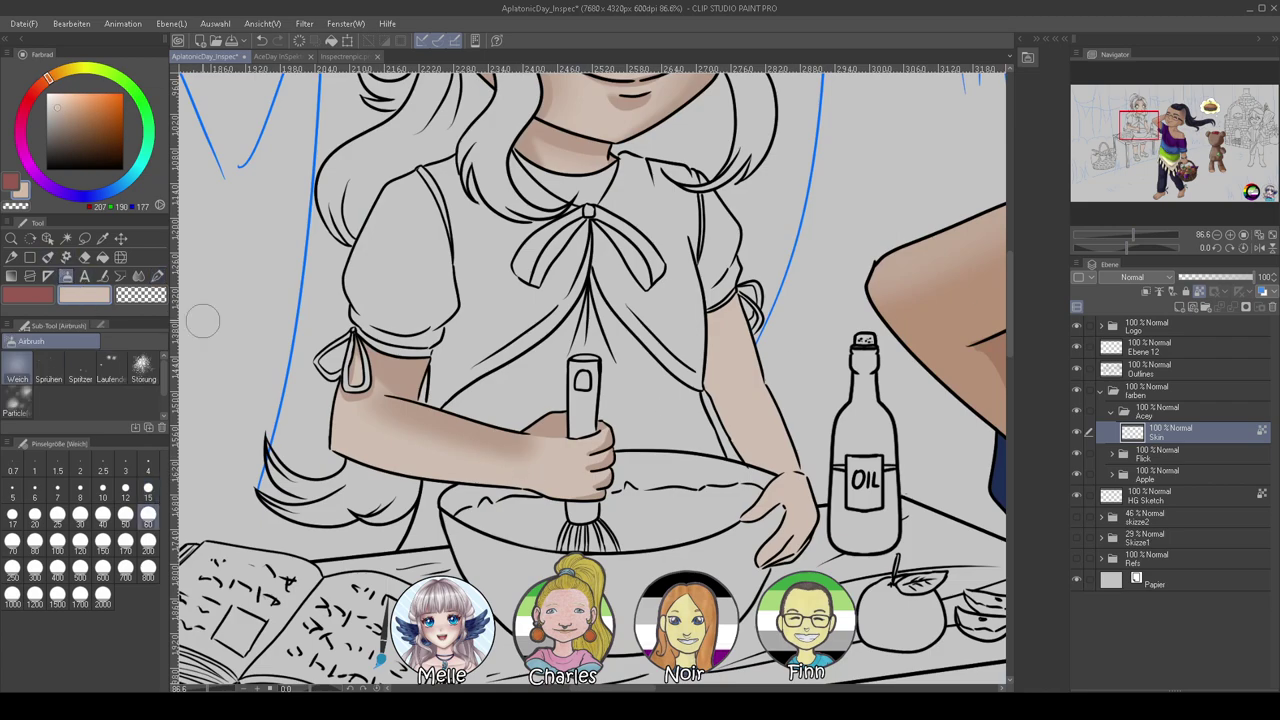
click(57, 540)
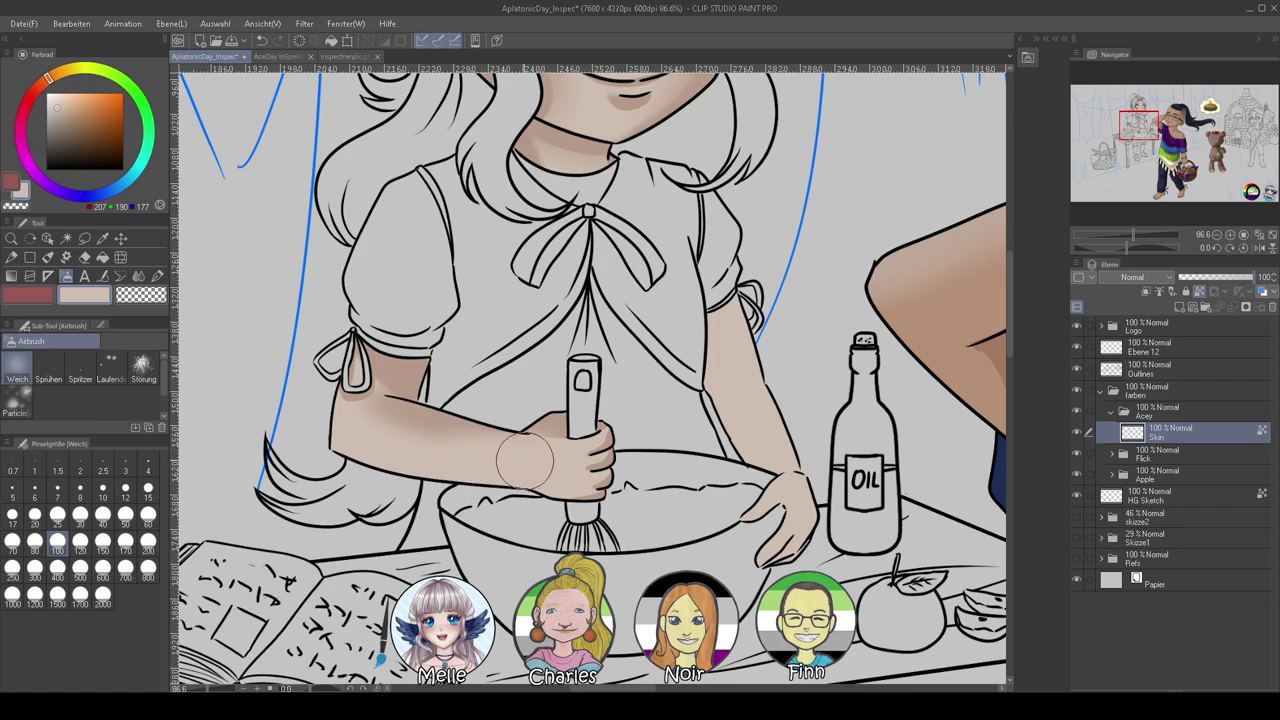
mouse_move(693, 513)
mouse_down()
mouse_move(511, 527)
mouse_move(494, 582)
mouse_up()
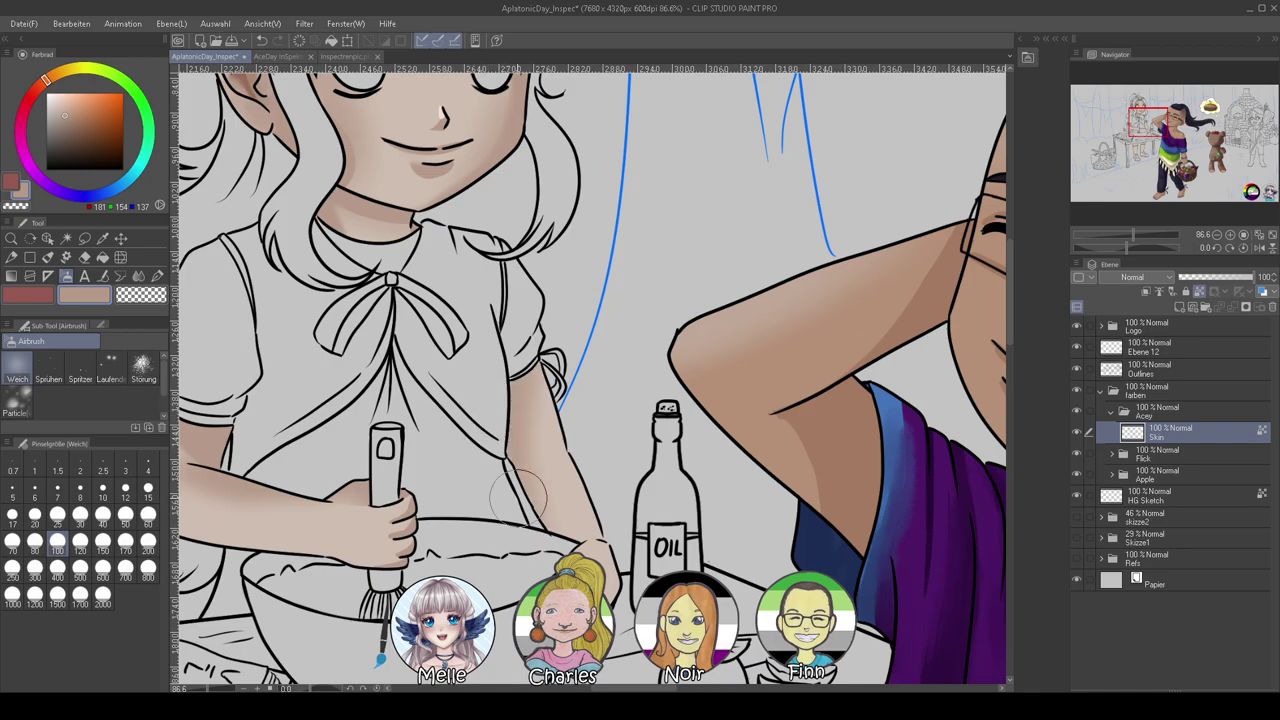
mouse_move(1131, 234)
mouse_down()
mouse_move(1119, 231)
mouse_move(1130, 233)
mouse_up()
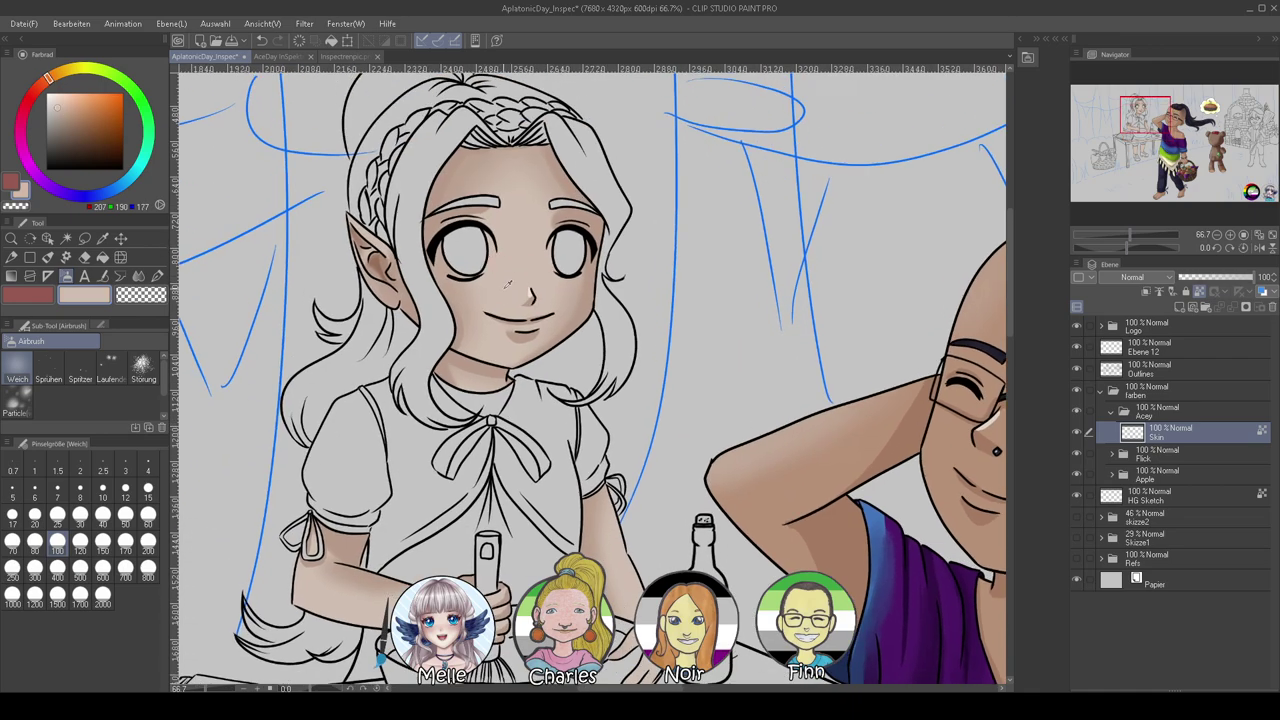
mouse_move(647, 497)
mouse_down()
mouse_move(651, 400)
mouse_move(638, 518)
mouse_up()
Deepen the soft shadow on the forehead near the eyebrow with the Weich airbrush at size 40 in the sampled tone (182, 155, 138)
mouse_move(1129, 235)
mouse_down()
mouse_move(1104, 248)
mouse_move(1135, 236)
mouse_up()
drag(599, 369, 856, 215)
alt+click(440, 371)
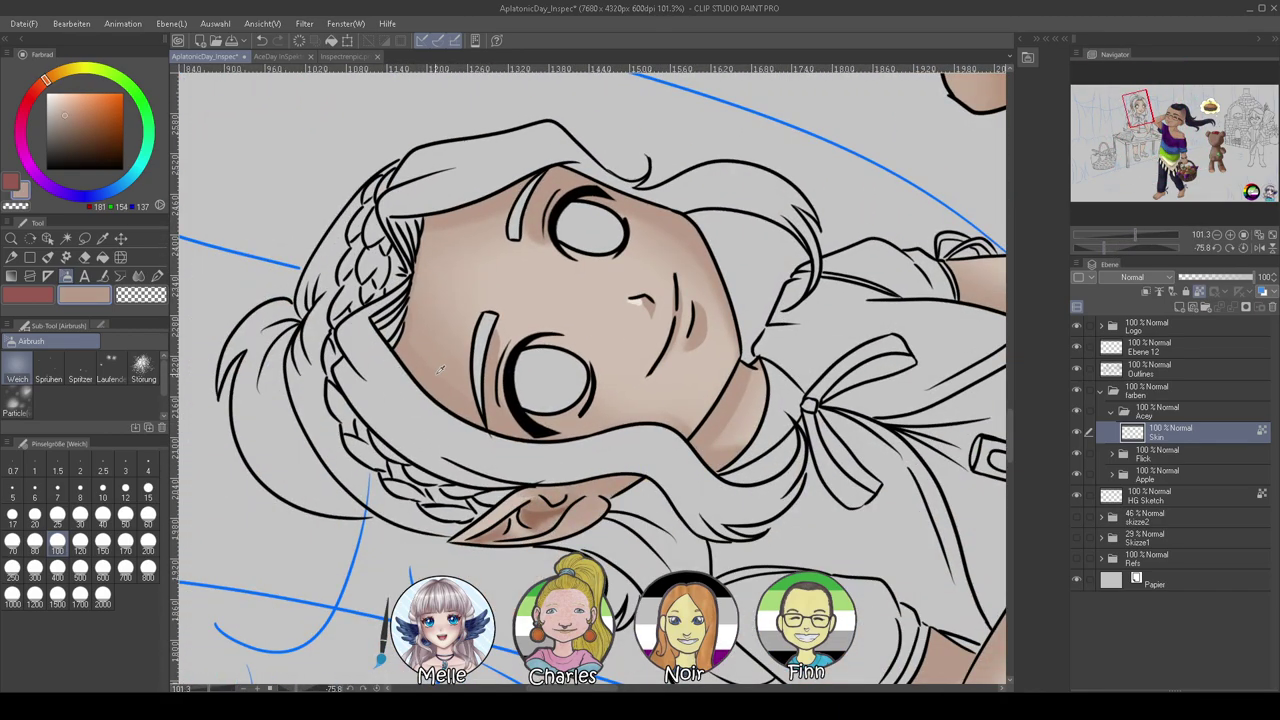
click(103, 513)
drag(497, 349, 504, 335)
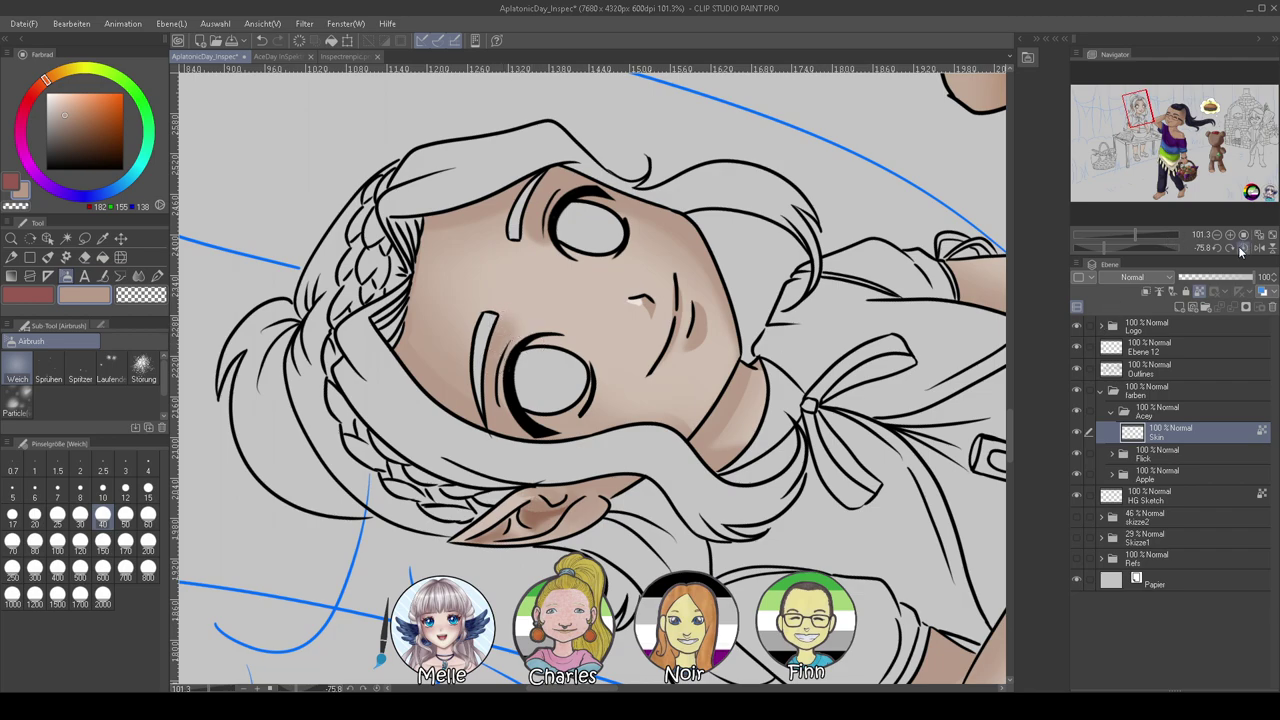
click(1240, 249)
Airbrush the whites of both eyes around the irises in white with the Weich airbrush at size 40
drag(1135, 234, 1152, 234)
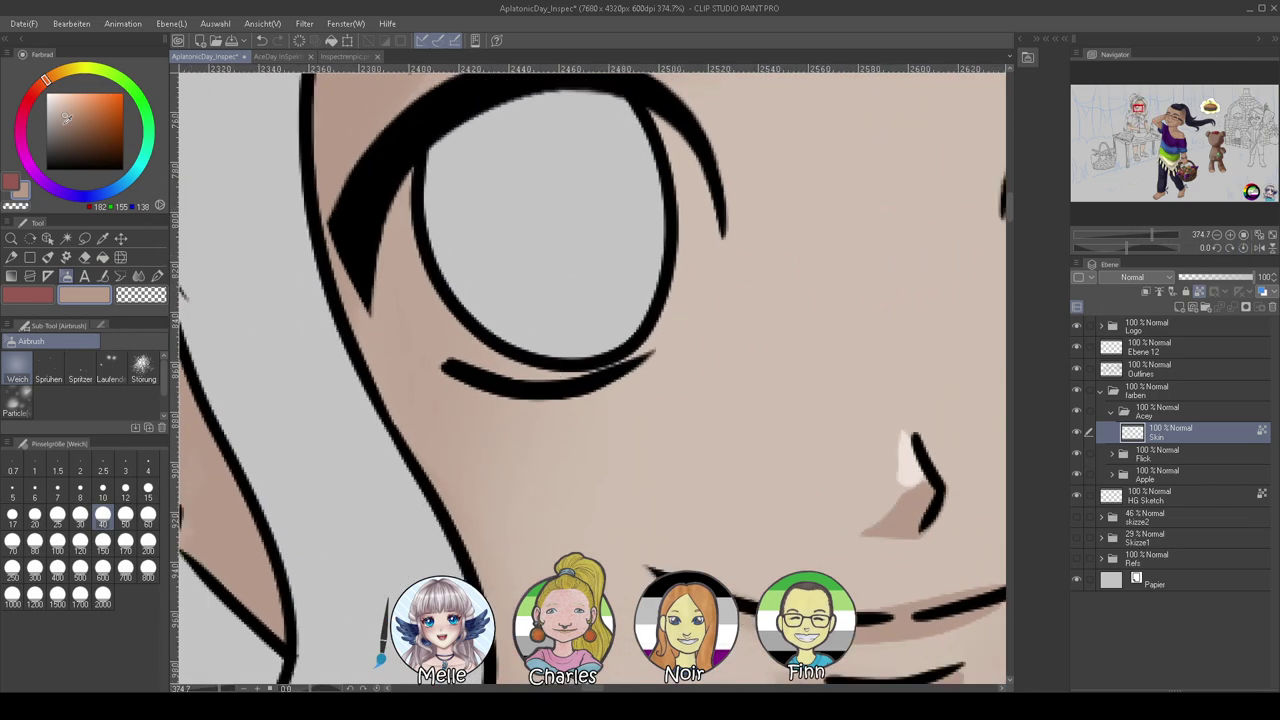
click(48, 96)
mouse_move(471, 206)
mouse_down()
mouse_move(414, 198)
mouse_move(440, 302)
mouse_move(521, 353)
mouse_move(596, 355)
mouse_move(639, 267)
mouse_move(629, 122)
mouse_move(642, 166)
mouse_up()
drag(723, 283, 349, 310)
drag(686, 172, 723, 240)
mouse_move(797, 223)
mouse_down()
mouse_move(820, 315)
mouse_move(836, 251)
mouse_up()
mouse_move(239, 307)
mouse_down()
mouse_move(591, 311)
mouse_move(688, 363)
mouse_up()
Shade the upper parts of both eye whites beneath the lashes with the Weich airbrush at size 25 in grey-brown (134, 118, 109)
alt+click(411, 214)
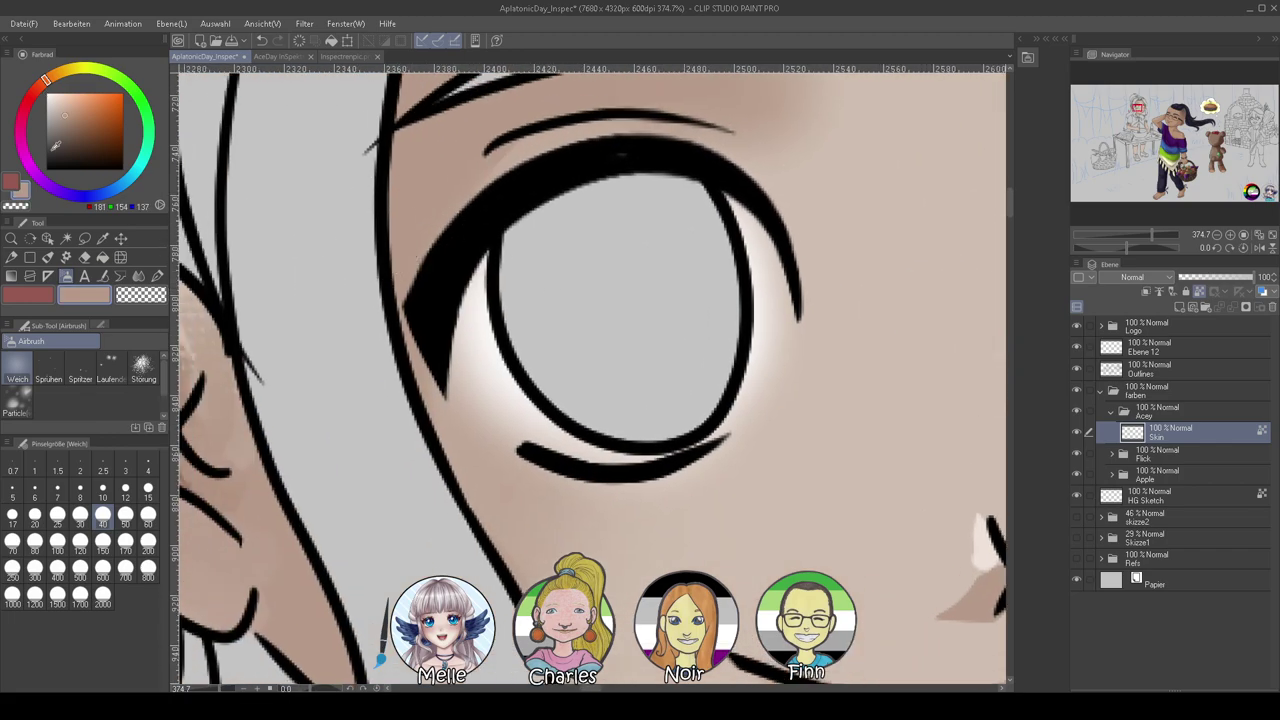
click(61, 129)
click(58, 516)
mouse_move(493, 266)
mouse_down()
mouse_move(477, 360)
mouse_move(463, 364)
mouse_move(519, 396)
mouse_up()
mouse_move(691, 194)
mouse_down()
mouse_move(760, 280)
mouse_move(730, 190)
mouse_move(745, 313)
mouse_up()
mouse_move(916, 363)
mouse_down()
mouse_move(386, 329)
mouse_move(360, 350)
mouse_up()
drag(580, 218, 534, 262)
mouse_move(738, 240)
mouse_down()
mouse_move(772, 370)
mouse_move(748, 386)
mouse_up()
drag(1152, 236, 1119, 241)
Touch up the eye white with the Weich airbrush at size 25 in the sampled off-white (227, 219, 214)
scroll(578, 392, up, 6)
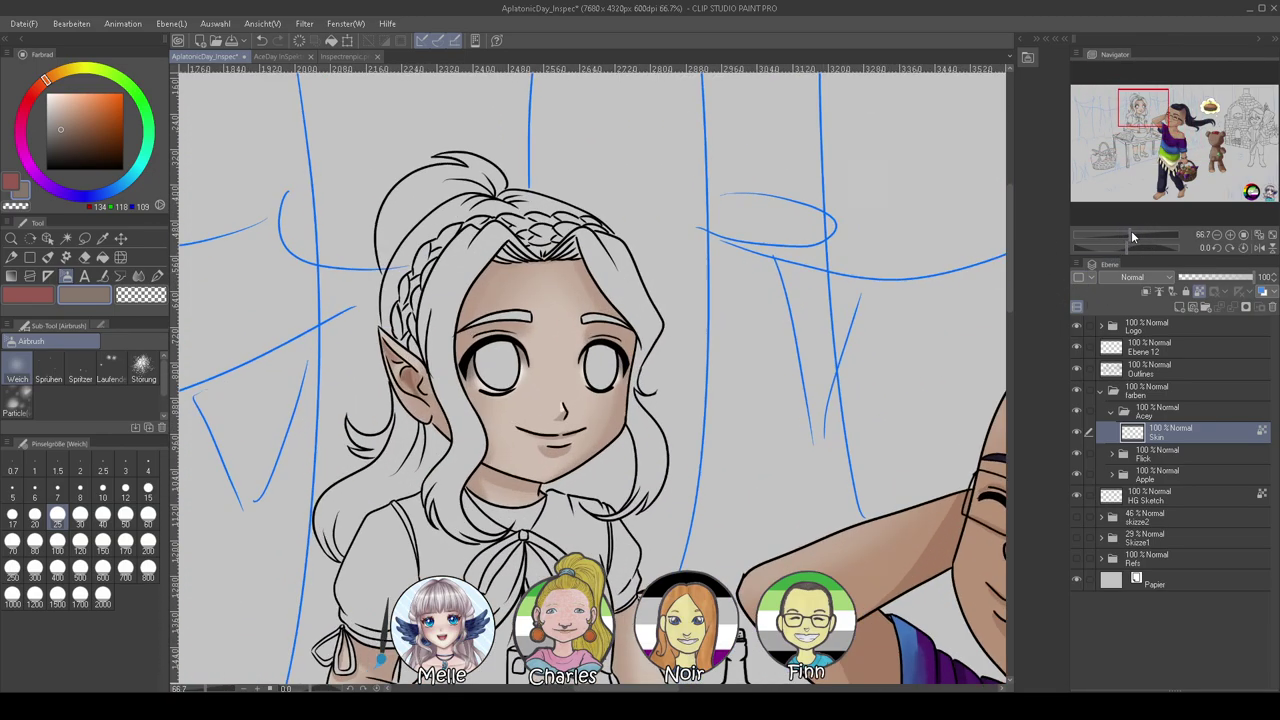
alt+click(258, 391)
drag(262, 392, 242, 348)
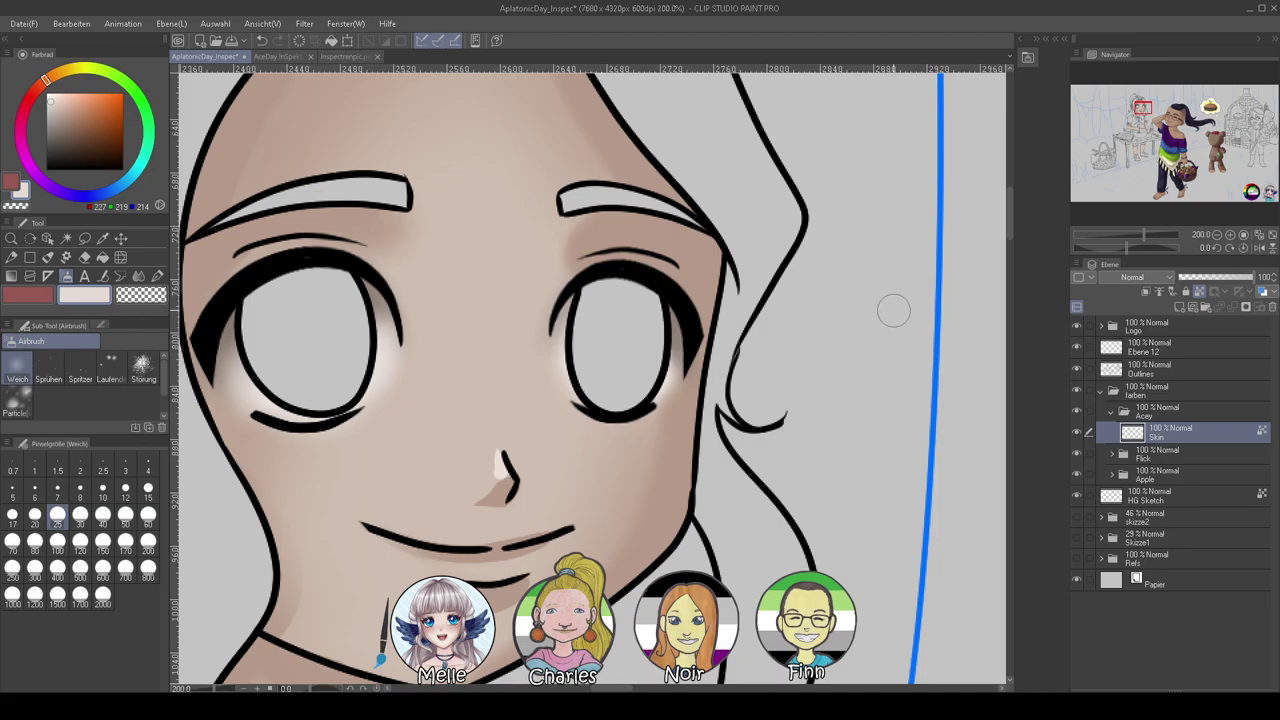
click(1126, 233)
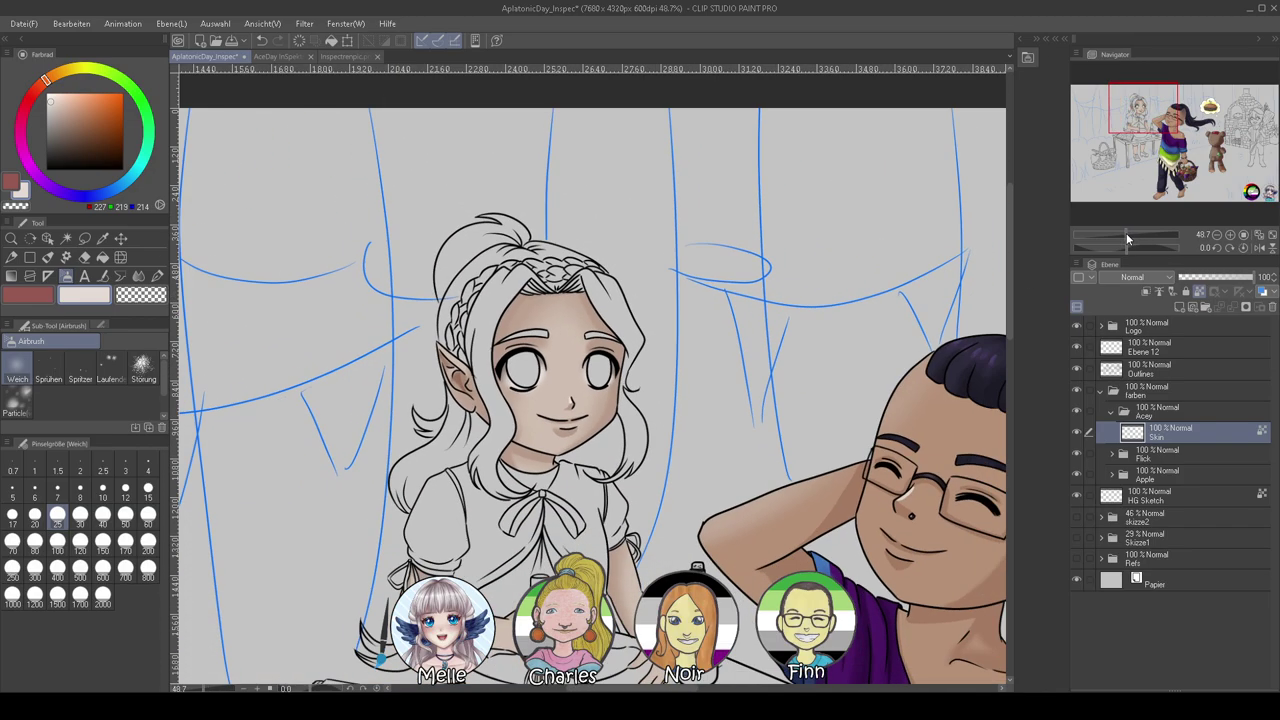
drag(1126, 233, 1120, 233)
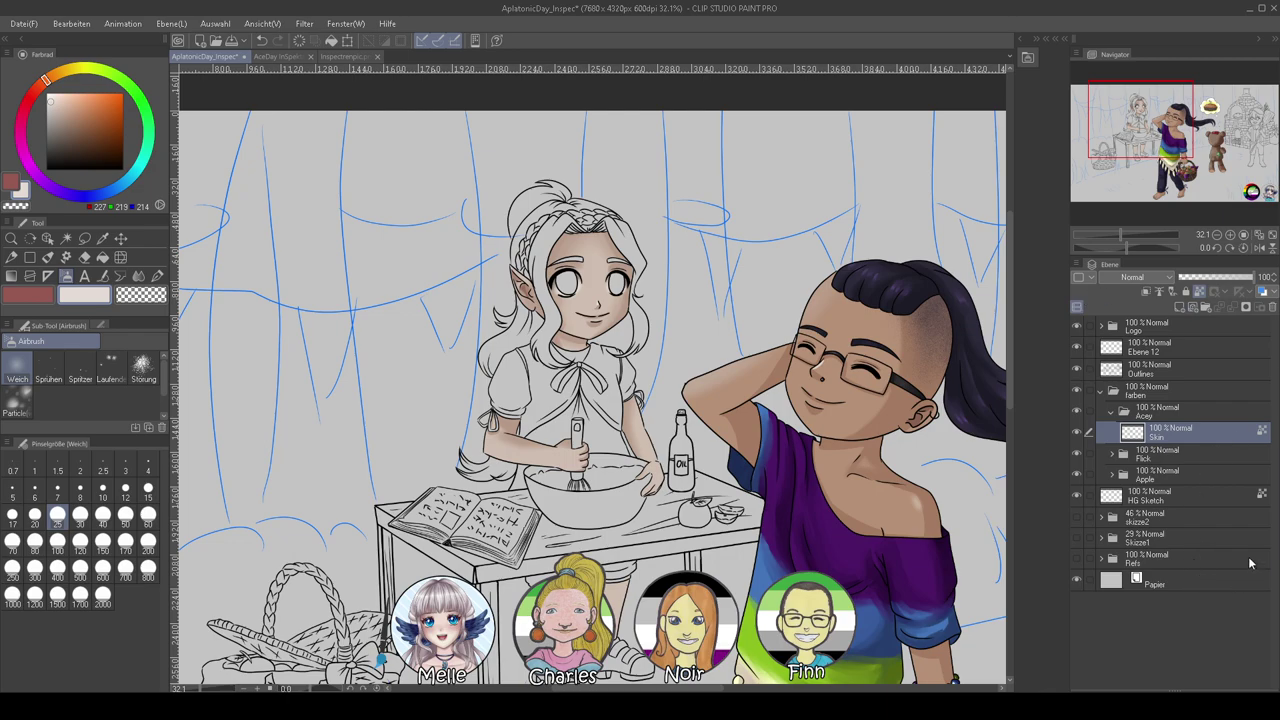
scroll(700, 485, down, 1)
scroll(615, 577, up, 2)
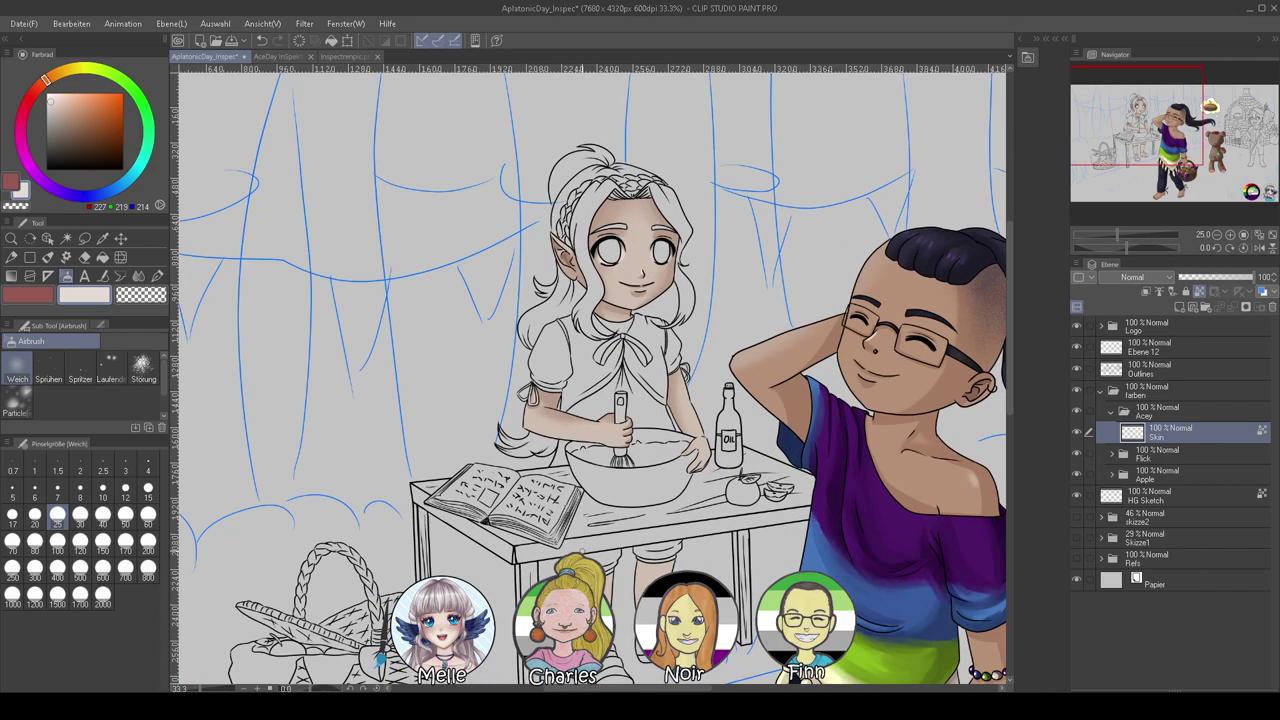
Paint shadows on the thumb, fingers and outer edge of the hand on the bowl with the Spitzfeder pen at size 15 in (183, 156, 139)
scroll(667, 400, up, 2)
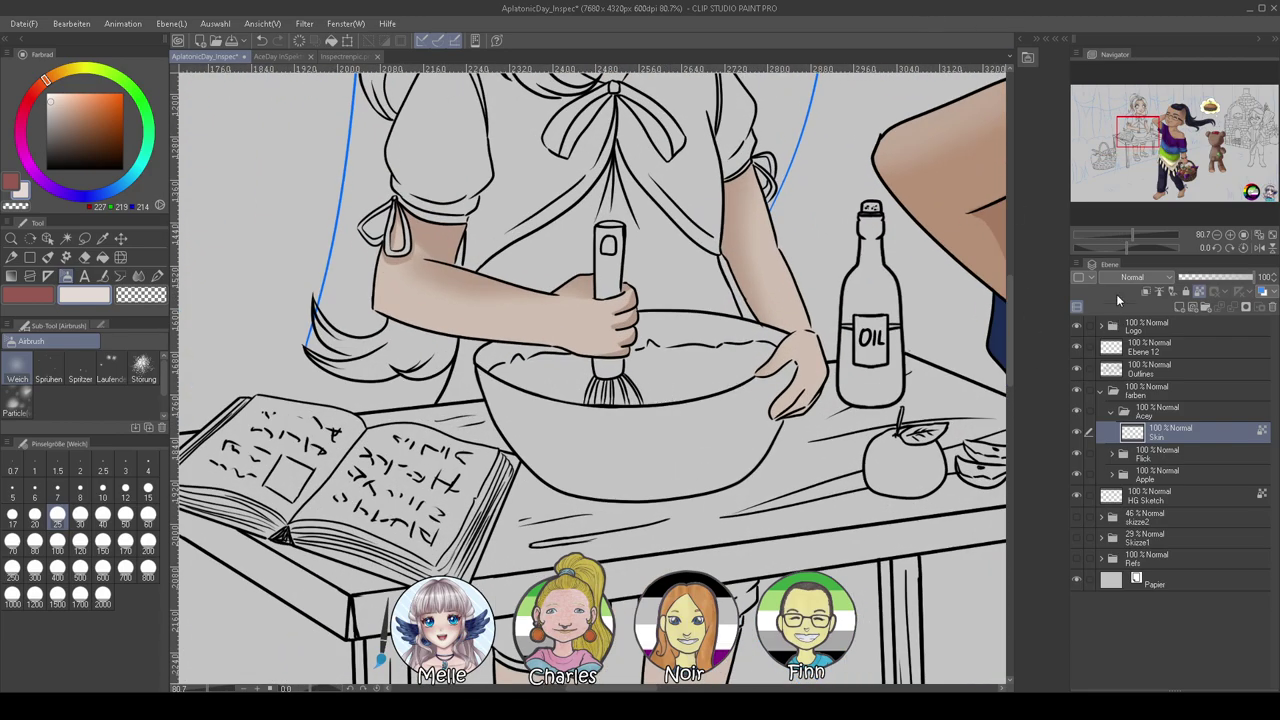
drag(1125, 245, 1135, 234)
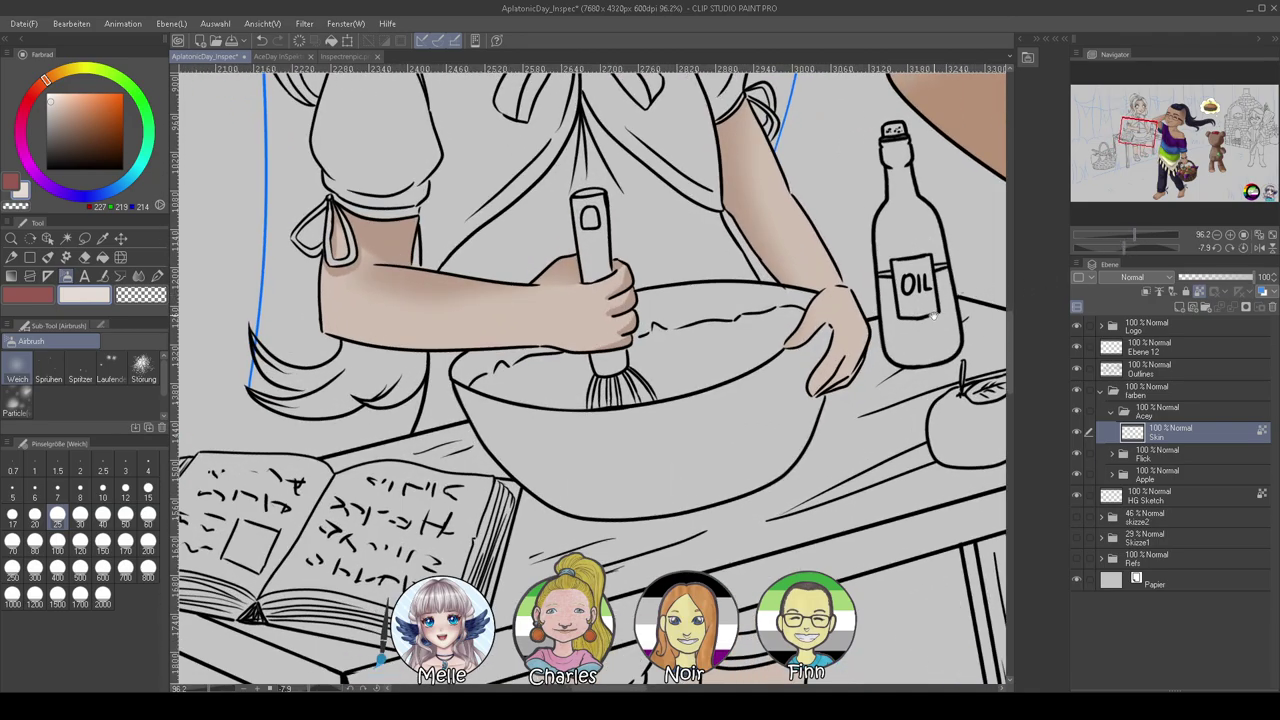
drag(944, 314, 770, 409)
drag(966, 358, 904, 384)
mouse_move(1133, 247)
mouse_down()
mouse_move(1122, 247)
mouse_move(1148, 232)
mouse_up()
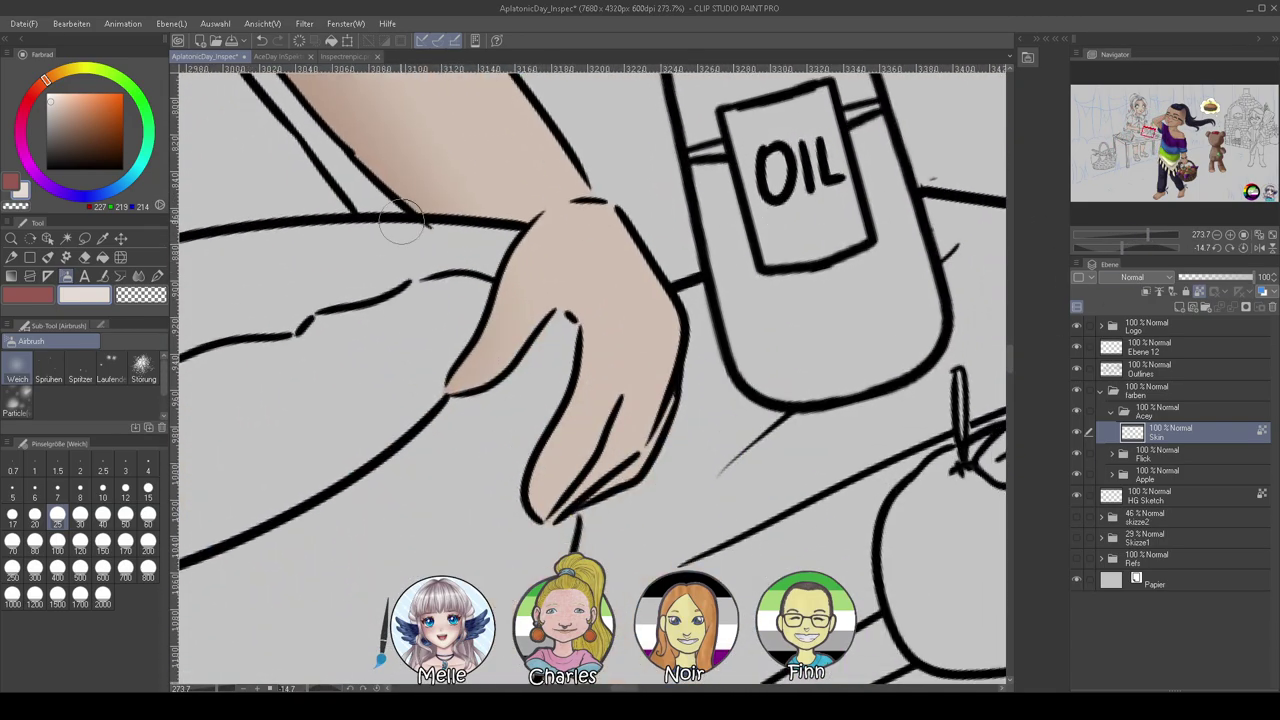
drag(411, 180, 820, 230)
mouse_move(393, 273)
mouse_down()
mouse_move(626, 328)
mouse_move(666, 286)
mouse_up()
alt+click(463, 323)
alt+click(463, 314)
drag(870, 375, 237, 340)
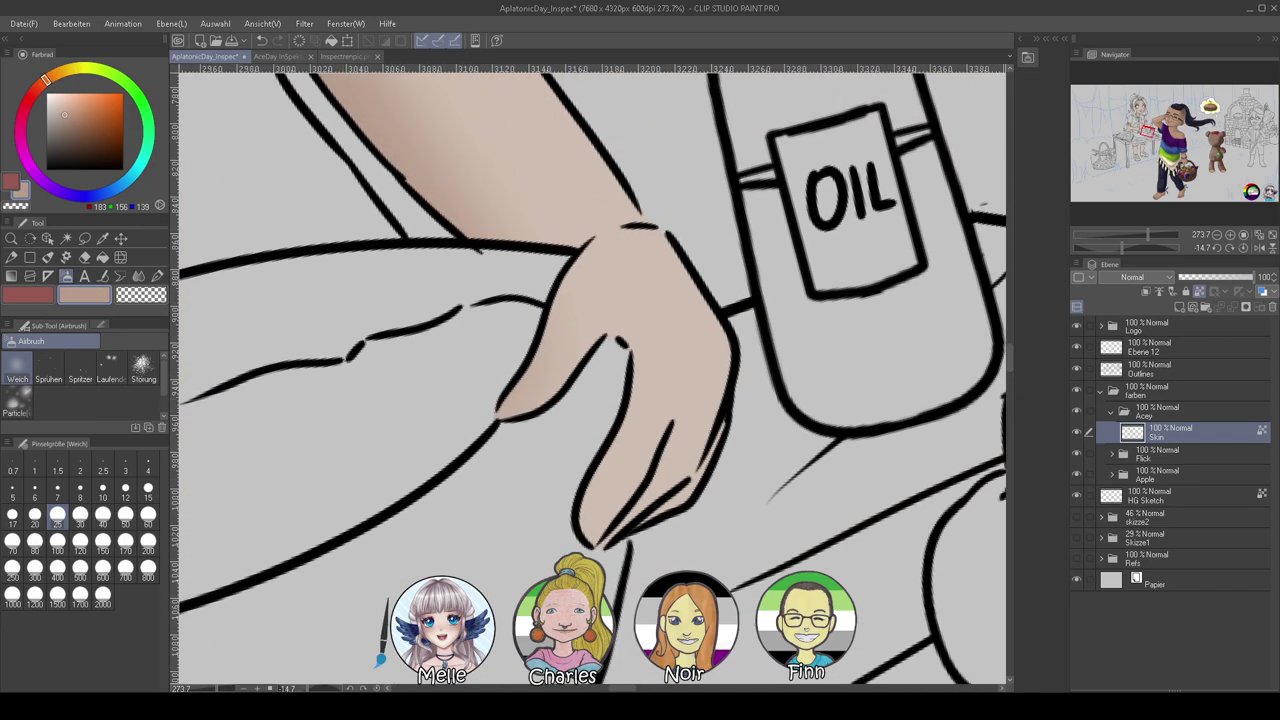
click(157, 276)
mouse_move(497, 424)
mouse_down()
mouse_move(543, 384)
mouse_move(519, 414)
mouse_up()
mouse_move(552, 374)
mouse_down()
mouse_move(606, 314)
mouse_move(630, 382)
mouse_up()
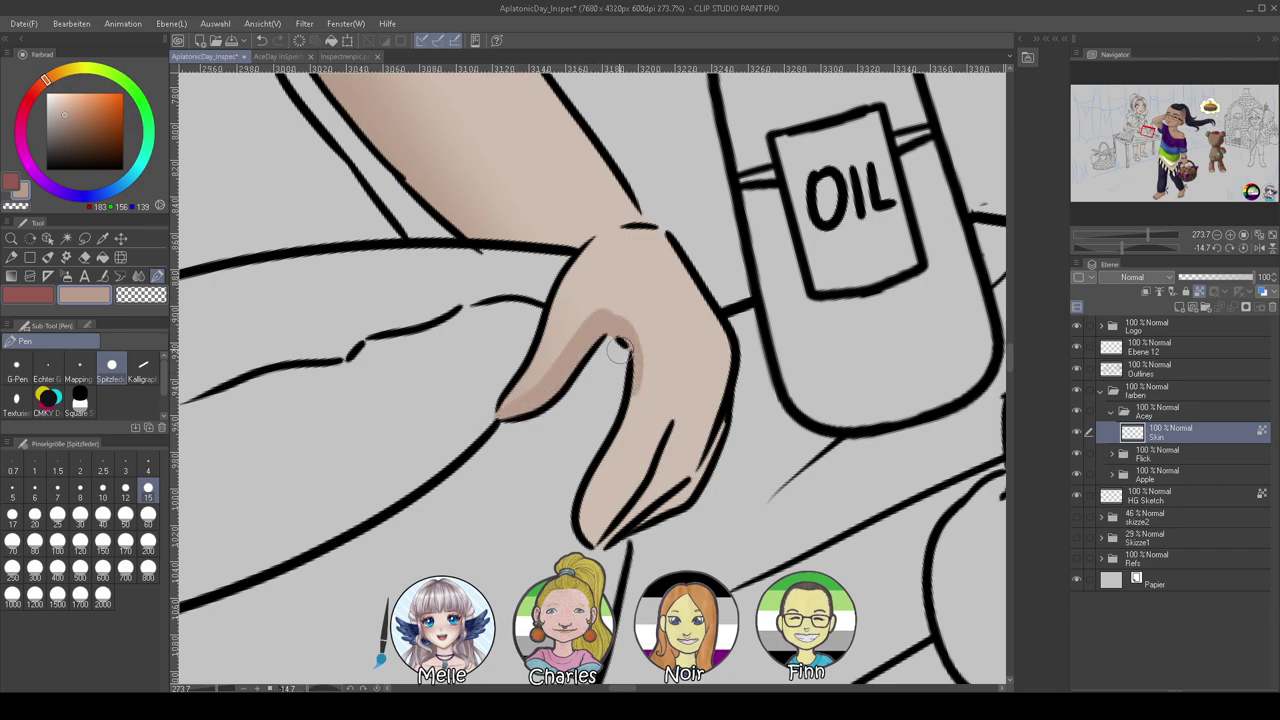
drag(604, 539, 644, 490)
mouse_move(689, 453)
mouse_down()
mouse_move(646, 504)
mouse_move(721, 402)
mouse_move(664, 469)
mouse_move(714, 374)
mouse_move(642, 533)
mouse_move(682, 488)
mouse_move(725, 373)
mouse_move(675, 463)
mouse_move(668, 443)
mouse_move(713, 308)
mouse_up()
Soften the shadow edges on the hand holding the bowl with the Weich airbrush at size 25 in the sampled skin tone (207, 190, 177)
alt+click(621, 285)
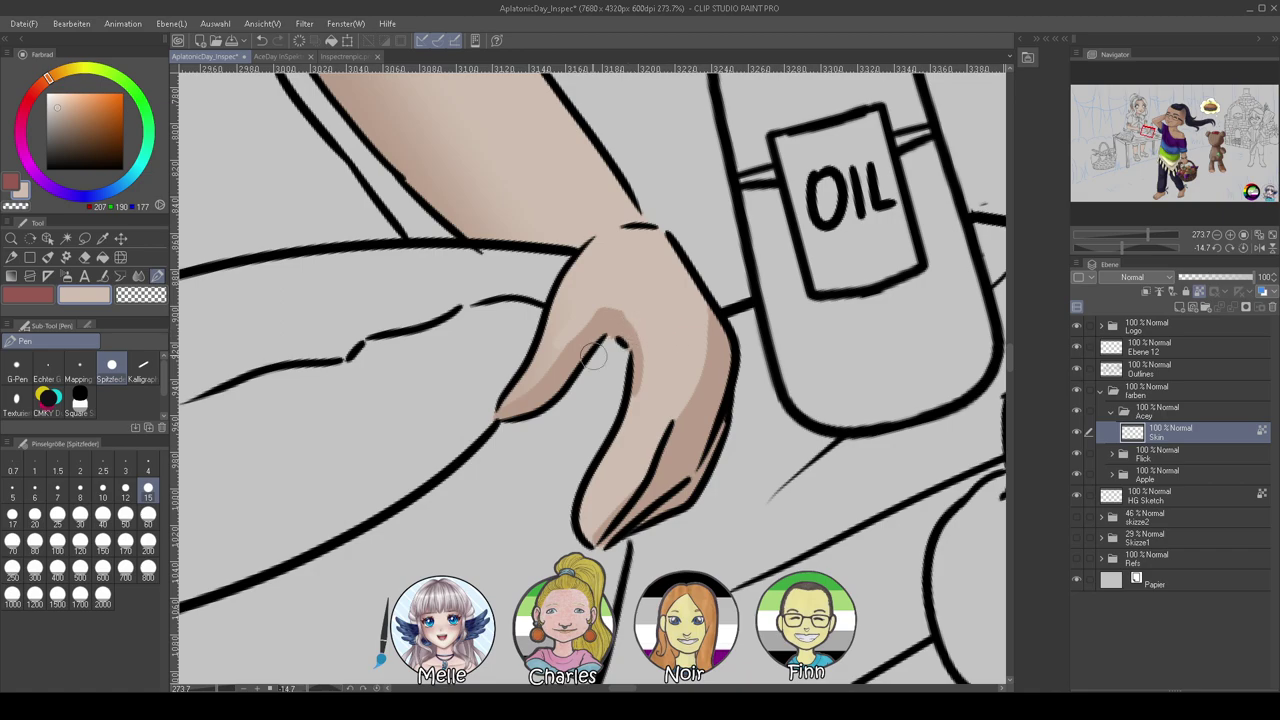
click(66, 276)
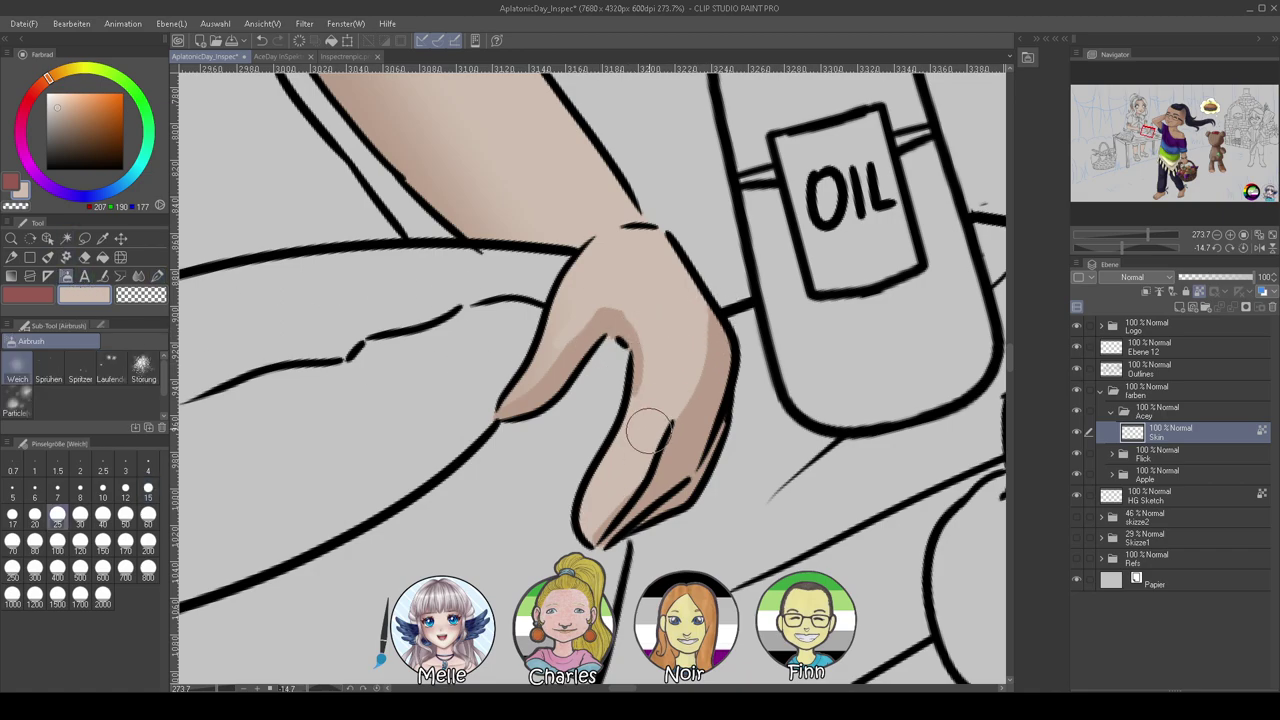
mouse_move(628, 512)
mouse_down()
mouse_move(708, 345)
mouse_move(708, 264)
mouse_move(653, 374)
mouse_move(635, 298)
mouse_up()
Soften the finger shadows on the hand gripping the whisk with the Weich airbrush at size 25 in (207, 190, 177)
drag(1146, 234, 1126, 235)
drag(667, 443, 905, 414)
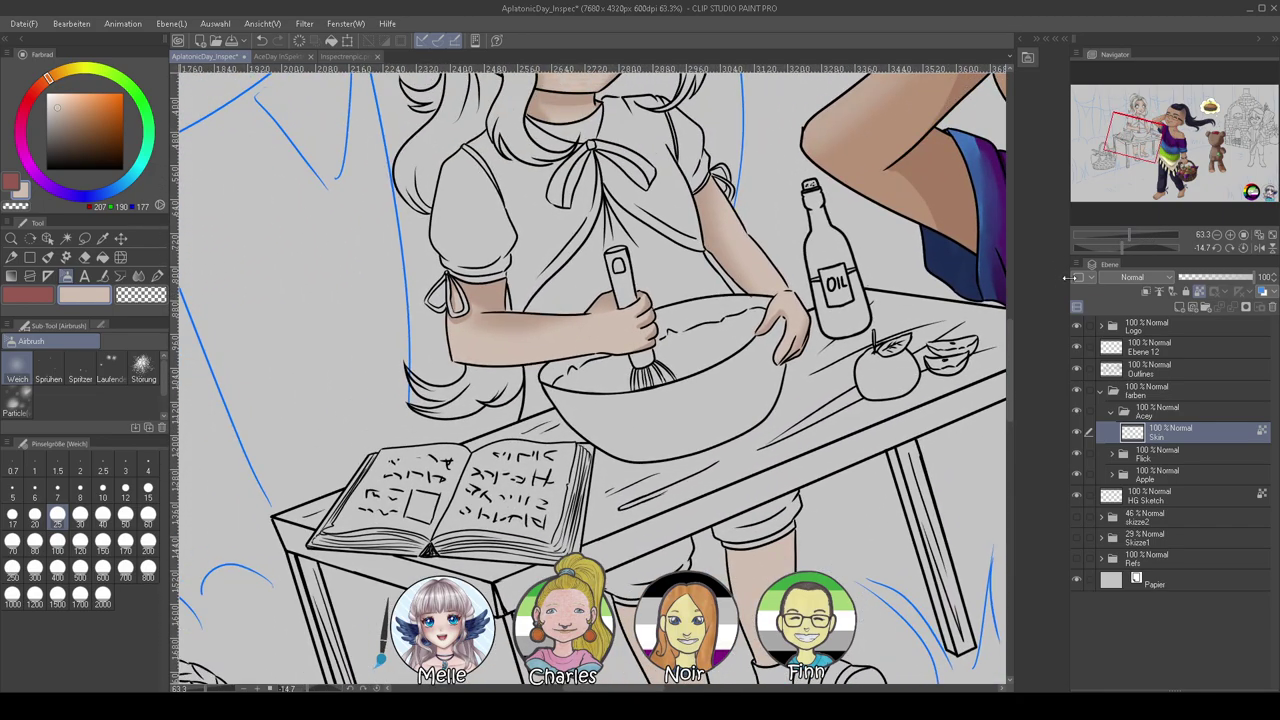
drag(1132, 234, 1148, 234)
drag(869, 271, 744, 451)
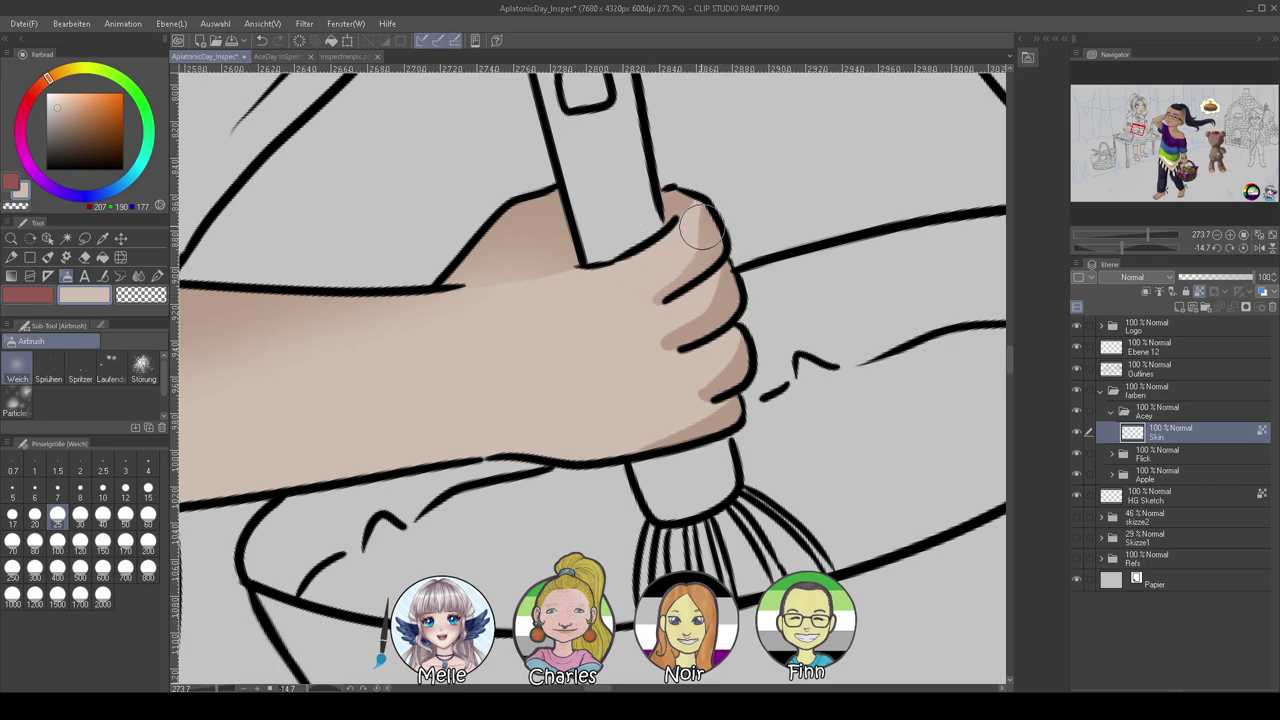
mouse_move(649, 290)
mouse_down()
mouse_move(709, 190)
mouse_move(657, 287)
mouse_move(685, 307)
mouse_move(716, 263)
mouse_up()
mouse_move(670, 320)
mouse_down()
mouse_move(654, 367)
mouse_move(690, 360)
mouse_up()
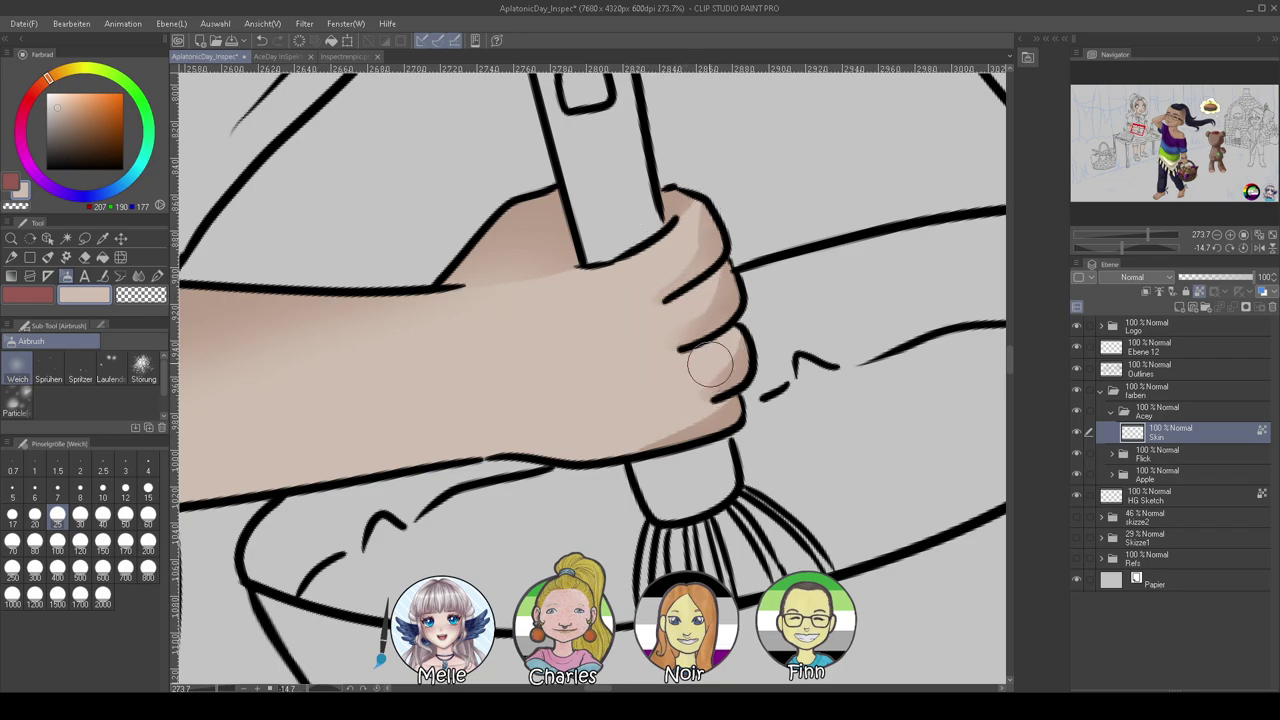
Shade the whisk-holding forearm along its edges with the Weich airbrush at size 60, using skin tones sampled from the arm
mouse_move(1147, 240)
mouse_down()
mouse_move(1122, 241)
mouse_move(1143, 248)
mouse_move(1138, 236)
mouse_up()
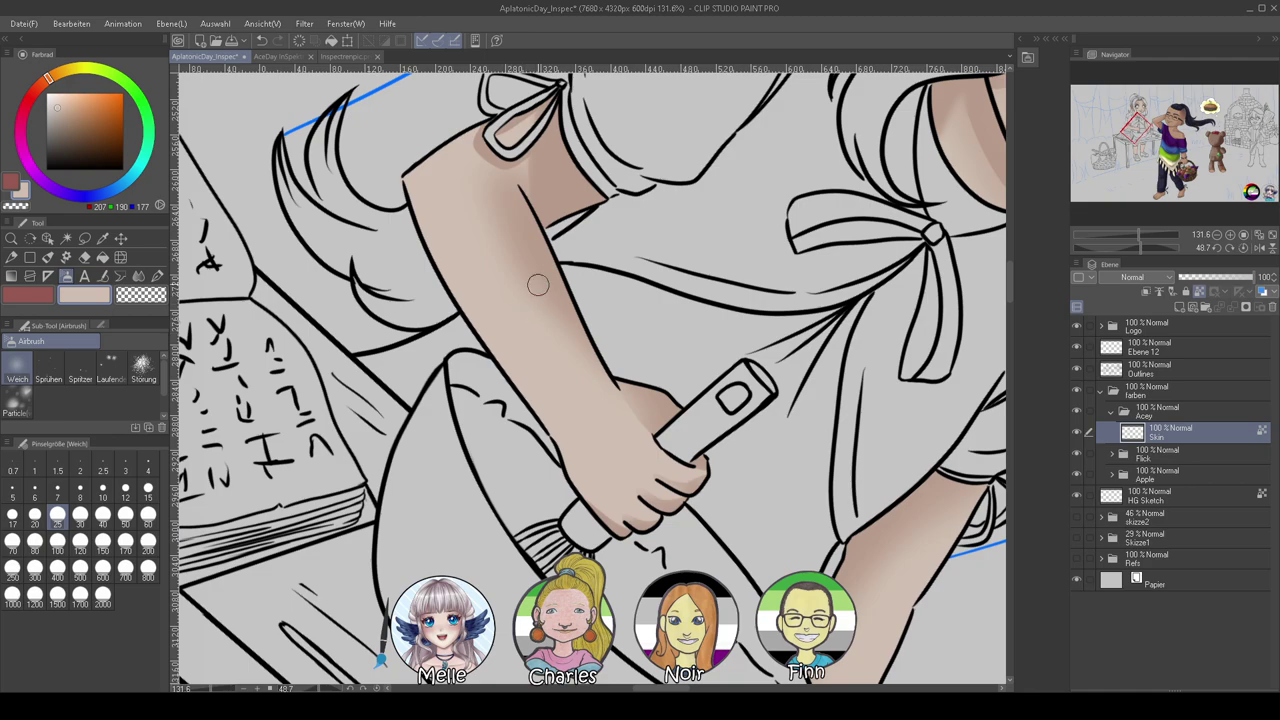
alt+click(494, 250)
click(148, 515)
mouse_move(496, 224)
mouse_down()
mouse_move(540, 321)
mouse_move(532, 272)
mouse_up()
key(ctrl+z)
alt+click(484, 310)
mouse_move(490, 230)
mouse_down()
mouse_move(554, 372)
mouse_move(563, 340)
mouse_up()
alt+click(548, 195)
drag(425, 180, 510, 390)
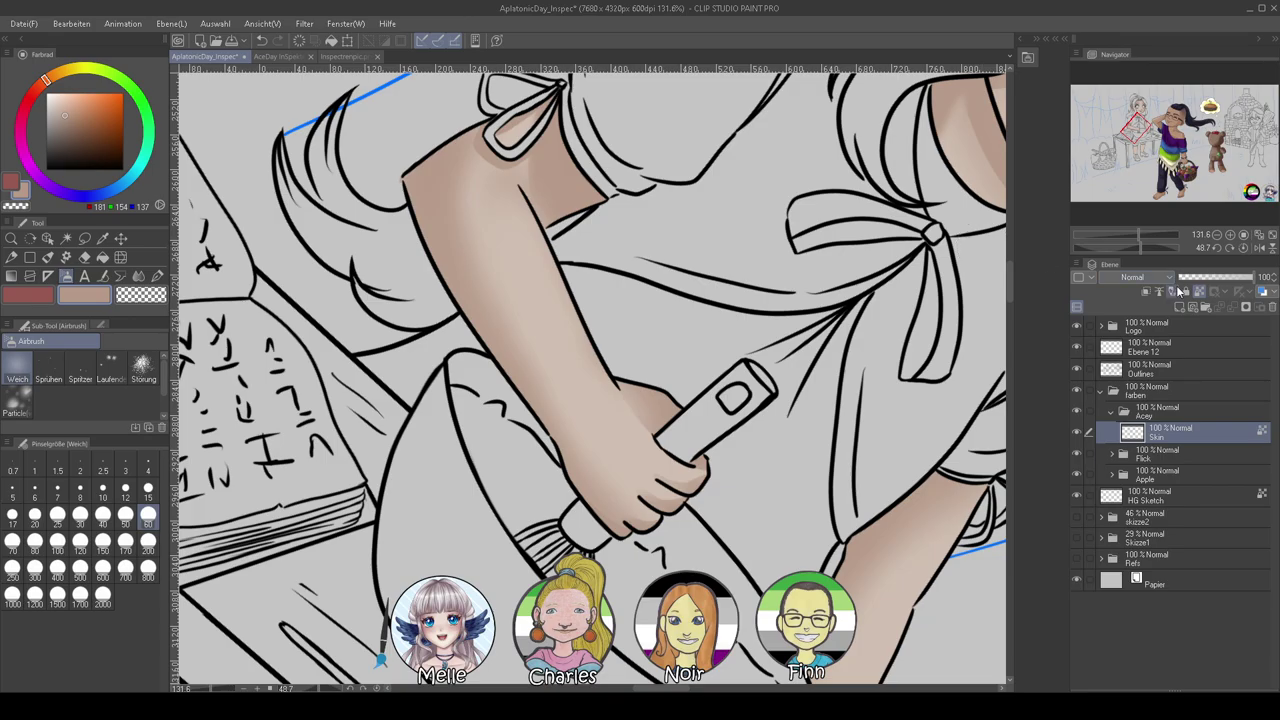
Shade the girl's other forearm above the bowl with the Weich airbrush at size 60 in (181, 154, 137)
click(1244, 248)
drag(1139, 235, 1121, 235)
drag(884, 410, 839, 363)
drag(1119, 233, 1138, 234)
drag(960, 344, 998, 500)
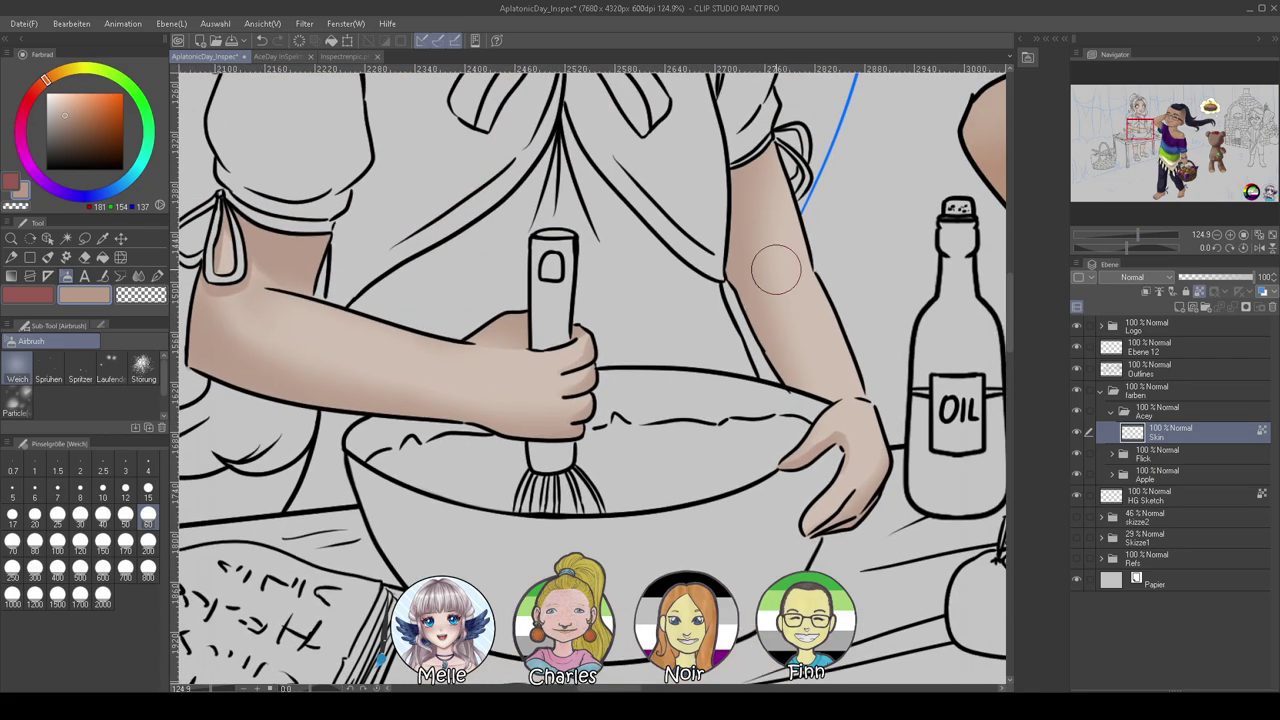
drag(736, 198, 780, 463)
Paint broad shadows down both lower legs with the Spitzfeder pen at size 60 in (181, 154, 137), leaving a lighter strip on one side
drag(622, 602, 575, 190)
drag(590, 600, 545, 190)
drag(523, 565, 549, 377)
click(158, 277)
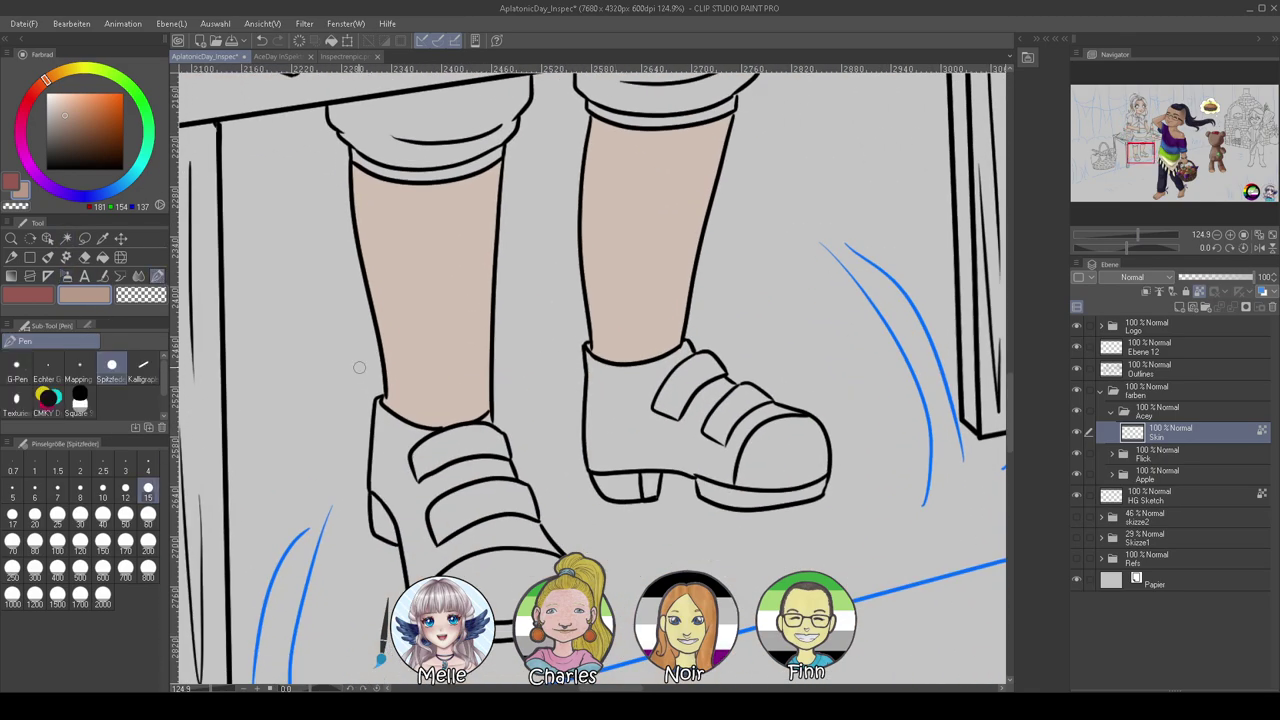
click(149, 544)
click(147, 517)
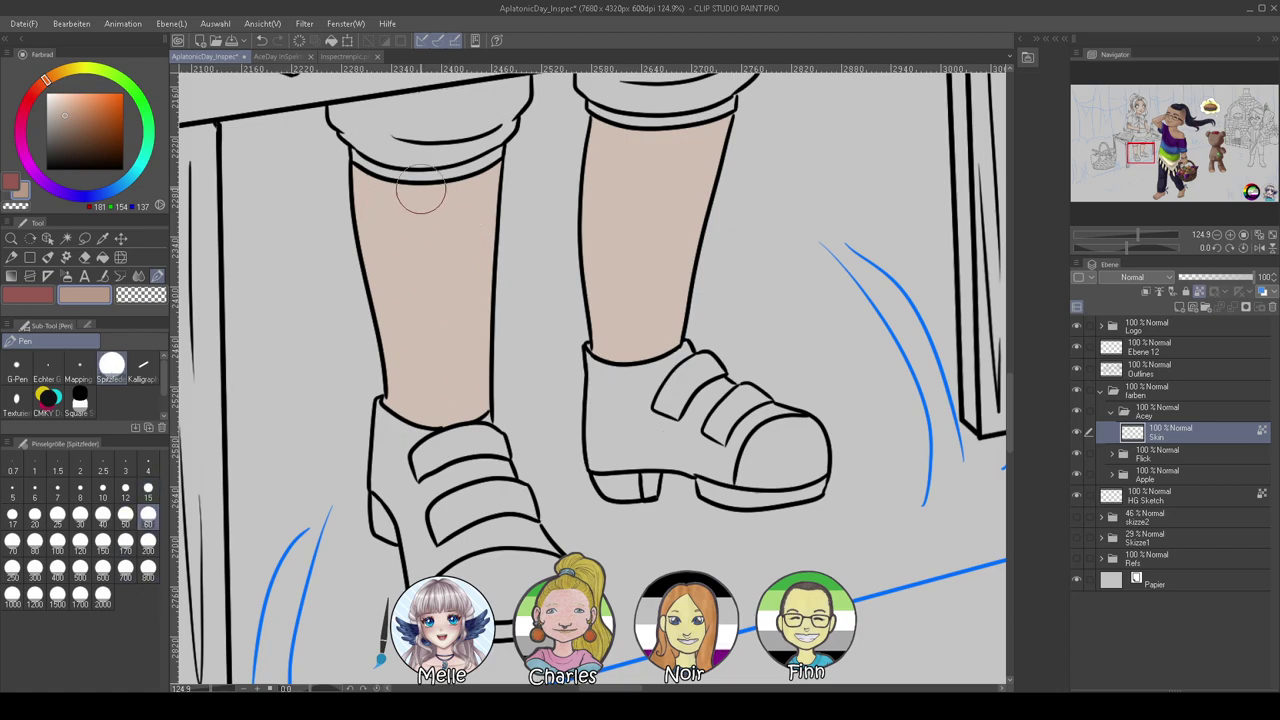
mouse_move(496, 150)
mouse_down()
mouse_move(398, 331)
mouse_move(455, 193)
mouse_move(424, 378)
mouse_move(426, 137)
mouse_move(403, 461)
mouse_move(367, 148)
mouse_up()
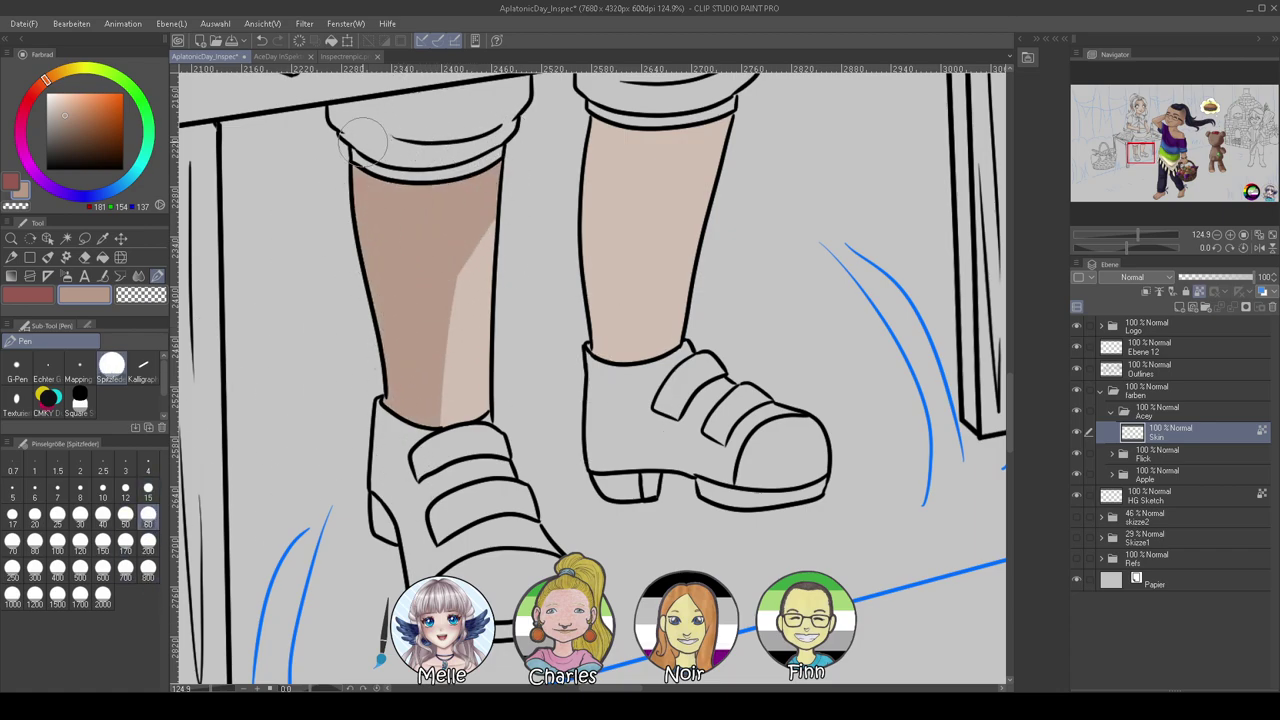
drag(668, 102, 630, 350)
drag(620, 106, 600, 350)
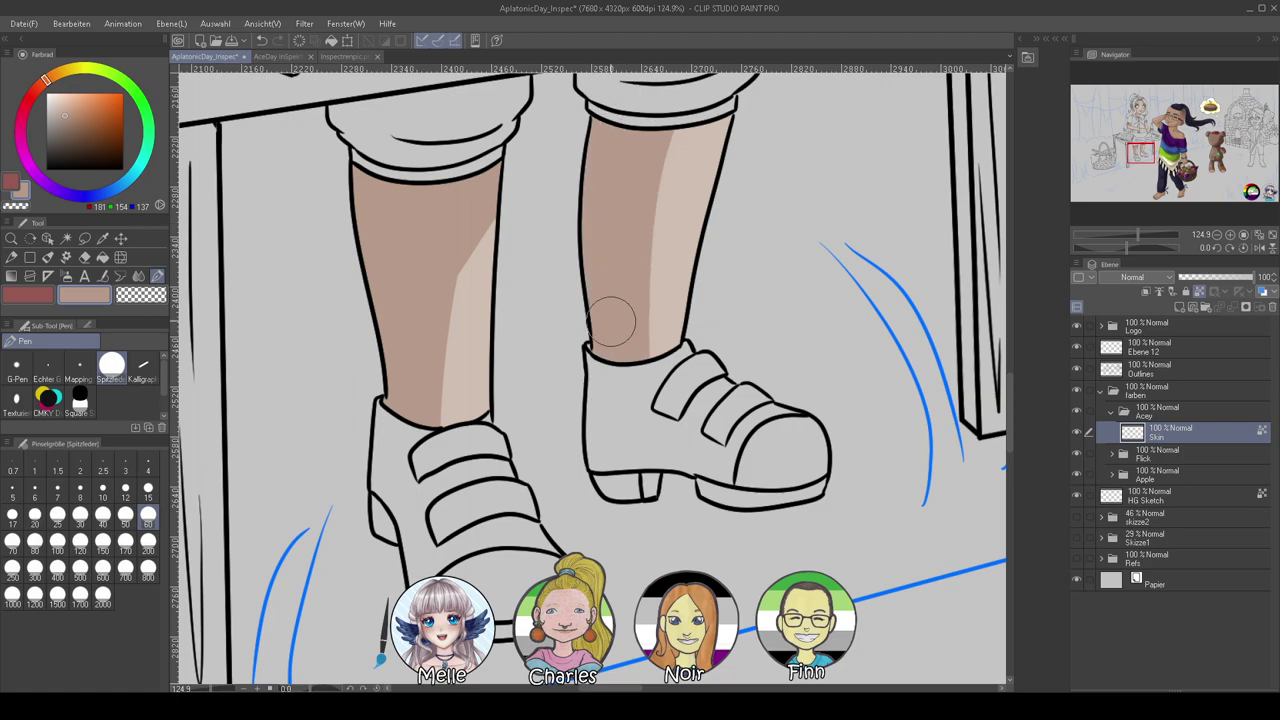
Blur the shadow edges on both lower legs with the Weichzeichnungsfilter blending tool at size 30
click(138, 278)
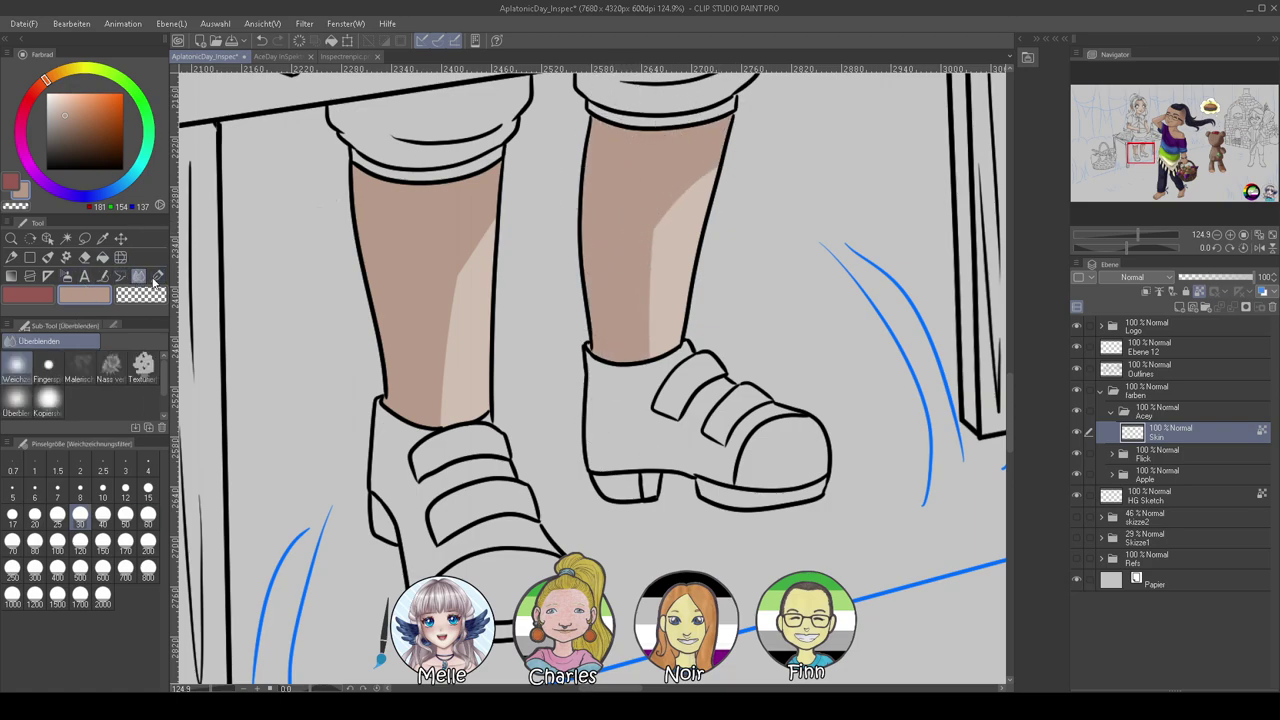
drag(443, 374, 460, 249)
drag(668, 203, 651, 340)
drag(729, 161, 666, 221)
Airbrush darker shadows beneath both trouser cuffs and at the ankle with the Weich airbrush at size 60 in brown (132, 95, 79)
drag(543, 178, 528, 388)
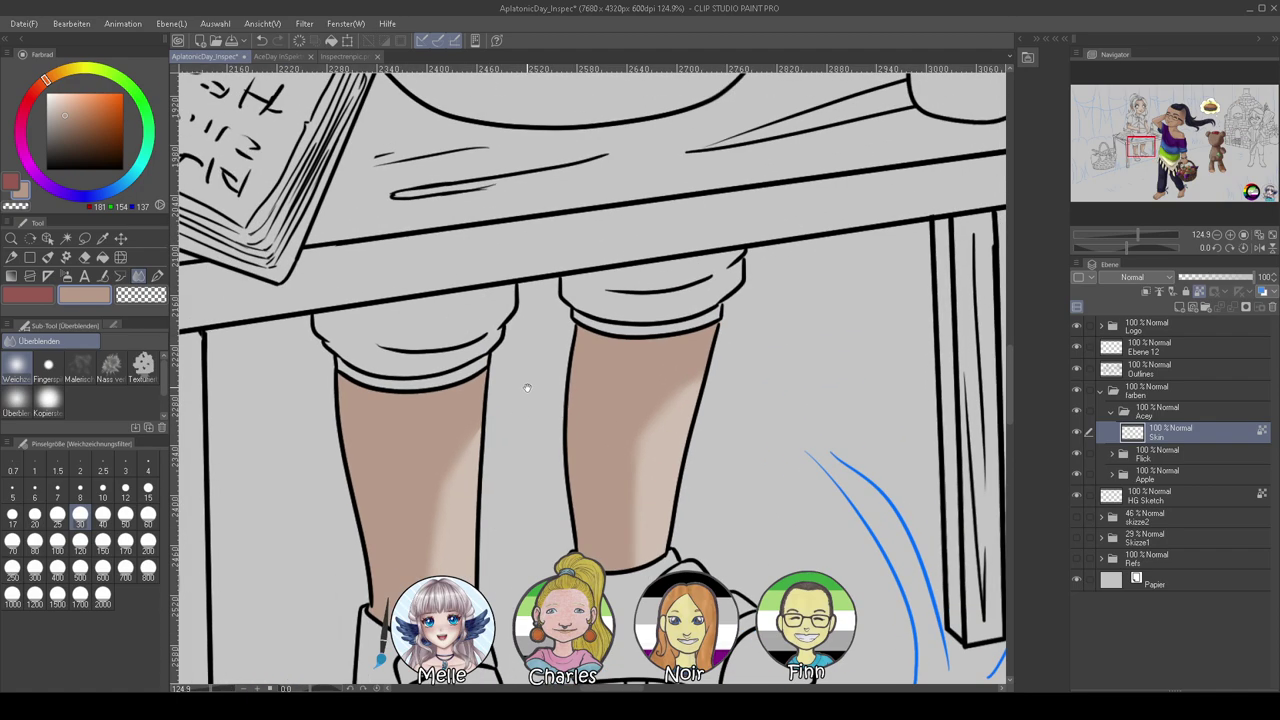
click(77, 129)
click(46, 91)
drag(1127, 248, 1144, 248)
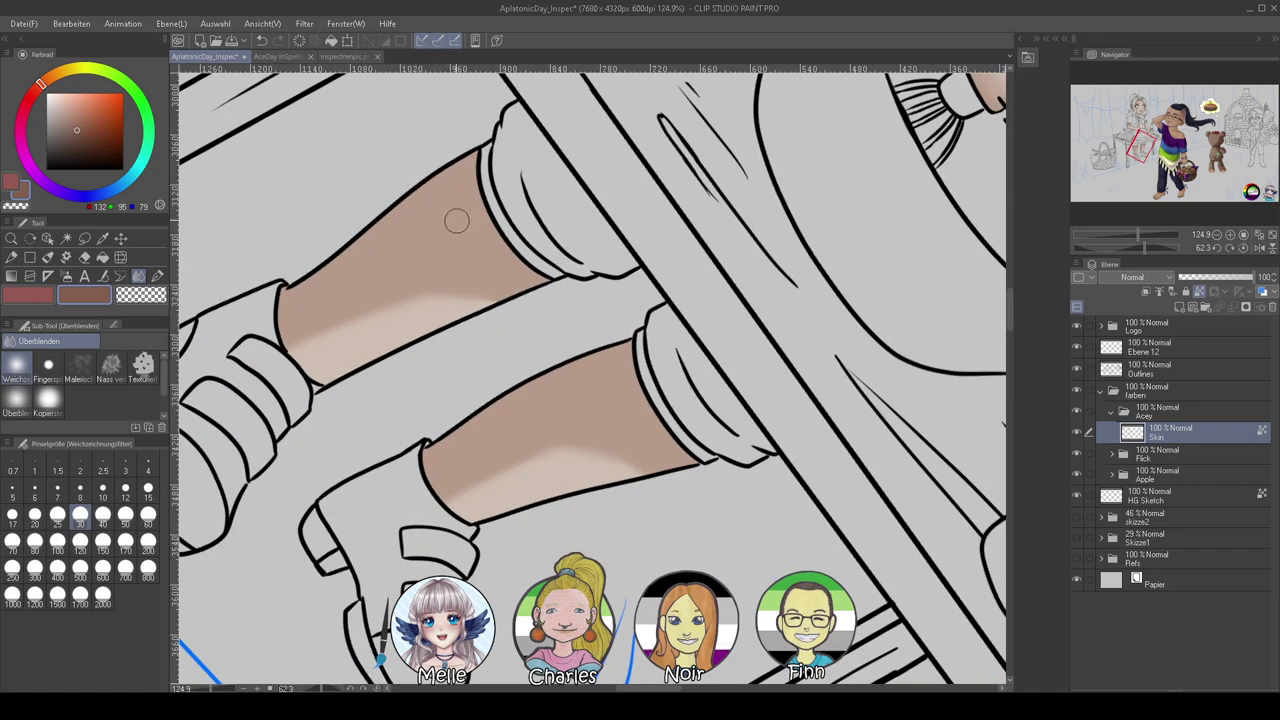
click(66, 276)
mouse_move(492, 210)
mouse_down()
mouse_move(571, 303)
mouse_move(492, 88)
mouse_move(570, 258)
mouse_up()
drag(626, 318, 628, 284)
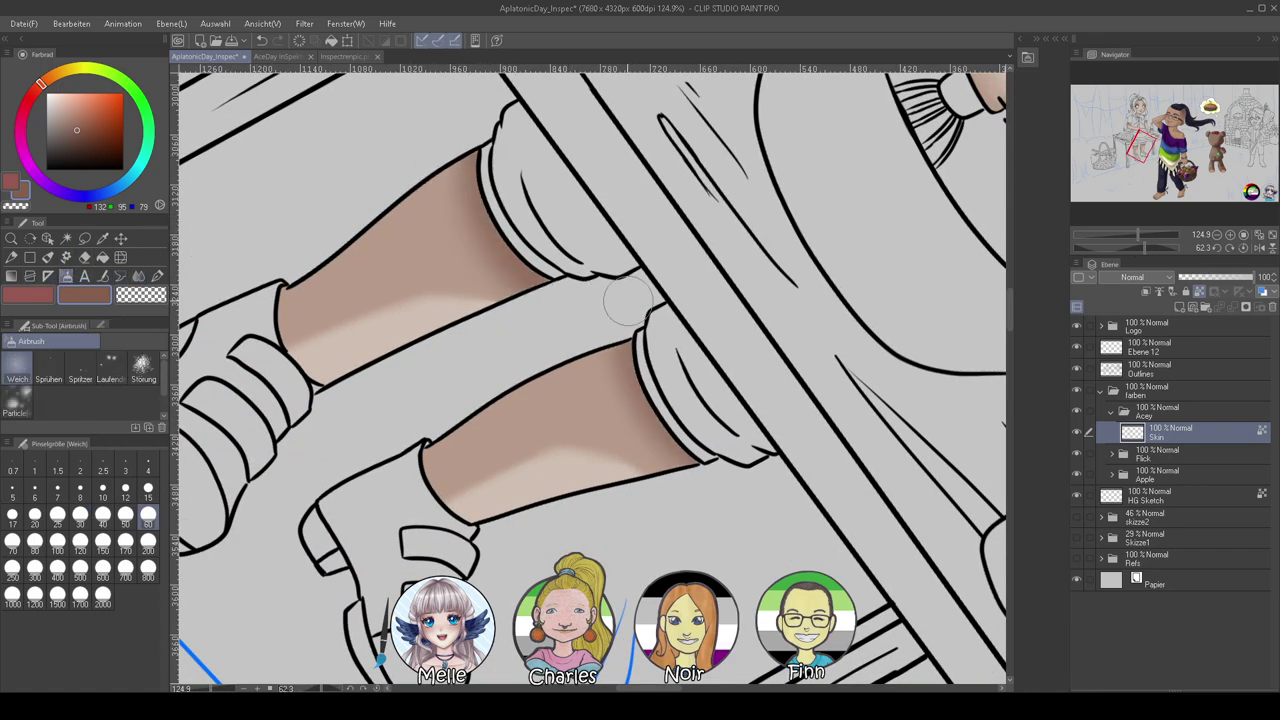
click(1243, 247)
mouse_move(350, 530)
mouse_down()
mouse_move(357, 671)
mouse_move(362, 541)
mouse_move(357, 600)
mouse_up()
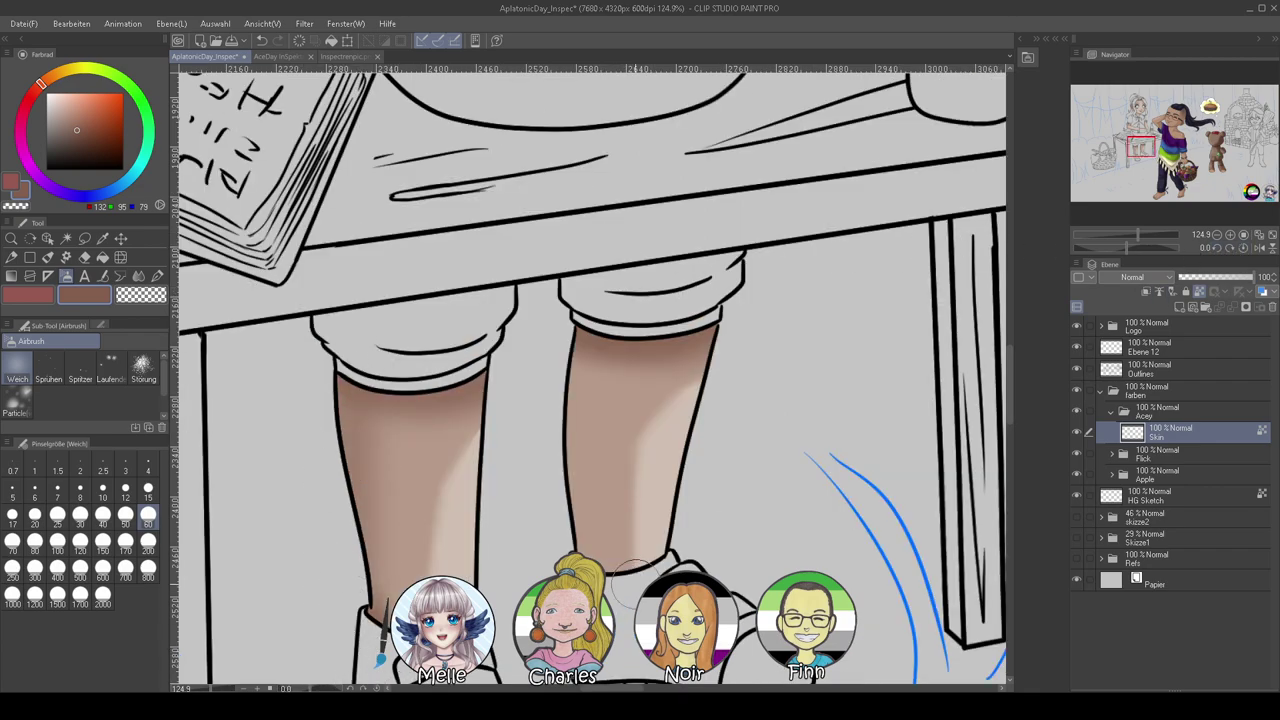
Soften the shading transitions on both lower legs with the Weich airbrush at size 60 in the sampled tones (177, 150, 133) and (207, 190, 177)
drag(640, 318, 650, 584)
drag(602, 248, 613, 514)
drag(474, 368, 578, 526)
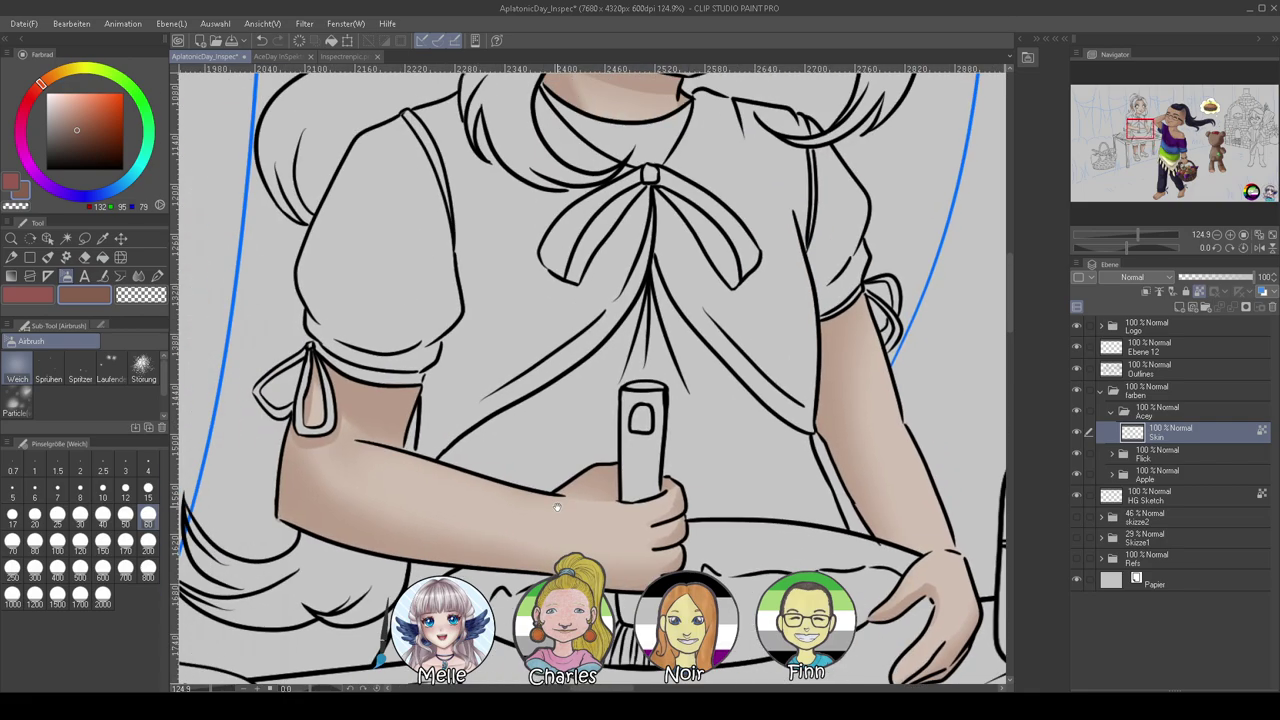
drag(527, 319, 427, 576)
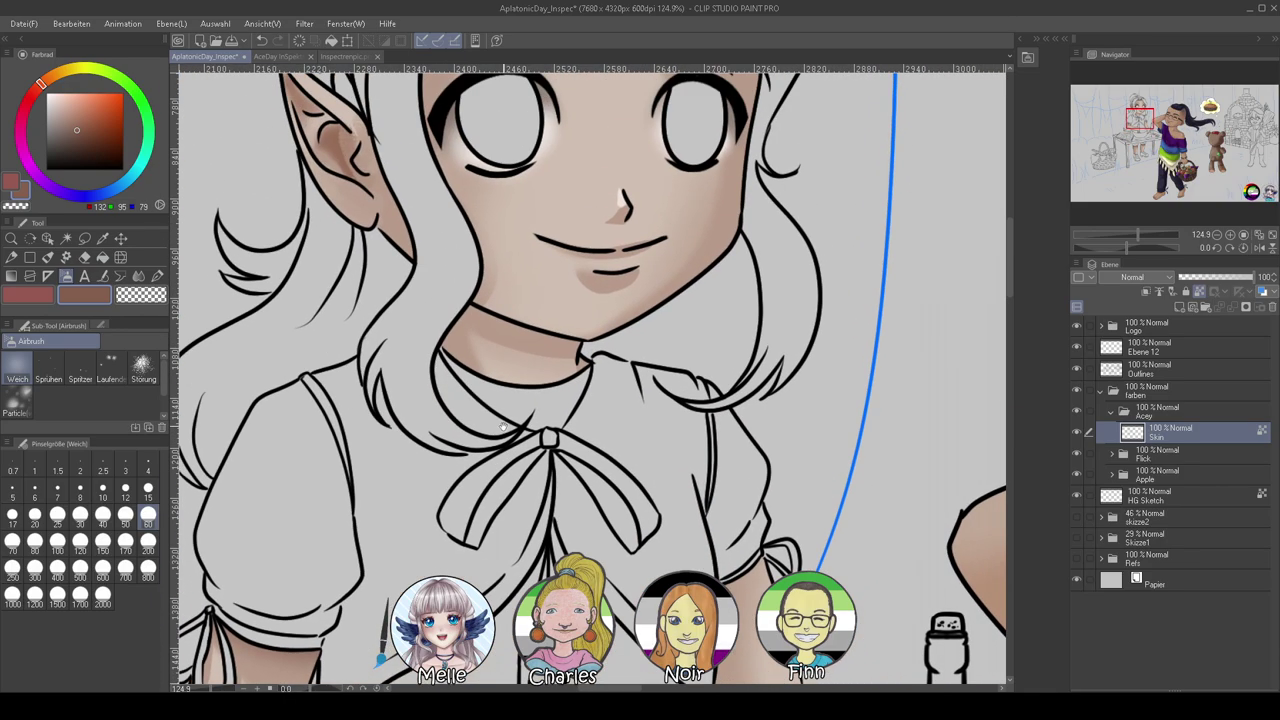
drag(1138, 234, 1119, 245)
drag(844, 440, 833, 270)
drag(1117, 235, 1142, 237)
mouse_move(746, 483)
mouse_down()
mouse_move(833, 296)
mouse_move(815, 273)
mouse_up()
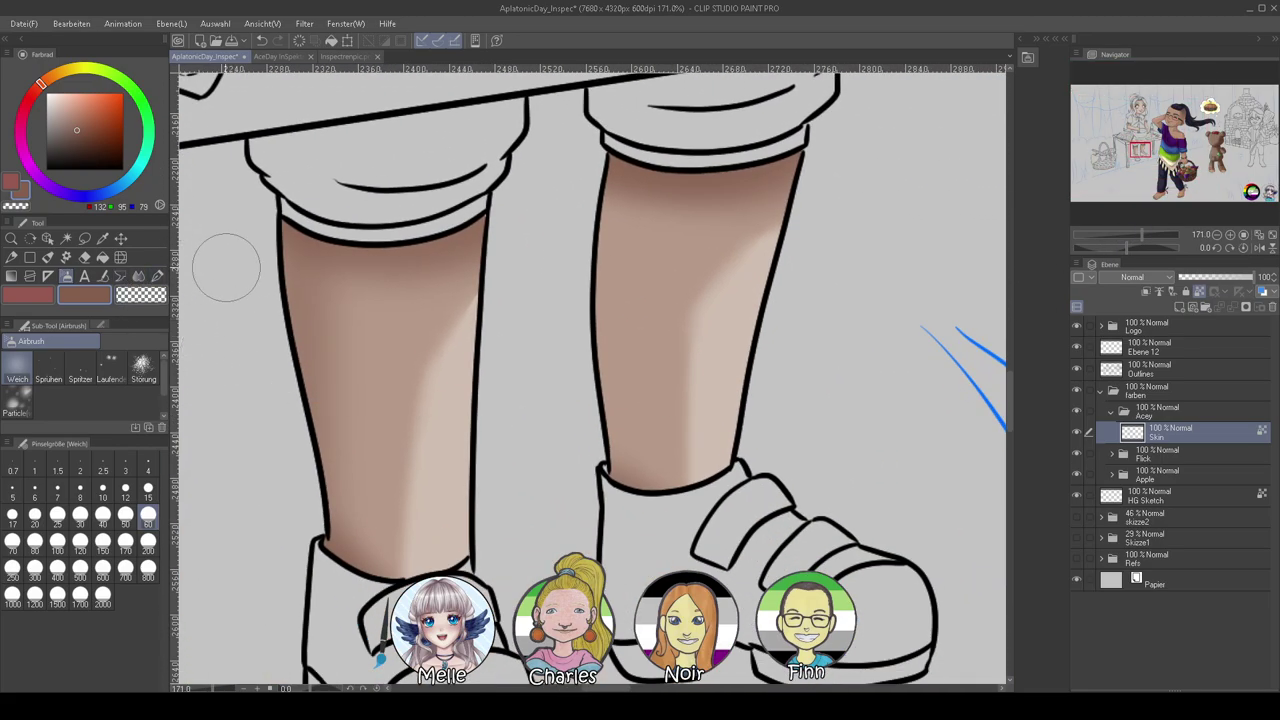
alt+click(353, 355)
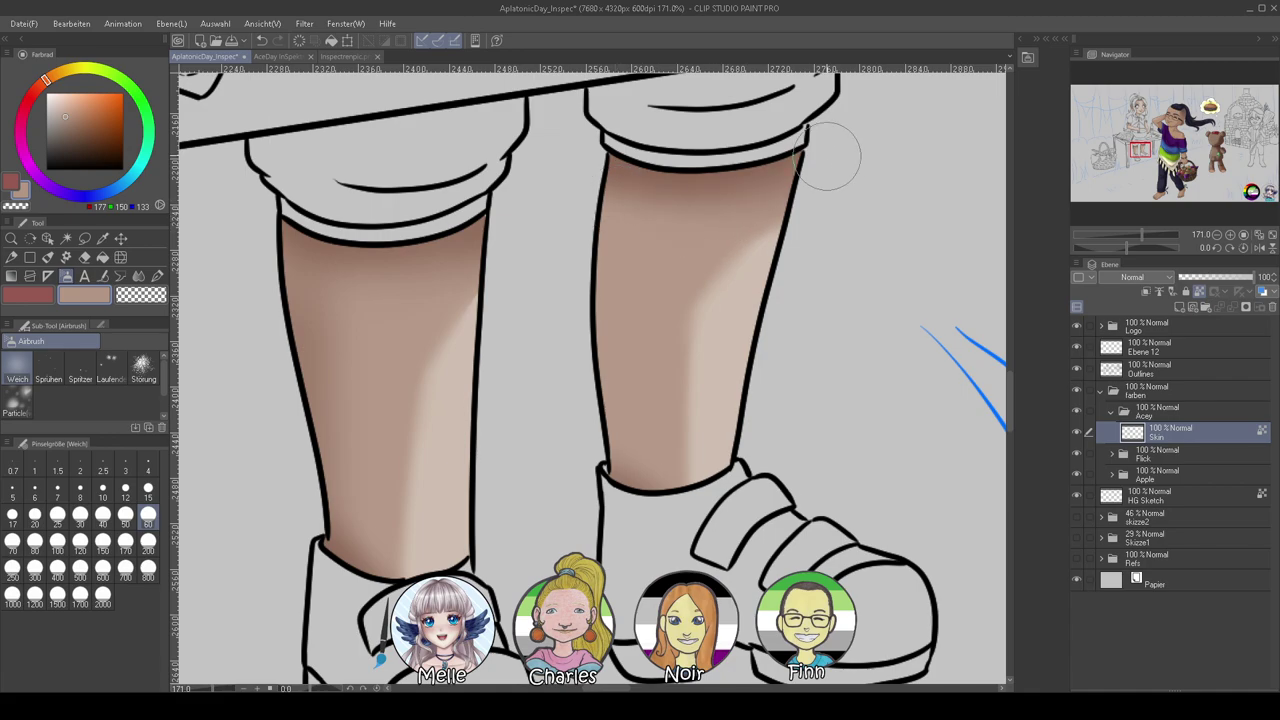
alt+click(430, 375)
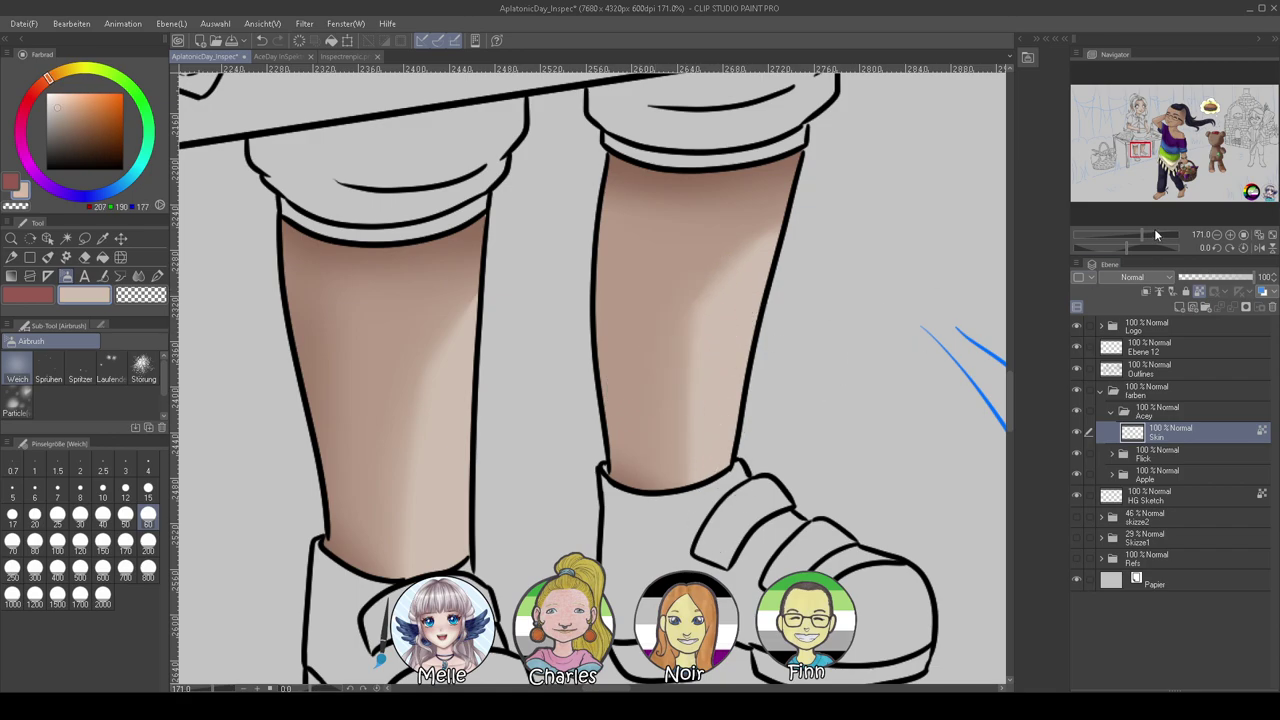
Create a new layer named eyes above the Skin layer
scroll(790, 455, down, 5)
drag(791, 455, 785, 487)
drag(860, 370, 836, 577)
drag(890, 284, 909, 354)
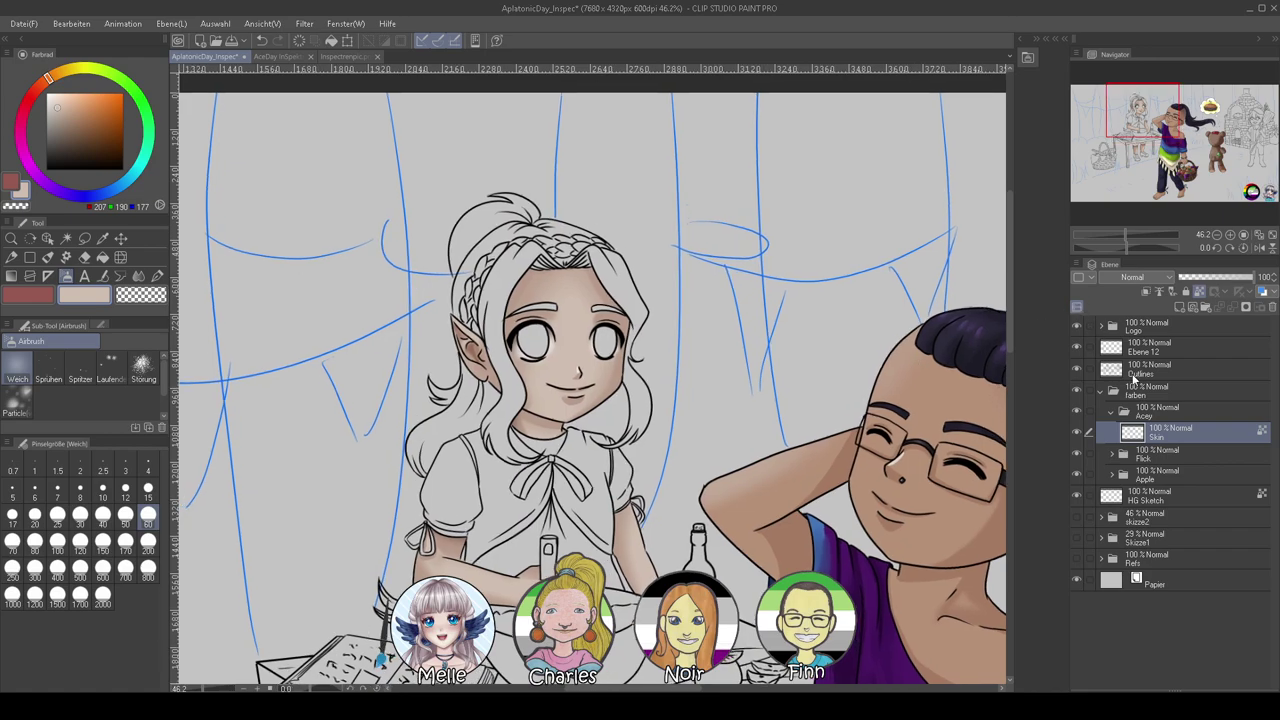
click(1192, 310)
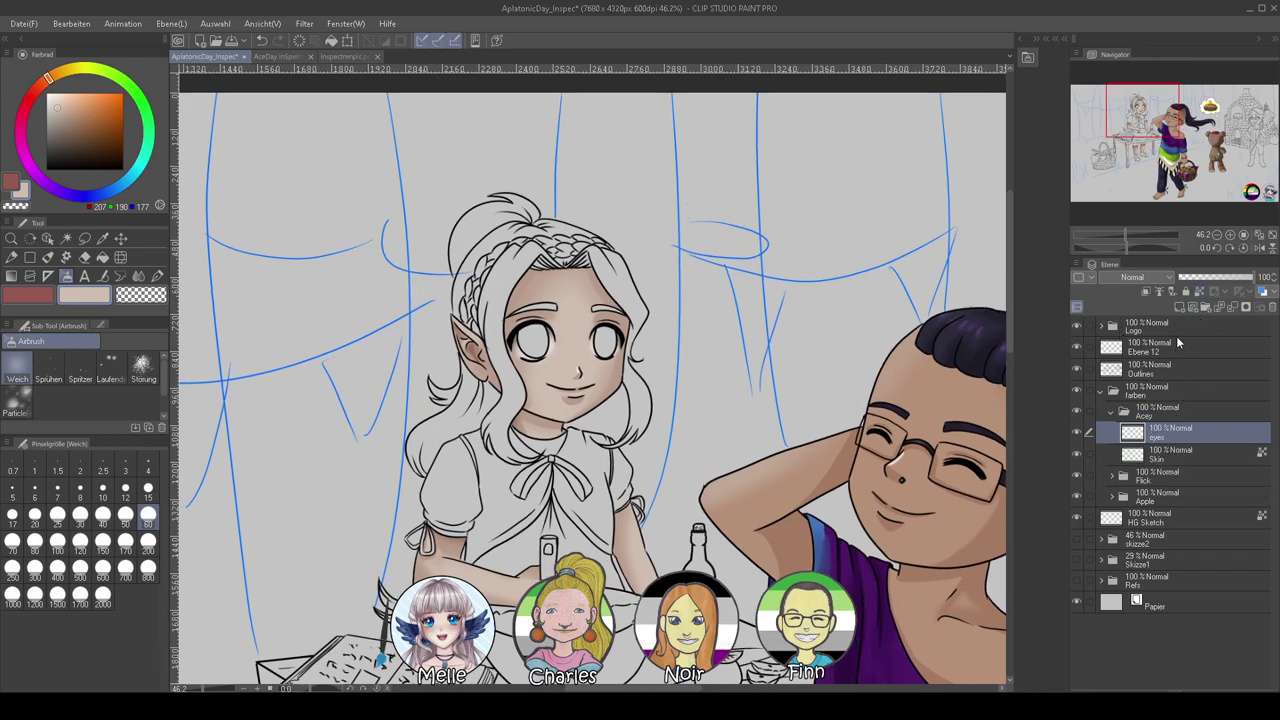
Select the interiors of both of the girl's irises with the automatic selection, working from the Outlines layer
drag(1128, 234, 1146, 234)
drag(690, 356, 967, 486)
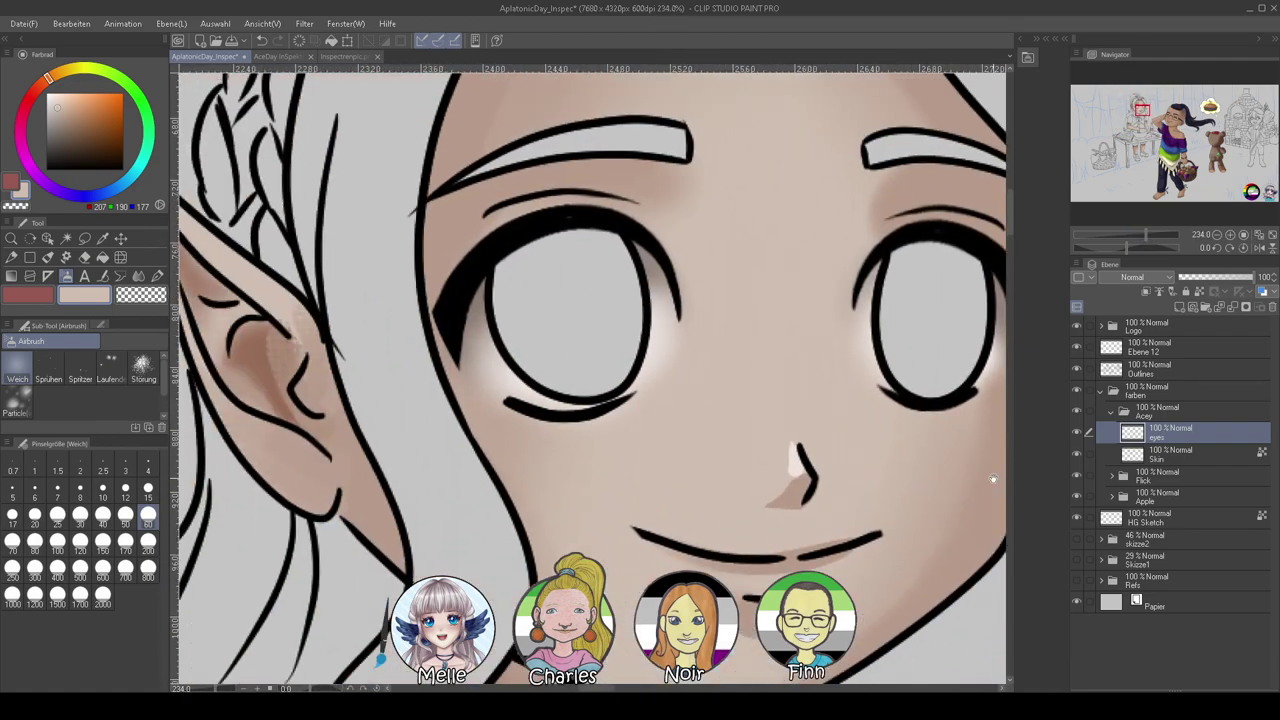
click(1152, 368)
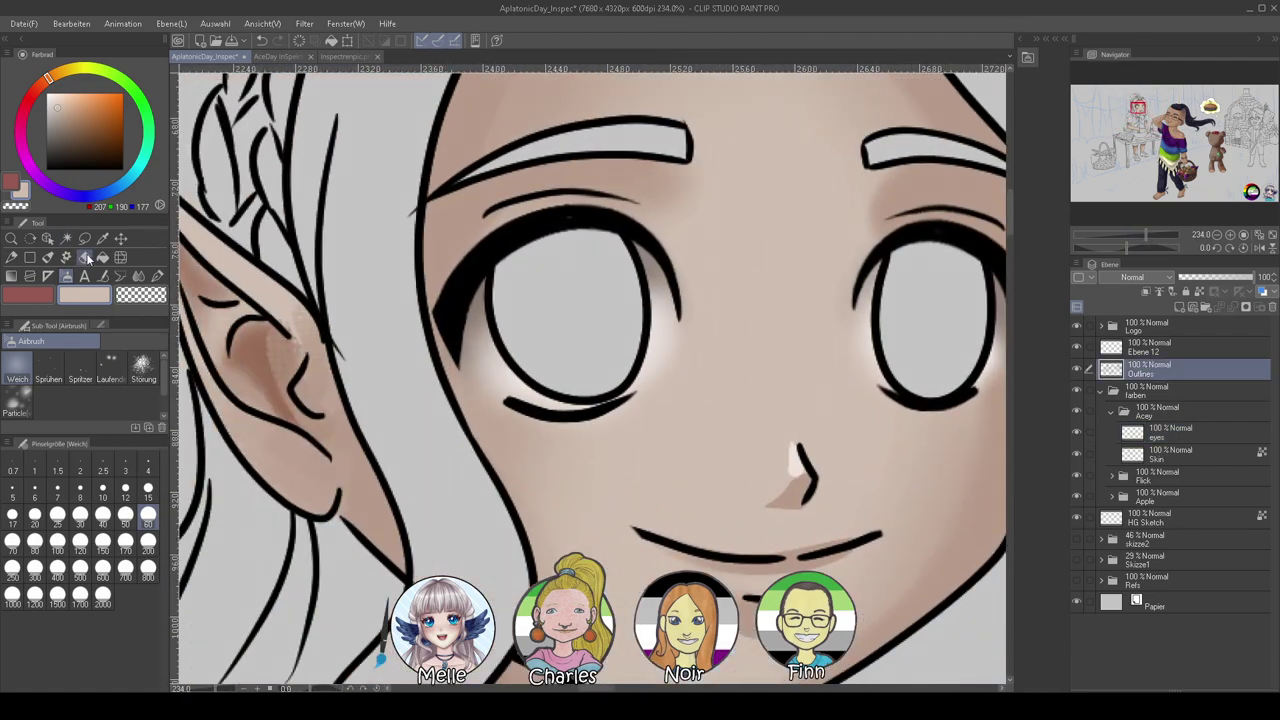
click(66, 238)
click(570, 320)
shift+click(930, 320)
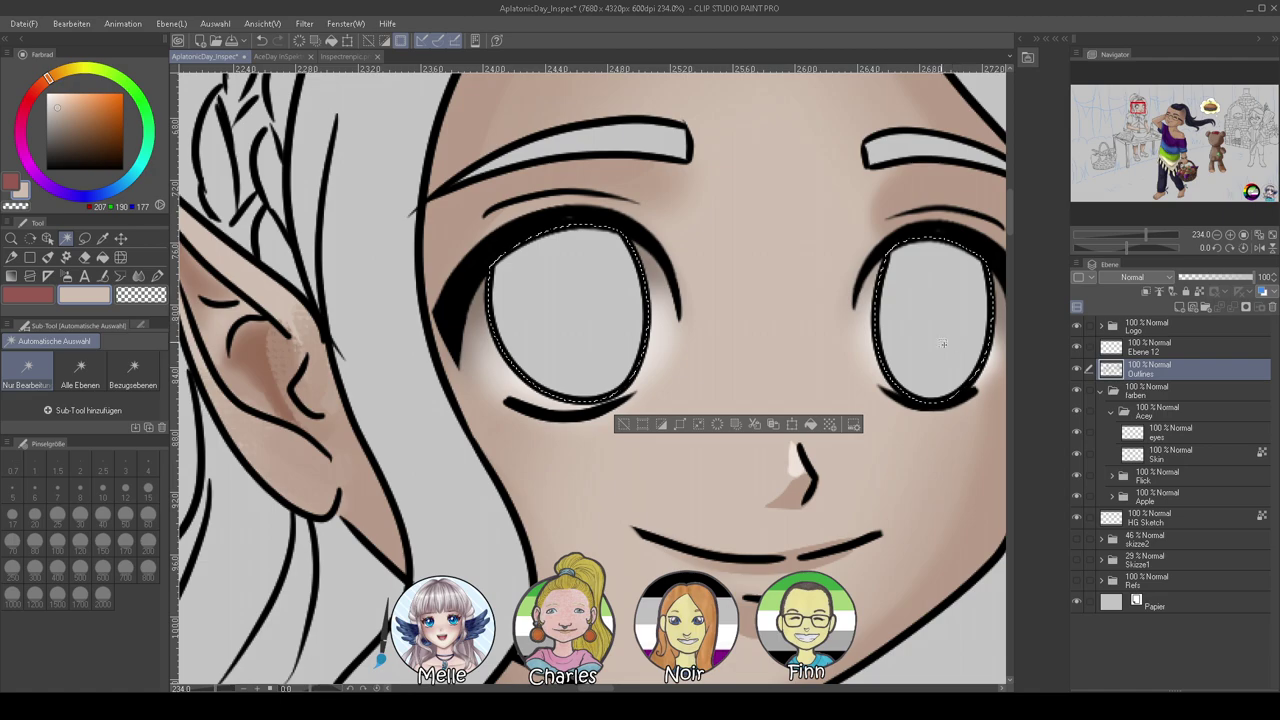
scroll(930, 320, down, 2)
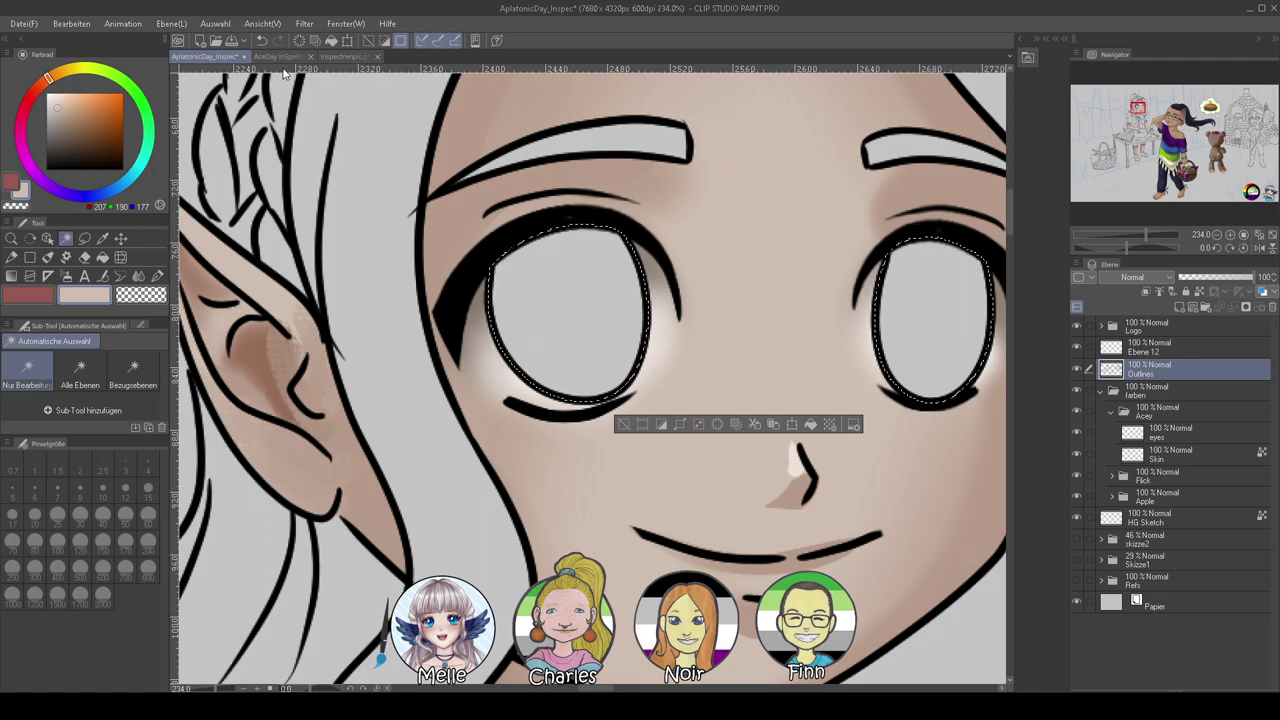
Sample the purple (121, 87, 137) from the elf's eye in the reference image and fill both selected irises on the eyes layer
click(277, 57)
scroll(546, 208, up, 4)
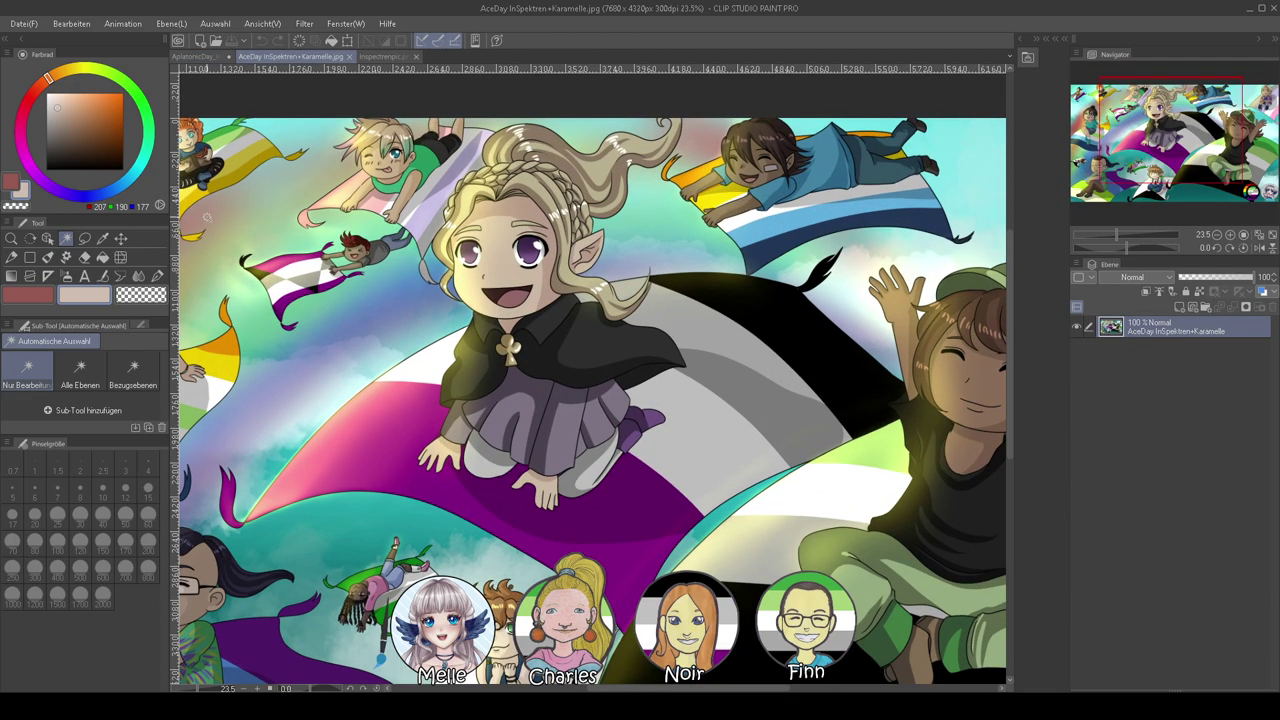
click(102, 238)
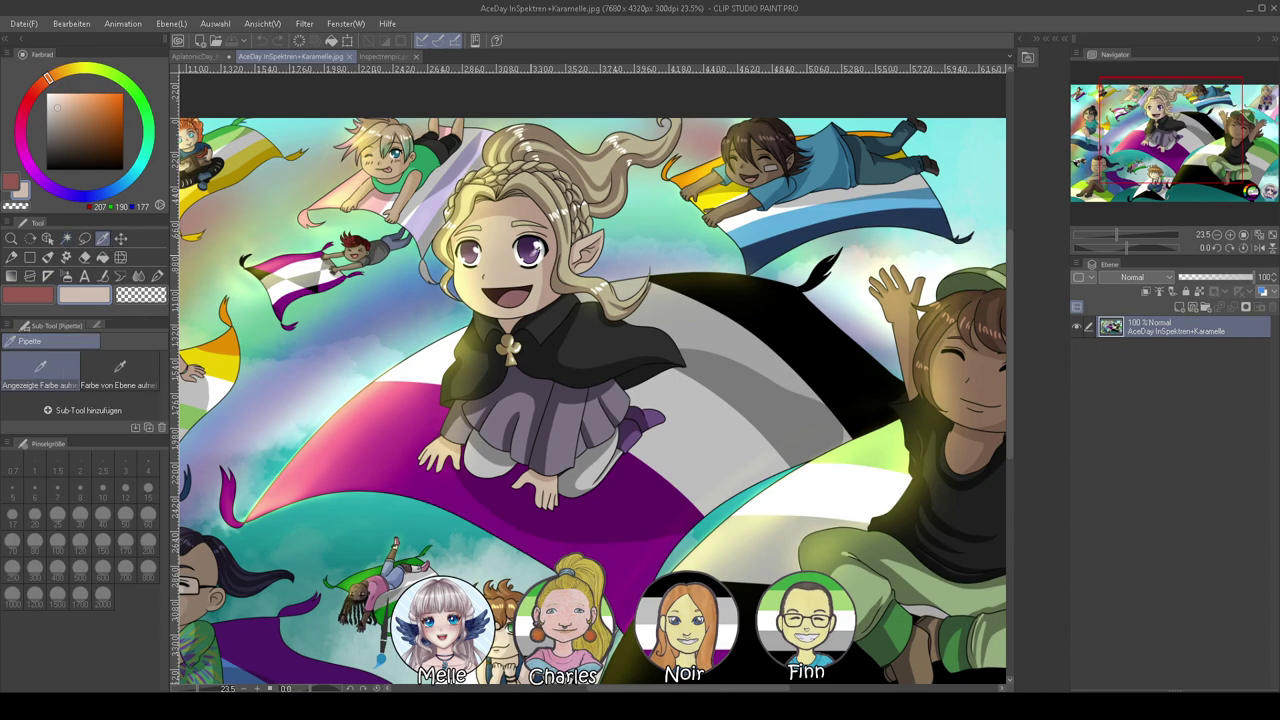
click(536, 254)
click(200, 57)
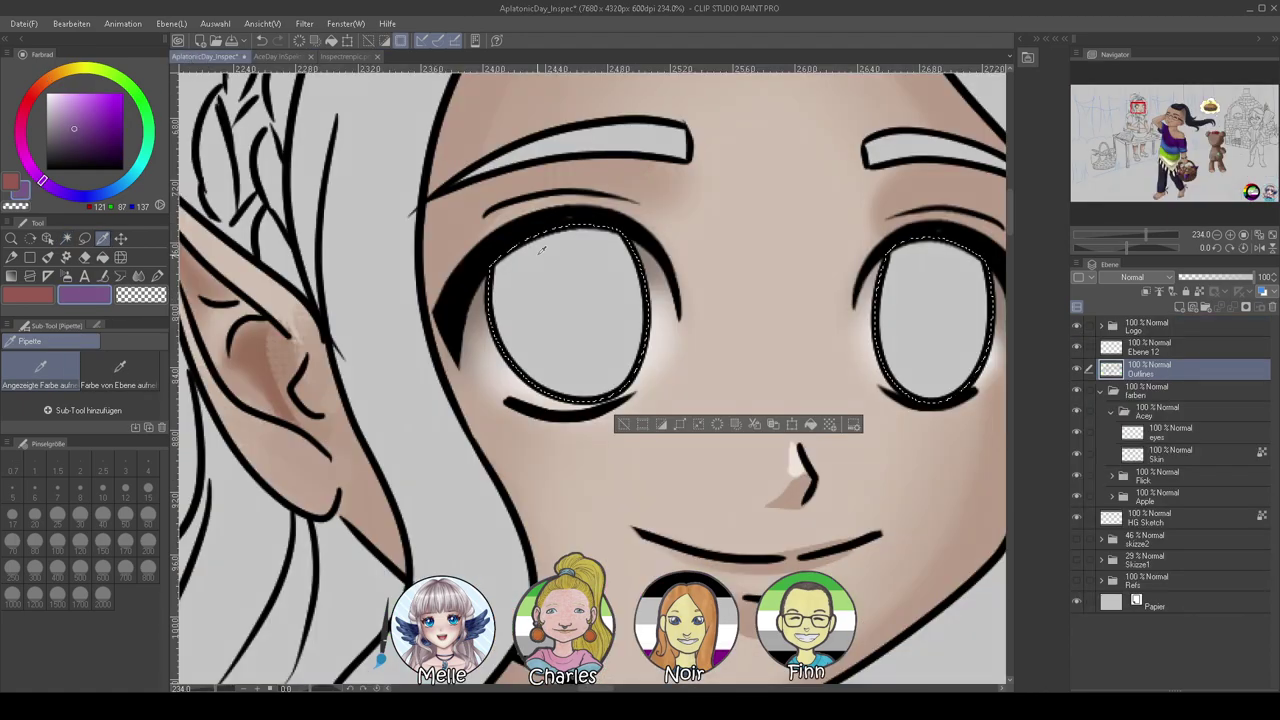
click(1165, 432)
key(alt+BackSpace)
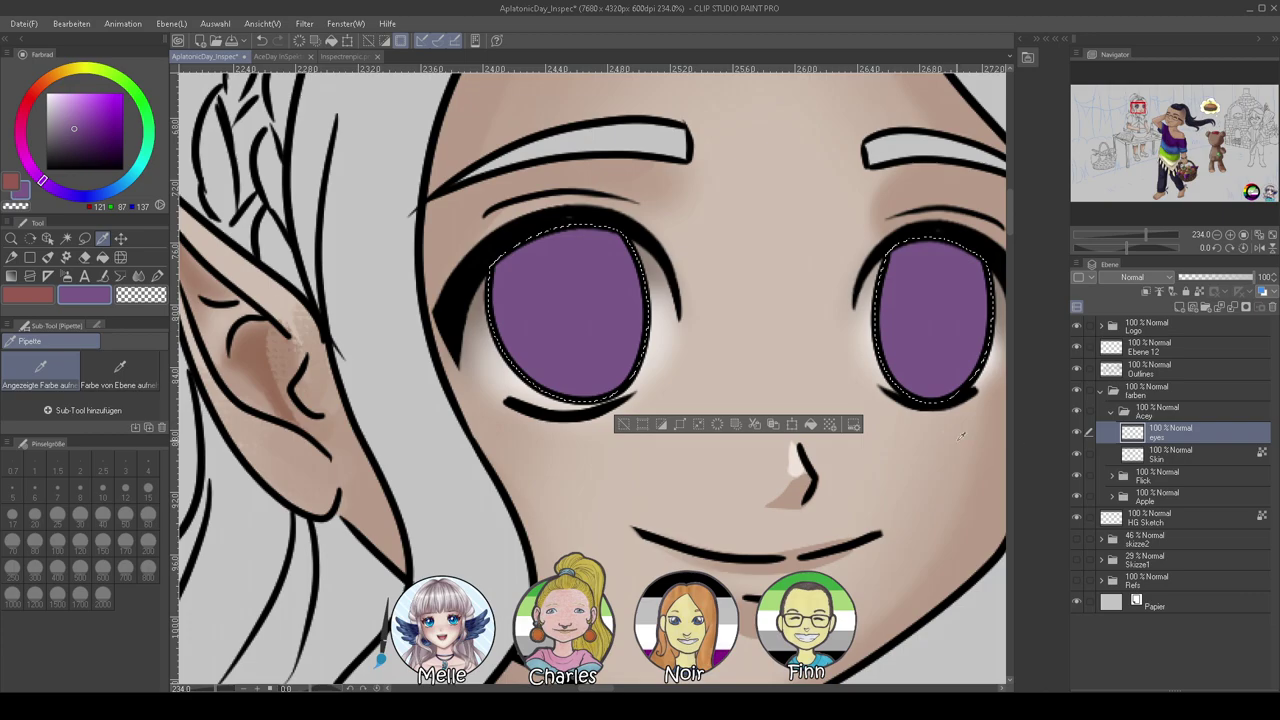
key(ctrl+d)
scroll(969, 434, down, 8)
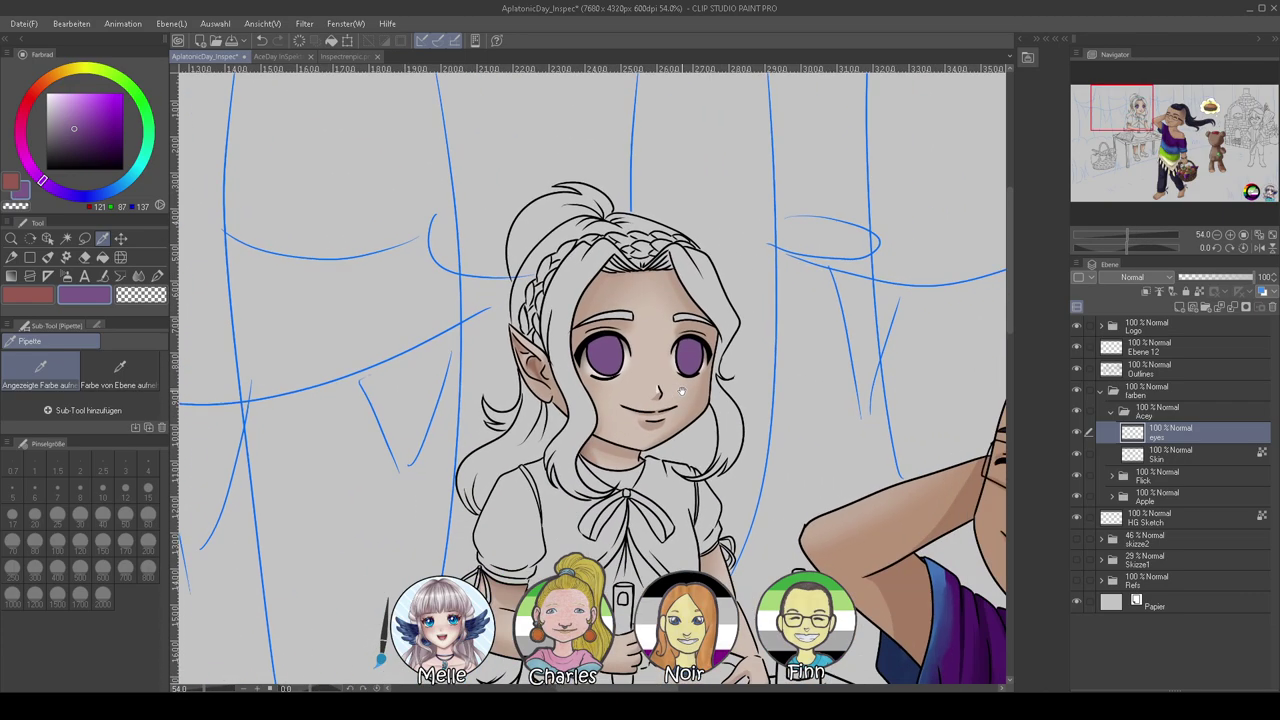
Lock the eyes layer's transparent pixels and airbrush the upper part of both irises with Weich at size 60 in dark purple (64, 32, 79)
scroll(681, 388, up, 5)
click(1198, 292)
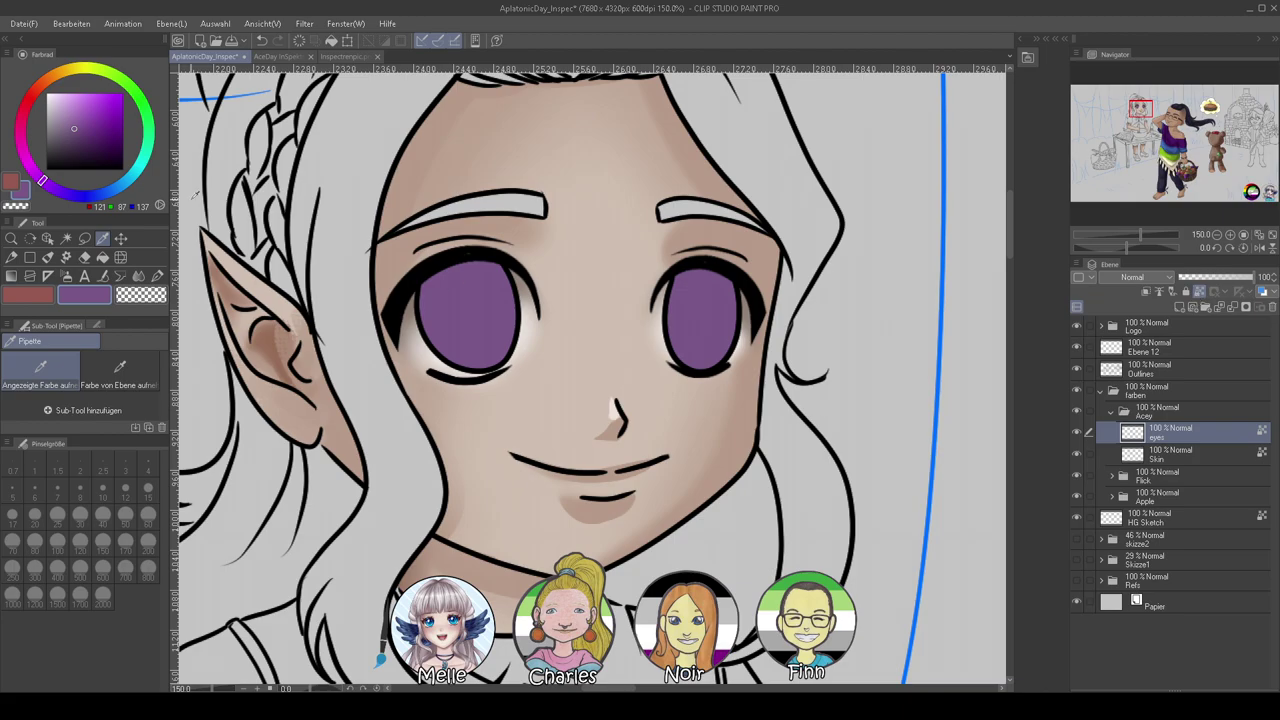
drag(1125, 248, 1095, 248)
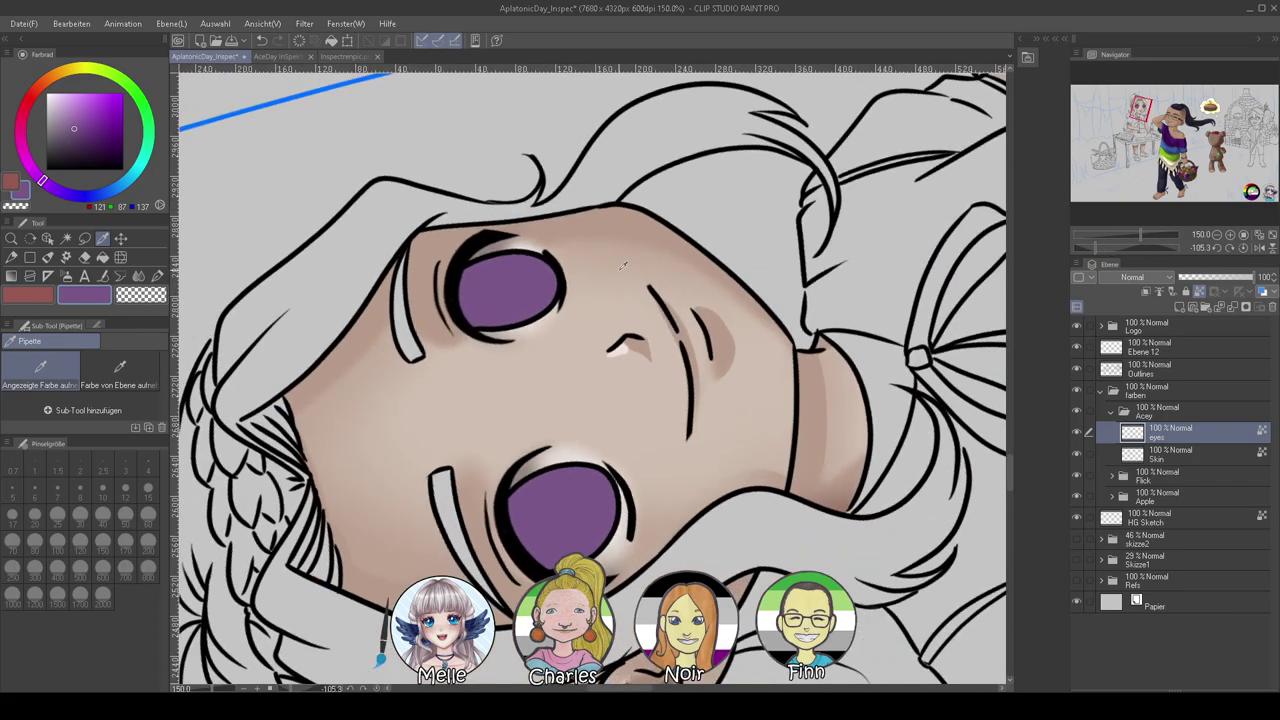
click(91, 146)
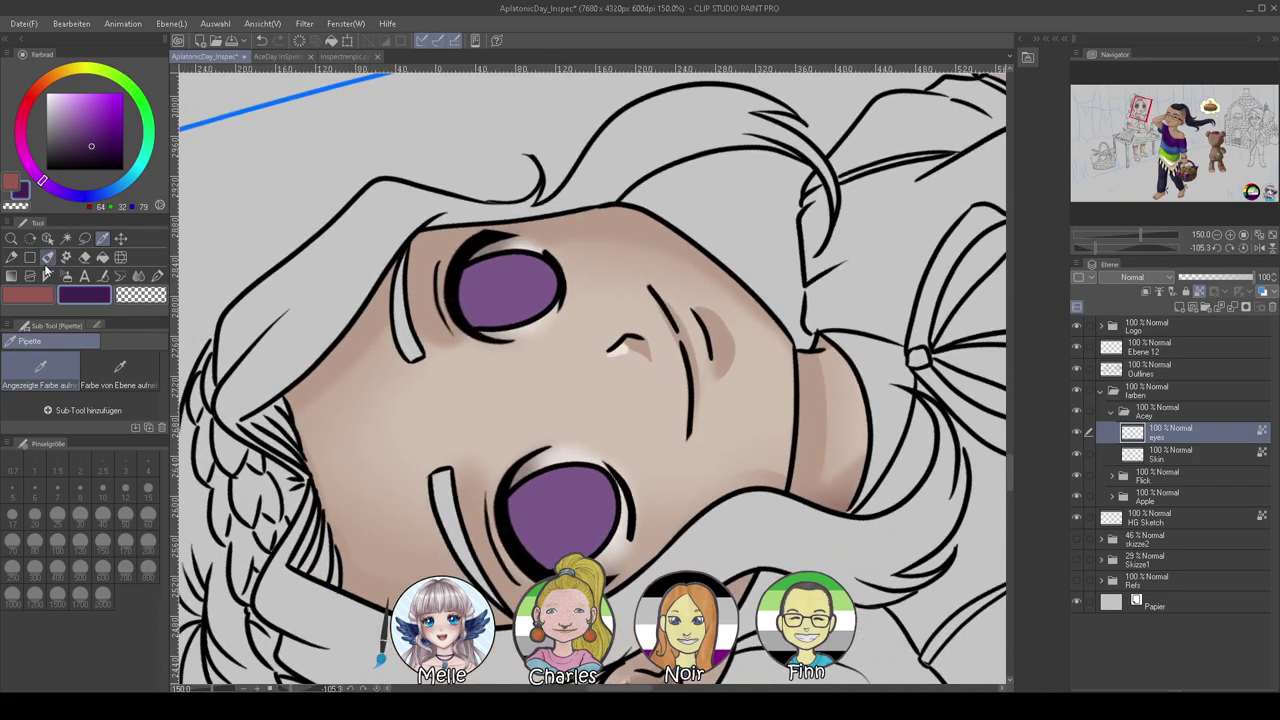
click(67, 277)
mouse_move(499, 470)
mouse_down()
mouse_move(546, 579)
mouse_move(531, 479)
mouse_move(568, 560)
mouse_up()
drag(470, 279, 489, 327)
drag(468, 248, 495, 290)
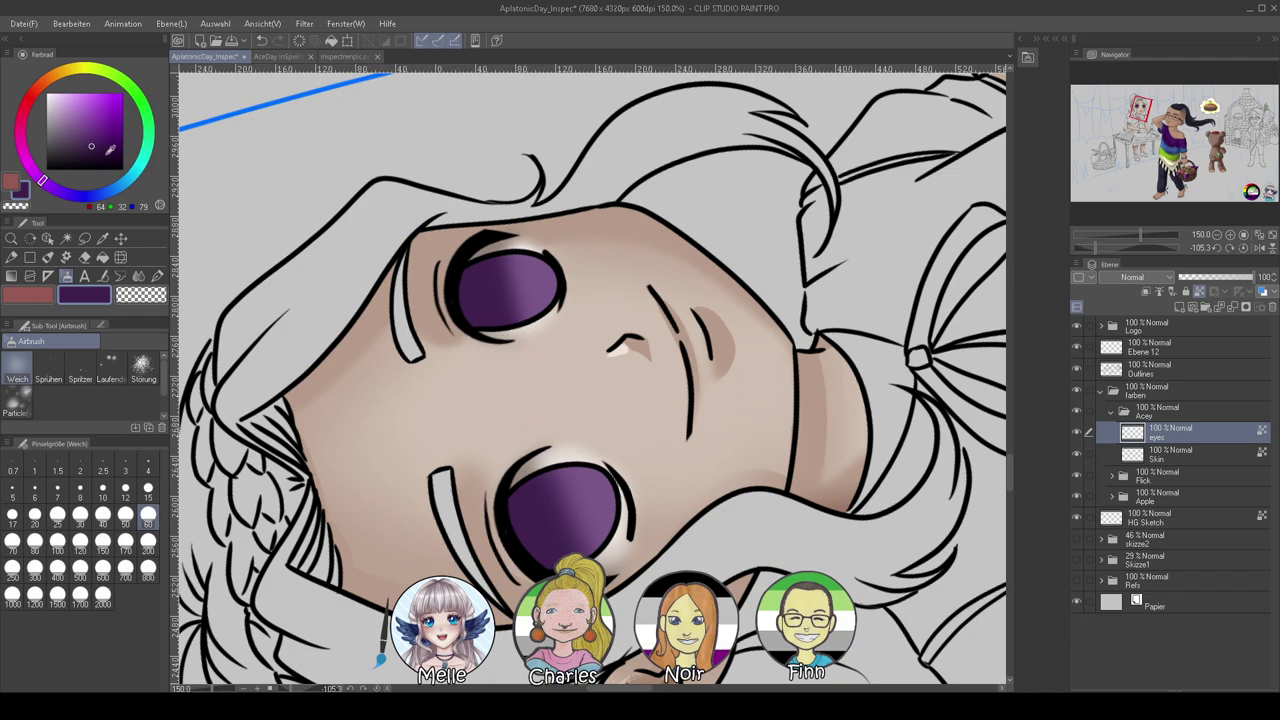
Deepen the tops of both irises in near-black purple (32, 9, 43), soften the transitions with sampled purples, and compare with the reference image
click(106, 156)
drag(522, 505, 511, 531)
key(ctrl+z)
click(1244, 248)
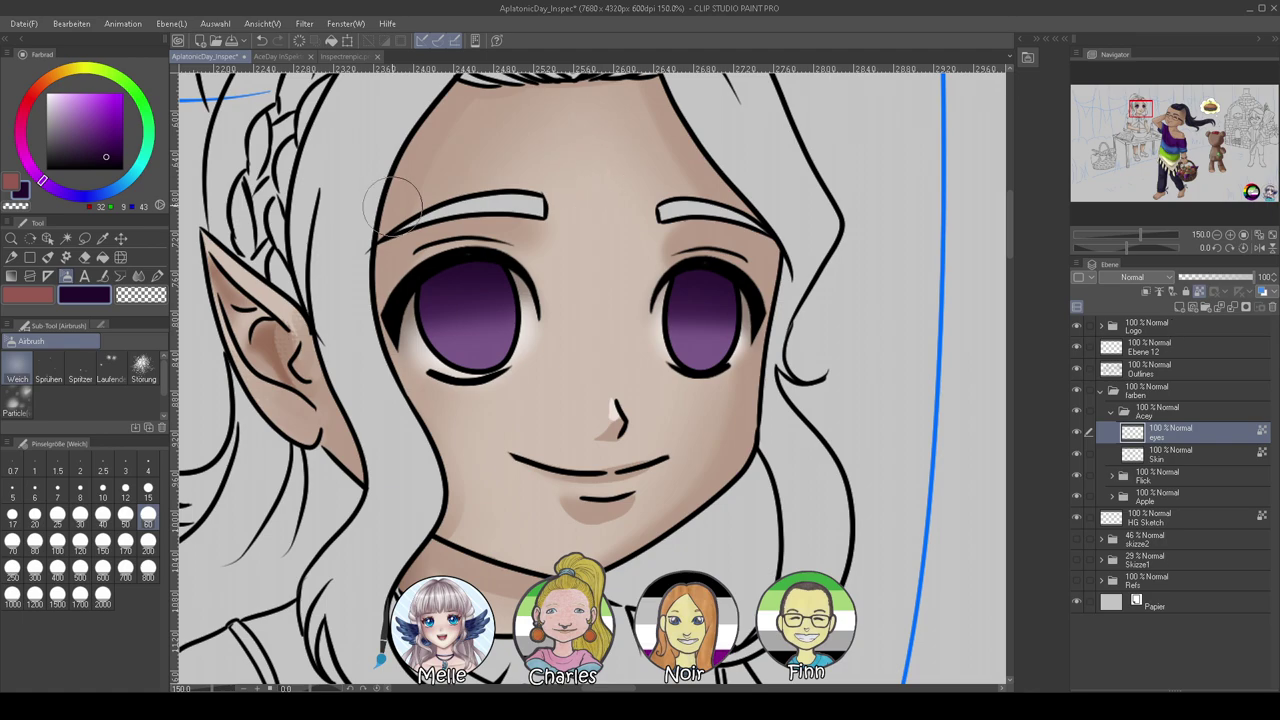
alt+click(473, 302)
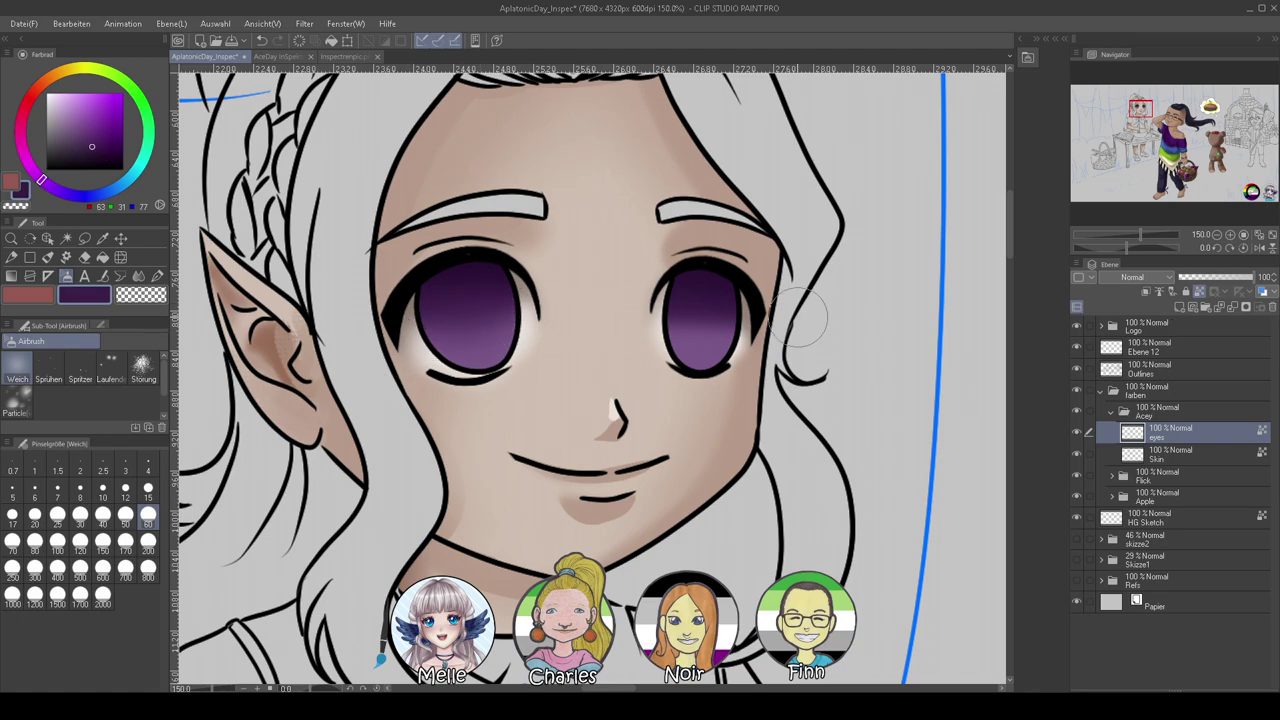
mouse_move(1138, 238)
mouse_down()
mouse_move(1118, 240)
mouse_move(1134, 237)
mouse_up()
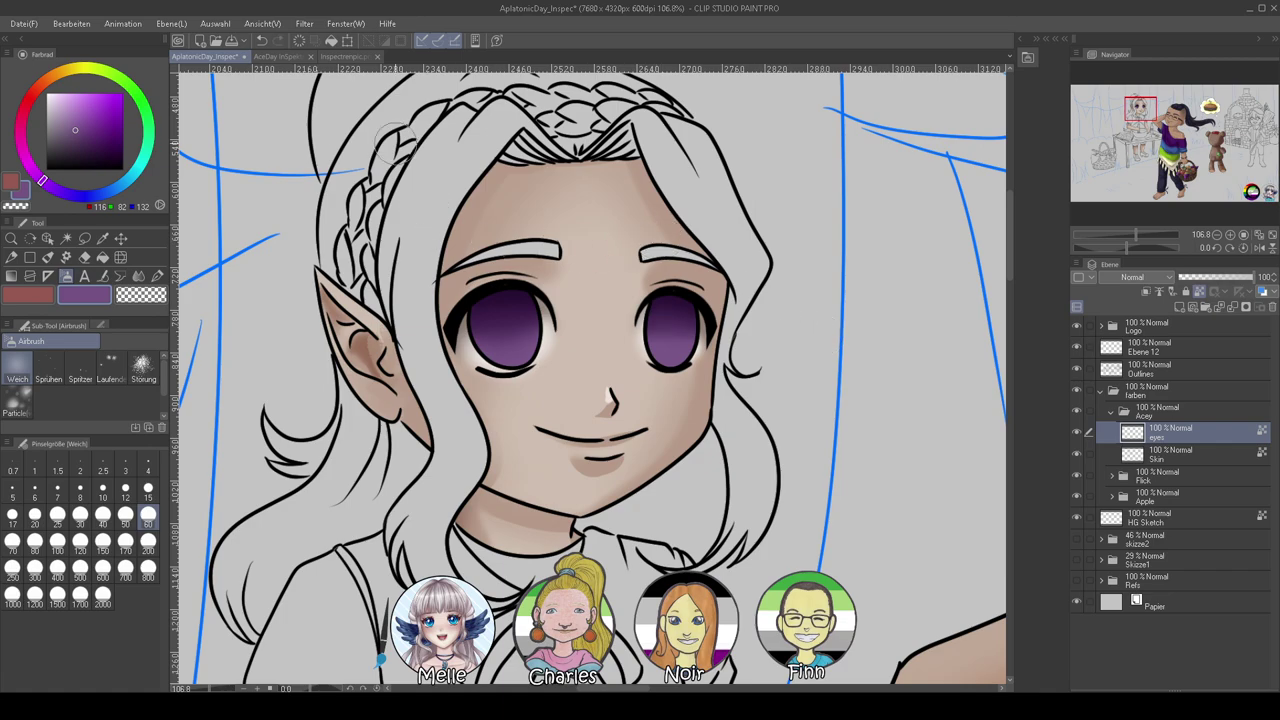
click(269, 58)
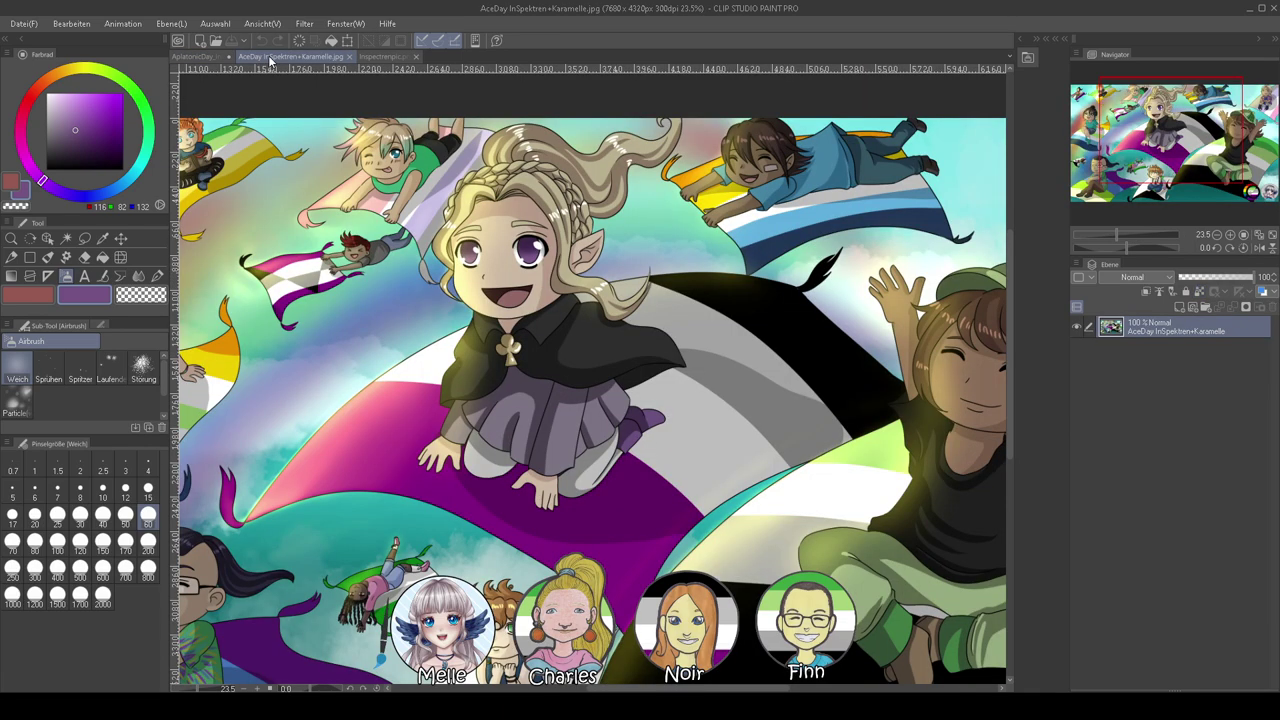
click(212, 57)
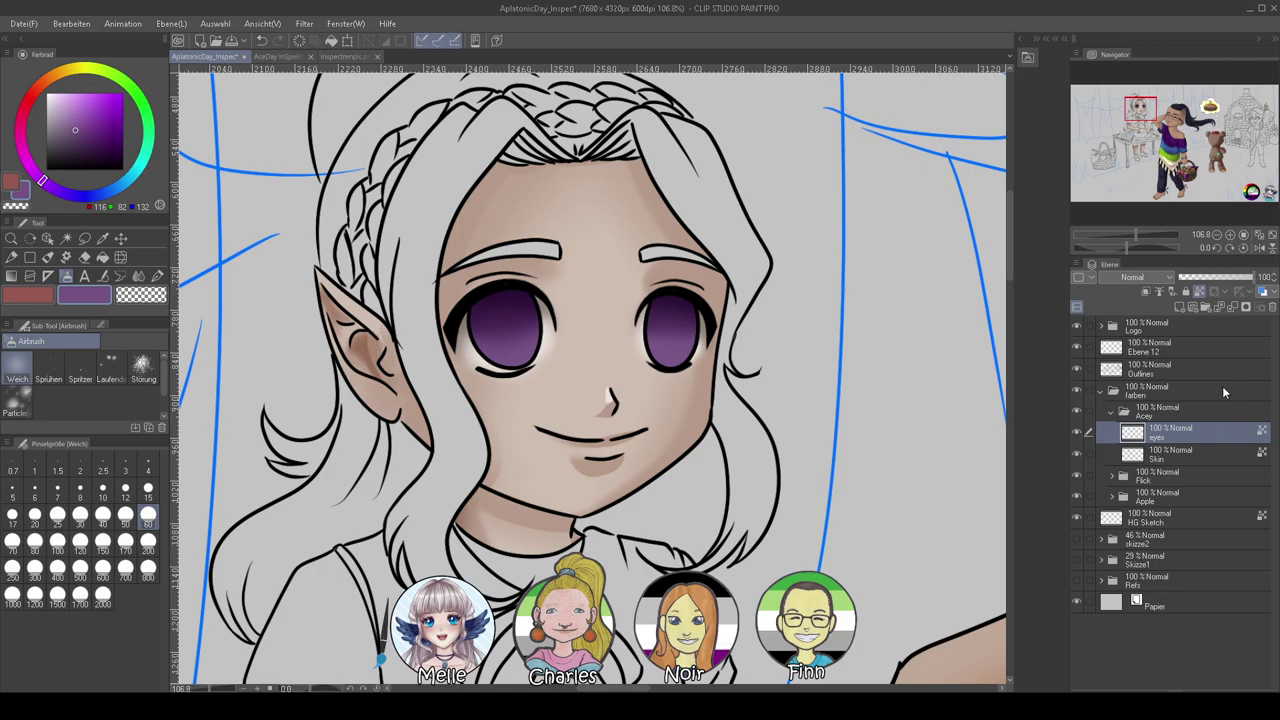
Delete the highlights layer from the Flick folder and rename the Ebene 12 layer as highlights
click(1160, 352)
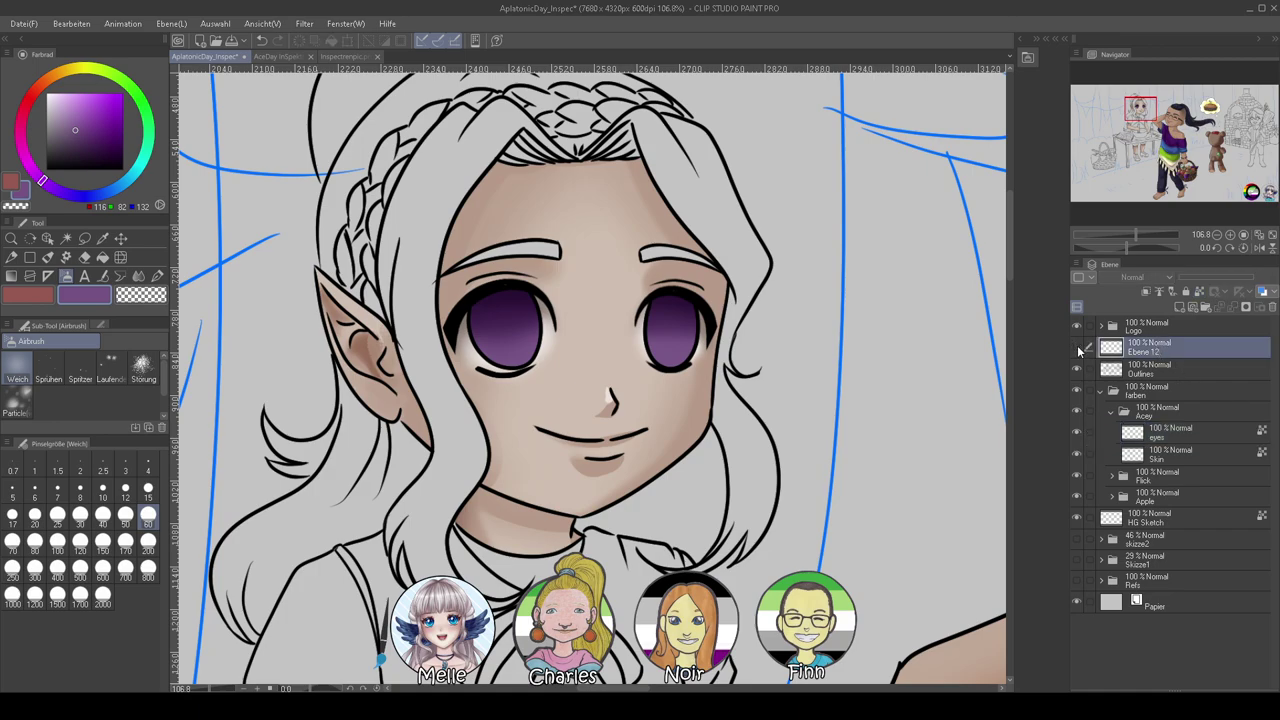
scroll(836, 420, down, 10)
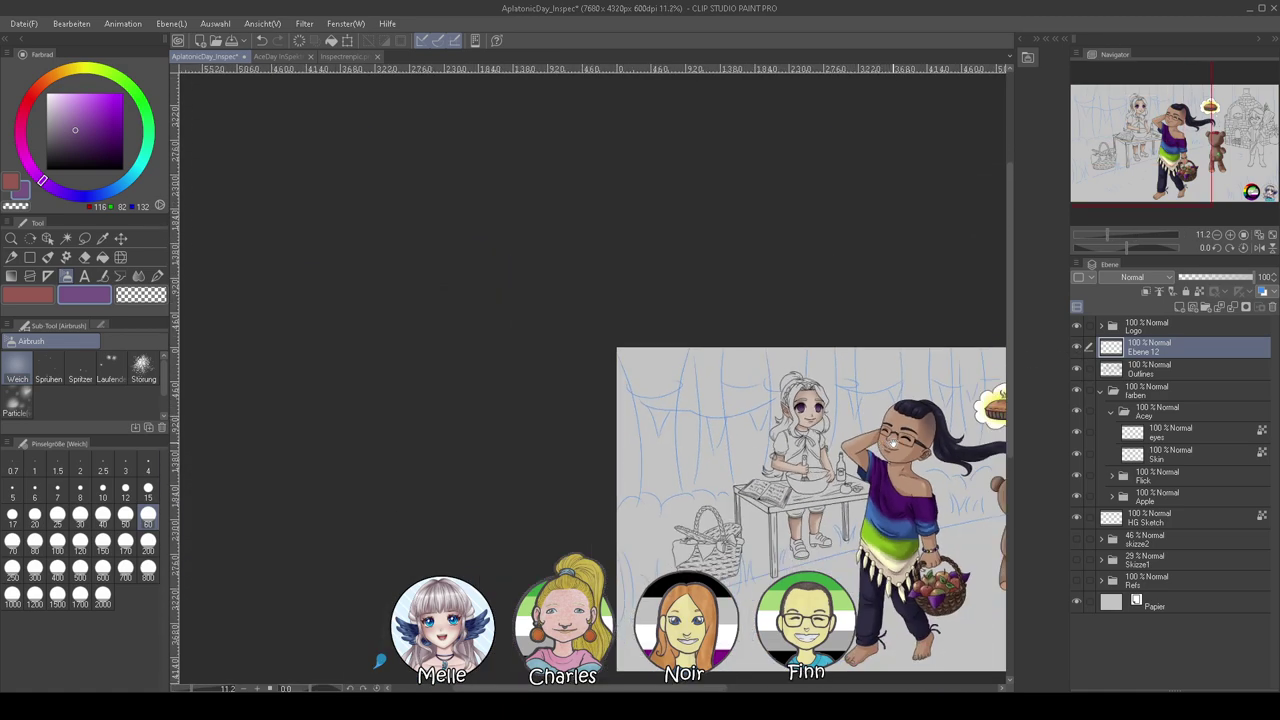
drag(901, 444, 670, 398)
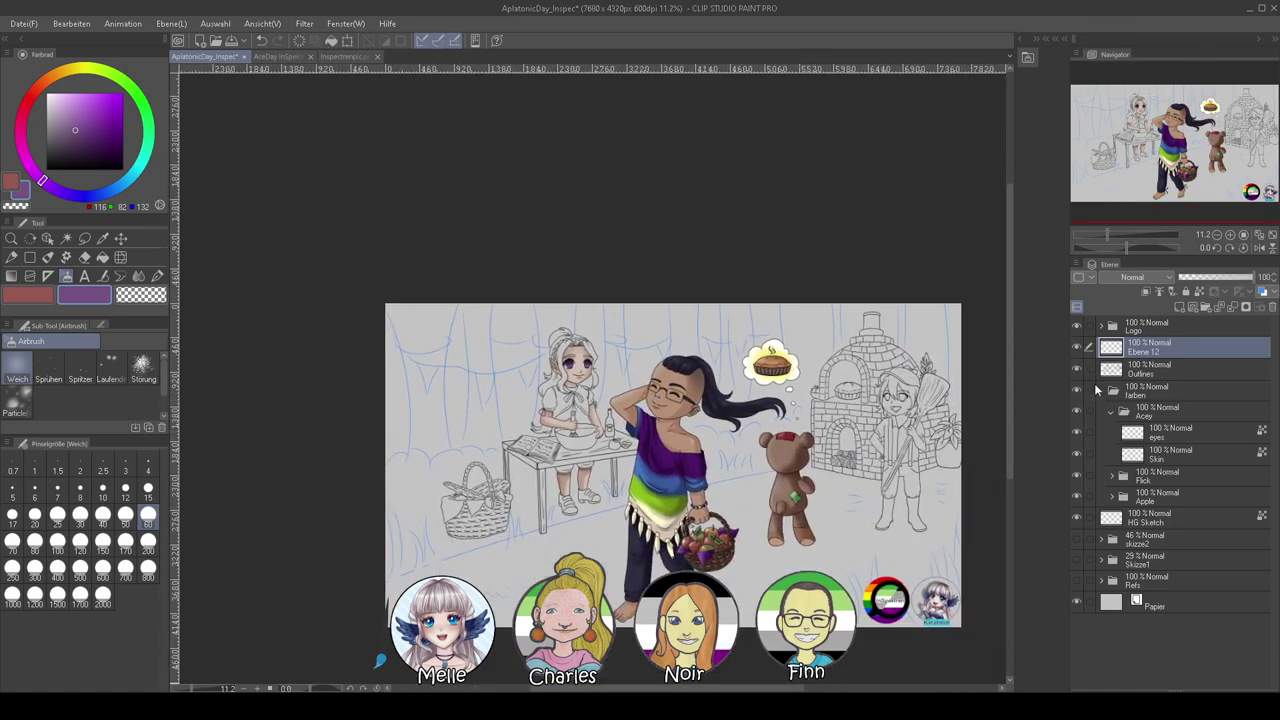
click(1112, 476)
click(1152, 524)
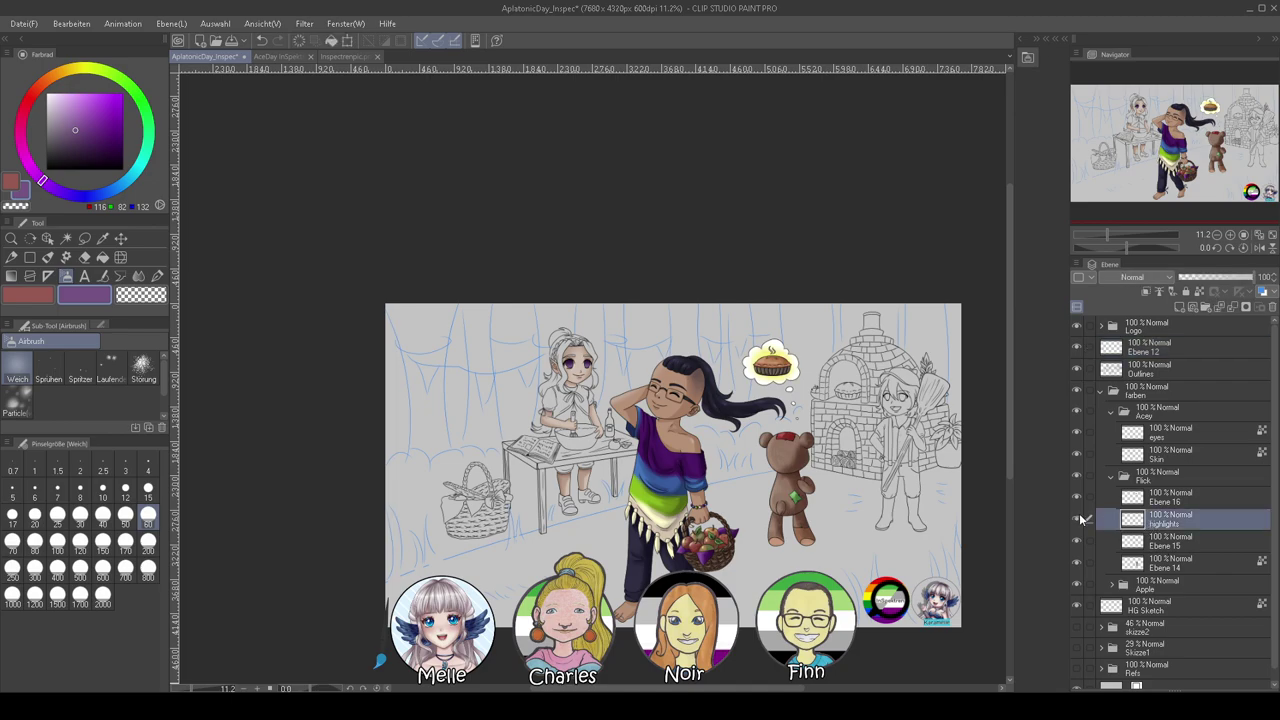
click(1272, 307)
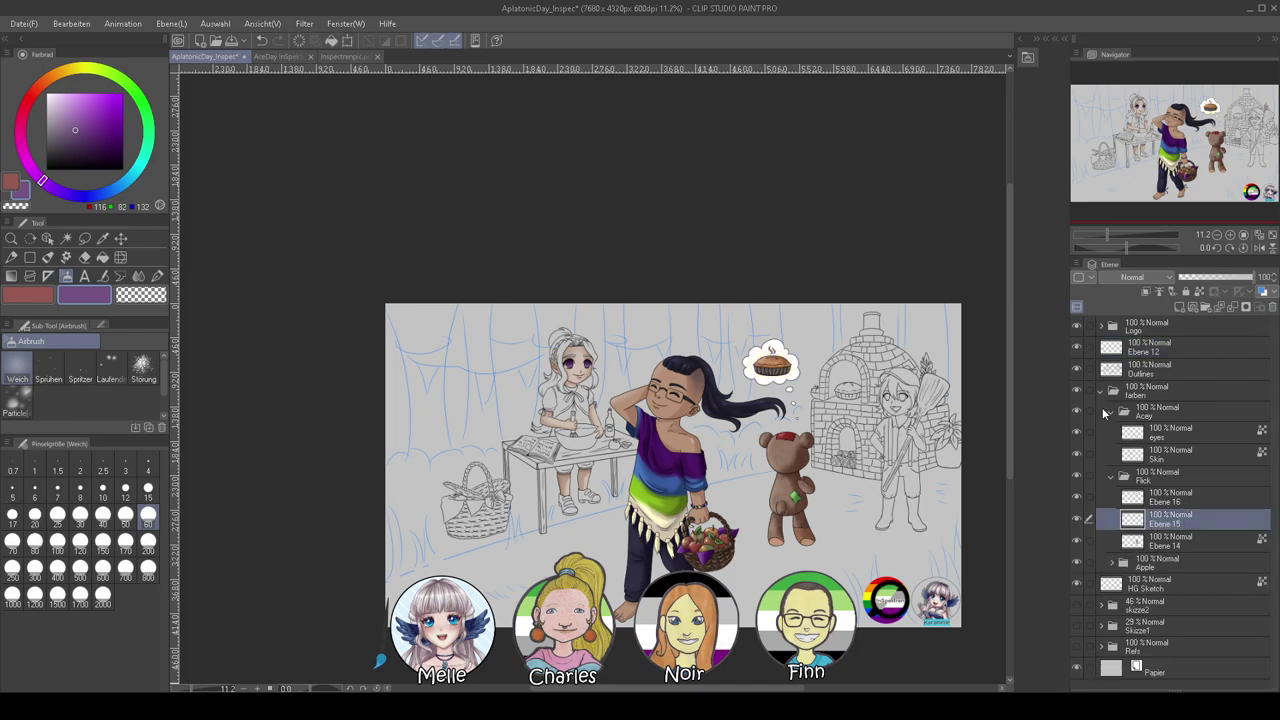
click(1105, 474)
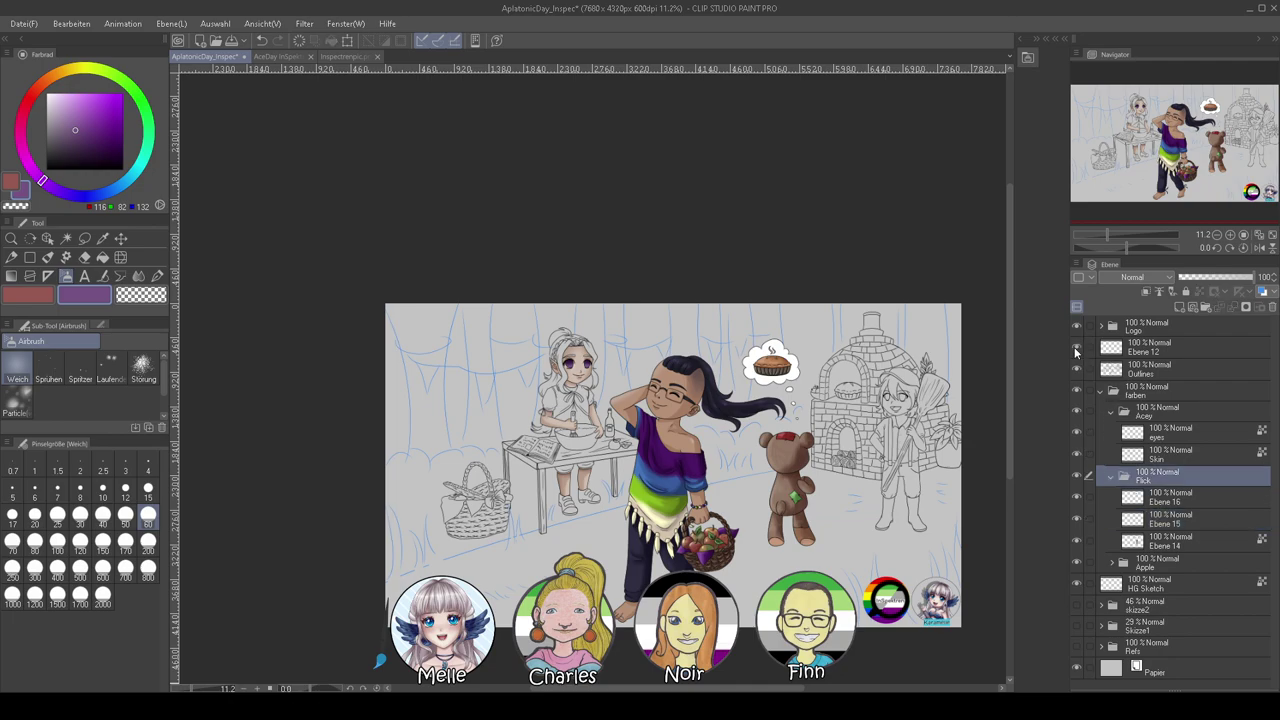
click(1159, 350)
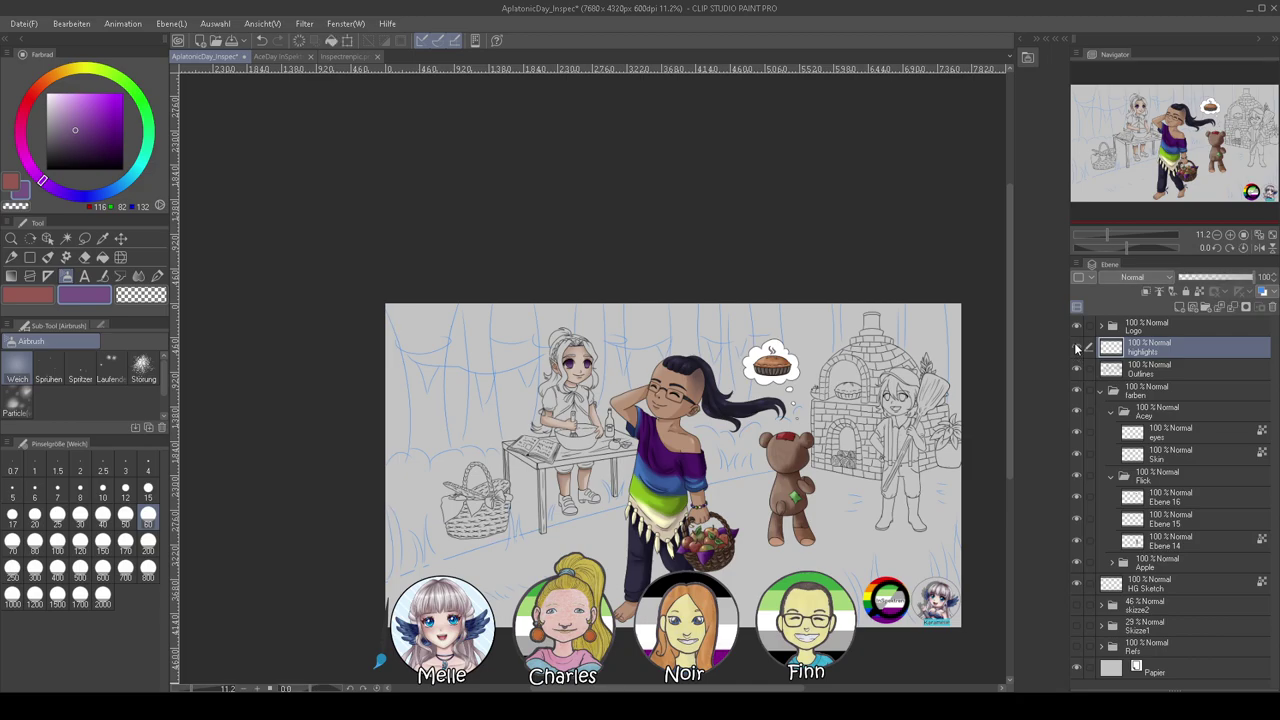
Paint a large white highlight and a small lower dot in the iris nearest the visible ear with the Spitzfeder pen at size 17
scroll(572, 366, up, 15)
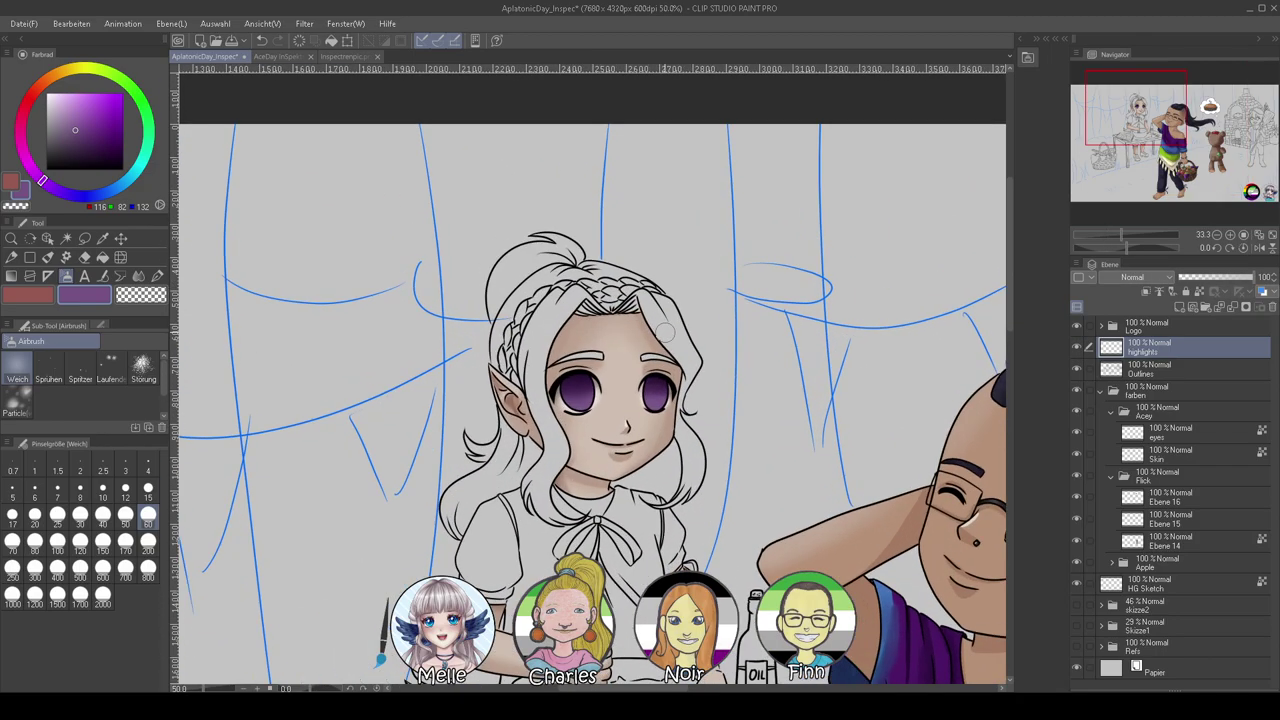
scroll(655, 453, up, 2)
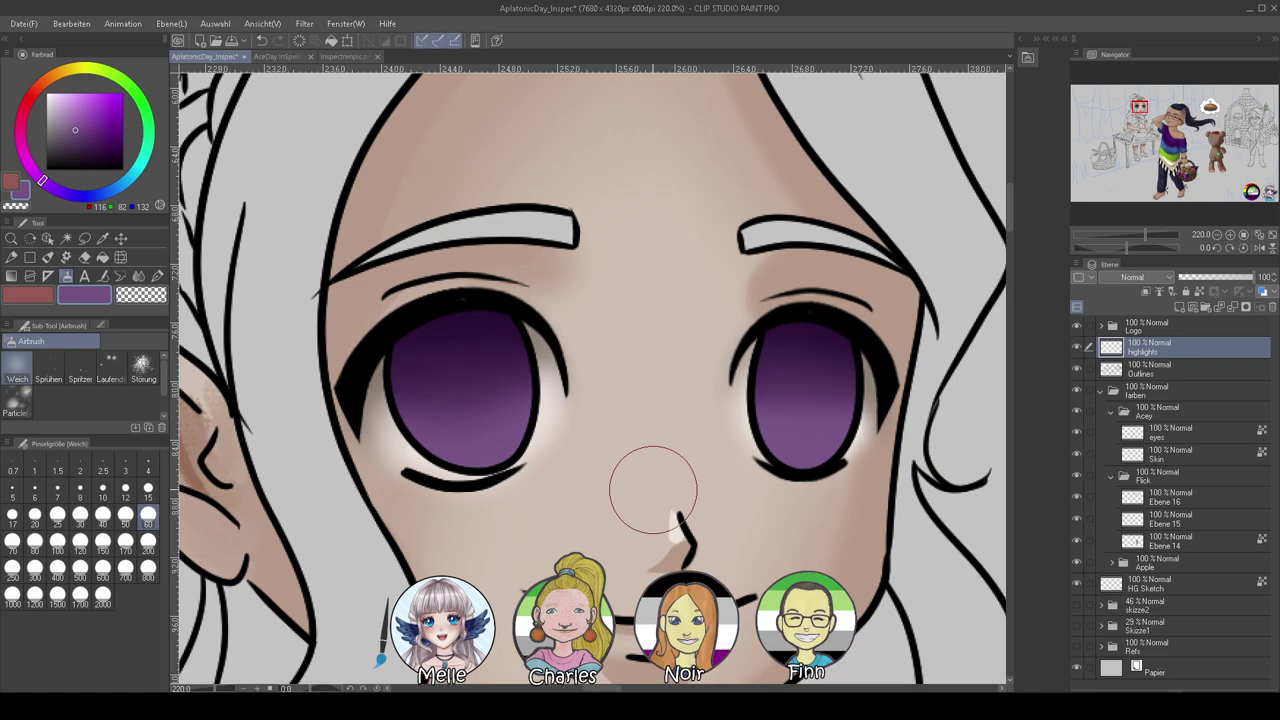
drag(80, 132, 46, 93)
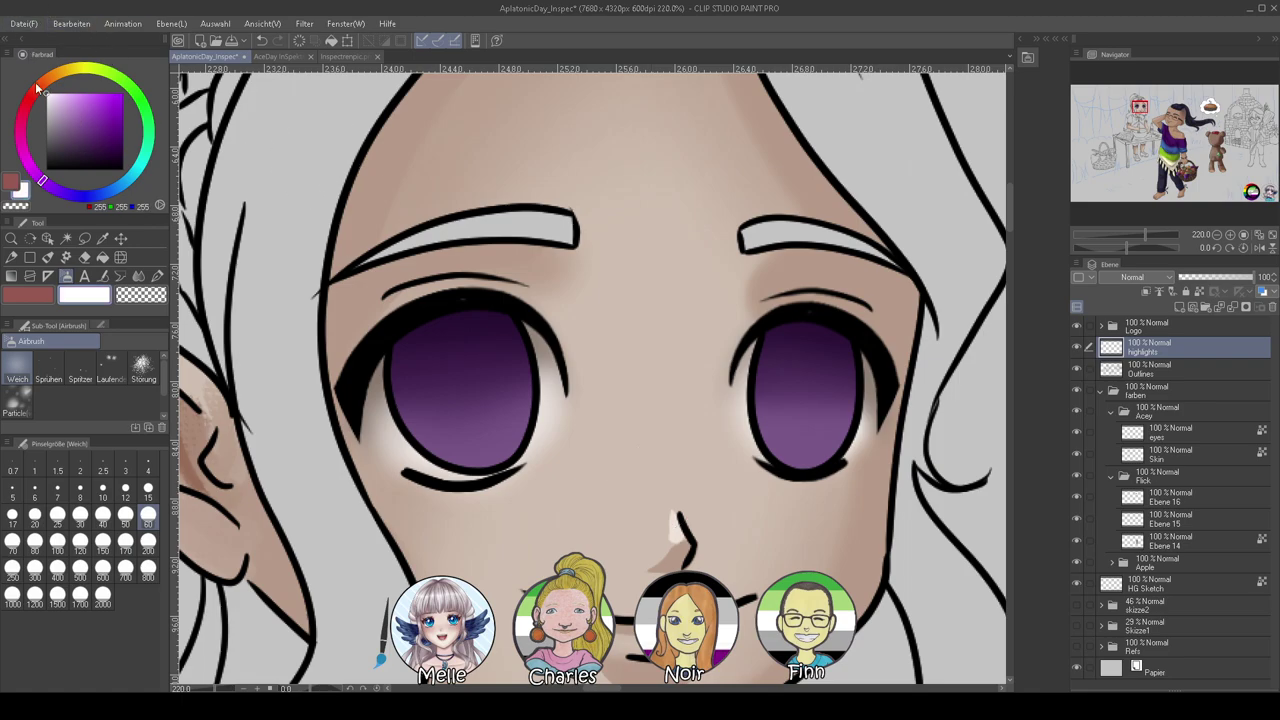
click(157, 275)
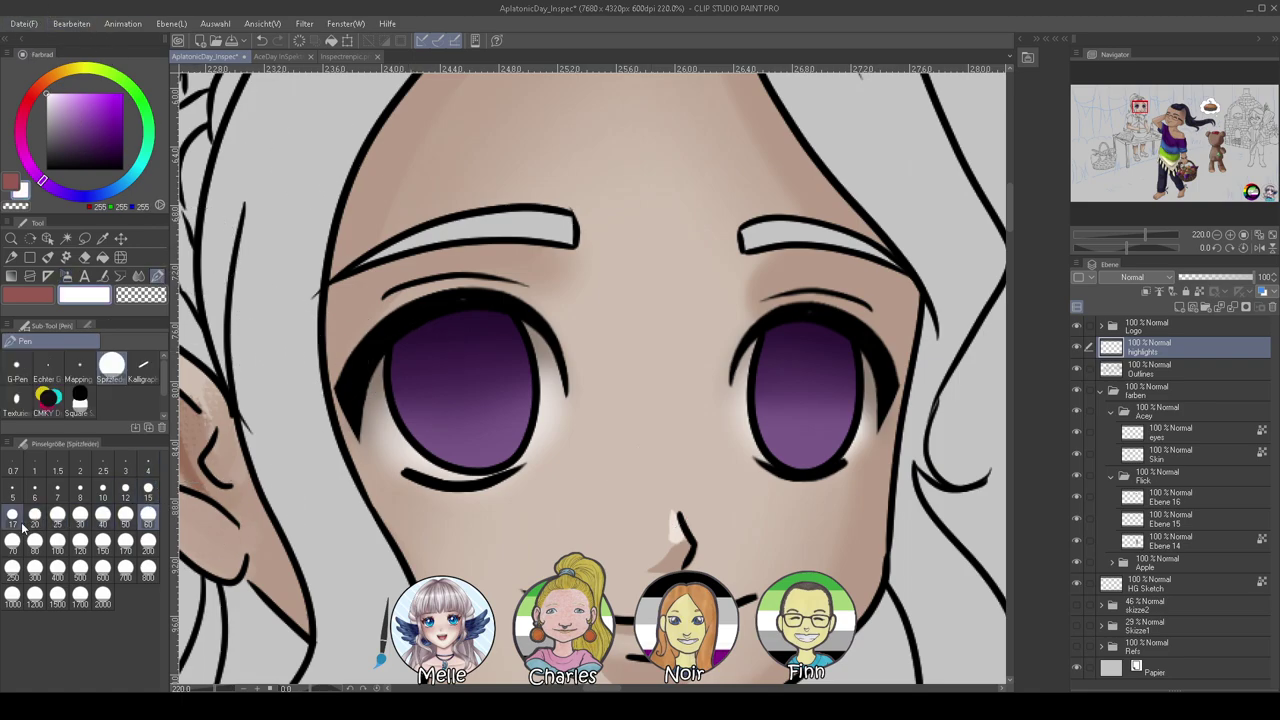
click(18, 518)
mouse_move(473, 351)
mouse_down()
mouse_move(502, 347)
mouse_move(483, 371)
mouse_move(528, 354)
mouse_move(509, 355)
mouse_up()
key(ctrl+z)
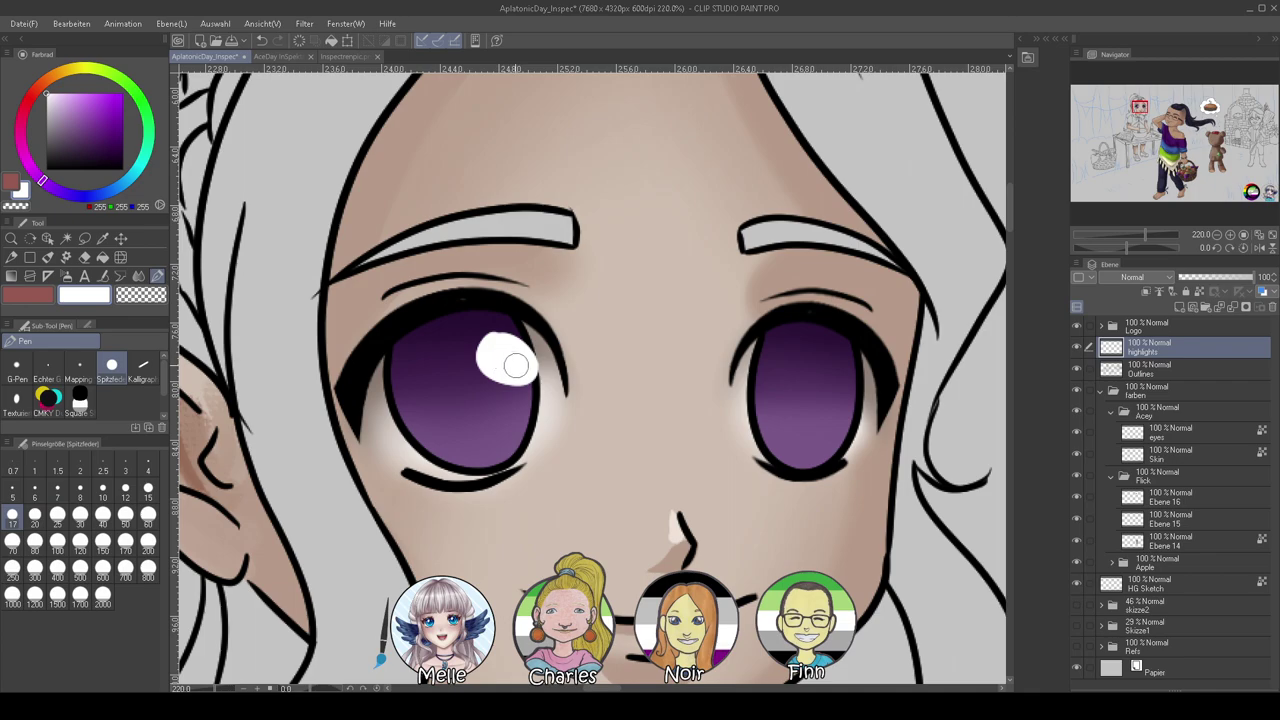
click(412, 433)
Paint a matching large white highlight and small lower dot in the girl's other iris on the highlights layer
scroll(718, 358, right, 3)
mouse_move(733, 363)
mouse_down()
mouse_move(766, 375)
mouse_move(763, 357)
mouse_move(740, 349)
mouse_move(746, 369)
mouse_move(771, 374)
mouse_move(742, 350)
mouse_up()
key(ctrl+z)
click(674, 443)
key(ctrl+z)
click(680, 440)
drag(1145, 235, 1124, 236)
drag(906, 500, 897, 424)
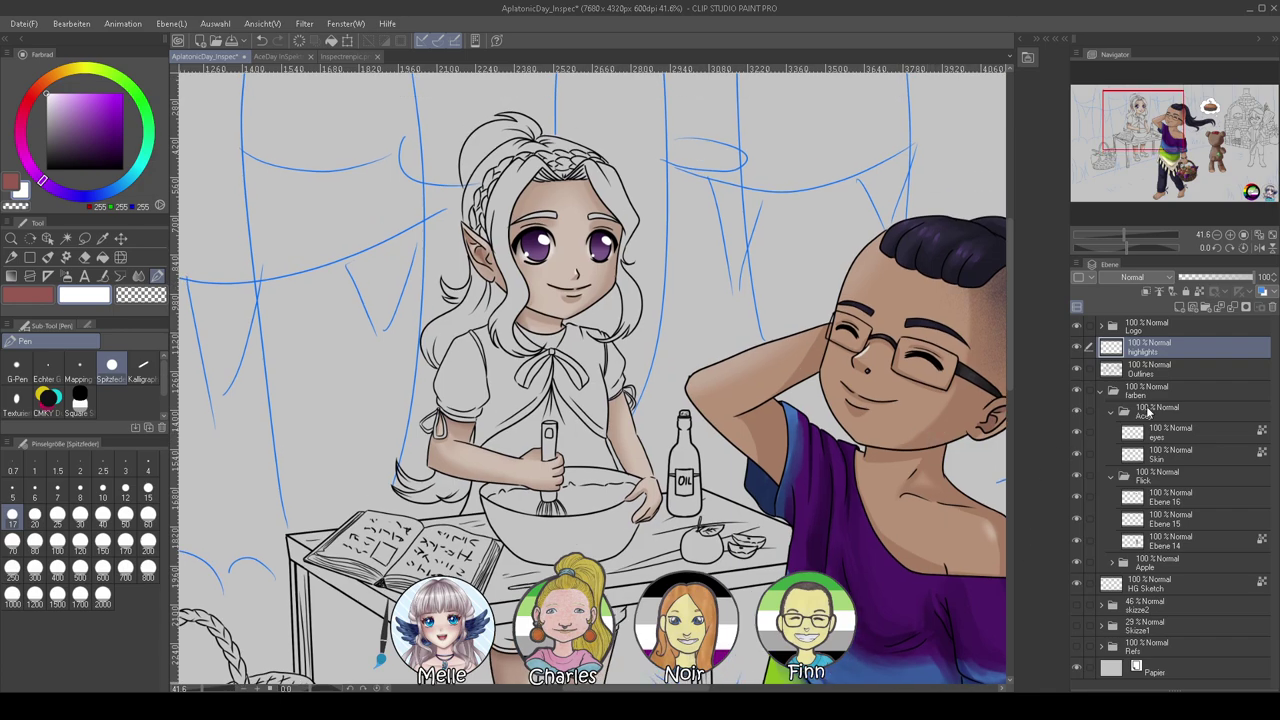
Create a new layer named hair above the eyes layer in the Acey folder
click(1157, 437)
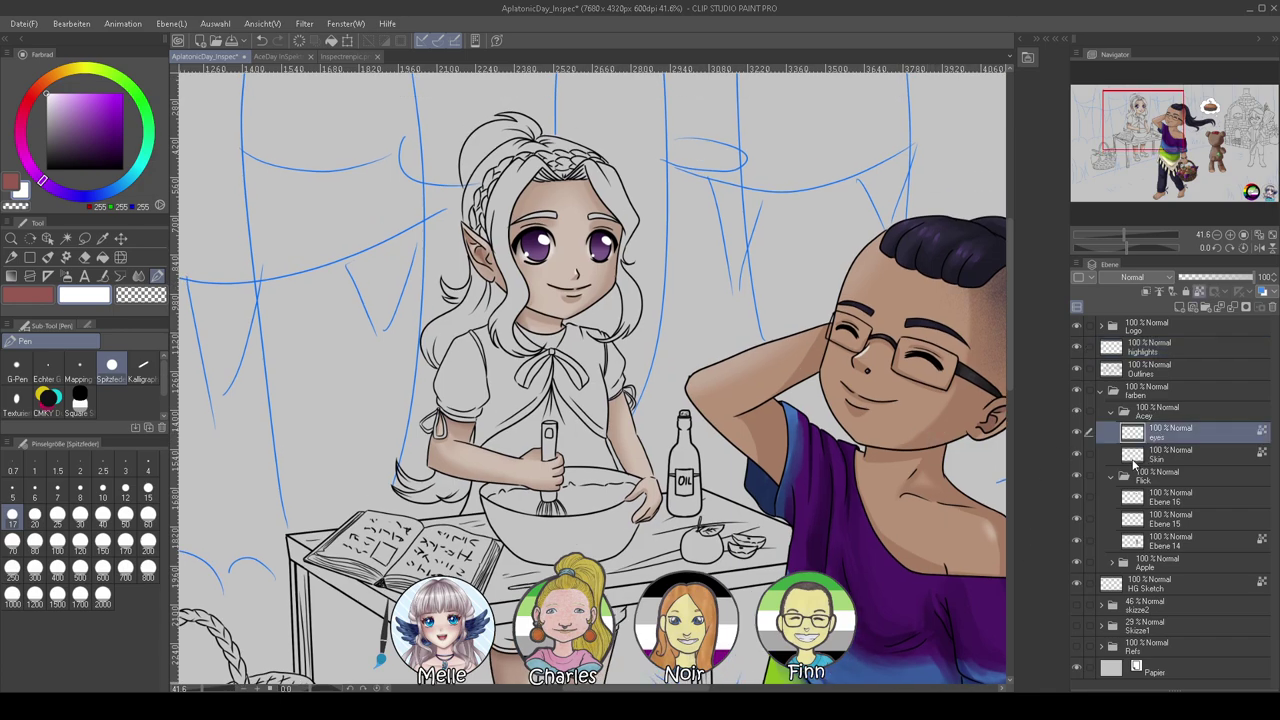
click(1180, 307)
double_click(1165, 437)
text(hair)
key(Return)
Select the girl's face-framing strands, back hair and eyebrows from the Outlines layer with the Automatische Auswahl tool
mouse_move(1137, 244)
mouse_down()
mouse_move(1113, 234)
mouse_move(1133, 233)
mouse_up()
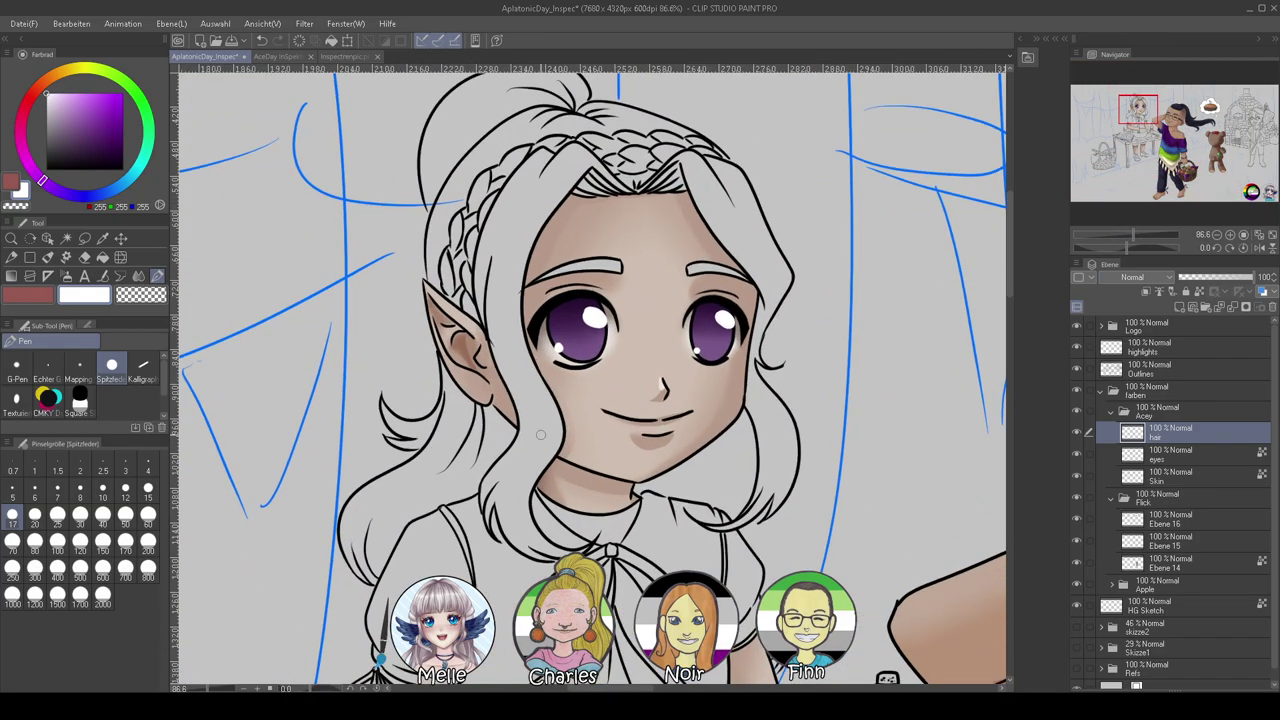
click(1188, 376)
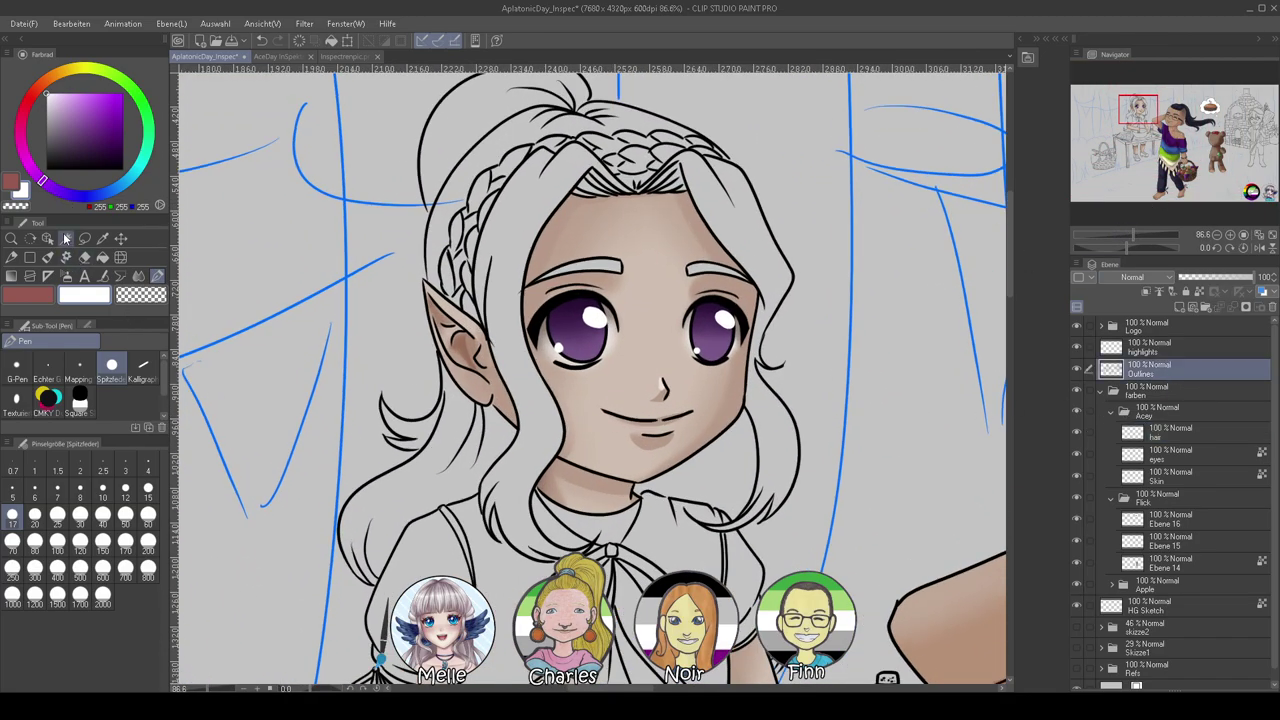
click(66, 238)
click(706, 362)
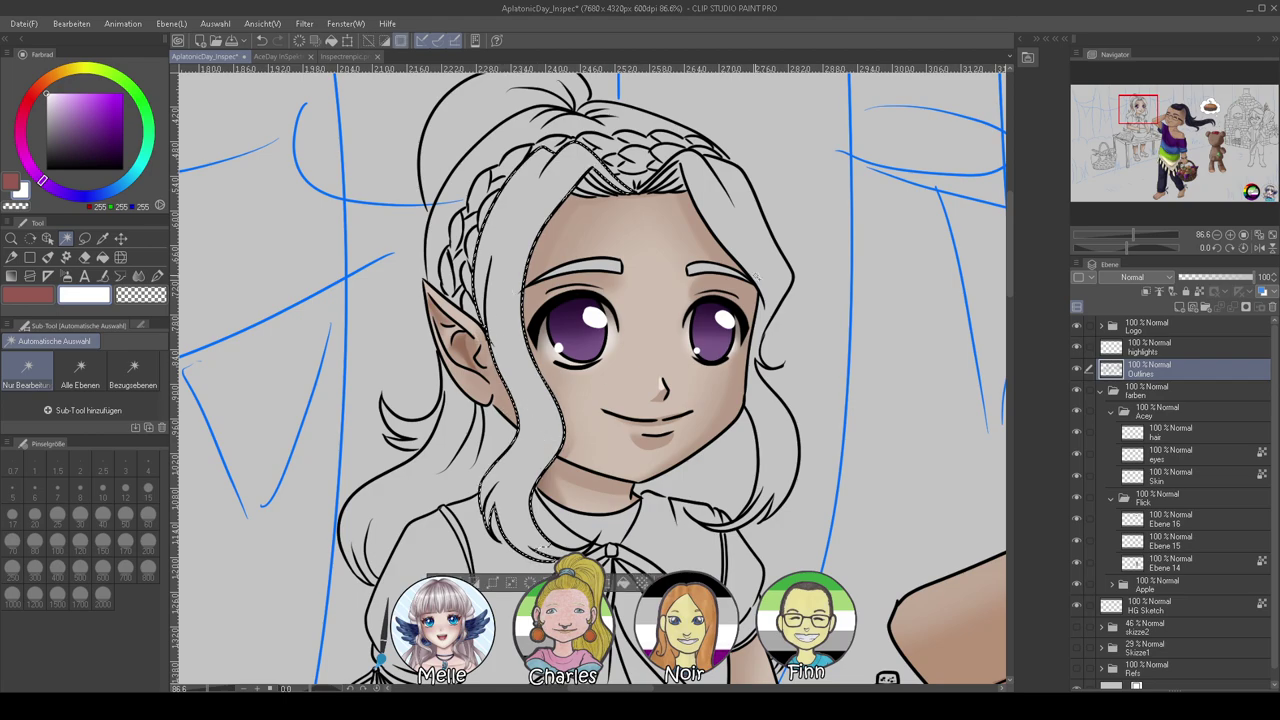
shift+click(757, 283)
shift+click(780, 422)
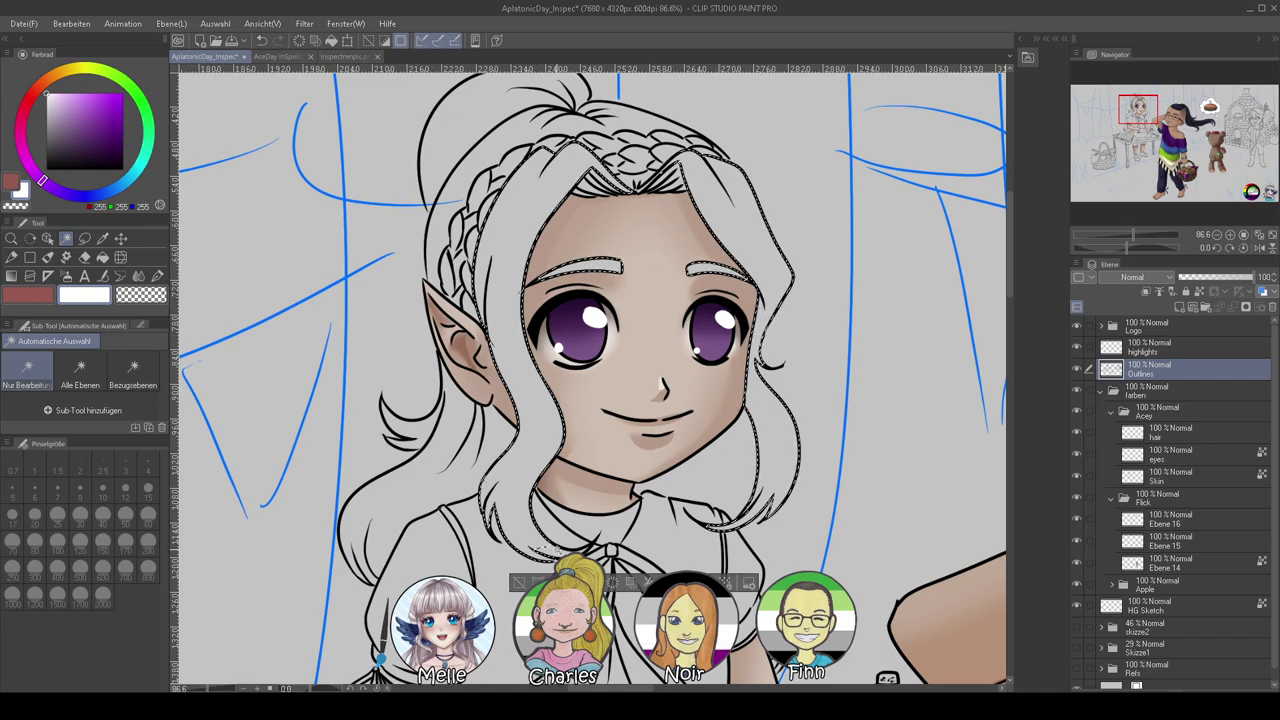
shift+click(472, 490)
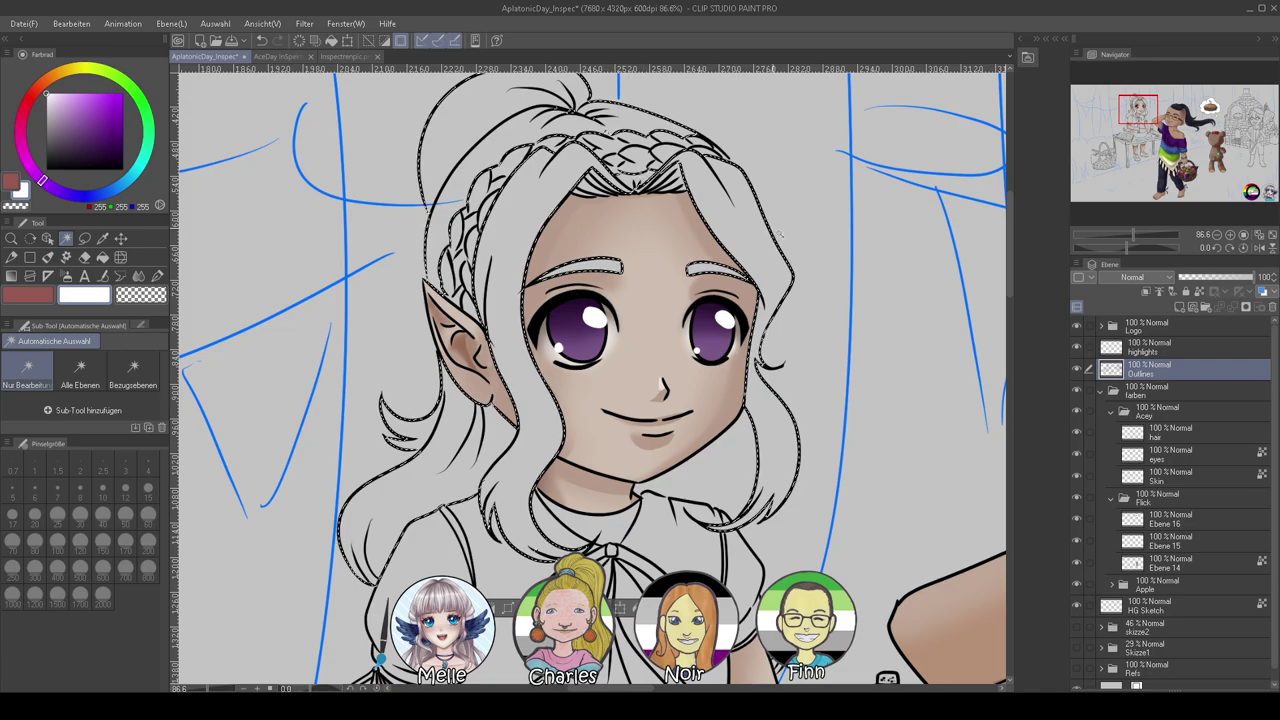
Inspect the hair selection's edges up close around the braid, eyebrows and lower strands
mouse_move(1127, 248)
mouse_down()
mouse_move(1097, 247)
mouse_move(1144, 234)
mouse_up()
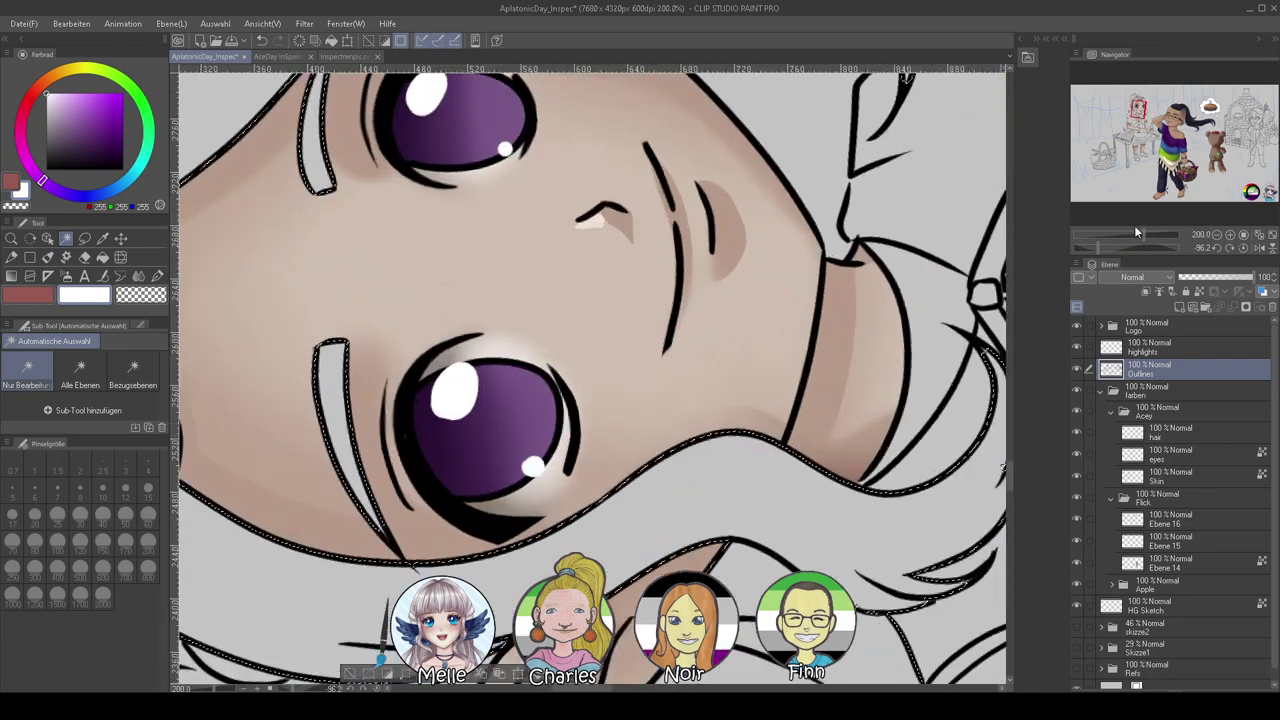
drag(632, 408, 862, 340)
drag(474, 408, 674, 377)
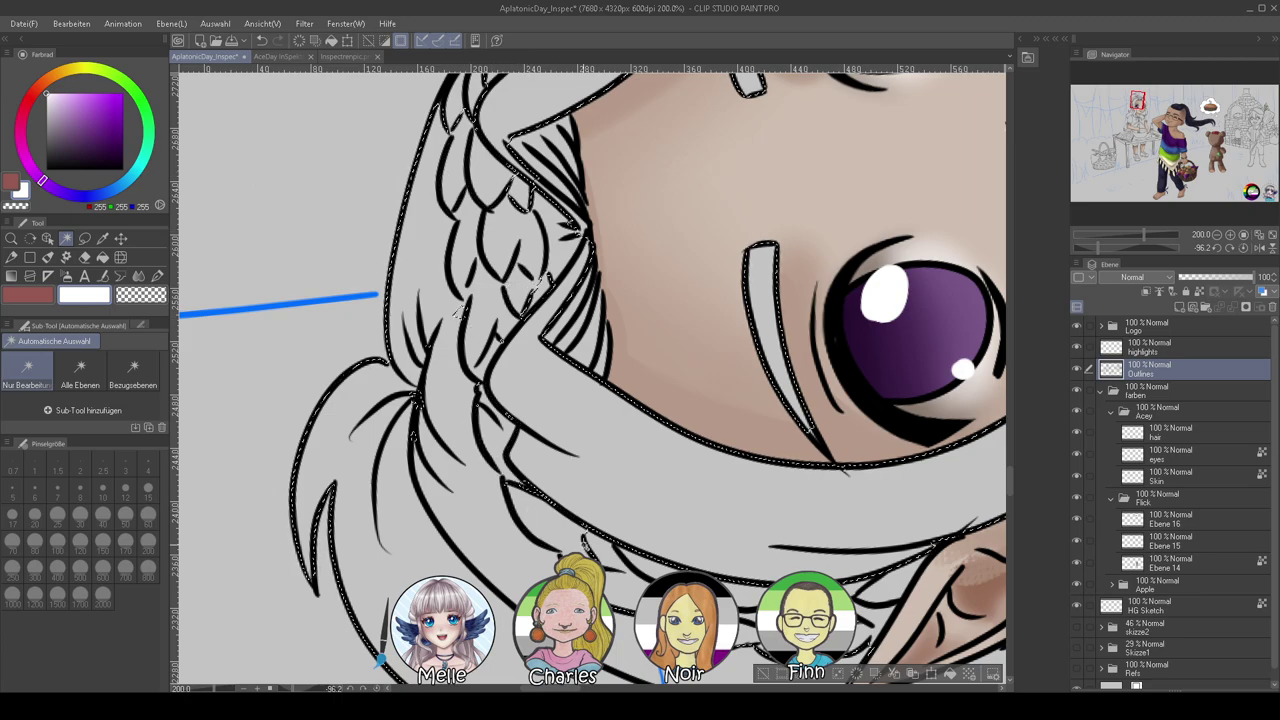
drag(543, 280, 533, 611)
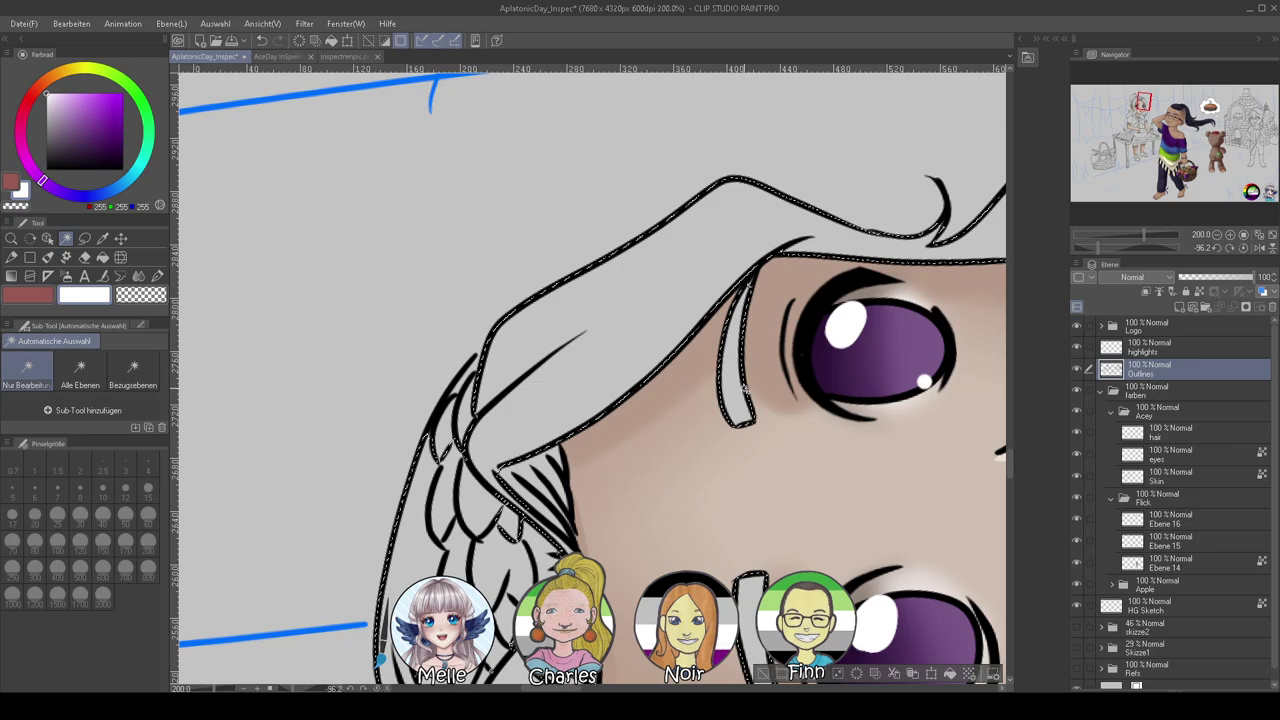
click(1244, 247)
drag(717, 555, 745, 111)
drag(262, 678, 685, 517)
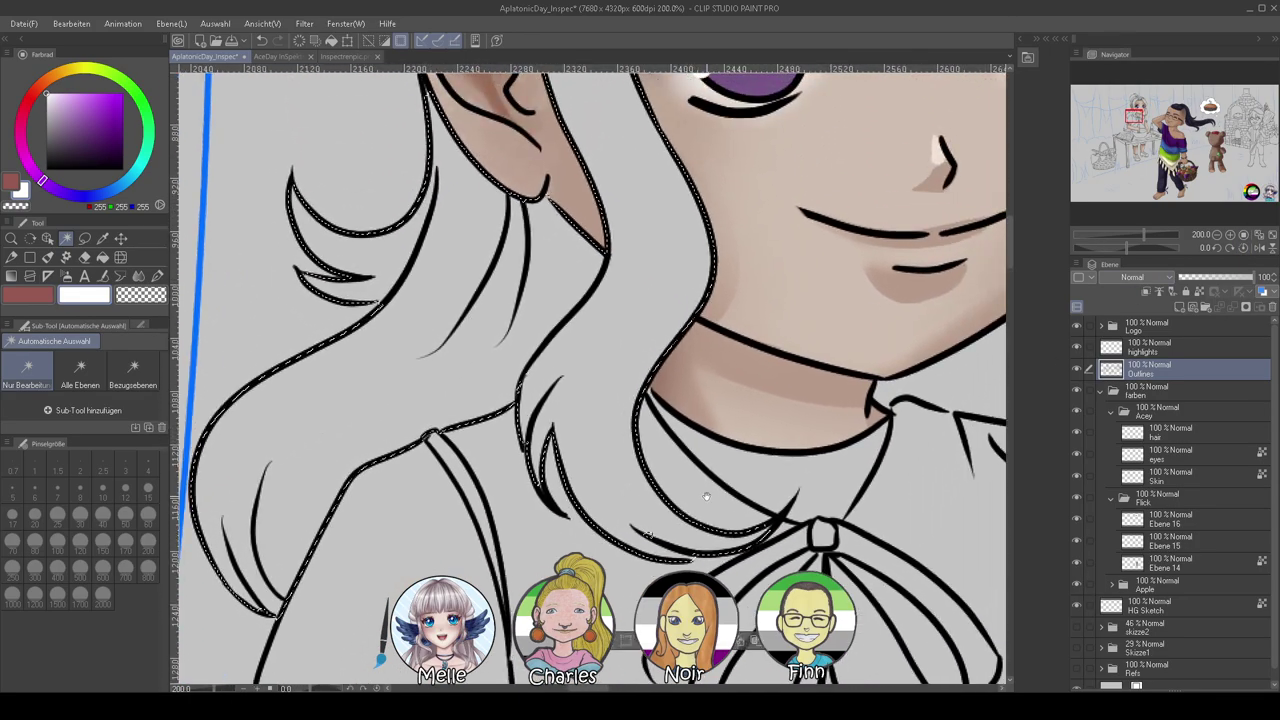
Fill the selection on the hair layer with the grey-beige sampled from the blonde girl's hair in Inspectrenpic.png, and deselect
click(1153, 430)
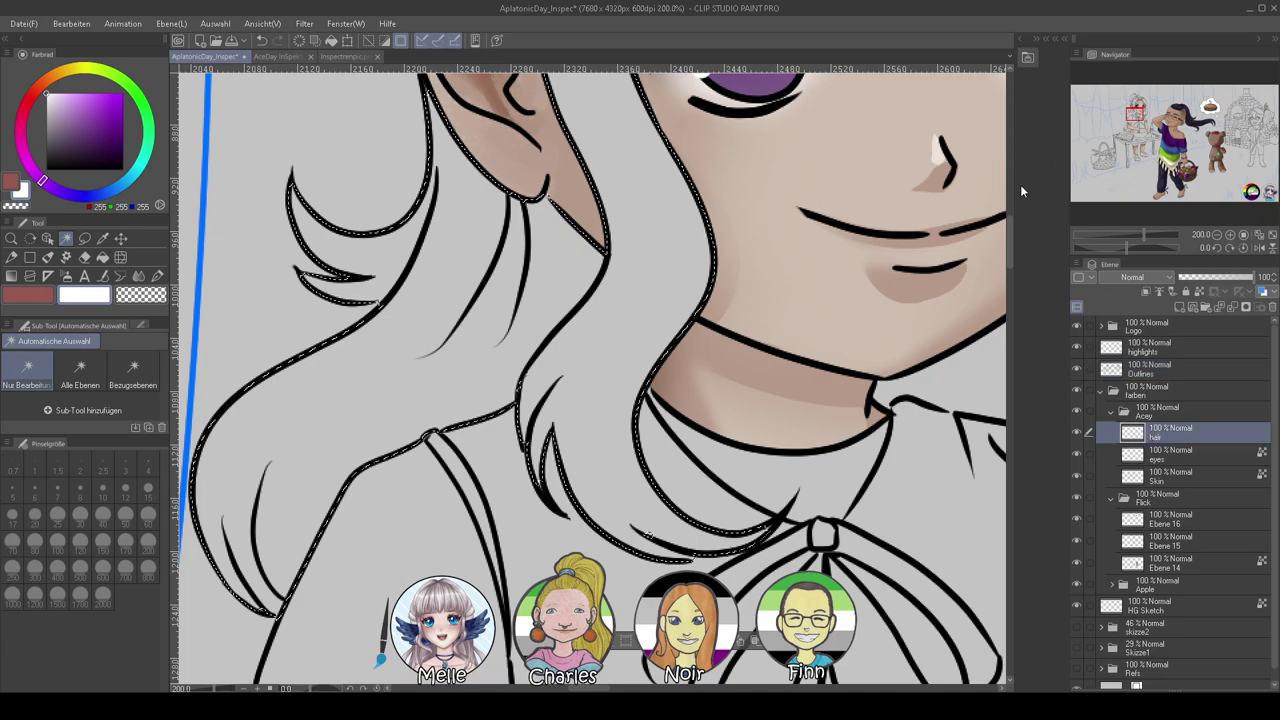
click(339, 56)
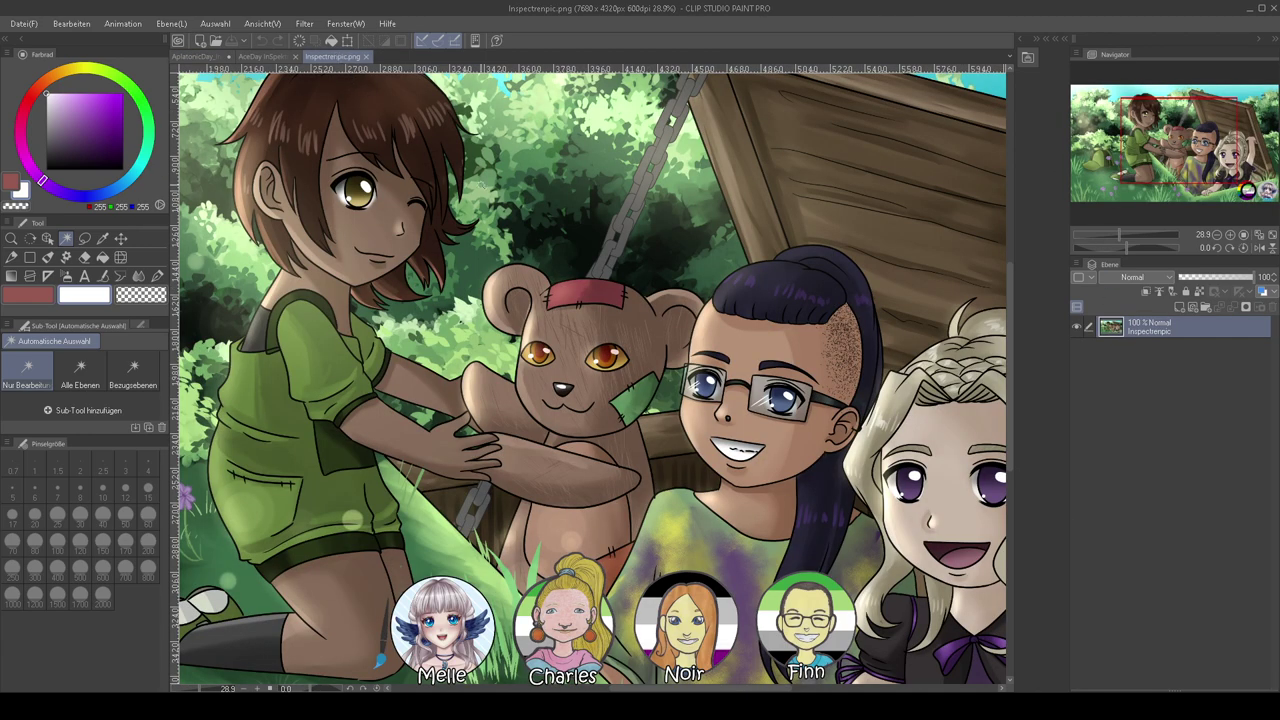
click(157, 277)
alt+click(900, 386)
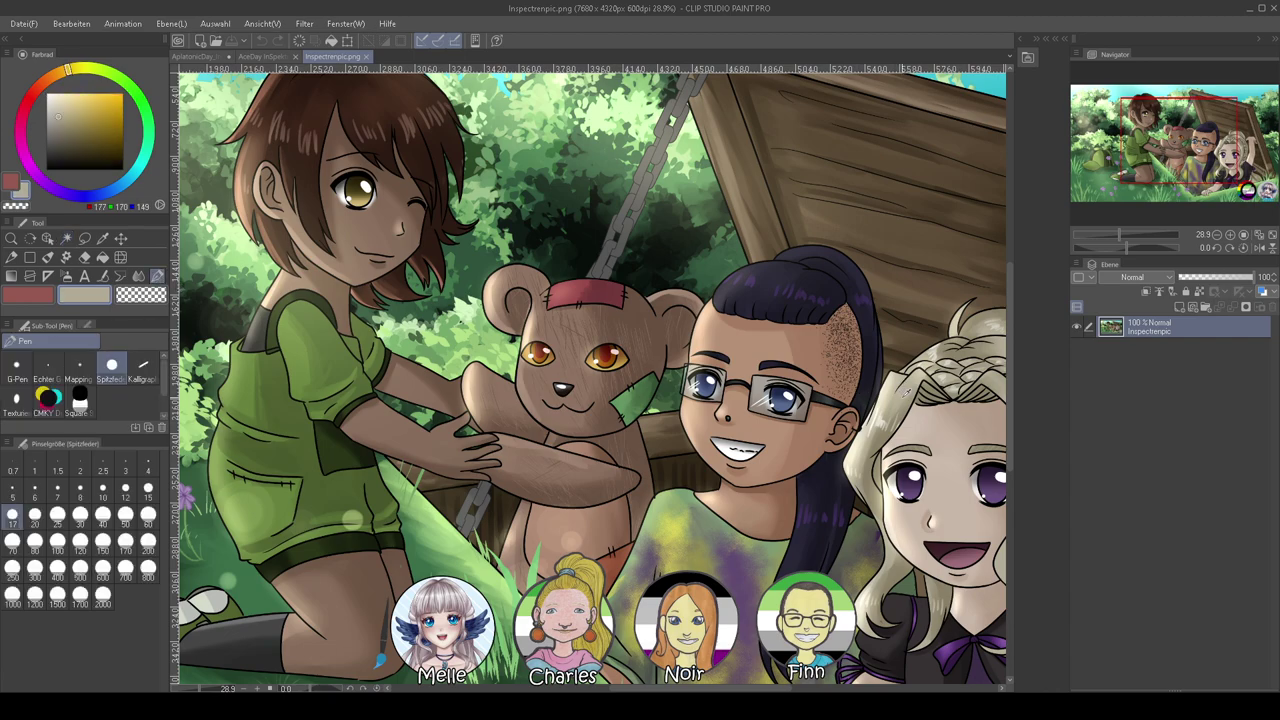
click(205, 57)
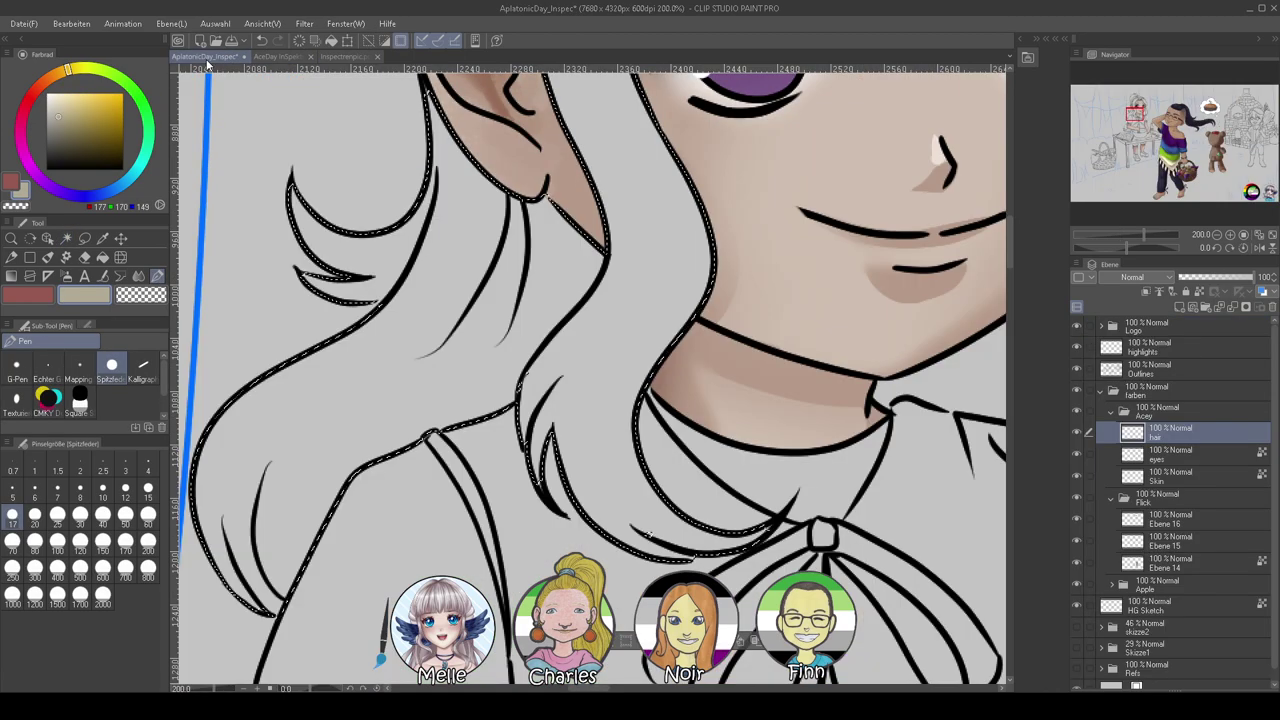
key(alt+Delete)
key(ctrl+d)
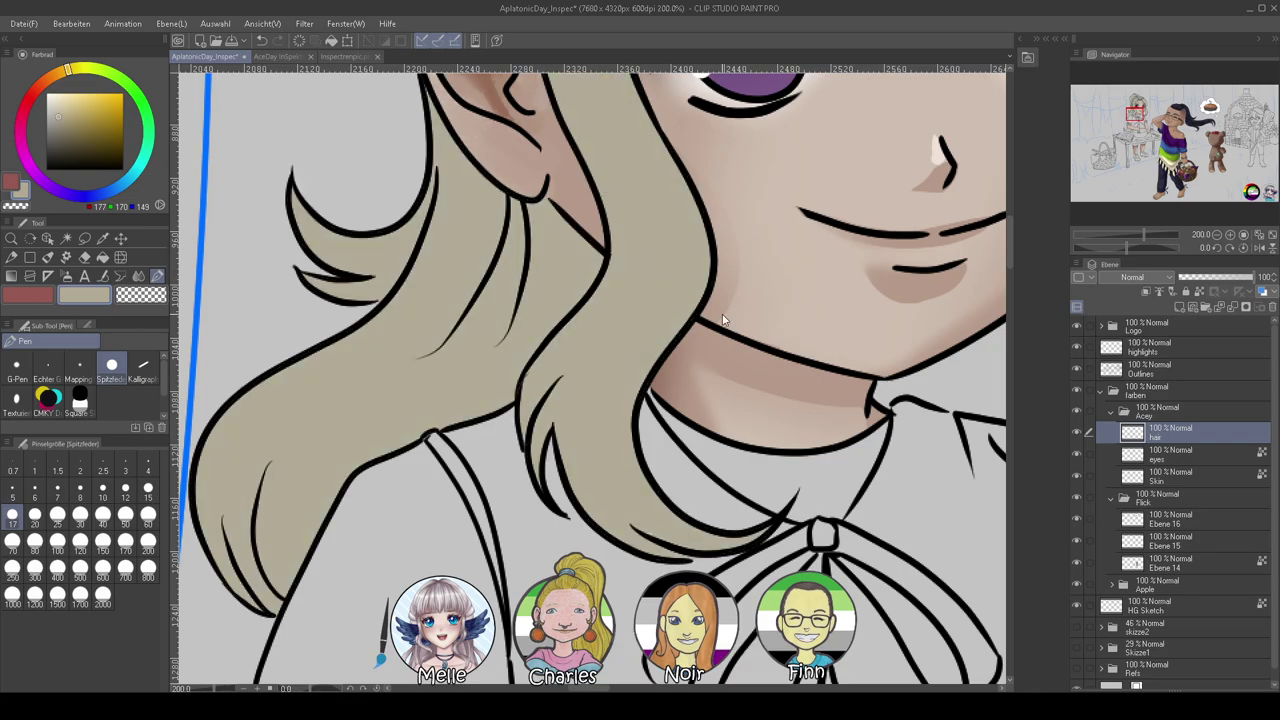
Paint the uncoloured gaps in the girl's braid with the same beige using the Spitzfeder pen at size 40
scroll(727, 314, down, 5)
scroll(775, 224, up, 3)
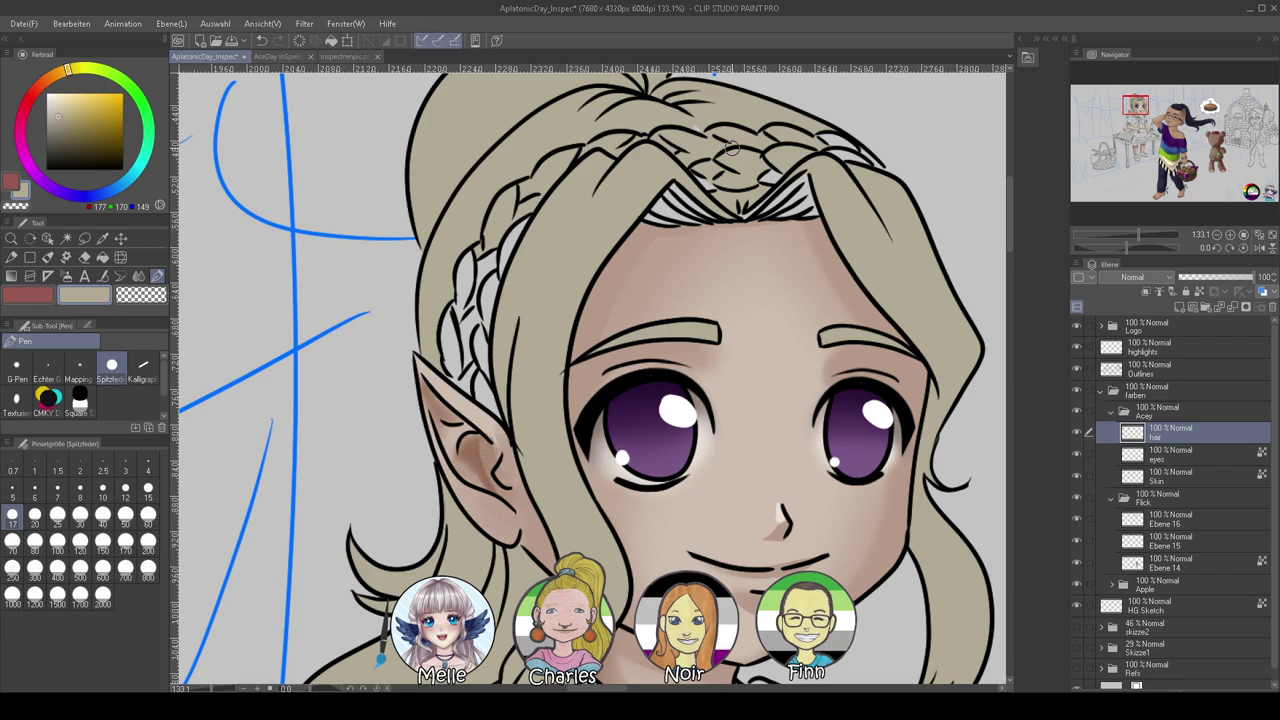
click(103, 514)
mouse_move(465, 285)
mouse_down()
mouse_move(475, 334)
mouse_move(451, 285)
mouse_move(481, 345)
mouse_move(473, 365)
mouse_move(435, 331)
mouse_move(501, 399)
mouse_move(437, 345)
mouse_move(503, 407)
mouse_move(495, 366)
mouse_move(546, 211)
mouse_move(511, 250)
mouse_move(502, 235)
mouse_move(479, 255)
mouse_up()
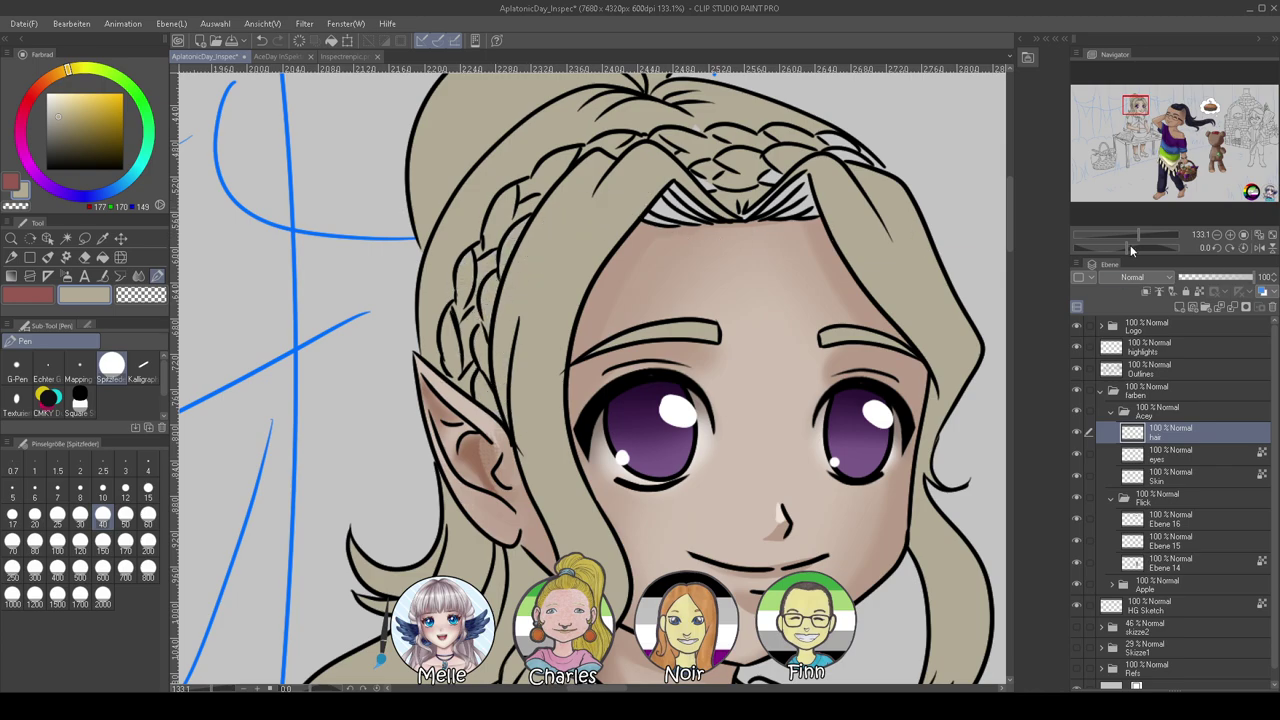
Colour the fine strands at the forehead hairline beige on the hair layer, refining small gaps with the pen at size 15
drag(1133, 248, 1103, 246)
mouse_move(403, 367)
mouse_down()
mouse_move(461, 300)
mouse_move(445, 207)
mouse_move(441, 219)
mouse_move(468, 232)
mouse_move(474, 310)
mouse_move(484, 232)
mouse_move(474, 285)
mouse_up()
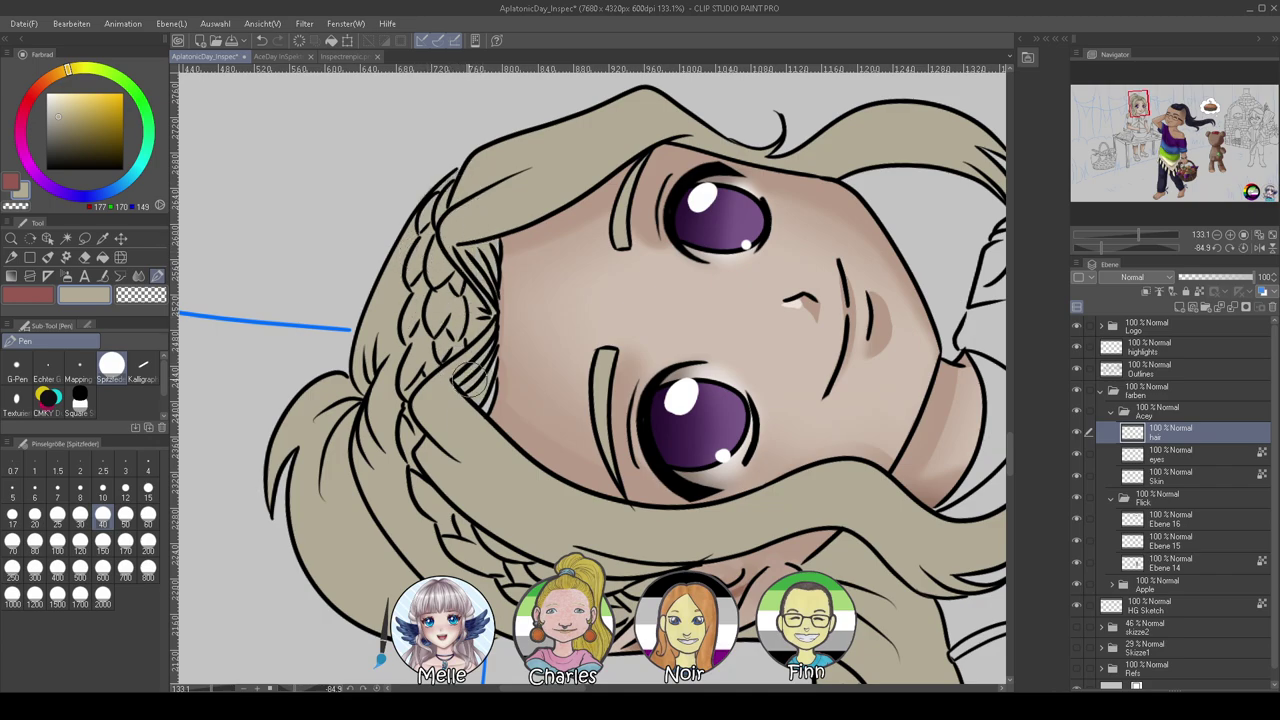
click(1148, 233)
drag(1148, 235, 1151, 235)
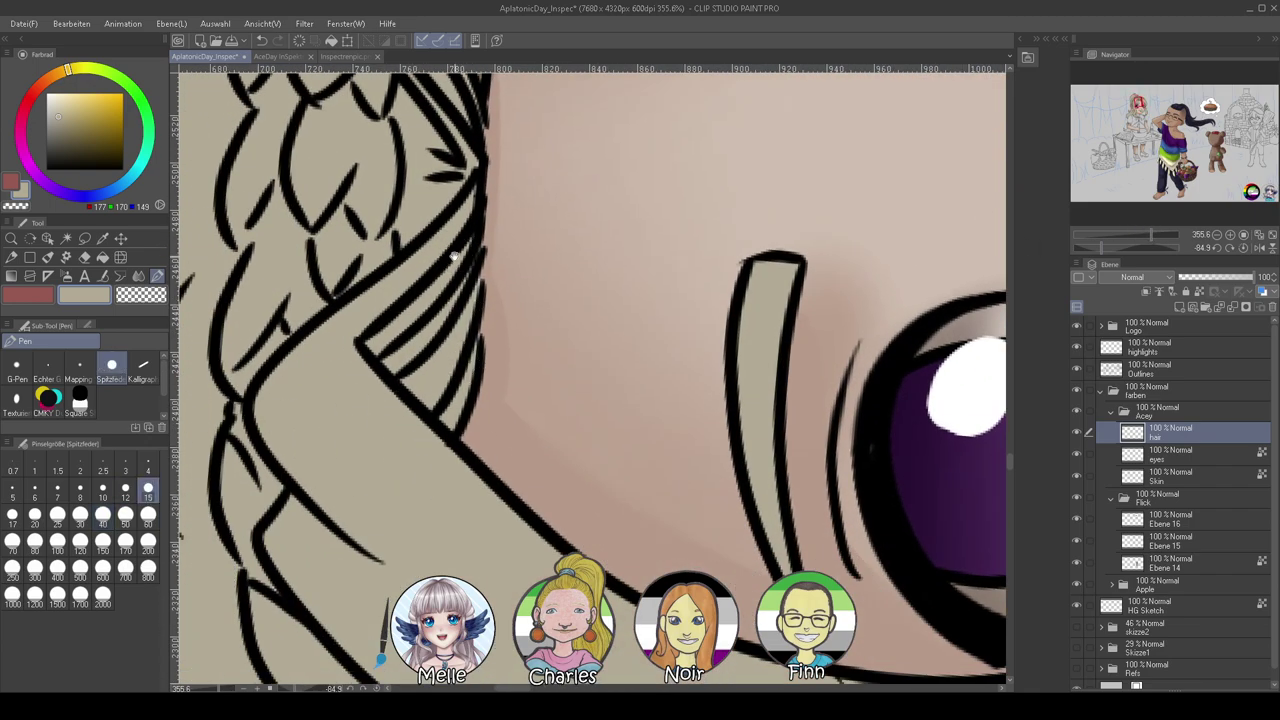
scroll(466, 255, up, 4)
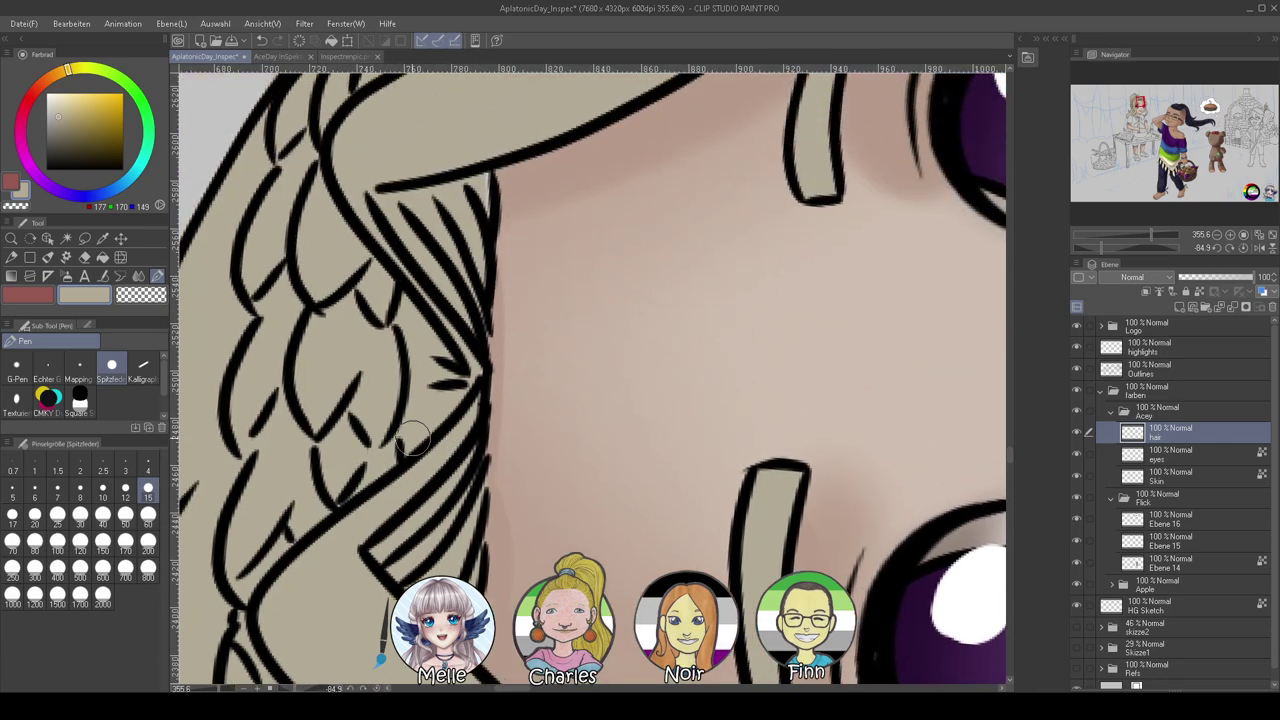
drag(670, 501, 440, 296)
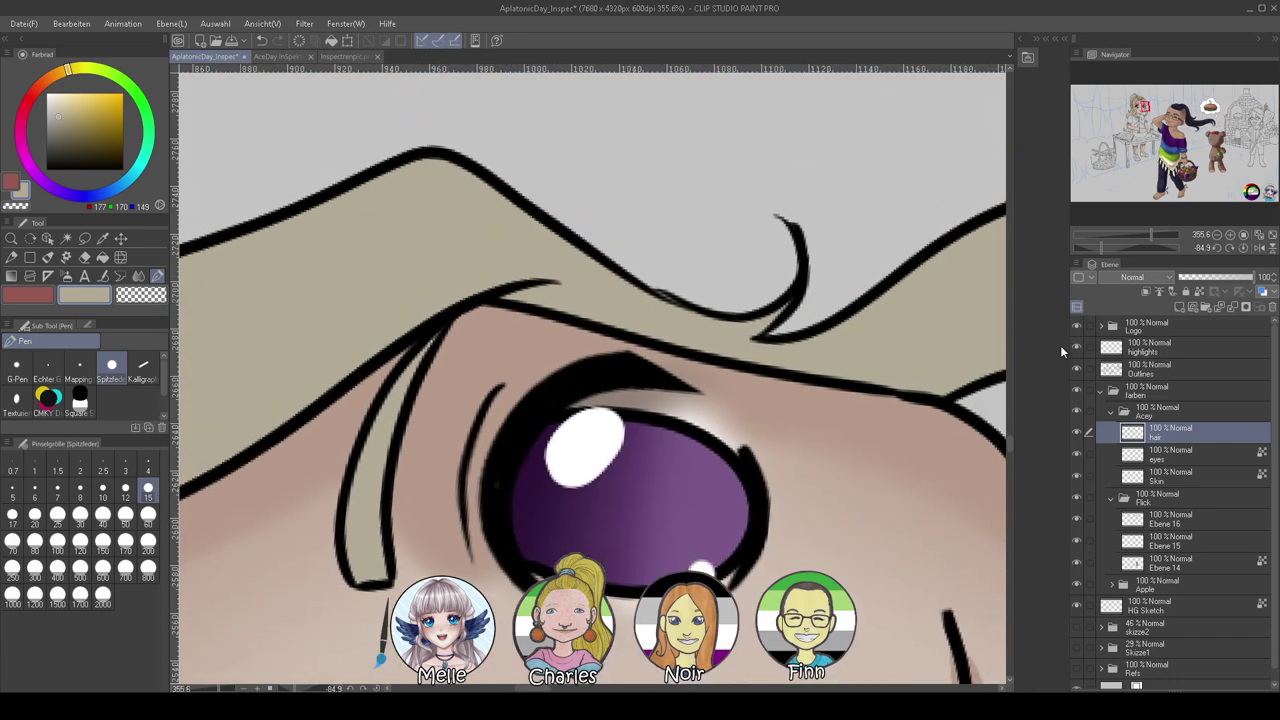
Reset the canvas rotation and fill the narrow strand tips around the collar and shoulders with the pen at size 8
click(1244, 247)
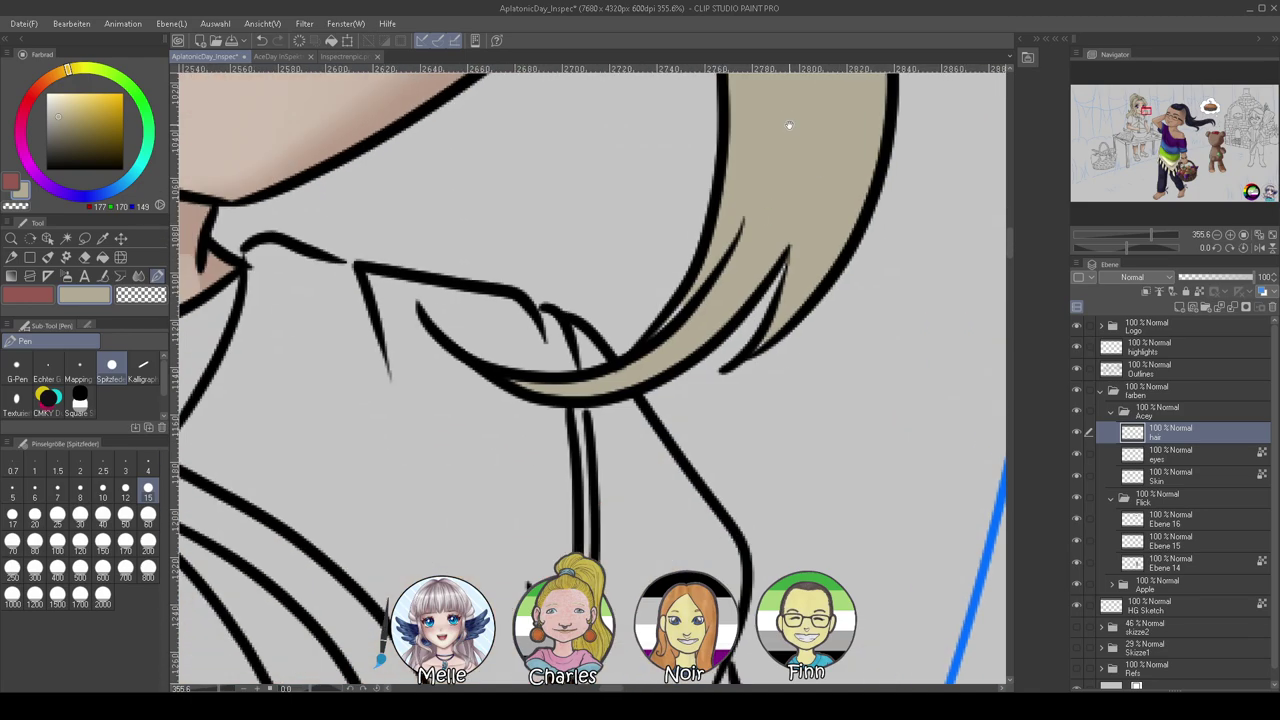
click(80, 491)
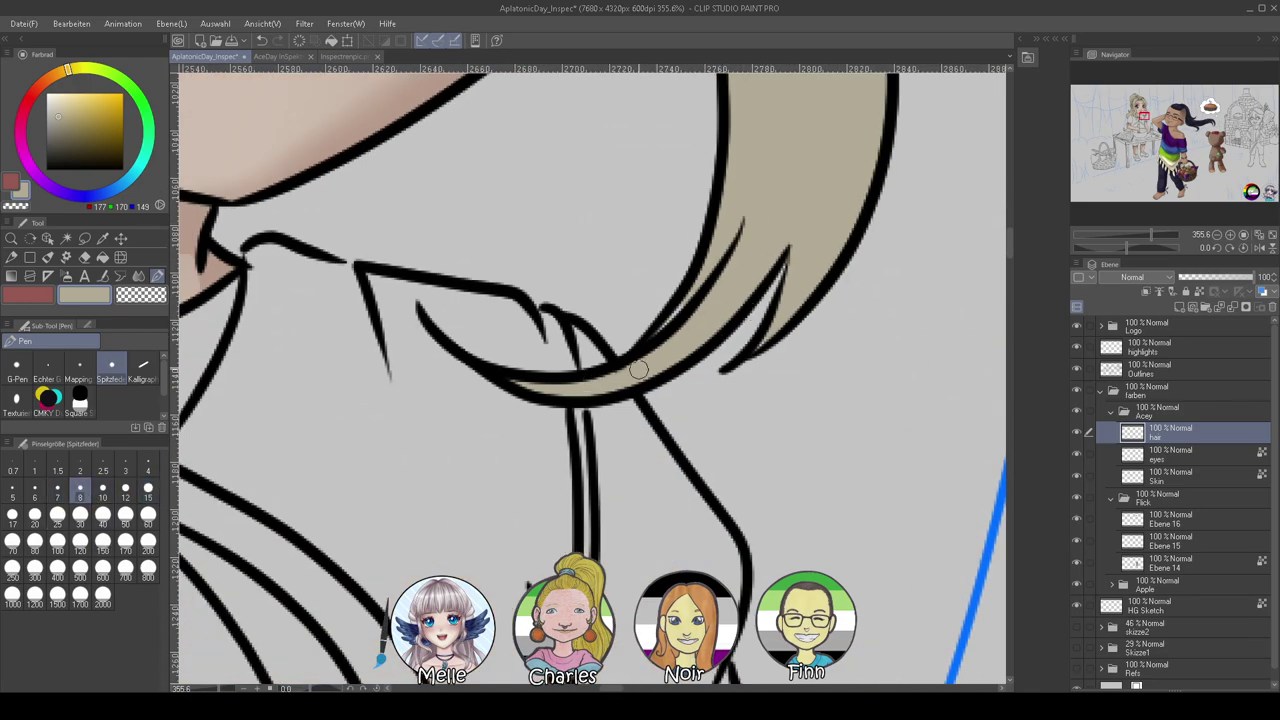
drag(675, 320, 743, 223)
drag(443, 451, 837, 443)
drag(457, 424, 773, 447)
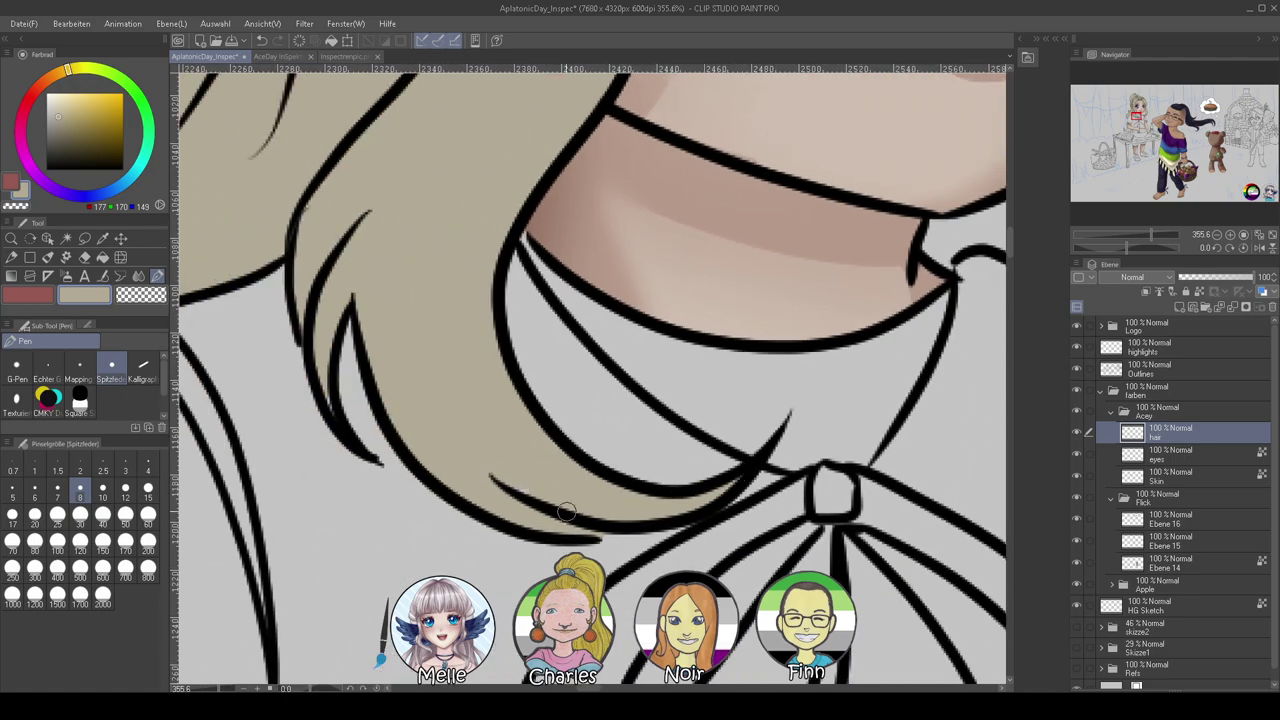
drag(489, 436, 677, 511)
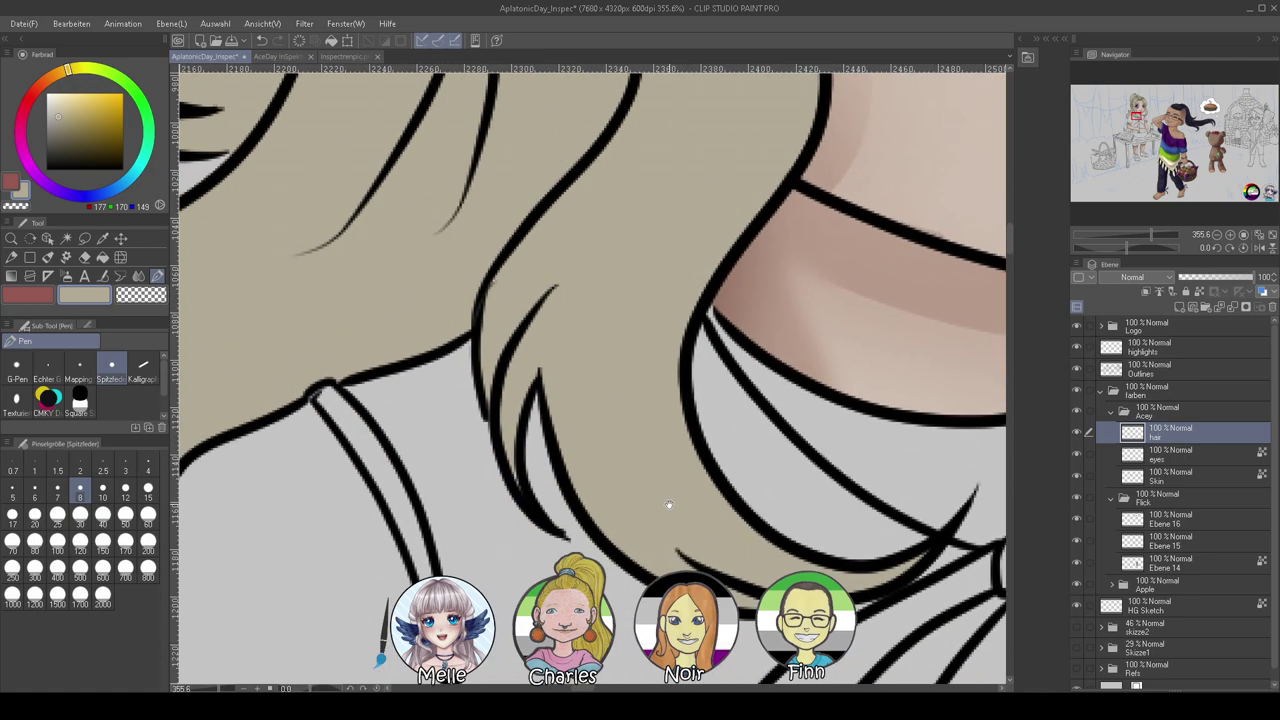
drag(541, 483, 682, 518)
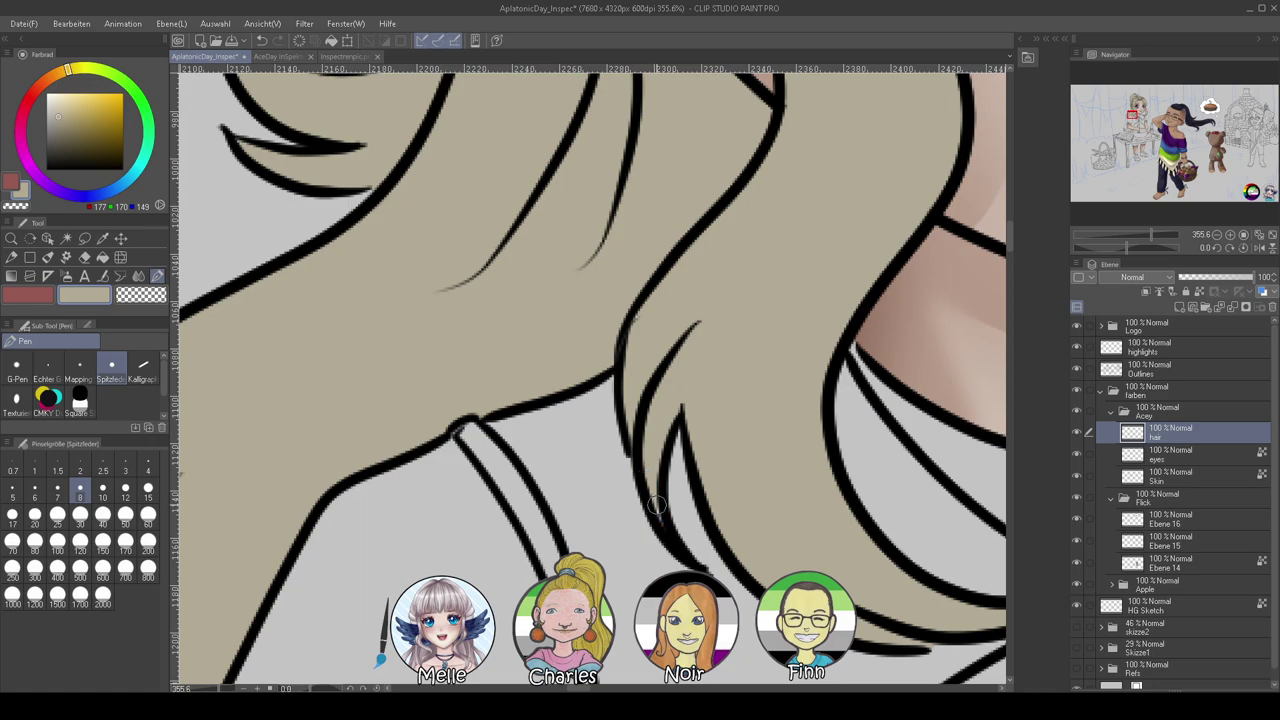
drag(451, 443, 709, 236)
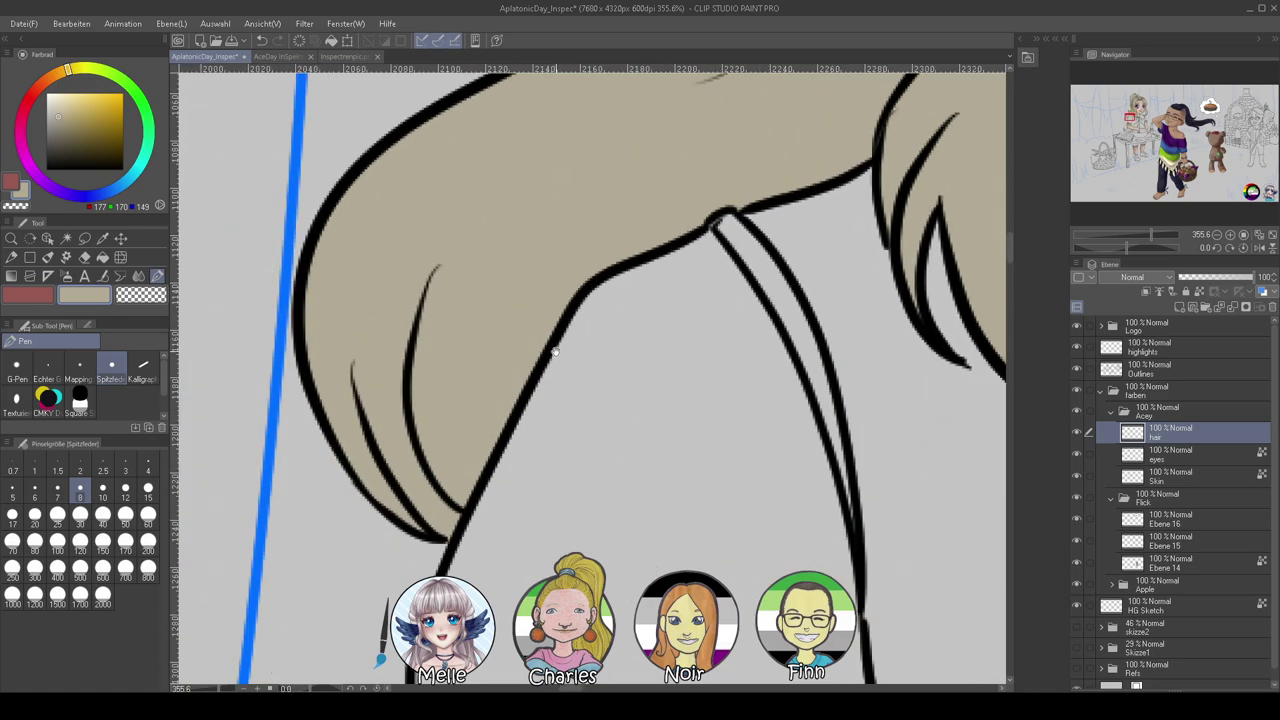
Check the hair colouring around the ear, braid and ponytail for gaps, and view the whole figure
scroll(573, 318, up, 5)
scroll(703, 369, right, 3)
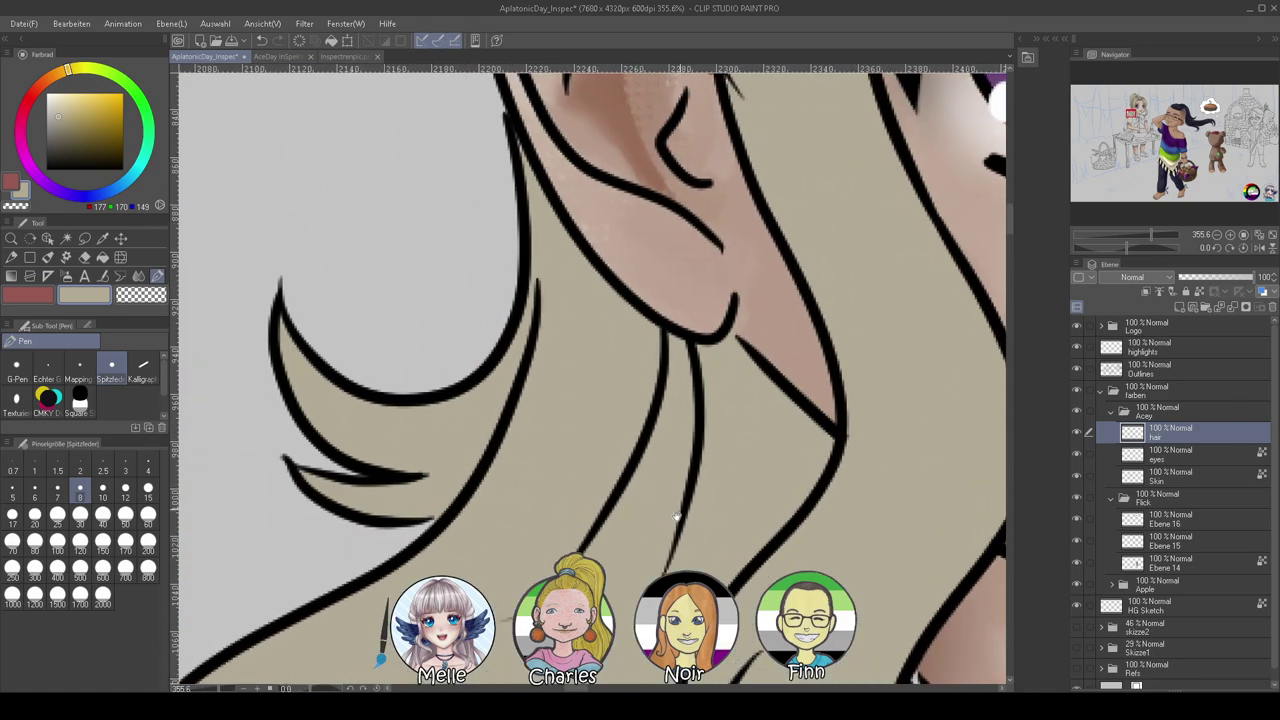
scroll(546, 340, up, 3)
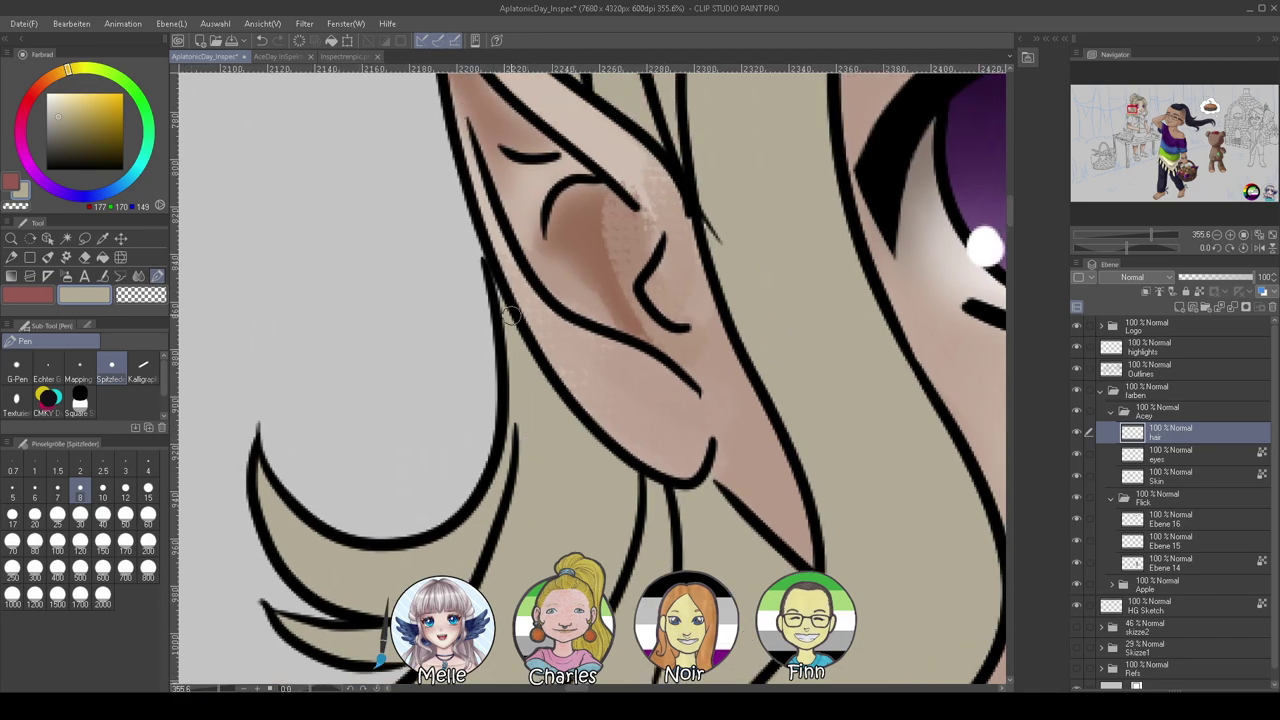
scroll(480, 350, up, 5)
scroll(460, 456, right, 2)
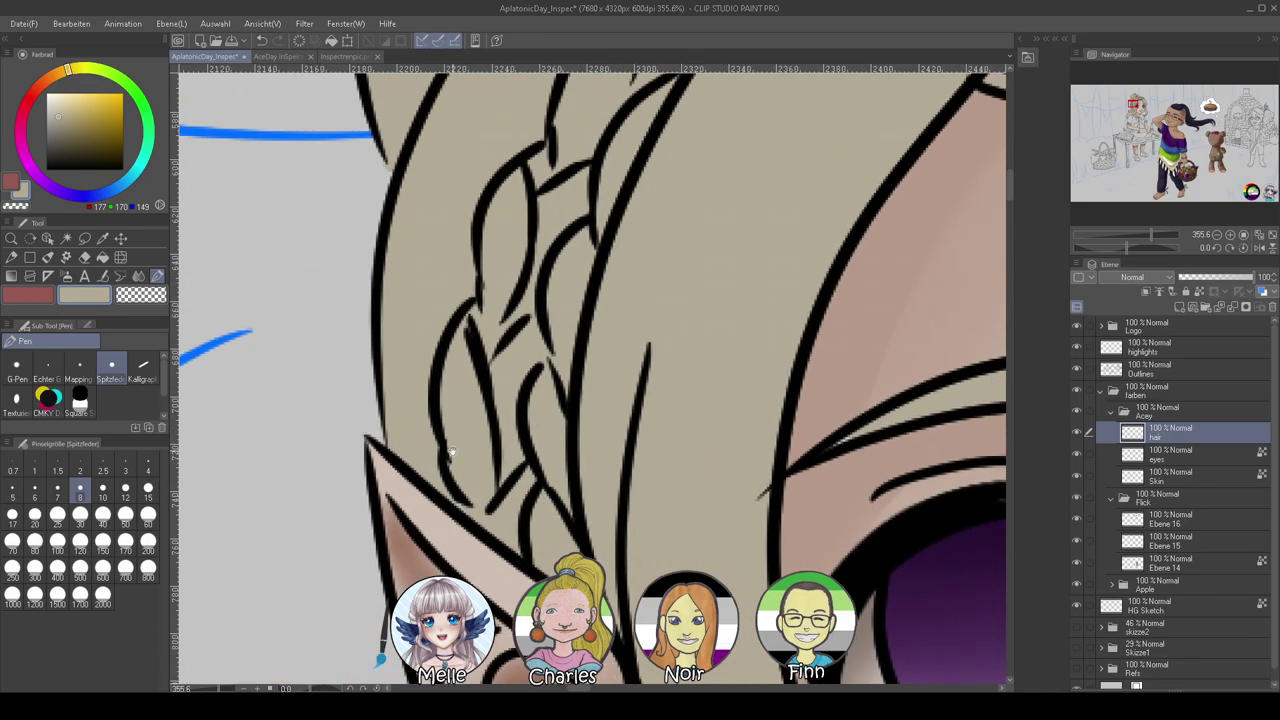
scroll(513, 309, up, 5)
scroll(620, 446, right, 2)
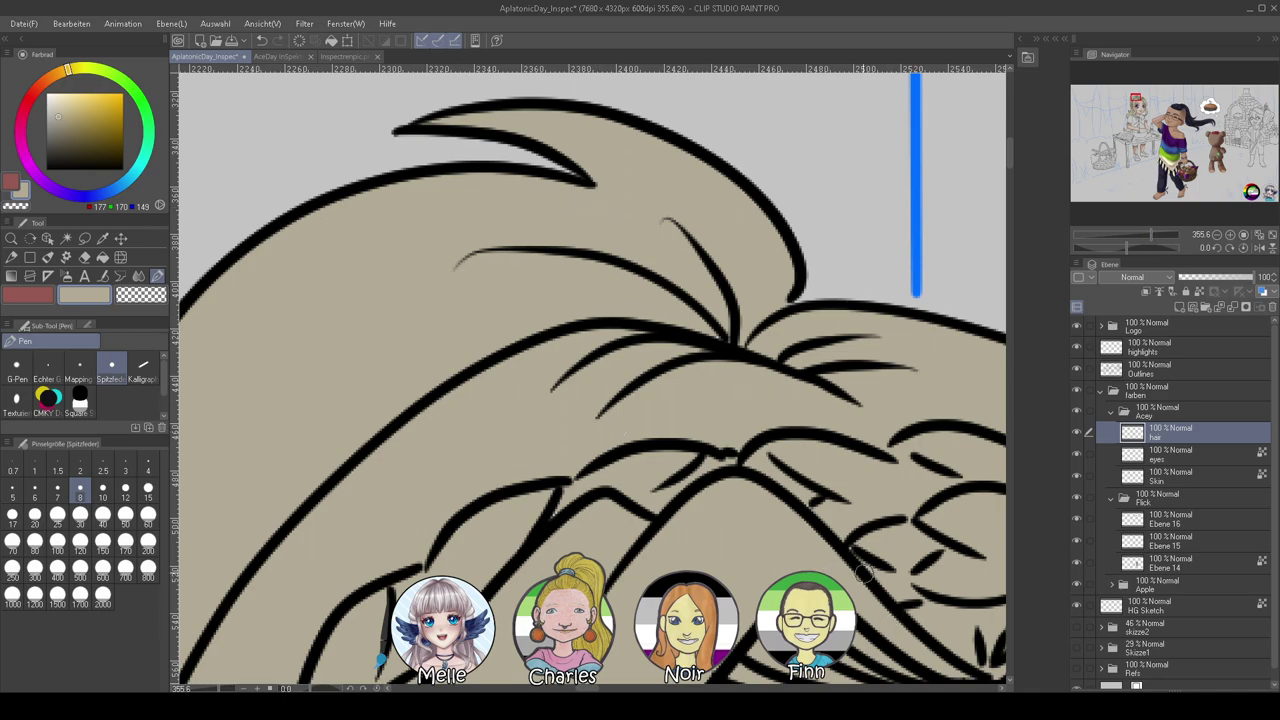
drag(1127, 234, 1123, 234)
drag(797, 591, 797, 420)
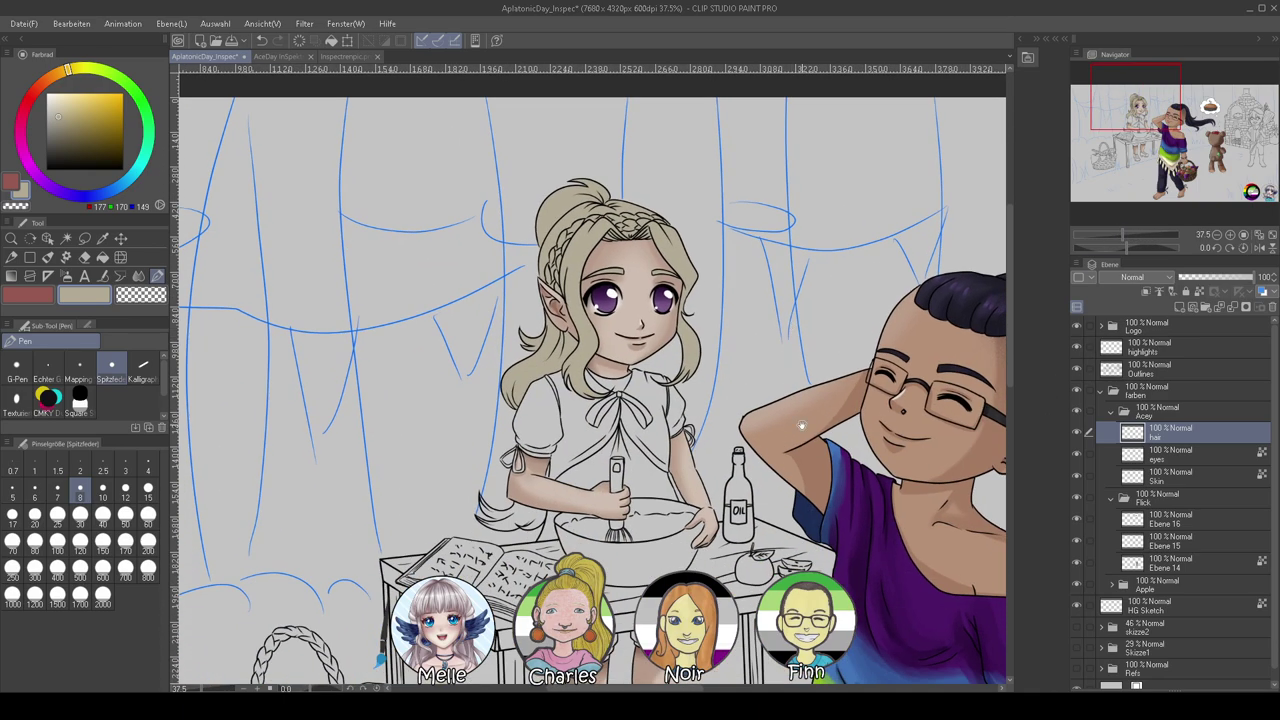
Select the loose hair ends below the elbow from the Outlines layer, fill them beige on the hair layer and deselect
drag(1121, 232, 1137, 232)
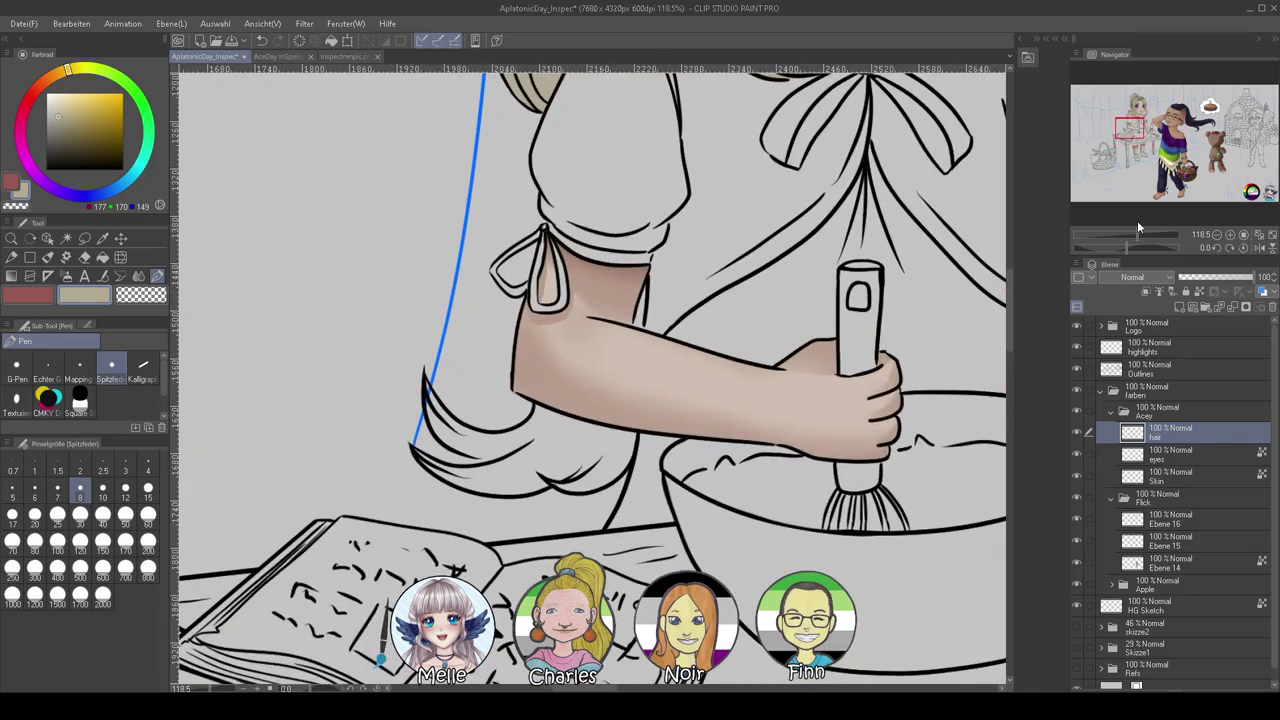
click(1099, 376)
click(65, 239)
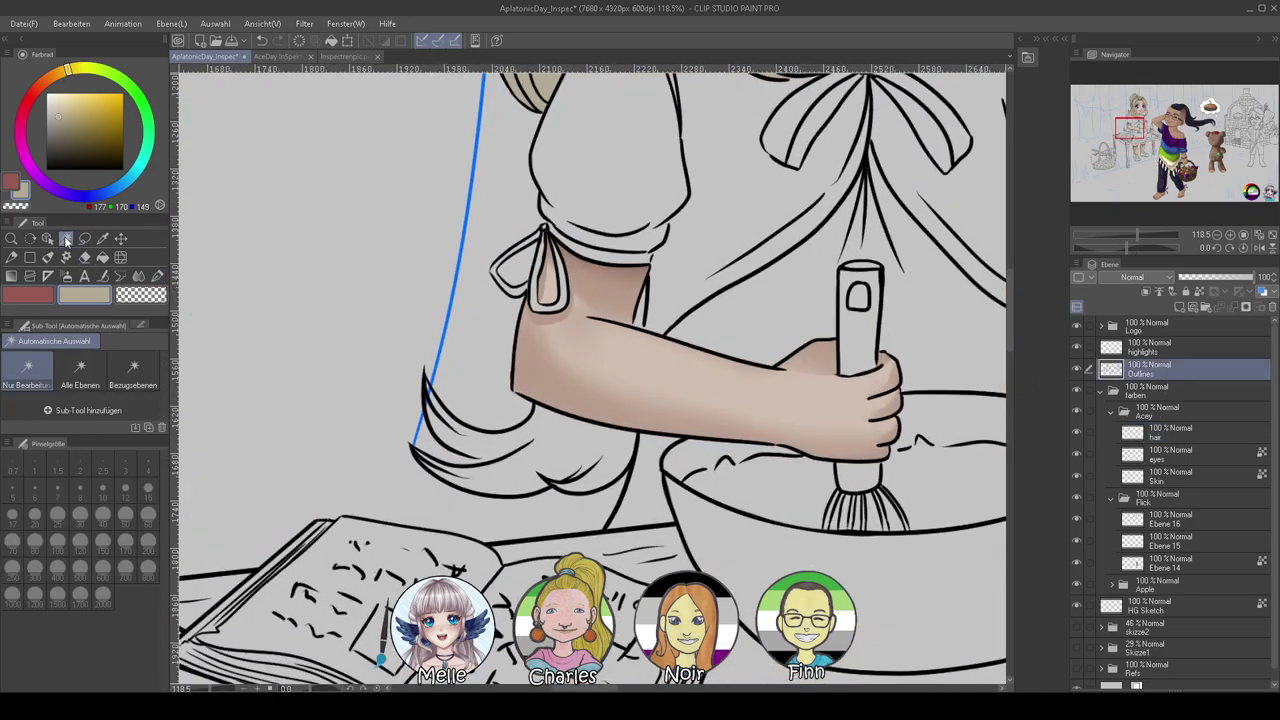
click(527, 442)
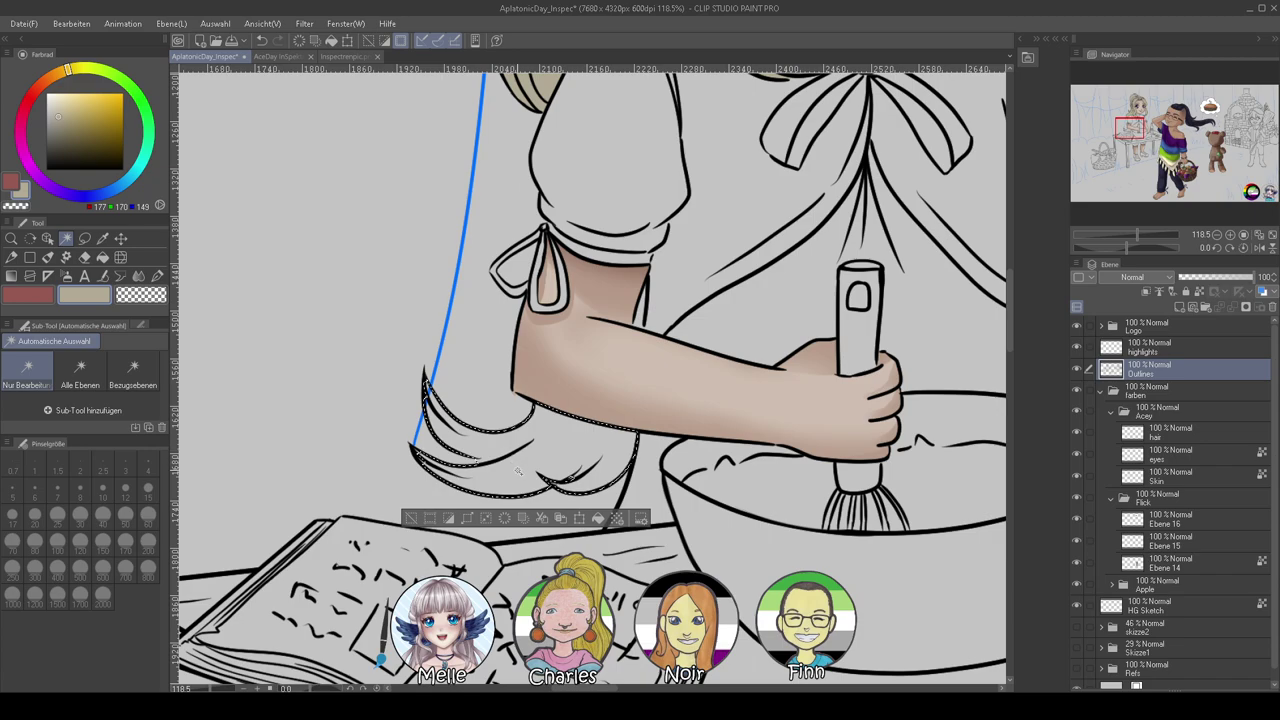
click(1140, 436)
key(ctrl+d)
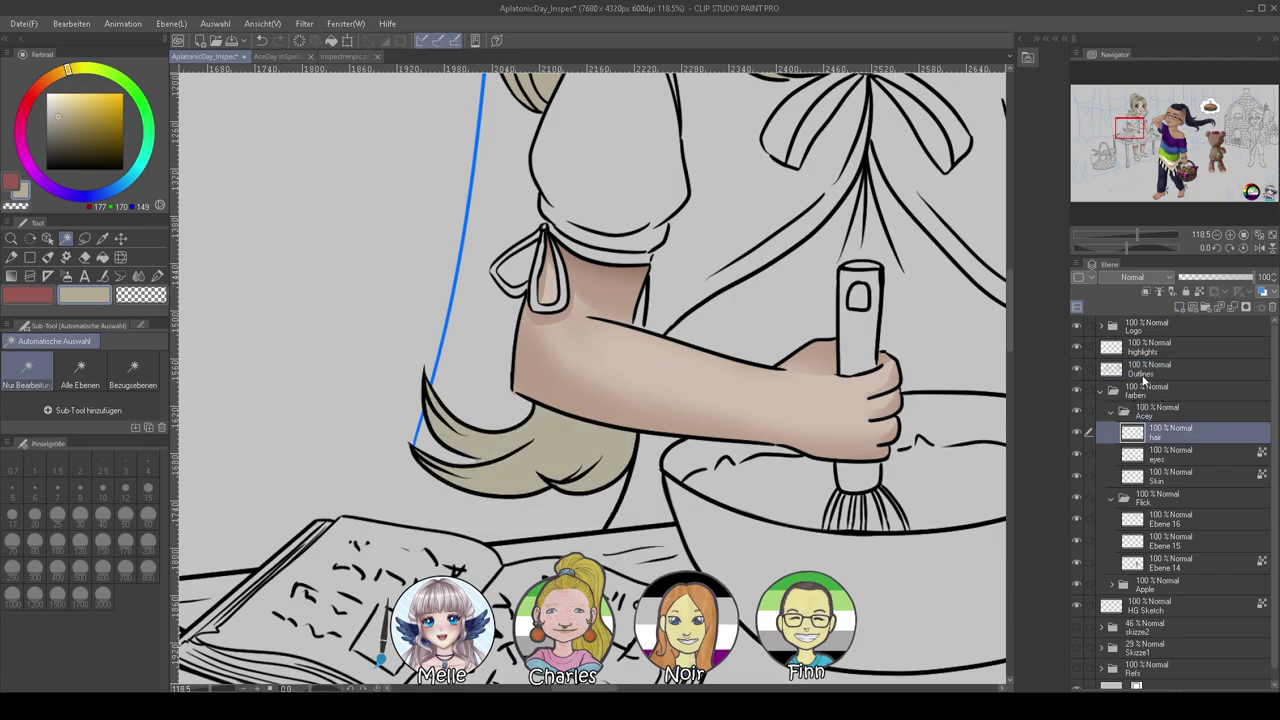
Select the narrow hair gap behind the upper arm from the Outlines layer, fill it beige on the hair layer and deselect
click(1141, 372)
click(642, 312)
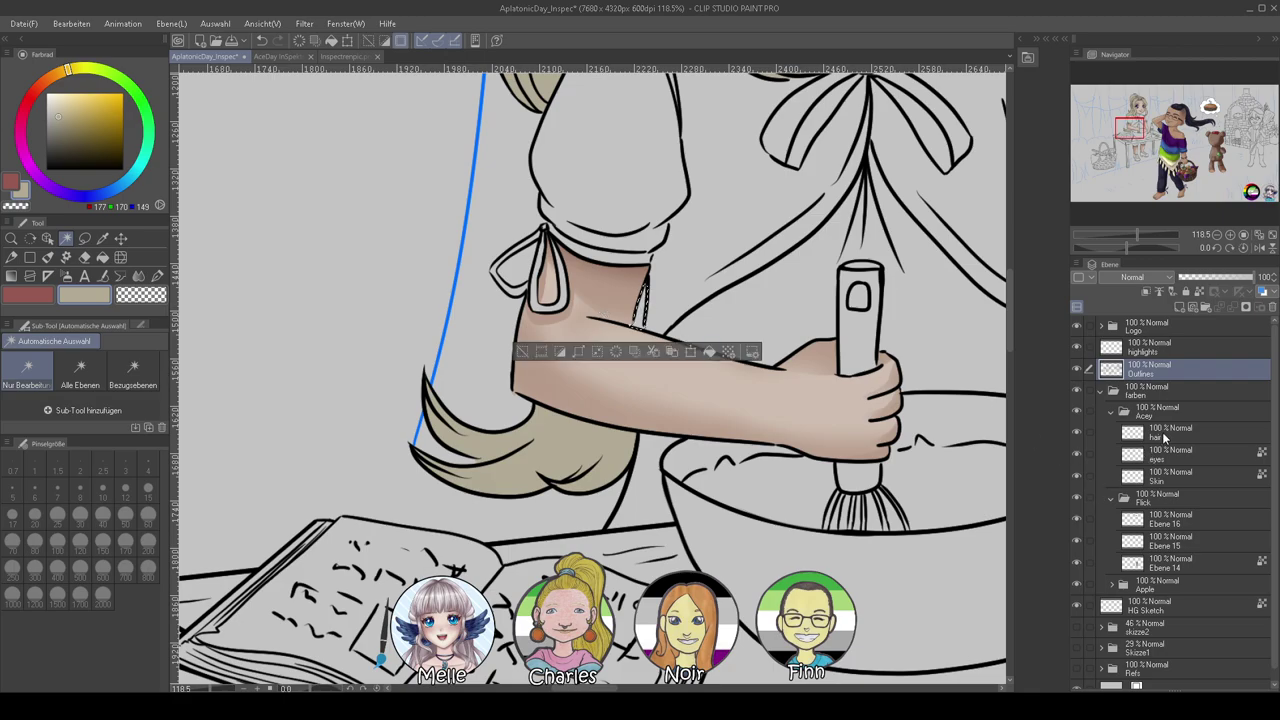
click(1163, 438)
key(alt+Delete)
key(ctrl+d)
Touch up the beige in the loose hair ends below the elbow with the pen at size 8 and save the illustration
mouse_move(1138, 234)
mouse_down()
mouse_move(1120, 231)
mouse_move(1153, 226)
mouse_up()
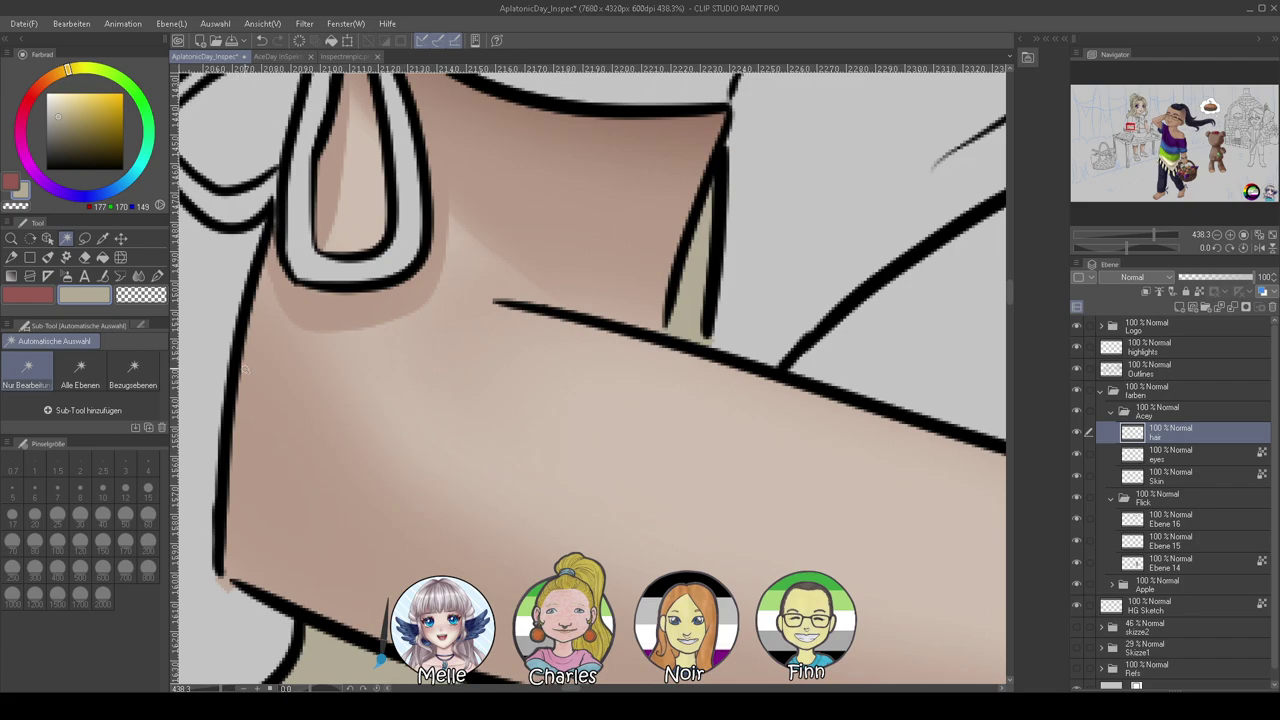
click(157, 276)
drag(430, 600, 794, 201)
drag(447, 318, 590, 392)
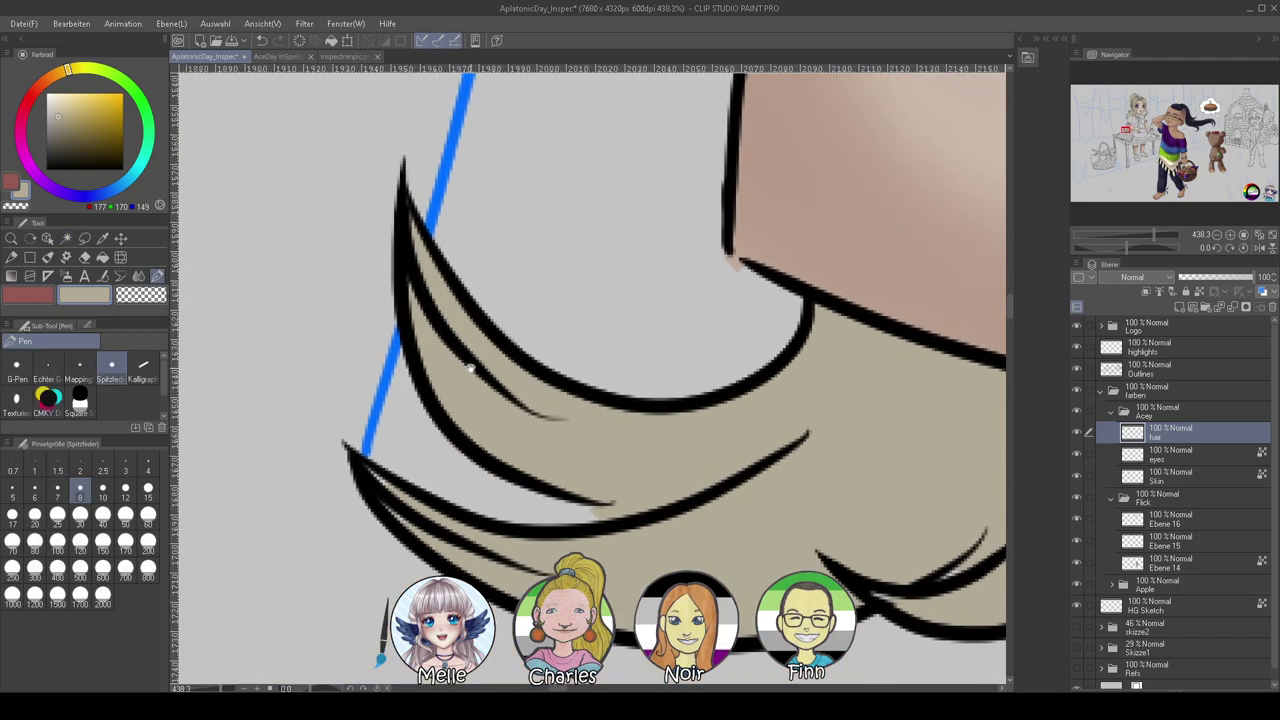
drag(452, 534, 423, 489)
drag(706, 521, 402, 439)
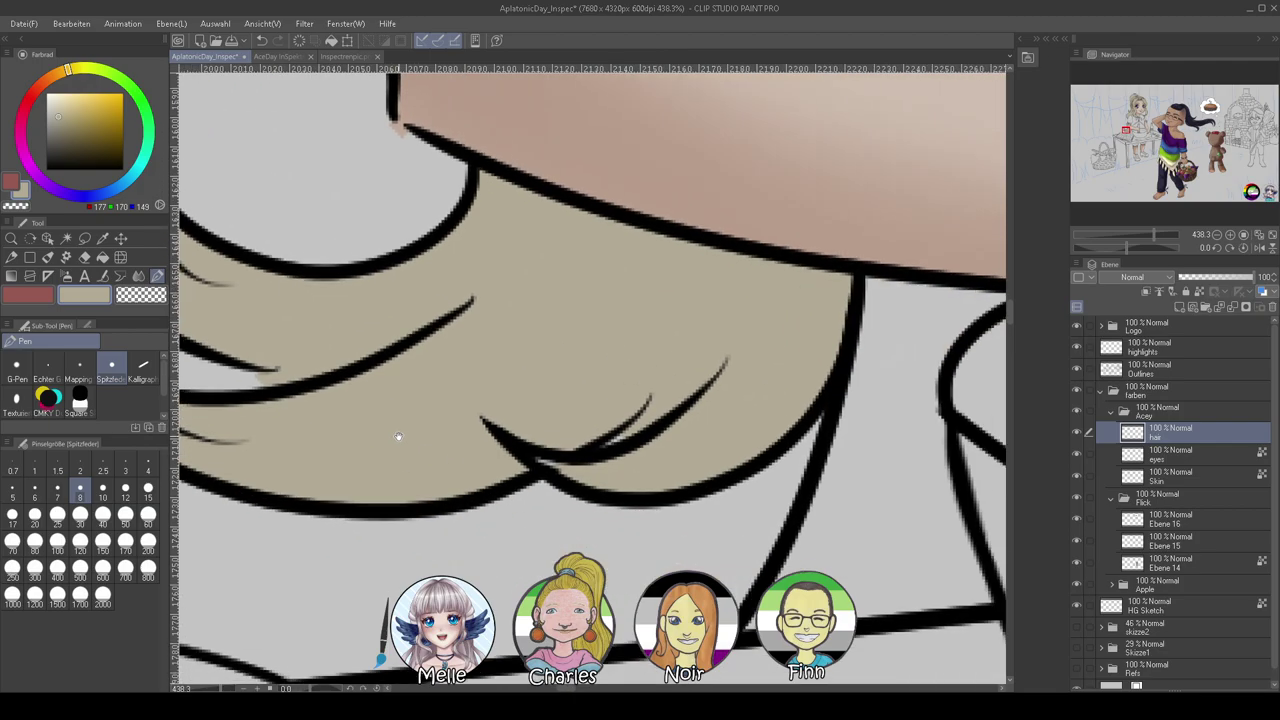
drag(540, 468, 735, 381)
drag(1153, 236, 1119, 242)
drag(944, 328, 893, 429)
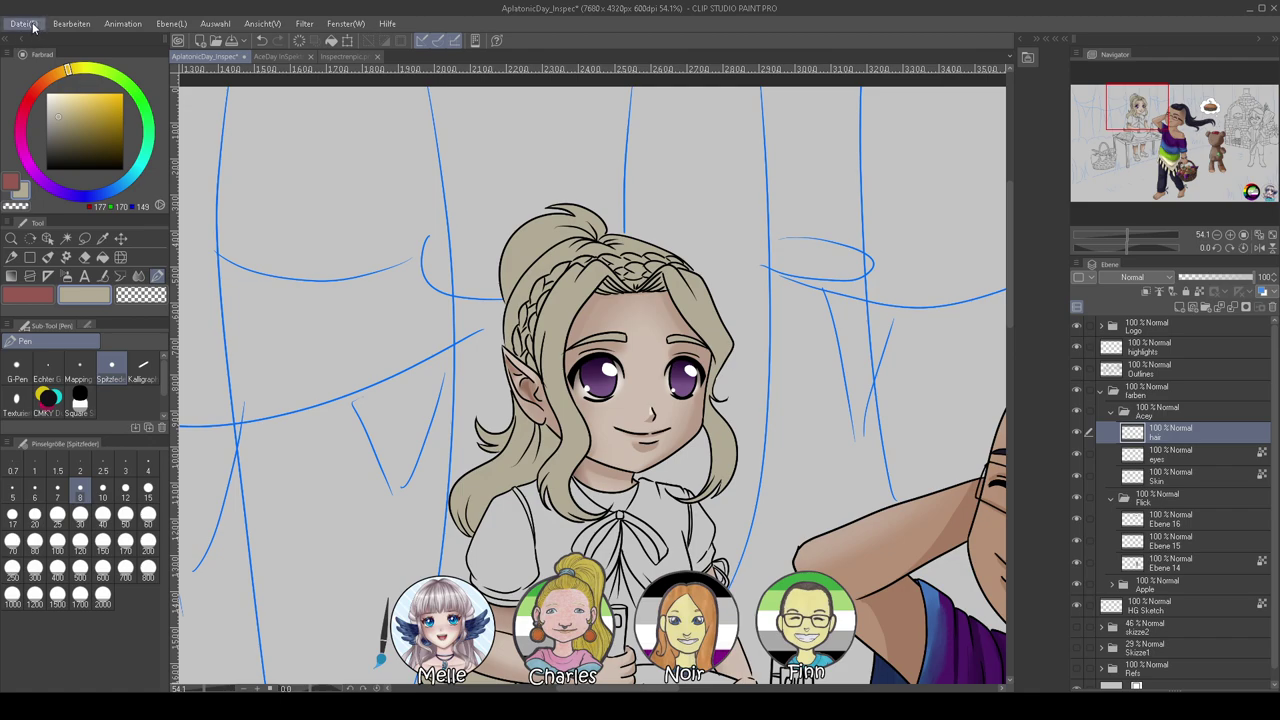
key(ctrl+s)
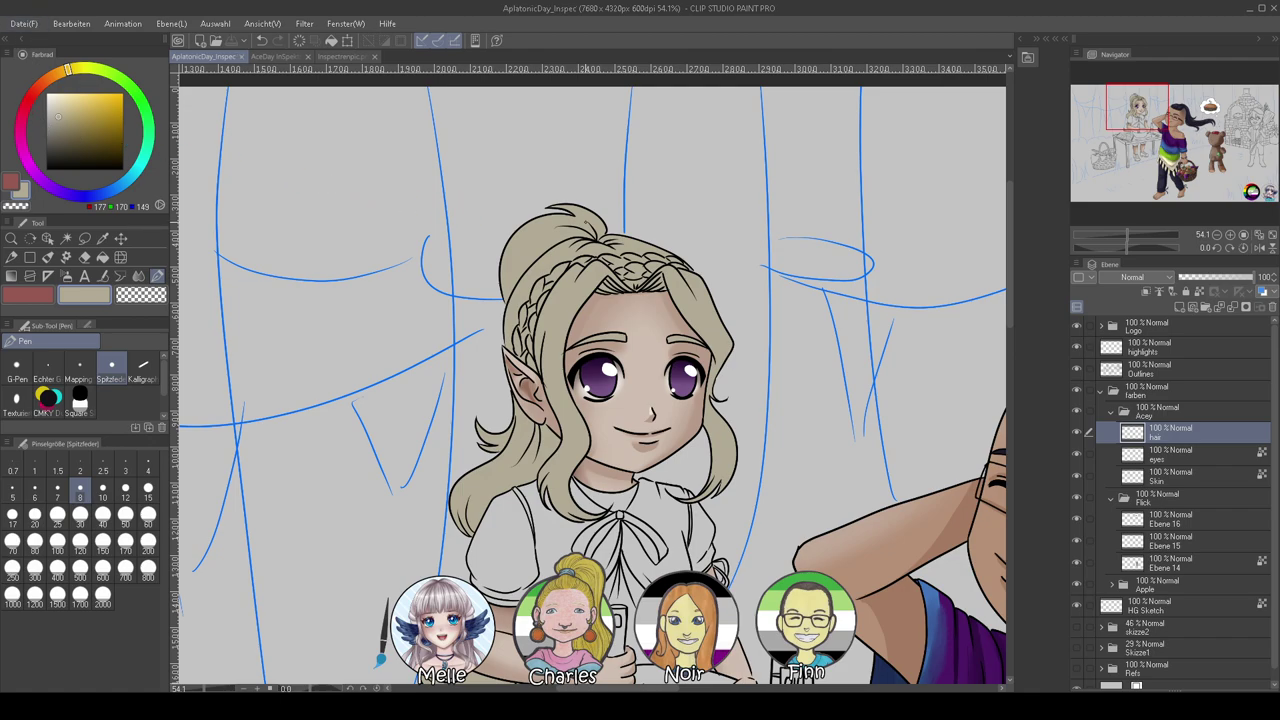
Sample the darker hair shadow colour from the blonde girl in the Inspectrenpic reference and return to the illustration
click(345, 57)
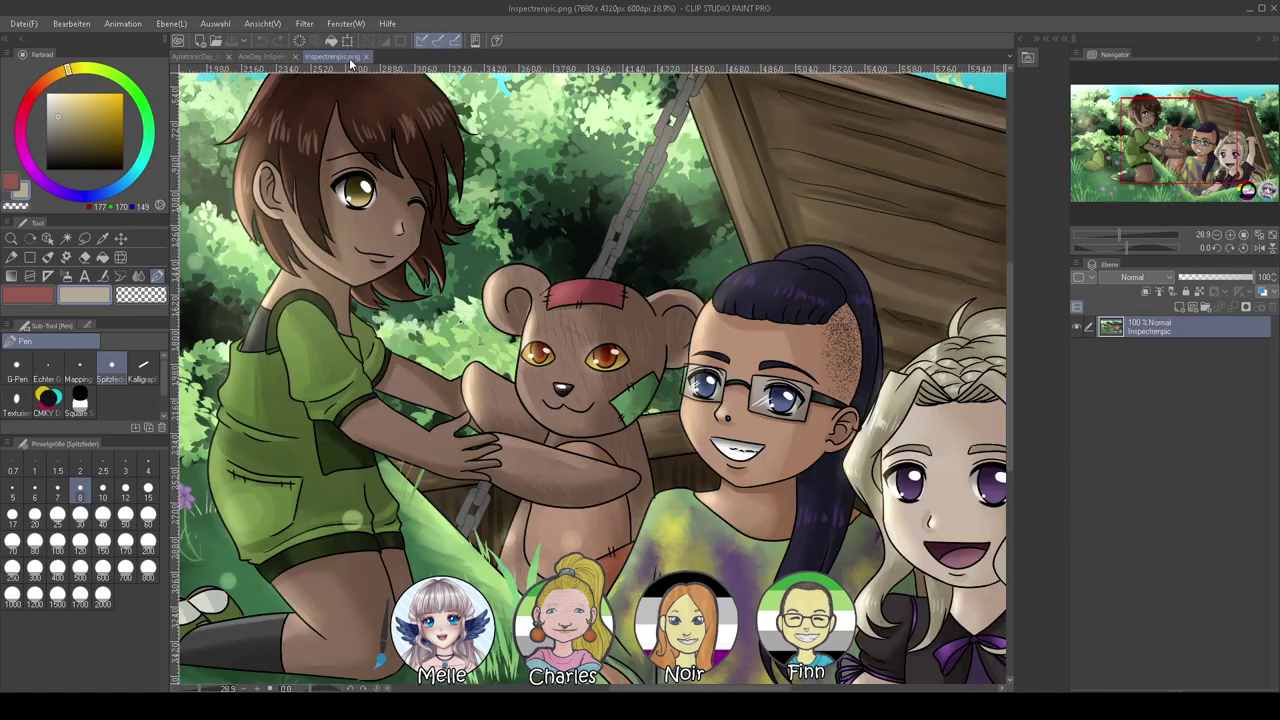
alt+click(910, 407)
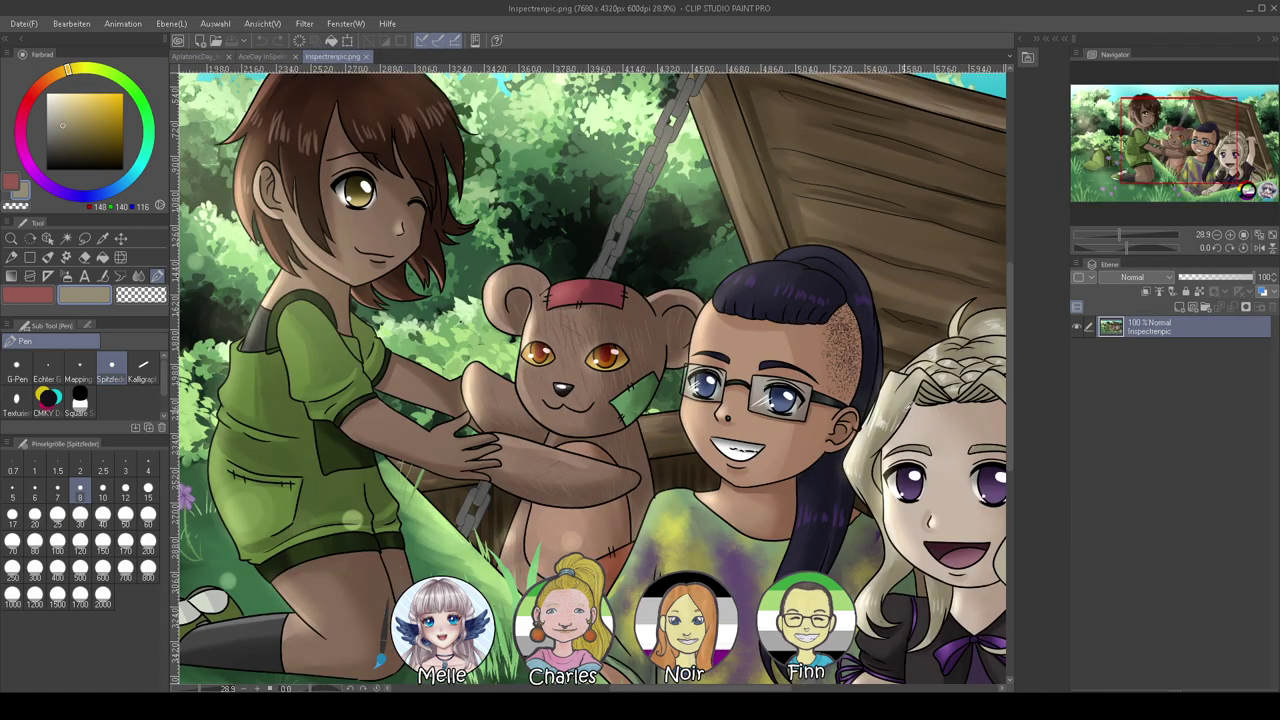
click(200, 57)
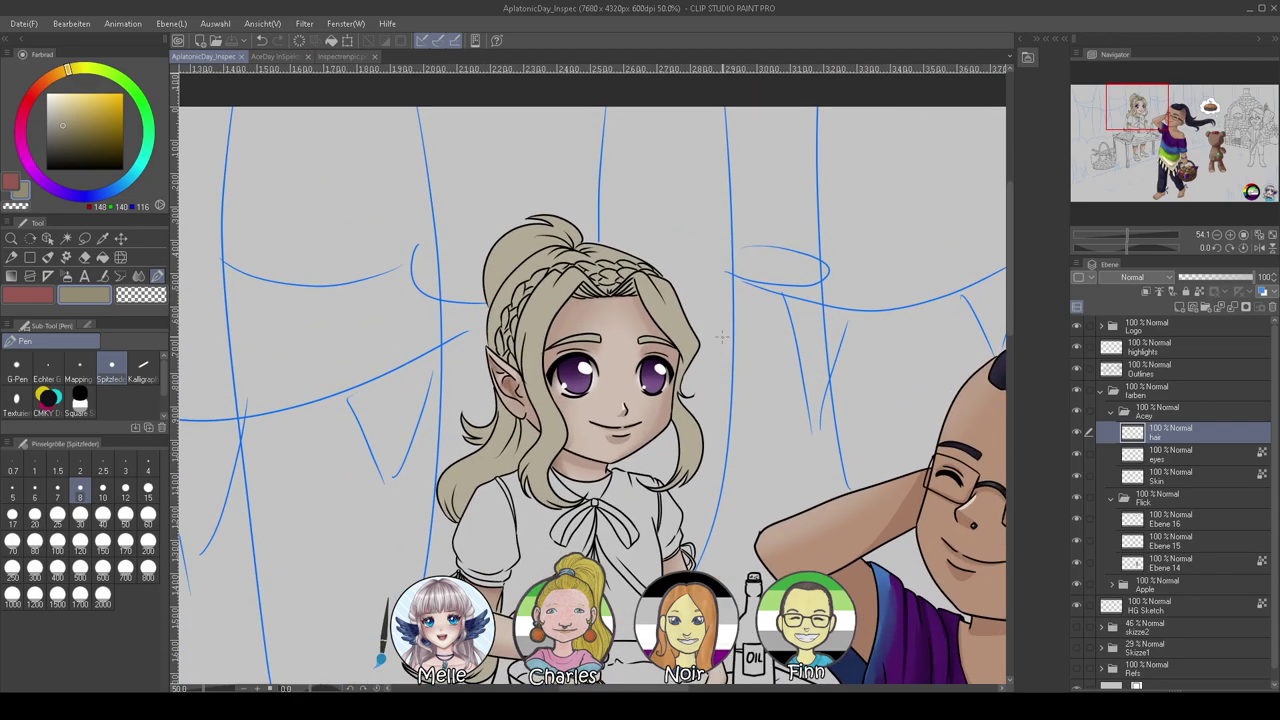
Set the pen to size 60, undo a test stroke and lock the transparent pixels of the hair layer
scroll(549, 394, up, 2)
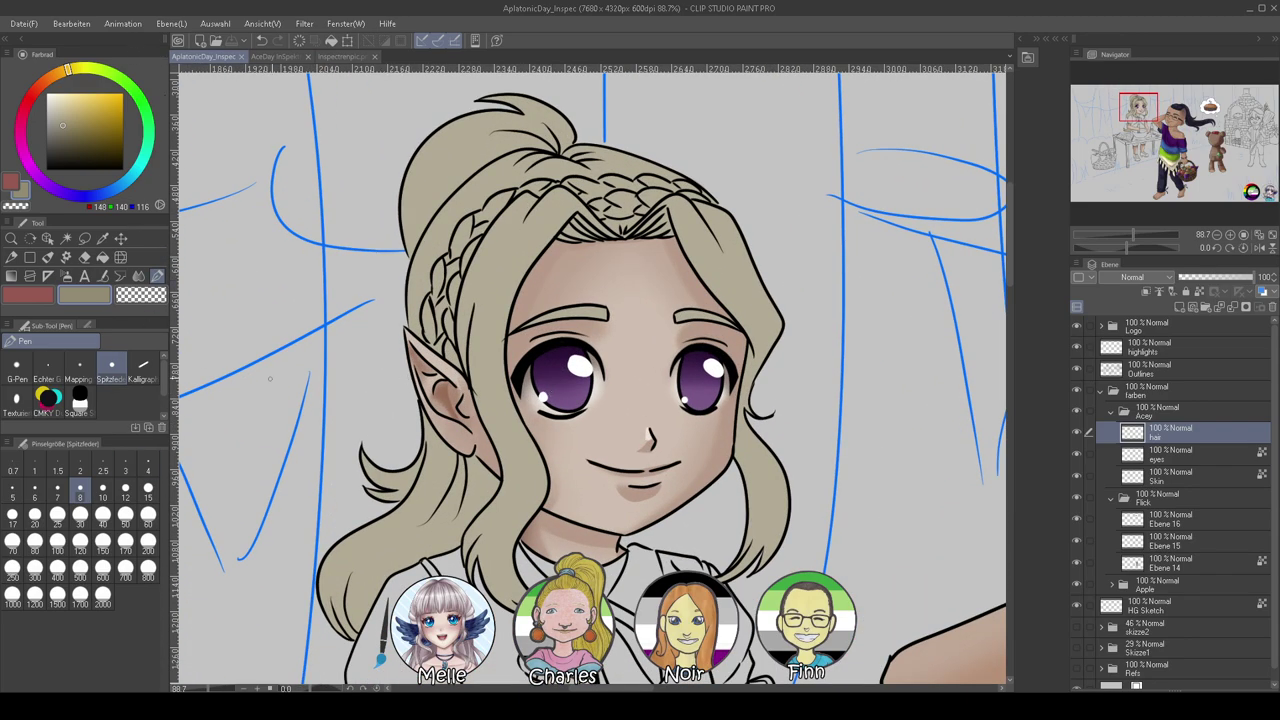
click(148, 516)
mouse_move(511, 532)
mouse_down()
mouse_move(503, 589)
mouse_move(528, 622)
mouse_up()
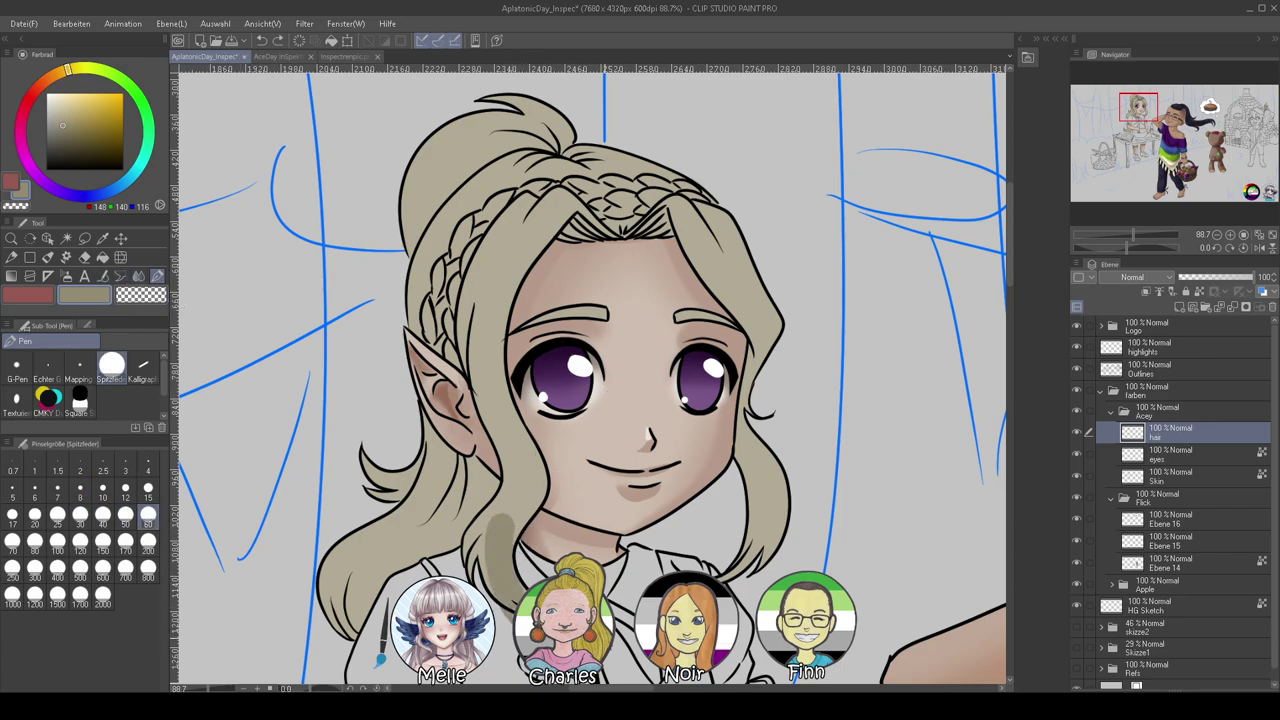
key(ctrl+z)
click(1199, 291)
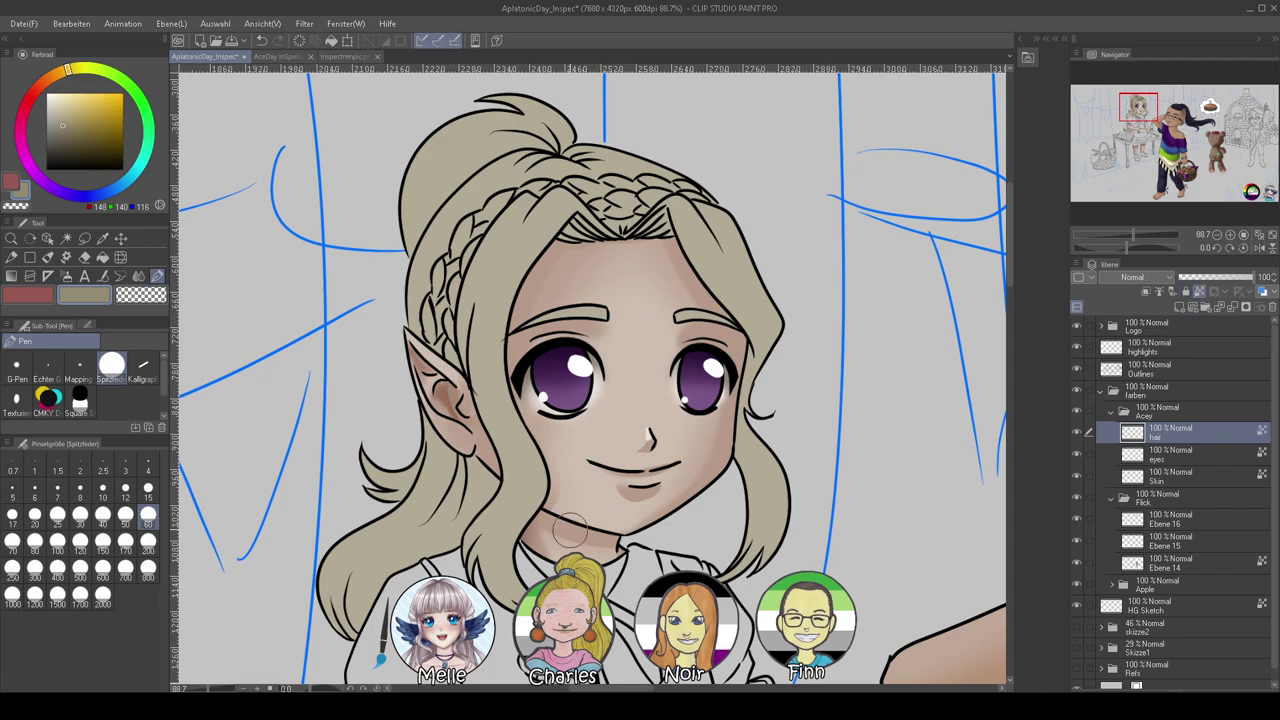
Shade the lower half of the front strand beside the ear in dark beige, trimming the shadow's edge with the base colour
mouse_move(501, 514)
mouse_down()
mouse_move(510, 603)
mouse_move(523, 489)
mouse_up()
drag(513, 583, 533, 424)
mouse_move(508, 503)
mouse_down()
mouse_move(472, 568)
mouse_move(477, 550)
mouse_up()
alt+click(502, 478)
mouse_move(510, 492)
mouse_down()
mouse_move(515, 437)
mouse_move(514, 488)
mouse_up()
key(ctrl+z)
alt+click(507, 430)
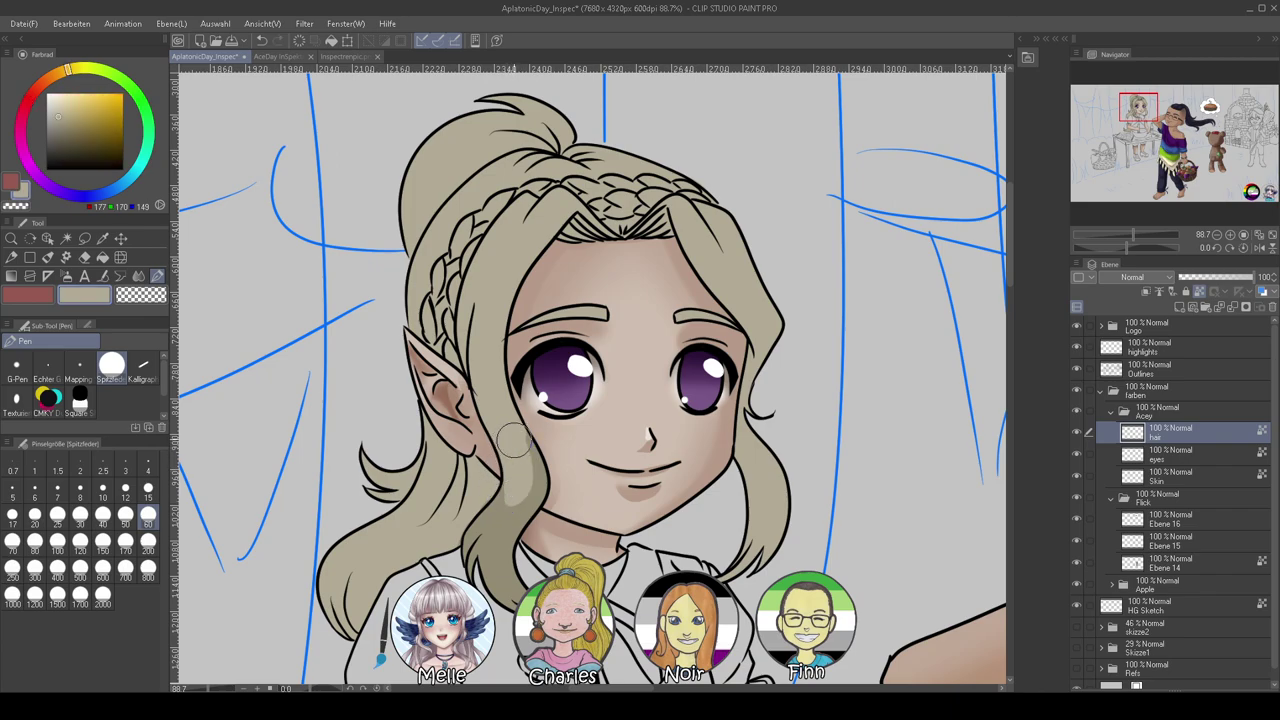
drag(510, 440, 523, 491)
alt+click(510, 524)
Shade the upper part of that front strand, the hairline under the braid and the strand framing the other cheek
drag(483, 341, 526, 450)
mouse_move(502, 269)
mouse_down()
mouse_move(524, 433)
mouse_move(494, 266)
mouse_move(473, 386)
mouse_up()
drag(511, 283, 494, 348)
drag(566, 238, 586, 236)
drag(722, 222, 690, 312)
mouse_move(739, 441)
mouse_down()
mouse_move(752, 504)
mouse_move(753, 480)
mouse_move(735, 588)
mouse_up()
drag(704, 245, 740, 325)
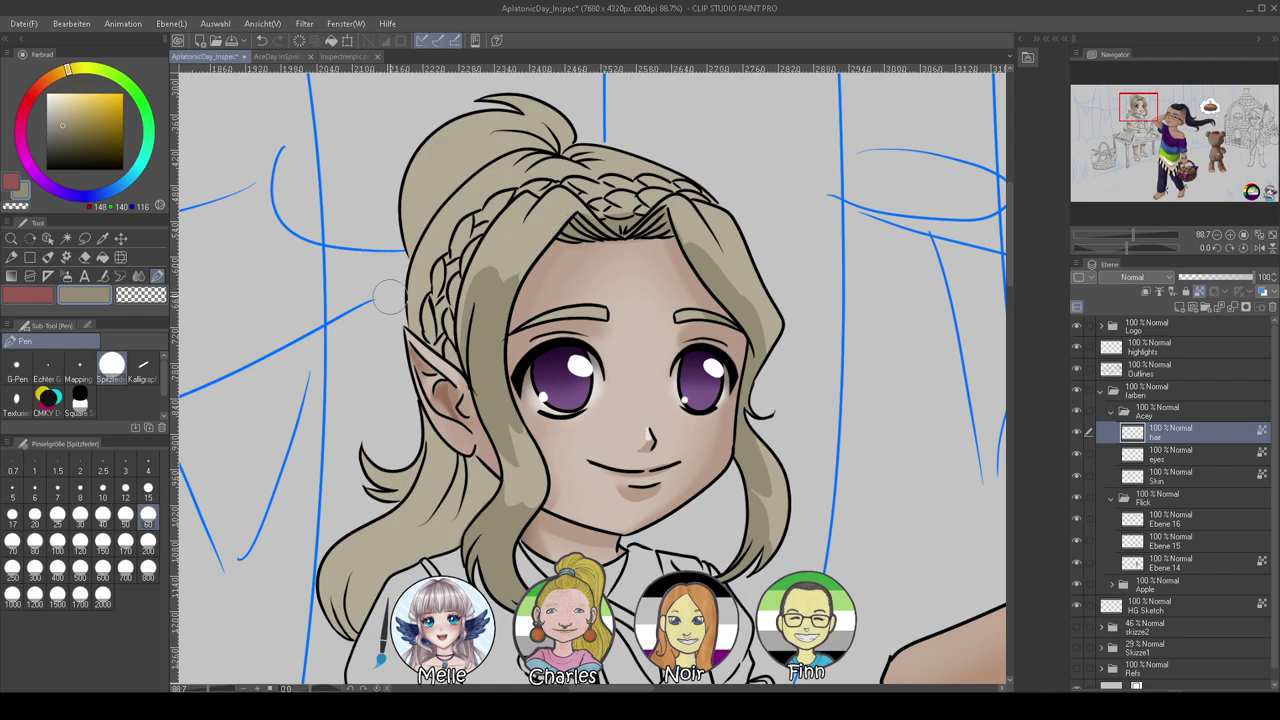
Paint dark beige shadows on the ponytail and on the hair falling behind the ear and over the shoulder
mouse_move(446, 197)
mouse_down()
mouse_move(422, 314)
mouse_move(458, 214)
mouse_move(419, 222)
mouse_move(512, 151)
mouse_move(588, 167)
mouse_move(516, 178)
mouse_move(612, 162)
mouse_move(470, 136)
mouse_up()
mouse_move(416, 414)
mouse_down()
mouse_move(482, 299)
mouse_move(494, 410)
mouse_up()
mouse_move(494, 410)
mouse_down()
mouse_move(519, 356)
mouse_move(513, 410)
mouse_up()
drag(555, 362, 431, 467)
mouse_move(515, 400)
mouse_down()
mouse_move(495, 440)
mouse_move(434, 479)
mouse_move(505, 529)
mouse_move(460, 498)
mouse_move(420, 526)
mouse_move(401, 474)
mouse_up()
Shade the loose hair ends below the elbow in dark beige on the hair layer
drag(473, 541, 478, 365)
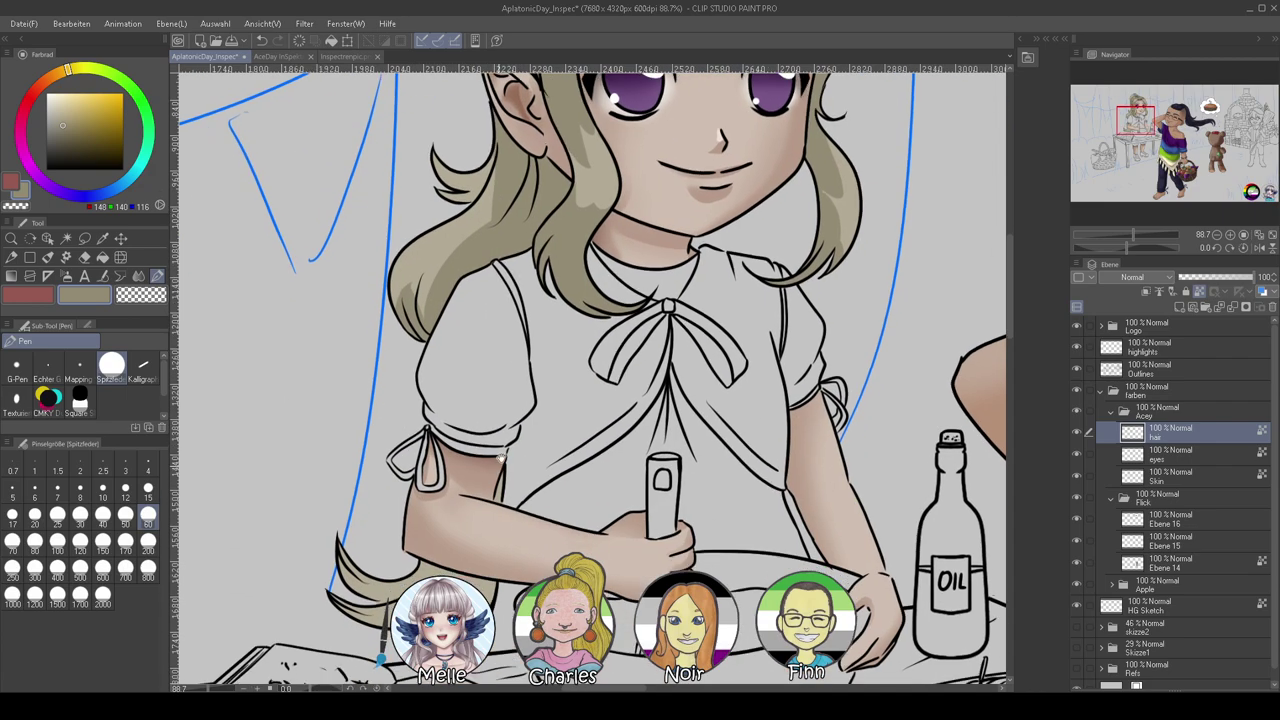
drag(434, 535, 456, 450)
drag(493, 497, 434, 555)
drag(499, 529, 510, 450)
mouse_move(464, 504)
mouse_down()
mouse_move(409, 526)
mouse_move(380, 492)
mouse_up()
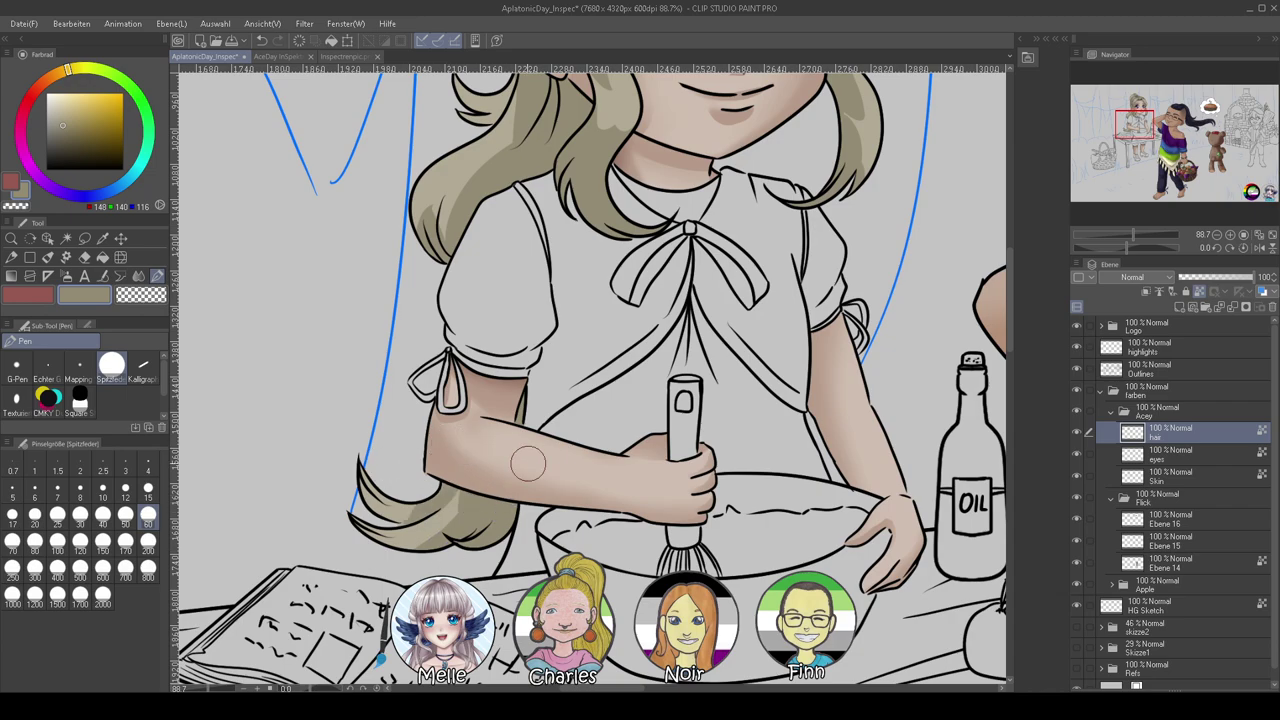
drag(529, 399, 430, 639)
Add finer shadows to the front strand and side braid with the pen at size 25, alternating sampled base and shadow tones
scroll(533, 194, up, 2)
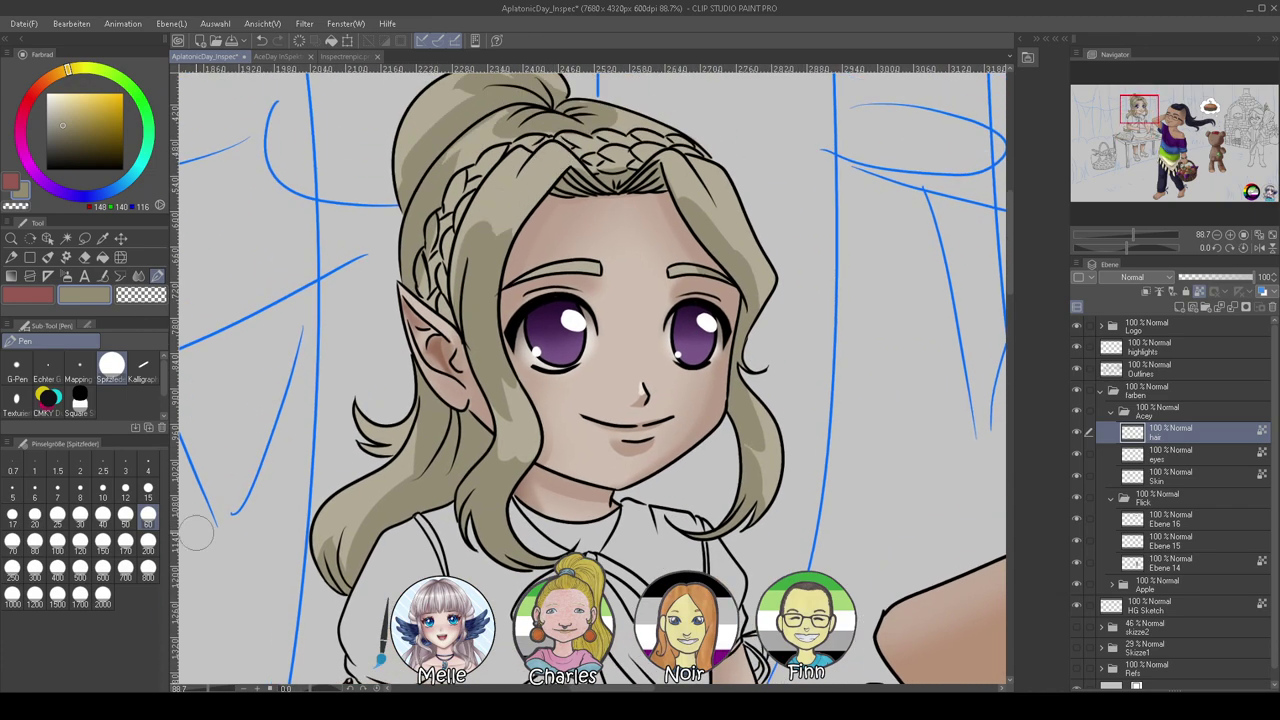
click(57, 514)
mouse_move(529, 155)
mouse_down()
mouse_move(475, 253)
mouse_move(502, 231)
mouse_up()
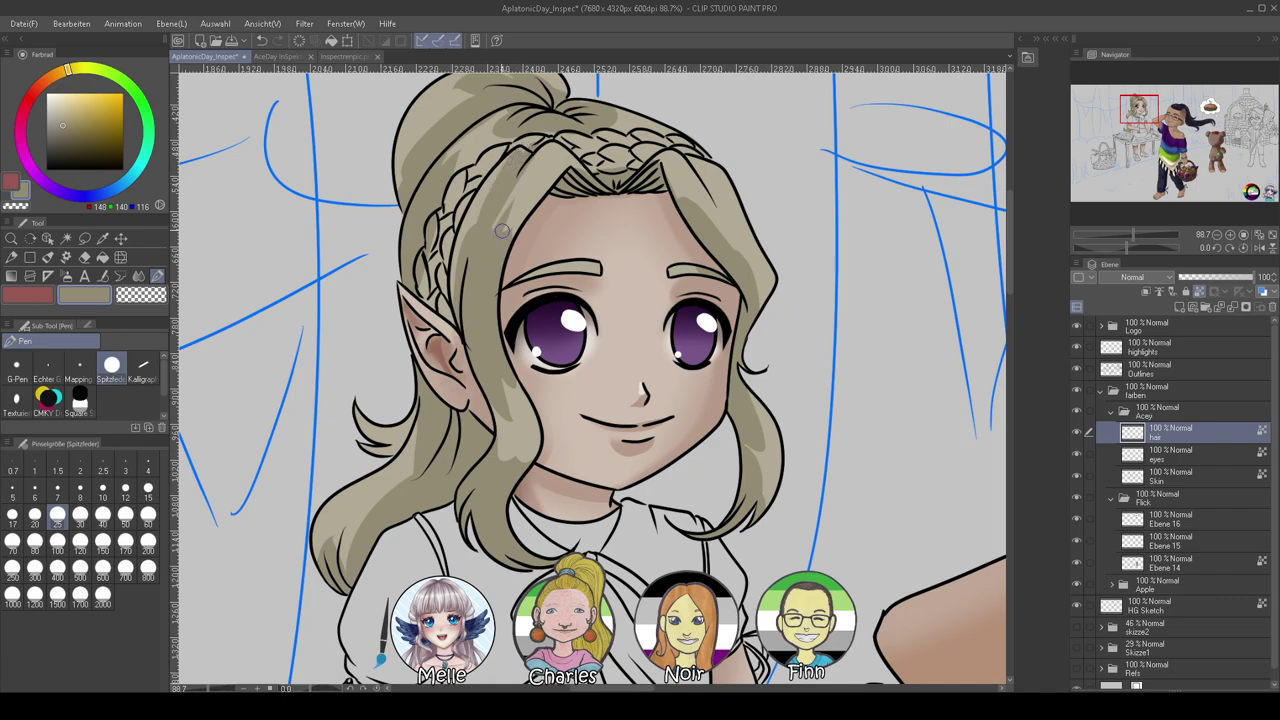
alt+click(472, 176)
alt+click(474, 140)
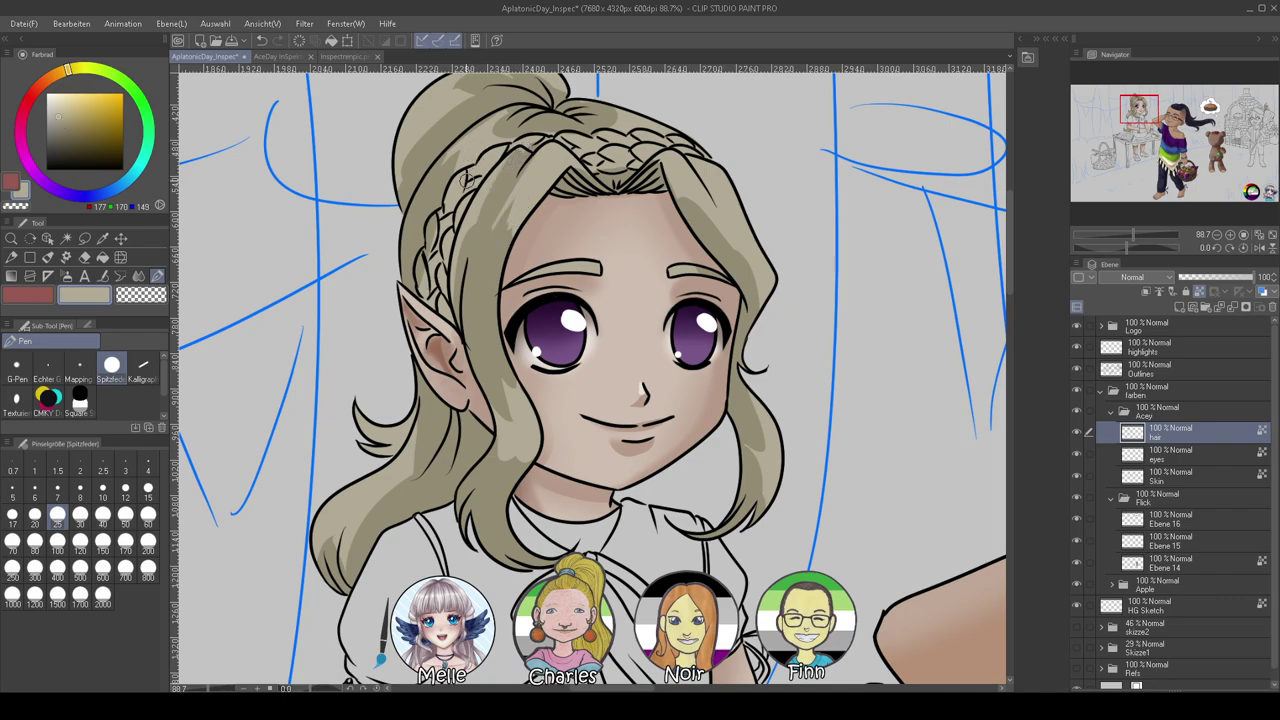
alt+click(429, 284)
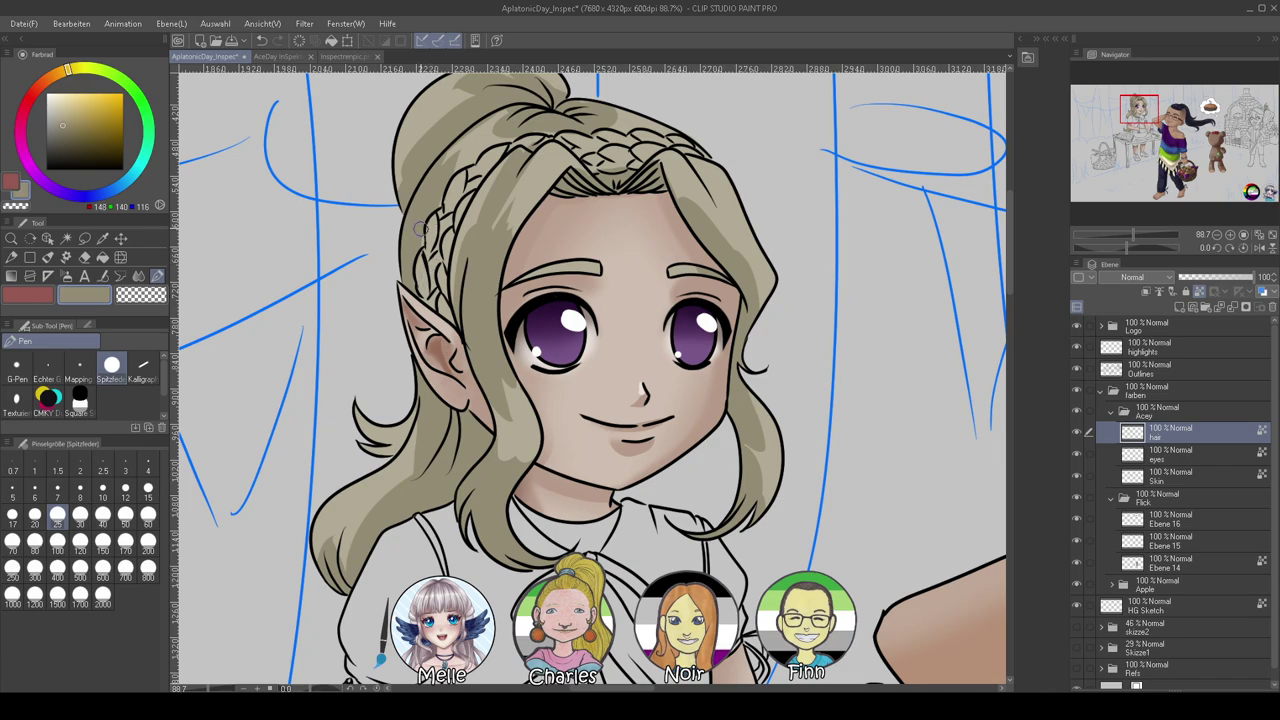
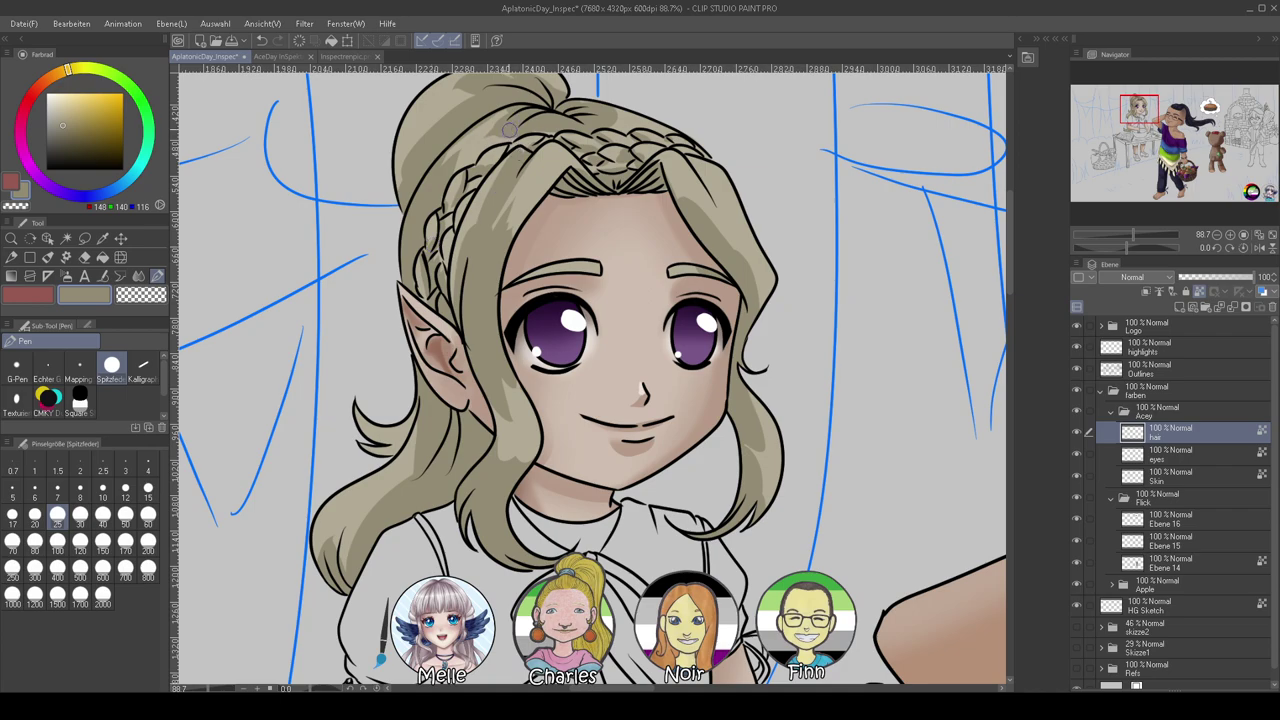
Shade the upper part of the strand on the face's far side, redoing the first stroke, and check the hair shading
drag(680, 140, 722, 208)
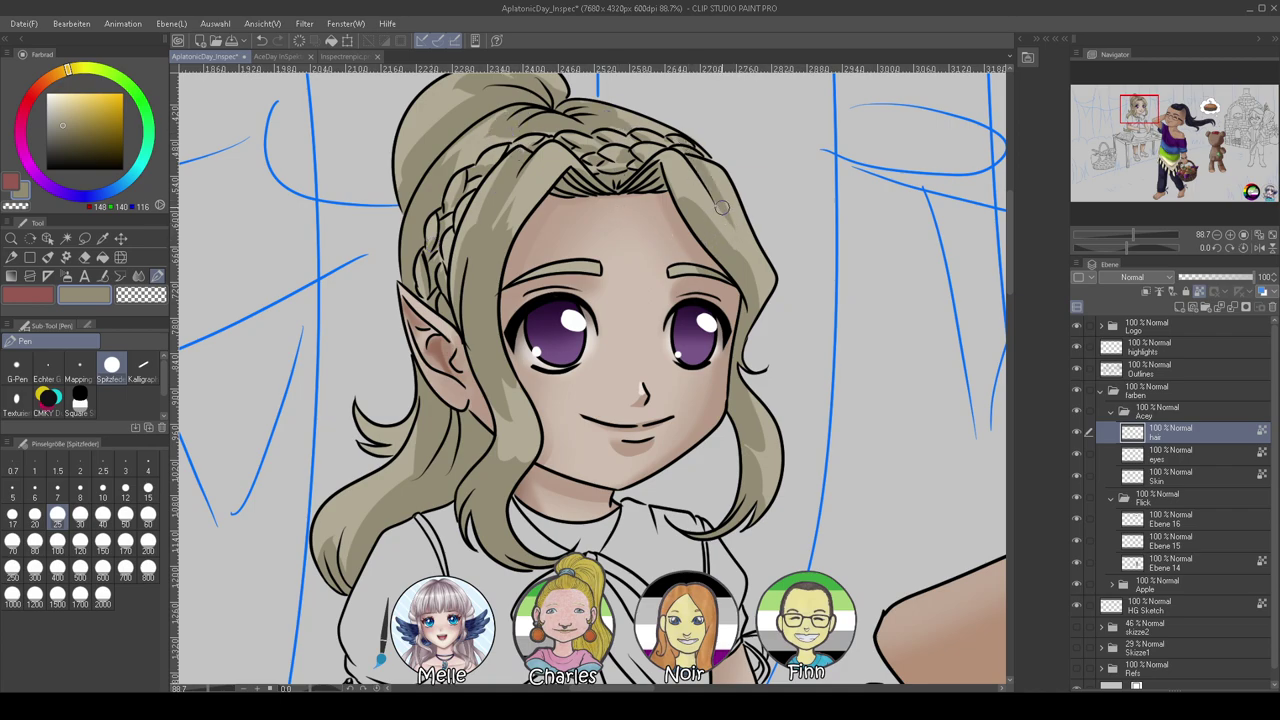
key(ctrl+z)
drag(681, 150, 729, 236)
scroll(534, 462, down, 1)
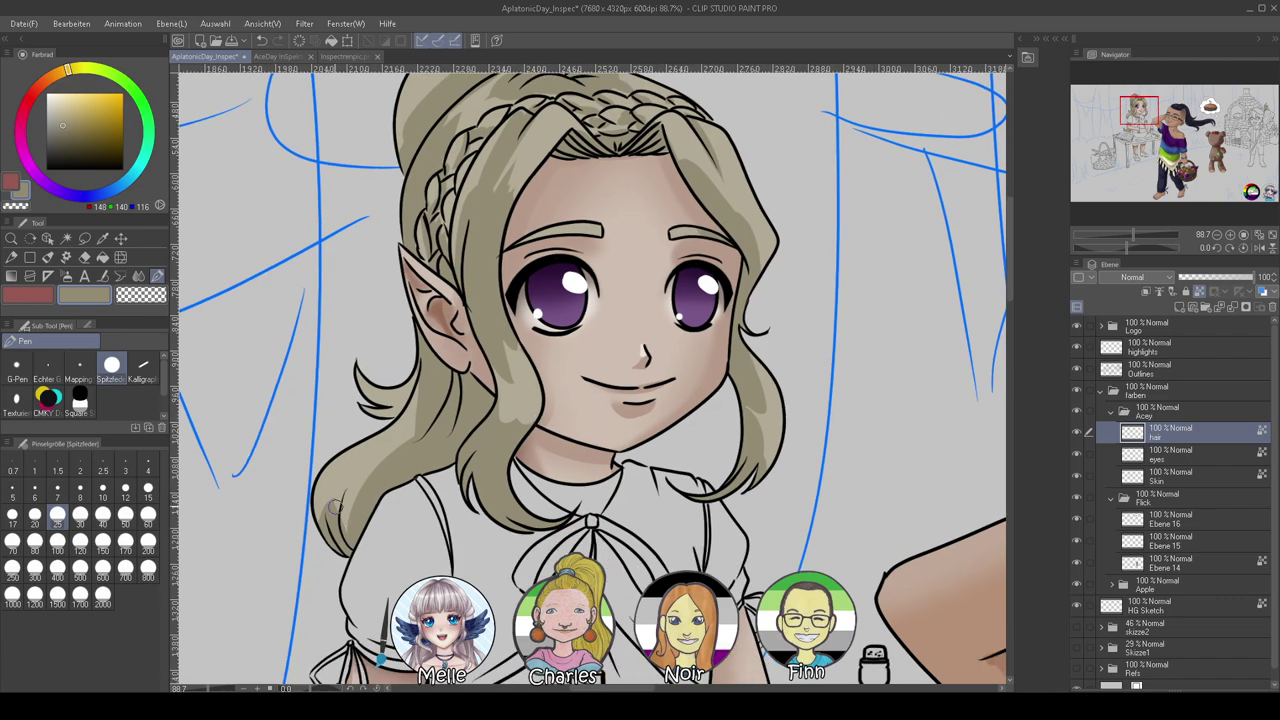
scroll(502, 338, up, 3)
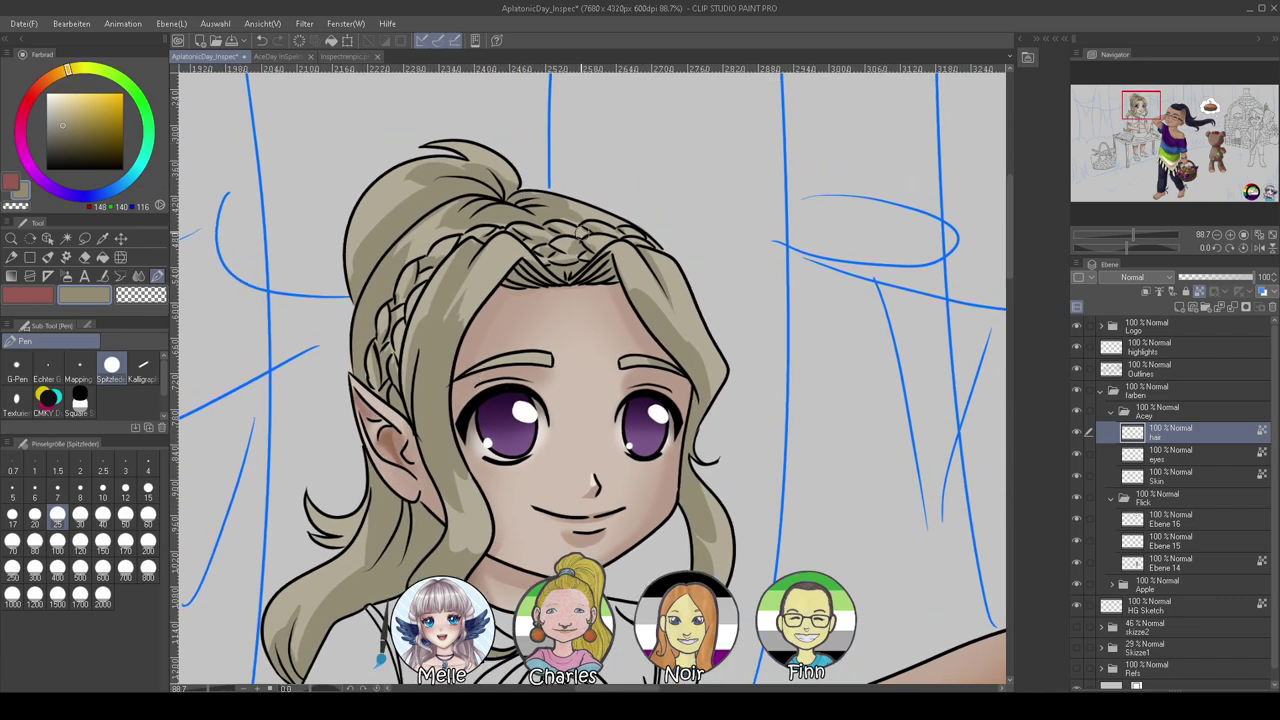
scroll(612, 453, down, 3)
scroll(533, 273, up, 1)
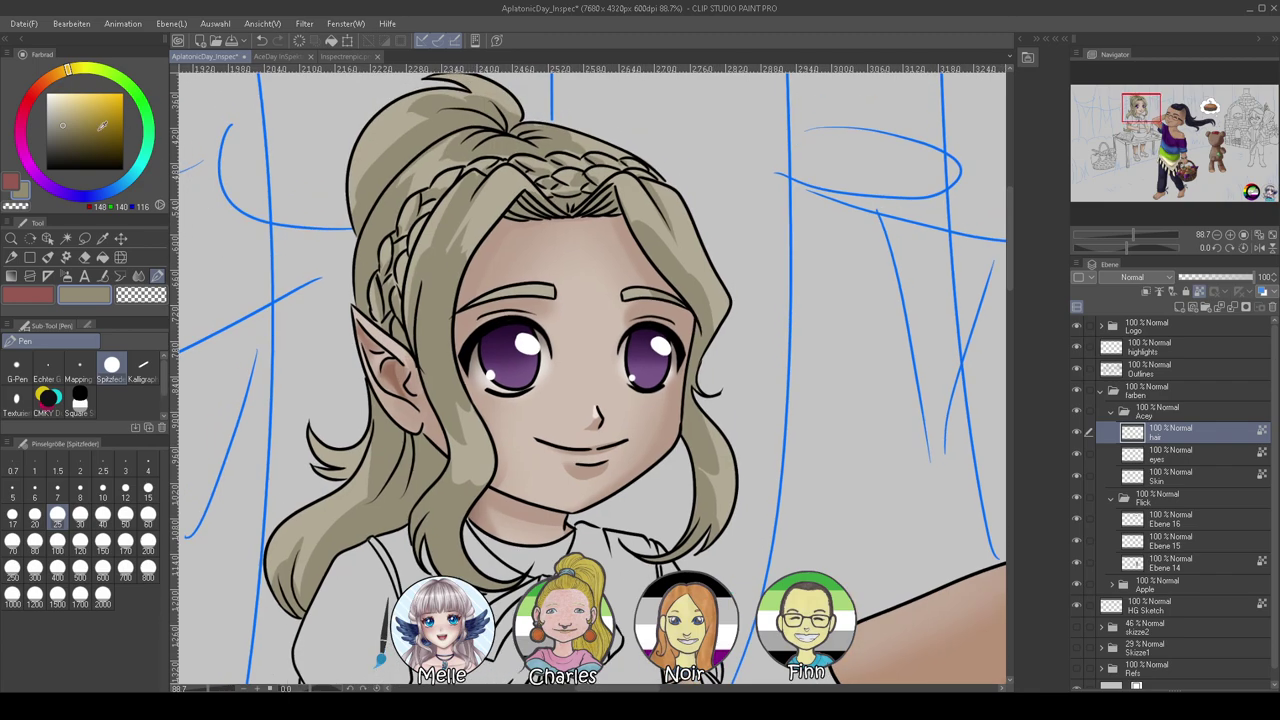
Shade the face-framing strands and the hair behind the neck with the pen in a darker brown, RGB 125, 110, 89
drag(66, 70, 57, 73)
click(68, 132)
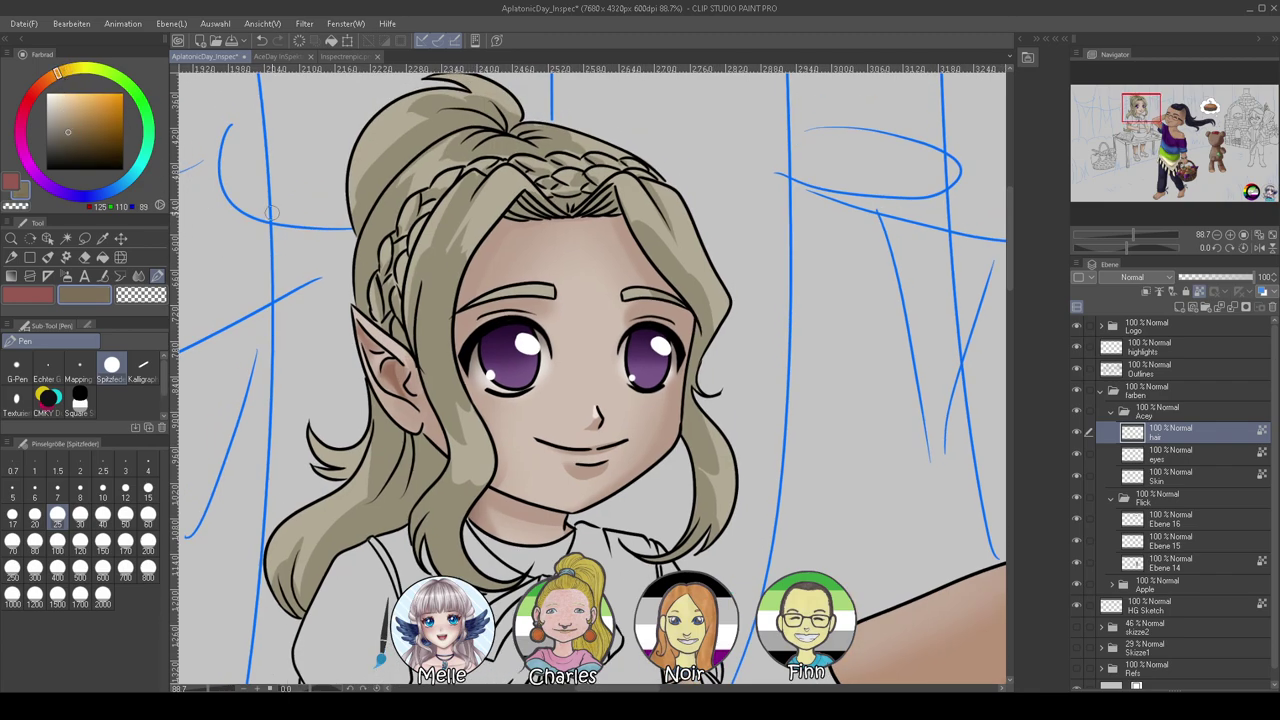
drag(435, 344, 428, 405)
drag(436, 278, 450, 405)
drag(446, 305, 450, 375)
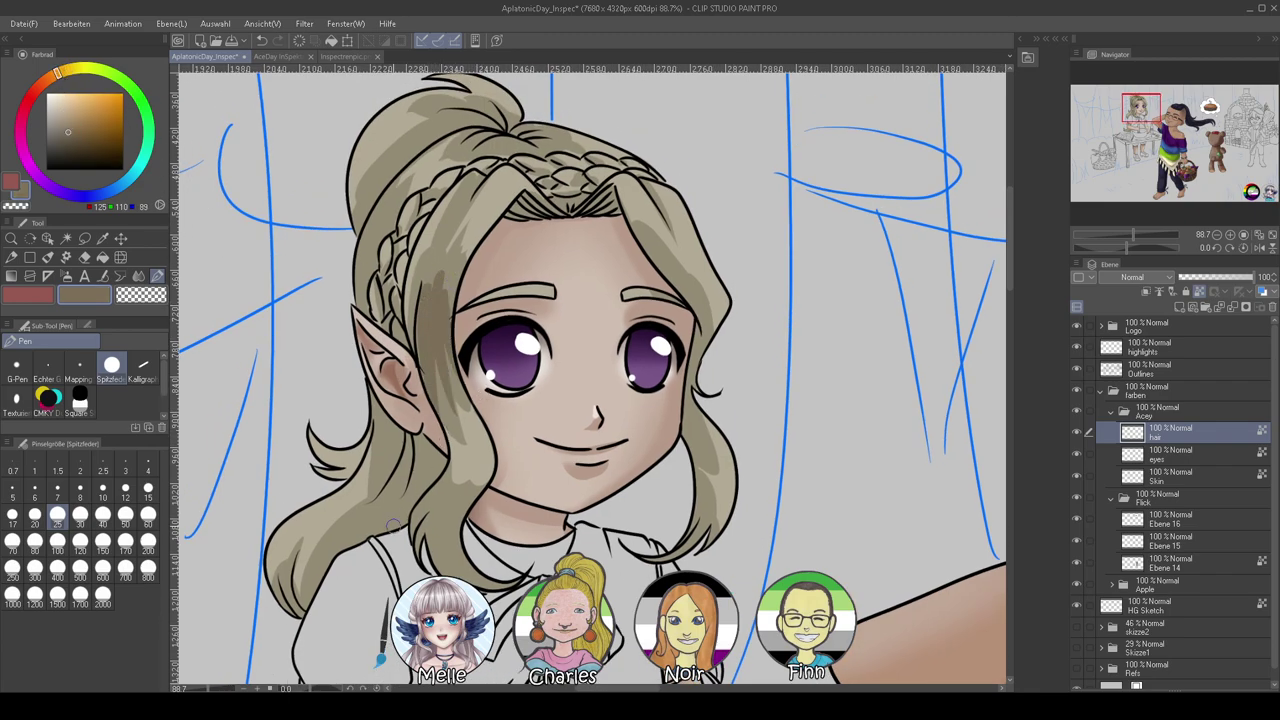
mouse_move(406, 436)
mouse_down()
mouse_move(388, 530)
mouse_move(444, 490)
mouse_move(488, 583)
mouse_up()
drag(445, 514, 466, 571)
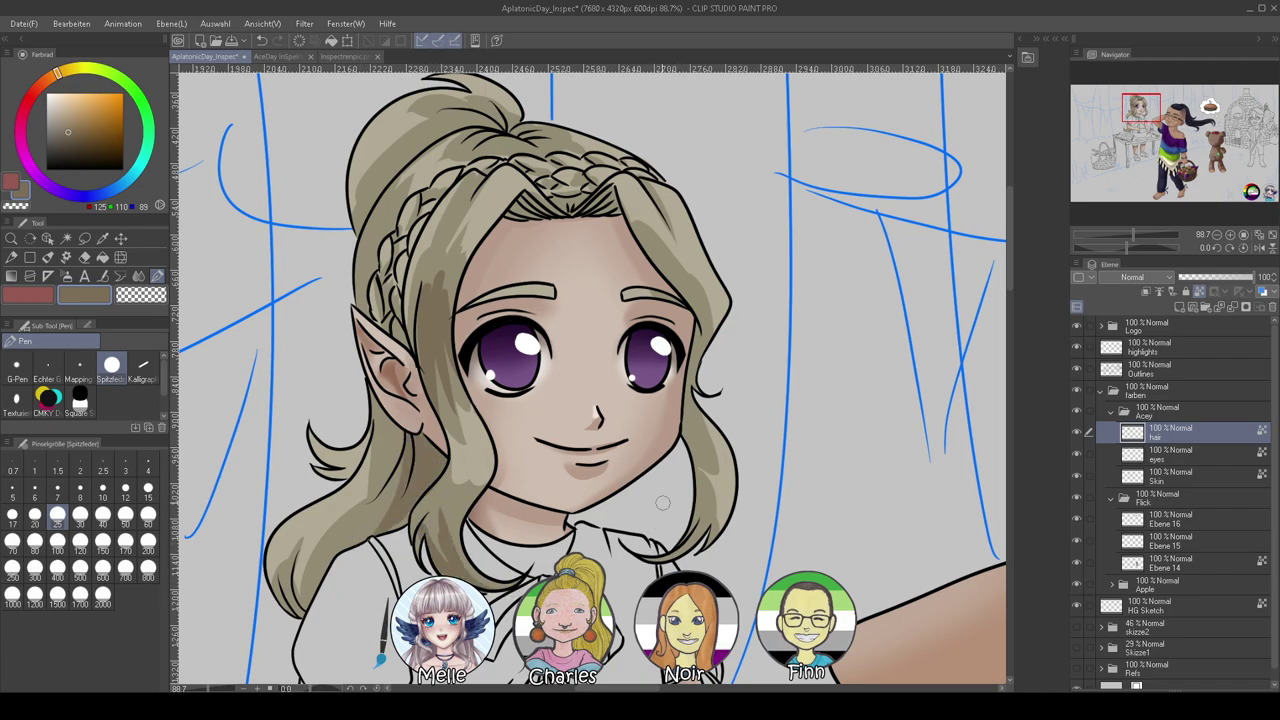
drag(690, 318, 686, 436)
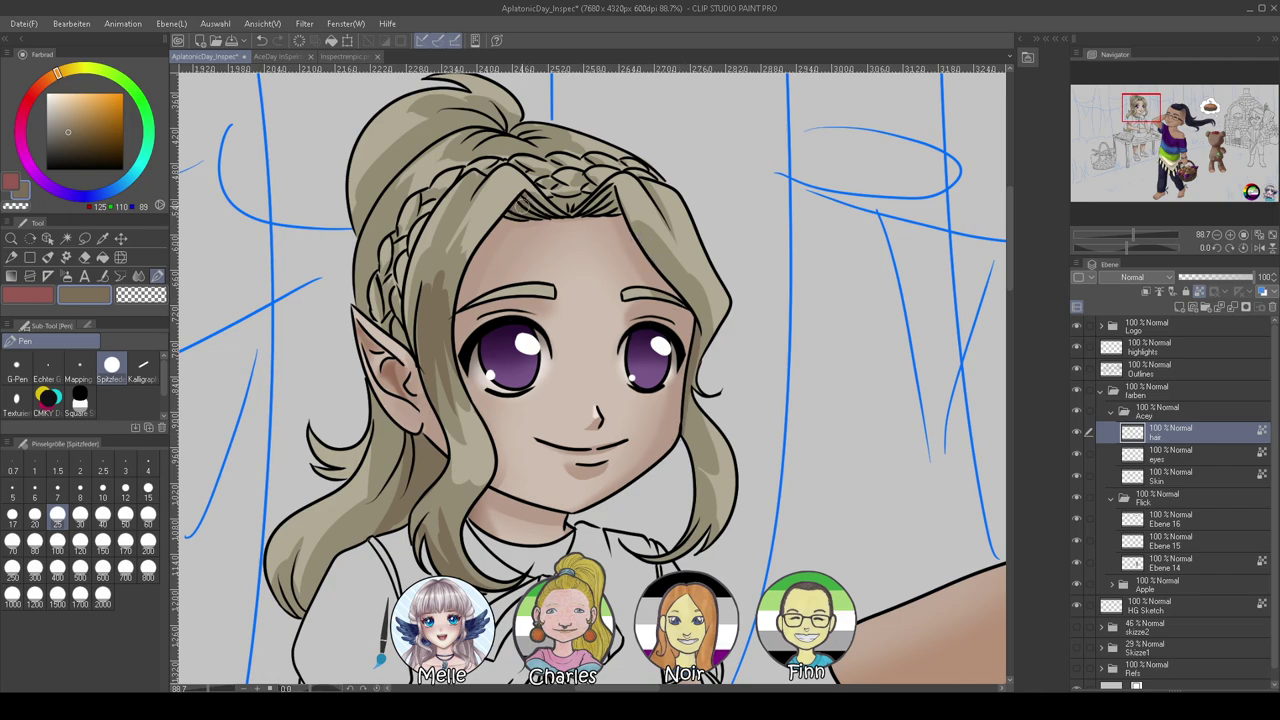
Paint dark brown shadows on the crown hair and around the base of the ponytail
drag(530, 202, 592, 214)
drag(541, 254, 606, 324)
mouse_move(566, 198)
mouse_down()
mouse_move(516, 184)
mouse_move(542, 200)
mouse_move(466, 222)
mouse_up()
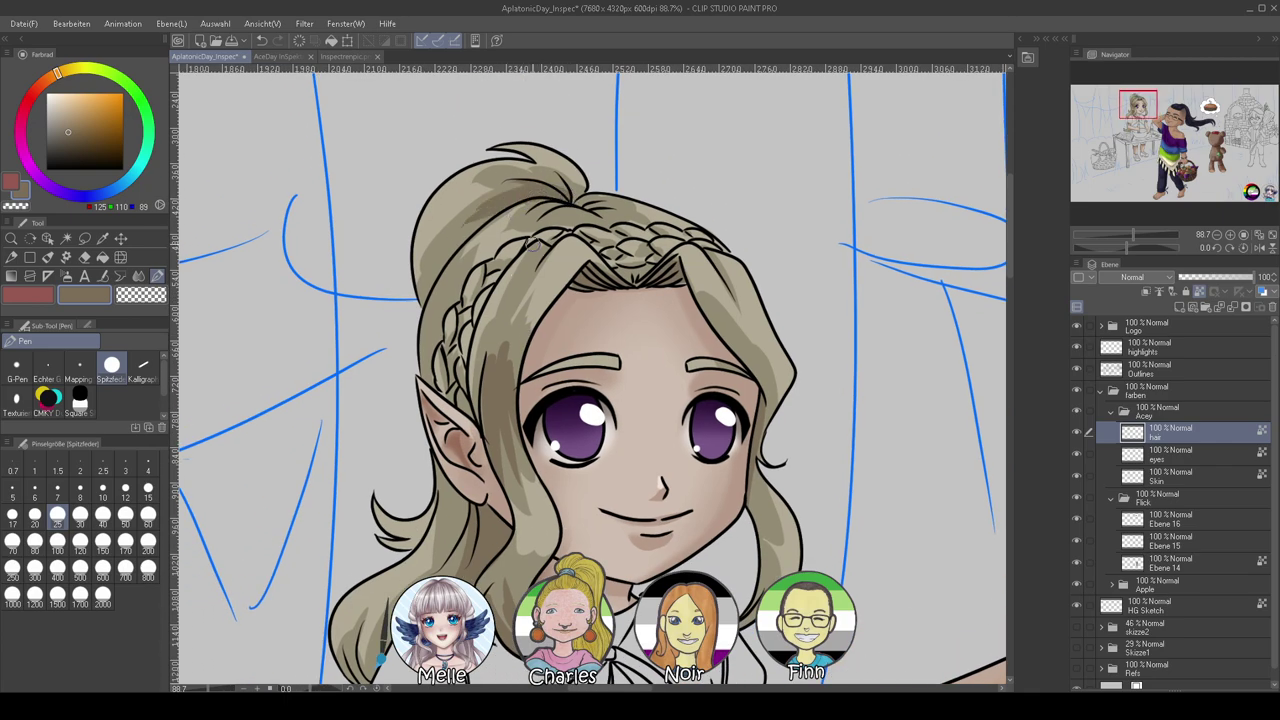
mouse_move(427, 318)
mouse_down()
mouse_move(422, 378)
mouse_move(435, 381)
mouse_up()
mouse_move(594, 214)
mouse_down()
mouse_move(550, 206)
mouse_move(563, 192)
mouse_move(582, 219)
mouse_up()
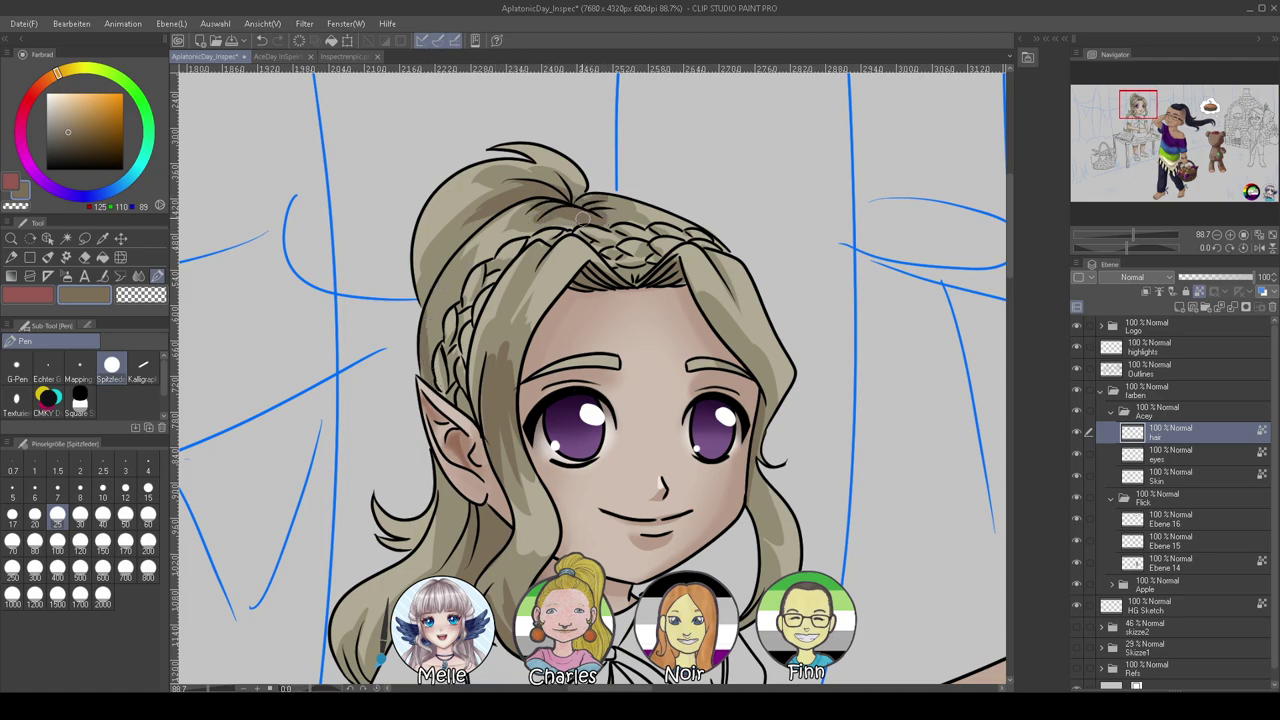
Add dark brown shadows to the hair ends below the elbow and to the hair roots at the parting
scroll(544, 413, down, 8)
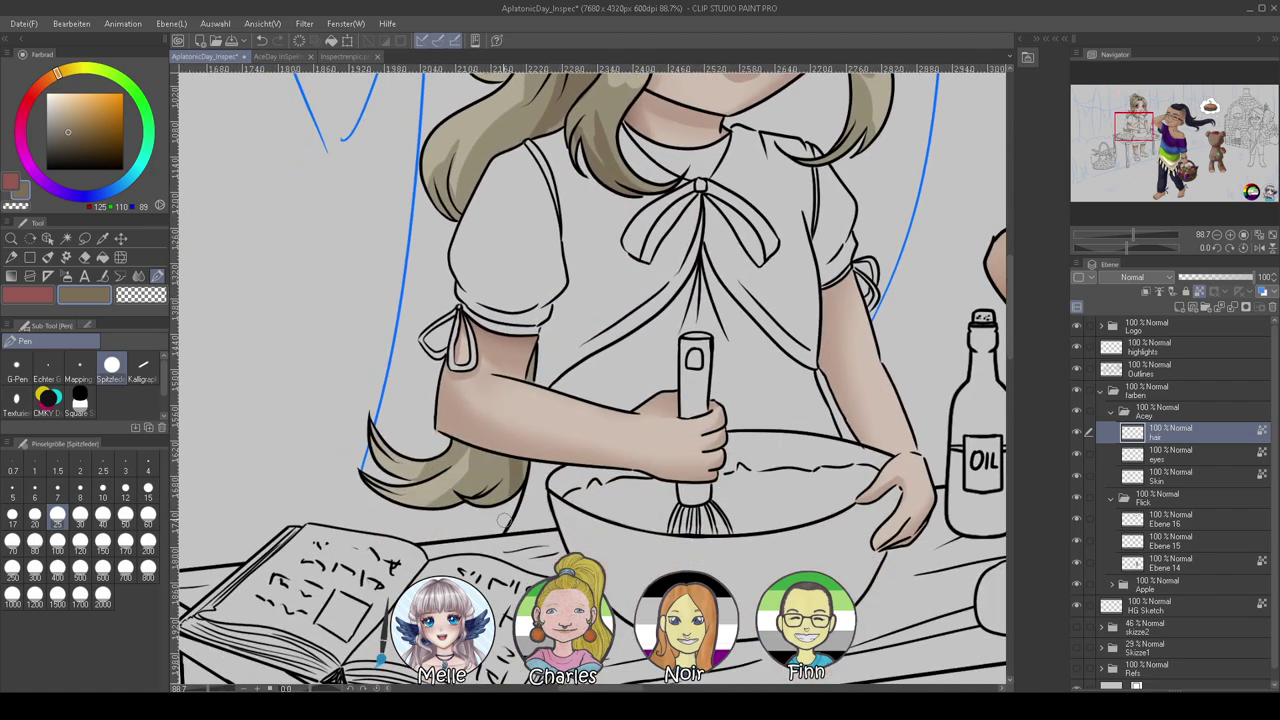
drag(490, 470, 491, 505)
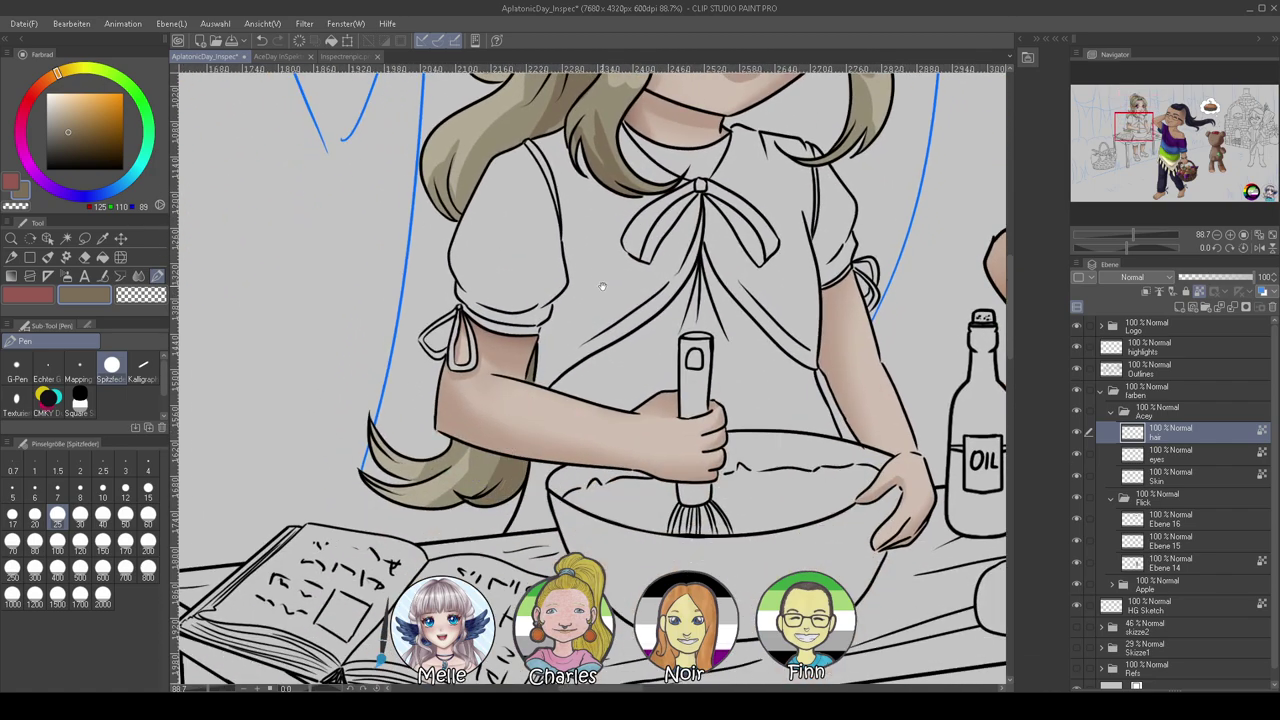
scroll(601, 288, up, 8)
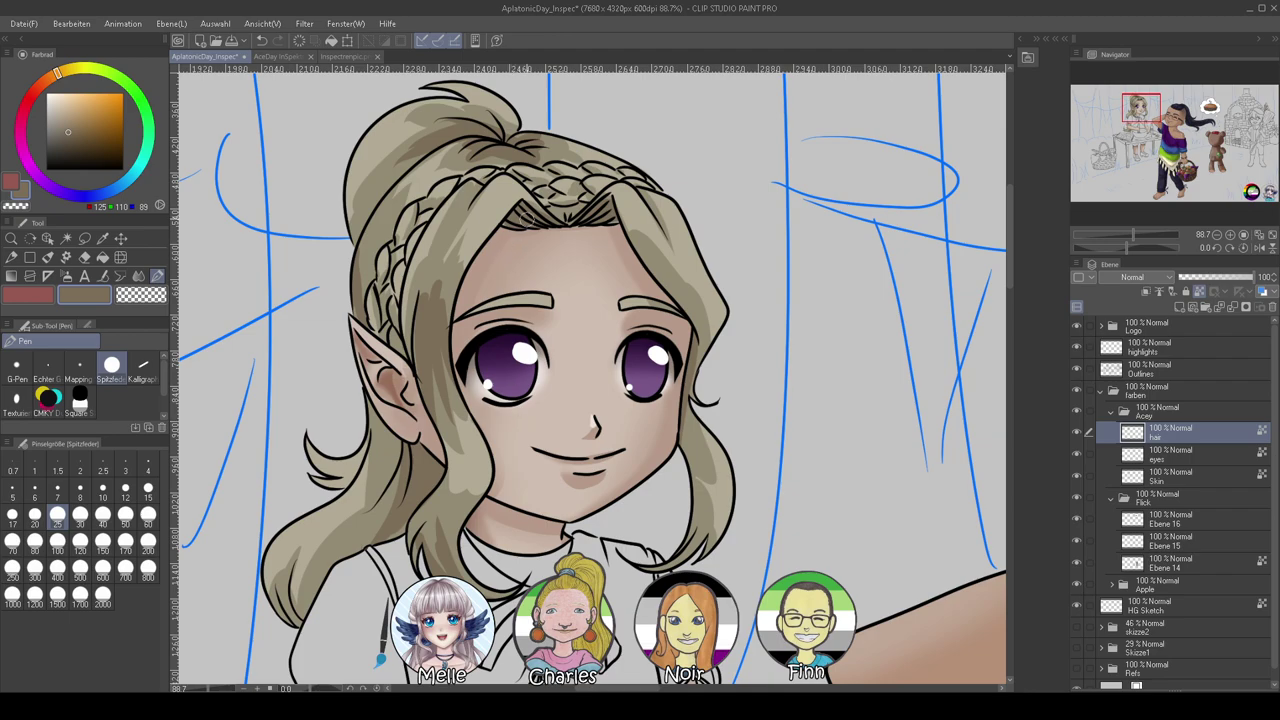
drag(534, 222, 528, 193)
drag(547, 203, 570, 216)
Smooth the shadow edges on the long front strand beside the ear with the painterly blending brush
click(138, 276)
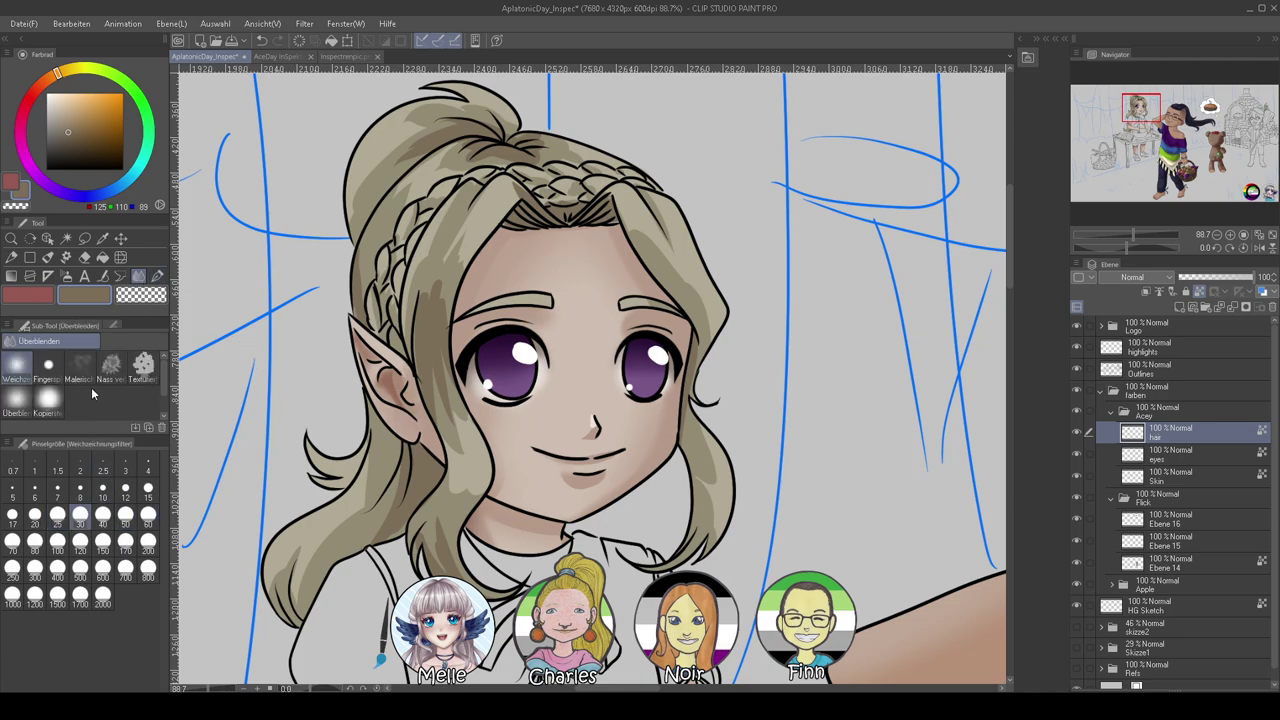
click(80, 368)
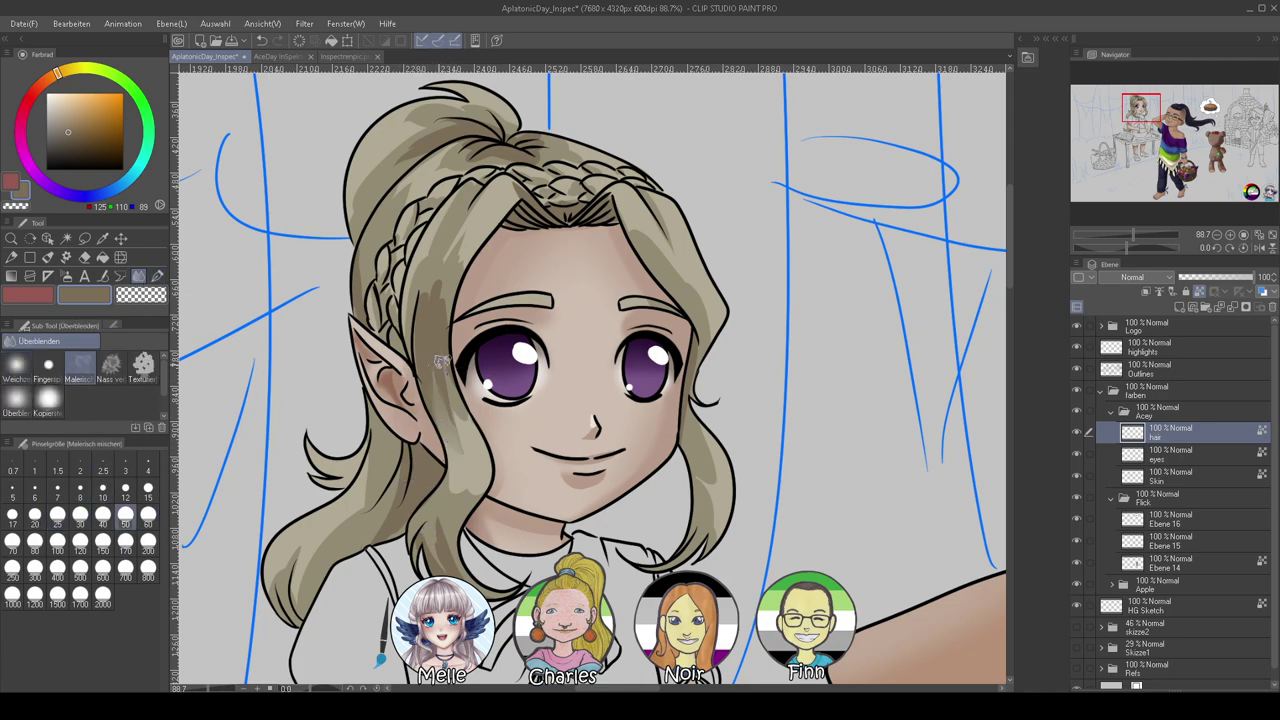
drag(453, 285, 442, 318)
mouse_move(482, 204)
mouse_down()
mouse_move(435, 324)
mouse_move(441, 309)
mouse_move(417, 332)
mouse_up()
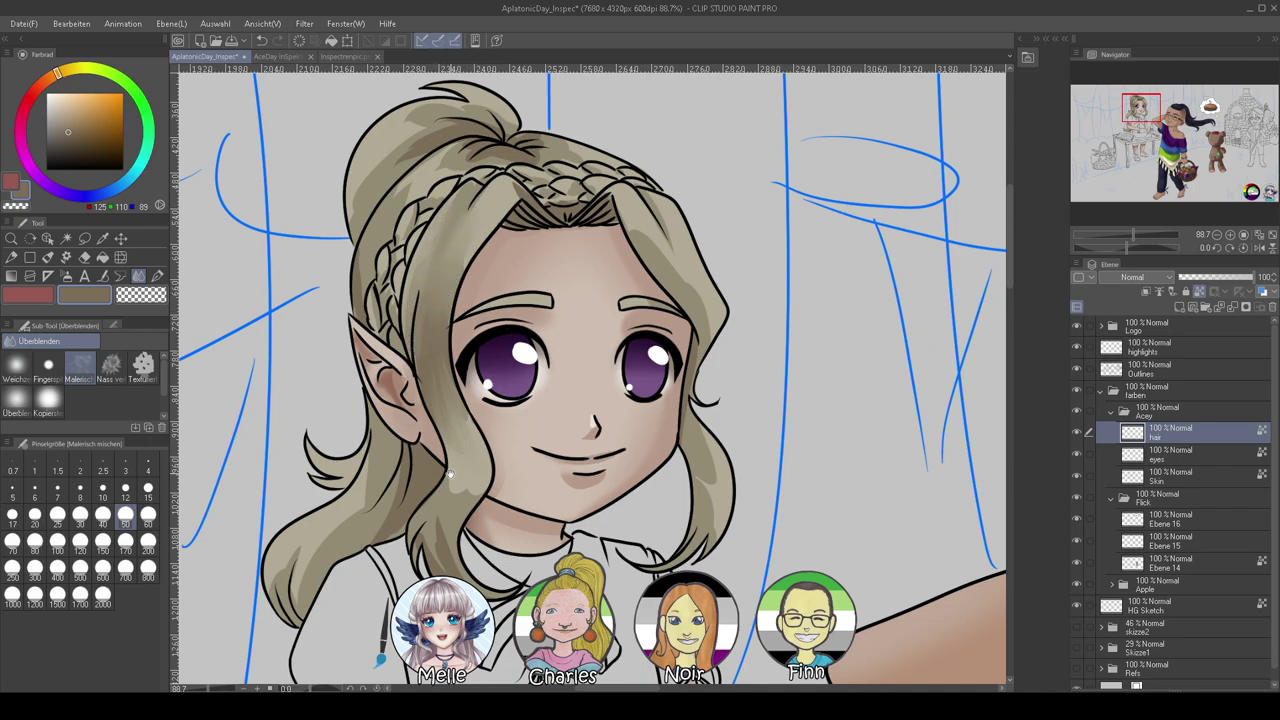
Blend the shadows on the remaining loose strands, the long hair behind the shoulder and the crown
scroll(447, 458, down, 3)
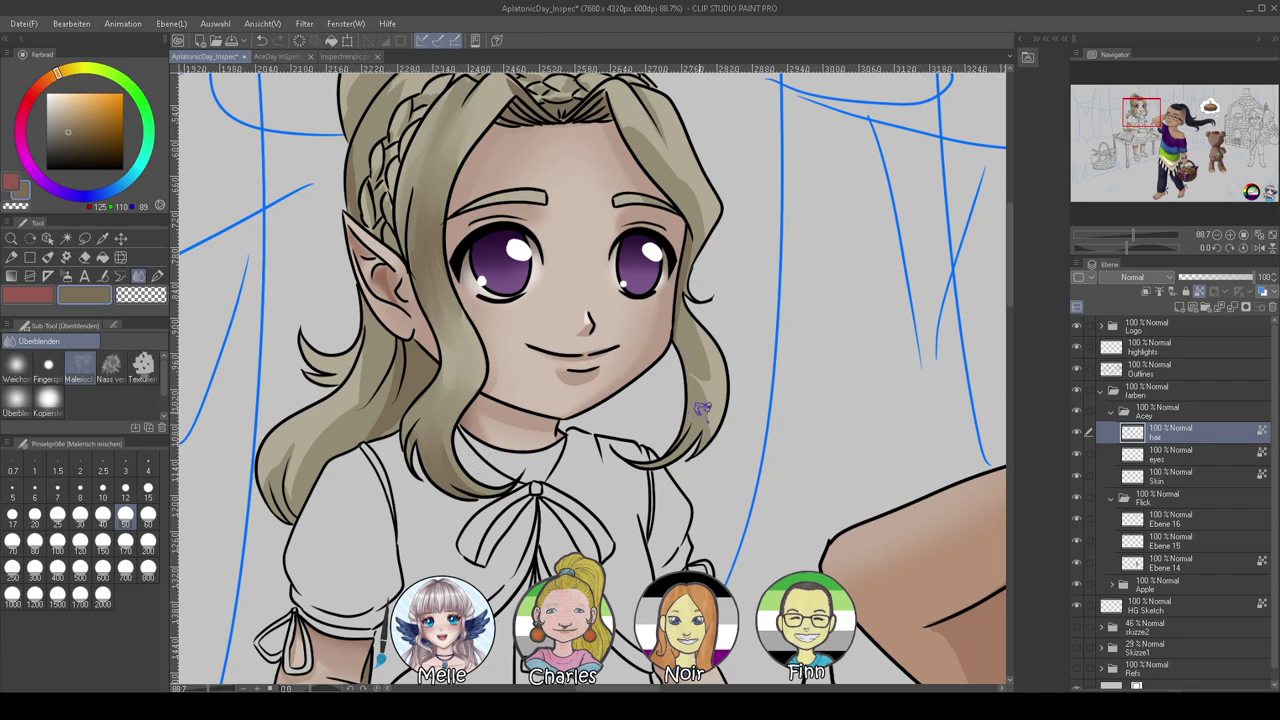
scroll(690, 330, up, 2)
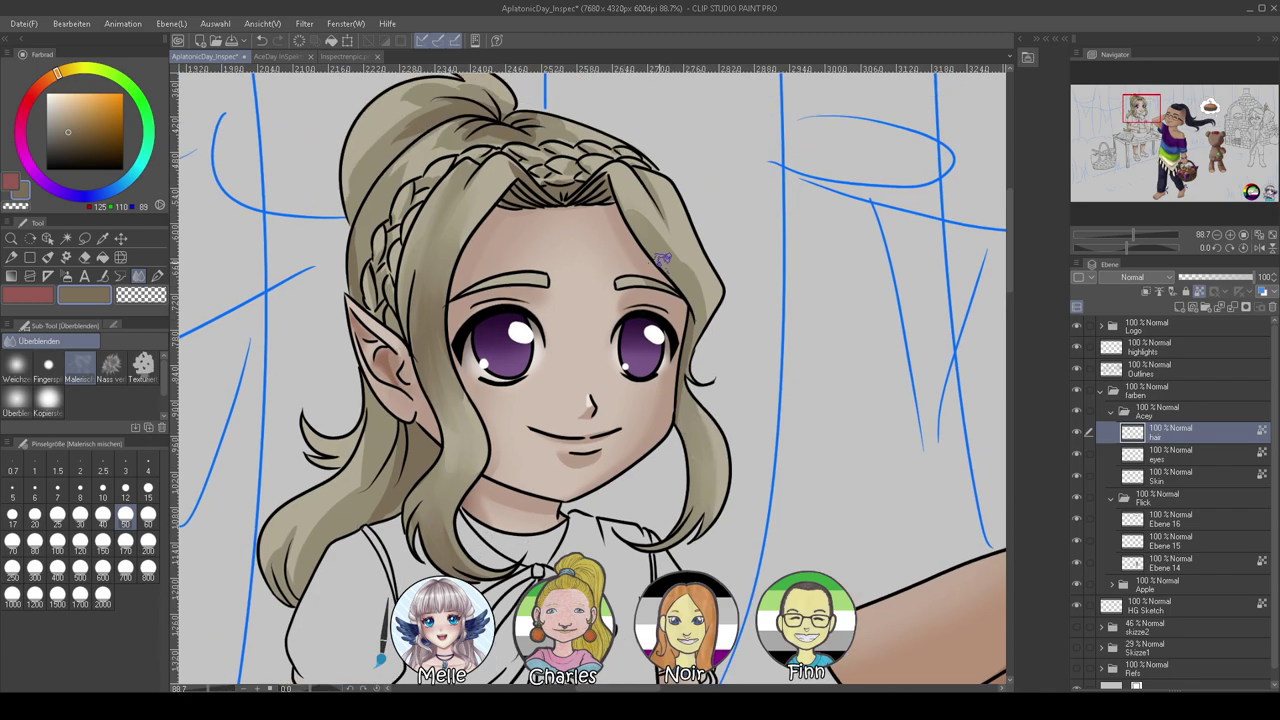
drag(358, 490, 408, 459)
drag(420, 383, 340, 561)
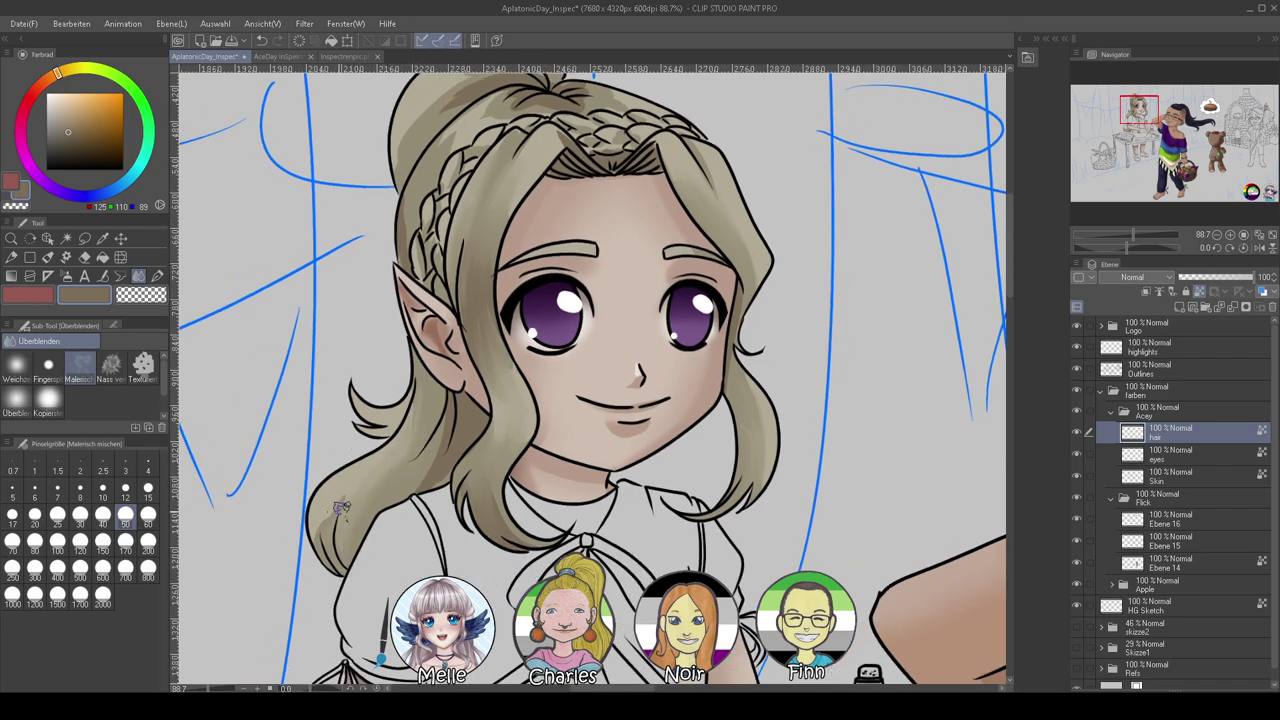
drag(412, 439, 404, 461)
scroll(403, 461, up, 3)
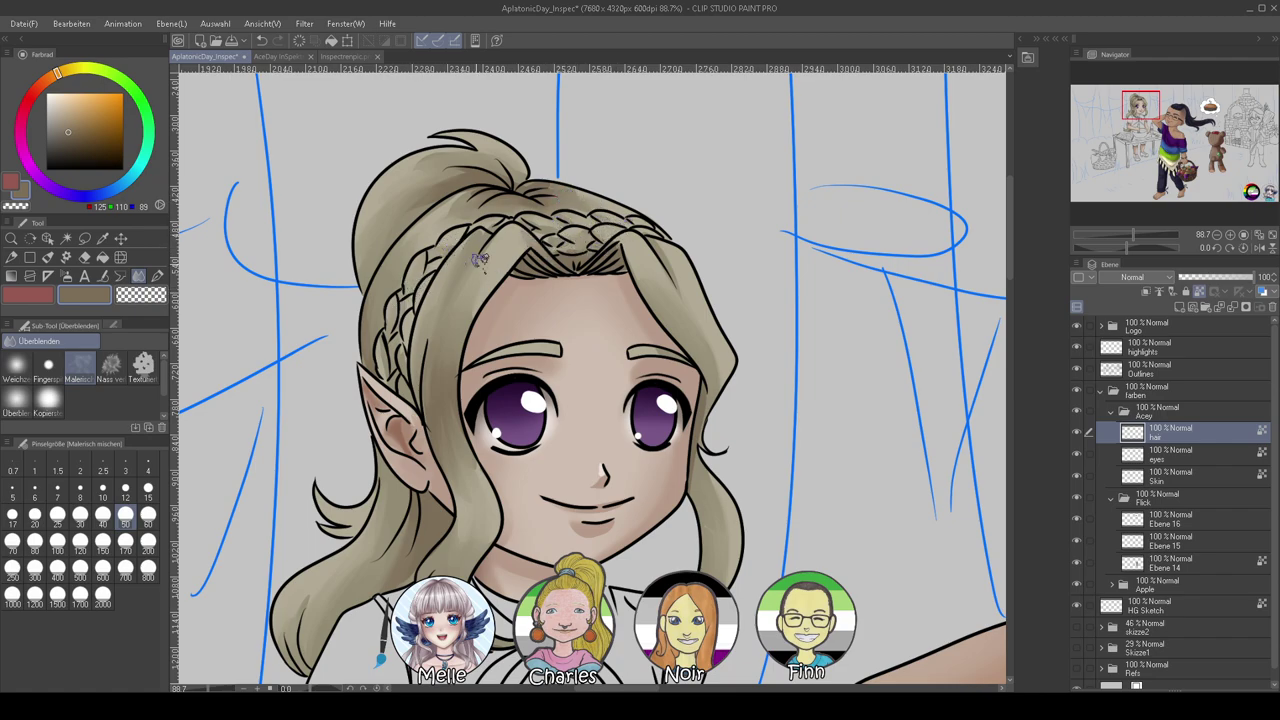
mouse_move(1133, 247)
mouse_down()
mouse_move(1112, 242)
mouse_move(1138, 234)
mouse_up()
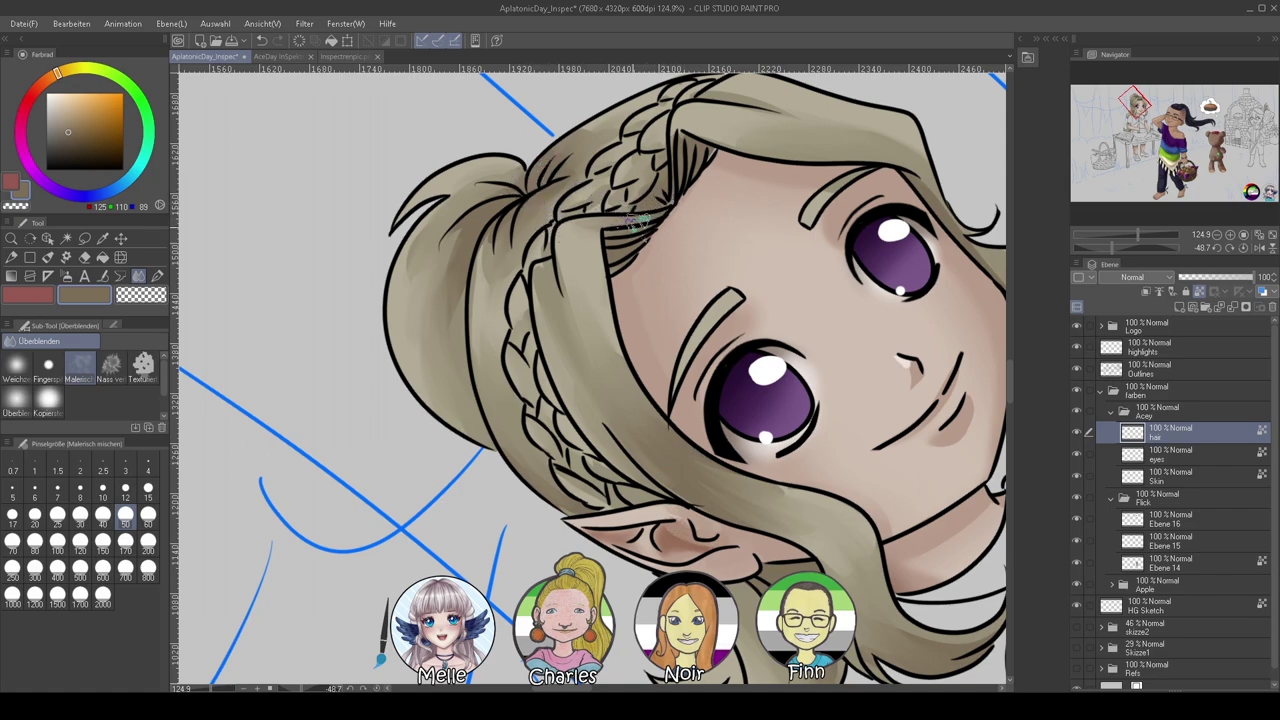
Paint dark brown shadows between the side braid's segments down to the ear with the pen at size 15
click(48, 257)
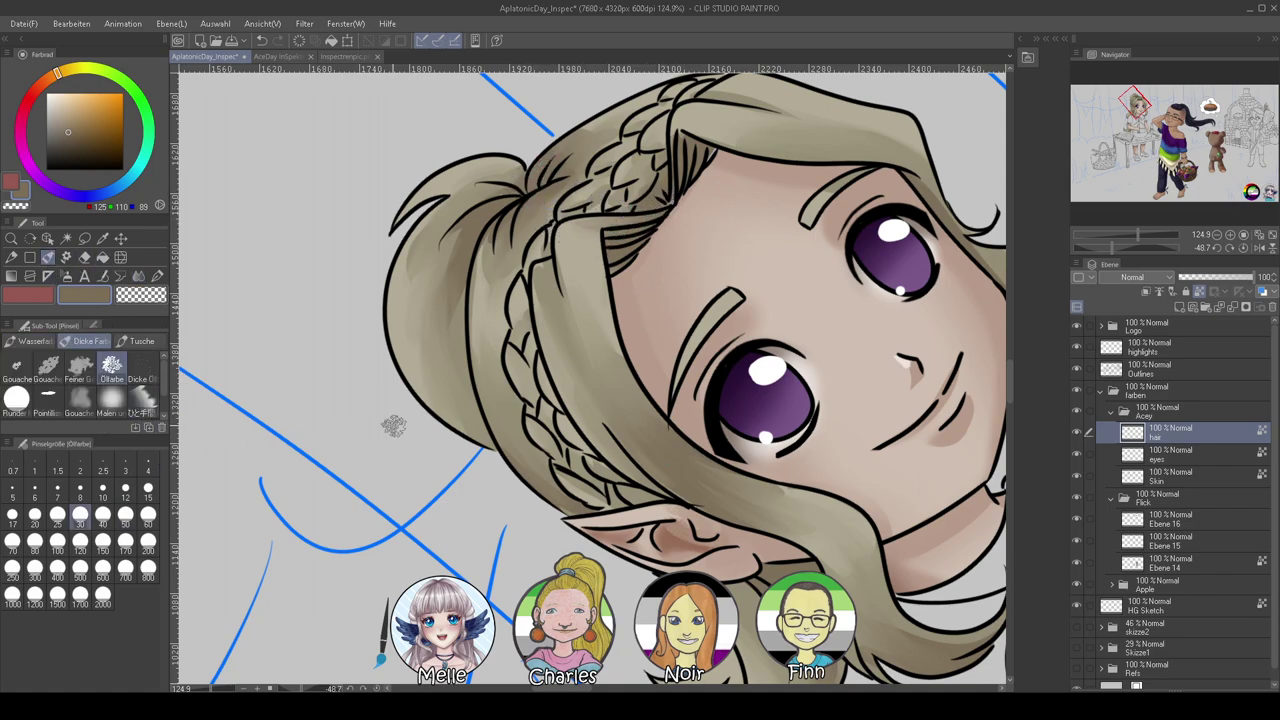
click(158, 276)
click(148, 489)
drag(514, 338, 522, 320)
drag(545, 248, 548, 242)
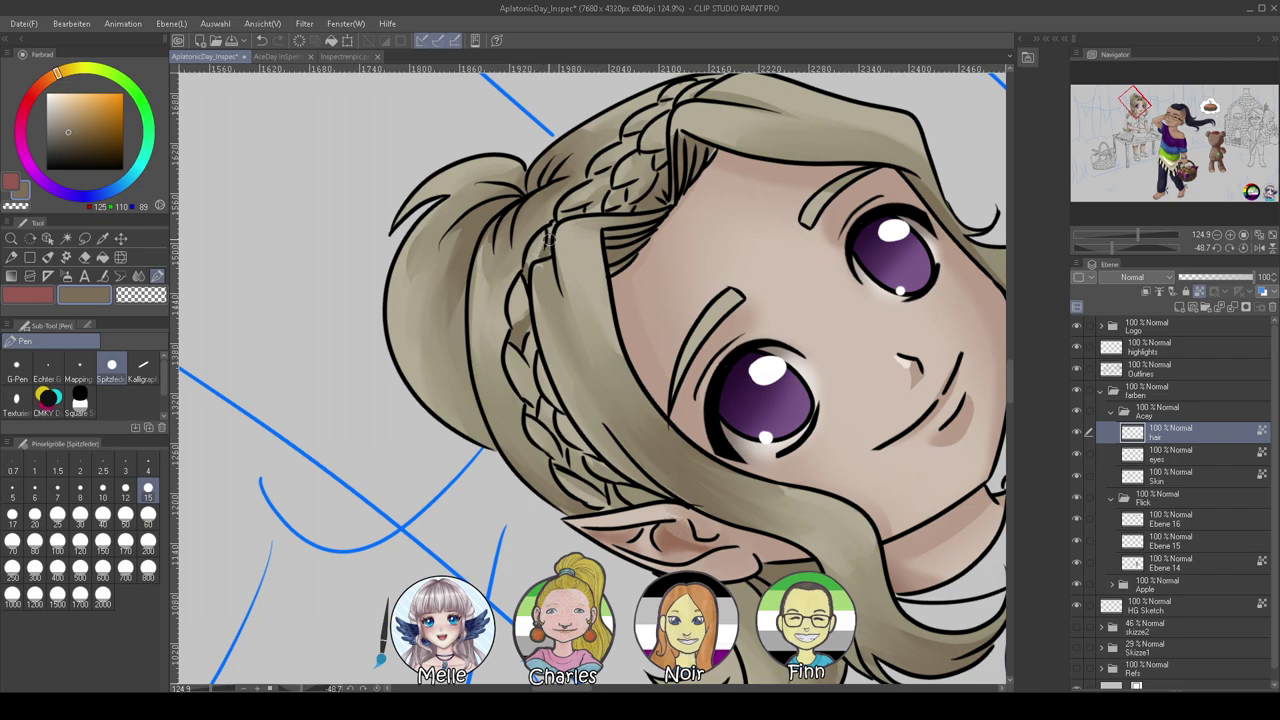
mouse_move(525, 350)
mouse_down()
mouse_move(528, 412)
mouse_move(582, 469)
mouse_move(557, 461)
mouse_move(608, 498)
mouse_up()
mouse_move(566, 442)
mouse_down()
mouse_move(603, 470)
mouse_move(618, 506)
mouse_move(640, 494)
mouse_up()
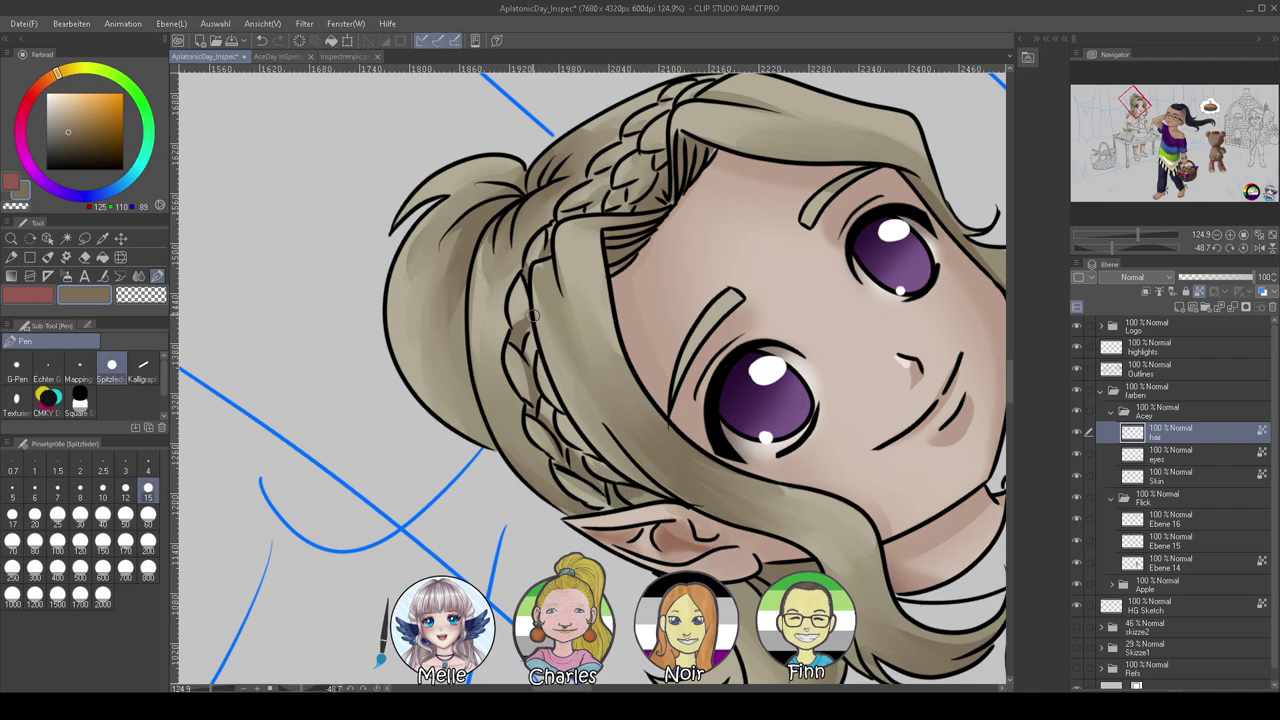
Touch up the side braid with the sampled mid-tone, then shade the braid segments across the top of the head in dark brown
alt+click(495, 416)
drag(541, 352, 585, 449)
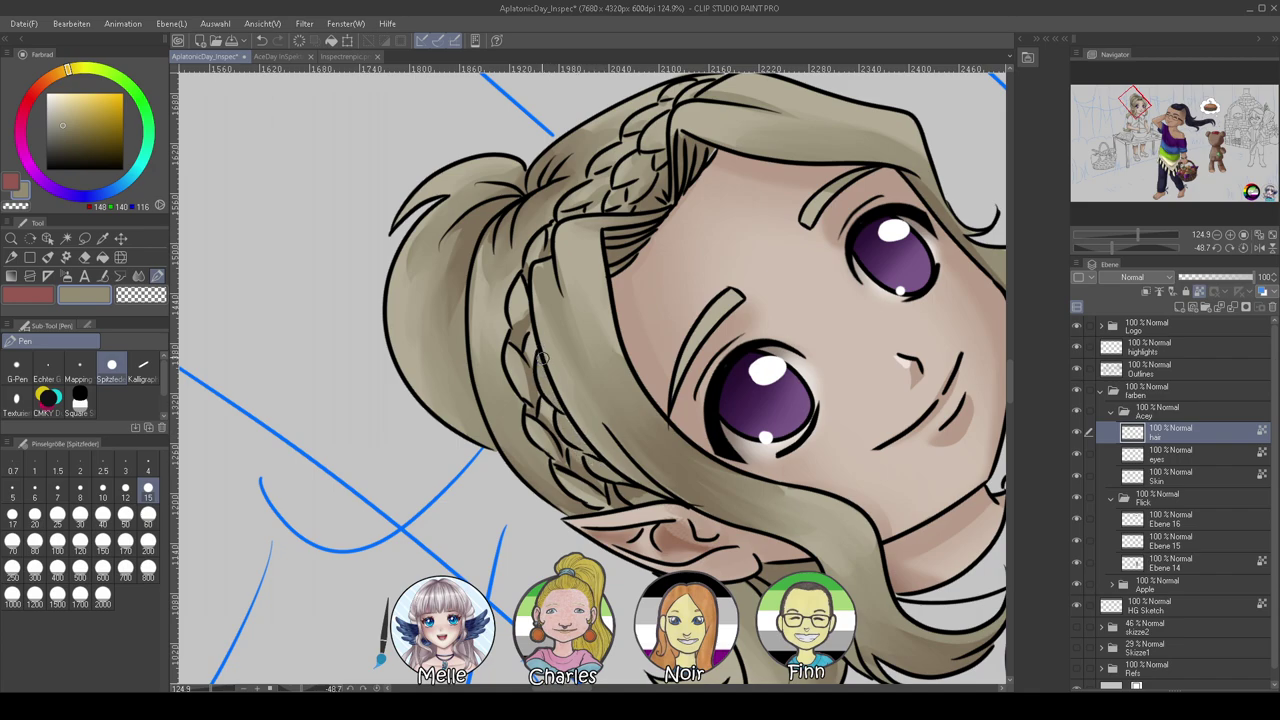
alt+click(543, 269)
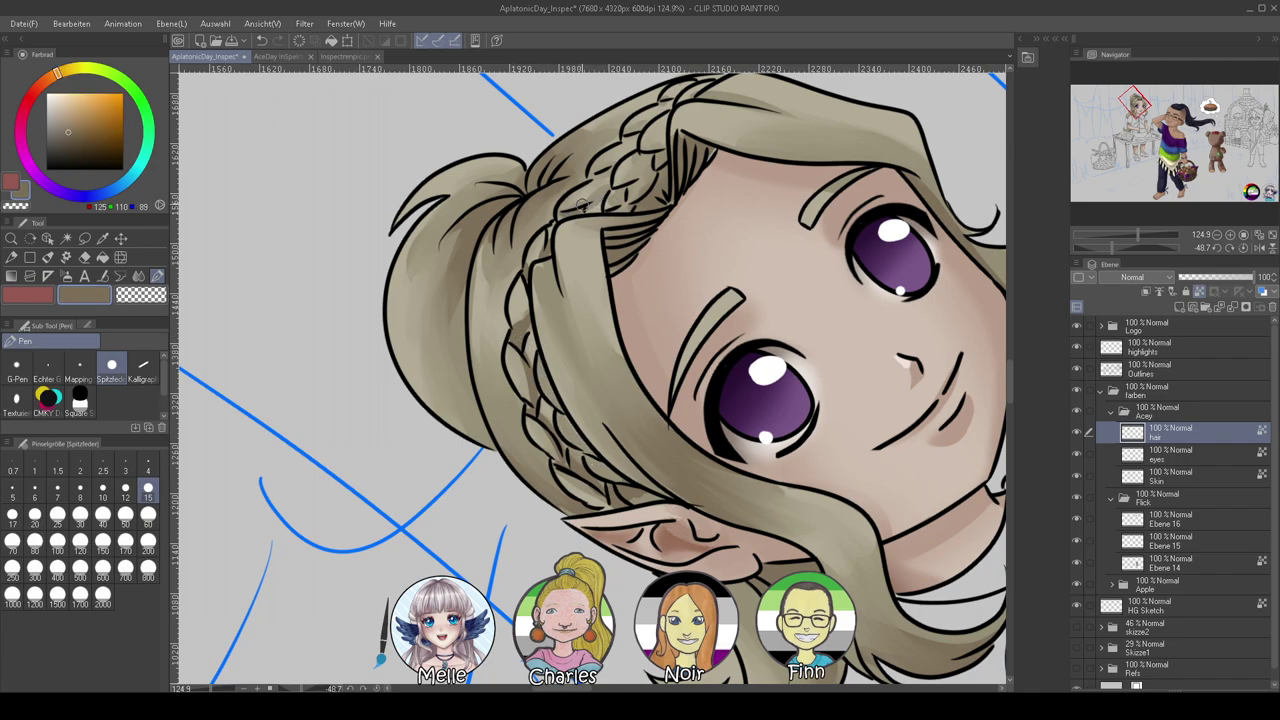
drag(601, 183, 588, 197)
mouse_move(640, 160)
mouse_down()
mouse_move(612, 190)
mouse_move(620, 206)
mouse_up()
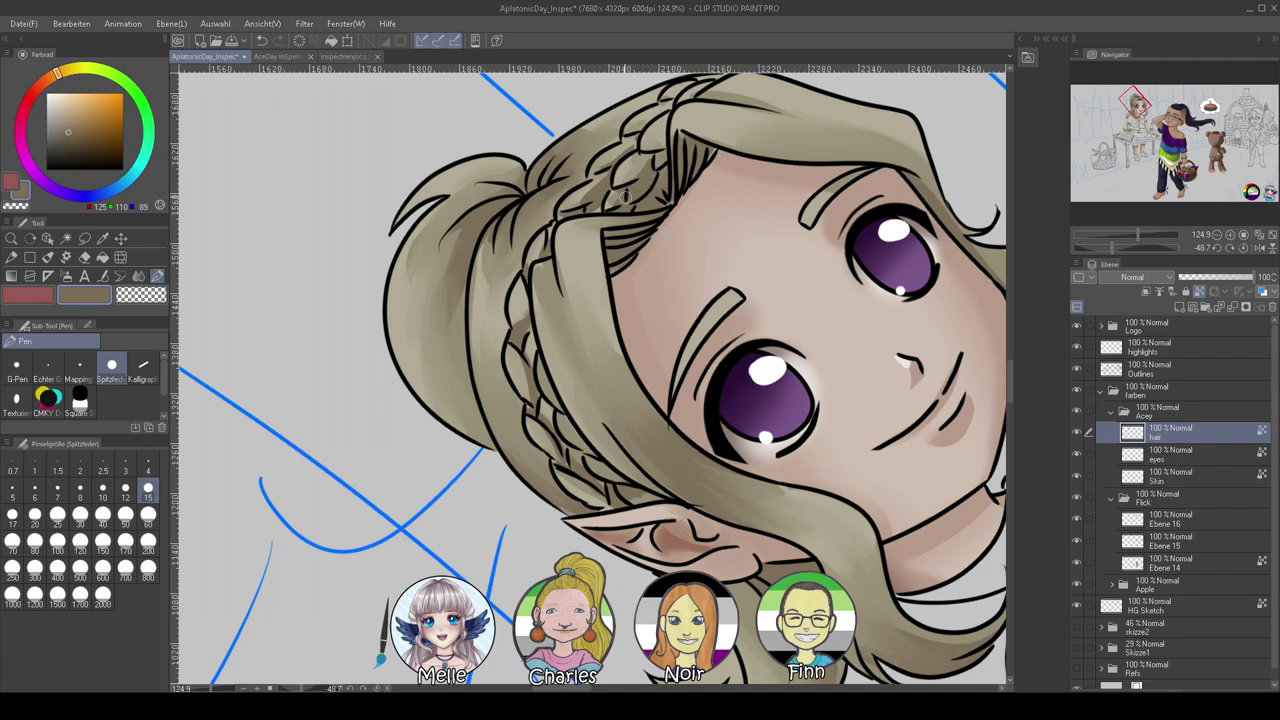
mouse_move(654, 167)
mouse_down()
mouse_move(596, 240)
mouse_move(558, 240)
mouse_up()
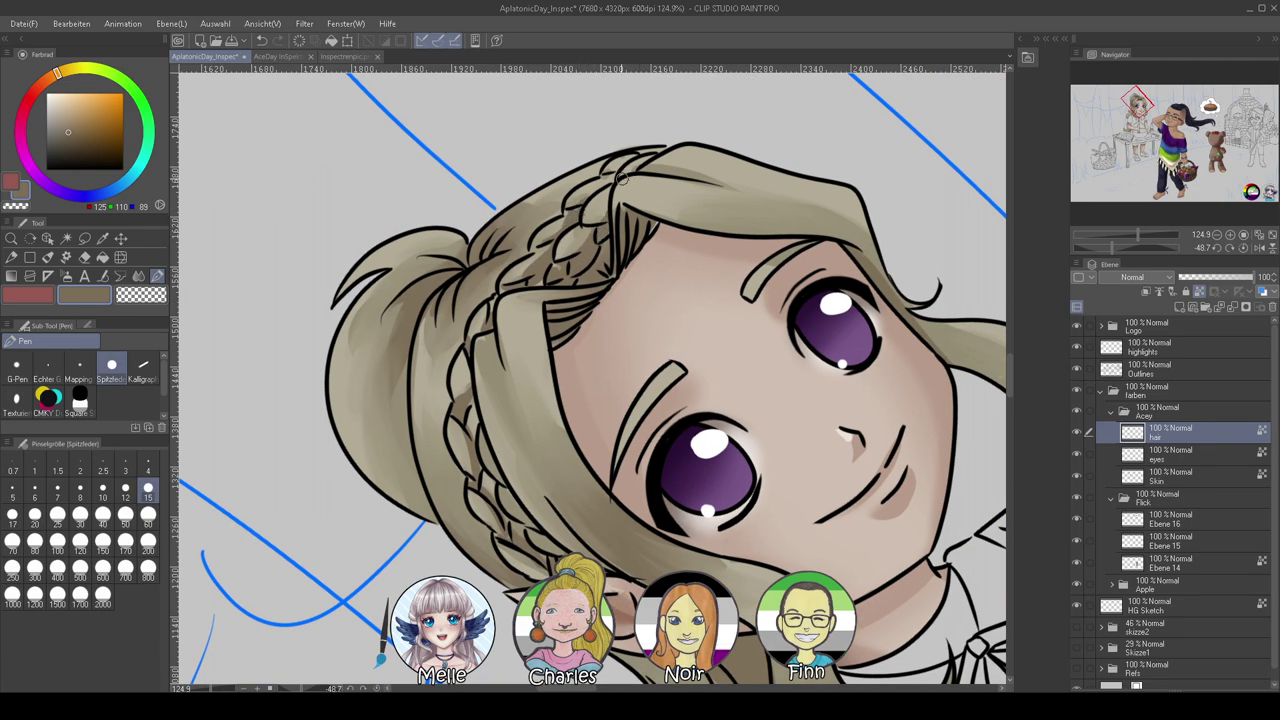
Shade the hair roots along the forehead in dark brown, toggling the hair layer's transparent-pixel lock
drag(642, 232, 656, 204)
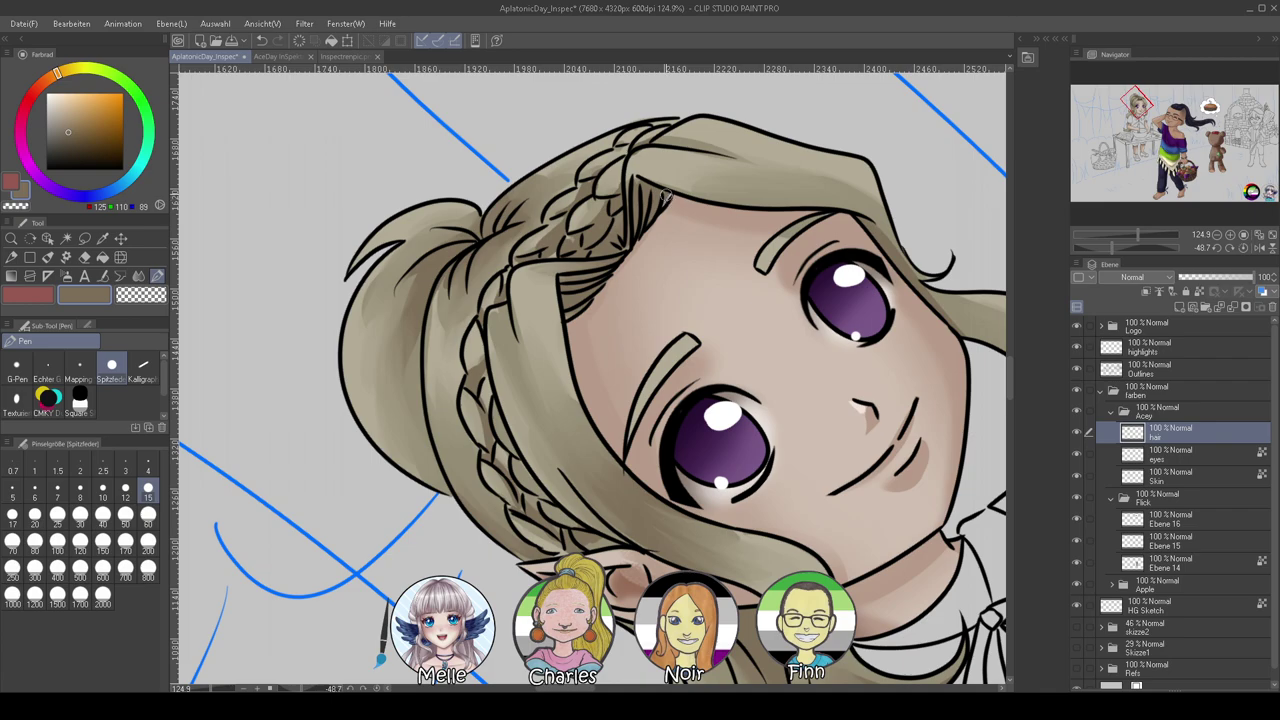
click(1199, 292)
drag(661, 323, 613, 312)
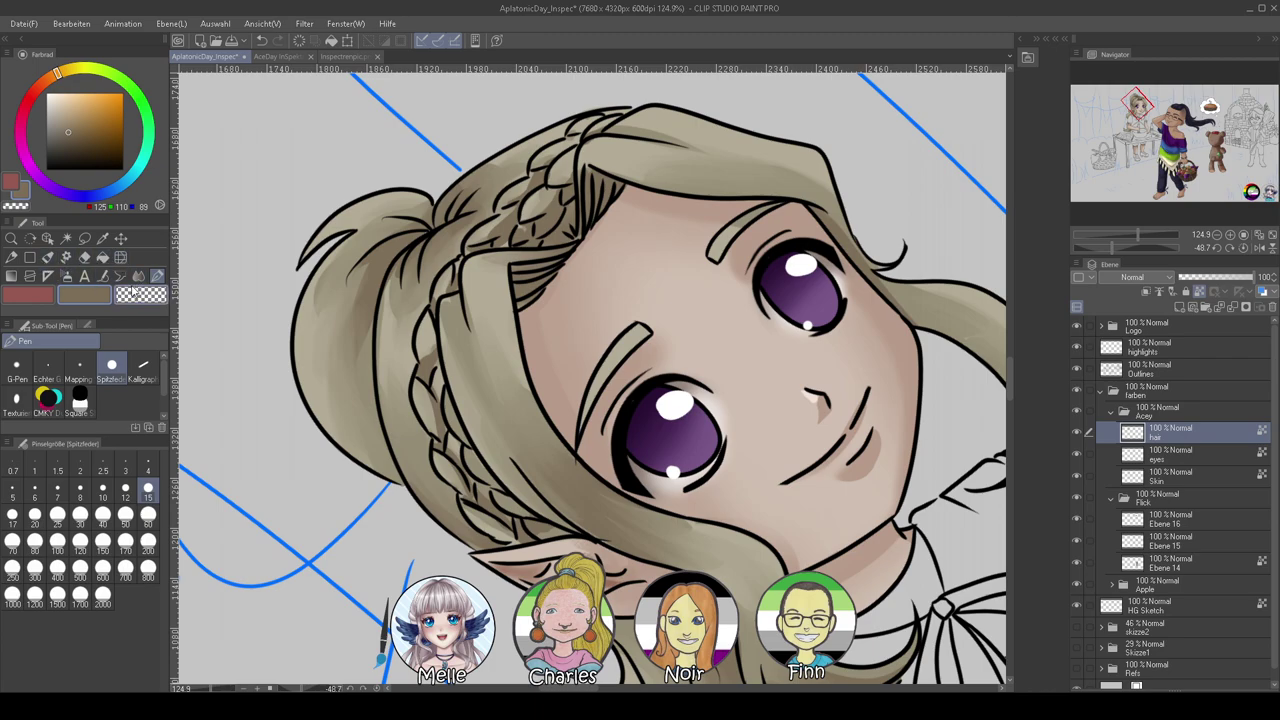
Blend the shadows on the ponytail with the painterly blending brush at size 50
click(138, 276)
scroll(410, 360, down, 2)
mouse_move(333, 290)
mouse_down()
mouse_move(327, 306)
mouse_move(323, 286)
mouse_up()
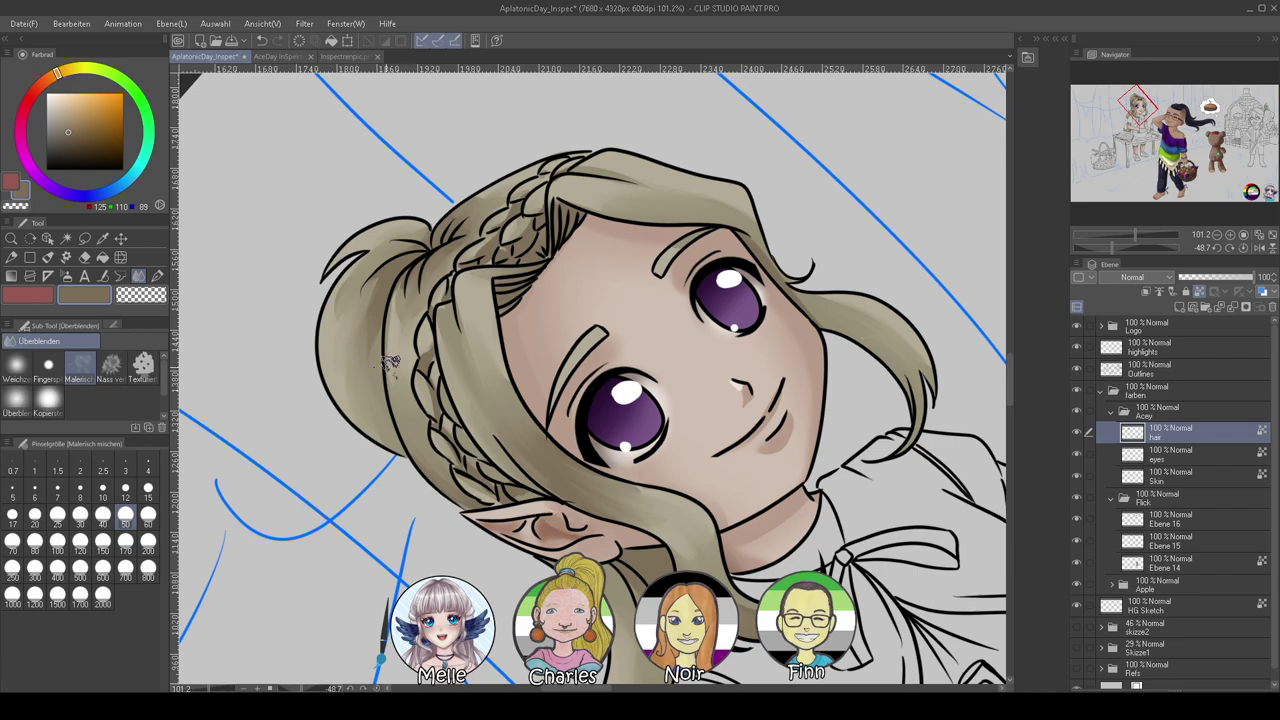
Blend the shadows along the braid segments from the top of the head to the ear with the blending brush at size 25
scroll(1142, 228, up, 4)
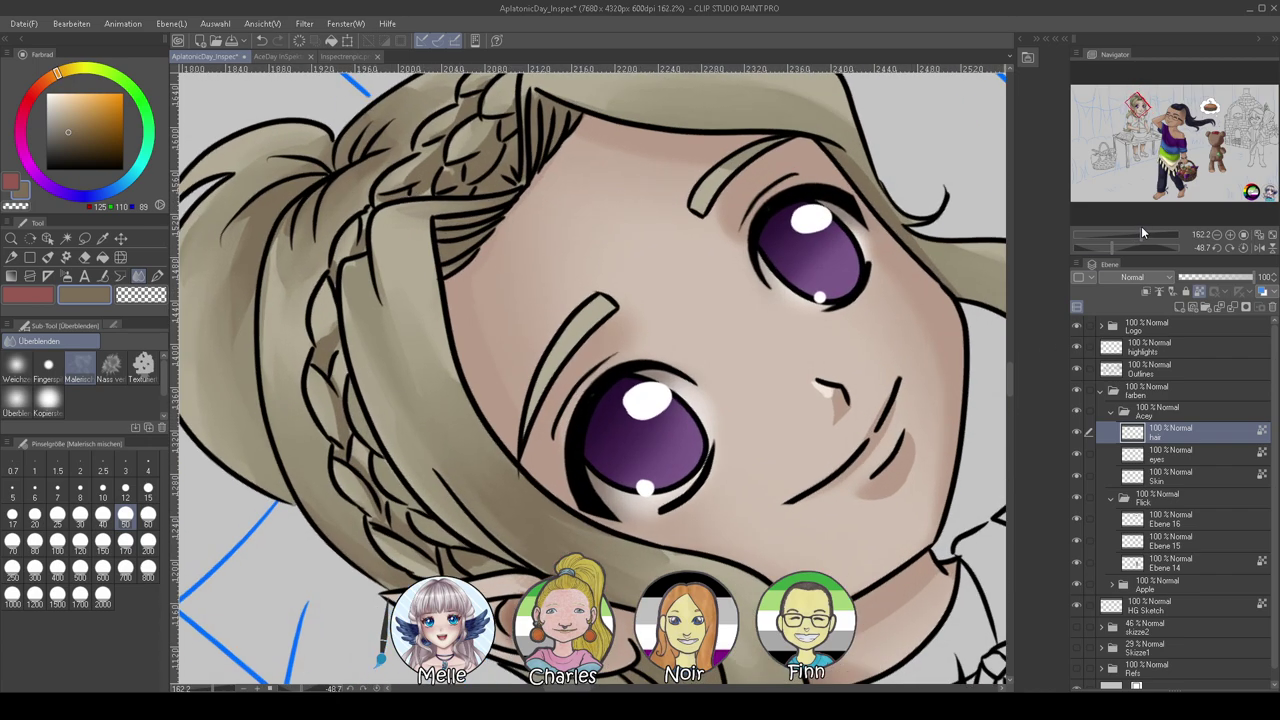
click(57, 514)
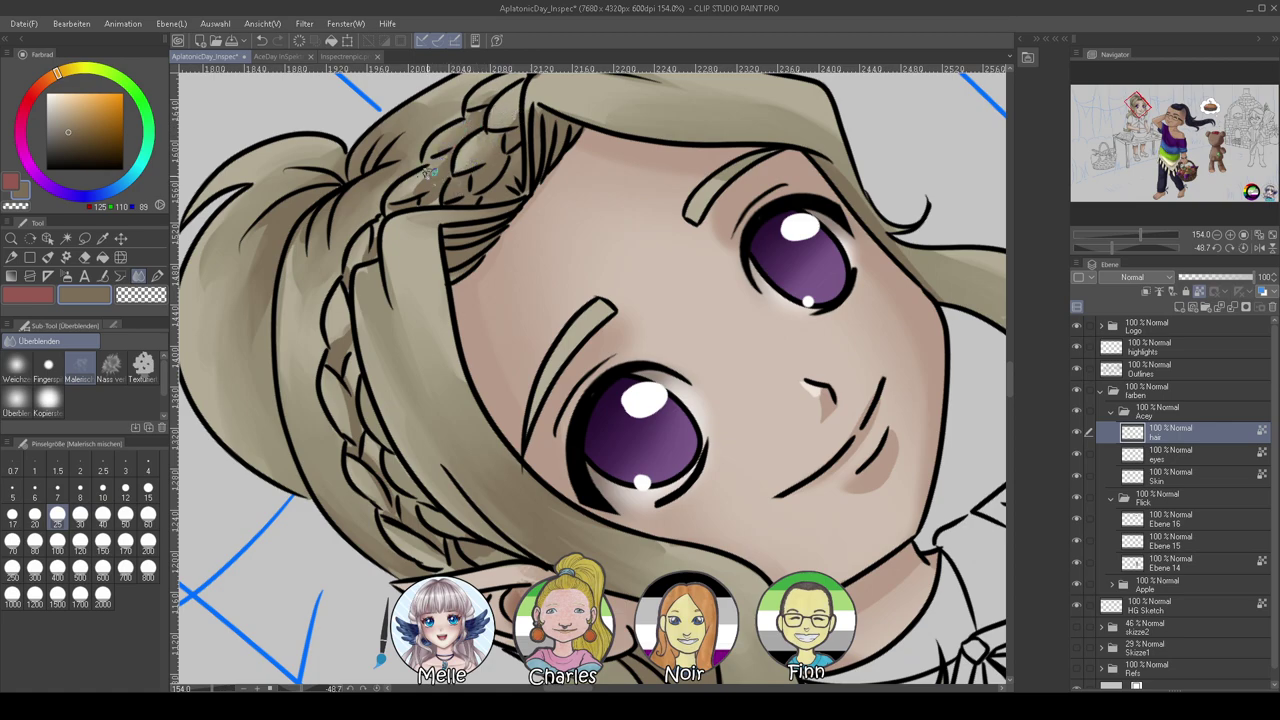
drag(373, 234, 365, 259)
mouse_move(340, 333)
mouse_down()
mouse_move(346, 298)
mouse_move(344, 332)
mouse_up()
drag(360, 441, 358, 414)
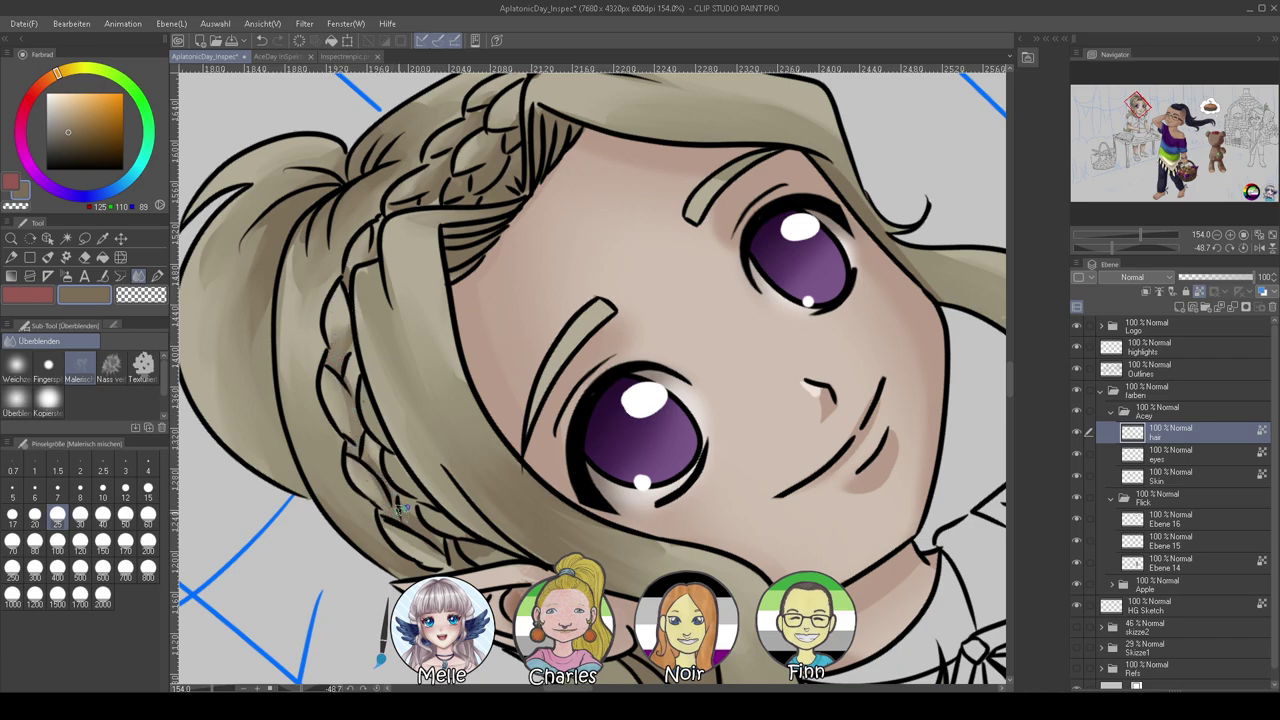
drag(481, 550, 488, 552)
drag(453, 505, 482, 603)
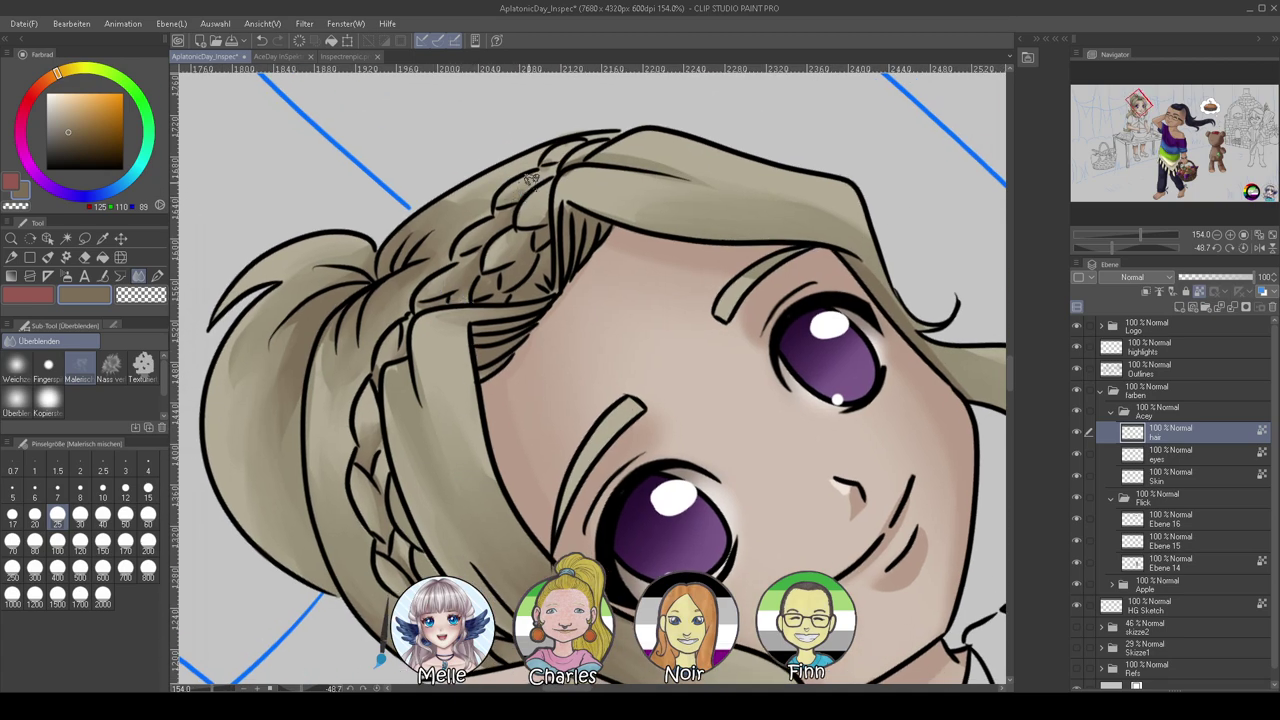
Paint a light beige highlight, RGB 216, 209, 186, on the front hair strand with the oil paint brush at size 15
drag(68, 127, 53, 98)
alt+click(449, 362)
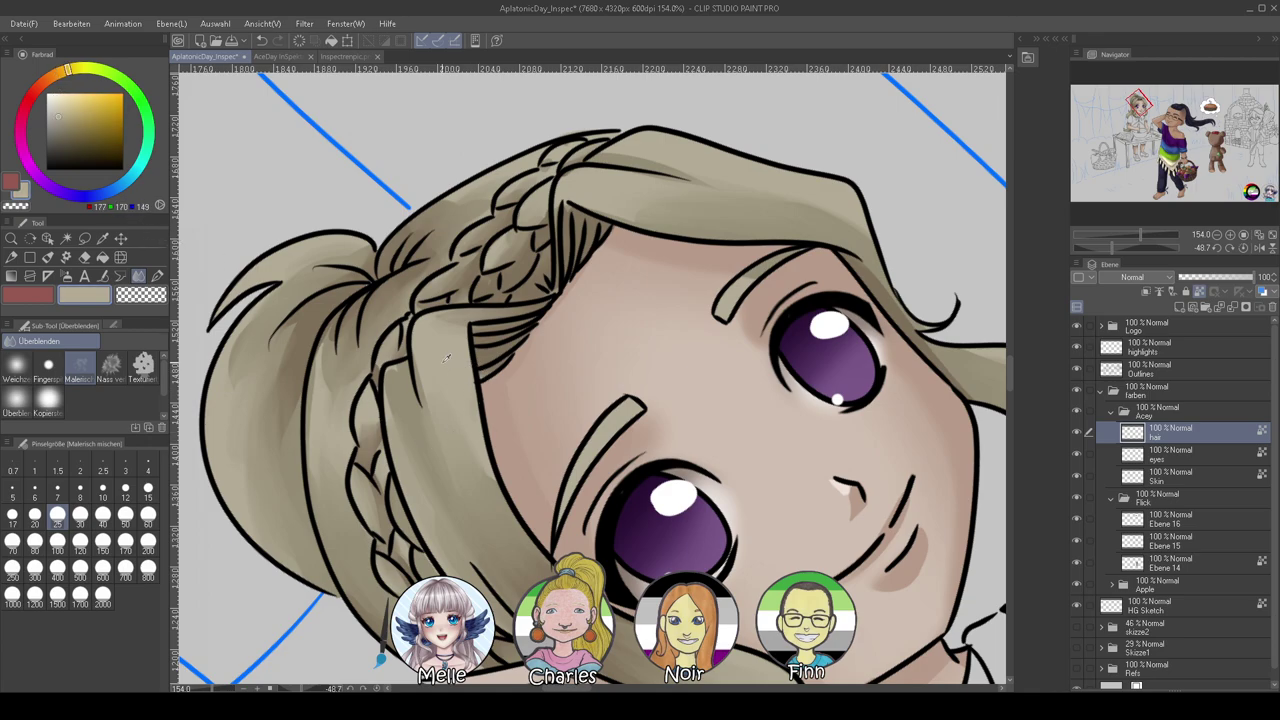
click(57, 104)
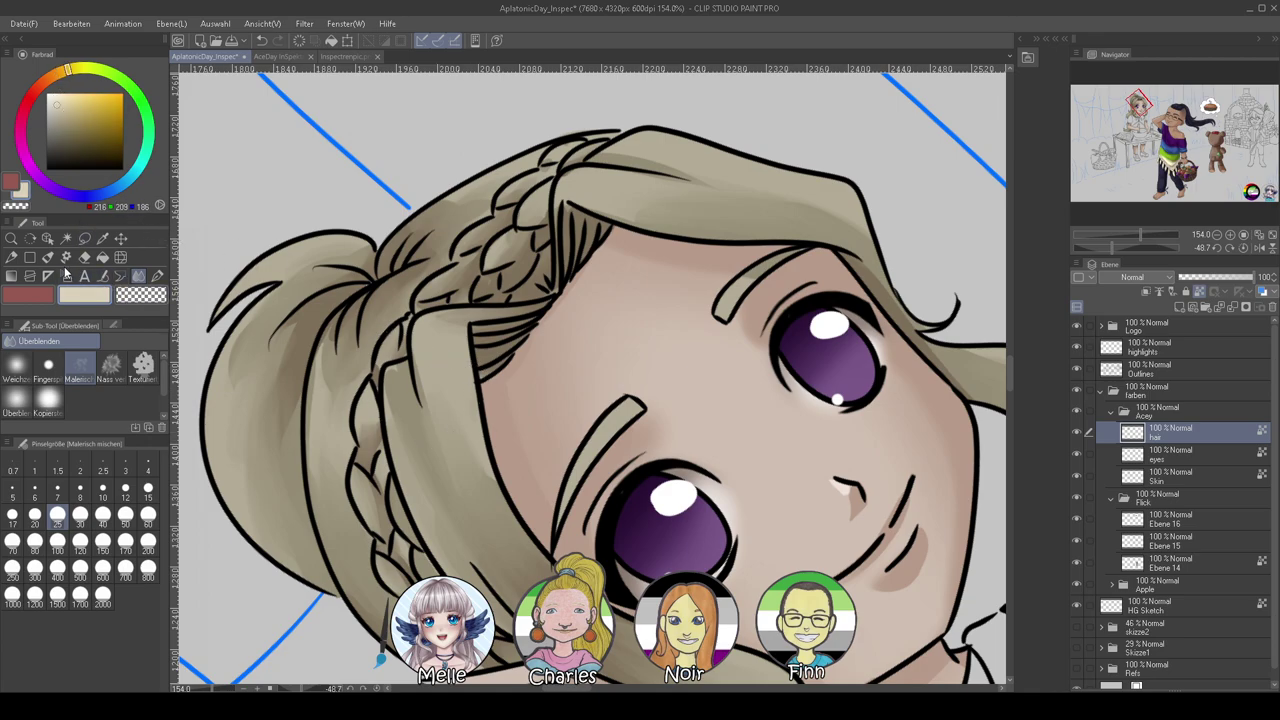
click(47, 260)
mouse_move(413, 474)
mouse_down()
mouse_move(423, 503)
mouse_move(424, 482)
mouse_up()
click(1243, 247)
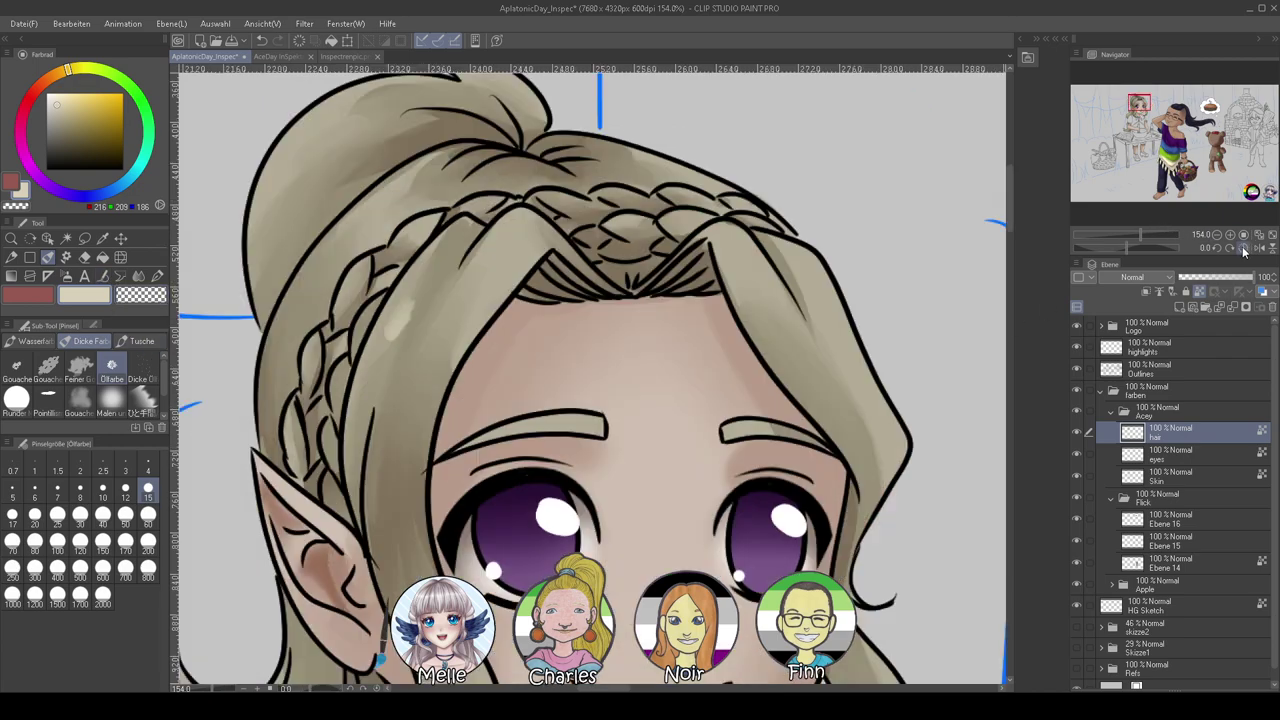
mouse_move(395, 316)
mouse_down()
mouse_move(400, 290)
mouse_move(465, 306)
mouse_up()
drag(1140, 236, 1112, 238)
drag(950, 415, 708, 215)
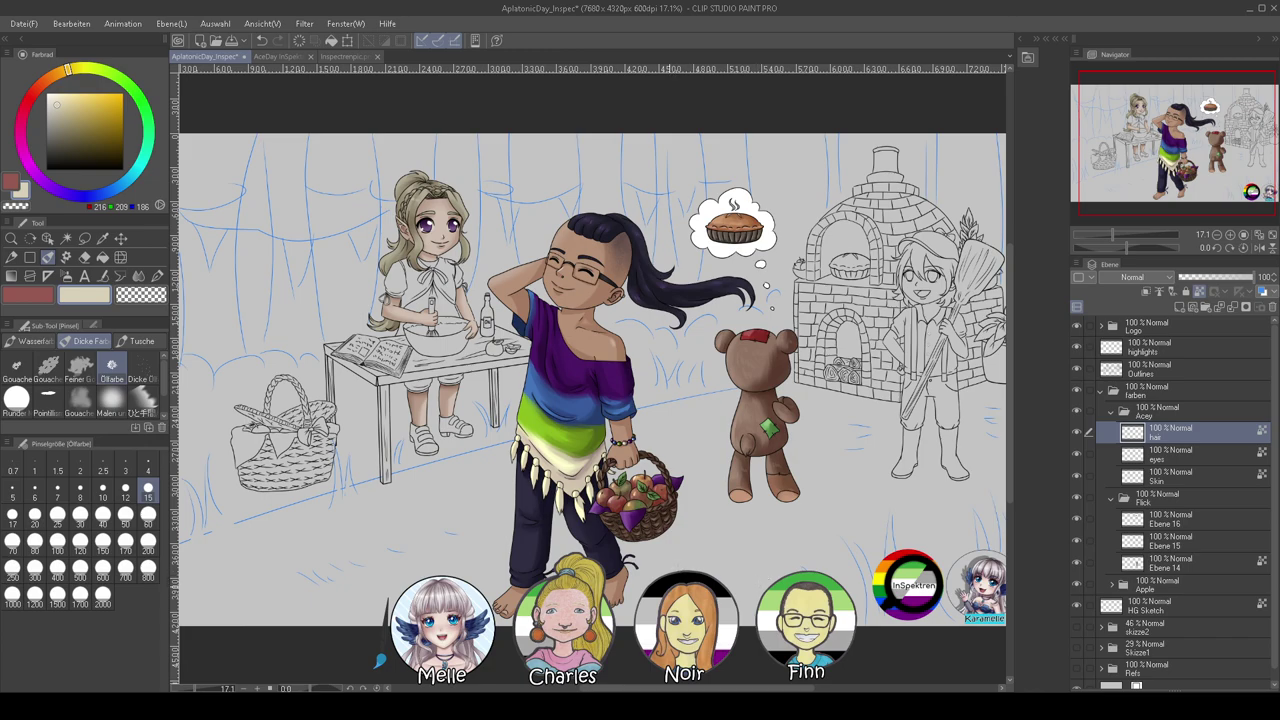
Look over the whole illustration and the coloring of the figures, including the elf girl's hair
scroll(640, 560, up, 4)
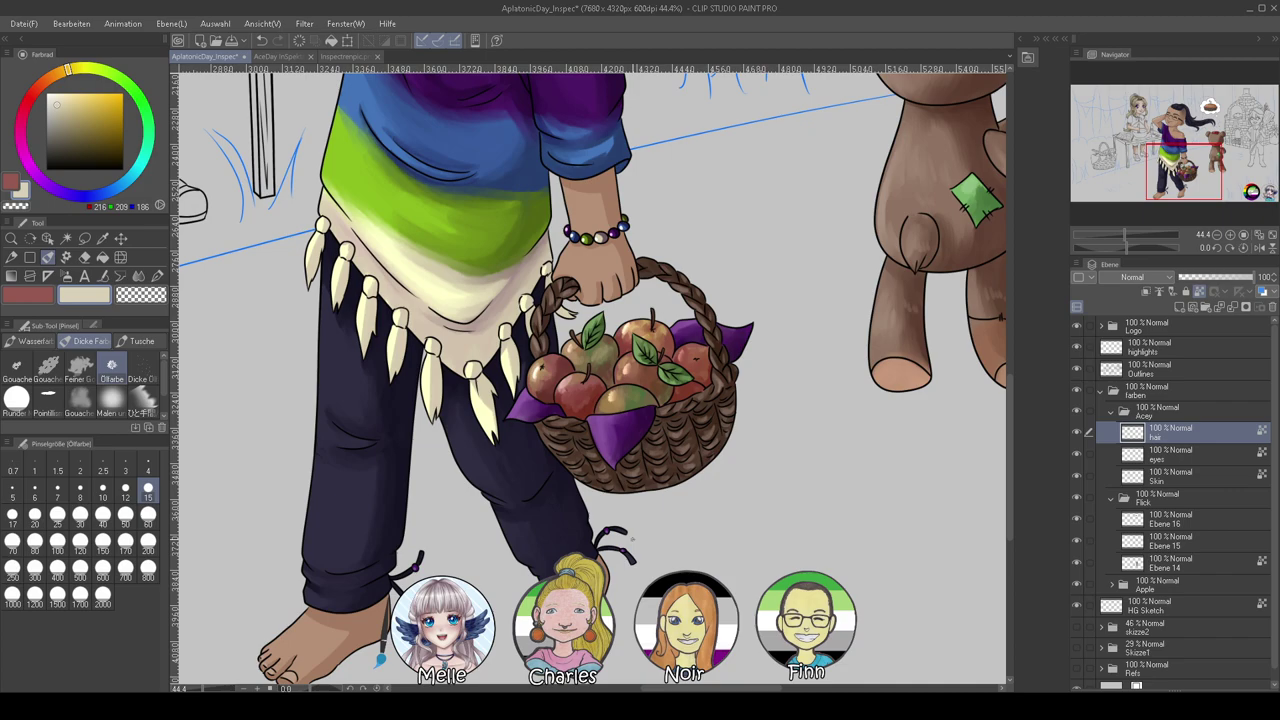
scroll(633, 537, down, 5)
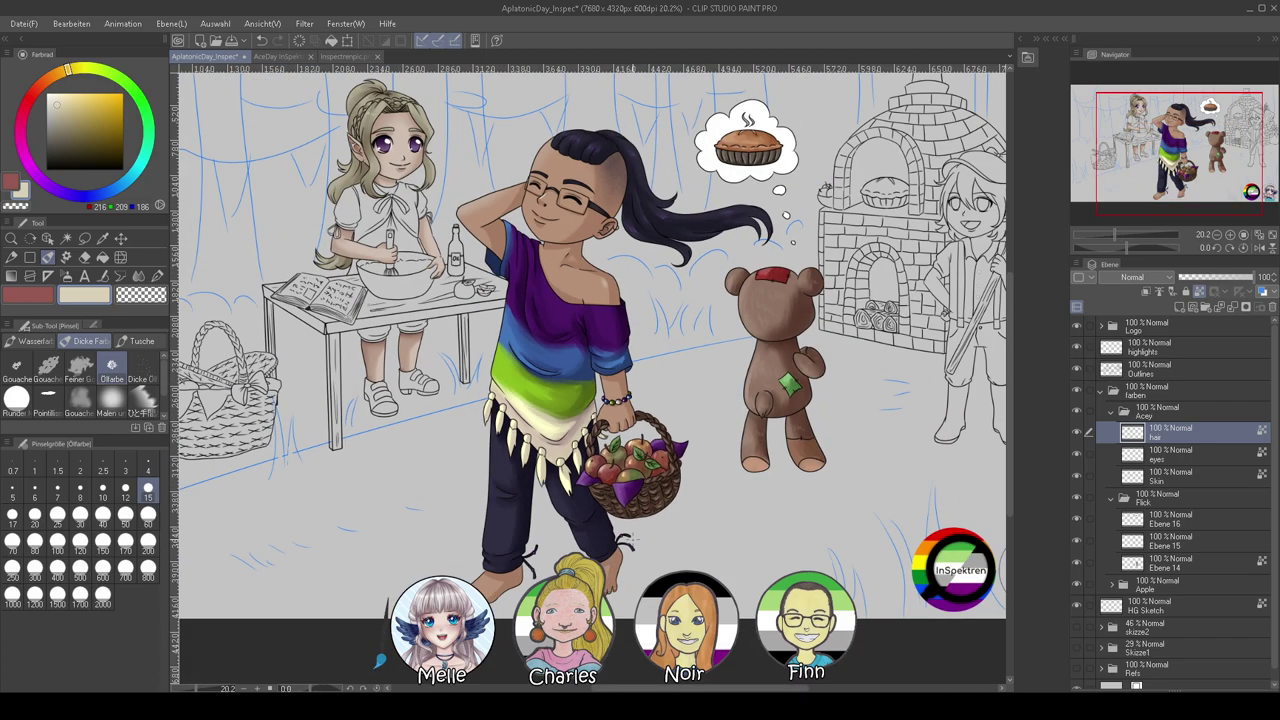
scroll(633, 540, up, 2)
scroll(630, 541, down, 1)
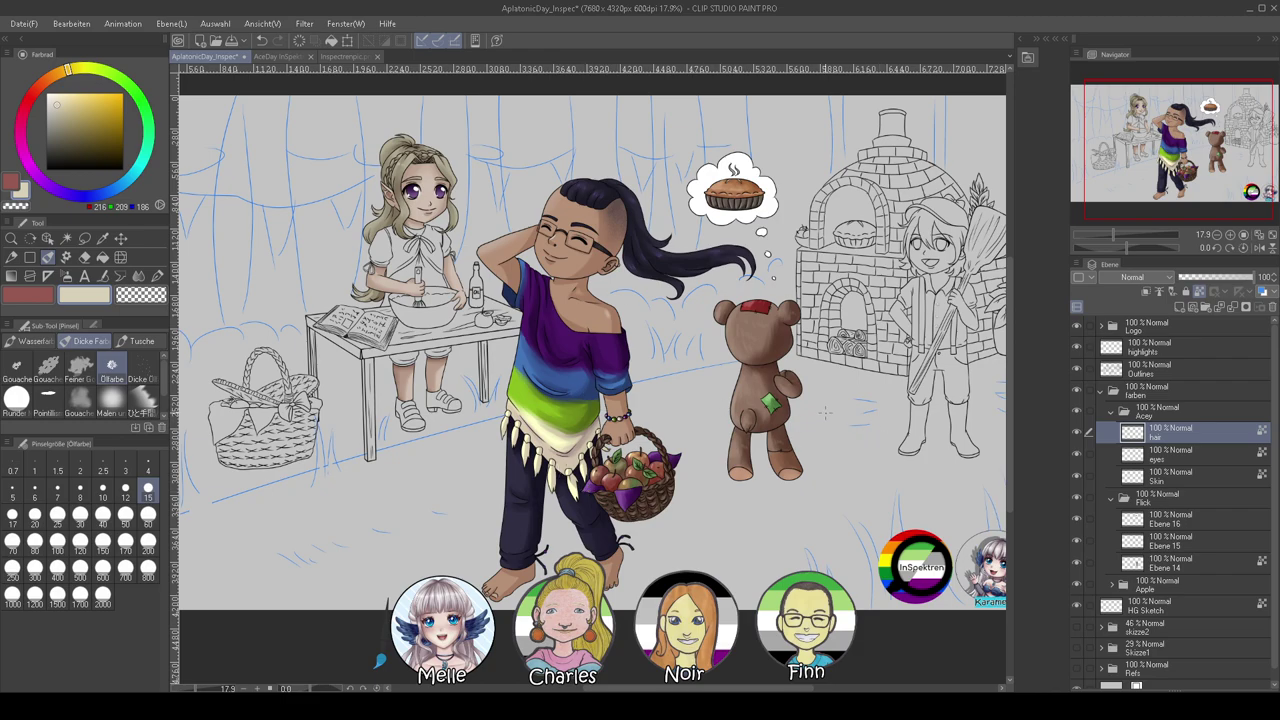
scroll(520, 346, down, 1)
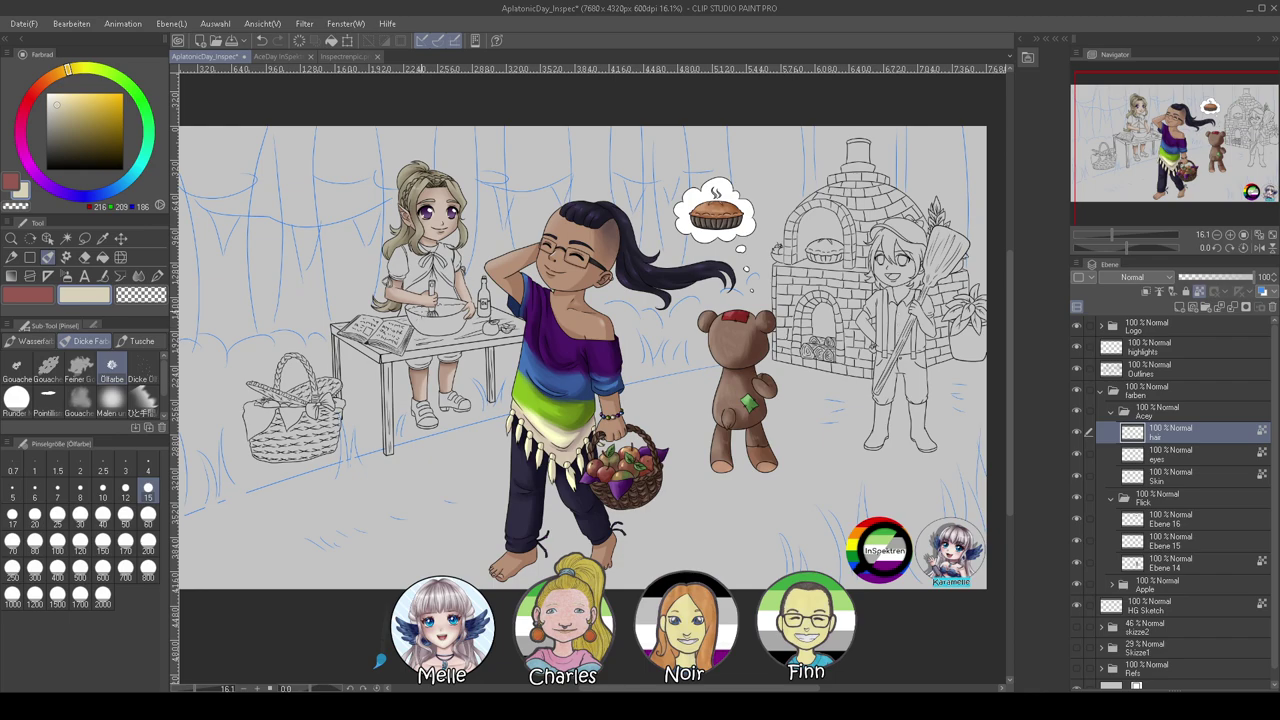
scroll(428, 280, up, 2)
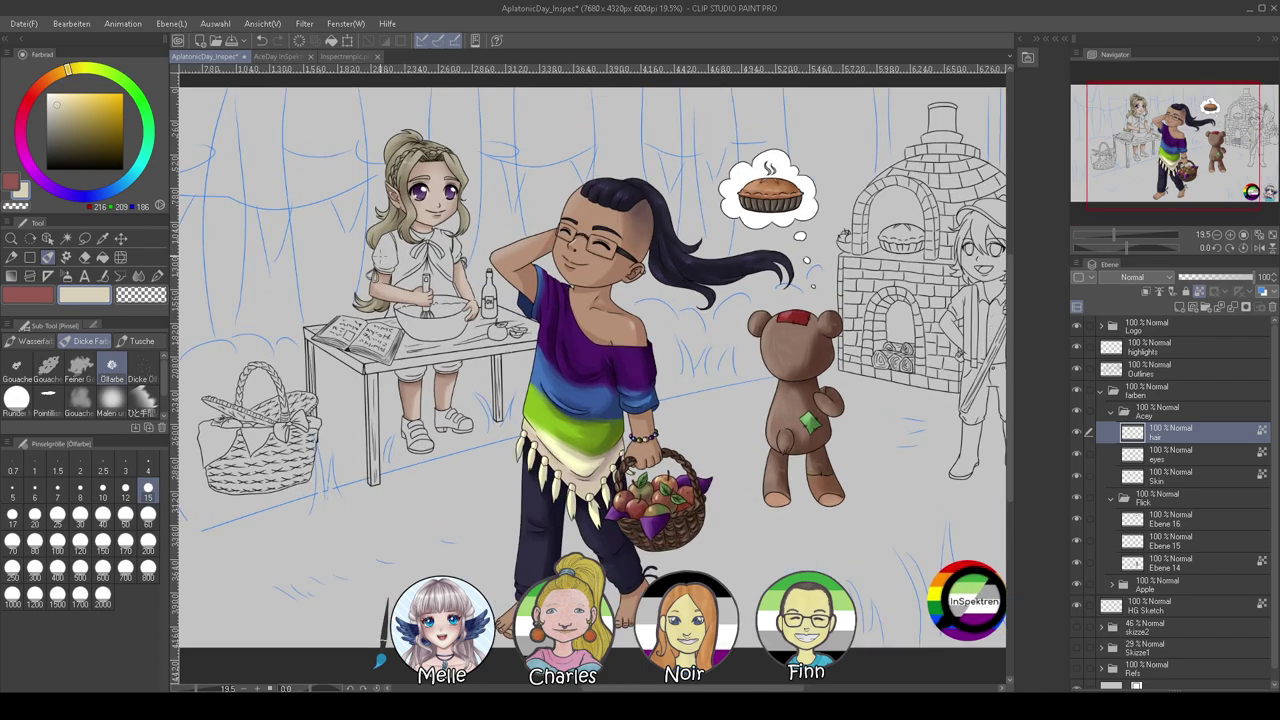
scroll(383, 605, up, 1)
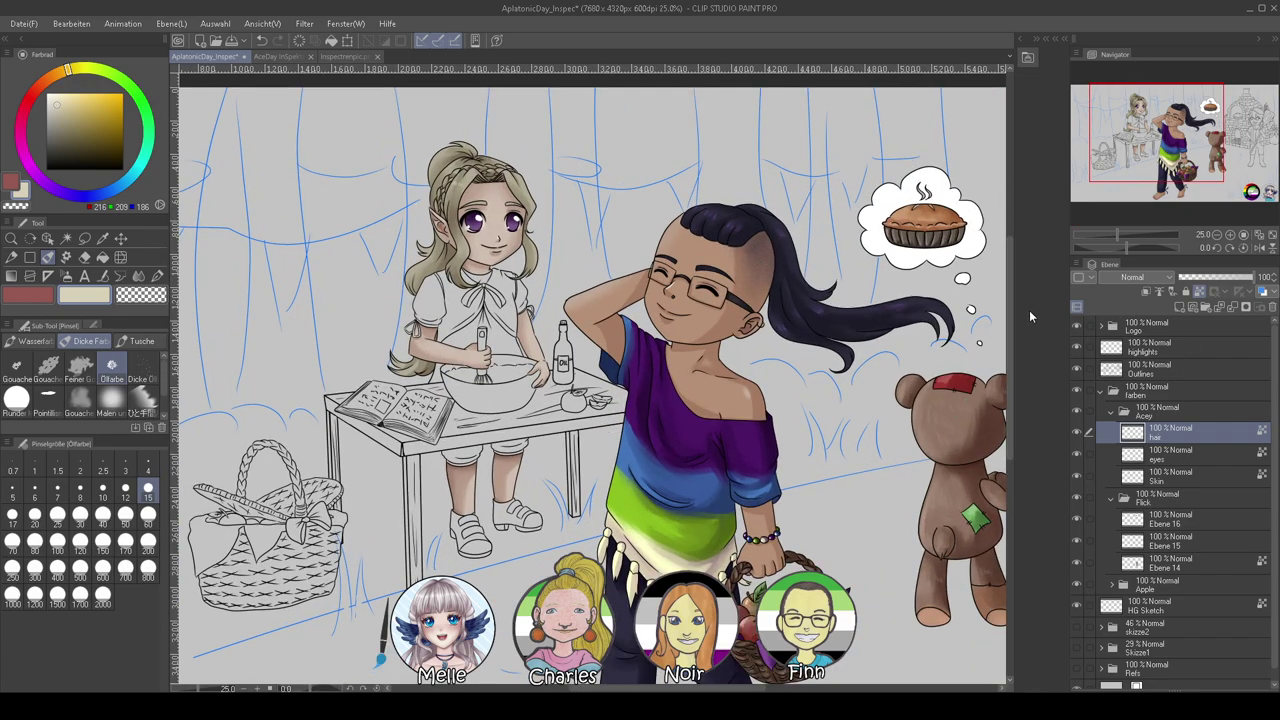
scroll(413, 243, up, 3)
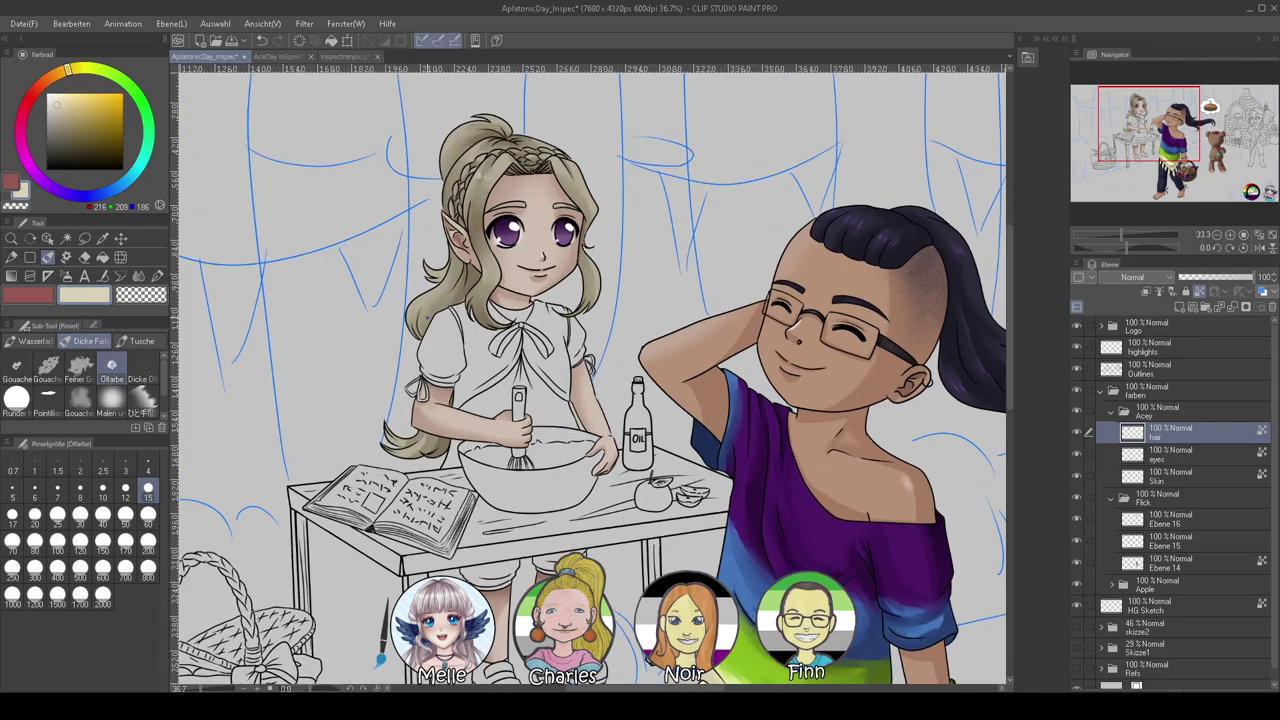
scroll(564, 311, up, 2)
scroll(540, 272, down, 2)
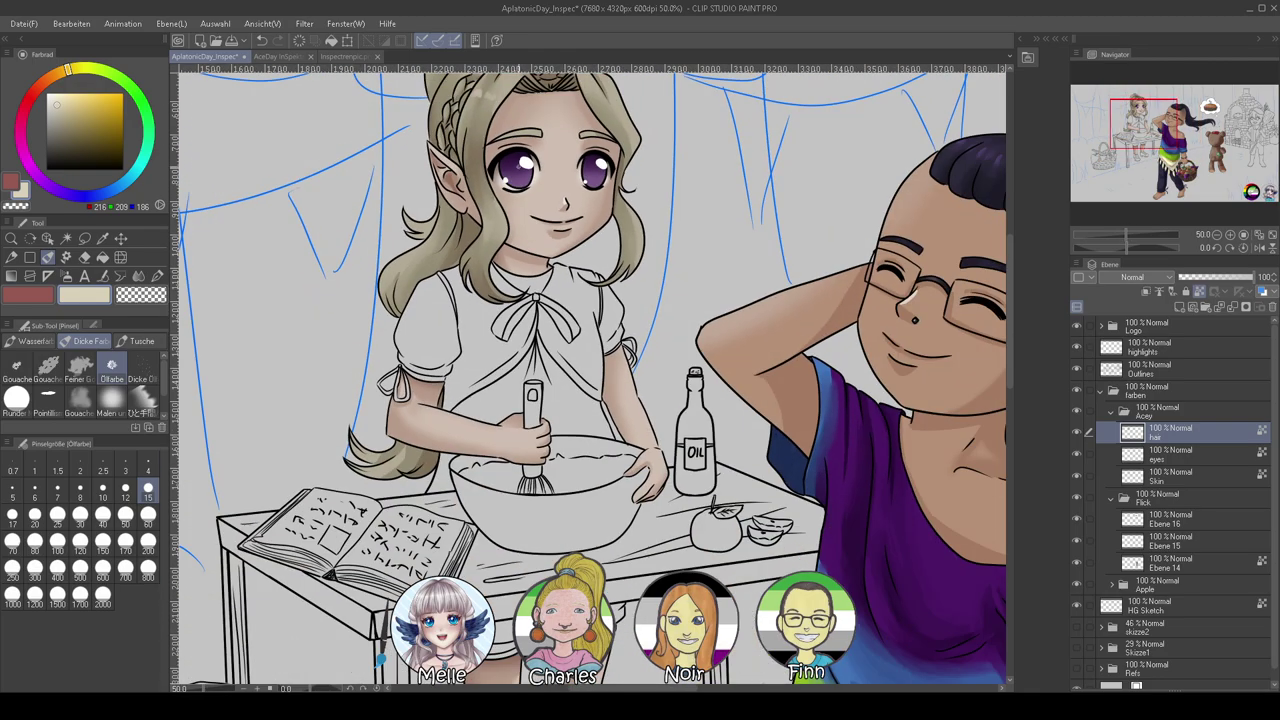
Paint light beige highlights on the hair strand at the far side of the forehead and on the near front strand beside the cheek
scroll(490, 177, up, 2)
drag(520, 196, 570, 456)
scroll(589, 401, up, 2)
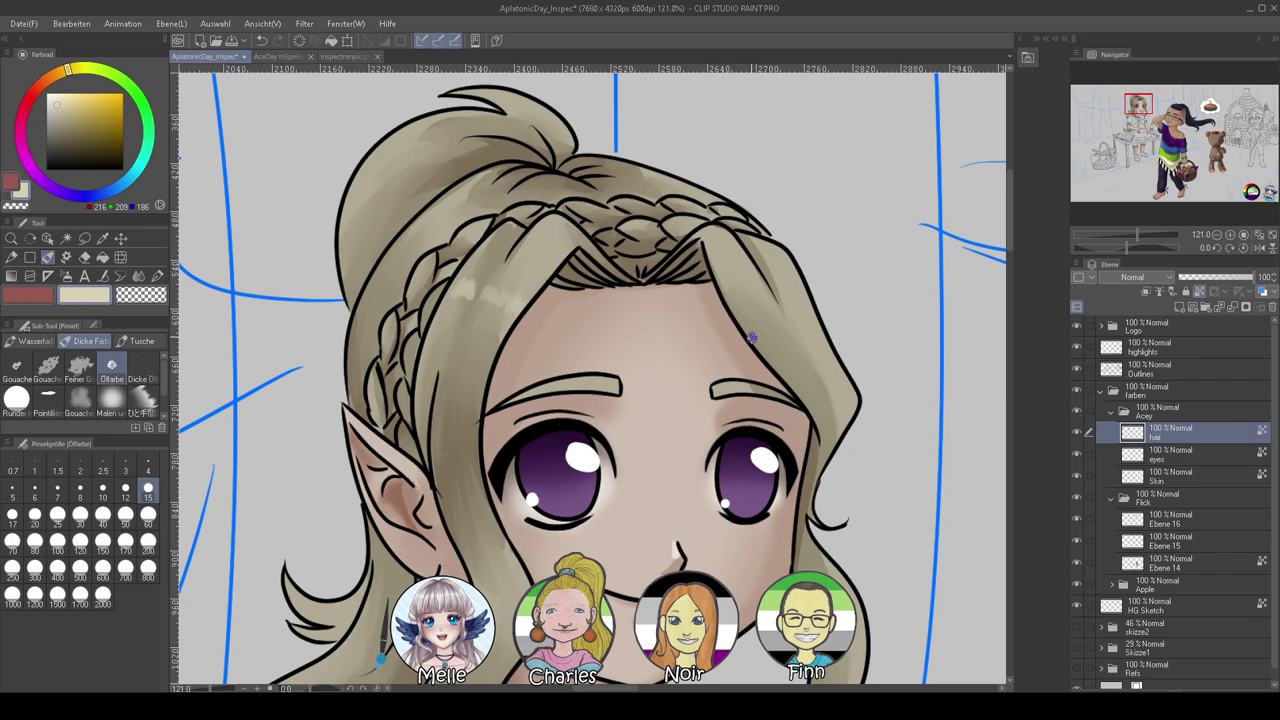
drag(784, 309, 806, 311)
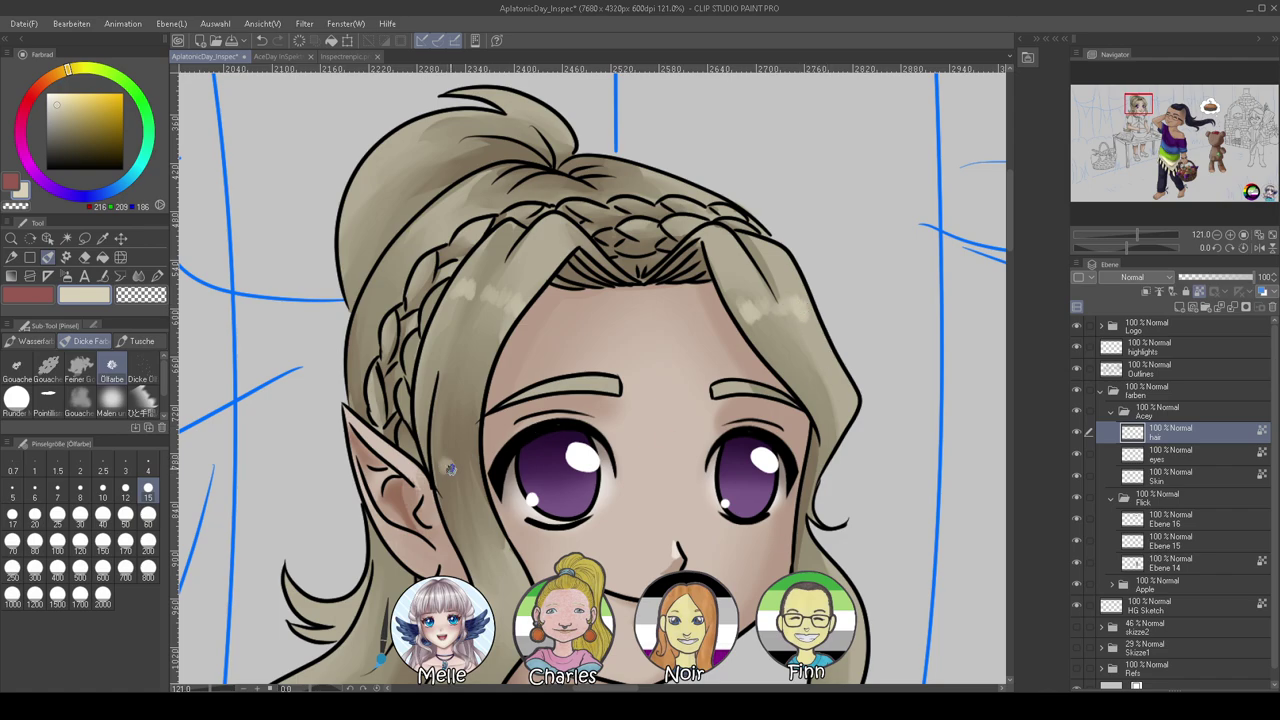
scroll(488, 544, down, 3)
key(ctrl+z)
mouse_move(480, 491)
mouse_down()
mouse_move(486, 508)
mouse_move(512, 499)
mouse_up()
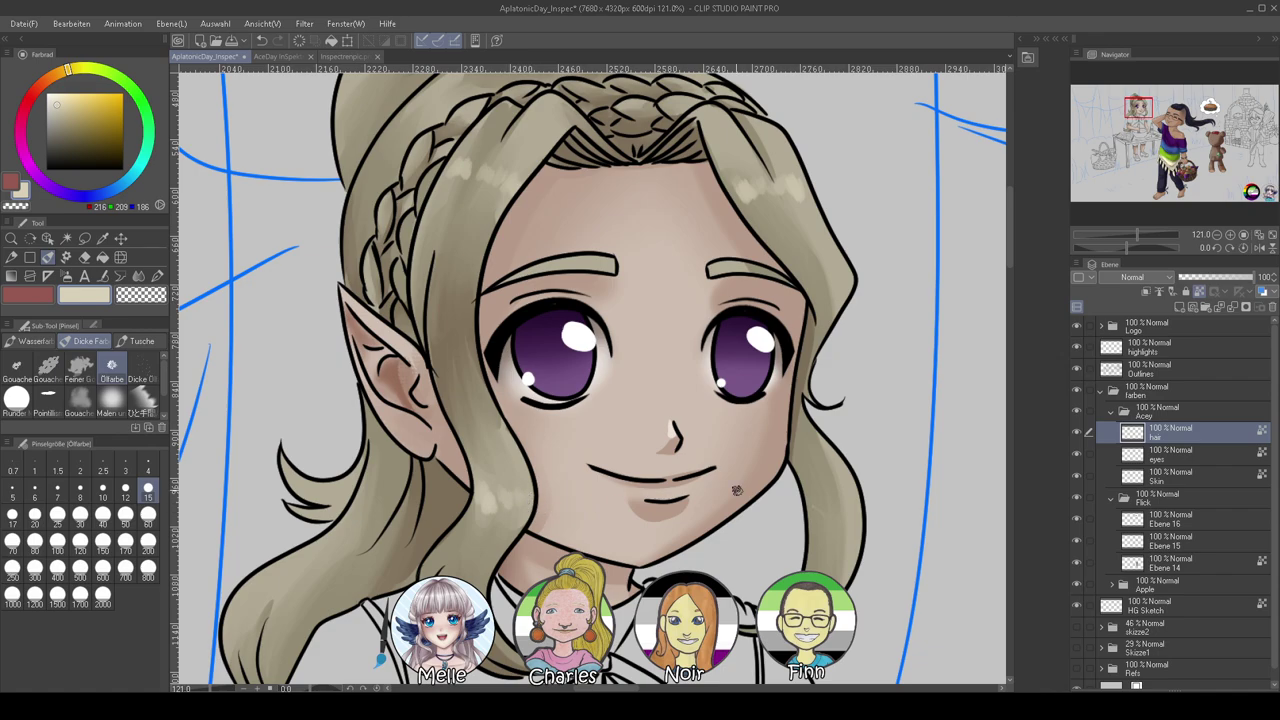
Paint light beige highlights on the wavy lower strand hanging beside the far cheek
scroll(724, 484, down, 1)
drag(815, 493, 839, 480)
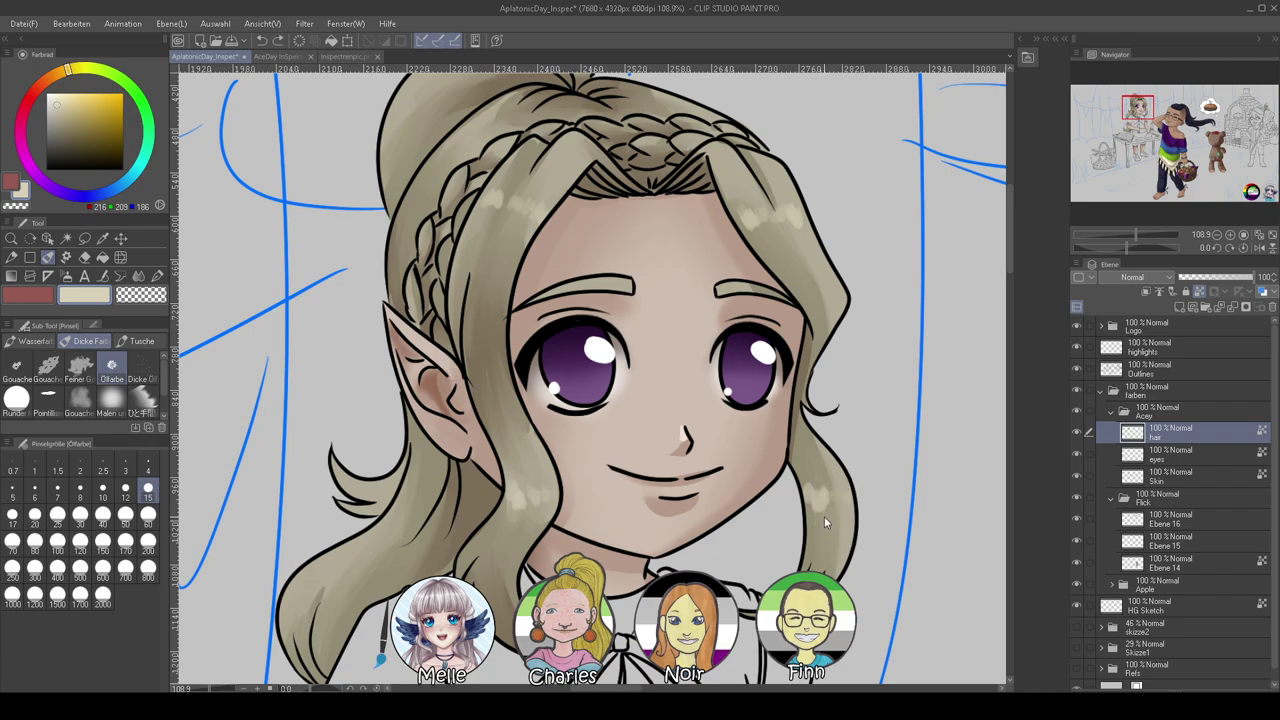
drag(832, 497, 846, 490)
drag(369, 602, 460, 547)
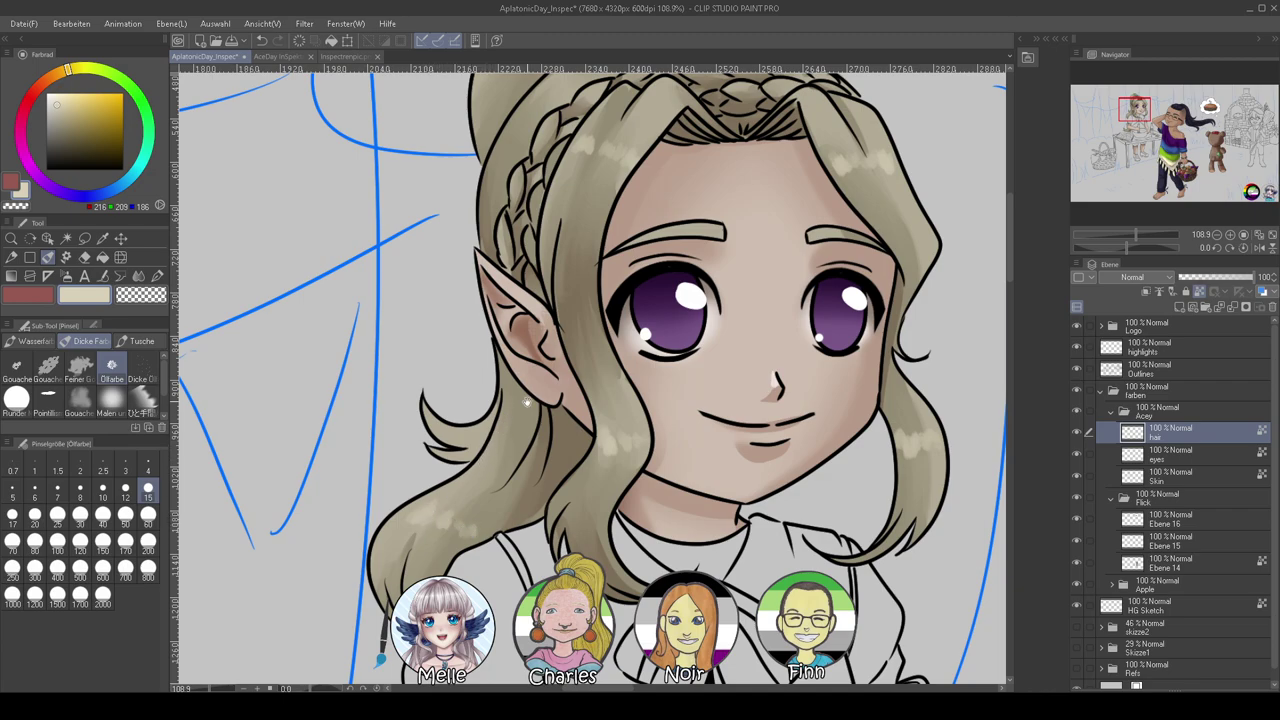
Paint light beige highlights on the ponytail, the hair above the braid and the braid segments
scroll(527, 365, up, 3)
drag(535, 210, 538, 212)
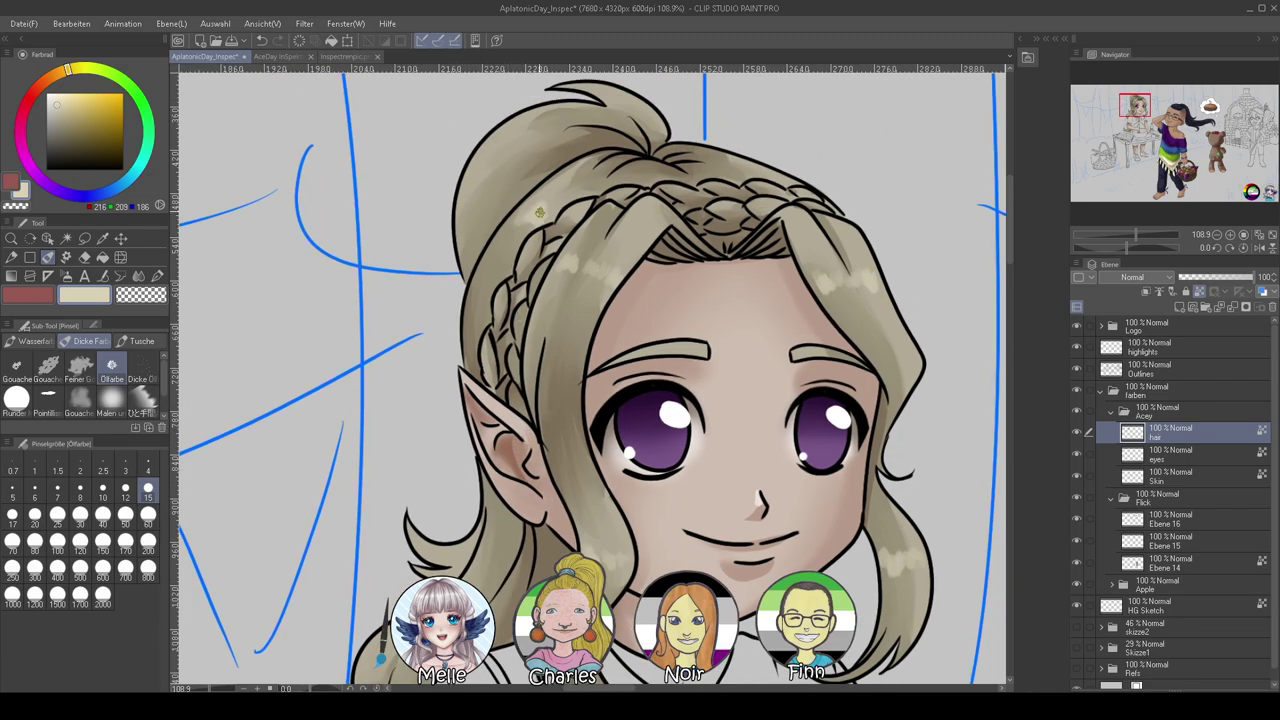
mouse_move(520, 118)
mouse_down()
mouse_move(512, 138)
mouse_move(527, 170)
mouse_up()
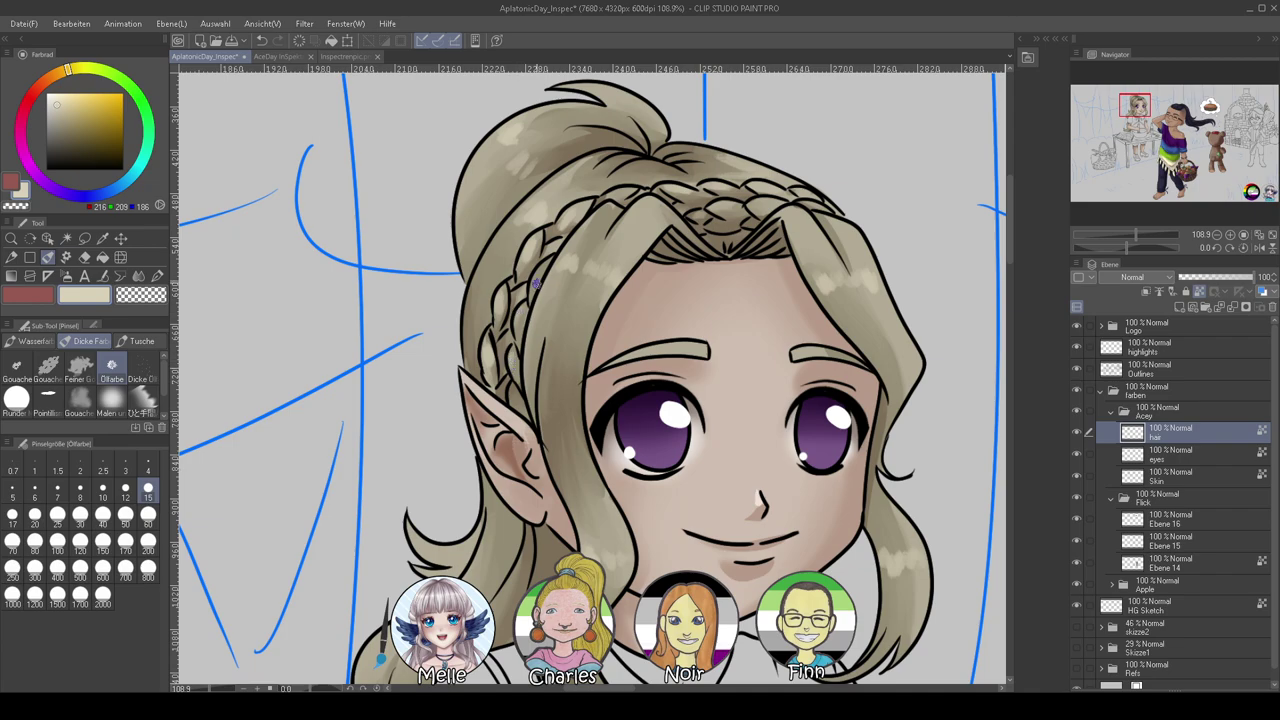
drag(485, 569, 536, 491)
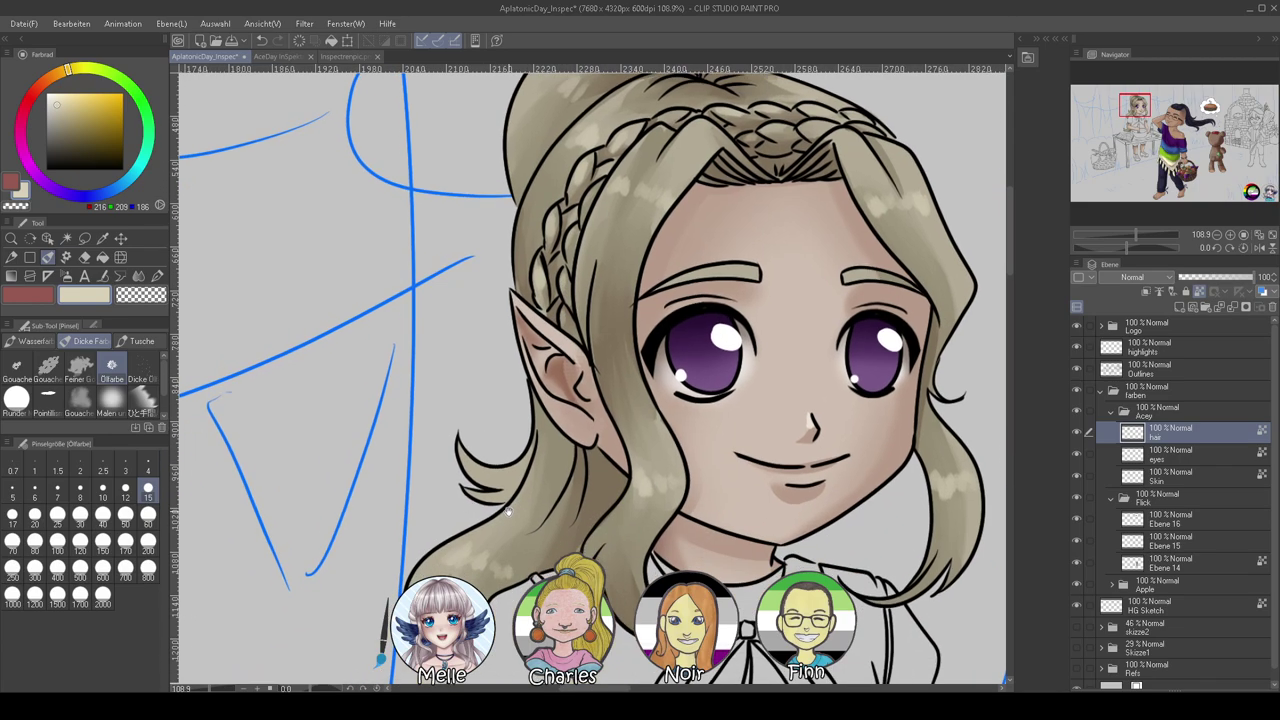
Paint light beige highlights on the flicked curl and the loose hair behind the ear, undoing the unwanted stroke
mouse_move(461, 458)
mouse_down()
mouse_move(510, 478)
mouse_move(522, 462)
mouse_up()
drag(500, 540, 543, 450)
drag(468, 494, 464, 568)
drag(583, 419, 525, 498)
drag(580, 572, 557, 516)
drag(588, 465, 583, 514)
key(ctrl+z)
drag(580, 191, 552, 328)
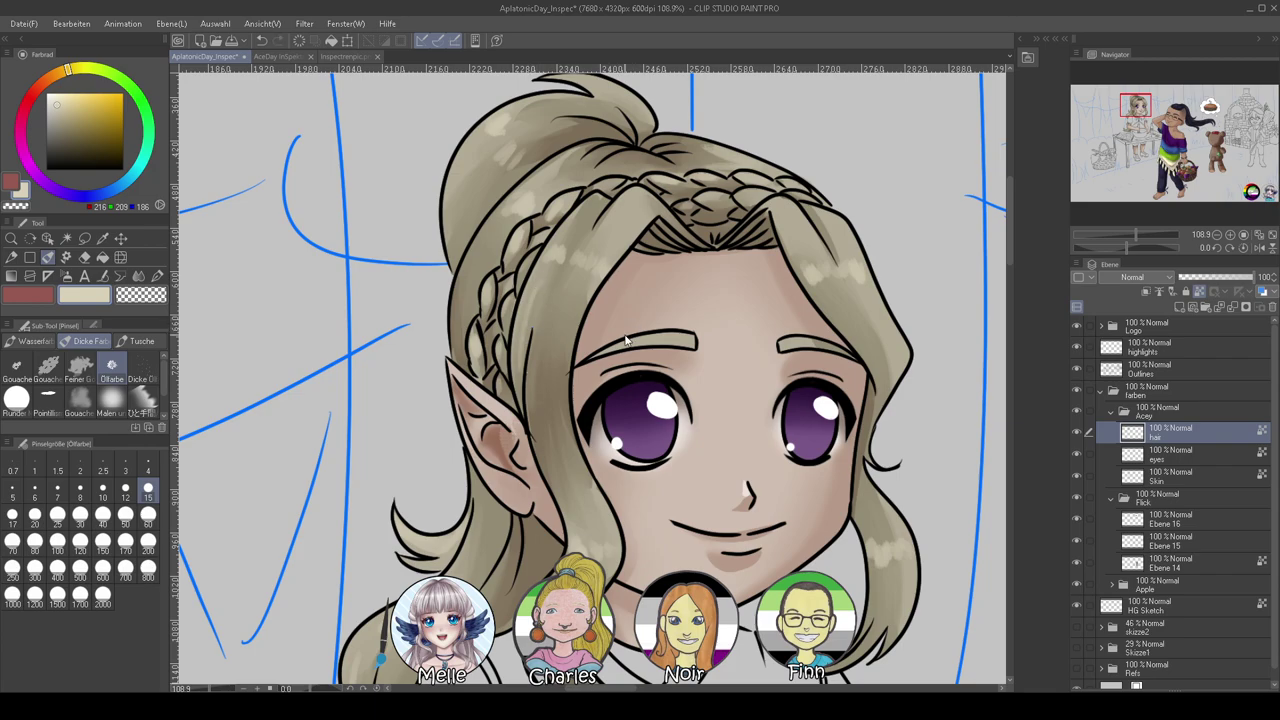
scroll(714, 519, down, 3)
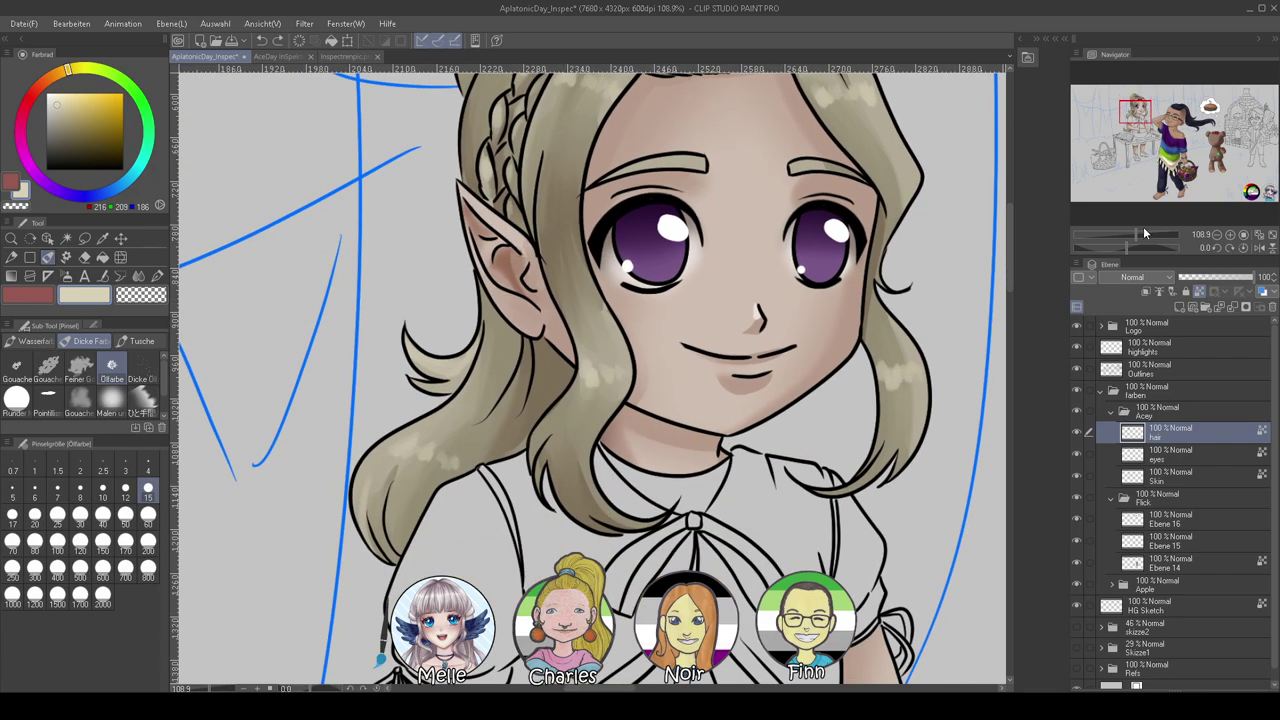
Blend the shadows on the hair ends below the forearm with the painterly blending brush at size 25, and highlight them with oil paint
mouse_move(1122, 237)
mouse_down()
mouse_move(1109, 240)
mouse_move(1138, 237)
mouse_up()
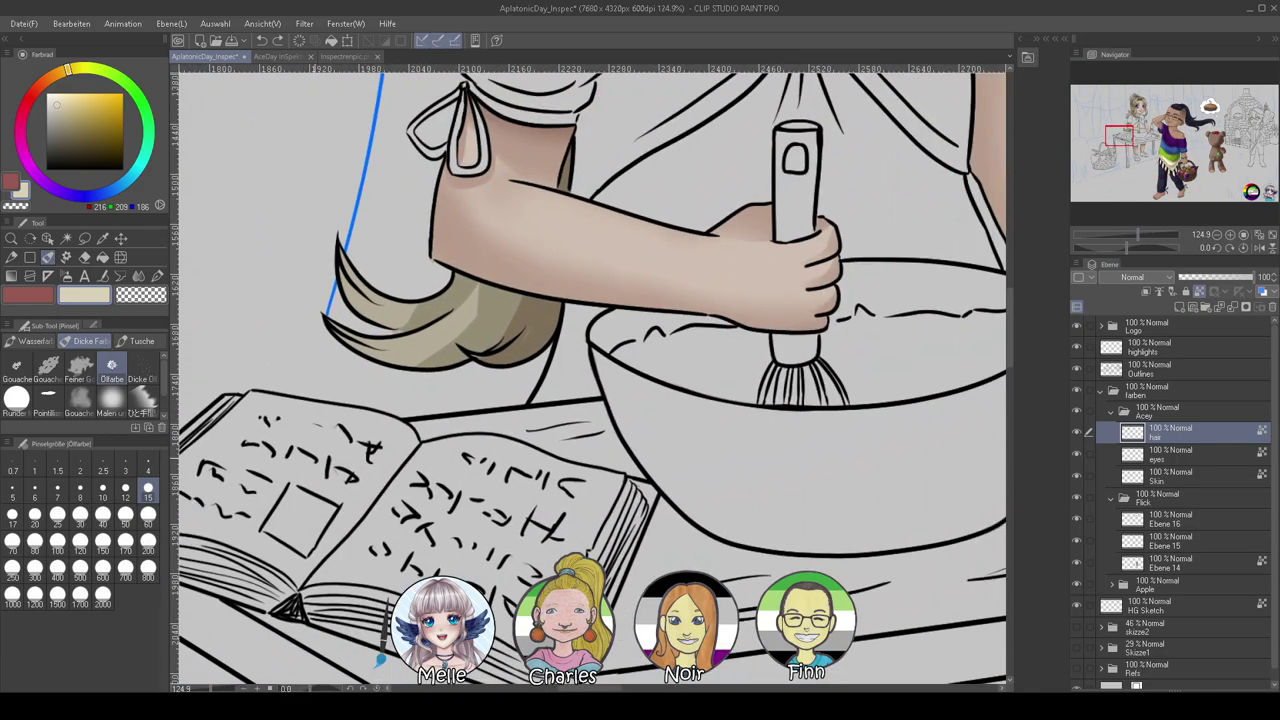
click(138, 276)
mouse_move(424, 364)
mouse_down()
mouse_move(471, 309)
mouse_move(496, 350)
mouse_move(529, 288)
mouse_move(473, 355)
mouse_move(526, 277)
mouse_move(505, 328)
mouse_up()
mouse_move(374, 324)
mouse_down()
mouse_move(438, 298)
mouse_move(418, 308)
mouse_up()
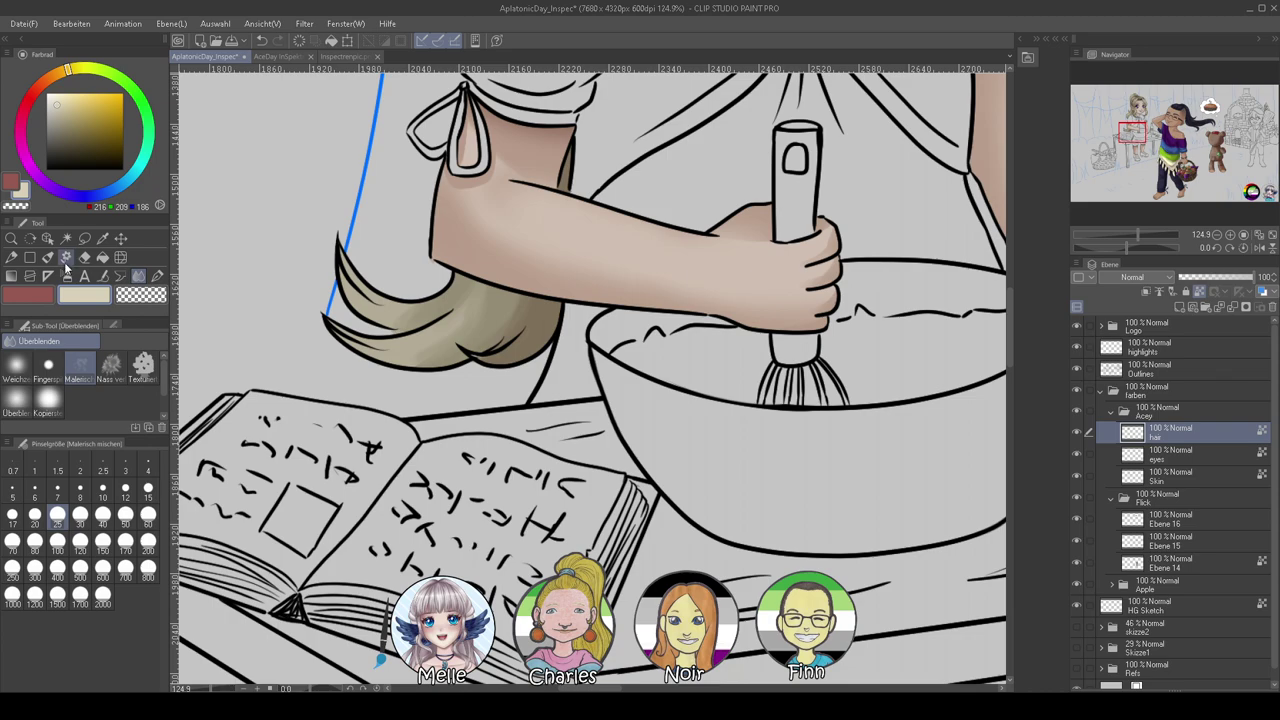
click(47, 257)
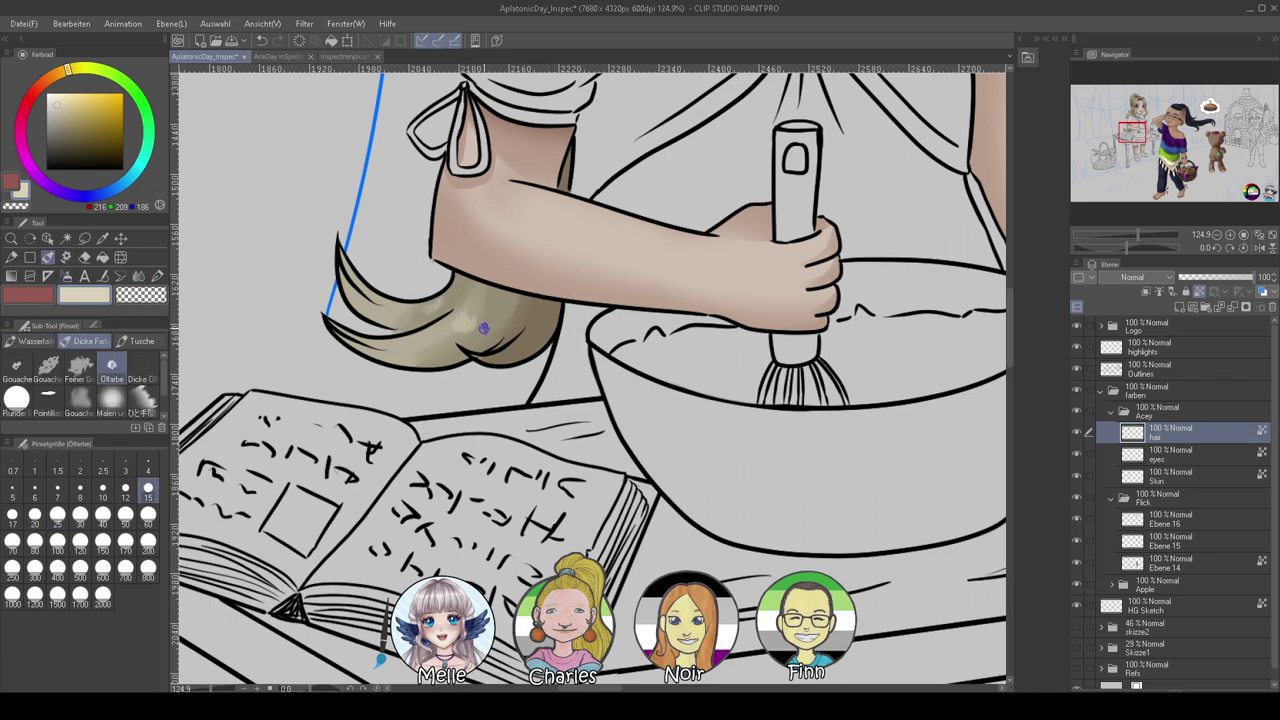
Sample the dark hair brown, RGB 125, 110, 89, and deepen the shadows at the ends of the front strands with the oil paint brush
mouse_move(696, 320)
mouse_down()
mouse_move(509, 428)
mouse_move(502, 482)
mouse_up()
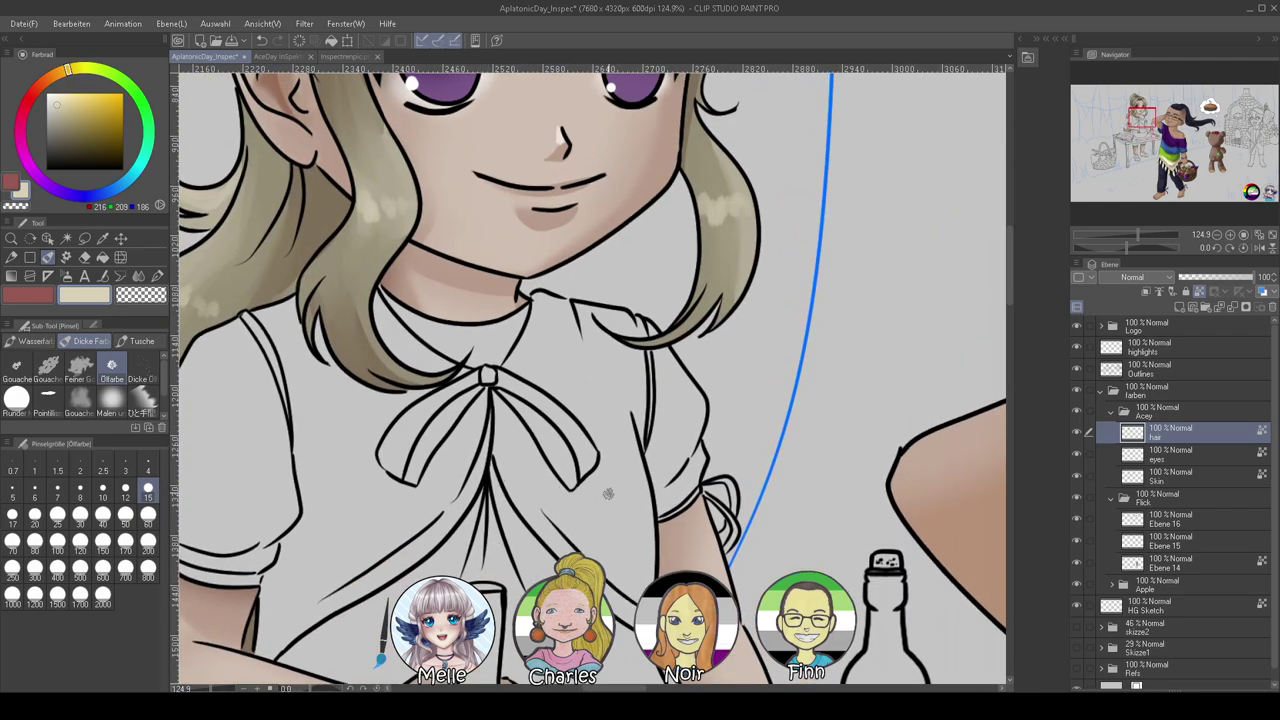
drag(355, 256, 529, 289)
alt+click(490, 268)
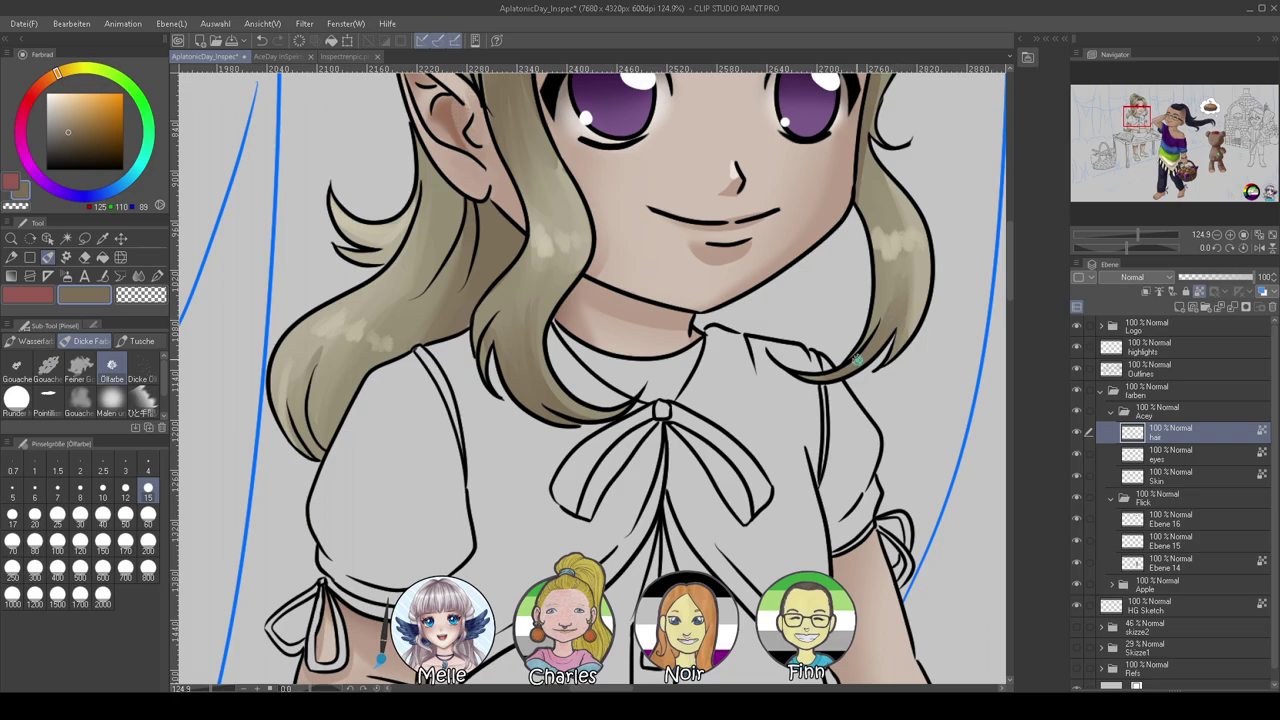
drag(810, 347, 782, 530)
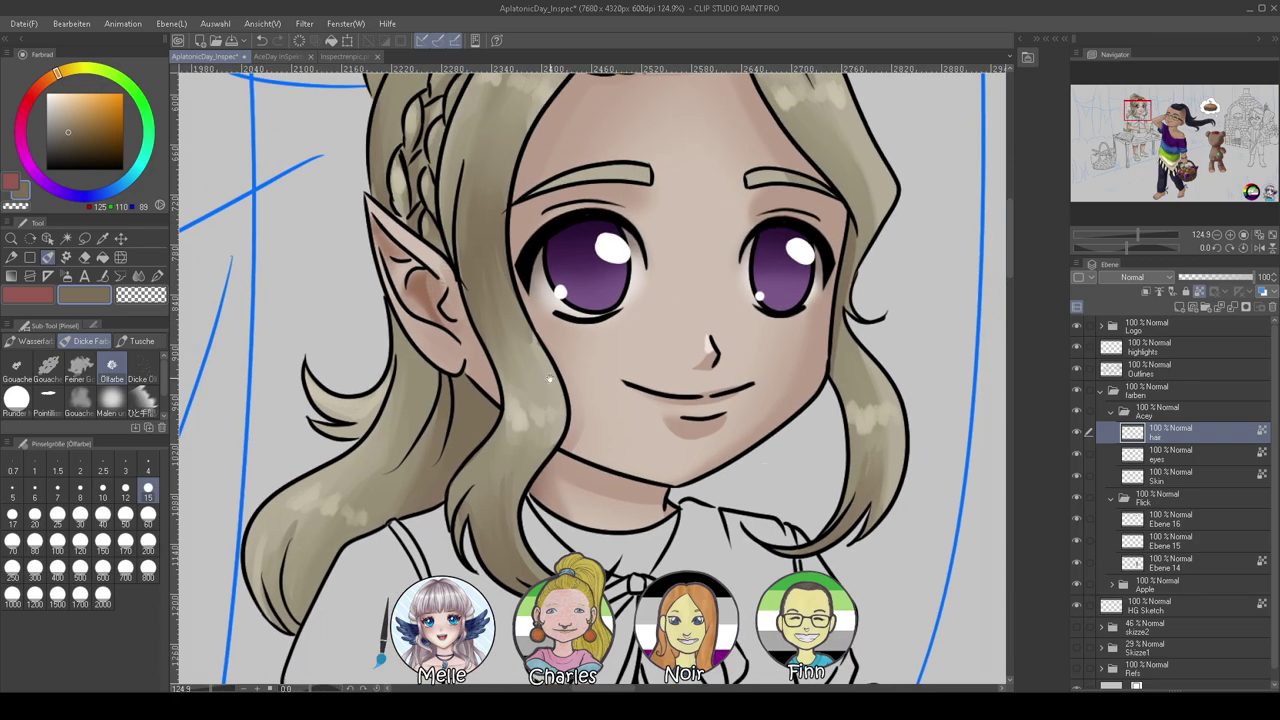
Add a new layer named "oberteil" above the hair layer in the Acey folder
mouse_move(1136, 240)
mouse_down()
mouse_move(1118, 233)
mouse_move(1133, 237)
mouse_up()
mouse_move(920, 376)
mouse_down()
mouse_move(858, 405)
mouse_move(855, 434)
mouse_up()
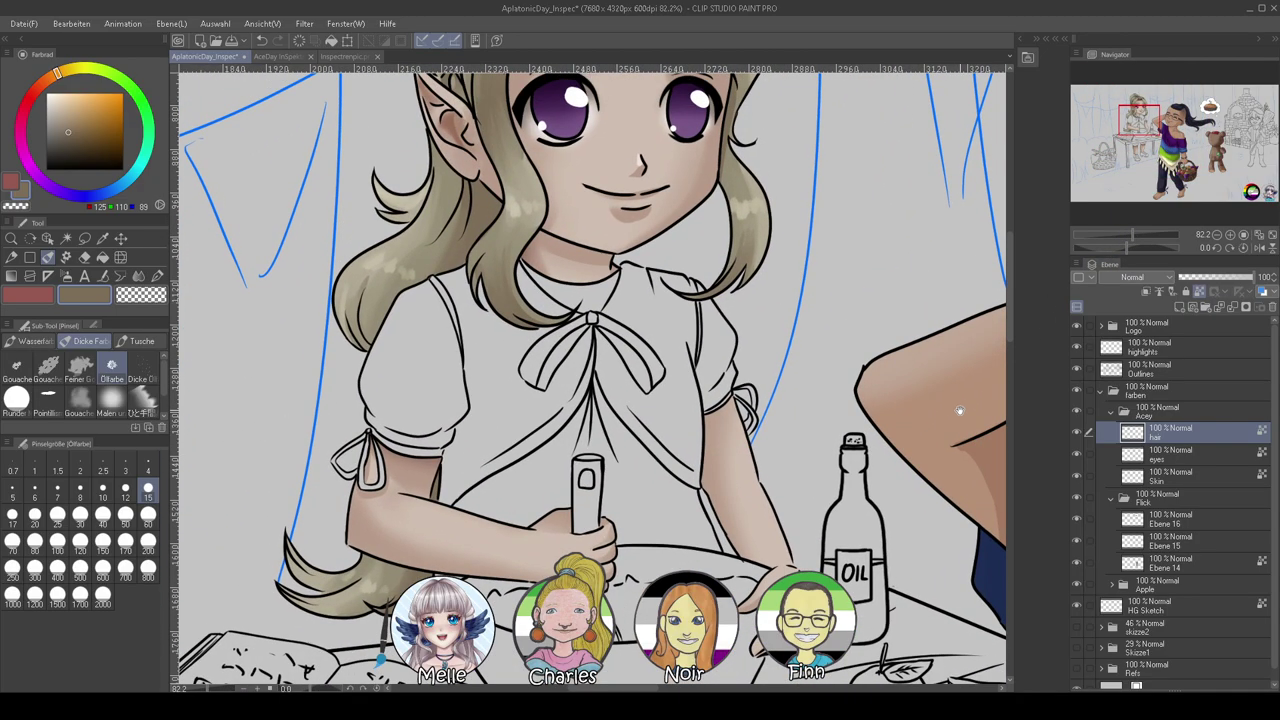
click(1181, 307)
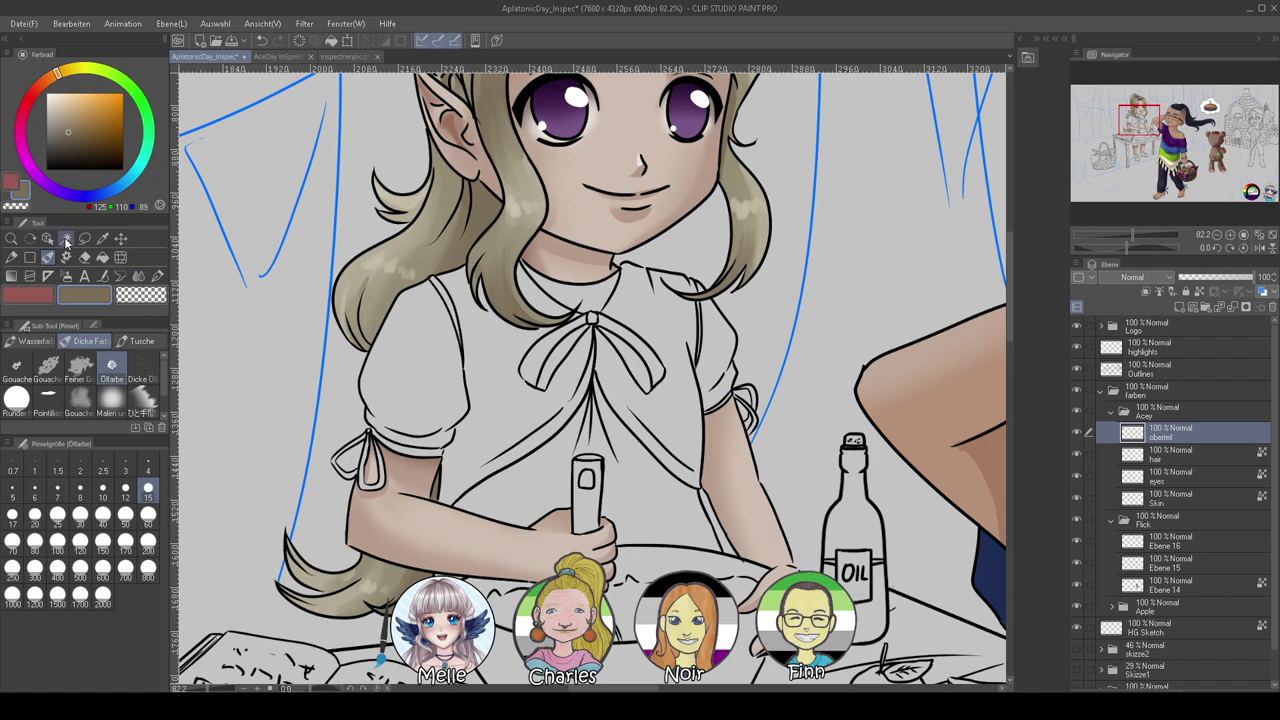
Select both front halves of the girl's vest with Auto Select, using the Outlines layer as the target
click(66, 238)
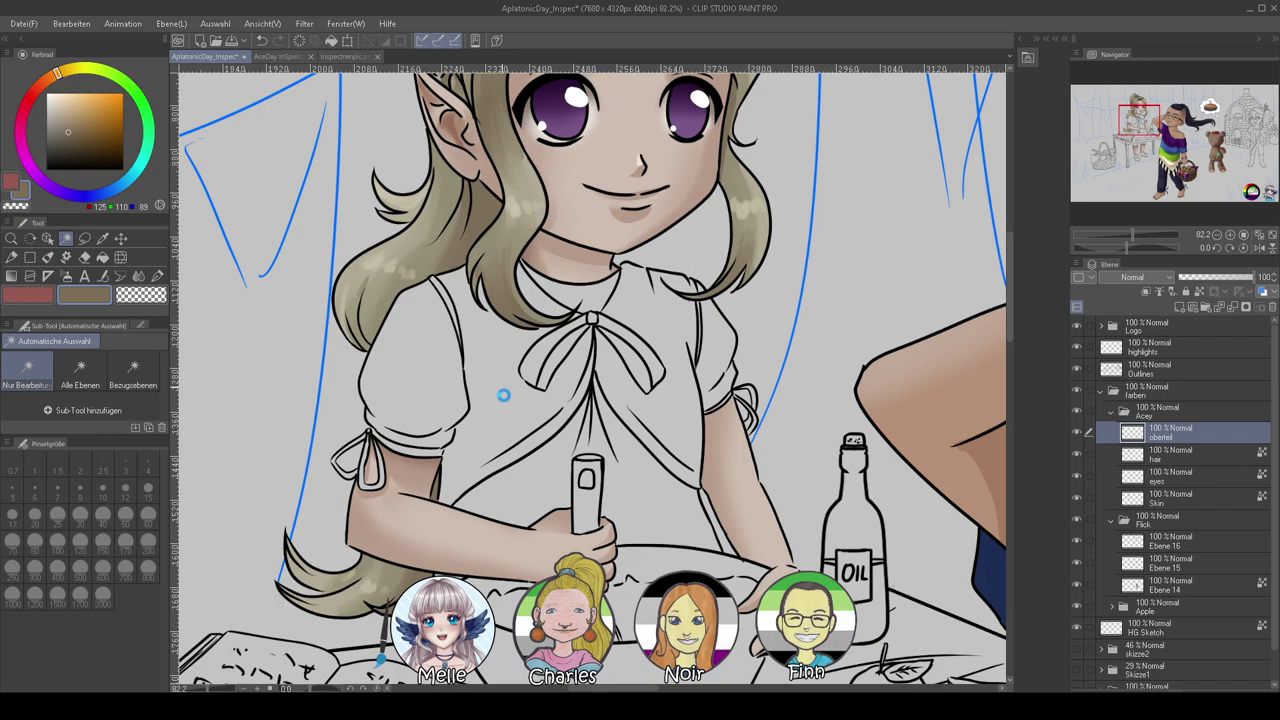
click(503, 396)
key(ctrl+d)
click(1137, 372)
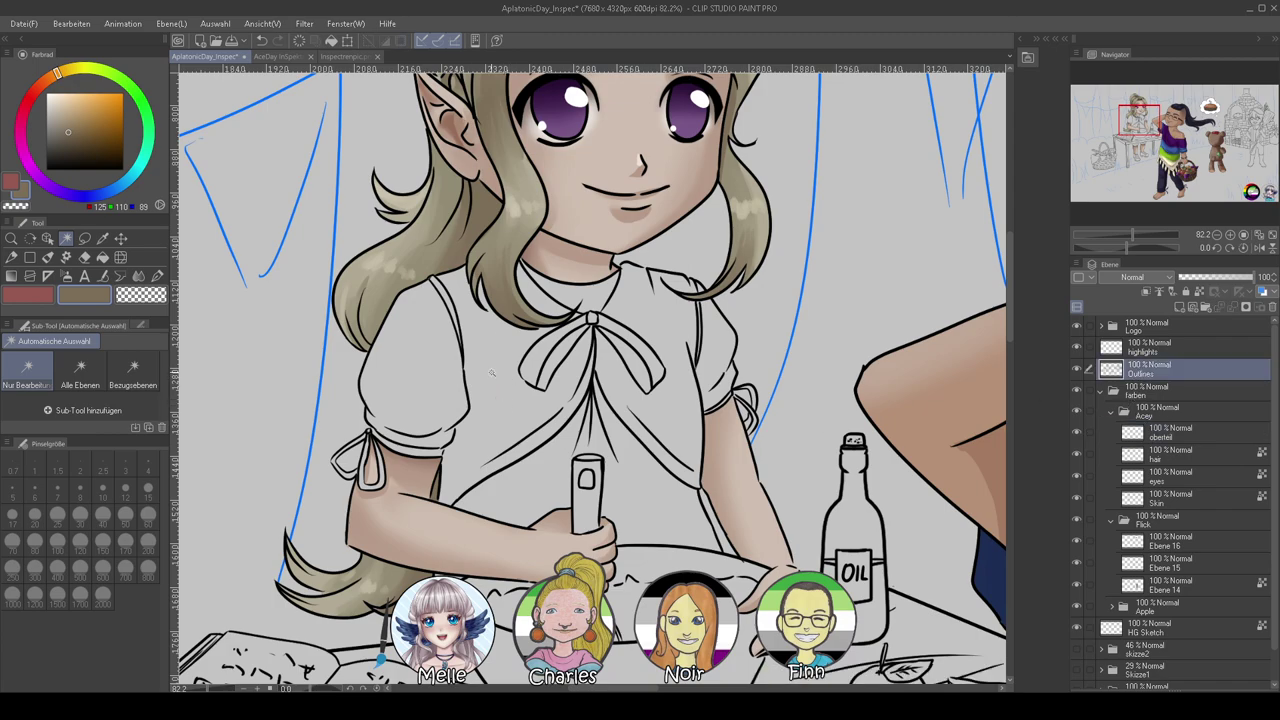
click(494, 380)
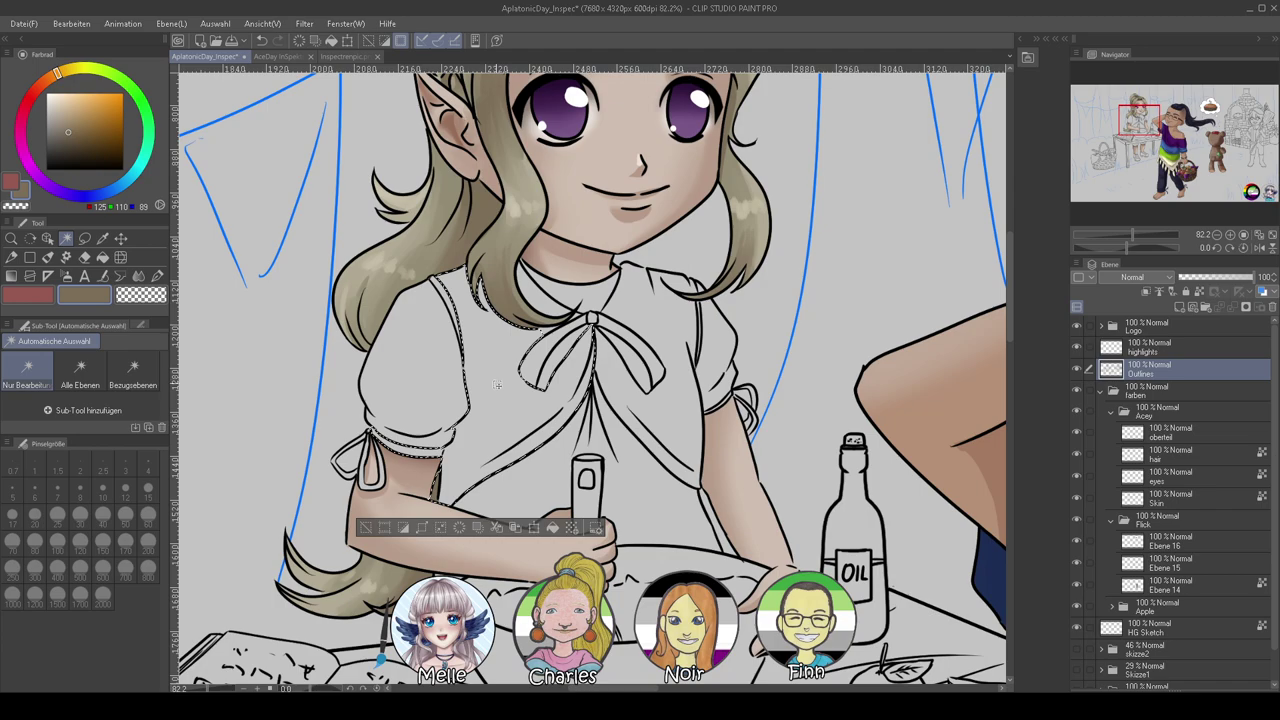
shift+click(624, 394)
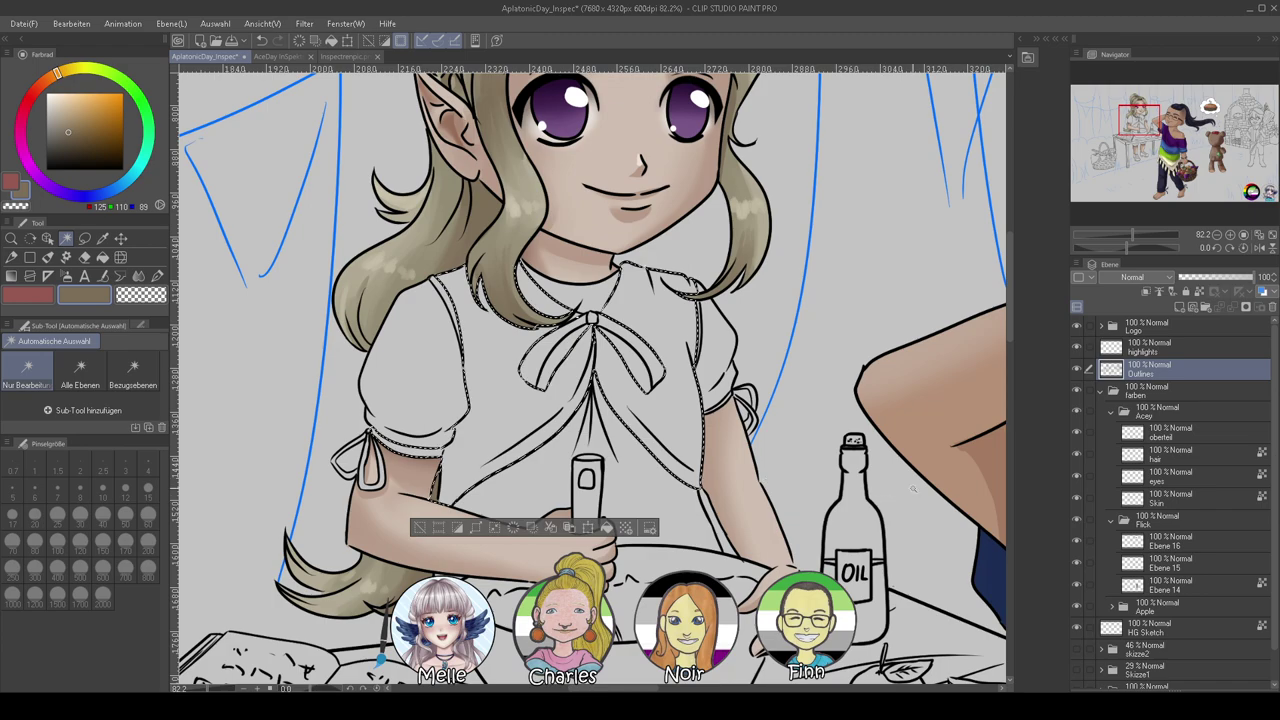
Fill the selected vest on the oberteil layer with dark brownish grey, RGB 61, 58, 54, and clear the selection
click(1153, 427)
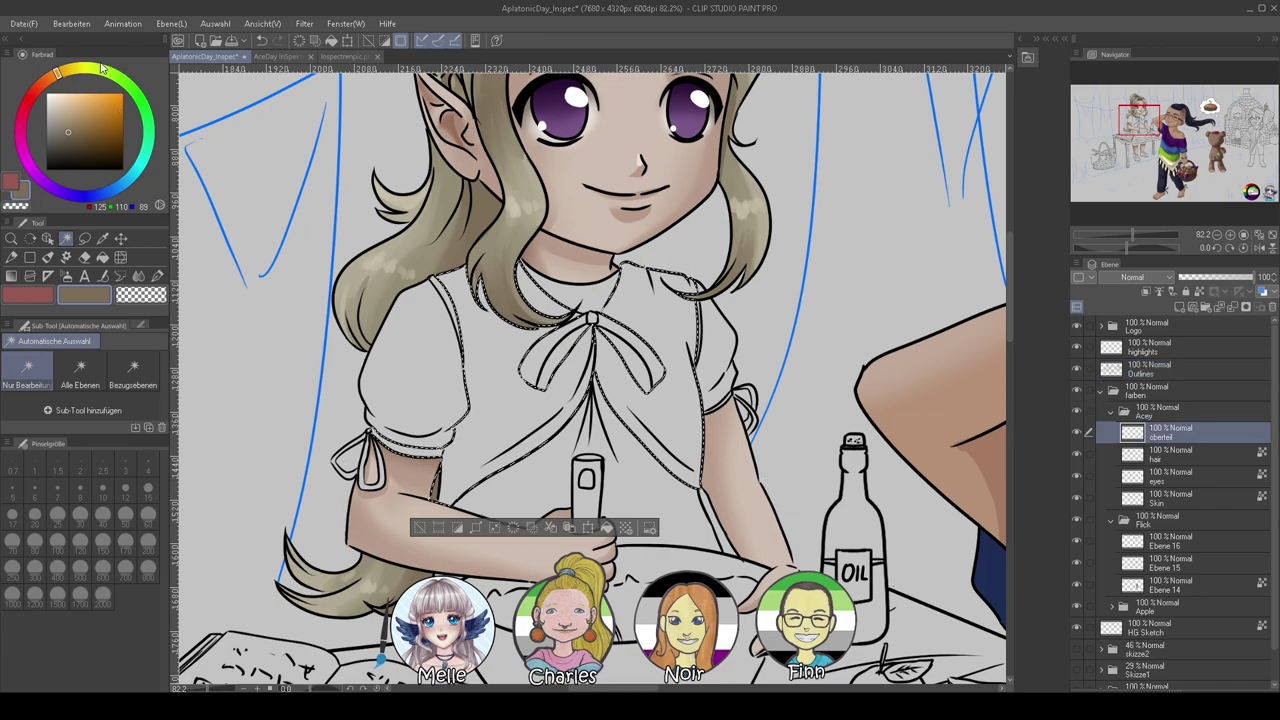
click(55, 139)
key(alt+Delete)
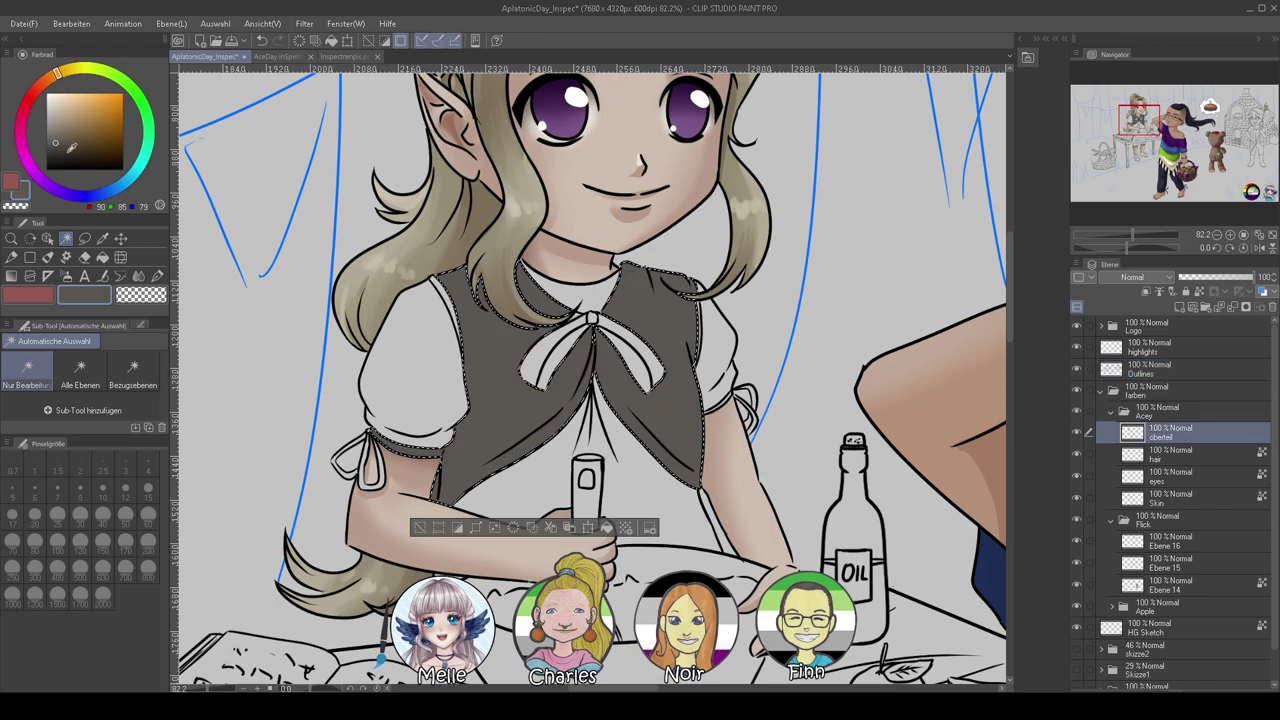
click(55, 151)
key(alt+Delete)
key(ctrl+d)
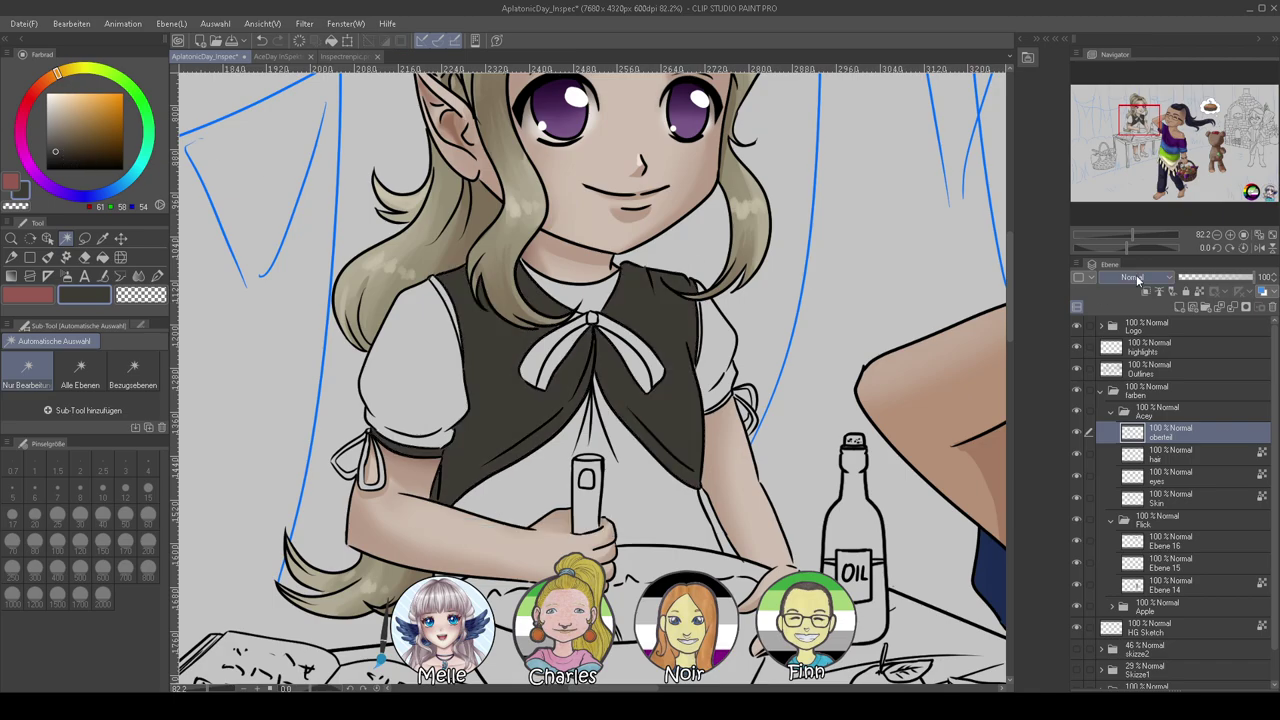
Lock the oberteil layer's transparent pixels and recolor the vest to neutral dark grey, RGB 72, 72, 72
mouse_move(1134, 232)
mouse_down()
mouse_move(1120, 237)
mouse_move(1146, 235)
mouse_up()
drag(403, 351, 506, 409)
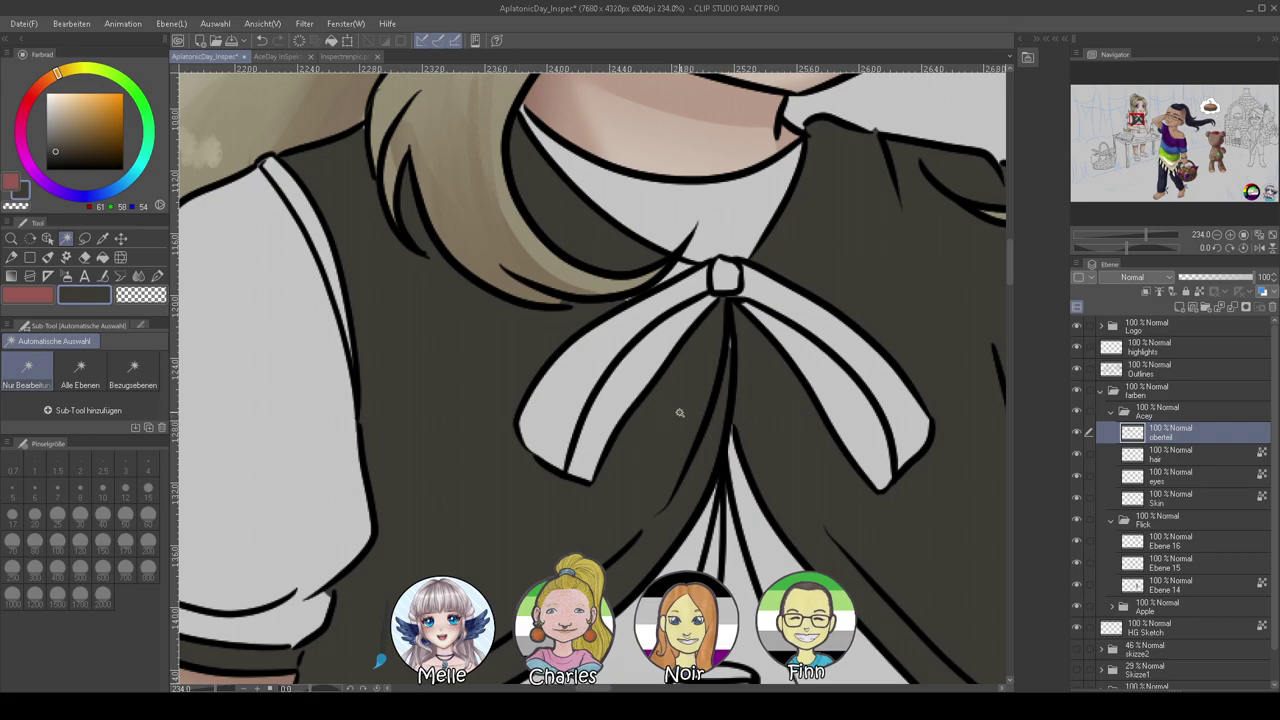
click(46, 148)
key(alt+Delete)
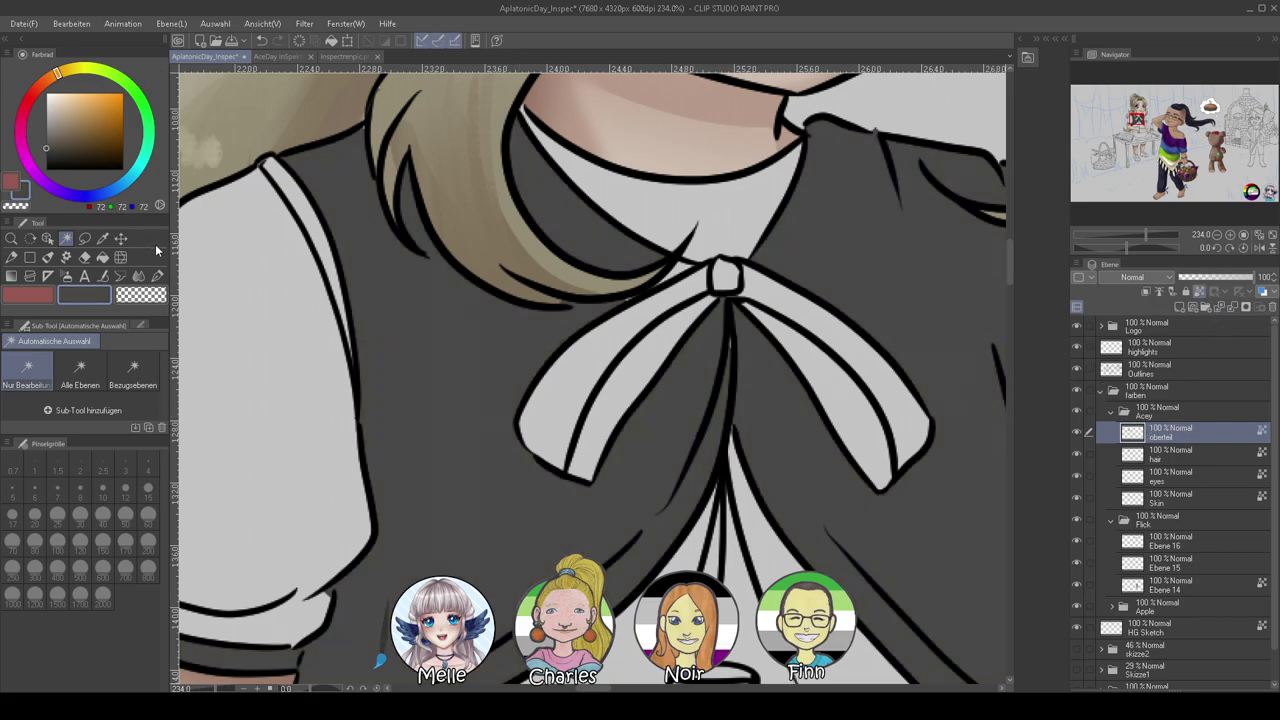
Recolor the vest on the oberteil layer to a darker grey, RGB 45, 44, 43
click(53, 151)
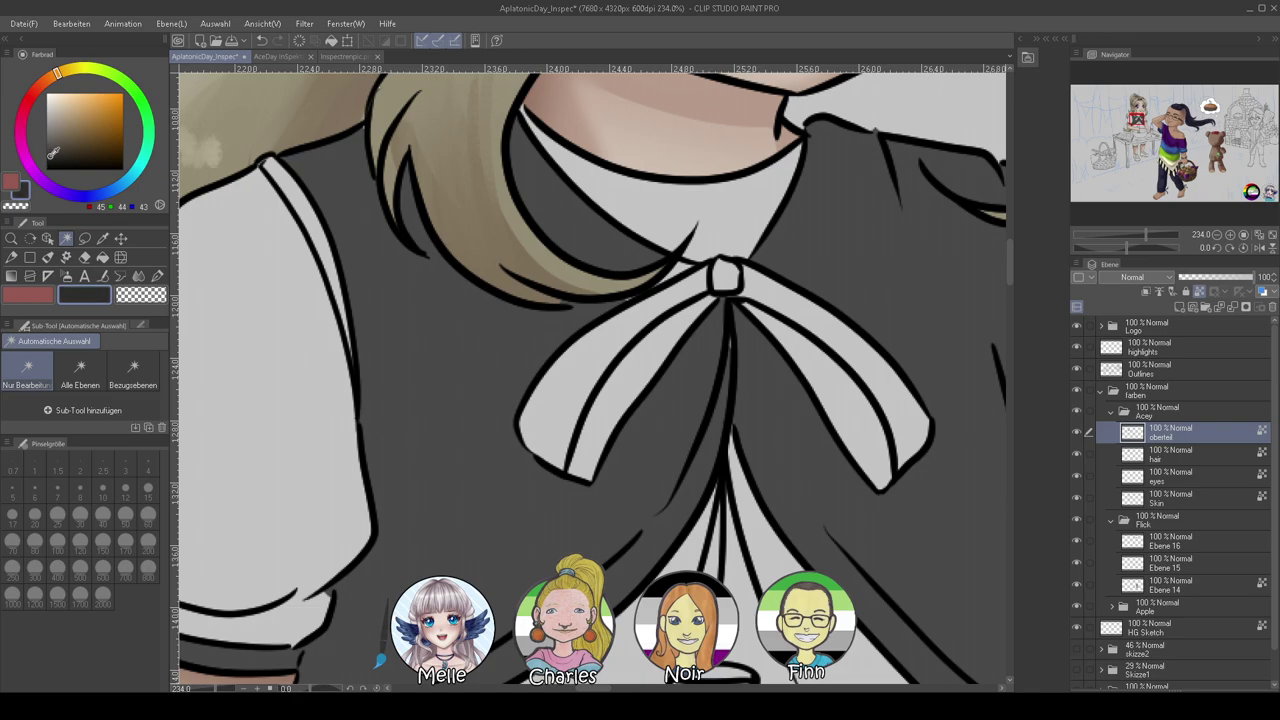
key(alt+BackSpace)
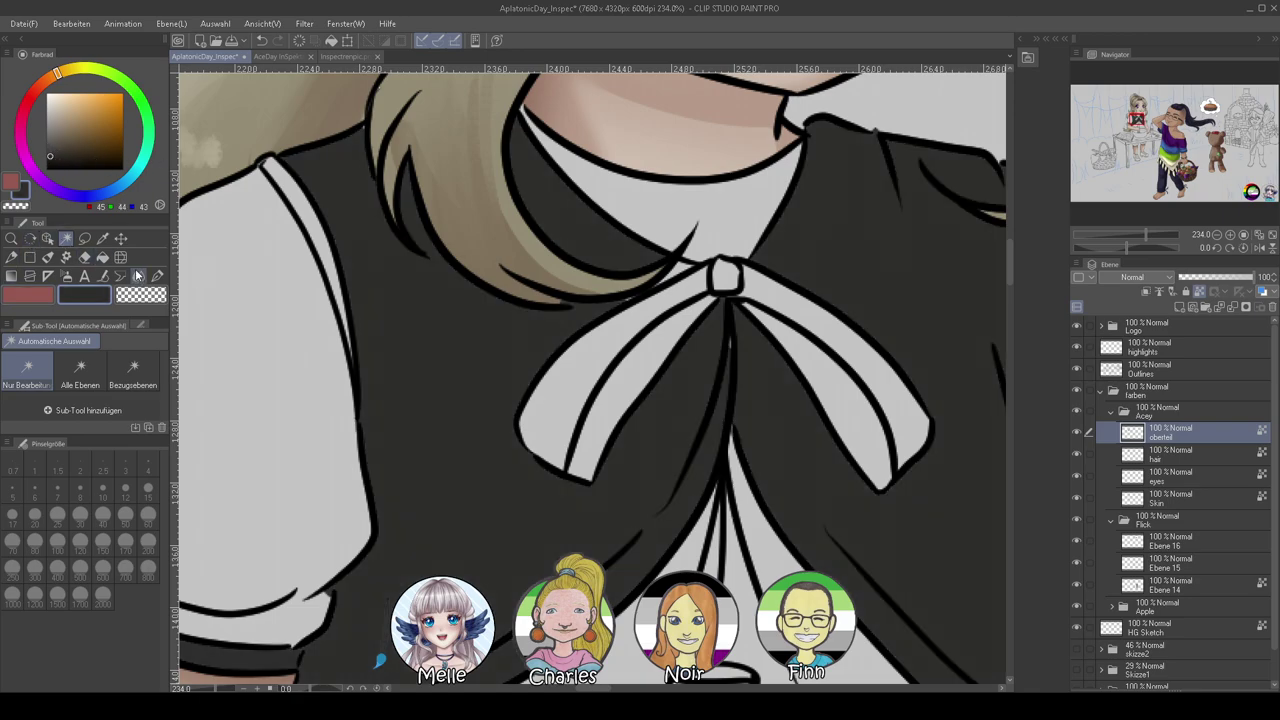
Unlock the oberteil layer's transparent pixels and touch up the vest's edges around the bow with the pen at size 10
click(157, 276)
click(103, 490)
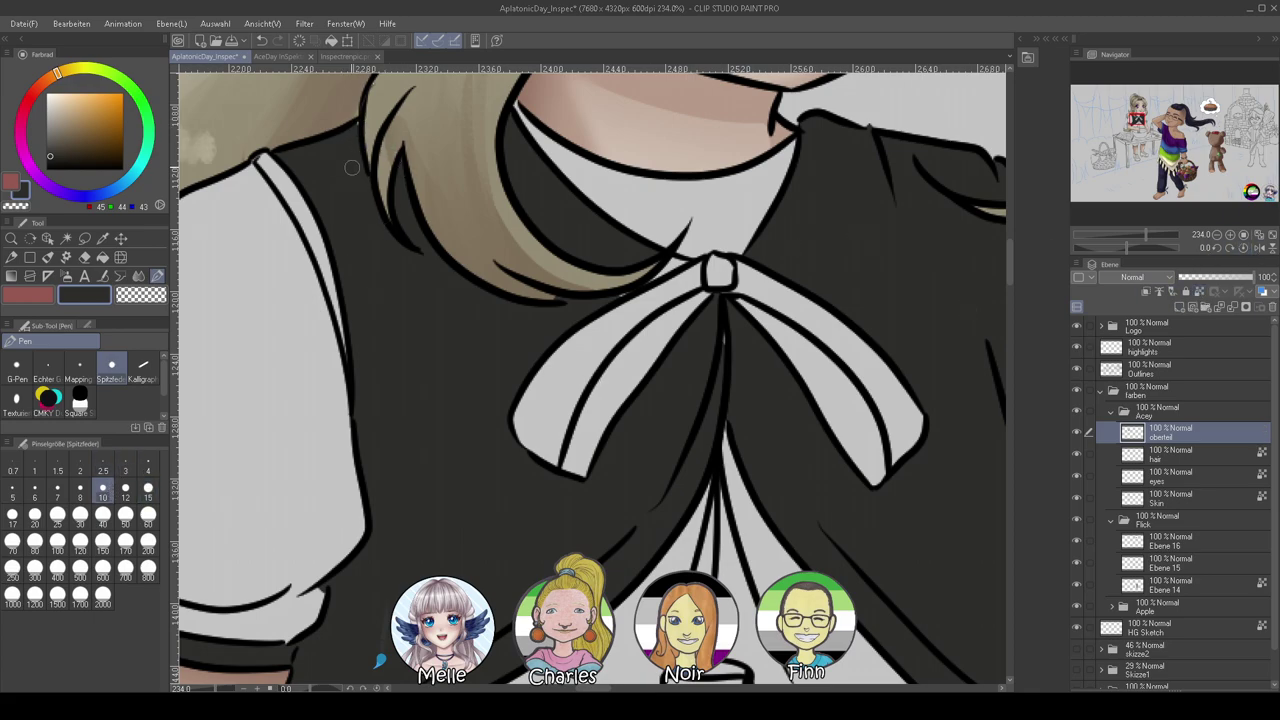
drag(538, 321, 451, 292)
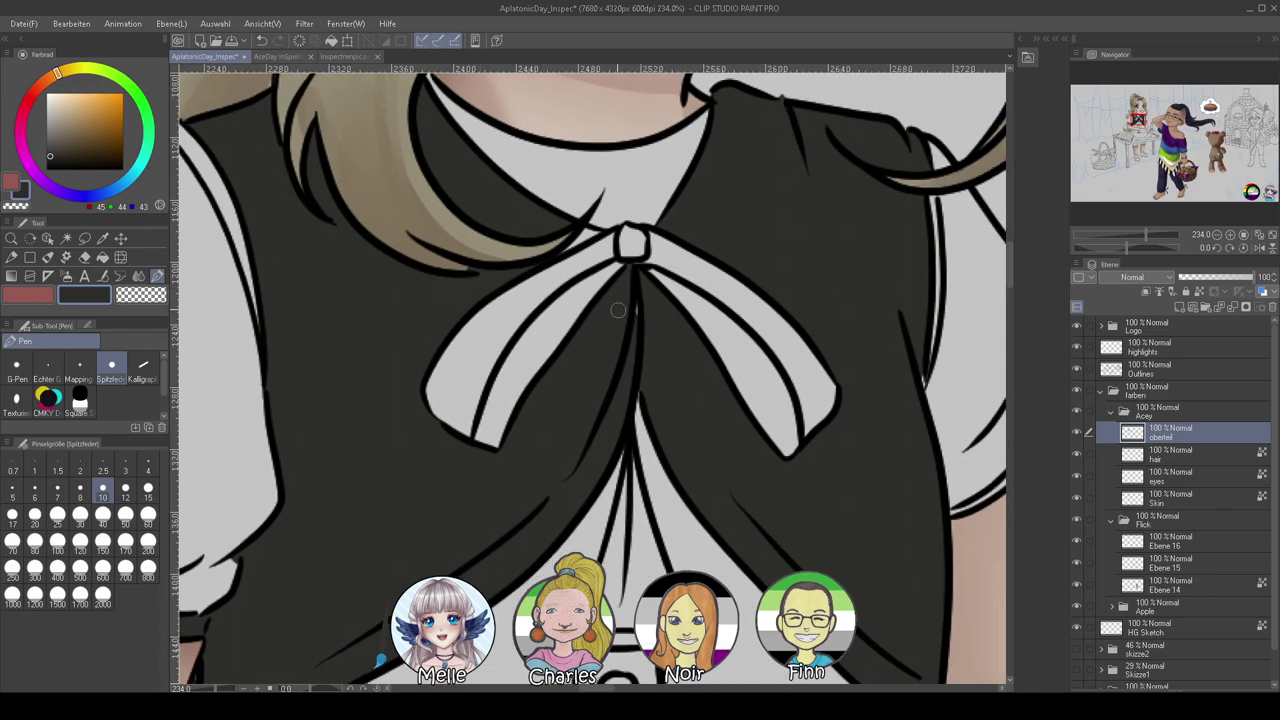
drag(631, 335, 560, 362)
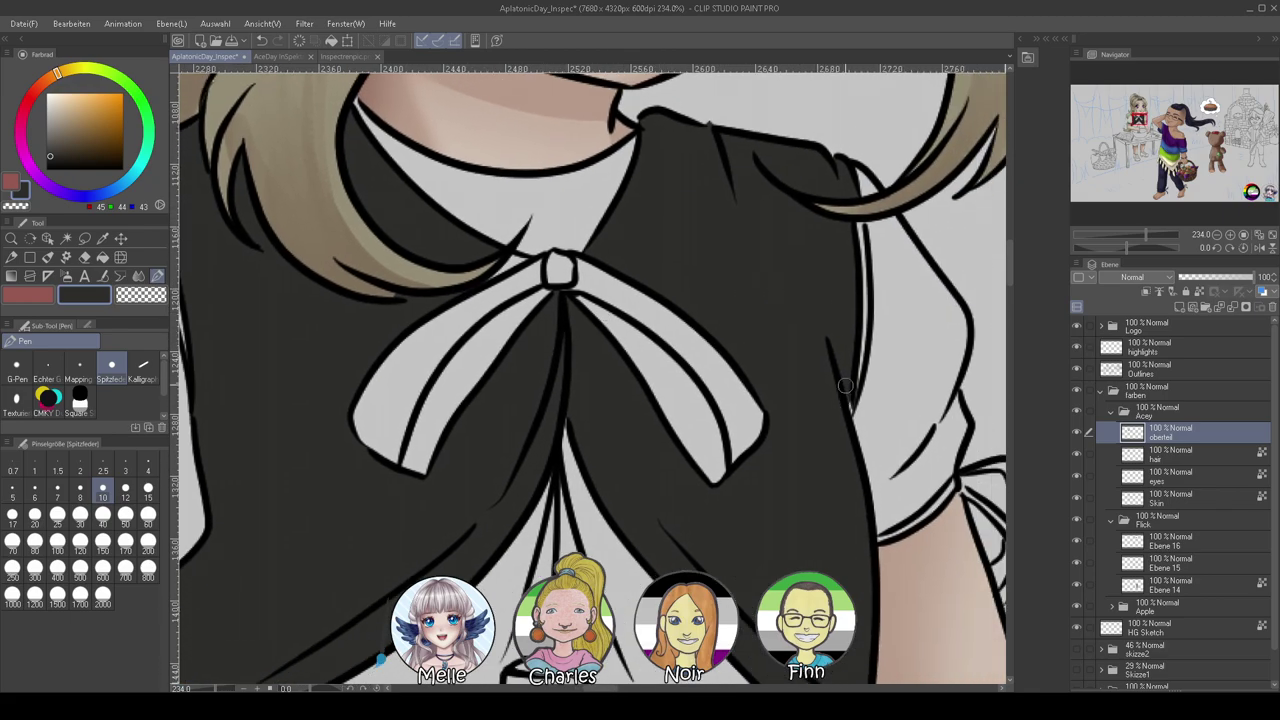
key(w)
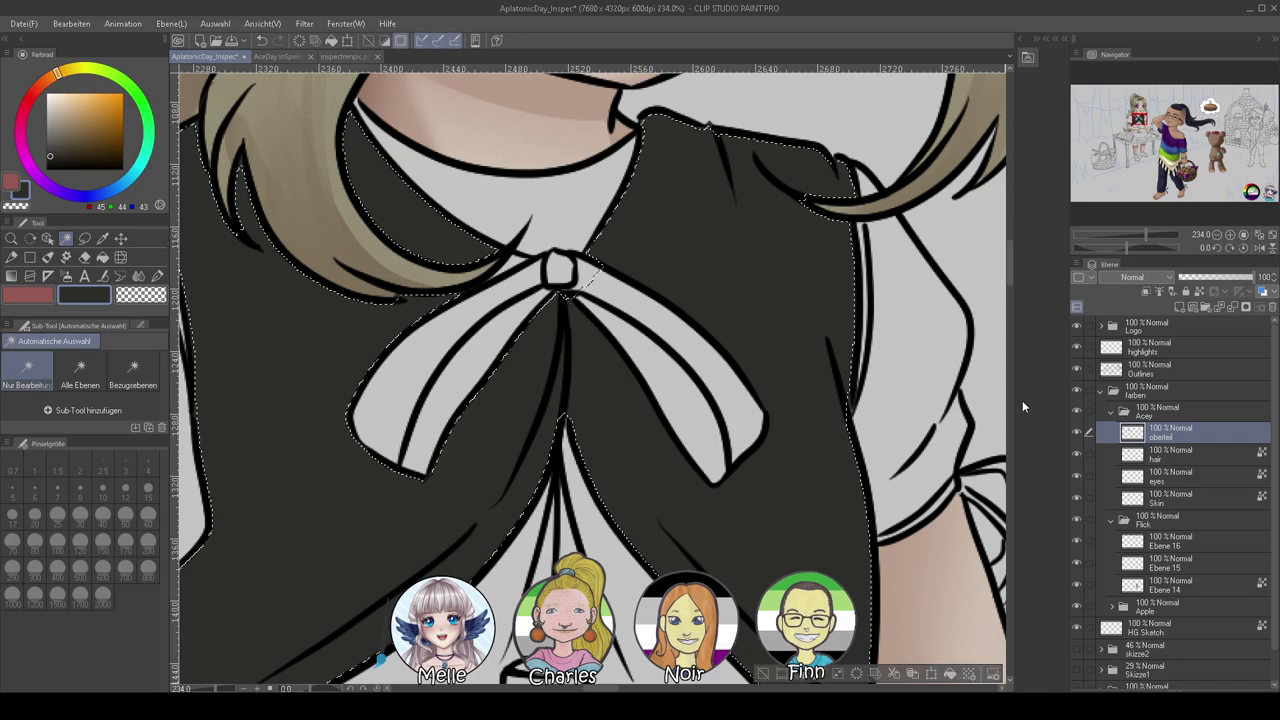
click(1130, 370)
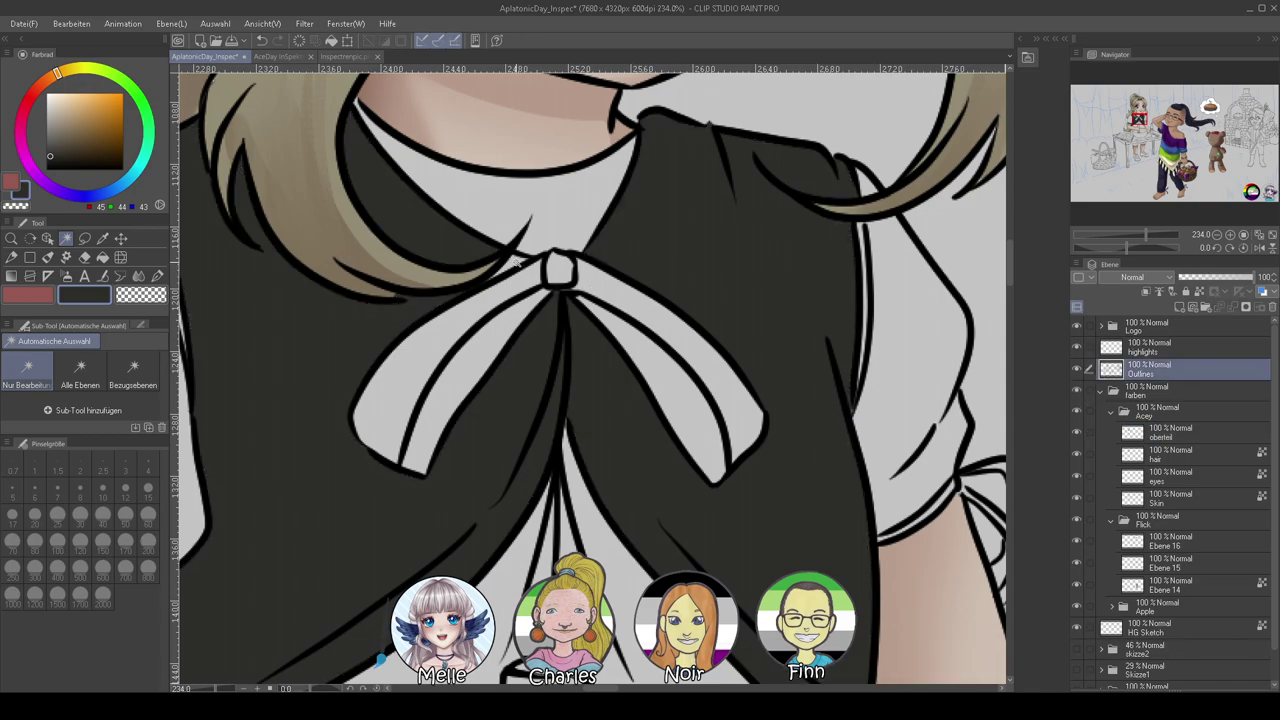
click(1127, 440)
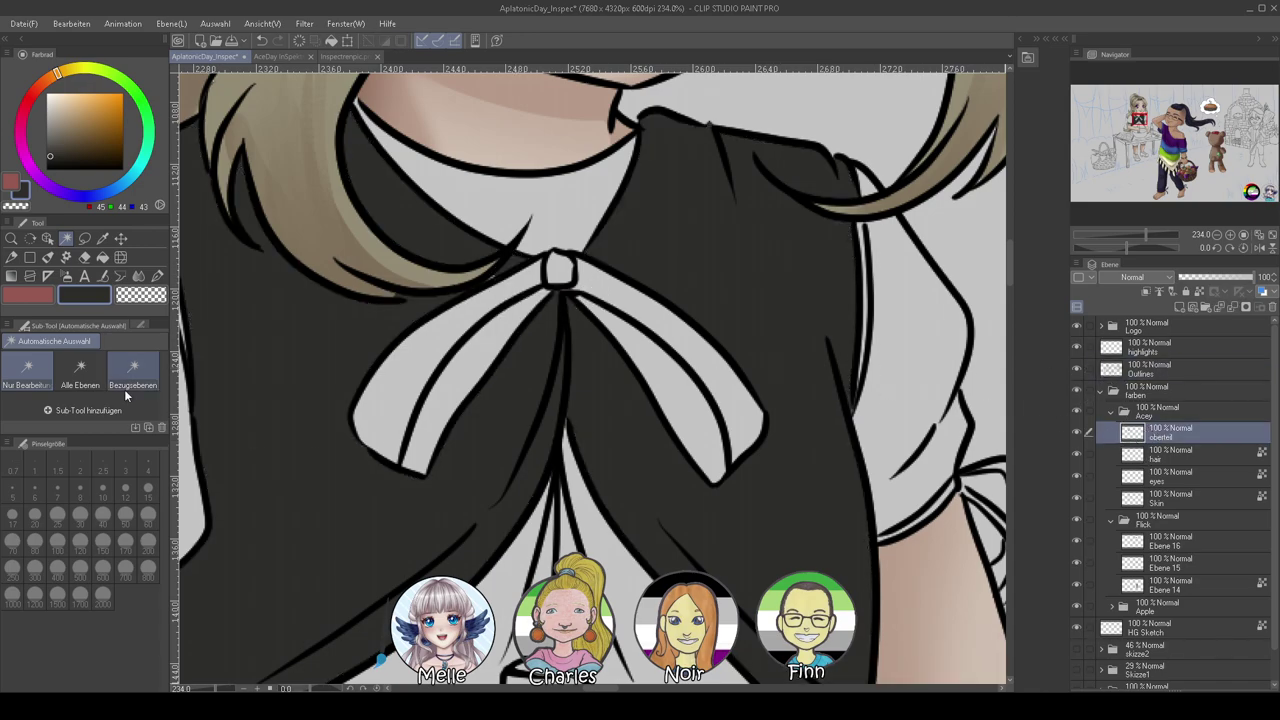
Erase the dark vest color spilling onto the puffed sleeve's cuff, using the size 10 pen with transparent color
click(157, 276)
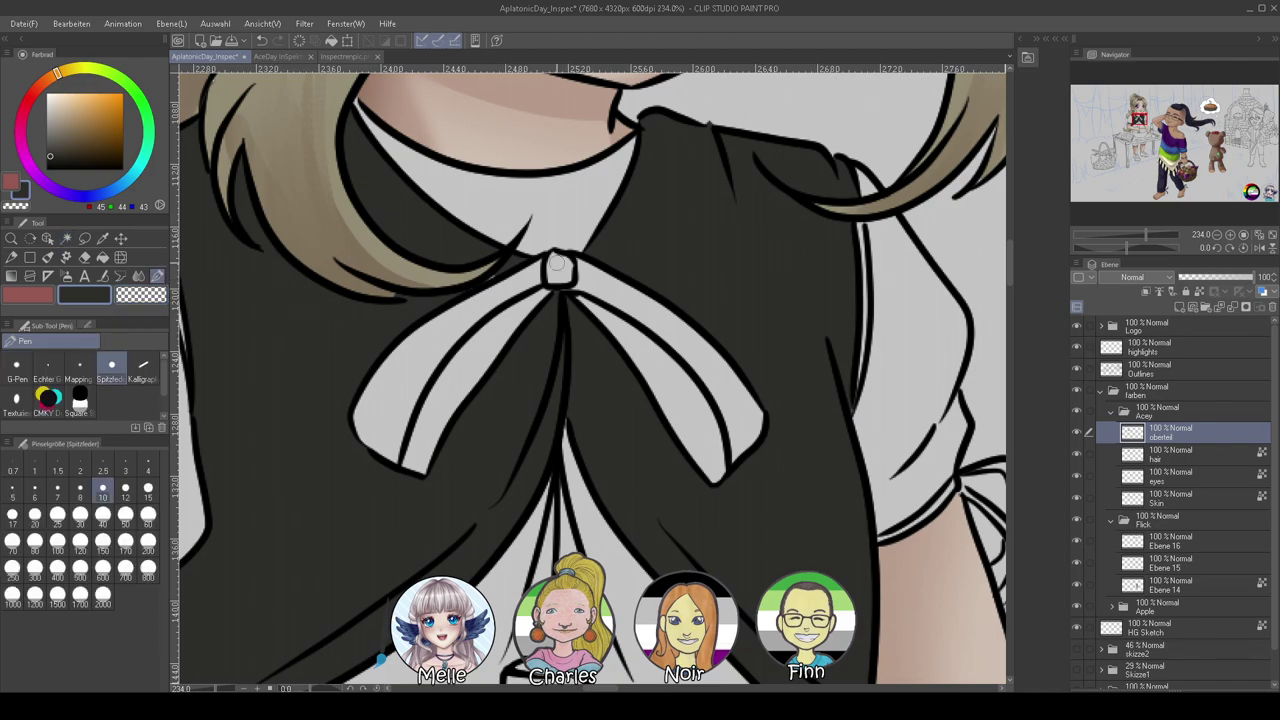
drag(625, 393, 590, 85)
drag(210, 362, 578, 356)
key(c)
mouse_move(450, 443)
mouse_down()
mouse_move(445, 463)
mouse_move(457, 382)
mouse_move(461, 430)
mouse_move(457, 385)
mouse_up()
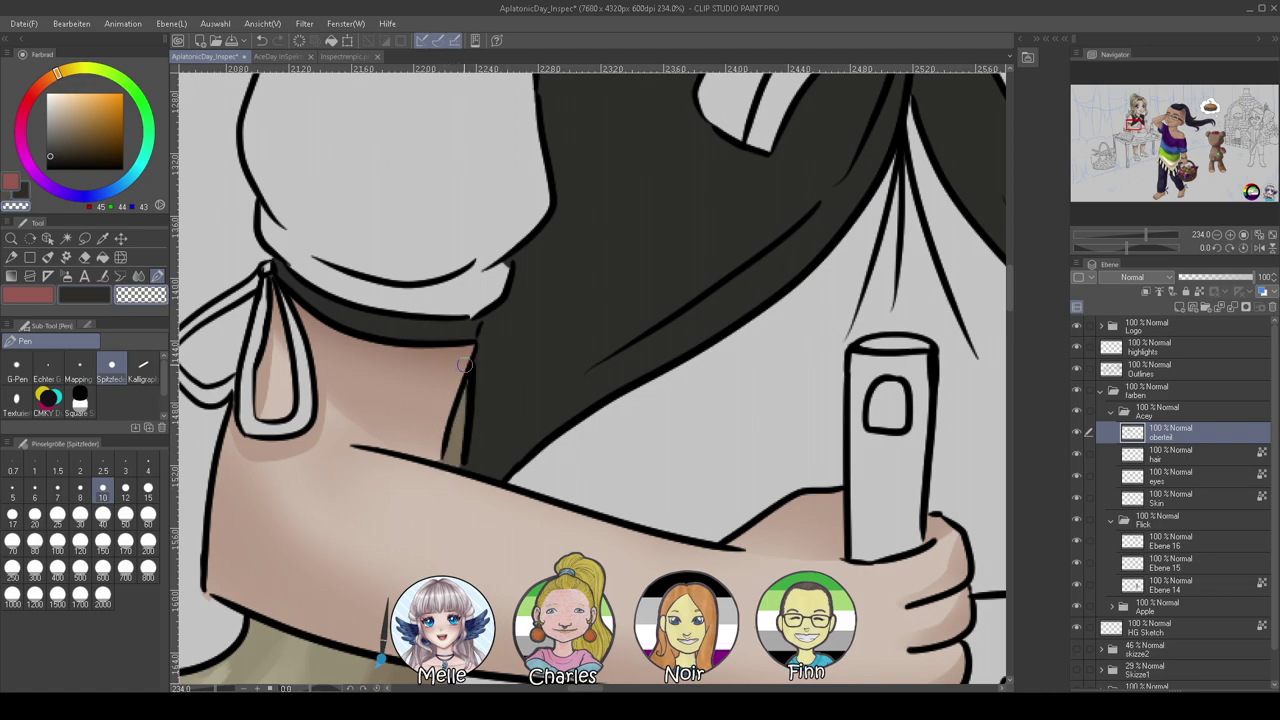
mouse_move(292, 254)
mouse_down()
mouse_move(358, 371)
mouse_move(370, 369)
mouse_move(323, 275)
mouse_move(355, 289)
mouse_up()
mouse_move(394, 333)
mouse_down()
mouse_move(444, 345)
mouse_move(460, 330)
mouse_move(449, 346)
mouse_move(507, 258)
mouse_move(339, 456)
mouse_up()
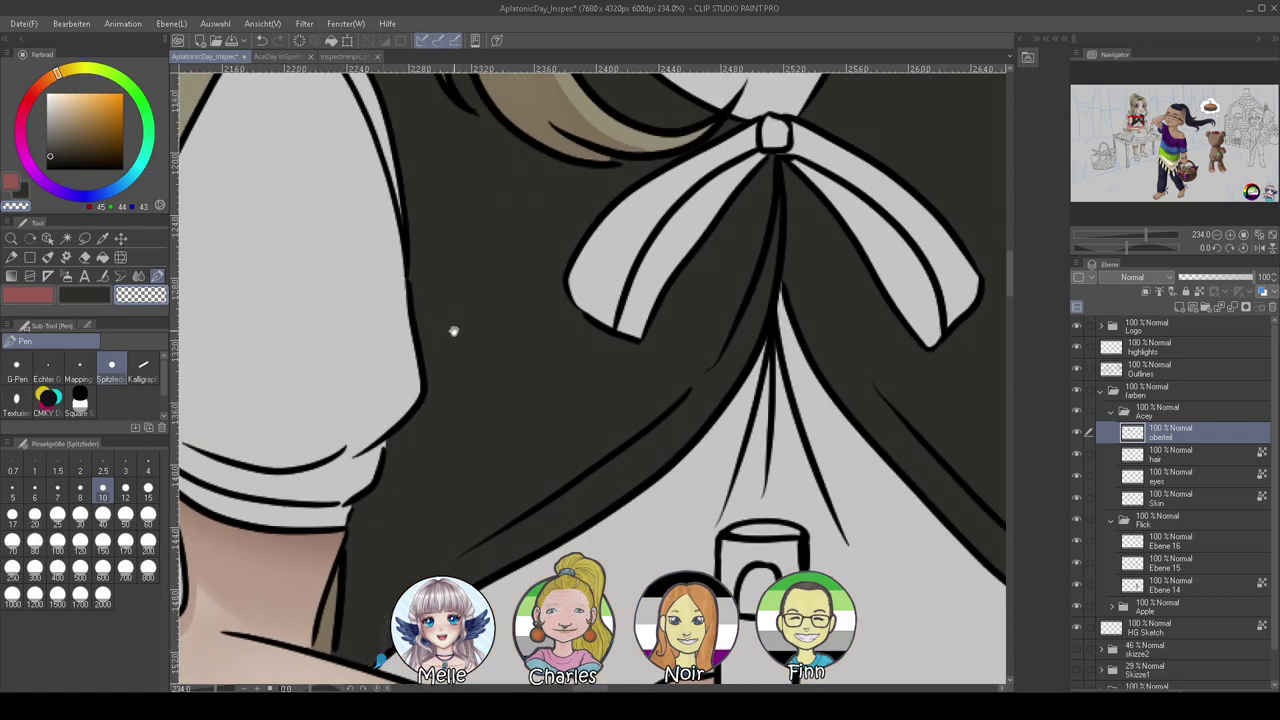
drag(457, 320, 377, 463)
drag(394, 362, 455, 400)
drag(582, 406, 331, 344)
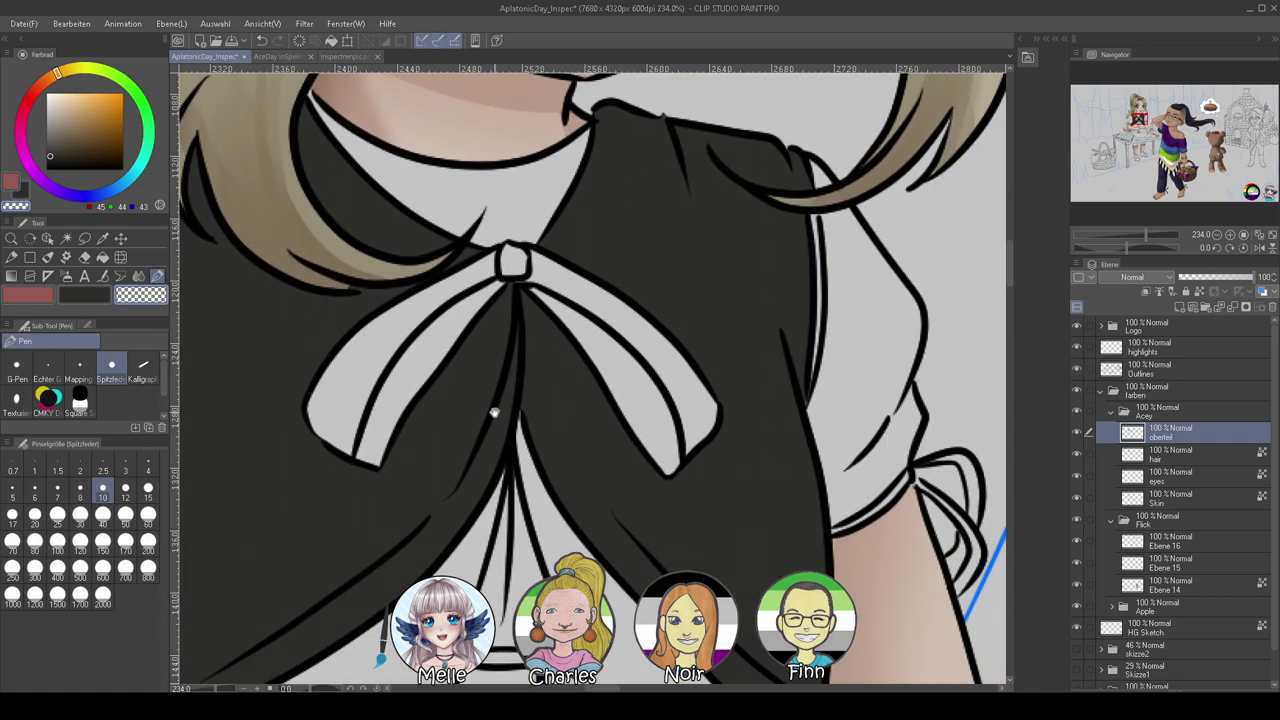
Inspect the vest's outer edges, front opening and bow for remaining color spill or gaps
drag(578, 424, 501, 364)
scroll(501, 364, up, 4)
scroll(510, 385, right, 2)
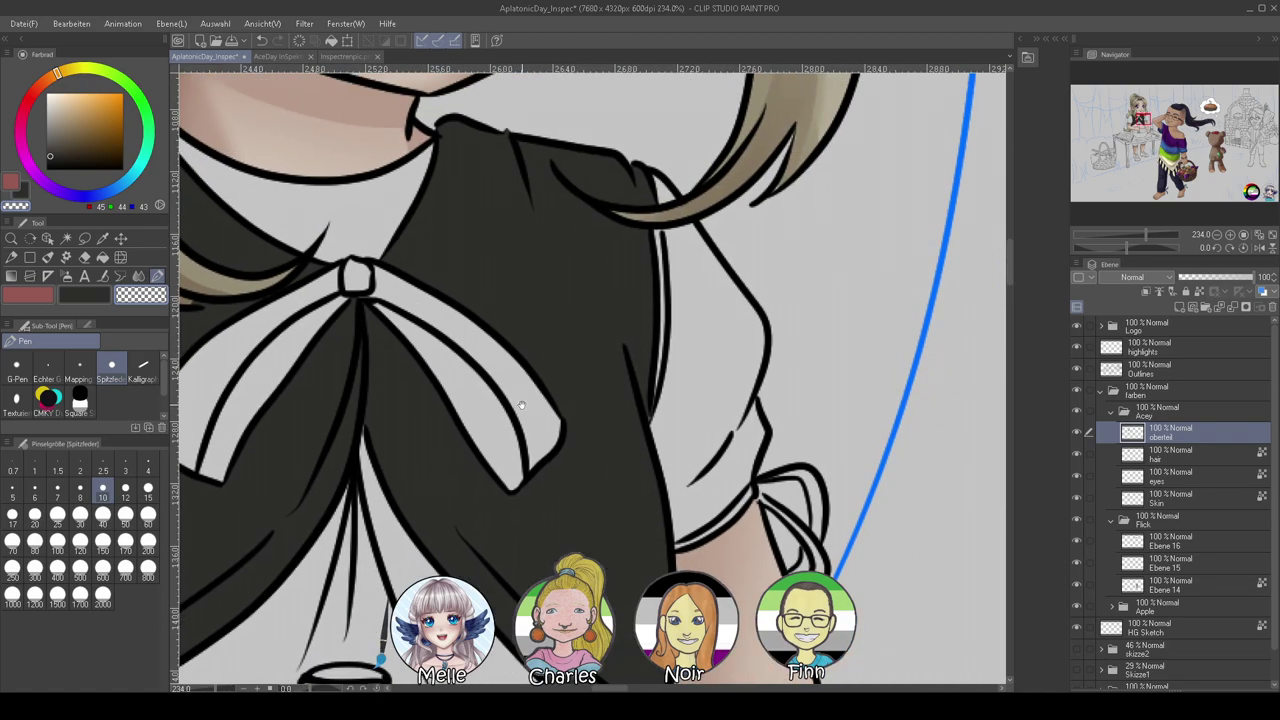
scroll(500, 308, down, 7)
scroll(500, 308, left, 2)
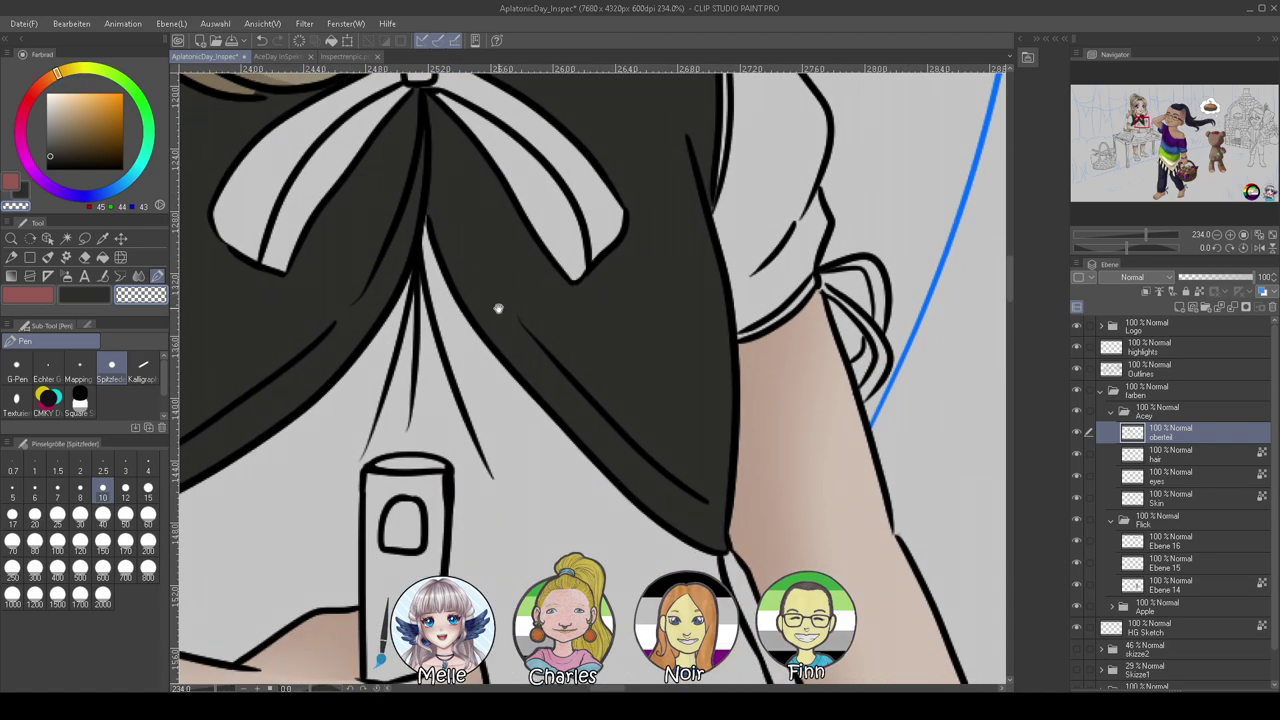
scroll(619, 244, up, 4)
scroll(619, 244, left, 2)
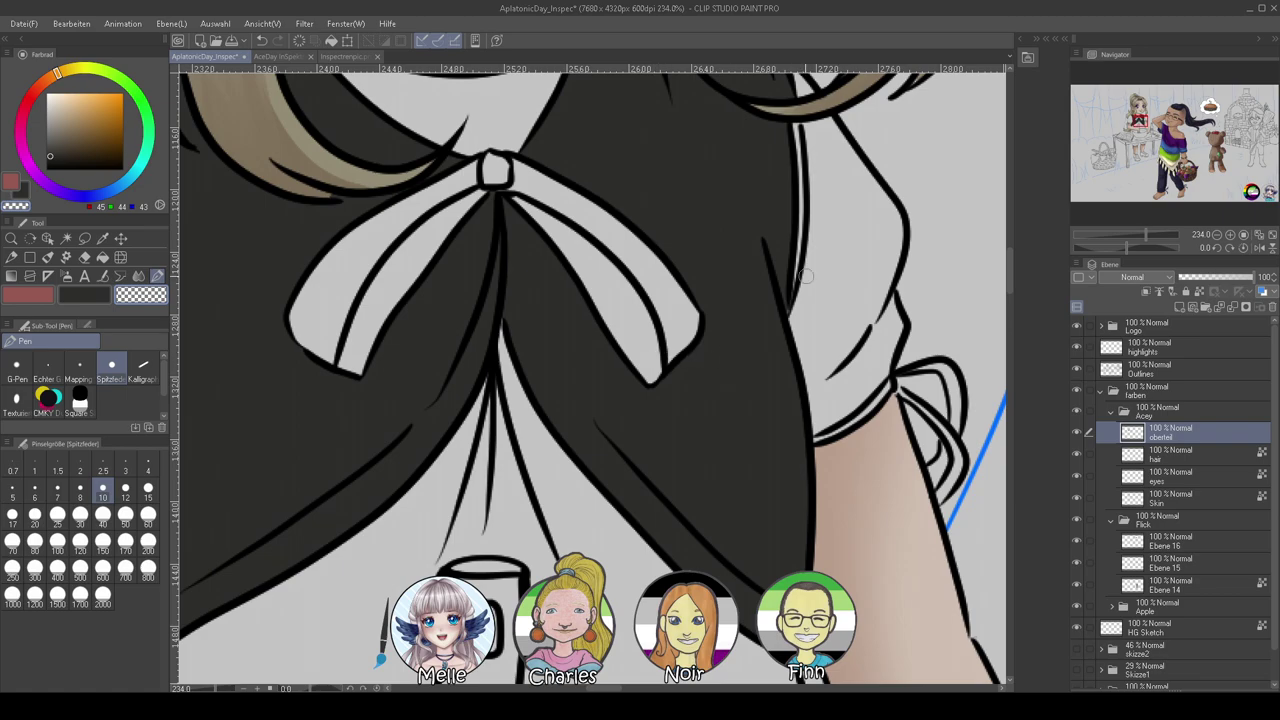
mouse_move(639, 464)
mouse_down()
mouse_move(643, 334)
mouse_move(755, 258)
mouse_up()
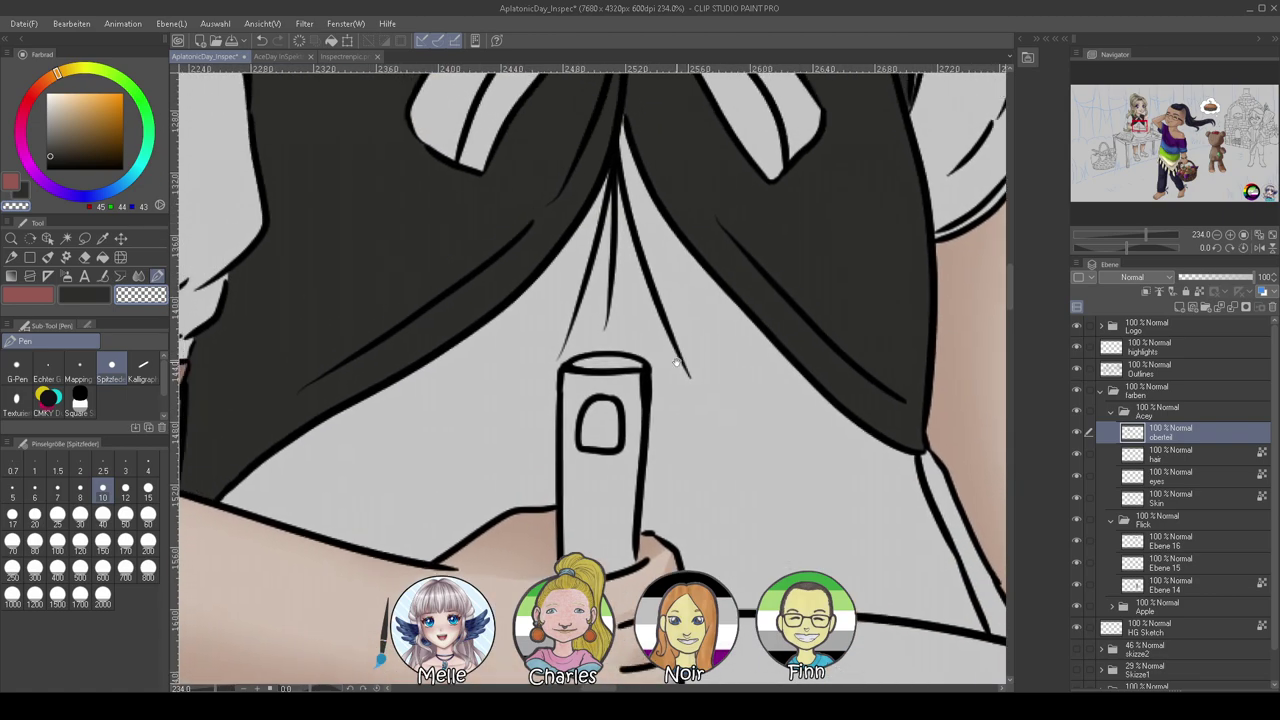
drag(641, 241, 691, 390)
scroll(690, 390, up, 3)
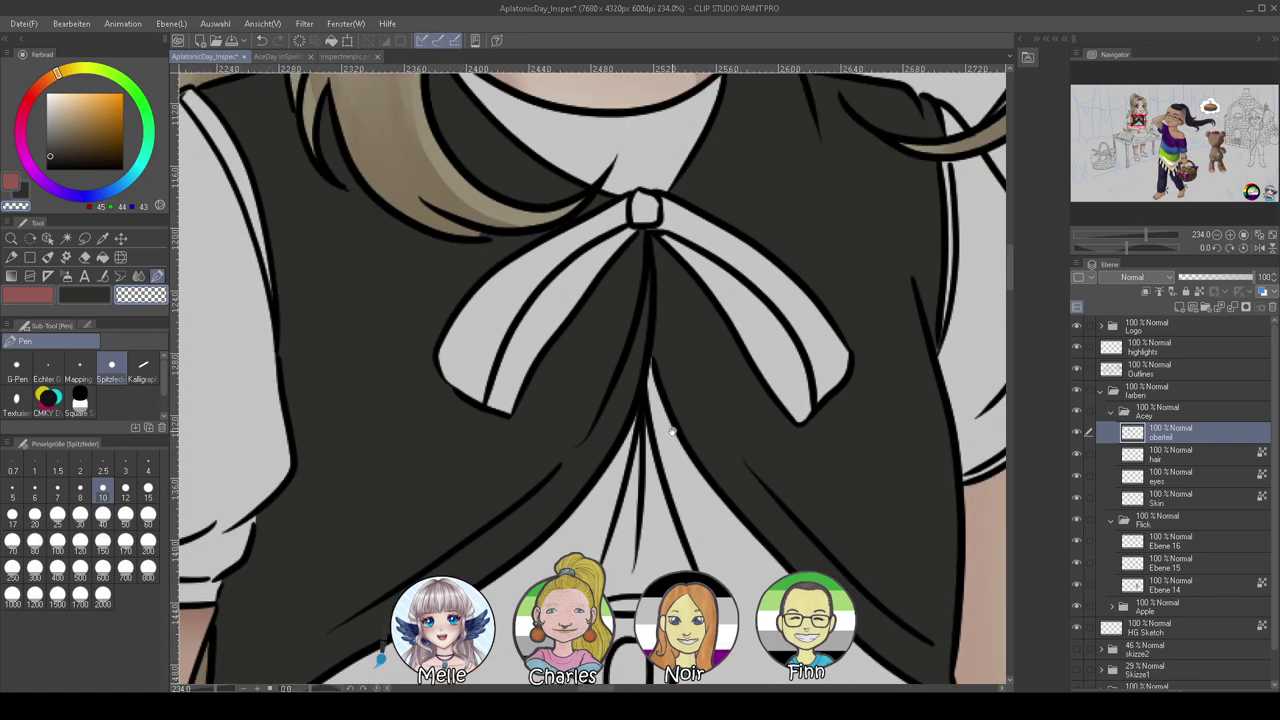
scroll(672, 430, up, 5)
scroll(672, 430, left, 1)
scroll(672, 430, down, 2)
Lock the oberteil layer's transparent pixels and paint black shadows below the bow along the vest's front edges with the size 40 Ölfarbe brush
click(1199, 293)
drag(1142, 235, 1137, 235)
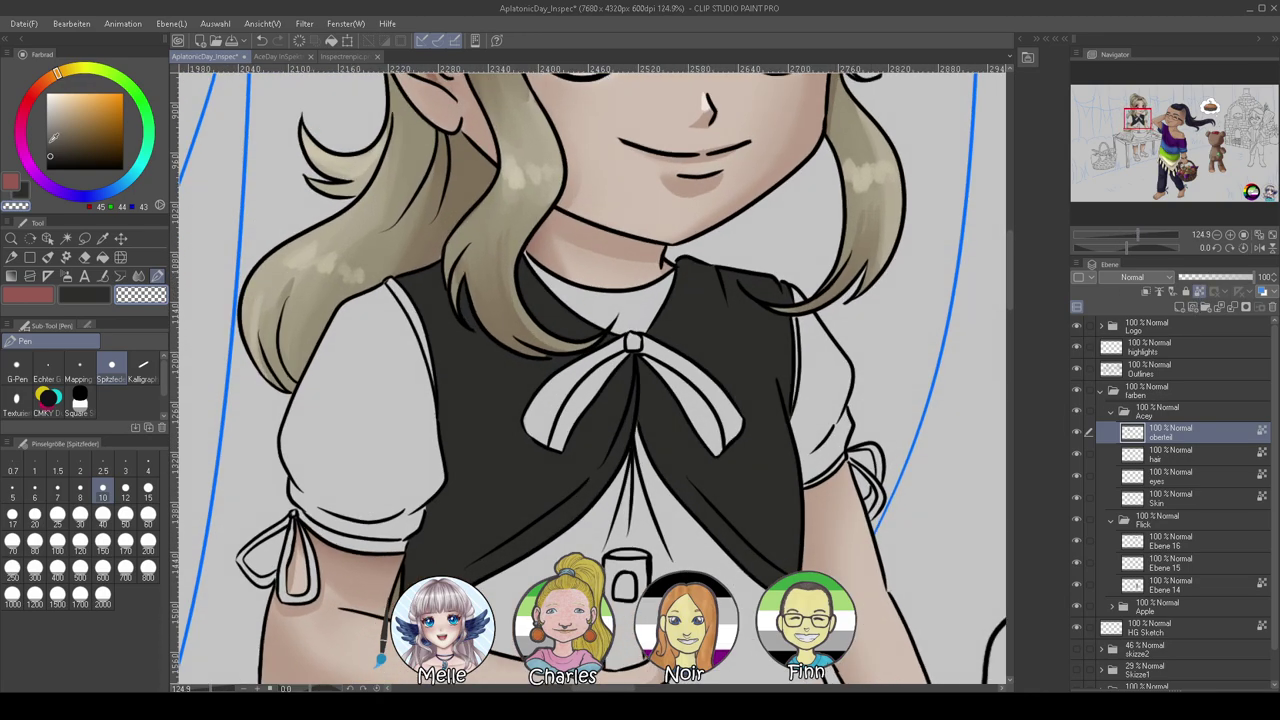
click(48, 257)
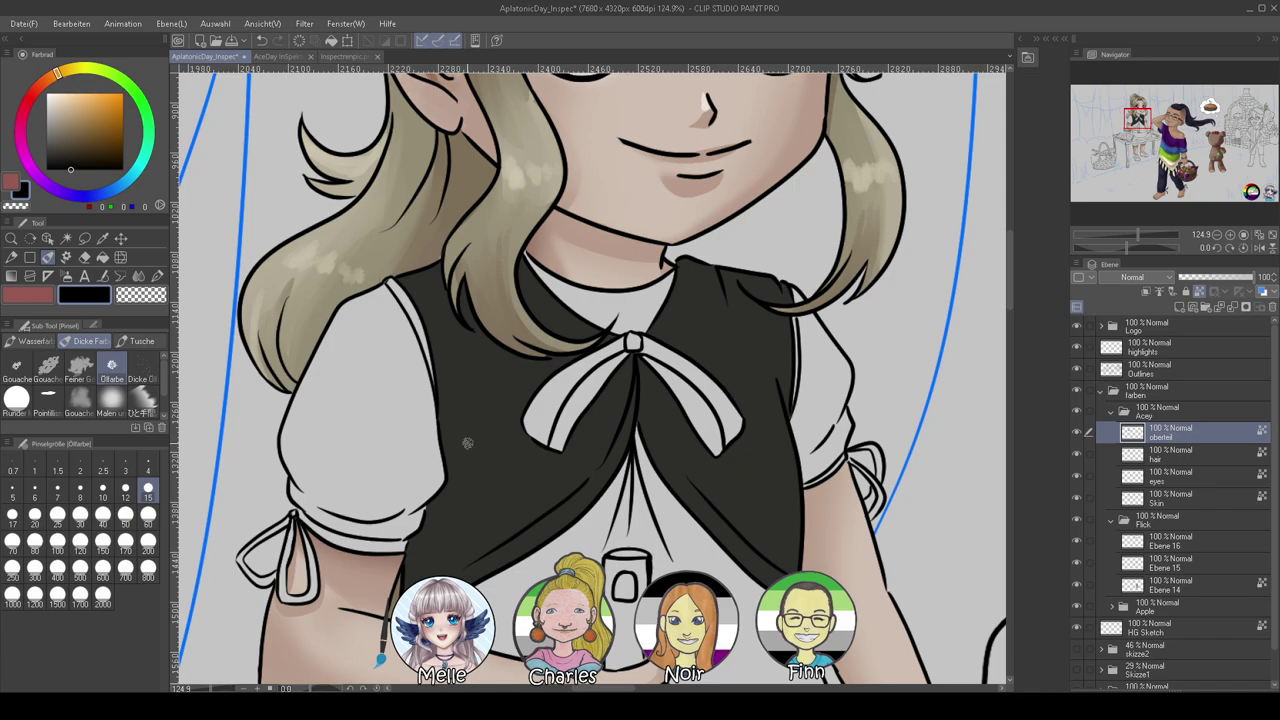
click(102, 516)
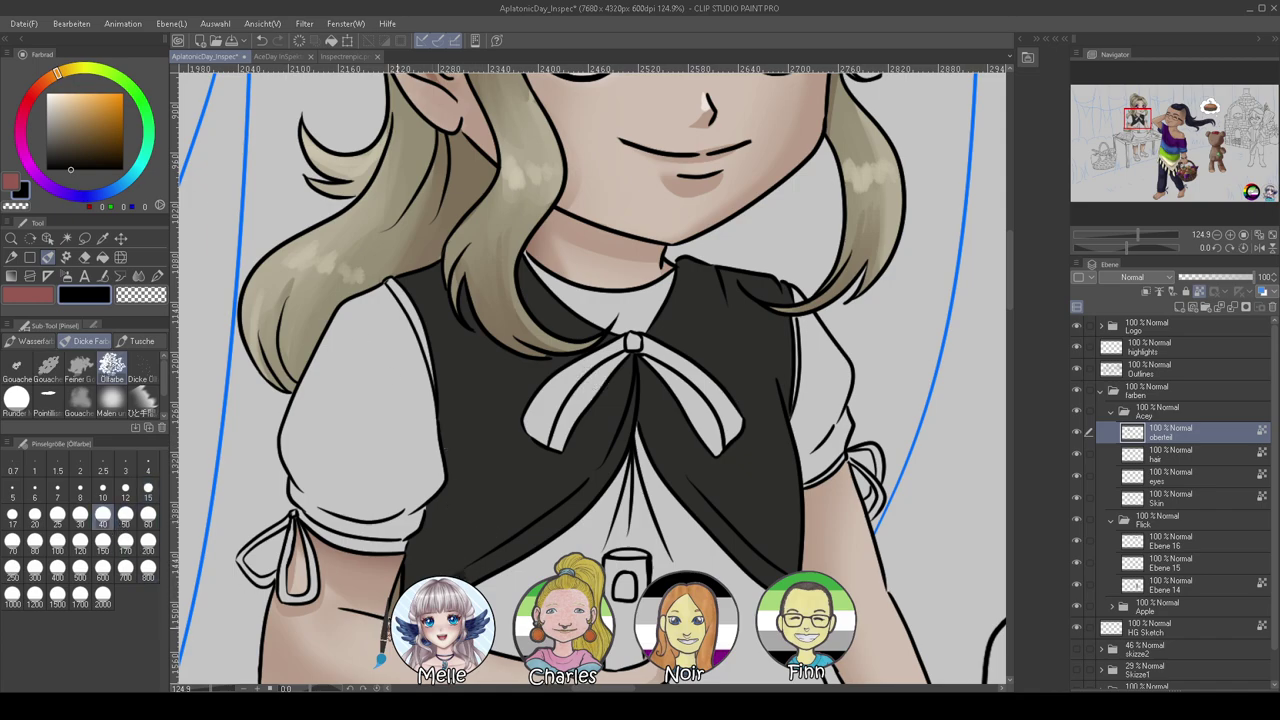
mouse_move(491, 560)
mouse_down()
mouse_move(584, 494)
mouse_move(529, 545)
mouse_move(620, 428)
mouse_move(615, 463)
mouse_move(634, 360)
mouse_move(592, 497)
mouse_move(636, 393)
mouse_move(635, 360)
mouse_move(545, 458)
mouse_up()
mouse_move(624, 370)
mouse_down()
mouse_move(579, 461)
mouse_move(653, 402)
mouse_move(653, 424)
mouse_move(652, 341)
mouse_move(690, 445)
mouse_move(639, 377)
mouse_move(727, 538)
mouse_move(647, 410)
mouse_move(736, 517)
mouse_up()
Extend the shading over both vest halves, along the collar, sides and beneath the hair, with near-black RGB 11, 11, 11
alt+click(658, 412)
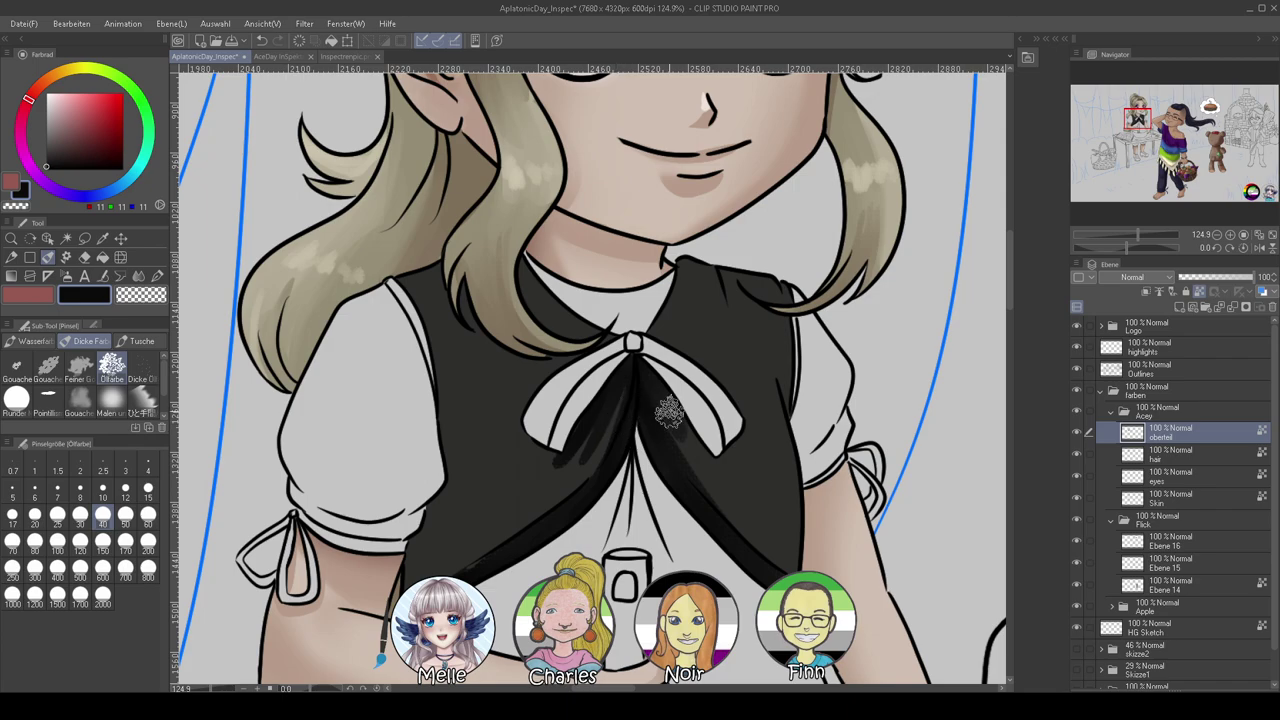
mouse_move(688, 408)
mouse_down()
mouse_move(779, 538)
mouse_move(764, 532)
mouse_up()
drag(732, 475, 803, 530)
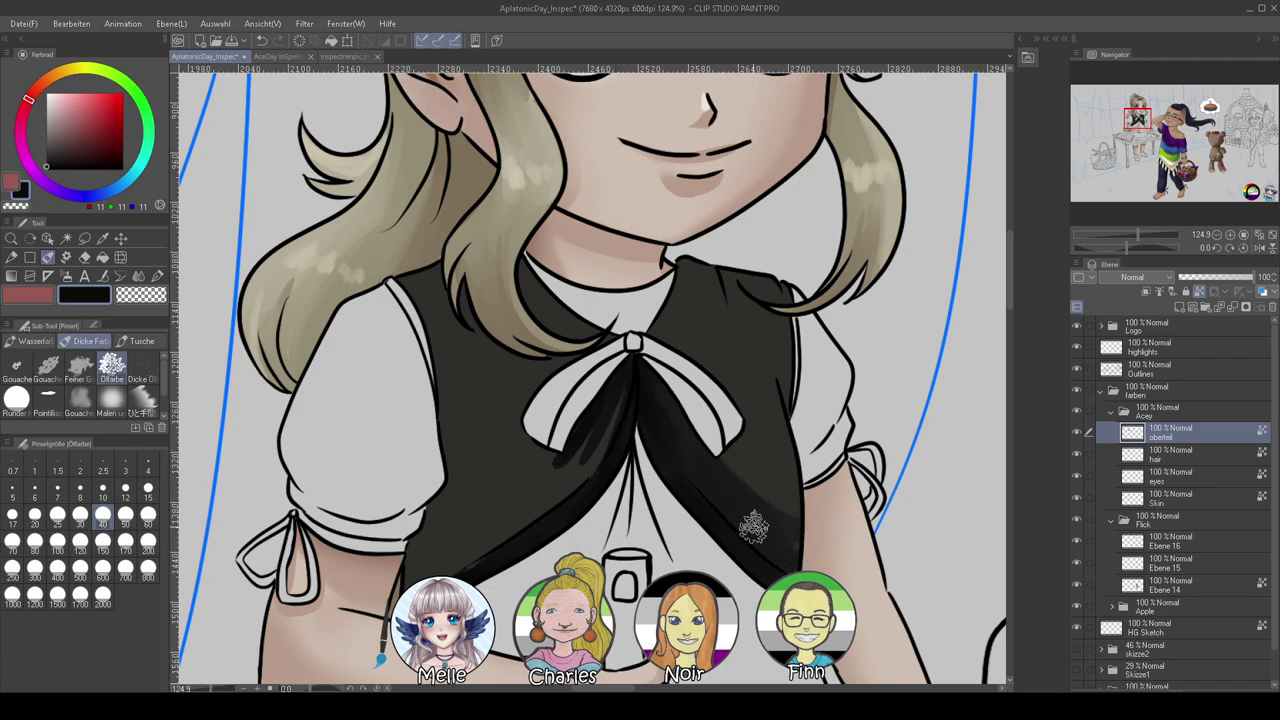
mouse_move(672, 375)
mouse_down()
mouse_move(717, 251)
mouse_move(747, 376)
mouse_move(750, 261)
mouse_move(785, 398)
mouse_move(744, 354)
mouse_move(734, 383)
mouse_move(727, 349)
mouse_move(700, 396)
mouse_move(713, 272)
mouse_move(672, 360)
mouse_move(572, 324)
mouse_move(541, 280)
mouse_move(580, 350)
mouse_move(548, 330)
mouse_up()
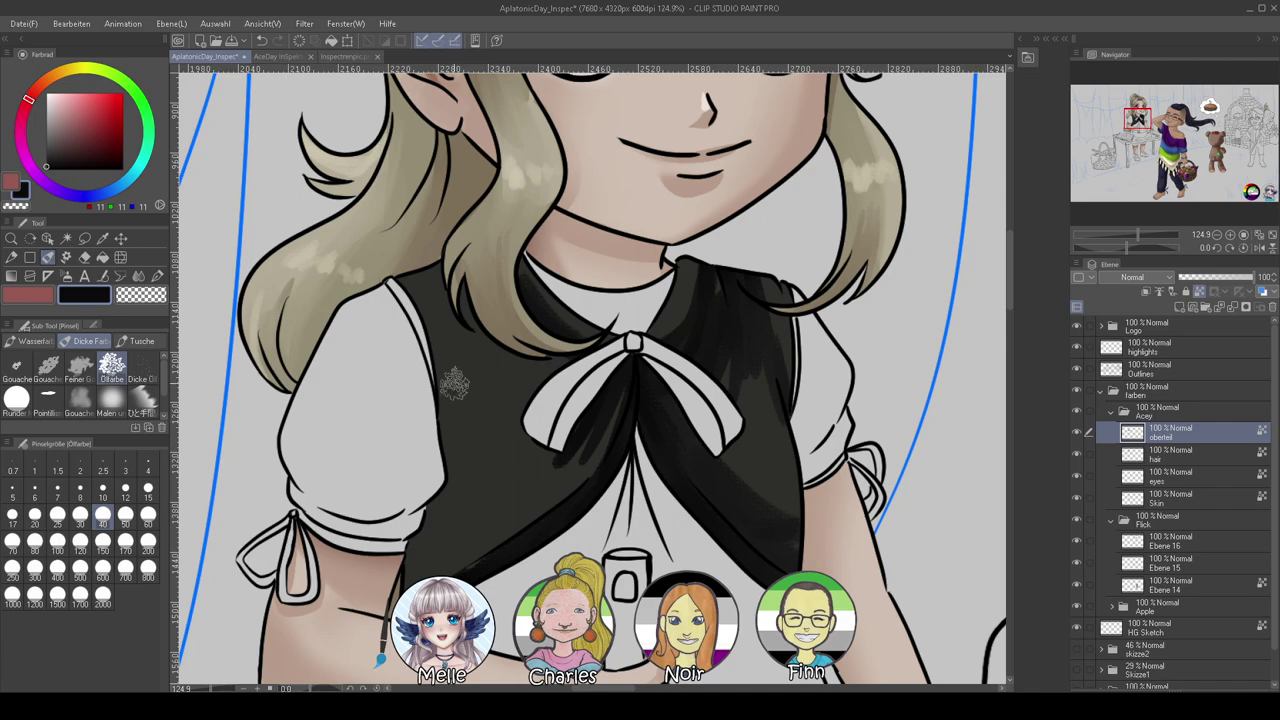
mouse_move(510, 518)
mouse_down()
mouse_move(466, 514)
mouse_move(412, 562)
mouse_move(488, 550)
mouse_up()
mouse_move(452, 494)
mouse_down()
mouse_move(461, 417)
mouse_move(459, 453)
mouse_move(442, 369)
mouse_move(434, 385)
mouse_move(462, 451)
mouse_move(480, 391)
mouse_up()
drag(470, 276, 558, 352)
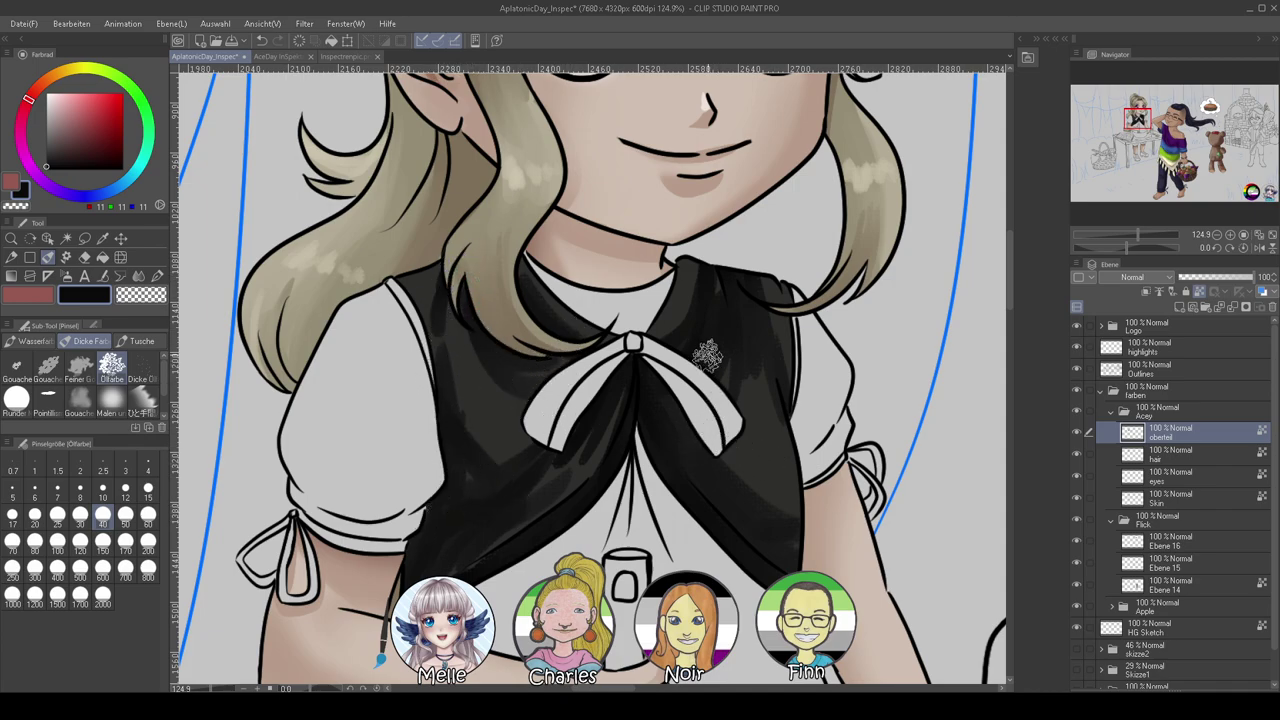
Smooth the vest's shadows into the base color with the painterly blending tool at size 50
click(139, 277)
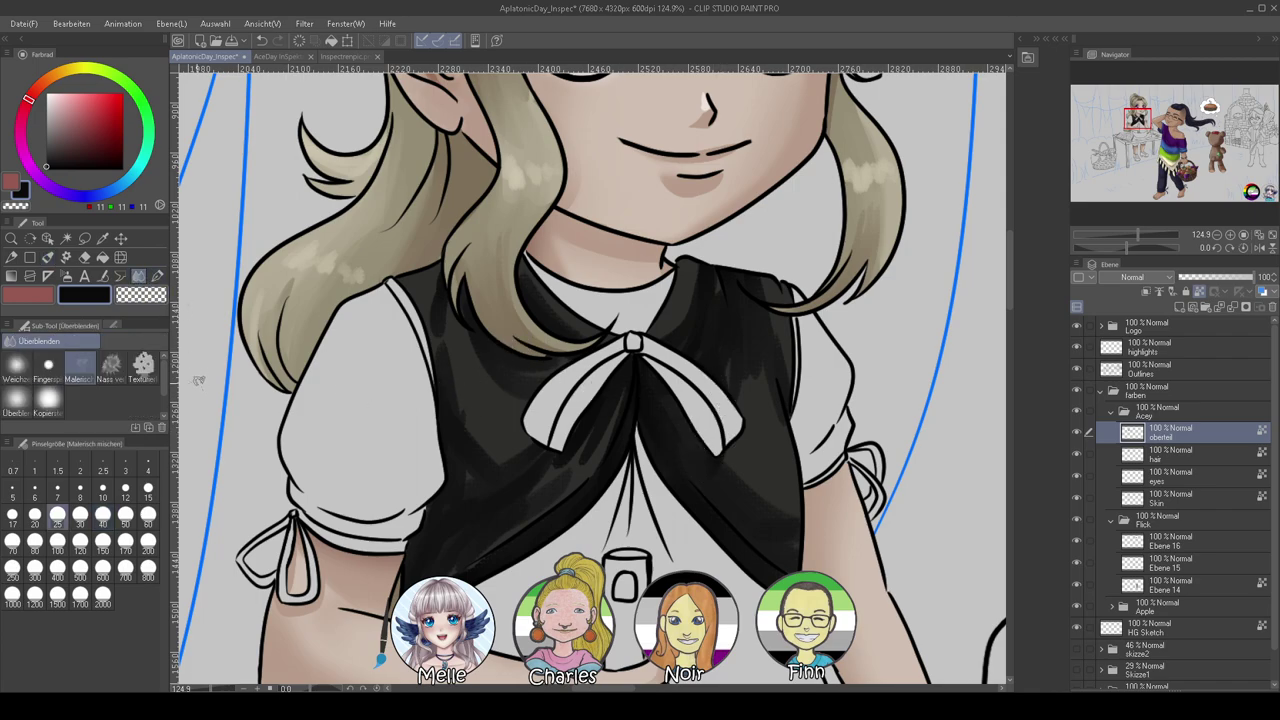
click(125, 514)
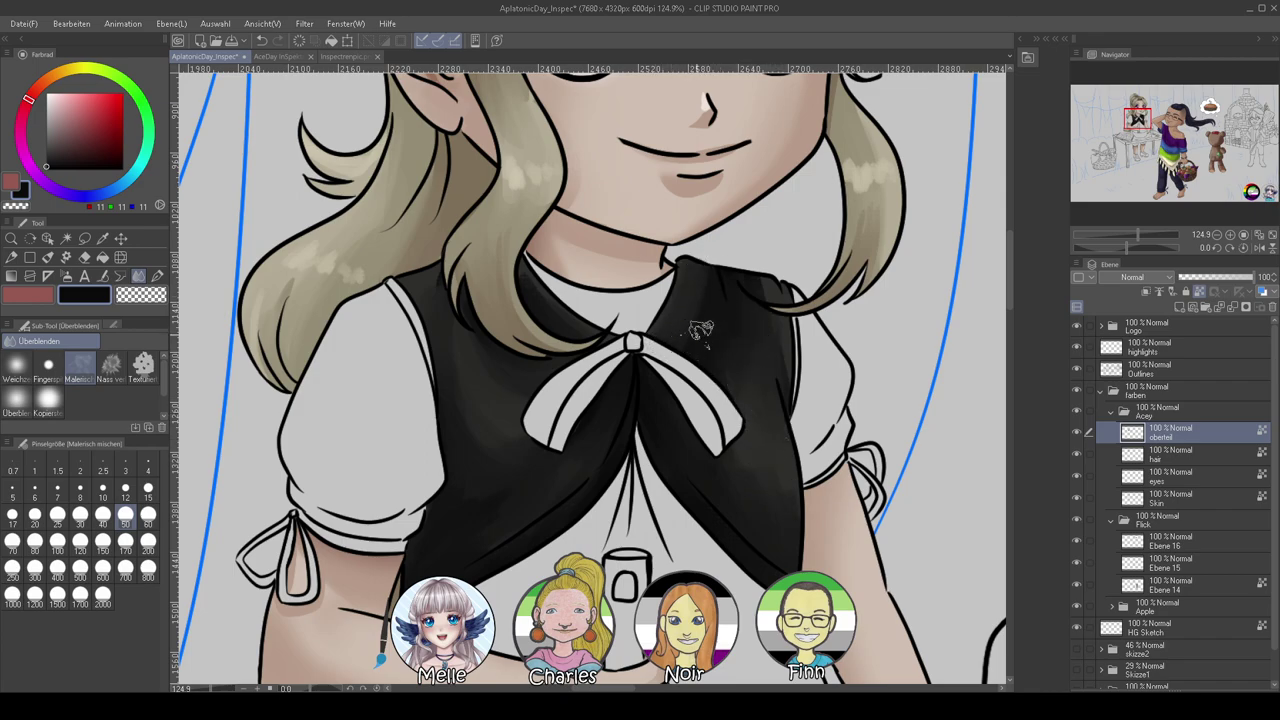
Paint dark grey highlights, RGB 65, 65, 64, on the vest with the Ölfarbe brush and blend them in
alt+click(428, 385)
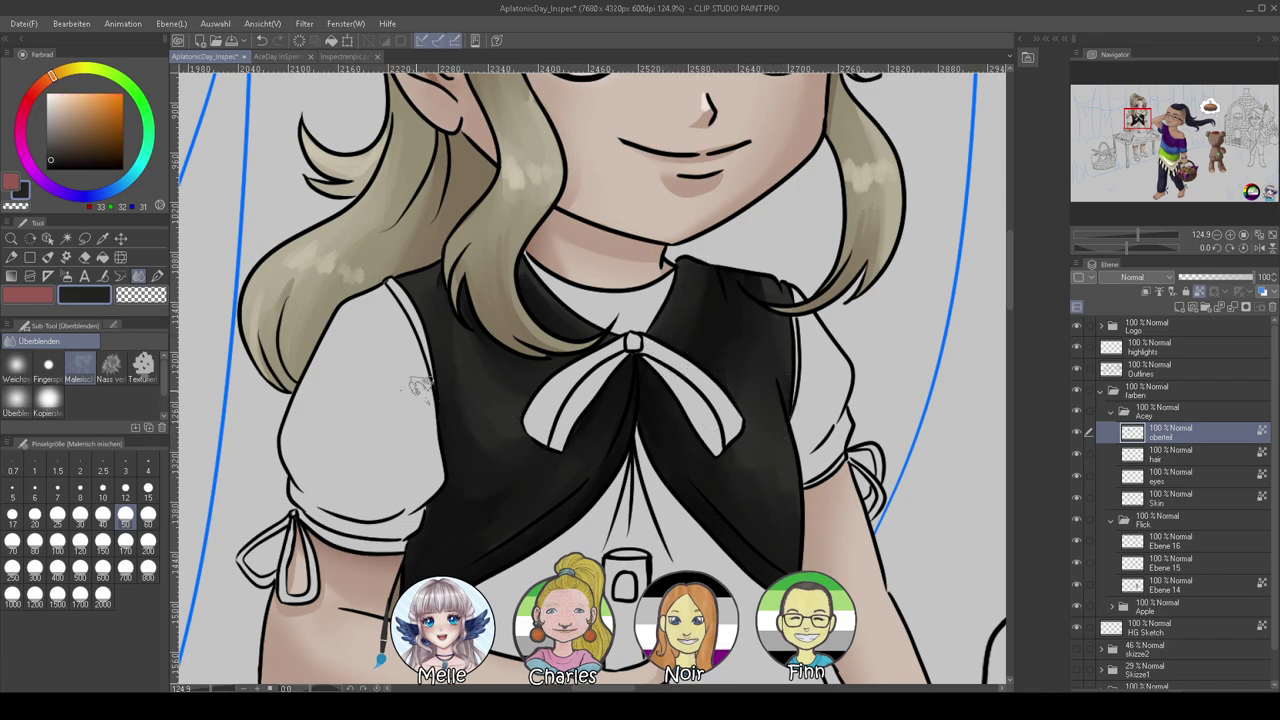
click(48, 150)
click(47, 257)
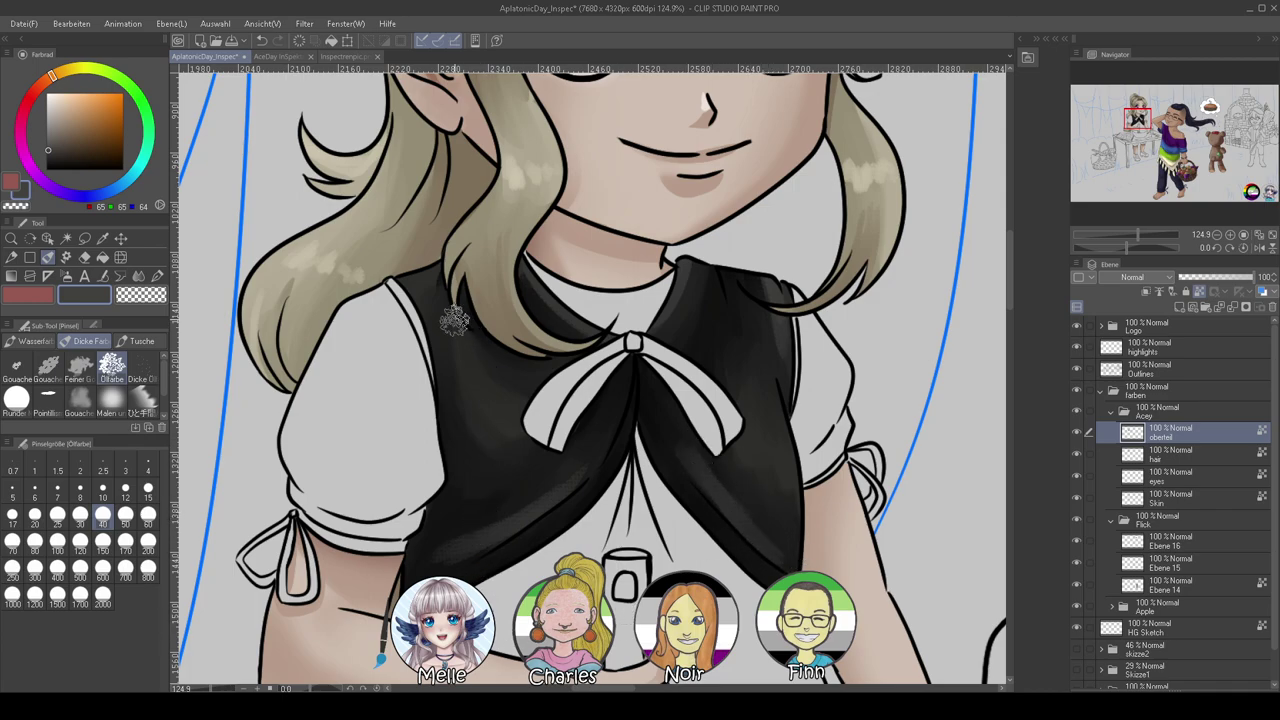
click(138, 275)
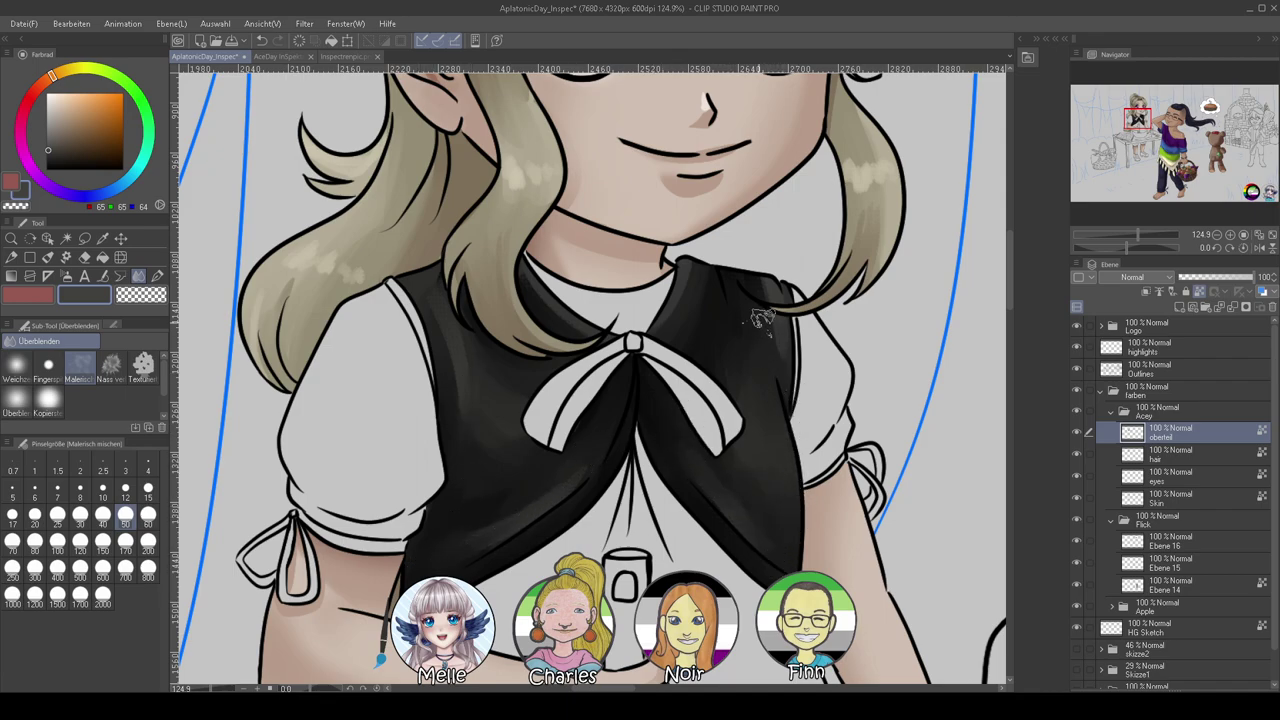
Add a new layer named "teil2" above the oberteil layer in the Acey folder
mouse_move(1137, 240)
mouse_down()
mouse_move(1123, 241)
mouse_move(1133, 232)
mouse_up()
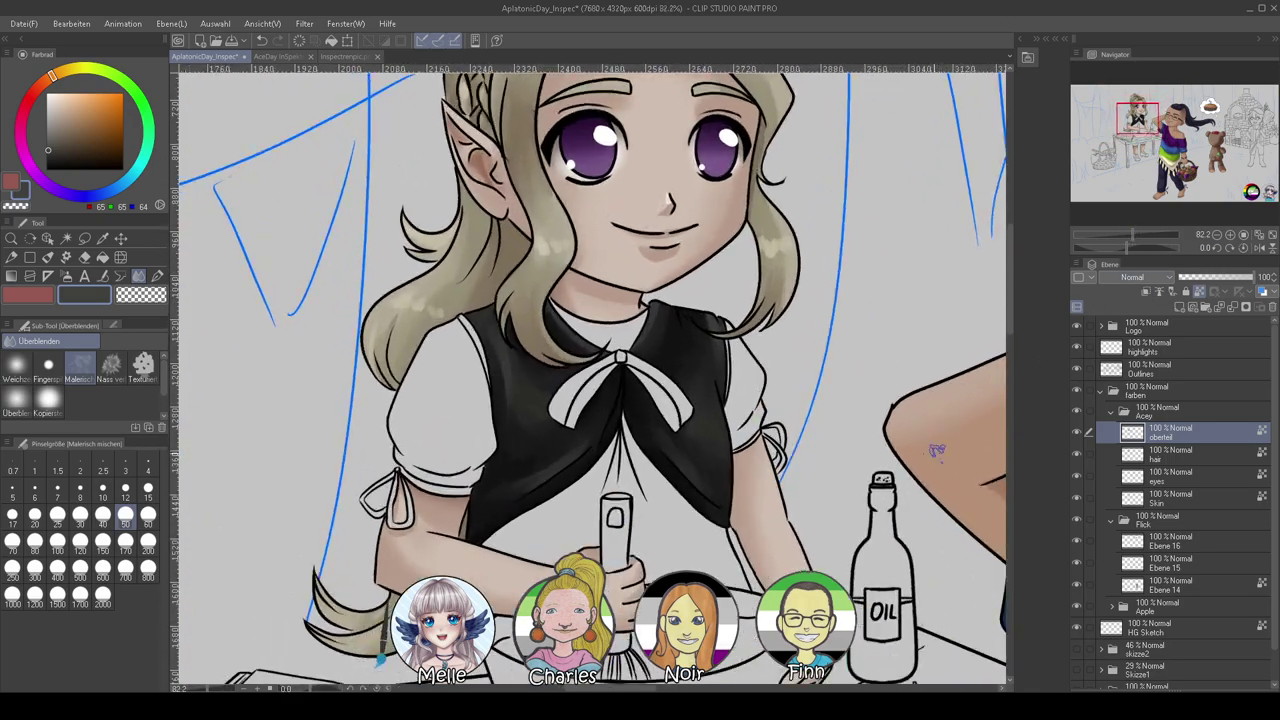
drag(951, 597, 970, 542)
click(1180, 308)
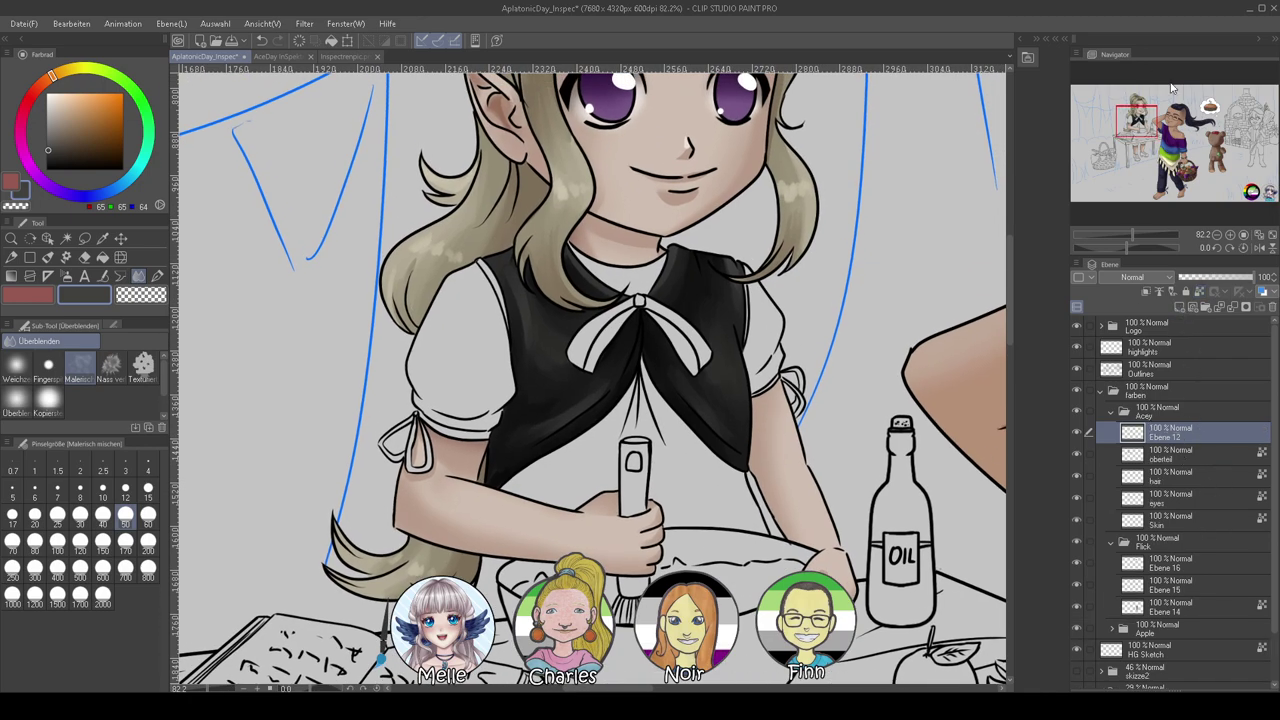
Select both sleeves, the neckline and the bow of the blouse with the automatic selection on the Outlines layer
click(66, 238)
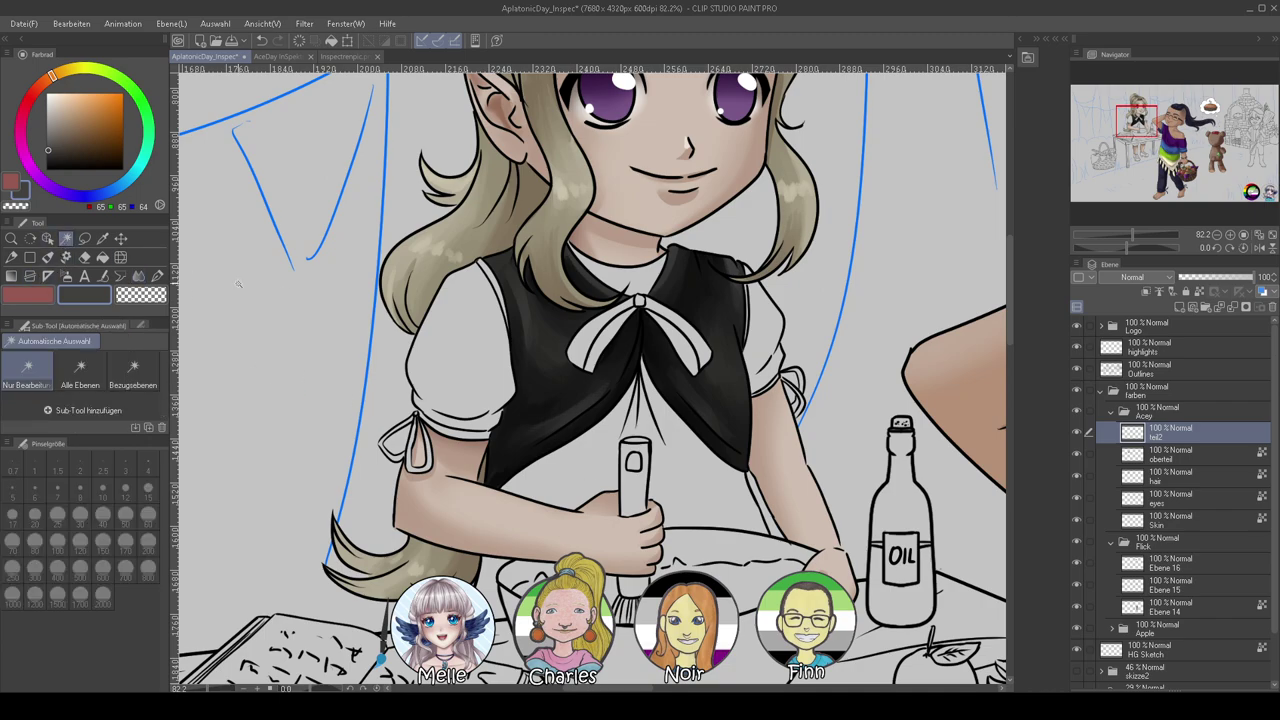
click(1118, 382)
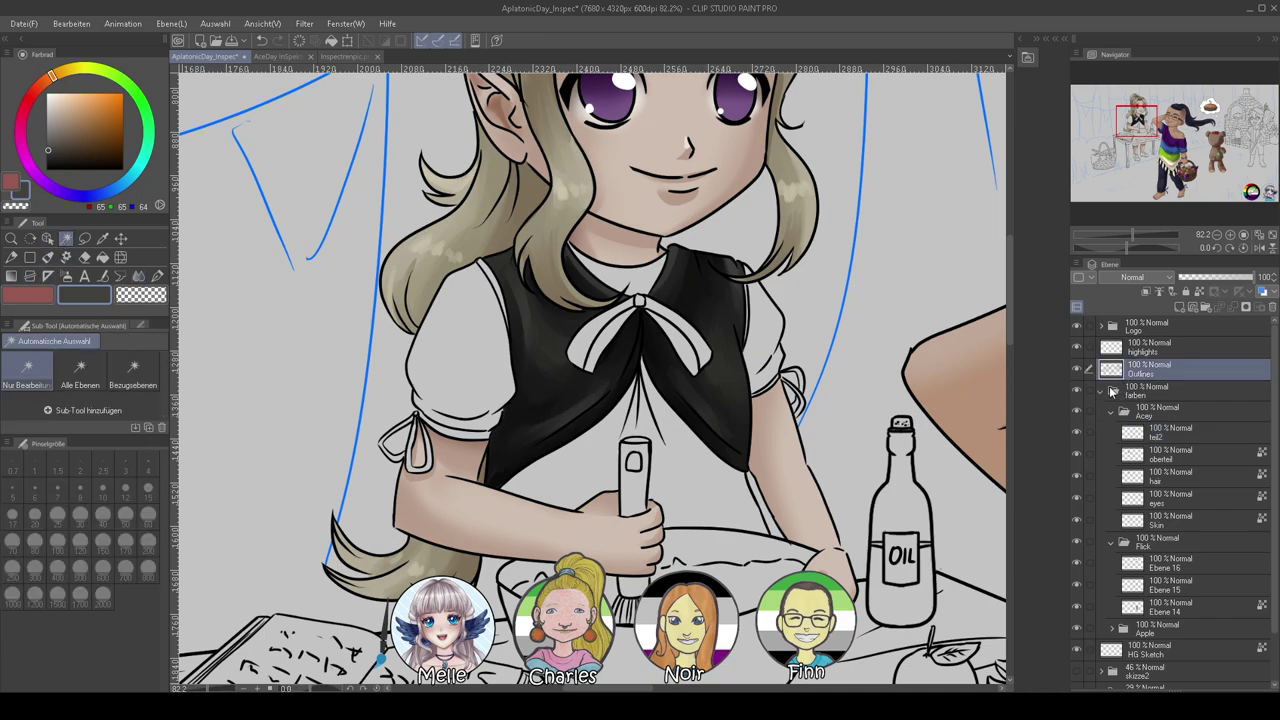
click(461, 355)
shift+click(480, 421)
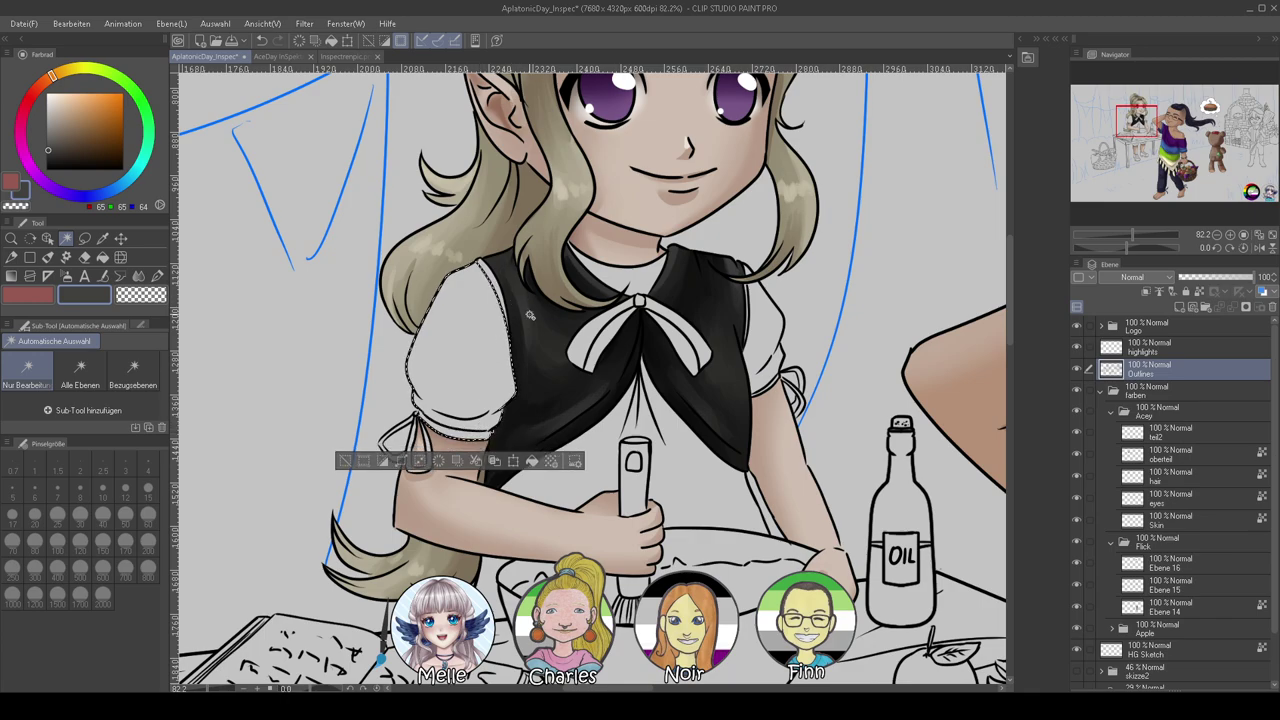
shift+click(645, 294)
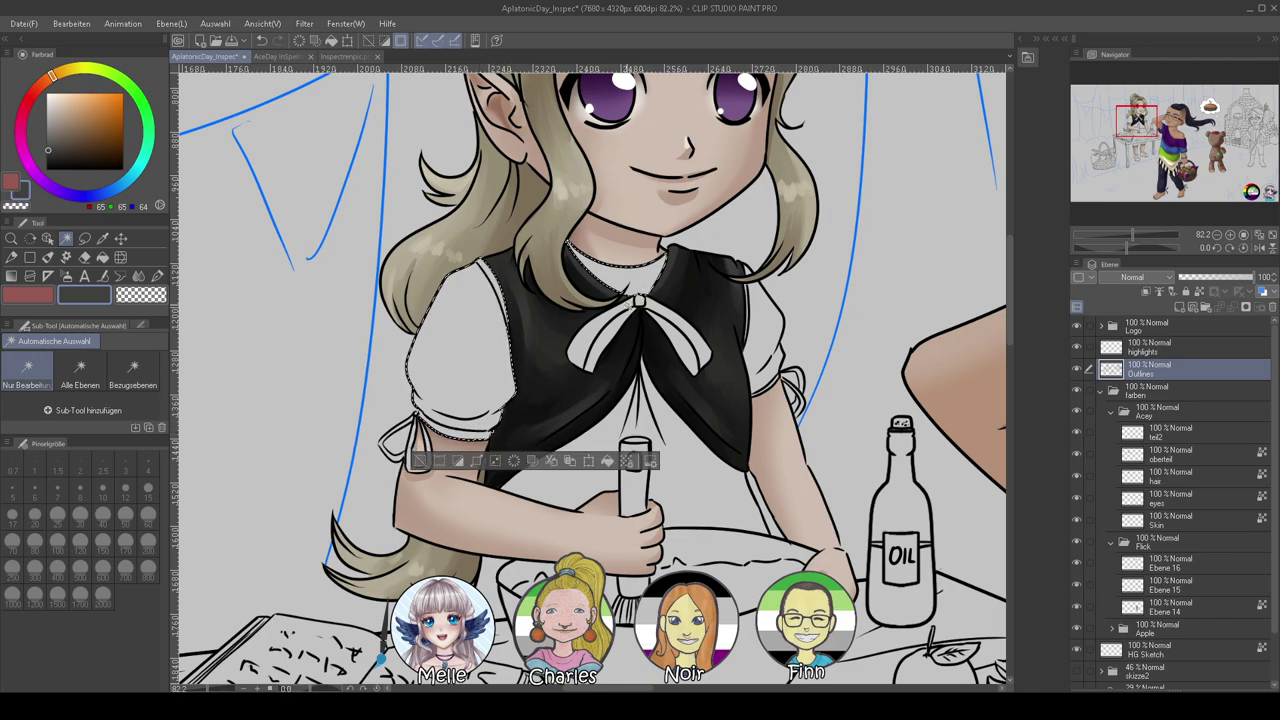
shift+click(639, 300)
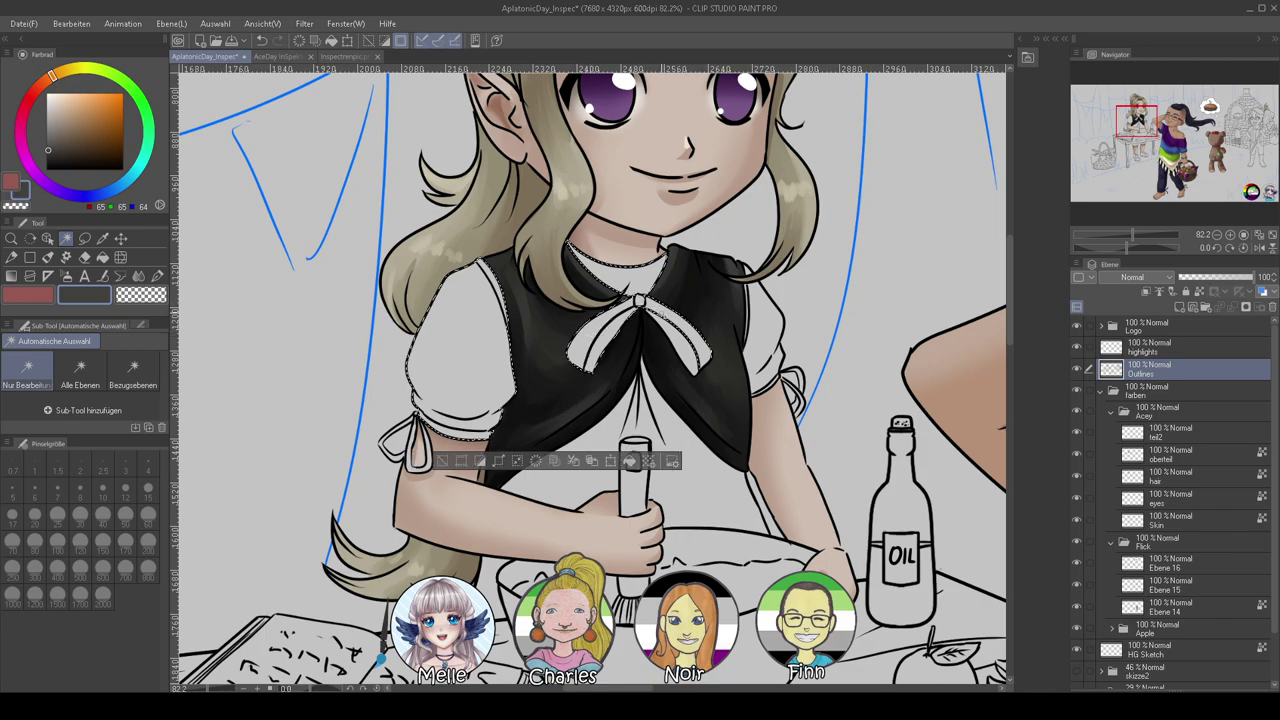
shift+click(762, 336)
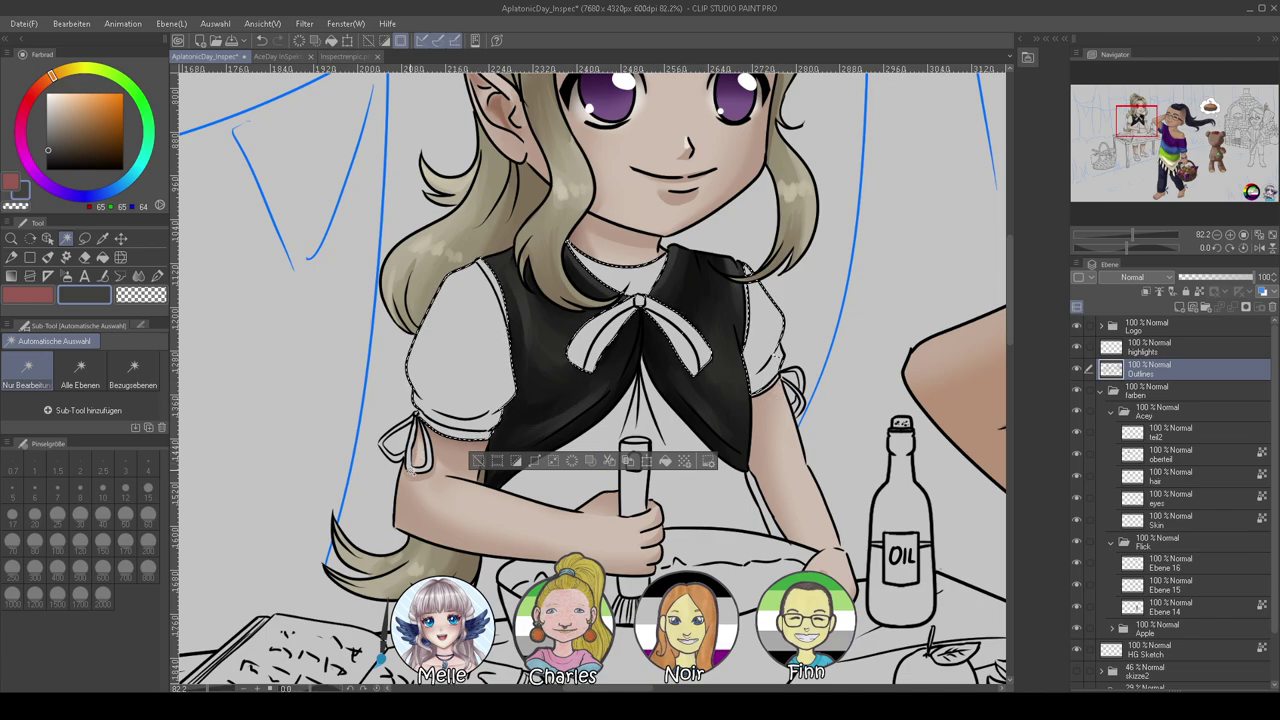
Add the ribbon loops on both sleeves and the blouse's lower torso to the selection
shift+click(411, 470)
shift+click(395, 447)
shift+click(800, 408)
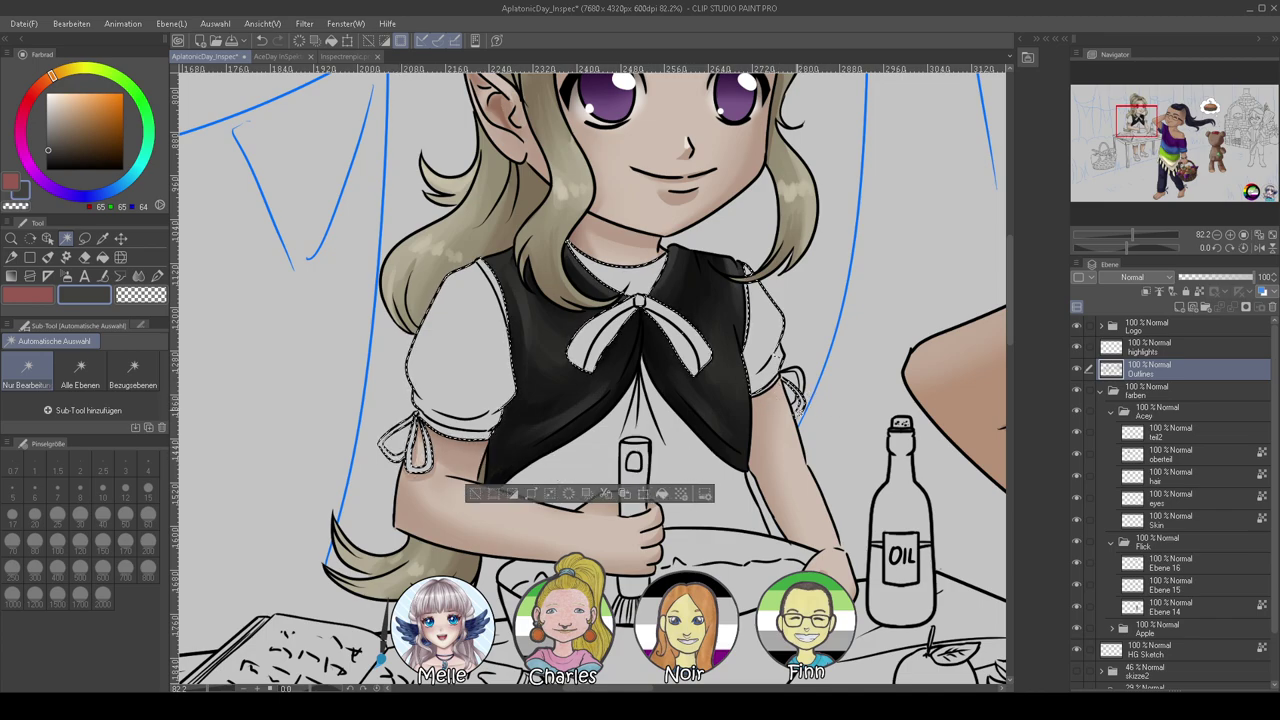
shift+click(747, 506)
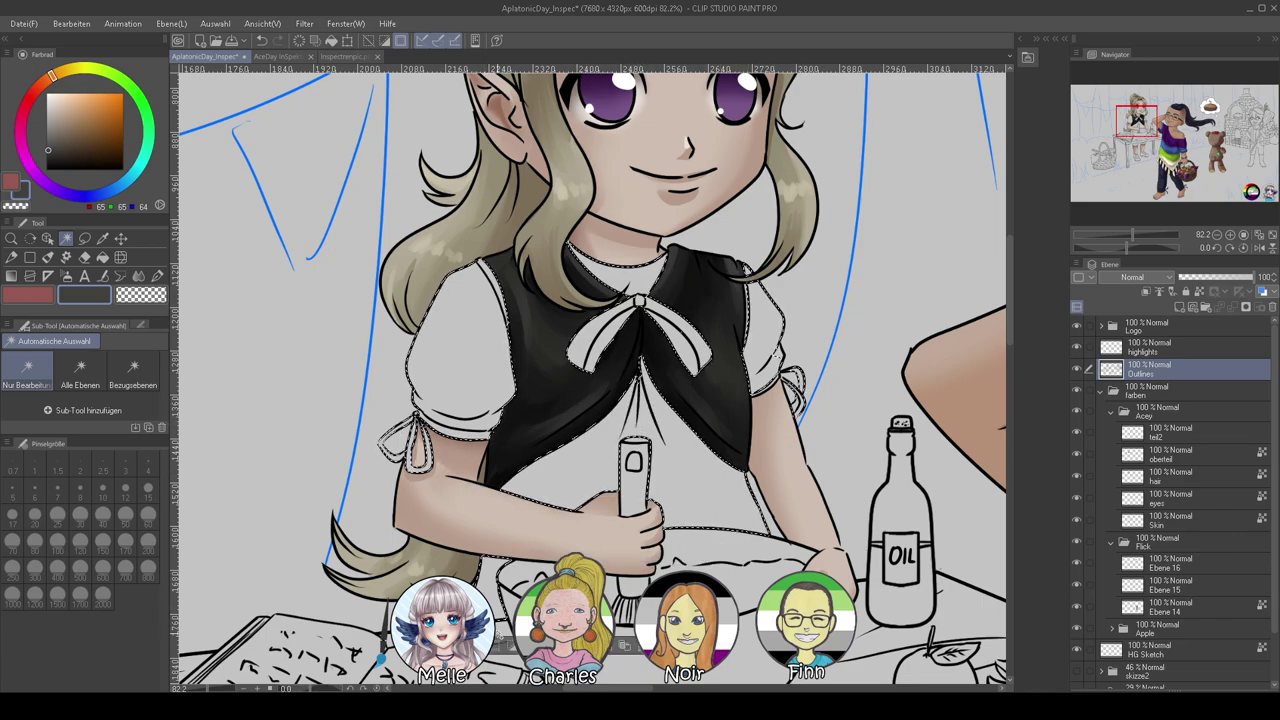
Add both puffed trouser legs below the table and the shoe straps to the selection
scroll(588, 430, down, 5)
shift+click(588, 430)
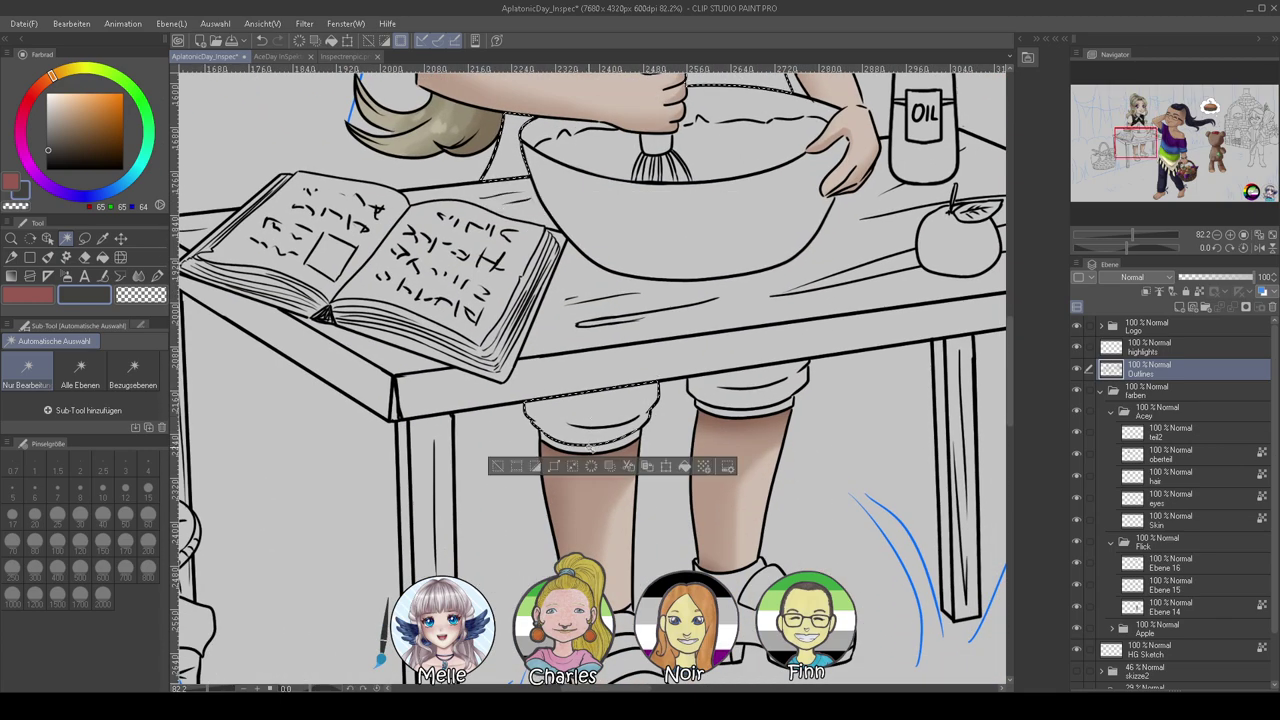
shift+click(724, 401)
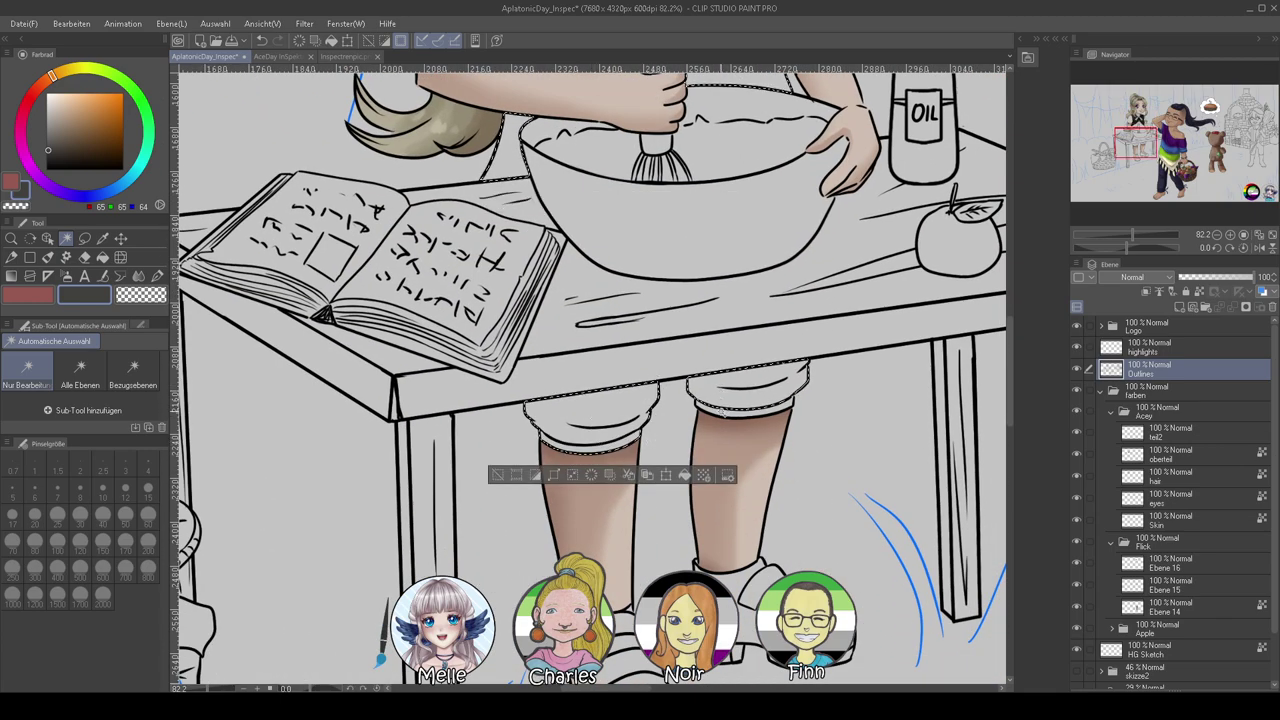
shift+click(624, 624)
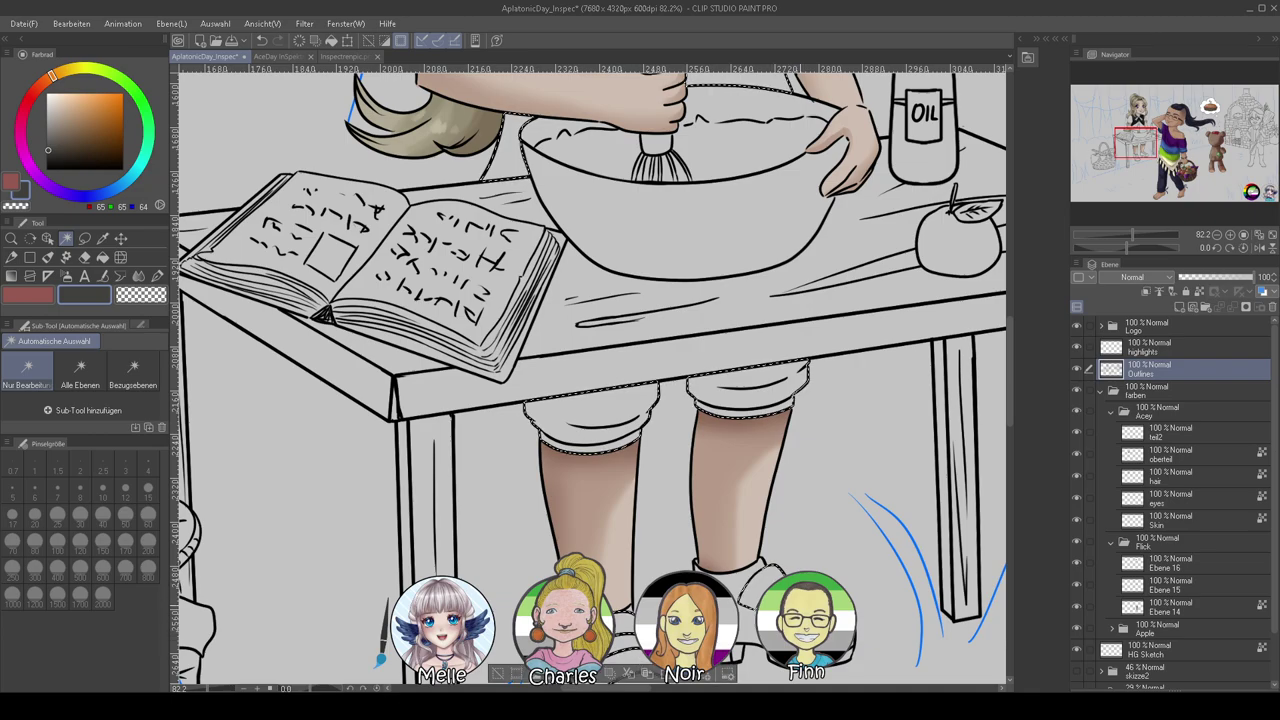
drag(660, 250, 597, 564)
drag(660, 400, 629, 470)
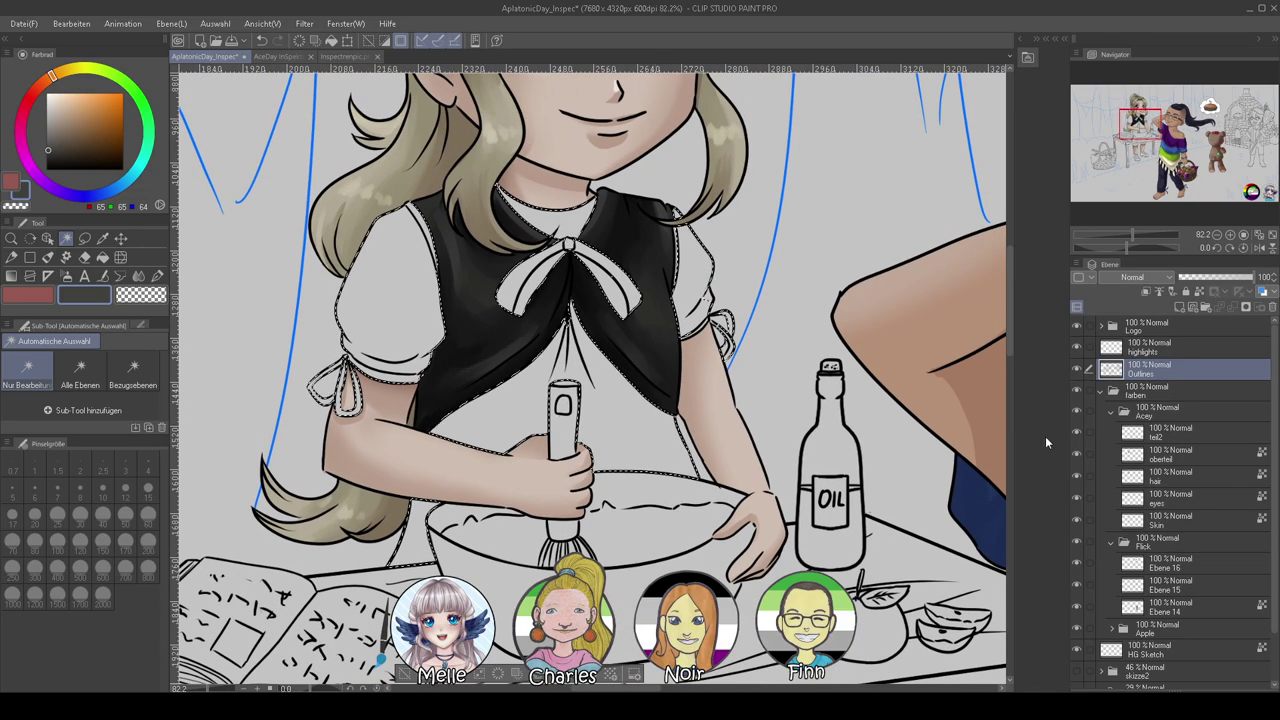
Make the teil2 layer active and sample the muted purple, RGB 92, 79, 104, from the blonde girl's clothing in Inspectrenpic.png
click(1140, 433)
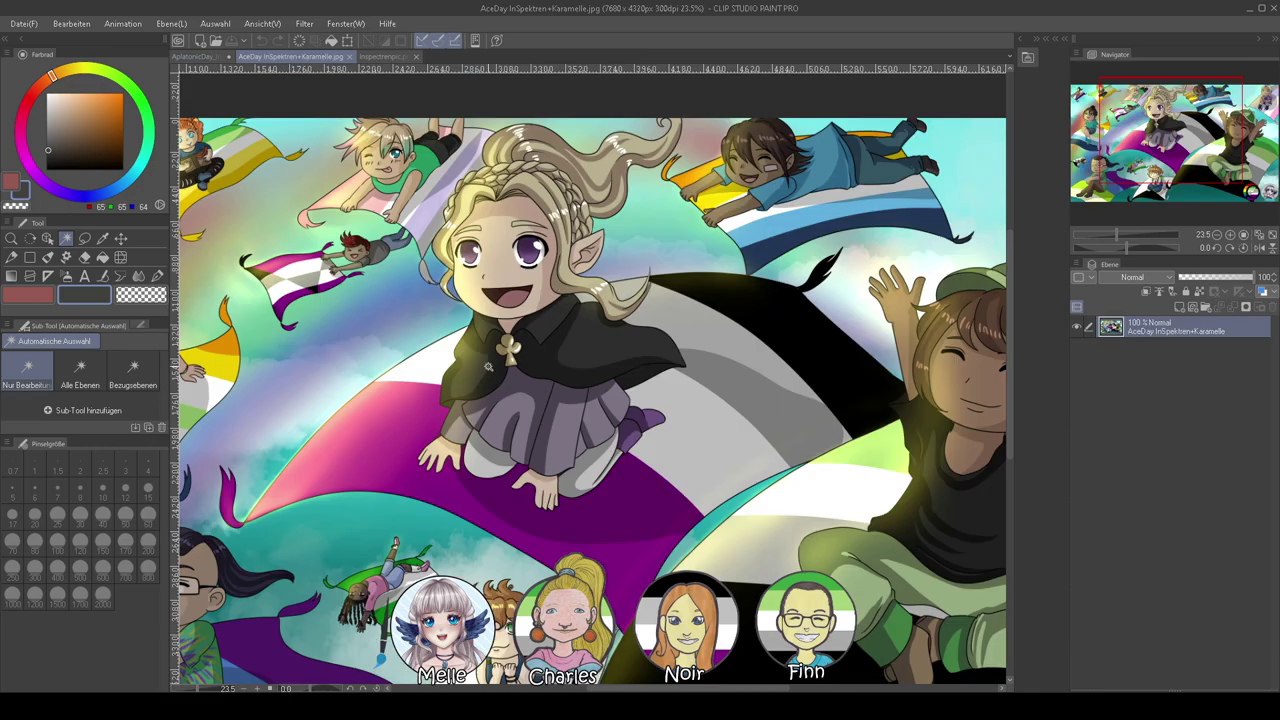
click(385, 58)
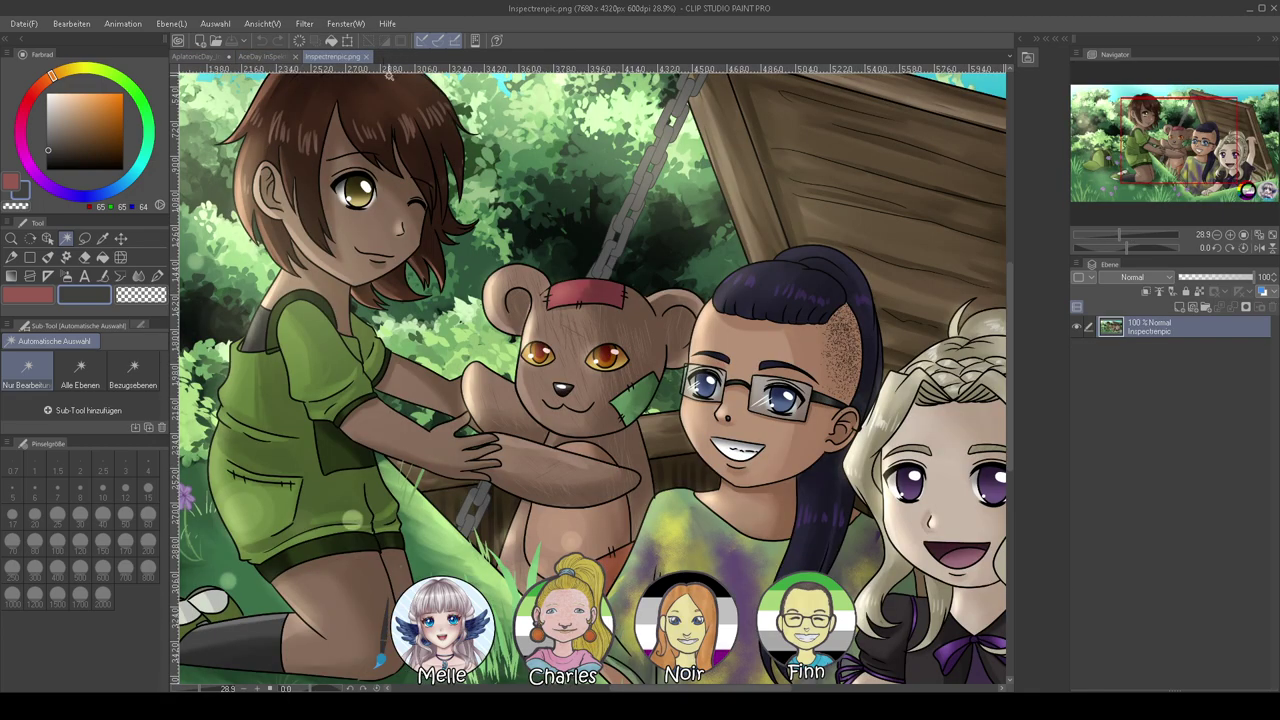
scroll(740, 357, down, 3)
scroll(970, 515, up, 3)
click(102, 238)
click(657, 483)
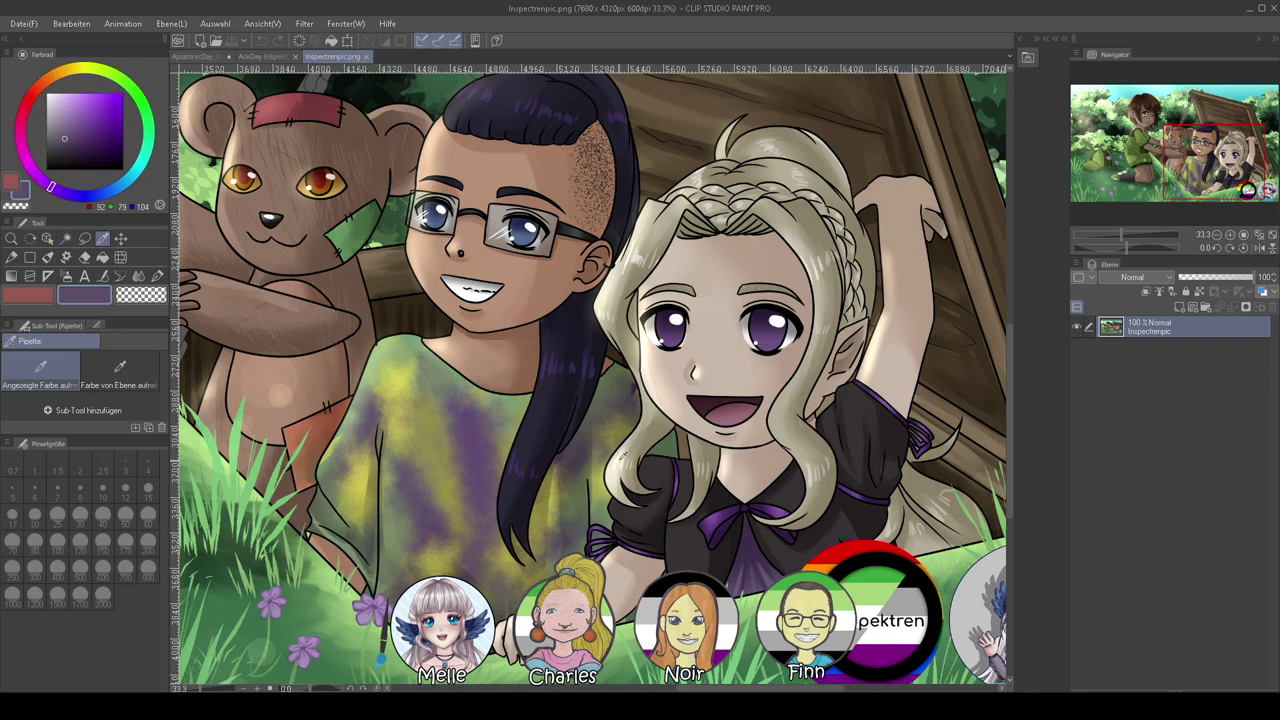
click(206, 58)
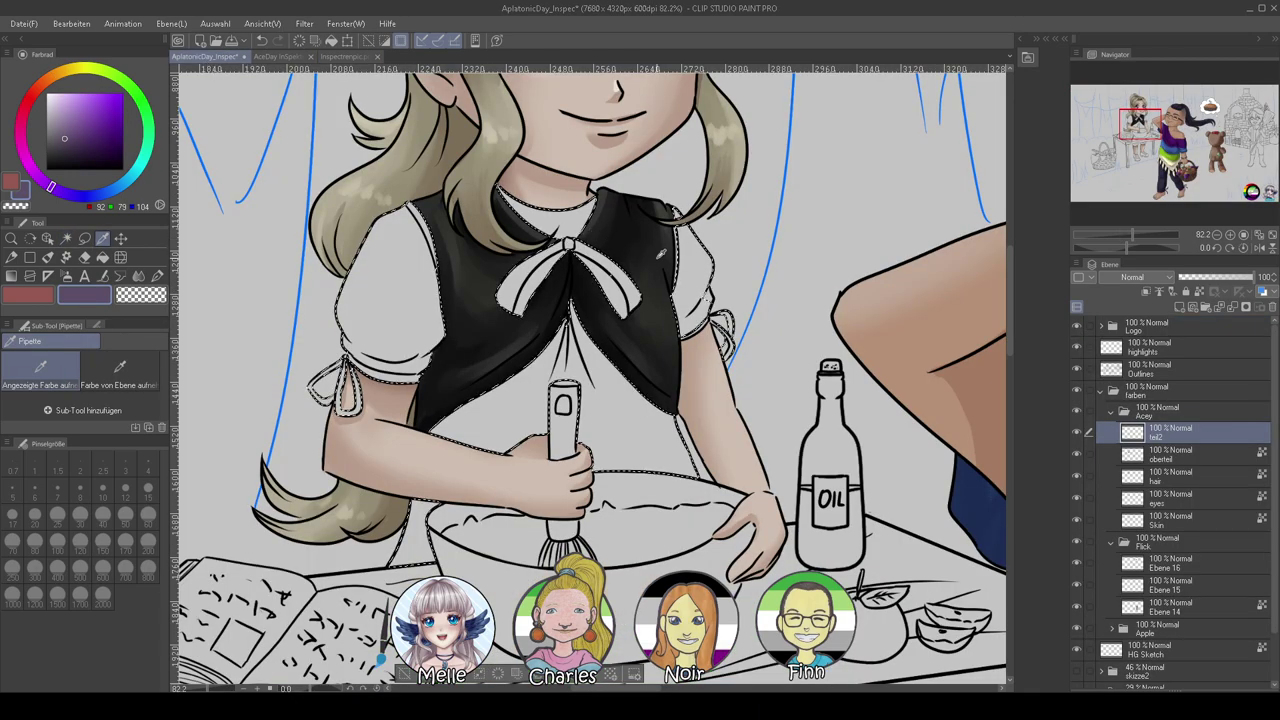
Fill the selected clothing areas on the teil2 layer with the sampled purple and clear the selection
key(alt+Delete)
key(ctrl+d)
scroll(503, 340, down, 6)
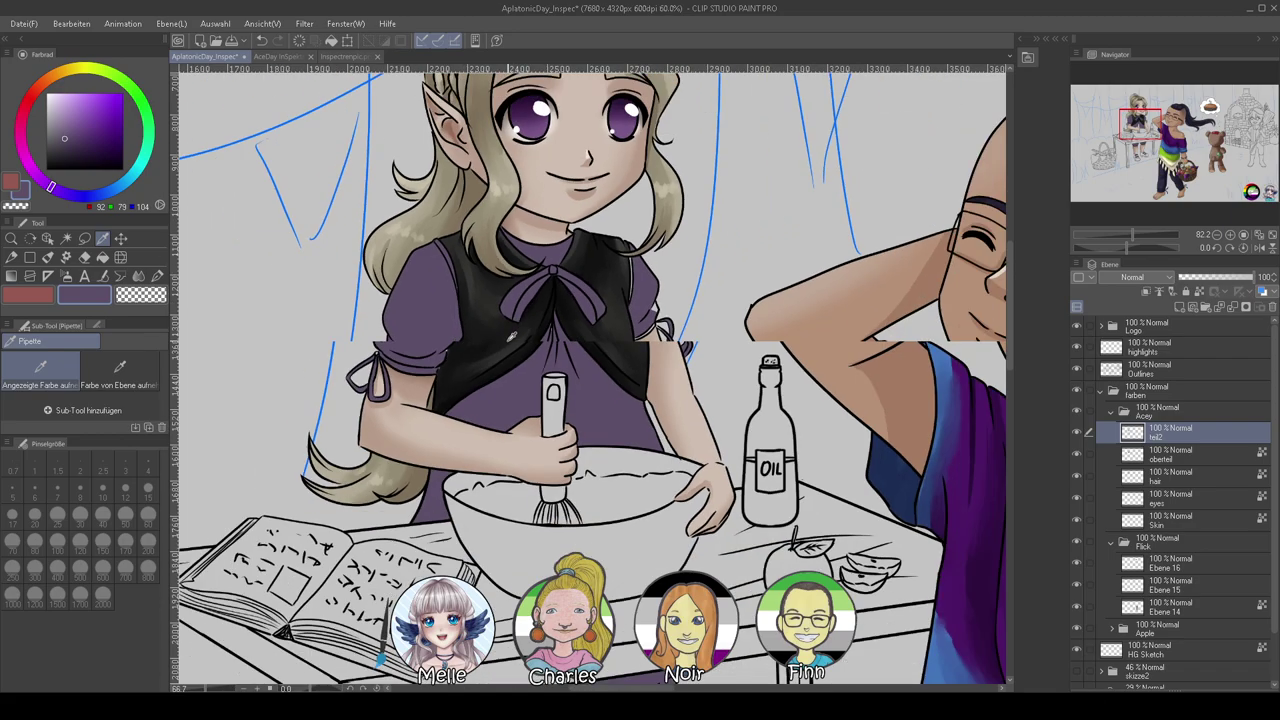
Touch up the uncolored gaps around the near sleeve's cuff and ribbon with the Spitzfeder pen at size 10
scroll(459, 342, up, 6)
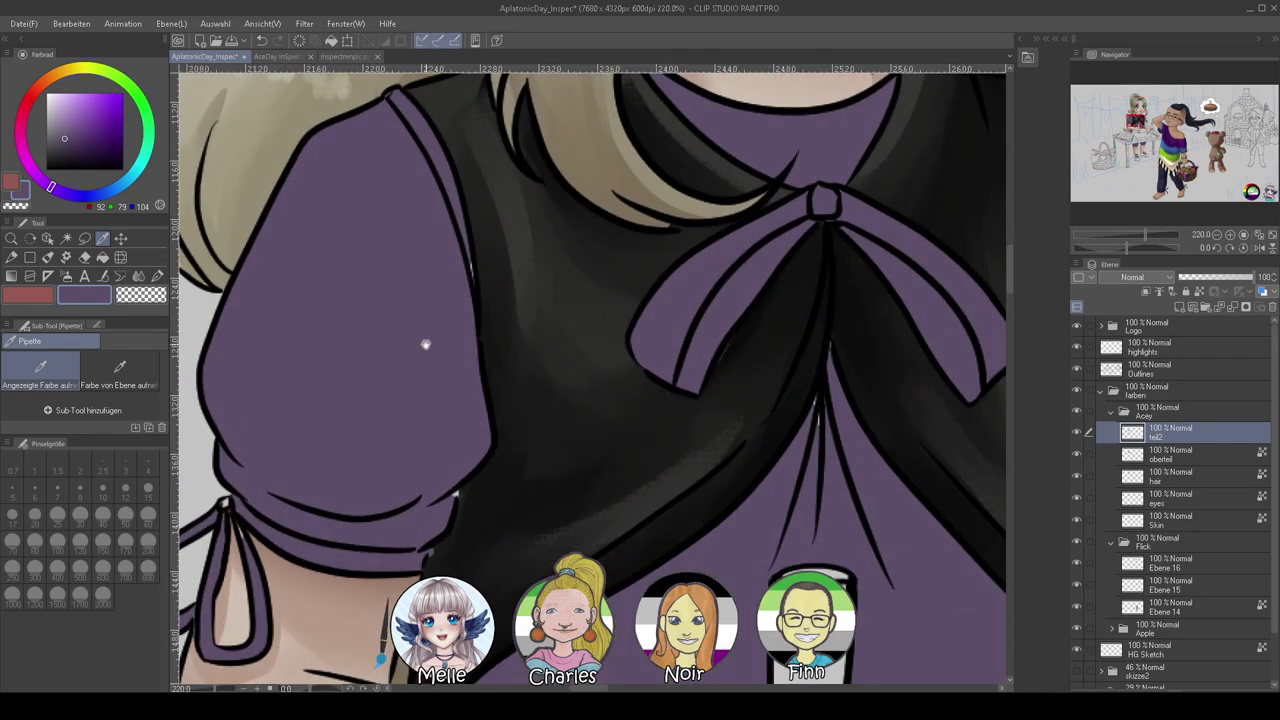
drag(426, 345, 622, 232)
click(157, 277)
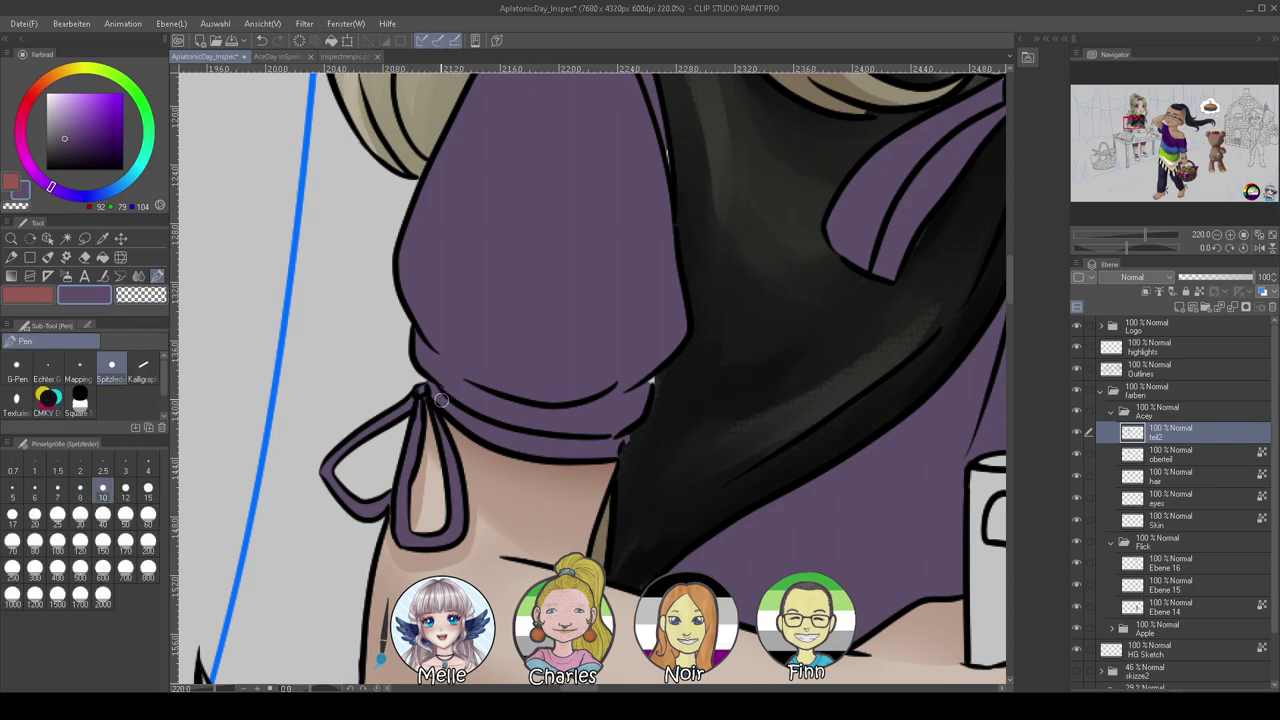
key(c)
drag(660, 317, 582, 517)
key(c)
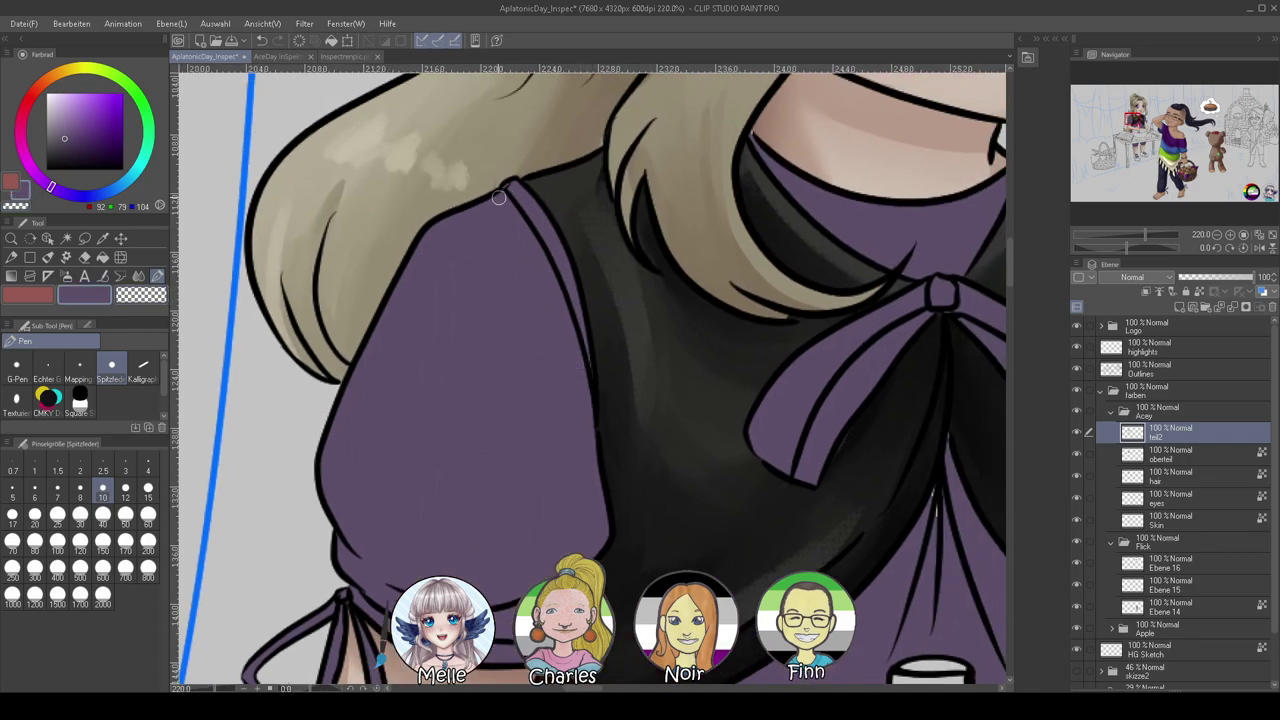
Close the small uncolored gaps around the bow knot and the blouse front below it with purple
drag(730, 342, 465, 254)
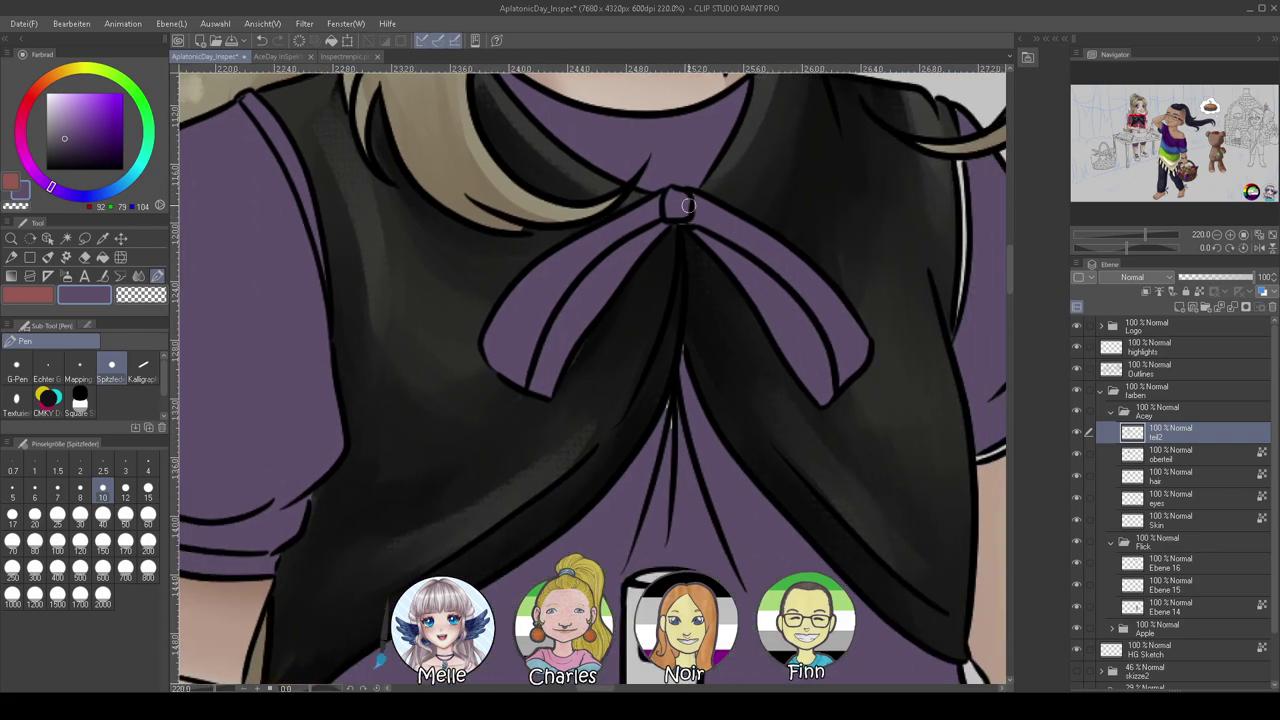
drag(655, 382, 598, 305)
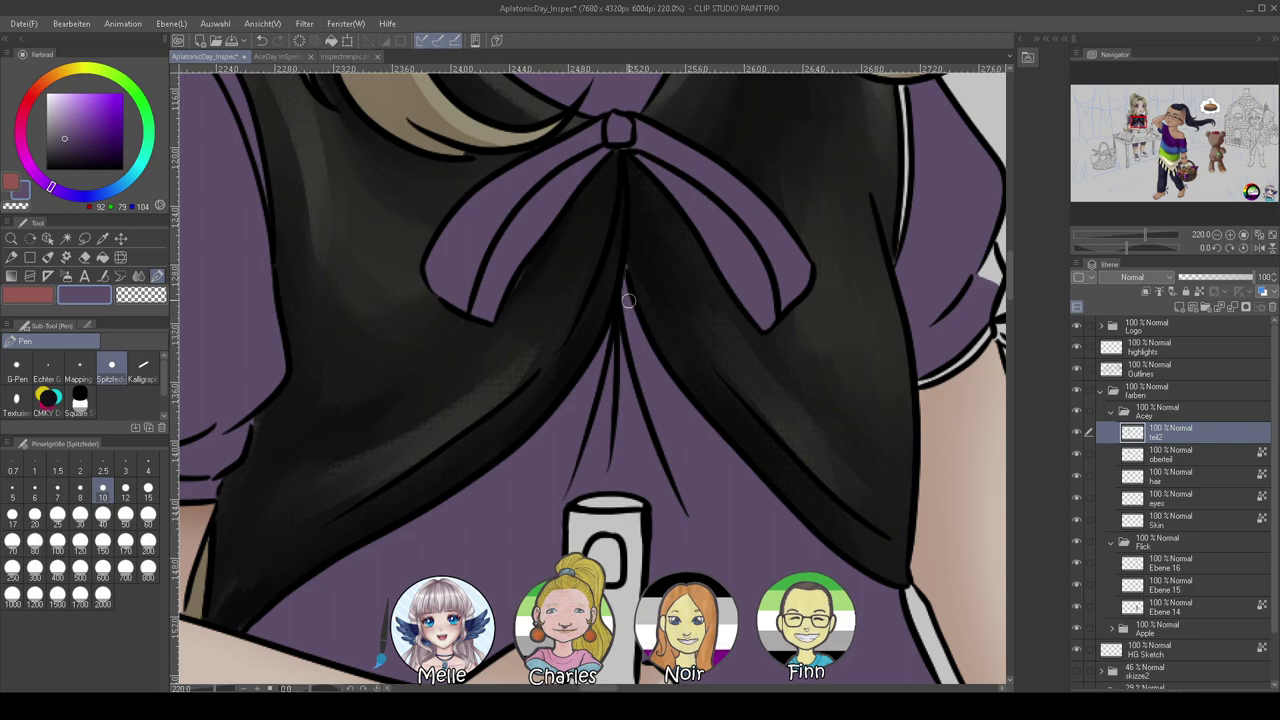
key(c)
Paint the uncolored armhole seam, outer edge and cuff band of the far sleeve purple
mouse_move(692, 534)
mouse_down()
mouse_move(672, 508)
mouse_move(651, 400)
mouse_move(806, 351)
mouse_move(524, 574)
mouse_move(476, 662)
mouse_up()
alt+click(432, 238)
alt+click(442, 222)
drag(425, 205, 427, 273)
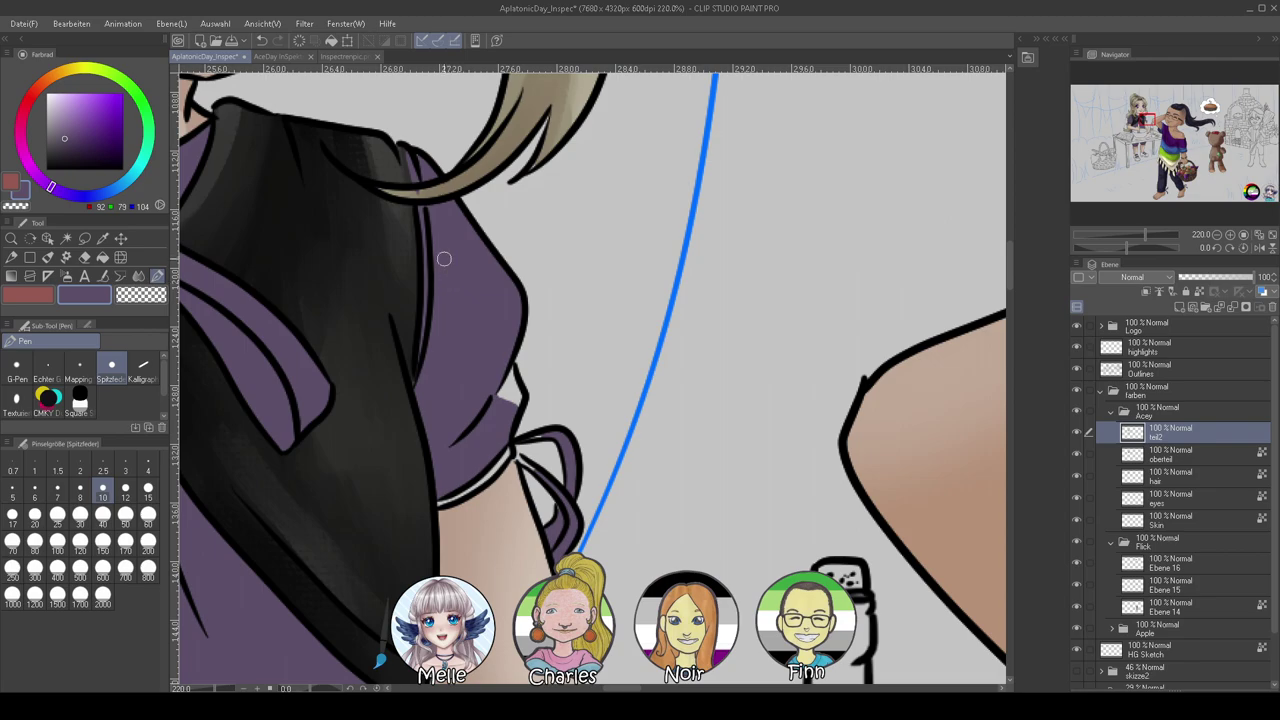
key(c)
key(c)
drag(474, 422, 509, 326)
drag(538, 282, 552, 308)
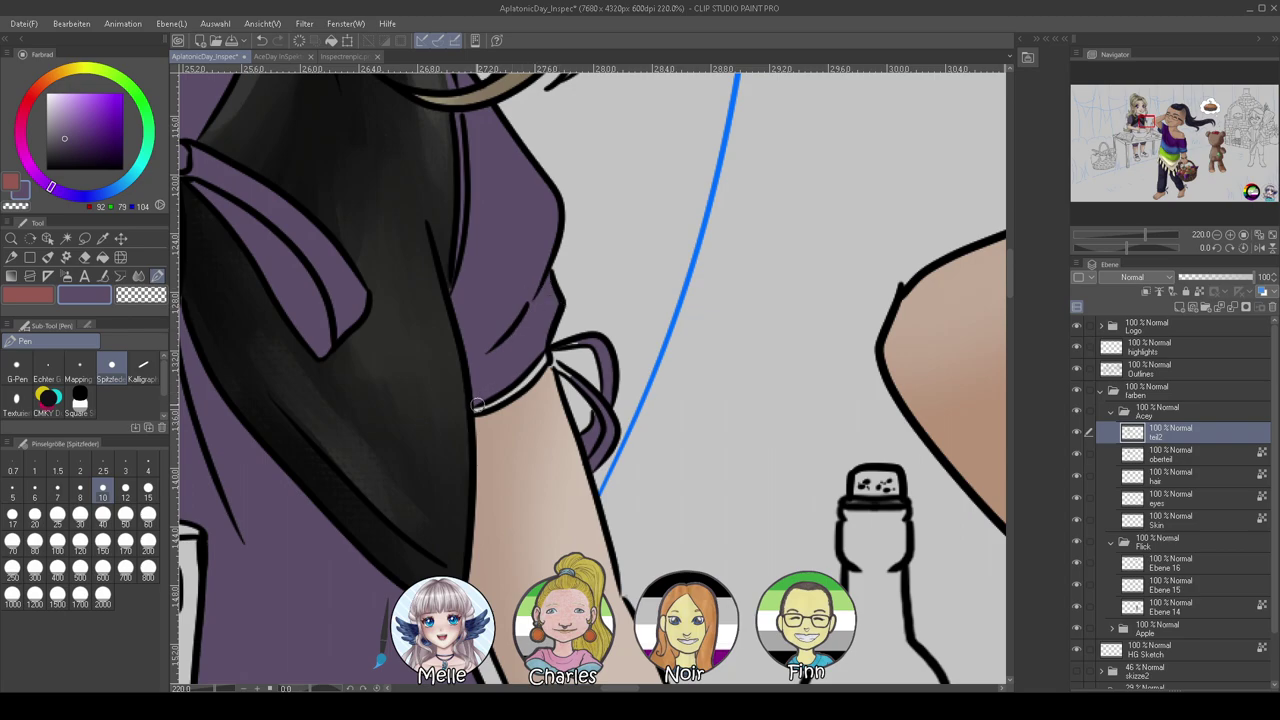
drag(495, 397, 527, 370)
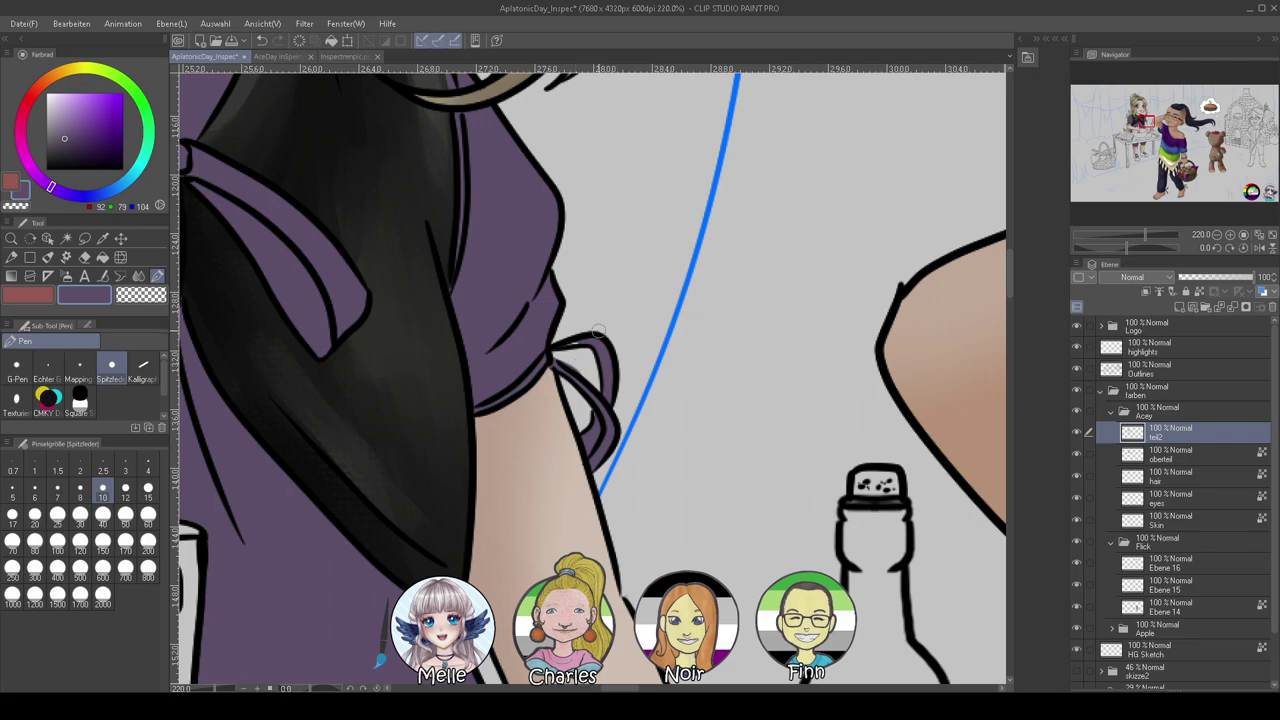
key(c)
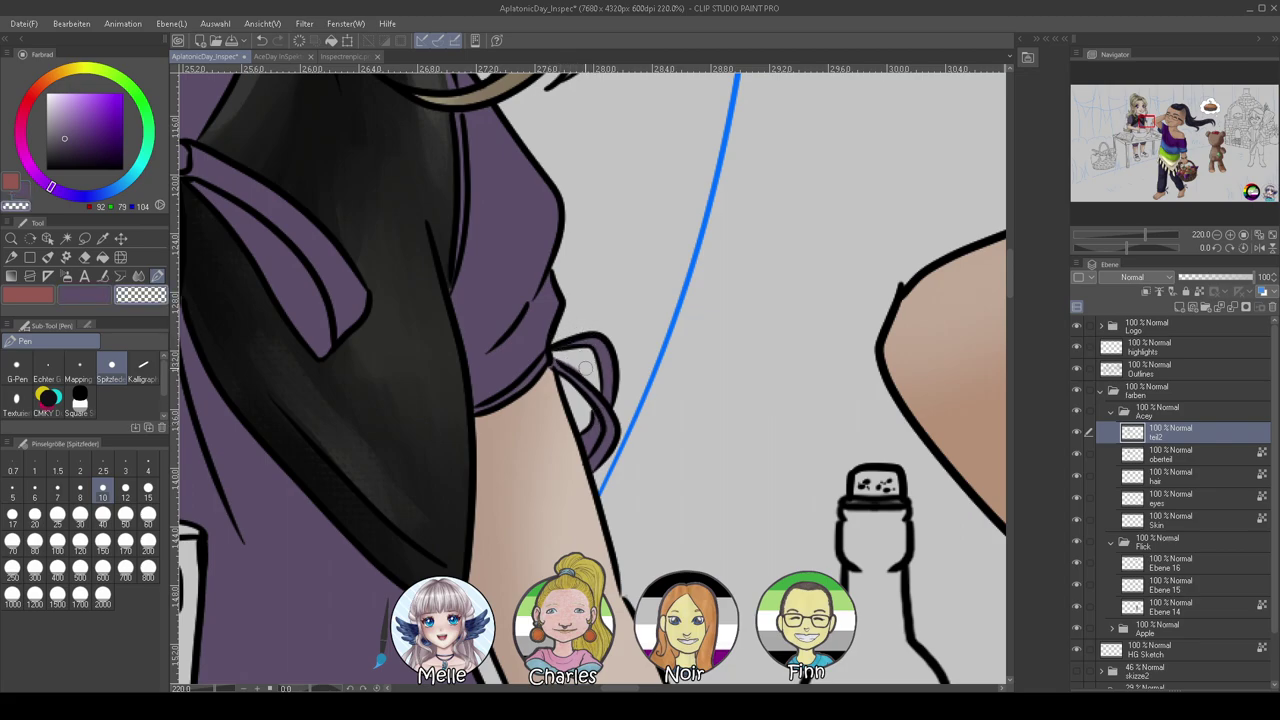
Inspect the purple fill on both trouser legs and the shoe straps for gaps
drag(440, 525, 735, 110)
drag(590, 630, 695, 125)
drag(485, 650, 584, 379)
scroll(584, 380, right, 3)
key(c)
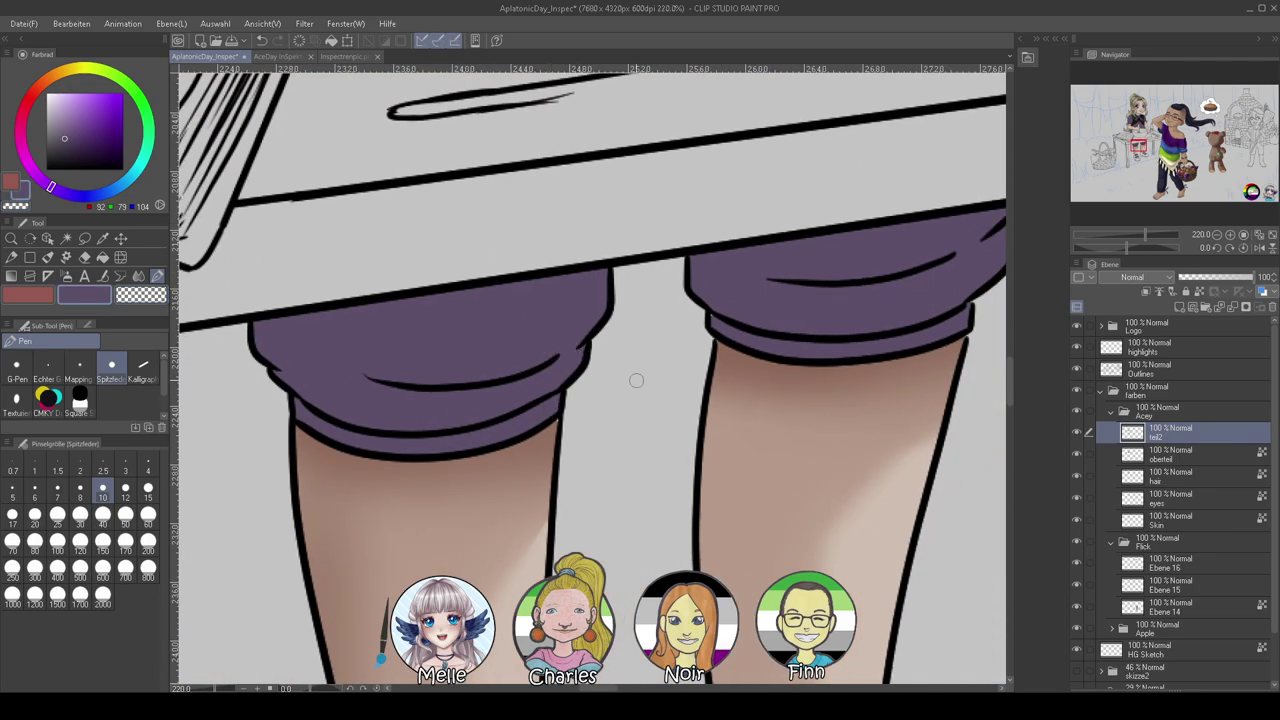
scroll(778, 316, right, 4)
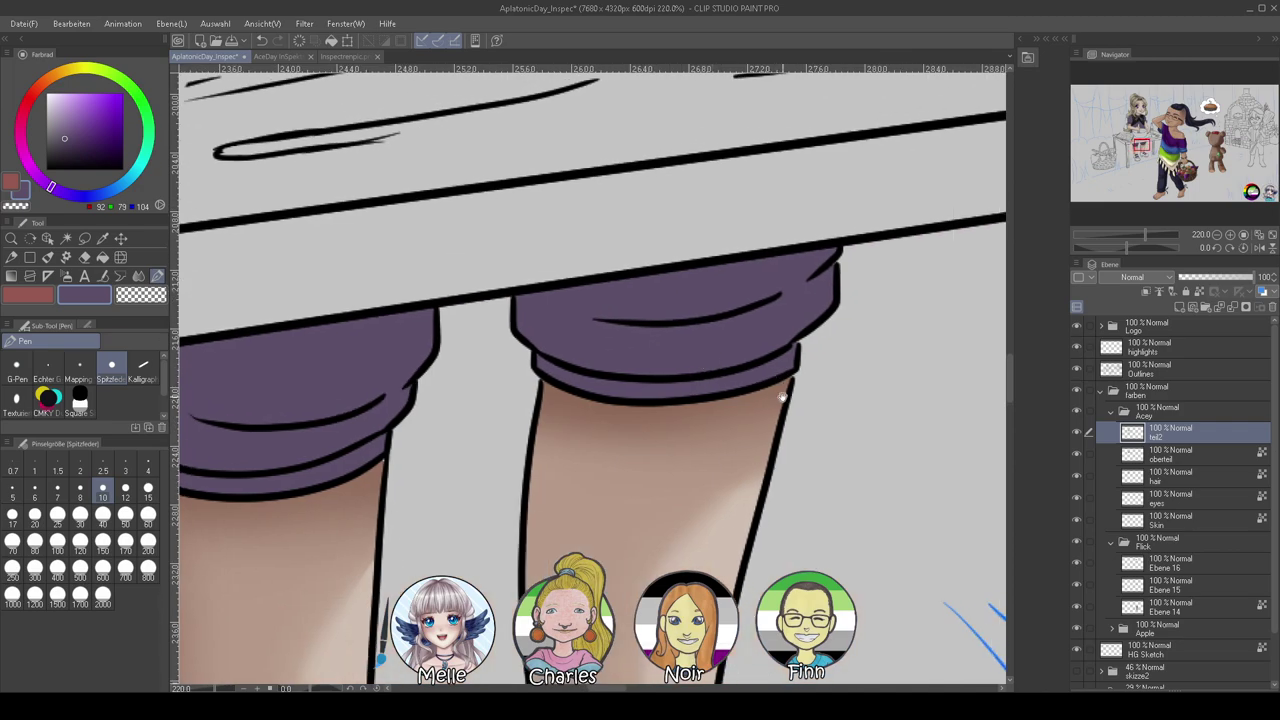
scroll(781, 398, left, 4)
scroll(781, 398, up, 2)
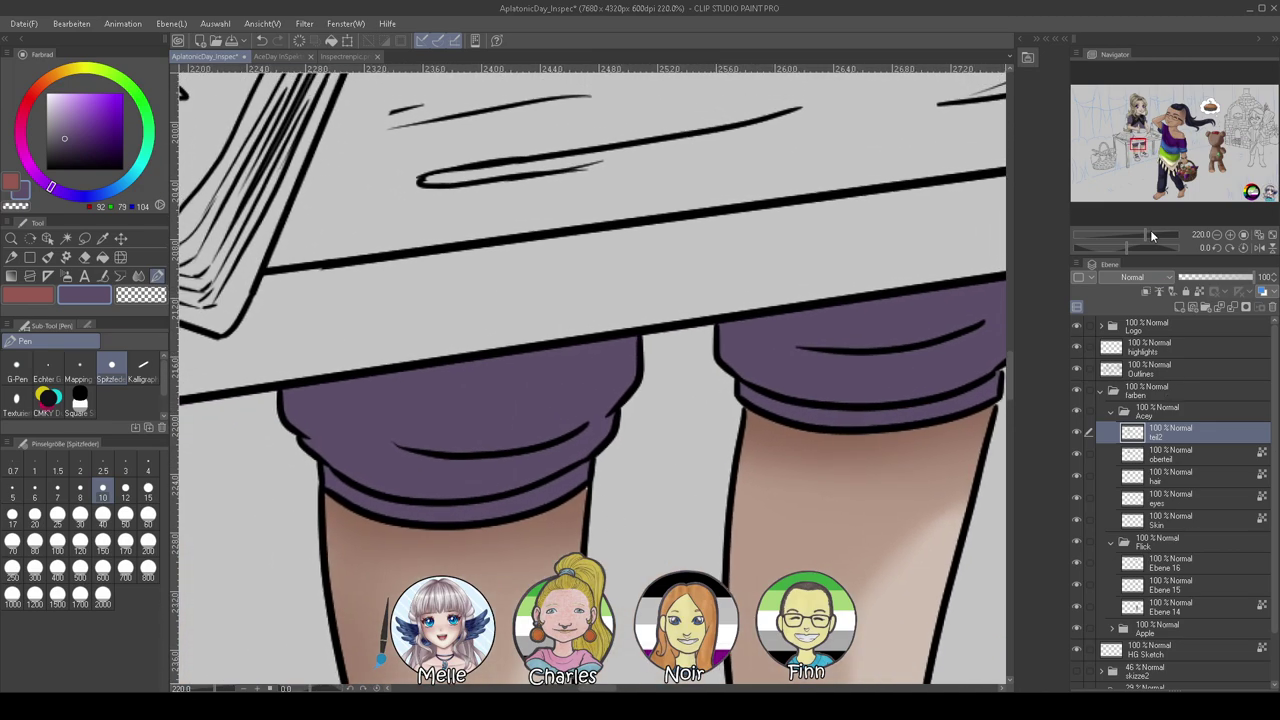
drag(1152, 235, 1120, 243)
drag(893, 213, 915, 82)
drag(1130, 239, 1148, 239)
drag(831, 157, 652, 490)
drag(747, 255, 627, 542)
drag(683, 412, 646, 457)
drag(731, 394, 705, 426)
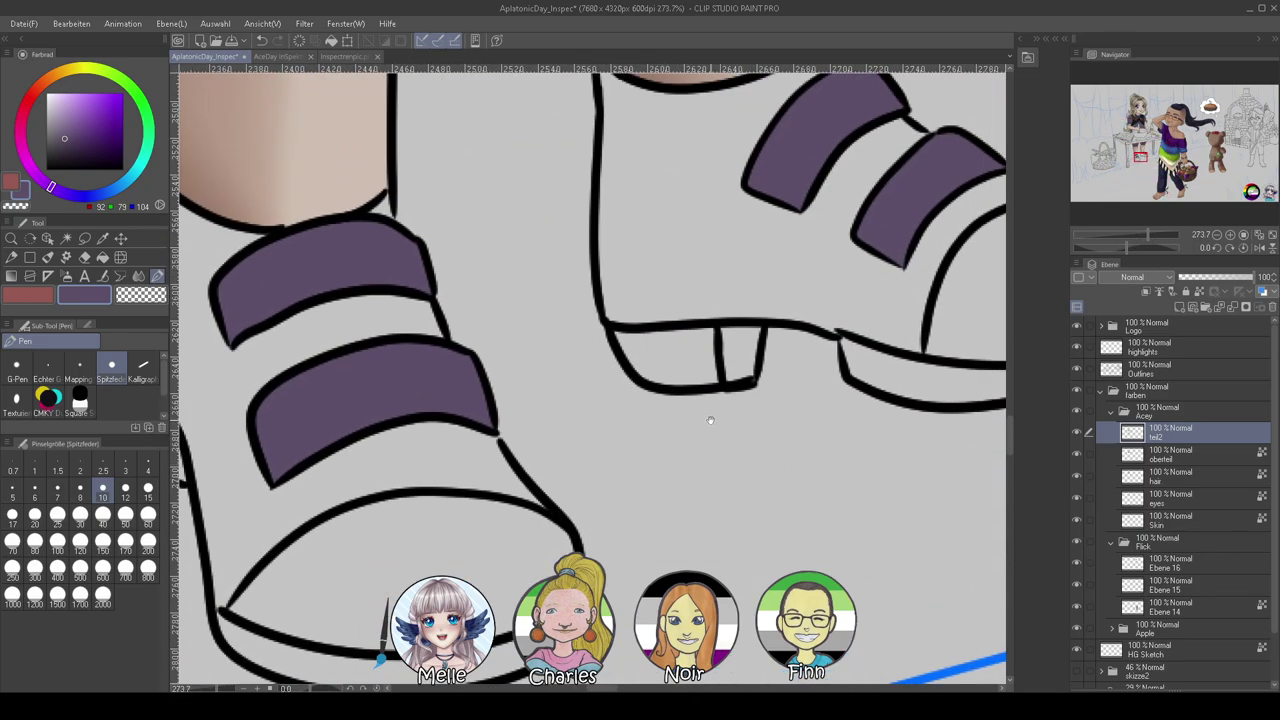
drag(962, 241, 898, 357)
Lock the transparent pixels of the teil2 layer
click(1127, 234)
drag(860, 216, 863, 541)
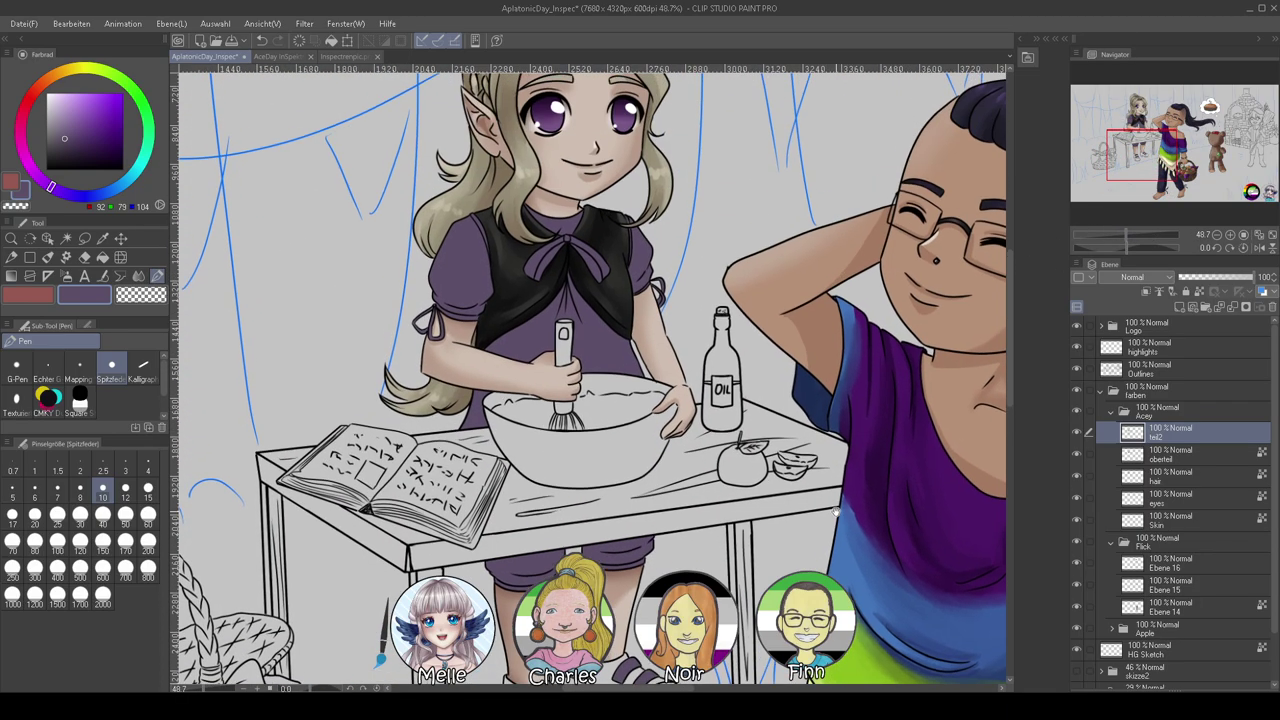
drag(853, 276, 870, 370)
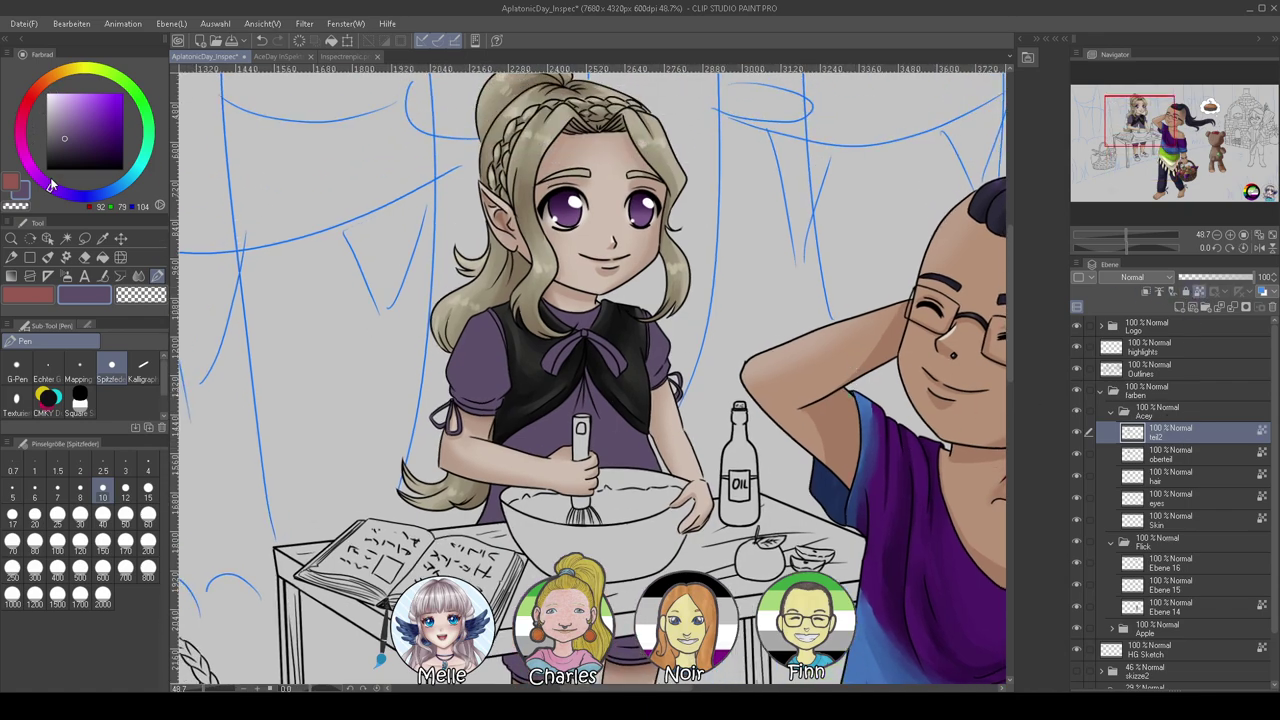
click(87, 143)
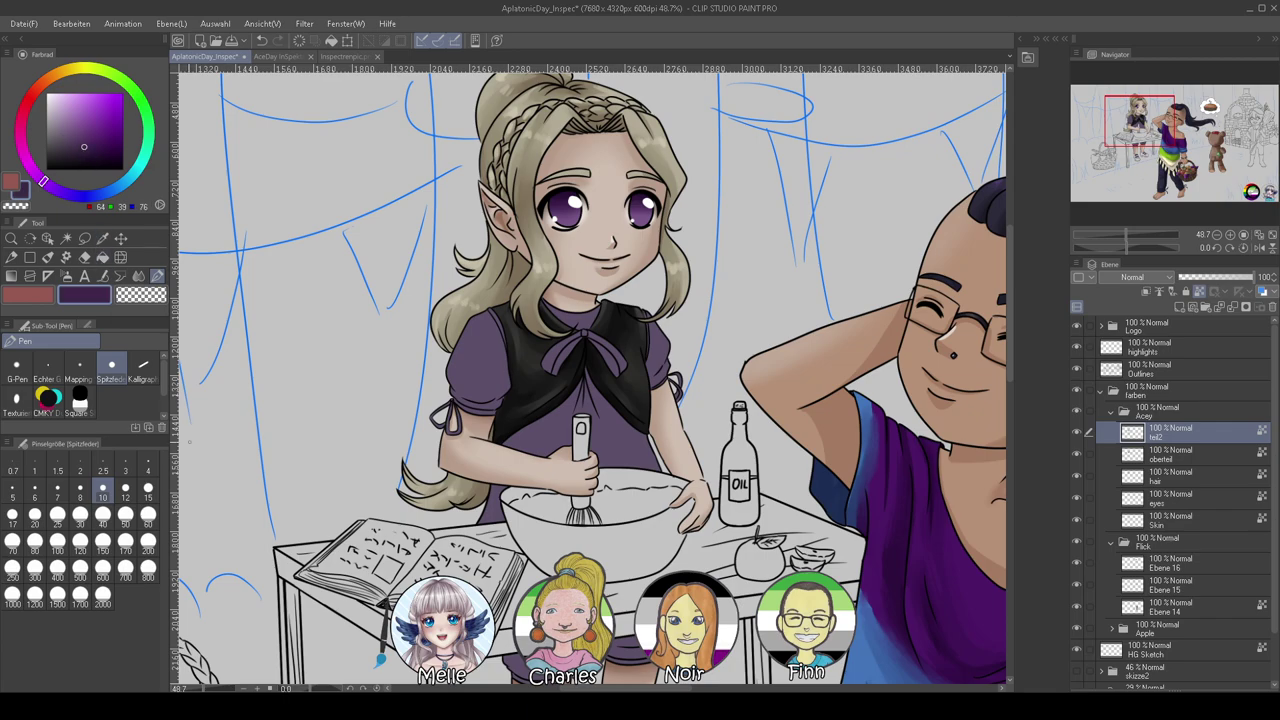
click(148, 514)
drag(485, 318, 498, 402)
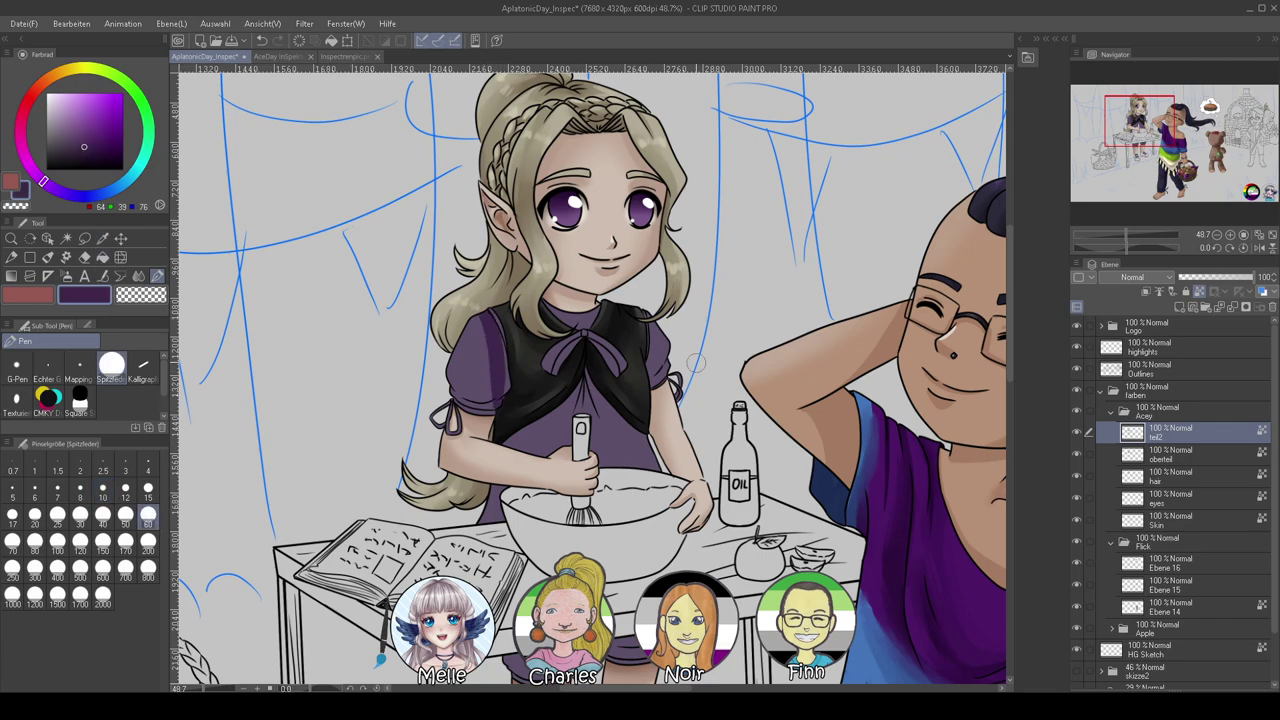
key(ctrl+z)
Paint dark purple shadows, RGB 48, 28, 59, along the near sleeve's armhole and above its cuff with the Ölfarbe brush at size 40
drag(1127, 234, 1140, 234)
drag(638, 437, 826, 426)
click(89, 148)
click(53, 256)
mouse_move(450, 181)
mouse_down()
mouse_move(478, 340)
mouse_move(496, 290)
mouse_move(468, 180)
mouse_move(519, 357)
mouse_move(481, 408)
mouse_move(521, 387)
mouse_move(420, 388)
mouse_move(486, 410)
mouse_move(406, 415)
mouse_move(491, 414)
mouse_move(365, 387)
mouse_move(489, 369)
mouse_up()
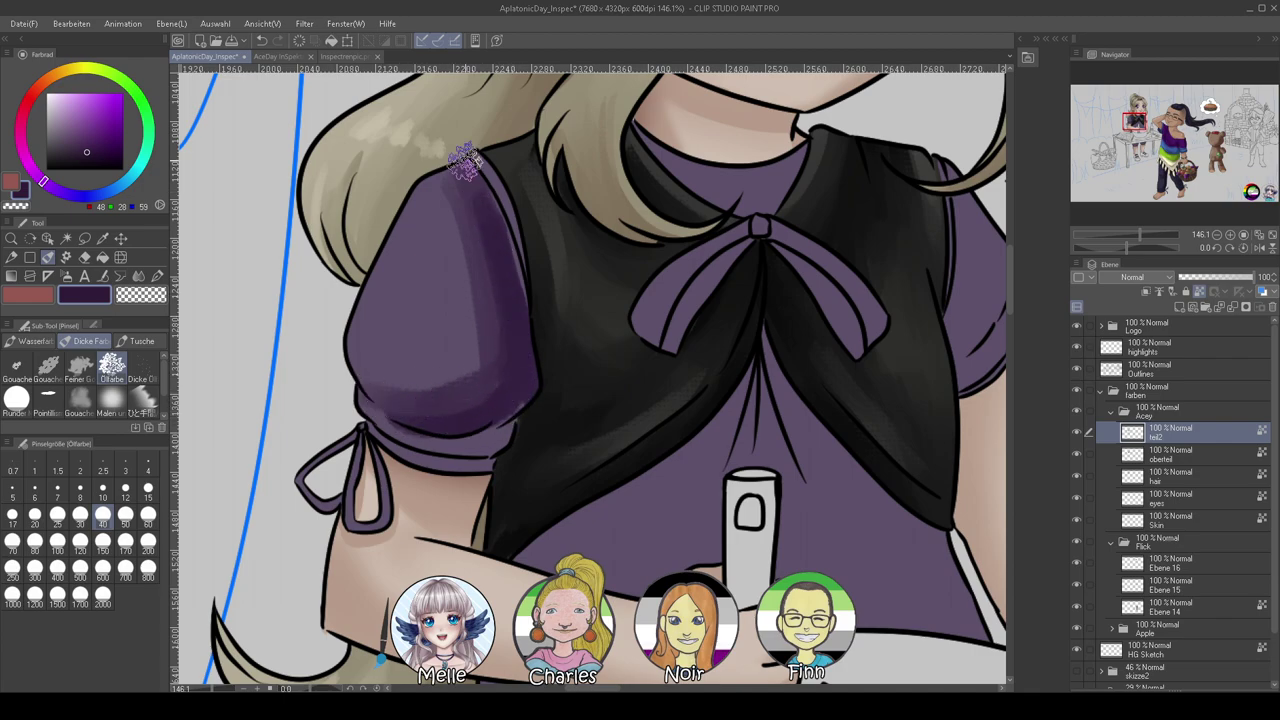
Extend the dark purple shadows over the near sleeve's armhole seam, lower puff and cuff band
mouse_move(489, 177)
mouse_down()
mouse_move(532, 427)
mouse_move(534, 386)
mouse_move(459, 455)
mouse_move(512, 443)
mouse_move(377, 428)
mouse_move(528, 418)
mouse_move(369, 430)
mouse_move(438, 483)
mouse_up()
drag(610, 326, 545, 408)
mouse_move(322, 418)
mouse_down()
mouse_move(320, 434)
mouse_move(385, 438)
mouse_up()
drag(645, 393, 550, 416)
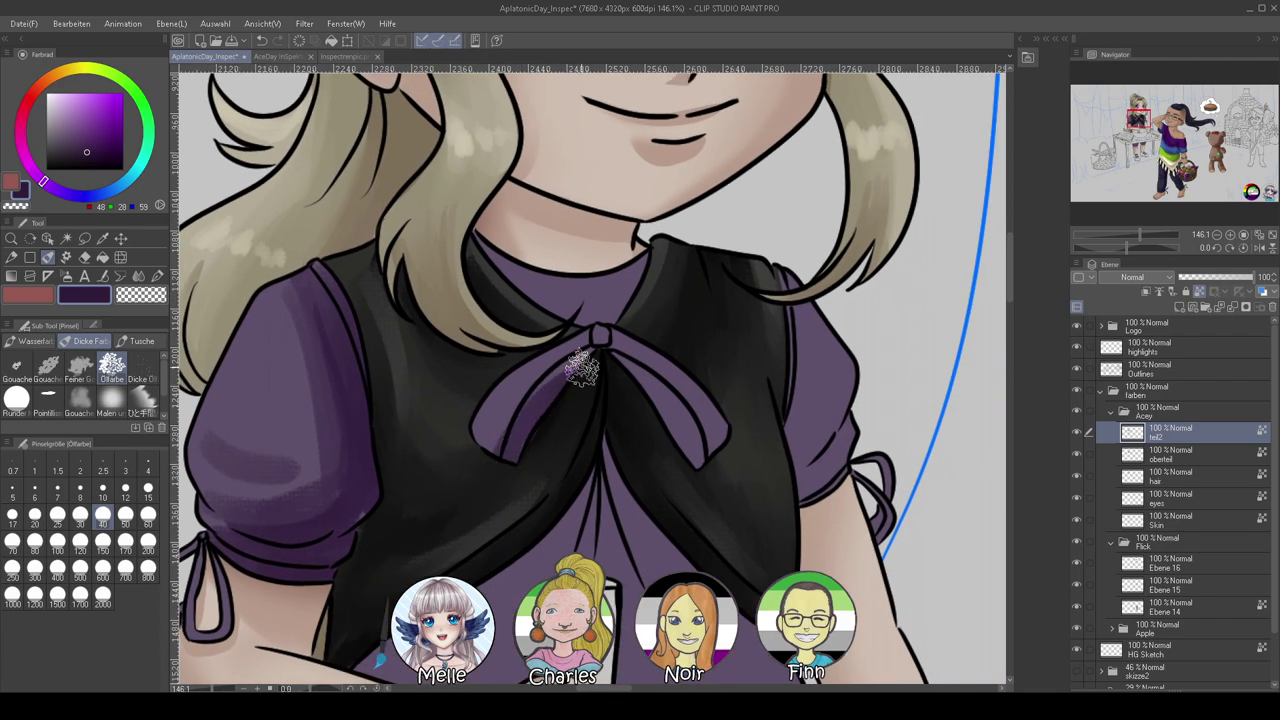
Paint dark purple shadows on both tails of the bow and on the blouse's neckline between the vest collars
drag(609, 365, 682, 455)
mouse_move(671, 387)
mouse_down()
mouse_move(689, 436)
mouse_move(708, 430)
mouse_up()
mouse_move(634, 271)
mouse_down()
mouse_move(597, 324)
mouse_move(604, 308)
mouse_move(590, 308)
mouse_up()
drag(527, 297, 557, 308)
drag(556, 506, 659, 342)
Paint dark purple shadows and fold strokes on the blouse front along the lower edges of the black vest
drag(708, 268, 777, 467)
drag(720, 327, 799, 478)
mouse_move(705, 273)
mouse_down()
mouse_move(700, 415)
mouse_move(611, 451)
mouse_up()
drag(694, 299, 493, 494)
drag(590, 421, 428, 525)
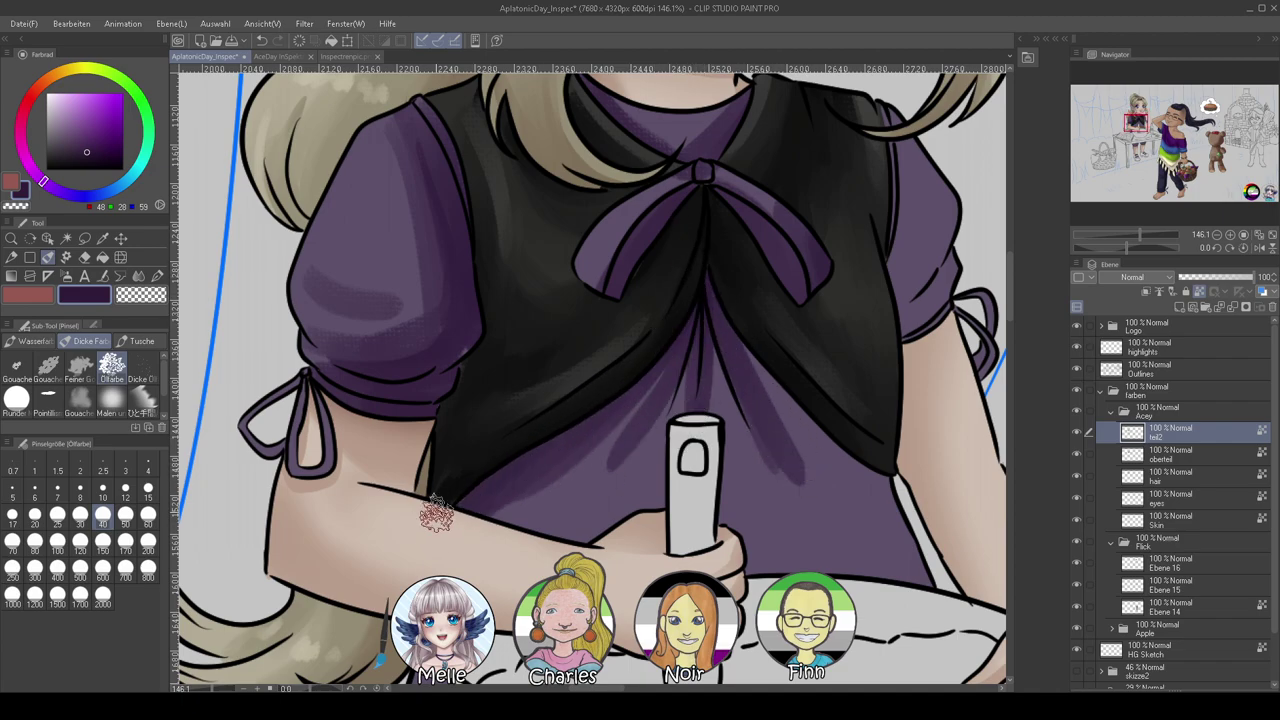
drag(558, 512, 440, 534)
mouse_move(624, 366)
mouse_down()
mouse_move(709, 476)
mouse_move(626, 365)
mouse_move(744, 498)
mouse_up()
drag(624, 366, 762, 511)
drag(694, 429, 761, 500)
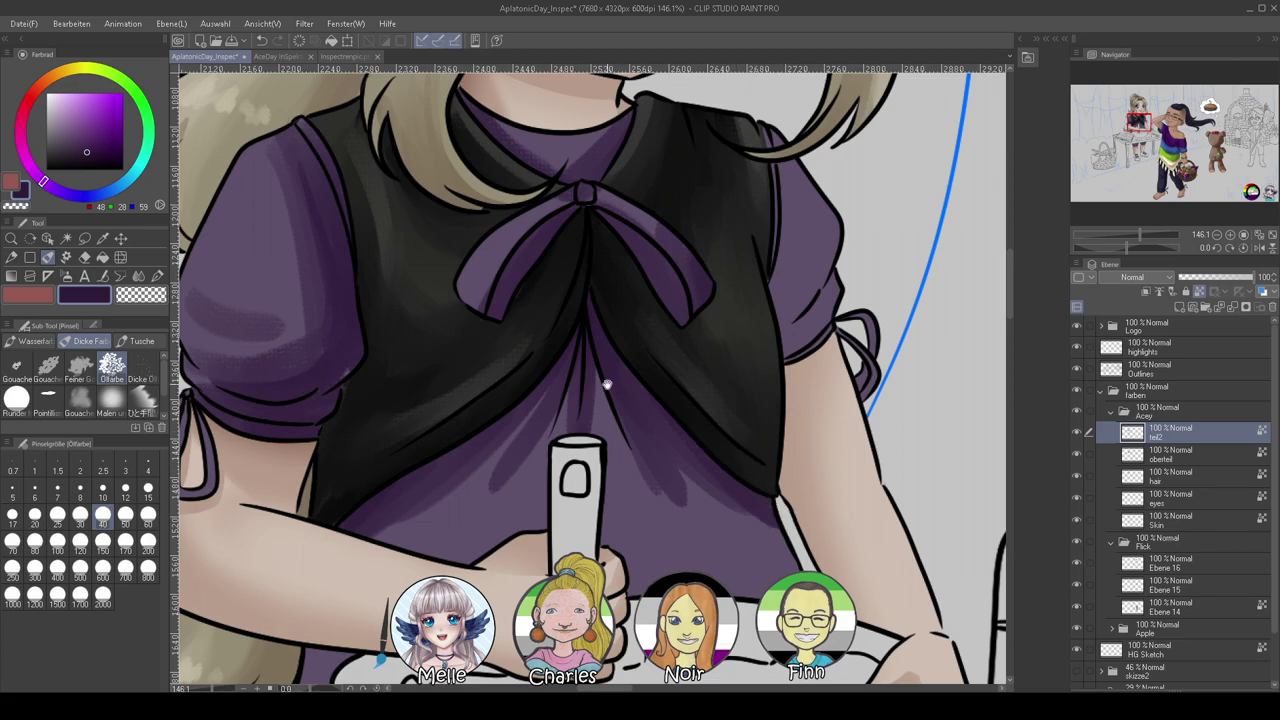
Deepen the dark purple shading at the outer lower edge of the near sleeve, just above its cuff
drag(622, 387, 817, 423)
mouse_move(520, 409)
mouse_down()
mouse_move(537, 438)
mouse_move(521, 458)
mouse_up()
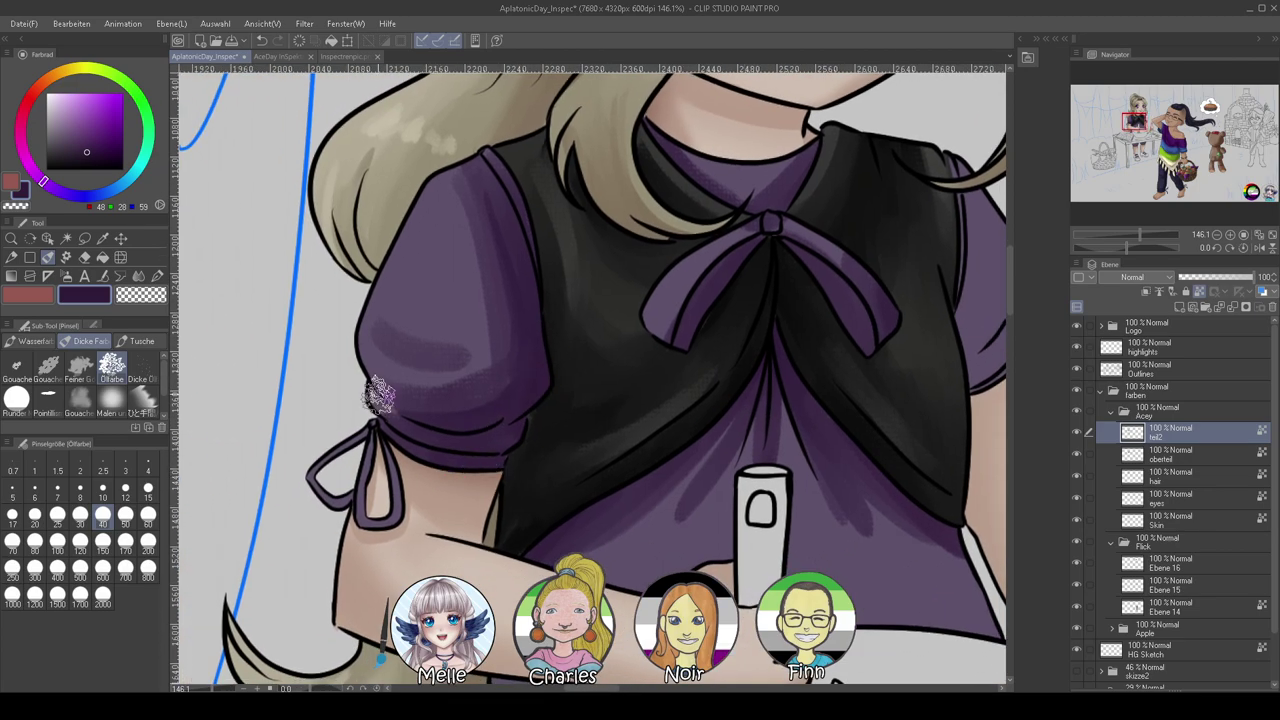
drag(548, 515, 408, 355)
drag(480, 498, 395, 463)
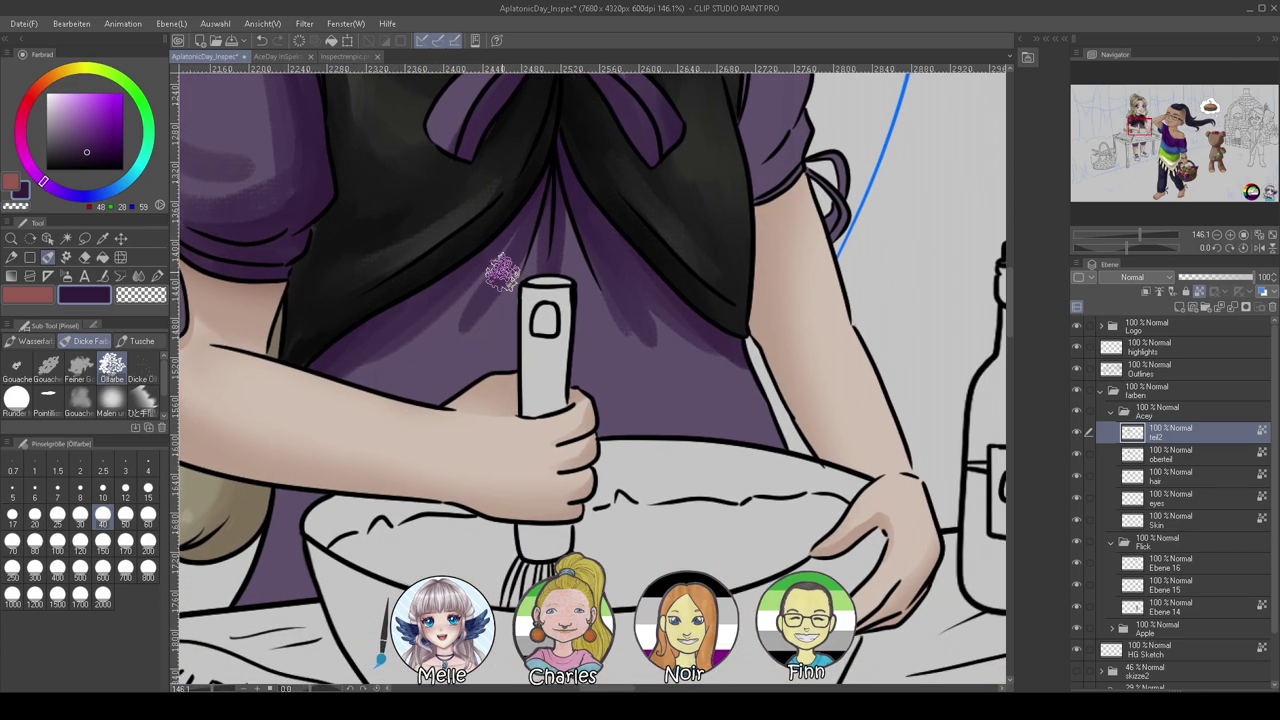
Lengthen the dark purple fold shadows down the blouse front and shade the strip of blouse beside the mixing bowl
drag(642, 302, 724, 458)
mouse_move(564, 180)
mouse_down()
mouse_move(628, 412)
mouse_move(612, 436)
mouse_up()
drag(584, 260, 637, 487)
mouse_move(569, 218)
mouse_down()
mouse_move(634, 436)
mouse_move(774, 310)
mouse_up()
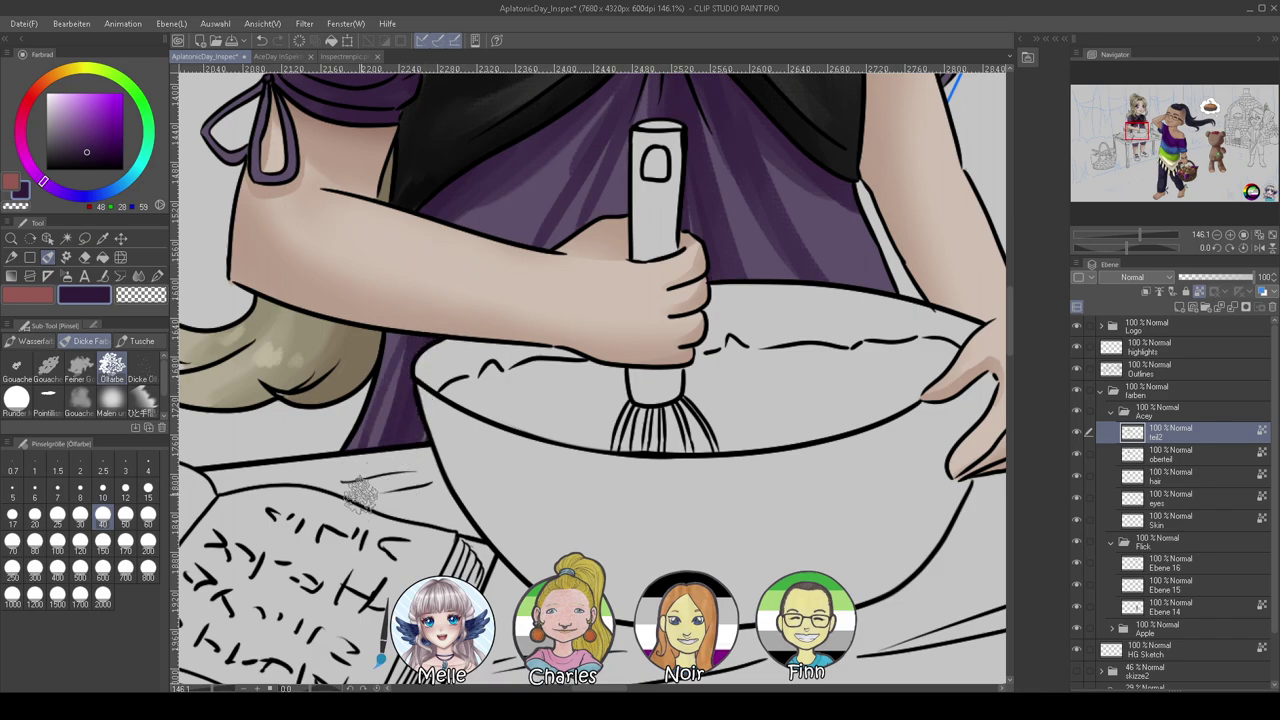
mouse_move(487, 243)
mouse_down()
mouse_move(525, 183)
mouse_move(494, 186)
mouse_move(488, 222)
mouse_up()
drag(622, 178, 373, 598)
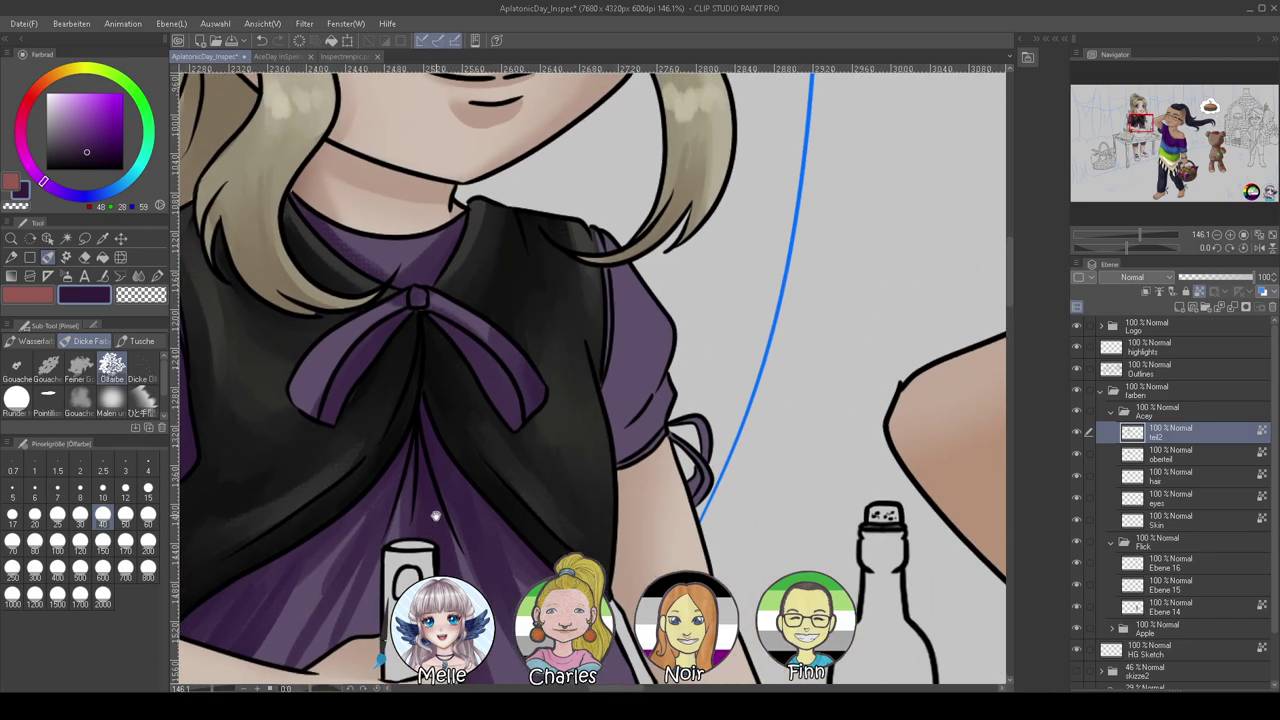
Shade the far sleeve dark purple along its armhole, gathered folds and cuff
mouse_move(611, 395)
mouse_down()
mouse_move(627, 460)
mouse_move(654, 410)
mouse_move(644, 445)
mouse_up()
mouse_move(604, 346)
mouse_down()
mouse_move(641, 419)
mouse_move(606, 392)
mouse_move(643, 383)
mouse_move(658, 349)
mouse_move(649, 377)
mouse_move(643, 349)
mouse_move(643, 407)
mouse_move(678, 472)
mouse_move(668, 437)
mouse_up()
mouse_move(437, 410)
mouse_down()
mouse_move(583, 420)
mouse_move(577, 455)
mouse_up()
mouse_move(547, 341)
mouse_down()
mouse_move(491, 386)
mouse_move(629, 403)
mouse_up()
drag(540, 538, 676, 350)
mouse_move(557, 617)
mouse_down()
mouse_move(594, 105)
mouse_move(503, 314)
mouse_move(446, 365)
mouse_move(597, 350)
mouse_up()
Paint dark purple shadows on both trouser legs below the table edge, including their folds and cuffs
mouse_move(405, 350)
mouse_down()
mouse_move(490, 371)
mouse_move(621, 334)
mouse_move(515, 423)
mouse_move(577, 395)
mouse_move(382, 395)
mouse_up()
mouse_move(582, 412)
mouse_down()
mouse_move(550, 444)
mouse_move(503, 452)
mouse_up()
drag(702, 414, 472, 443)
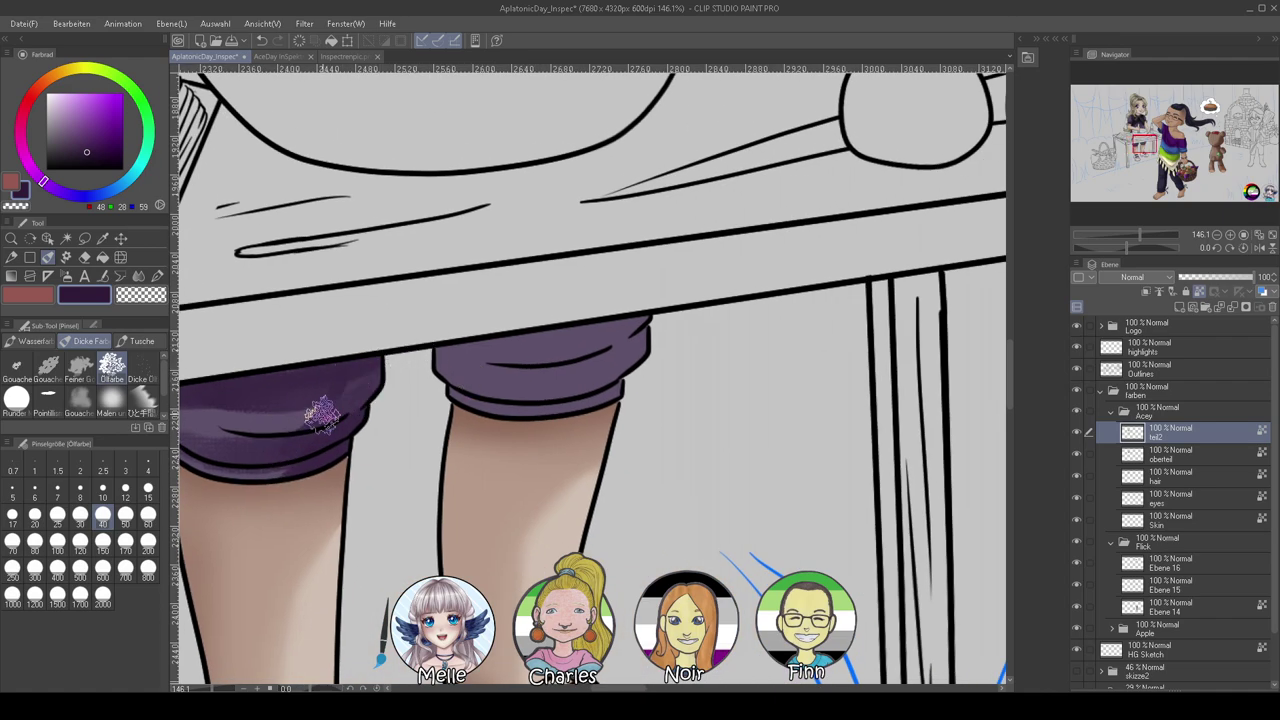
mouse_move(462, 345)
mouse_down()
mouse_move(449, 334)
mouse_move(605, 335)
mouse_move(480, 340)
mouse_move(543, 363)
mouse_move(634, 334)
mouse_move(556, 413)
mouse_move(473, 408)
mouse_up()
drag(414, 495, 671, 485)
drag(577, 95, 593, 341)
scroll(593, 341, up, 6)
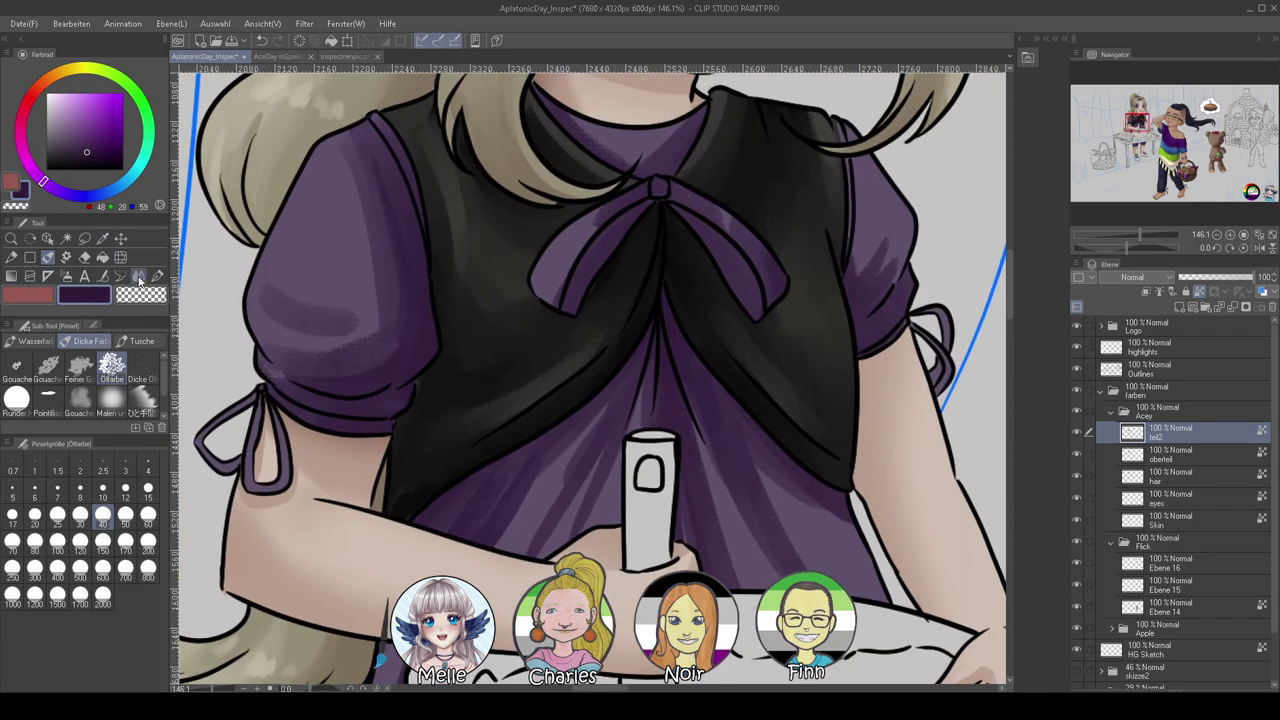
Blend the near sleeve's shadows with the Malerisch mischen blending tool at size 50
click(138, 277)
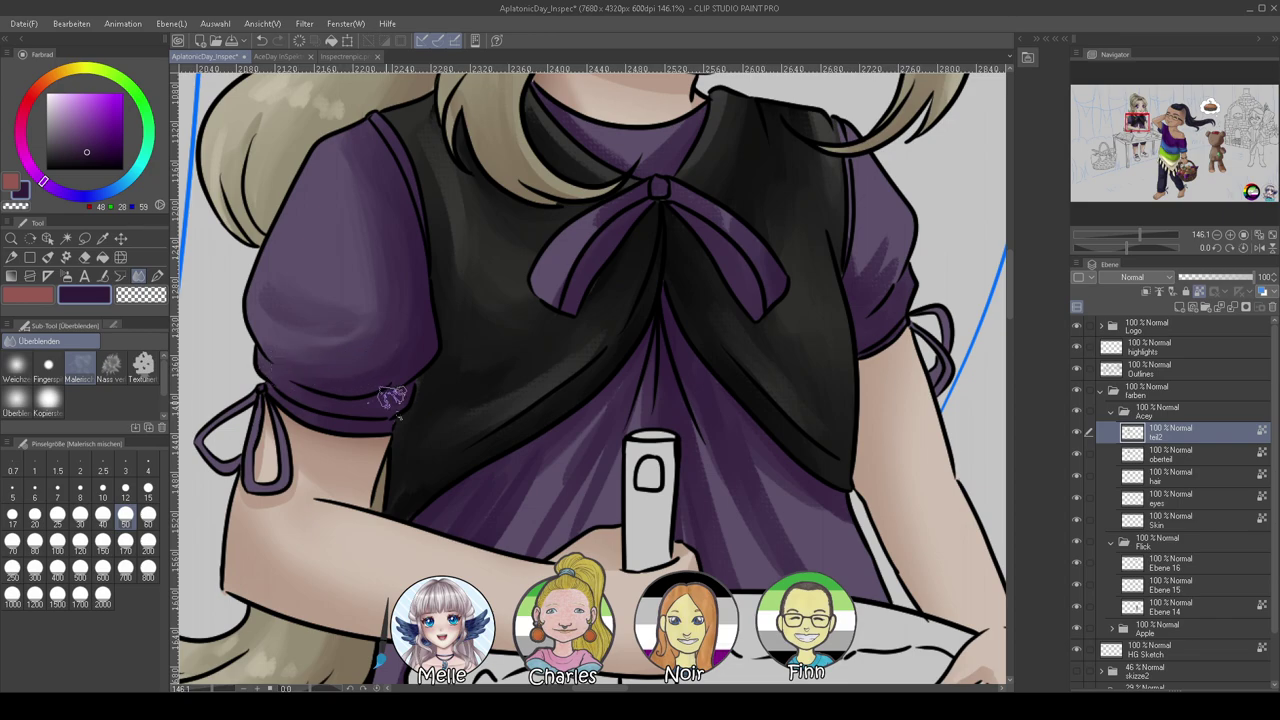
drag(427, 385, 340, 405)
drag(430, 370, 314, 414)
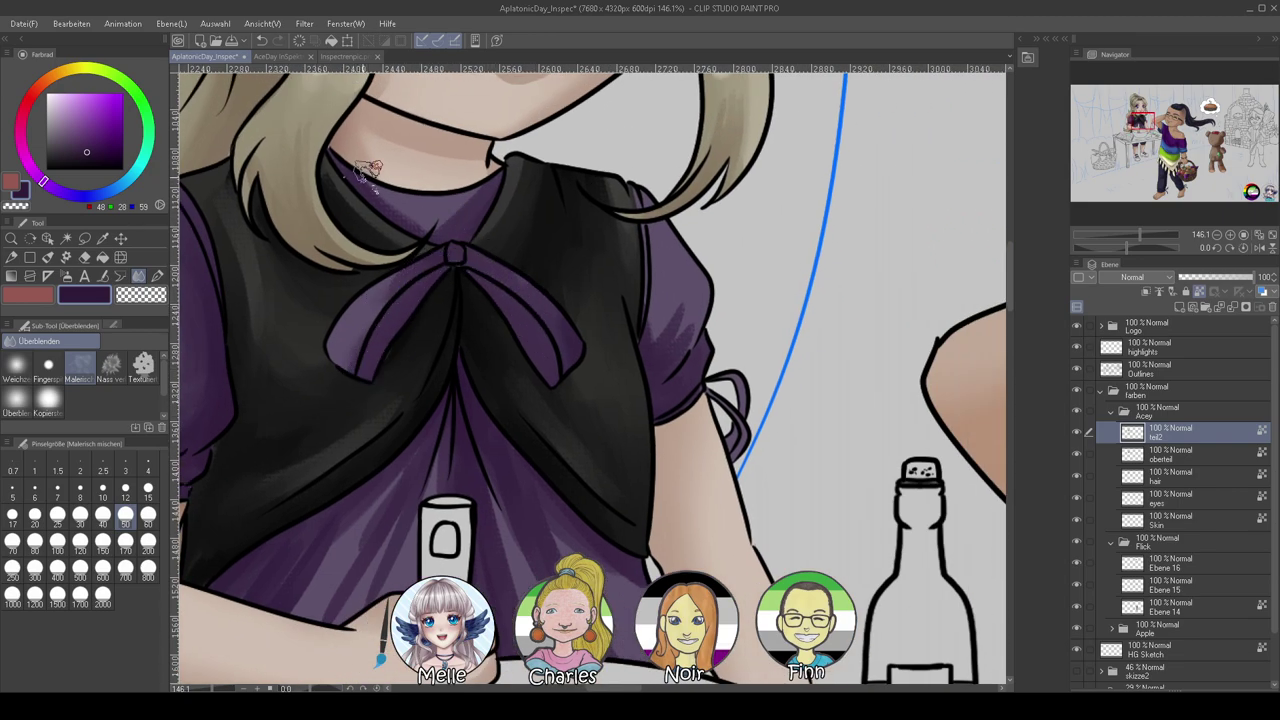
Blend the shadows on the bow, the neckline, the blouse folds under the vest and the far sleeve
drag(479, 491, 526, 337)
drag(425, 388, 380, 467)
drag(516, 288, 588, 502)
drag(542, 272, 628, 517)
mouse_move(560, 328)
mouse_down()
mouse_move(660, 492)
mouse_move(660, 475)
mouse_up()
drag(368, 387, 354, 441)
drag(685, 238, 535, 337)
mouse_move(556, 253)
mouse_down()
mouse_move(547, 291)
mouse_move(574, 296)
mouse_up()
drag(588, 259, 587, 290)
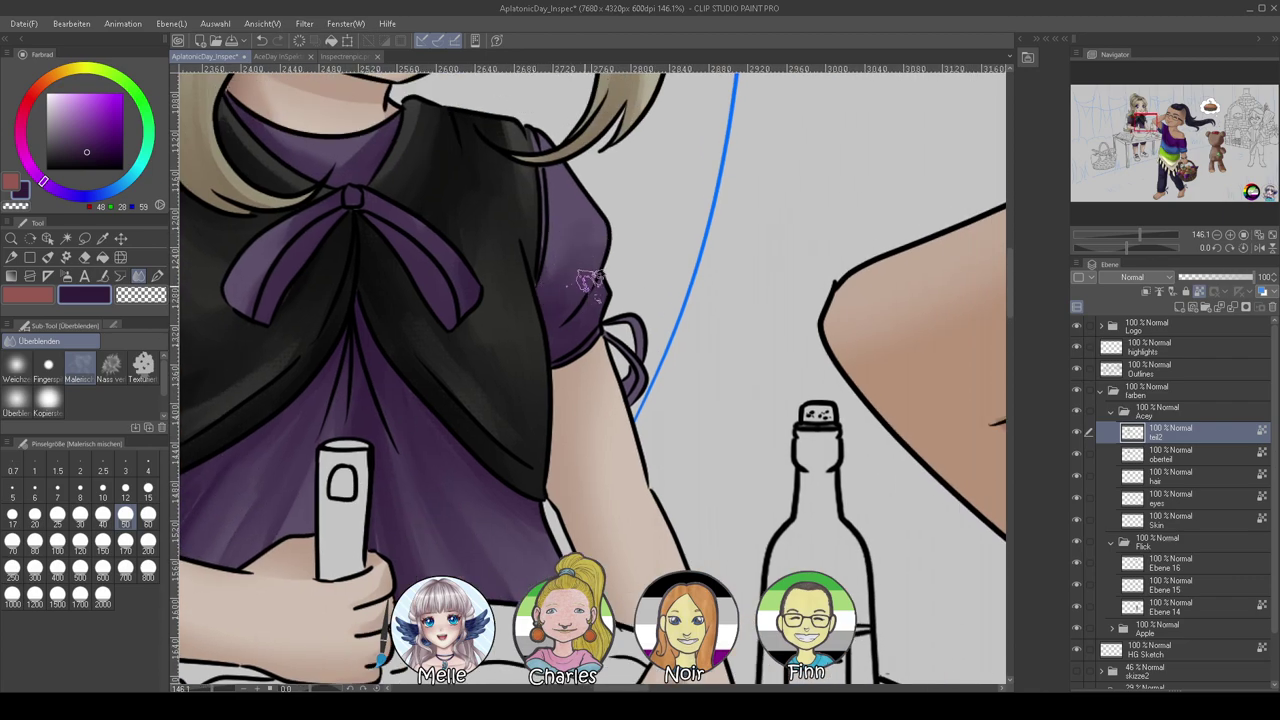
drag(510, 503, 628, 441)
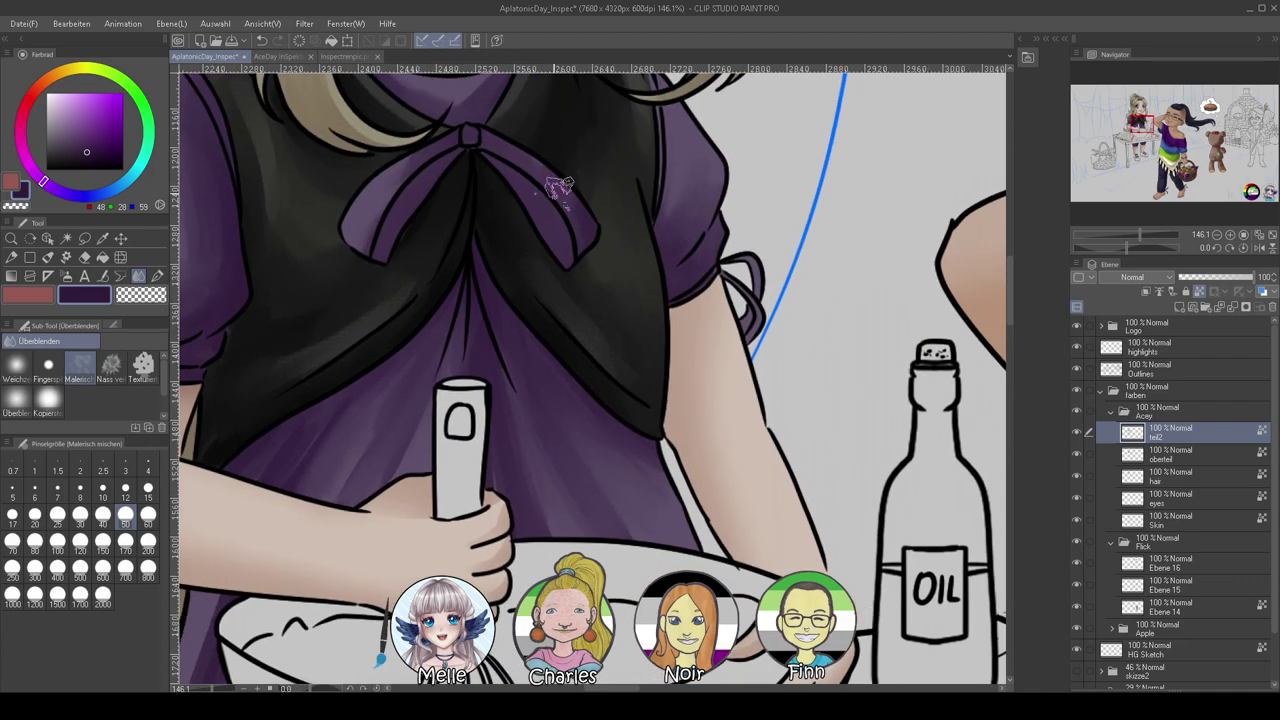
Blend the shadows on the lower blouse beside the bowl and on both trouser legs
drag(438, 512, 600, 245)
mouse_move(386, 440)
mouse_down()
mouse_move(546, 172)
mouse_move(449, 303)
mouse_move(467, 215)
mouse_up()
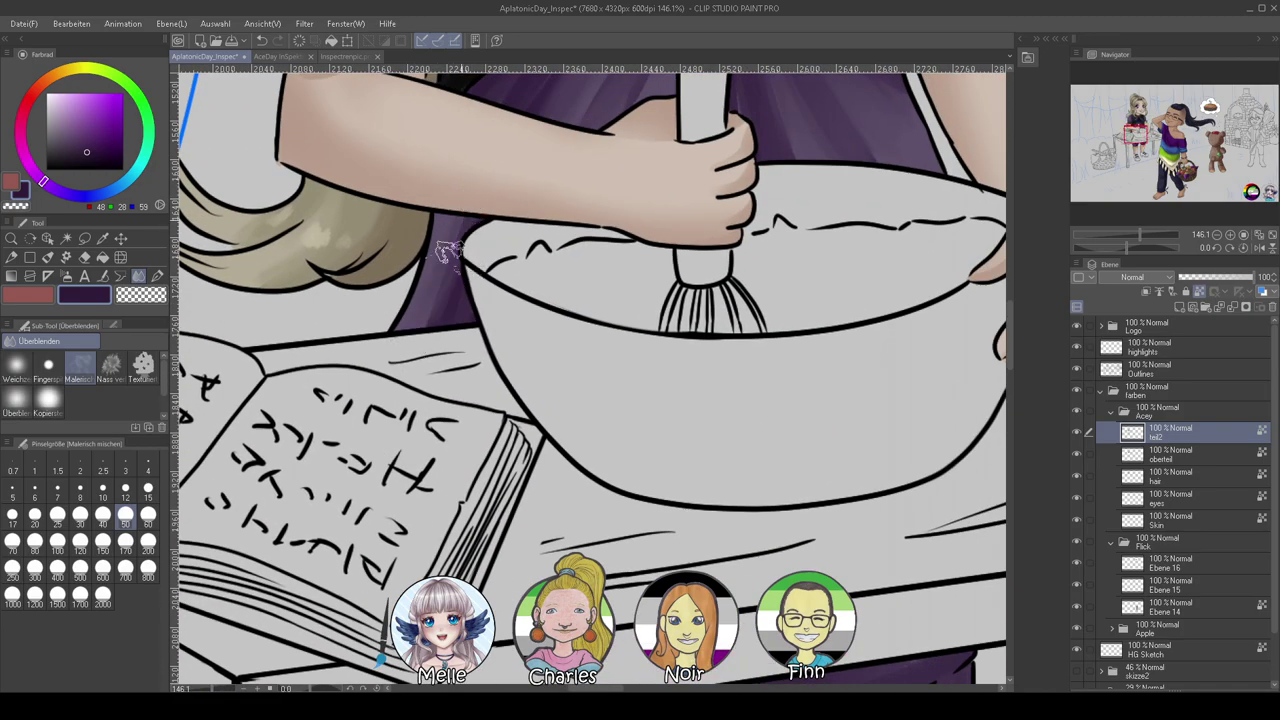
drag(490, 488, 505, 165)
drag(470, 427, 450, 307)
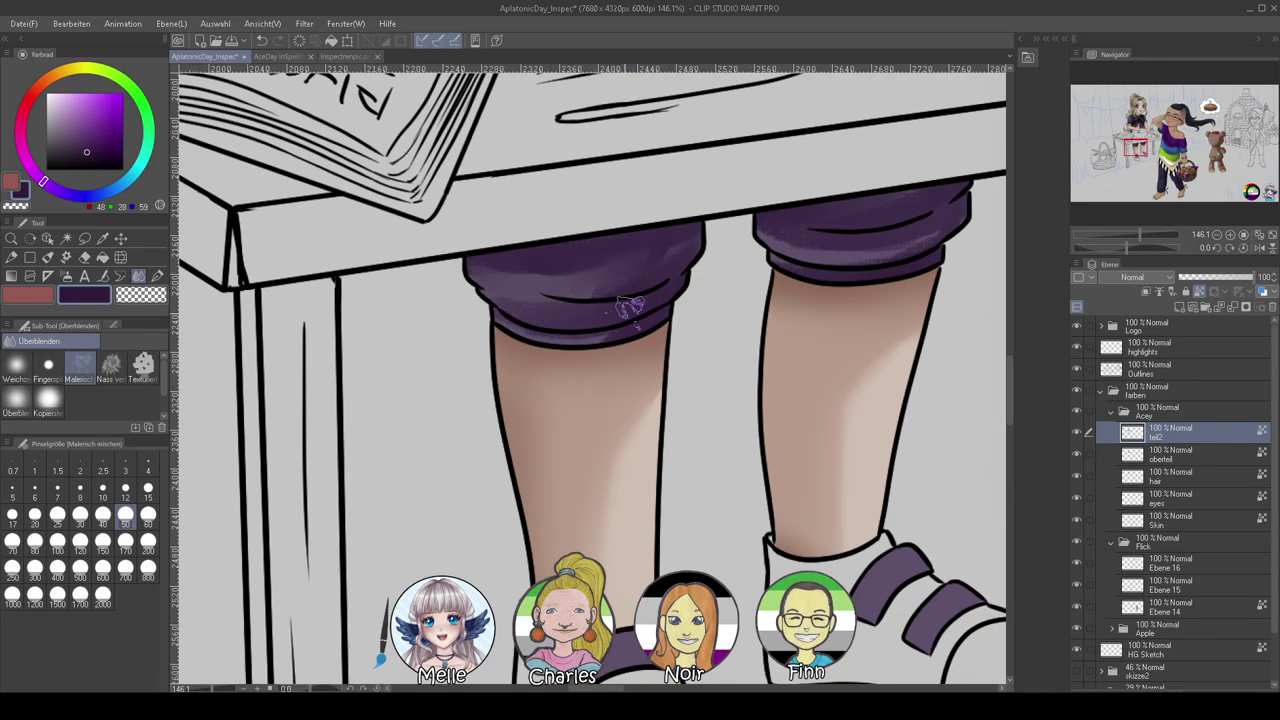
drag(749, 320, 549, 360)
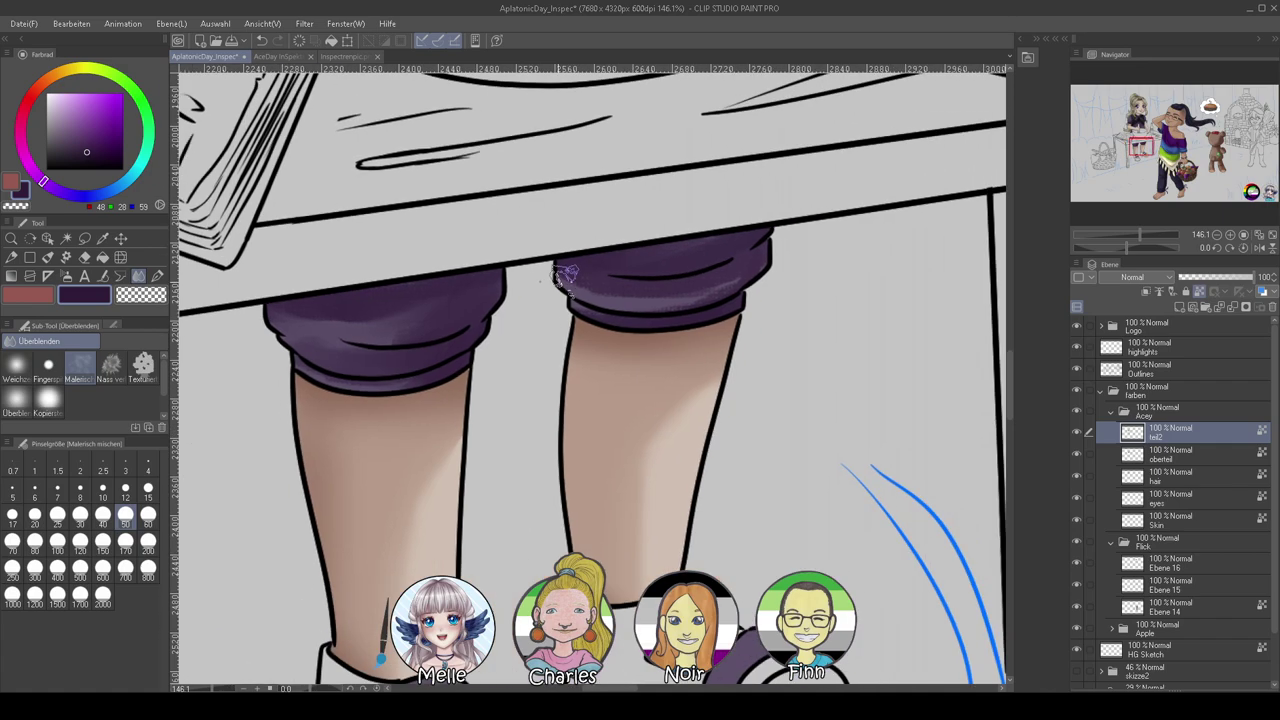
drag(467, 483, 523, 401)
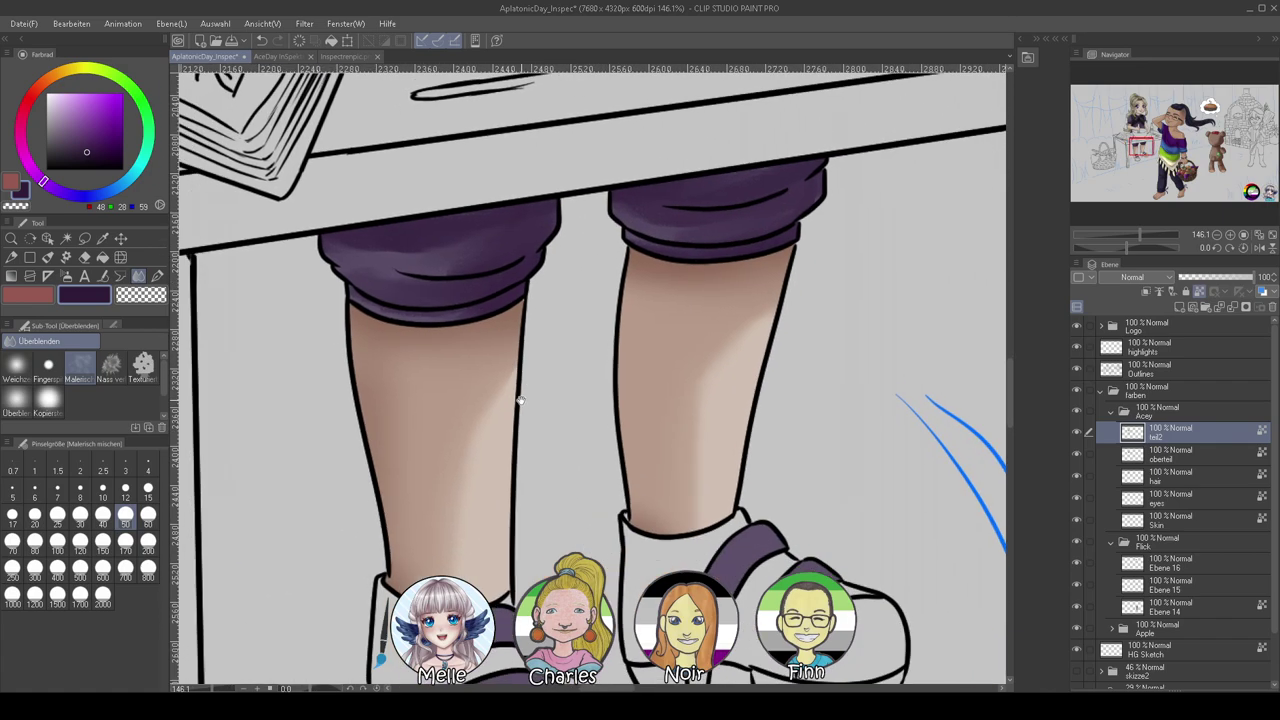
Shade the purple straps on both shoes with the Ölfarbe brush at size 40, then blend the shading with Malerisch mischen
drag(392, 412, 342, 232)
click(47, 257)
mouse_move(398, 440)
mouse_down()
mouse_move(395, 562)
mouse_move(400, 445)
mouse_move(426, 549)
mouse_move(421, 518)
mouse_move(502, 535)
mouse_up()
mouse_move(650, 380)
mouse_down()
mouse_move(668, 407)
mouse_move(732, 428)
mouse_up()
mouse_move(672, 398)
mouse_down()
mouse_move(661, 370)
mouse_move(688, 358)
mouse_move(690, 396)
mouse_move(728, 428)
mouse_up()
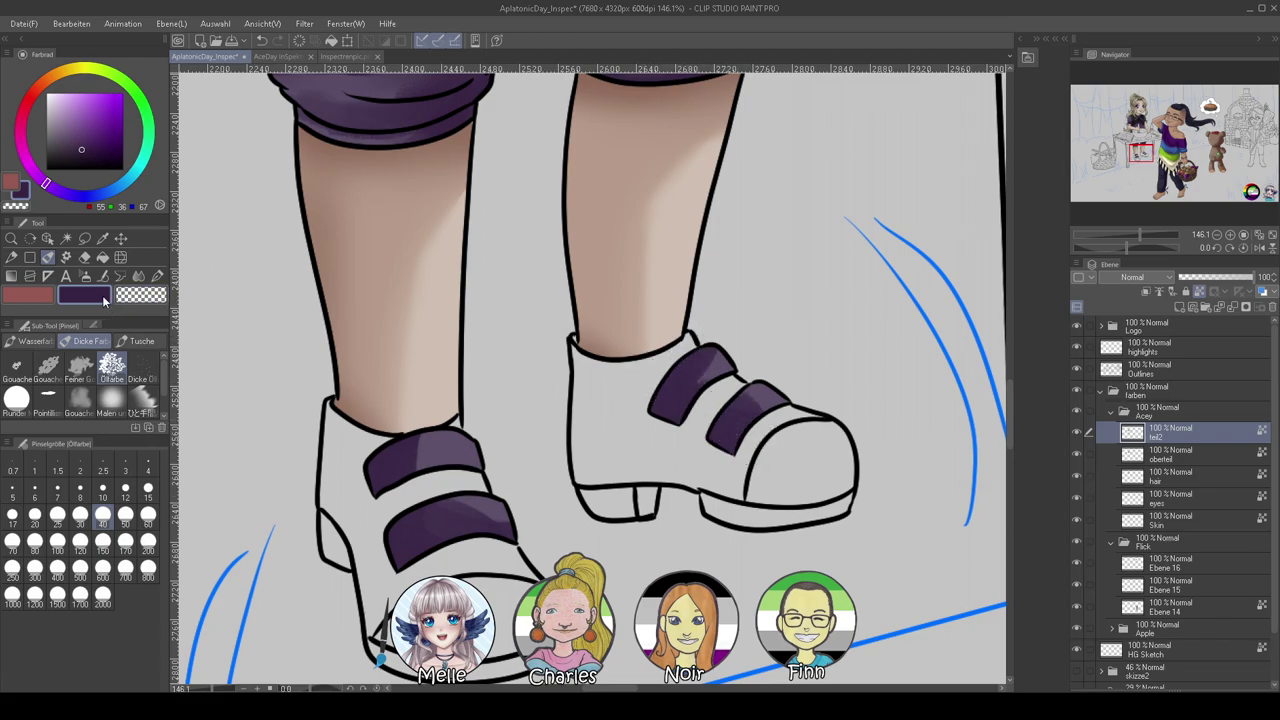
click(138, 276)
drag(418, 445, 455, 458)
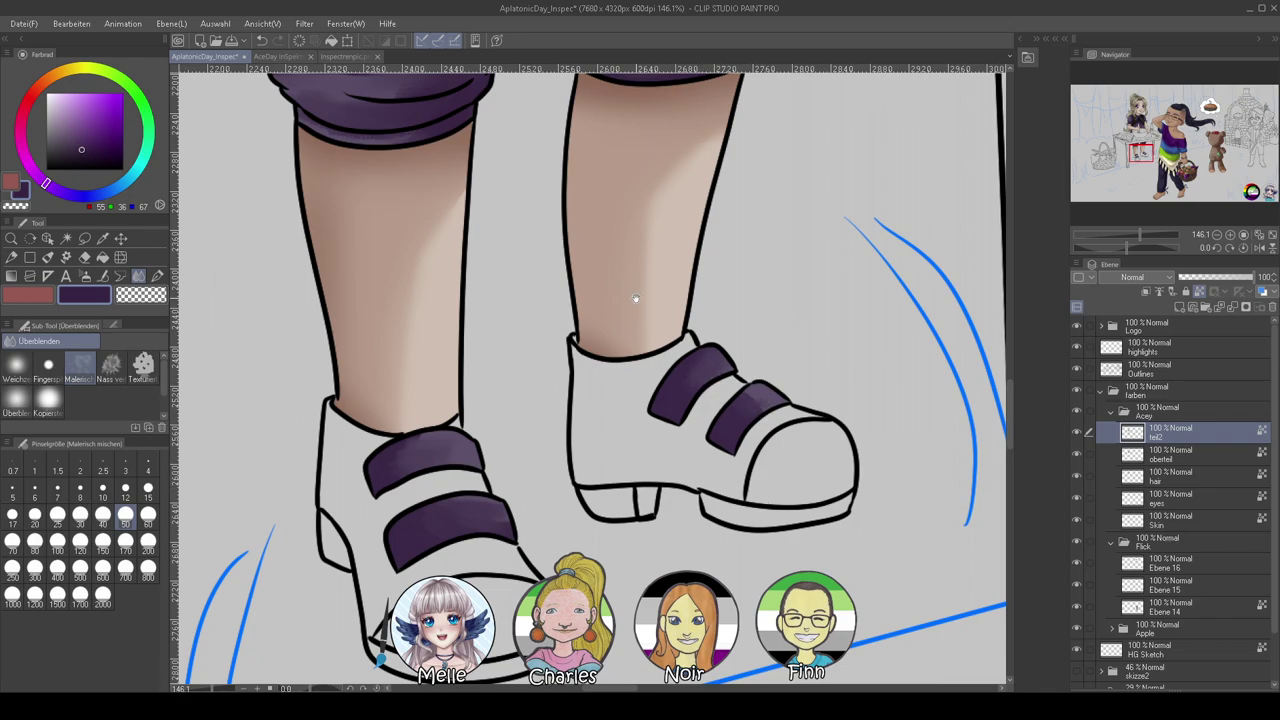
Paint deeper shadows, RGB 27, 18, 32, on the blouse just under the vest edges with the Ölfarbe brush at size 25
scroll(537, 366, up, 6)
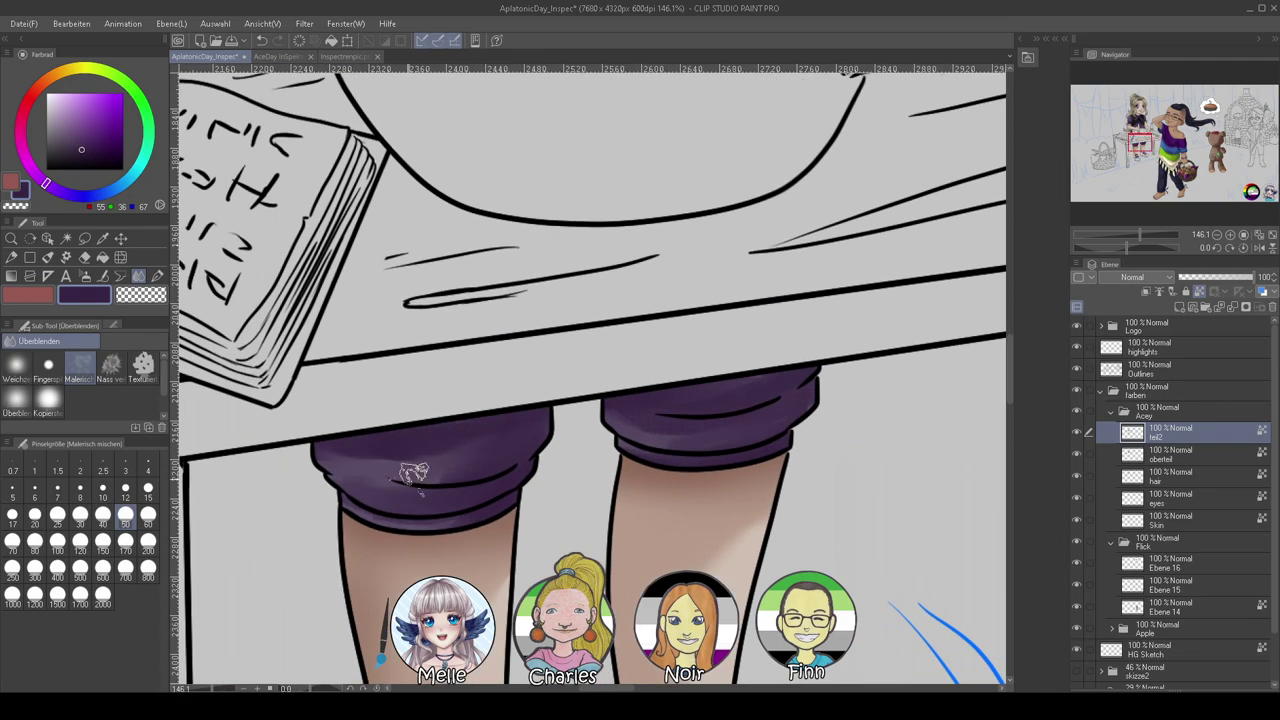
scroll(553, 446, up, 8)
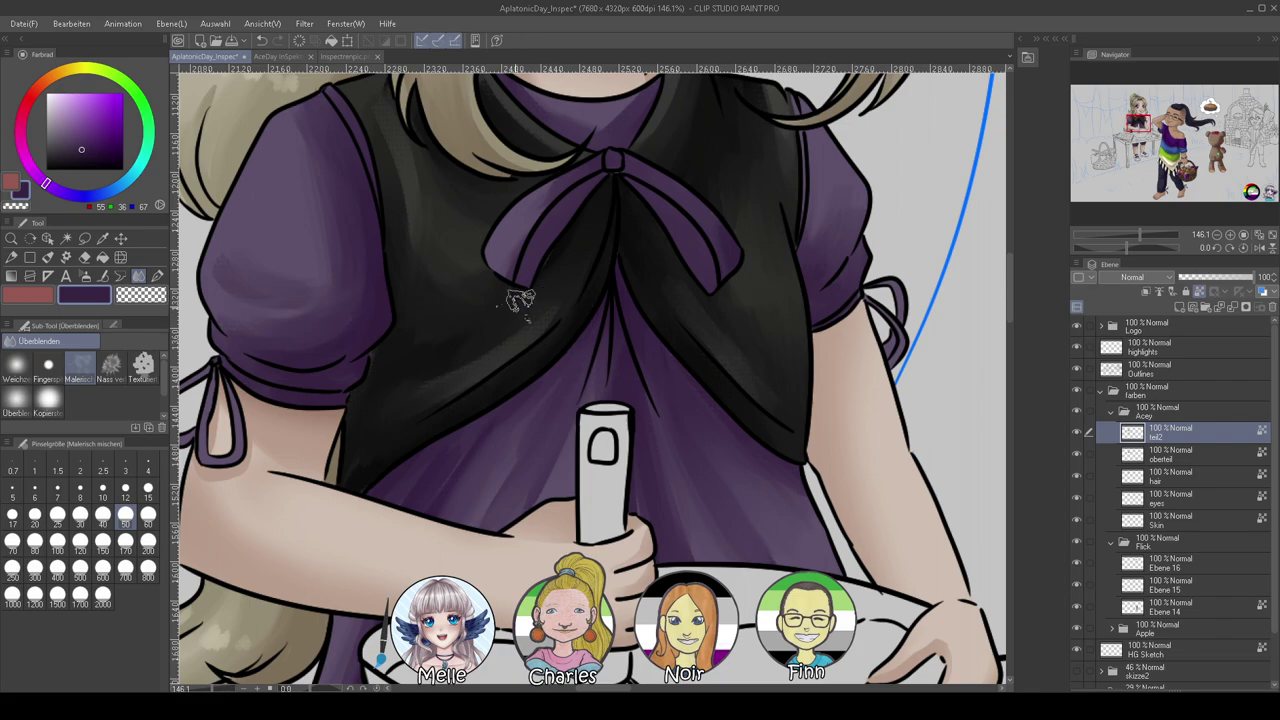
drag(88, 146, 83, 156)
click(48, 257)
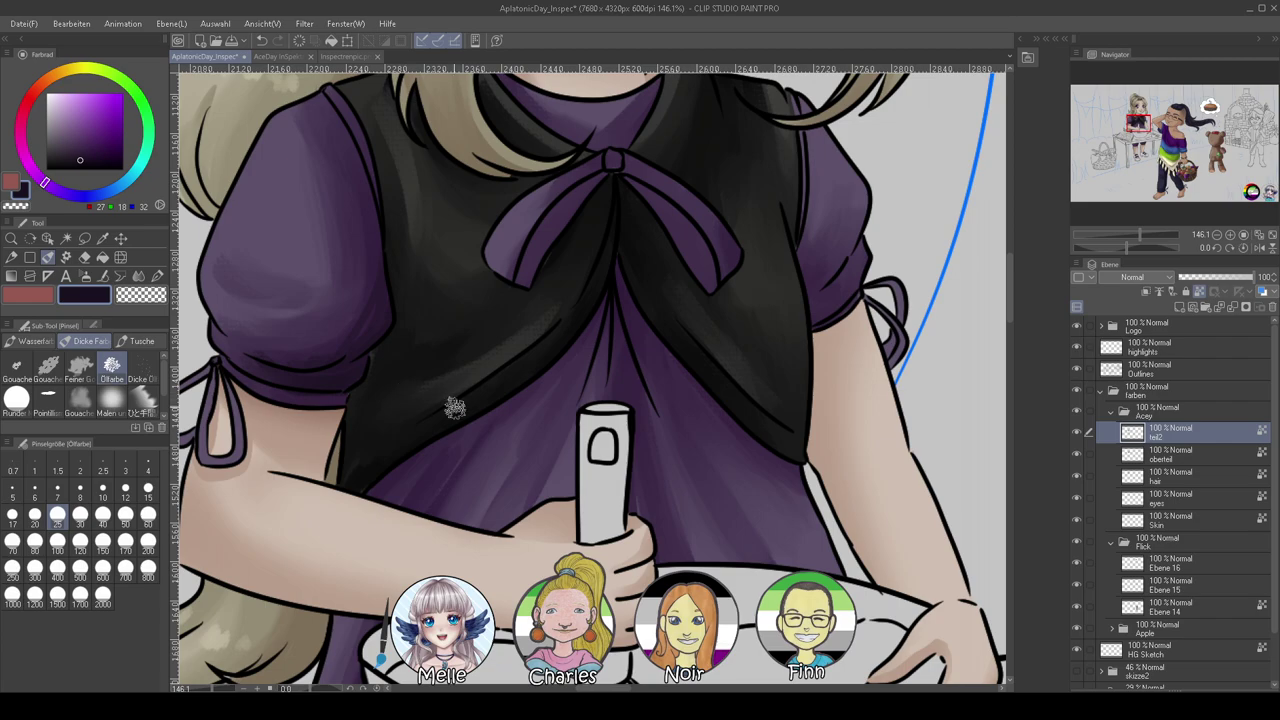
drag(448, 406, 336, 420)
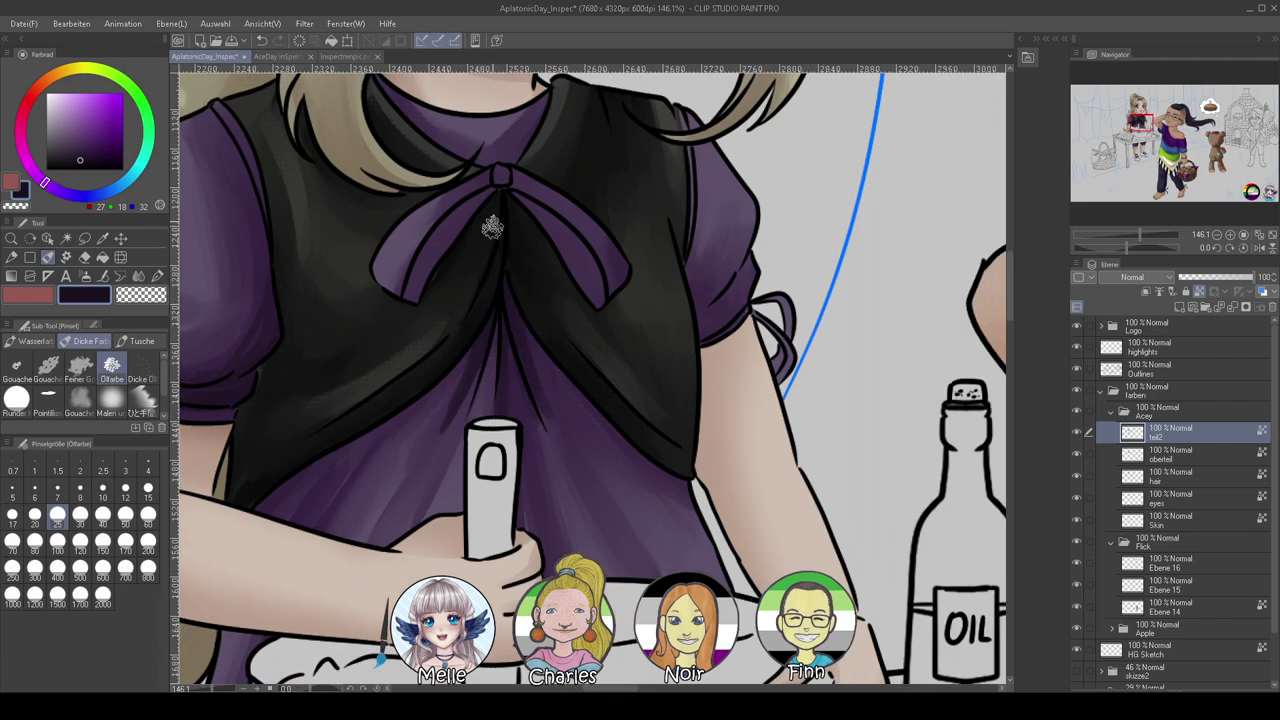
drag(692, 330, 696, 325)
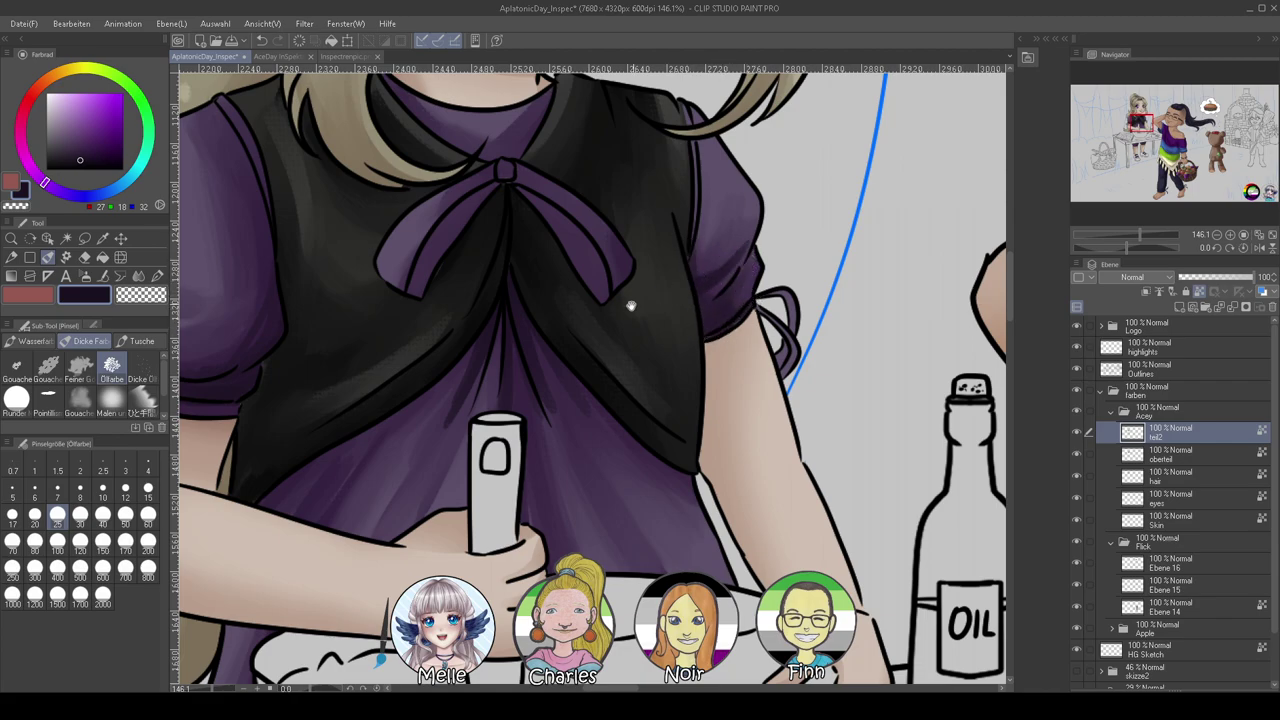
Deepen the shadows on the far sleeve and on the inner sides of the bow tails with the same near-black purple
scroll(600, 320, up, 3)
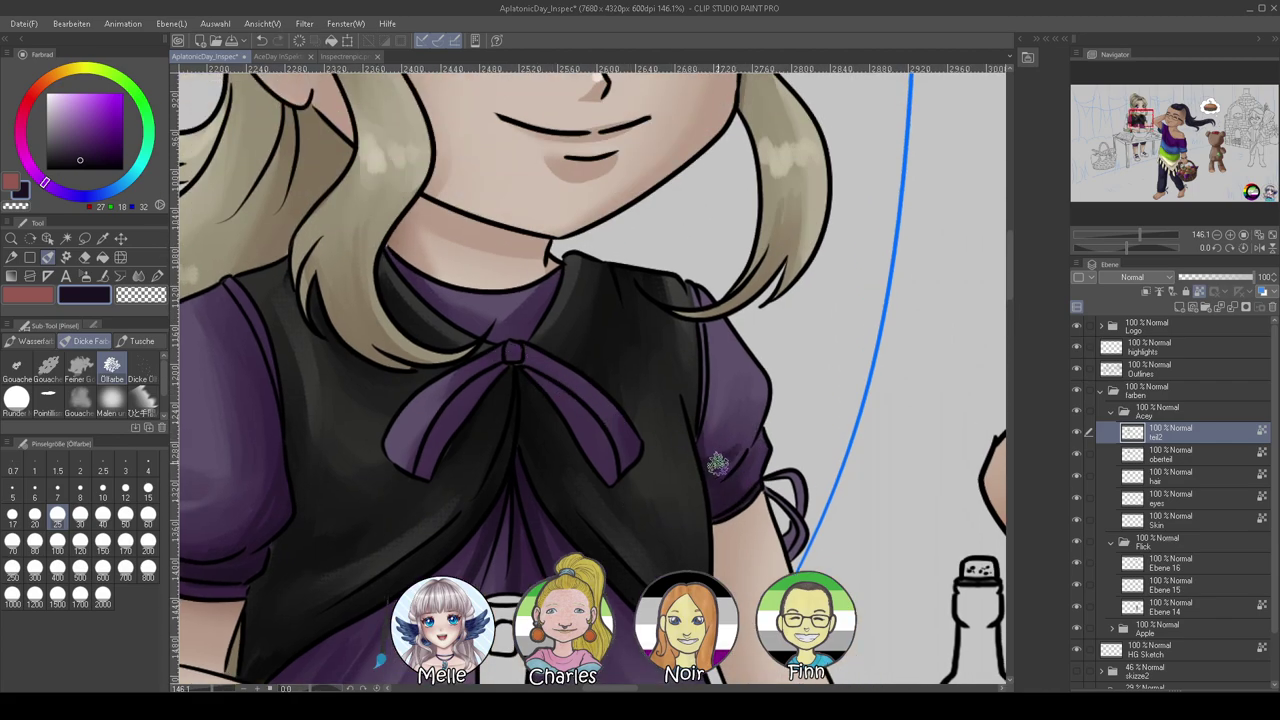
drag(623, 549, 665, 493)
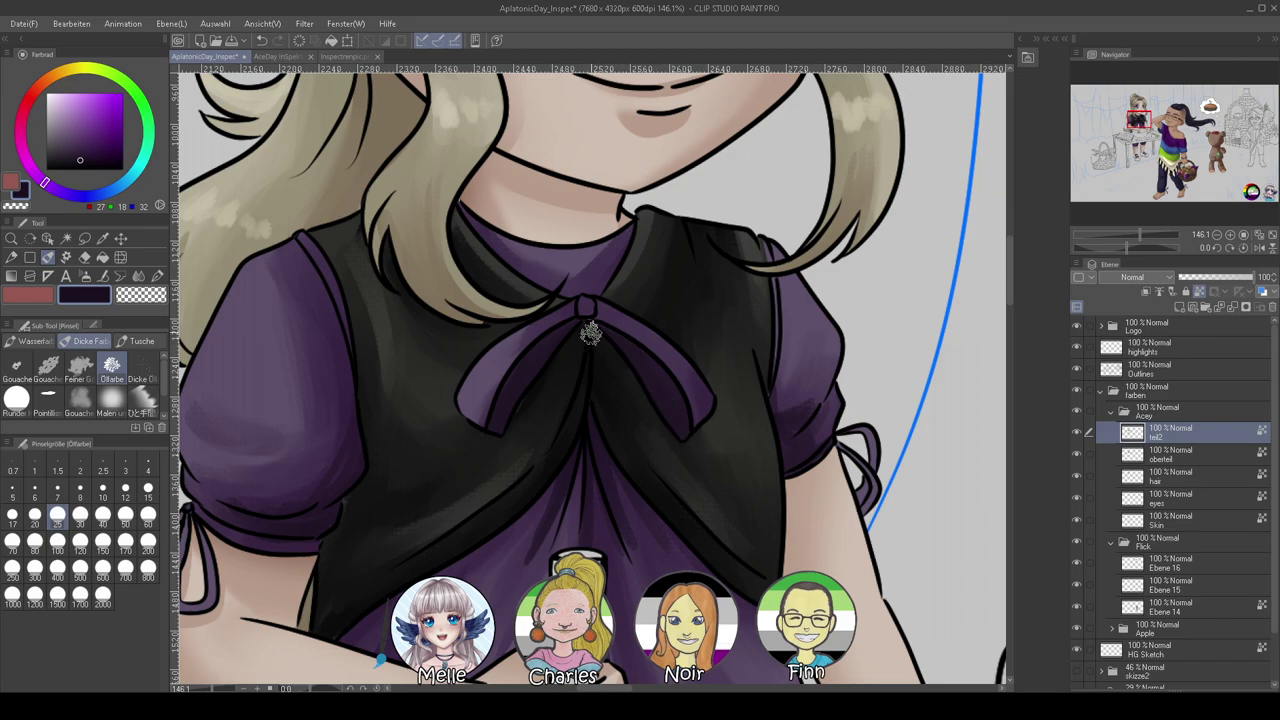
drag(630, 488, 486, 417)
Pick the sleeve's shadow purple, RGB 65, 48, 77, and shade the ribbon loops tied at the sleeve cuffs
drag(267, 509, 633, 420)
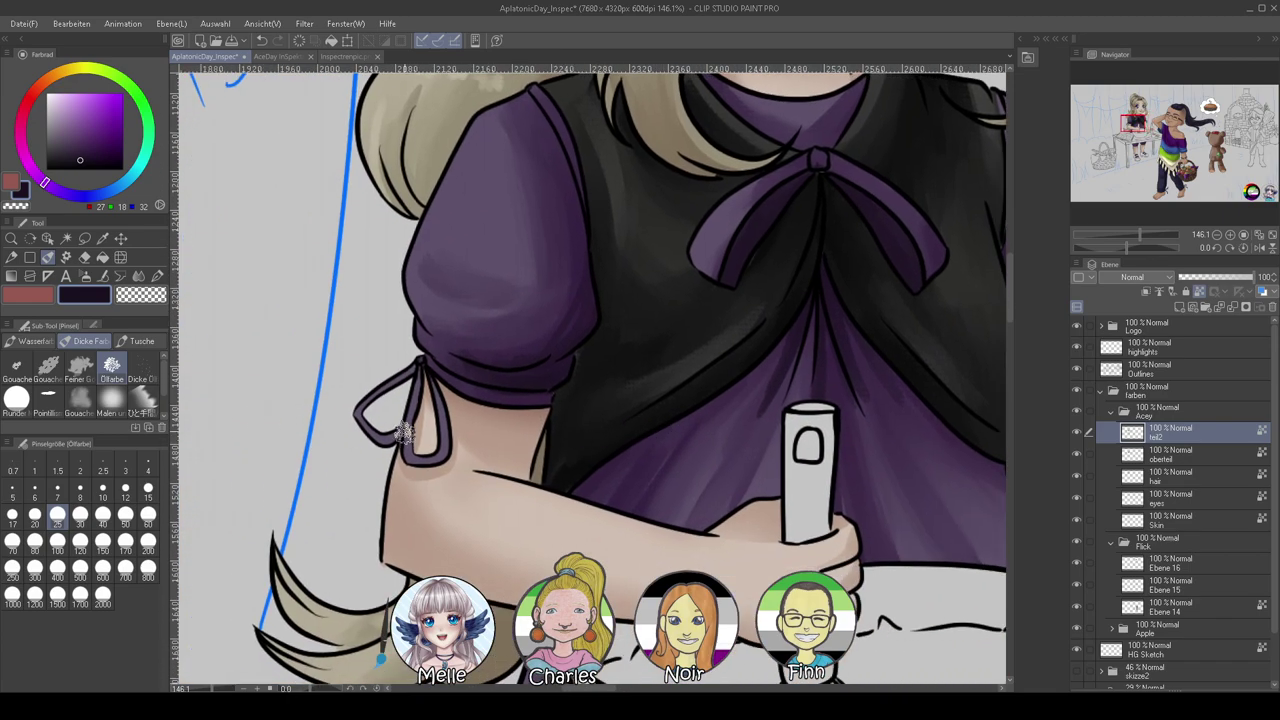
alt+click(467, 330)
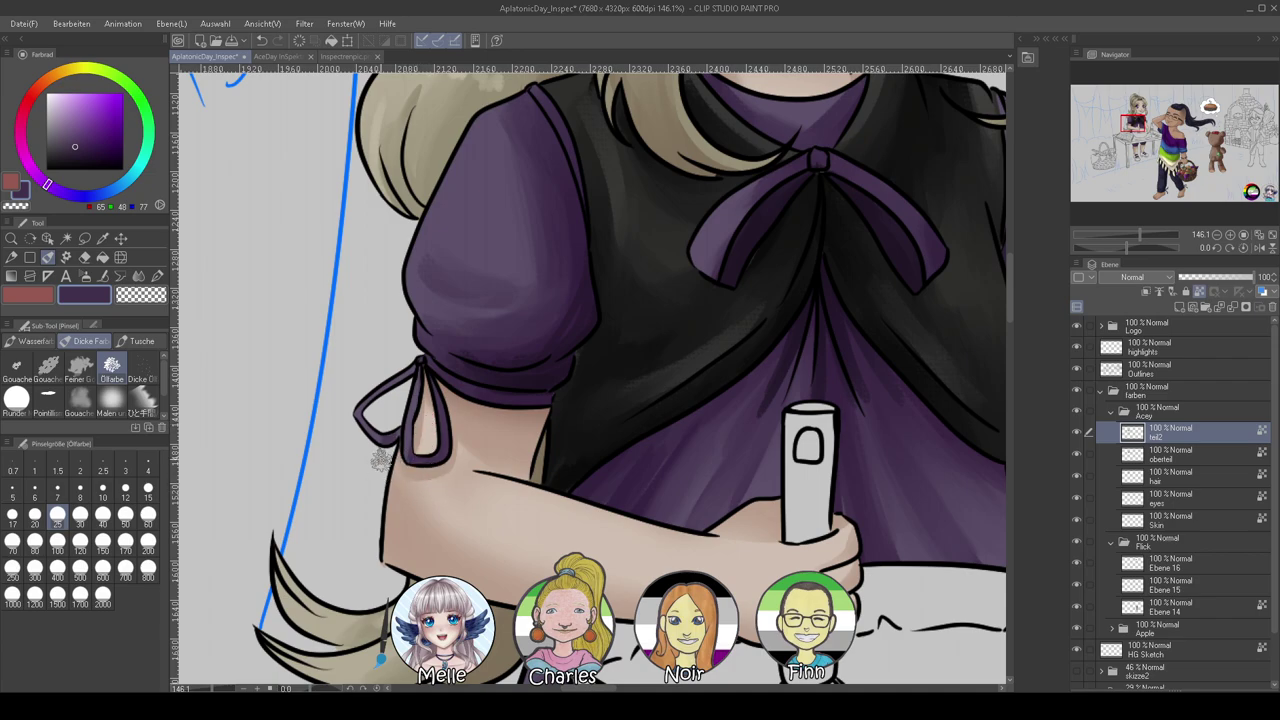
drag(533, 466, 228, 447)
drag(791, 294, 551, 340)
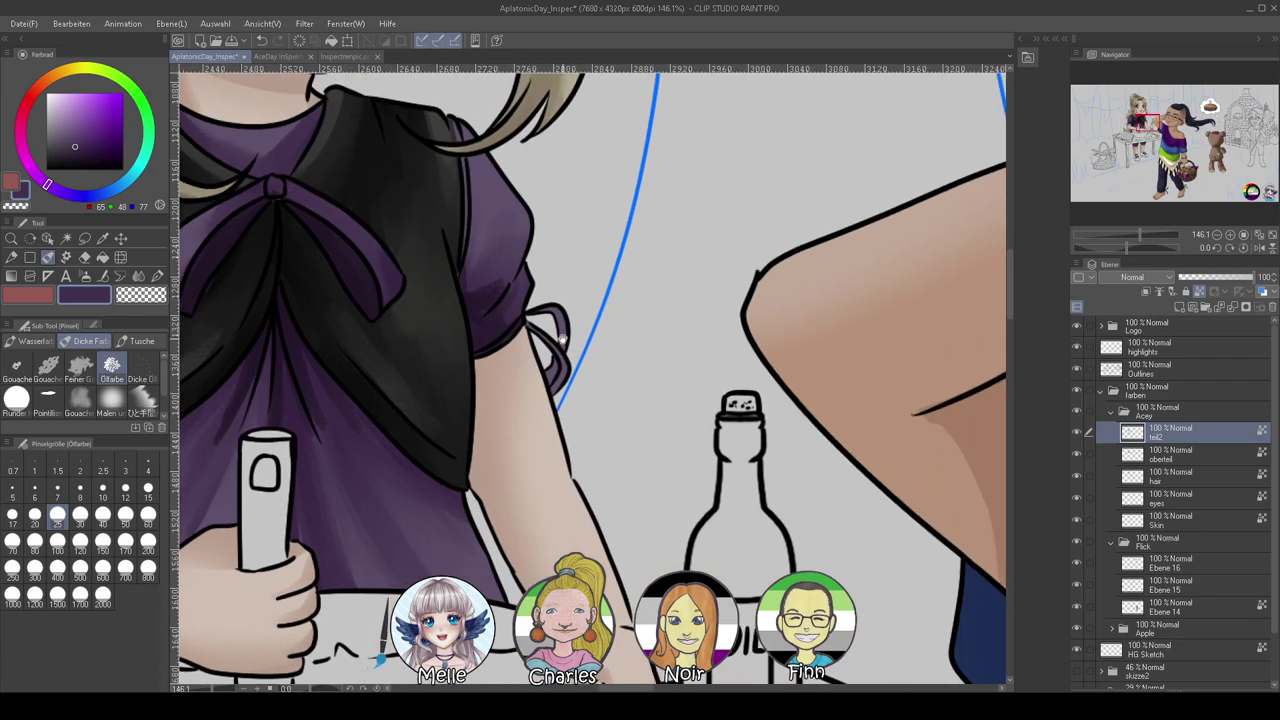
Paint light purple highlights, RGB 151, 135, 165, on the upper puff and lower edge of the near sleeve
scroll(557, 362, left, 7)
scroll(557, 362, up, 2)
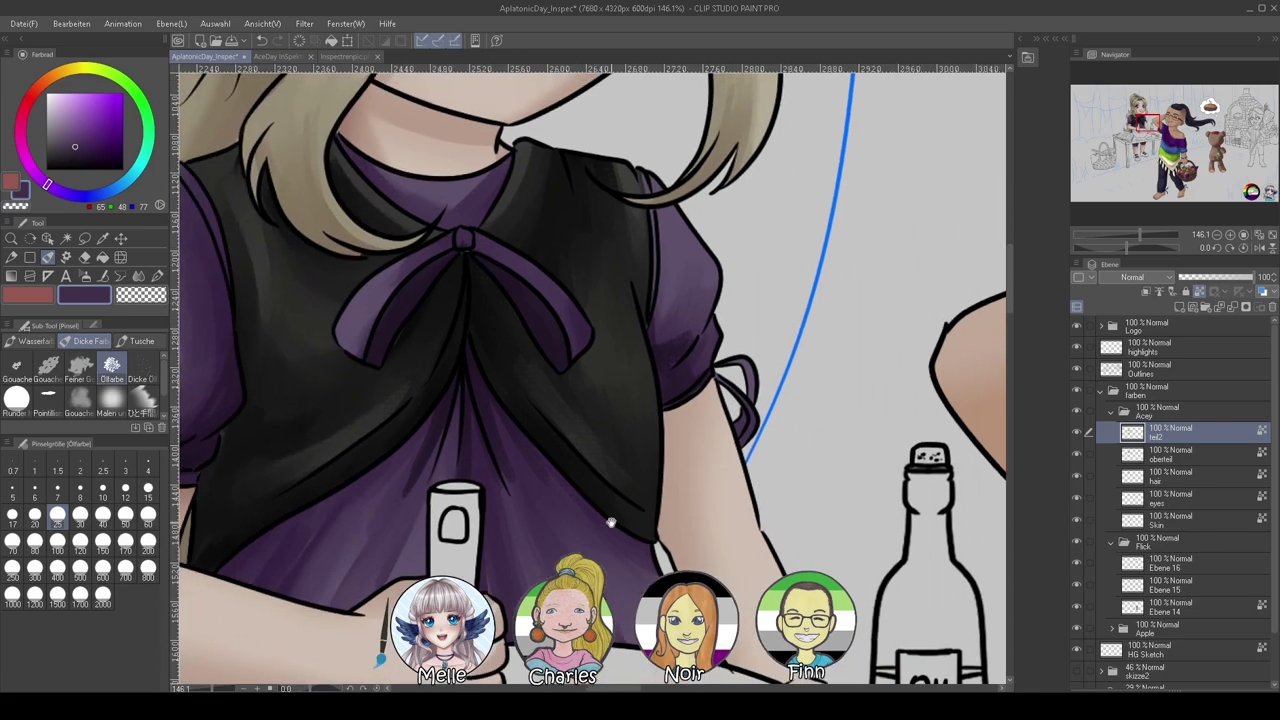
click(68, 128)
click(62, 118)
drag(259, 255, 251, 343)
drag(246, 430, 338, 422)
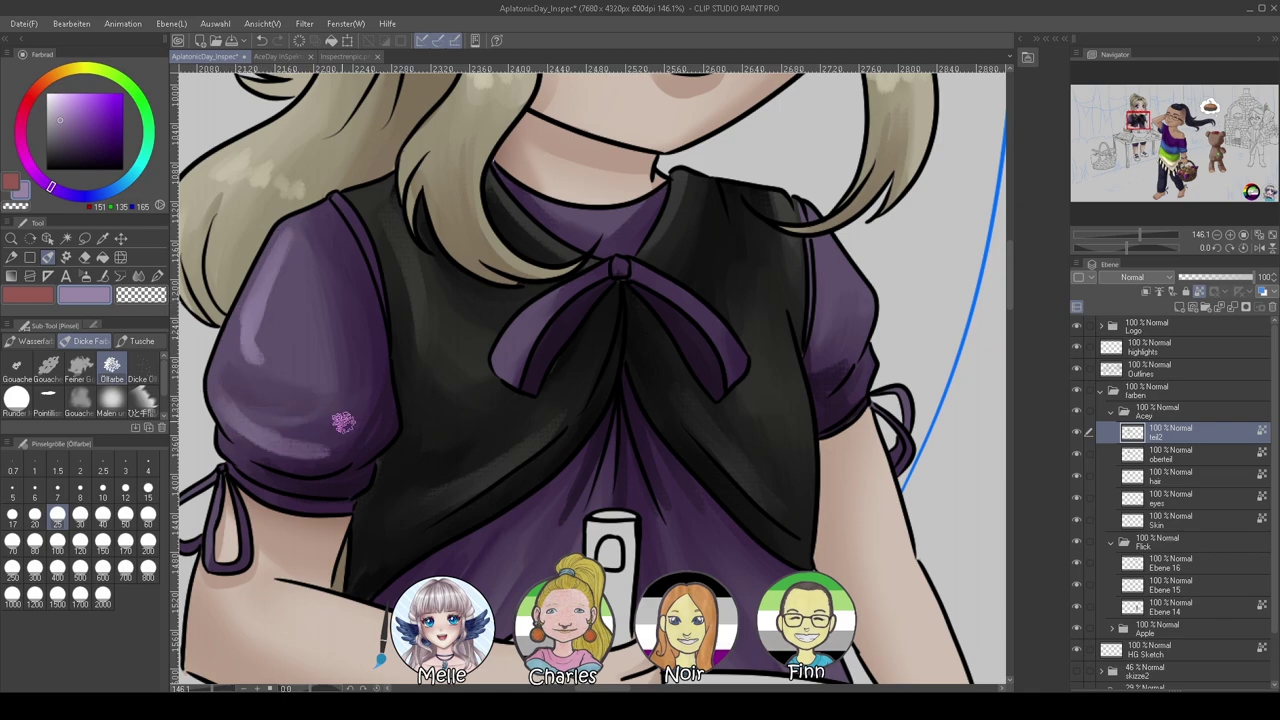
Add light purple highlights to both bow tails and the outer side of the far sleeve
drag(516, 352, 538, 312)
drag(708, 326, 740, 362)
mouse_move(826, 240)
mouse_down()
mouse_move(863, 294)
mouse_move(868, 368)
mouse_up()
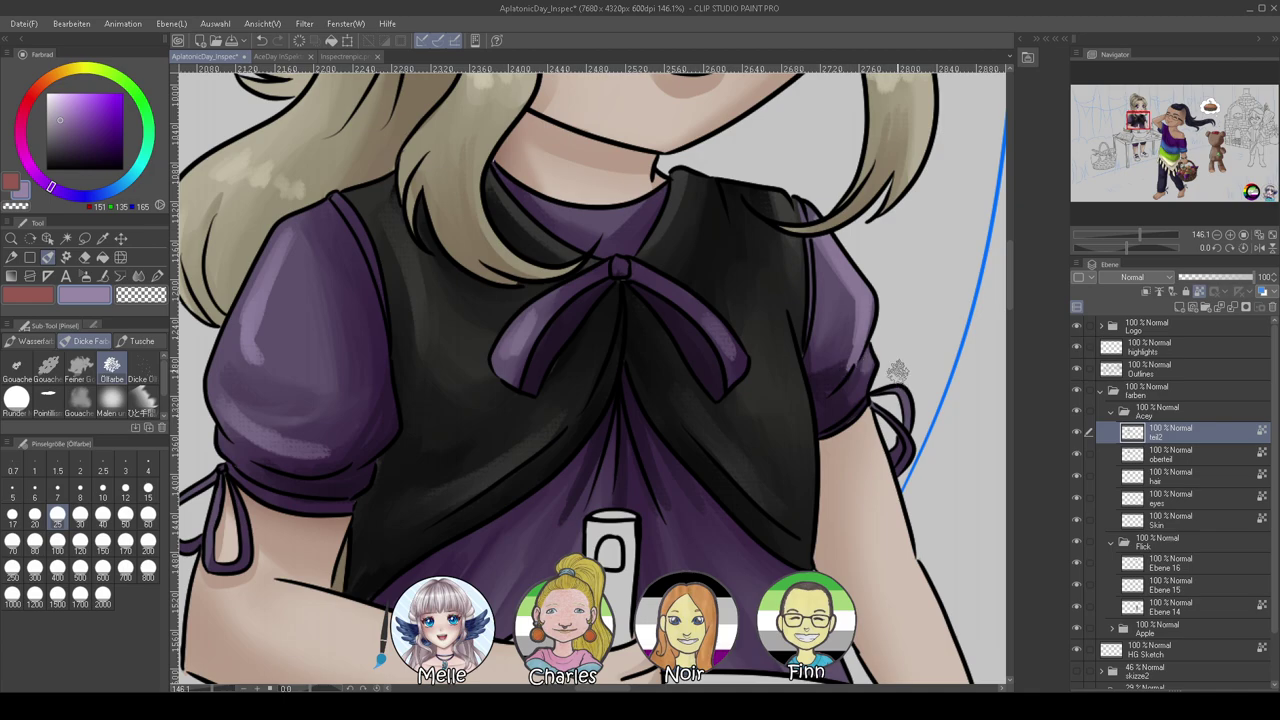
Paint light purple highlight streaks along the blouse folds on both sides of the whisk handle
drag(531, 497, 783, 482)
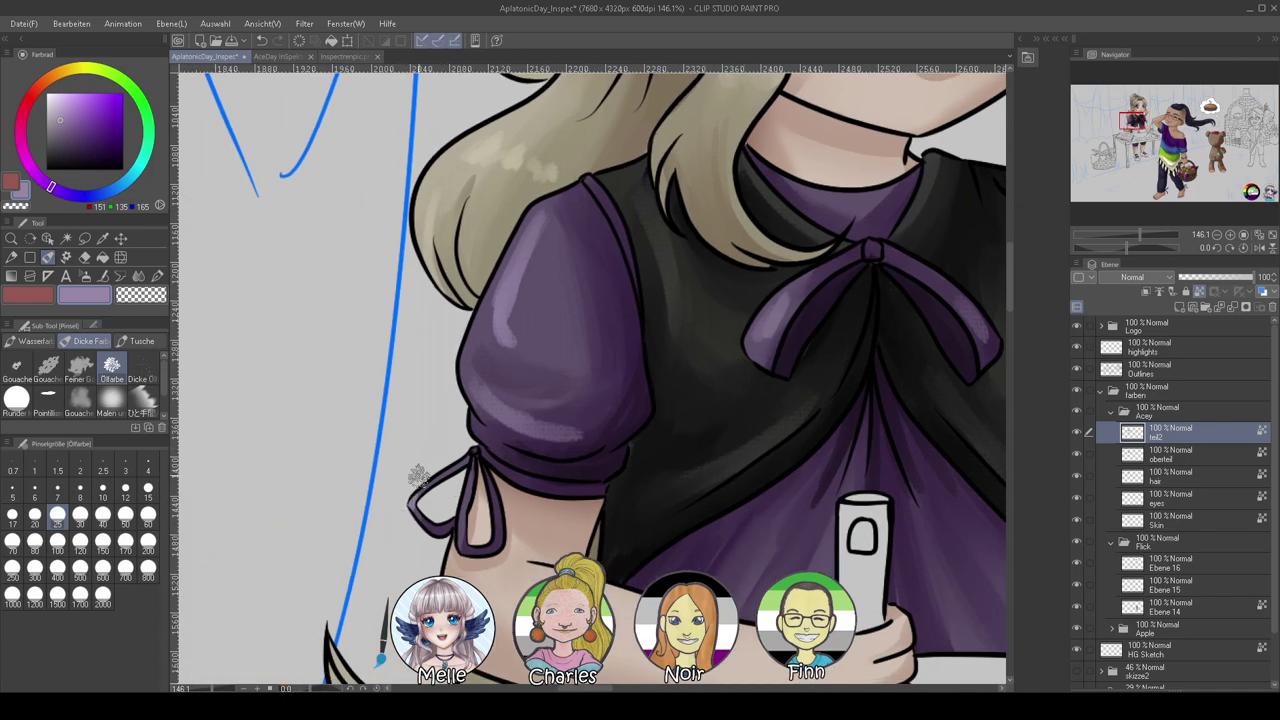
drag(520, 565, 392, 268)
drag(826, 324, 681, 429)
drag(653, 339, 712, 461)
drag(652, 306, 706, 455)
drag(701, 339, 813, 487)
drag(773, 390, 837, 498)
drag(804, 442, 810, 480)
drag(800, 408, 837, 497)
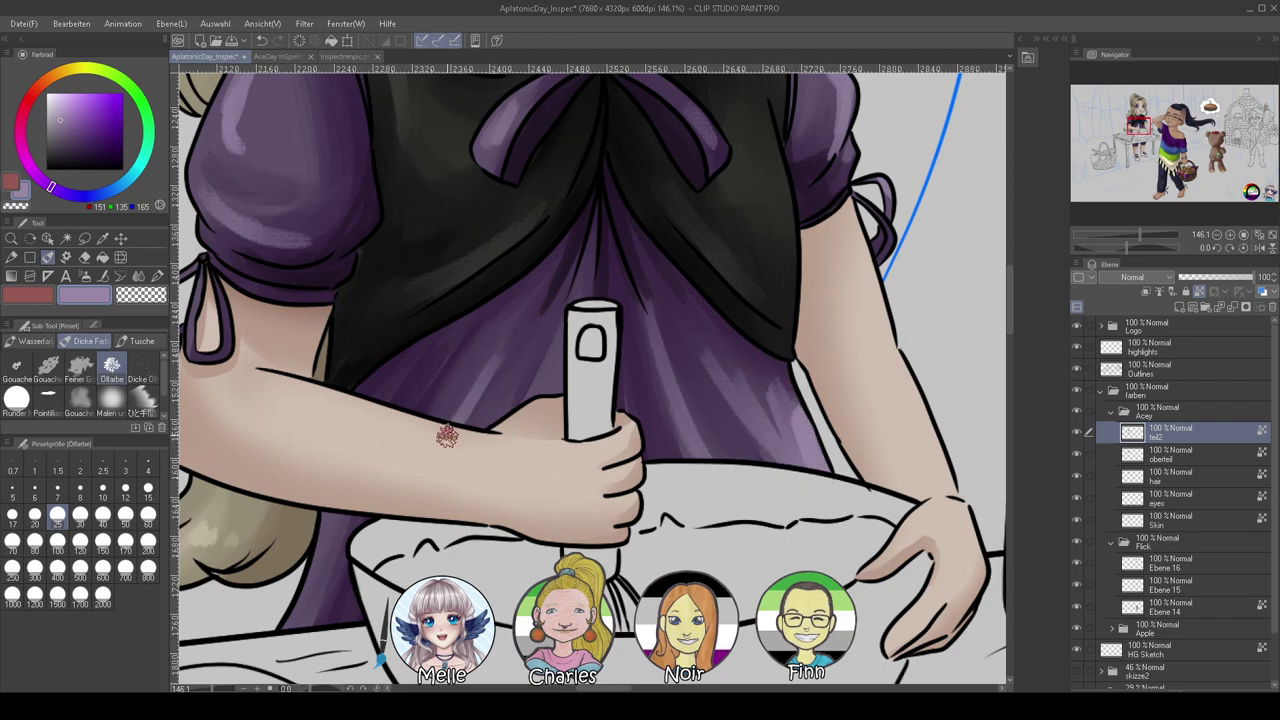
drag(460, 630, 648, 104)
mouse_move(696, 524)
mouse_down()
mouse_move(550, 453)
mouse_move(520, 451)
mouse_move(486, 486)
mouse_move(462, 480)
mouse_up()
mouse_move(773, 401)
mouse_down()
mouse_move(825, 412)
mouse_move(738, 410)
mouse_up()
Blend the highlights on the near sleeve and the bow with the Malerisch mischen tool at size 50
click(138, 277)
mouse_move(538, 492)
mouse_down()
mouse_move(571, 449)
mouse_move(789, 394)
mouse_move(410, 432)
mouse_up()
mouse_move(548, 308)
mouse_down()
mouse_move(621, 614)
mouse_move(640, 545)
mouse_up()
drag(571, 263, 571, 449)
mouse_move(471, 371)
mouse_down()
mouse_move(490, 362)
mouse_move(428, 315)
mouse_up()
drag(468, 262, 494, 172)
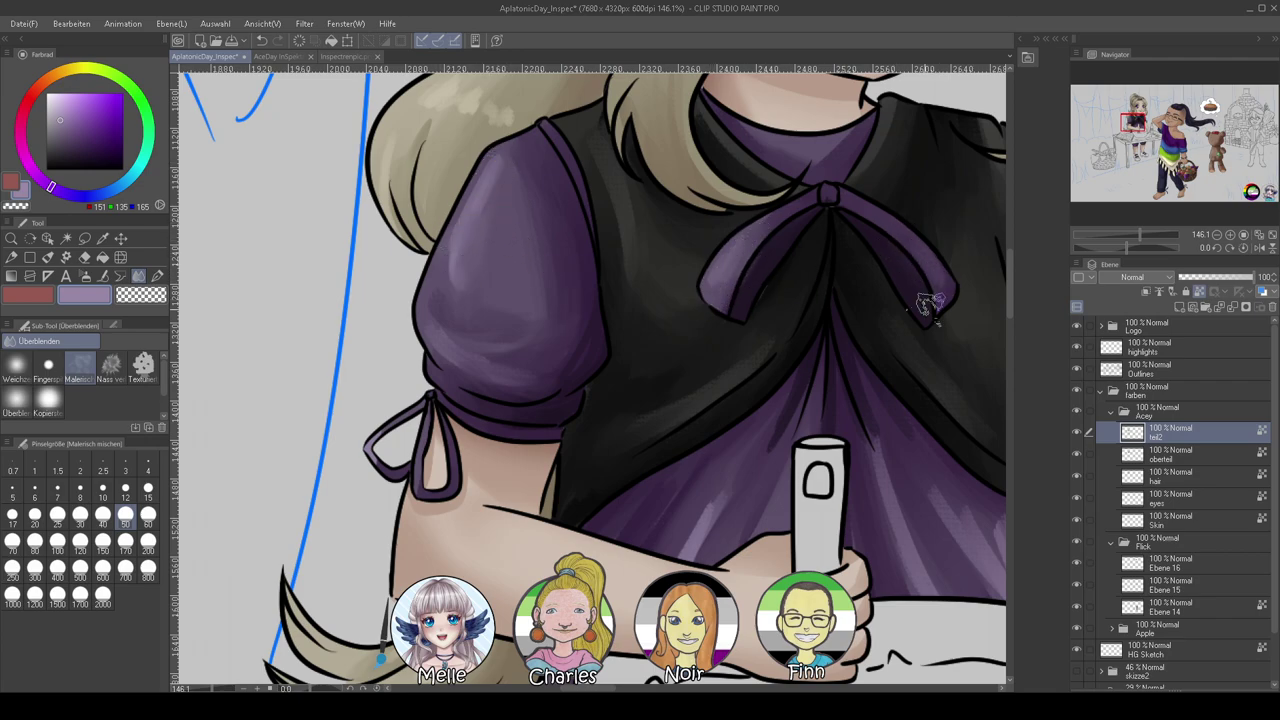
Blend the highlights on the bow tail, far sleeve and blouse collar with the Malerisch mischen tool at size 50
drag(700, 464, 336, 515)
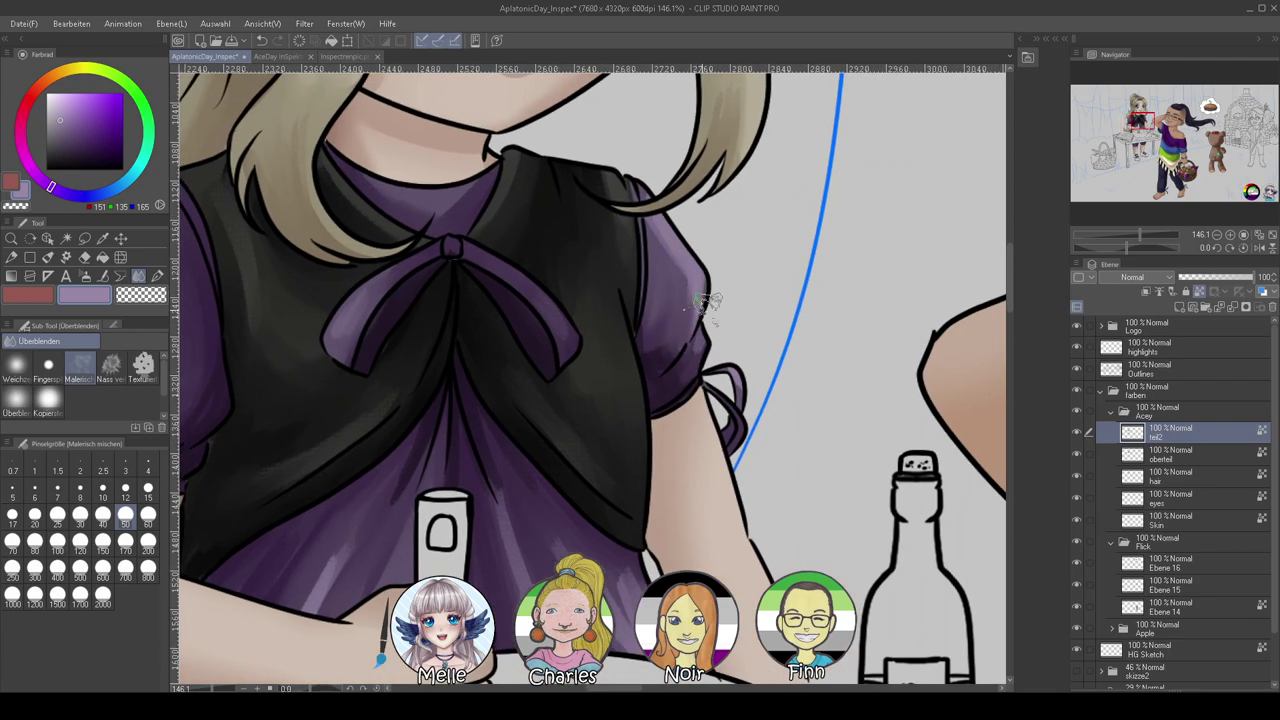
drag(1133, 242, 1136, 234)
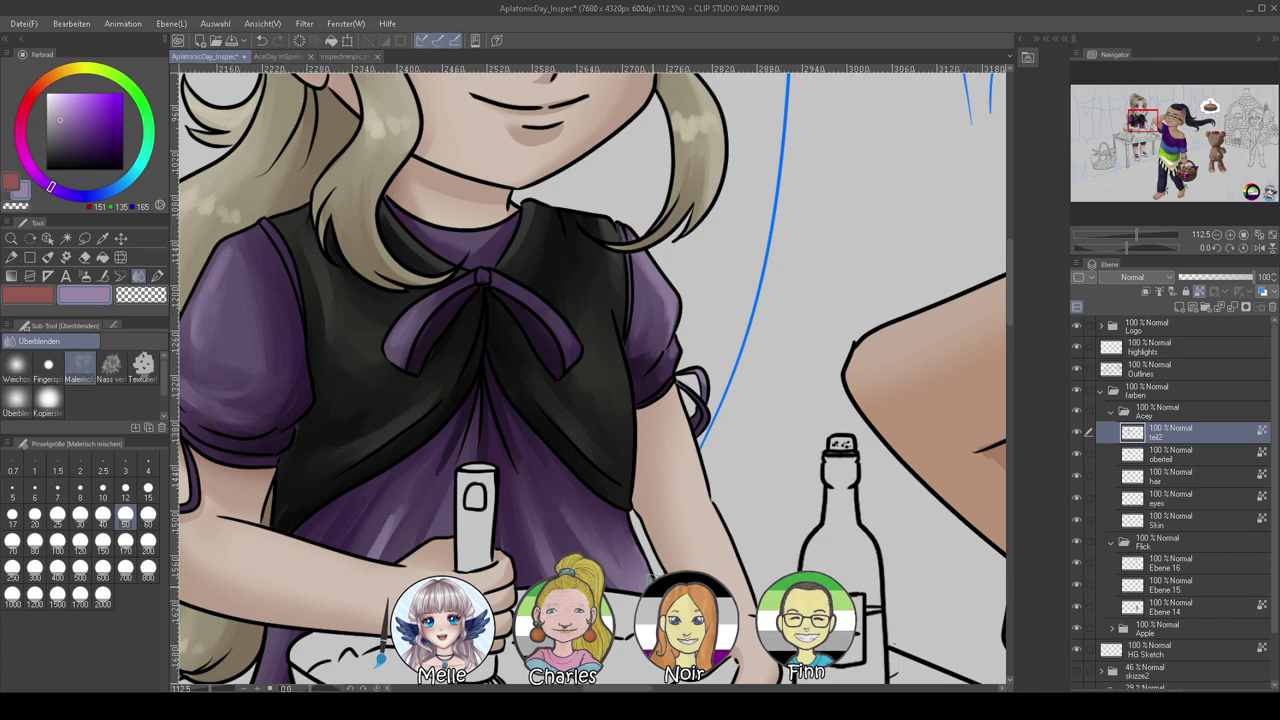
drag(659, 397, 634, 483)
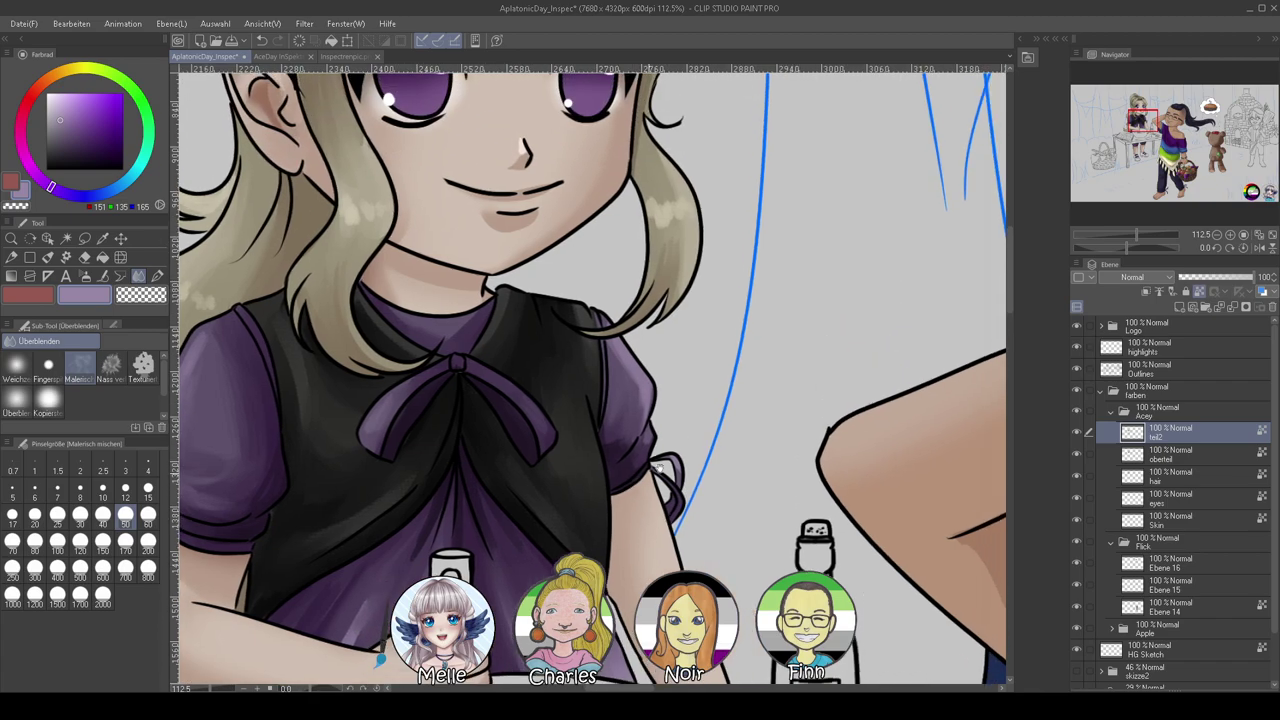
drag(1128, 247, 1149, 248)
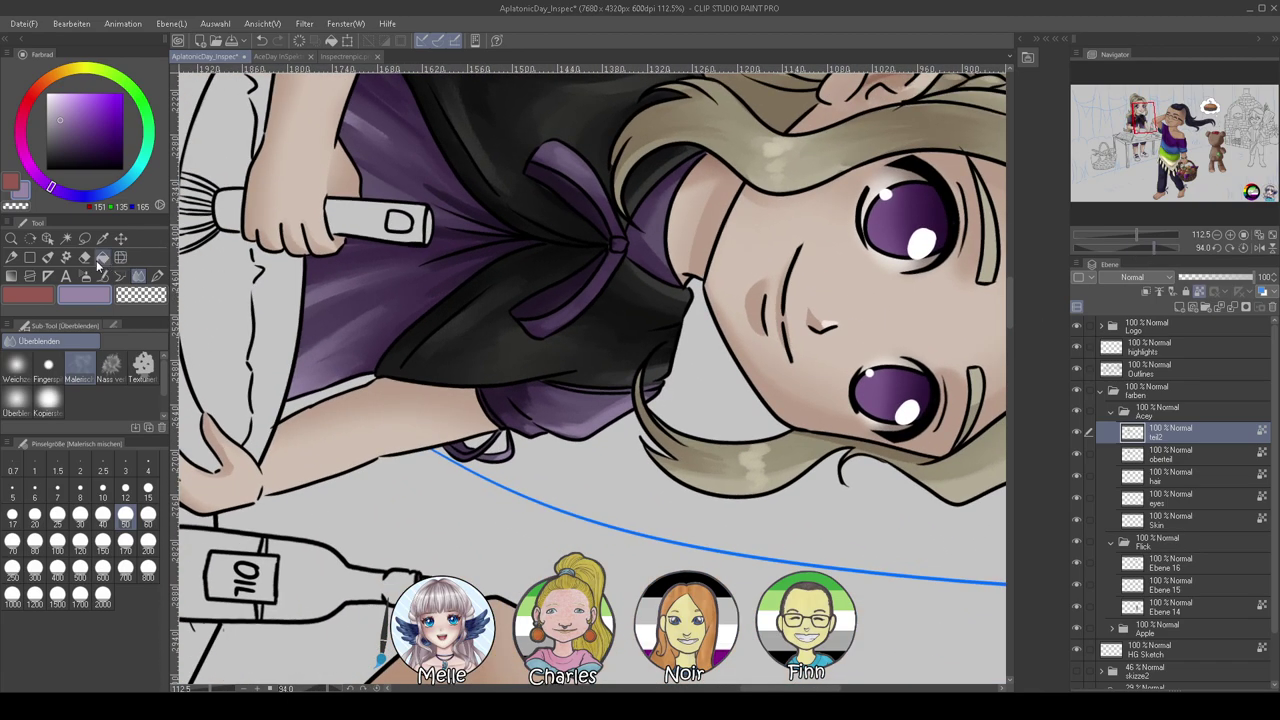
click(50, 258)
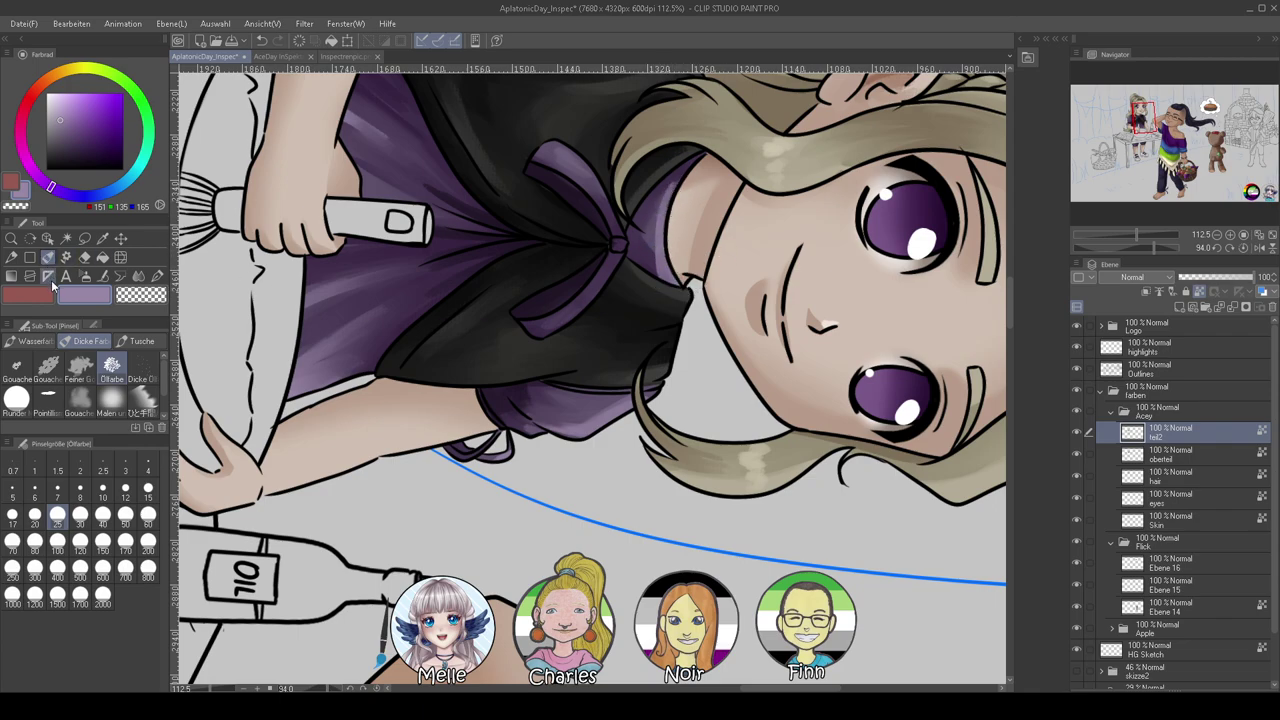
click(139, 277)
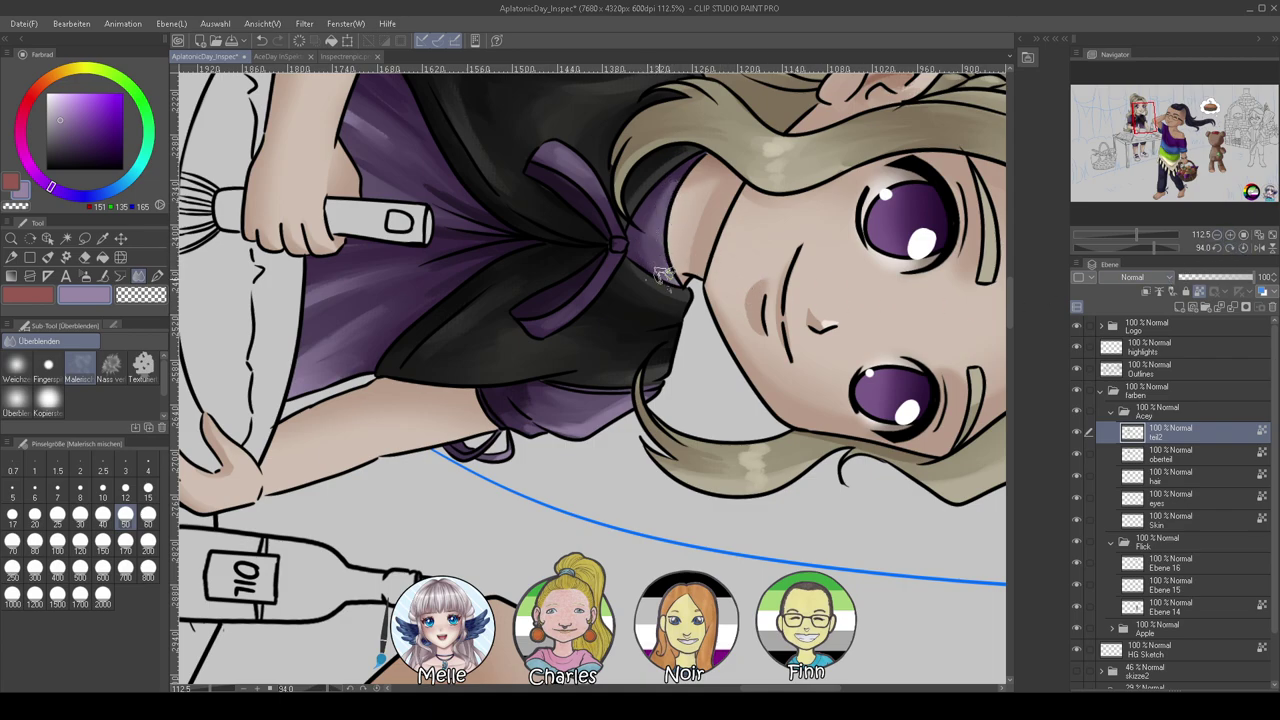
Blend the light streaks on the blouse folds around the whisk and smooth the shading on the trouser cuffs
click(1233, 250)
drag(1136, 234, 1123, 232)
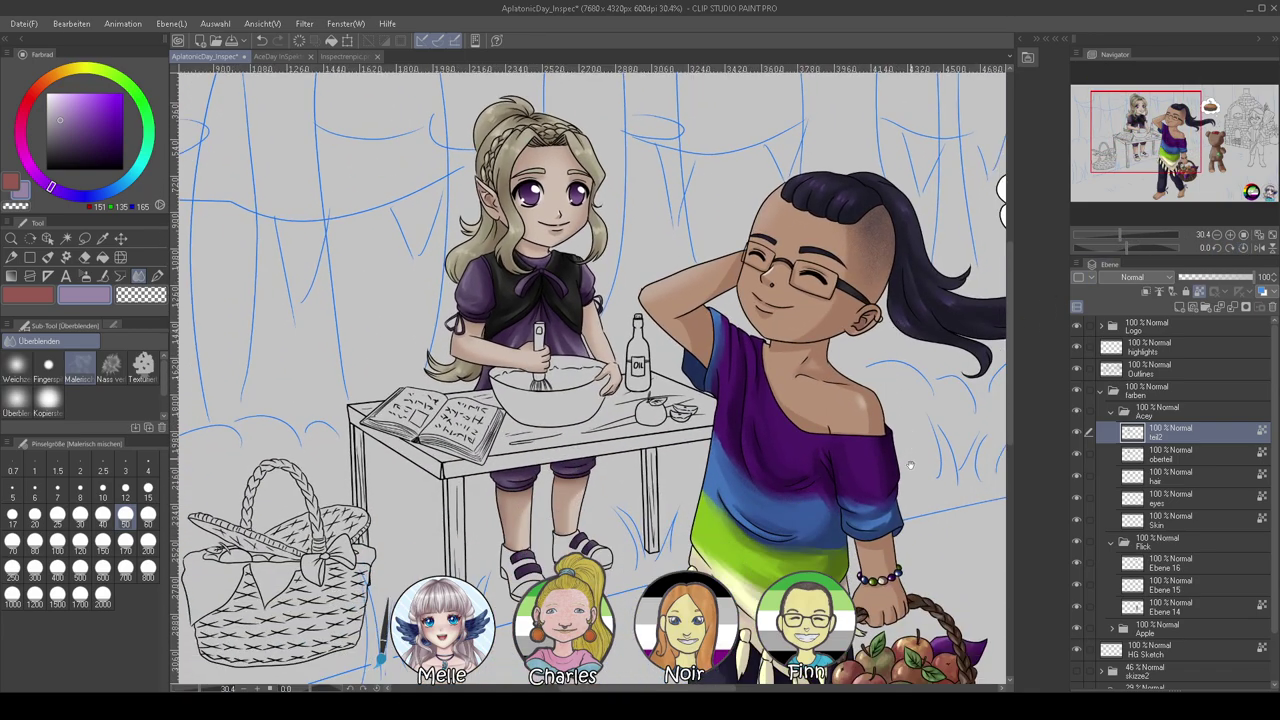
scroll(905, 543, down, 1)
drag(906, 552, 915, 582)
drag(1129, 235, 1135, 236)
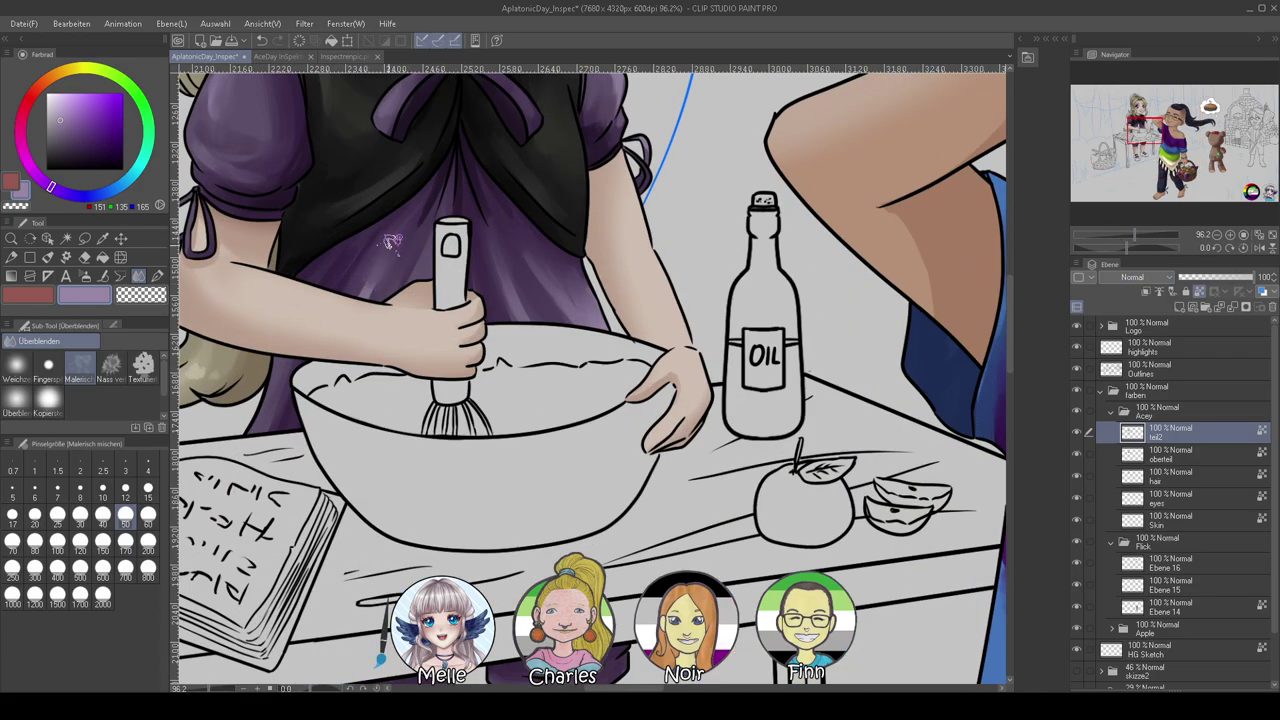
drag(595, 528, 613, 496)
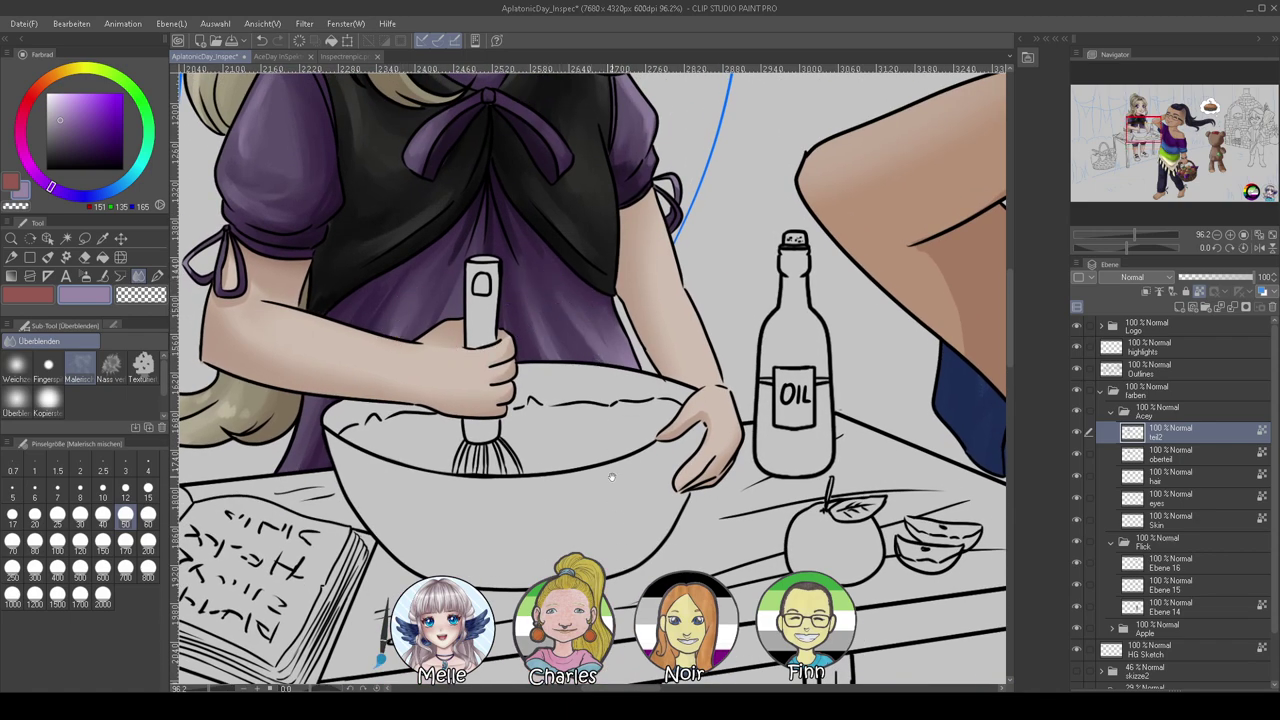
drag(608, 461, 583, 176)
drag(457, 467, 530, 395)
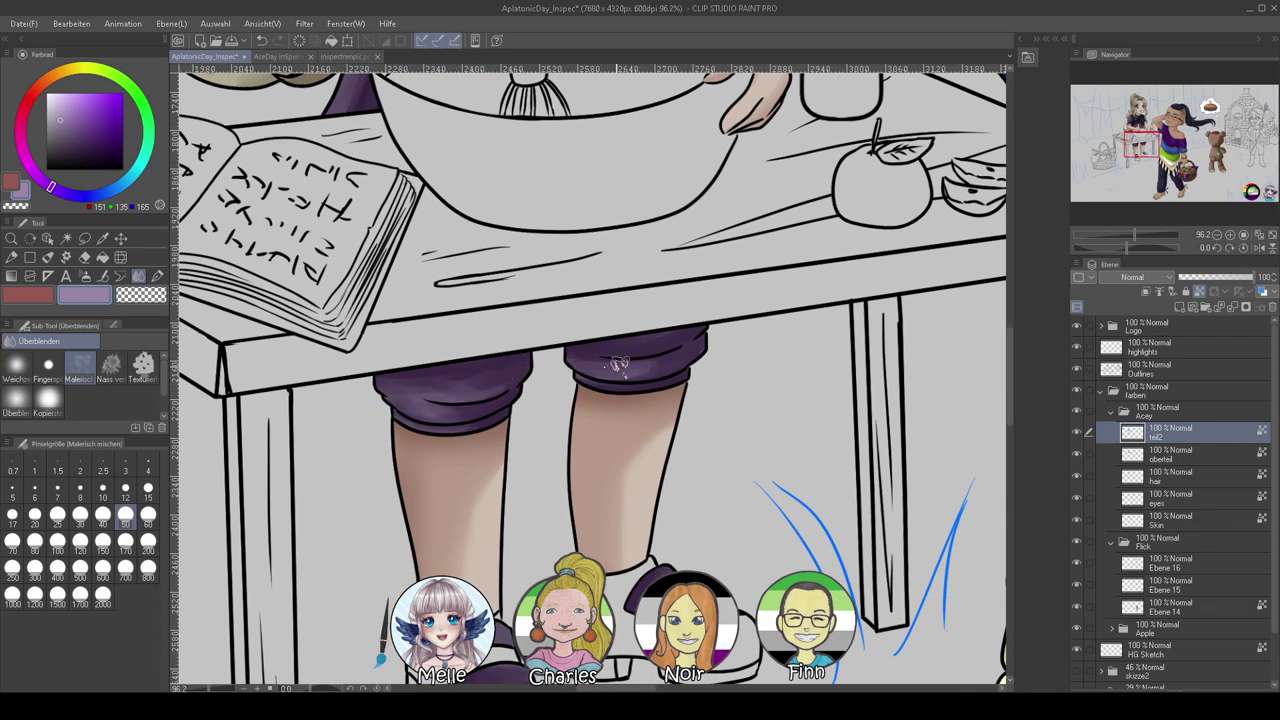
Select the uppers of both shoes from the Outlines layer and fill them with dark grey, RGB 45, 41, 48, on the teil2 layer
scroll(621, 370, down, 3)
drag(622, 451, 622, 690)
drag(640, 270, 604, 635)
drag(698, 672, 665, 245)
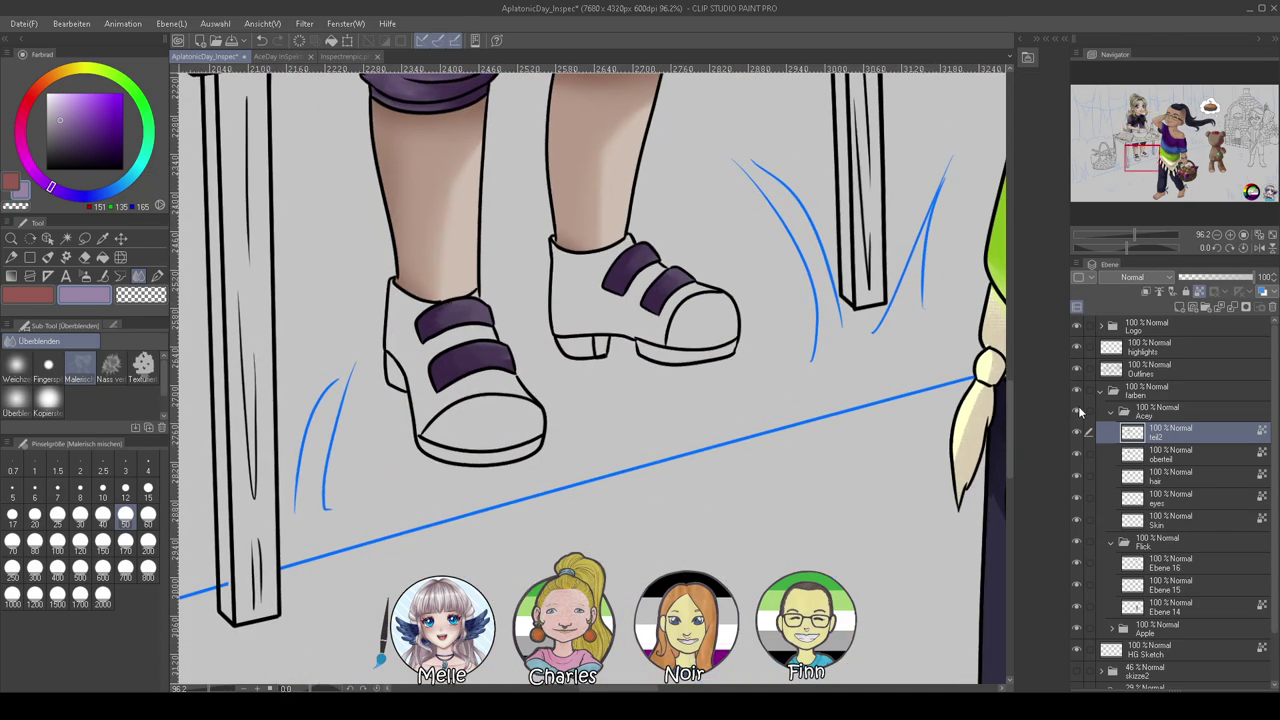
click(1134, 368)
click(67, 239)
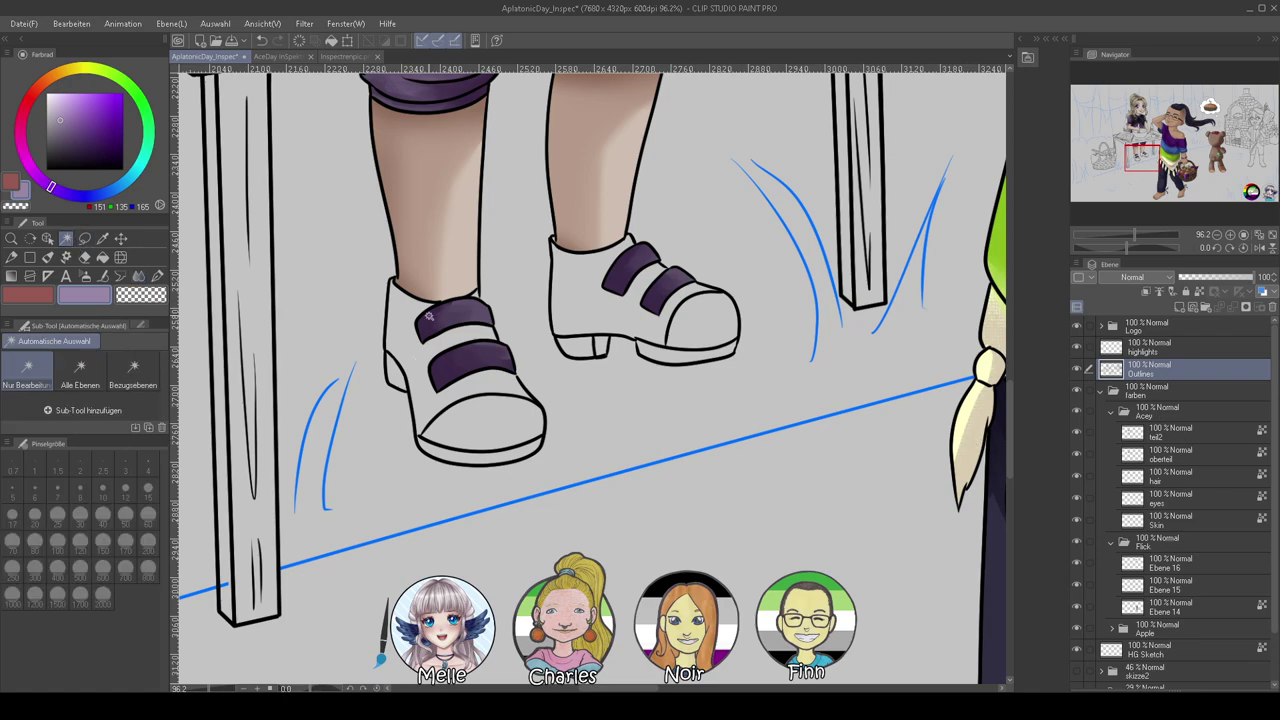
click(401, 350)
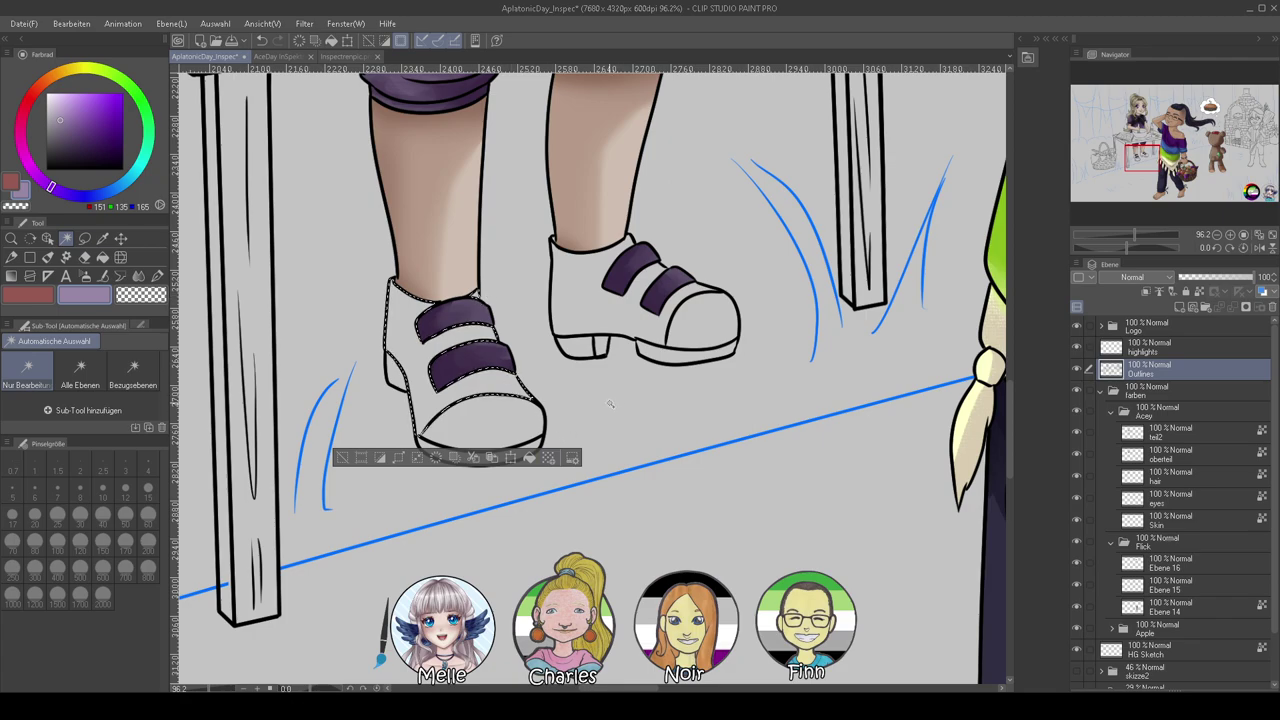
shift+click(619, 327)
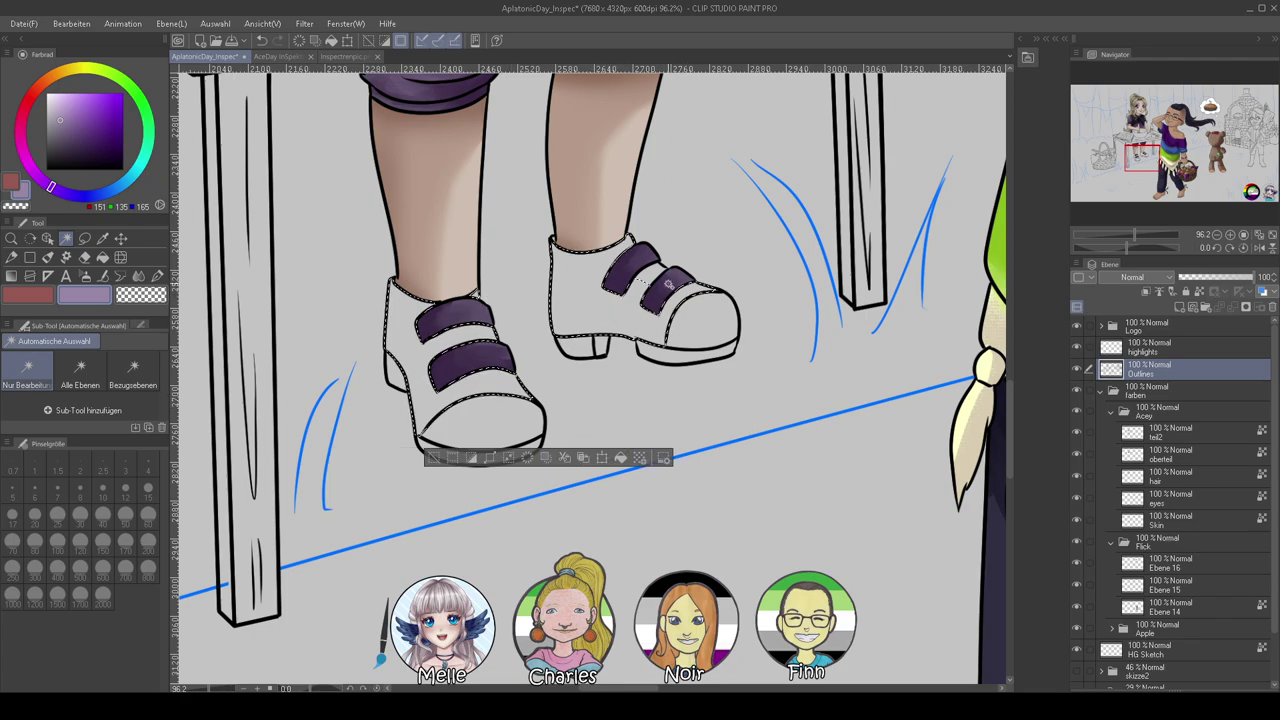
click(1160, 431)
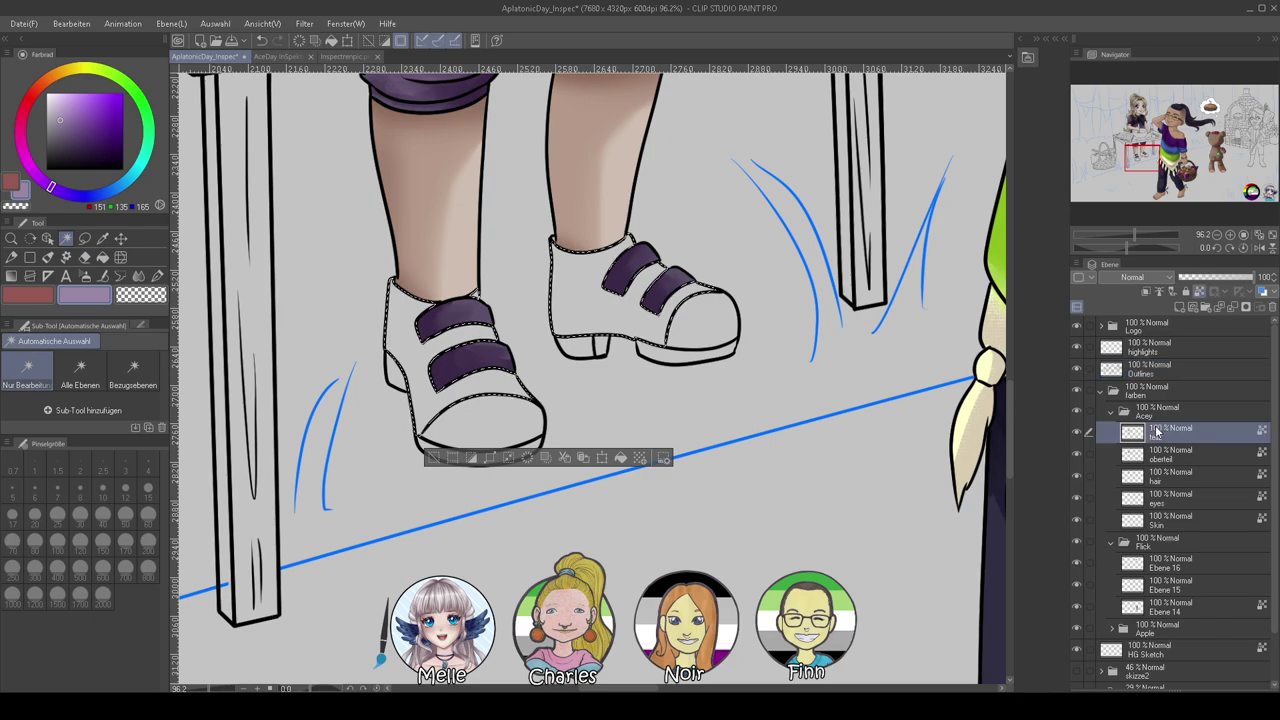
click(58, 147)
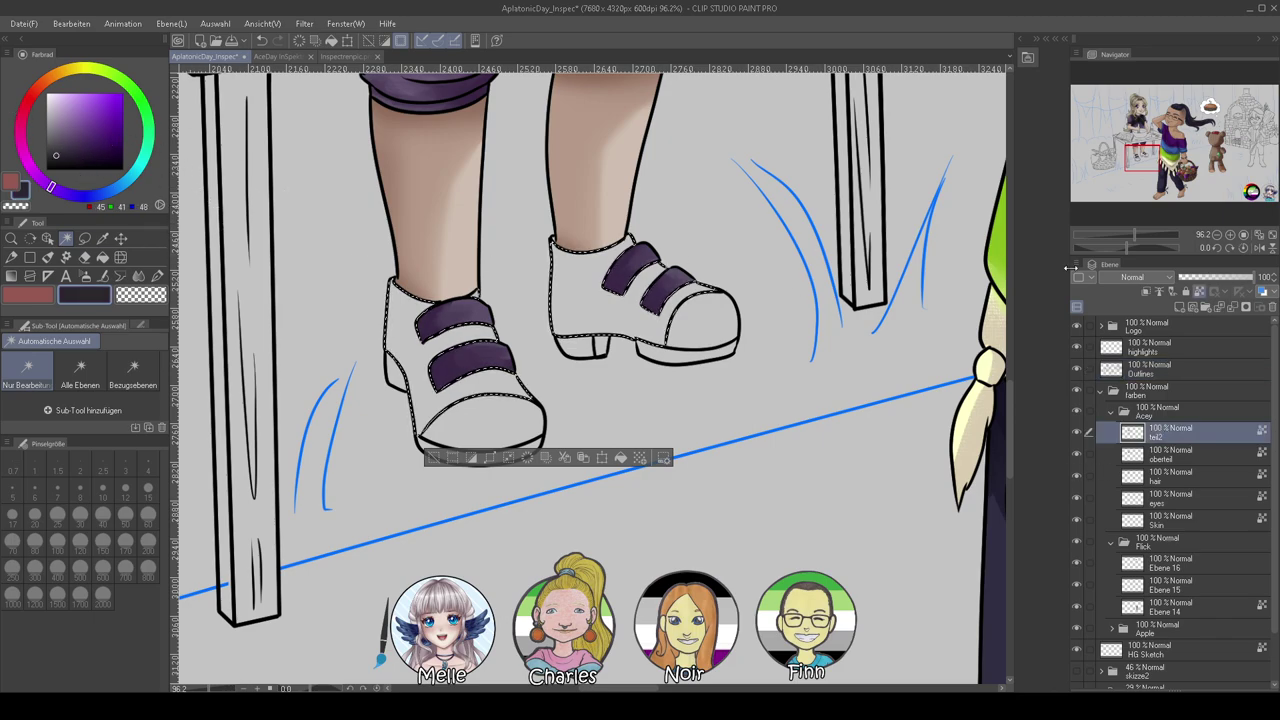
key(alt+BackSpace)
Shade the shoe uppers with black using the Ölfarbe brush at sizes 200 and 60
click(62, 157)
click(47, 257)
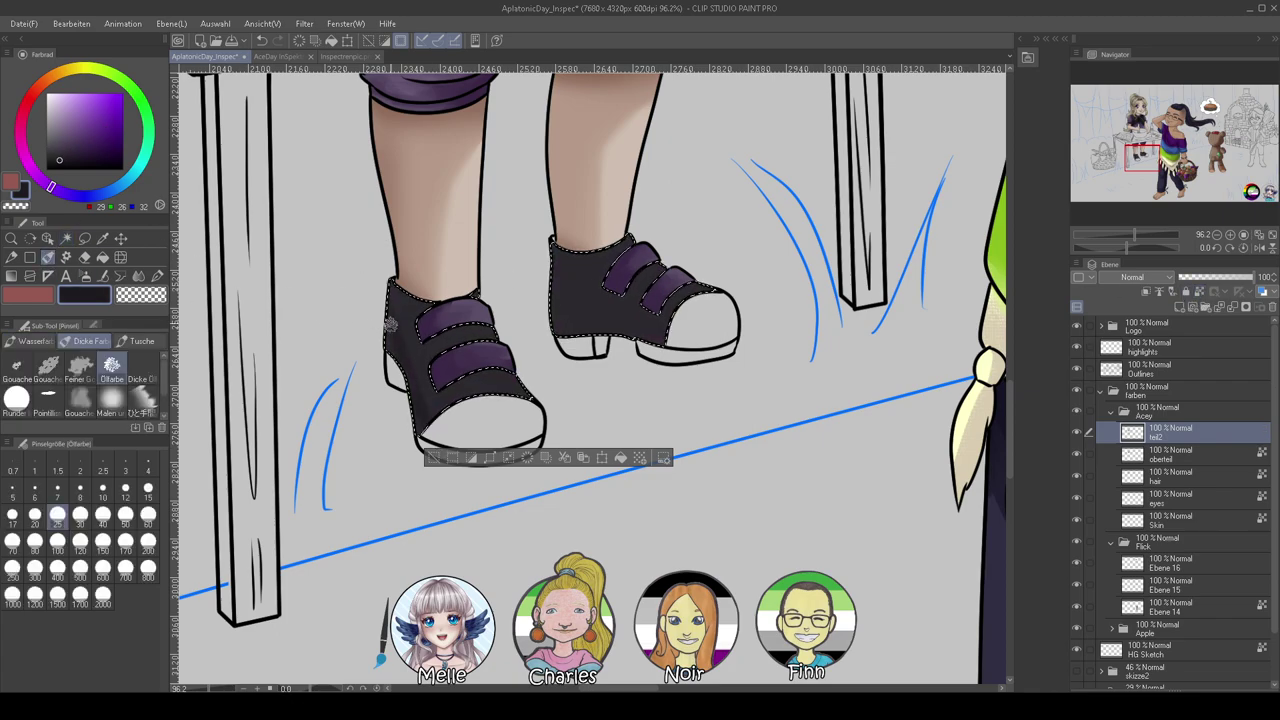
click(148, 543)
click(46, 170)
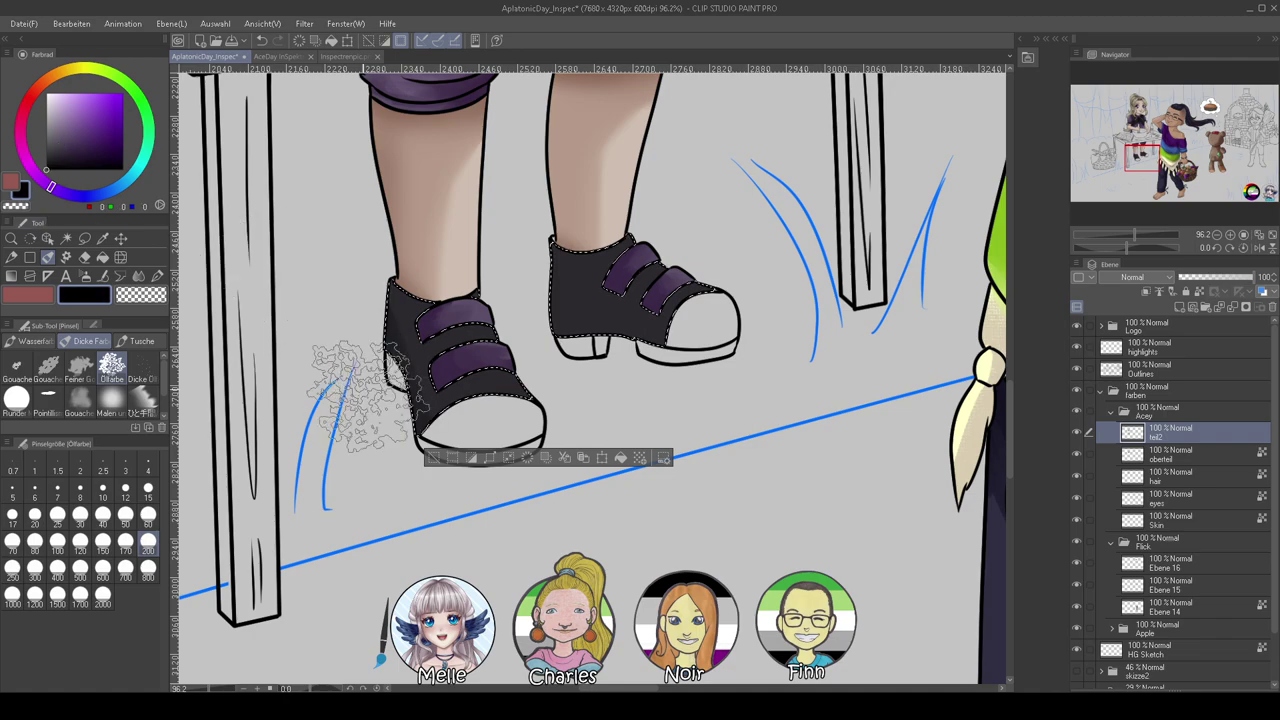
click(148, 516)
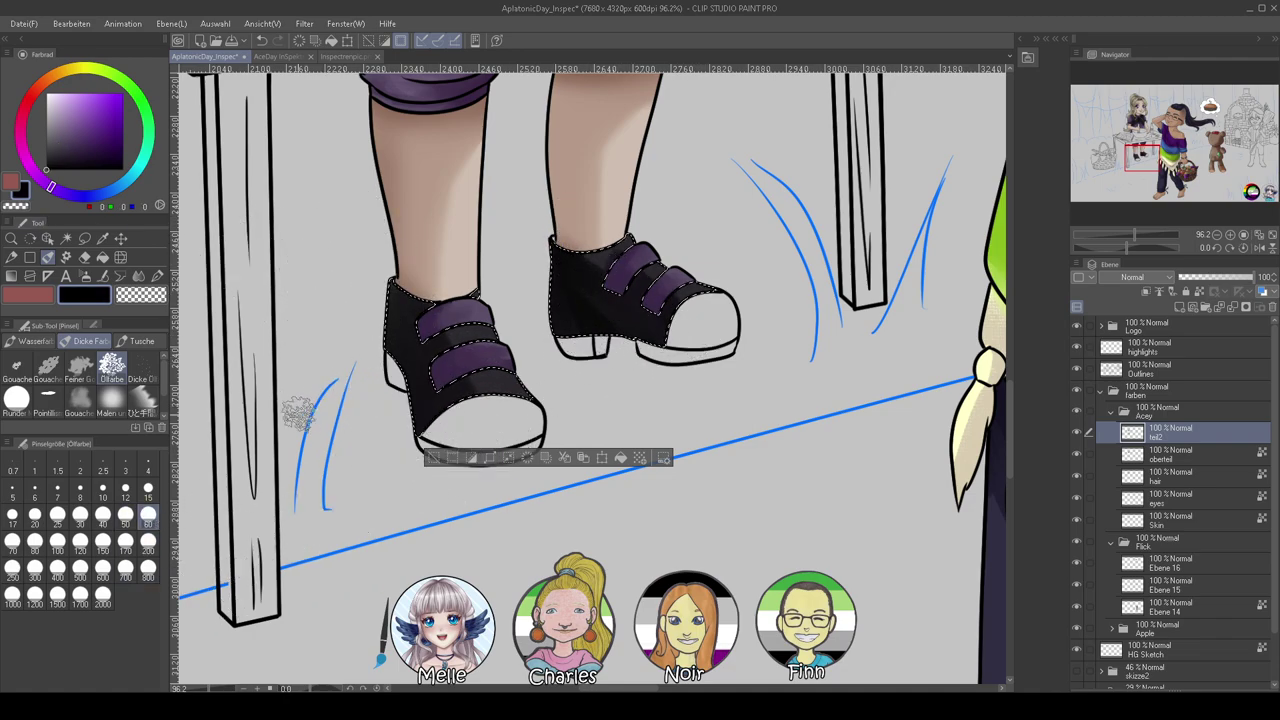
Add grey highlights, RGB 122, 121, 123, to the shoe uppers, blend them with Malerisch mischen at size 50 and clear the selection
alt+click(250, 220)
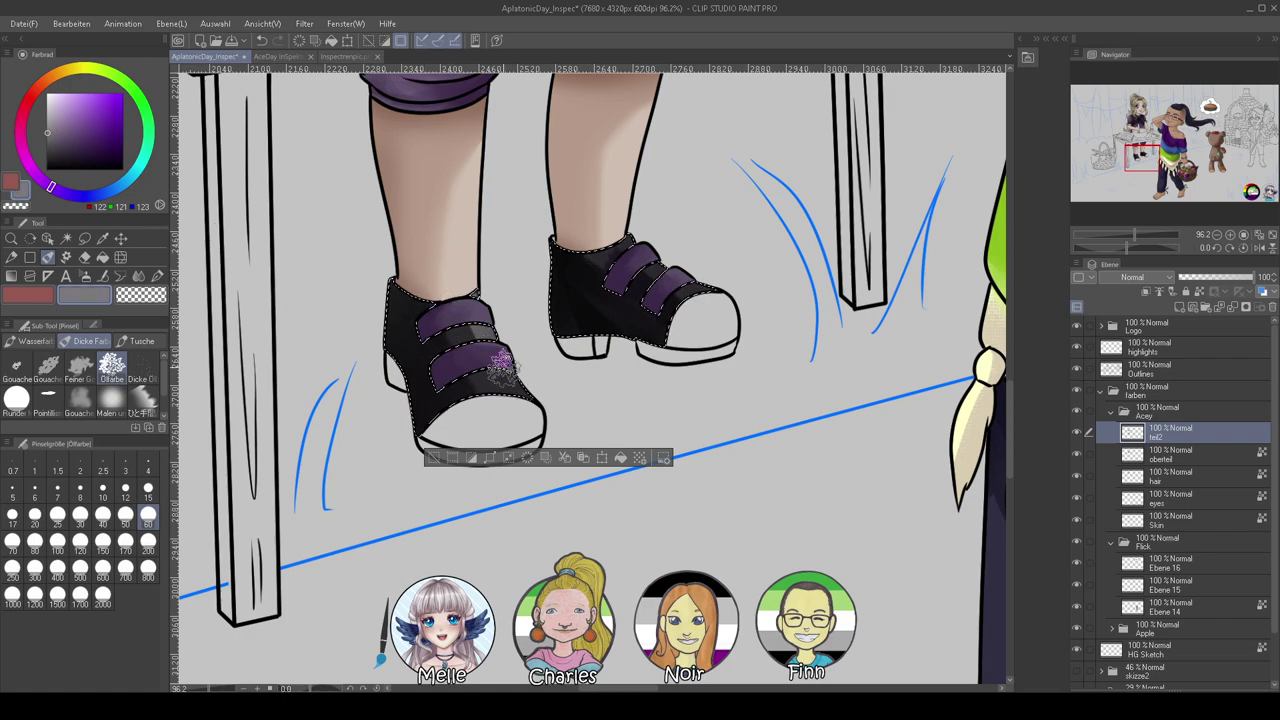
click(138, 276)
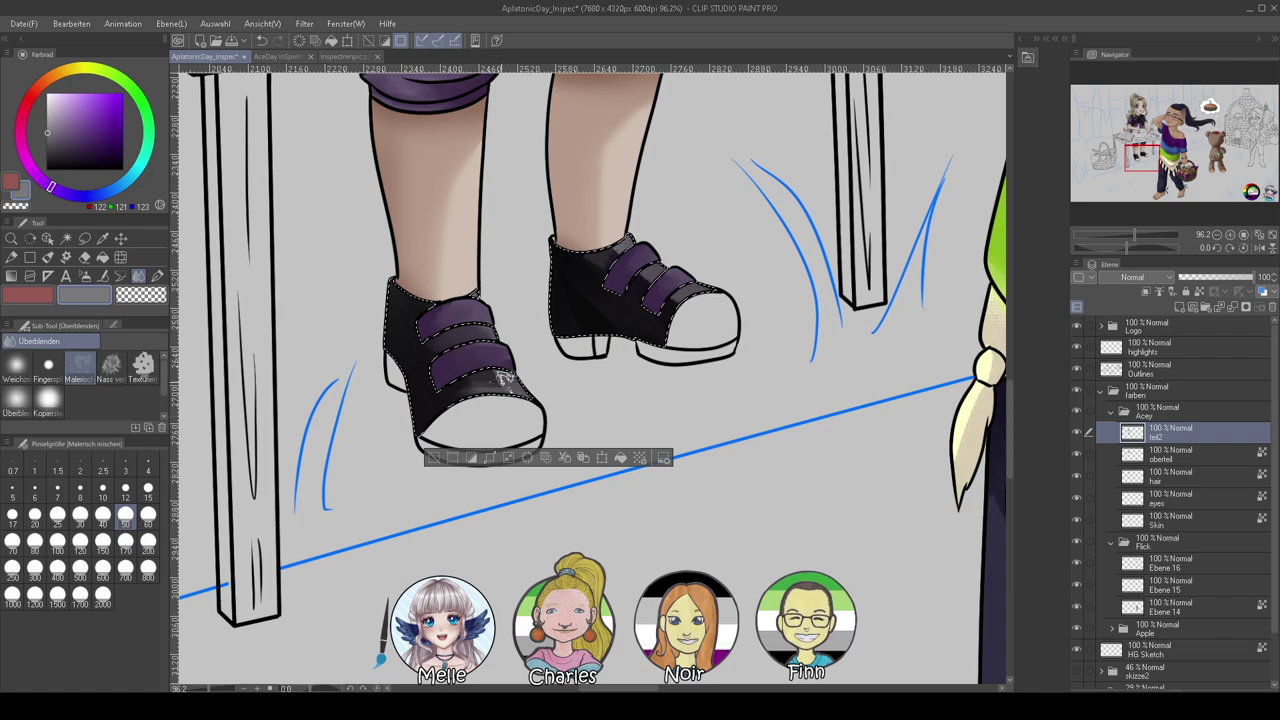
drag(503, 377, 508, 383)
mouse_move(684, 300)
mouse_down()
mouse_move(645, 292)
mouse_move(653, 270)
mouse_move(635, 275)
mouse_move(653, 263)
mouse_move(602, 266)
mouse_move(605, 250)
mouse_move(587, 263)
mouse_move(618, 316)
mouse_move(583, 260)
mouse_up()
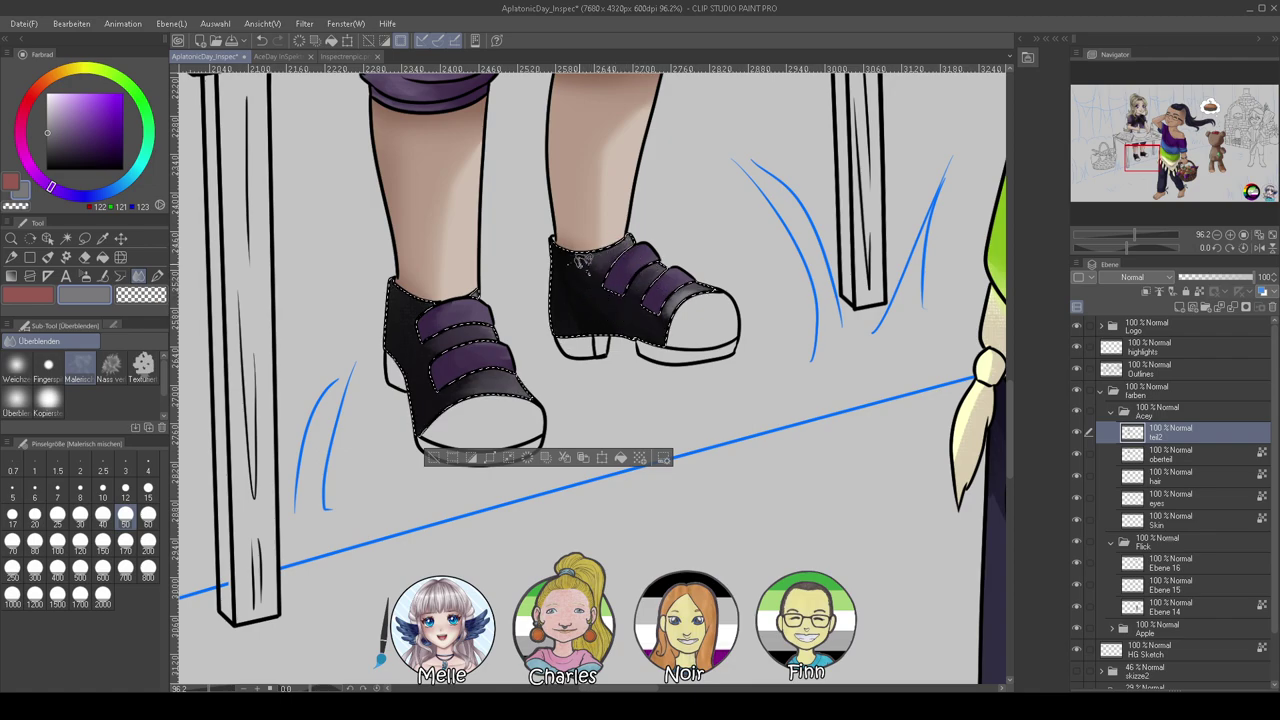
key(ctrl+d)
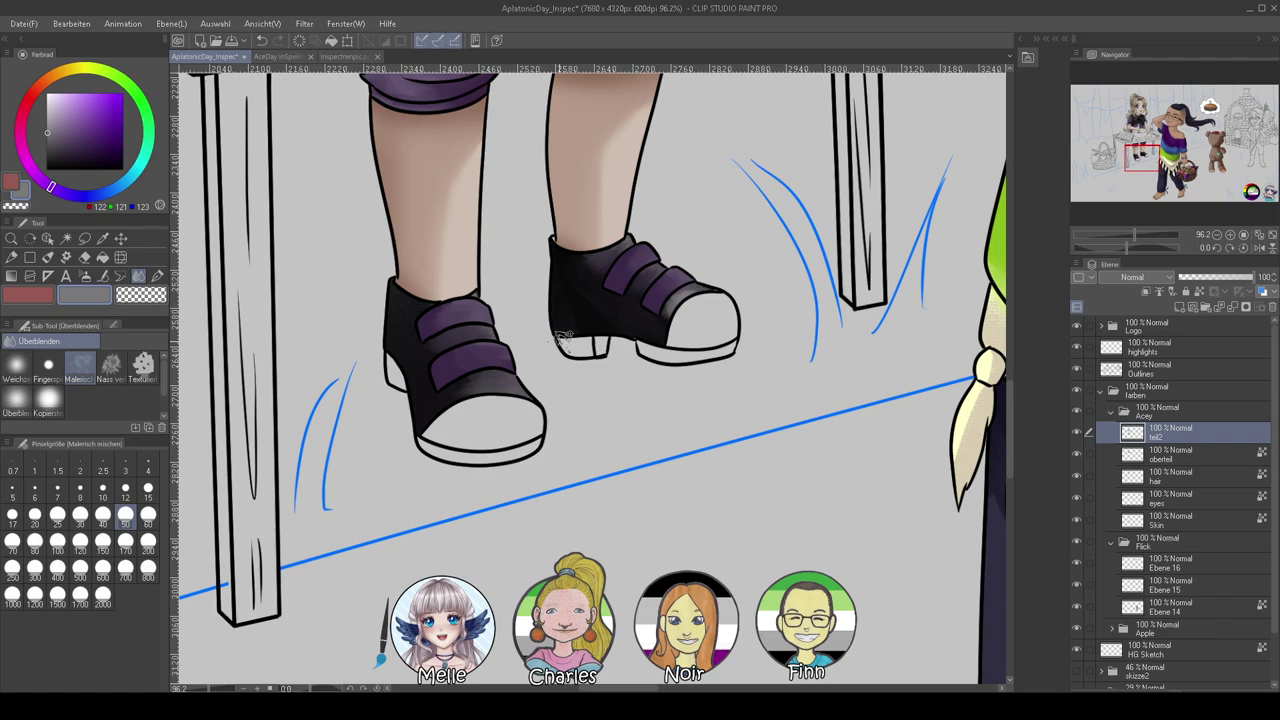
Fill the unpainted gaps at the ankle corners of both shoes with the Spitzfeder pen at size 8 in near-black, RGB 17, 16, 18
drag(1132, 238, 1141, 237)
drag(620, 300, 604, 452)
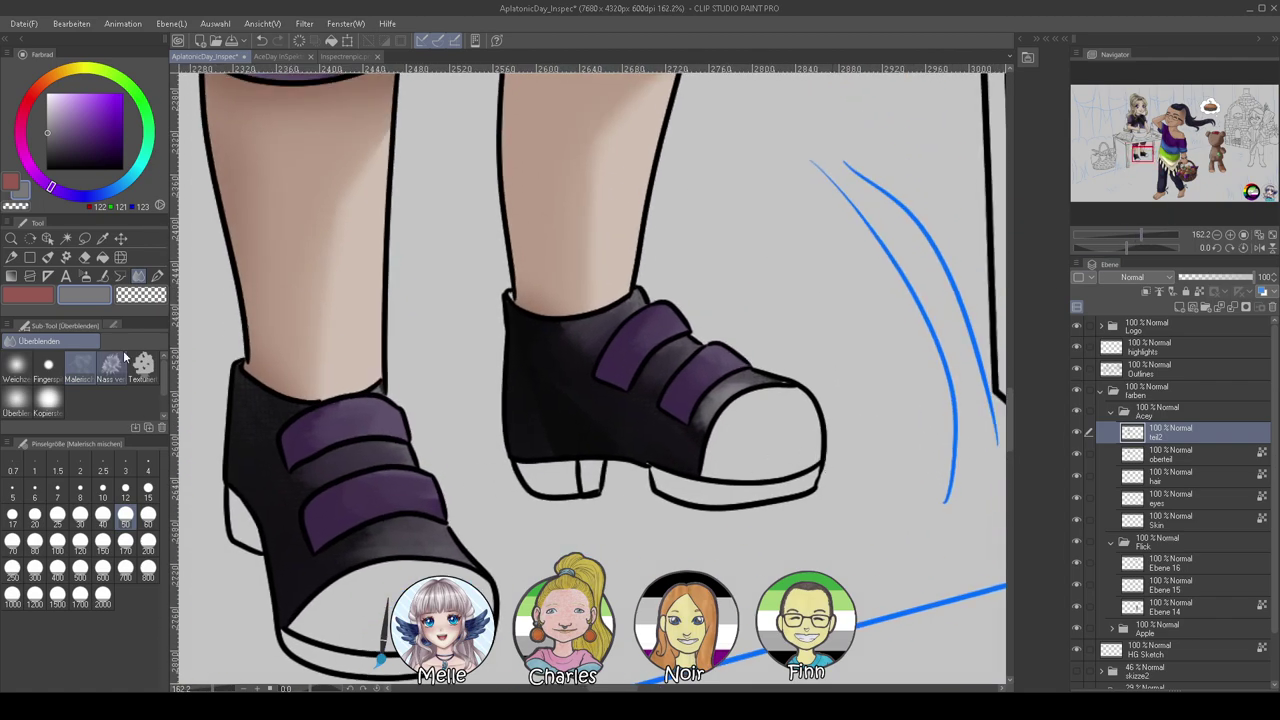
click(157, 276)
click(148, 470)
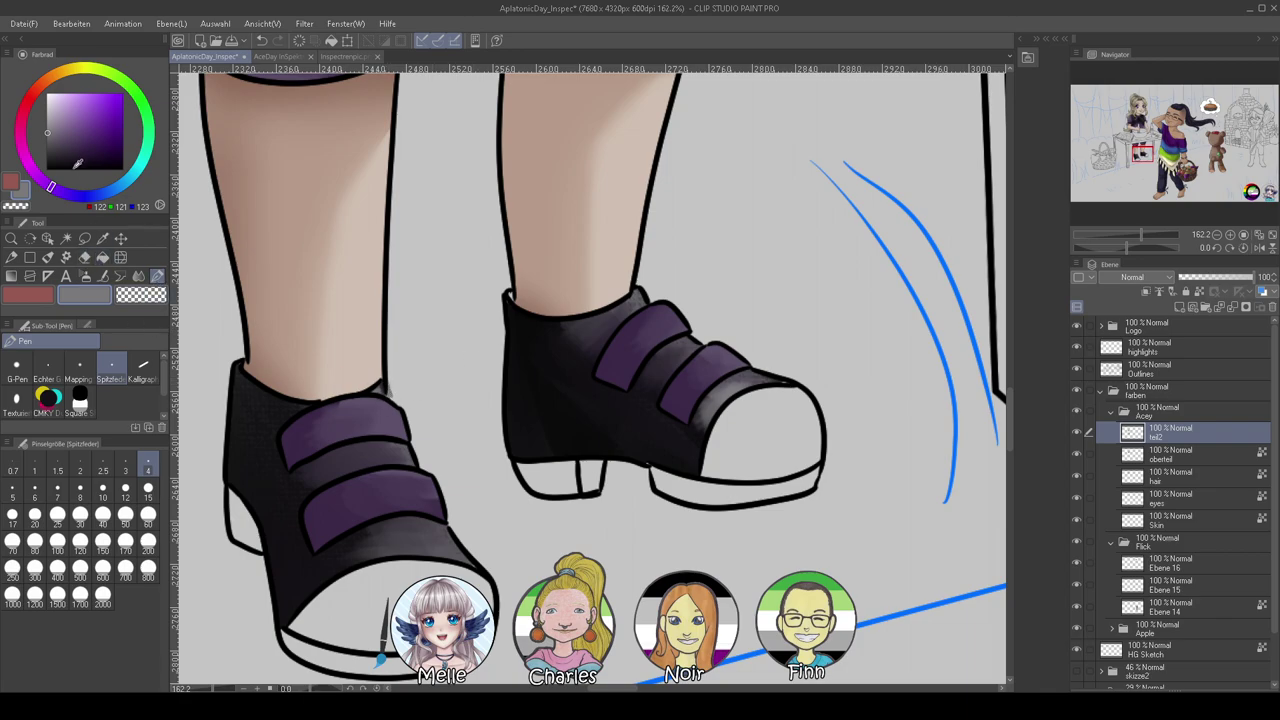
alt+click(283, 494)
click(80, 490)
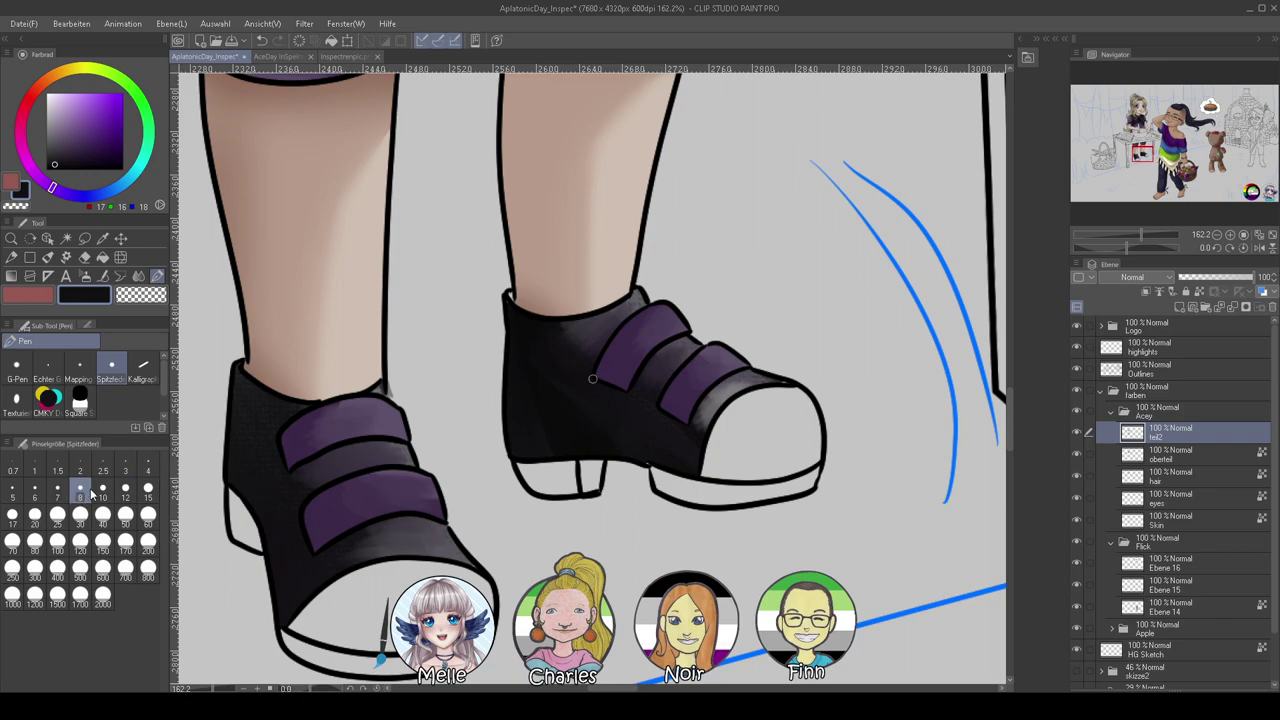
mouse_move(386, 384)
mouse_down()
mouse_move(398, 398)
mouse_move(384, 395)
mouse_up()
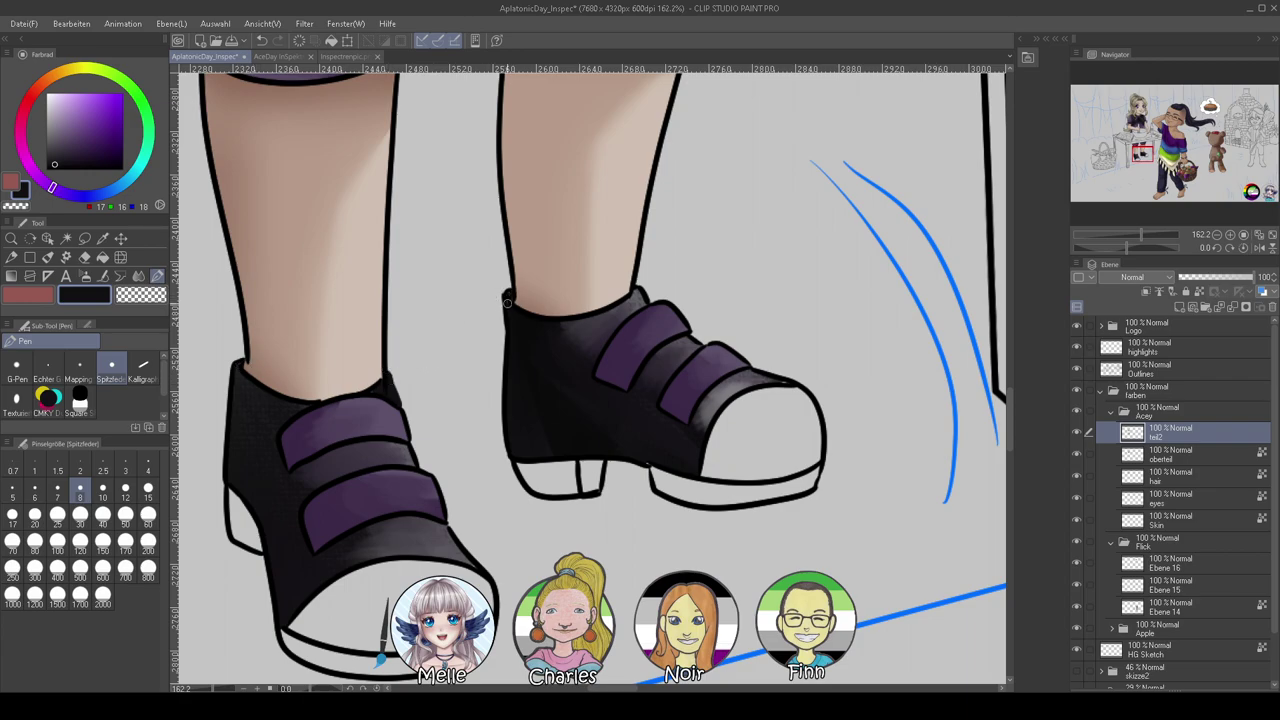
Select the toe caps, soles and heels of both shoes from the Outlines layer and fill them with grey, RGB 106, 103, 110, on teil2
drag(442, 682, 510, 515)
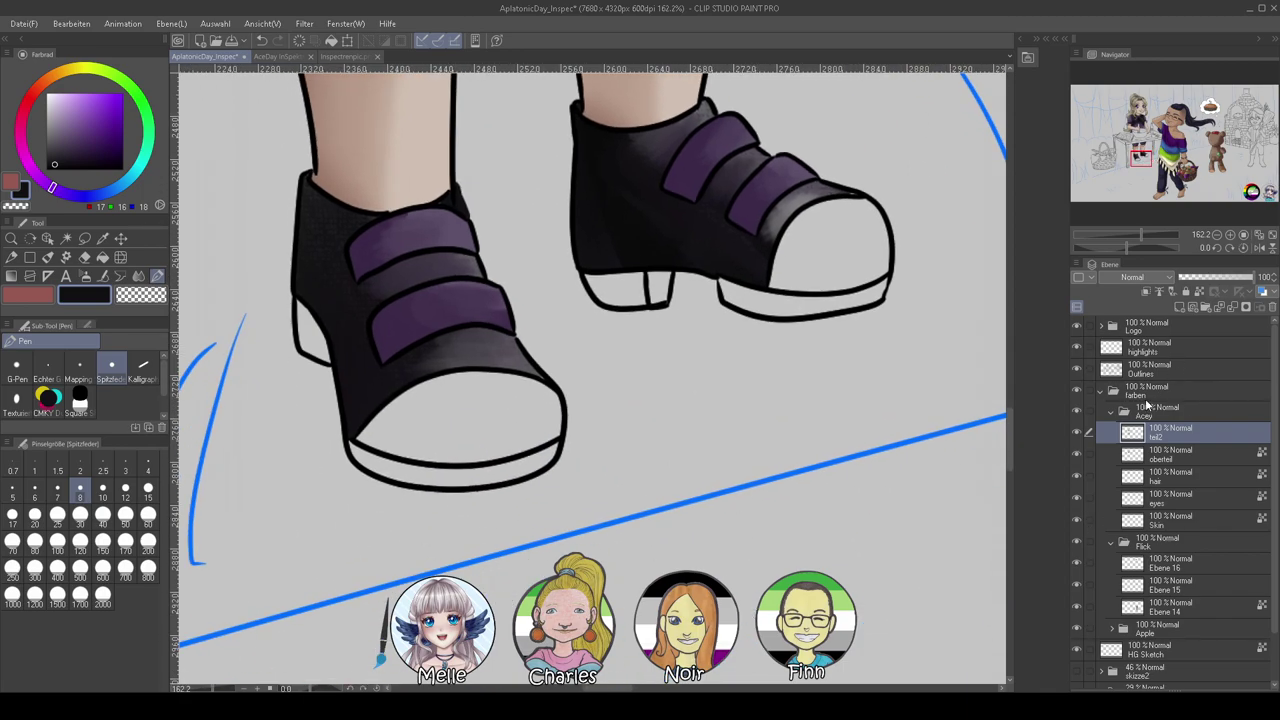
click(1150, 370)
click(66, 238)
click(312, 335)
click(374, 406)
click(450, 468)
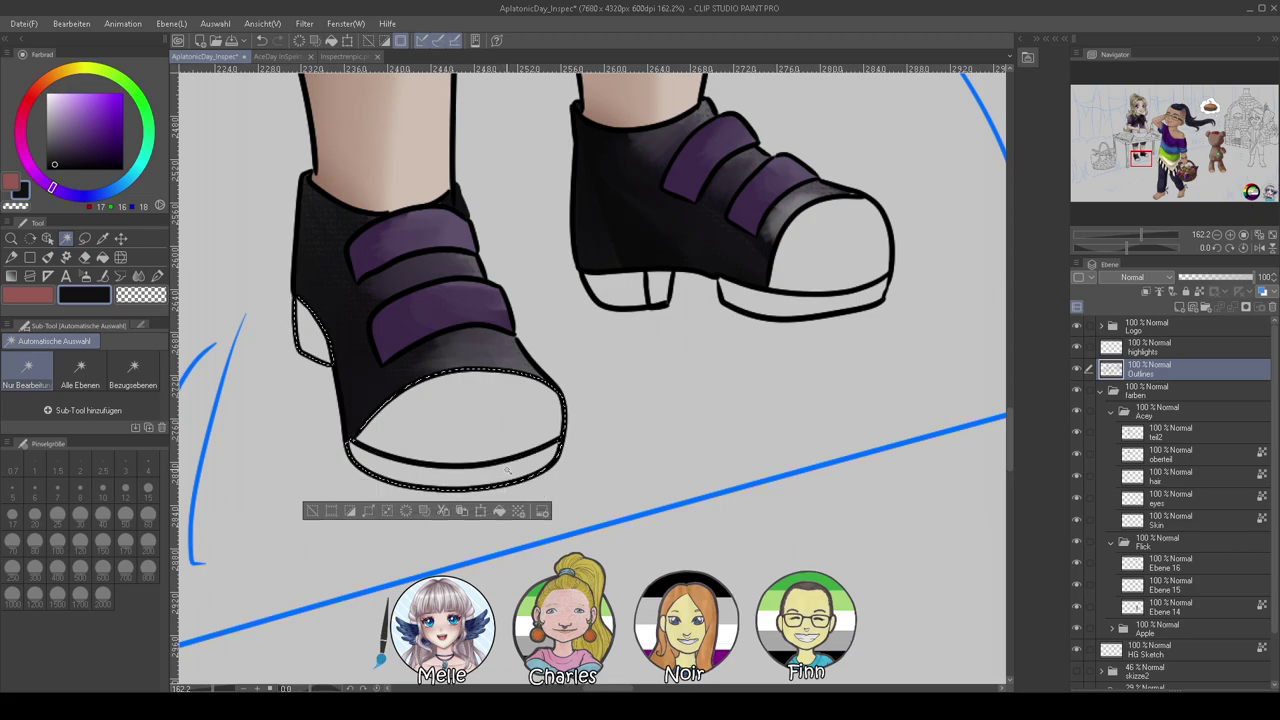
click(866, 262)
click(760, 303)
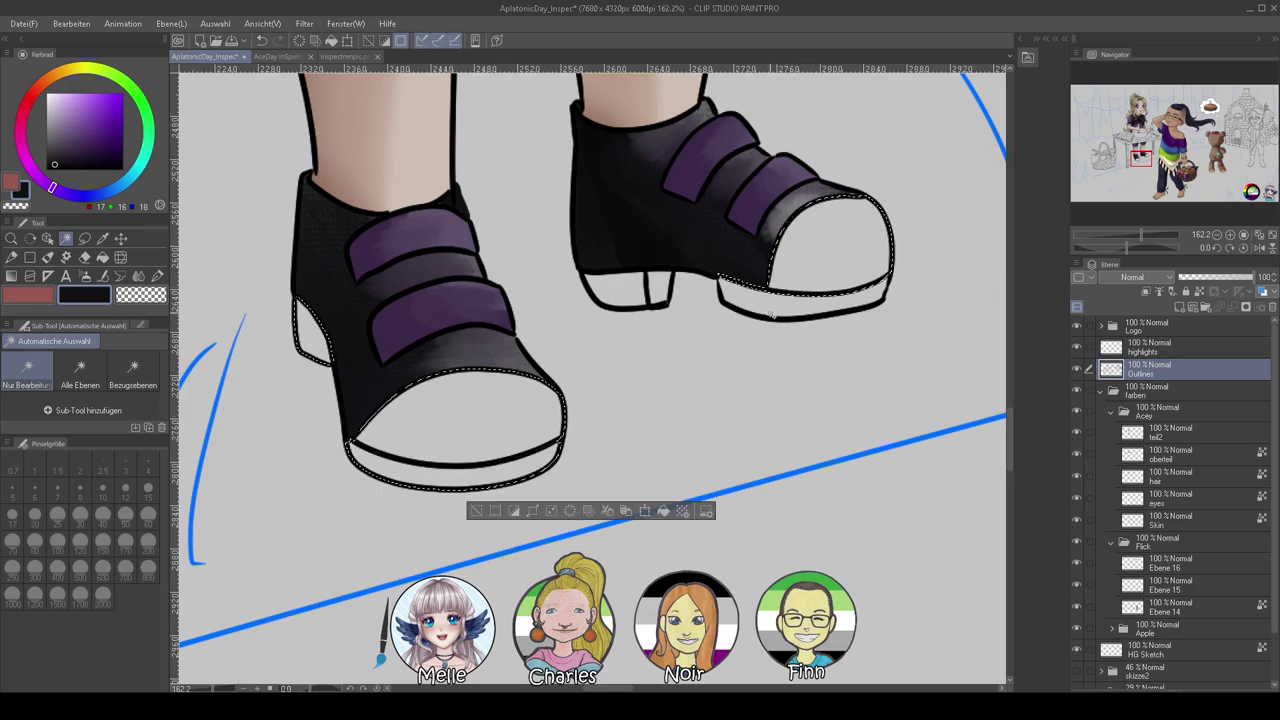
click(615, 293)
click(1163, 442)
click(50, 136)
key(alt+BackSpace)
key(ctrl+d)
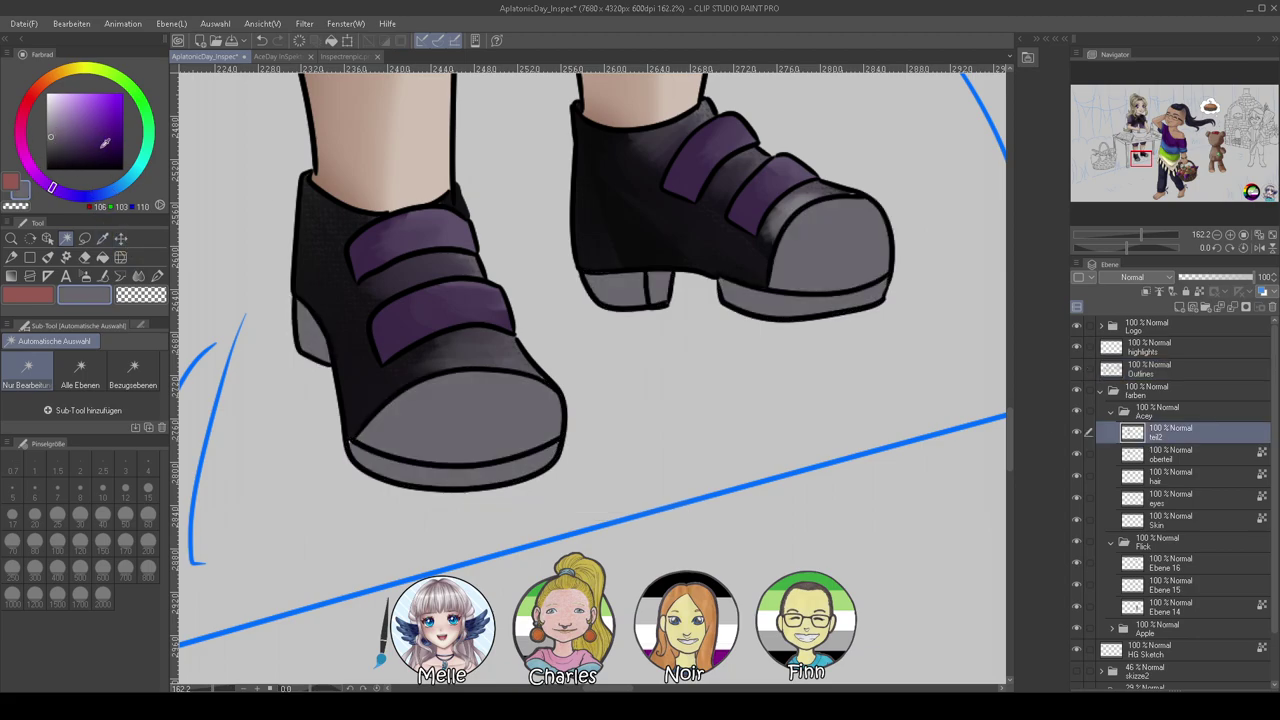
key(ctrl+z)
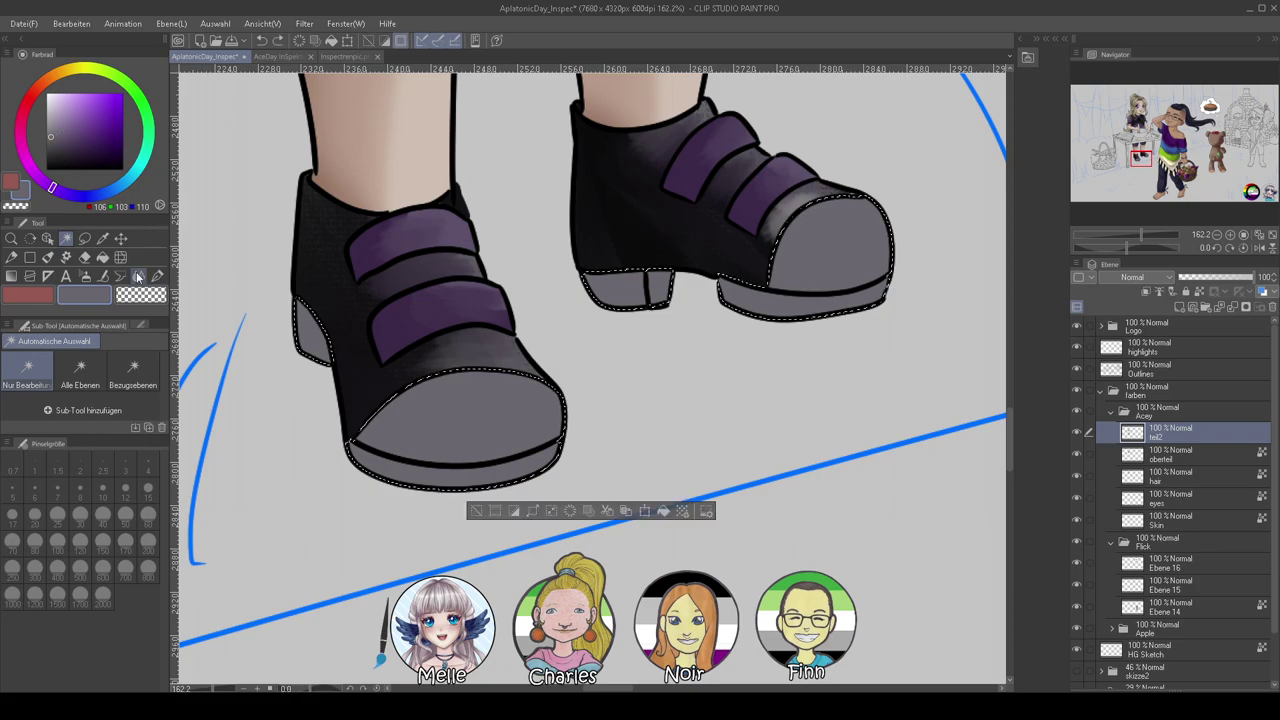
Paint toe cap highlights on both shoes in RGB 167, 163, 172 and the lighter 200, 190, 210 with the Ölfarbe brush at size 60
click(51, 121)
click(48, 258)
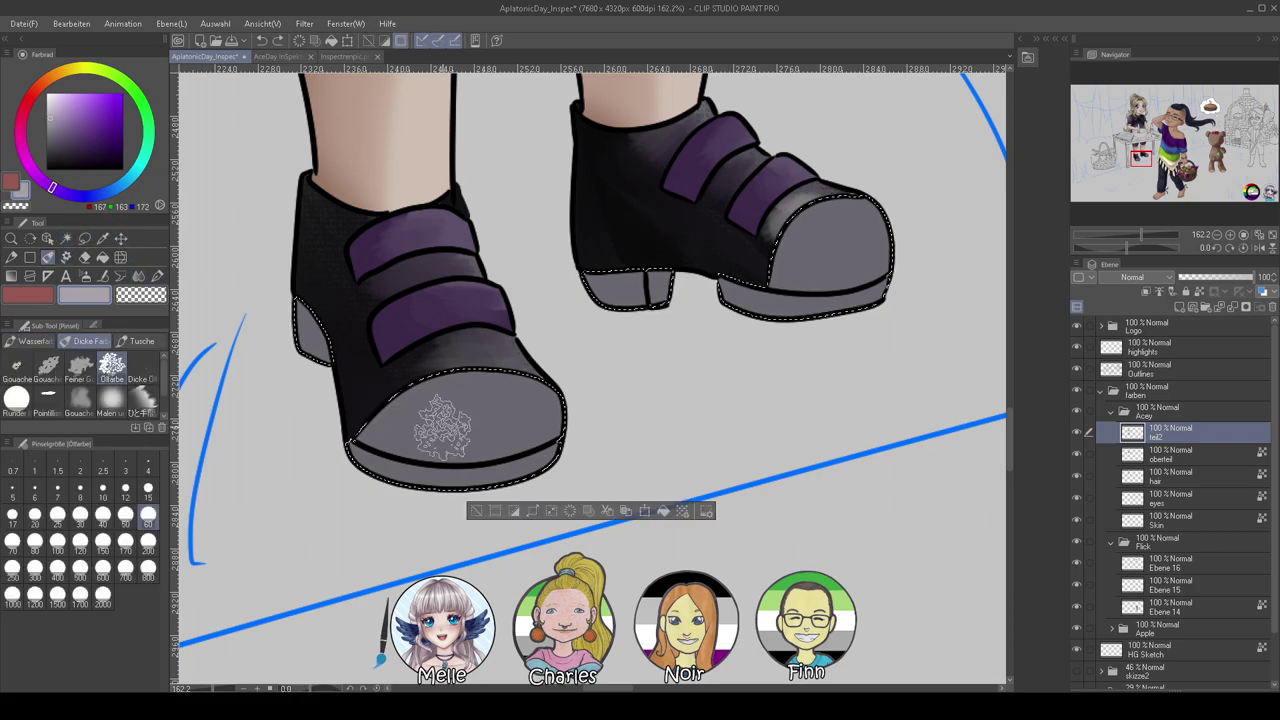
drag(820, 225, 876, 270)
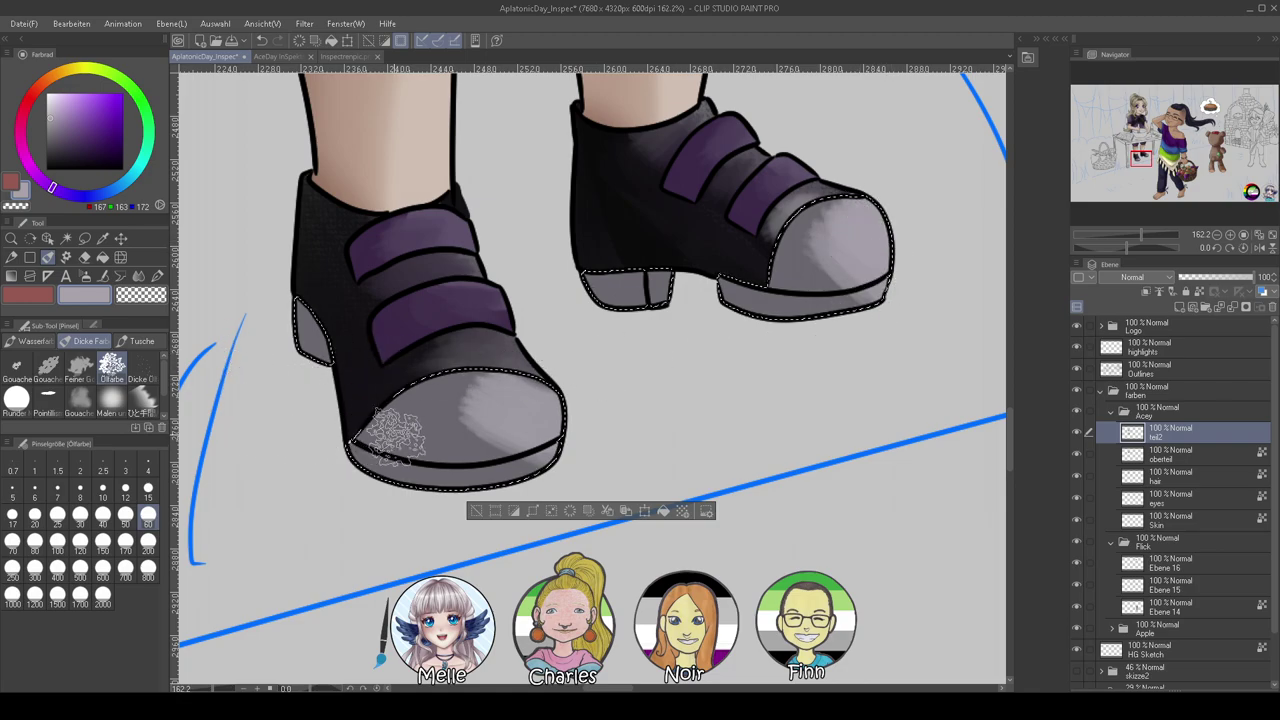
click(57, 100)
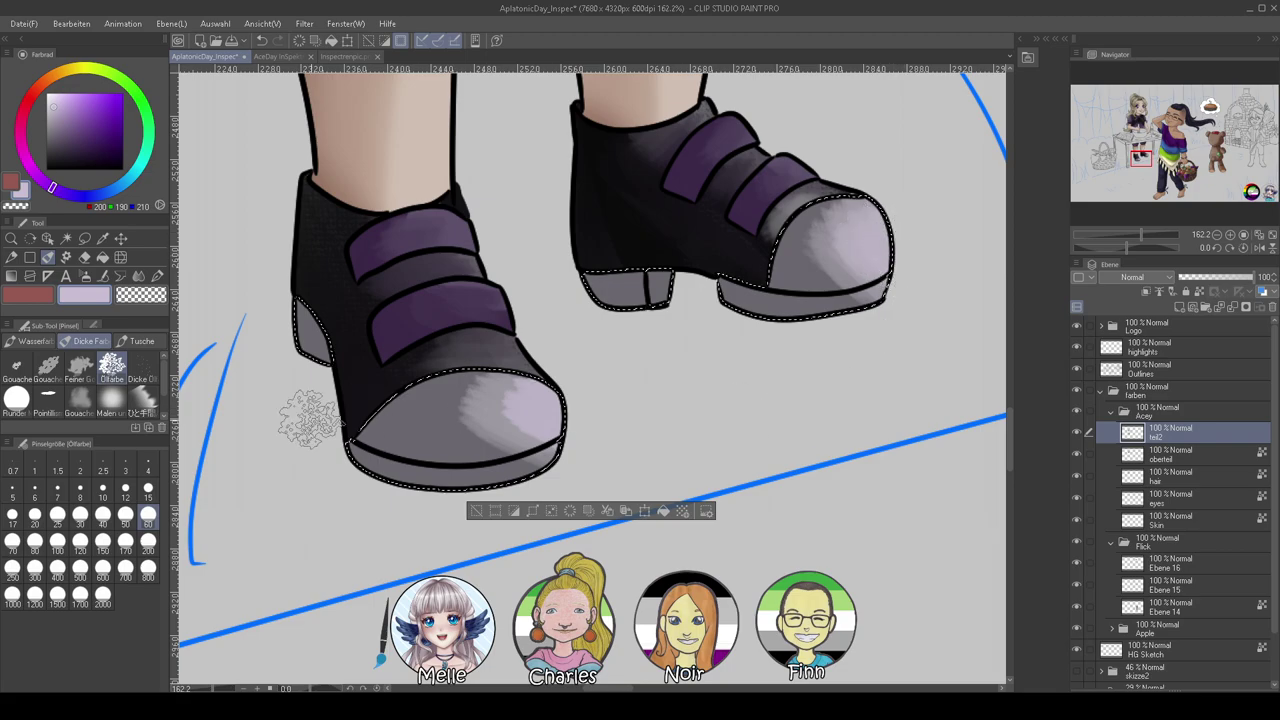
Paint dark shading, RGB 51, 48, 54, on the soles and heels of both shoes with the Ölfarbe brush at size 40
alt+click(313, 338)
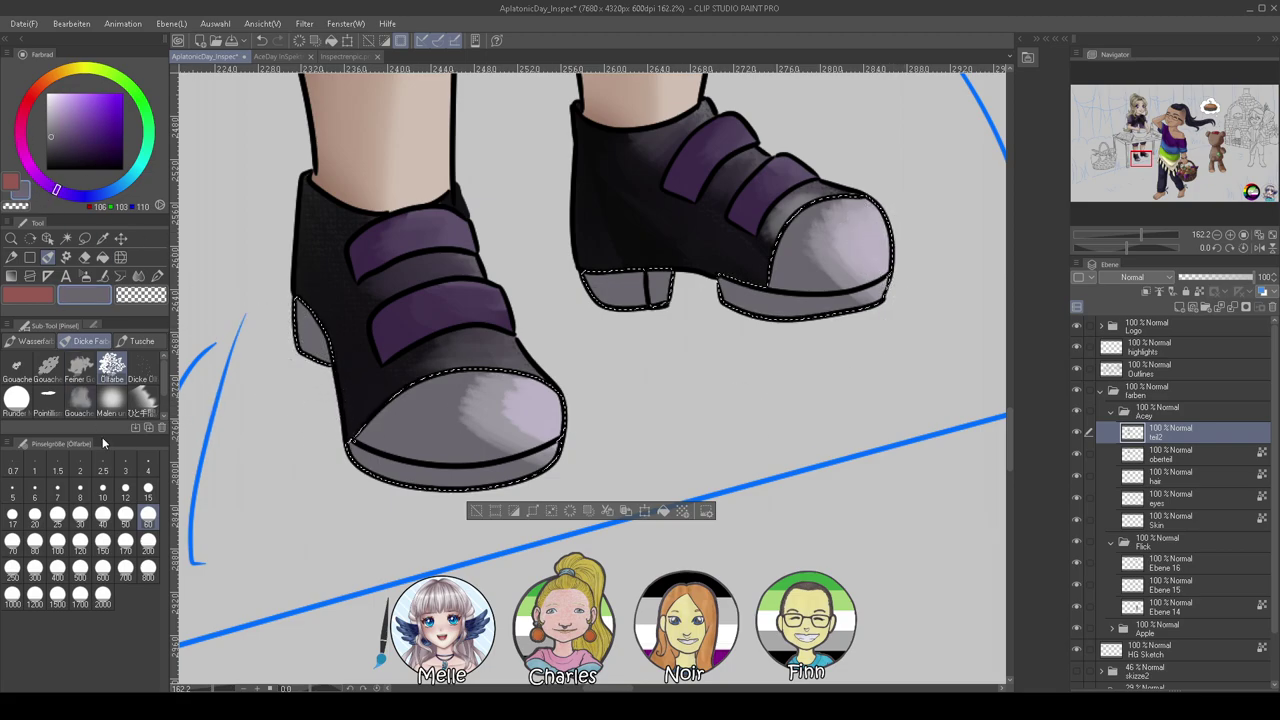
click(103, 514)
click(55, 153)
drag(278, 293, 314, 323)
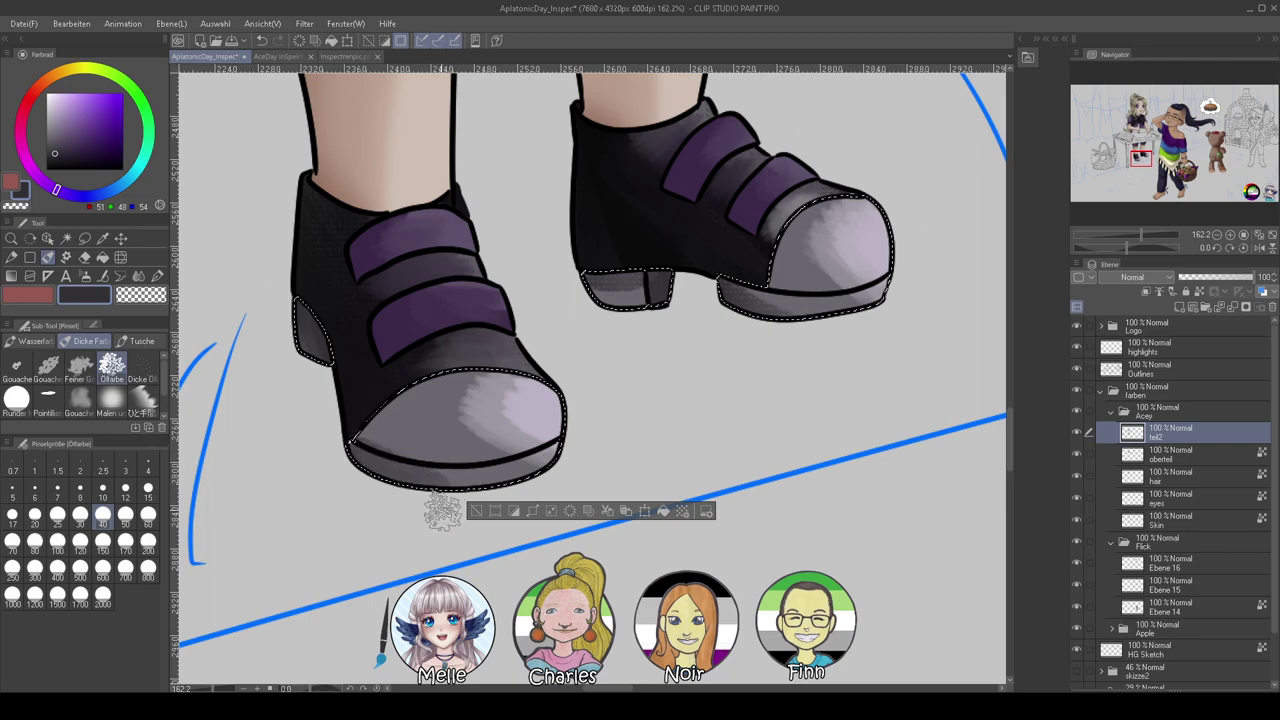
Blend the shading and highlights on the toe caps, soles and heels with Malerisch mischen at size 50 and clear the selection
click(157, 276)
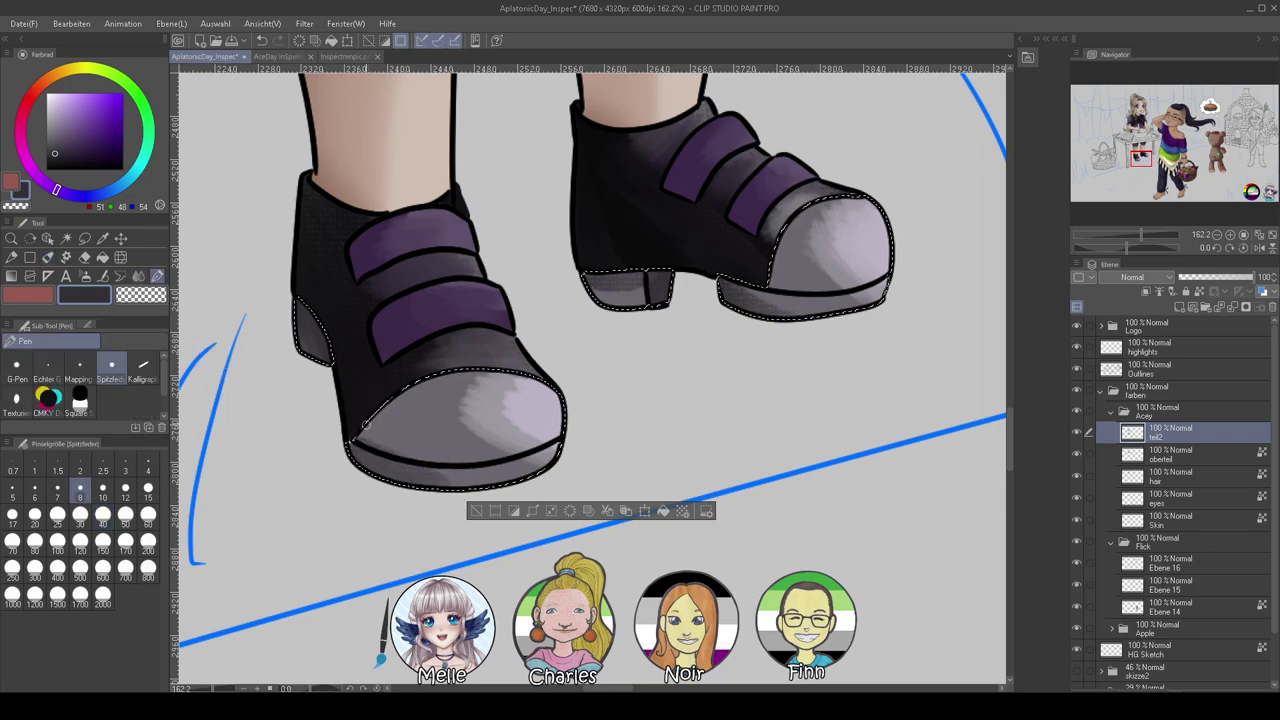
key(j)
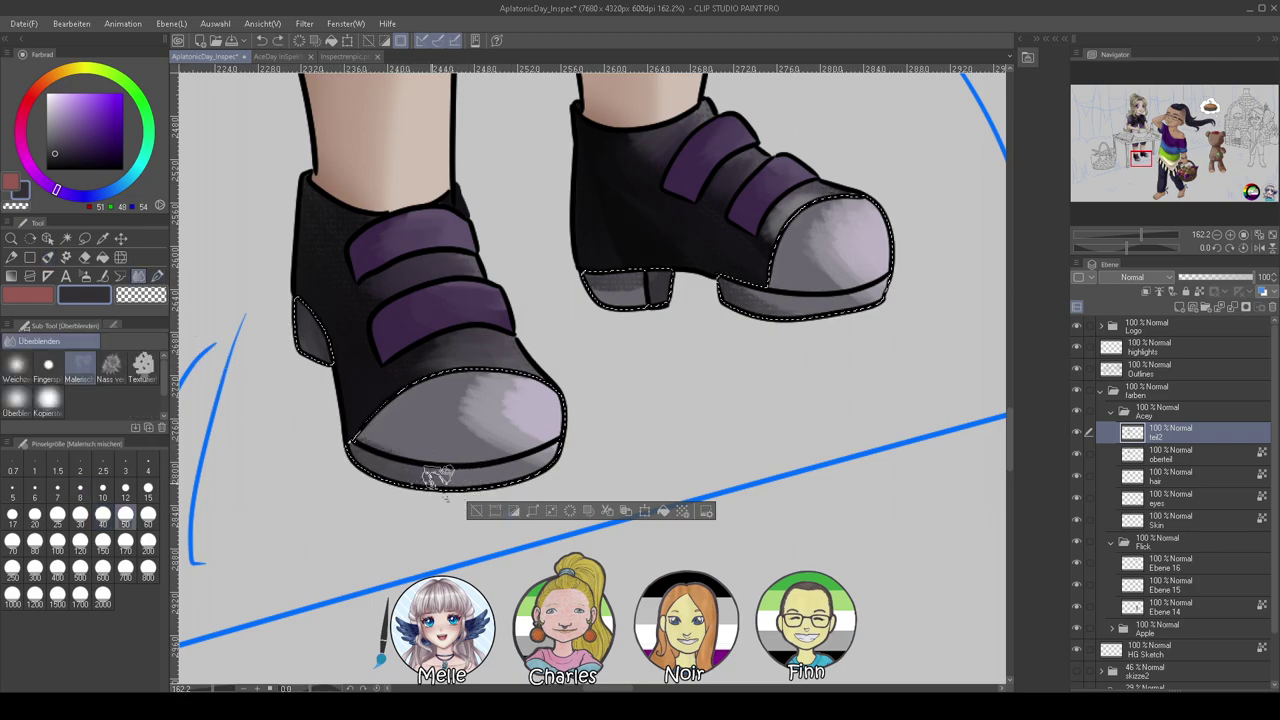
mouse_move(482, 390)
mouse_down()
mouse_move(490, 437)
mouse_move(528, 420)
mouse_up()
mouse_move(824, 268)
mouse_down()
mouse_move(840, 236)
mouse_move(853, 283)
mouse_move(820, 309)
mouse_move(730, 290)
mouse_move(804, 315)
mouse_move(727, 290)
mouse_move(812, 314)
mouse_move(724, 286)
mouse_up()
key(ctrl+d)
Touch up the unpainted gaps along the toe cap outlines of both shoes with the Spitzfeder pen at size 8, using sampled dark greys
mouse_move(1139, 233)
mouse_down()
mouse_move(1115, 234)
mouse_move(1150, 236)
mouse_up()
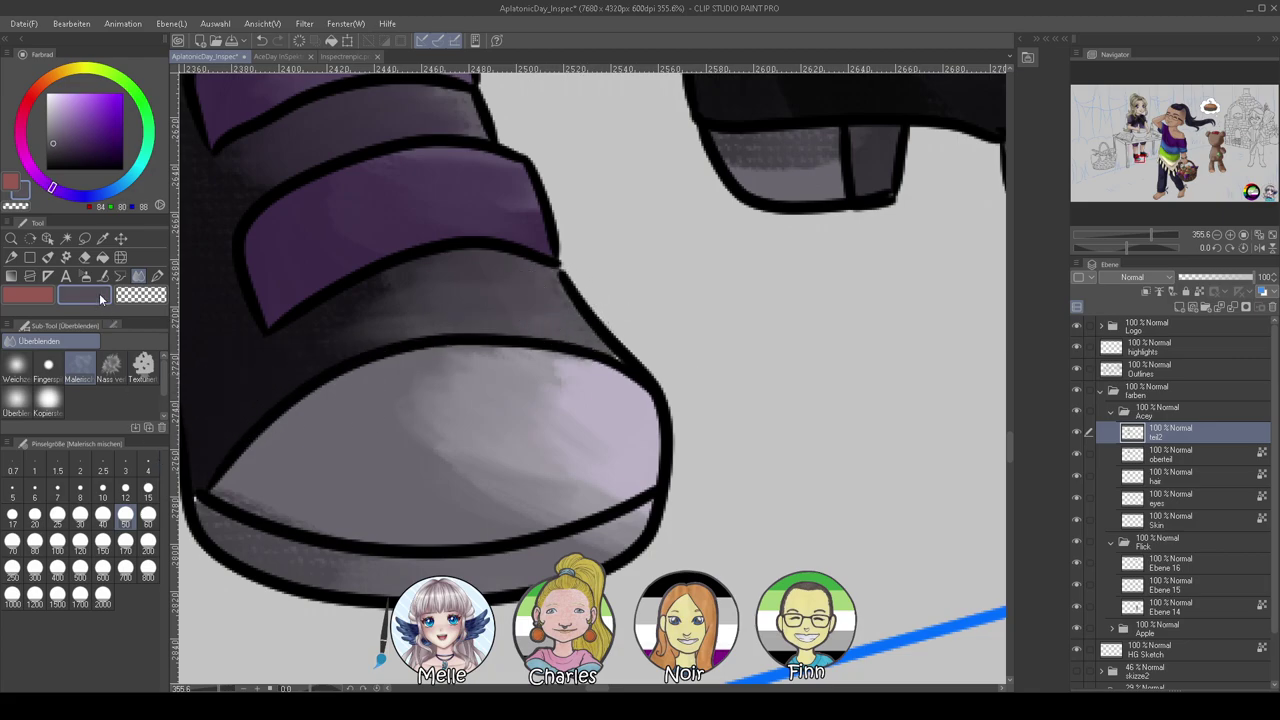
click(157, 276)
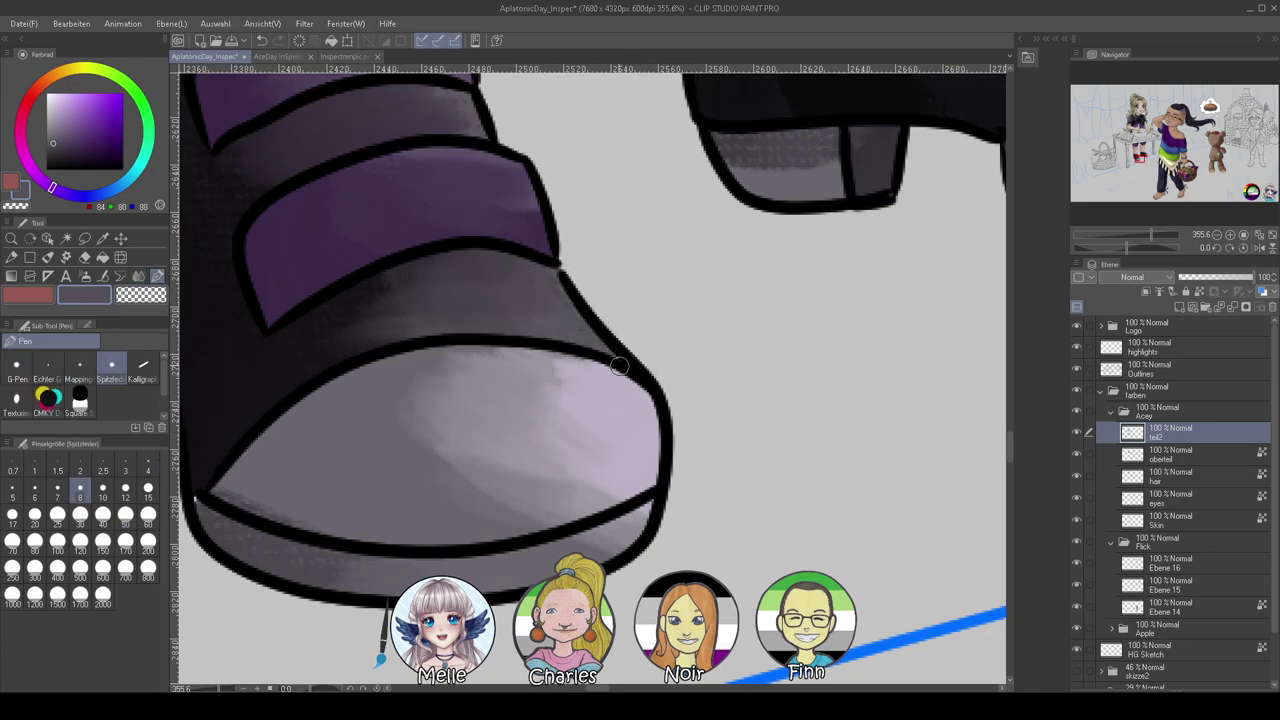
drag(420, 450, 690, 413)
alt+click(475, 466)
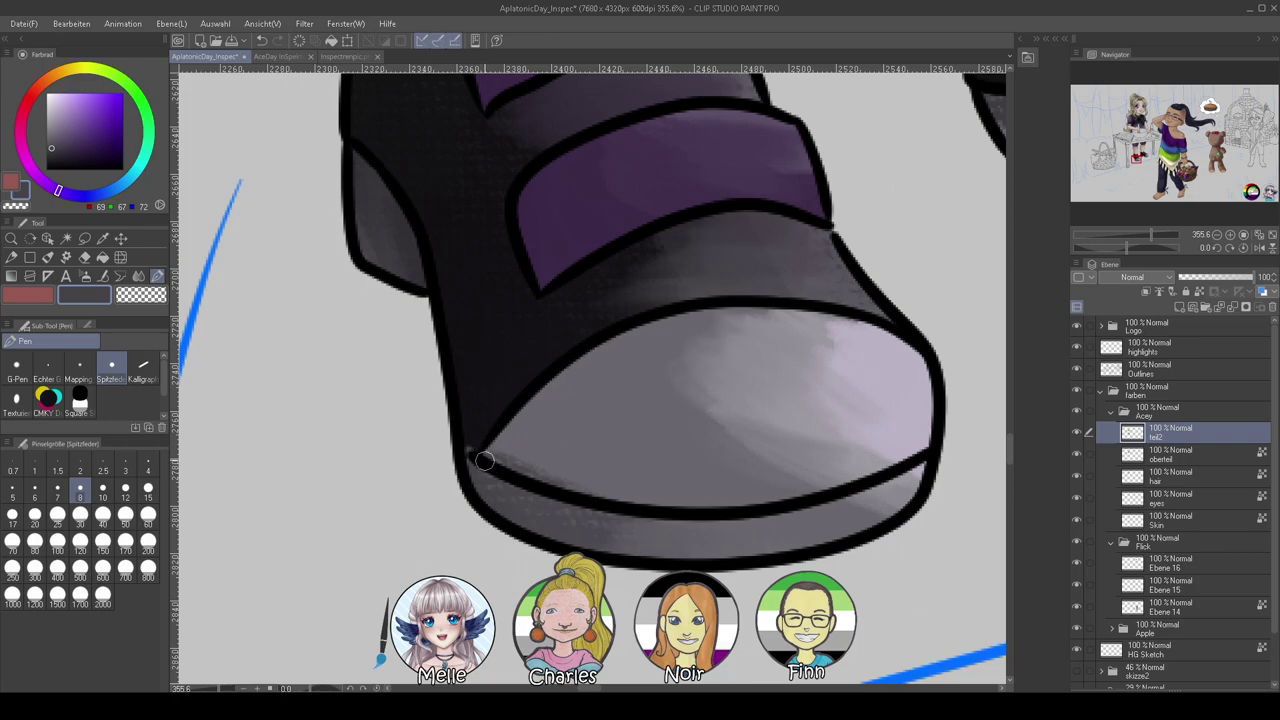
alt+click(474, 458)
drag(542, 366, 265, 512)
drag(618, 411, 306, 512)
drag(590, 412, 342, 508)
alt+click(685, 262)
alt+click(696, 260)
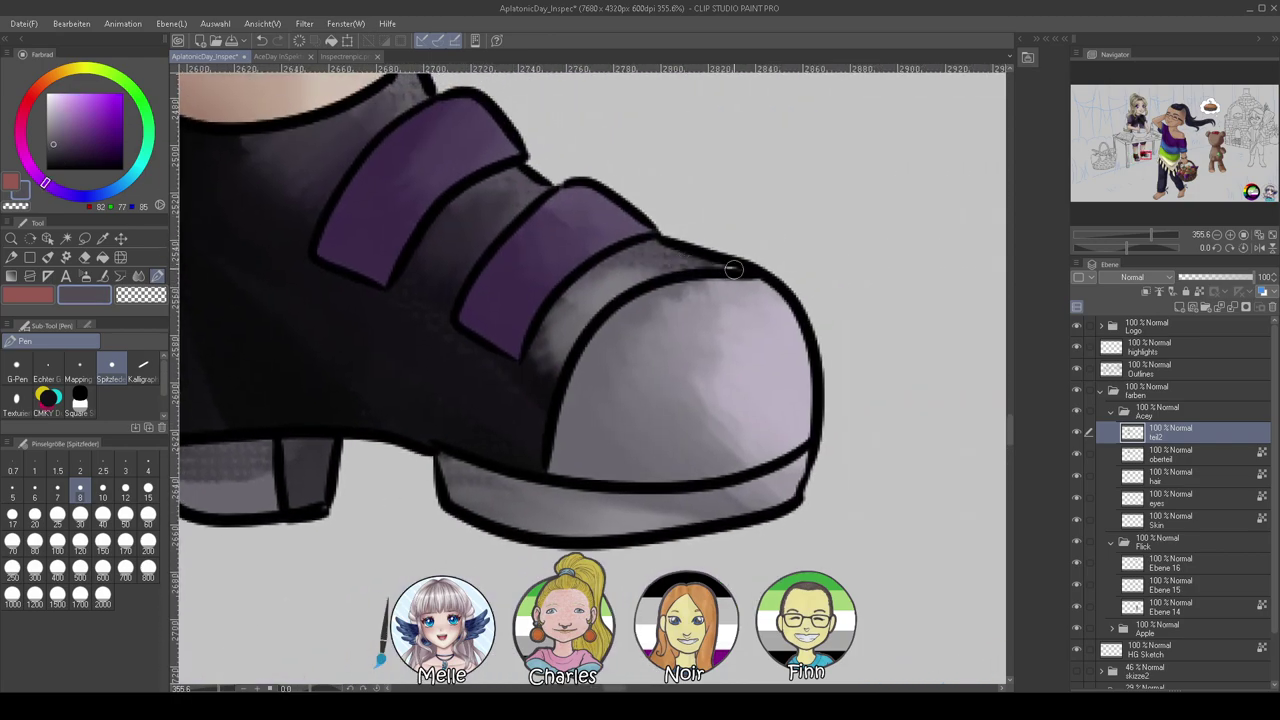
Collapse the Acey folder and create a folder named Aron above it containing a new empty layer
drag(1146, 234, 1119, 235)
drag(839, 147, 850, 347)
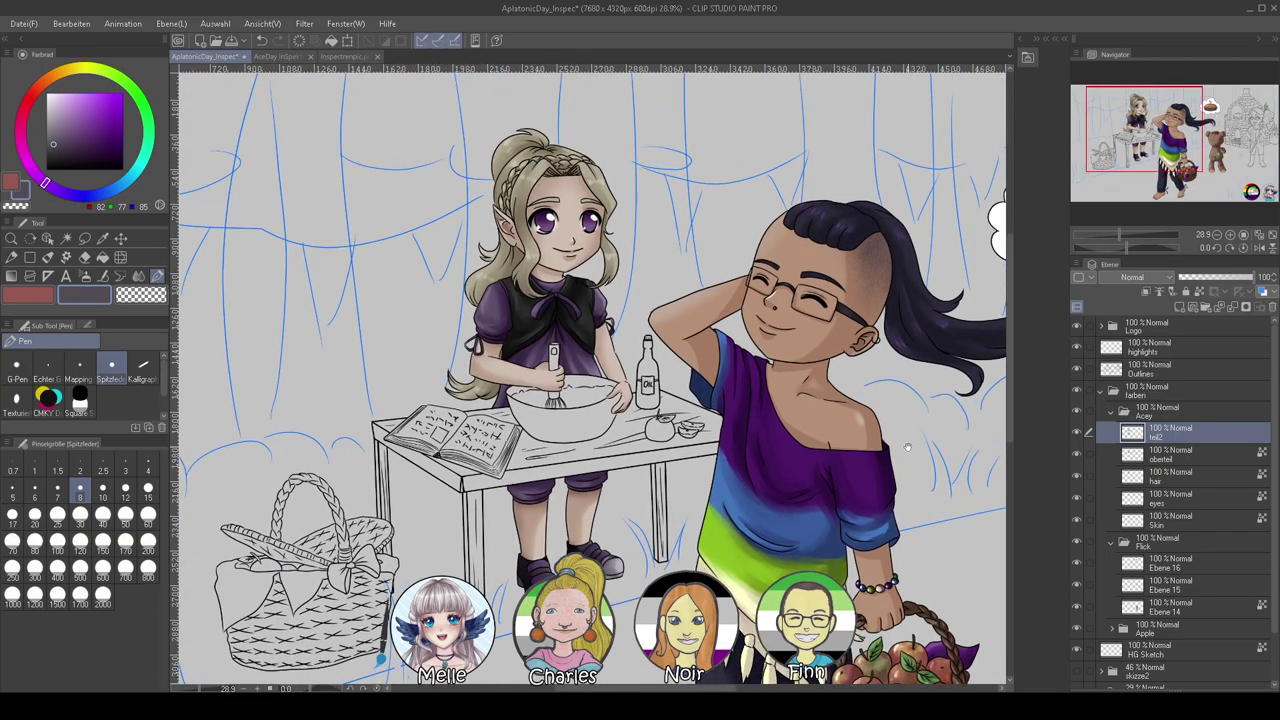
drag(911, 413, 744, 372)
drag(939, 370, 889, 358)
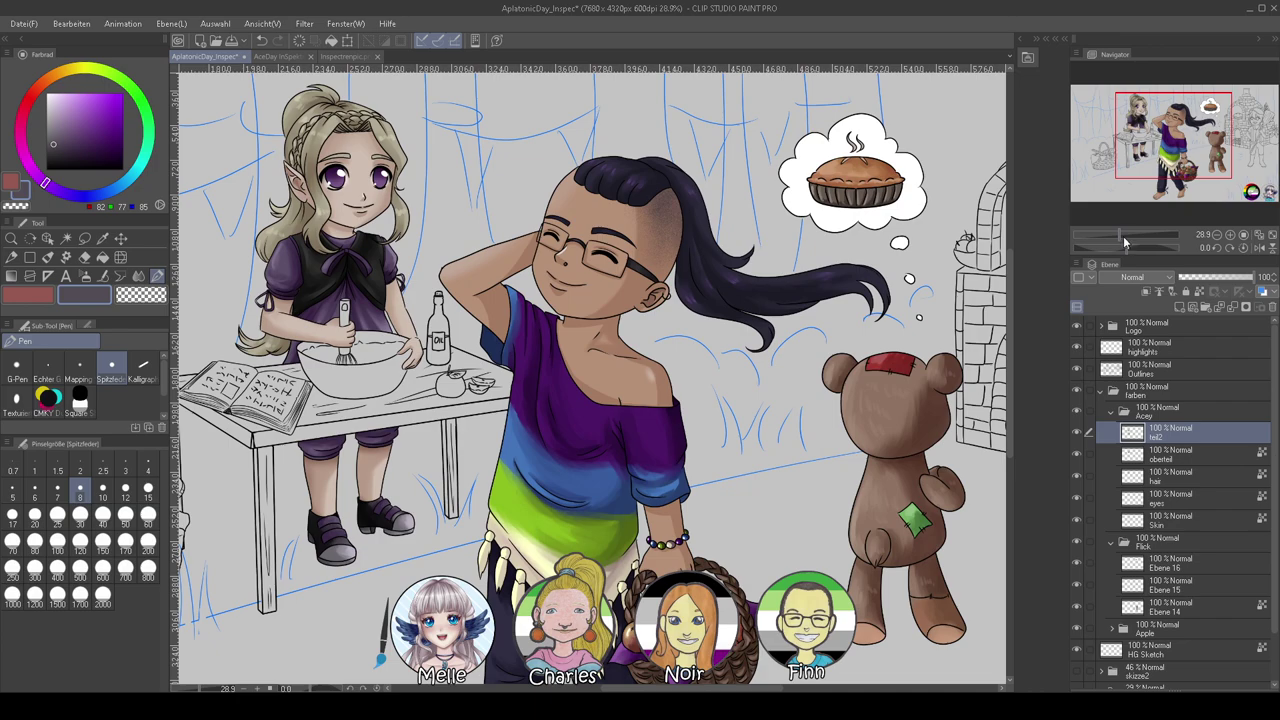
drag(1122, 237, 1116, 238)
drag(976, 371, 875, 342)
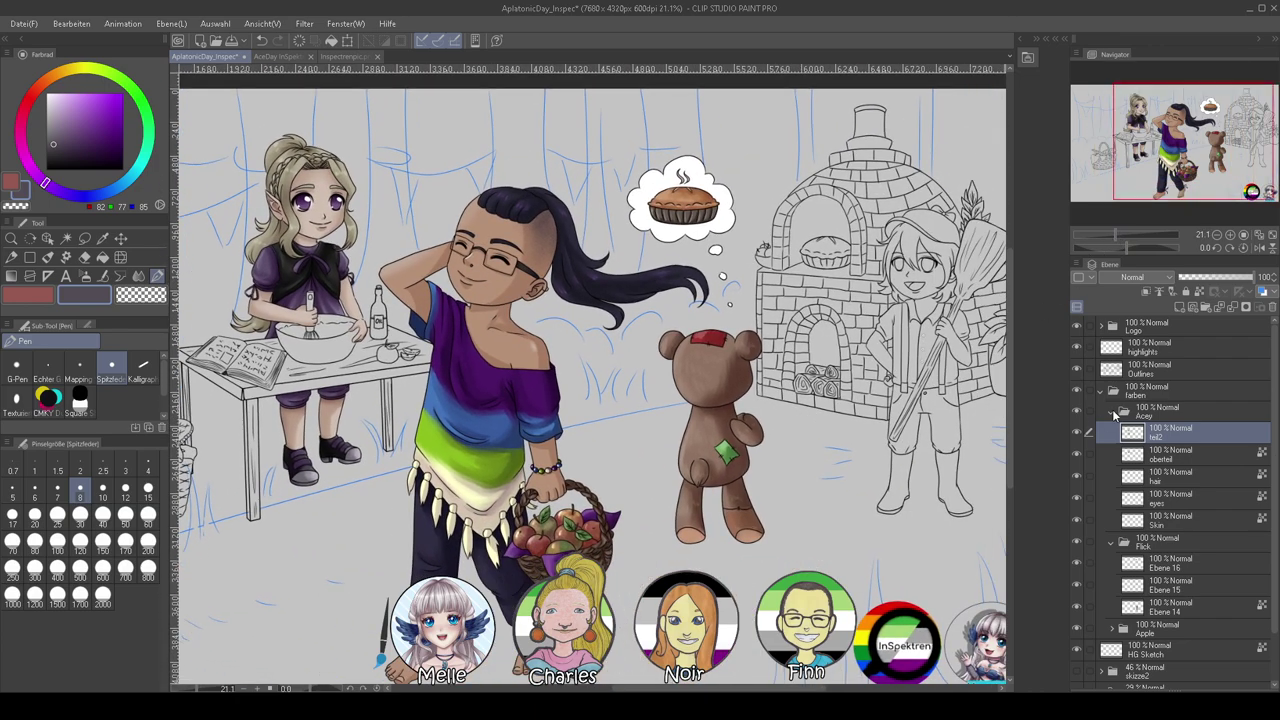
click(1113, 412)
click(1179, 307)
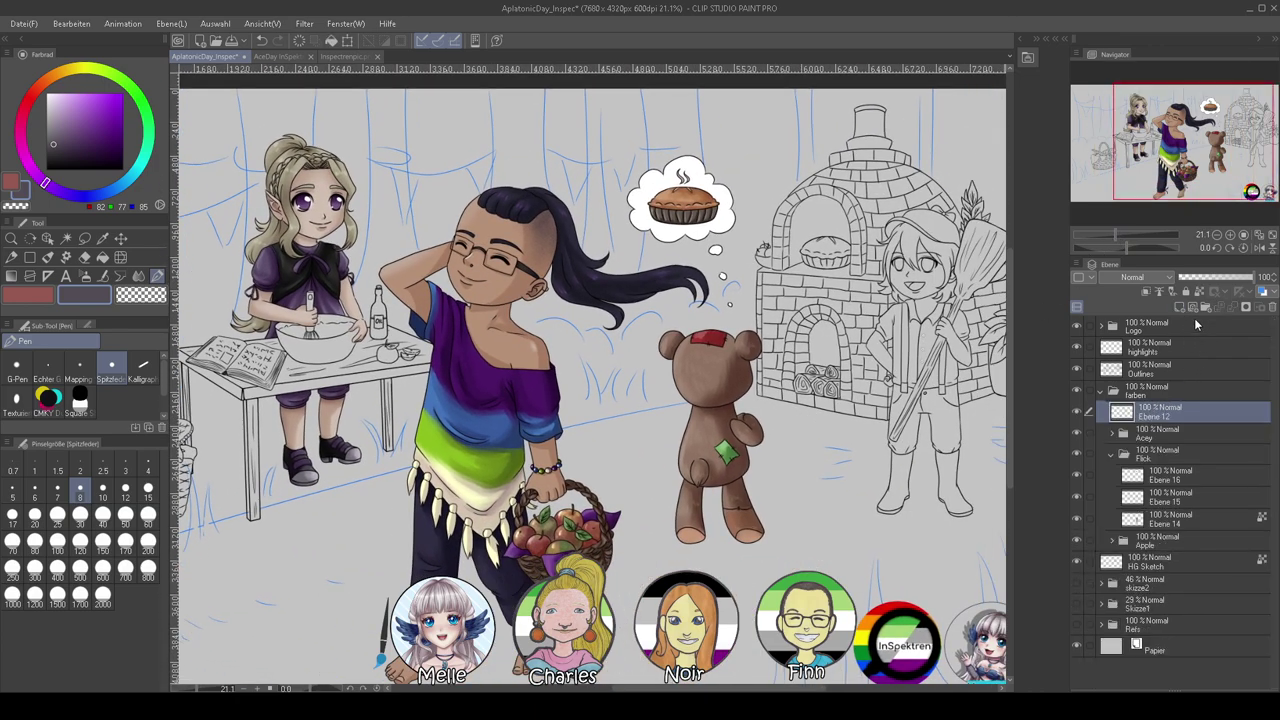
key(ctrl+z)
click(1207, 309)
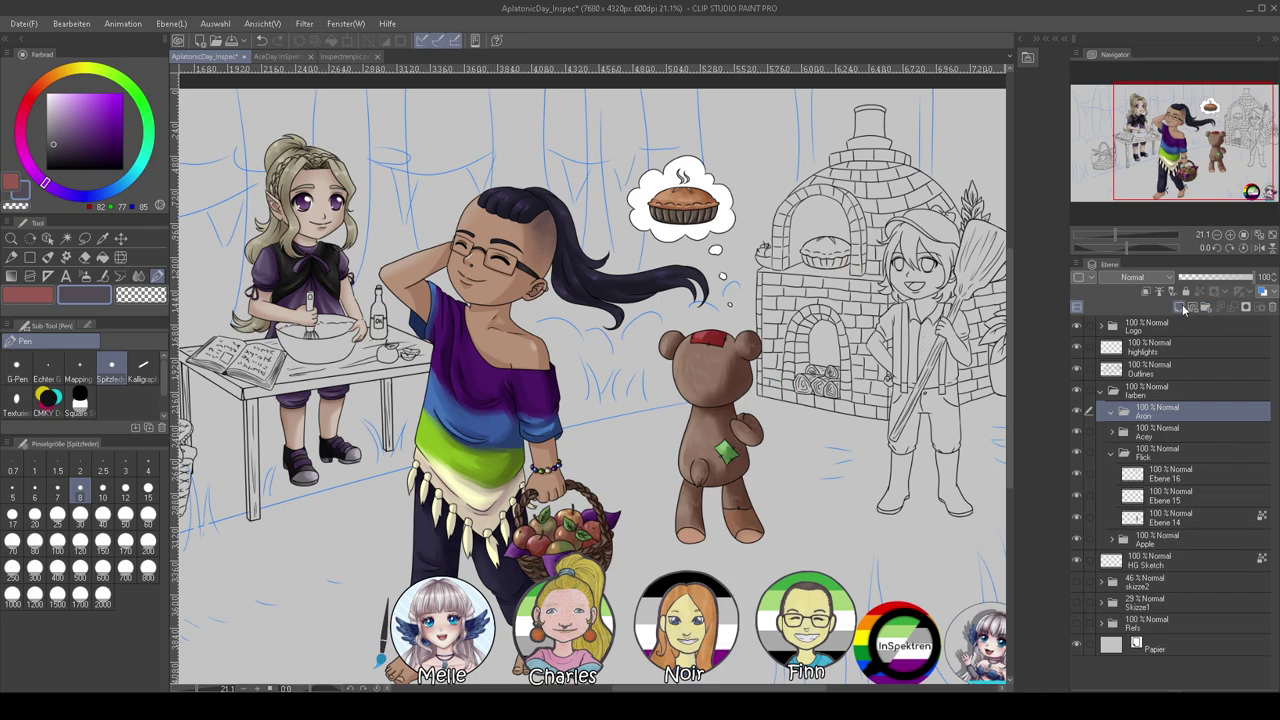
click(1181, 307)
Select the skin areas of the boy with the broom, including his face, ear, neck and arms, from the Outlines layer with automatic selection
drag(718, 470, 782, 510)
drag(1000, 443, 854, 451)
scroll(853, 452, up, 5)
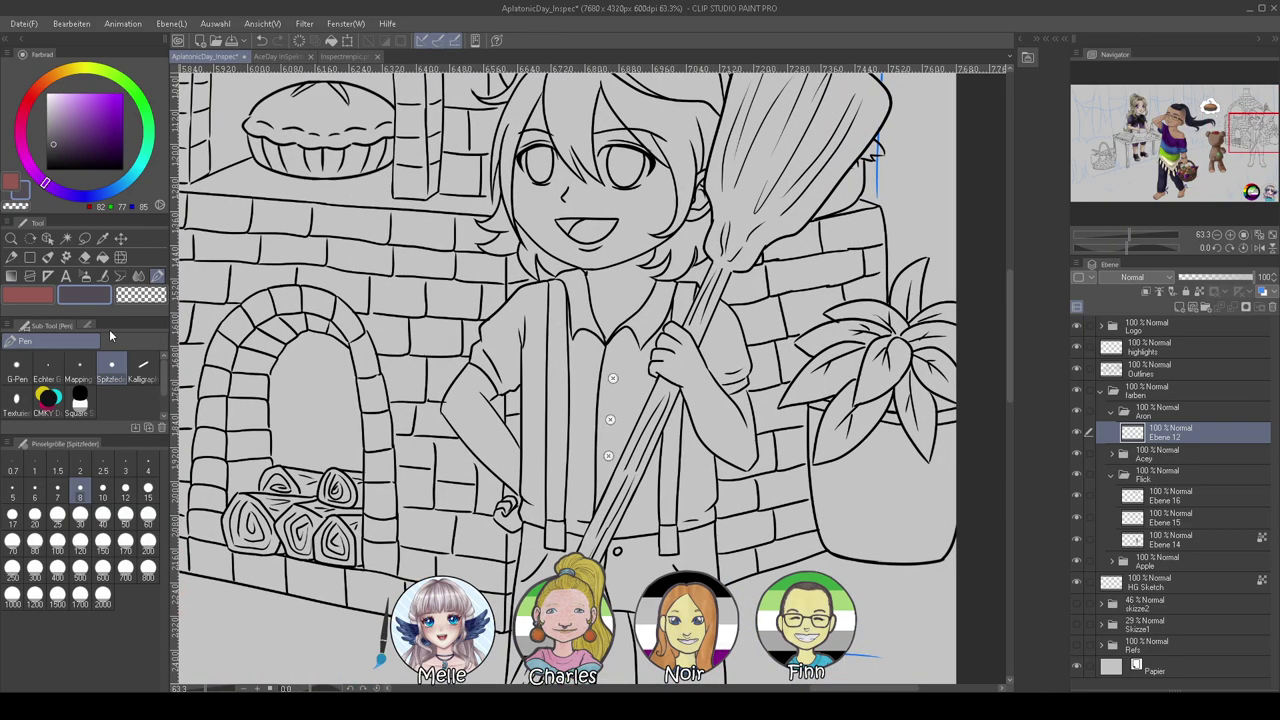
click(66, 238)
click(1136, 375)
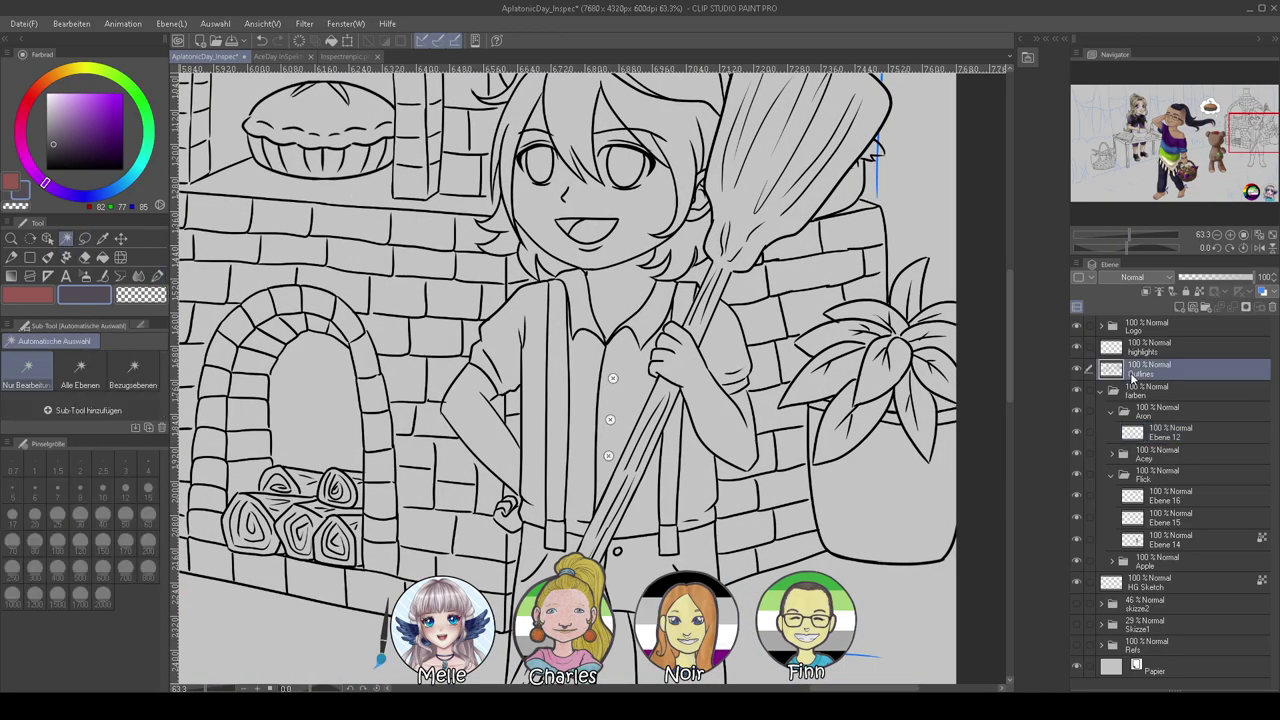
click(622, 237)
drag(588, 139, 580, 236)
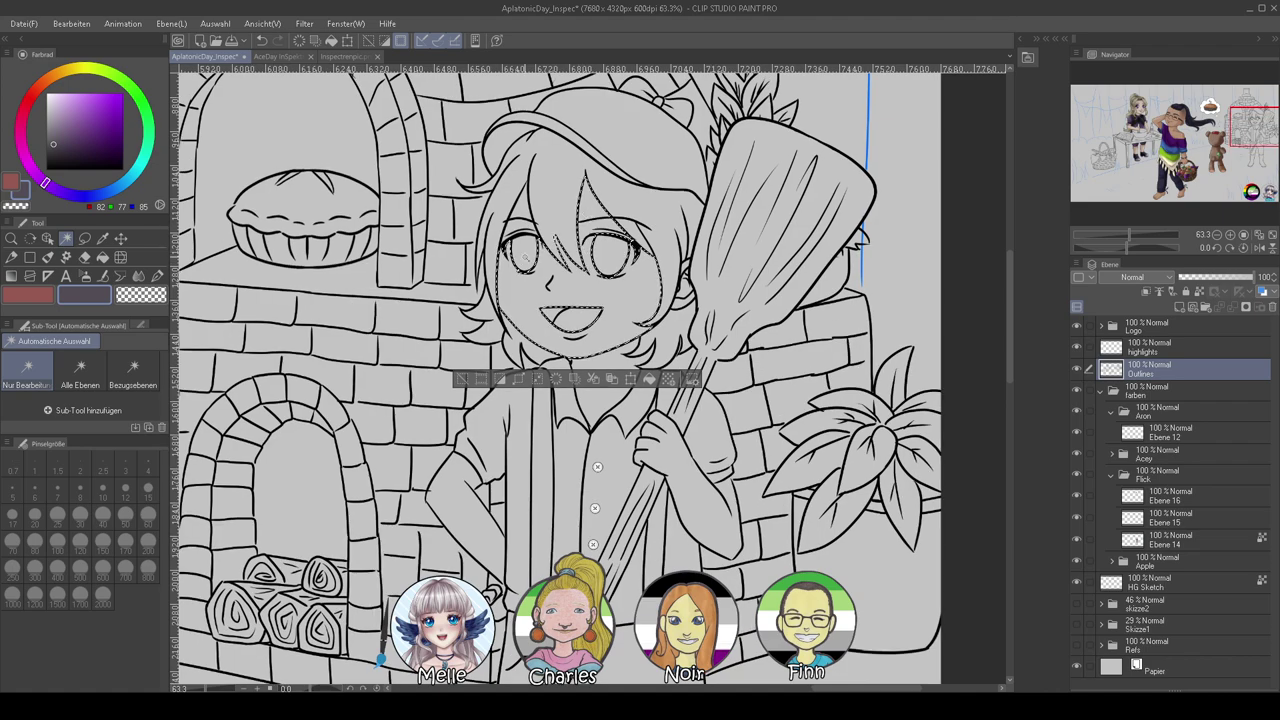
click(457, 523)
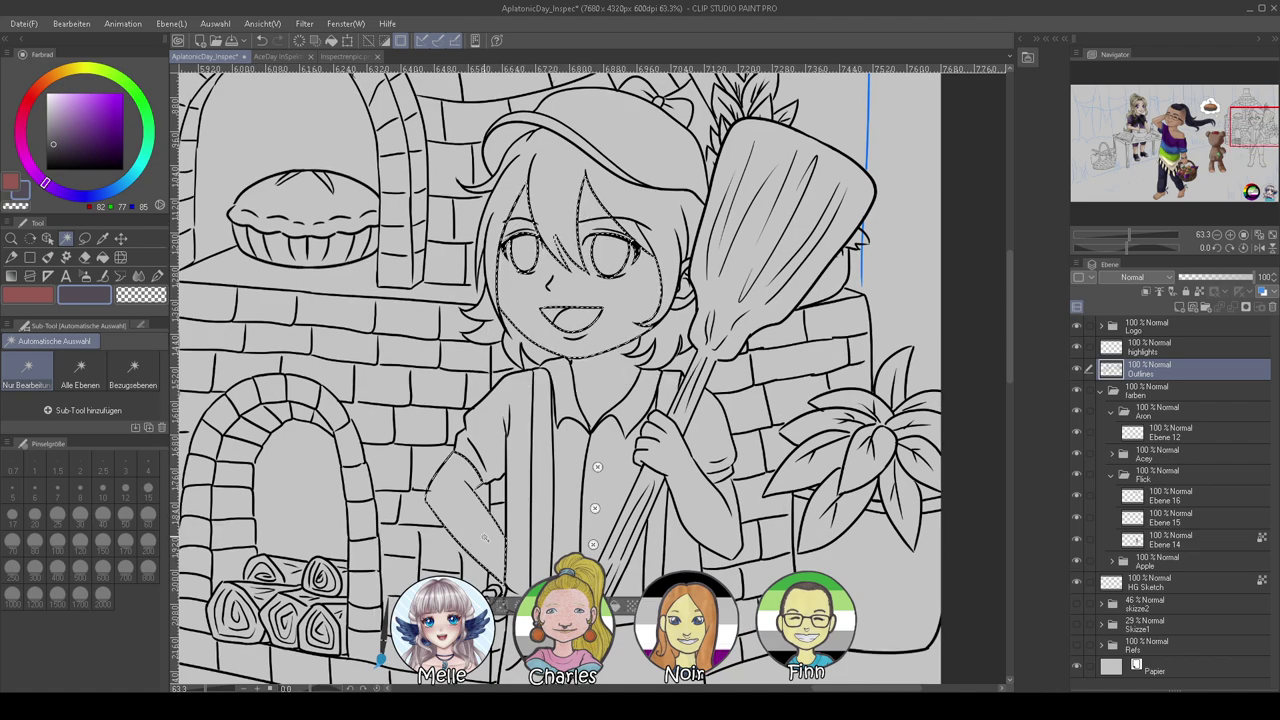
click(734, 513)
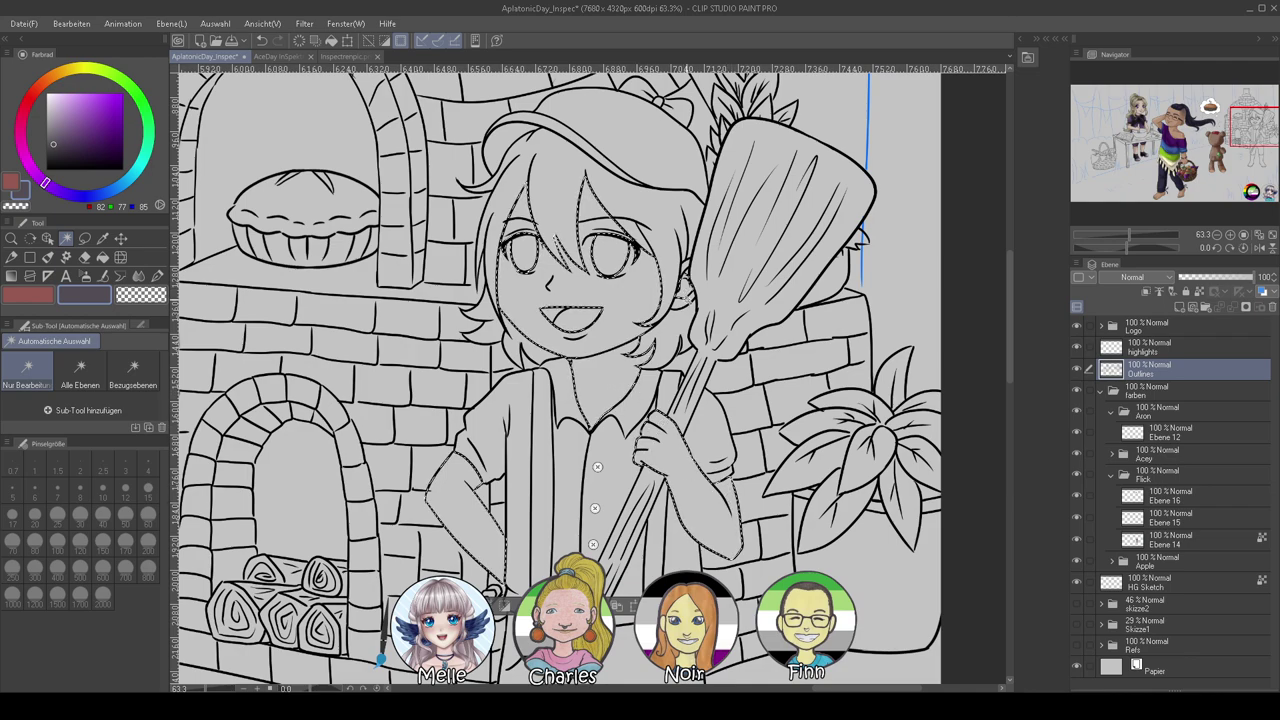
drag(687, 500, 717, 228)
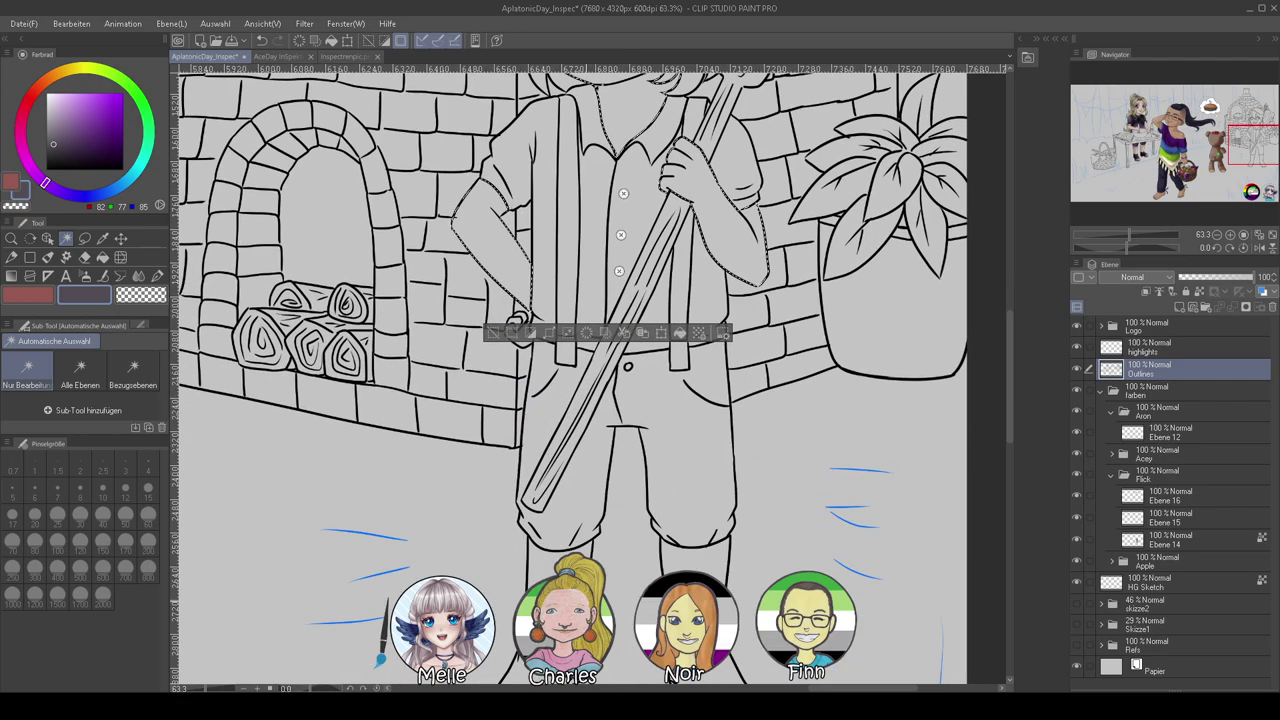
drag(738, 309, 725, 495)
scroll(704, 416, up, 1)
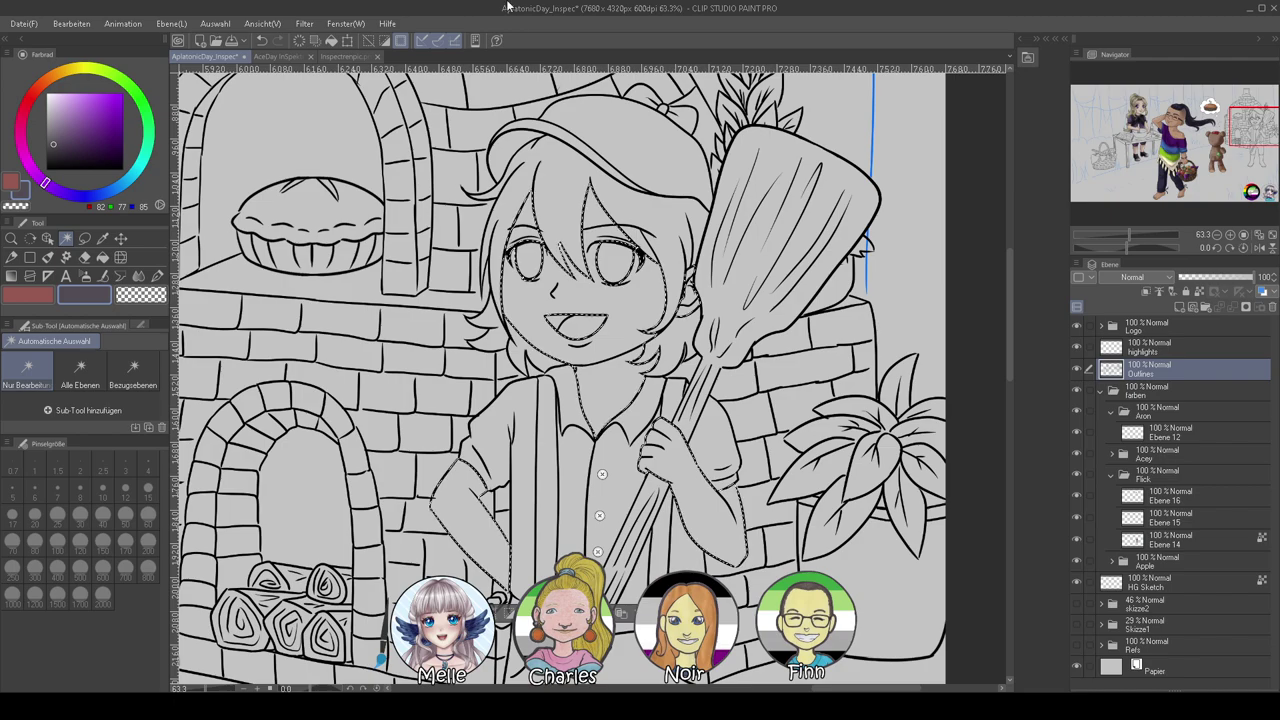
Sample the brown skin colour, RGB 140, 115, 97, from Inspektrenpic.png and fill the boy's selected skin areas on the new Aron layer
click(340, 56)
drag(286, 244, 514, 361)
click(102, 240)
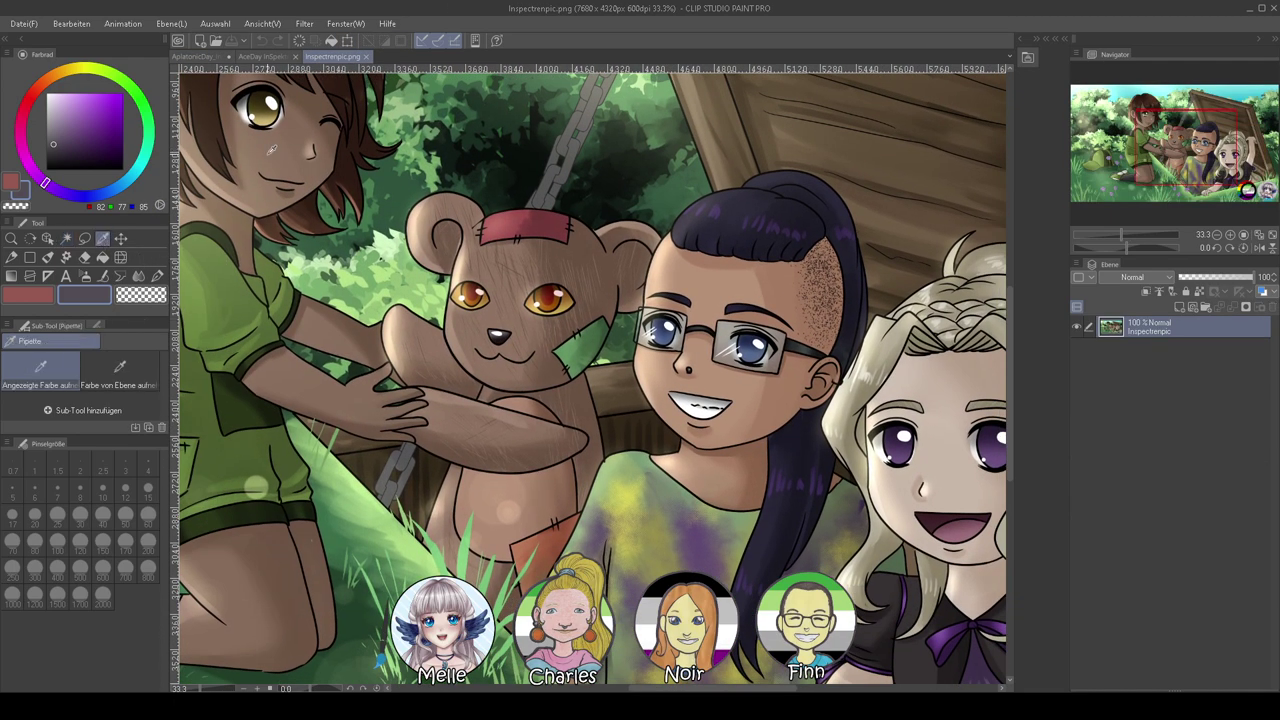
click(271, 149)
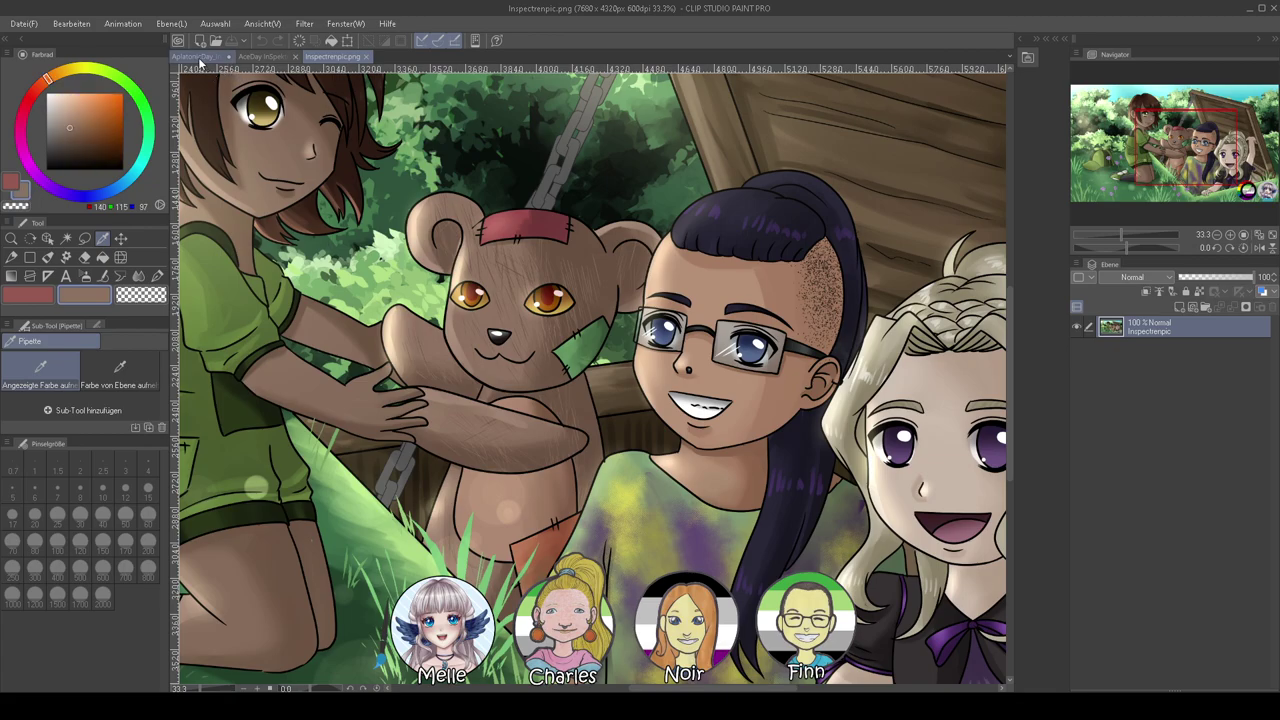
click(205, 57)
click(1165, 432)
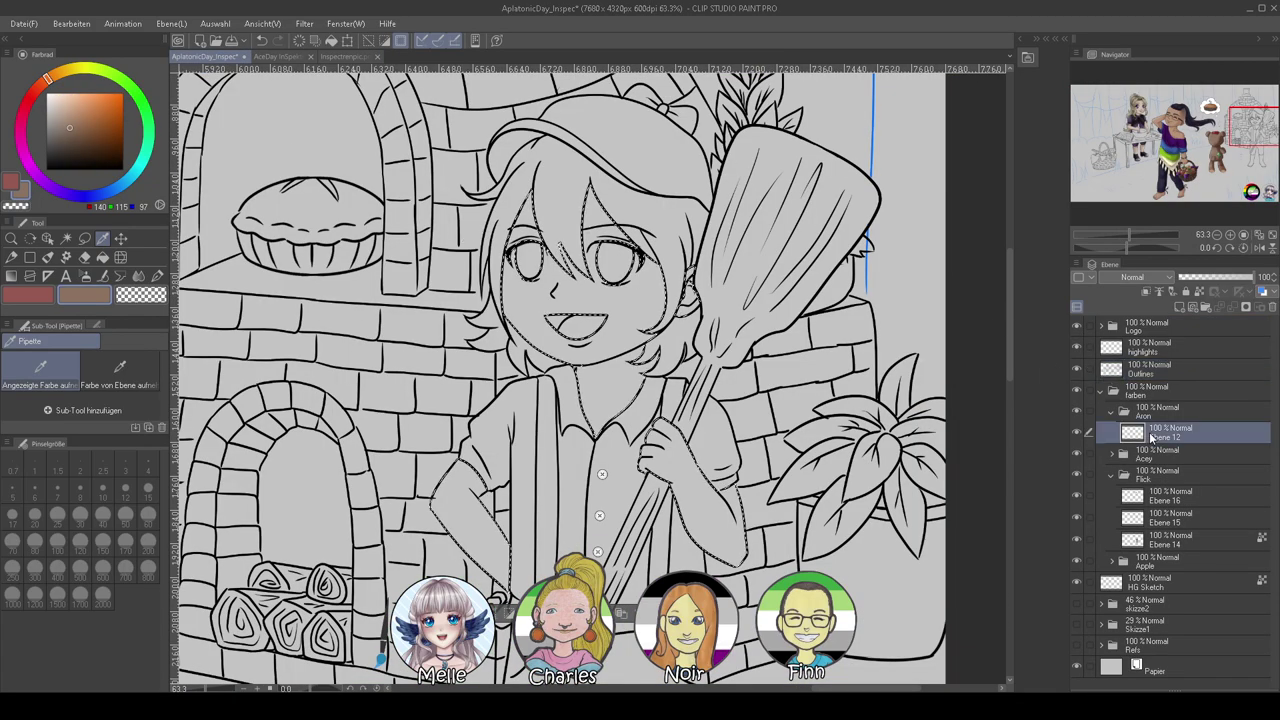
key(alt+BackSpace)
Erase the skin colour spilling into the hair strands beside the boy's neck using the Spitzfeder pen at size 8 with transparent colour
scroll(792, 477, down, 3)
scroll(683, 369, up, 8)
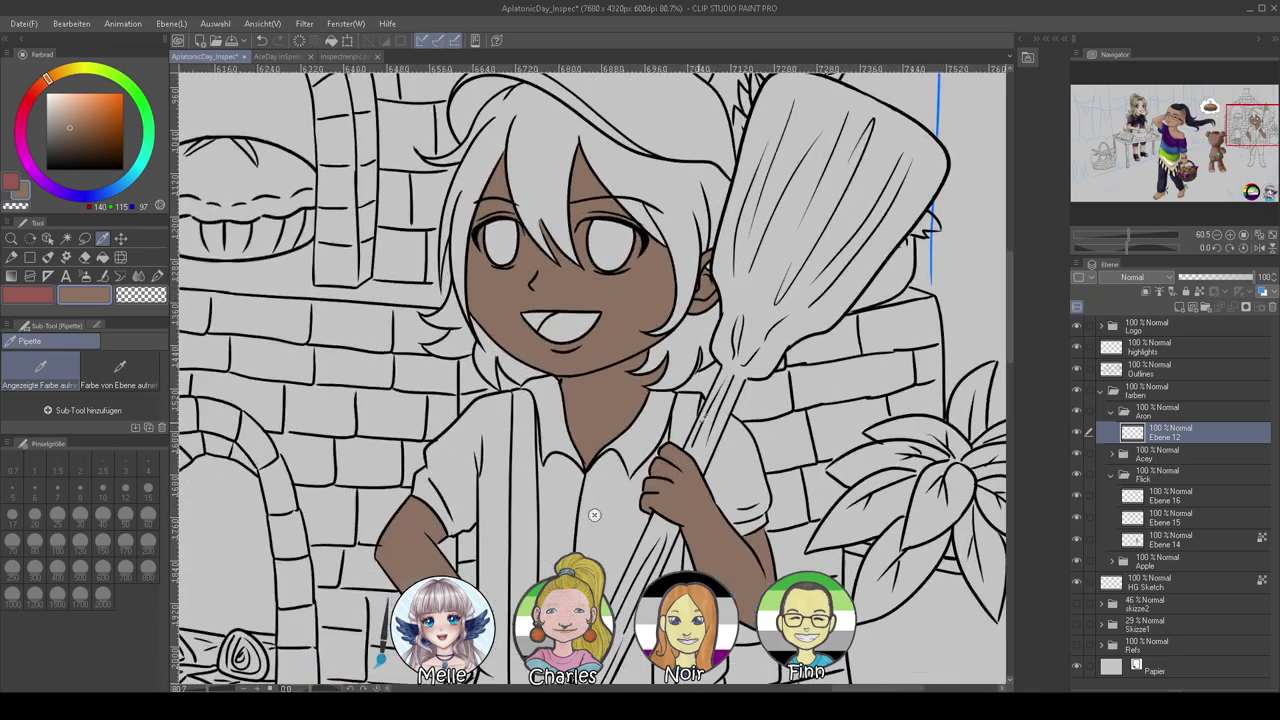
key(c)
click(157, 276)
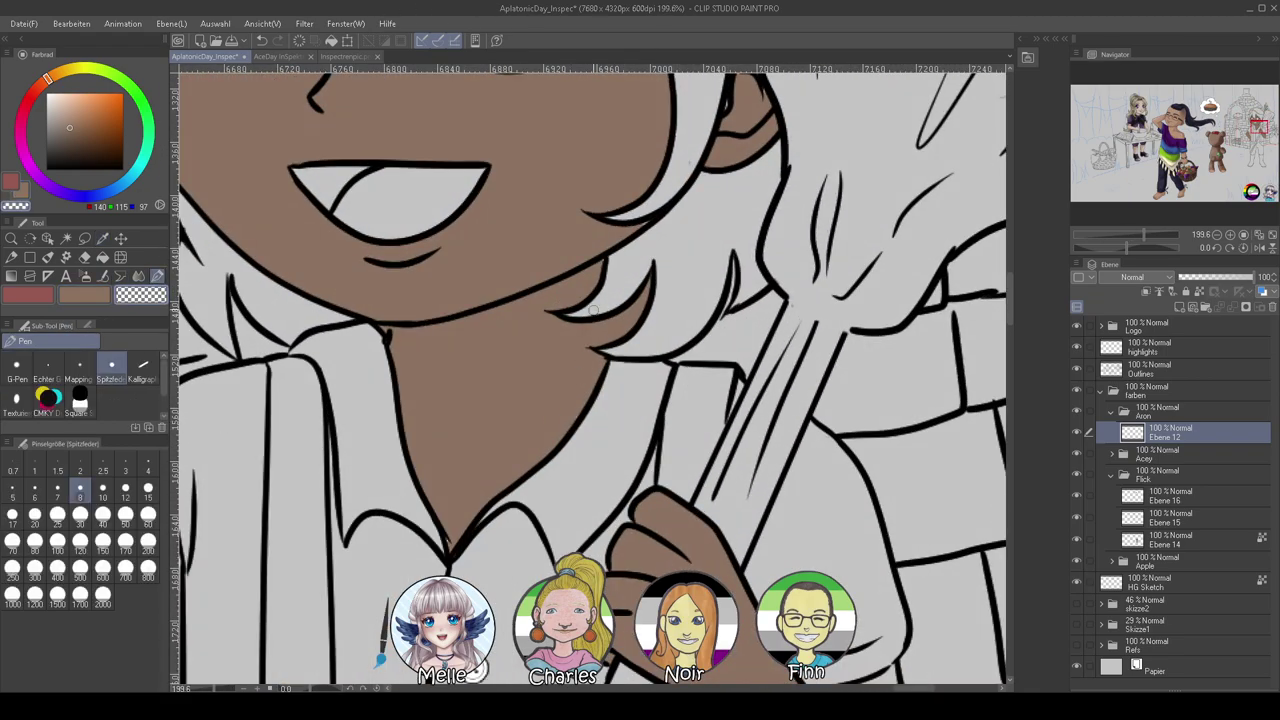
mouse_move(625, 297)
mouse_down()
mouse_move(626, 397)
mouse_move(623, 271)
mouse_move(636, 356)
mouse_up()
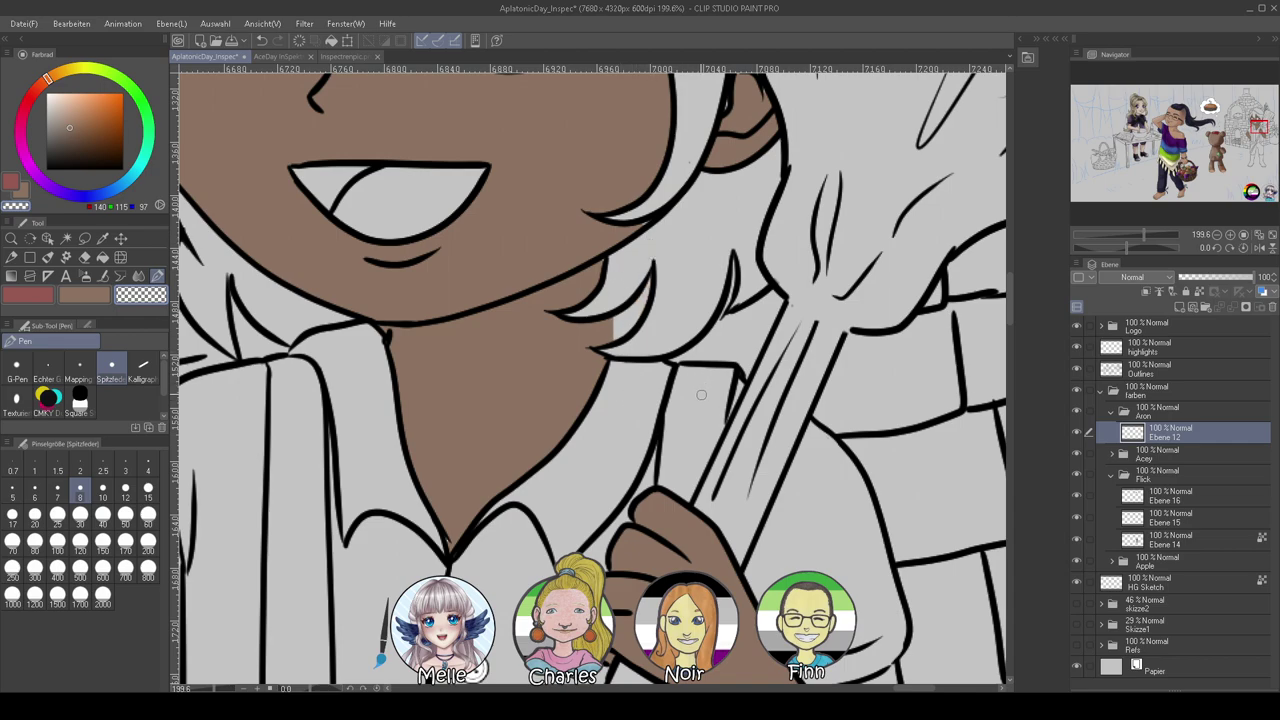
Close the line gap between the boy's neck and hair on the Outlines layer with the Spitzfeder pen at size 7 in black
click(1161, 372)
click(123, 170)
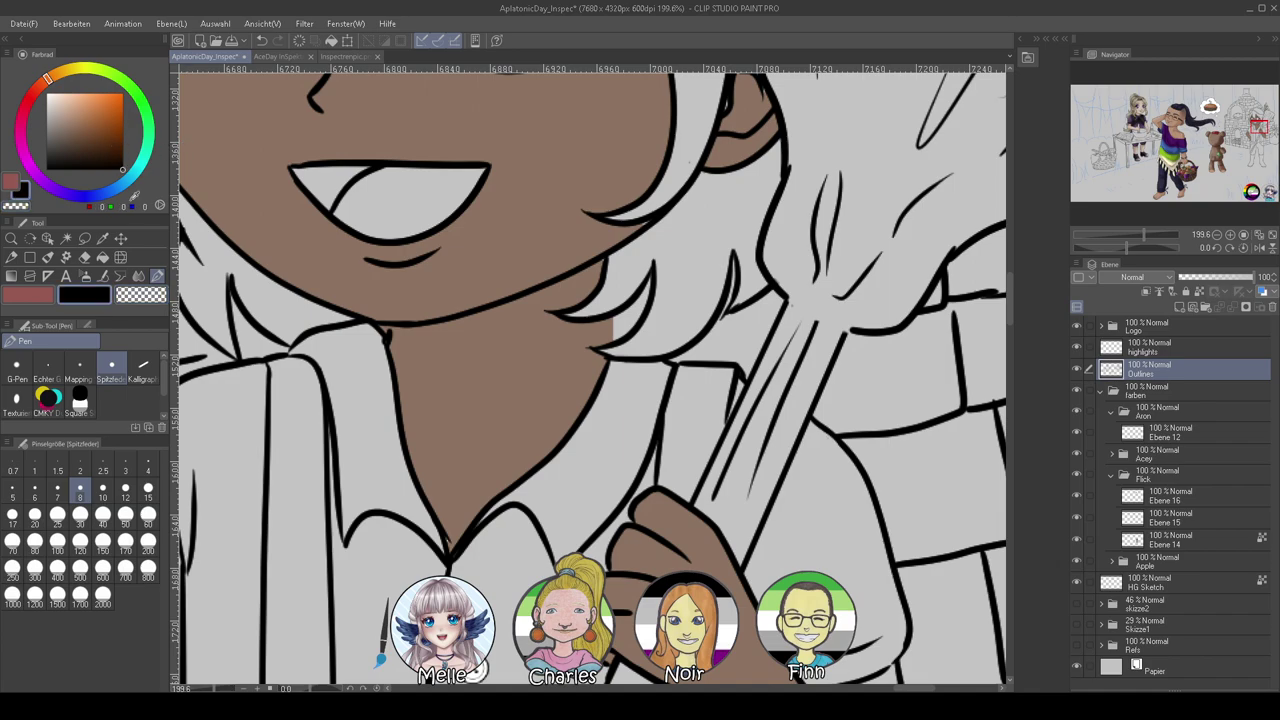
click(57, 487)
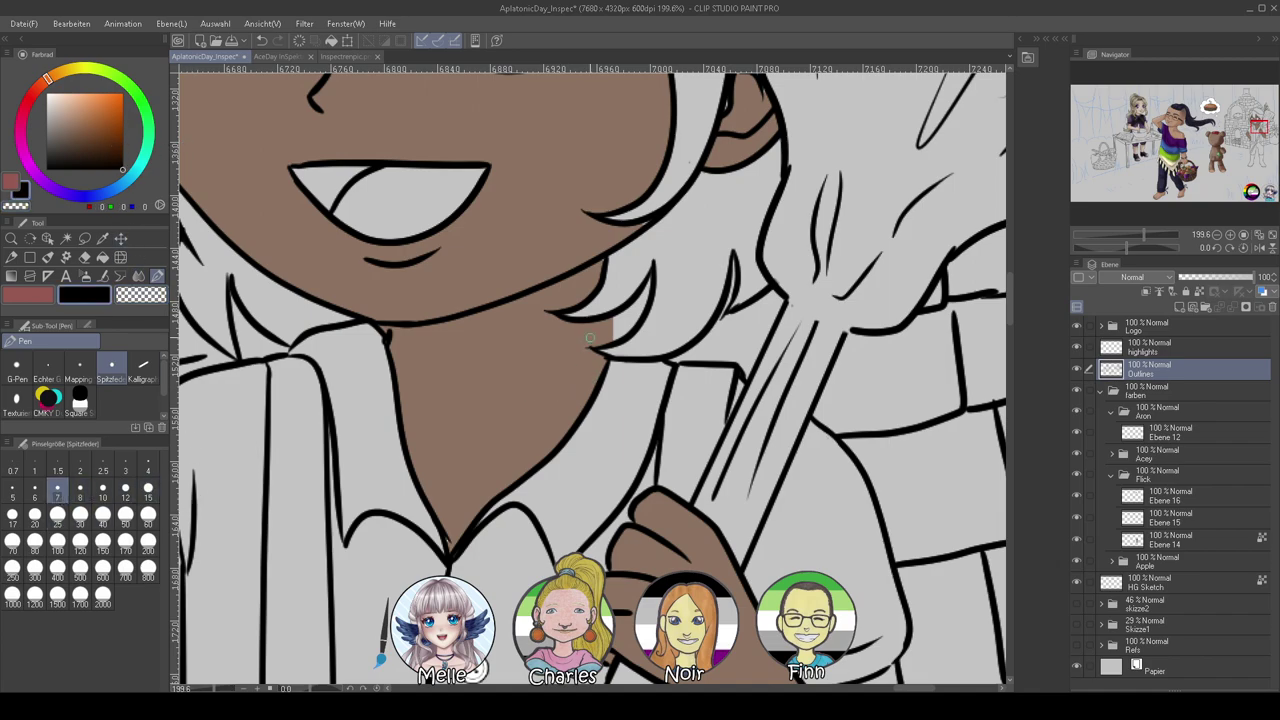
drag(613, 320, 611, 346)
Rename the boy's base colour layer to skin and clean up the neck's edge at the collar with transparent colour at size 7
click(1158, 436)
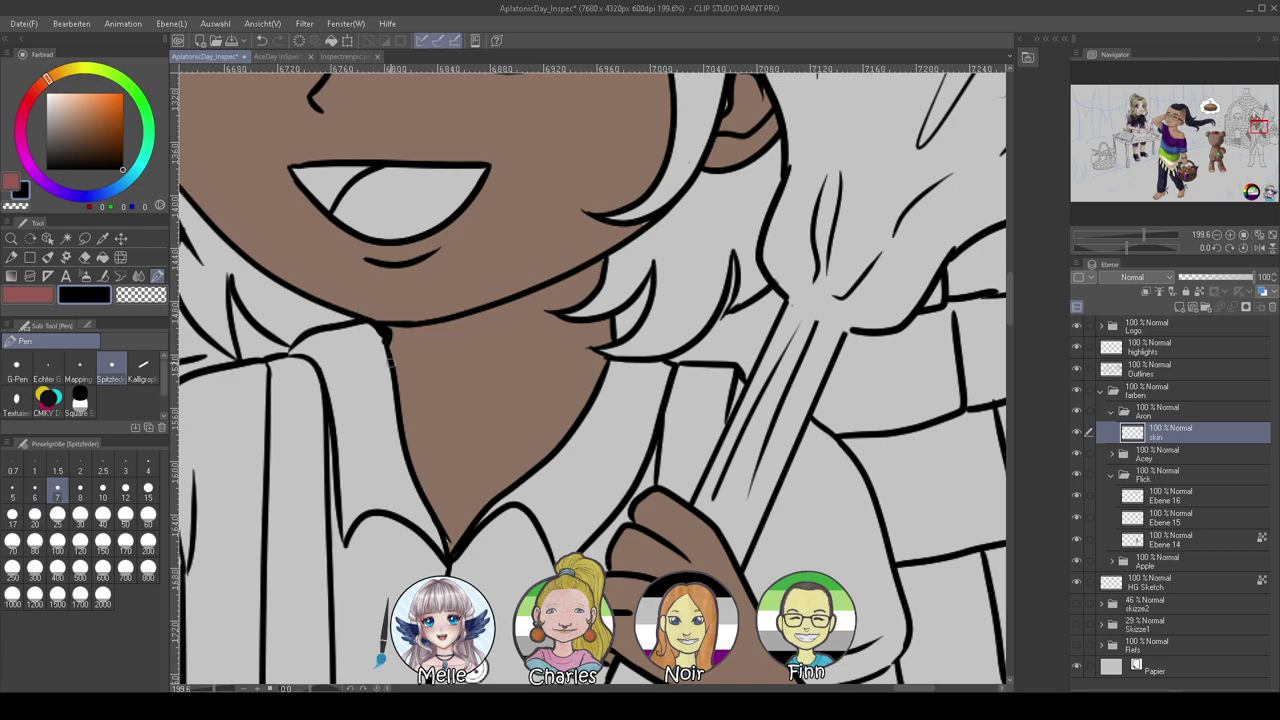
key(x)
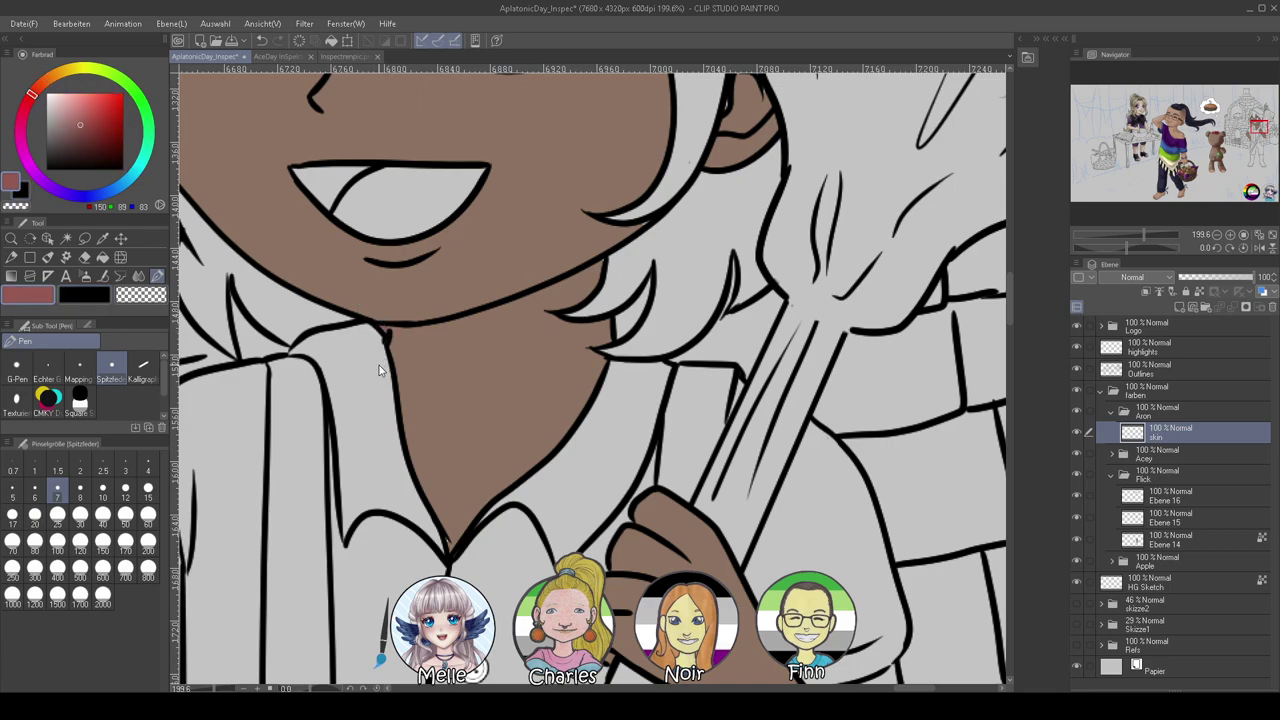
key(c)
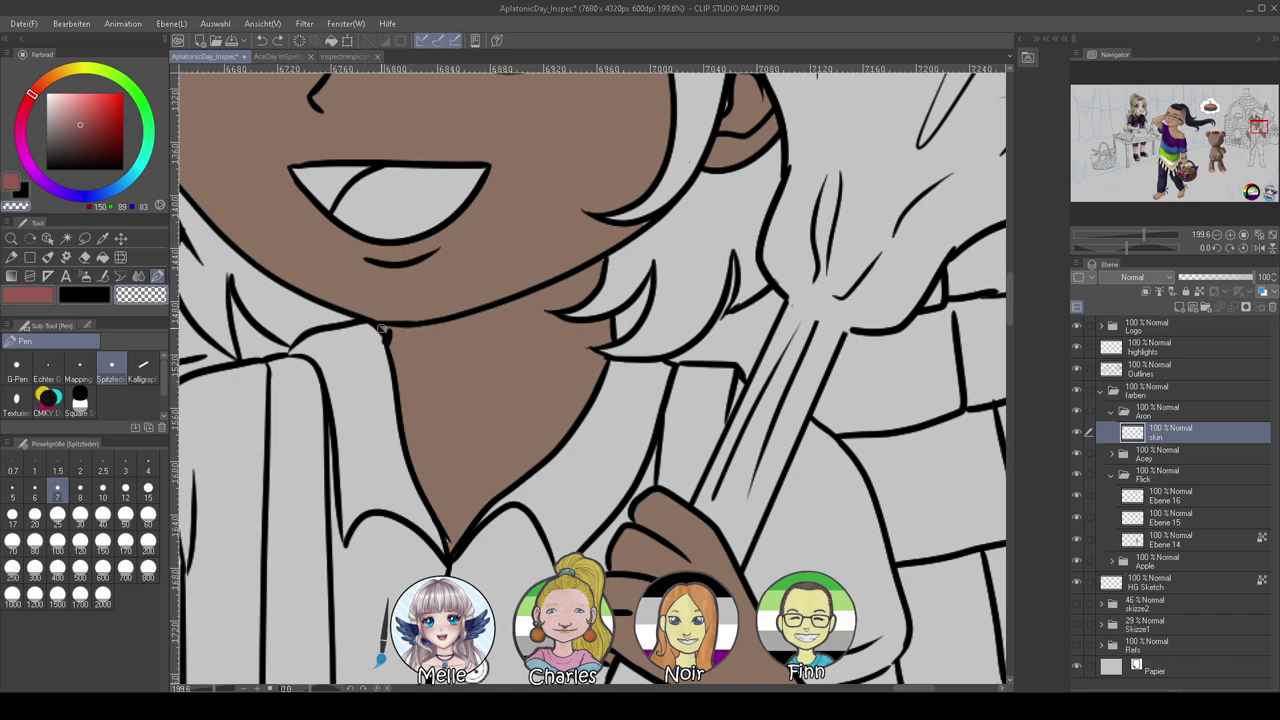
drag(379, 531, 403, 525)
Sample the neck's brown, RGB 140, 115, 97, and touch up the face's skin along the hair strands at size 15
alt+click(476, 524)
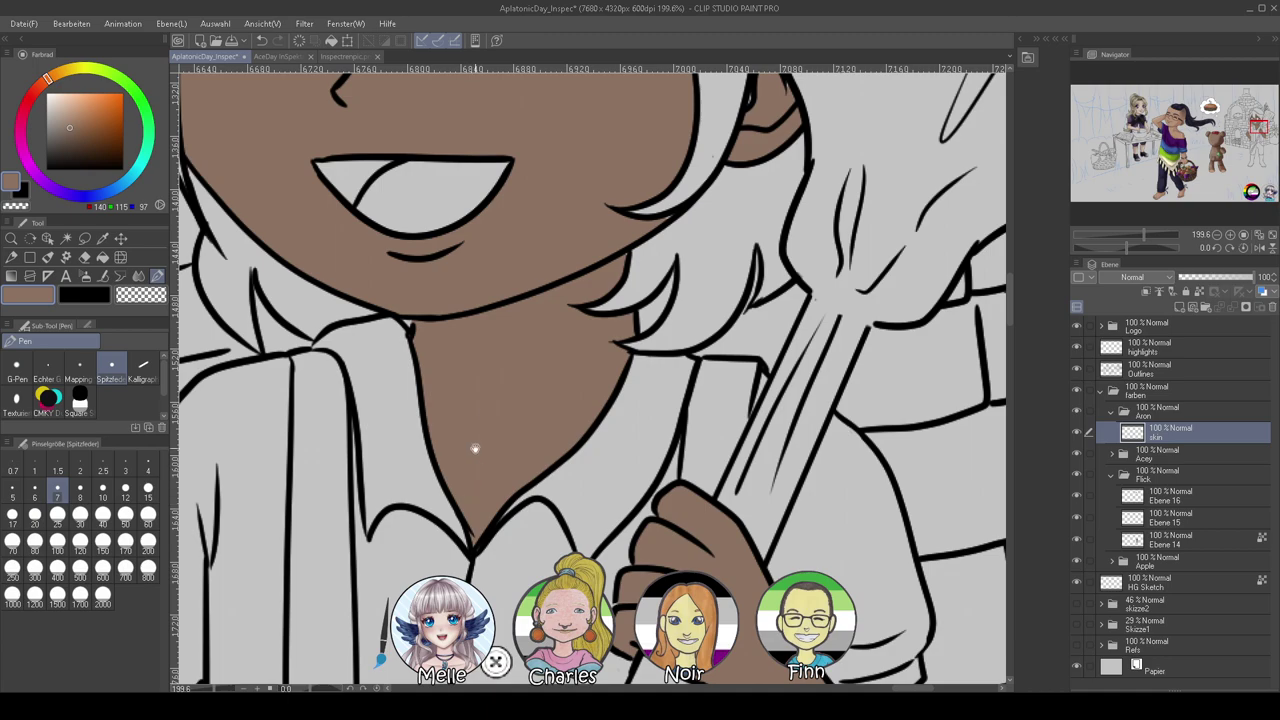
scroll(708, 403, up, 3)
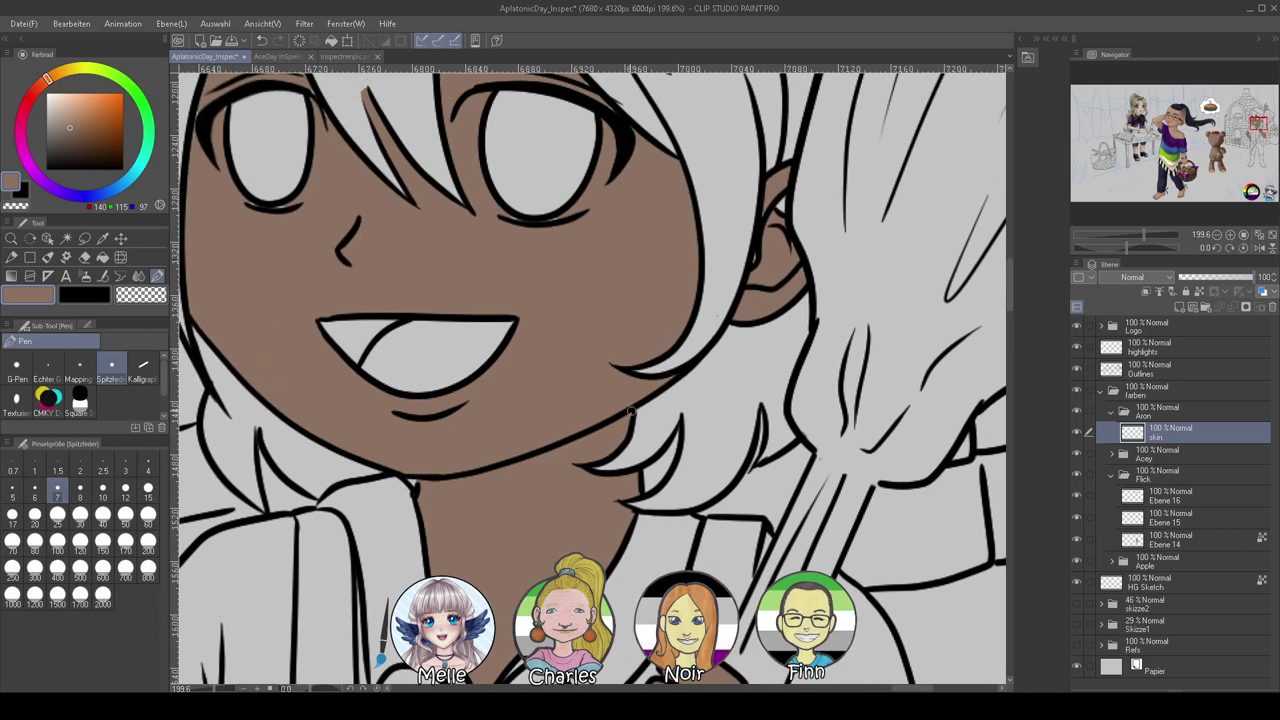
drag(424, 407, 486, 514)
click(148, 490)
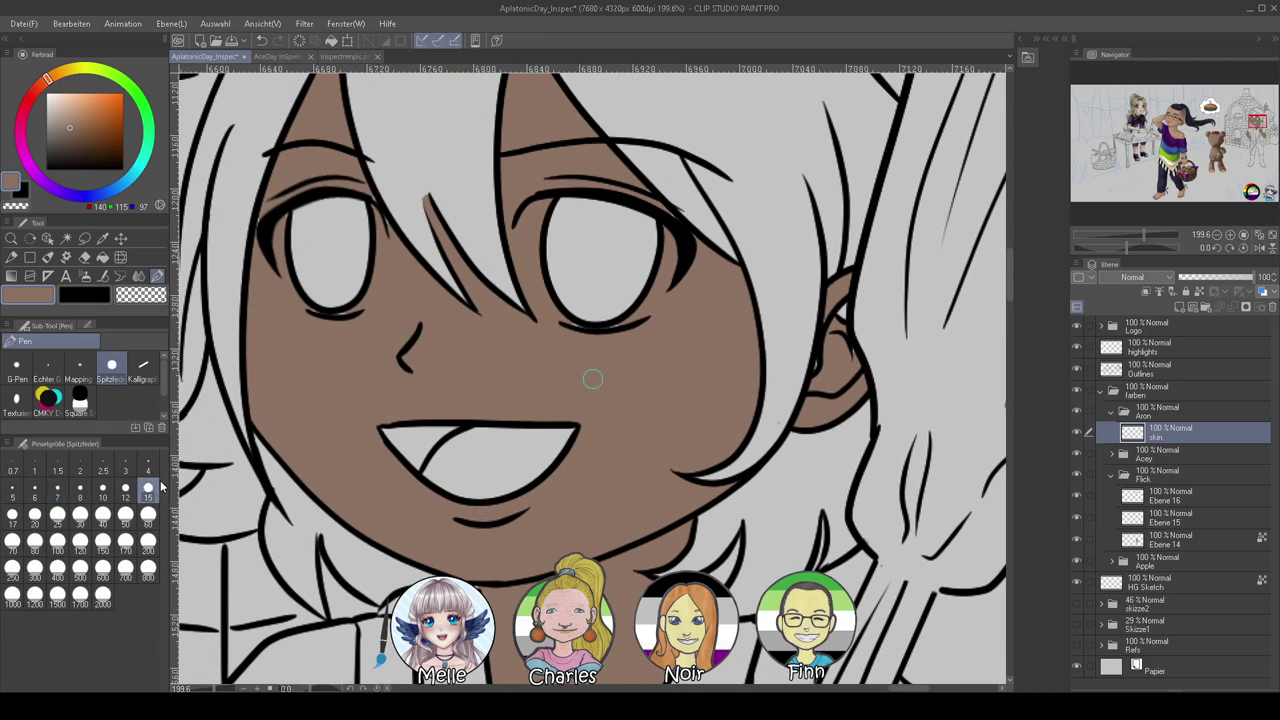
drag(318, 346, 362, 418)
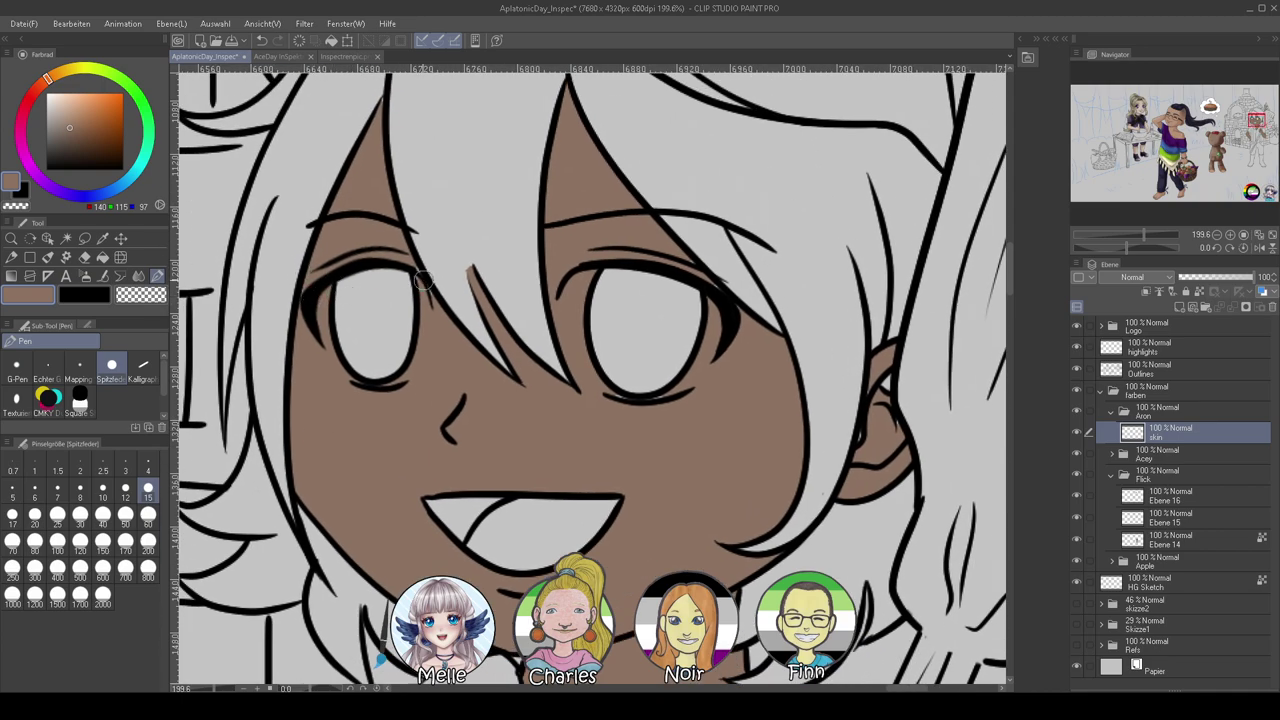
drag(524, 358, 447, 391)
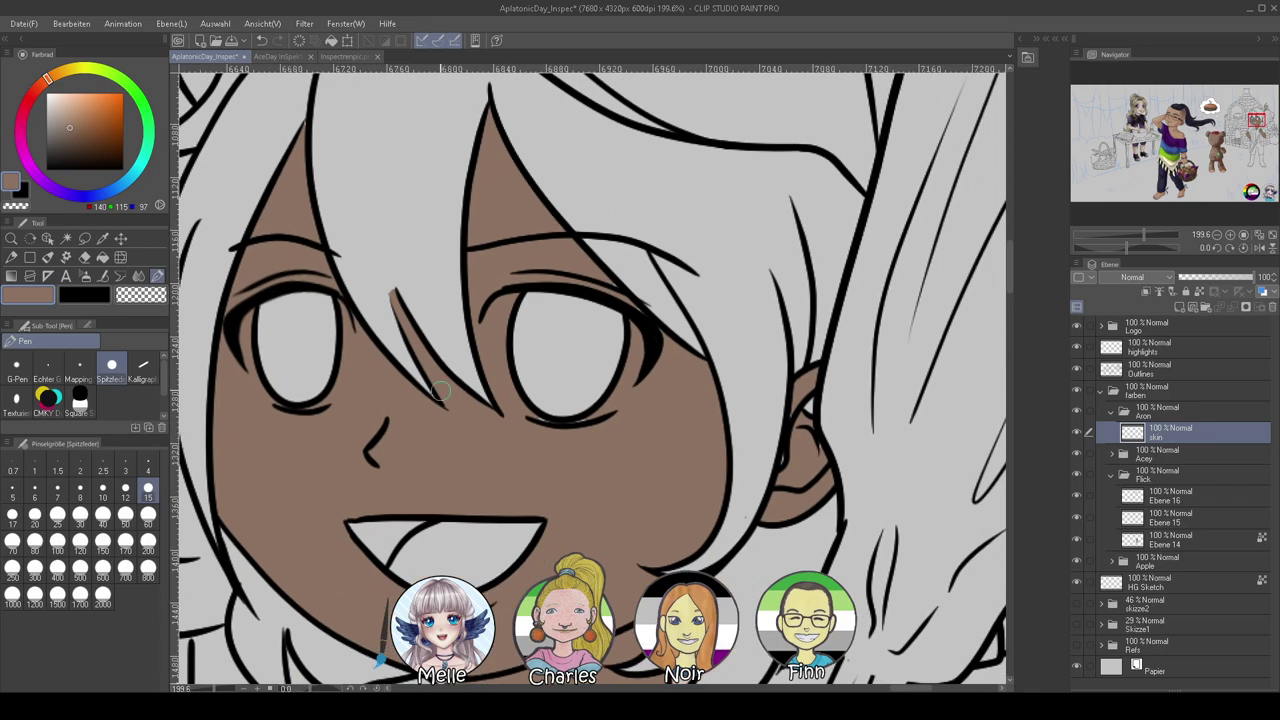
Clean up the skin gap between the fringe strands with transparent colour and touch up the skin beside the eye at size 10
key(c)
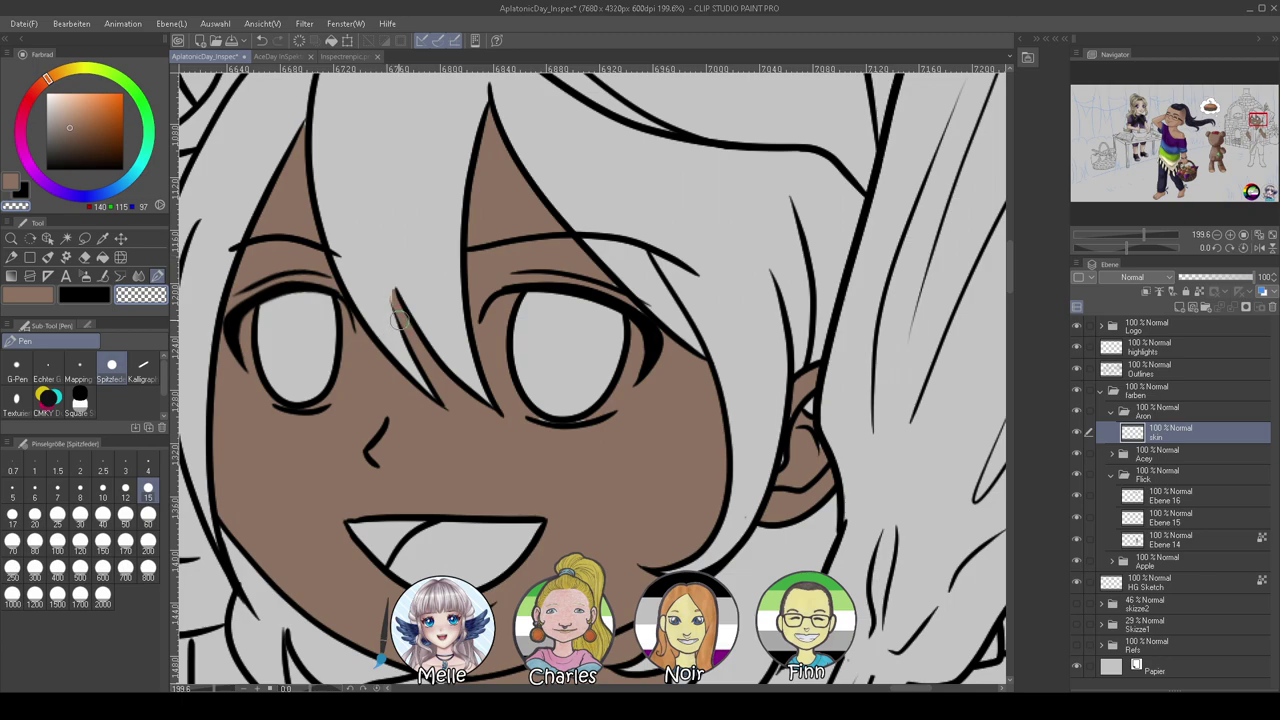
key(c)
key(bracketleft)
key(bracketleft)
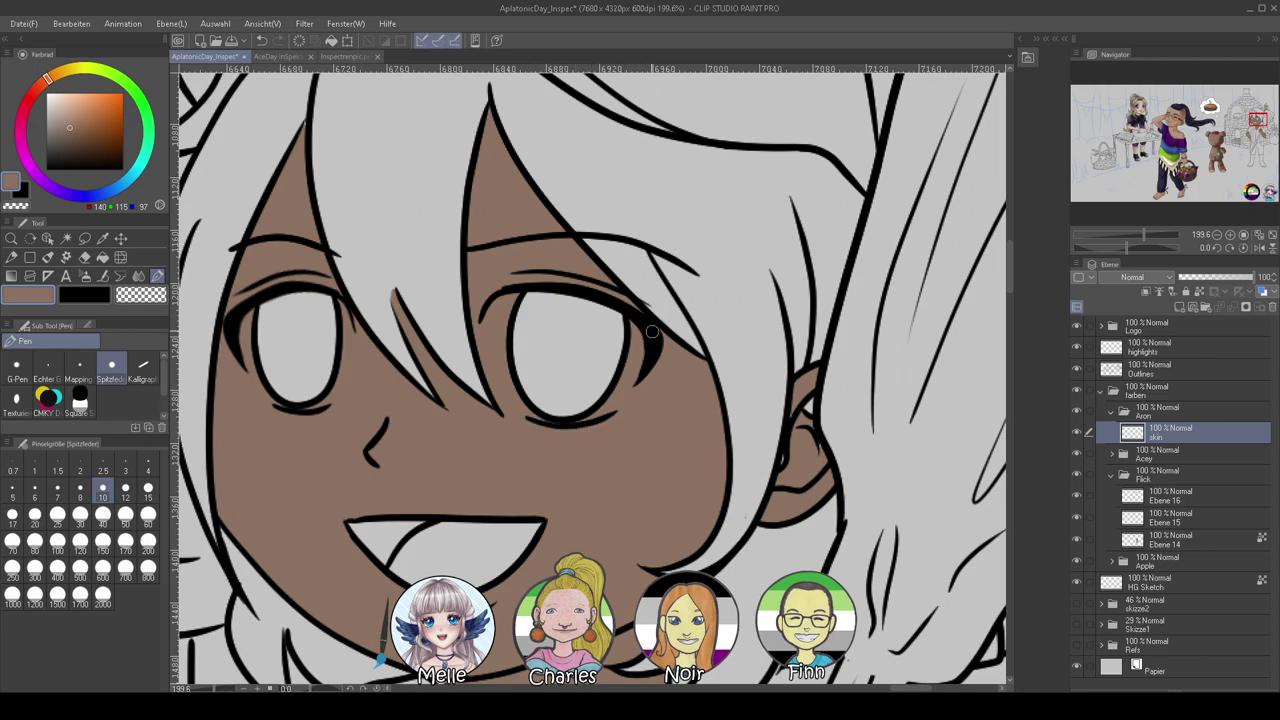
drag(724, 436, 605, 393)
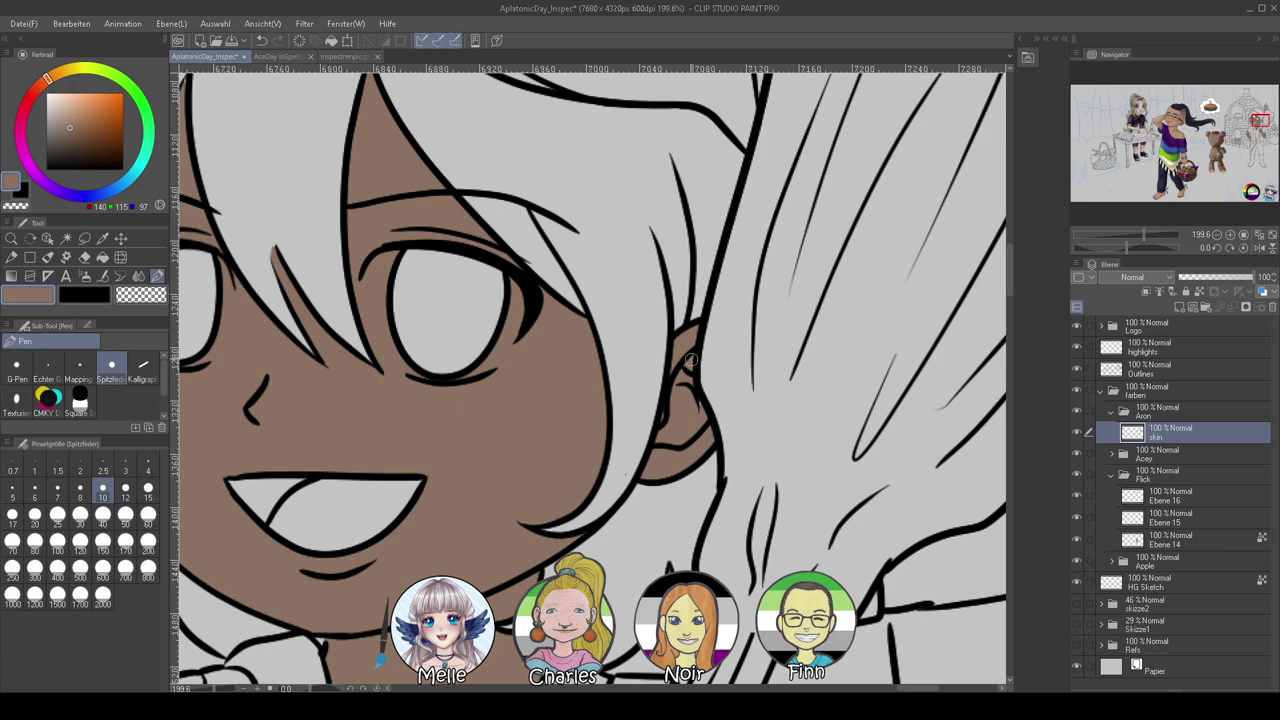
Tidy the skin edges on the broom-holding hand and forearm, using transparent colour and the skin brown at size 10
scroll(697, 400, down, 15)
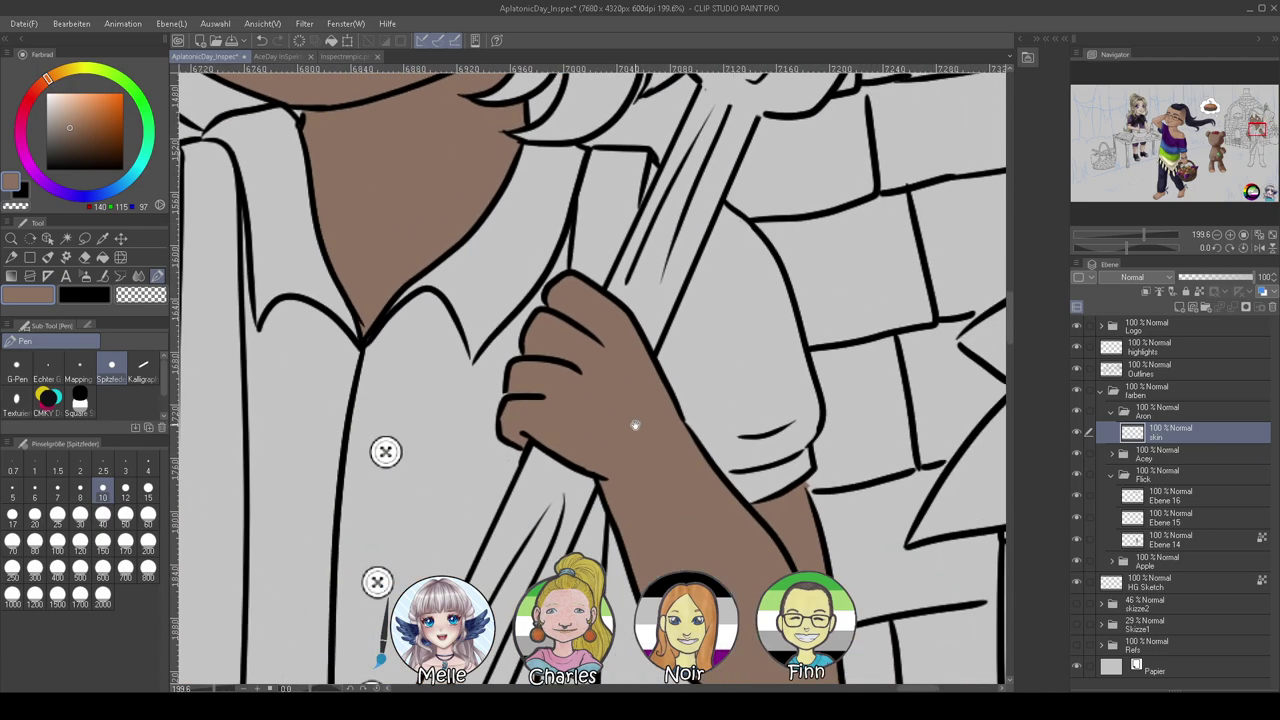
key(c)
key(c)
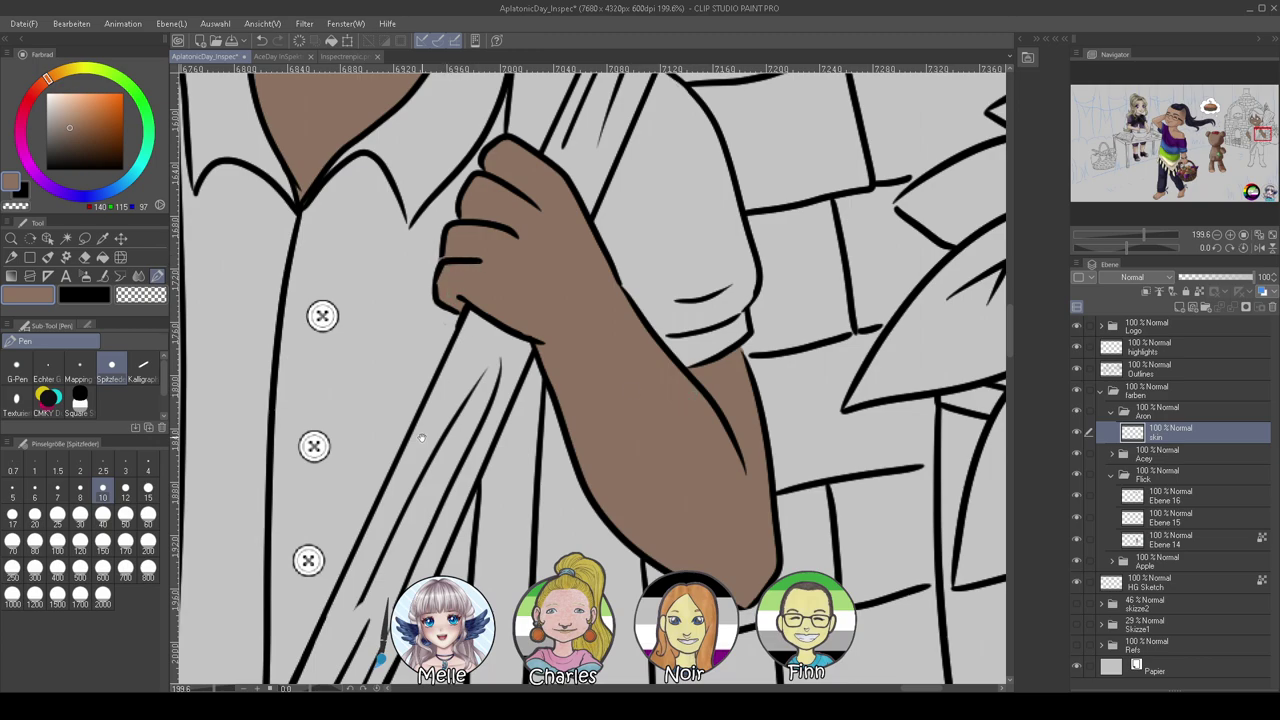
key(c)
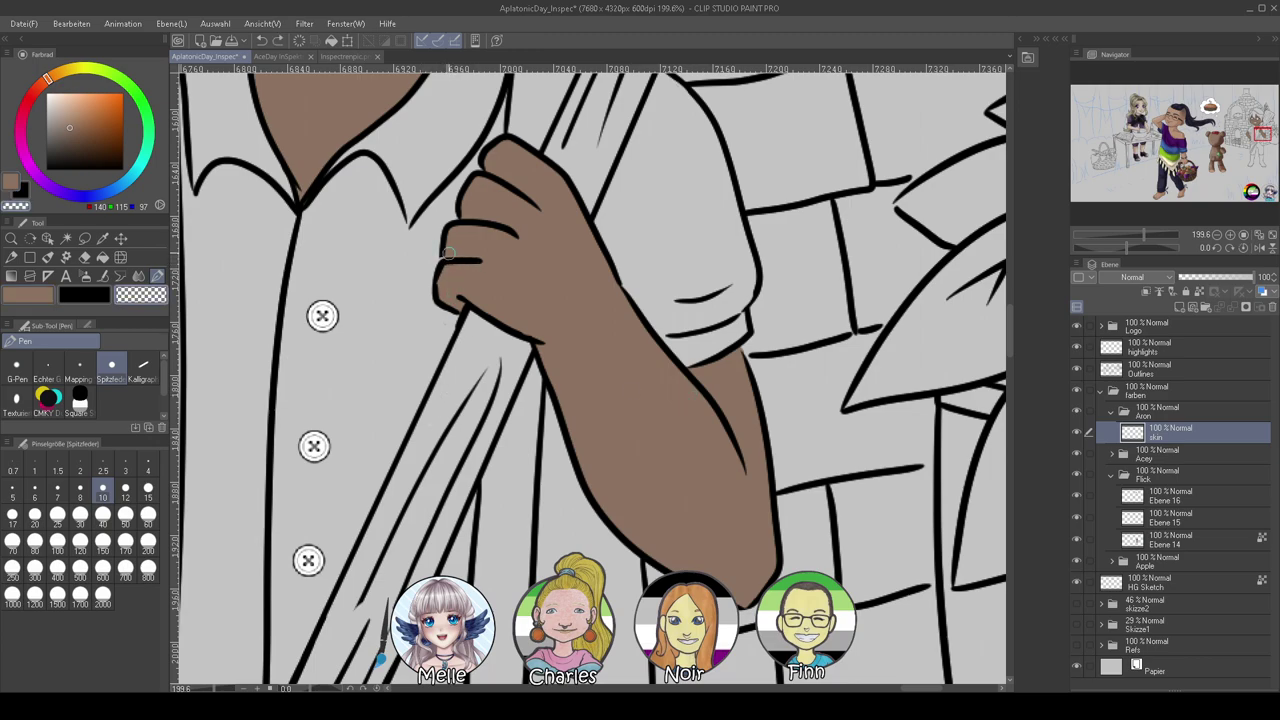
key(c)
Auto-select the interior of the hand on the boy's hip from the Outlines layer and fill it with brown on the skin layer
drag(416, 394, 936, 196)
drag(525, 522, 496, 412)
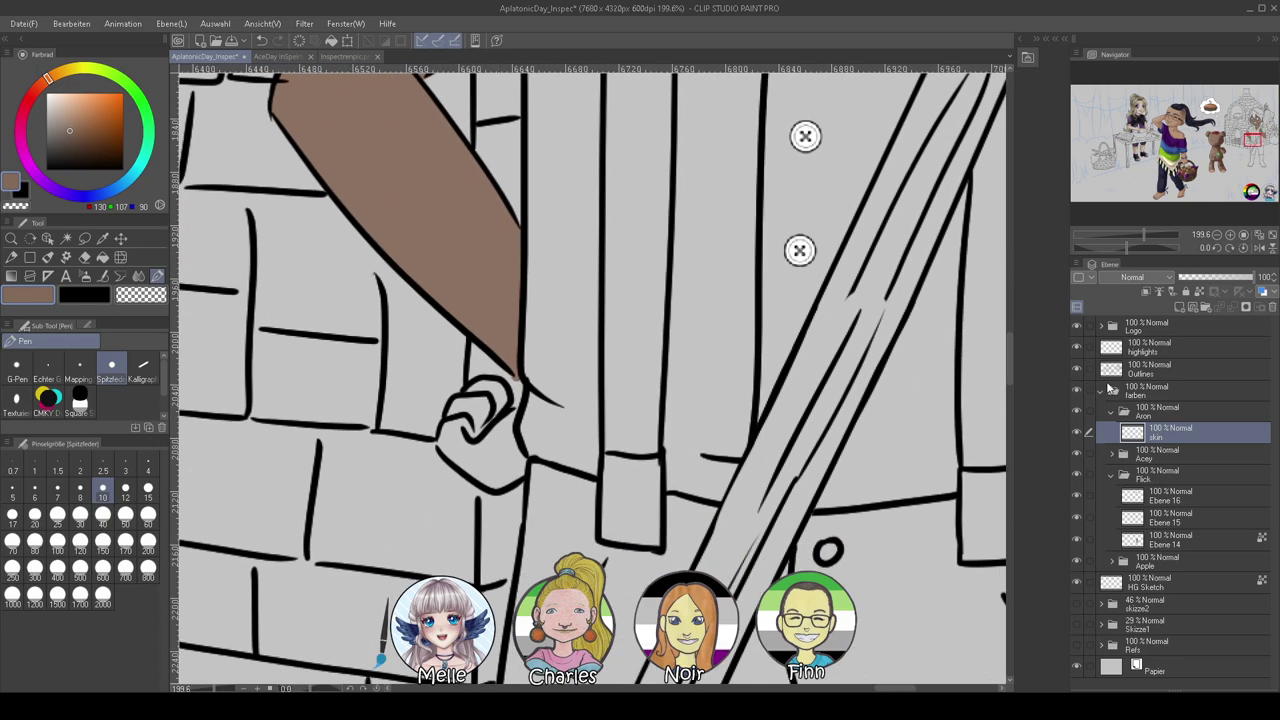
click(1116, 376)
click(66, 238)
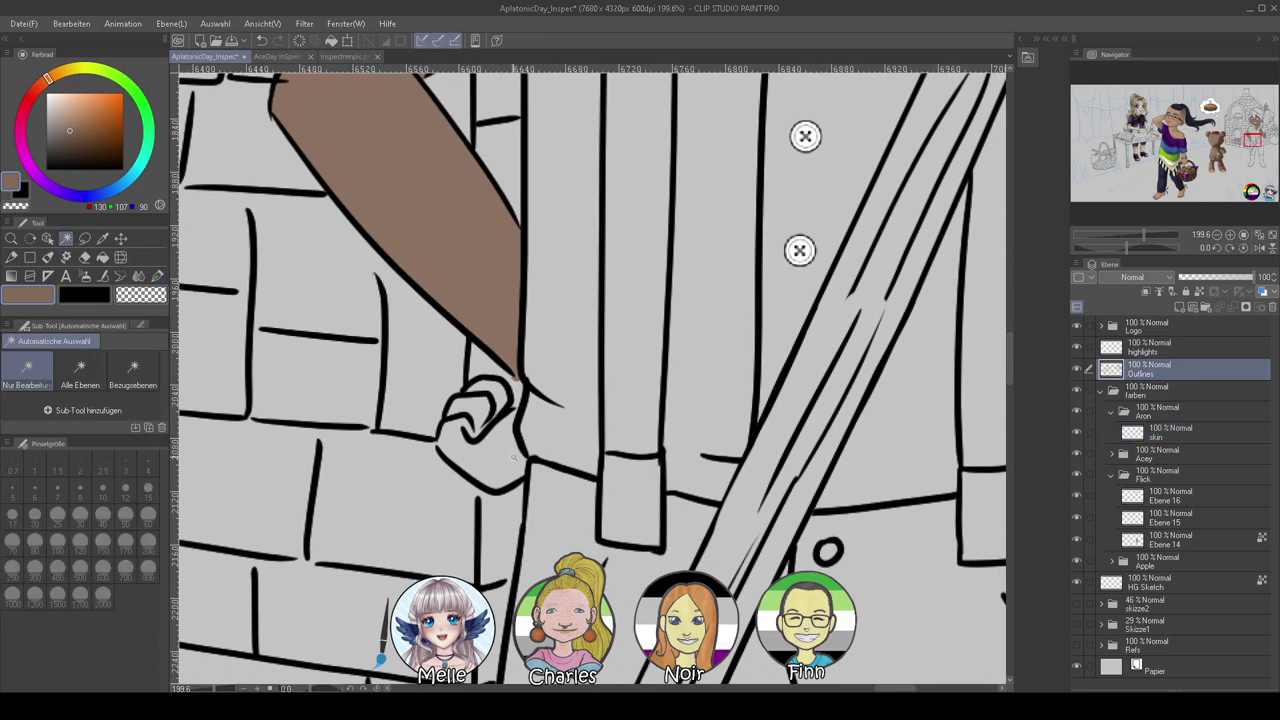
click(502, 449)
shift+click(466, 420)
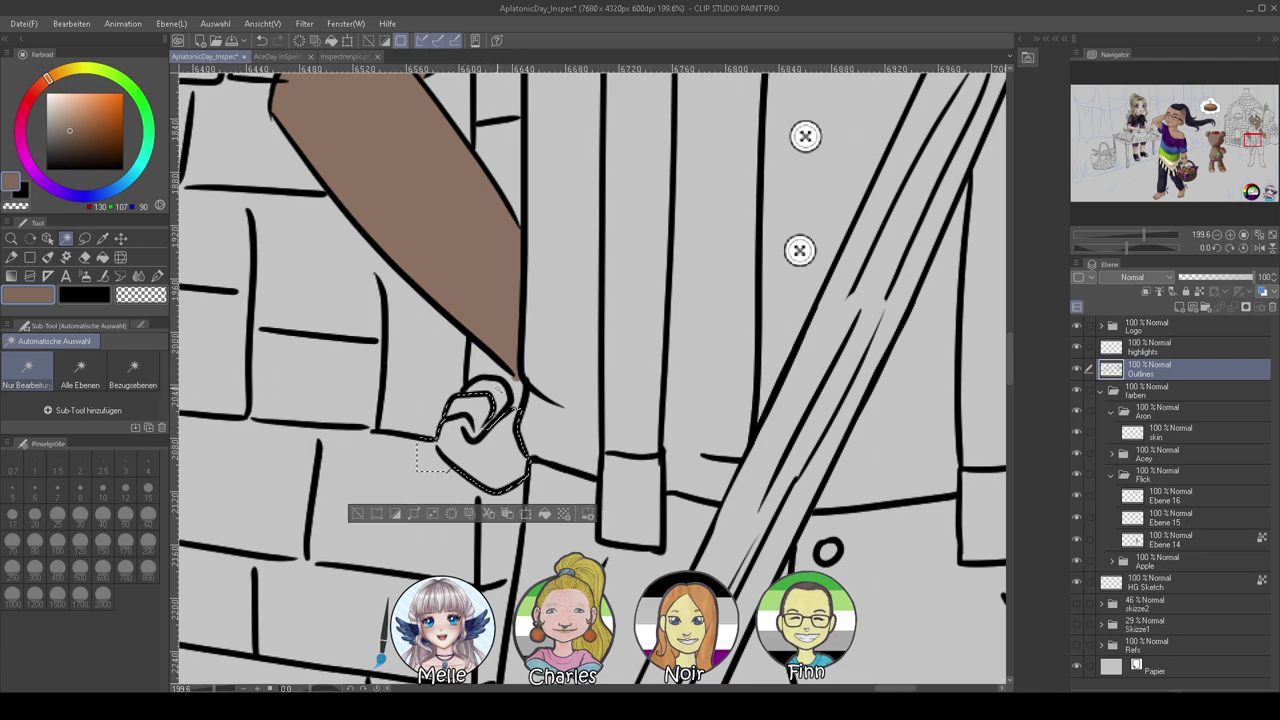
key(ctrl+t)
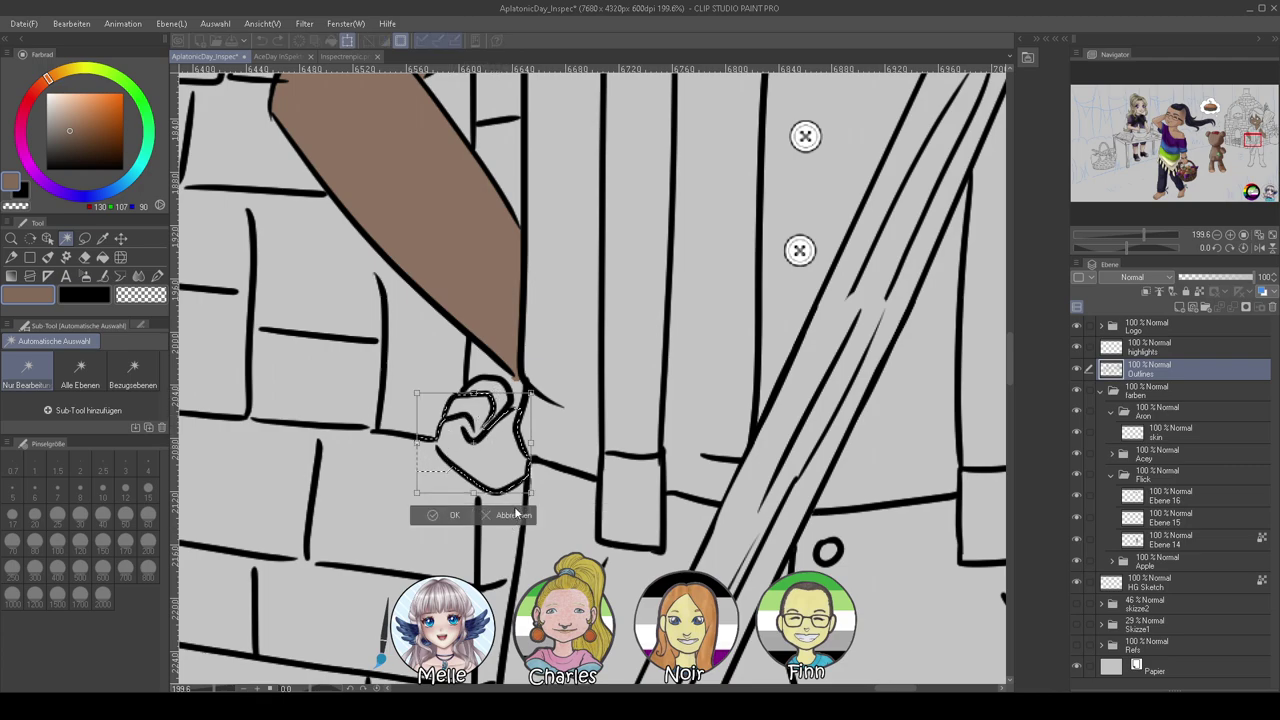
click(511, 515)
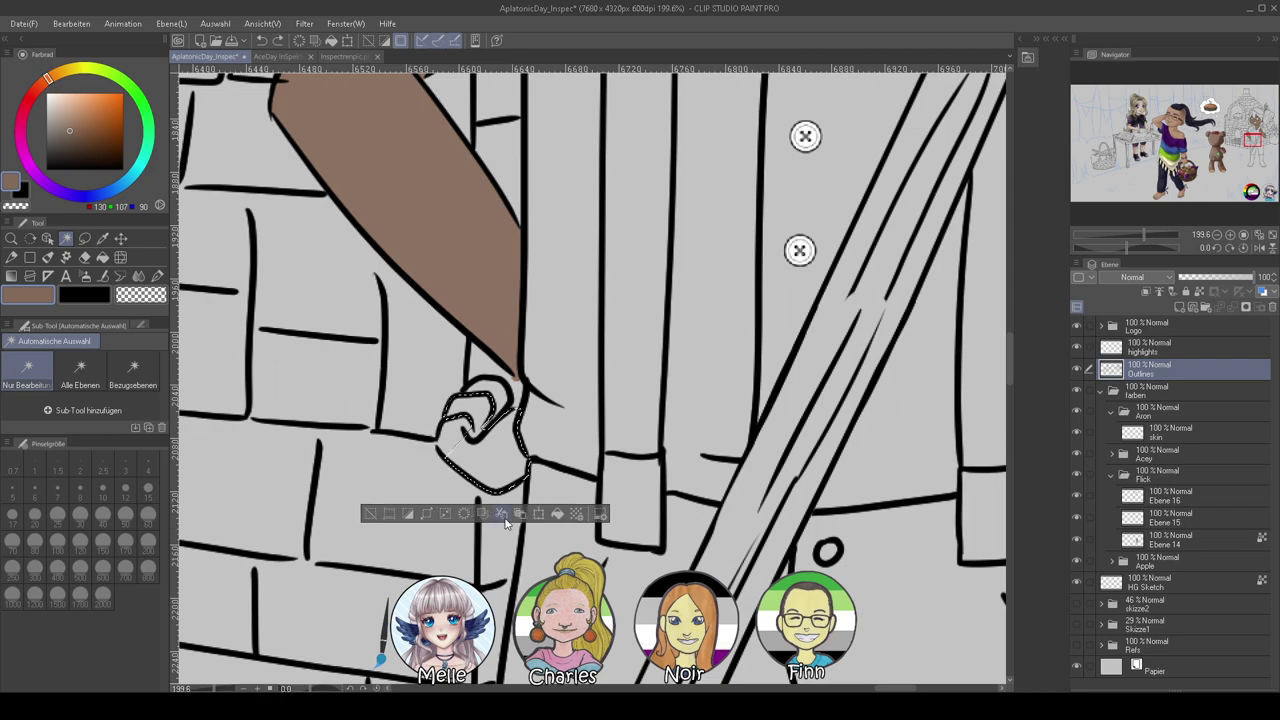
key(p)
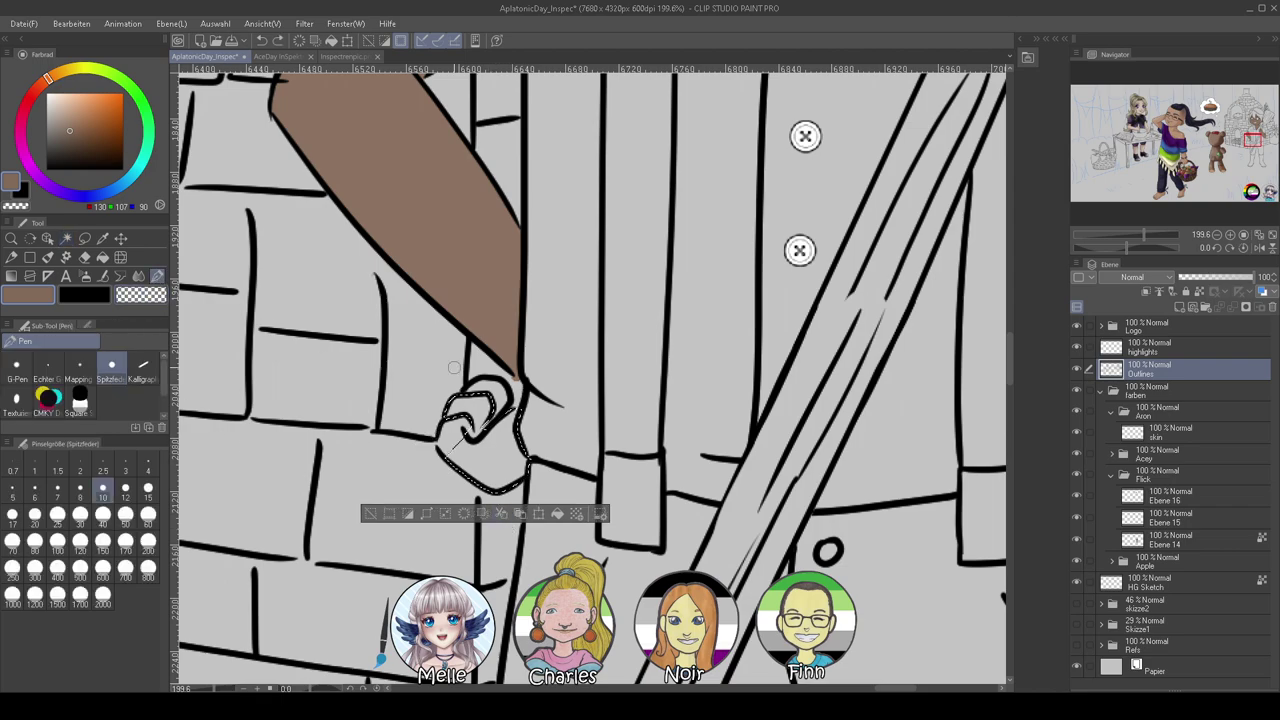
click(1160, 440)
key(ctrl+d)
key(ctrl+z)
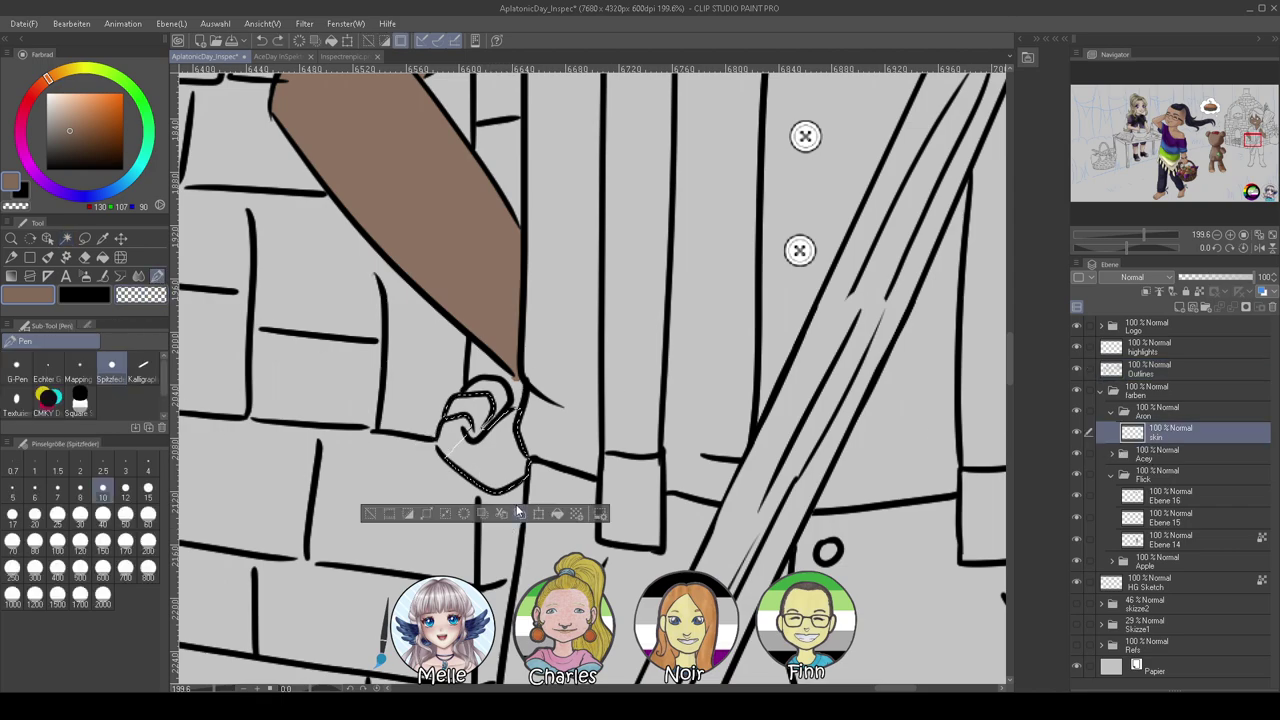
click(517, 514)
key(ctrl+d)
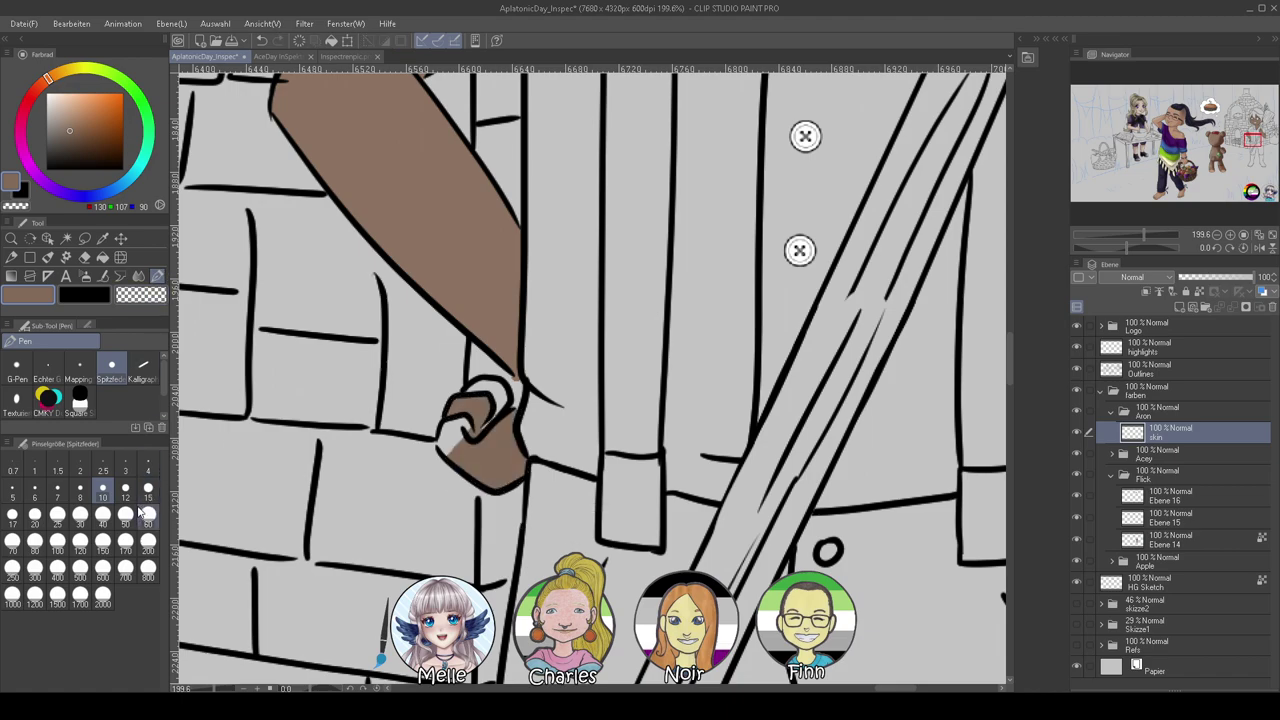
Paint over the unfilled gaps in the fingers and wrist of the hand on the hip at pen sizes 25 and 15
click(57, 514)
drag(473, 414, 450, 446)
click(148, 490)
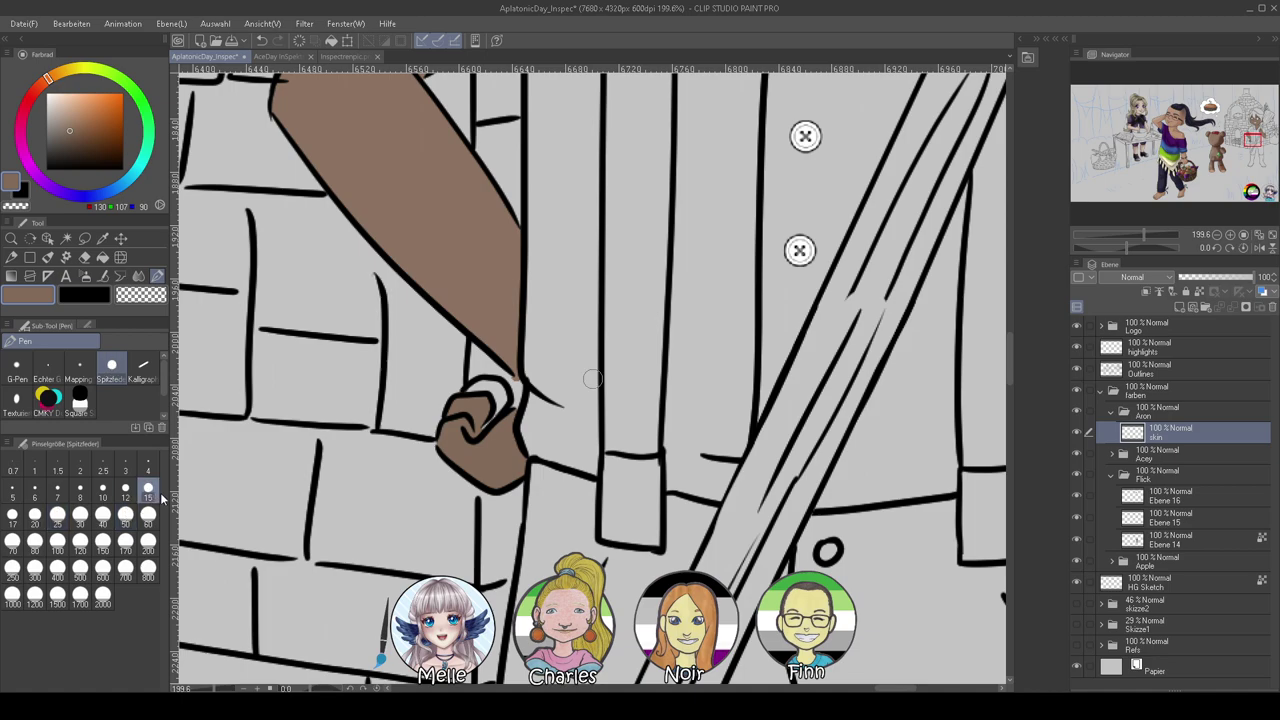
mouse_move(490, 388)
mouse_down()
mouse_move(470, 400)
mouse_move(516, 396)
mouse_move(516, 385)
mouse_up()
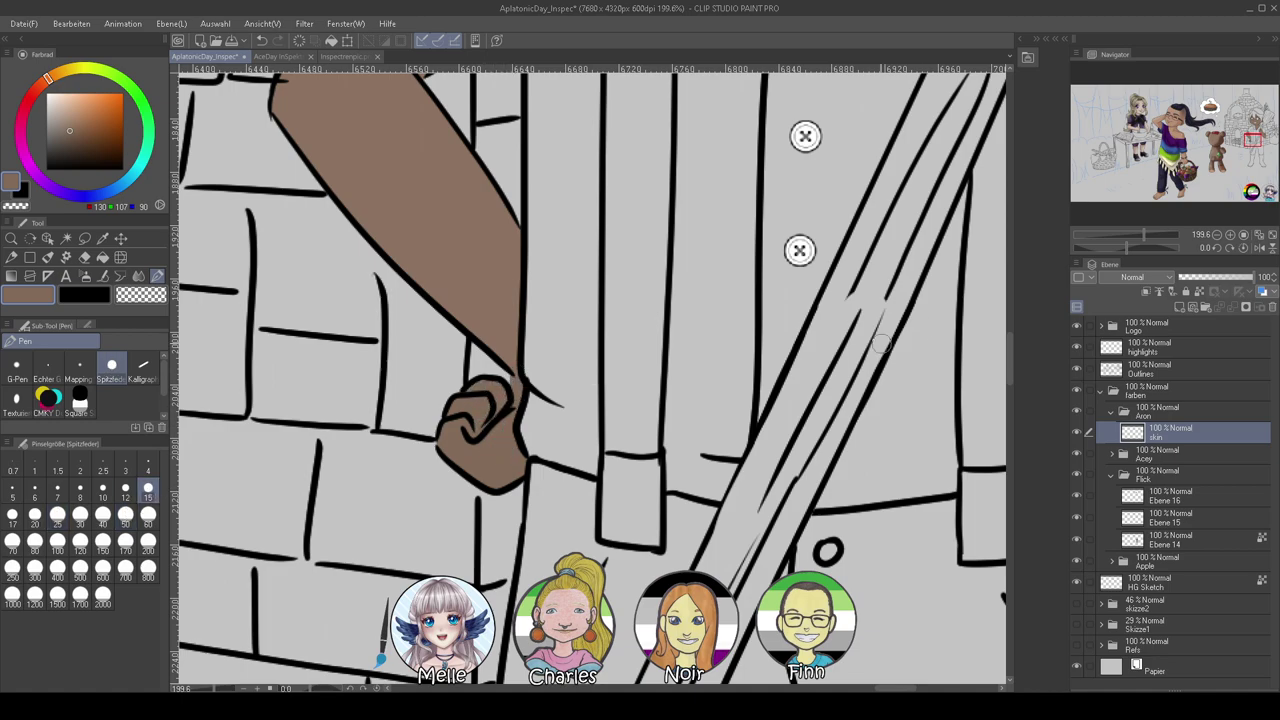
Sample the darker brown, RGB 116, 91, 71, from the AceDay InSpektren+Karamelle.jpg reference and return to the AplatonicDay illustration
drag(1138, 238, 1126, 245)
mouse_move(895, 241)
mouse_down()
mouse_move(830, 382)
mouse_move(842, 442)
mouse_up()
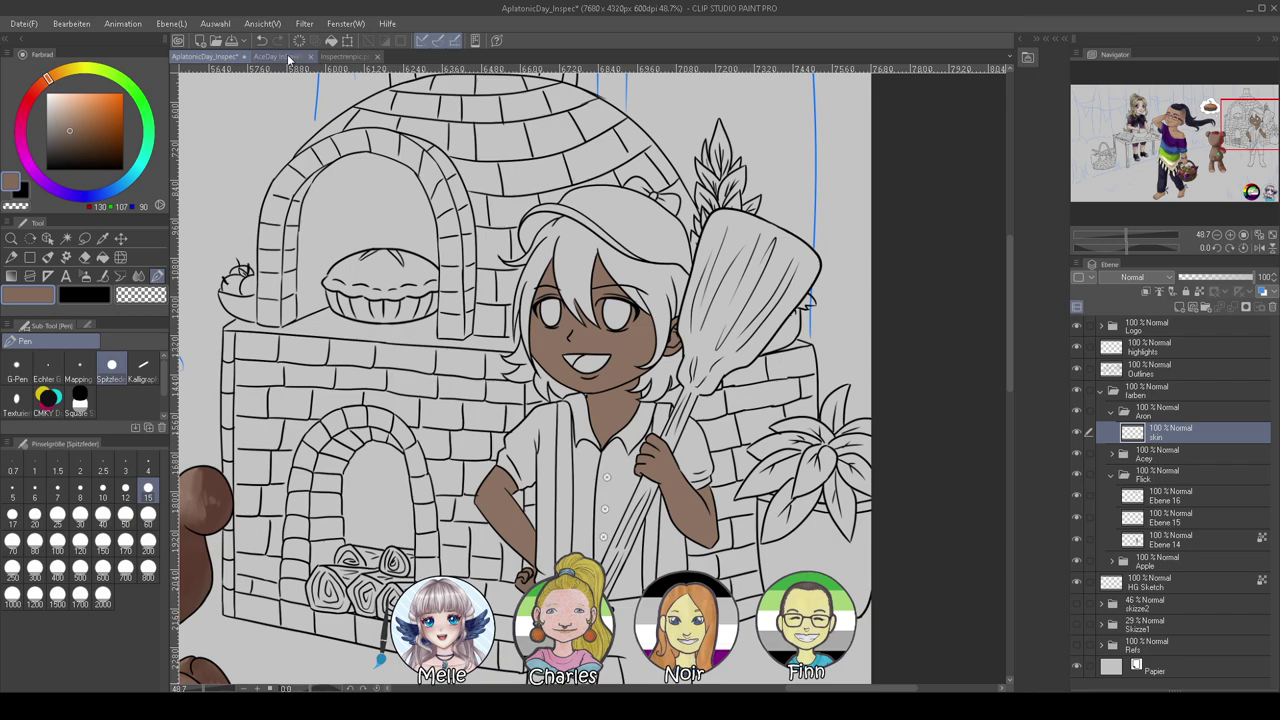
click(338, 56)
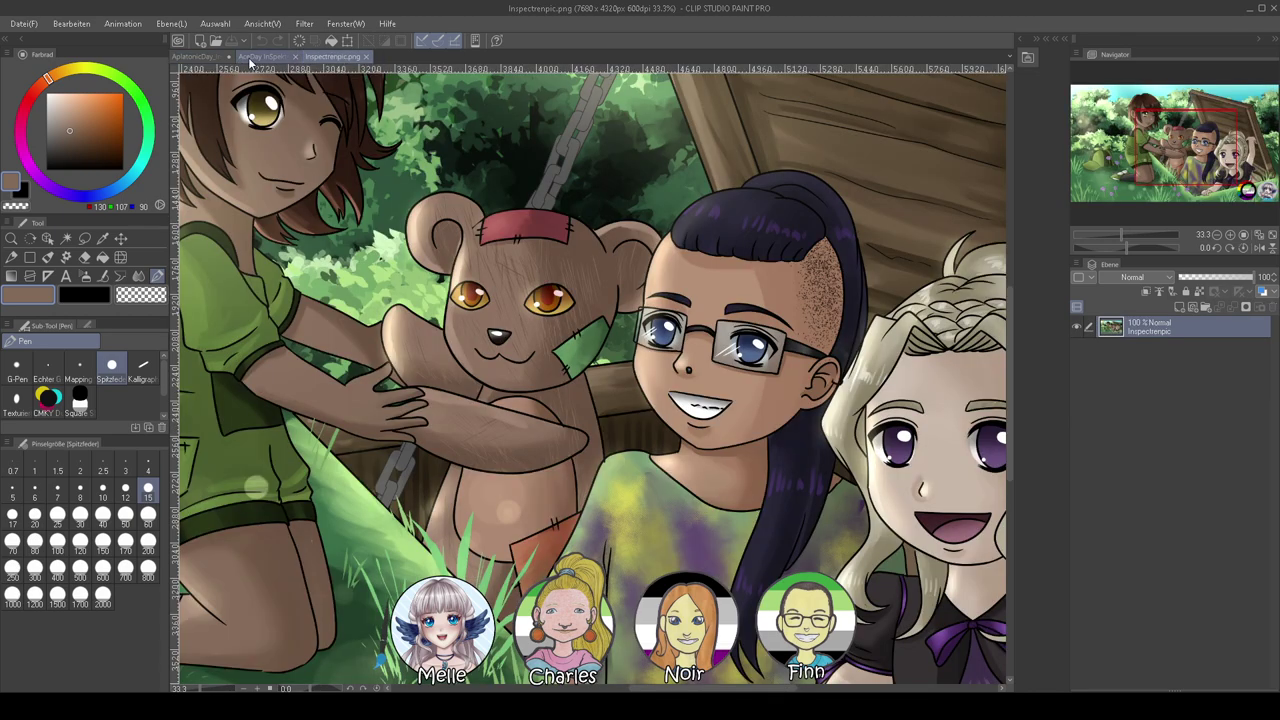
click(256, 57)
alt+click(988, 347)
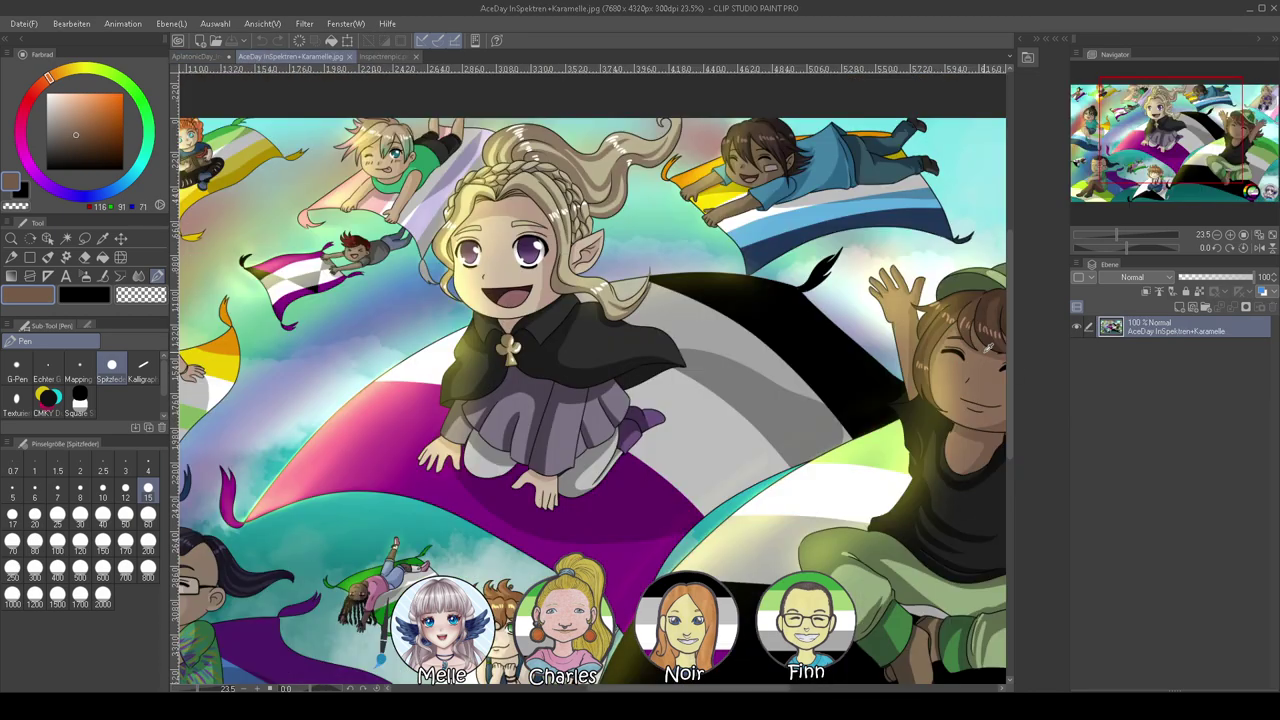
click(203, 56)
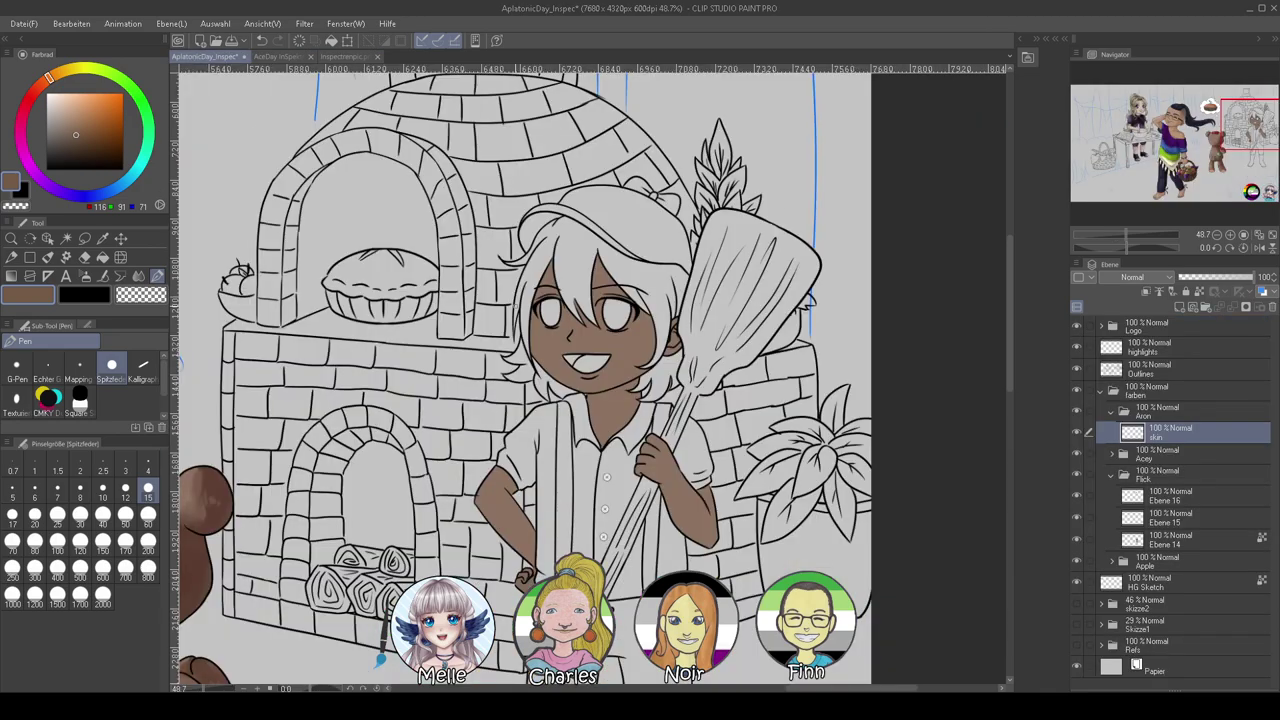
Lock the transparent pixels of the skin layer and set the Spitzfeder pen size to 50
scroll(513, 360, down, 2)
scroll(665, 378, up, 3)
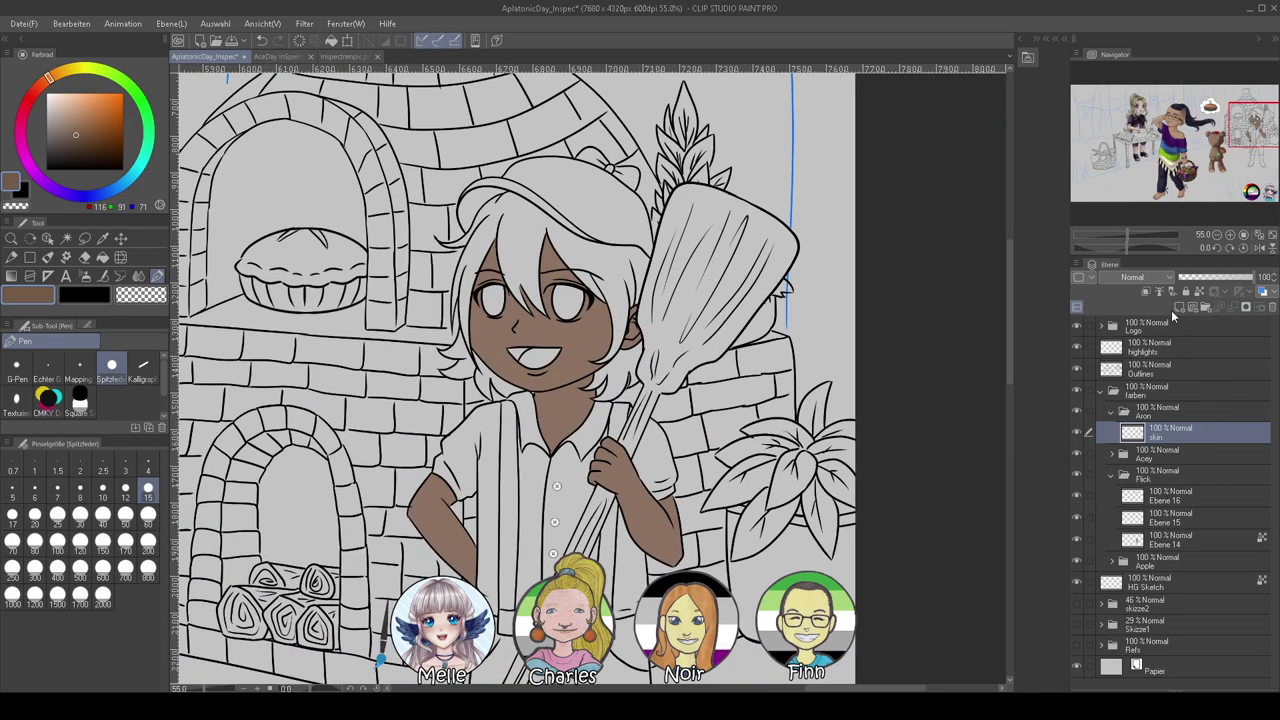
click(1199, 292)
click(125, 515)
mouse_move(550, 246)
mouse_down()
mouse_move(582, 355)
mouse_move(596, 330)
mouse_up()
drag(600, 300, 606, 346)
key(ctrl+z)
key(ctrl+z)
key(ctrl+z)
key(ctrl+z)
key(ctrl+z)
Paint darker brown shadows on the boy's forehead, the broom-side cheek, the neck and the ear at size 50
drag(543, 224, 578, 284)
mouse_move(596, 300)
mouse_down()
mouse_move(608, 346)
mouse_move(576, 261)
mouse_move(596, 340)
mouse_move(607, 328)
mouse_move(577, 269)
mouse_move(586, 379)
mouse_move(596, 317)
mouse_move(564, 402)
mouse_move(541, 395)
mouse_move(593, 374)
mouse_move(582, 424)
mouse_move(551, 445)
mouse_move(527, 414)
mouse_move(581, 441)
mouse_move(531, 412)
mouse_move(577, 423)
mouse_up()
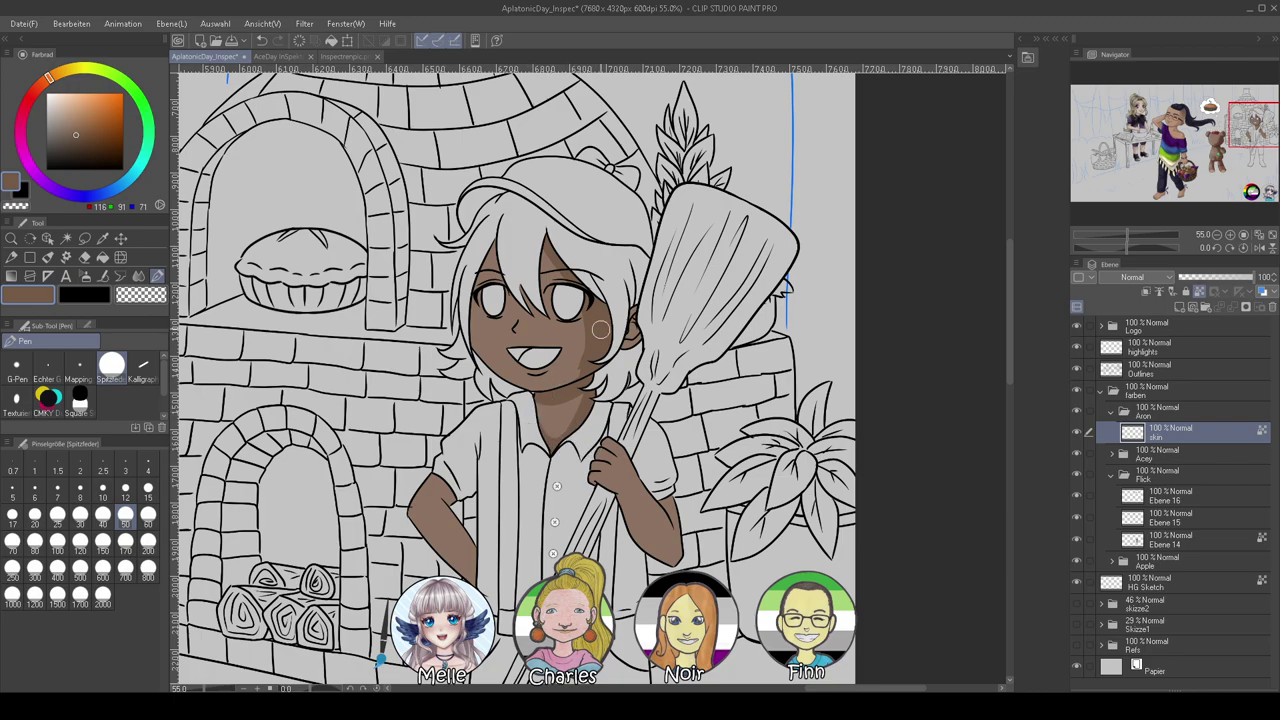
drag(626, 350, 640, 302)
Redraw the cheek shadow's edge as a smooth curve from the chin up to the eye at size 30
click(1136, 232)
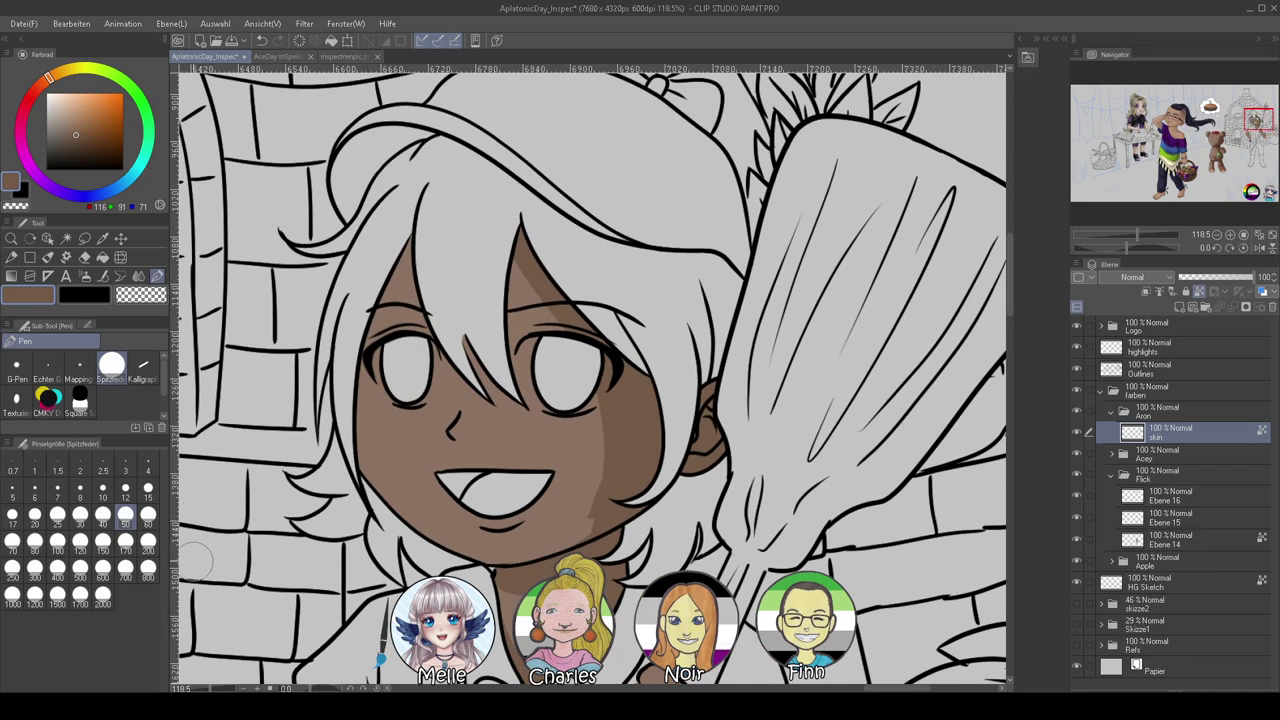
click(80, 514)
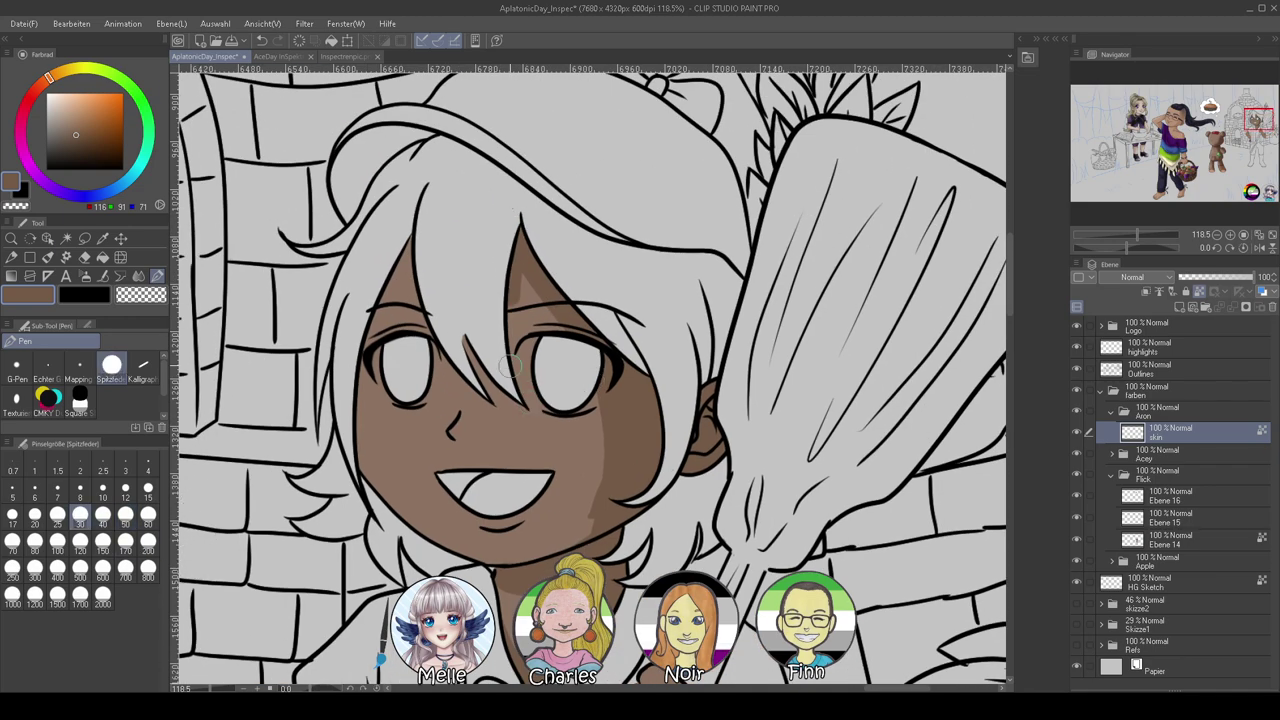
drag(563, 533, 598, 492)
key(ctrl+z)
drag(524, 565, 601, 516)
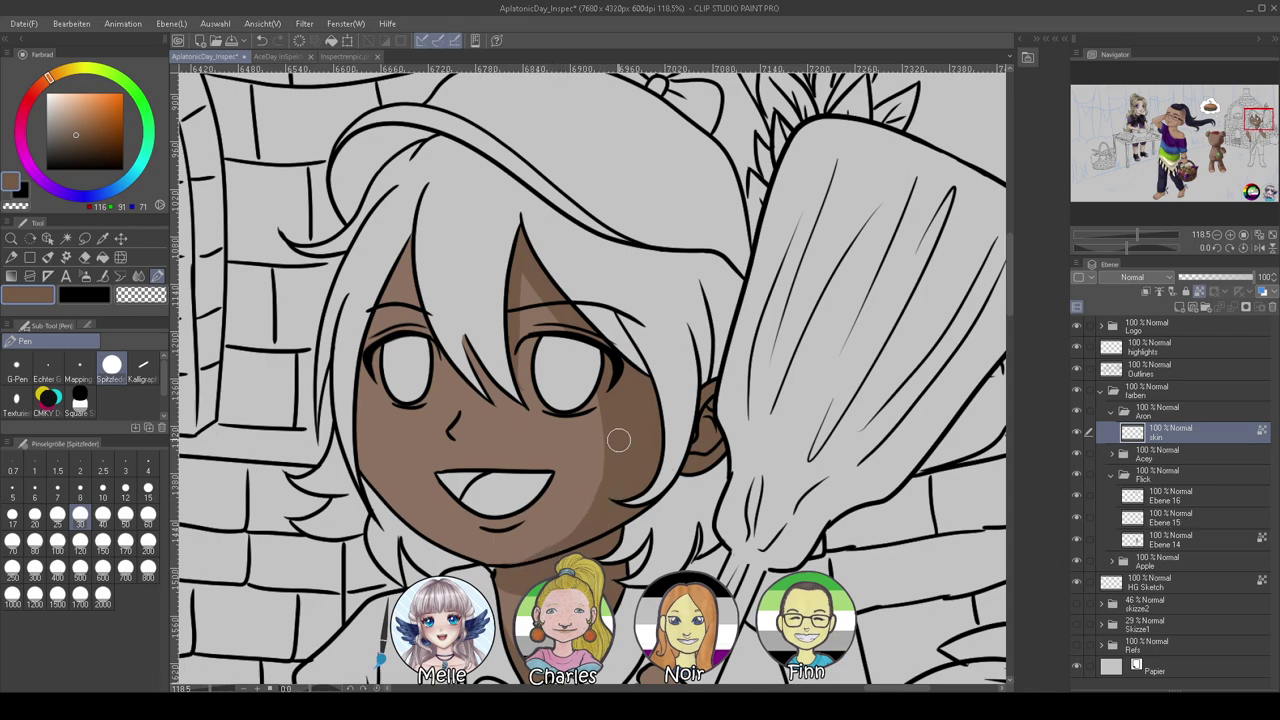
key(ctrl+z)
mouse_move(545, 562)
mouse_down()
mouse_move(598, 500)
mouse_move(611, 407)
mouse_up()
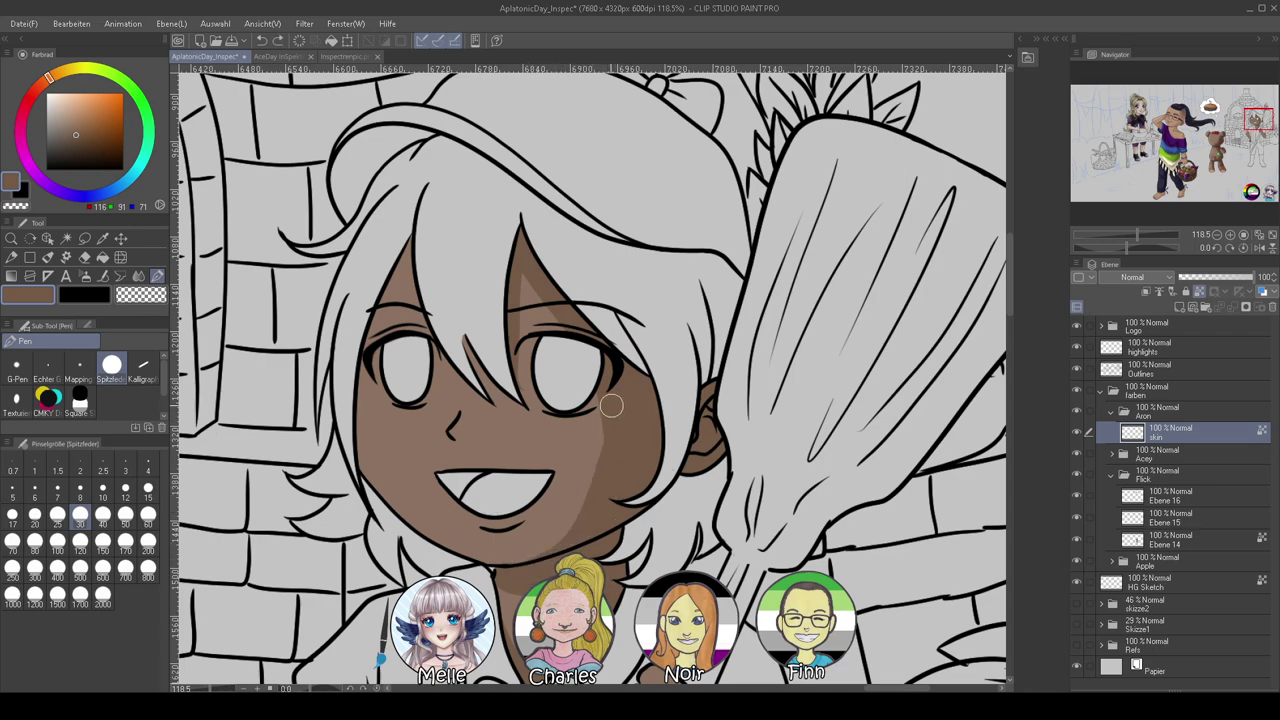
key(ctrl+z)
mouse_move(530, 563)
mouse_down()
mouse_move(586, 529)
mouse_move(610, 449)
mouse_move(603, 390)
mouse_up()
key(ctrl+z)
drag(541, 566, 606, 386)
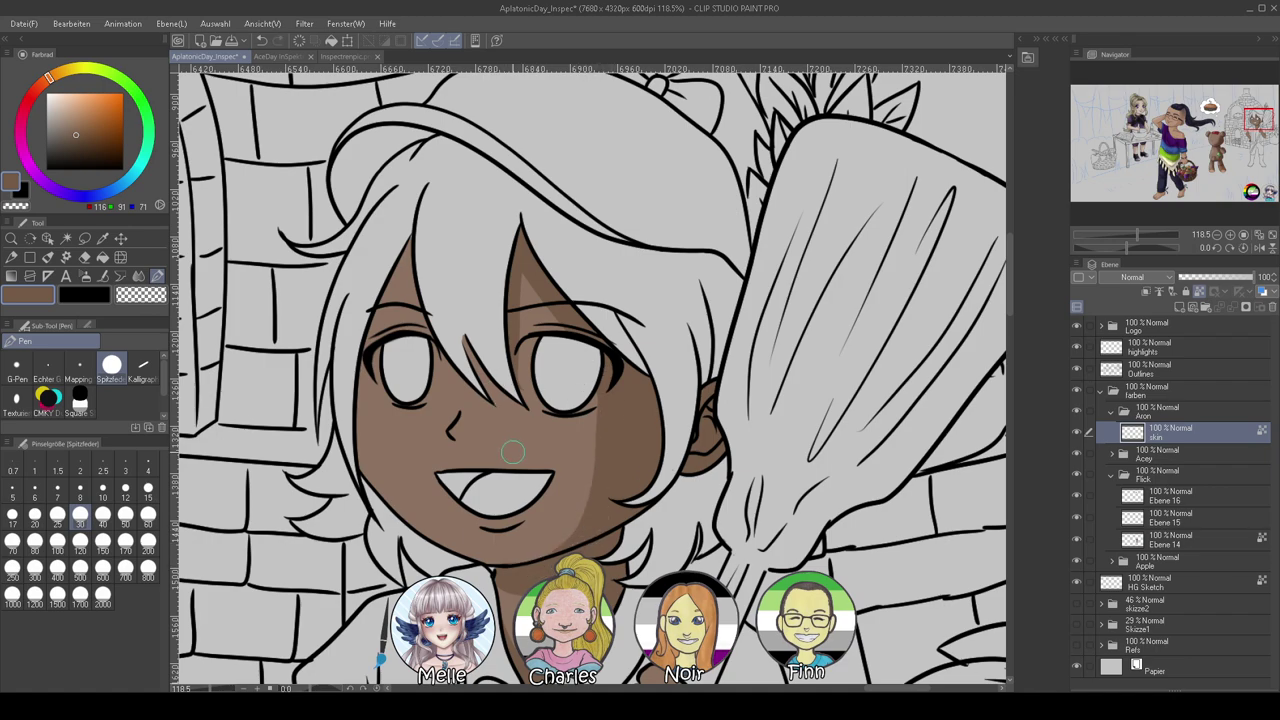
Shade the skin below the fringe strands, under the nose and beneath the lower lip in dark brown at size 30
drag(521, 319, 566, 318)
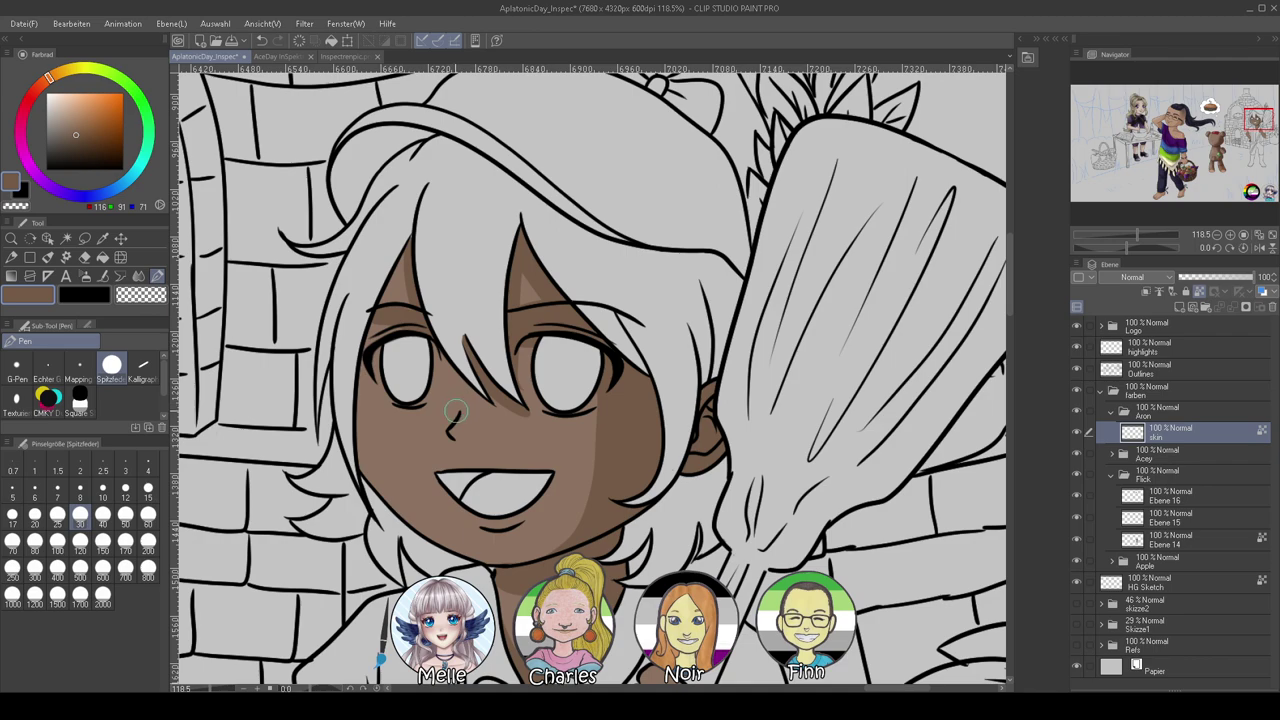
drag(452, 430, 470, 442)
key(ctrl+z)
drag(426, 572, 403, 494)
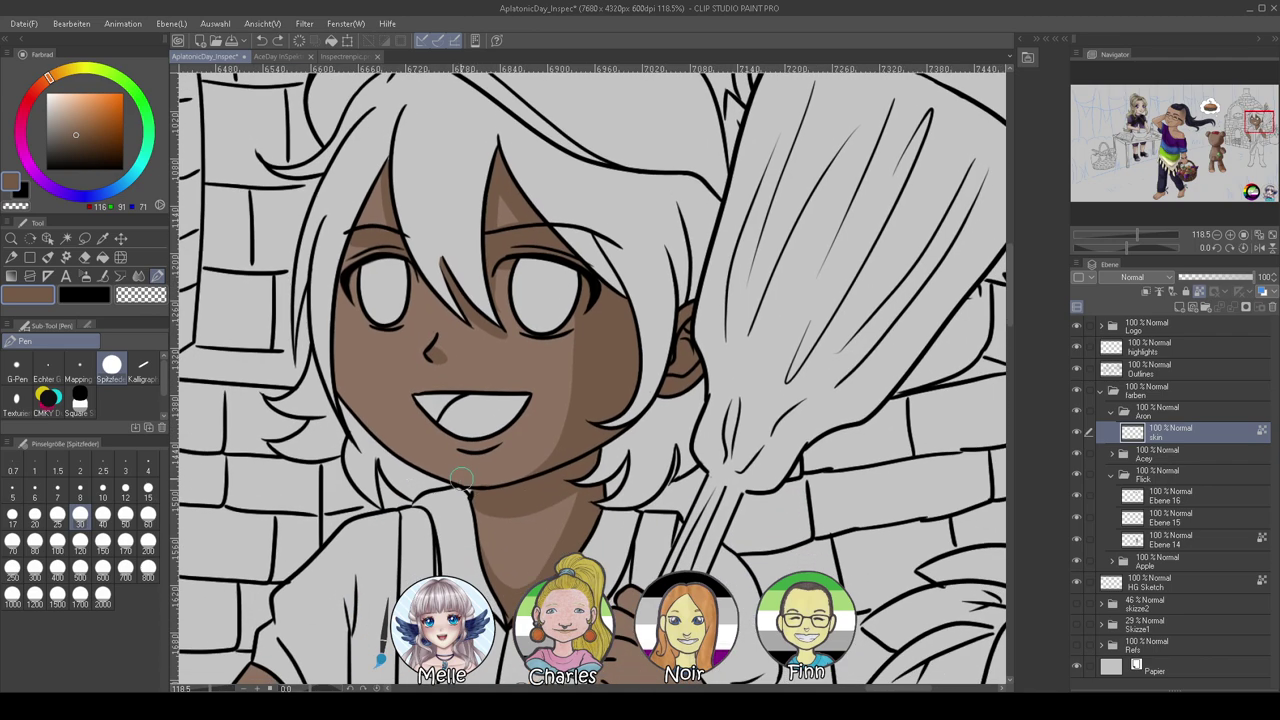
drag(466, 457, 489, 456)
Shade the bent arm below the sleeve and along the inner side of the forearm at size 30
mouse_move(505, 610)
mouse_down()
mouse_move(587, 384)
mouse_move(587, 230)
mouse_up()
mouse_move(373, 304)
mouse_down()
mouse_move(385, 345)
mouse_move(355, 300)
mouse_move(380, 368)
mouse_move(340, 285)
mouse_up()
drag(358, 356, 442, 526)
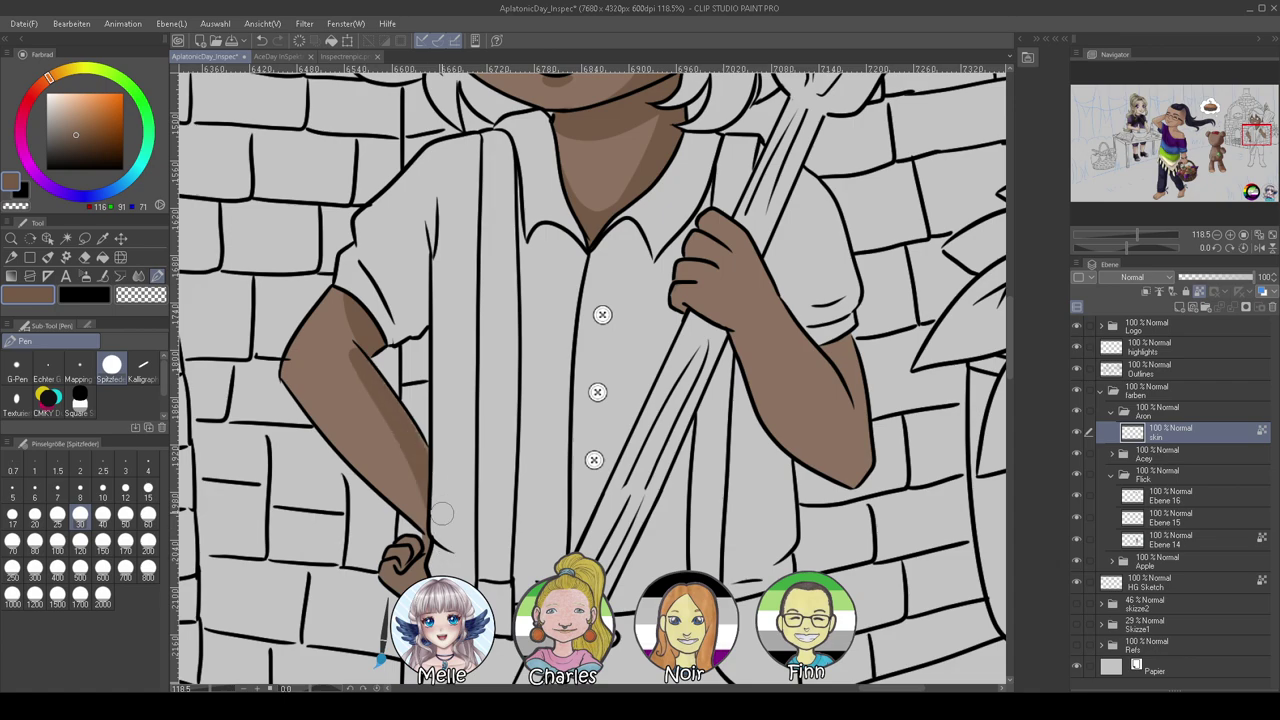
Shade the fist on the hip and the broom-holding arm in dark brown, finishing the hand at size 20
mouse_move(410, 580)
mouse_down()
mouse_move(439, 553)
mouse_move(423, 576)
mouse_move(415, 558)
mouse_up()
drag(718, 303, 527, 364)
mouse_move(525, 282)
mouse_down()
mouse_move(565, 315)
mouse_move(668, 462)
mouse_move(640, 405)
mouse_move(695, 505)
mouse_move(672, 530)
mouse_up()
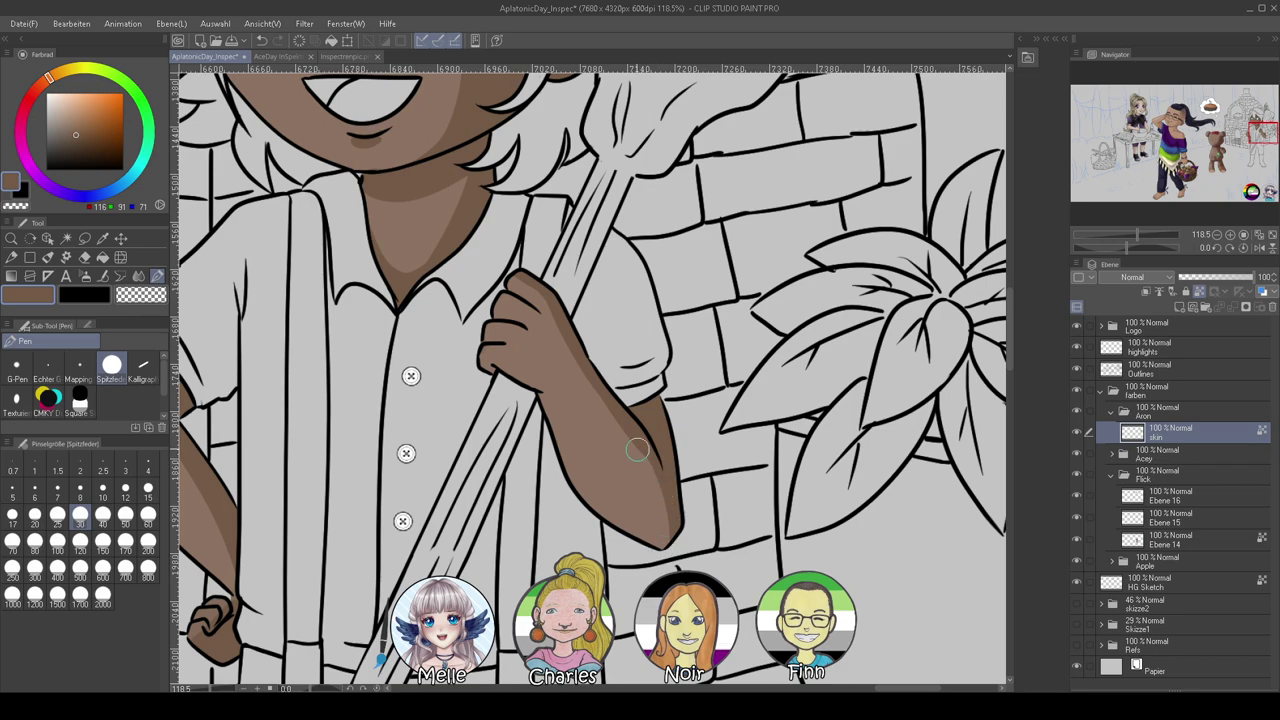
drag(672, 480, 662, 543)
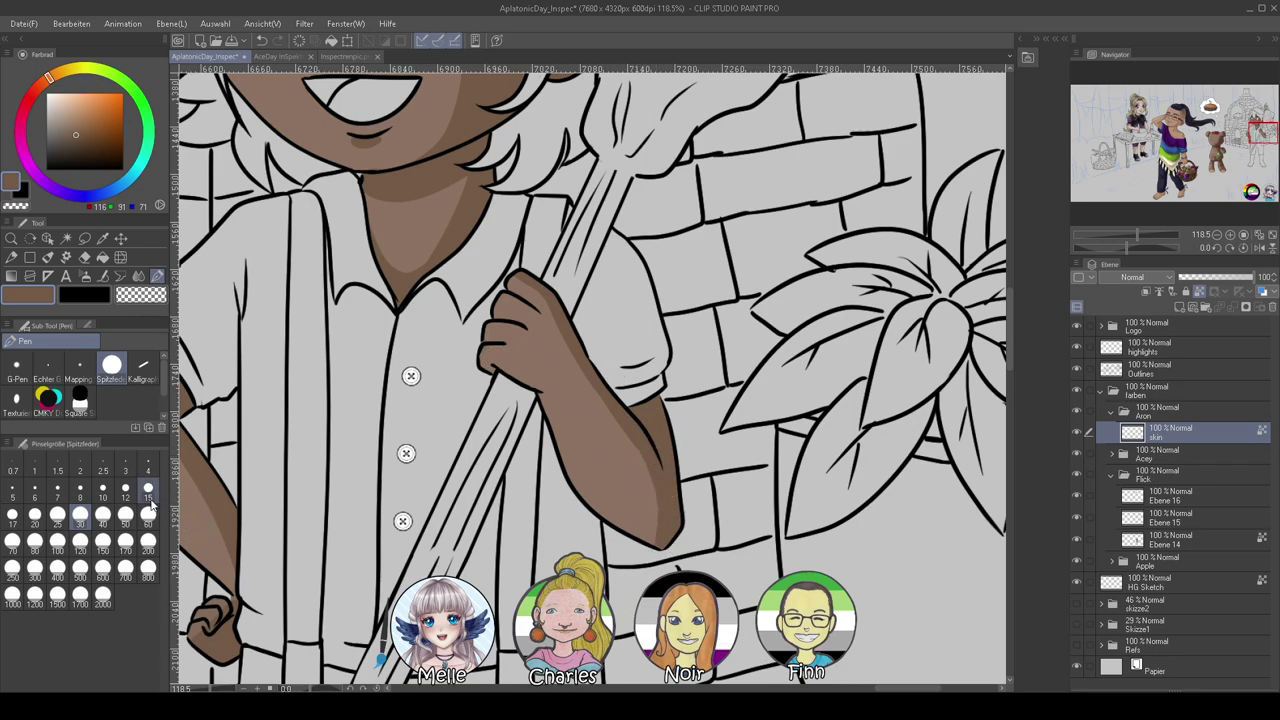
click(34, 513)
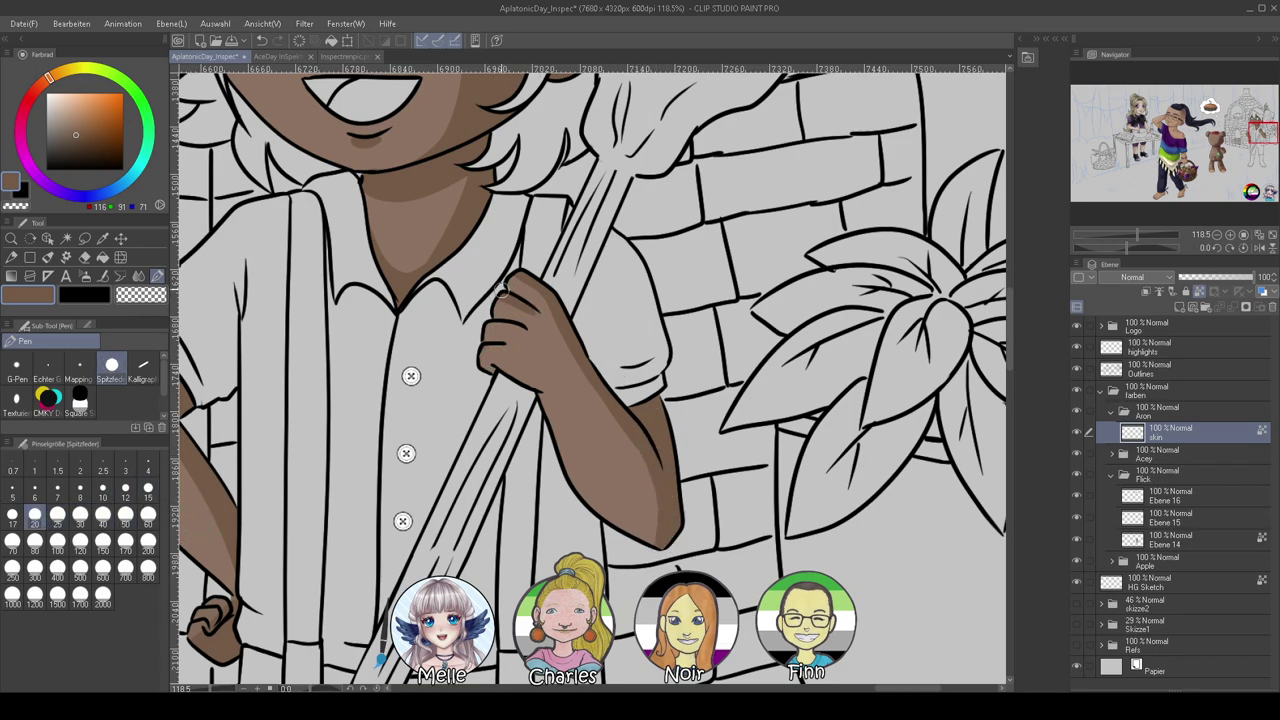
drag(484, 344, 577, 480)
Refine the neck shadow beneath the chin with the sampled mid and dark skin browns at size 20
alt+click(571, 397)
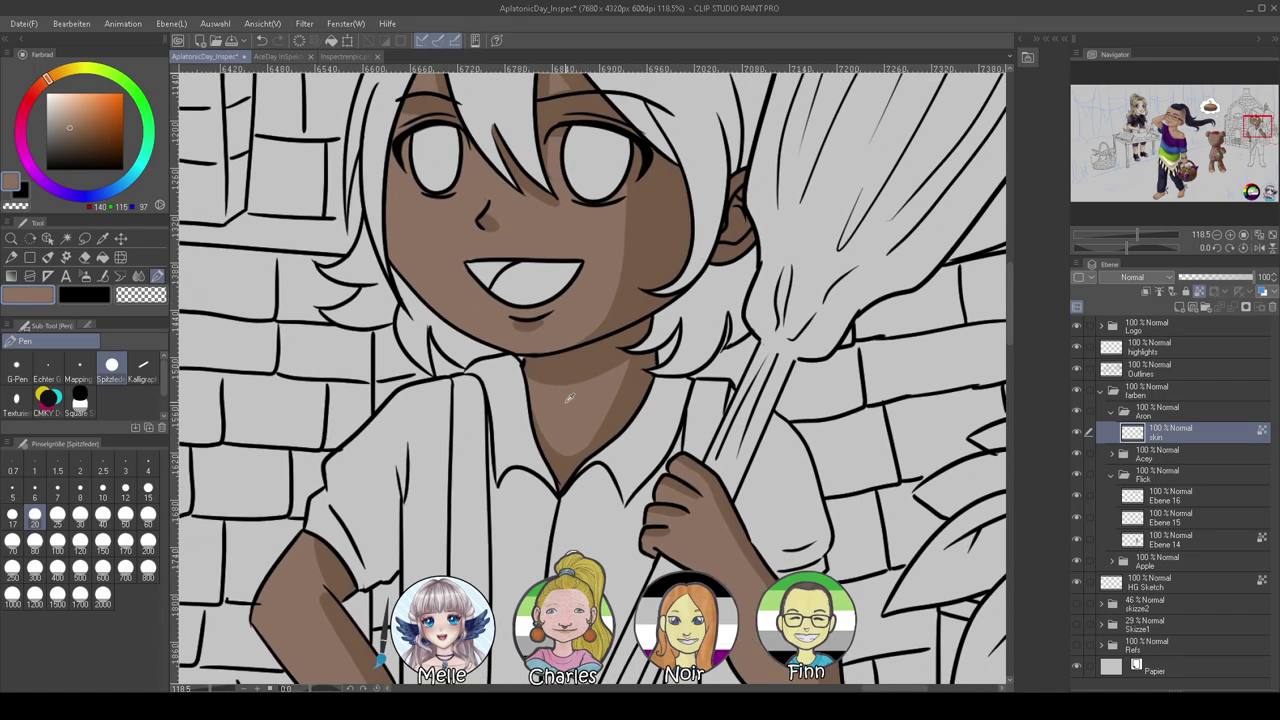
mouse_move(522, 368)
mouse_down()
mouse_move(538, 384)
mouse_move(577, 385)
mouse_up()
mouse_move(542, 356)
mouse_down()
mouse_move(545, 369)
mouse_move(576, 372)
mouse_up()
alt+click(587, 364)
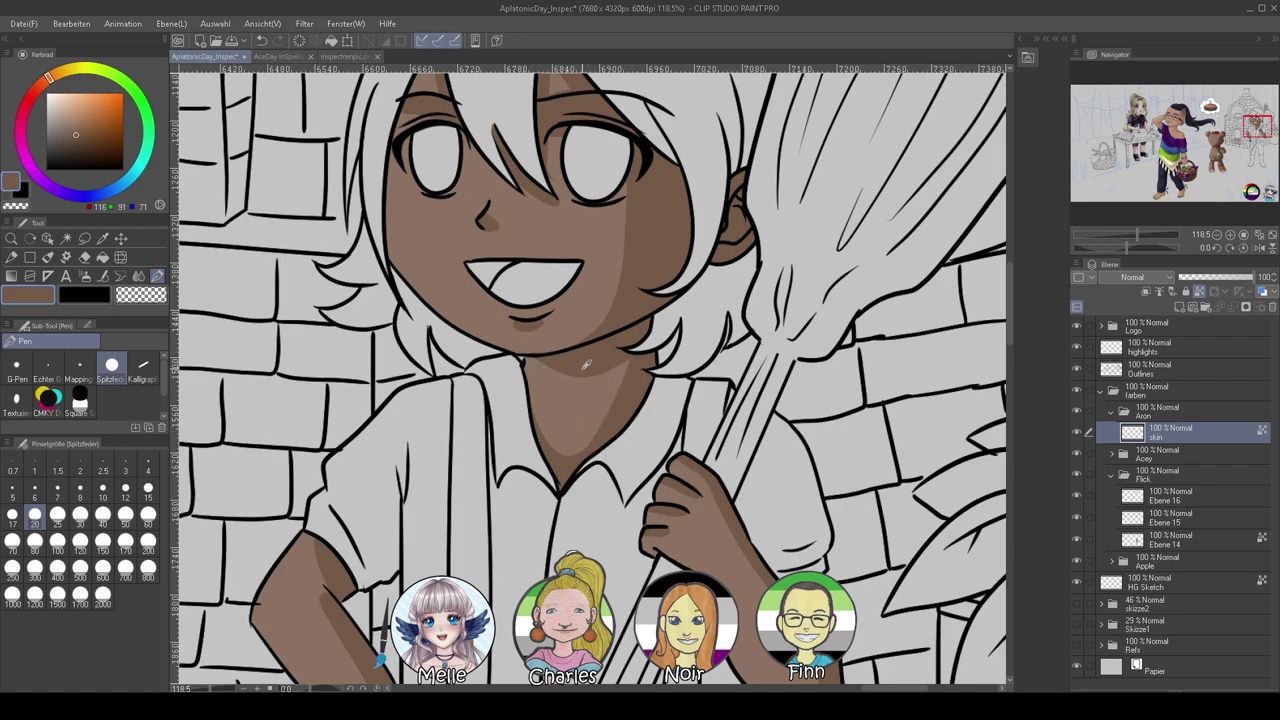
drag(614, 380, 589, 496)
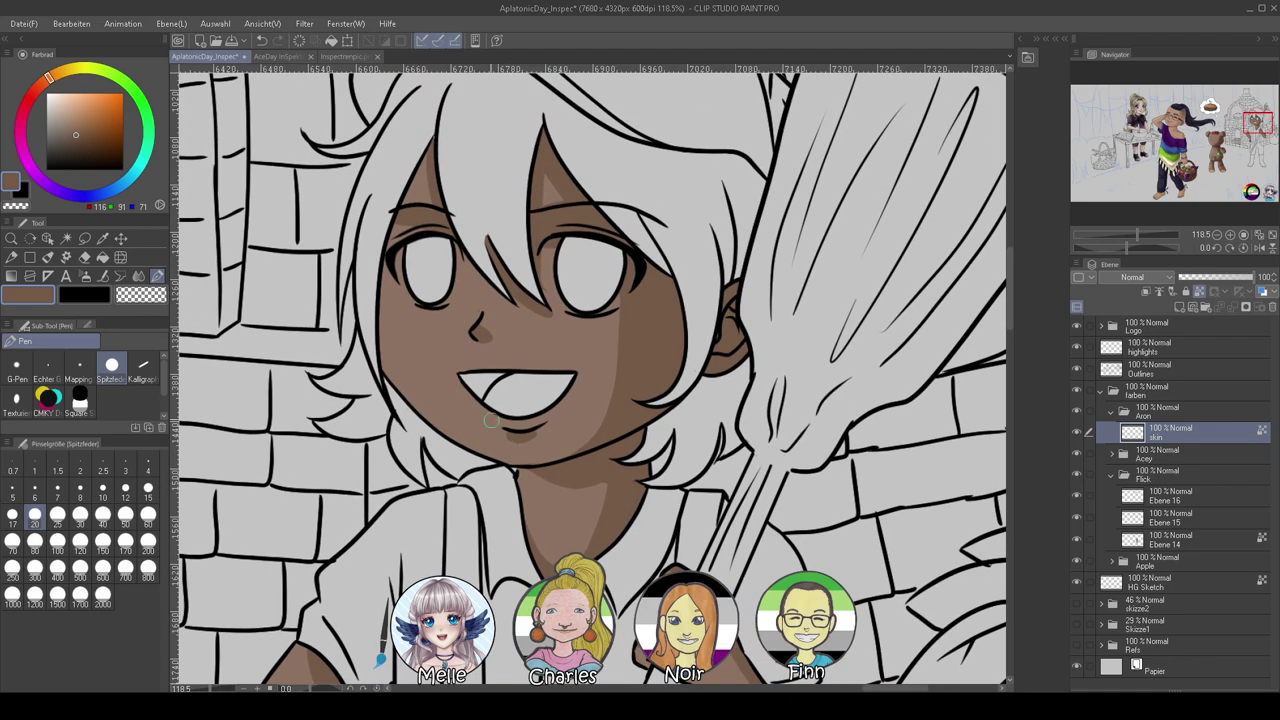
Soften the edge of the broom-side cheek shadow with the blur blending tool at size 30
click(139, 276)
mouse_move(613, 383)
mouse_down()
mouse_move(624, 304)
mouse_move(619, 372)
mouse_move(563, 456)
mouse_move(593, 427)
mouse_up()
mouse_move(568, 287)
mouse_down()
mouse_move(546, 169)
mouse_move(560, 304)
mouse_move(667, 384)
mouse_move(642, 377)
mouse_up()
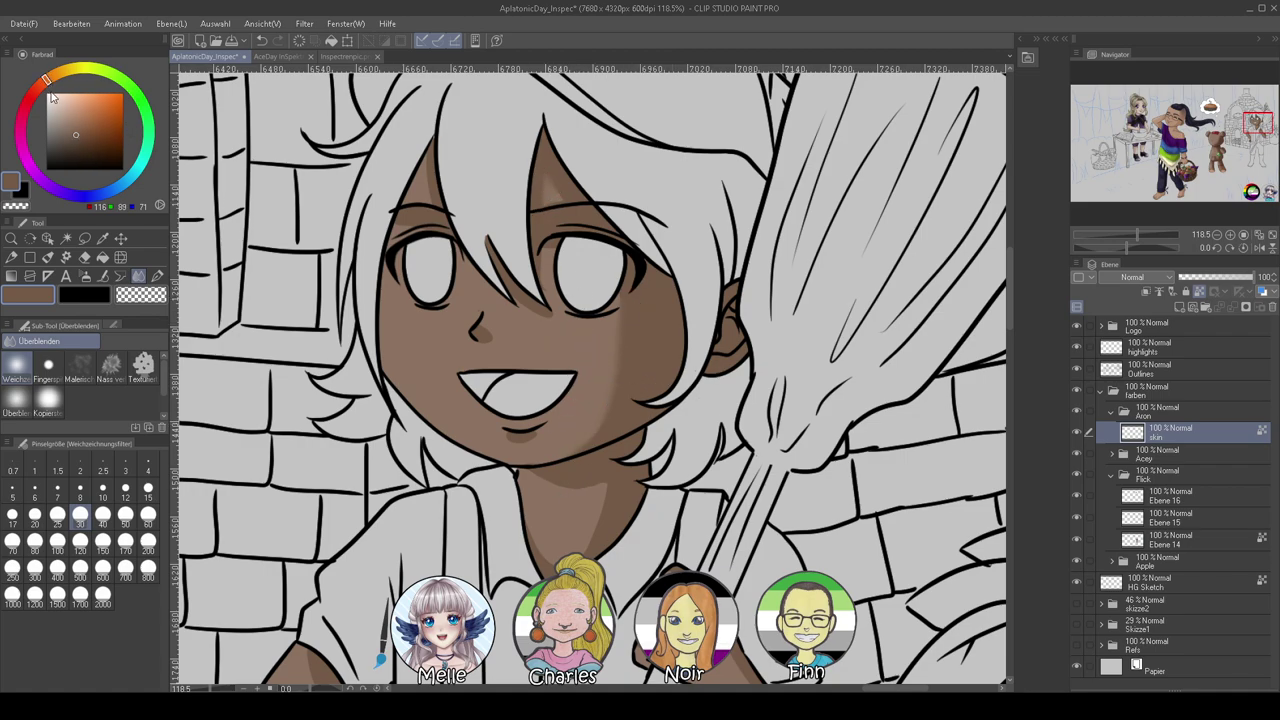
Paint the inner ear in a deeper reddish brown (RGB 92, 61, 45) with the oil paint brush at size 40
click(50, 82)
click(88, 138)
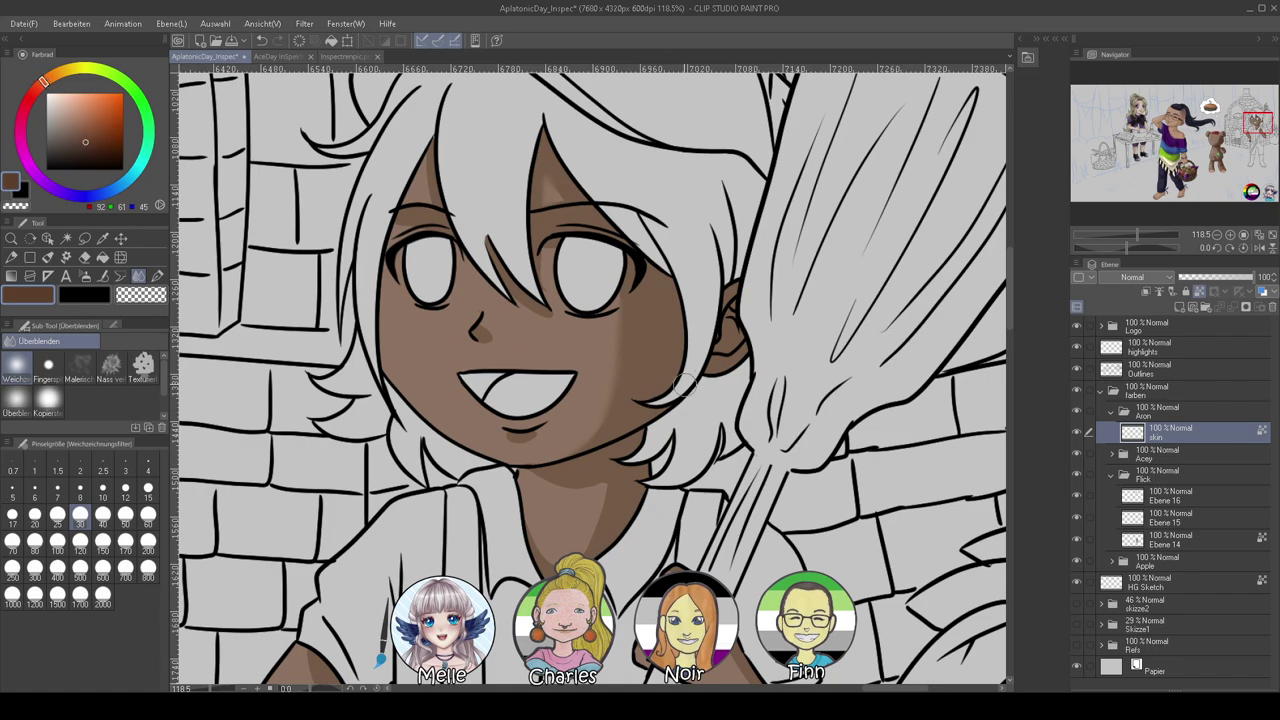
click(47, 258)
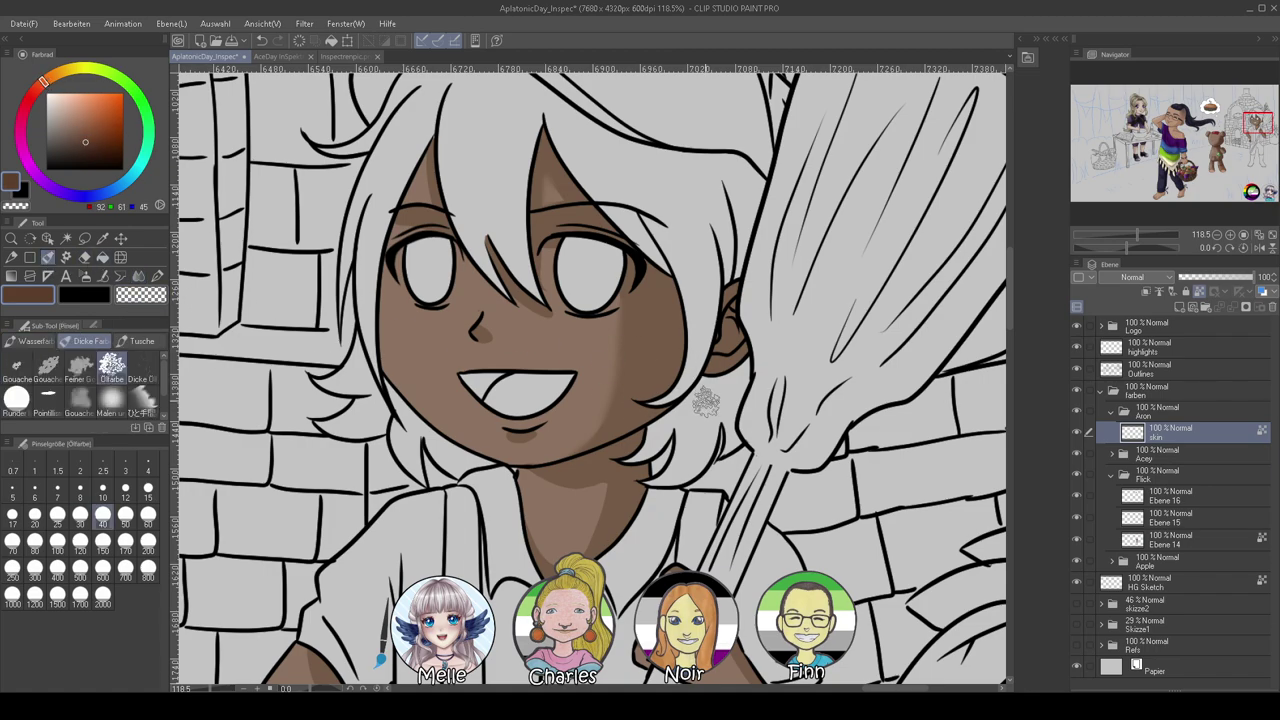
mouse_move(730, 327)
mouse_down()
mouse_move(735, 343)
mouse_move(731, 327)
mouse_up()
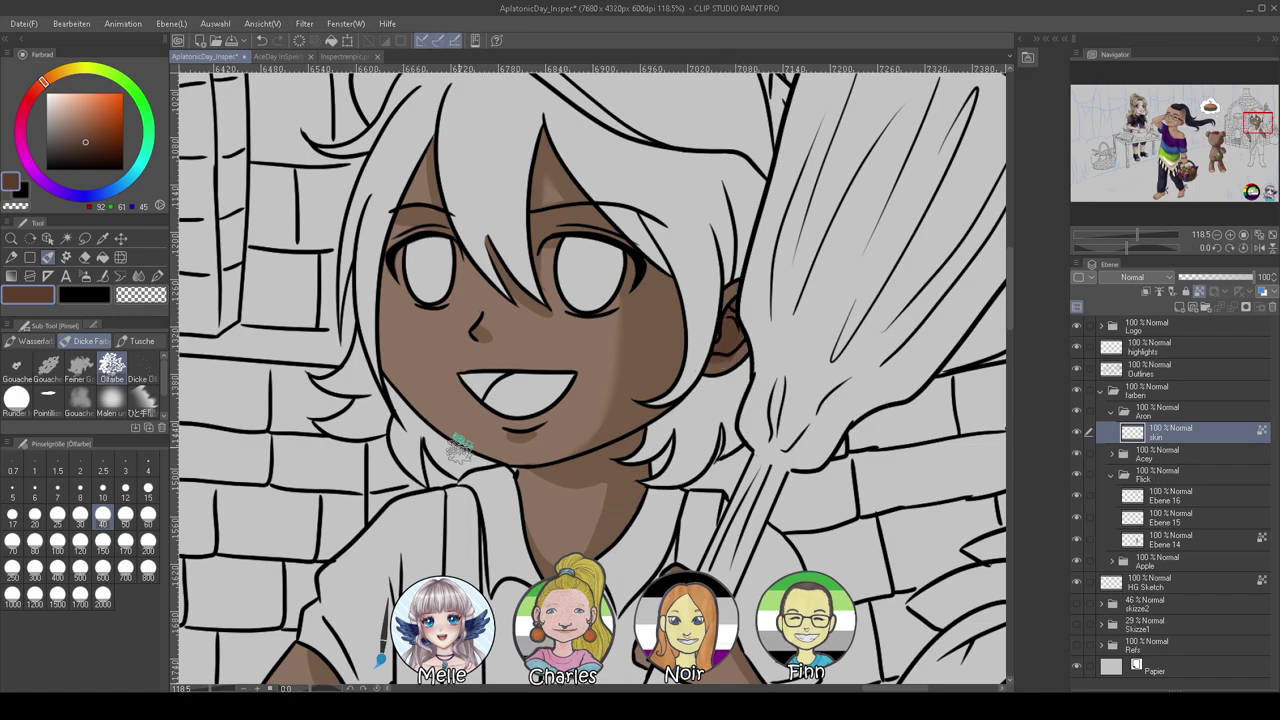
Paint a light brown highlight (RGB 161, 138, 122) along the nose with the pen at size 20
right_click(393, 341)
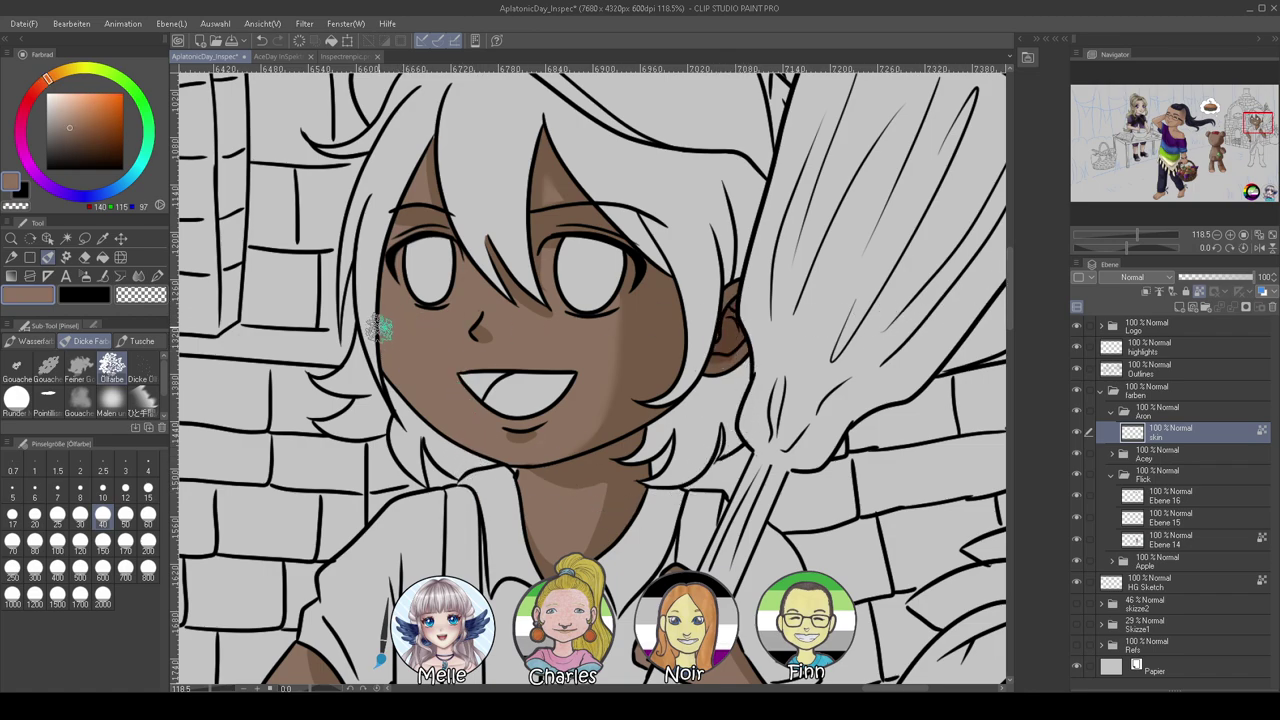
click(60, 105)
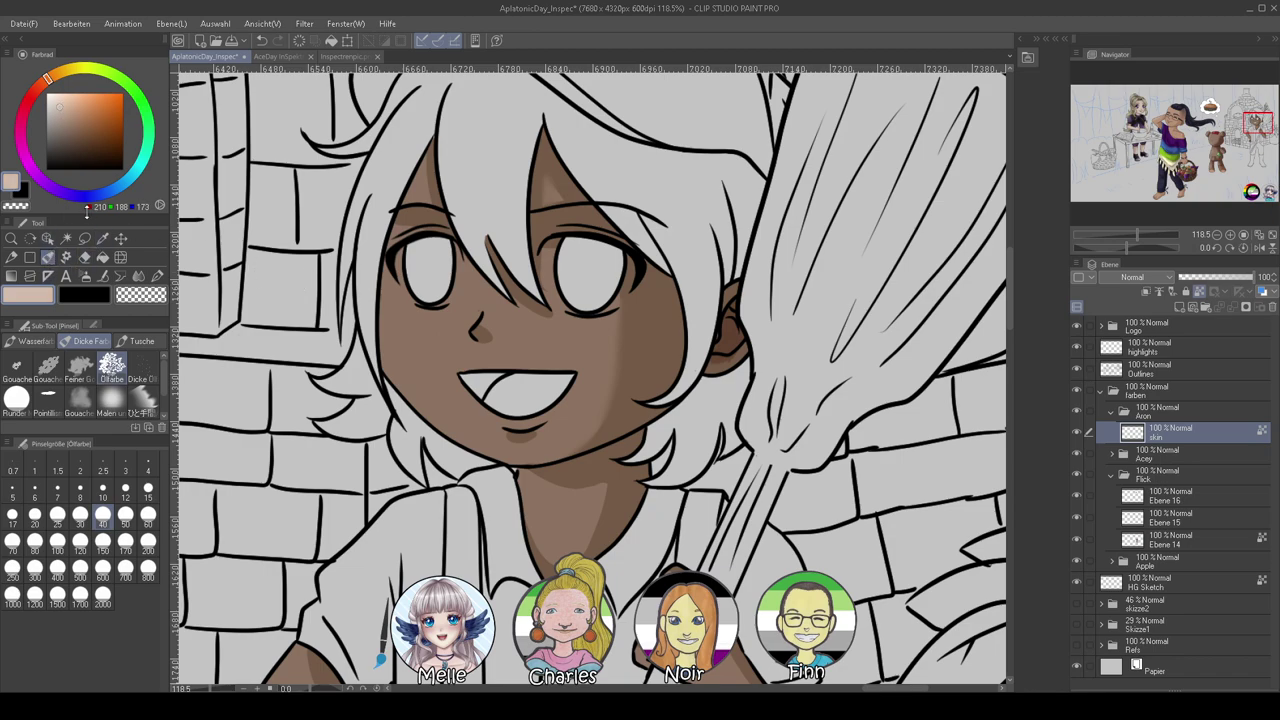
click(157, 276)
drag(482, 330, 486, 313)
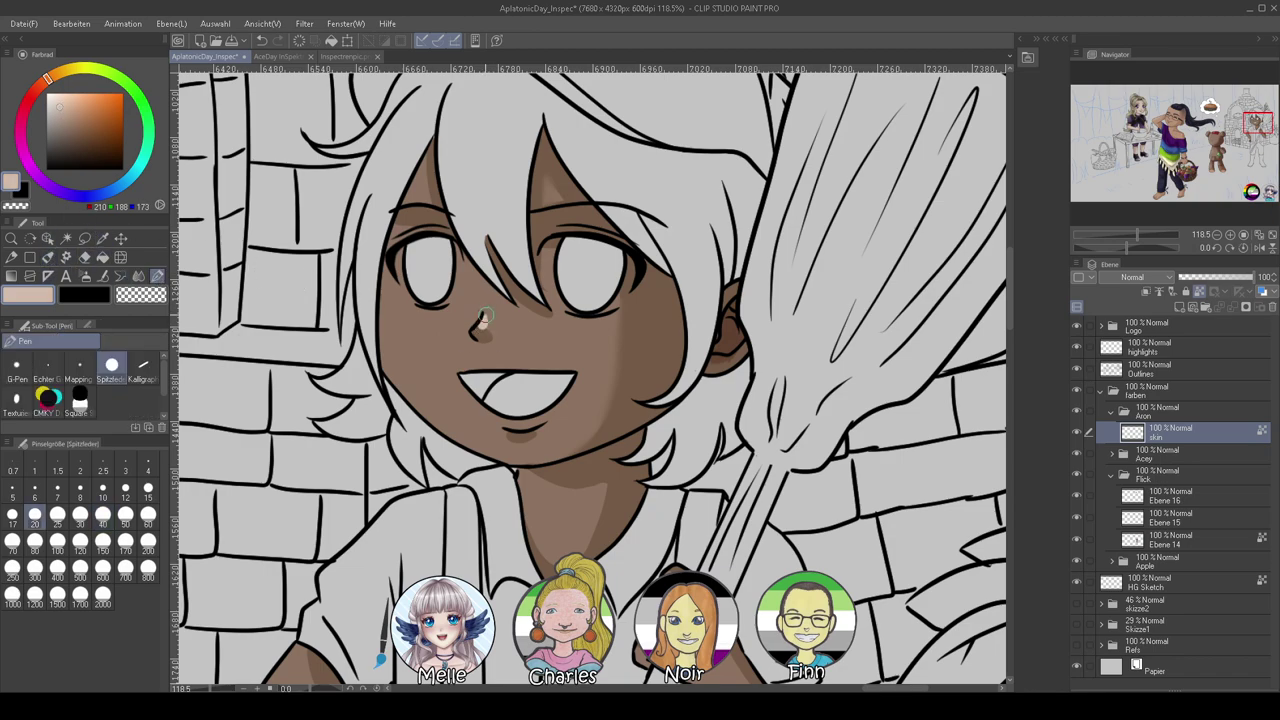
key(ctrl+z)
alt+click(428, 326)
click(65, 121)
drag(483, 323, 483, 313)
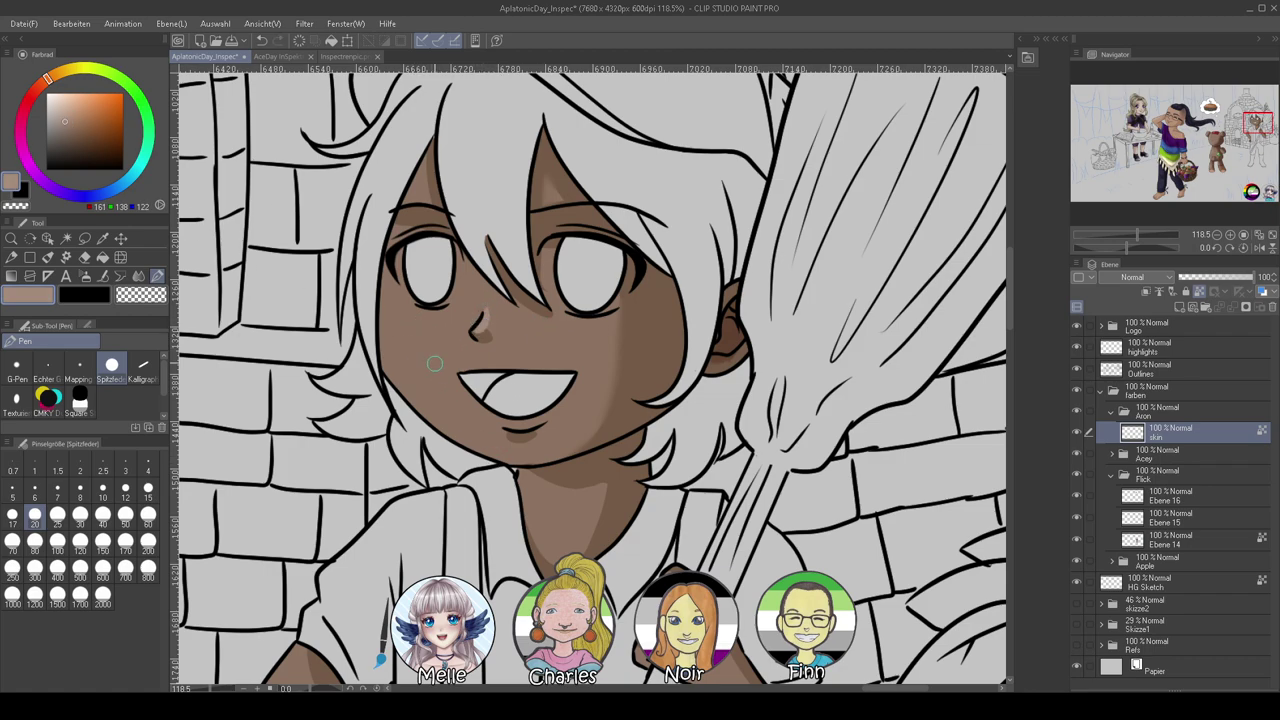
Add light brown highlights along the cheek edge opposite the broom and the bent arm's outer side
drag(394, 339, 418, 412)
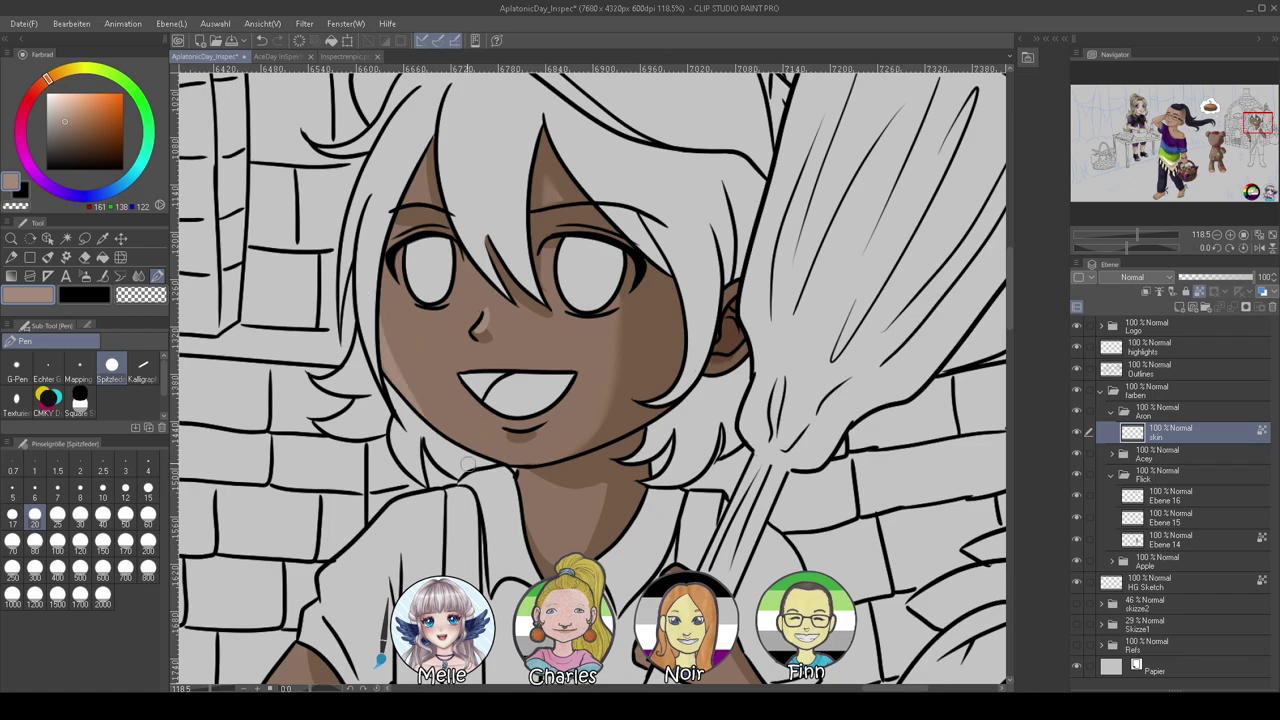
scroll(461, 455, down, 5)
mouse_move(367, 349)
mouse_down()
mouse_move(350, 422)
mouse_move(400, 474)
mouse_up()
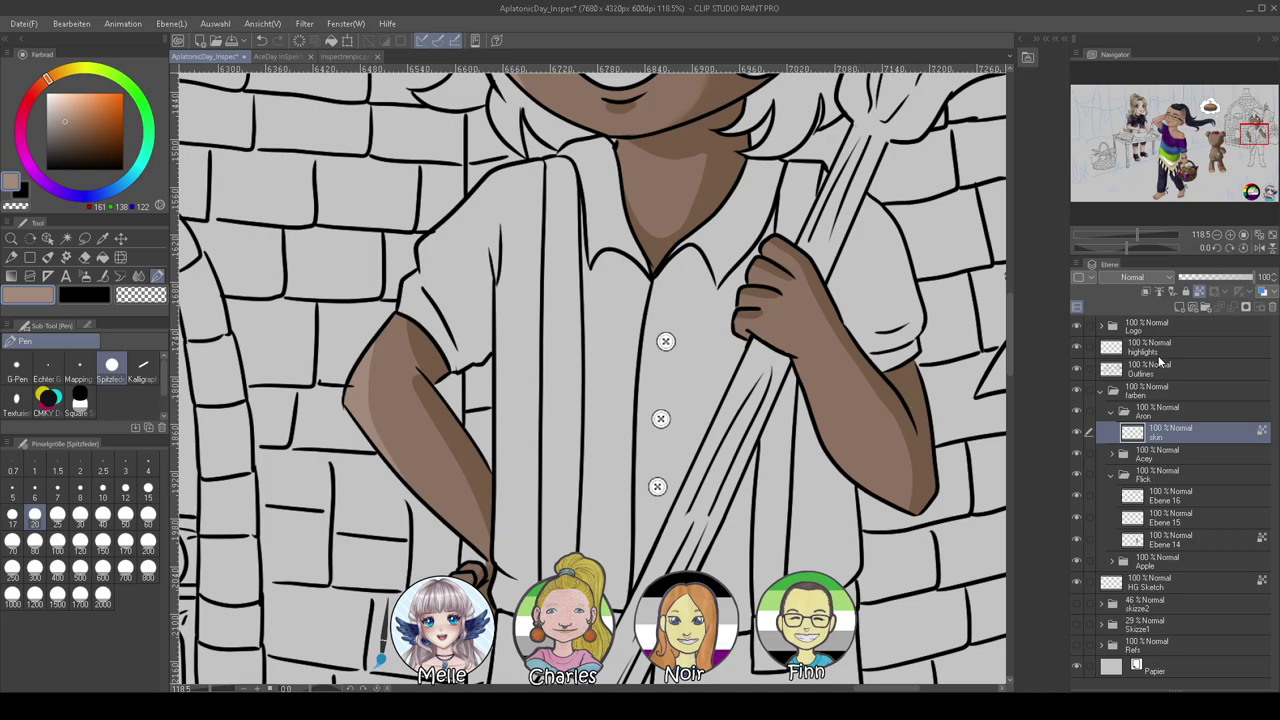
Erase the stray line ends around the bent elbow on the Outlines layer using the transparent color
drag(1134, 235, 1147, 235)
click(1143, 370)
drag(420, 372, 777, 441)
key(c)
drag(436, 453, 418, 460)
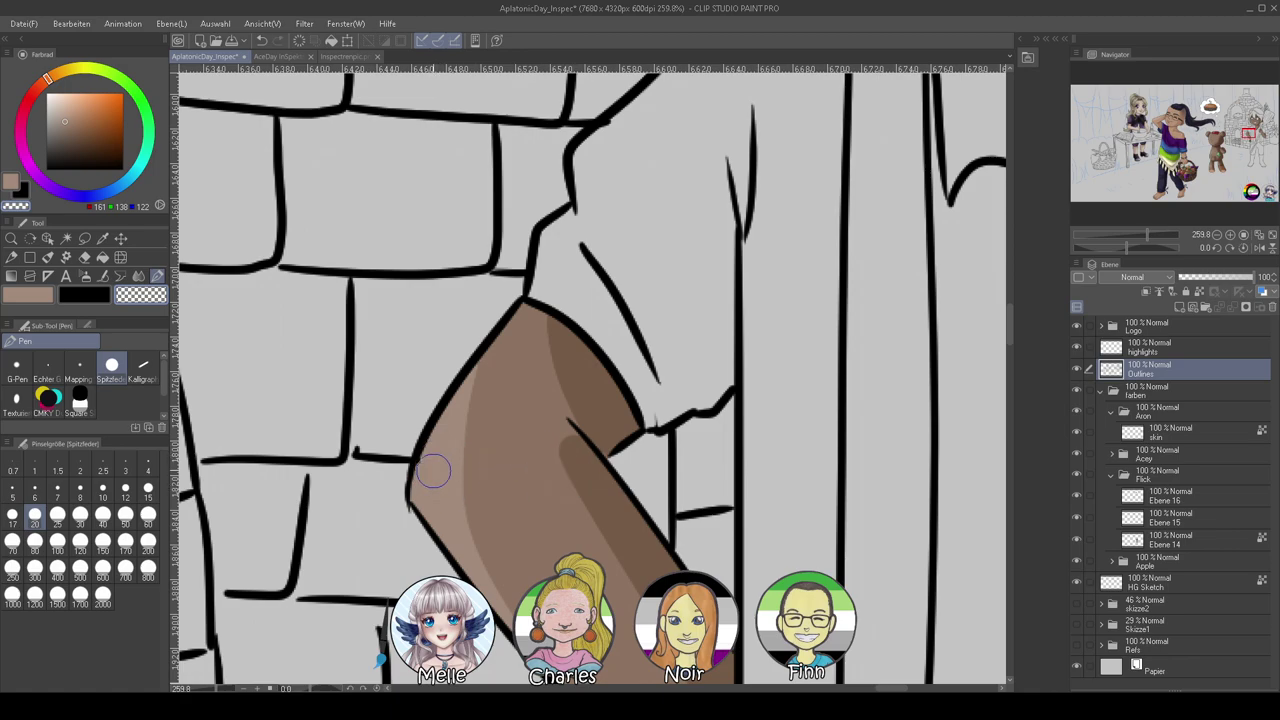
drag(398, 498, 406, 516)
drag(1148, 235, 1132, 238)
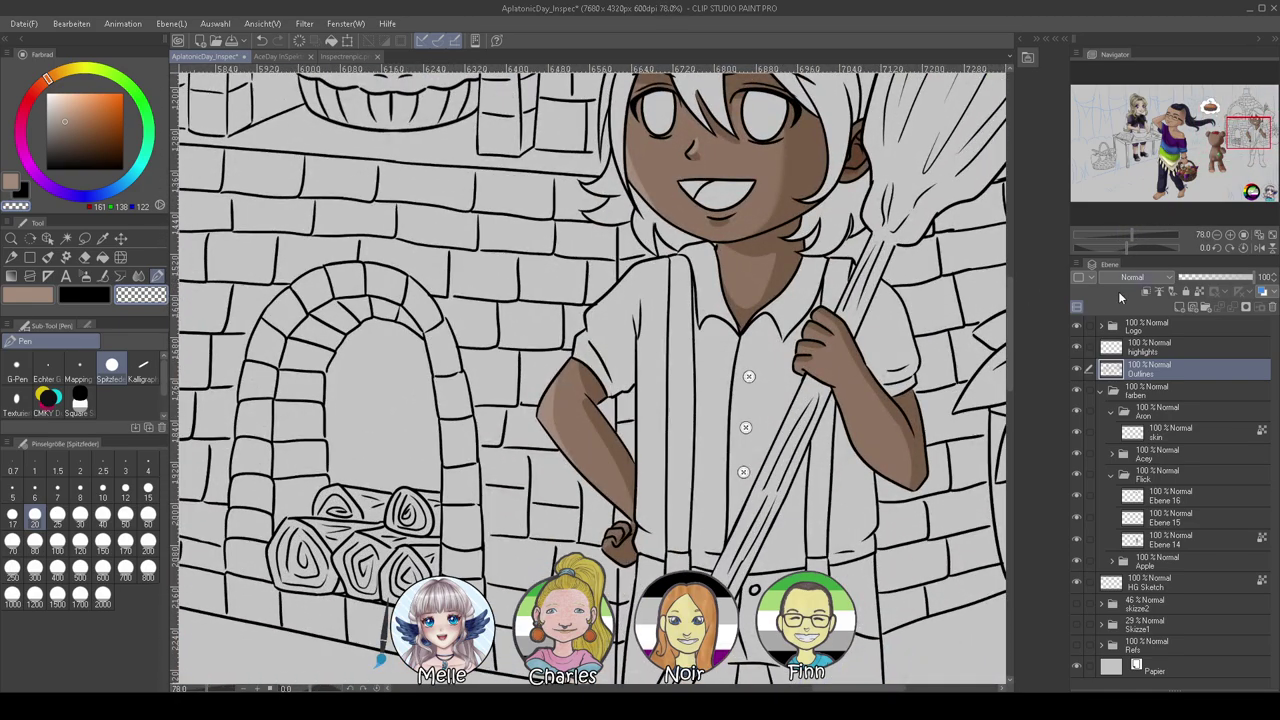
Blend the shadow and highlight edges on the arms, neck and face of the skin layer with the blur tool at size 30
click(1156, 437)
drag(847, 454, 641, 439)
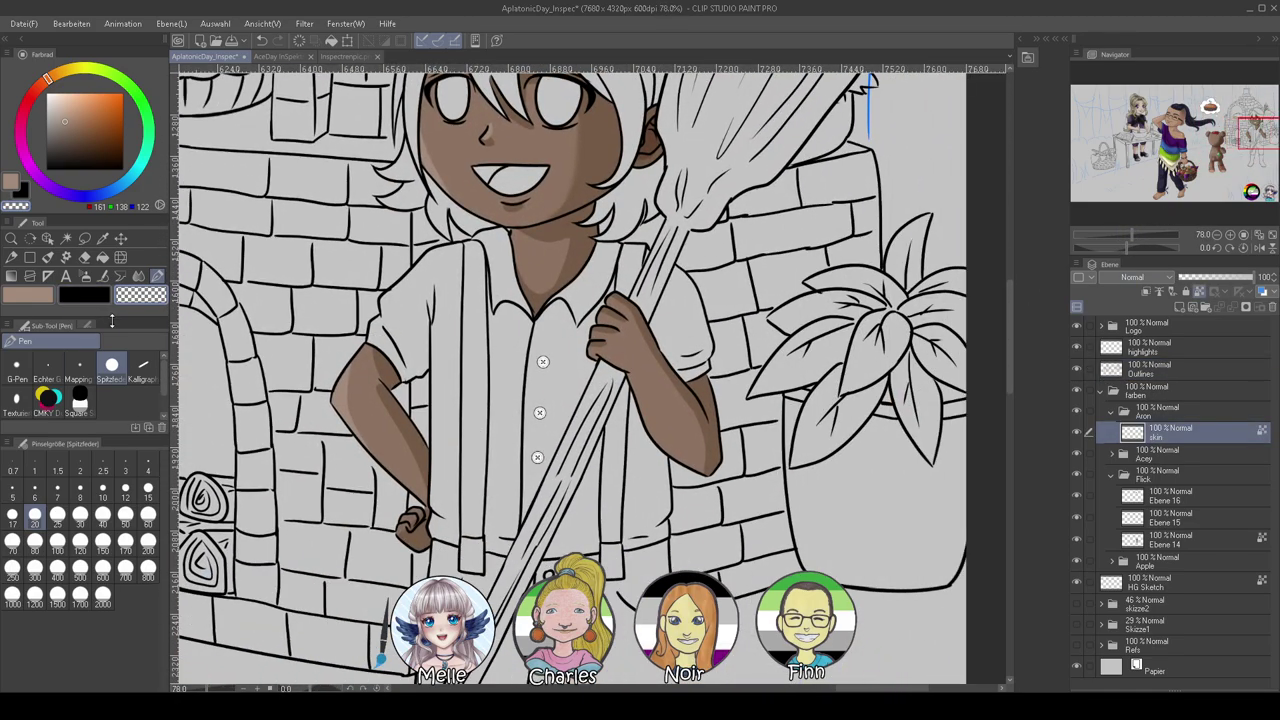
click(138, 276)
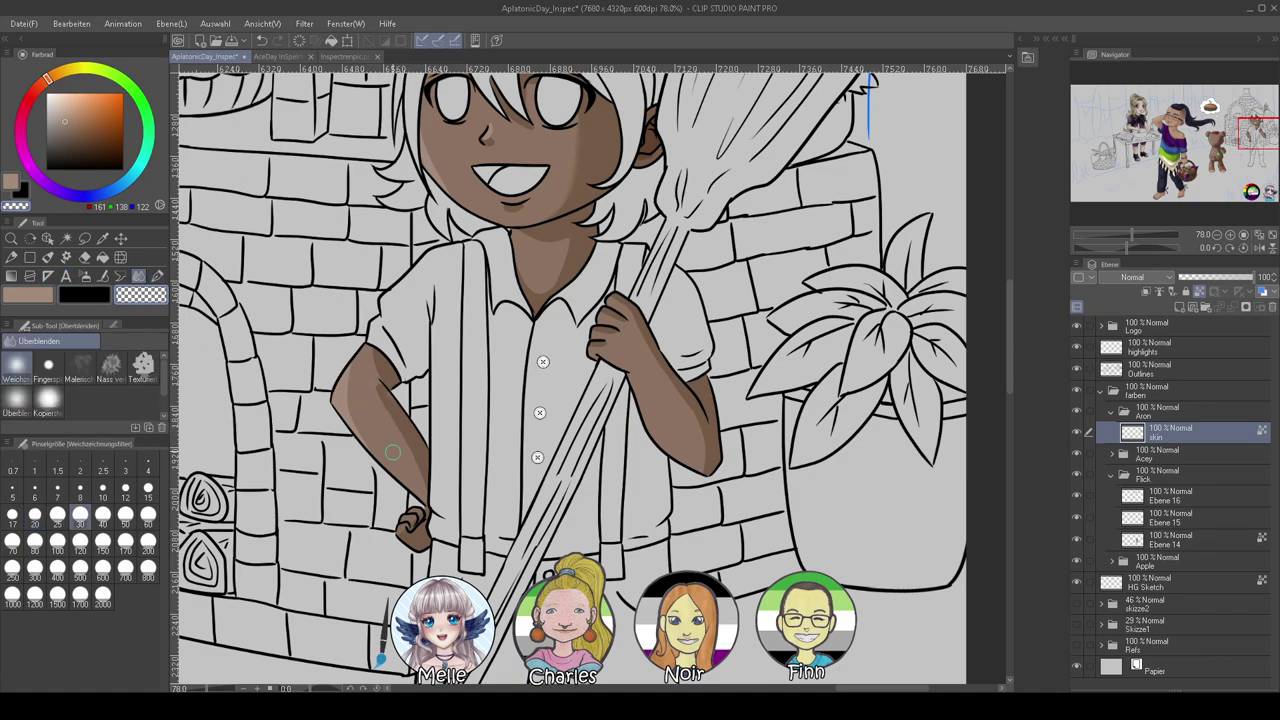
key(c)
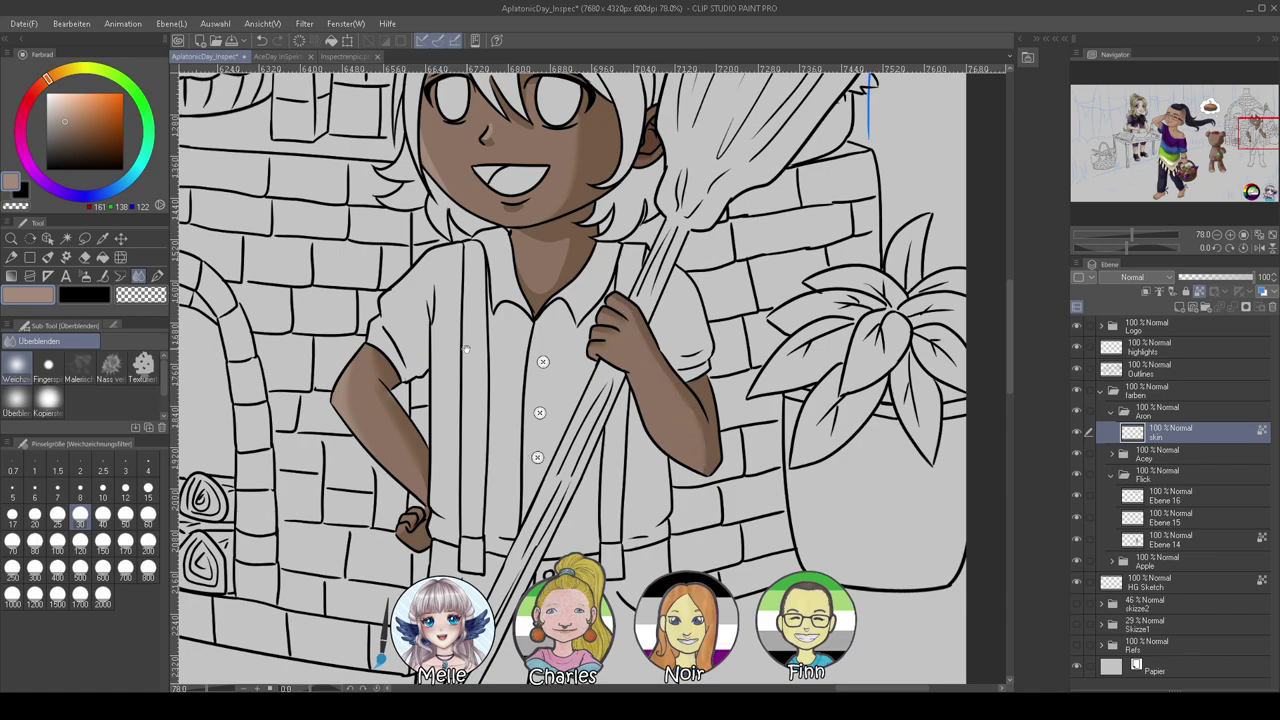
drag(462, 352, 485, 487)
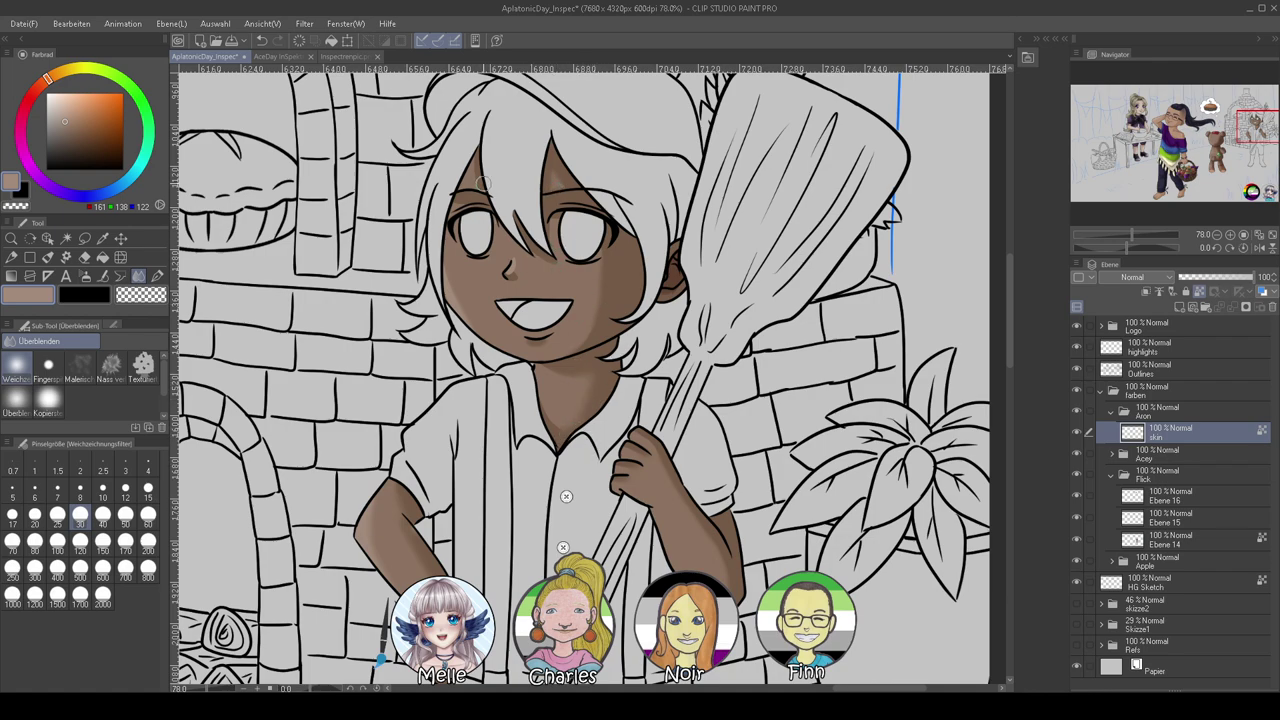
Repaint the shadow under the nose in dark brown (RGB 116, 91, 71) with the pen at size 15
mouse_move(1131, 232)
mouse_down()
mouse_move(1115, 234)
mouse_move(1144, 234)
mouse_up()
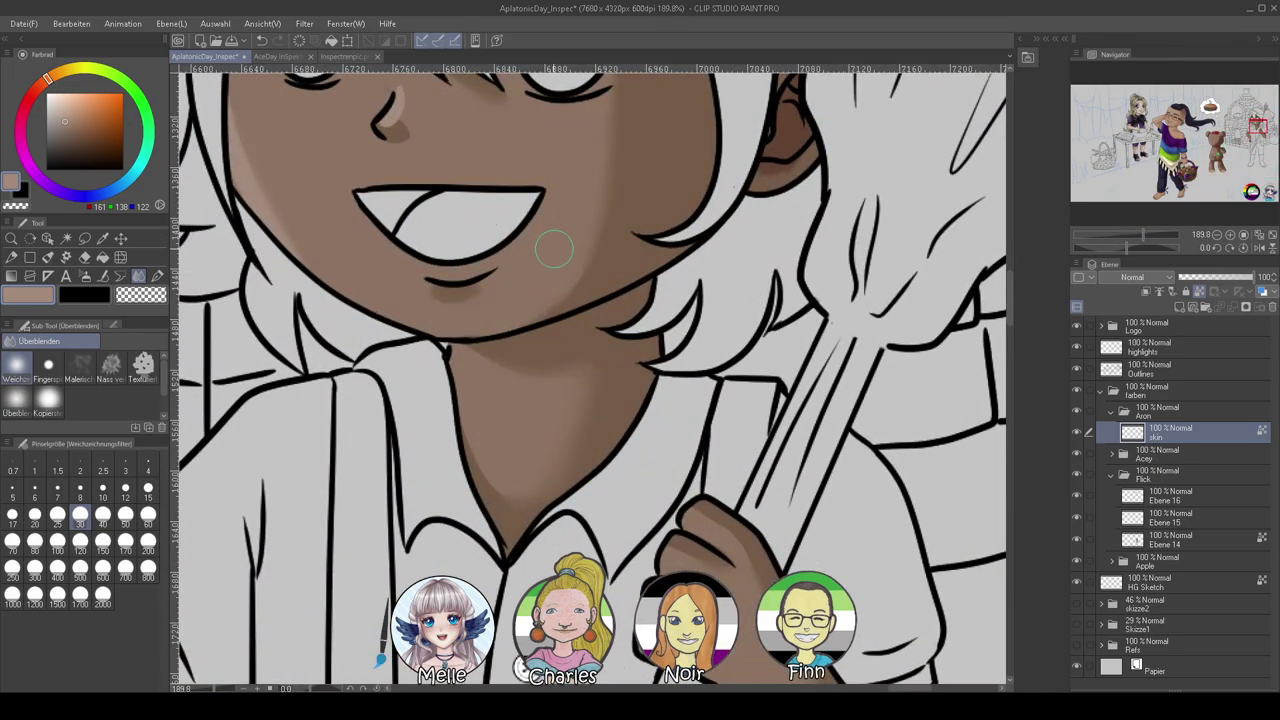
alt+click(420, 136)
click(157, 276)
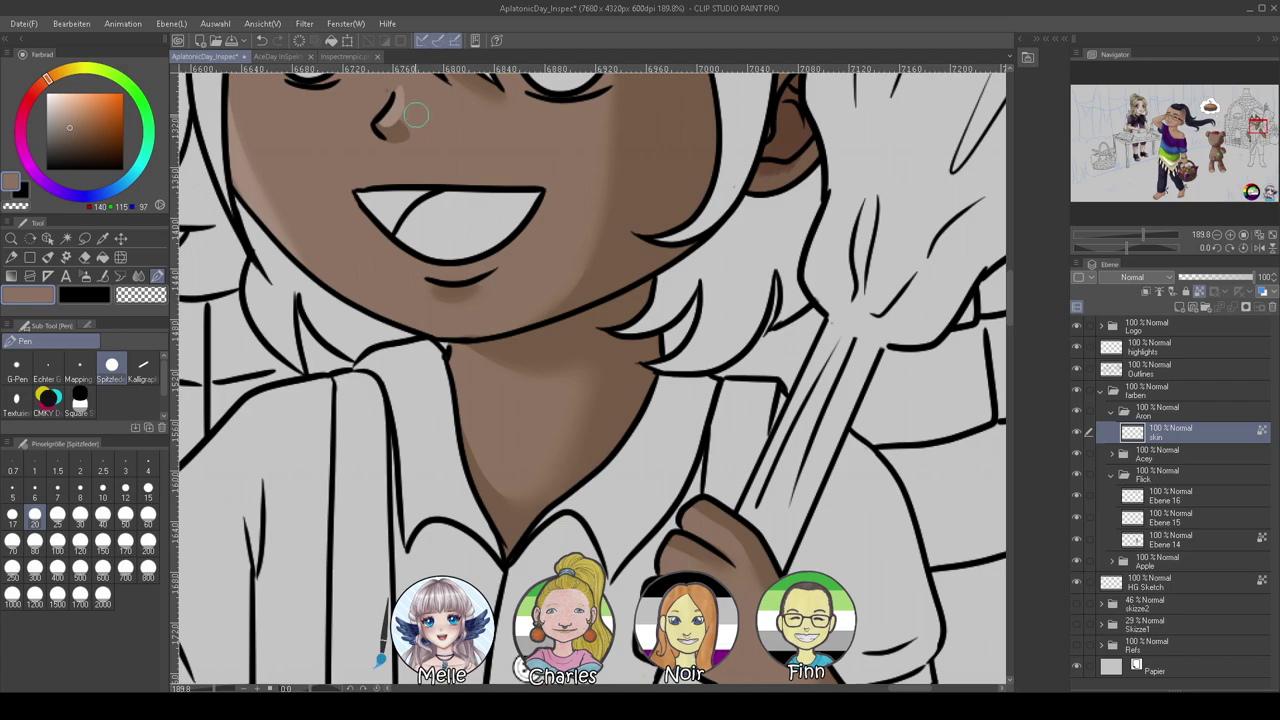
alt+click(395, 135)
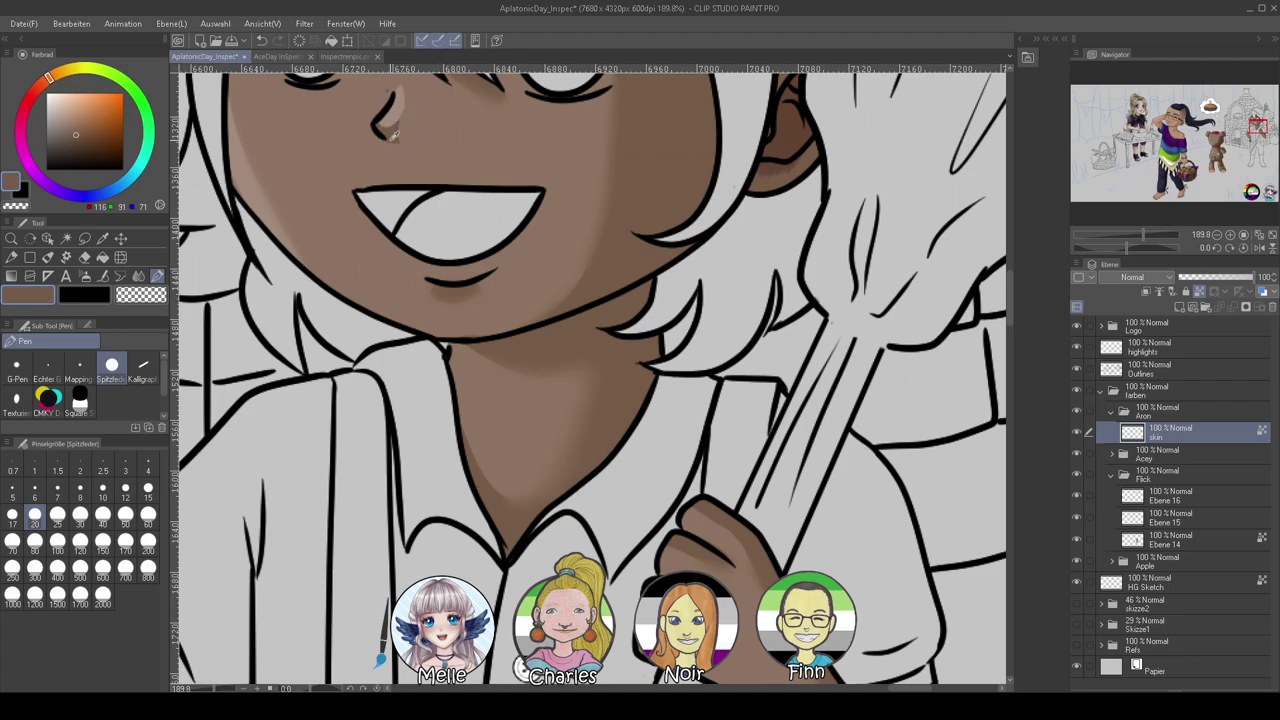
click(148, 489)
drag(379, 129, 404, 129)
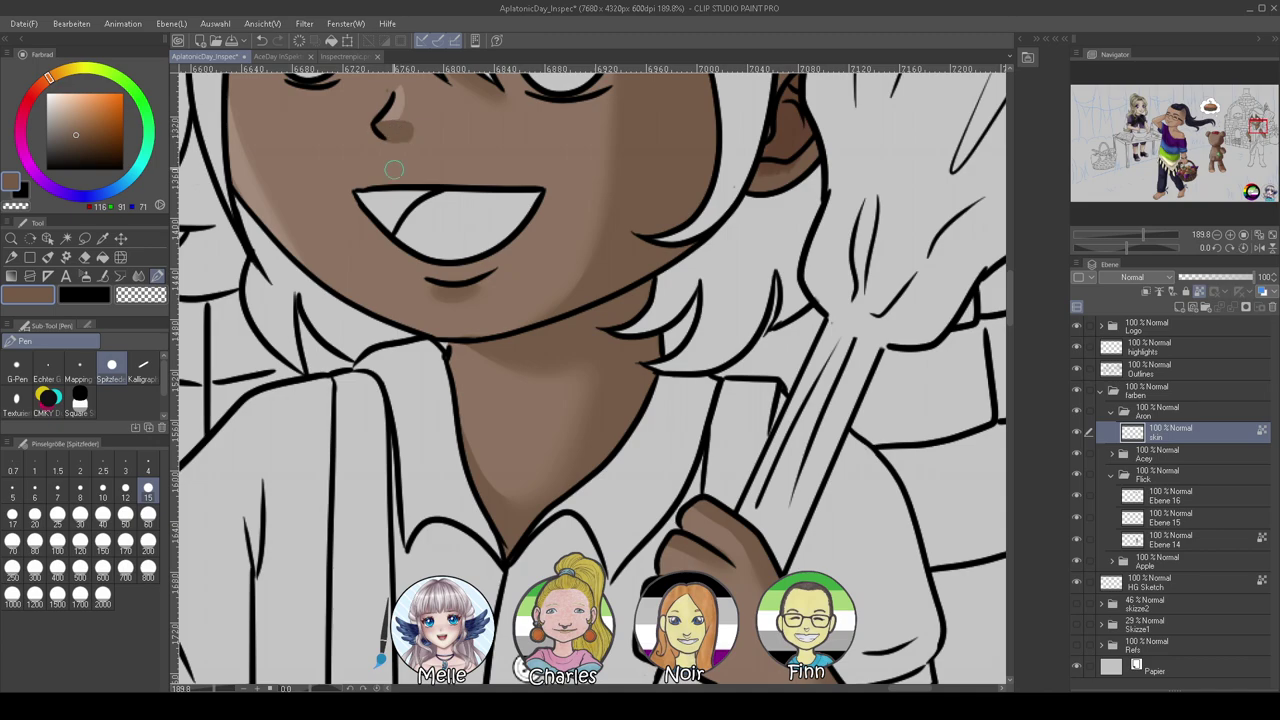
Paint a light brown highlight on the lower lip at size 10 in a rotated view, and reset the canvas rotation
scroll(424, 198, up, 3)
alt+click(445, 212)
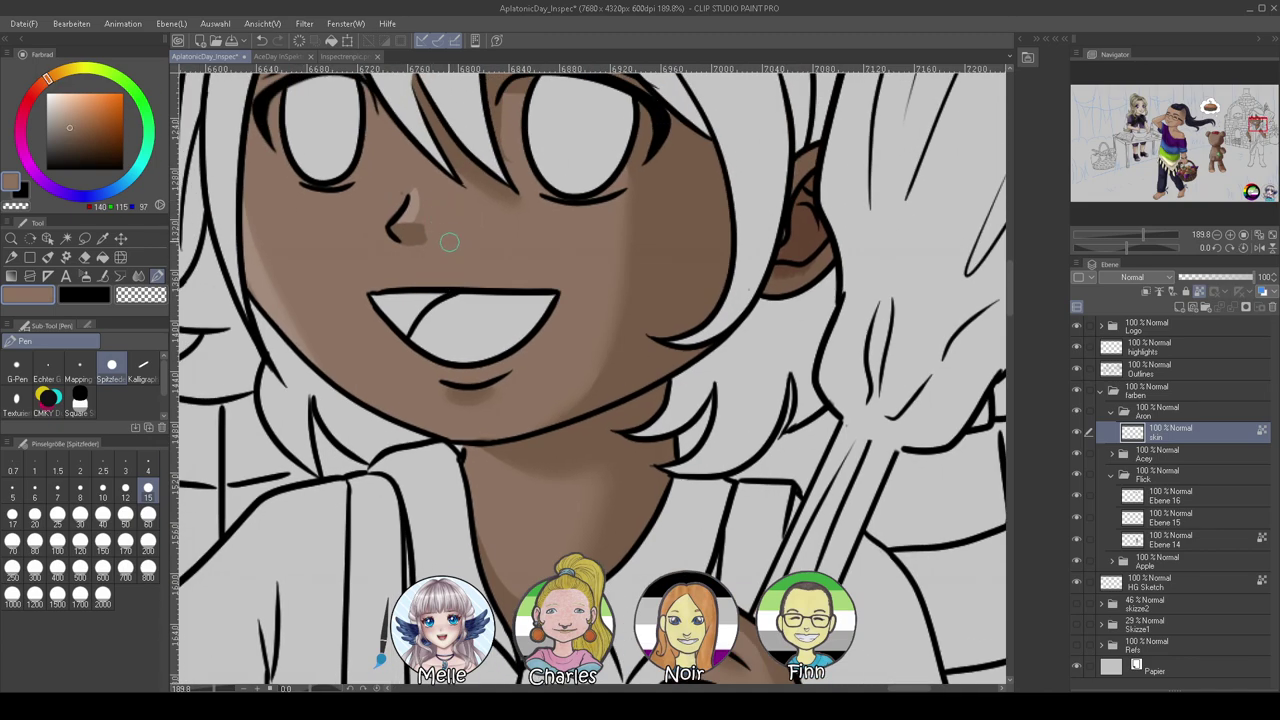
drag(1128, 248, 1149, 248)
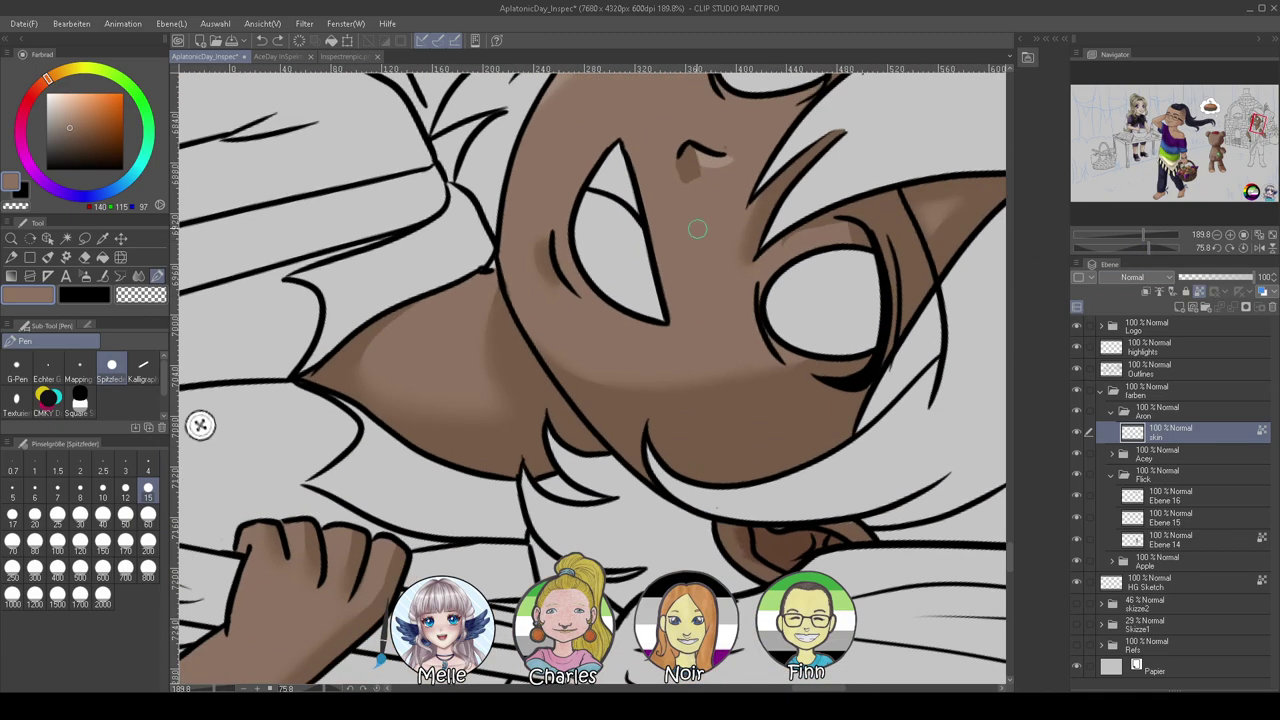
alt+click(706, 158)
click(102, 487)
drag(560, 242, 570, 278)
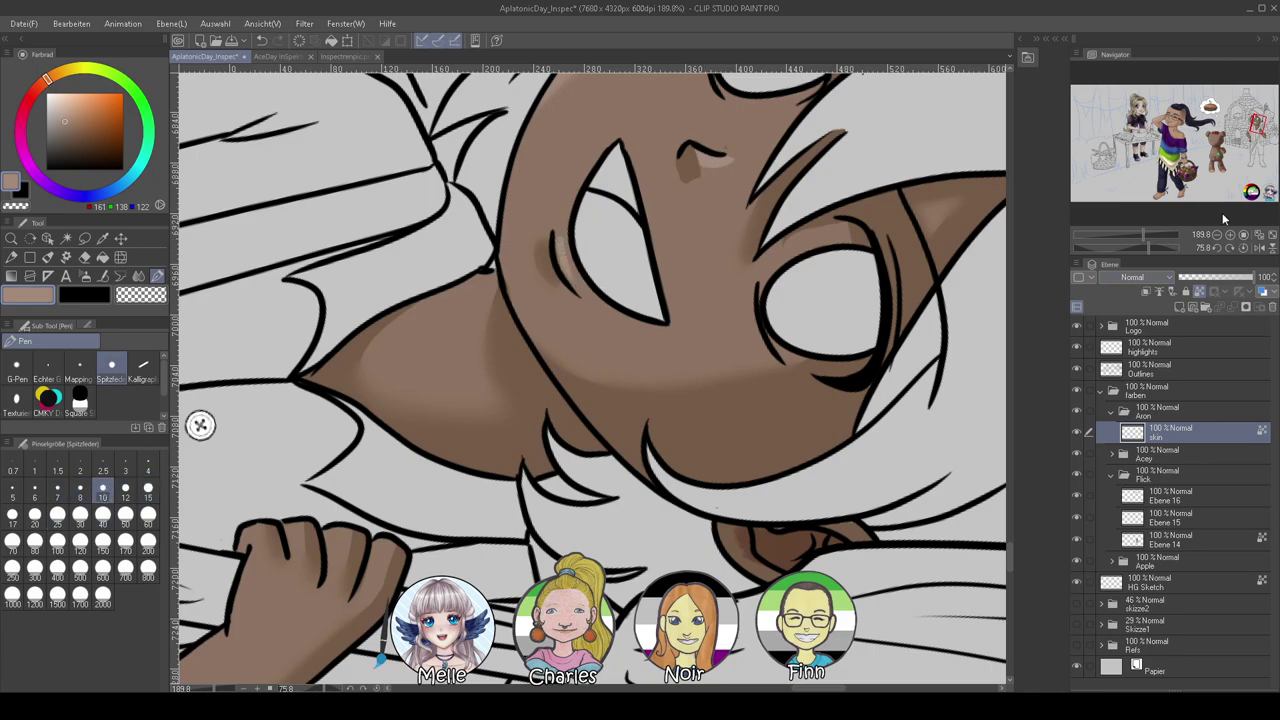
click(1243, 248)
Airbrush beige (RGB 174, 161, 151) around the iris of the eye farther from the broom with the soft airbrush, ending at size 20
scroll(257, 409, up, 5)
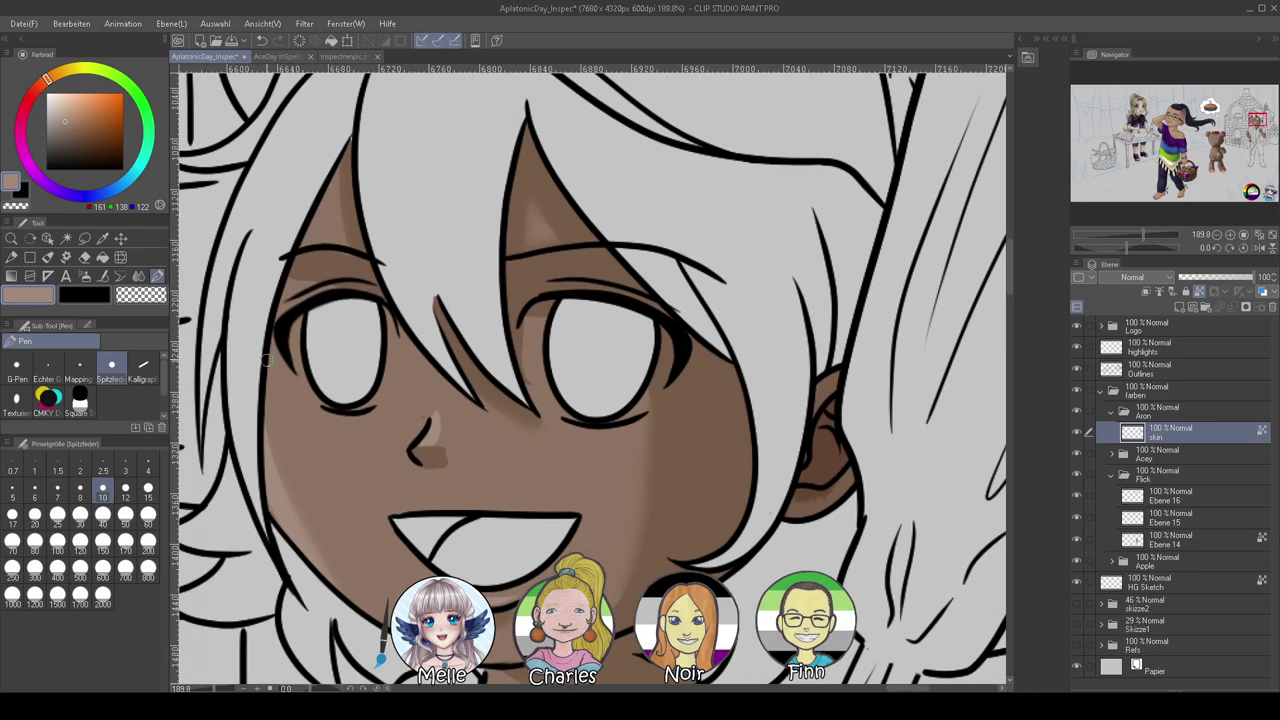
alt+click(293, 350)
click(55, 118)
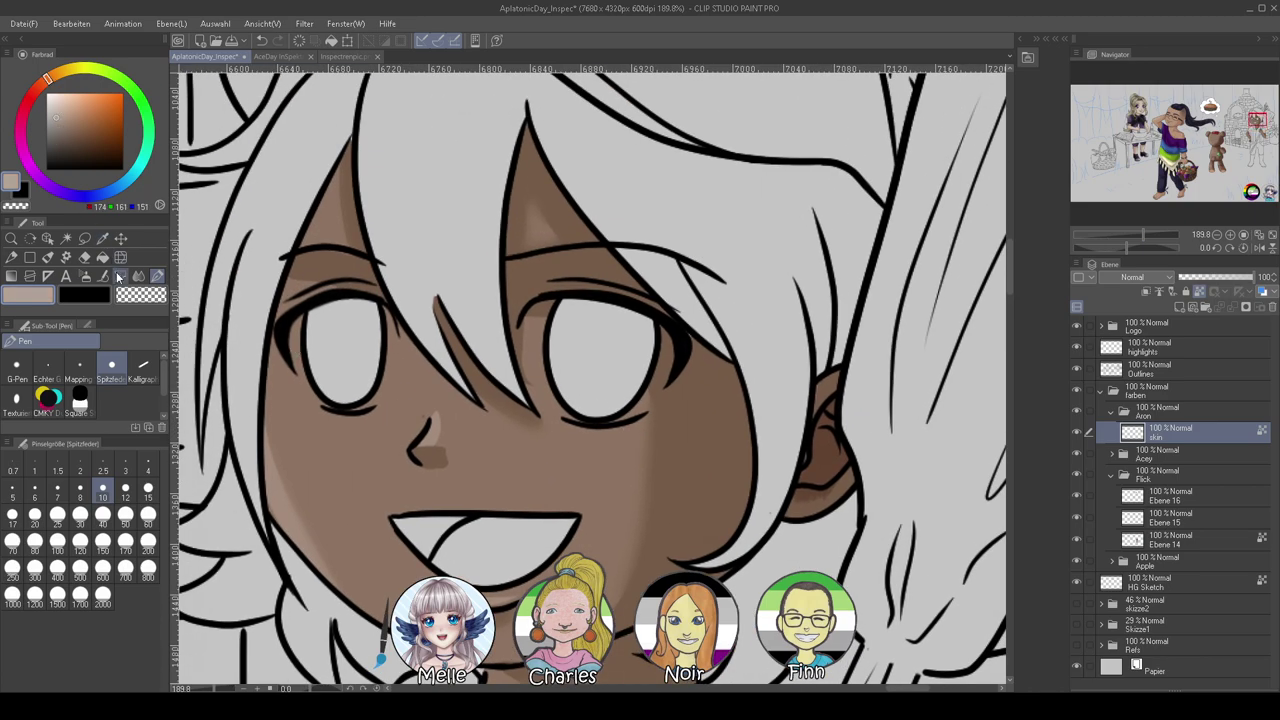
click(85, 276)
click(148, 488)
drag(311, 368, 299, 329)
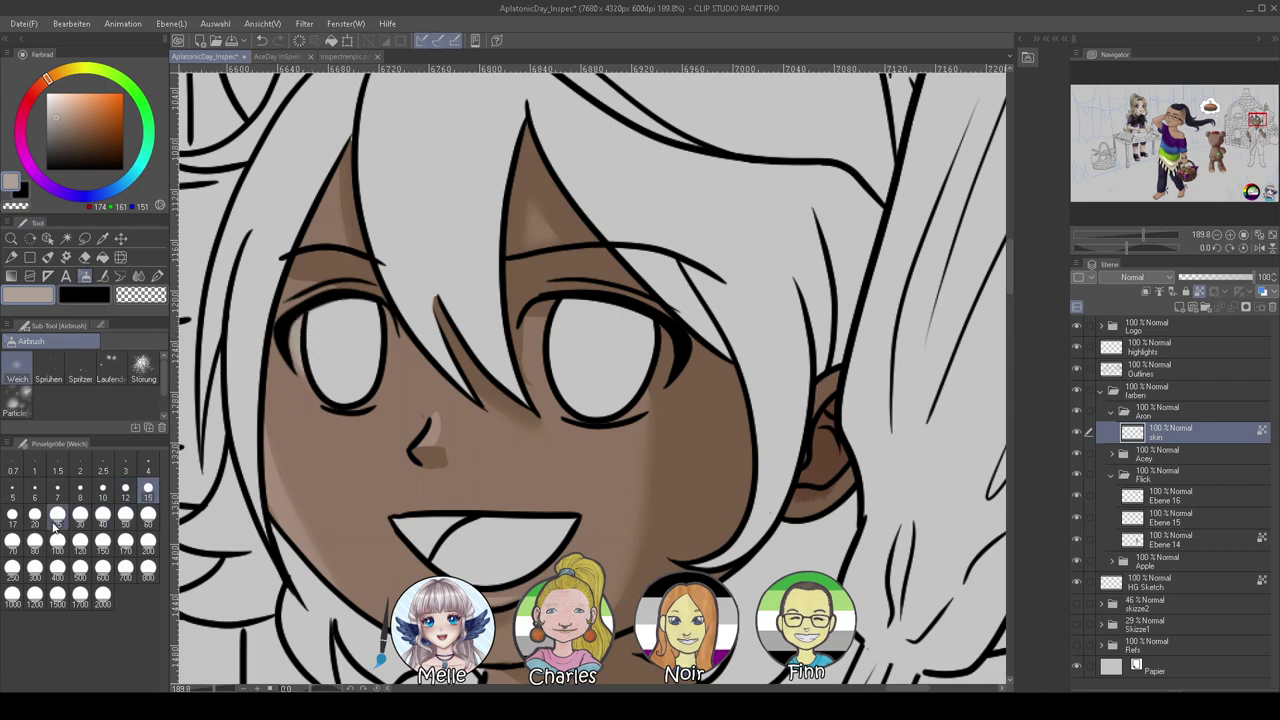
click(35, 515)
drag(290, 345, 331, 394)
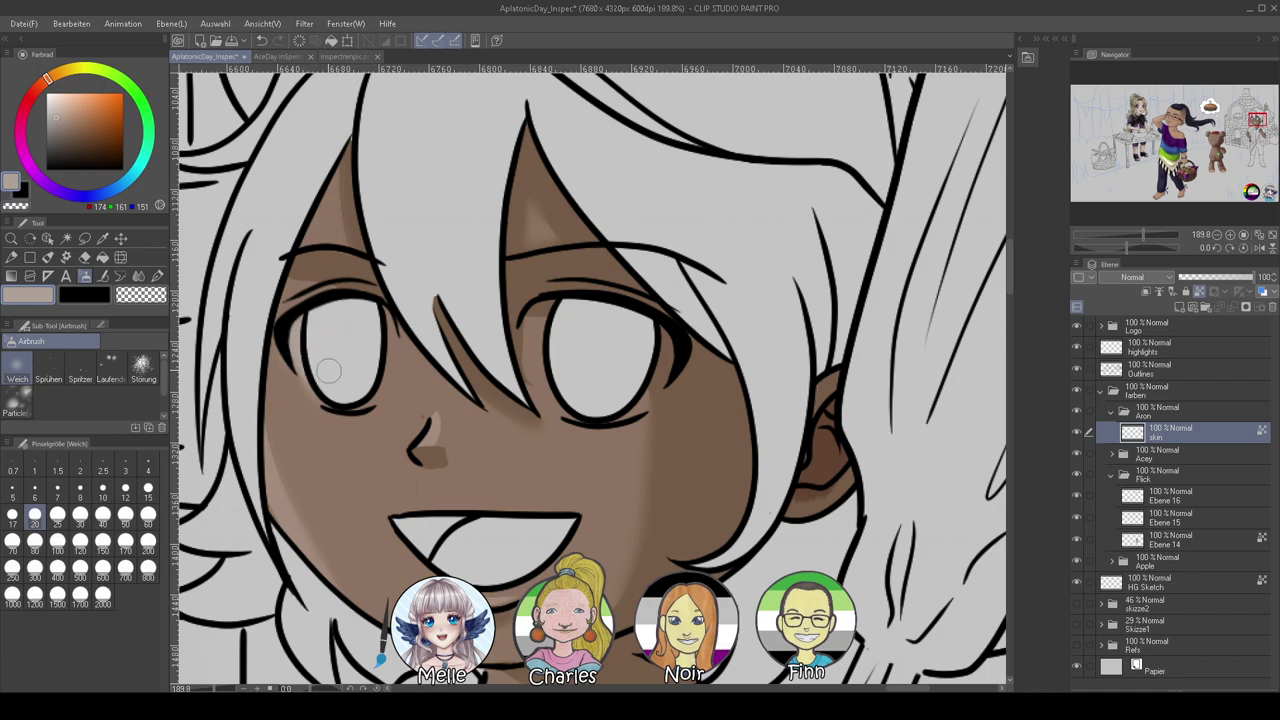
mouse_move(311, 345)
mouse_down()
mouse_move(330, 395)
mouse_move(385, 335)
mouse_move(367, 373)
mouse_up()
Brighten the whites of both eyes with a paler beige (RGB 203, 194, 187) using the soft airbrush
drag(58, 117, 52, 108)
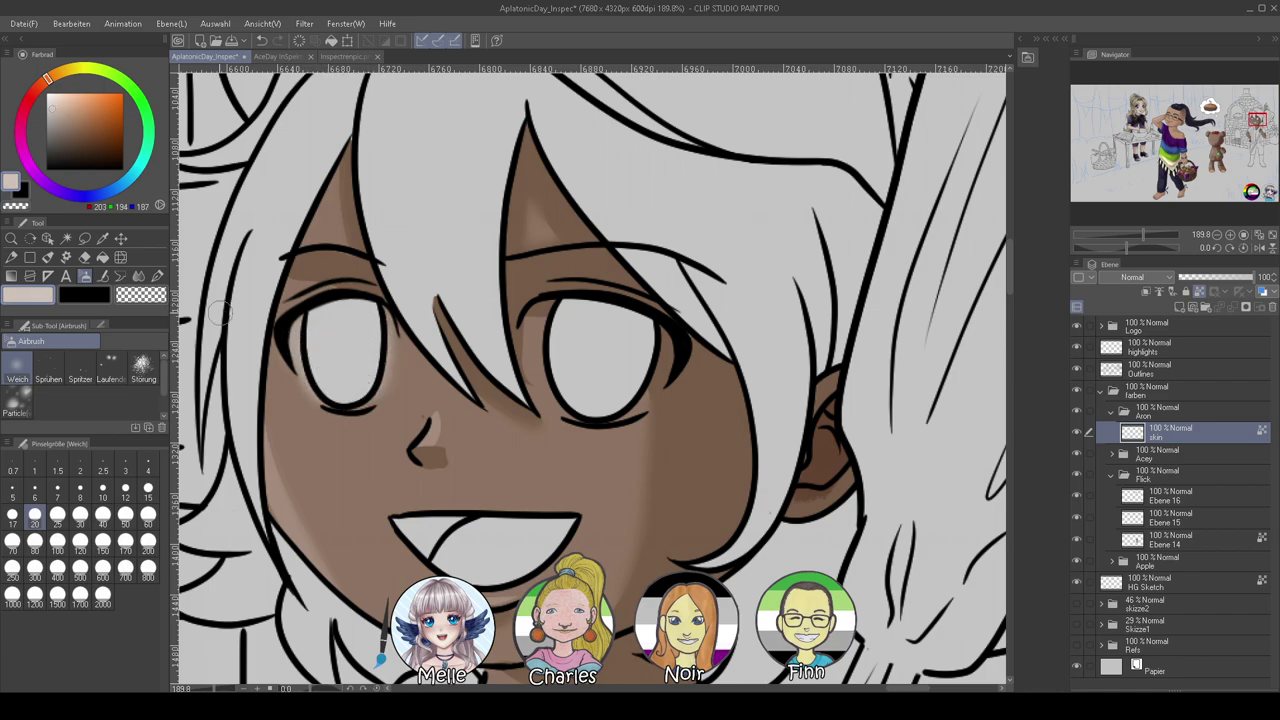
mouse_move(298, 343)
mouse_down()
mouse_move(305, 328)
mouse_move(335, 394)
mouse_move(365, 379)
mouse_up()
mouse_move(545, 326)
mouse_down()
mouse_move(556, 386)
mouse_move(548, 312)
mouse_move(559, 393)
mouse_move(550, 303)
mouse_move(536, 313)
mouse_move(548, 391)
mouse_move(592, 401)
mouse_move(651, 355)
mouse_up()
mouse_move(518, 424)
mouse_down()
mouse_move(574, 348)
mouse_move(671, 353)
mouse_up()
Shade the upper parts of both eye whites in gray-brown (RGB 108, 96, 88) with the soft airbrush at size 20
drag(66, 120, 68, 134)
mouse_move(468, 258)
mouse_down()
mouse_move(449, 257)
mouse_move(478, 243)
mouse_move(449, 287)
mouse_up()
drag(525, 243, 543, 269)
mouse_move(711, 237)
mouse_down()
mouse_move(684, 270)
mouse_move(699, 224)
mouse_up()
mouse_move(808, 259)
mouse_down()
mouse_move(816, 290)
mouse_move(815, 271)
mouse_move(813, 289)
mouse_move(806, 279)
mouse_up()
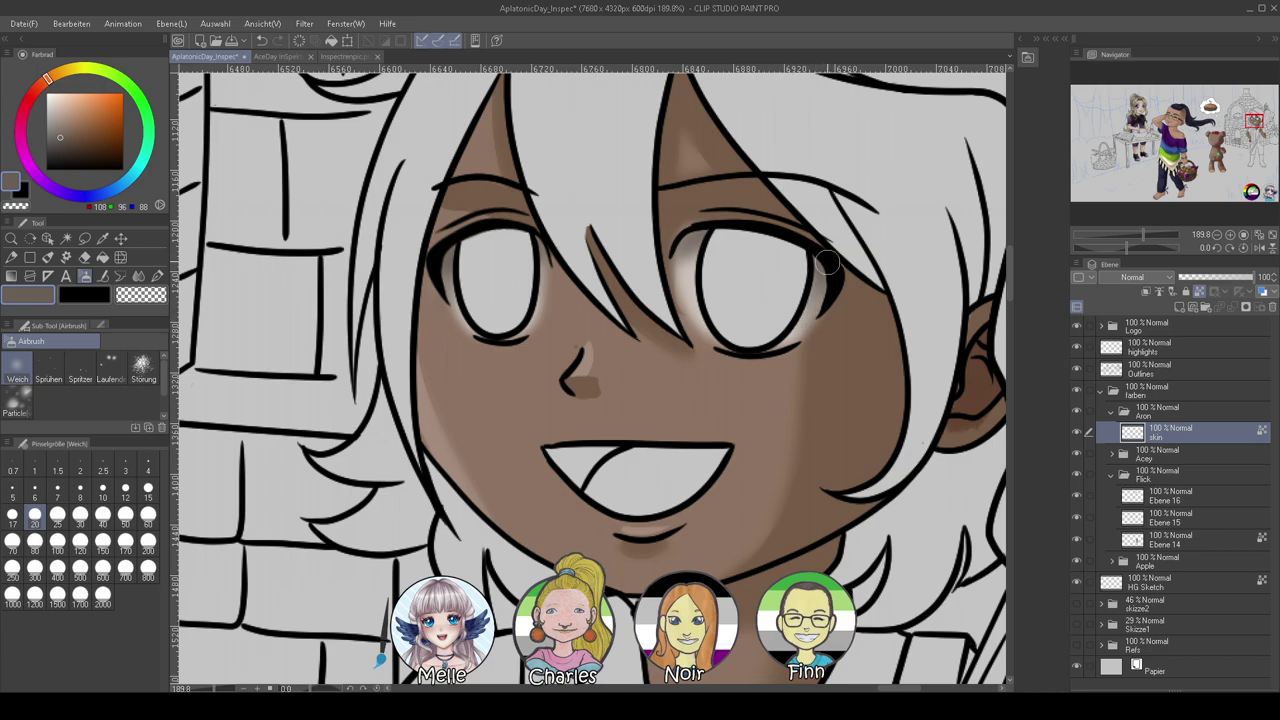
Touch up the skin around the eye whites in sampled browns (RGB 116, 91, 71 and 140, 115, 97) with the pen and soft airbrush
alt+click(680, 208)
click(157, 276)
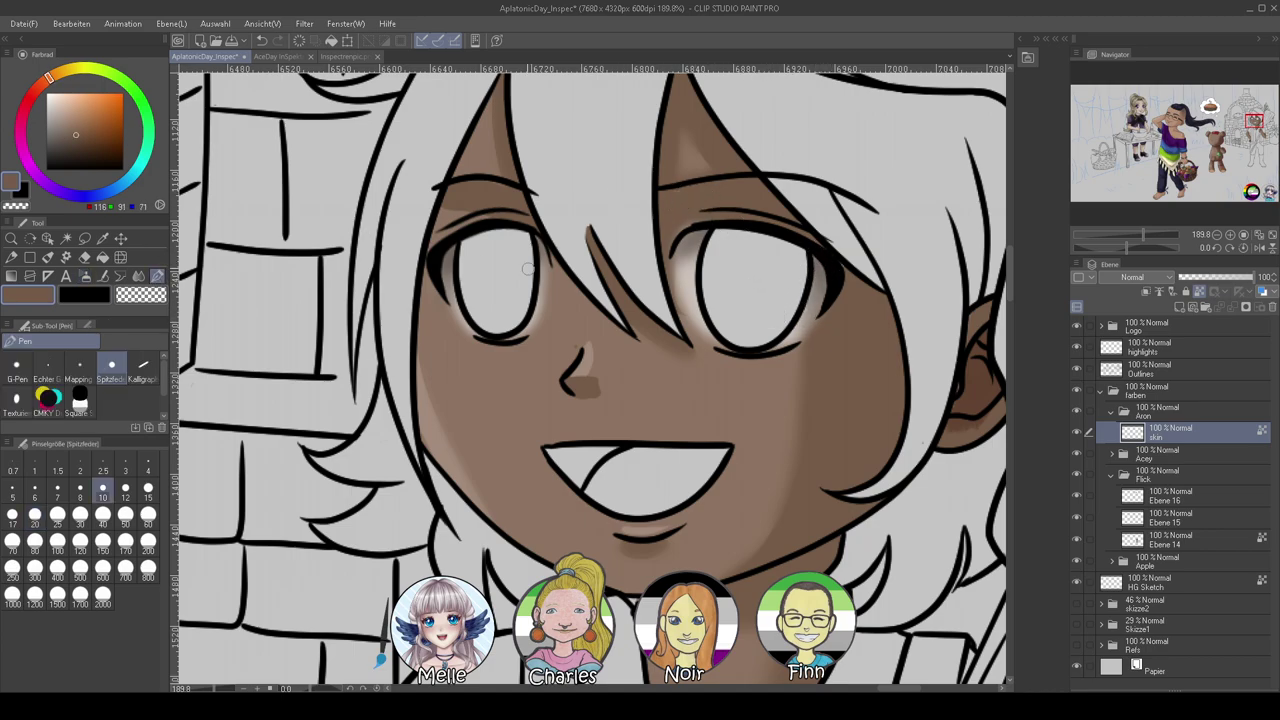
drag(1130, 237, 1099, 248)
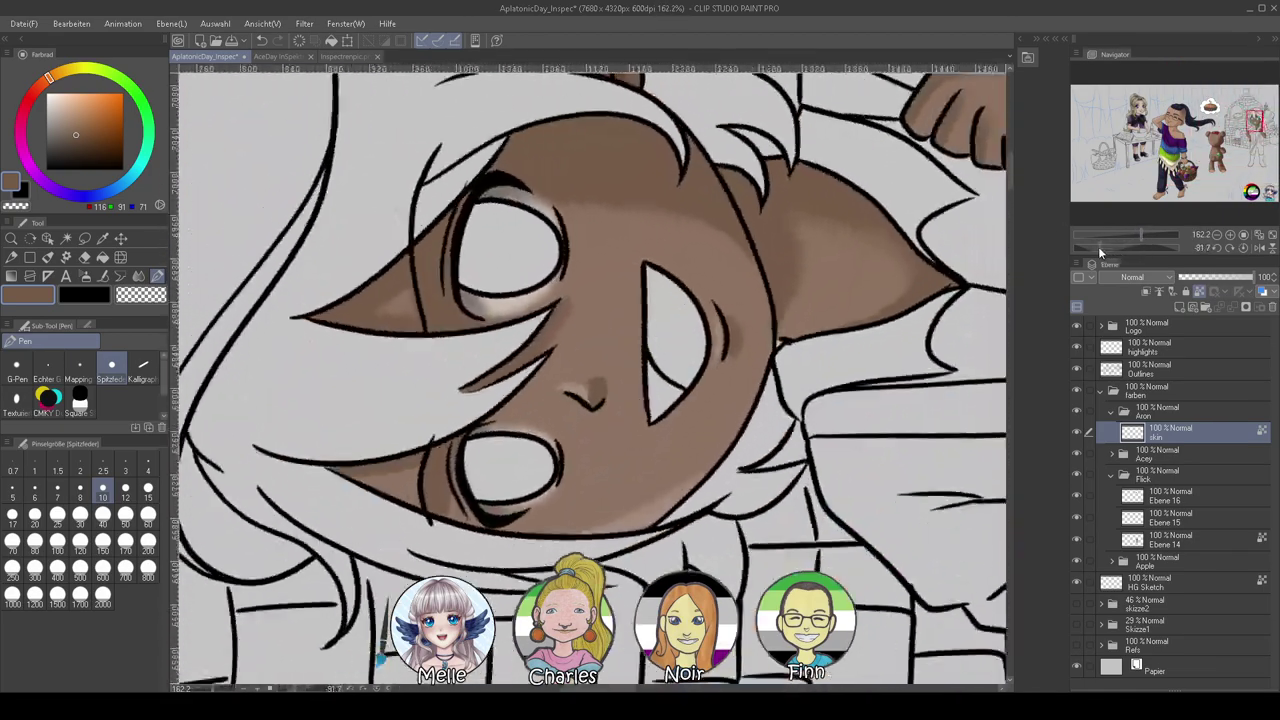
drag(663, 355, 687, 369)
alt+click(617, 310)
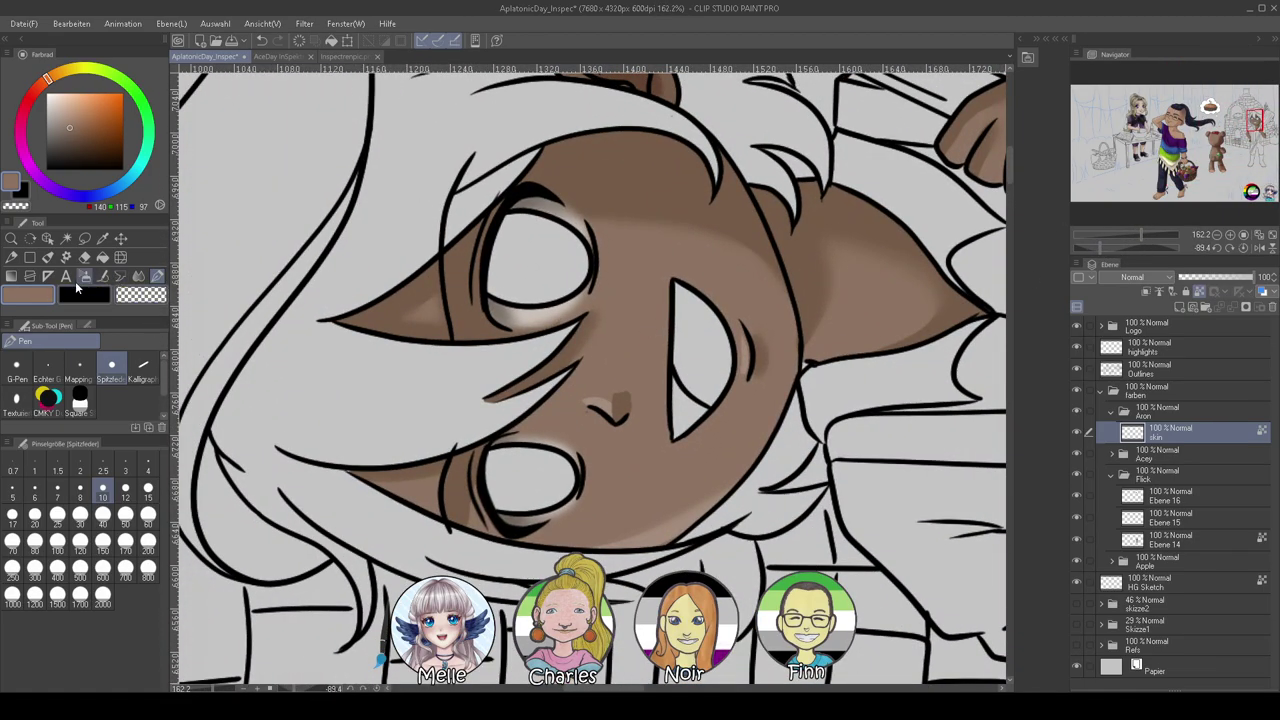
click(84, 276)
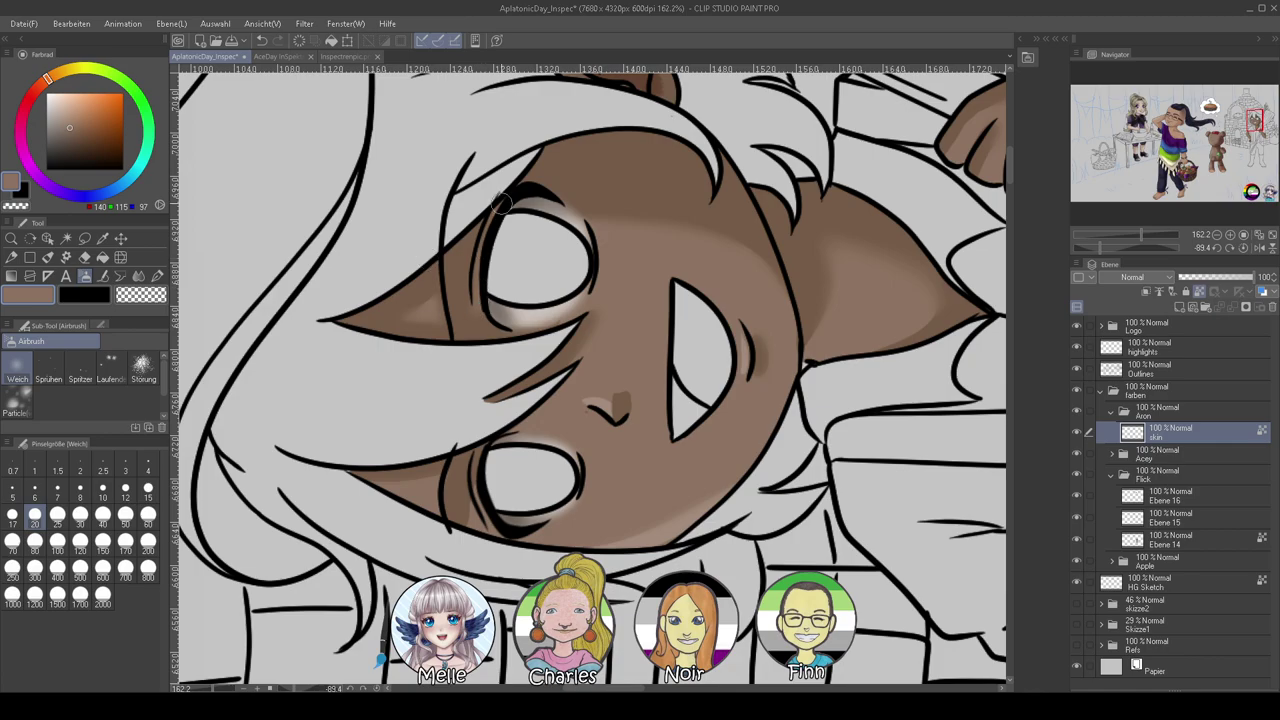
click(1244, 248)
drag(1142, 238, 1120, 245)
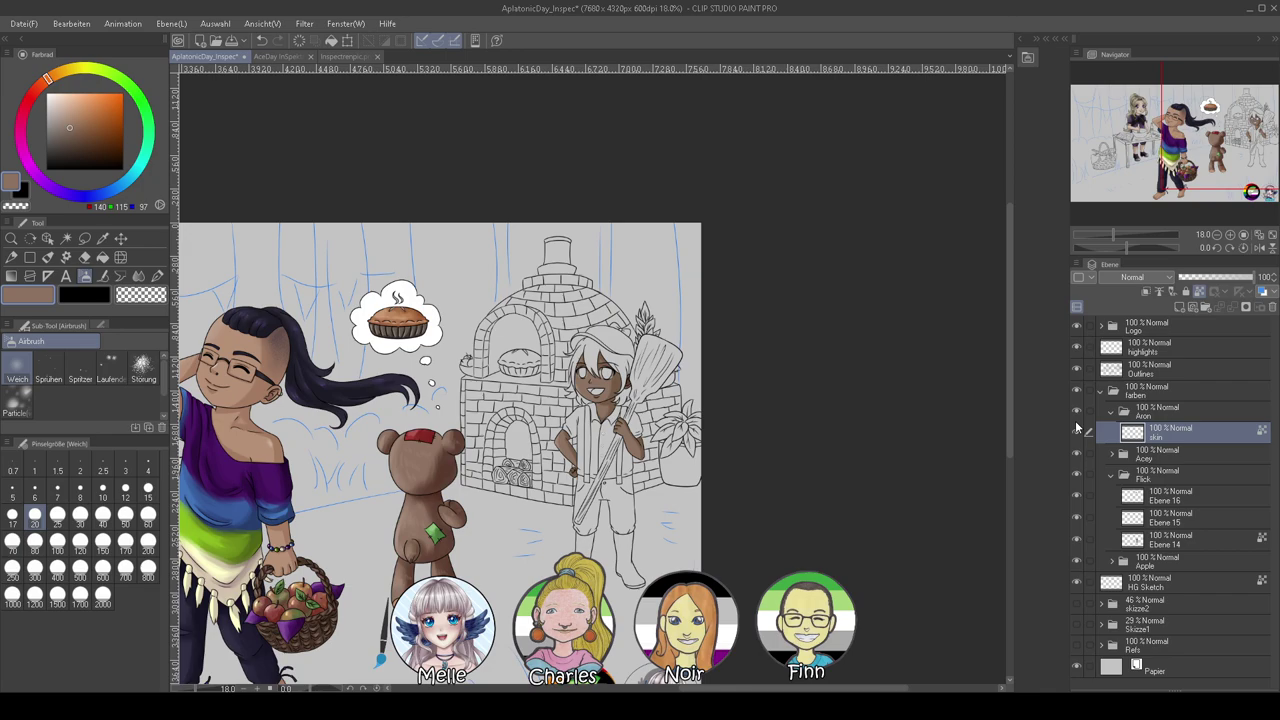
Soften the shadow beside the nose with sampled skin browns, using the soft airbrush at size 20
drag(1113, 234, 1144, 233)
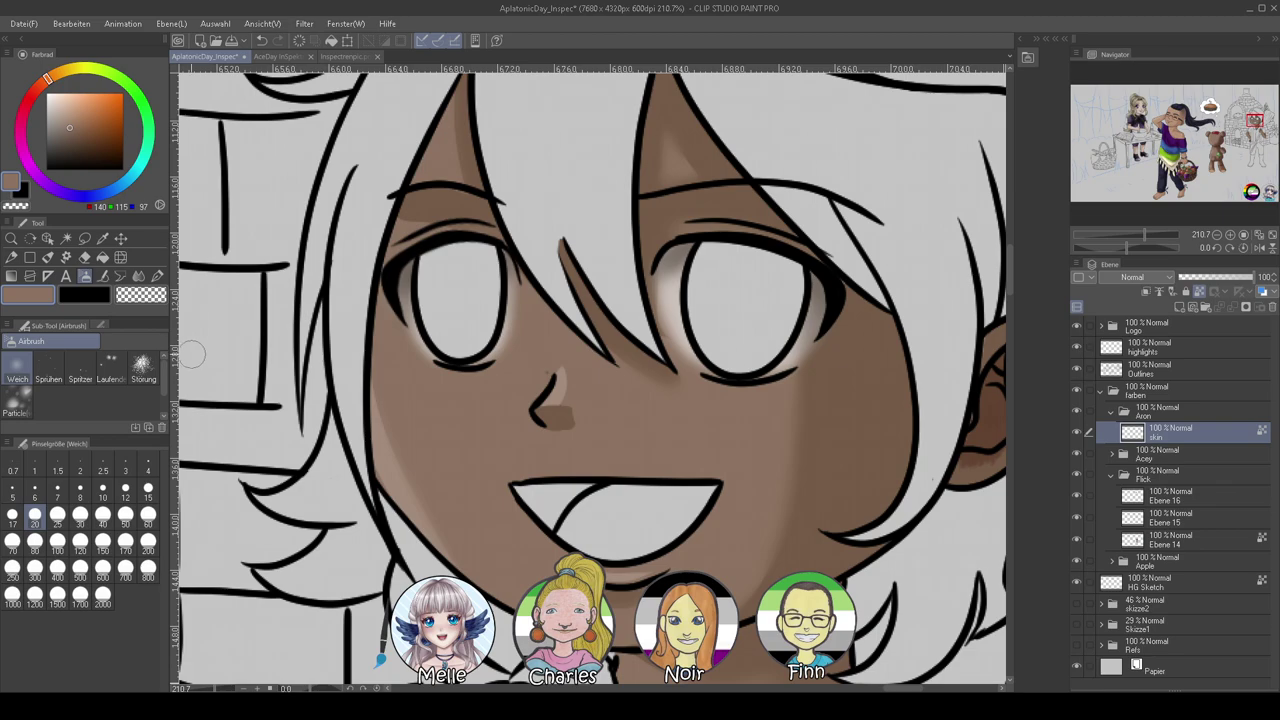
alt+click(577, 421)
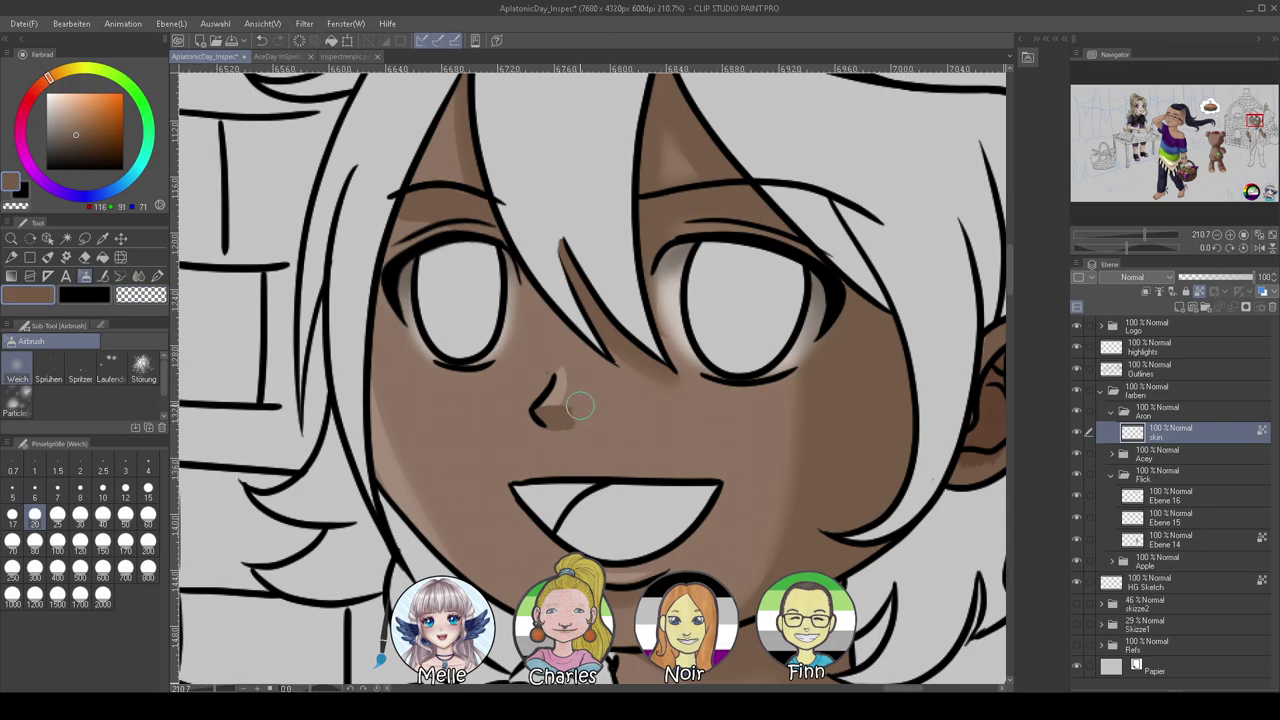
alt+click(590, 414)
key(minus)
drag(661, 449, 587, 420)
drag(651, 391, 590, 388)
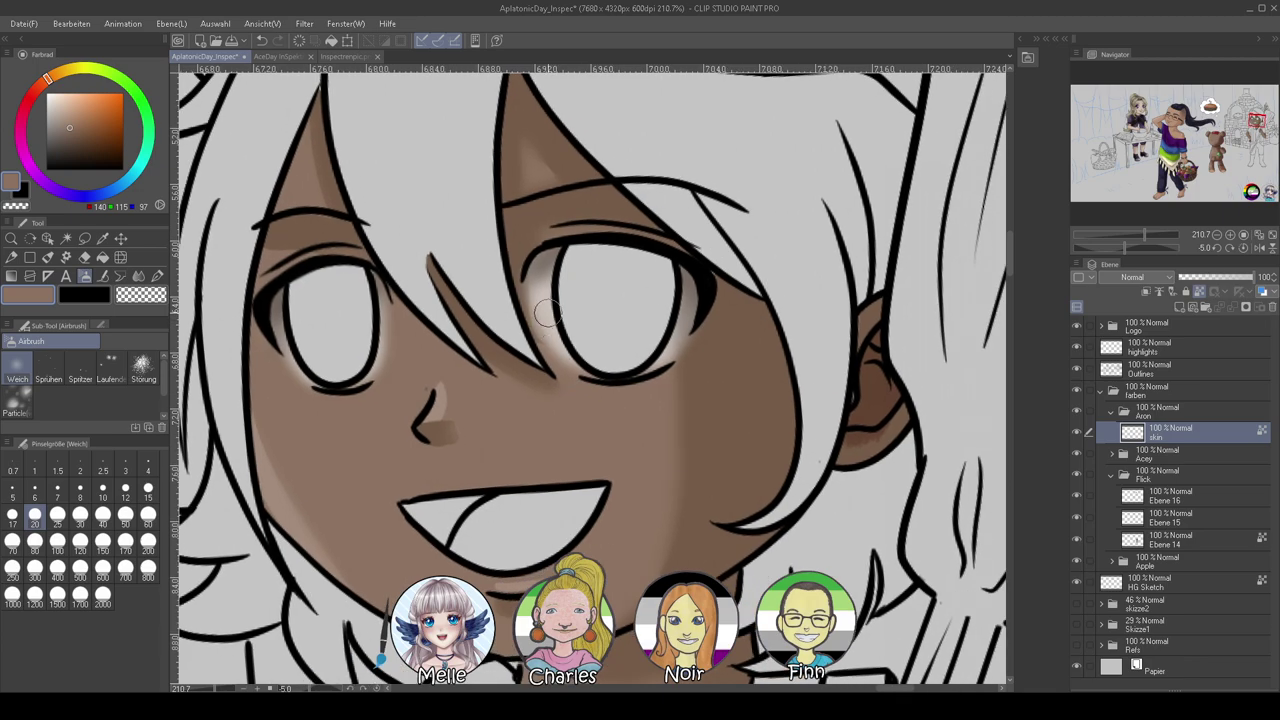
Blend the inner corner of the eye nearer the broom into the skin with sampled brown (RGB 116, 91, 71)
alt+click(548, 318)
mouse_move(560, 330)
mouse_down()
mouse_move(481, 264)
mouse_move(471, 270)
mouse_move(481, 249)
mouse_move(469, 303)
mouse_up()
alt+click(445, 185)
drag(450, 225, 488, 302)
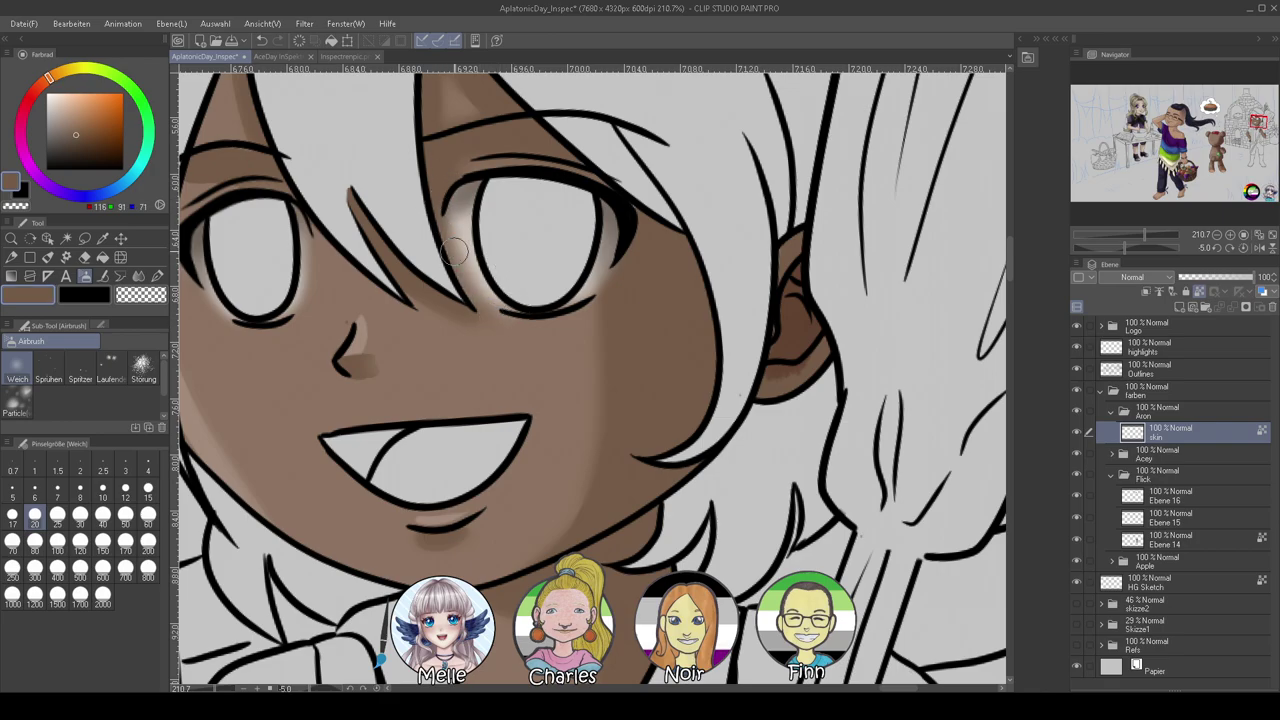
Add a layer named eyes above the skin layer and auto-select both irises from the Outlines layer for it
click(1128, 233)
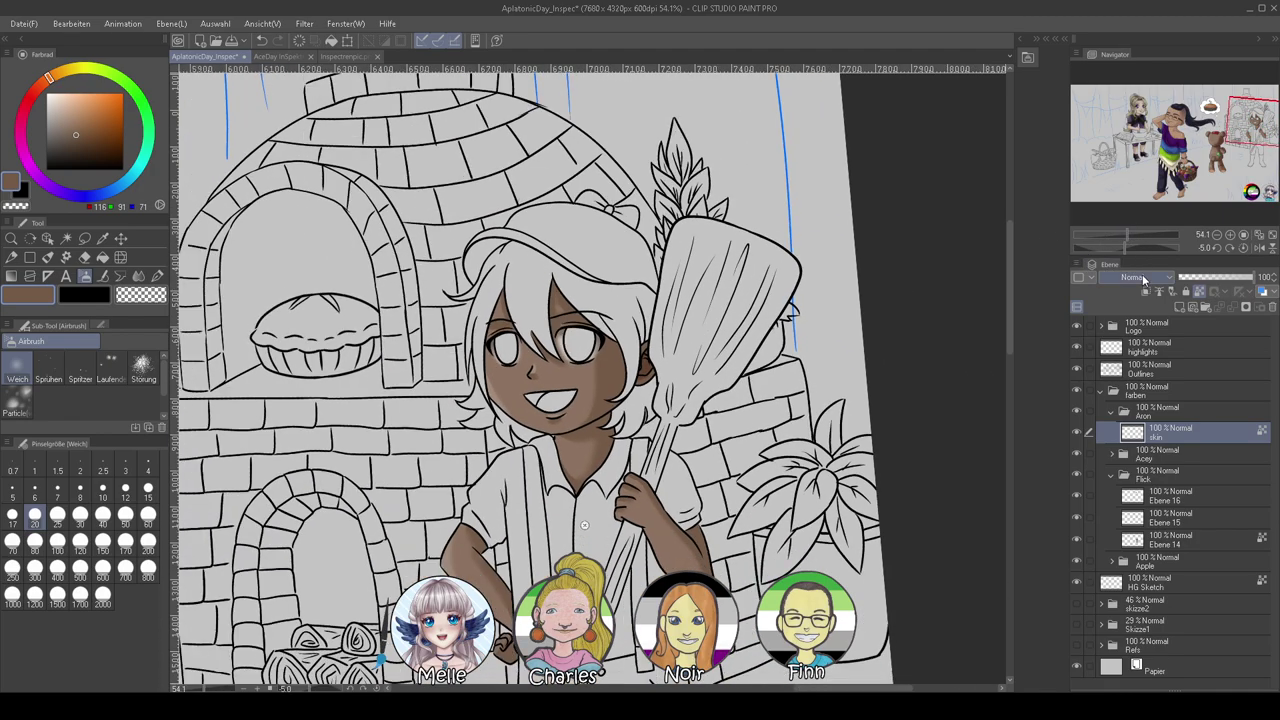
click(1179, 309)
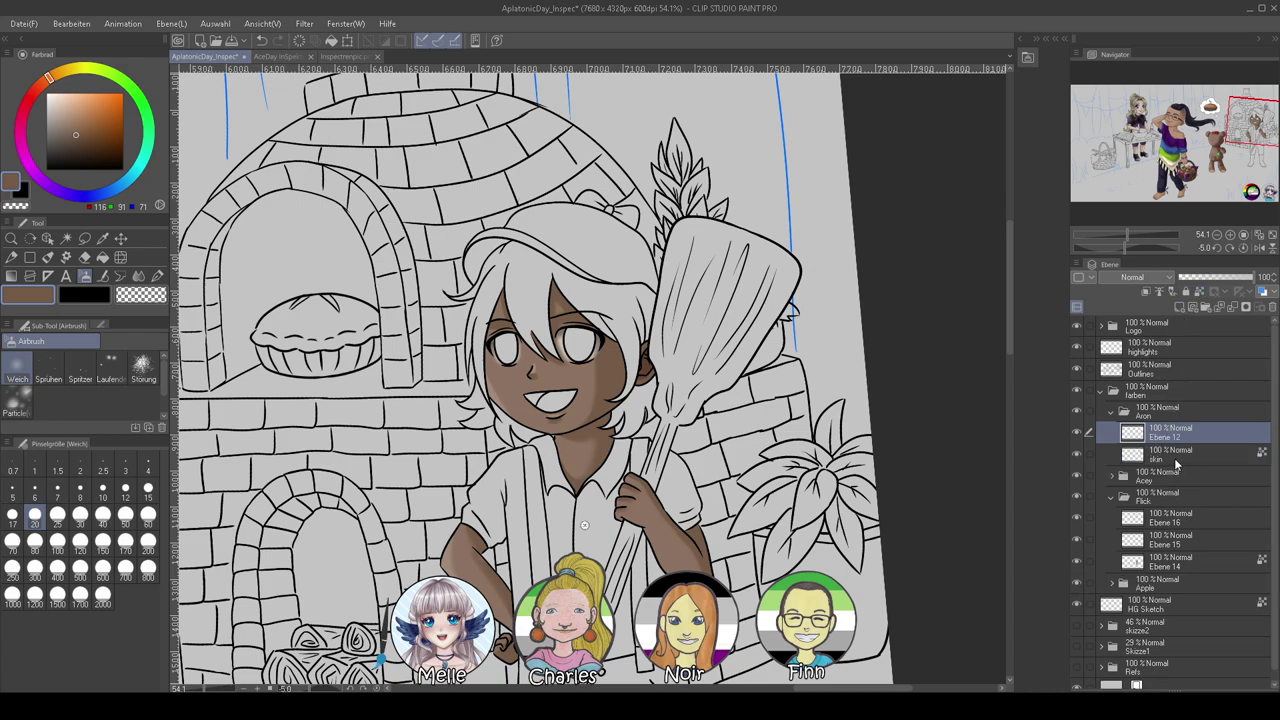
click(1158, 372)
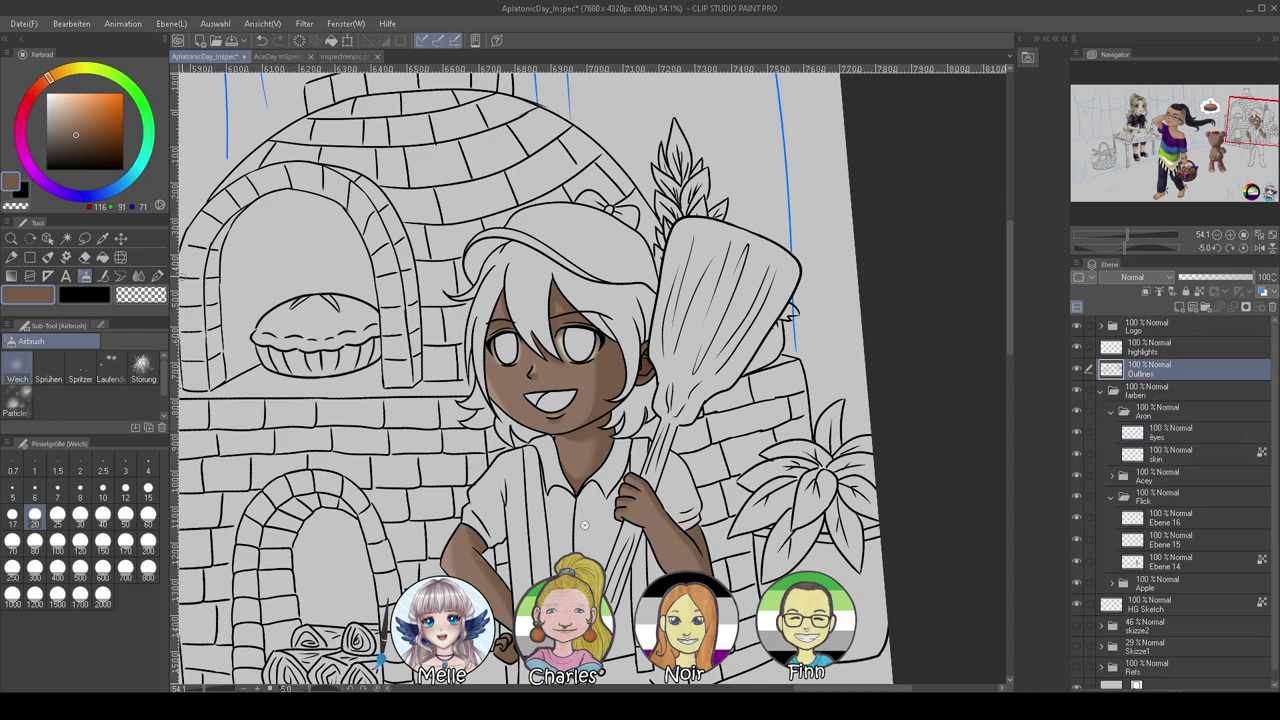
click(66, 238)
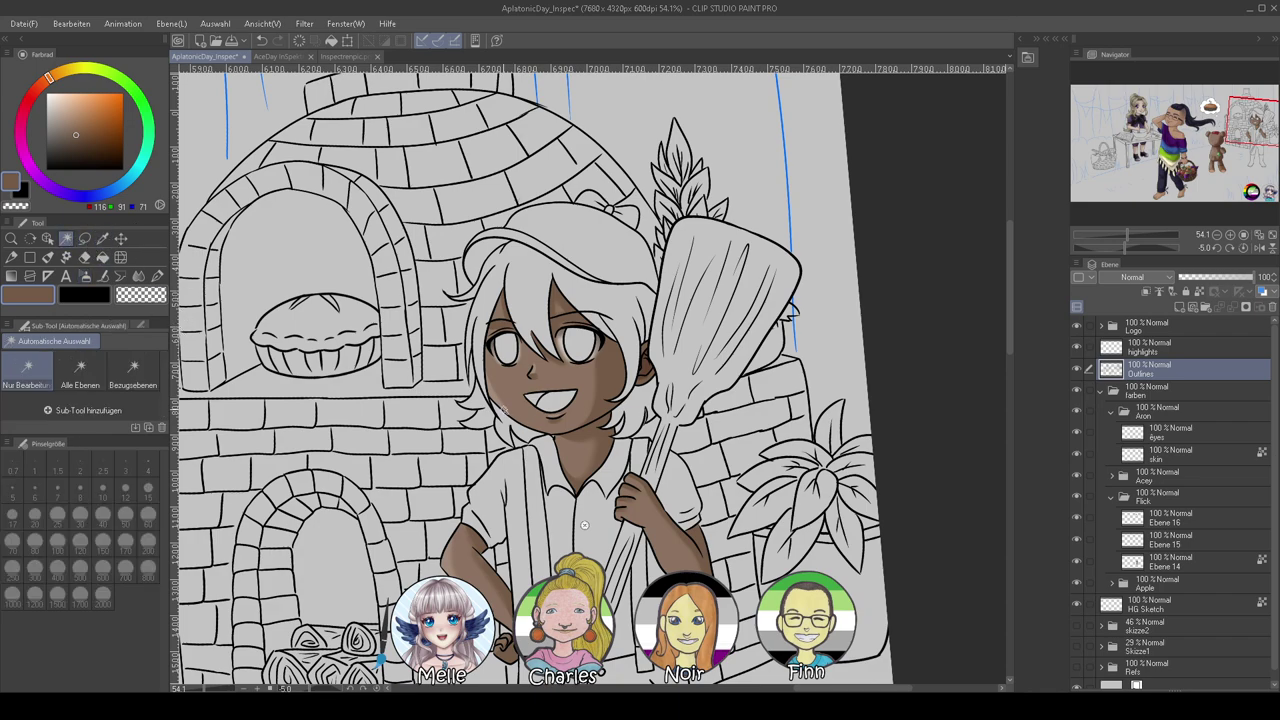
click(506, 344)
shift+click(578, 340)
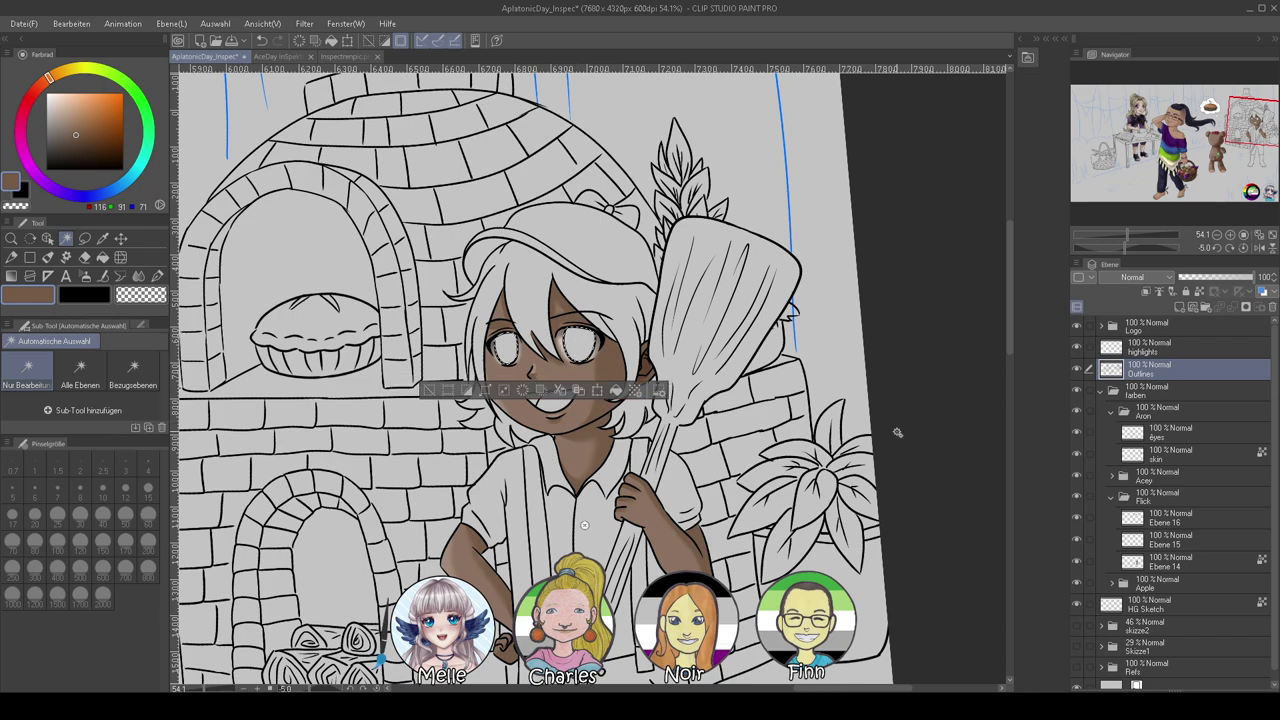
click(1133, 440)
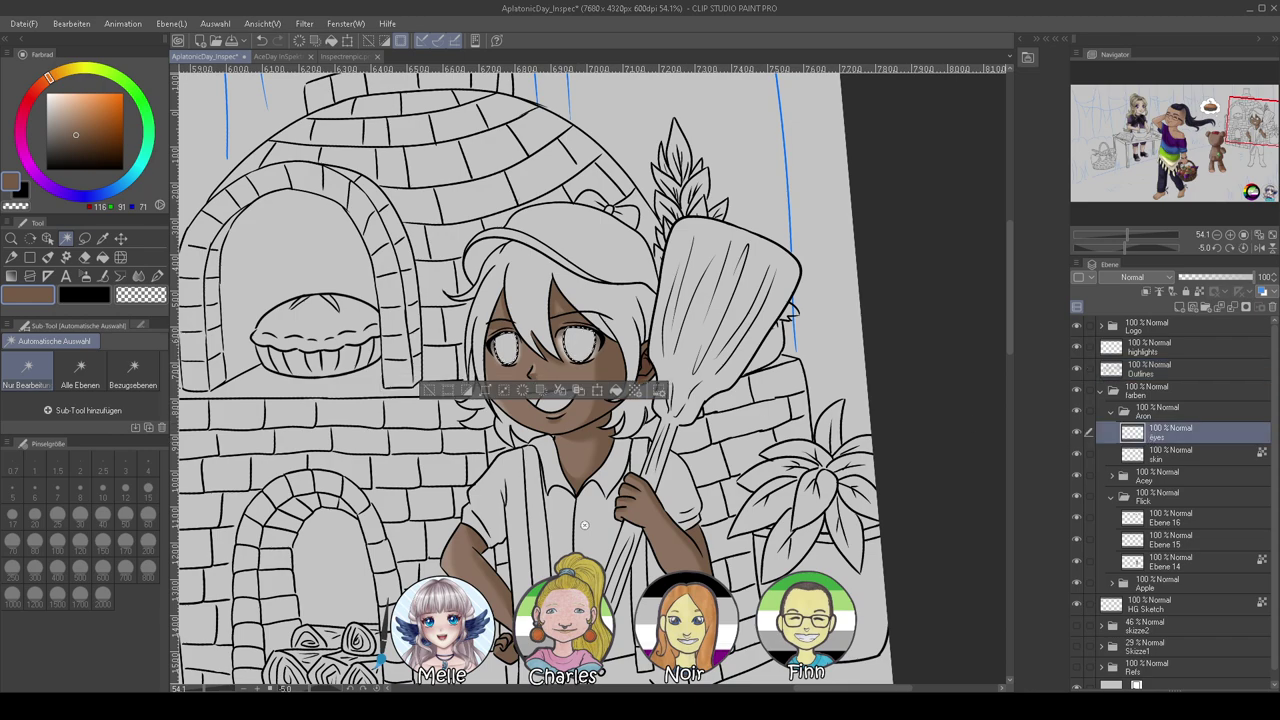
Fill the selected irises with yellow (RGB 202, 178, 114) sampled from the Inspectrenpic.png reference, and clear the selection
click(265, 58)
click(389, 58)
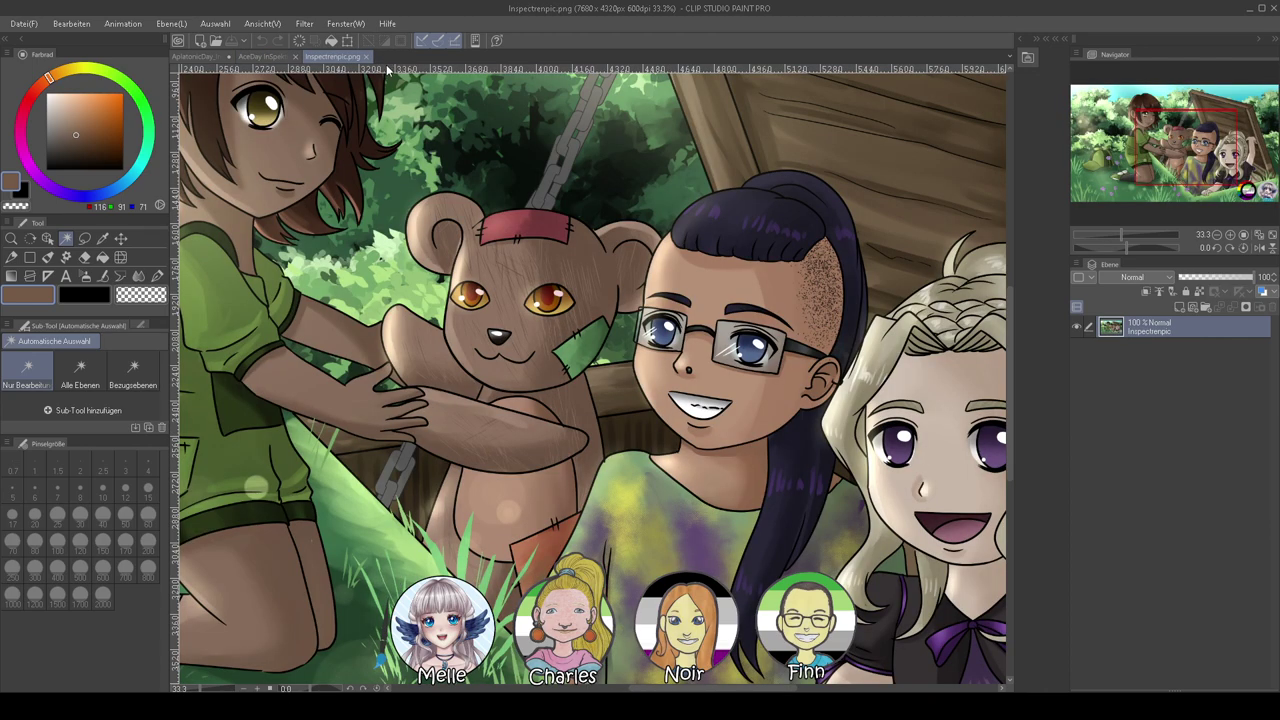
click(157, 276)
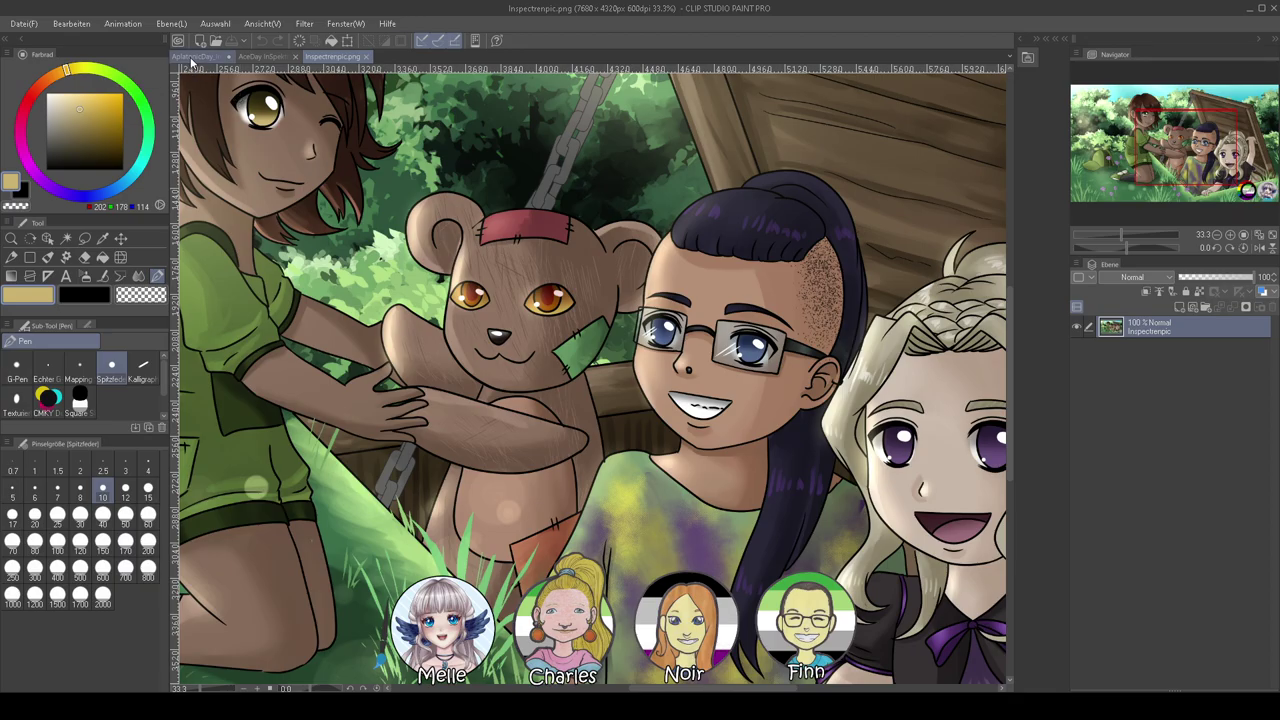
click(196, 57)
key(alt+BackSpace)
key(ctrl+d)
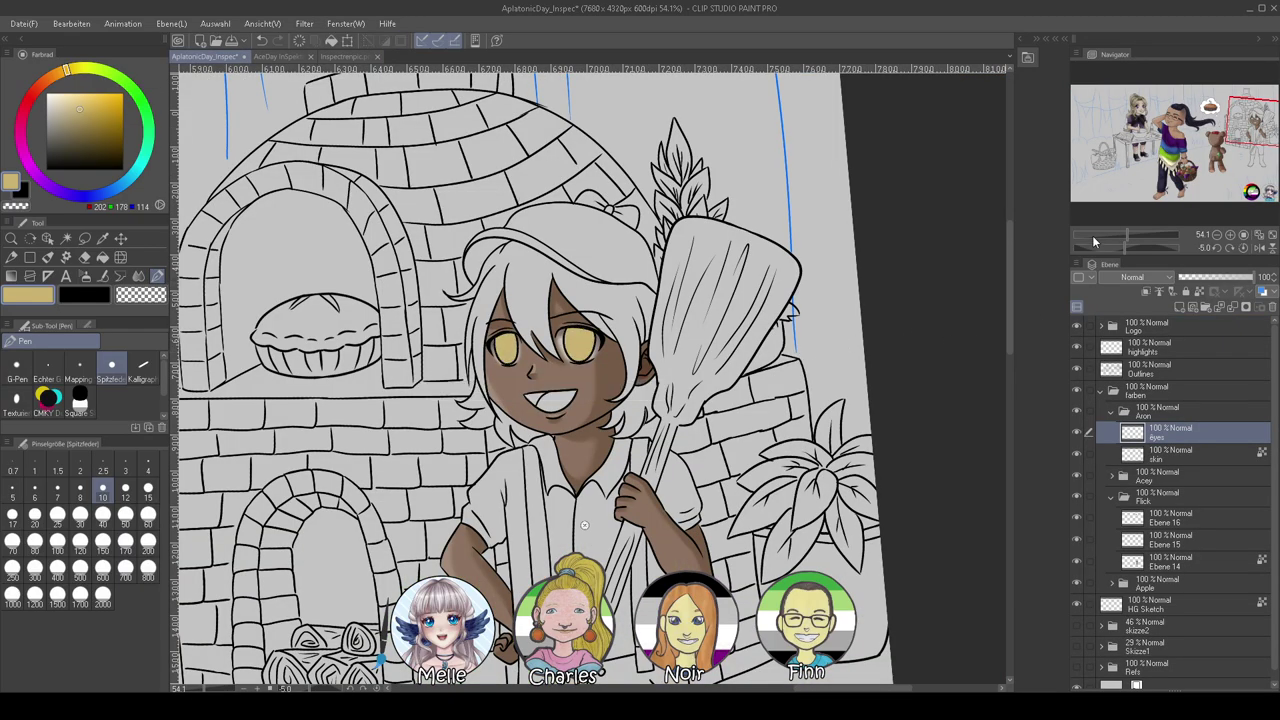
Lock the eyes layer's transparent pixels and shade the upper halves of both irises in dark yellow (RGB 103, 88, 47), soft airbrush size 60
drag(1125, 249, 1150, 235)
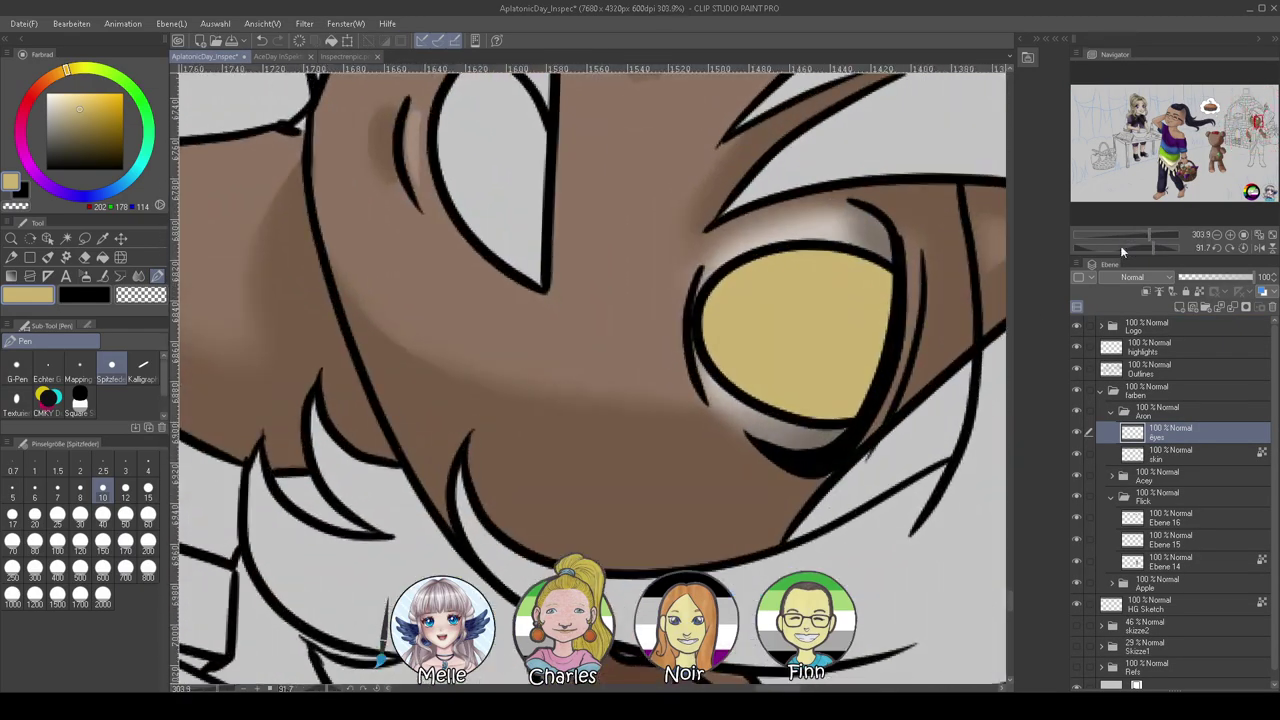
scroll(677, 307, down, 2)
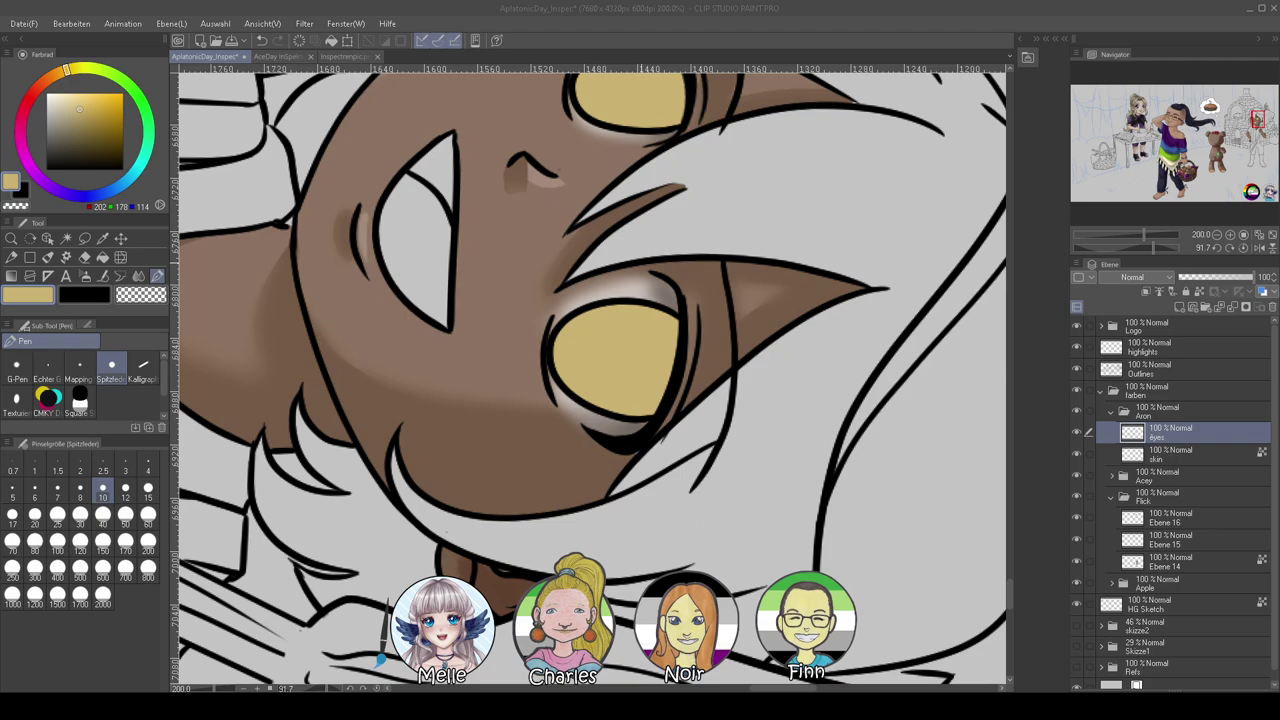
scroll(650, 300, down, 2)
scroll(650, 300, up, 2)
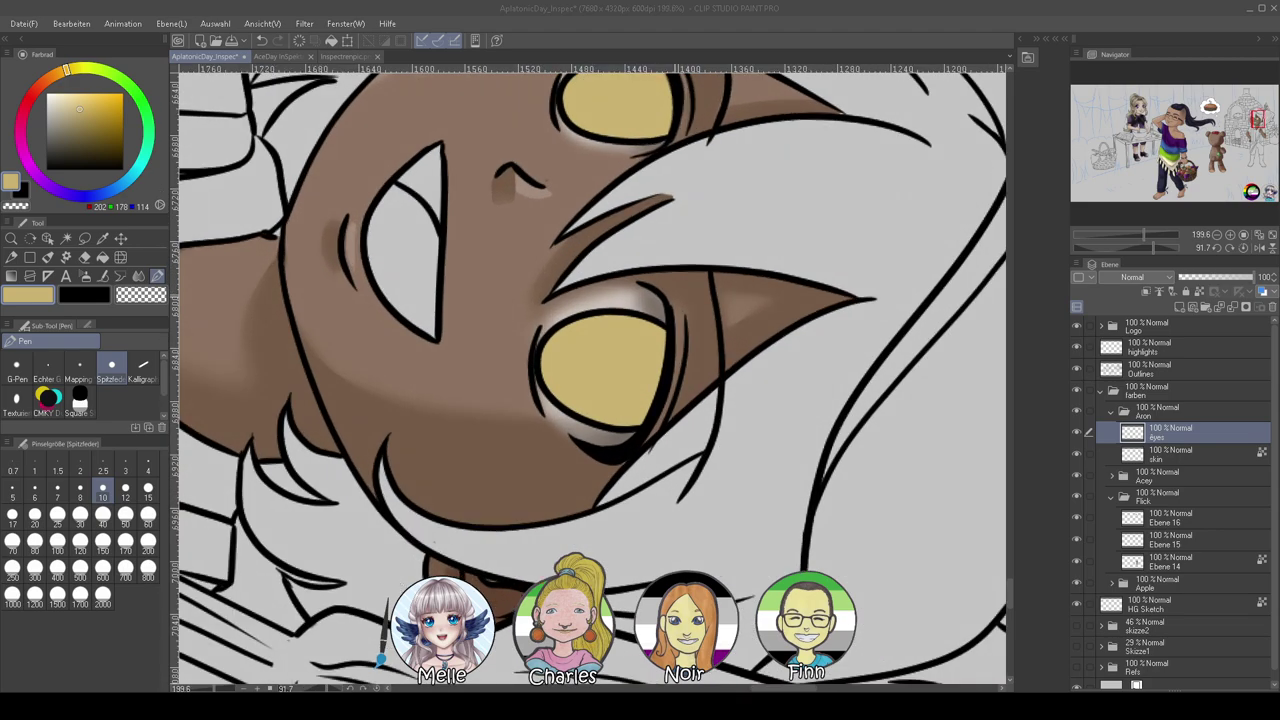
click(121, 160)
click(88, 139)
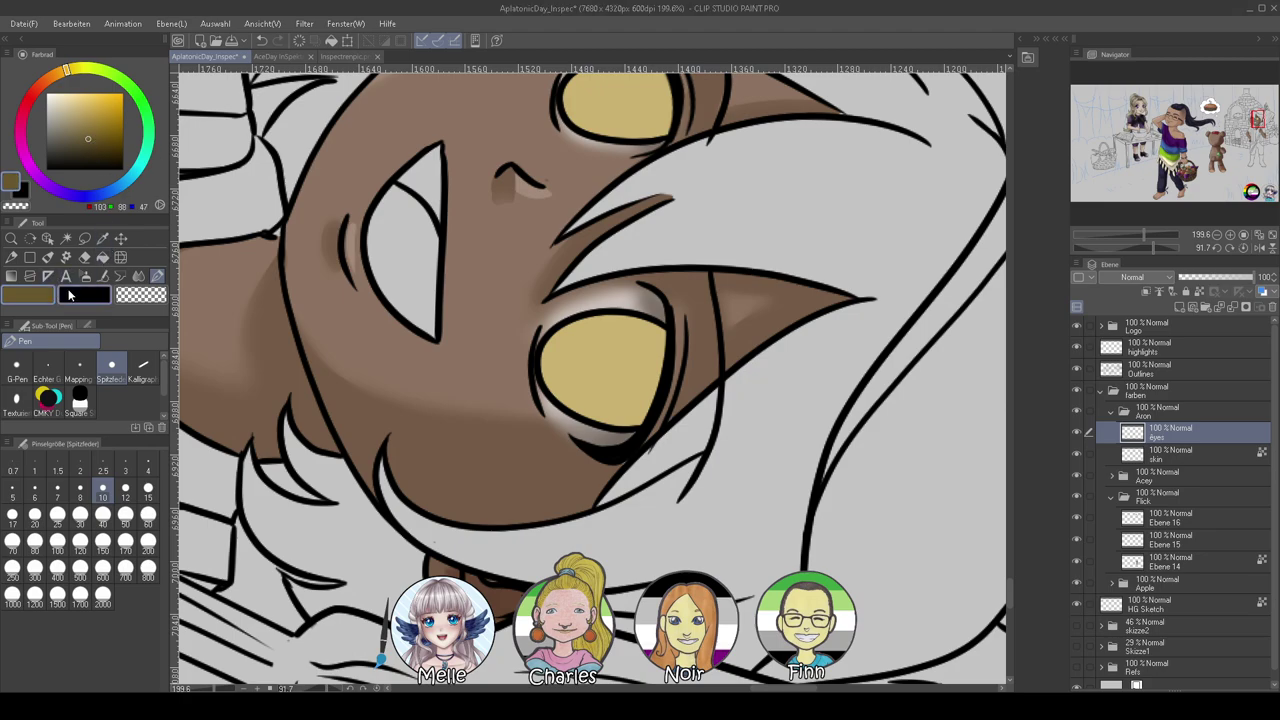
click(84, 276)
click(1198, 292)
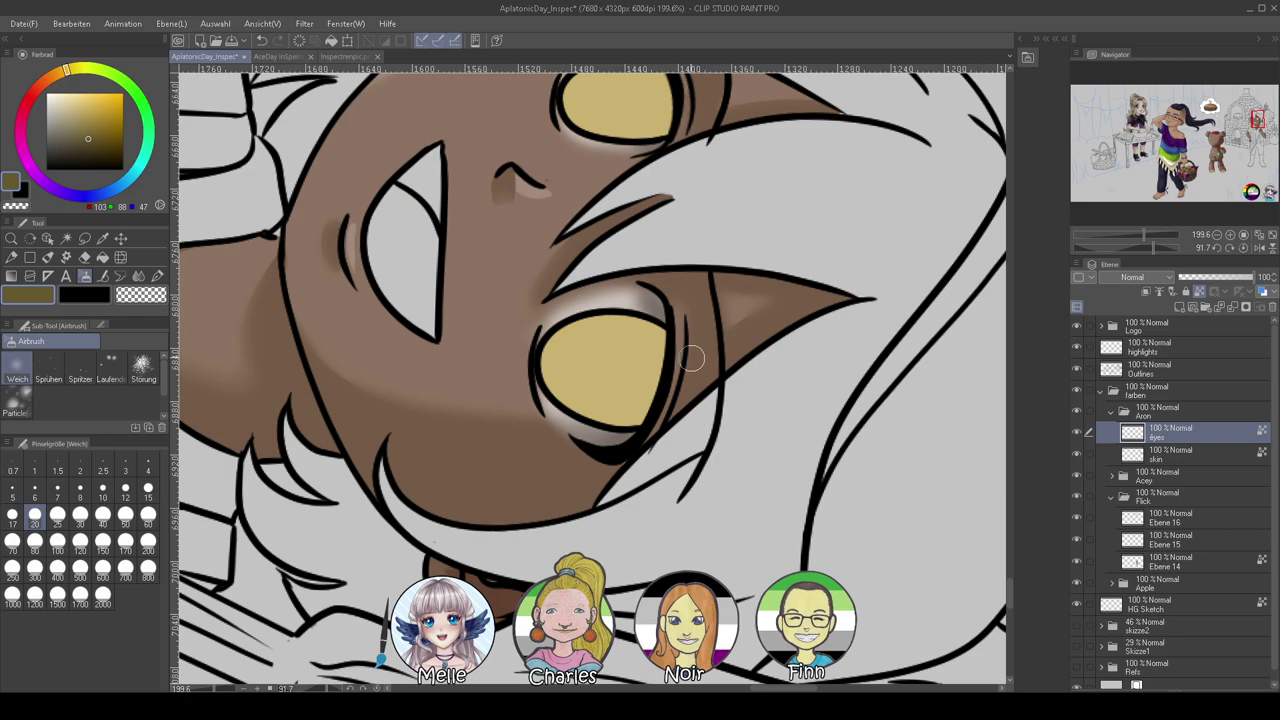
drag(693, 366, 680, 429)
click(148, 516)
mouse_move(625, 358)
mouse_down()
mouse_move(625, 526)
mouse_move(621, 495)
mouse_up()
drag(682, 225, 673, 325)
mouse_move(637, 184)
mouse_down()
mouse_move(645, 123)
mouse_move(630, 300)
mouse_up()
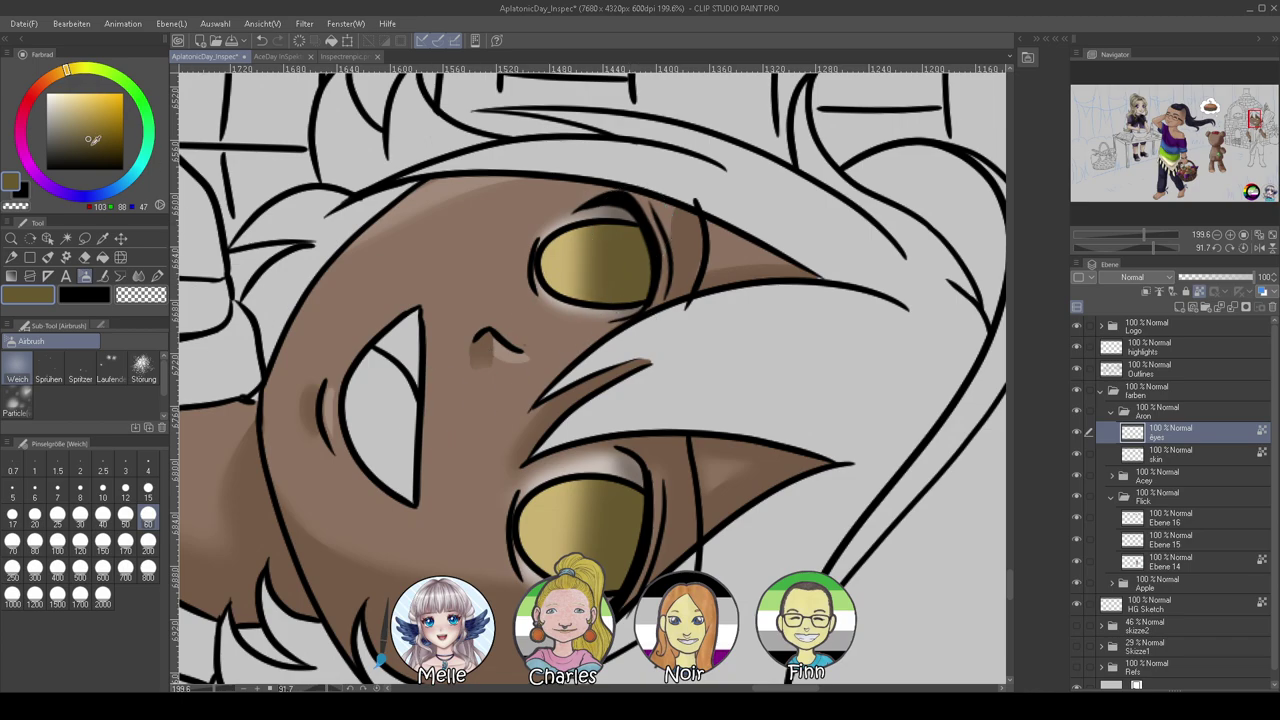
Darken the tops of both irises with dark brown (RGB 68, 57, 29) using the soft airbrush, and reset the canvas rotation
click(90, 149)
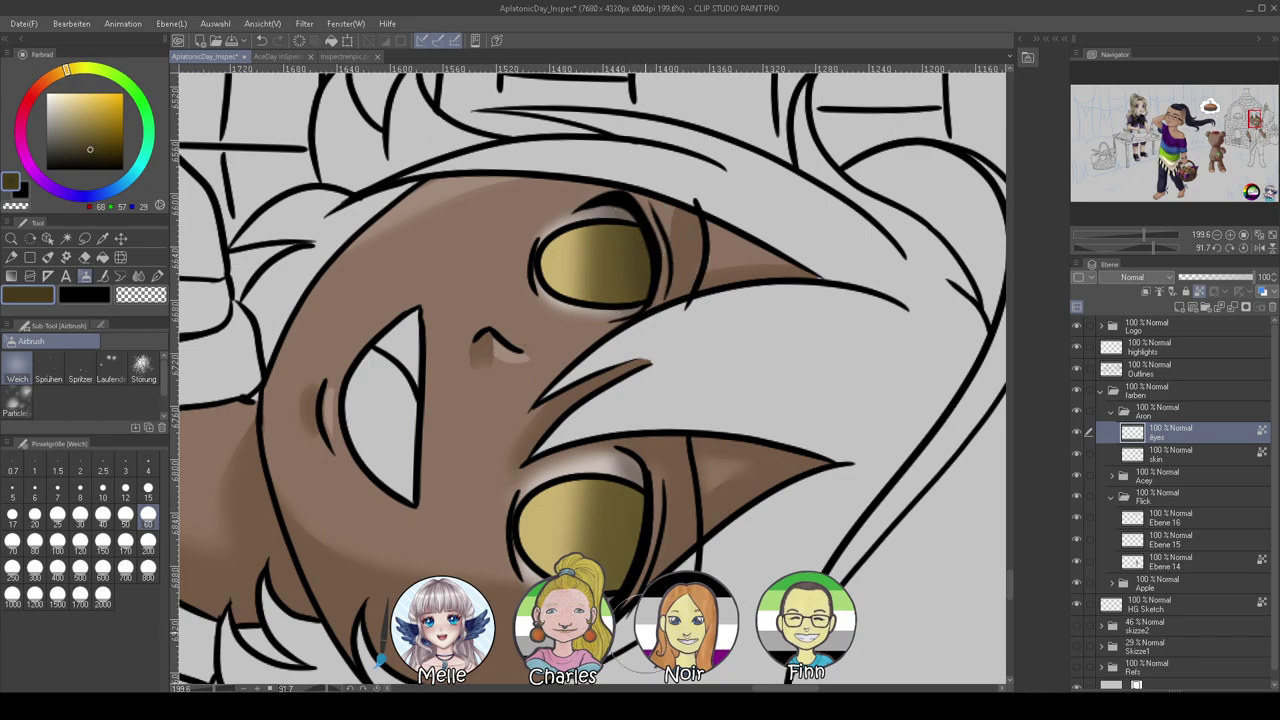
drag(651, 619, 647, 510)
click(1243, 248)
mouse_move(1141, 232)
mouse_down()
mouse_move(1117, 233)
mouse_move(1144, 239)
mouse_move(1128, 244)
mouse_move(1146, 234)
mouse_up()
Paint a large white oval highlight on the upper iris of the eye farther from the broom, on the highlights layer with the pen at size 15
click(1150, 348)
click(1245, 248)
drag(57, 113, 15, 69)
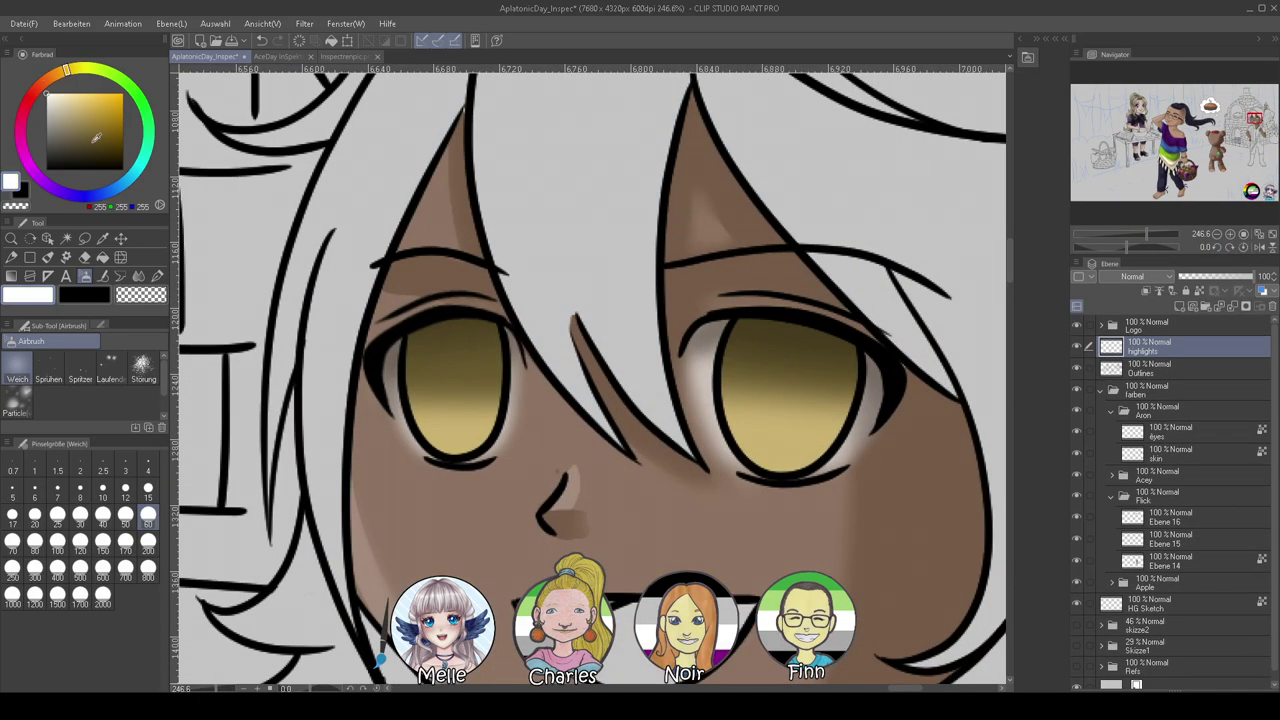
click(157, 276)
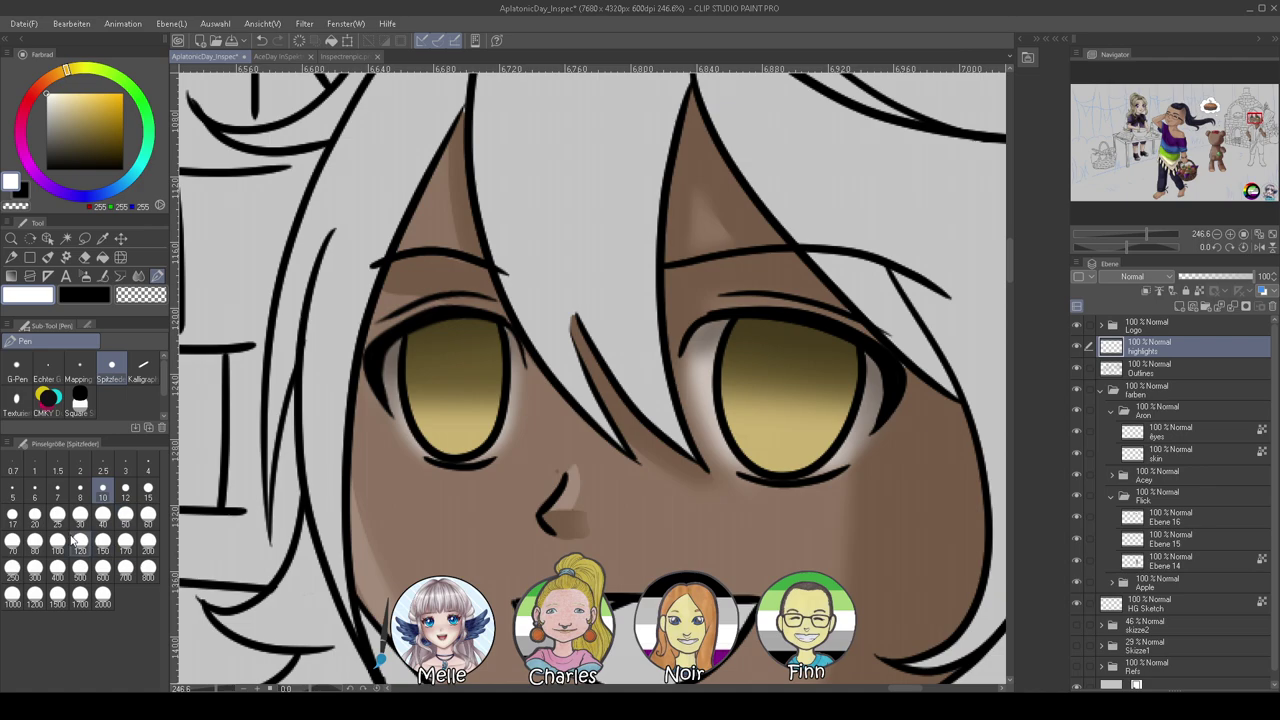
click(35, 517)
click(148, 489)
mouse_move(472, 349)
mouse_down()
mouse_move(478, 336)
mouse_move(471, 344)
mouse_move(502, 364)
mouse_move(478, 333)
mouse_move(471, 346)
mouse_move(505, 372)
mouse_move(478, 340)
mouse_up()
key(ctrl+z)
key(ctrl+z)
click(476, 350)
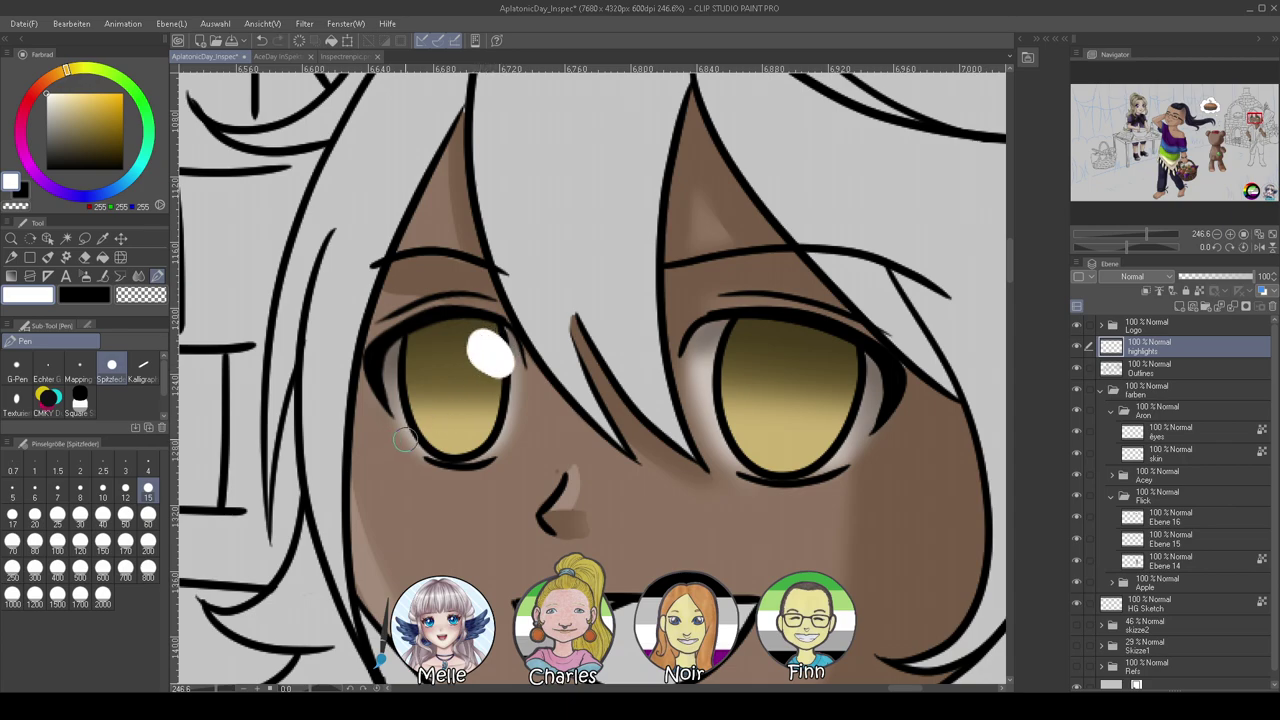
key(ctrl+z)
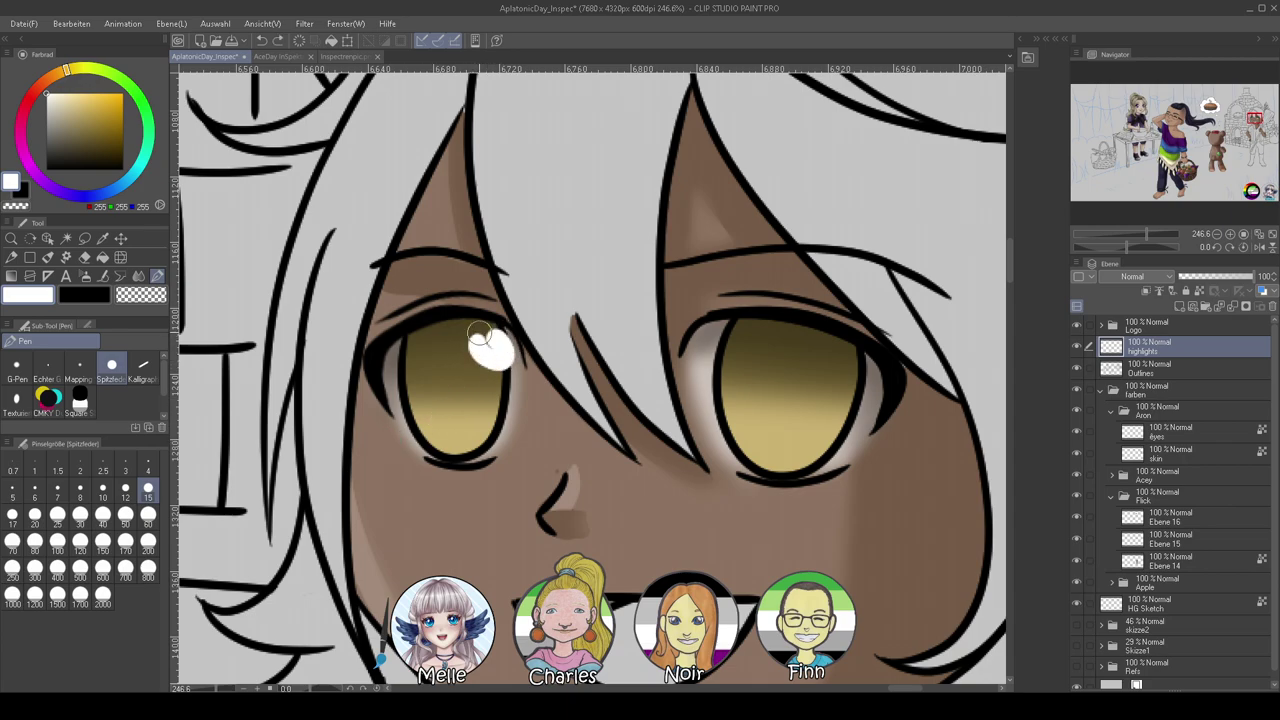
key(ctrl+z)
mouse_move(474, 350)
mouse_down()
mouse_move(480, 362)
mouse_move(502, 348)
mouse_move(466, 342)
mouse_move(500, 362)
mouse_move(472, 340)
mouse_move(492, 368)
mouse_move(483, 353)
mouse_up()
key(ctrl+z)
key(ctrl+z)
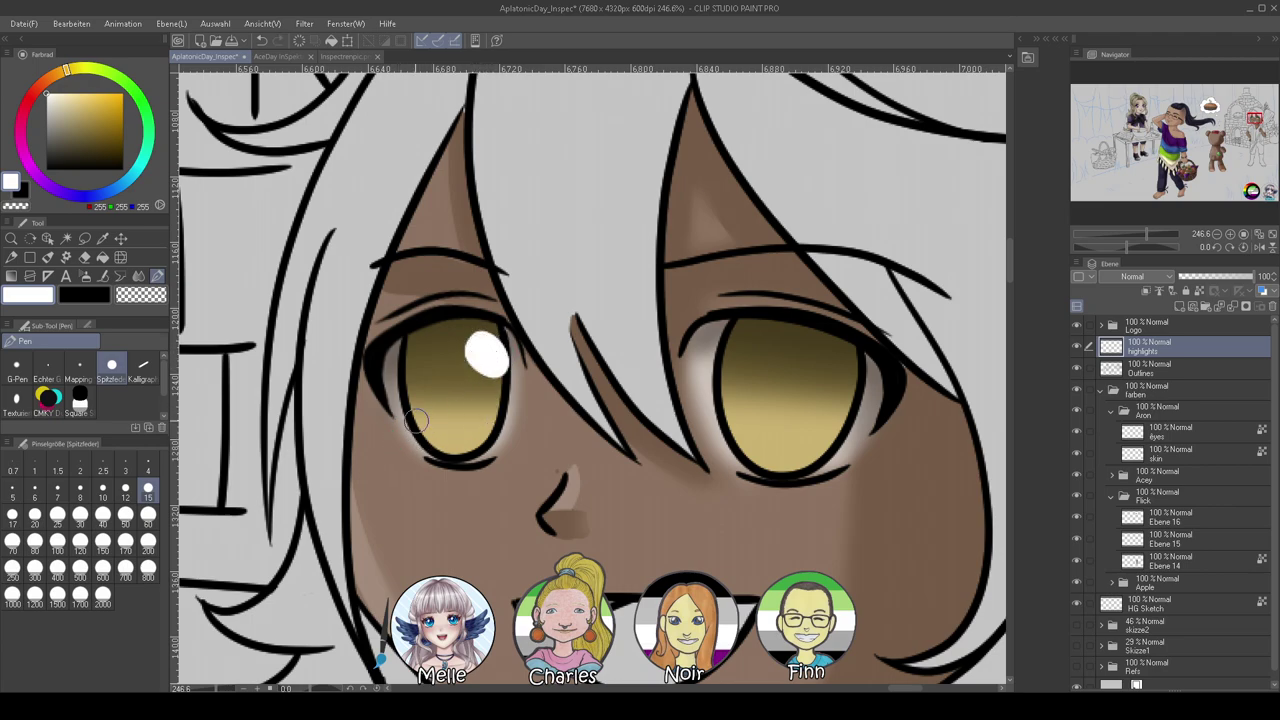
Add a small white highlight low on the same iris, and a large upper and small lower highlight on the other iris
click(421, 424)
mouse_move(805, 361)
mouse_down()
mouse_move(849, 380)
mouse_move(808, 357)
mouse_move(812, 369)
mouse_move(845, 385)
mouse_move(812, 352)
mouse_move(815, 378)
mouse_move(830, 375)
mouse_up()
key(ctrl+z)
click(739, 442)
drag(1146, 234, 1118, 245)
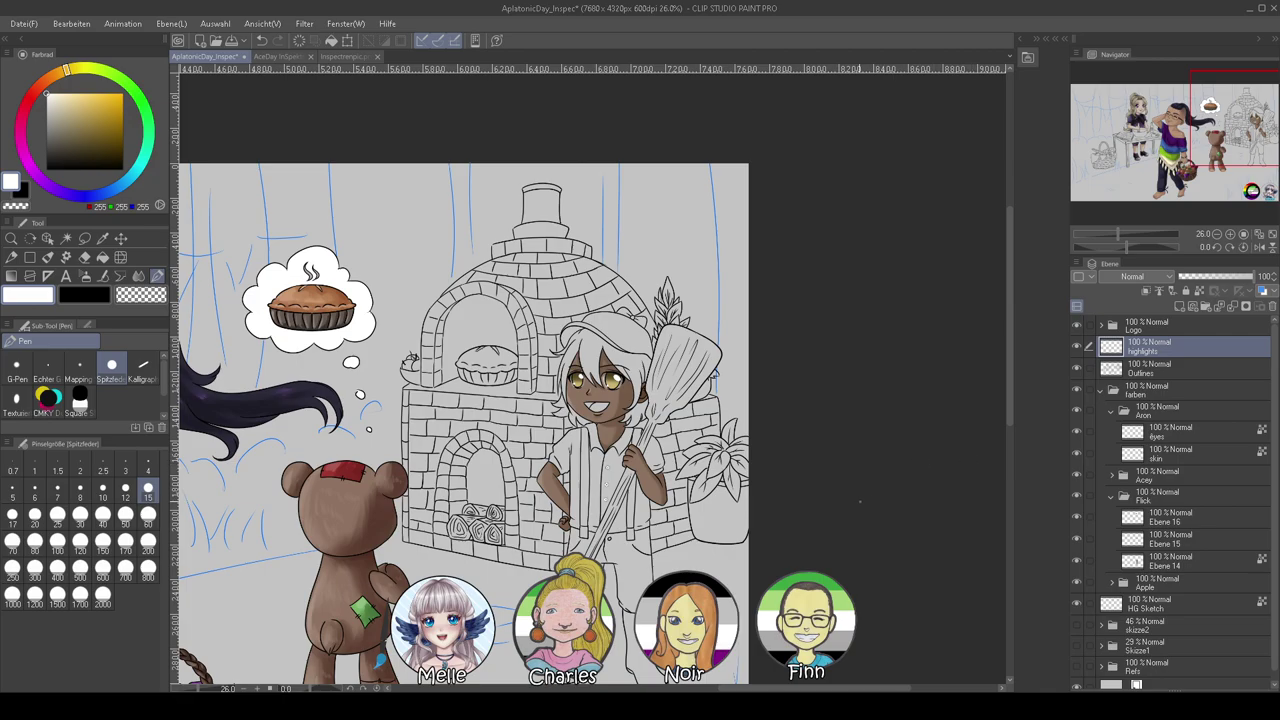
Add a new layer named hair above the eyes layer in the Aron folder
mouse_move(865, 530)
mouse_down()
mouse_move(846, 489)
mouse_move(977, 421)
mouse_move(871, 437)
mouse_move(858, 544)
mouse_up()
click(1170, 430)
click(1180, 307)
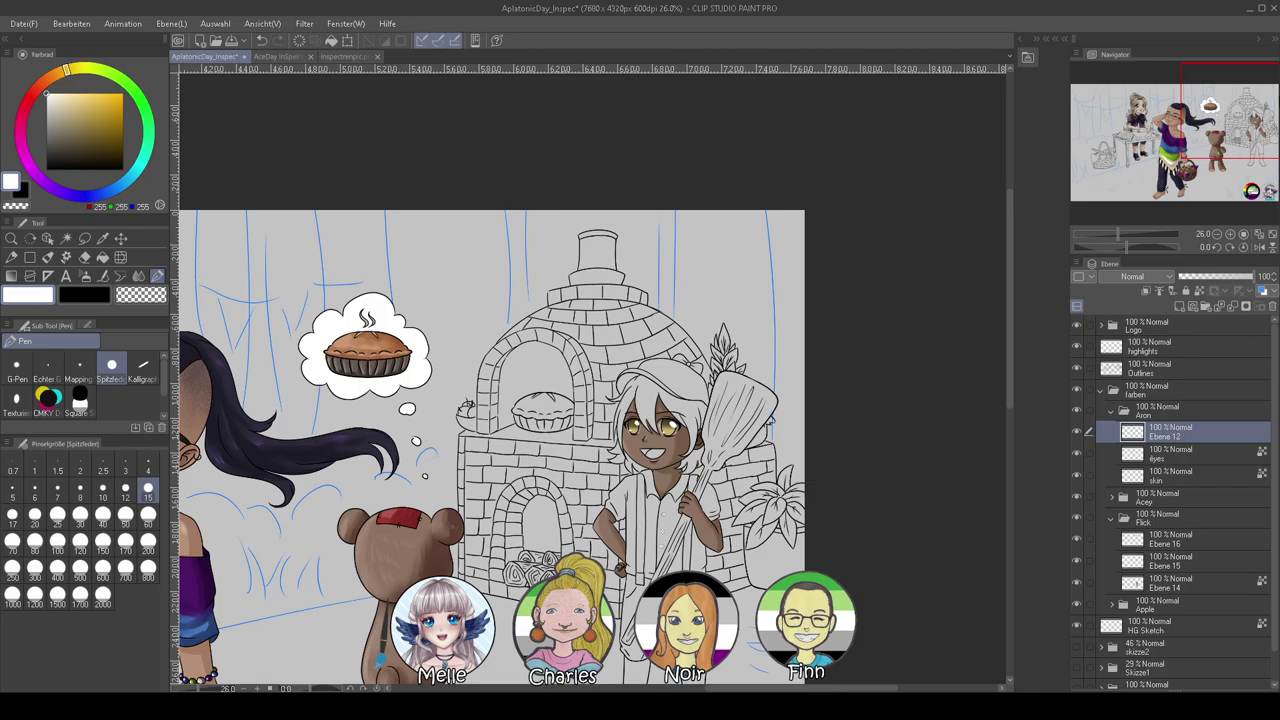
drag(1125, 234, 1131, 234)
drag(1250, 113, 1258, 116)
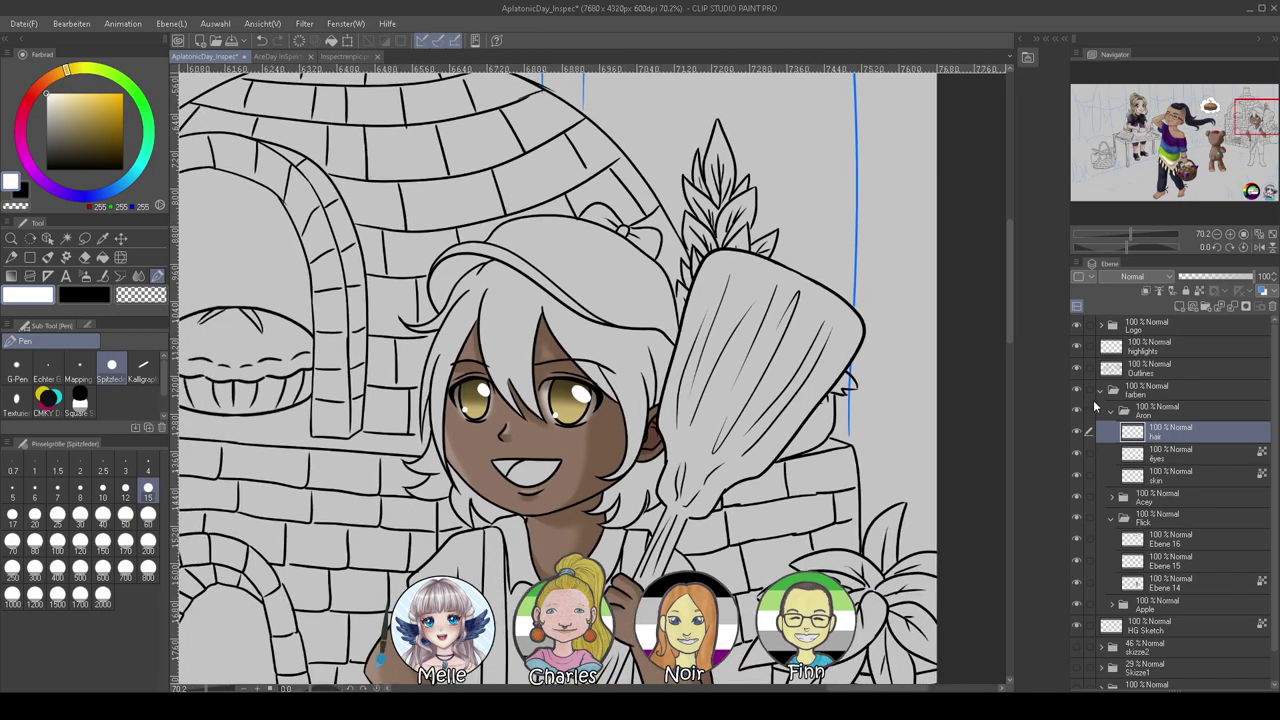
Select all the hair sections of the broom-holding boy on the Outlines layer with the automatic selection tool
click(1122, 369)
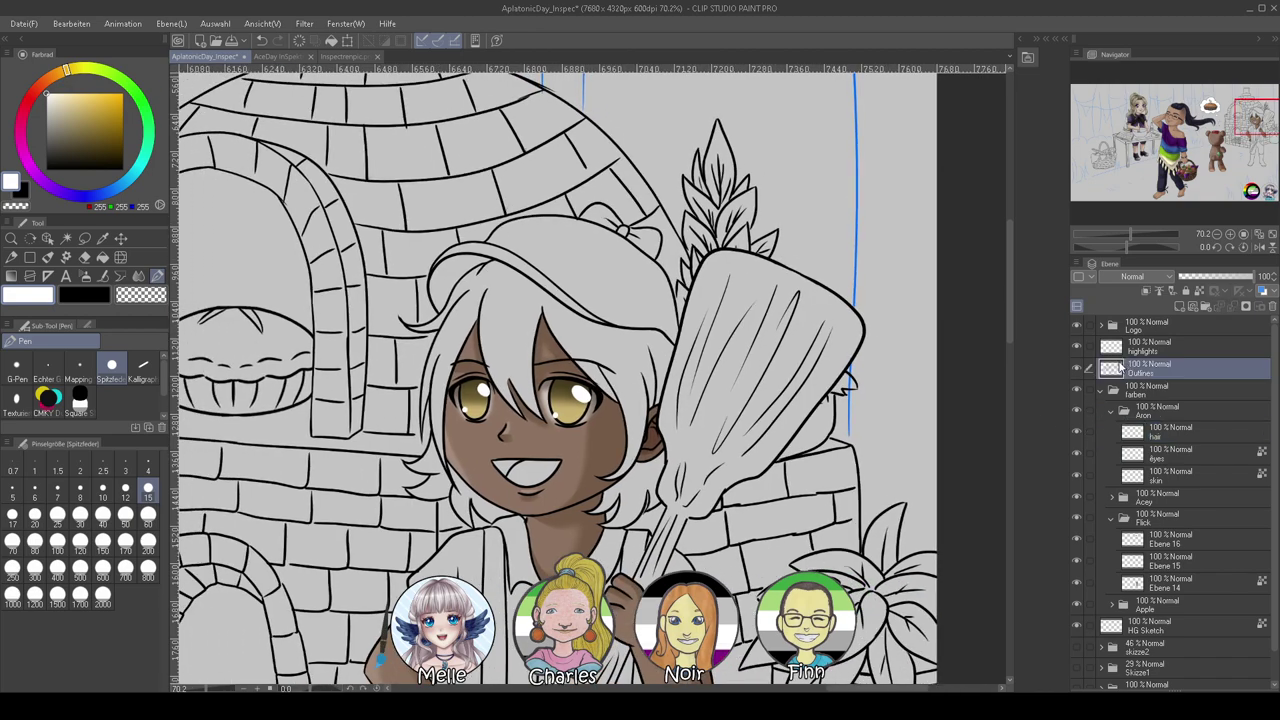
click(66, 238)
click(526, 326)
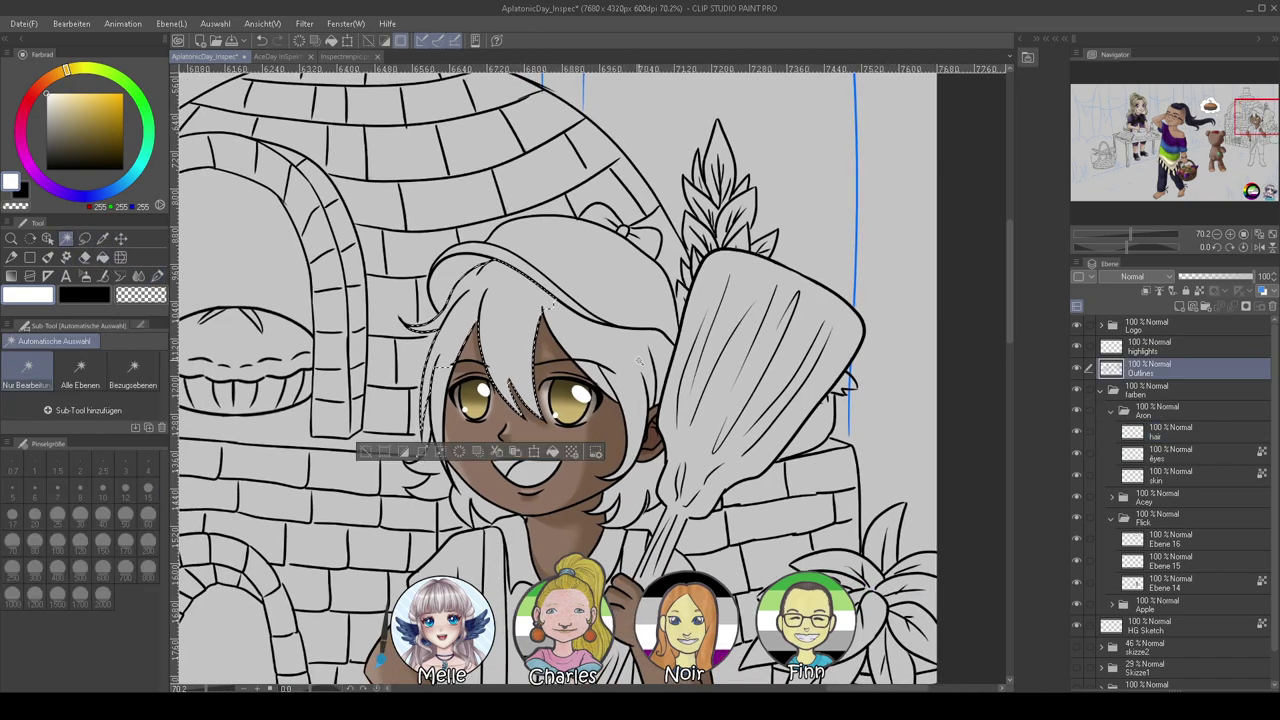
shift+click(624, 394)
shift+click(576, 516)
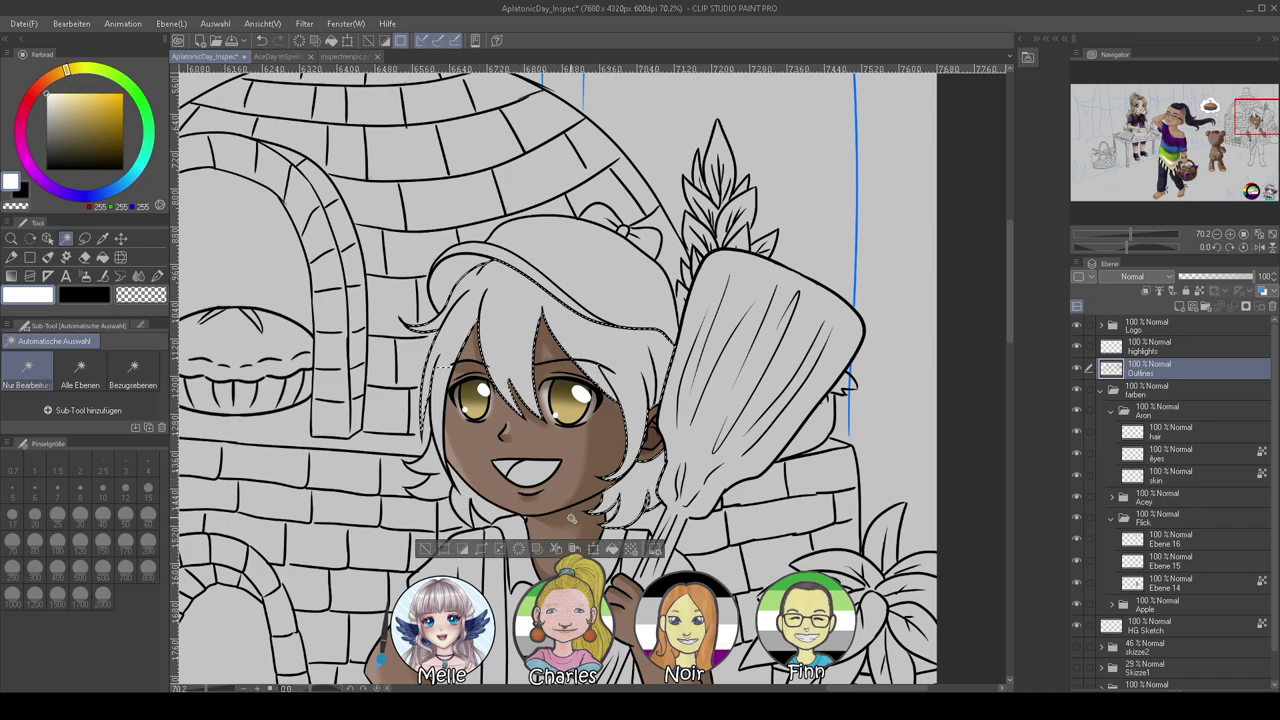
shift+click(468, 500)
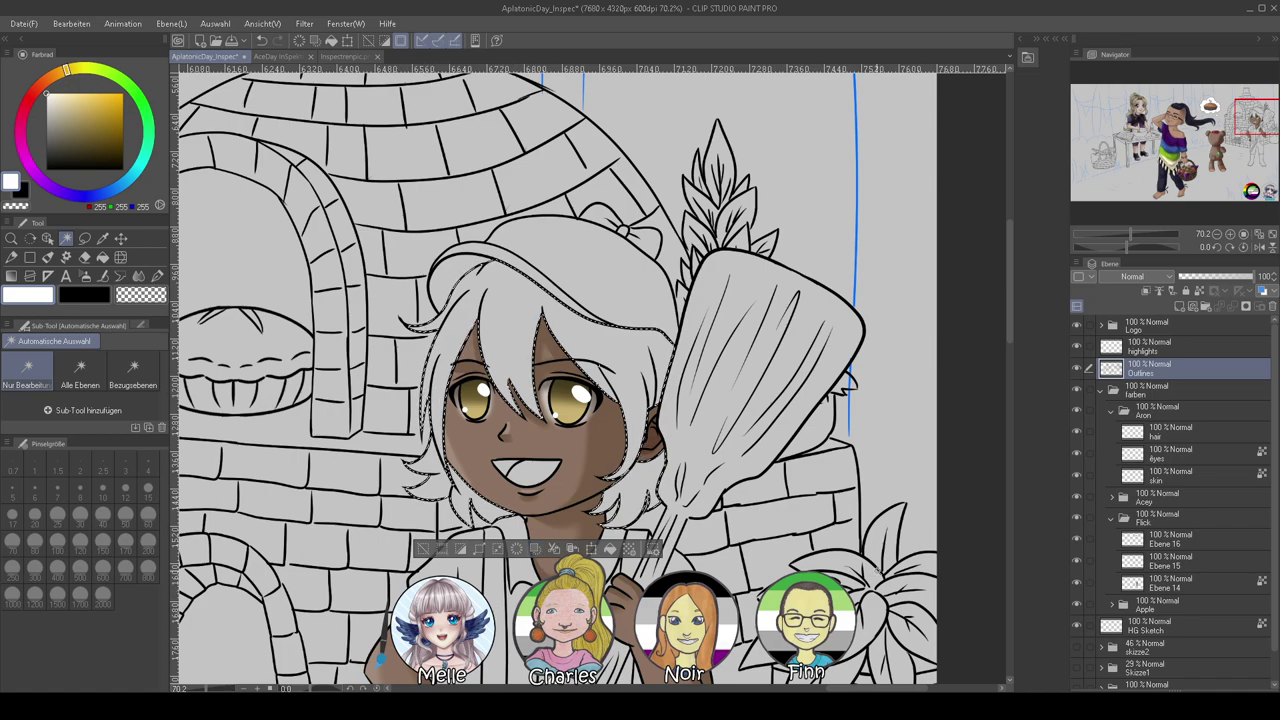
Fill the selected hair on the hair layer with brown (RGB 99, 74, 52) sampled from the capped character's hair in the AceDay image, and deselect
click(1176, 433)
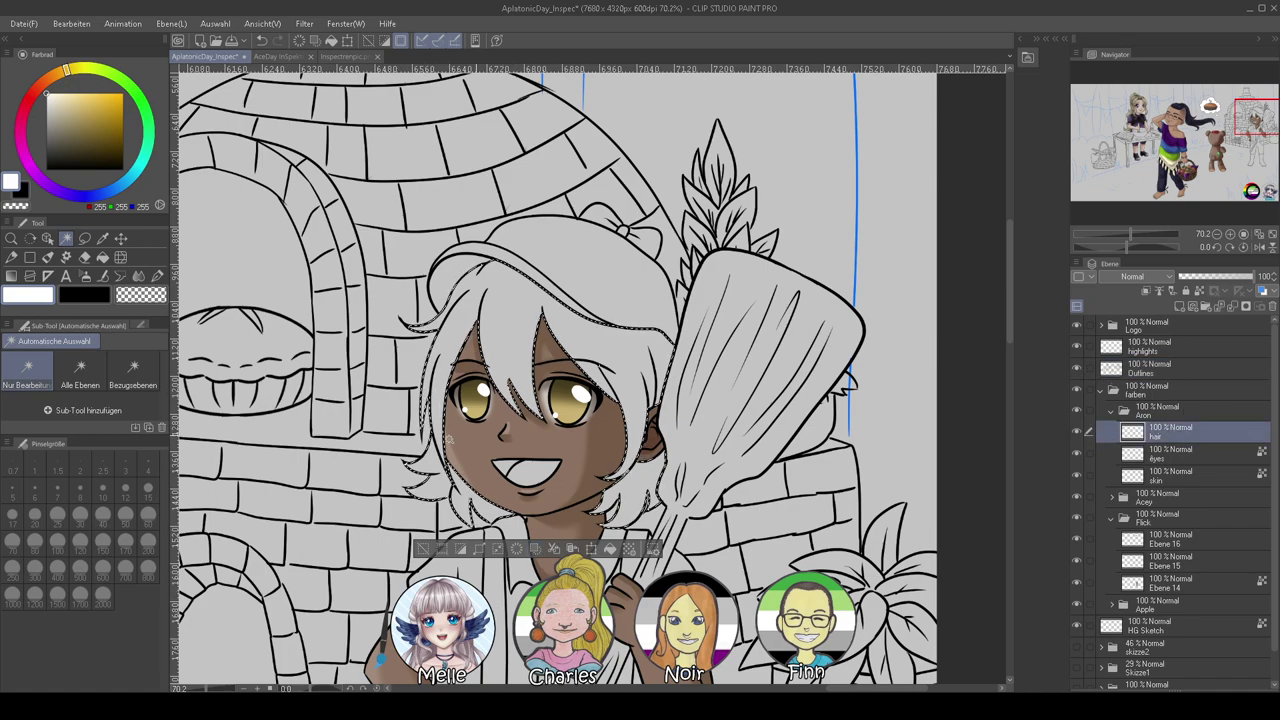
click(278, 56)
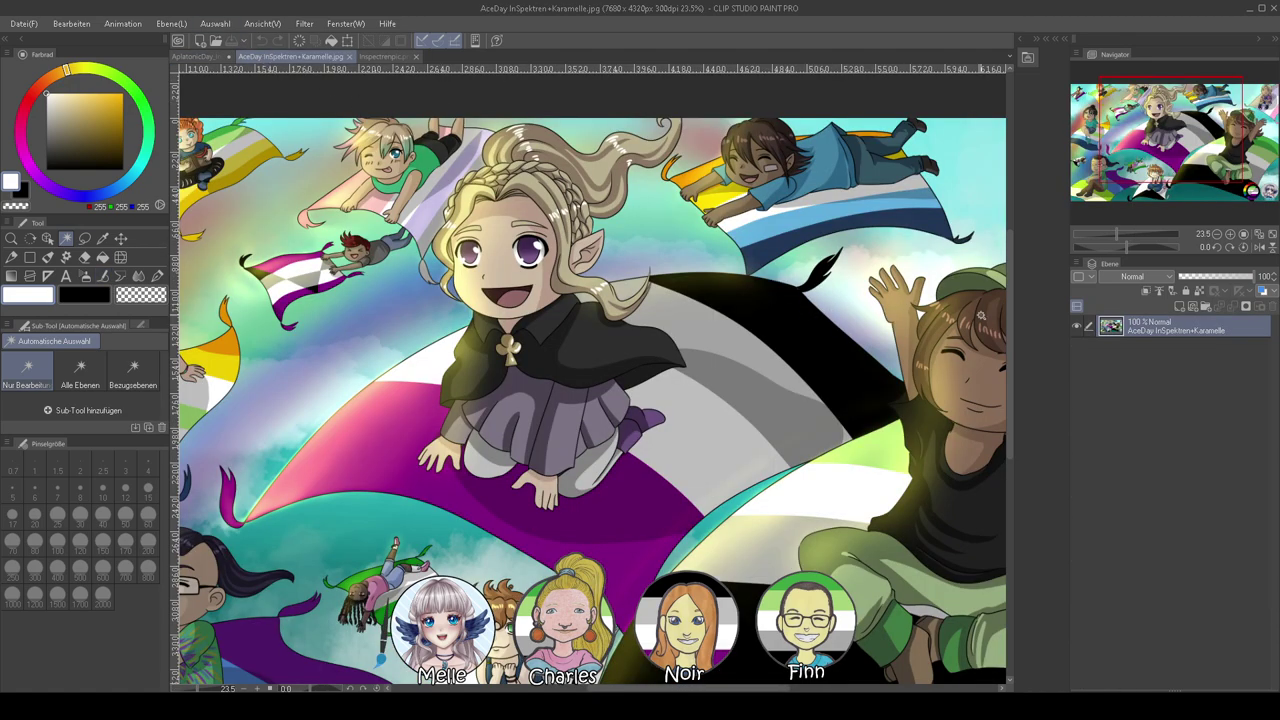
key(alt)
click(155, 276)
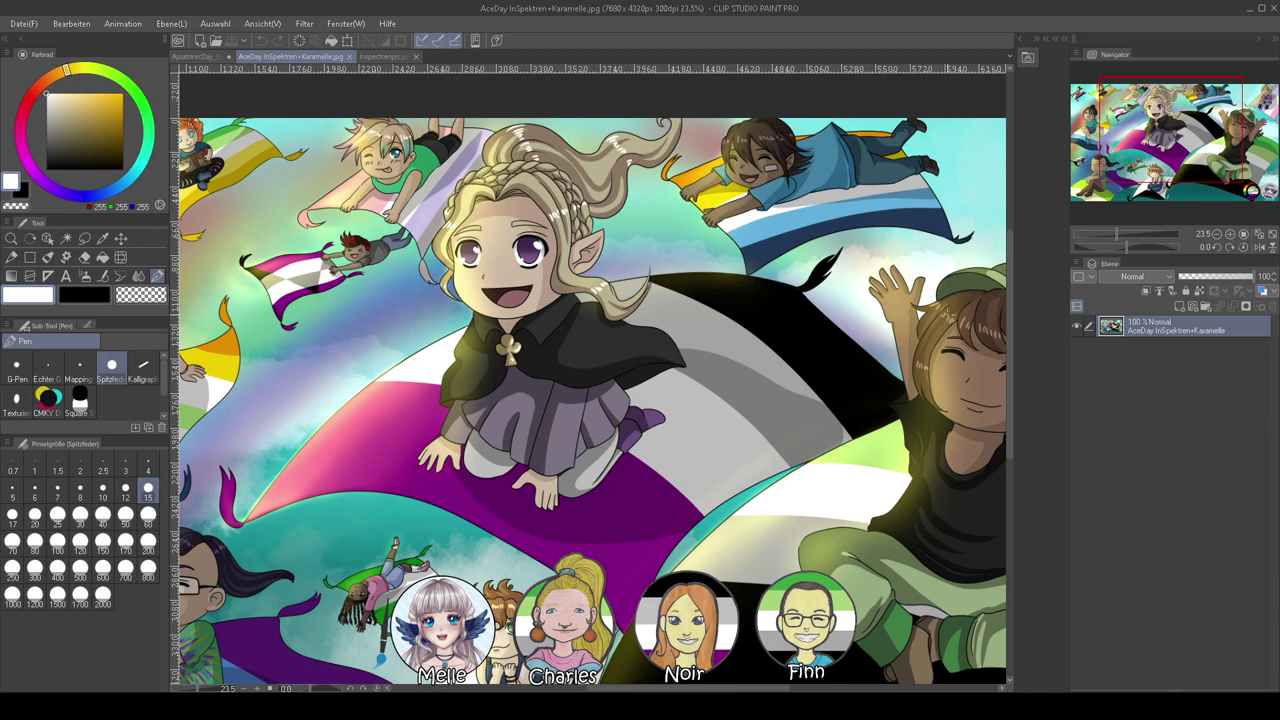
alt+click(968, 308)
click(197, 58)
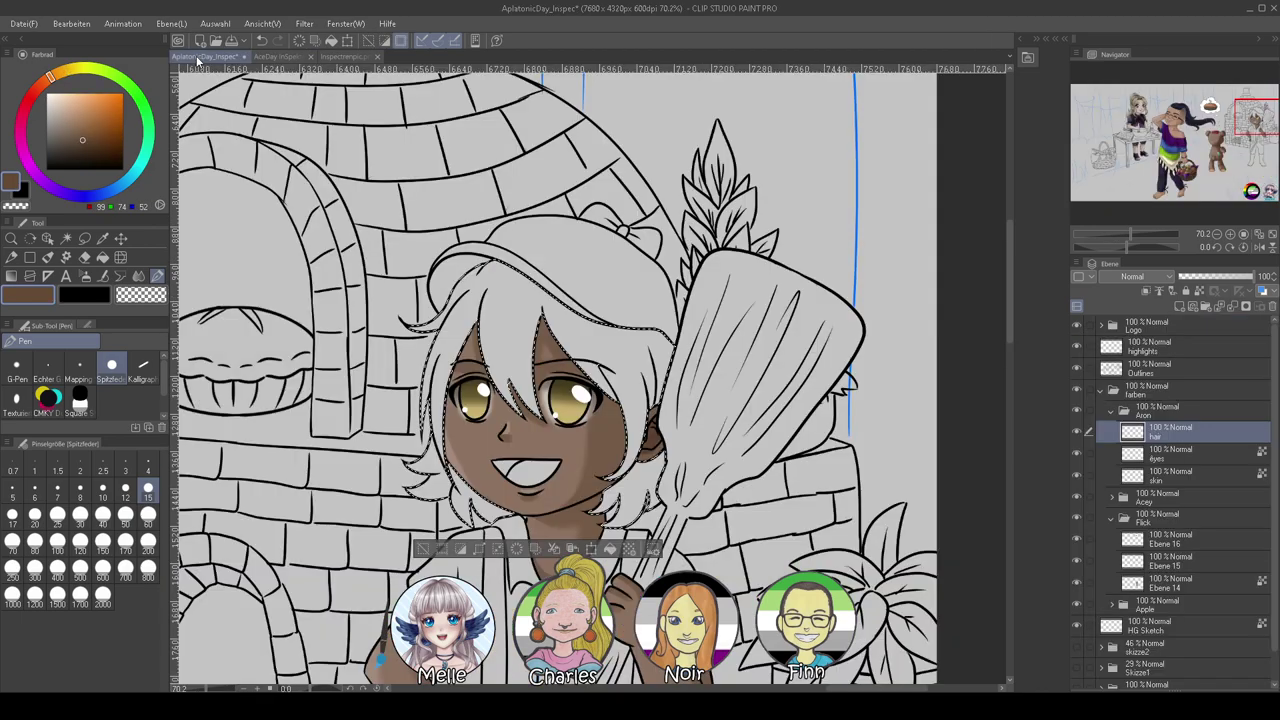
key(alt+Delete)
key(ctrl+d)
Touch up unfilled gaps along the boy's hair outlines with the same brown, using the pen at size 4
scroll(551, 409, up, 5)
scroll(410, 546, up, 2)
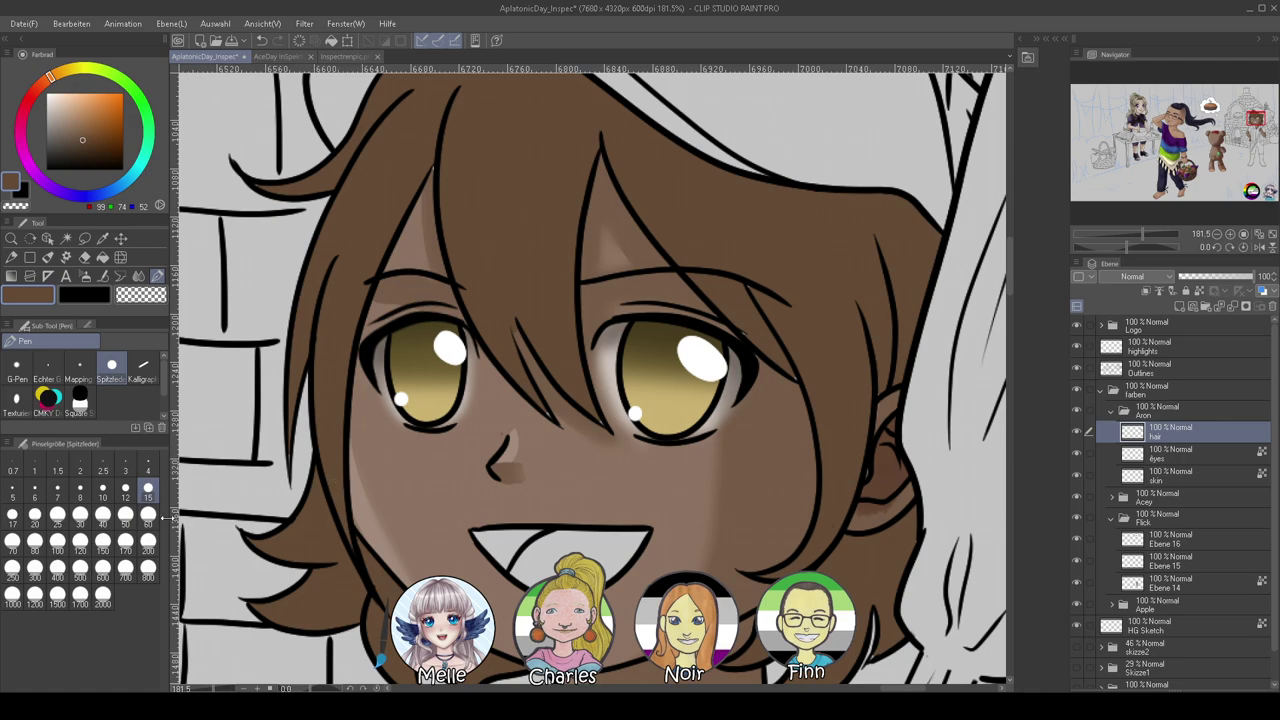
click(148, 470)
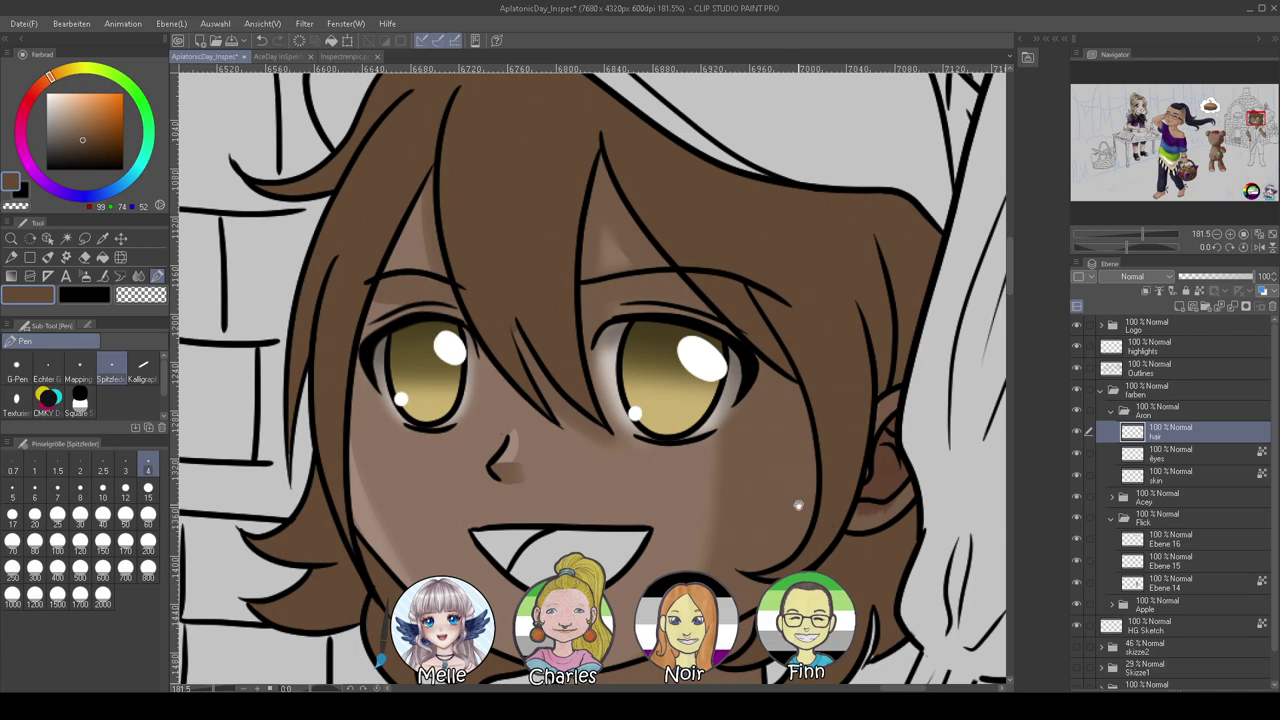
scroll(794, 494, down, 3)
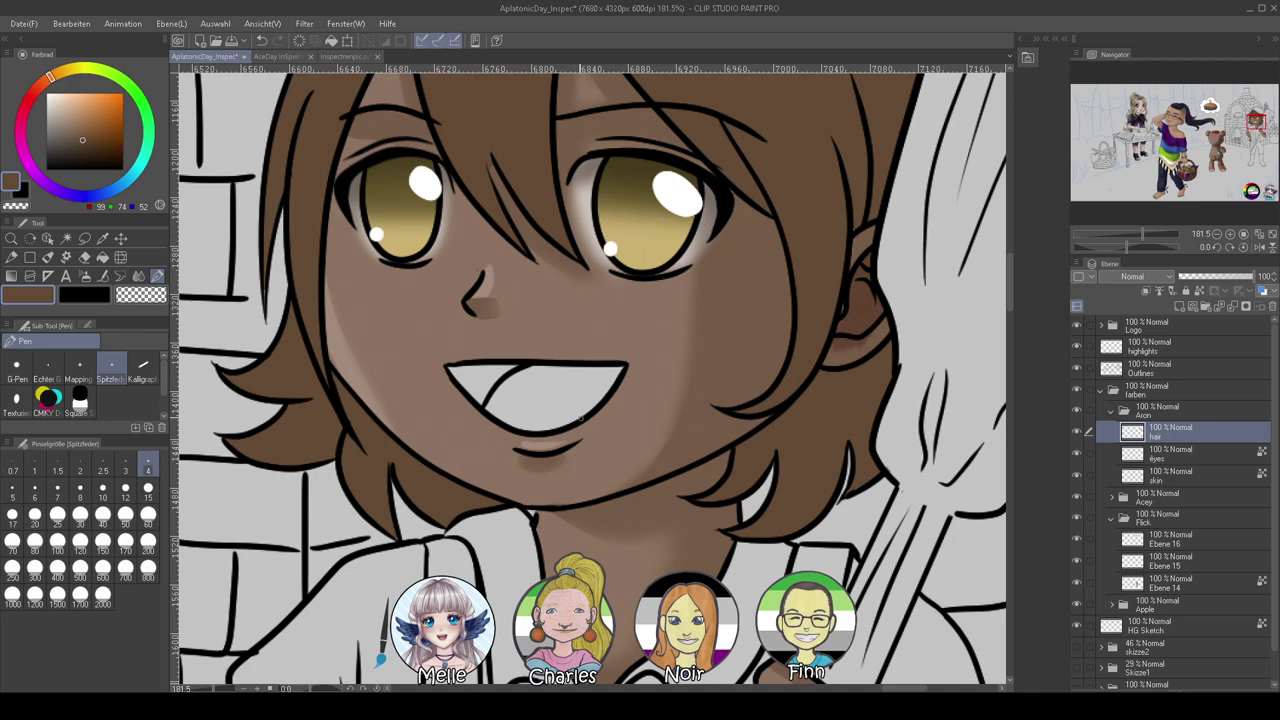
scroll(633, 295, down, 1)
scroll(524, 440, up, 5)
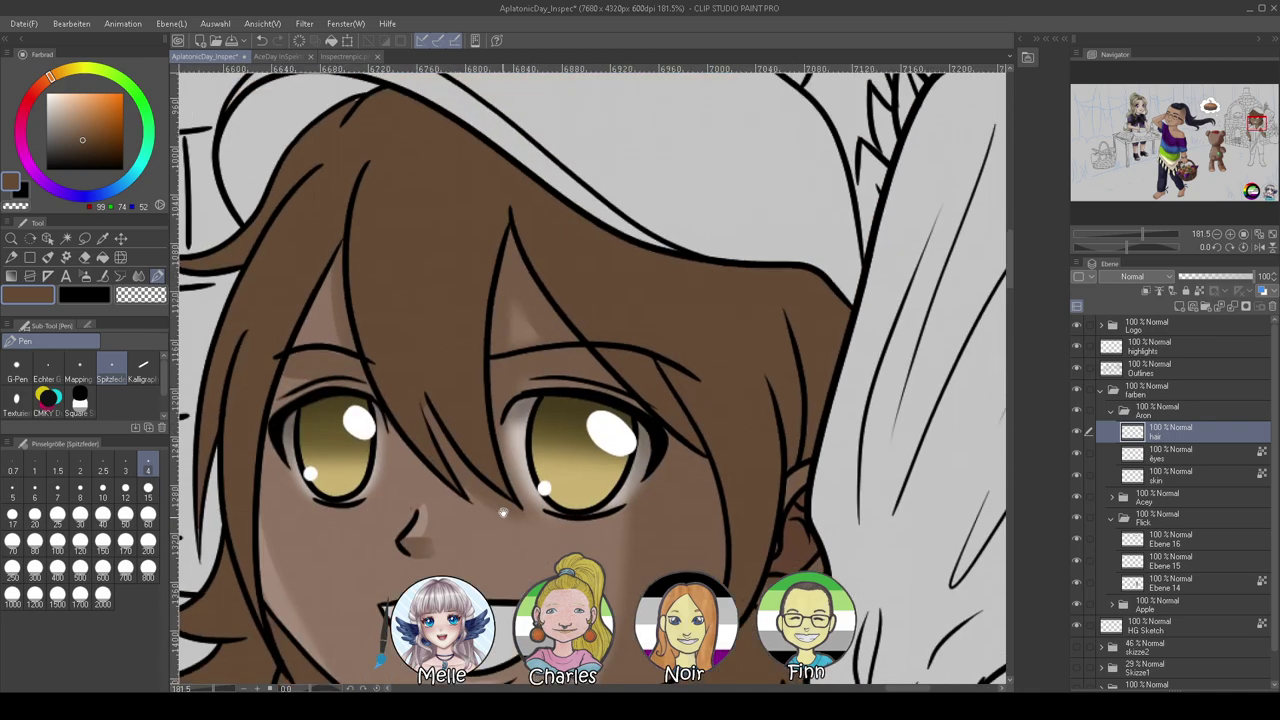
scroll(505, 332, up, 3)
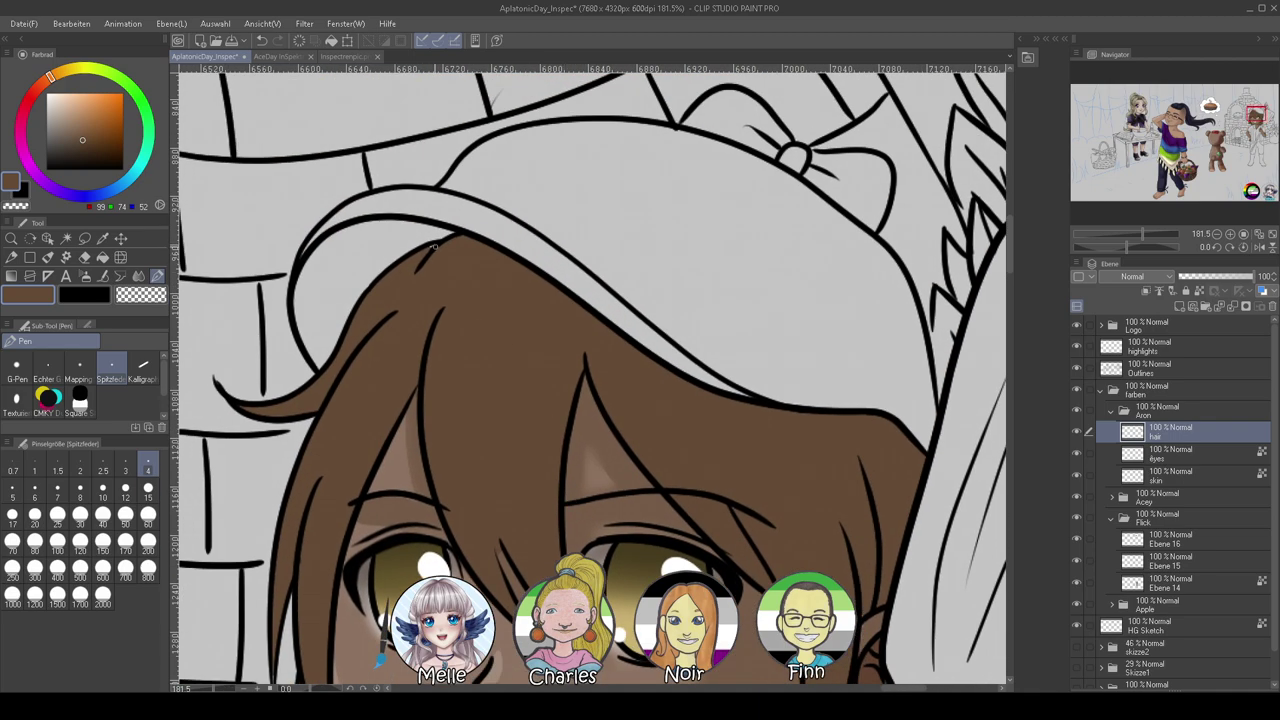
scroll(414, 279, down, 4)
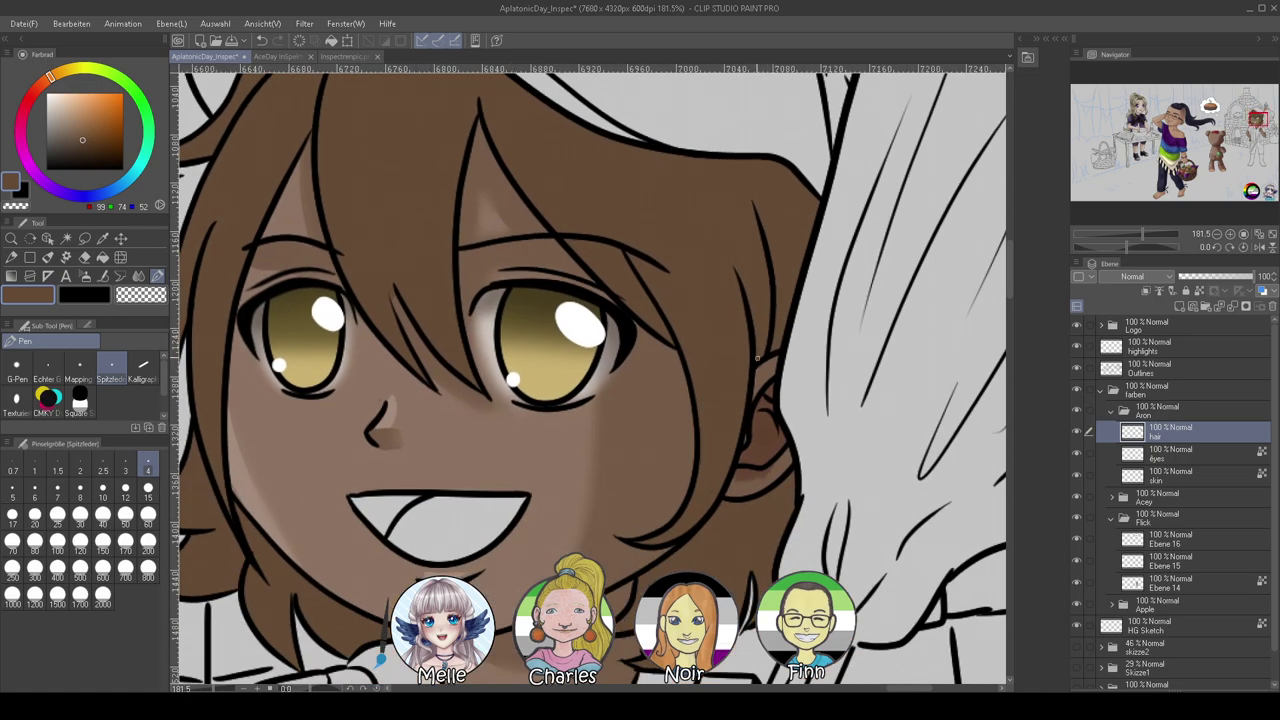
drag(568, 402, 694, 447)
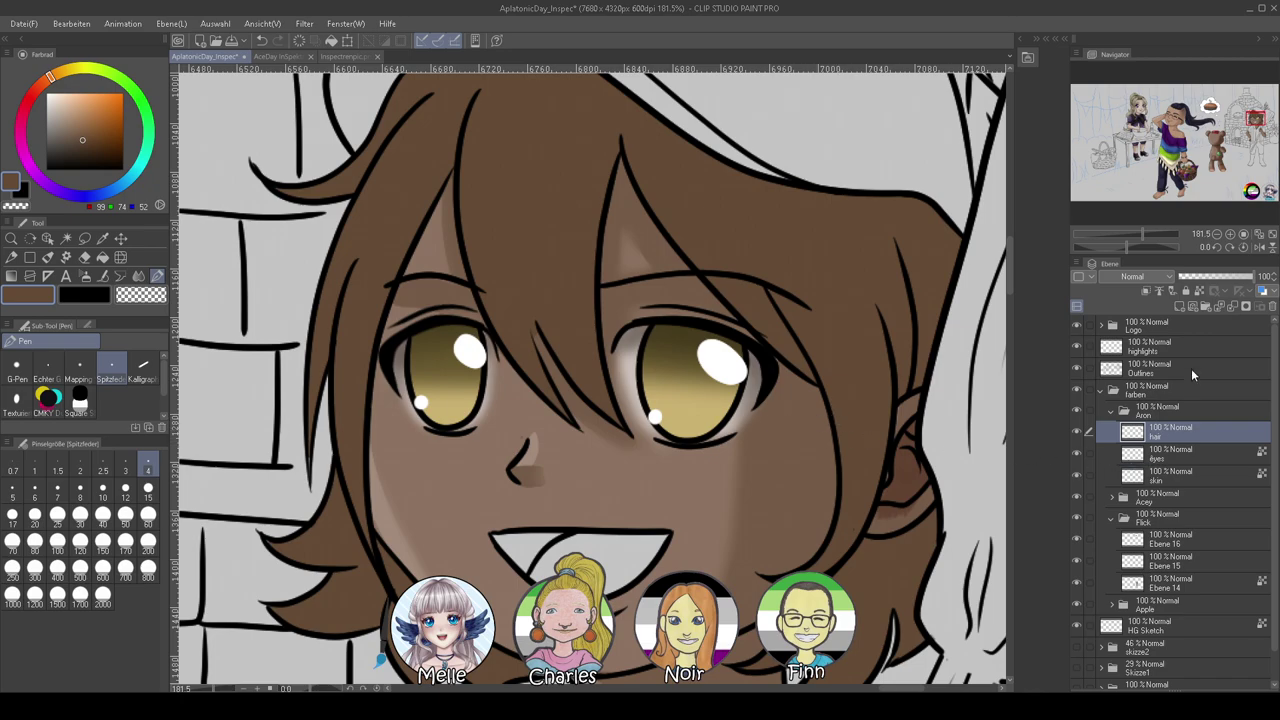
Lock the hair layer's transparent pixels and shade the strands beside the face, farther from the broom, in dark brown (RGB 65, 39, 24) with the size 25 pen
drag(48, 76, 43, 80)
click(97, 145)
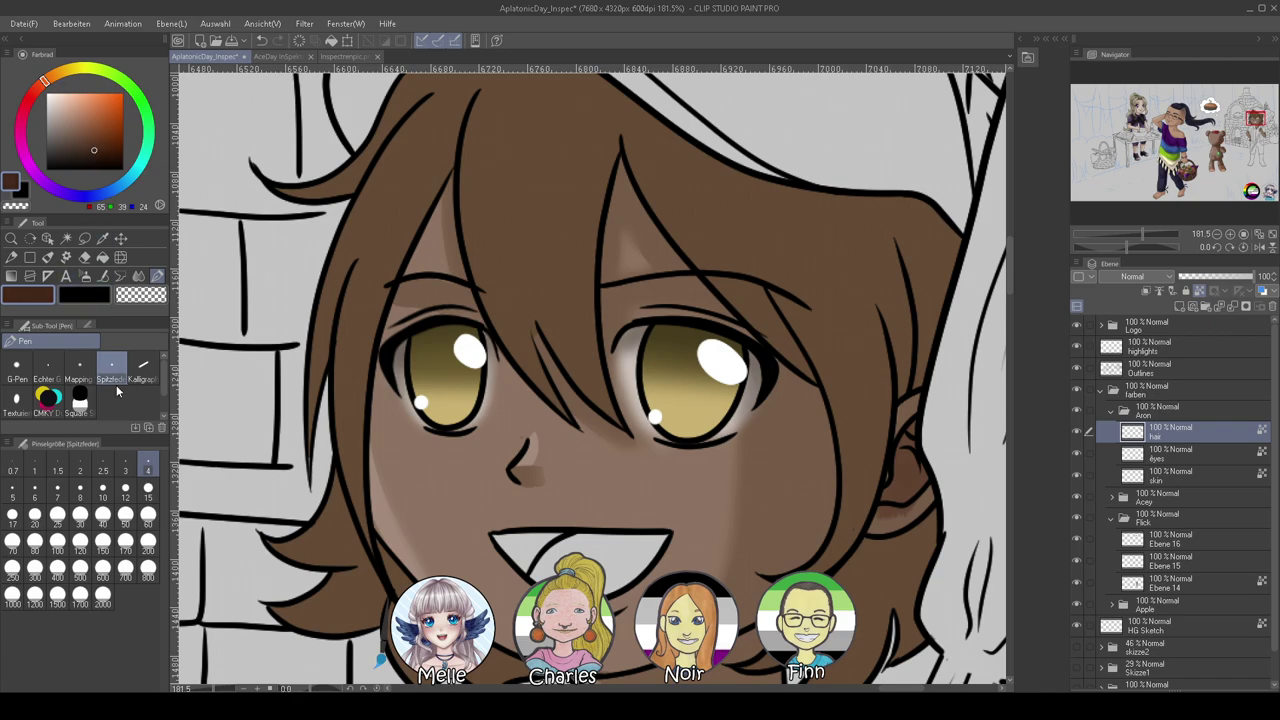
click(57, 515)
drag(358, 232, 350, 495)
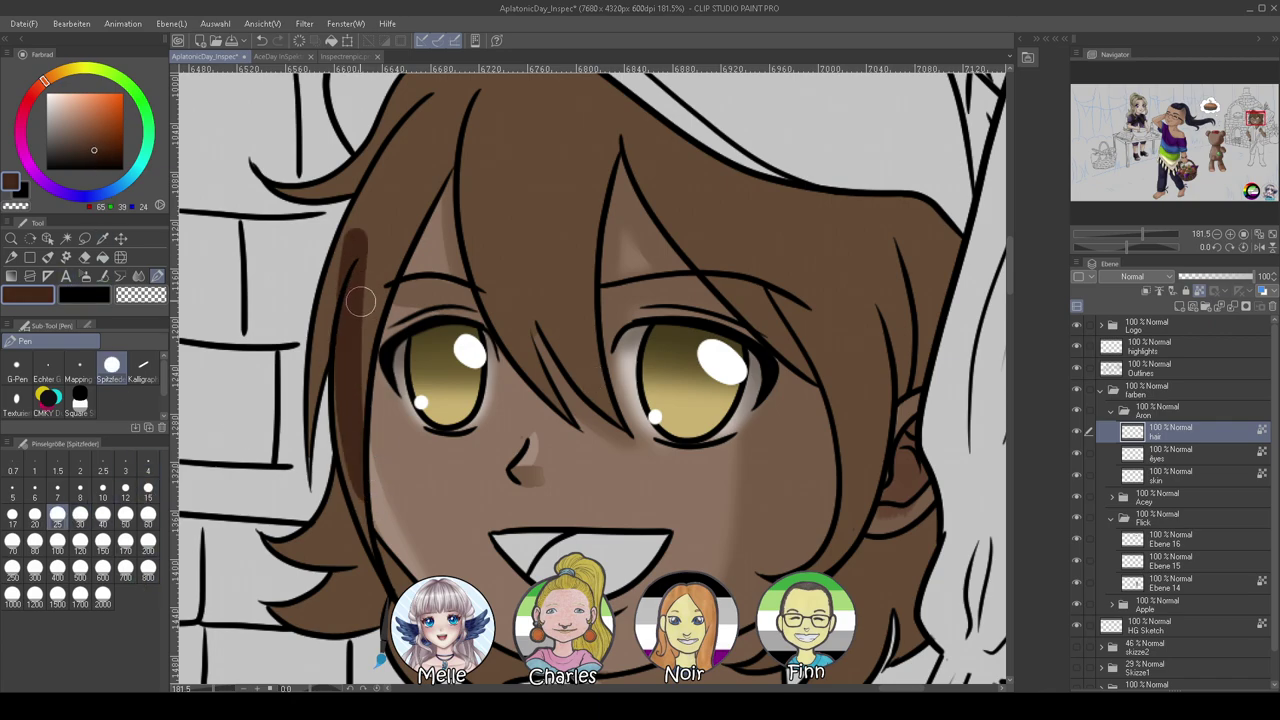
drag(336, 282, 380, 585)
mouse_move(366, 472)
mouse_down()
mouse_move(374, 318)
mouse_move(405, 195)
mouse_up()
drag(378, 335, 434, 169)
mouse_move(362, 476)
mouse_down()
mouse_move(358, 328)
mouse_move(407, 172)
mouse_up()
drag(338, 265, 313, 450)
mouse_move(358, 209)
mouse_down()
mouse_move(303, 352)
mouse_move(390, 160)
mouse_up()
mouse_move(380, 278)
mouse_down()
mouse_move(448, 132)
mouse_move(373, 372)
mouse_up()
Paint a dark brown shadow band under the cap's brim at pen size 60, and shade the middle fringe strands at size 40
click(149, 519)
mouse_move(385, 250)
mouse_down()
mouse_move(742, 435)
mouse_move(900, 460)
mouse_up()
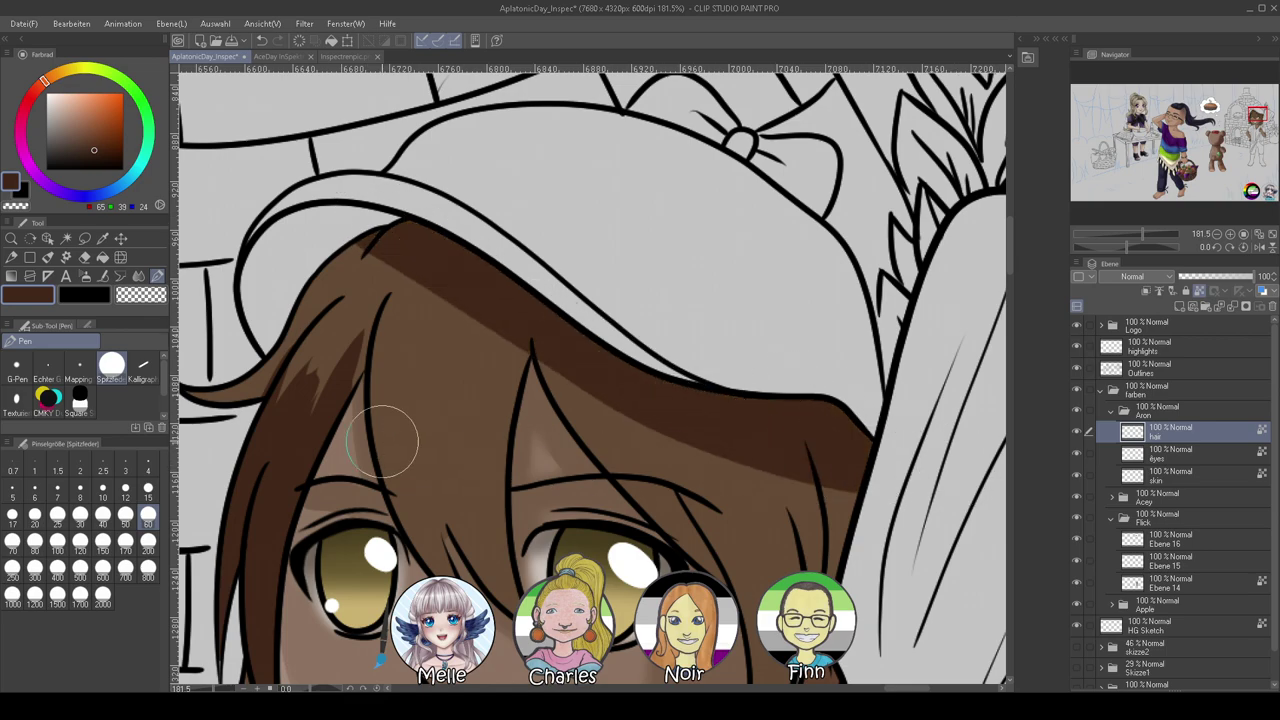
click(103, 515)
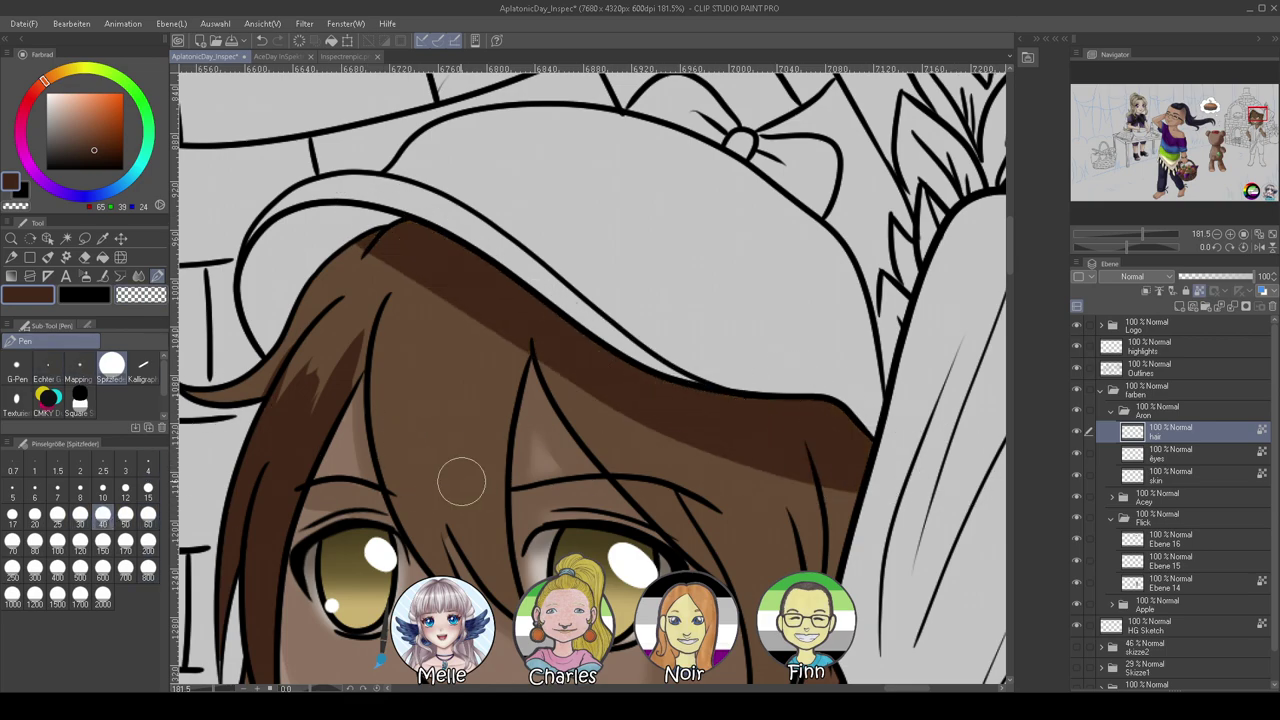
drag(408, 428, 437, 555)
drag(451, 378, 492, 588)
drag(498, 398, 496, 512)
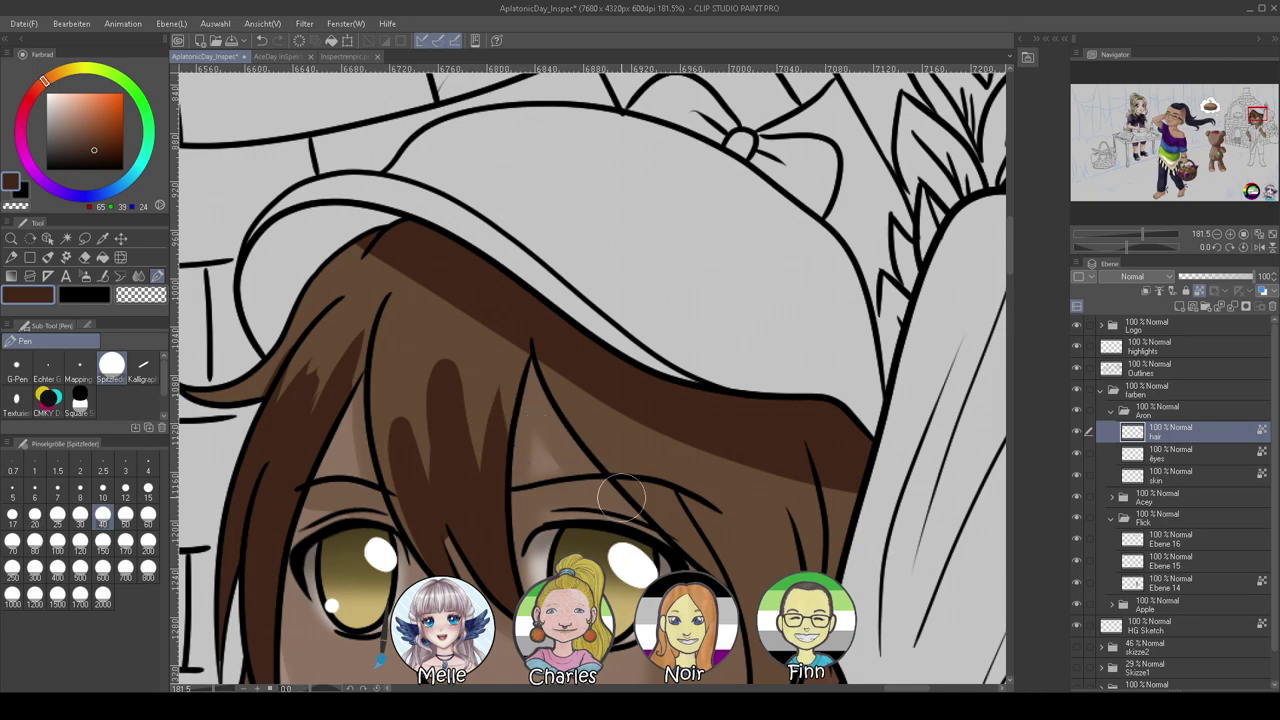
Paint dark brown shadow strokes over the character's bangs and side hair on the hair layer with the size 40 pen
mouse_move(643, 446)
mouse_down()
mouse_move(732, 586)
mouse_move(612, 313)
mouse_move(617, 482)
mouse_up()
mouse_move(585, 531)
mouse_down()
mouse_move(660, 299)
mouse_move(635, 249)
mouse_up()
mouse_move(701, 367)
mouse_down()
mouse_move(693, 197)
mouse_move(647, 407)
mouse_up()
drag(643, 571, 695, 350)
mouse_move(613, 388)
mouse_down()
mouse_move(698, 255)
mouse_move(677, 447)
mouse_up()
drag(721, 269, 743, 385)
mouse_move(757, 245)
mouse_down()
mouse_move(691, 385)
mouse_move(610, 452)
mouse_move(672, 408)
mouse_up()
drag(458, 518, 759, 590)
mouse_move(598, 497)
mouse_down()
mouse_move(539, 456)
mouse_move(634, 503)
mouse_move(600, 452)
mouse_move(711, 510)
mouse_up()
drag(399, 429, 547, 382)
scroll(547, 381, up, 5)
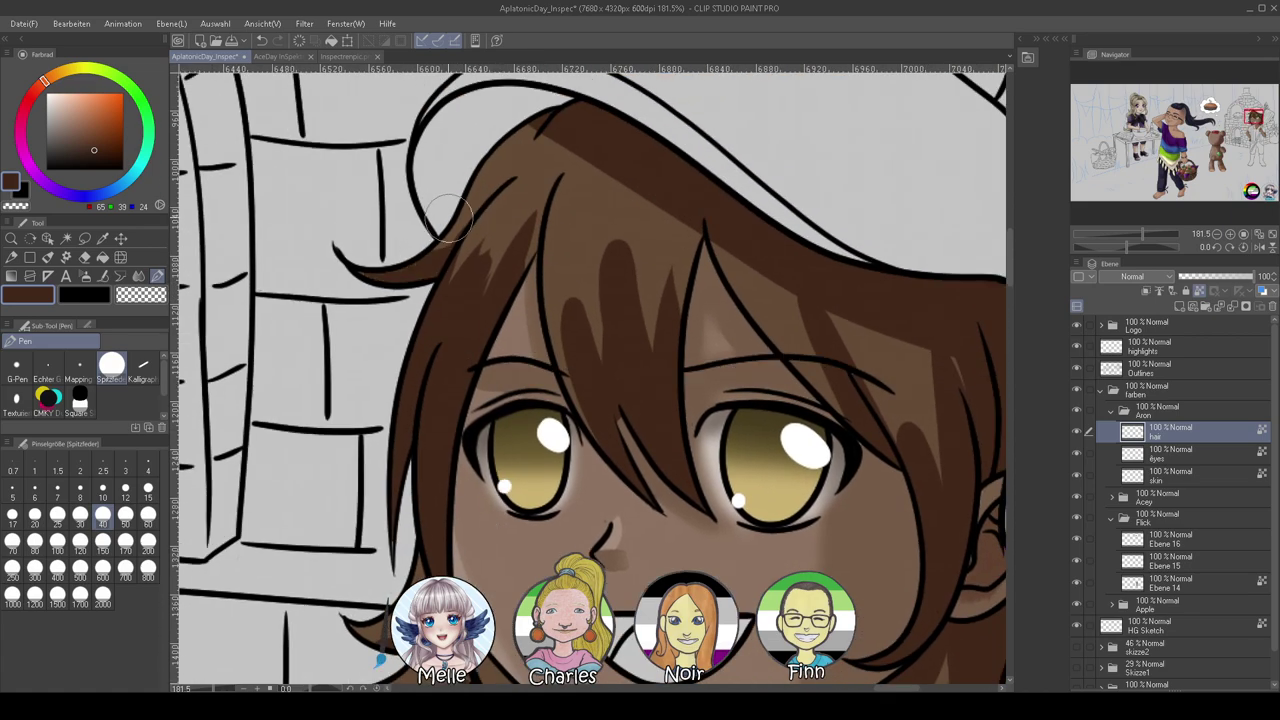
mouse_move(565, 108)
mouse_down()
mouse_move(532, 165)
mouse_move(572, 228)
mouse_up()
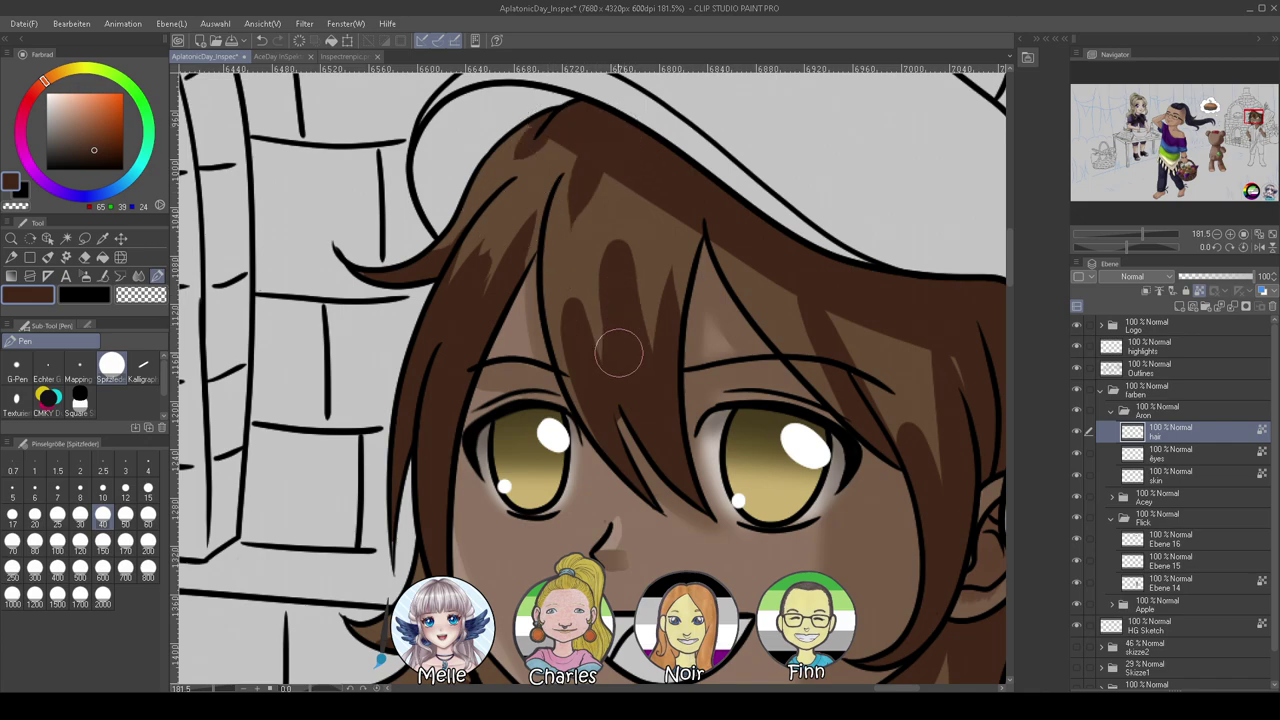
Blend the shadow strokes in the bangs and crown smoothly with the painterly blending brush at size 40
click(138, 276)
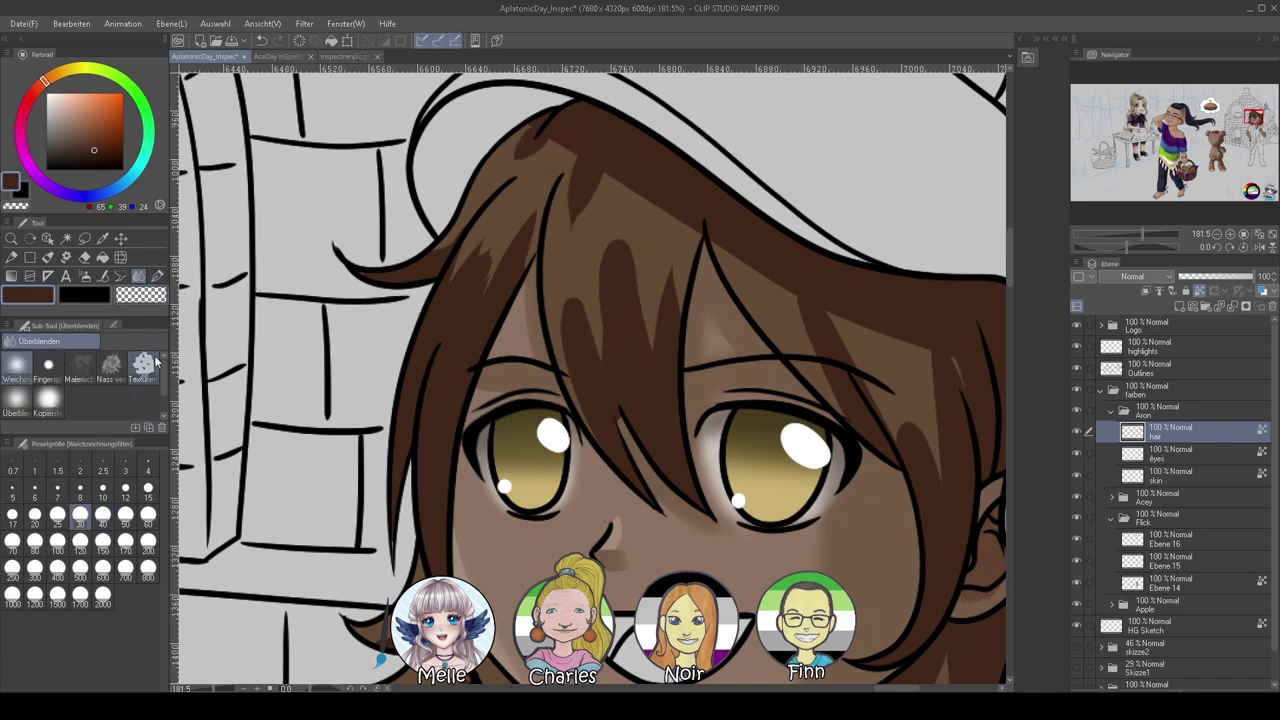
click(78, 366)
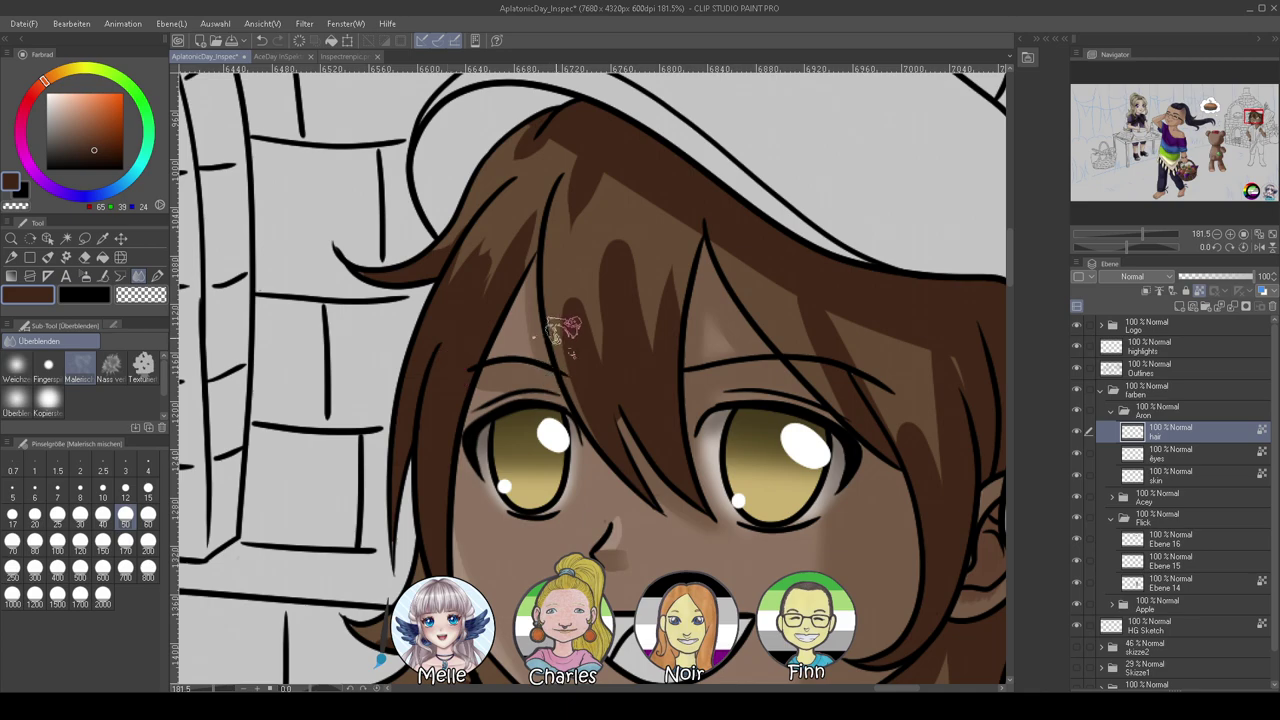
click(102, 513)
mouse_move(593, 384)
mouse_down()
mouse_move(587, 223)
mouse_move(596, 391)
mouse_move(604, 210)
mouse_move(617, 406)
mouse_move(621, 240)
mouse_move(647, 275)
mouse_move(675, 252)
mouse_up()
drag(566, 318, 568, 364)
mouse_move(603, 147)
mouse_down()
mouse_move(568, 234)
mouse_move(618, 129)
mouse_move(568, 237)
mouse_move(603, 114)
mouse_move(558, 195)
mouse_move(577, 124)
mouse_move(502, 188)
mouse_move(495, 166)
mouse_move(460, 300)
mouse_move(534, 190)
mouse_move(530, 215)
mouse_move(462, 278)
mouse_up()
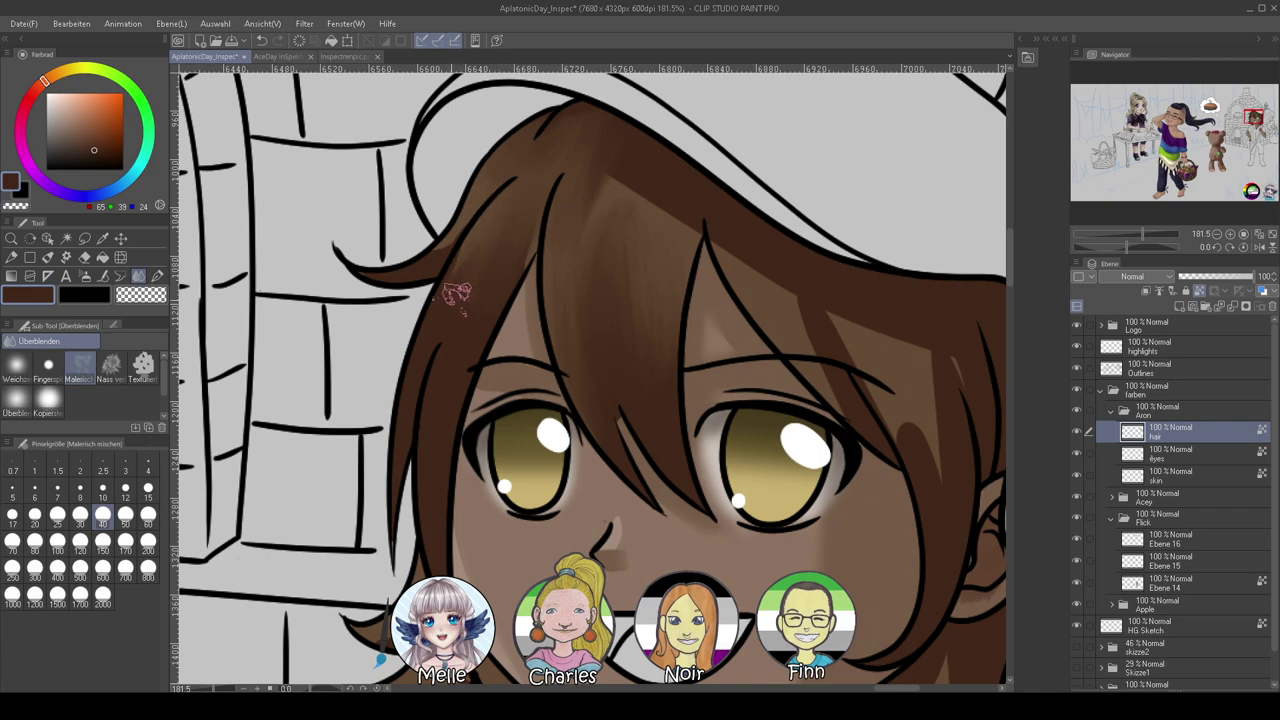
drag(535, 238, 519, 280)
mouse_move(604, 193)
mouse_down()
mouse_move(626, 155)
mouse_move(643, 222)
mouse_move(666, 187)
mouse_move(683, 255)
mouse_move(701, 205)
mouse_move(671, 170)
mouse_move(684, 232)
mouse_up()
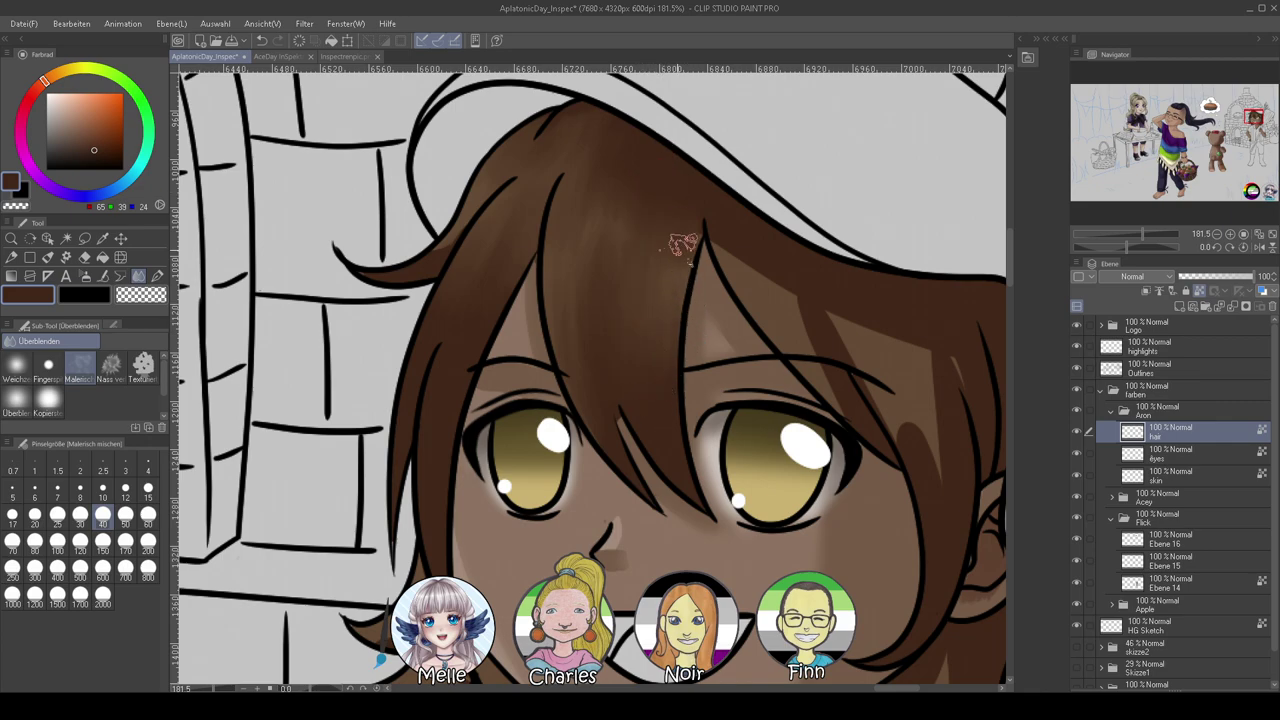
Blend the remaining shadow edges in the side strands and lower hair around the face and neck
mouse_move(758, 281)
mouse_down()
mouse_move(759, 353)
mouse_move(590, 278)
mouse_move(755, 372)
mouse_move(800, 548)
mouse_move(789, 551)
mouse_move(713, 330)
mouse_move(770, 428)
mouse_move(713, 321)
mouse_move(737, 419)
mouse_move(655, 353)
mouse_move(745, 368)
mouse_move(813, 448)
mouse_up()
drag(776, 610, 781, 347)
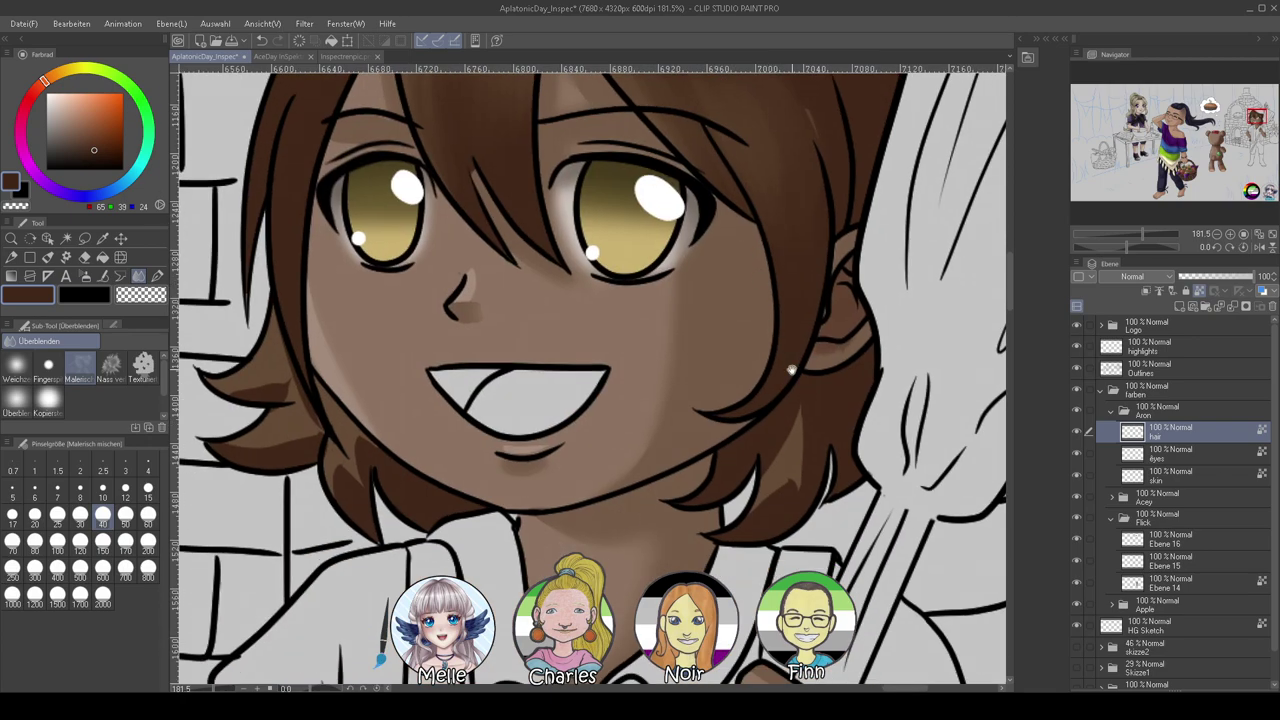
drag(805, 412, 777, 481)
drag(572, 500, 774, 563)
mouse_move(495, 495)
mouse_down()
mouse_move(545, 520)
mouse_move(491, 478)
mouse_move(480, 438)
mouse_move(495, 497)
mouse_up()
mouse_move(544, 434)
mouse_down()
mouse_move(529, 627)
mouse_move(458, 439)
mouse_up()
drag(405, 276, 428, 220)
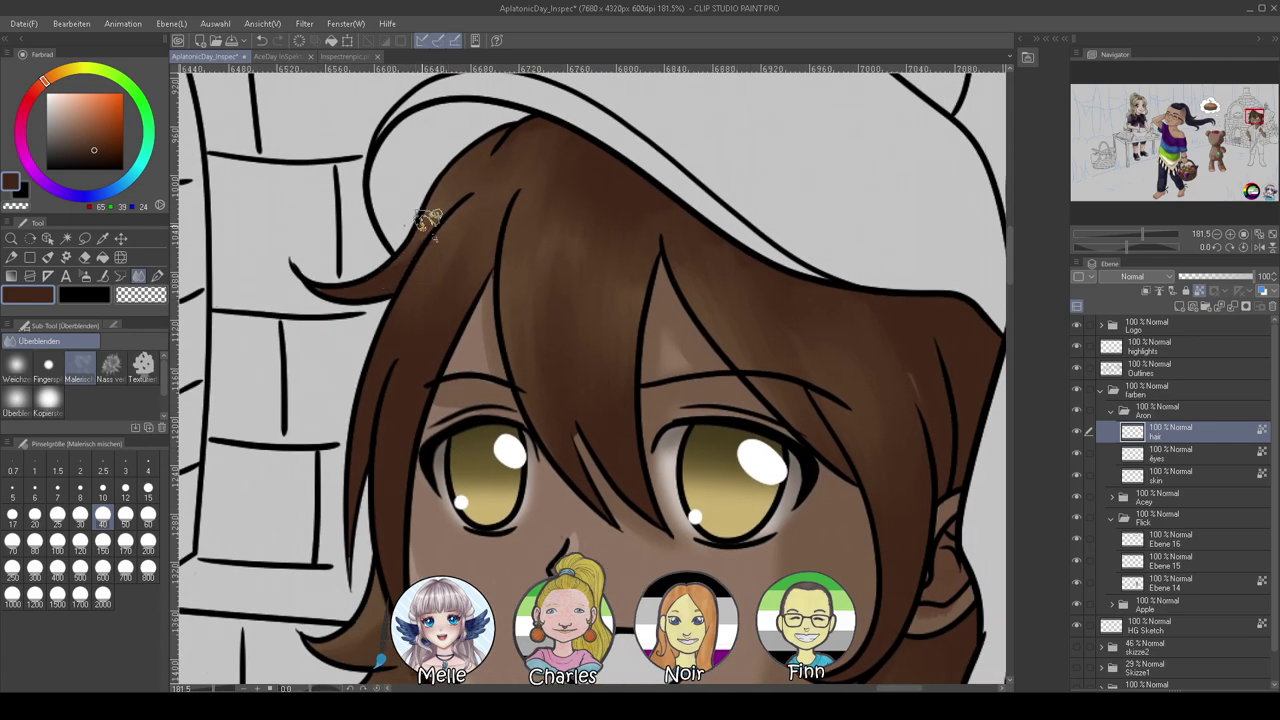
Deepen the hair shadow under the hat brim with the oil paint brush at size 200 in dark brown (RGB 39, 21, 10)
drag(1126, 247, 1130, 247)
drag(1142, 235, 1133, 245)
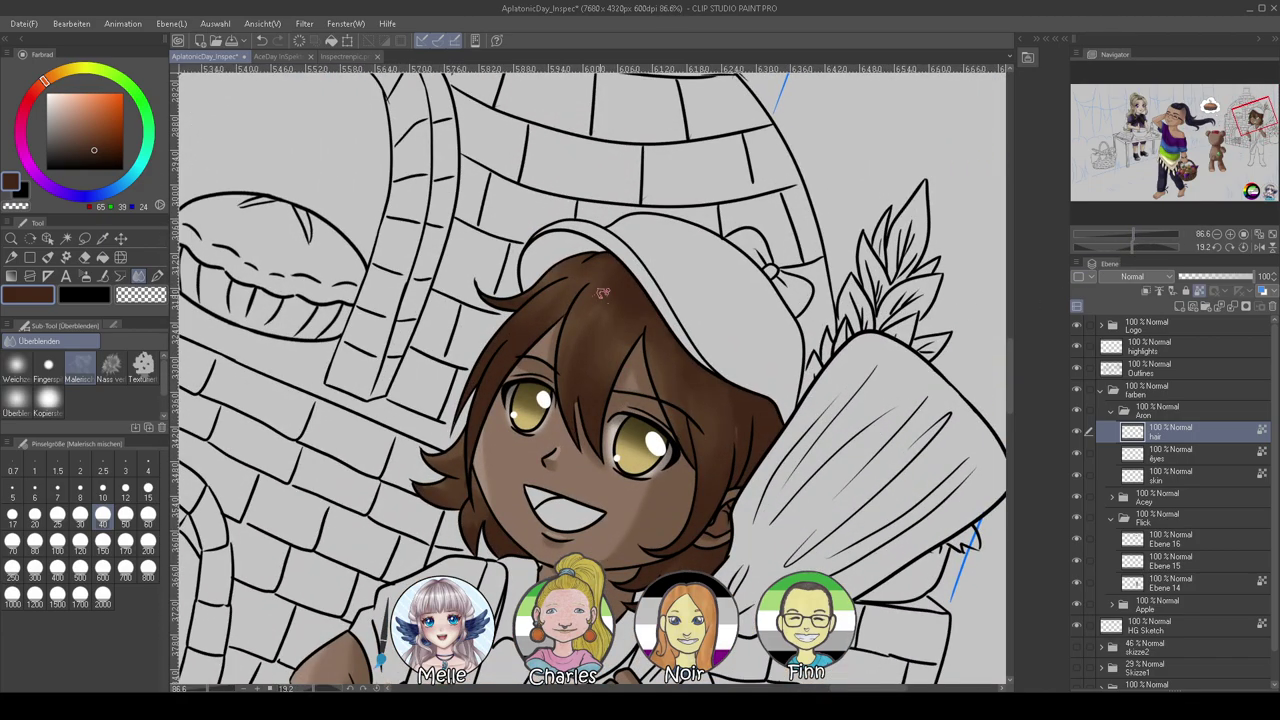
click(102, 158)
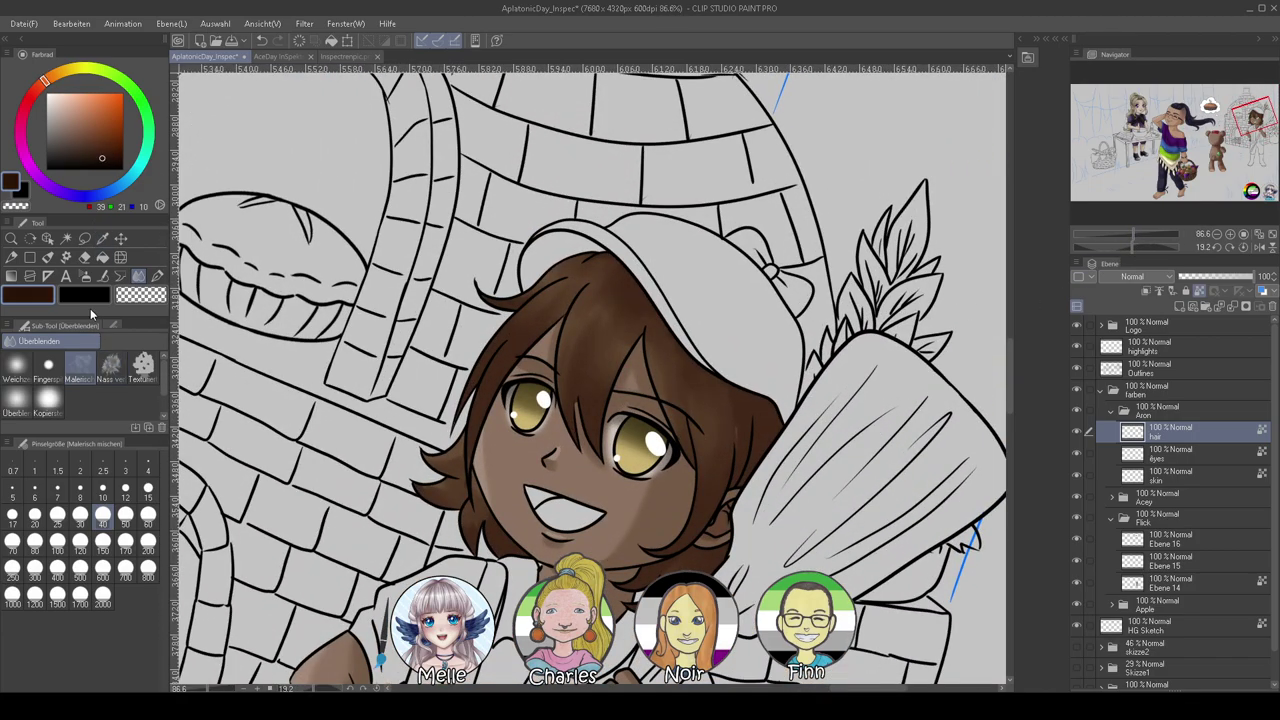
click(48, 257)
click(148, 541)
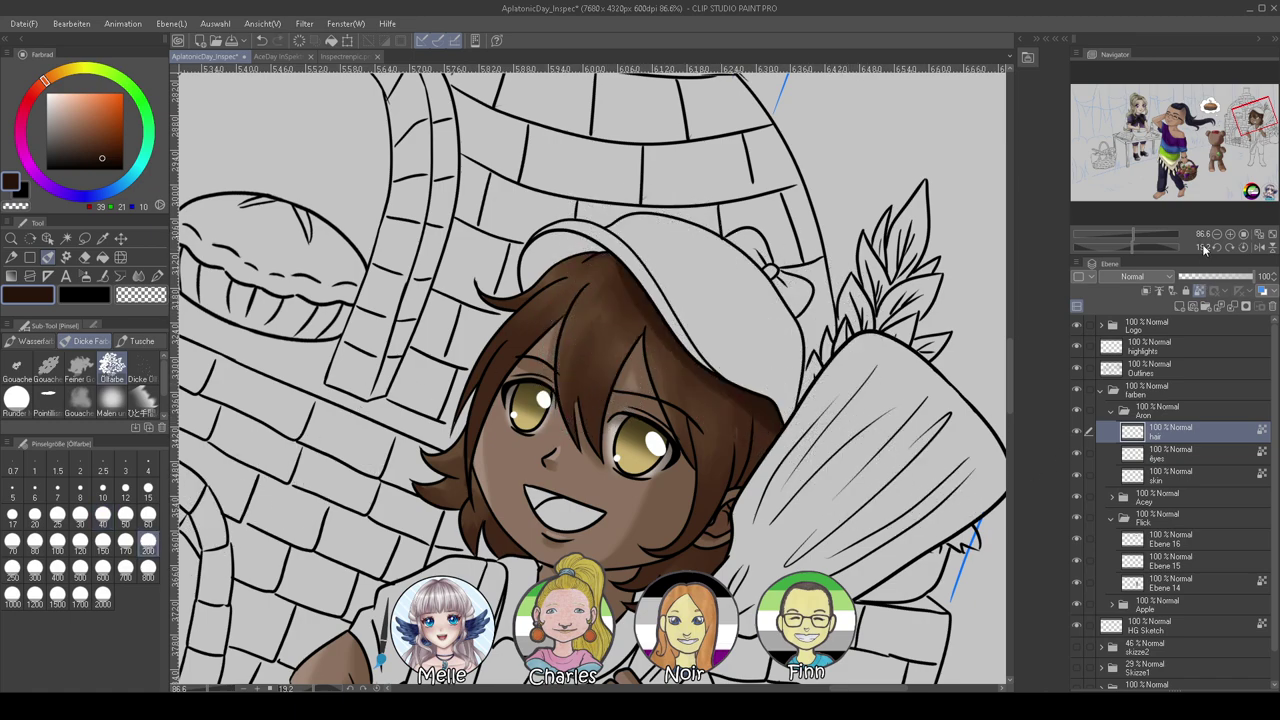
click(1244, 249)
drag(1134, 234, 1105, 245)
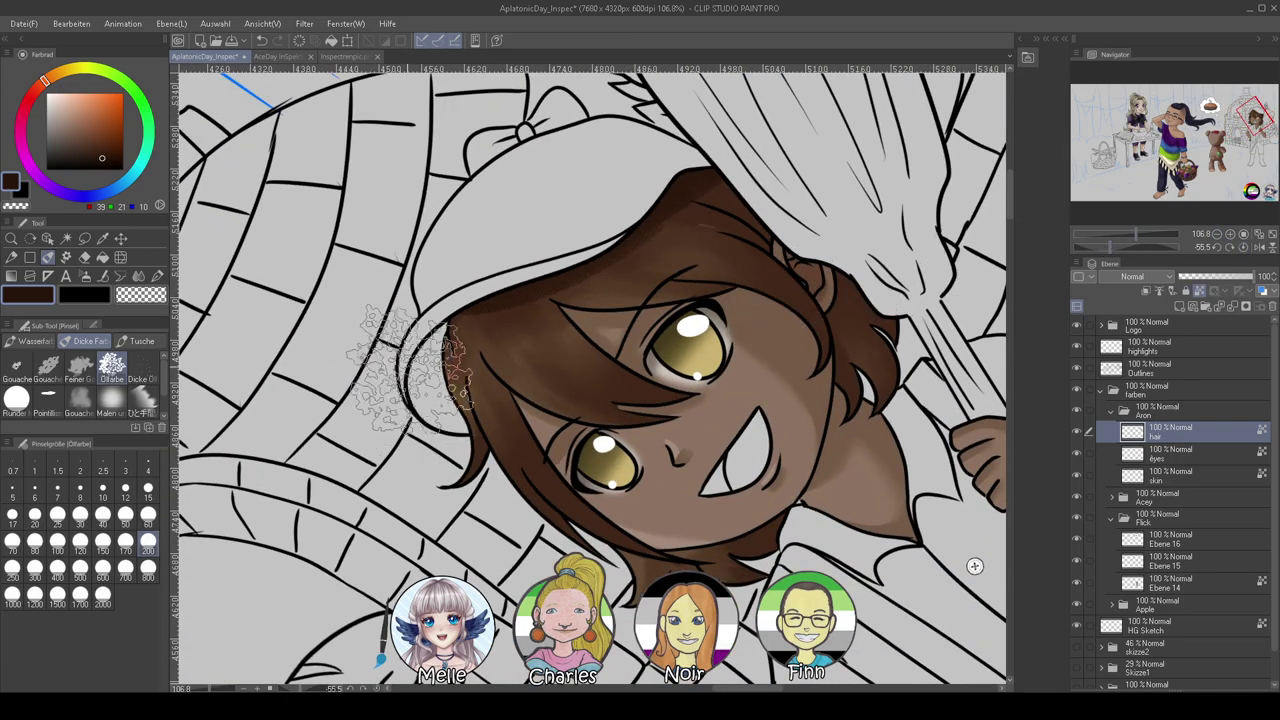
mouse_move(487, 263)
mouse_down()
mouse_move(308, 404)
mouse_move(400, 383)
mouse_move(360, 457)
mouse_up()
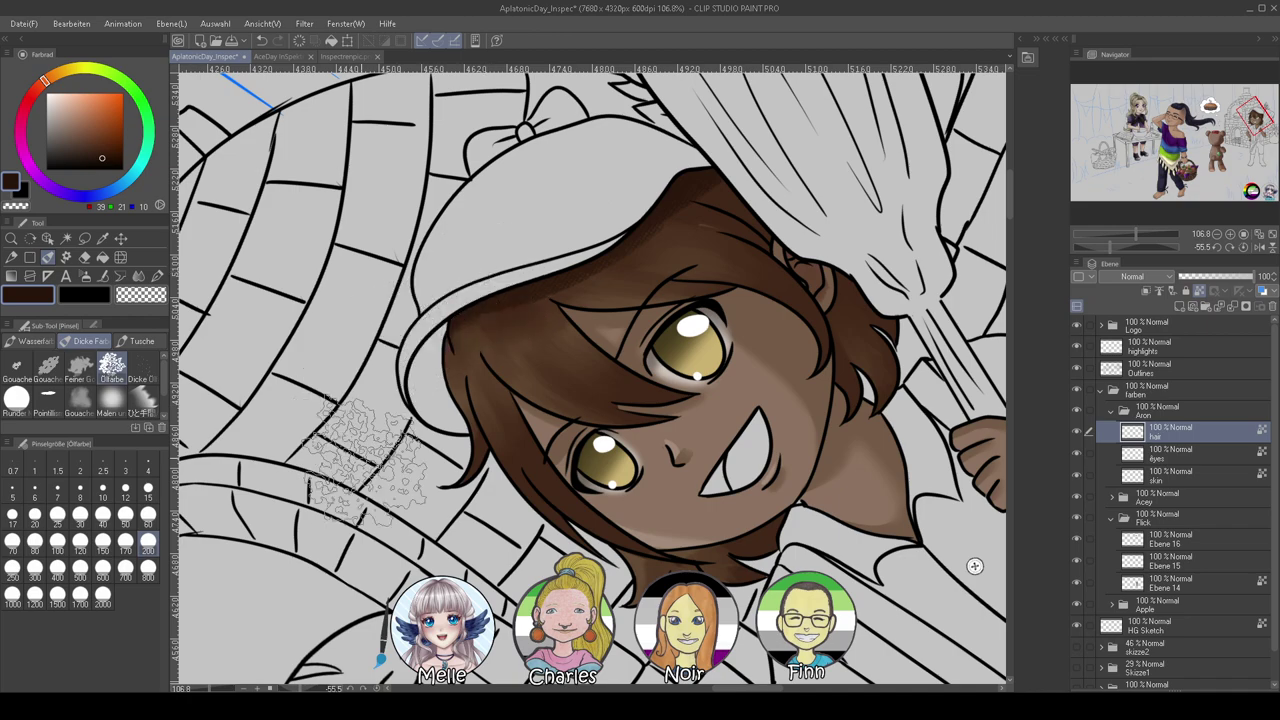
click(1243, 249)
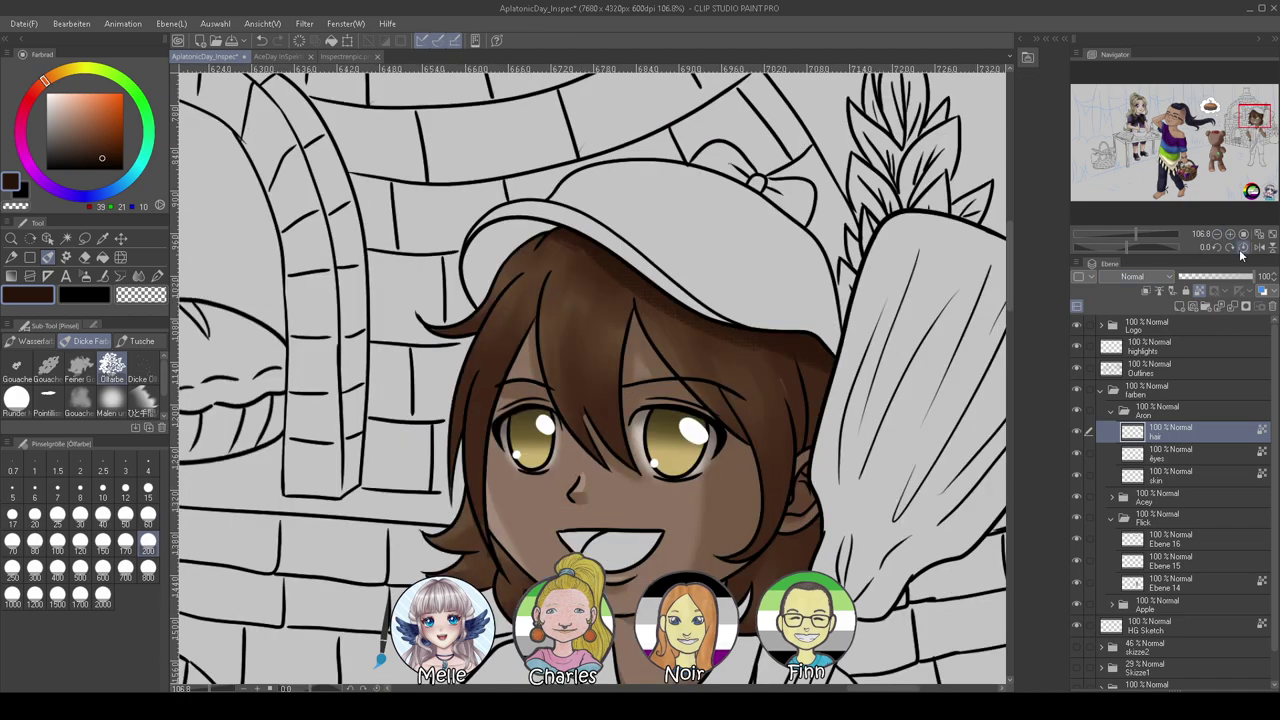
Paint light brown highlights (RGB 150, 121, 98) across the hair with the oil paint brush at size 15
alt+click(514, 318)
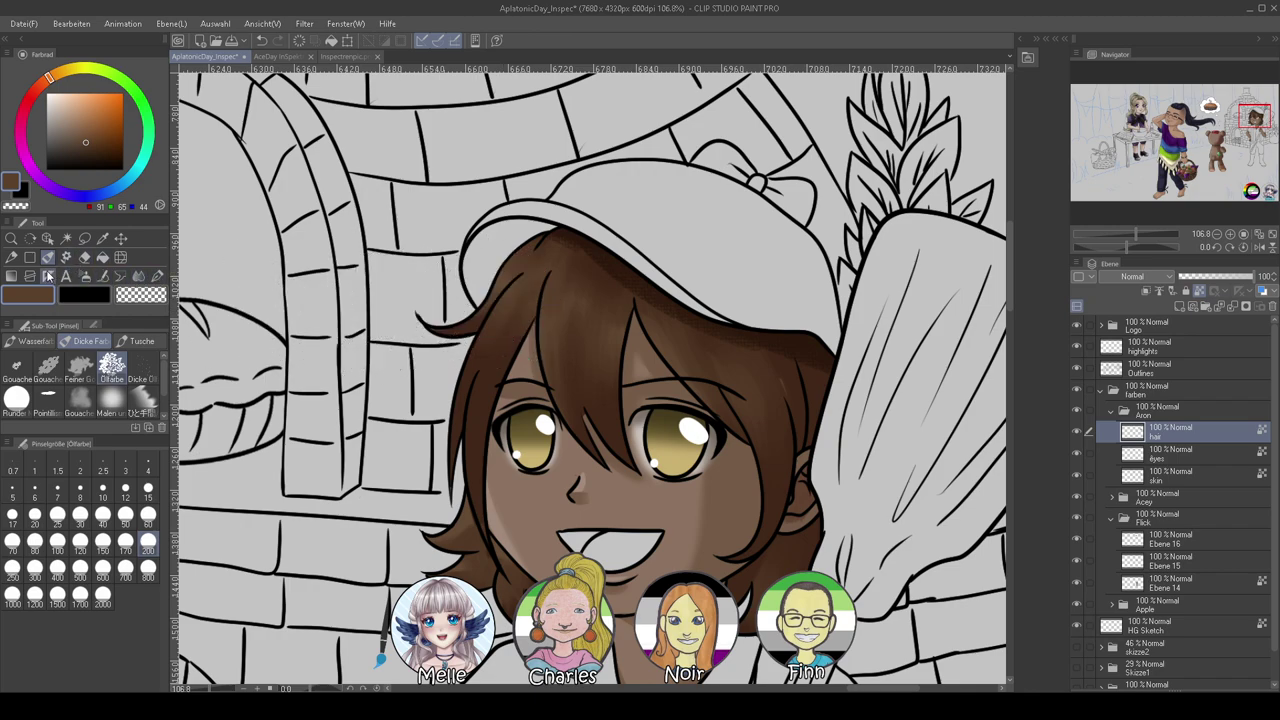
click(148, 488)
click(75, 125)
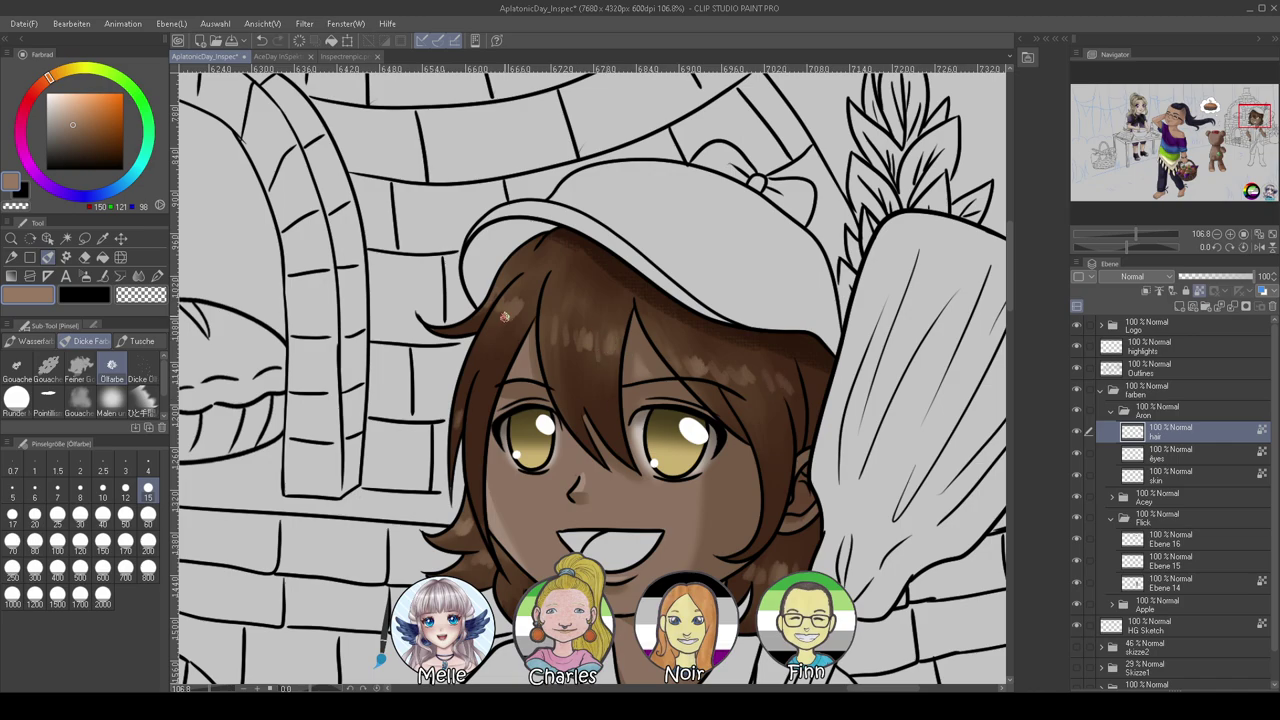
mouse_move(1132, 246)
mouse_down()
mouse_move(1106, 258)
mouse_move(1127, 254)
mouse_up()
click(1233, 249)
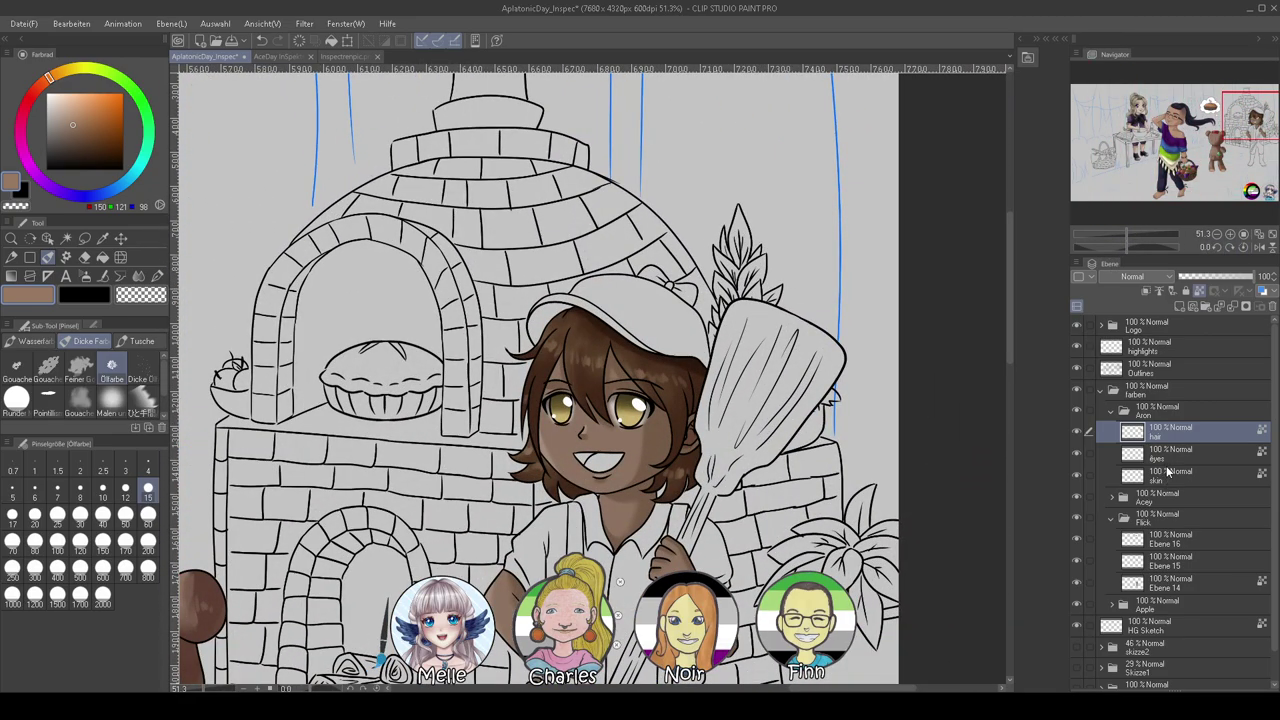
Erase a thin sliver of hair between the central bangs on the hair layer, using the pen with transparent colour at size 4
click(1167, 476)
drag(1127, 232, 1145, 234)
drag(943, 438, 927, 486)
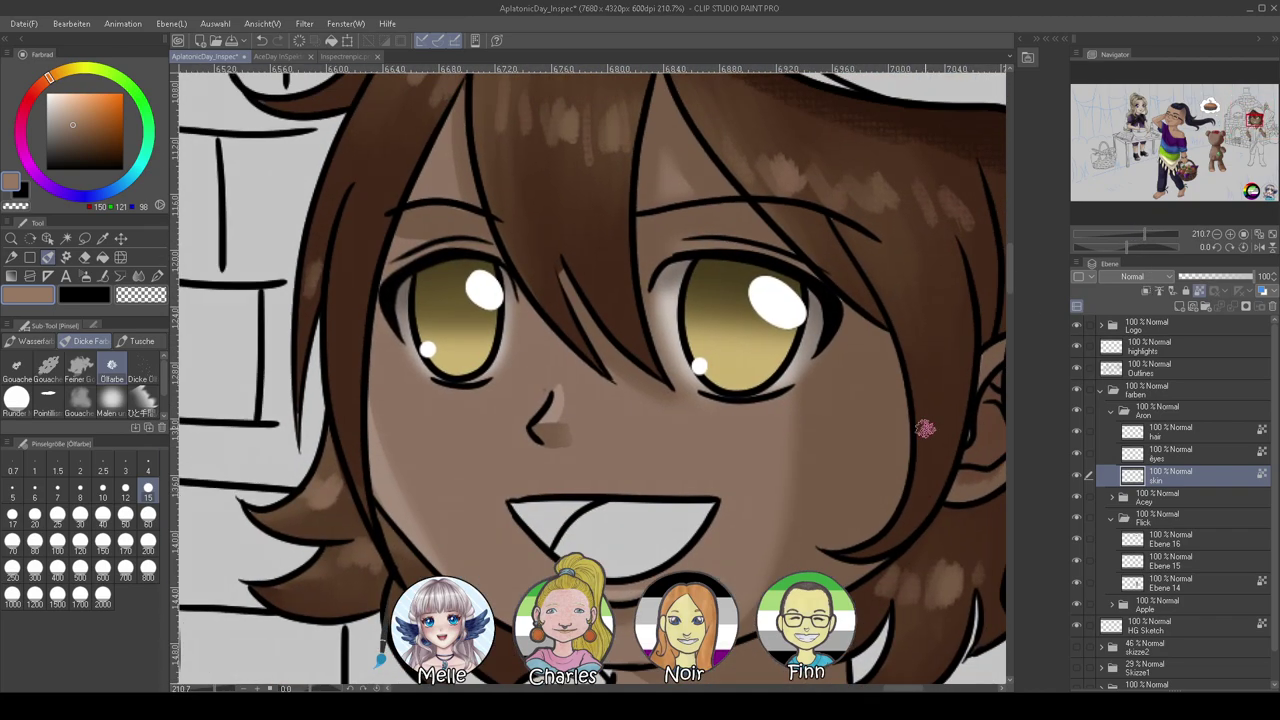
click(157, 276)
click(143, 295)
click(148, 489)
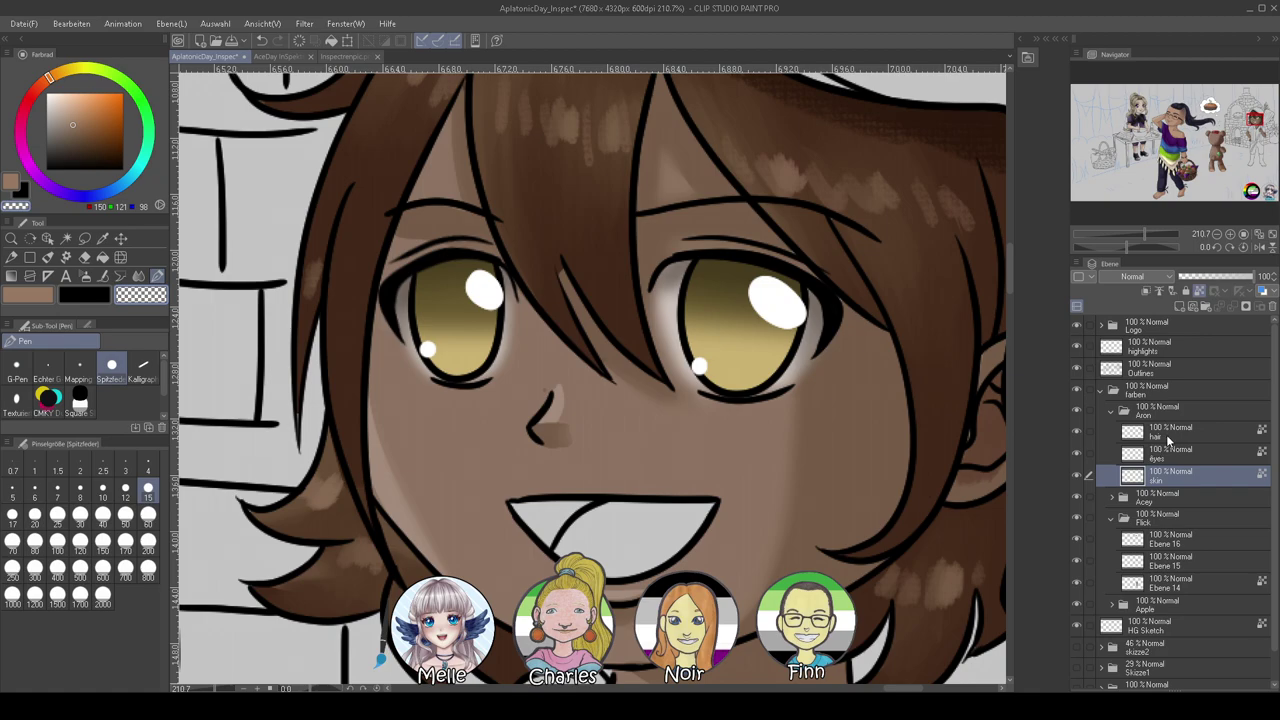
click(1170, 432)
click(148, 468)
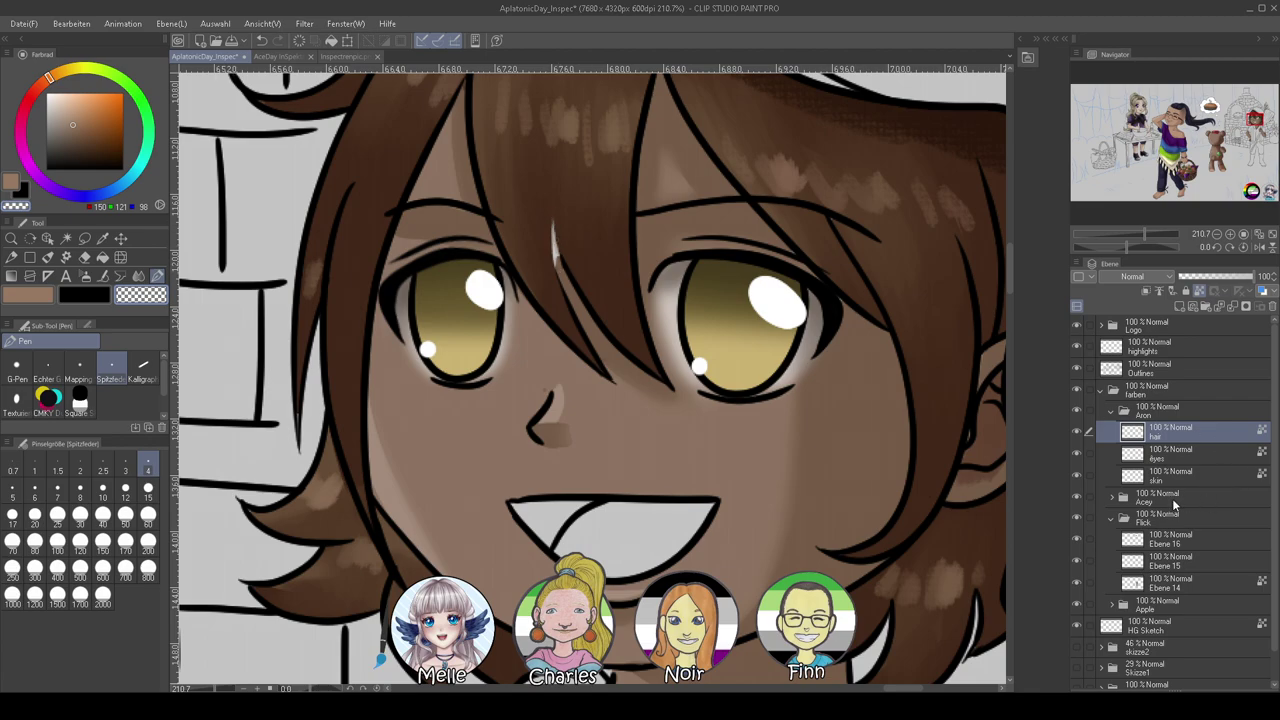
Unlock transparent pixels on the skin layer and fill the gap in the bangs with the sampled skin shadow colour, pen size 15
click(1172, 475)
alt+click(612, 372)
click(148, 489)
click(1198, 291)
drag(560, 216, 575, 296)
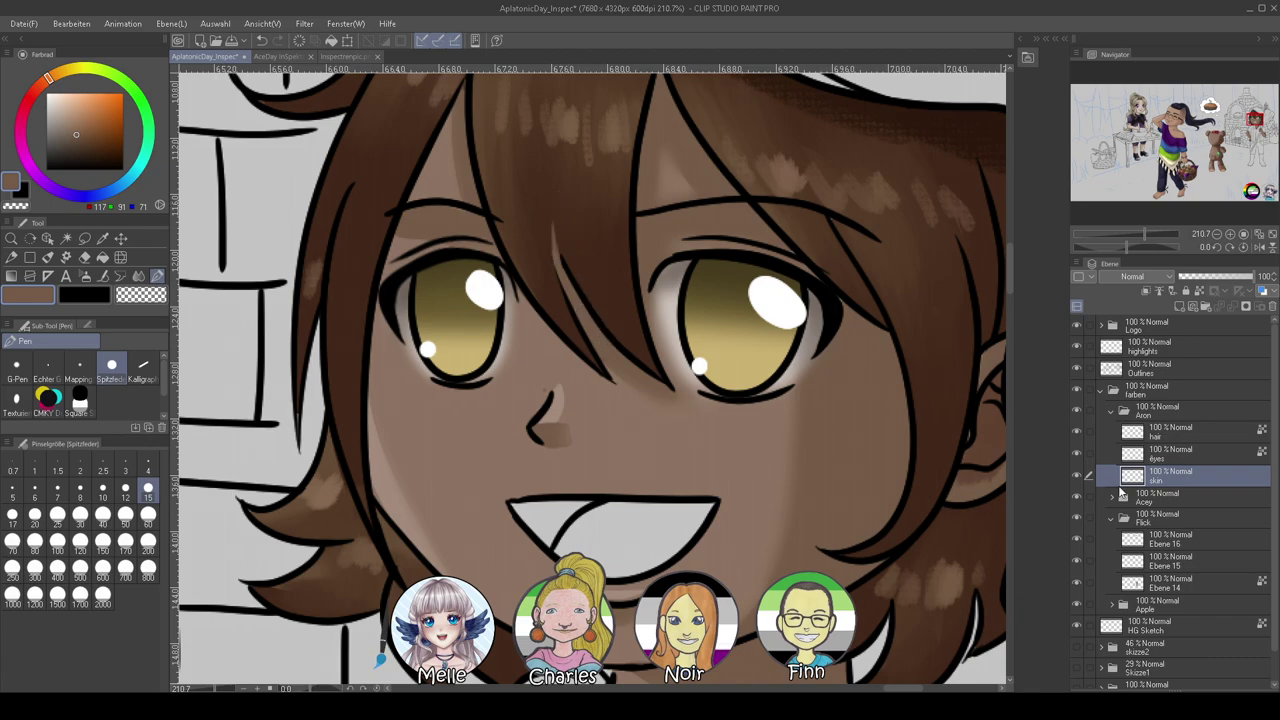
Select the mouth's small inner area from the Outlines layer and fill it on the skin layer with dark red (RGB 65, 36, 36)
drag(858, 498, 719, 476)
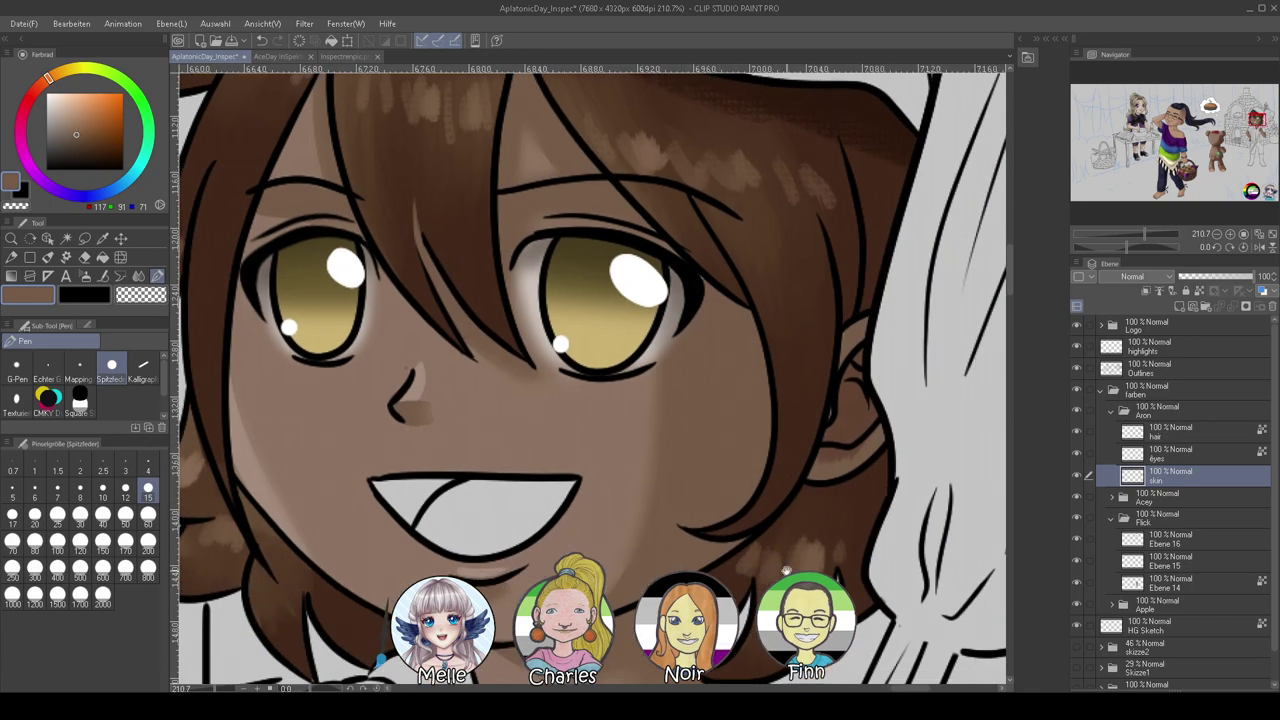
drag(786, 570, 972, 268)
drag(979, 330, 870, 538)
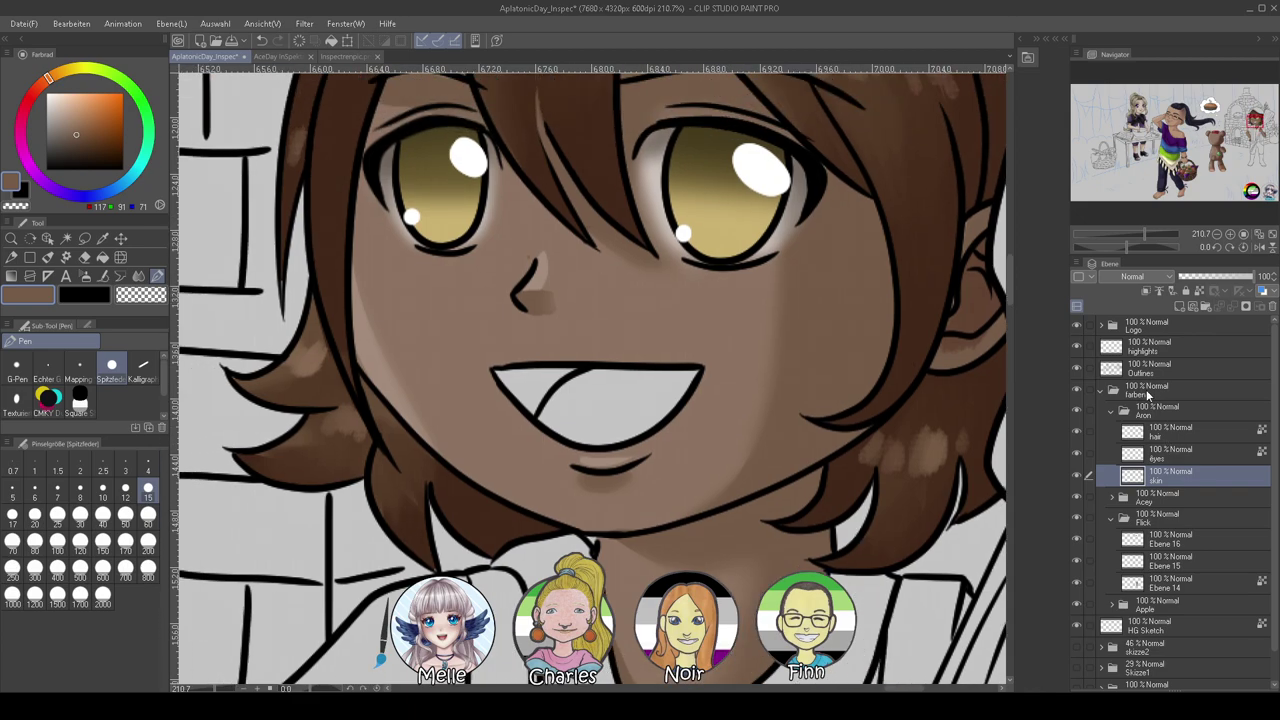
click(1148, 392)
click(1152, 368)
click(65, 240)
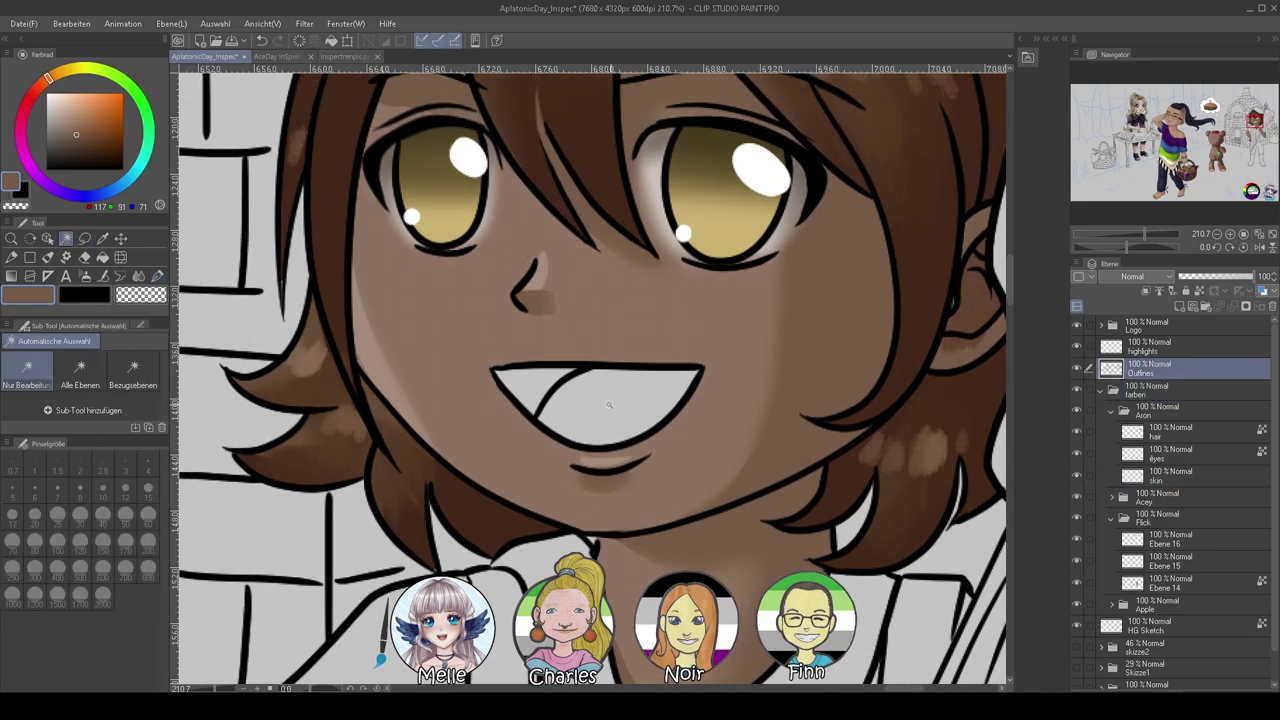
click(558, 388)
click(1113, 478)
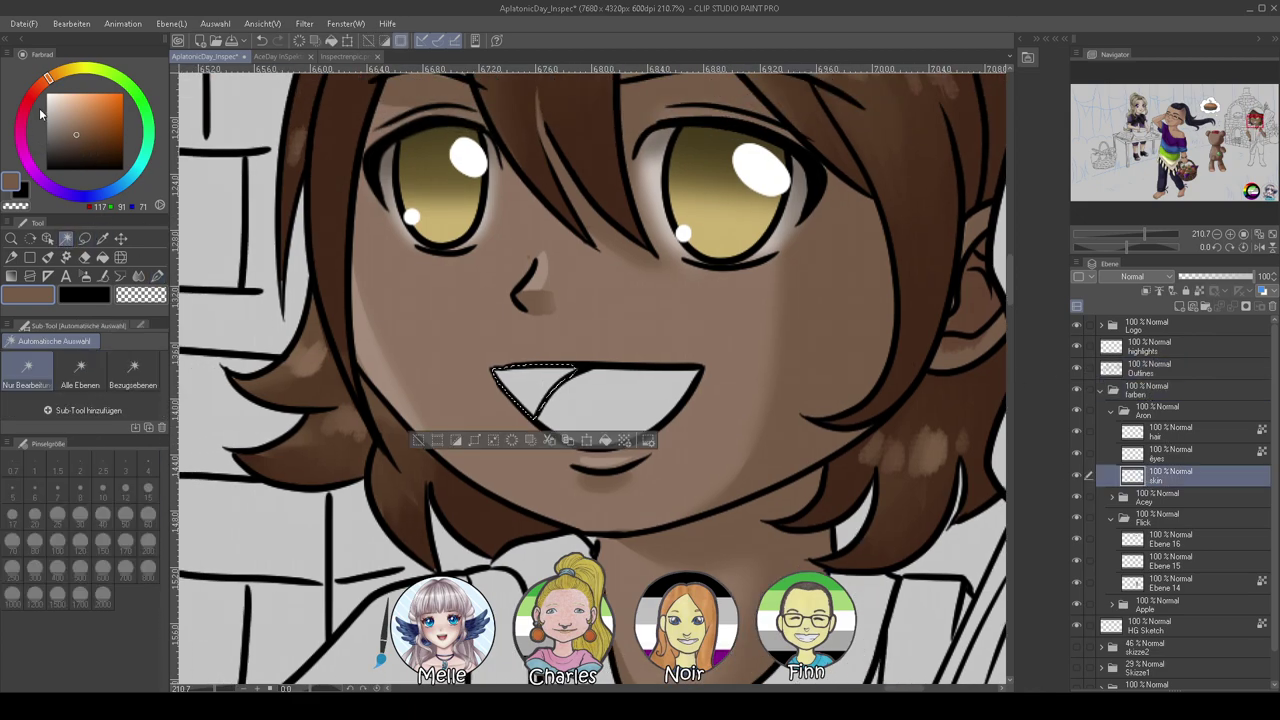
drag(40, 118, 29, 102)
click(87, 145)
key(alt+Delete)
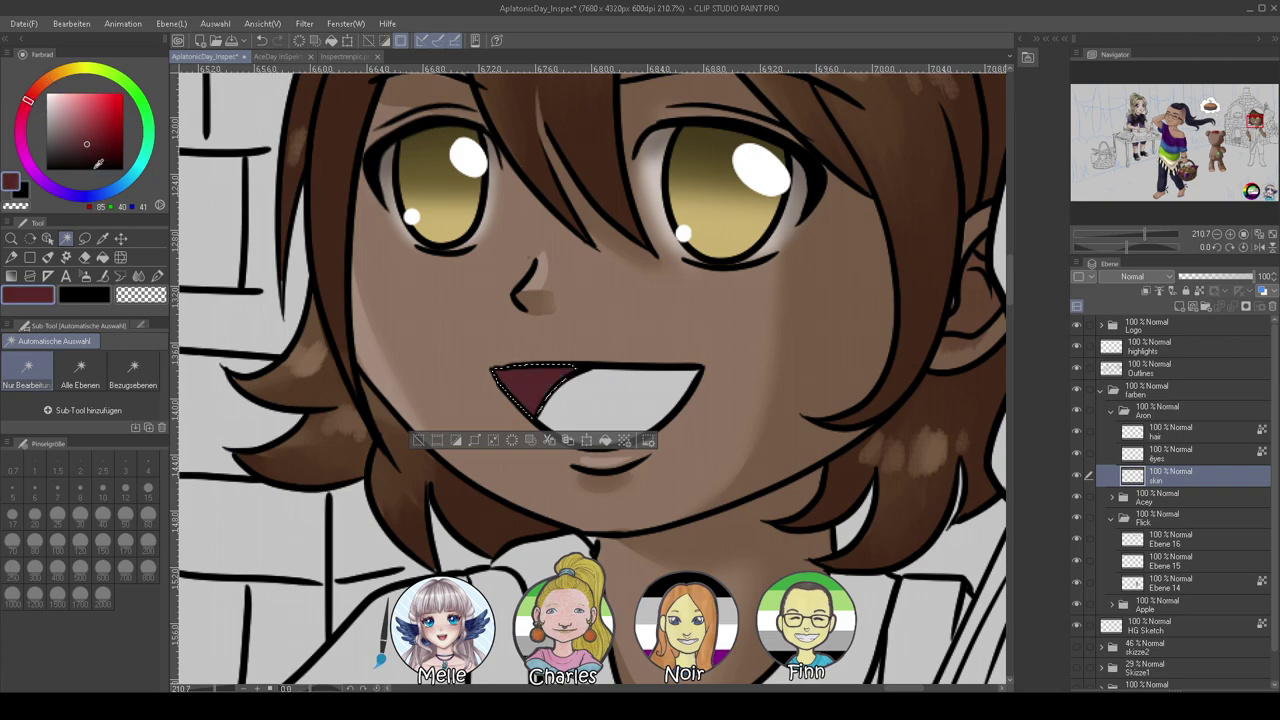
drag(82, 146, 84, 151)
key(alt+BackSpace)
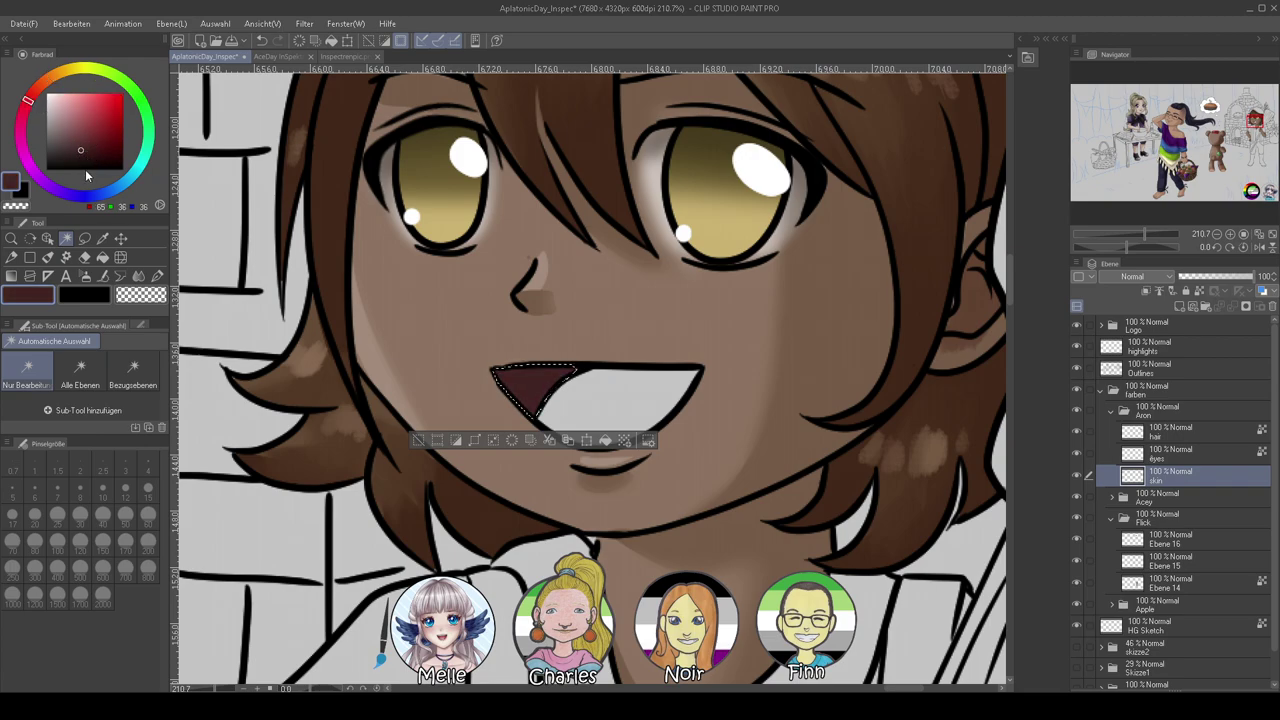
key(ctrl+d)
Select the tongue area from the Outlines layer and fill it with light pink on the skin layer
click(1149, 376)
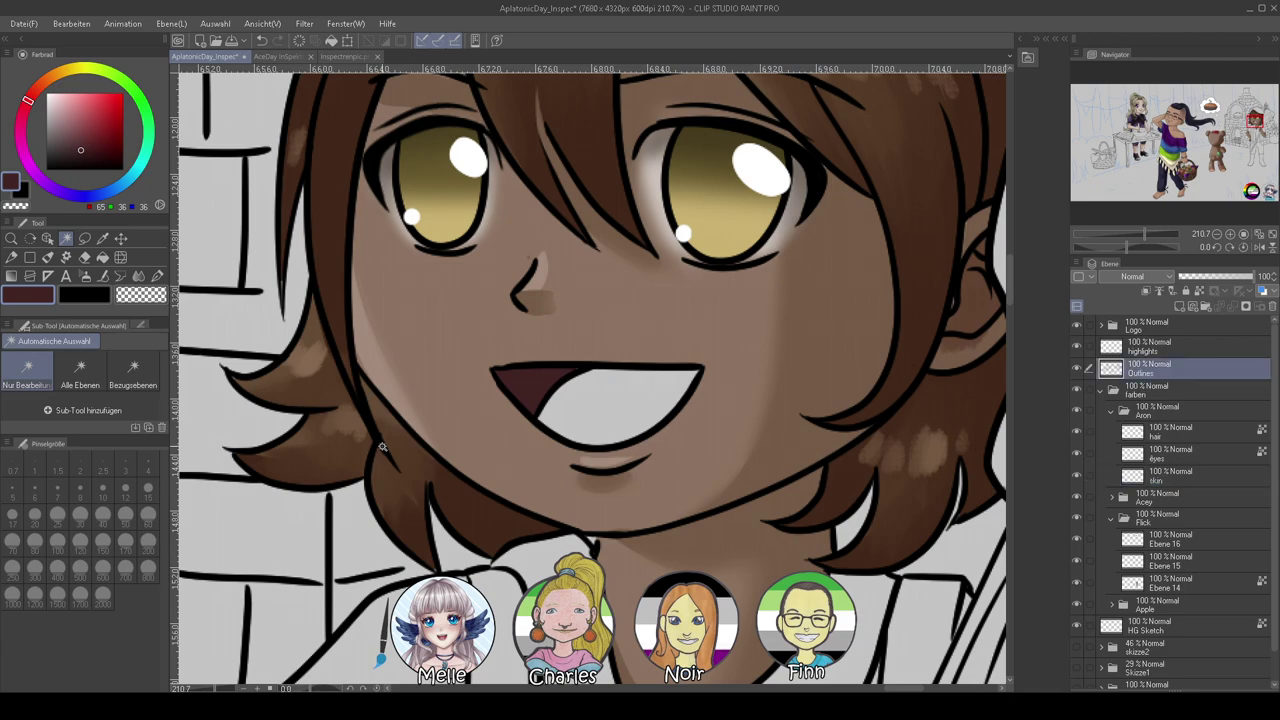
click(634, 398)
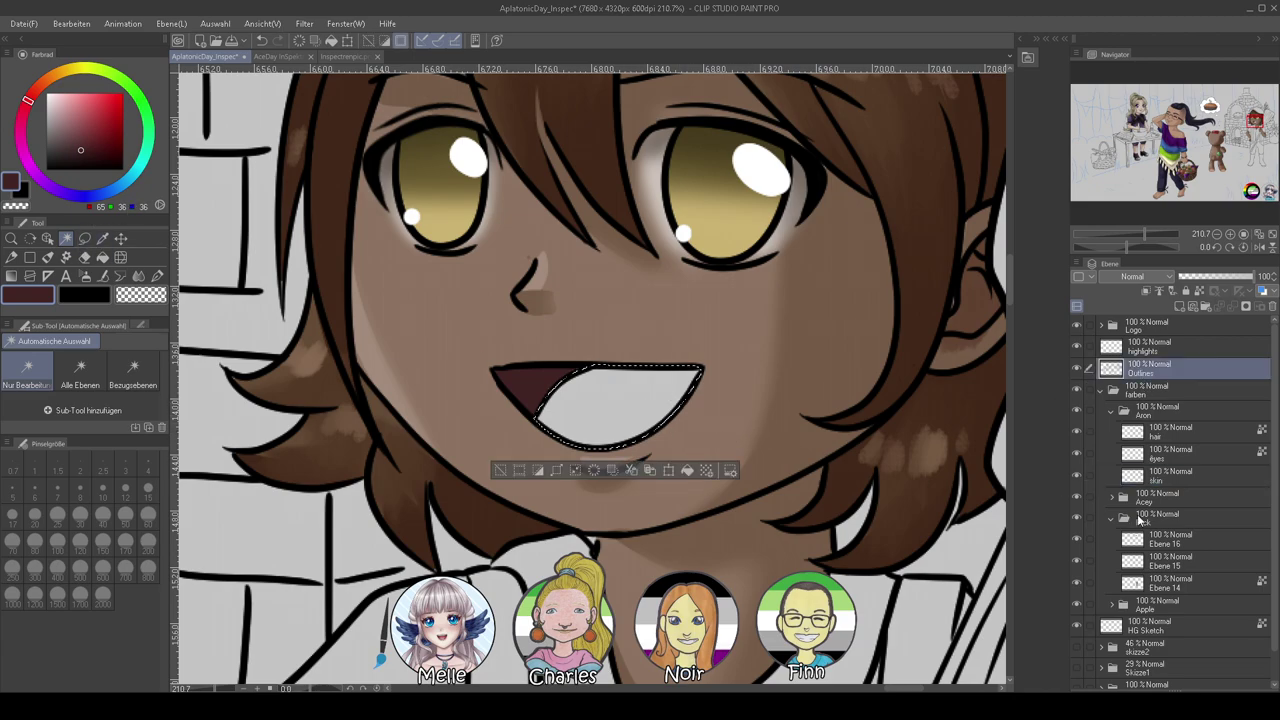
click(1152, 477)
key(alt+Delete)
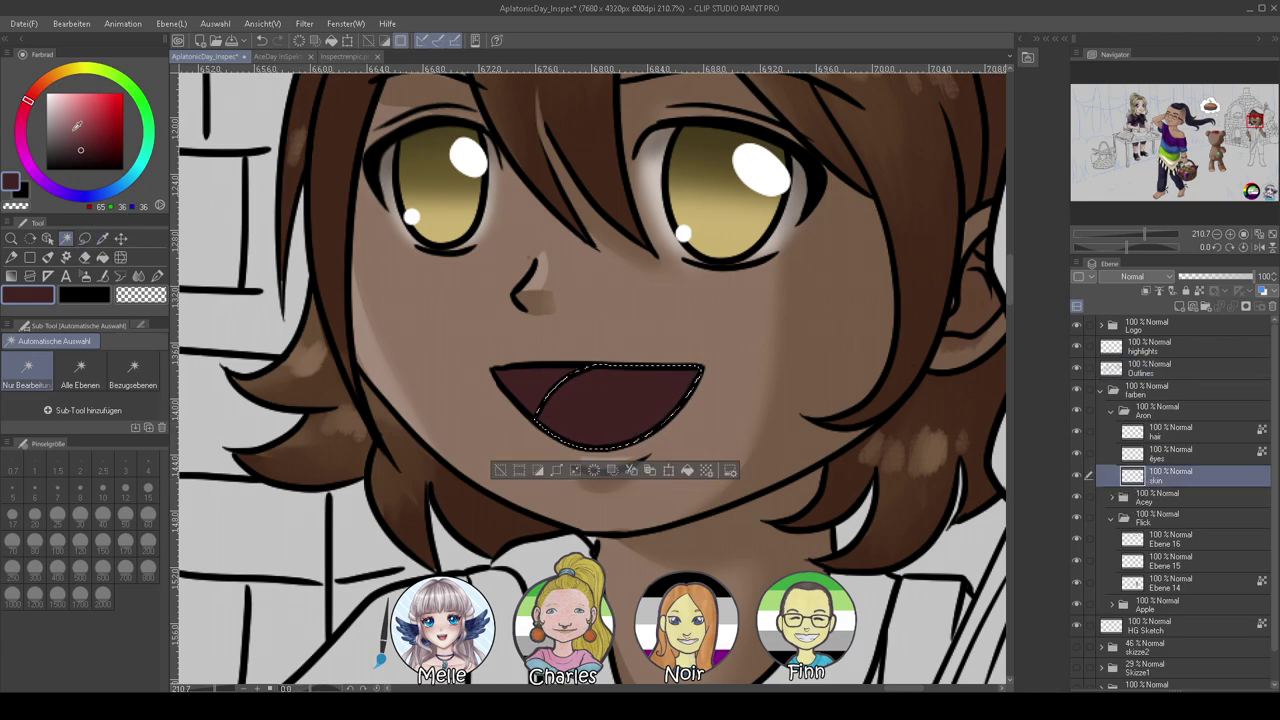
click(68, 108)
key(ctrl+t)
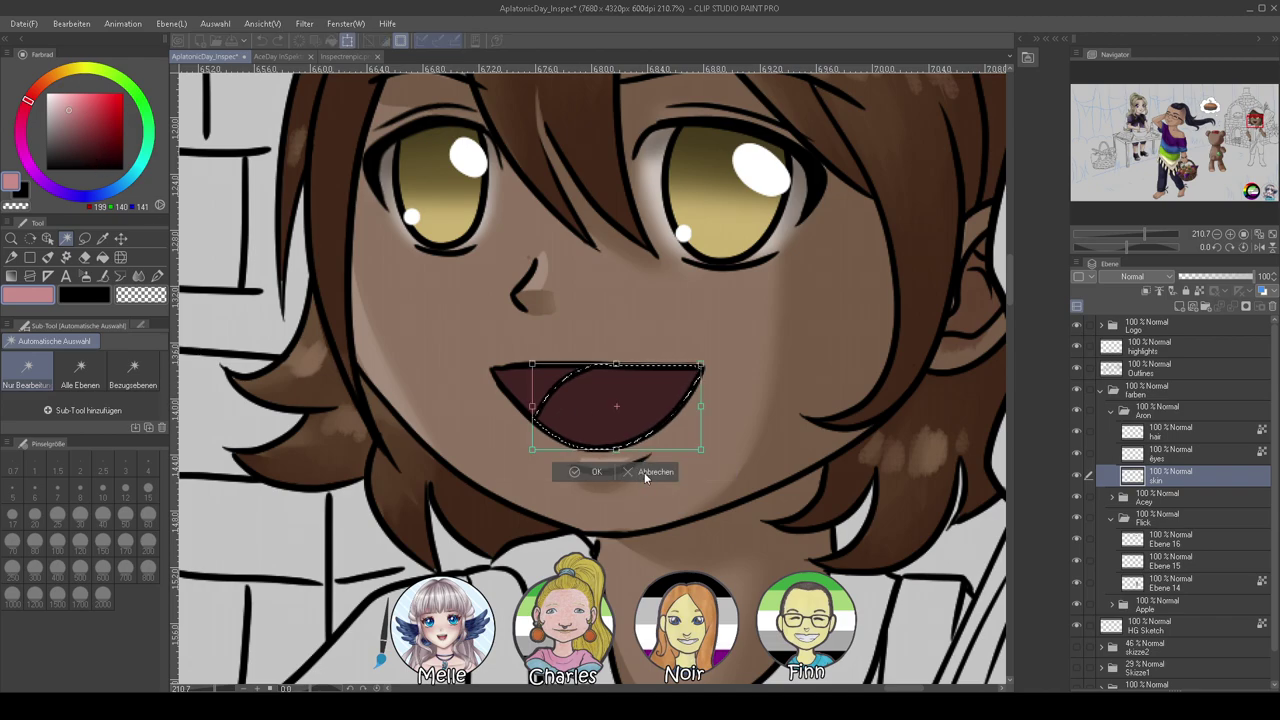
click(641, 474)
key(alt+Delete)
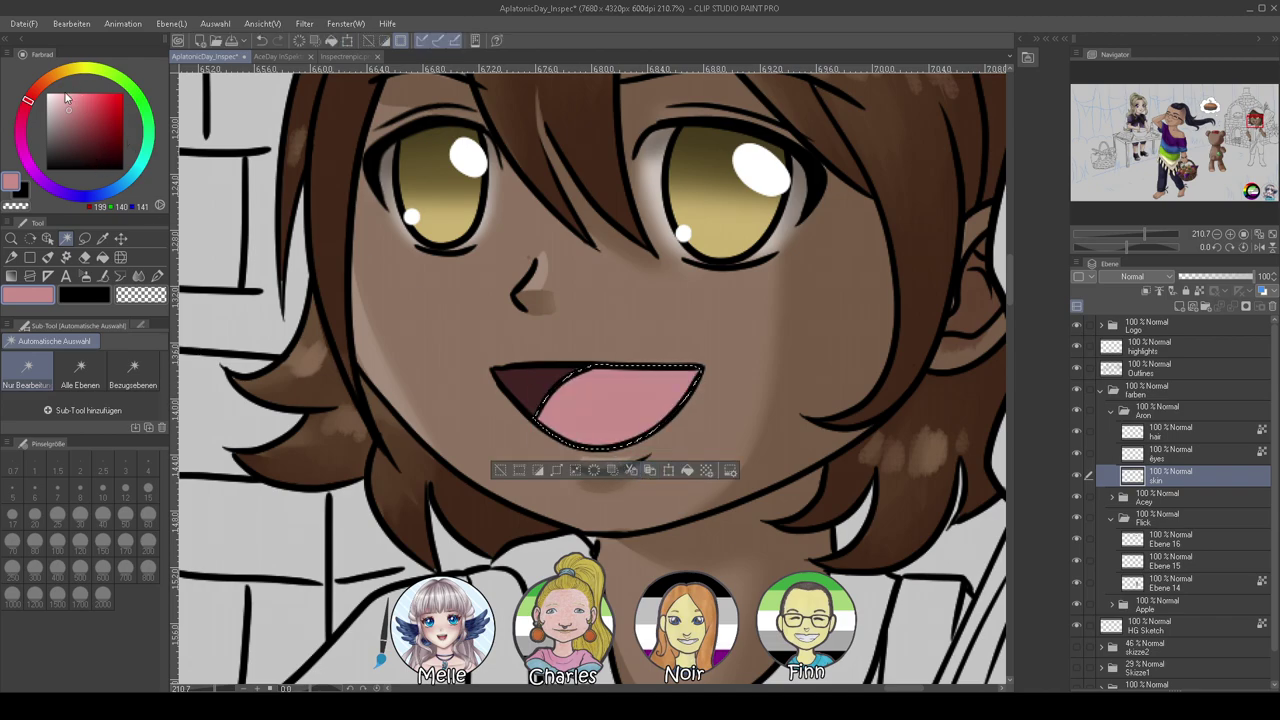
Refill the selected tongue area with a muted brownish pink (RGB 150, 113, 107)
click(34, 91)
click(80, 126)
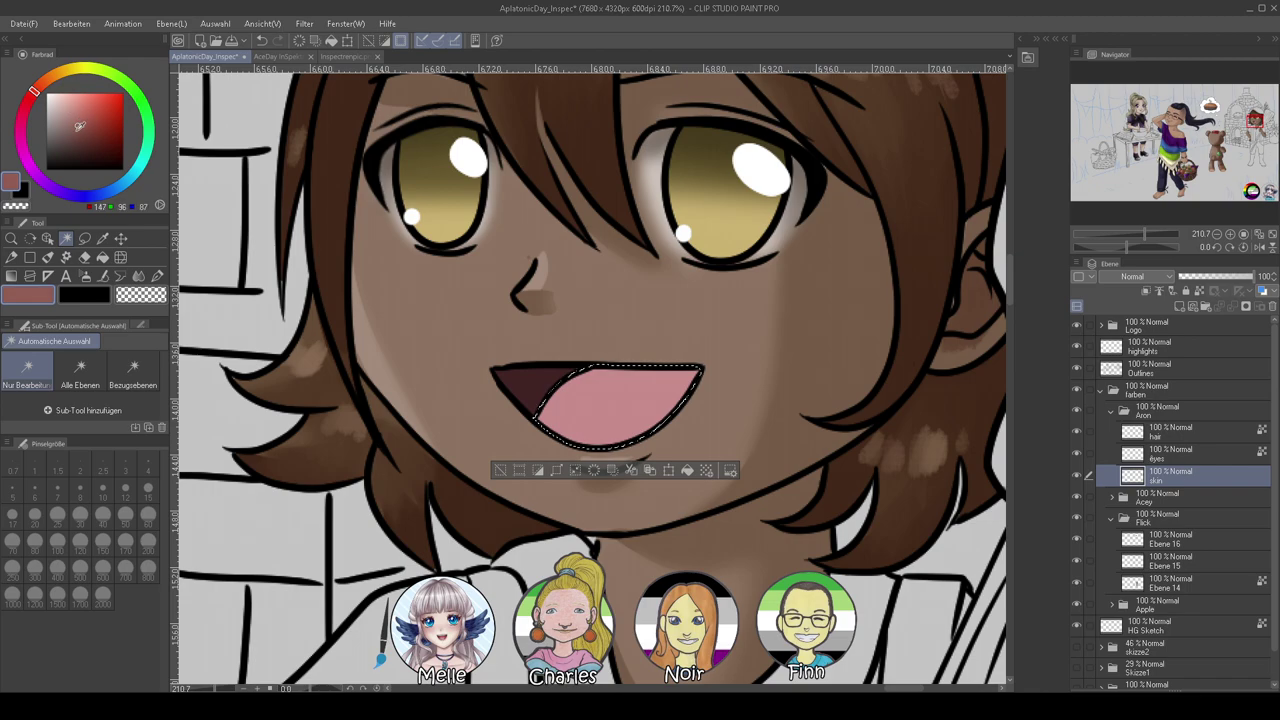
key(alt+Delete)
click(68, 125)
key(alt+Delete)
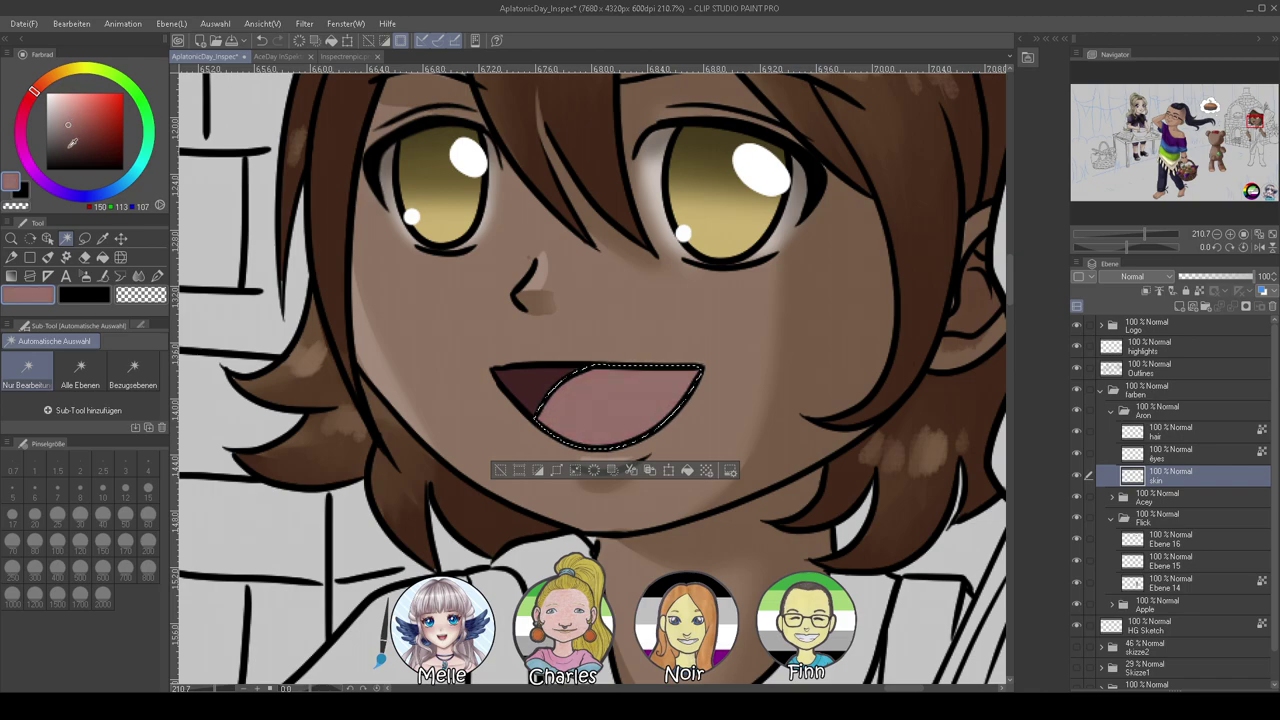
Shade the selected tongue's upper edge with the soft airbrush, size 60, using dark reds (RGB 99, 73, 69 and 94, 58, 52)
drag(71, 123, 69, 140)
click(84, 276)
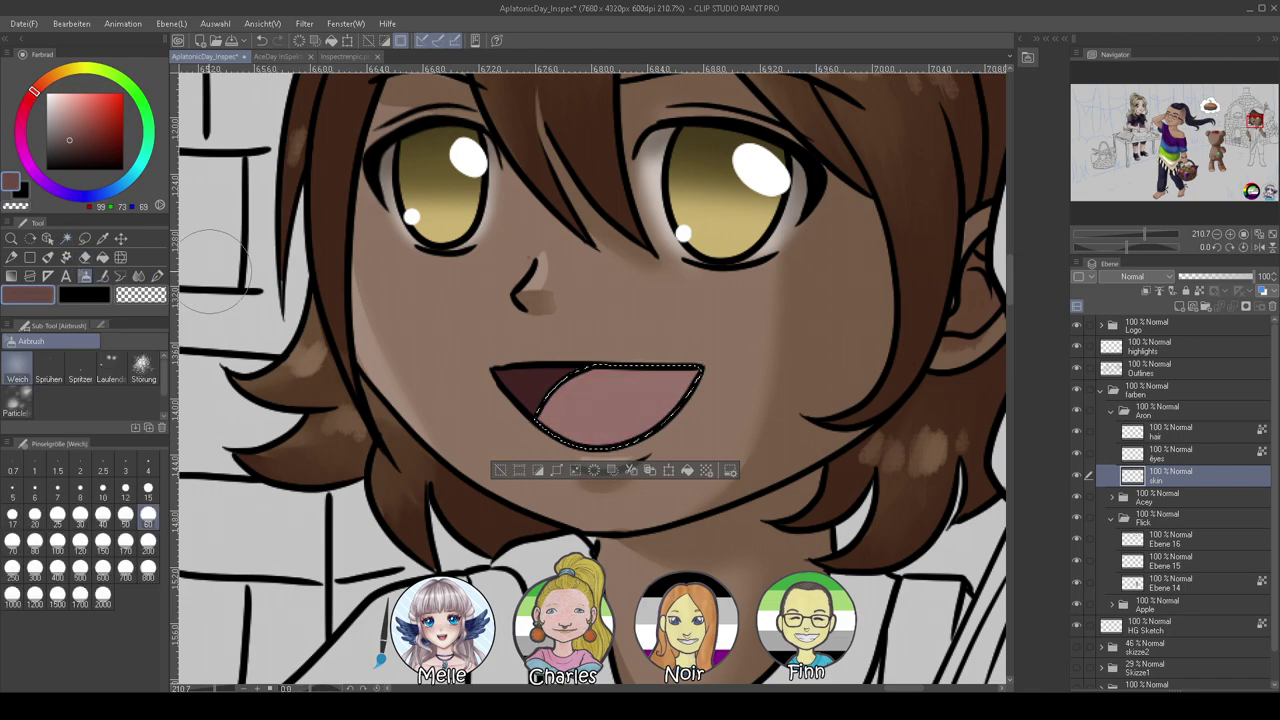
mouse_move(623, 369)
mouse_down()
mouse_move(675, 363)
mouse_move(677, 378)
mouse_up()
key(ctrl+z)
click(78, 126)
mouse_move(557, 329)
mouse_down()
mouse_move(703, 360)
mouse_move(558, 371)
mouse_move(682, 368)
mouse_up()
click(80, 142)
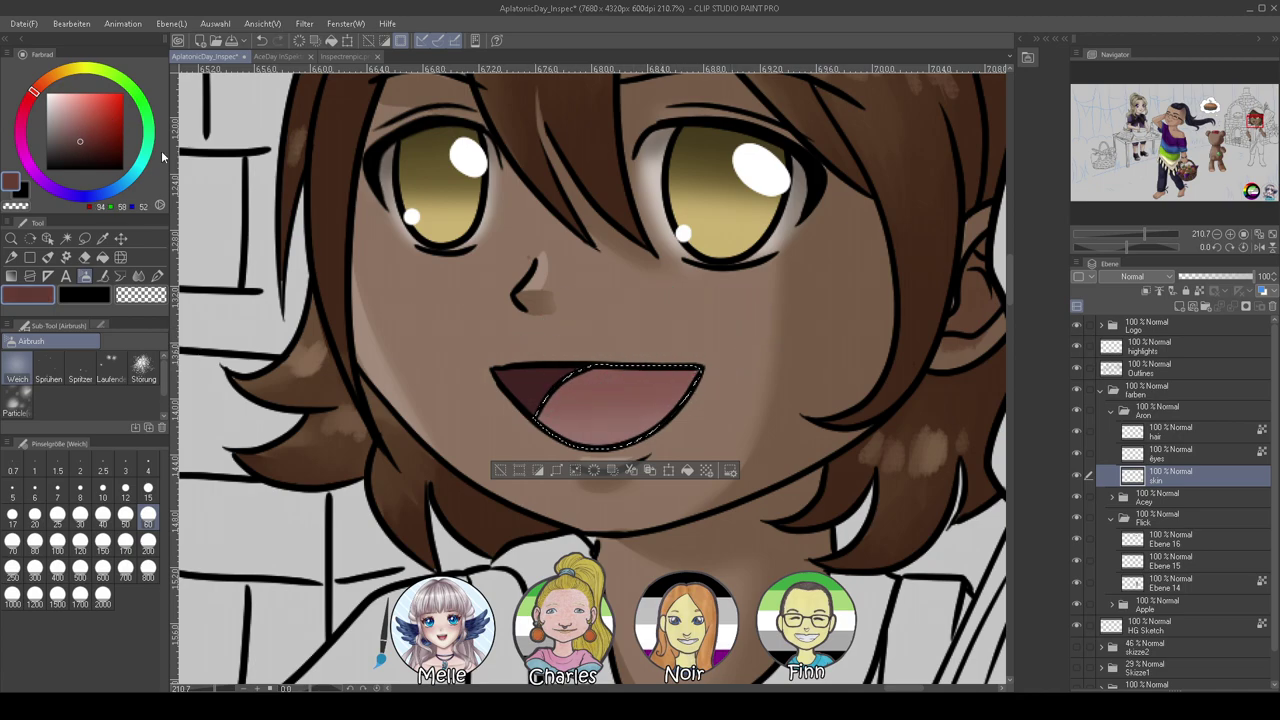
mouse_move(589, 352)
mouse_down()
mouse_move(666, 380)
mouse_move(741, 363)
mouse_move(643, 340)
mouse_up()
Add a new layer named hat above the character's hair layer
drag(1144, 234, 1123, 240)
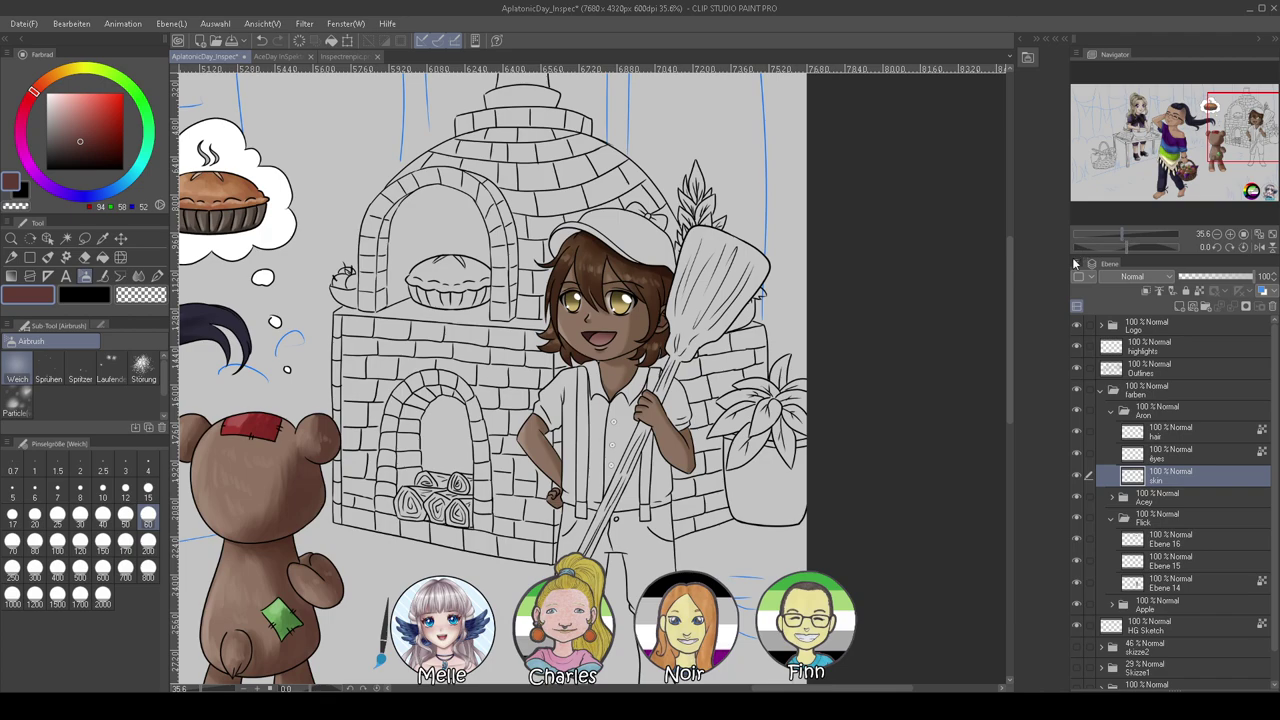
drag(876, 373, 952, 394)
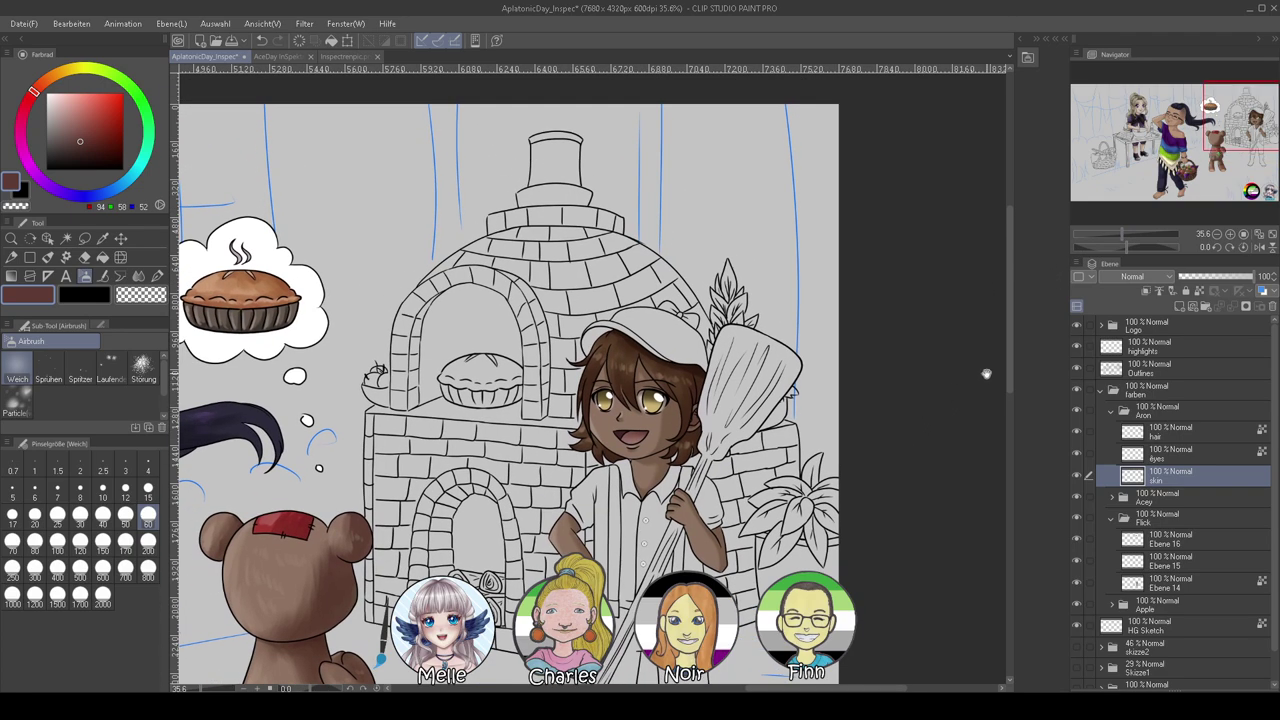
drag(1136, 242, 1126, 235)
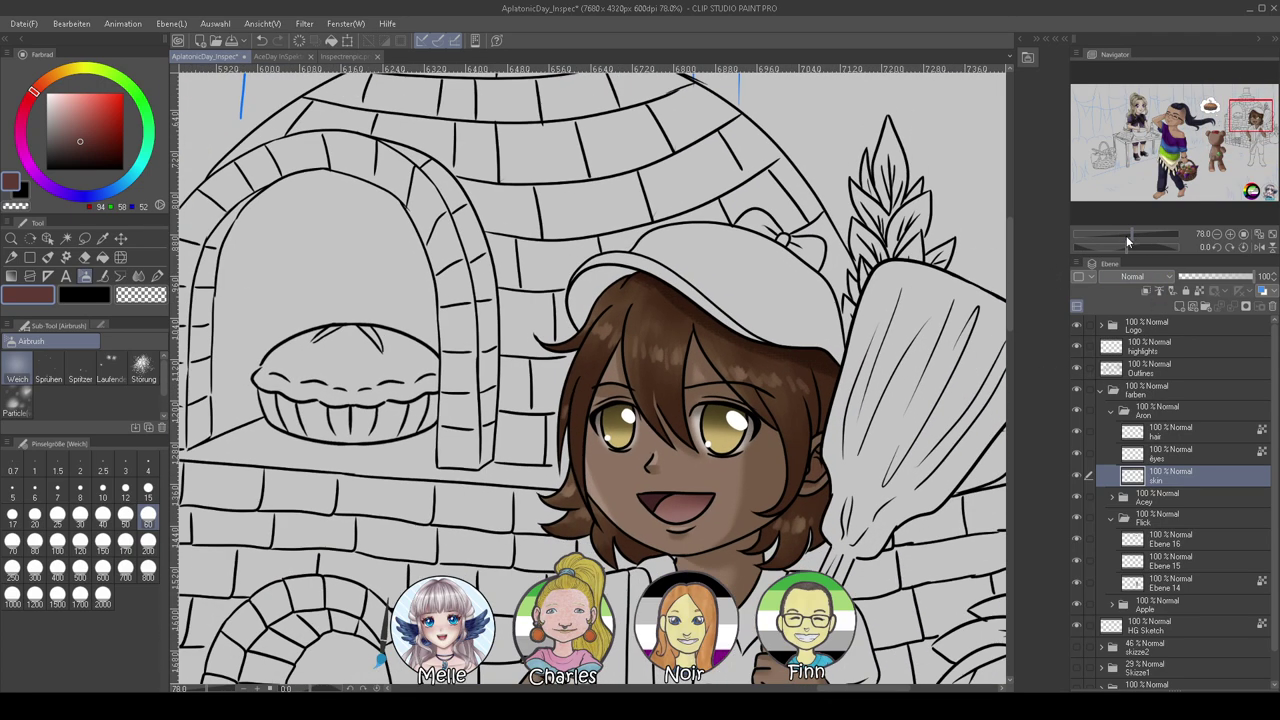
click(1076, 455)
click(1077, 455)
drag(994, 315, 902, 344)
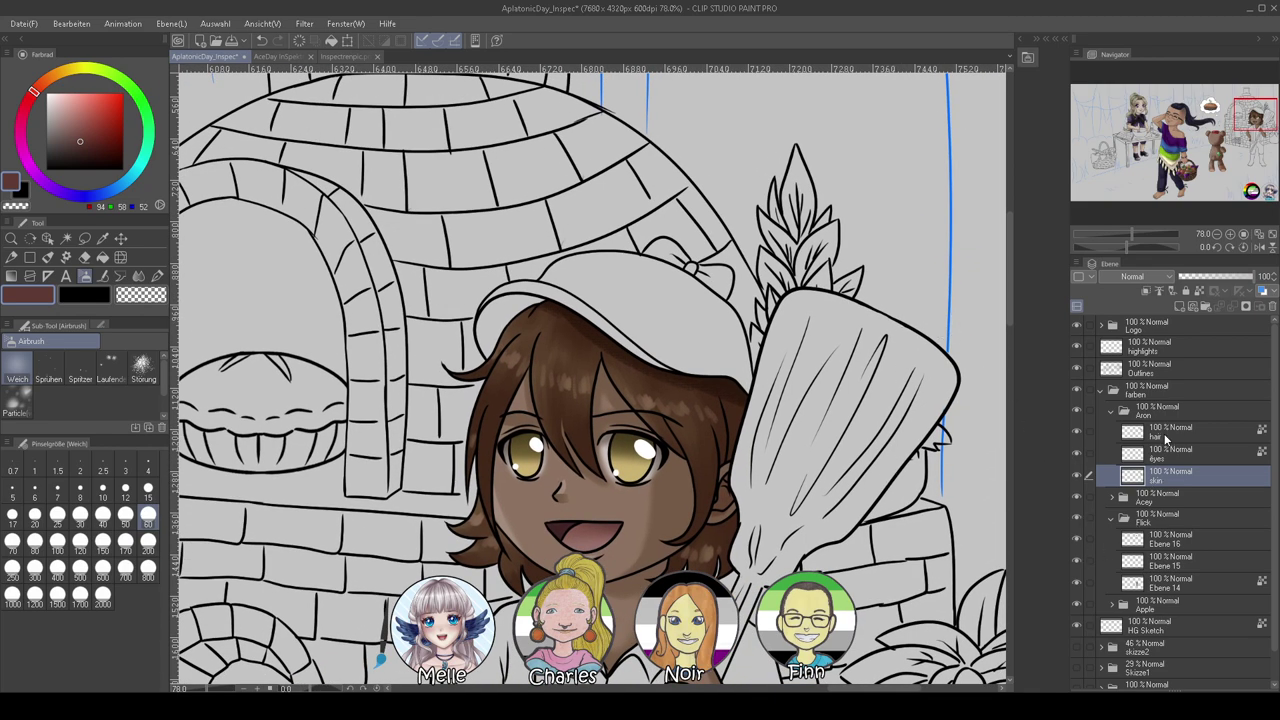
click(1165, 440)
click(1180, 307)
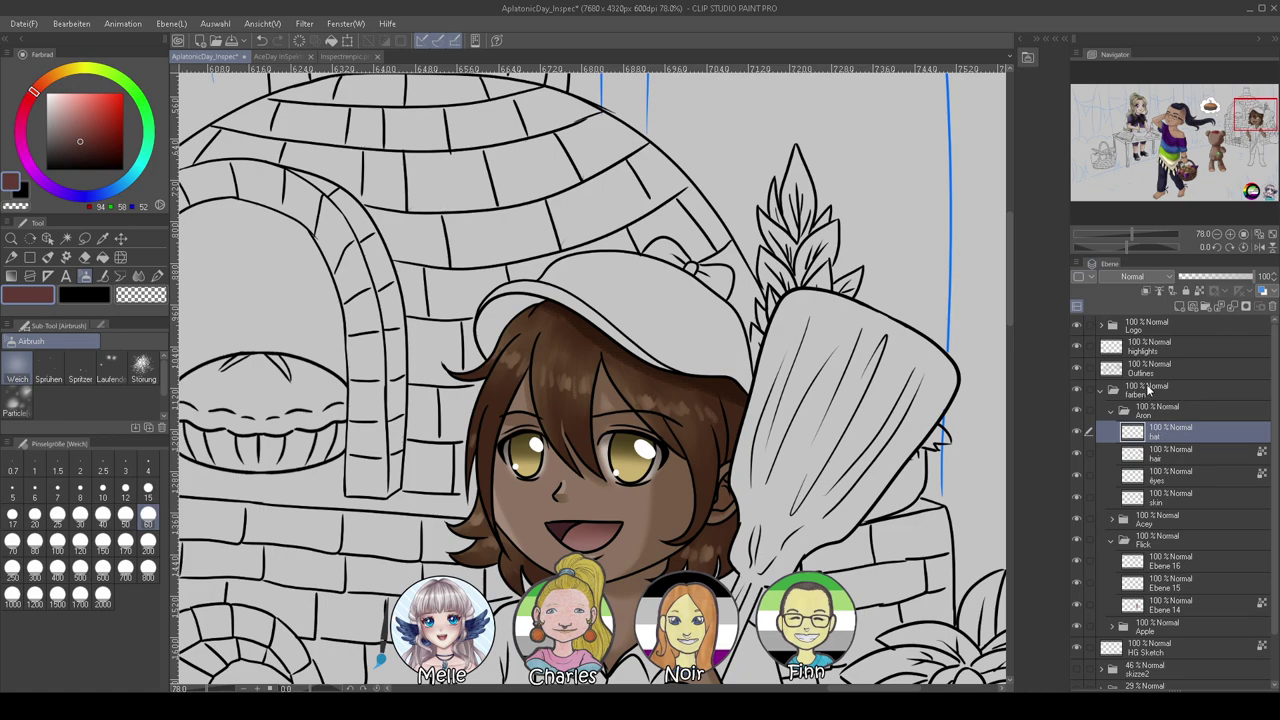
Select the cap and its bow from the Outlines layer and make the hat layer active
click(1150, 368)
click(65, 240)
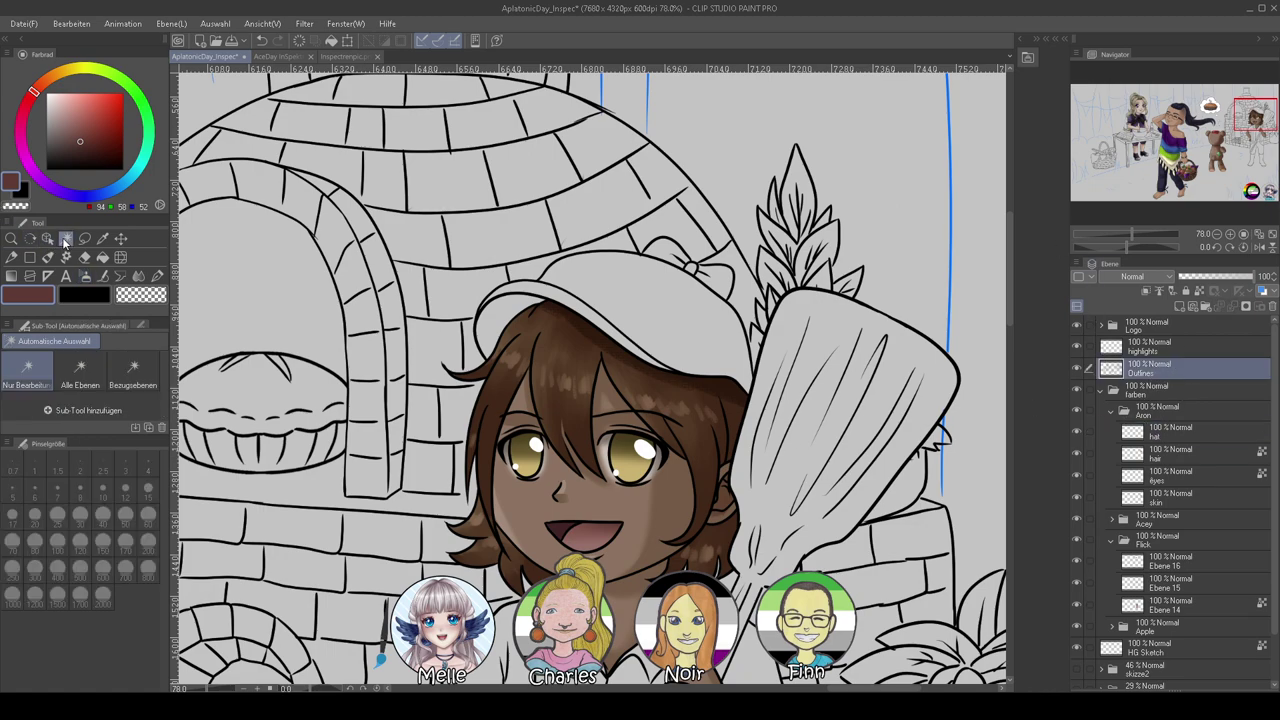
click(622, 291)
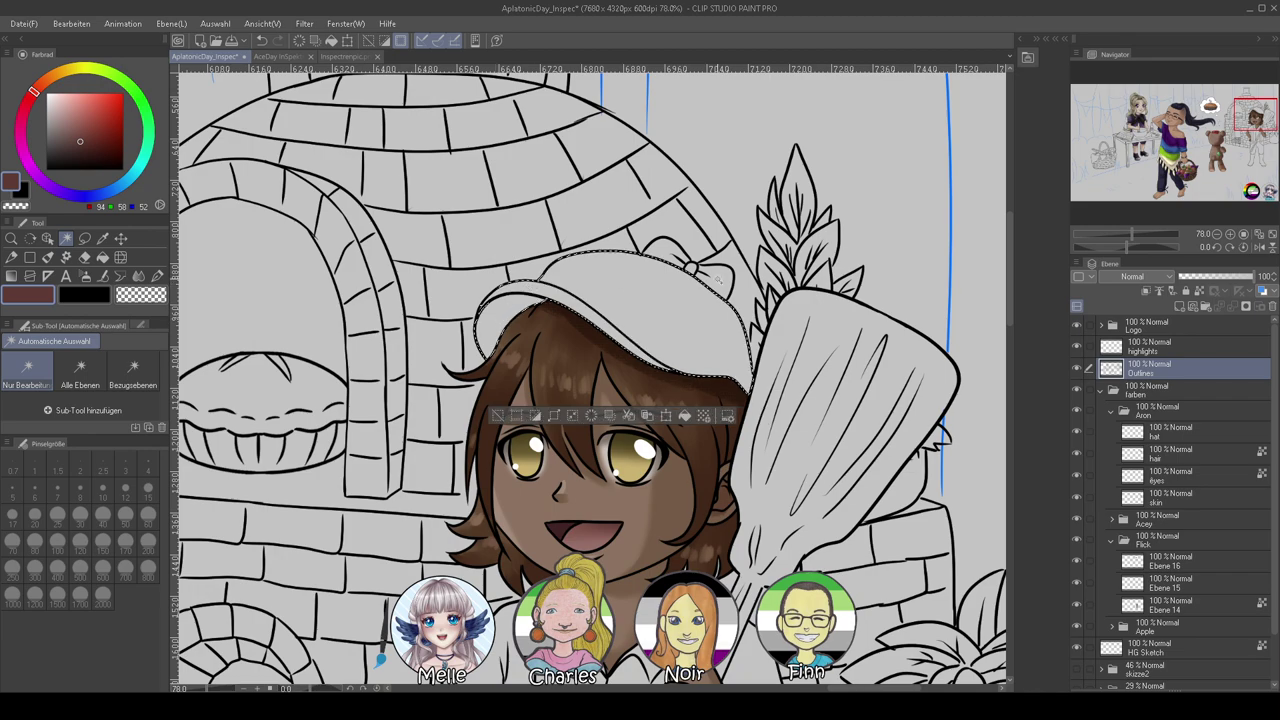
shift+click(690, 270)
click(1140, 432)
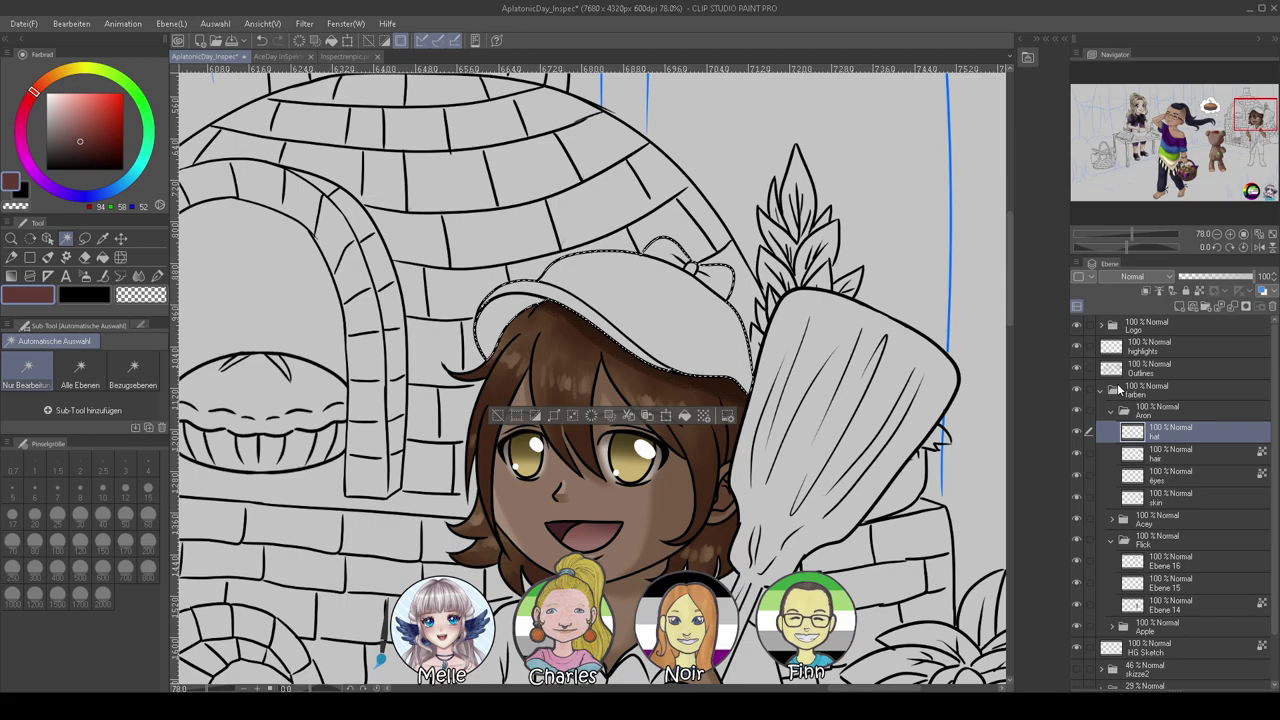
Sample light green (RGB 153, 175, 129) from the AceDay reference image and fill the selected cap and bow on the hat layer
click(289, 55)
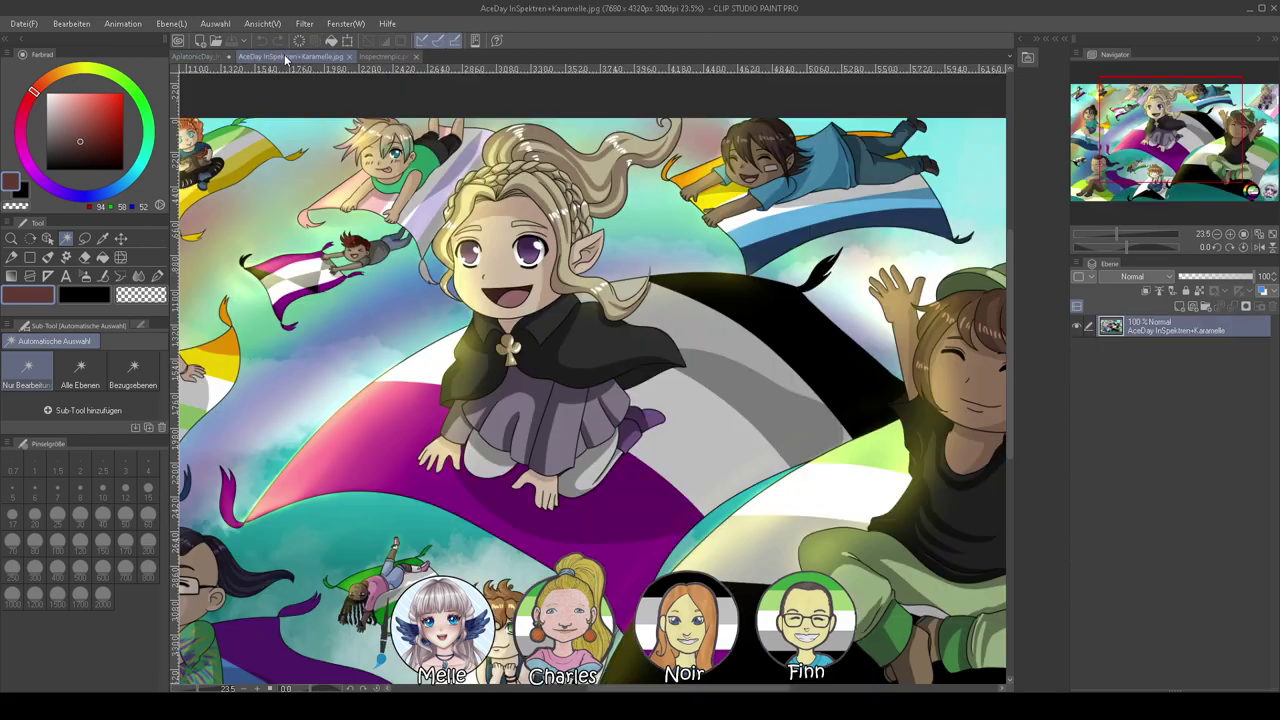
key(ctrl+0)
drag(876, 399, 603, 419)
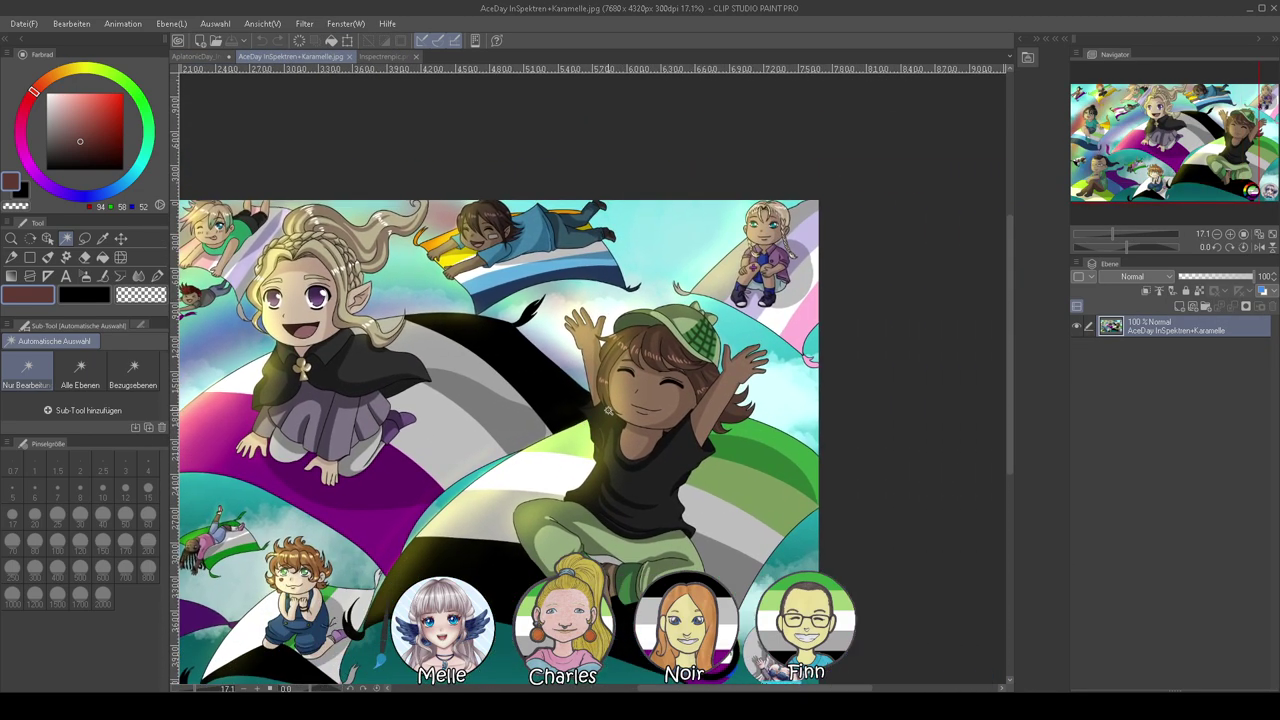
key(p)
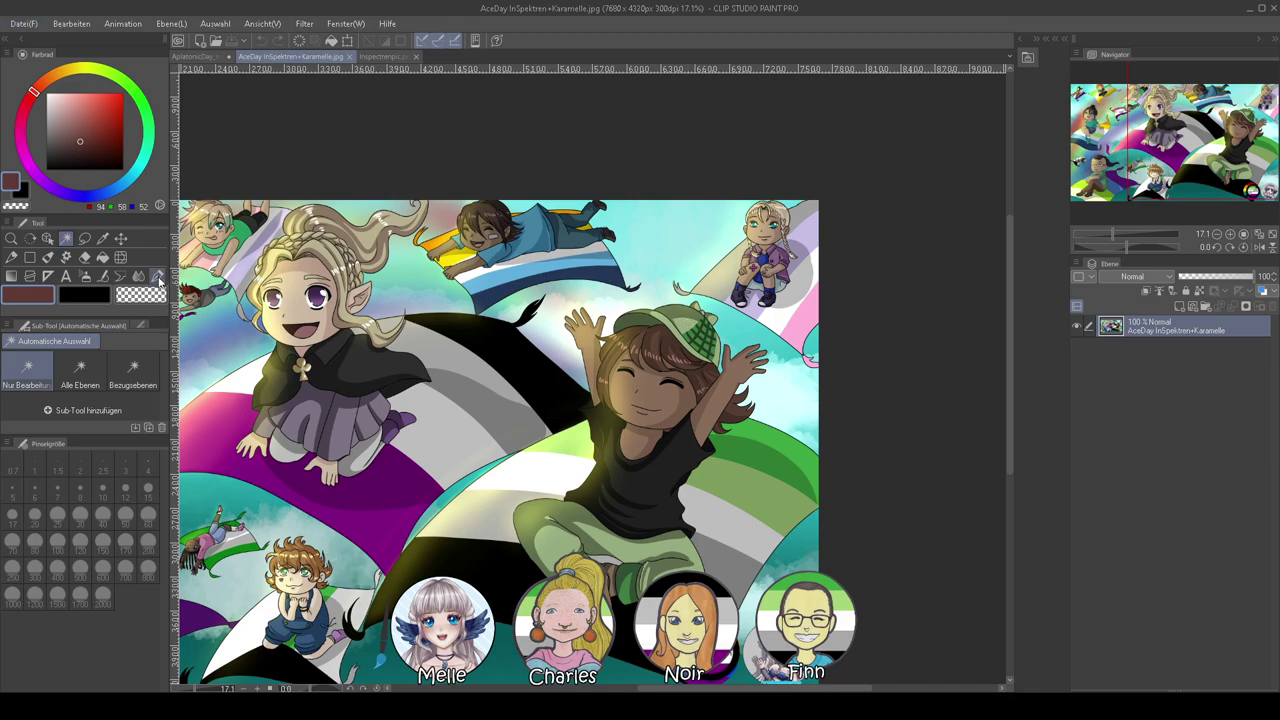
click(205, 56)
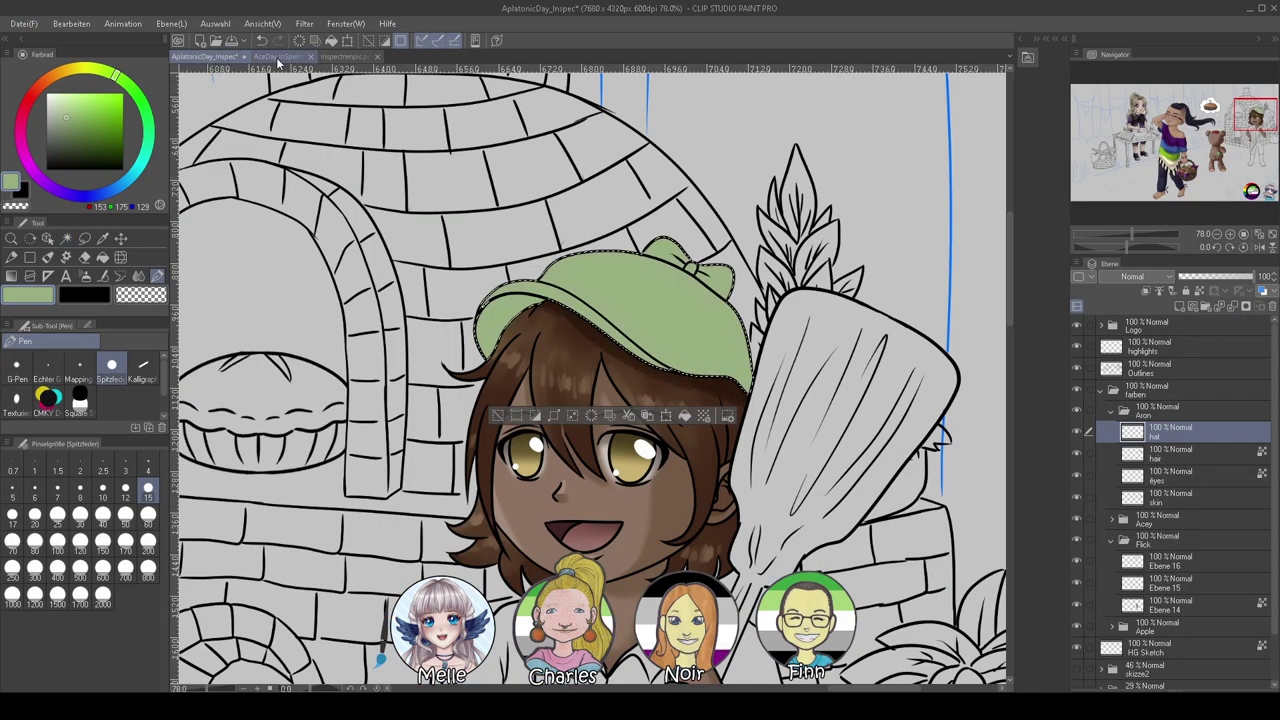
Shade the cap's back, brim and bow with the oil paint brush, size 60, in darker green (RGB 83, 99, 65)
key(ctrl+Tab)
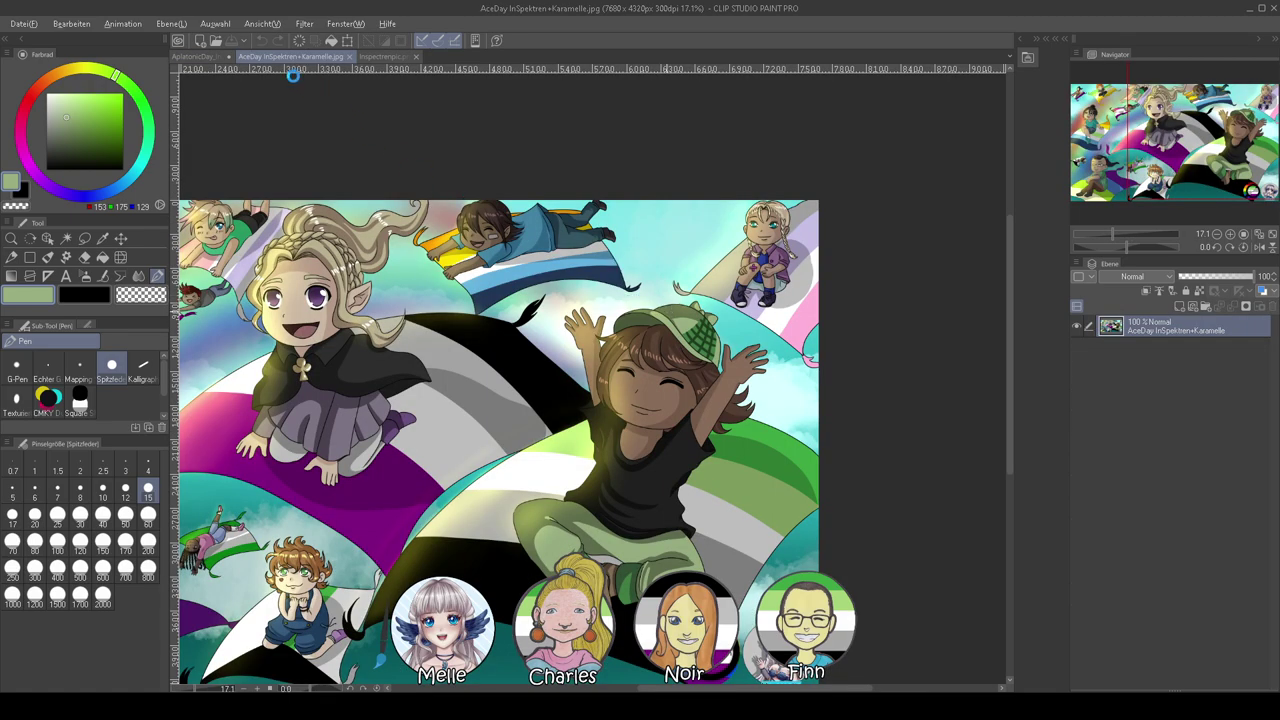
click(205, 56)
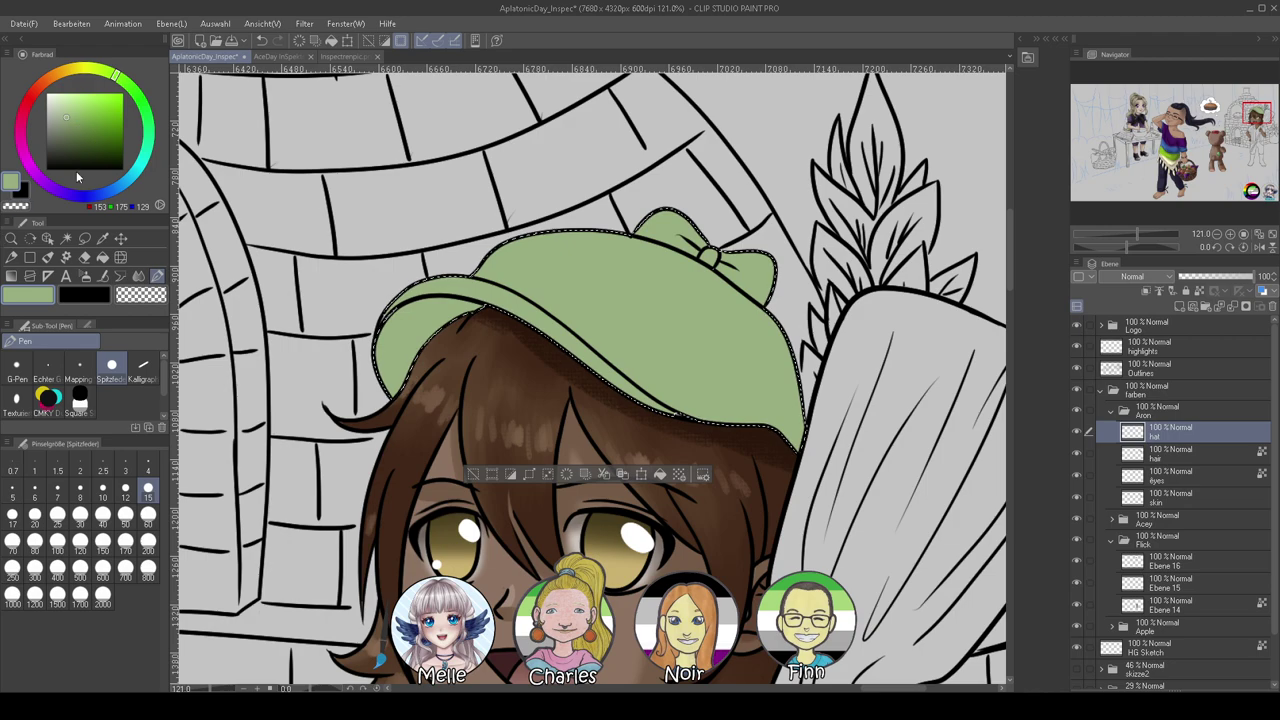
click(72, 140)
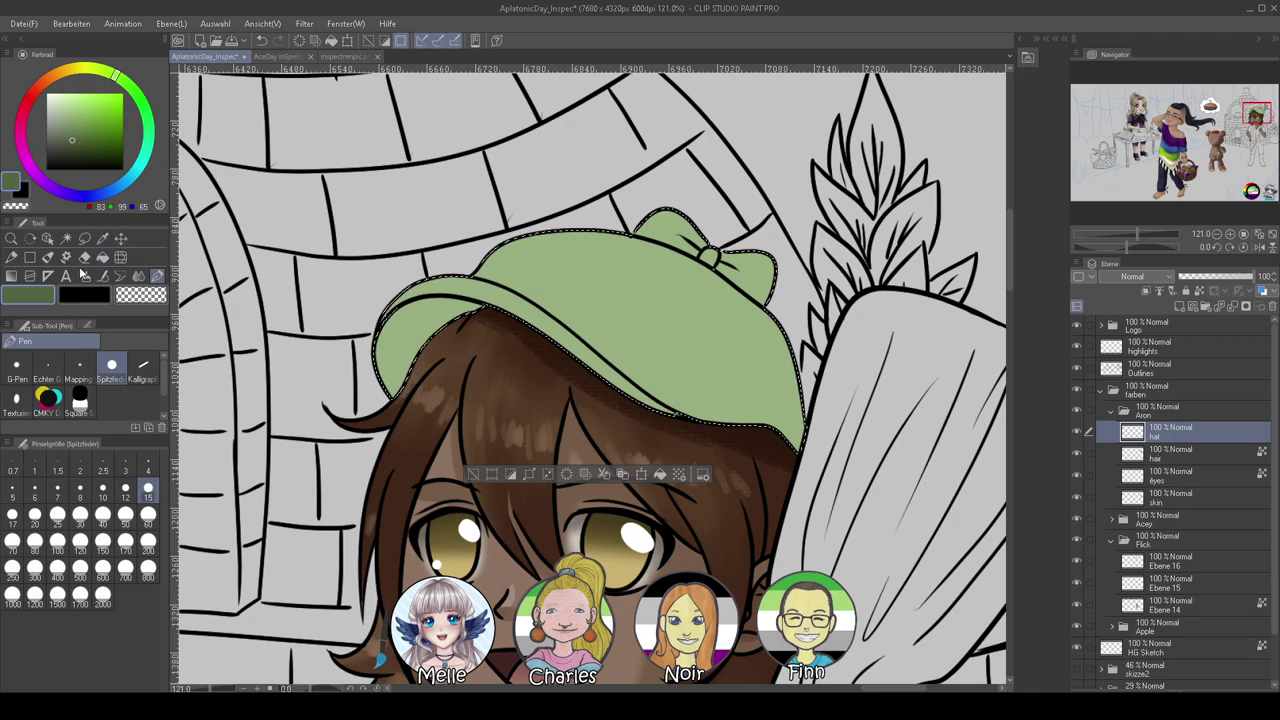
click(47, 257)
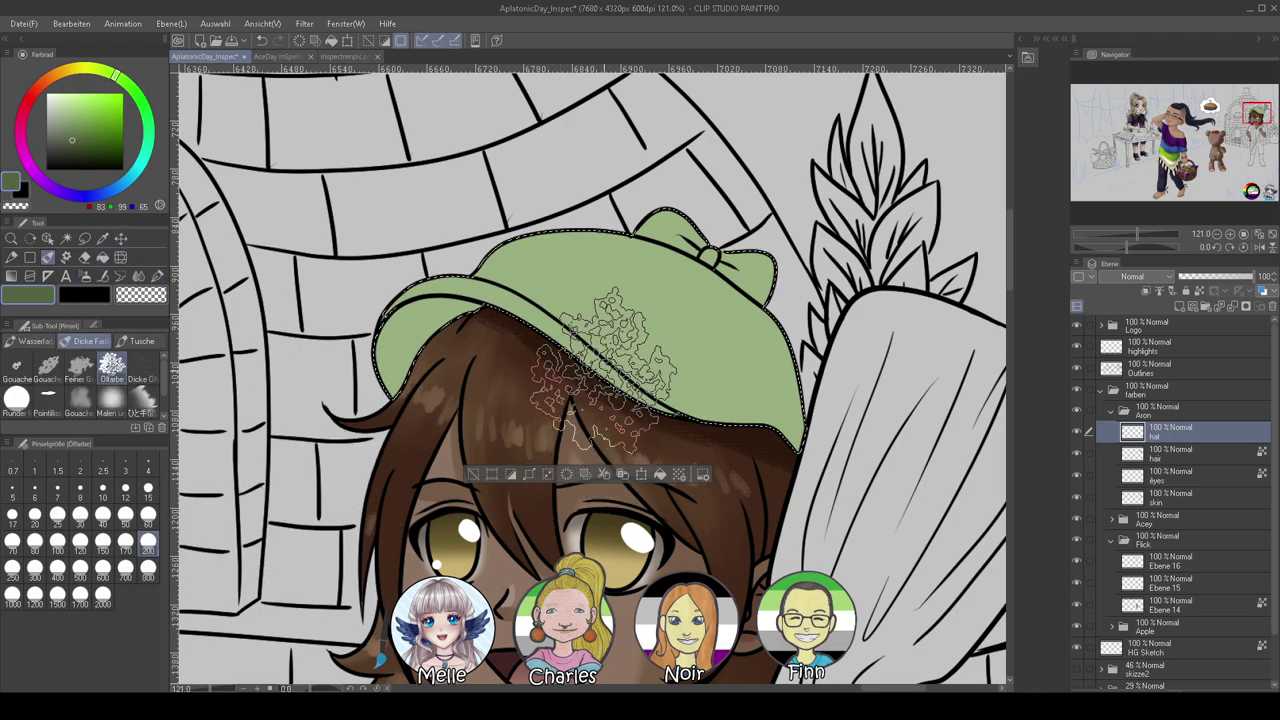
click(148, 515)
mouse_move(693, 258)
mouse_down()
mouse_move(711, 352)
mouse_move(665, 313)
mouse_up()
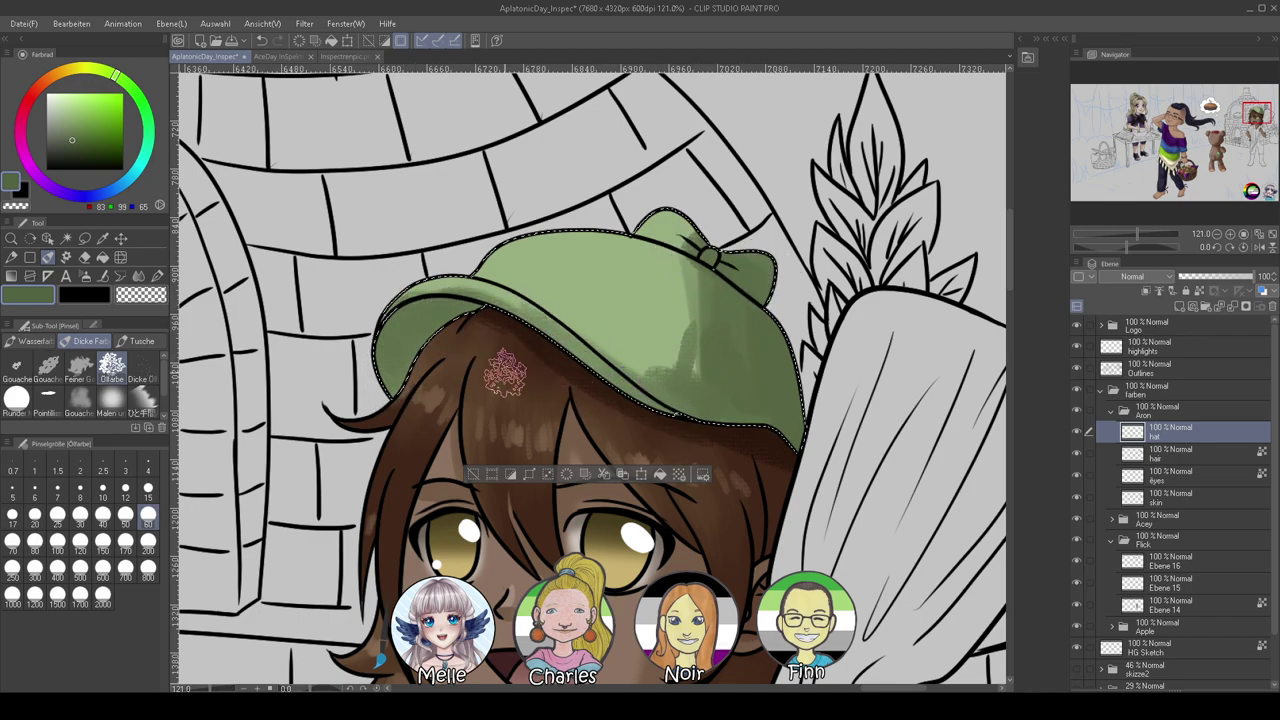
mouse_move(646, 377)
mouse_down()
mouse_move(706, 343)
mouse_move(659, 263)
mouse_up()
Soften the cap's shading with the painterly blending tool, size 40
click(157, 275)
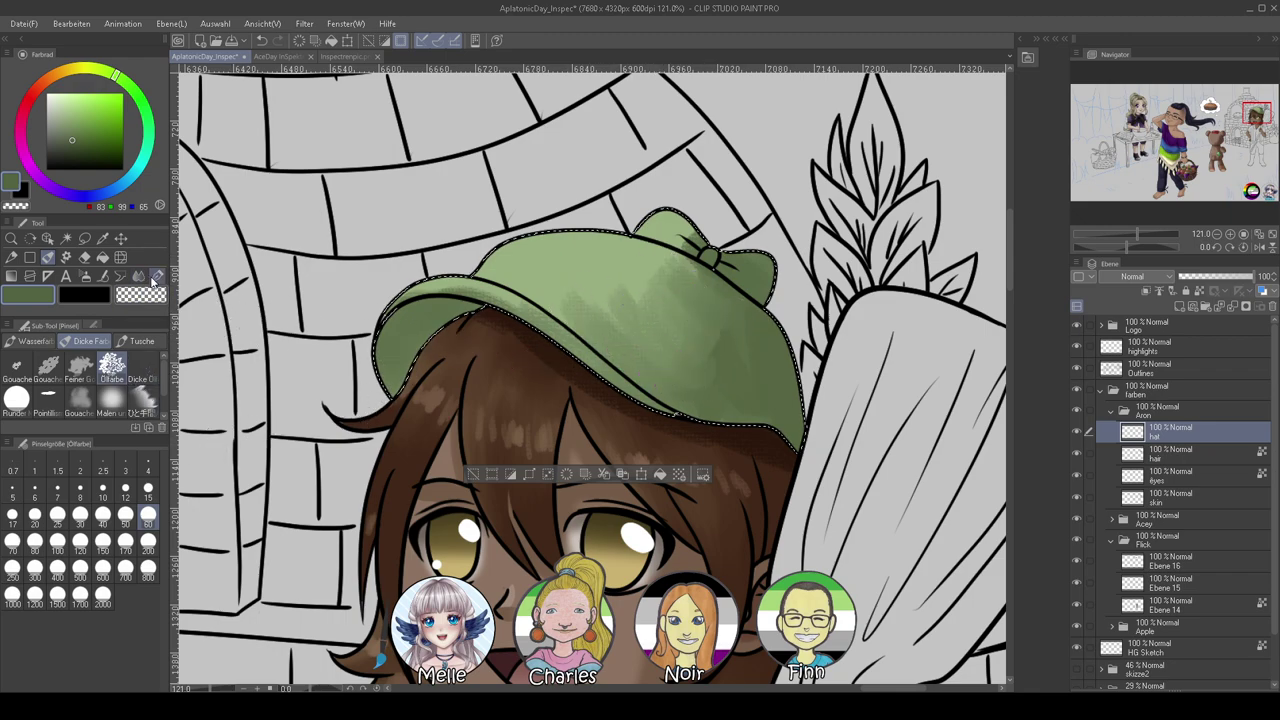
click(139, 275)
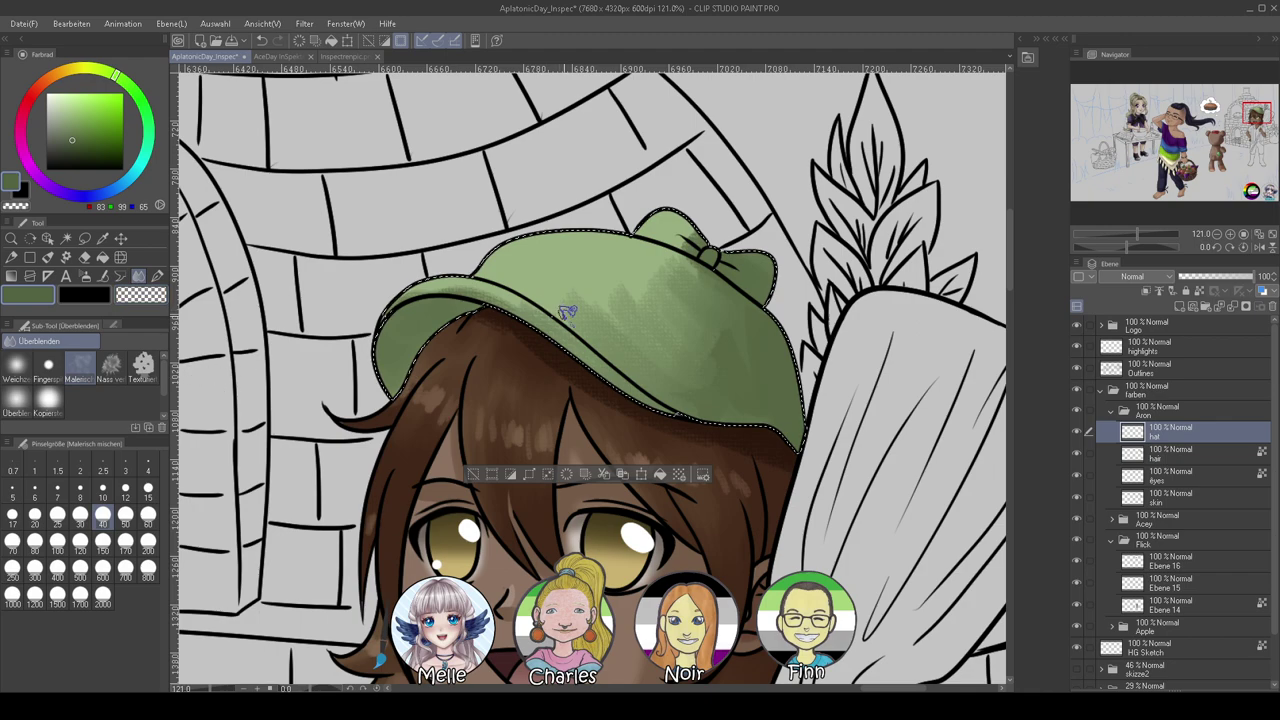
mouse_move(556, 282)
mouse_down()
mouse_move(653, 334)
mouse_move(647, 269)
mouse_move(705, 288)
mouse_move(670, 342)
mouse_up()
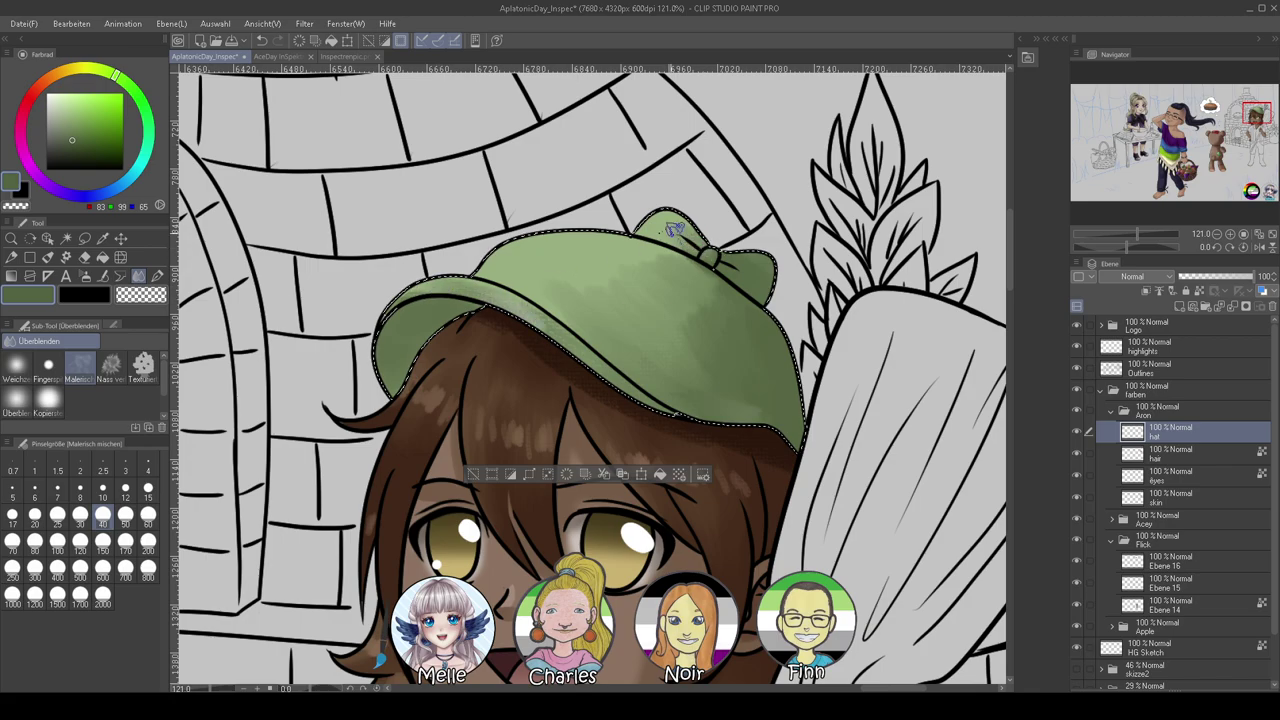
Paint dark green folds (RGB 52, 61, 41) around the bow's knot with the oil paint brush, sizes 30 and 15
drag(1125, 246, 1093, 246)
click(1139, 235)
click(1140, 238)
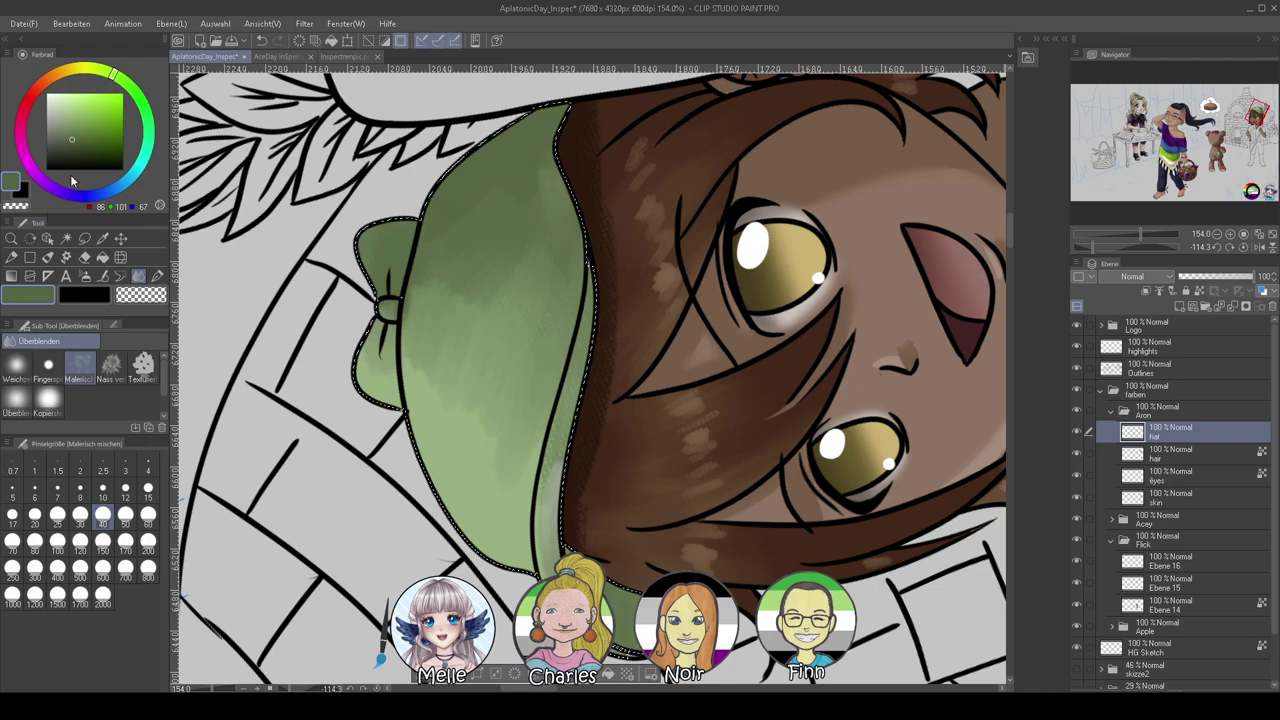
click(73, 148)
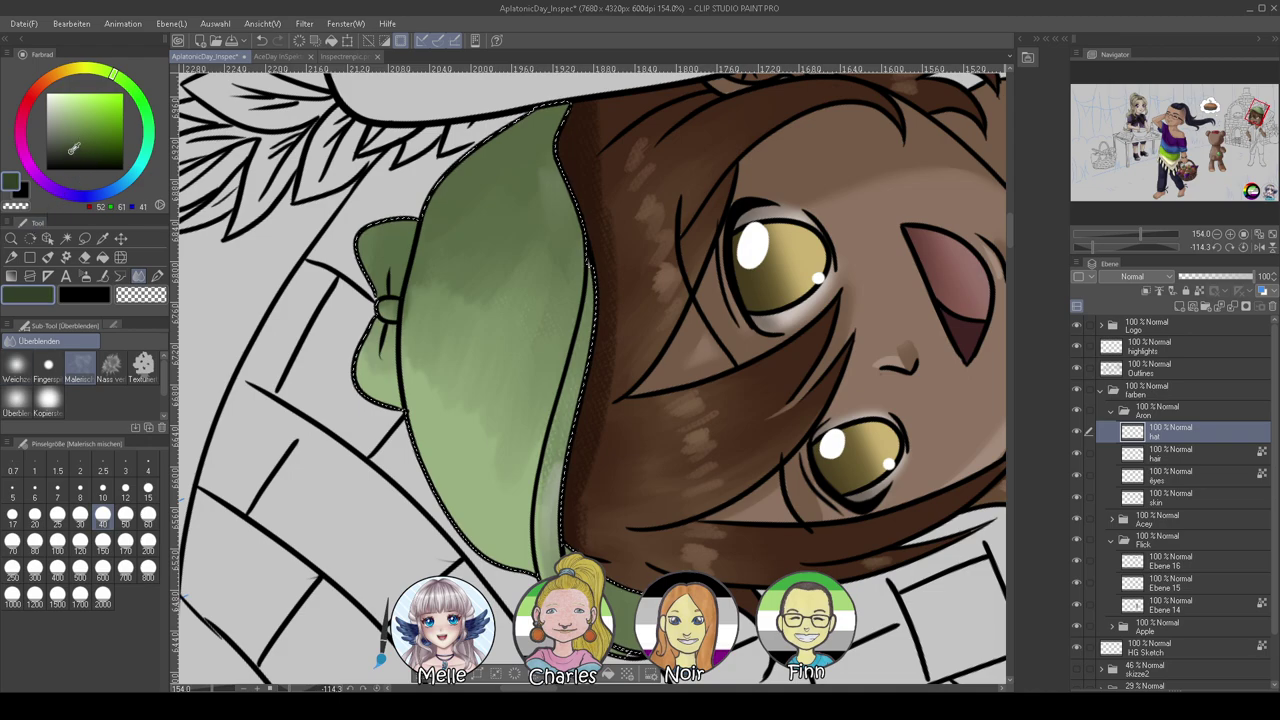
click(62, 258)
click(49, 258)
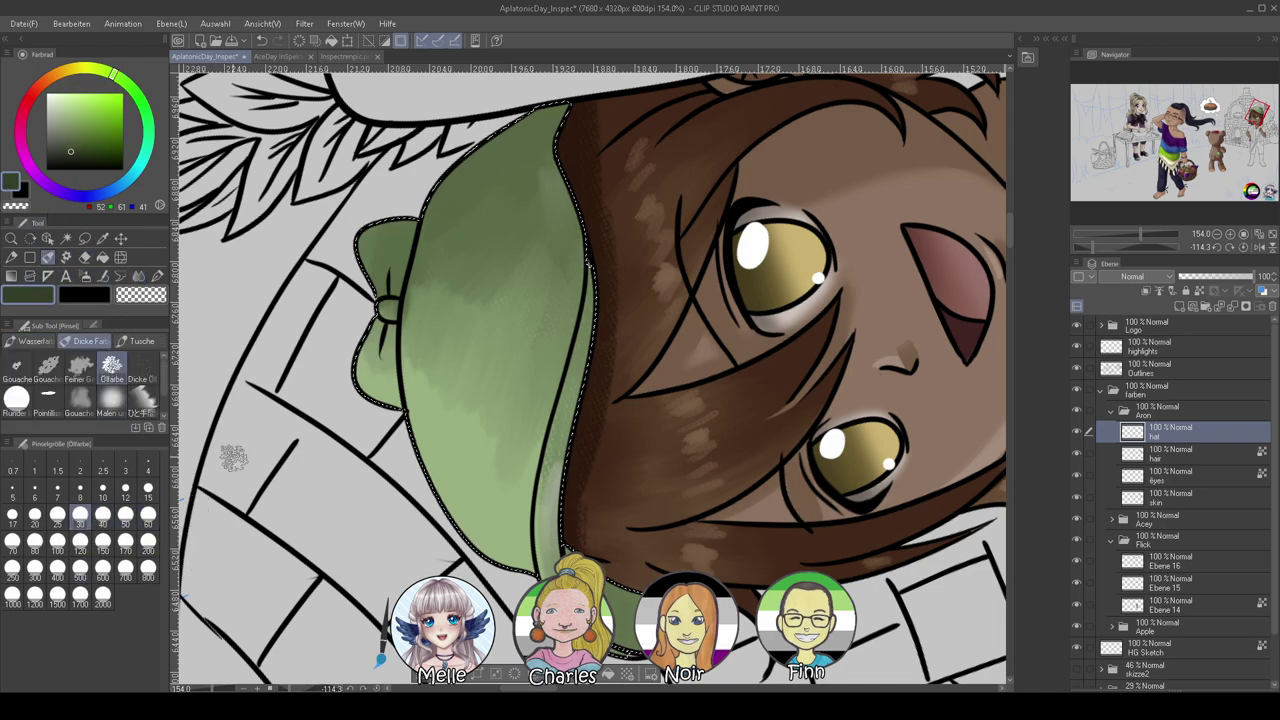
mouse_move(395, 287)
mouse_down()
mouse_move(394, 366)
mouse_move(376, 330)
mouse_move(378, 305)
mouse_move(410, 425)
mouse_up()
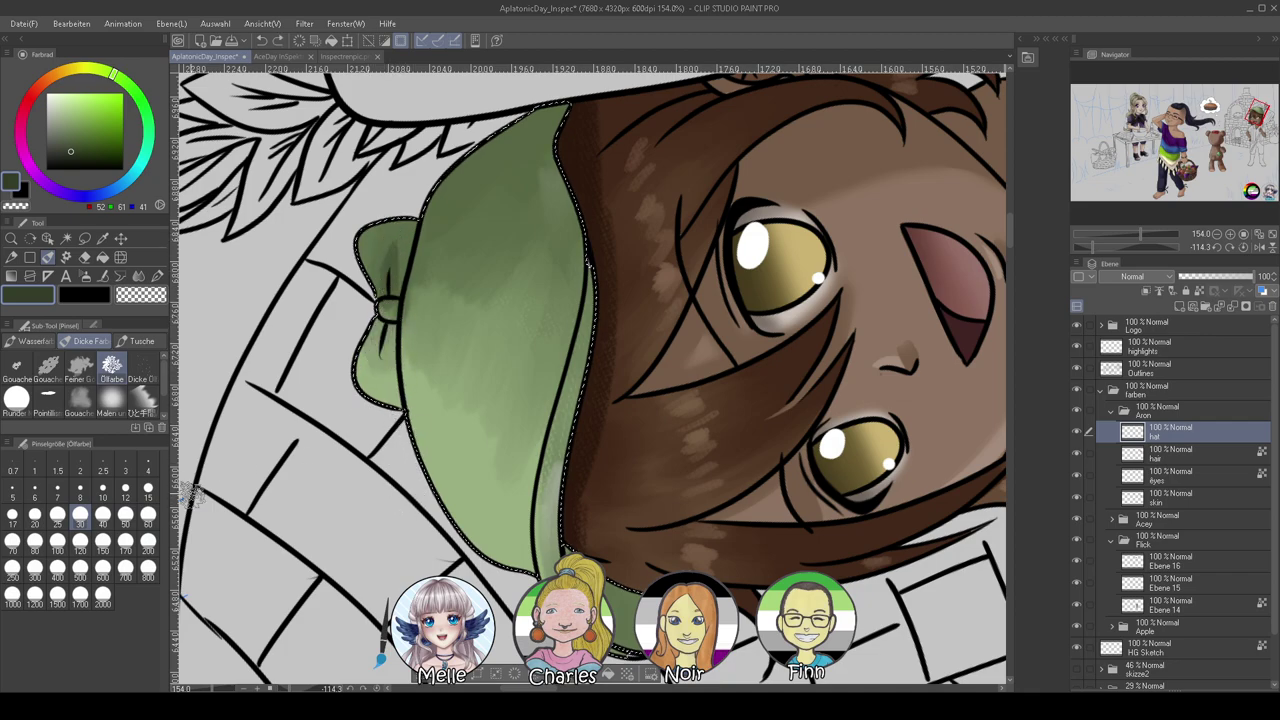
click(148, 490)
mouse_move(381, 345)
mouse_down()
mouse_move(380, 360)
mouse_move(391, 322)
mouse_up()
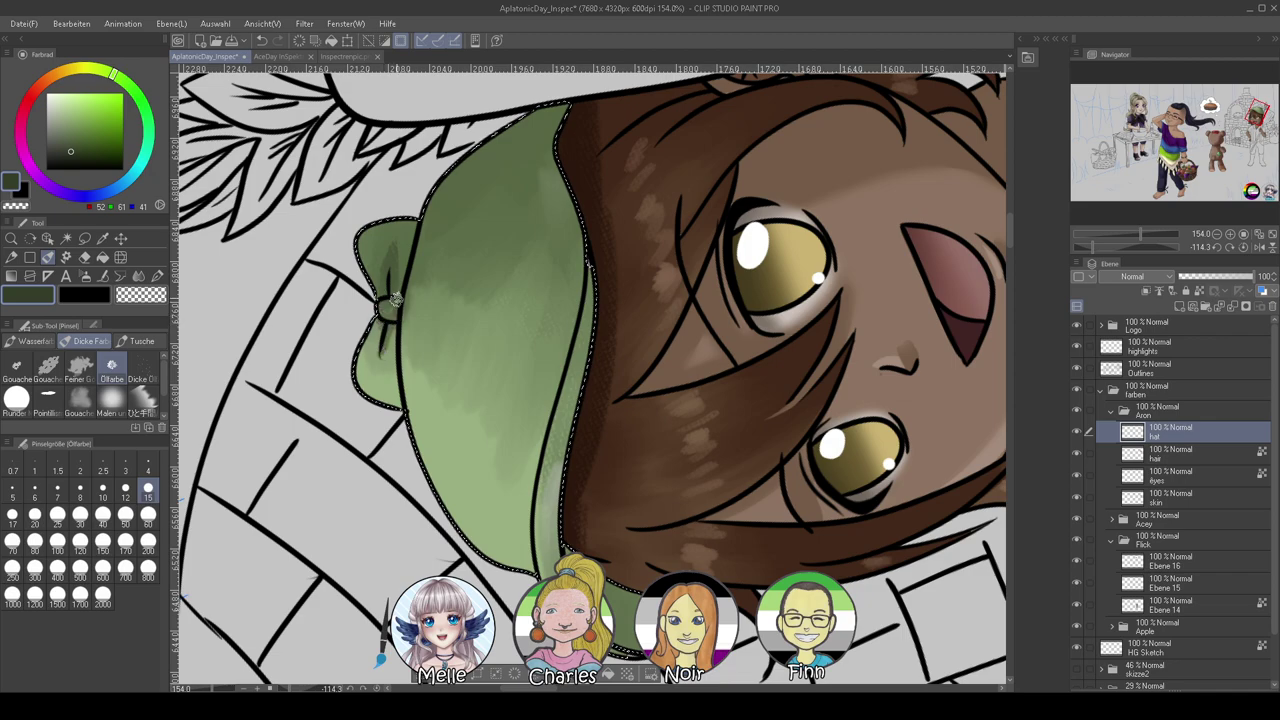
drag(394, 329, 394, 372)
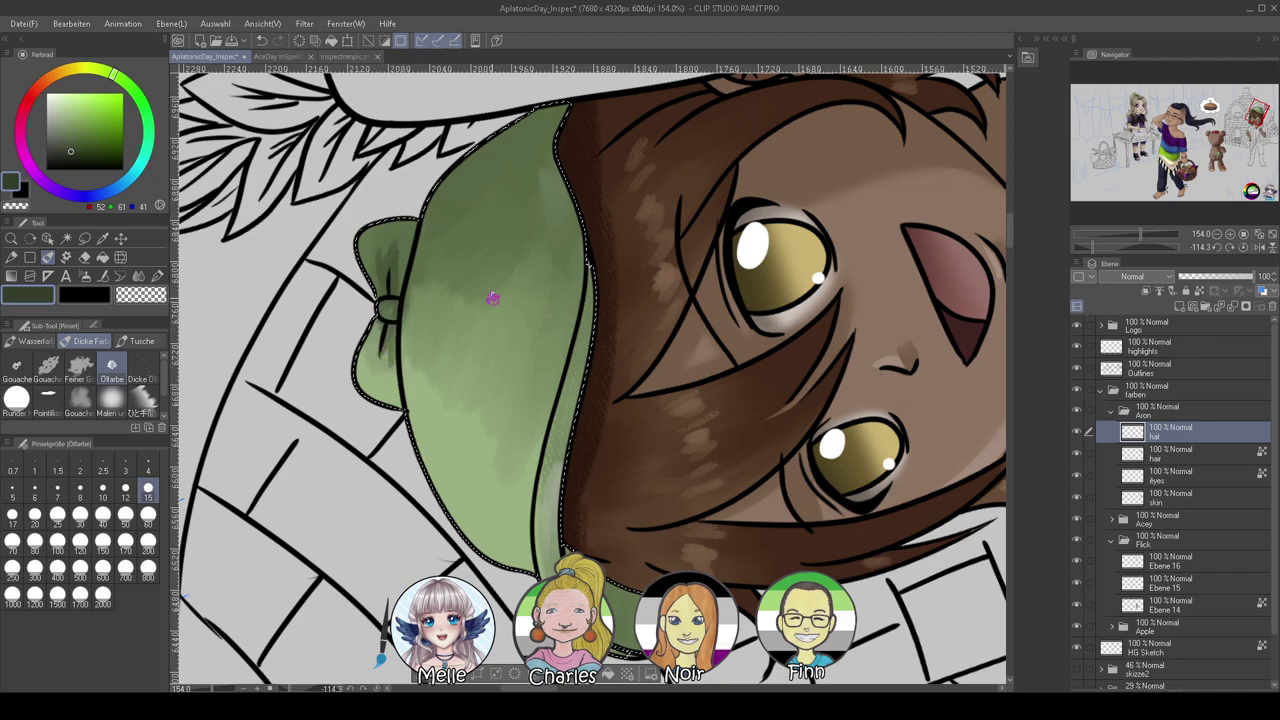
Deepen the shadows under the brim and along the cap's back with the dark green oil paint brush, size 40
click(1244, 248)
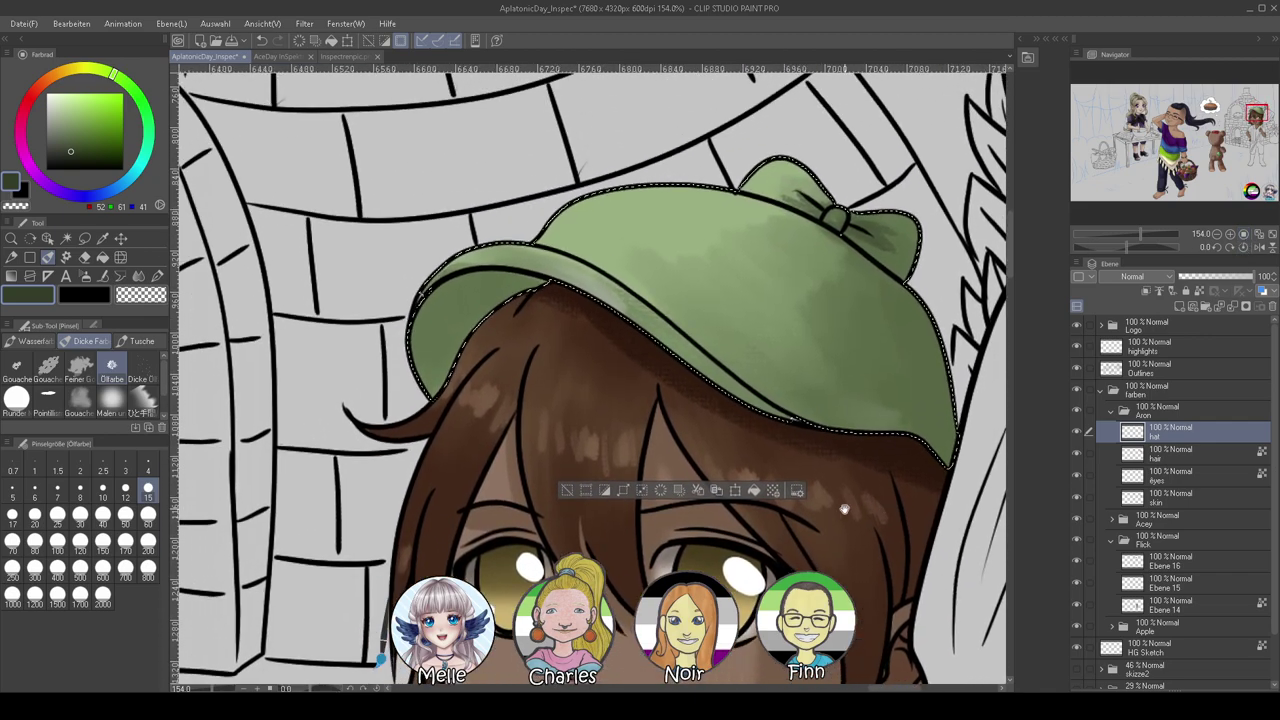
click(103, 514)
mouse_move(440, 410)
mouse_down()
mouse_move(437, 335)
mouse_move(462, 353)
mouse_move(472, 327)
mouse_move(464, 320)
mouse_move(434, 370)
mouse_move(437, 318)
mouse_move(424, 325)
mouse_move(503, 320)
mouse_move(482, 286)
mouse_move(512, 307)
mouse_move(550, 301)
mouse_up()
mouse_move(853, 432)
mouse_down()
mouse_move(656, 441)
mouse_move(652, 427)
mouse_move(739, 377)
mouse_move(749, 438)
mouse_move(724, 326)
mouse_move(715, 421)
mouse_move(659, 401)
mouse_move(704, 379)
mouse_move(700, 421)
mouse_move(722, 391)
mouse_move(705, 301)
mouse_move(744, 411)
mouse_move(750, 487)
mouse_move(718, 419)
mouse_move(657, 424)
mouse_move(707, 416)
mouse_move(718, 389)
mouse_move(677, 423)
mouse_move(722, 399)
mouse_move(686, 413)
mouse_move(712, 391)
mouse_move(696, 386)
mouse_move(724, 333)
mouse_up()
Undo the last strokes, rework the shadow at the cap's back with oil paint and blend it softly, size 40
click(138, 276)
key(ctrl+z)
key(ctrl+z)
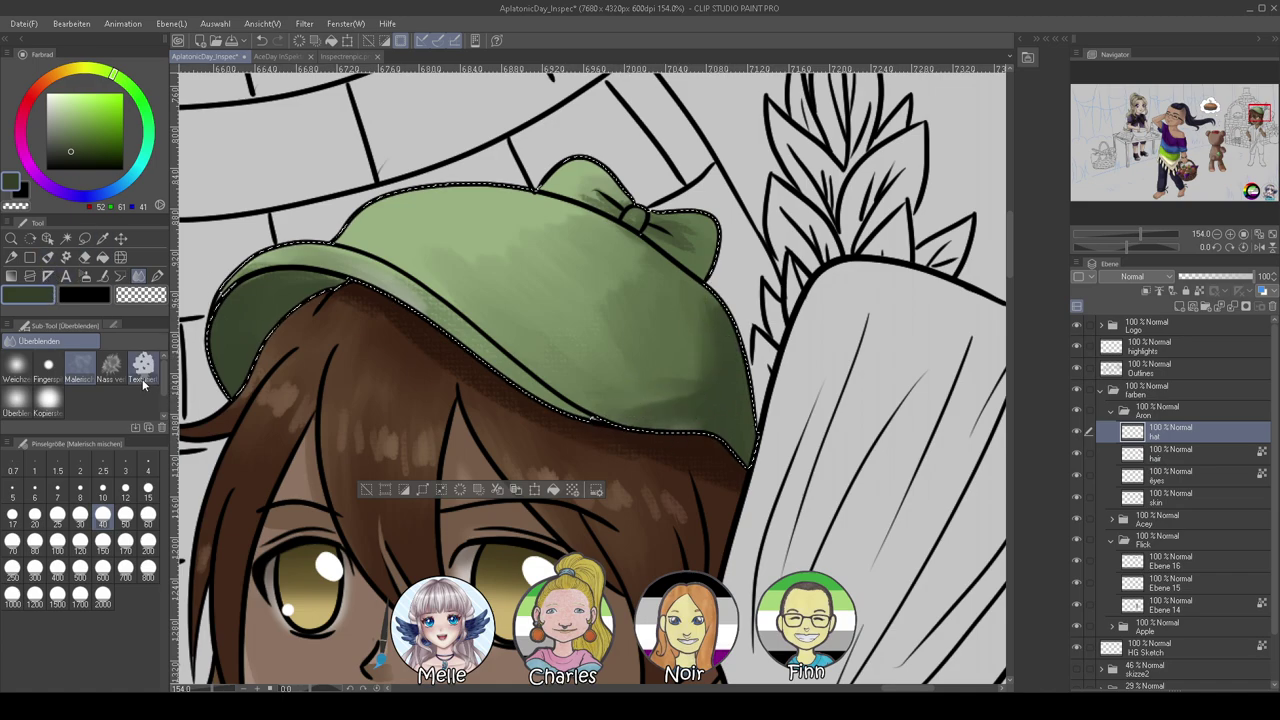
click(47, 257)
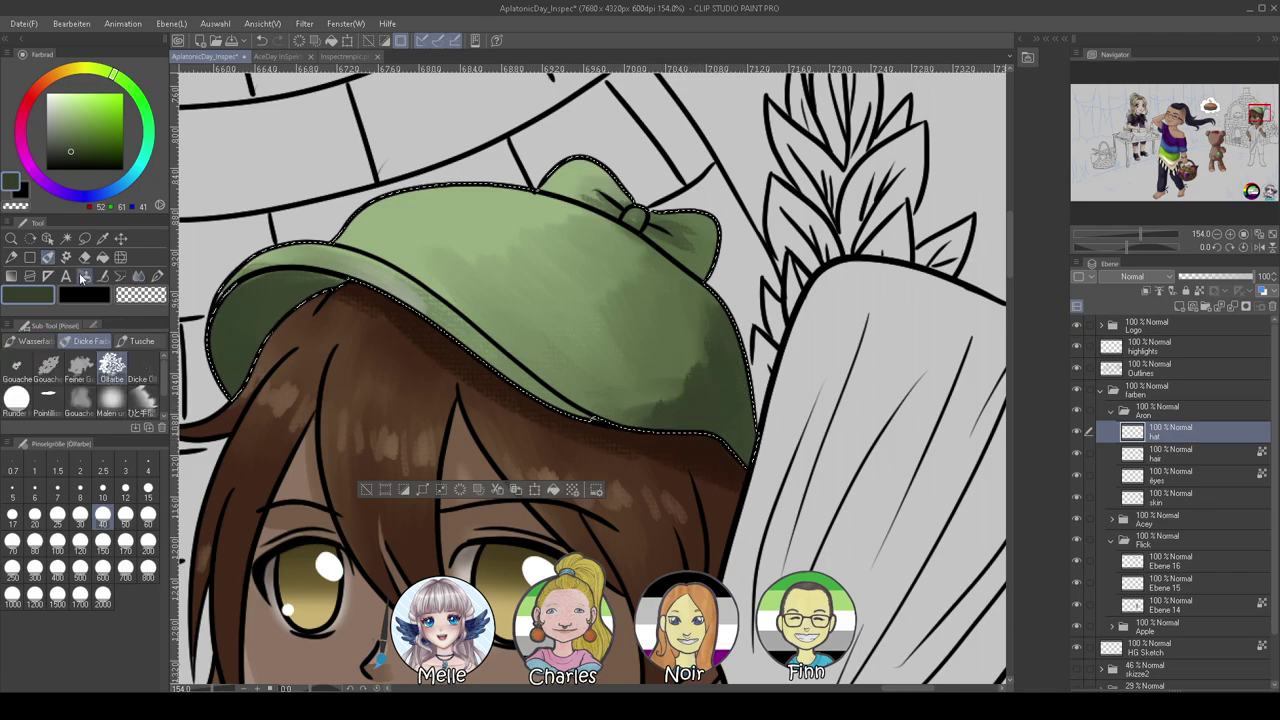
click(138, 276)
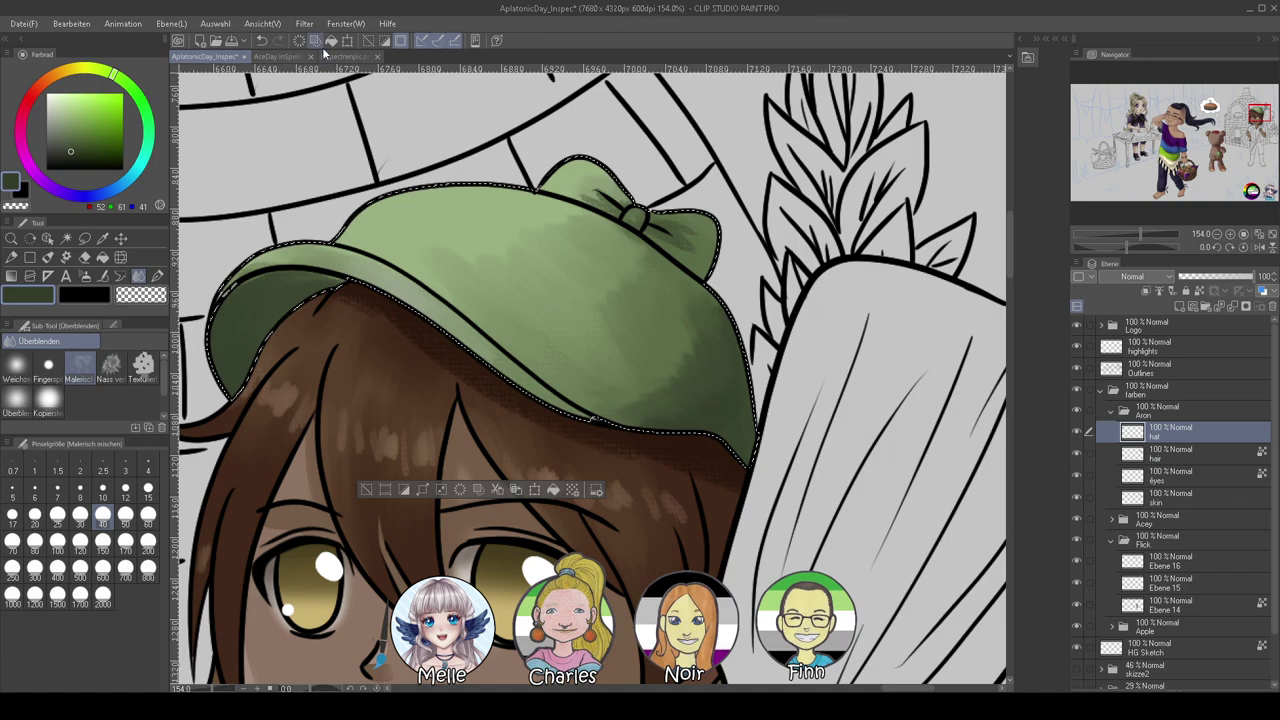
Following the reference image, paint a solid green panel (RGB 83, 116, 41) on the cap's back below the bow with the size 15 pen
click(275, 57)
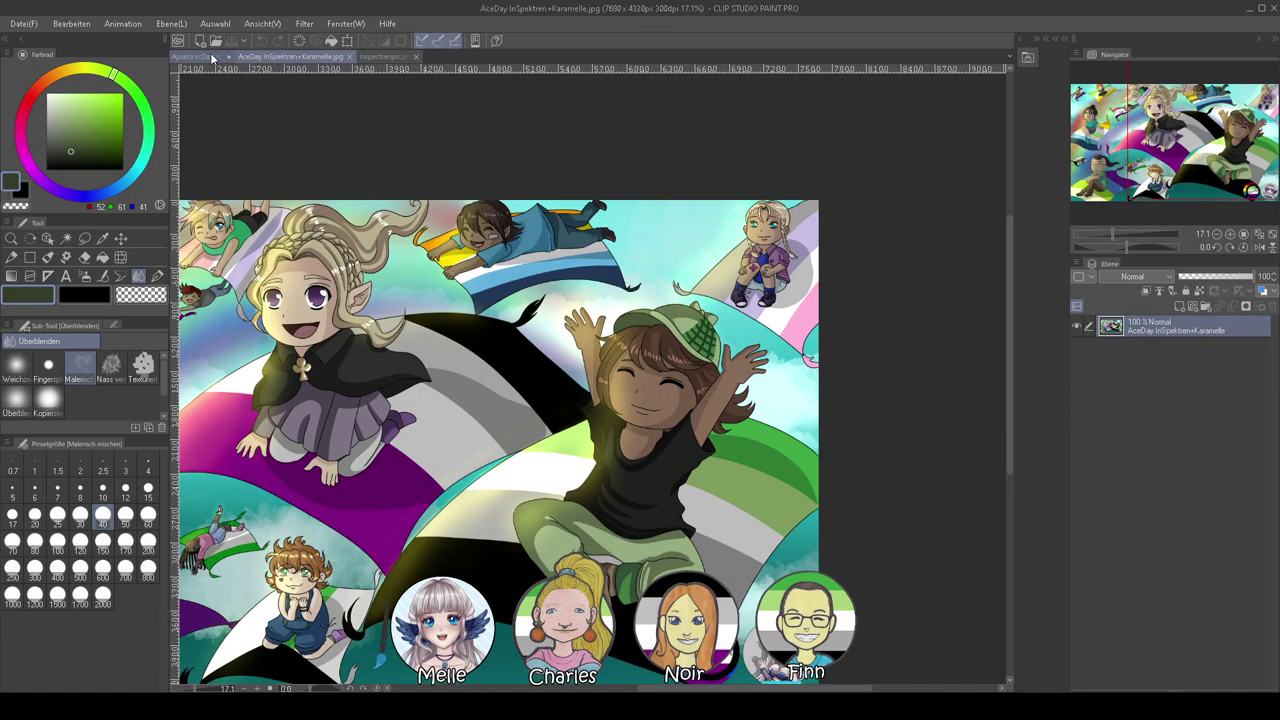
click(200, 58)
click(100, 141)
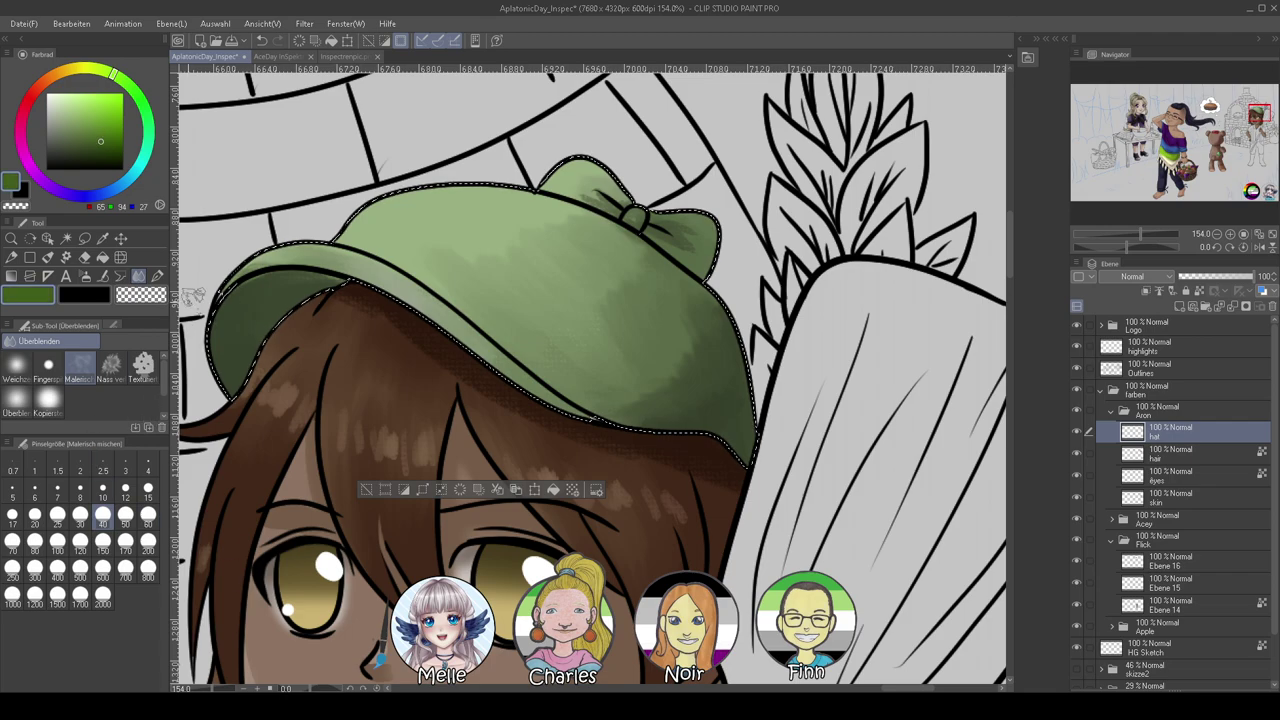
click(157, 277)
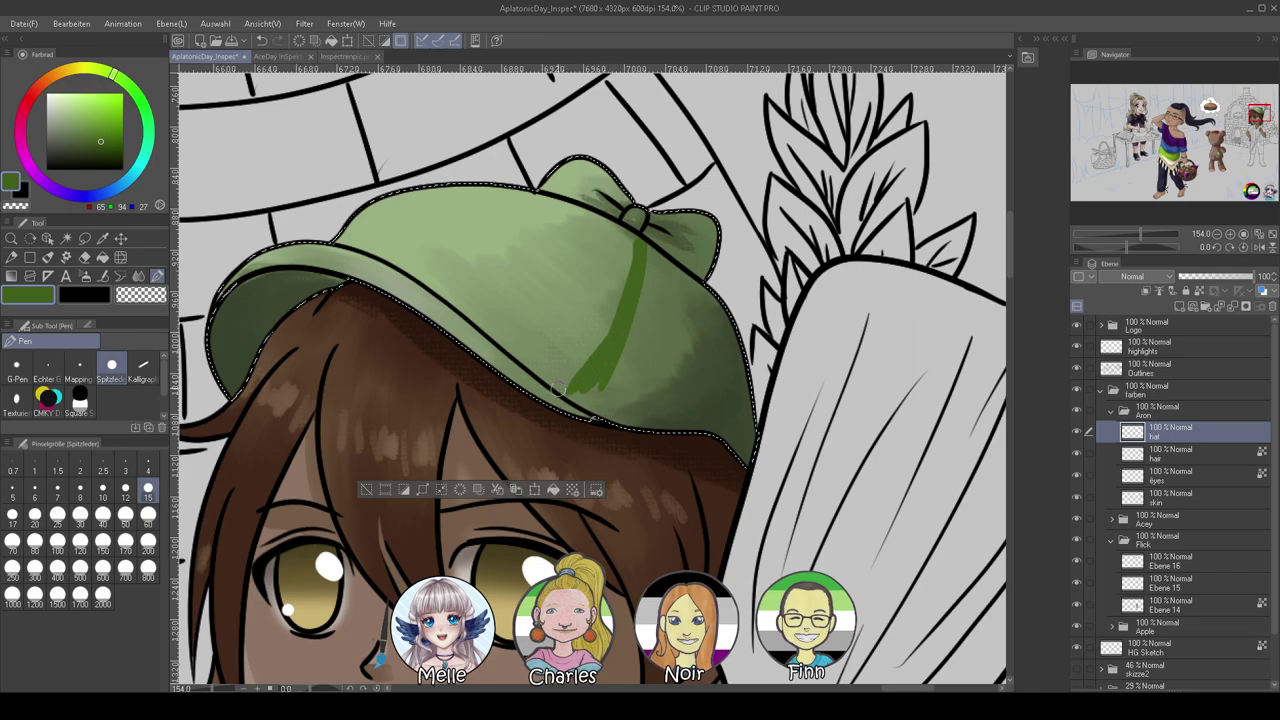
click(95, 134)
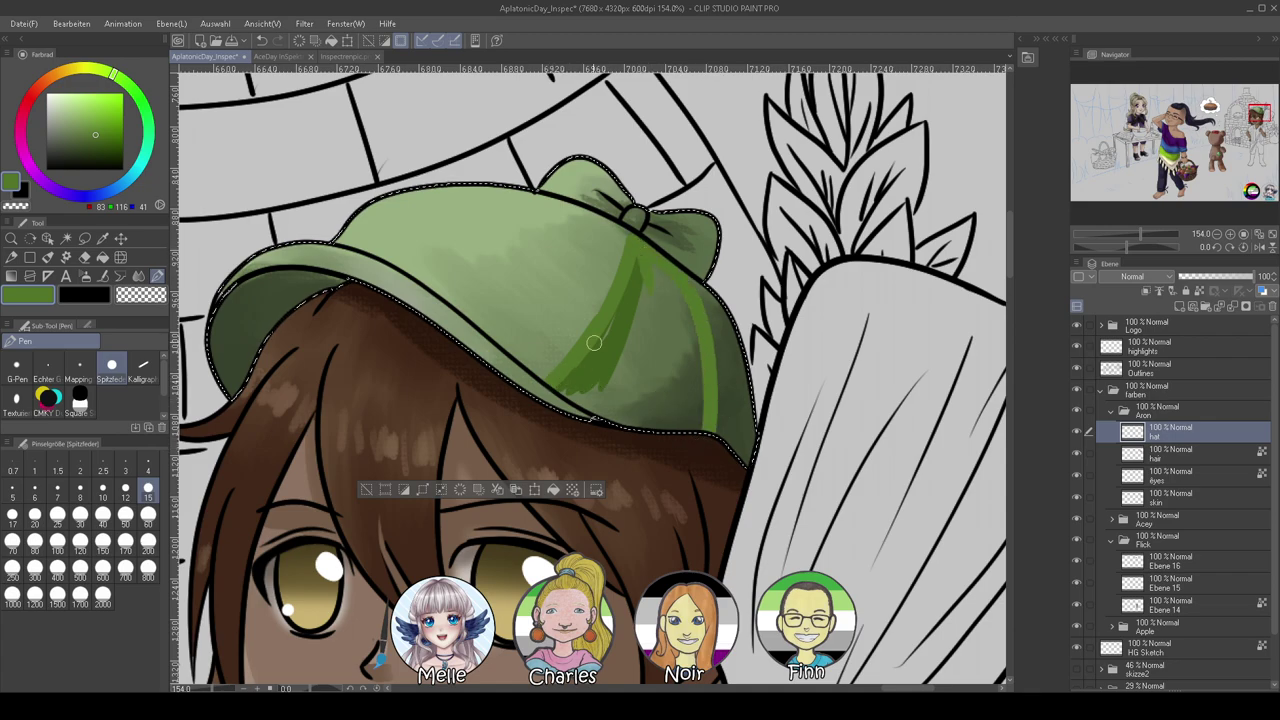
mouse_move(575, 378)
mouse_down()
mouse_move(609, 414)
mouse_move(565, 380)
mouse_move(606, 411)
mouse_move(566, 380)
mouse_move(630, 287)
mouse_up()
mouse_move(632, 238)
mouse_down()
mouse_move(643, 286)
mouse_move(624, 321)
mouse_up()
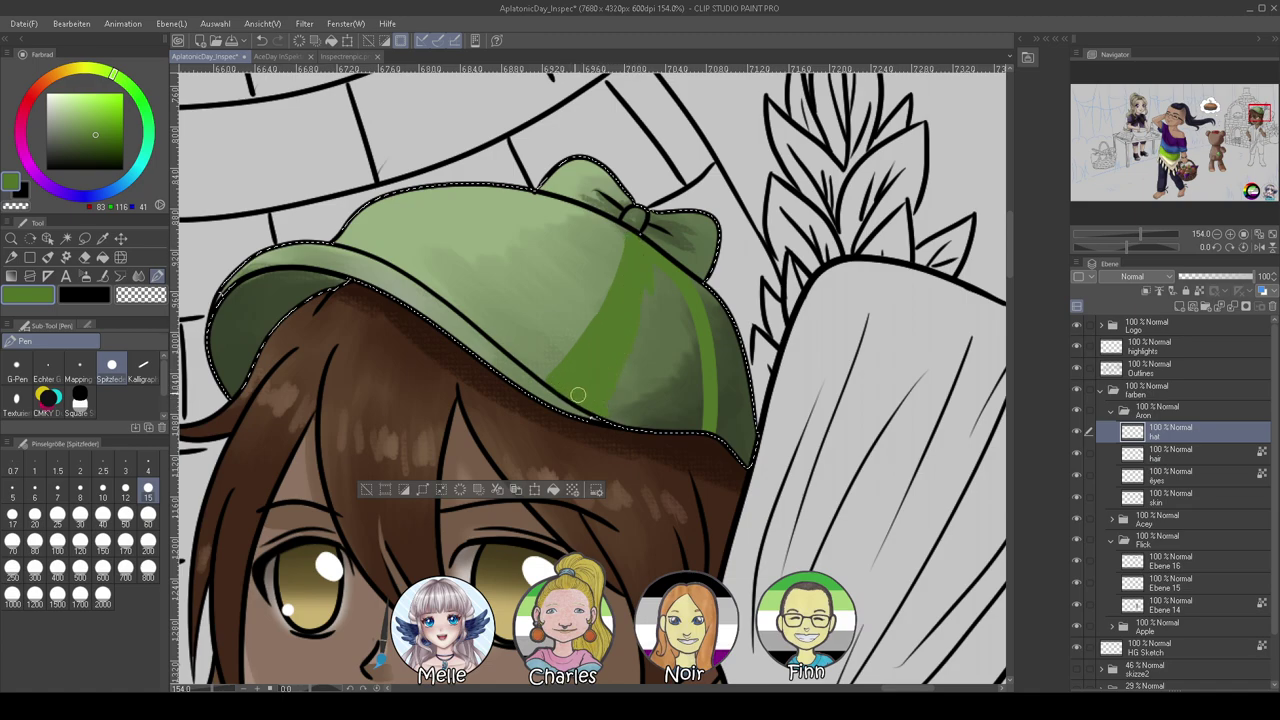
mouse_move(704, 426)
mouse_down()
mouse_move(687, 294)
mouse_move(674, 463)
mouse_move(684, 351)
mouse_move(674, 315)
mouse_move(662, 442)
mouse_move(660, 272)
mouse_up()
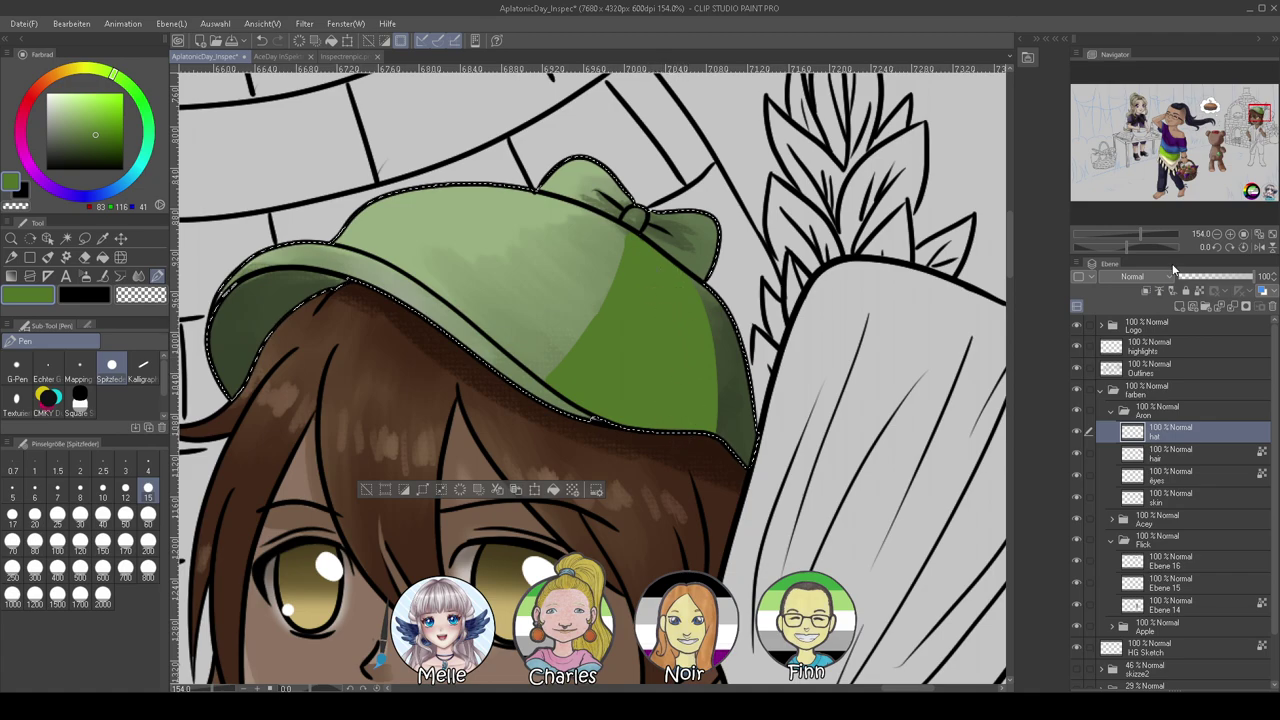
Shade the rear part of the green panel with dark green oil paint (RGB 53, 76, 24), size 40, and blend it softly
drag(1129, 244, 1034, 263)
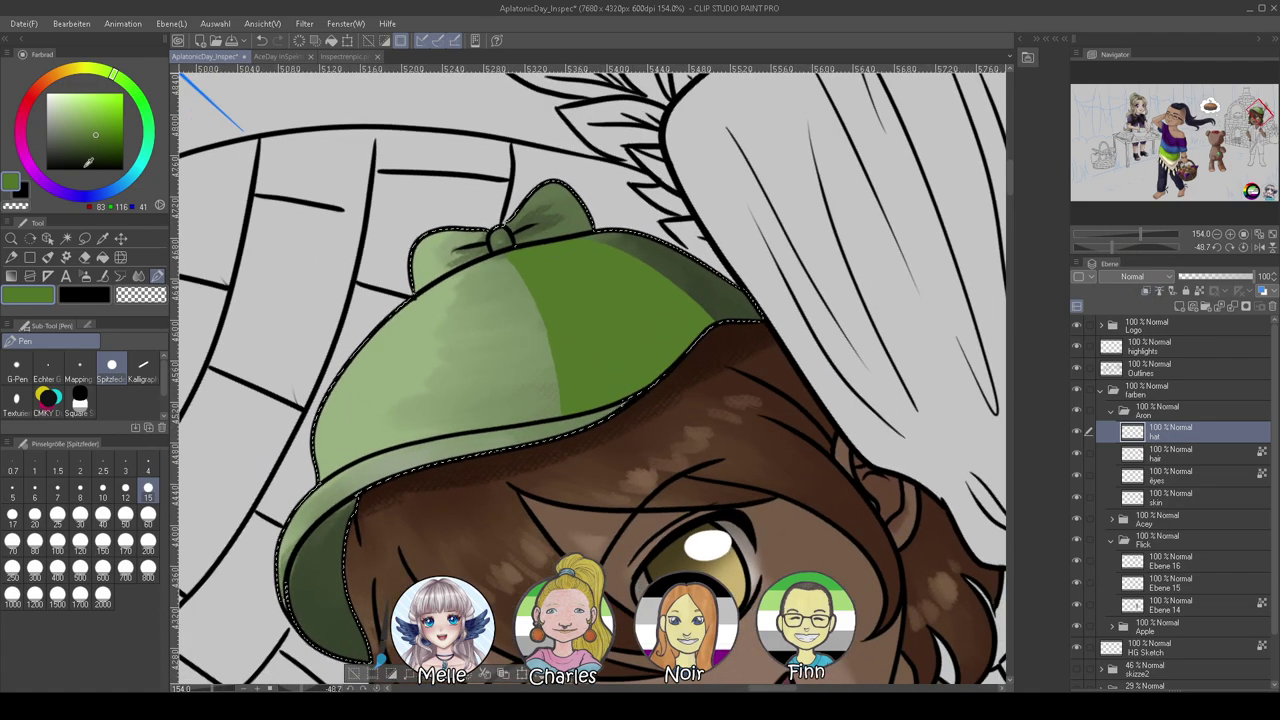
click(87, 133)
drag(1111, 247, 1121, 247)
click(98, 147)
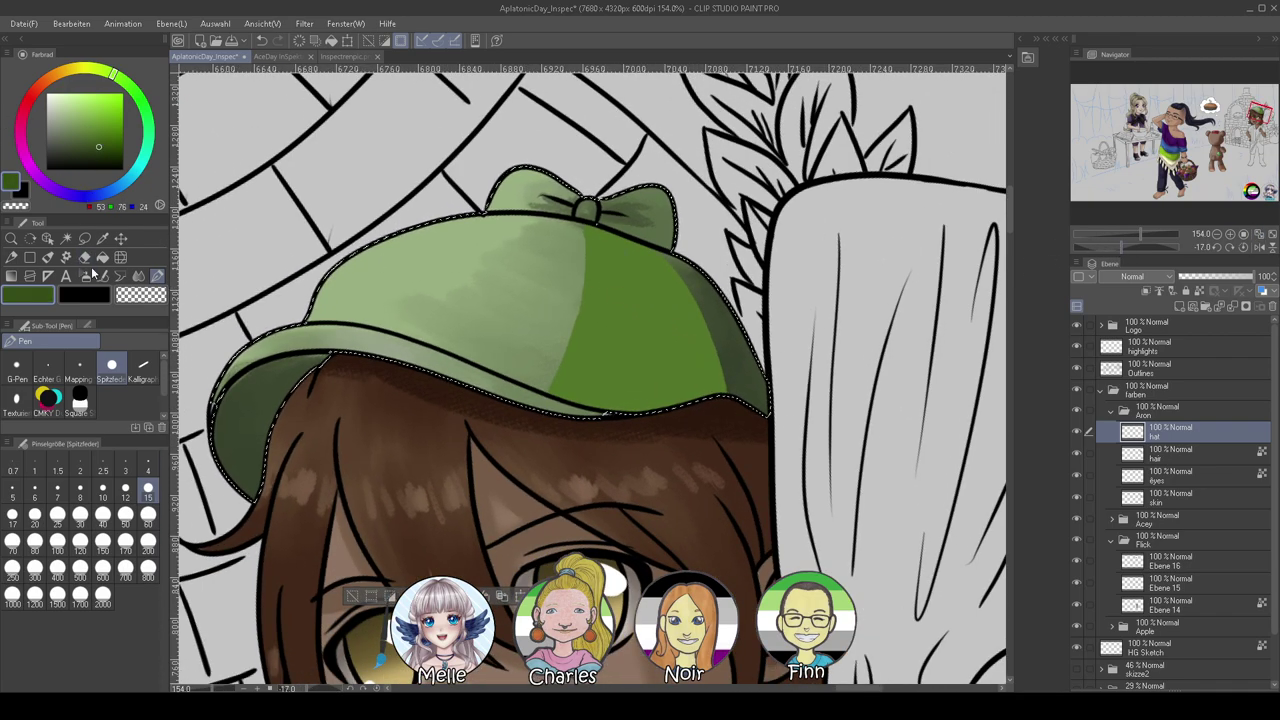
click(47, 257)
mouse_move(615, 316)
mouse_down()
mouse_move(655, 308)
mouse_move(713, 420)
mouse_move(691, 320)
mouse_move(727, 438)
mouse_move(643, 250)
mouse_move(701, 340)
mouse_move(687, 350)
mouse_move(663, 300)
mouse_move(689, 372)
mouse_move(625, 240)
mouse_move(672, 455)
mouse_up()
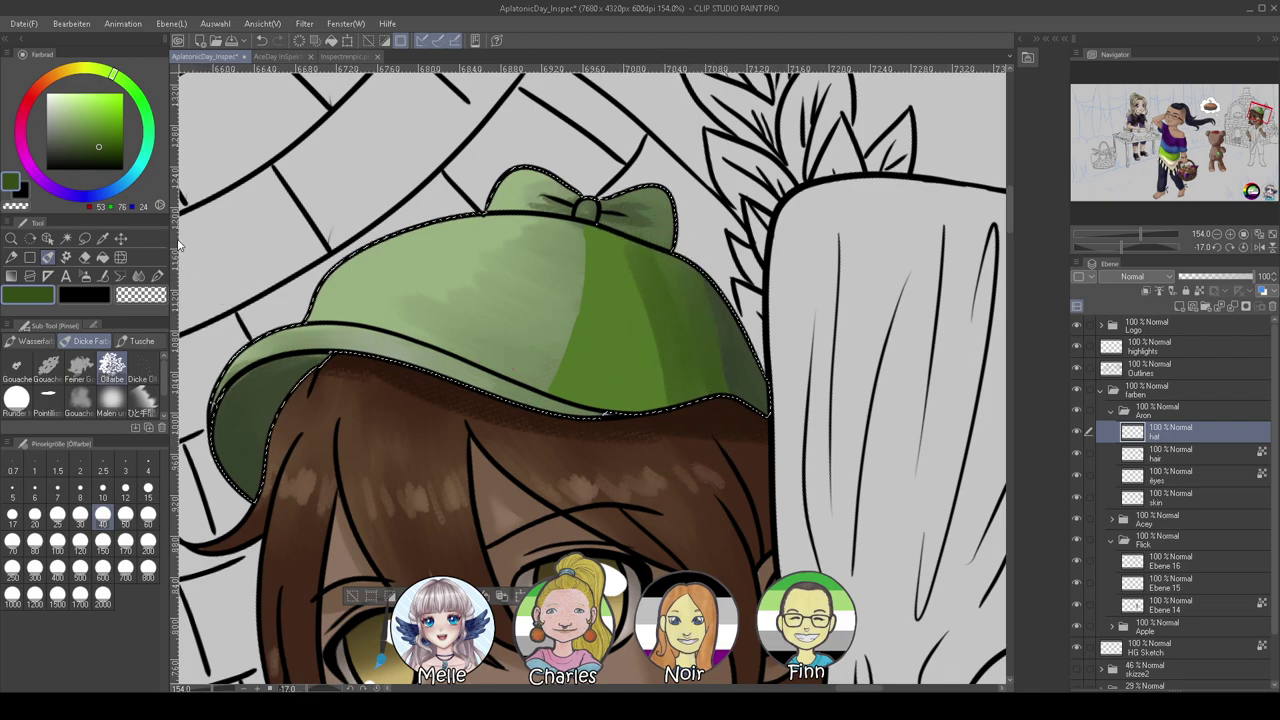
click(139, 276)
drag(654, 312, 636, 262)
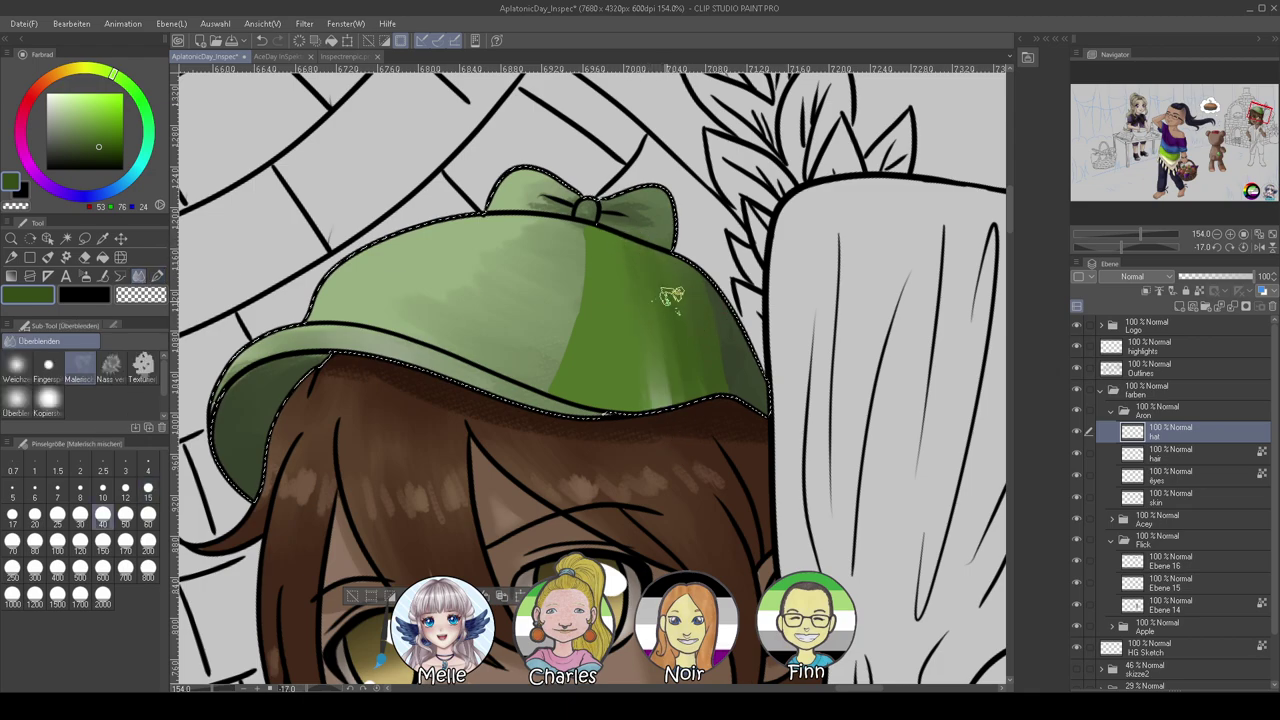
mouse_move(680, 395)
mouse_down()
mouse_move(614, 251)
mouse_move(666, 263)
mouse_move(665, 378)
mouse_up()
Set up the oil paint brush with a darker green (RGB 43, 63, 17) at size 20
drag(1117, 246, 1143, 233)
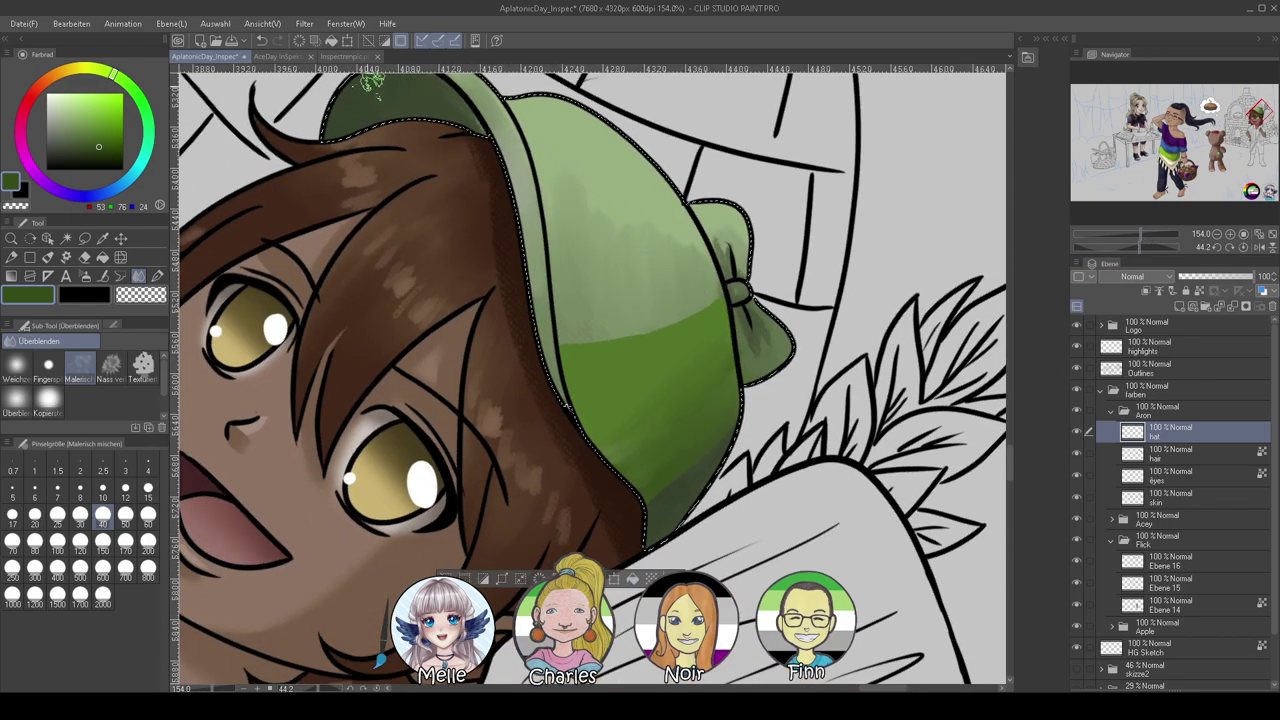
alt+click(628, 369)
click(102, 151)
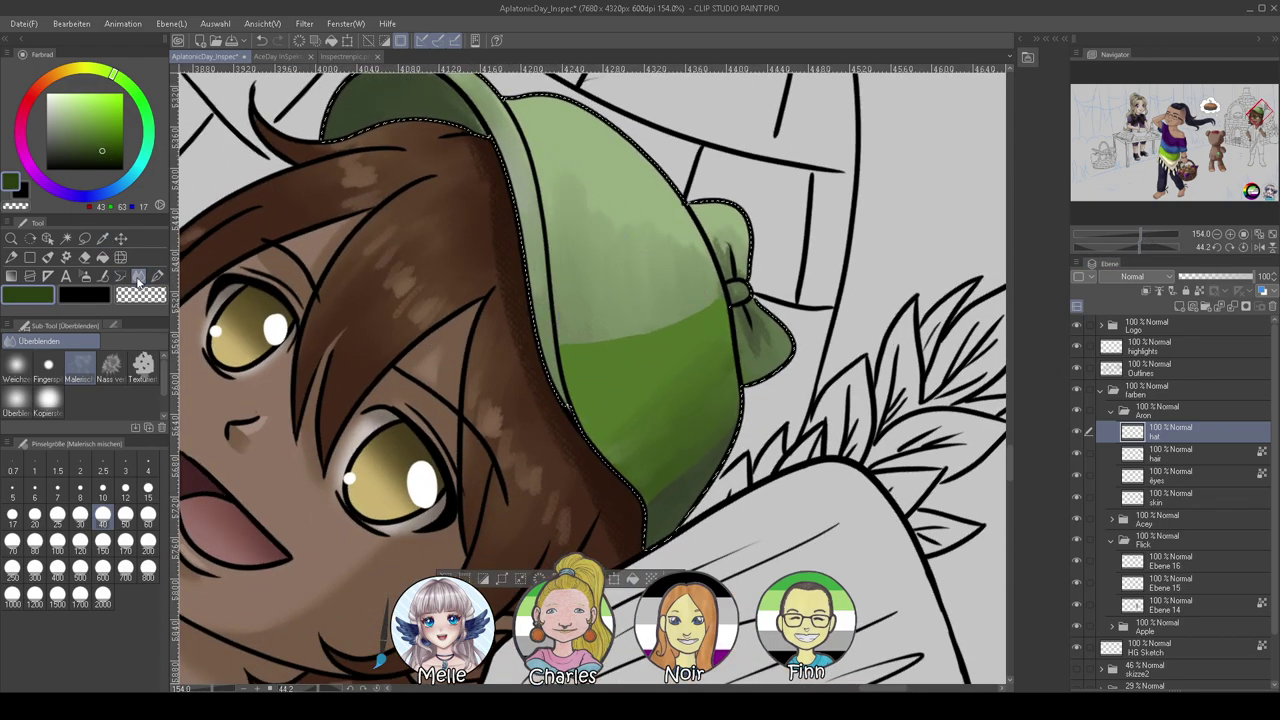
click(48, 257)
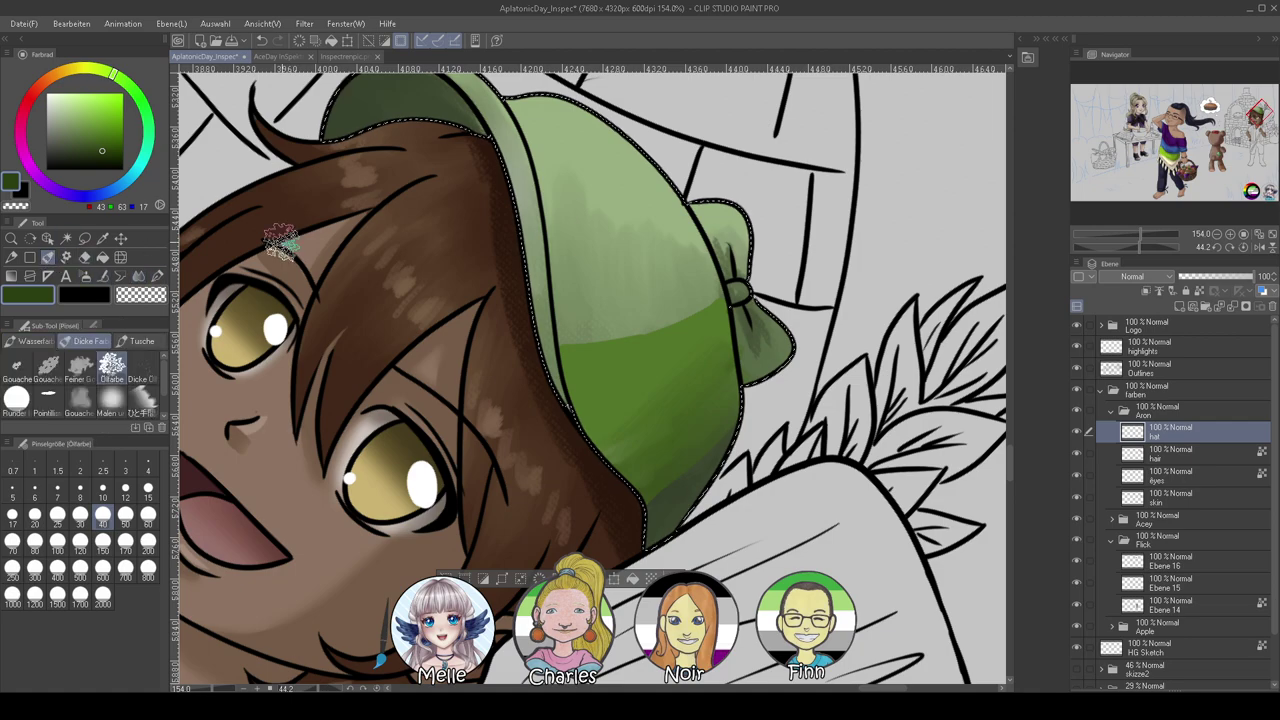
click(1244, 247)
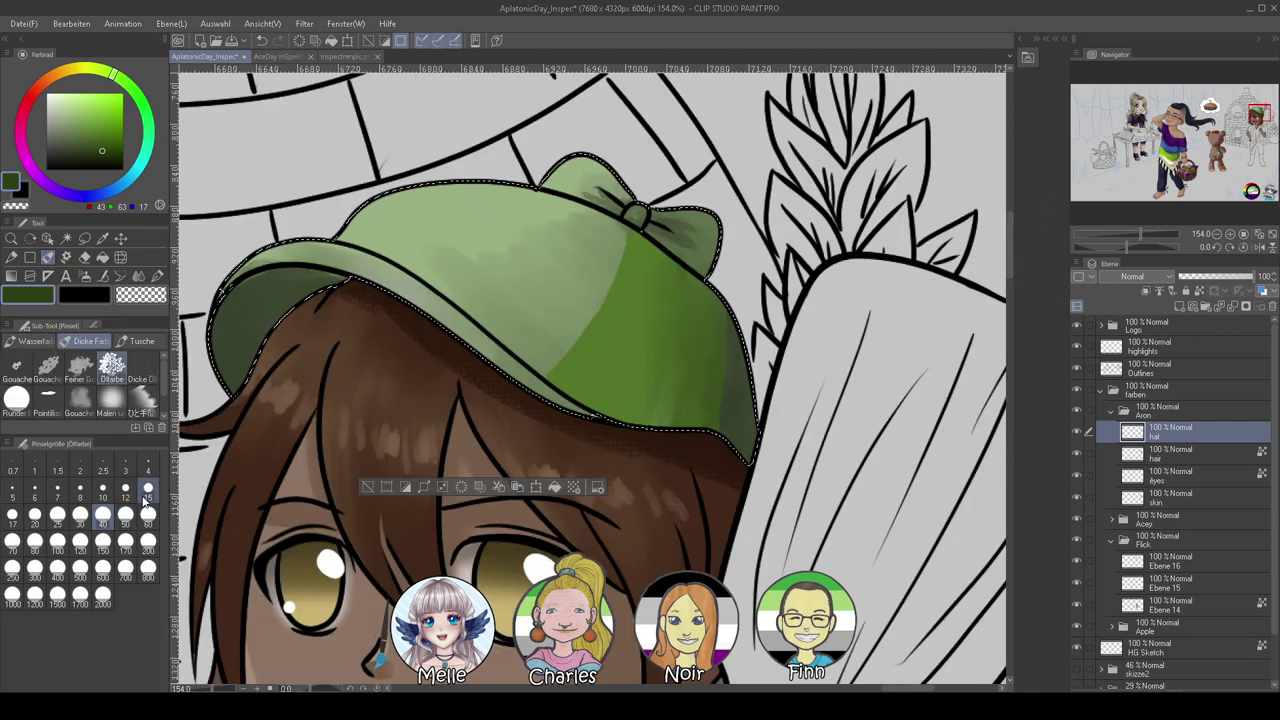
click(34, 517)
drag(1120, 245, 1114, 245)
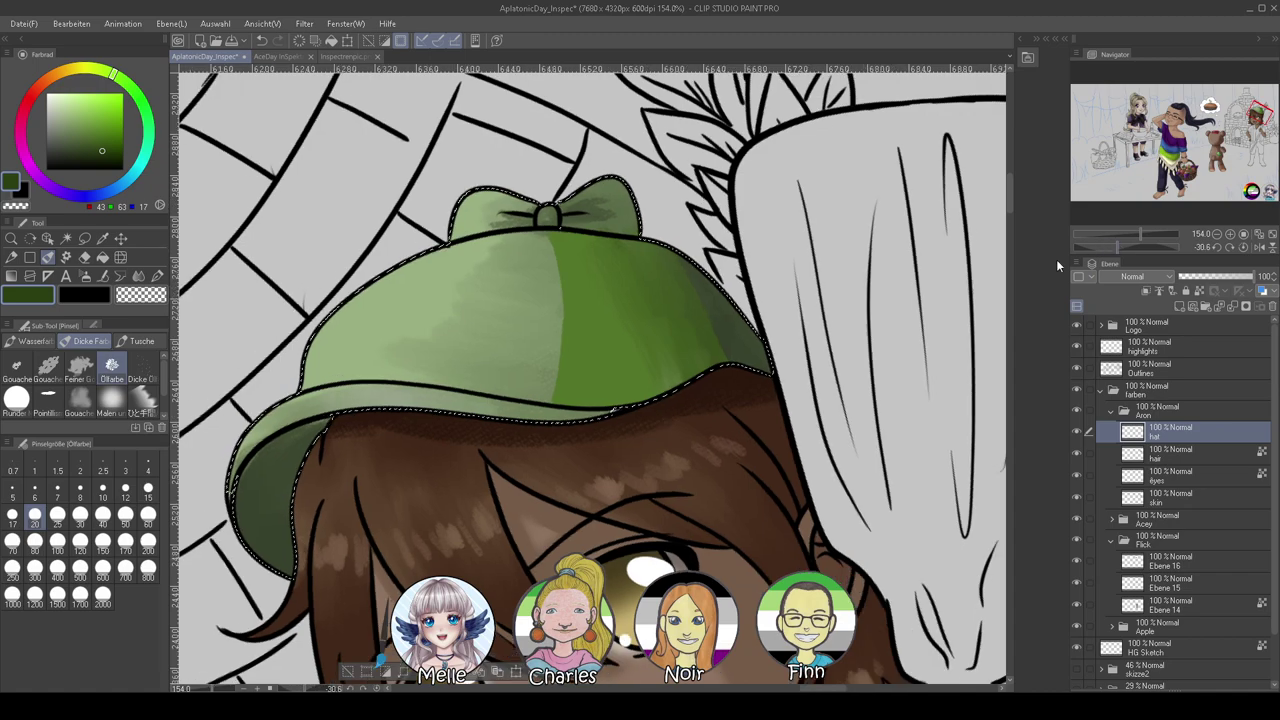
drag(581, 238, 604, 415)
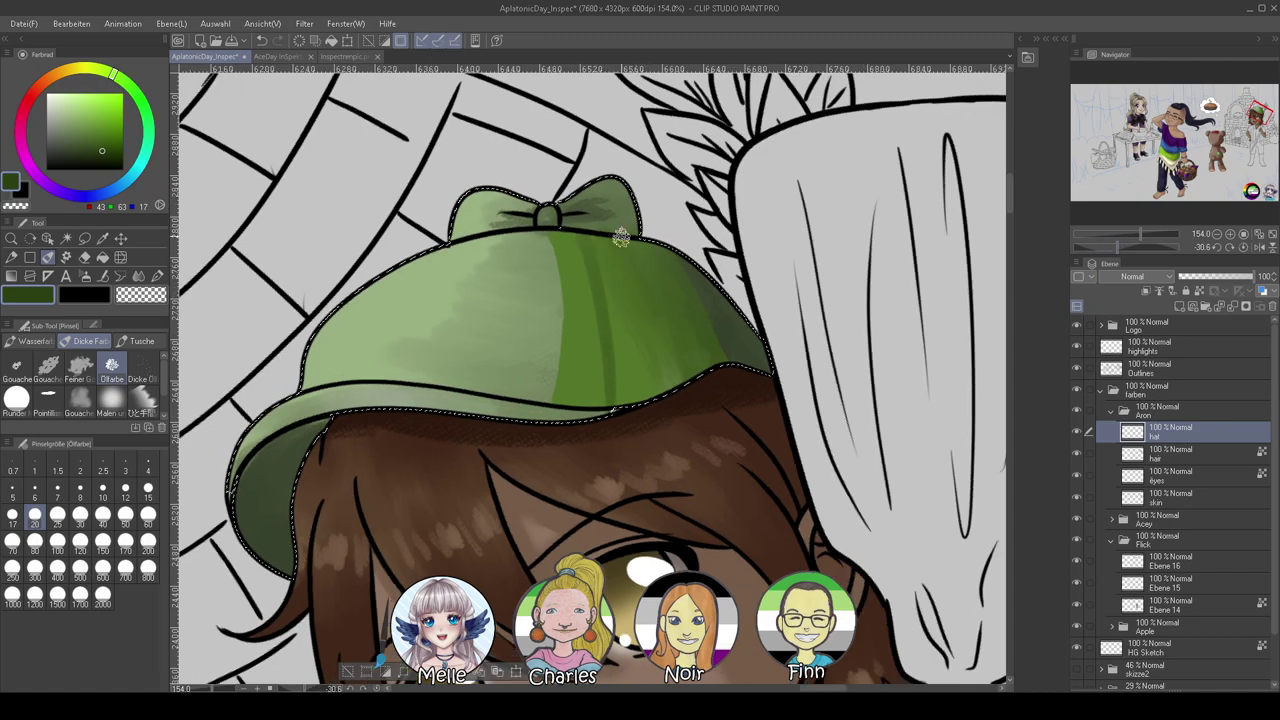
drag(622, 239, 665, 396)
drag(649, 232, 690, 407)
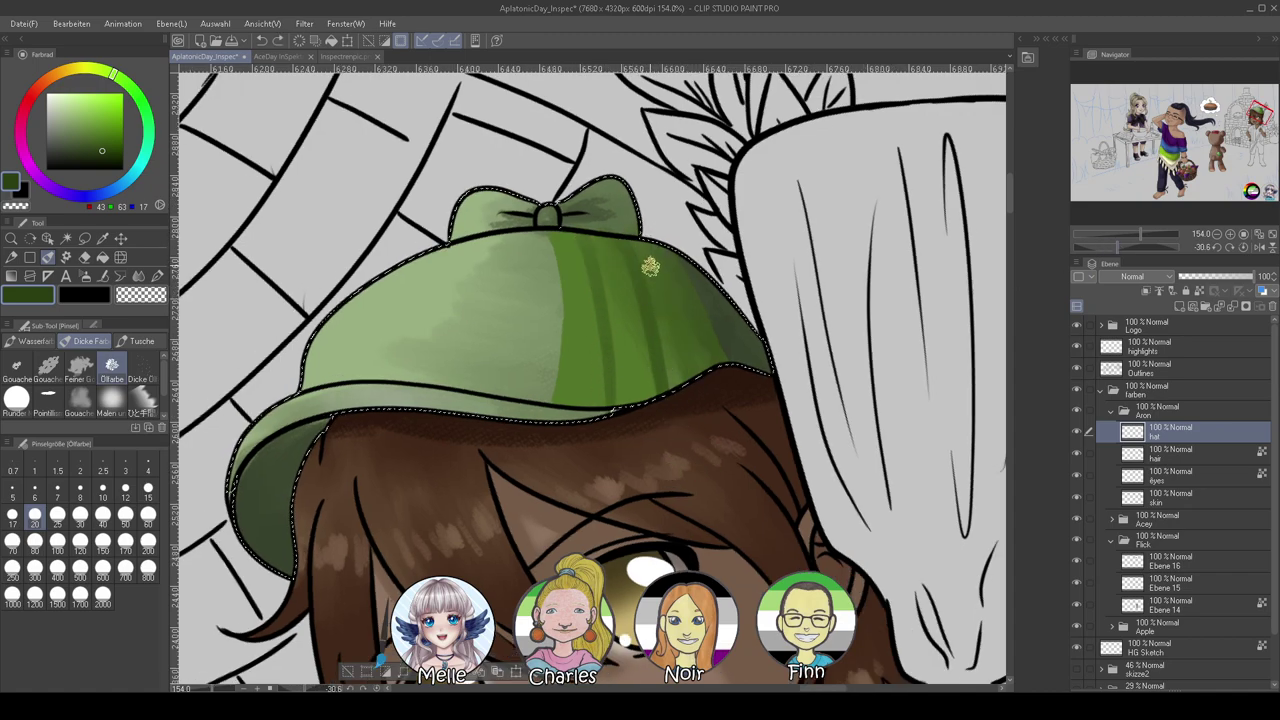
drag(654, 246, 703, 364)
key(ctrl+z)
key(ctrl+z)
key(ctrl+z)
key(ctrl+z)
Paint a dark green plaid grid of lengthwise and crosswise lines over the cap's green panel with the size 20 oil paint brush
drag(571, 235, 599, 396)
key(ctrl+z)
drag(571, 235, 595, 404)
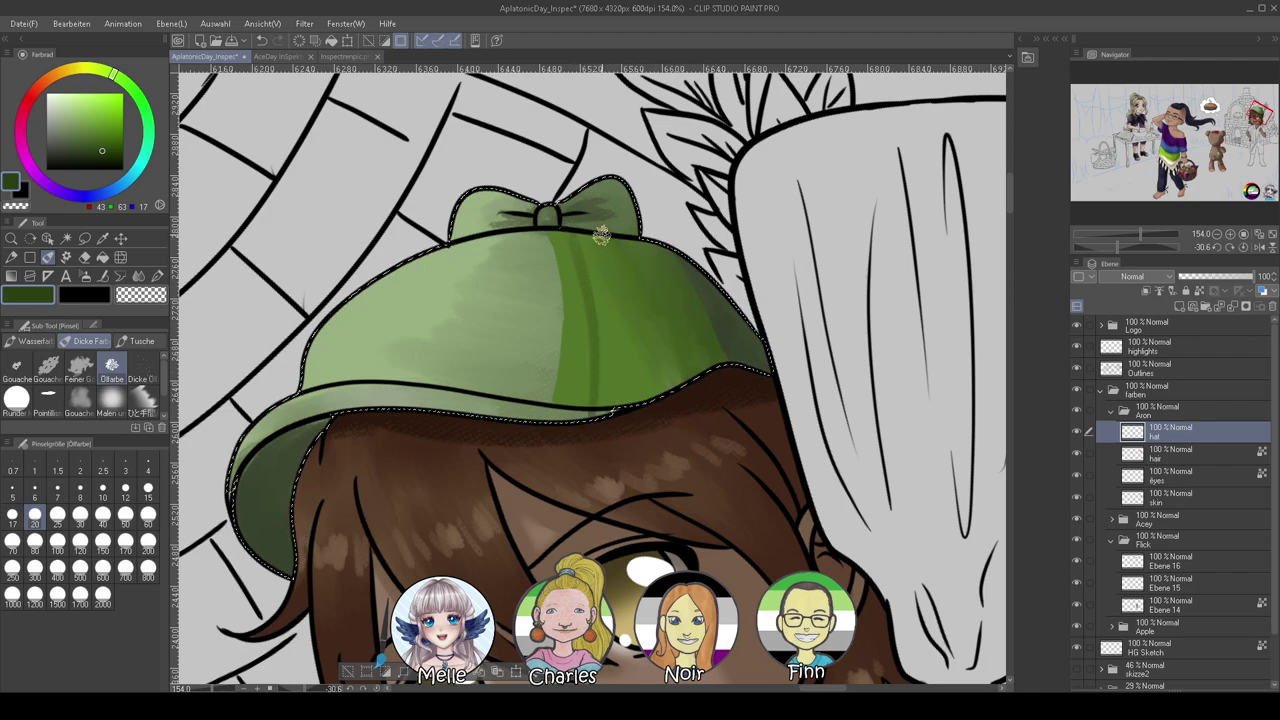
drag(598, 234, 648, 455)
drag(652, 243, 700, 395)
drag(566, 364, 715, 331)
drag(569, 314, 700, 285)
drag(566, 269, 670, 238)
key(ctrl+z)
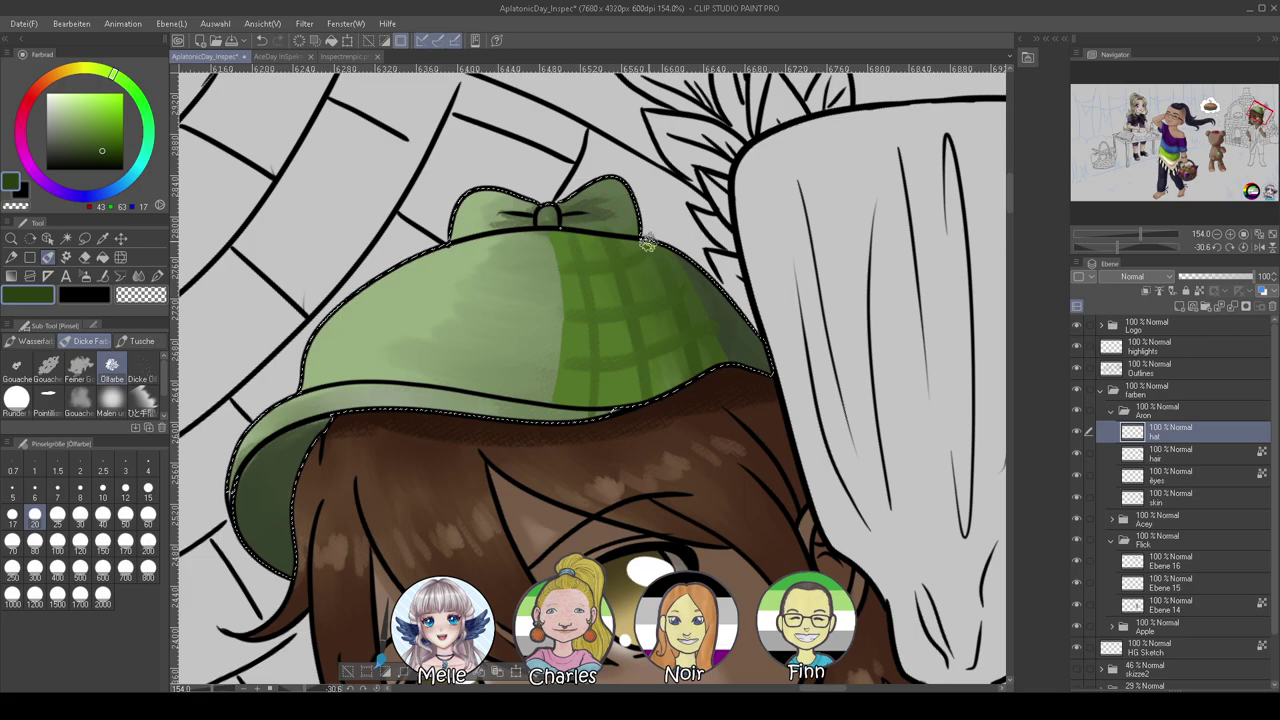
Darken the plaid's grid lines in both directions with the oil paint brush, size 15
drag(1116, 249, 1146, 245)
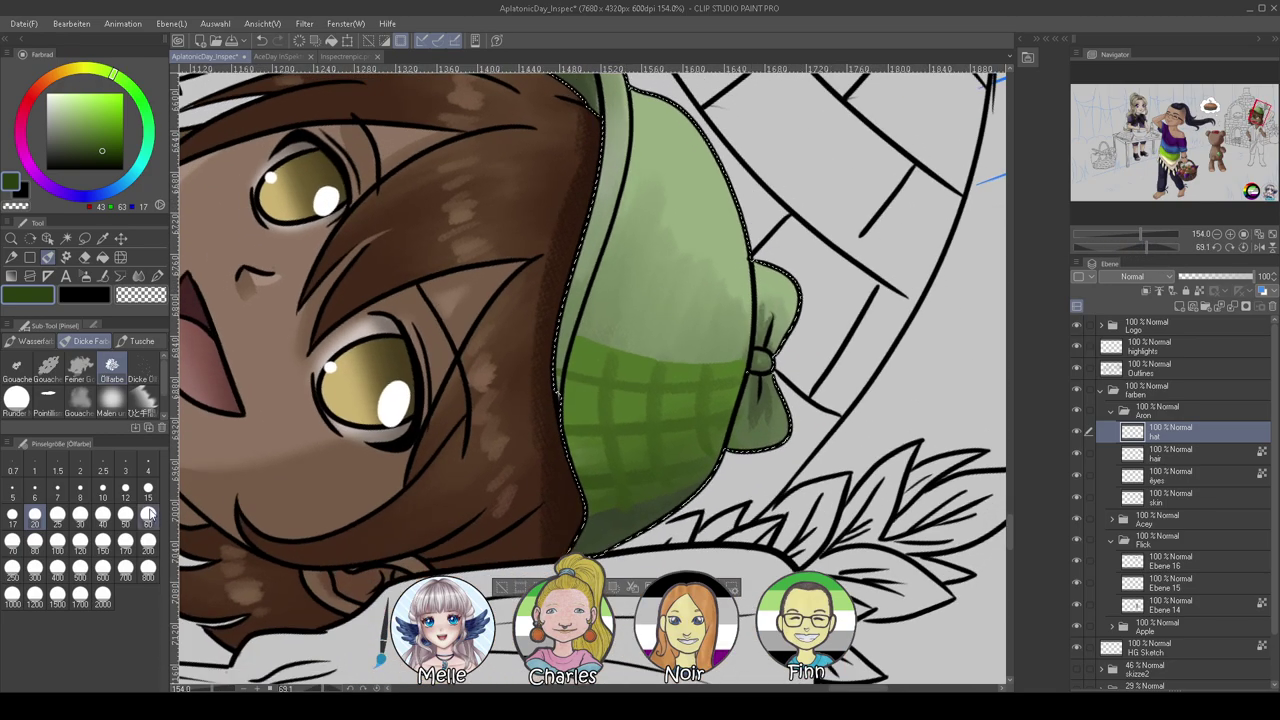
drag(616, 360, 621, 481)
drag(608, 409, 625, 470)
drag(660, 371, 653, 424)
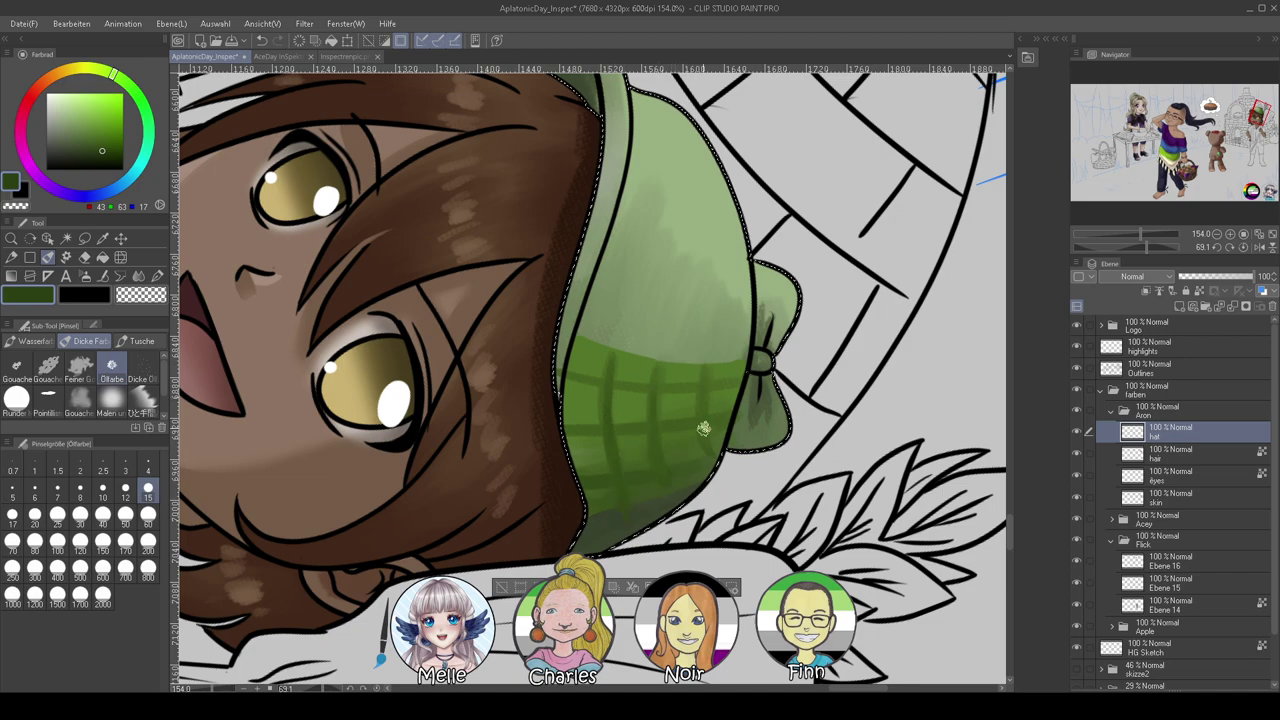
click(1243, 248)
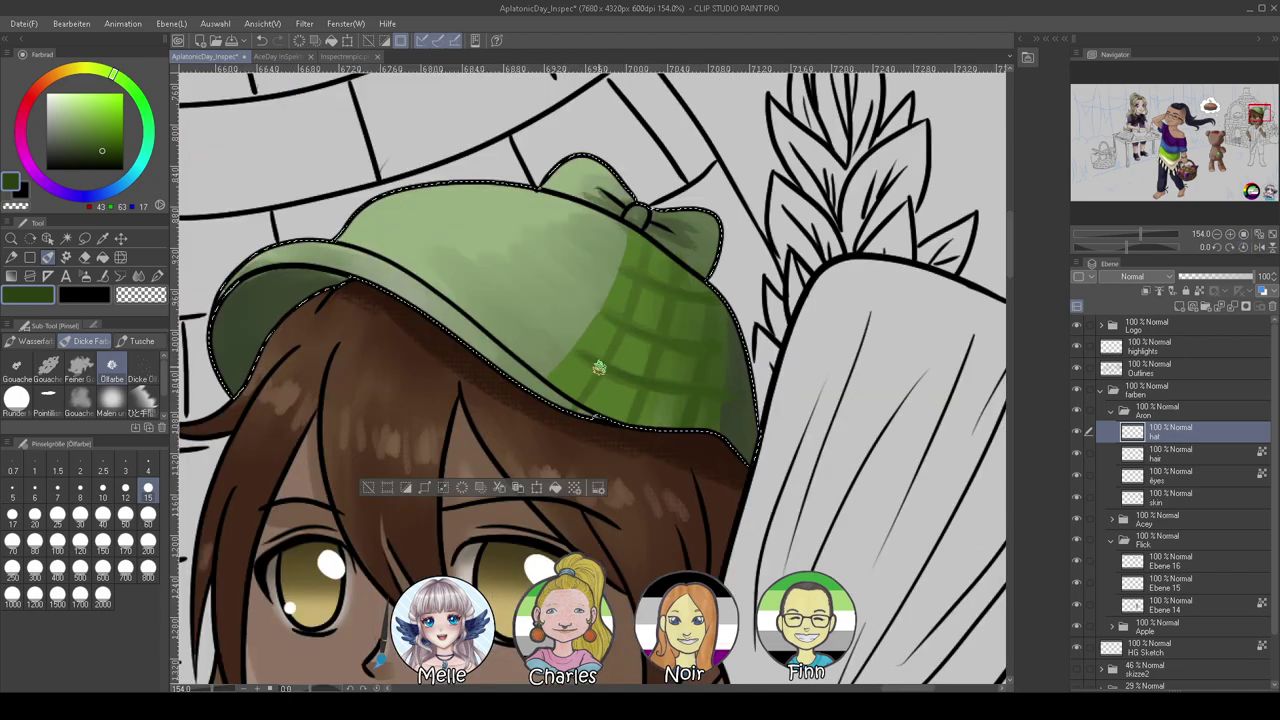
drag(587, 396, 640, 247)
drag(643, 396, 675, 278)
drag(684, 424, 717, 284)
Touch up the cap's shadowed back edge with sampled grey-green (RGB 56, 66, 44) oil paint and clear the selection
alt+click(748, 420)
drag(734, 402, 740, 379)
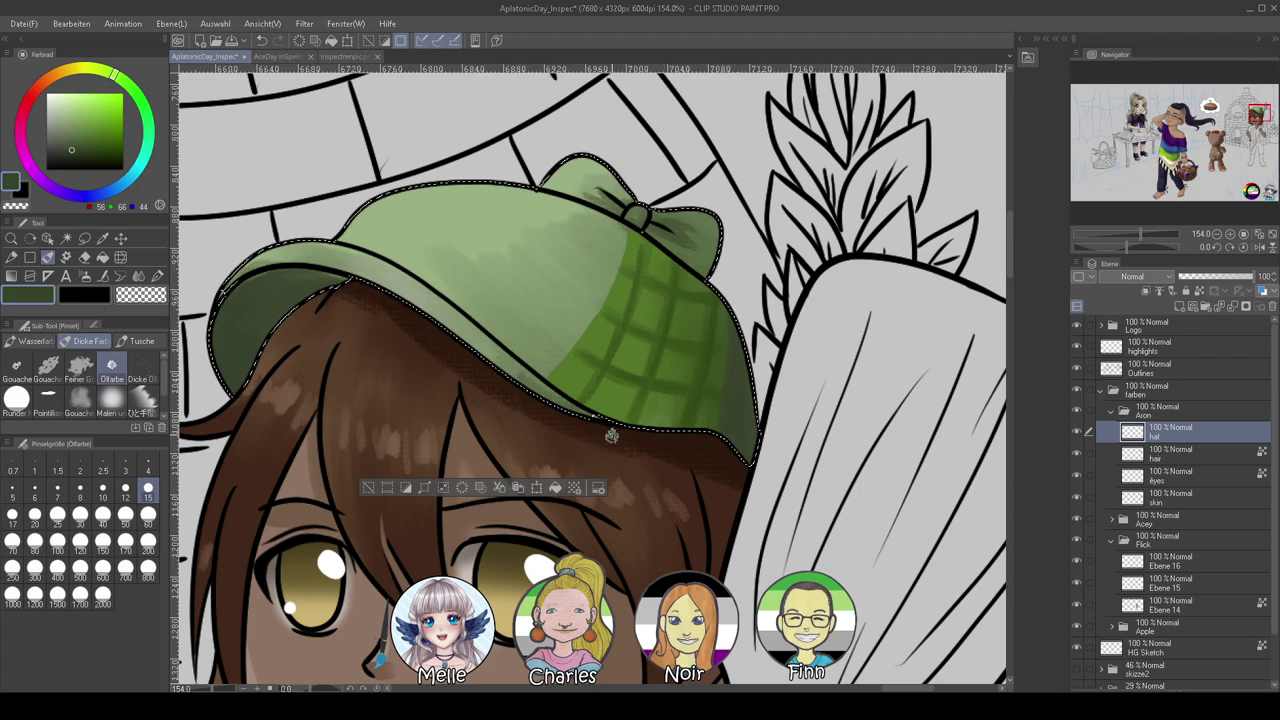
drag(1140, 235, 1119, 234)
key(ctrl+d)
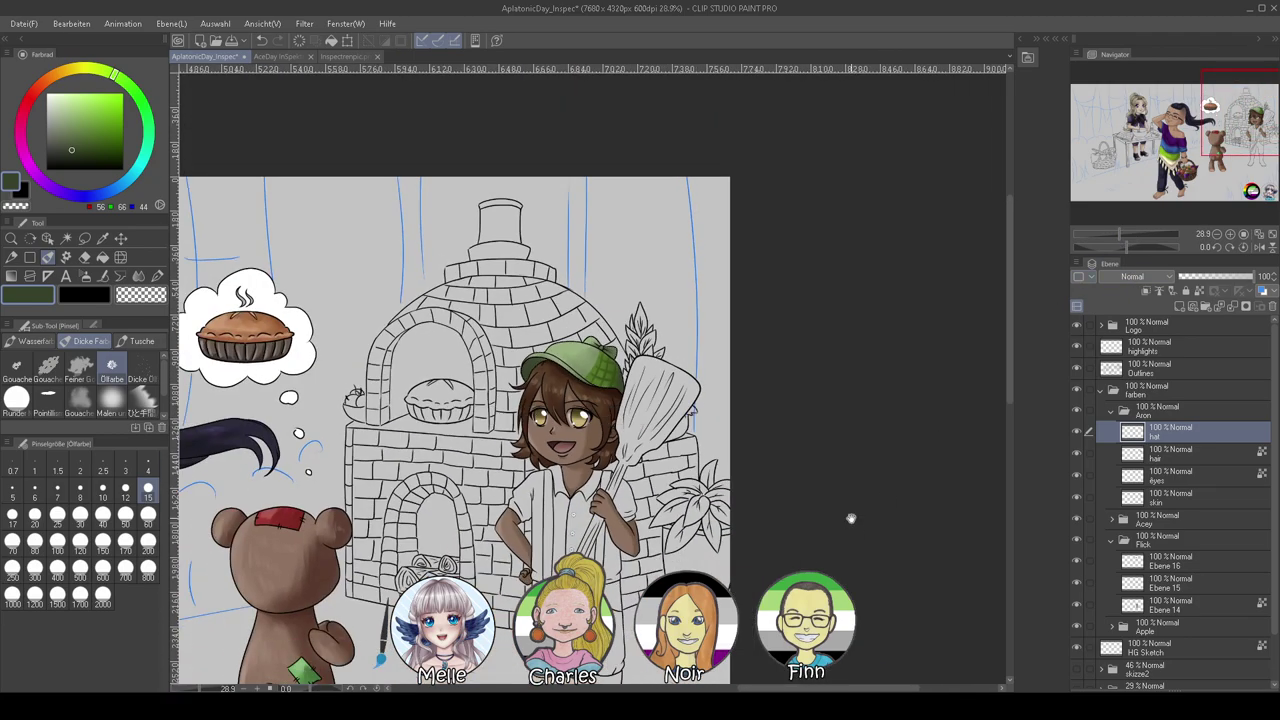
Add a new layer above the hat layer and name it shirt
drag(851, 524, 882, 453)
drag(1121, 236, 1129, 236)
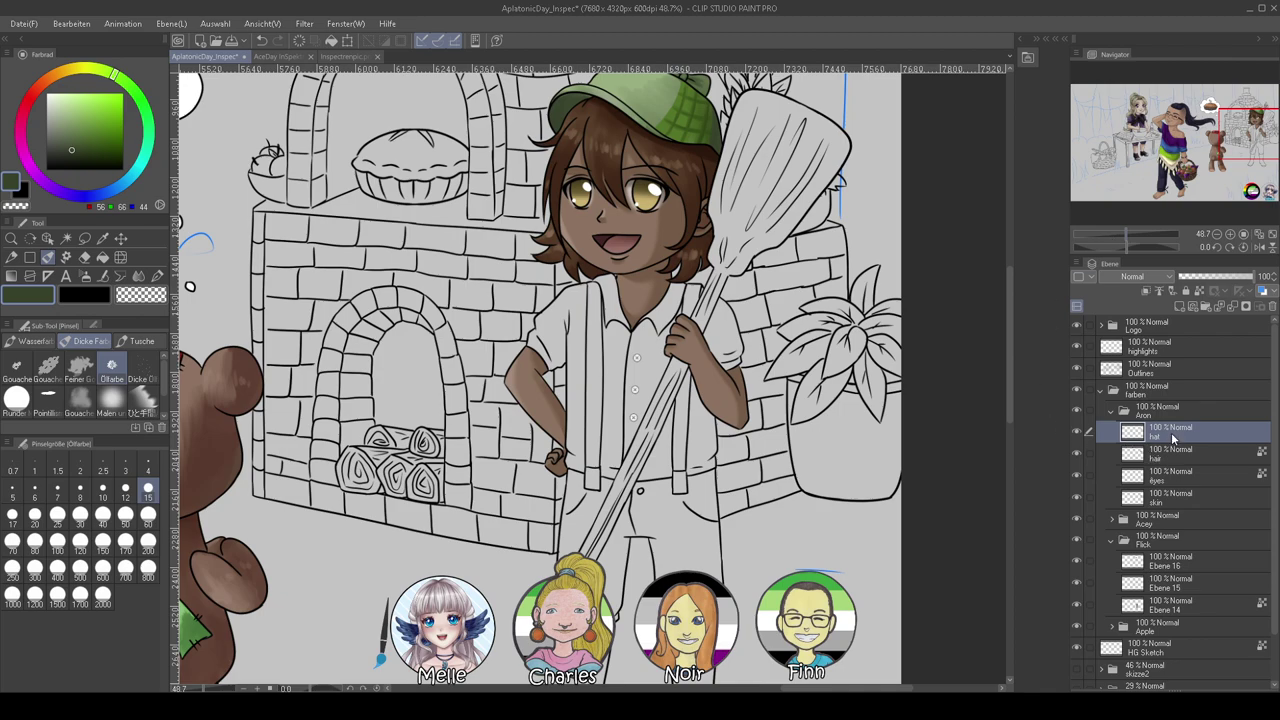
click(1152, 372)
click(1150, 430)
click(1177, 307)
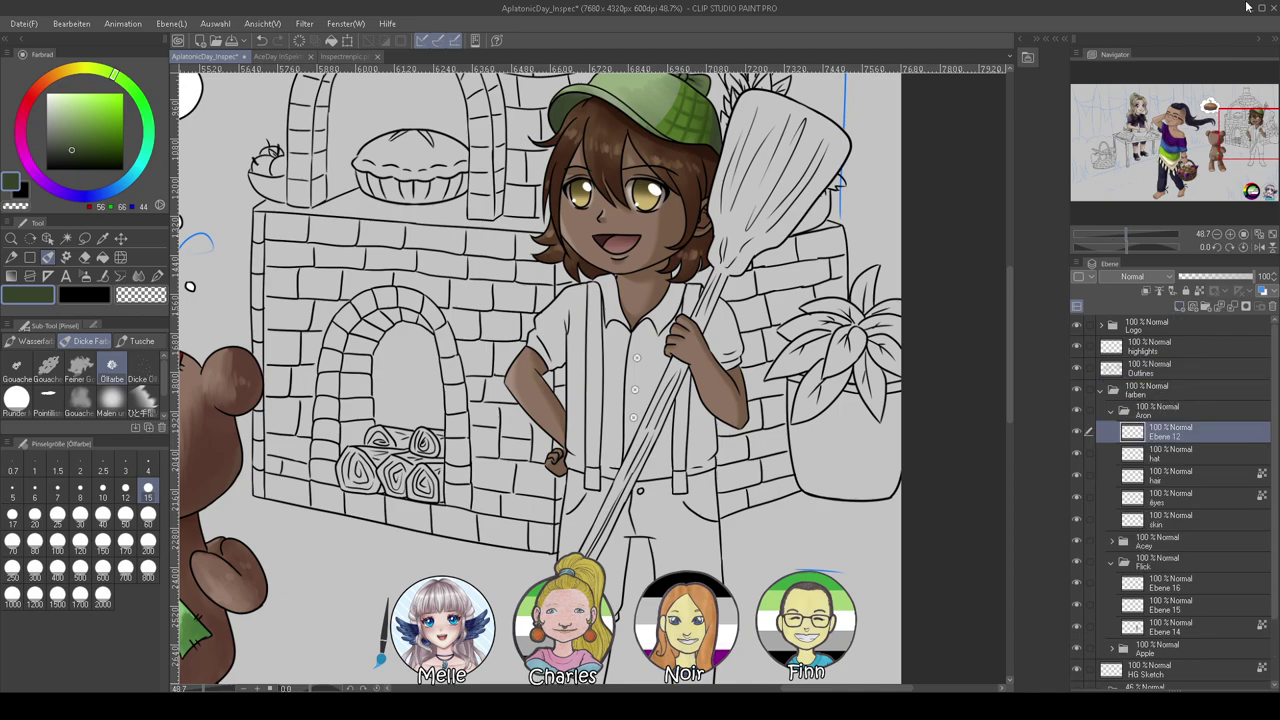
click(1160, 392)
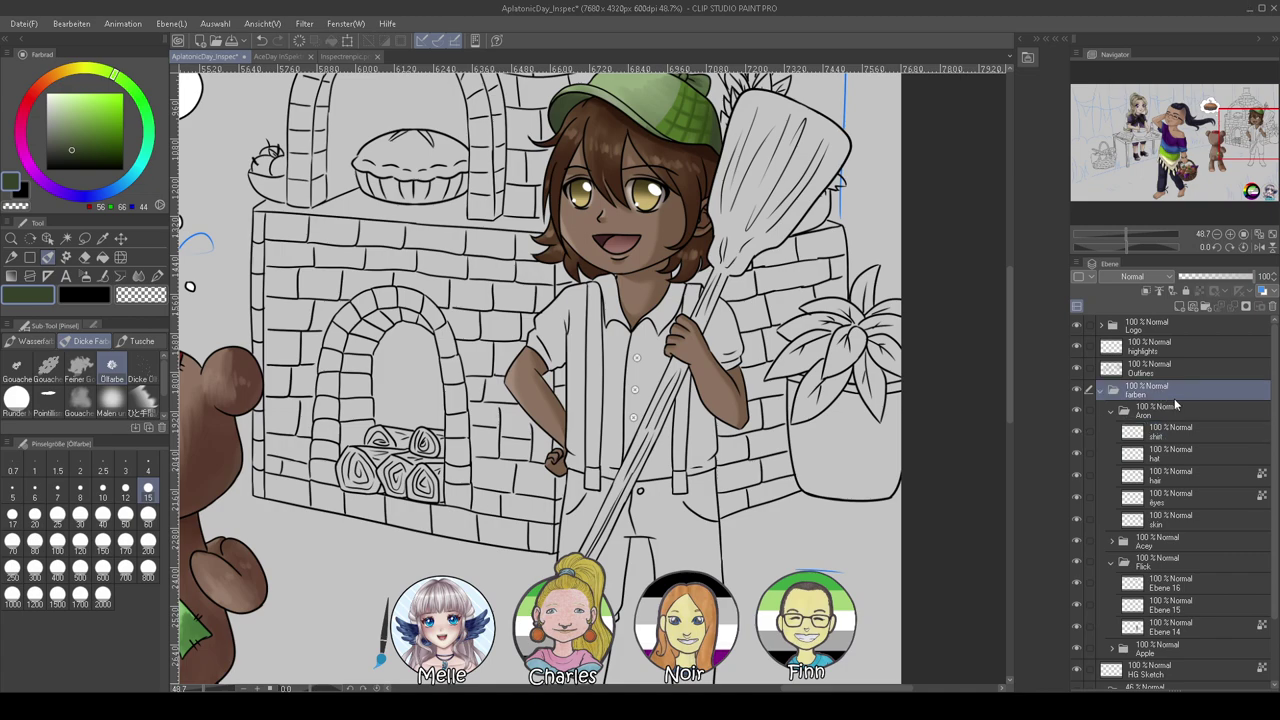
On the Outlines layer, auto-select the areas of the shirt's body, sleeves and collar
click(1163, 366)
click(66, 238)
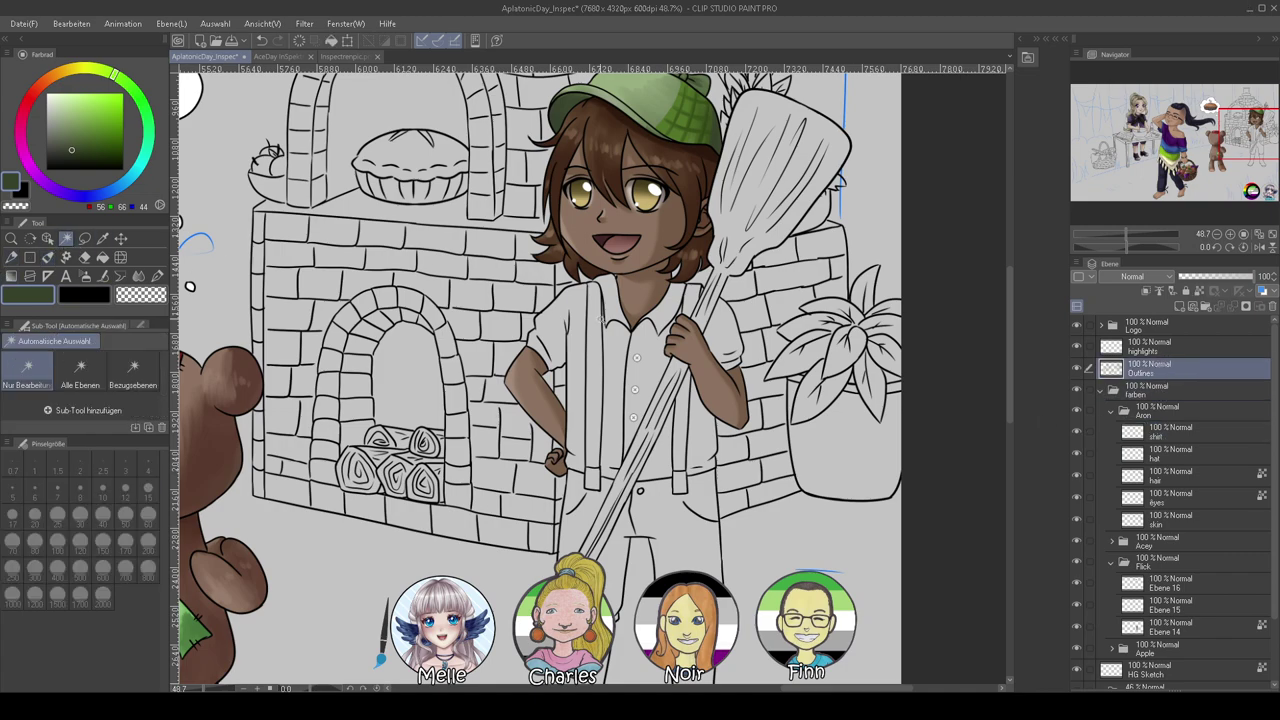
click(573, 338)
shift+click(541, 349)
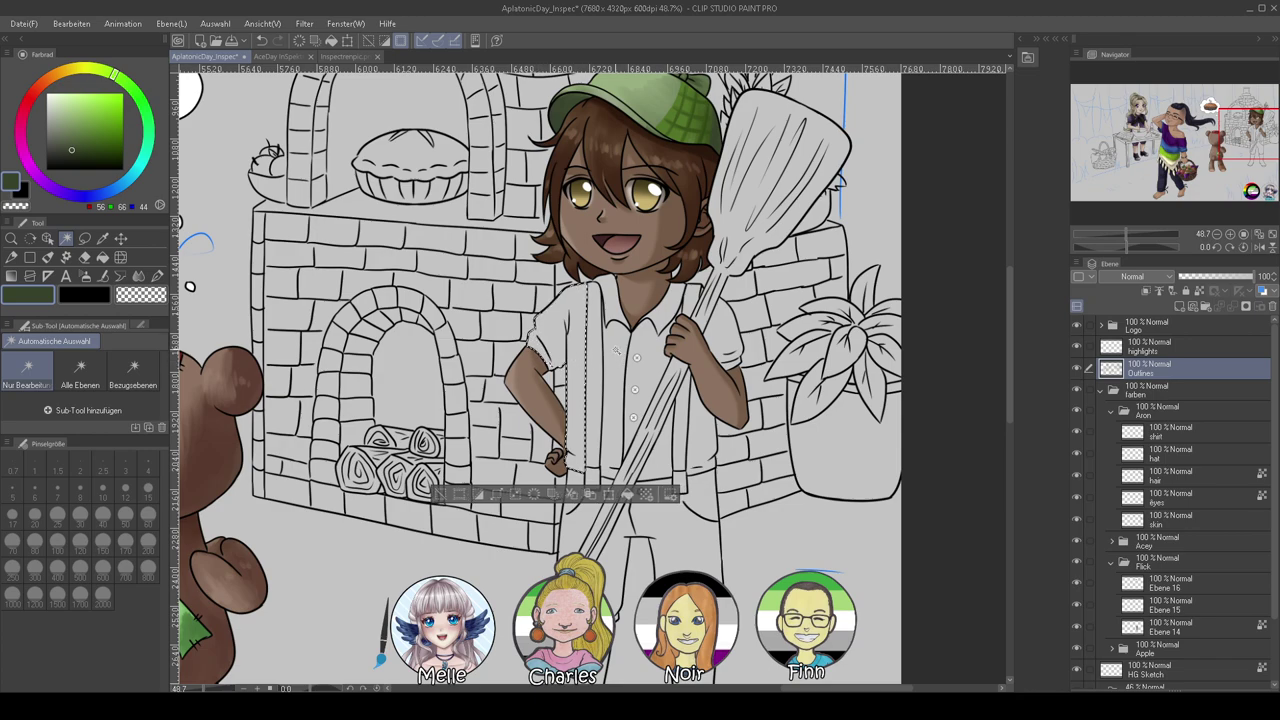
click(612, 312)
click(652, 348)
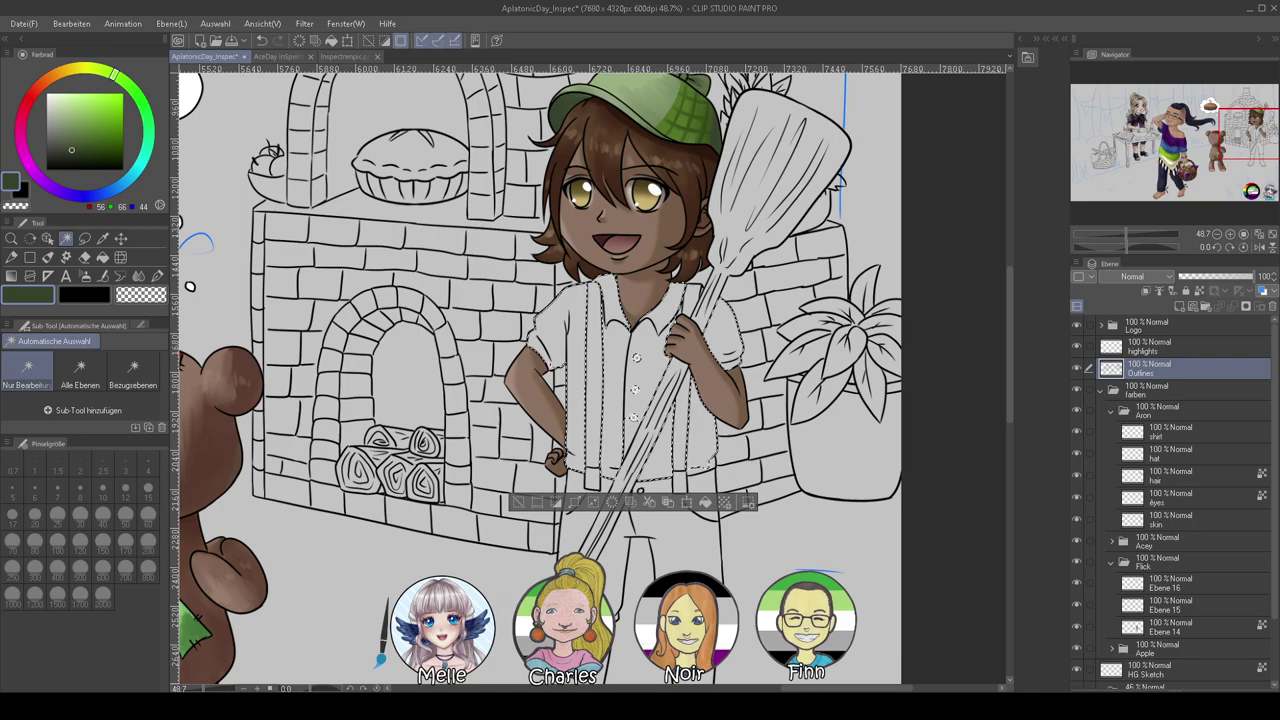
scroll(680, 360, up, 7)
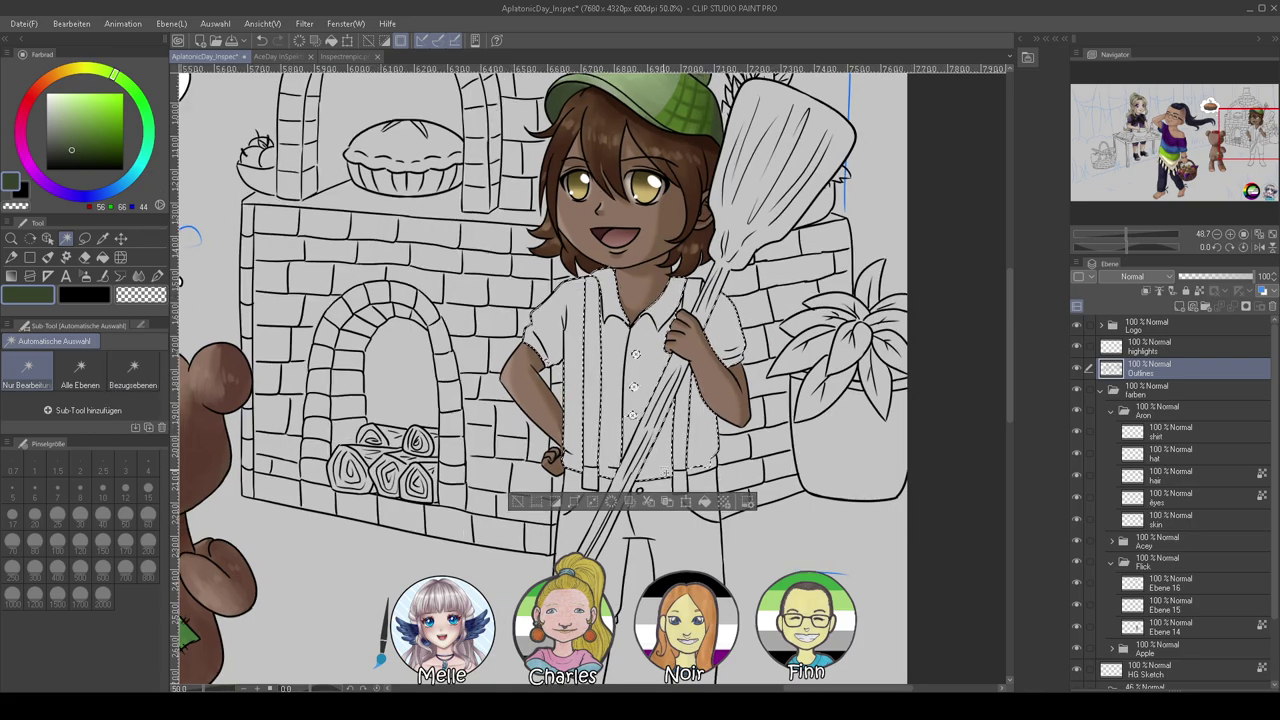
scroll(582, 390, down, 3)
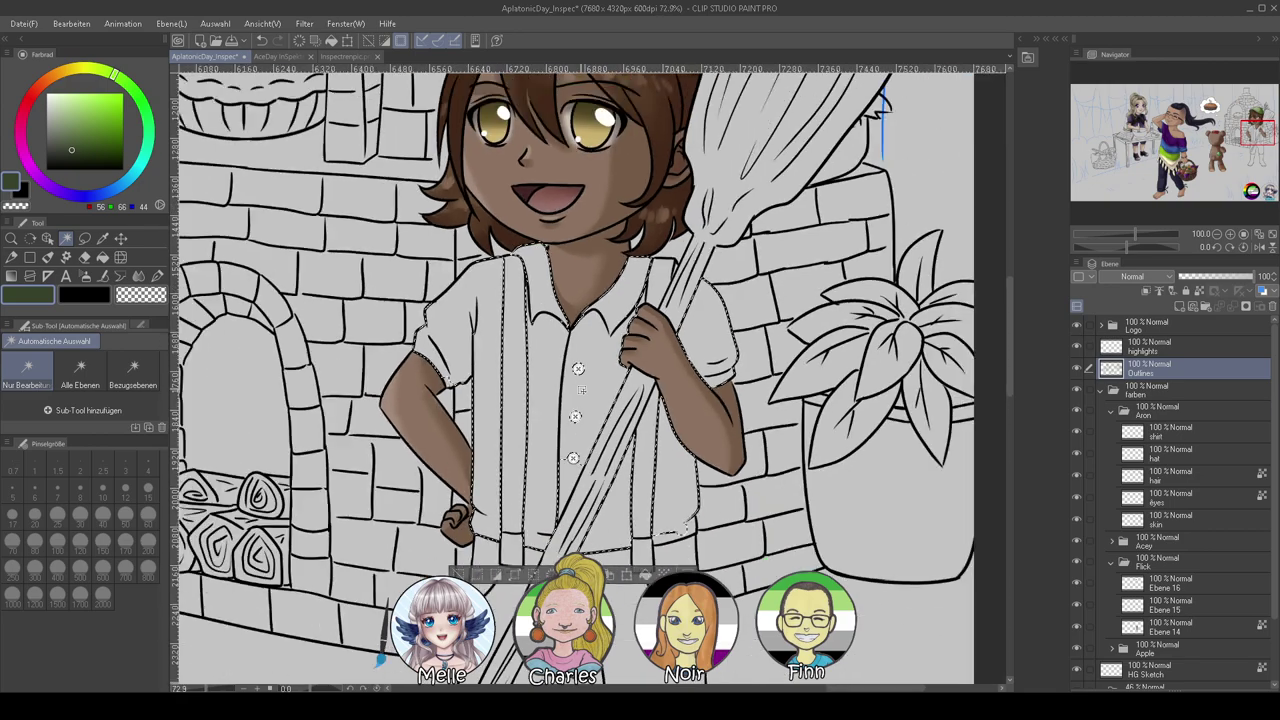
scroll(642, 380, up, 2)
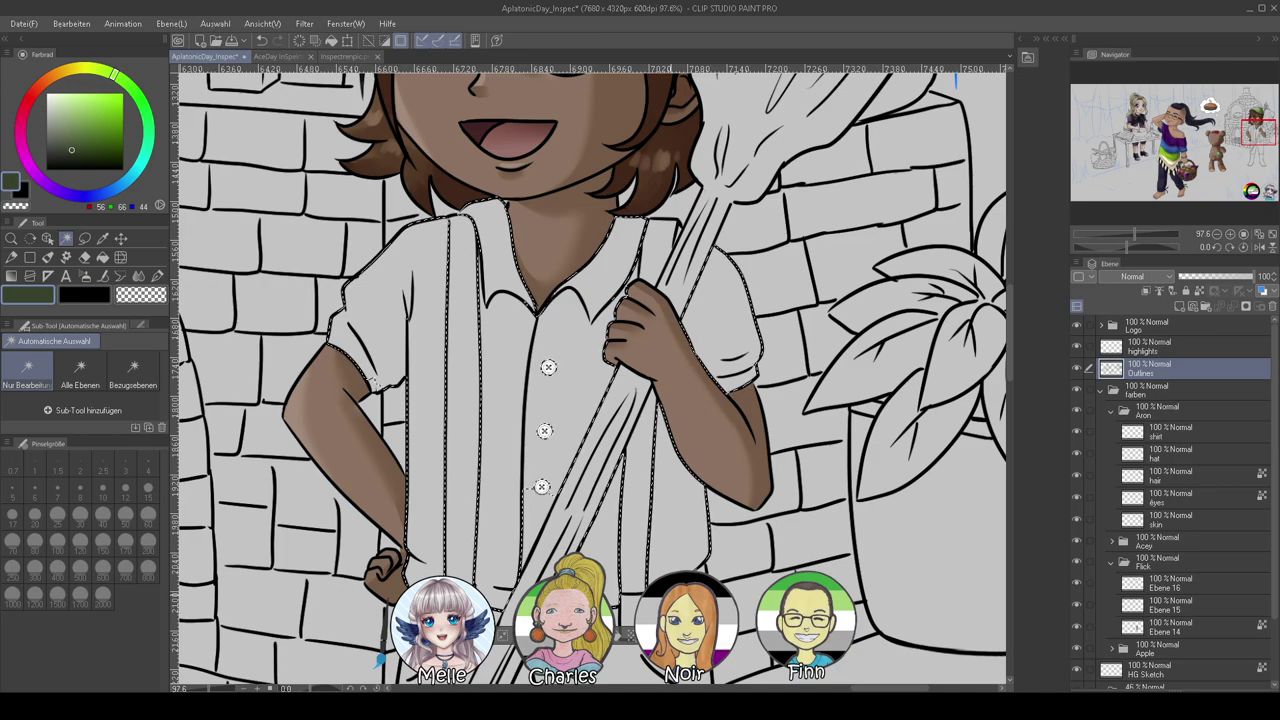
On the shirt layer, colour the selected shirt areas with sampled light green (RGB 130, 150, 108) and clear the selection
click(1165, 432)
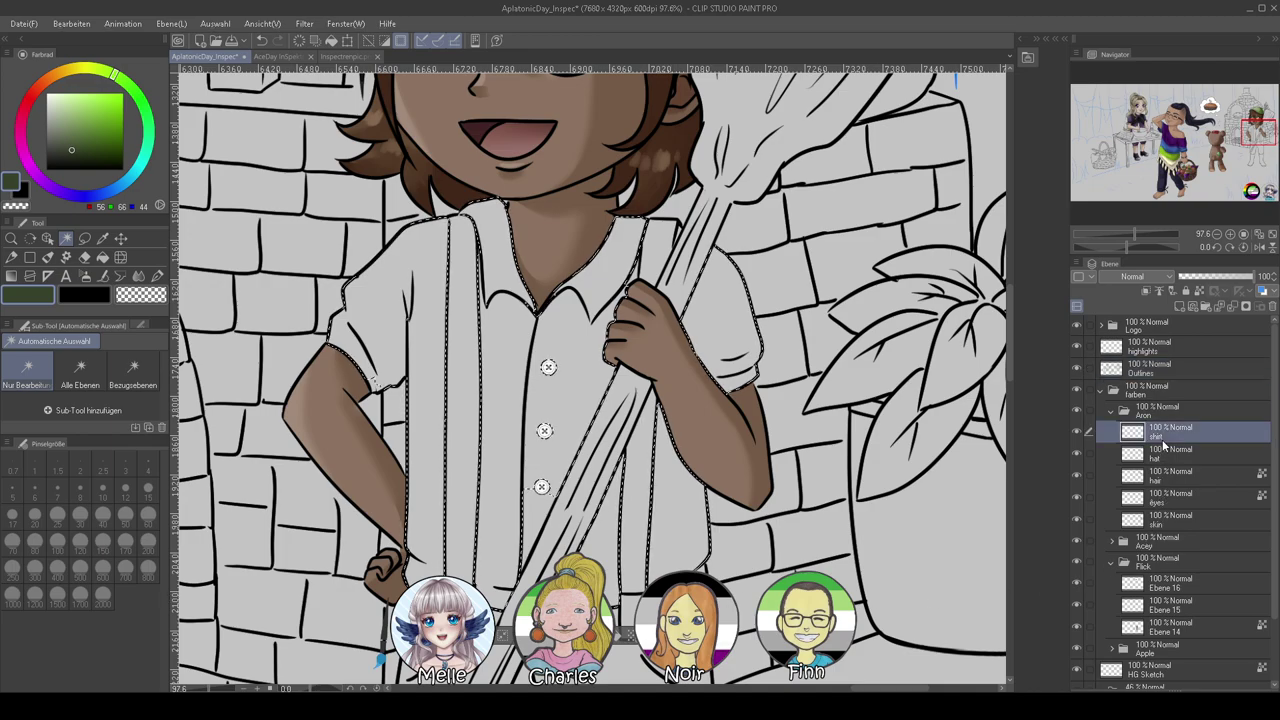
scroll(739, 298, down, 5)
key(p)
alt+click(670, 90)
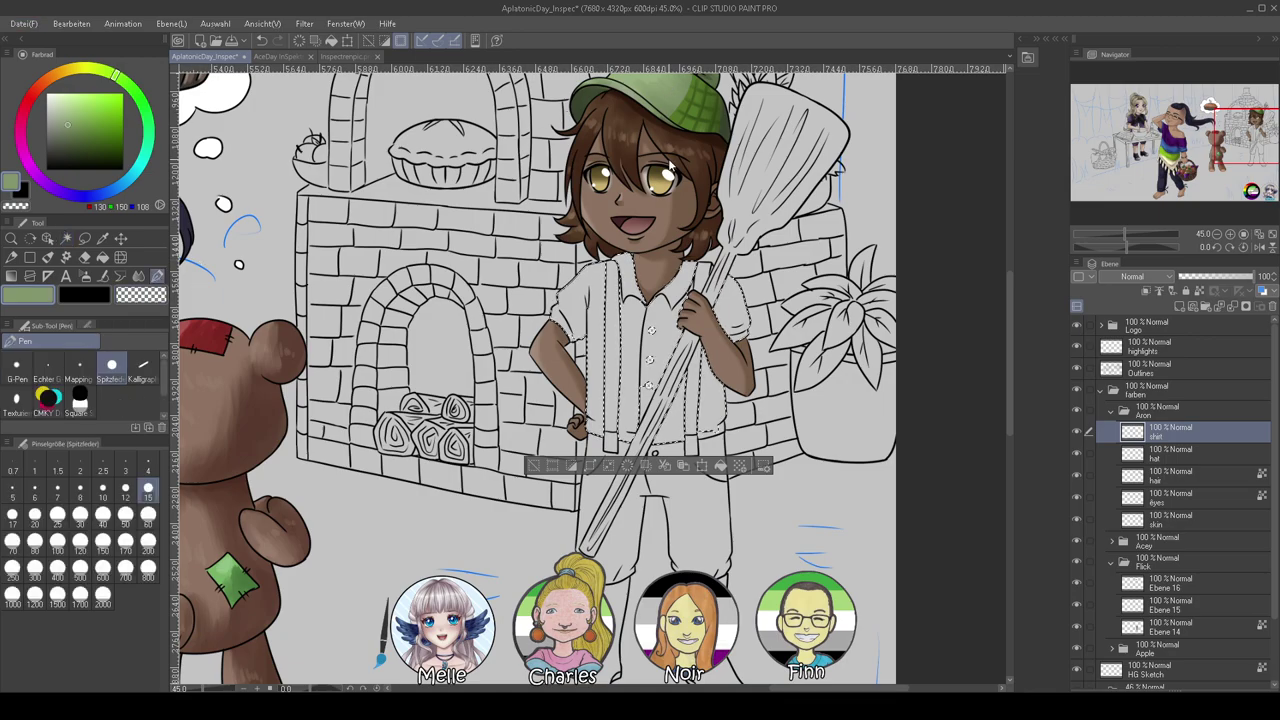
key(ctrl+d)
Auto-select the uncoloured gaps beside the lowest button and at the hem via Outlines, and colour them light green on the shirt layer
scroll(688, 320, up, 2)
scroll(688, 320, down, 3)
scroll(688, 320, up, 5)
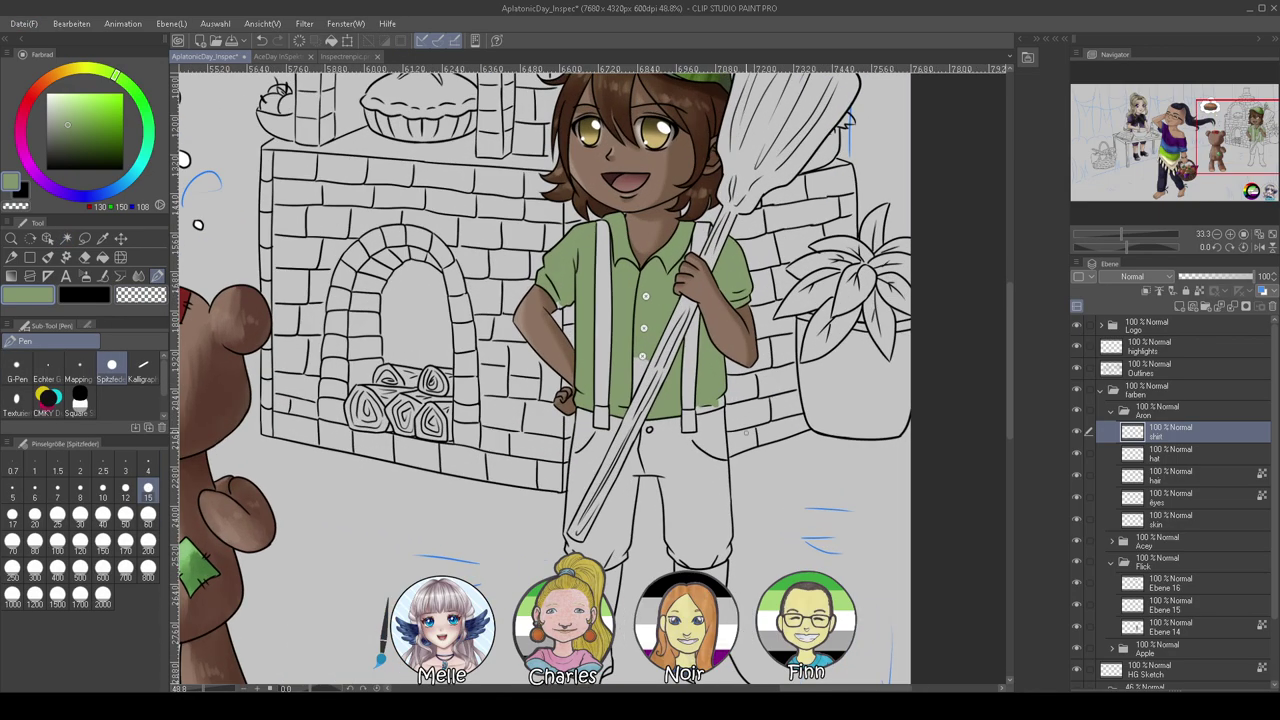
scroll(672, 408, up, 2)
click(1105, 370)
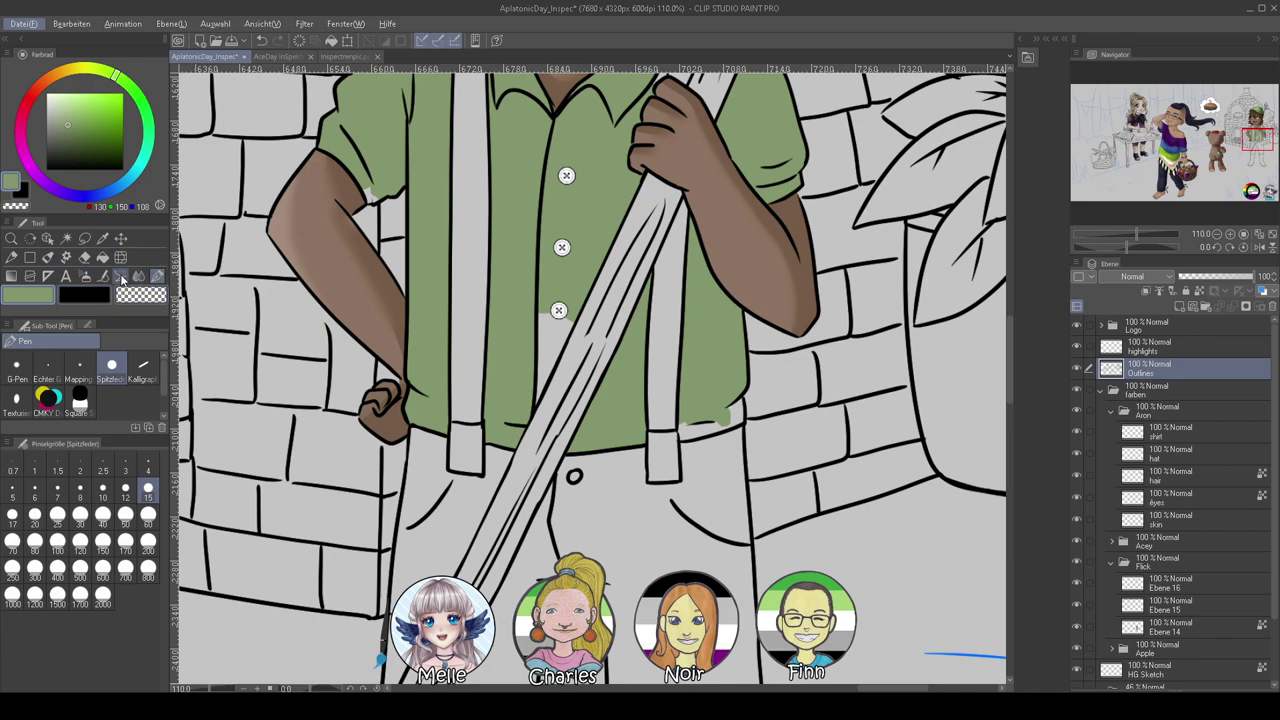
click(65, 240)
click(547, 341)
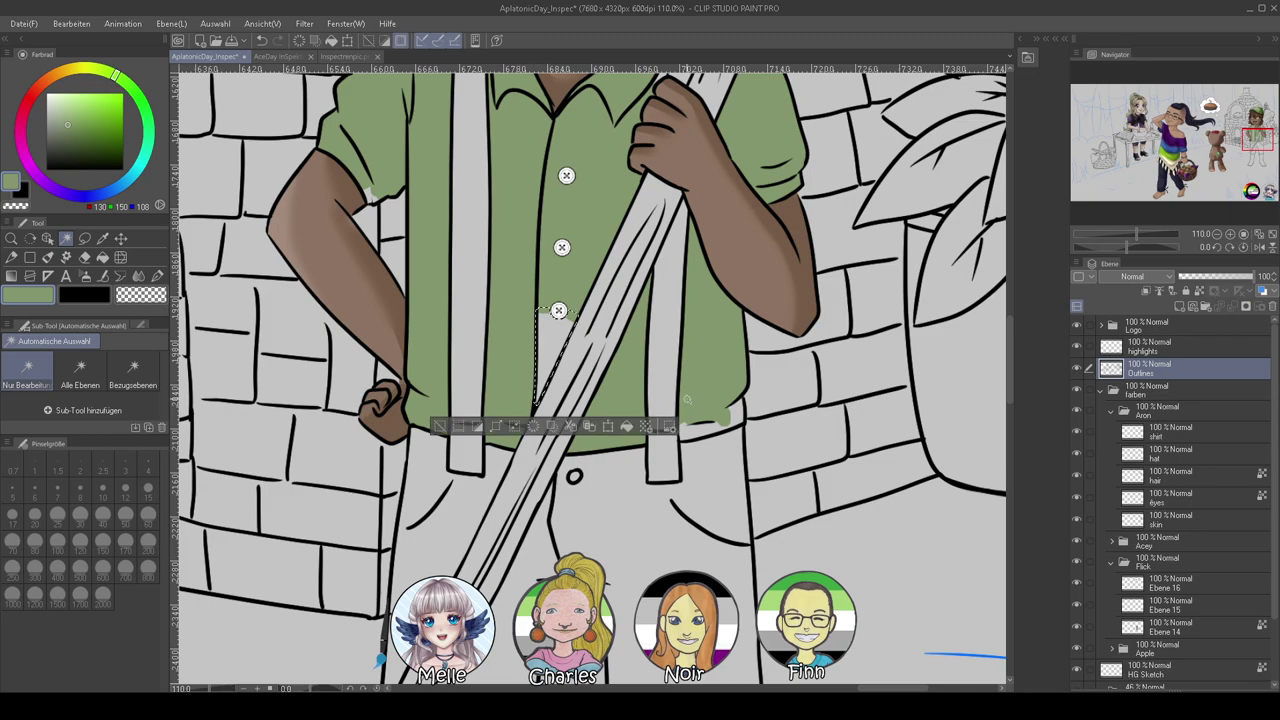
shift+click(709, 431)
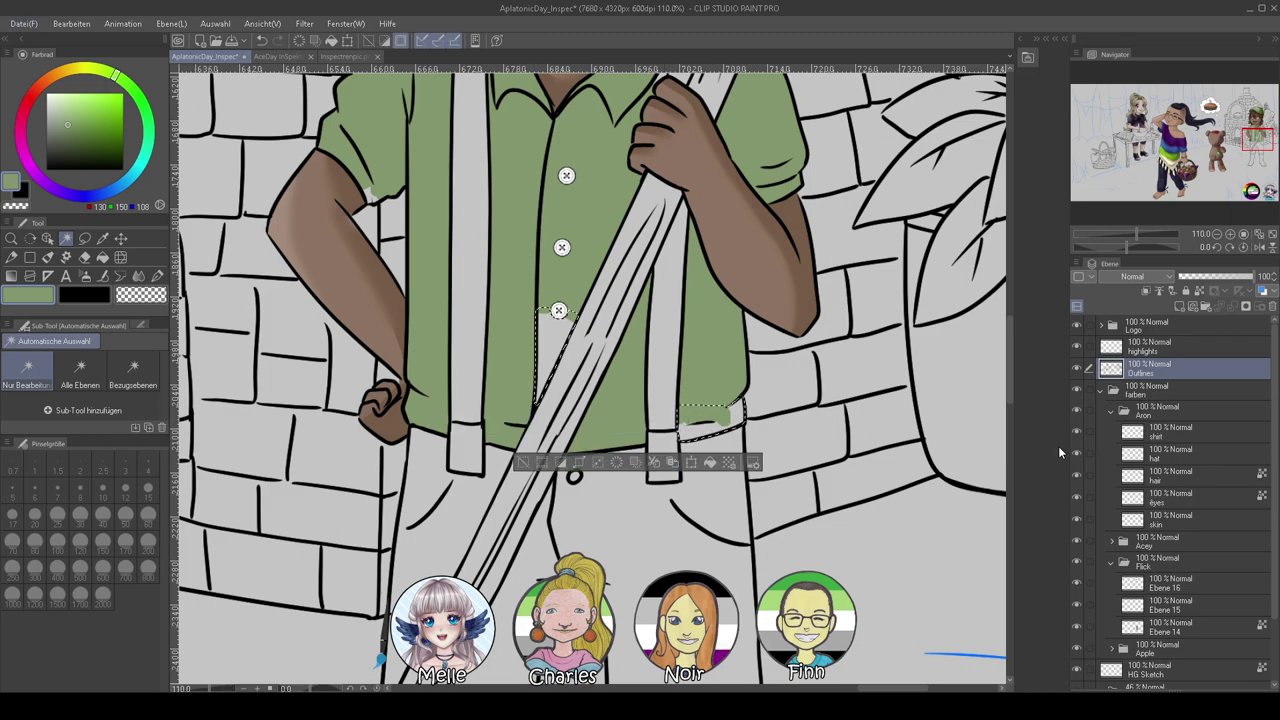
click(1165, 434)
key(ctrl+d)
Touch up the remaining uncoloured spots on the sleeve cuff, beside the collar and by the shoulder with the pen, size 15
scroll(905, 412, down, 2)
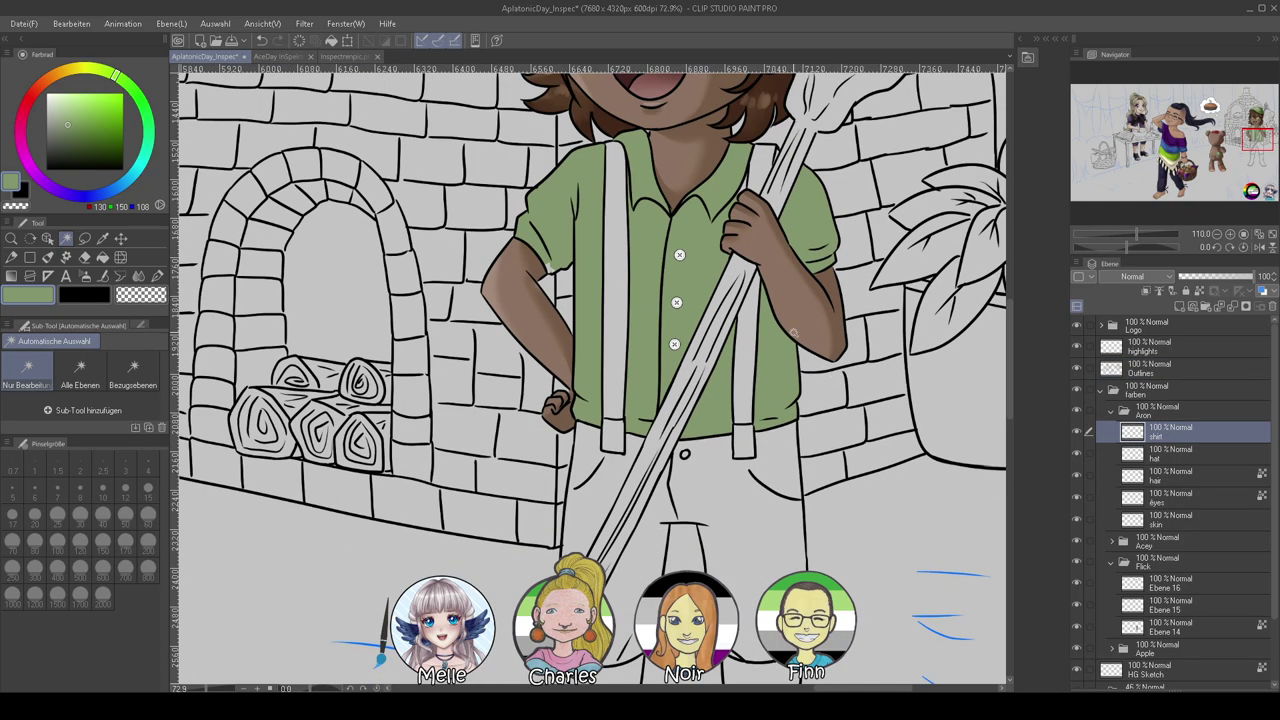
scroll(547, 336, up, 5)
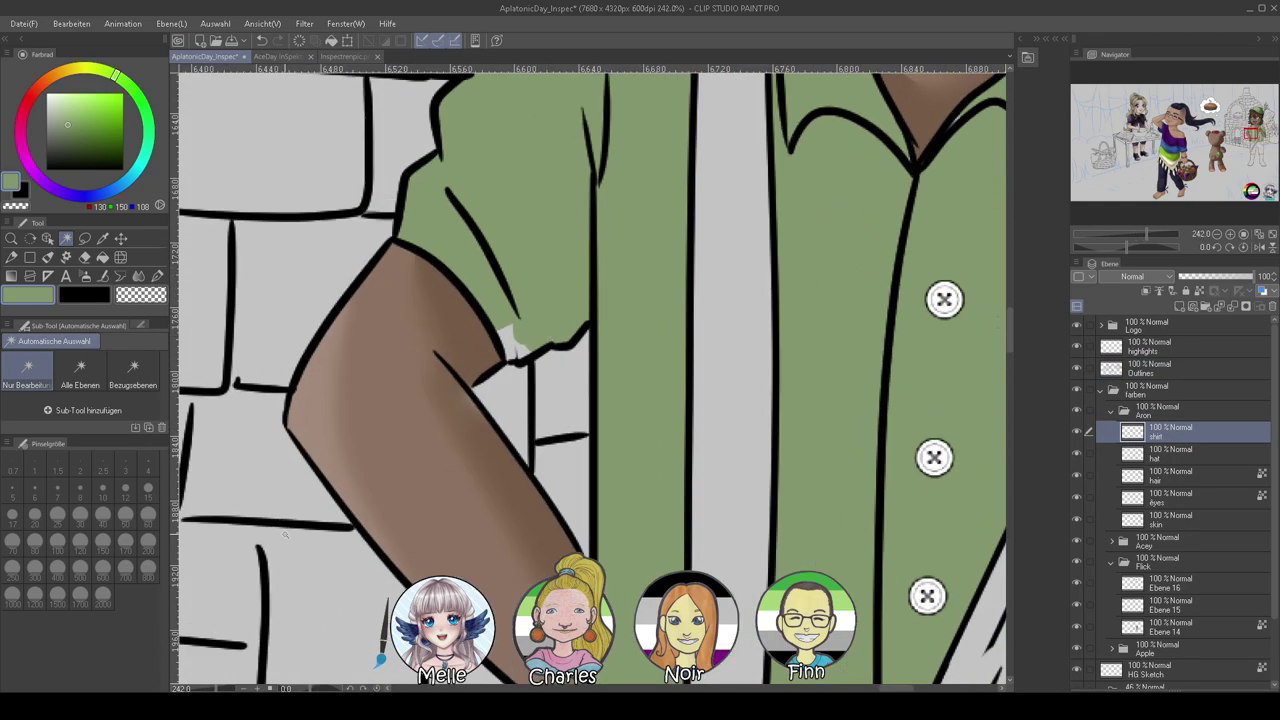
click(157, 275)
mouse_move(510, 314)
mouse_down()
mouse_move(519, 354)
mouse_move(502, 322)
mouse_up()
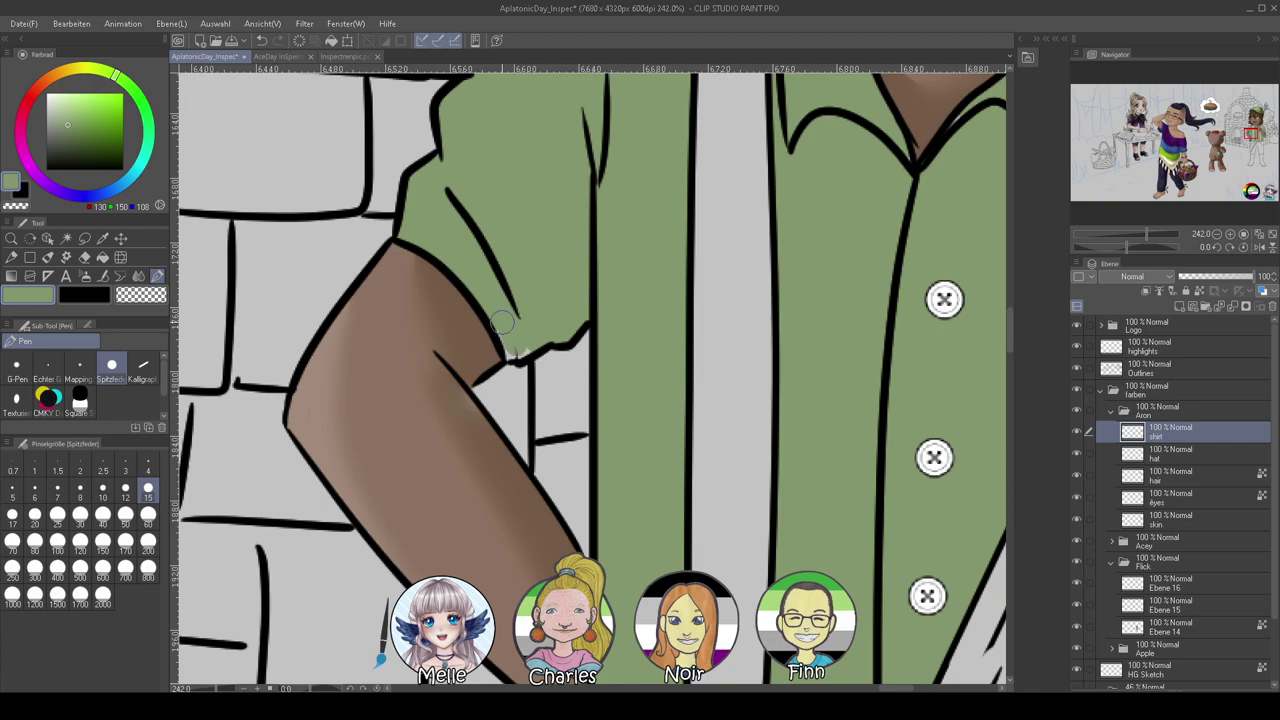
drag(619, 281, 378, 490)
drag(680, 408, 424, 382)
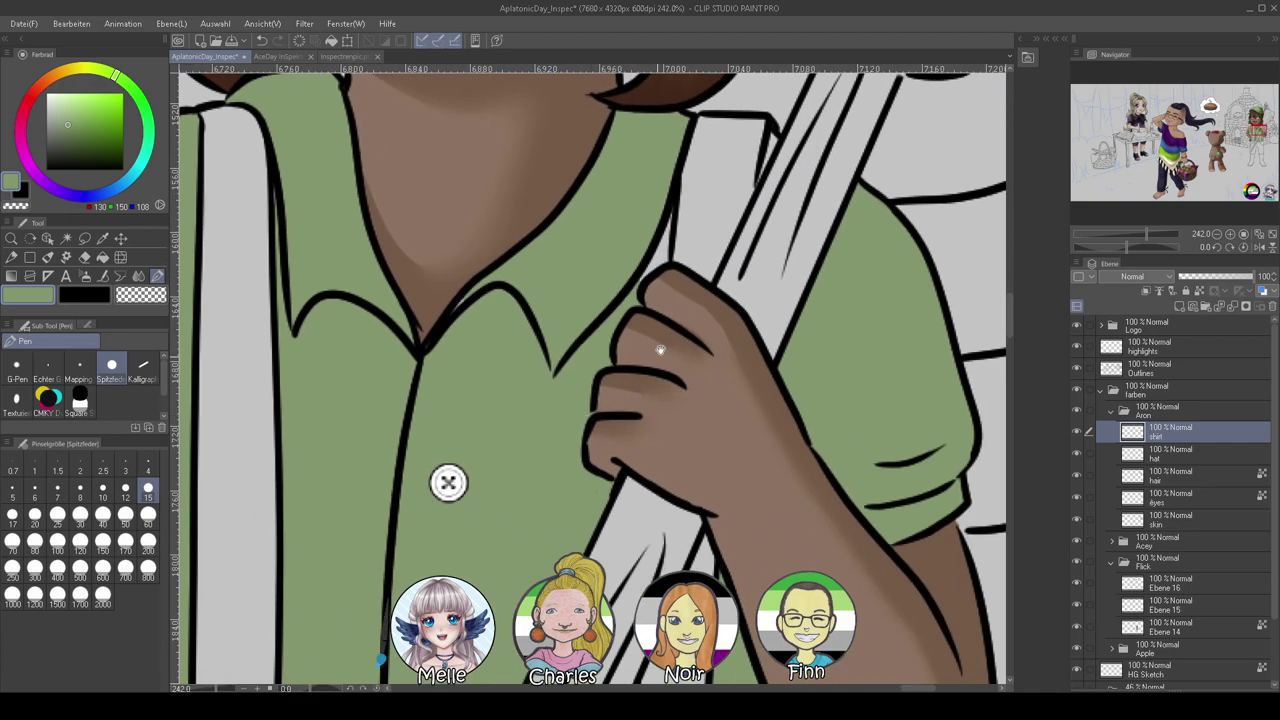
drag(636, 281, 664, 238)
drag(778, 143, 773, 146)
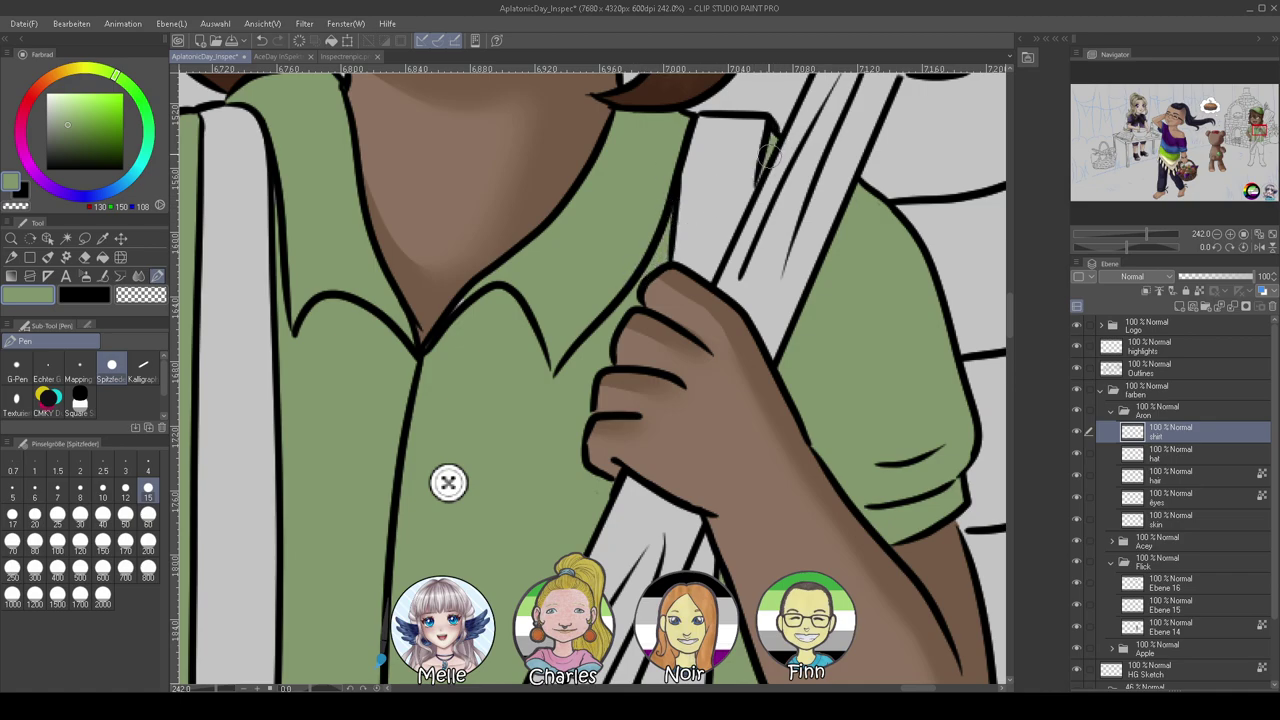
scroll(723, 406, down, 6)
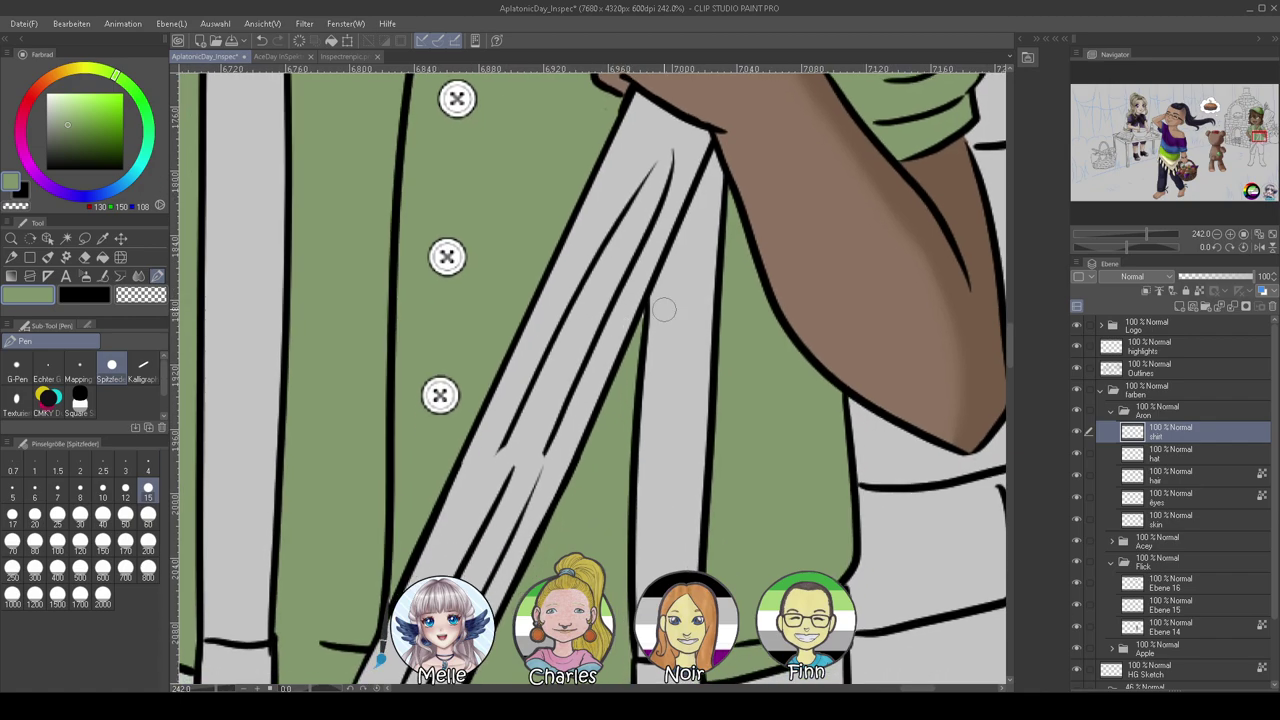
scroll(608, 420, down, 4)
scroll(620, 390, left, 3)
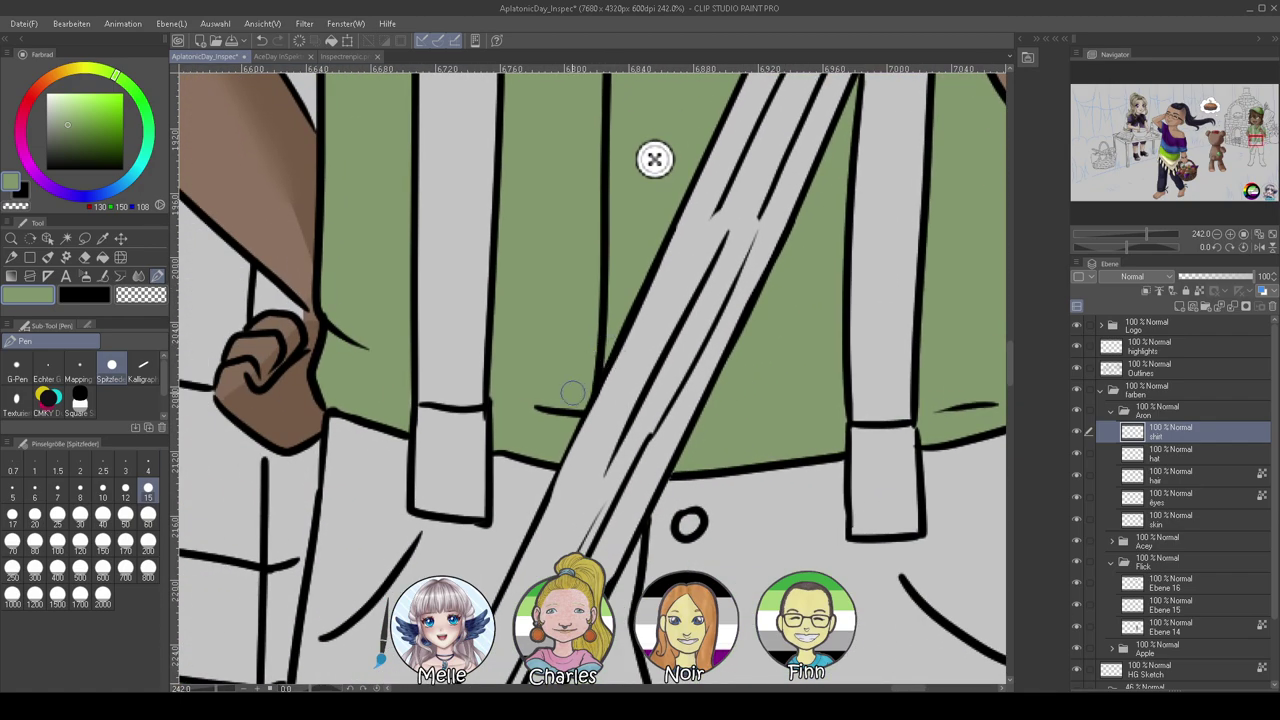
scroll(578, 388, up, 4)
Lock the shirt layer's transparent pixels and paint shadows on the sleeve and front with dark green (RGB 58, 68, 46) oil paint, size 30
mouse_move(1147, 233)
mouse_down()
mouse_move(1127, 249)
mouse_move(1156, 235)
mouse_move(1136, 242)
mouse_up()
scroll(617, 397, up, 3)
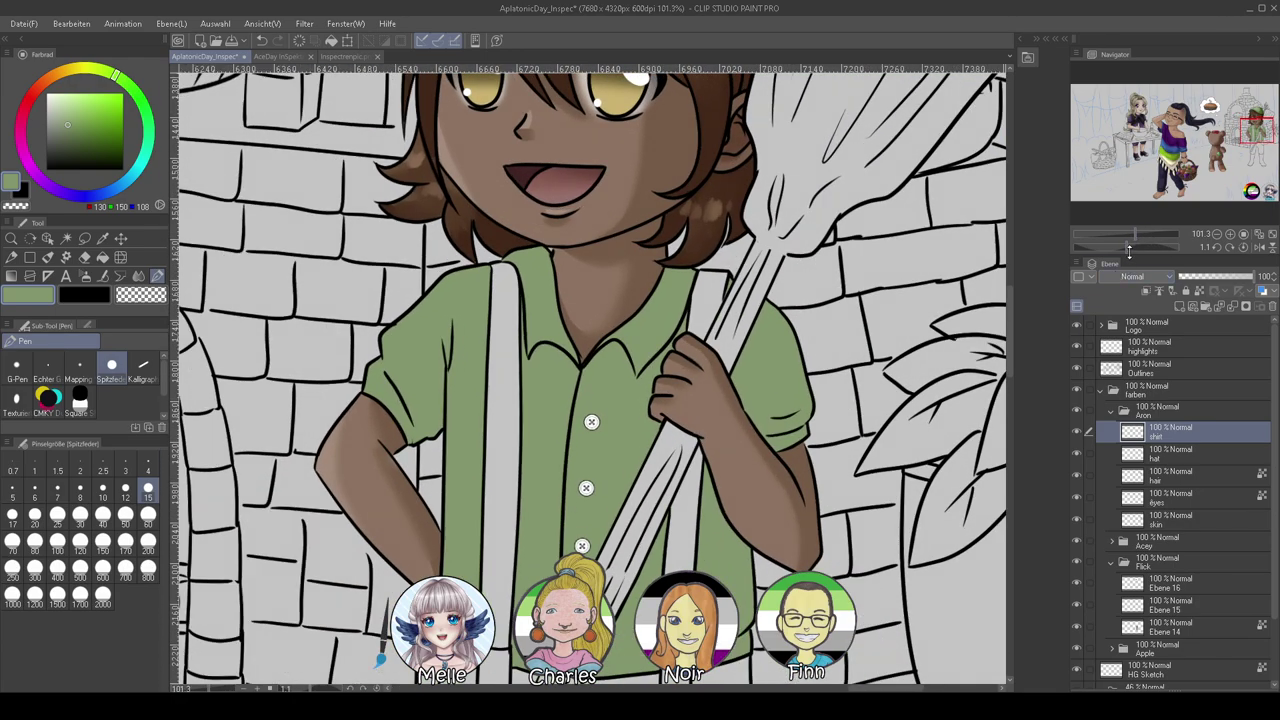
drag(793, 253, 786, 487)
alt+click(765, 196)
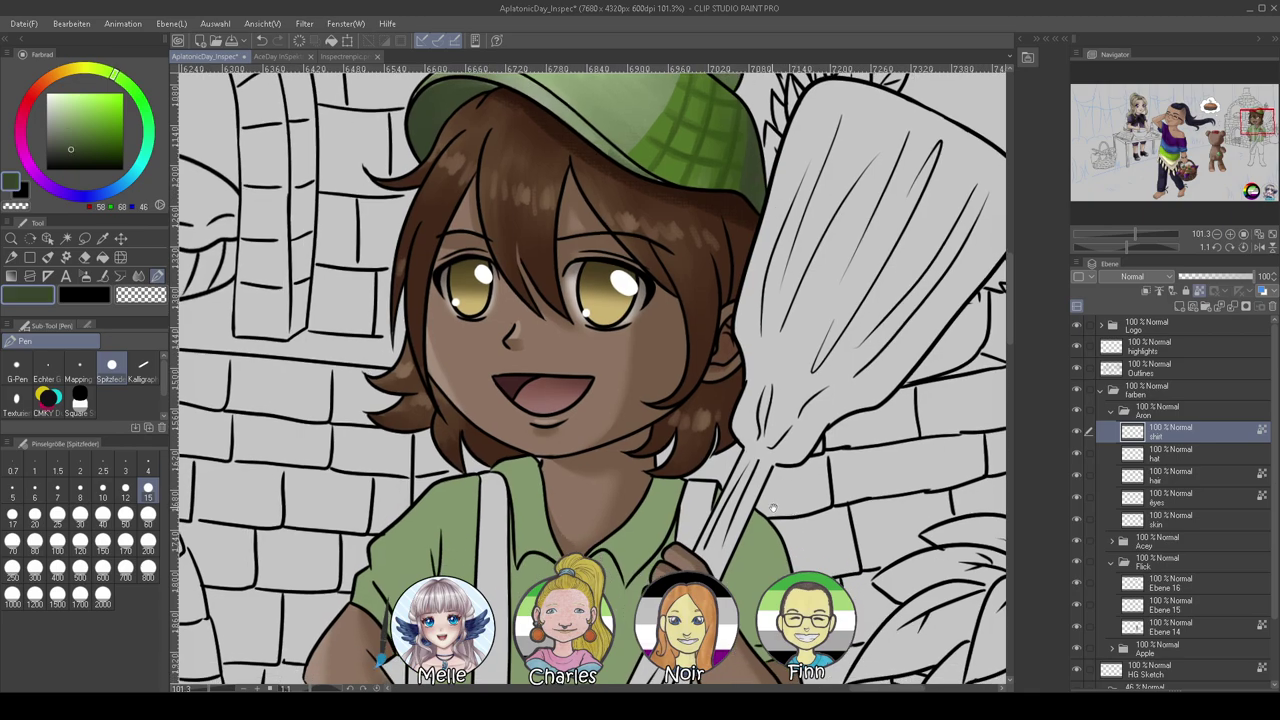
scroll(765, 250, down, 5)
click(49, 259)
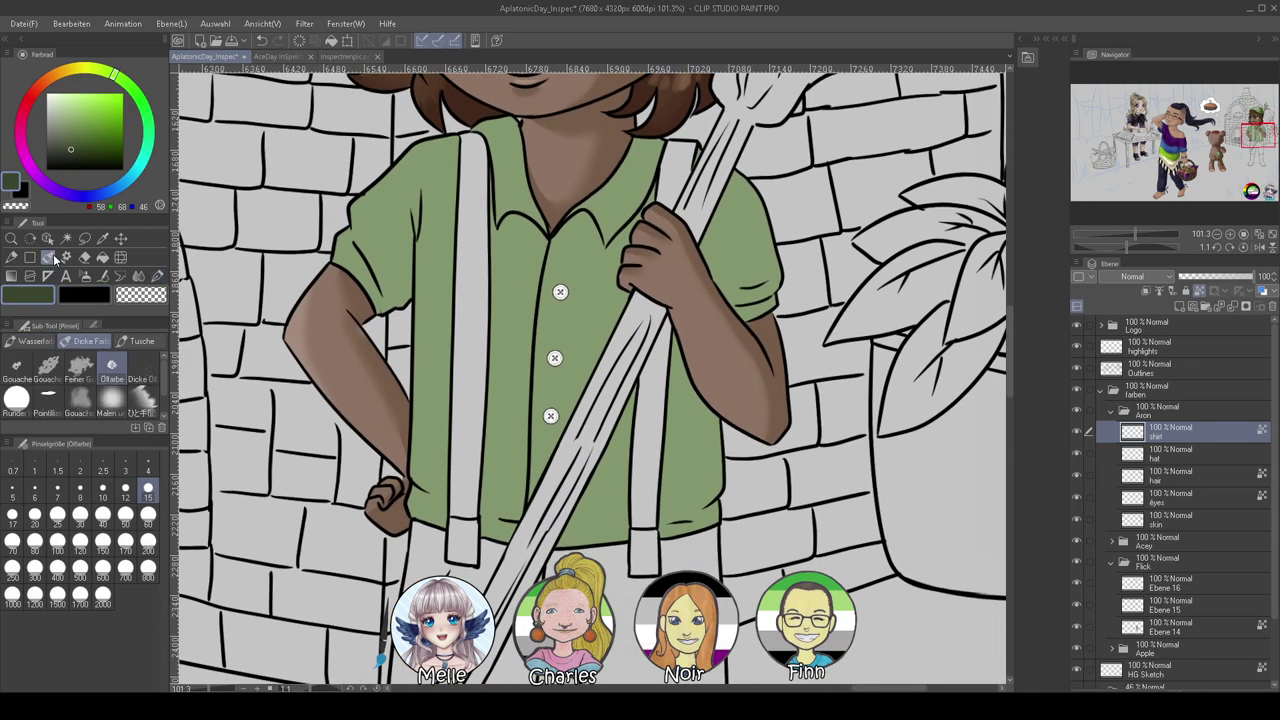
click(80, 513)
drag(384, 306, 370, 252)
mouse_move(376, 303)
mouse_down()
mouse_move(356, 248)
mouse_move(378, 315)
mouse_move(389, 267)
mouse_move(410, 293)
mouse_move(391, 193)
mouse_move(403, 292)
mouse_move(394, 238)
mouse_move(385, 271)
mouse_move(346, 212)
mouse_move(368, 237)
mouse_up()
mouse_move(486, 226)
mouse_down()
mouse_move(492, 530)
mouse_move(515, 524)
mouse_up()
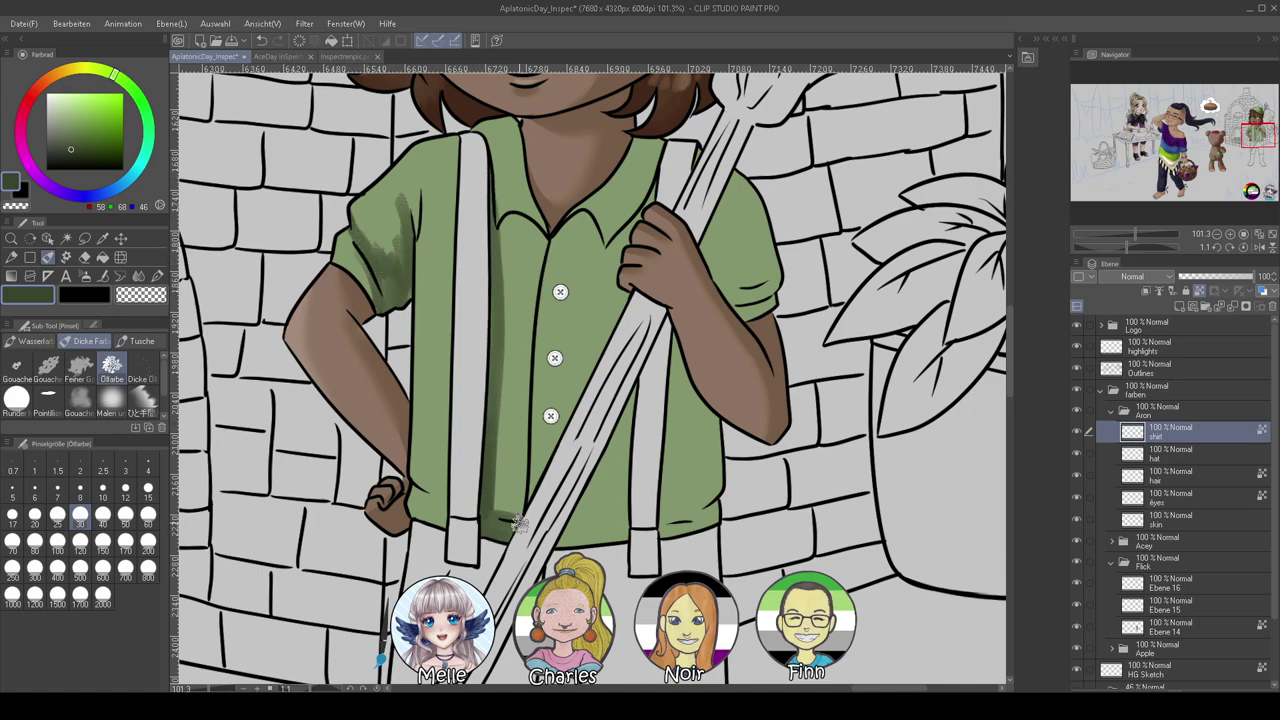
mouse_move(410, 495)
mouse_down()
mouse_move(446, 514)
mouse_move(447, 354)
mouse_move(456, 387)
mouse_up()
mouse_move(560, 468)
mouse_down()
mouse_move(473, 533)
mouse_move(467, 432)
mouse_move(452, 545)
mouse_move(451, 468)
mouse_move(455, 545)
mouse_move(457, 443)
mouse_move(492, 290)
mouse_move(480, 443)
mouse_move(490, 290)
mouse_move(563, 280)
mouse_move(503, 291)
mouse_move(465, 318)
mouse_move(417, 295)
mouse_move(428, 327)
mouse_move(405, 384)
mouse_move(440, 335)
mouse_move(480, 328)
mouse_move(485, 432)
mouse_up()
Extend the shading over the shirt front, sleeves and collar with sampled mid greens, using the oil paint brush at sizes 60 and 25
click(148, 516)
alt+click(409, 358)
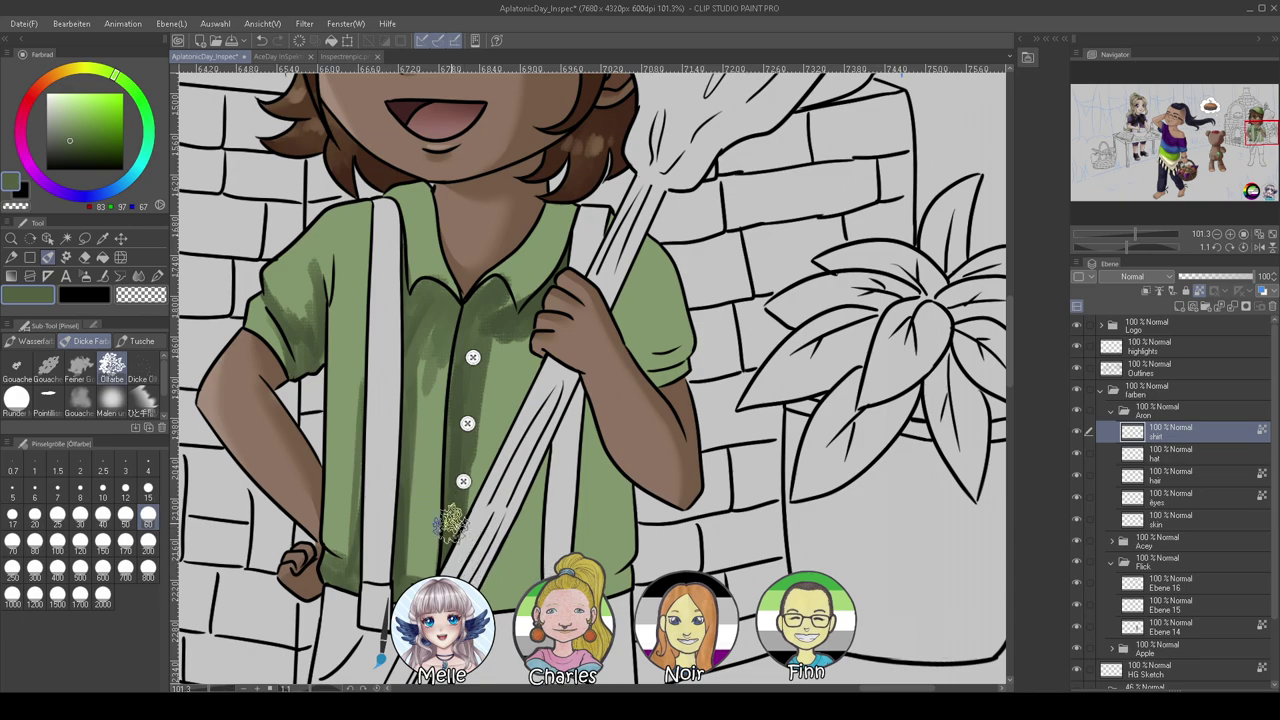
alt+click(409, 582)
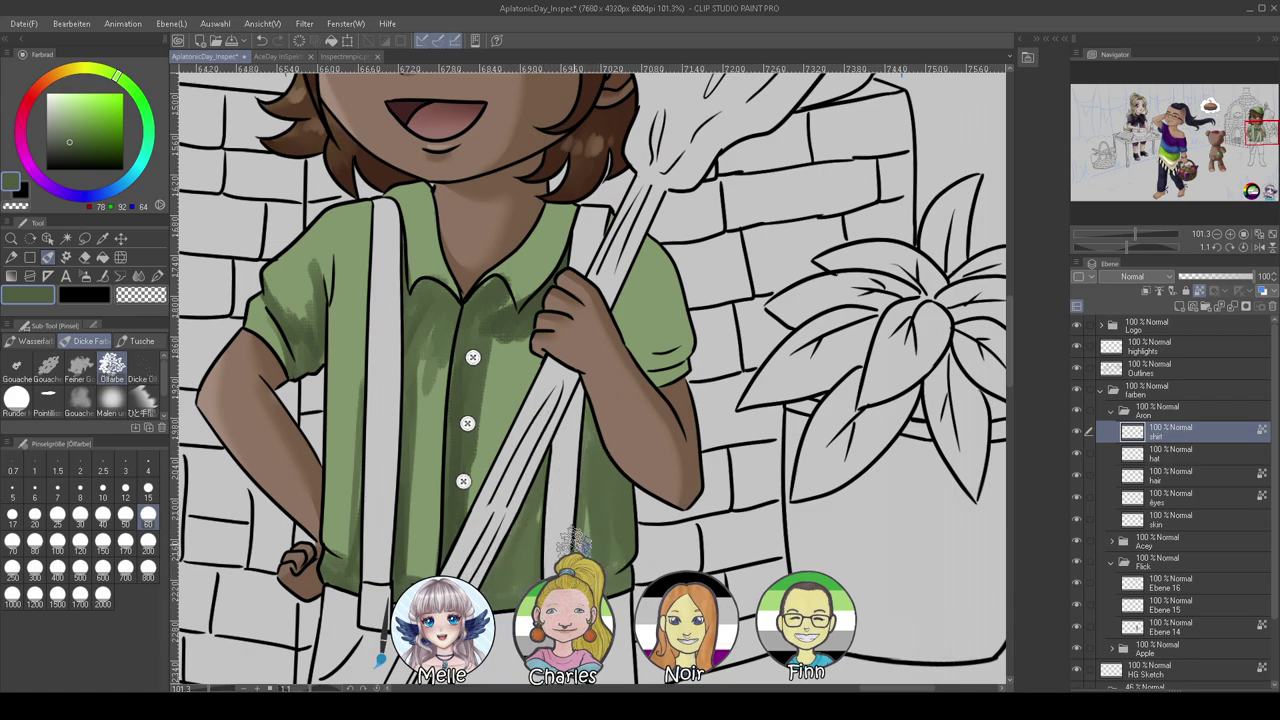
mouse_move(640, 310)
mouse_down()
mouse_move(665, 368)
mouse_move(648, 245)
mouse_move(653, 260)
mouse_move(633, 267)
mouse_up()
drag(548, 252, 538, 286)
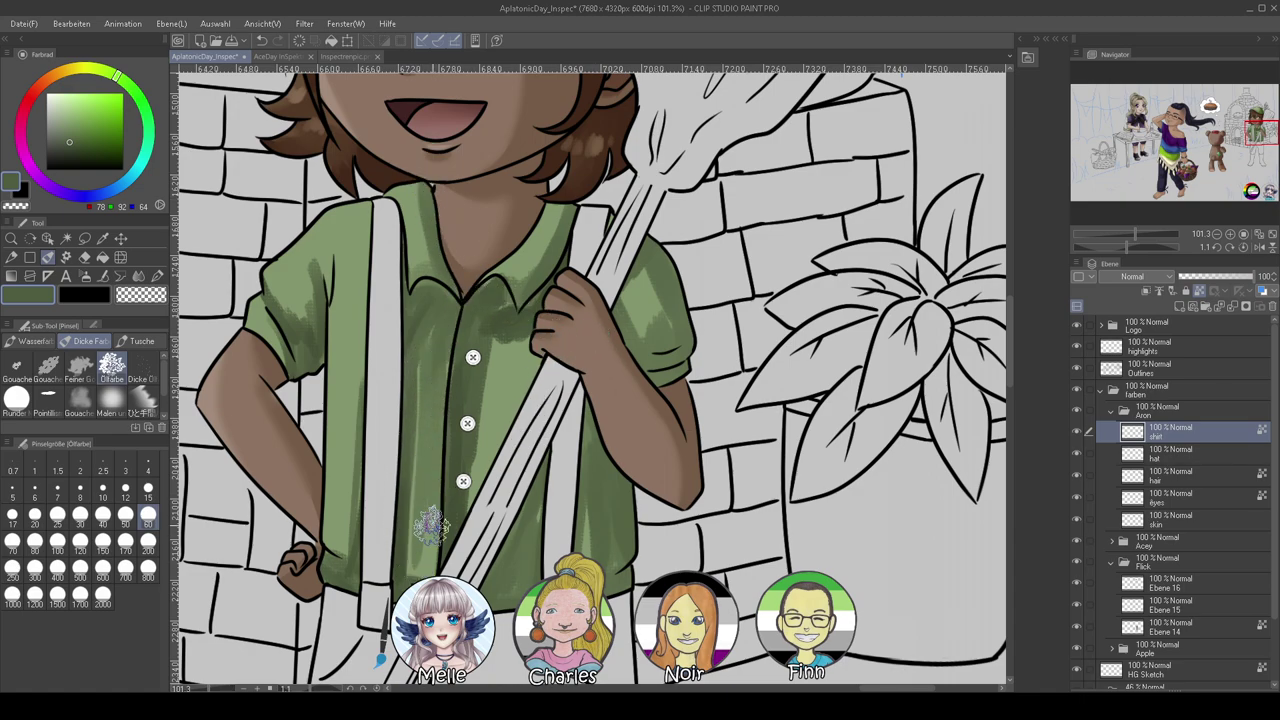
click(463, 482)
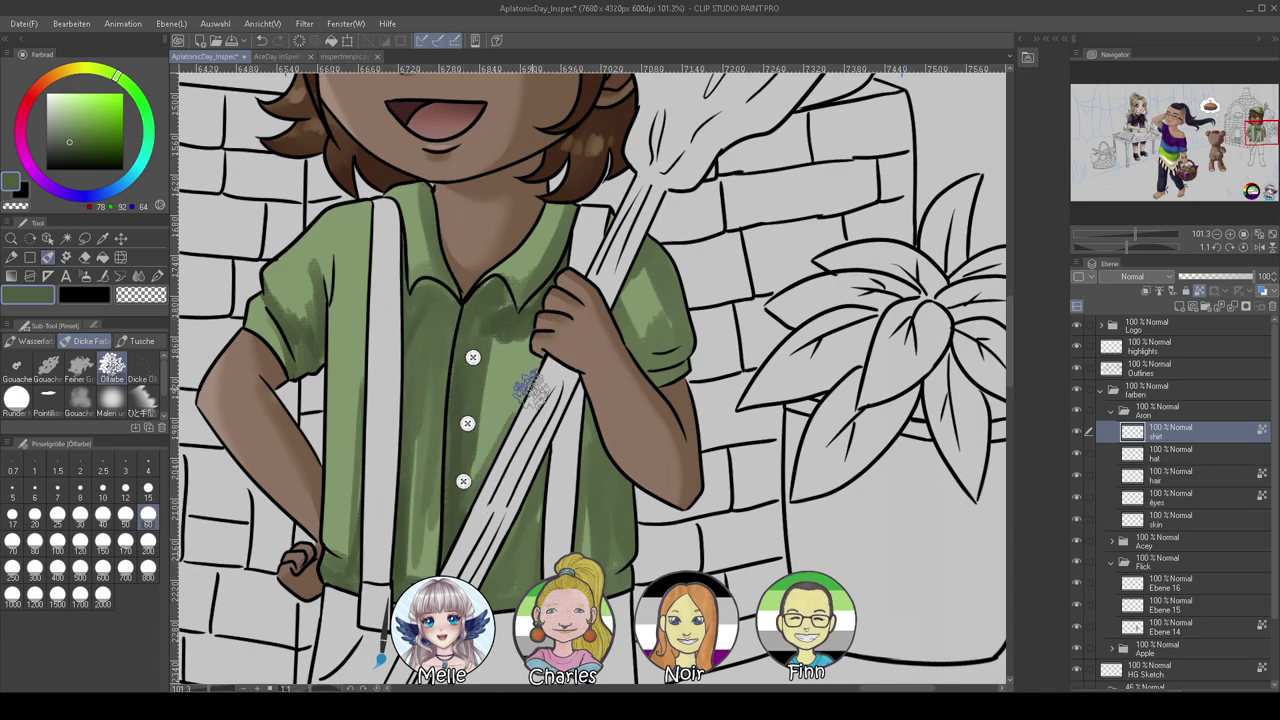
drag(467, 540, 602, 592)
click(57, 514)
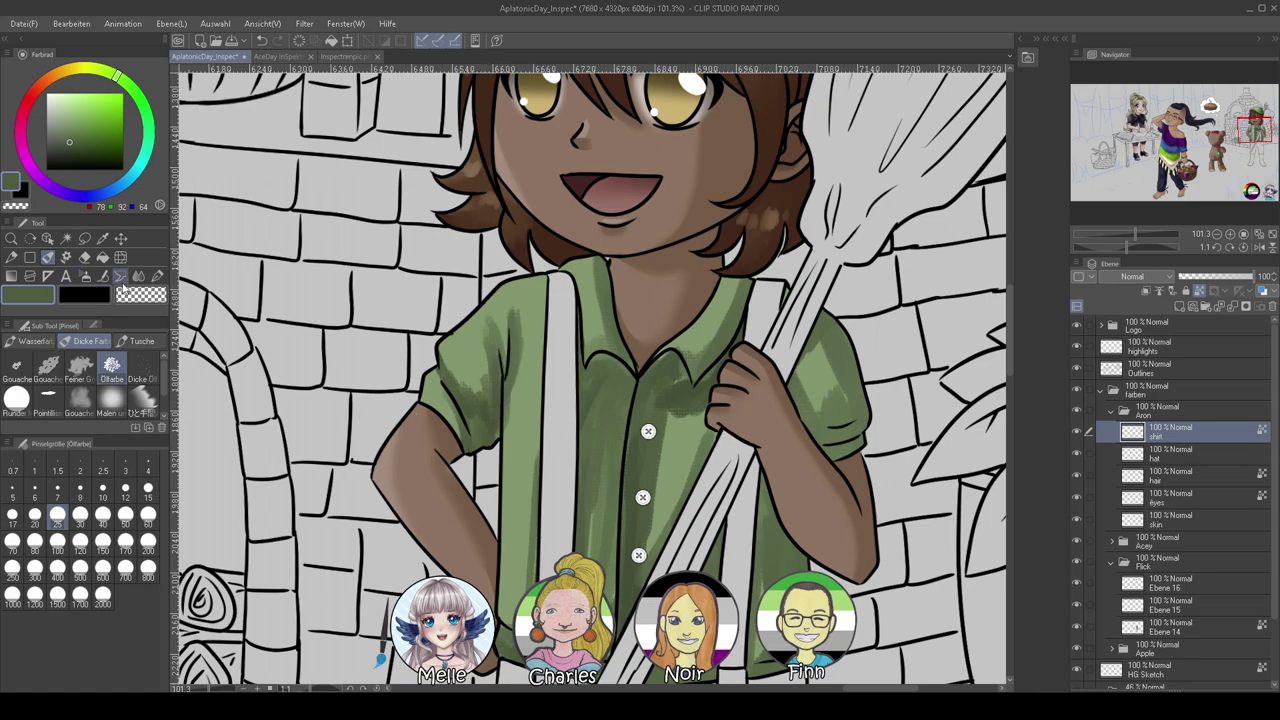
Blend the shading on the sleeve of the bent arm and the adjacent shirt side with the painterly blending brush, size 40
key(j)
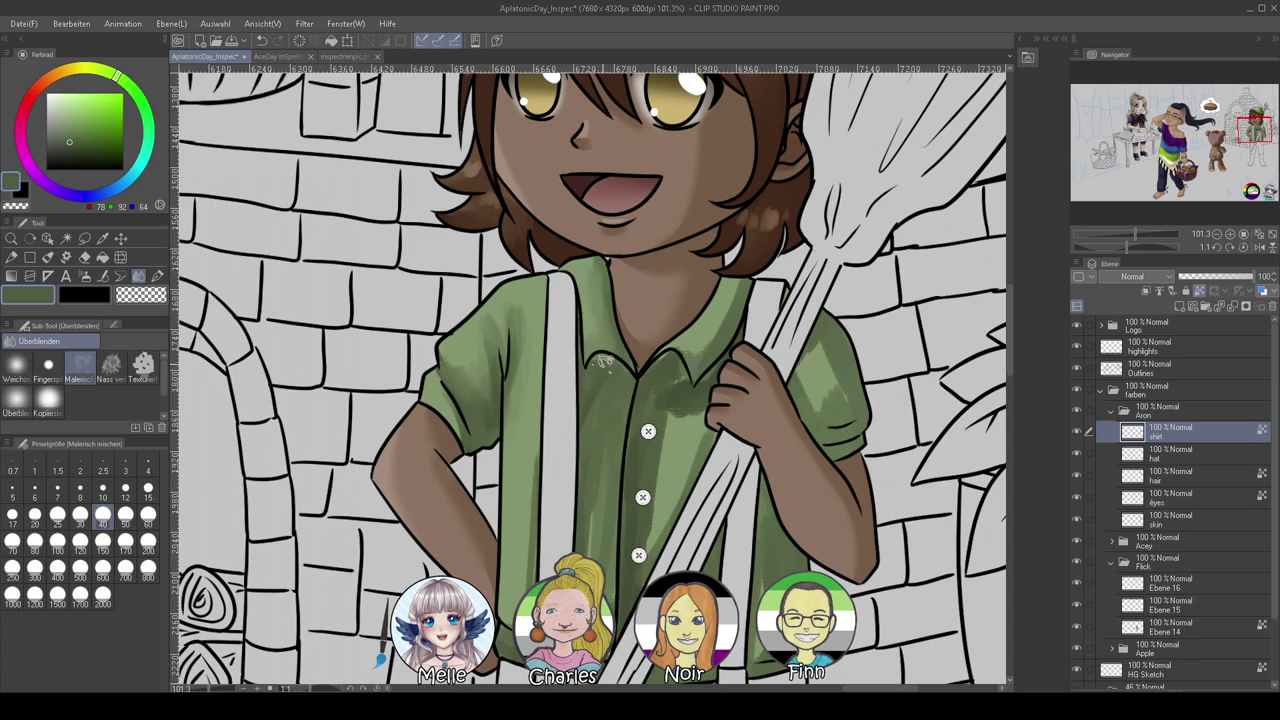
drag(600, 472, 557, 481)
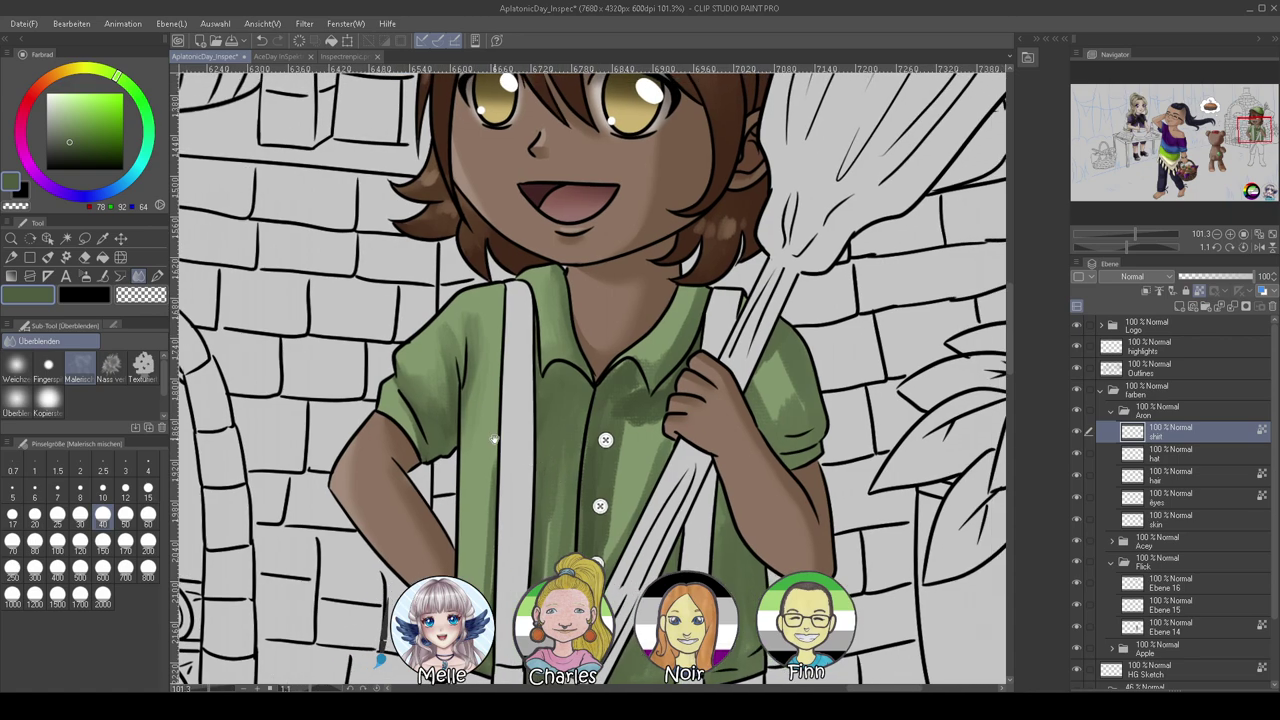
drag(405, 413, 416, 440)
drag(501, 511, 477, 437)
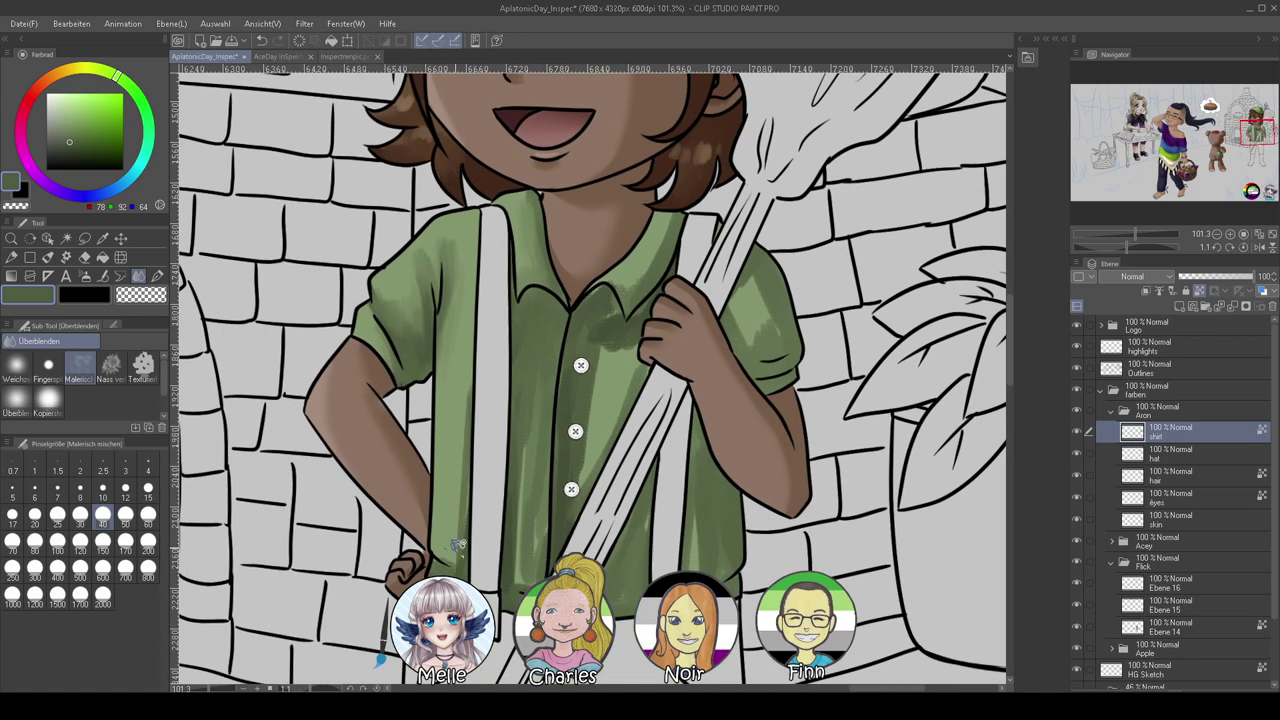
drag(466, 341, 456, 567)
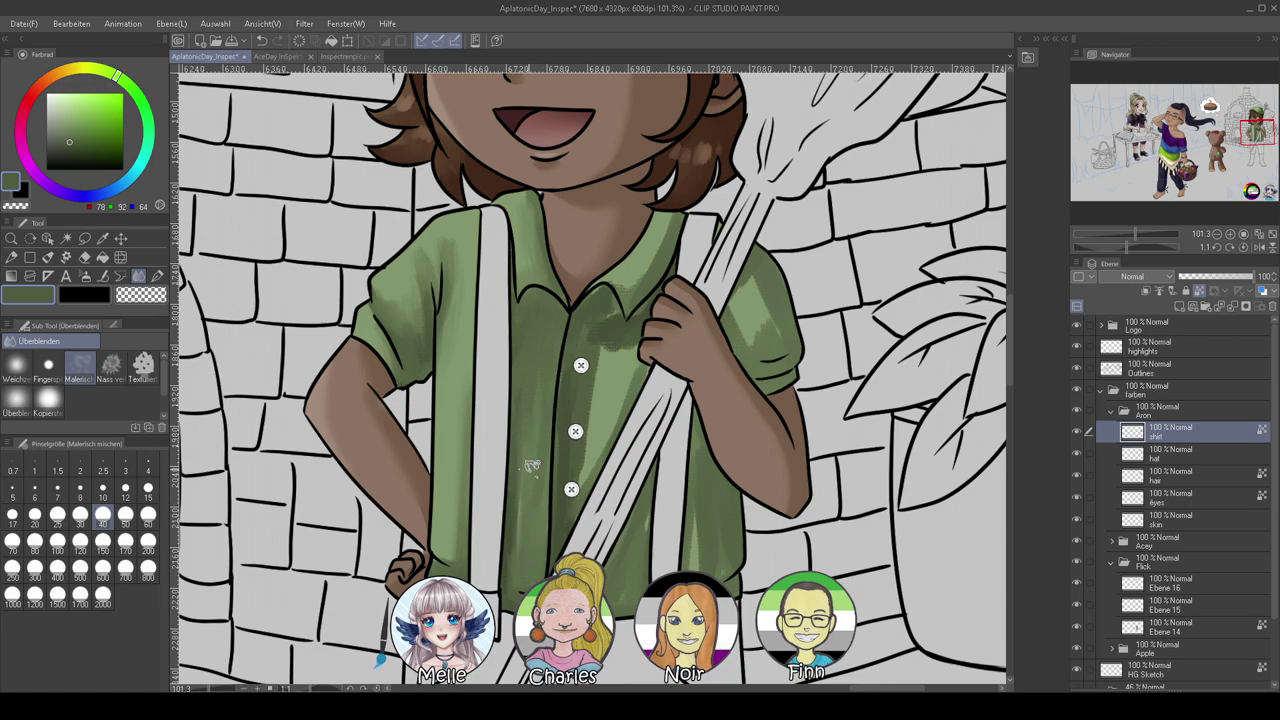
Blend the shading across the shirt front, around the buttons and on the broom-side sleeve
drag(598, 572, 531, 538)
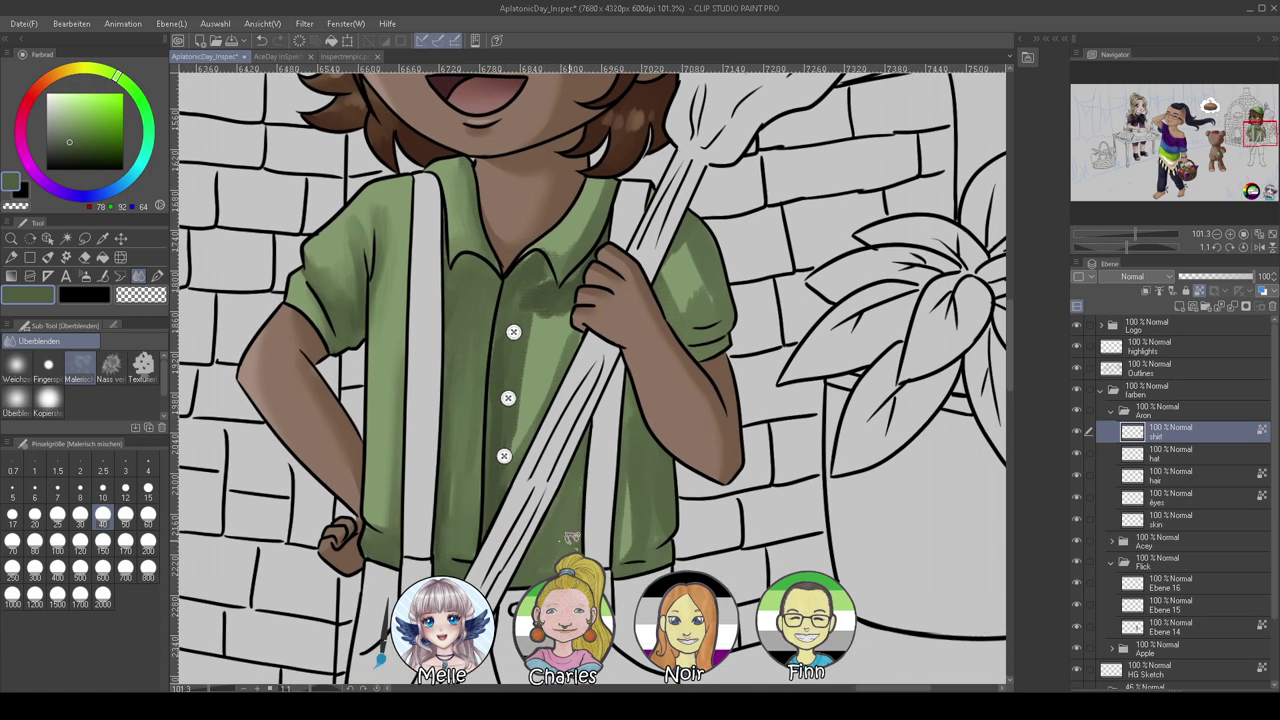
mouse_move(623, 568)
mouse_down()
mouse_move(629, 490)
mouse_move(632, 540)
mouse_up()
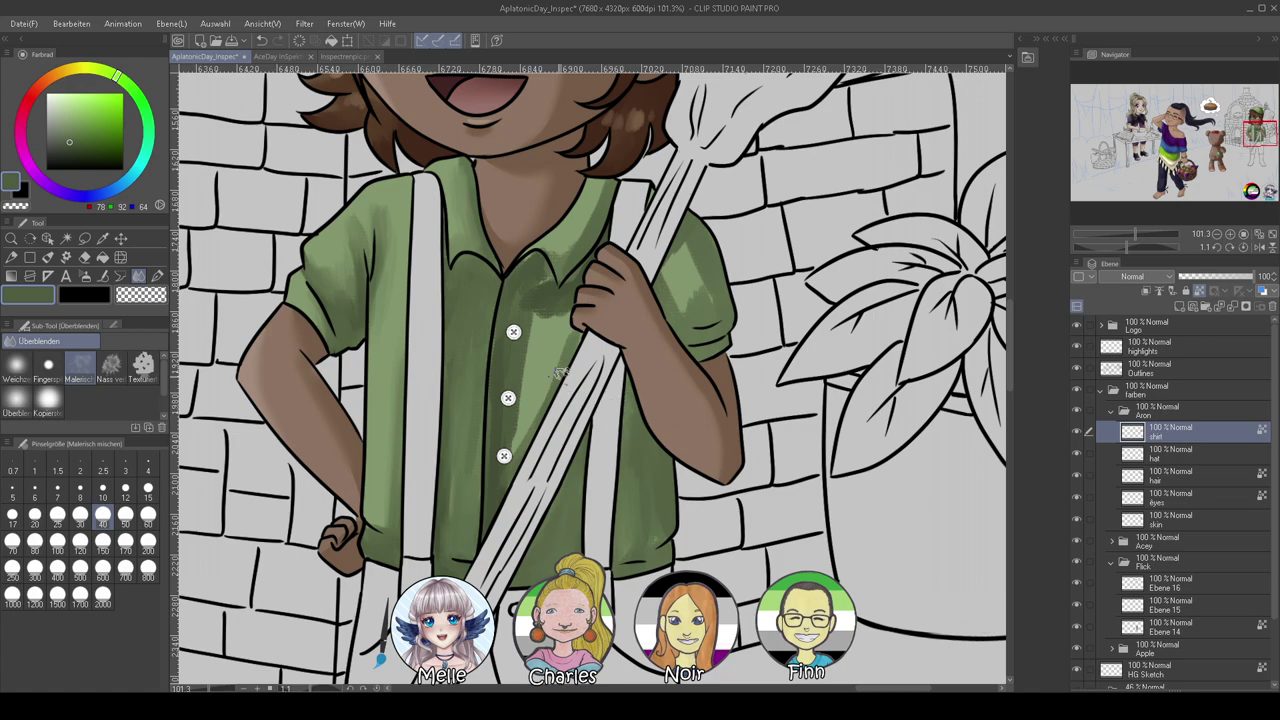
drag(520, 446, 528, 327)
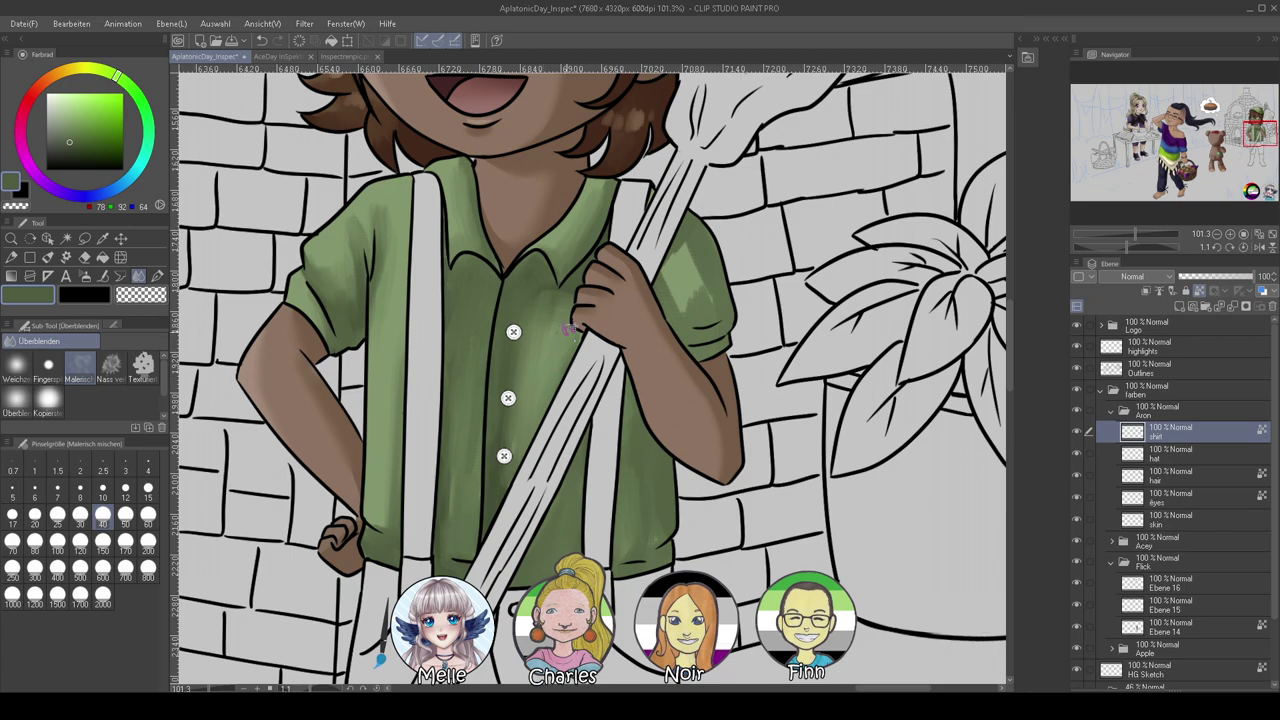
mouse_move(662, 311)
mouse_down()
mouse_move(651, 276)
mouse_move(665, 277)
mouse_move(688, 240)
mouse_move(708, 298)
mouse_move(664, 306)
mouse_up()
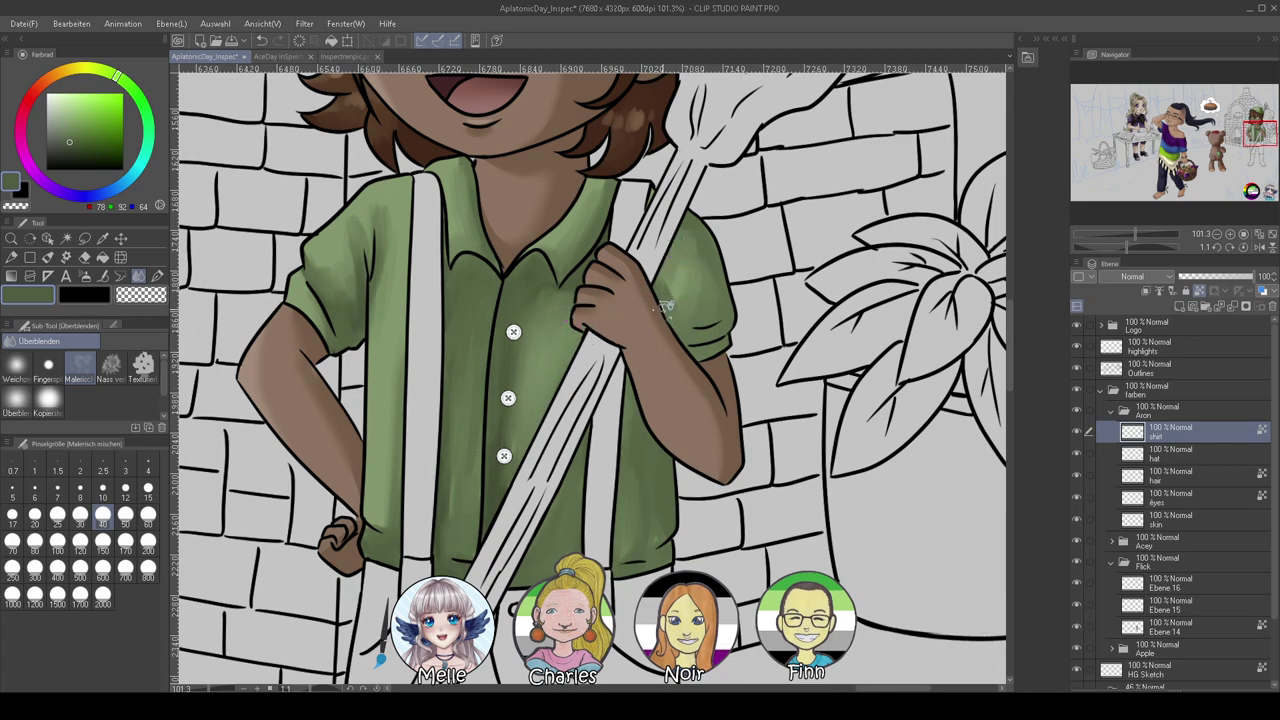
Deepen the shadows on the sleeve, under the collar and along the button placket with dark green (RGB 41, 50, 32) oil paint, size 17
alt+click(348, 319)
click(48, 257)
click(12, 516)
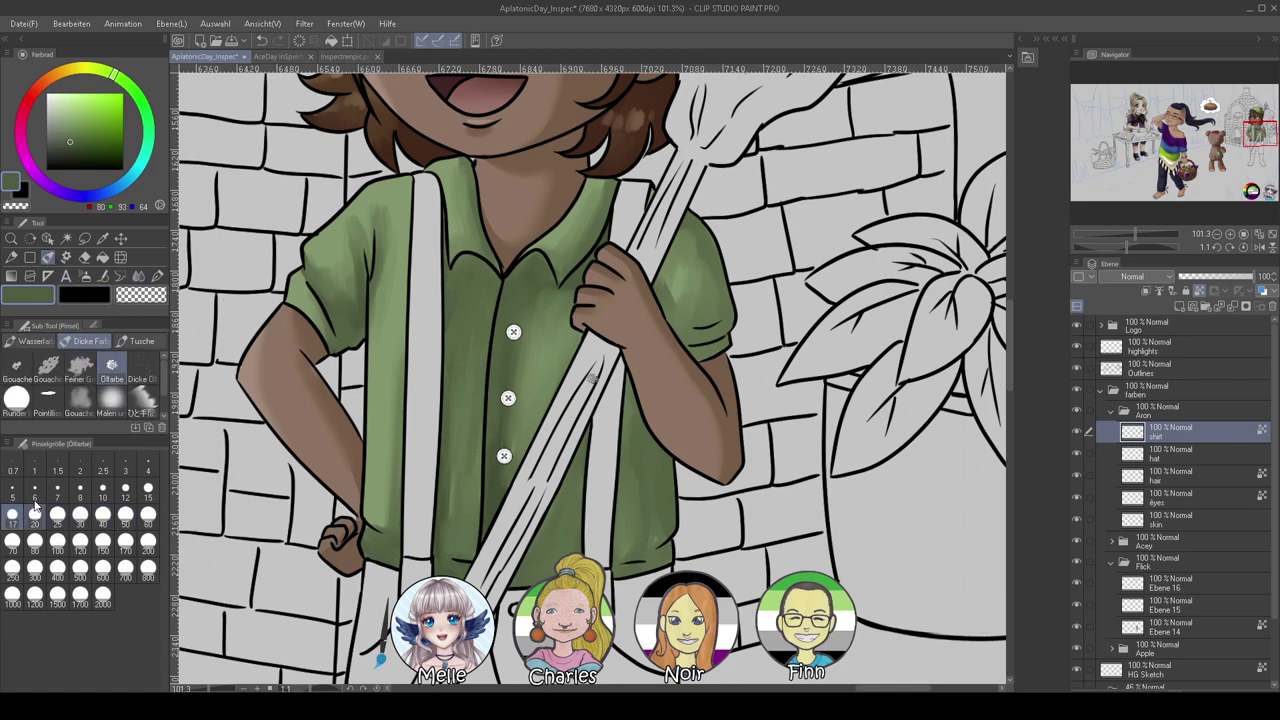
scroll(352, 344, up, 1)
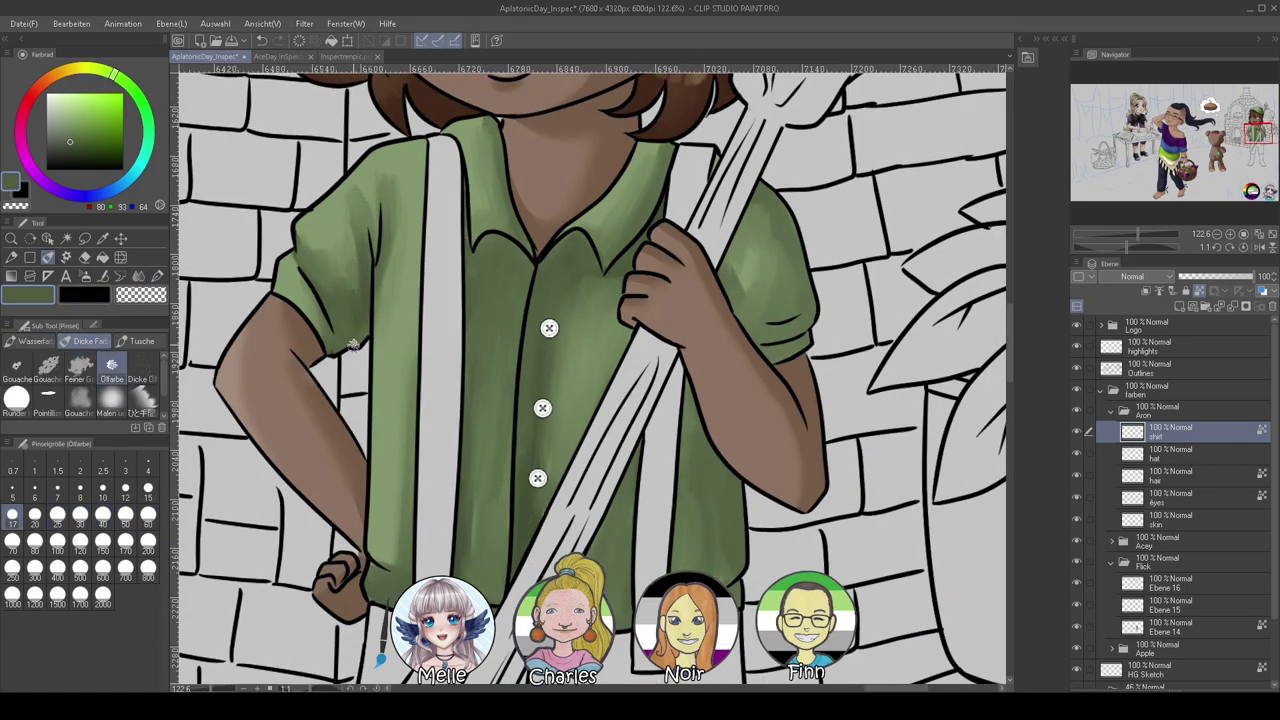
alt+click(391, 597)
click(73, 155)
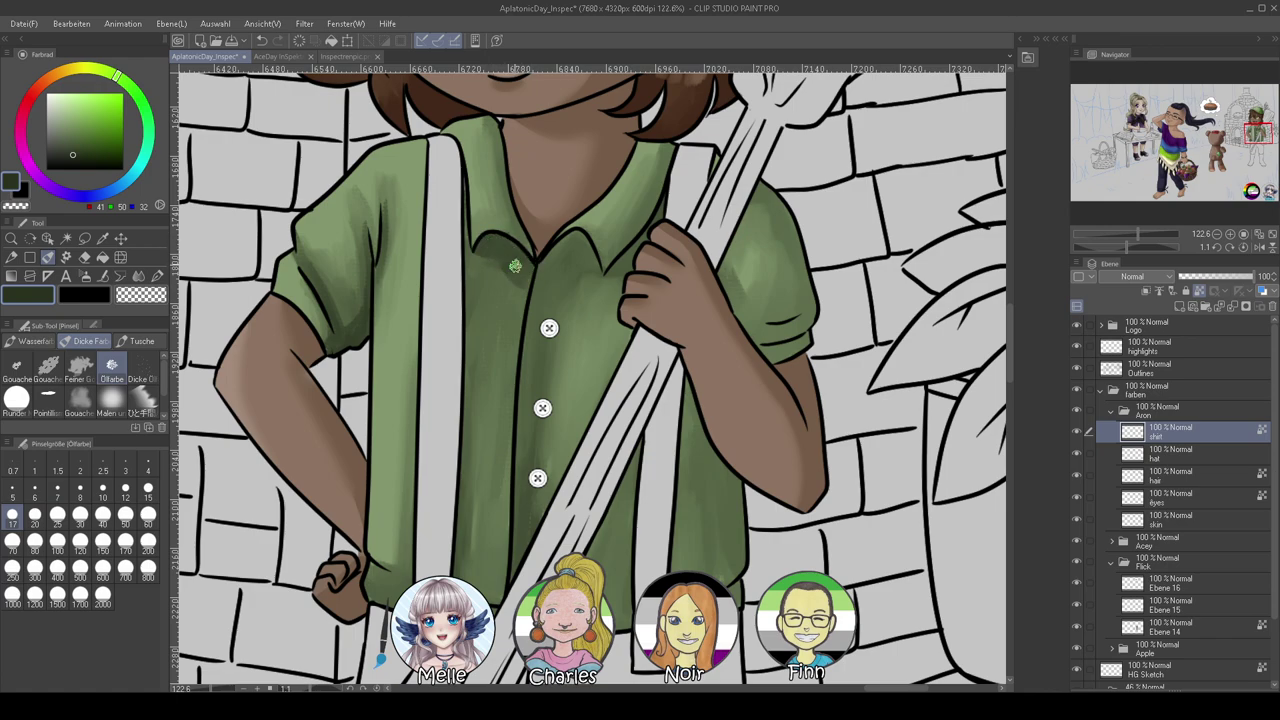
mouse_move(544, 279)
mouse_down()
mouse_move(528, 461)
mouse_move(538, 288)
mouse_move(510, 602)
mouse_up()
Rotate the canvas to about 46 degrees and darken the folds and hem along the shirt's lower edge with the same dark green
drag(1133, 248, 1138, 248)
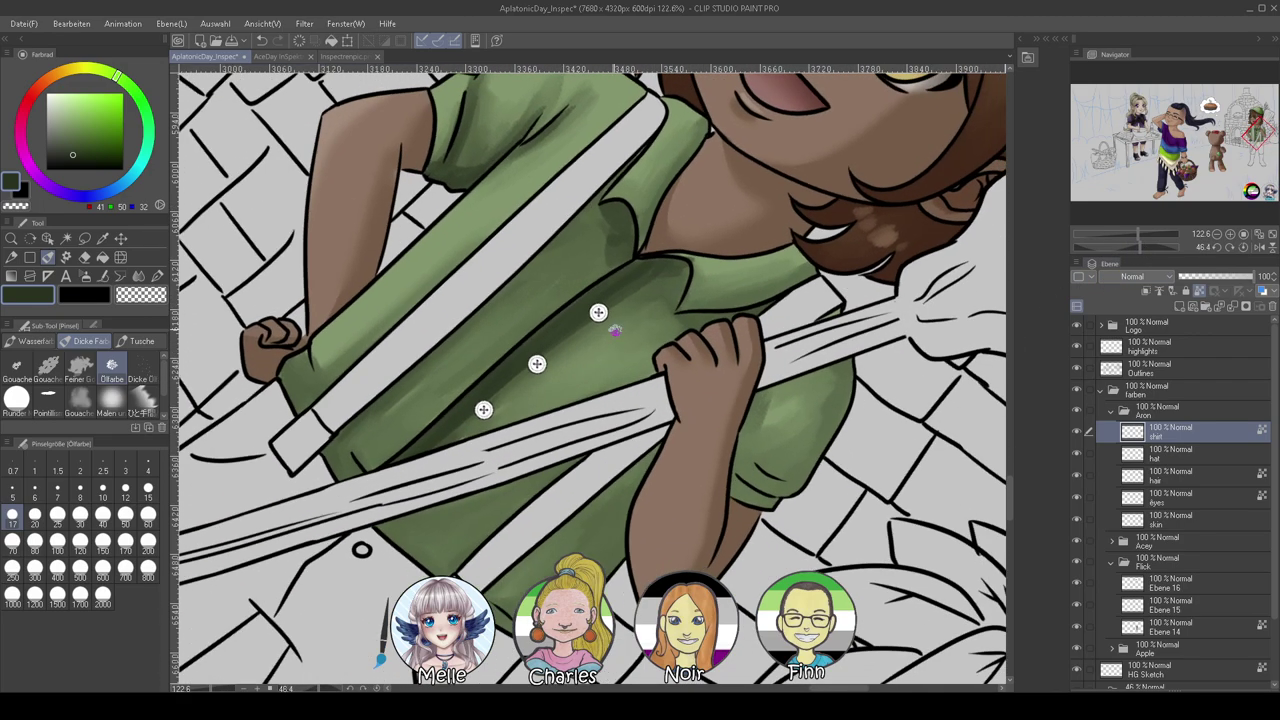
drag(304, 353, 354, 474)
mouse_move(466, 576)
mouse_down()
mouse_move(405, 522)
mouse_move(467, 576)
mouse_up()
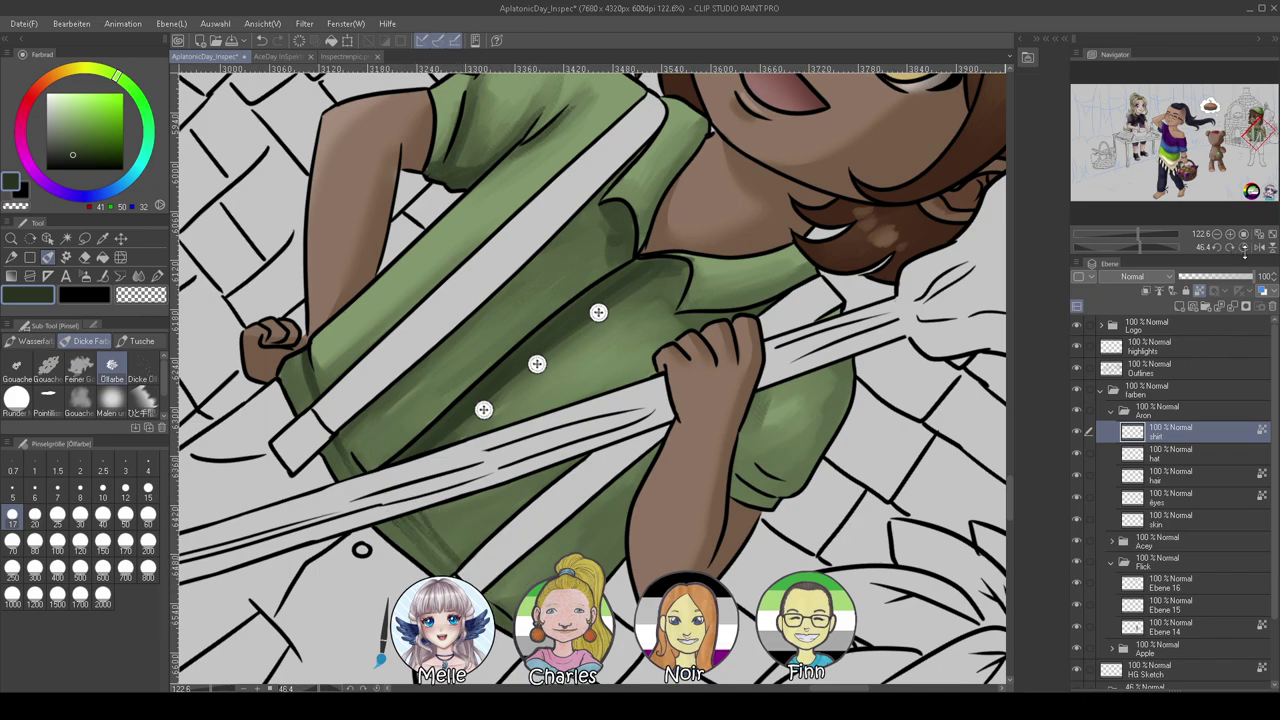
Reset the canvas rotation to 0 degrees and blend the dark shadows across the shirt with the painterly blending brush, size 40
click(1244, 249)
mouse_move(720, 268)
mouse_down()
mouse_move(762, 328)
mouse_move(790, 330)
mouse_move(775, 352)
mouse_move(778, 333)
mouse_move(787, 354)
mouse_up()
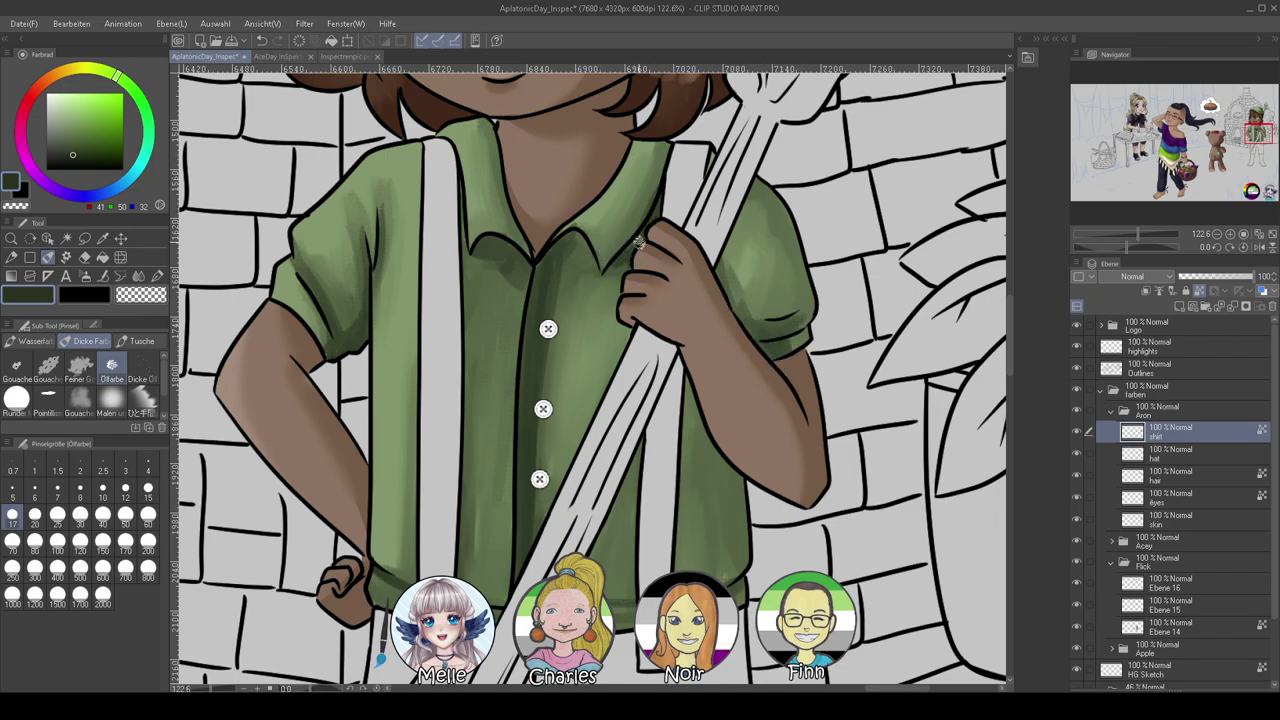
click(138, 276)
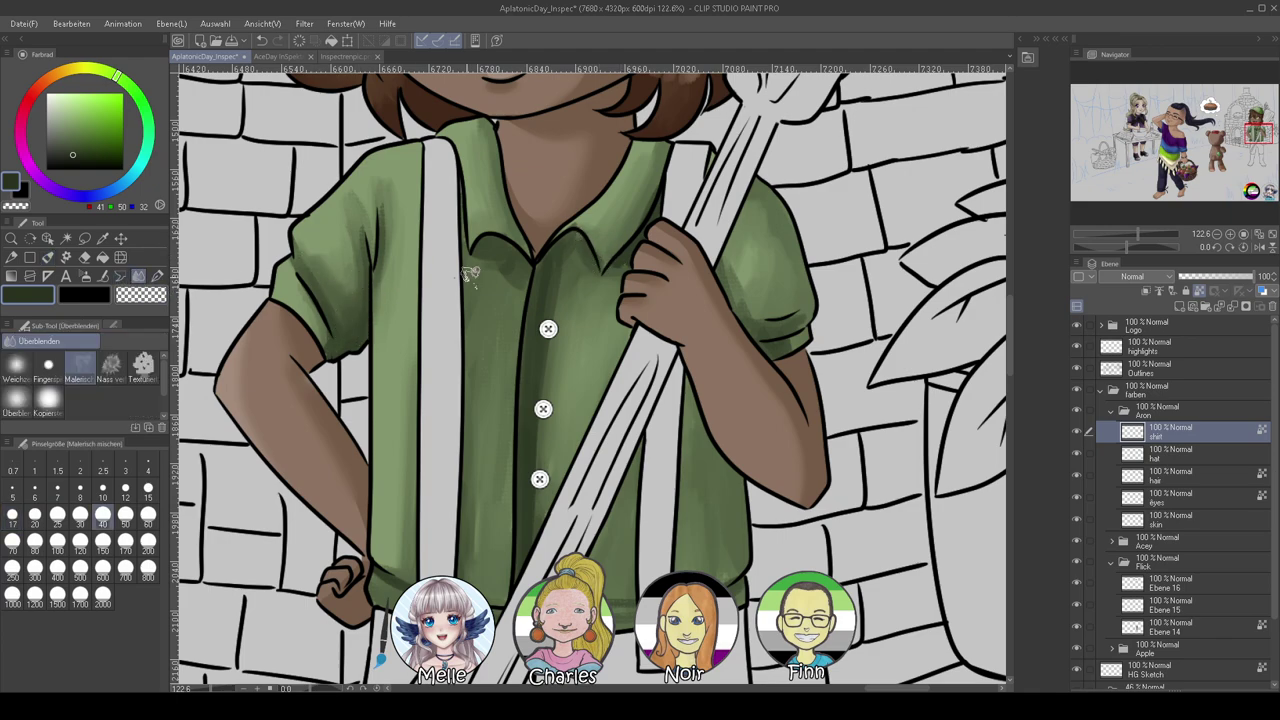
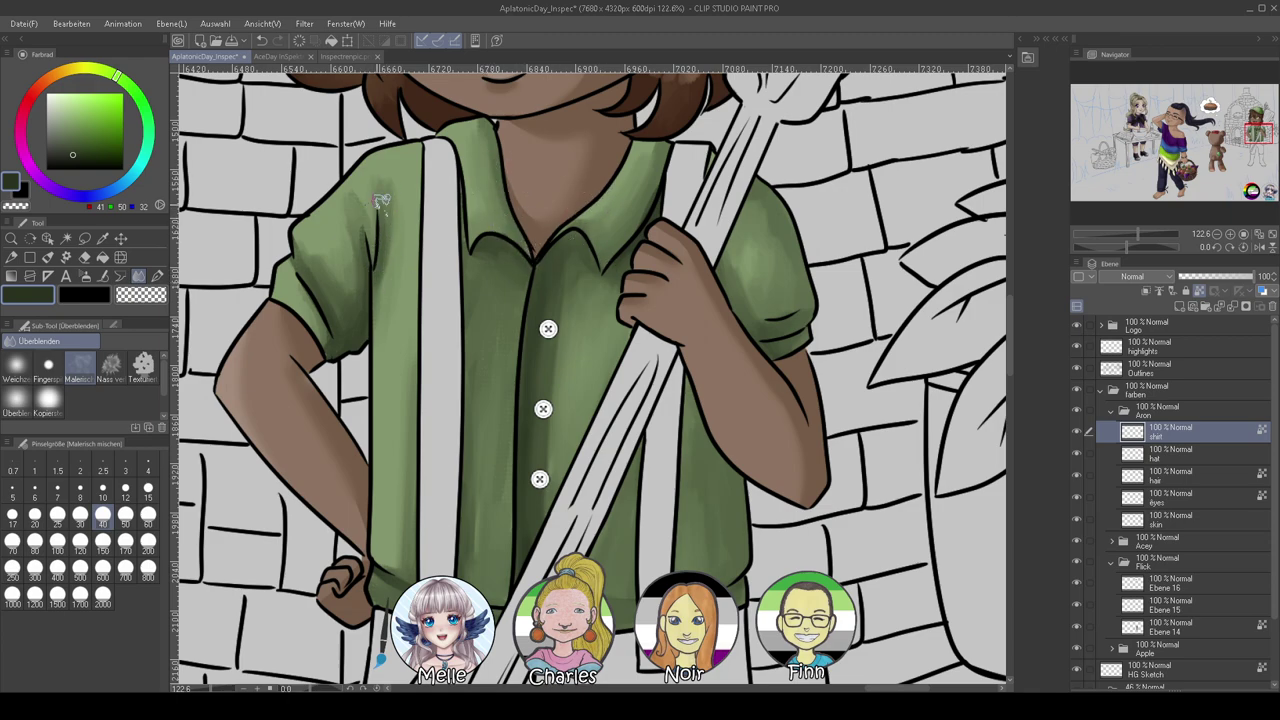
drag(461, 324, 602, 387)
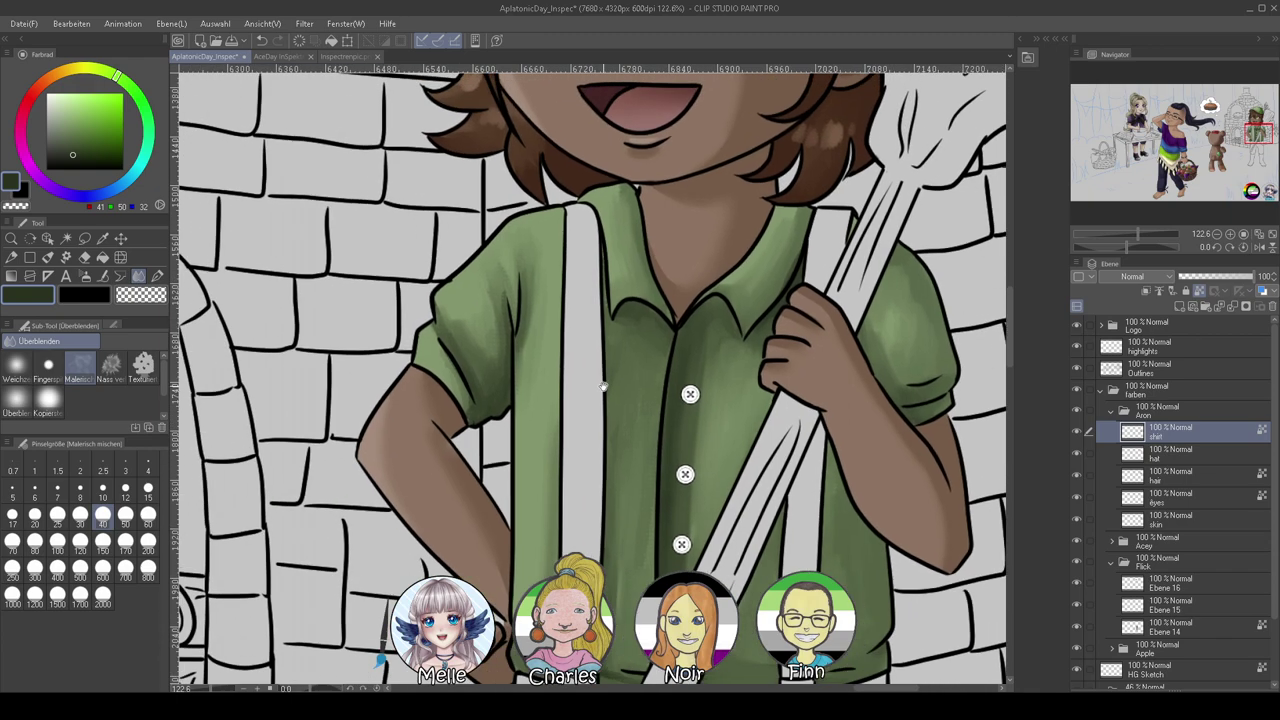
Paint highlights on the collar, sleeves and shirt folds in pale green (RGB 178, 194, 160) with the oil paint brush, size 17
drag(575, 183, 546, 246)
alt+click(577, 263)
click(60, 111)
click(47, 257)
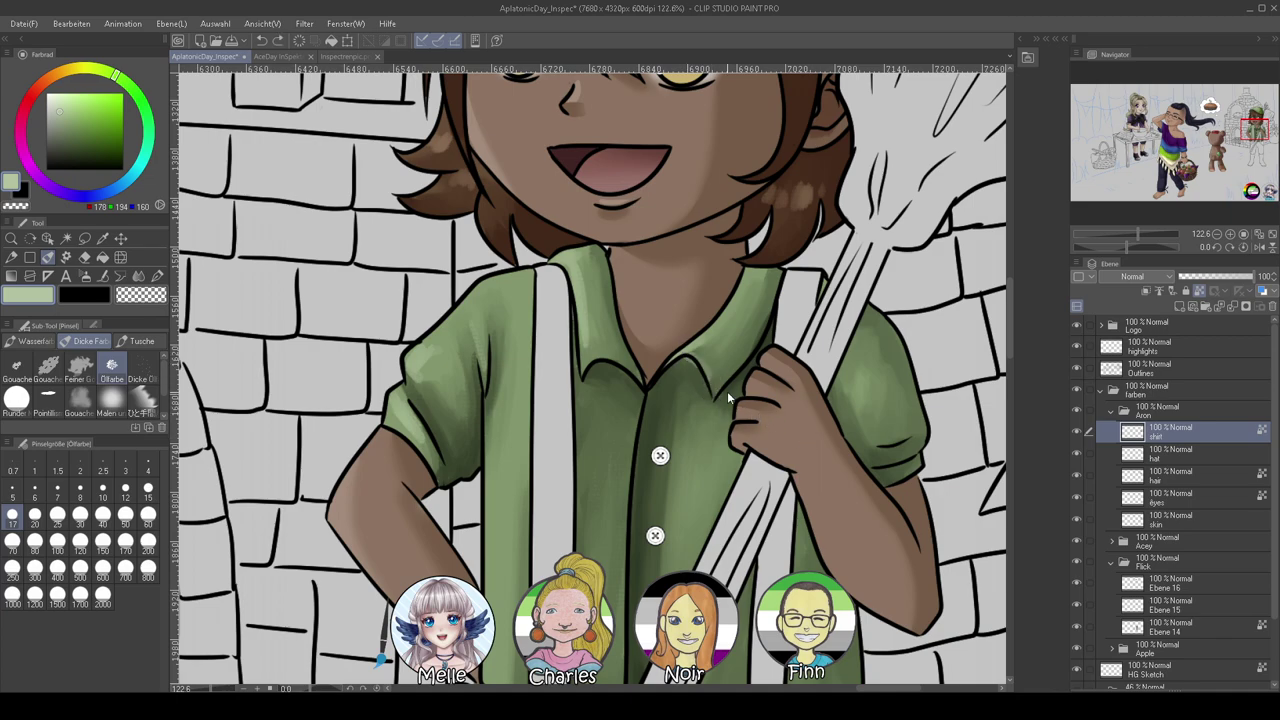
drag(697, 356, 748, 280)
drag(718, 568, 612, 404)
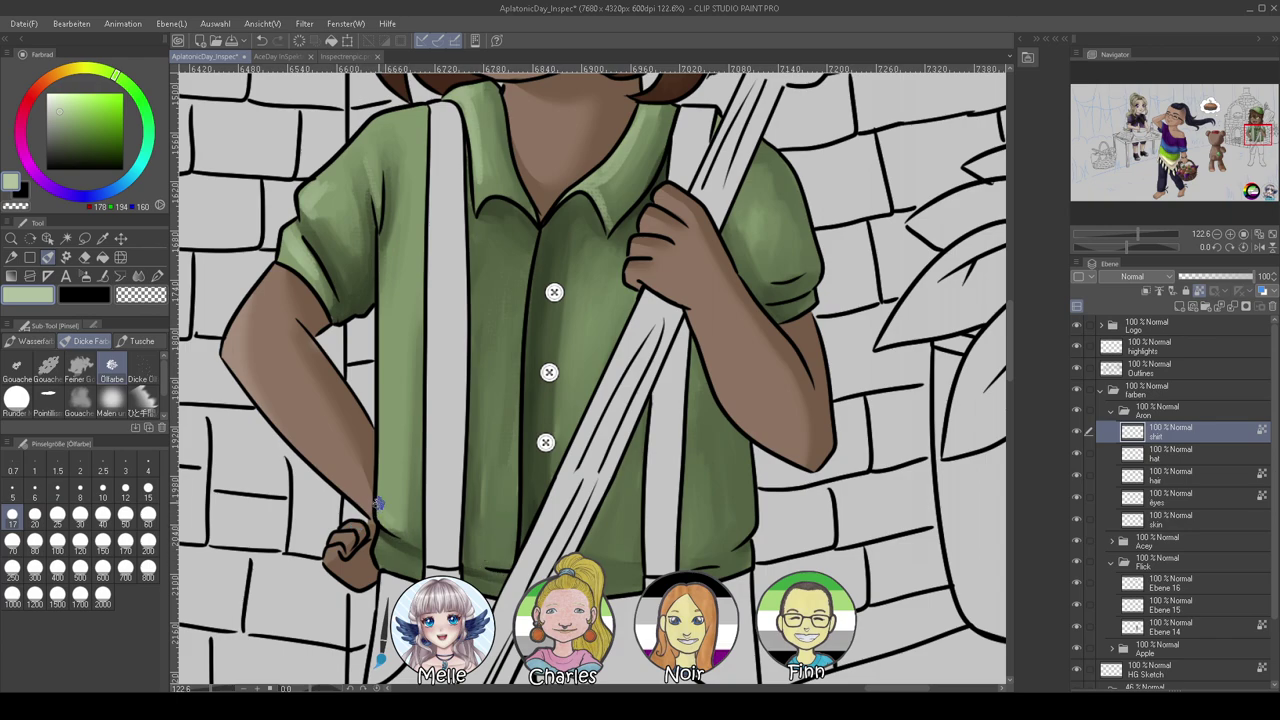
mouse_move(780, 273)
mouse_down()
mouse_move(808, 284)
mouse_move(817, 257)
mouse_move(797, 291)
mouse_move(817, 270)
mouse_move(793, 316)
mouse_move(801, 350)
mouse_up()
Blend the pale green shirt highlights with the painterly blending brush, size 40
key(j)
drag(1138, 234, 1119, 235)
drag(870, 474, 884, 436)
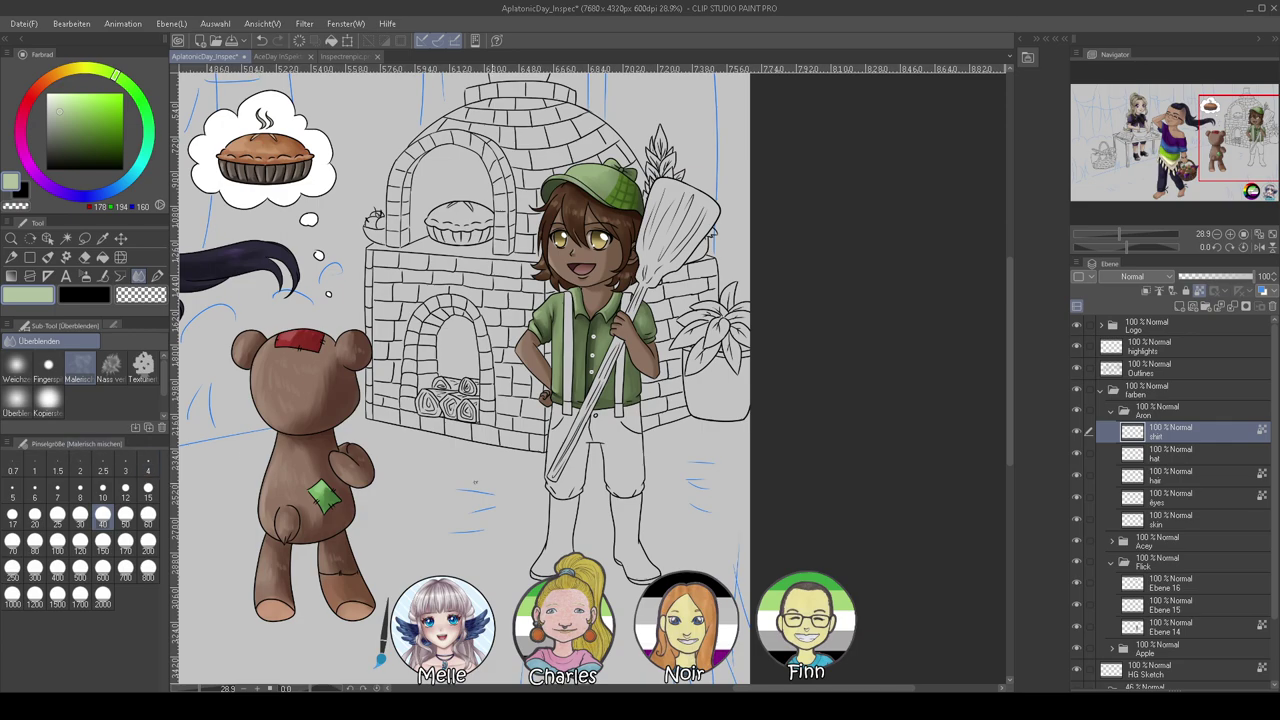
Add a layer named träger above the shirt layer and auto-select both suspender straps from the Outlines layer
scroll(569, 386, up, 5)
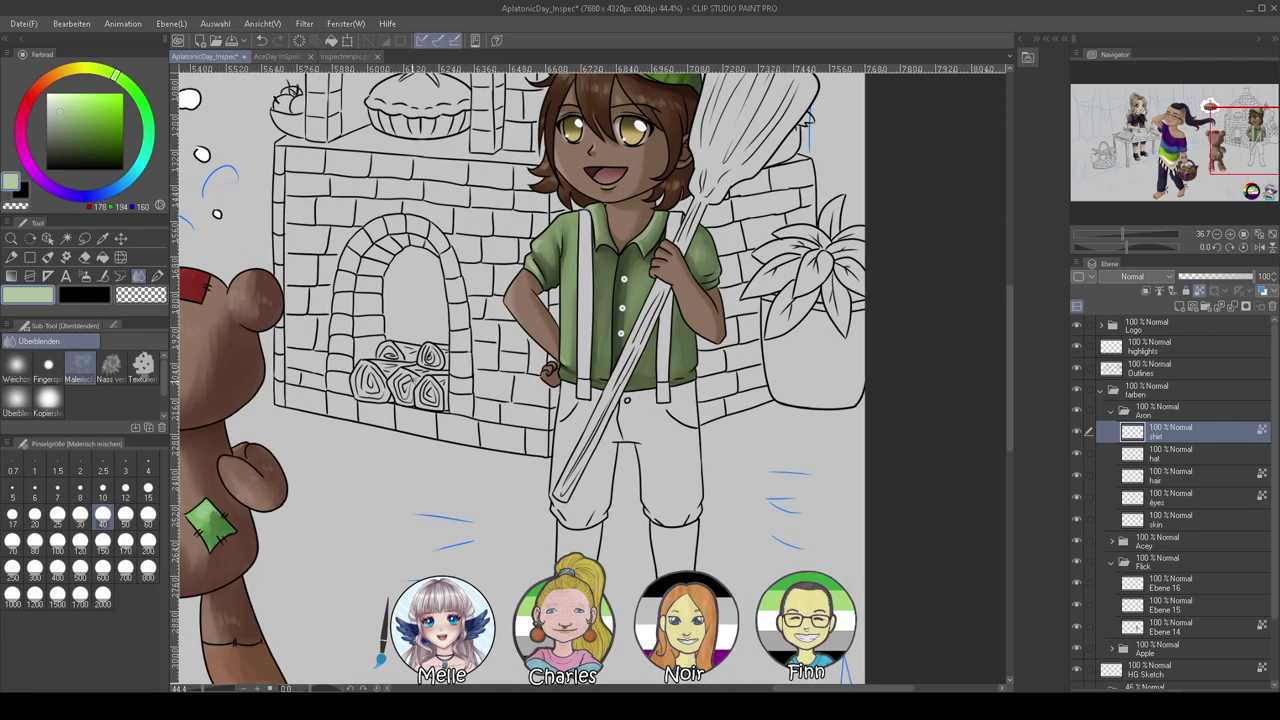
click(1179, 307)
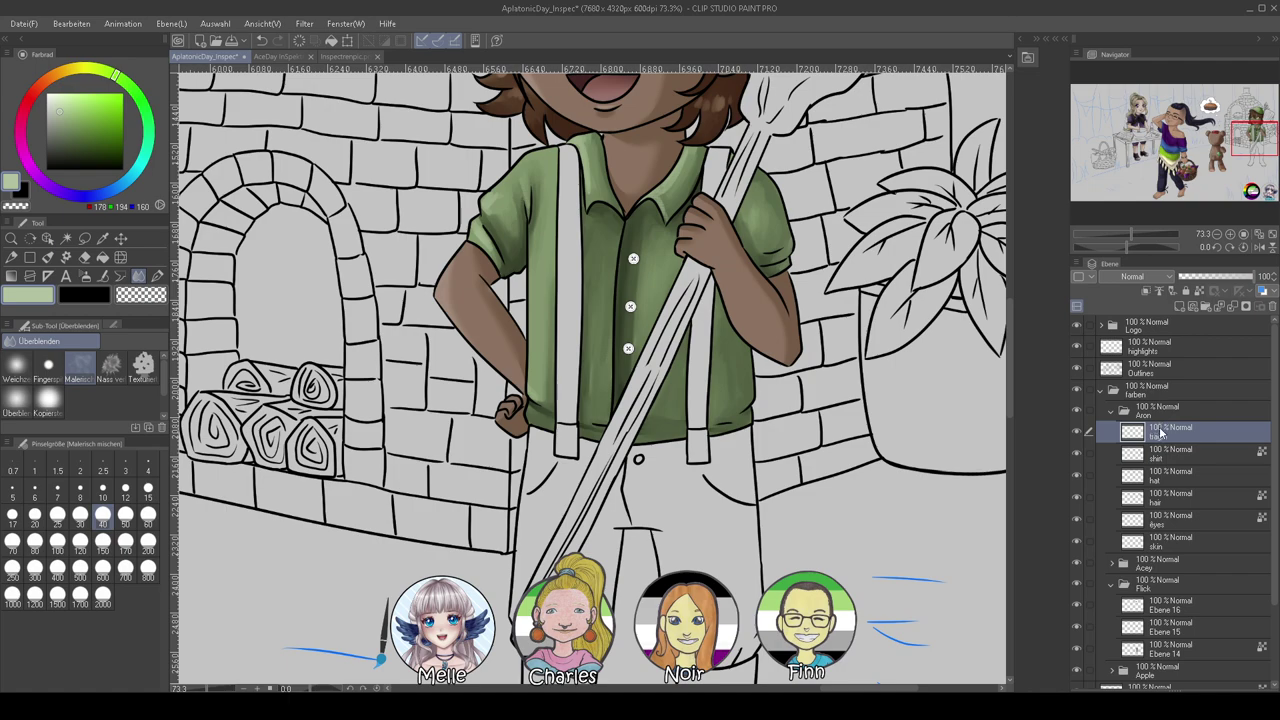
click(1155, 371)
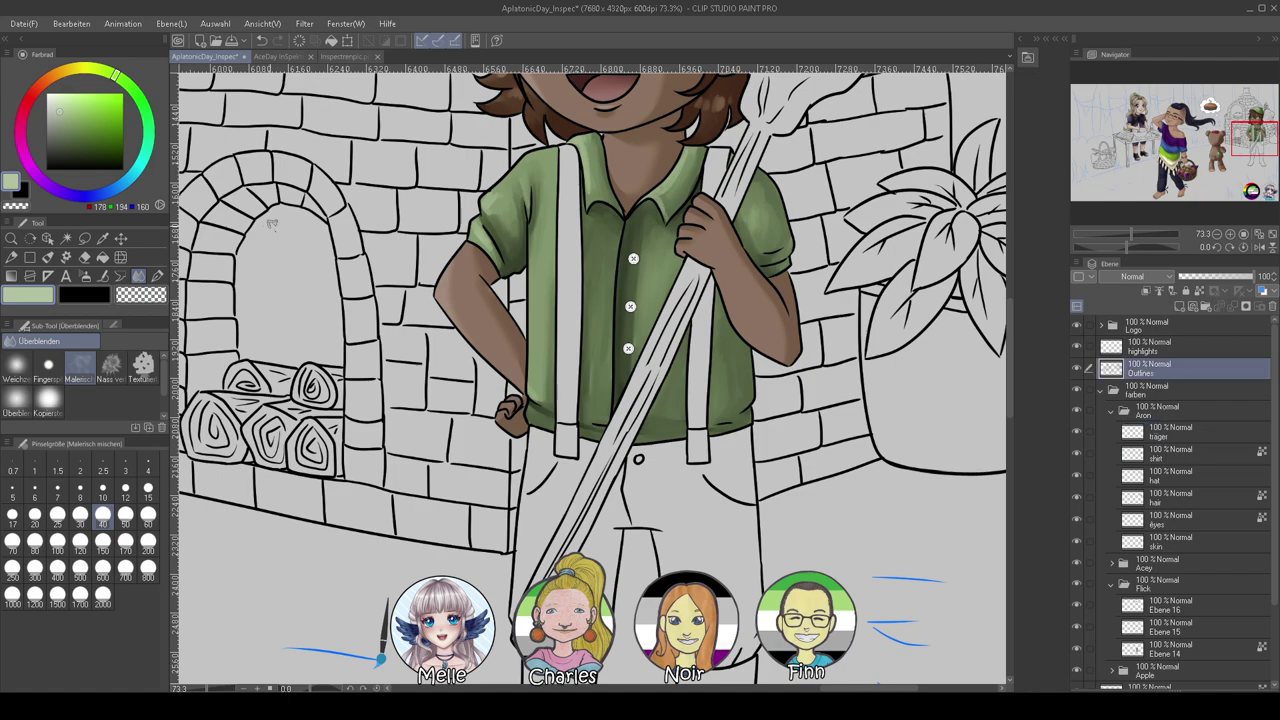
click(65, 238)
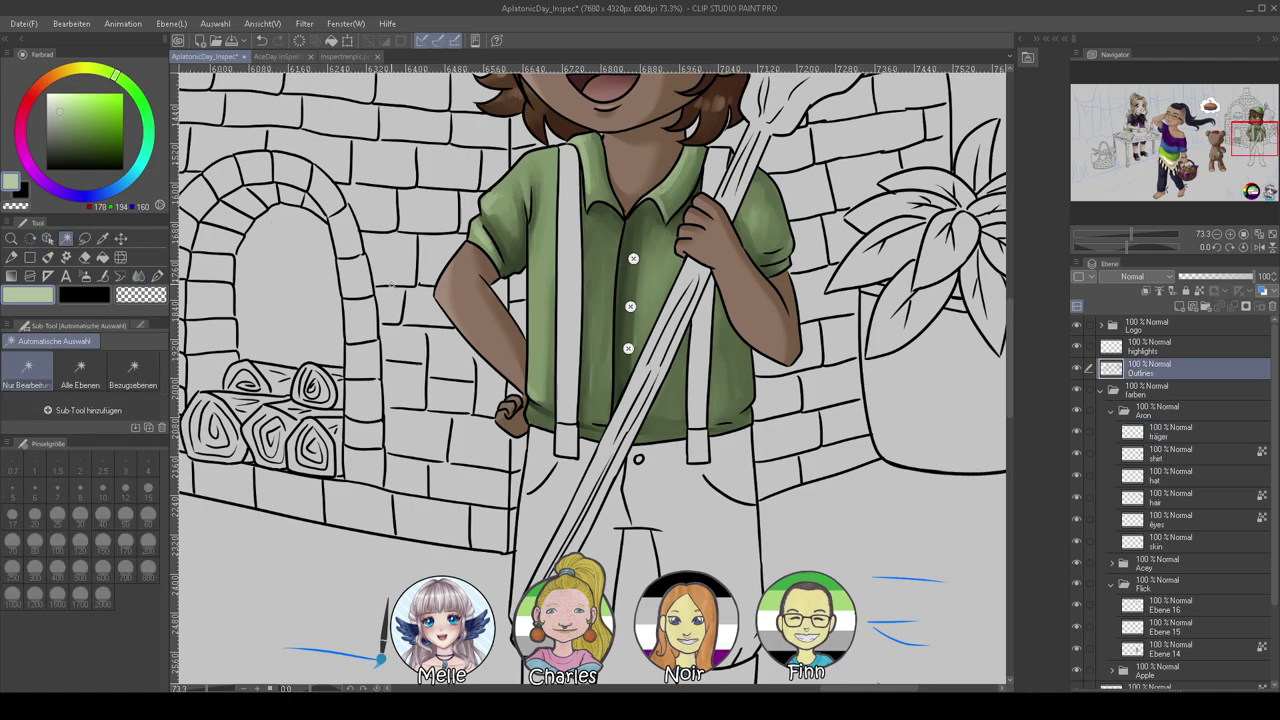
click(575, 270)
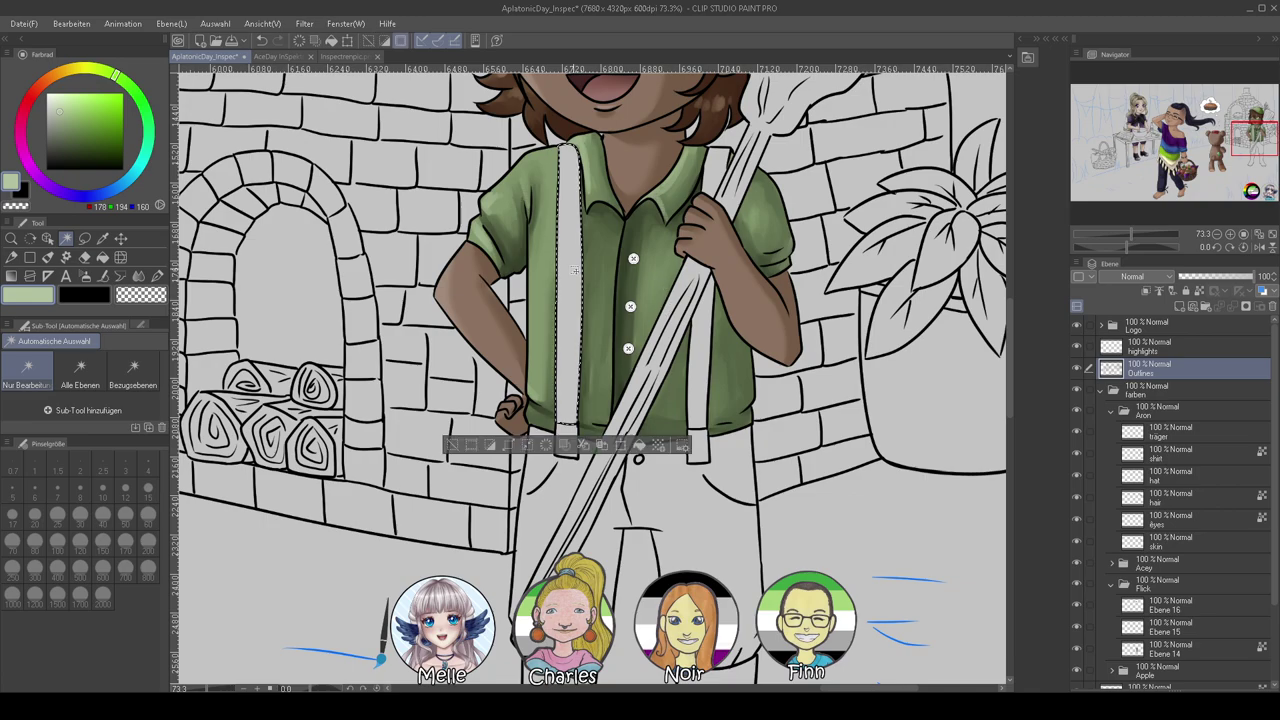
shift+click(700, 356)
scroll(689, 213, down, 1)
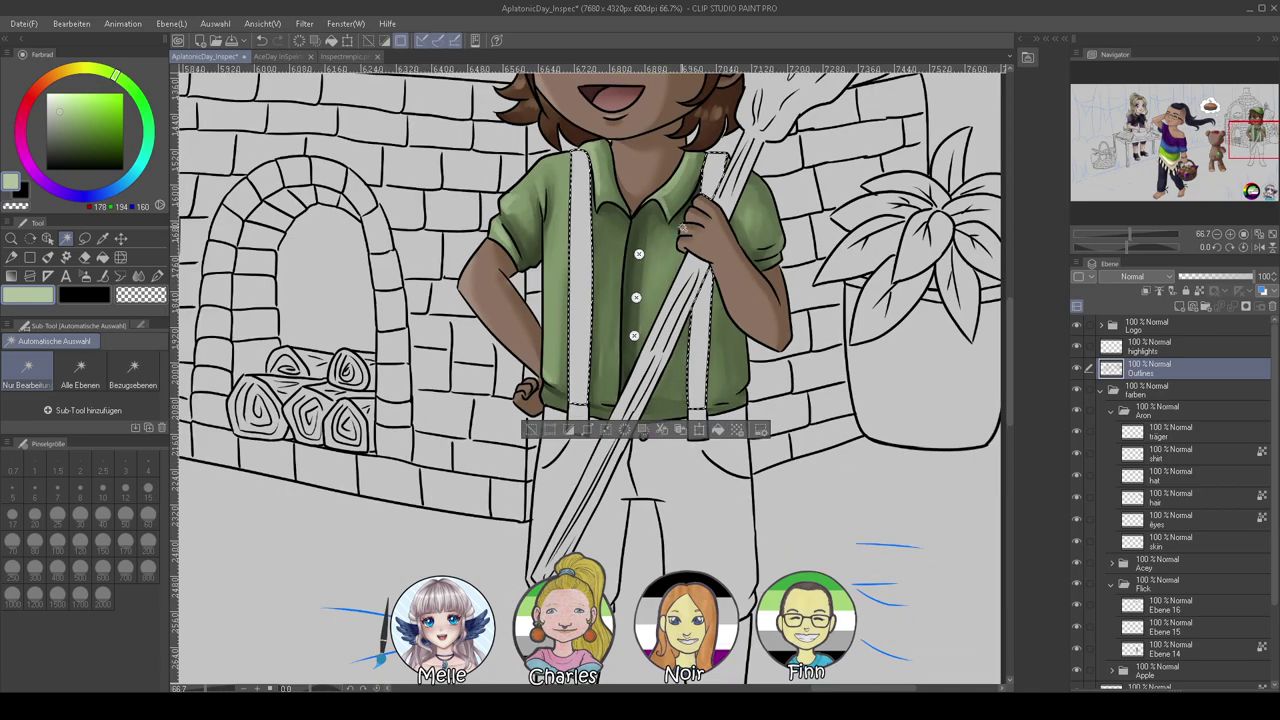
scroll(682, 226, up, 1)
Fill the selected suspender straps with near-black (RGB 22, 23, 21) on the träger layer
click(1170, 436)
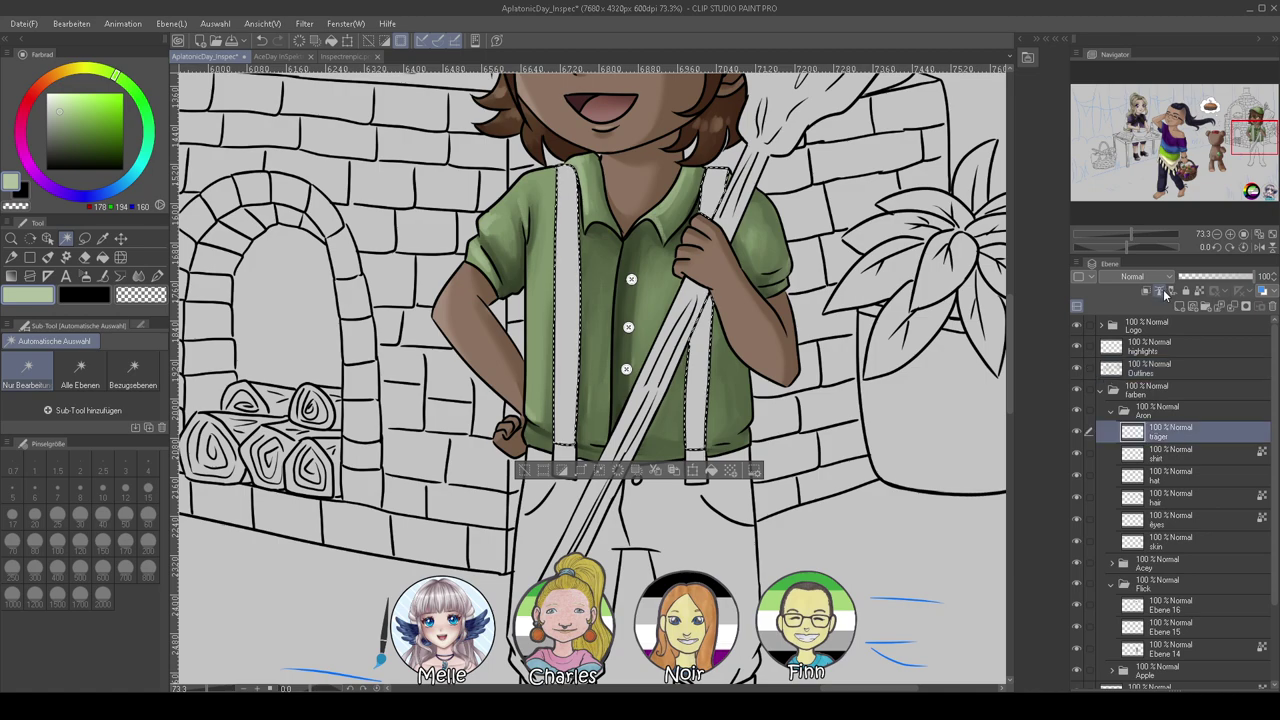
click(1199, 291)
drag(855, 293, 846, 350)
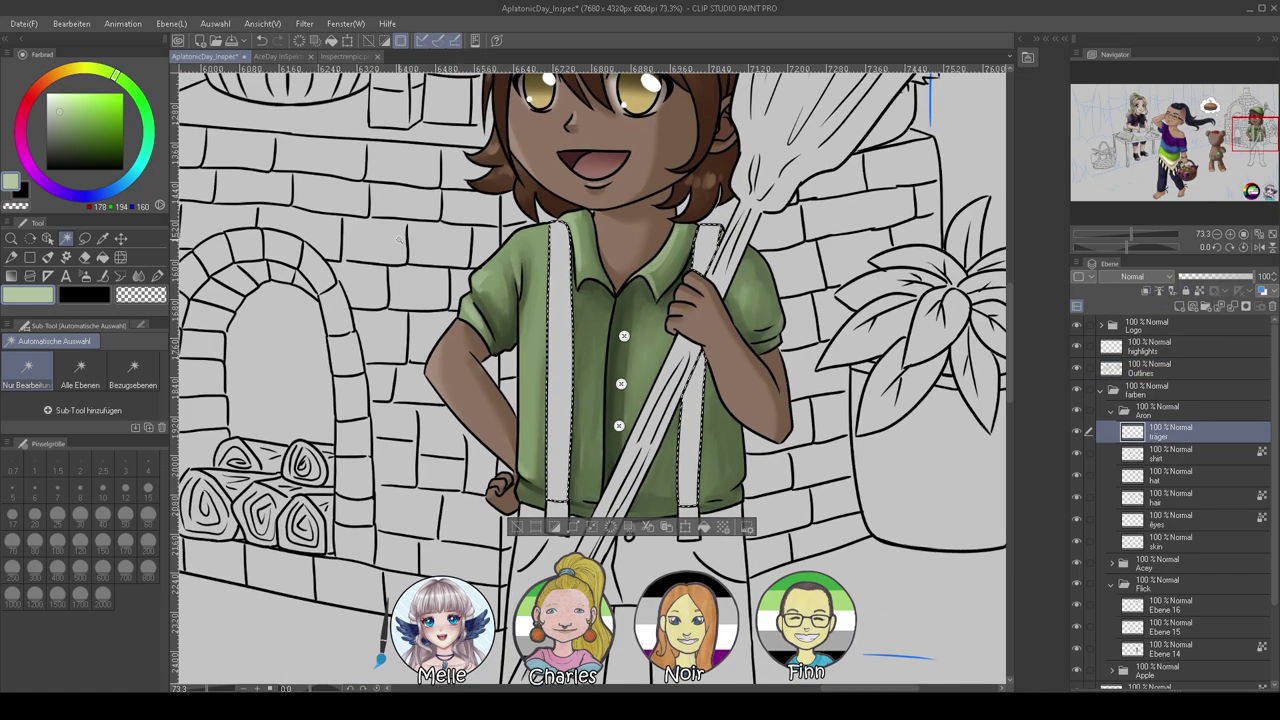
click(58, 156)
drag(58, 156, 57, 159)
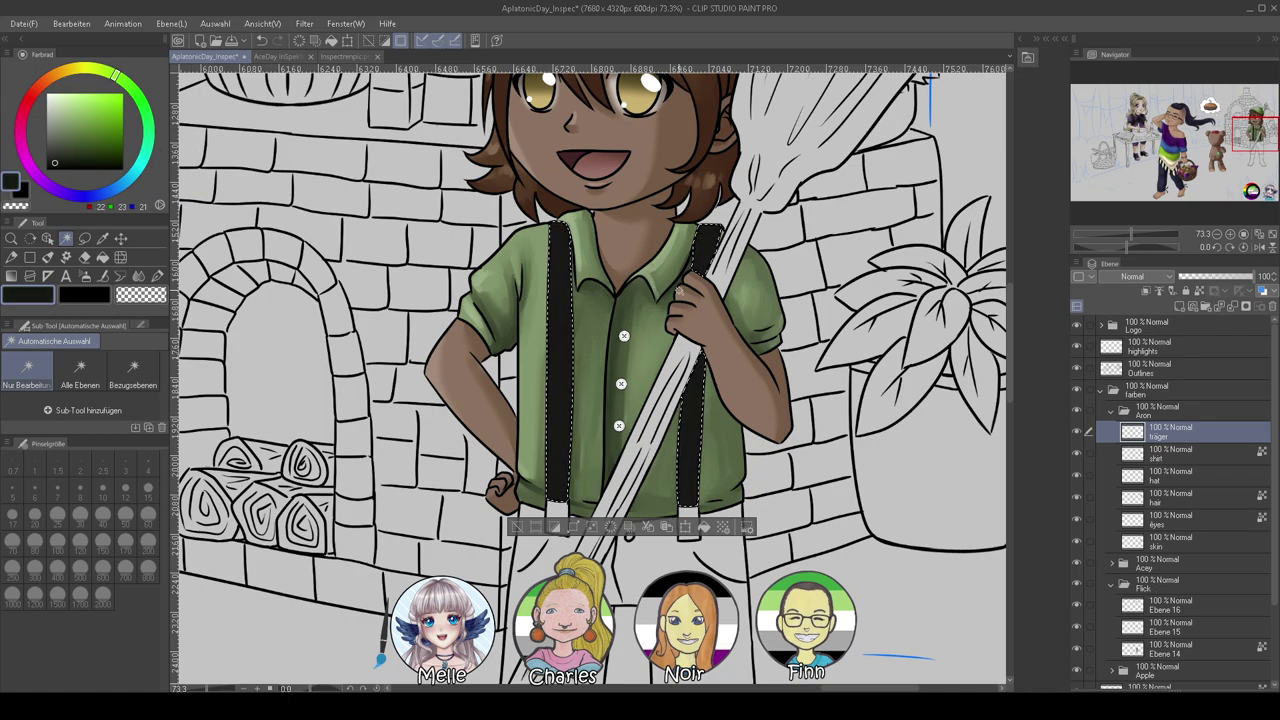
Airbrush grey (RGB 79, 81, 76) over the middle and lower straps with the soft airbrush, size 200
click(50, 145)
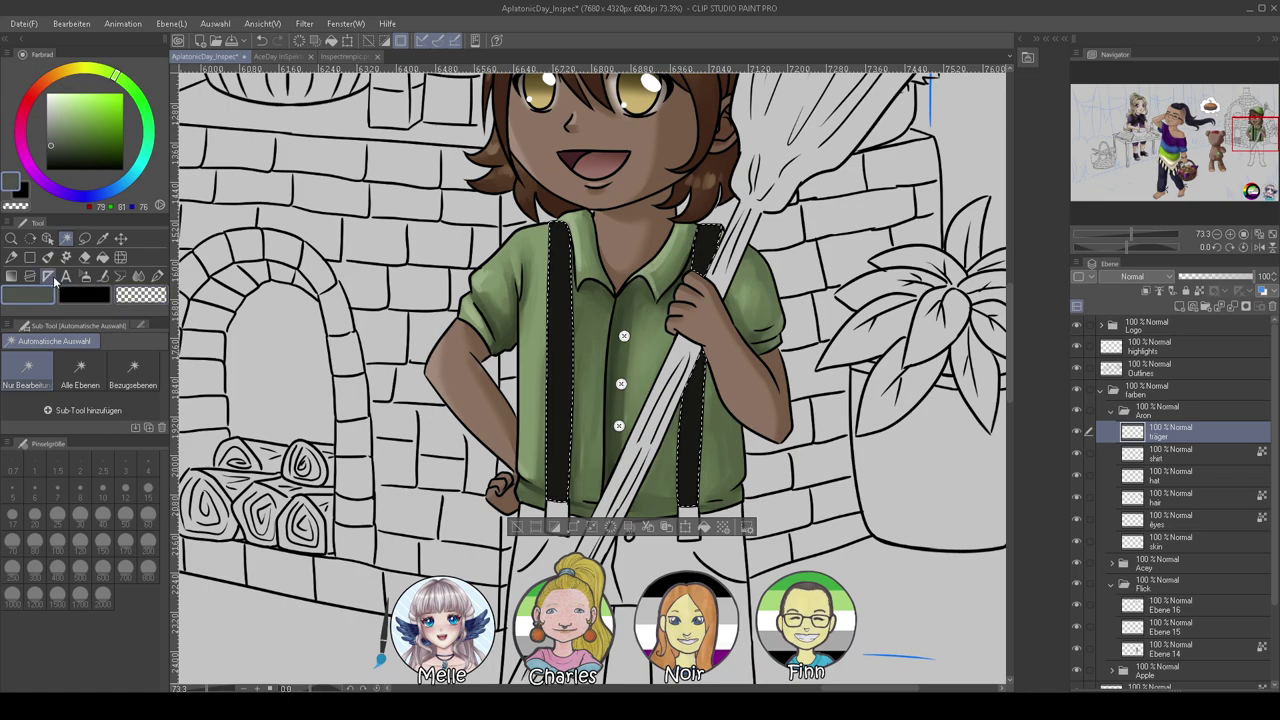
click(85, 276)
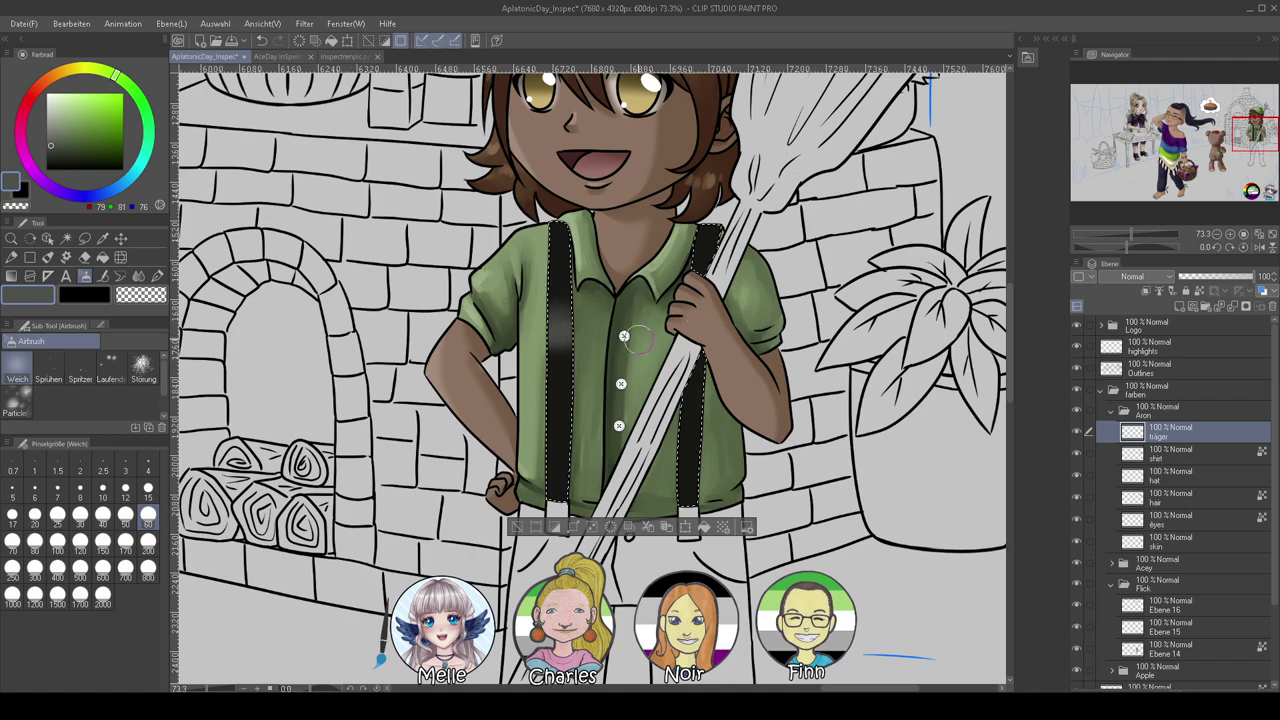
click(148, 548)
drag(688, 448, 698, 568)
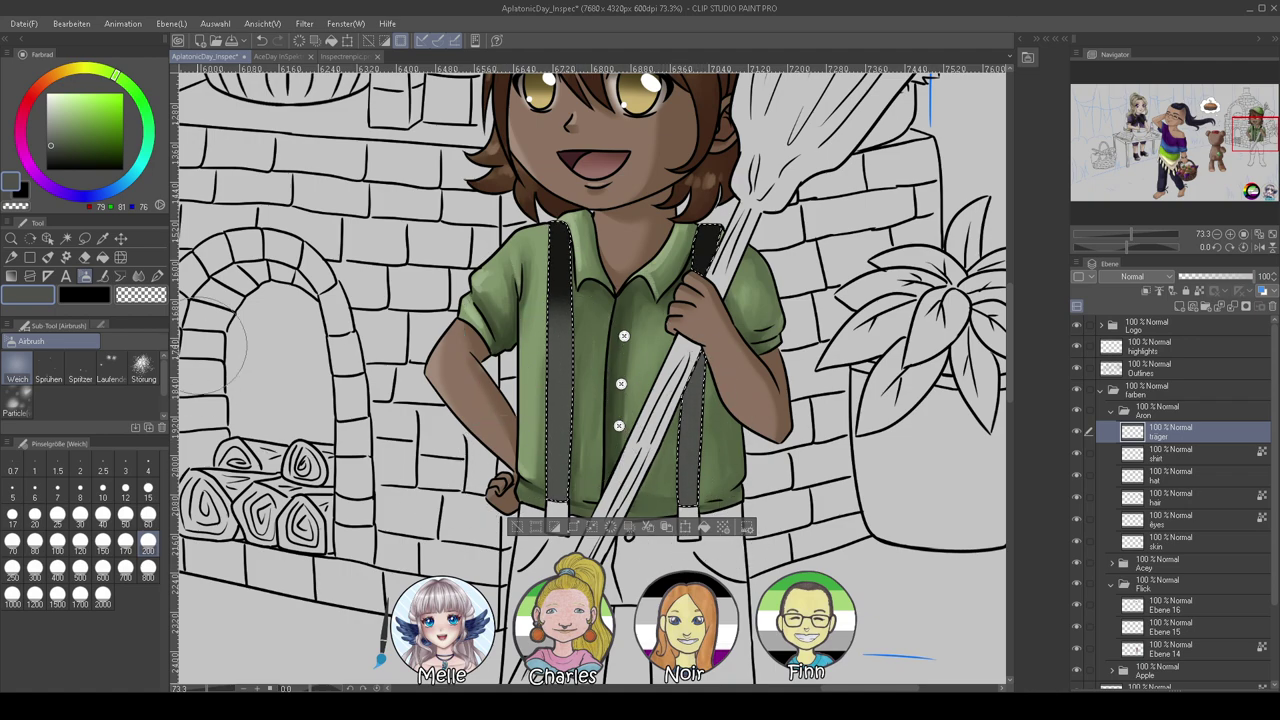
Extend the strap gradient downward with off-white (RGB 232, 238, 224) and green ends (RGB 91, 136, 40), using the soft airbrush at size 200
click(55, 95)
mouse_move(555, 380)
mouse_down()
mouse_move(584, 410)
mouse_move(570, 412)
mouse_move(560, 460)
mouse_up()
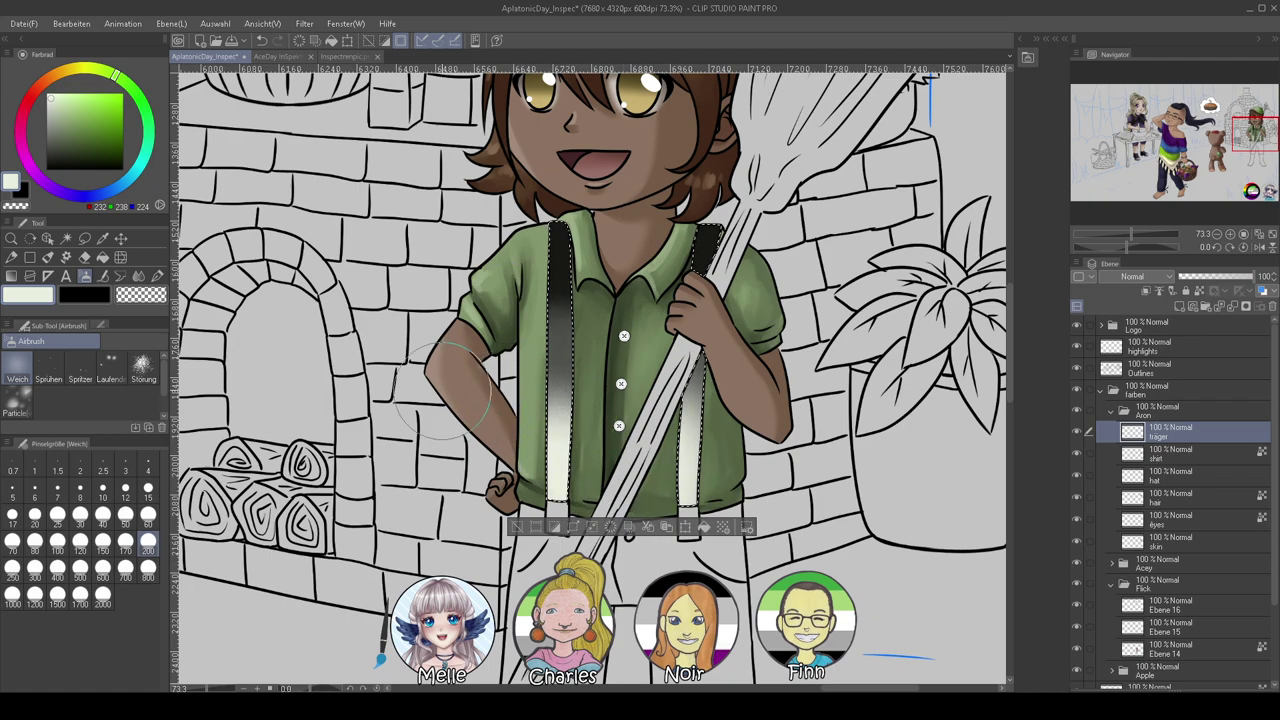
click(100, 128)
mouse_move(535, 484)
mouse_down()
mouse_move(688, 486)
mouse_move(511, 481)
mouse_move(557, 480)
mouse_up()
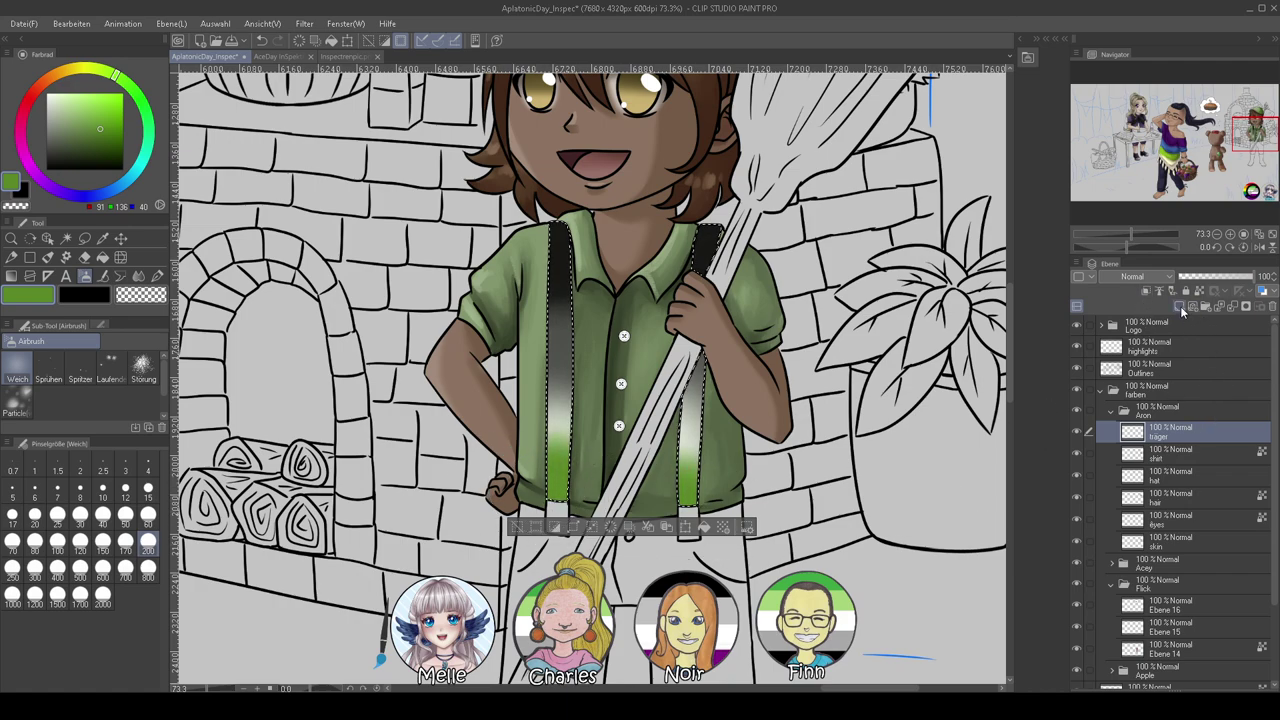
Shade the strap edges in dark grey (RGB 67, 70, 65) on a clipped Multiply layer, soften the strokes, merge it down and deselect
click(1180, 307)
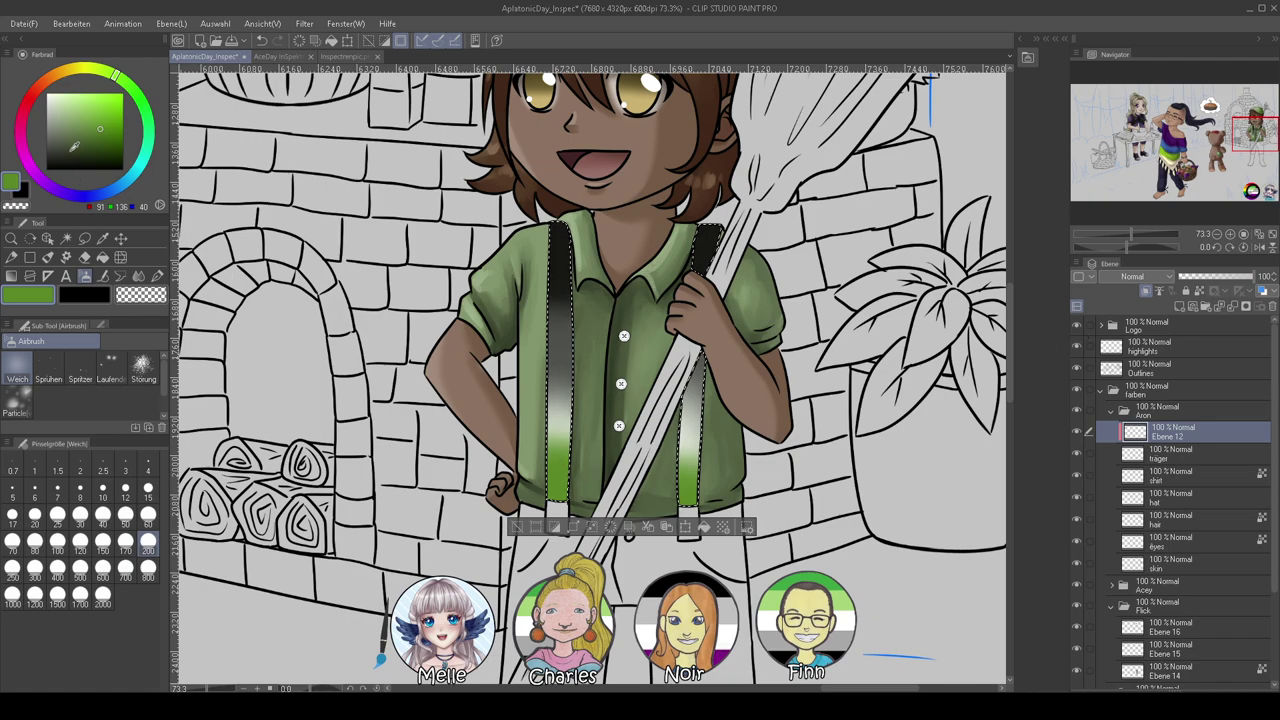
click(51, 149)
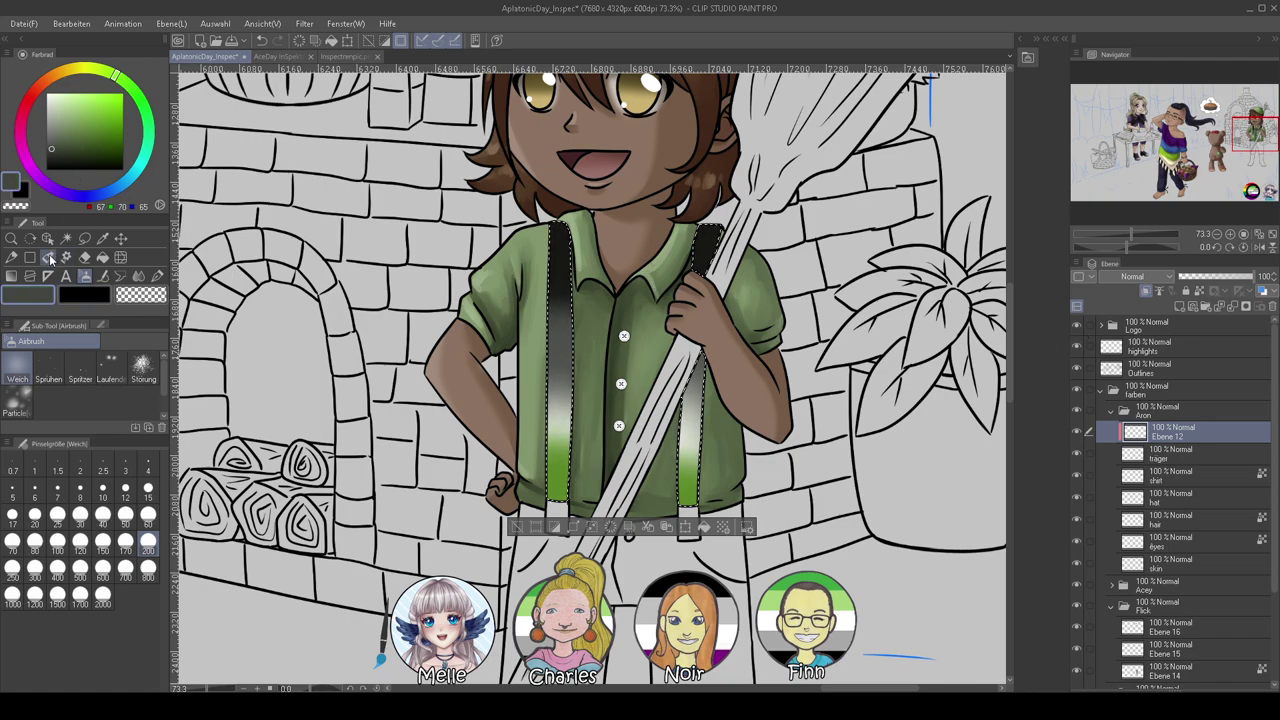
click(48, 257)
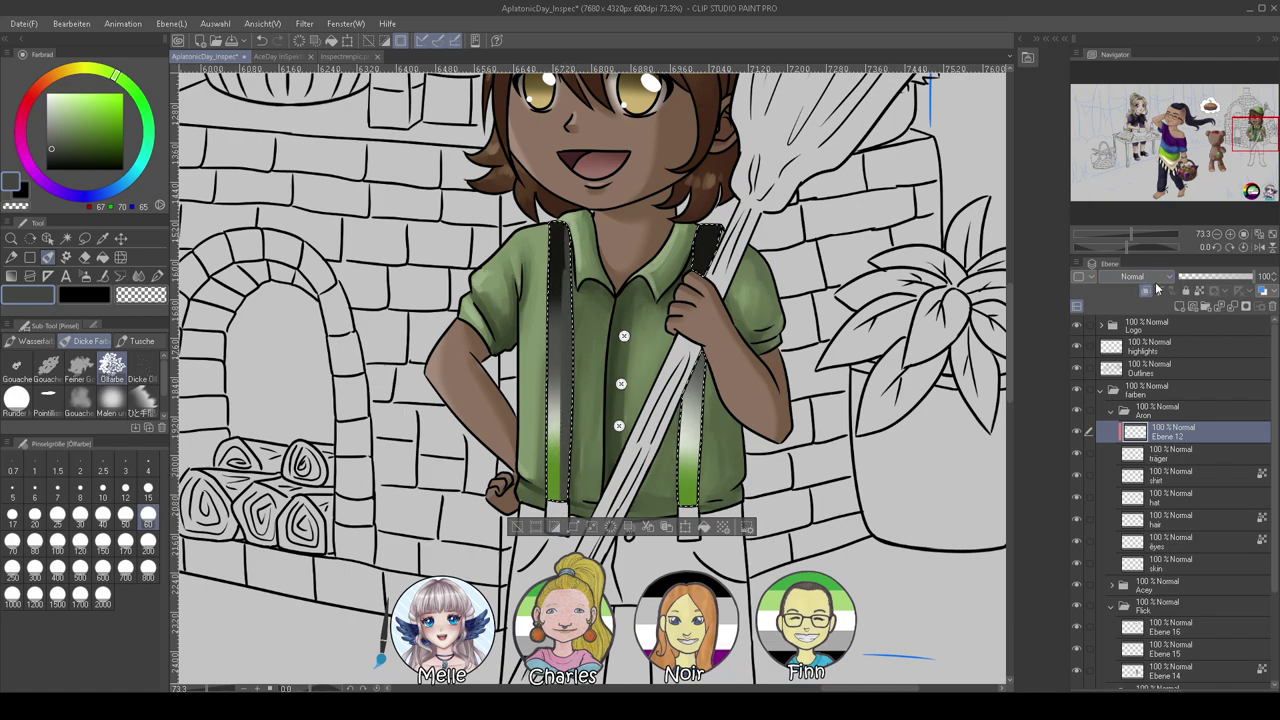
click(1145, 322)
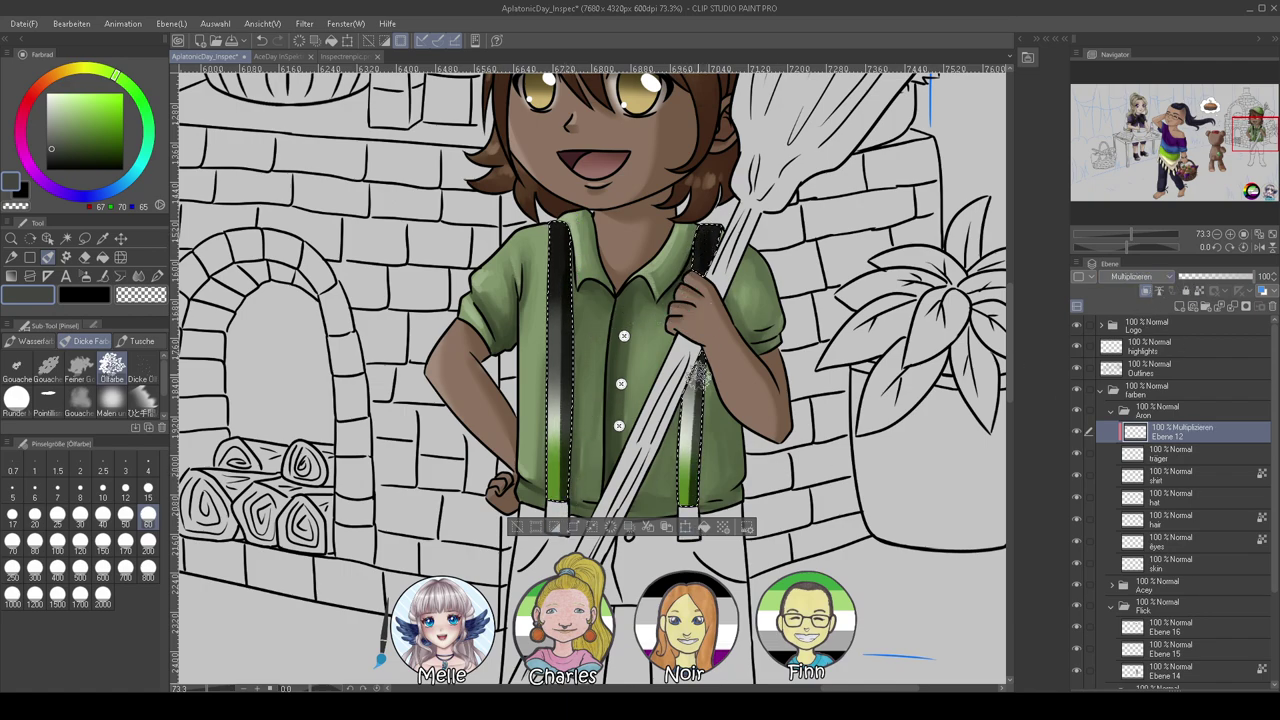
click(138, 276)
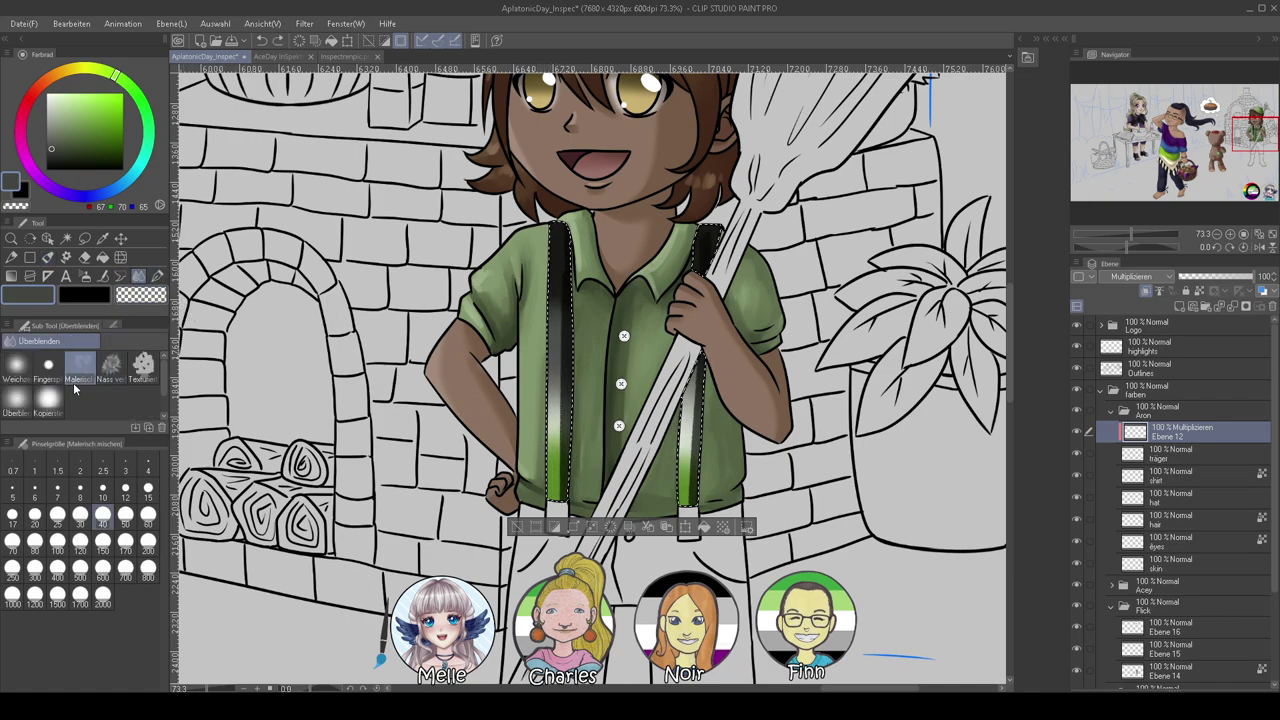
click(16, 367)
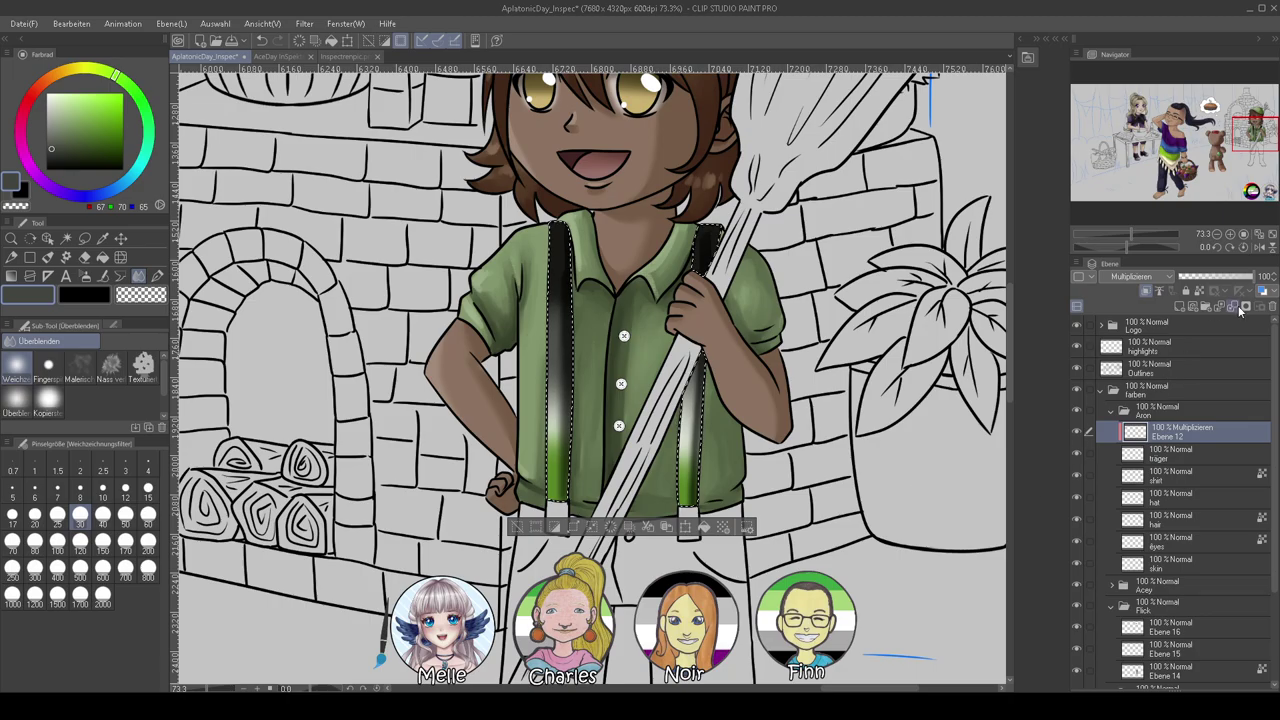
click(1233, 307)
key(ctrl+d)
Paint highlights along the straps' edges on a clipped Add (Glow) layer with size 60 oil paint, soften them and merge the layer down
drag(1113, 237, 1131, 228)
scroll(948, 467, down, 3)
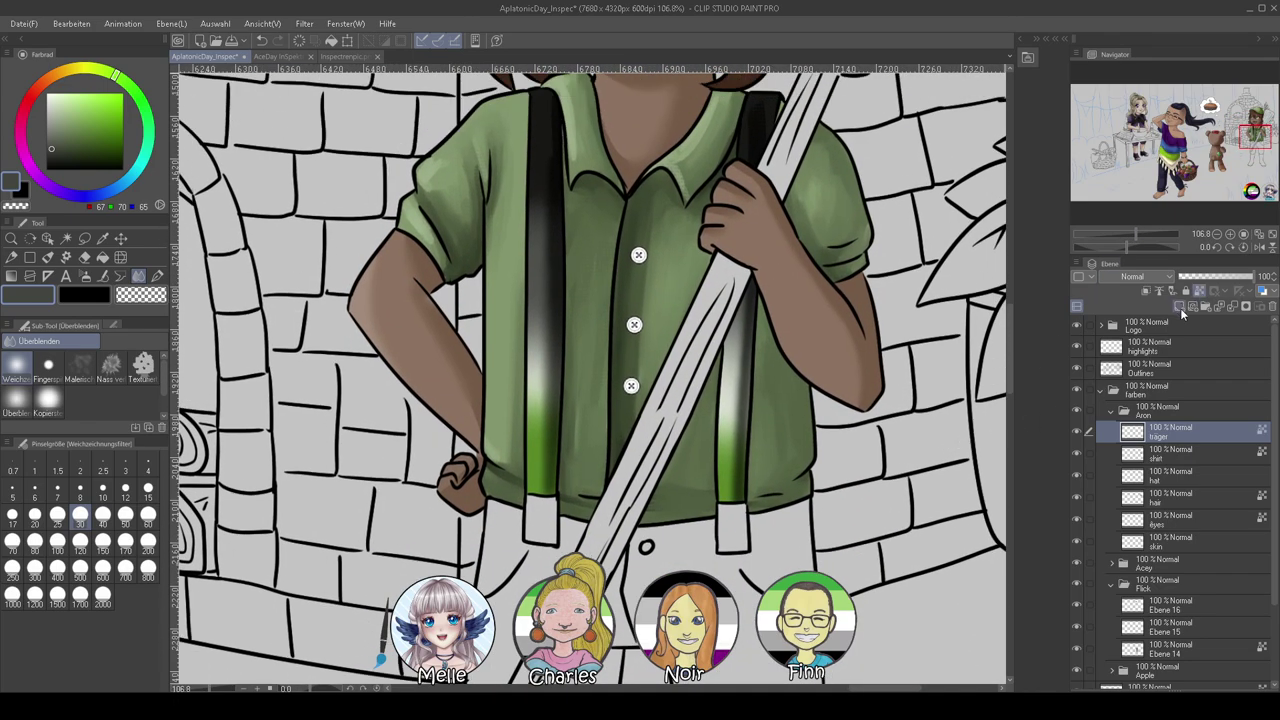
click(1180, 306)
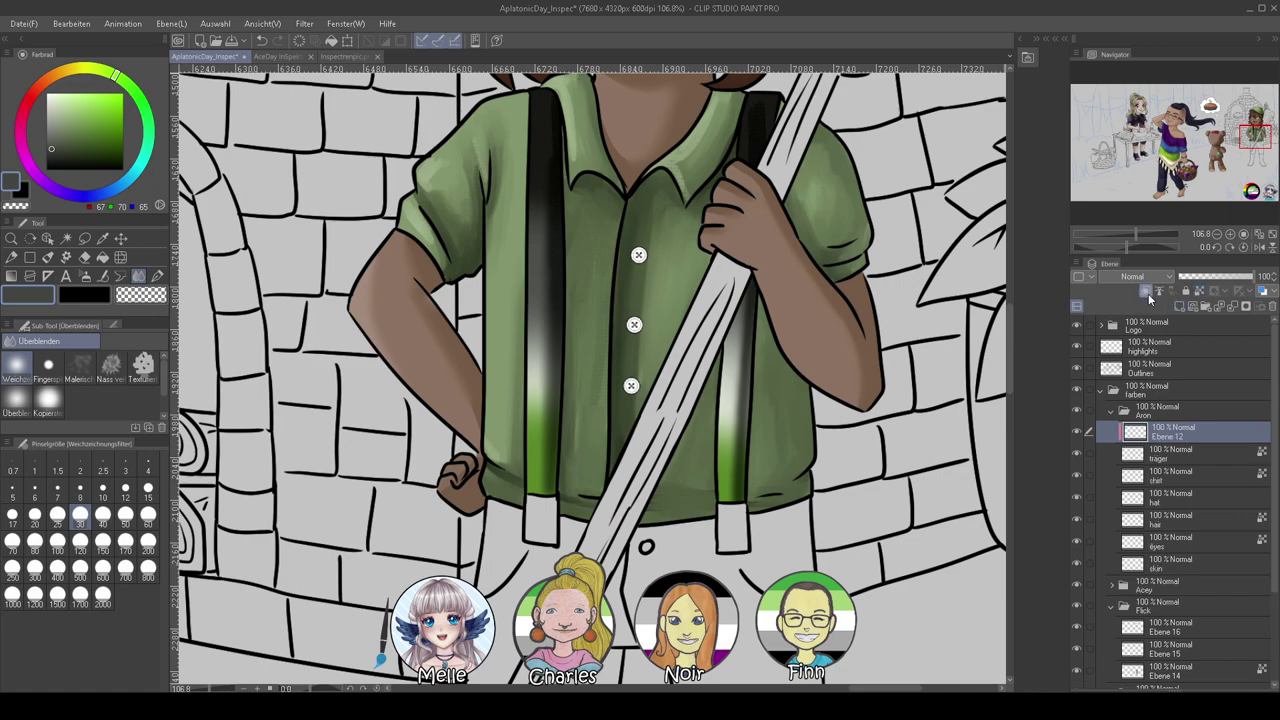
click(1104, 420)
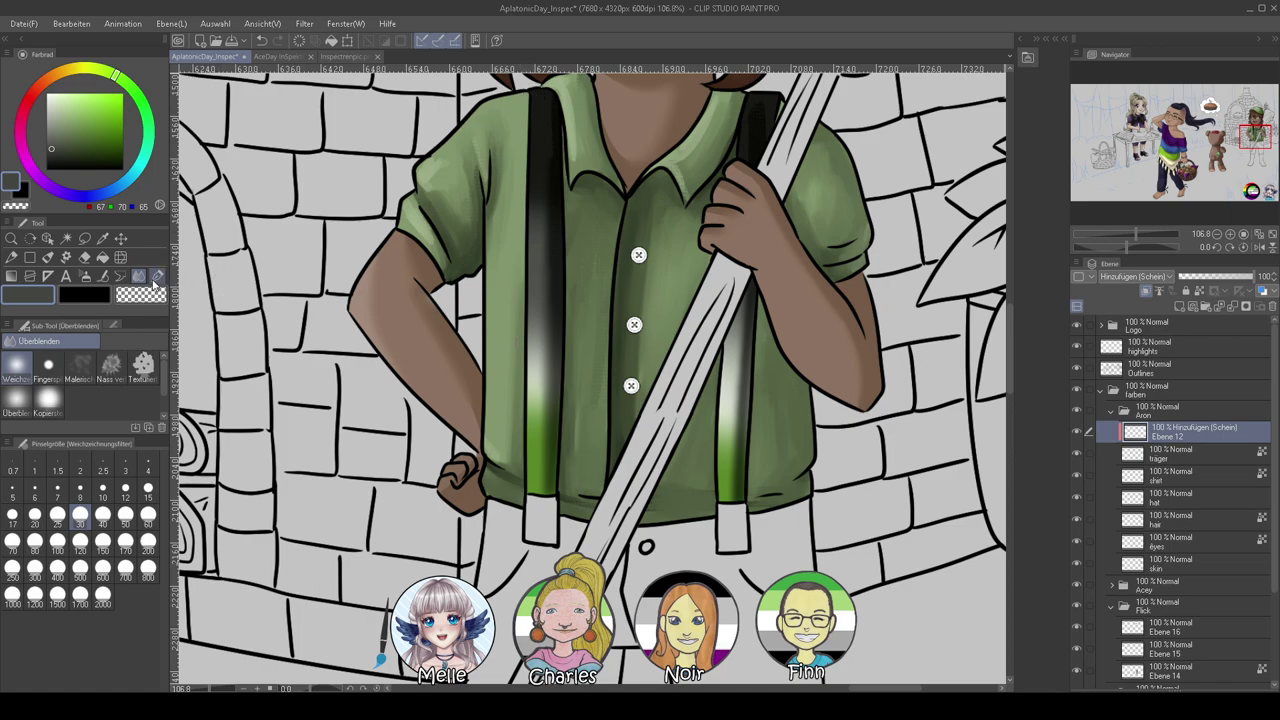
click(157, 277)
click(48, 260)
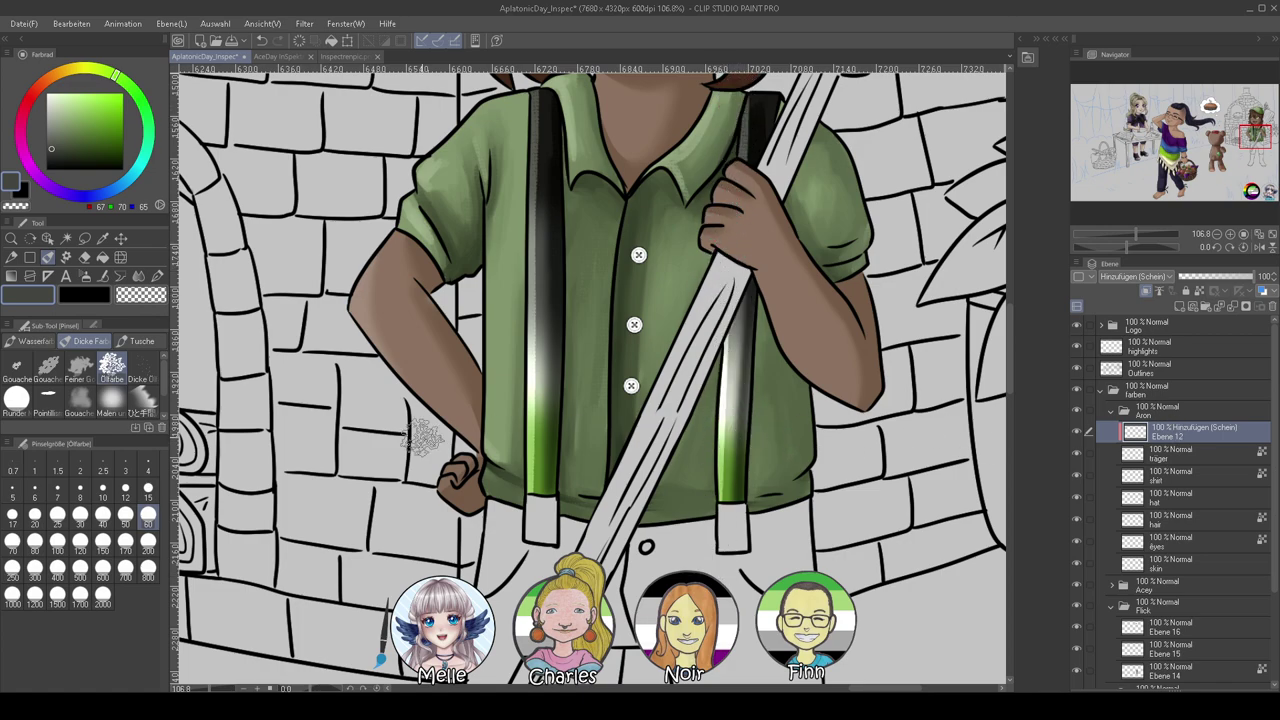
click(138, 276)
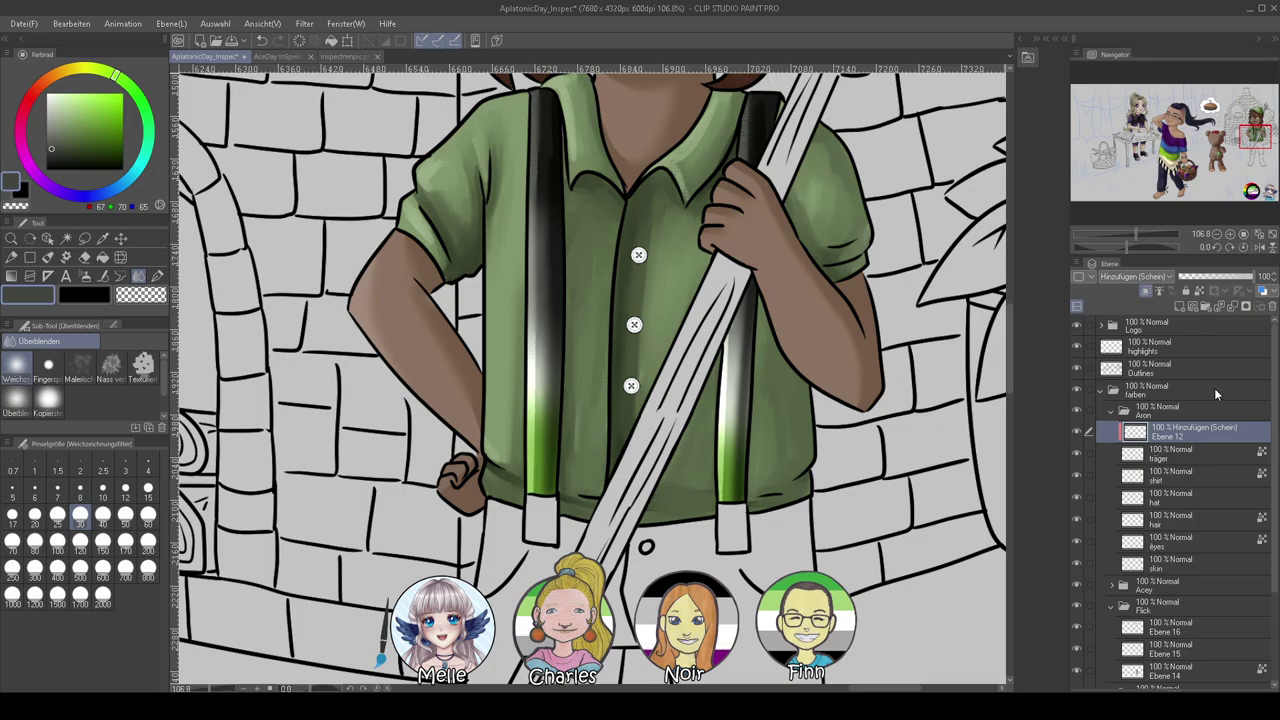
click(1234, 307)
Select both suspender clips together with the automatic selection tool on the Outlines layer
mouse_move(1133, 237)
mouse_down()
mouse_move(1116, 229)
mouse_move(1141, 228)
mouse_up()
drag(1255, 138, 1255, 142)
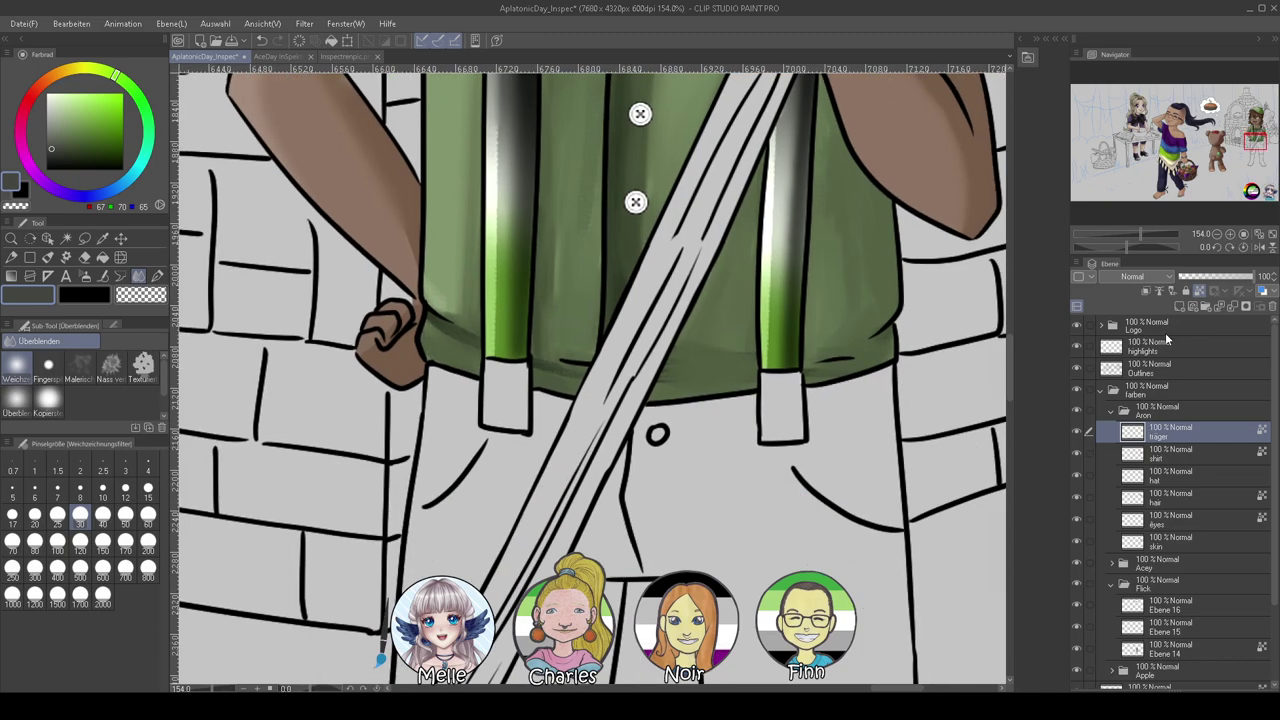
click(1148, 368)
key(w)
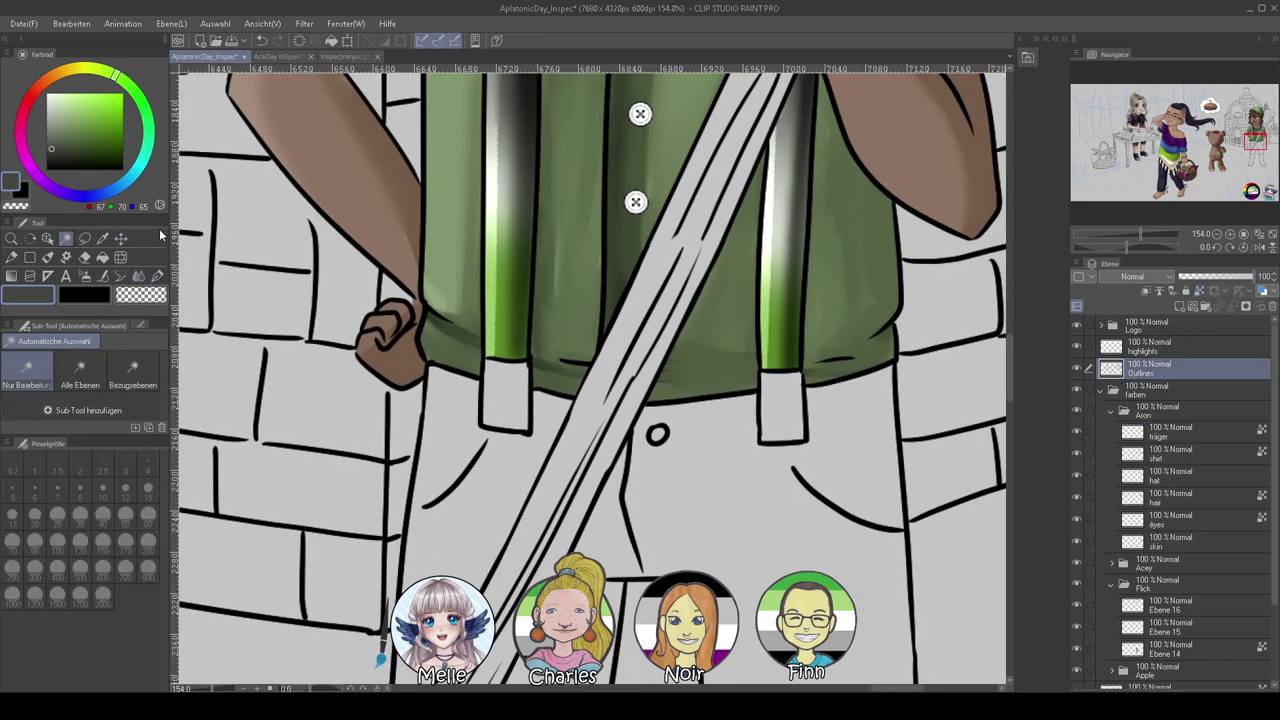
click(504, 394)
click(789, 411)
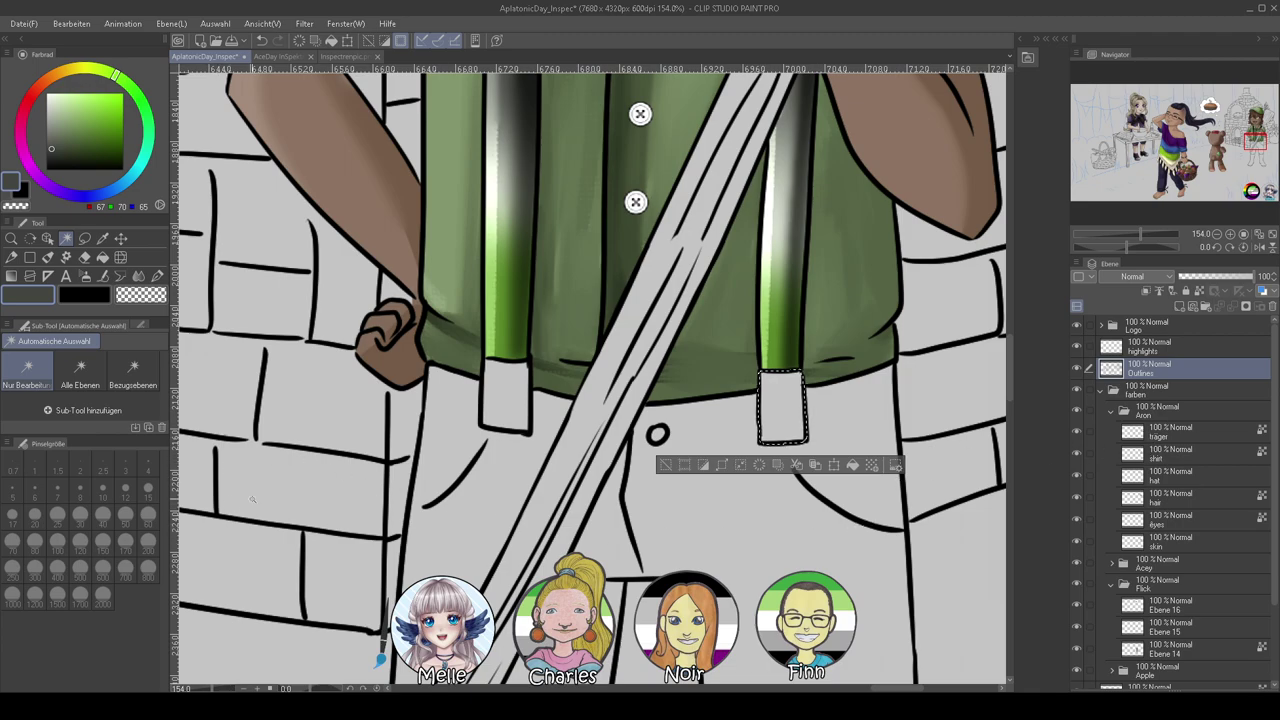
key(ctrl+d)
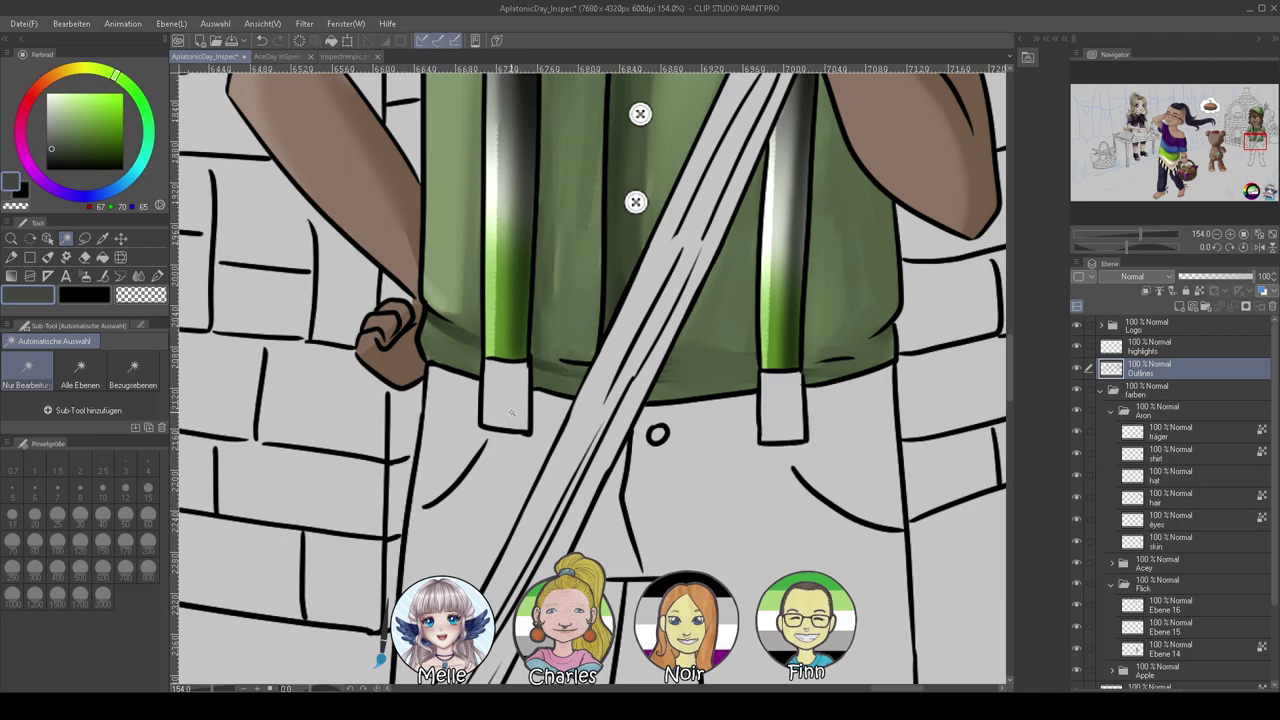
click(514, 399)
shift+click(789, 411)
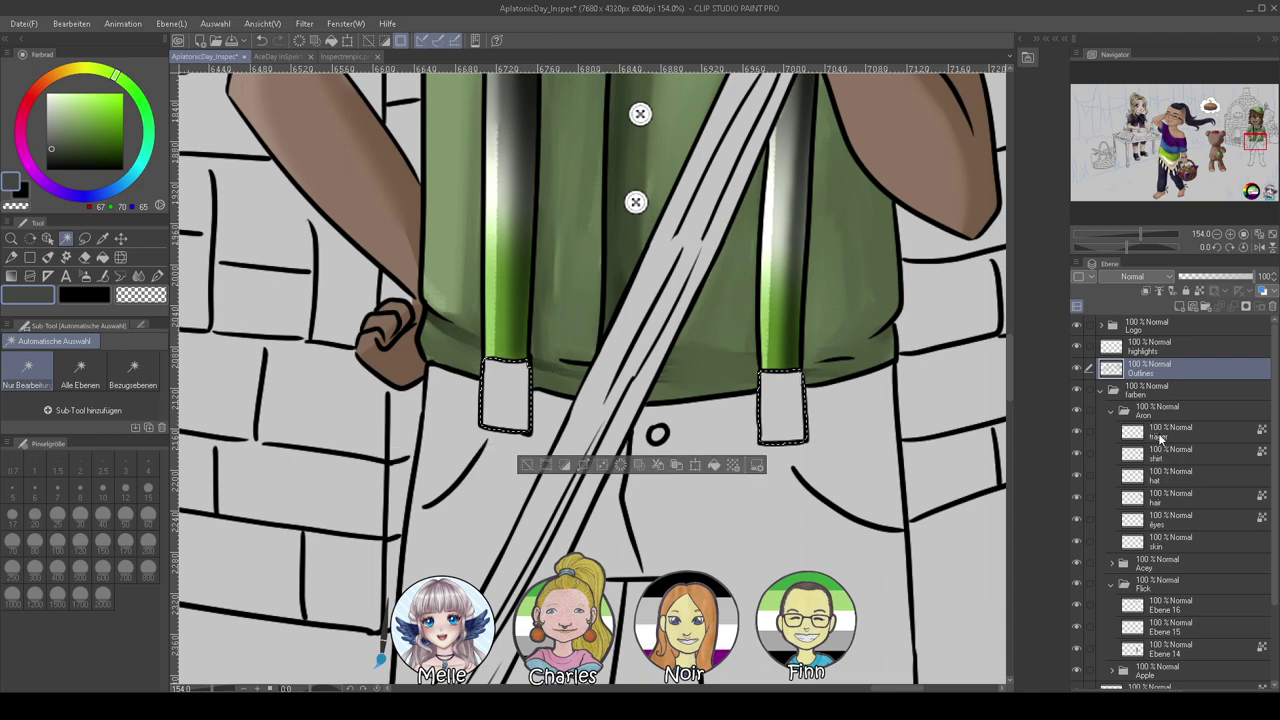
Fill the two clips with muted gold (RGB 161, 142, 89) on the träger layer
click(1160, 437)
click(79, 69)
click(85, 110)
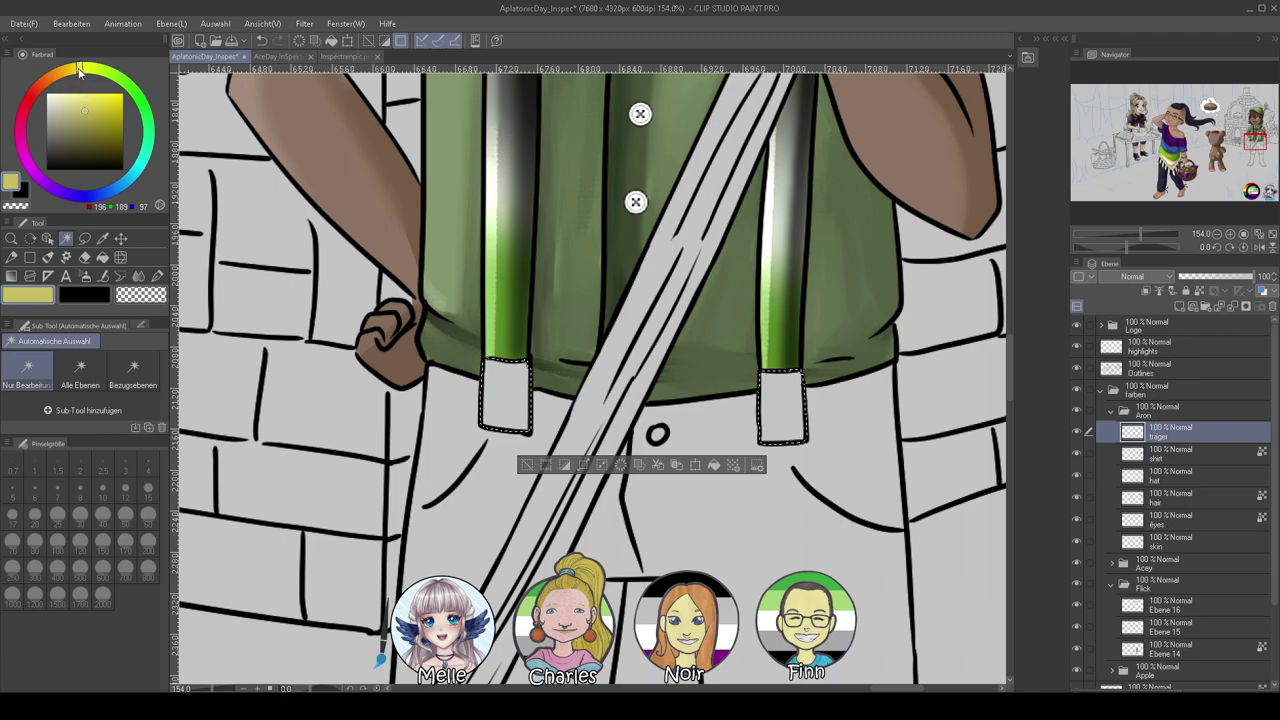
drag(79, 69, 67, 70)
click(86, 118)
key(alt+BackSpace)
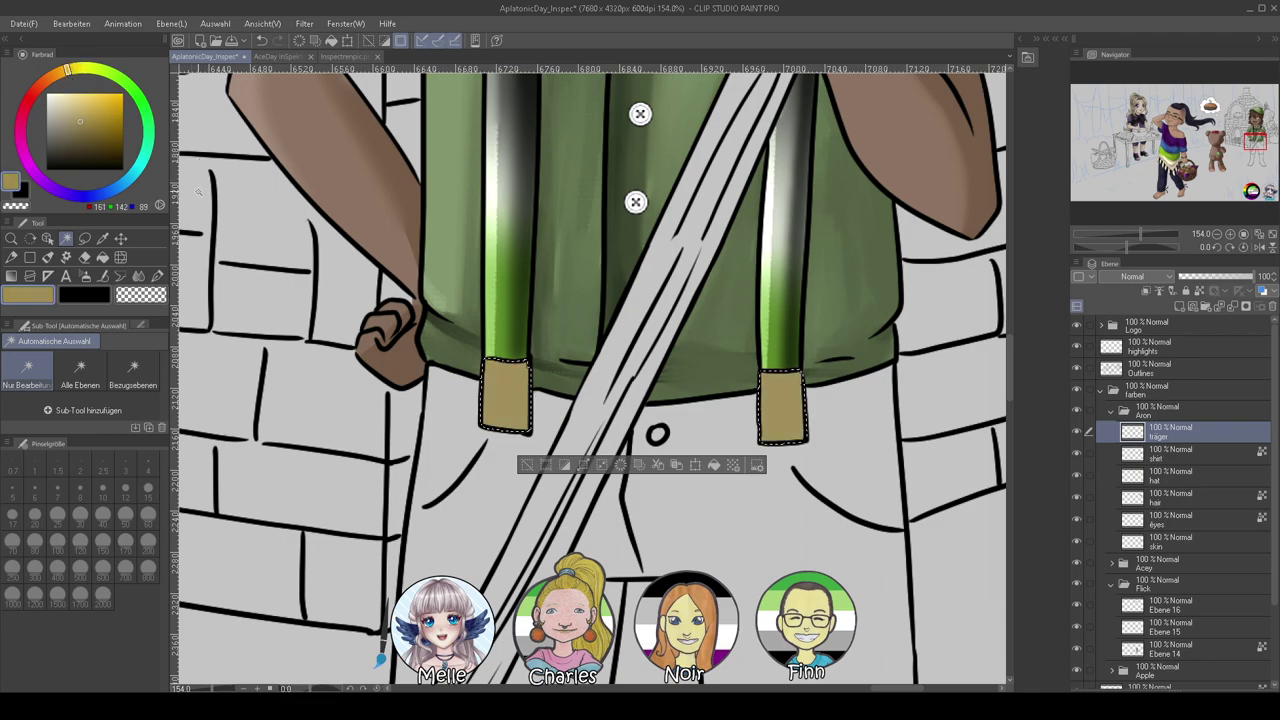
Lock the träger layer's transparent pixels and shade the clips in dark brown (RGB 85, 74, 43) with size 30 oil paint
click(84, 144)
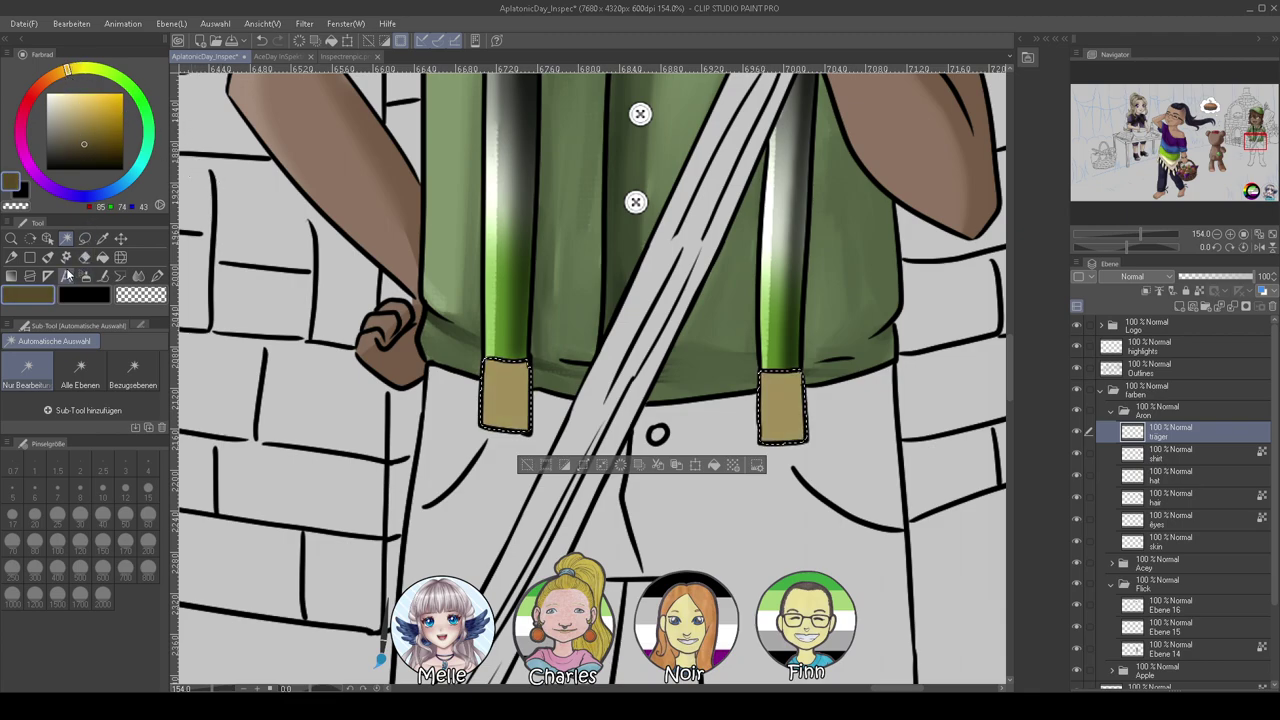
click(1200, 290)
click(47, 257)
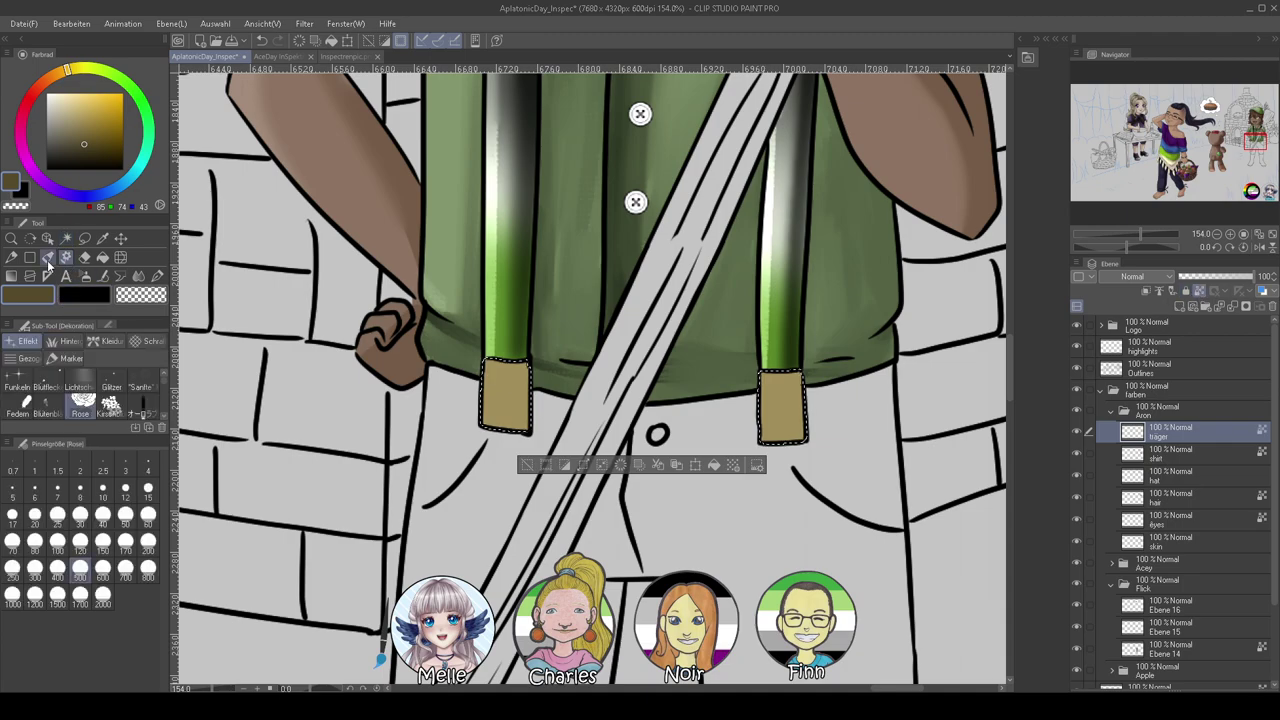
click(80, 515)
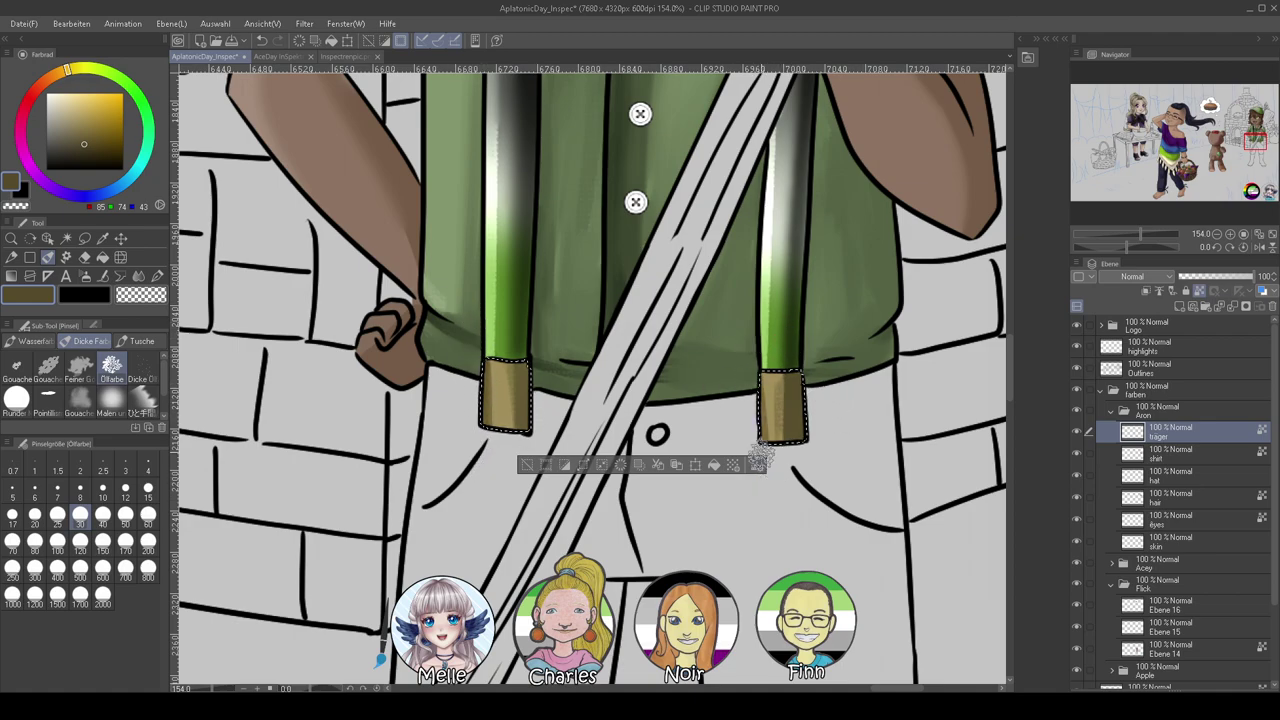
Paint vertical pale yellow highlights (RGB 255, 234, 175) on both clips with size 15 oil paint and deselect
click(84, 94)
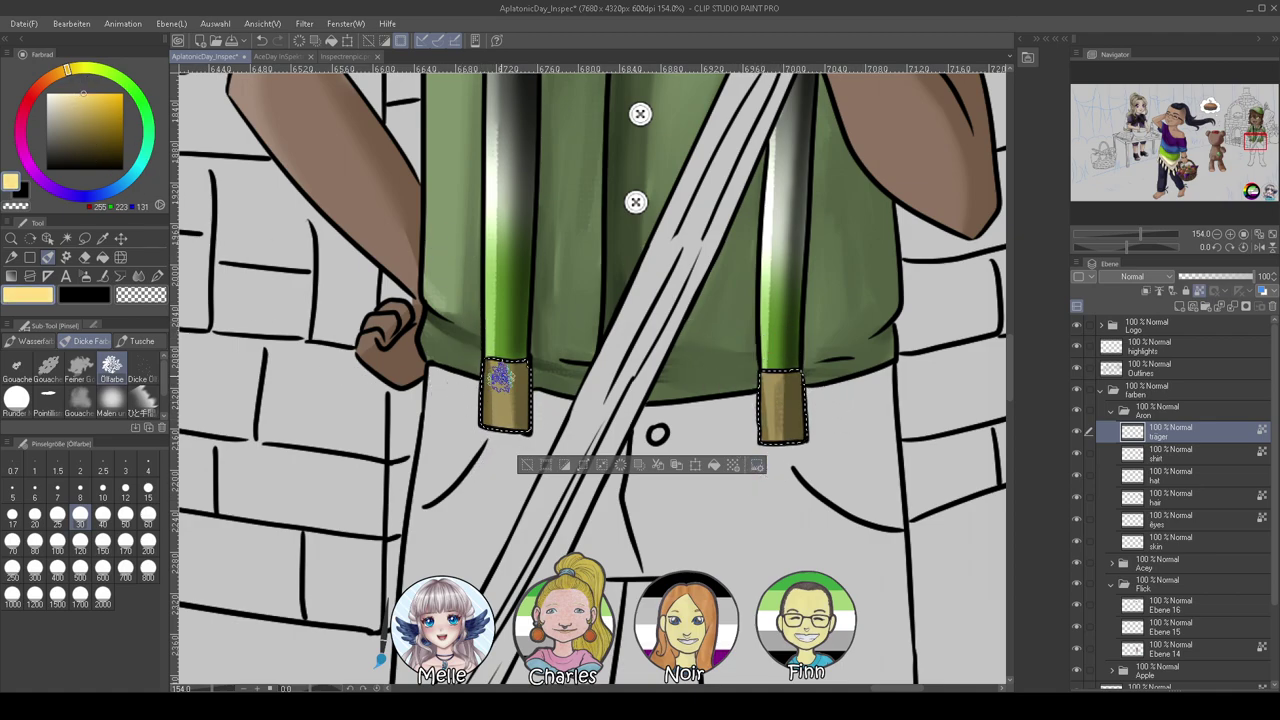
click(148, 489)
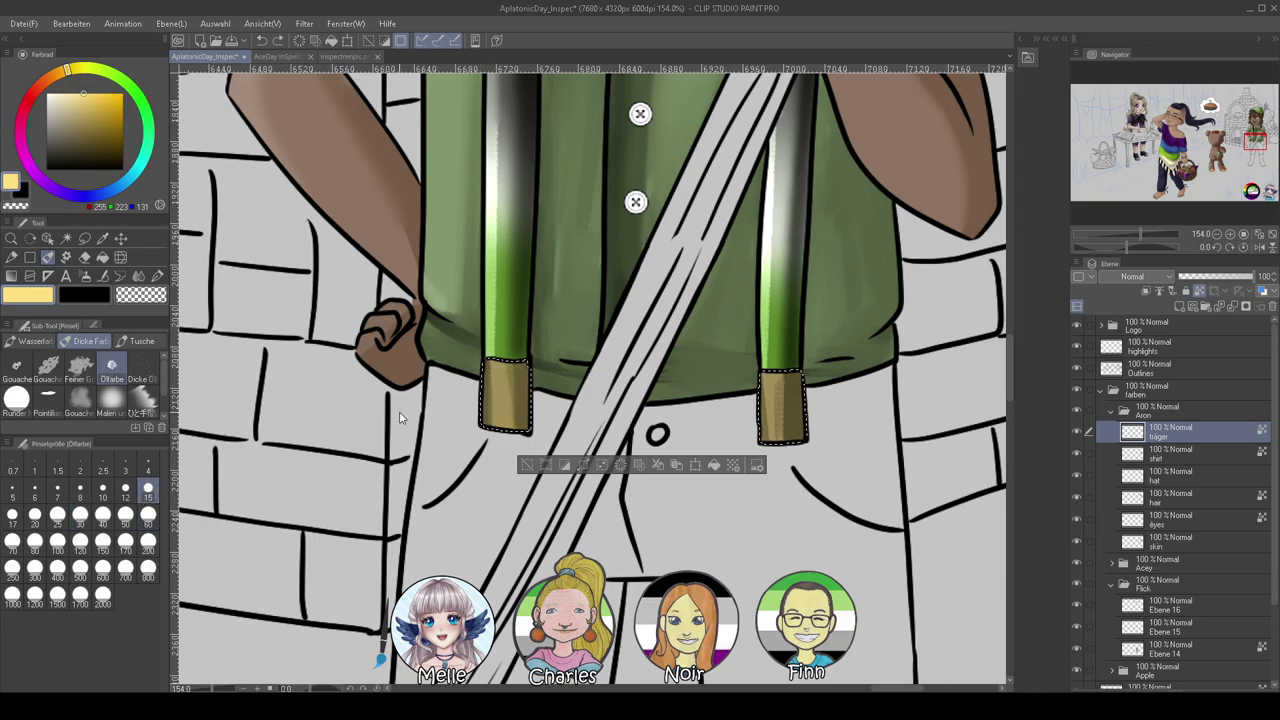
click(70, 93)
drag(514, 410, 514, 430)
drag(784, 376, 778, 445)
key(ctrl+d)
Add a layer named hose above träger and select the trouser areas with automatic selection on the Outlines layer
mouse_move(1140, 234)
mouse_down()
mouse_move(1113, 236)
mouse_move(1127, 234)
mouse_up()
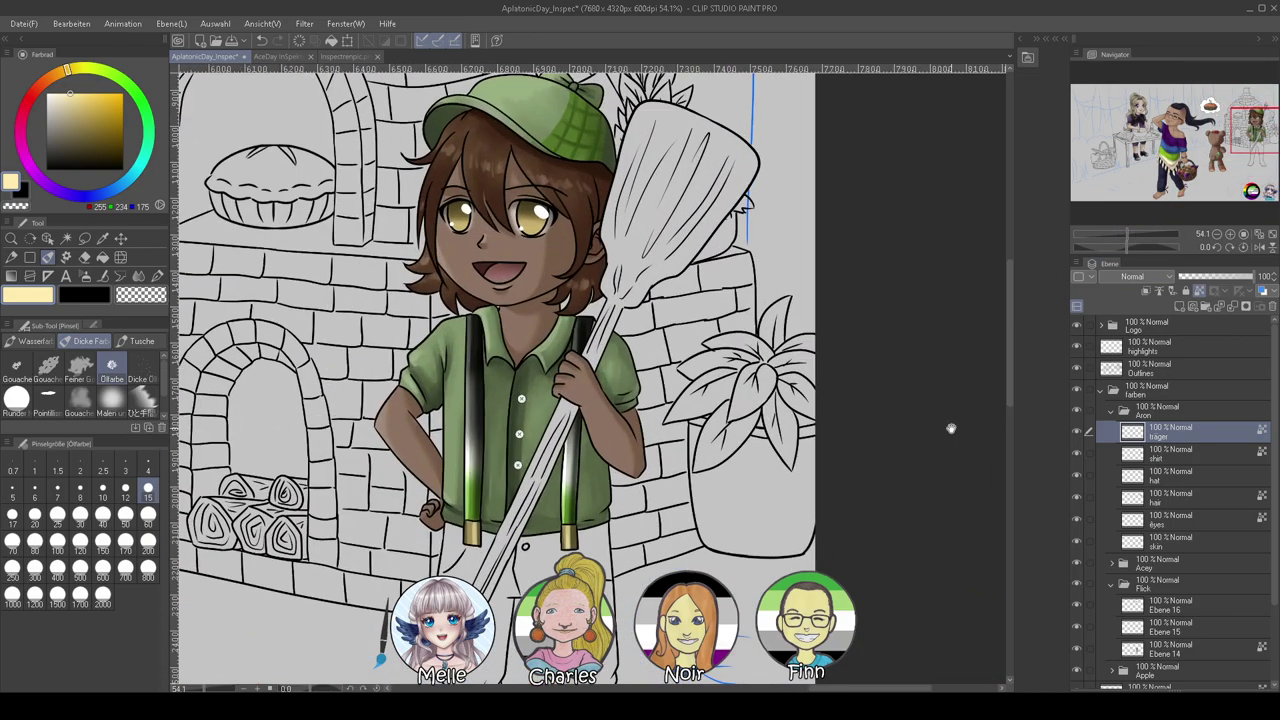
drag(969, 406, 1034, 281)
click(1193, 309)
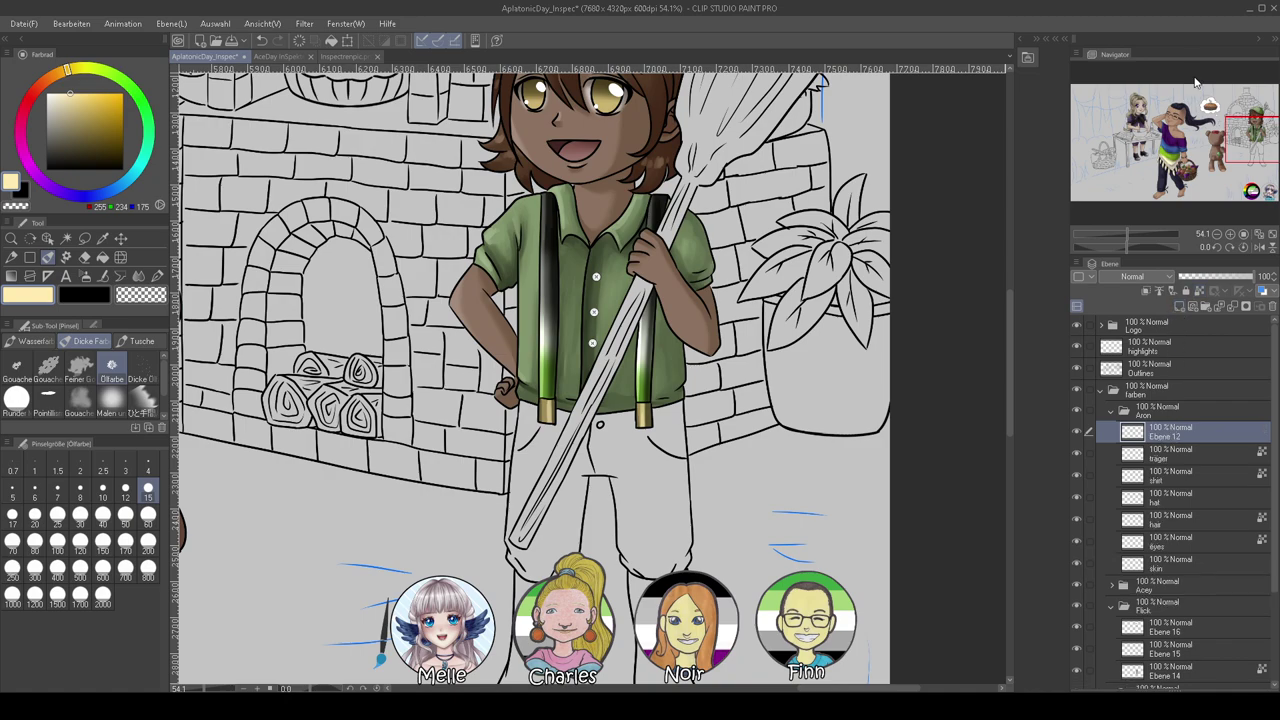
click(1118, 370)
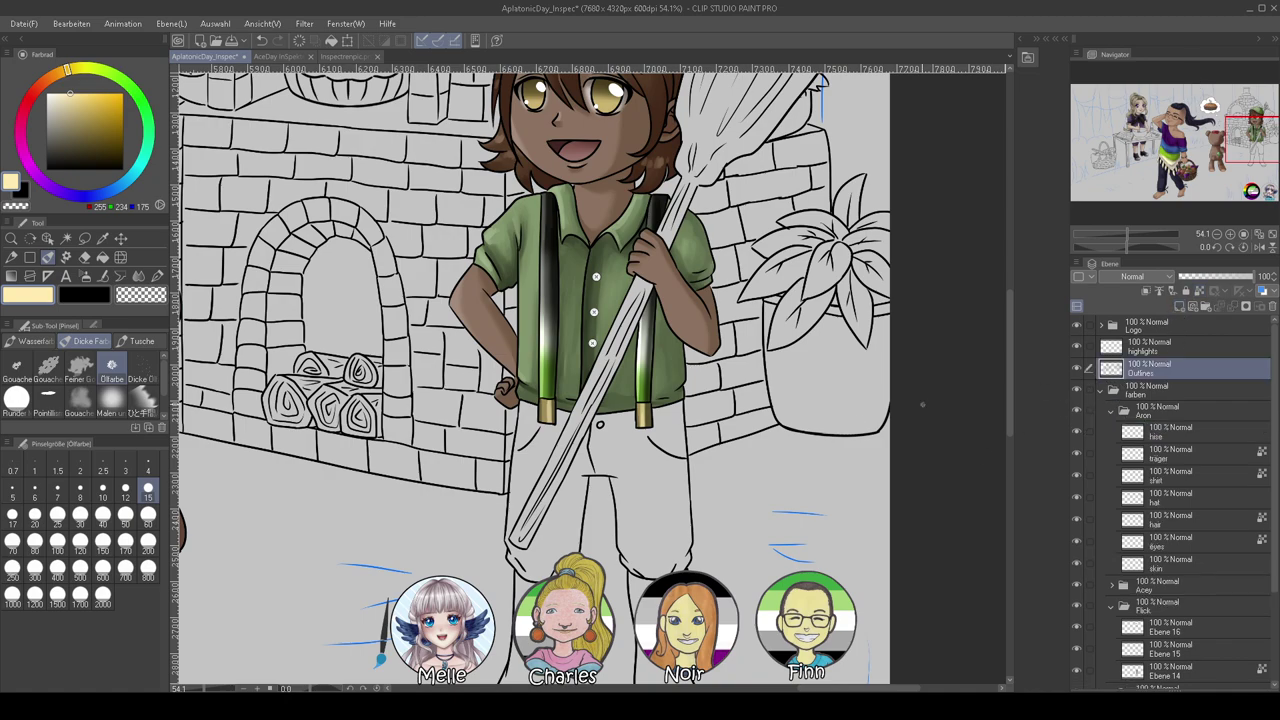
click(66, 239)
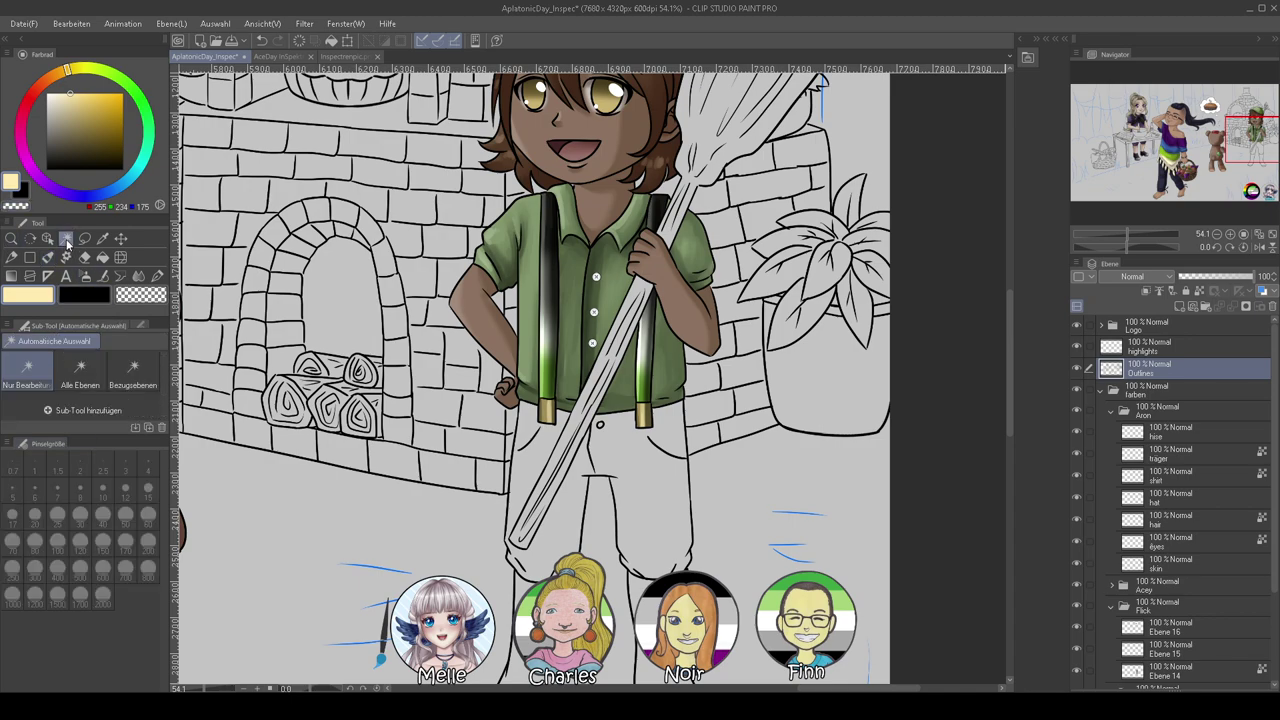
click(640, 428)
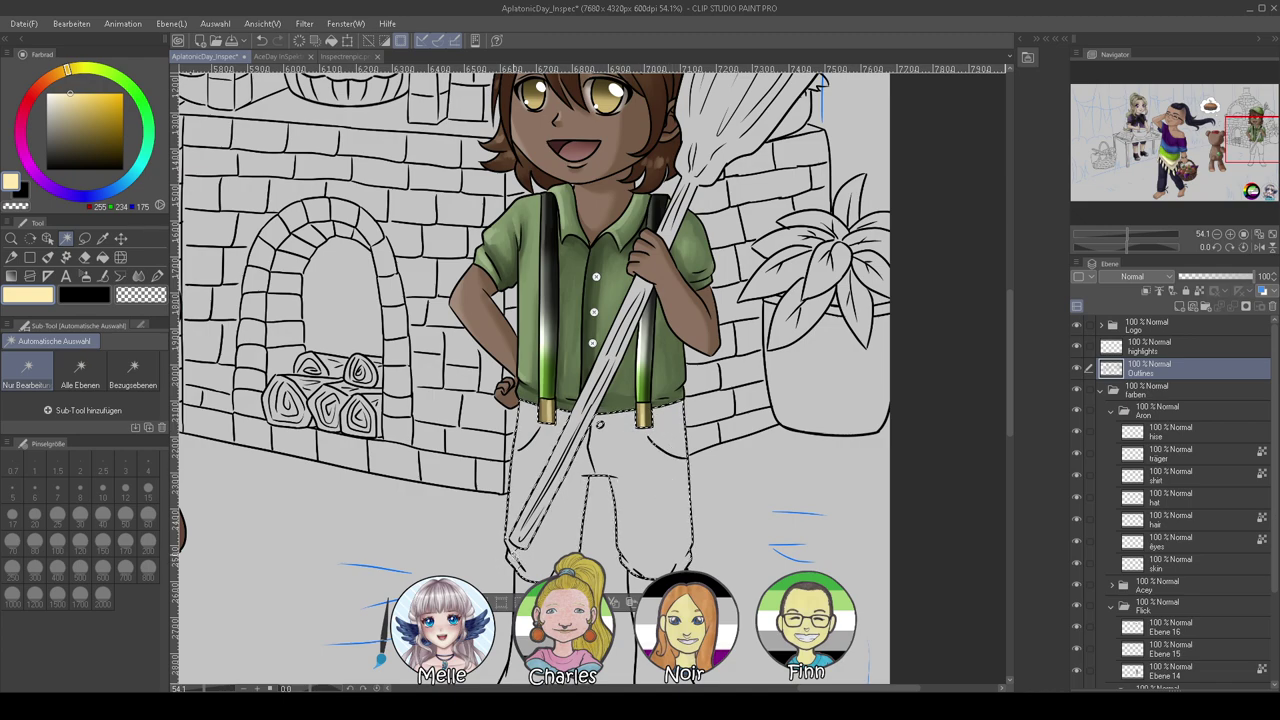
Fill the trousers with dark grey (RGB 65, 64, 60) on the hose layer and deselect
click(1193, 428)
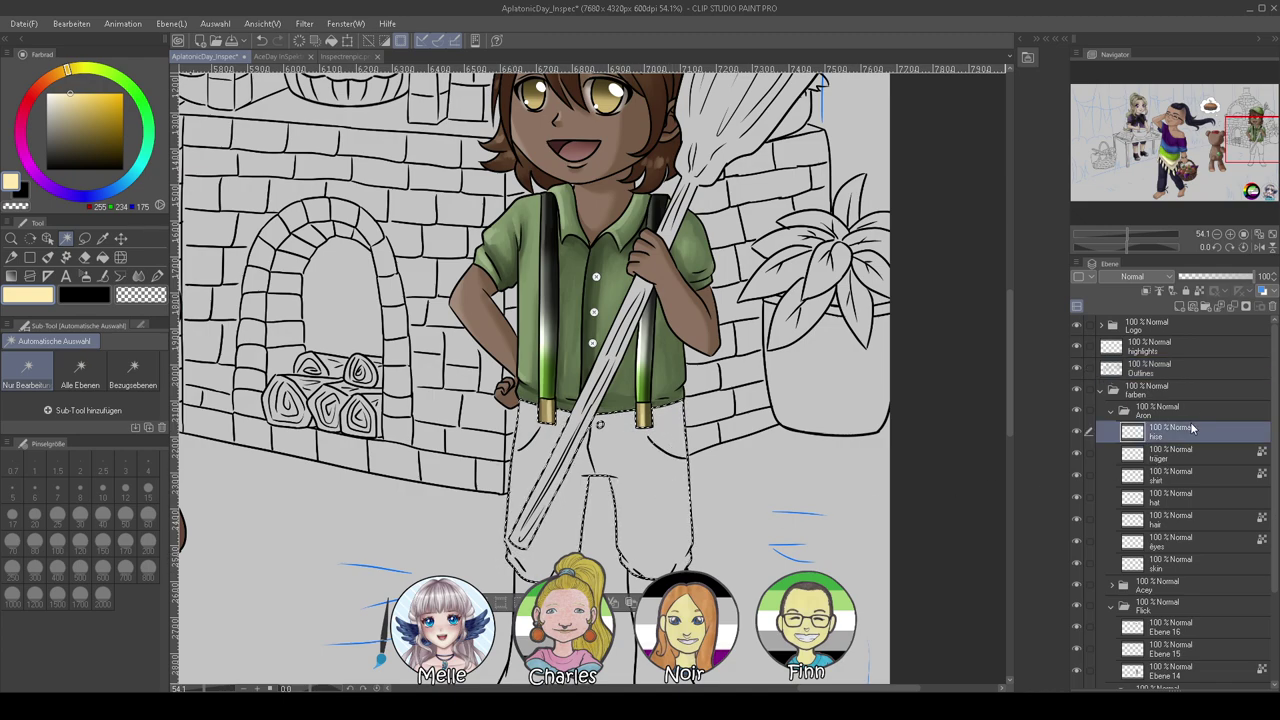
click(52, 150)
key(alt+BackSpace)
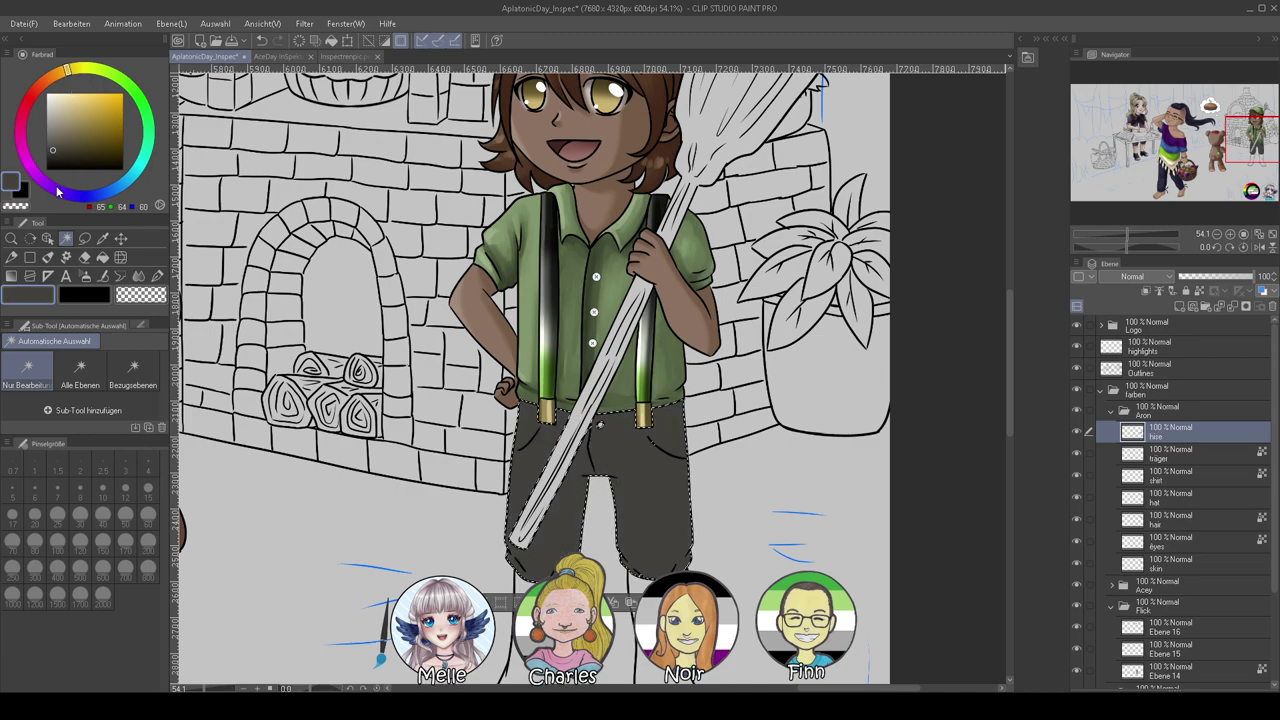
key(ctrl+d)
Add a layer named schuhe above hose and select both boots with automatic selection on the Outlines layer
drag(699, 534, 727, 564)
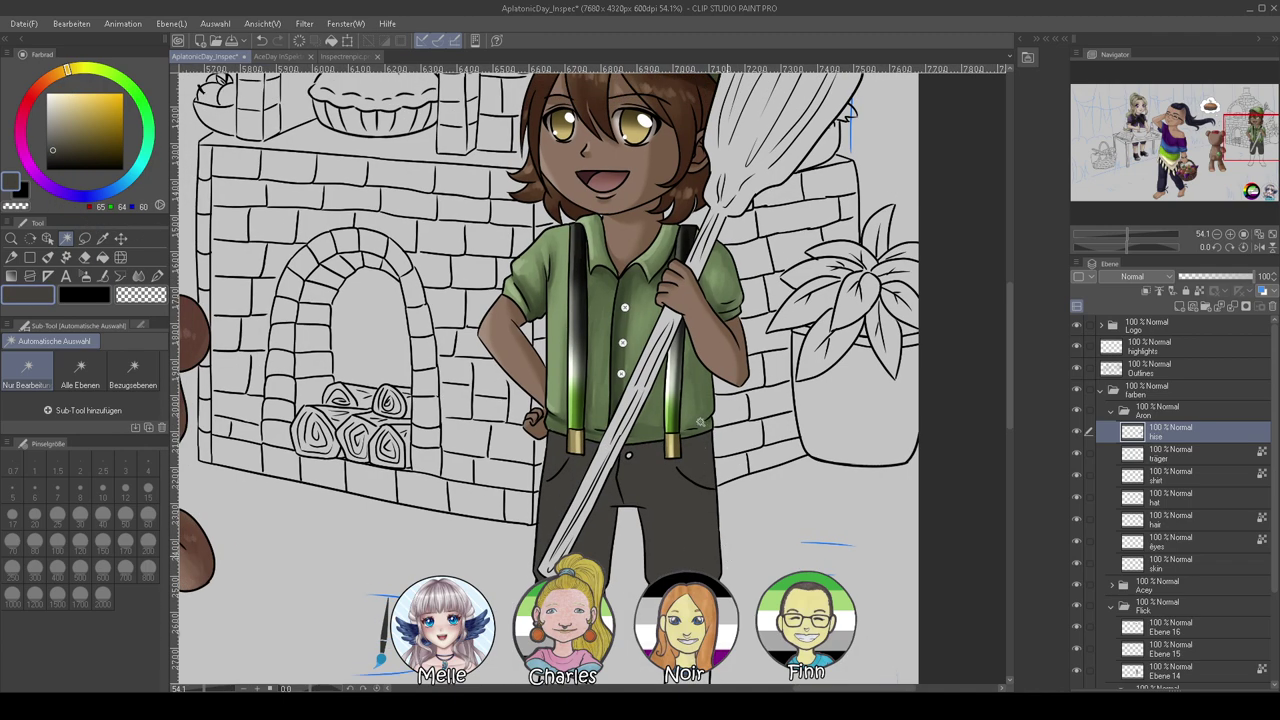
drag(744, 492, 711, 468)
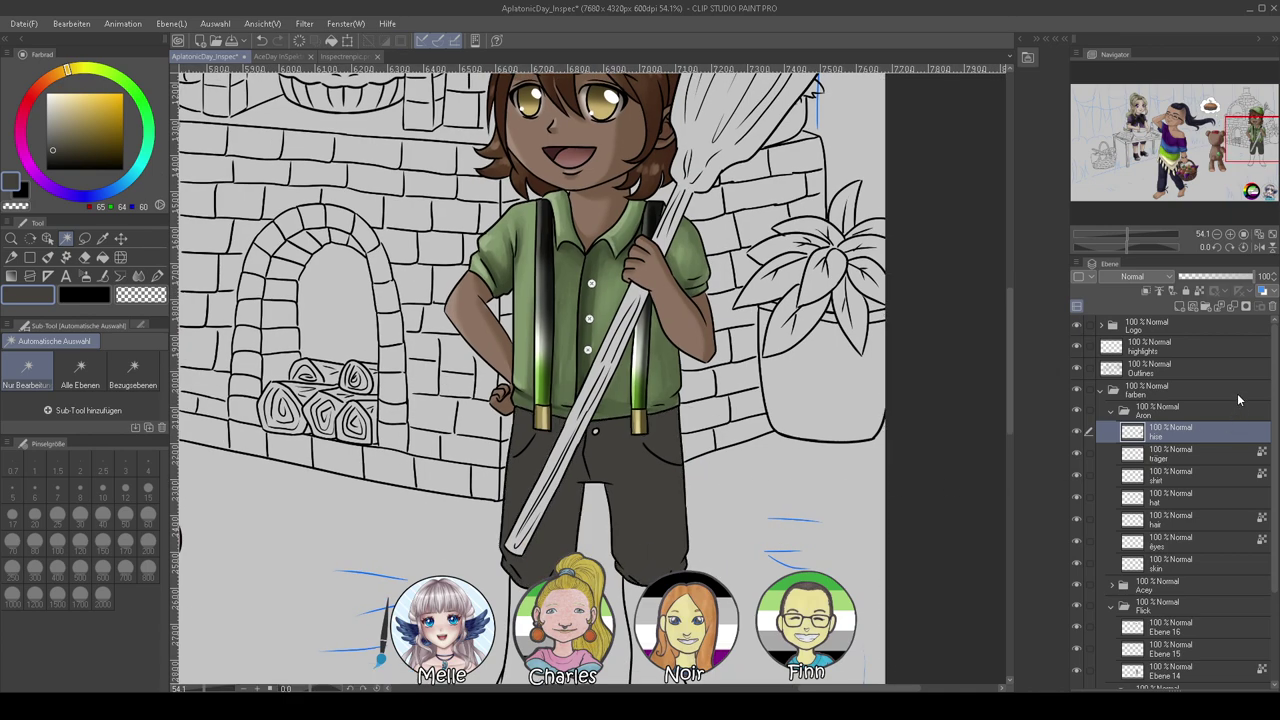
click(1180, 307)
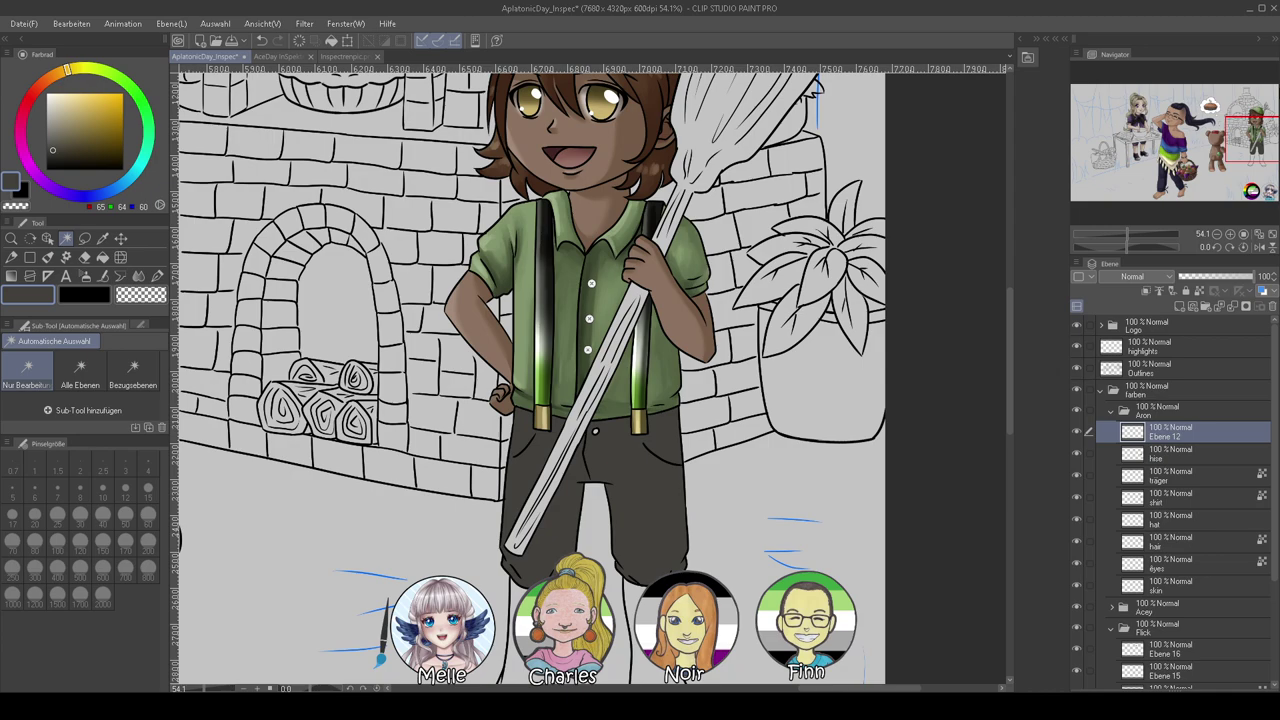
click(1137, 374)
scroll(803, 572, up, 1)
drag(803, 572, 768, 426)
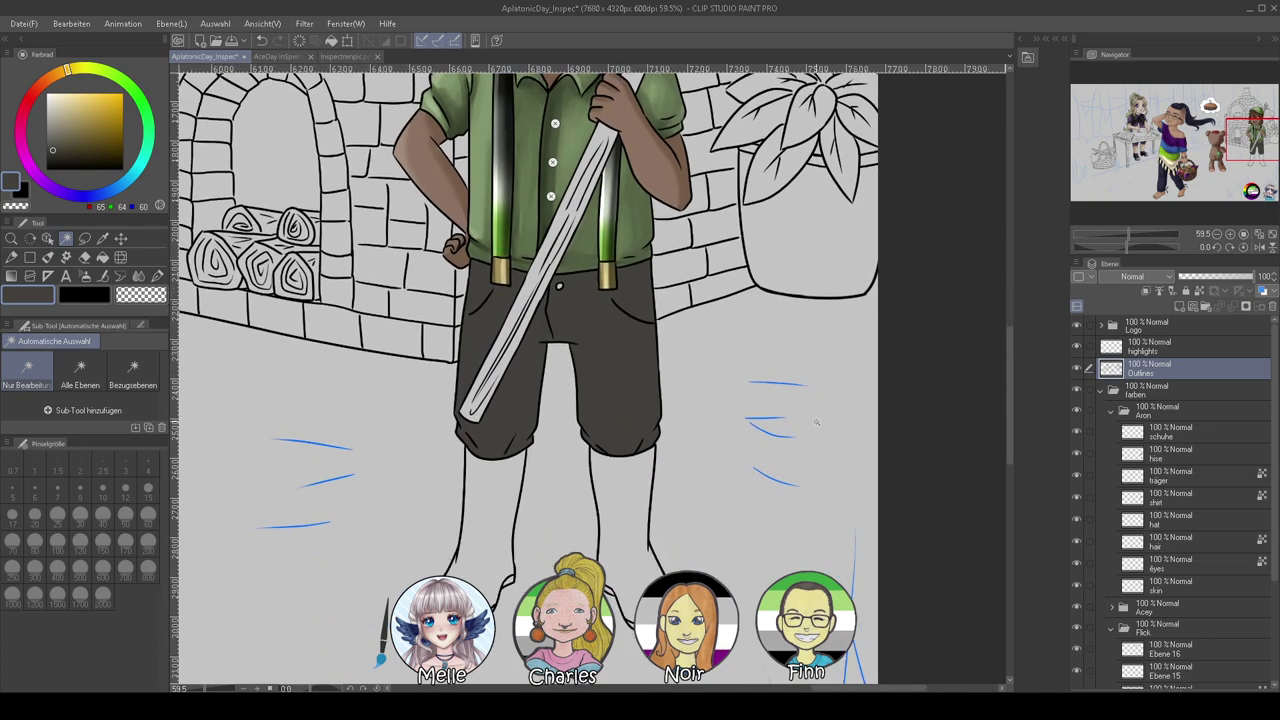
click(512, 533)
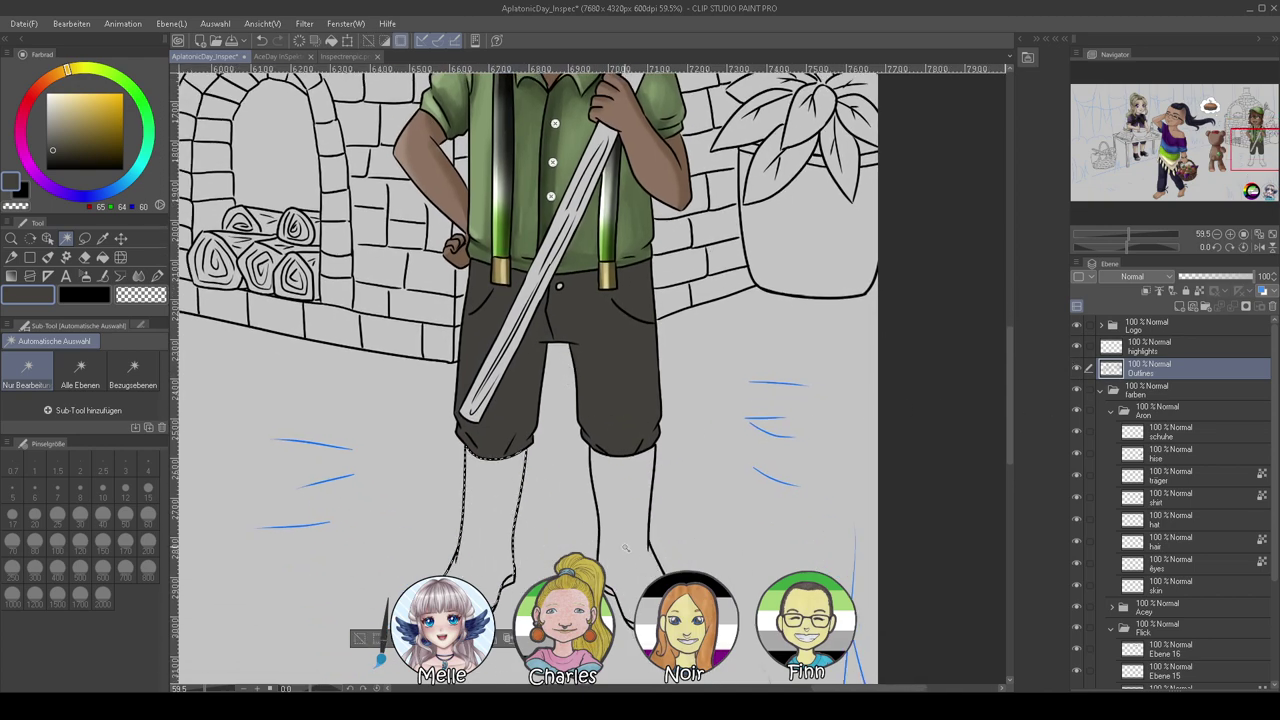
shift+click(623, 548)
Fill both boots with dark green (RGB 66, 93, 30) on the schuhe layer and deselect
click(1160, 432)
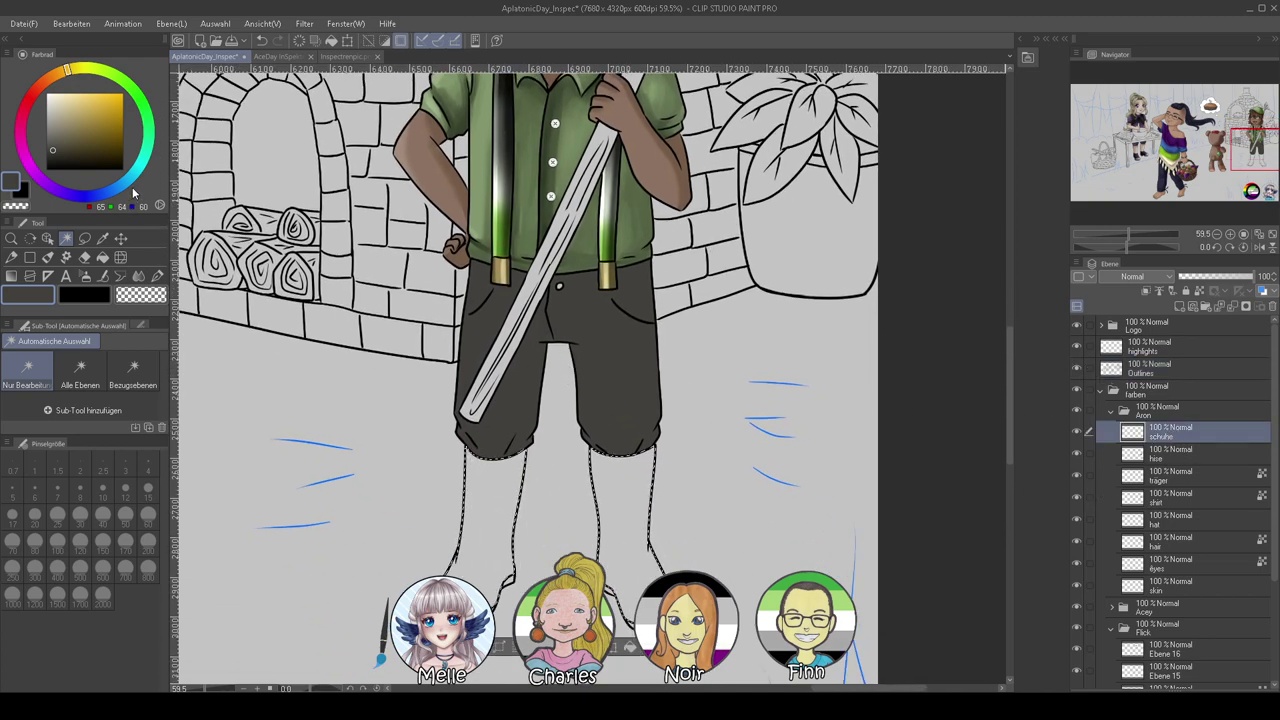
click(137, 96)
scroll(460, 376, up, 5)
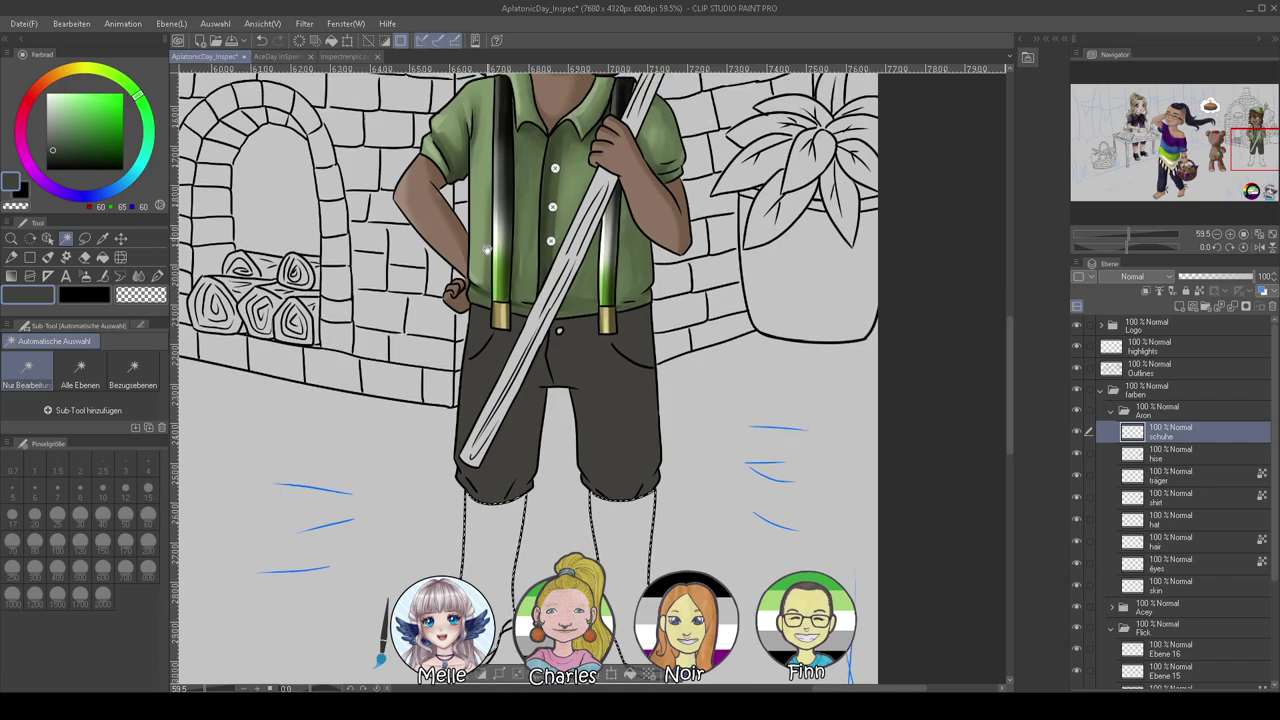
drag(610, 173, 601, 261)
right_click(571, 170)
drag(500, 462, 533, 83)
key(alt+Delete)
key(ctrl+d)
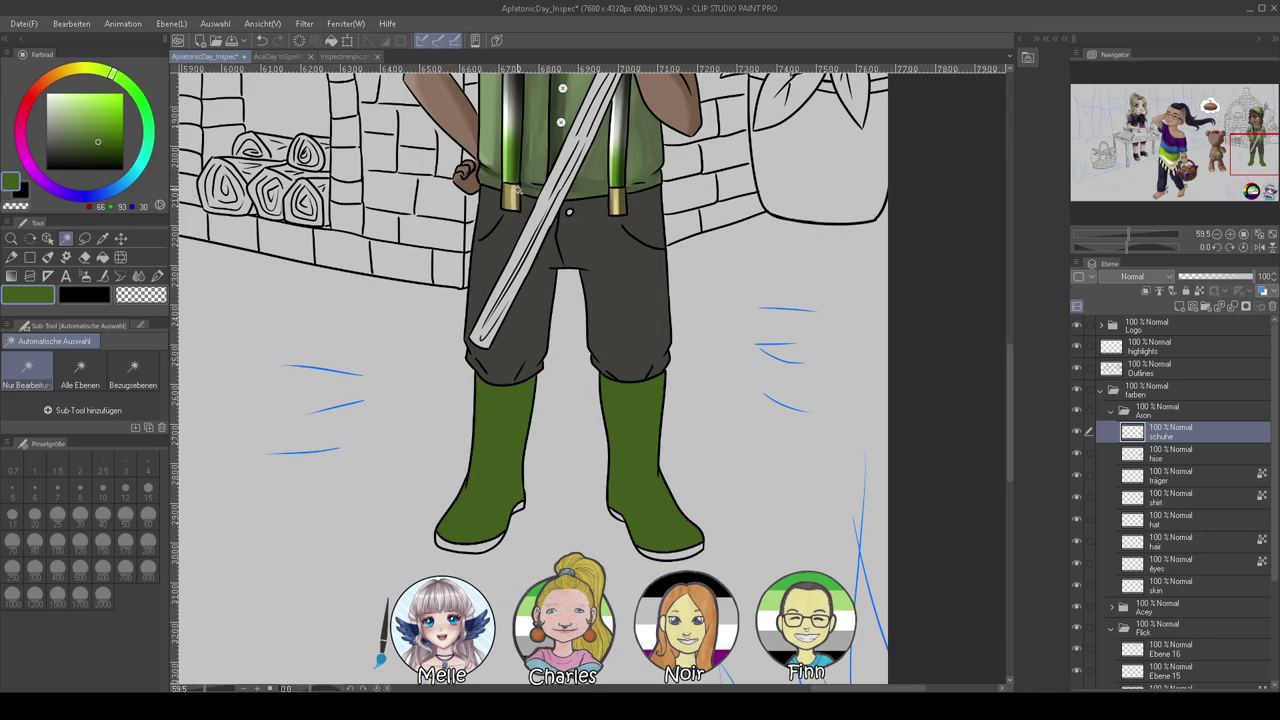
Lock the schuhe layer's transparent pixels and recolour the boots olive yellow (RGB 154, 148, 82)
scroll(541, 212, up, 4)
scroll(523, 338, down, 4)
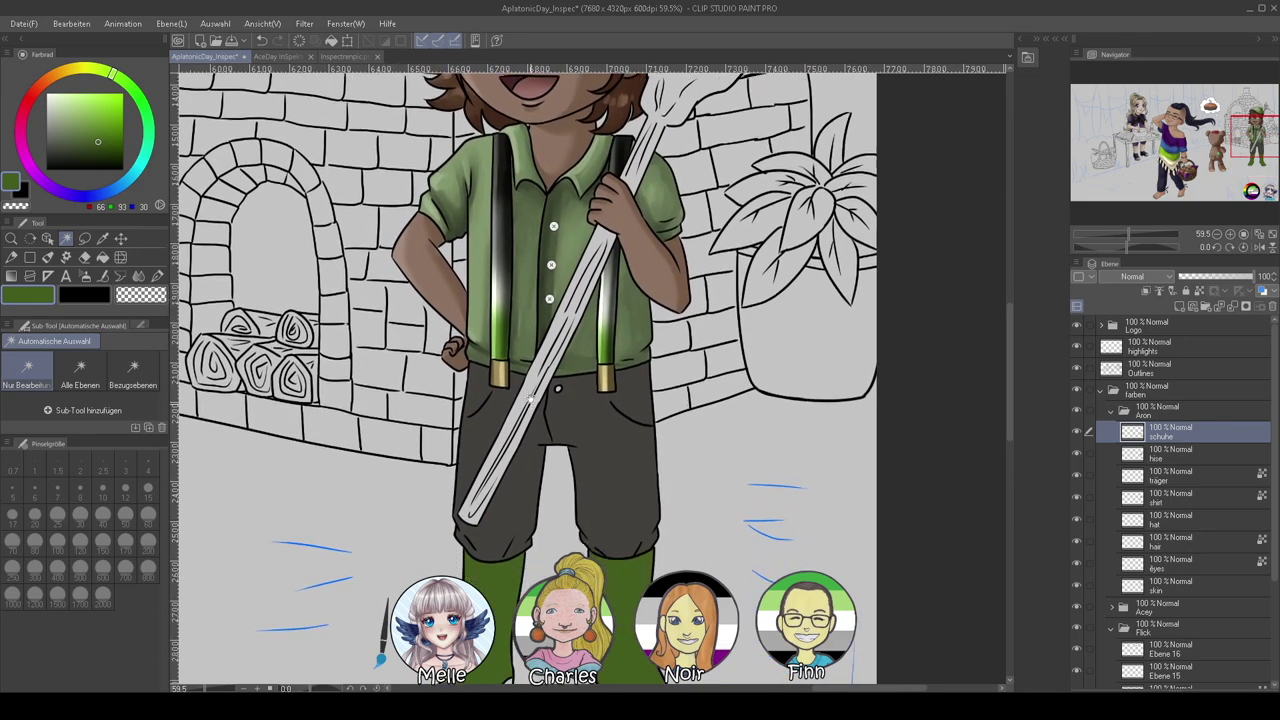
drag(523, 338, 533, 351)
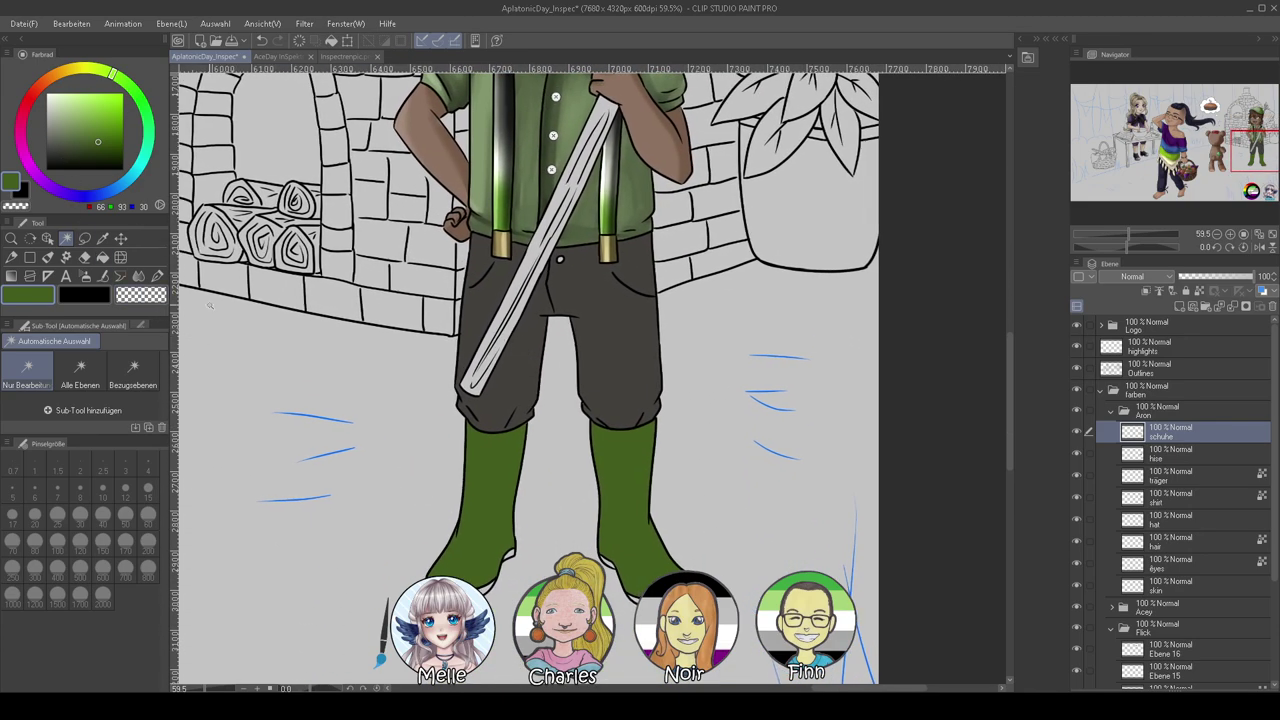
click(81, 69)
click(82, 122)
click(1200, 290)
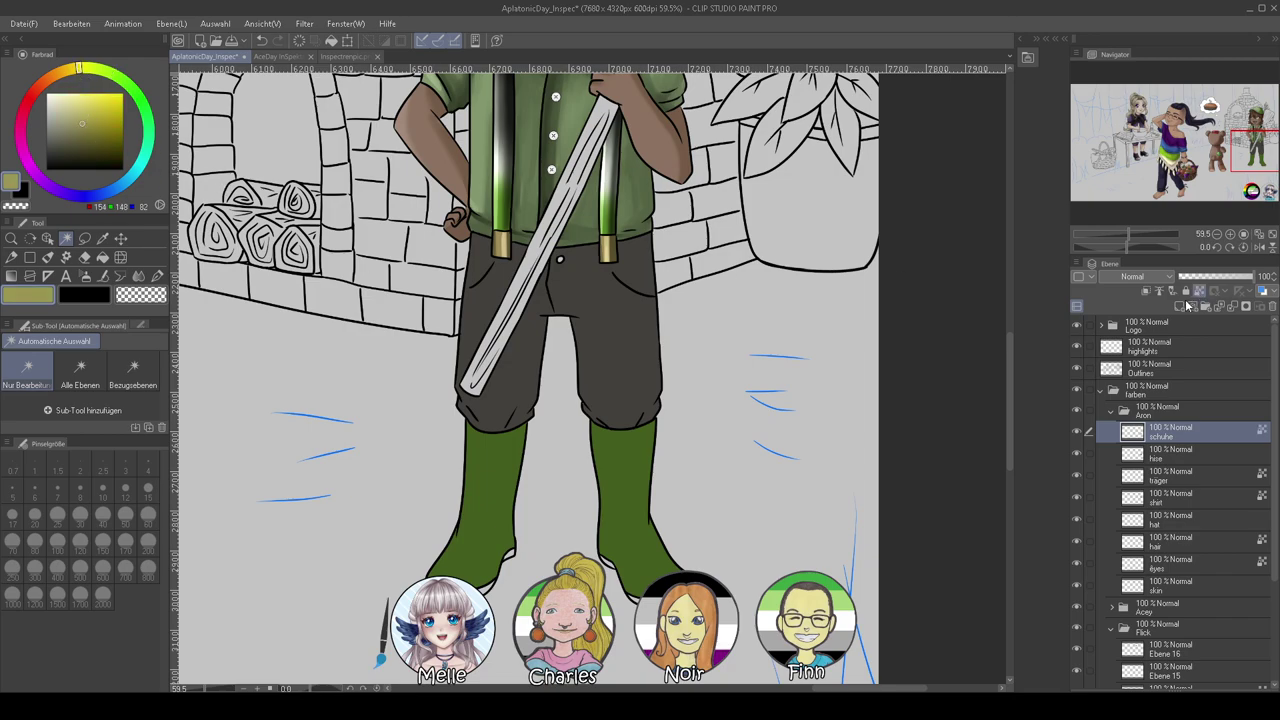
key(alt+BackSpace)
Recolour the boots dark brown (RGB 77, 51, 33), sampling the colour from the character's hair
mouse_move(1135, 245)
mouse_down()
mouse_move(1113, 240)
mouse_move(1123, 237)
mouse_up()
alt+click(507, 112)
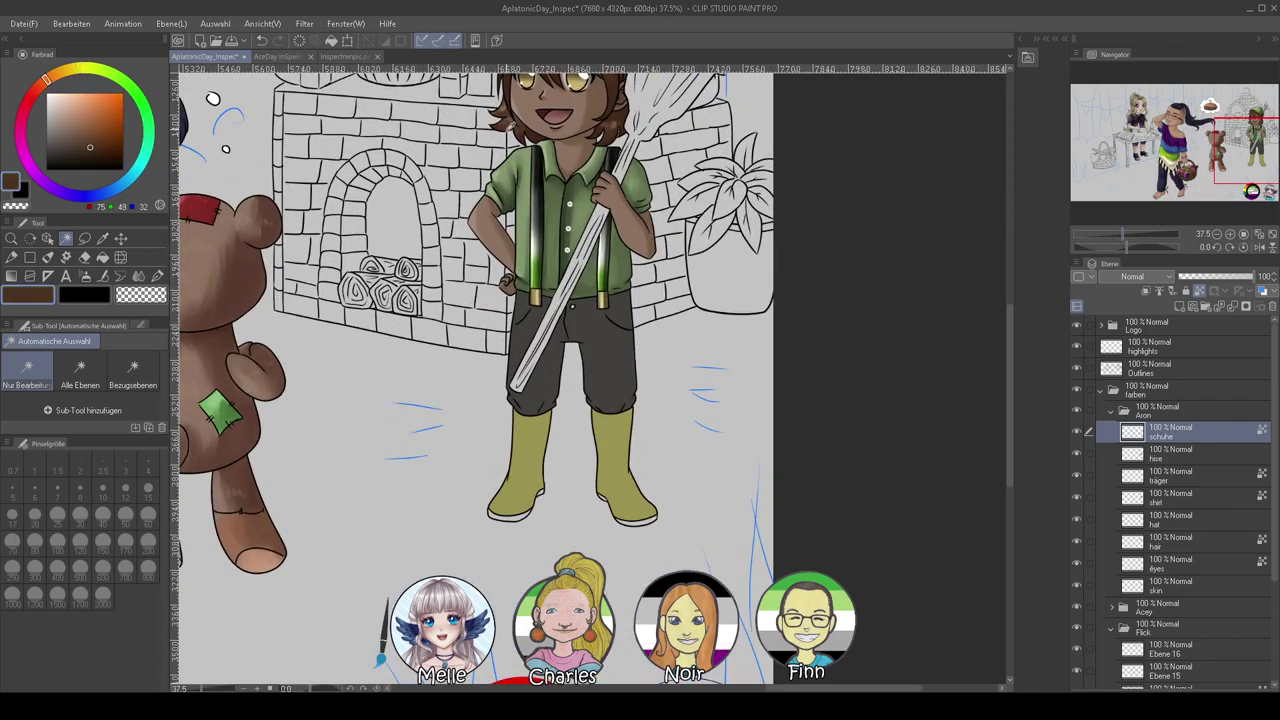
key(alt+BackSpace)
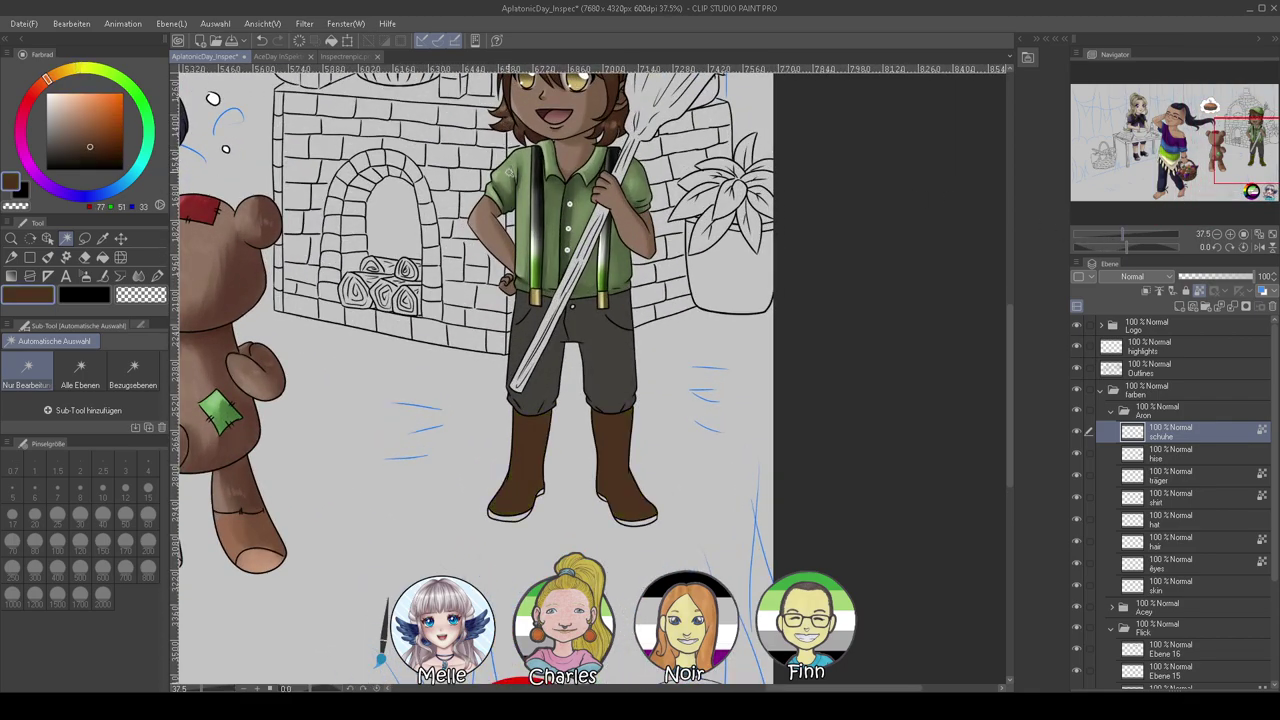
Examine the trouser cuffs and boot soles up close, and reset the canvas rotation
drag(1129, 241, 1146, 236)
drag(673, 545, 773, 279)
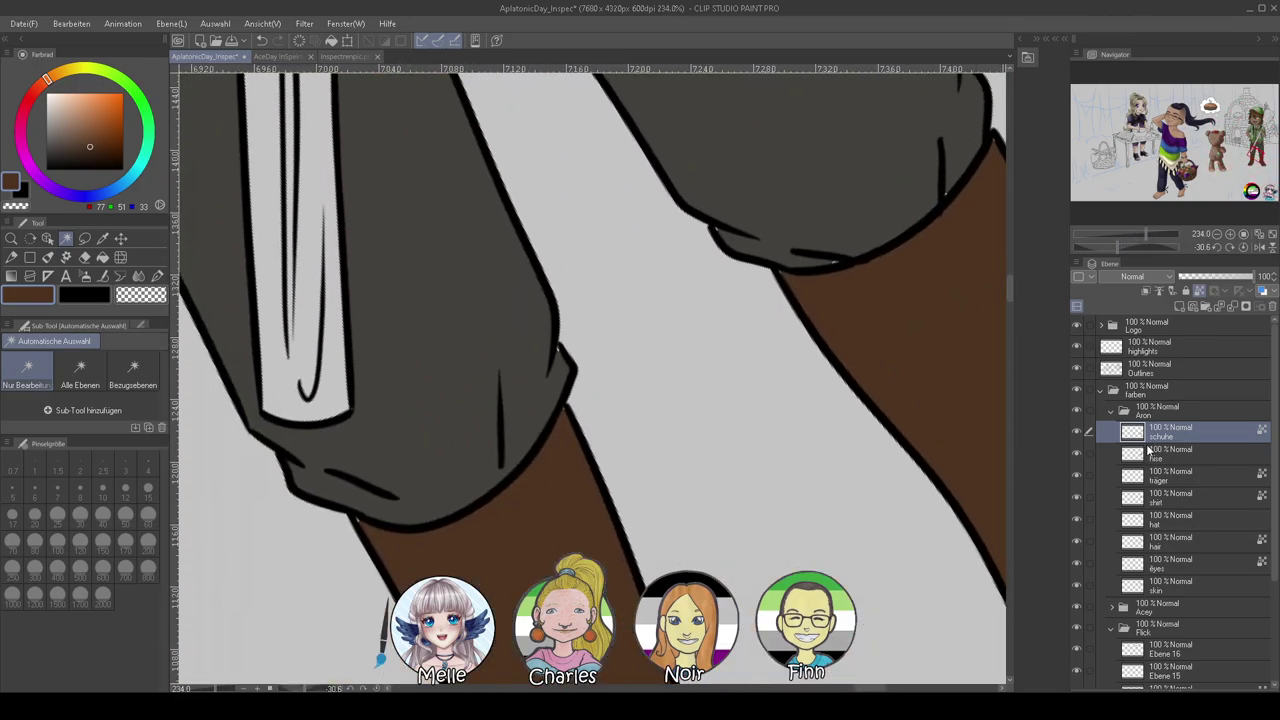
drag(772, 552, 706, 20)
drag(865, 380, 811, 231)
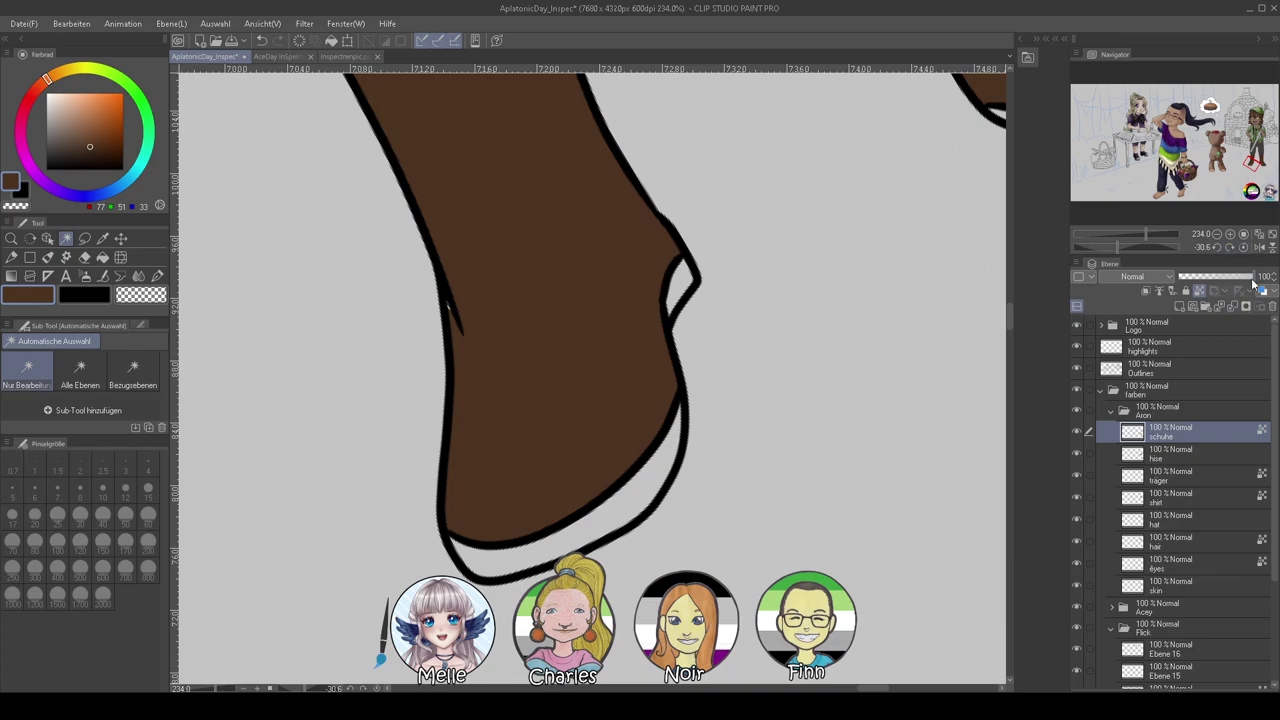
click(1243, 247)
mouse_move(1147, 234)
mouse_down()
mouse_move(1066, 242)
mouse_move(1124, 236)
mouse_up()
drag(892, 190, 935, 396)
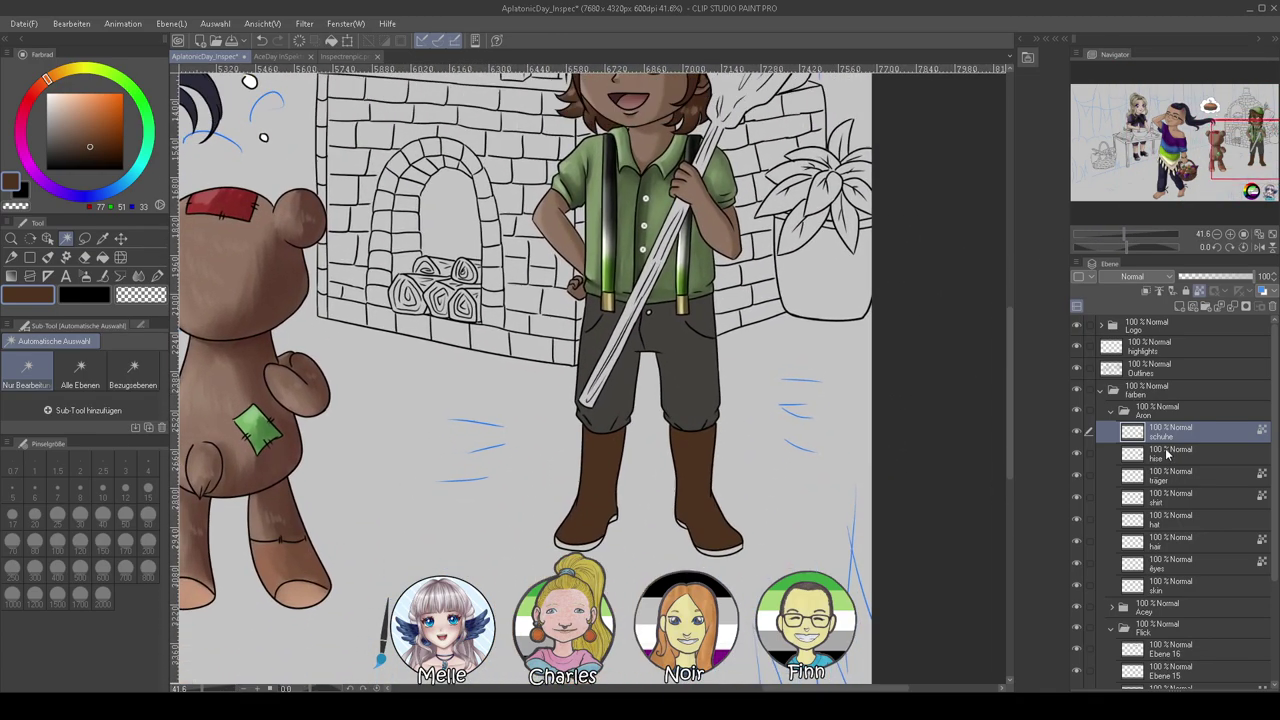
Touch up gaps in the trouser fill around both cuffs on the hose layer, using the size 15 pen and the sampled trouser grey
click(1176, 455)
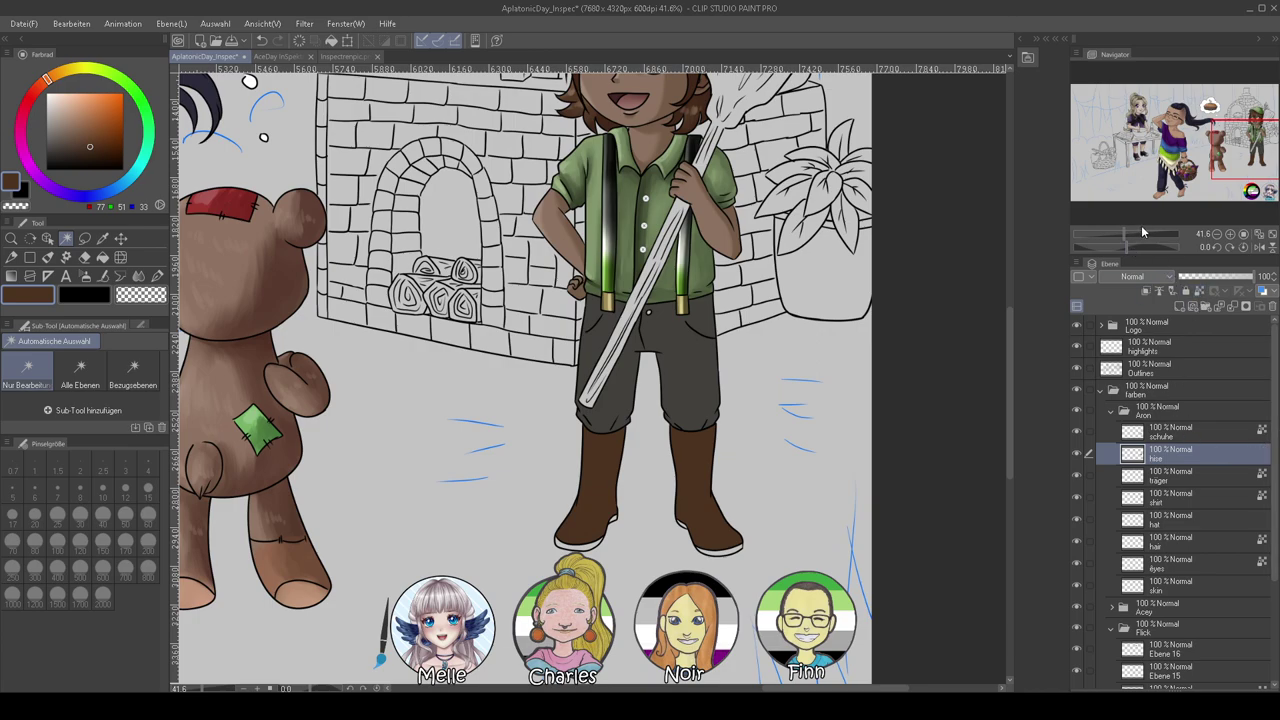
drag(1135, 235, 1147, 237)
right_click(680, 526)
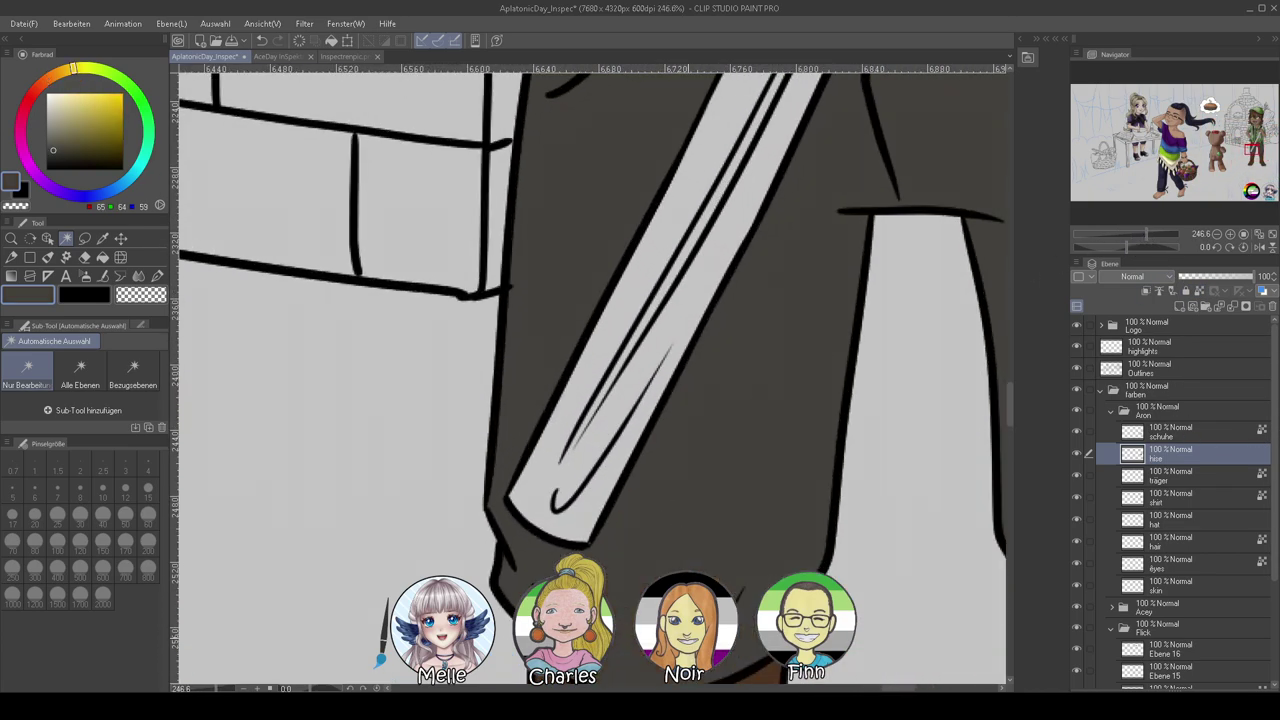
drag(633, 674, 539, 488)
key(p)
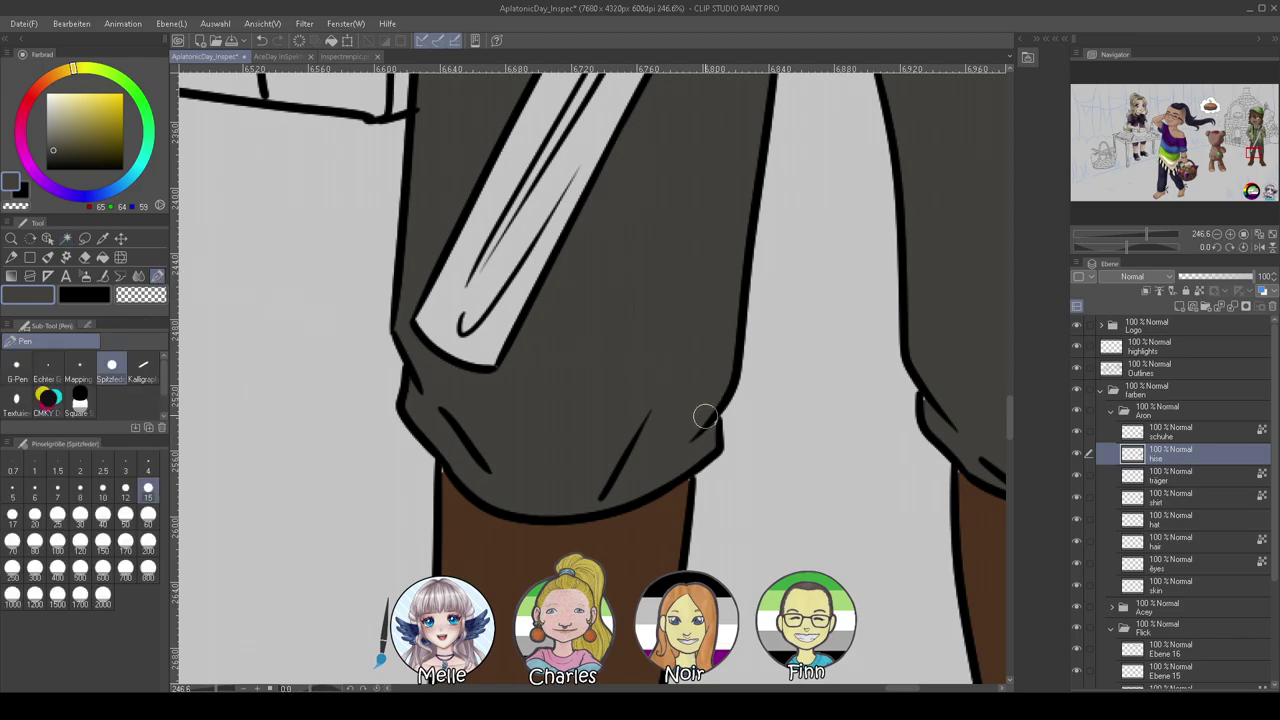
mouse_move(750, 444)
mouse_down()
mouse_move(602, 458)
mouse_move(585, 477)
mouse_up()
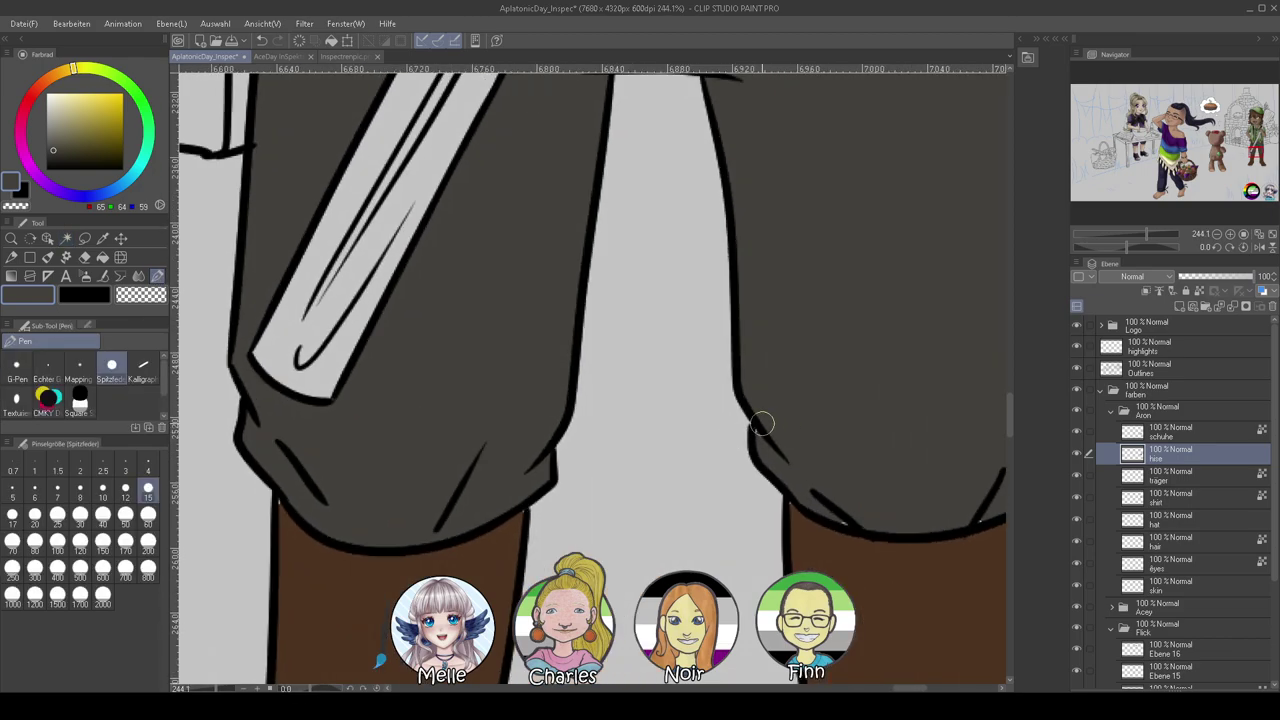
scroll(878, 508, right, 4)
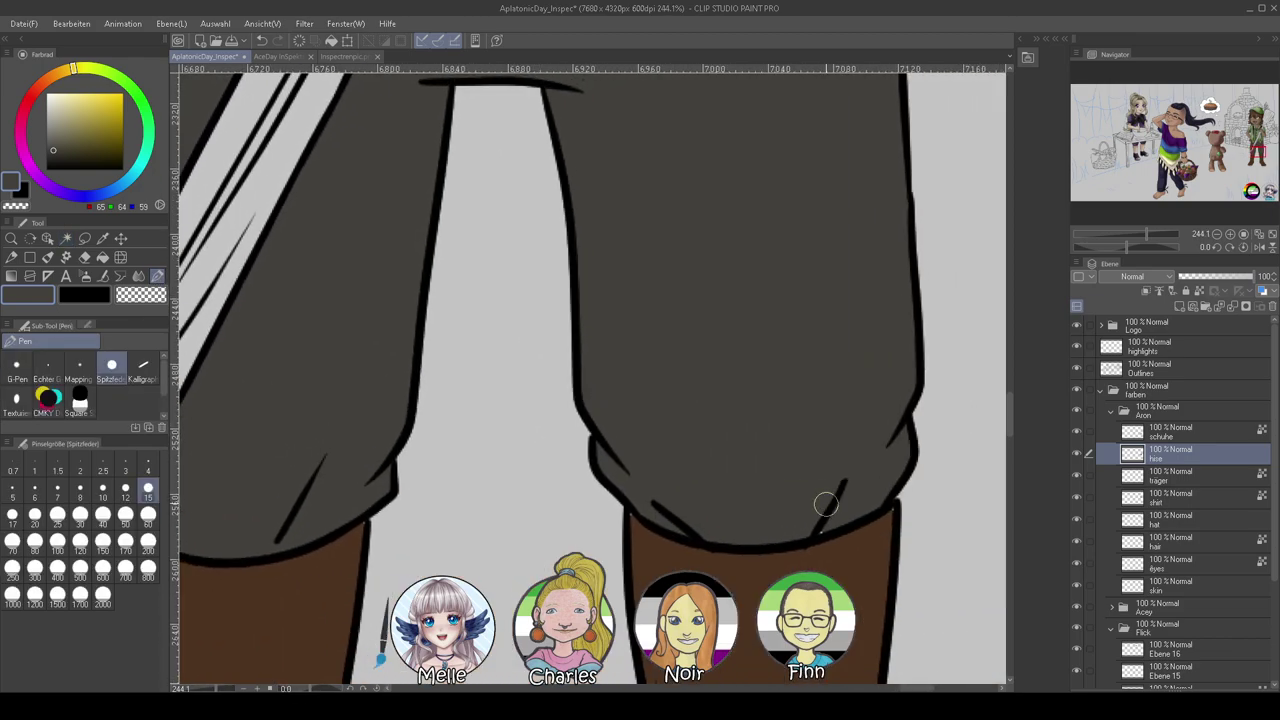
scroll(805, 372, up, 10)
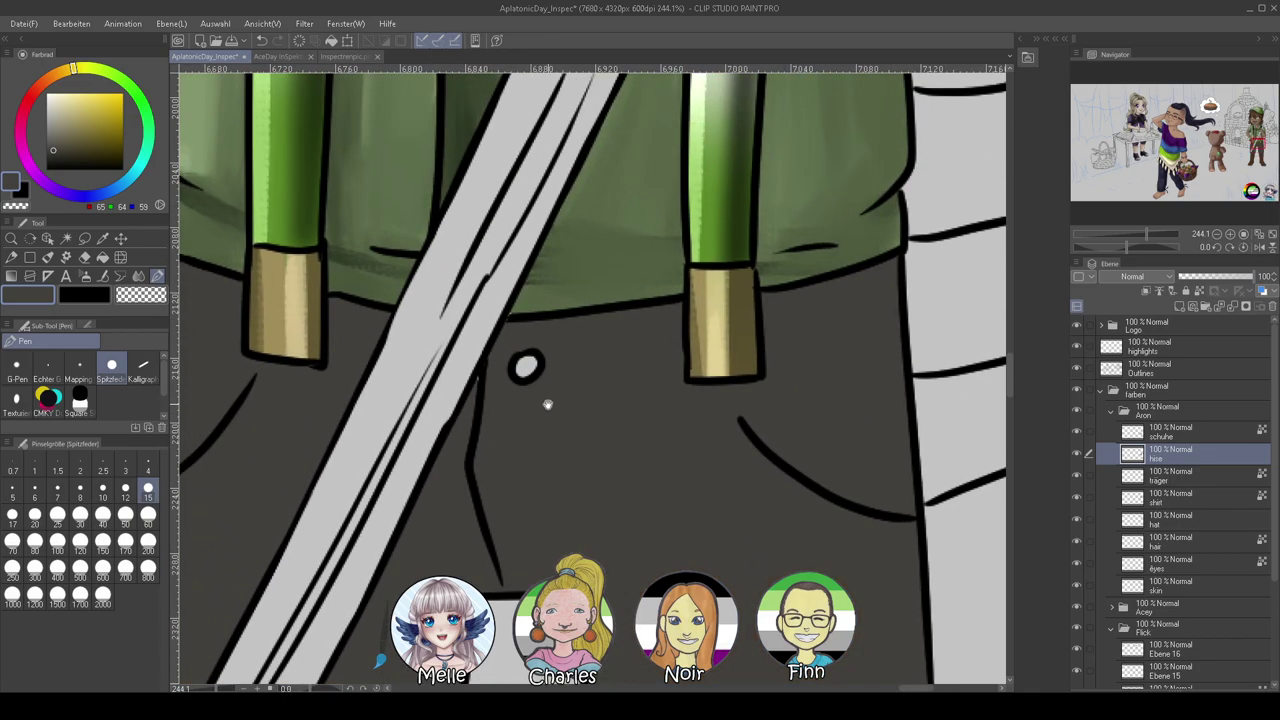
scroll(505, 360, up, 10)
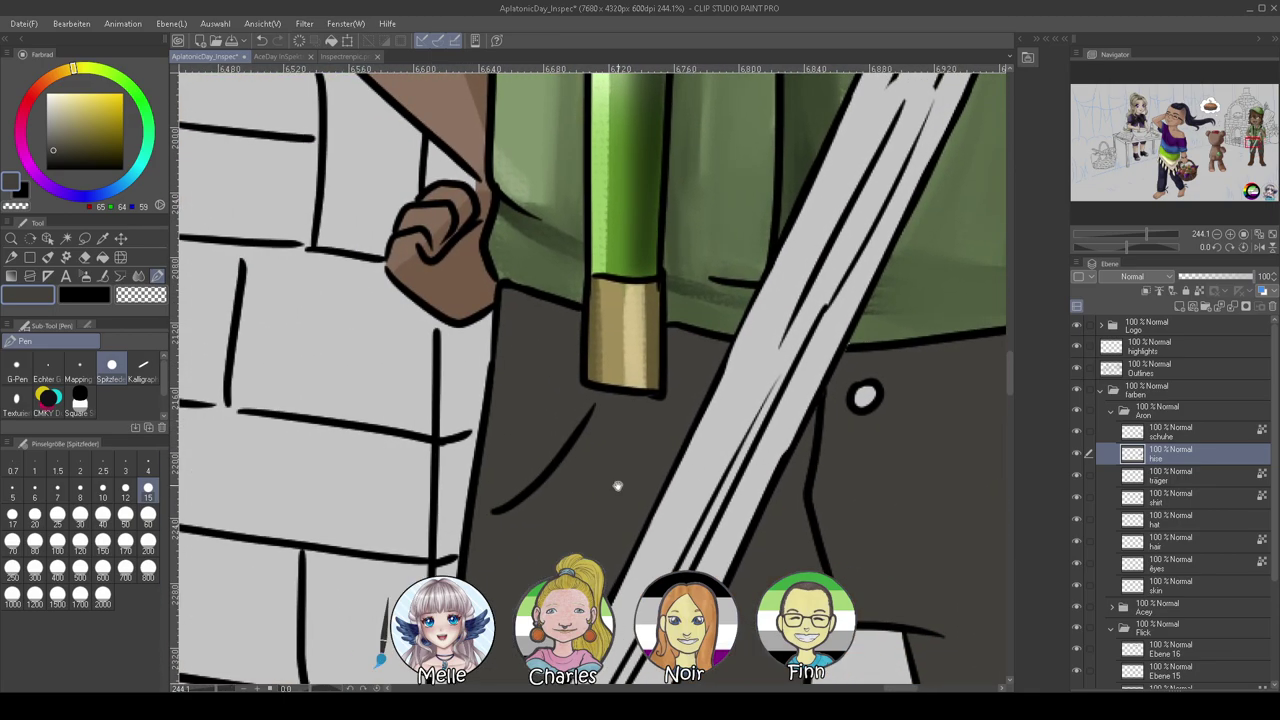
scroll(571, 514, down, 10)
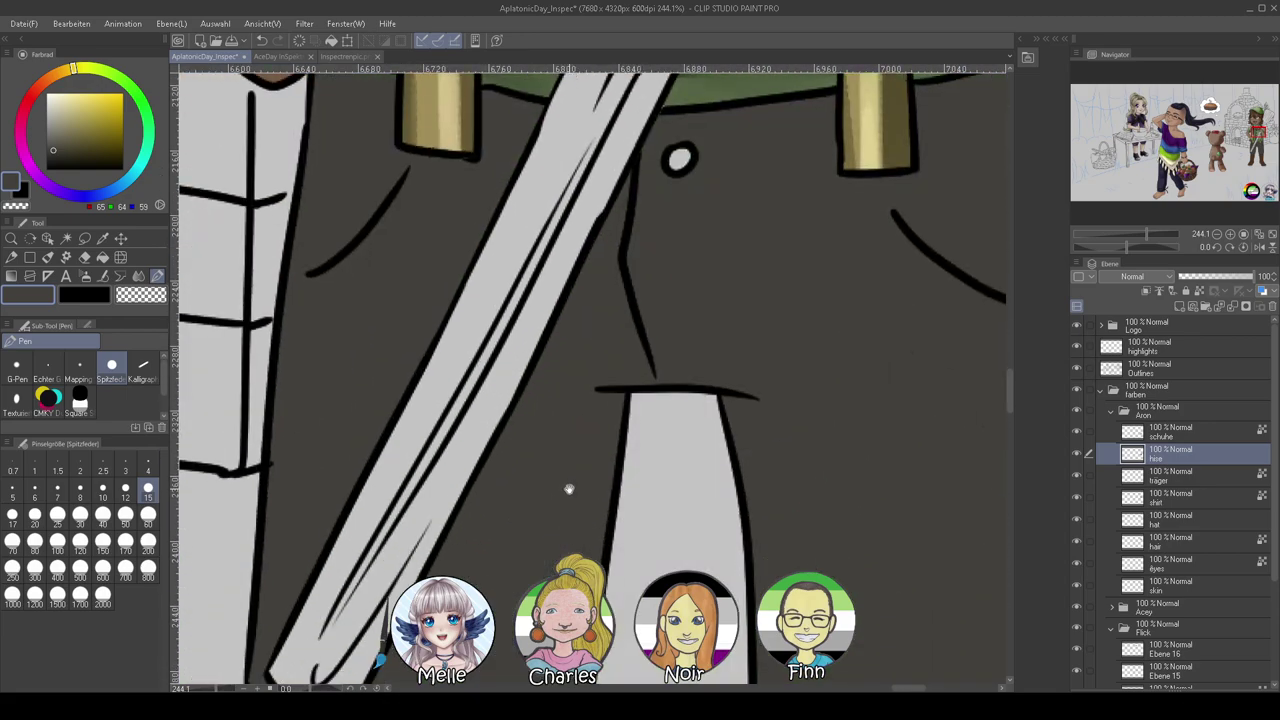
Unlock the schuhe layer's transparent pixels and fill remaining gaps along the boot edges with sampled brown, using pen sizes 4 and 12
click(1168, 437)
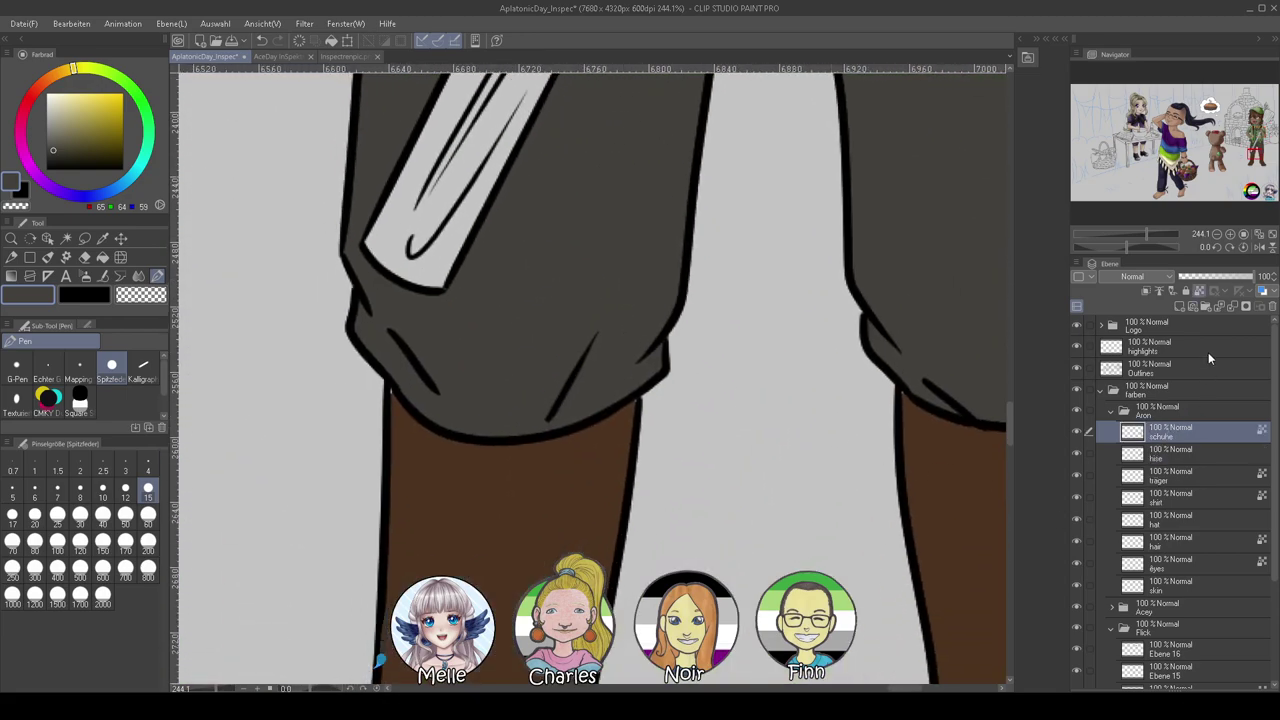
alt+click(500, 503)
click(145, 466)
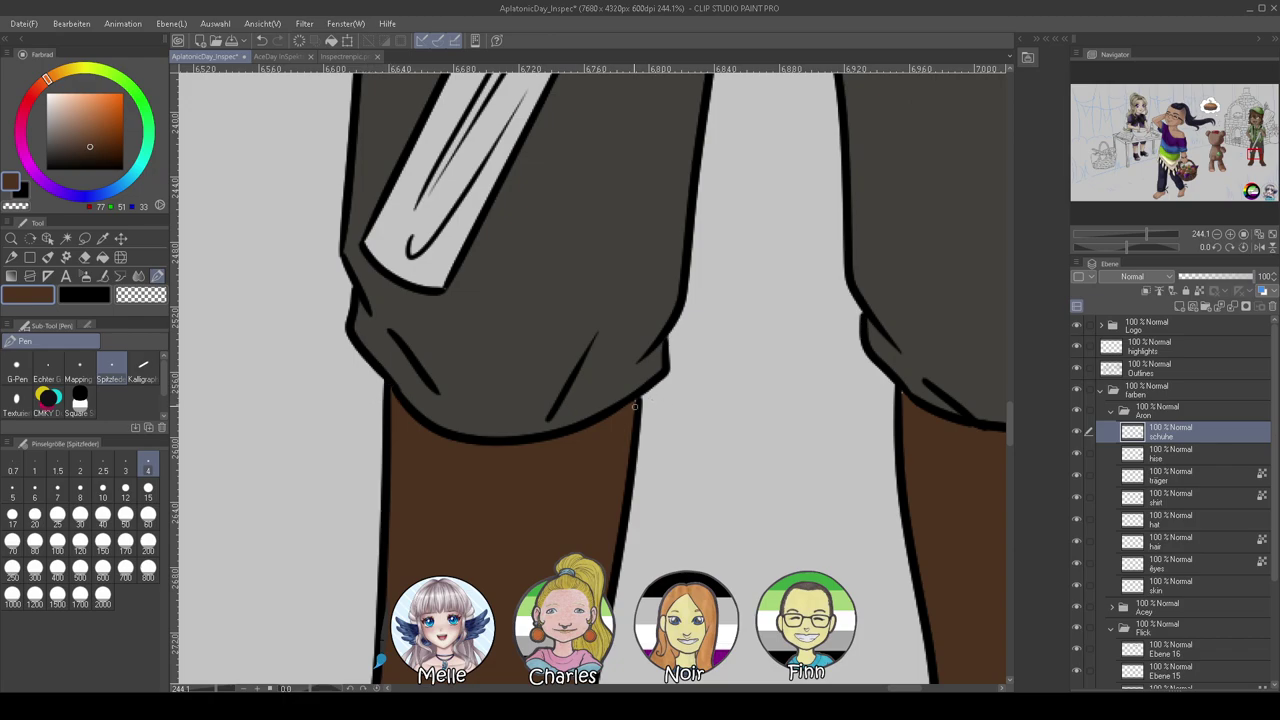
drag(785, 429, 542, 430)
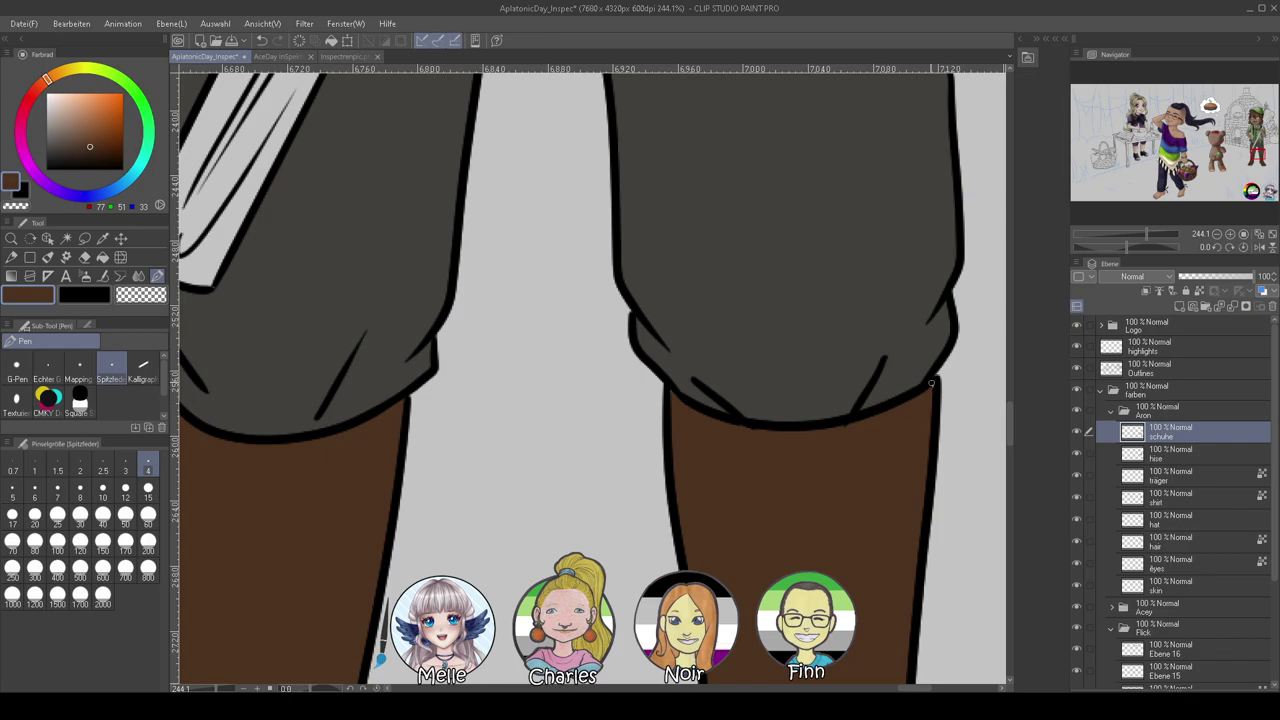
drag(780, 620, 877, 200)
drag(604, 538, 322, 386)
click(125, 489)
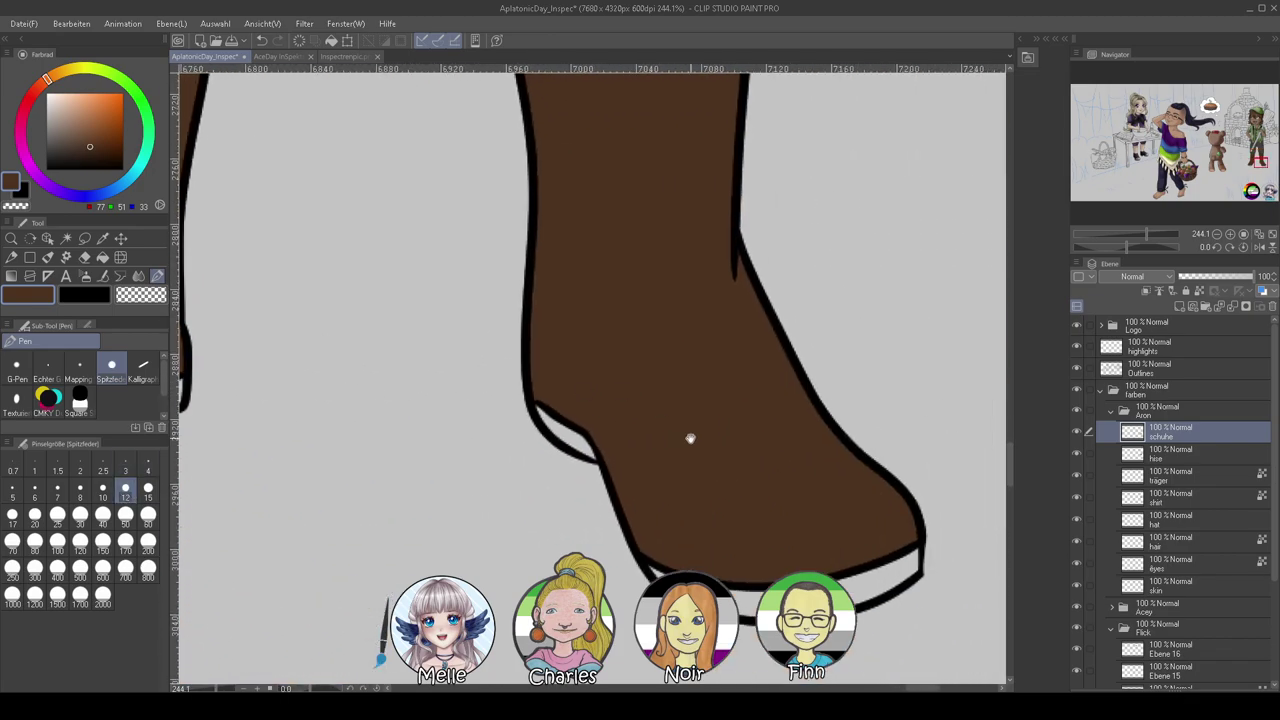
drag(727, 494, 843, 644)
drag(686, 340, 743, 509)
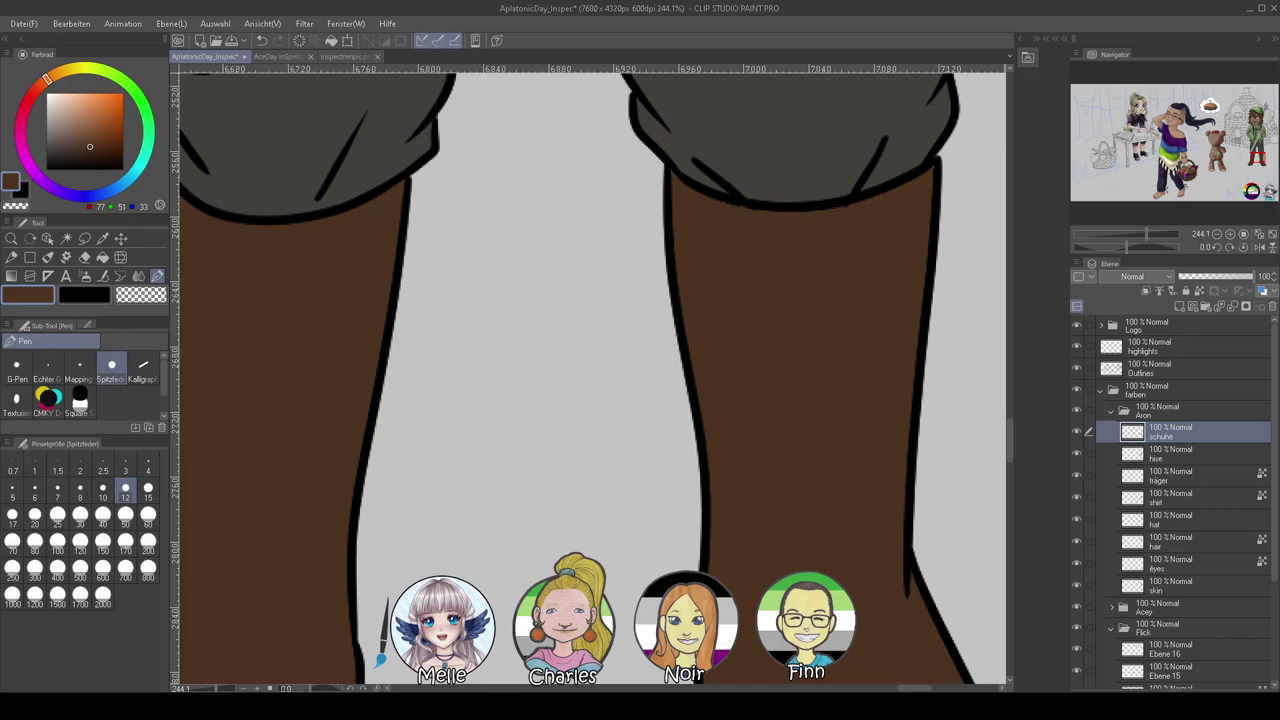
Lock the hose layer's transparent pixels and shade the trouser legs and waist in dark grey (RGB 41, 40, 35) with the size 60 Ölfarbe brush
click(1204, 452)
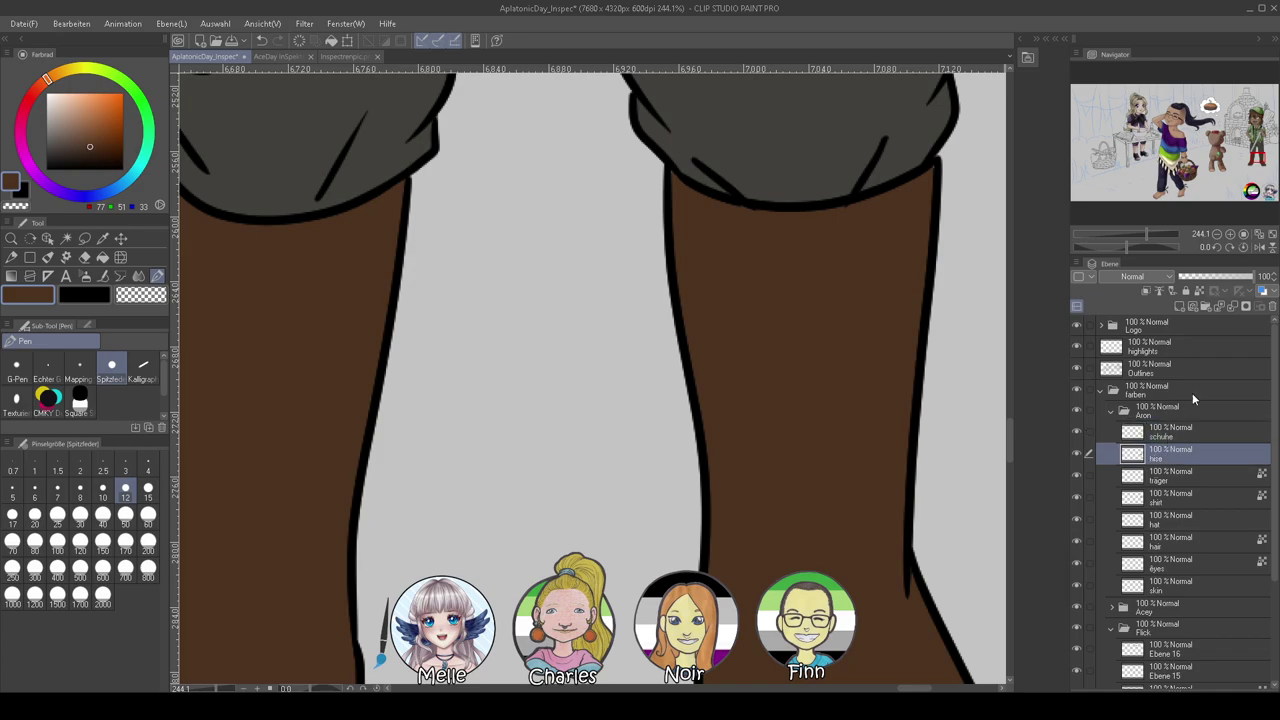
drag(1152, 236, 1135, 238)
drag(724, 230, 773, 454)
alt+click(686, 363)
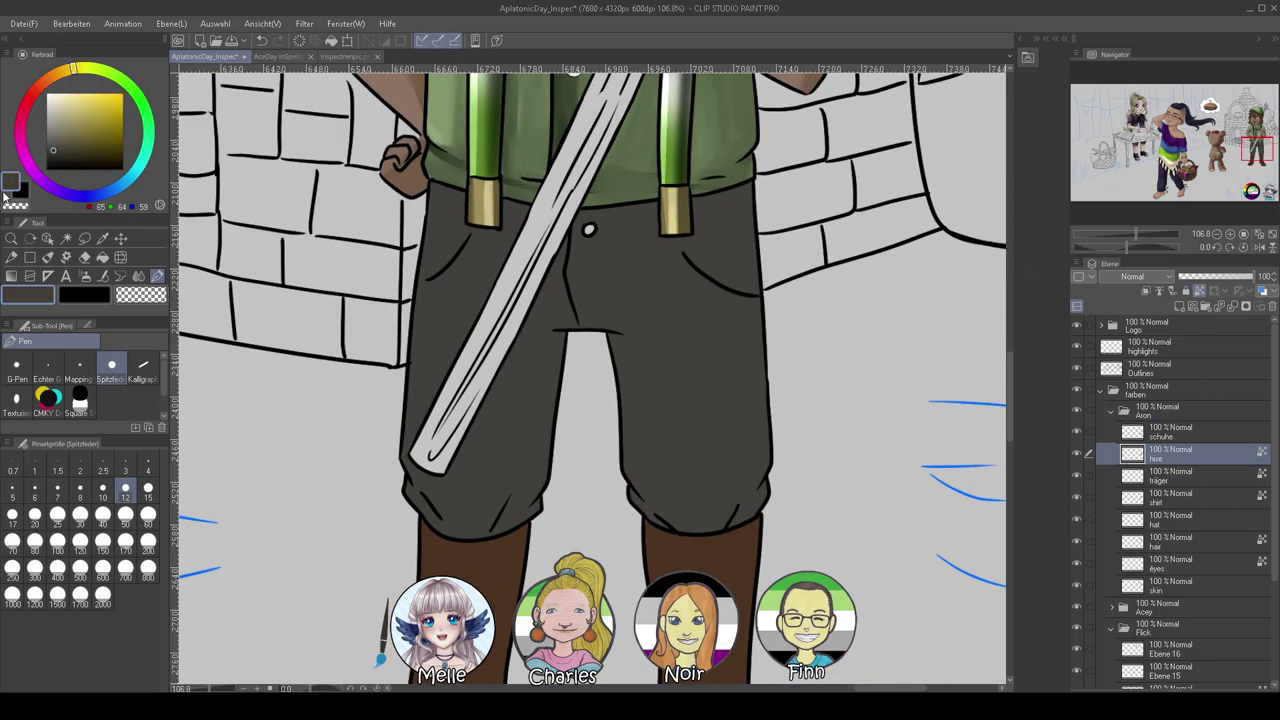
click(58, 157)
click(47, 257)
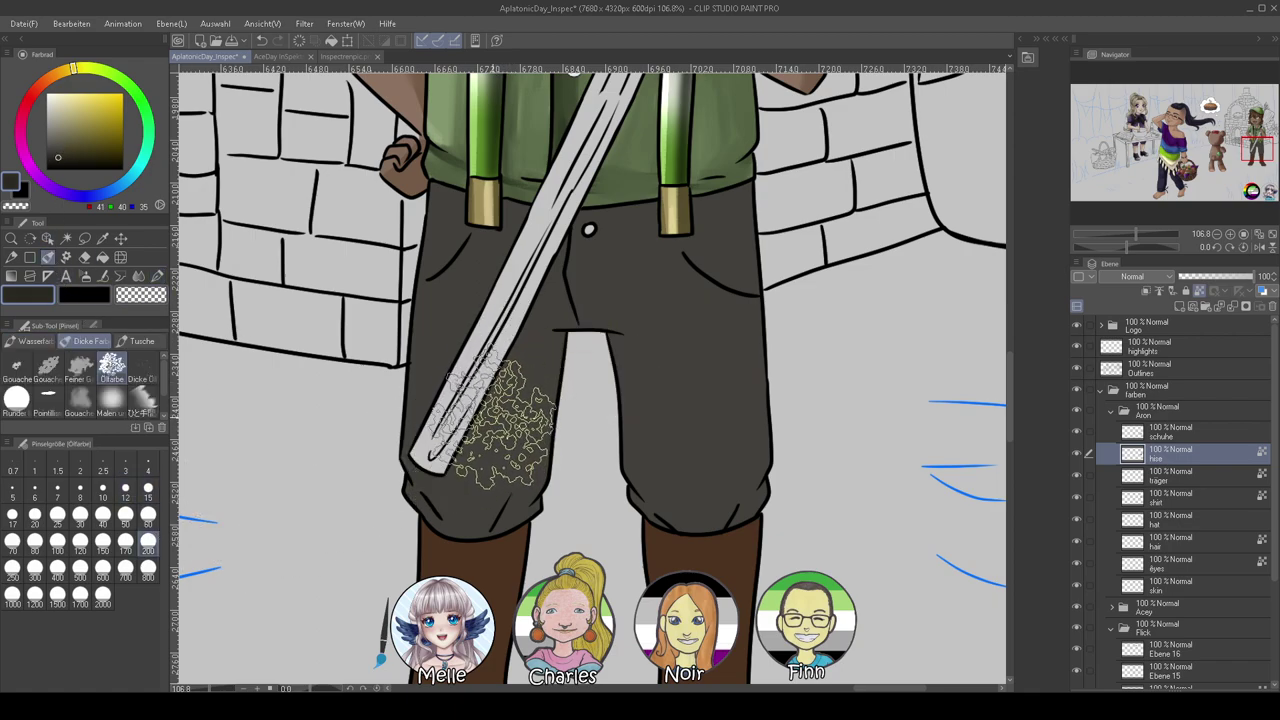
click(148, 514)
mouse_move(530, 465)
mouse_down()
mouse_move(537, 491)
mouse_move(553, 341)
mouse_up()
mouse_move(674, 251)
mouse_down()
mouse_move(711, 241)
mouse_move(749, 454)
mouse_move(770, 462)
mouse_move(736, 447)
mouse_move(708, 546)
mouse_move(688, 523)
mouse_move(681, 548)
mouse_move(648, 501)
mouse_move(700, 534)
mouse_up()
drag(594, 213, 577, 211)
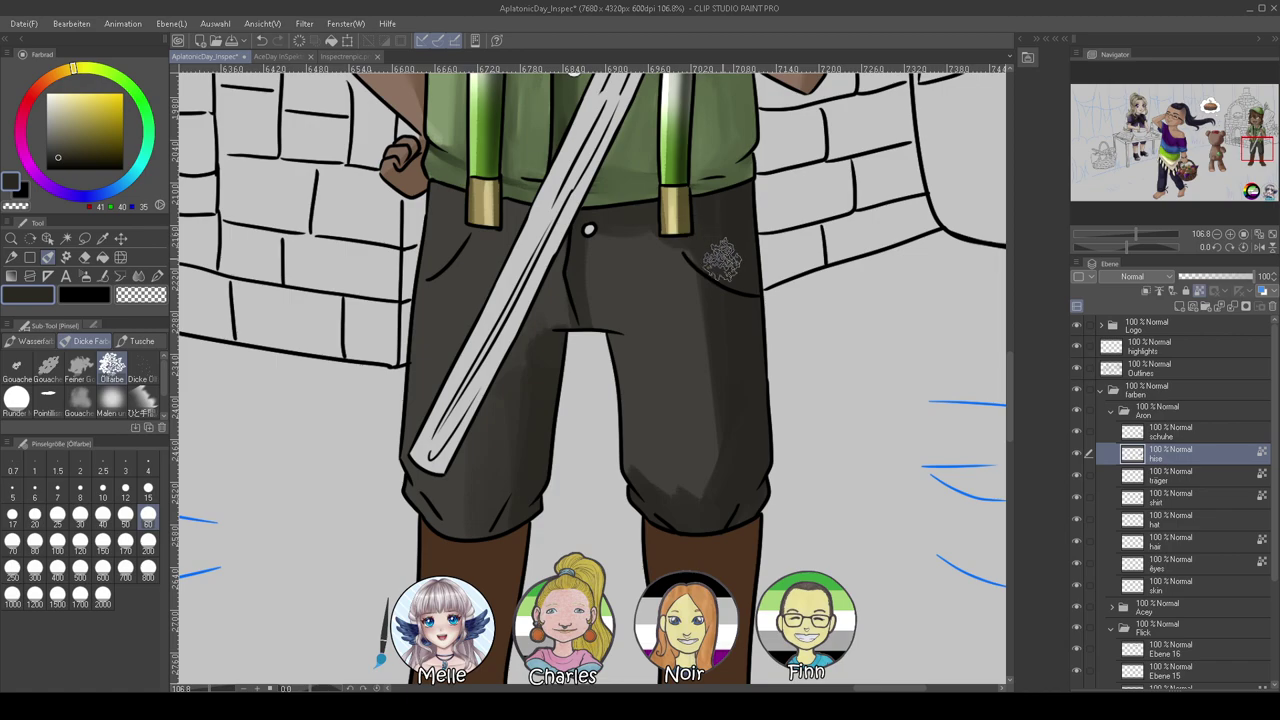
Paint fold shadows around the trouser cuffs, knees and pocket, and sample the base grey (RGB 65, 64, 59) for softening them
mouse_move(419, 482)
mouse_down()
mouse_move(464, 555)
mouse_move(501, 535)
mouse_move(519, 480)
mouse_up()
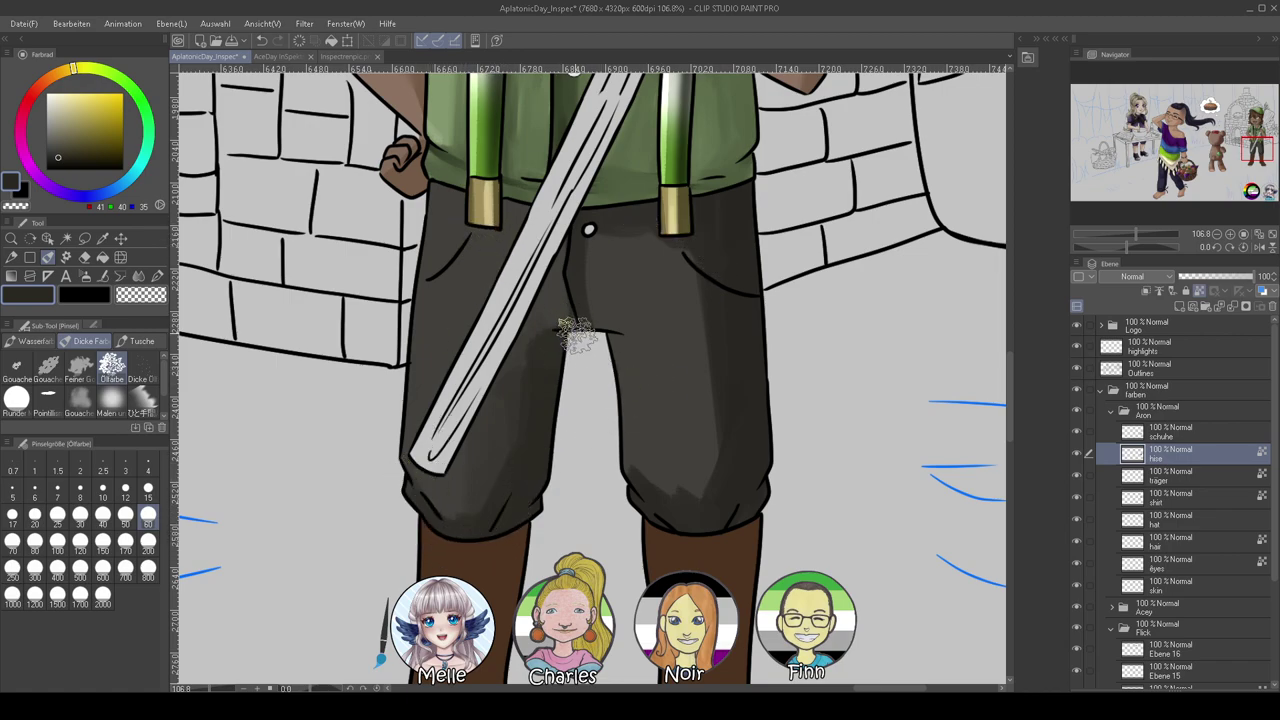
mouse_move(430, 262)
mouse_down()
mouse_move(441, 247)
mouse_move(463, 260)
mouse_up()
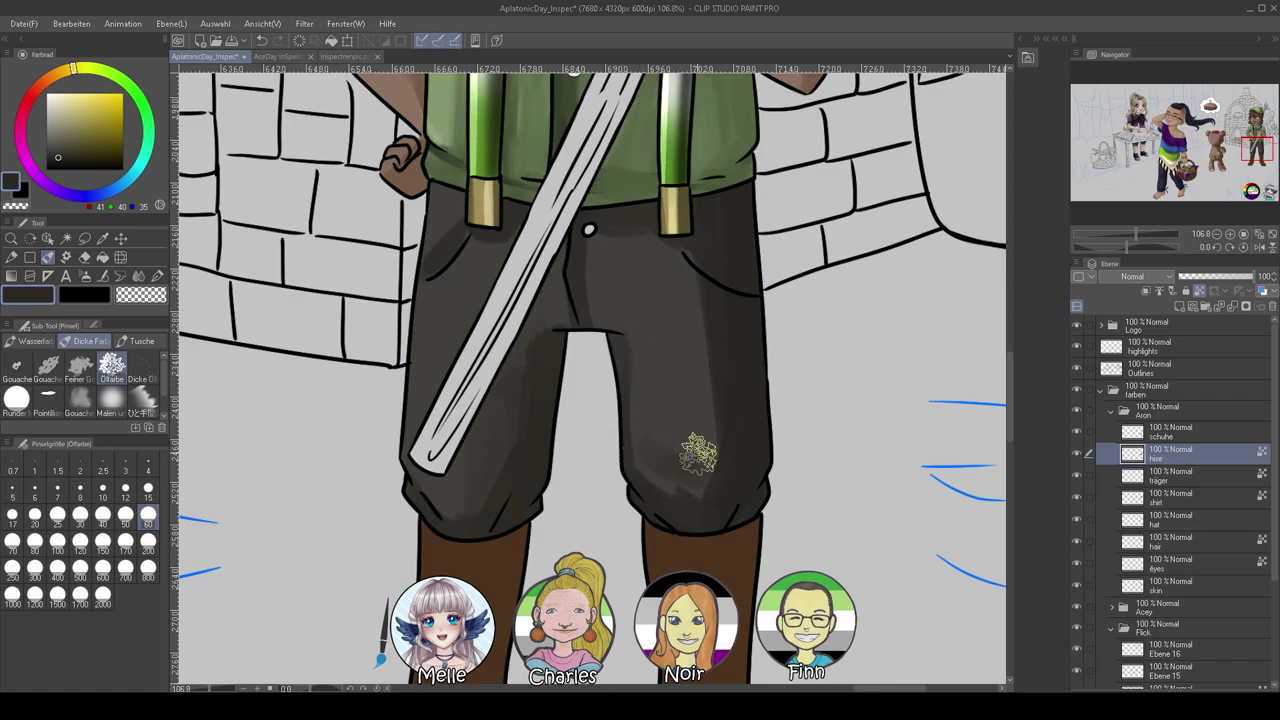
mouse_move(468, 455)
mouse_down()
mouse_move(448, 482)
mouse_move(464, 482)
mouse_up()
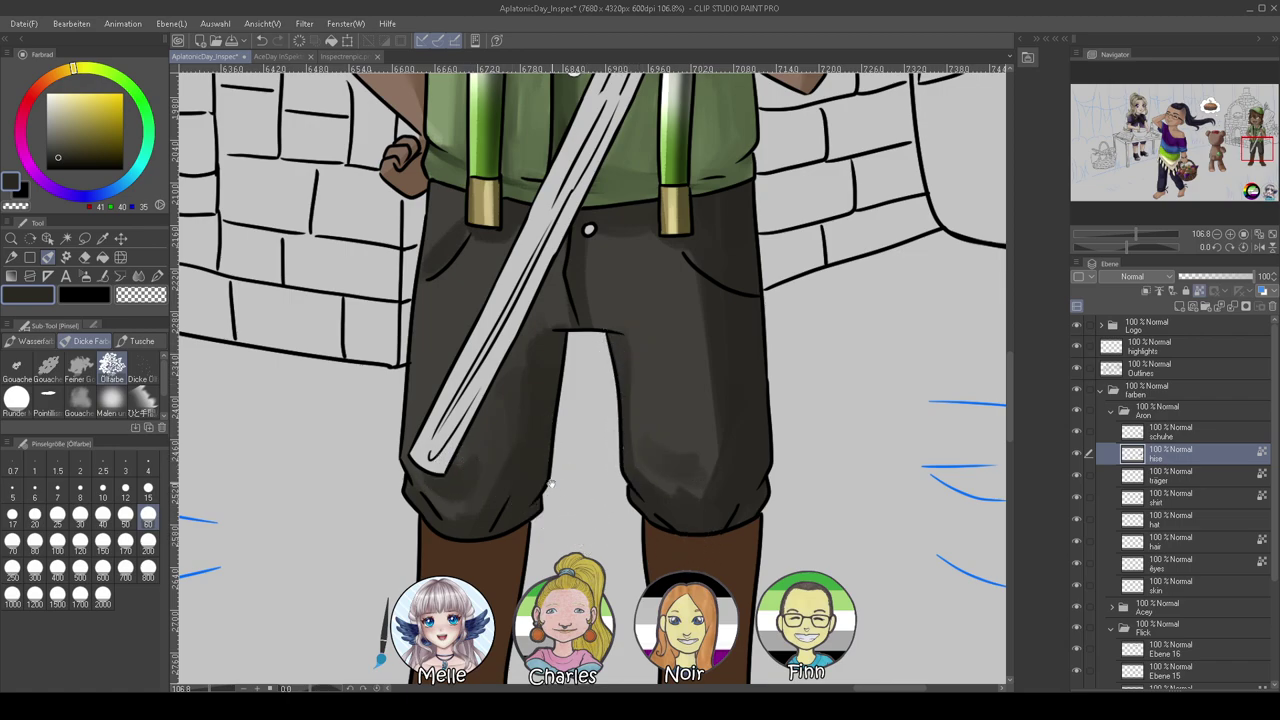
drag(552, 484, 544, 522)
mouse_move(685, 497)
mouse_down()
mouse_move(730, 531)
mouse_move(677, 522)
mouse_up()
alt+click(656, 450)
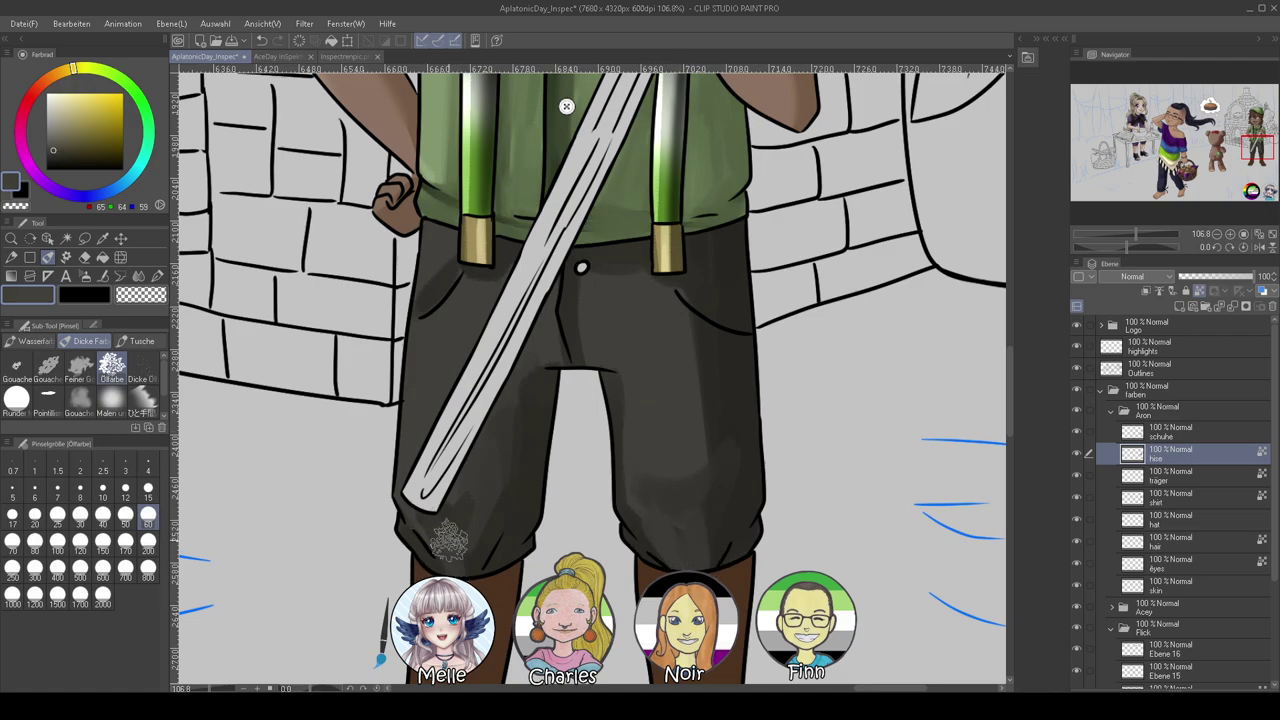
Deepen the shadows under the shirt hem and inside the pockets with near-black, undoing one stroke and sampling a softer tone (RGB 22, 21, 19)
alt+click(717, 269)
click(58, 167)
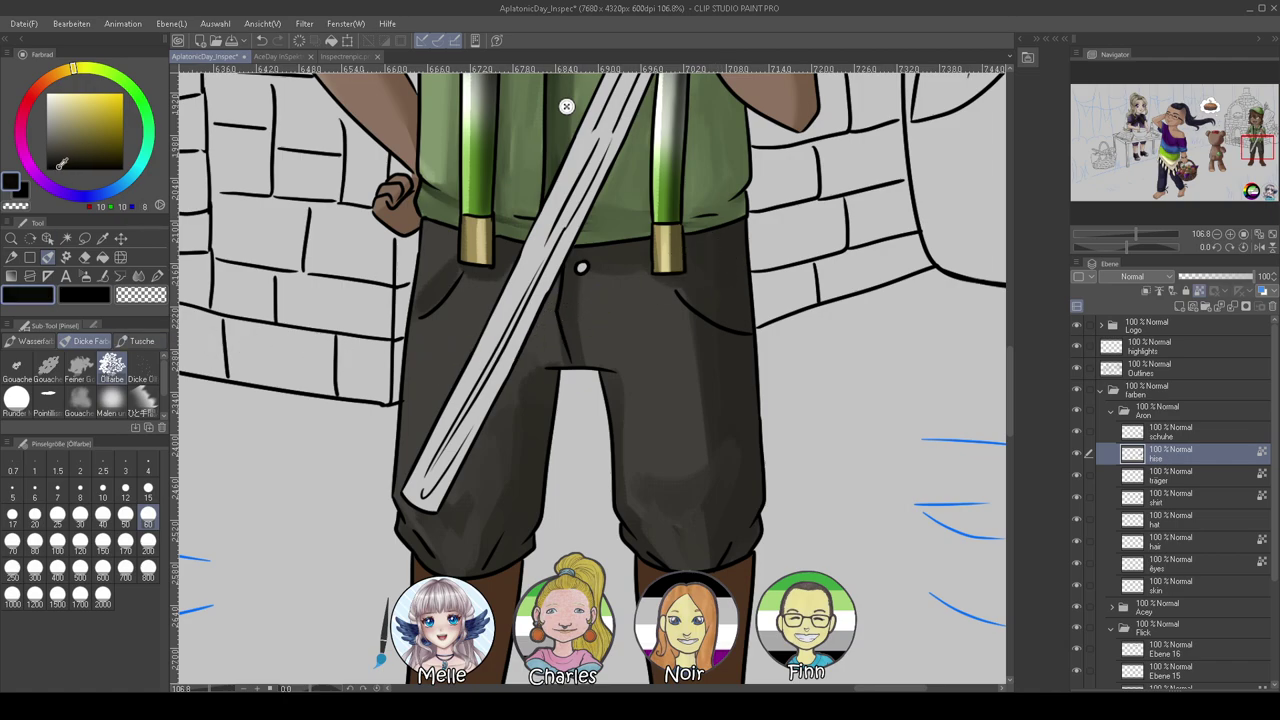
drag(574, 254, 668, 252)
key(ctrl+z)
alt+click(490, 248)
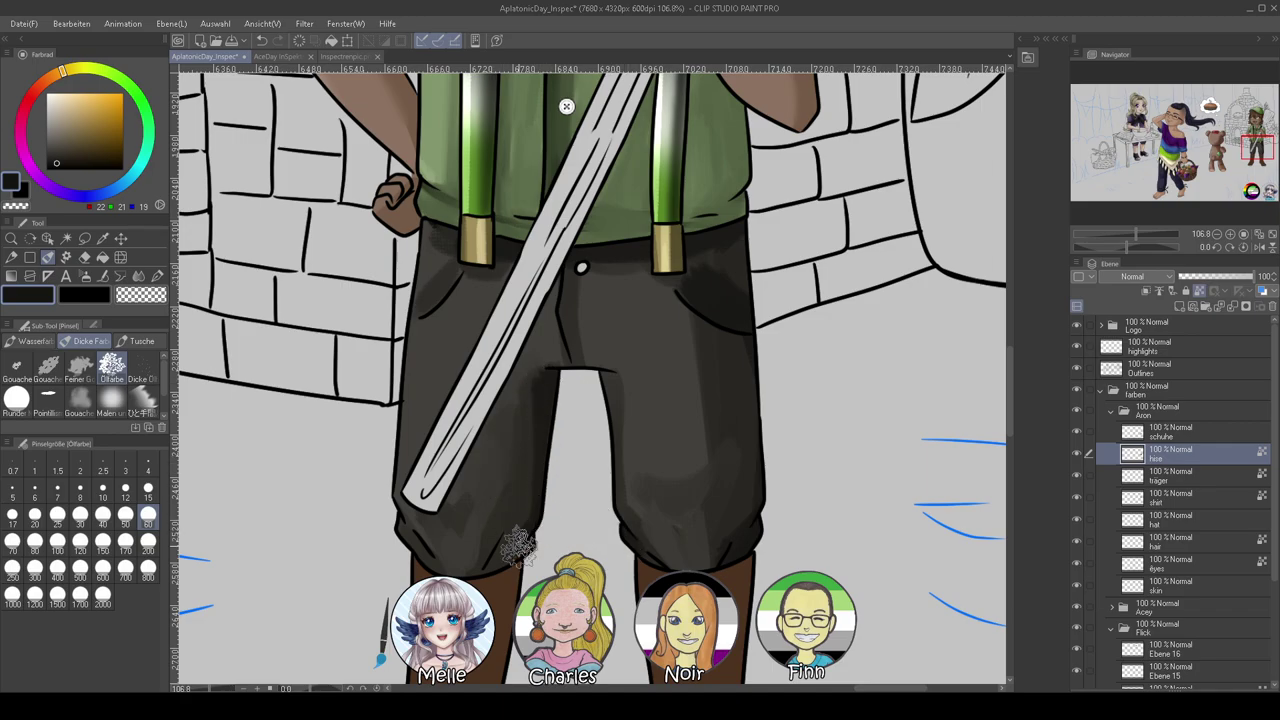
Refine the folds at both trouser cuffs with the size 15 Ölfarbe brush, sampling neighbouring dark and mid greys
mouse_move(1126, 247)
mouse_down()
mouse_move(1139, 235)
mouse_move(1100, 238)
mouse_move(1146, 238)
mouse_up()
scroll(794, 459, down, 3)
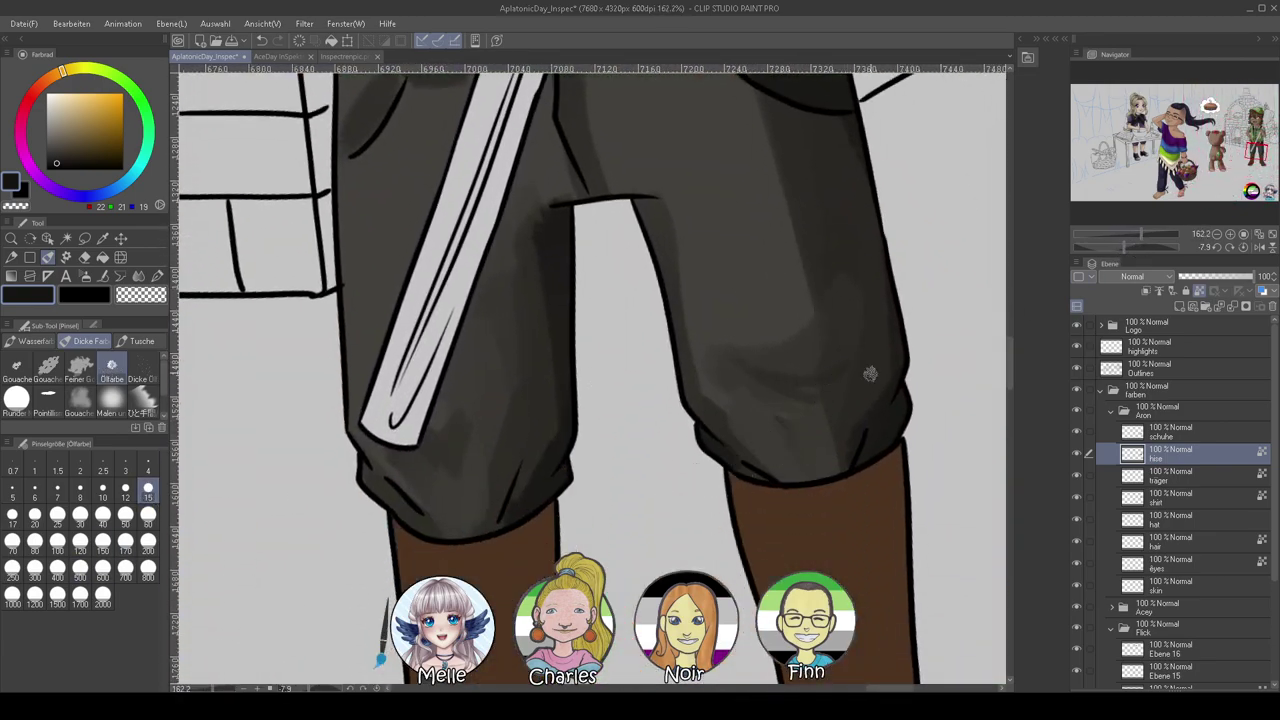
alt+click(875, 367)
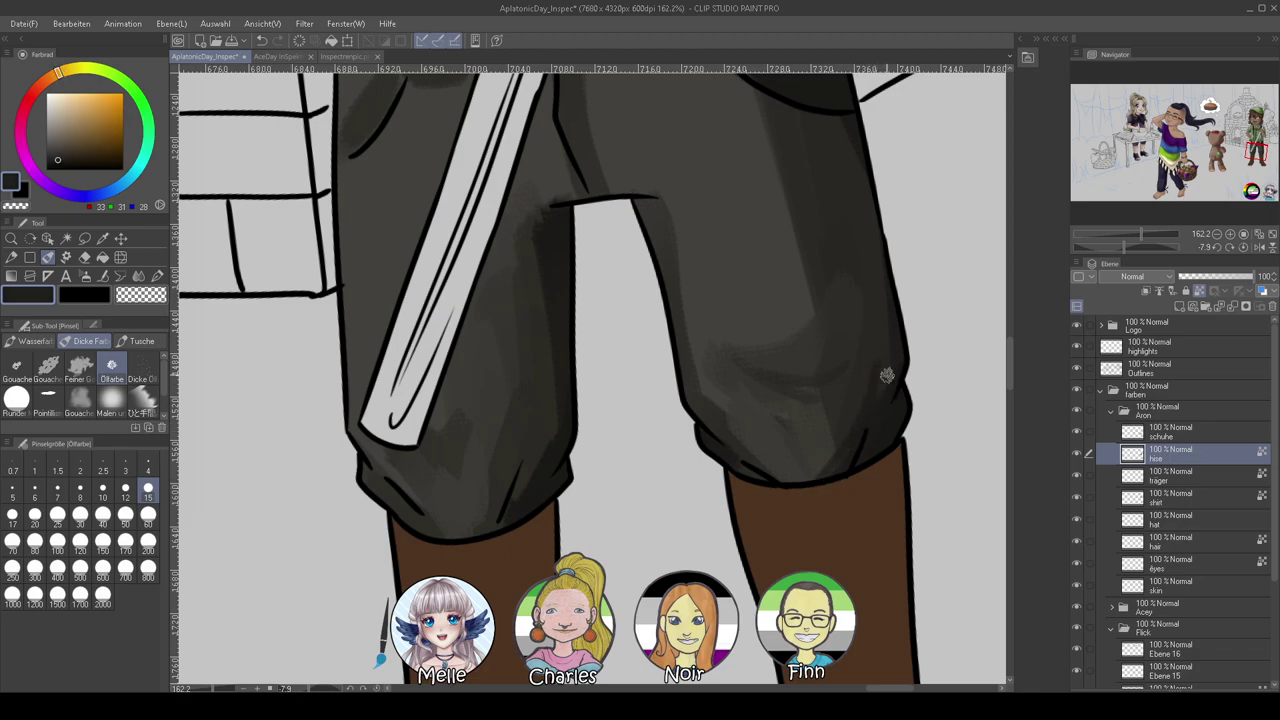
alt+click(715, 437)
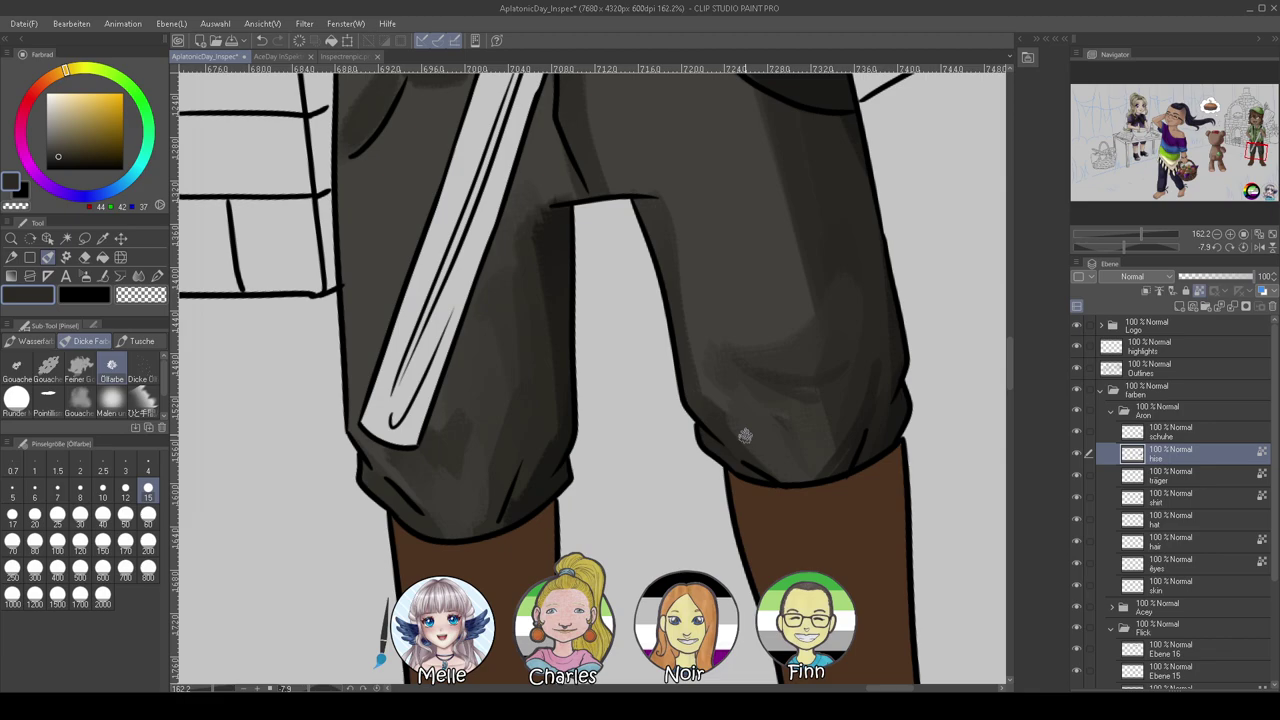
alt+click(517, 516)
drag(441, 527, 472, 523)
mouse_move(750, 469)
mouse_down()
mouse_move(870, 461)
mouse_move(780, 478)
mouse_up()
alt+click(483, 495)
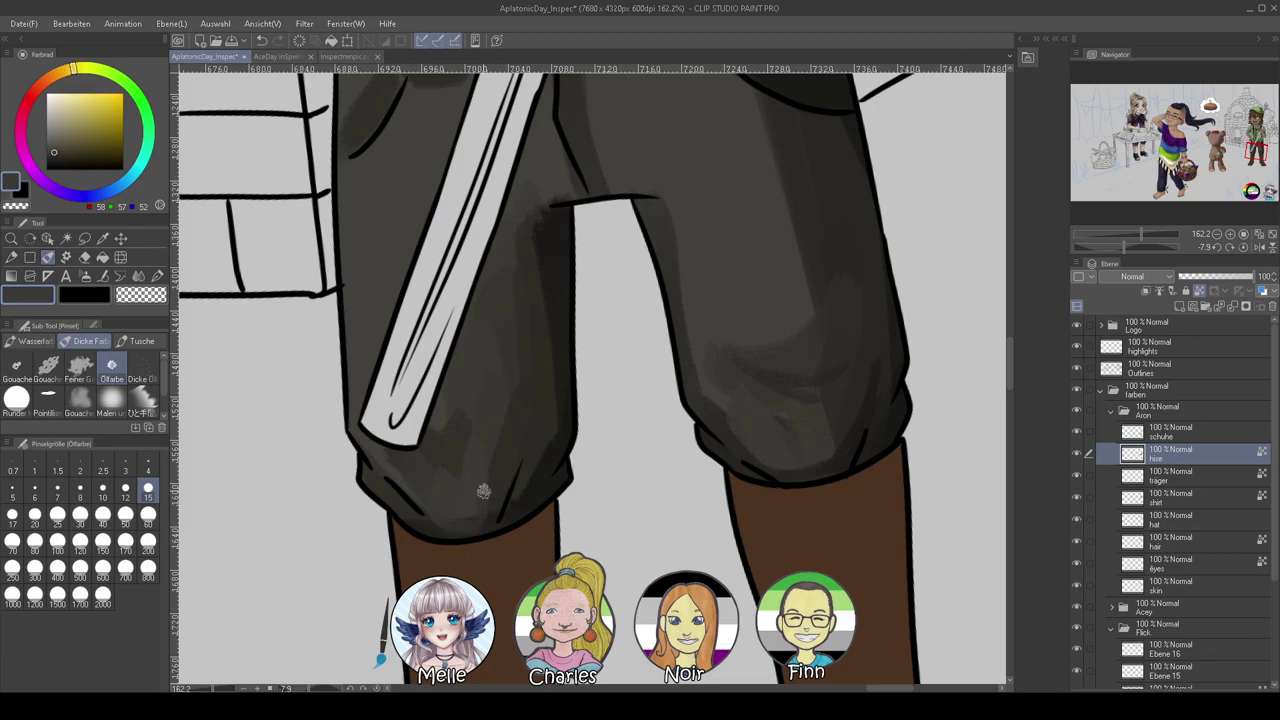
alt+click(439, 462)
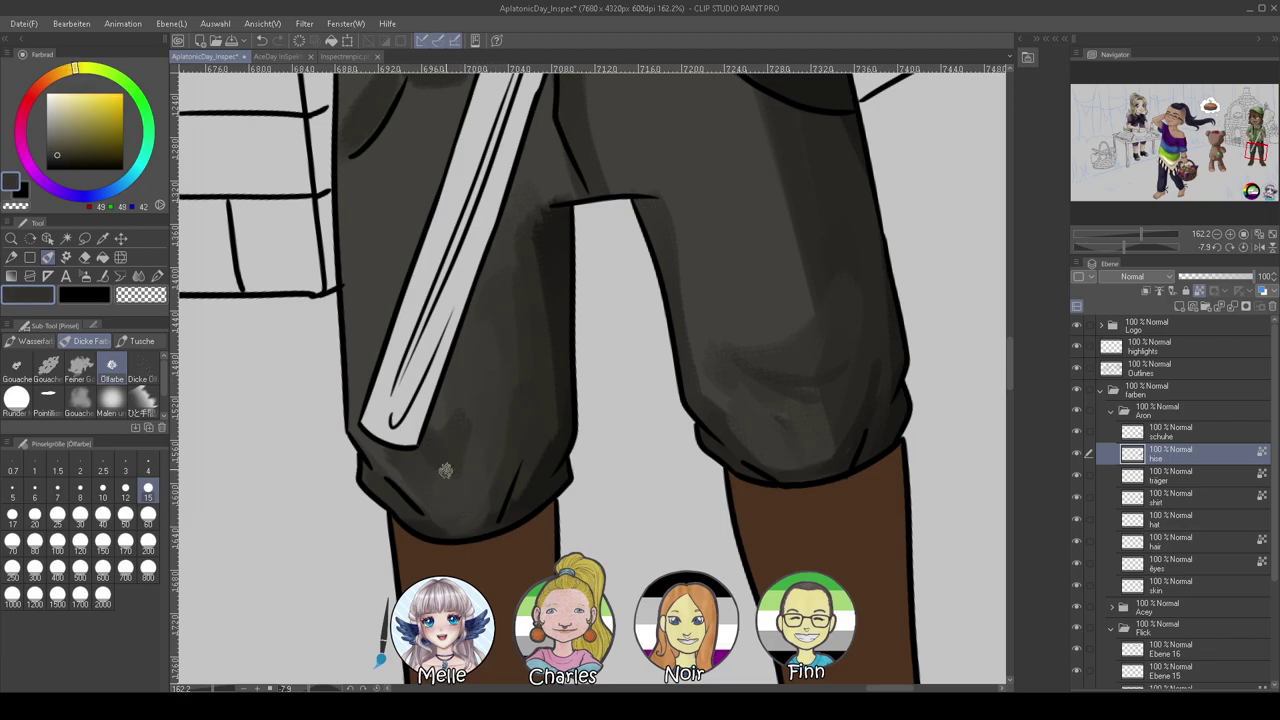
Soften the shading at the hip, fly and thigh beside the wooden handle with the size 50 Ölfarbe brush in sampled grey (RGB 47, 46, 41)
scroll(440, 412, up, 3)
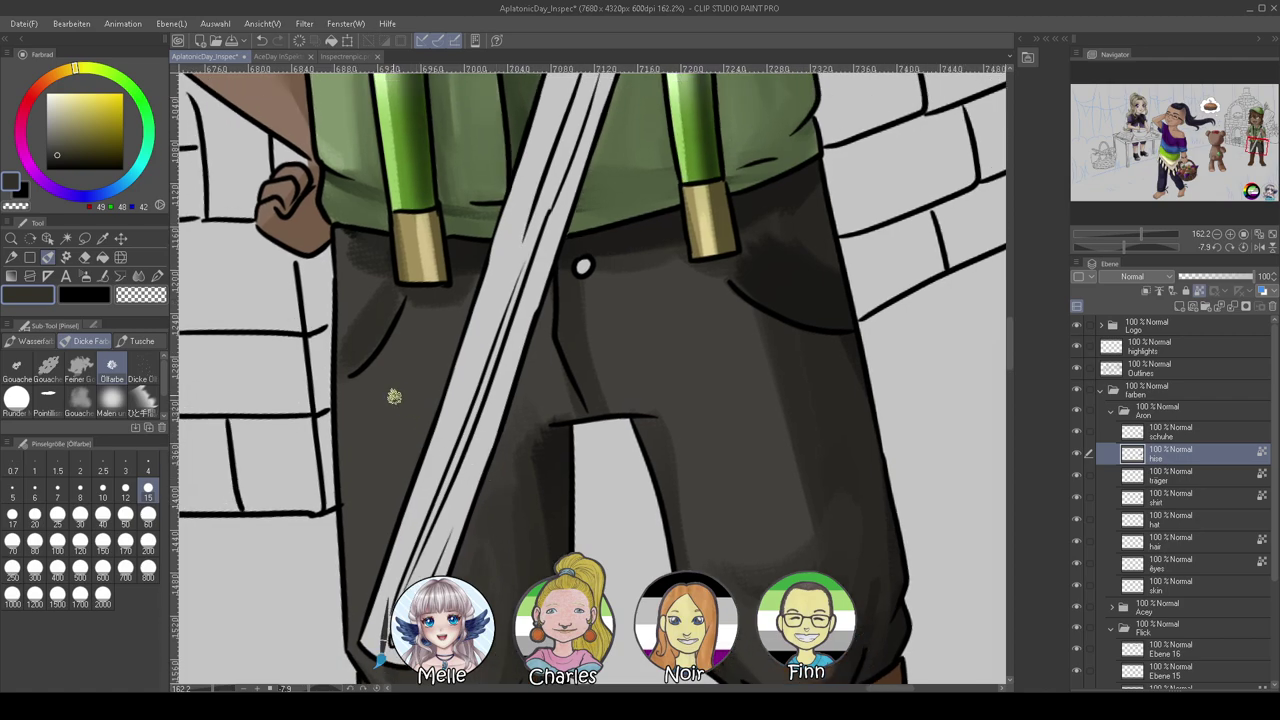
alt+click(358, 276)
click(125, 515)
alt+click(367, 326)
mouse_move(360, 268)
mouse_down()
mouse_move(381, 325)
mouse_move(376, 280)
mouse_move(388, 285)
mouse_move(356, 332)
mouse_up()
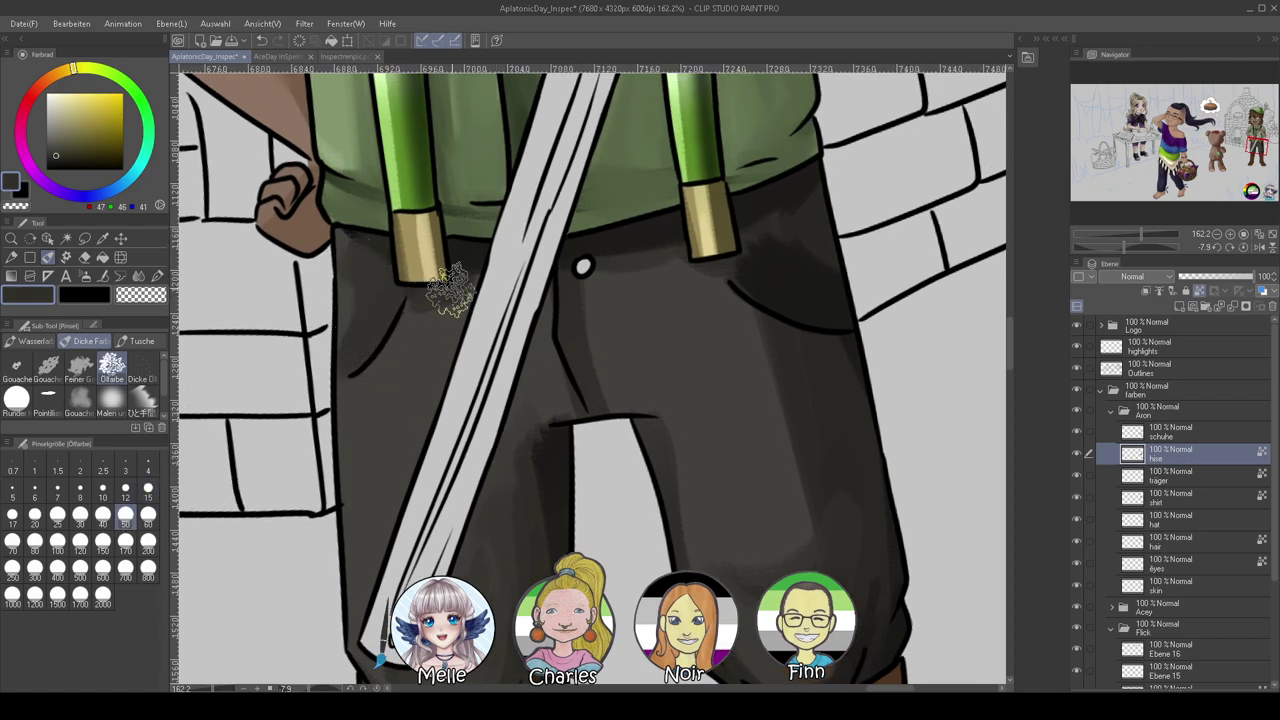
mouse_move(545, 277)
mouse_down()
mouse_move(450, 542)
mouse_move(511, 377)
mouse_up()
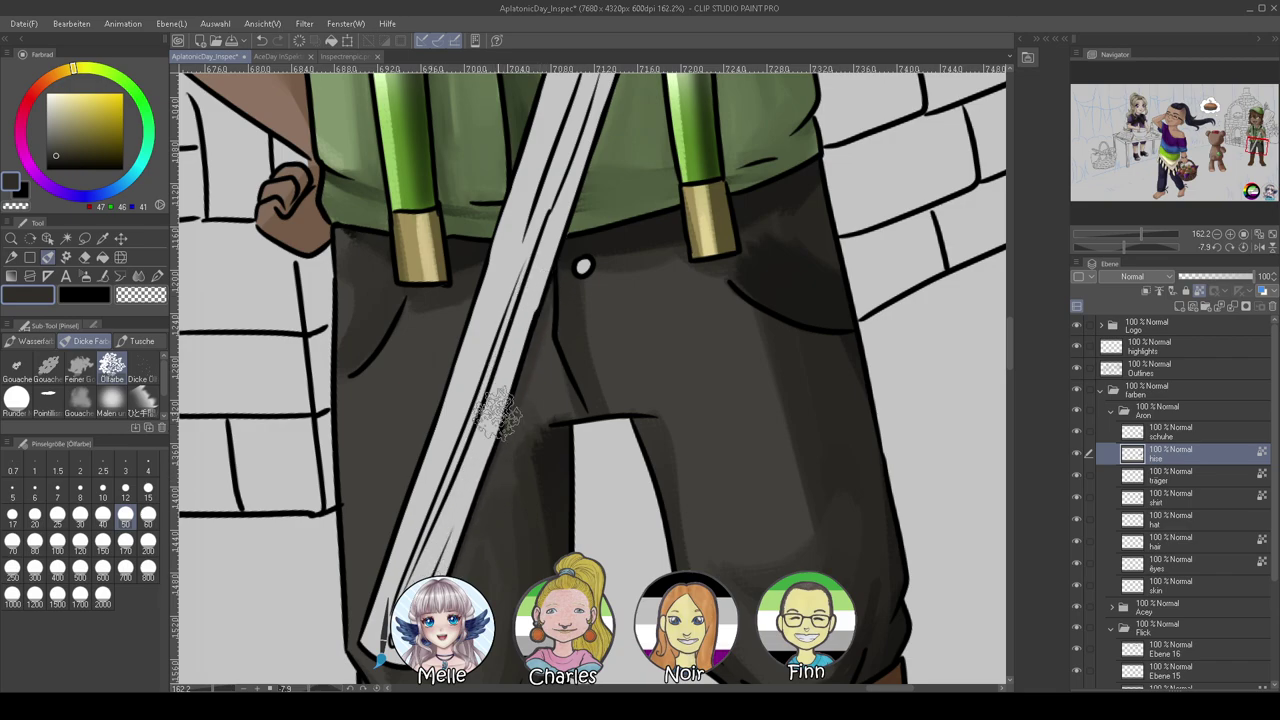
mouse_move(464, 585)
mouse_down()
mouse_move(466, 551)
mouse_move(445, 511)
mouse_up()
Blend the shading on the lower trouser leg beside the wooden handle and at its cuff with the size 40 Malerisch mischen blender
scroll(444, 511, down, 5)
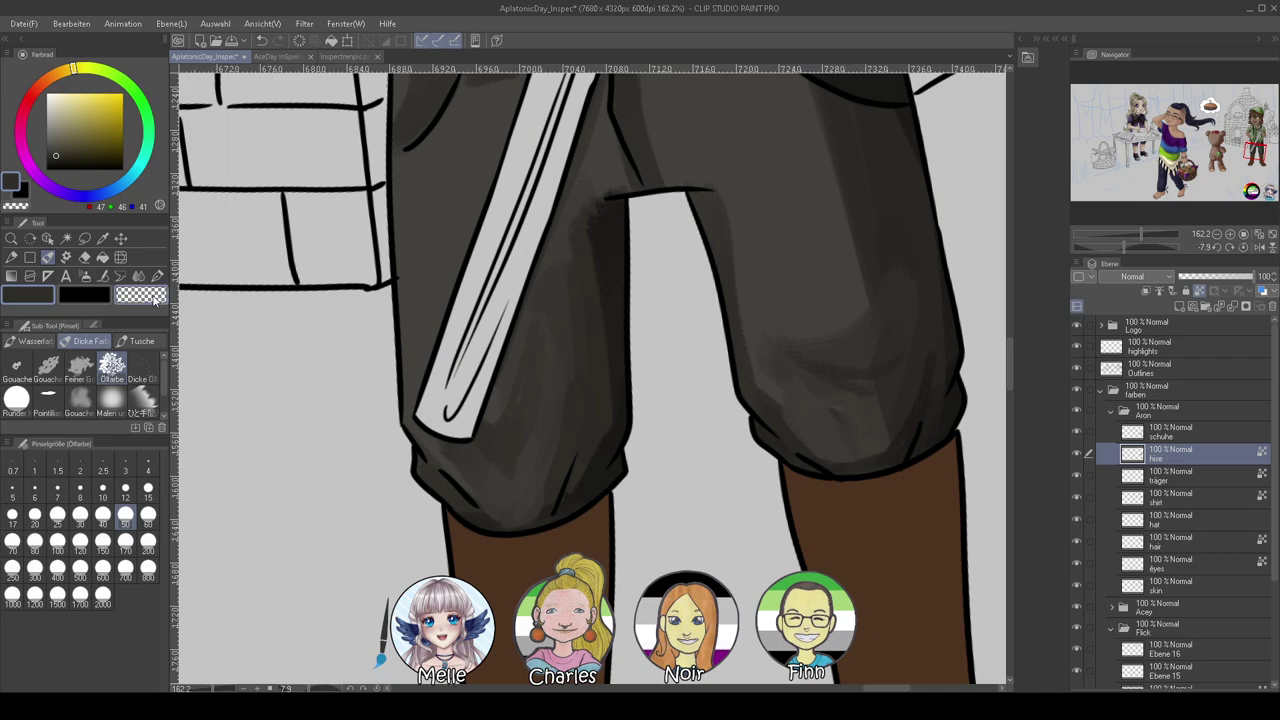
click(139, 276)
click(111, 365)
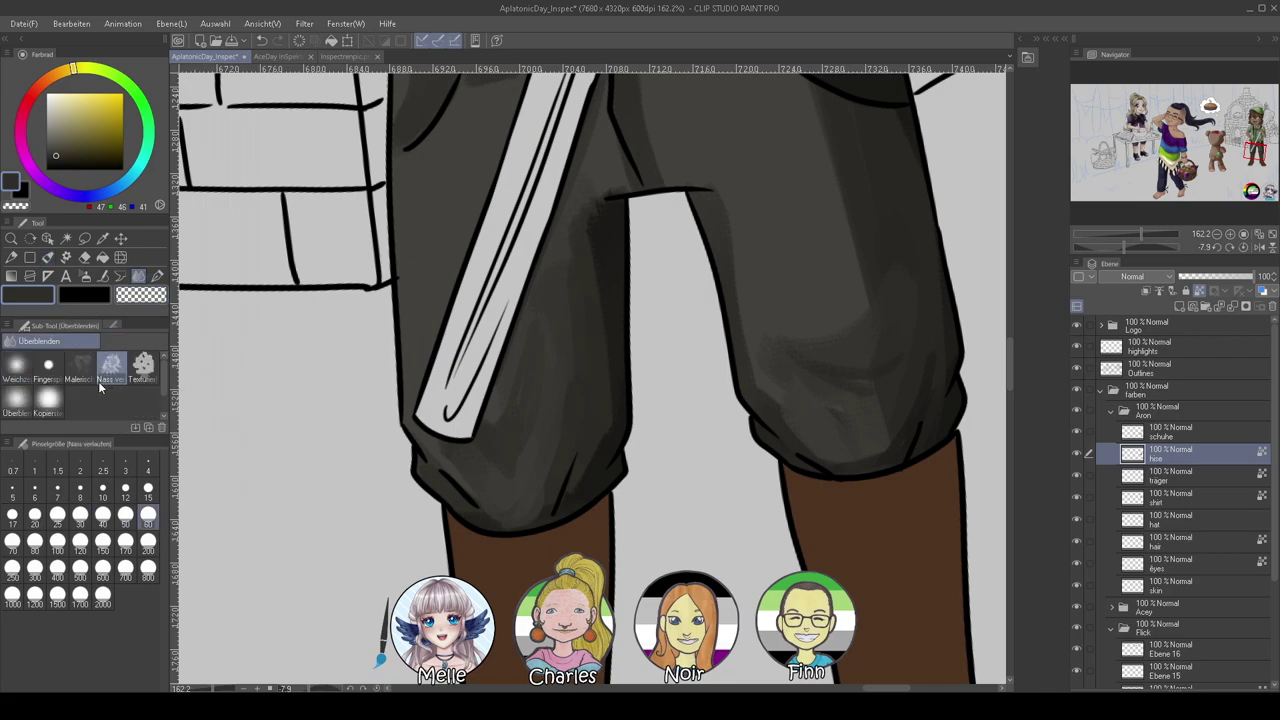
click(80, 368)
drag(510, 435, 452, 432)
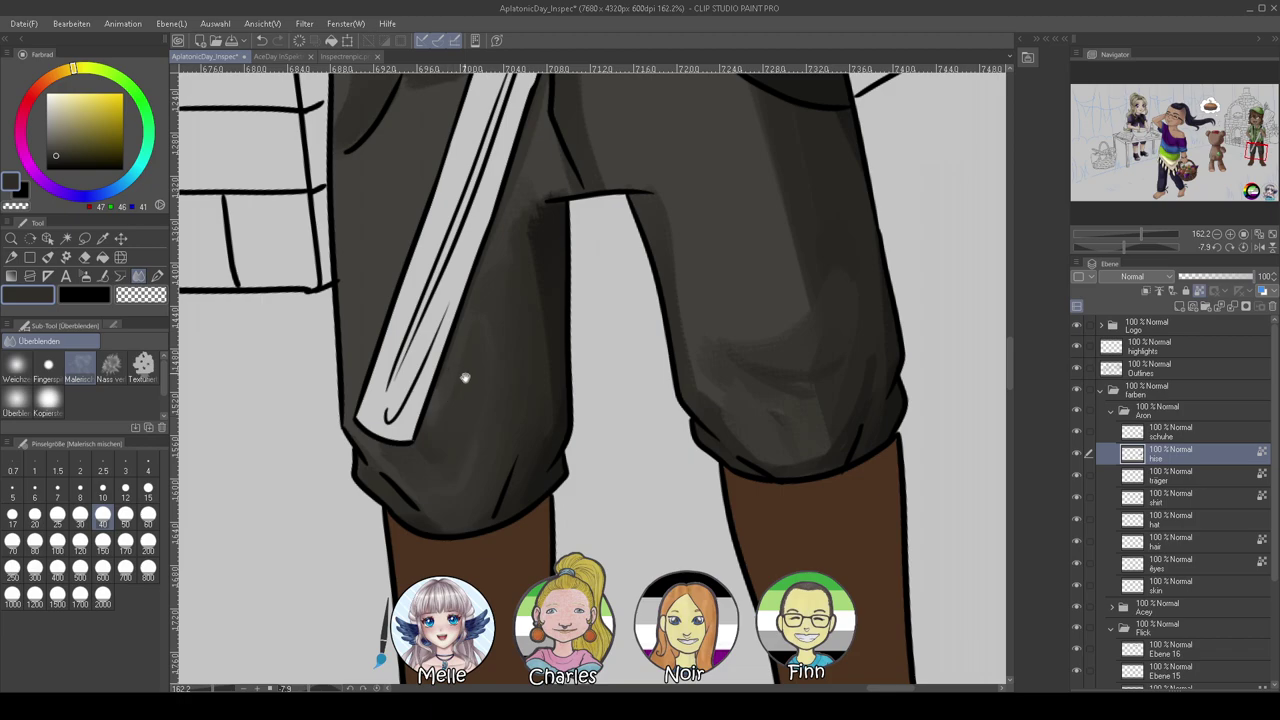
Smooth the trouser shading around the crotch, waist, pocket, thigh and knee with the size 40 Malerisch mischen blender
scroll(464, 368, up, 3)
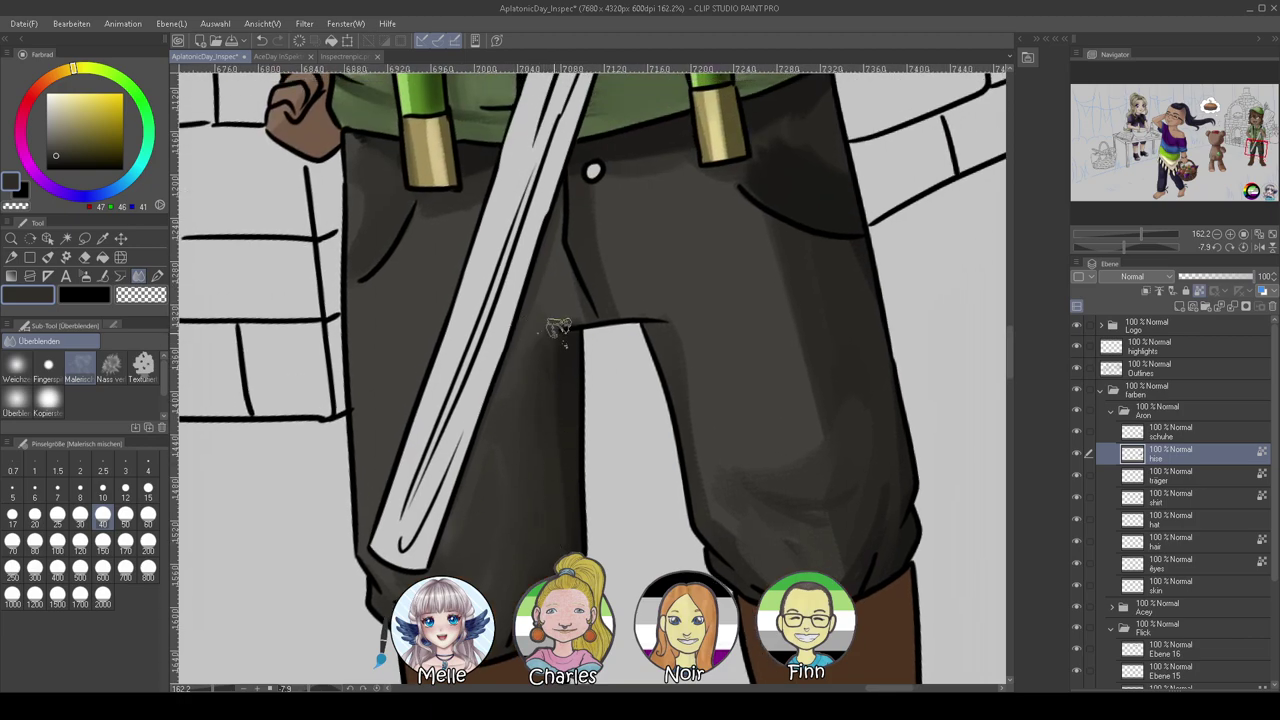
drag(391, 377, 427, 475)
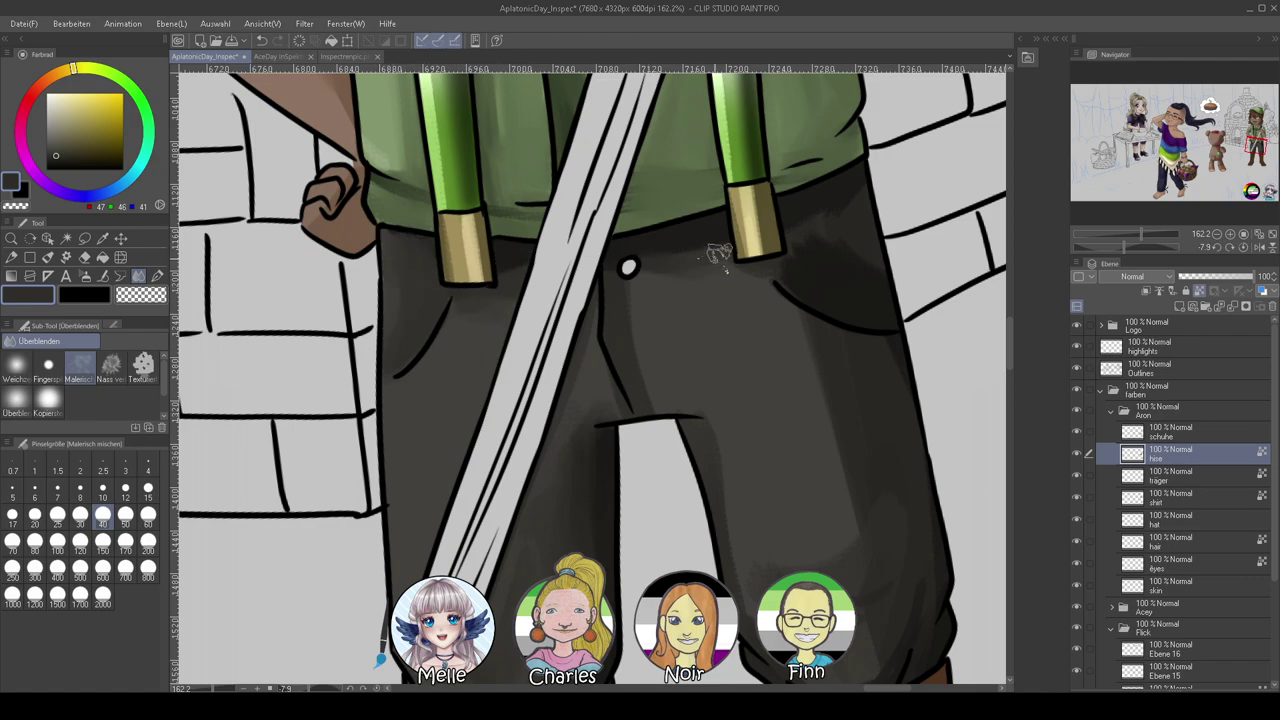
drag(672, 433, 544, 358)
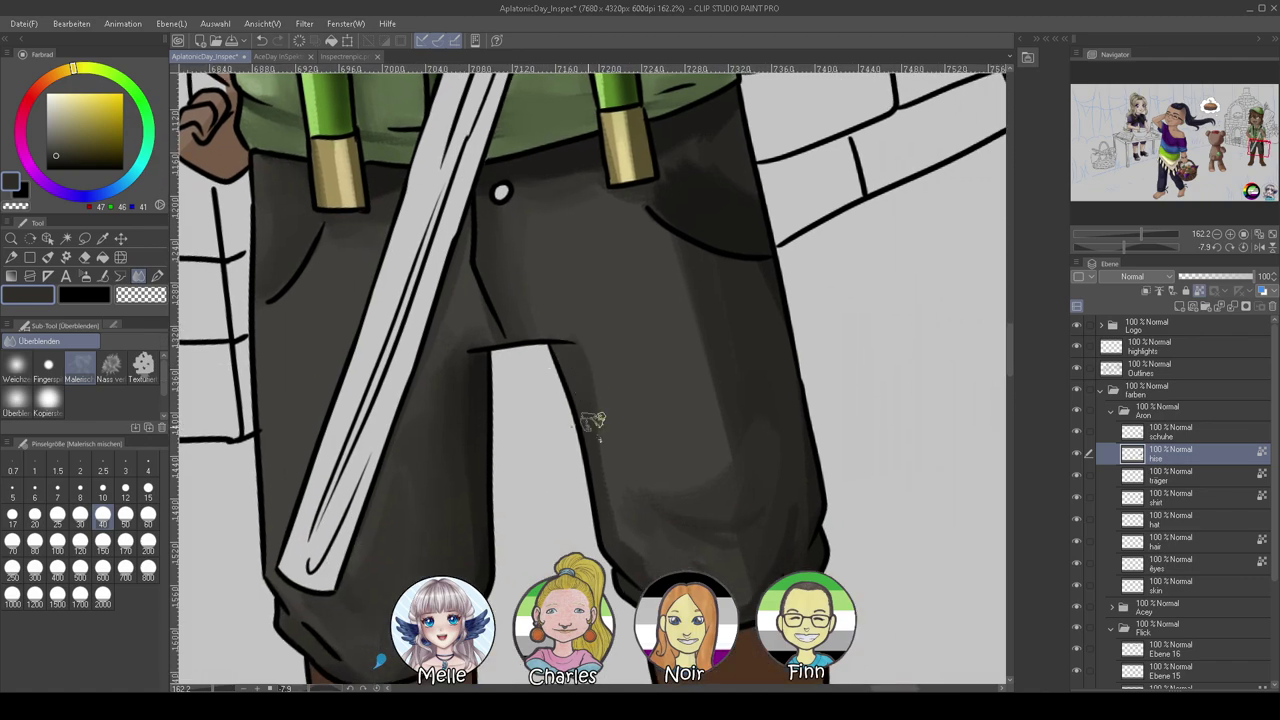
drag(666, 568, 541, 442)
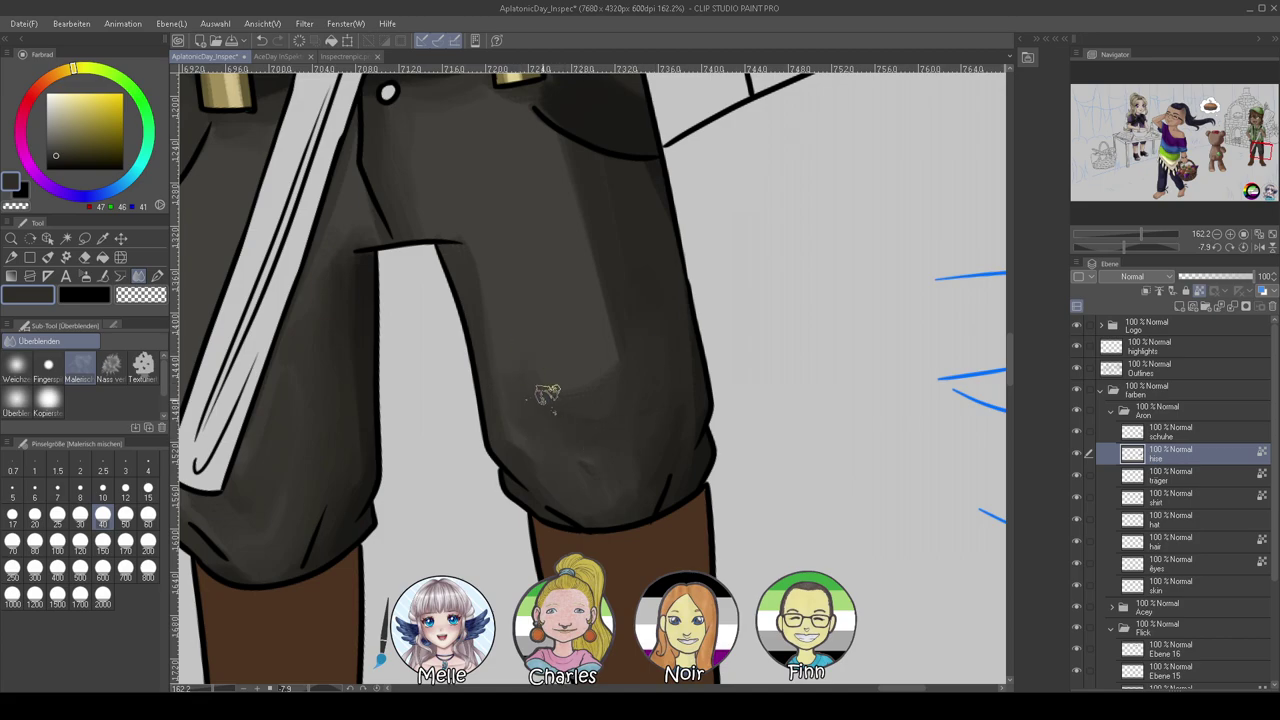
scroll(620, 395, up, 3)
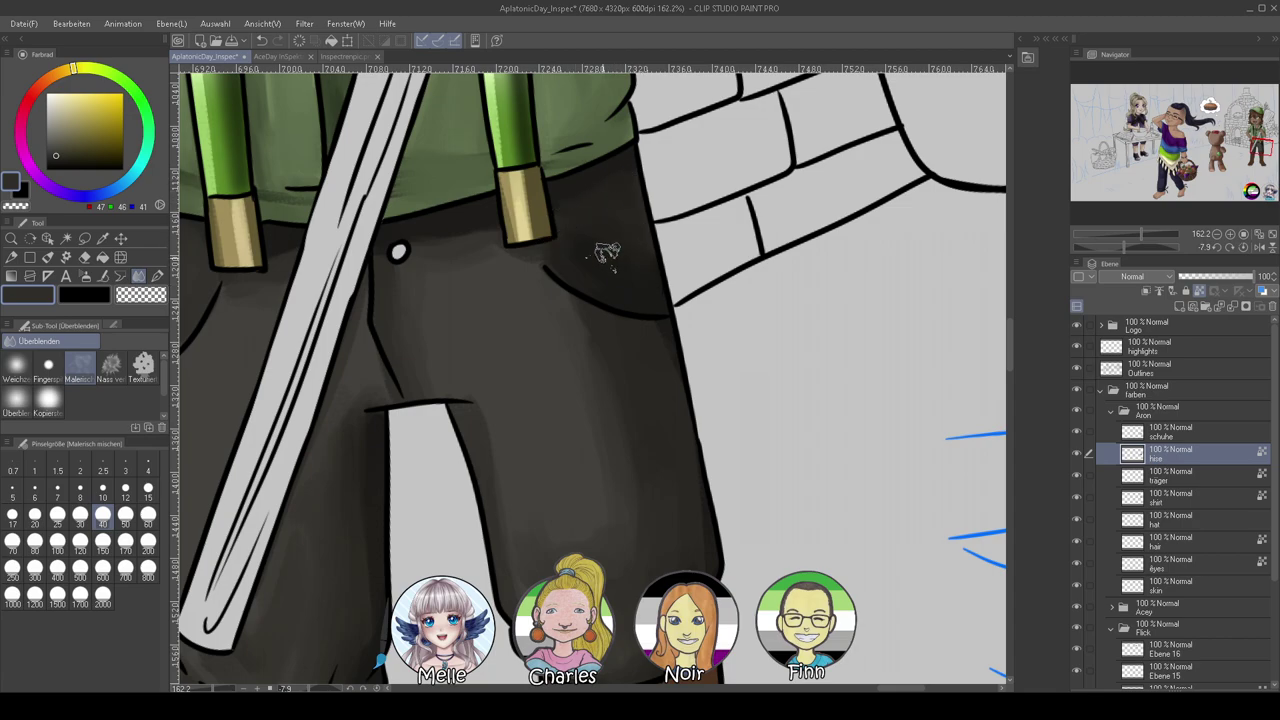
drag(418, 558, 598, 365)
Colour and shade the trouser button with the Spitzfeder pen, using brass tones sampled from the suspender clip
drag(1103, 241, 1148, 236)
click(1244, 249)
drag(935, 270, 920, 480)
mouse_move(886, 273)
mouse_down()
mouse_move(848, 440)
mouse_move(852, 535)
mouse_up()
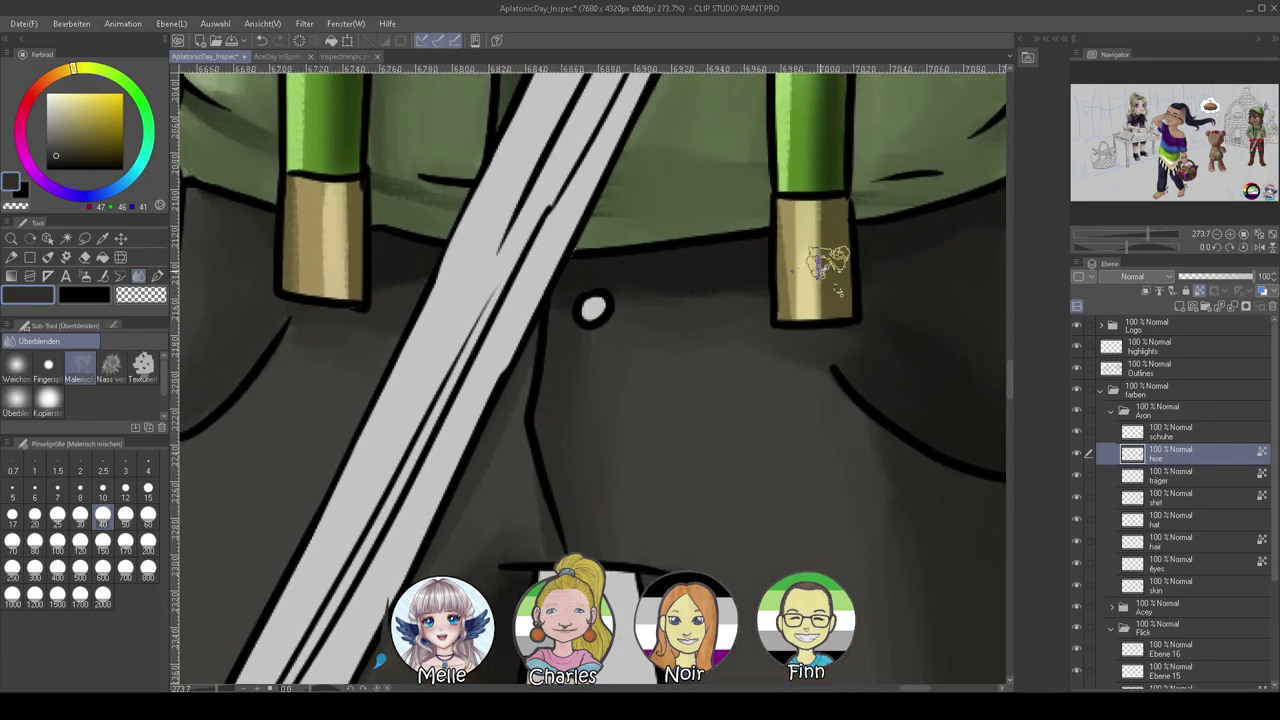
alt+click(815, 278)
click(156, 279)
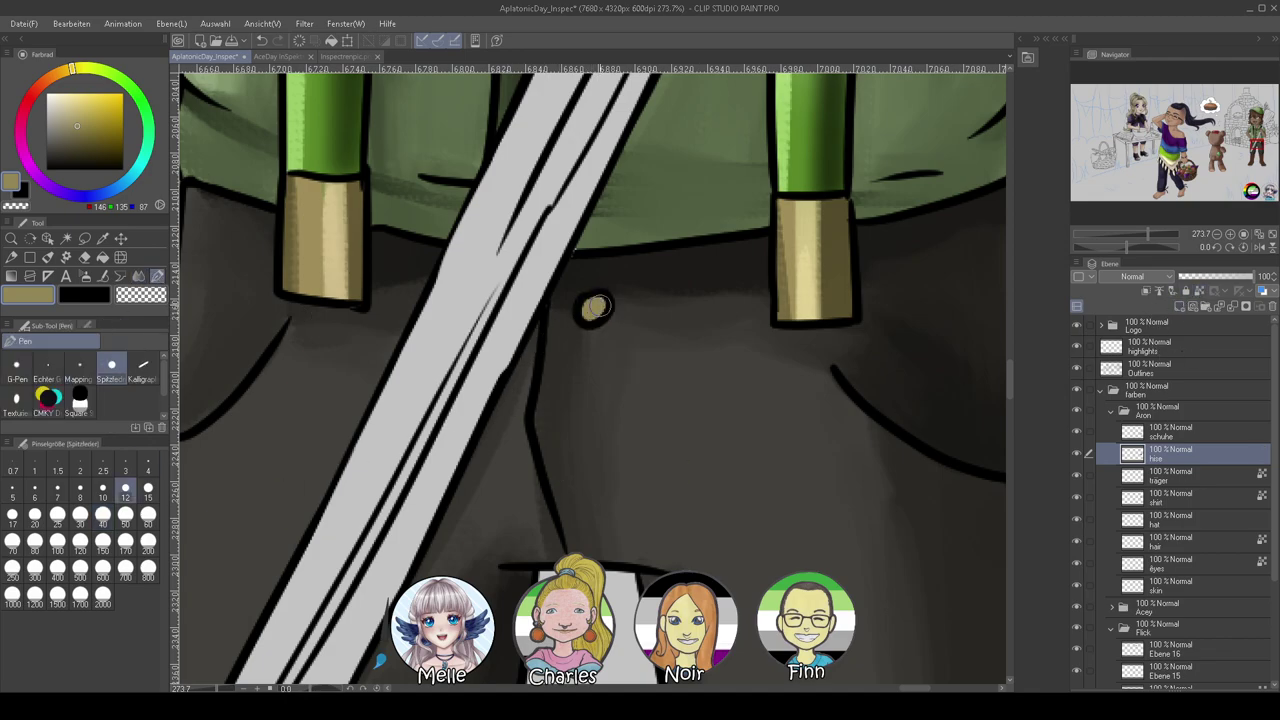
alt+click(833, 268)
click(80, 488)
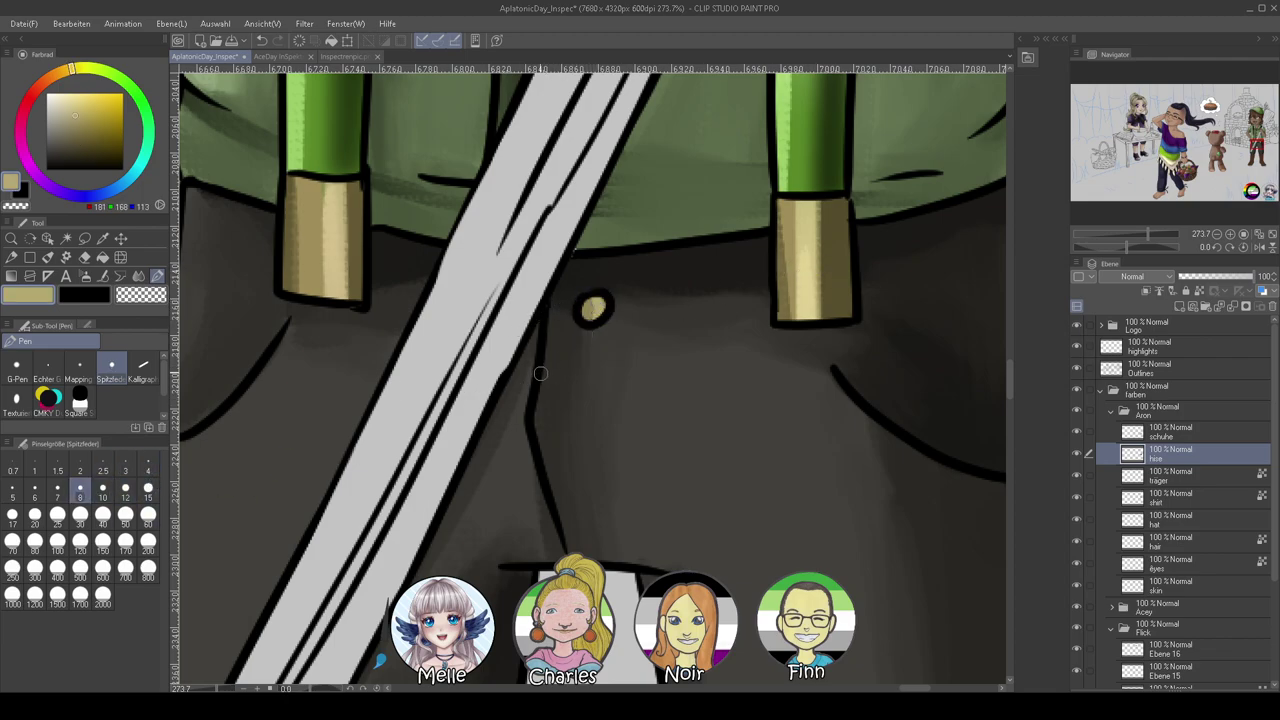
alt+click(840, 296)
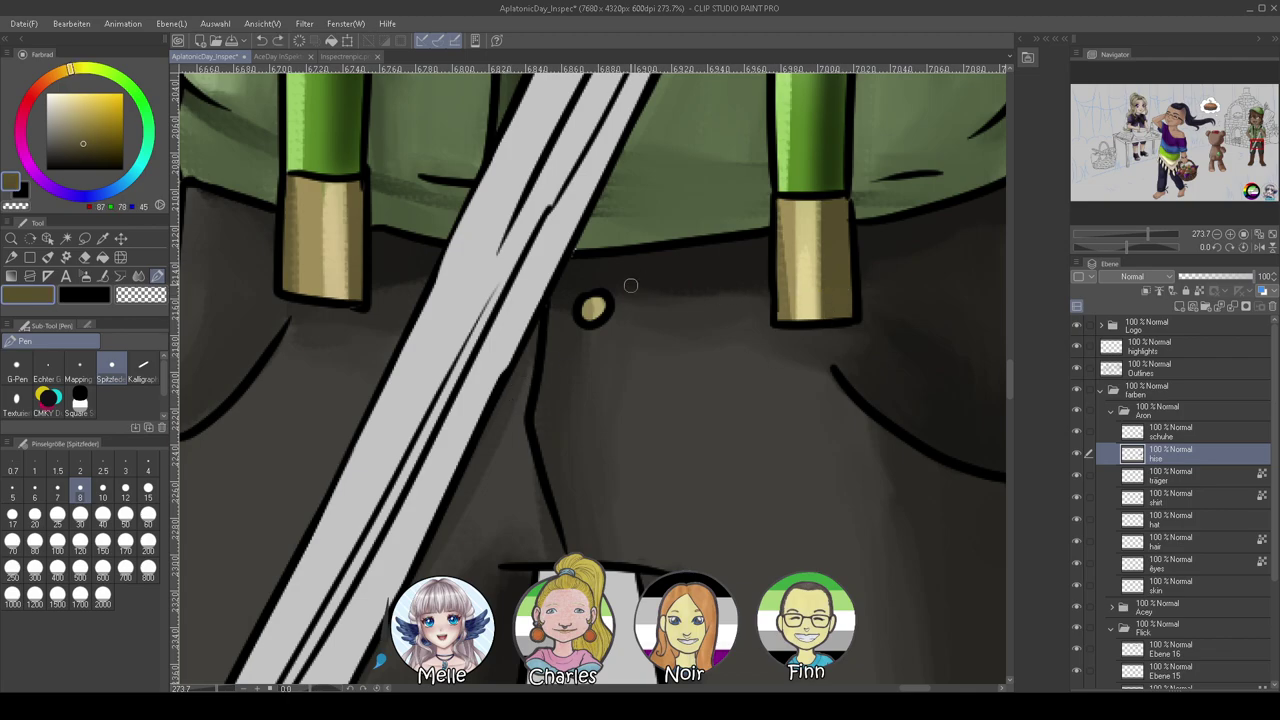
alt+click(775, 250)
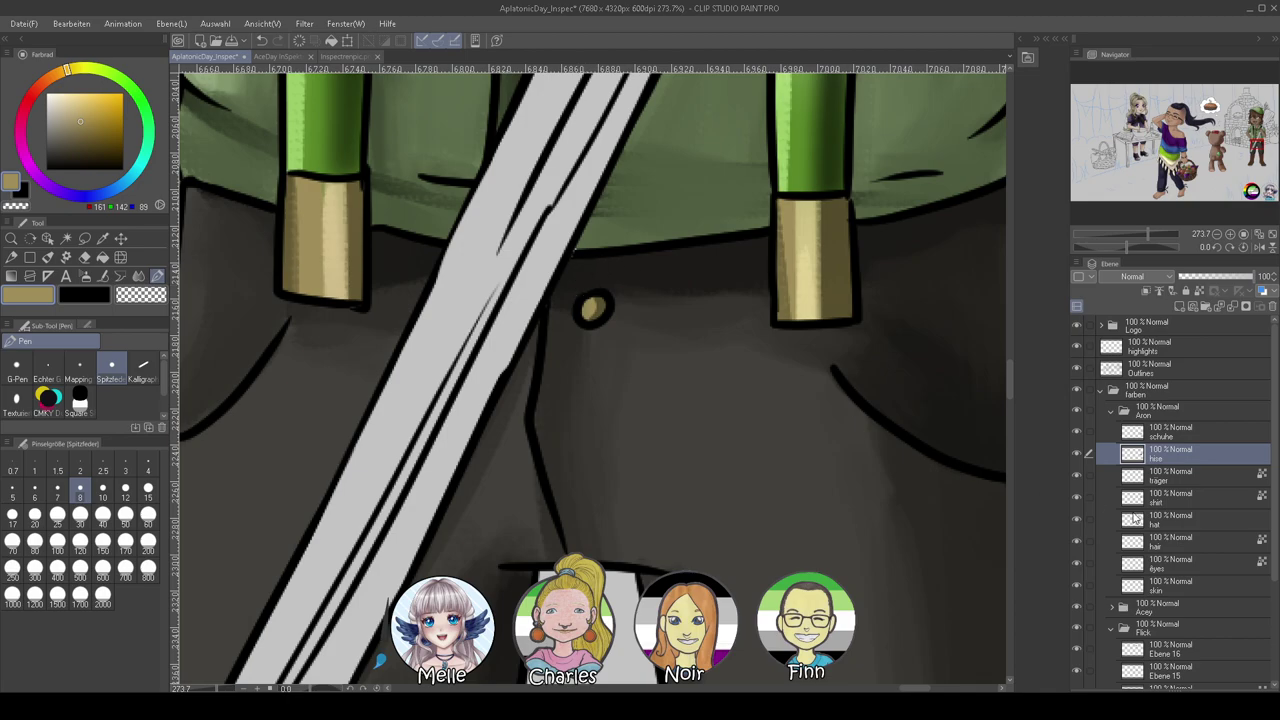
Unlock the transparent pixels of the shirt layer and sample the hem's green (RGB 84, 99, 69)
click(1165, 500)
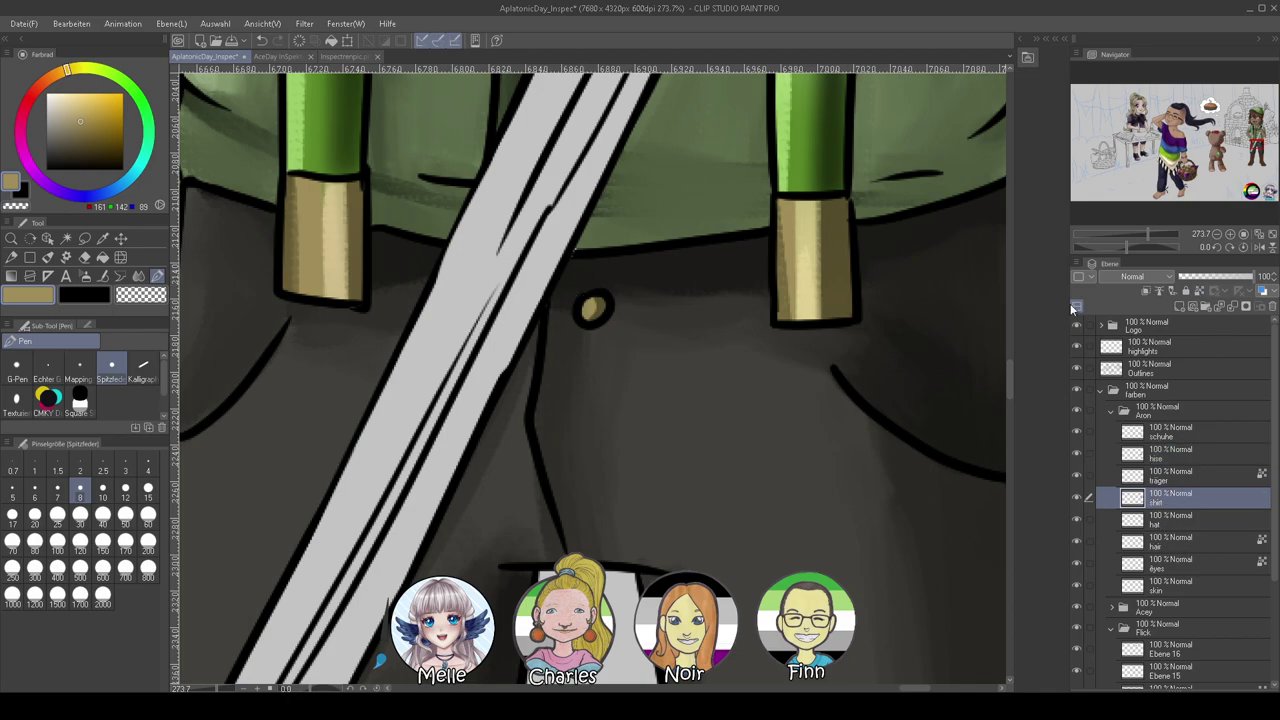
alt+click(598, 246)
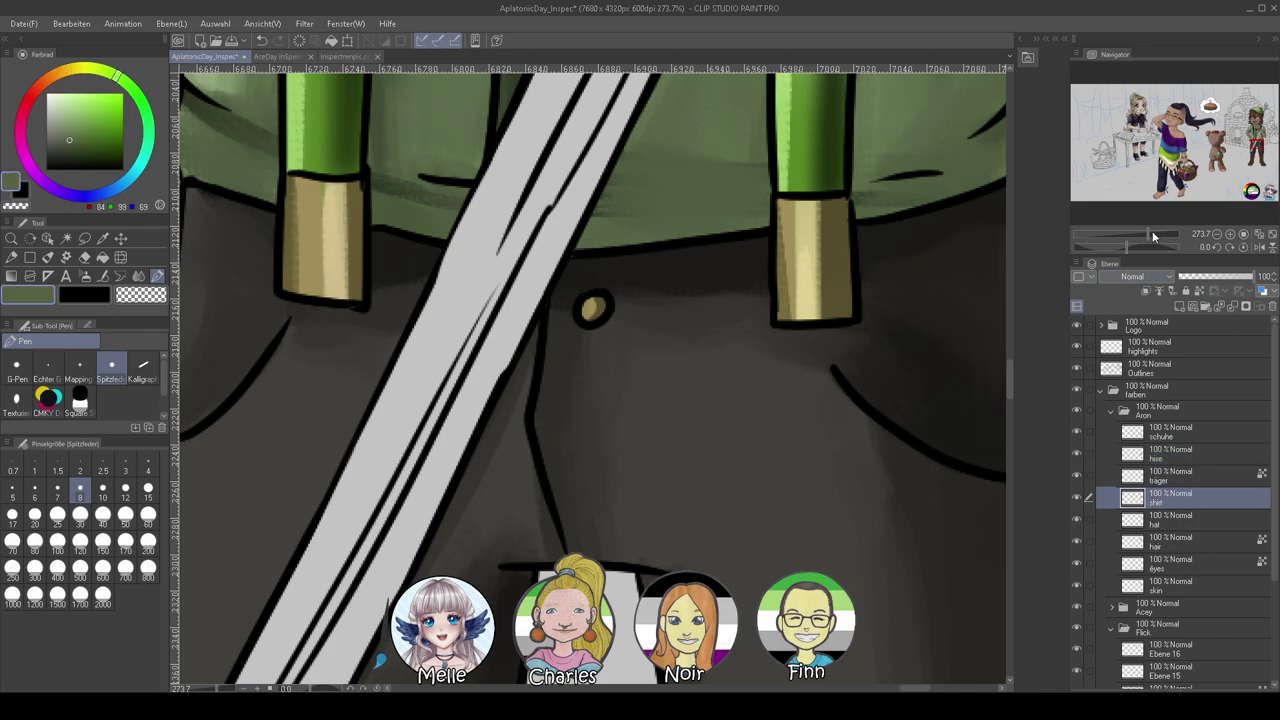
Paint dark brown shadows (RGB 50, 31, 18) along both boots on the transparency-locked schuhe layer with the size 60 Spitzfeder pen
drag(1149, 235, 1126, 235)
drag(873, 480, 908, 386)
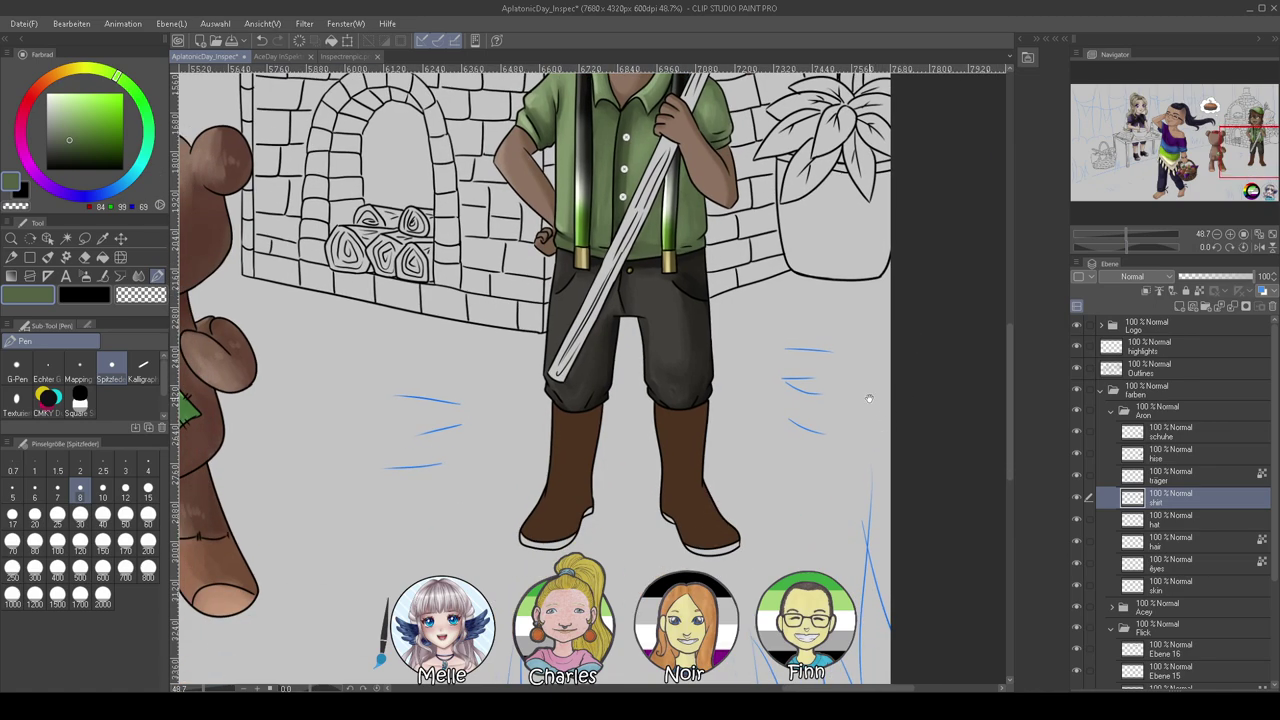
scroll(864, 368, down, 2)
click(1165, 432)
drag(1124, 234, 1136, 234)
drag(836, 526, 796, 453)
alt+click(558, 430)
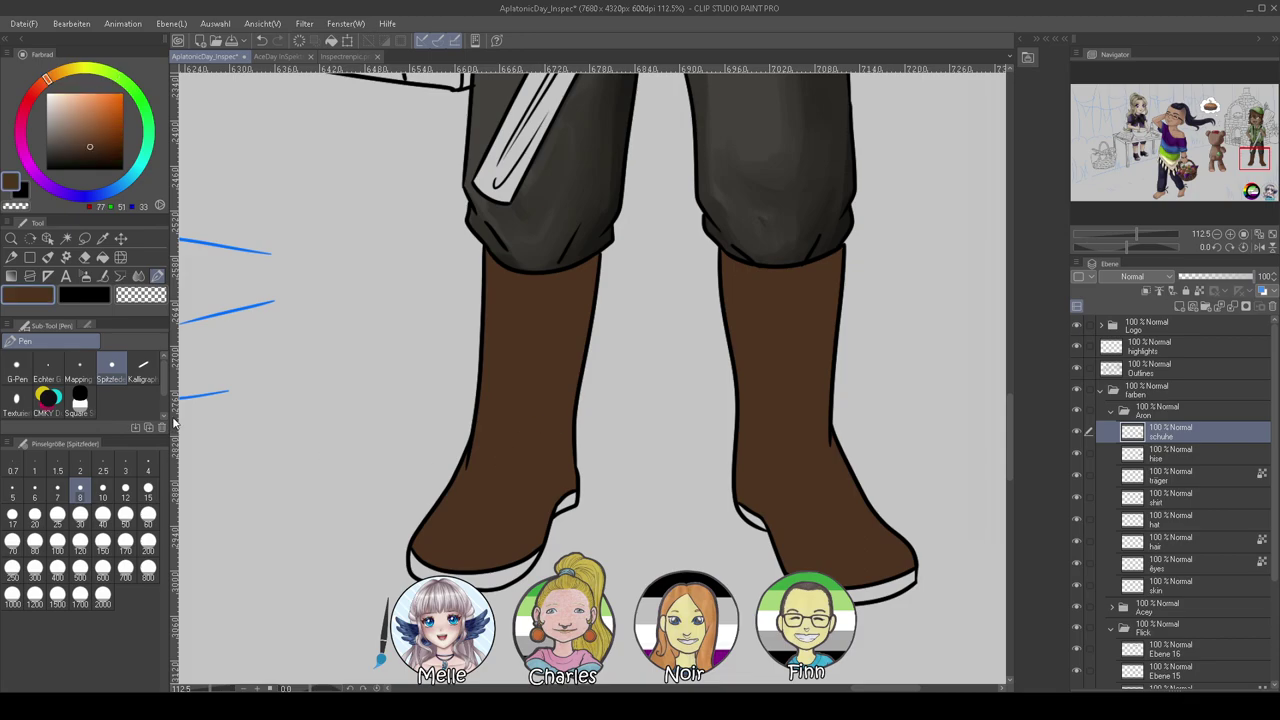
click(95, 155)
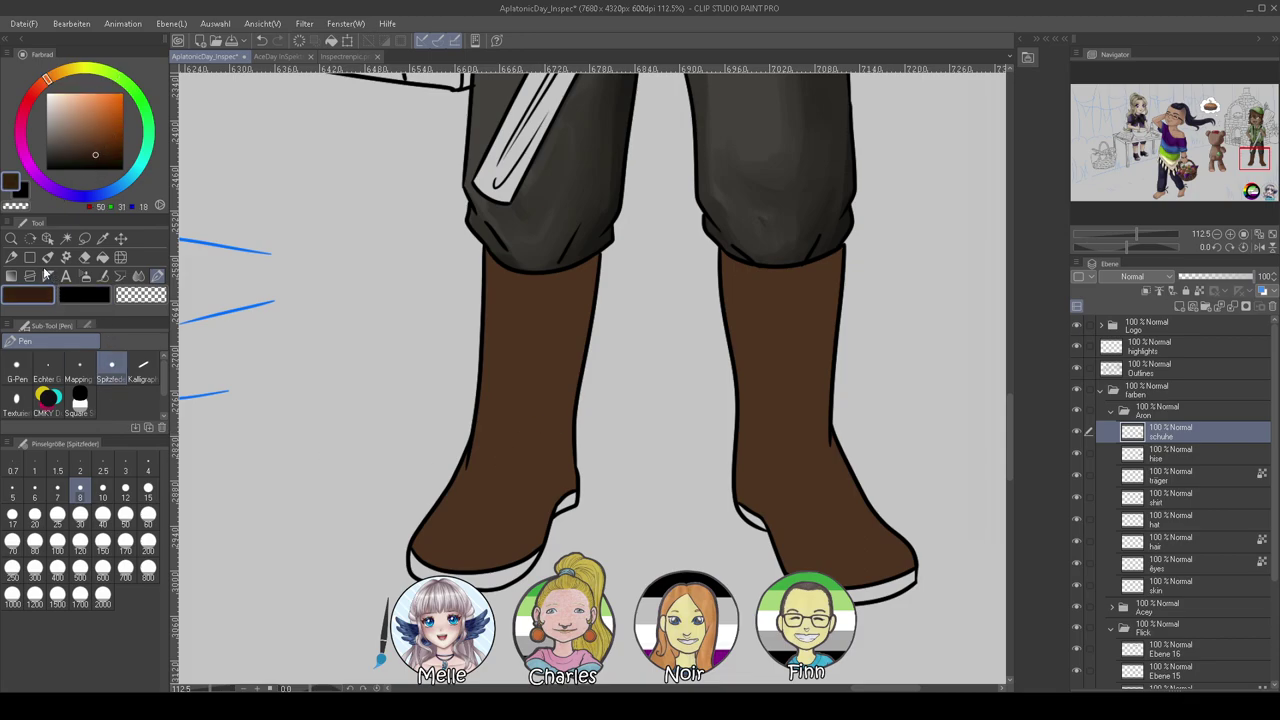
click(148, 514)
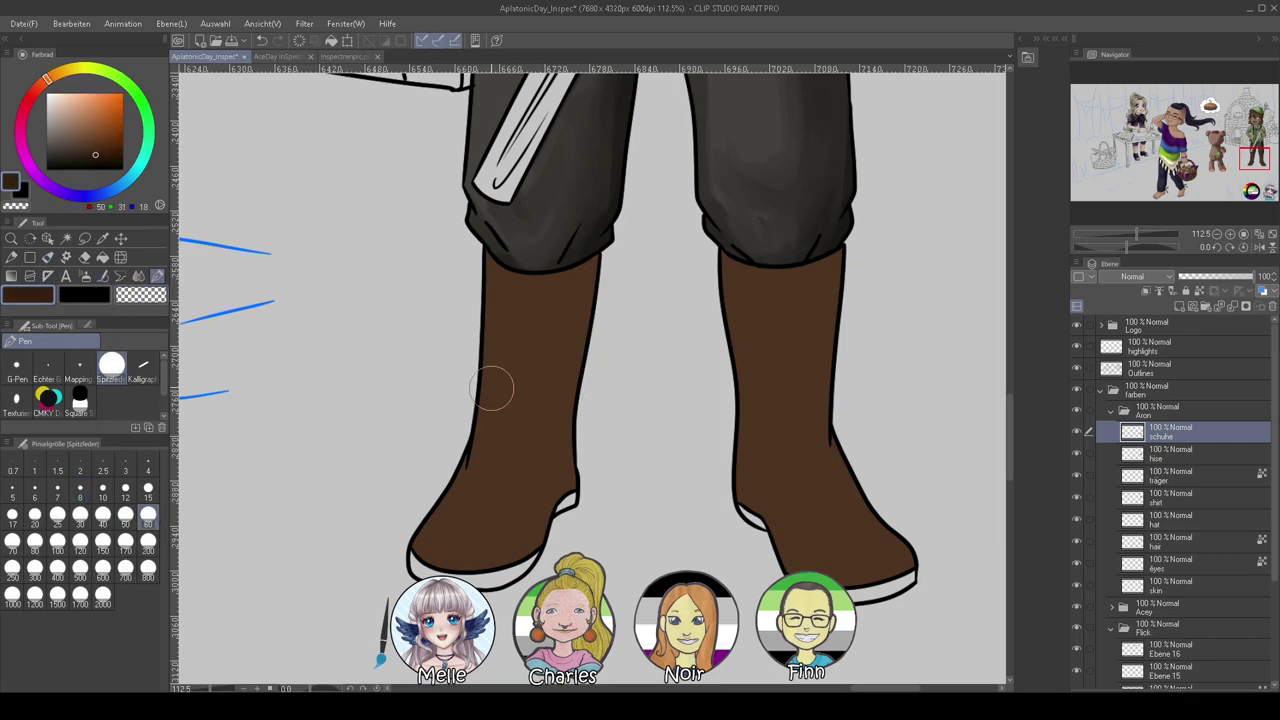
drag(569, 231, 569, 300)
key(ctrl+z)
drag(569, 229, 536, 538)
drag(589, 239, 571, 495)
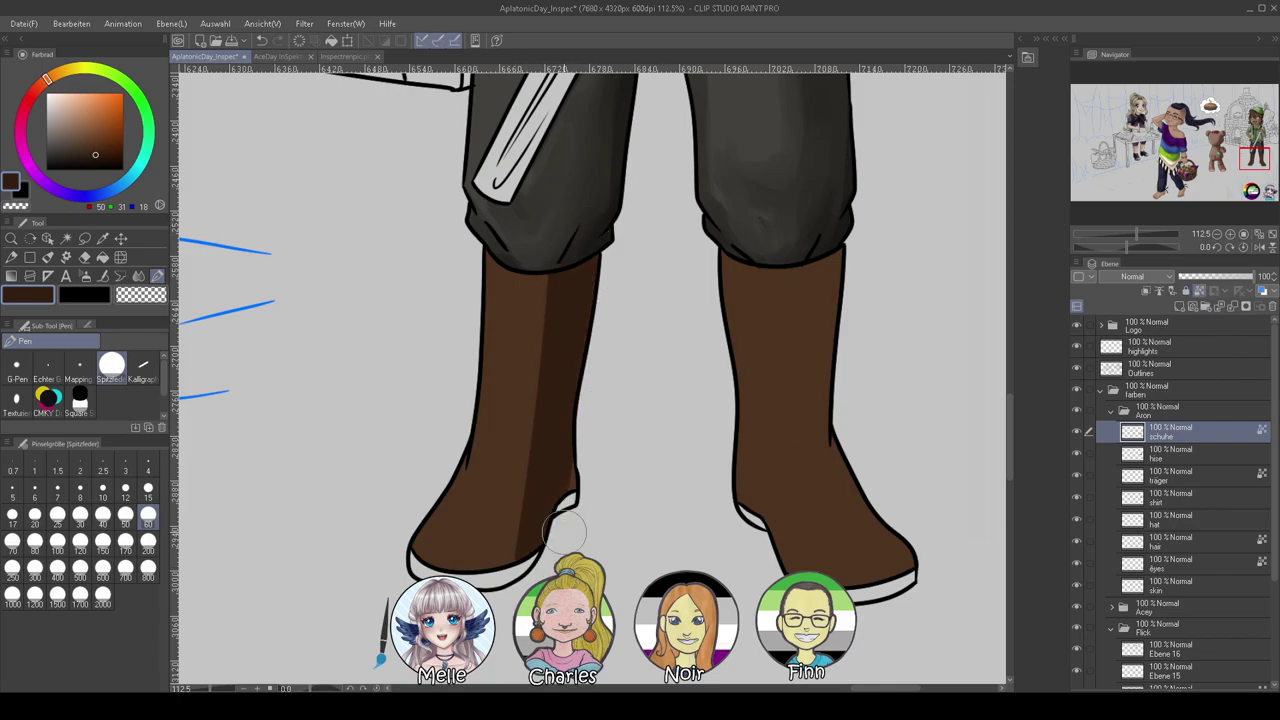
mouse_move(563, 331)
mouse_down()
mouse_move(502, 526)
mouse_move(465, 592)
mouse_up()
drag(819, 219, 820, 471)
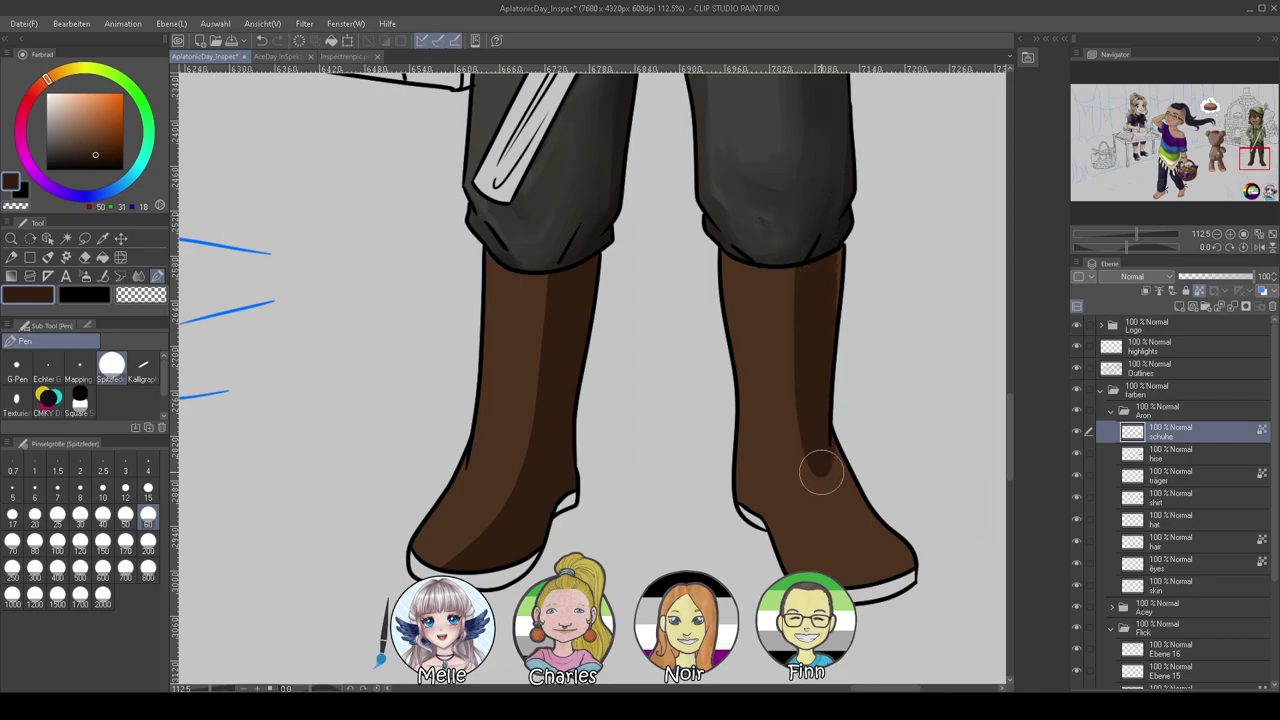
drag(823, 420, 902, 572)
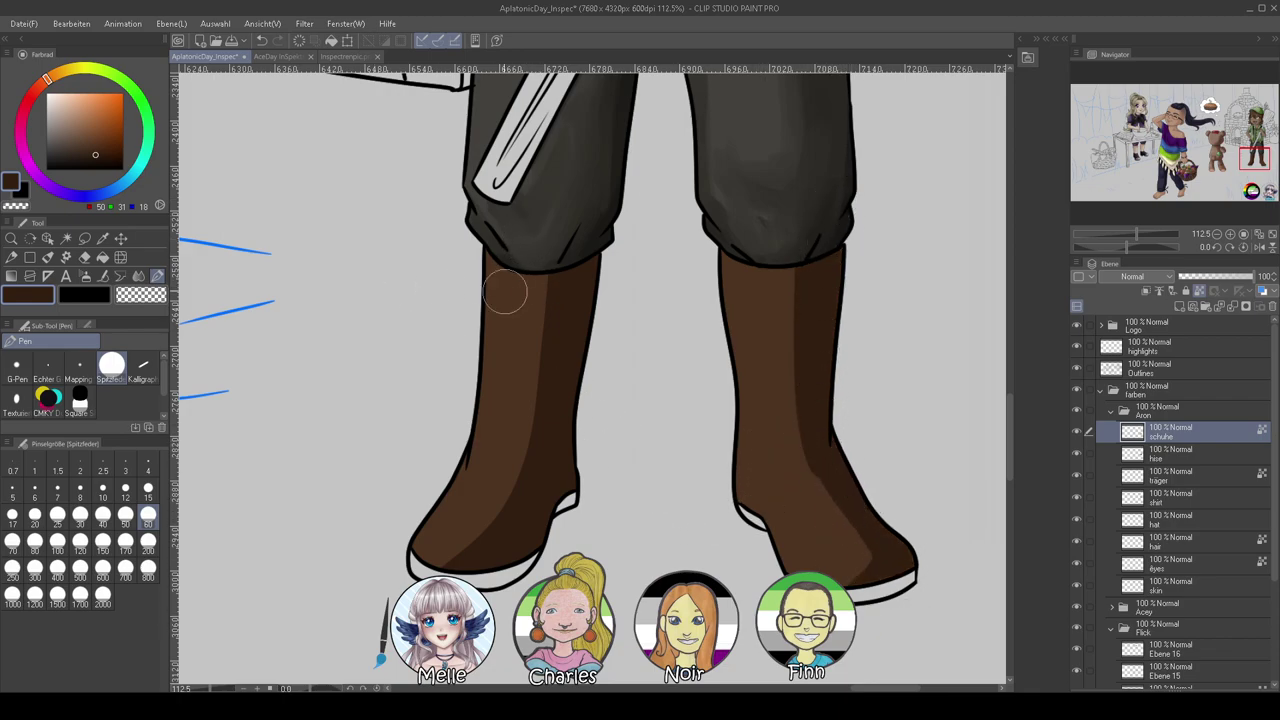
Paint light brown highlights (RGB 128, 107, 92) along the lit edges and toes of both boots with the size 60 Spitzfeder pen
alt+click(431, 317)
alt+click(533, 348)
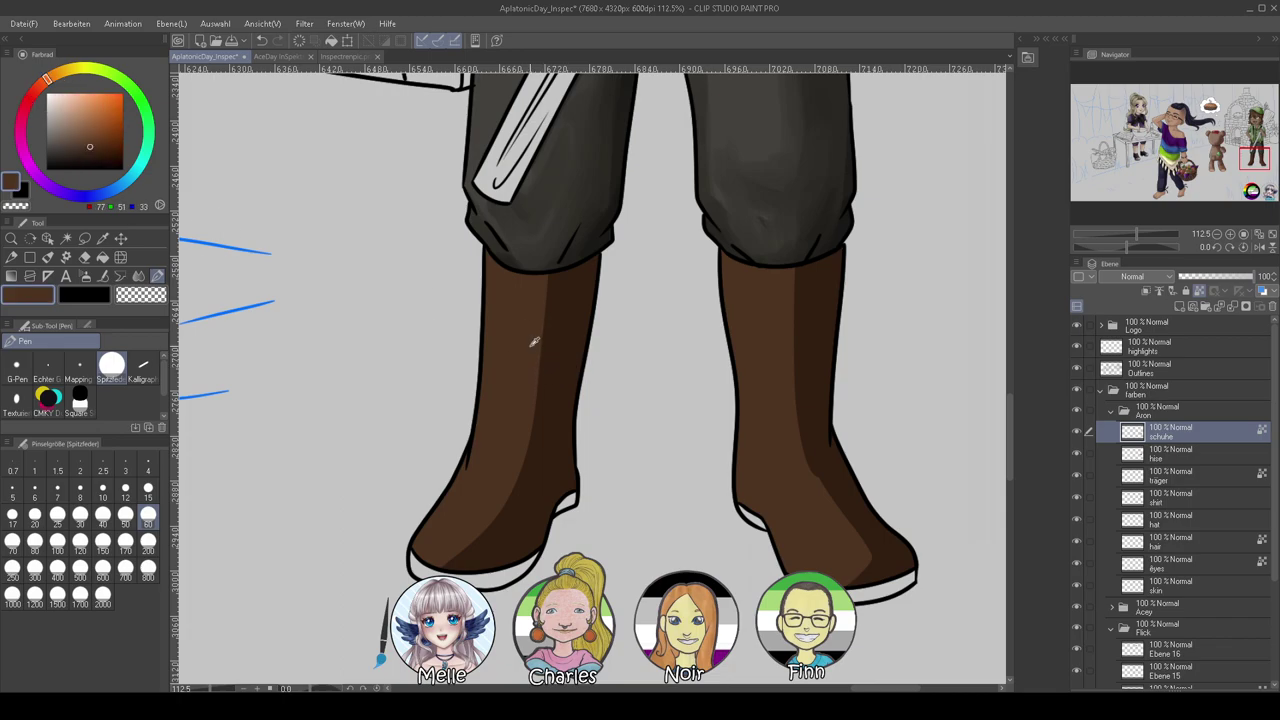
click(67, 131)
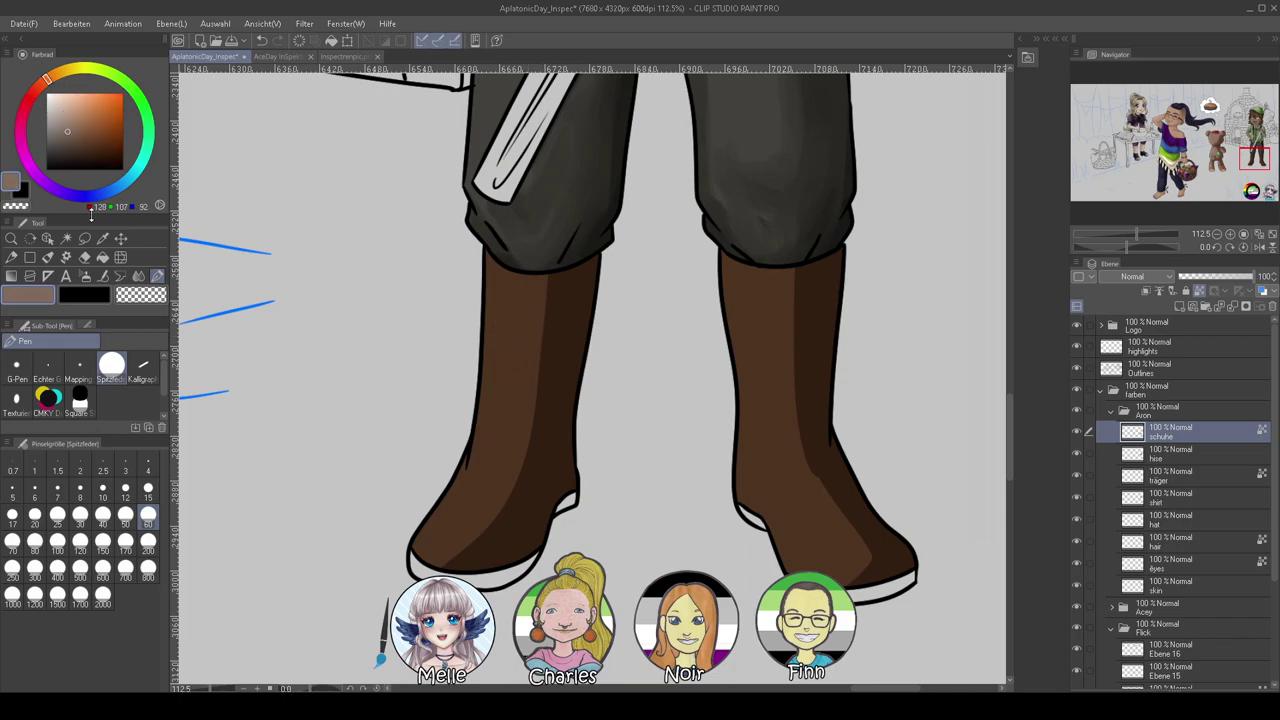
click(80, 545)
click(148, 515)
mouse_move(494, 260)
mouse_down()
mouse_move(475, 433)
mouse_move(413, 563)
mouse_move(460, 572)
mouse_up()
mouse_move(738, 283)
mouse_down()
mouse_move(738, 476)
mouse_move(778, 533)
mouse_move(868, 558)
mouse_up()
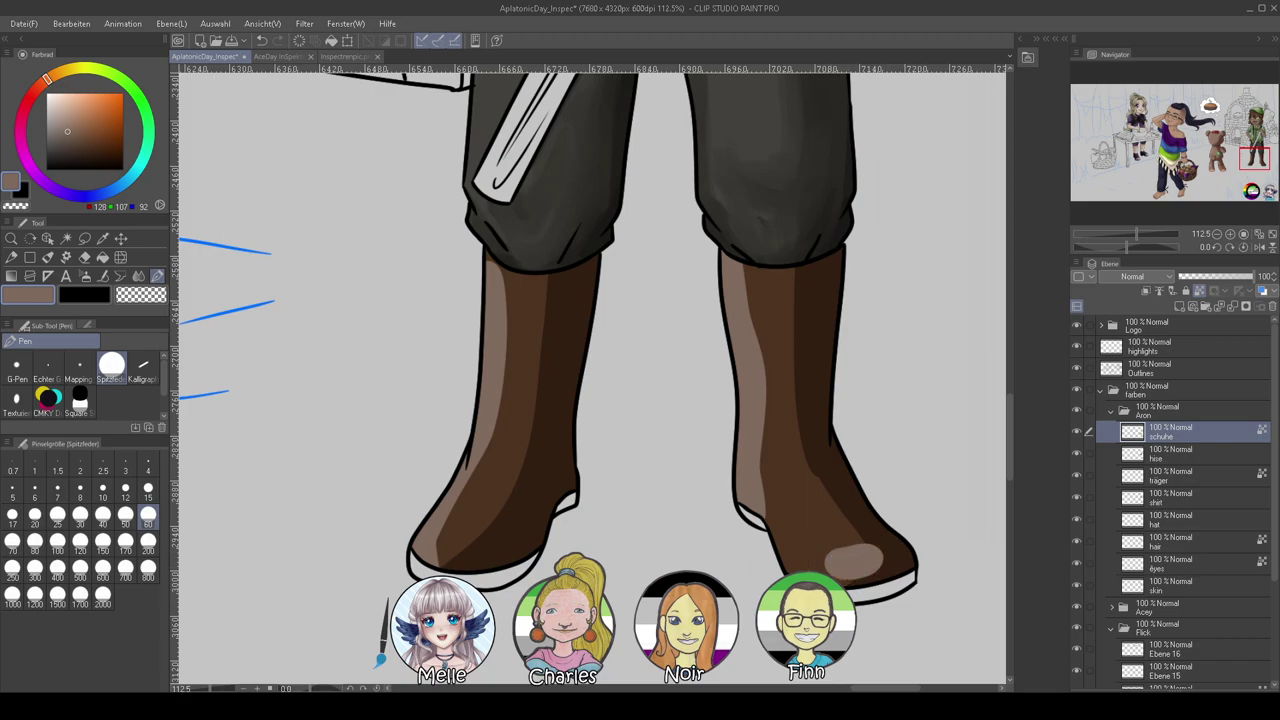
mouse_move(430, 560)
mouse_down()
mouse_move(443, 548)
mouse_move(455, 562)
mouse_up()
Blend the shadows and highlights on both boots with the size 60 Nass verlaufen blender
click(138, 276)
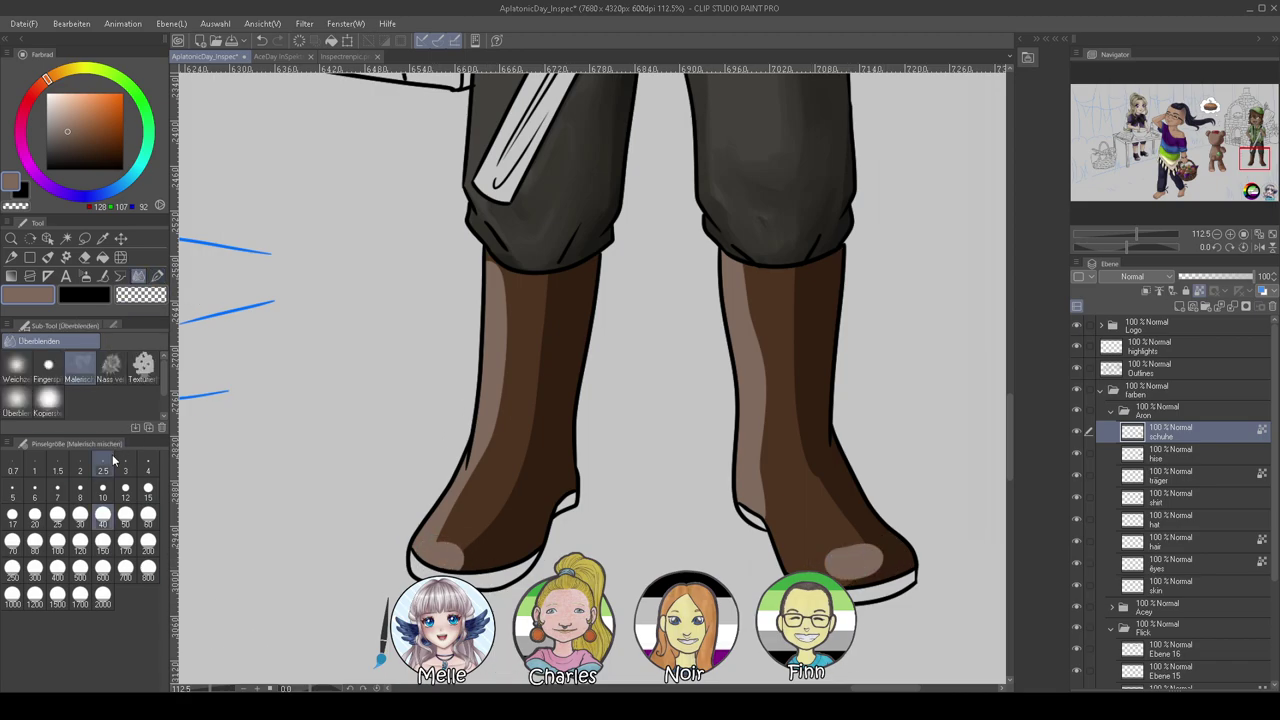
click(20, 378)
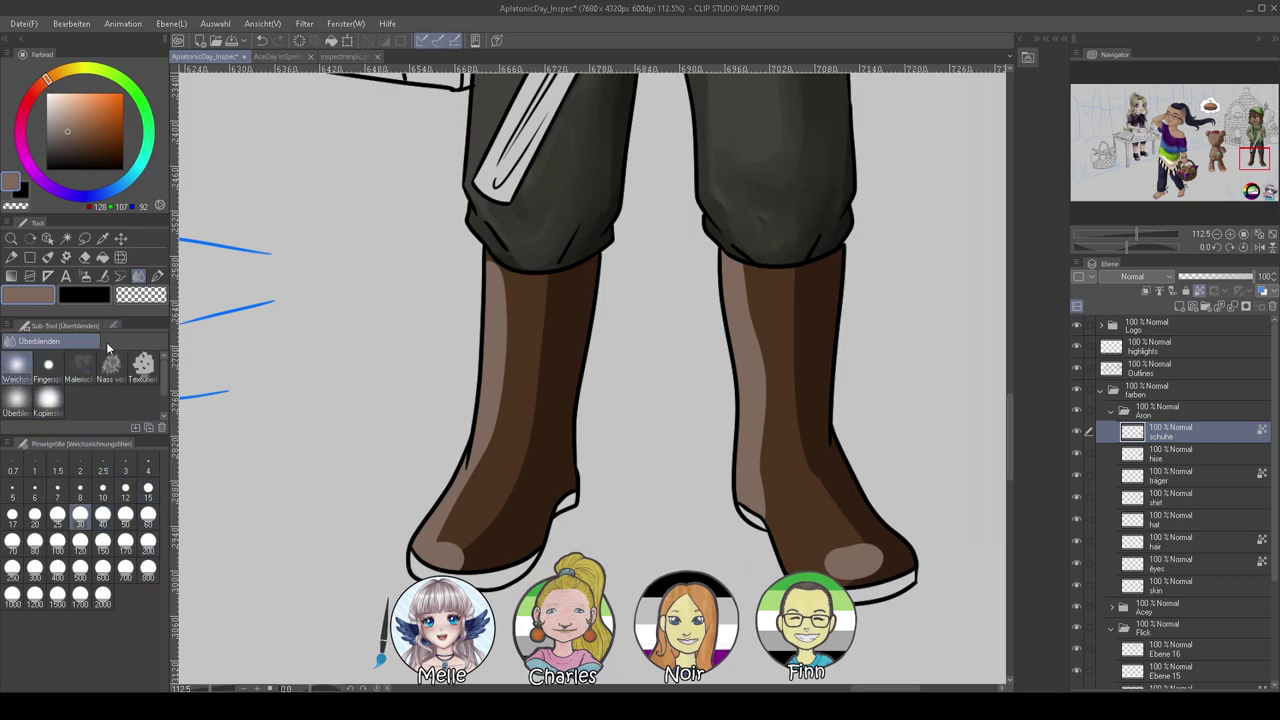
click(111, 367)
click(495, 480)
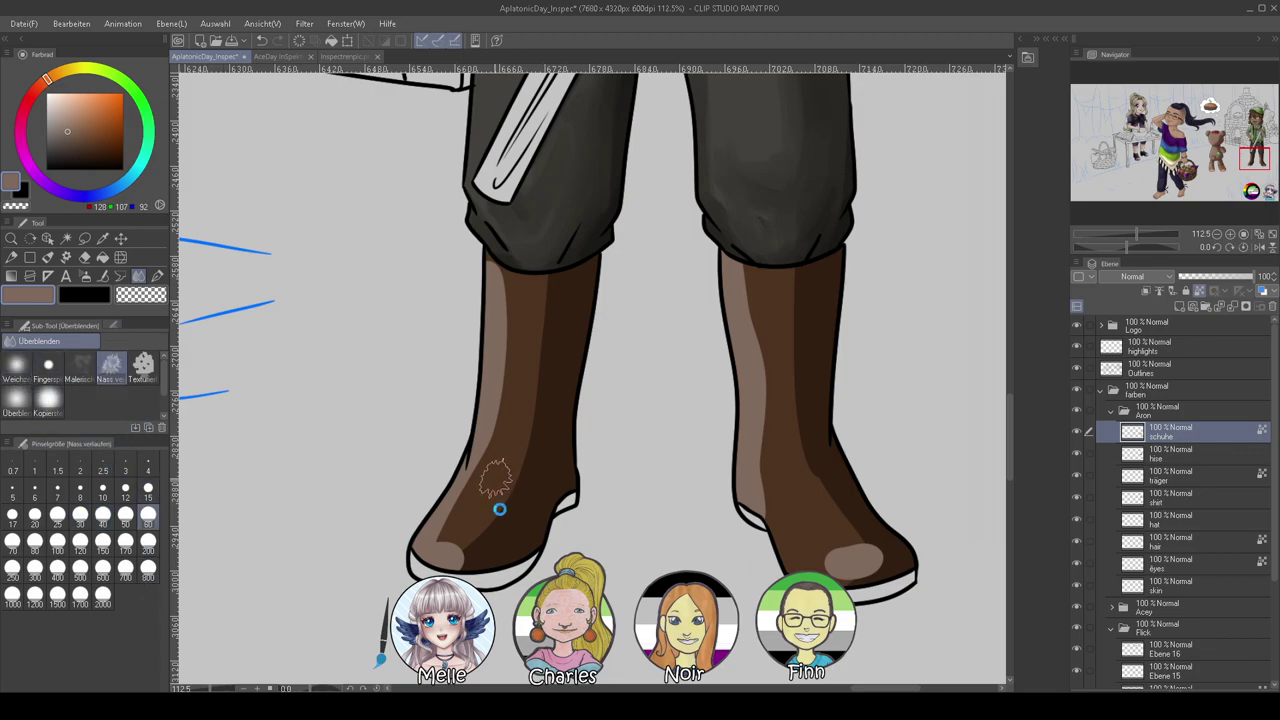
mouse_move(503, 519)
mouse_down()
mouse_move(473, 537)
mouse_move(517, 493)
mouse_move(545, 336)
mouse_up()
drag(1136, 246, 1111, 246)
drag(497, 456, 773, 553)
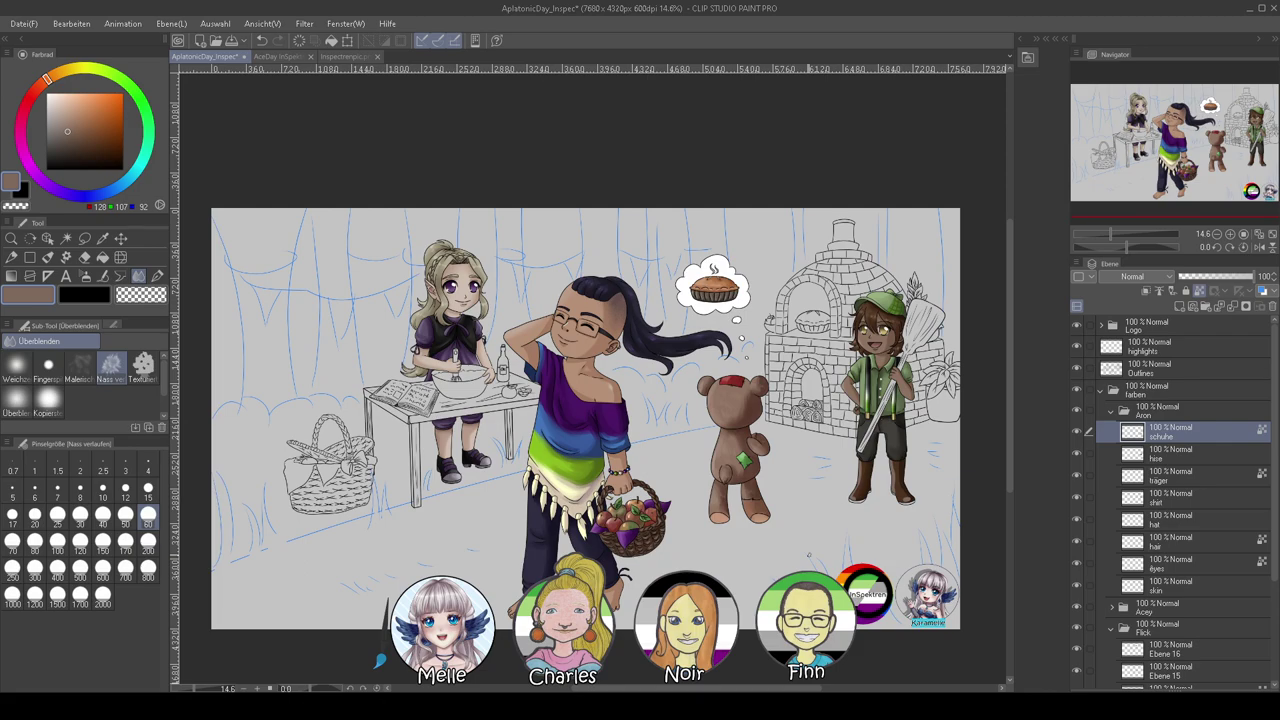
scroll(692, 511, up, 1)
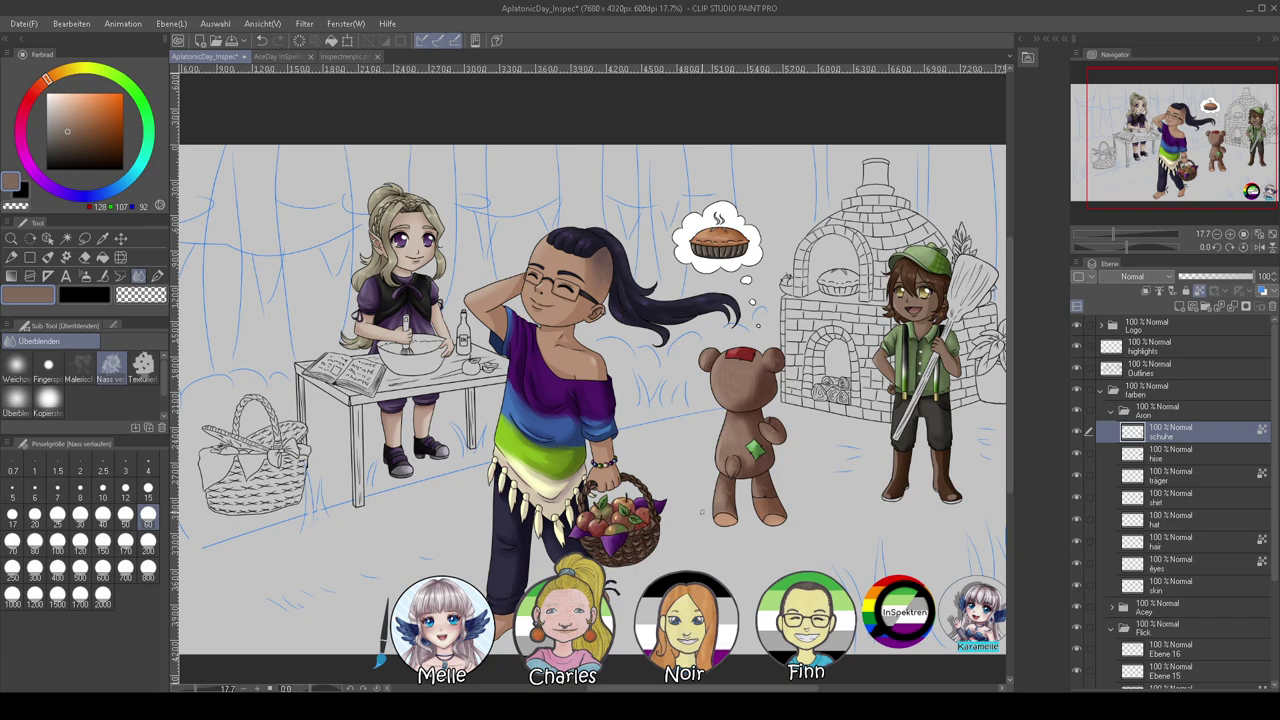
scroll(919, 503, down, 1)
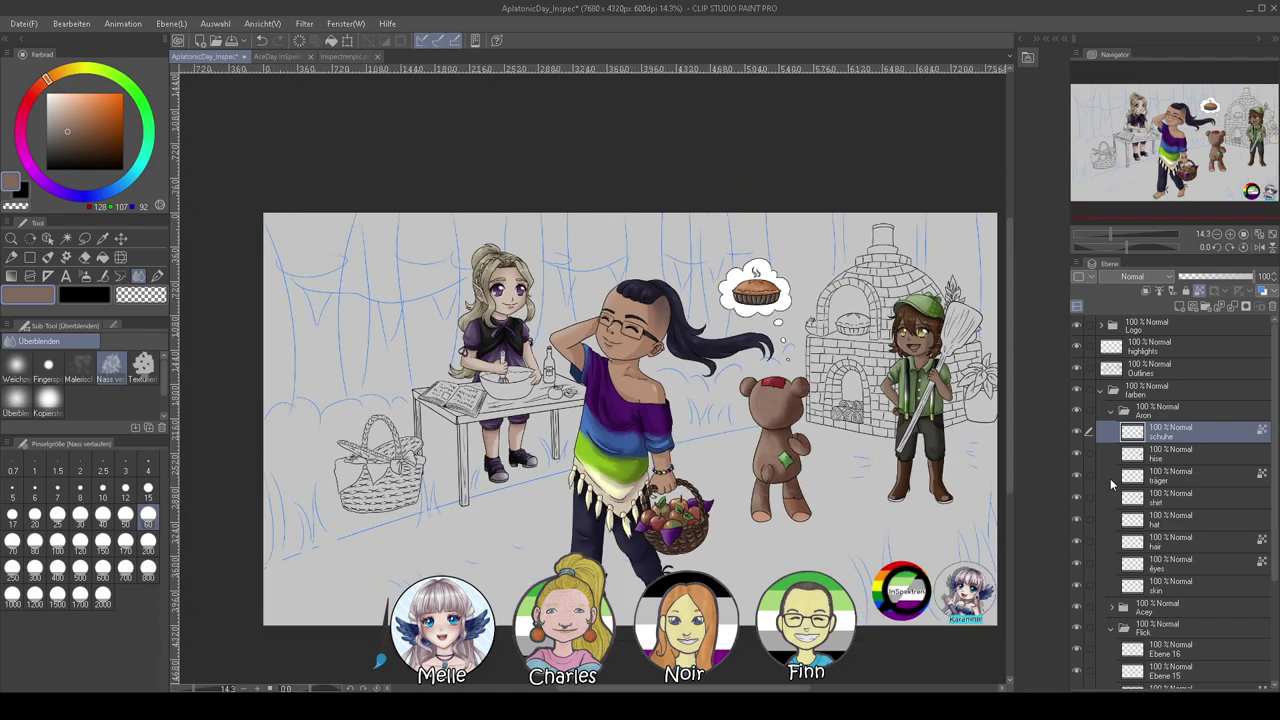
scroll(940, 480, up, 1)
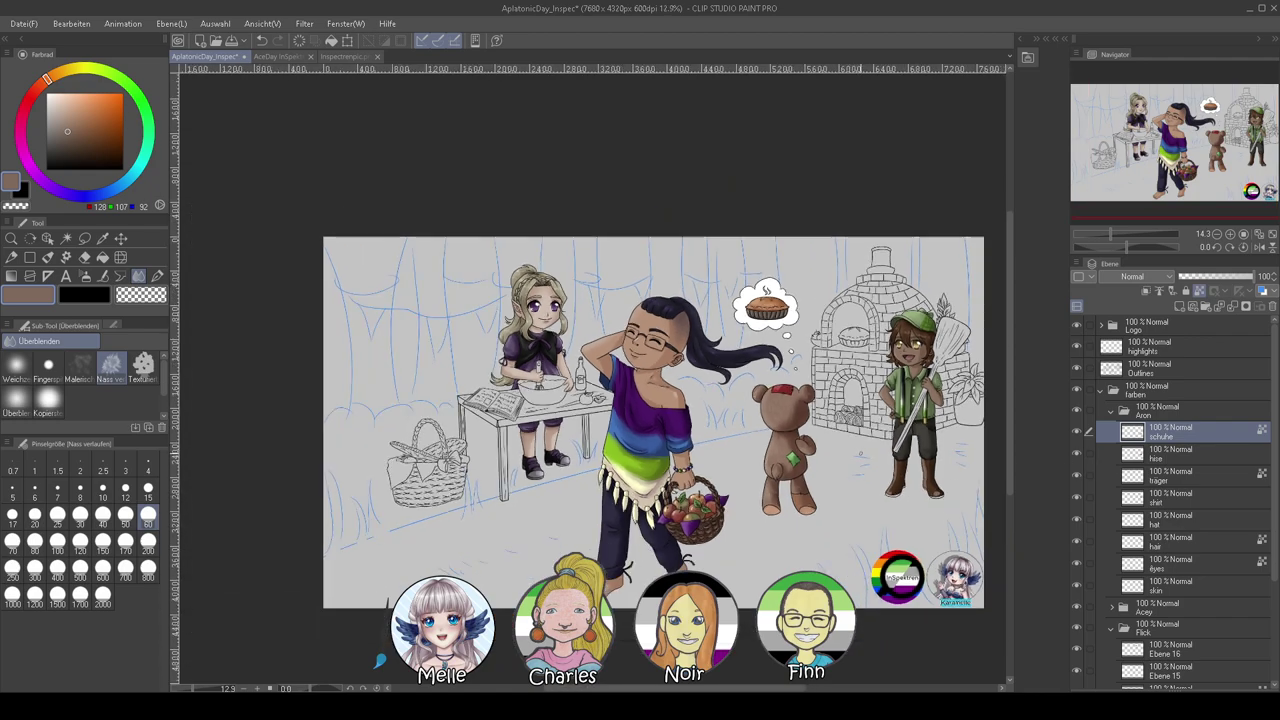
scroll(800, 436, down, 1)
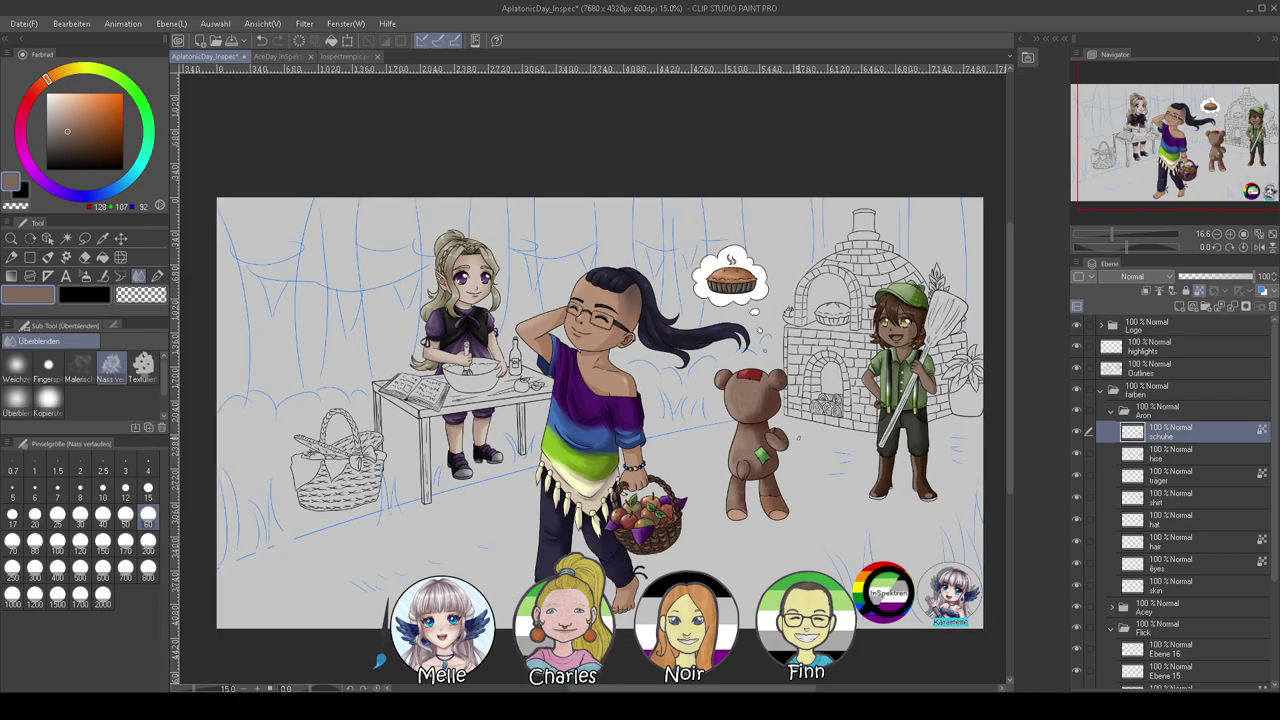
scroll(735, 415, up, 1)
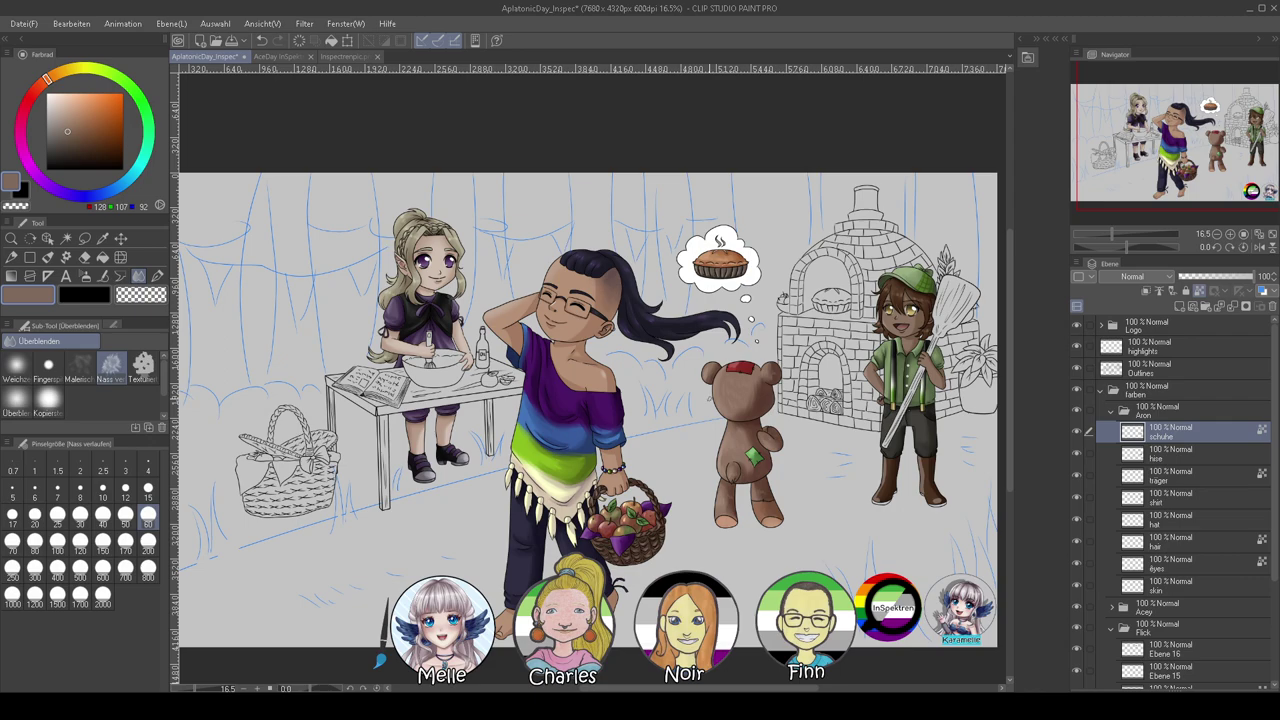
scroll(590, 410, down, 1)
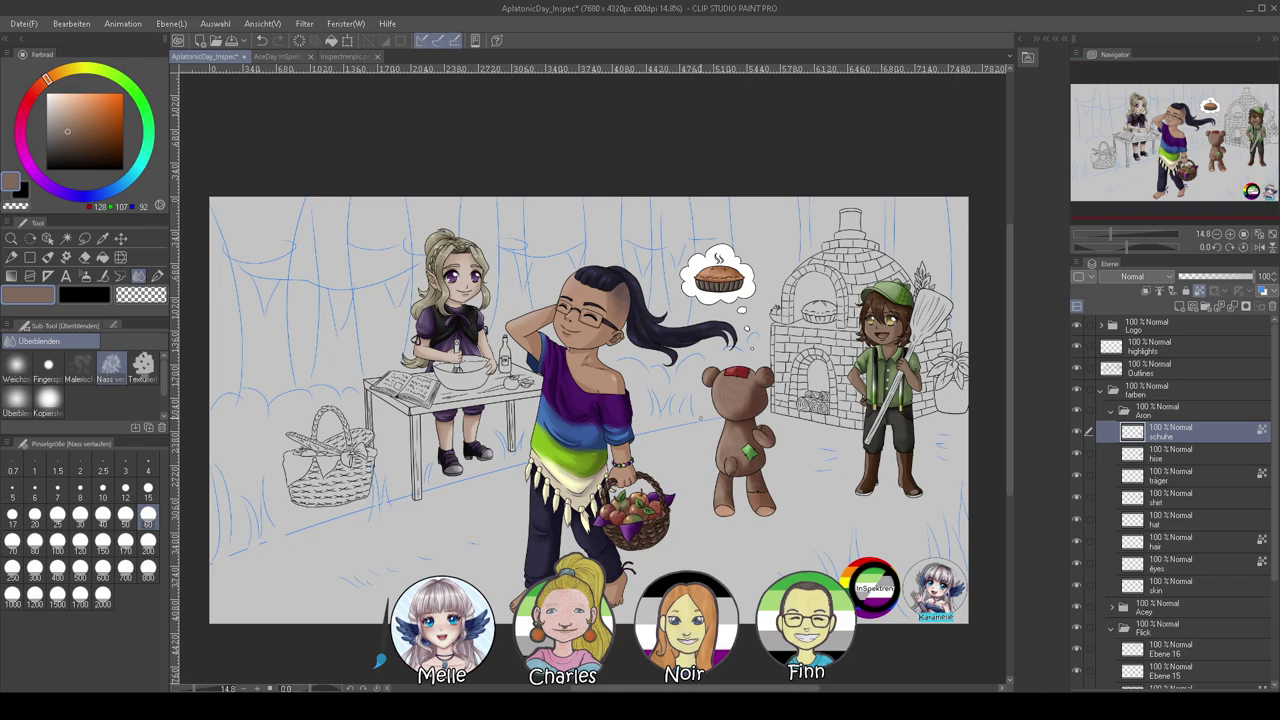
Save the illustration file
scroll(683, 435, up, 1)
scroll(683, 435, down, 1)
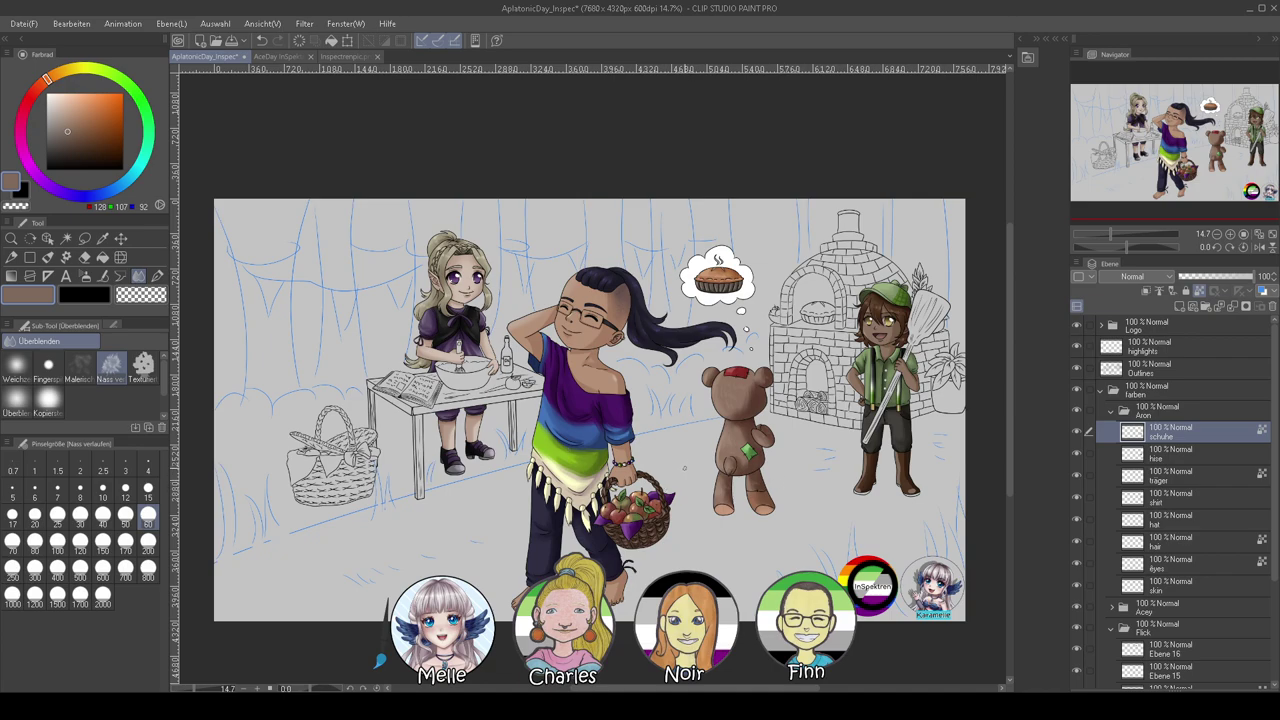
click(41, 25)
click(73, 129)
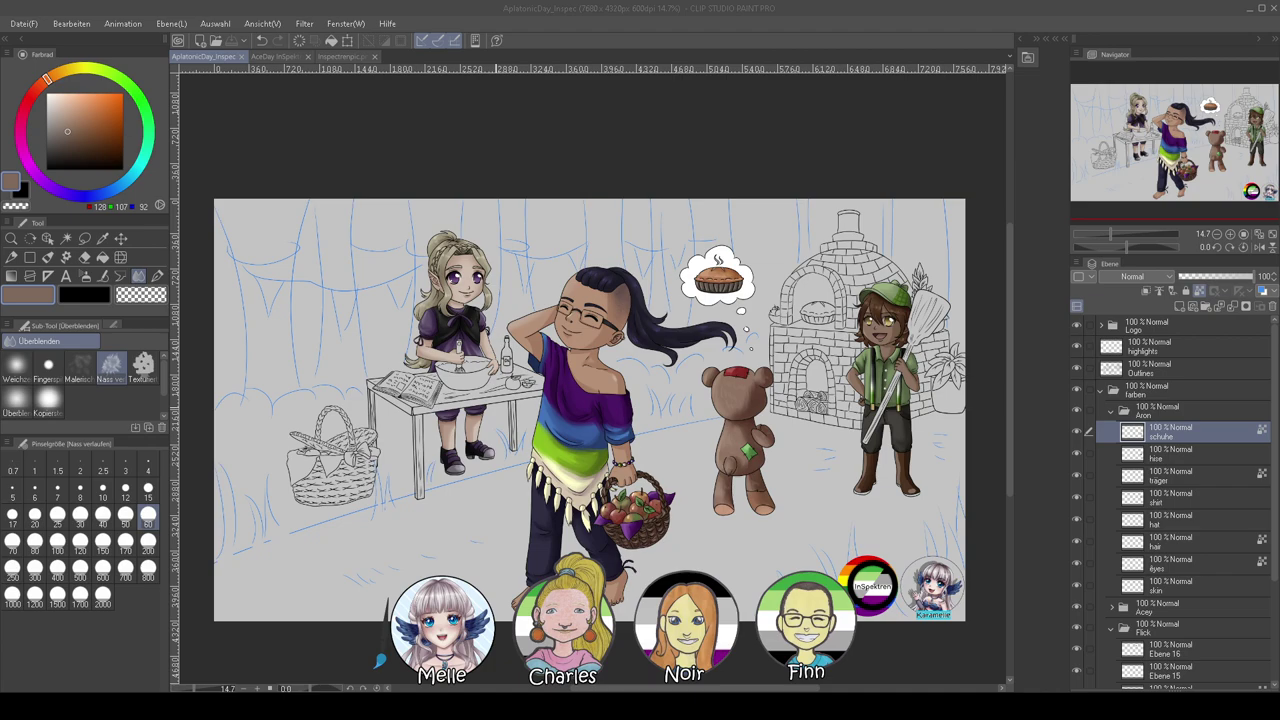
Examine the two finished reference illustrations, AceDay InSpektren+Karamelle.jpg and Inspectrenpic.png, and return to the AplatonicDay_Inspec canvas
click(280, 58)
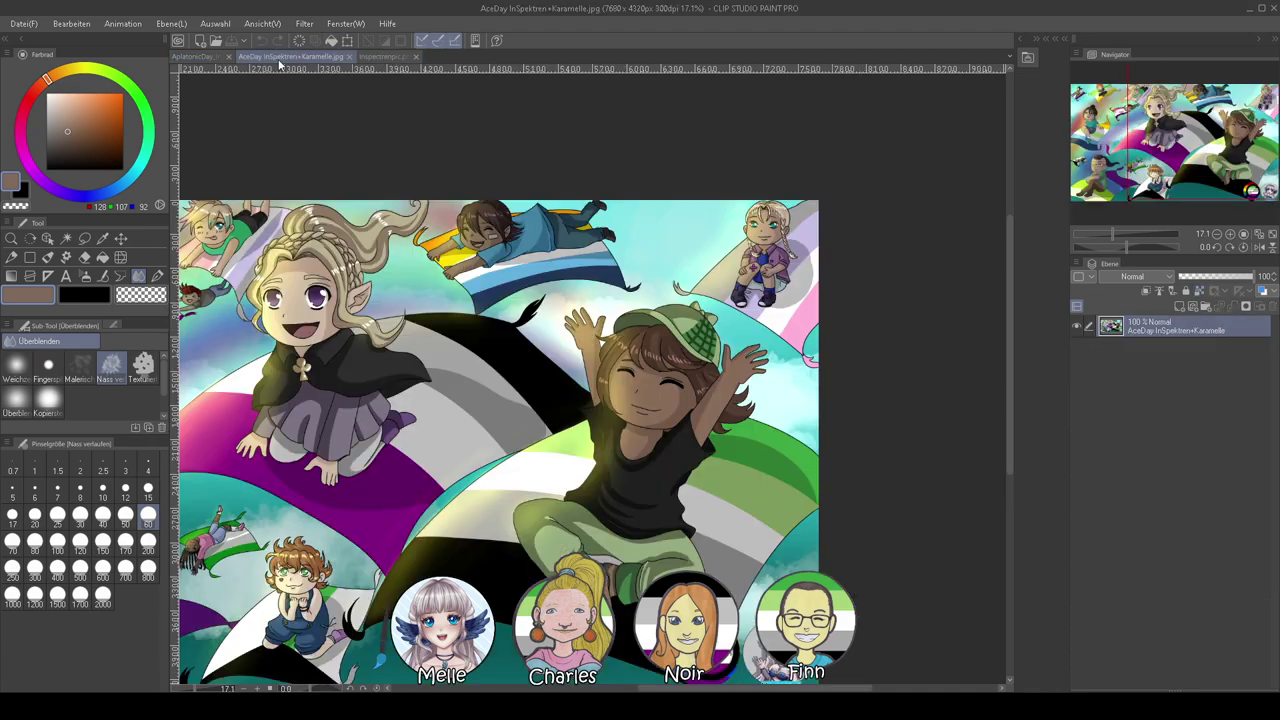
scroll(446, 357, down, 3)
scroll(446, 357, down, 3)
scroll(335, 360, up, 8)
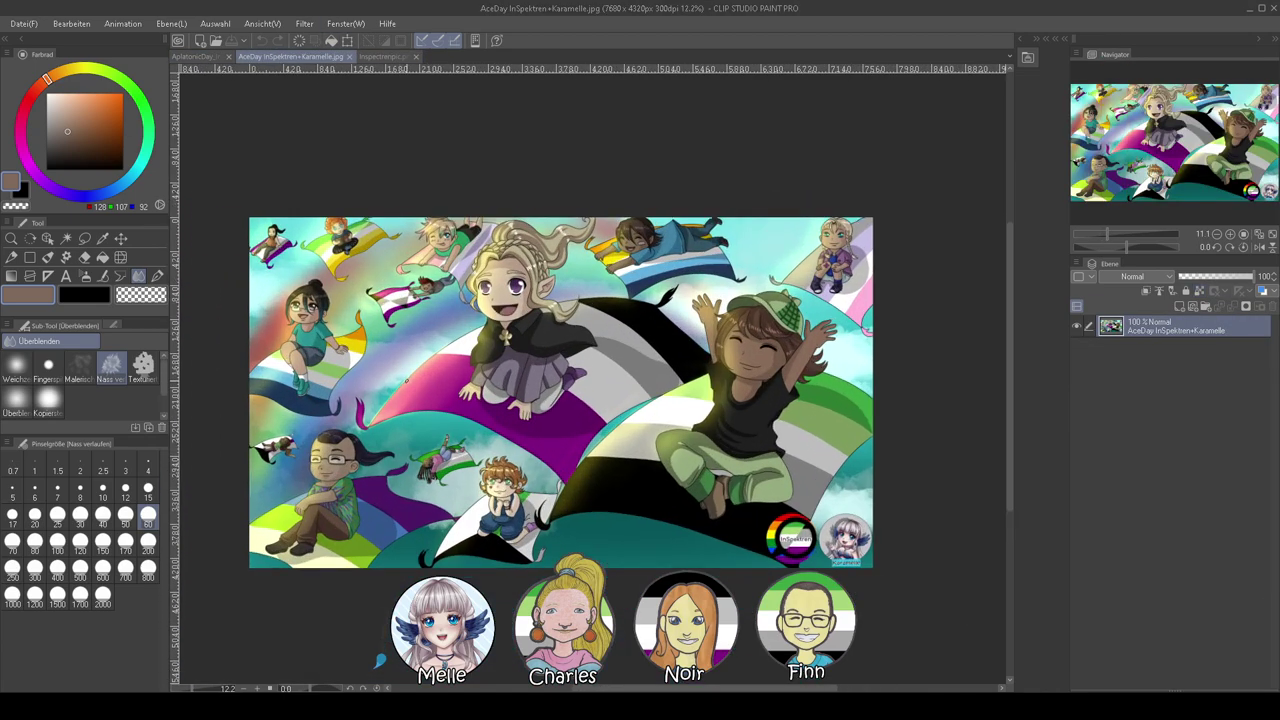
click(386, 57)
scroll(565, 480, down, 4)
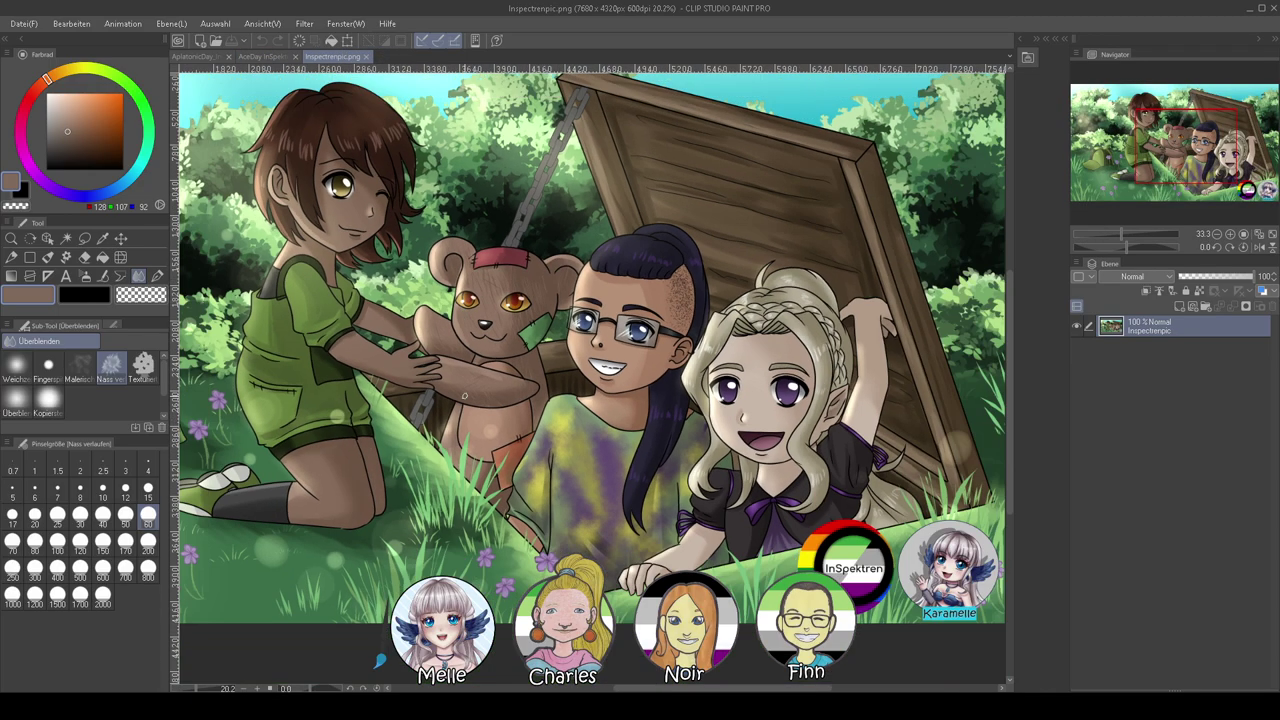
scroll(565, 480, up, 2)
scroll(412, 357, up, 2)
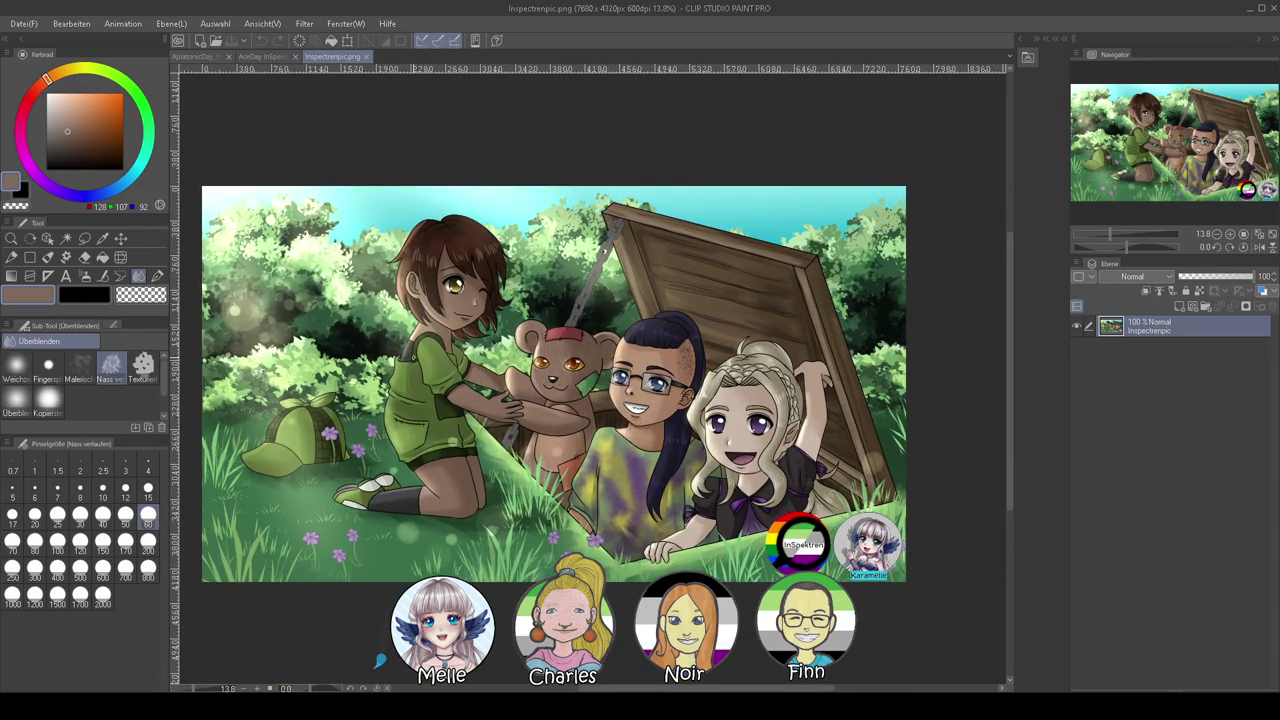
click(258, 57)
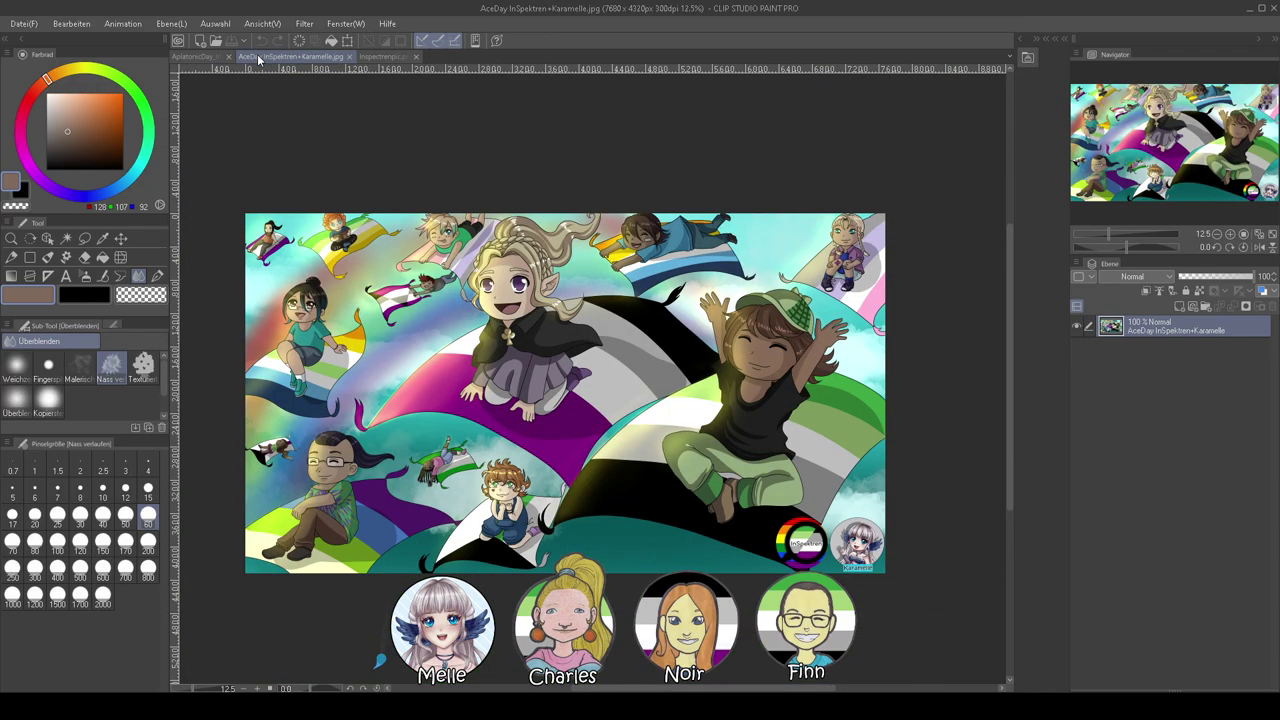
click(388, 57)
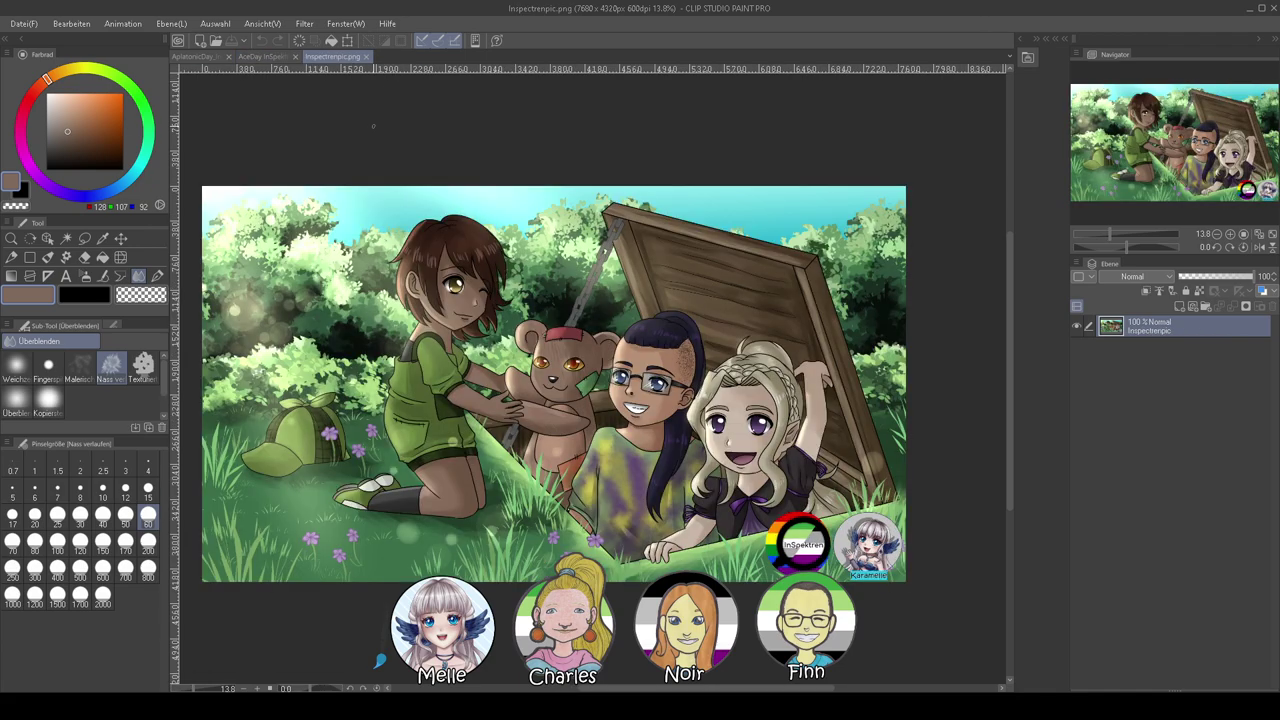
click(205, 57)
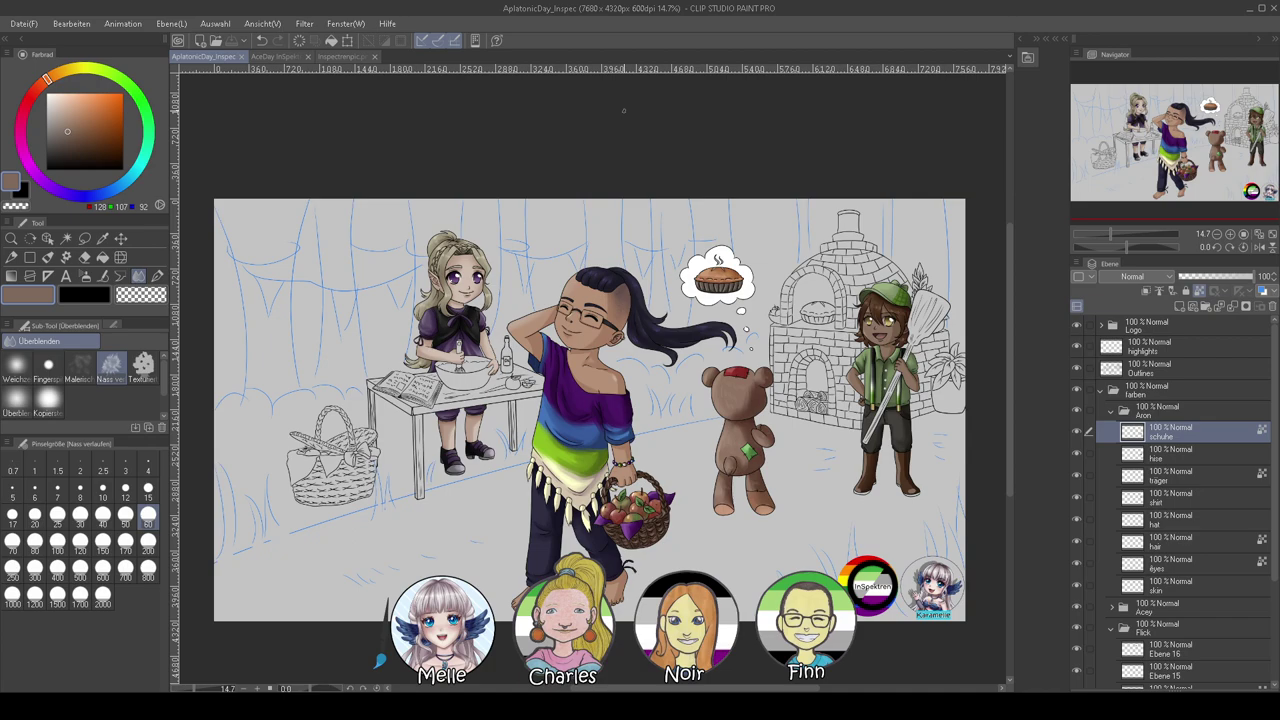
Smooth the highlights and shadows on both boots with the size 30 Weichzeichnungsfilter blender
scroll(915, 489, up, 10)
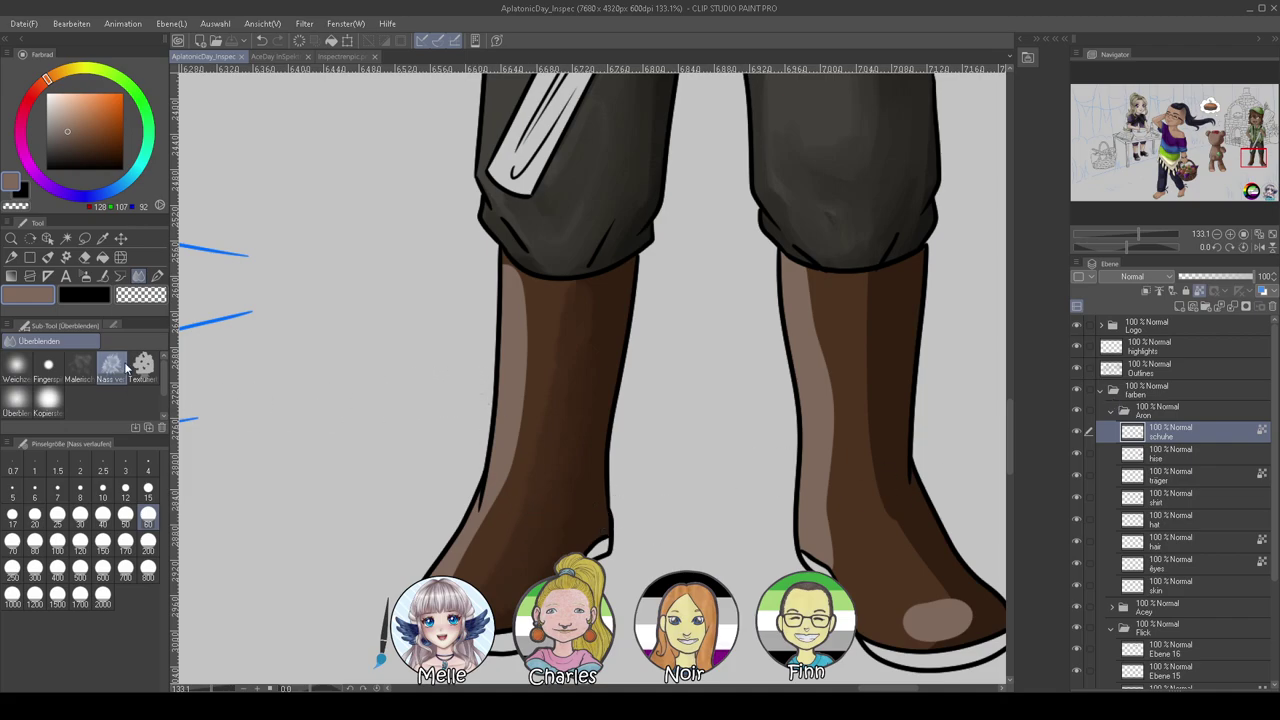
click(15, 368)
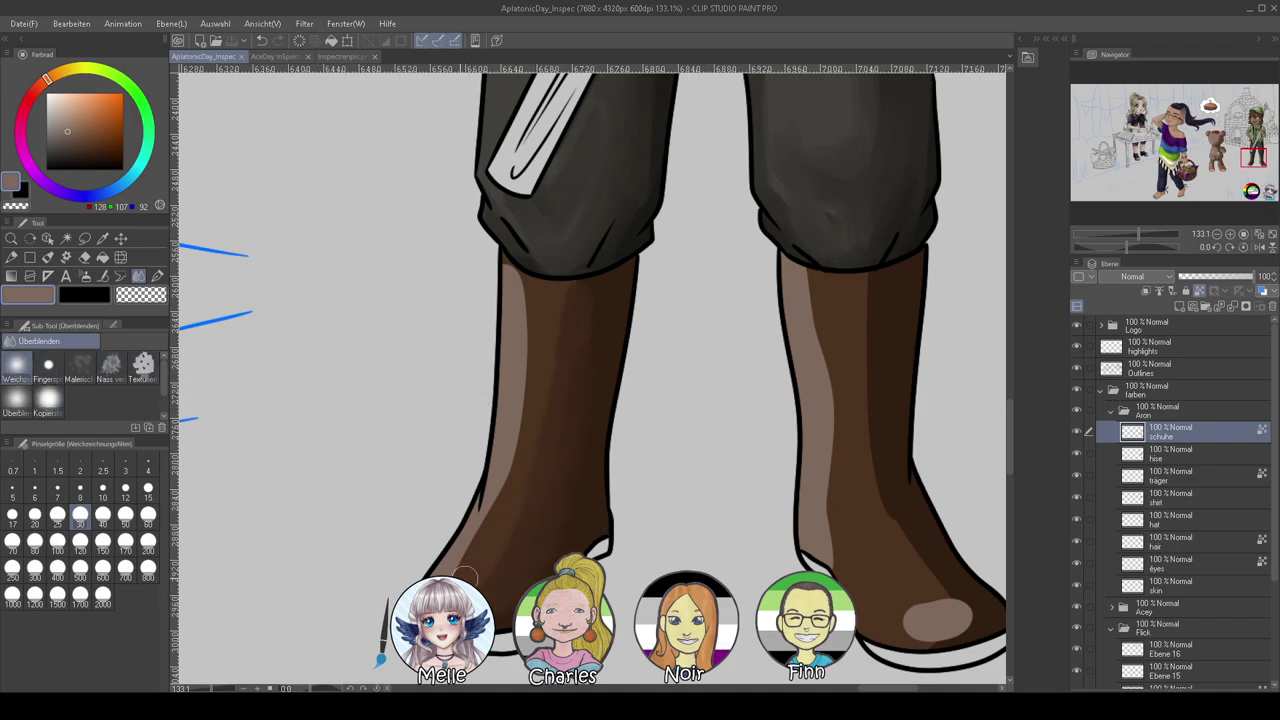
mouse_move(465, 555)
mouse_down()
mouse_move(496, 504)
mouse_move(520, 377)
mouse_move(519, 284)
mouse_move(500, 287)
mouse_move(521, 501)
mouse_up()
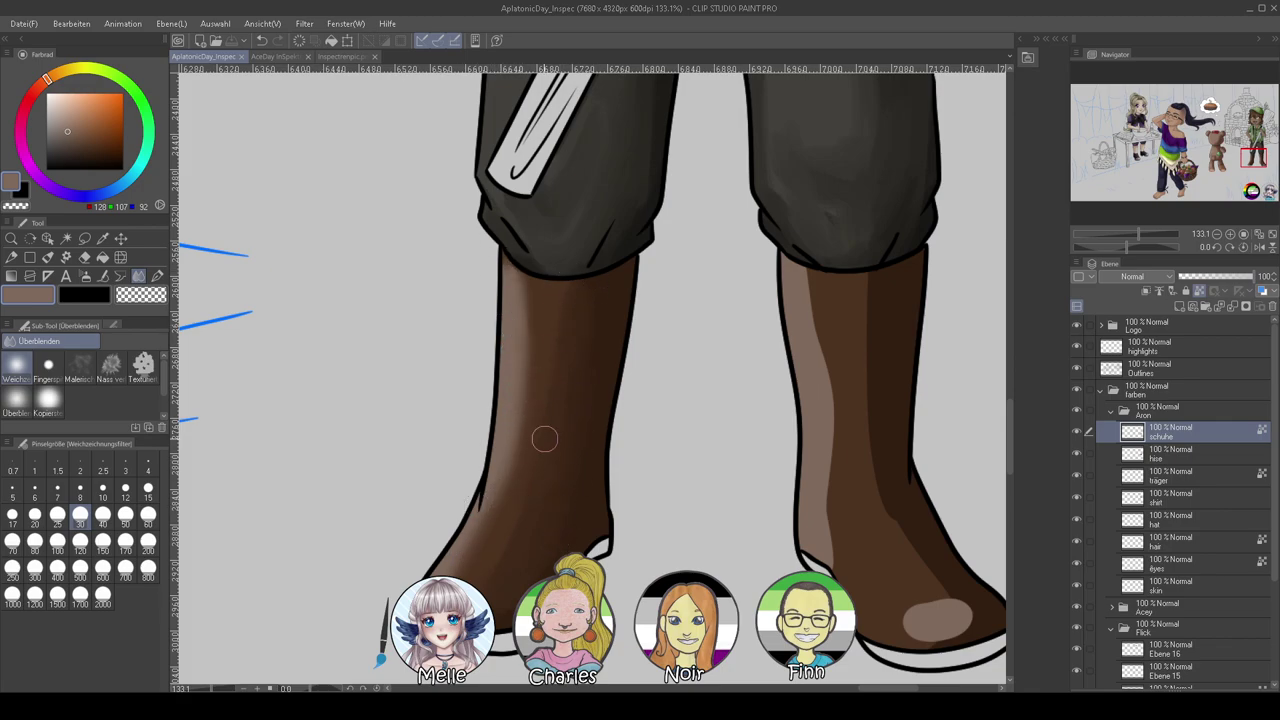
mouse_move(505, 618)
mouse_down()
mouse_move(530, 588)
mouse_move(502, 608)
mouse_move(510, 598)
mouse_up()
mouse_move(793, 254)
mouse_down()
mouse_move(821, 284)
mouse_move(831, 570)
mouse_up()
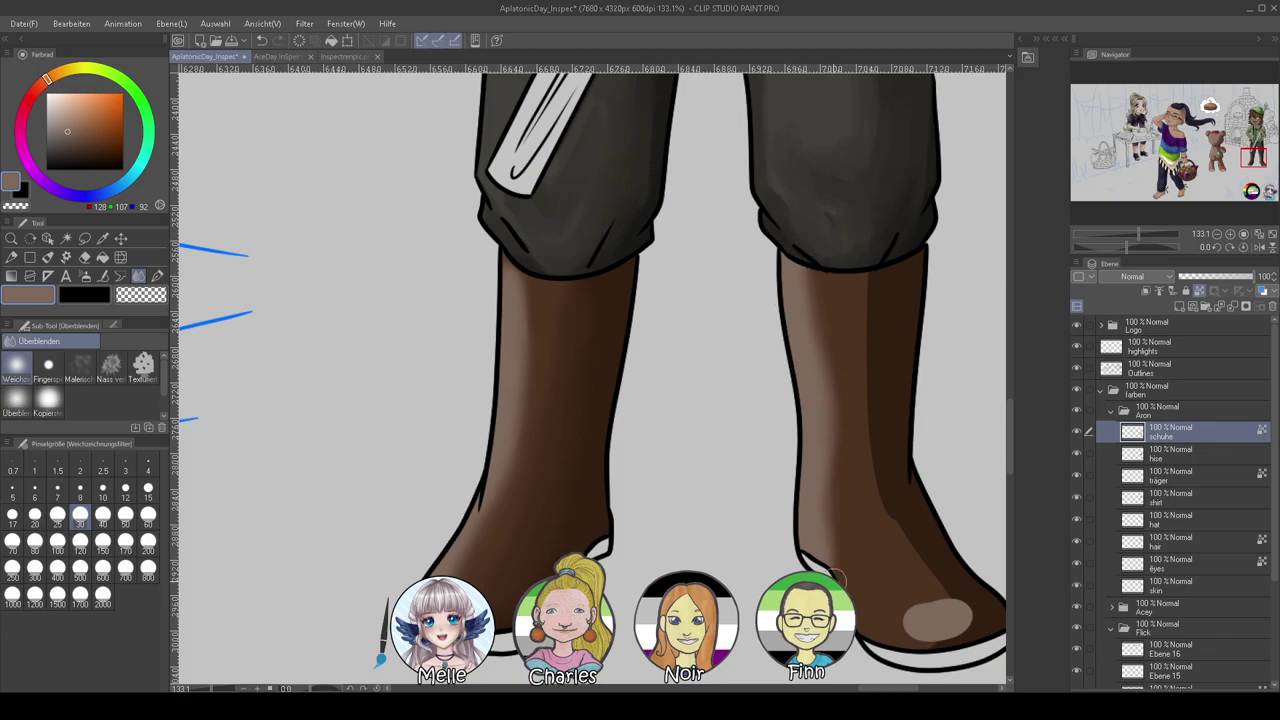
mouse_move(950, 606)
mouse_down()
mouse_move(909, 651)
mouse_move(925, 653)
mouse_move(919, 613)
mouse_move(894, 611)
mouse_move(900, 653)
mouse_move(962, 625)
mouse_up()
Paint pale cream shine (RGB 232, 213, 200) along the shafts and on the toes of both boots with the size 30 Ölfarbe brush
mouse_move(686, 527)
mouse_down()
mouse_move(597, 460)
mouse_move(632, 509)
mouse_up()
click(57, 100)
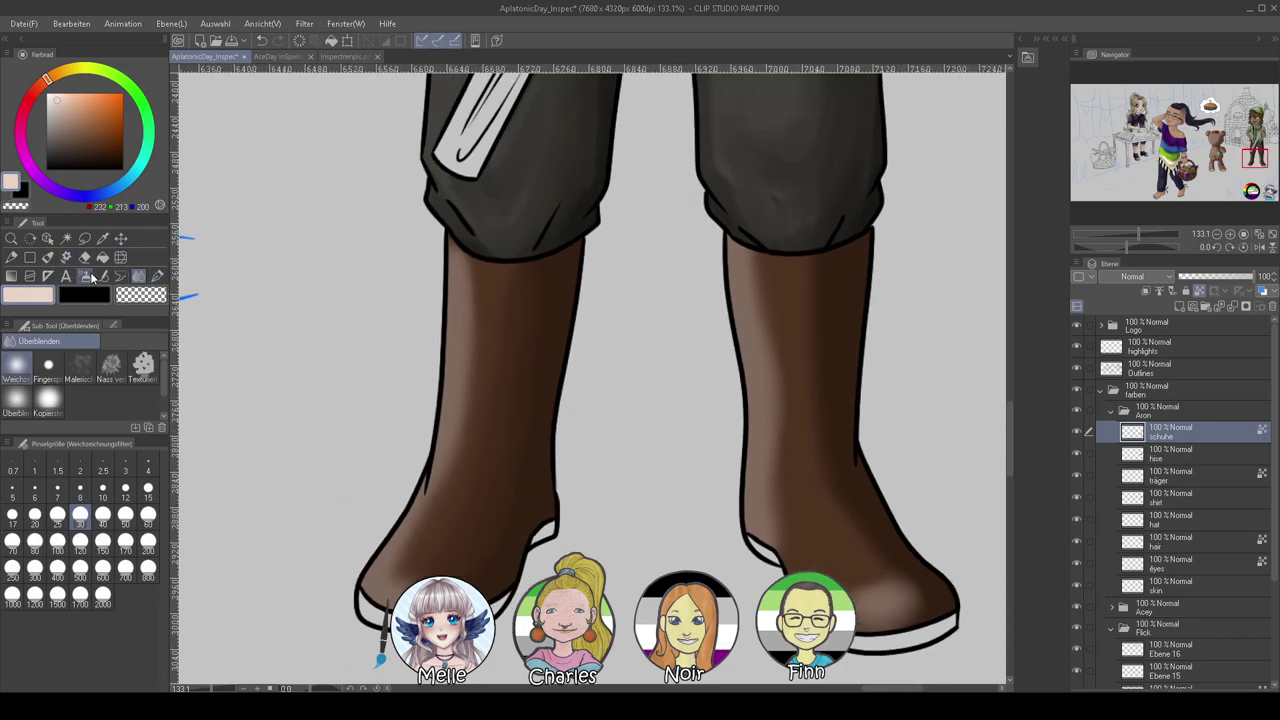
click(47, 257)
click(80, 514)
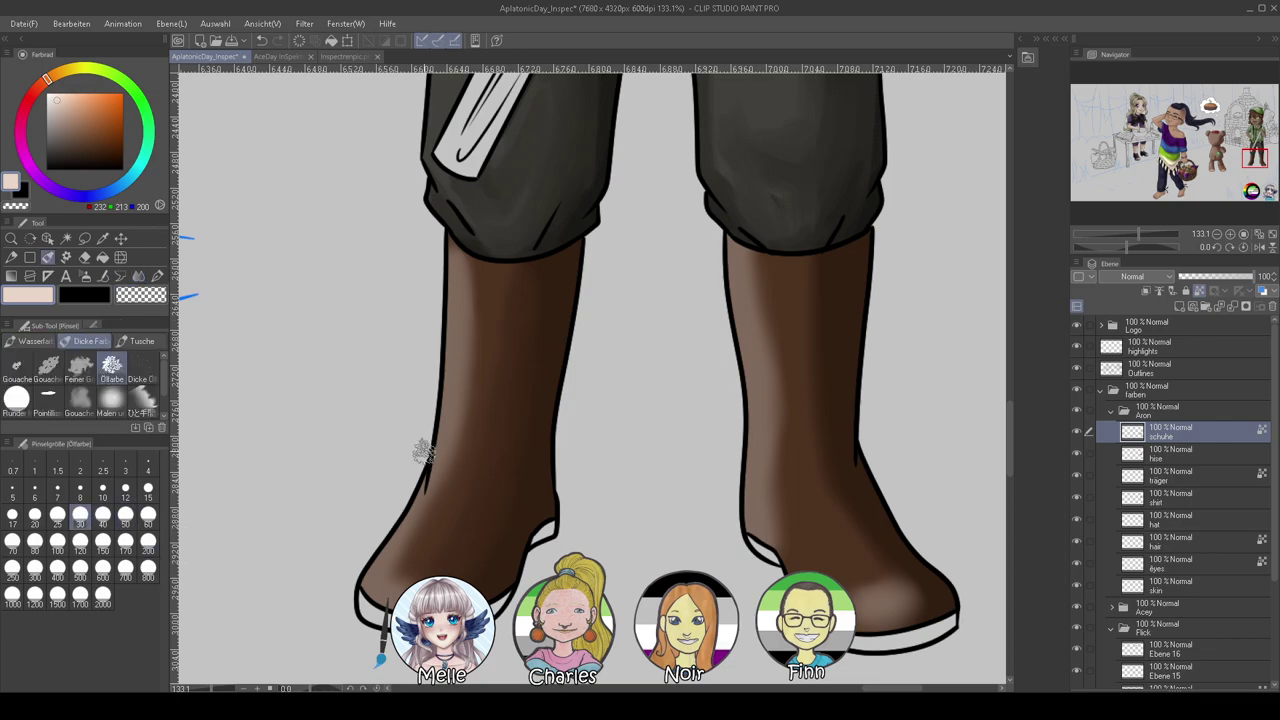
mouse_move(464, 288)
mouse_down()
mouse_move(462, 331)
mouse_move(465, 283)
mouse_move(444, 431)
mouse_up()
drag(465, 345, 446, 475)
drag(762, 286, 773, 436)
drag(384, 584, 408, 585)
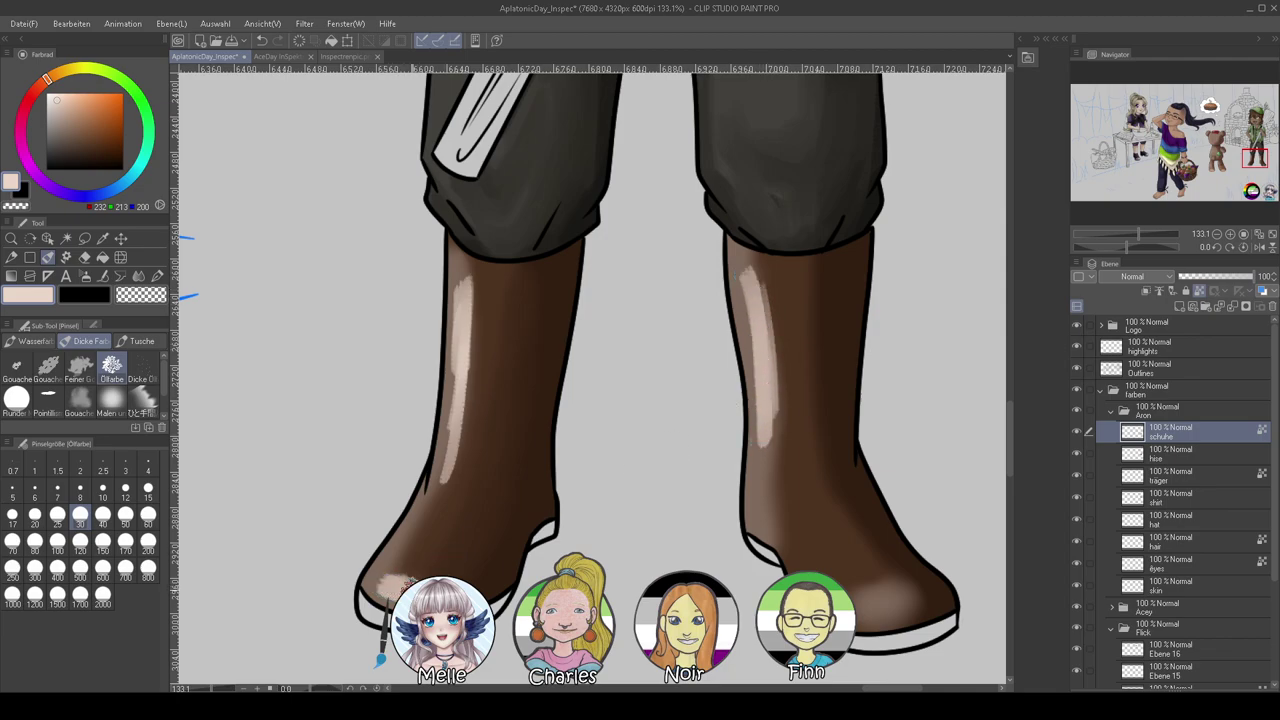
drag(902, 602, 894, 605)
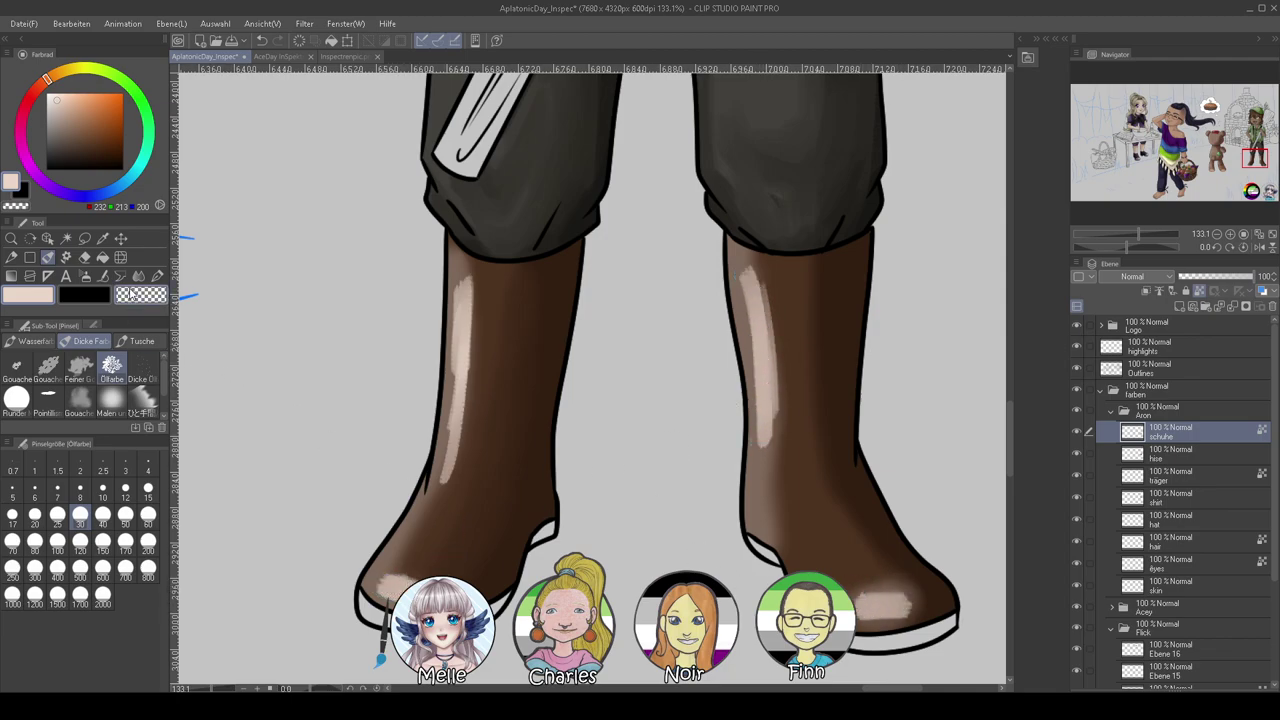
Soften the cream shine on both boots' shafts and toes with the size 30 Weichzeichnungsfilter blender
click(138, 276)
mouse_move(480, 457)
mouse_down()
mouse_move(442, 503)
mouse_move(471, 349)
mouse_move(470, 276)
mouse_move(458, 270)
mouse_move(447, 410)
mouse_up()
mouse_move(743, 288)
mouse_down()
mouse_move(749, 250)
mouse_move(745, 300)
mouse_up()
mouse_move(773, 310)
mouse_down()
mouse_move(765, 412)
mouse_move(747, 276)
mouse_up()
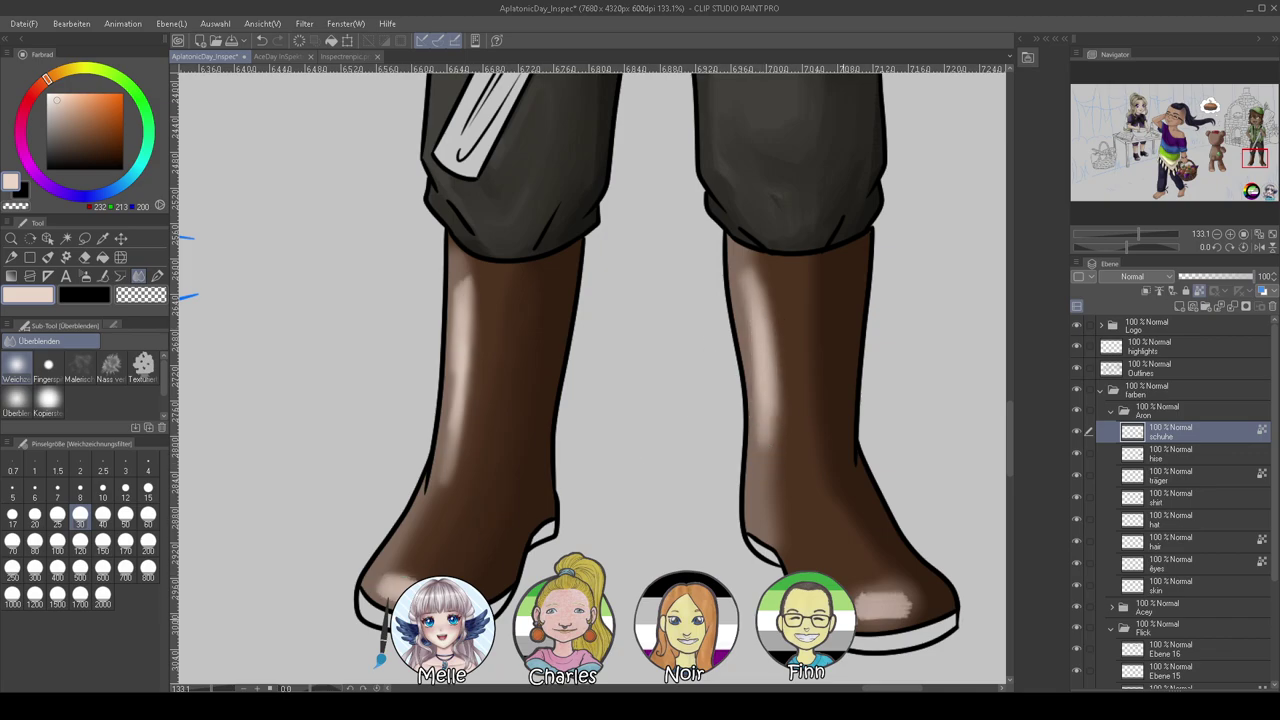
drag(886, 601, 892, 599)
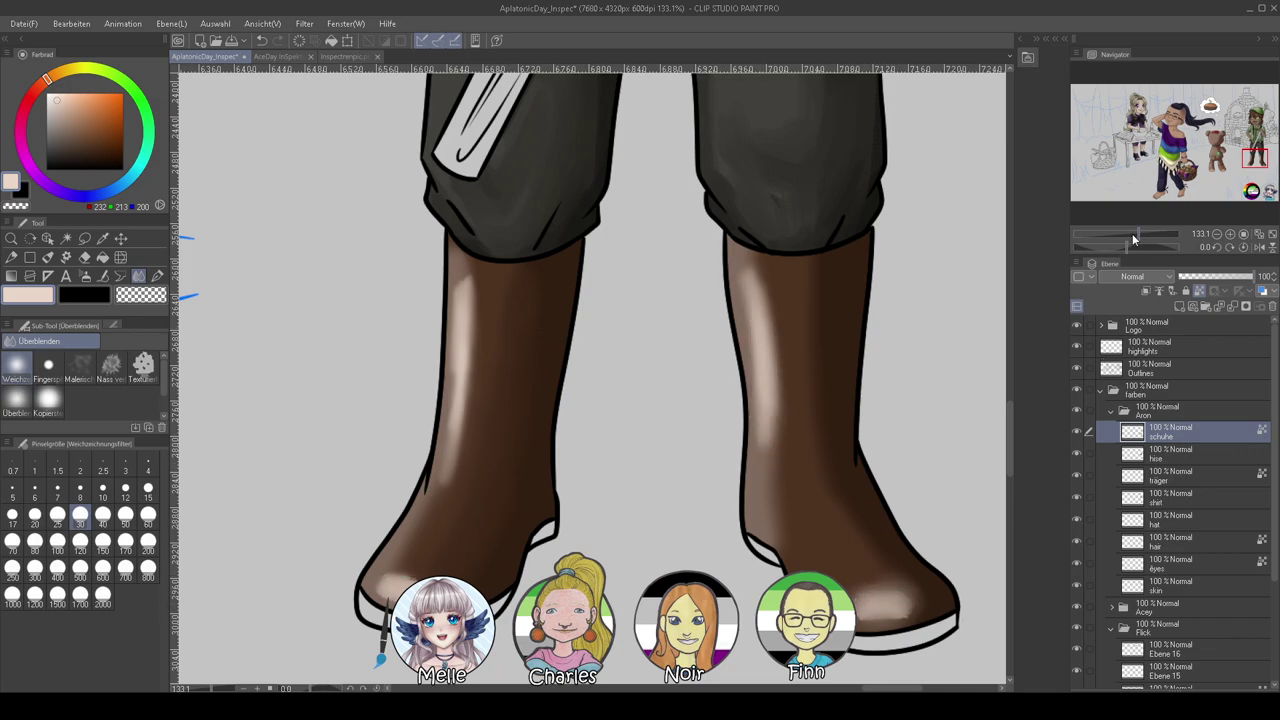
Check the boots against the whole character and soften the shine on the left boot's upper shaft further
drag(1135, 238, 1117, 240)
drag(902, 306, 913, 434)
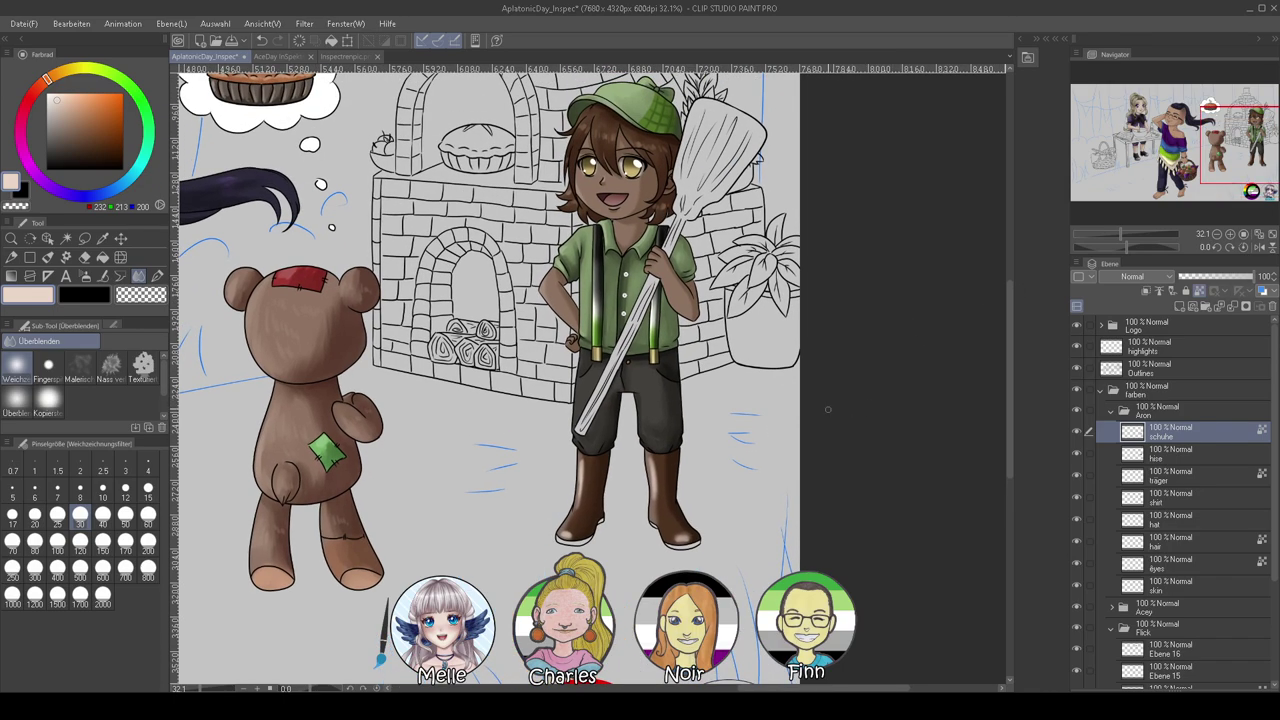
drag(1122, 244, 1138, 237)
scroll(1038, 354, down, 1)
drag(889, 463, 892, 256)
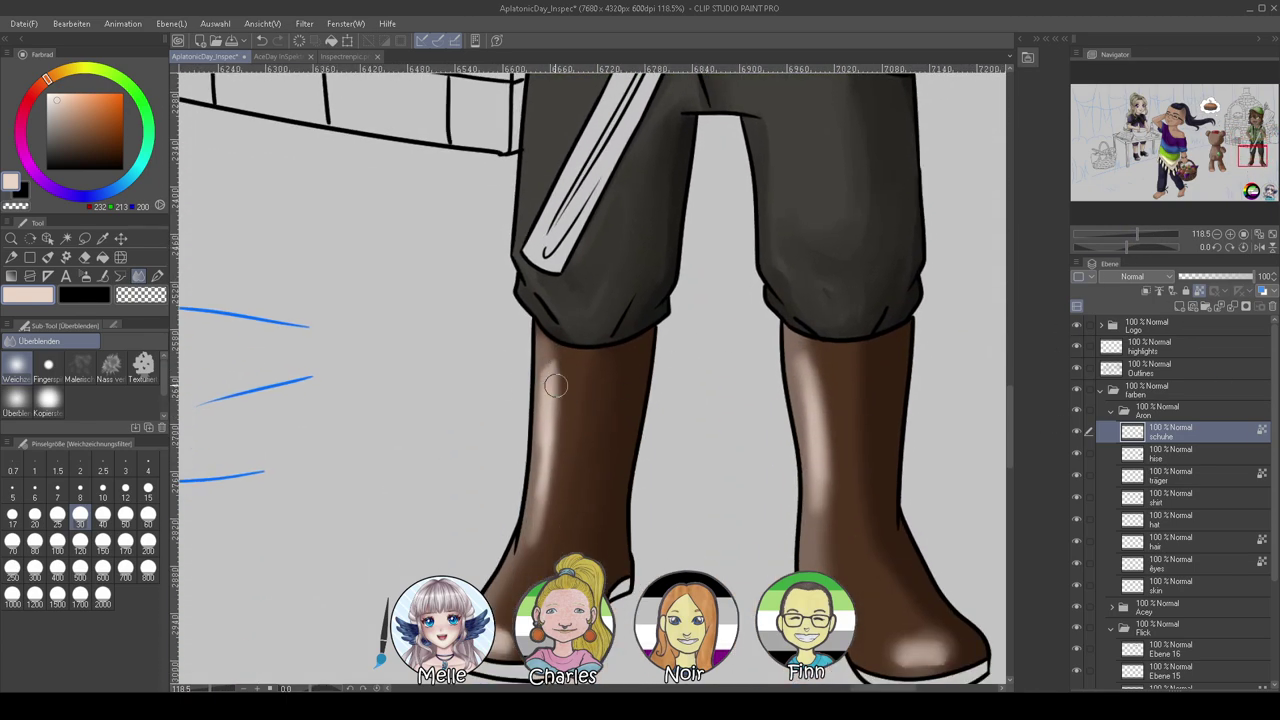
mouse_move(550, 390)
mouse_down()
mouse_move(552, 342)
mouse_move(542, 405)
mouse_move(553, 466)
mouse_up()
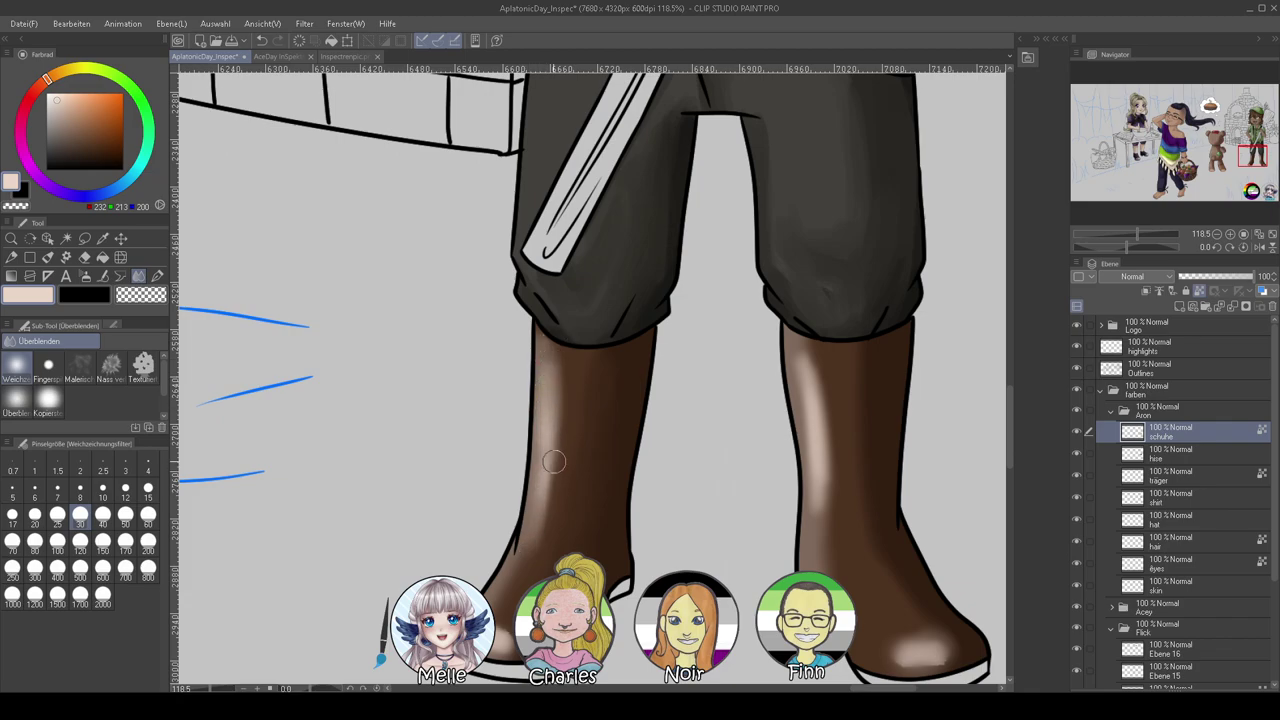
drag(819, 517, 662, 511)
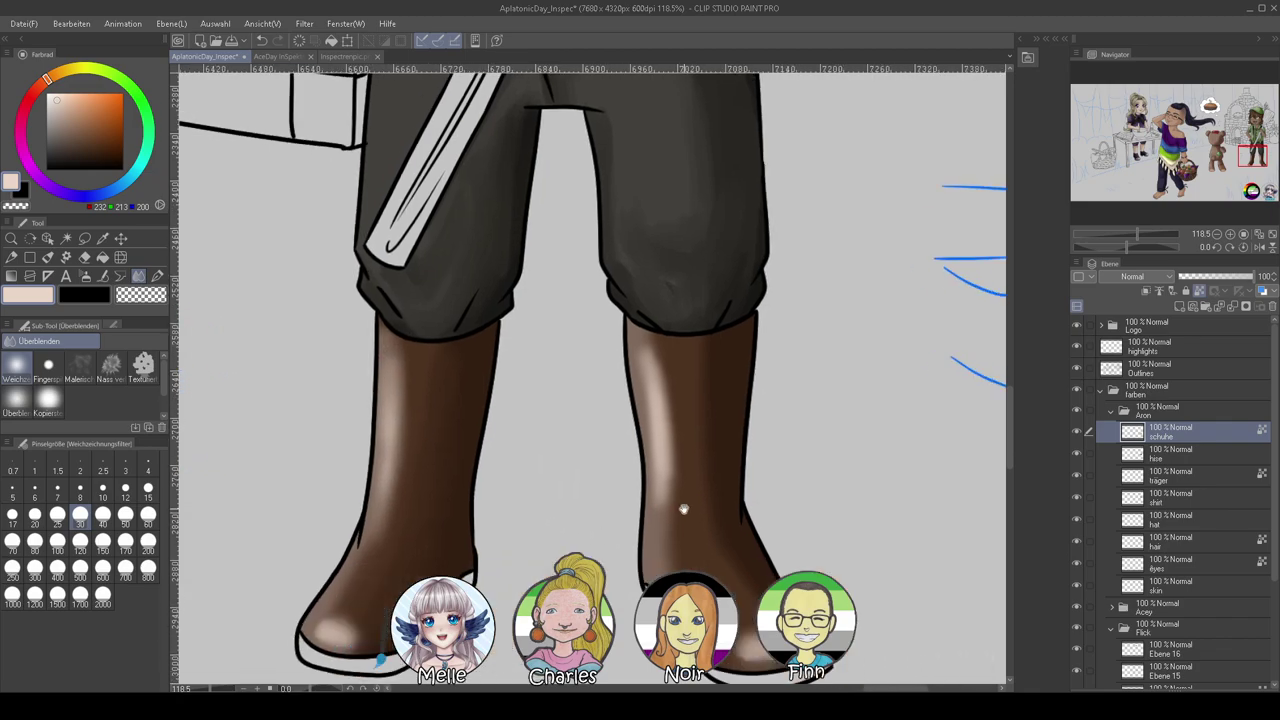
drag(657, 566, 679, 486)
Add a new layer directly above the schuhe layer in the Aron folder
scroll(693, 418, up, 10)
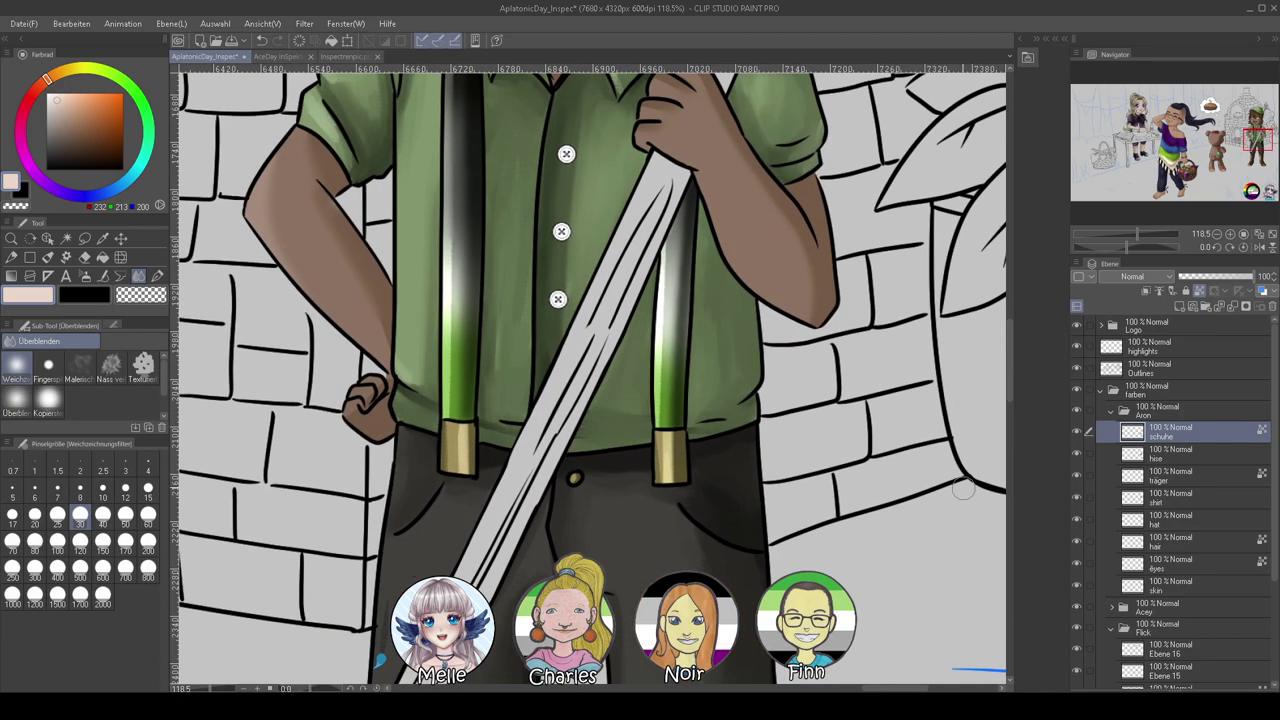
scroll(919, 422, up, 2)
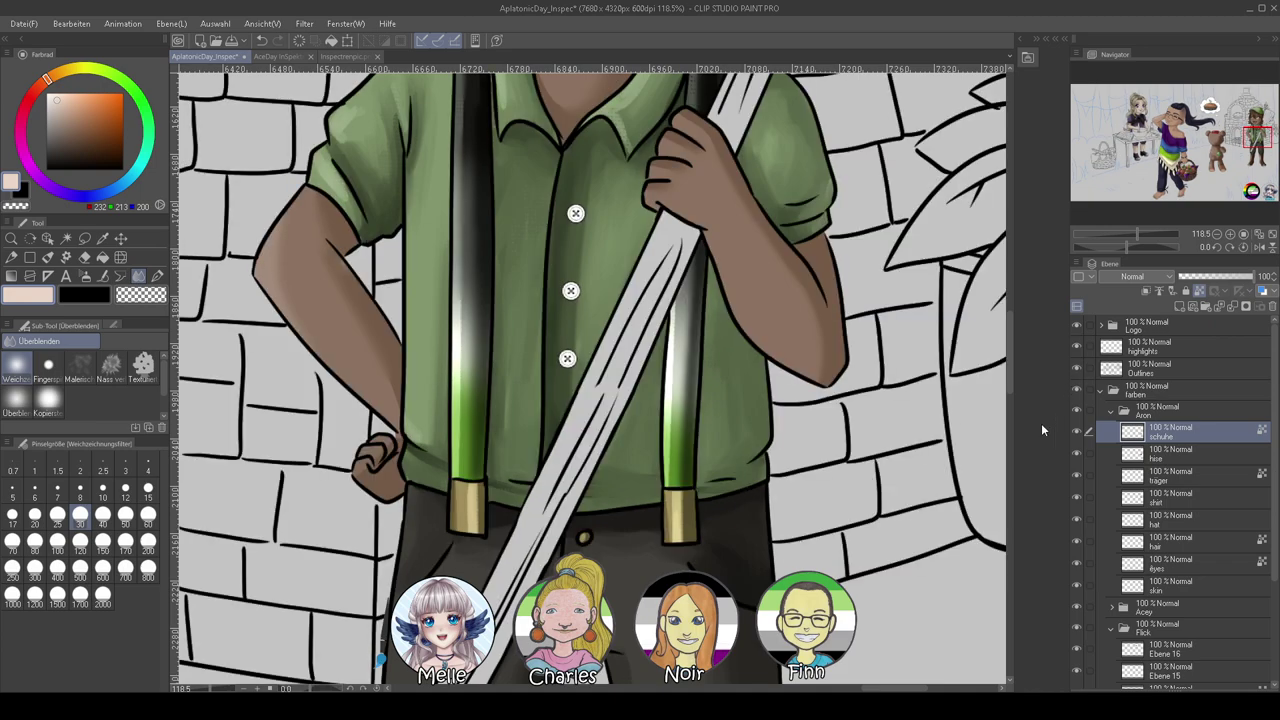
drag(937, 500, 976, 547)
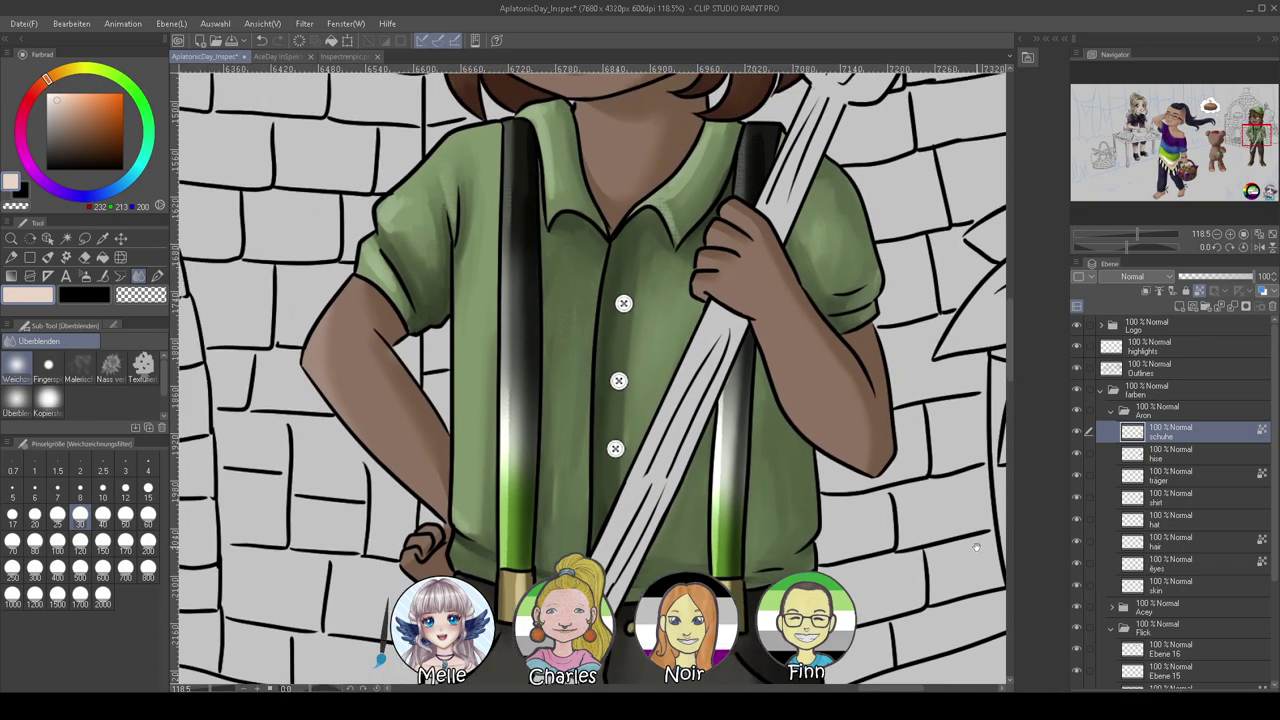
click(1160, 502)
click(1176, 434)
click(1180, 309)
click(1143, 236)
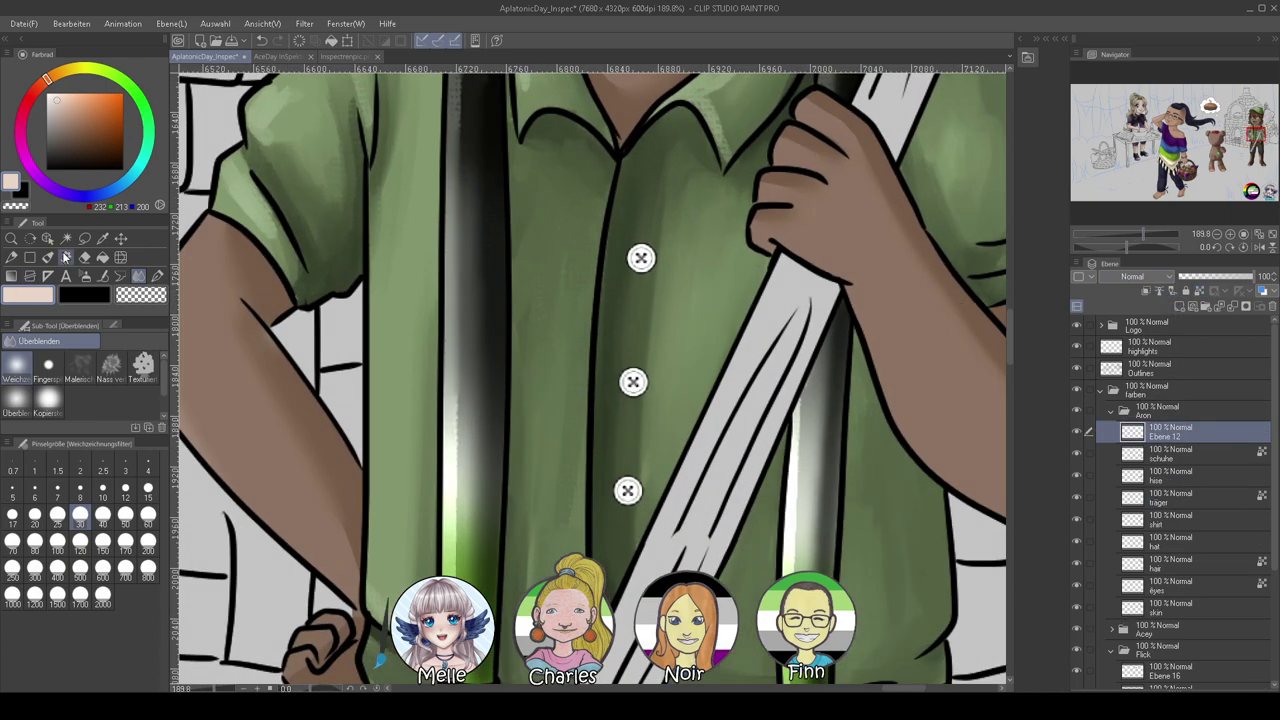
Choose the Knopf decoration brush at size 40 with brown (RGB 132, 72, 31) and make the highlights layer active
click(65, 257)
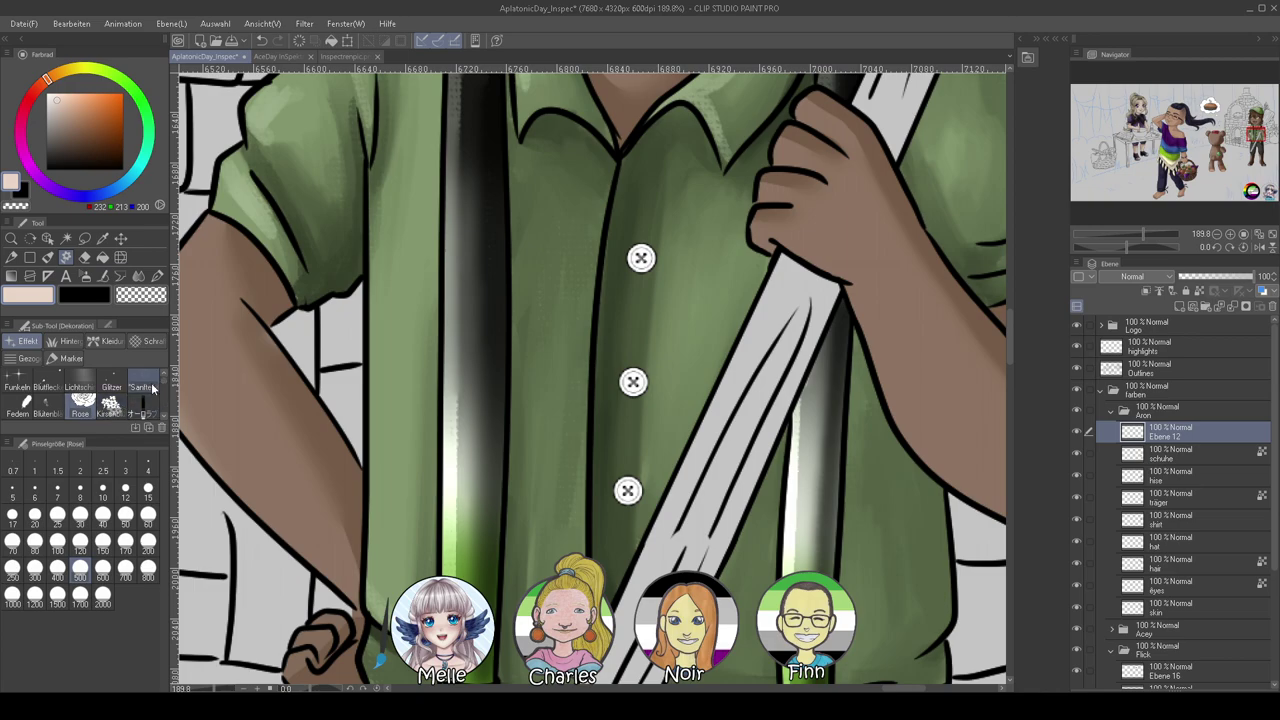
click(110, 342)
click(144, 388)
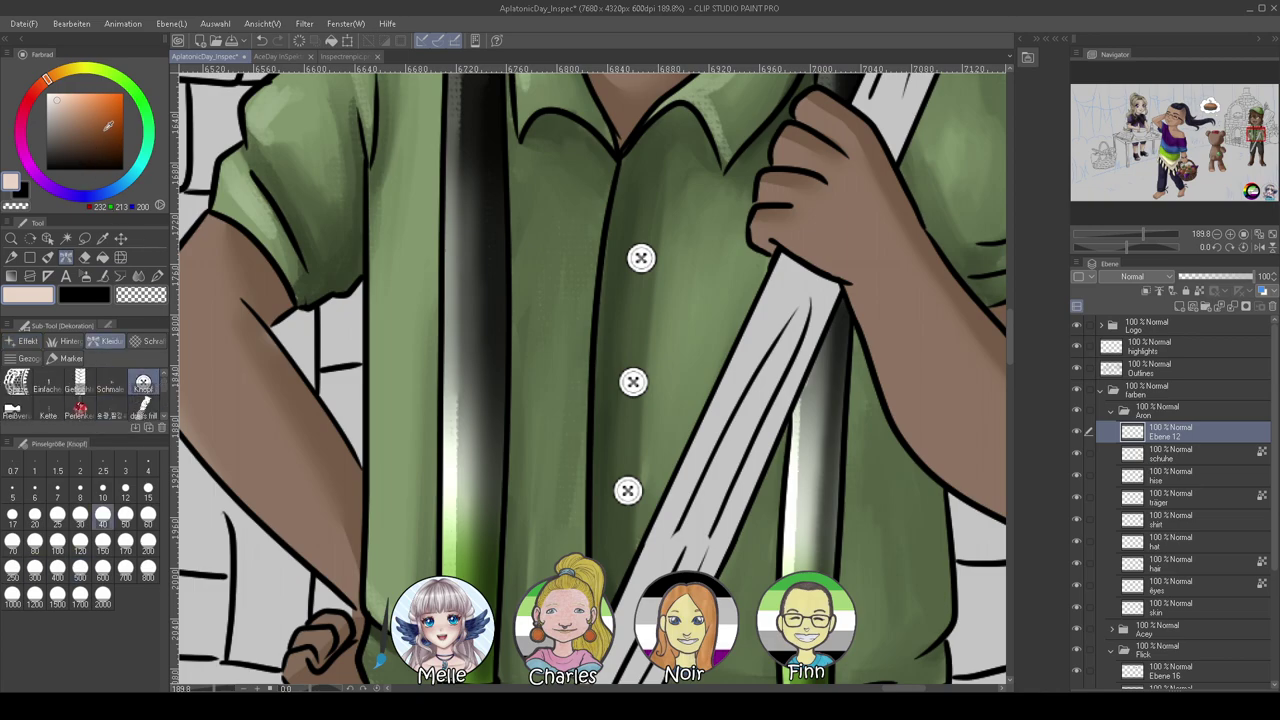
click(104, 130)
click(643, 261)
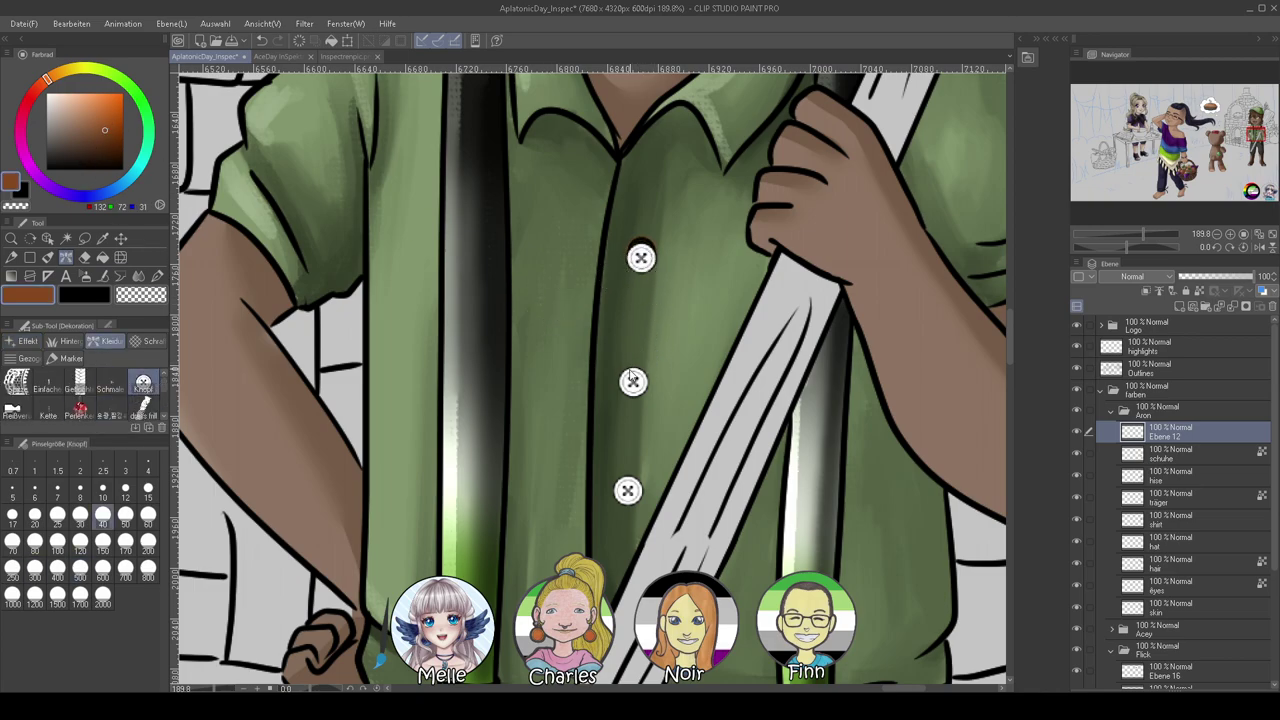
click(1149, 356)
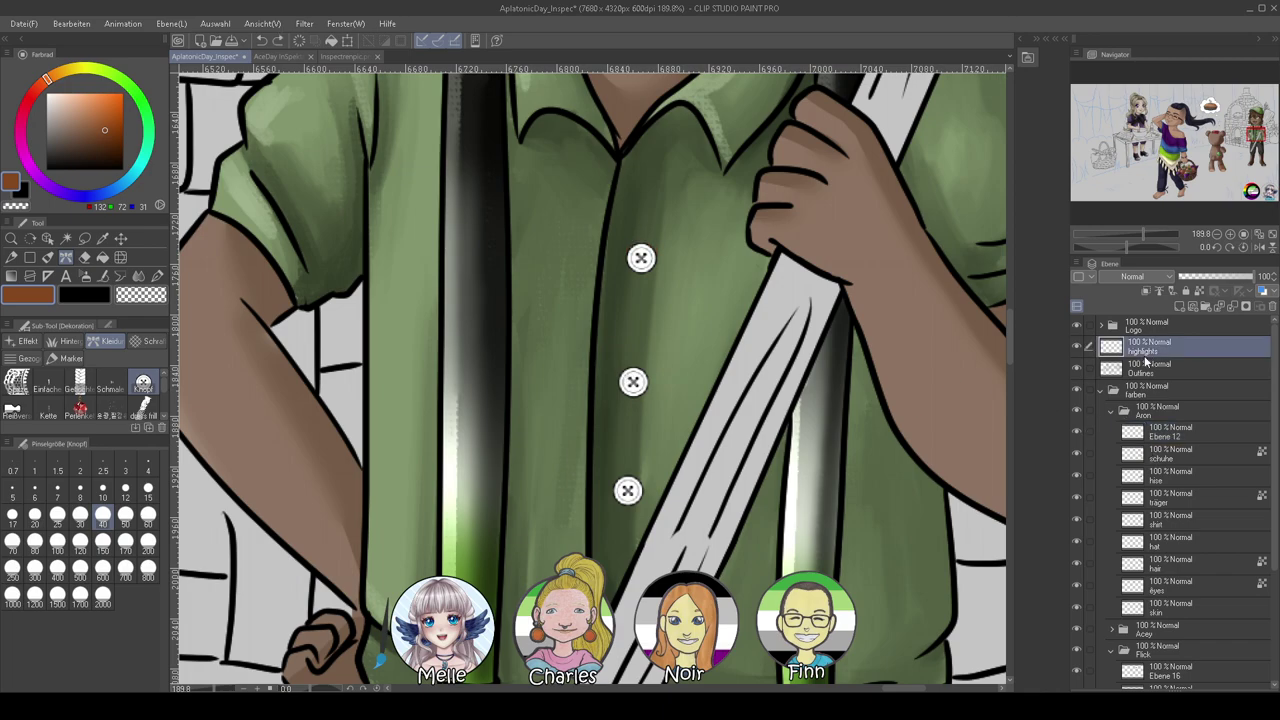
click(641, 258)
click(23, 193)
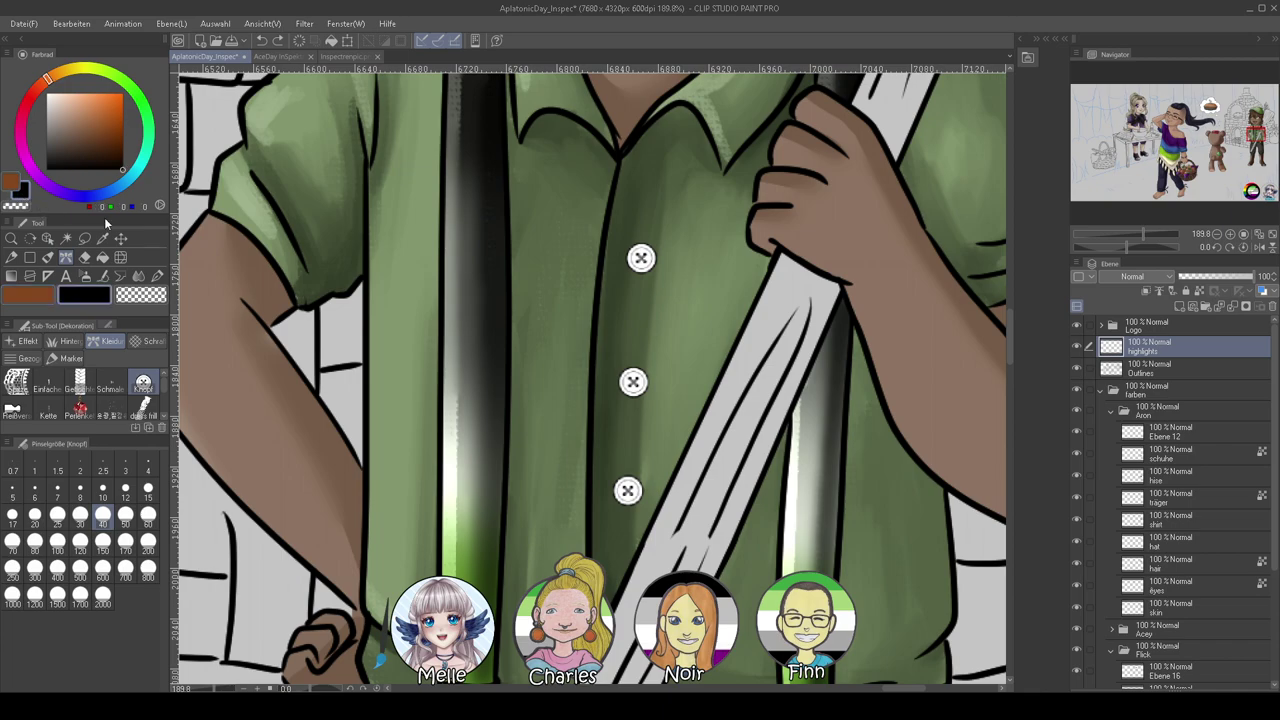
click(641, 258)
key(ctrl+z)
click(4, 181)
Stamp brown Knopf buttons at size 40 over the three white buttons down the shirt front
click(641, 258)
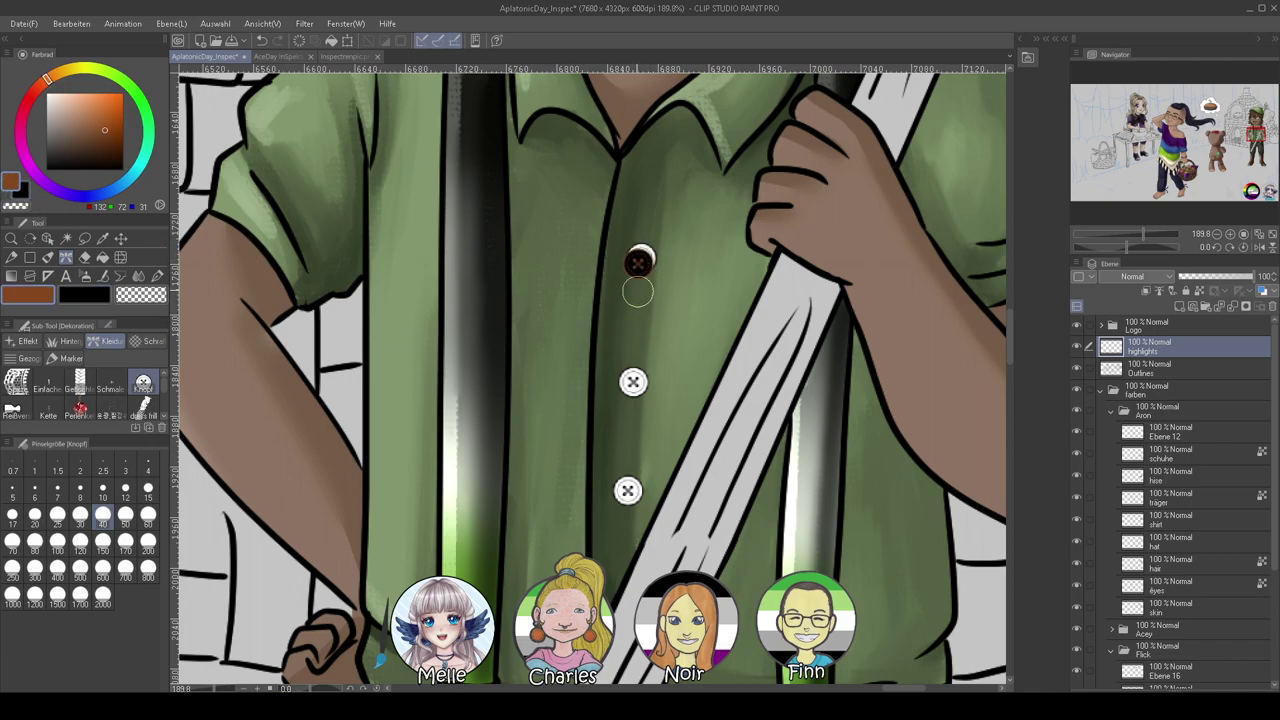
click(641, 258)
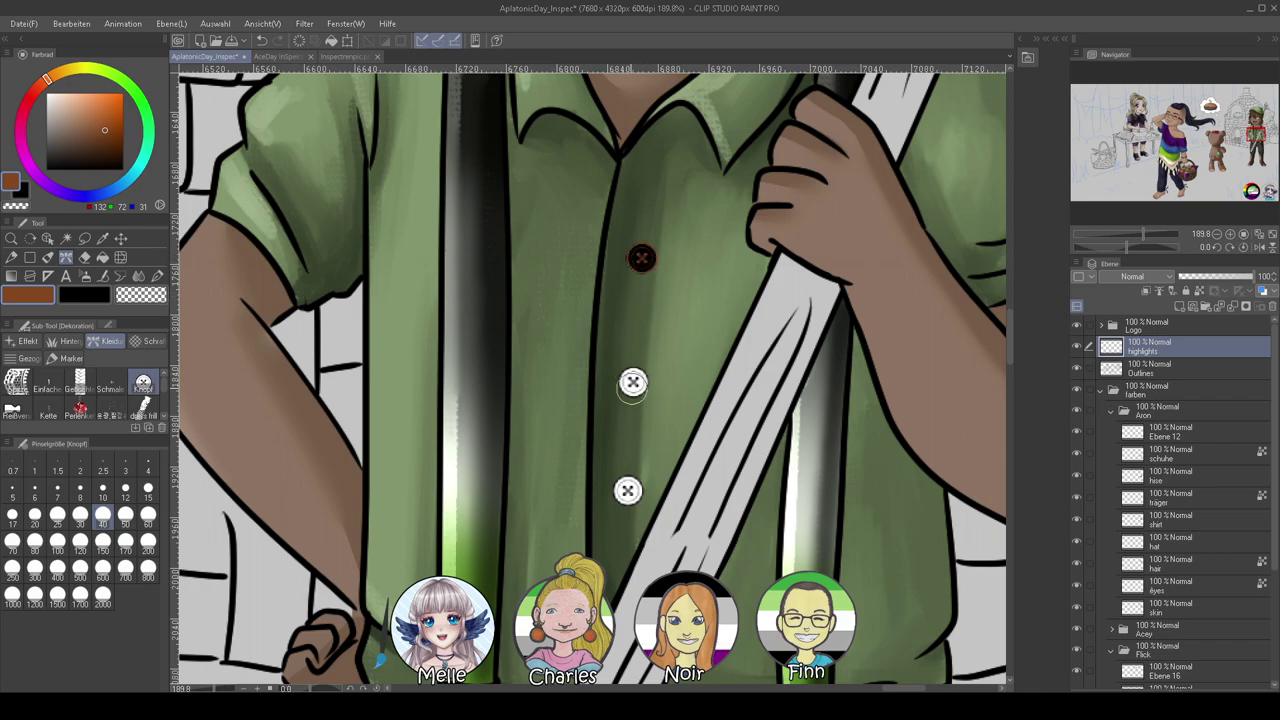
click(633, 382)
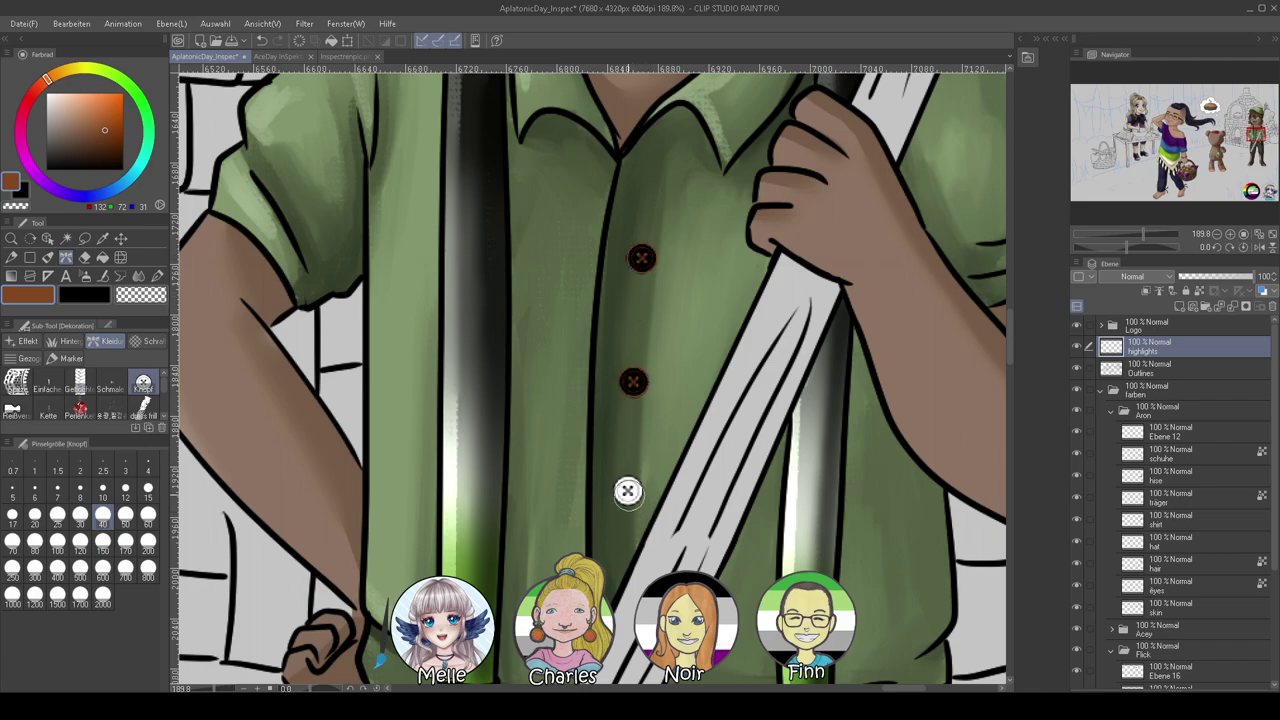
click(627, 489)
click(1114, 240)
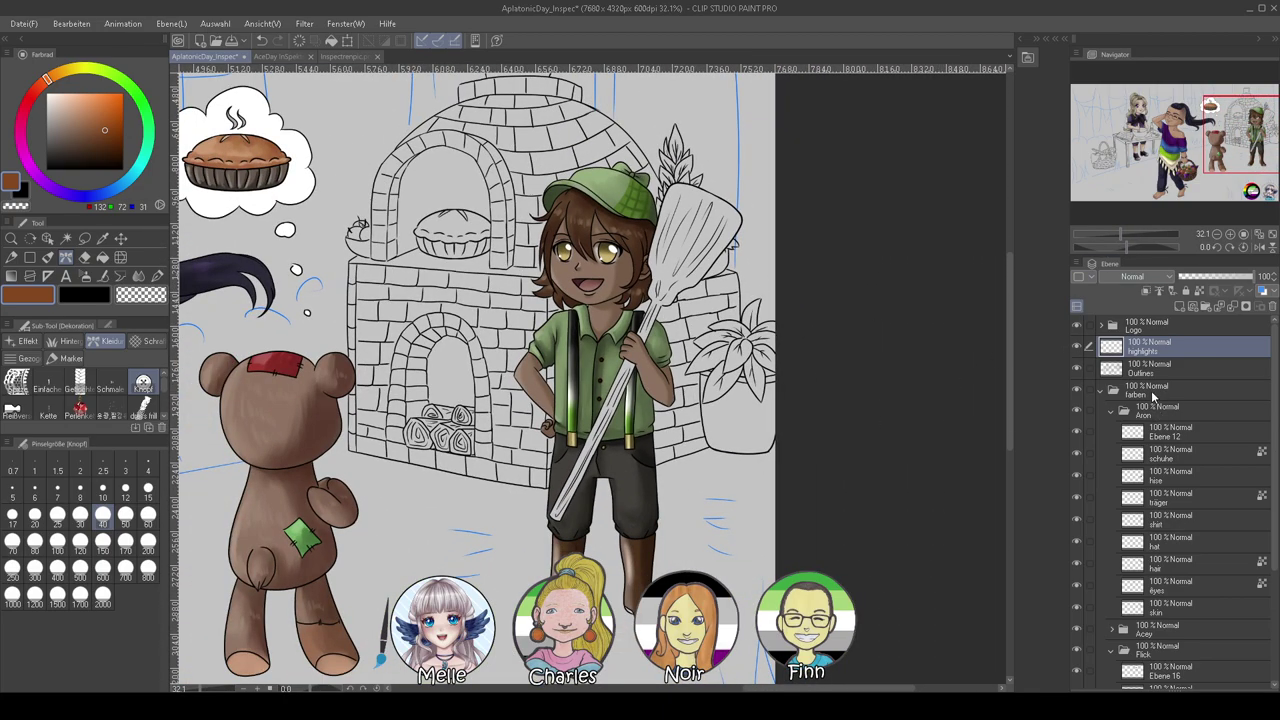
Select the blade and every enclosed section of the wooden oven peel's handle on the Outlines layer with the automatic selection tool
click(1165, 432)
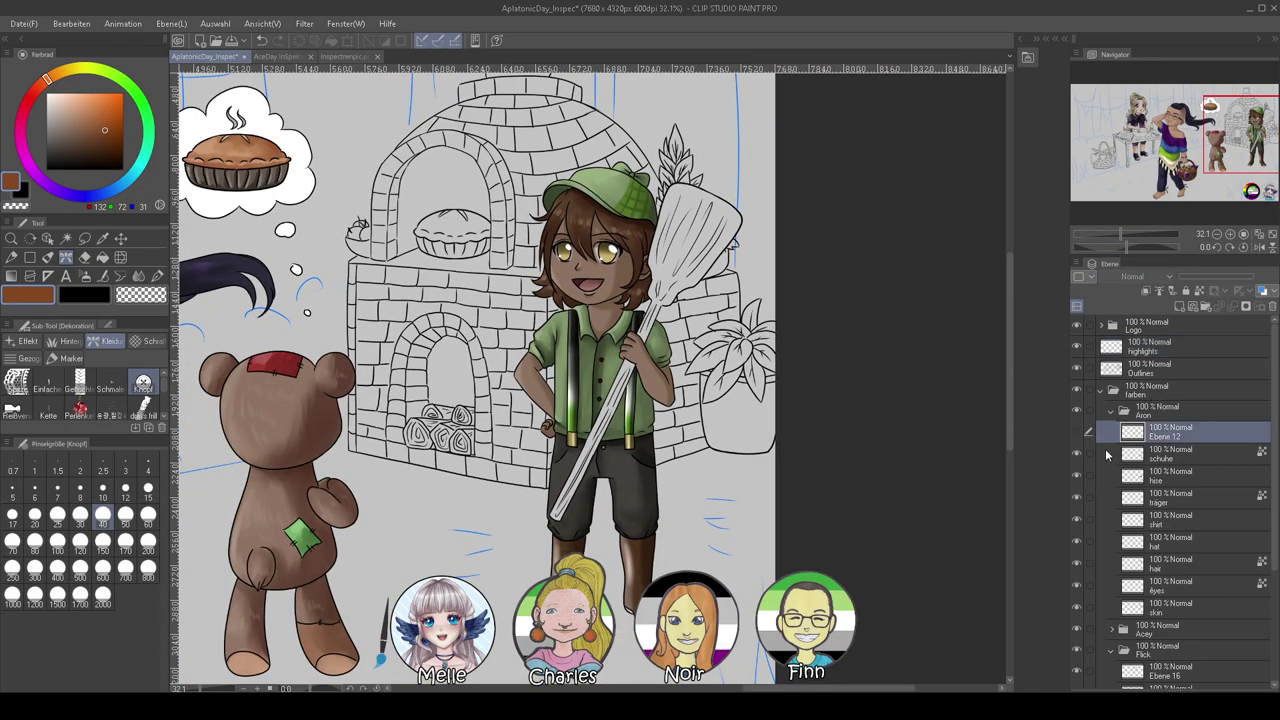
click(1130, 370)
click(1121, 238)
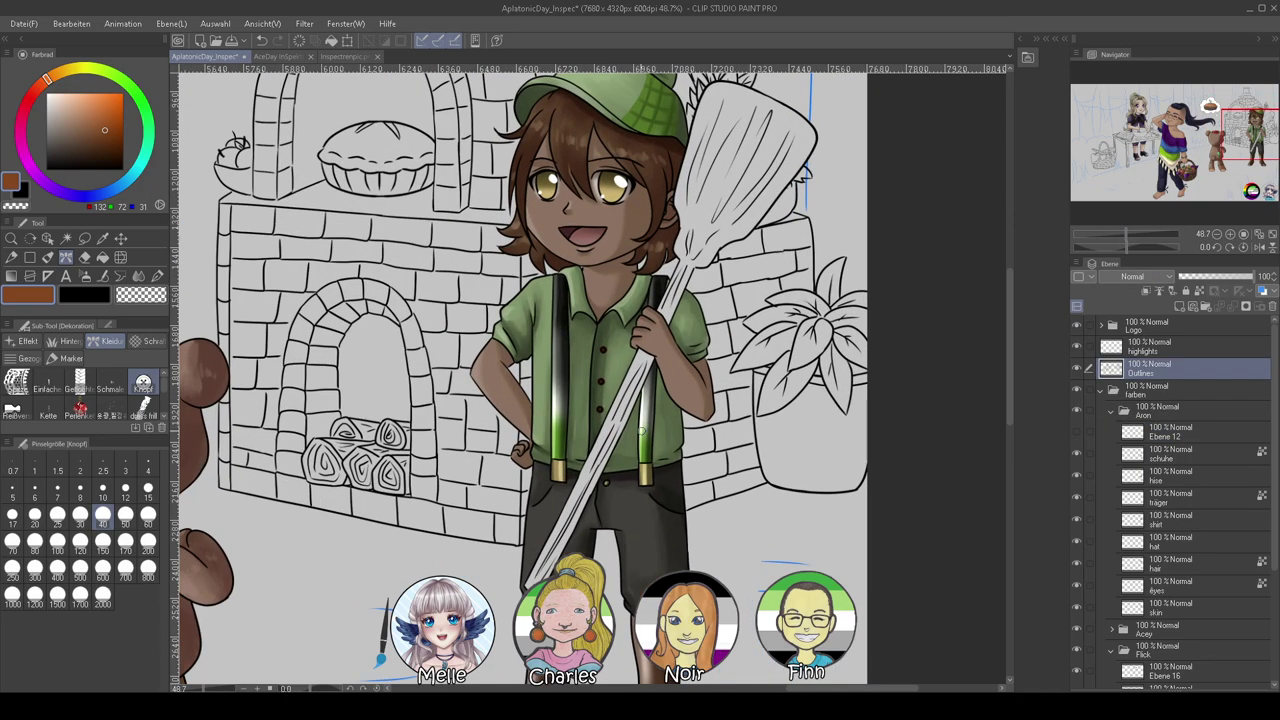
click(66, 239)
click(716, 232)
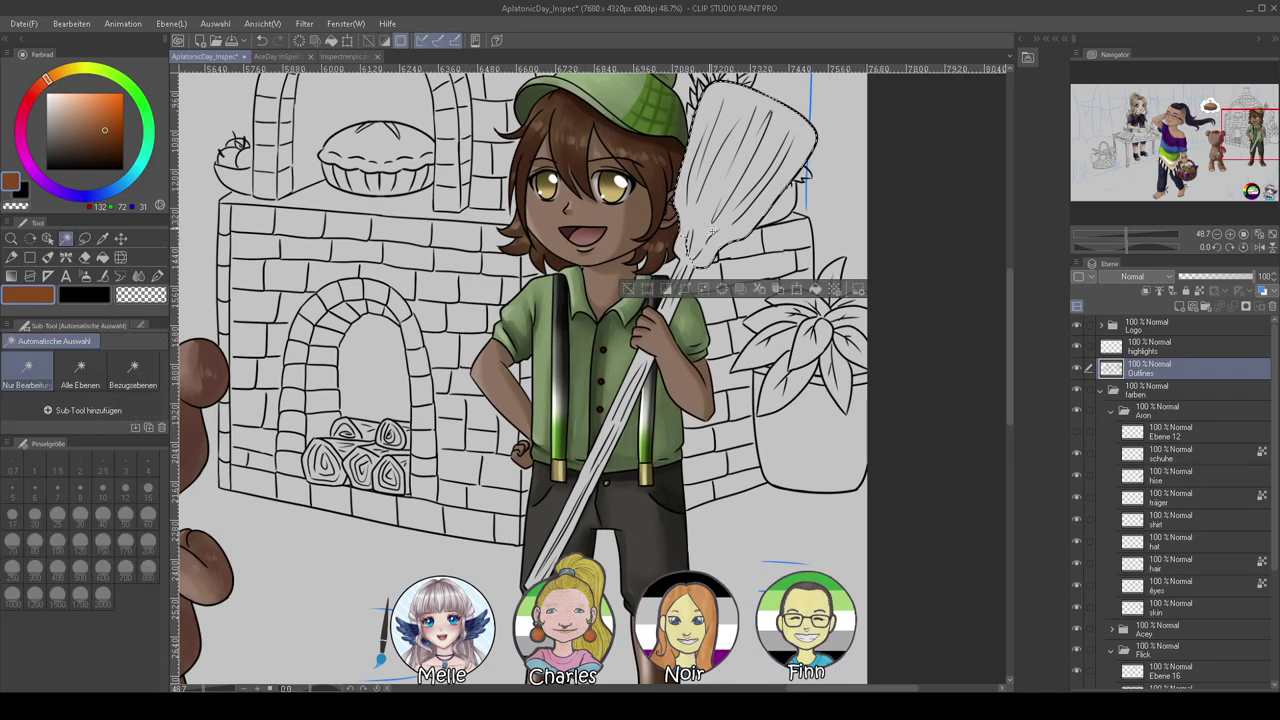
shift+click(690, 264)
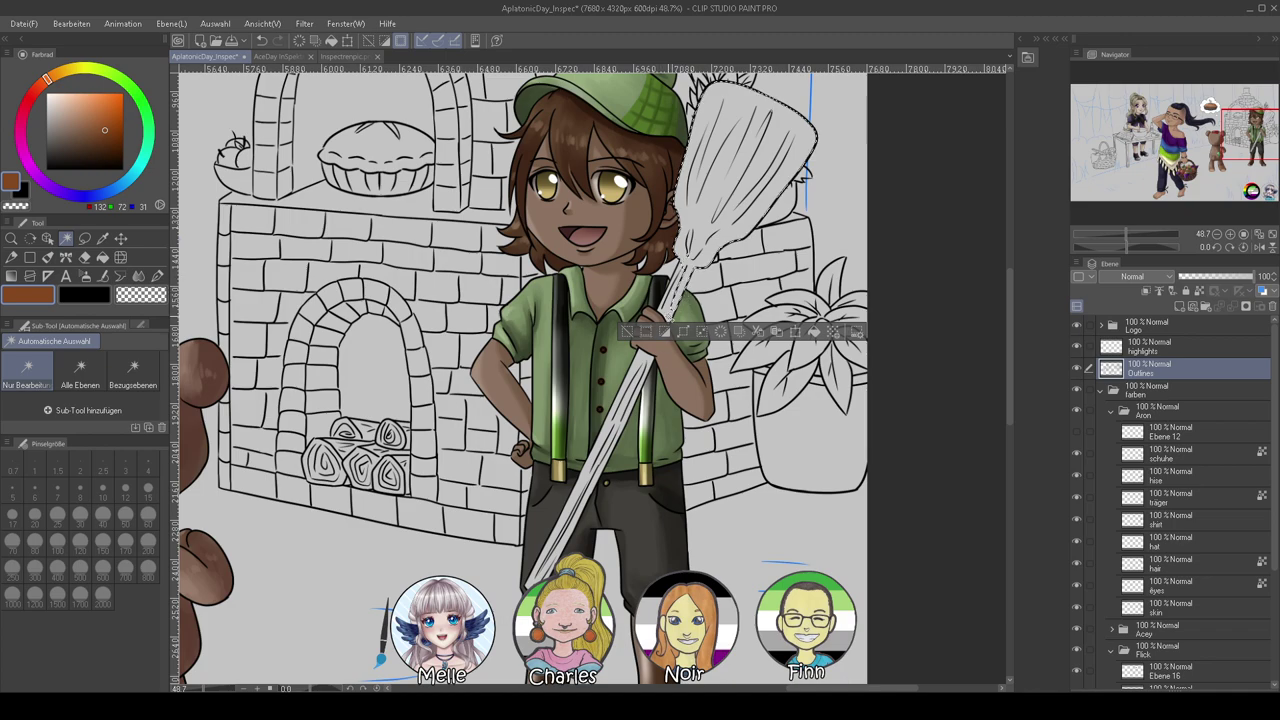
shift+click(667, 312)
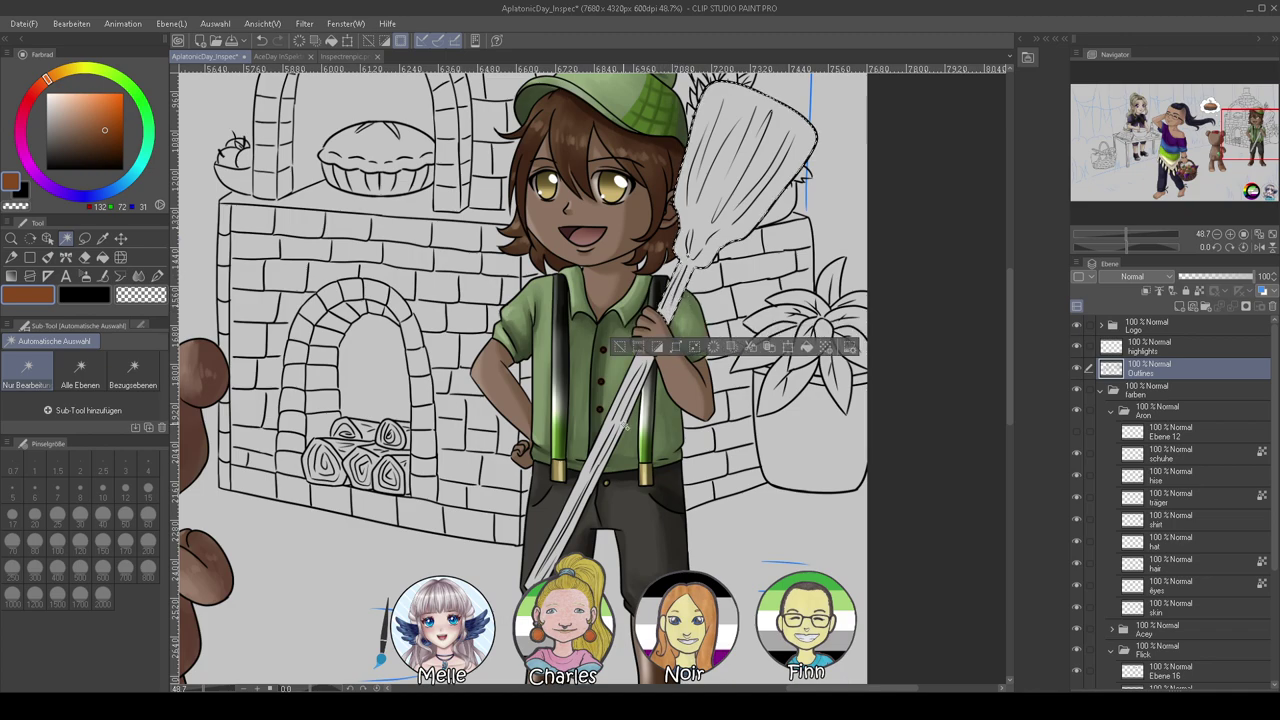
shift+click(620, 428)
shift+click(592, 470)
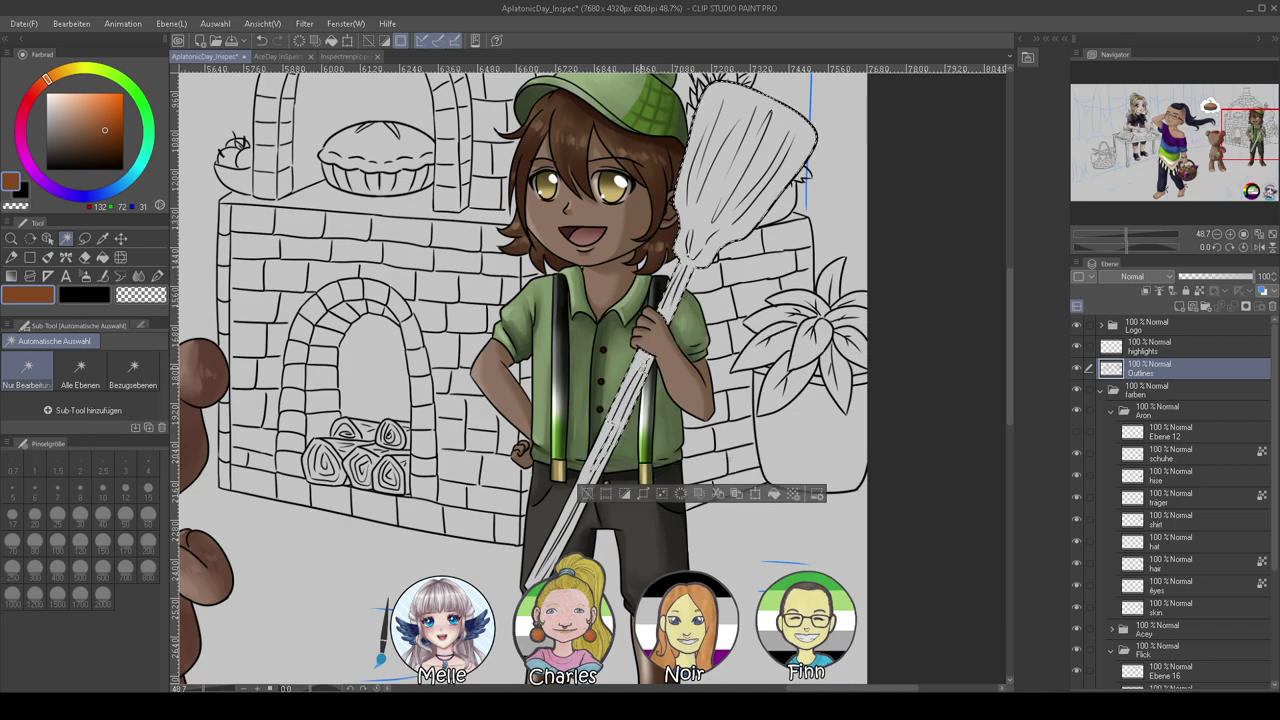
shift+click(556, 540)
shift+click(545, 565)
shift+click(531, 583)
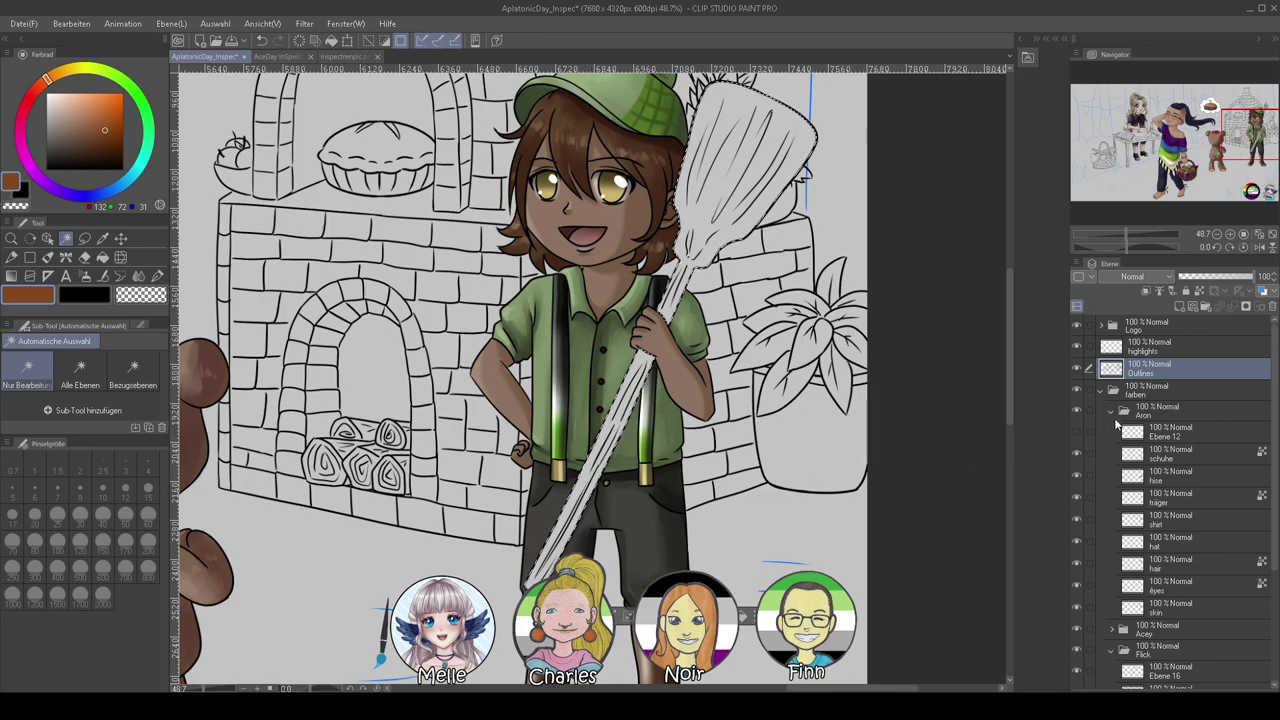
Fill the peel selection on layer Ebene 12 with grey-brown (RGB 136, 116, 102) and clear the selection
click(1133, 438)
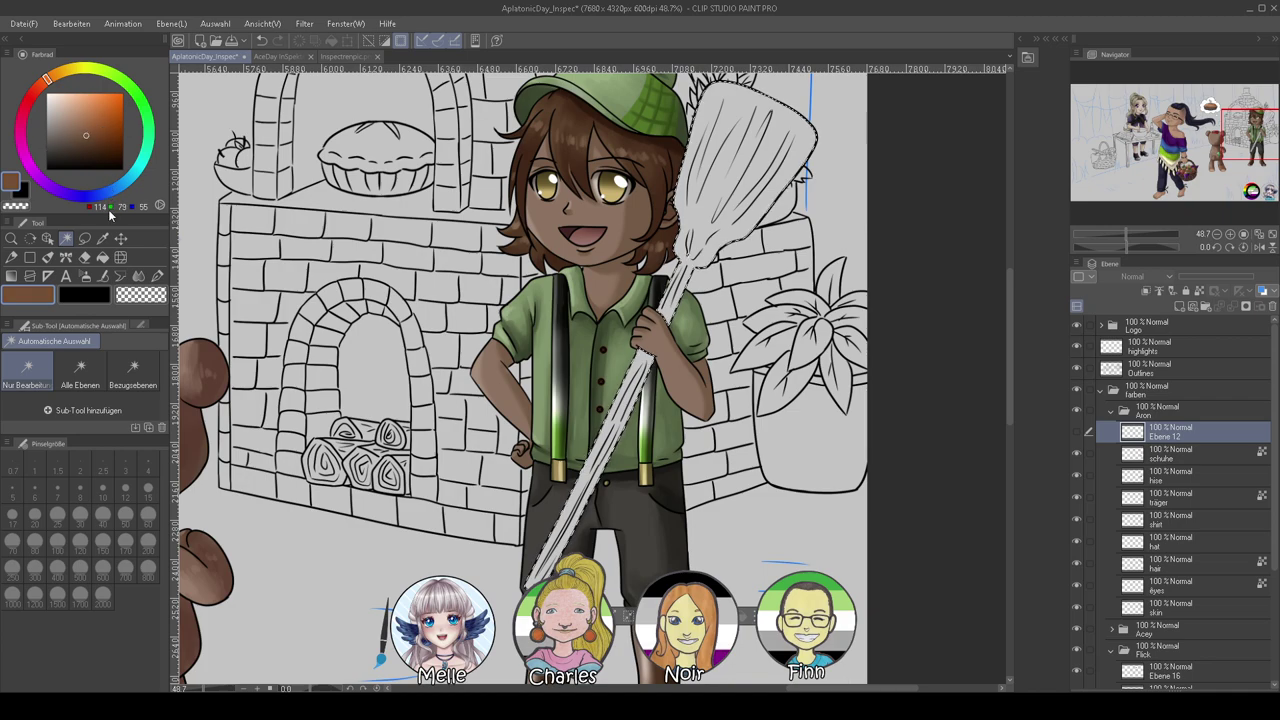
click(66, 124)
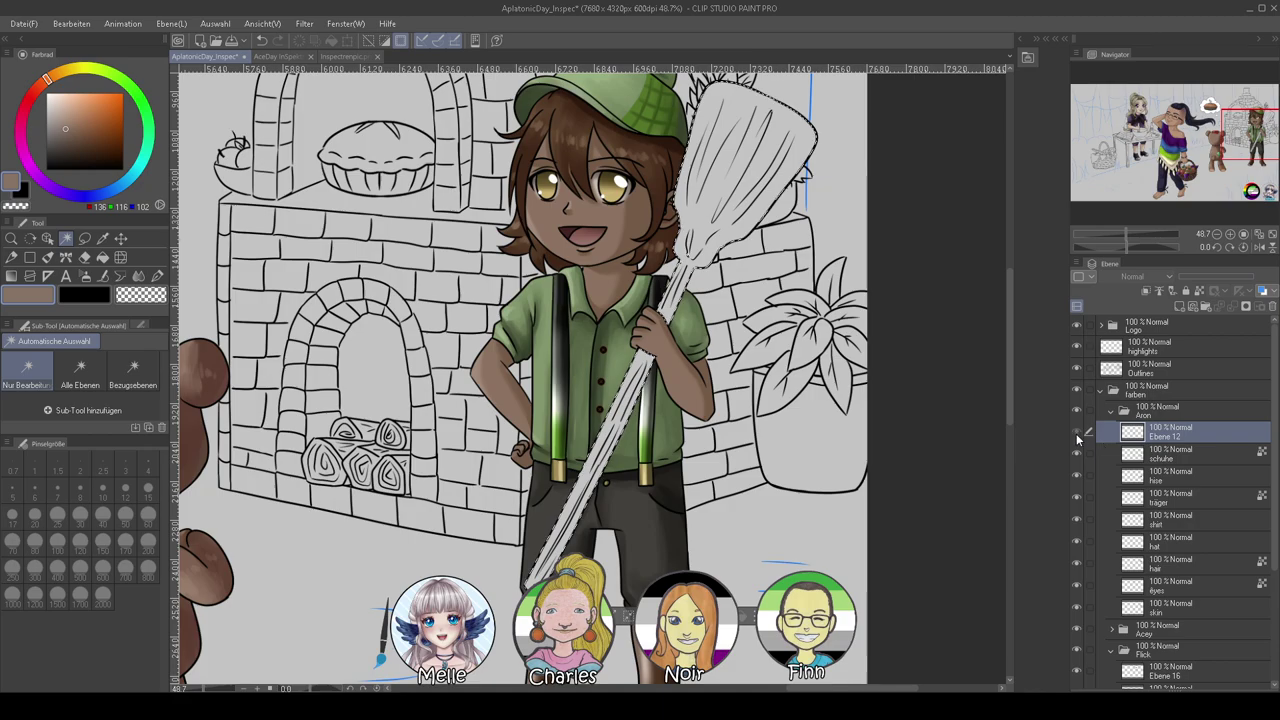
key(ctrl+d)
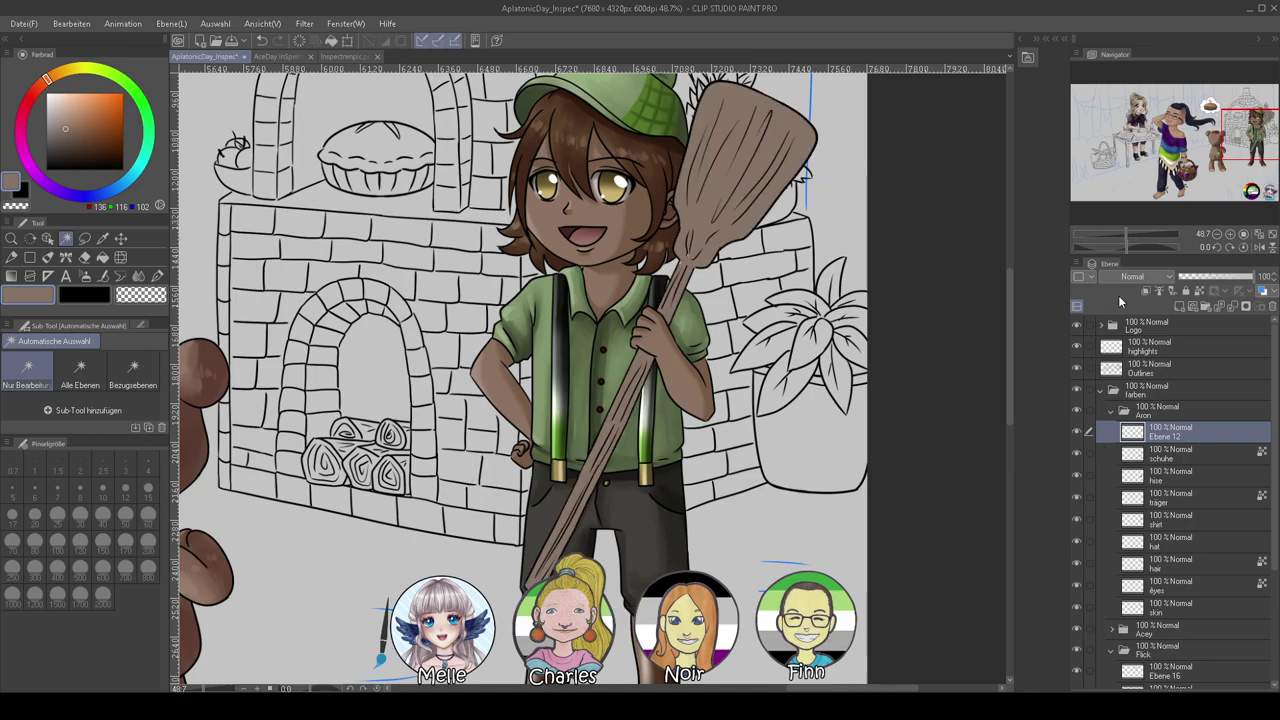
Check the peel's fill along handle and blade and patch the gaps at the blade's neck with the Spitzfeder pen, size 15
mouse_move(1128, 248)
mouse_down()
mouse_move(1113, 246)
mouse_move(1146, 236)
mouse_up()
drag(884, 518, 850, 140)
drag(840, 480, 763, 103)
mouse_move(835, 250)
mouse_down()
mouse_move(754, 229)
mouse_move(754, 394)
mouse_up()
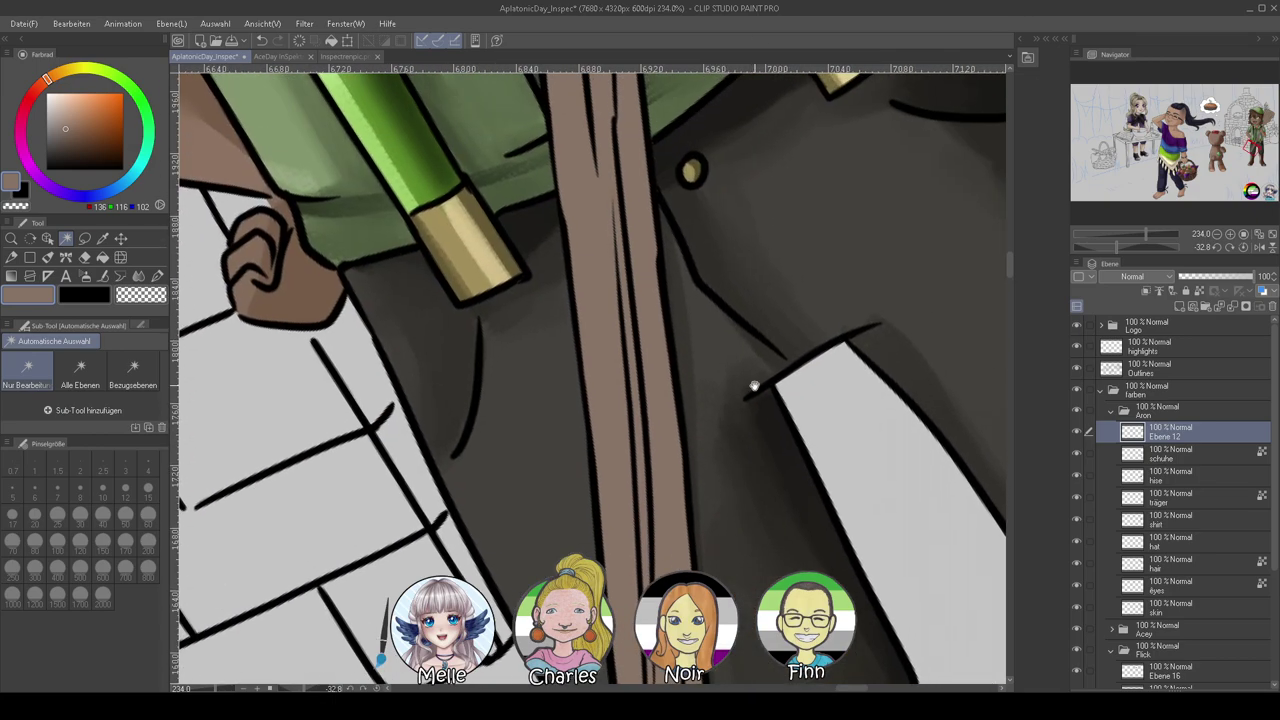
drag(774, 310, 787, 584)
scroll(809, 450, up, 15)
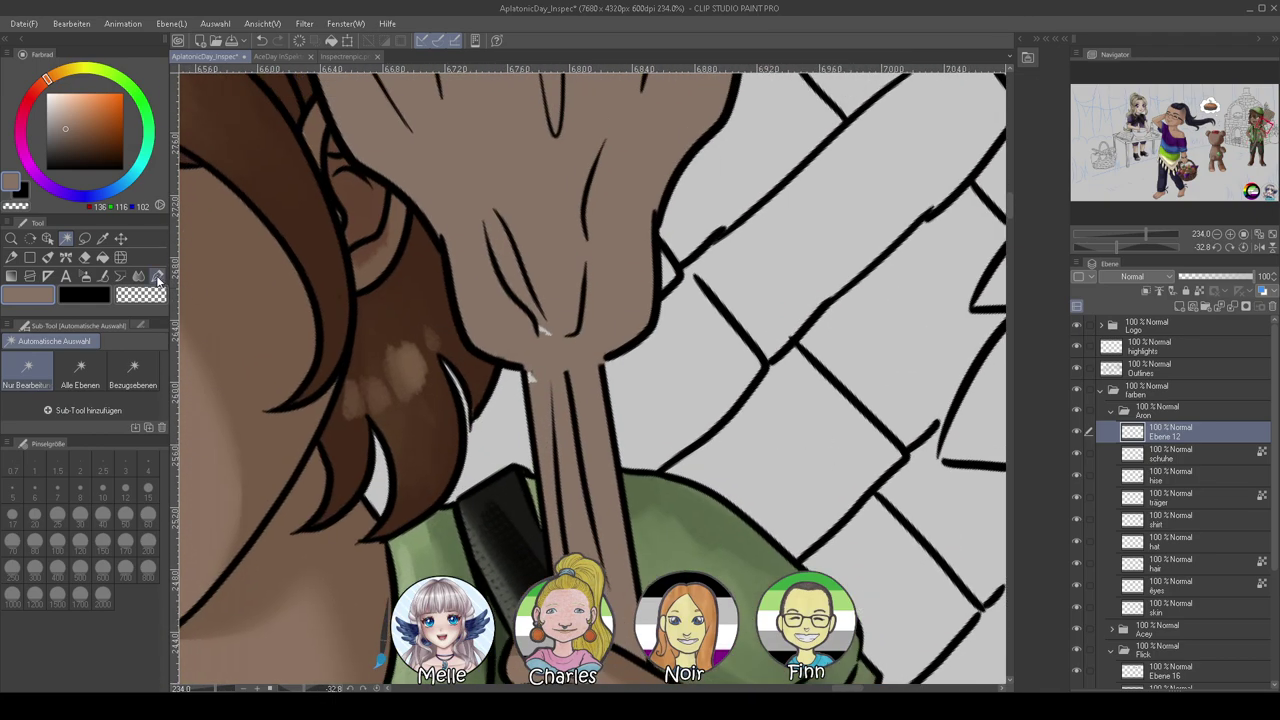
click(157, 279)
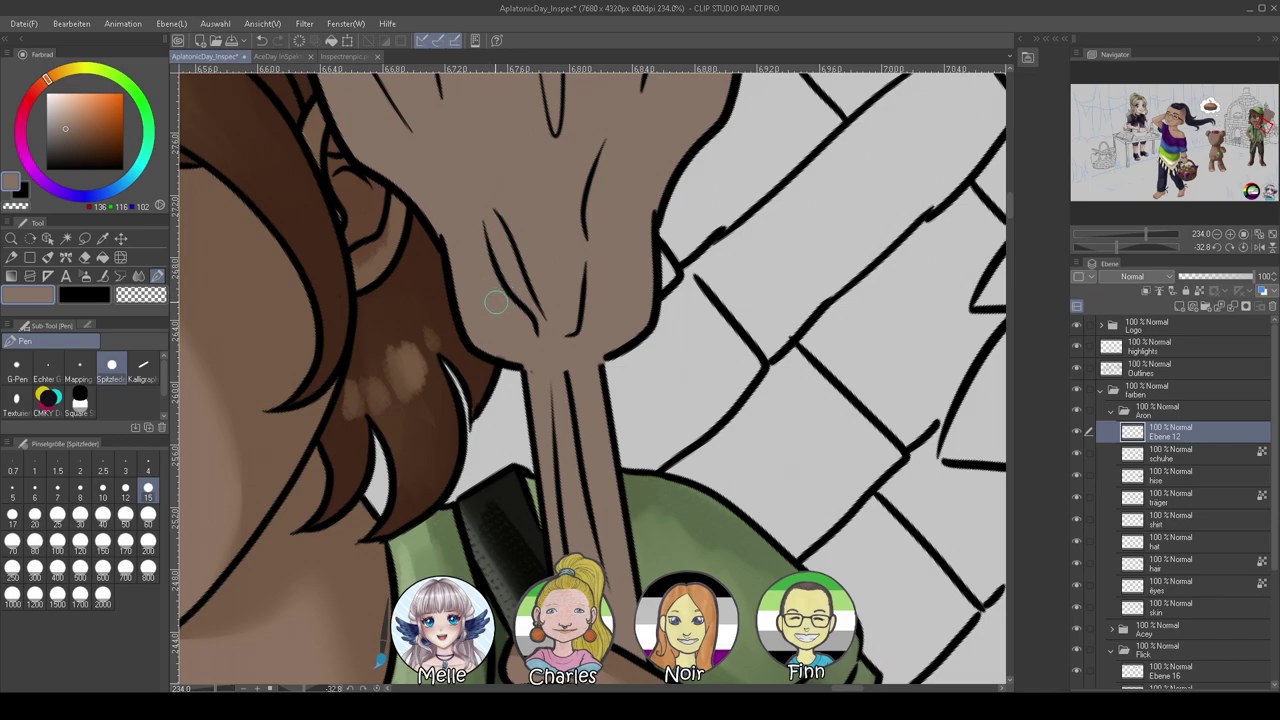
drag(671, 172, 718, 485)
drag(696, 245, 740, 547)
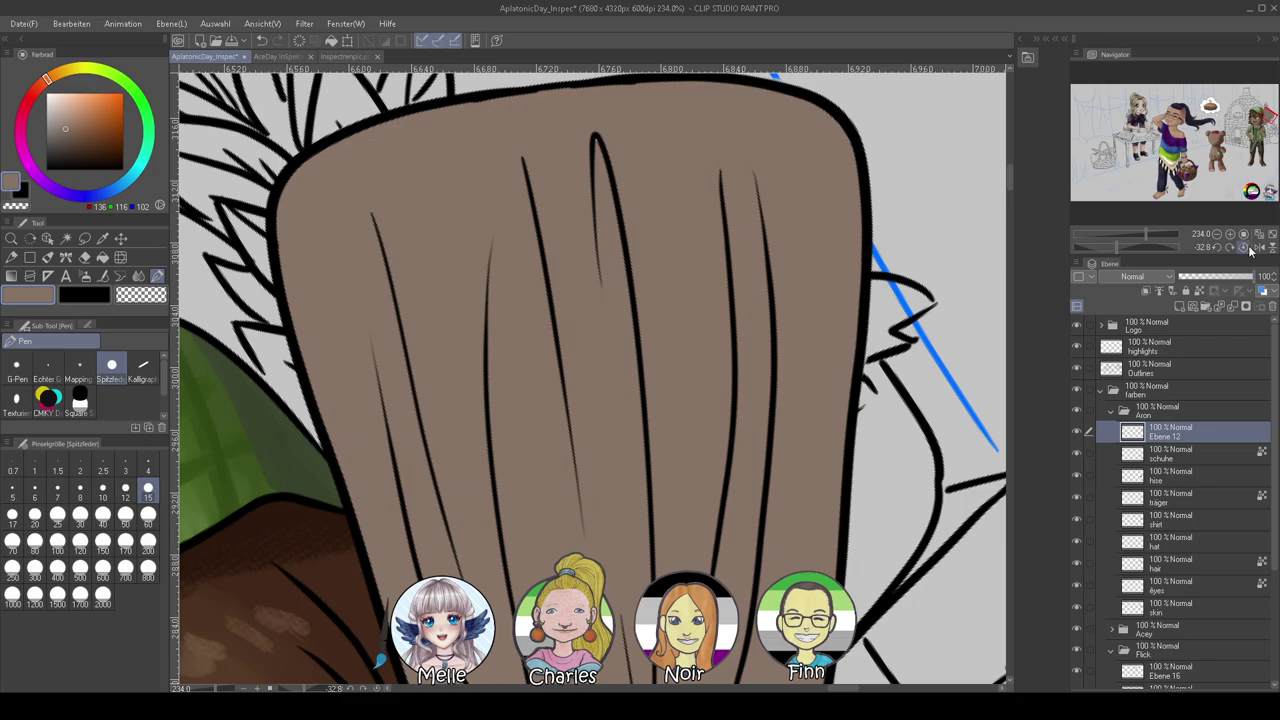
Reset the canvas rotation and lock the transparent pixels of layer Ebene 12
click(1246, 248)
drag(1147, 235, 1112, 236)
drag(876, 418, 911, 397)
drag(1112, 236, 1125, 238)
drag(897, 451, 953, 327)
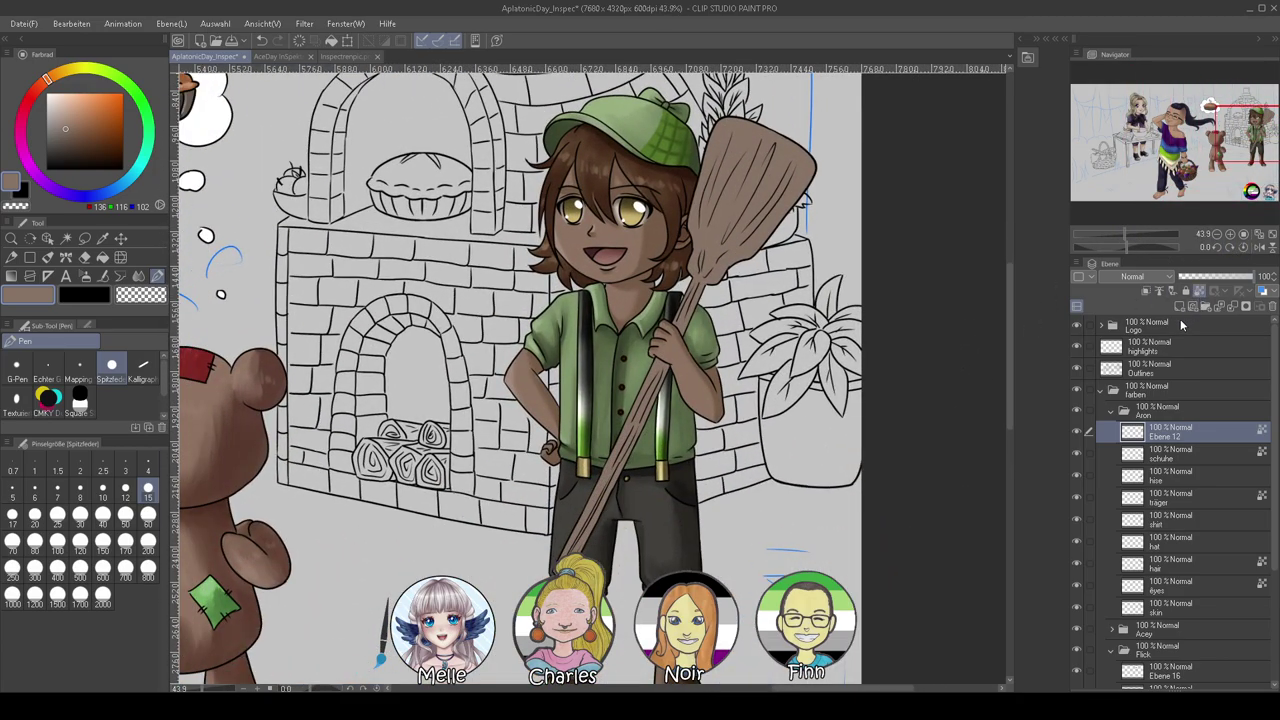
Shade the peel's handle and blade with dark brown (RGB 74, 50, 34) using the Ölfarbe brush at size 60
drag(876, 493, 828, 359)
alt+click(532, 447)
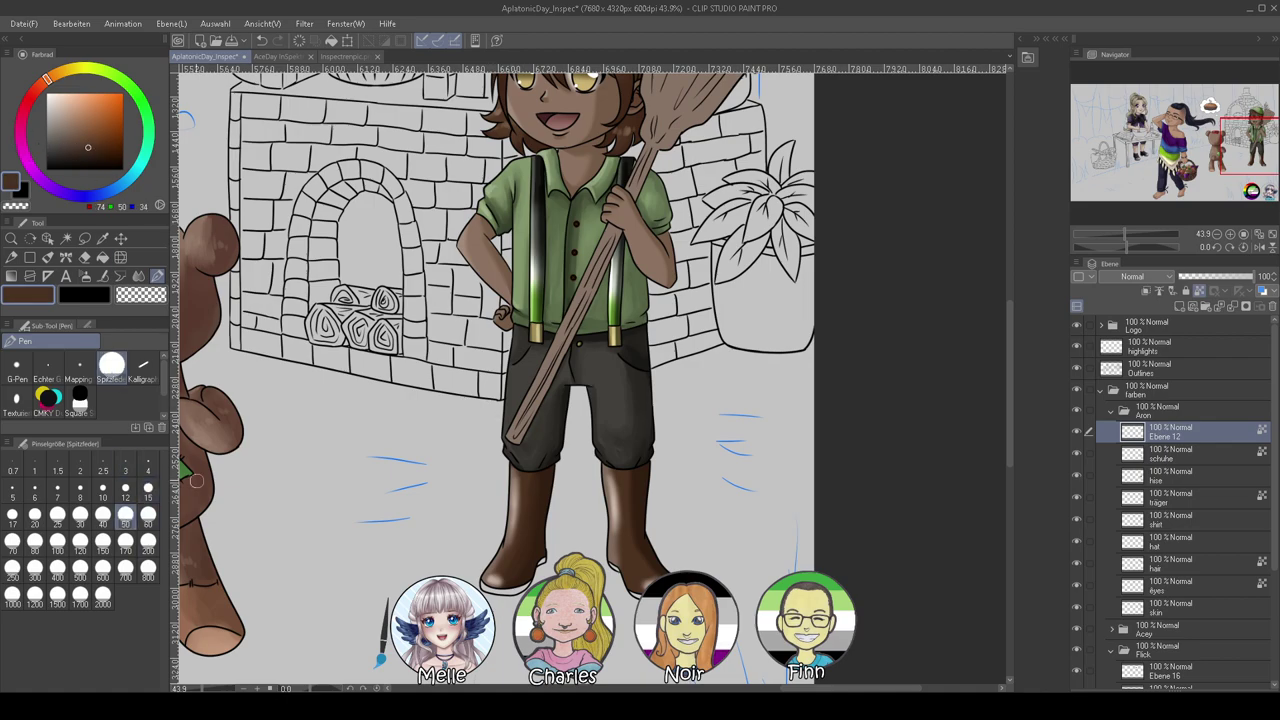
click(48, 258)
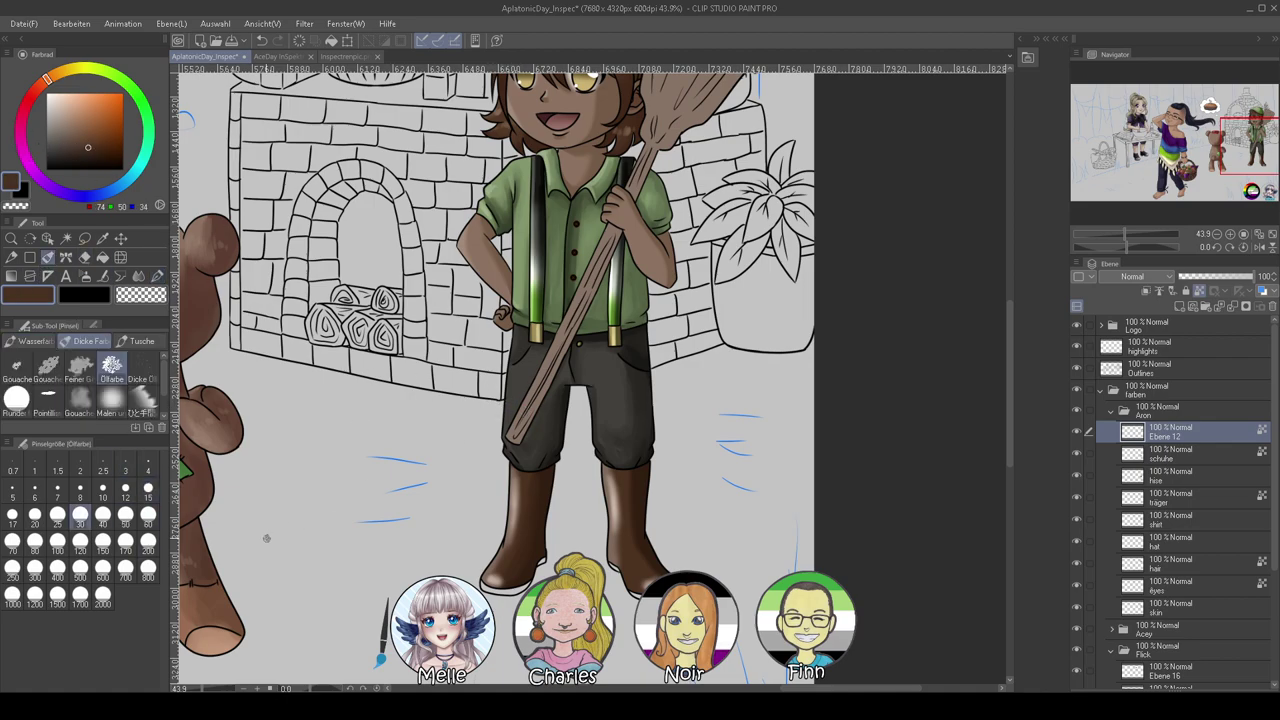
click(148, 514)
mouse_move(530, 420)
mouse_down()
mouse_move(628, 213)
mouse_move(563, 371)
mouse_up()
drag(599, 286, 579, 325)
mouse_move(609, 277)
mouse_down()
mouse_move(636, 200)
mouse_move(623, 191)
mouse_move(621, 247)
mouse_move(657, 163)
mouse_move(626, 217)
mouse_move(659, 134)
mouse_move(606, 229)
mouse_move(631, 128)
mouse_move(598, 272)
mouse_move(674, 185)
mouse_move(671, 198)
mouse_move(685, 163)
mouse_move(639, 240)
mouse_move(658, 261)
mouse_move(702, 183)
mouse_move(647, 237)
mouse_move(707, 146)
mouse_move(700, 186)
mouse_move(698, 152)
mouse_up()
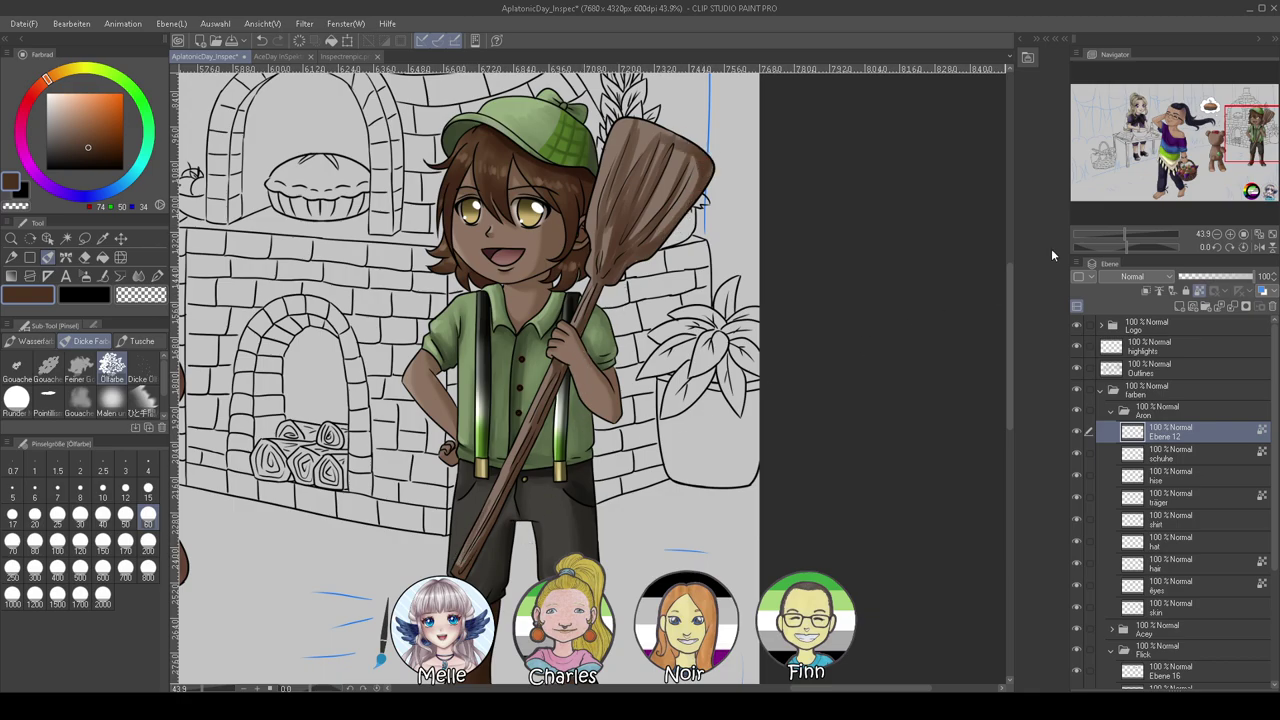
Paint long light beige highlights (RGB 196, 174, 159) along the grain of the peel's blade with the size 60 Ölfarbe brush
drag(1117, 232, 1126, 233)
drag(928, 267, 898, 383)
click(1127, 237)
drag(1127, 237, 1135, 236)
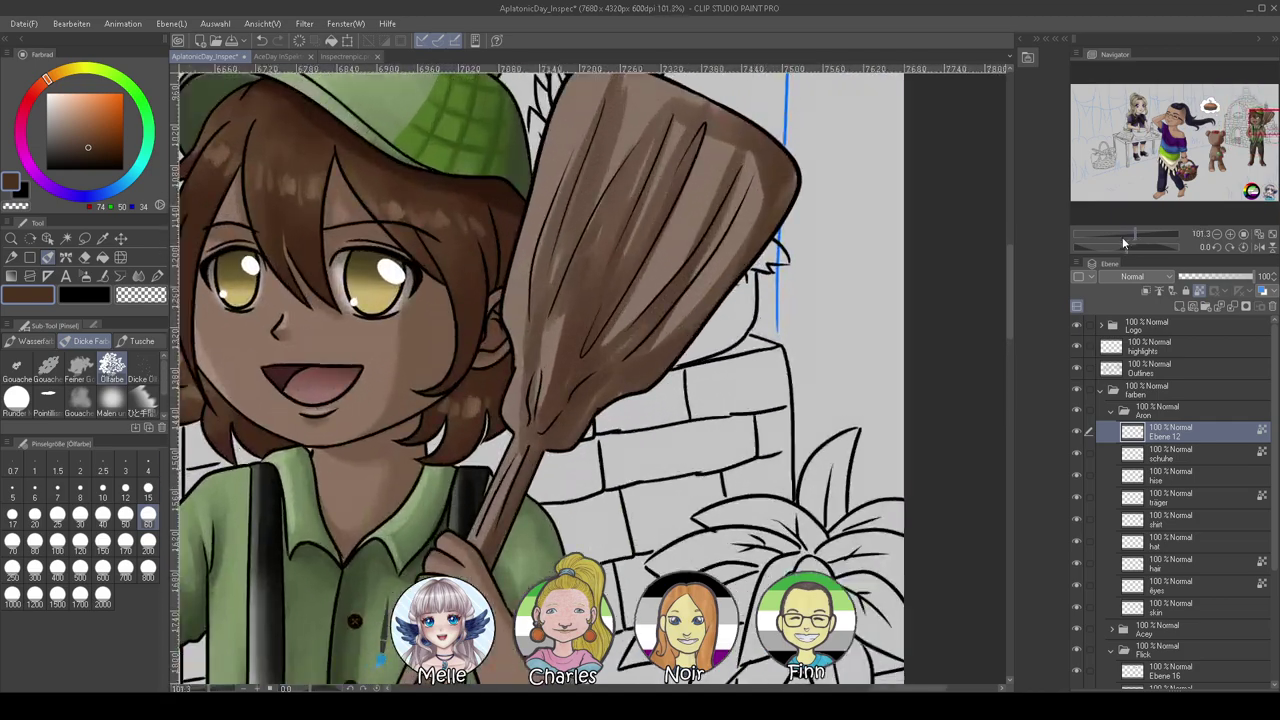
alt+click(561, 155)
click(61, 110)
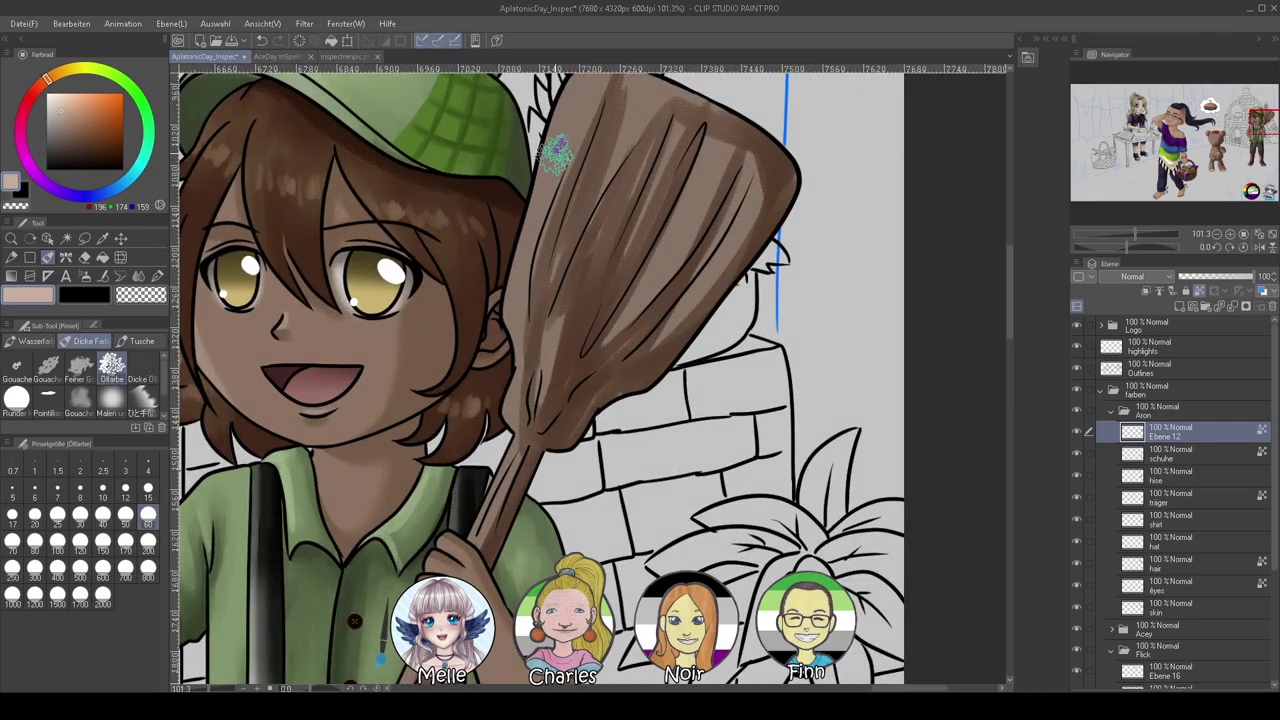
drag(562, 141, 529, 293)
drag(540, 225, 515, 350)
drag(625, 170, 549, 377)
mouse_move(570, 257)
mouse_down()
mouse_move(616, 121)
mouse_move(588, 230)
mouse_up()
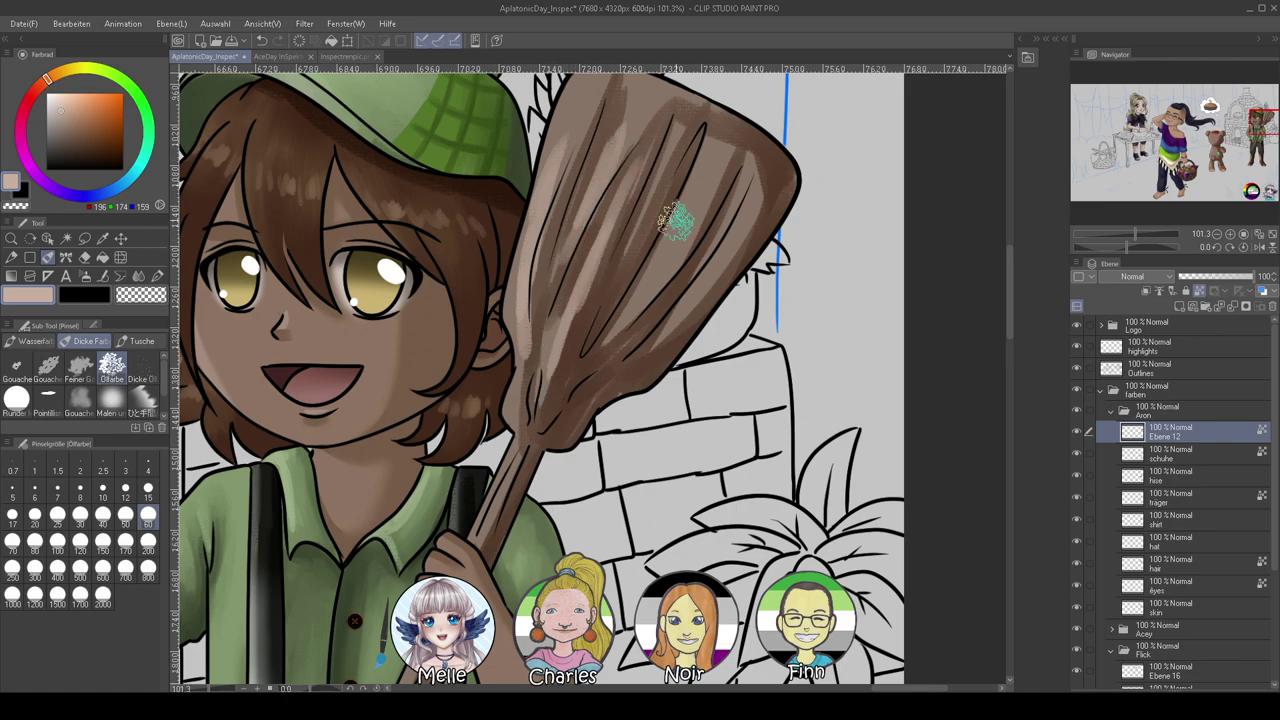
drag(702, 164, 642, 296)
drag(684, 212, 641, 305)
drag(742, 212, 682, 320)
Add light beige highlights along the peel's handle above and below the hand with the size 60 Ölfarbe brush
drag(620, 374, 691, 236)
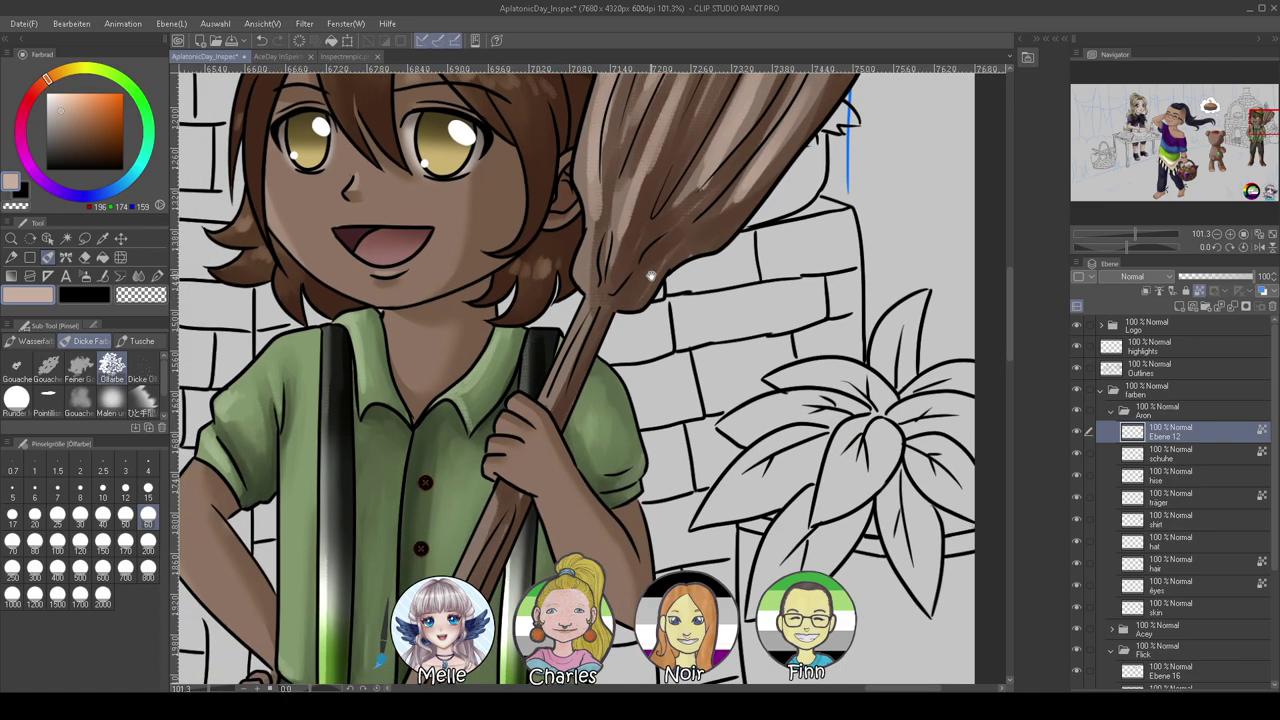
drag(579, 296, 545, 387)
drag(537, 446, 631, 260)
drag(592, 308, 520, 455)
drag(540, 405, 634, 228)
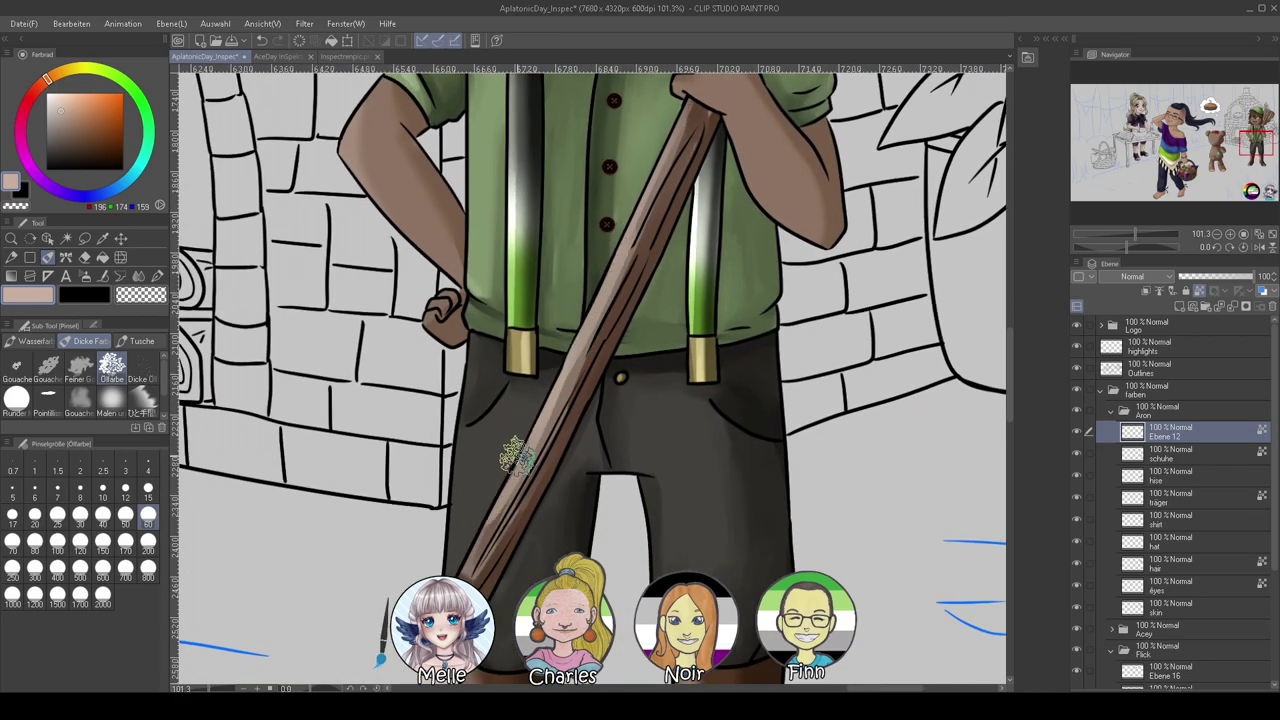
Refine the highlights on the handle and the base of the peel's blade with the Ölfarbe brush at size 30
click(80, 514)
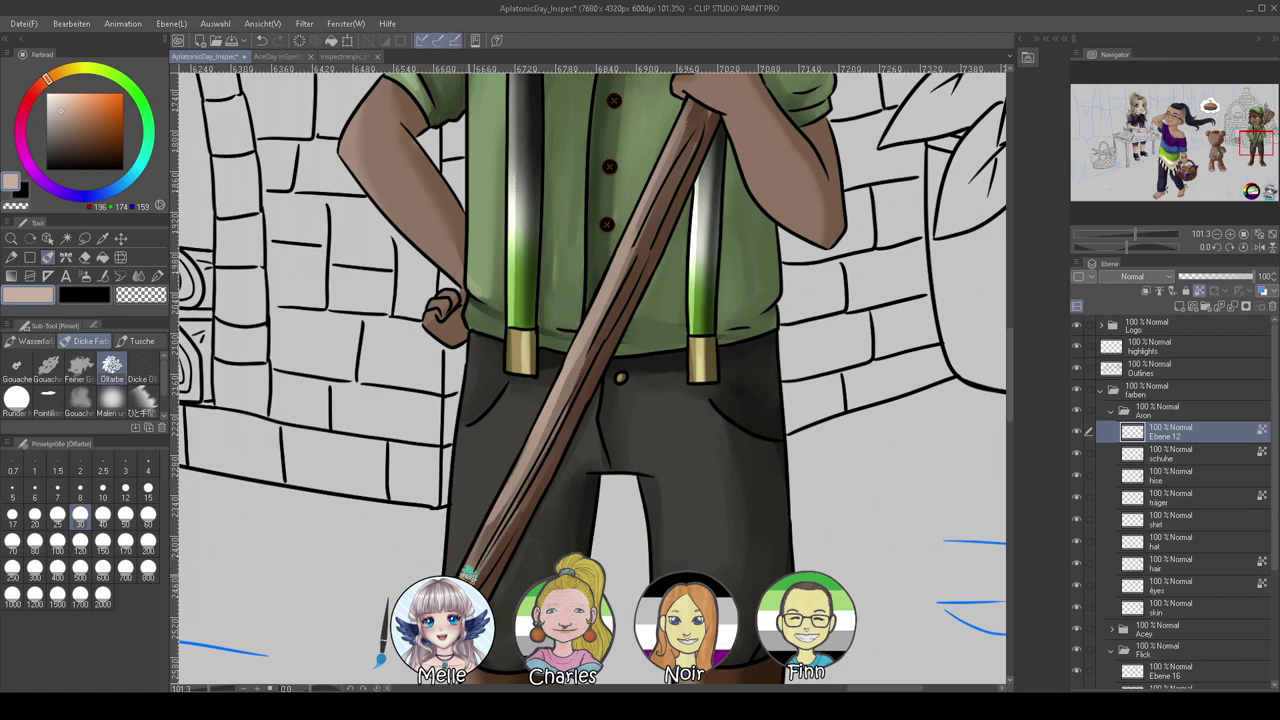
mouse_move(483, 586)
mouse_down()
mouse_move(613, 358)
mouse_move(643, 280)
mouse_move(596, 362)
mouse_move(632, 270)
mouse_up()
mouse_move(699, 221)
mouse_down()
mouse_move(599, 379)
mouse_move(620, 283)
mouse_move(545, 481)
mouse_up()
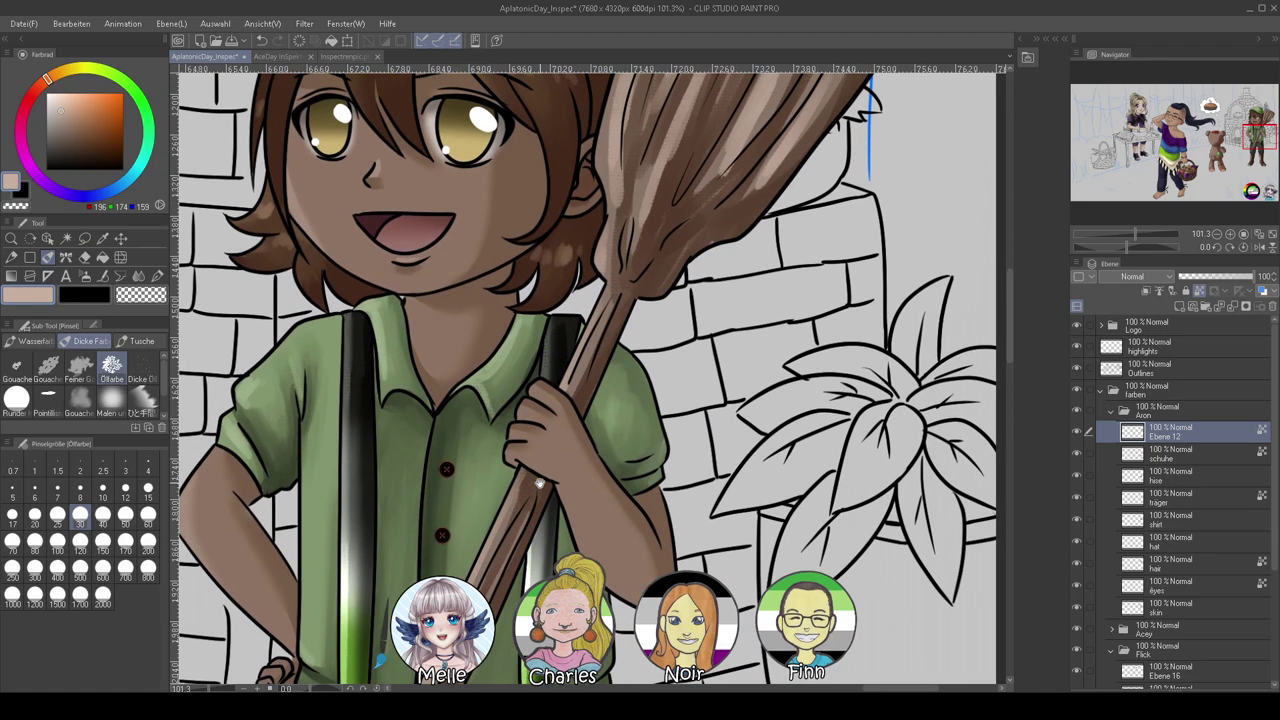
drag(584, 395, 611, 331)
mouse_move(636, 289)
mouse_down()
mouse_move(596, 393)
mouse_move(678, 299)
mouse_up()
mouse_move(670, 334)
mouse_down()
mouse_move(702, 307)
mouse_move(610, 402)
mouse_up()
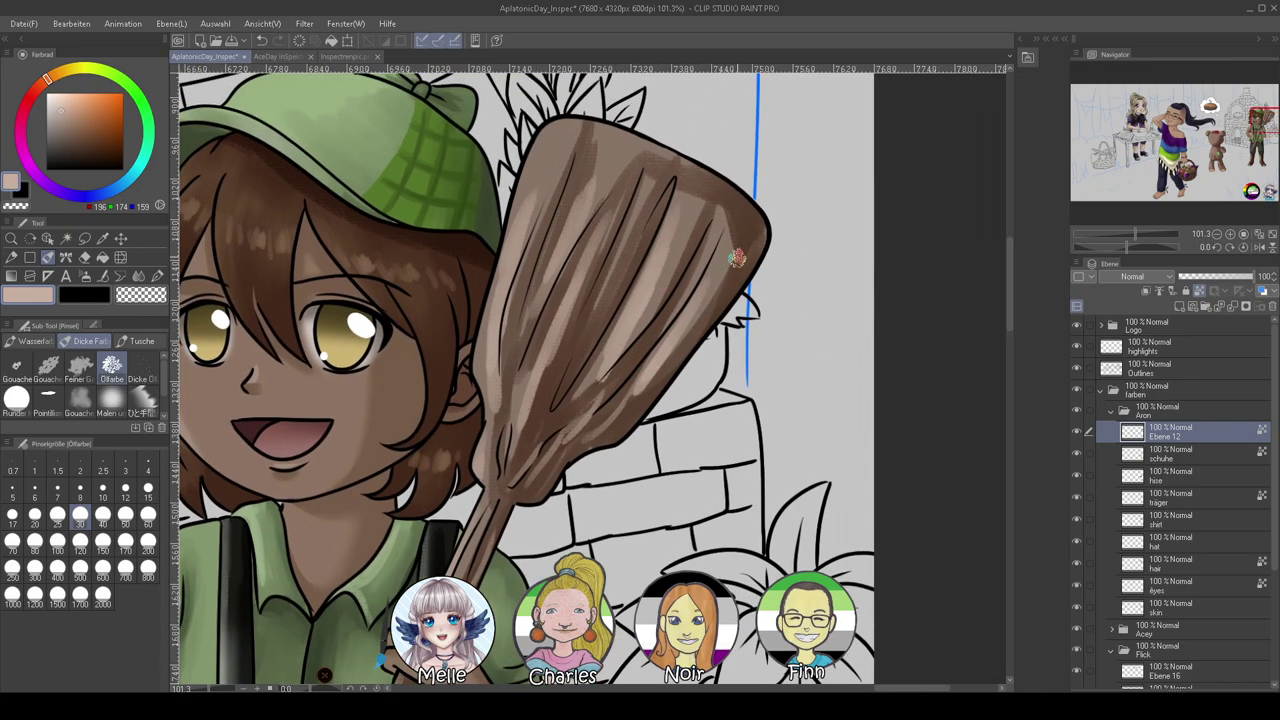
Paint medium brown (RGB 101, 79, 63) wood-grain streaks between the blade's highlights with the size 30 Ölfarbe brush
alt+click(564, 177)
drag(576, 128, 511, 266)
drag(616, 158, 590, 214)
mouse_move(680, 200)
mouse_down()
mouse_move(652, 298)
mouse_move(702, 300)
mouse_move(688, 340)
mouse_up()
drag(505, 265, 482, 395)
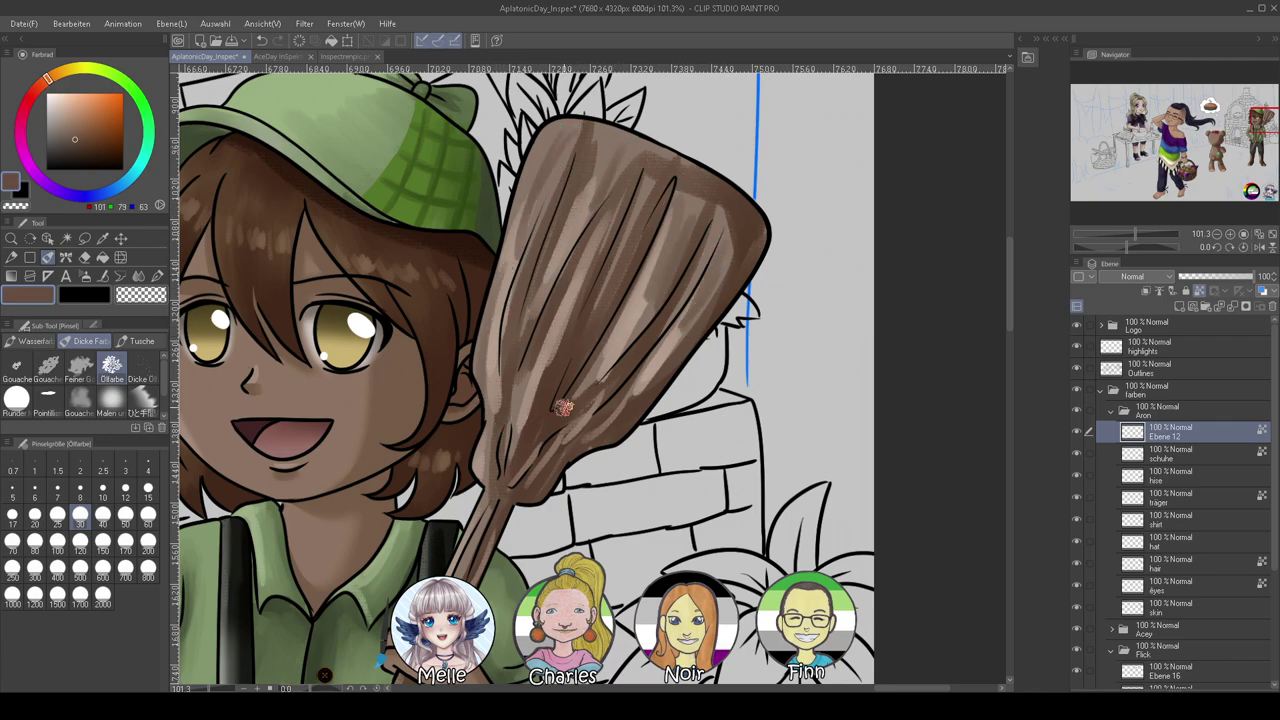
Blend the streaks on the side of the peel's blade nearest the face with the Malerisch mischen blender at size 40
mouse_move(1138, 232)
mouse_down()
mouse_move(1117, 238)
mouse_move(1141, 234)
mouse_up()
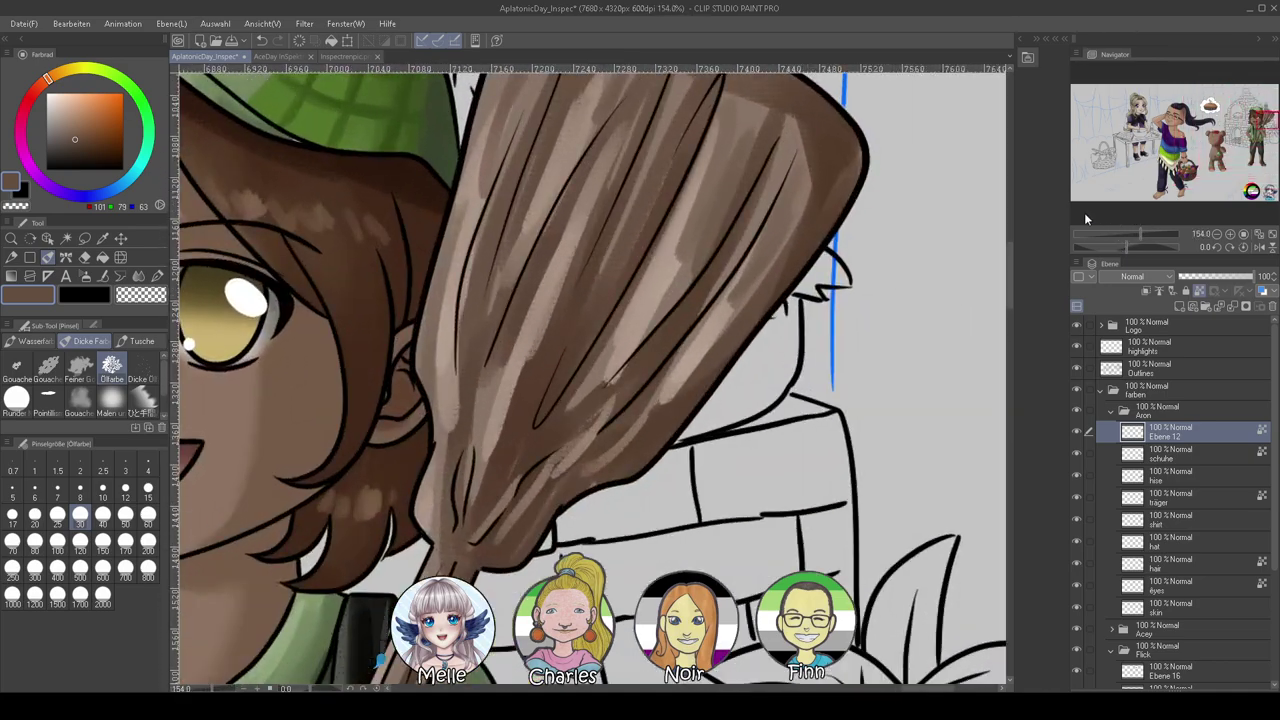
click(138, 276)
click(78, 368)
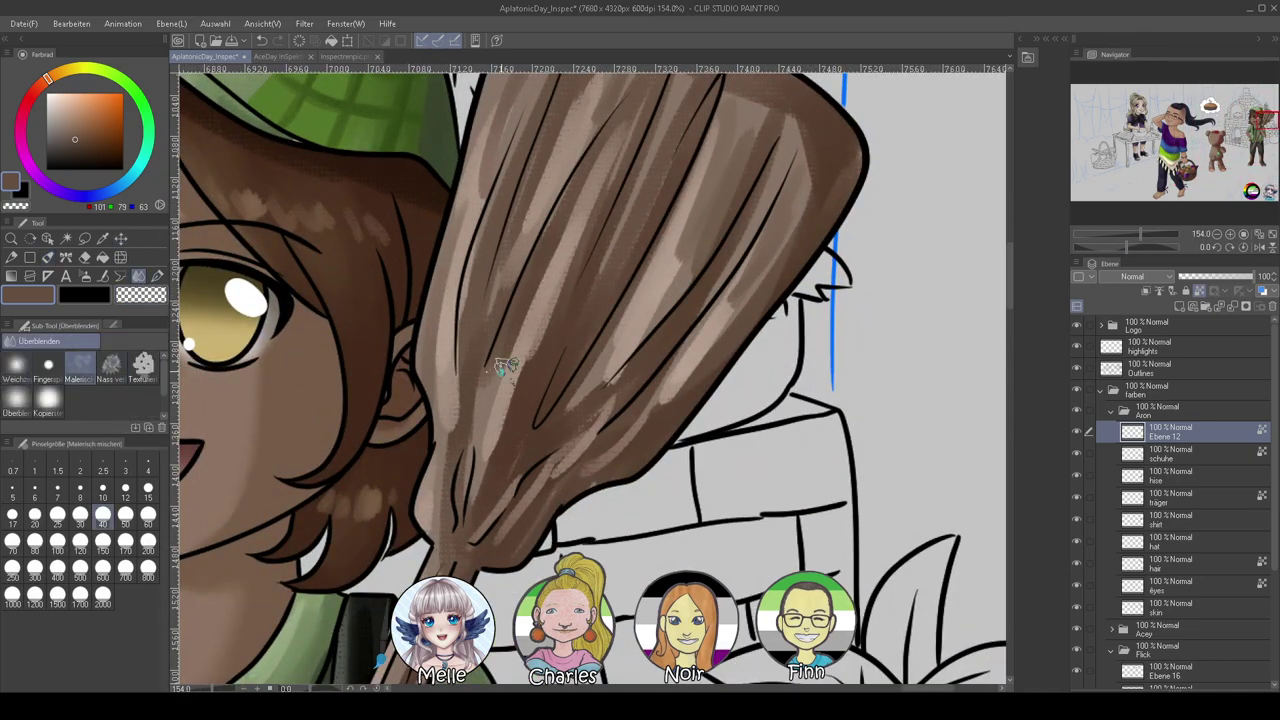
mouse_move(698, 258)
mouse_down()
mouse_move(609, 354)
mouse_move(703, 129)
mouse_move(749, 291)
mouse_move(636, 432)
mouse_move(805, 160)
mouse_move(786, 120)
mouse_move(800, 234)
mouse_move(772, 230)
mouse_move(714, 390)
mouse_move(694, 274)
mouse_move(656, 206)
mouse_move(602, 220)
mouse_move(629, 251)
mouse_move(563, 374)
mouse_move(546, 314)
mouse_move(455, 520)
mouse_move(480, 429)
mouse_move(580, 223)
mouse_move(543, 251)
mouse_move(521, 241)
mouse_up()
mouse_move(523, 163)
mouse_down()
mouse_move(423, 451)
mouse_move(466, 394)
mouse_move(431, 406)
mouse_up()
drag(434, 272, 417, 409)
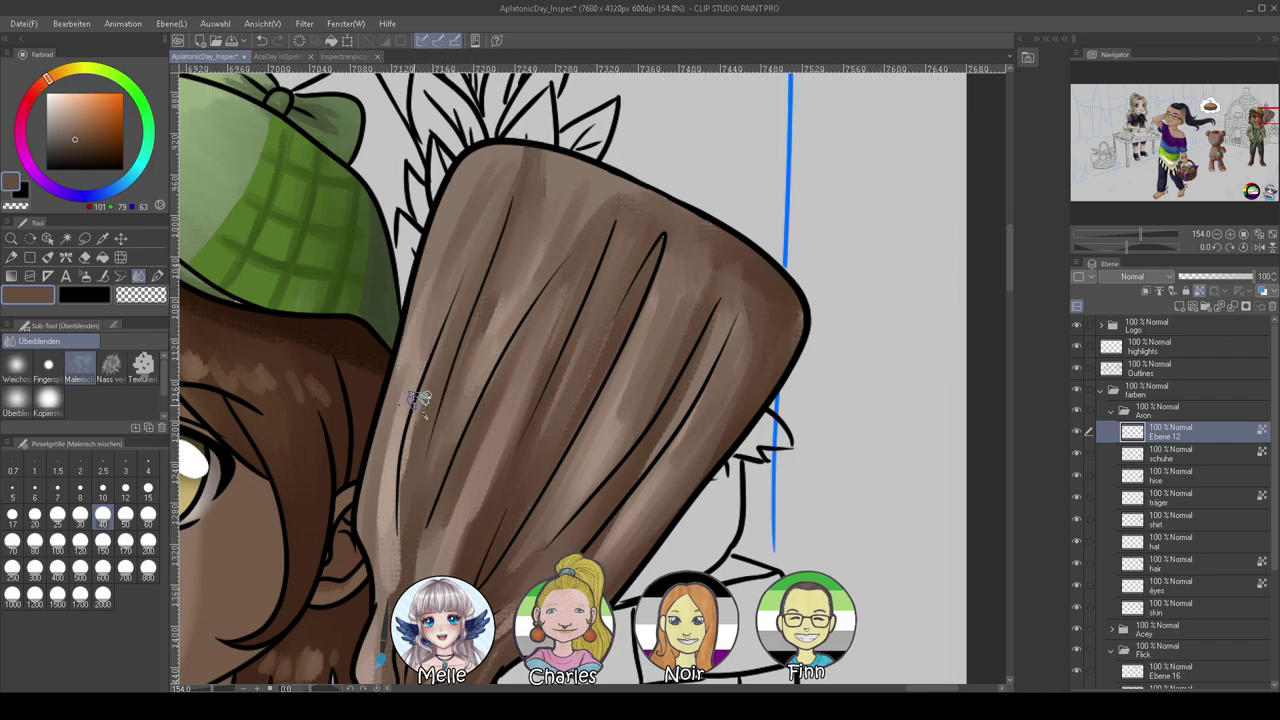
Blend the highlights and shadows across the middle, outer edge and upper end of the peel's blade with the size 40 blender
drag(648, 418, 610, 470)
drag(686, 396, 631, 477)
drag(708, 324, 692, 374)
drag(602, 507, 682, 335)
mouse_move(526, 436)
mouse_down()
mouse_move(490, 516)
mouse_move(479, 318)
mouse_move(548, 278)
mouse_move(506, 503)
mouse_move(571, 463)
mouse_move(515, 530)
mouse_move(669, 394)
mouse_move(591, 434)
mouse_move(640, 256)
mouse_move(629, 237)
mouse_up()
mouse_move(612, 352)
mouse_down()
mouse_move(557, 486)
mouse_move(547, 577)
mouse_up()
drag(591, 271, 645, 252)
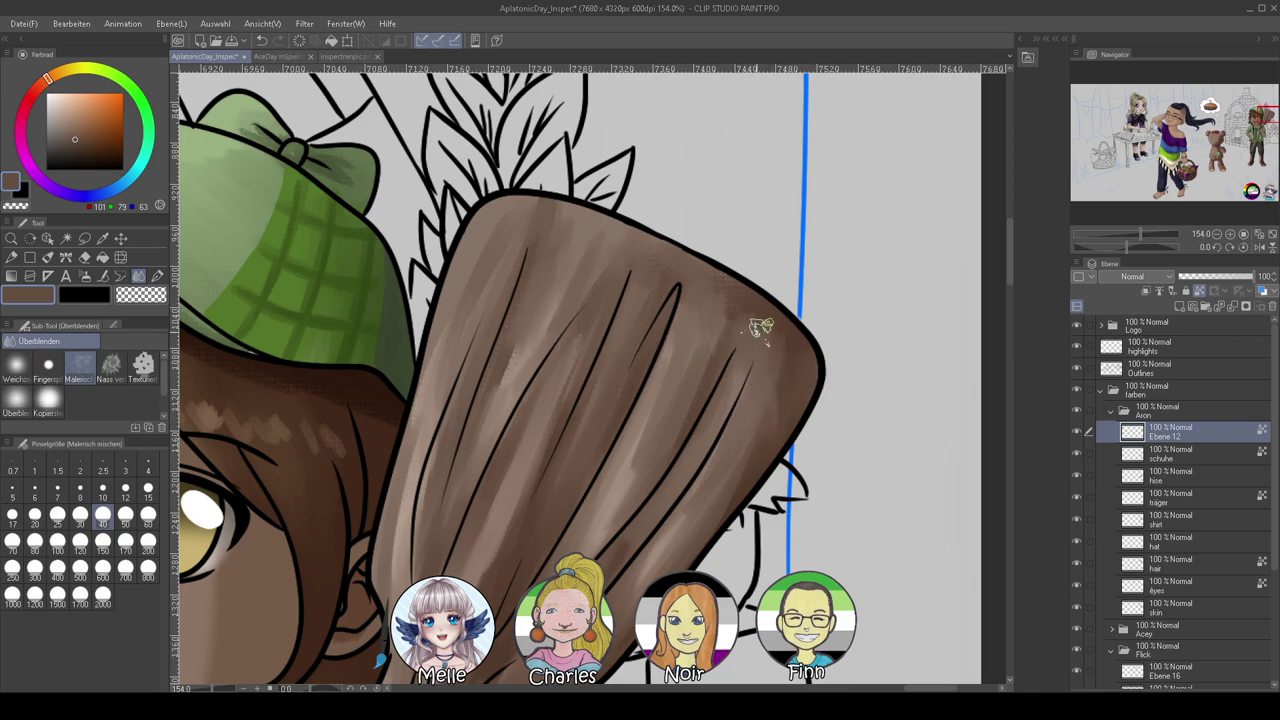
Blend the remaining streaks across the outer side, middle and narrow base of the peel's blade with the size 40 Malerisch mischen blender
drag(508, 381, 525, 357)
drag(463, 680, 567, 412)
mouse_move(573, 342)
mouse_down()
mouse_move(553, 402)
mouse_move(580, 291)
mouse_up()
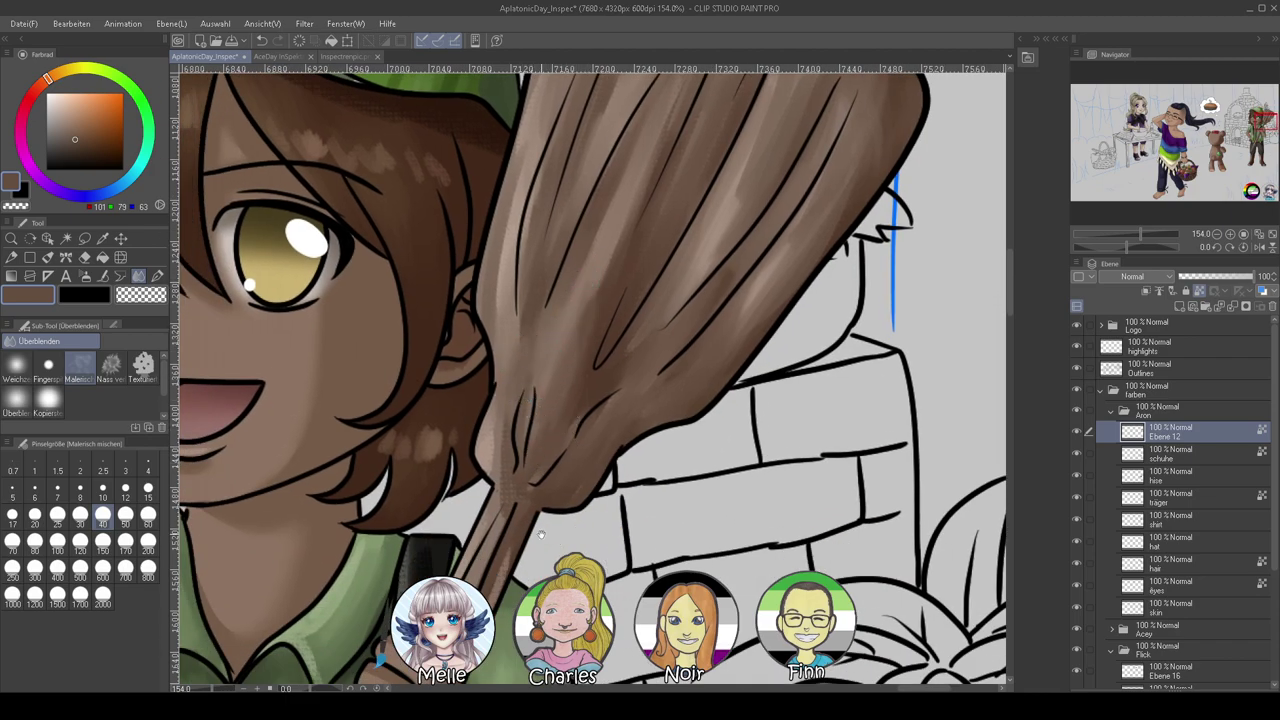
scroll(526, 332, down, 3)
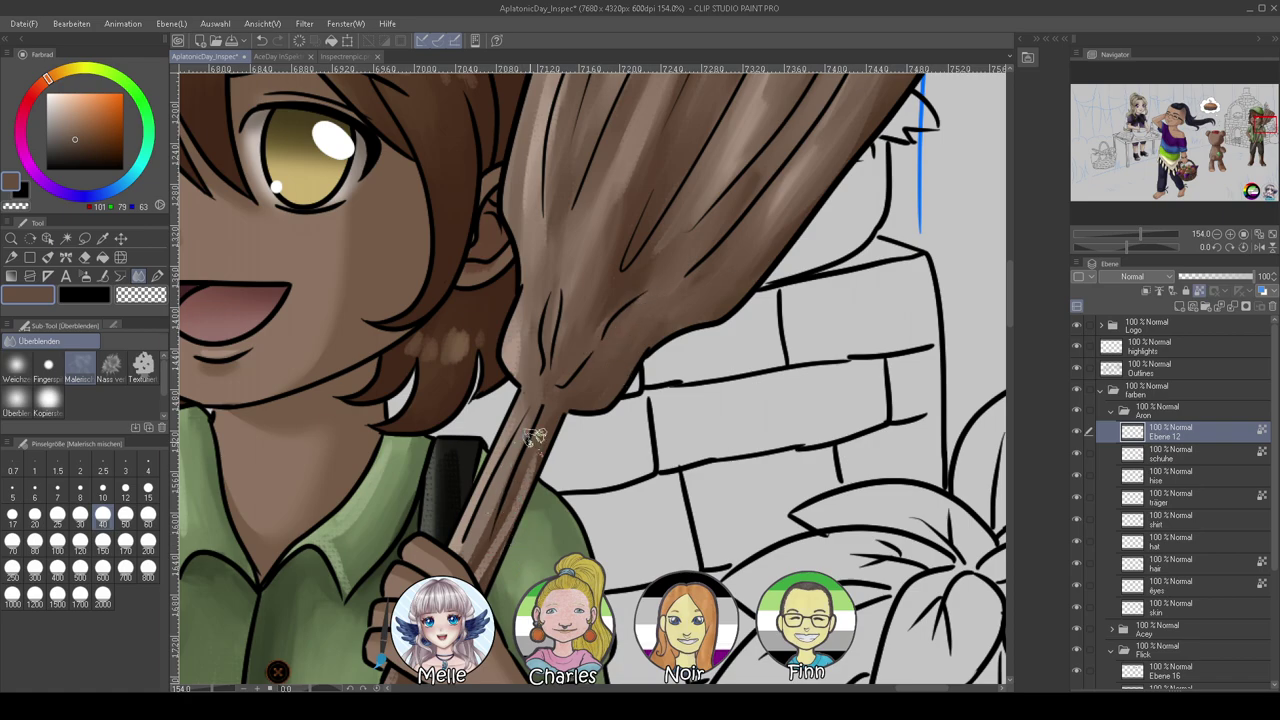
scroll(700, 265, up, 3)
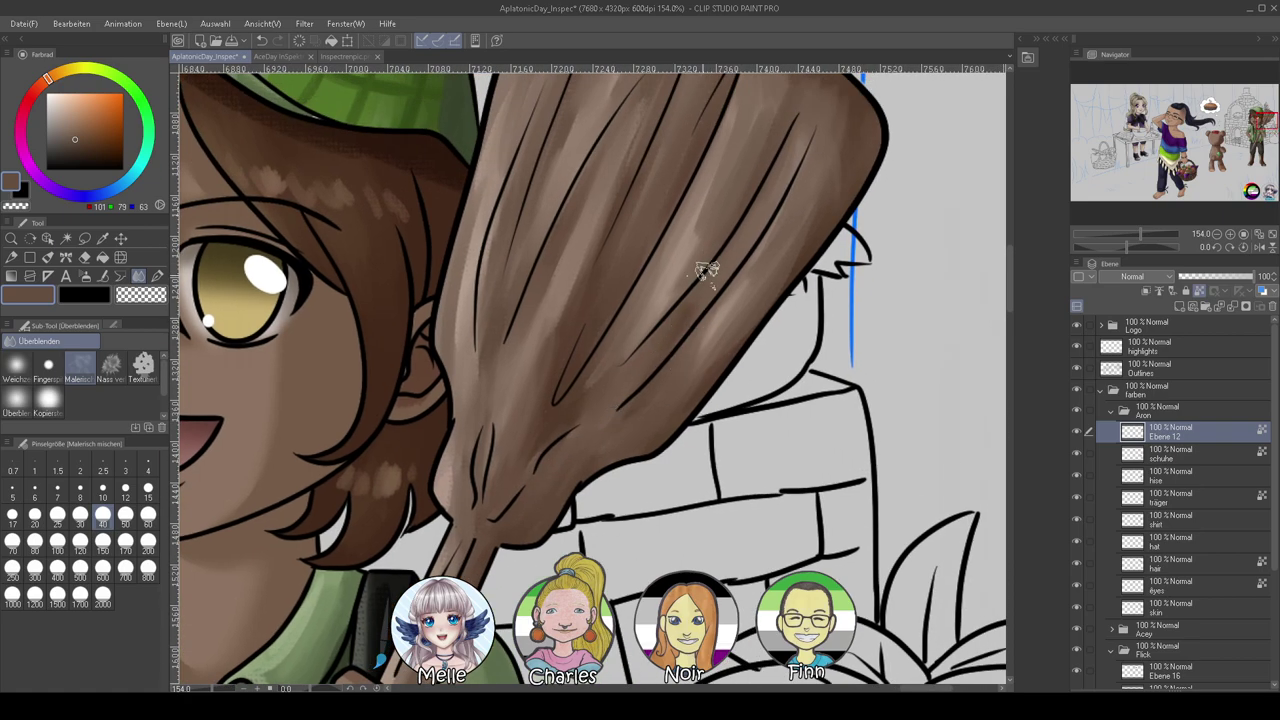
scroll(609, 400, up, 3)
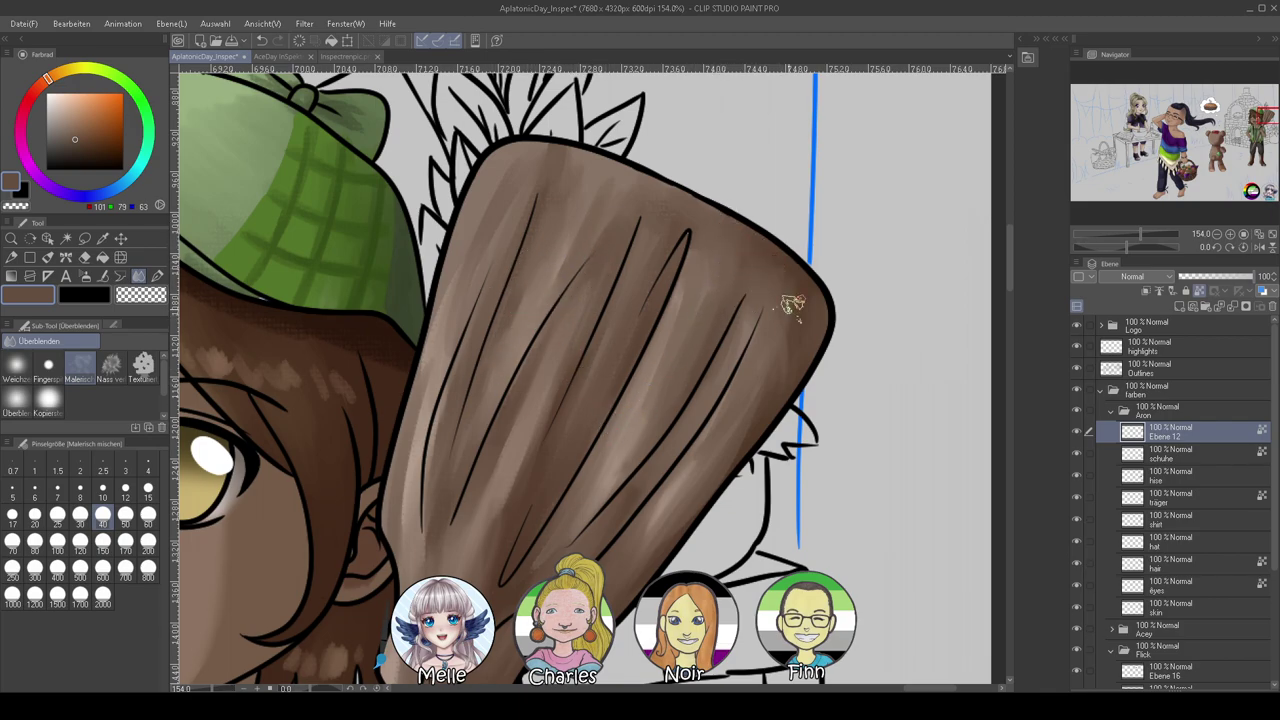
drag(637, 505, 720, 290)
drag(610, 445, 706, 262)
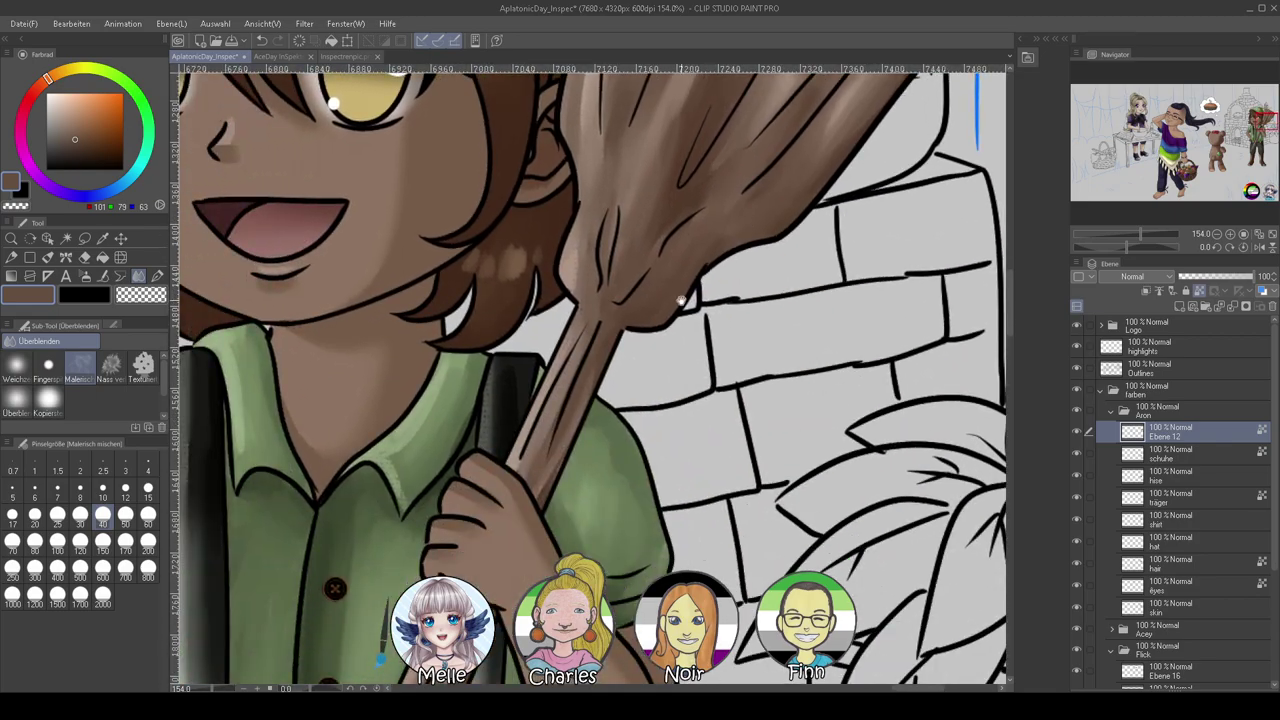
Blend the light and dark streaks along the peel's handle, from the gripping hand down over the trousers, with the size 40 blender
scroll(706, 263, down, 5)
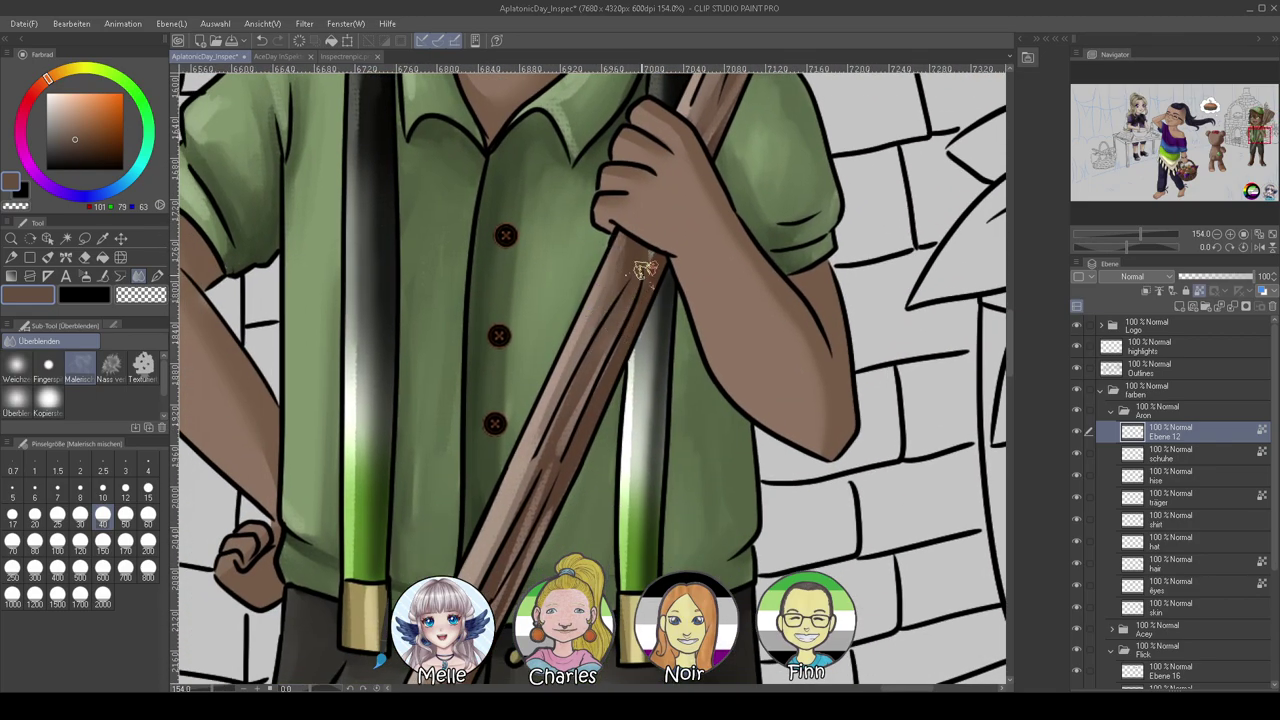
scroll(665, 245, up, 3)
scroll(675, 232, down, 4)
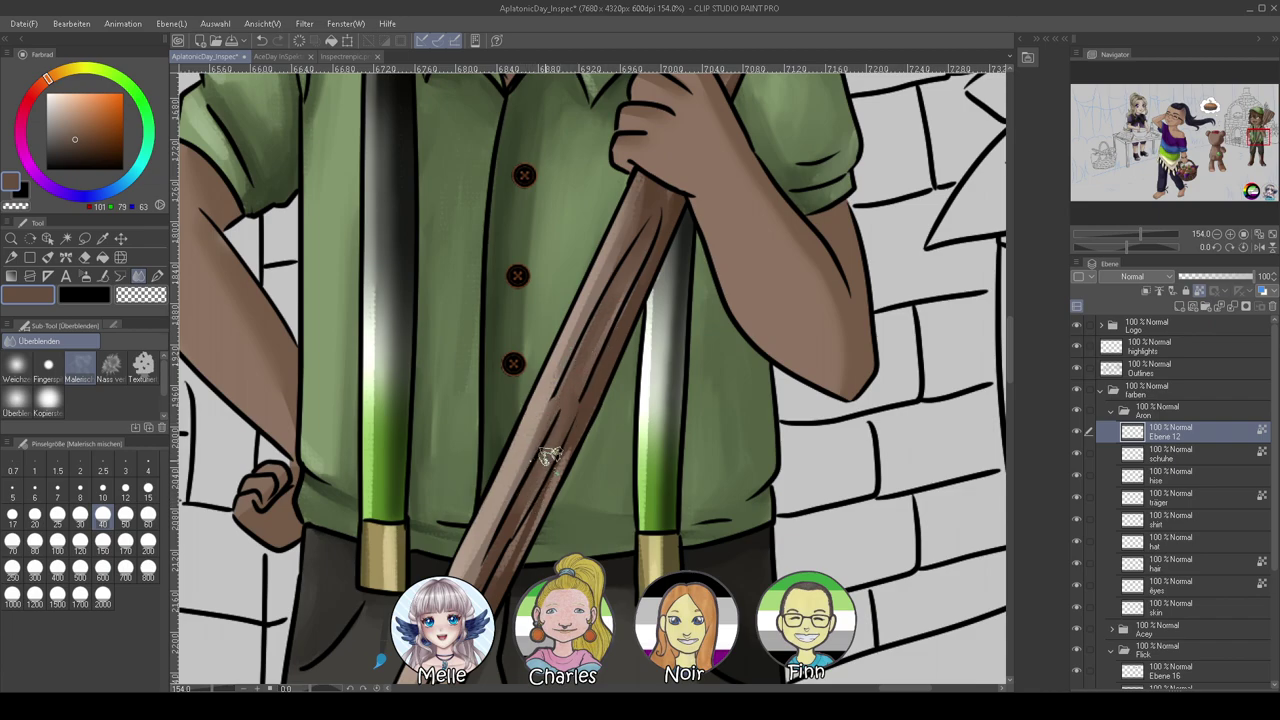
drag(500, 582, 613, 382)
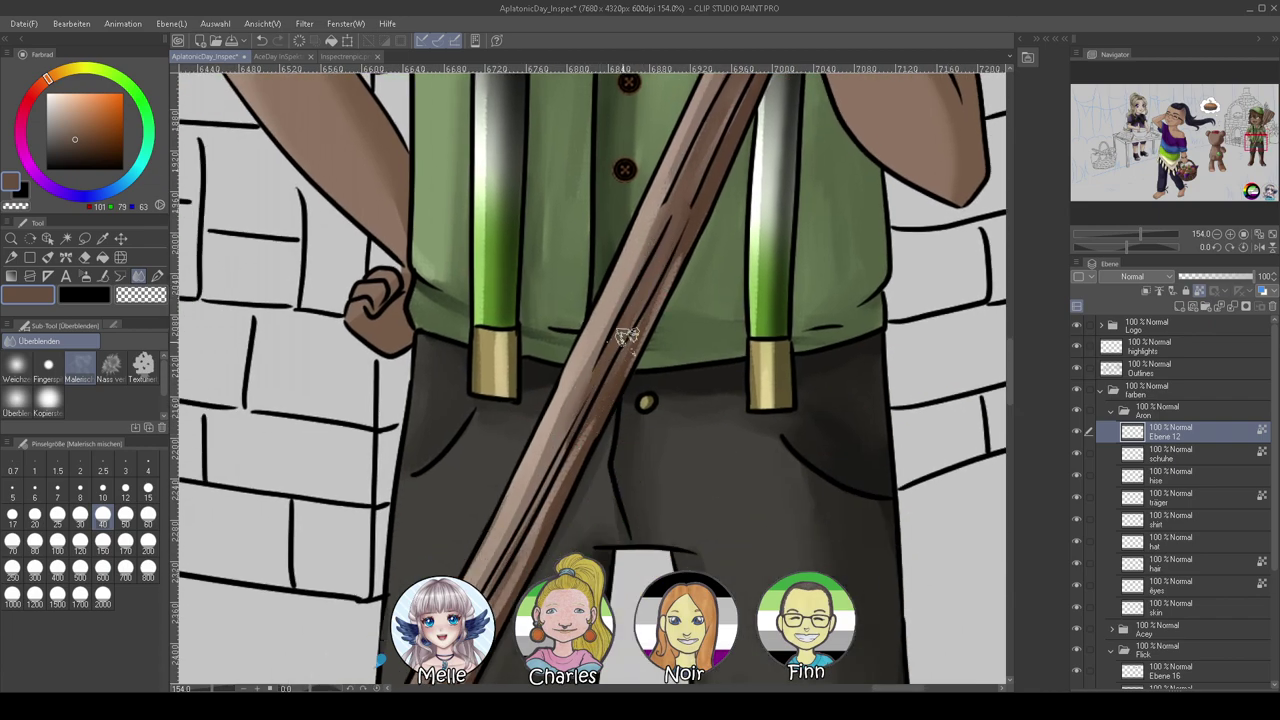
drag(572, 464, 630, 334)
mouse_move(532, 502)
mouse_down()
mouse_move(509, 545)
mouse_move(558, 473)
mouse_move(524, 465)
mouse_up()
drag(625, 347, 518, 530)
drag(526, 446, 584, 314)
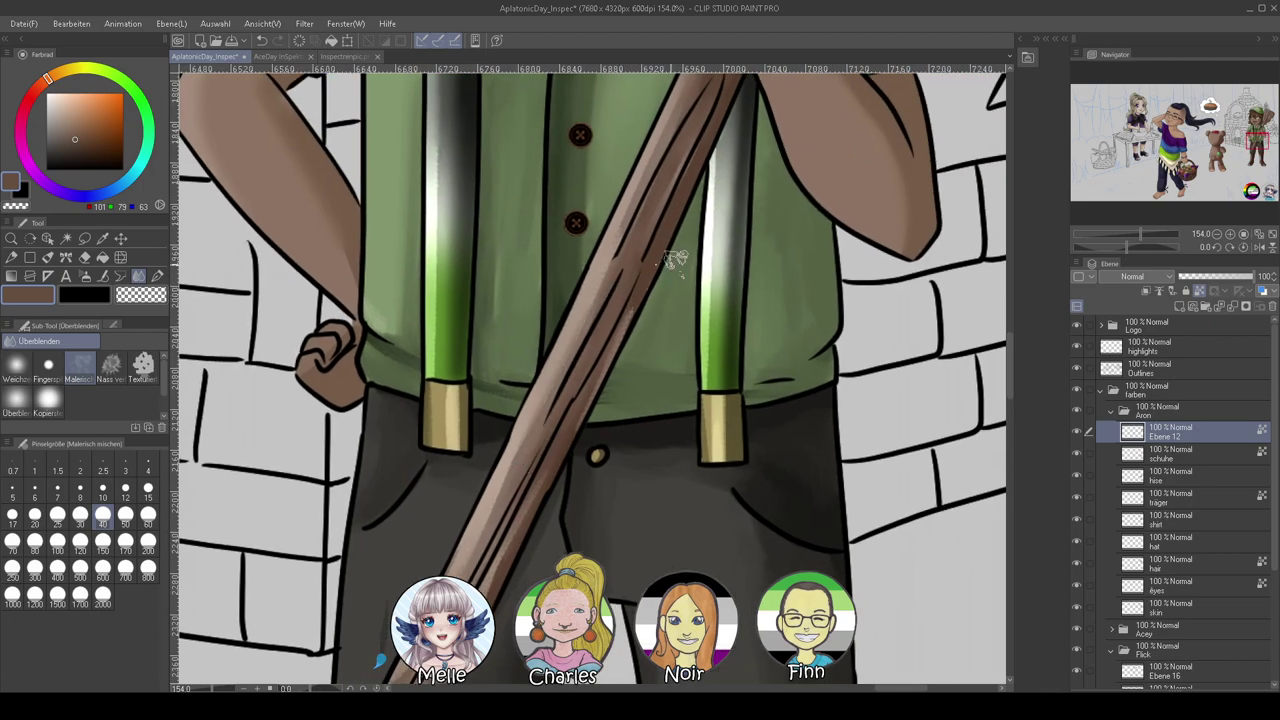
drag(662, 231, 580, 429)
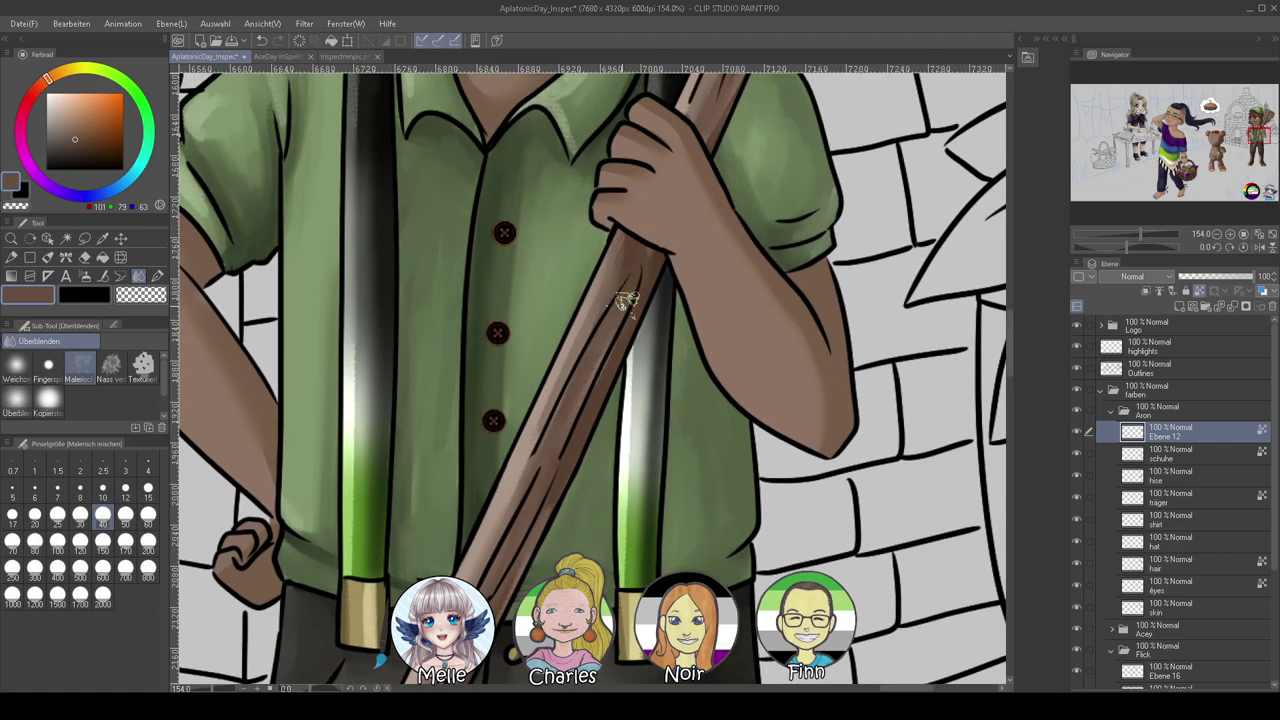
drag(633, 262, 562, 476)
drag(658, 283, 588, 450)
Paint dark brown (RGB 79, 51, 35) grain lines on the peel's blade with the Ölfarbe brush at size 15
alt+click(331, 352)
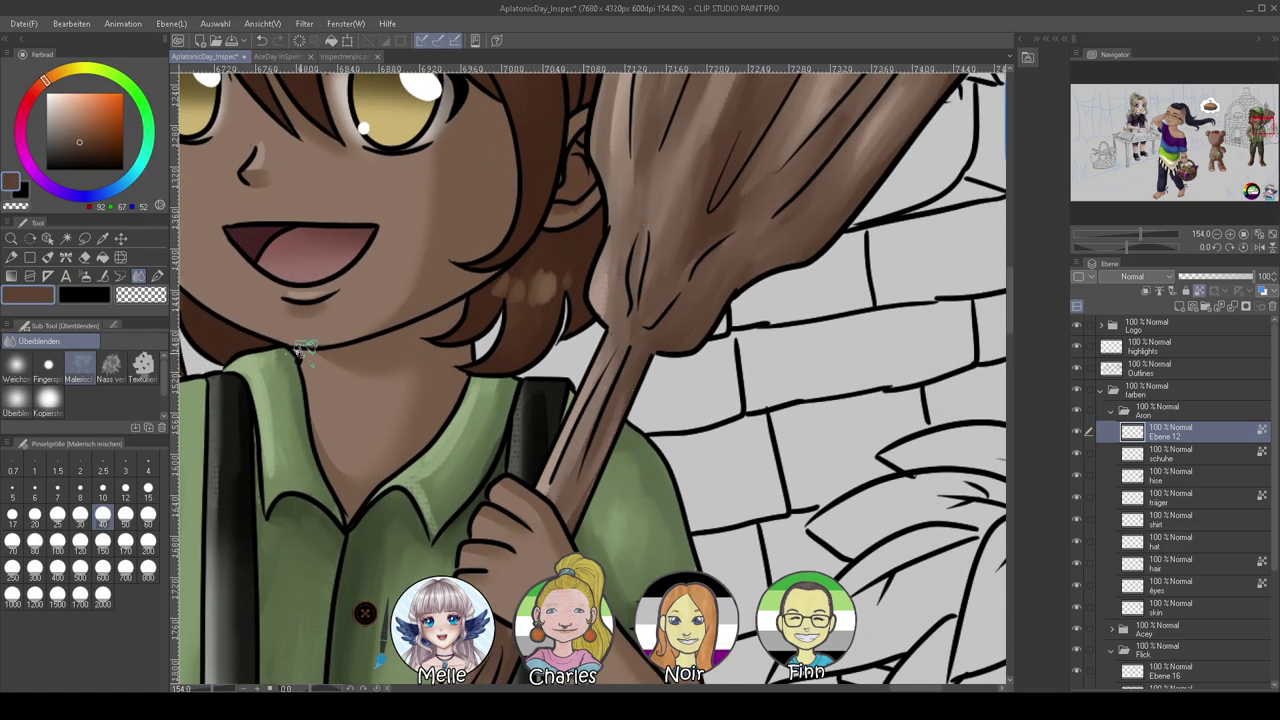
click(48, 258)
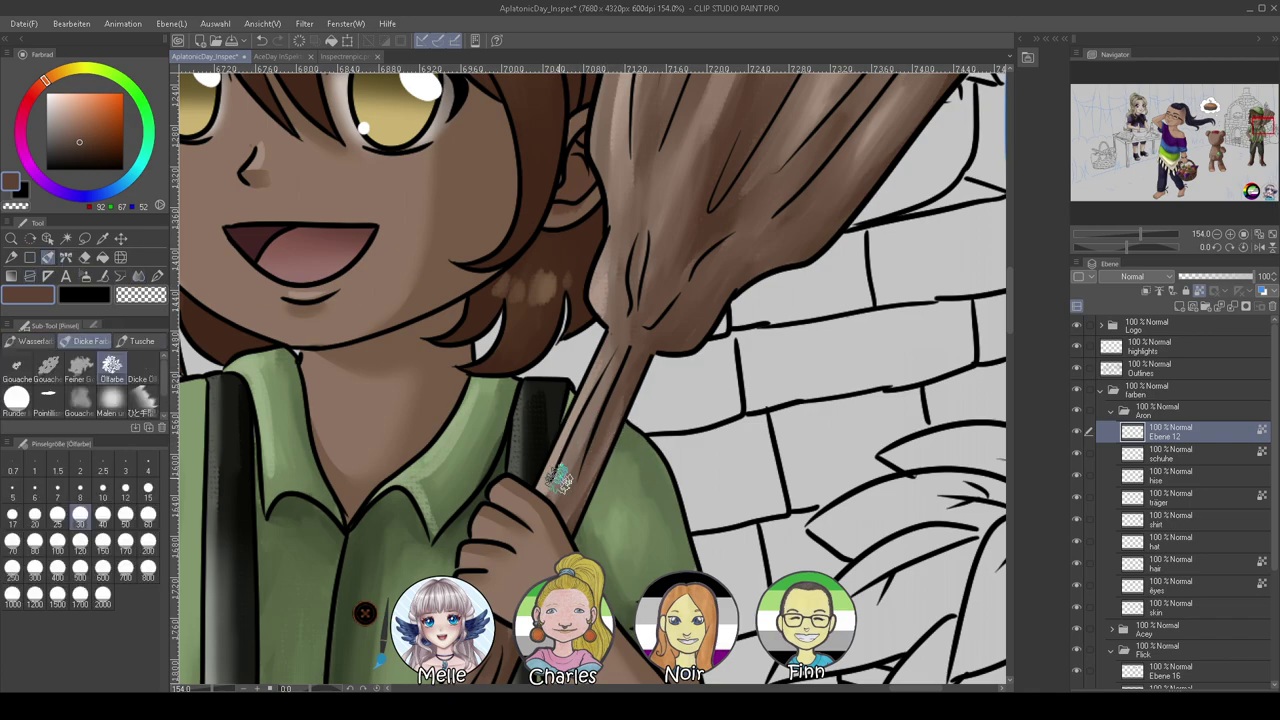
click(148, 488)
mouse_move(580, 467)
mouse_down()
mouse_move(569, 460)
mouse_move(603, 397)
mouse_move(558, 479)
mouse_up()
drag(644, 279, 598, 387)
drag(648, 178, 588, 286)
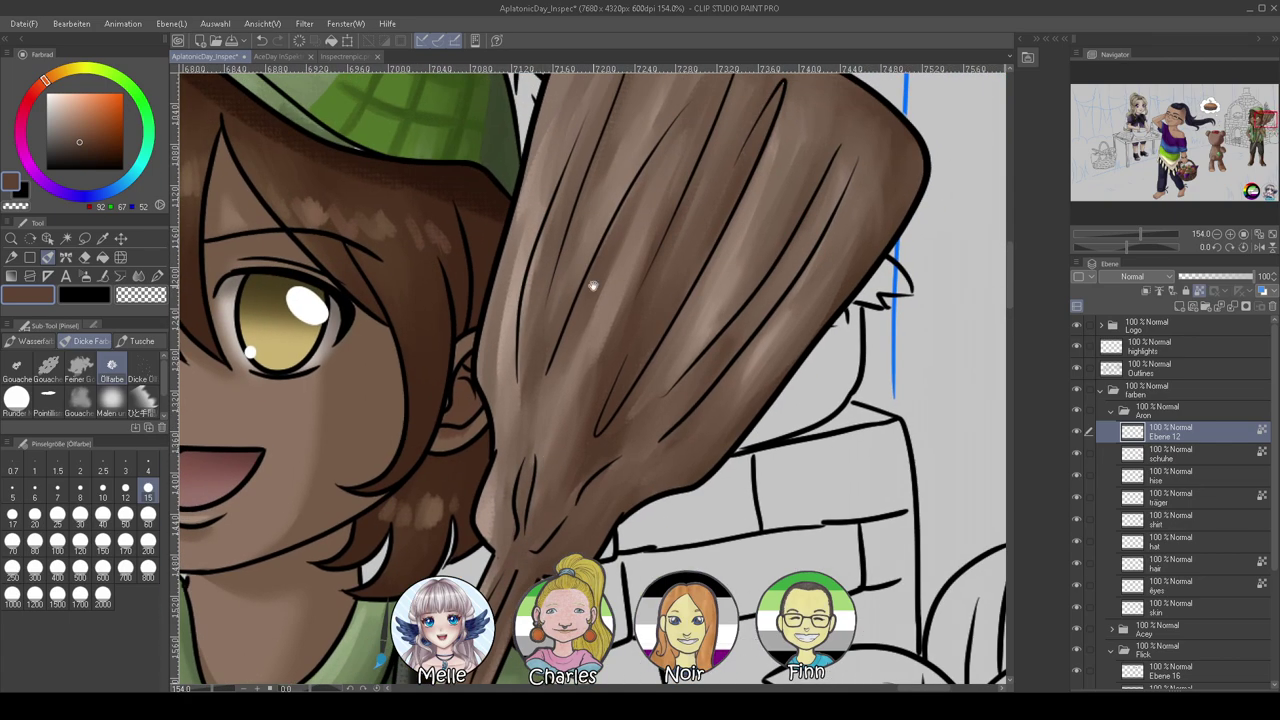
drag(398, 197, 334, 285)
click(88, 146)
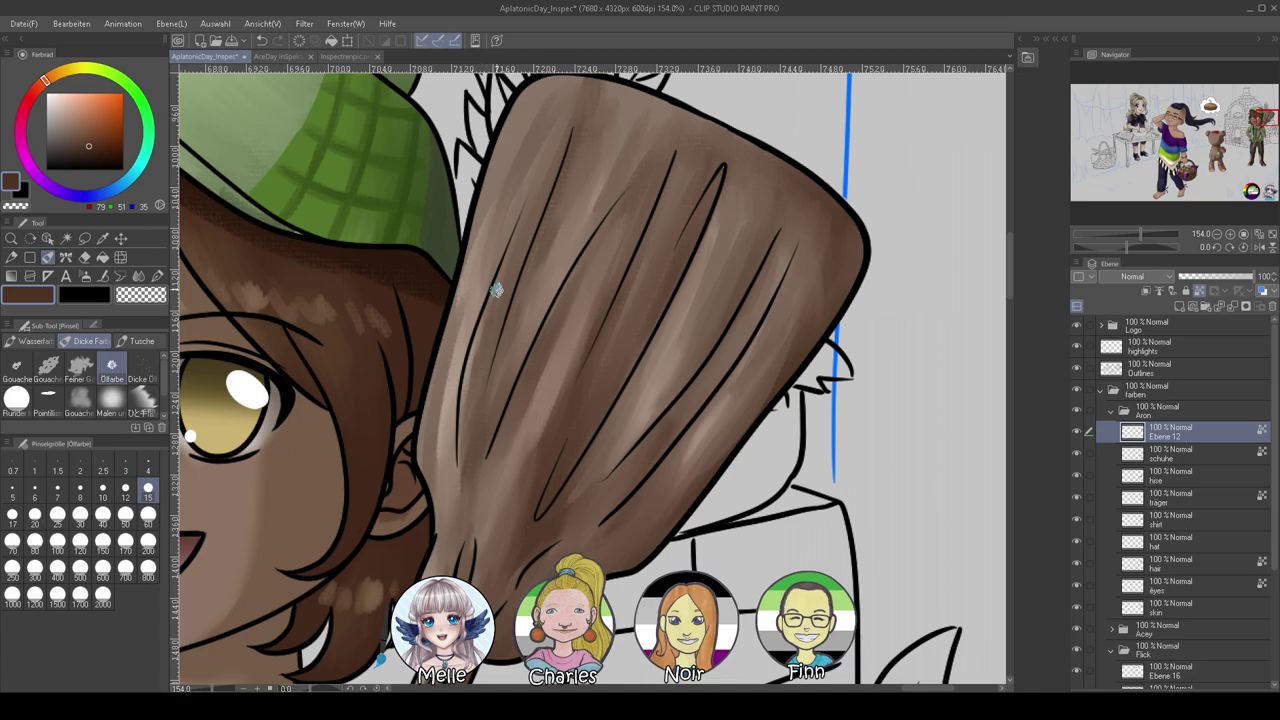
drag(493, 301, 528, 191)
drag(643, 315, 591, 423)
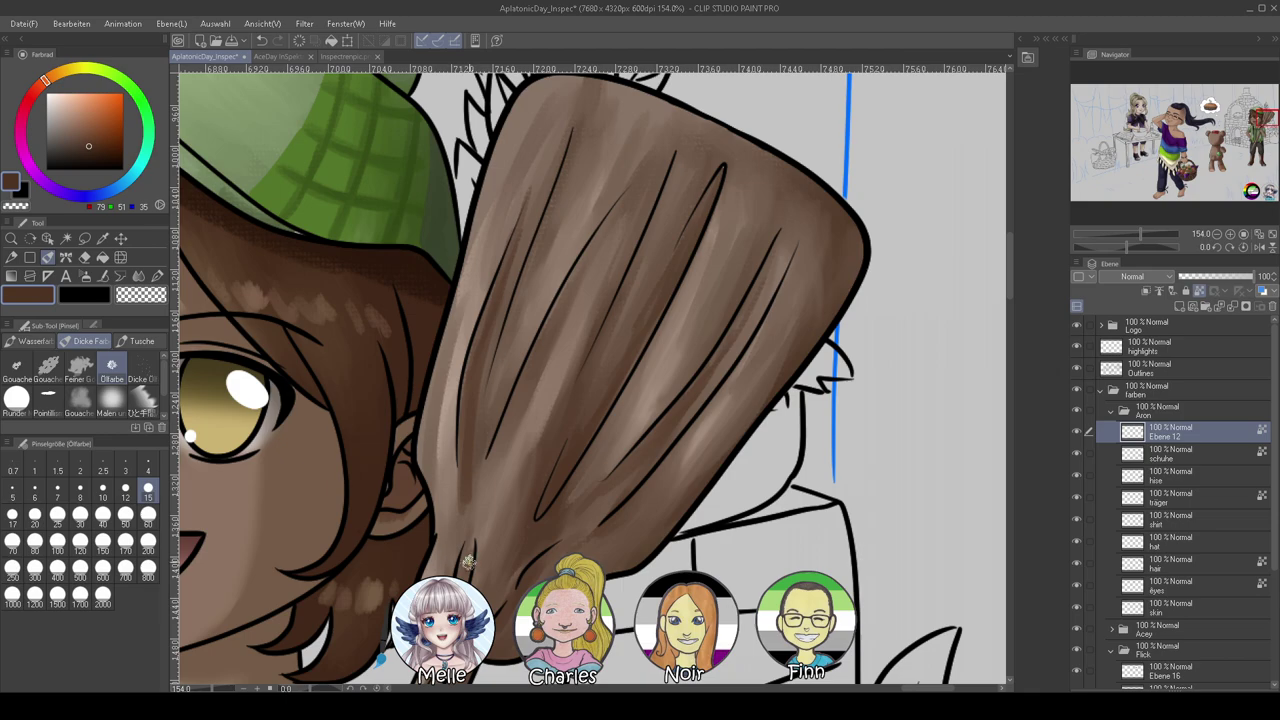
Extend the dark brown grain lines down through the blade's narrow base with the size 15 Ölfarbe brush
mouse_move(557, 329)
mouse_down()
mouse_move(586, 342)
mouse_move(578, 388)
mouse_up()
drag(635, 348, 659, 284)
drag(621, 372, 668, 254)
mouse_move(654, 410)
mouse_down()
mouse_move(714, 229)
mouse_move(780, 97)
mouse_up()
mouse_move(610, 418)
mouse_down()
mouse_move(644, 296)
mouse_move(638, 320)
mouse_up()
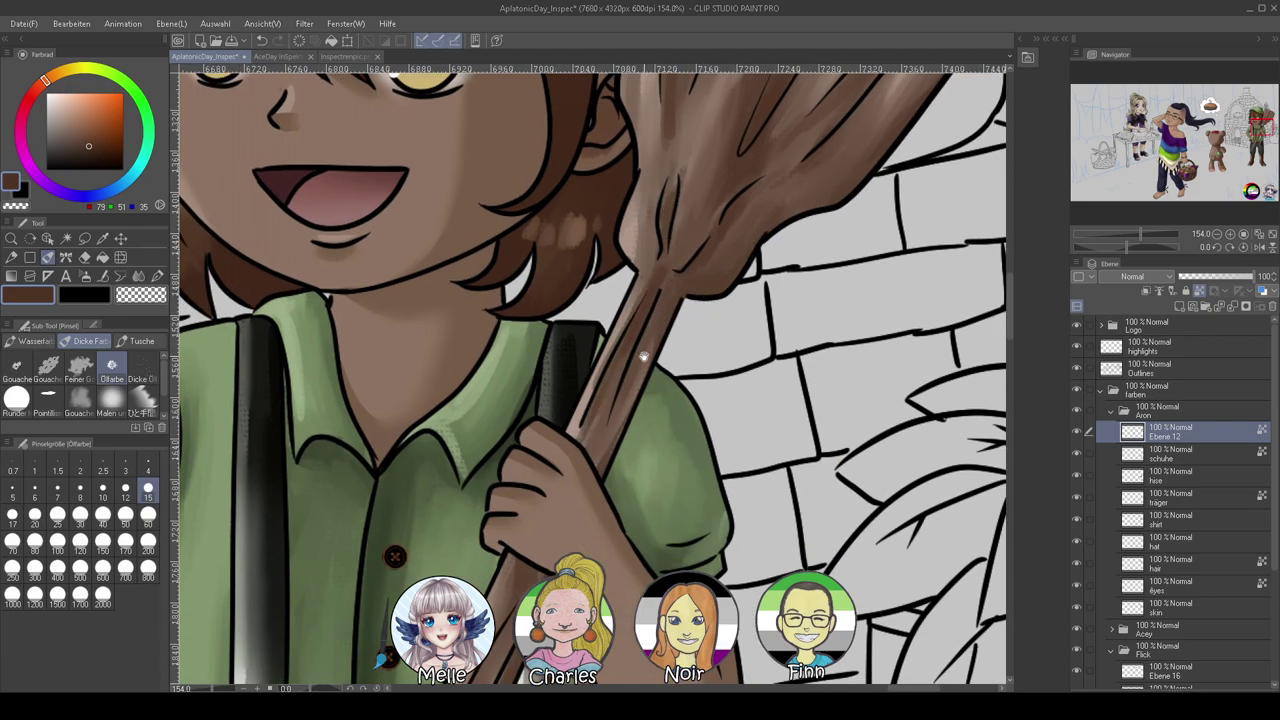
Paint dark brown grain lines on the handle section crossing the shirt below the gripping hand
scroll(648, 338, down, 5)
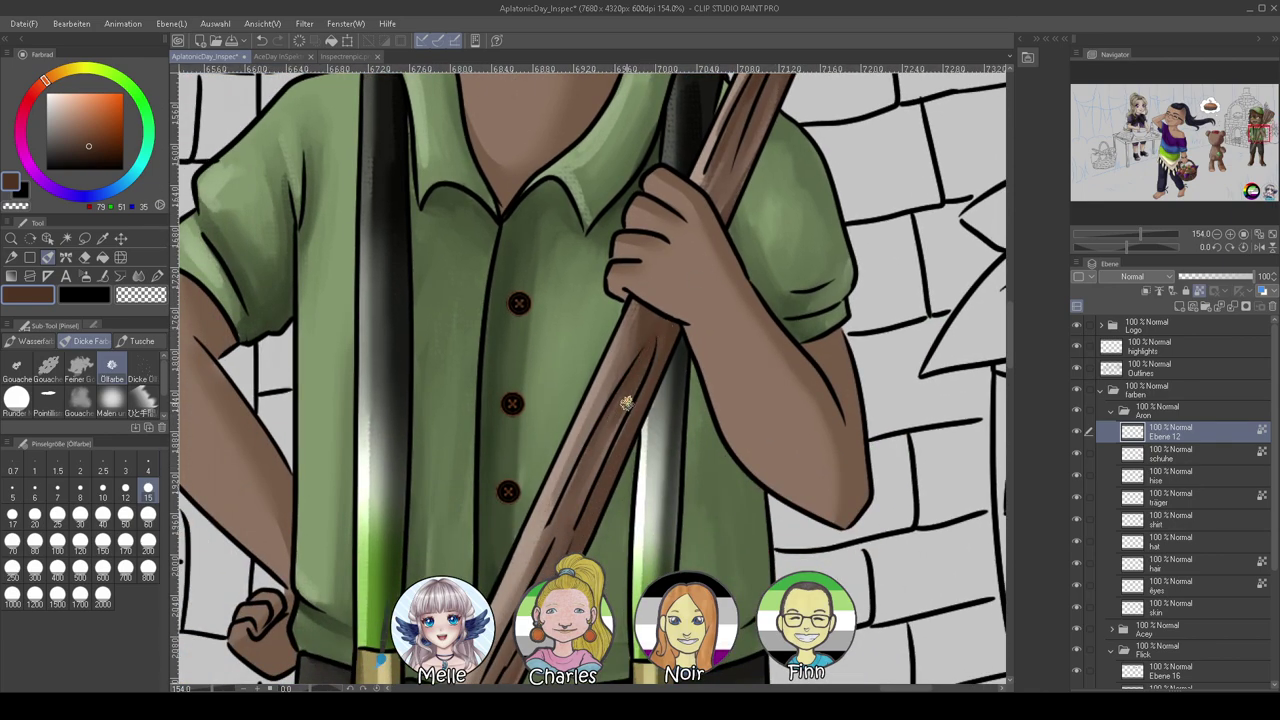
drag(565, 556, 667, 354)
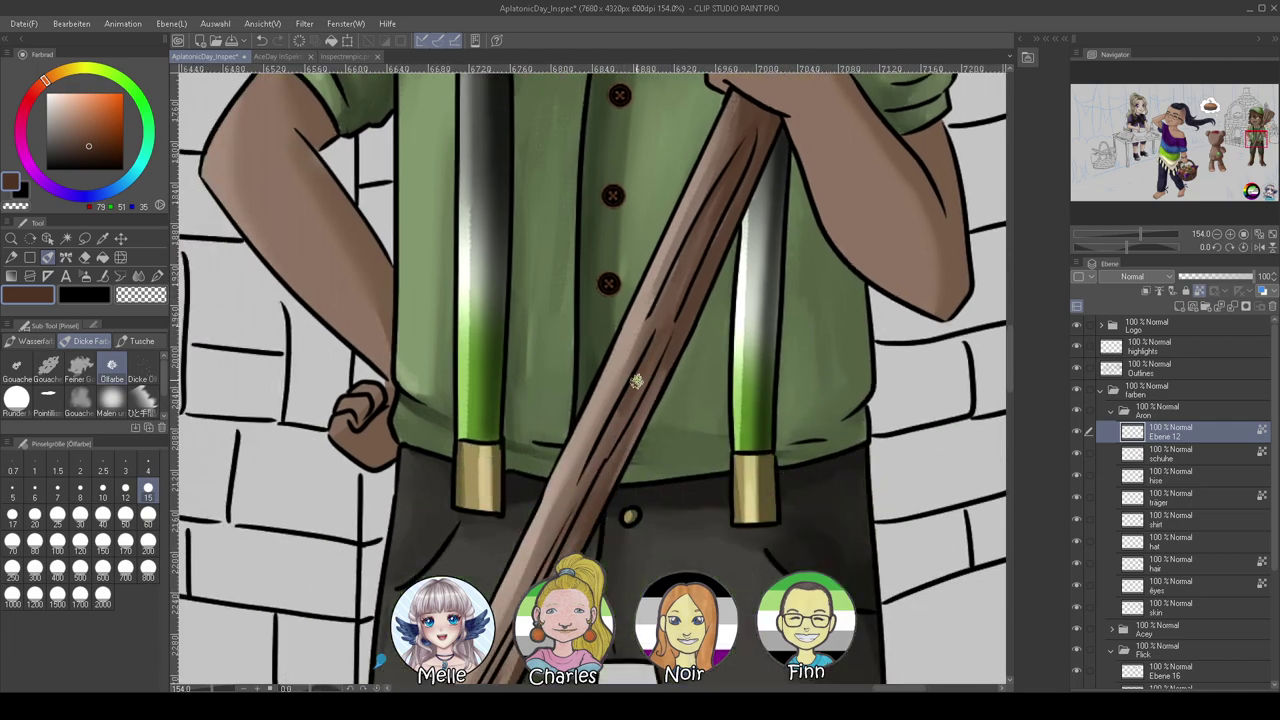
drag(592, 514, 693, 302)
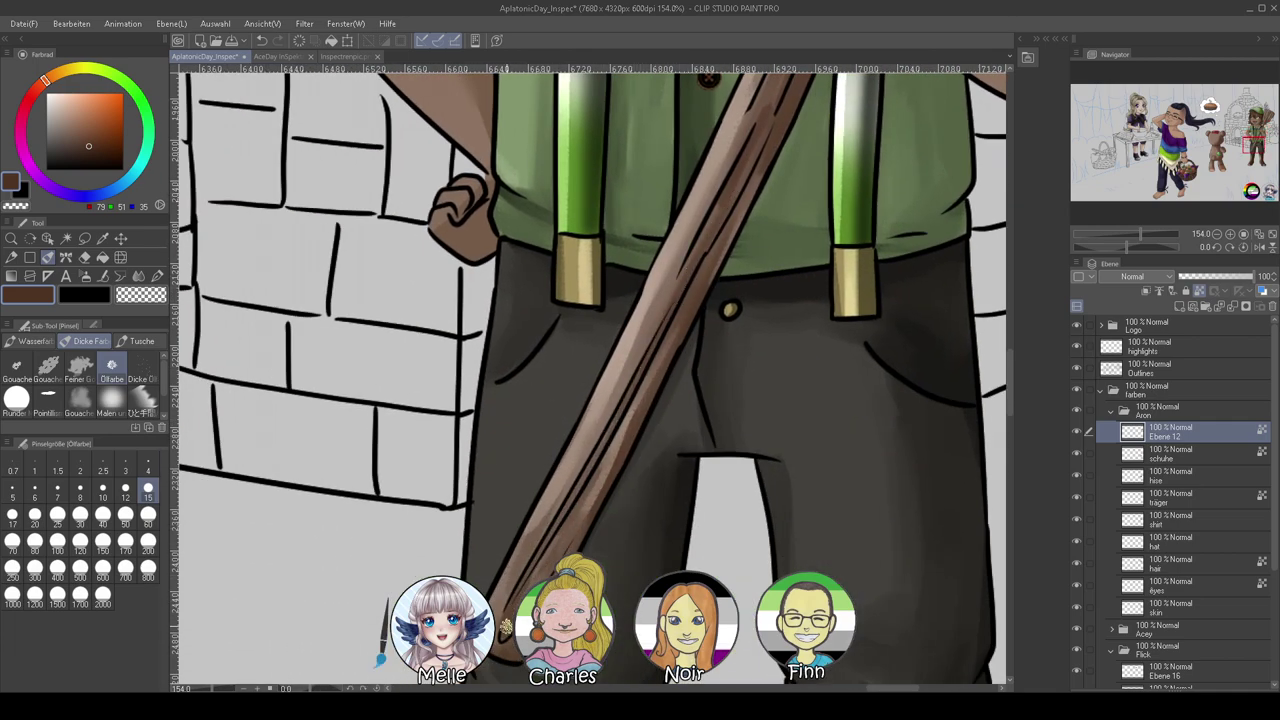
Paint dark brown grain and edge shading along the lower handle over the trousers with the size 15 Ölfarbe brush
drag(541, 508, 497, 604)
drag(556, 538, 530, 586)
drag(606, 398, 532, 544)
mouse_move(575, 450)
mouse_down()
mouse_move(624, 351)
mouse_move(647, 305)
mouse_up()
mouse_move(652, 304)
mouse_down()
mouse_move(651, 340)
mouse_move(547, 508)
mouse_move(636, 338)
mouse_up()
mouse_move(590, 414)
mouse_down()
mouse_move(649, 275)
mouse_move(503, 610)
mouse_up()
drag(589, 454, 528, 572)
mouse_move(554, 476)
mouse_down()
mouse_move(583, 417)
mouse_move(557, 494)
mouse_move(580, 400)
mouse_up()
mouse_move(673, 242)
mouse_down()
mouse_move(613, 420)
mouse_move(573, 463)
mouse_up()
mouse_move(660, 362)
mouse_down()
mouse_move(594, 482)
mouse_move(708, 308)
mouse_up()
Add finer dark brown grain lines between the outlines across the peel's blade with the size 15 Ölfarbe brush
drag(792, 169, 754, 248)
drag(652, 112, 588, 190)
drag(1138, 235, 1115, 236)
drag(778, 455, 840, 434)
drag(1132, 230, 1138, 233)
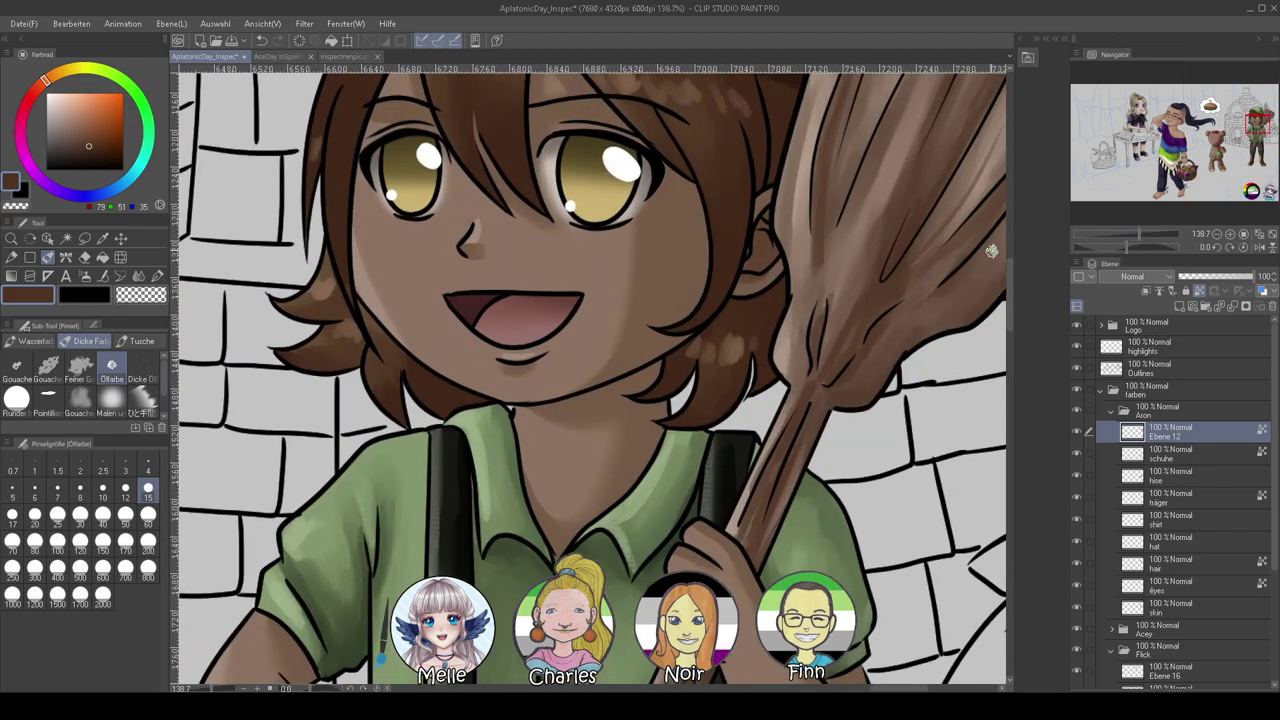
drag(901, 121, 823, 340)
drag(919, 184, 791, 427)
drag(848, 235, 725, 543)
drag(826, 429, 740, 465)
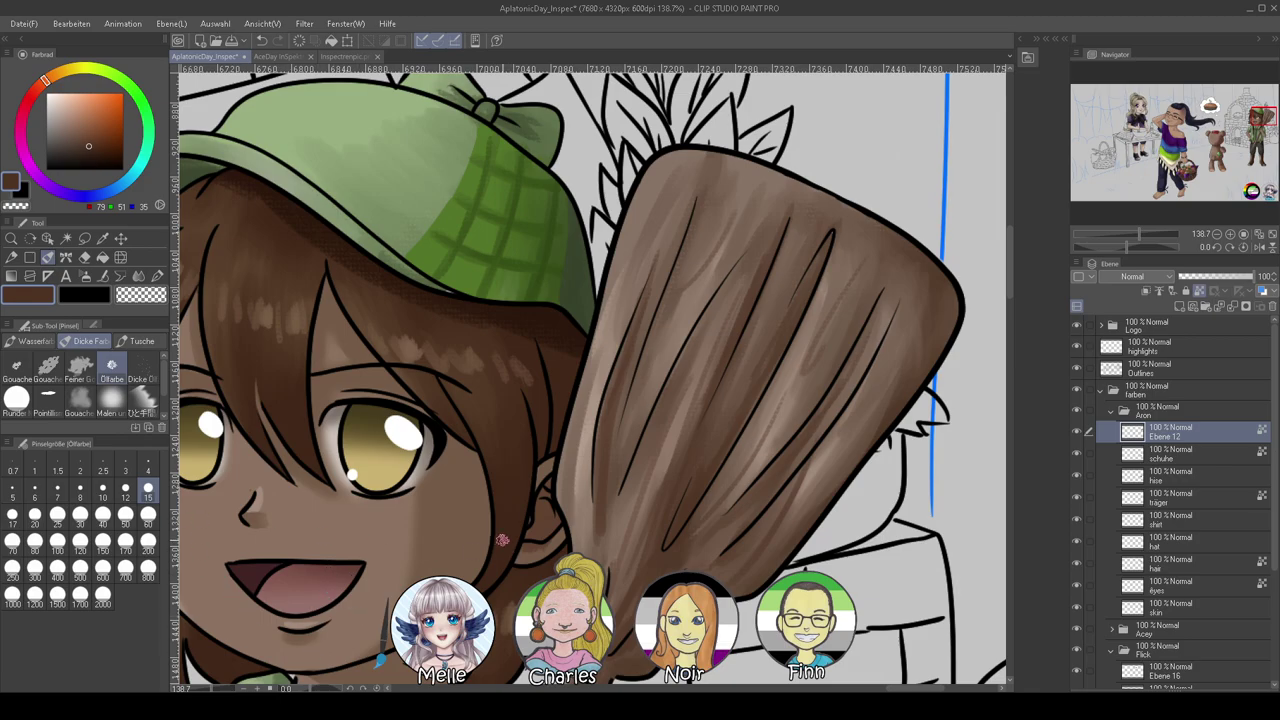
Check the shaded peel within the whole illustration and save the file
scroll(683, 503, down, 4)
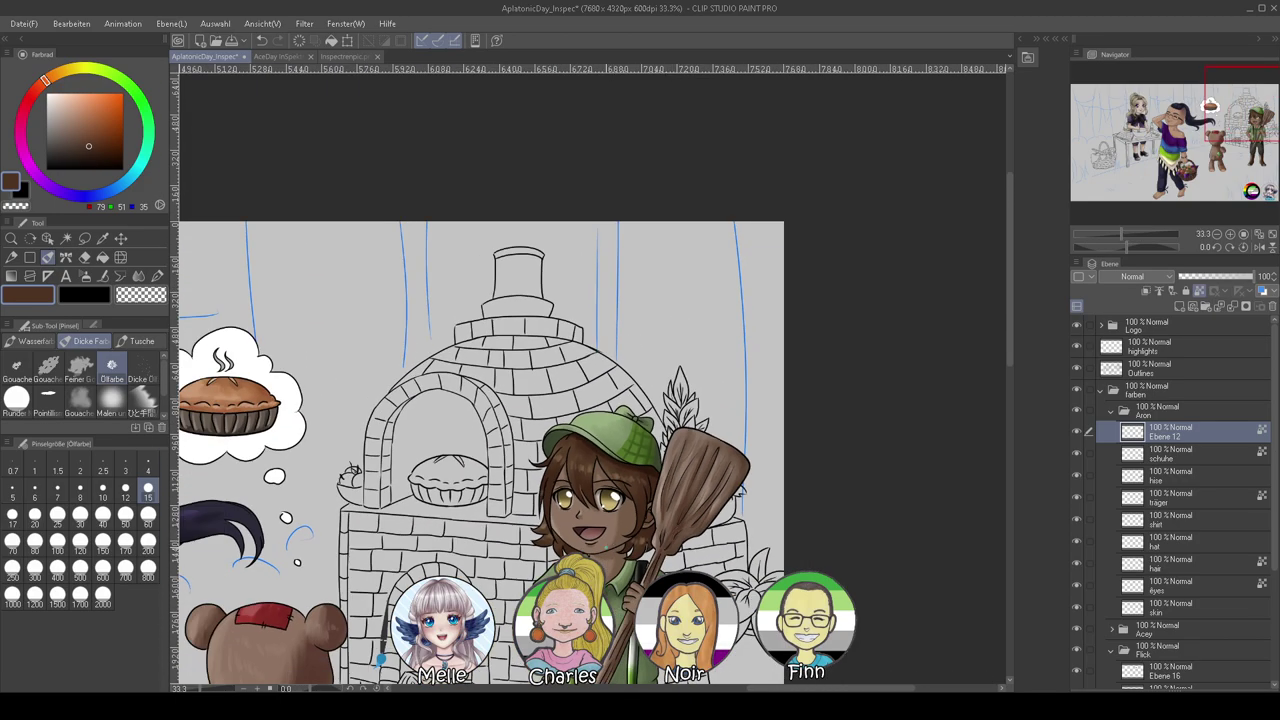
scroll(683, 277, down, 5)
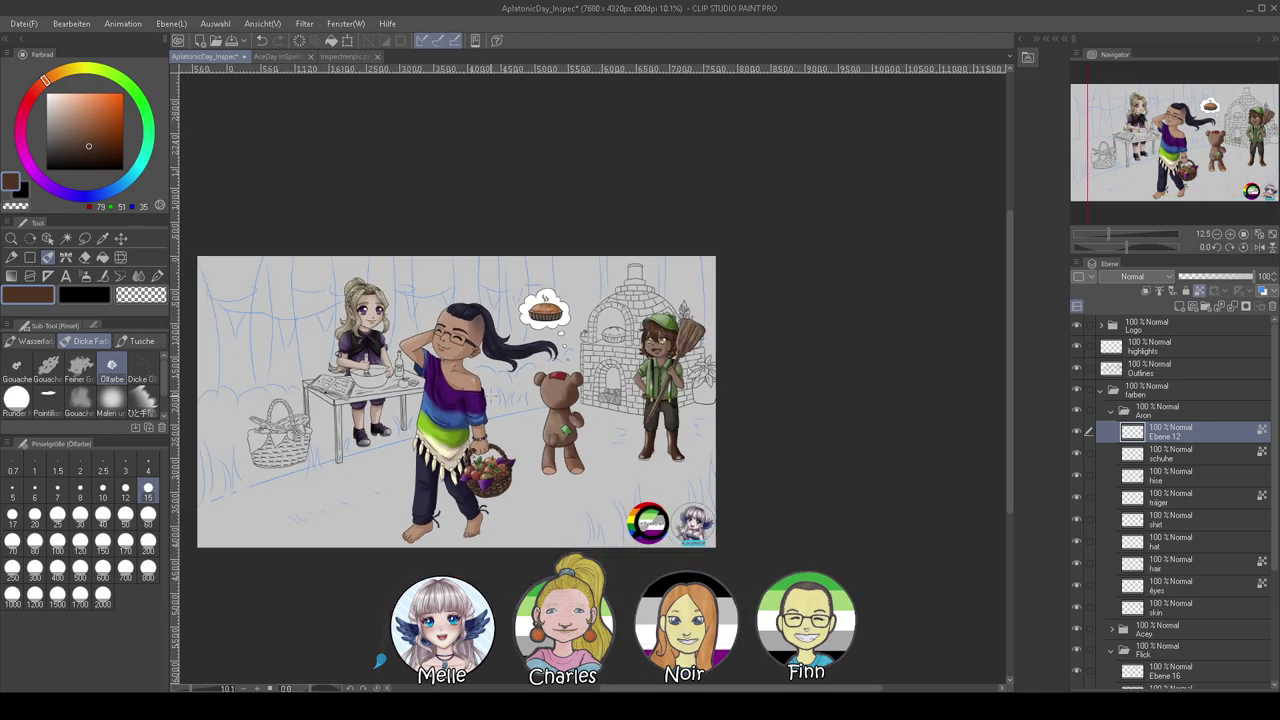
scroll(491, 396, down, 1)
scroll(402, 392, up, 3)
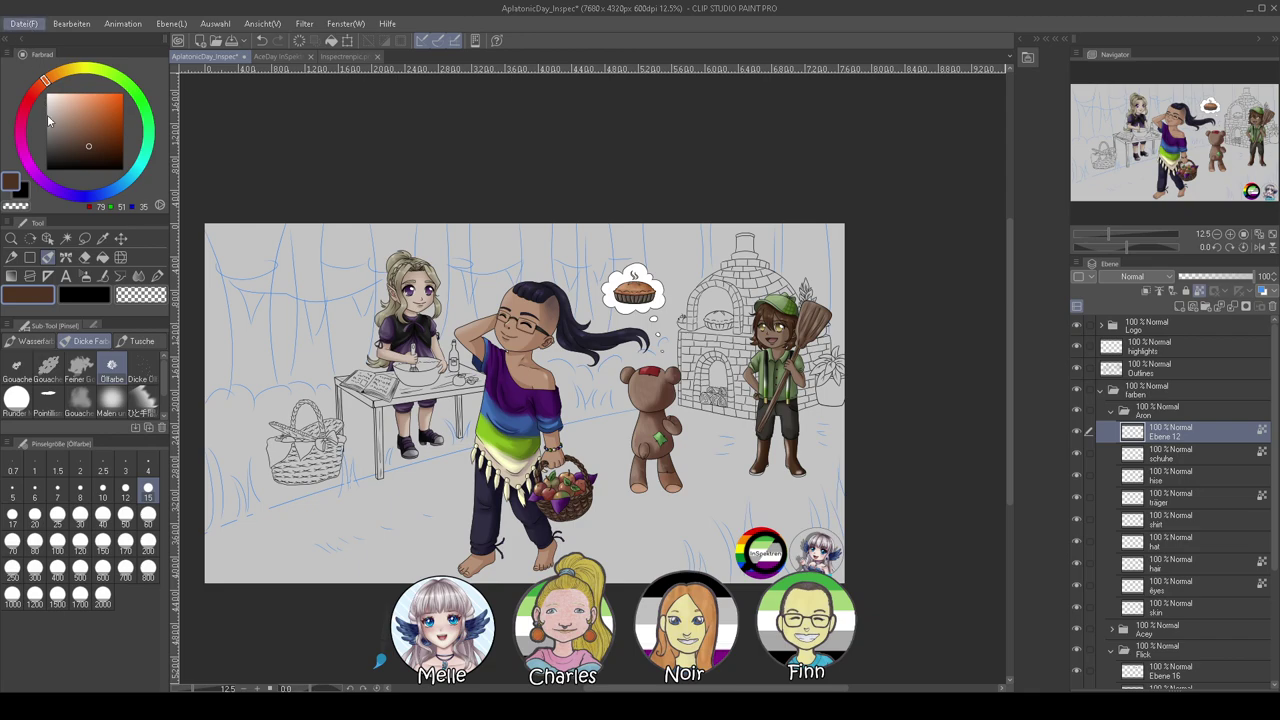
key(ctrl+s)
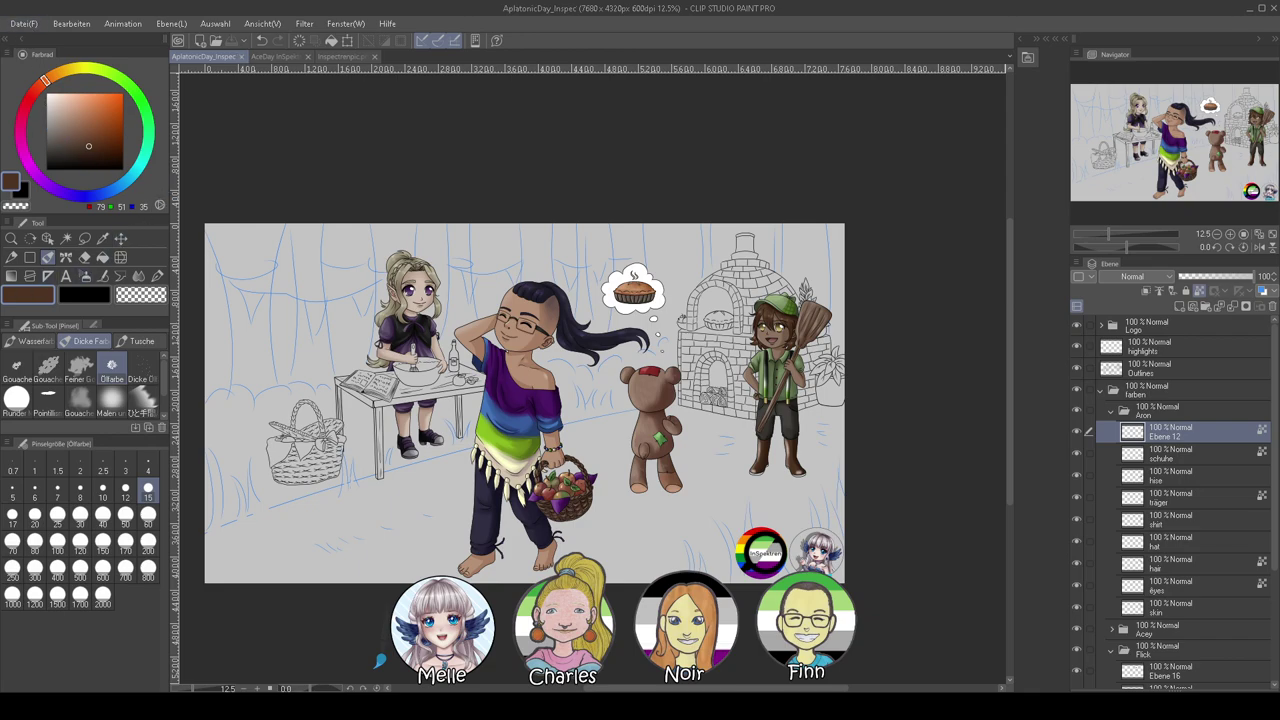